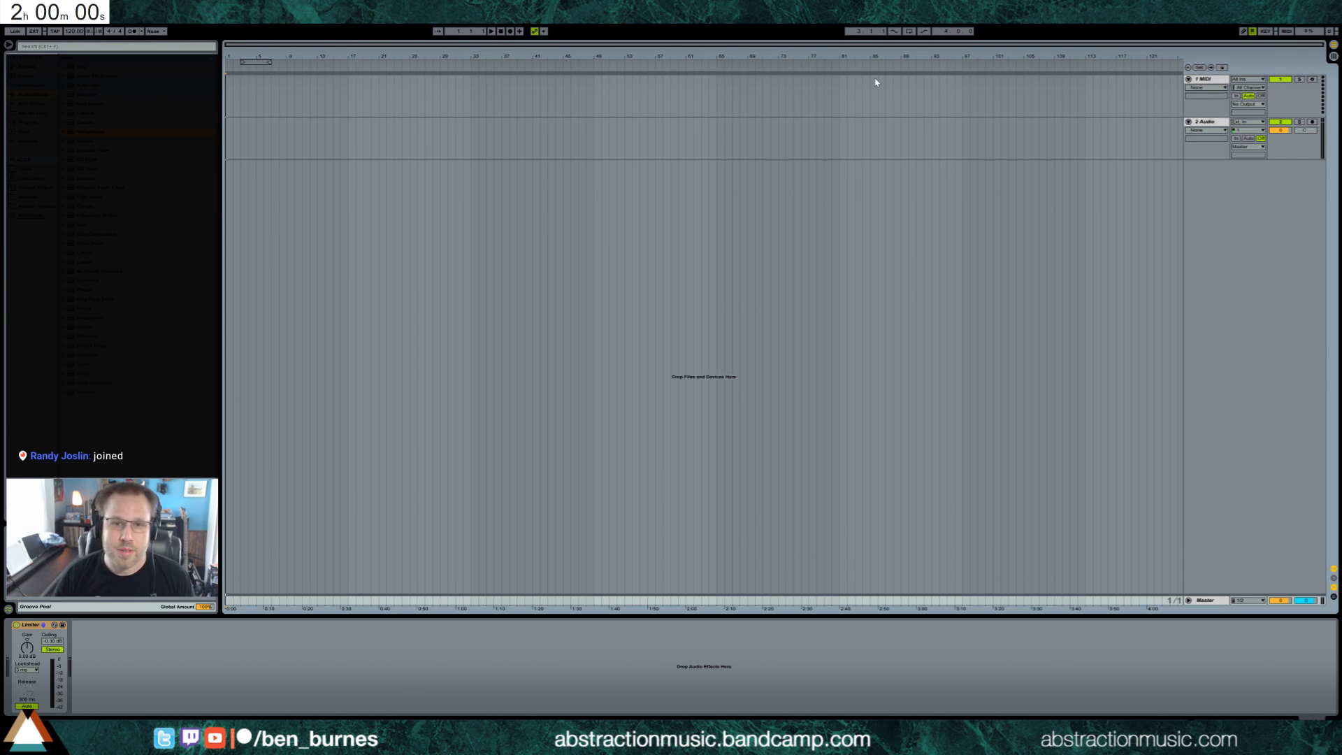
Load the BB_DefaultPiano preset onto a new track and move its Kontakt window away from the screen corner.
left_click(1220, 80)
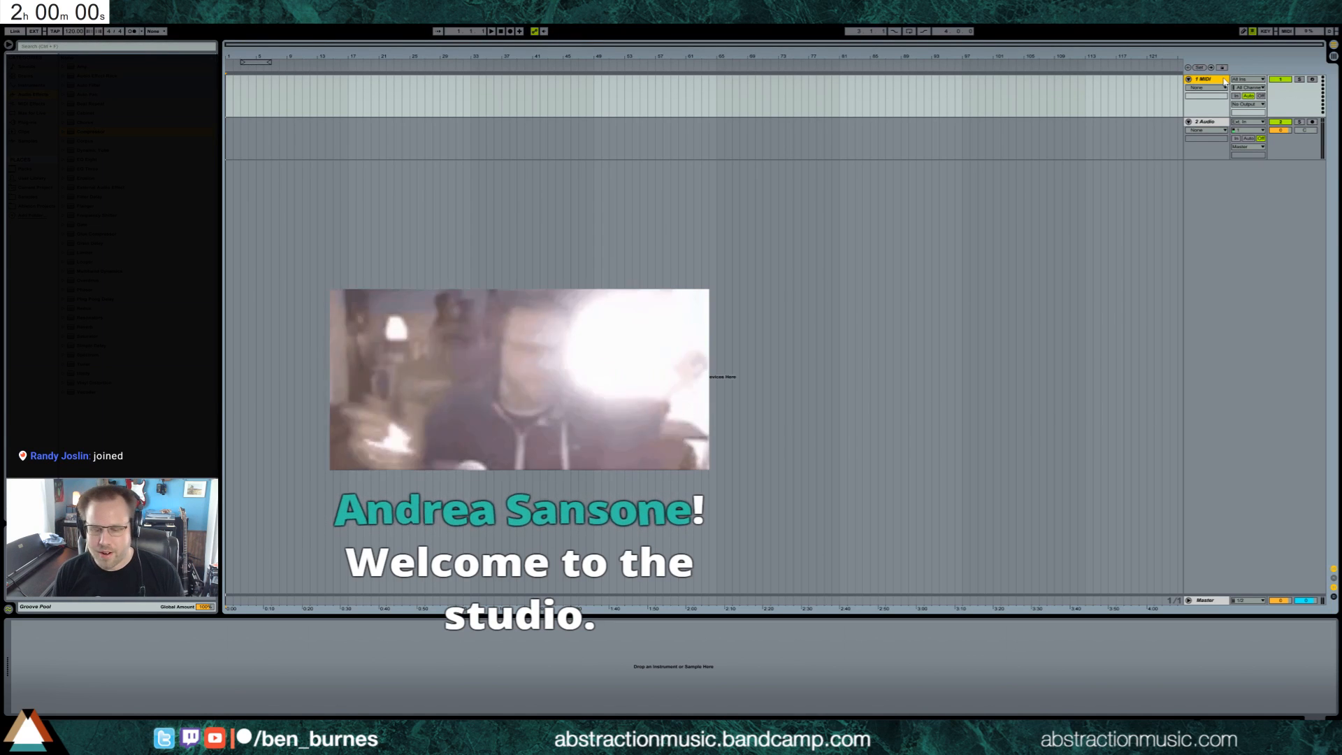
left_click(335, 258)
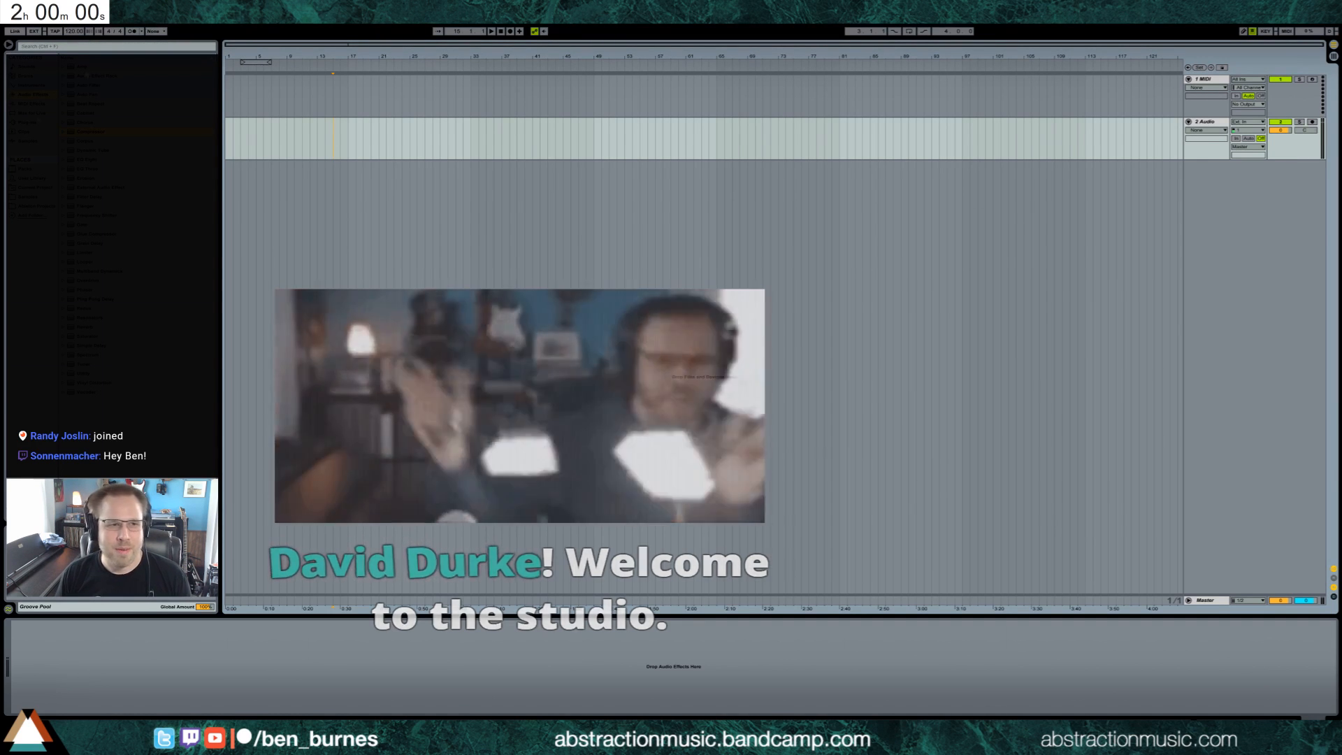
left_click(31, 198)
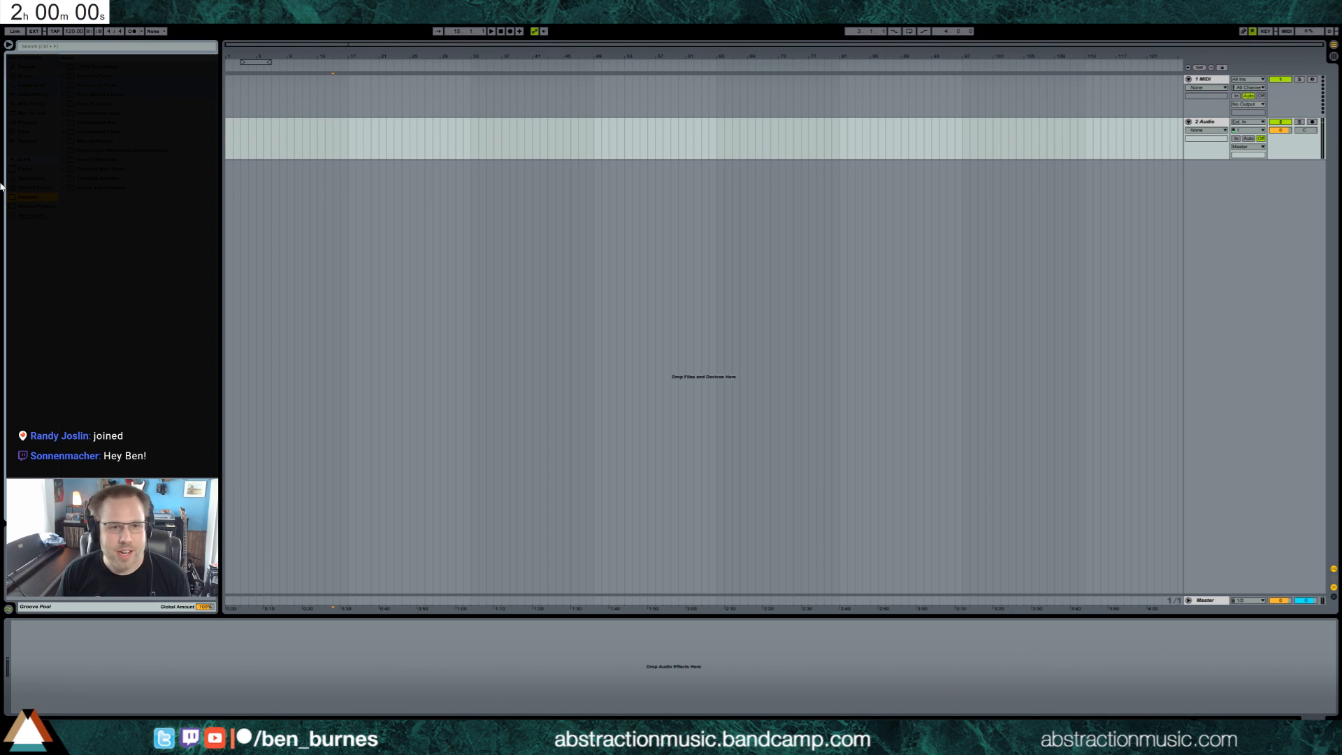
left_click(317, 310)
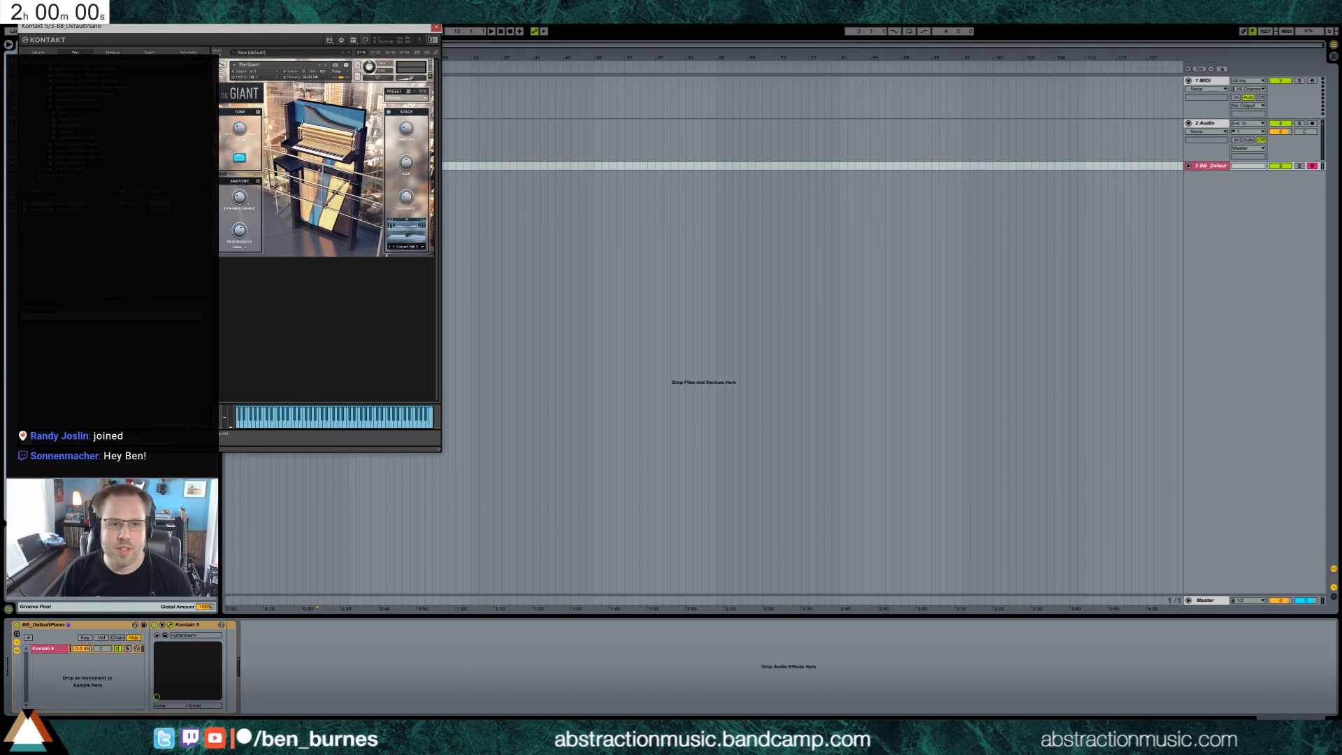
left_click_drag(145, 26, 495, 257)
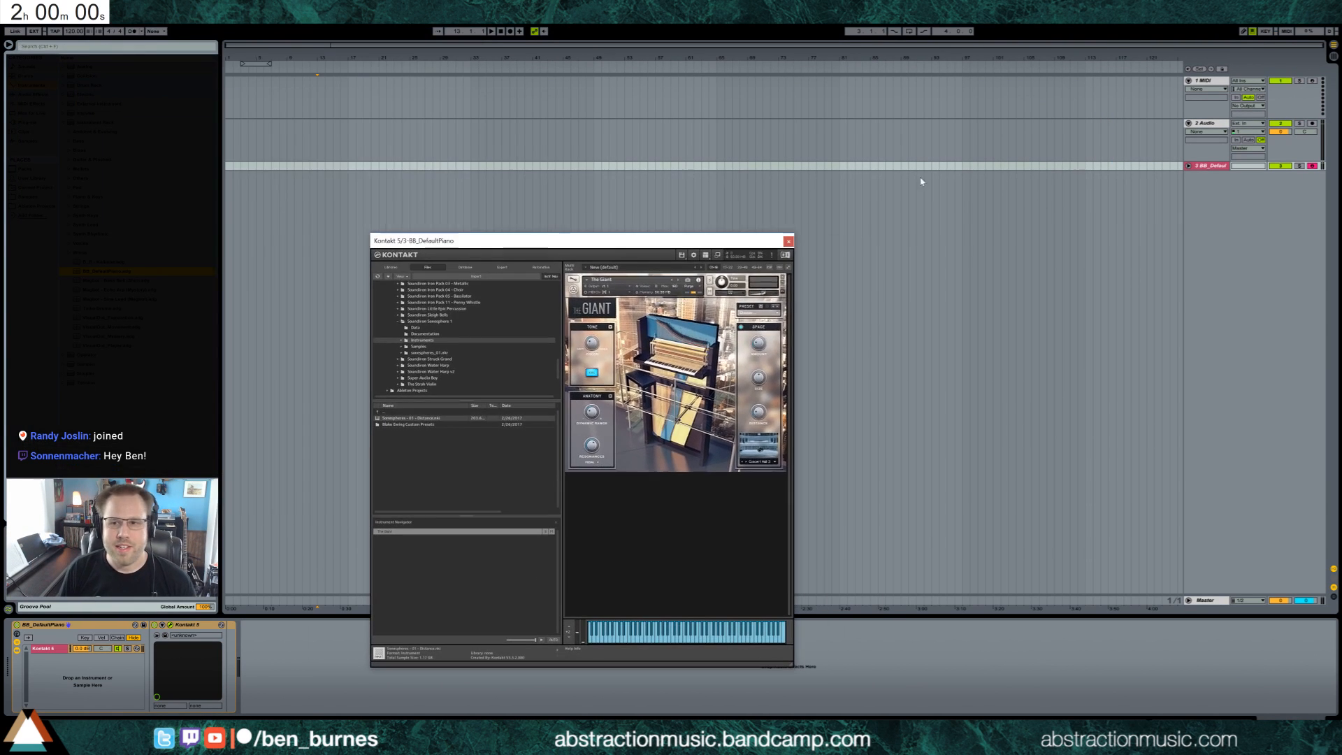
Delete the empty MIDI and Audio tracks, keeping only the piano track, and reposition the Kontakt window.
left_click(1205, 124)
key("Delete")
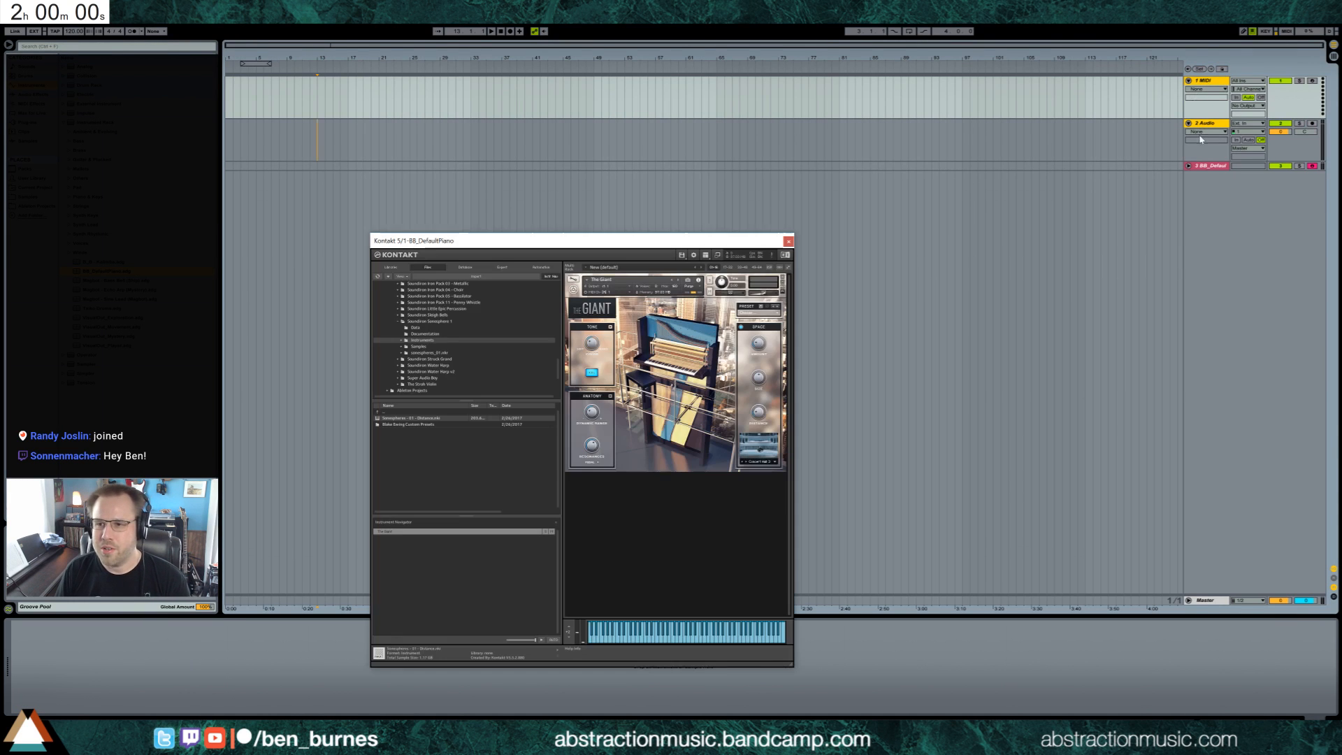
key("Delete")
left_click_drag(623, 252, 565, 168)
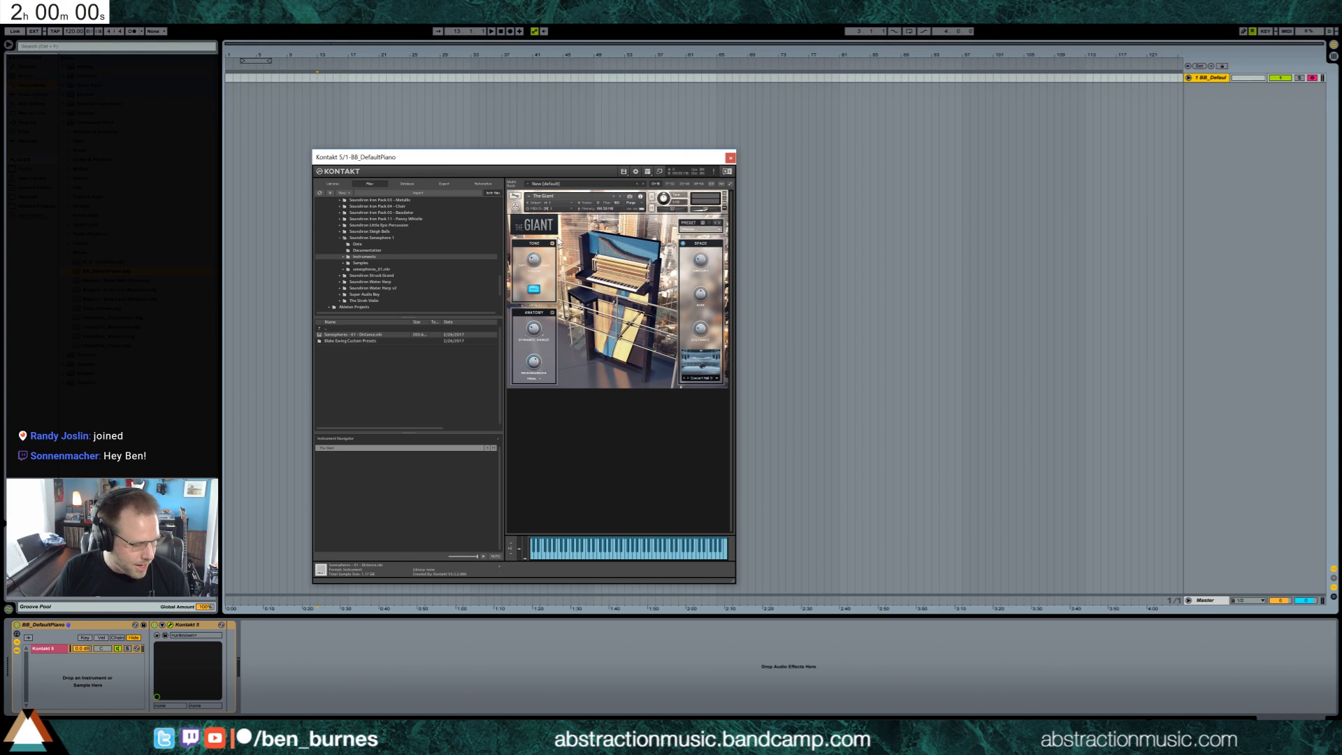
Check the formatting window open in the background and return to the Kontakt window.
mouse_move(68, 730)
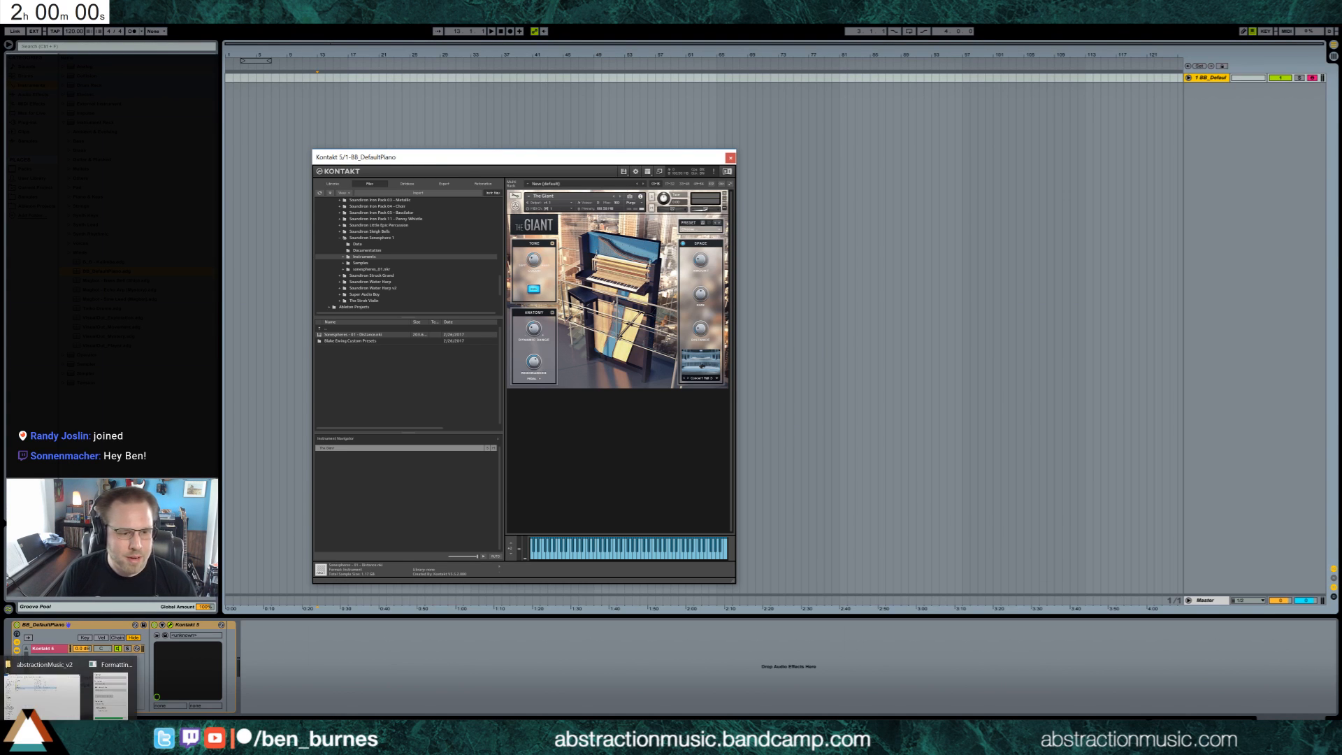
left_click(108, 688)
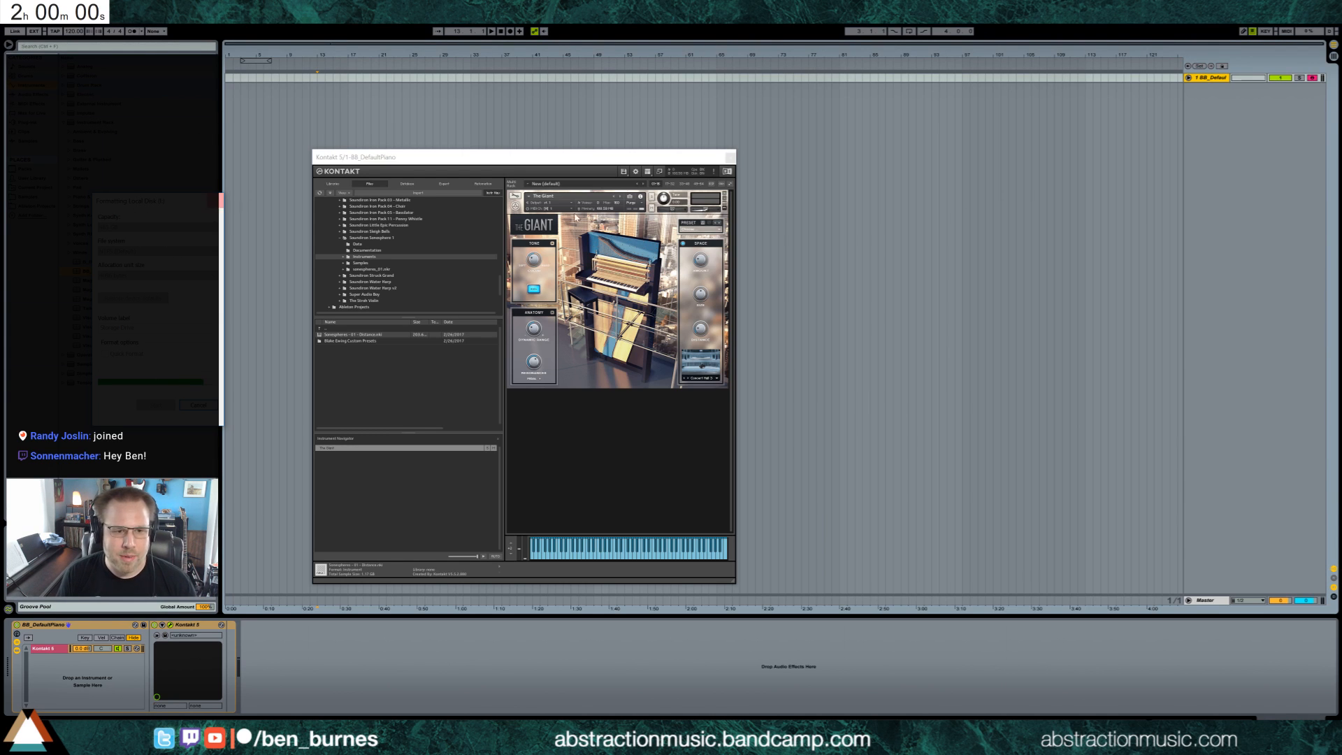
left_click(475, 13)
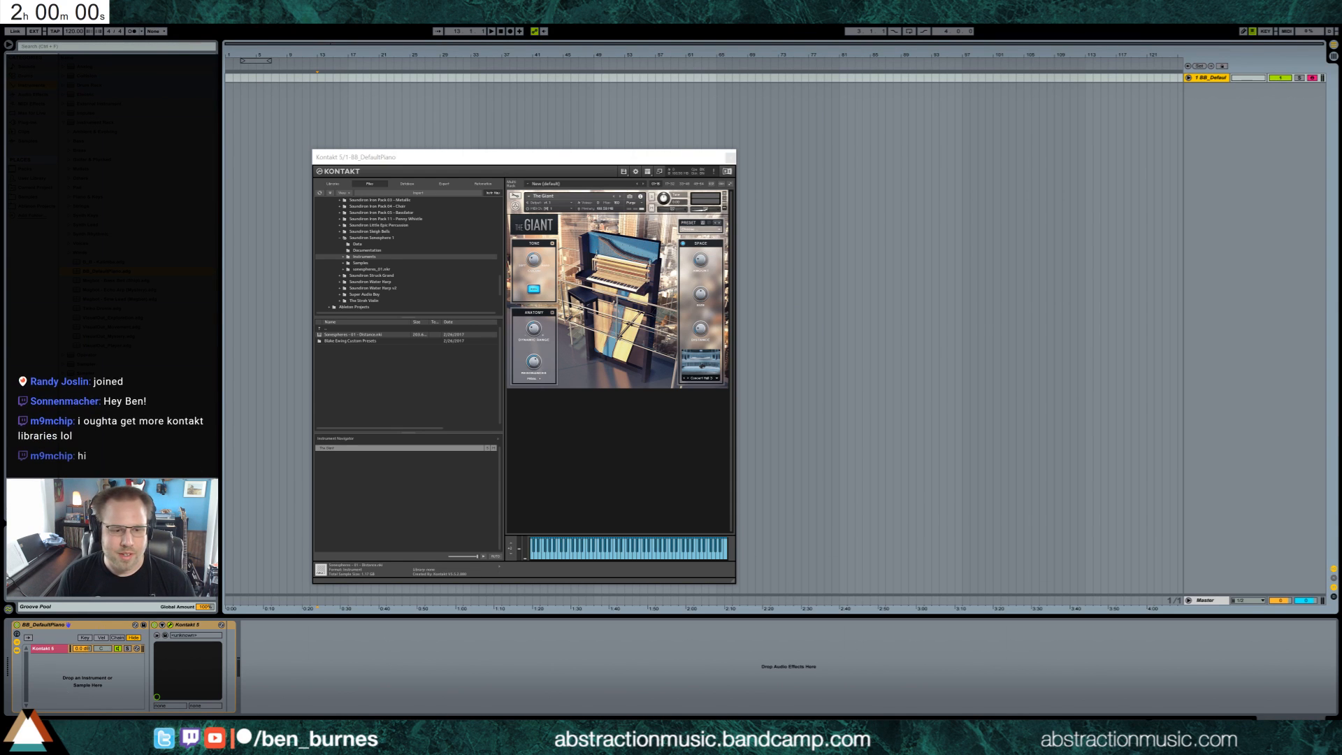
left_click(473, 164)
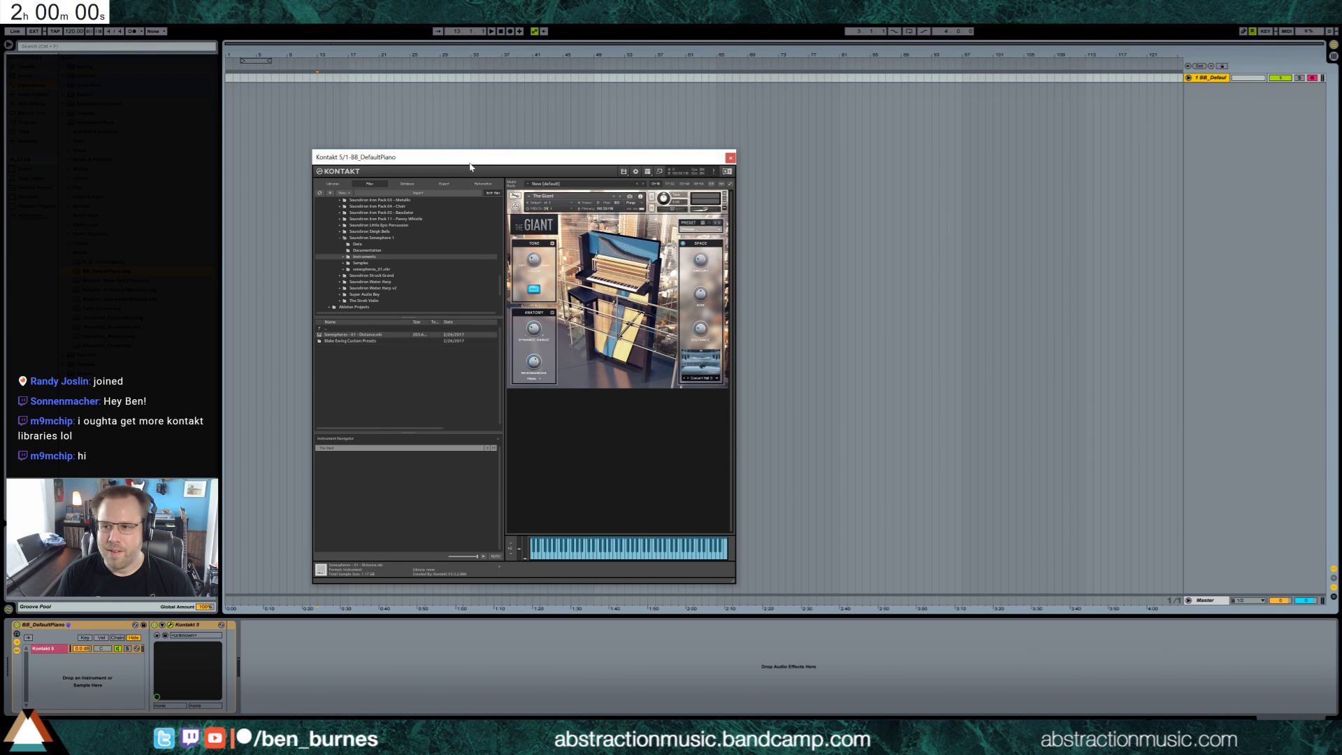
Close the Kontakt window and start the two-hour countdown timer in the other window.
left_click_drag(468, 168, 514, 168)
left_click(777, 159)
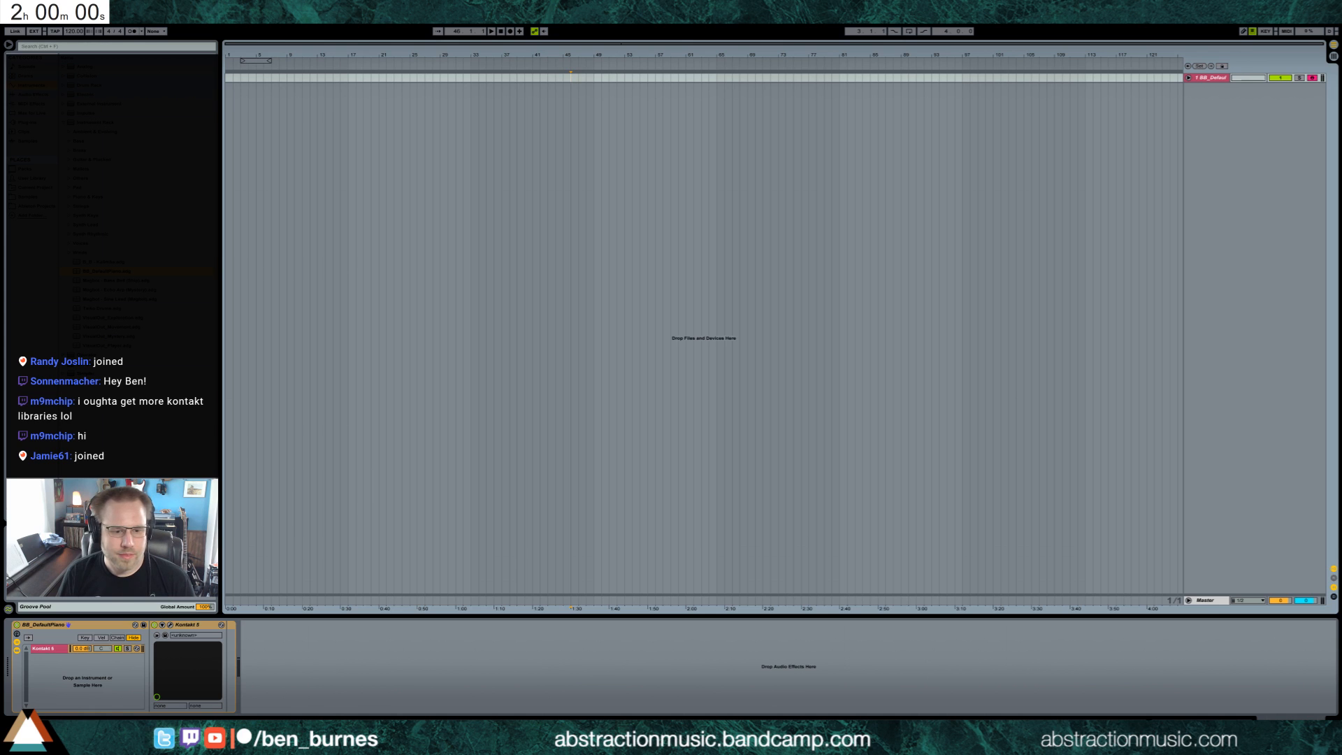
key("alt+Tab")
left_click(390, 425)
key("alt+Tab")
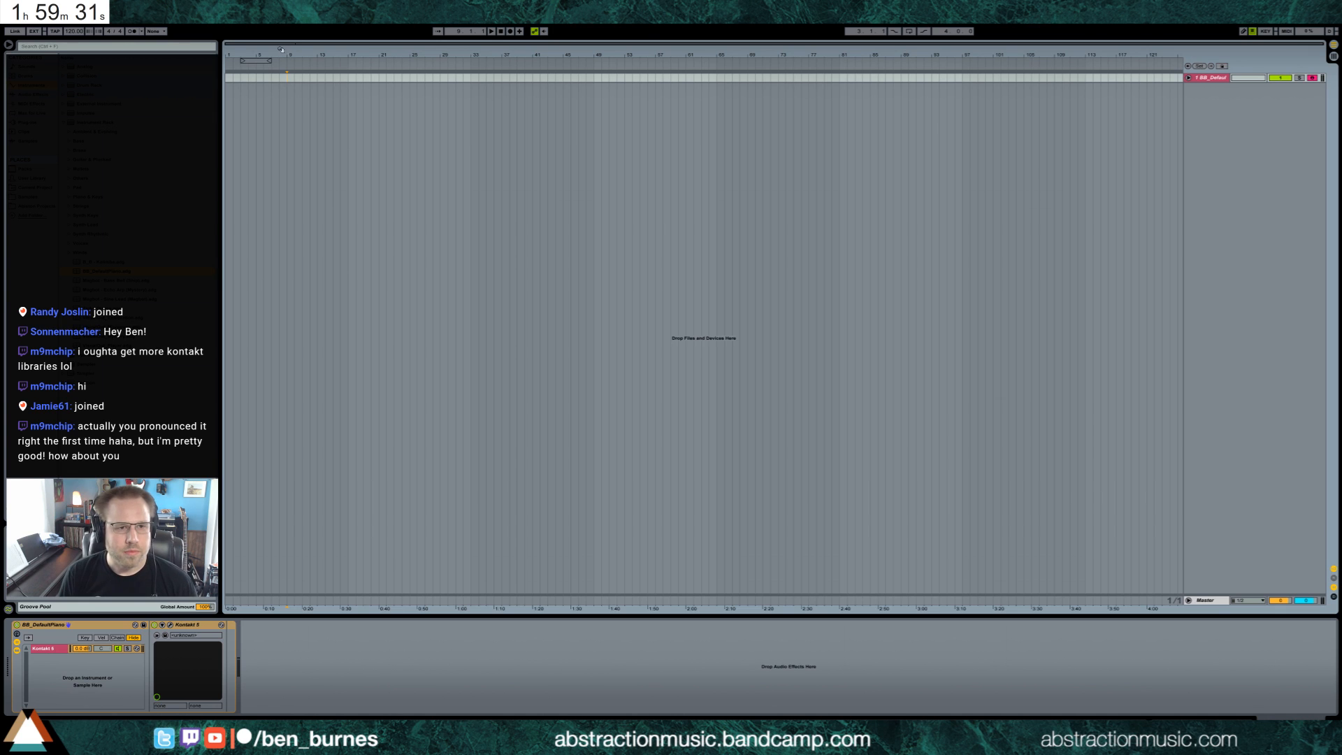
Add a second BB_DefaultPiano track below the first and delete the leftover empty MIDI track.
left_click_drag(285, 50, 336, 80)
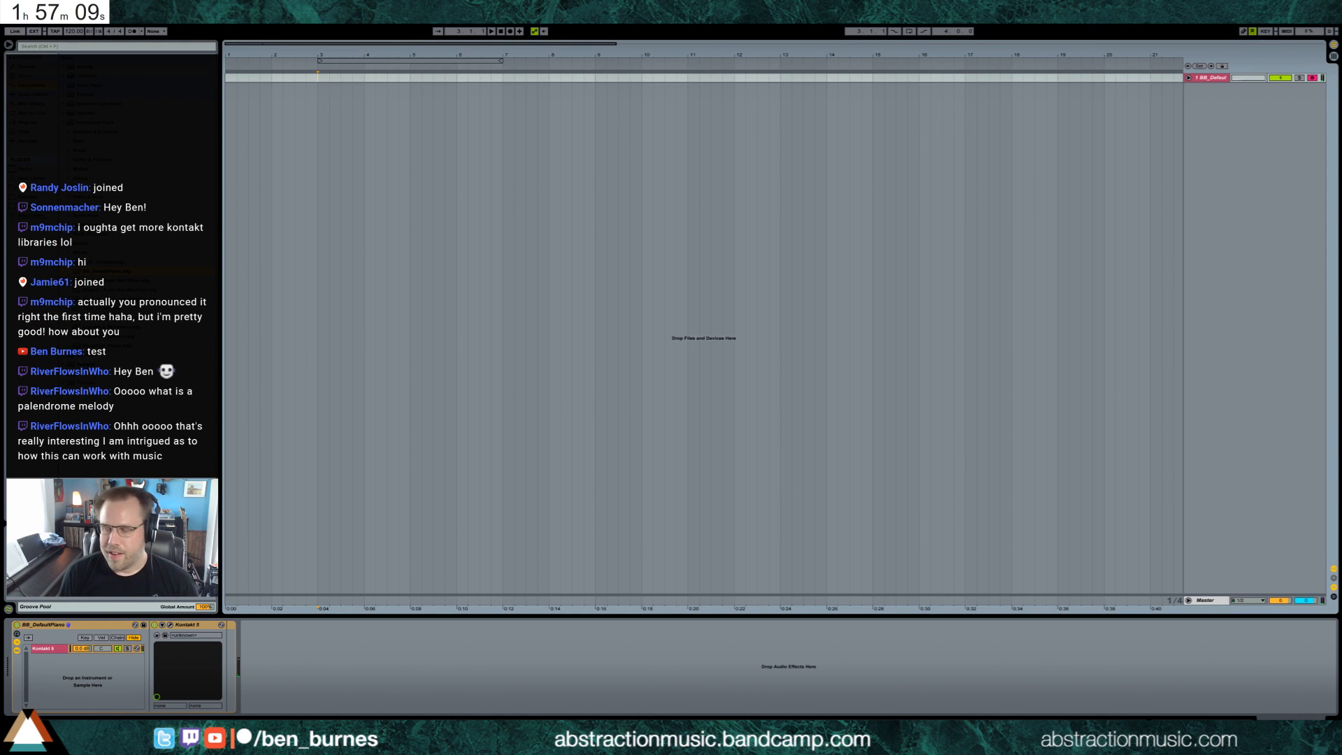
left_click(316, 79)
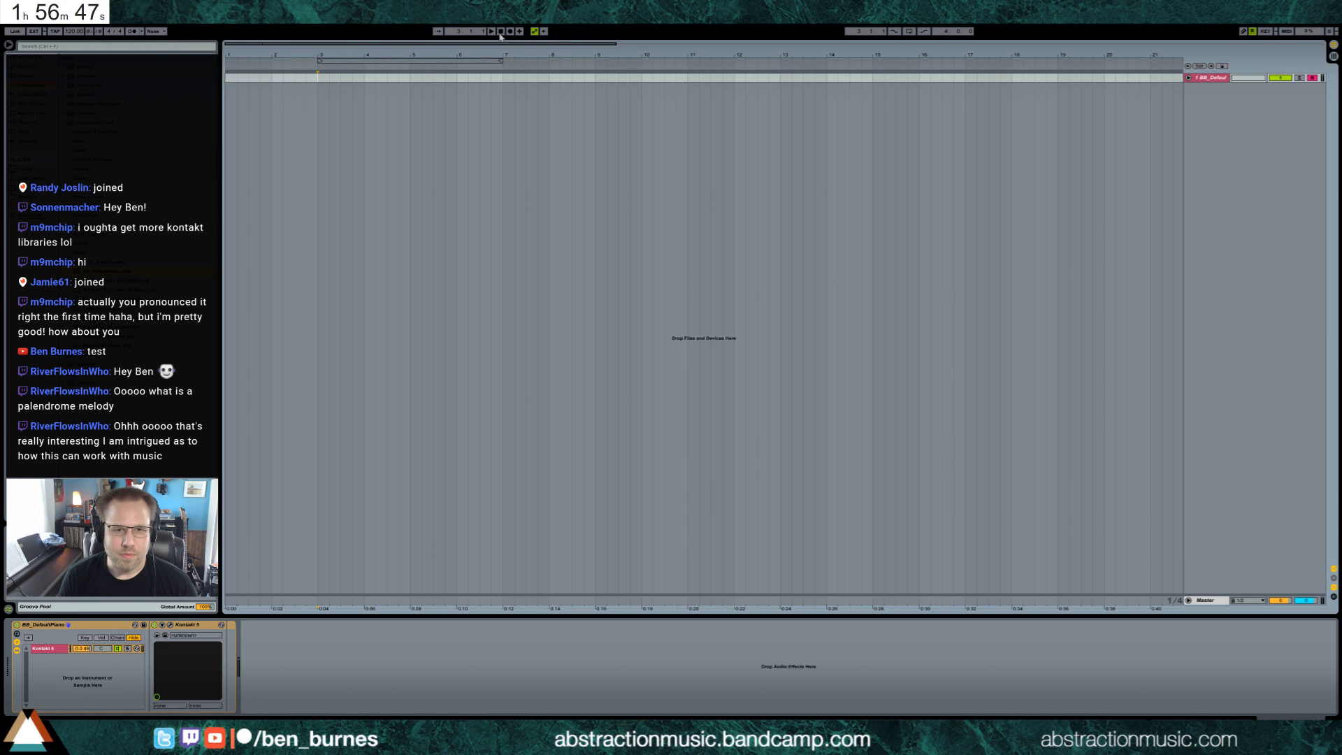
left_click(374, 170)
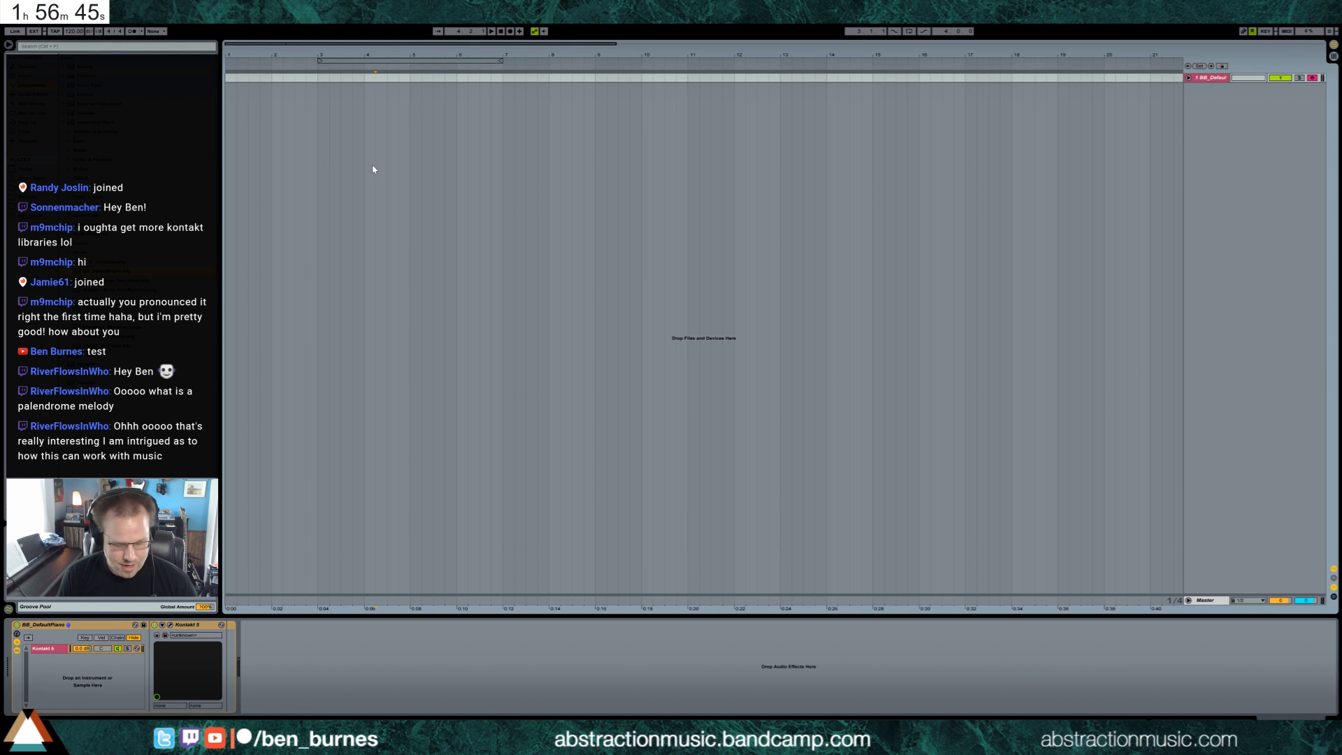
key("ctrl+shift+t")
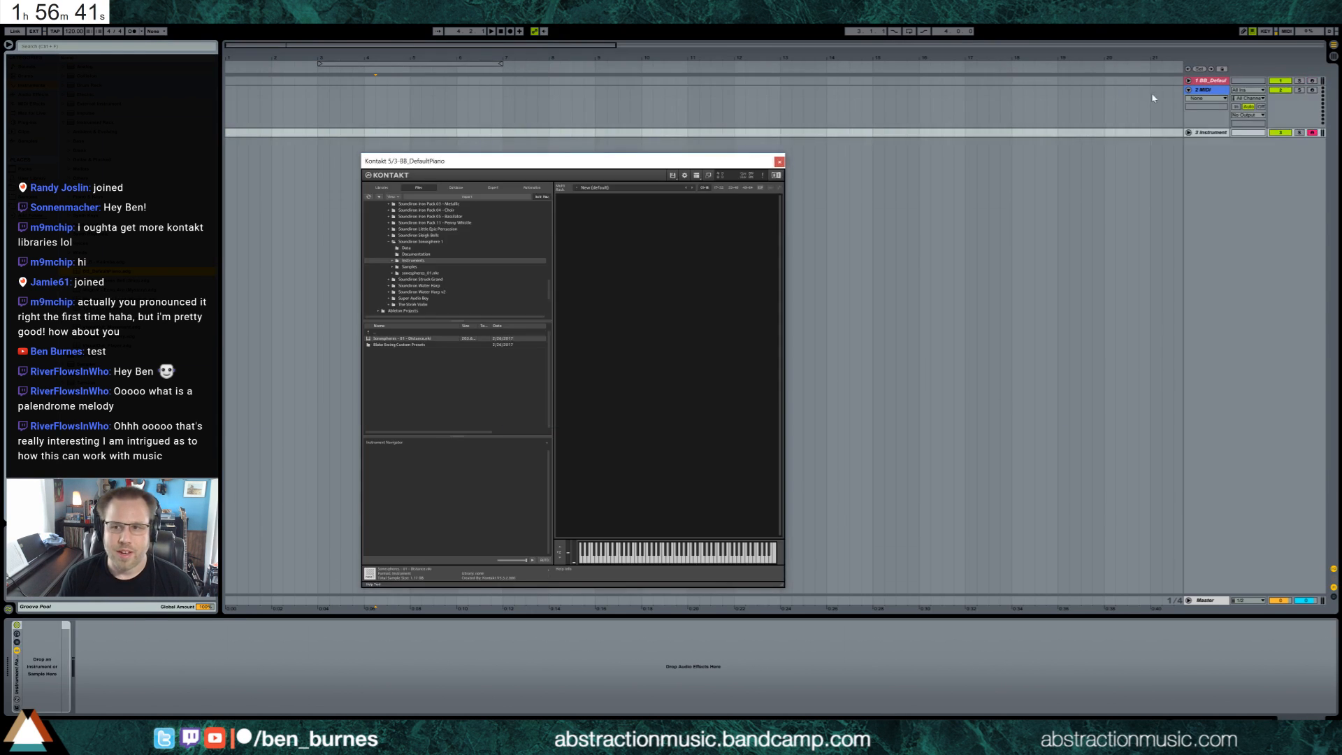
left_click(1200, 90)
key("Delete")
left_click(1200, 79)
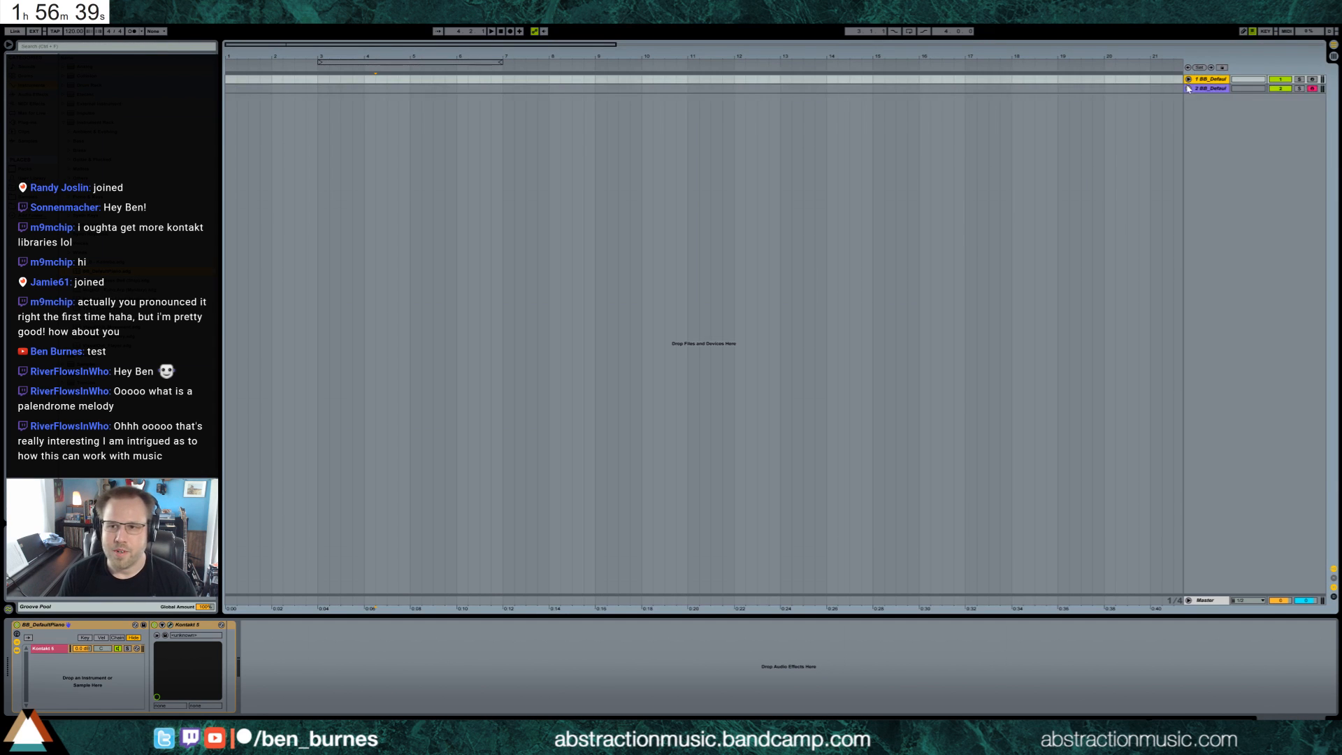
Unfold the second piano track, place the insertion marker at bar 3 and lower the song tempo.
left_click(1188, 89)
left_click(439, 83)
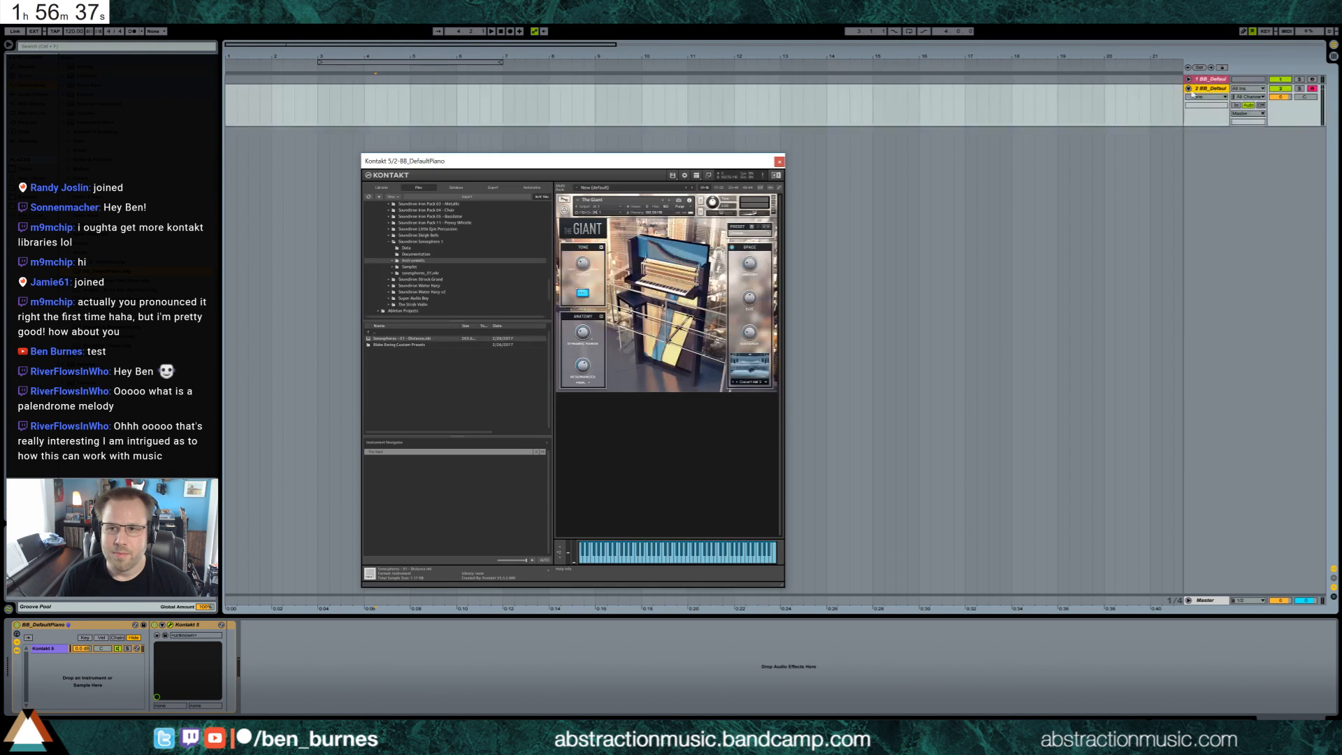
left_click(318, 106)
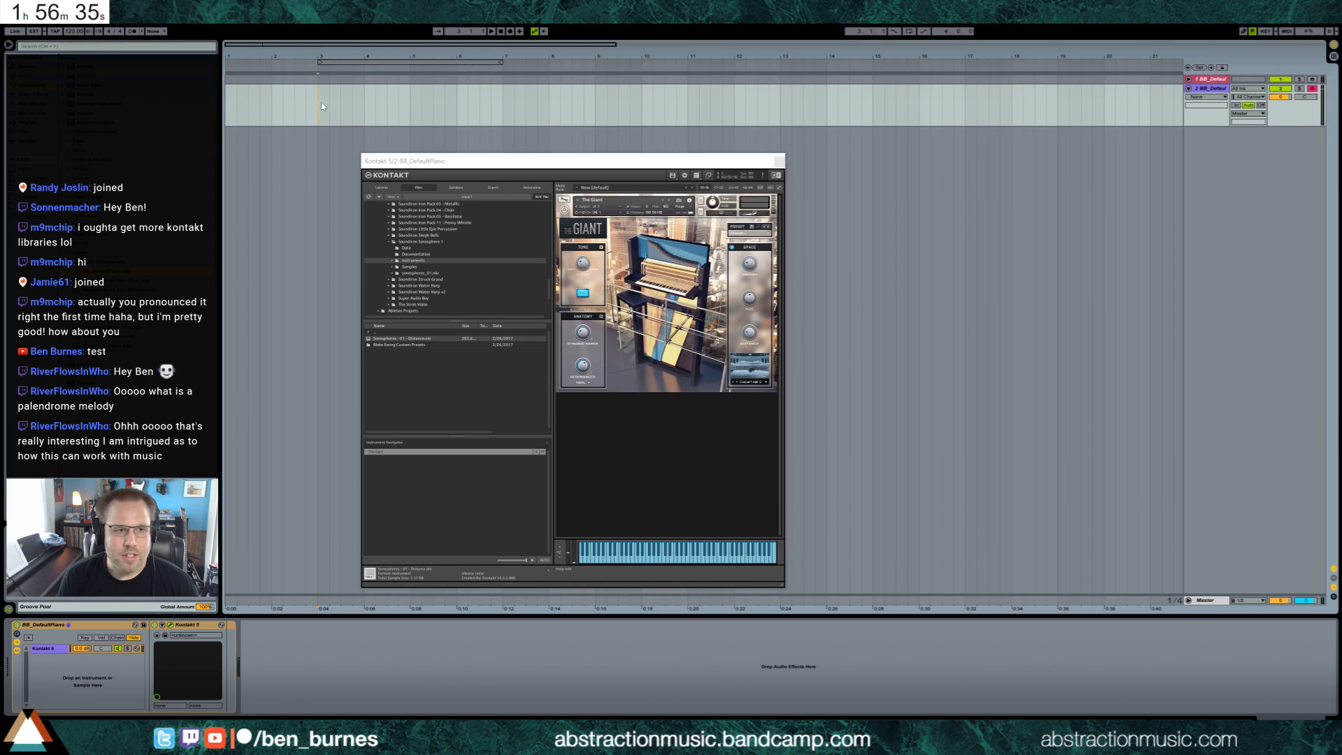
left_click_drag(68, 32, 69, 42)
Record a chord and melody take on the second piano track from bar 3 and open the clip's notes.
left_click(317, 108)
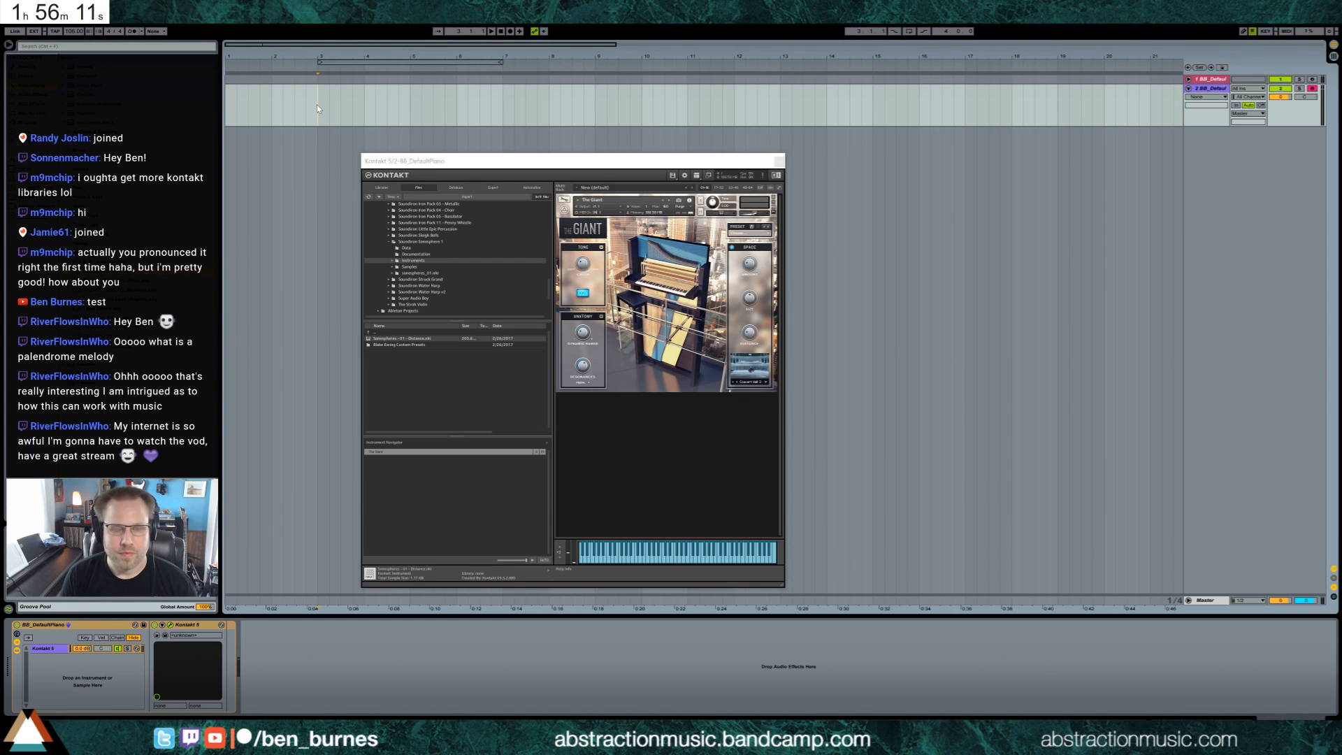
key("F9")
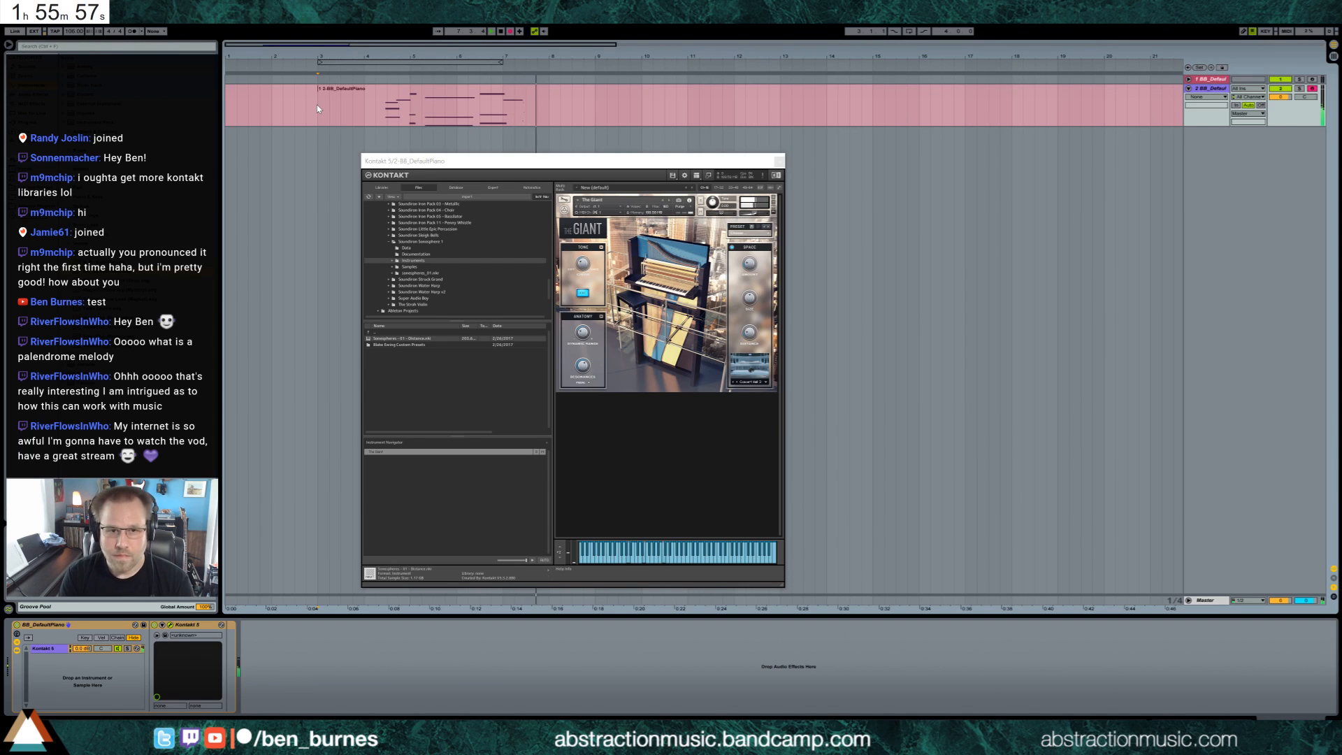
key("space")
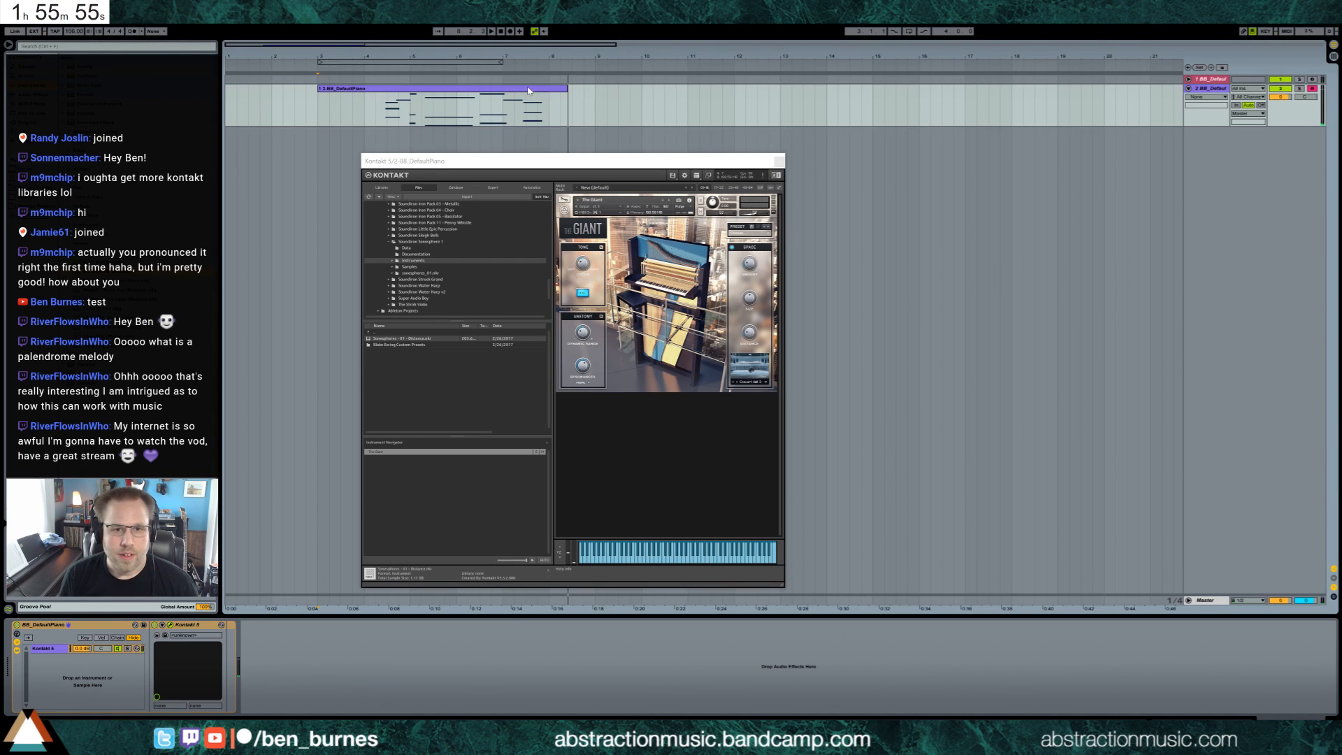
left_click_drag(596, 161, 794, 46)
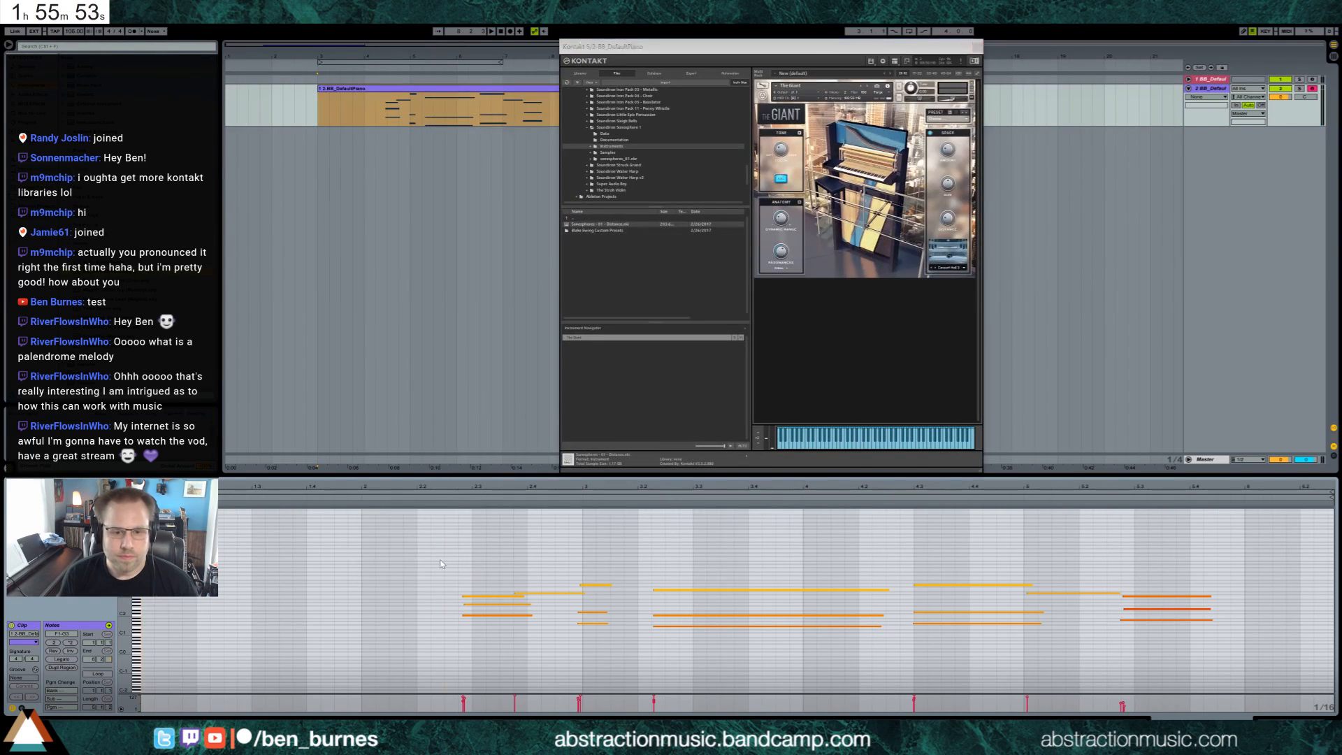
left_click(428, 538)
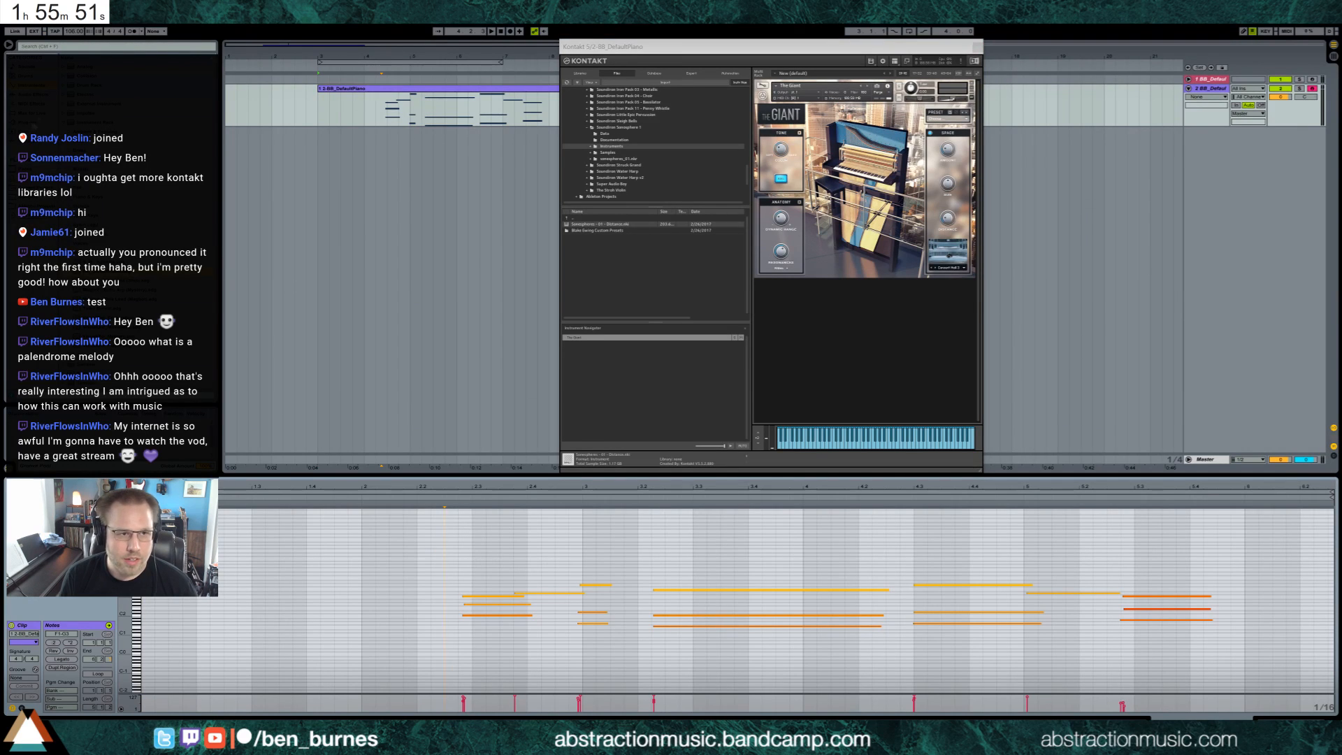
Set a slower song tempo to fit the recorded performance and start playback to check it.
left_click(54, 31)
left_click(54, 31)
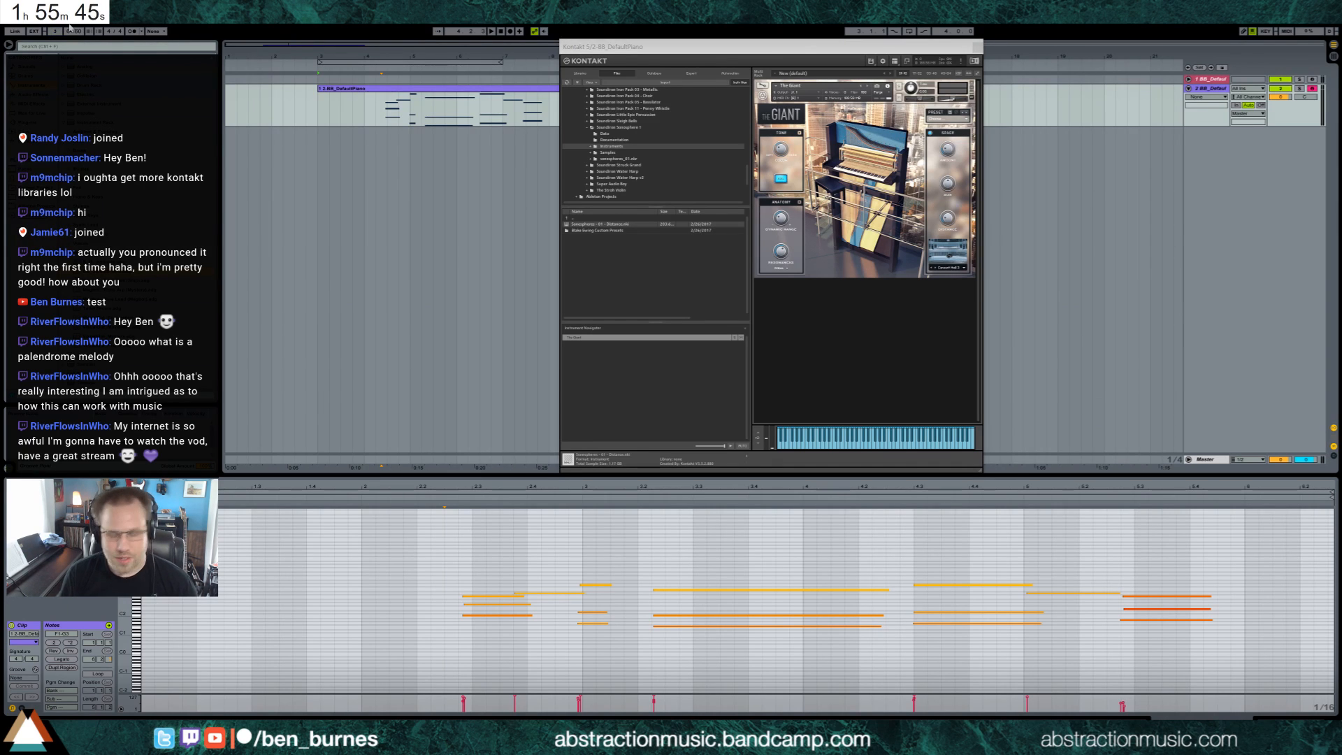
key("Return")
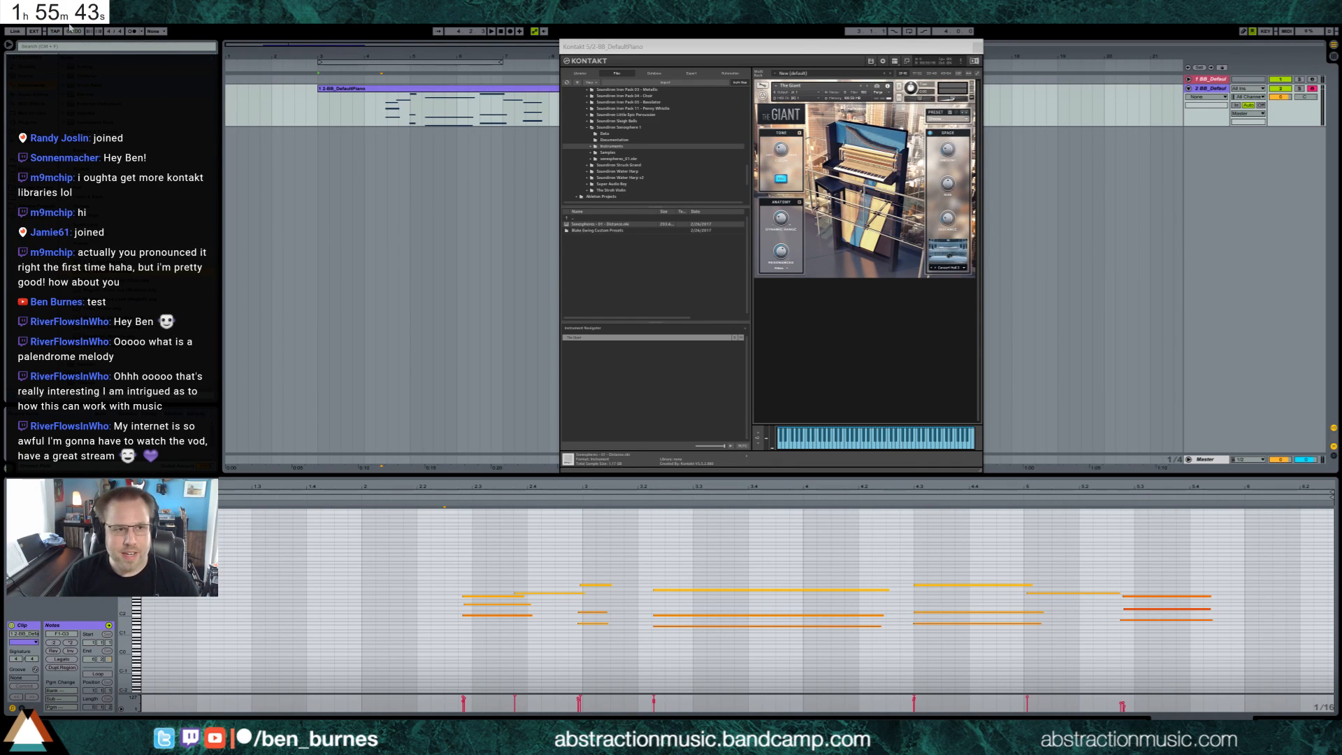
key("space")
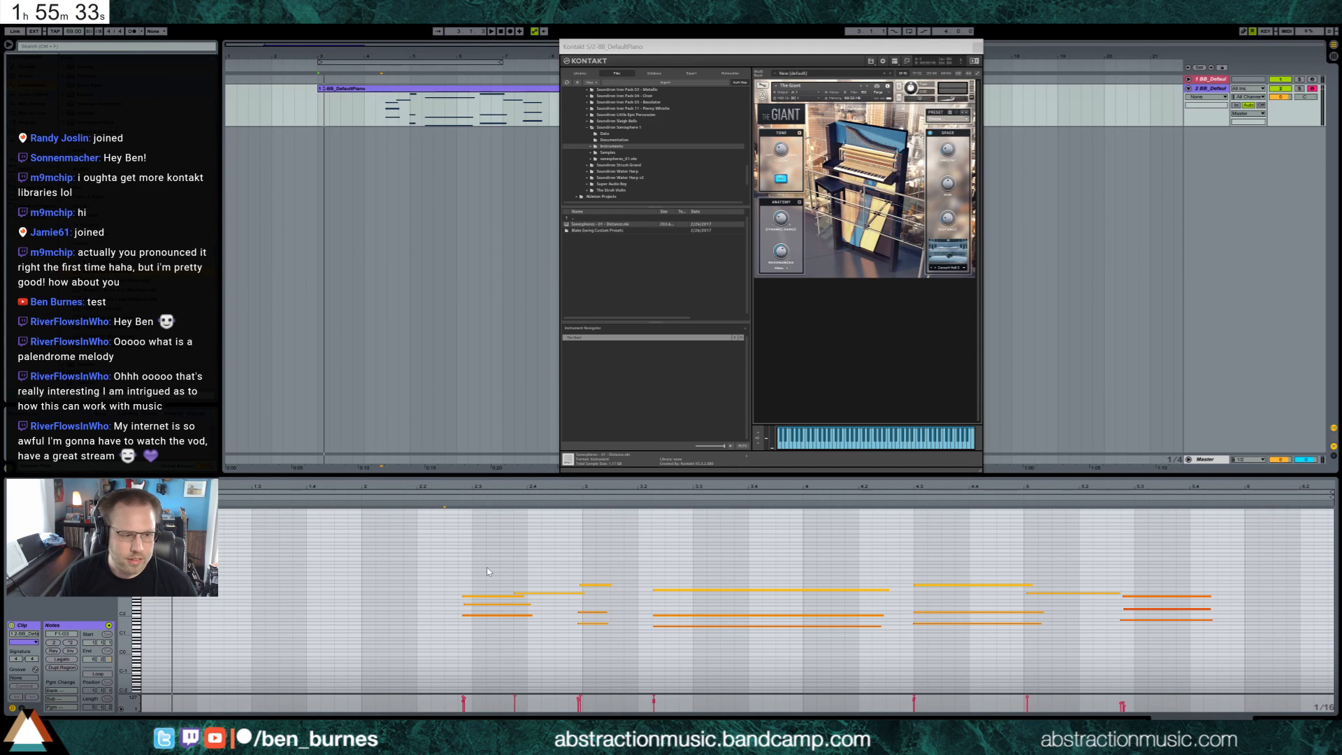
Select all recorded notes and shift them together so the first chord starts at the clip's beginning.
left_click(458, 625)
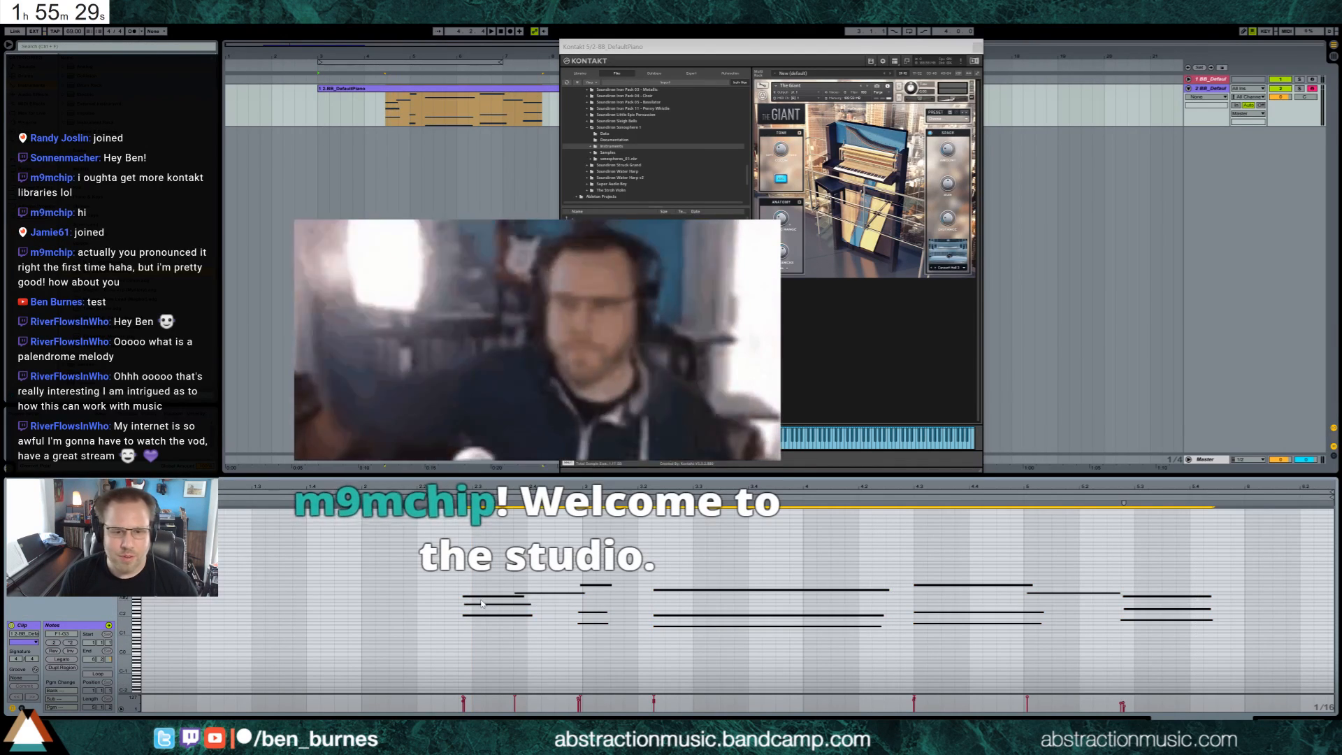
left_click_drag(124, 592, 146, 621)
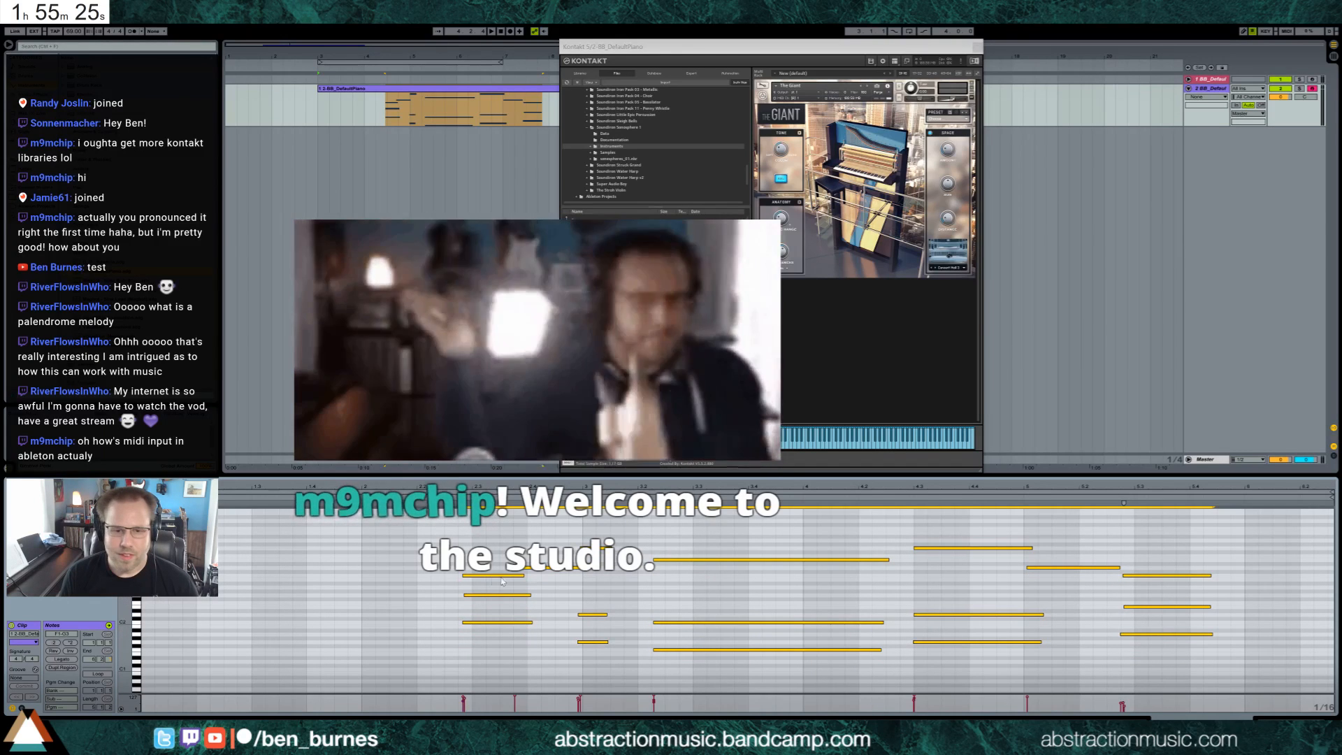
left_click_drag(473, 595, 151, 595)
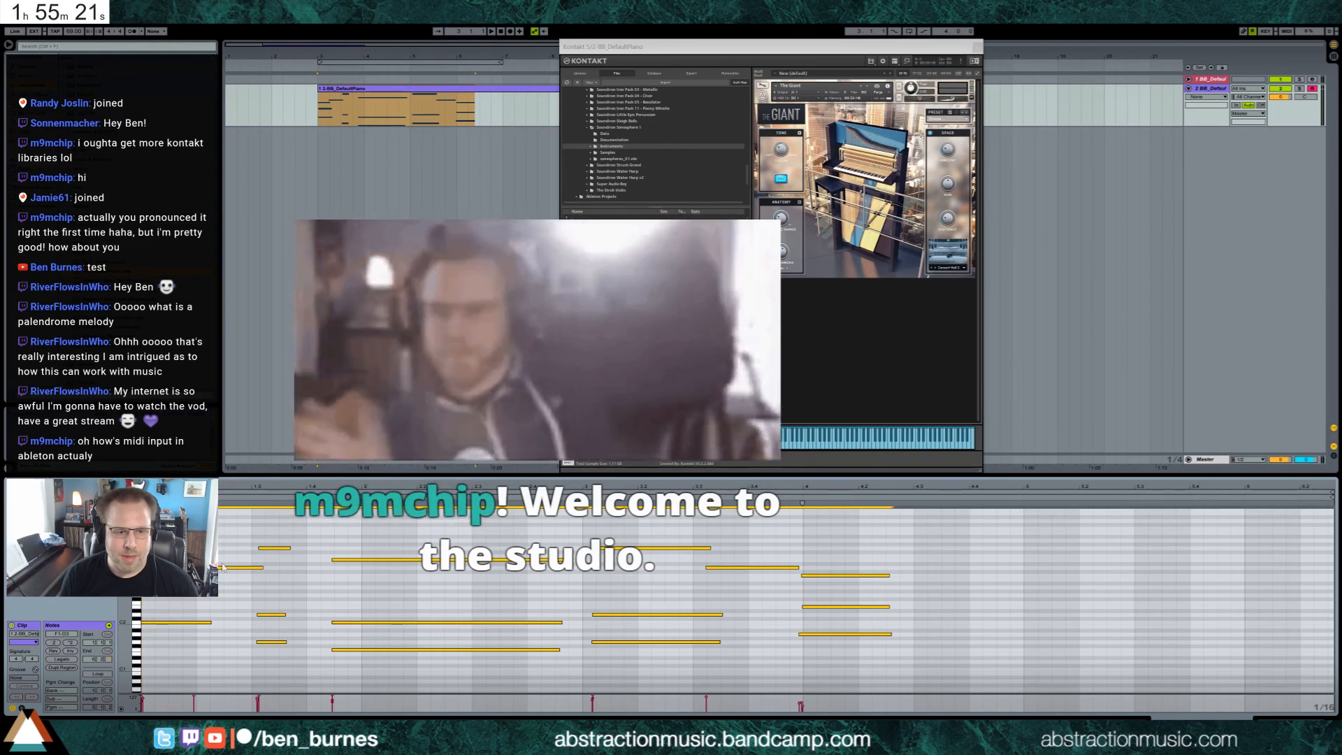
Nudge the second and third melody notes earlier to tighten the melody's opening rhythm.
mouse_move(238, 552)
left_mouse_down()
mouse_move(249, 580)
mouse_move(176, 575)
left_mouse_up()
key("Left")
key("Left")
left_click(154, 580)
left_click_drag(260, 540, 210, 567)
key("Left")
key("Left")
key("Left")
key("Left")
key("Left")
Move the long fourth melody note earlier, close behind the third one, and shorten it substantially.
left_click_drag(348, 547, 363, 579)
key("Left")
key("Left")
key("Left")
key("Left")
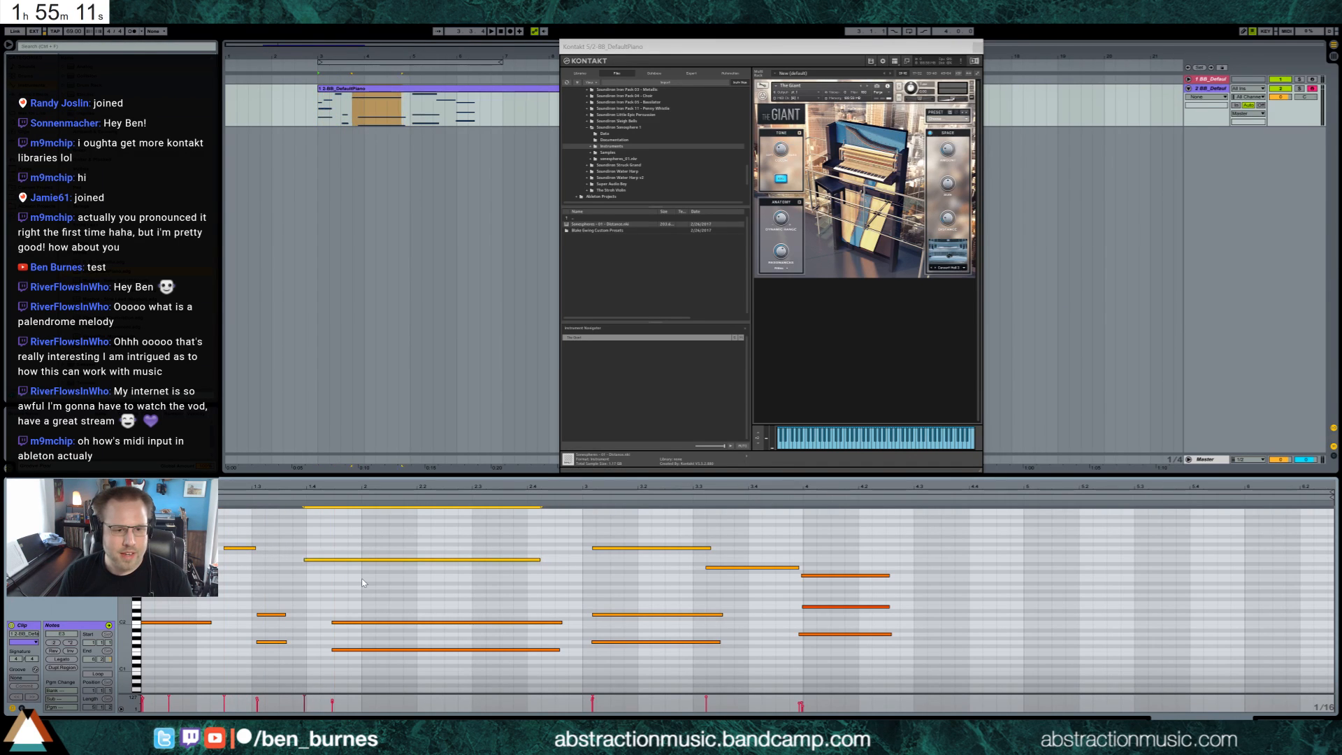
key("shift+Left")
key("shift+Left")
key("shift+Left")
key("shift+Left")
key("shift+Left")
key("shift+Left")
key("shift+Left")
key("shift+Left")
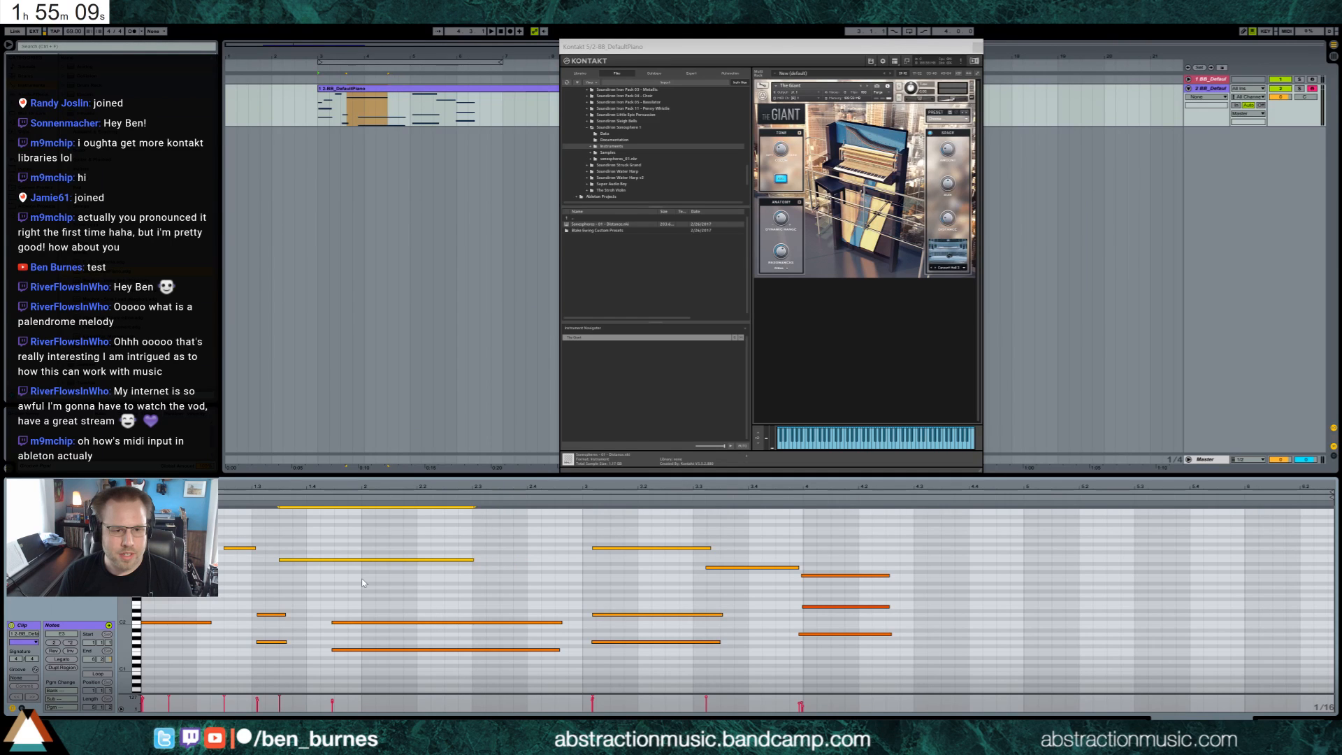
key("shift+Left")
key("shift+Left")
key("shift+Left")
Shorten the lower notes of the first chord.
left_click_drag(310, 598, 274, 660)
left_click_drag(204, 586, 185, 637)
key("shift+Left")
key("shift+Left")
key("shift+Left")
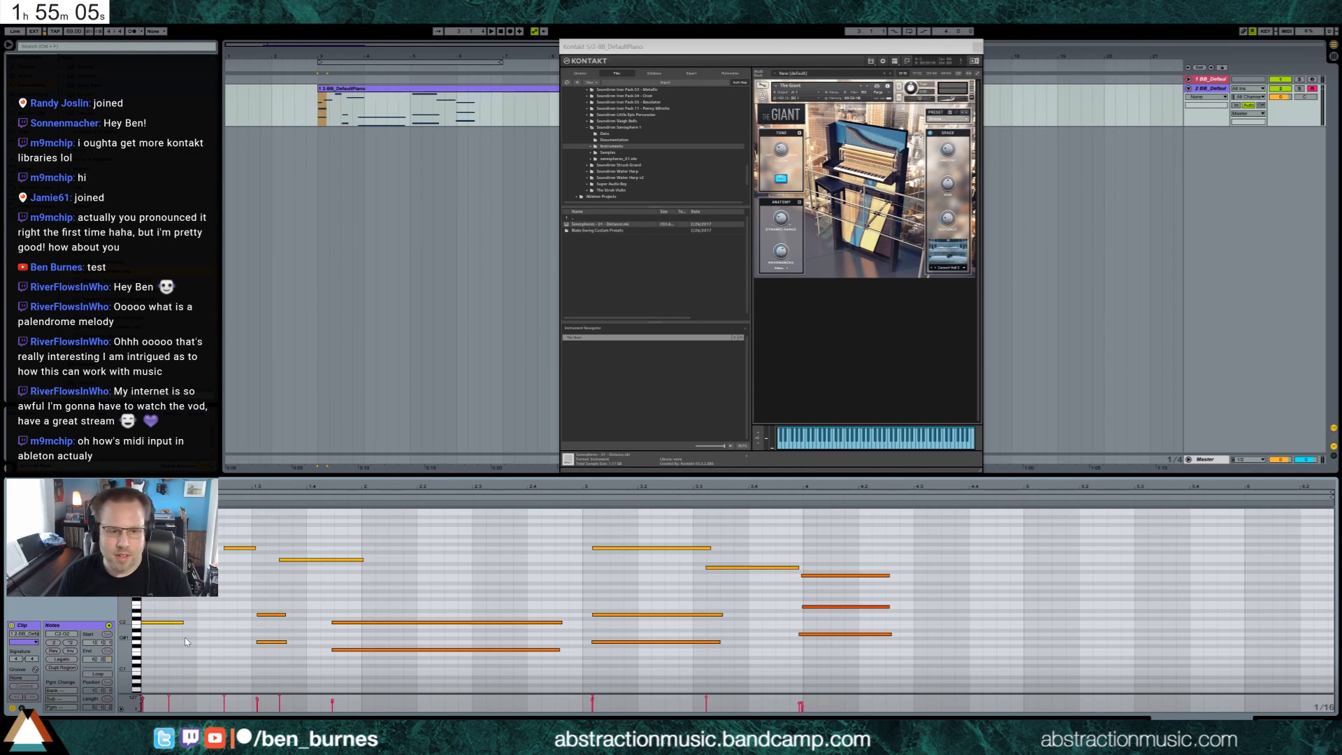
Move the second chord's lower notes earlier so they start together with the third melody note.
left_click(270, 652)
left_click_drag(259, 591, 281, 669)
key("Left")
key("Left")
key("Left")
key("Left")
key("Left")
key("Left")
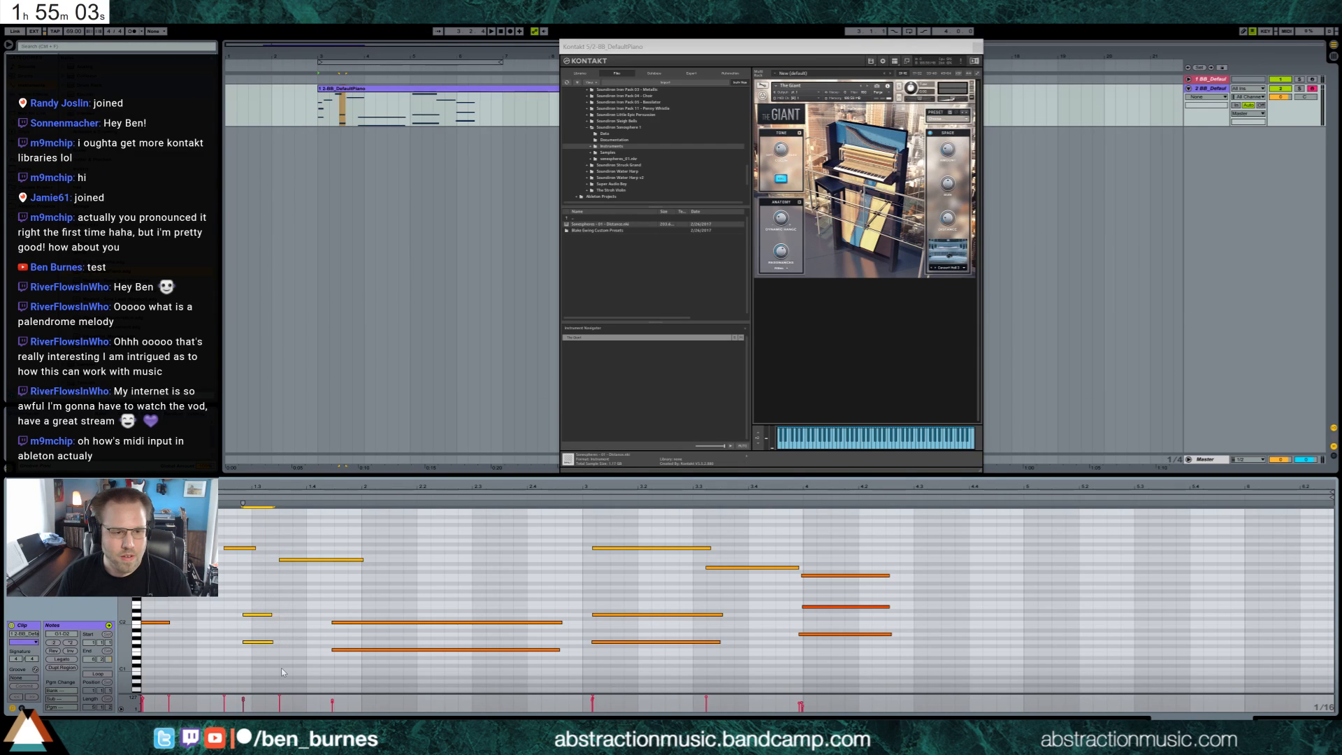
key("Right")
Move the third chord's long lower notes earlier so they start together with the fourth melody note.
left_click_drag(346, 596, 370, 665)
key("Left")
key("Left")
key("Left")
key("Left")
key("Left")
key("Left")
key("Left")
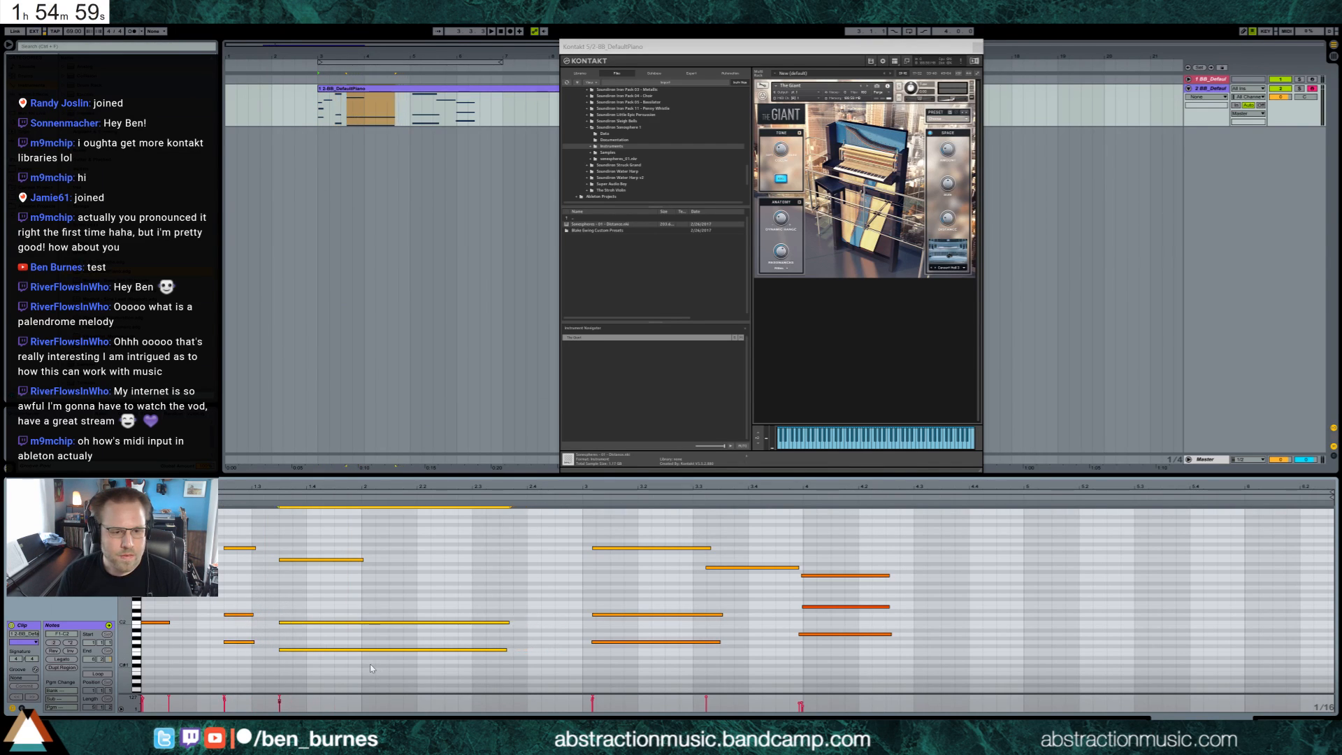
Shorten the third chord's lower notes to about the fourth melody note's length and trim that melody note slightly.
left_click(315, 559)
left_click_drag(364, 601, 377, 669)
key("shift+Left")
key("shift+Left")
key("shift+Left")
key("shift+Left")
key("shift+Left")
key("shift+Left")
key("shift+Left")
key("shift+Left")
key("shift+Left")
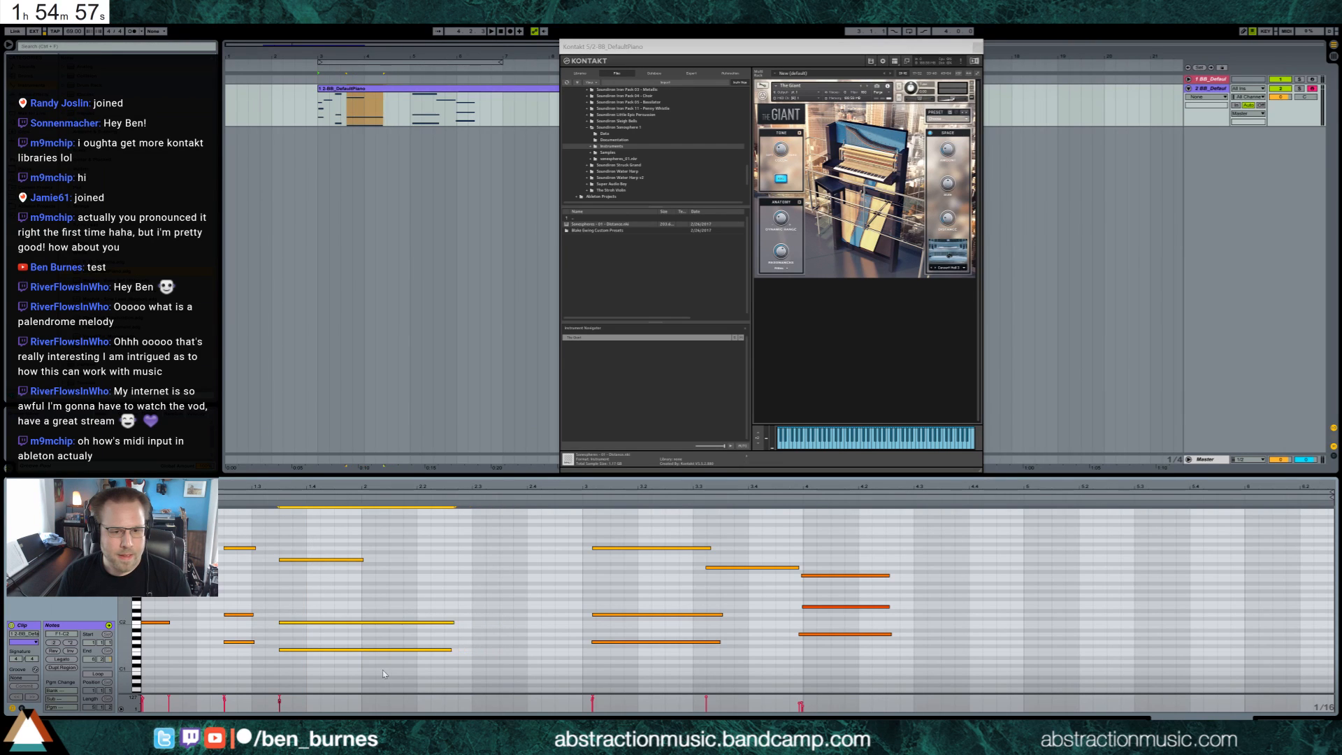
key("shift+Left")
key("shift+Left")
left_click(348, 559)
key("shift+Left")
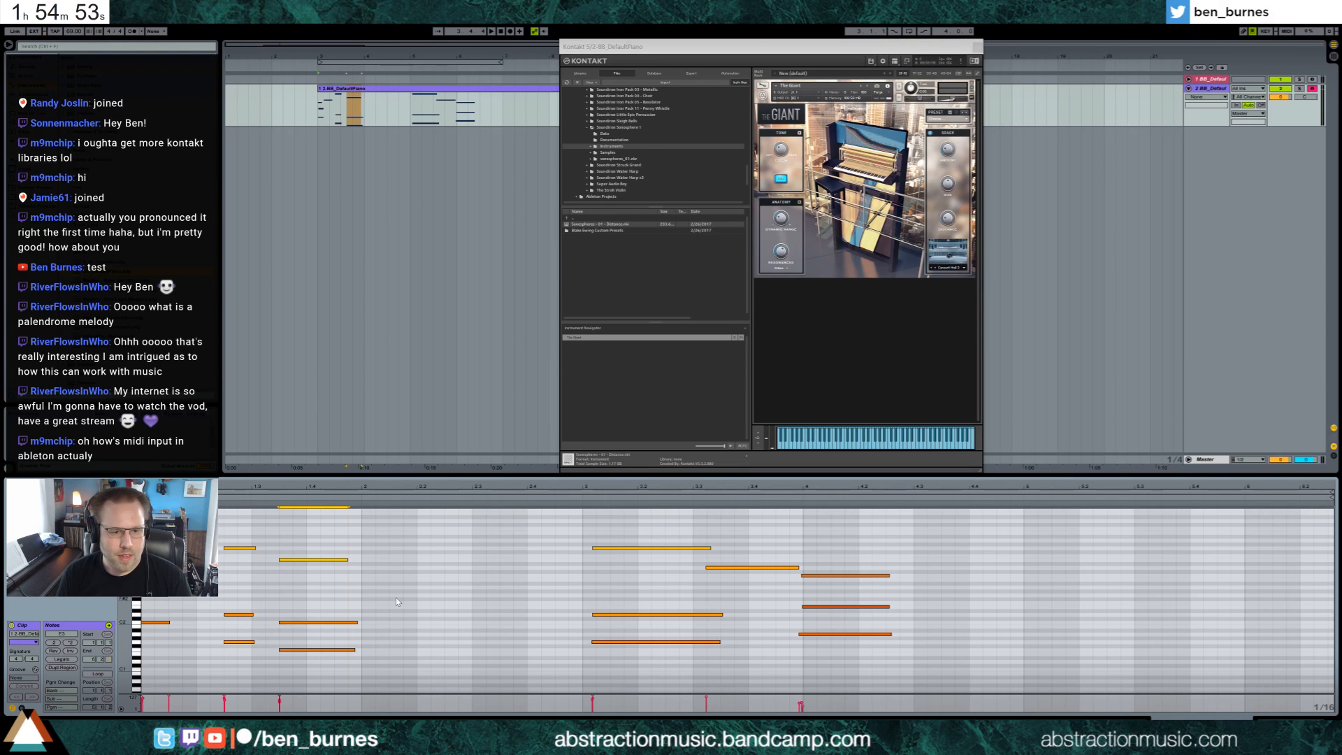
Deselect the notes and arm the first track for recording.
left_click(396, 600)
left_click(1311, 80)
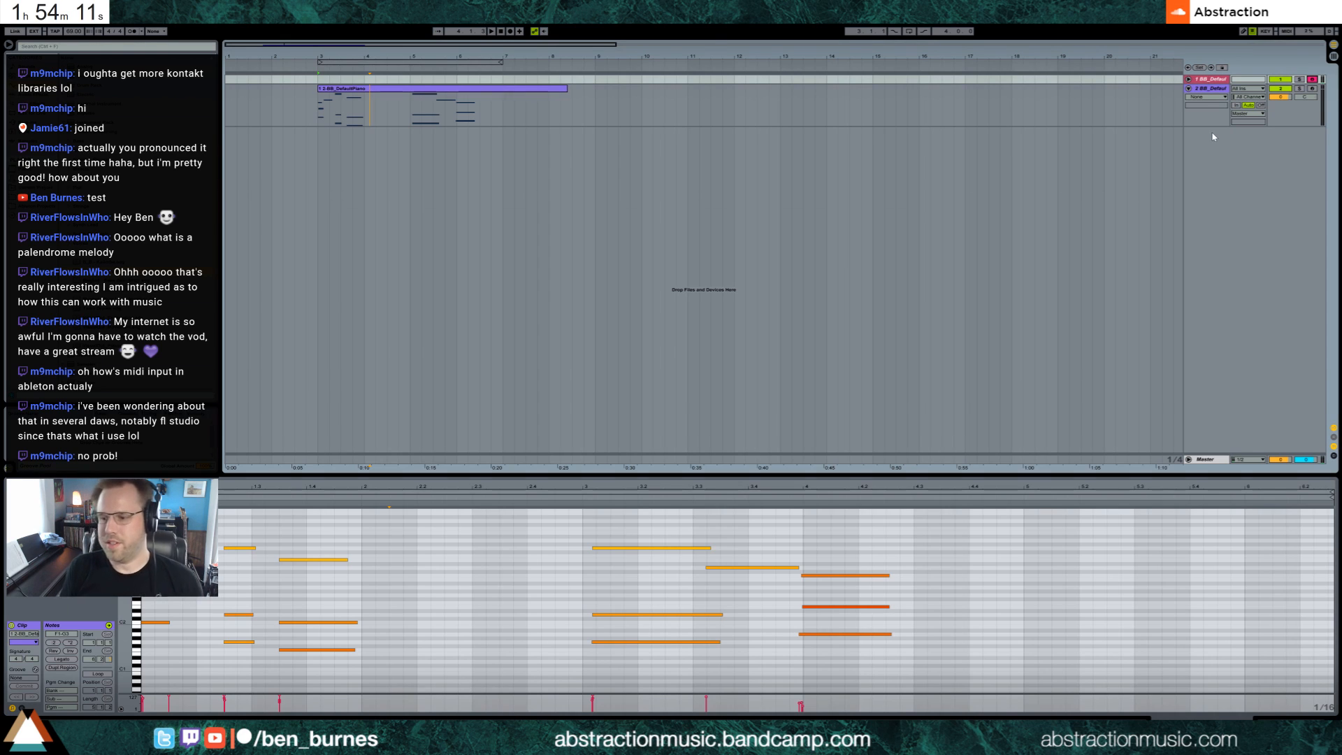
left_click(583, 549)
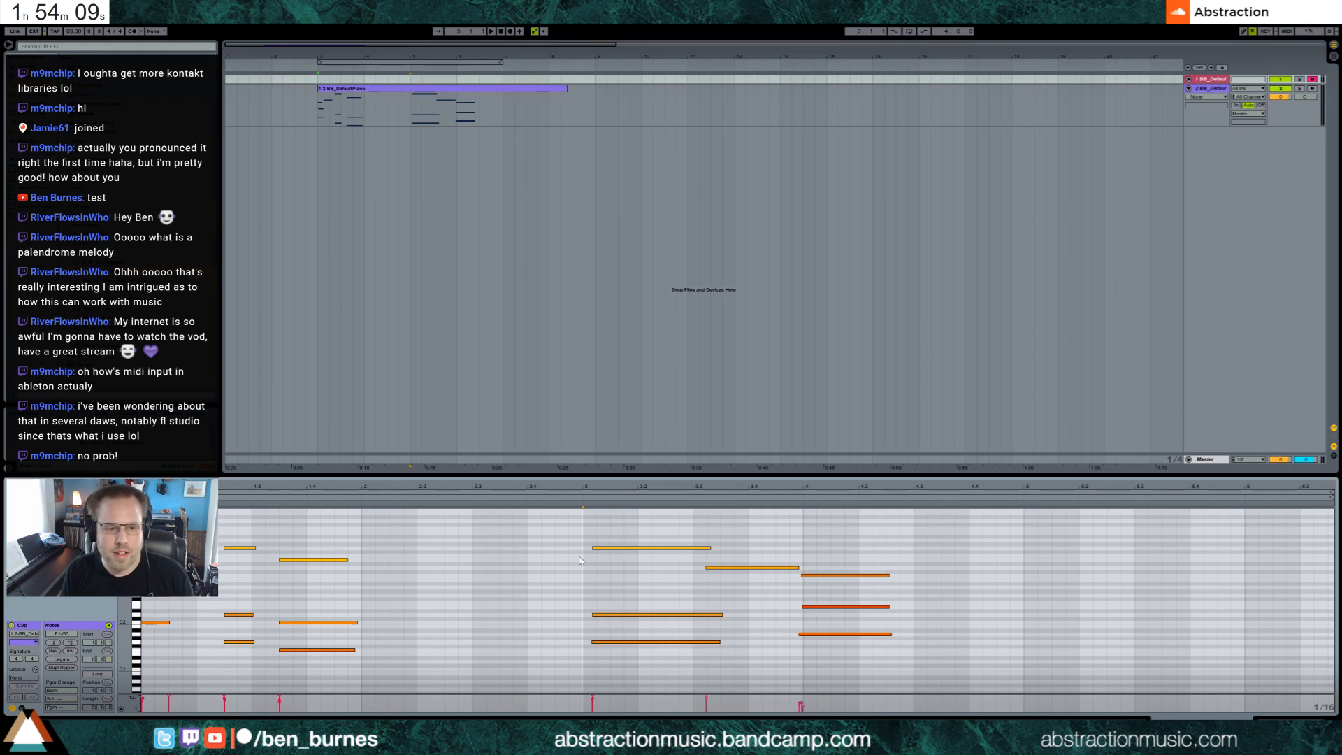
Shift all the remaining notes after the third chord earlier together so they start at bar 2 of the clip.
left_click_drag(640, 532, 820, 704)
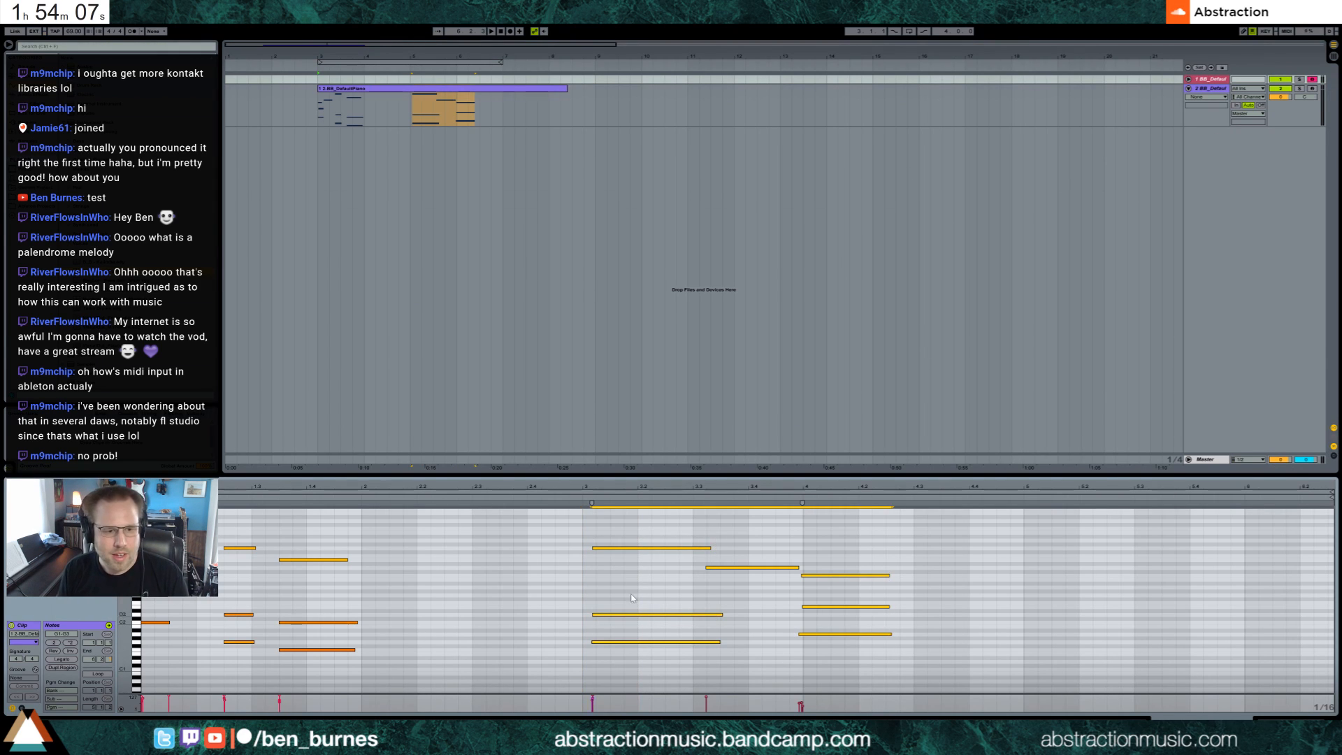
key("Left")
key("Left")
key("Left")
key("Left")
key("Left")
key("Left")
key("Left")
key("Left")
key("Left")
key("Left")
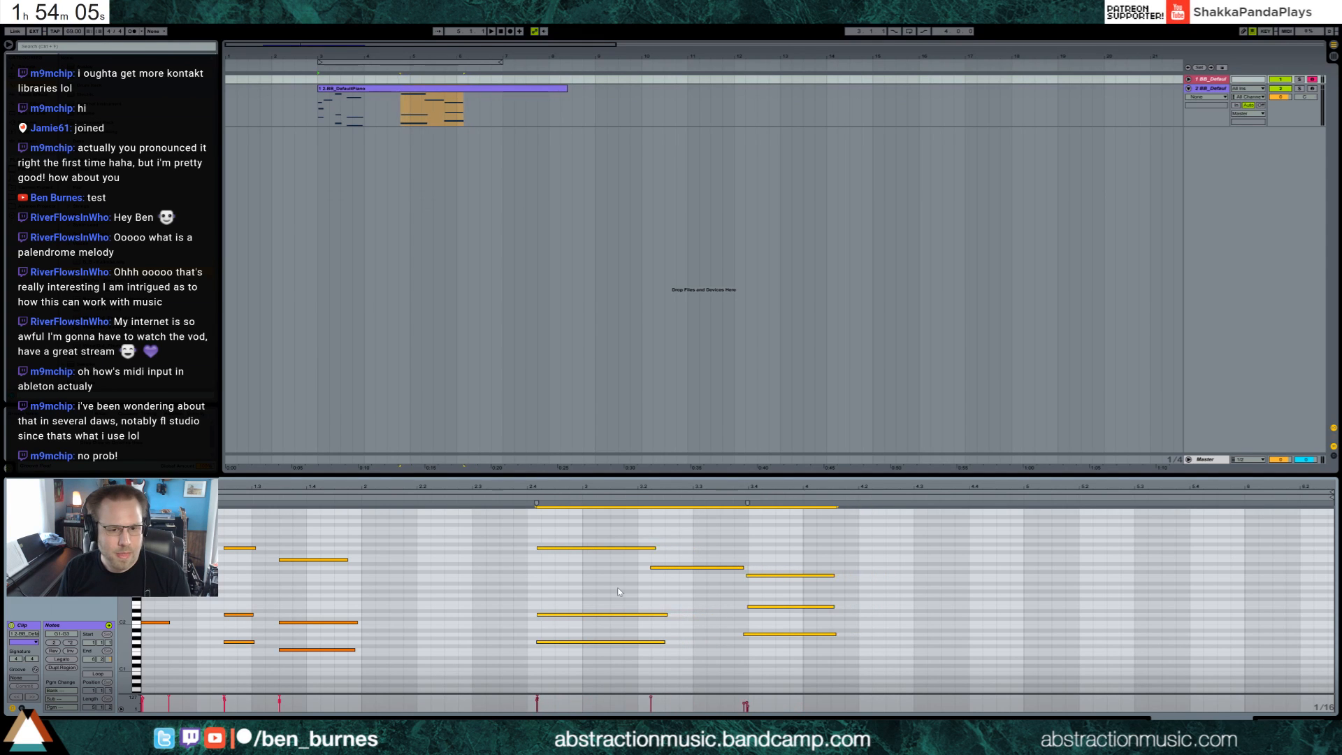
key("Left")
key("Left")
key("Left")
key("Left")
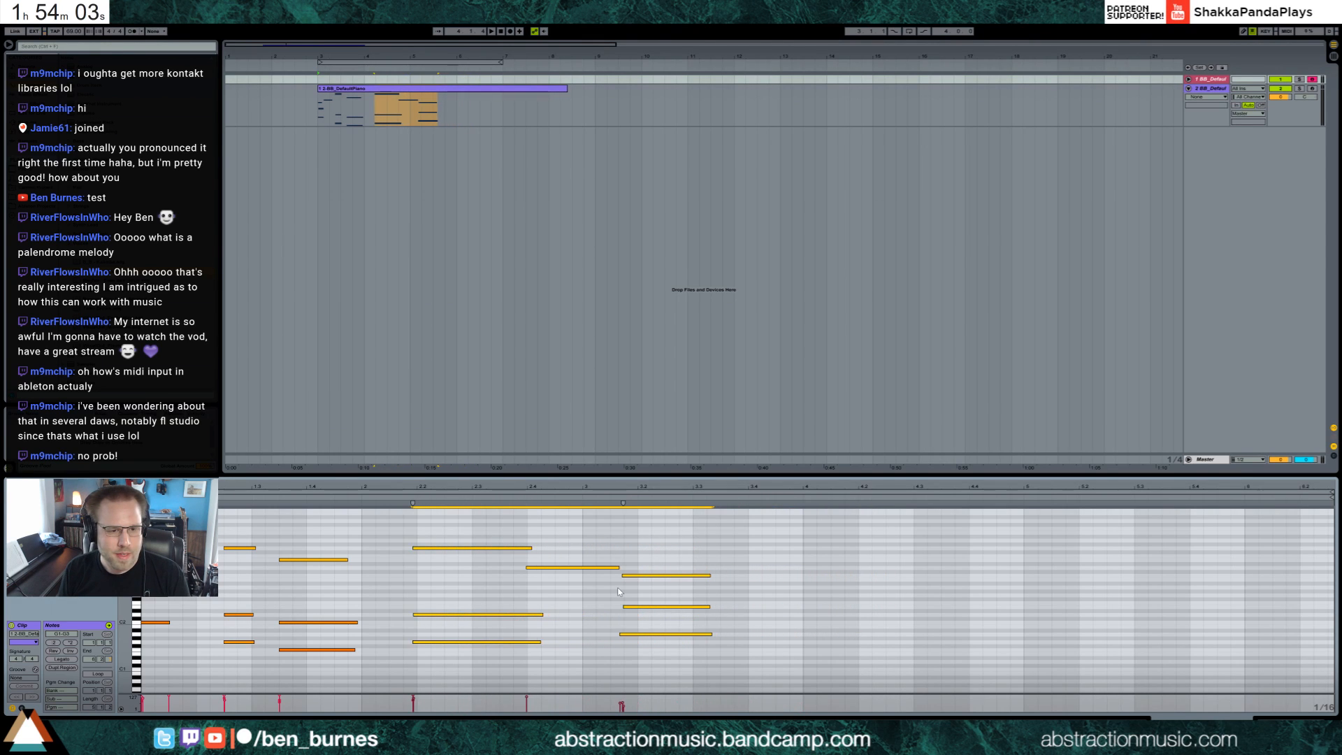
key("Left")
key("Left")
key("Left")
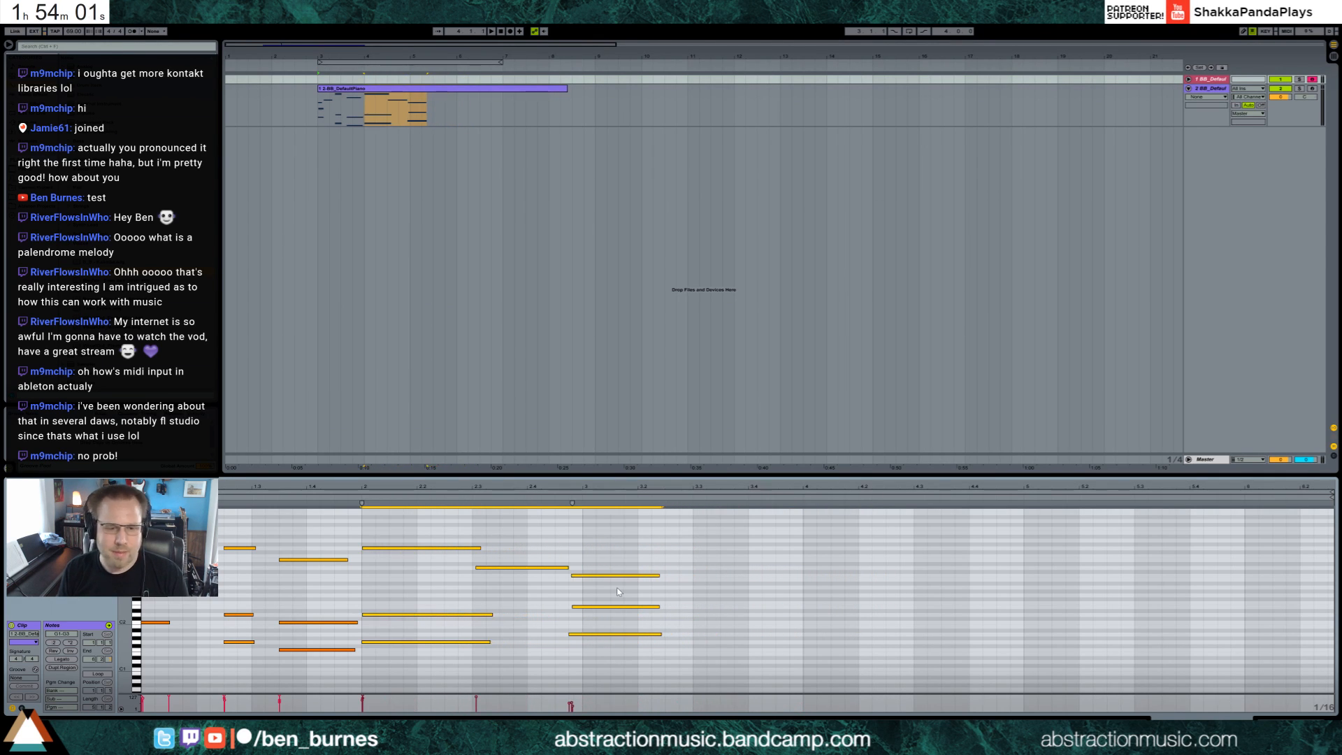
Shorten all three notes of the chord at the start of bar 2.
left_click_drag(428, 525, 443, 652)
key("shift+Left")
key("shift+Left")
key("shift+Left")
key("shift+Left")
key("shift+Left")
key("shift+Left")
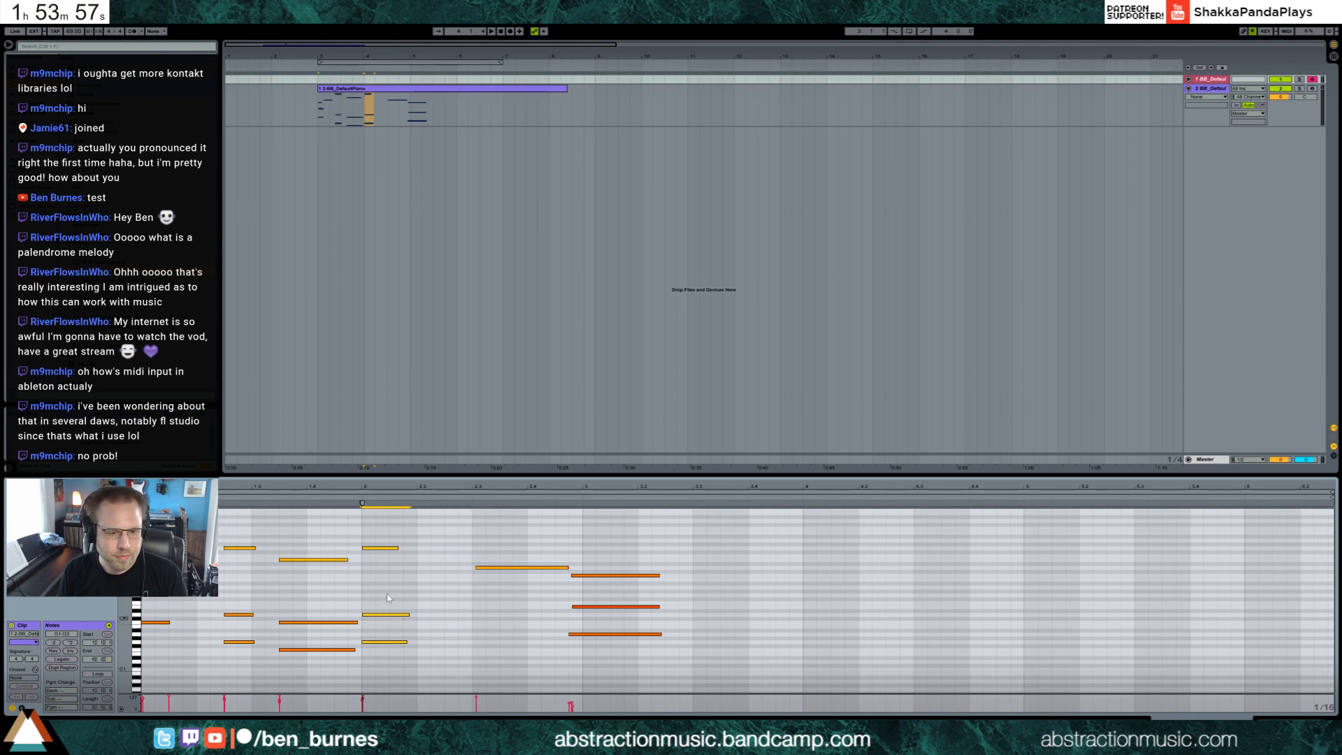
left_click_drag(373, 537, 393, 664)
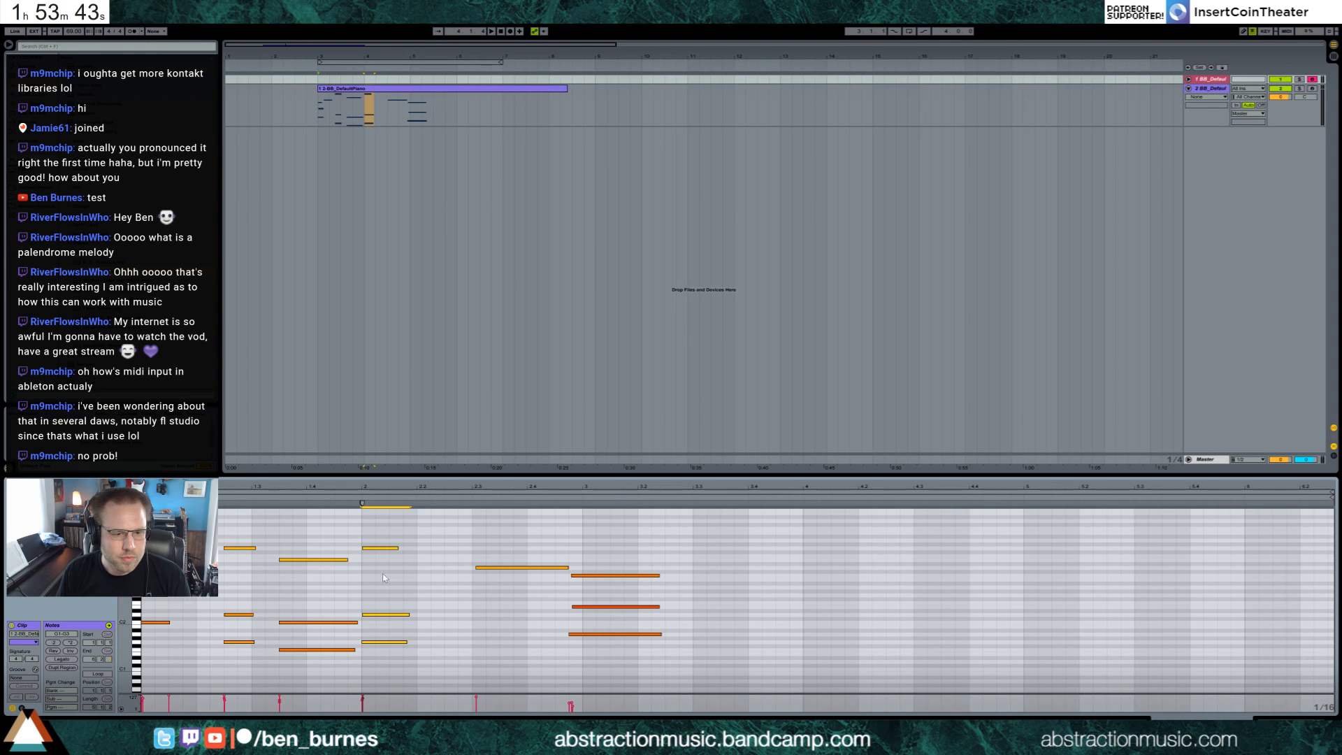
Delete every note from bar 2 onward and duplicate the four opening melody notes directly after the originals.
left_click_drag(373, 521, 726, 693)
key("Delete")
left_click_drag(328, 523, 148, 579)
key("ctrl+d")
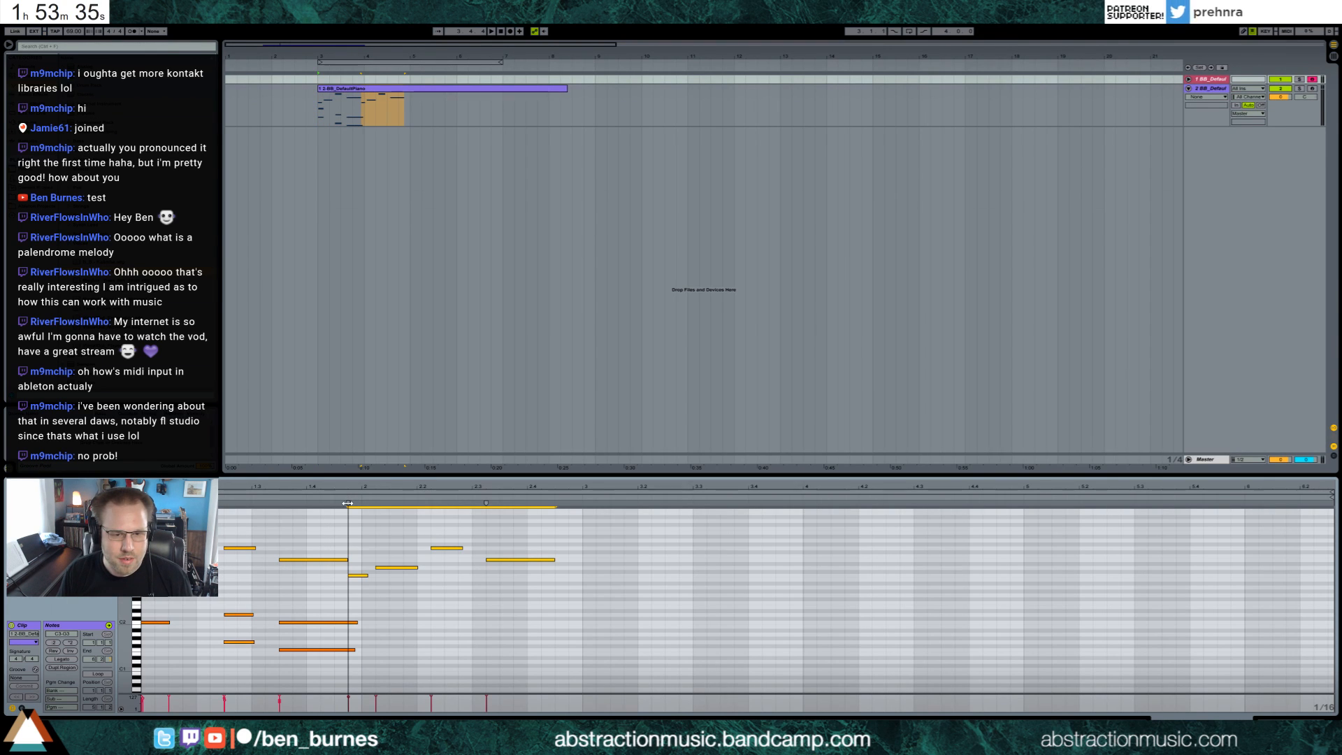
Reverse the duplicated melody by stretching it past itself and overlap its first note with the original fourth note.
mouse_move(346, 504)
left_mouse_down()
mouse_move(742, 528)
mouse_move(653, 529)
left_mouse_up()
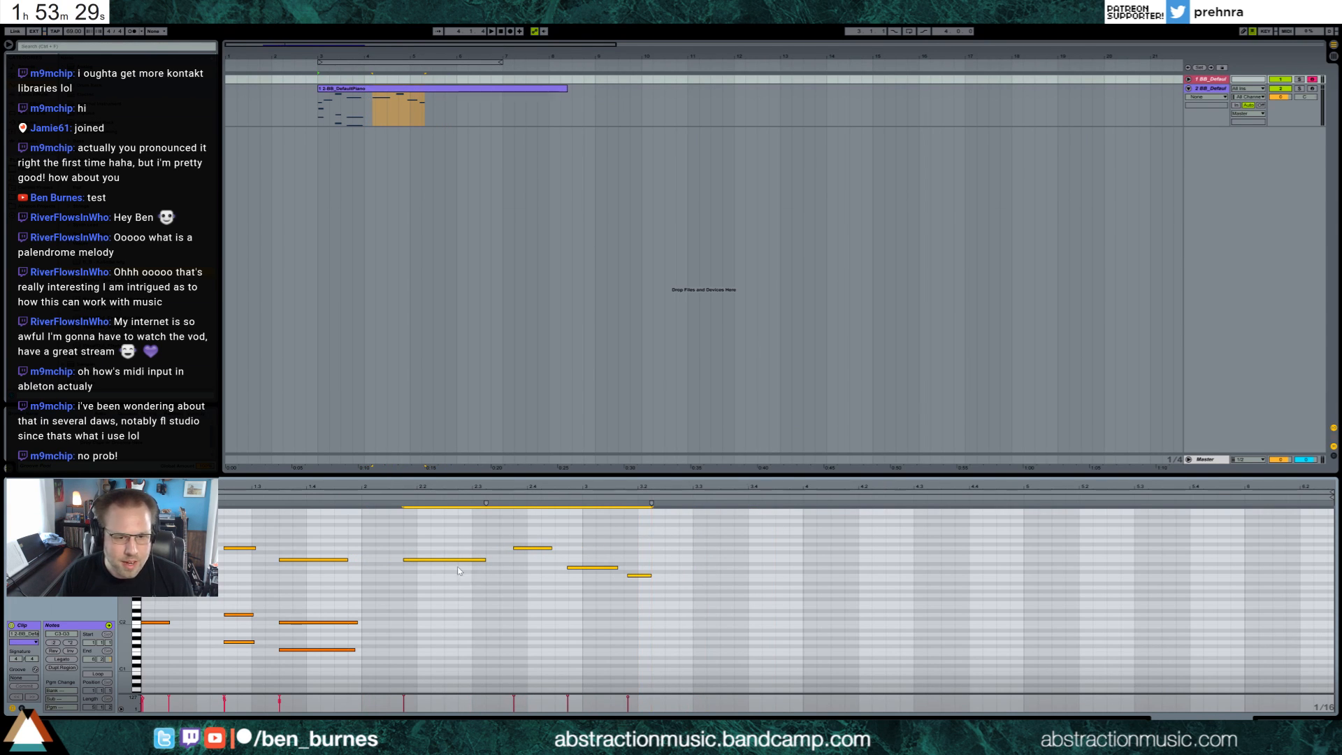
left_click_drag(458, 563, 334, 565)
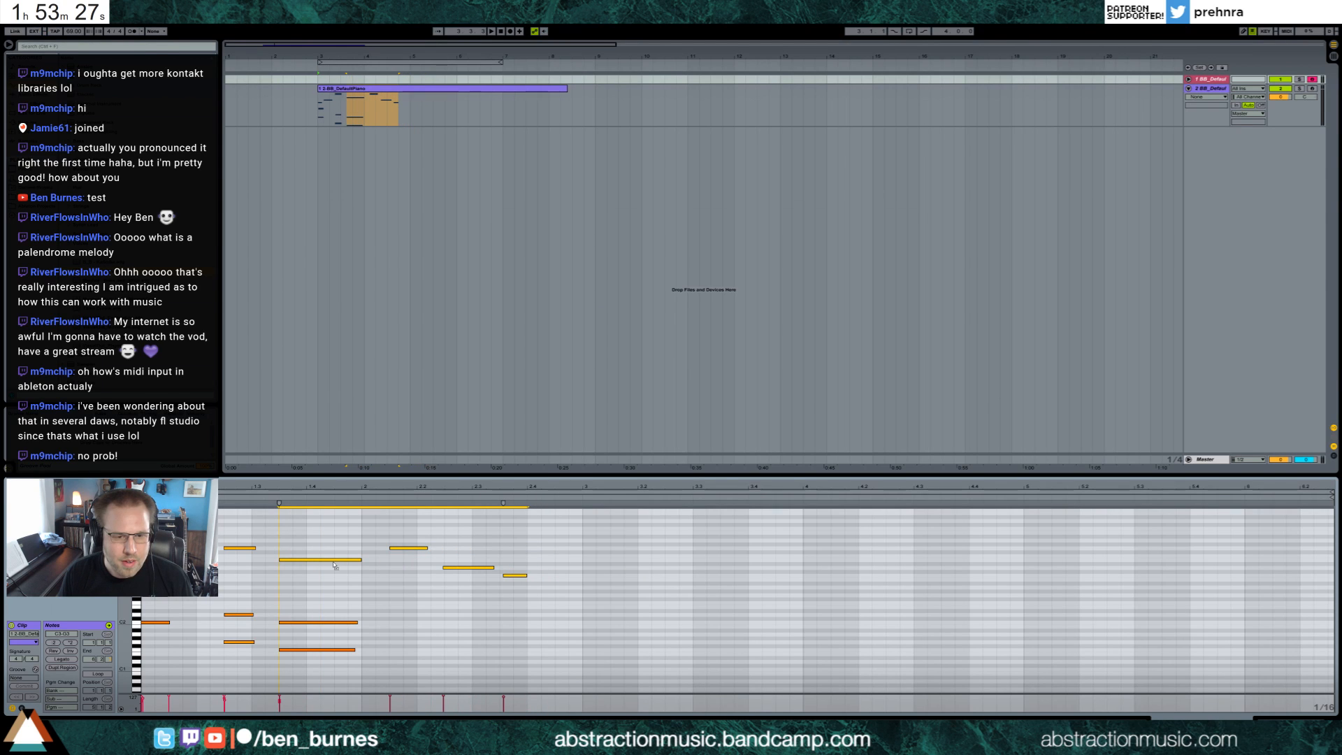
left_click(518, 557)
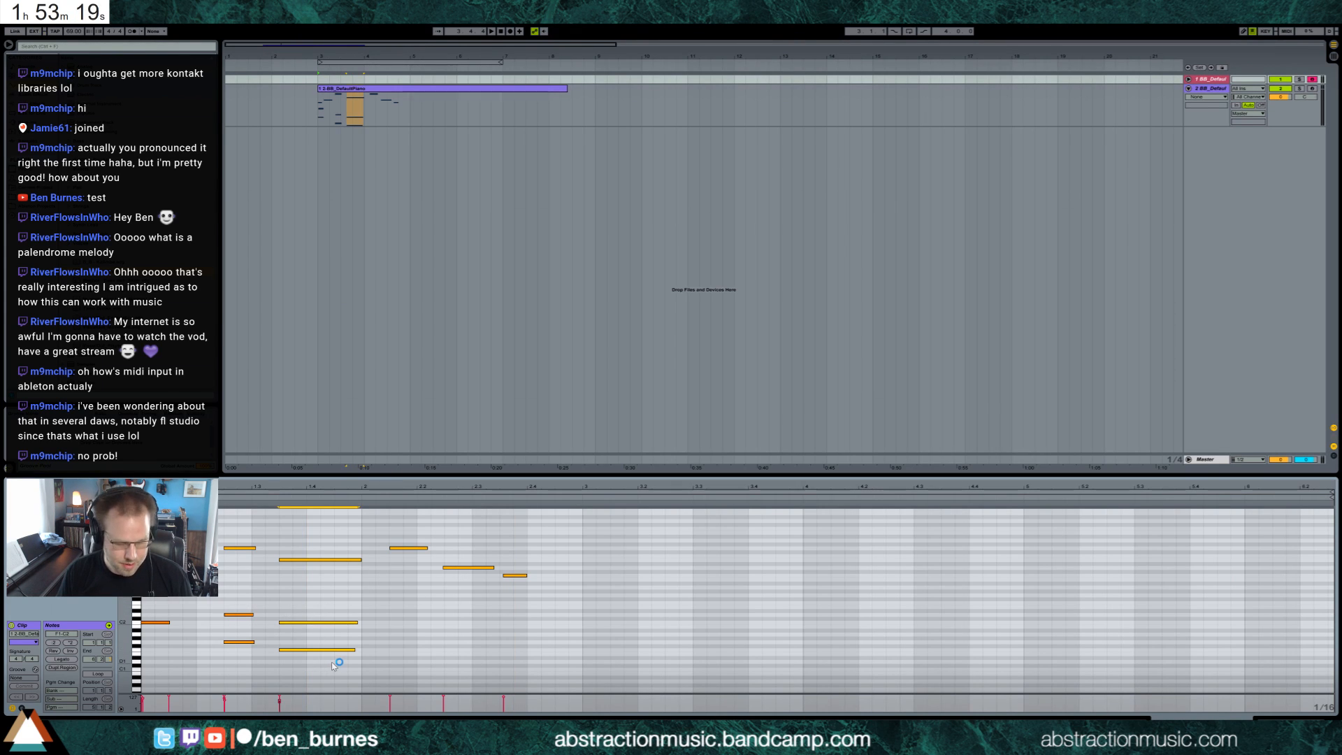
Paste the third chord's lower notes under the first melody note of the mirrored half, raise them two semitones and lengthen them.
left_click(388, 617)
key("ctrl+v")
key("Up")
key("Up")
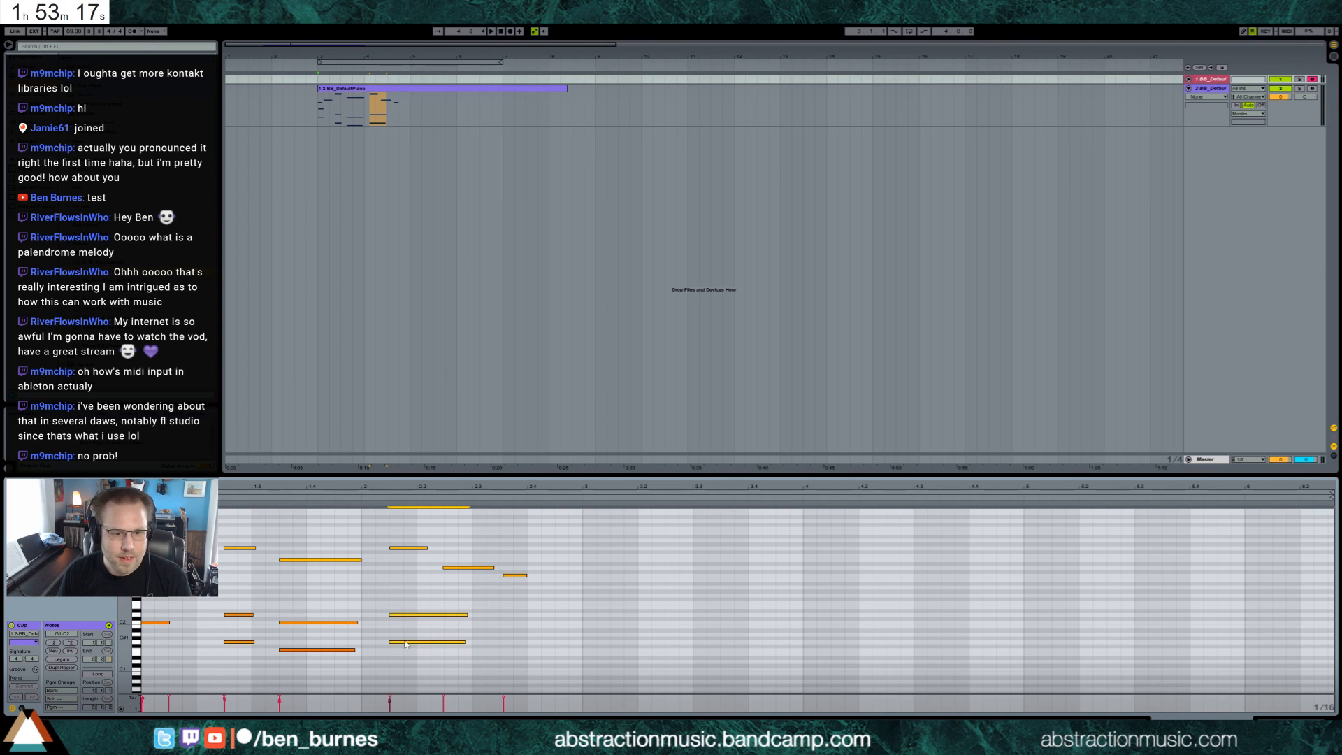
key("shift+Left")
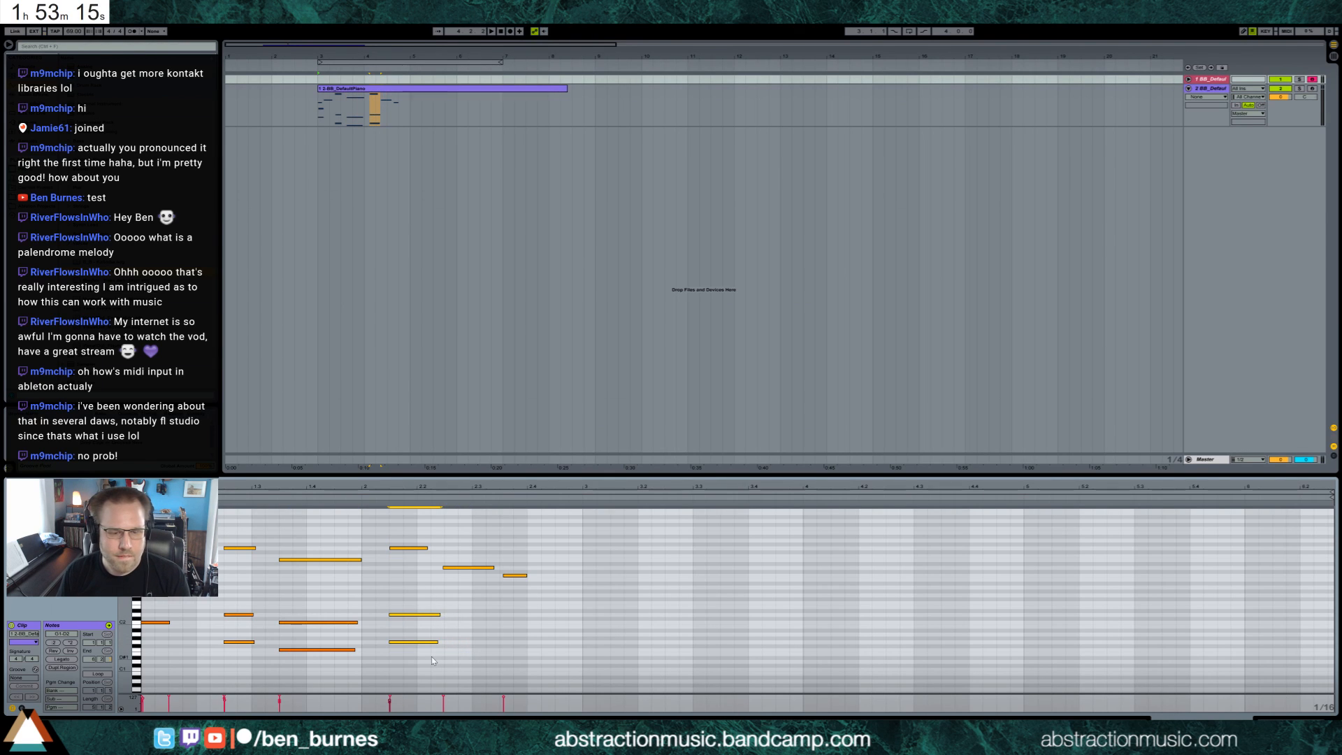
key("shift+Right")
key("shift+Right")
key("shift+Right")
key("shift+Right")
key("shift+Left")
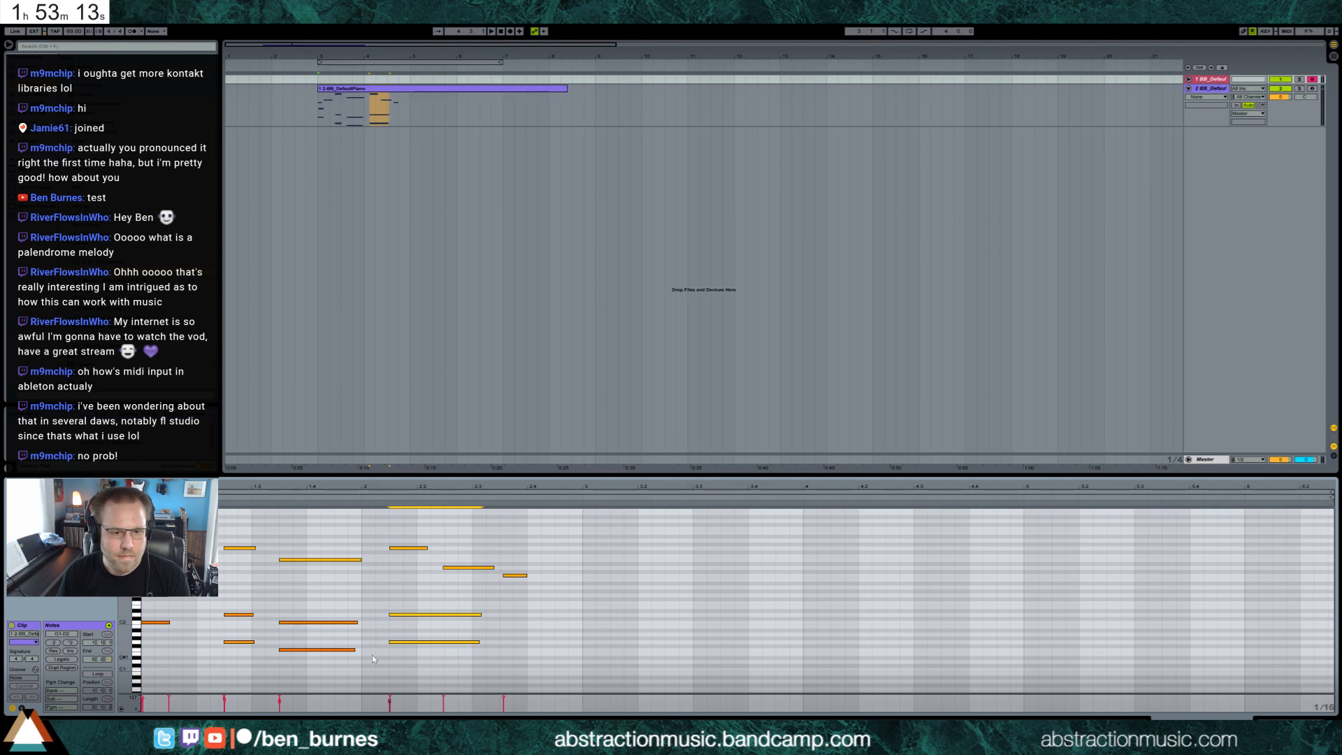
Copy the first chord's lower notes under the last melody note and align that melody note with them.
left_click(156, 622)
left_click(501, 615)
key("ctrl+v")
left_click_drag(512, 575, 508, 575)
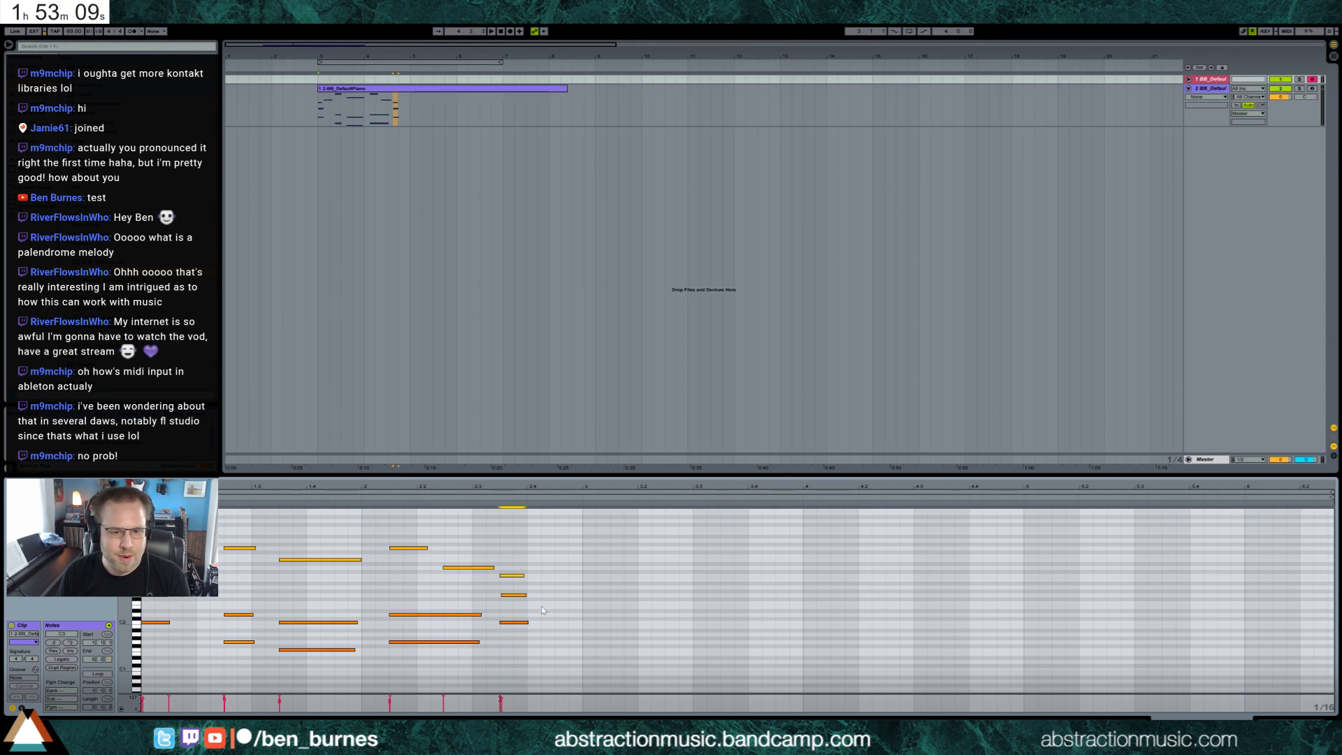
left_click(489, 566)
Play the clip and lengthen all three notes of the final chord.
key("space")
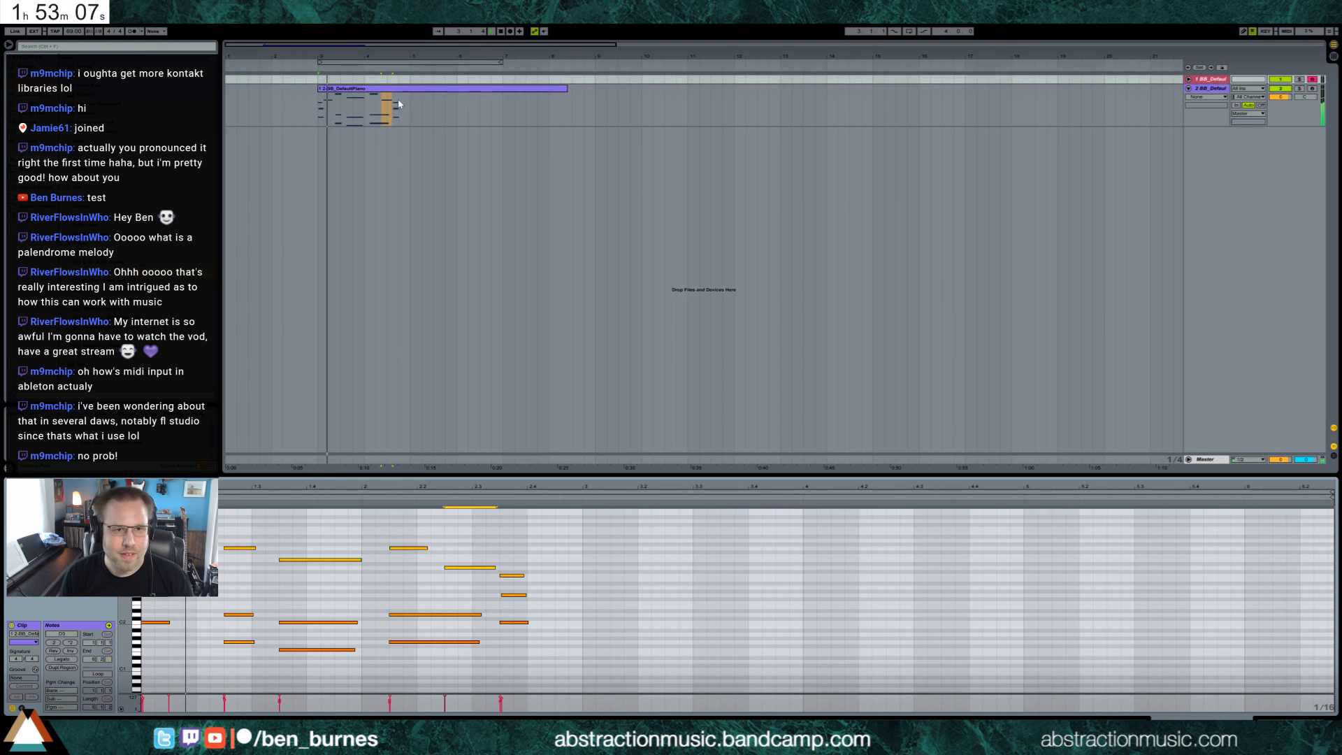
left_click_drag(516, 558, 509, 640)
left_click_drag(526, 595, 574, 587)
key("space")
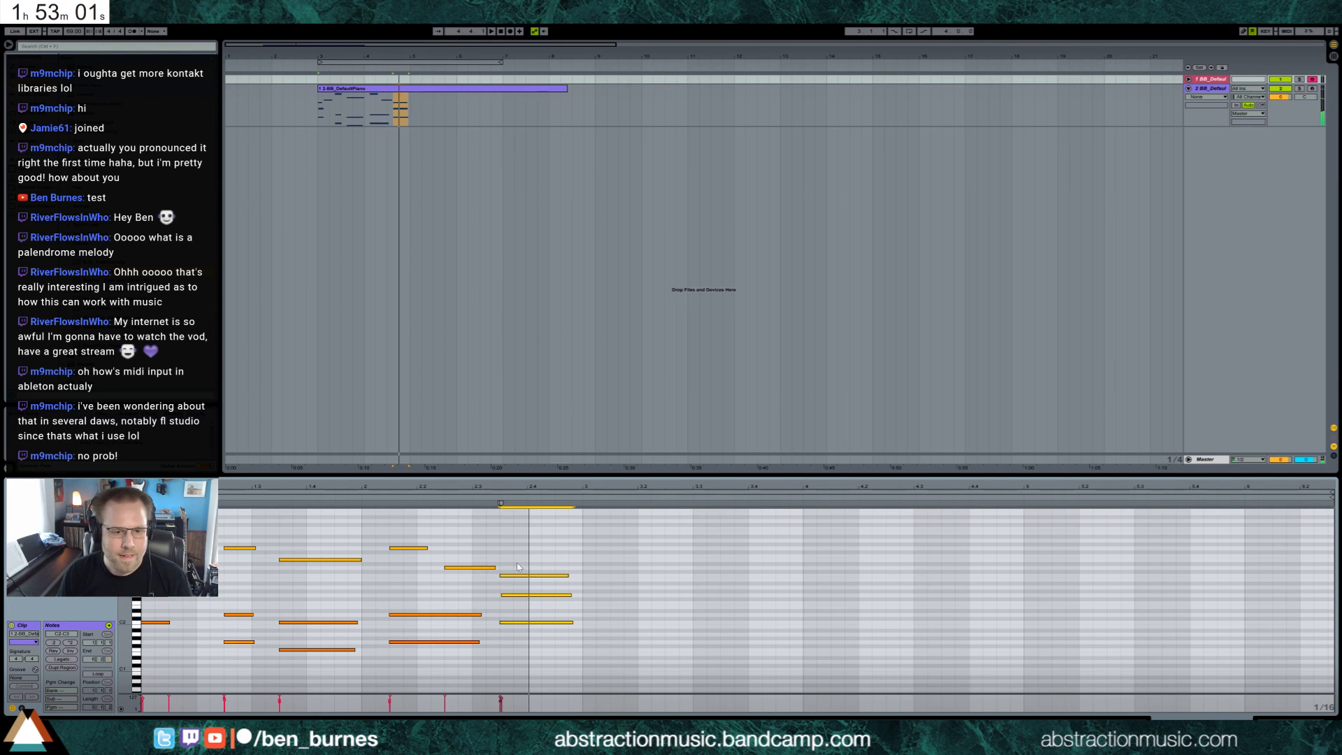
Transpose the final chord's two lower notes down, leaving its melody note at the same pitch.
left_click_drag(522, 634, 522, 638)
left_click_drag(467, 547, 476, 569)
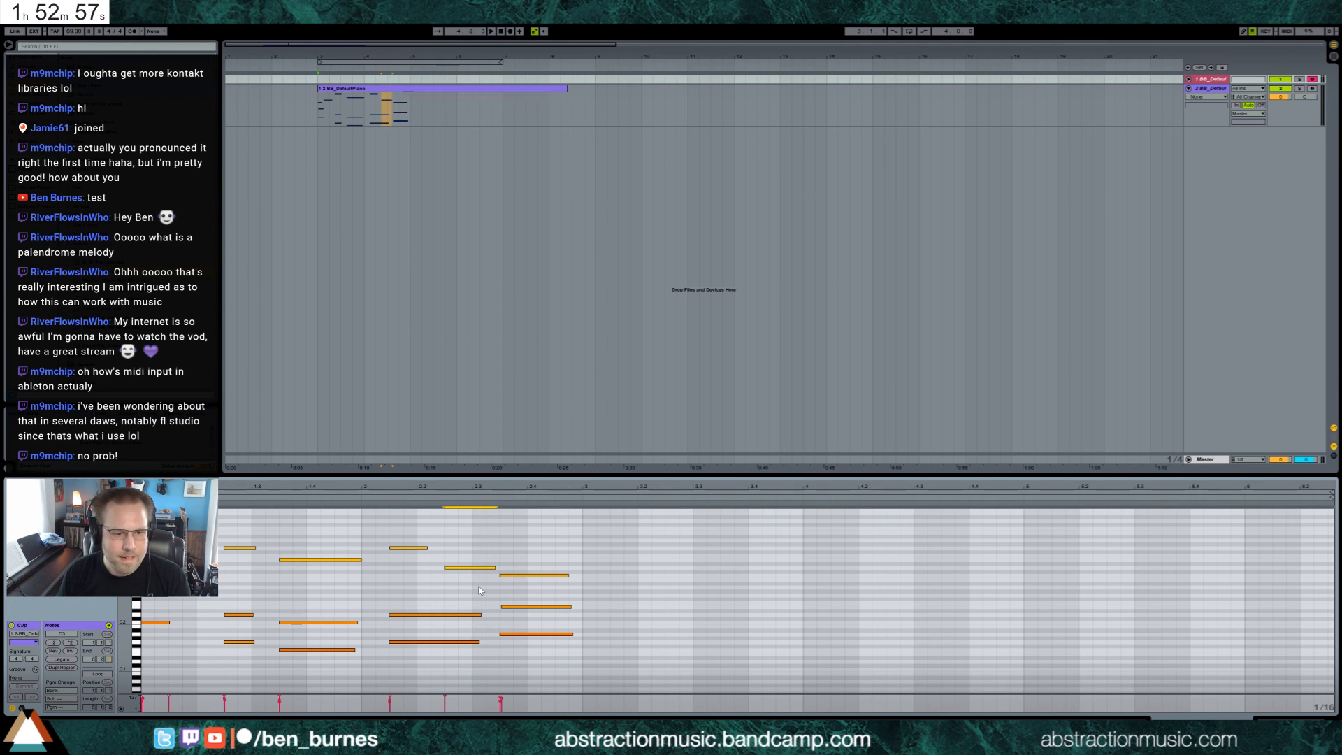
left_click_drag(534, 555, 536, 654)
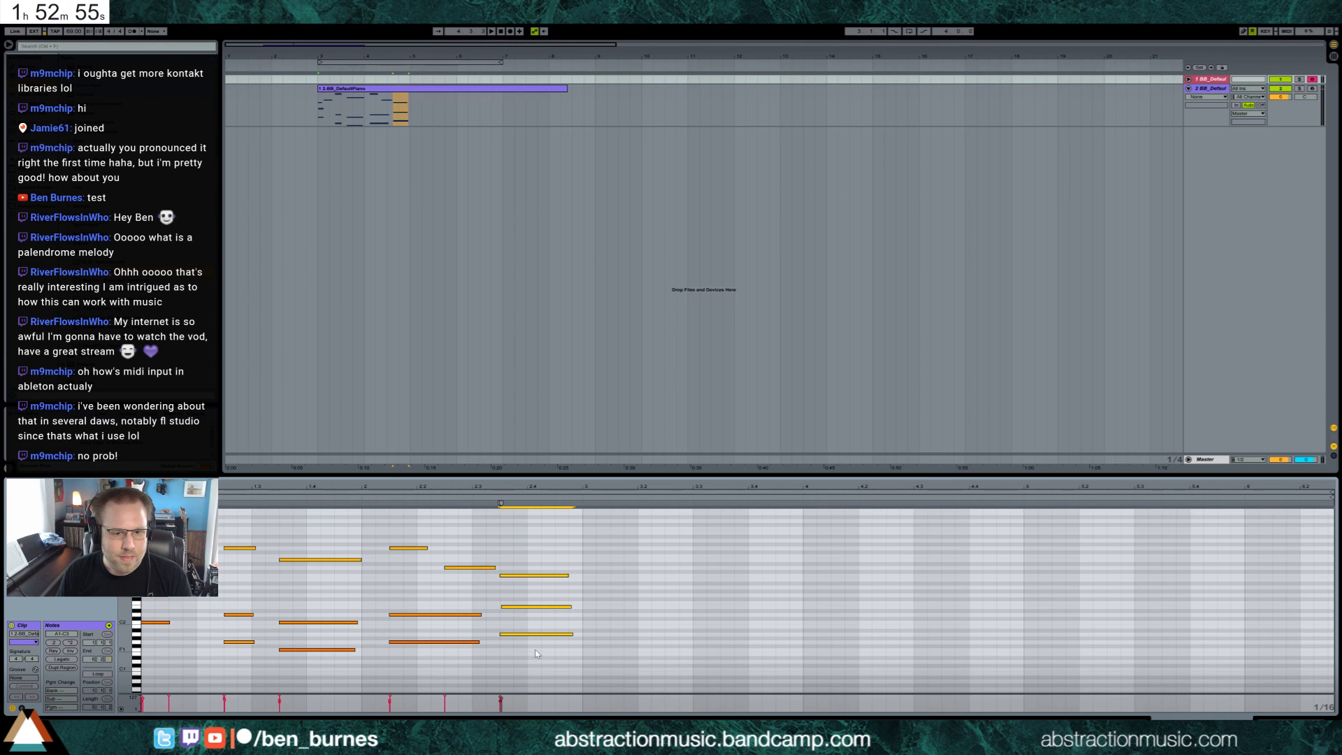
left_click_drag(148, 597, 160, 656)
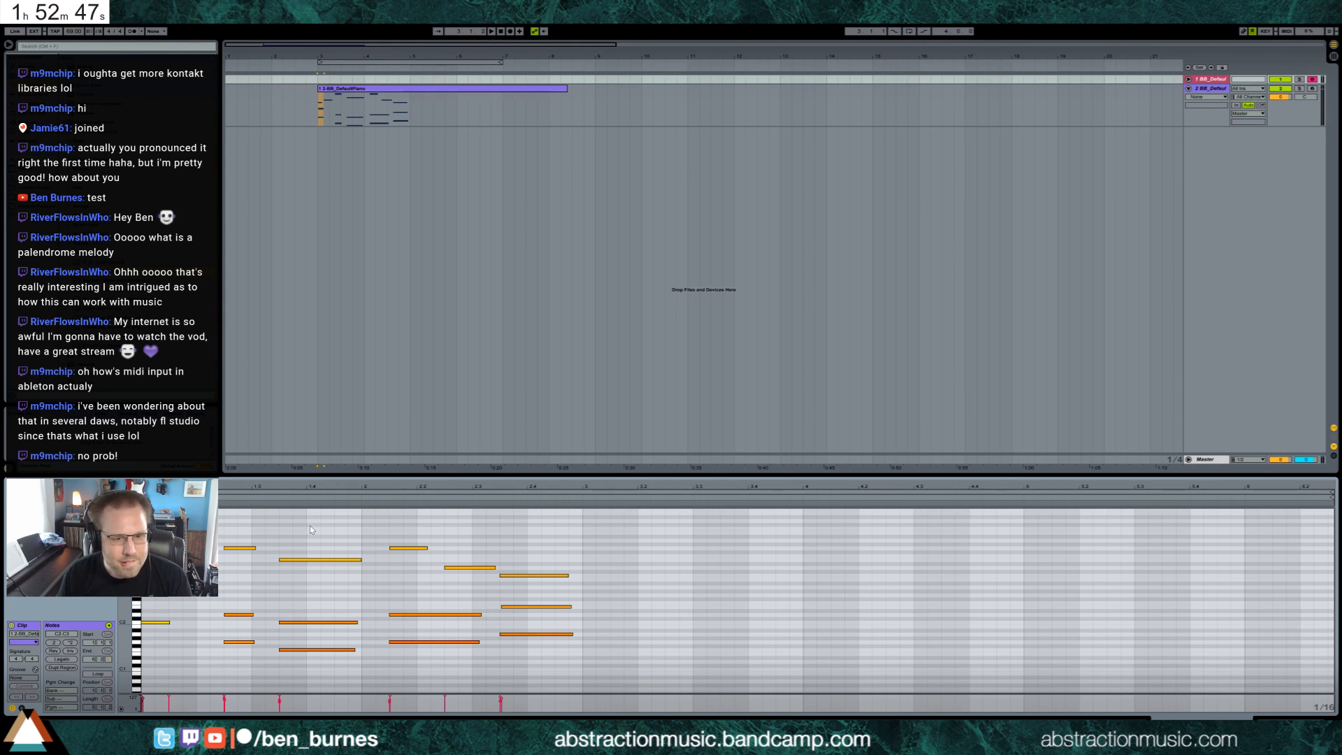
Loop the two bars from bar 3 to bar 5 in the arrangement and delete the rest of the piano clip.
left_click_drag(411, 100, 316, 116)
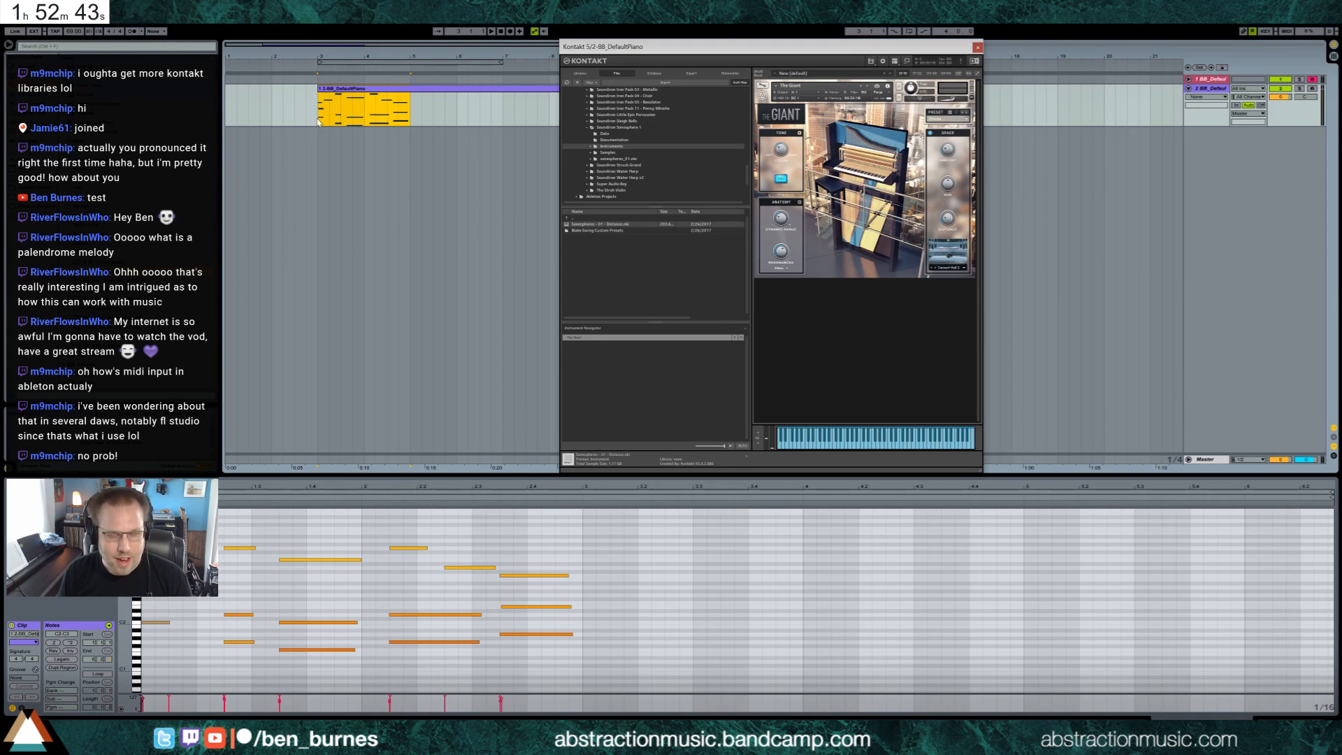
key("ctrl+l")
left_click_drag(412, 107, 564, 107)
left_click(977, 46)
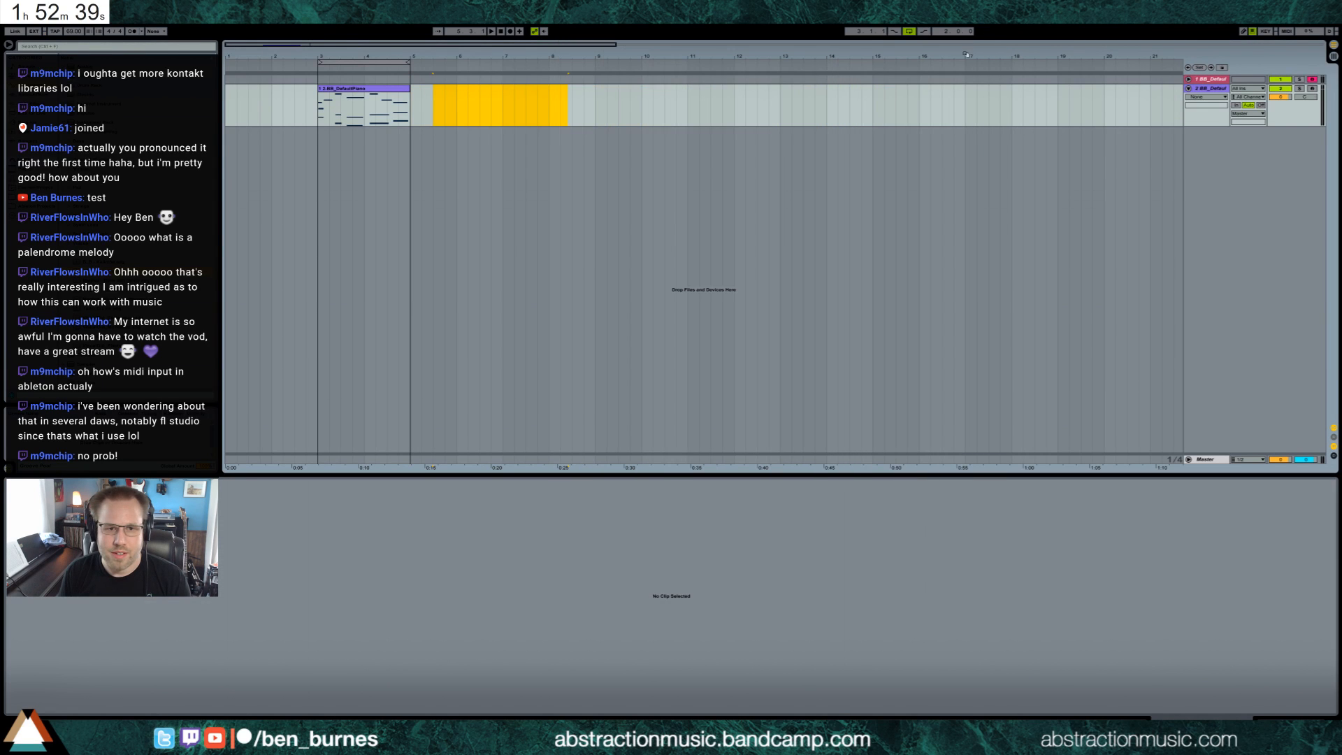
Open the trimmed piano clip's notes and start looped playback.
left_click(338, 112)
key("space")
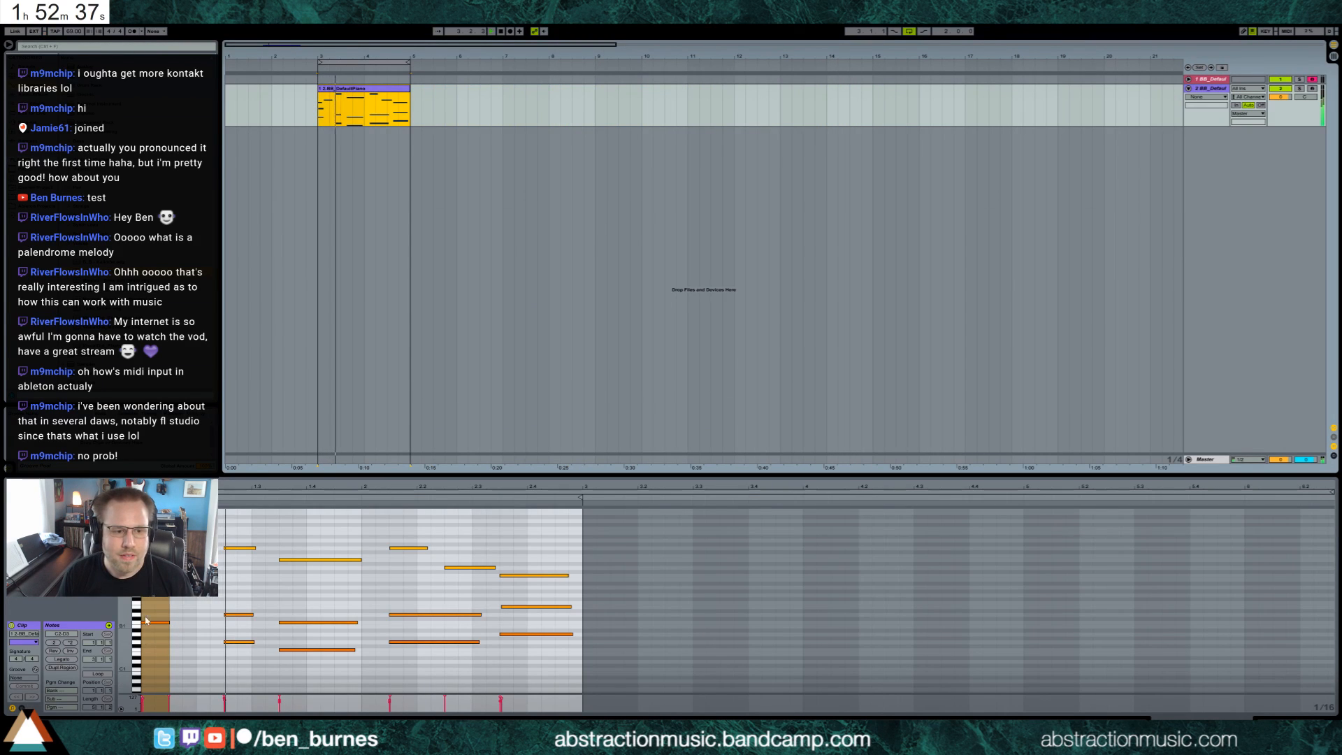
left_click(168, 598)
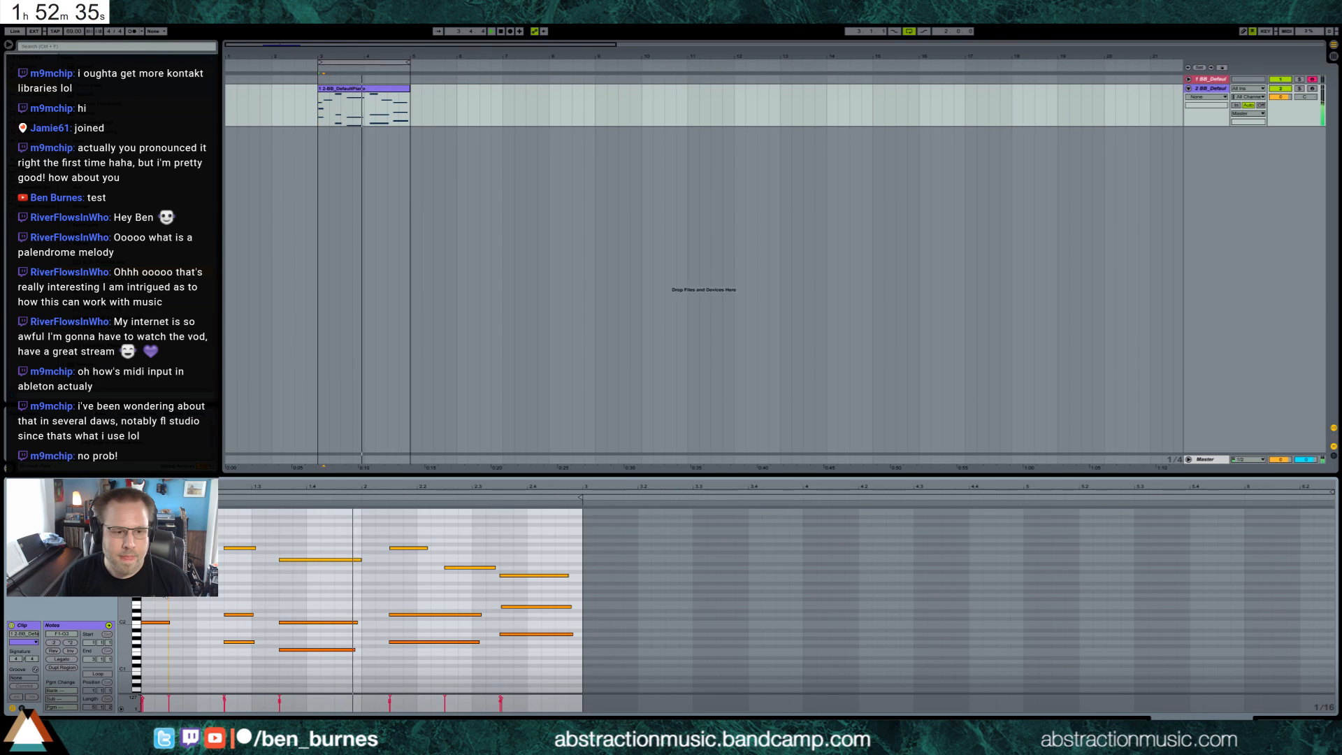
Move the third melody note and the second chord's lower notes two sixteenths earlier.
left_click(183, 568)
left_click(232, 548)
key("Left")
key("Left")
left_click_drag(234, 578, 233, 664)
key("Left")
key("Left")
Move the third chord with its melody note two sixteenths earlier and lengthen it by one sixteenth.
left_click_drag(294, 523, 305, 663)
key("Left")
key("Left")
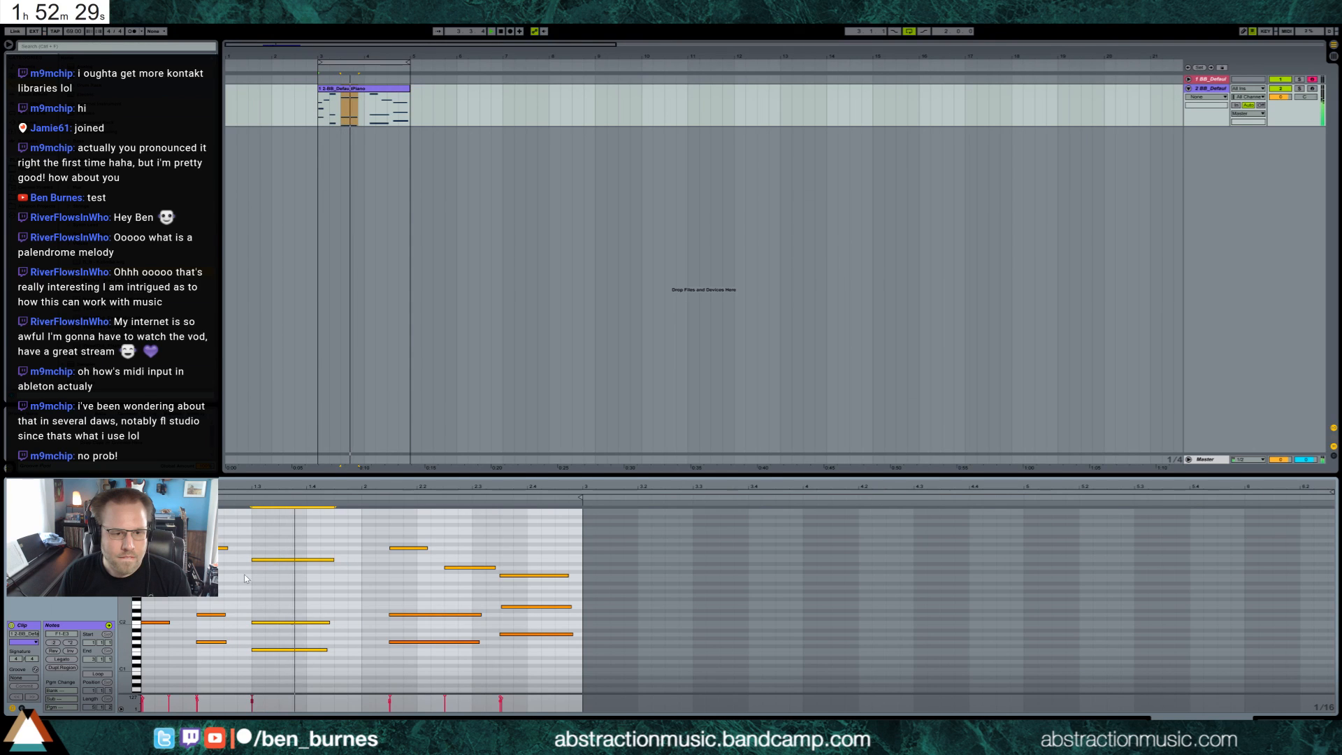
key("shift+Right")
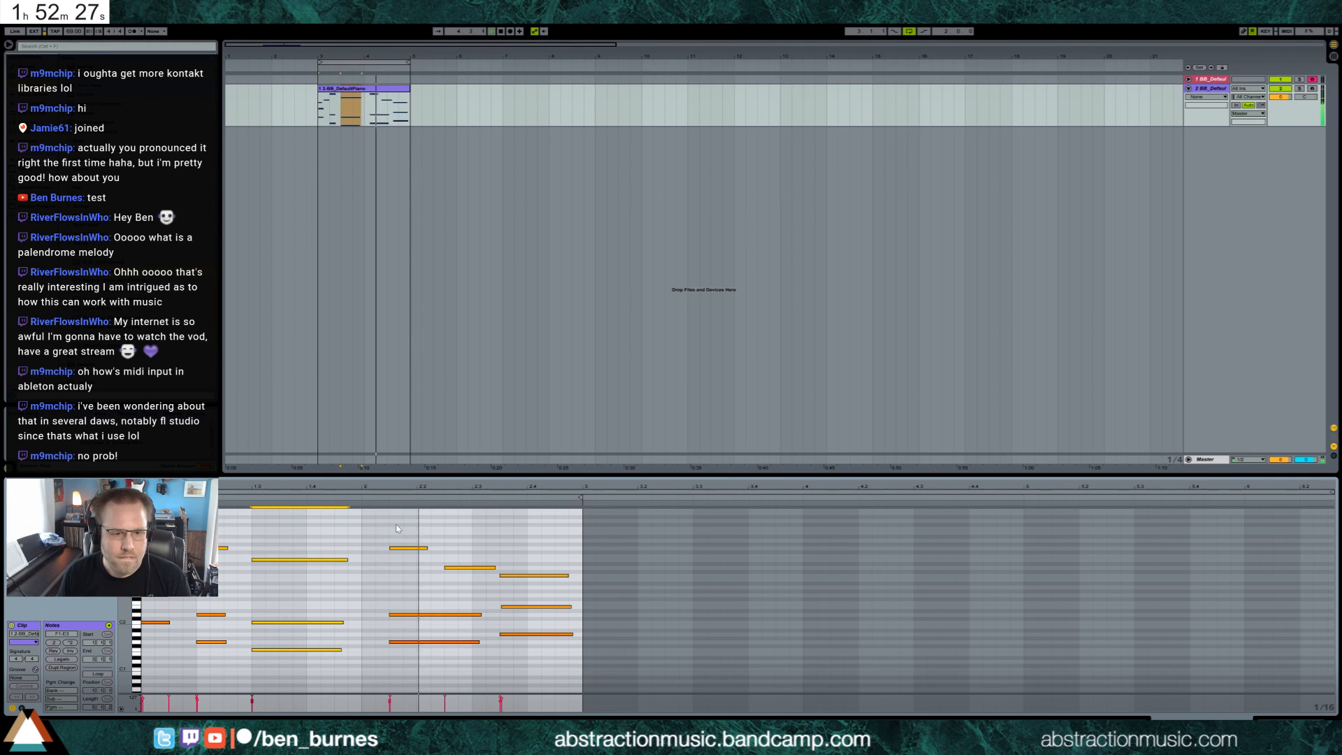
Shift all notes after the third chord two sixteenths earlier so they start at bar 2.
left_click_drag(398, 528, 527, 684)
key("Left")
key("Left")
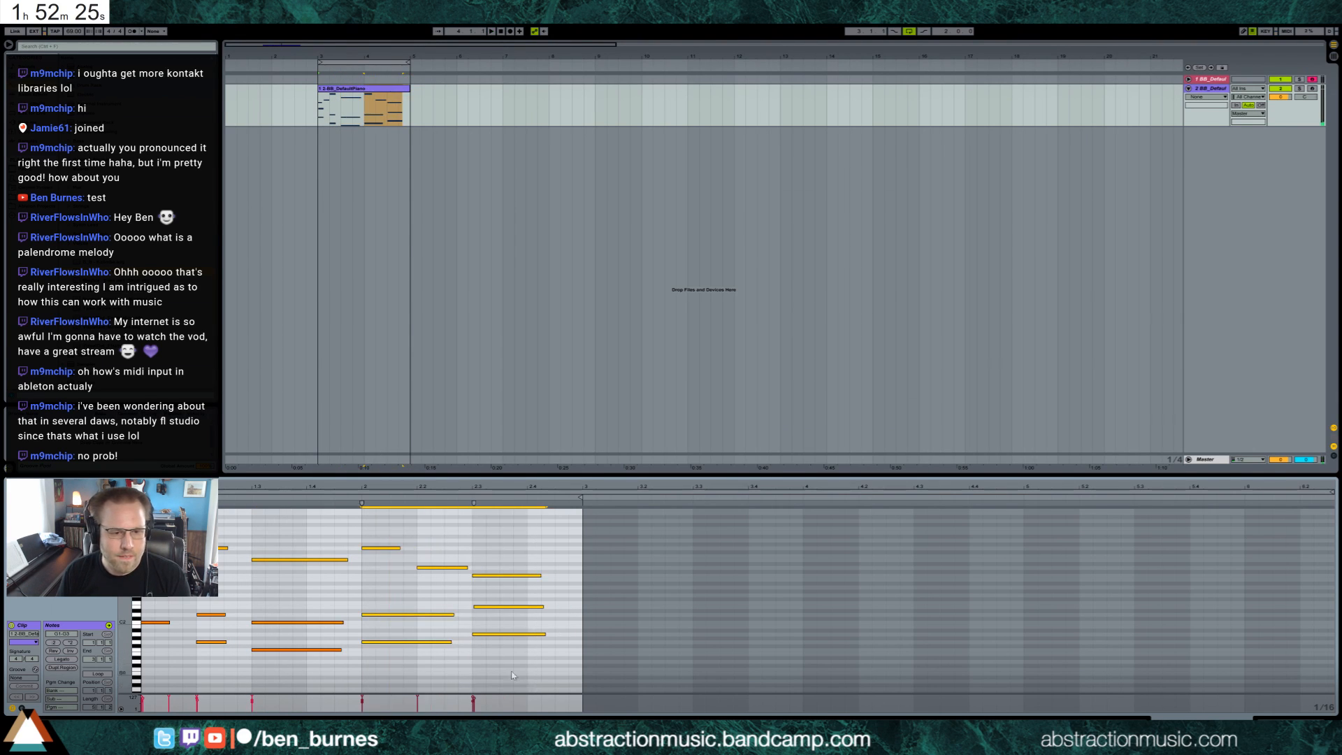
left_click_drag(306, 543, 361, 678)
Move the second-to-last melody note two sixteenths earlier and shorten the lower notes of the chord at bar 2.
left_click_drag(383, 532, 410, 659)
key("Left")
key("Left")
key("shift+Left")
key("shift+Left")
key("shift+Left")
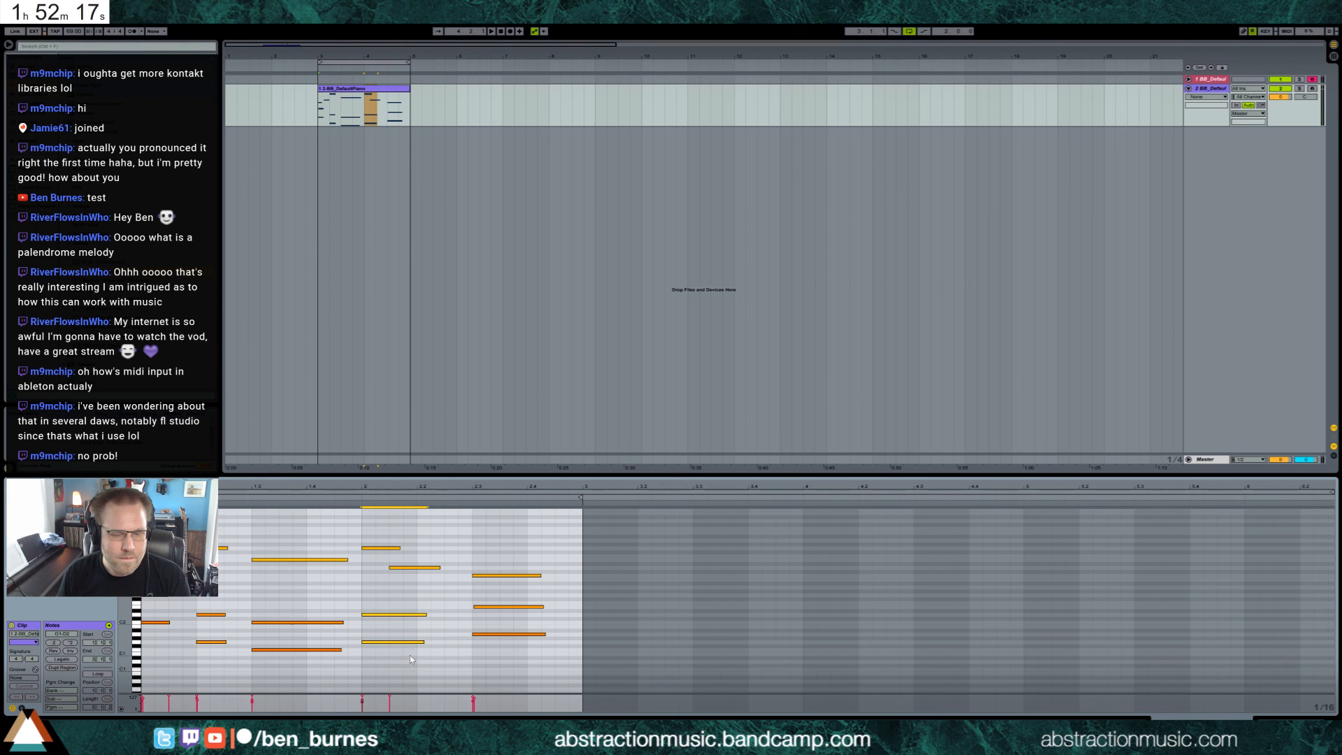
Shorten the second-to-last melody note by two sixteenths.
left_click_drag(414, 548, 518, 677)
key("shift+Left")
key("shift+Left")
Move the final chord two sixteenths earlier and lengthen all its notes by three sixteenths.
key("Left")
key("Left")
key("shift+Right")
key("shift+Right")
key("shift+Right")
Start looped playback and shorten the melody note at the start of bar 2.
key("space")
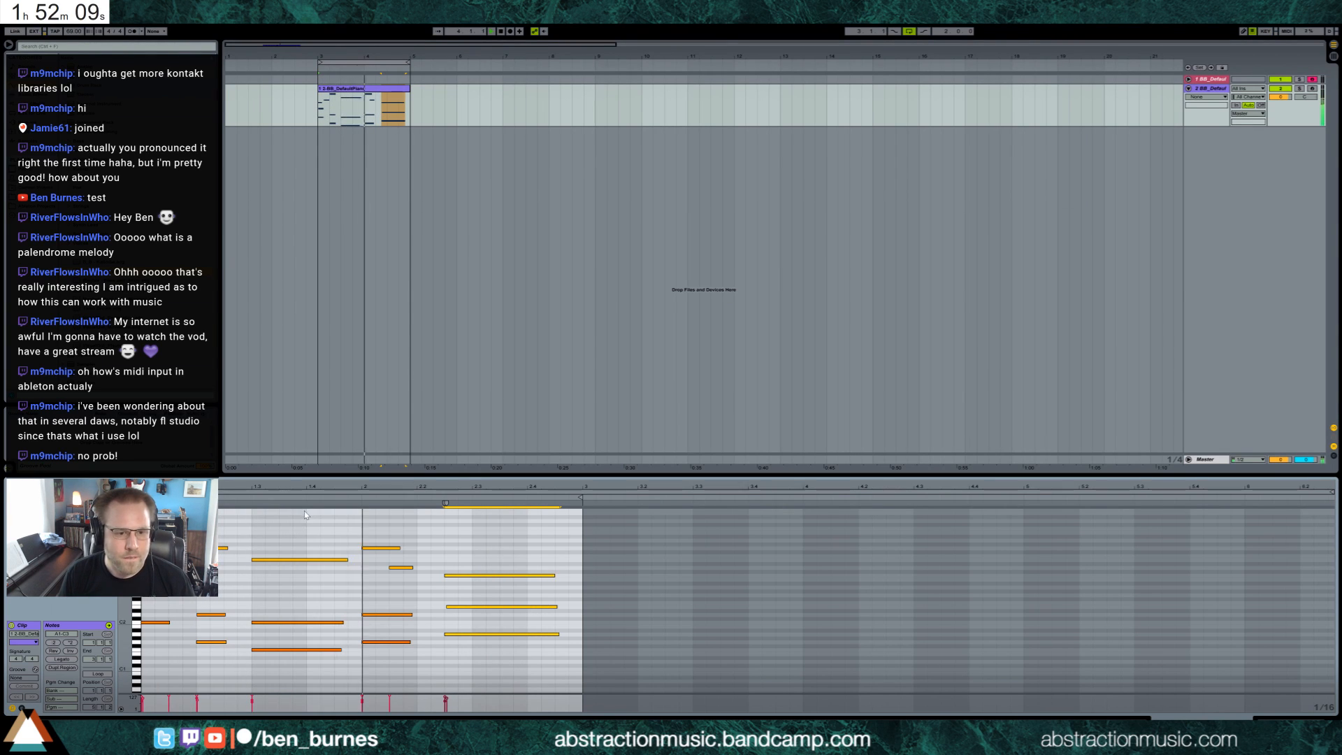
left_click(400, 547)
left_click_drag(399, 548, 386, 548)
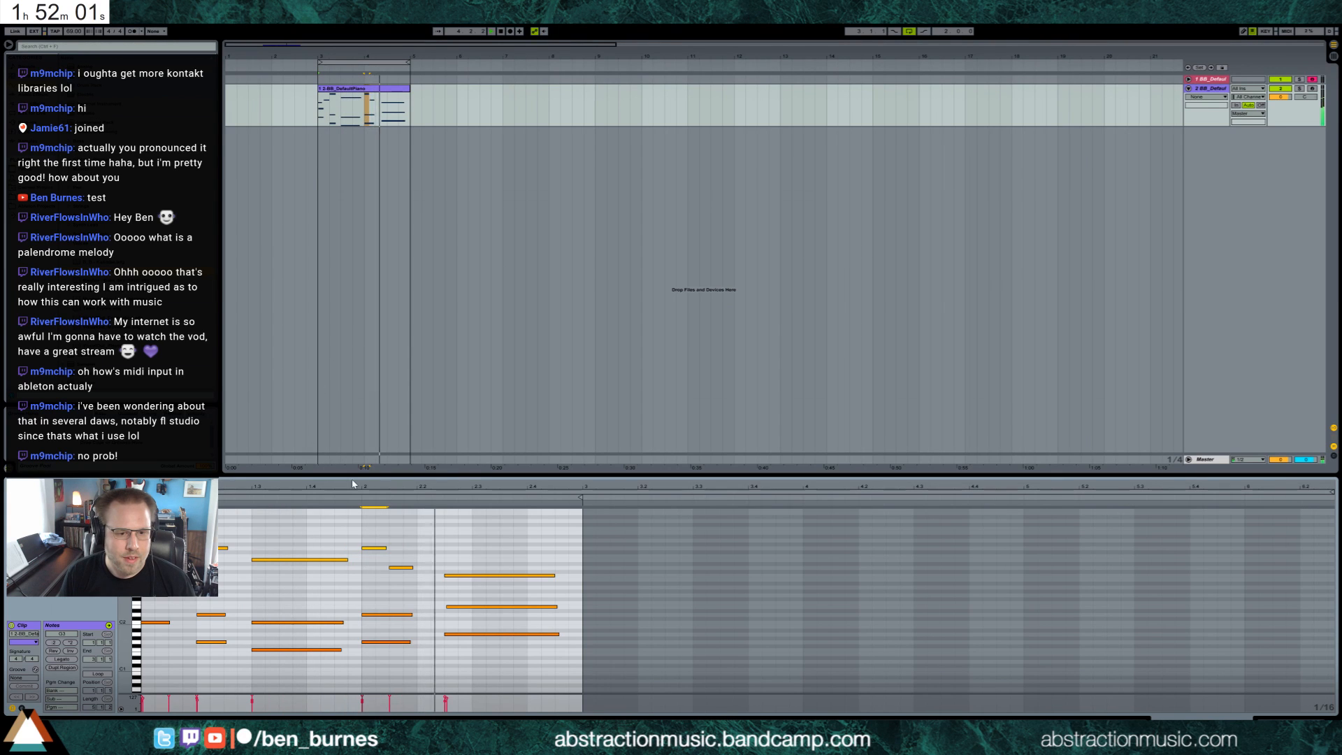
Stop playback and shorten the lower notes and the melody note of the chord at bar 2.
key("space")
left_click_drag(395, 586, 409, 662)
left_click_drag(412, 615, 399, 616)
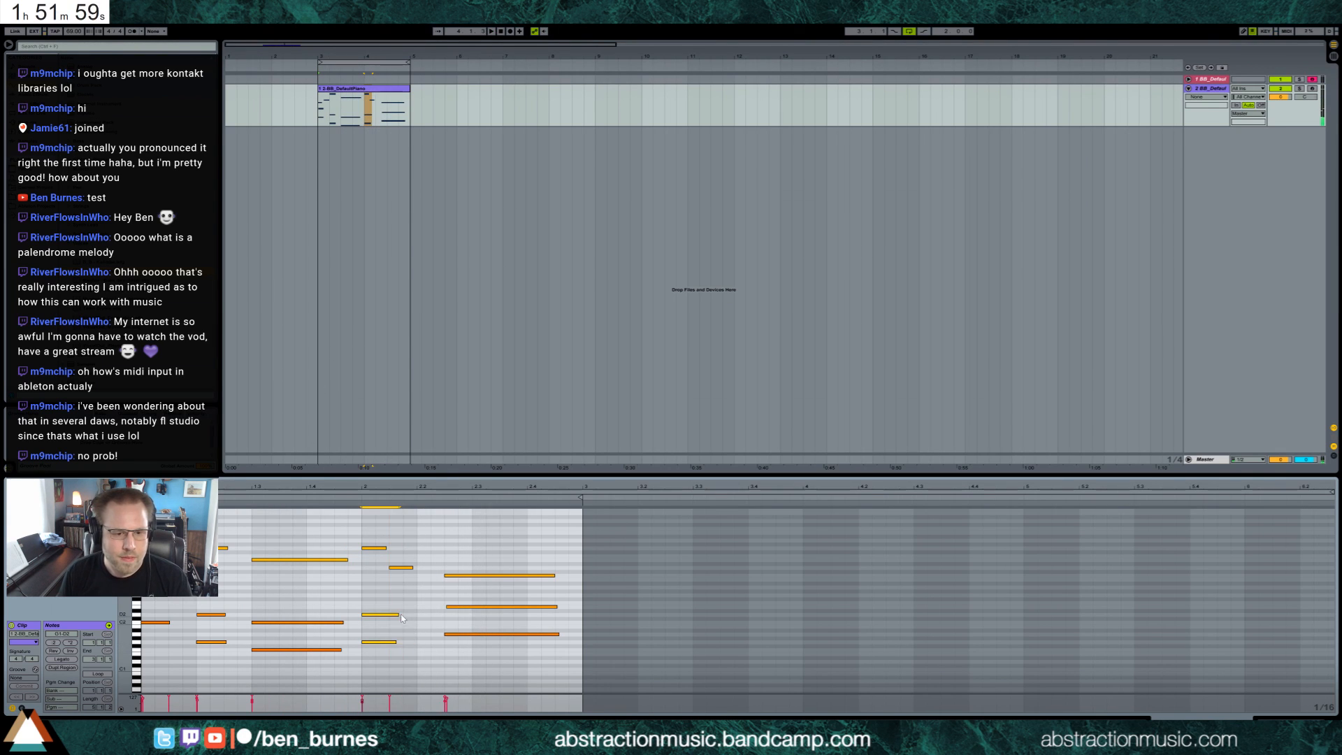
left_click_drag(385, 547, 382, 547)
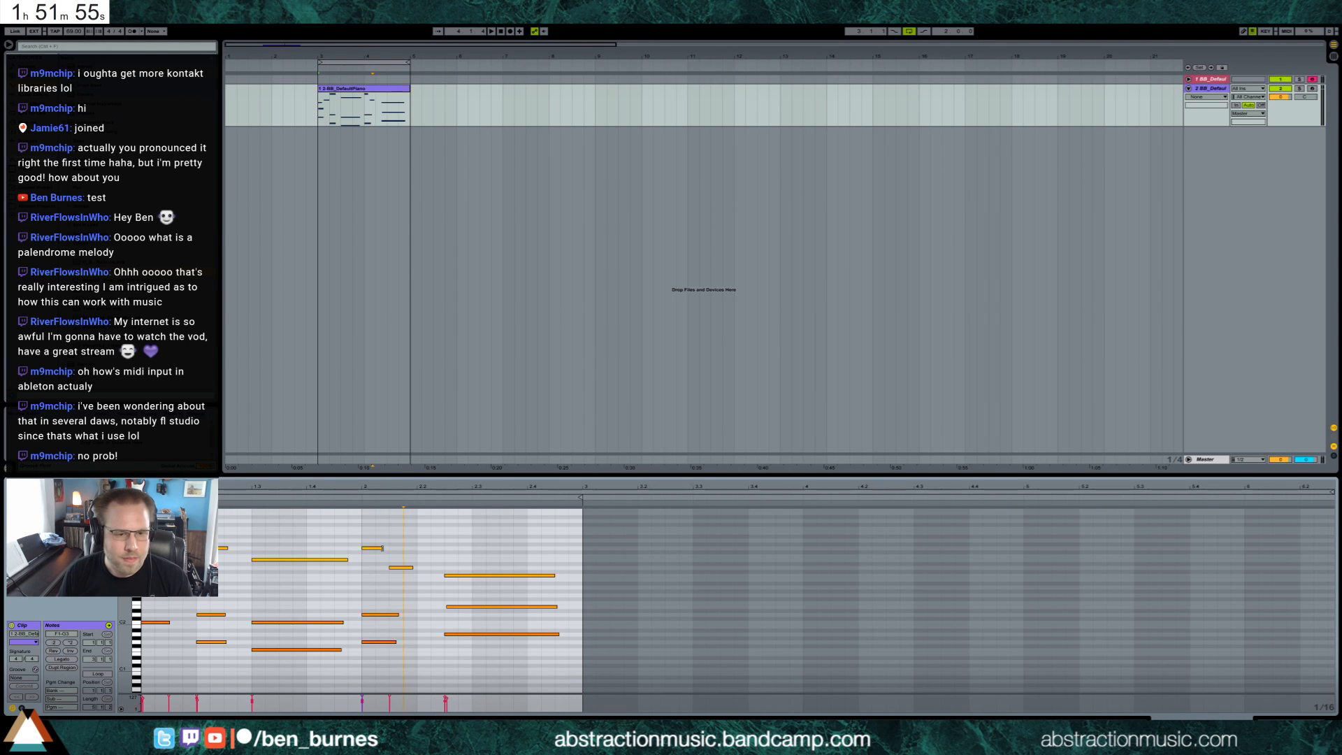
Move the melody note at bar 2 two sixteenths earlier, lengthen it, and shorten the preceding melody note to make room.
left_click_drag(219, 536, 242, 553)
left_click_drag(365, 548, 338, 547)
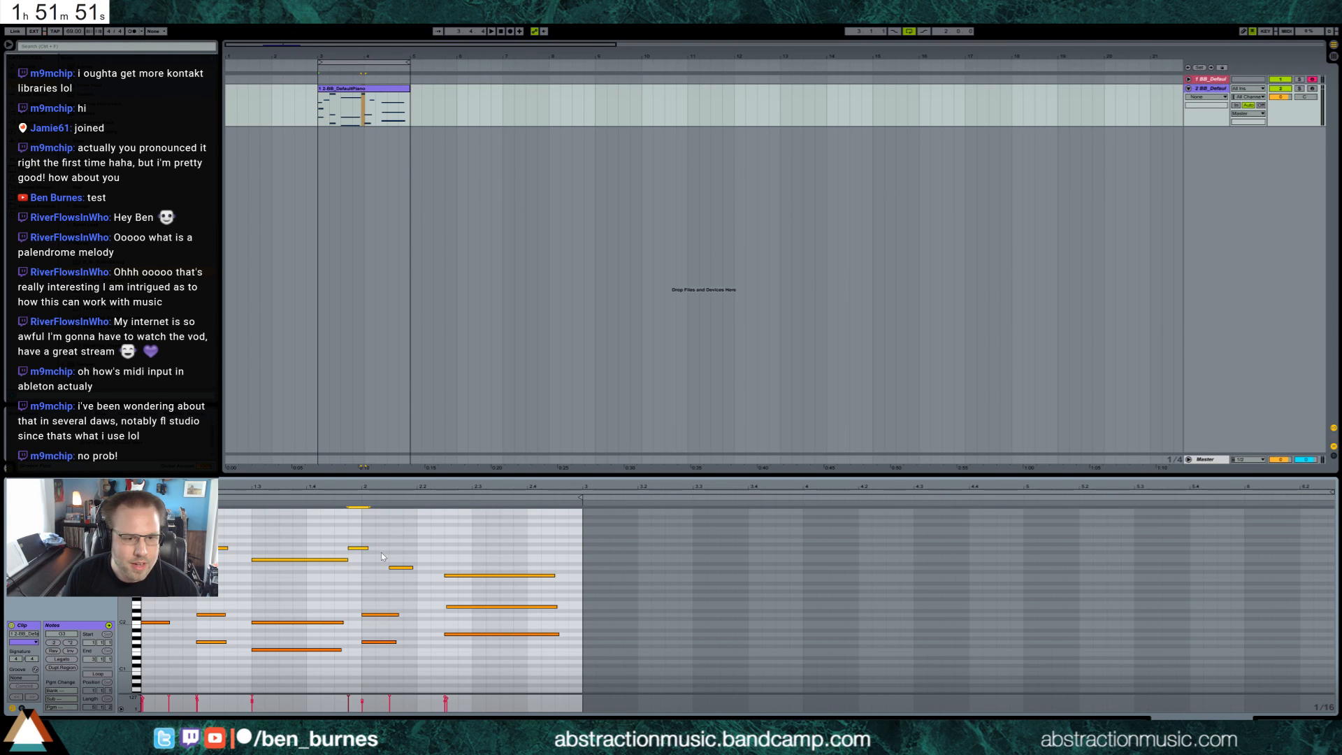
left_click_drag(348, 560, 381, 657)
Move the final chord two sixteenths earlier.
left_click_drag(446, 557, 478, 656)
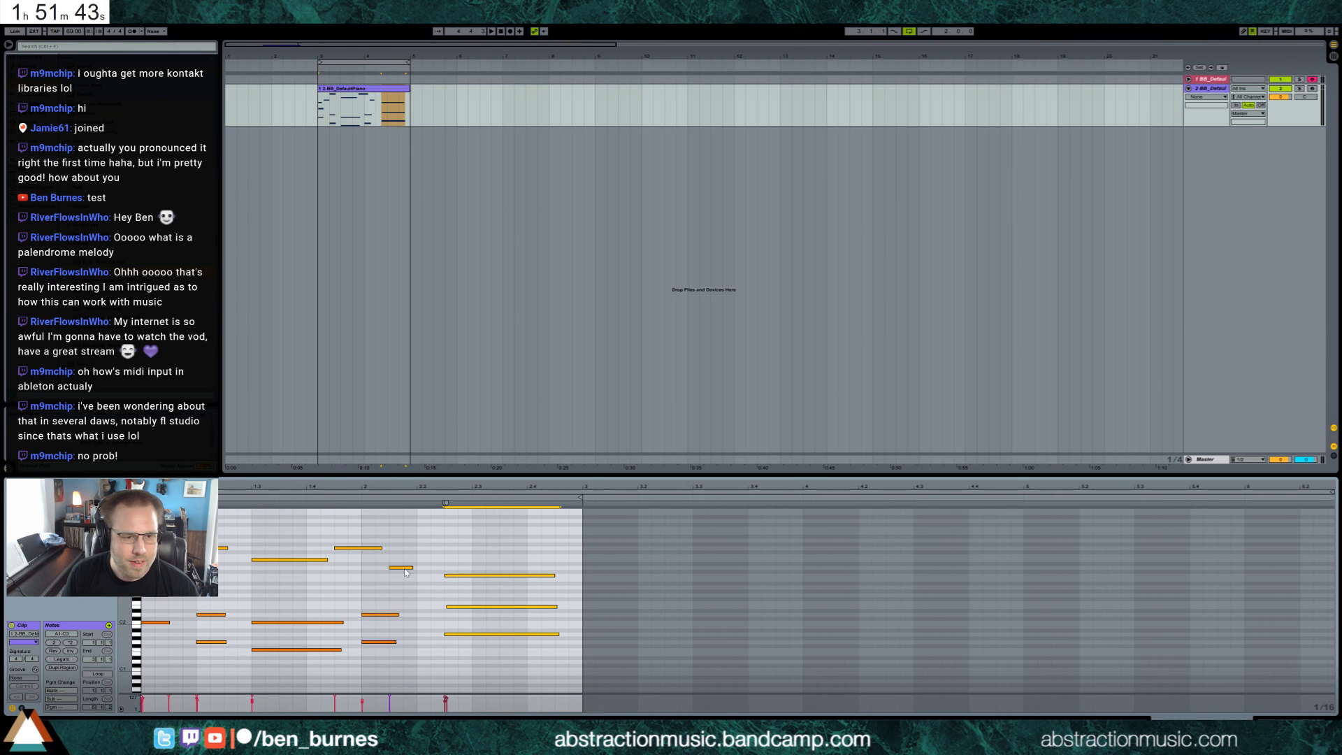
key("Left")
key("Left")
Shorten the preceding chord's lower notes by one sixteenth, and move the bar 2 chord's lower notes two sixteenths earlier, lengthening them by one.
mouse_move(321, 594)
left_mouse_down()
mouse_move(321, 662)
mouse_move(382, 665)
left_mouse_up()
key("shift+Left")
left_click(379, 655)
key("Left")
key("Left")
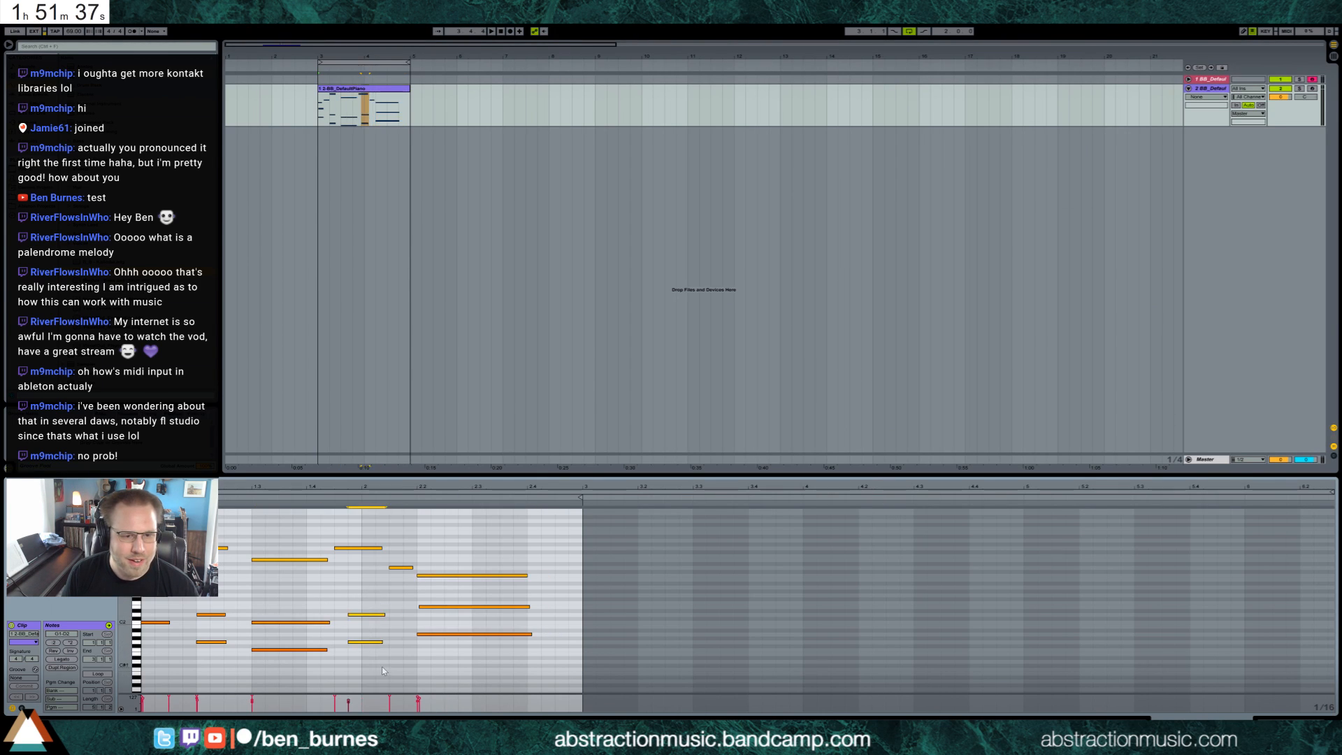
key("shift+Right")
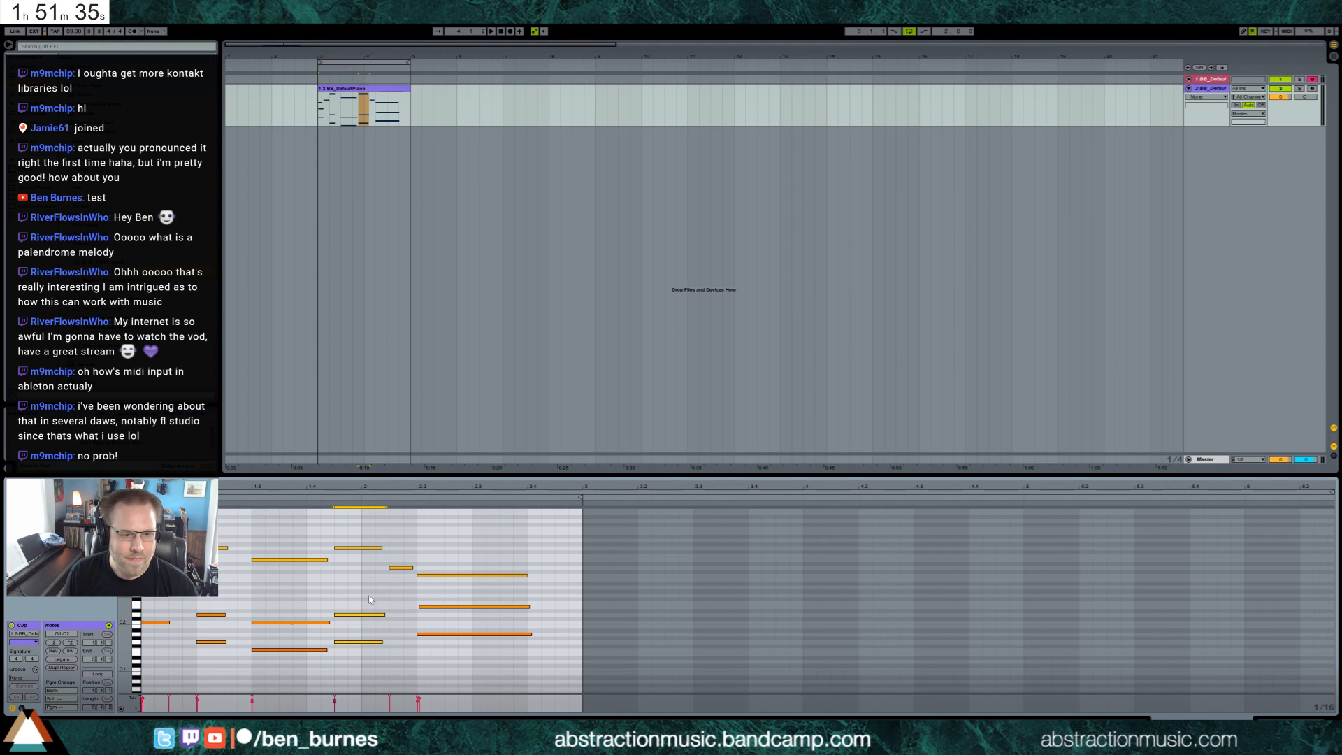
Move the bar 2 chord and all notes after it two sixteenths later.
left_click(397, 616)
left_click_drag(397, 616, 469, 667)
key("Right")
key("Right")
Lengthen all notes of the chord at beat 1.3 by two sixteenths and play the loop.
left_click_drag(292, 537, 361, 689)
key("shift+Right")
key("shift+Right")
left_click_drag(372, 534, 417, 621)
left_click_drag(434, 551, 439, 581)
left_click_drag(470, 537, 509, 693)
key("space")
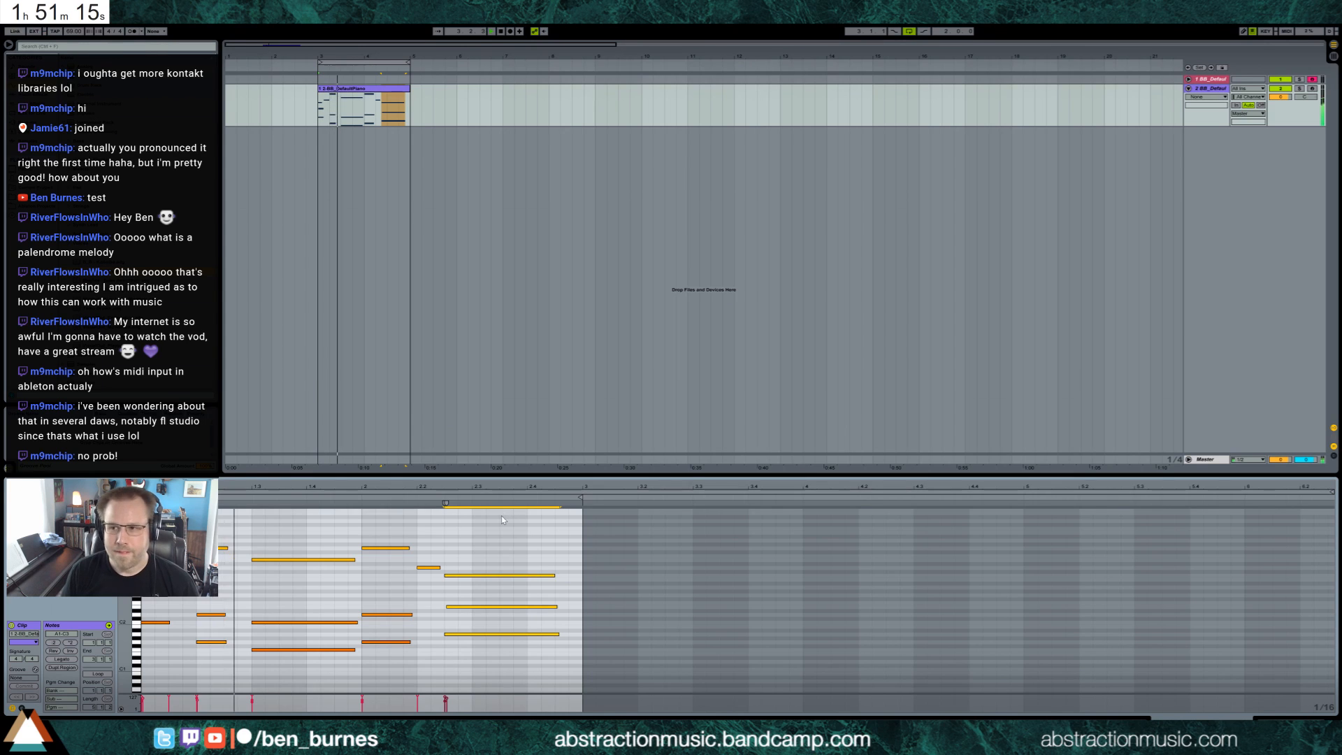
Add a new MIDI track with the Analog instrument and copy the piano clip onto it.
left_click(418, 253)
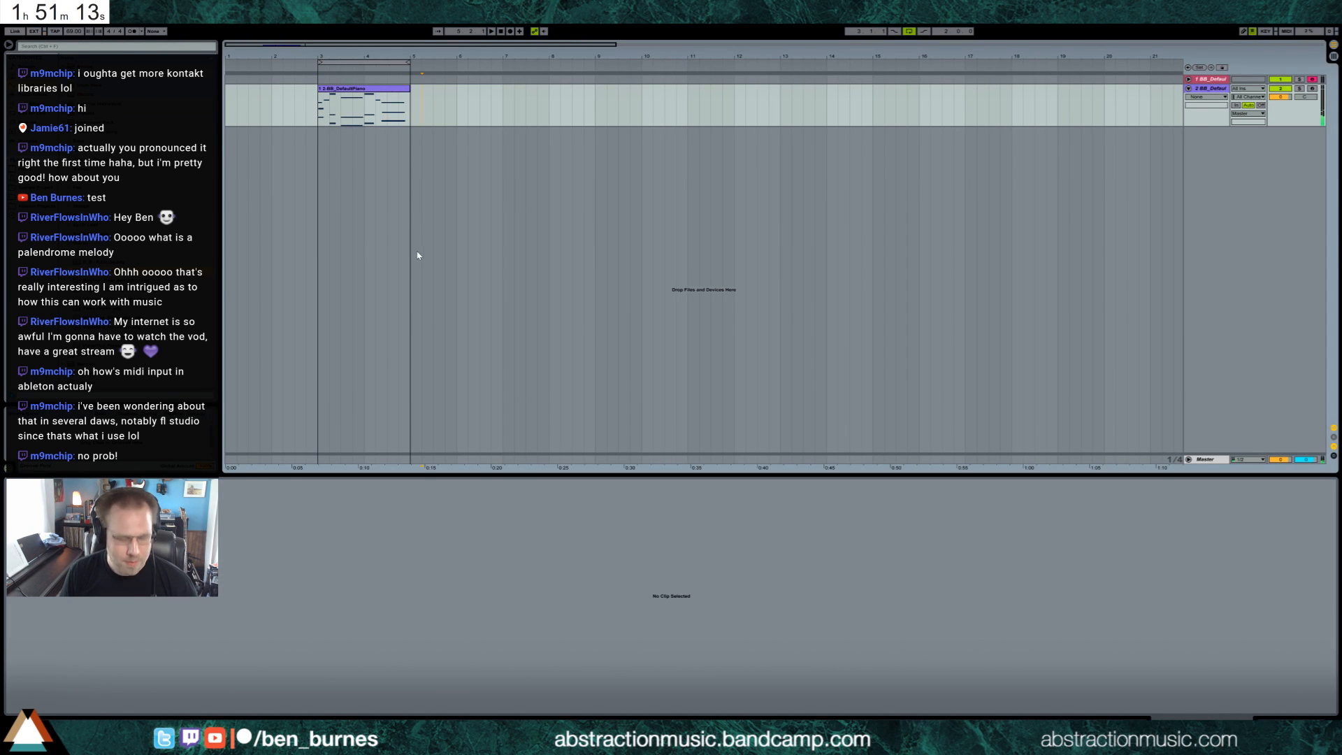
key("ctrl+shift+t")
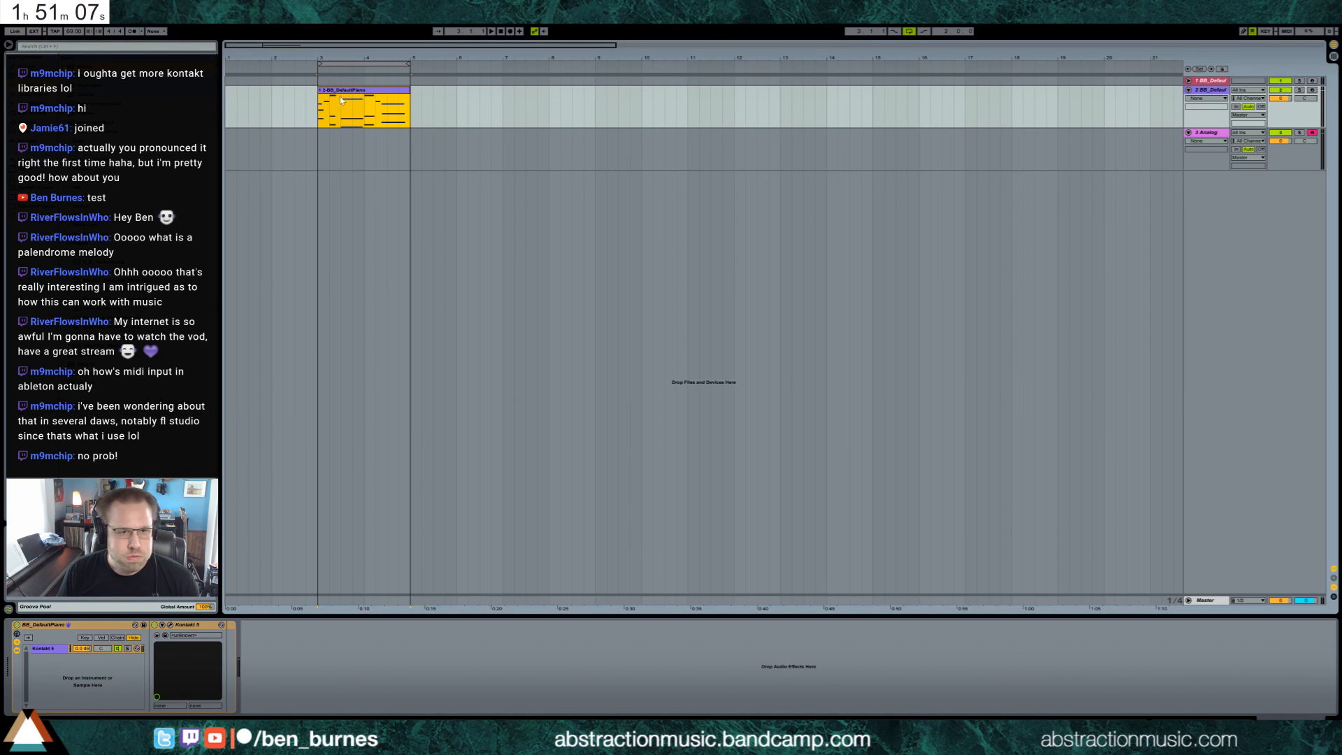
left_click_drag(346, 114, 345, 142)
Deactivate the lower chord notes in the Analog clip so only the melody plays, and reduce the Analog track's volume during playback.
double_click(344, 135)
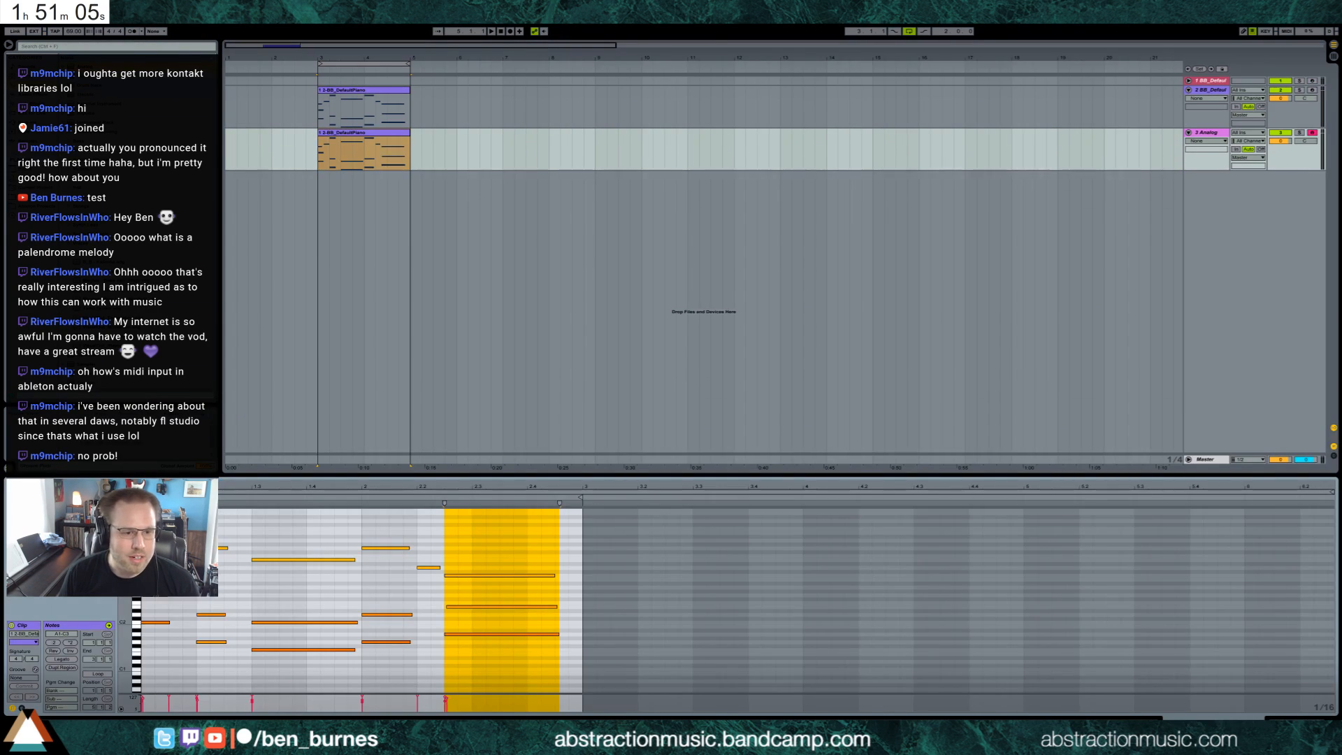
left_click_drag(148, 688, 622, 585)
key("0")
key("space")
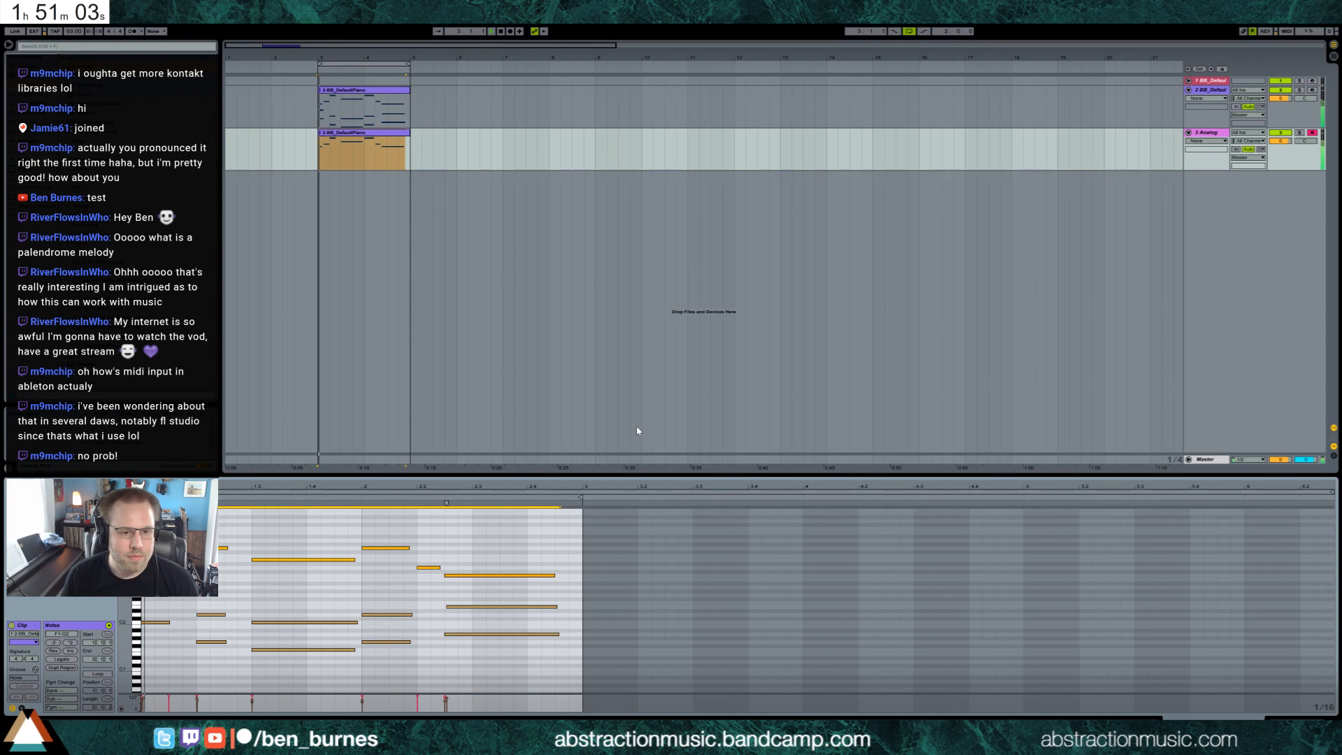
left_click_drag(1280, 140, 1279, 146)
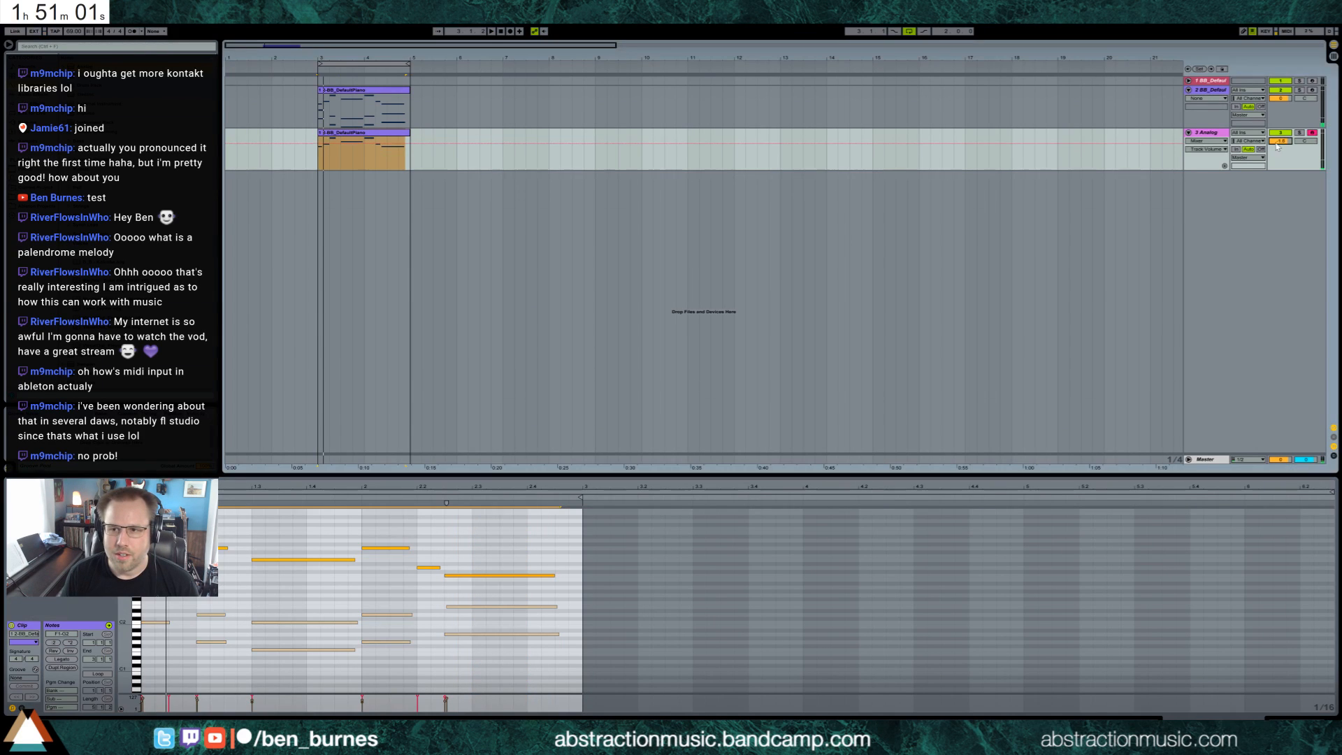
Show the Analog instrument's settings and turn on its unison.
left_click(1212, 92)
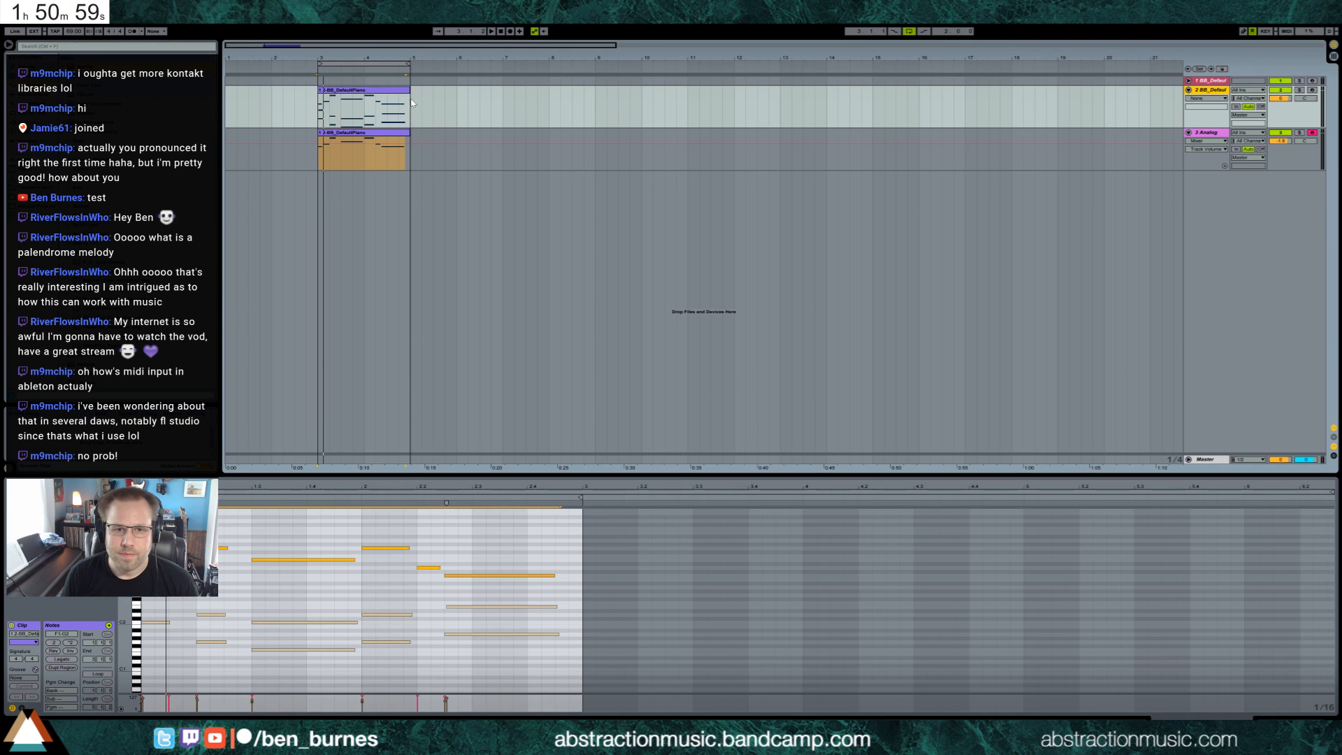
left_click_drag(411, 110, 320, 110)
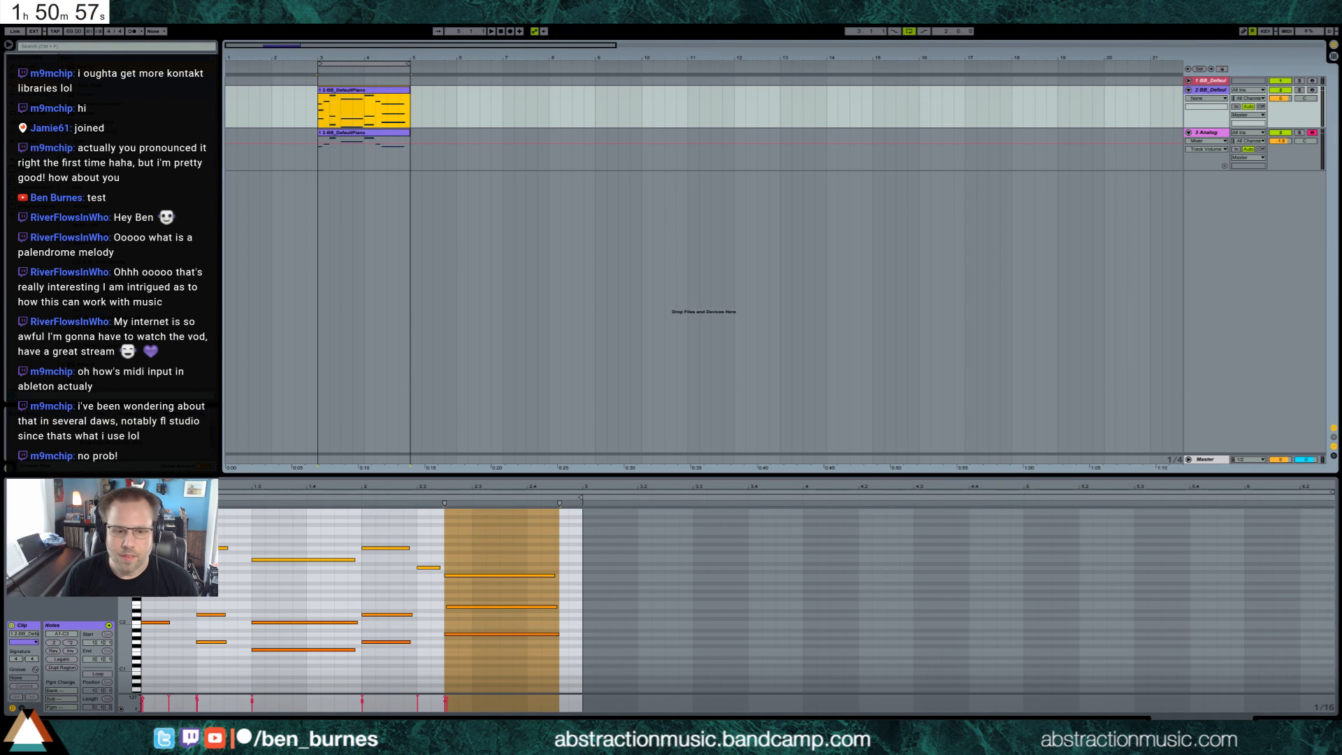
key("shift+Tab")
left_click(361, 158)
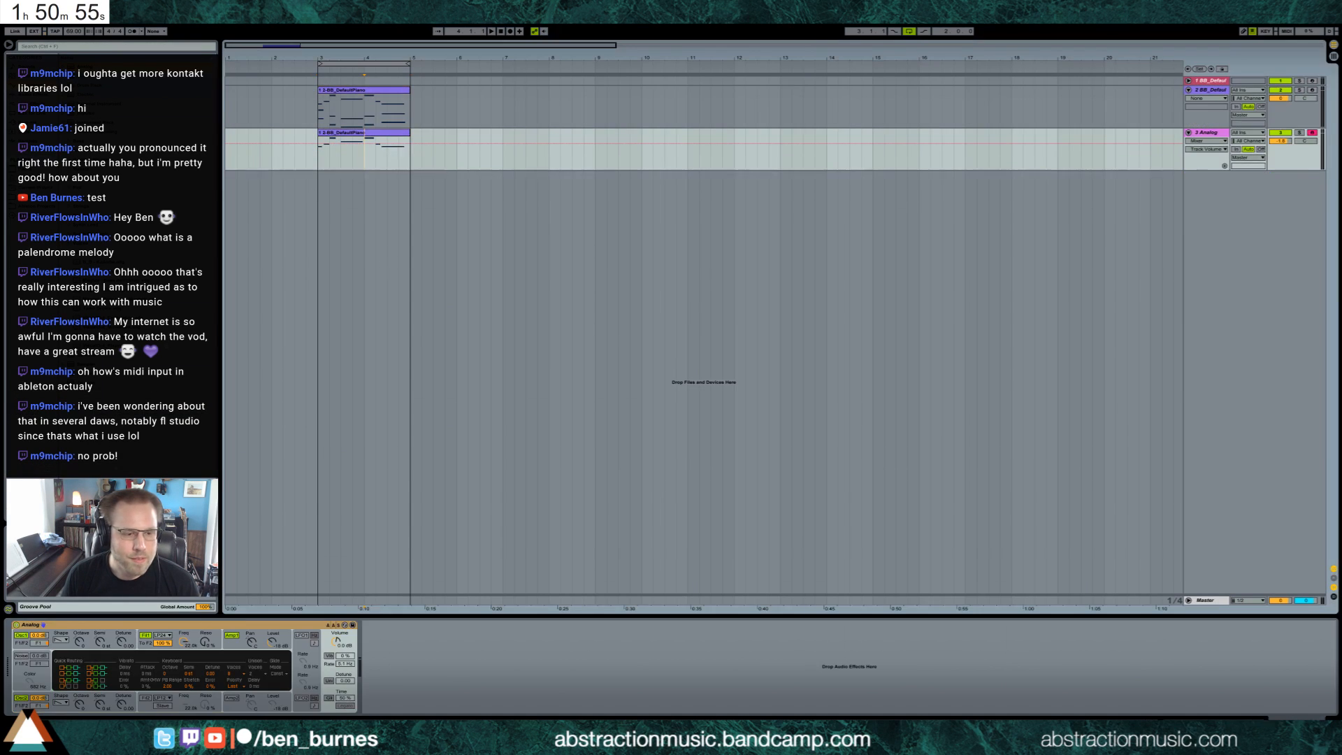
left_click(328, 680)
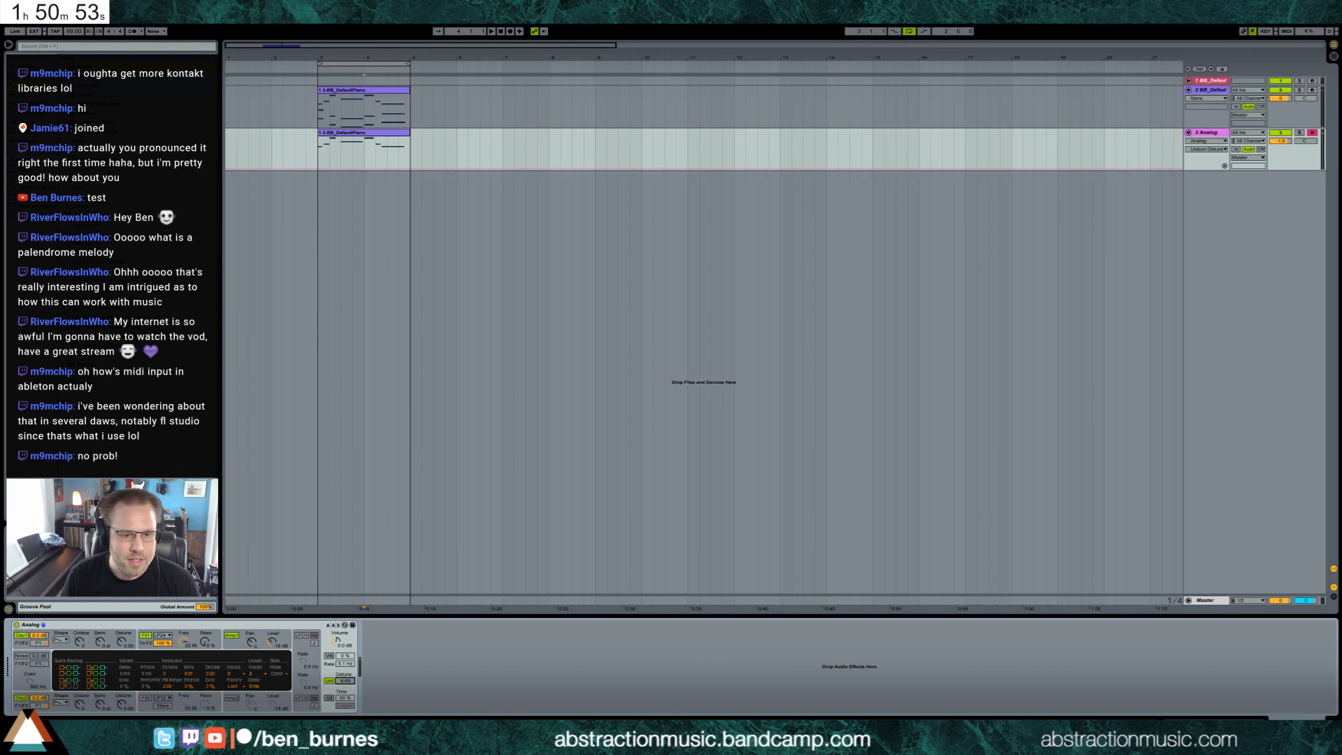
Lower filter 1's frequency and reduce the sustain of its envelope in Analog.
left_click_drag(184, 641, 184, 671)
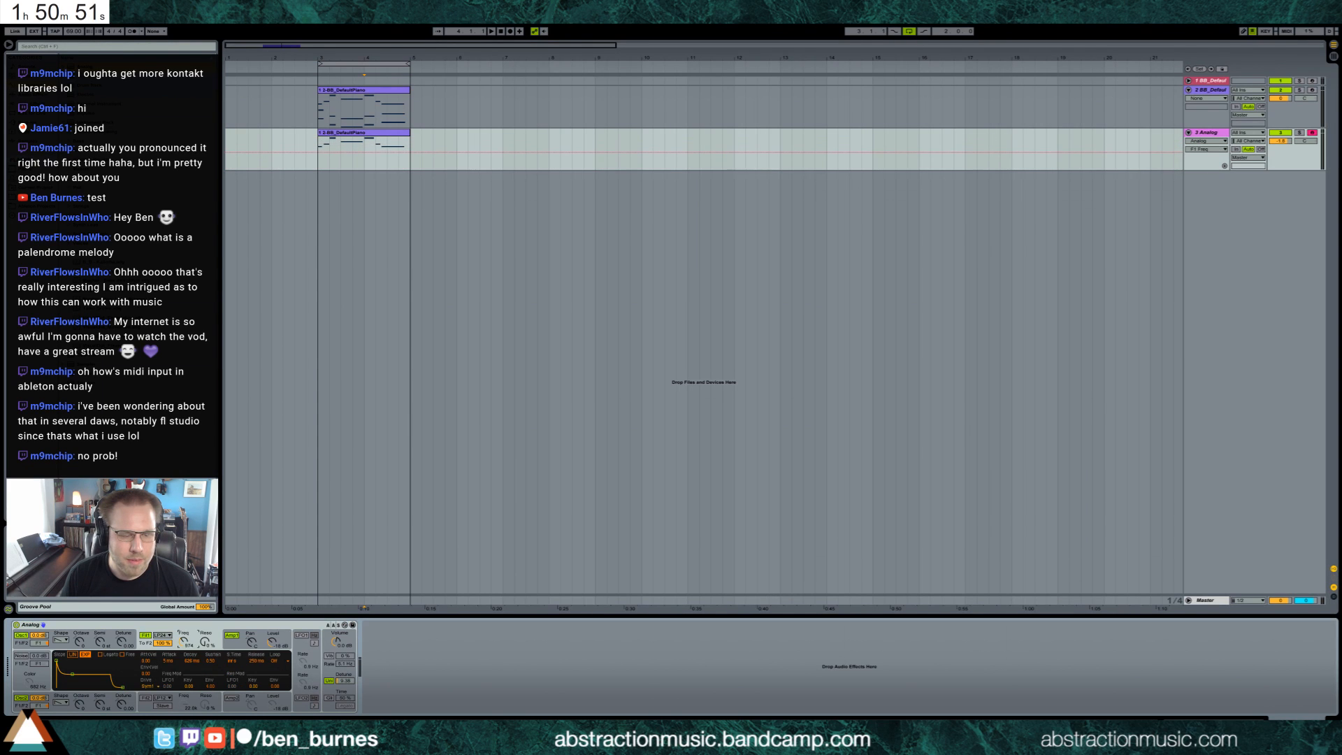
left_click_drag(73, 677, 74, 688)
Turn on Analog's glide with Legato and set its voices to Mono.
left_click(331, 699)
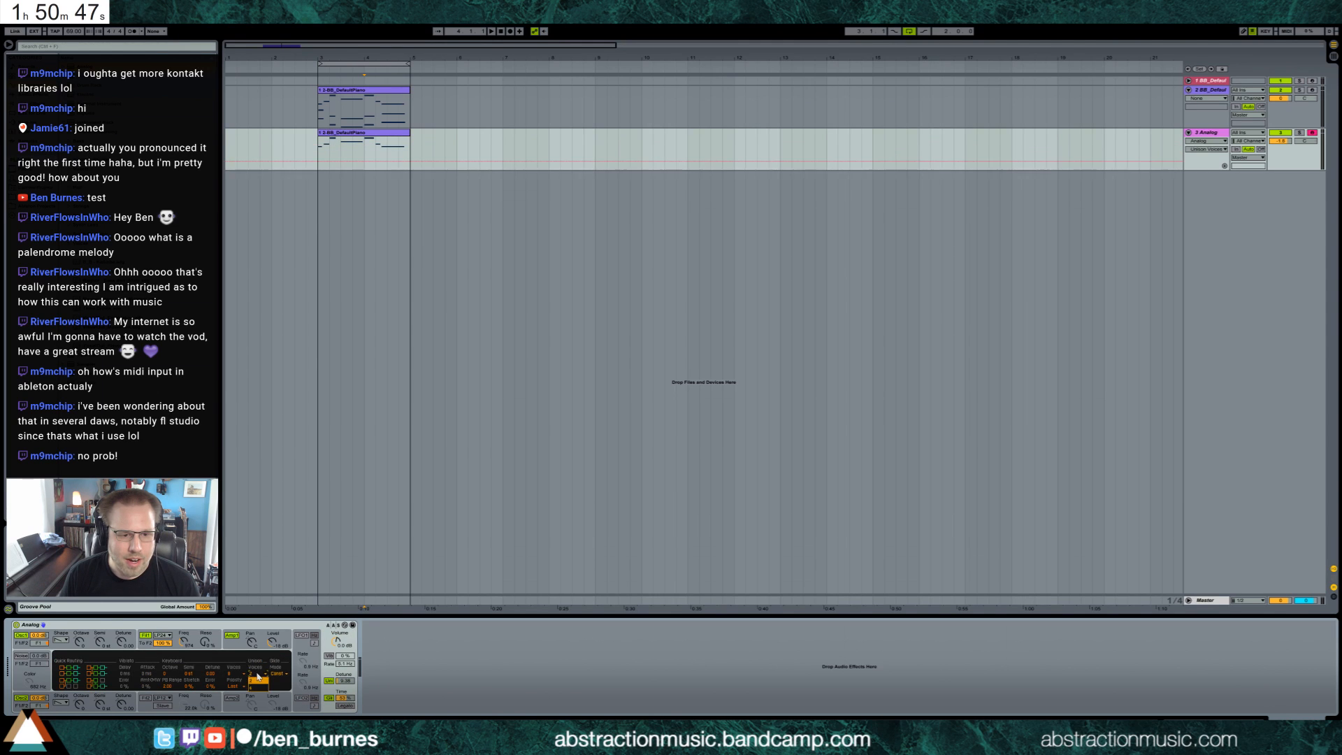
left_click(235, 673)
left_click(237, 600)
left_click(340, 706)
left_click(340, 706)
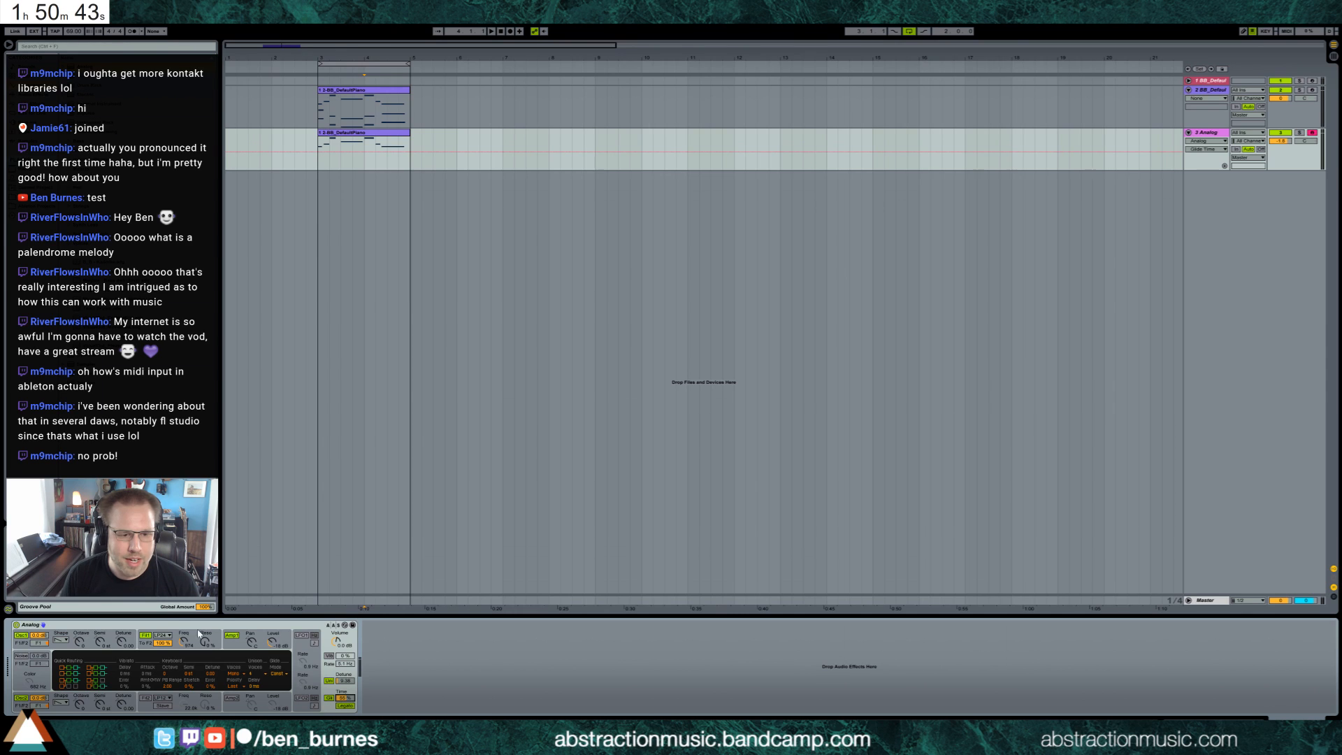
Turn on Analog's vibrato with a raised amount and lower filter 1's frequency further.
left_click(330, 657)
left_click_drag(345, 656, 344, 611)
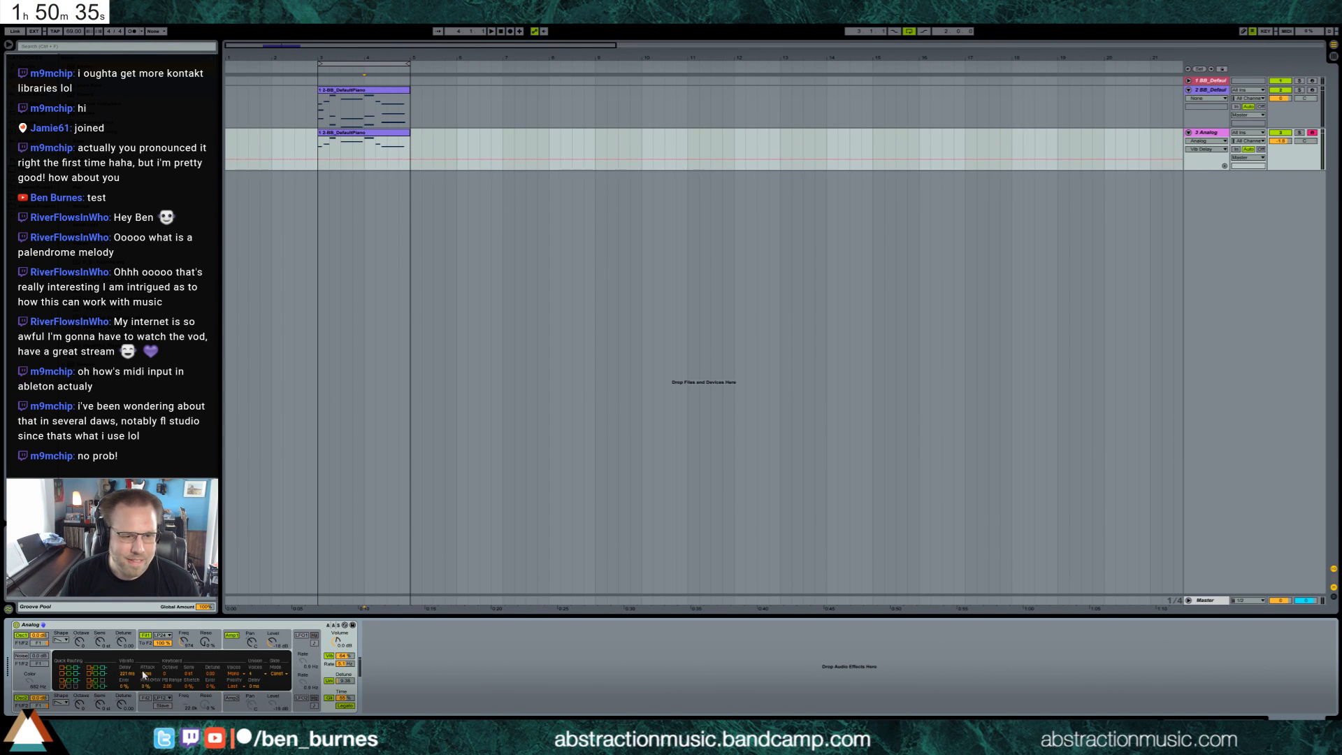
left_click_drag(183, 642, 184, 660)
Start looped playback and turn off Analog's second oscillator.
key("space")
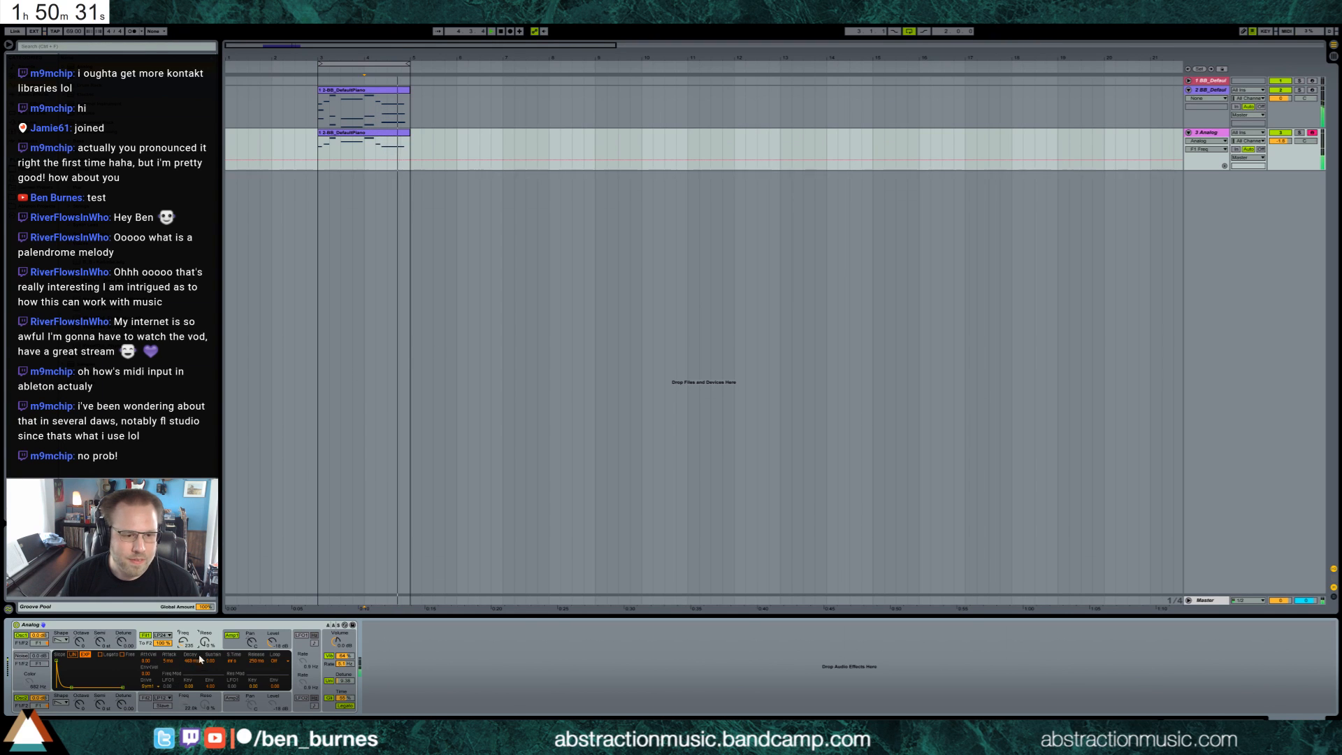
left_click(58, 639)
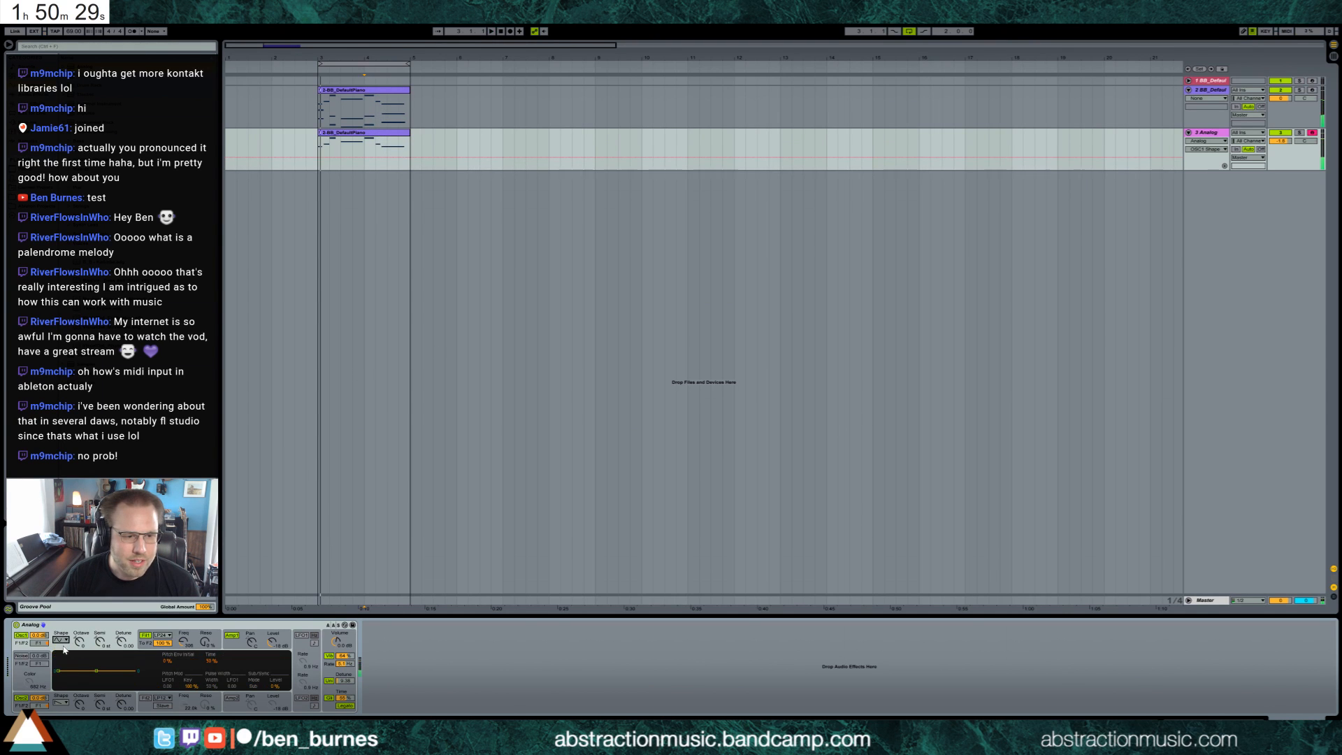
left_click(22, 697)
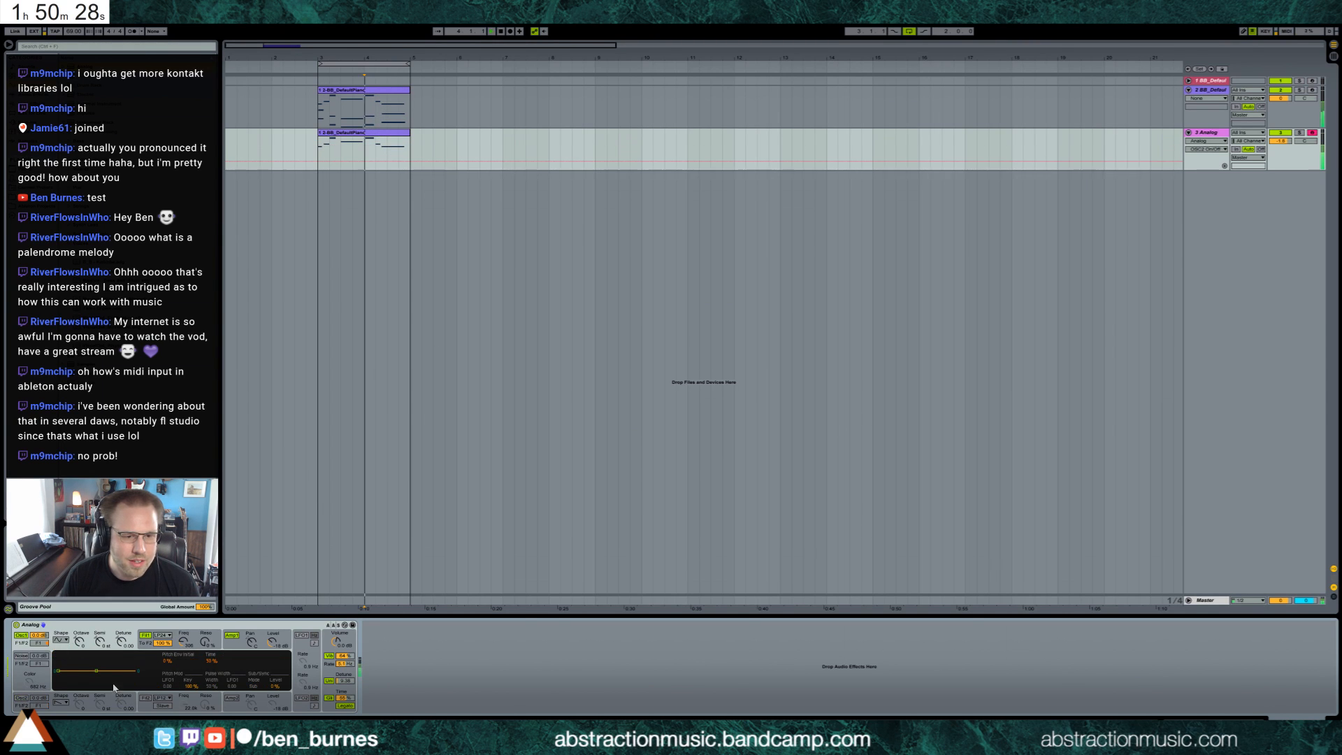
Raise the amplifier envelope's sustain to full and adjust the vibrato amount.
left_click(224, 649)
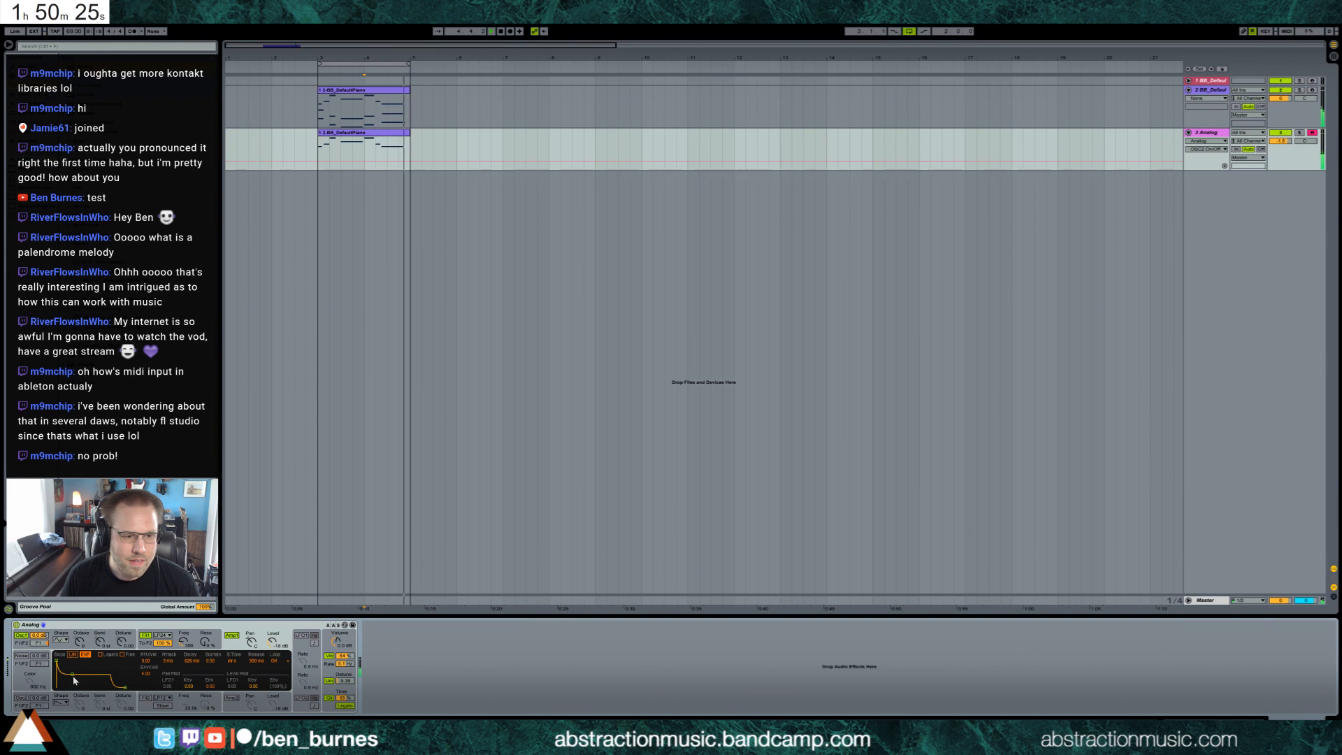
left_click(344, 656)
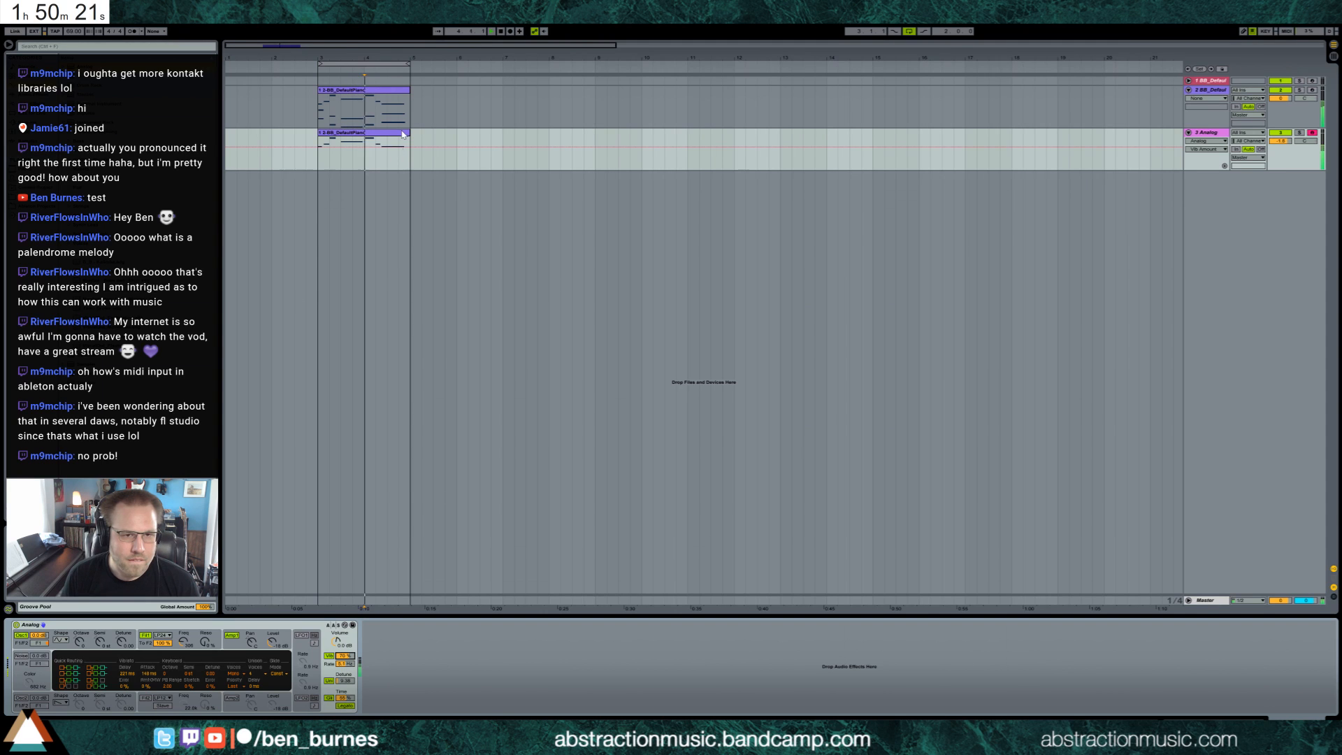
left_click(235, 647)
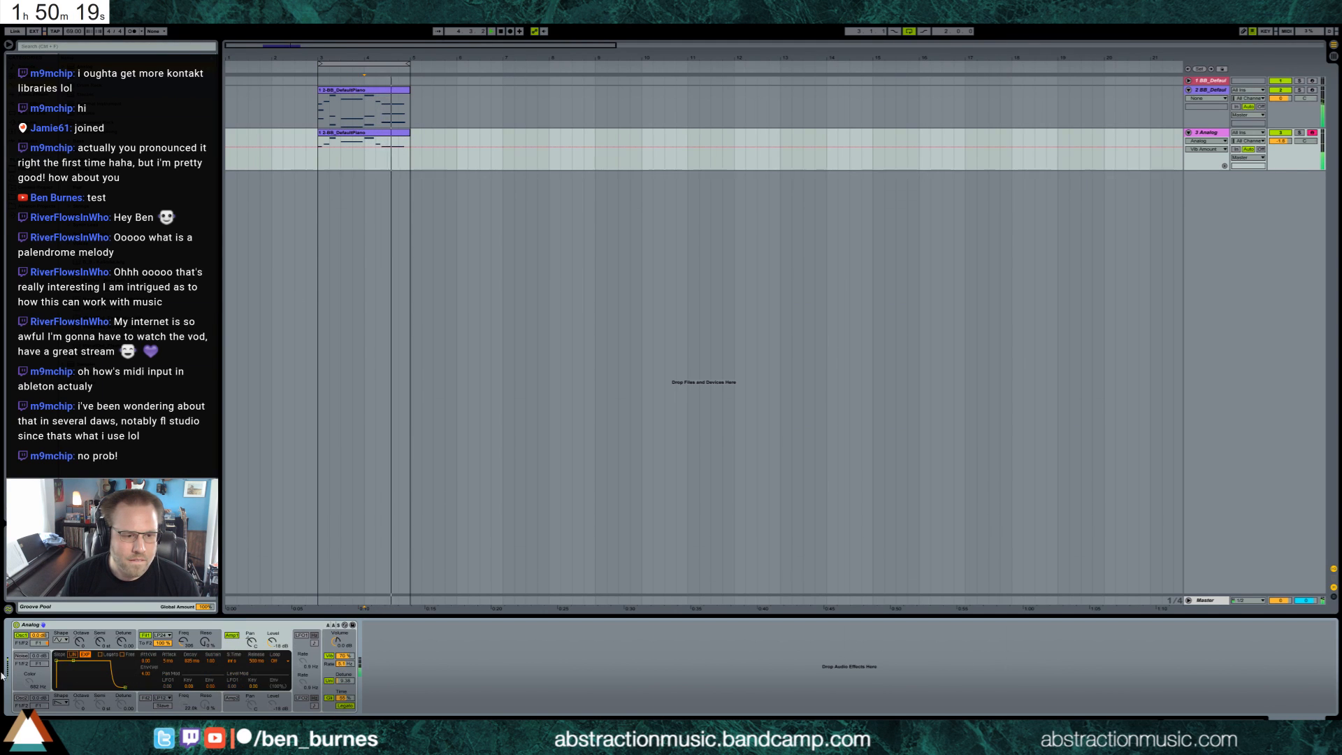
Lower Analog's unison detune and turn unison off.
left_click_drag(344, 681, 344, 699)
left_click(328, 680)
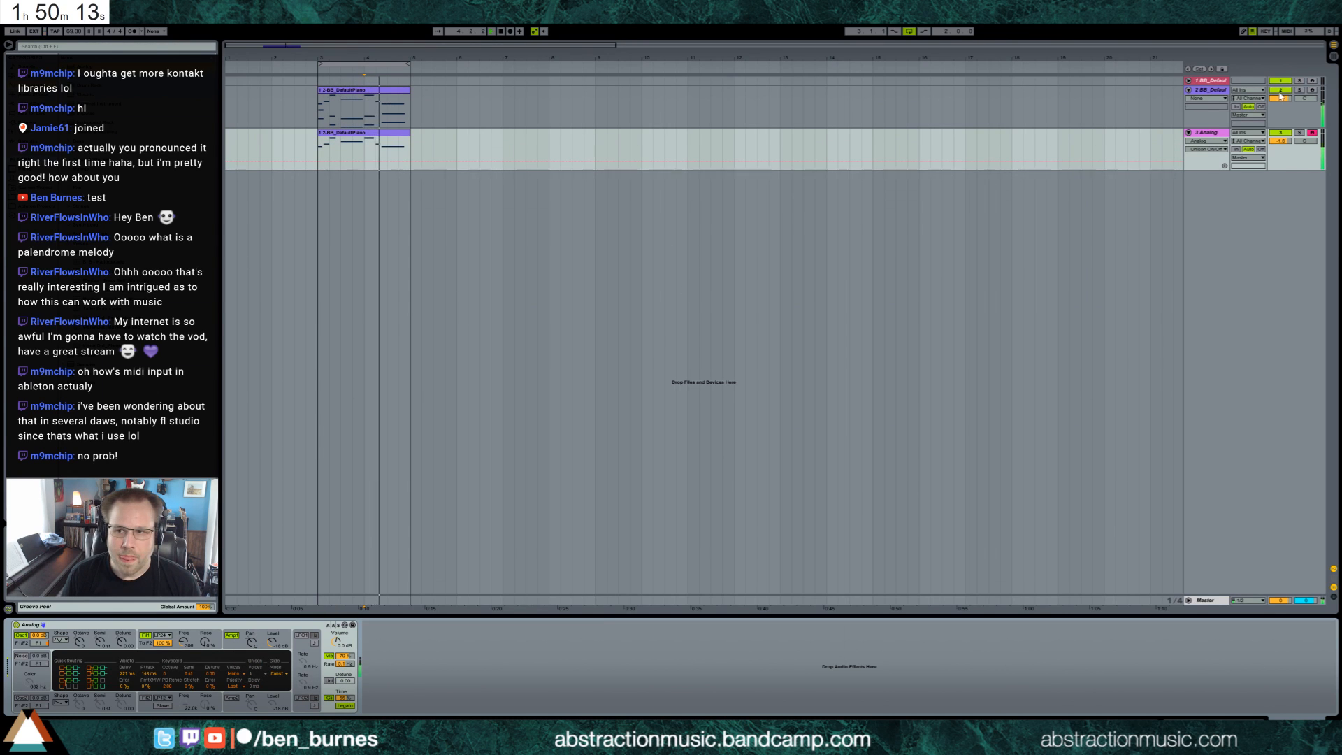
Mute the piano track and transpose all notes in the Analog clip up one octave.
double_click(360, 150)
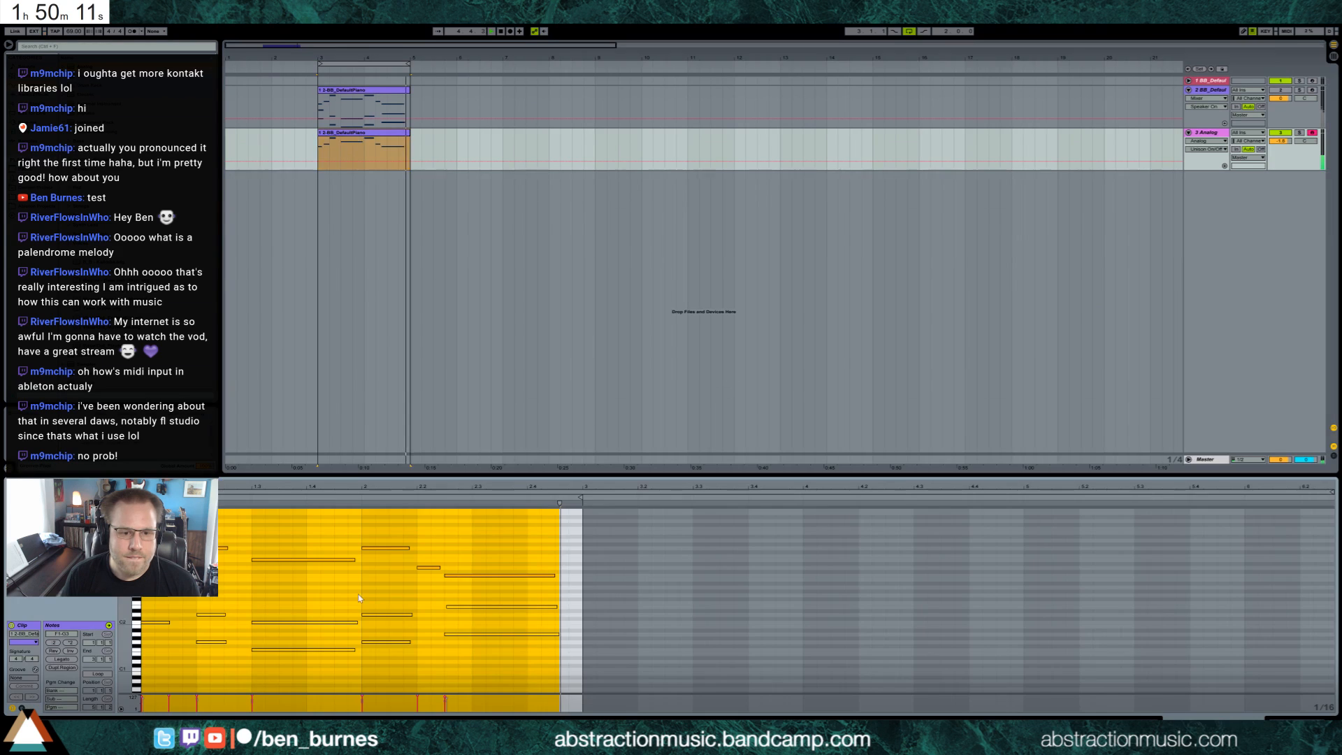
left_click(361, 596)
key("ctrl+a")
key("shift+Up")
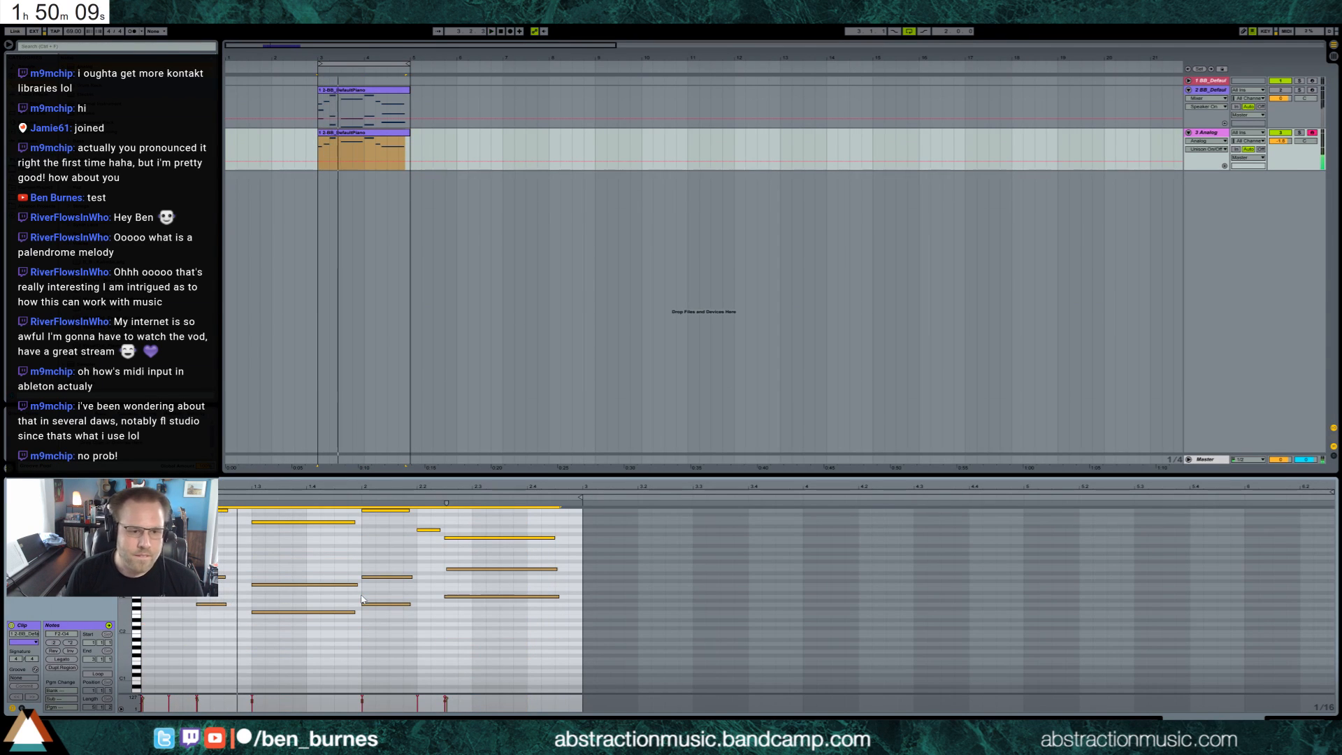
Lengthen the melody notes in the Analog clip so that each one extends to the start of the following note.
key("shift+Tab")
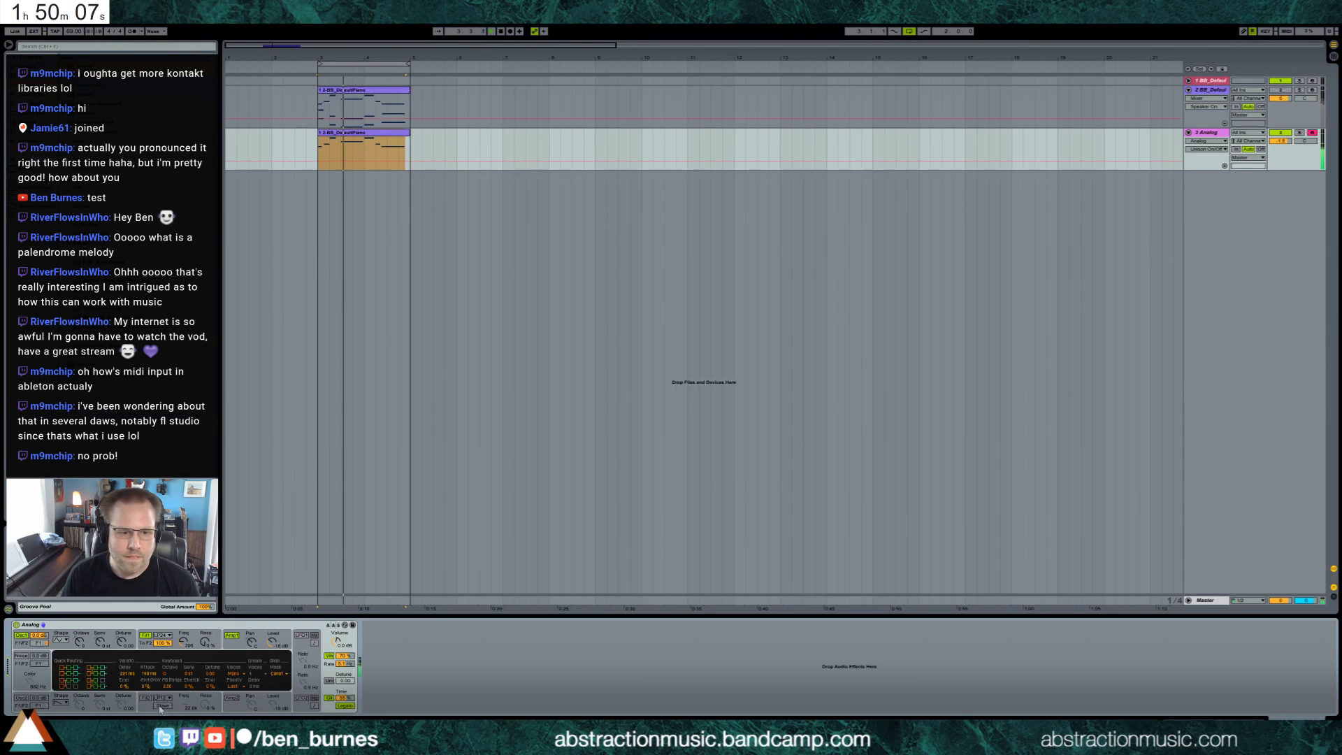
double_click(371, 138)
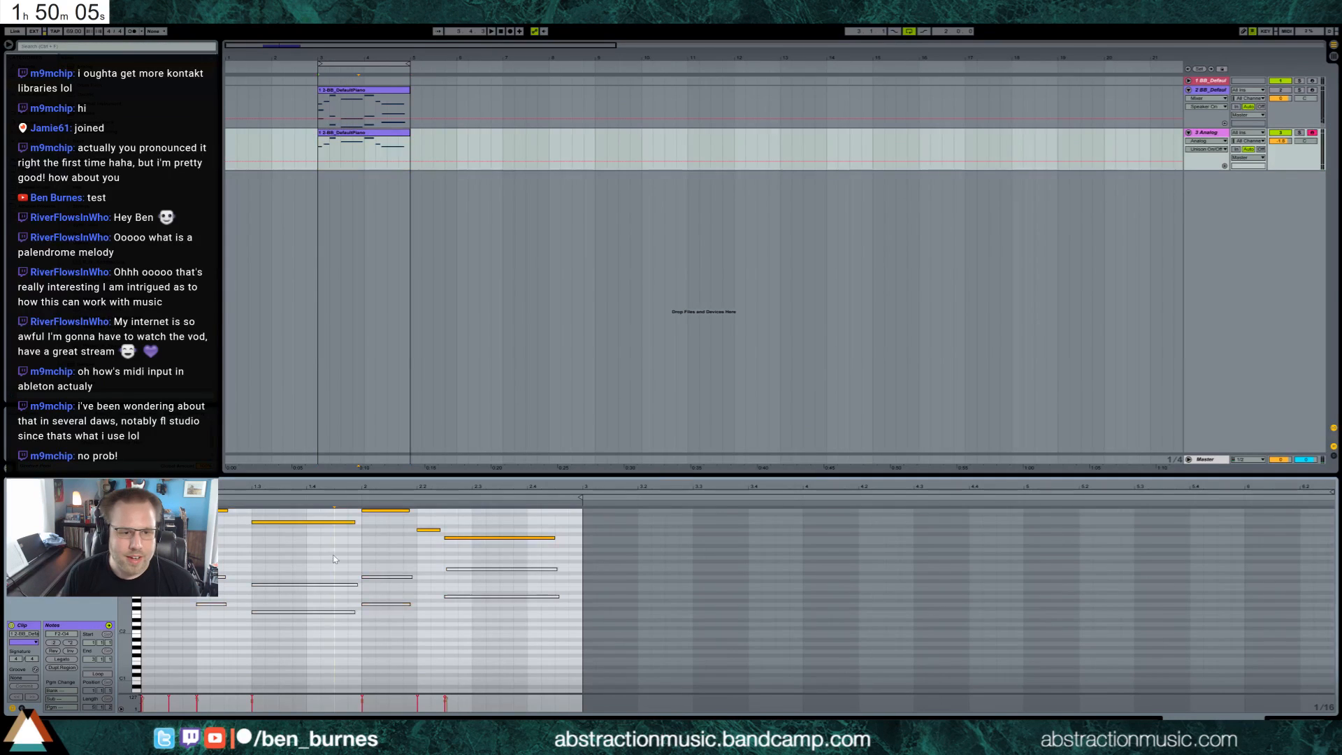
left_click_drag(144, 542, 175, 558)
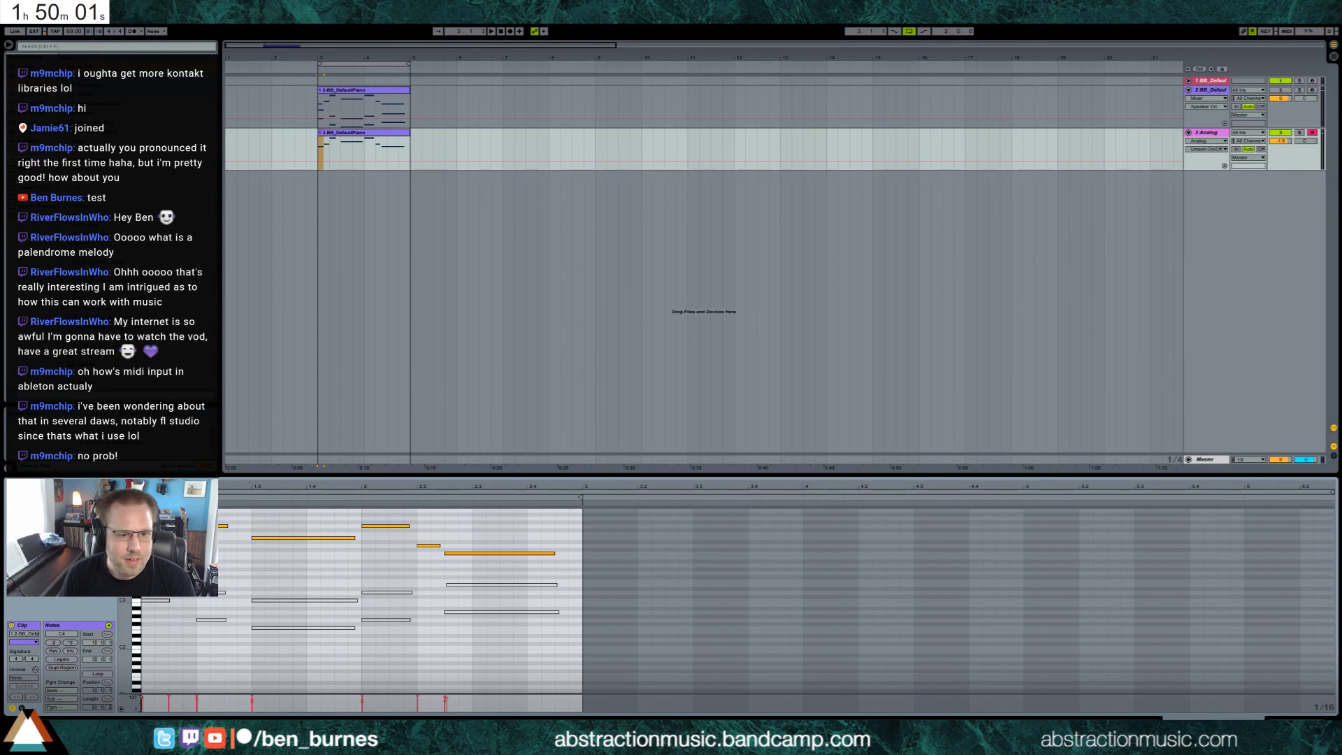
left_click_drag(254, 523, 248, 526)
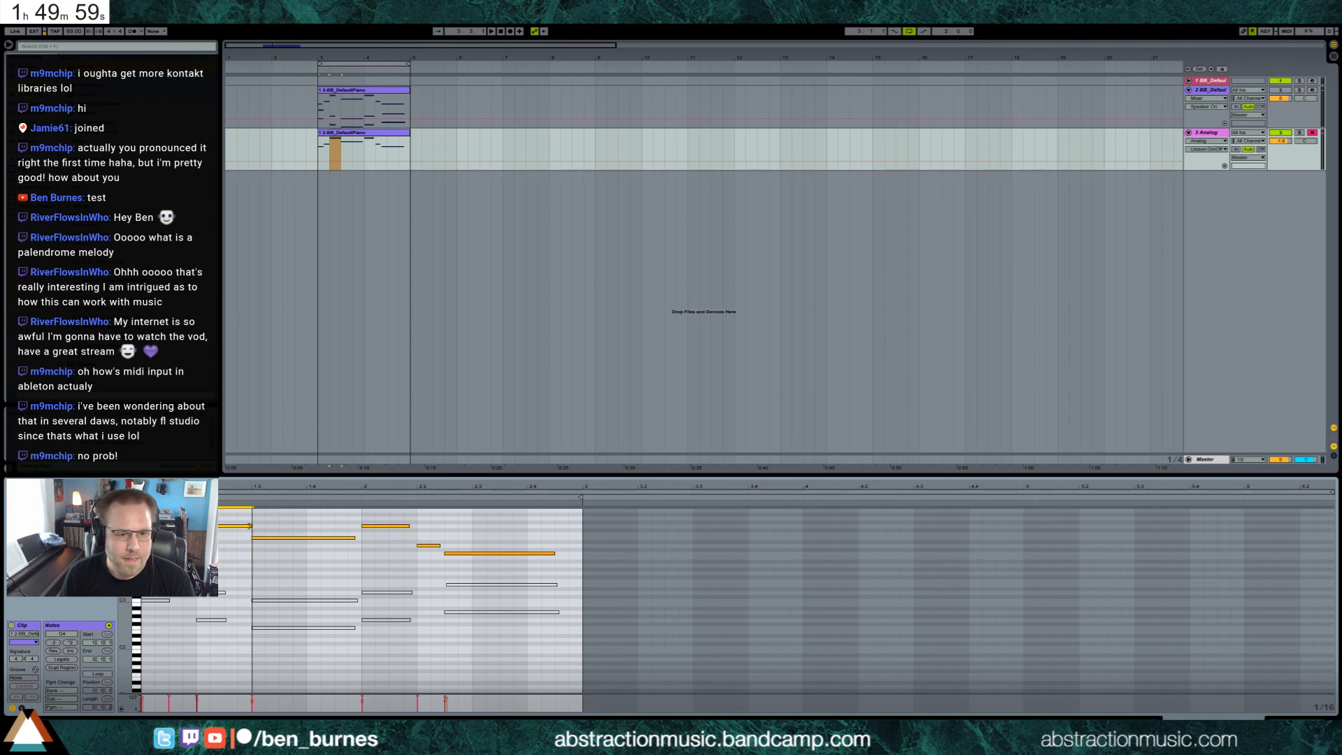
left_click_drag(409, 525, 445, 547)
left_click(485, 555)
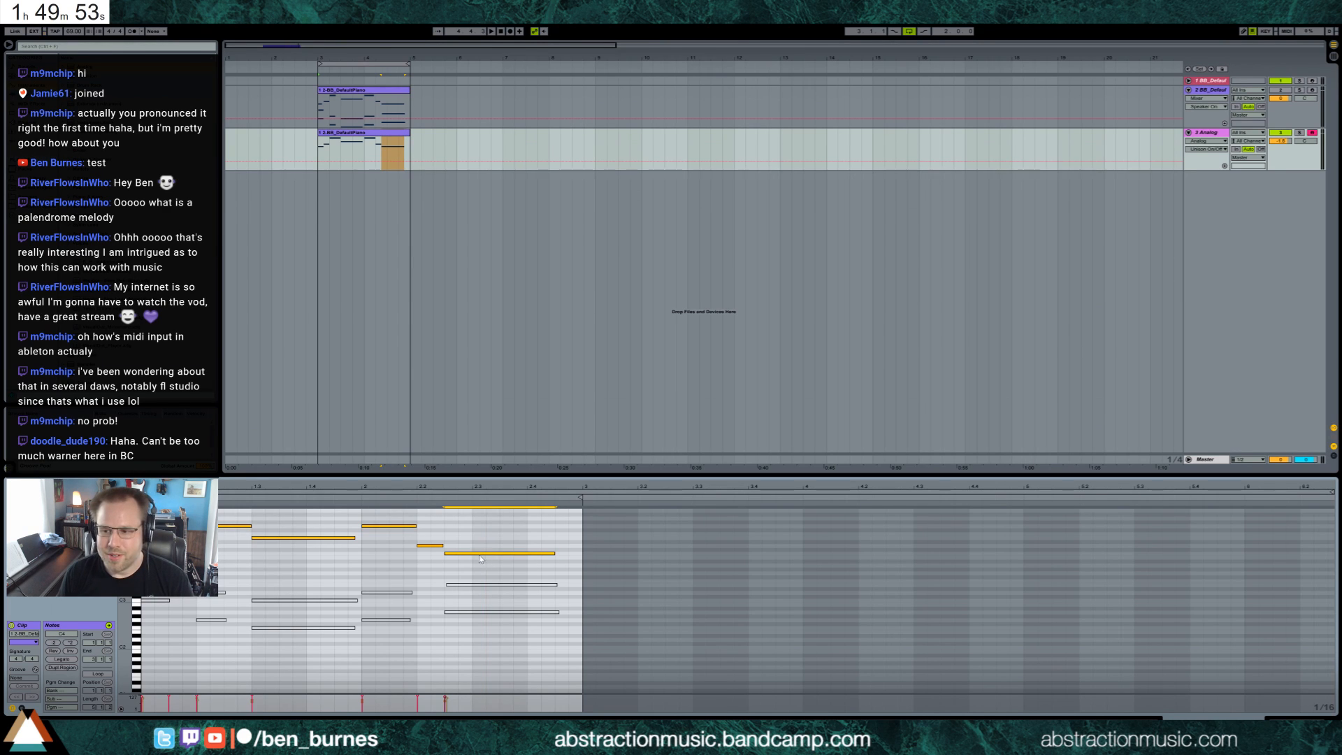
left_click(480, 528)
mouse_move(348, 525)
left_mouse_down()
mouse_move(345, 550)
mouse_move(361, 538)
left_mouse_up()
left_click(545, 573)
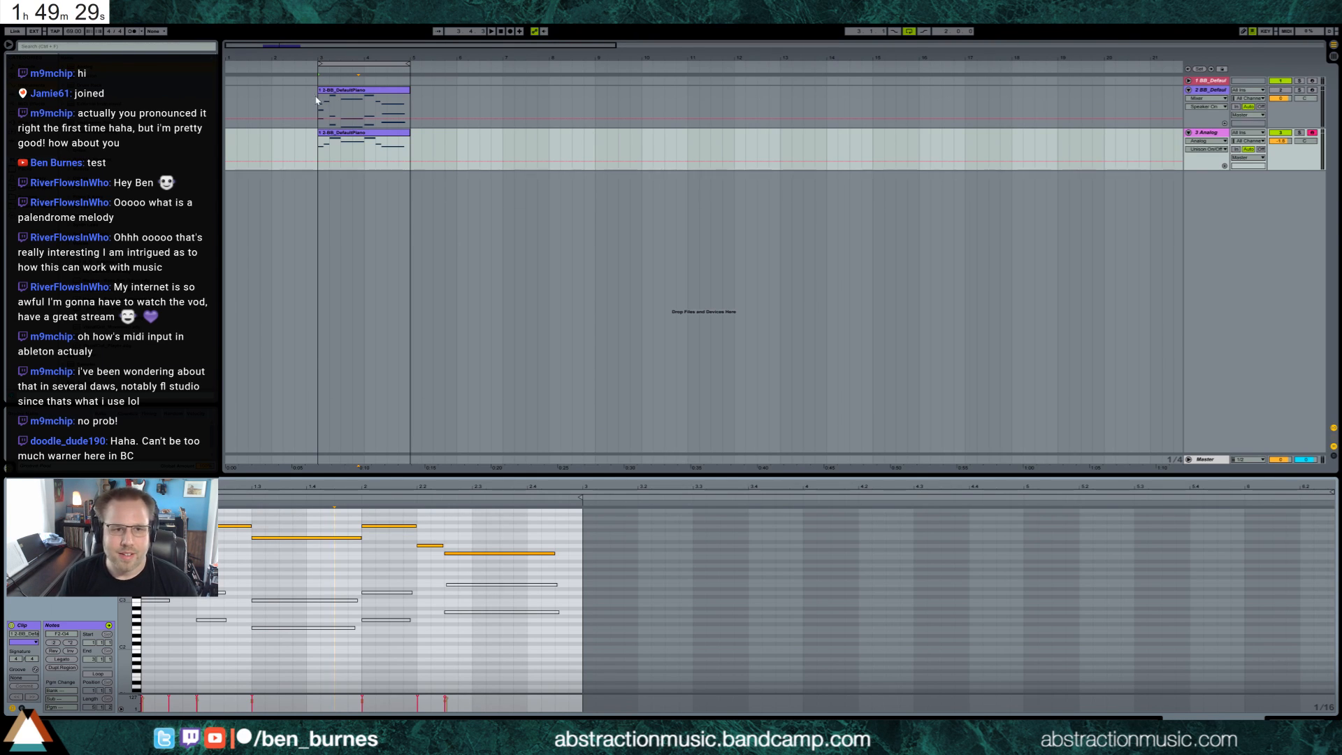
Play the loop from the start of the clips and lower the Analog lead track's volume.
left_click(318, 151)
key("space")
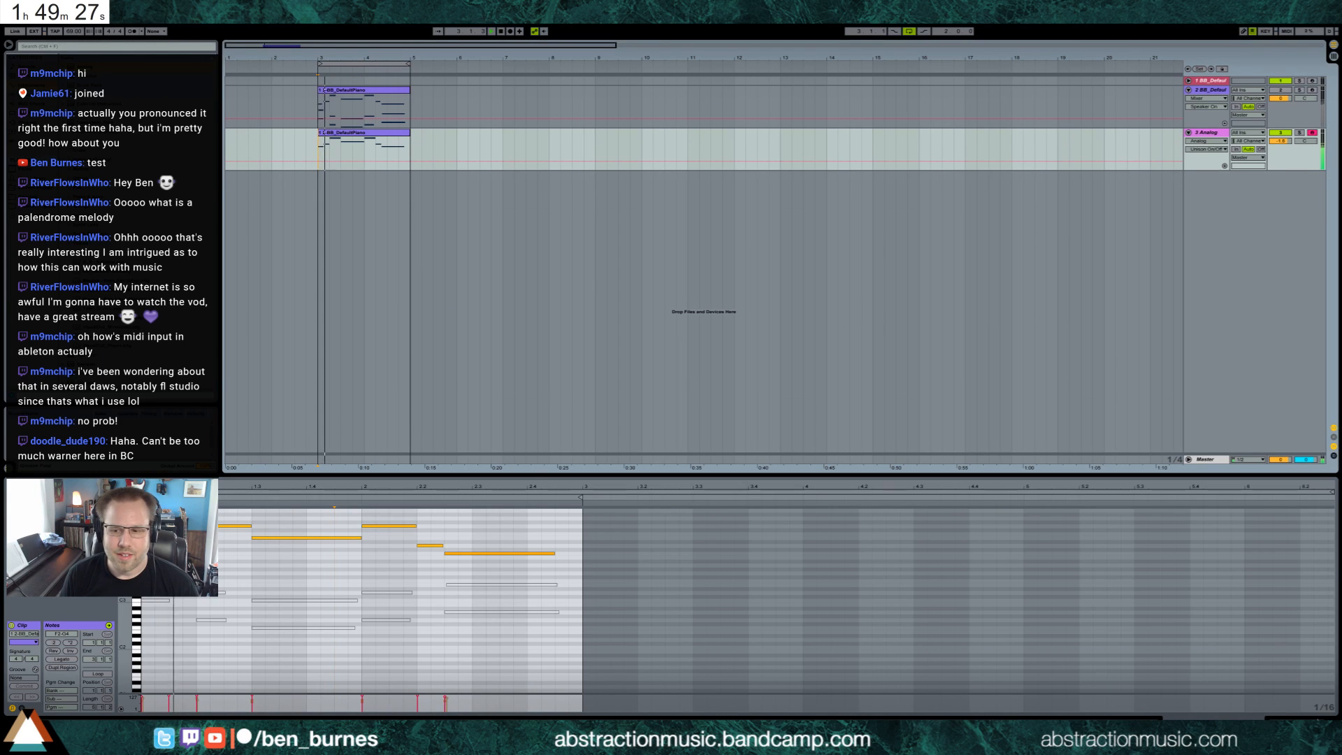
left_click(1297, 722)
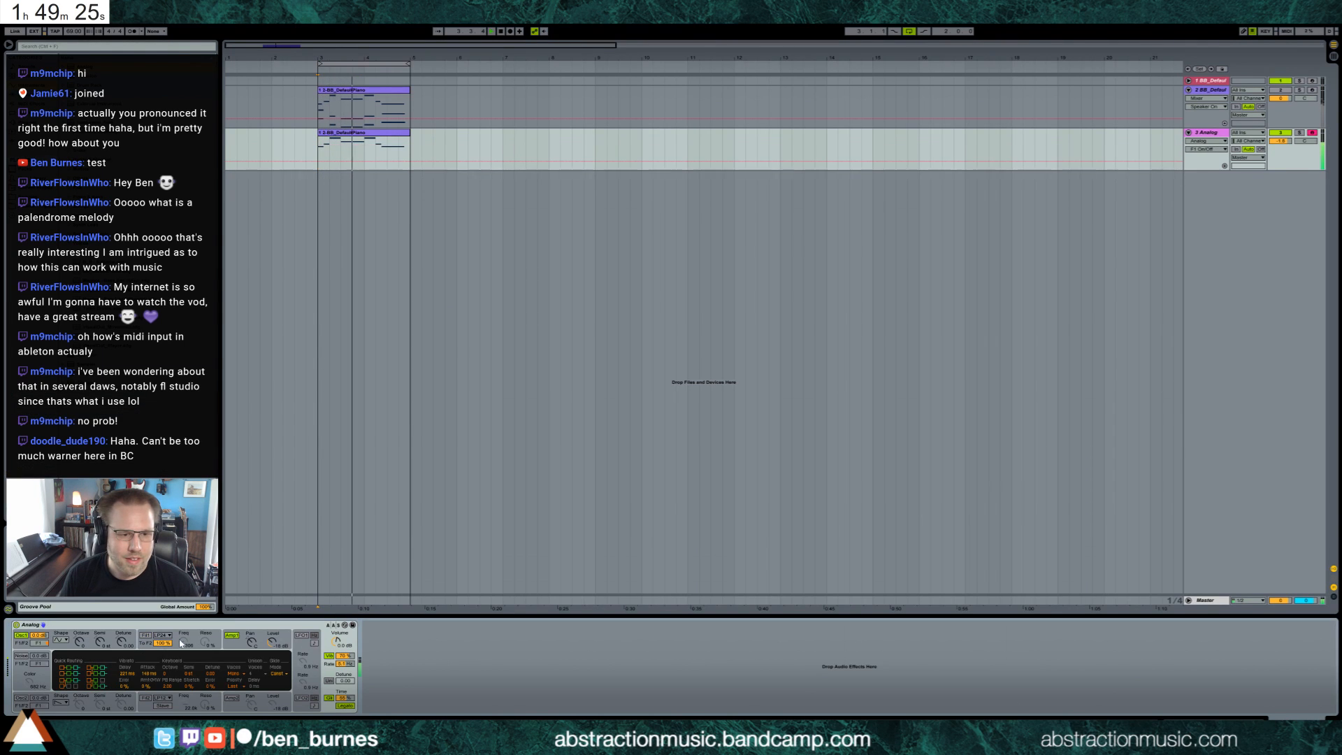
left_click_drag(1281, 141, 1280, 167)
Copy the piano clip onto a new MIDI track below the Analog track and delete its melody notes, keeping only the chords.
left_click(404, 142)
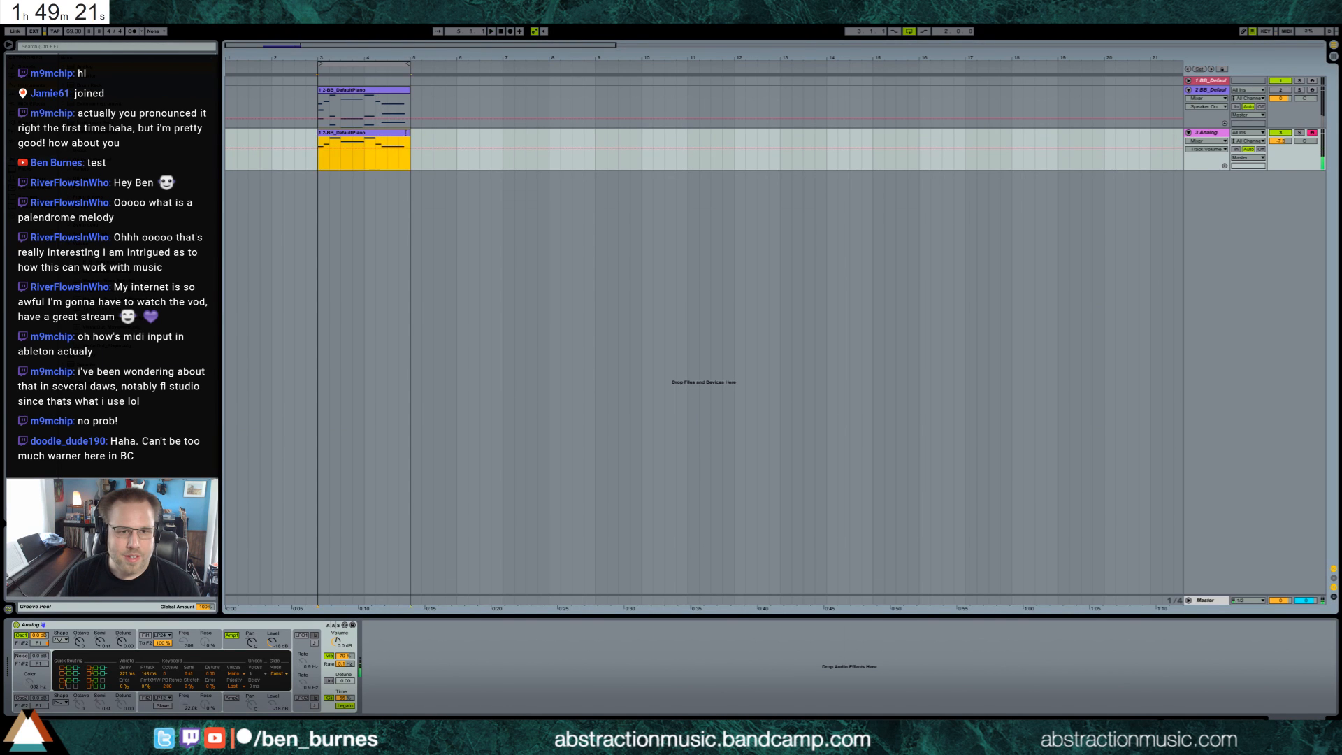
double_click(403, 137)
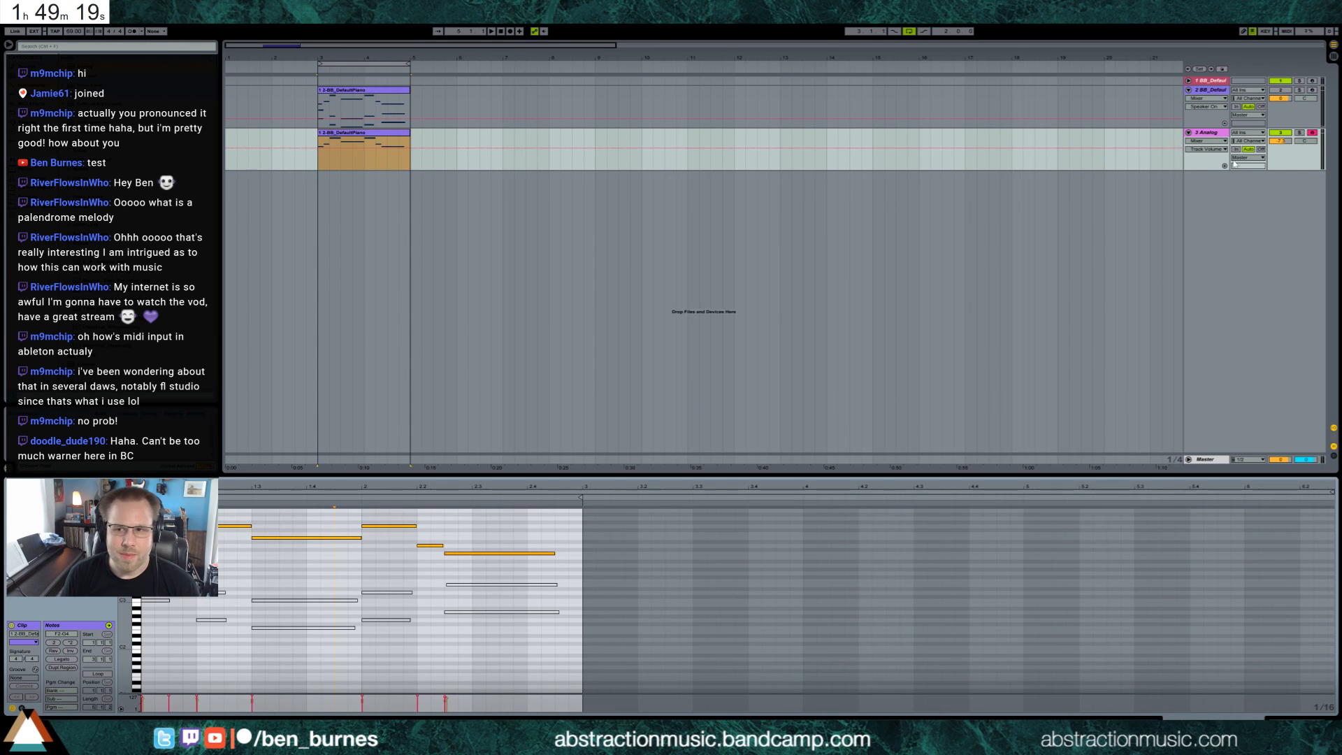
key("ctrl+shift+t")
left_click(383, 96)
left_click_drag(382, 95, 385, 187)
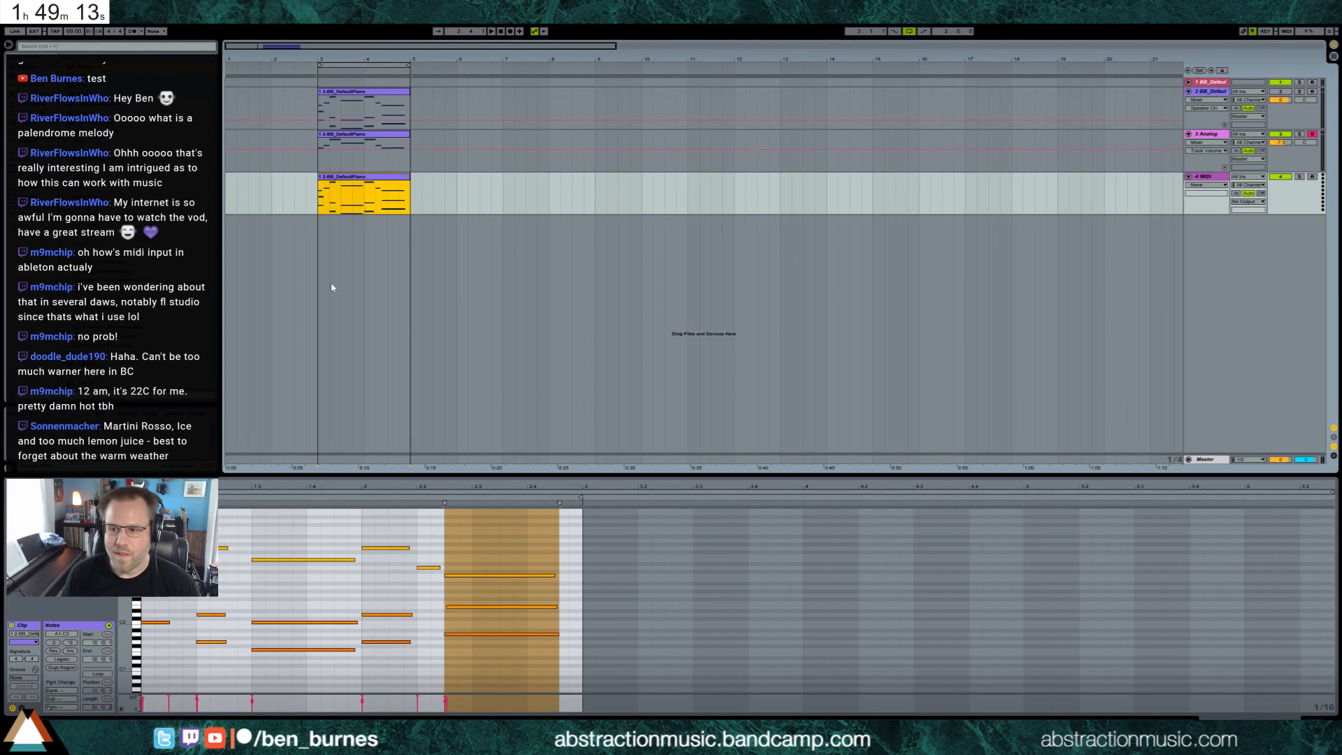
left_click_drag(548, 526, 217, 579)
key("Delete")
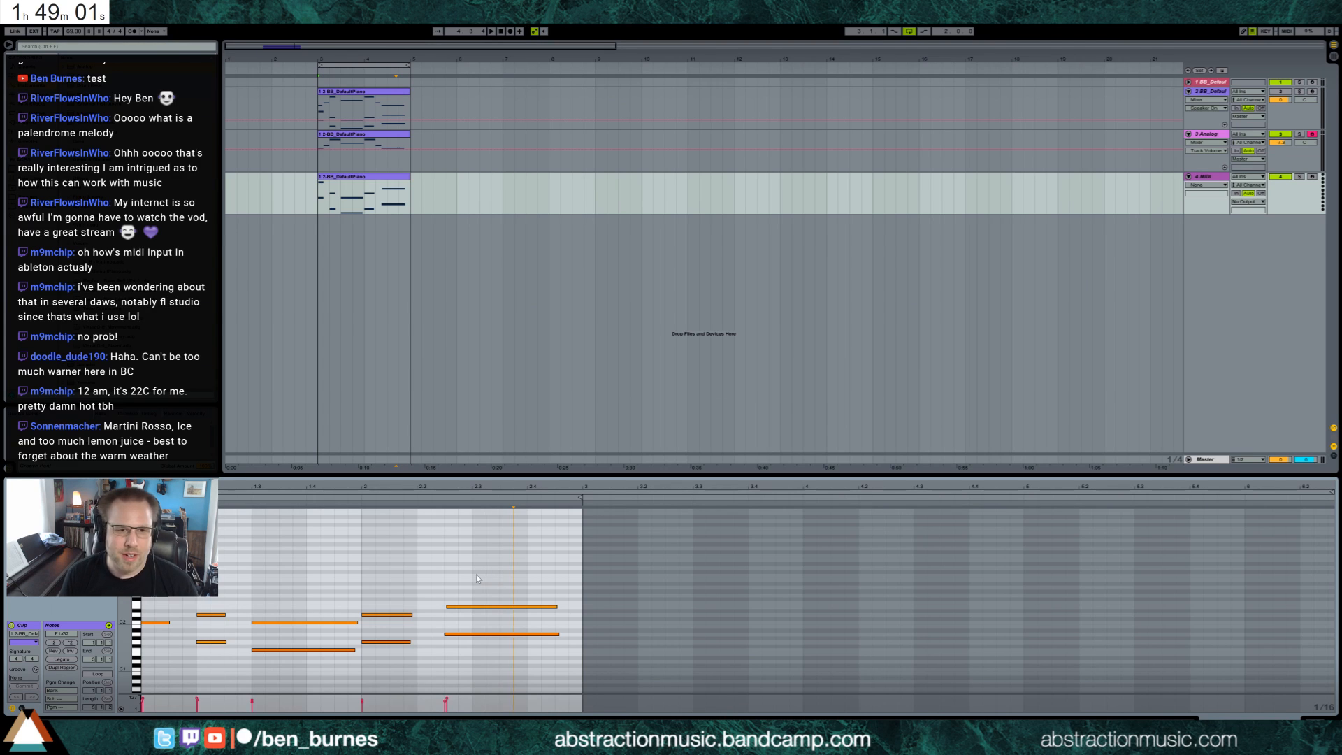
Lengthen the first two chords in the new track's clip so that each one extends to the start of the following chord.
left_click(380, 177)
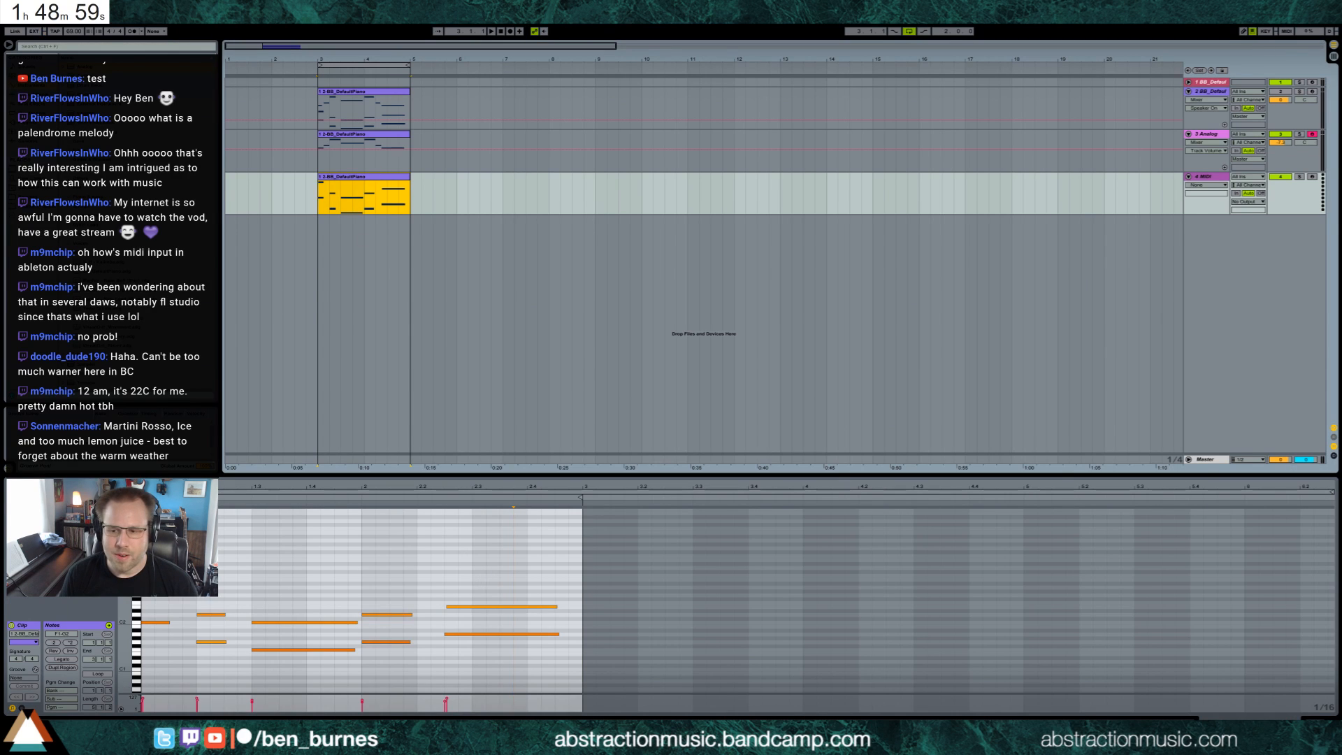
key("shift+Tab")
left_click(351, 178)
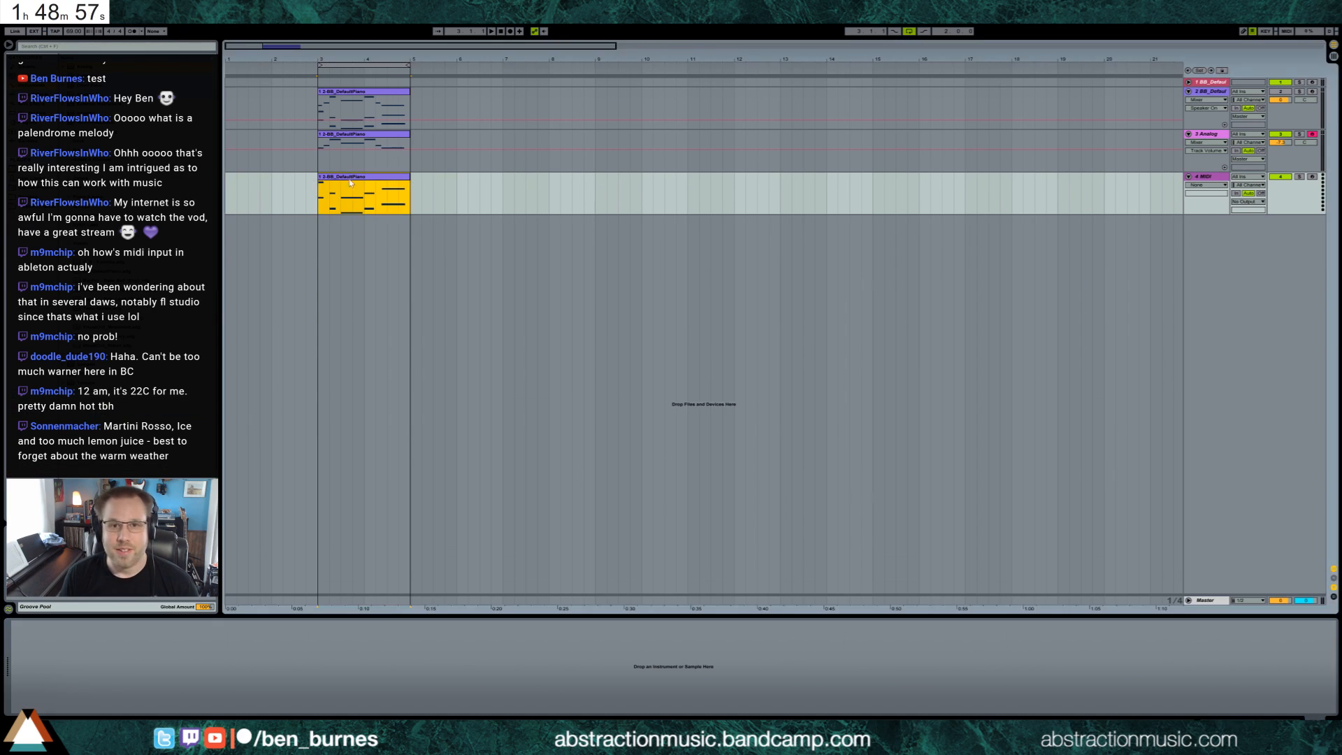
double_click(345, 181)
left_click_drag(159, 589, 156, 653)
key("shift+Right")
key("shift+Right")
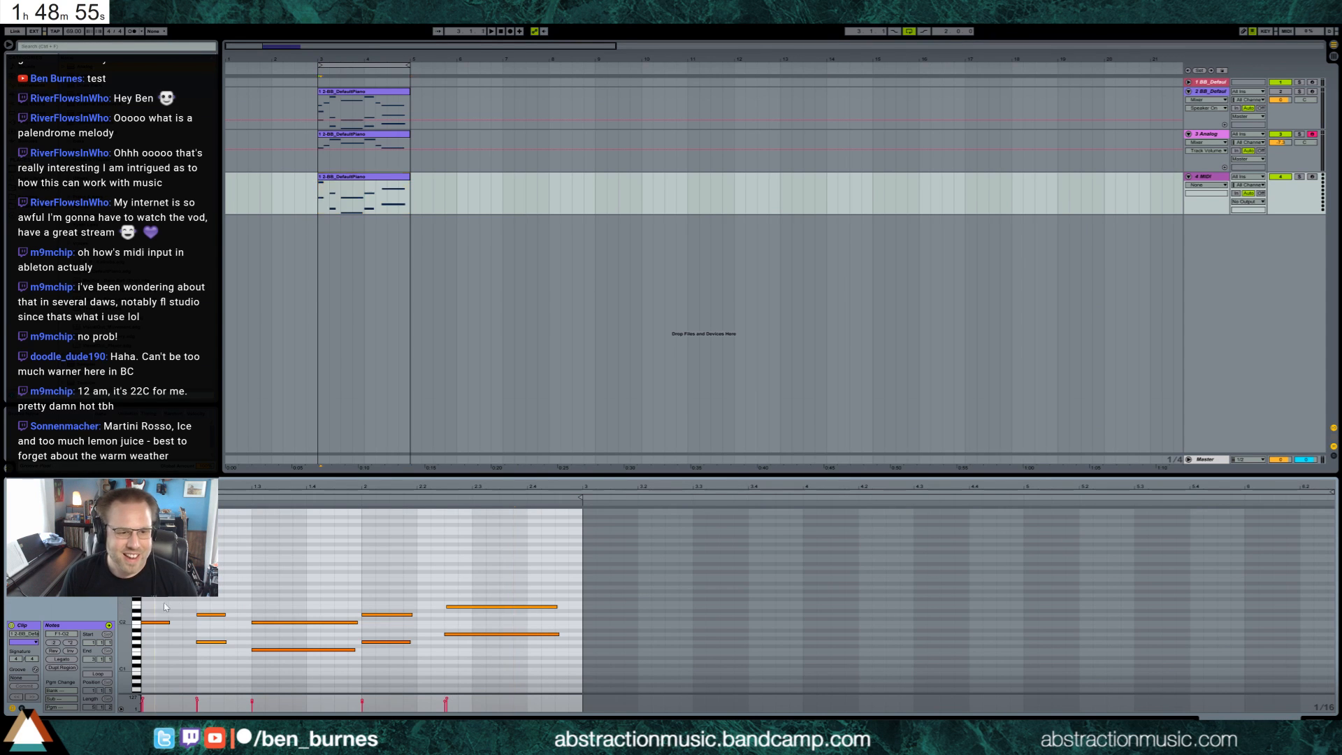
left_click_drag(212, 595, 214, 671)
key("shift+Right")
key("shift+Right")
left_click_drag(395, 599, 397, 650)
left_click_drag(458, 593, 499, 669)
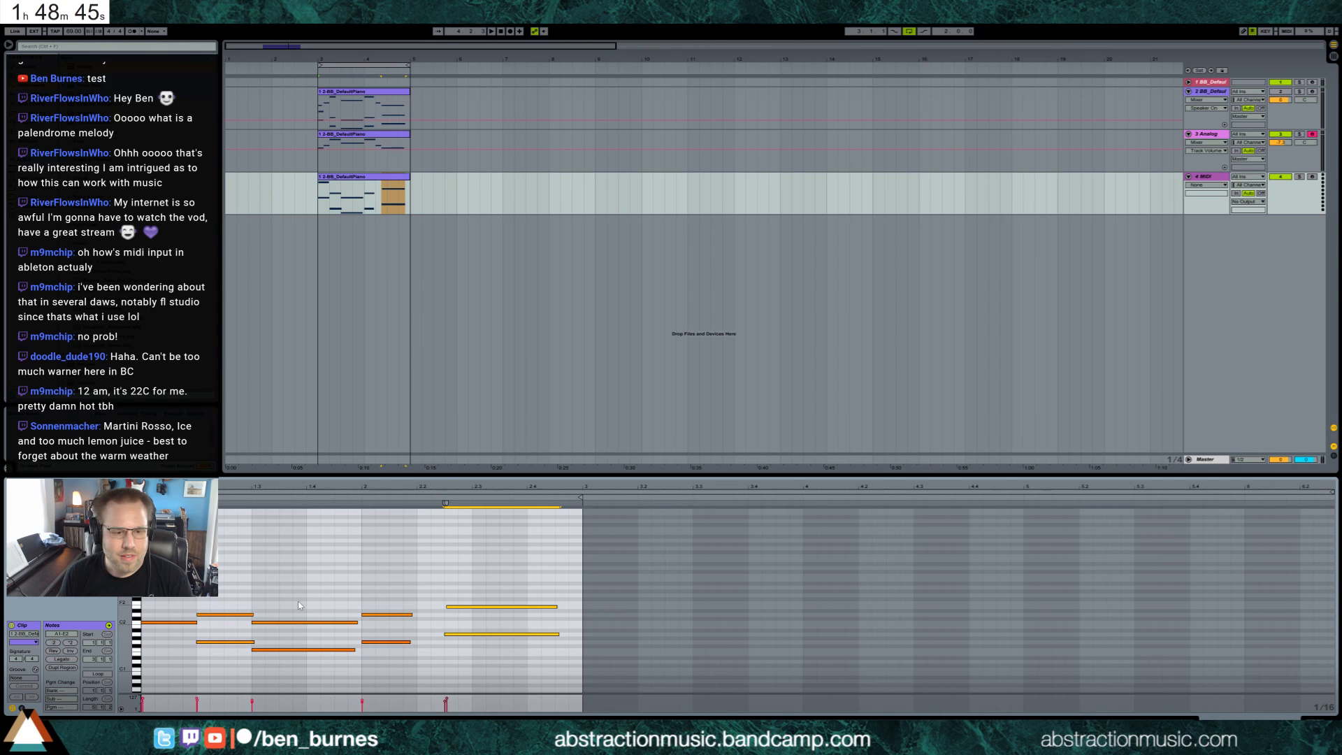
Compare the note positions and lengths in the Analog melody clip and the original piano clip, dismissing the disk-format notice.
left_click(370, 135)
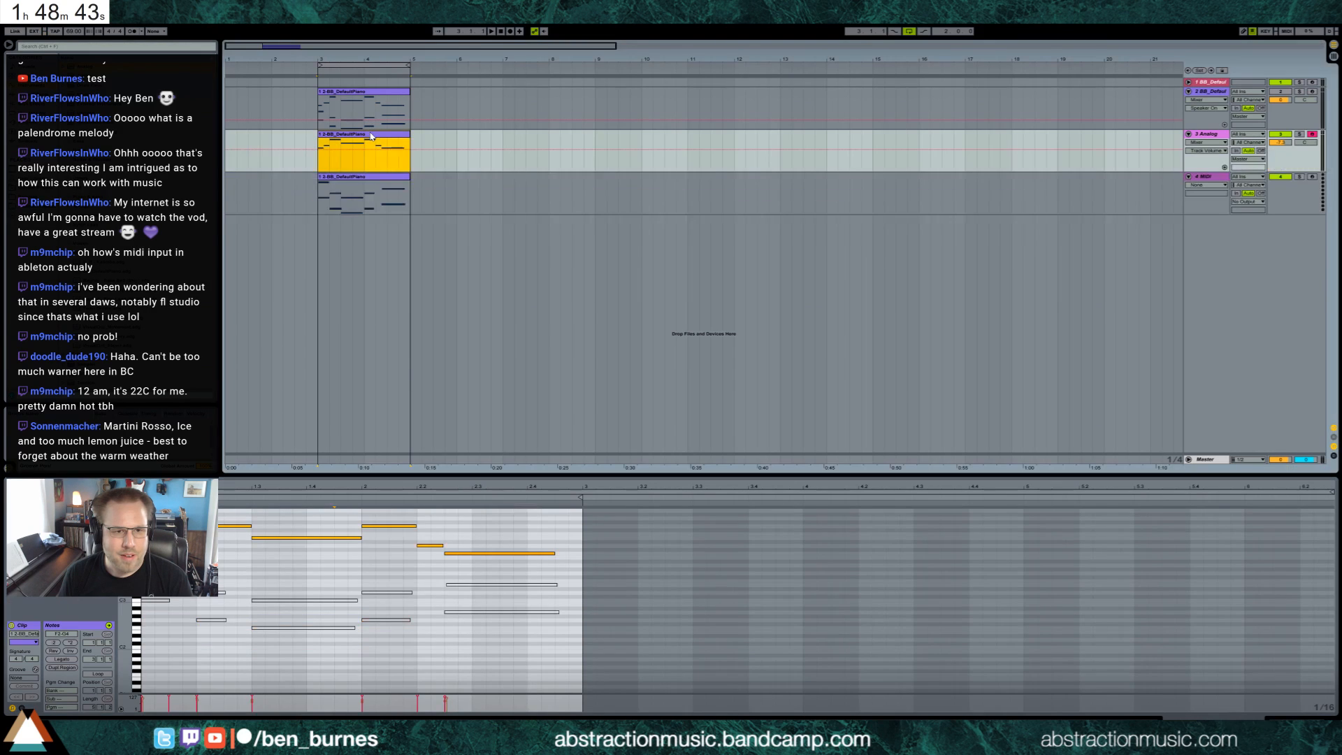
left_click(374, 93)
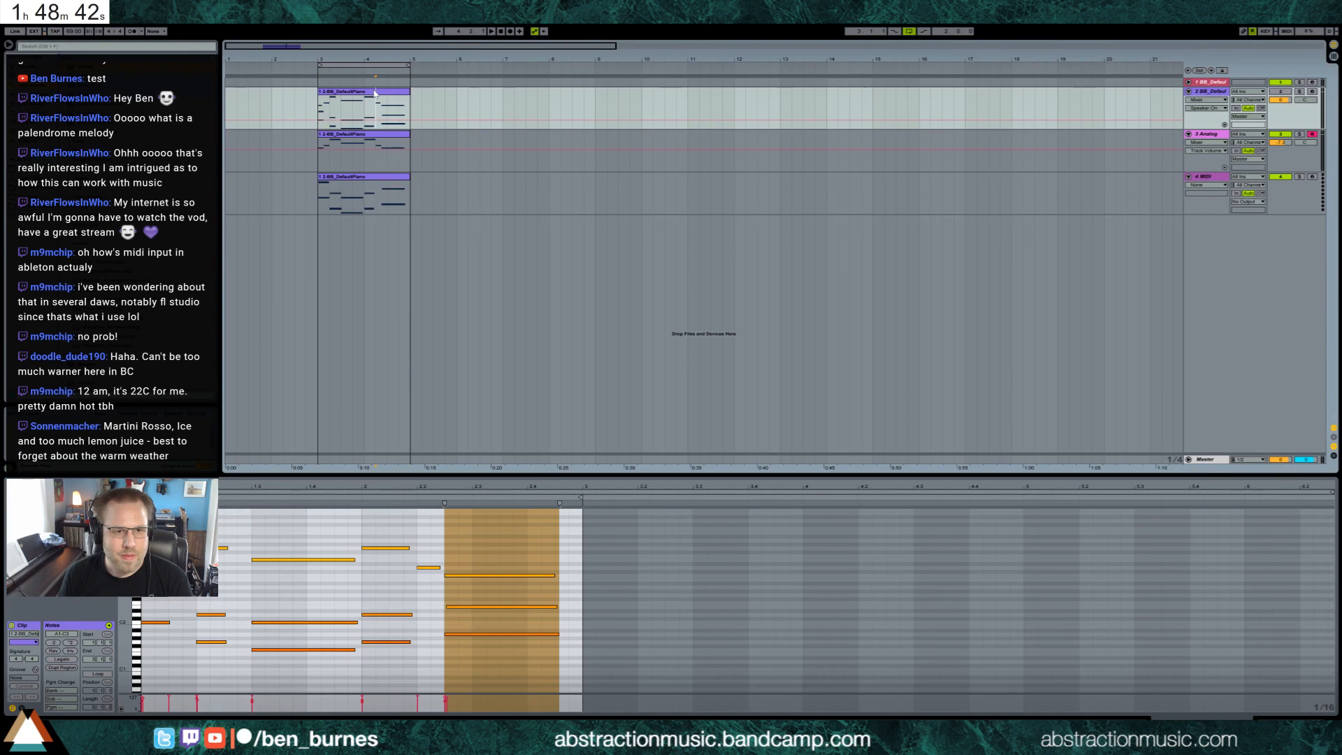
left_click(211, 592)
left_click_drag(159, 596, 177, 648)
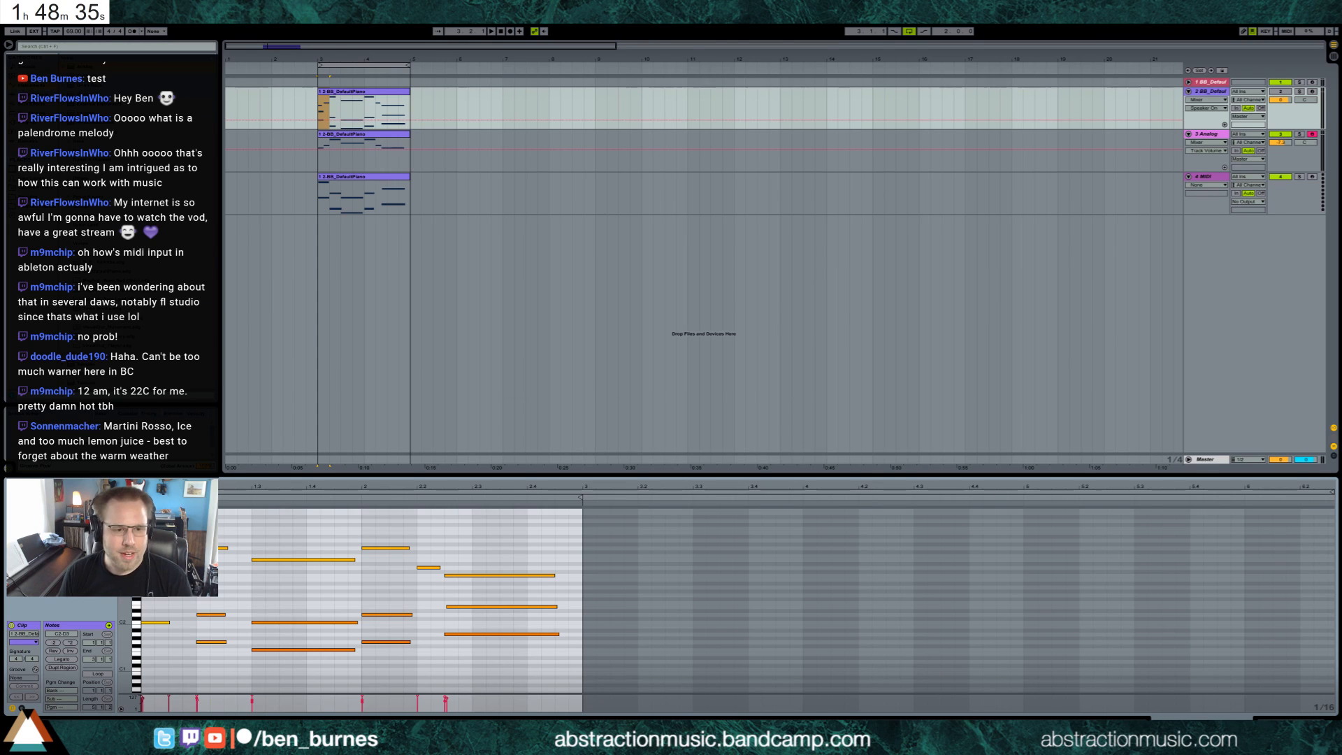
left_click_drag(215, 659, 146, 542)
left_click(735, 370)
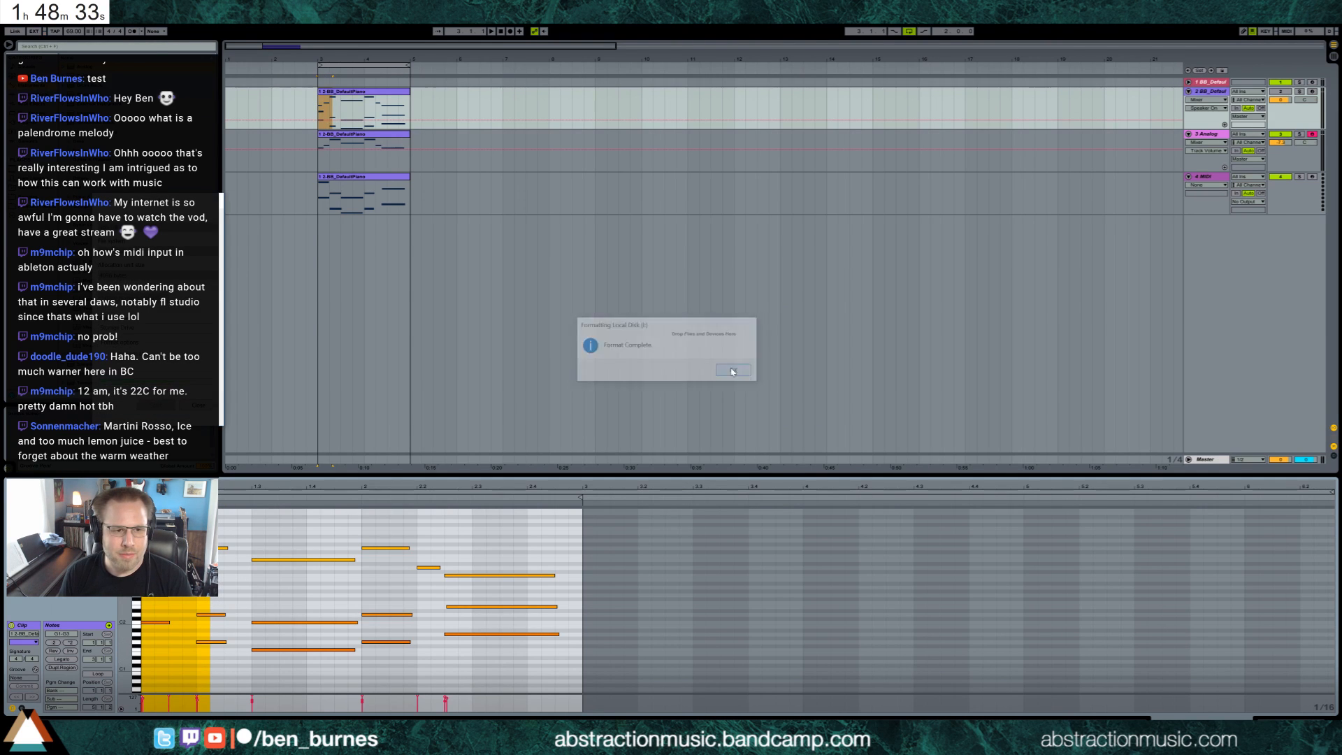
left_click_drag(205, 526, 156, 624)
left_click_drag(423, 550, 472, 644)
left_click(477, 537)
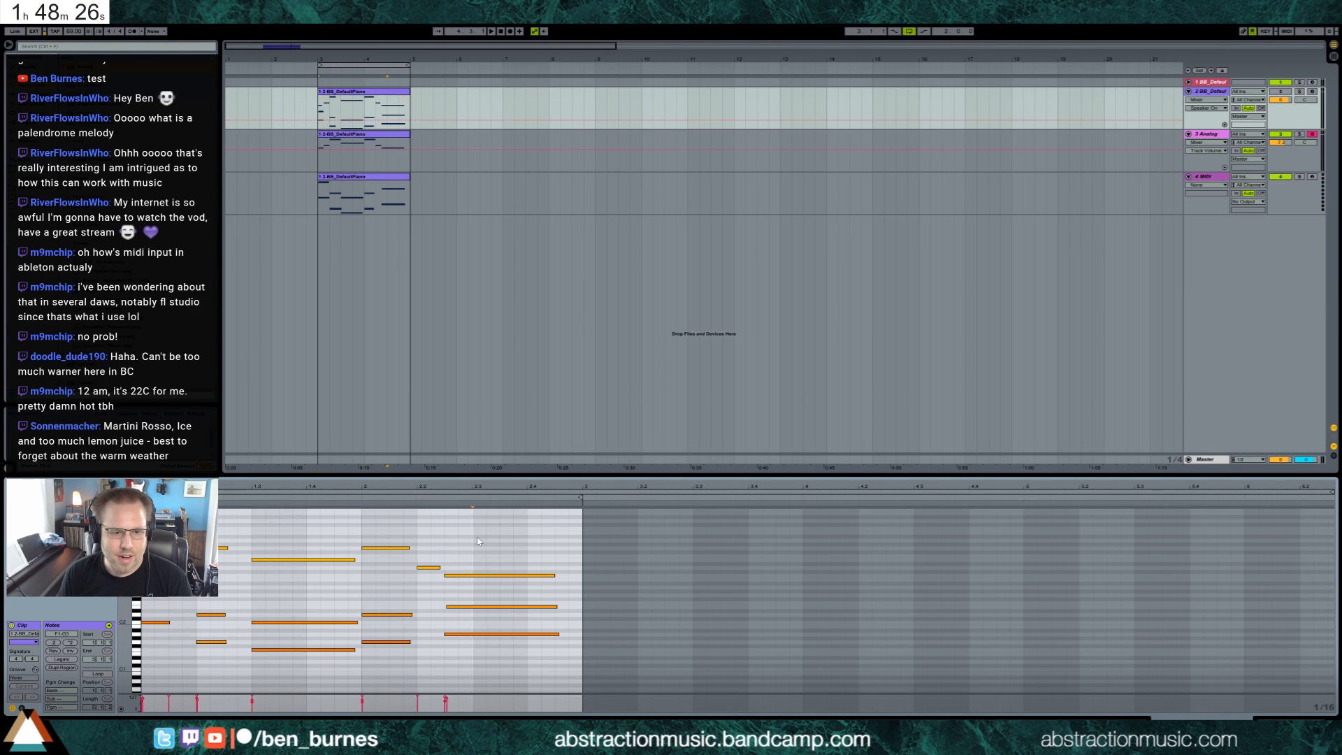
Lengthen the chord at the start of bar 2 in the new track's clip so it reaches the last chord.
left_click(389, 175)
left_click_drag(399, 567, 404, 671)
key("shift+Right")
key("shift+Right")
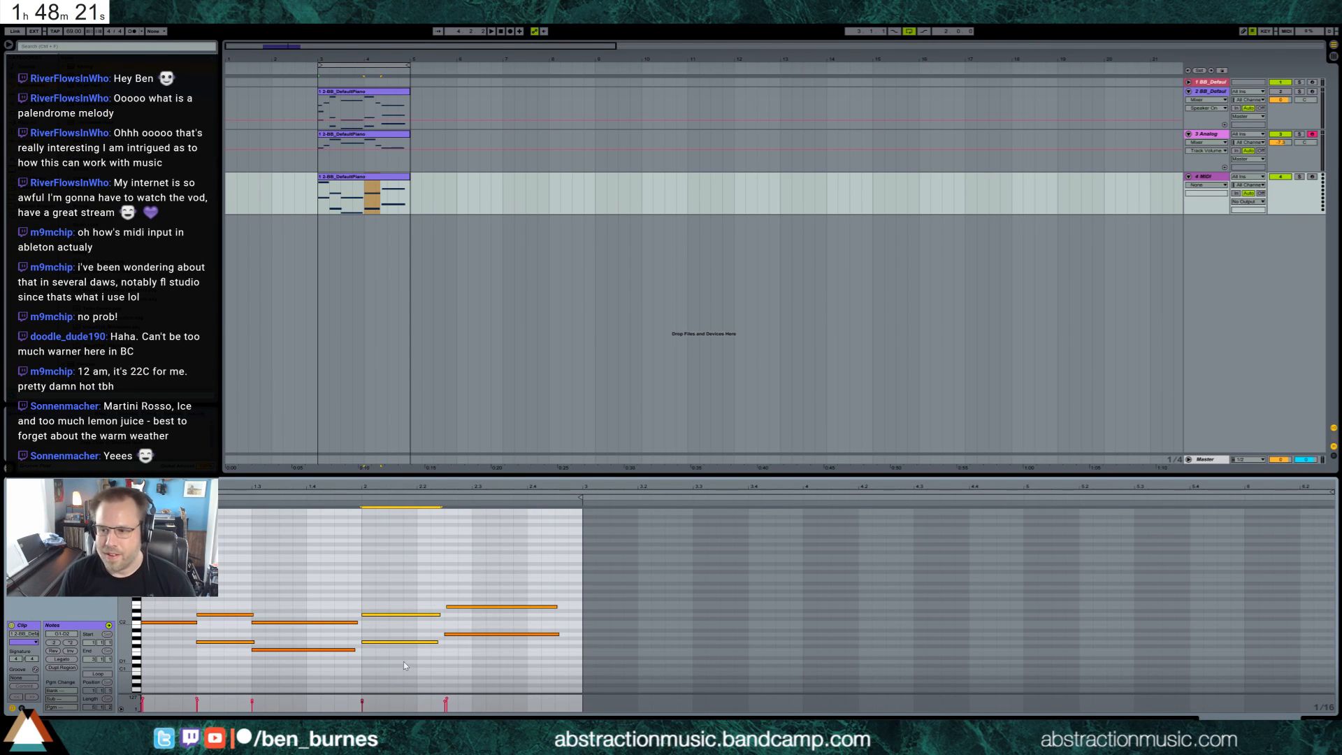
left_click(388, 592)
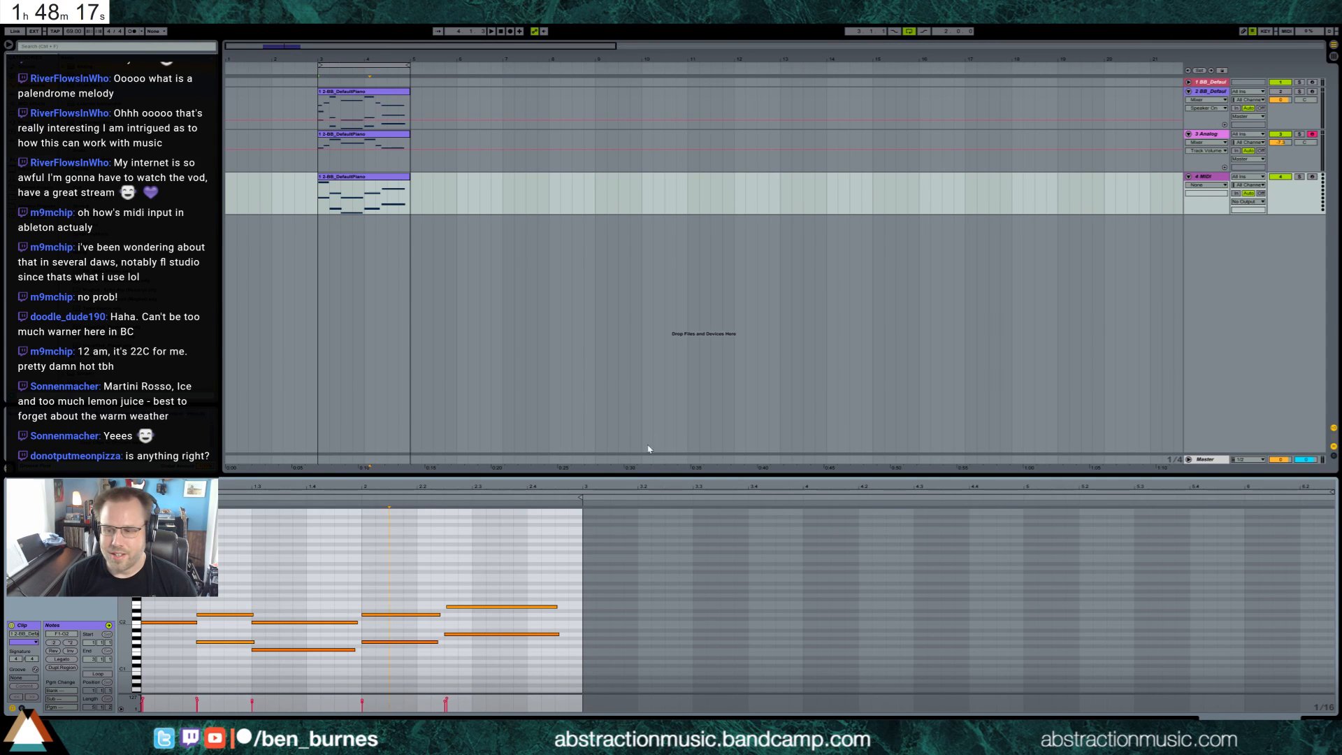
Load an Analog synth on the new chord track and adjust its first filter's frequency.
left_click(1207, 177)
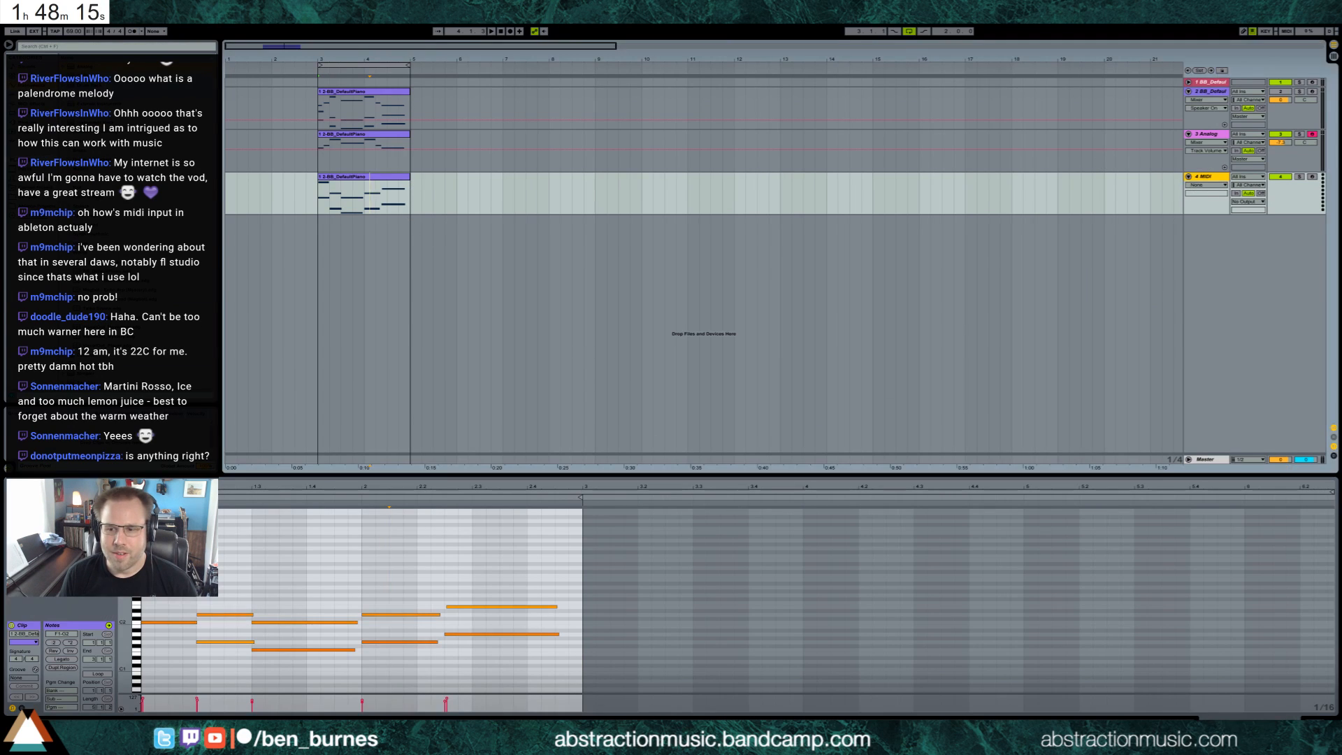
key("shift+Tab")
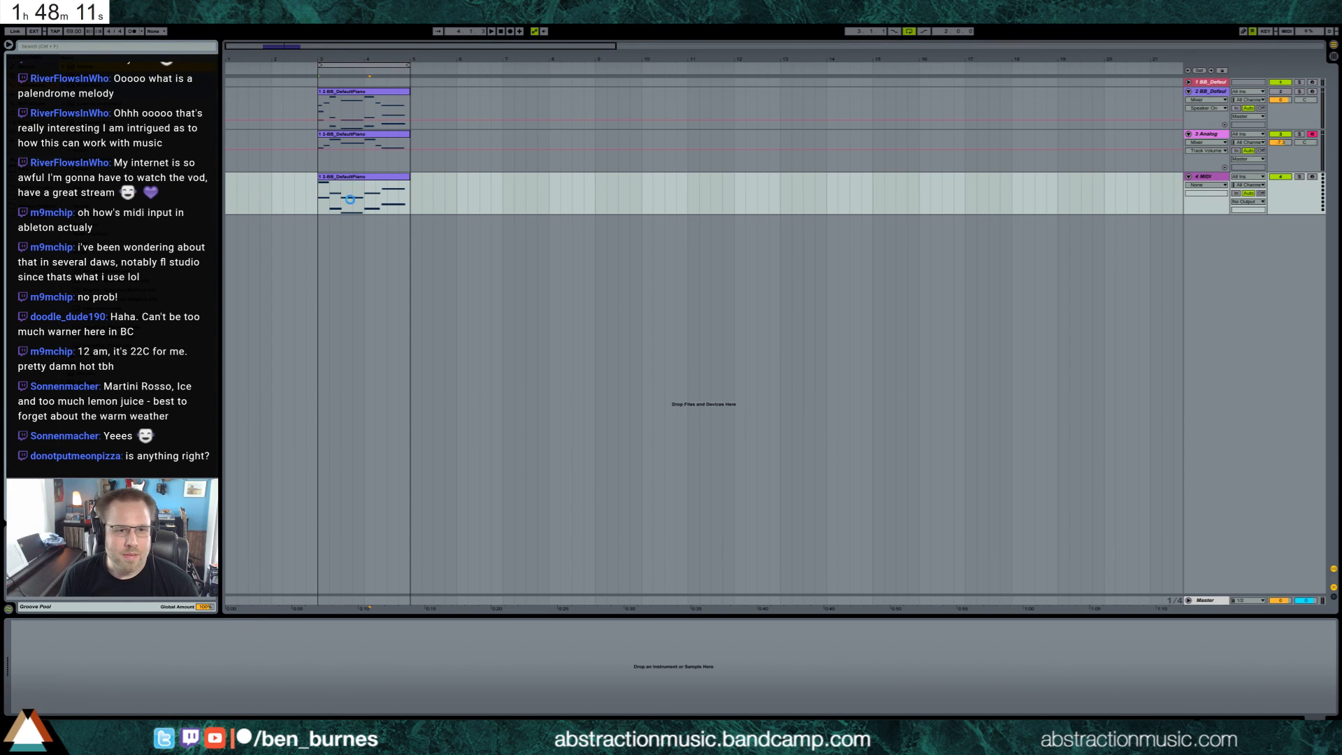
left_click_drag(183, 641, 189, 650)
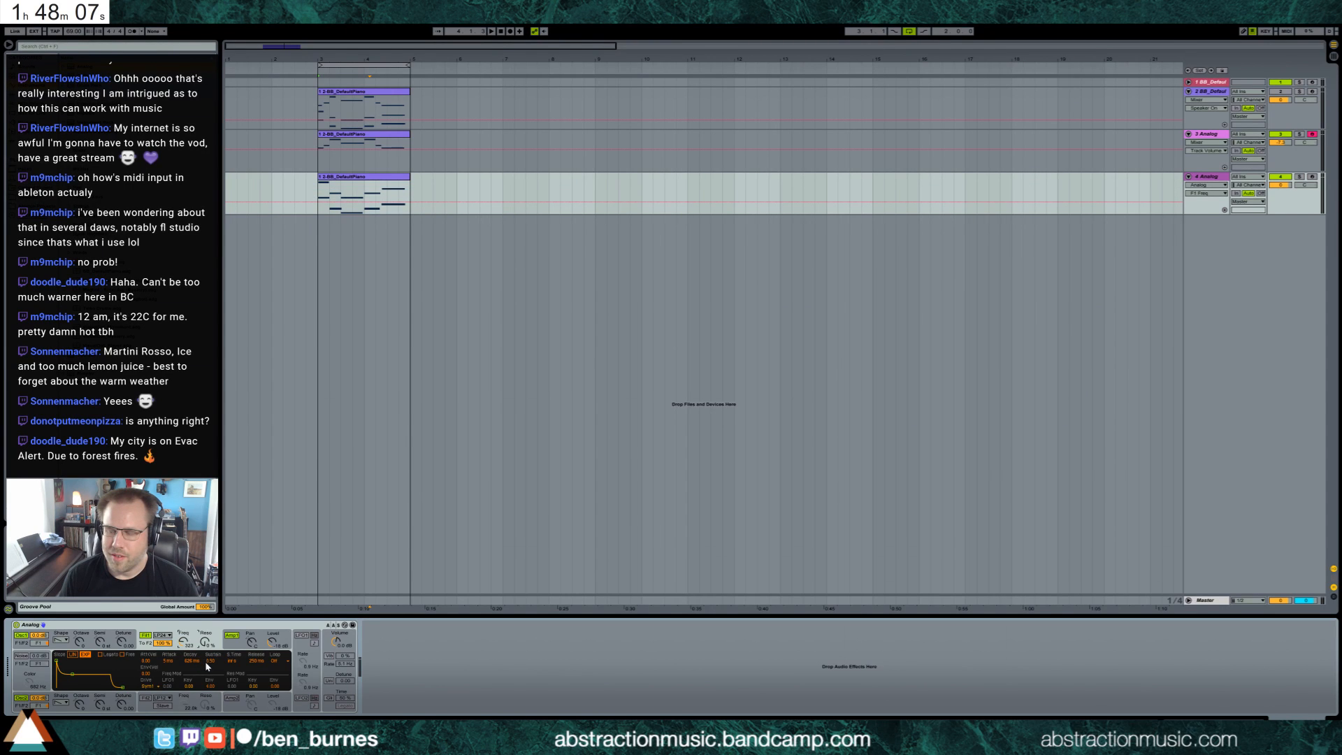
Turn on unison with a raised detune in the chord synth and increase the first filter's resonance.
left_click(328, 681)
left_click_drag(345, 680, 344, 673)
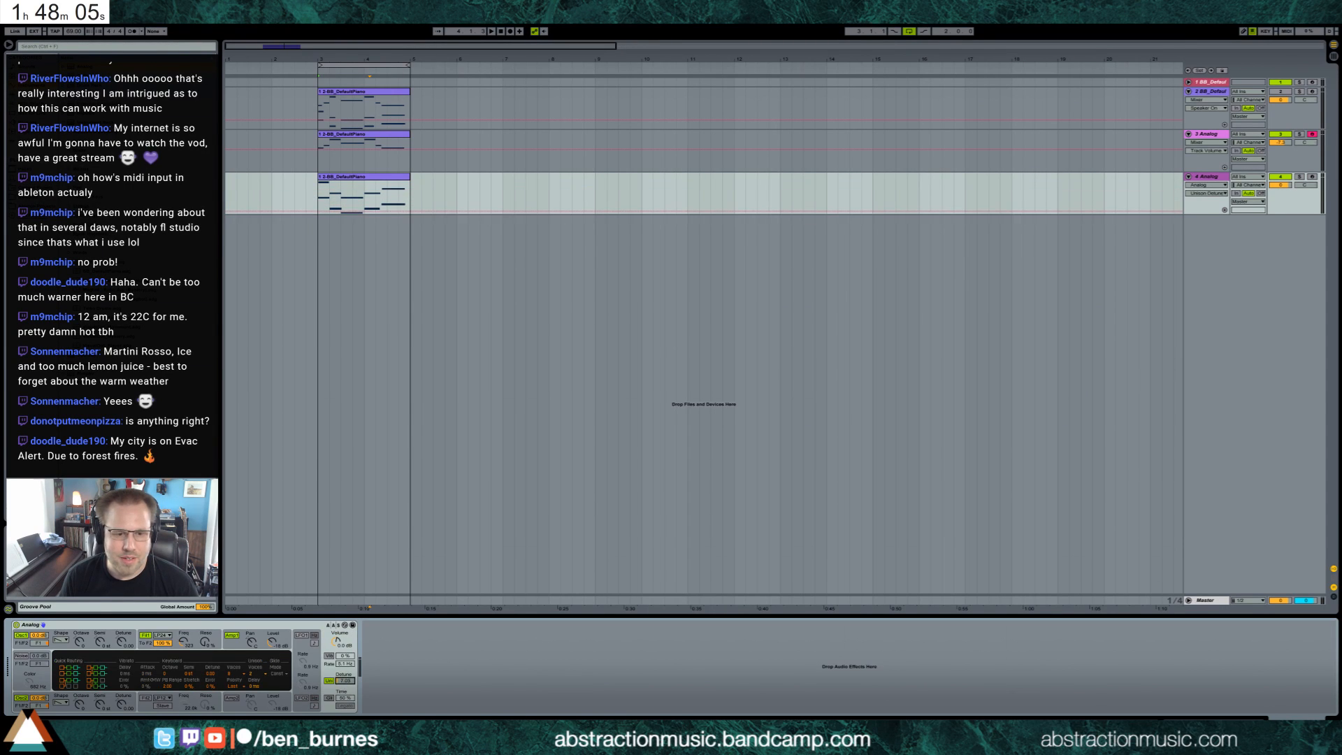
left_click_drag(204, 643, 203, 634)
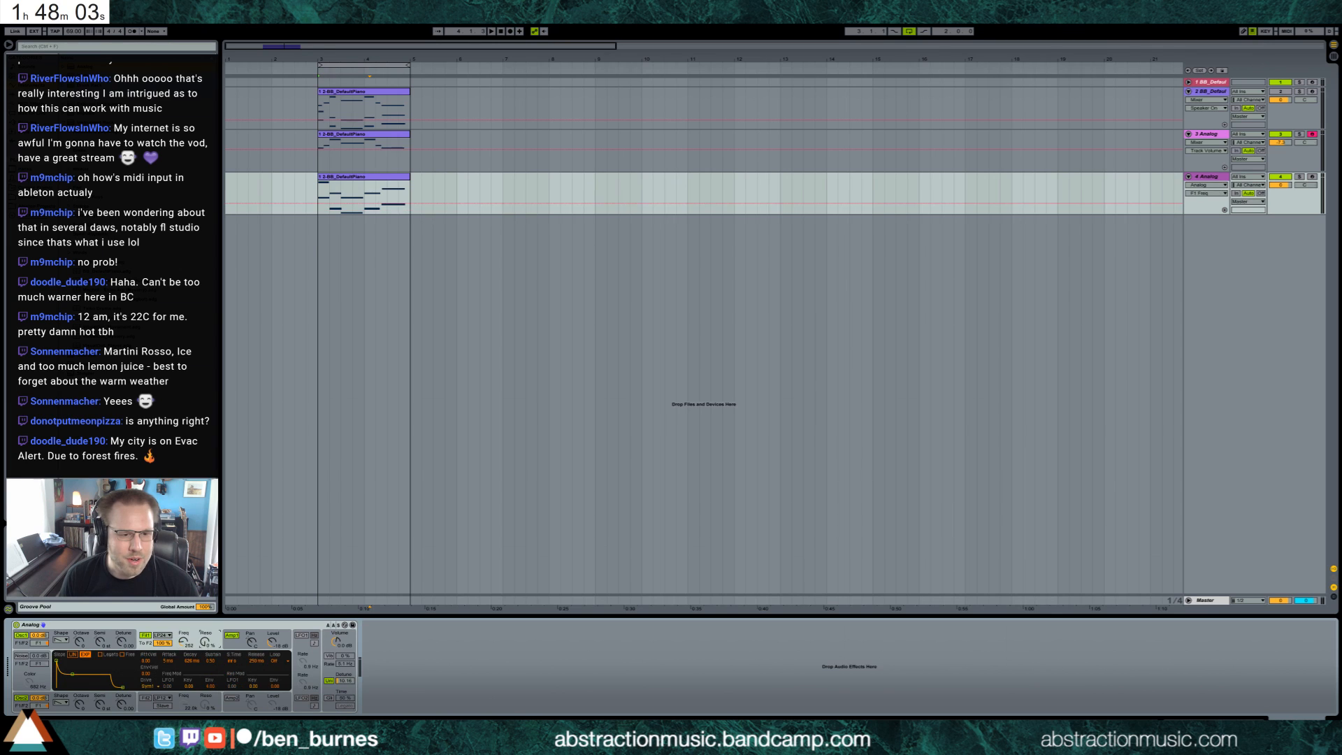
Change the number of voices in the chord track's Analog synth.
left_click(331, 689)
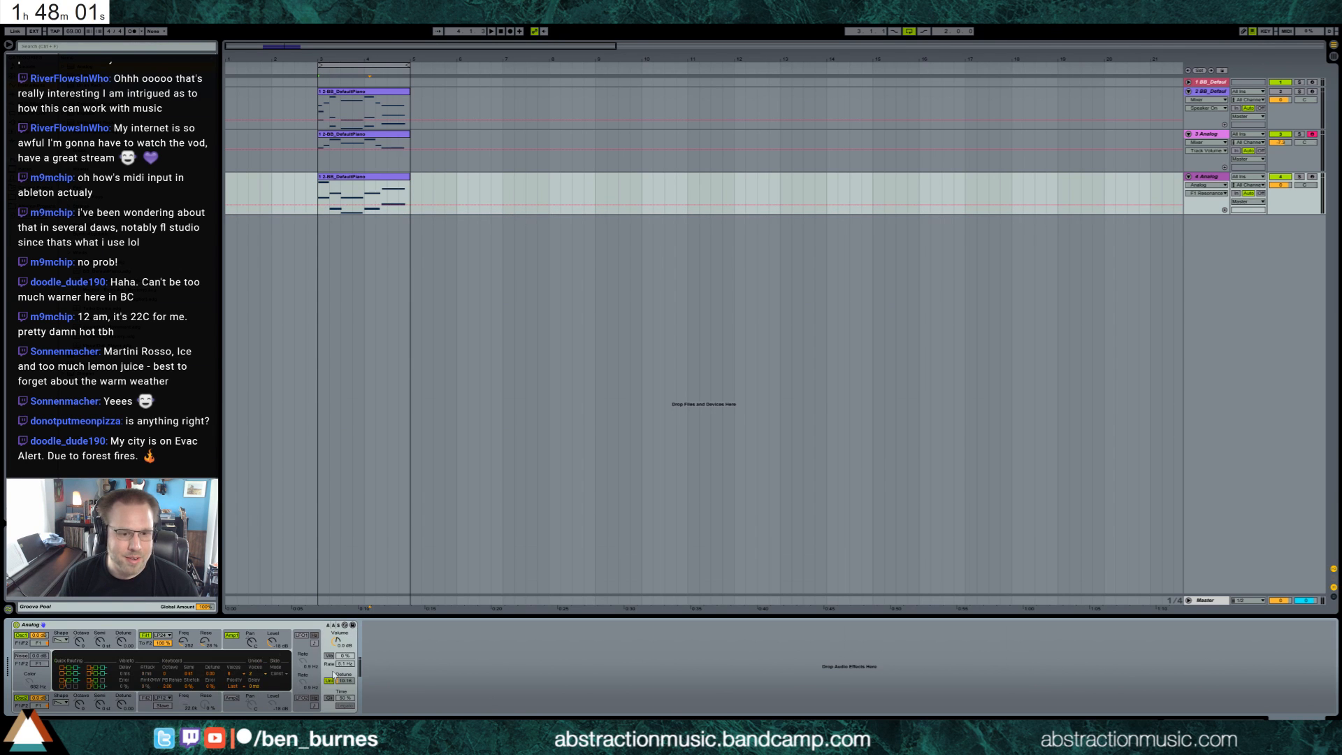
left_click(254, 674)
left_click(256, 689)
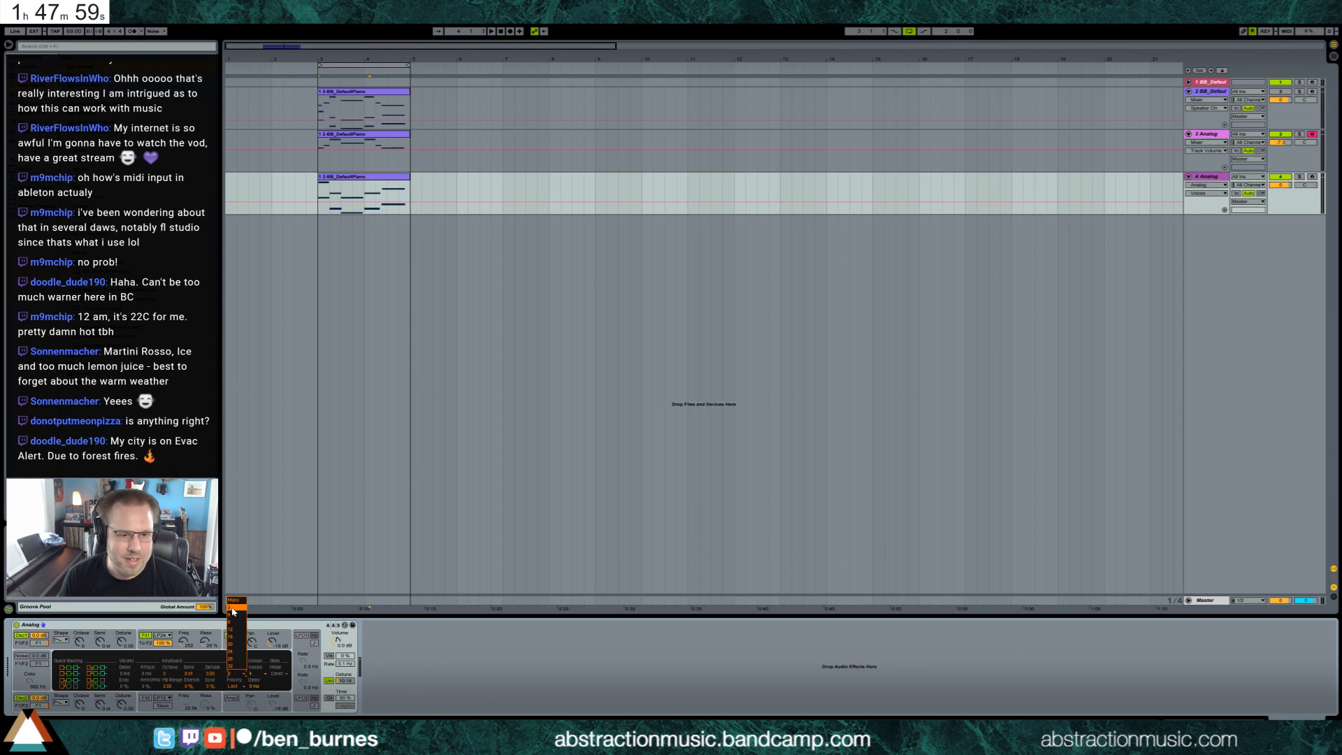
Play the loop and lower the chord track's volume.
key("space")
left_click_drag(1281, 185, 1280, 193)
key("space")
Shorten the second chord by an eighth note and start the third chord an eighth note earlier, keeping its original end.
double_click(383, 177)
left_click_drag(204, 605, 216, 653)
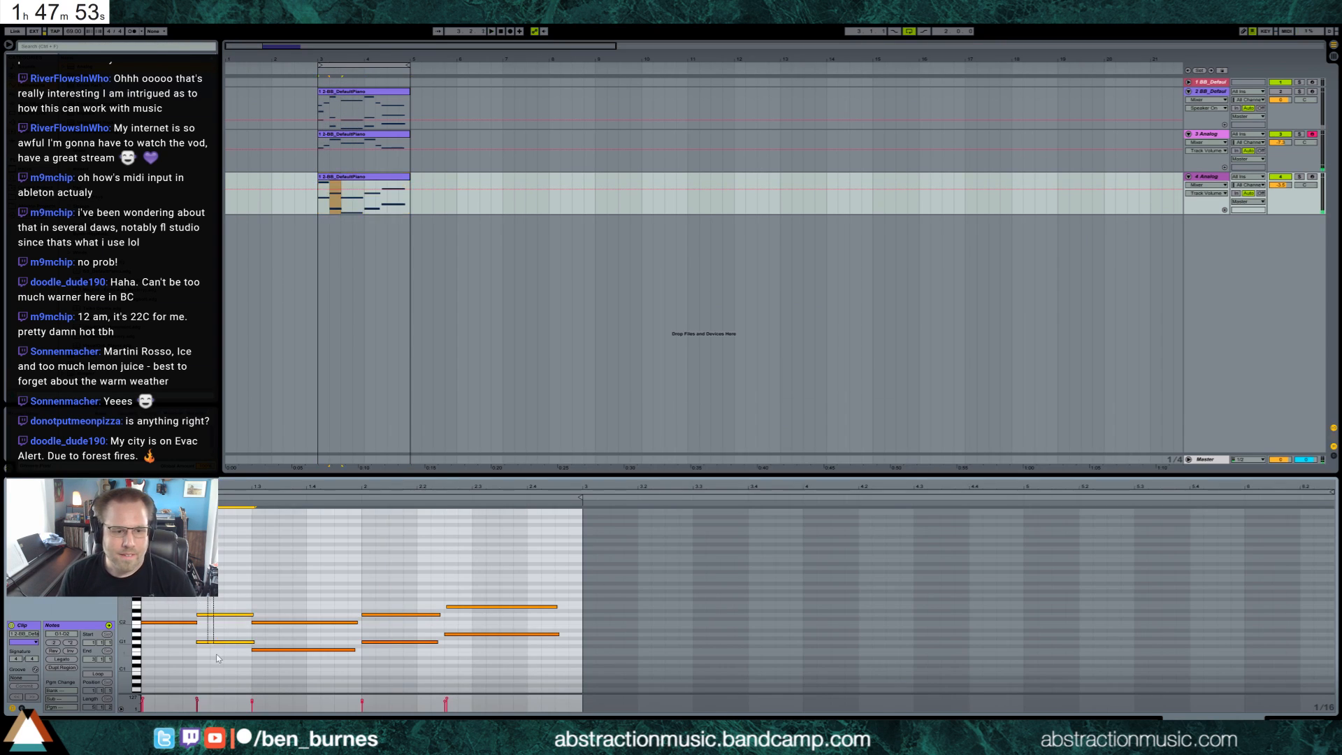
key("shift+Left")
key("shift+Left")
left_click_drag(244, 606, 290, 662)
key("Left")
key("Left")
key("shift+Right")
key("shift+Right")
key("space")
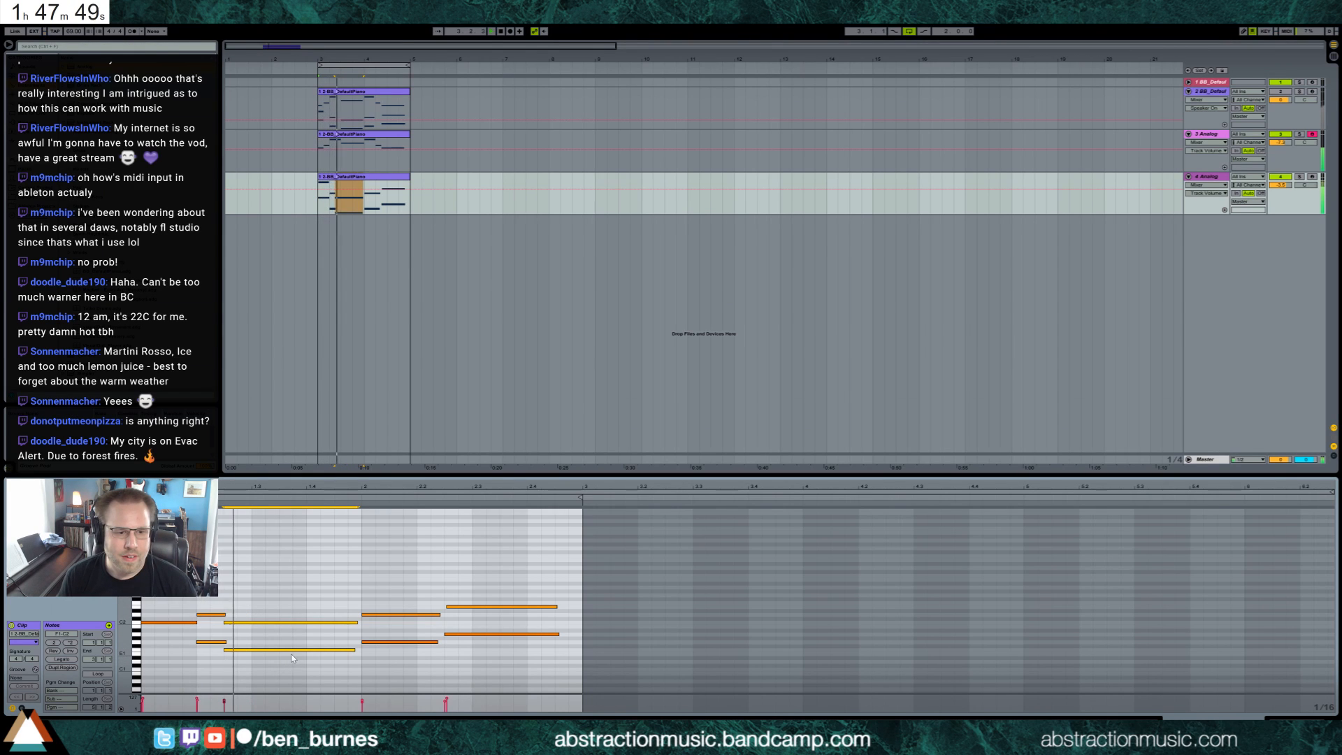
Try to start the long melody note in the Analog clip an eighth note earlier, shortening the note before it.
left_click(370, 138)
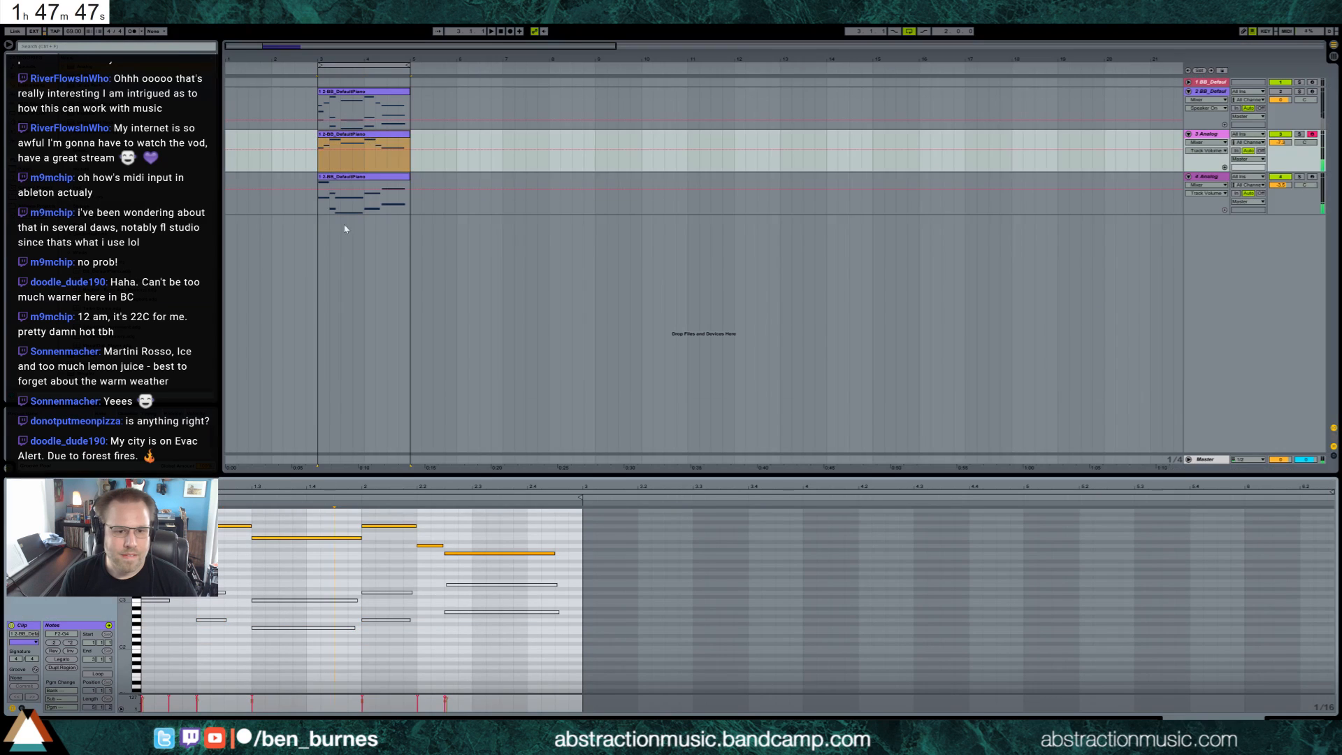
key("shift+Left")
key("shift+Left")
left_click(267, 538)
key("Left")
key("Left")
key("shift+Right")
key("shift+Right")
Try to shorten the melody's first bar 2 note and shift the last two notes an eighth note earlier.
left_click_drag(386, 513, 450, 559)
key("shift+Left")
key("Left")
key("Left")
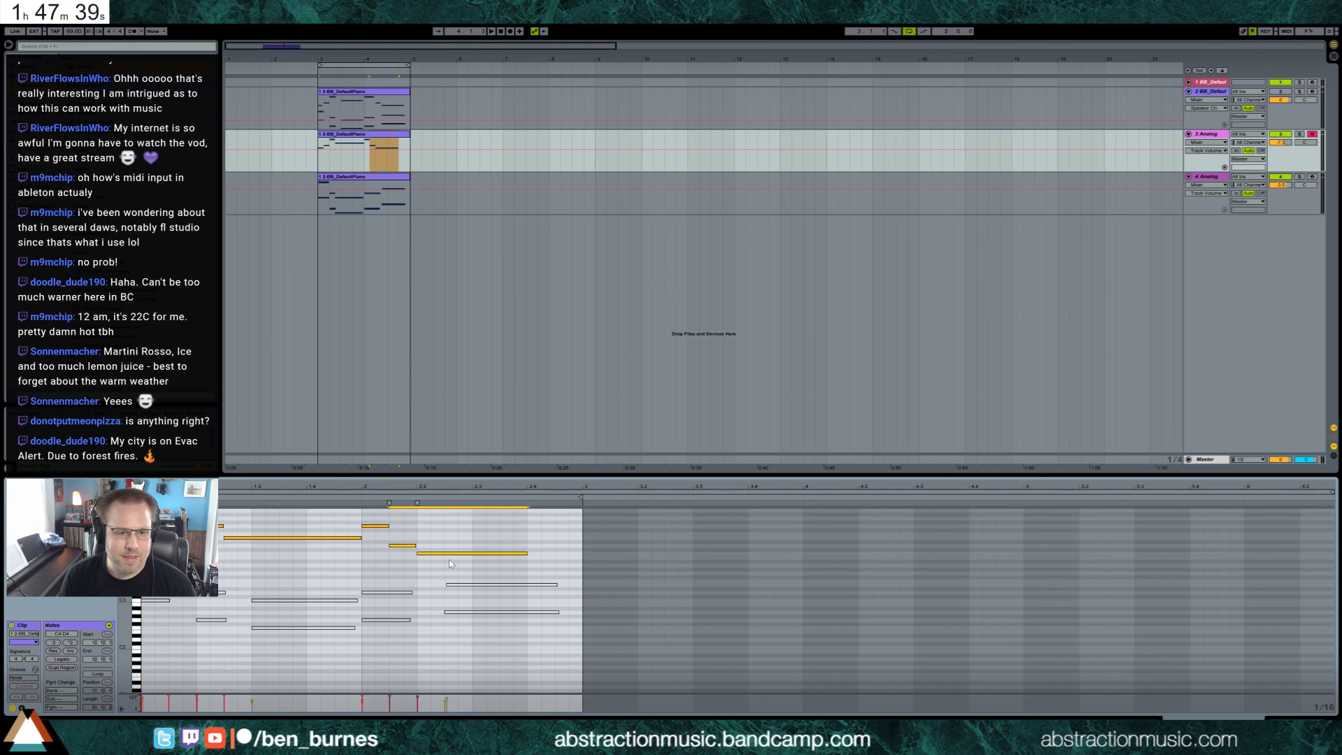
key("space")
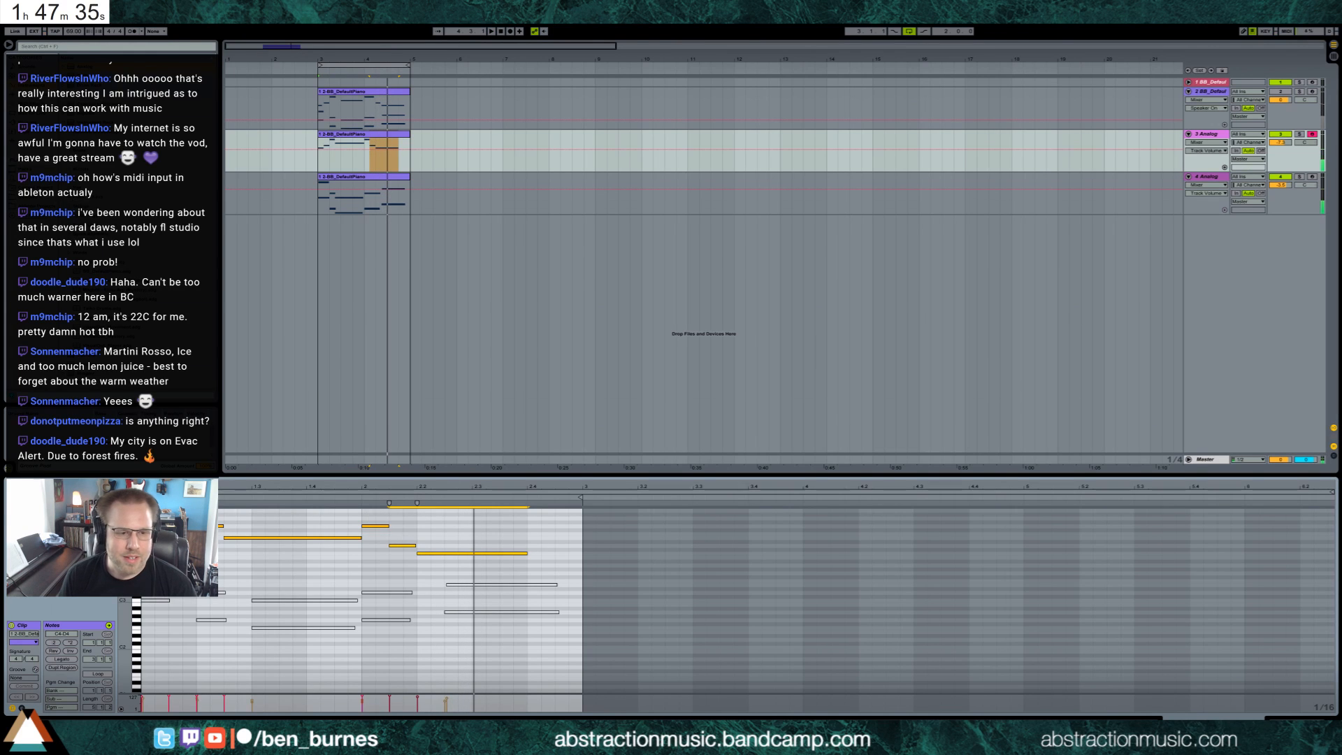
Move the last two melody notes back by an eighth note and restore the length of the first bar 2 note.
key("space")
key("Right")
key("Right")
left_click_drag(381, 519, 382, 530)
key("shift+Right")
key("shift+Right")
key("space")
Move the long melody note back to its original start, re-extend the note before it, and trim the overlapping end.
left_click(264, 537)
key("Right")
key("Right")
key("space")
left_click(214, 527)
key("shift+Right")
key("shift+Right")
key("shift+Right")
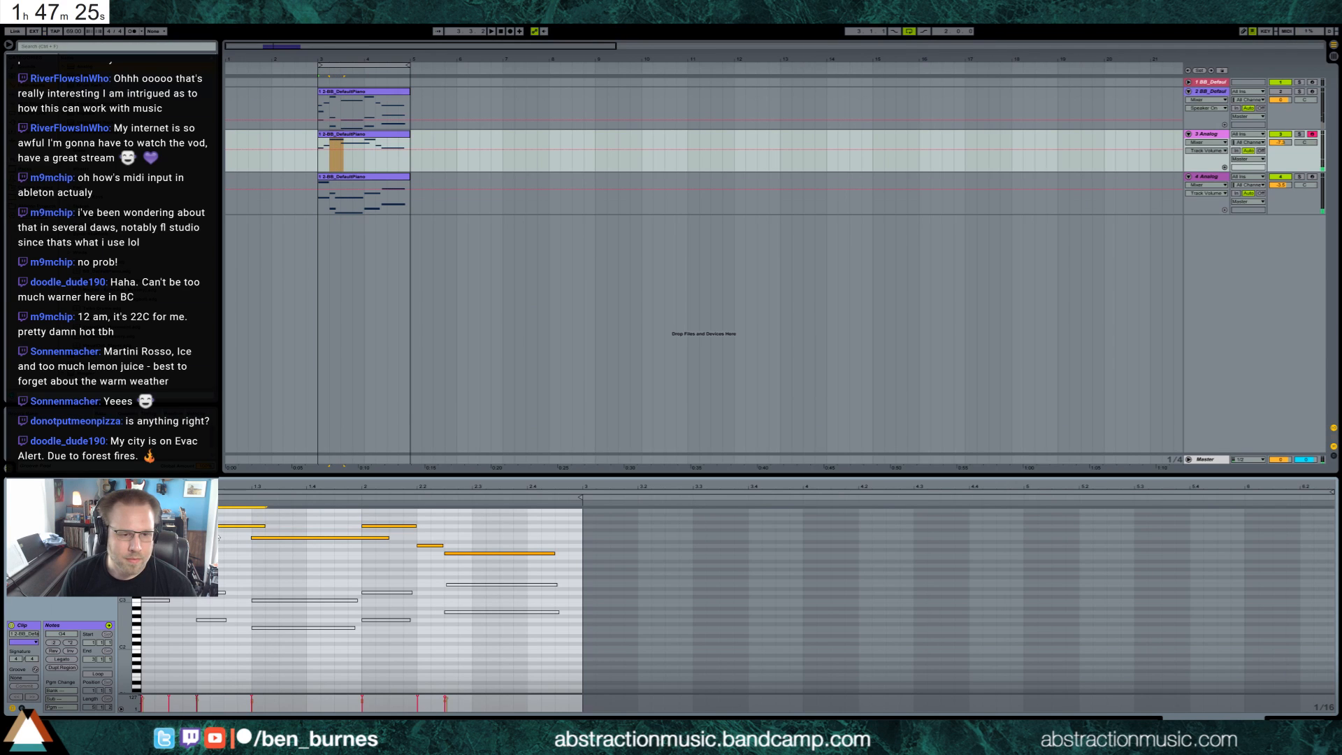
key("Escape")
left_click(232, 534)
key("space")
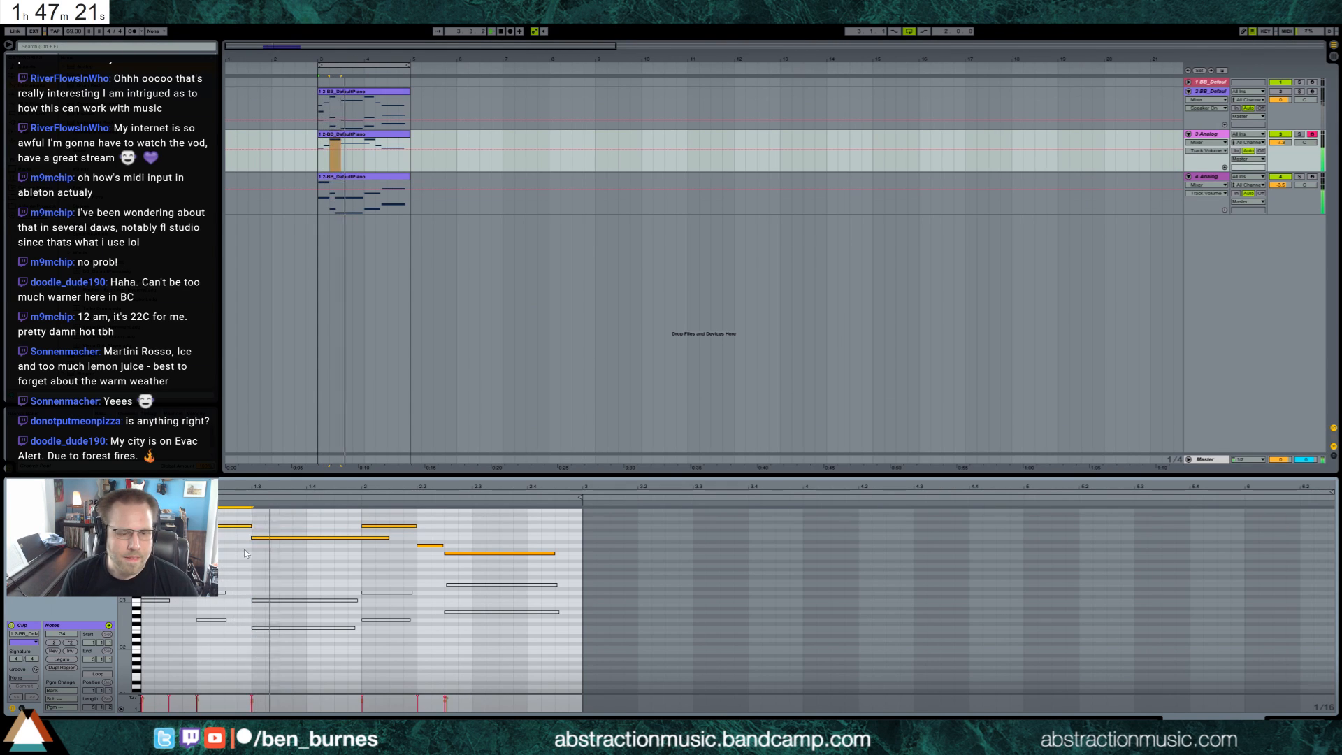
left_click_drag(388, 538, 359, 539)
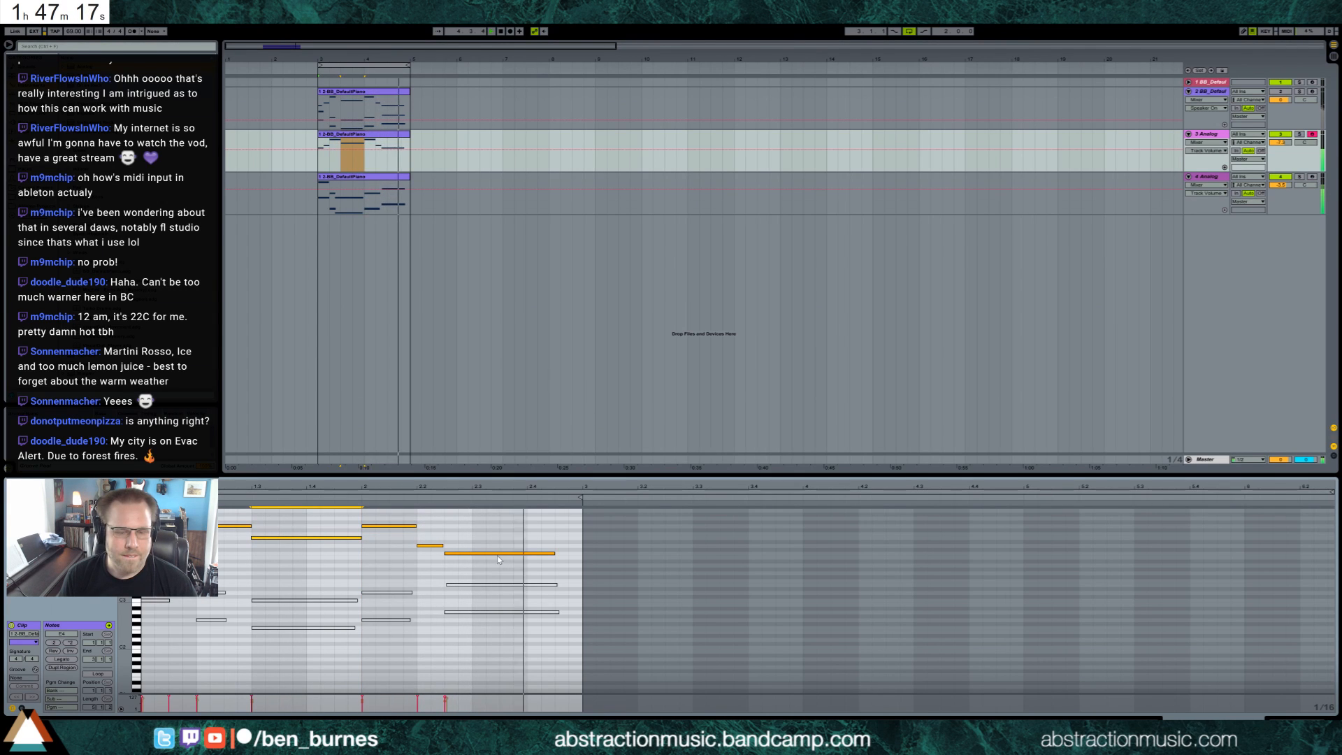
Raise the chord synth's filter frequency and reshape its filter envelope with a shorter decay and minimal sustain.
left_click(374, 177)
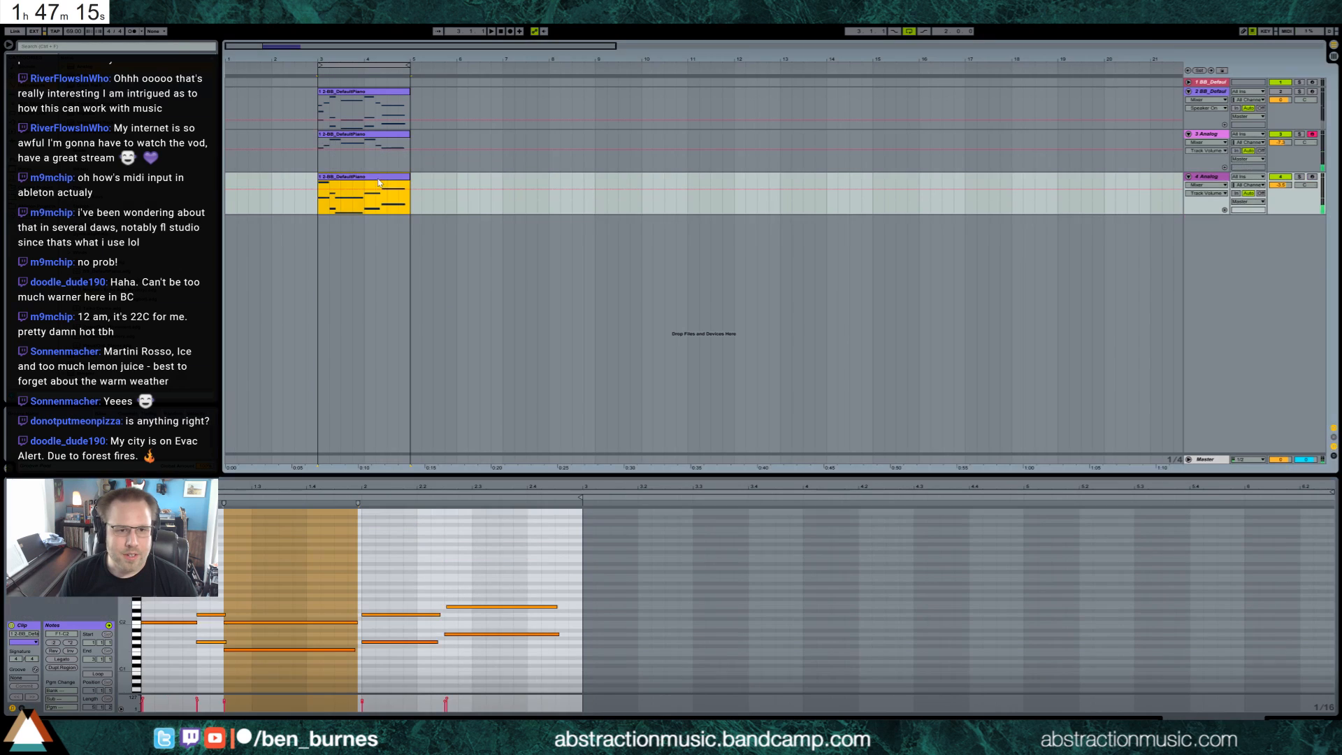
left_click(1286, 720)
left_click_drag(184, 642, 186, 639)
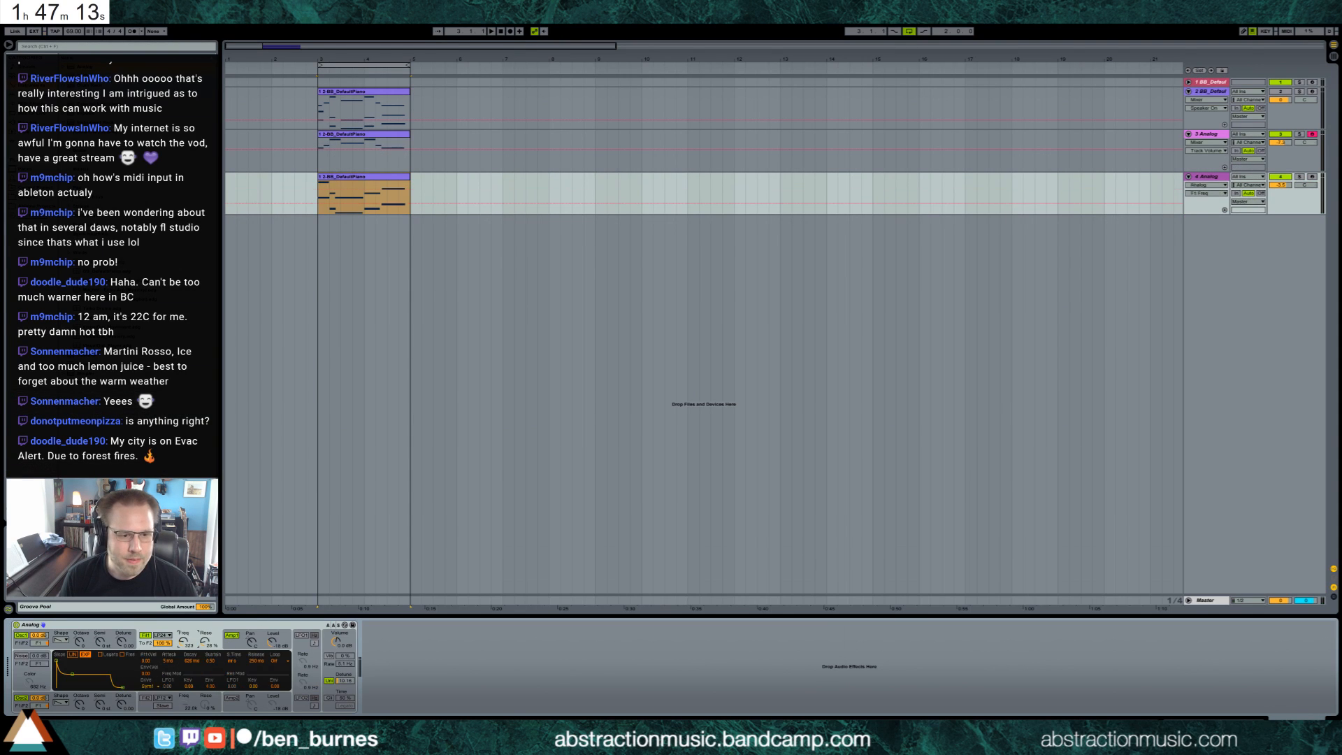
left_click_drag(69, 677, 74, 685)
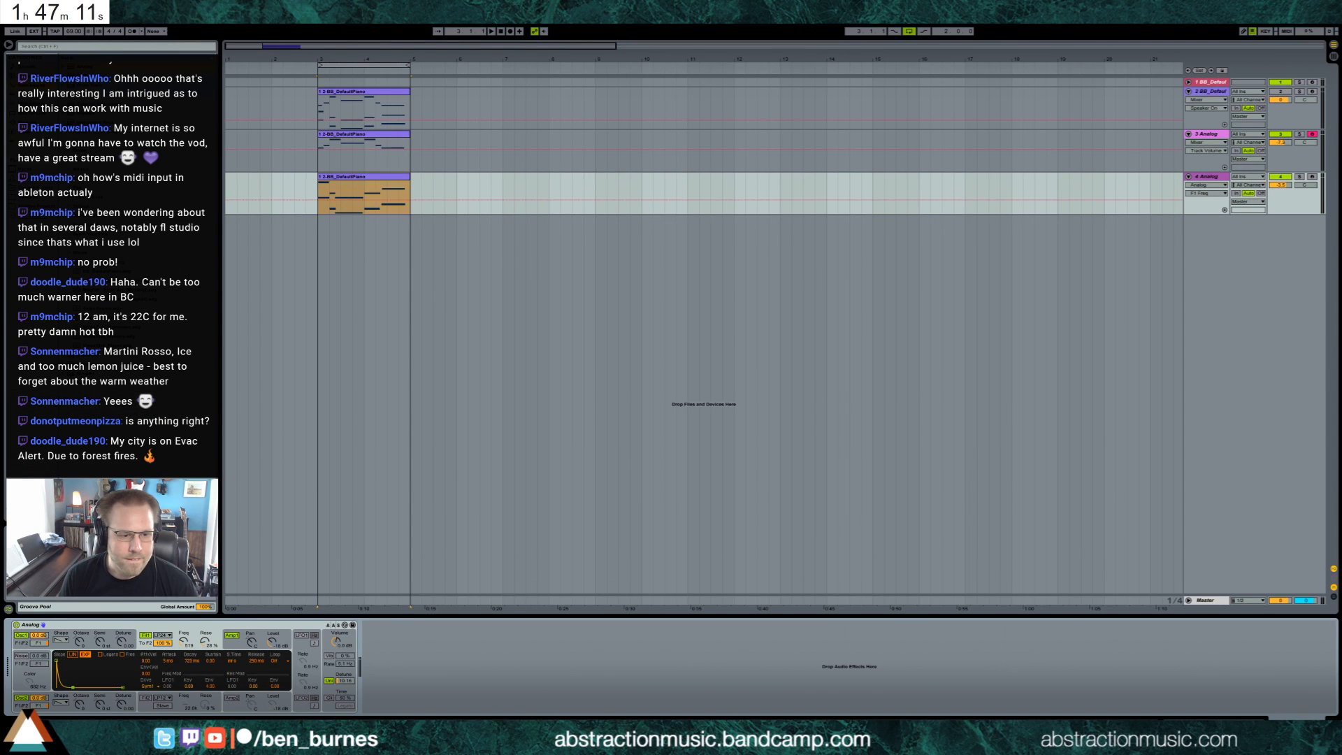
Adjust the frequency and resonance of the chord synth's first filter during loop playback.
key("space")
mouse_move(183, 641)
left_mouse_down()
mouse_move(183, 657)
mouse_move(205, 642)
left_mouse_up()
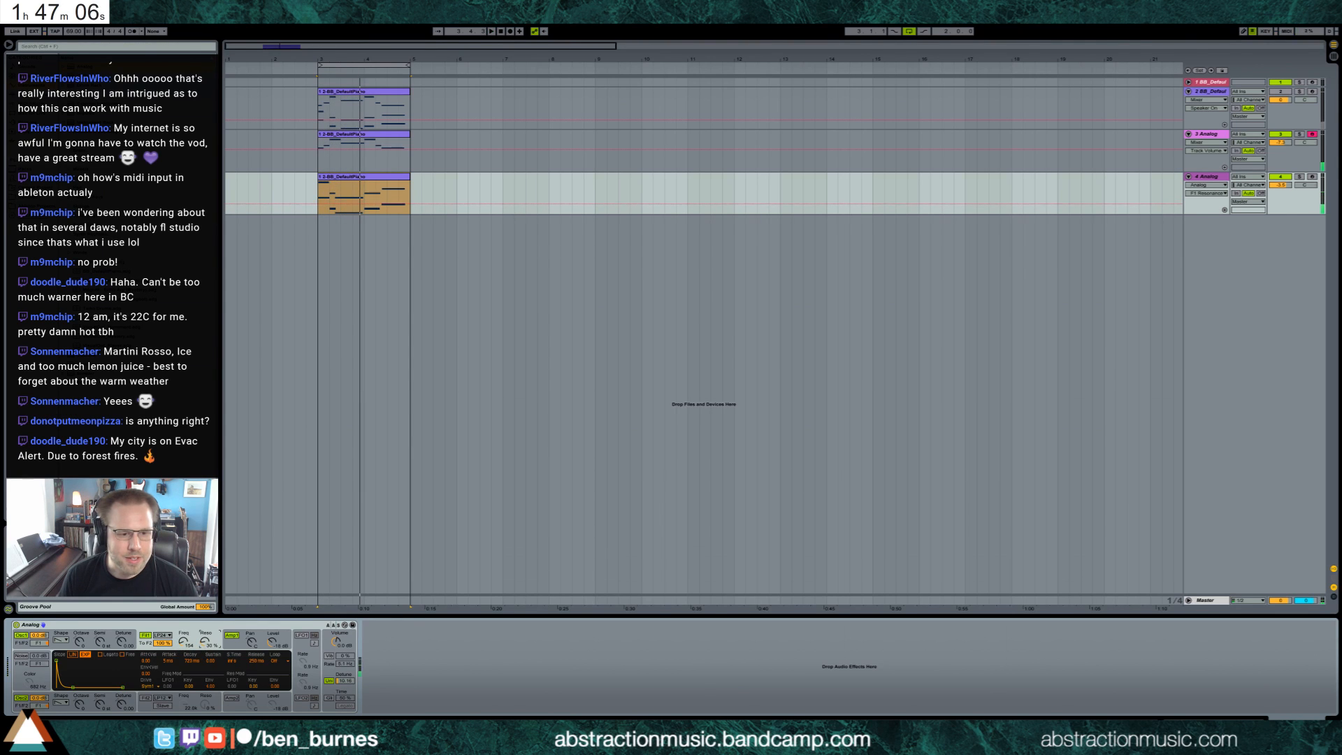
left_click(1207, 176)
Add a Saturator to the lead synth track with the Medium Curve type, adjust its drive and lower its output.
left_click(333, 137)
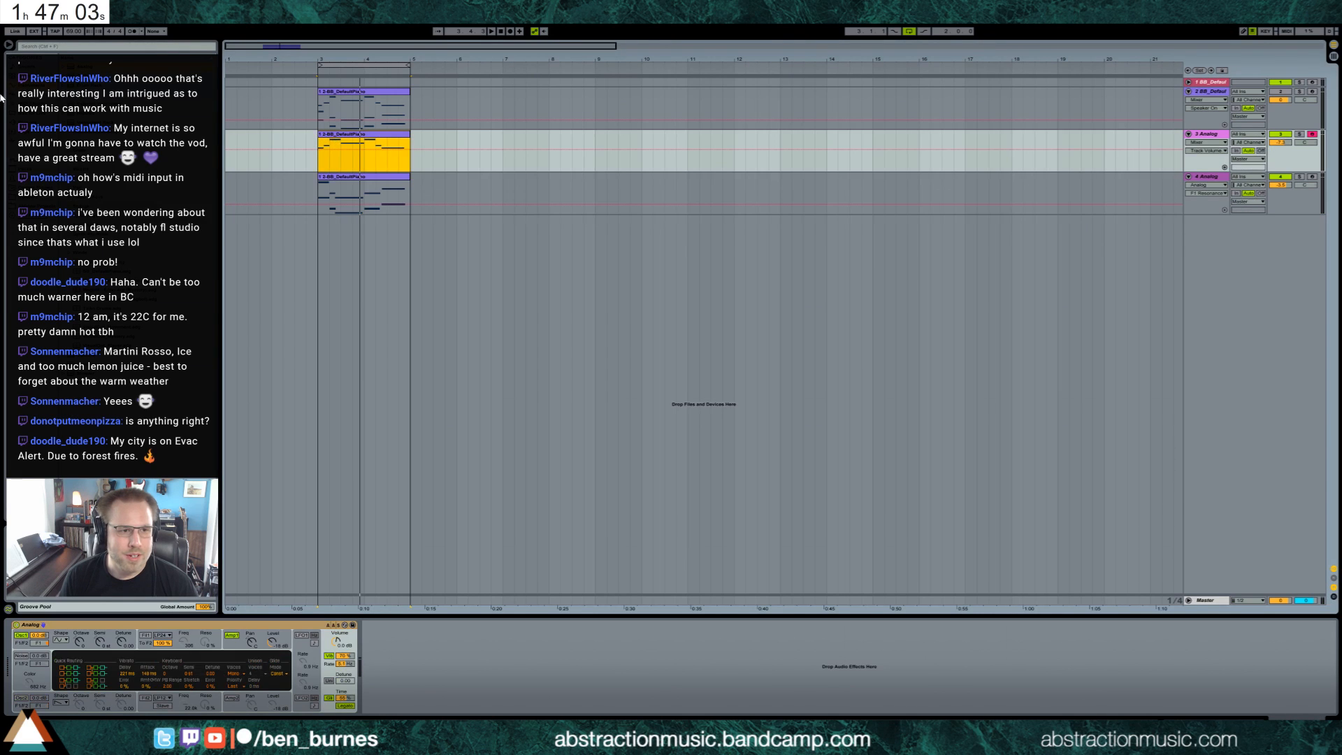
left_click(132, 342)
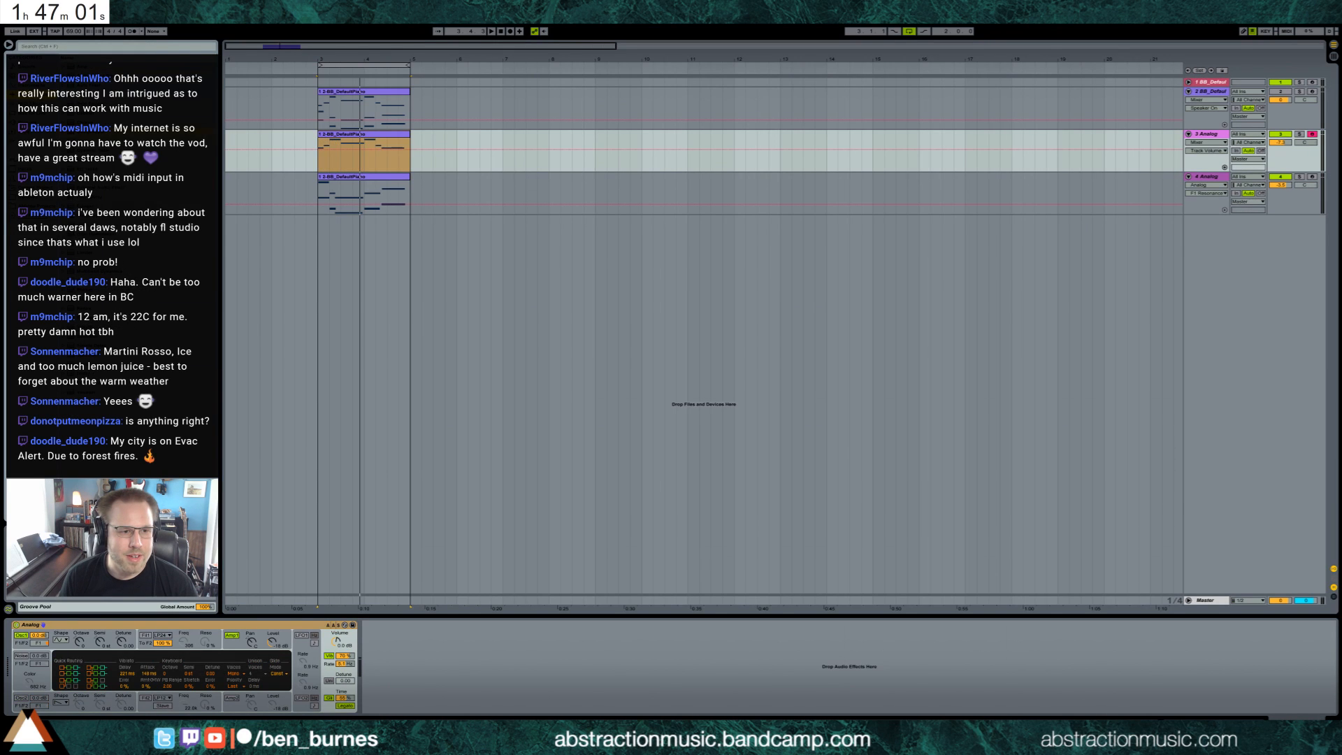
left_click_drag(510, 664, 374, 629)
left_click(397, 676)
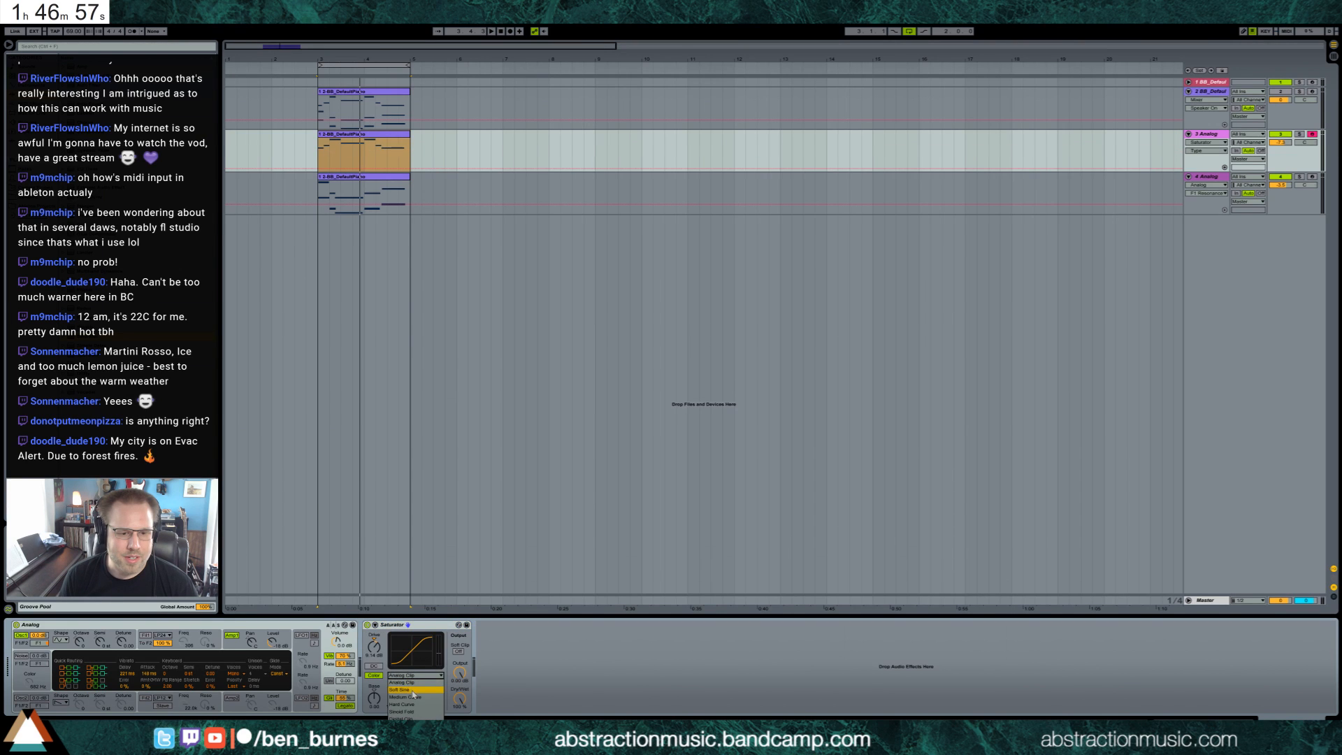
left_click(412, 697)
left_click_drag(459, 673, 459, 682)
left_click_drag(374, 647, 375, 651)
left_click_drag(459, 672, 459, 678)
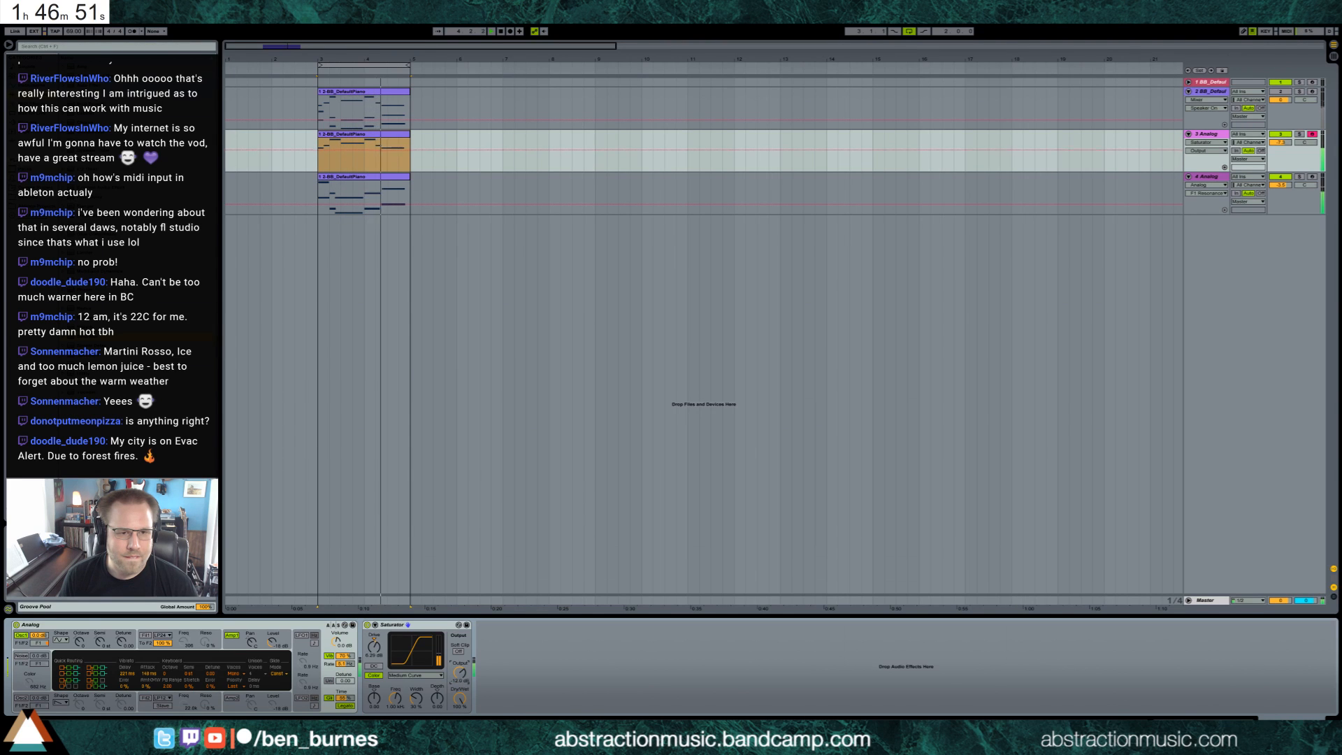
Insert a return track into the set.
left_click(470, 210)
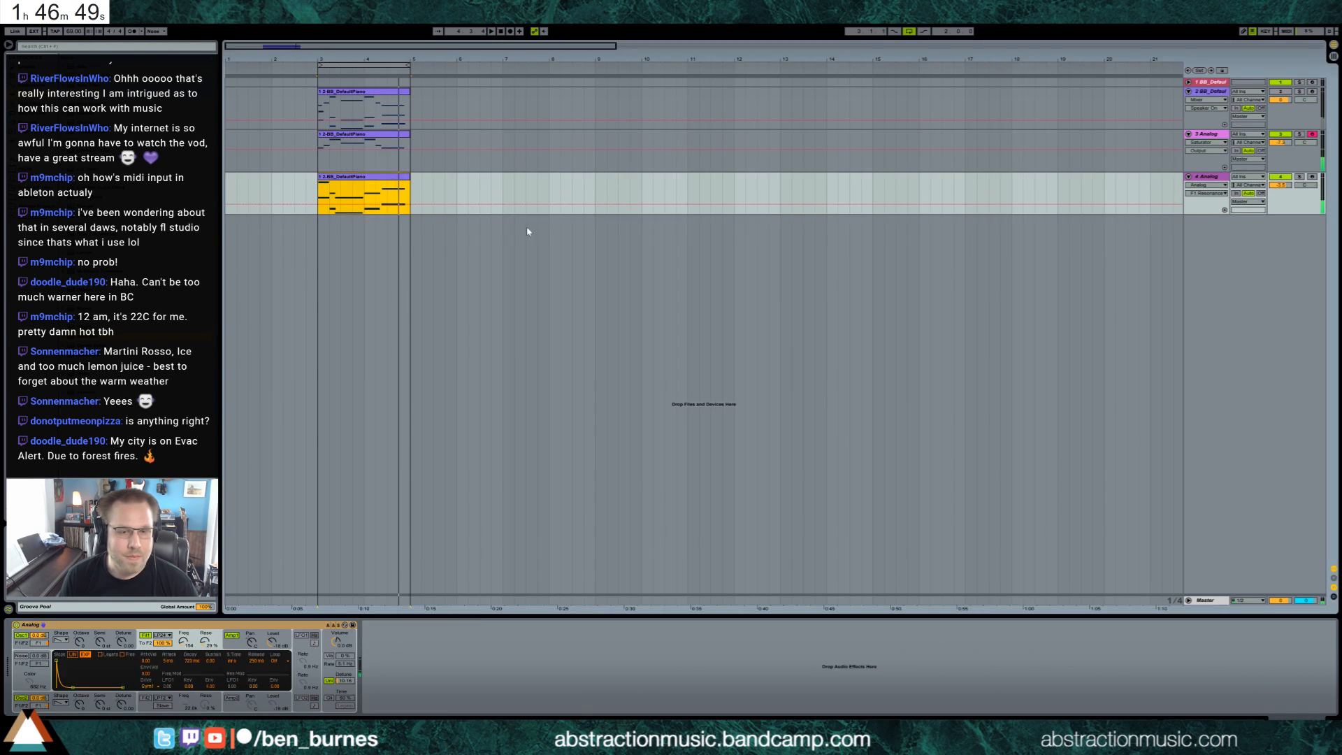
key("ctrl+alt+t")
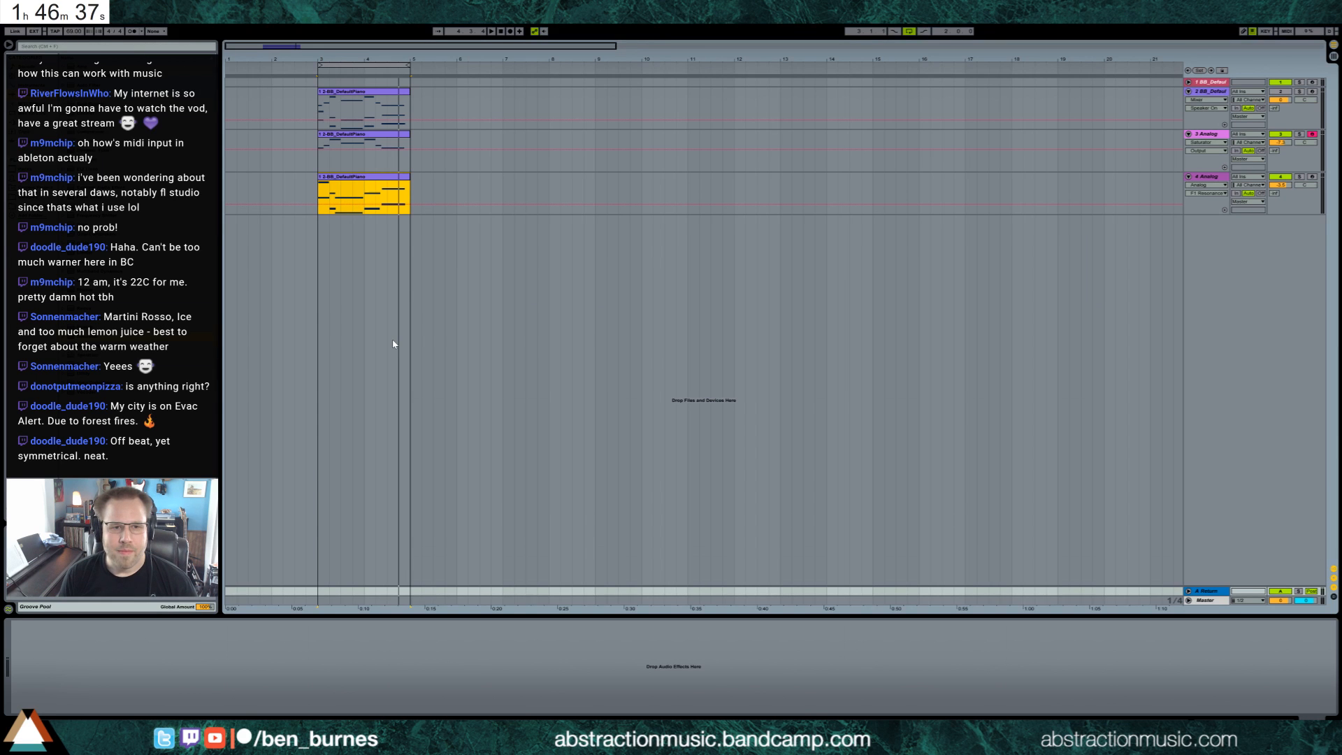
Try shortening the last note of the lead melody and play the loop to hear it.
double_click(403, 137)
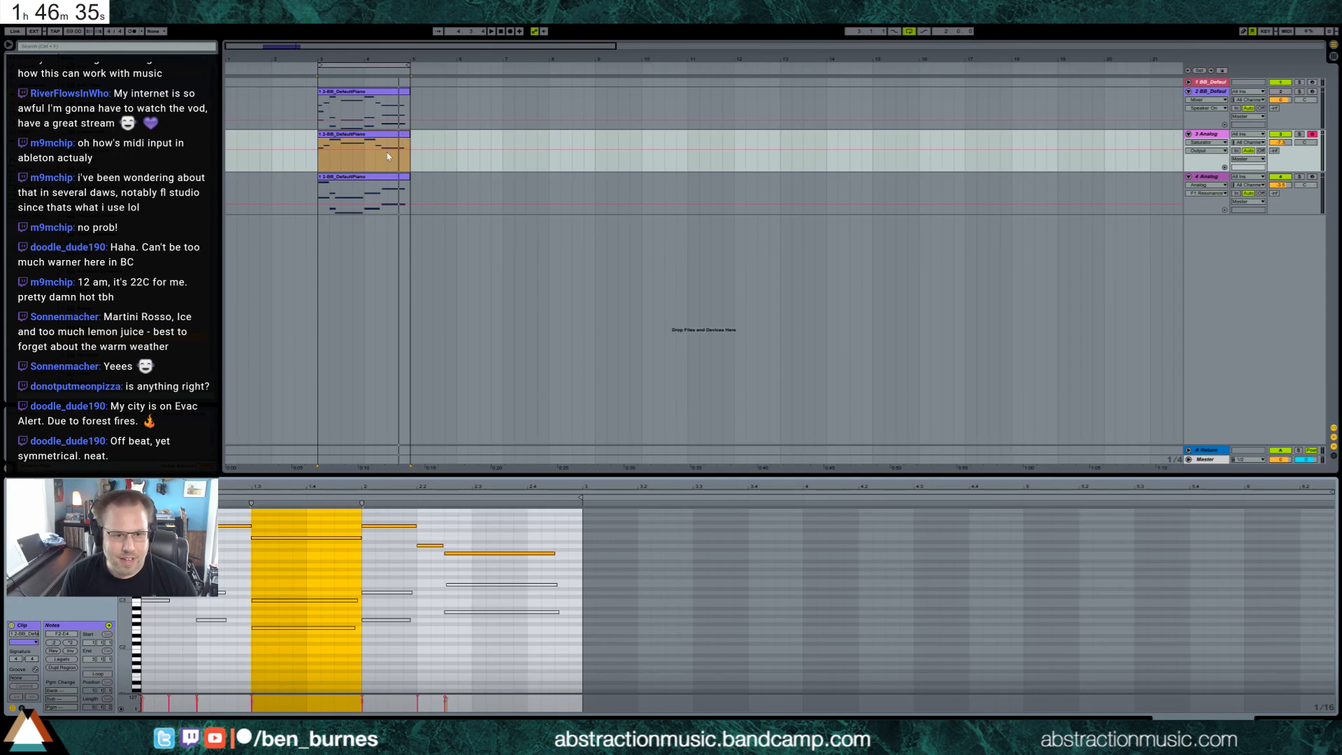
left_click_drag(471, 529, 550, 654)
left_click_drag(556, 554, 473, 553)
left_click(514, 571)
key("space")
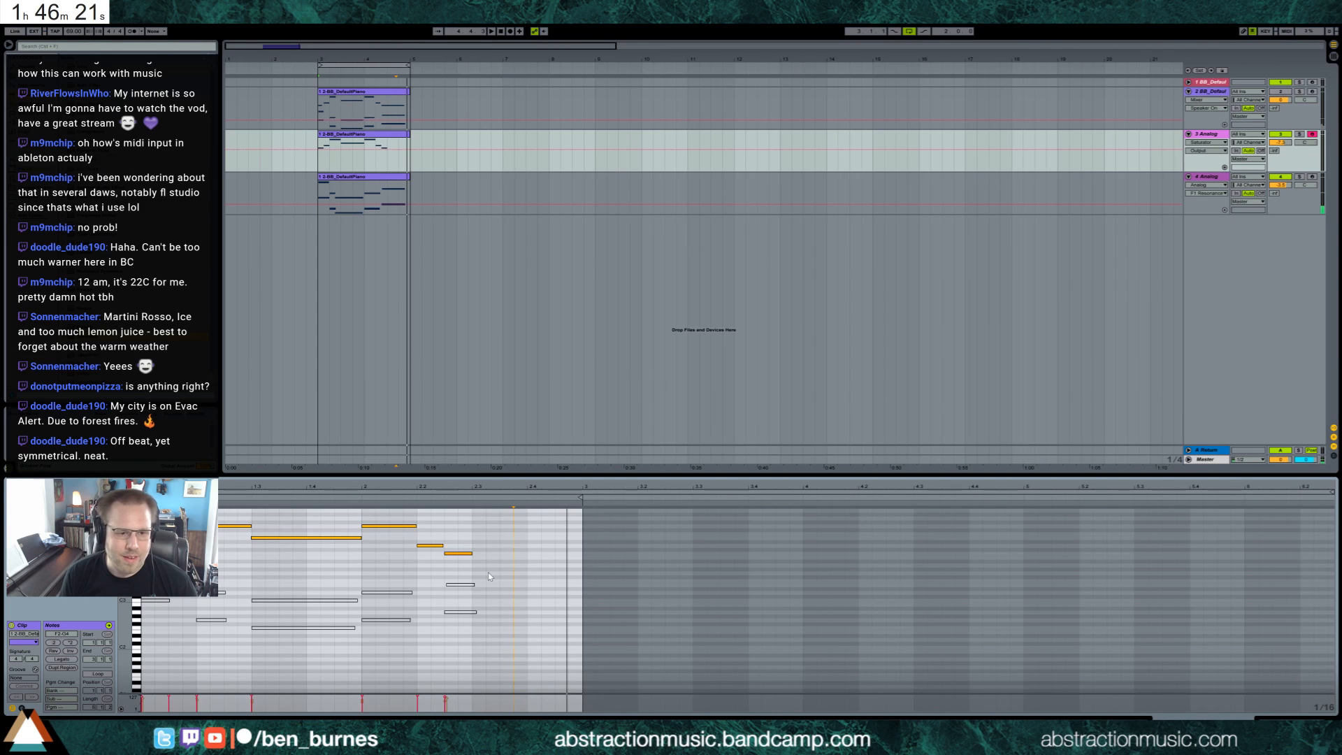
left_click_drag(477, 559, 558, 559)
Delete the deactivated notes from the lead clip, leaving only the melody.
key("ctrl+a")
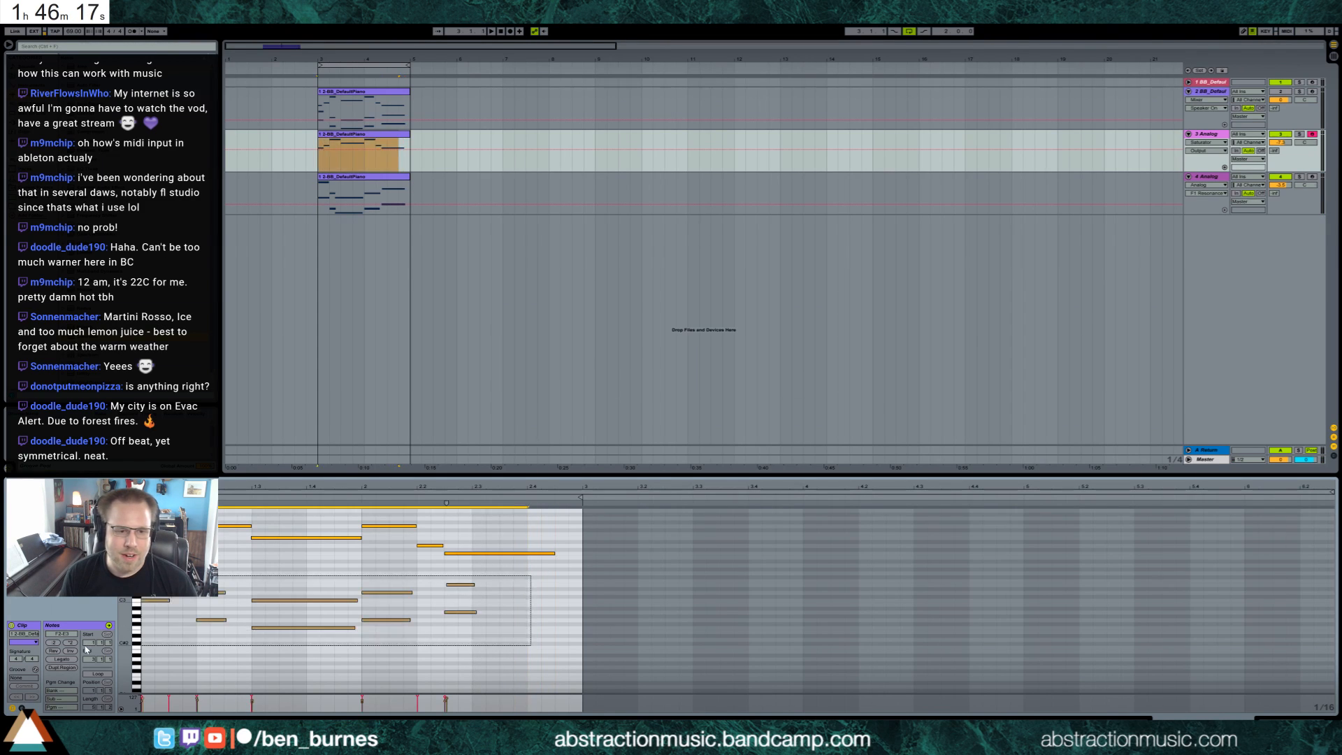
key("Delete")
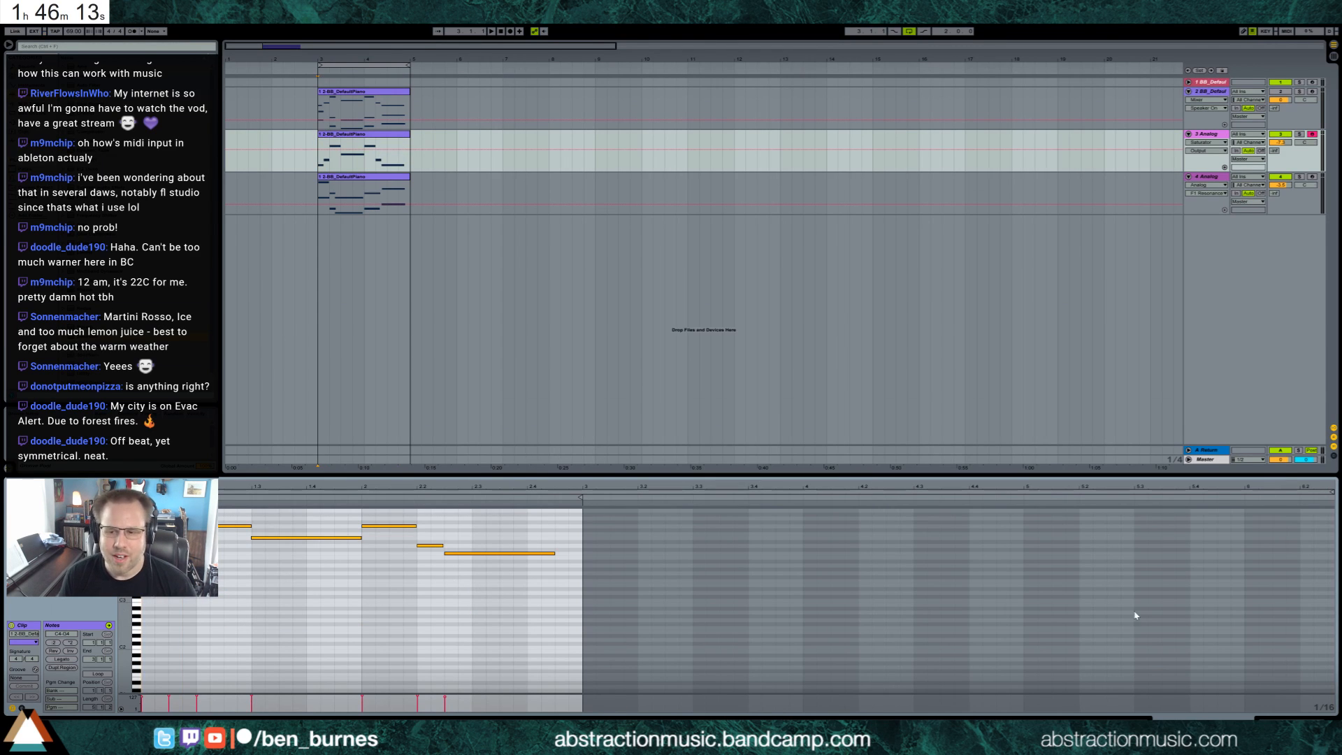
key("shift+Tab")
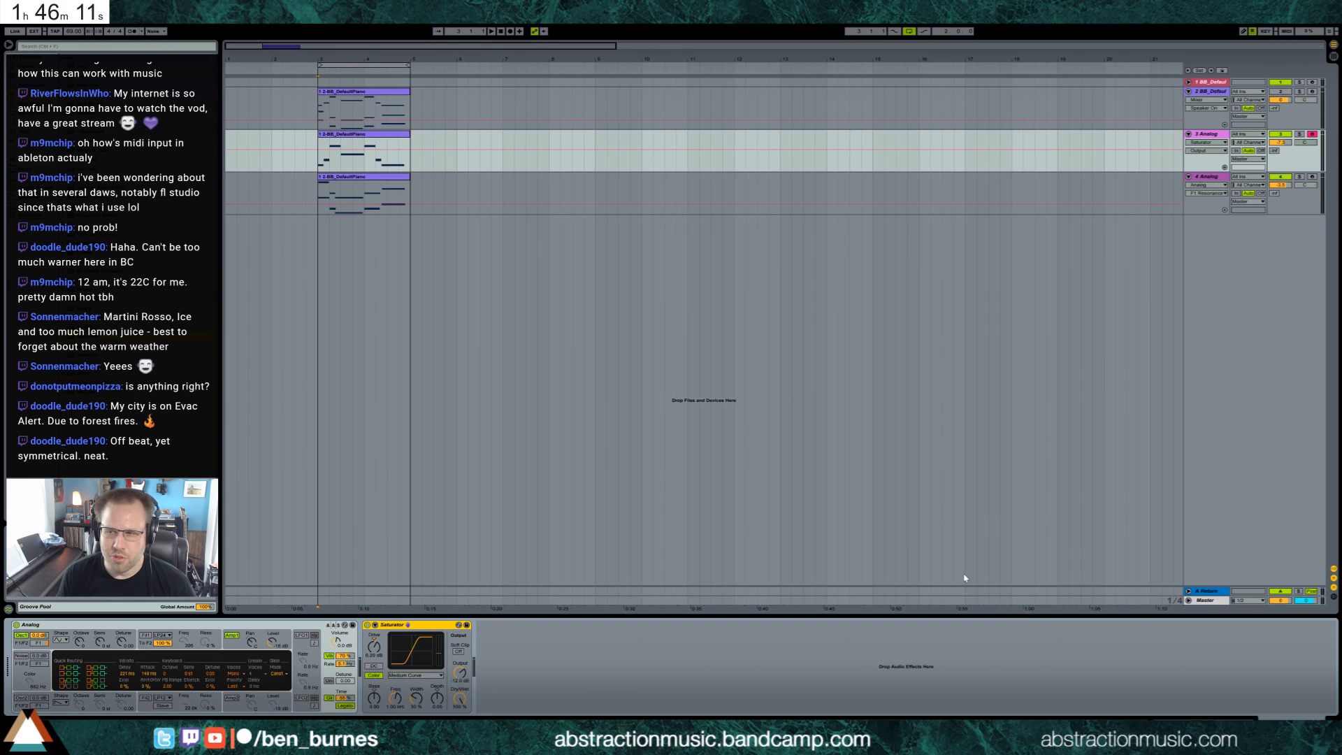
Load ValhallaRoom on the return track and raise its reverb decay to 4.49 s.
left_click(331, 183)
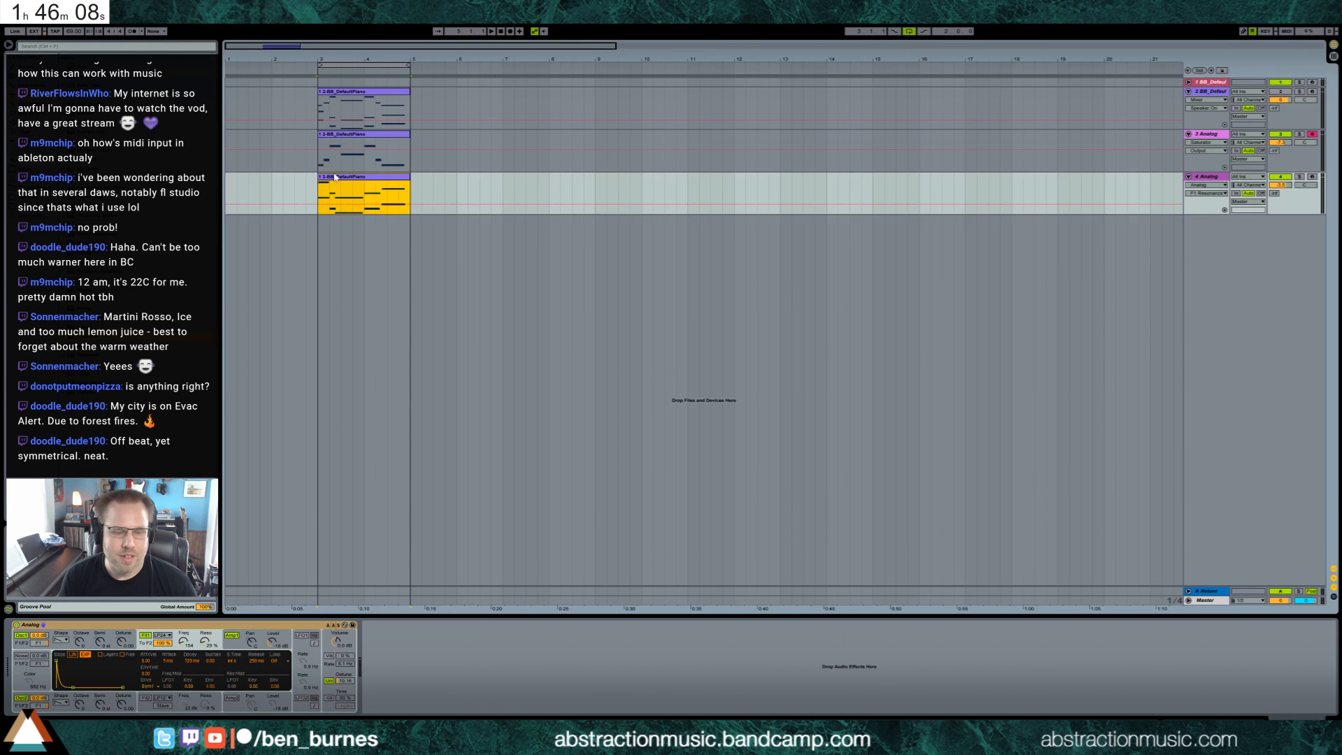
left_click(1219, 593)
left_click(28, 122)
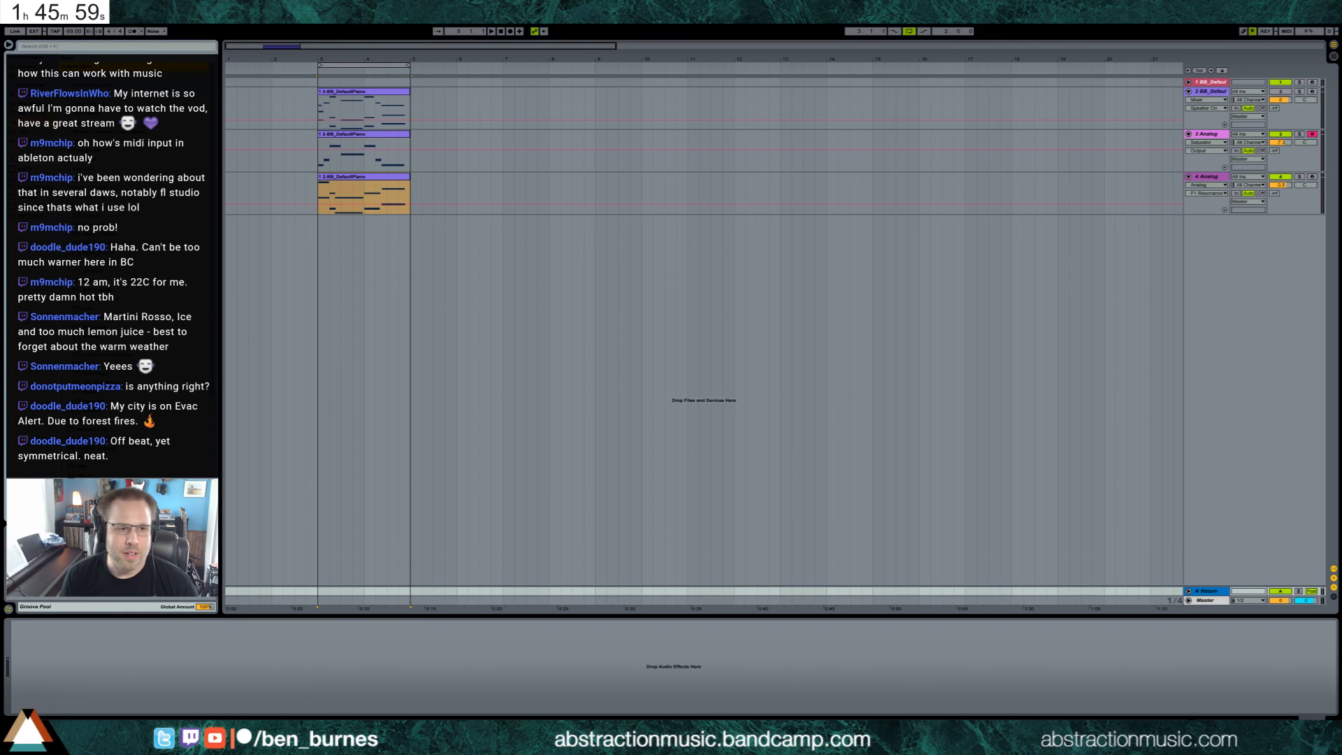
left_click(347, 181)
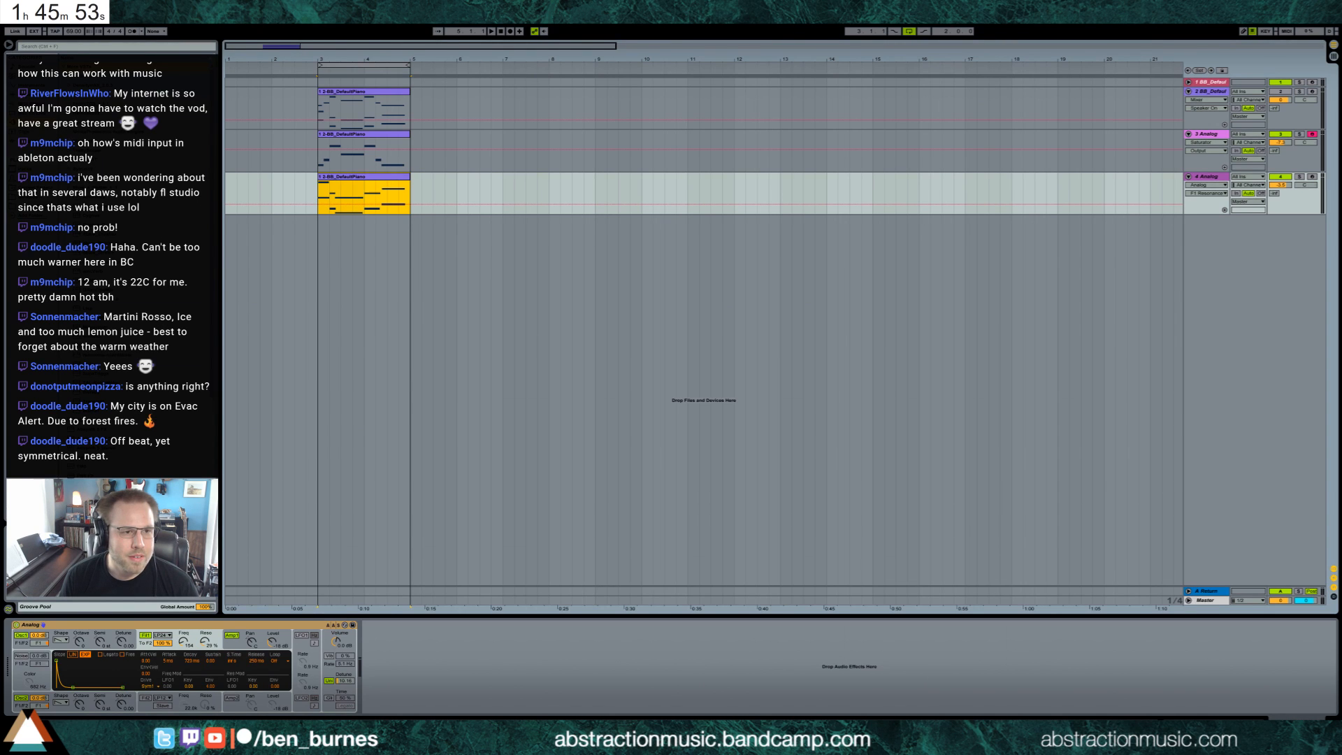
left_click(115, 178)
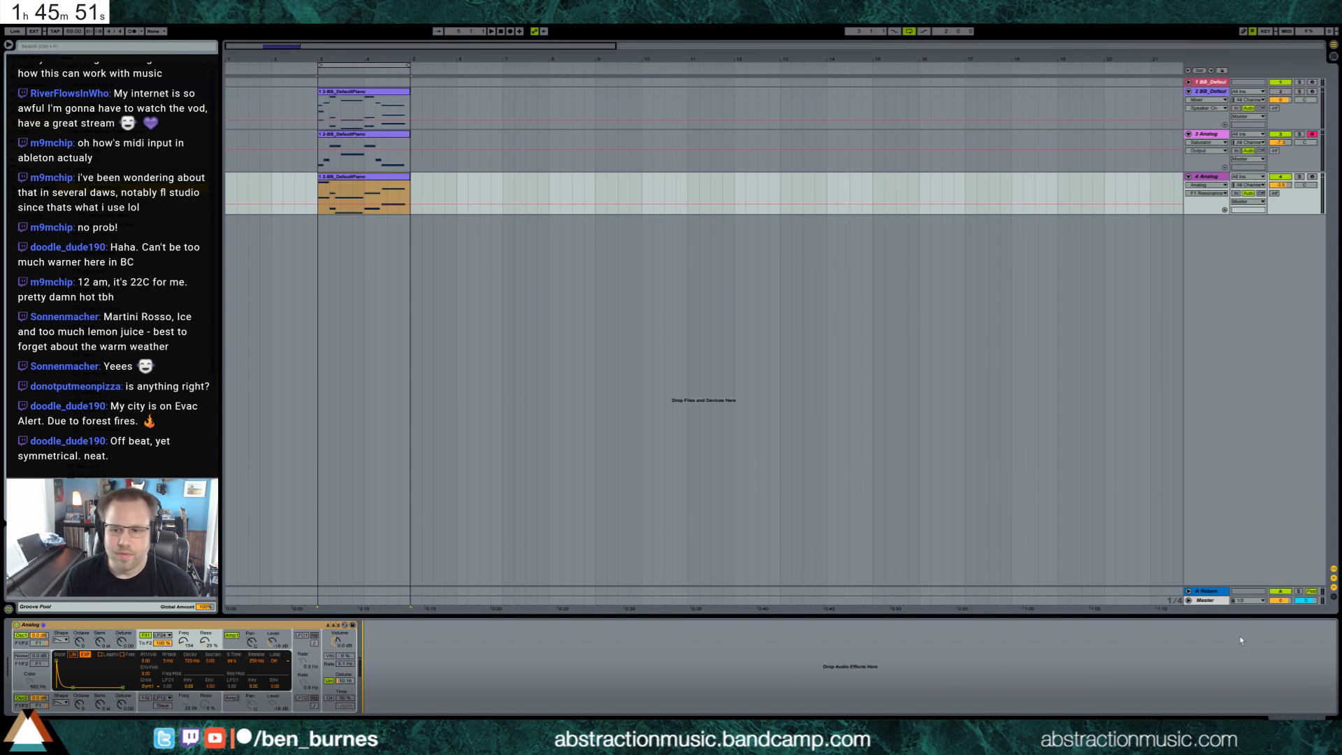
left_click_drag(1210, 590, 1209, 591)
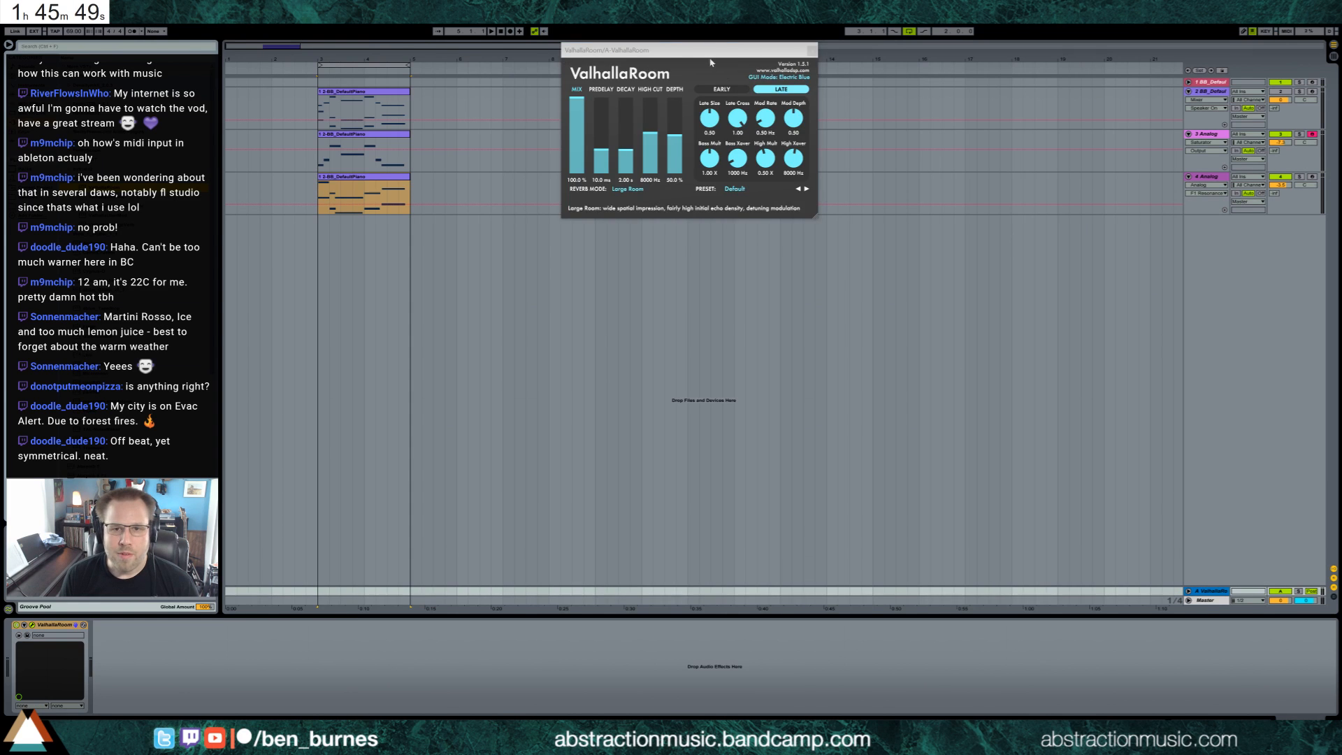
left_click_drag(699, 51, 635, 145)
left_click_drag(568, 250, 568, 244)
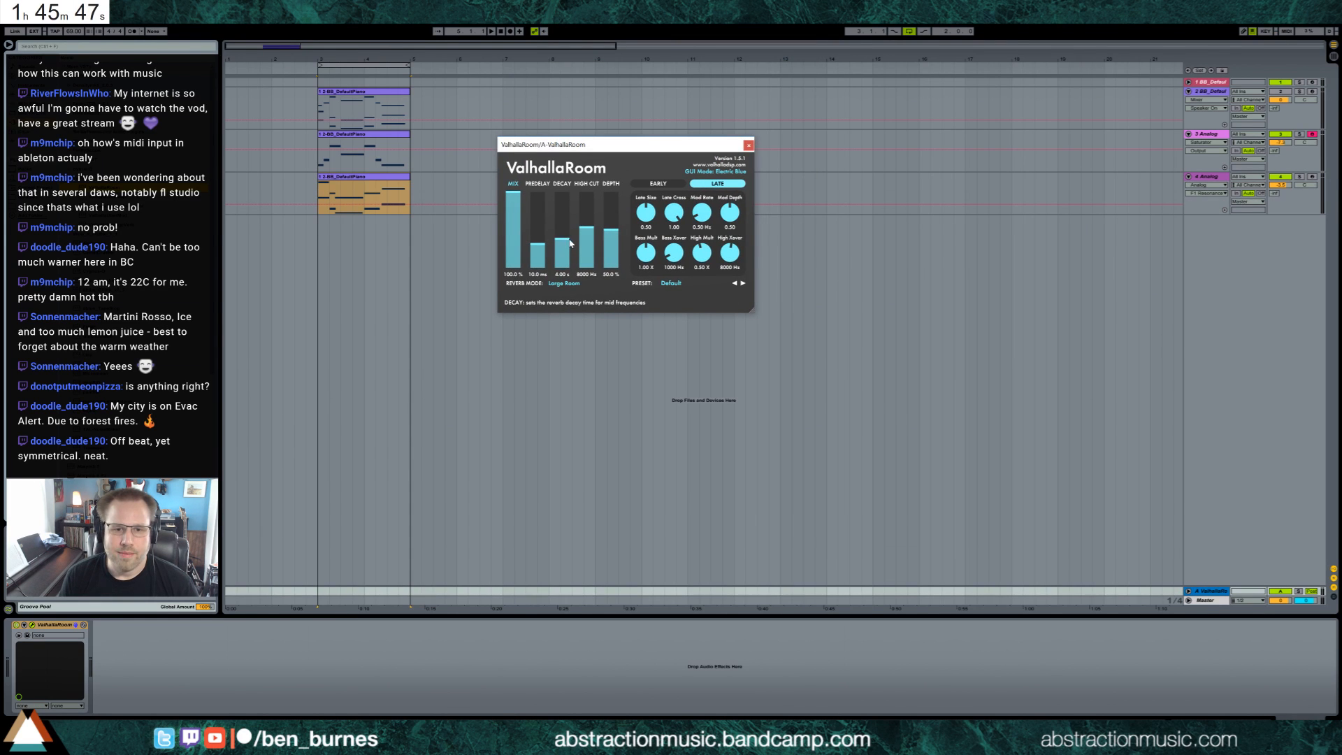
Raise the reverb sends of the lead and chord tracks during playback and close the ValhallaRoom window.
left_click_drag(1274, 151, 1275, 183)
key("space")
left_click_drag(690, 144, 713, 246)
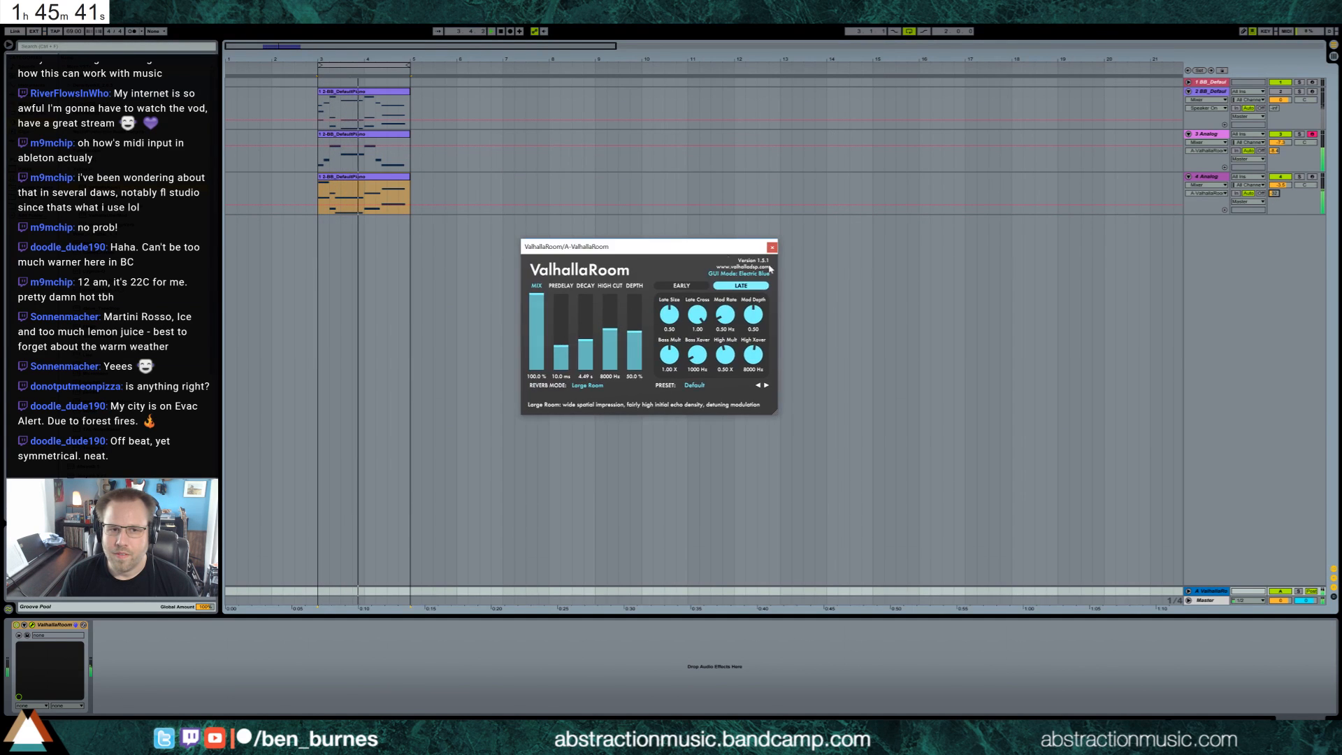
left_click_drag(1275, 151, 1274, 186)
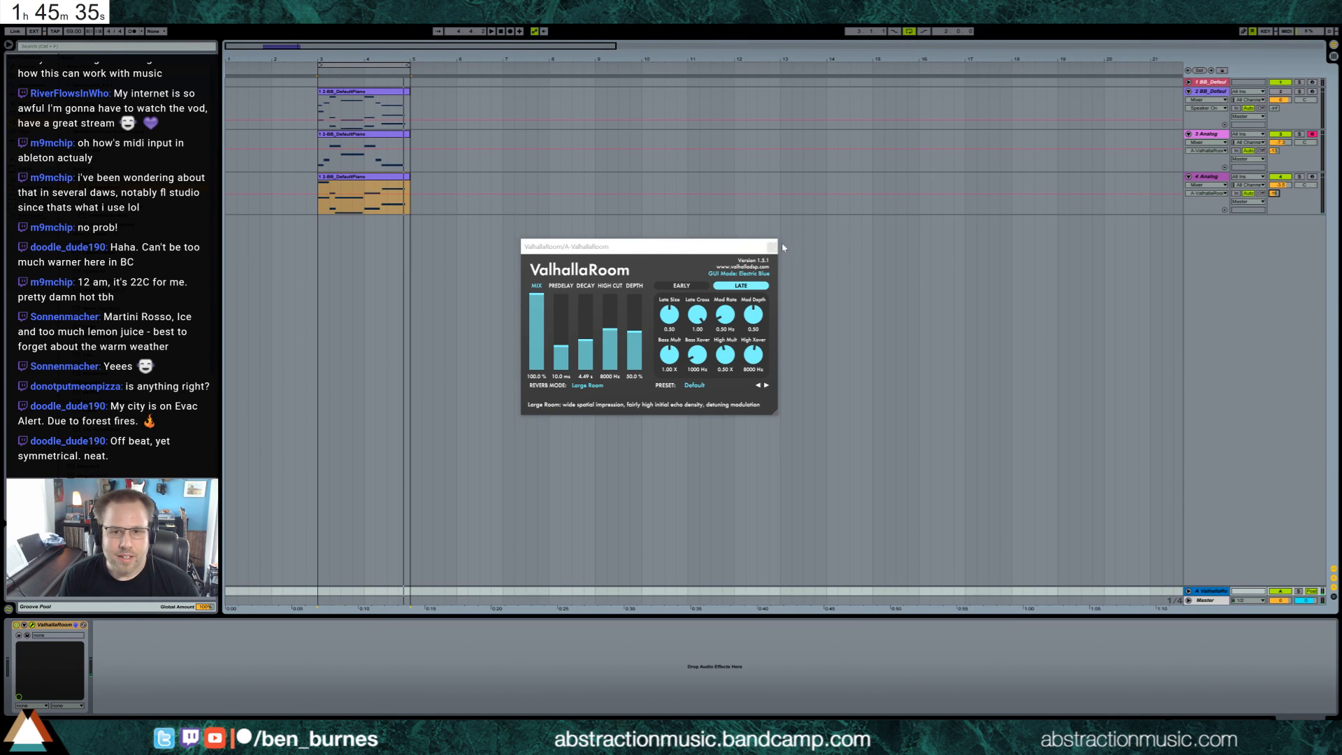
left_click(772, 247)
Increase the chord synth's voices setting and raise its first filter's frequency during playback.
left_click(382, 181)
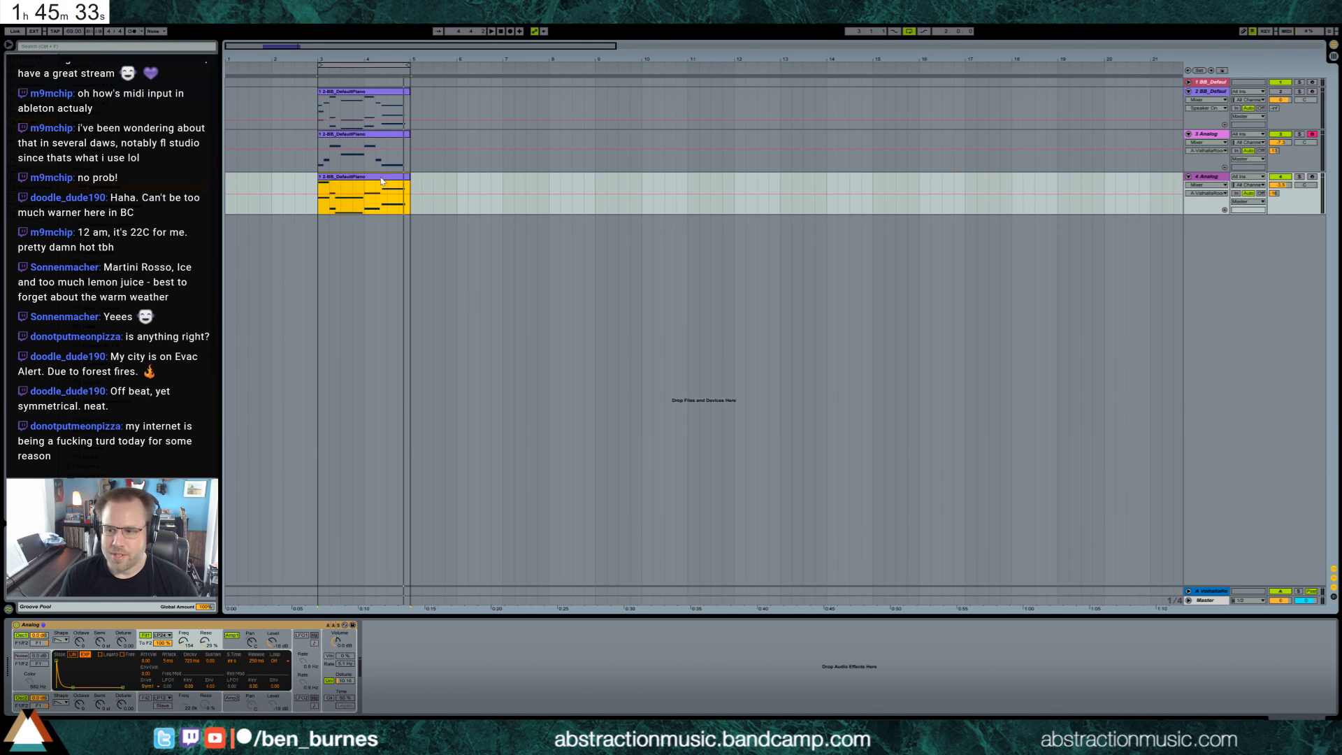
key("shift+Tab")
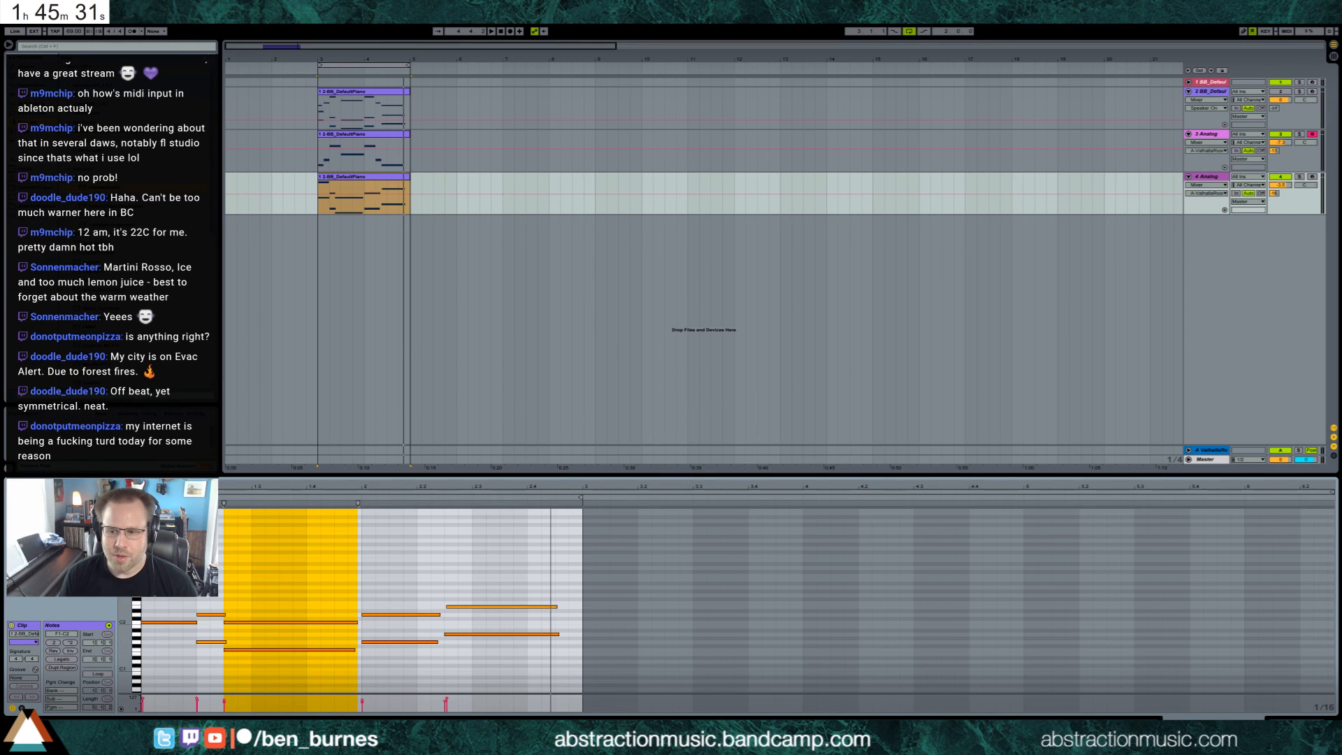
key("shift+Tab")
left_click(184, 640)
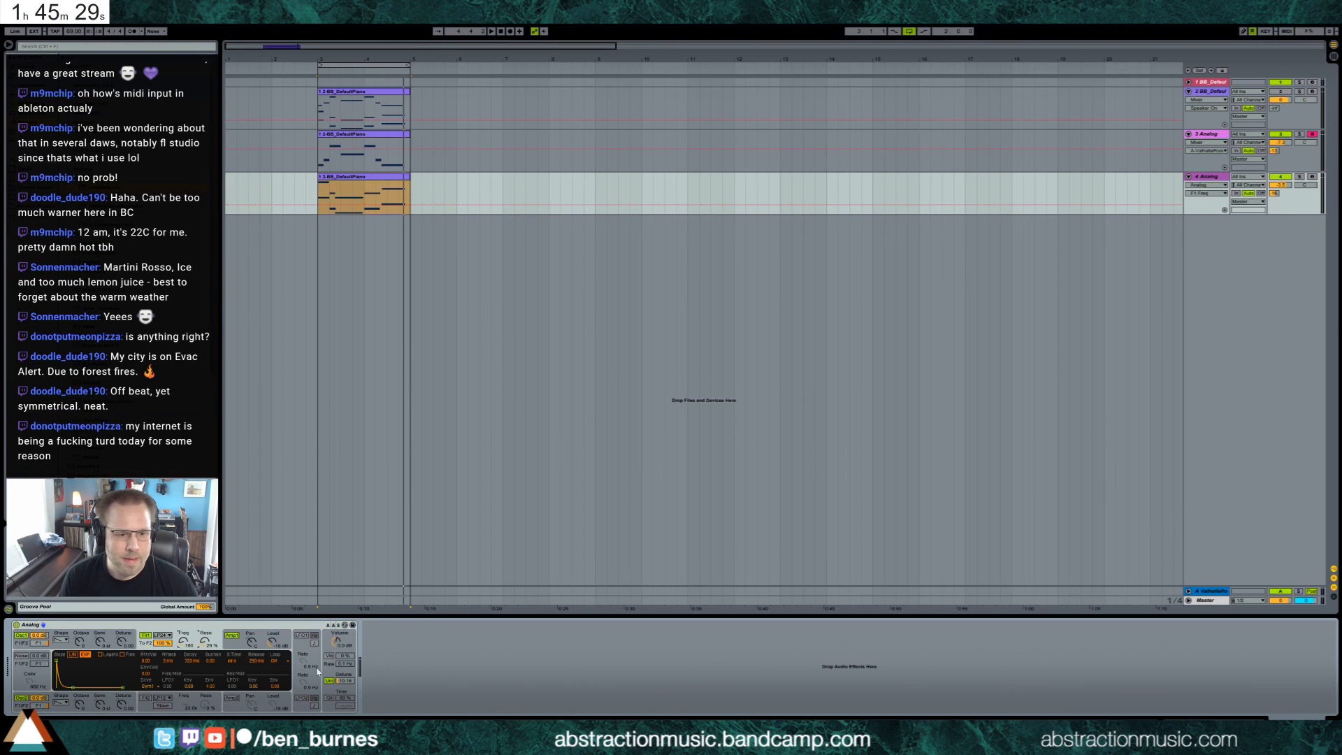
left_click(336, 696)
left_click_drag(235, 676, 239, 667)
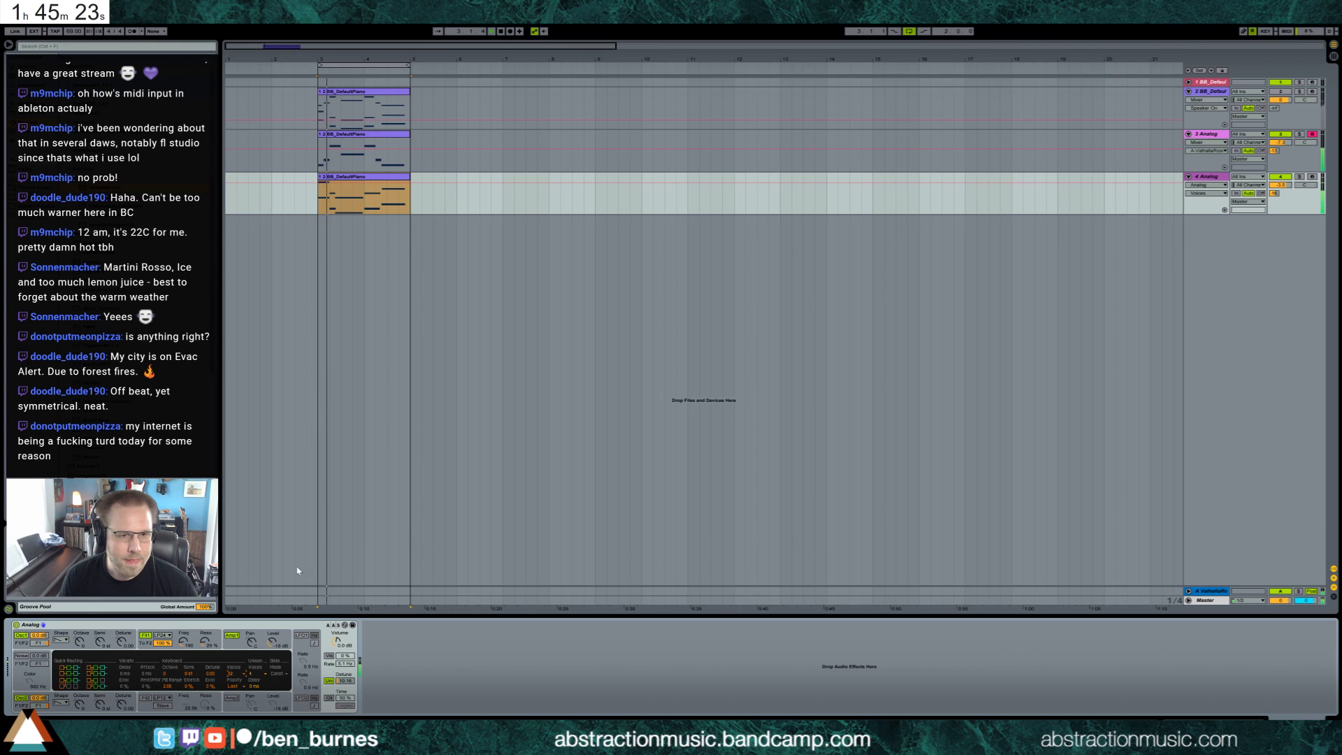
left_click_drag(183, 641, 183, 636)
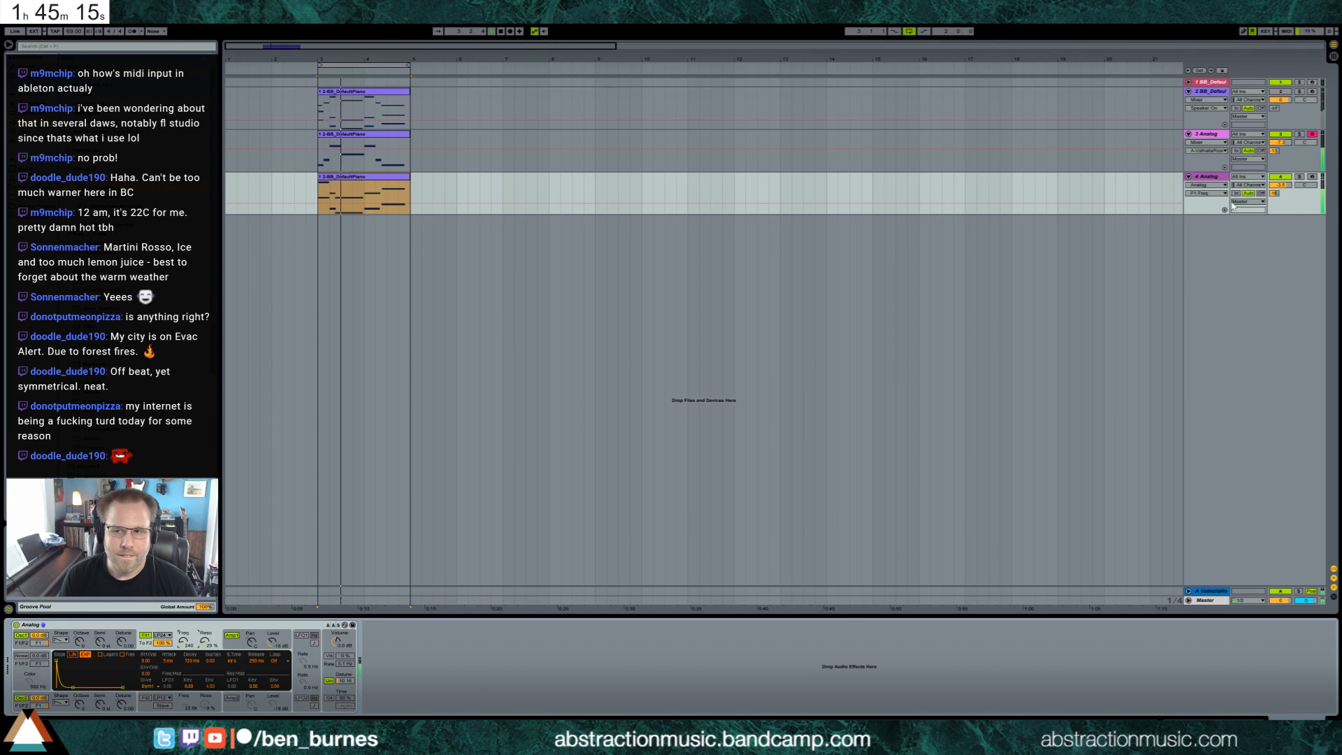
left_click(1274, 194)
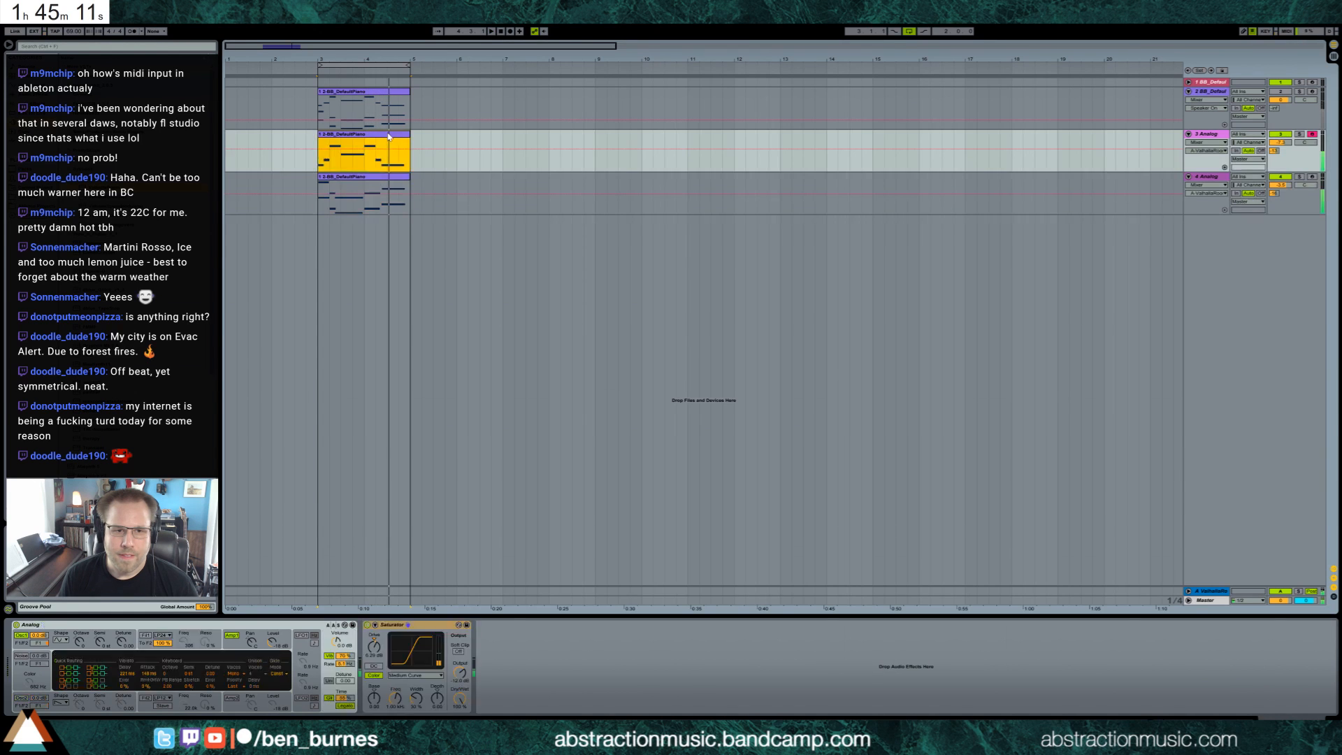
Duplicate the lead and chord clips directly after the originals.
double_click(381, 150)
key("ctrl+d")
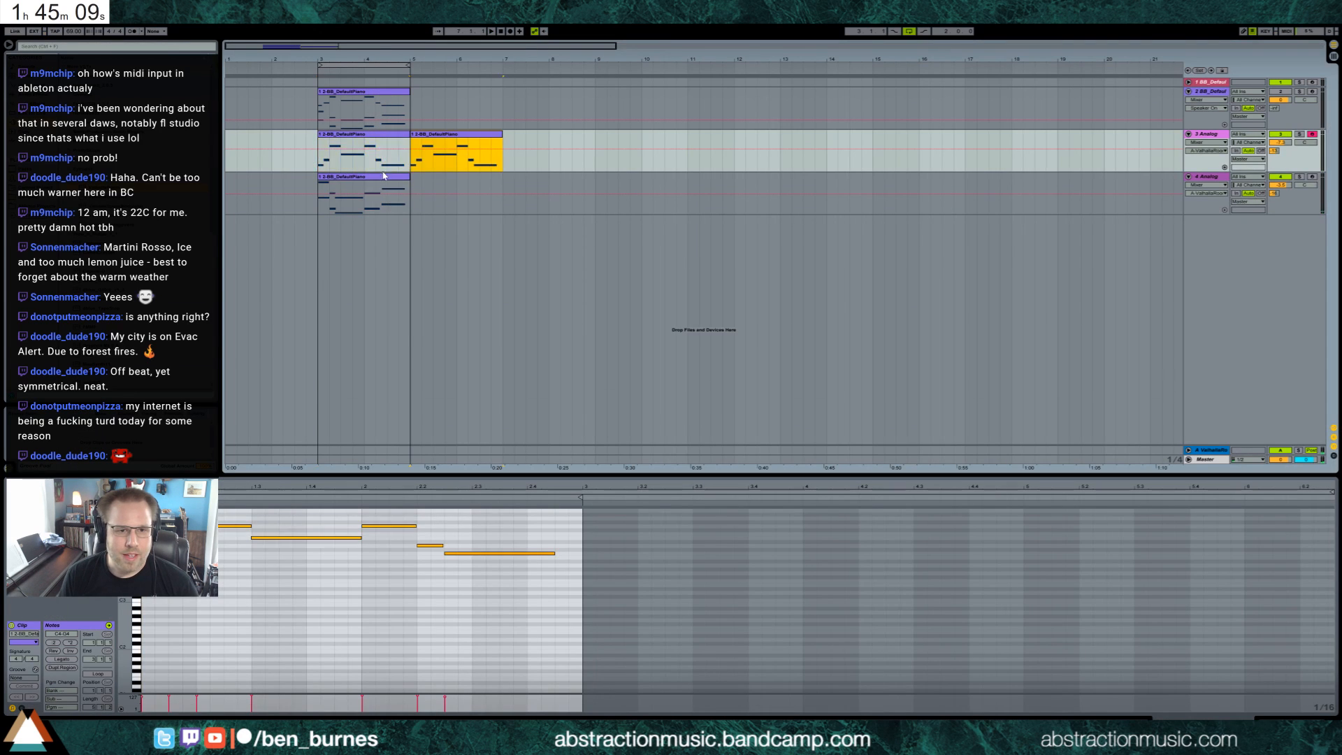
left_click(367, 178)
key("ctrl+d")
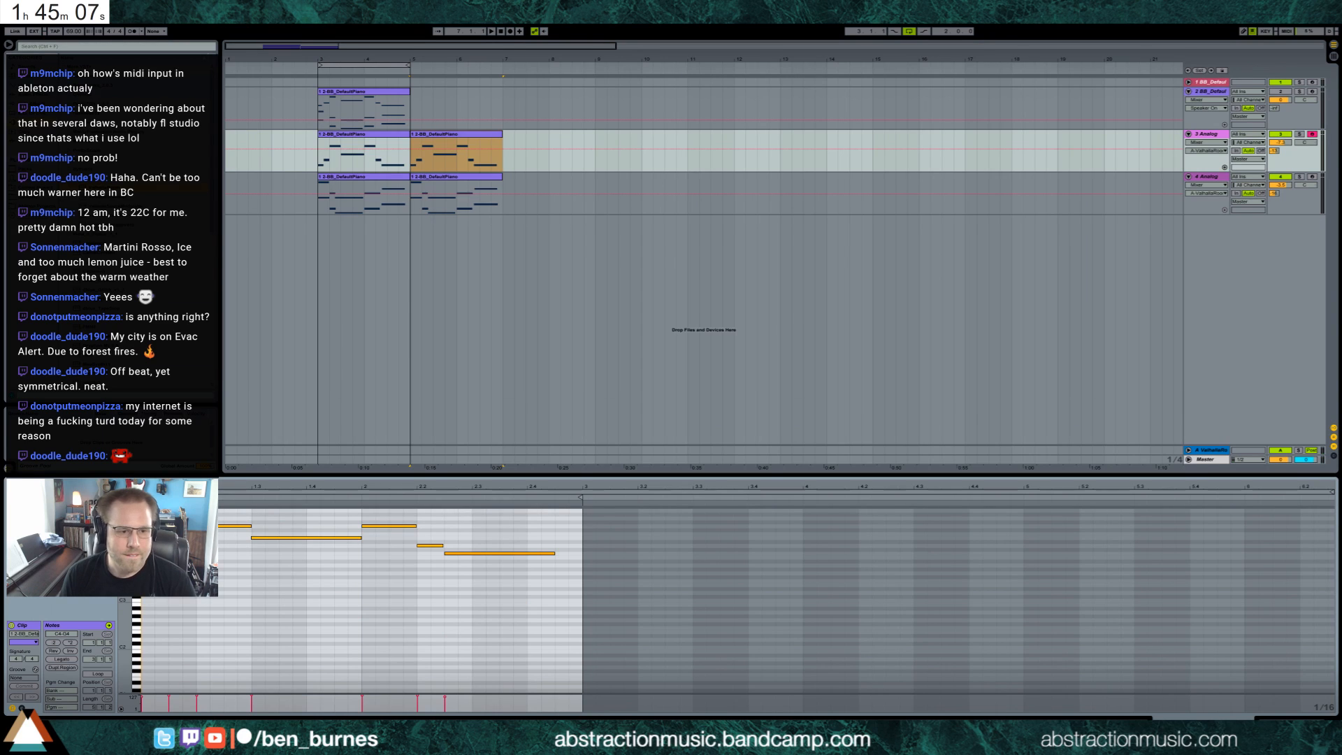
Raise the last melody note in the duplicated lead clip by four semitones and play it back.
left_click_drag(472, 541, 471, 578)
key("Up")
key("Up")
key("Up")
key("Up")
key("space")
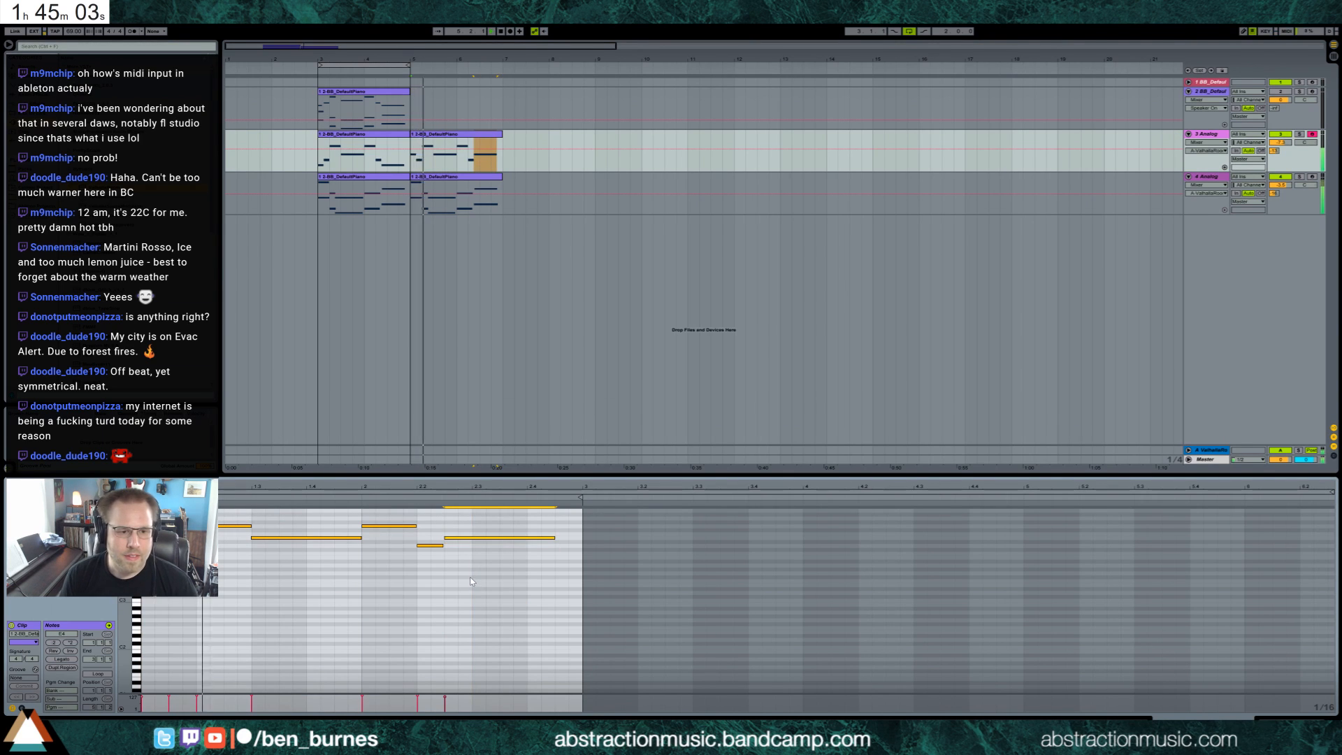
key("space")
Raise the last two chords in the duplicated chord clip by two semitones each.
left_click(467, 176)
left_click_drag(395, 565, 408, 688)
key("Up")
key("Up")
left_click_drag(485, 584, 491, 657)
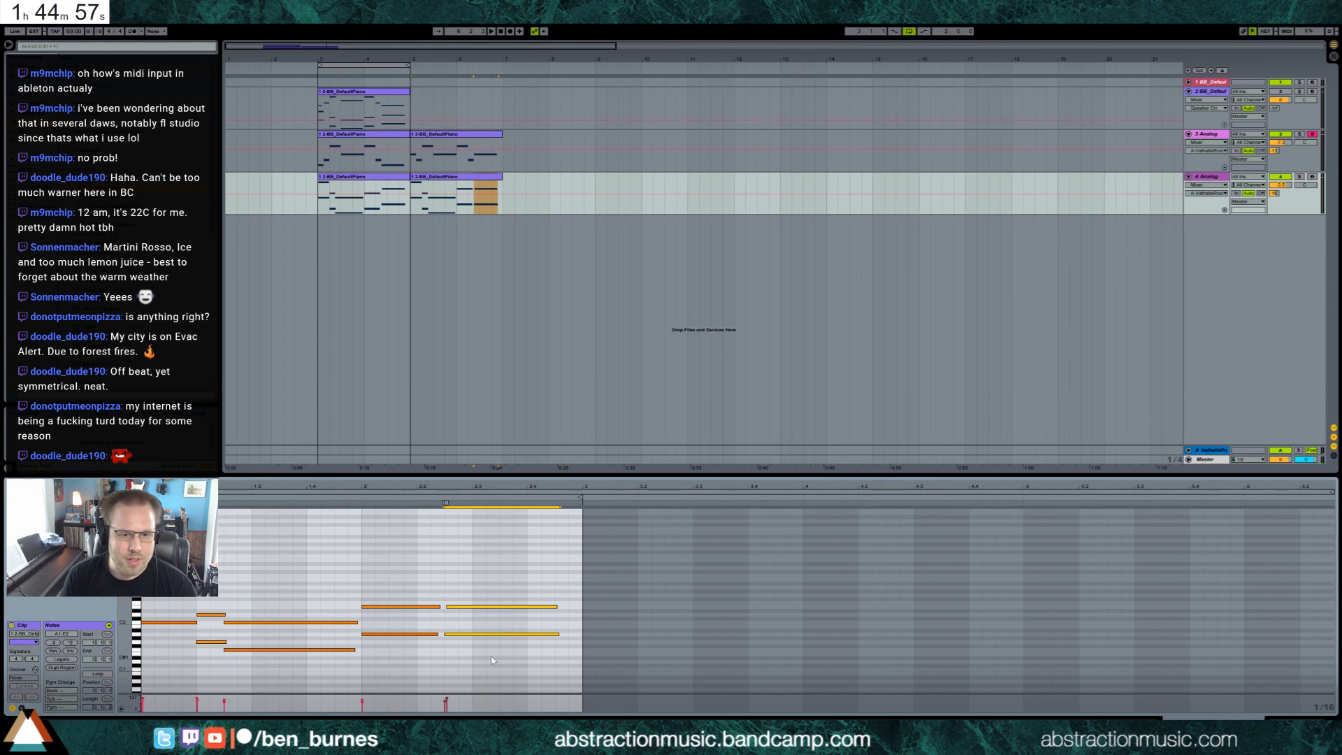
key("Up")
key("Up")
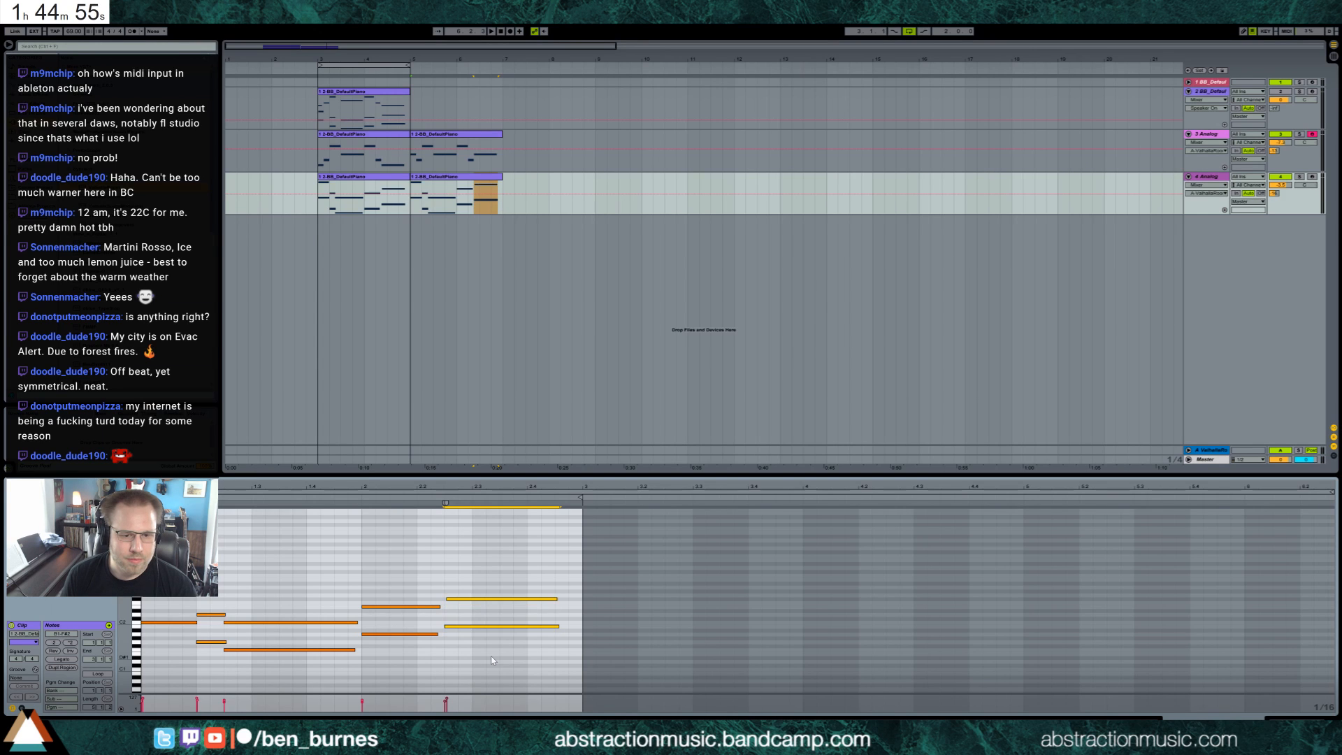
Lower the upper note of the last chord by one semitone and play the result.
left_click(465, 599)
key("Up")
key("Down")
key("Down")
key("space")
Extend the playback loop to span both chord clips.
left_click(418, 177)
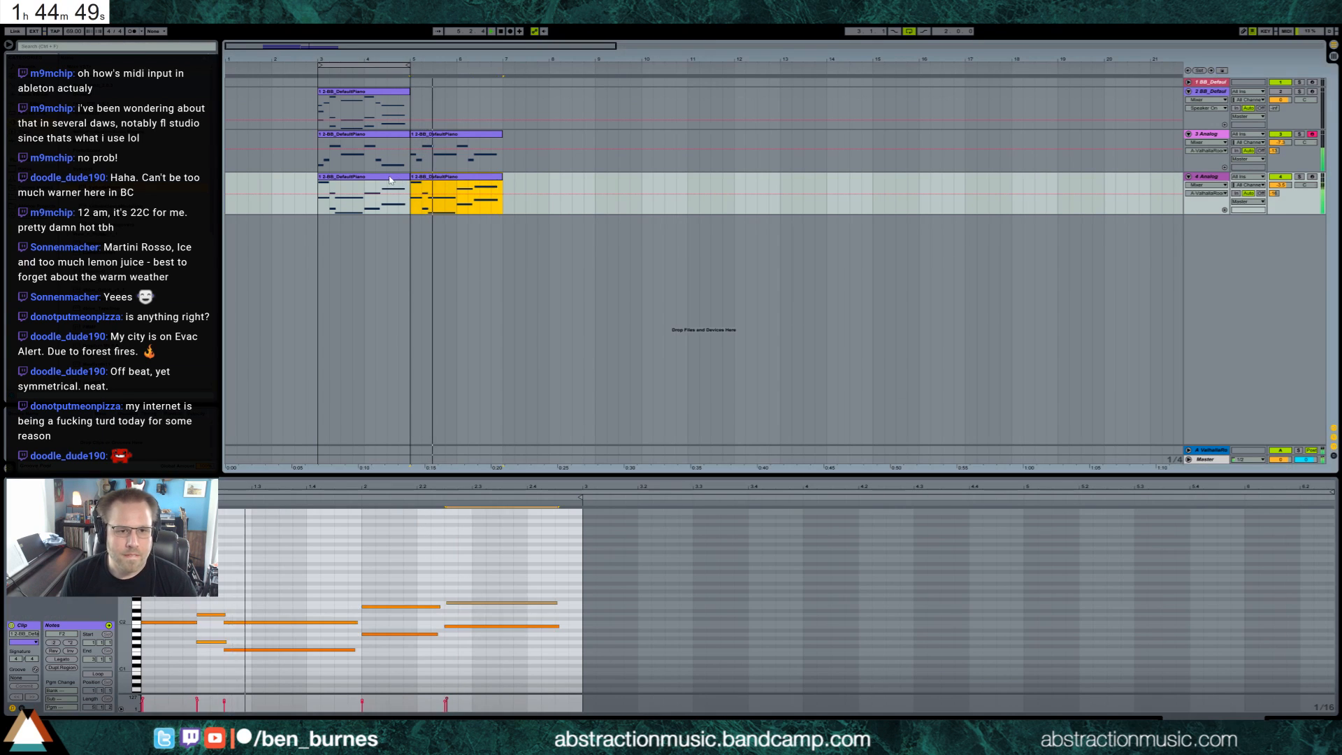
left_click(390, 180, "shift")
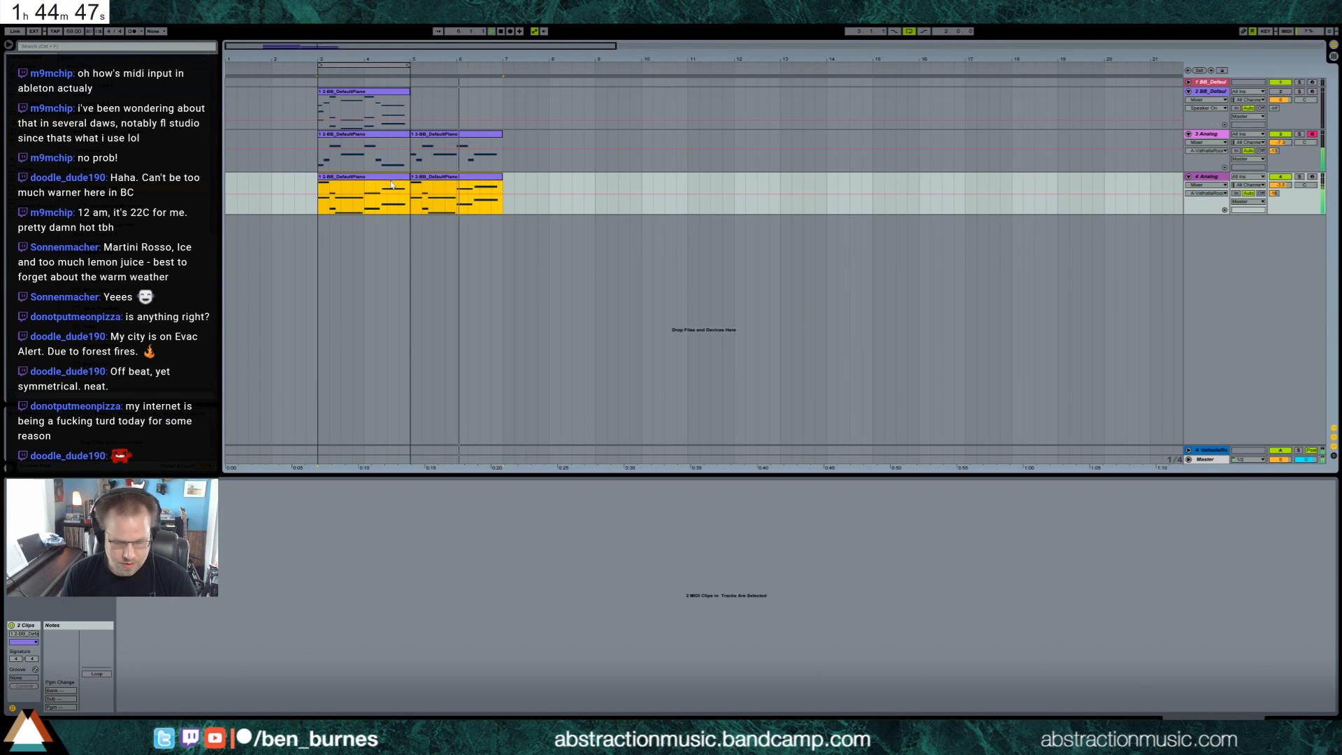
key("space")
Open the duplicated lead and chord clips in turn to examine their closing notes.
double_click(478, 134)
left_click(488, 558)
scroll(489, 558, "up", 1)
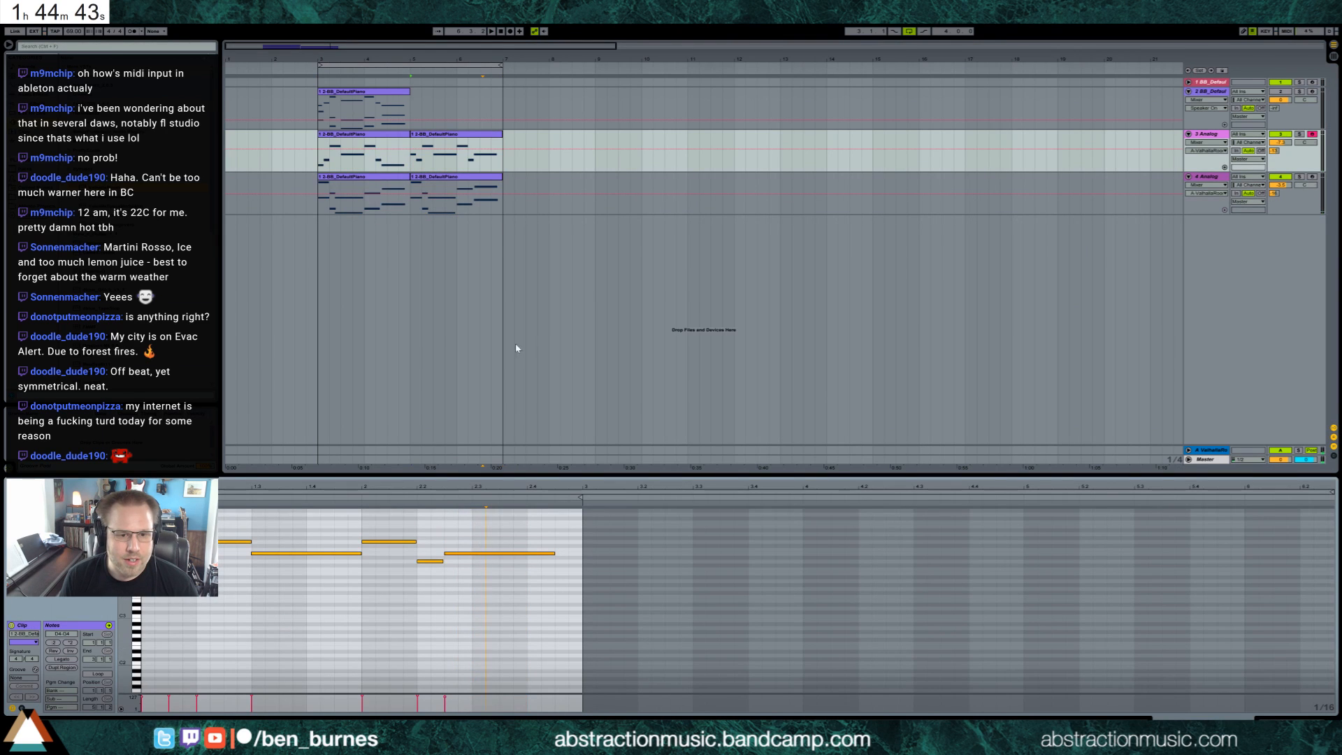
double_click(474, 181)
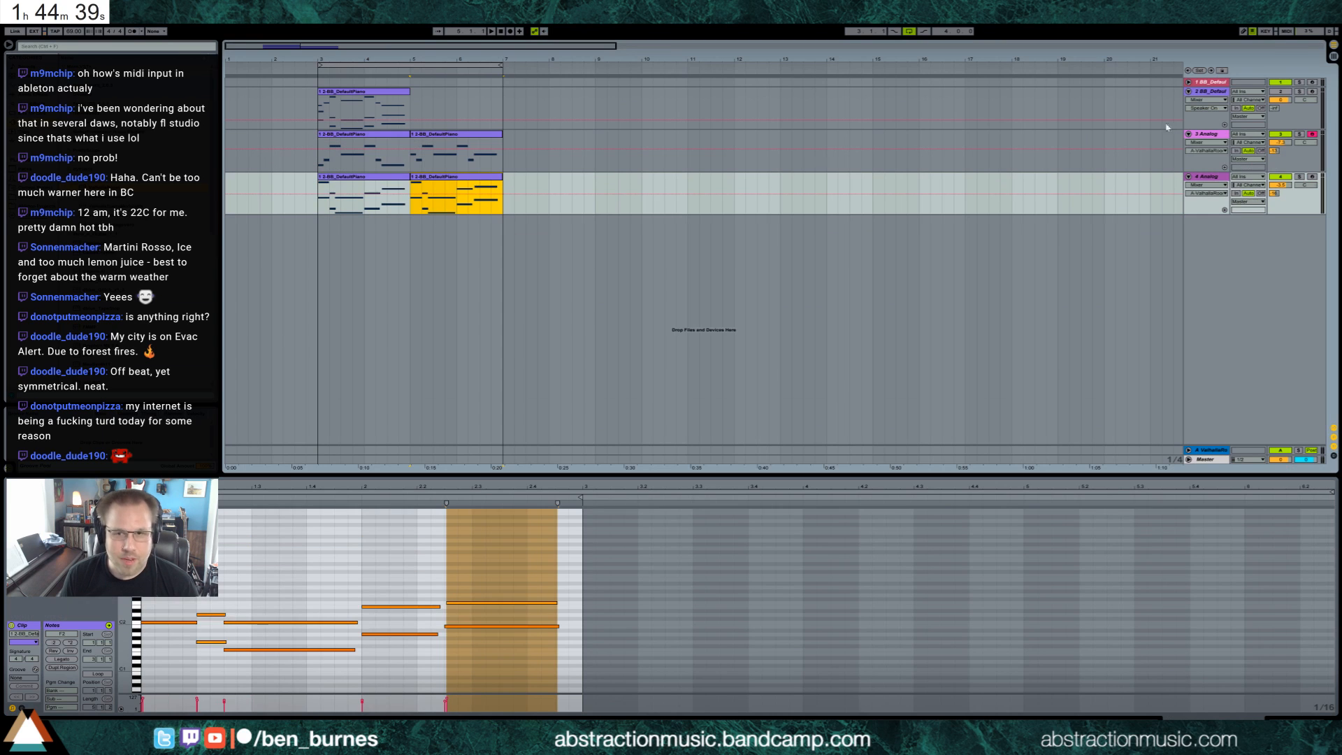
Arm the first track, then lower the last chord in the duplicated chord clip by six semitones and play it.
left_click(1312, 83)
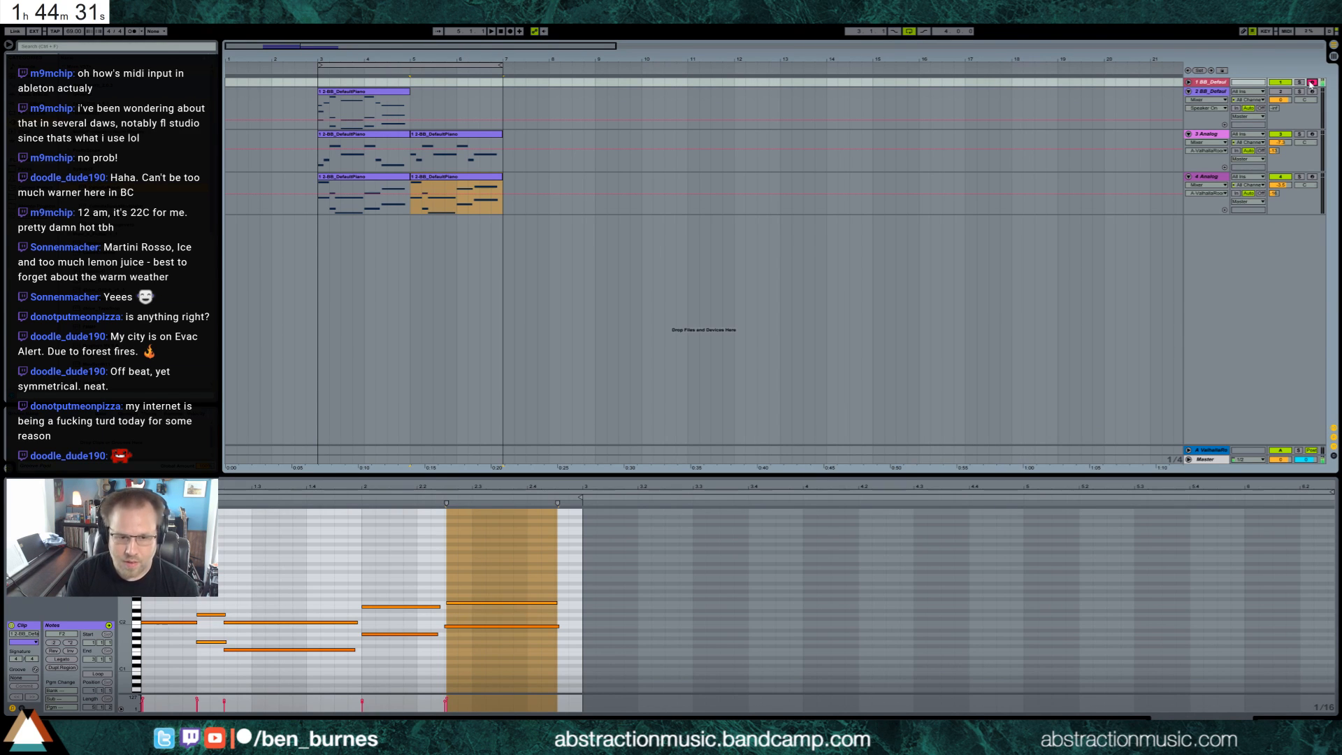
left_click_drag(479, 576, 484, 635)
key("Down")
key("Down")
key("Down")
key("Down")
key("Down")
key("Down")
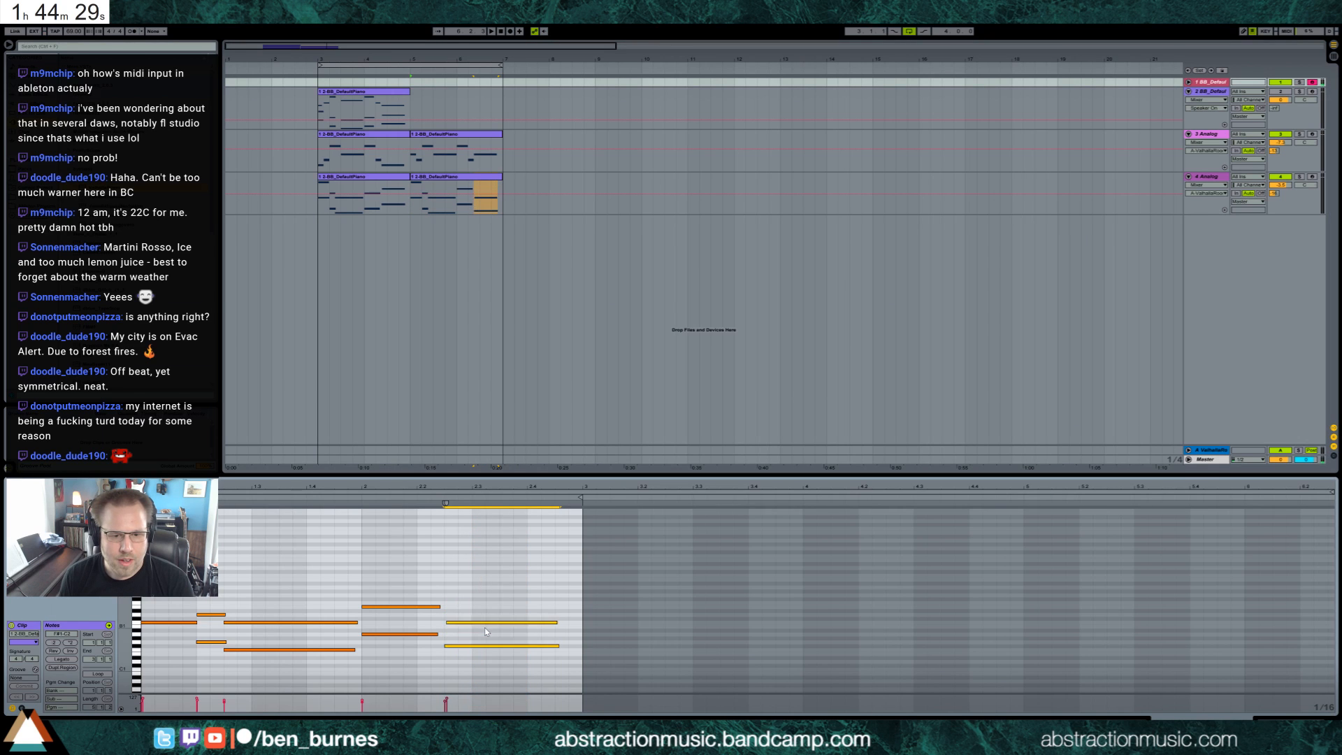
key("space")
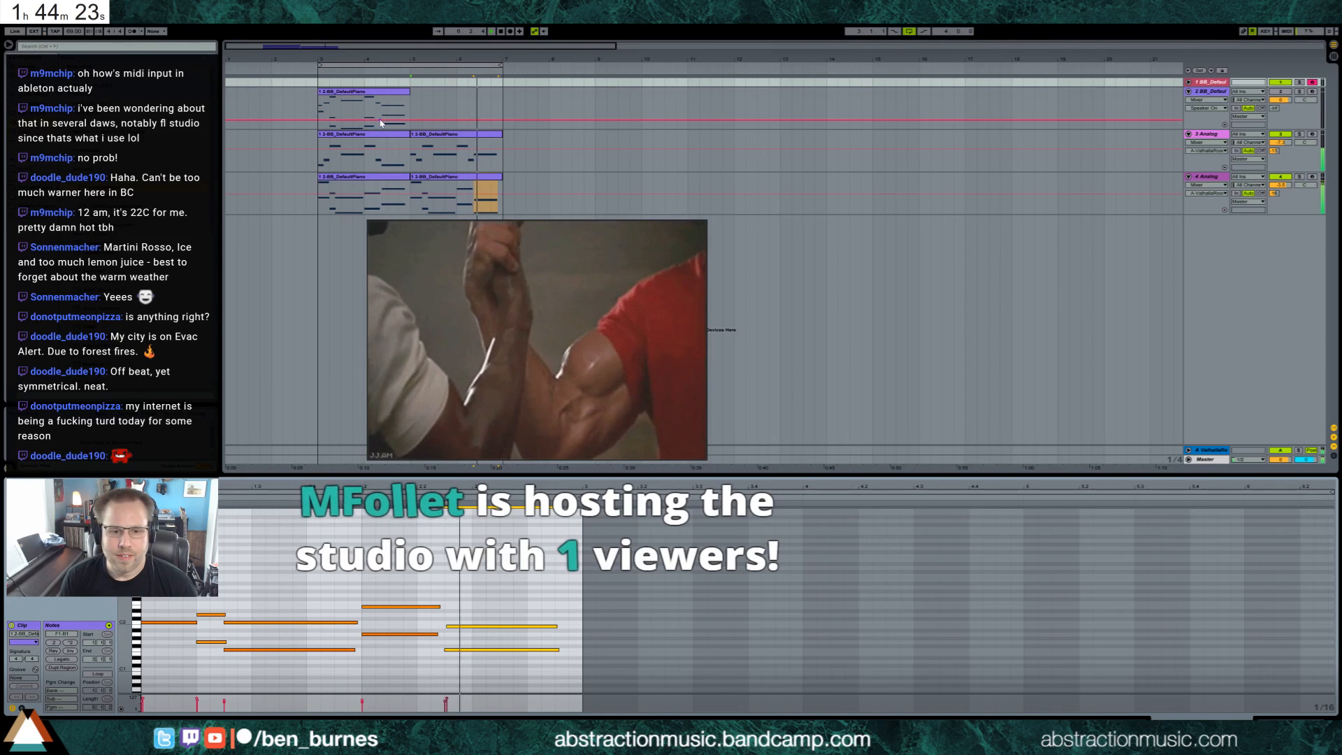
key("space")
Invert the last chord by raising its lower note one octave, then collapse the second track and play the result.
left_click(502, 650)
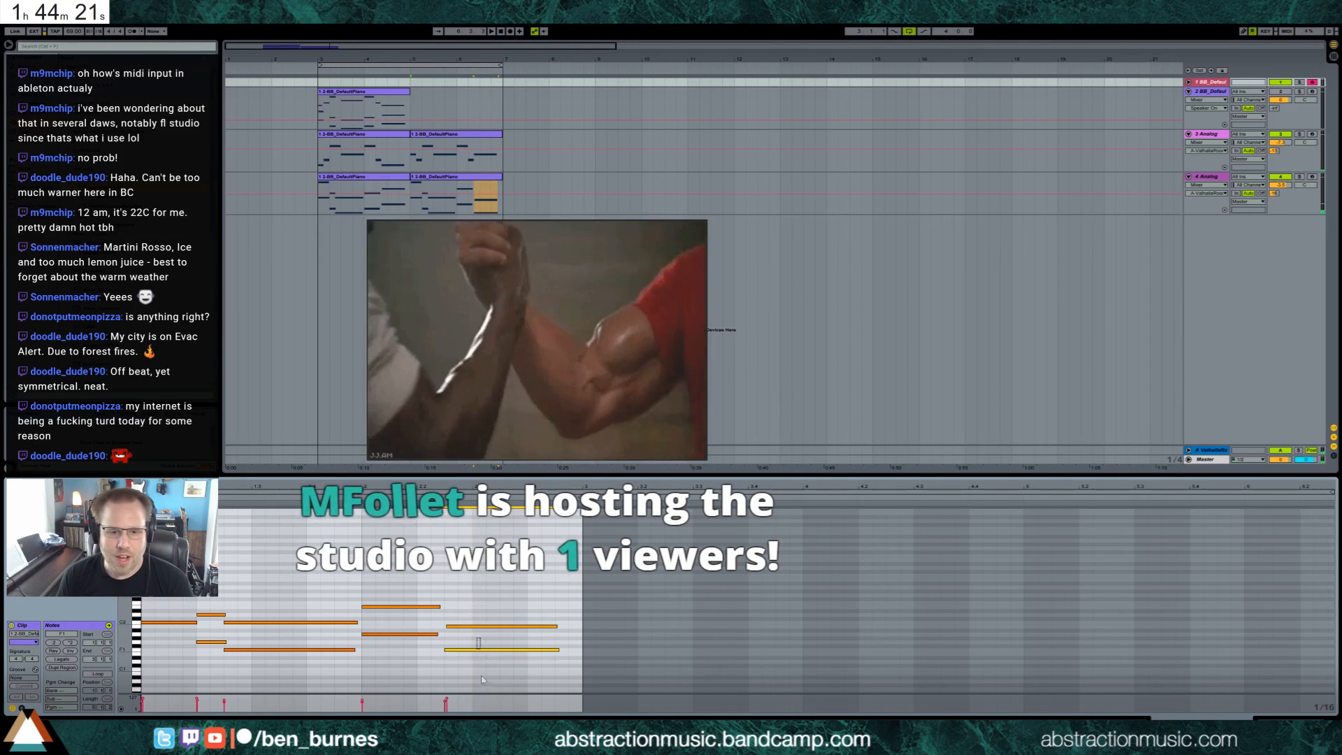
key("shift+Up")
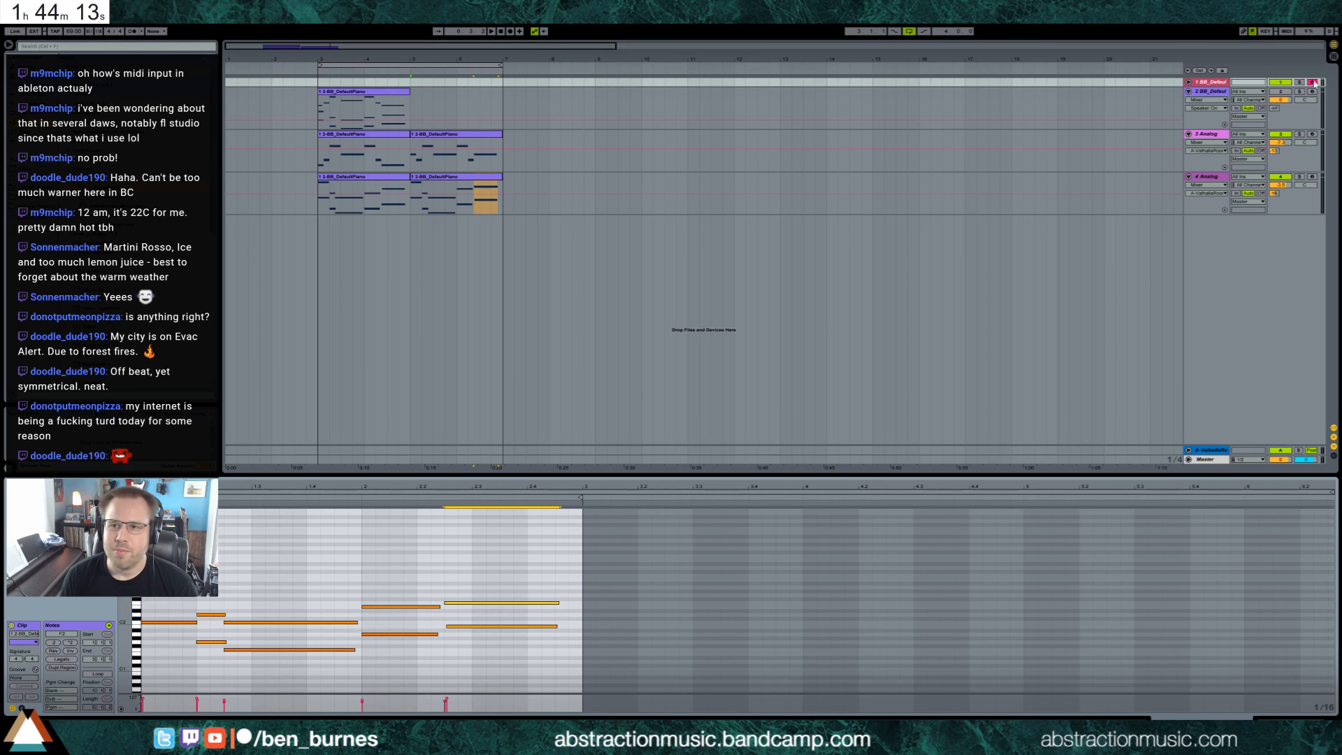
left_click(1189, 92)
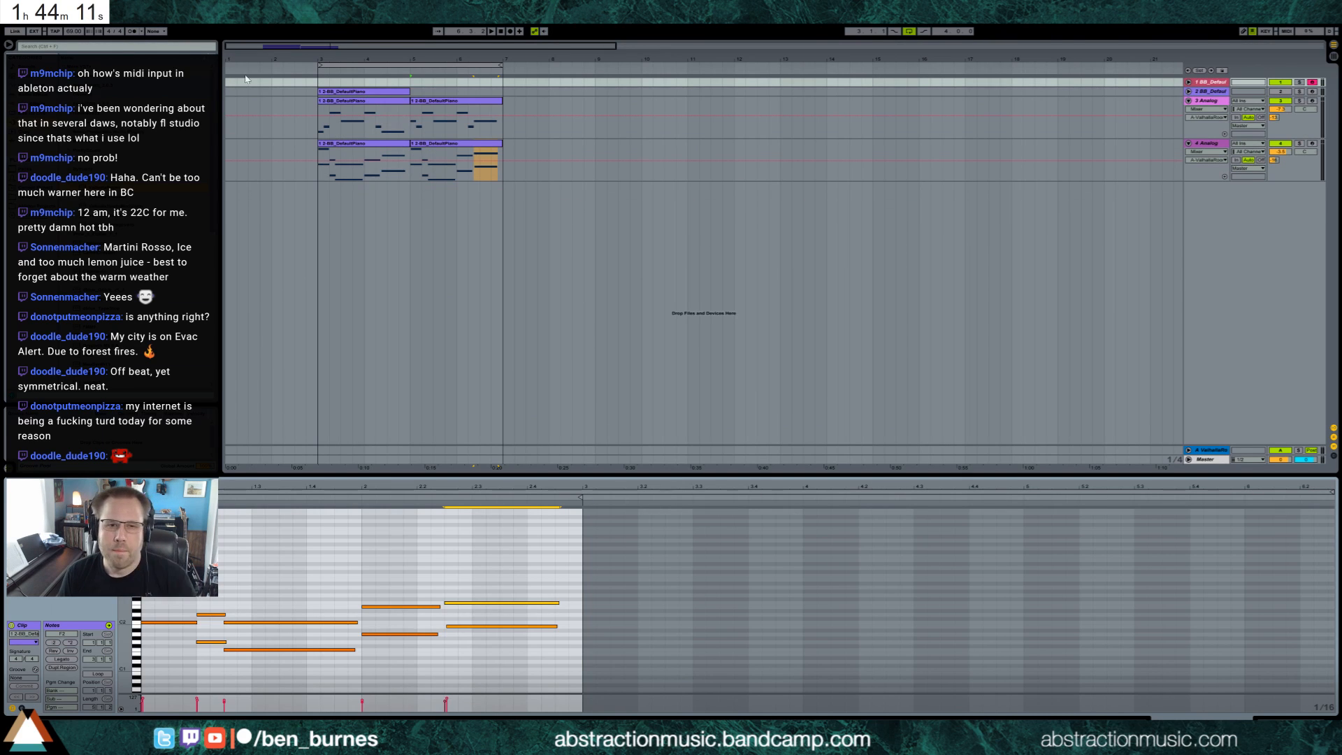
left_click(464, 69)
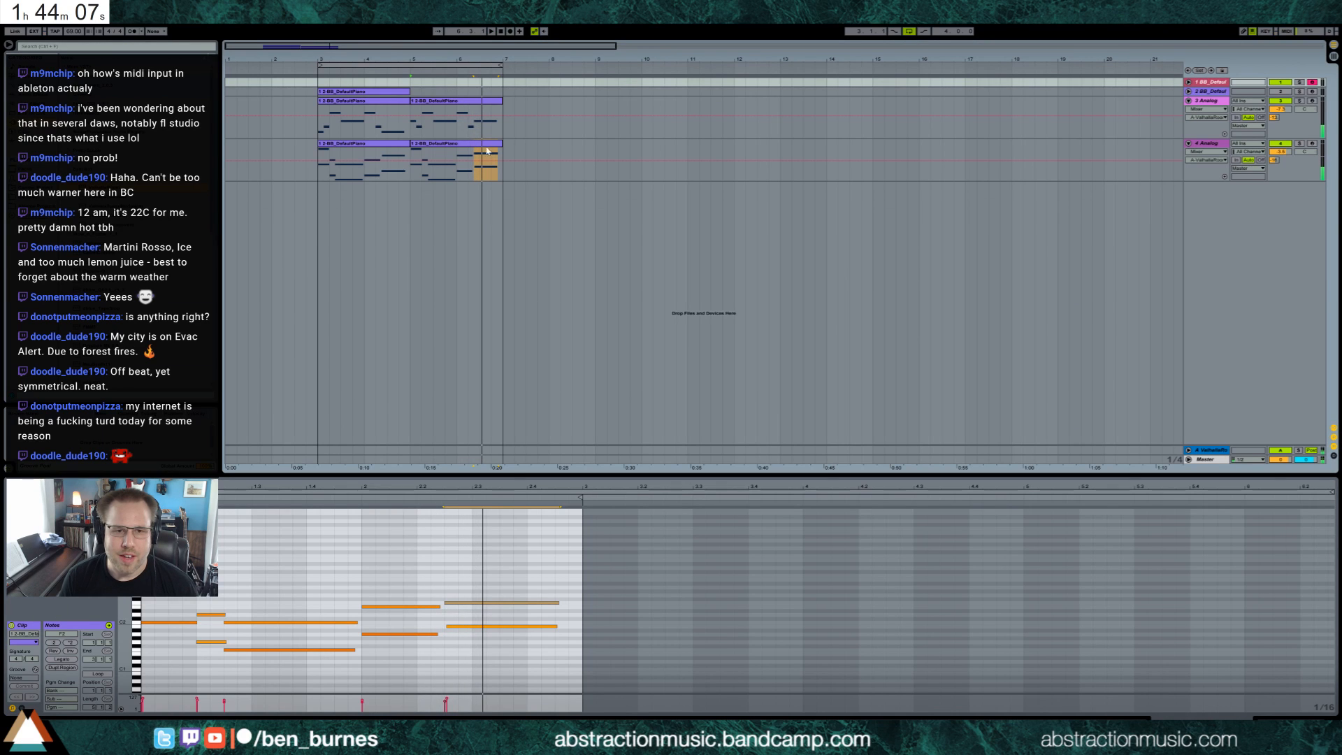
key("space")
Lower the upper note of the last chord by one semitone and raise its lower note by one semitone during playback.
left_click_drag(484, 590, 498, 614)
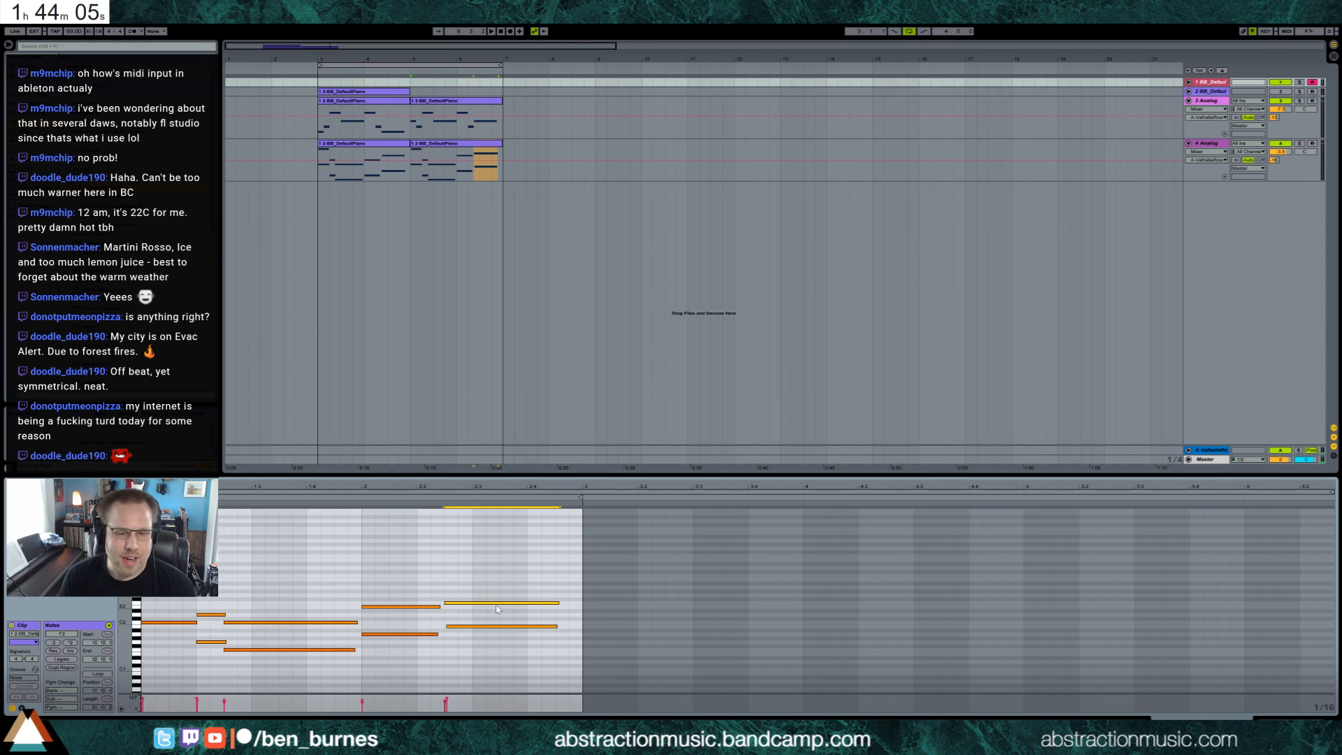
key("Down")
key("space")
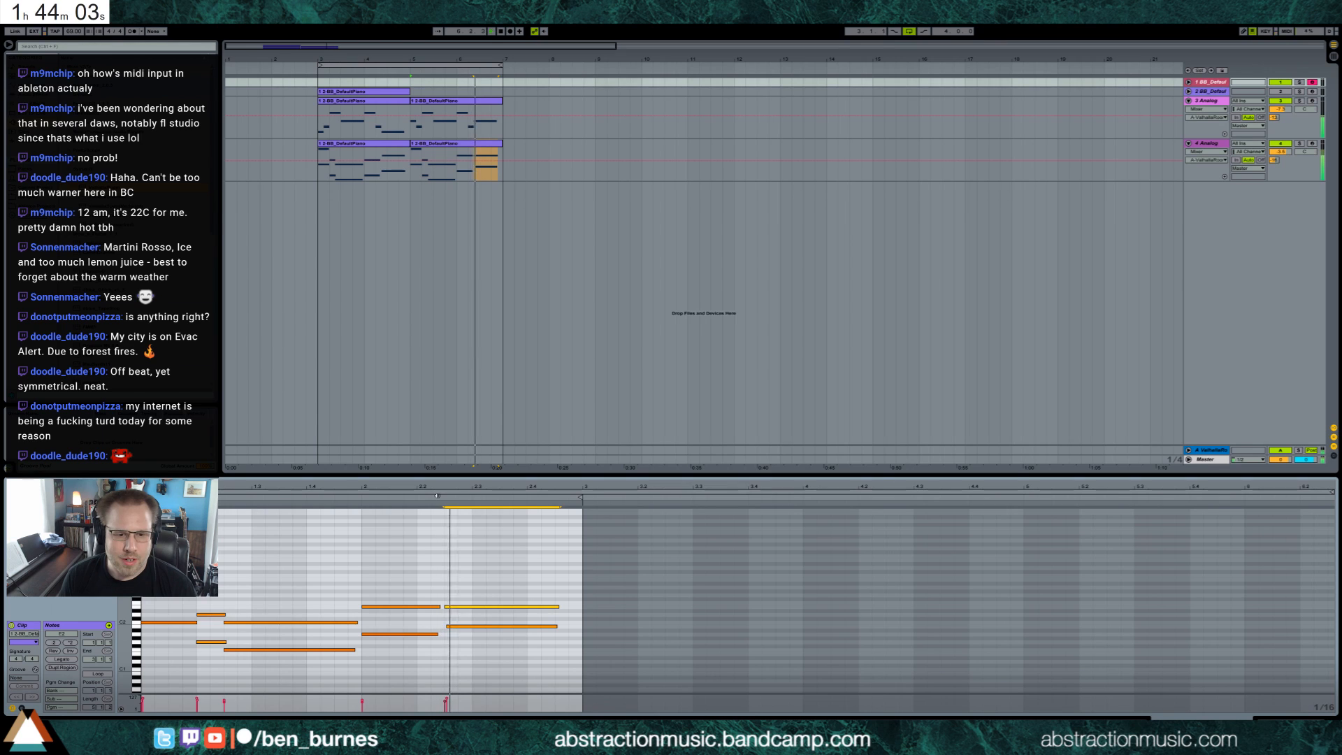
left_click(458, 626)
key("Up")
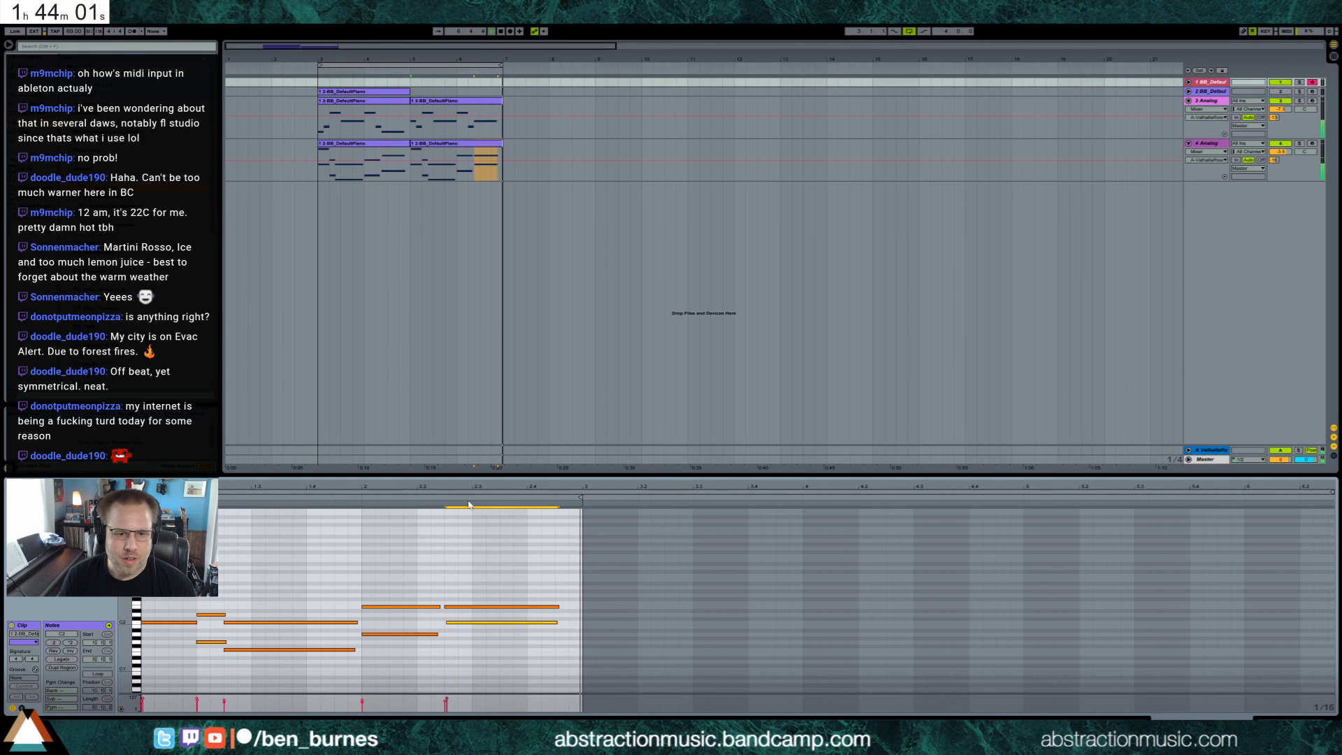
Raise the upper note of the last chord by three semitones.
left_click(467, 609)
key("Up")
key("Up")
key("Up")
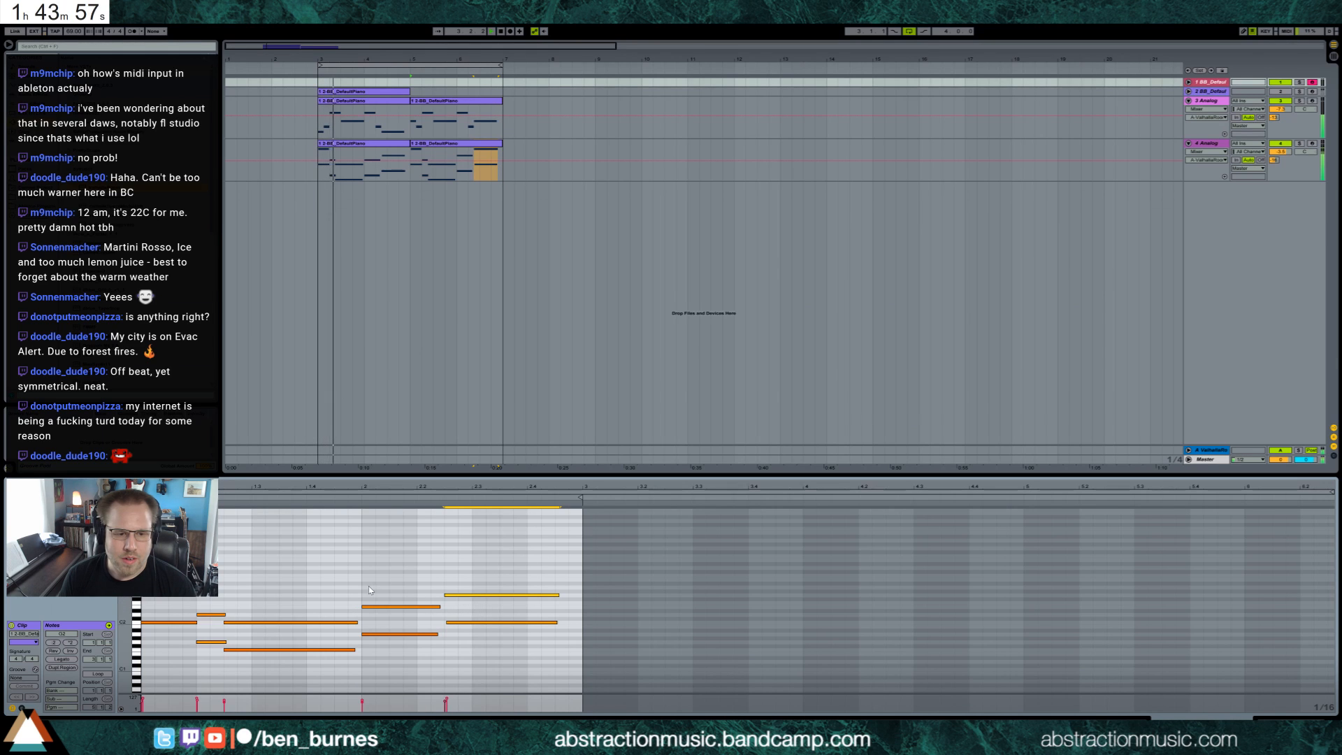
Show the chord track's Analog device and examine its first amplifier and filter settings while playing the loop.
left_click(1207, 143)
left_click(1294, 722)
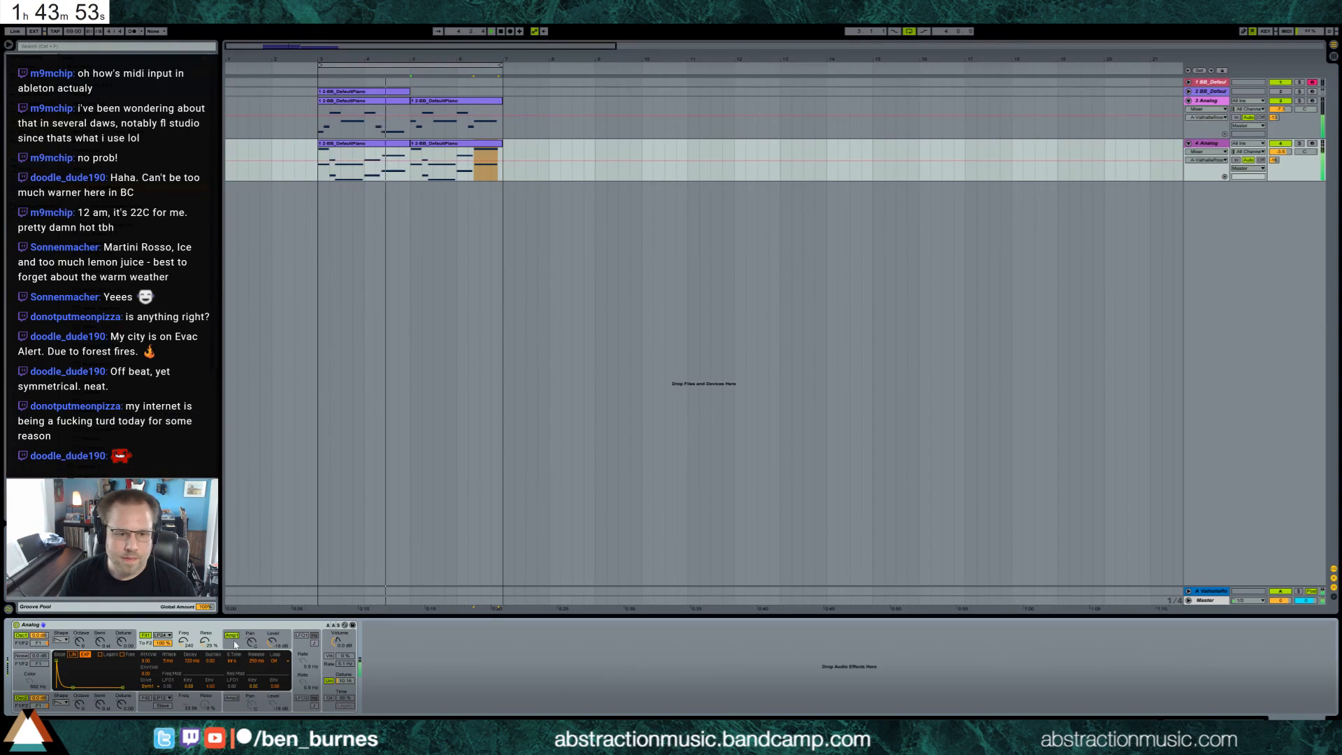
left_click(239, 645)
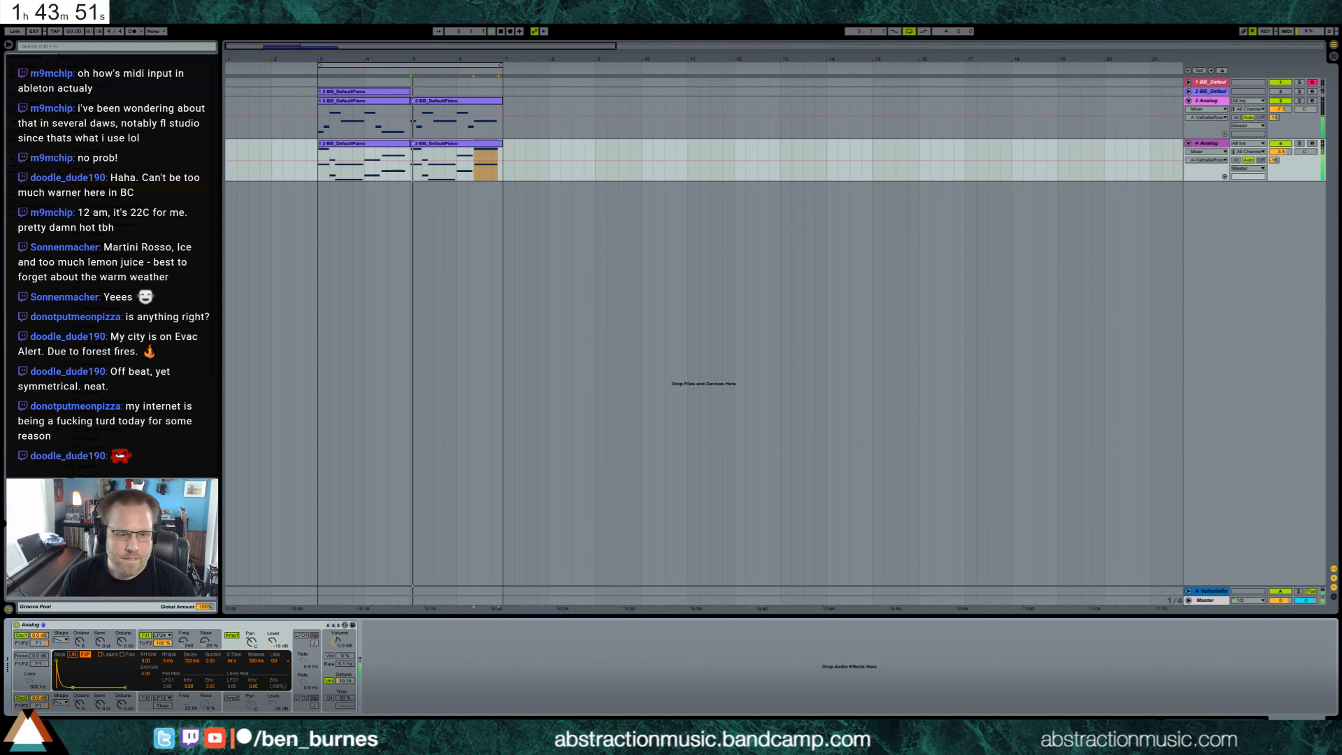
left_click(149, 644)
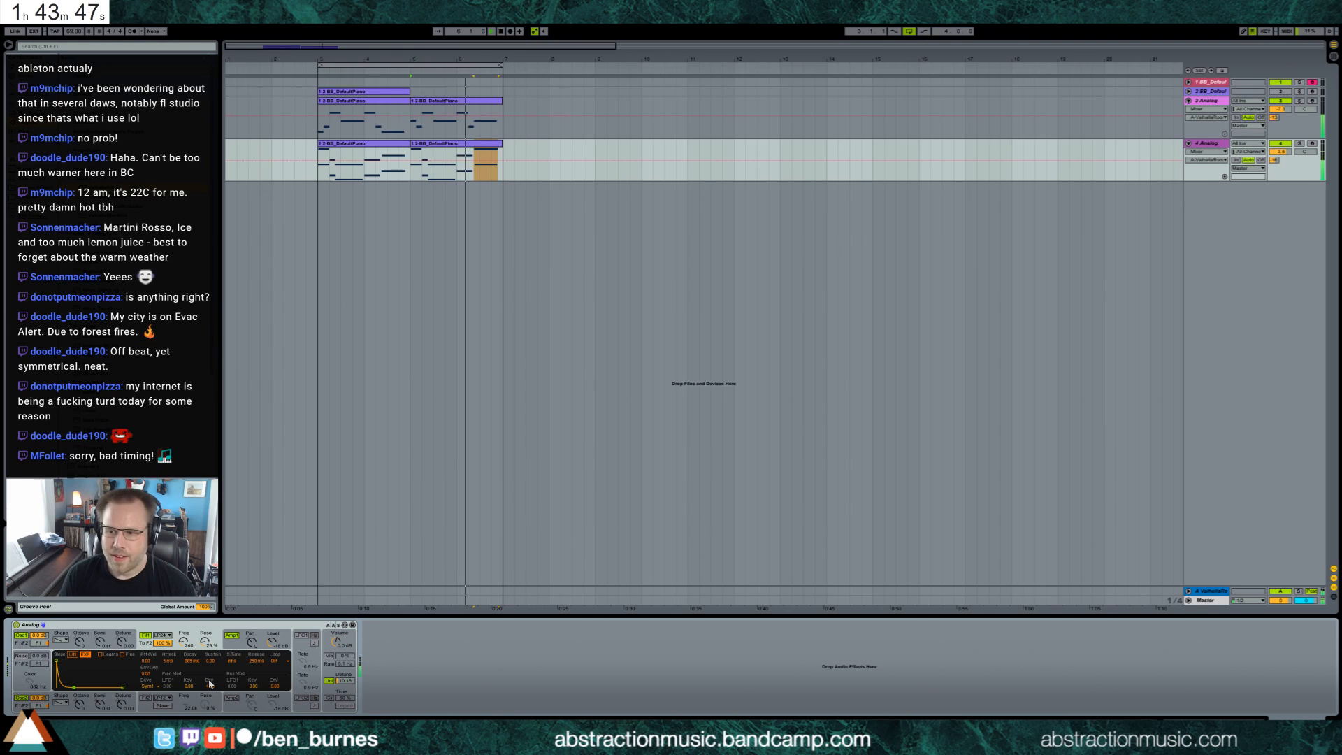
left_click(181, 642)
left_click(182, 642)
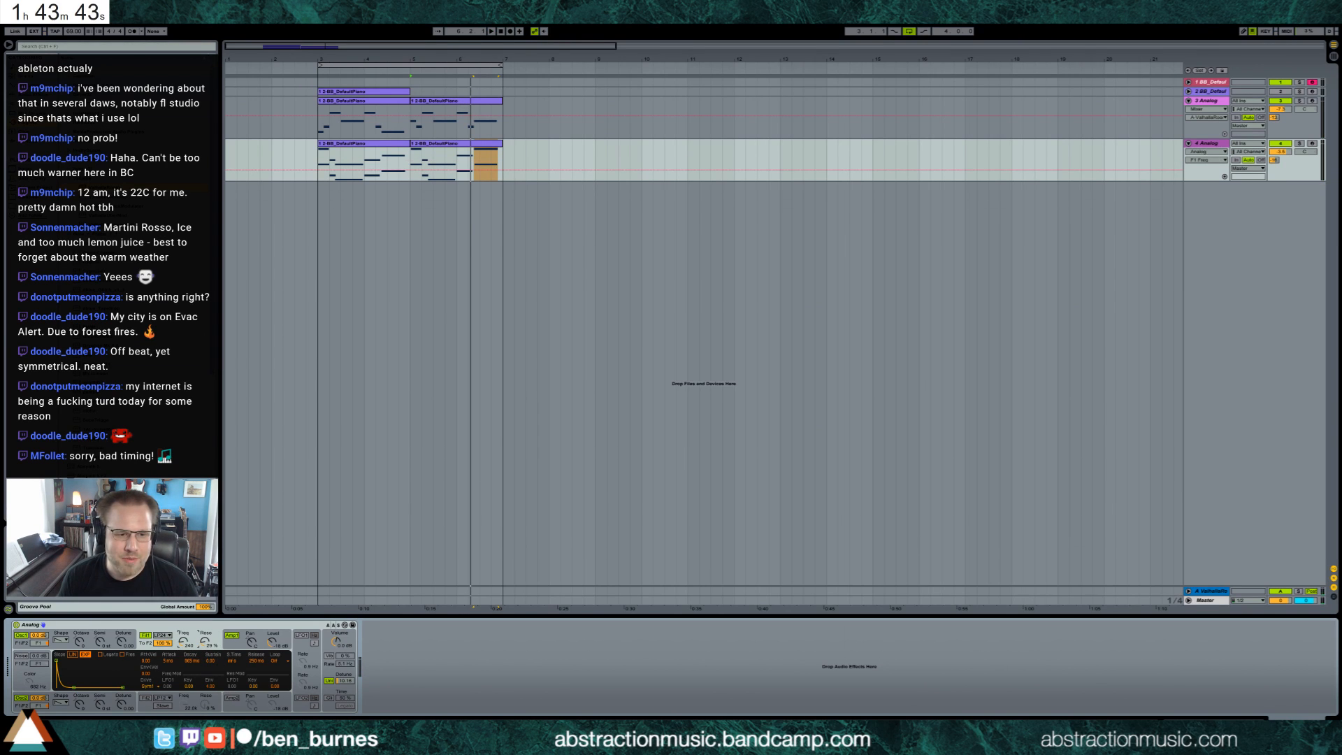
key("space")
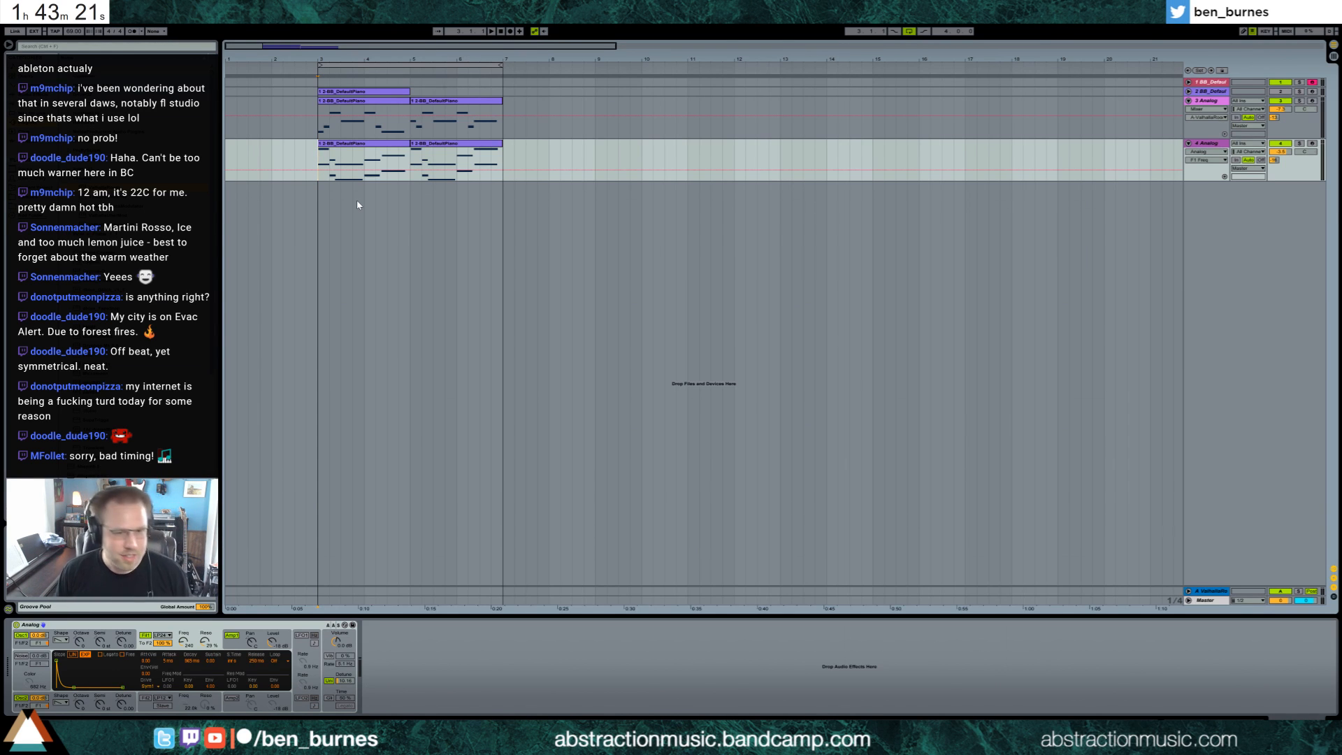
key("space")
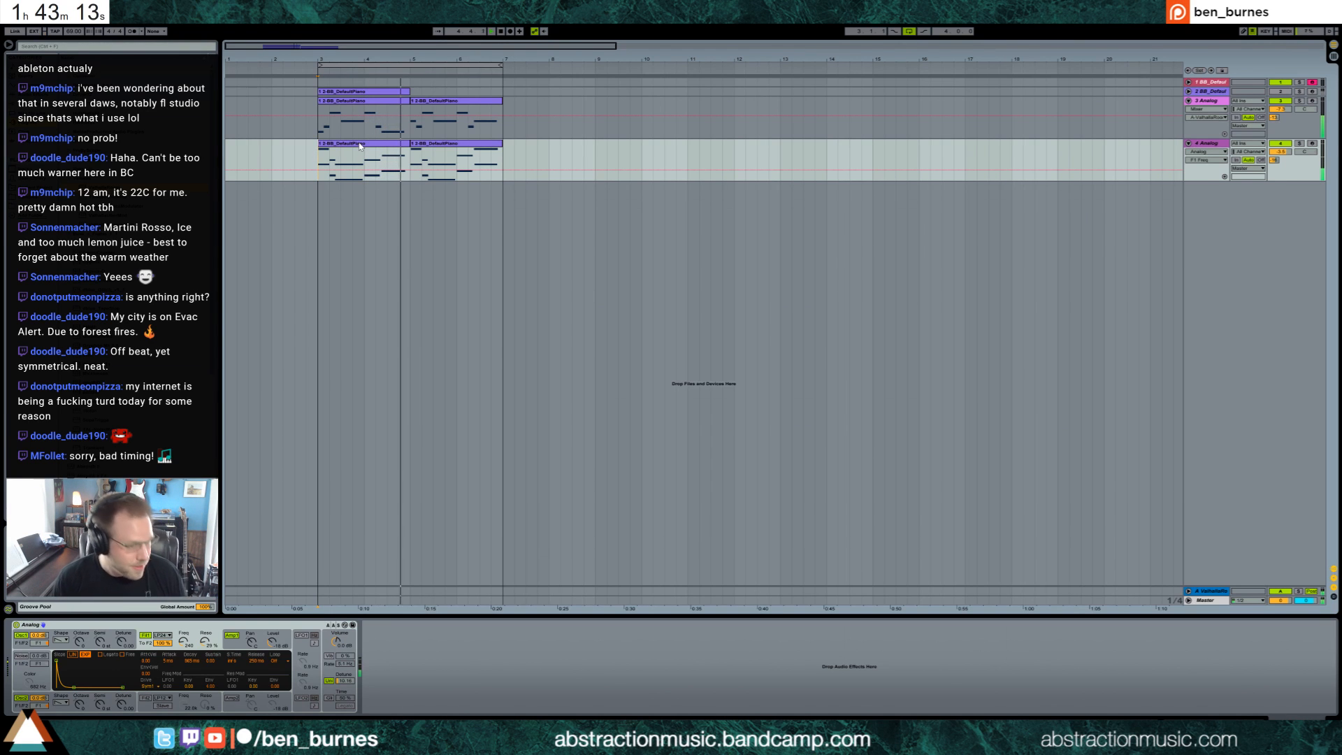
Lengthen the first amplifier envelope's decay in the chord track's Analog and stop playback.
left_click(231, 635)
left_click_drag(190, 660, 190, 657)
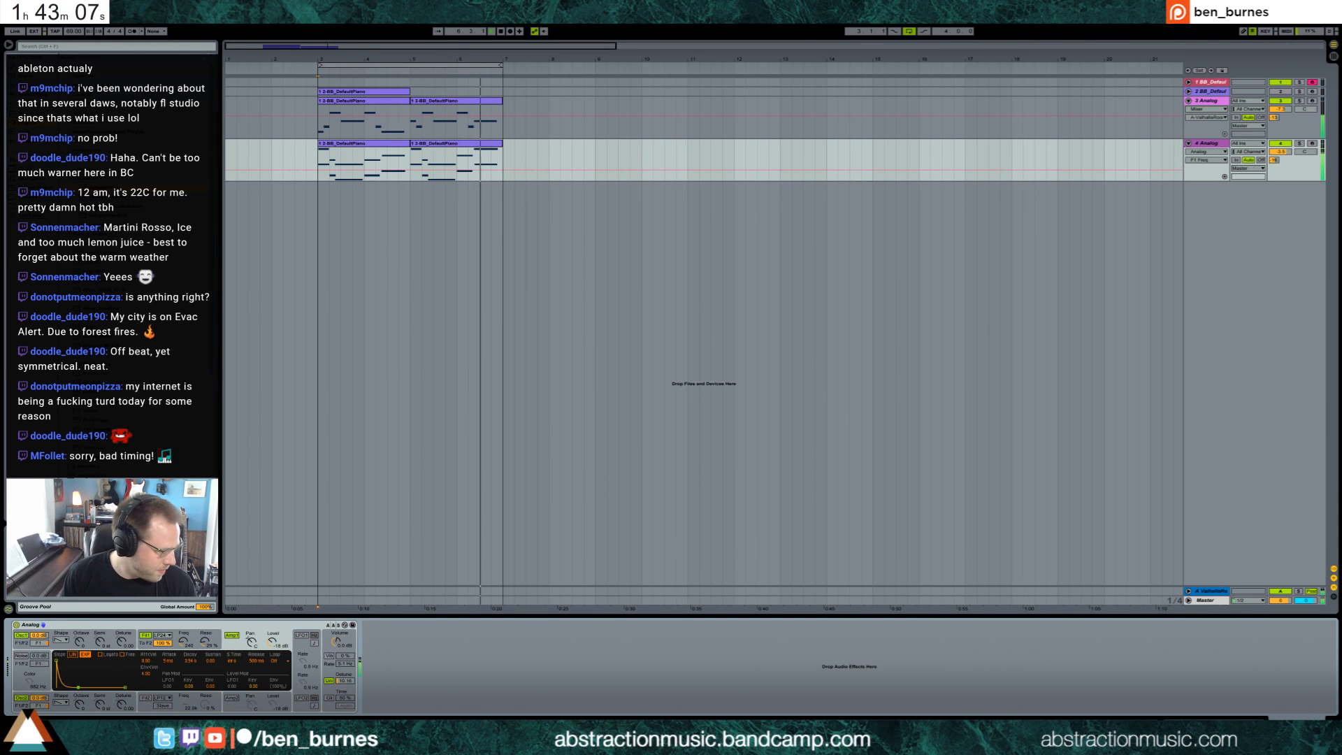
key("space")
Raise the second and second-to-last notes in the duplicated lead clip by seven semitones and start playback.
left_click(478, 102)
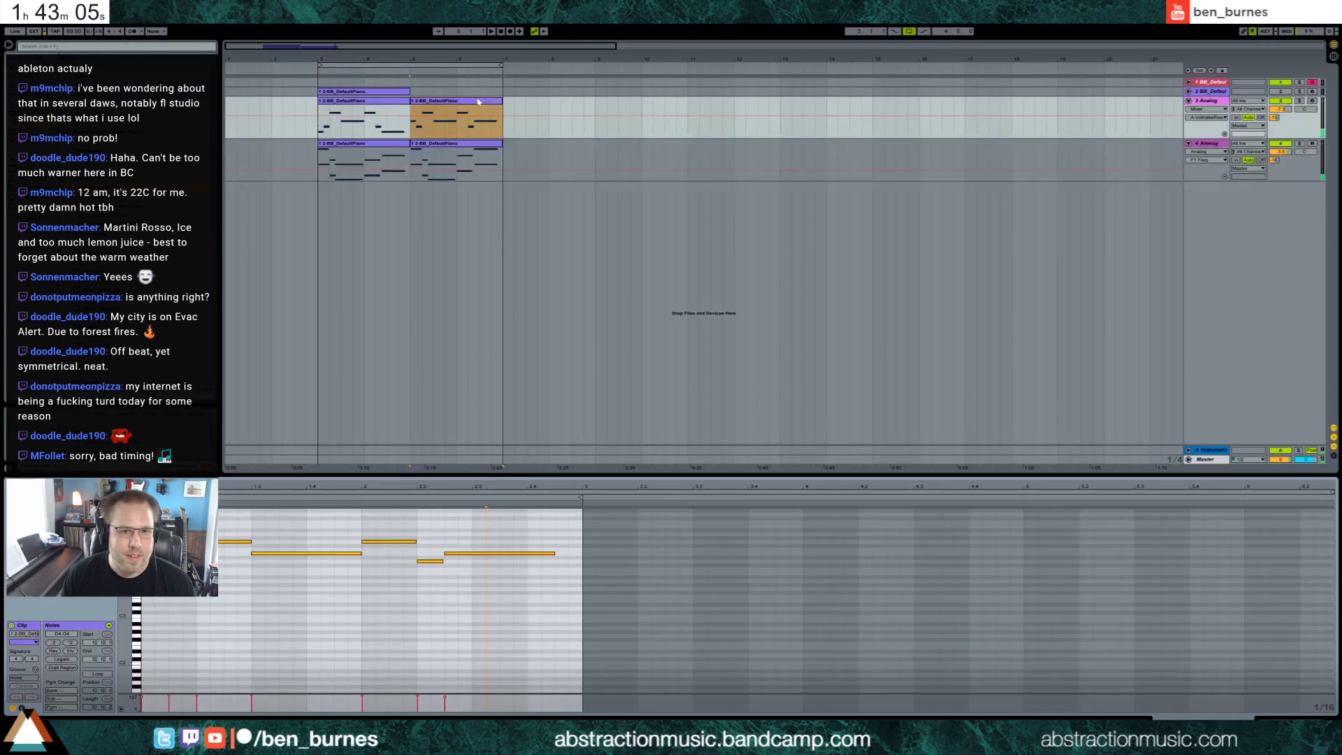
left_click(418, 122)
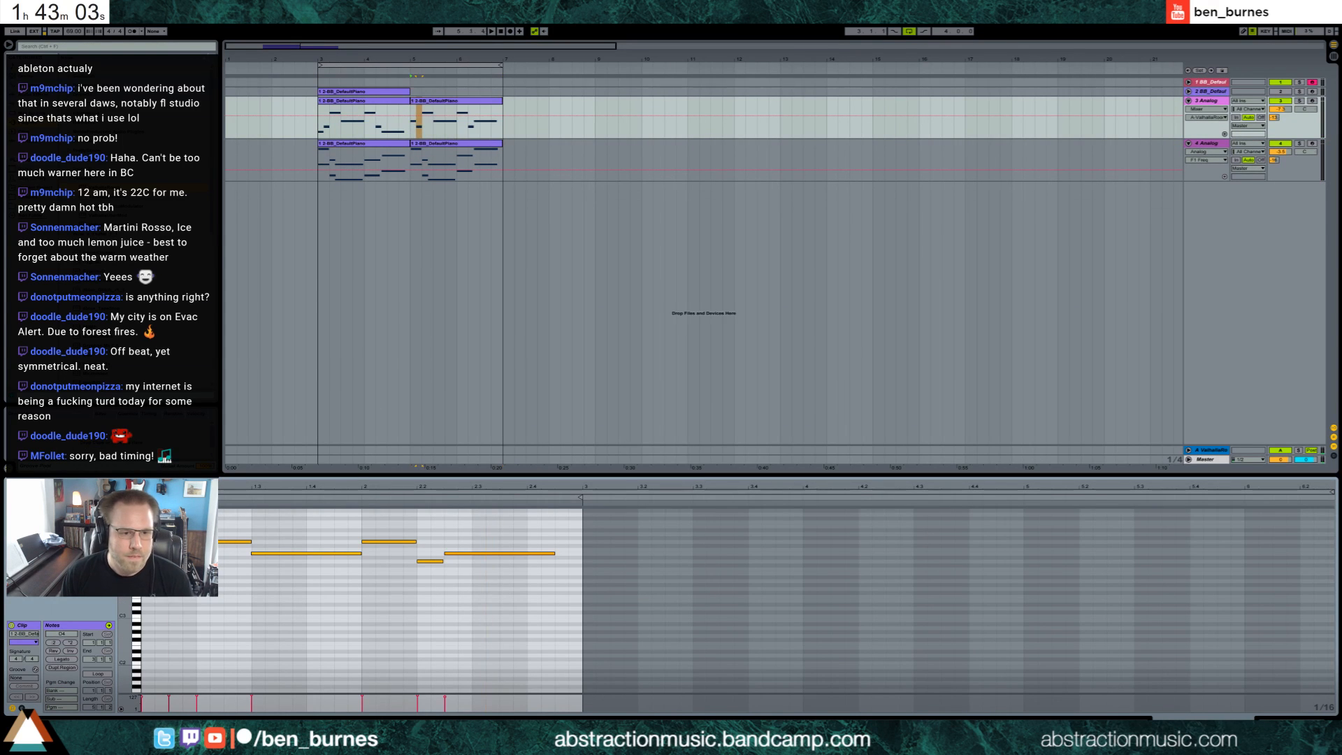
key("Up")
key("Up")
key("Up")
left_click(425, 560)
key("Up")
key("Up")
key("Up")
key("Up")
left_click(351, 498)
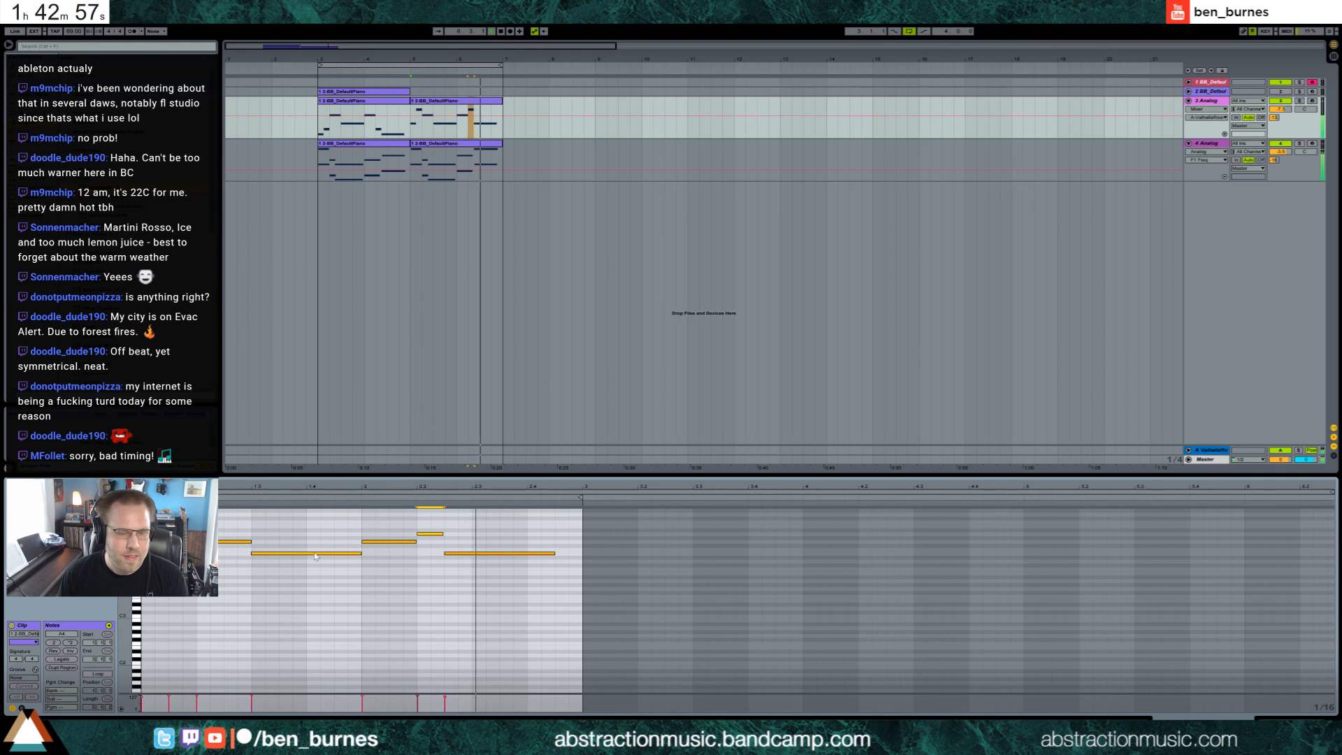
Raise the last and first notes of the duplicated lead clip by eight semitones and play the mirrored melody.
left_click_drag(471, 554, 471, 522)
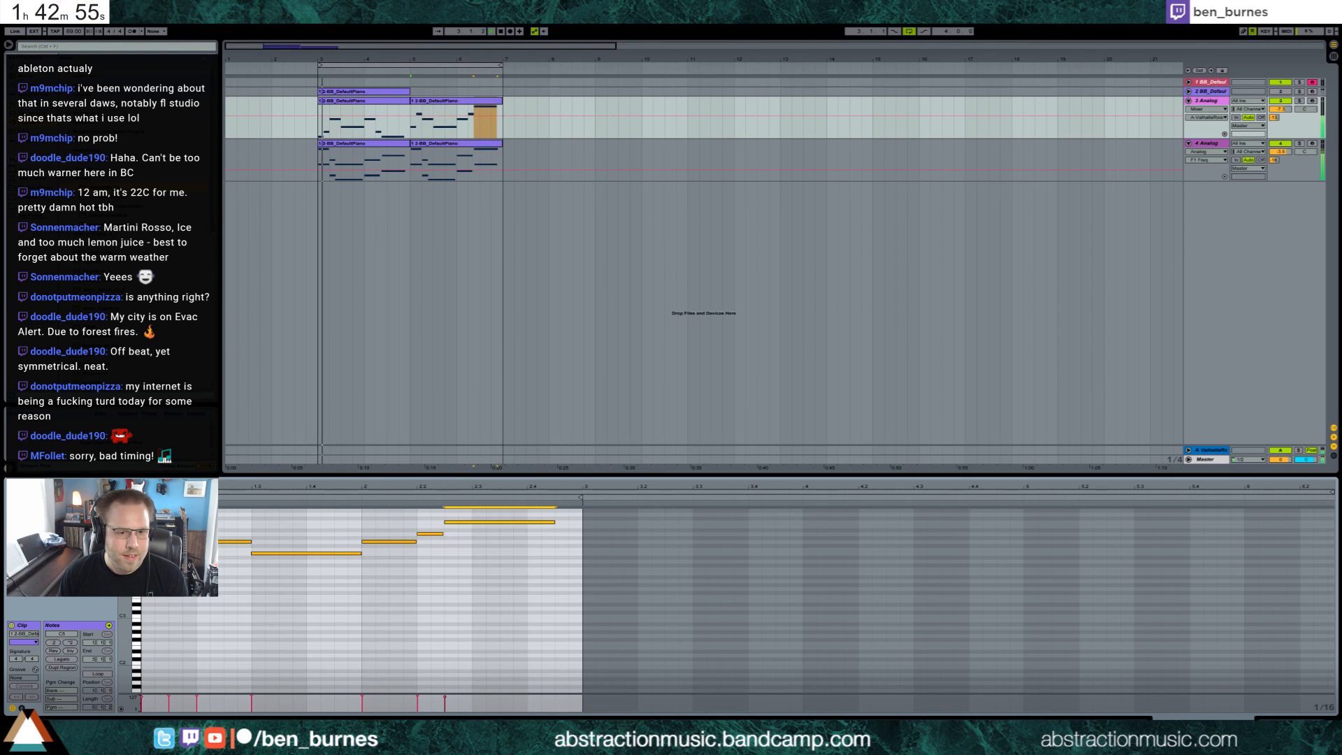
left_click_drag(154, 553, 154, 522)
key("space")
key("space")
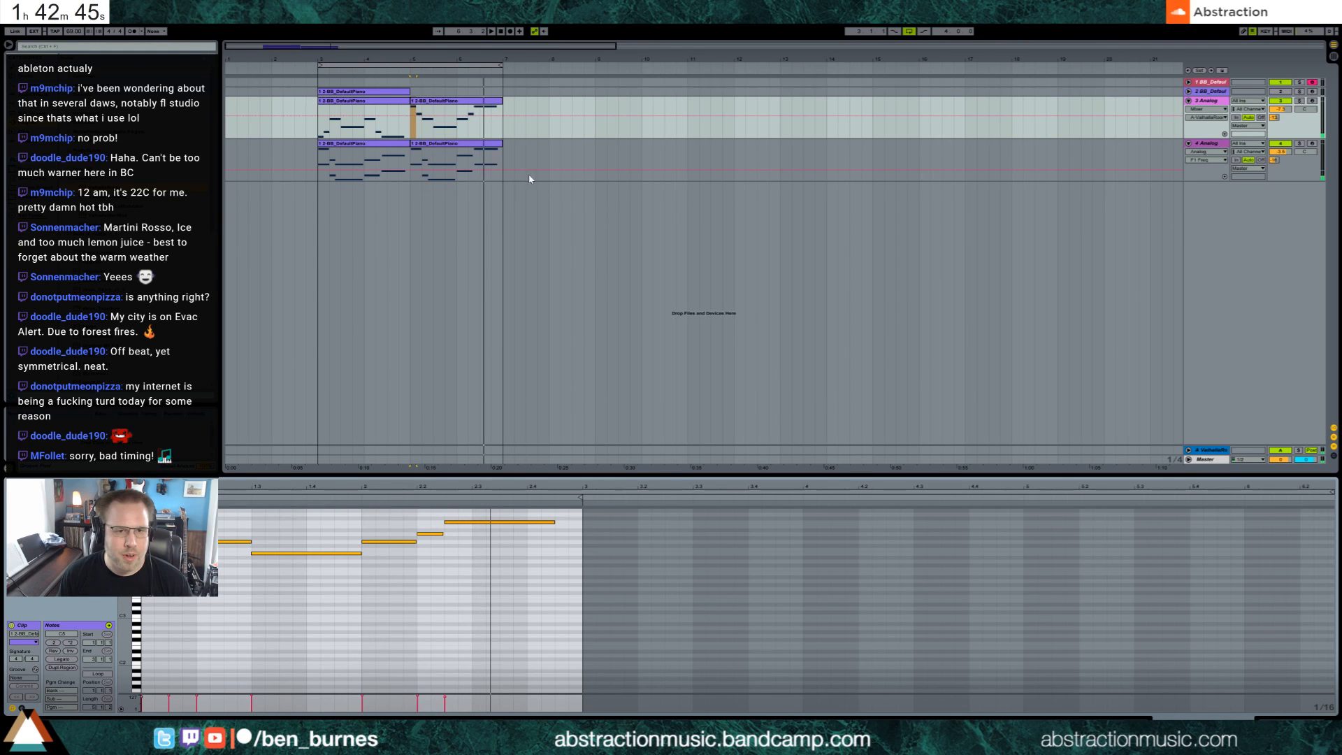
Lower both notes of the last chord in the duplicated chord clip by three semitones.
left_click(501, 143)
key("Down")
key("Down")
key("Down")
key("Down")
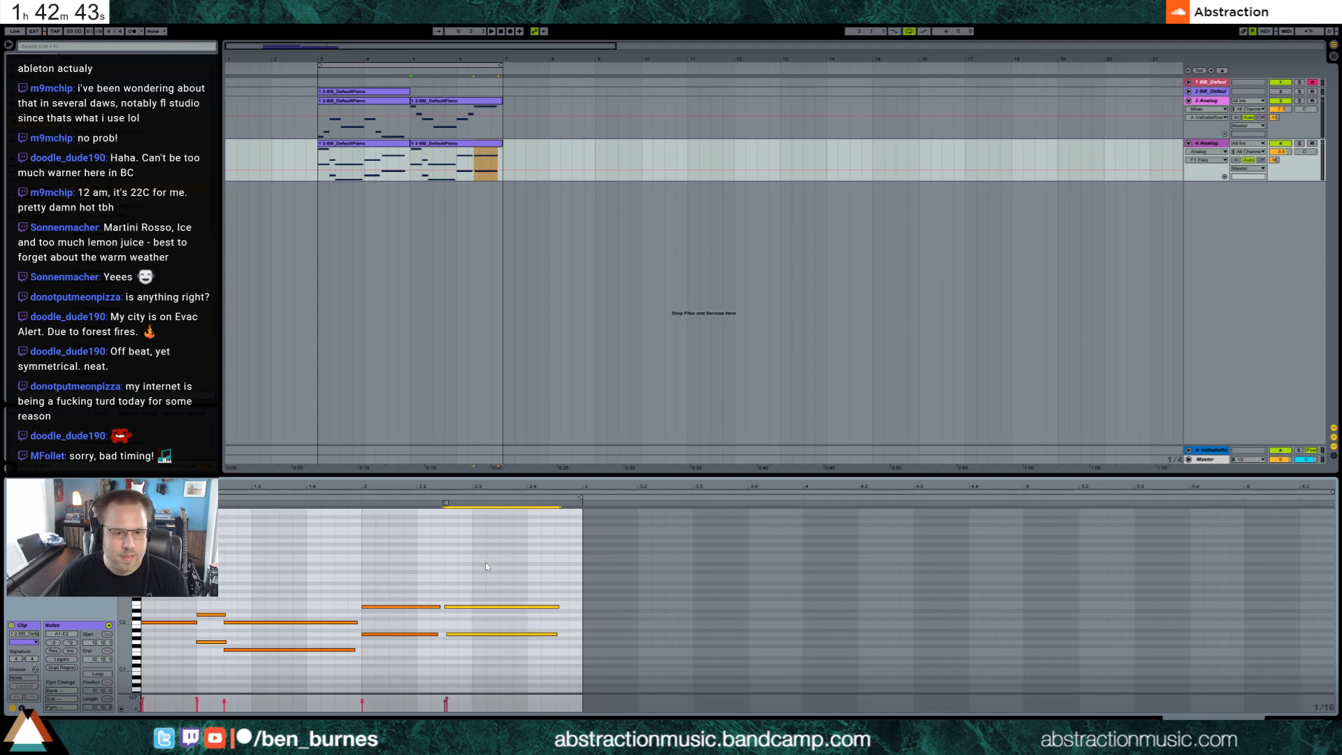
Try the last chord's notes at neighbouring semitones while playing the end of the clip.
left_click(472, 611)
key("Down")
key("space")
key("Up")
key("Up")
left_click(437, 497)
key("space")
left_click(457, 638)
key("Up")
Lower the second-to-last chord in the duplicated chord clip by two semitones and play the loop.
left_click_drag(415, 586, 422, 653)
key("Down")
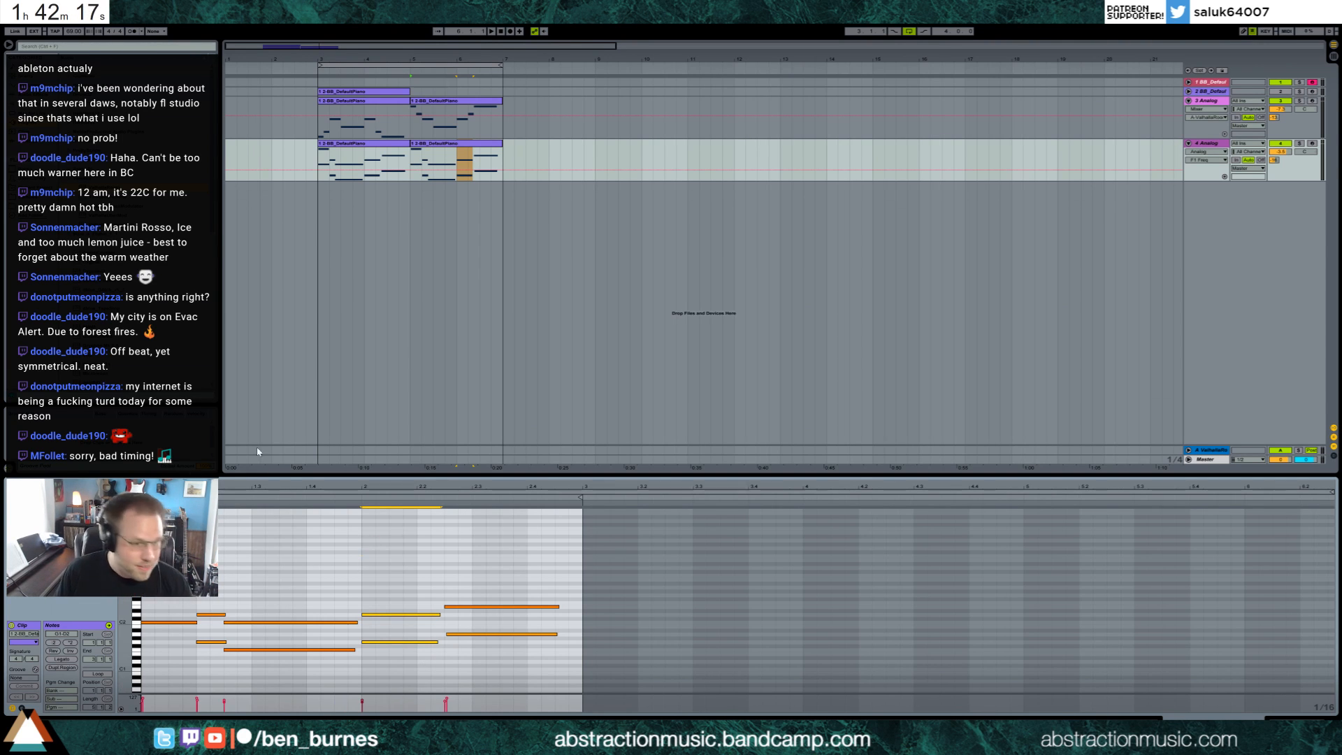
key("space")
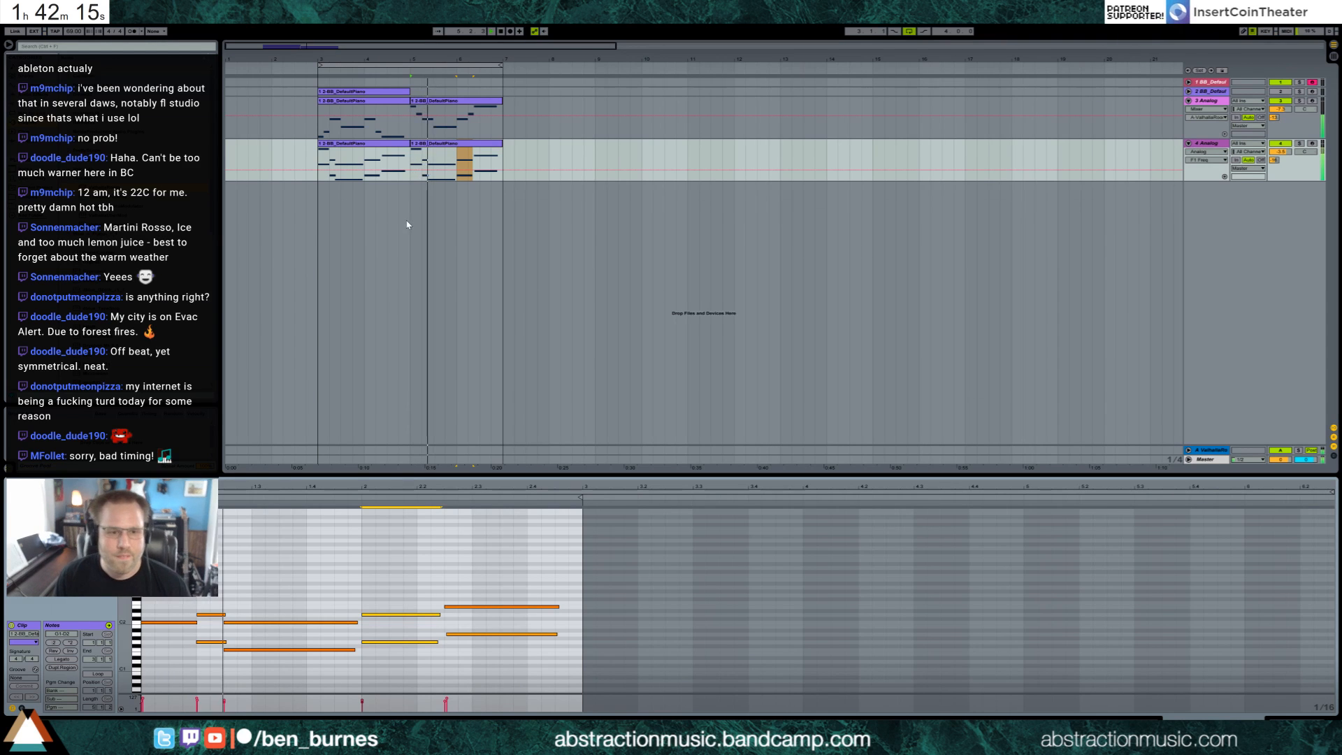
left_click_drag(484, 584, 495, 642)
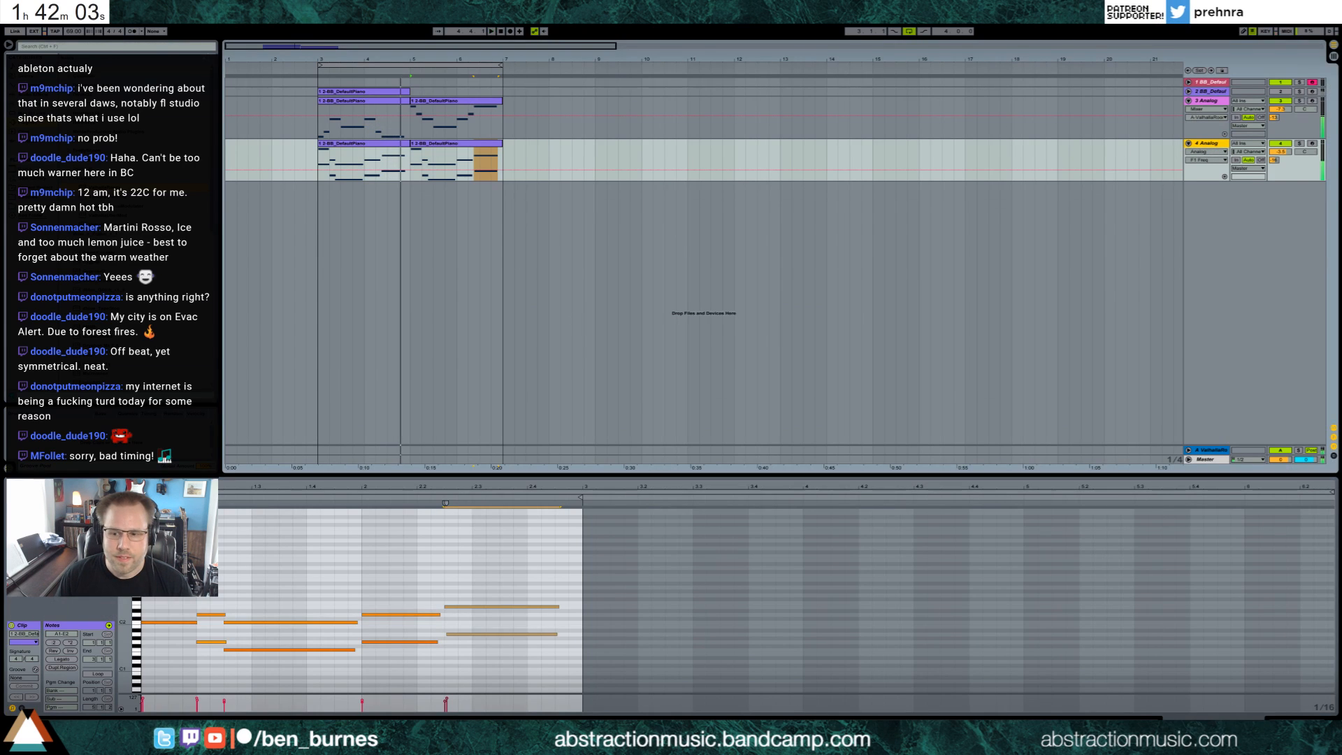
Nudge the upper notes in the first chord clip slightly later, off the grid.
left_click(1191, 149)
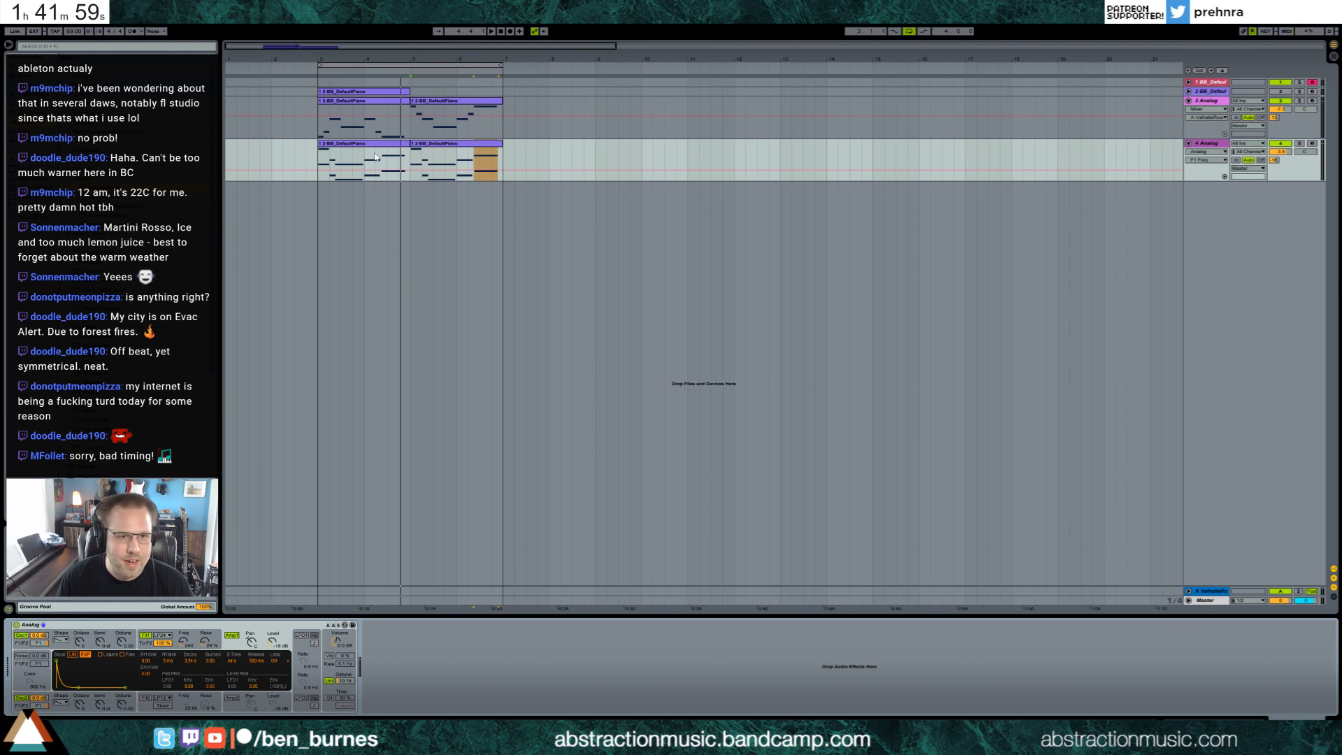
left_click(375, 148)
left_click_drag(174, 561, 232, 617)
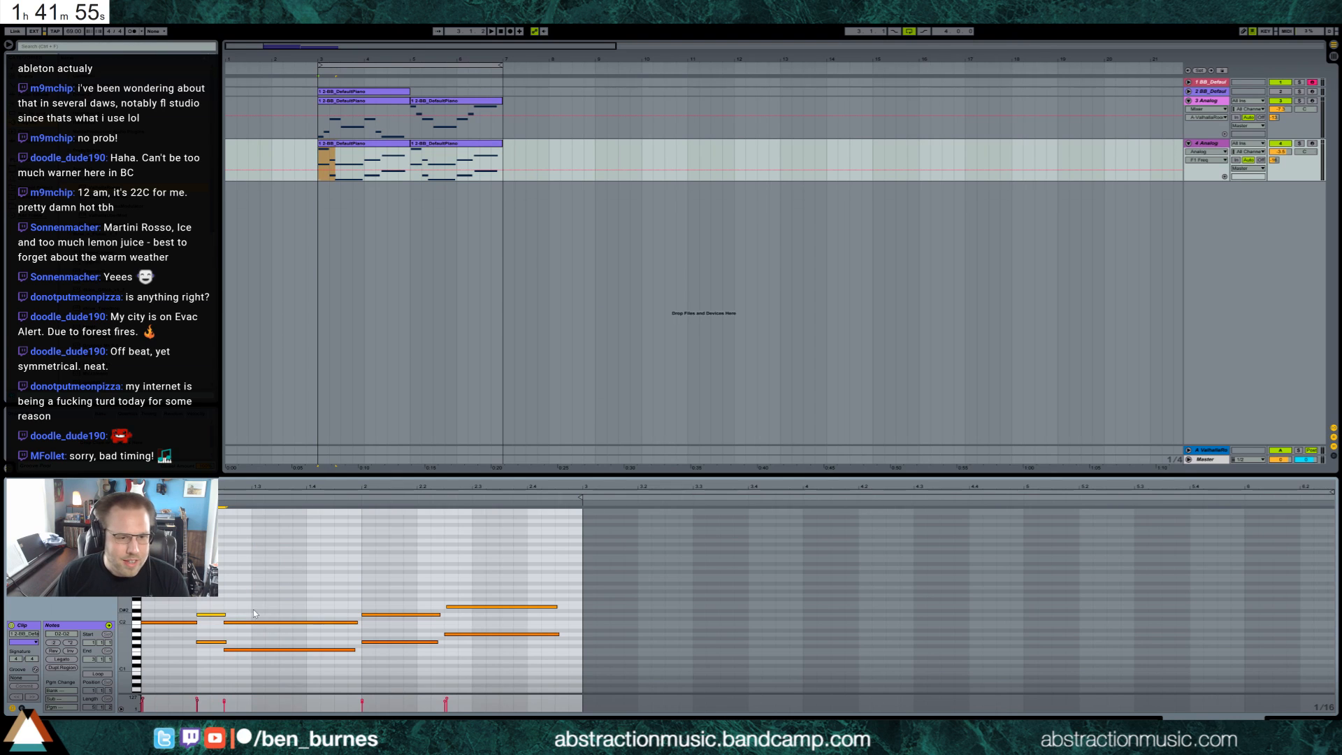
left_click_drag(280, 575, 471, 622)
key("Right")
key("Right")
key("Right")
key("Right")
key("Right")
key("space")
key("Left")
key("Left")
key("Left")
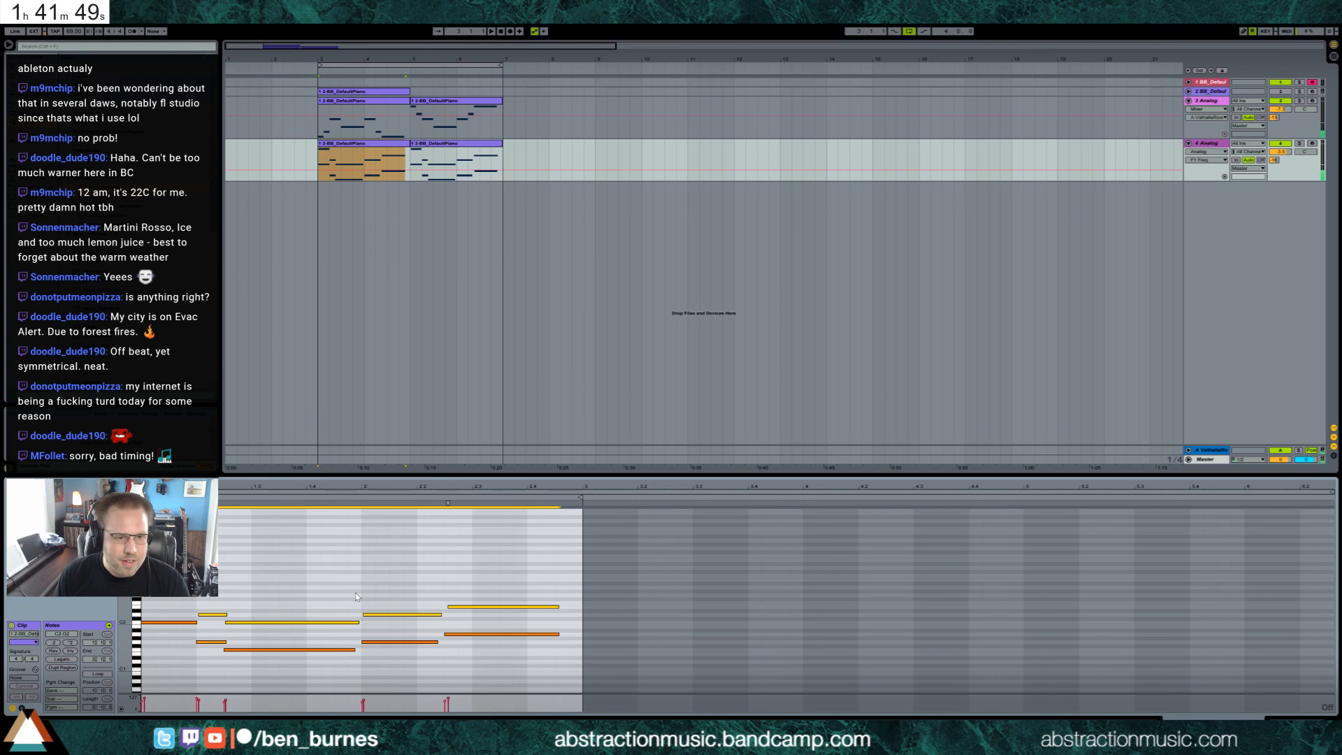
key("Right")
Fine-tune the start times of individual upper notes in the first chord clip with small off-grid nudges.
left_click_drag(264, 603, 284, 624)
key("Right")
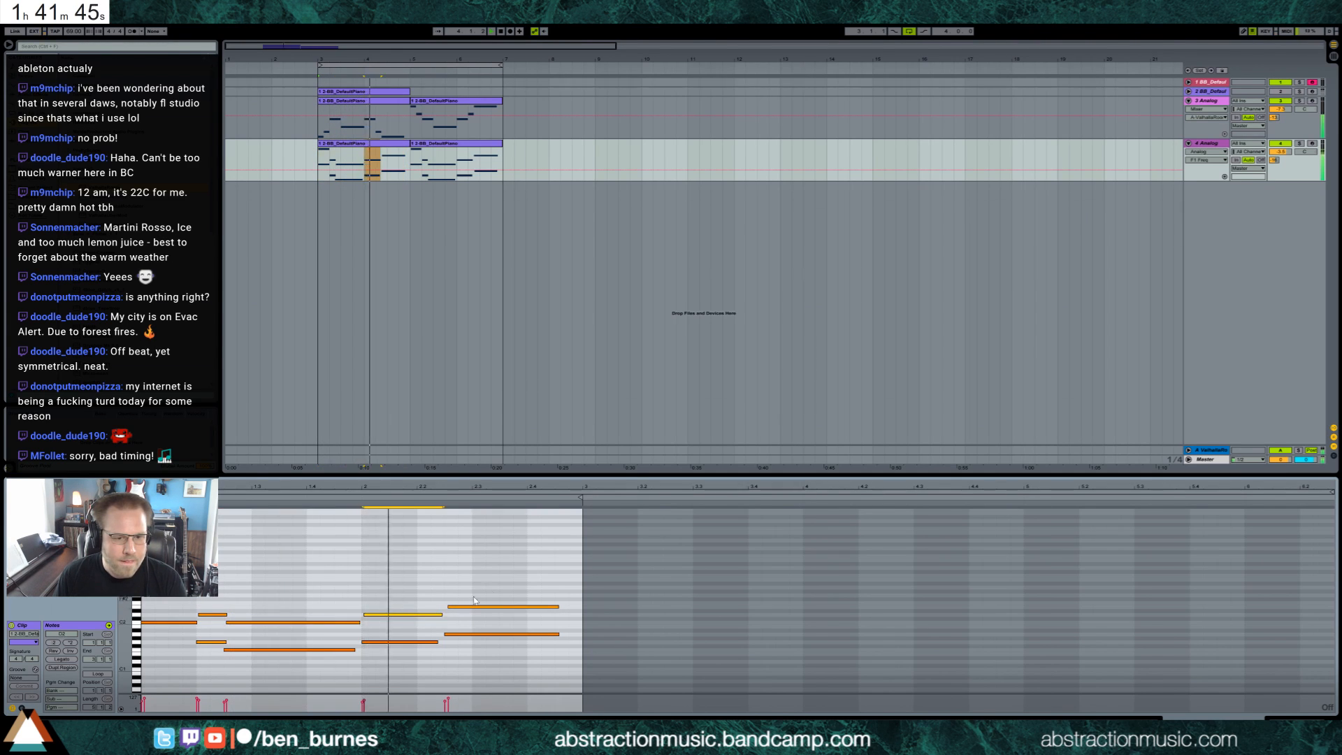
left_click_drag(504, 614, 413, 621)
key("Left")
key("Right")
left_click_drag(321, 632, 317, 616)
key("Right")
key("Right")
left_click_drag(210, 605, 214, 622)
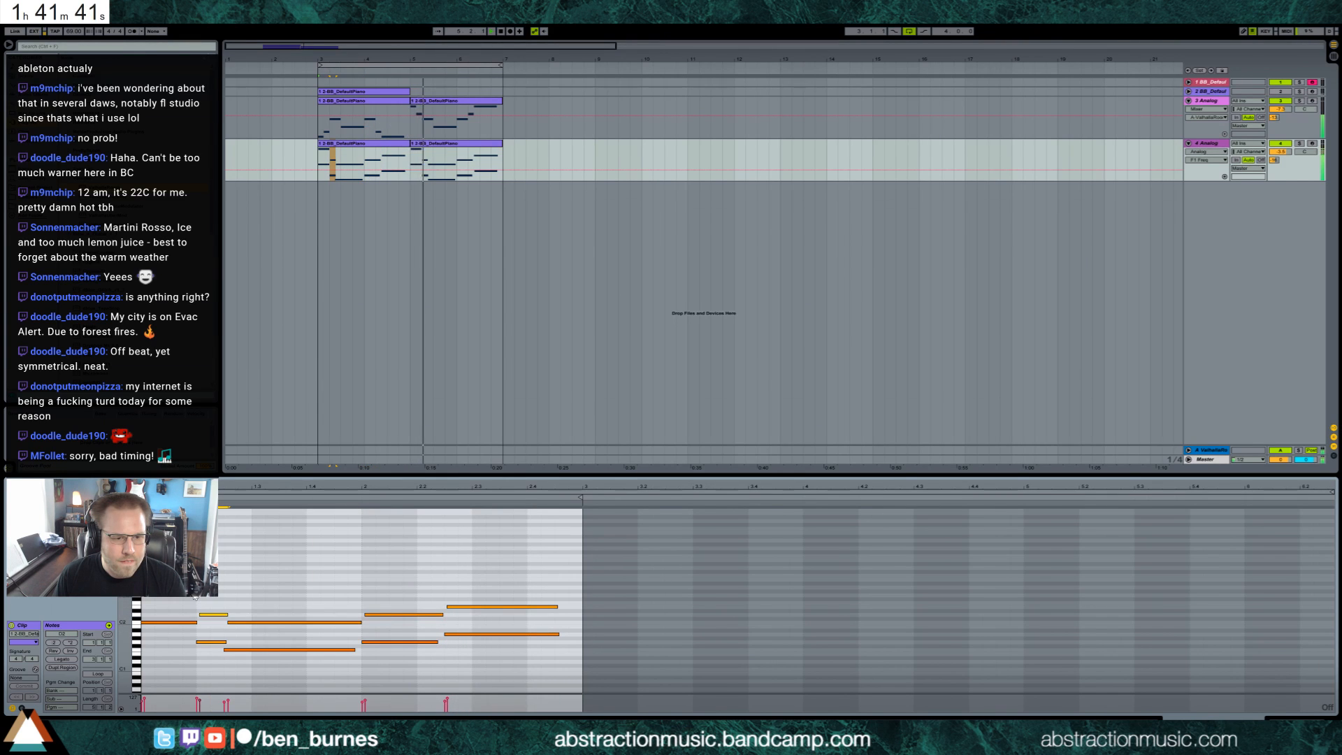
Nudge the upper notes in the duplicated chord clip slightly later, off the grid.
left_click(441, 143)
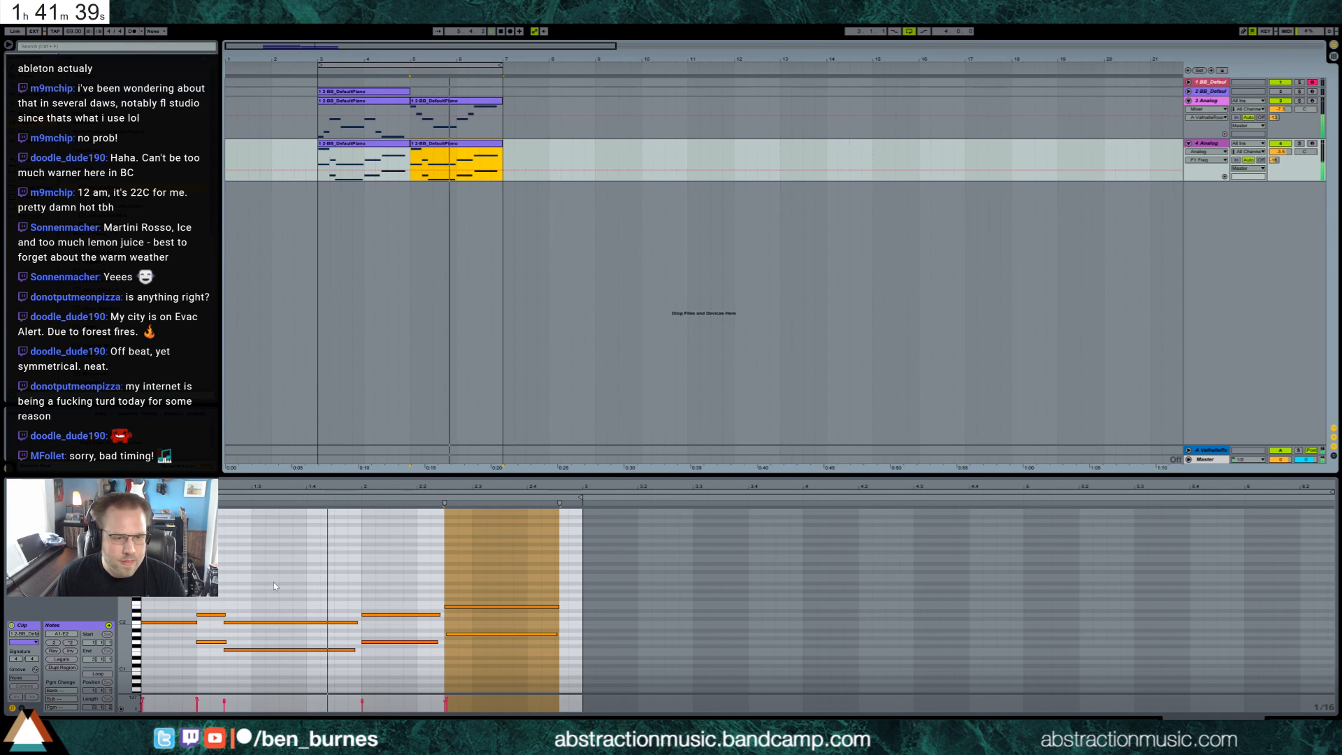
left_click(258, 572)
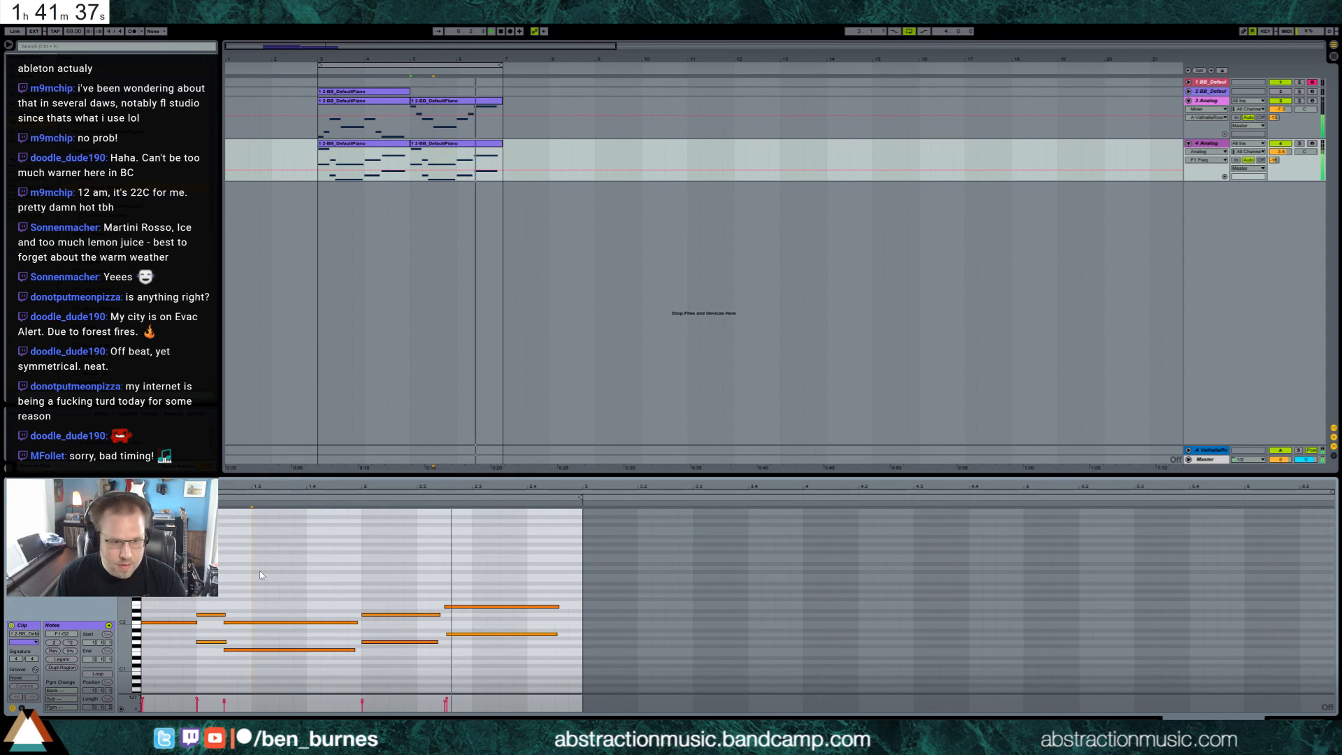
mouse_move(297, 621)
left_mouse_down()
mouse_move(485, 615)
mouse_move(287, 630)
left_mouse_up()
key("Right")
key("Right")
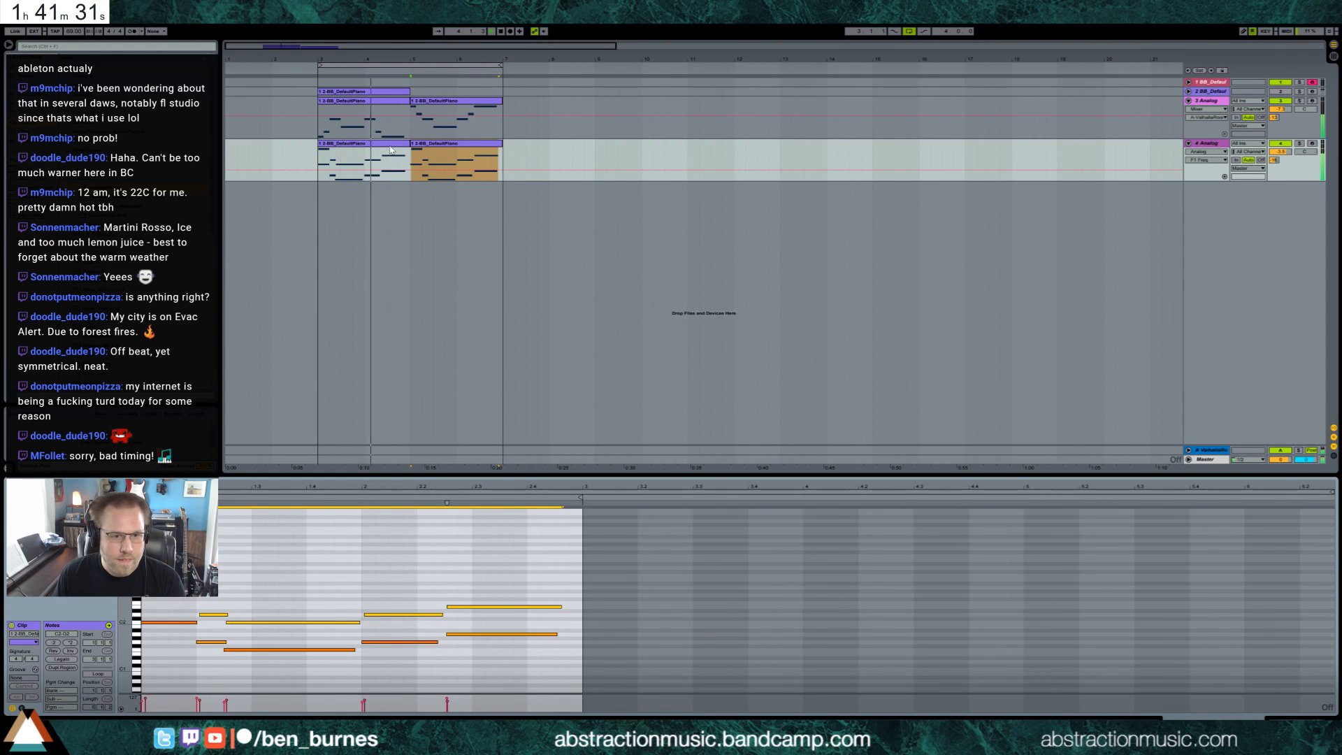
Consolidate the two chord clips on the second Analog track into one clip.
left_click(348, 143, "shift")
key("ctrl+j")
key("space")
left_click_drag(124, 622, 105, 643)
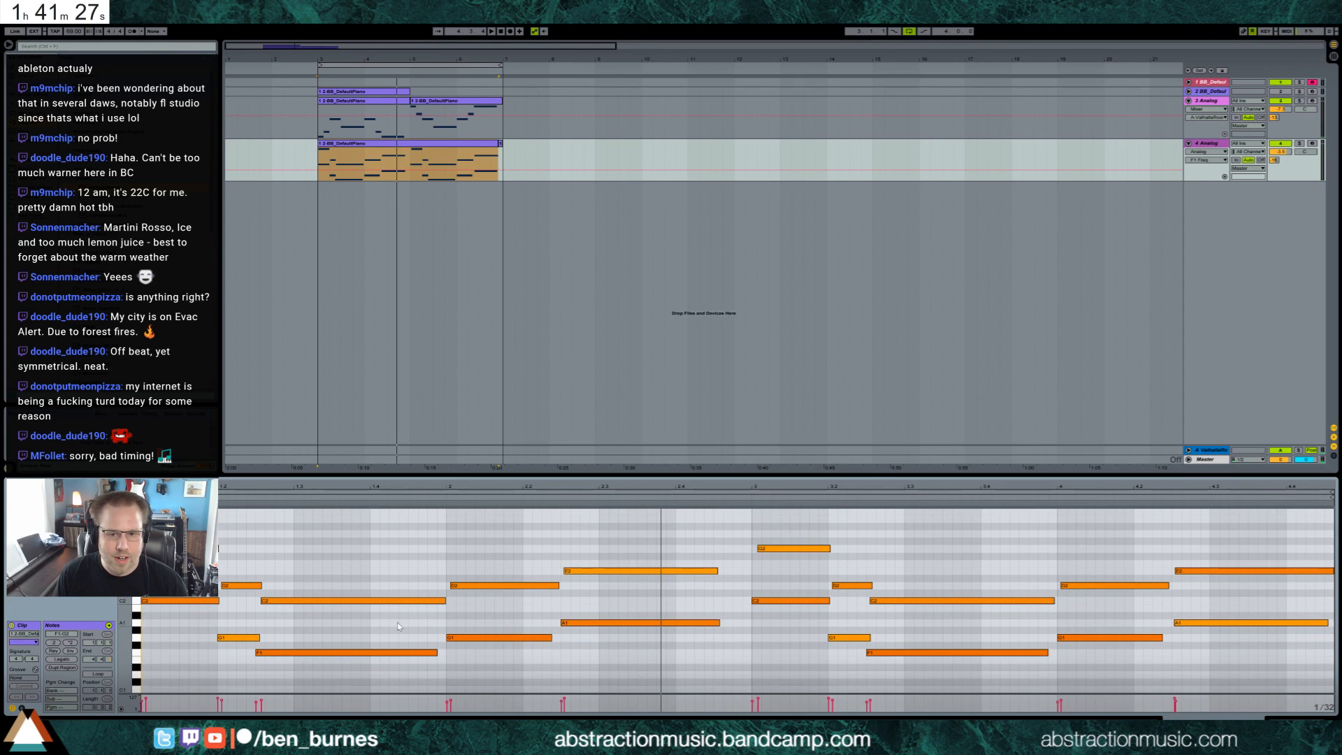
Select the upper notes throughout the consolidated chord clip and nudge them slightly earlier, off the grid.
left_click_drag(219, 514, 669, 595)
left_click_drag(320, 563, 360, 606)
left_click_drag(799, 531, 910, 593)
left_click_drag(990, 545, 1221, 606)
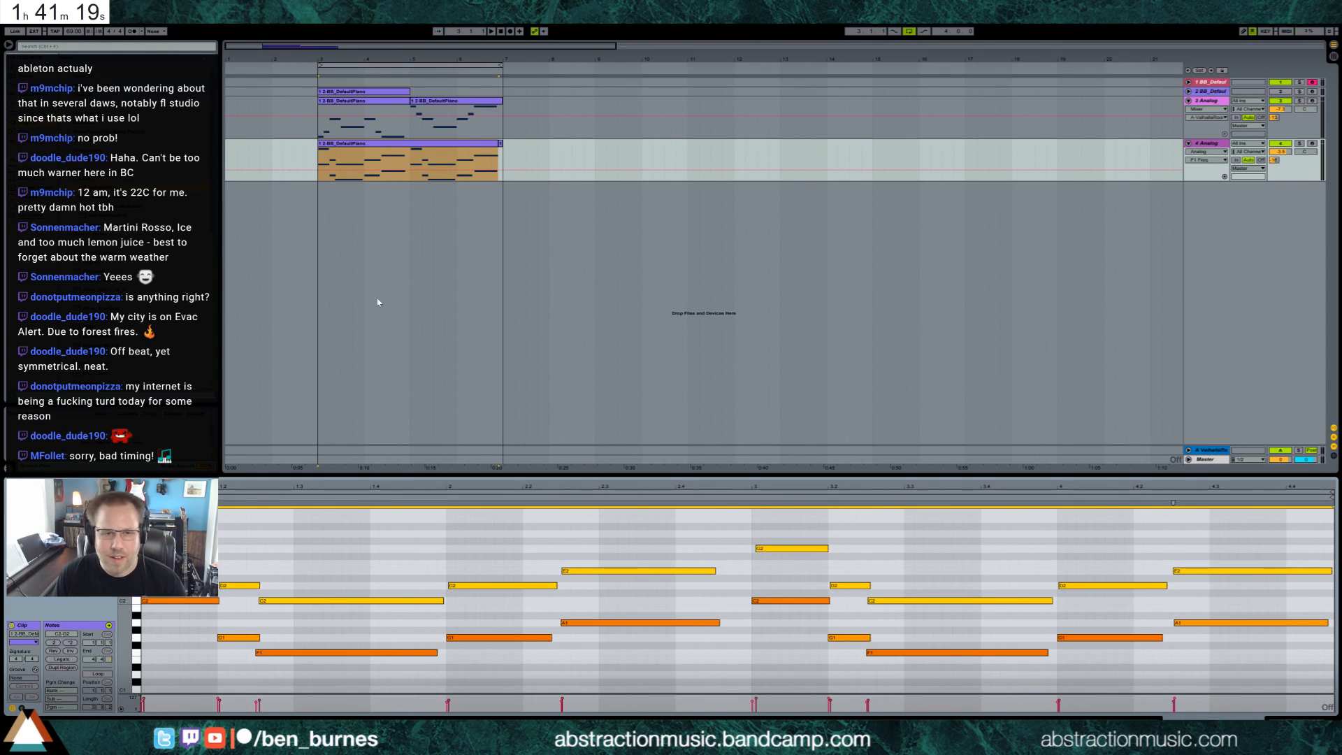
Extend the end of the consolidated chord clip to bar 7 and toggle grid snapping.
key("shift+Tab")
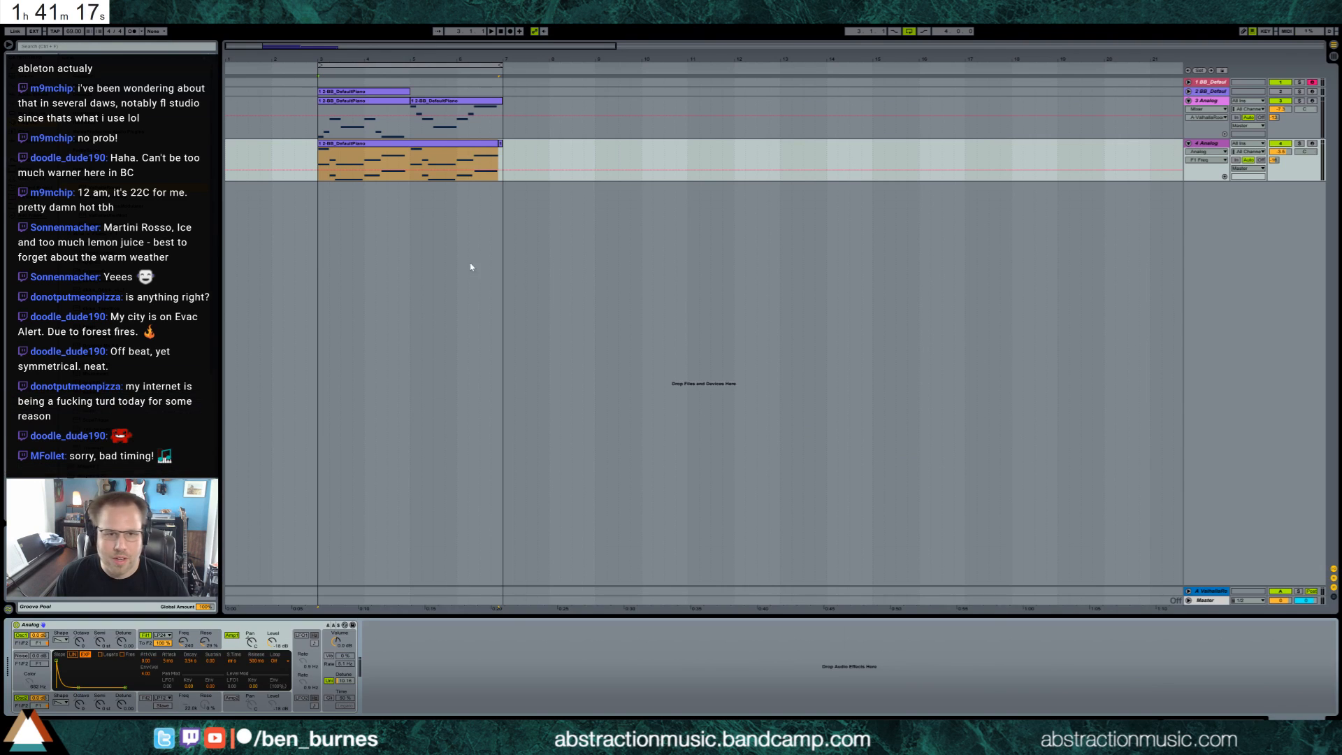
left_click(501, 143)
left_click_drag(499, 144, 504, 143)
key("ctrl+4")
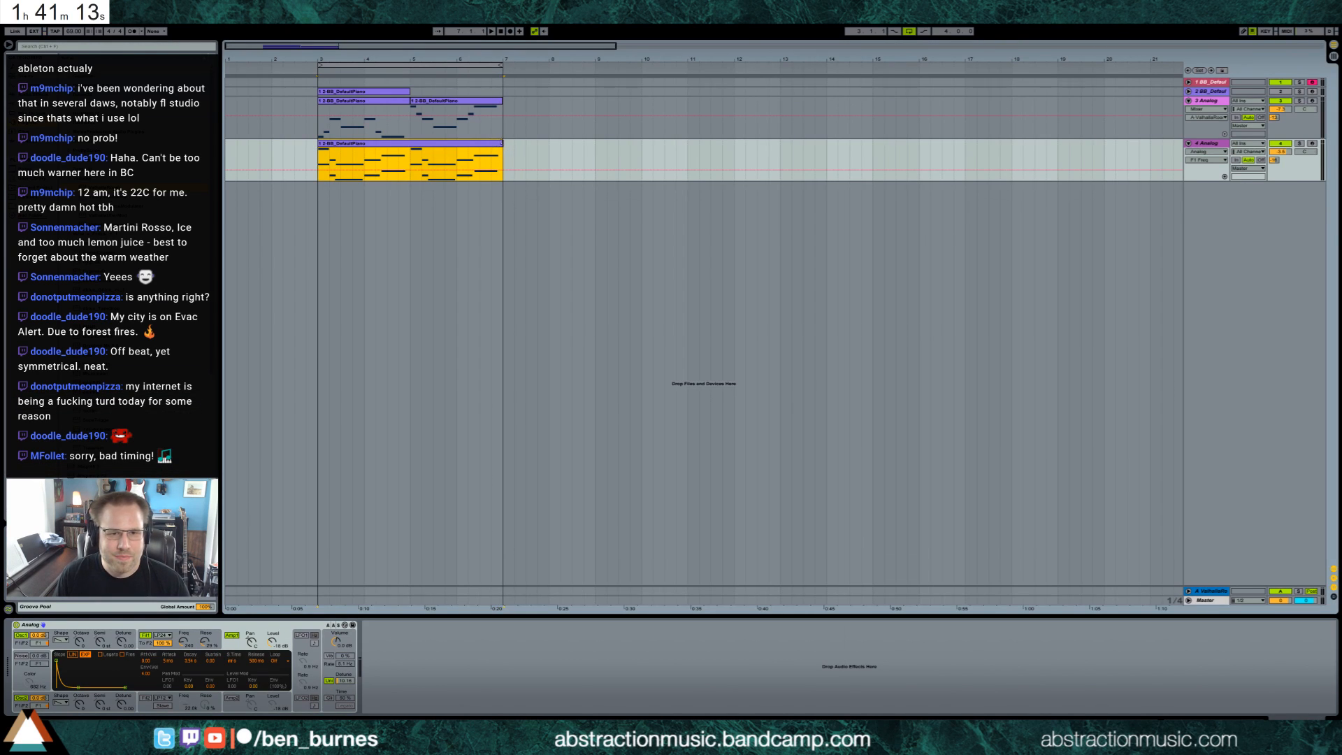
Open the second lead clip's notes and play the loop to hear it against the chords.
left_click(393, 107)
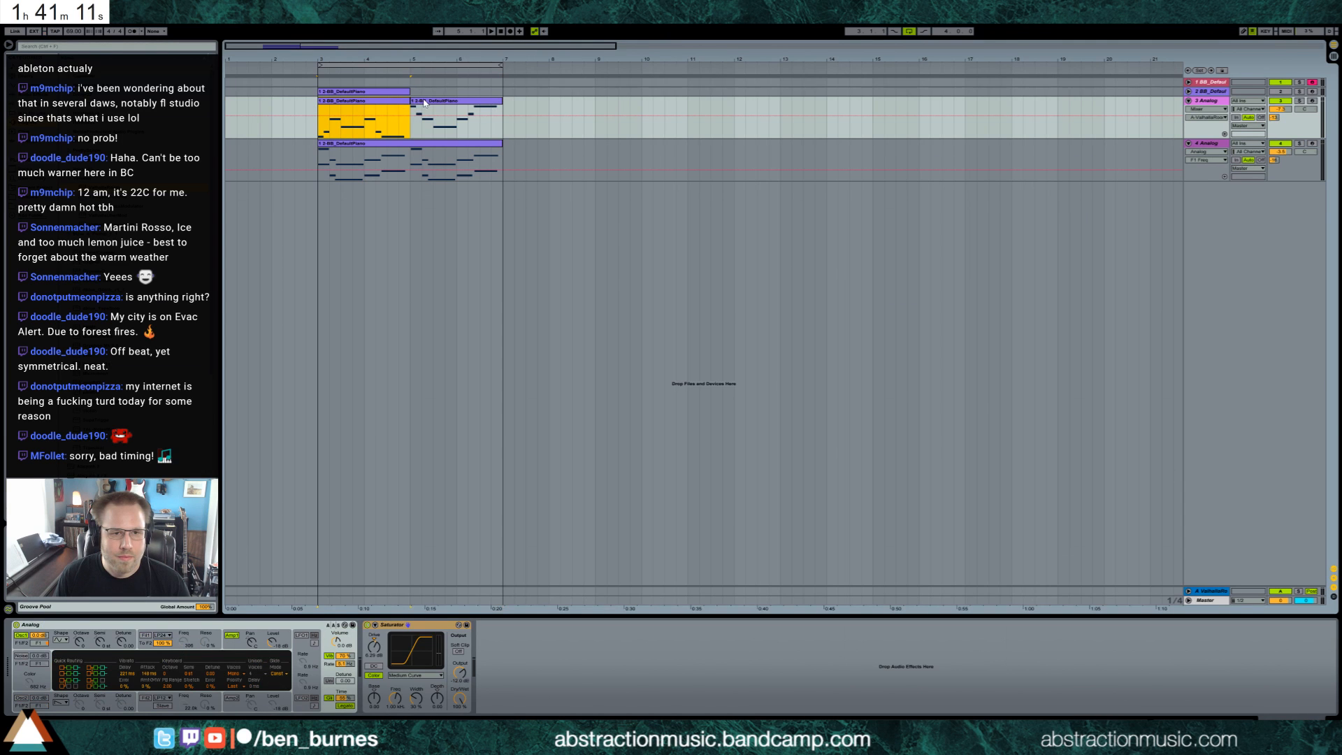
double_click(424, 104)
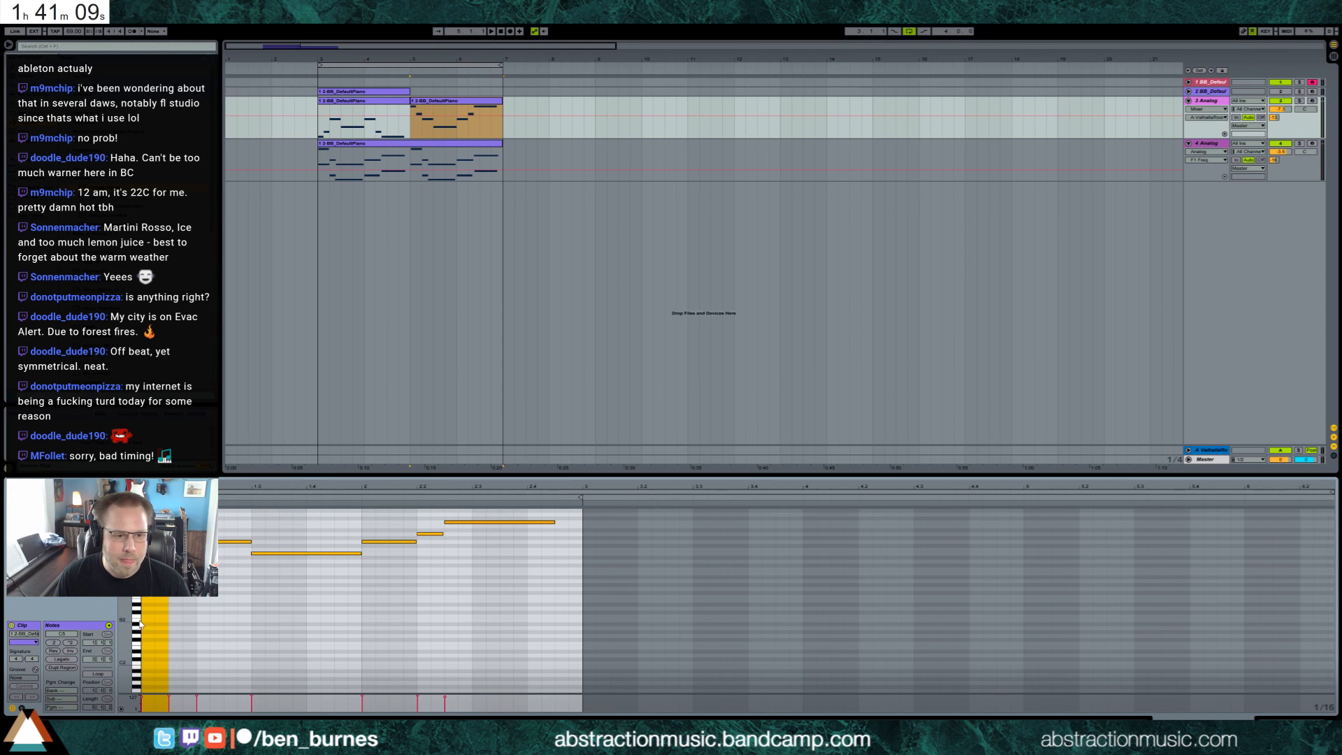
key("space")
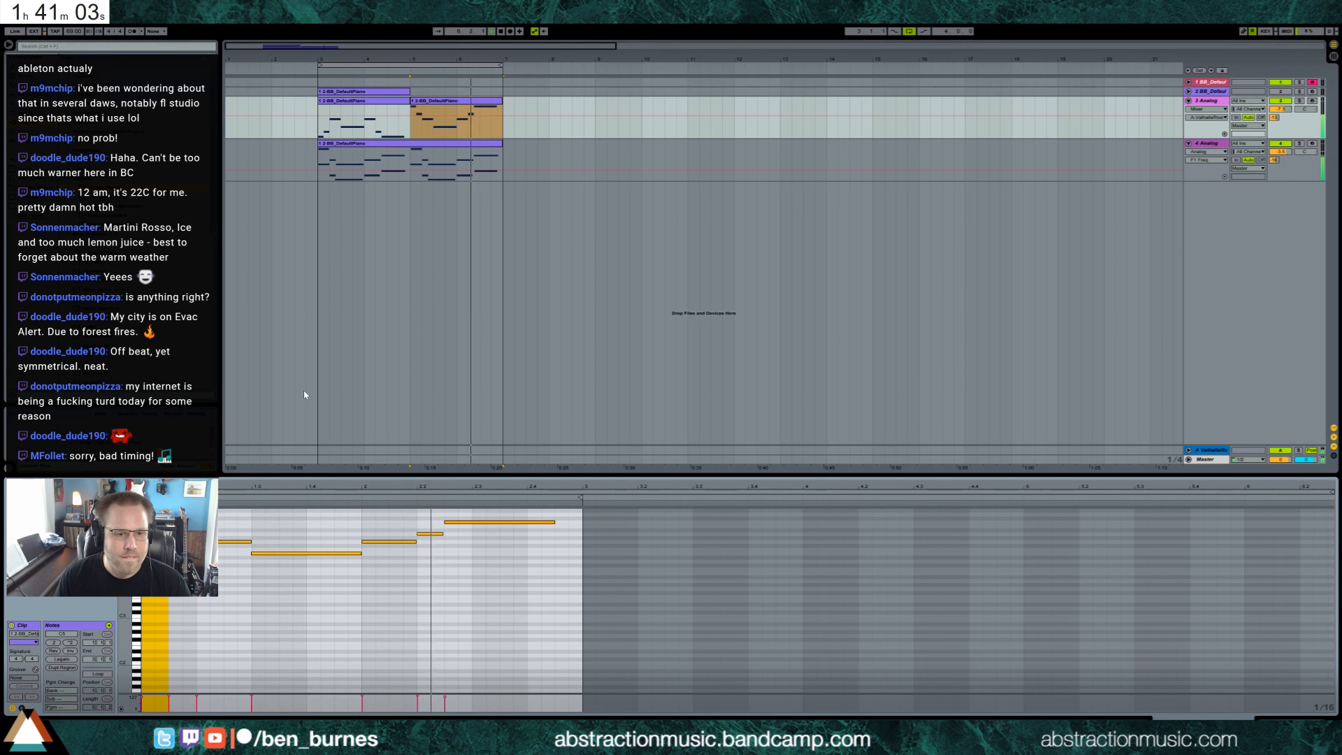
key("shift+Tab")
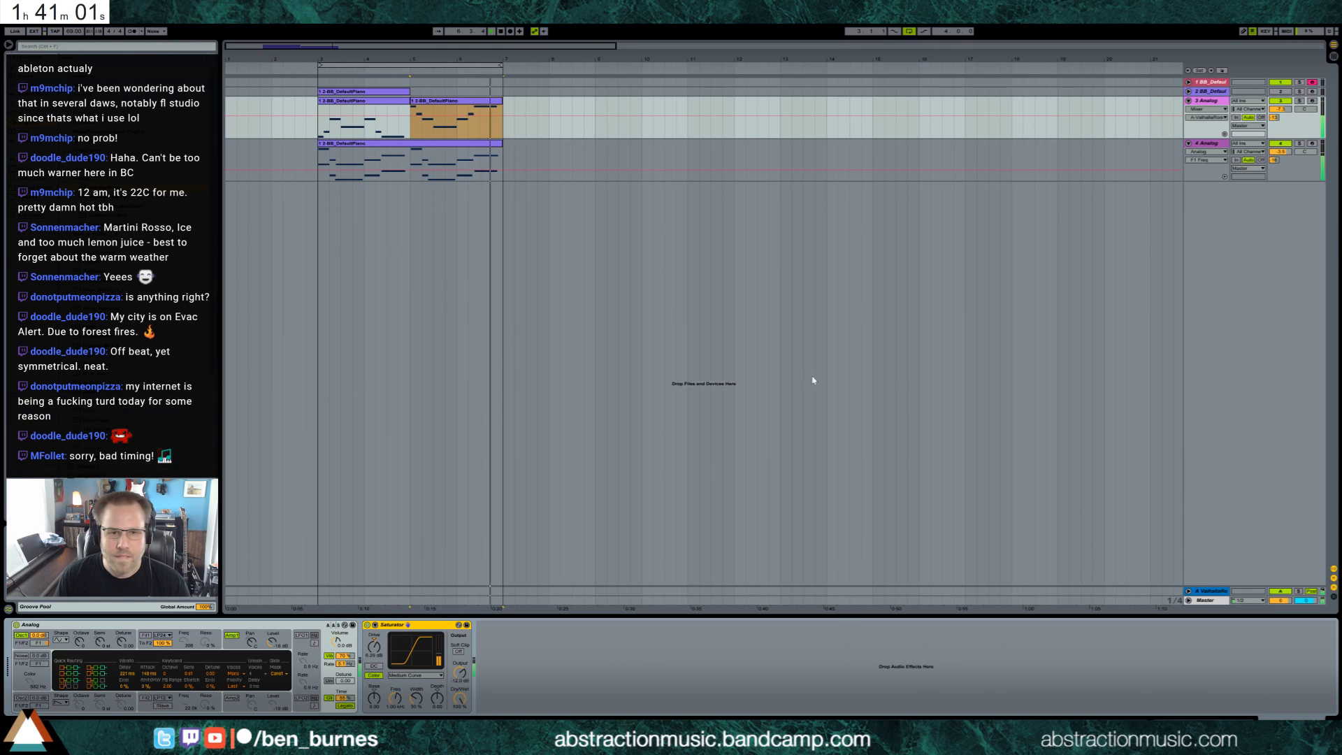
key("space")
Duplicate the lead and chord clips directly after themselves and extend the loop to bar 11.
left_click(380, 100)
left_click(448, 101, "shift")
left_click(448, 145, "shift")
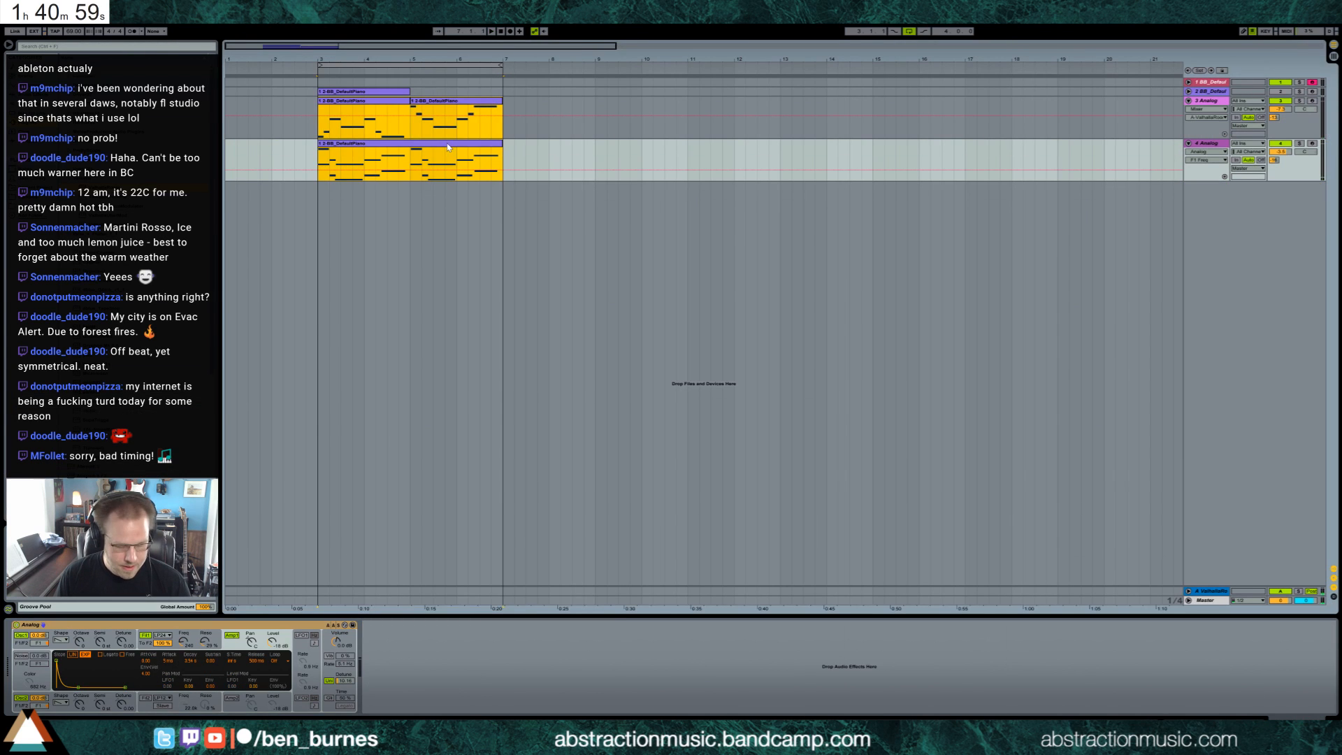
key("ctrl+d")
left_click_drag(501, 65, 688, 67)
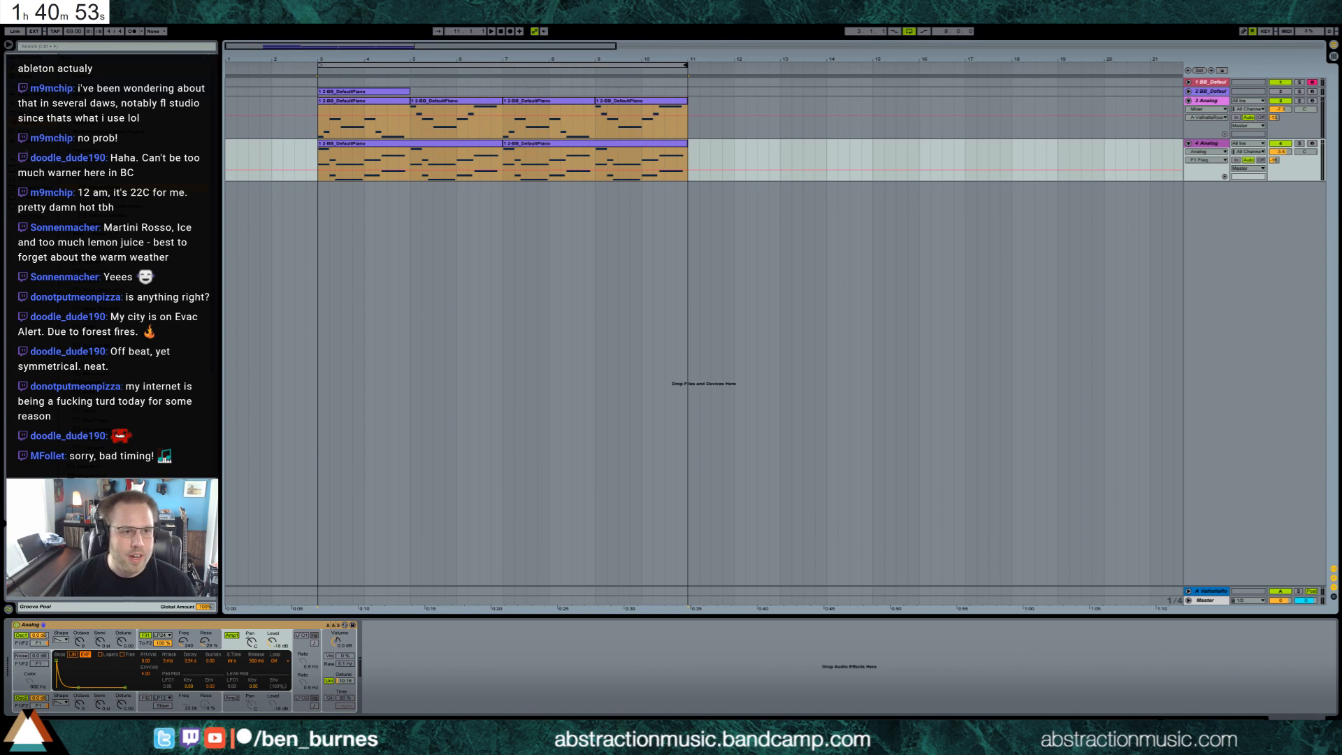
Place the drum loop sample on a new audio track at bar 3 and warp it with a segment BPM of 85.
left_click(40, 201)
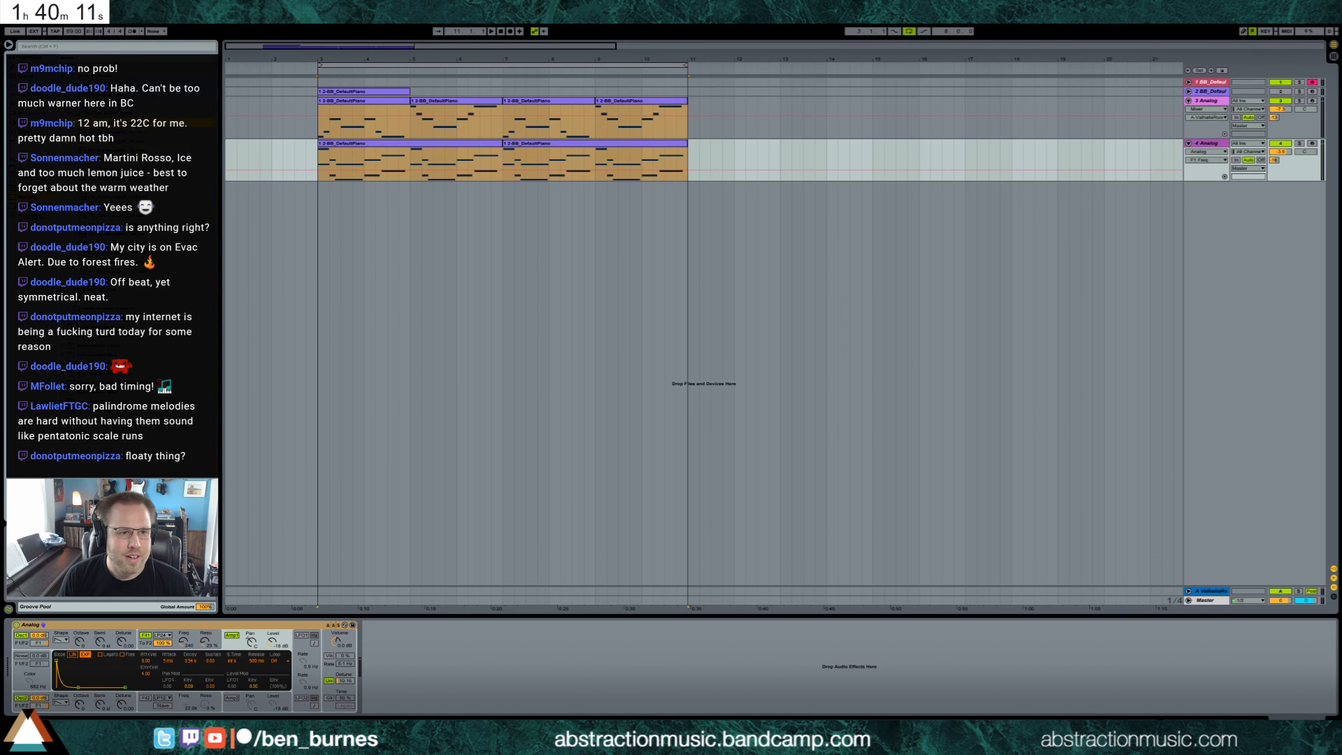
left_click_drag(183, 131, 331, 191)
double_click(330, 191)
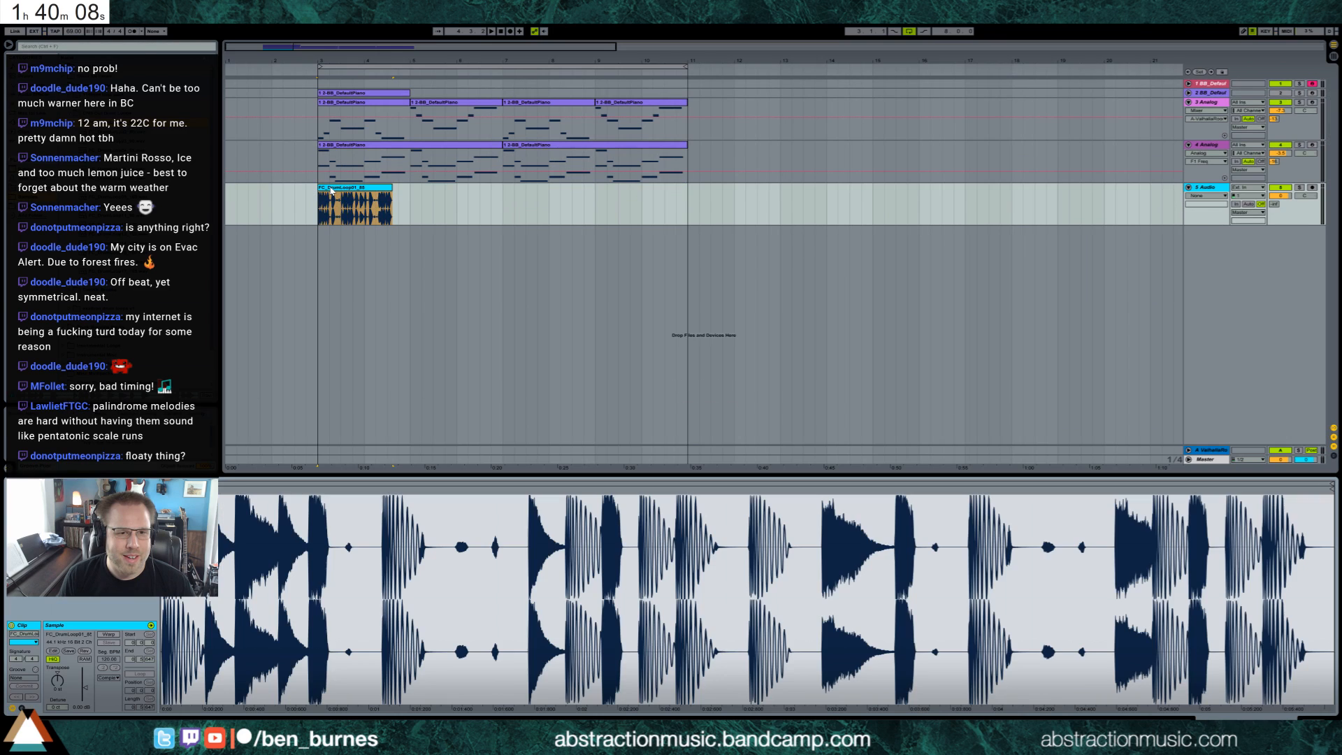
left_click(108, 634)
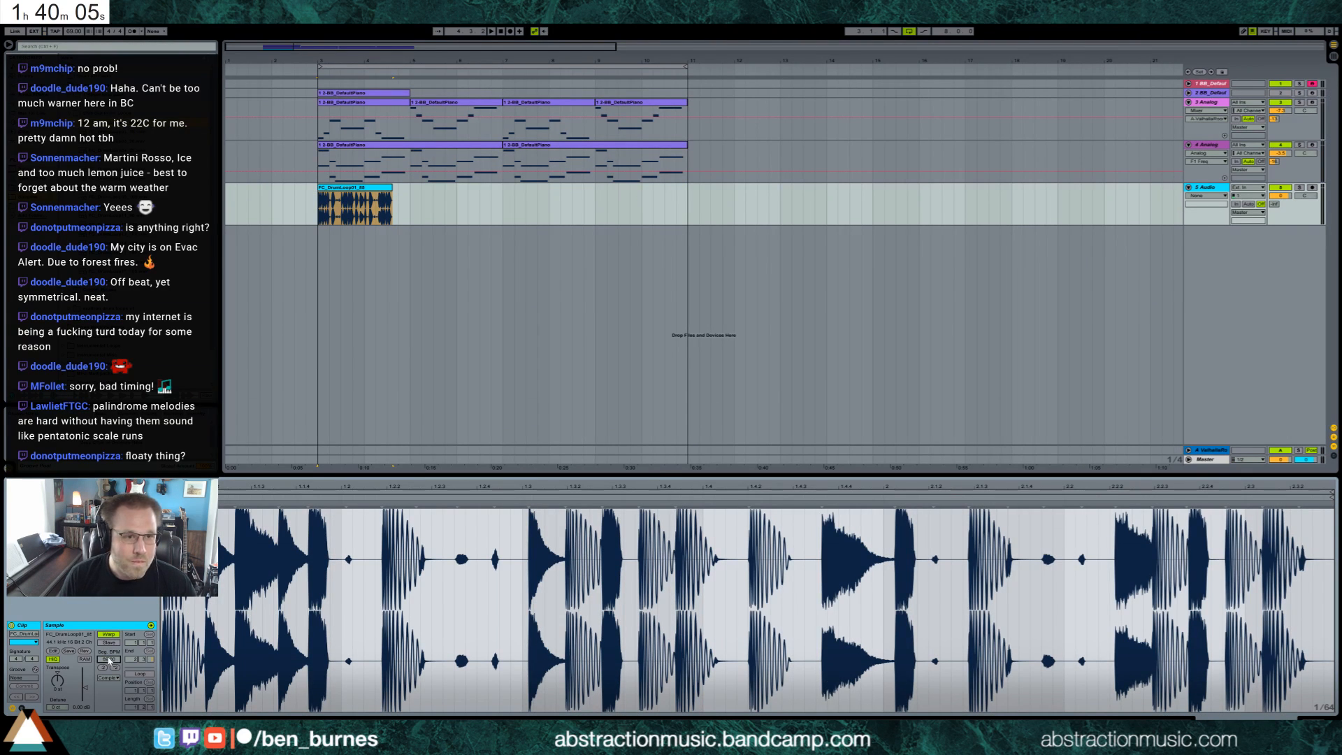
left_click(108, 660)
type("85")
key("Return")
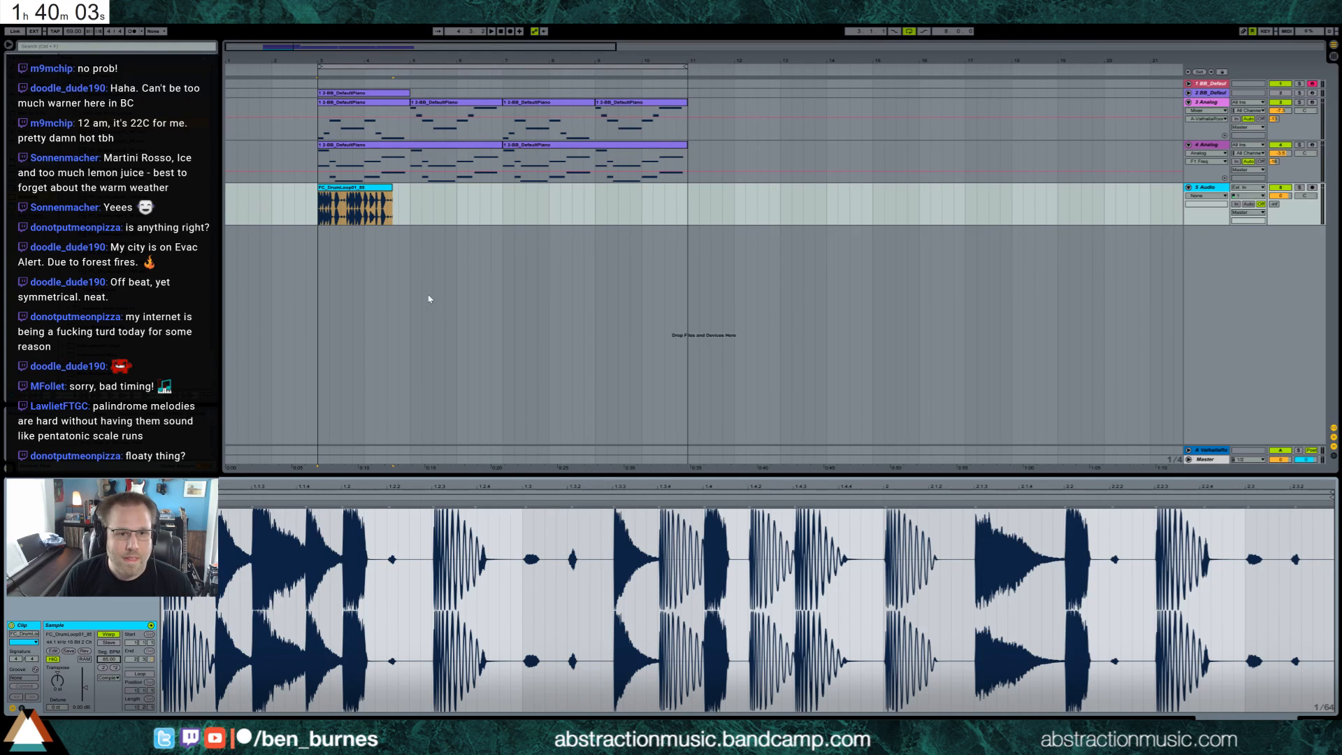
Trim the drum loop clip to one bar and duplicate it once.
left_click_drag(393, 195, 364, 196)
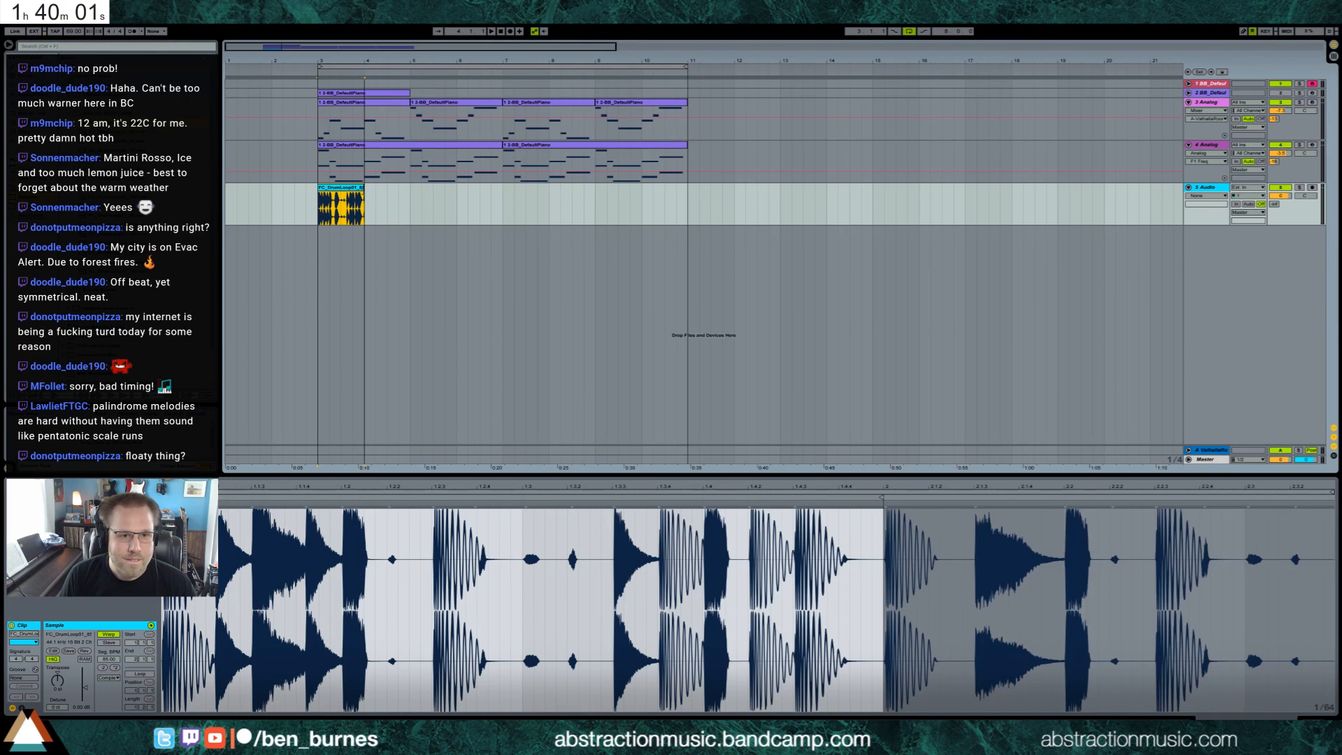
key("ctrl+d")
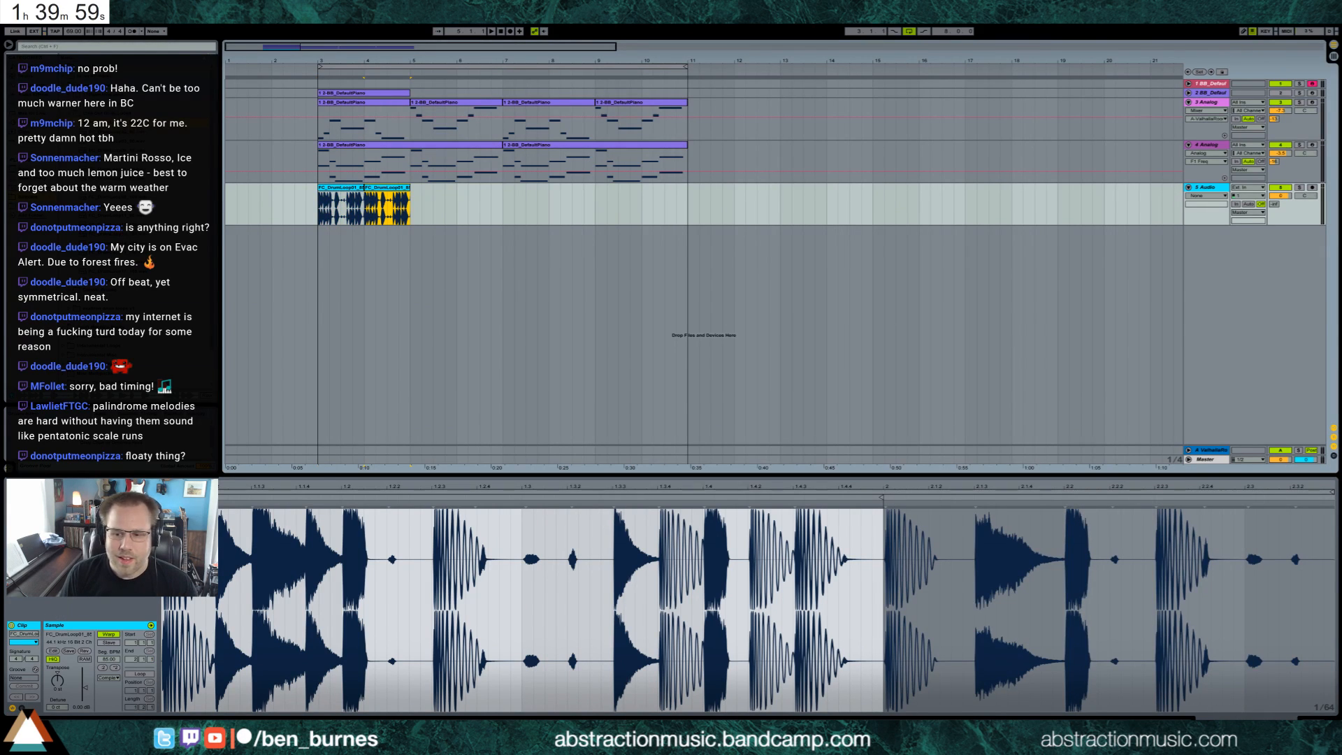
Add an EQ Eight to the drum track and shape it with a low cut and reduced highs.
key("shift+Tab")
left_click(41, 95)
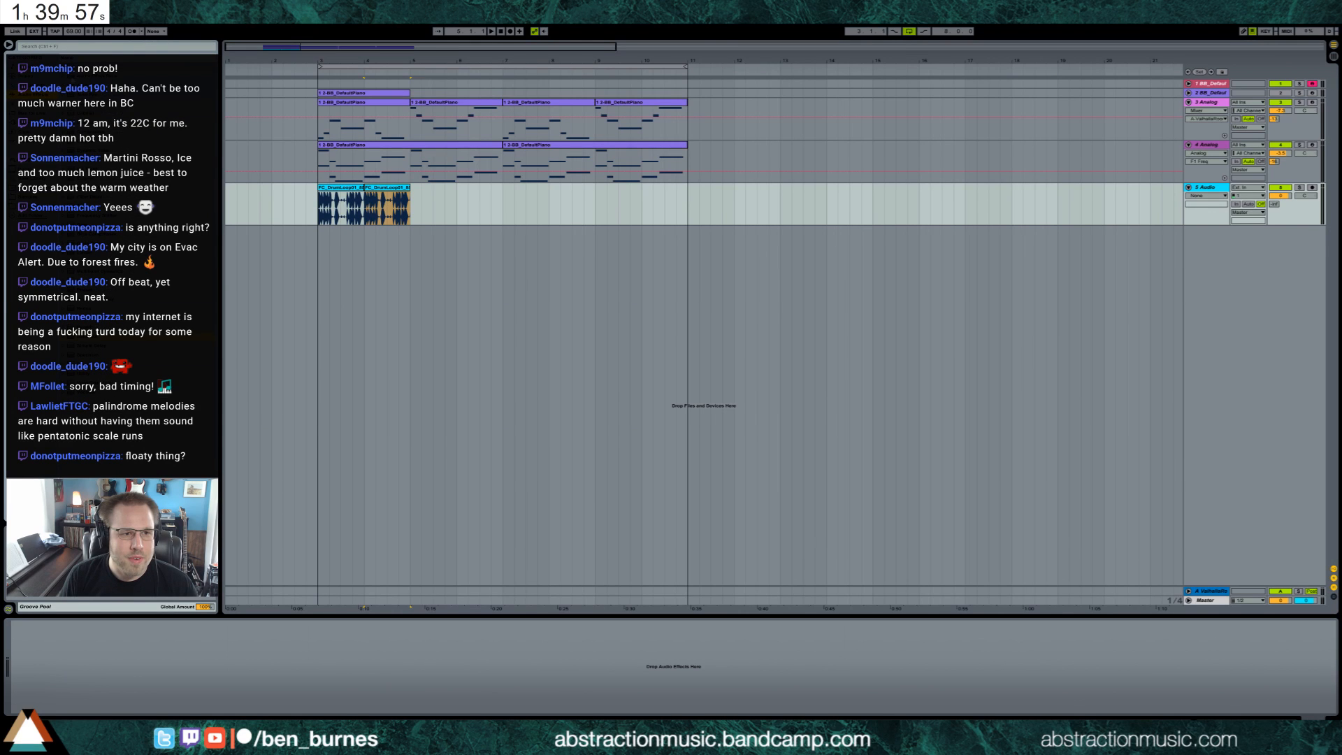
left_click(166, 710)
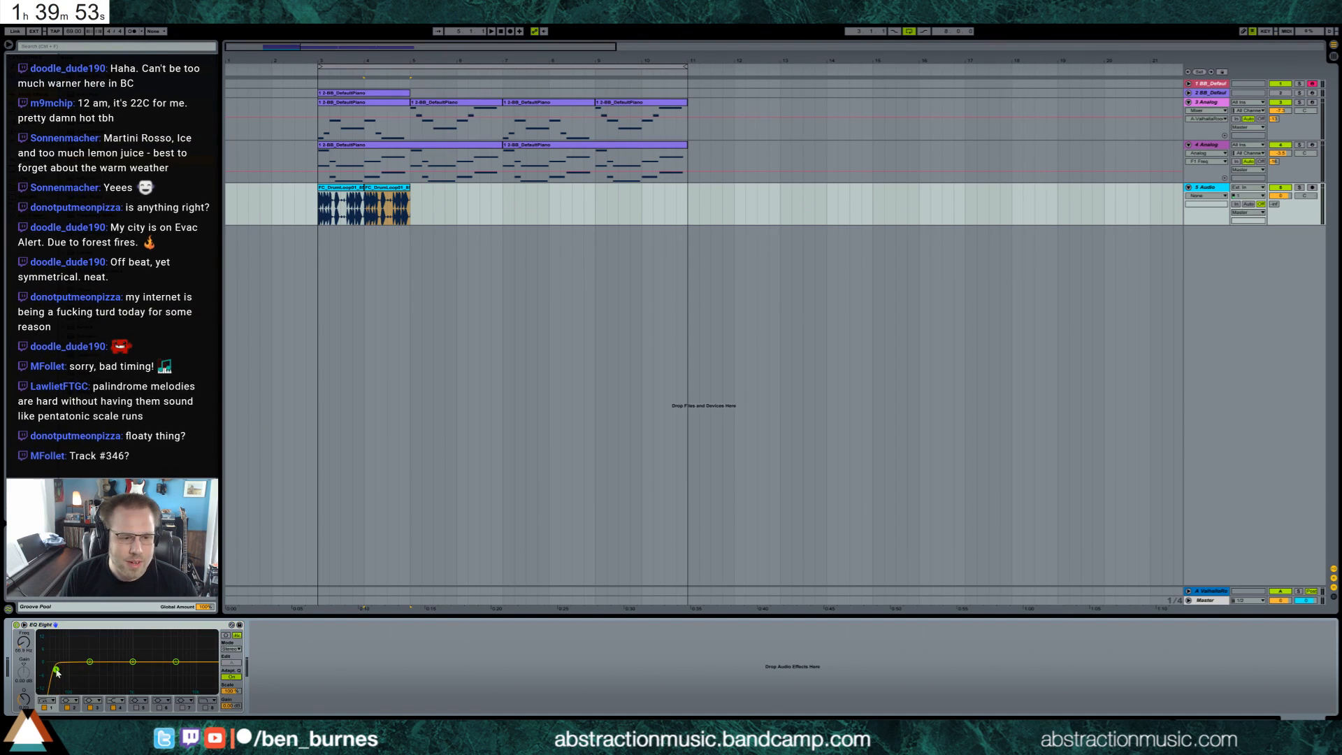
left_click_drag(177, 661, 90, 666)
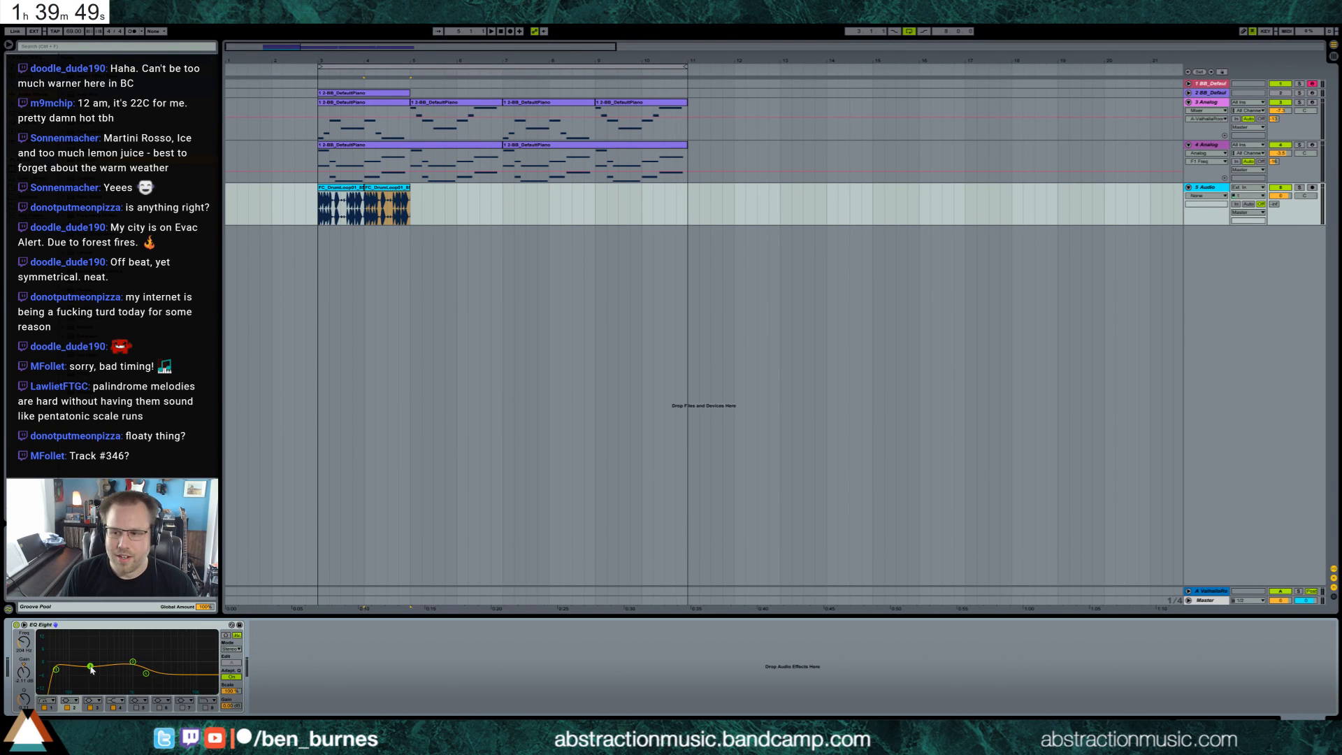
key("space")
left_click_drag(56, 669, 64, 670)
left_click_drag(146, 673, 136, 684)
key("space")
Select both drum clips and duplicate them repeatedly to fill the loop up to bar 11.
left_click_drag(319, 200, 365, 188)
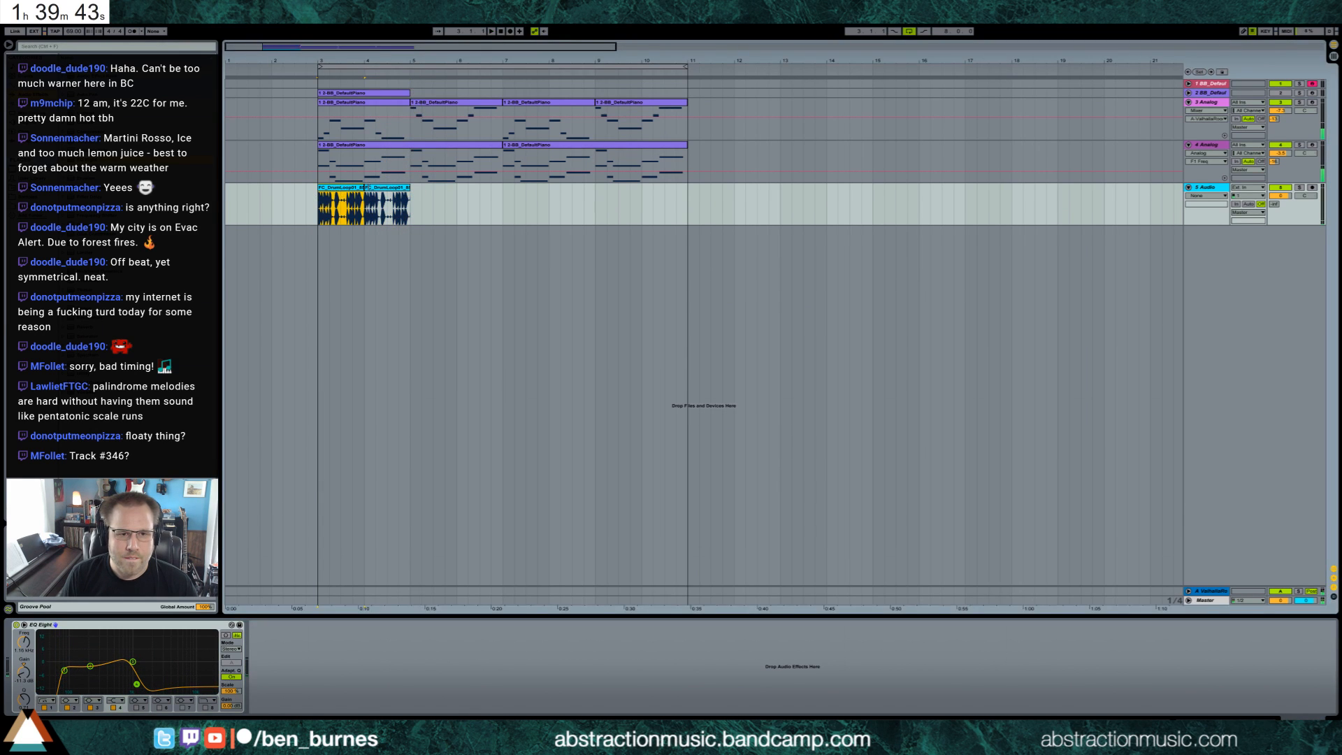
key("ctrl+d")
key("ctrl+d")
key("ctrl+d")
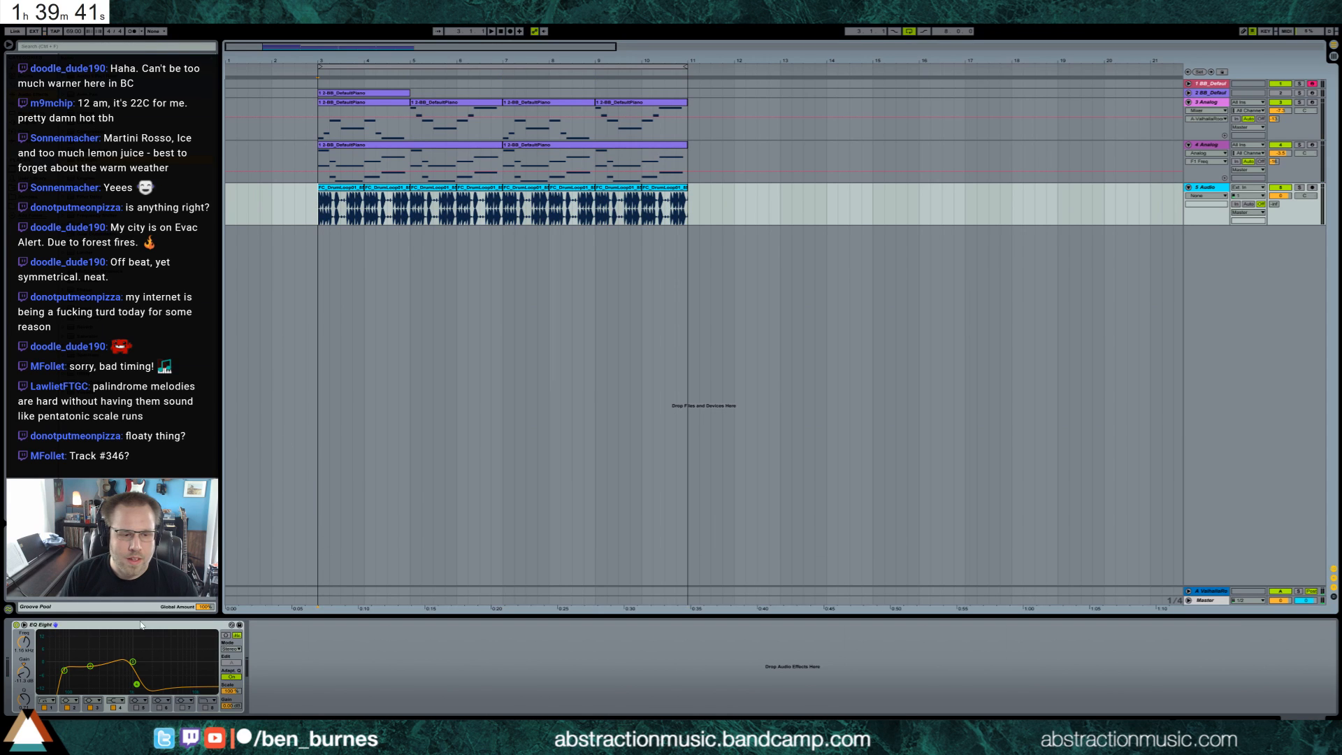
Change EQ Eight band 4 to a low-pass filter with a lower cutoff and switch band 3 off during playback.
left_click_drag(136, 684, 121, 691)
key("space")
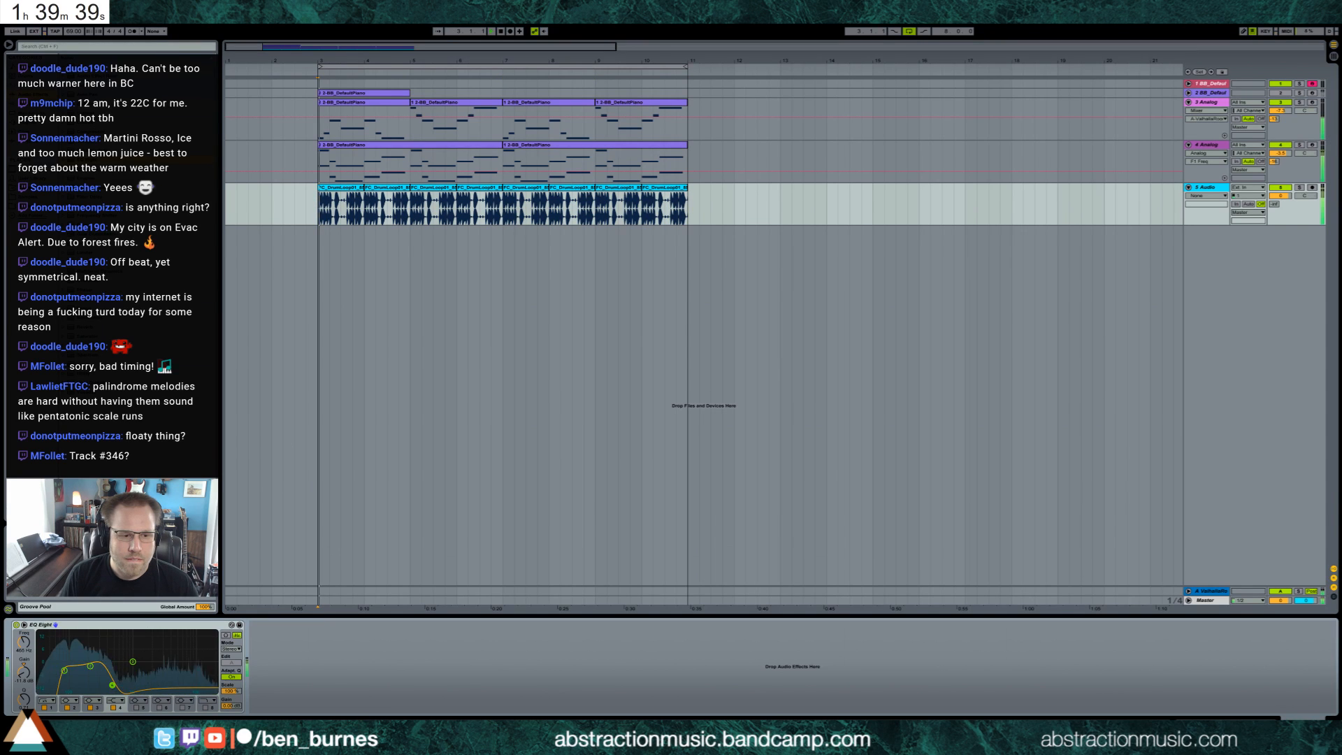
left_click(115, 700)
left_click(117, 652)
mouse_move(124, 665)
left_mouse_down()
mouse_move(68, 670)
mouse_move(102, 675)
left_mouse_up()
left_click(91, 707)
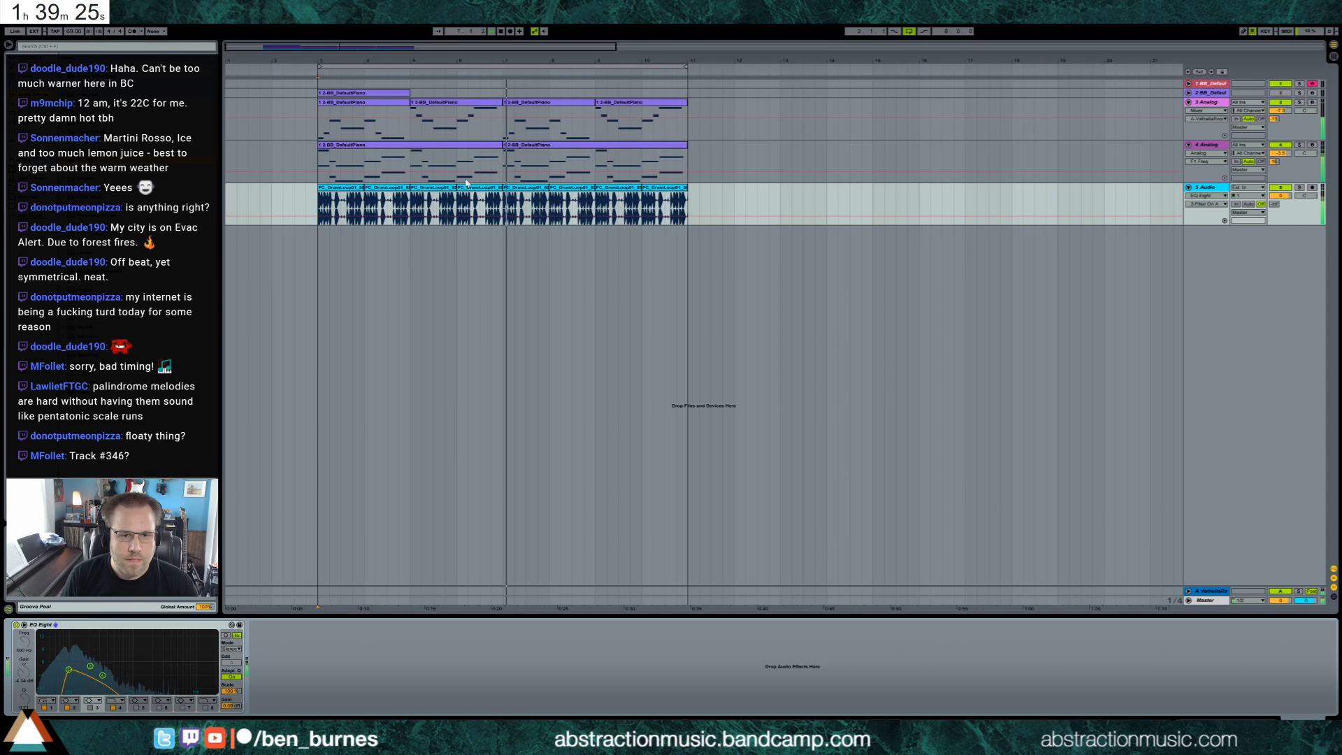
Open the first drum clip and search the browser for "swing".
left_click(346, 190)
double_click(346, 193)
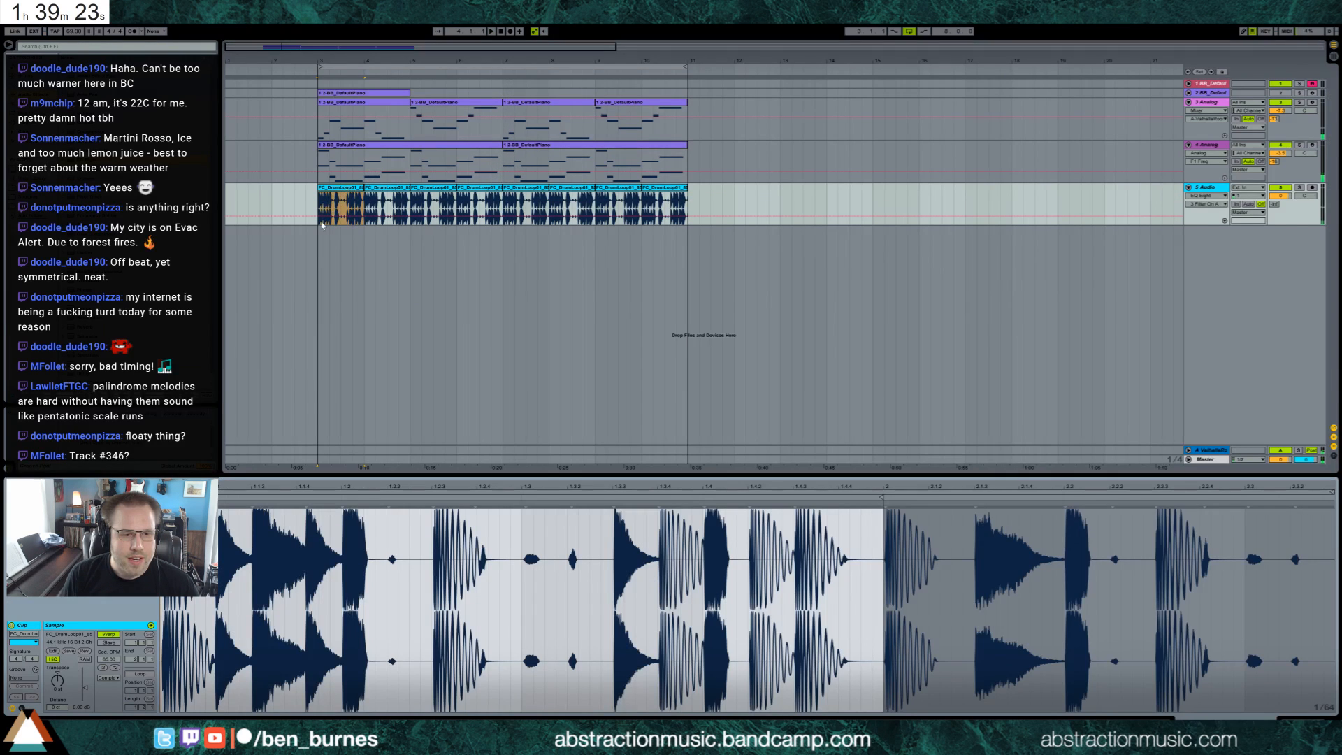
left_click(61, 48)
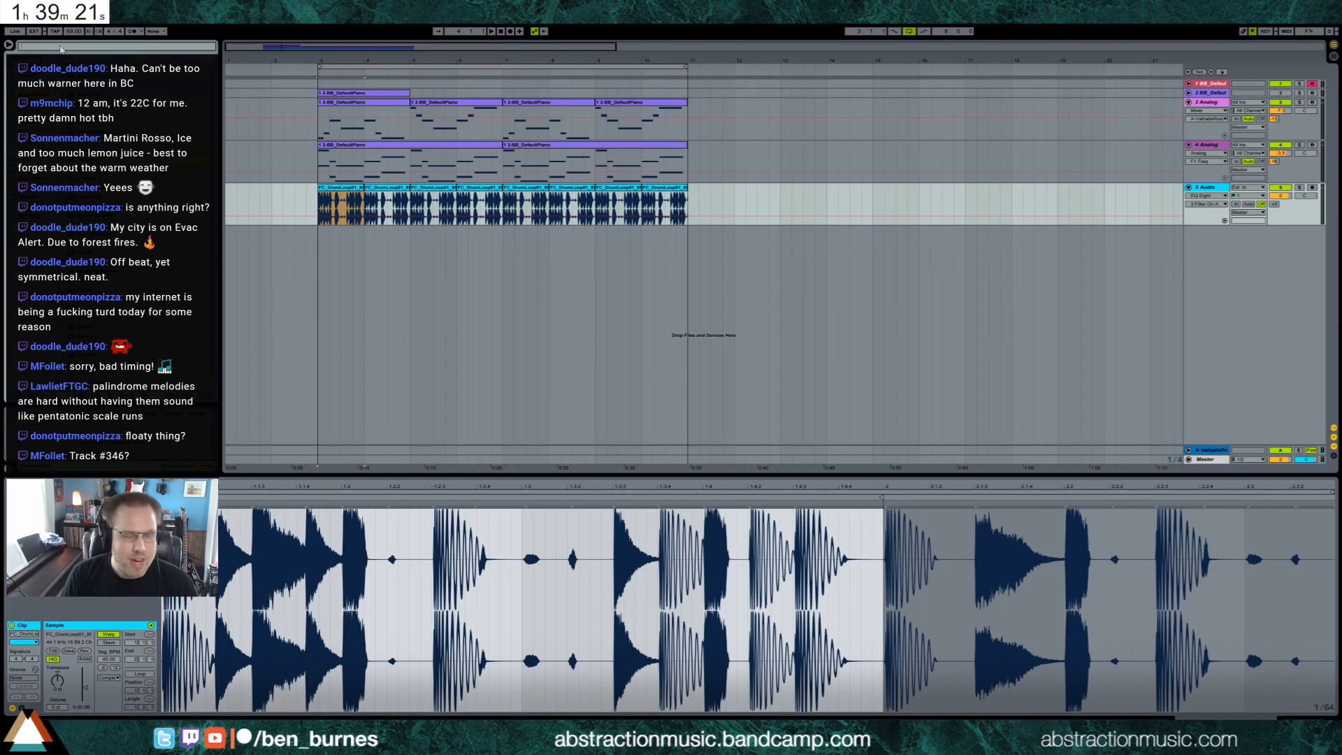
type("swan")
key("BackSpace")
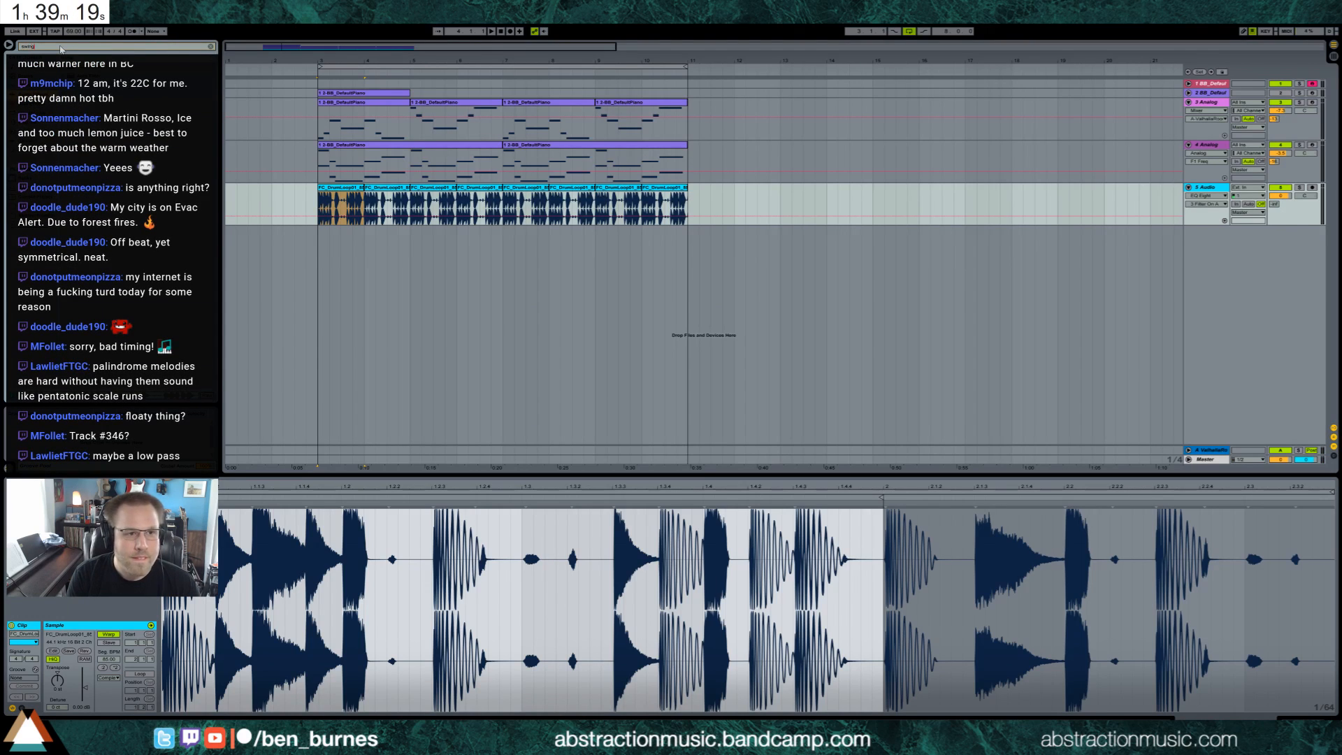
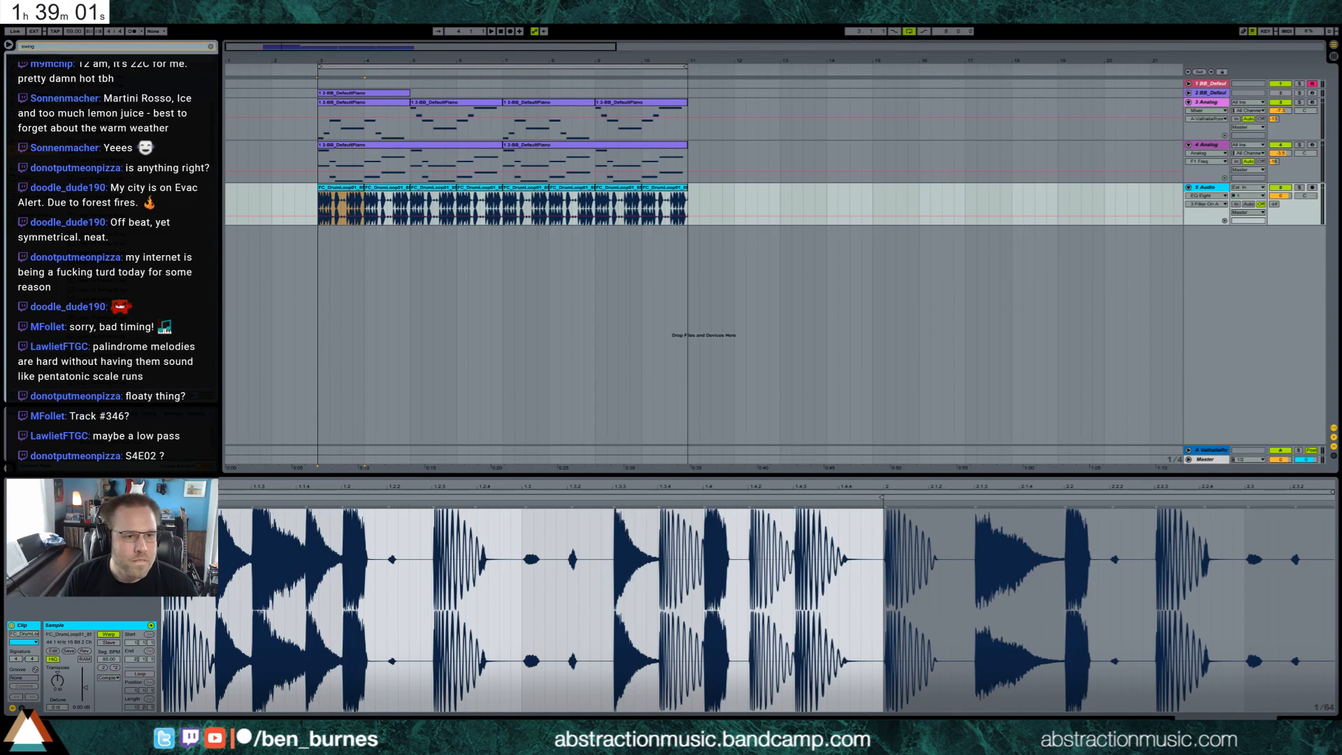
Apply a swing groove from the browser to the first drum clip and audition the loop.
left_click_drag(105, 355, 333, 192)
key("space")
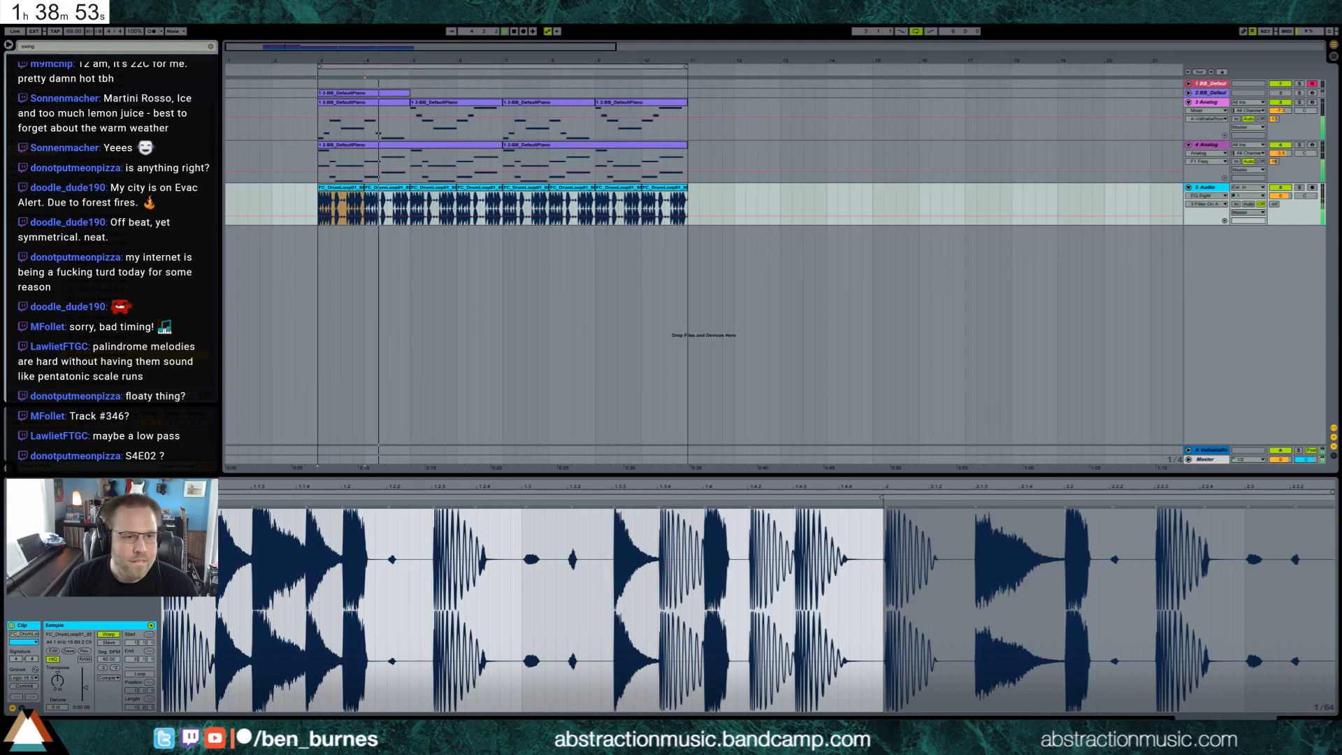
key("space")
key("space")
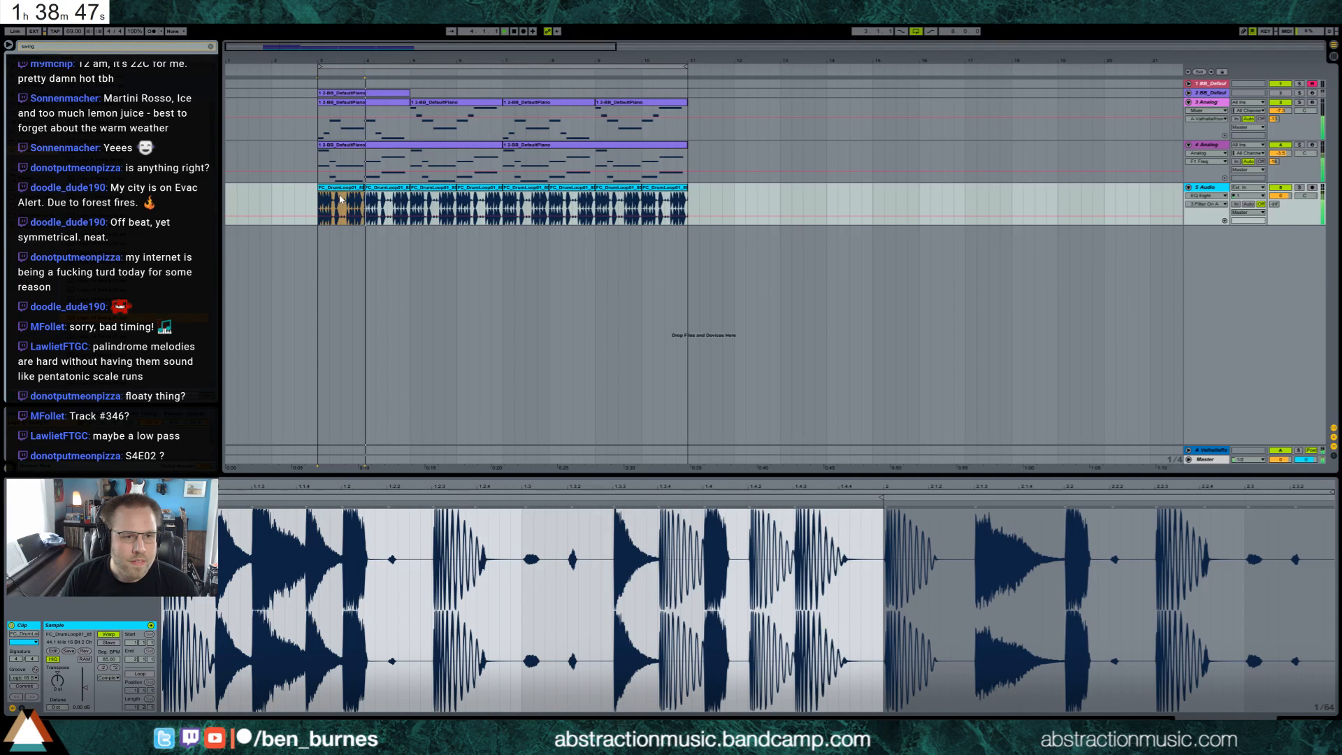
left_click(340, 199)
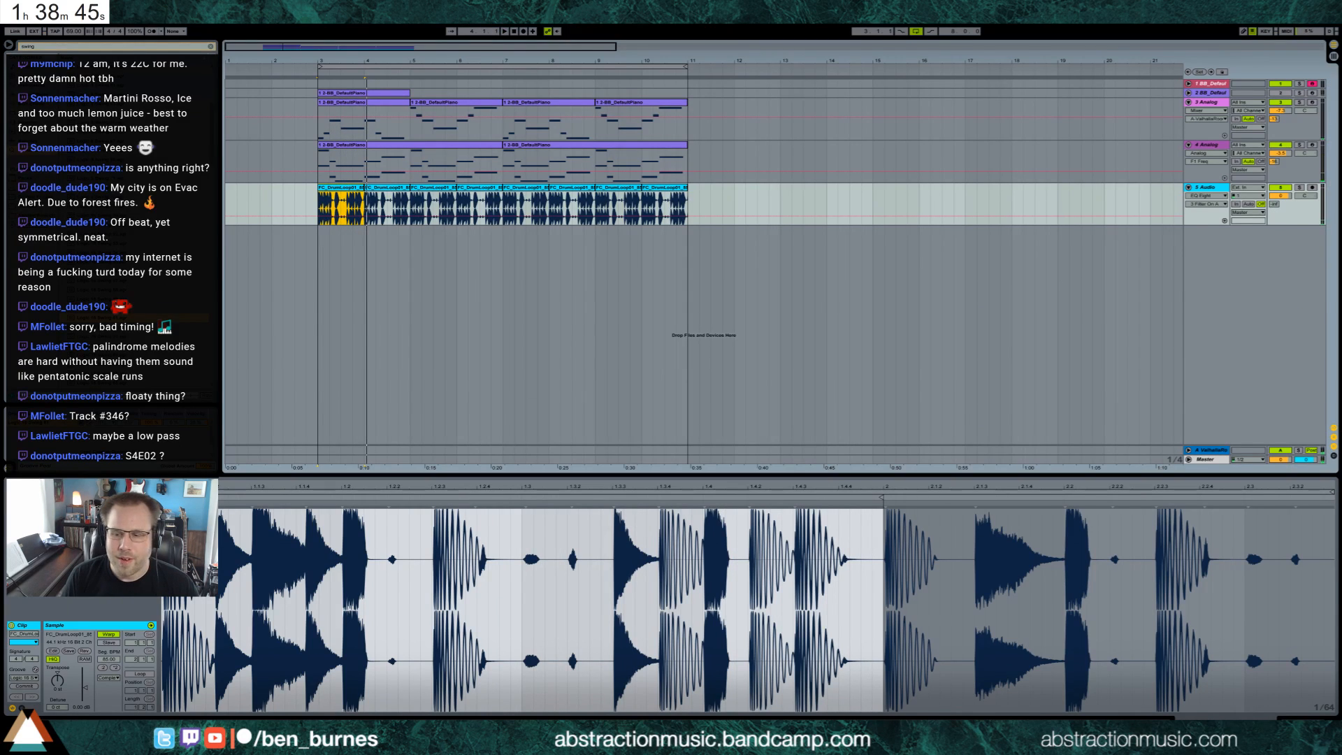
Raise the cutoff frequency of the drum track's EQ Eight low-pass band and audition it from the loop start.
key("shift+Tab")
left_click_drag(98, 672, 128, 671)
key("space")
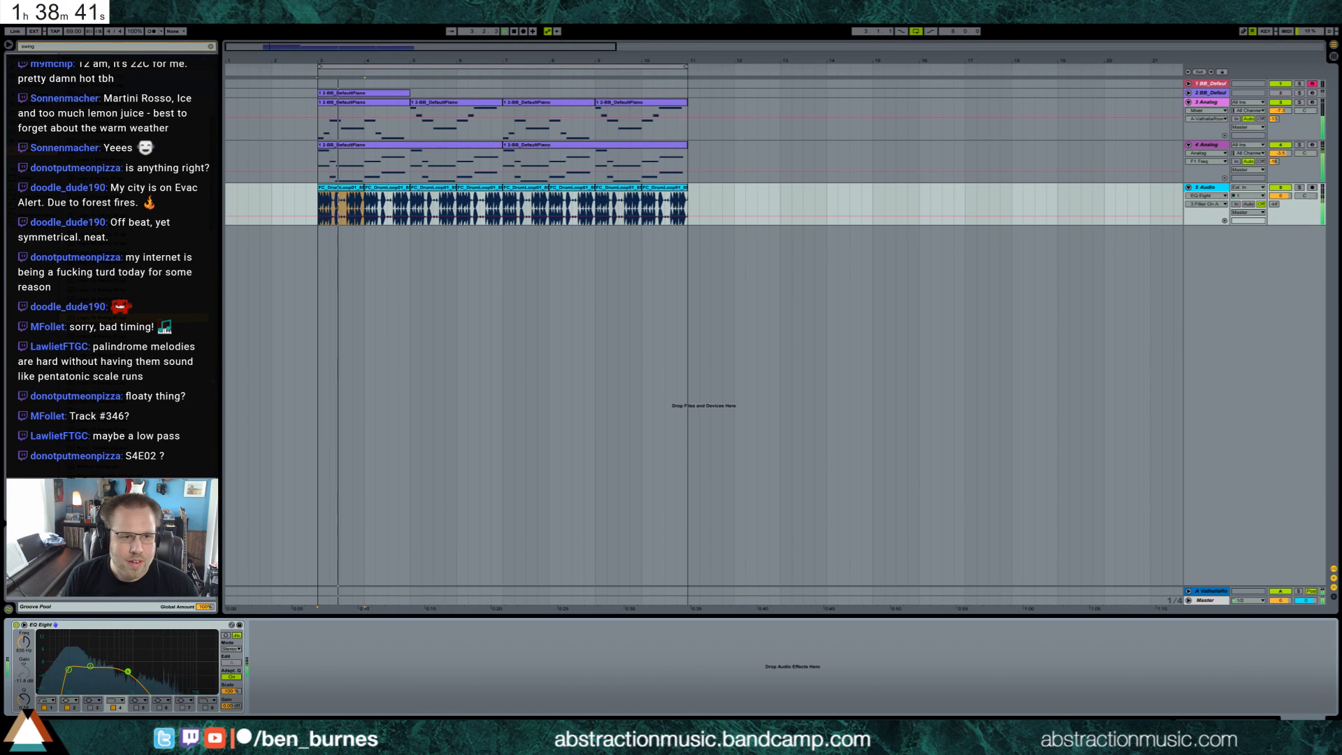
key("space")
key("space")
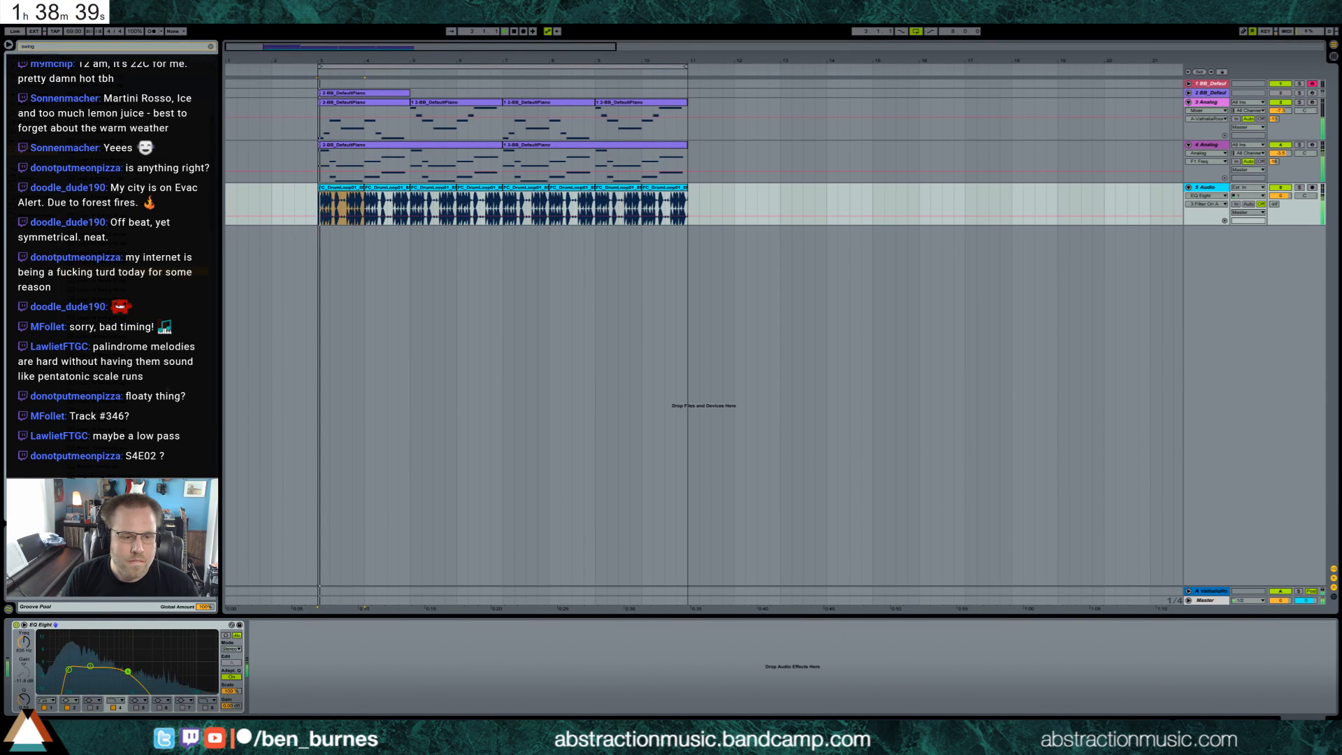
key("space")
Select the first drum clip and briefly play the loop to check its groove against the chords.
key("Home")
left_click(349, 189)
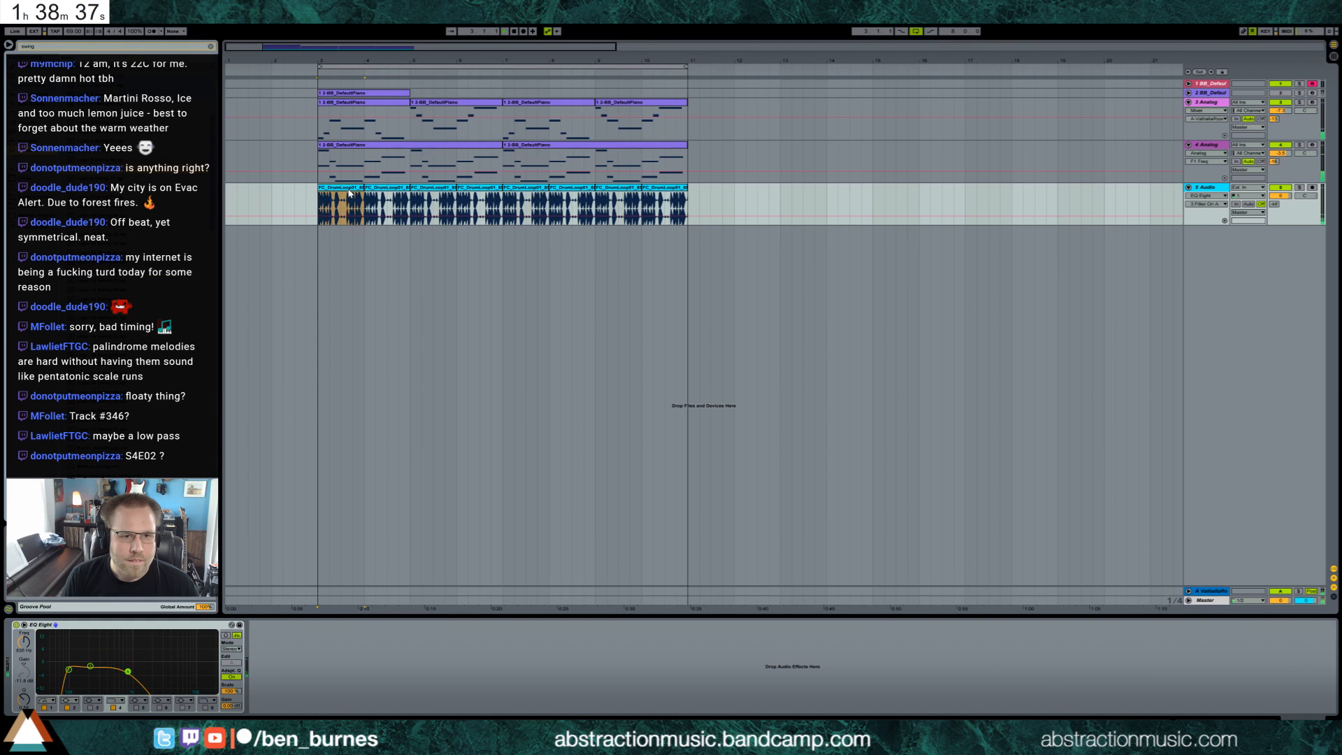
key("space")
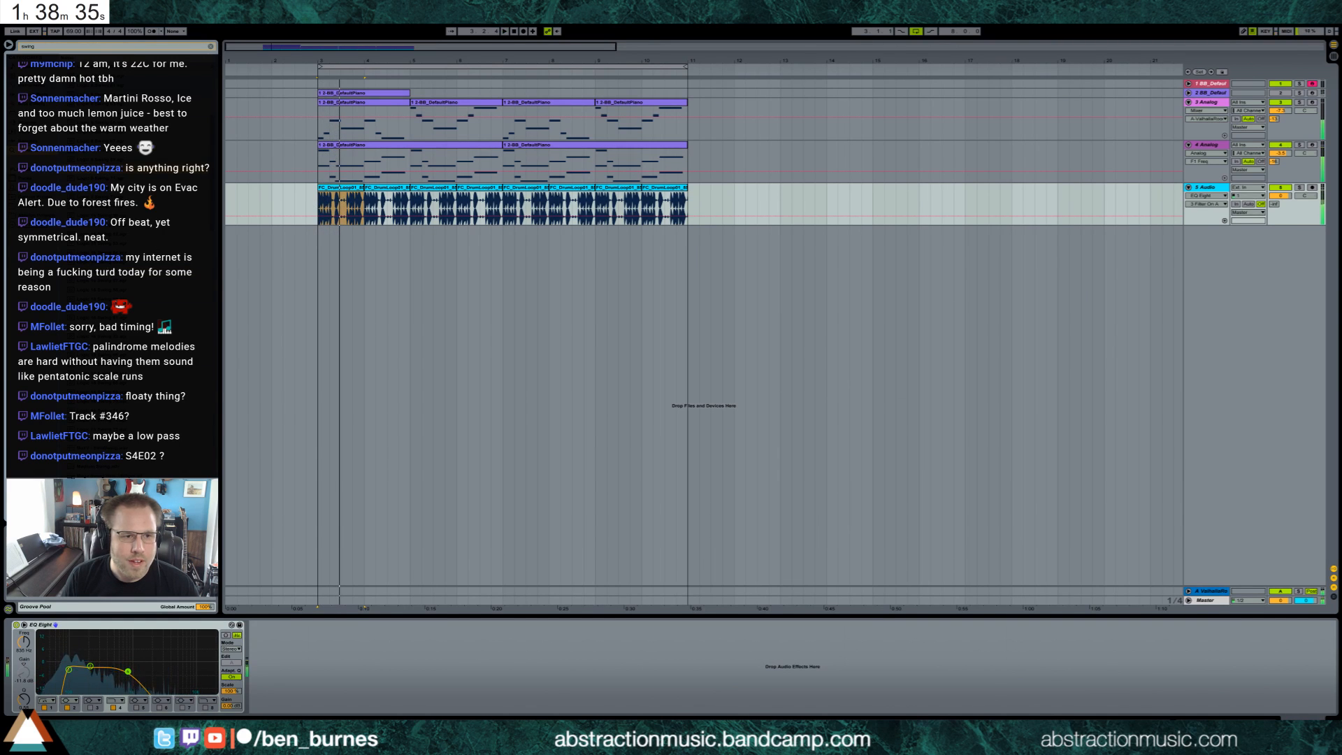
key("space")
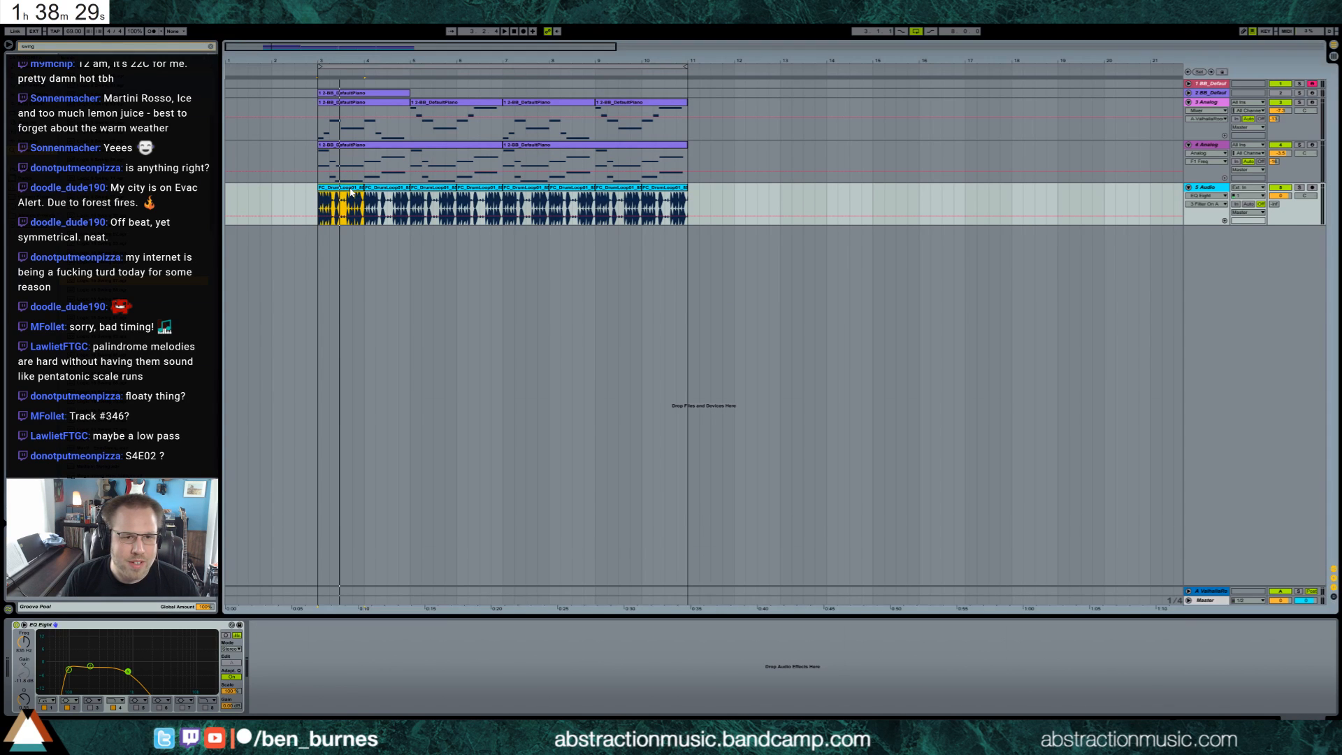
Audition the drums, then enable looping on the first drum clip and extend it over the other drum clips to bar 11.
key("space")
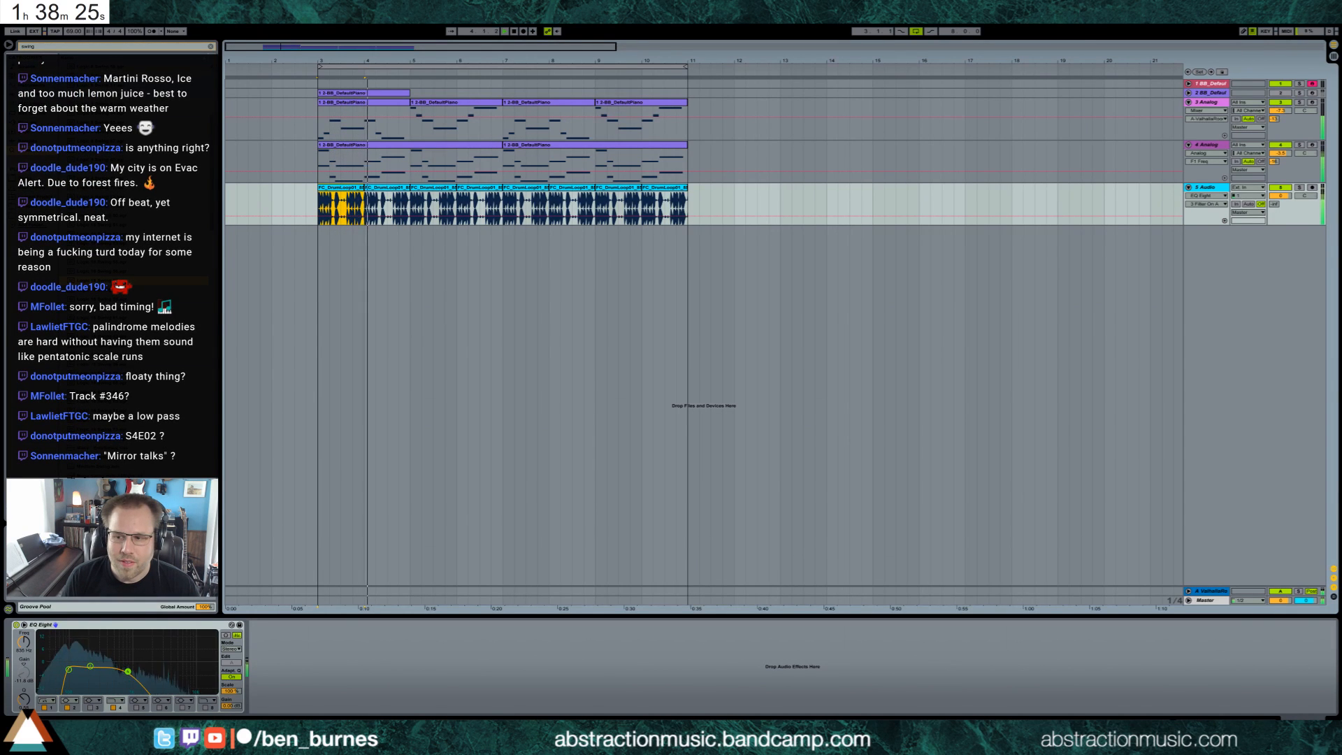
key("space")
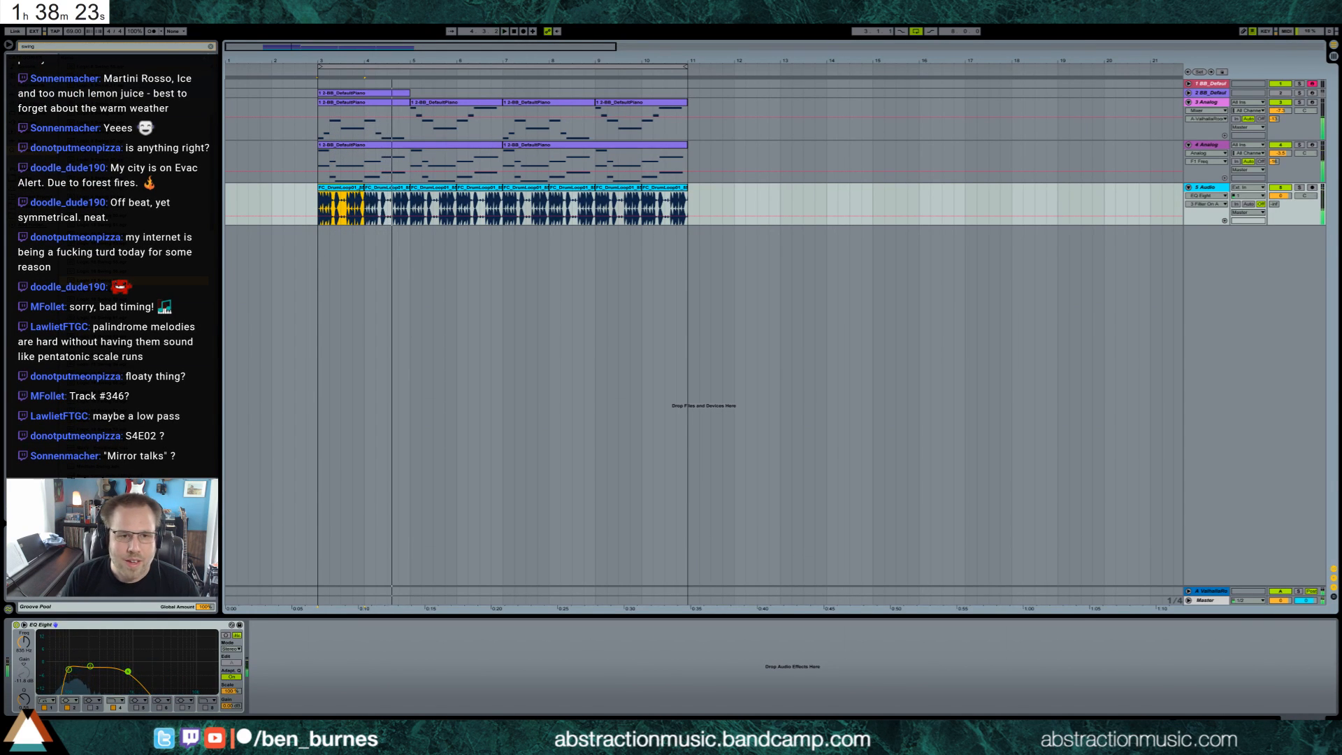
key("shift+Tab")
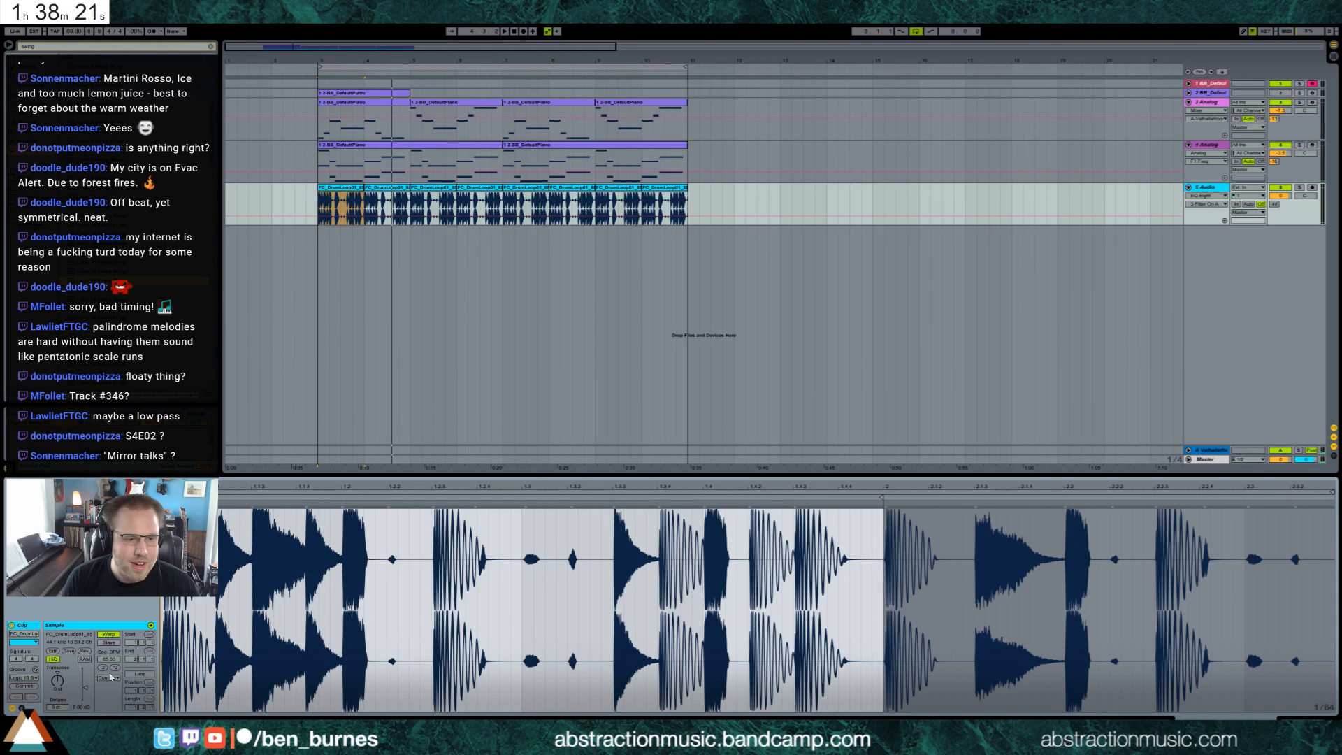
left_click(139, 675)
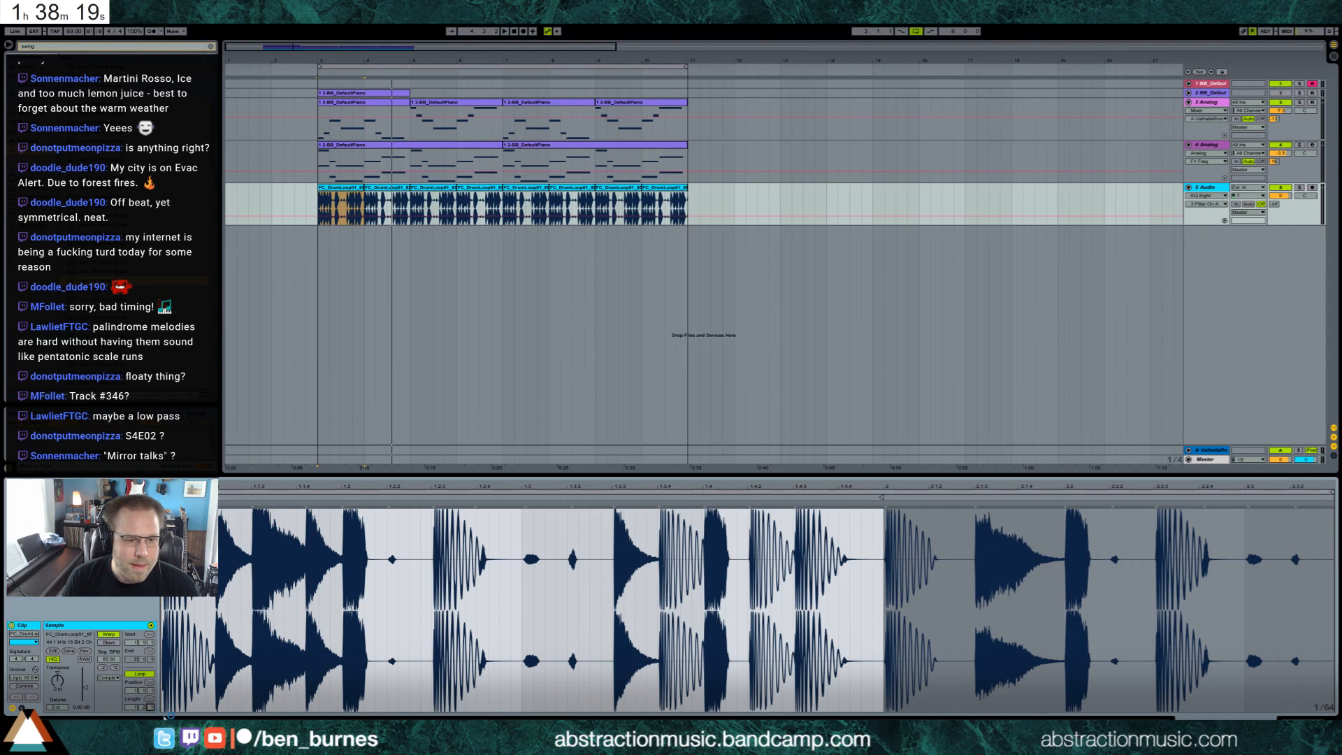
left_click_drag(363, 188, 686, 202)
Lengthen the drum clip's loop in small increments, auditioning each length against the melody and chords.
left_click(151, 707)
type("0")
key("Return")
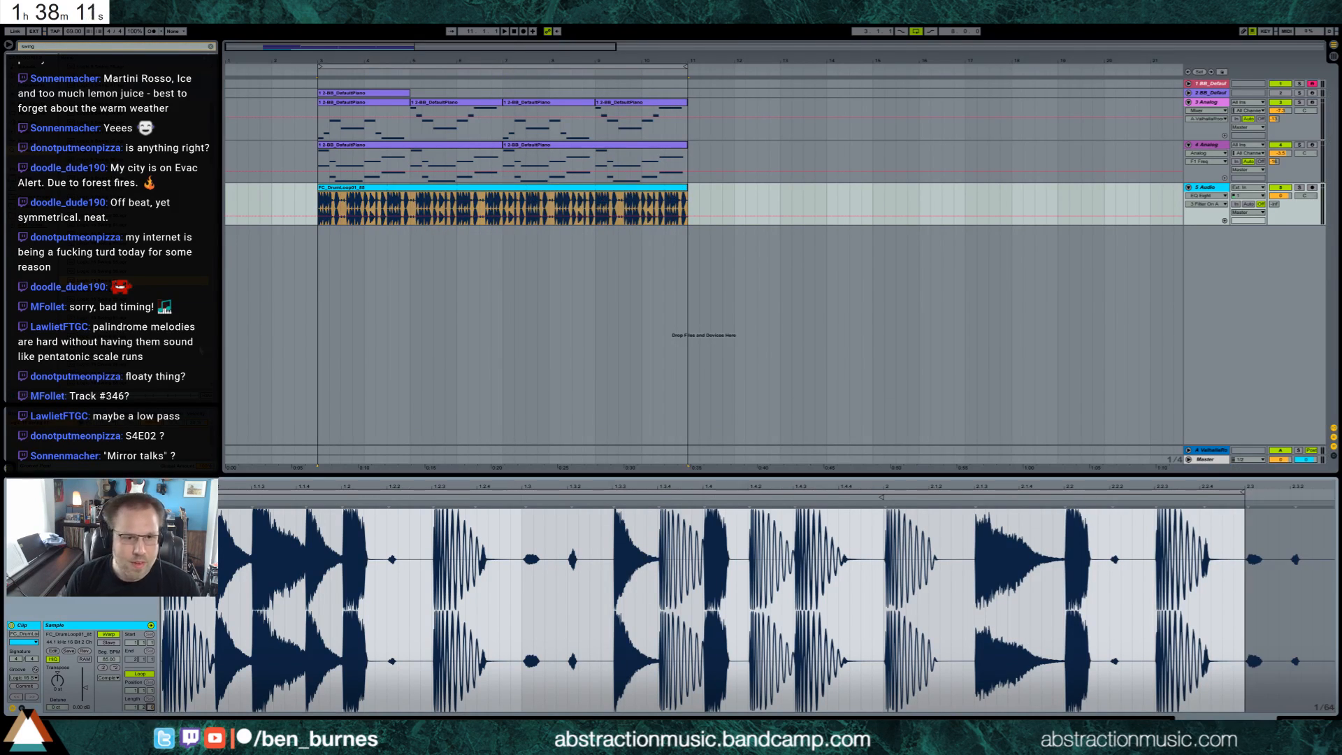
left_click(318, 203)
key("space")
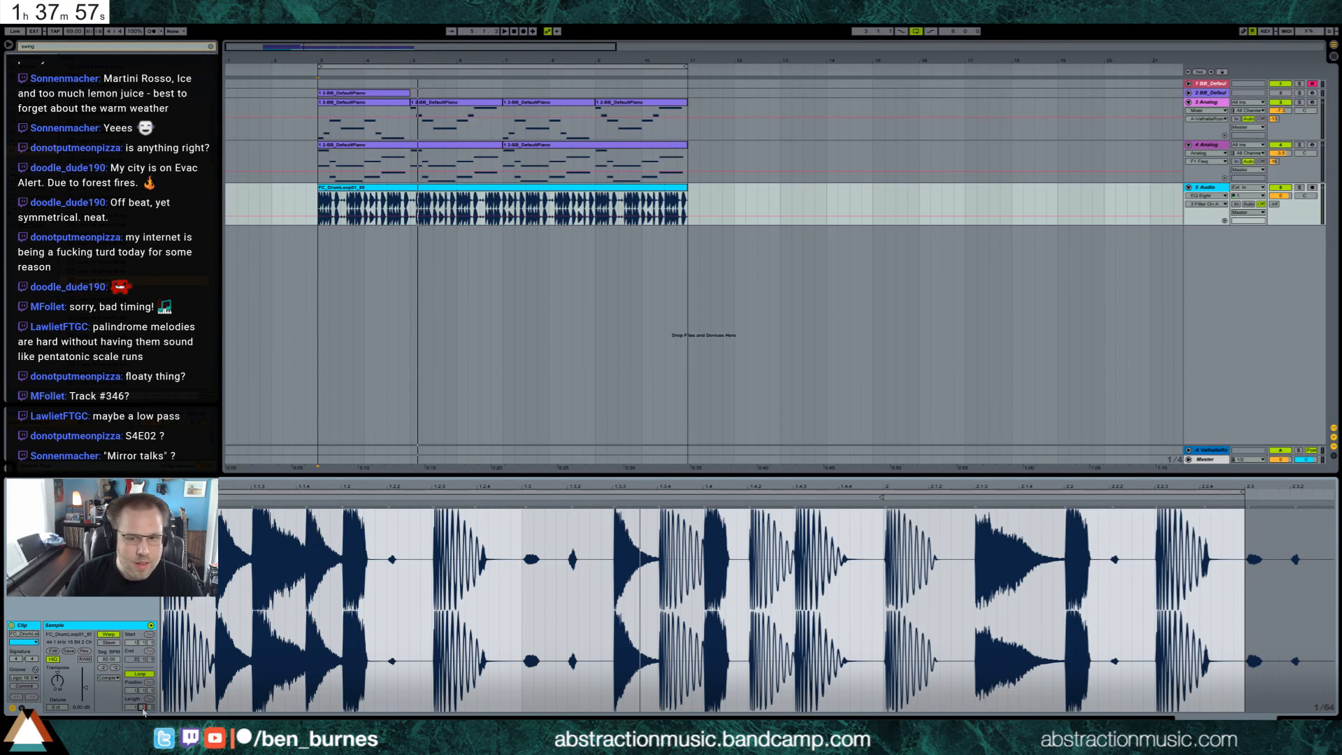
key("Up")
key("space")
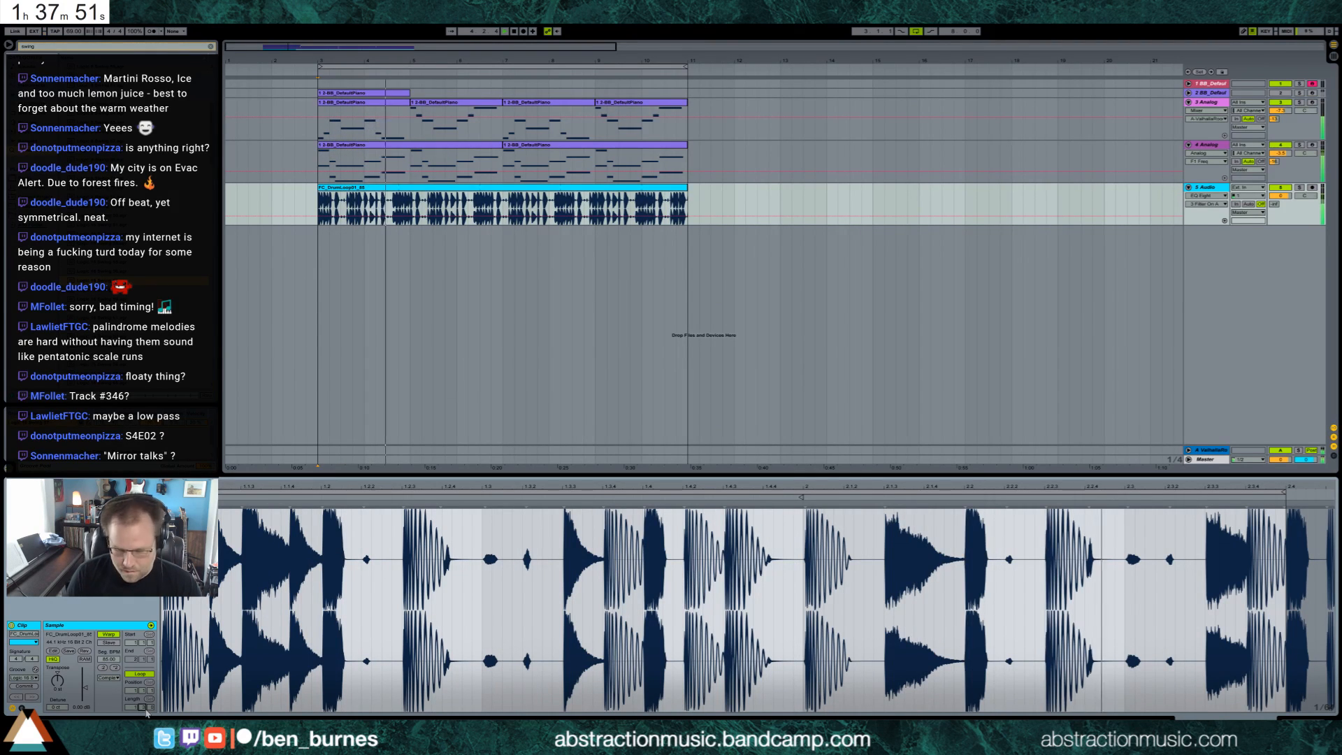
key("Up")
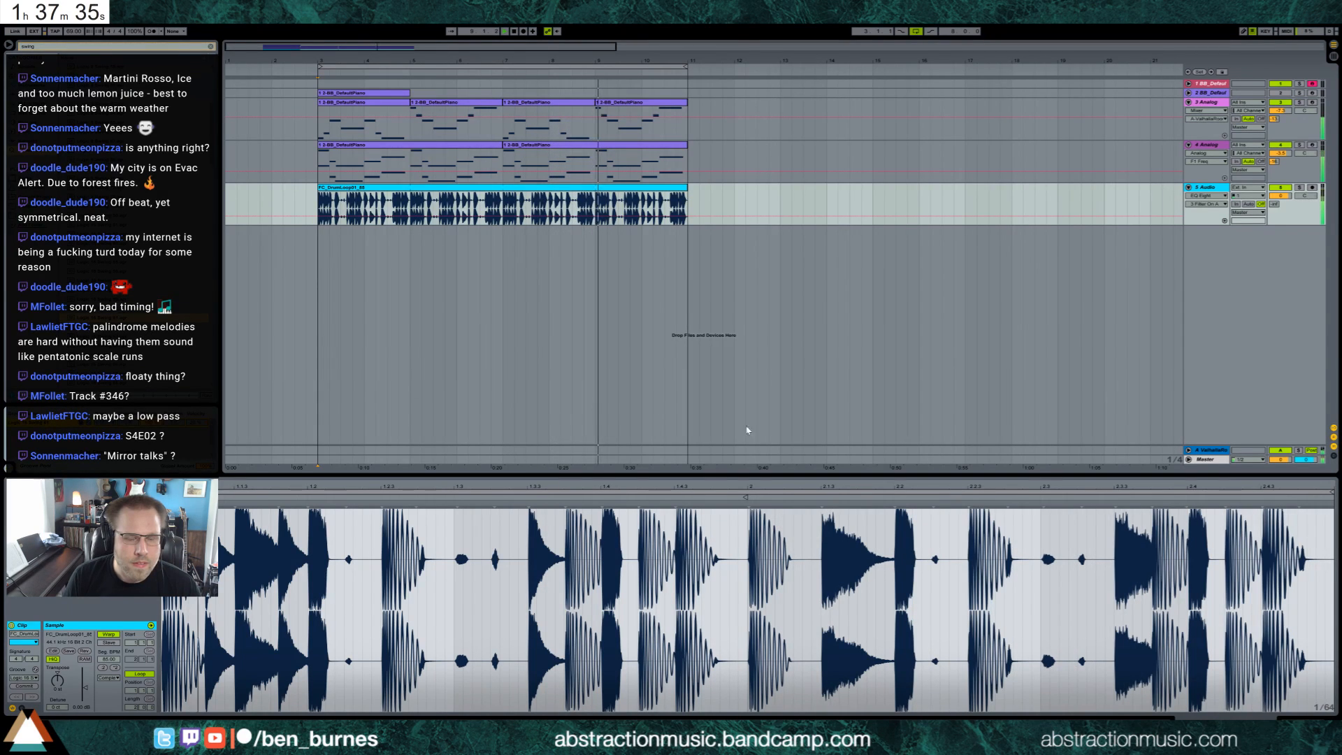
key("shift+Tab")
key("space")
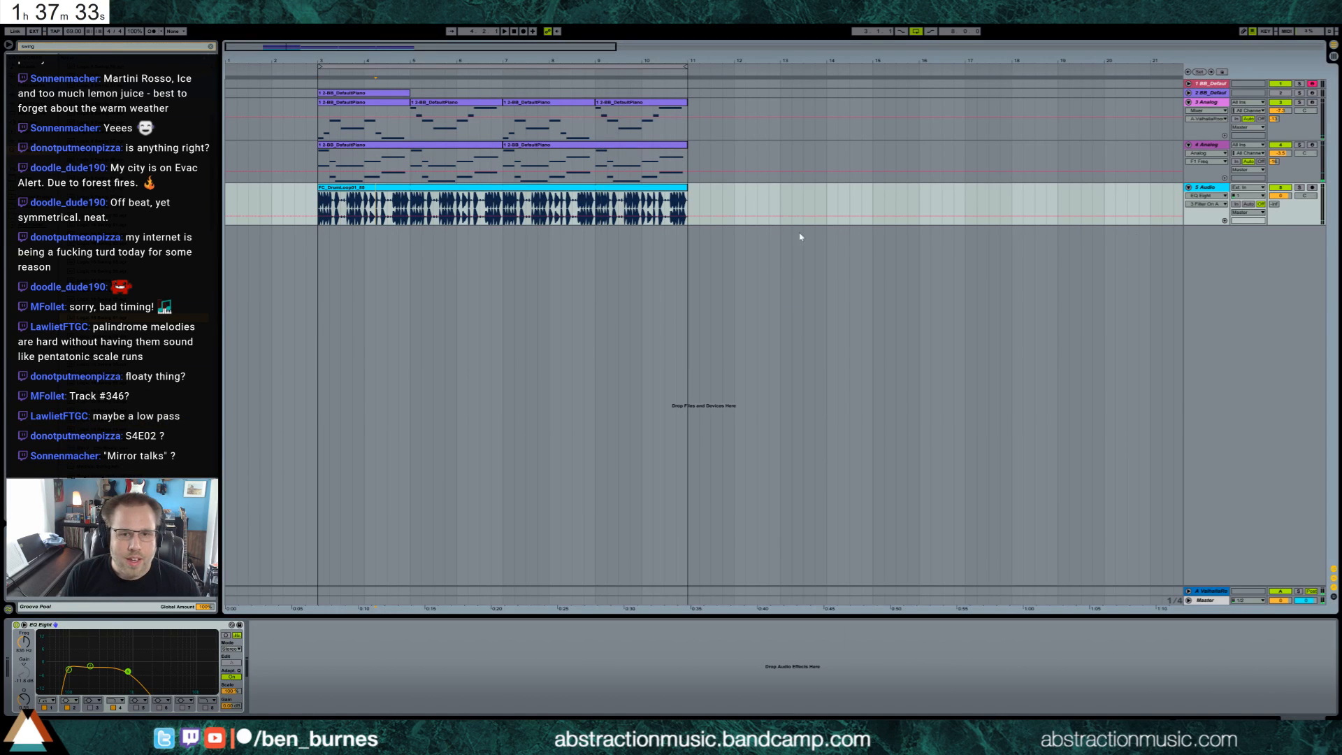
Insert a MIDI track below the drum loop track, clear the browser search, and load an empty Drum Rack onto it.
left_click(1214, 188)
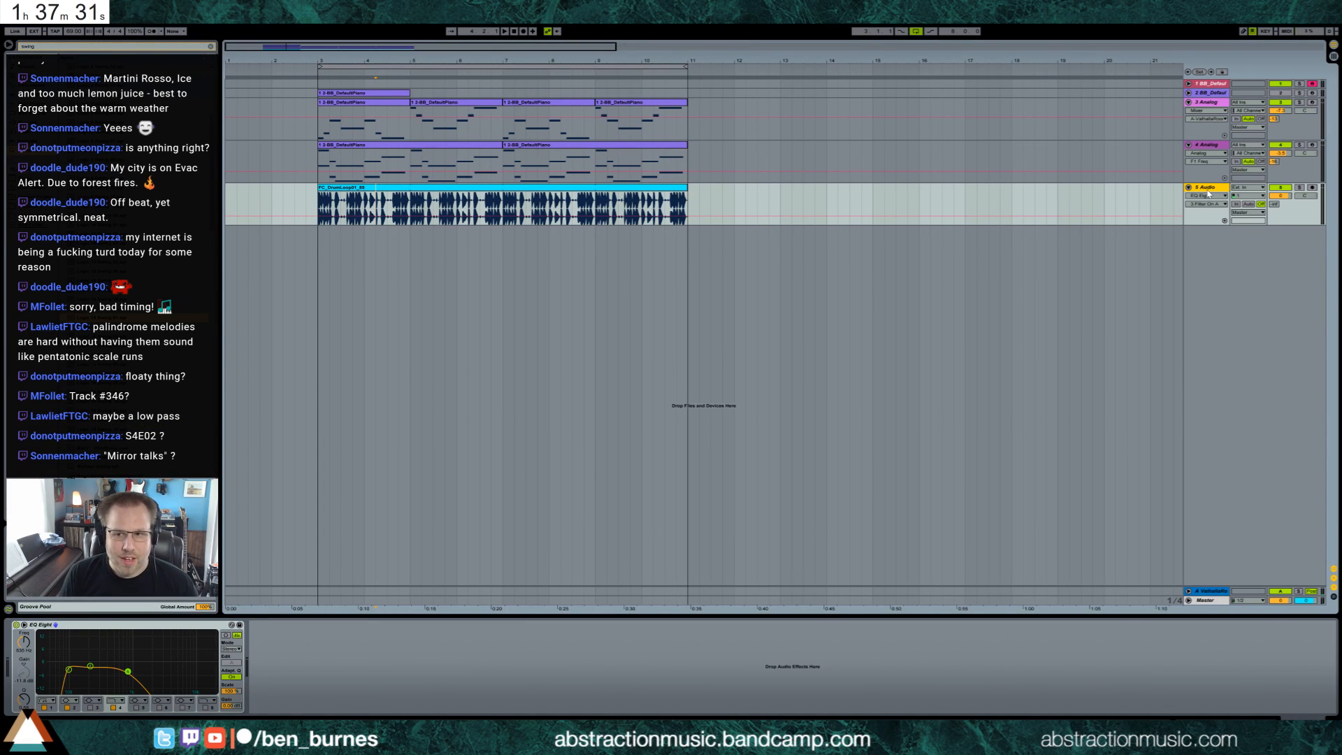
key("ctrl+shift+t")
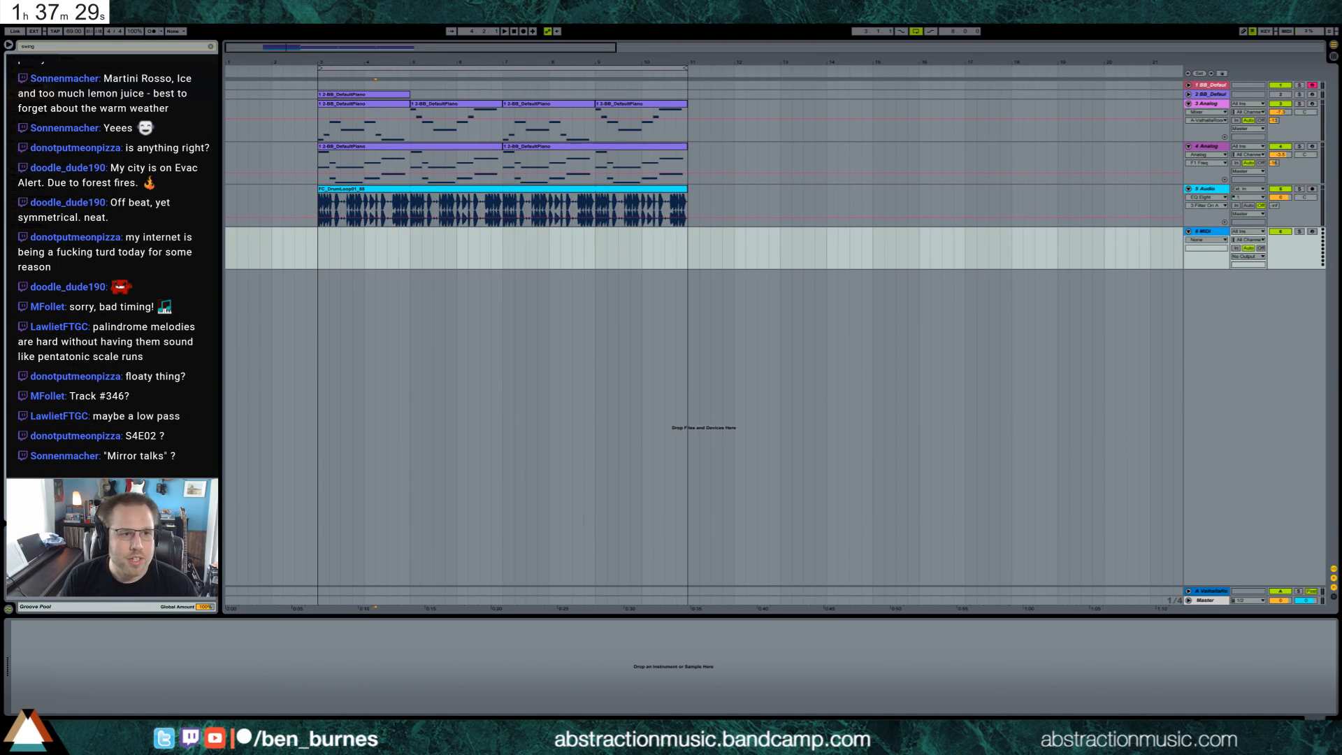
left_click(67, 48)
key("BackSpace")
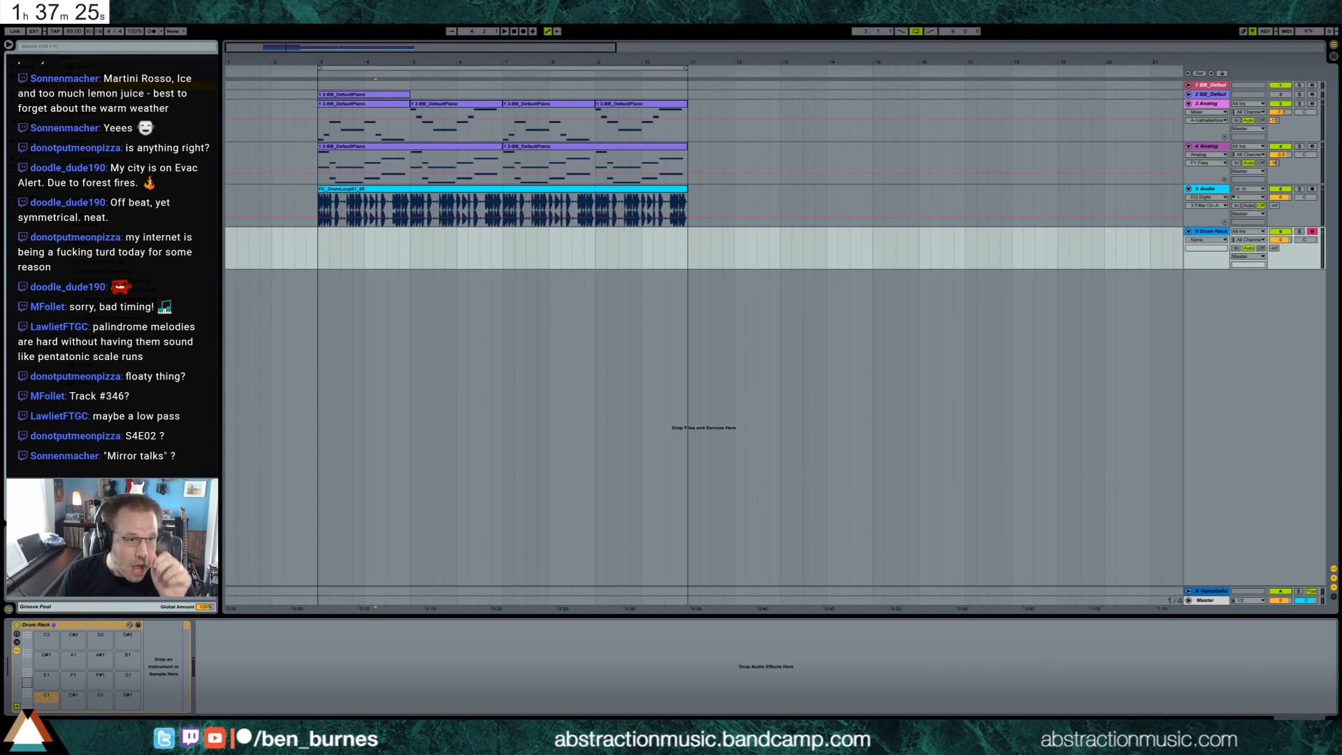
Lower the cutoff frequency of the low-pass band in the drum loop track's EQ Eight.
left_click(392, 200)
left_click_drag(135, 676, 114, 675)
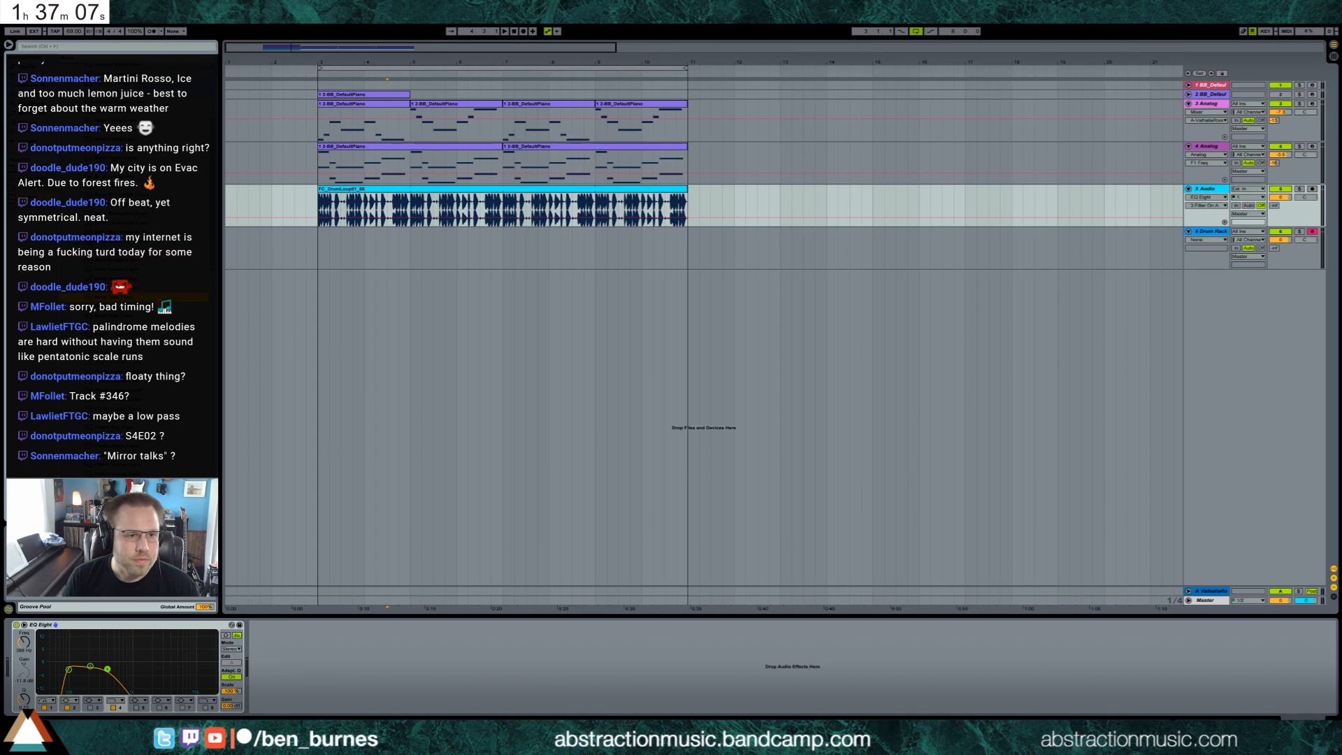
Load the Metal Scrape 2, Metal Toss 2 and Plastic Loader 4 samples onto separate Drum Rack pads.
left_click(375, 249)
left_click_drag(99, 263, 47, 677)
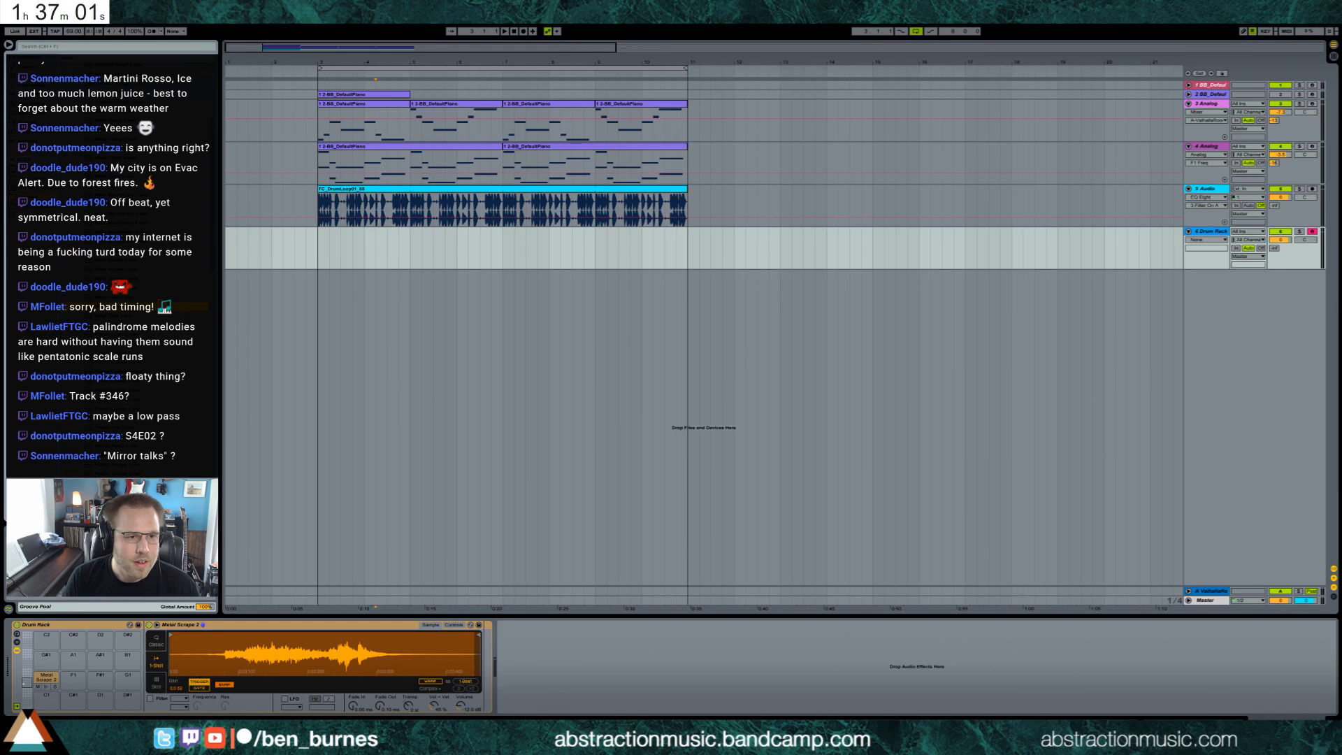
left_click_drag(112, 306, 74, 678)
left_click(143, 382)
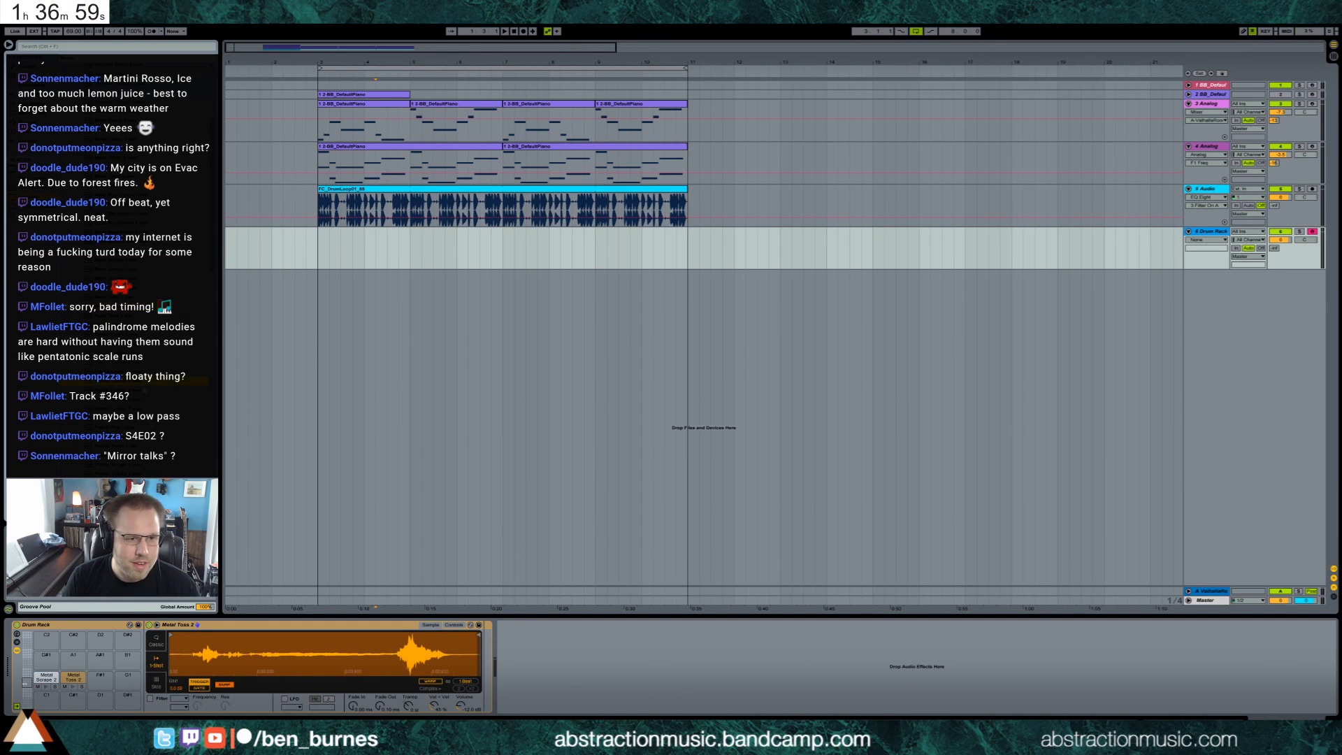
left_click_drag(54, 678, 46, 697)
Preview percussion samples and load Plastic Snap 1, Plastic Snap 2 and a Snap sample onto the remaining lowest-row pads.
left_click(133, 427)
key("Down")
key("Down")
key("Up")
key("Up")
key("Up")
key("Up")
key("Up")
key("Up")
left_click_drag(121, 427, 100, 696)
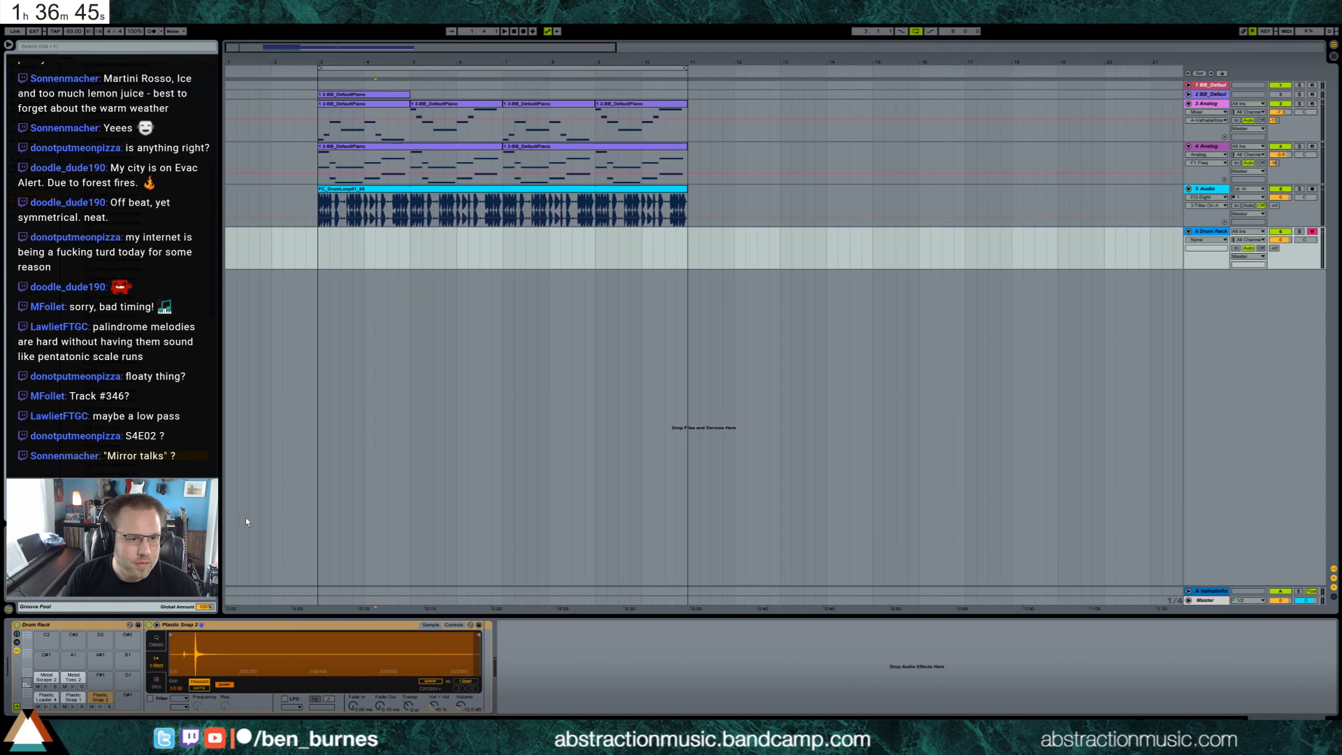
left_click_drag(127, 696, 127, 696)
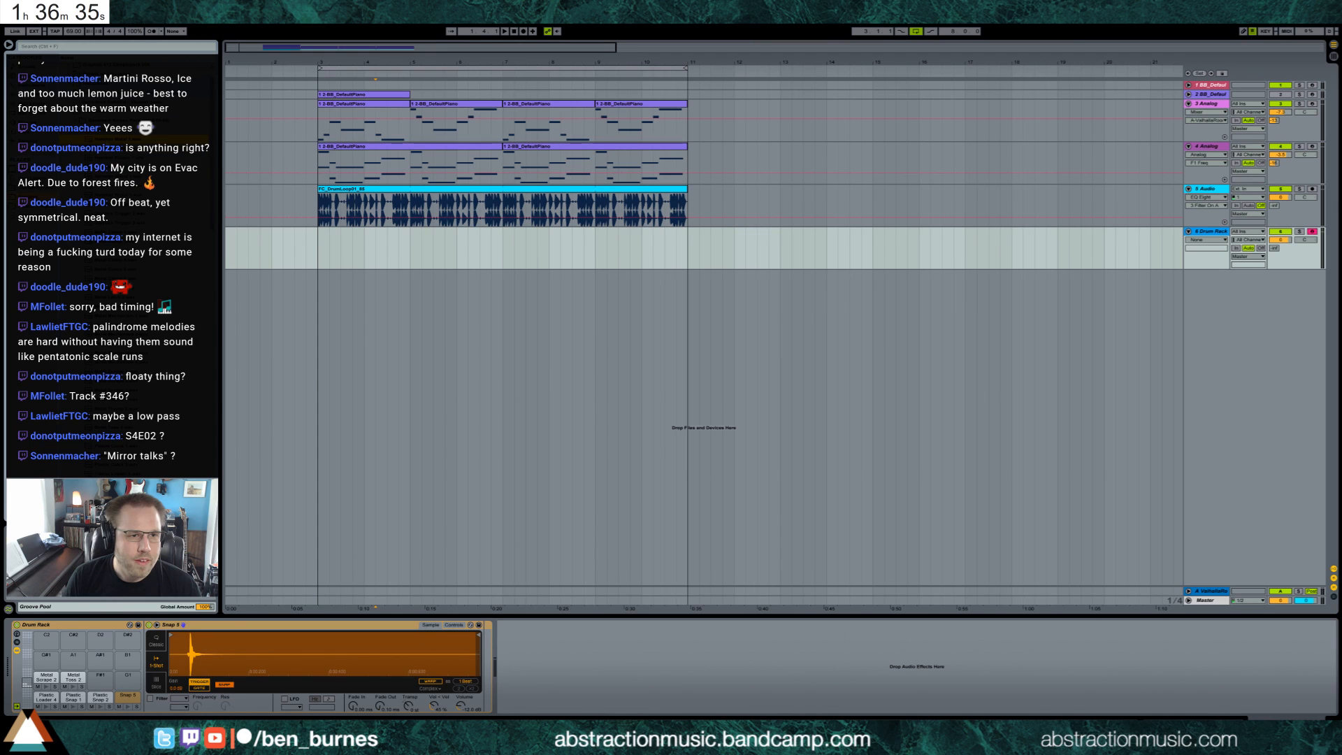
Load Hammer Metal 1 onto the pad above Metal Scrape 2, adjust its sample start, and audition it with the loop.
left_click_drag(42, 661, 43, 660)
mouse_move(187, 646)
left_mouse_down()
mouse_move(187, 664)
mouse_move(175, 636)
left_mouse_up()
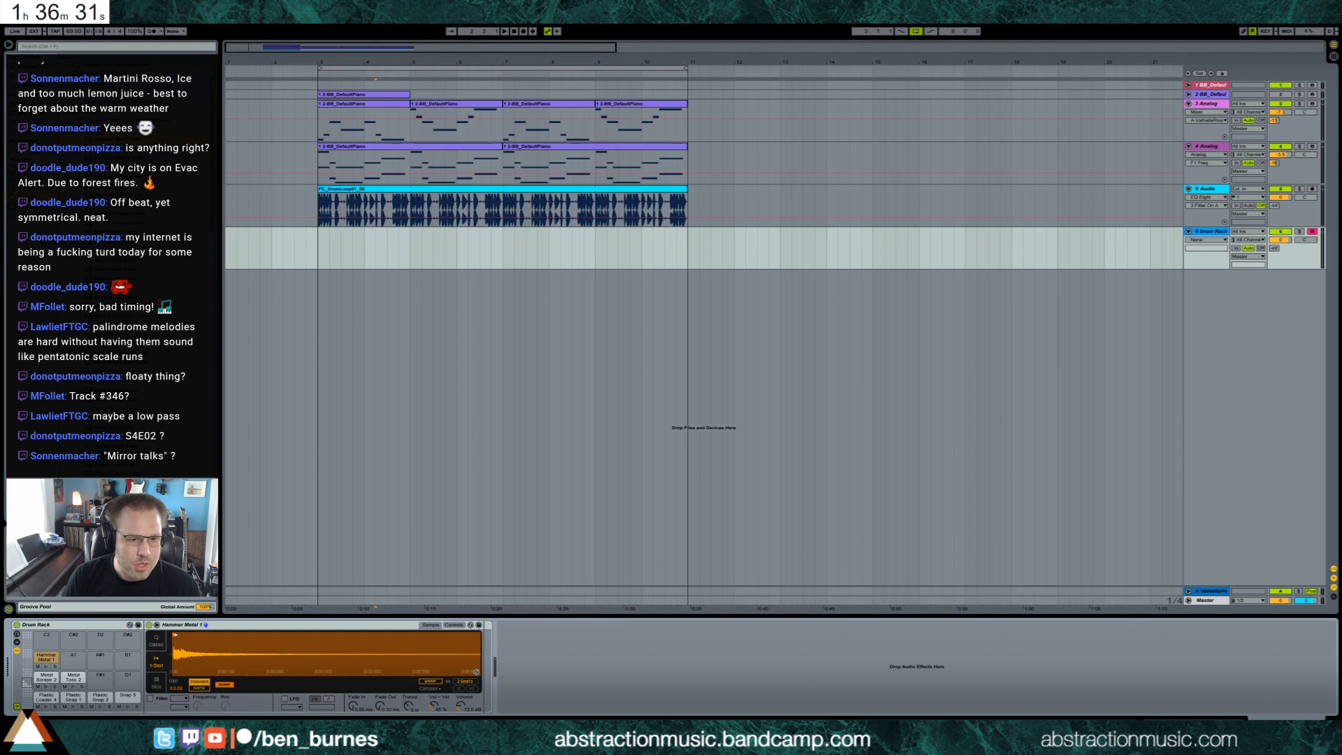
key("space")
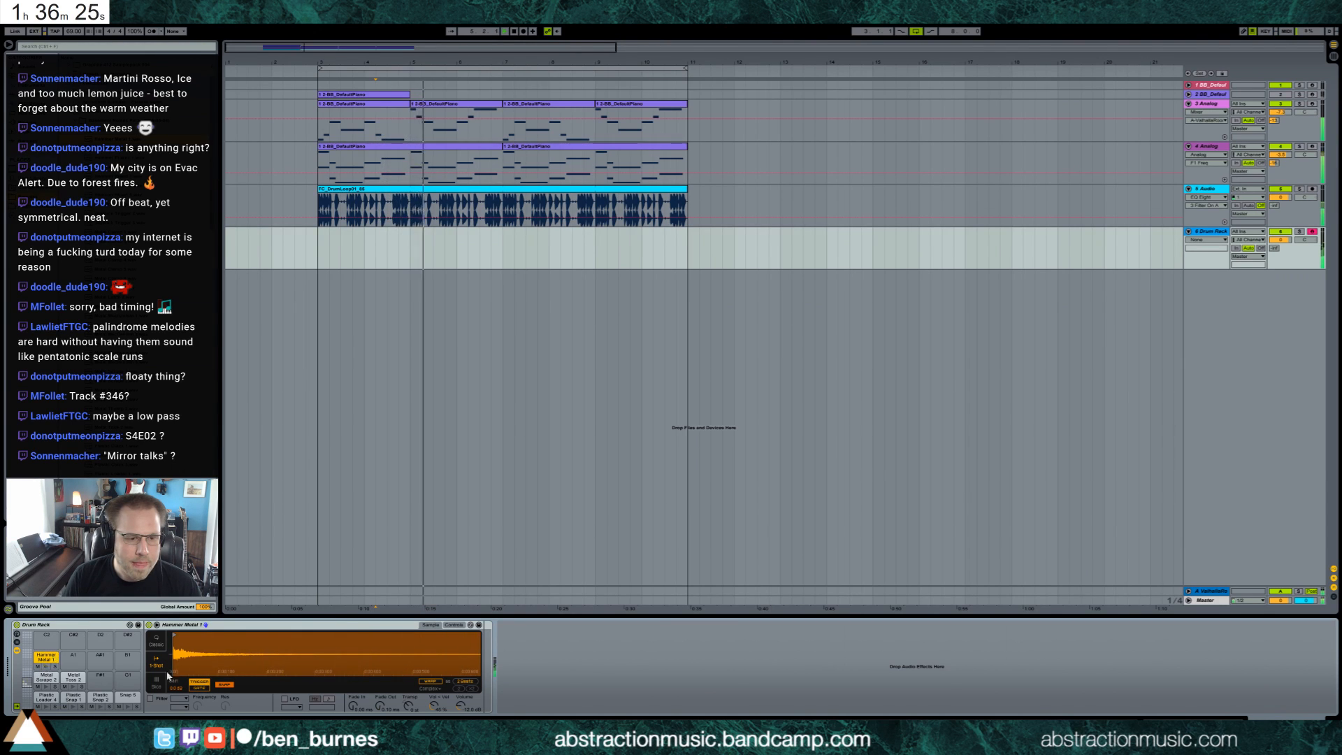
Add a Reverb after the Hammer Metal 1 sample and adjust its decay time and dry/wet mix.
left_click(31, 93)
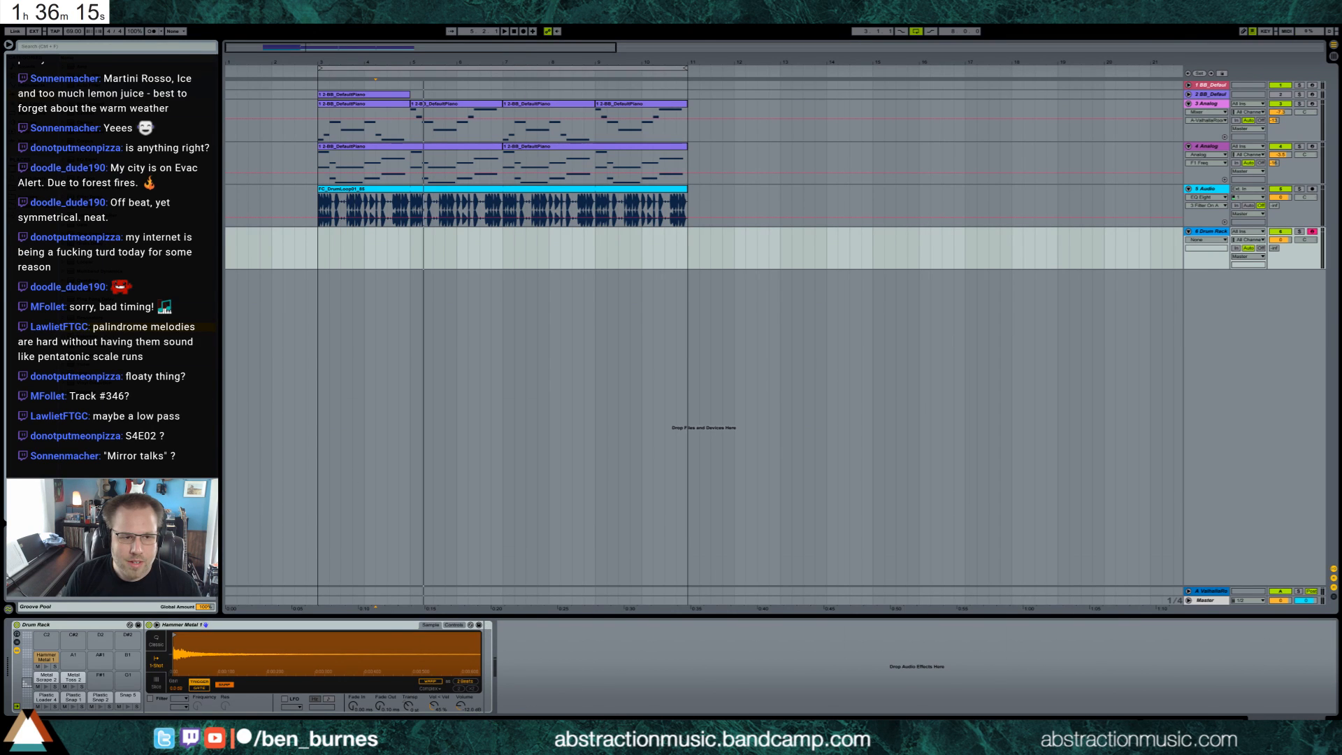
left_click_drag(480, 653, 482, 657)
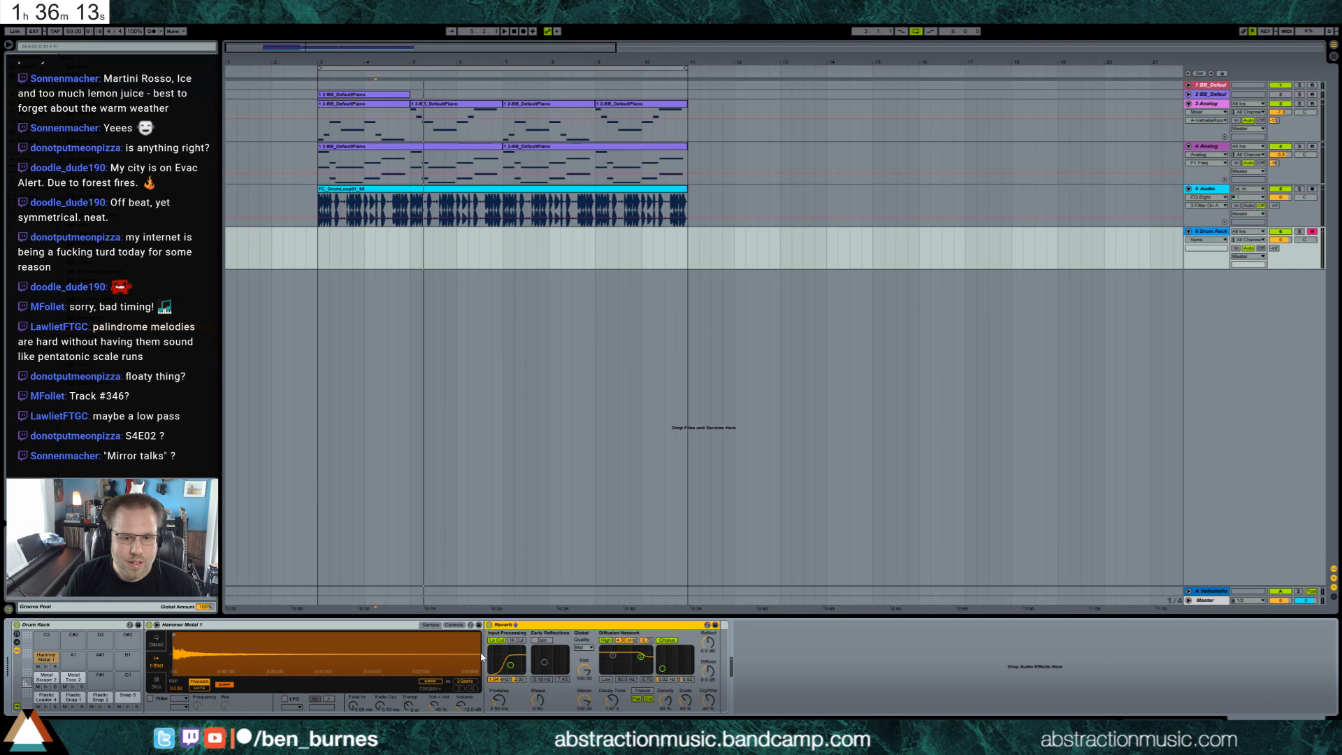
left_click(612, 701)
left_click(708, 701)
Create a one-bar MIDI clip at bar 3 on the Drum Rack track with a Hammer Metal 1 note on the downbeat.
left_click_drag(318, 259, 365, 241)
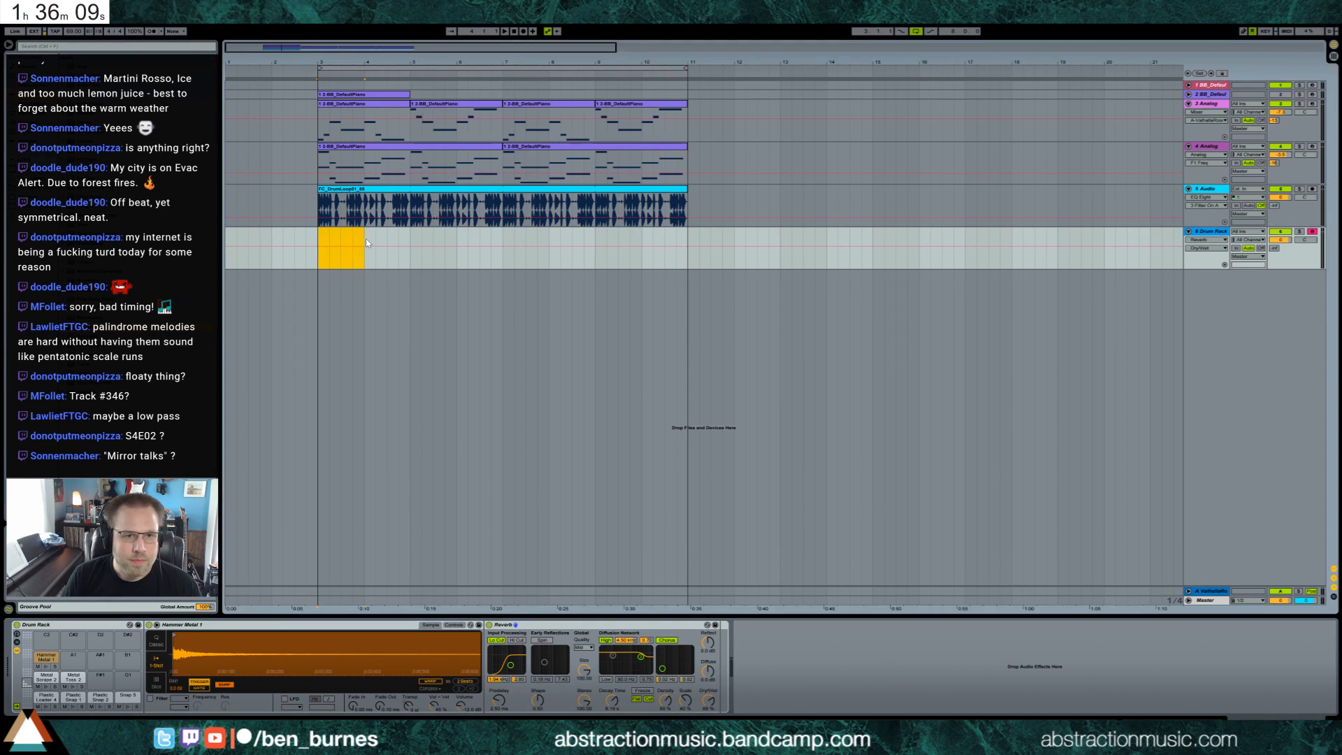
key("ctrl+shift+m")
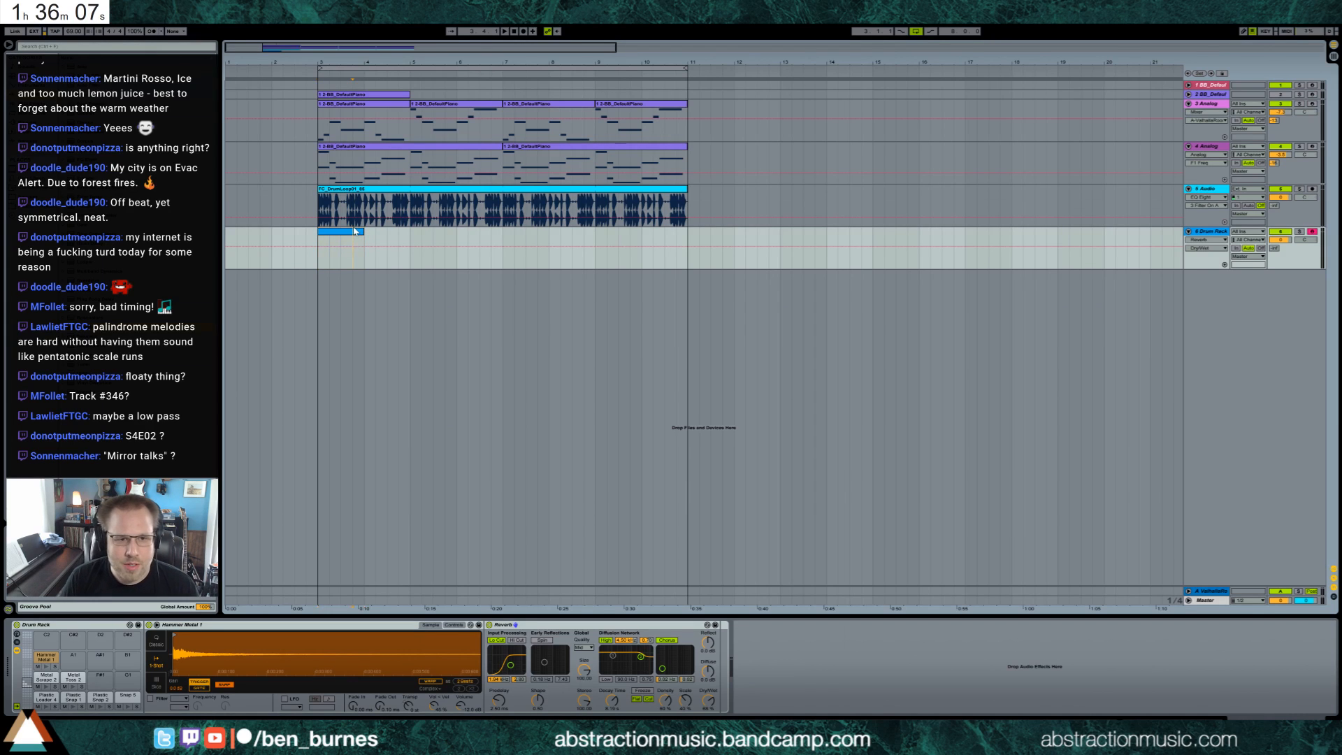
double_click(355, 233)
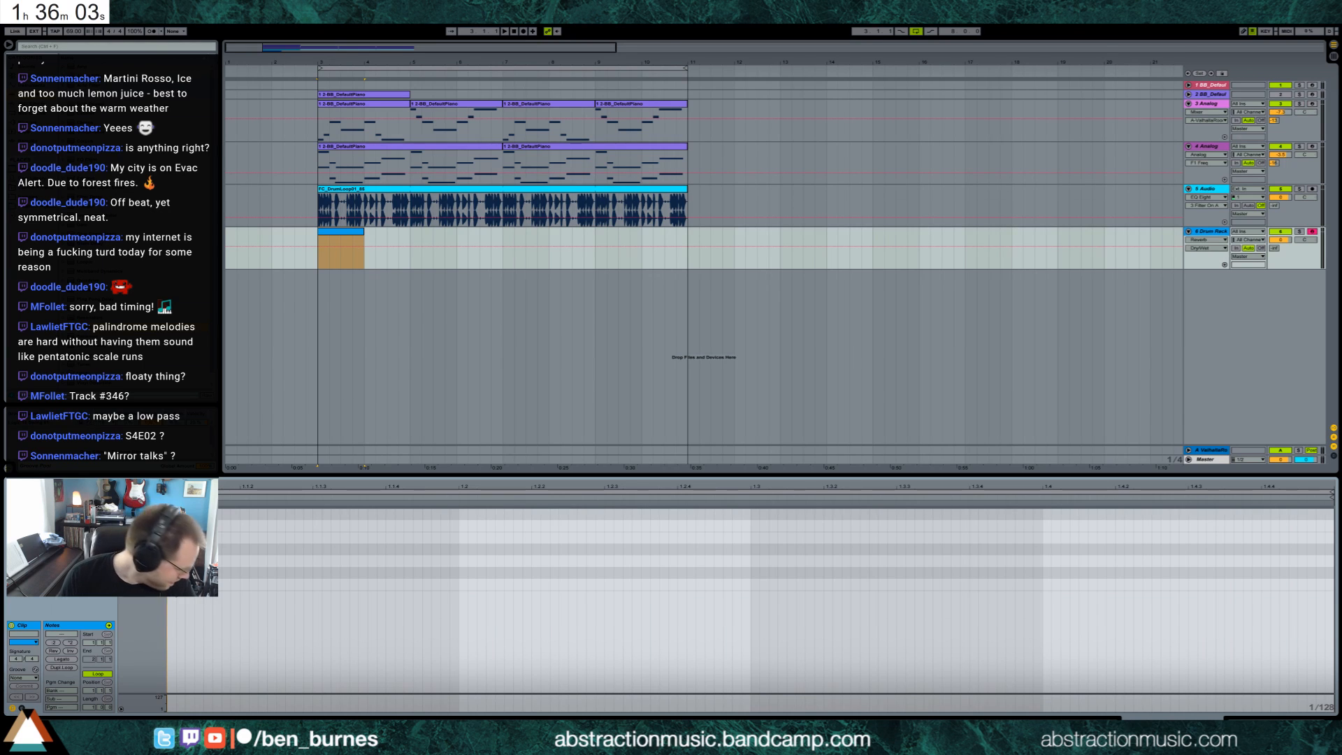
double_click(172, 584)
left_click_drag(174, 584, 236, 584)
Apply the swing groove to the Drum Rack clip, extend it to bar 11, and audition the hammer hits with the arrangement.
left_click_drag(44, 423, 688, 246)
key("space")
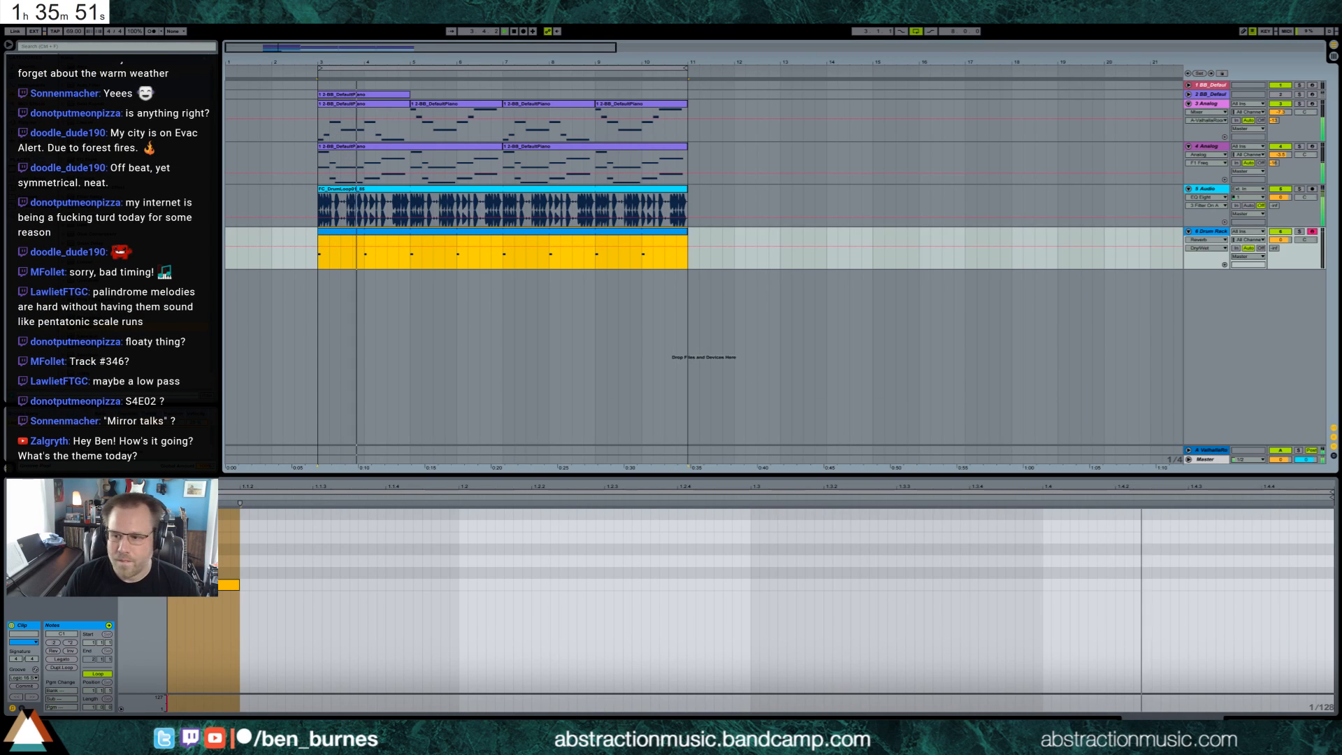
left_click(278, 551)
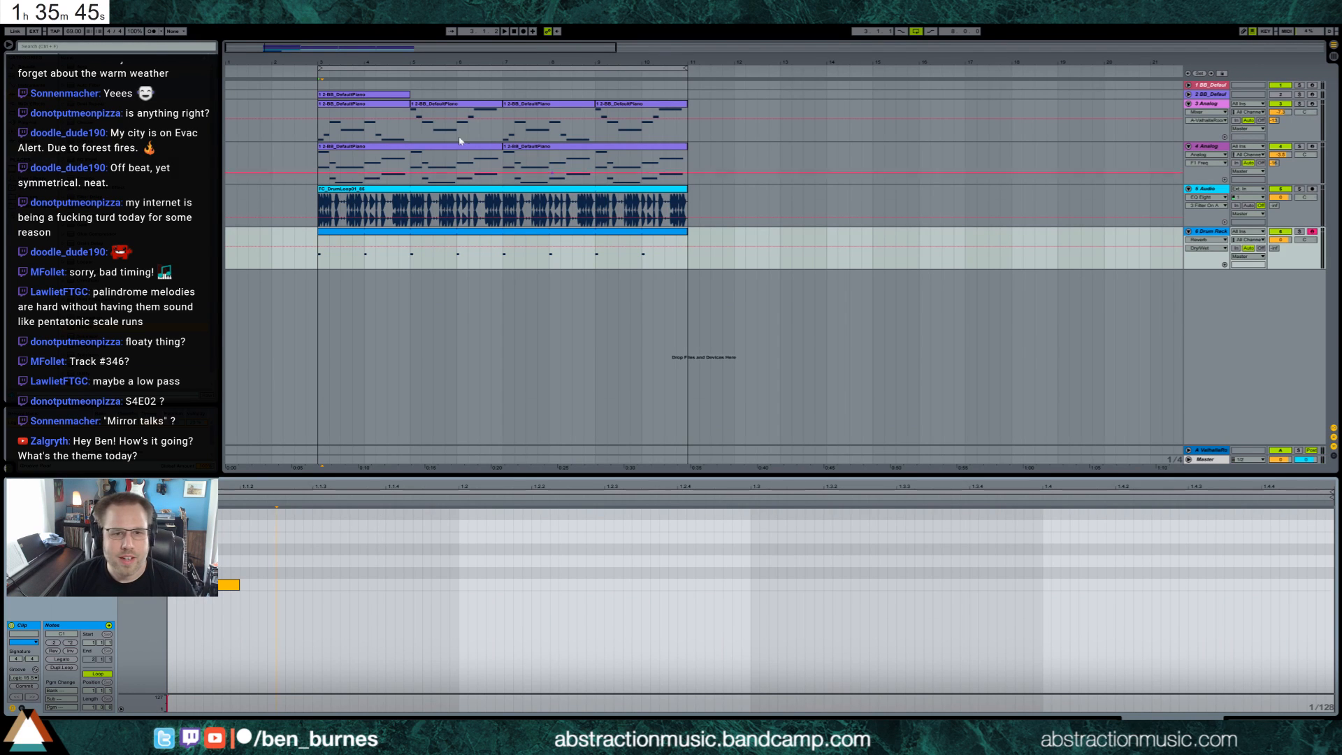
mouse_move(324, 133)
left_mouse_down()
mouse_move(402, 136)
mouse_move(318, 135)
left_mouse_up()
Check the remaining Drum Rack samples and move their start points forward to trim the silence before the hits.
left_click(362, 231)
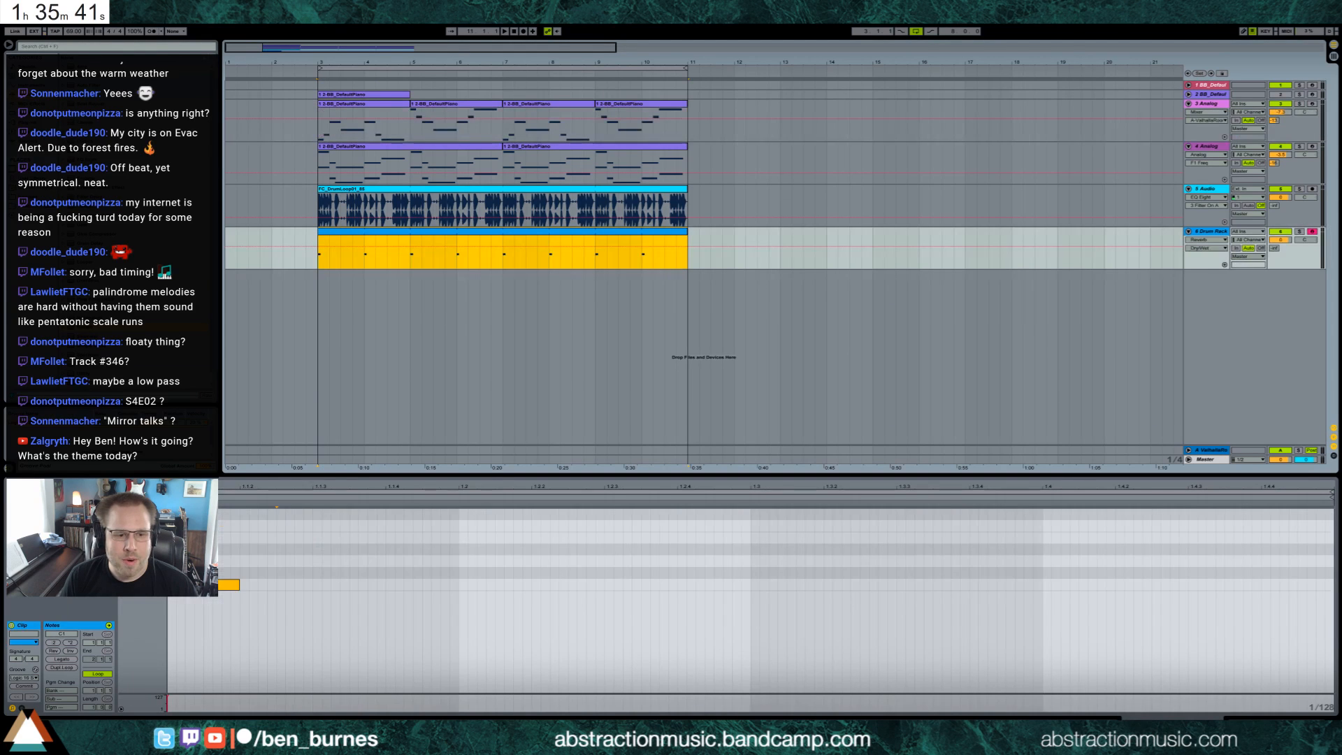
left_click(1251, 717)
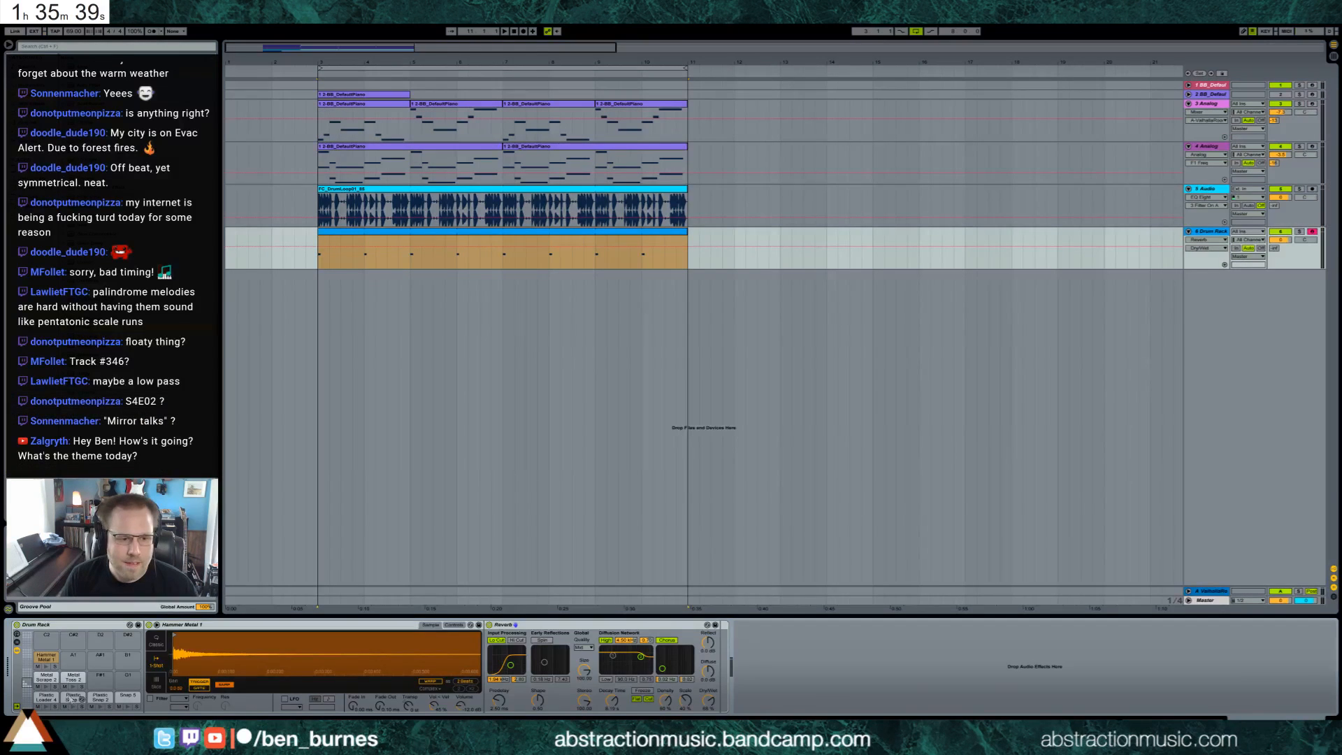
left_click(53, 679)
mouse_move(171, 636)
left_mouse_down()
mouse_move(246, 638)
mouse_move(187, 637)
left_mouse_up()
left_click(72, 679)
left_click(40, 697)
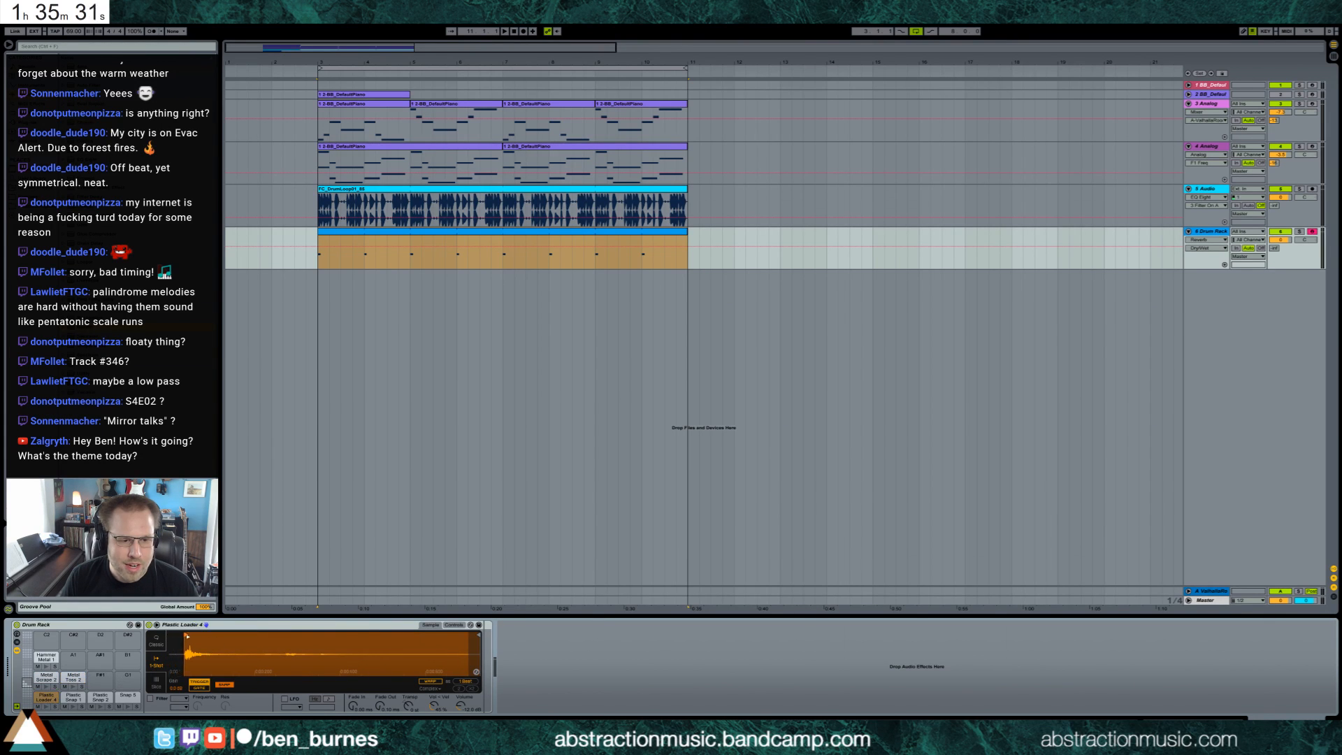
left_click(73, 697)
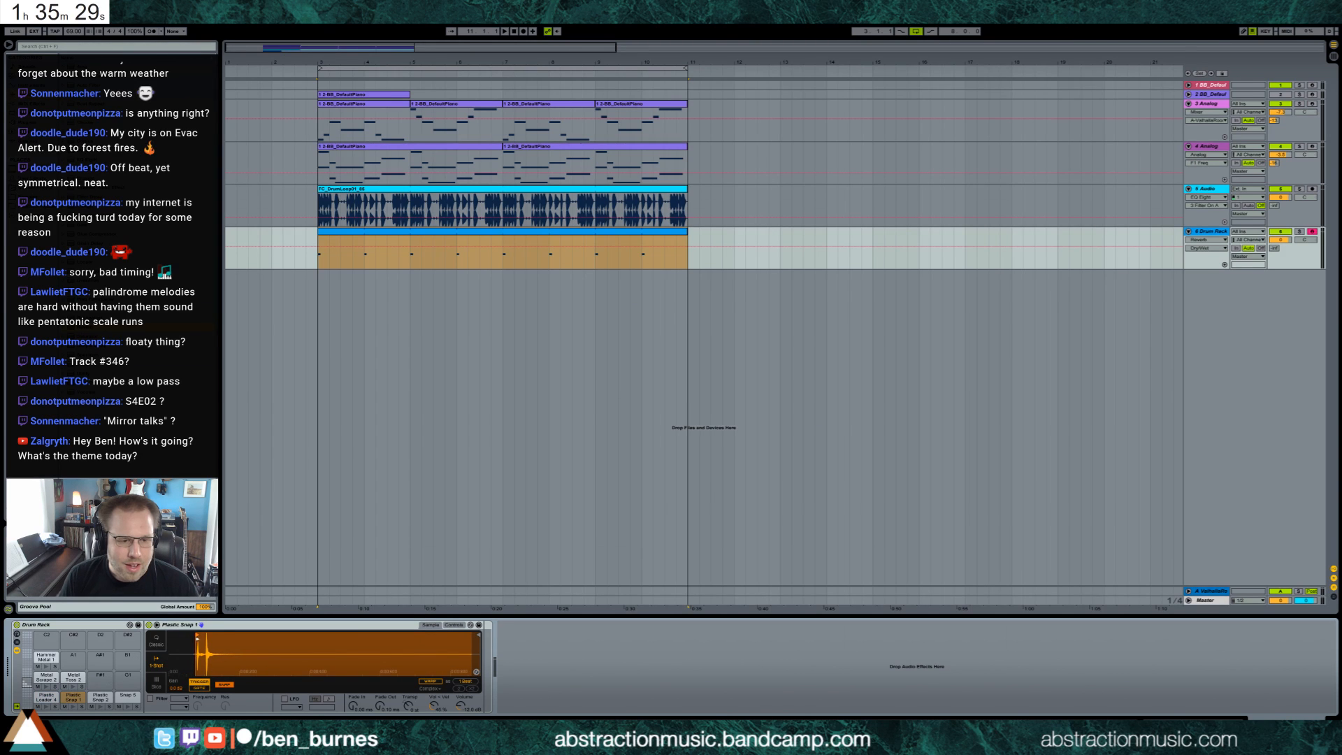
left_click(98, 698)
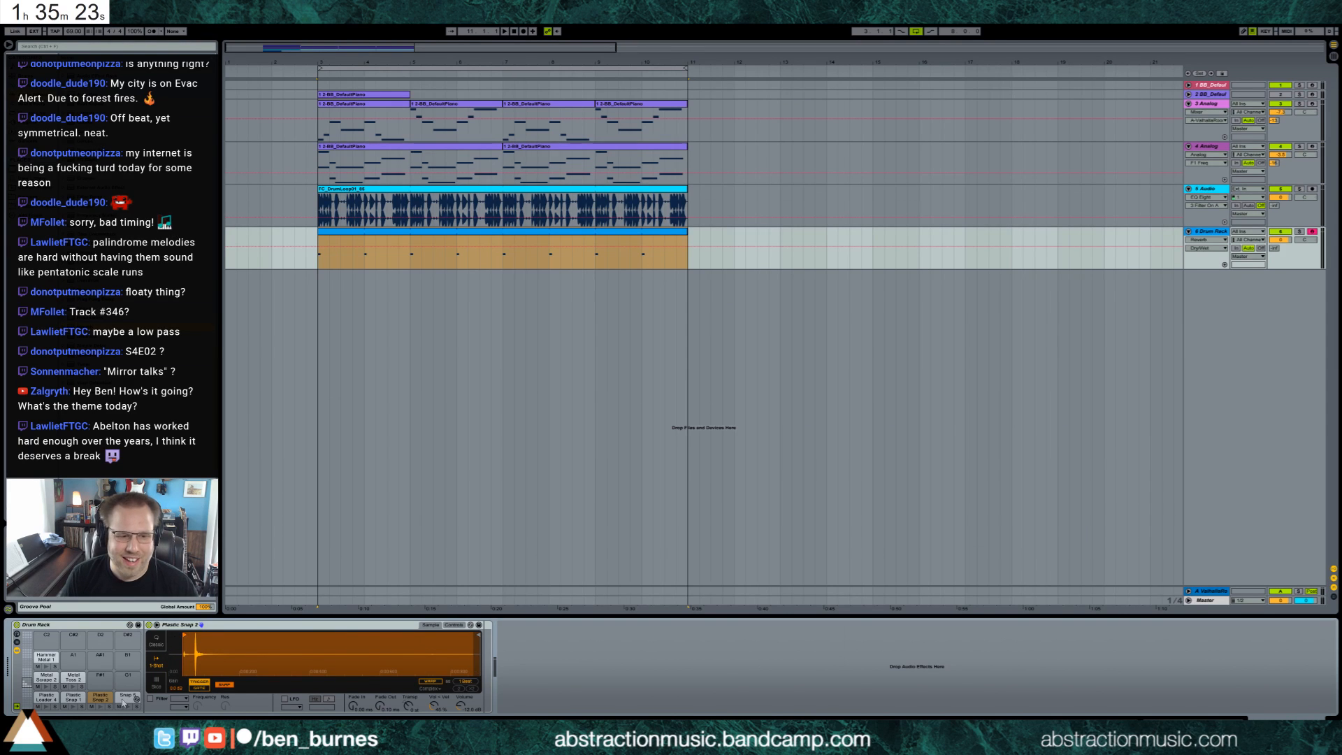
left_click(124, 701)
left_click_drag(172, 635, 194, 636)
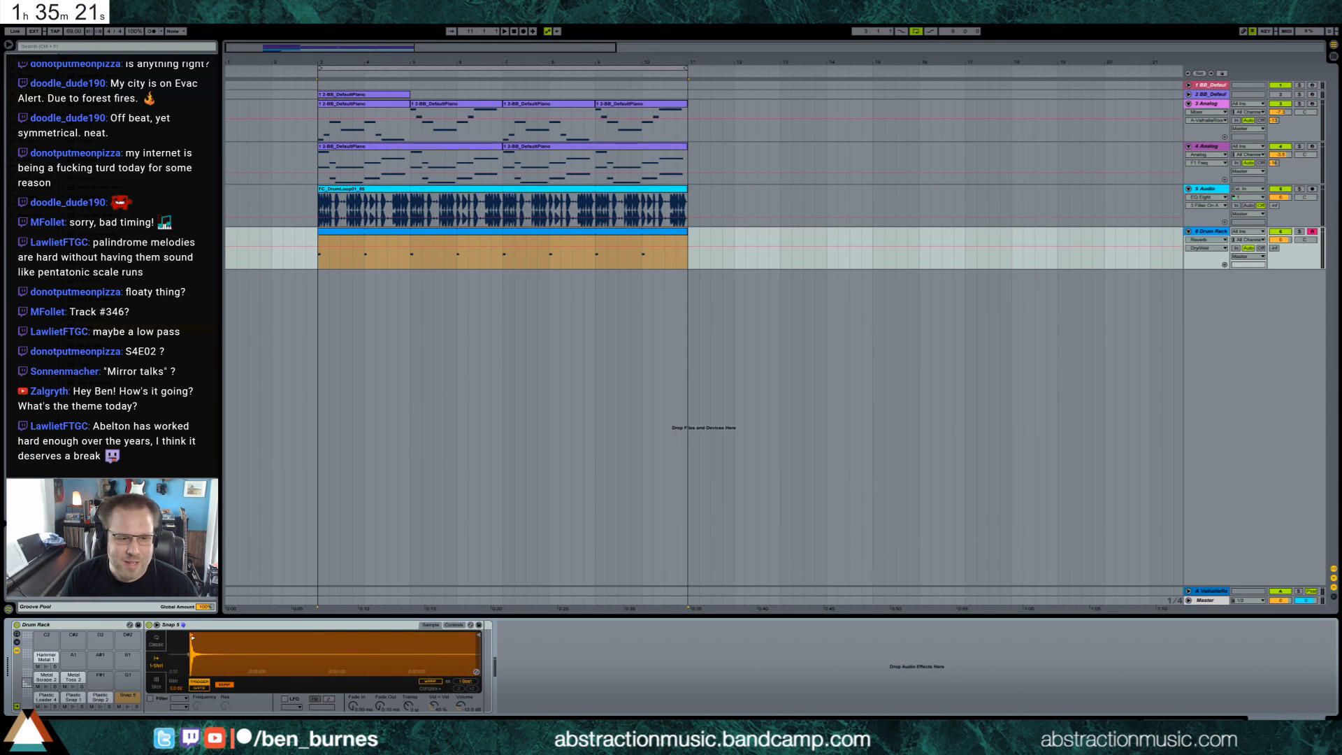
Add Plastic Snap 1, Plastic Snap 2 and Snap notes around beat 2 of the Drum Rack clip with slightly staggered starts.
double_click(345, 235)
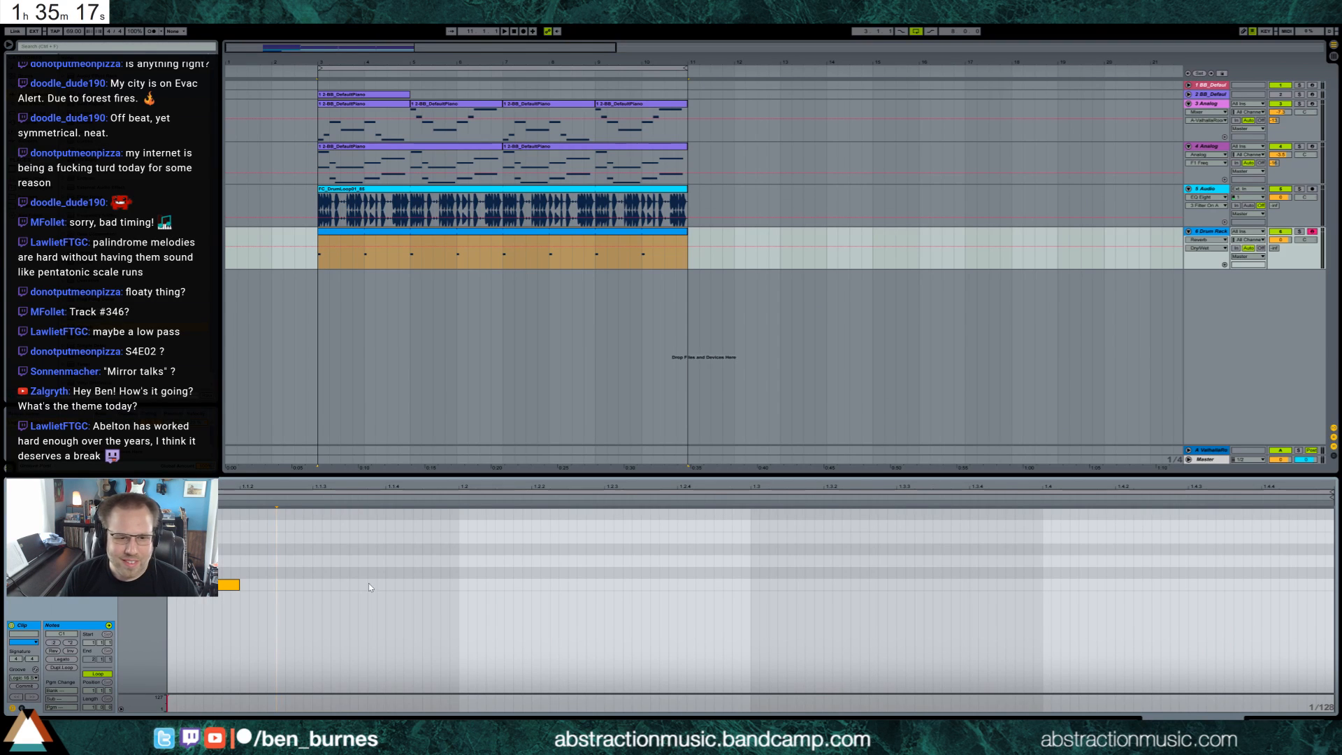
double_click(464, 575)
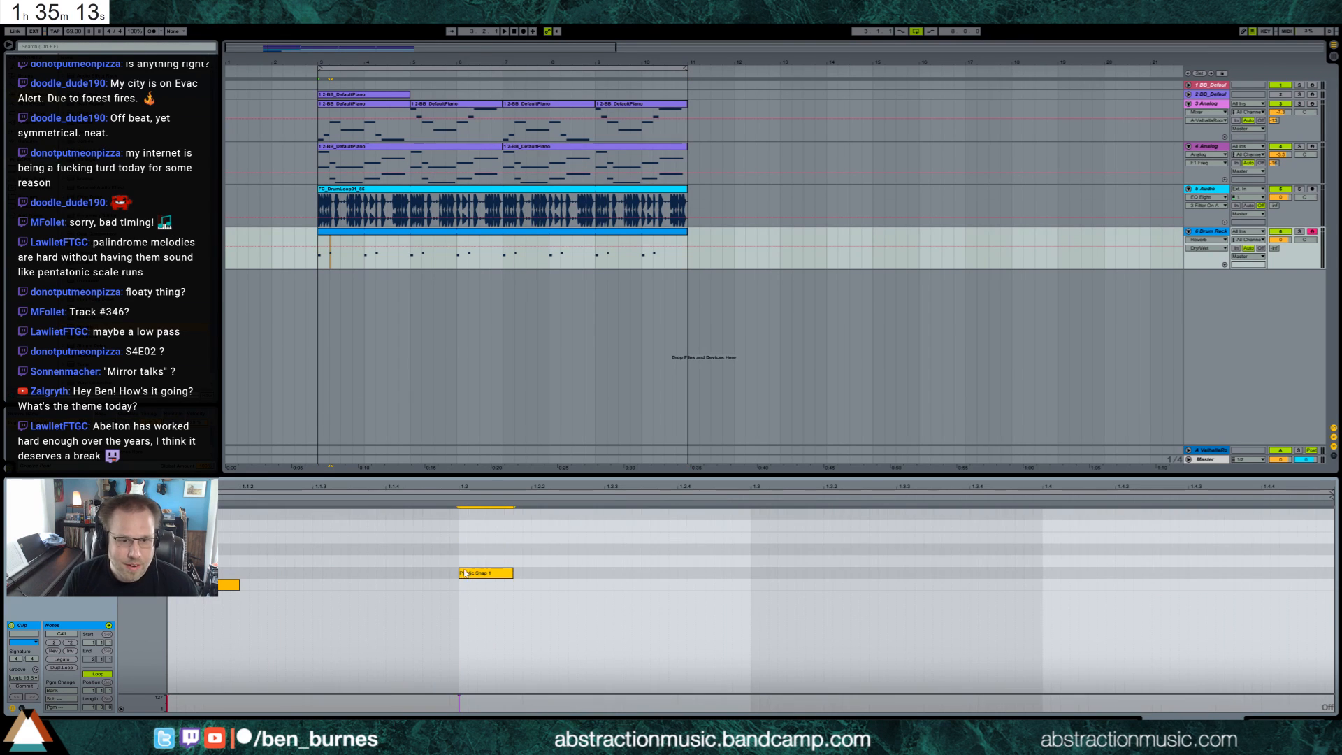
double_click(469, 562)
double_click(465, 551)
mouse_move(464, 550)
left_mouse_down()
mouse_move(519, 545)
mouse_move(470, 563)
mouse_move(488, 553)
left_mouse_up()
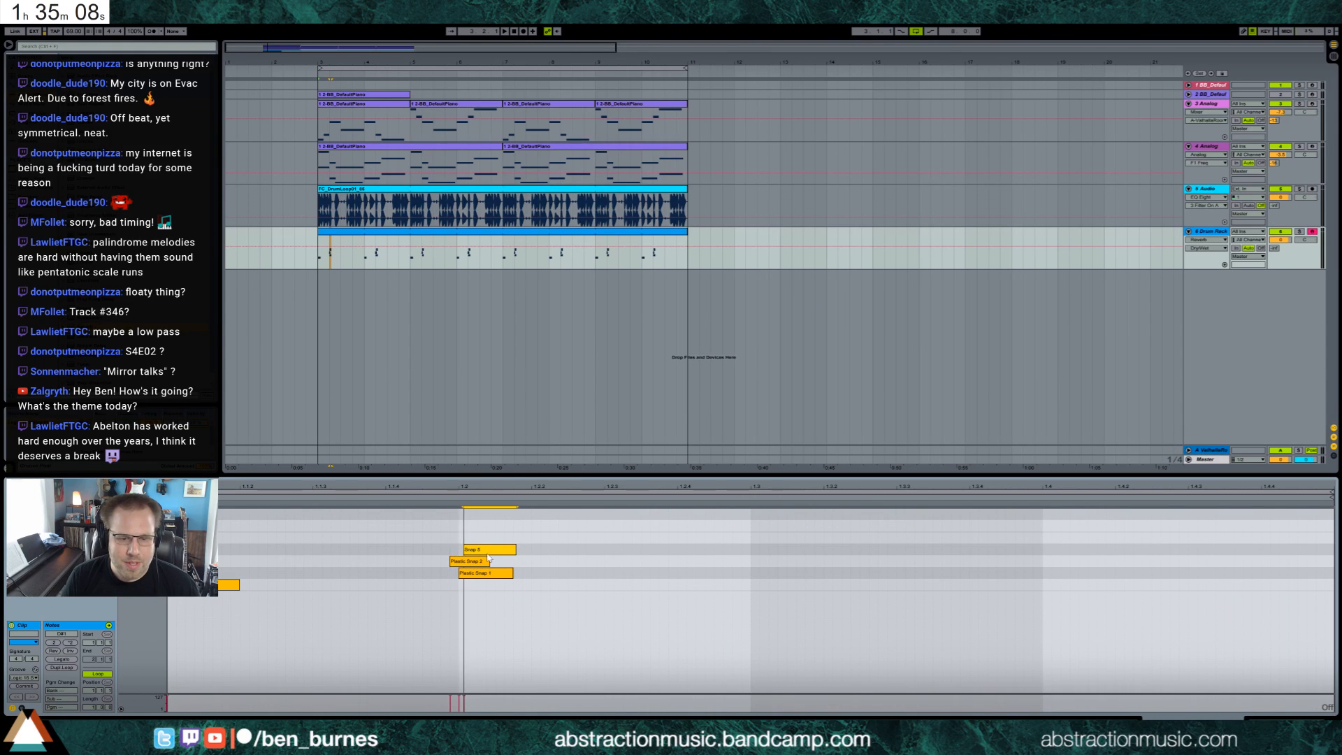
Add staggered Plastic Snap 1, Plastic Snap 2 and Snap notes at beat 4 of the Drum Rack clip and audition them.
double_click(1040, 574)
left_click_drag(1064, 559, 1089, 560)
left_click_drag(1056, 561, 1088, 550)
double_click(1034, 550)
key("space")
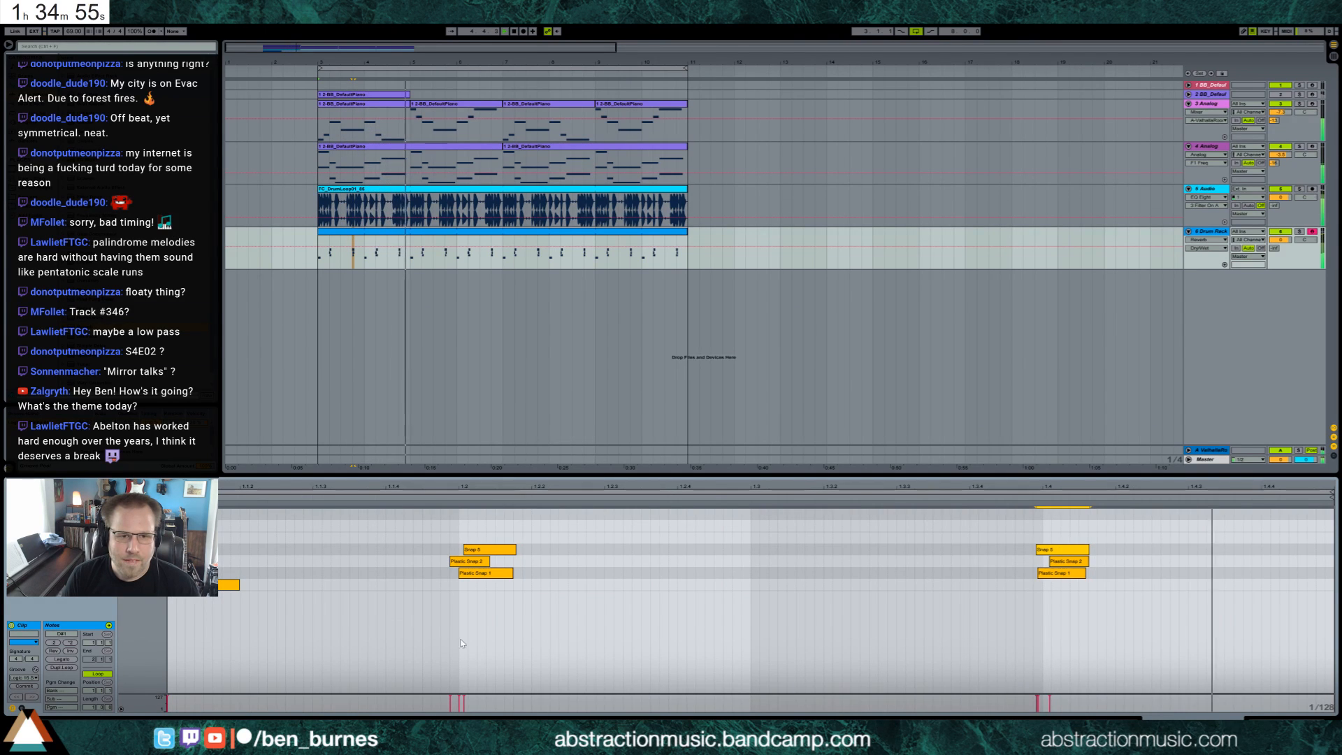
key("space")
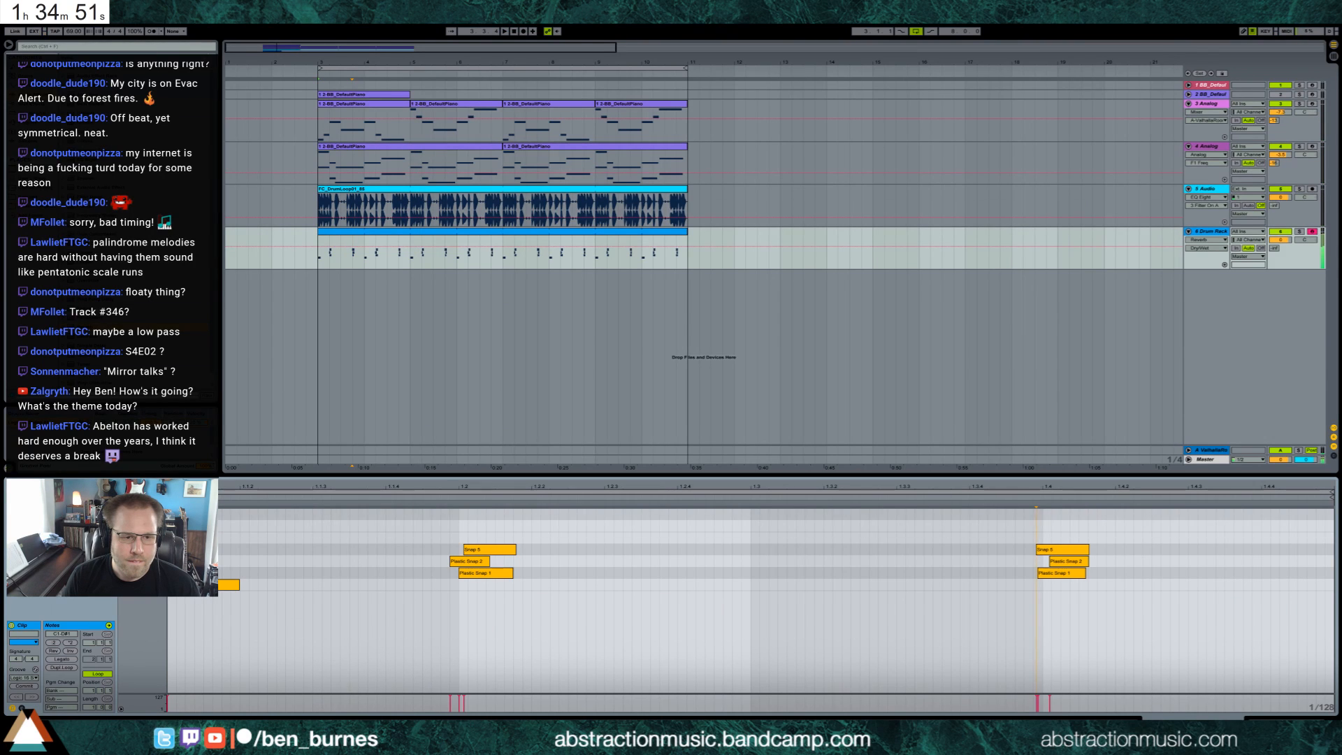
Add a sixteenth-long Metal Toss 2 note on the clip's downbeat and audition it with the arrangement.
double_click(172, 527)
left_click_drag(175, 527, 315, 531)
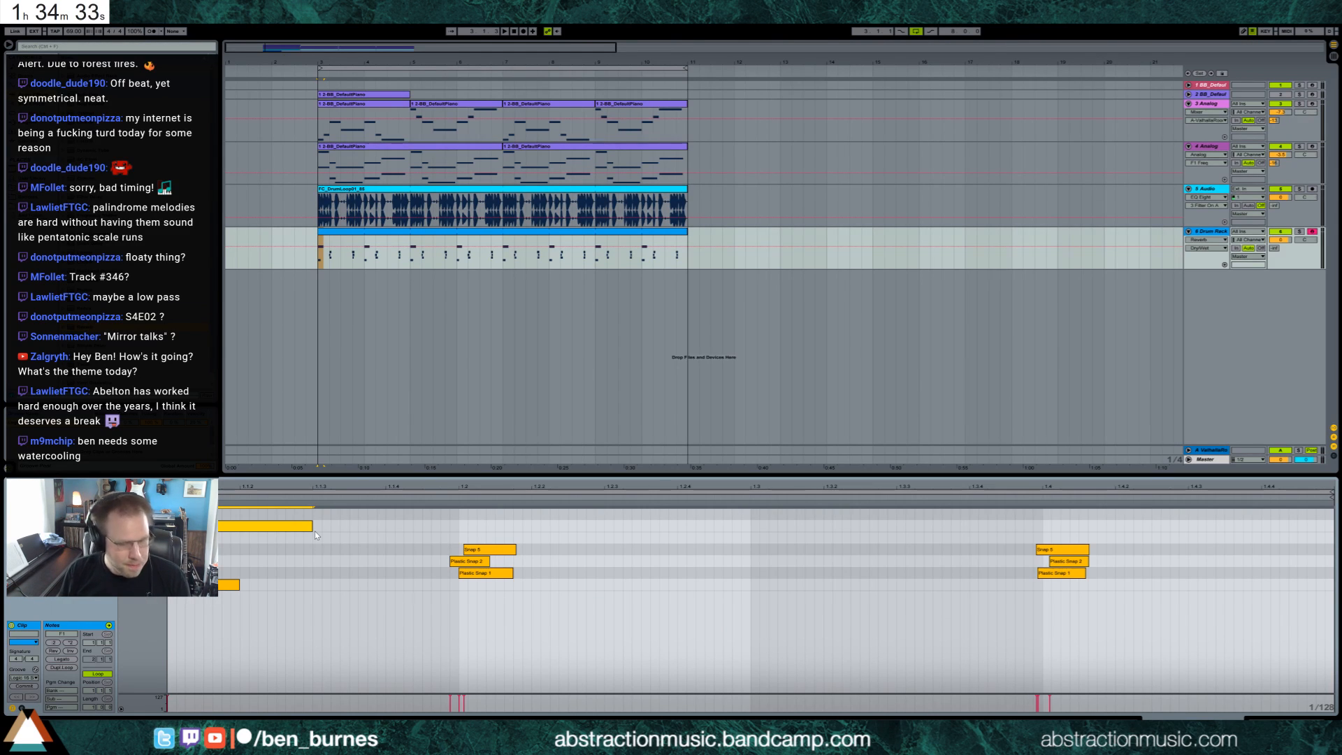
key("space")
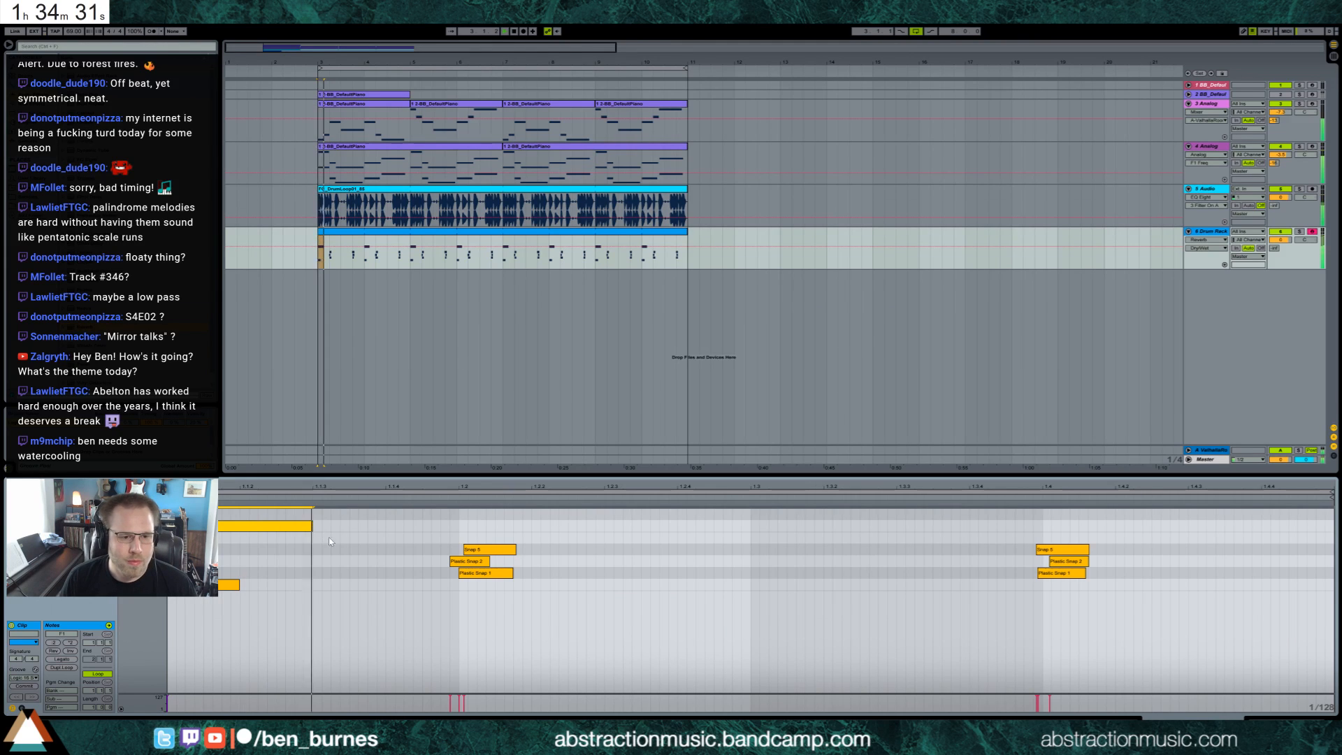
key("space")
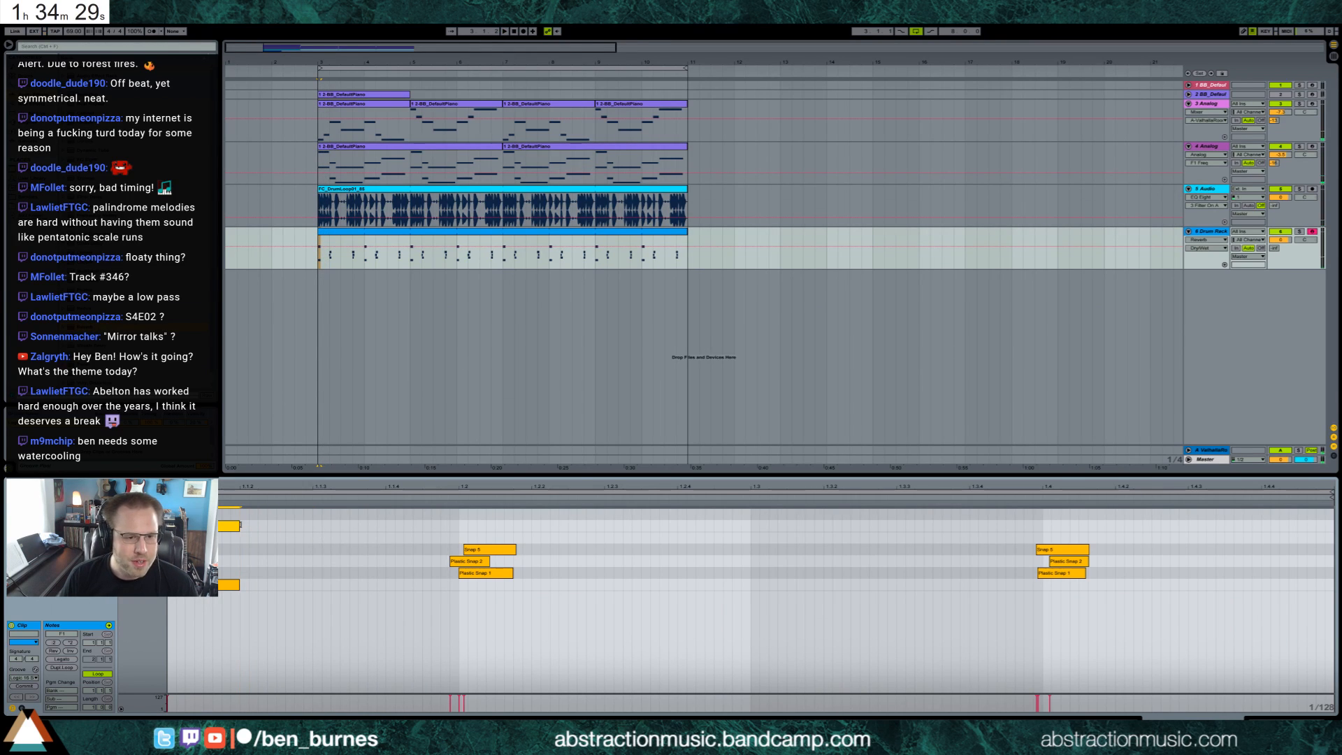
Lengthen the fade-out of the Metal Scrape 2 sample, try an earlier end point, and restore its full length.
key("shift+Tab")
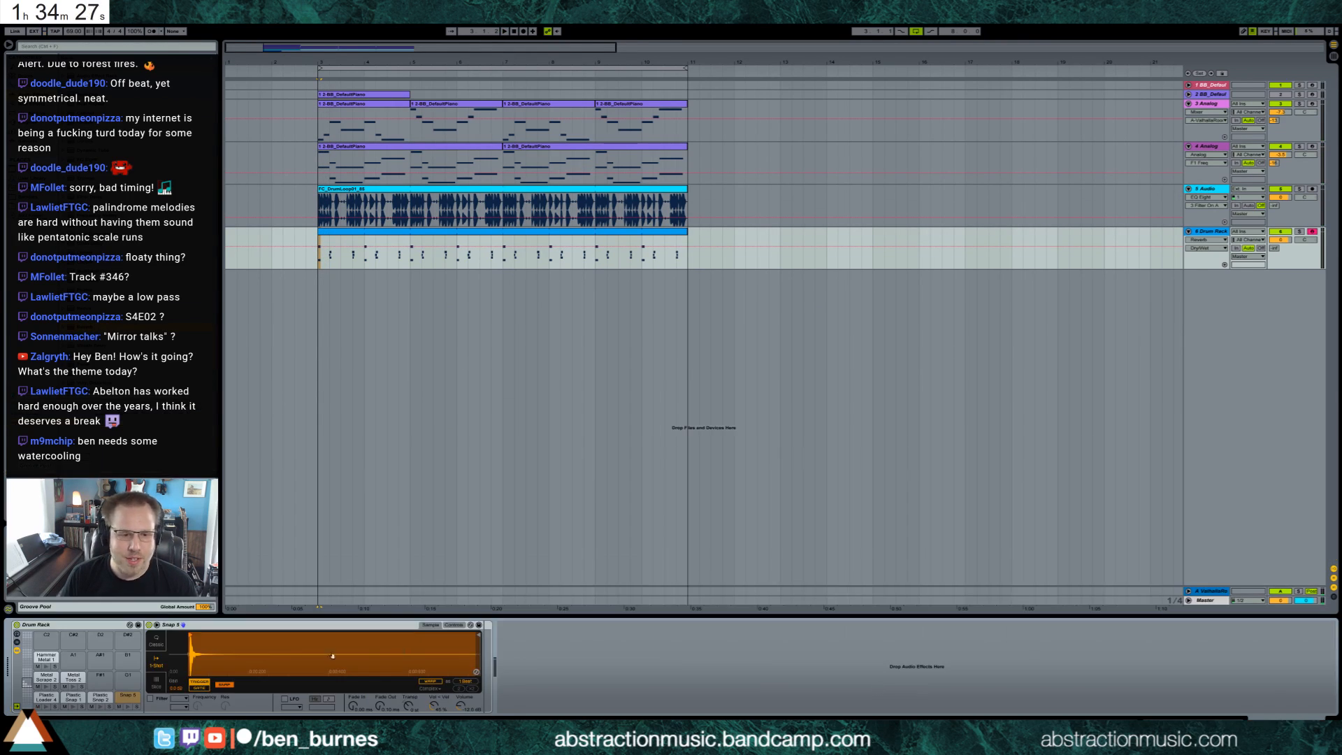
left_click(45, 678)
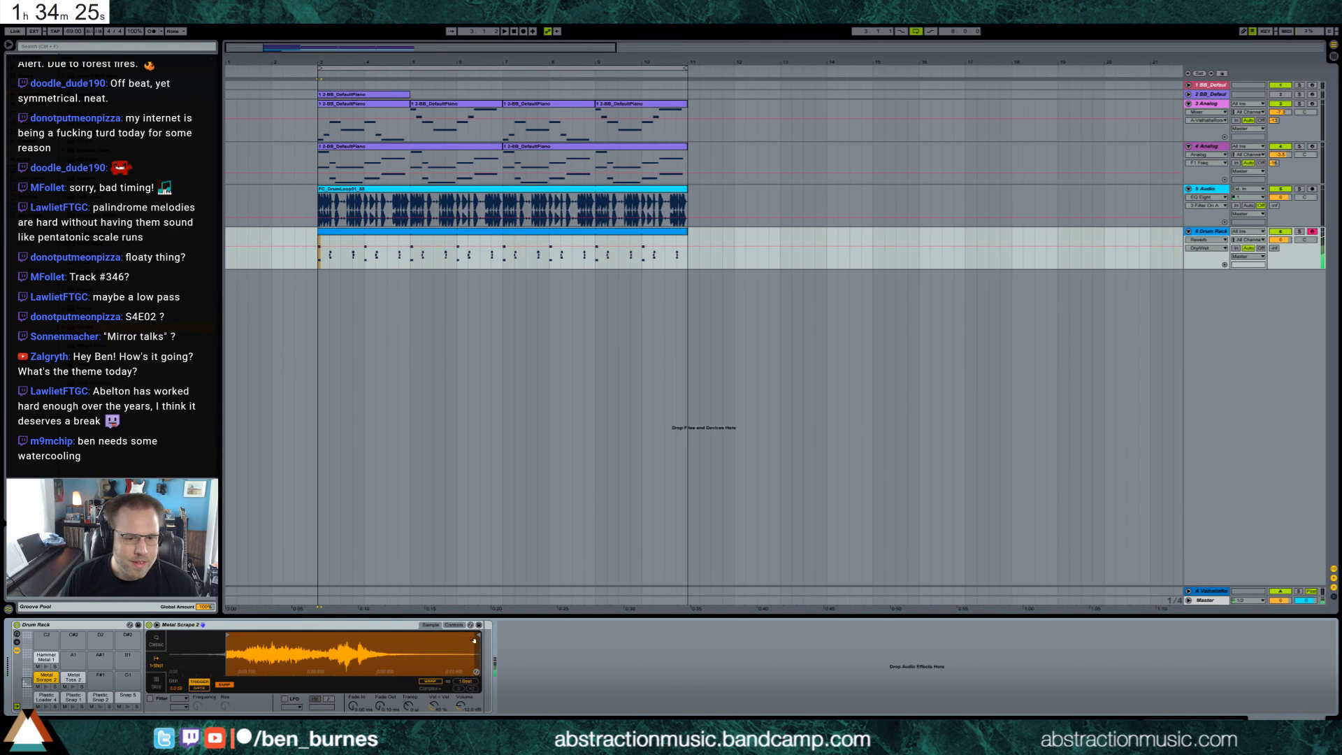
left_click_drag(479, 634, 319, 632)
left_click_drag(373, 705, 378, 706)
left_click(71, 688)
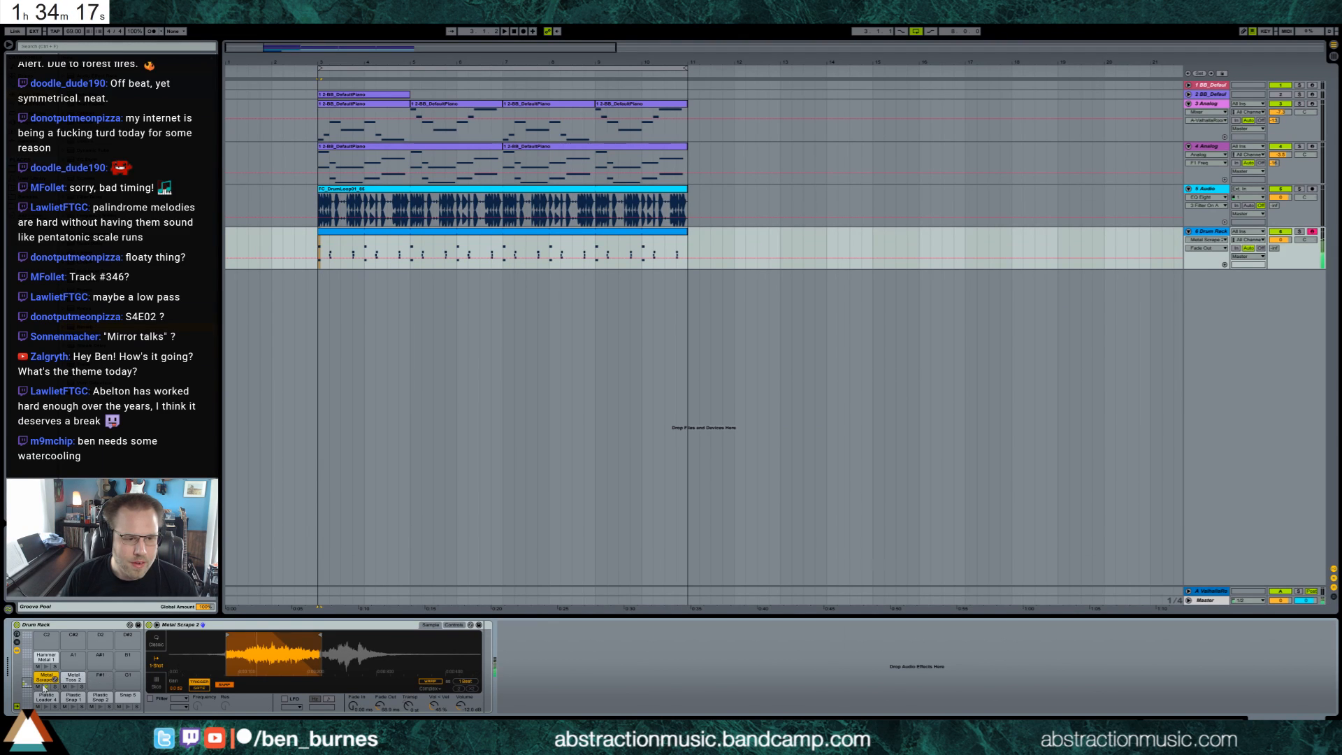
left_click_drag(320, 634, 480, 634)
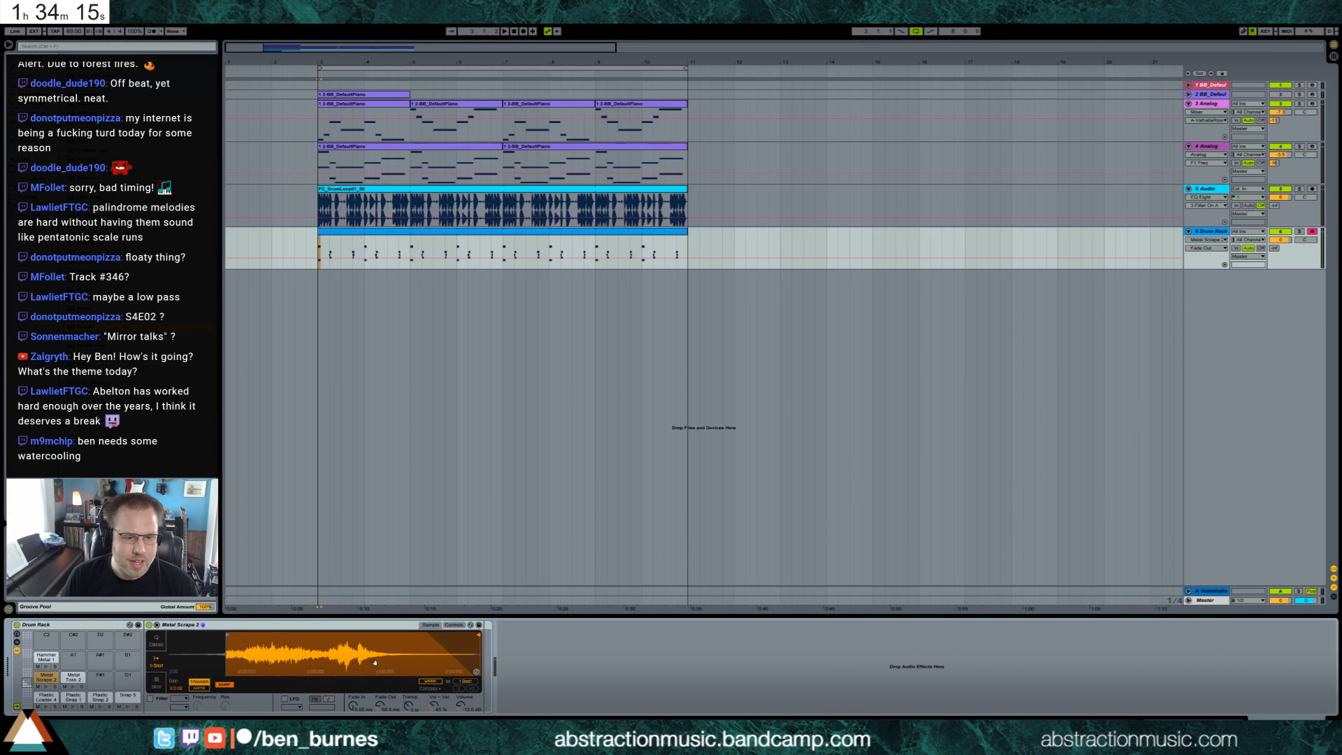
Move the Metal Toss 2 sample's end point ahead of its loud final burst and adjust its fade-out.
left_click(71, 679)
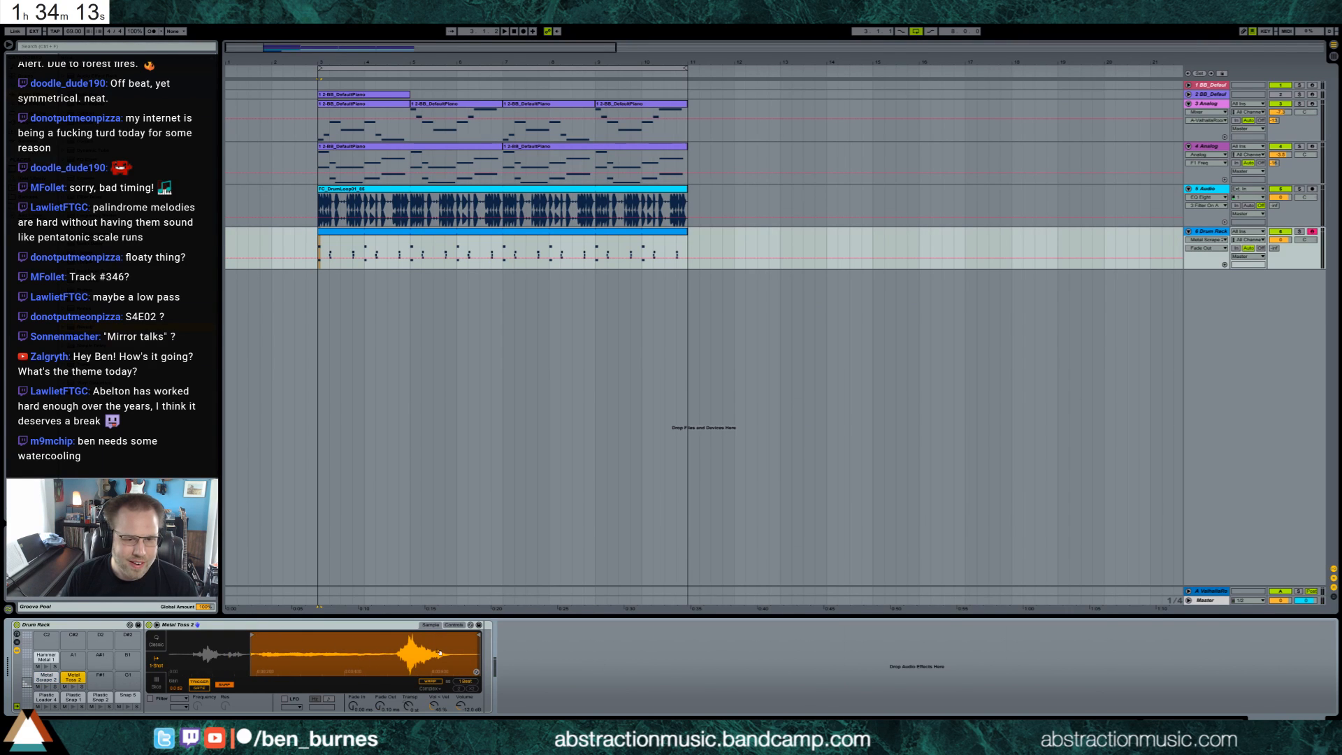
left_click_drag(477, 634, 395, 634)
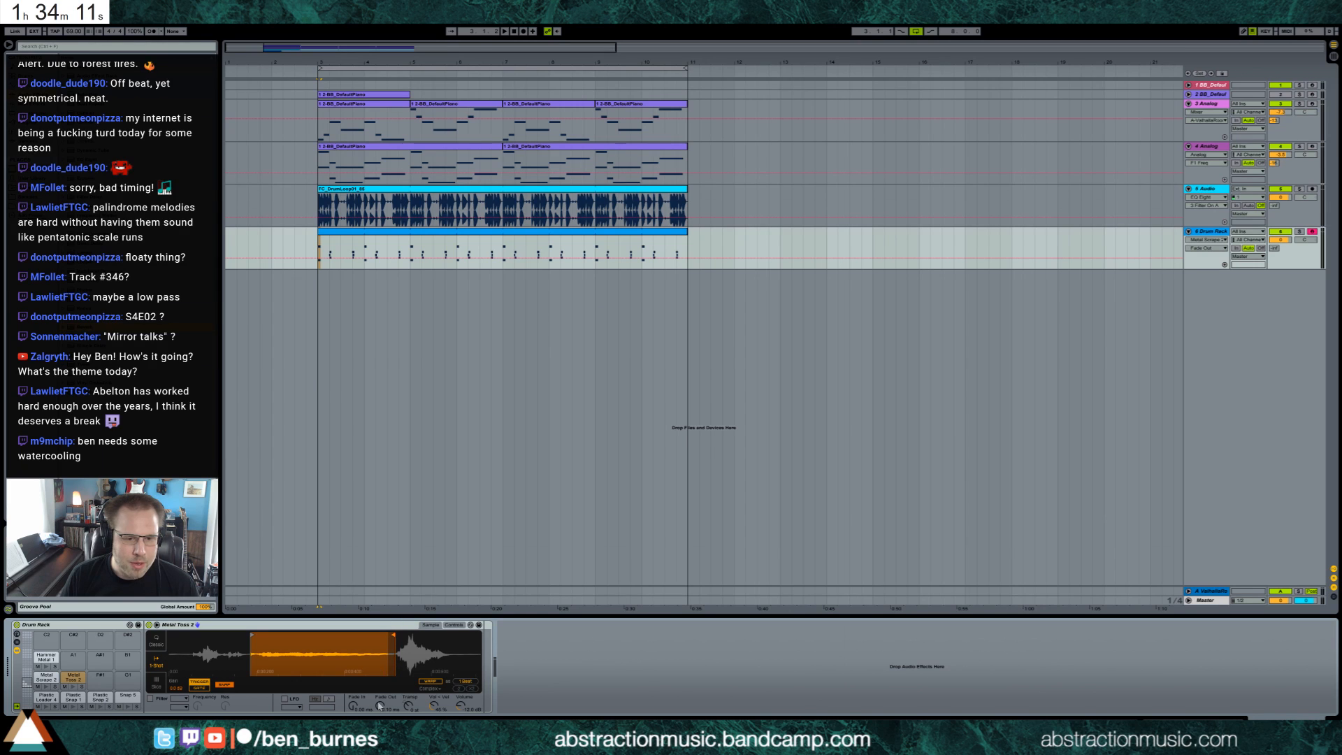
left_click_drag(380, 705, 379, 689)
left_click(70, 682)
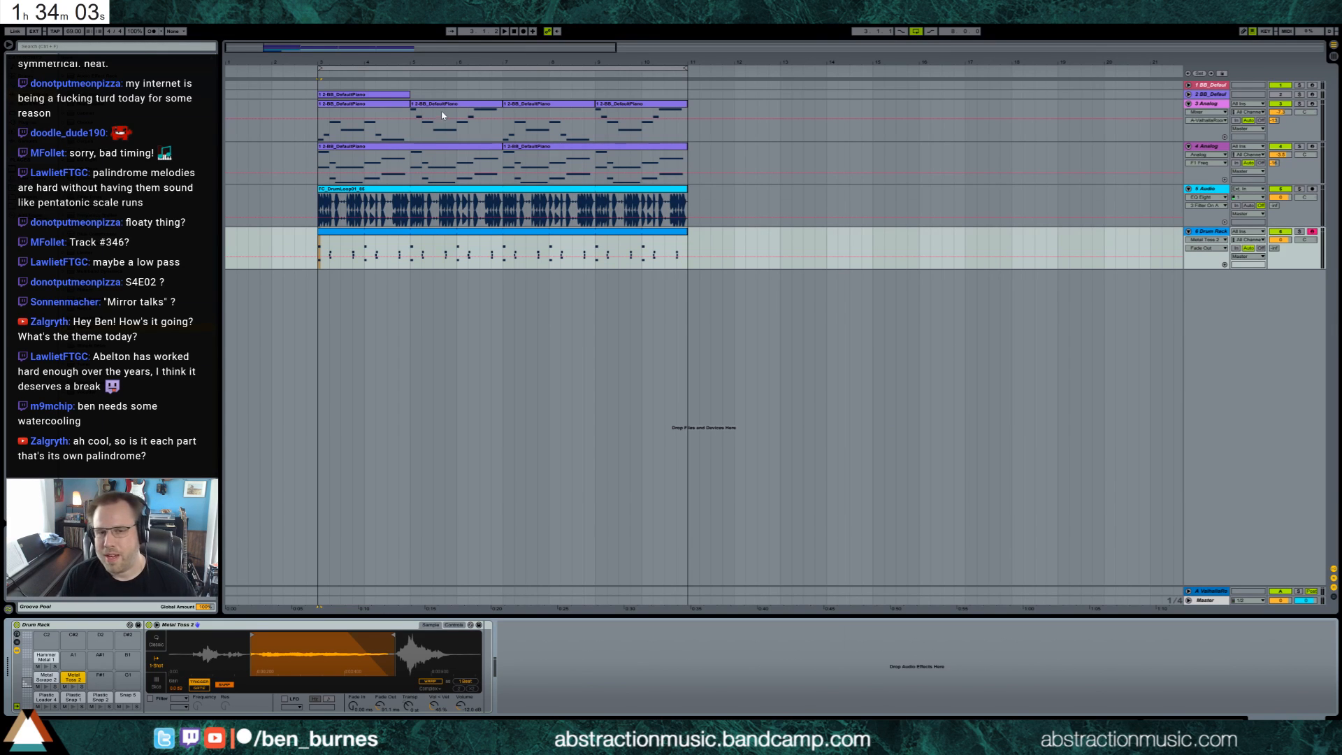
Duplicate the Metal Toss 2 note into a sixteenth pattern across the bar, resting on each beat's second sixteenth, and play it.
double_click(457, 238)
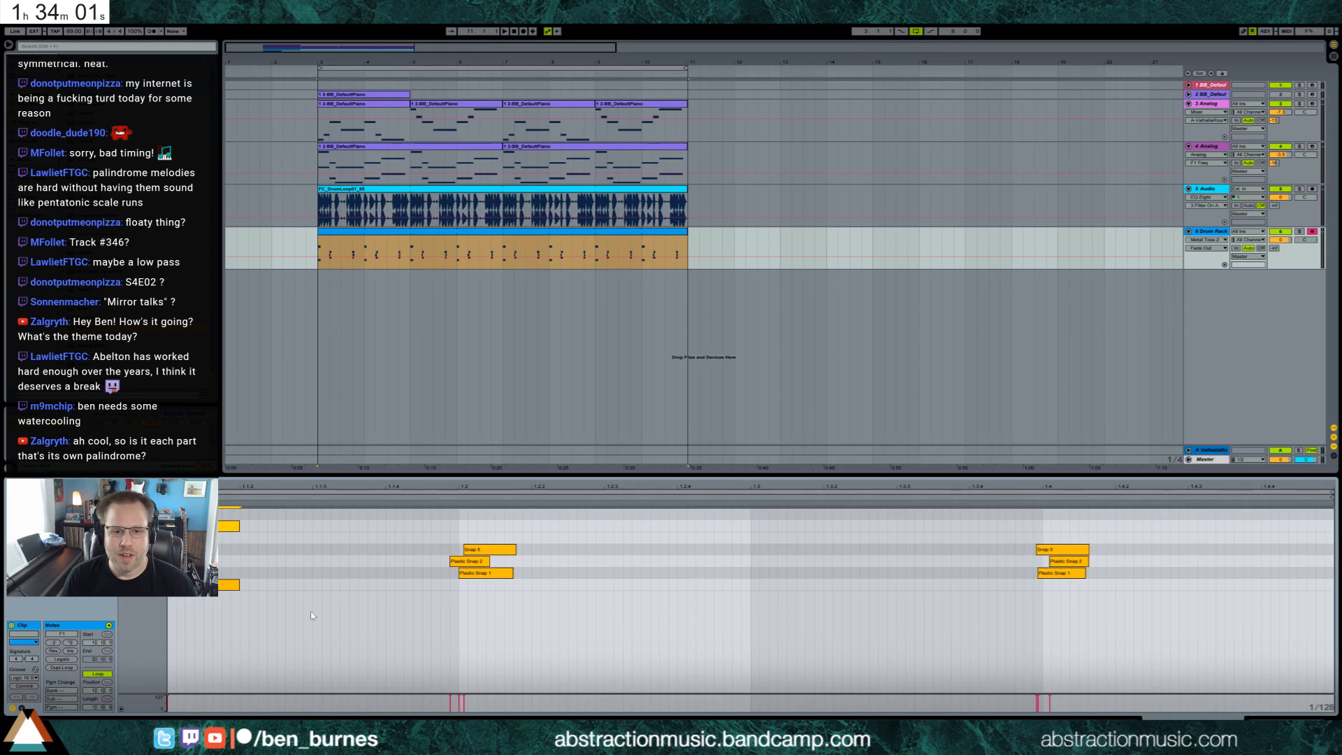
left_click_drag(180, 512, 1183, 654)
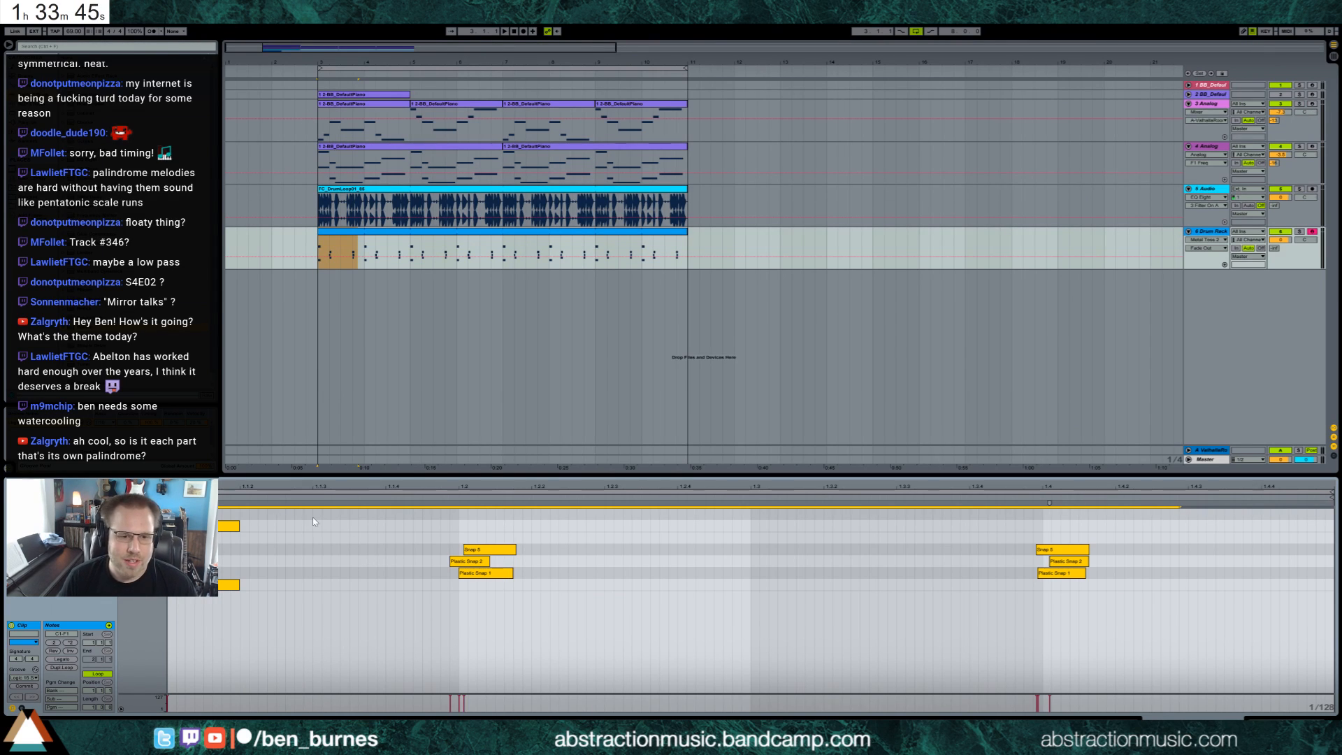
left_click_drag(313, 512, 217, 537)
key("ctrl+d")
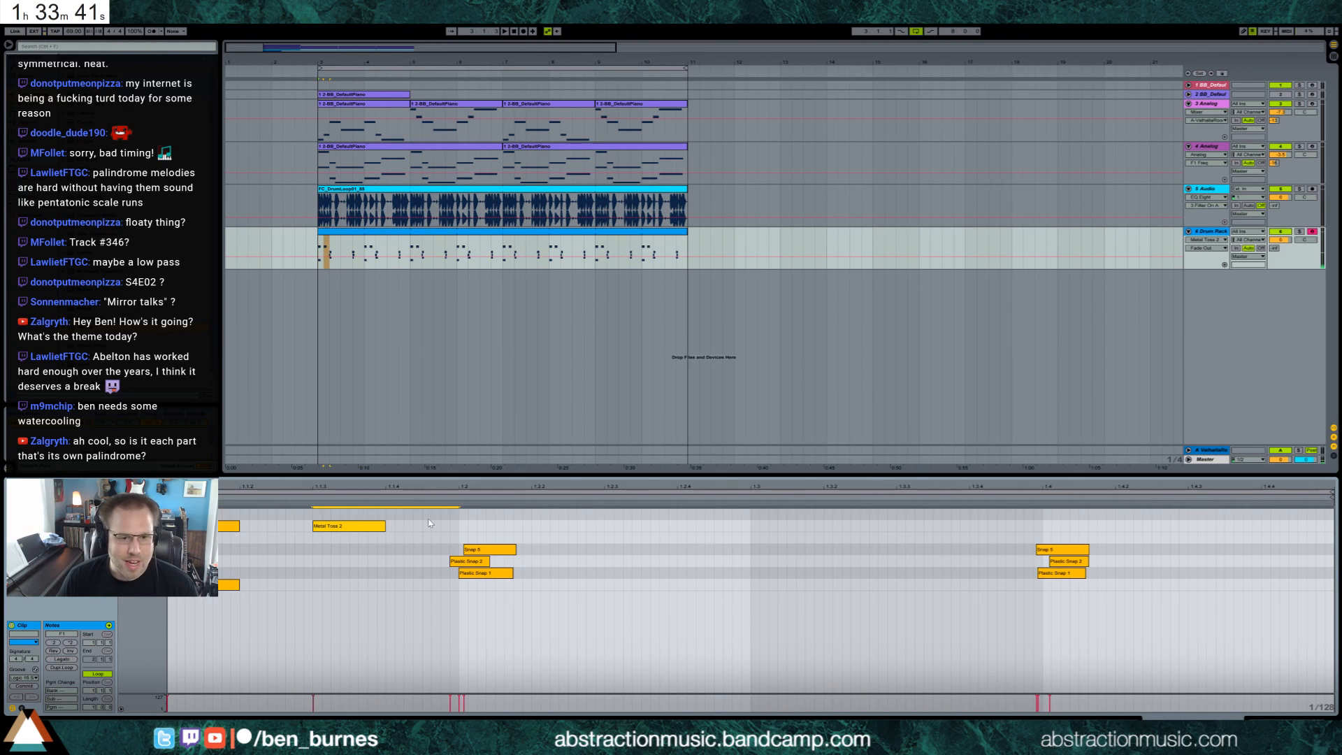
left_click_drag(356, 525, 213, 535)
left_click(390, 529)
key("ctrl+d")
key("ctrl+d")
key("ctrl+d")
key("space")
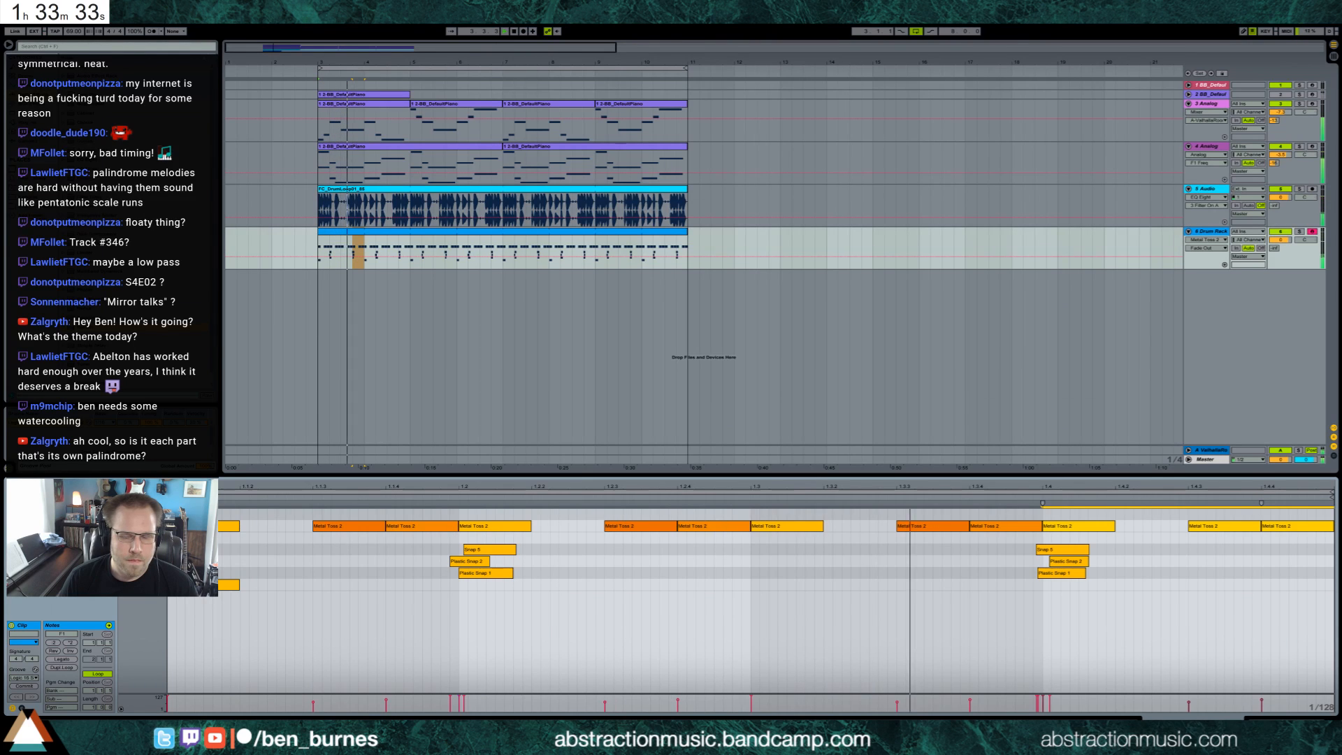
Remove the Metal Toss 2 note on the third sixteenth of beat 4 and adjust the sample's volume during playback.
key("shift+Tab")
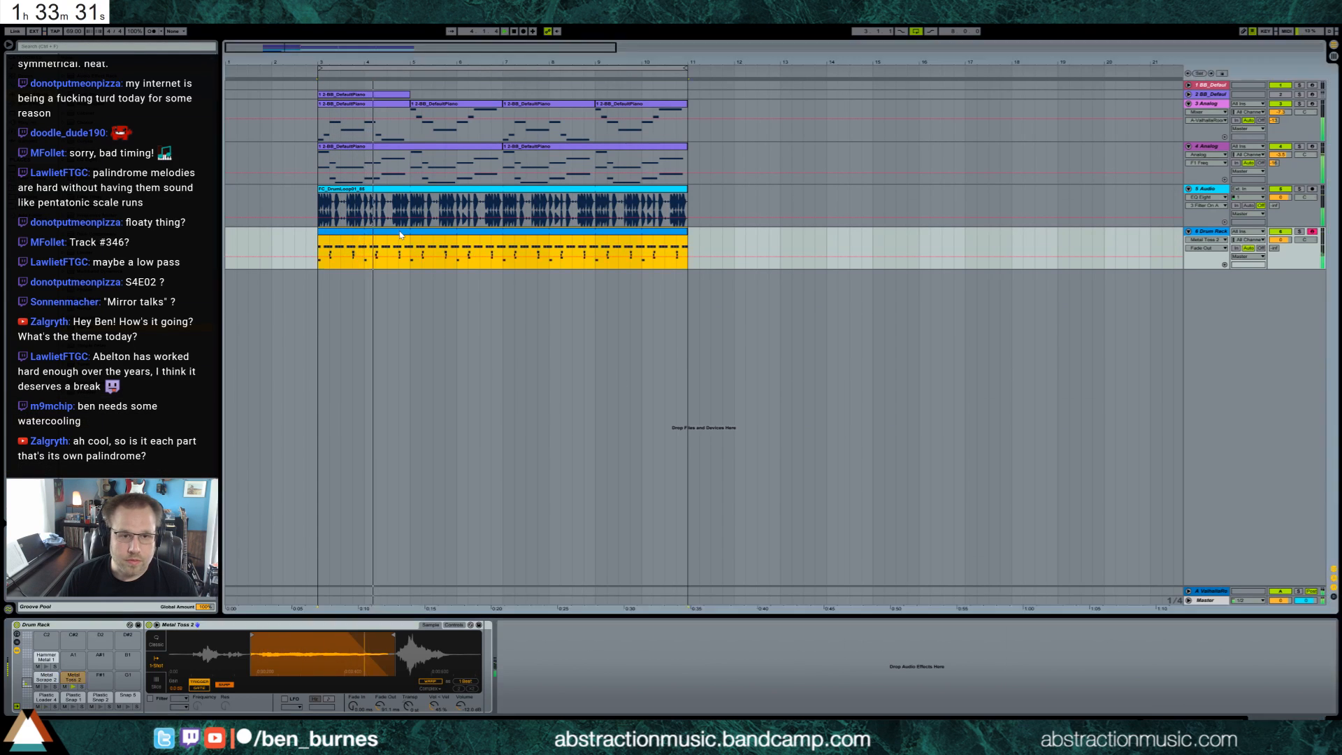
key("shift+Tab")
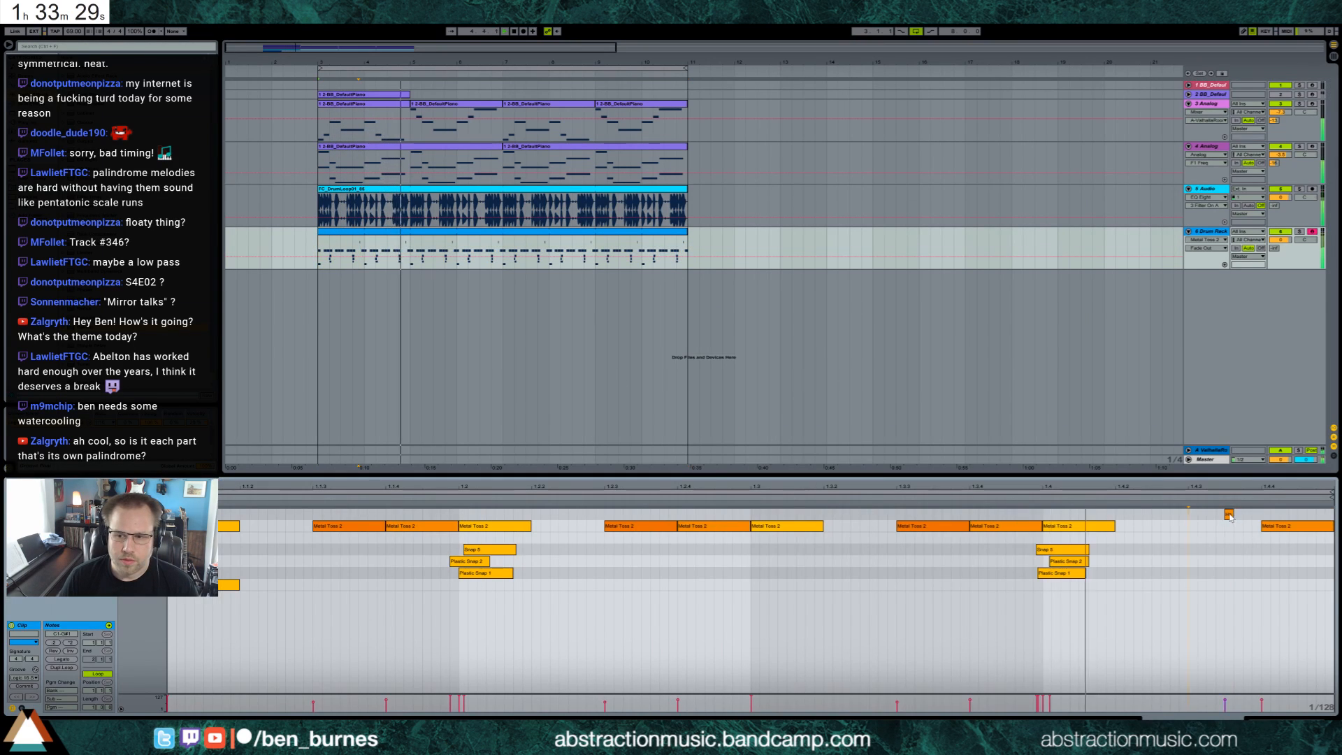
key("shift+Tab")
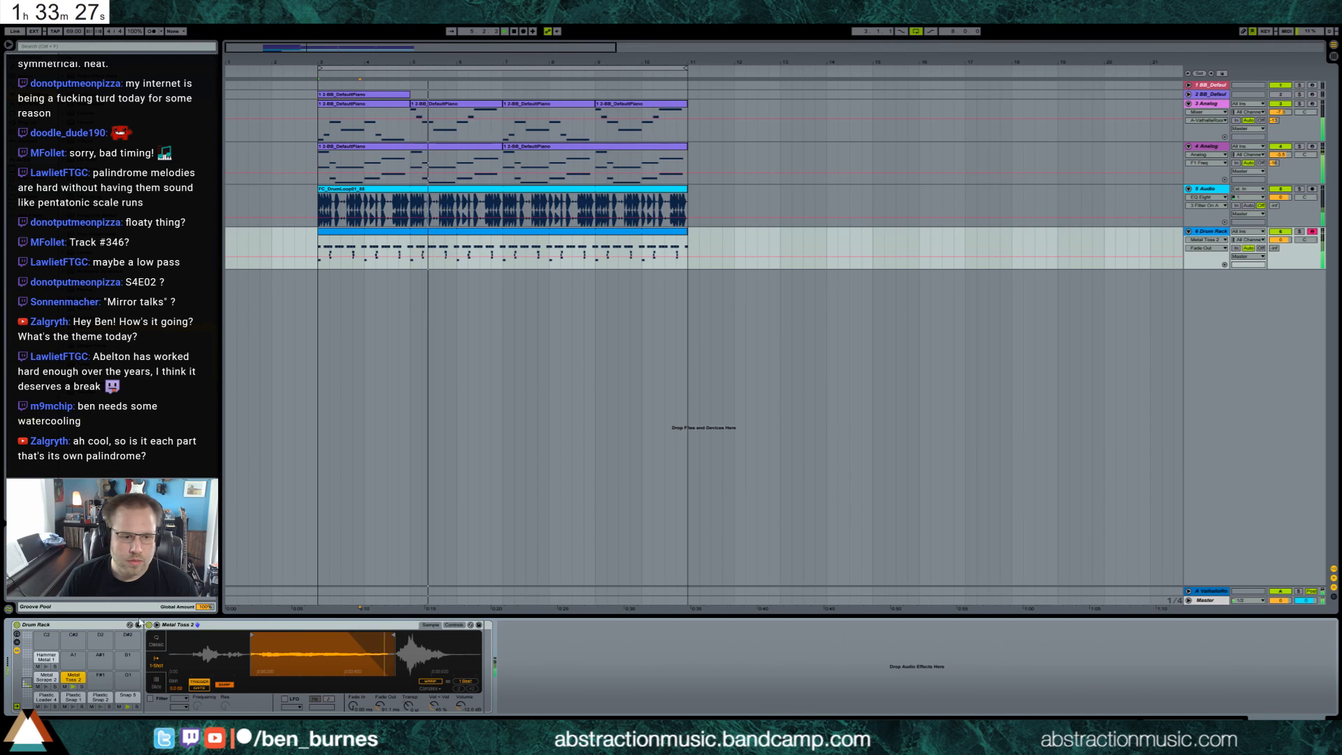
mouse_move(460, 706)
left_mouse_down()
mouse_move(460, 720)
mouse_move(460, 707)
left_mouse_up()
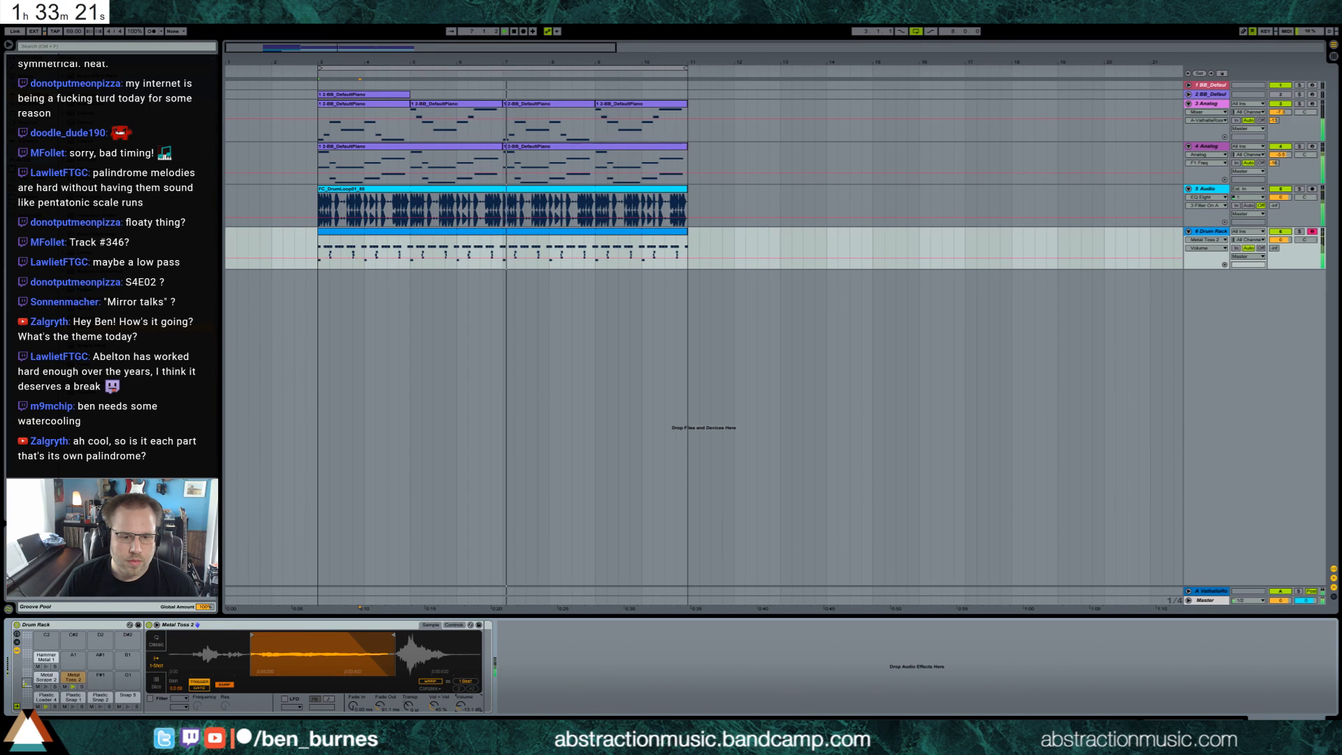
key("space")
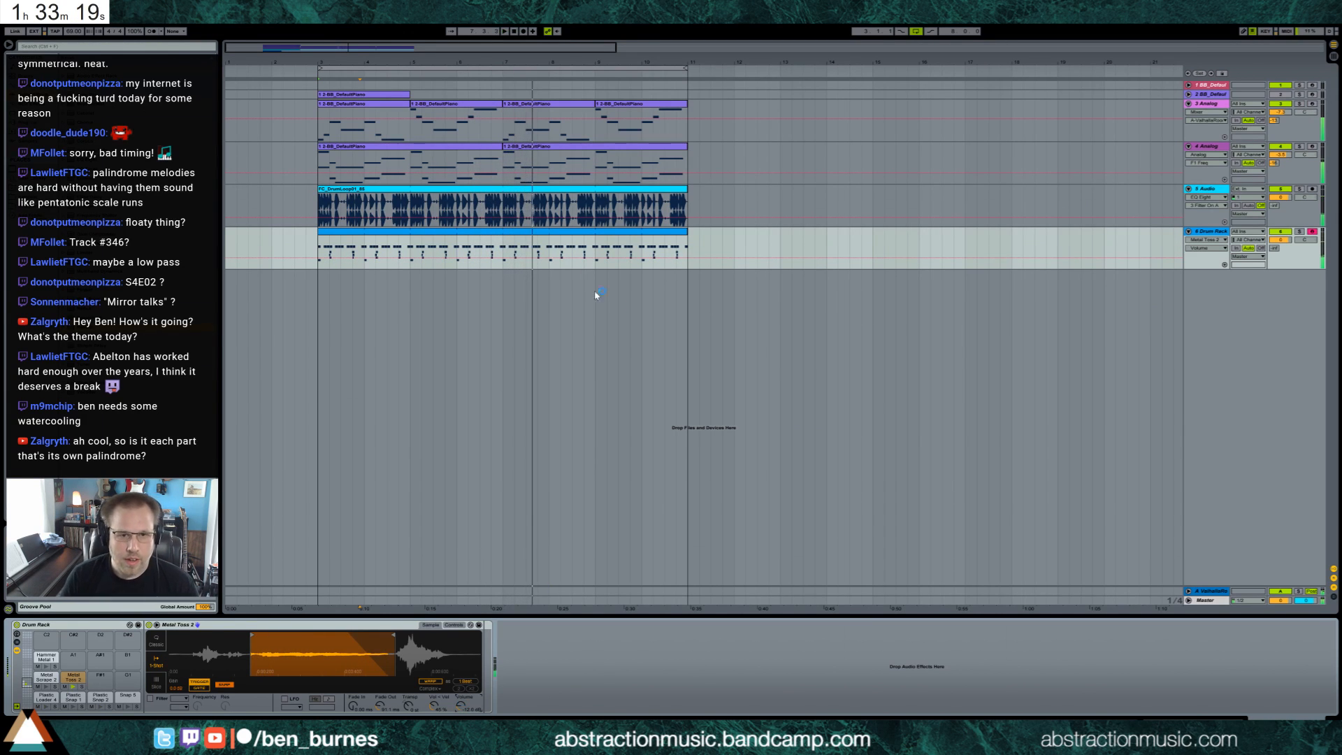
Lower the velocities of all Metal Toss 2 notes in the Drum Rack clip and play the result.
double_click(524, 231)
left_click(144, 526)
left_click_drag(196, 526, 196, 562)
left_click(195, 563)
key("space")
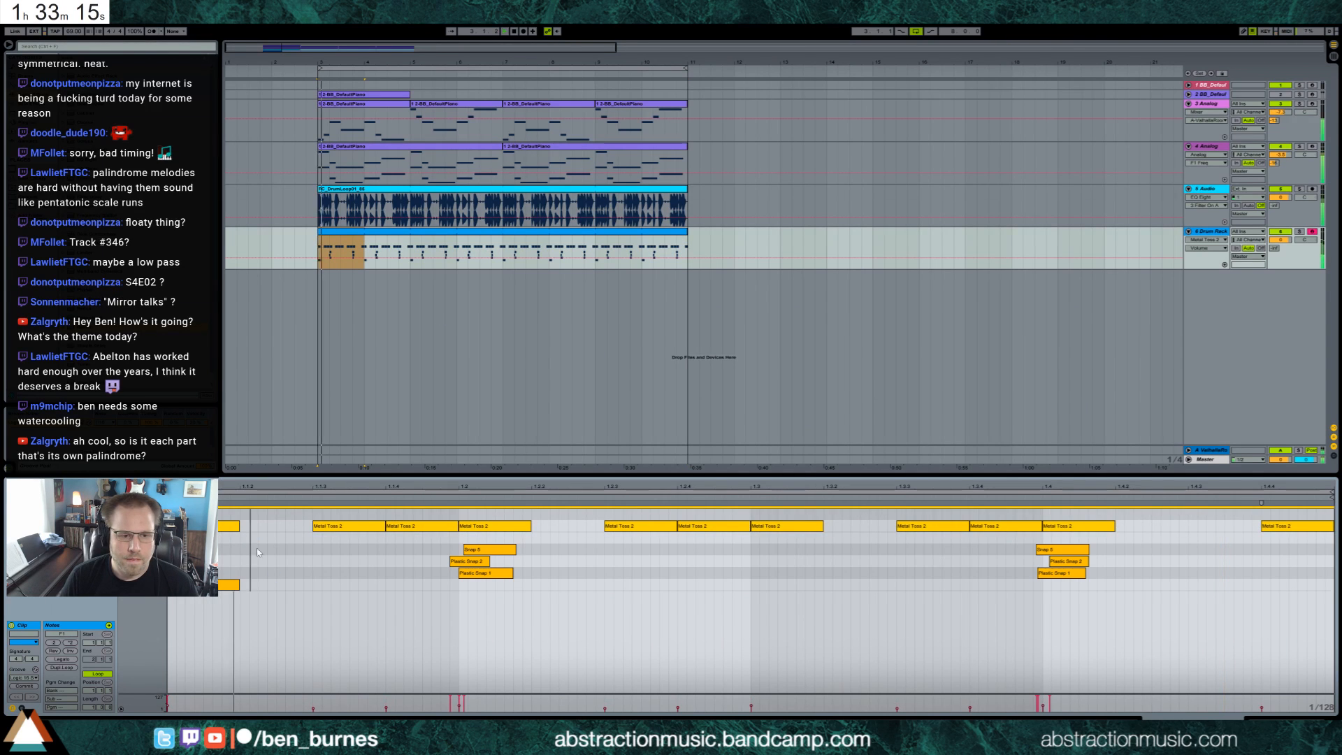
Audition the loop from bar 3 and adjust the transposition of the Metal Toss 2 sample.
key("shift+Tab")
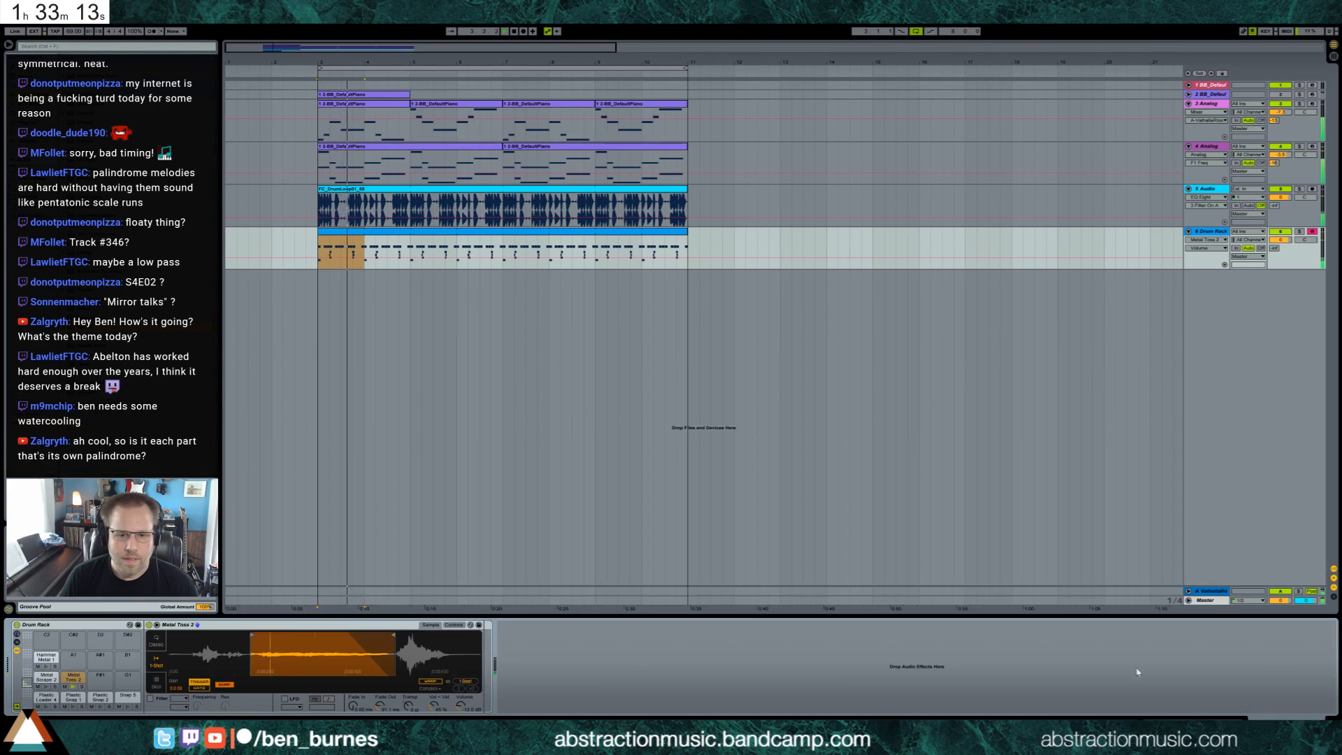
double_click(393, 241)
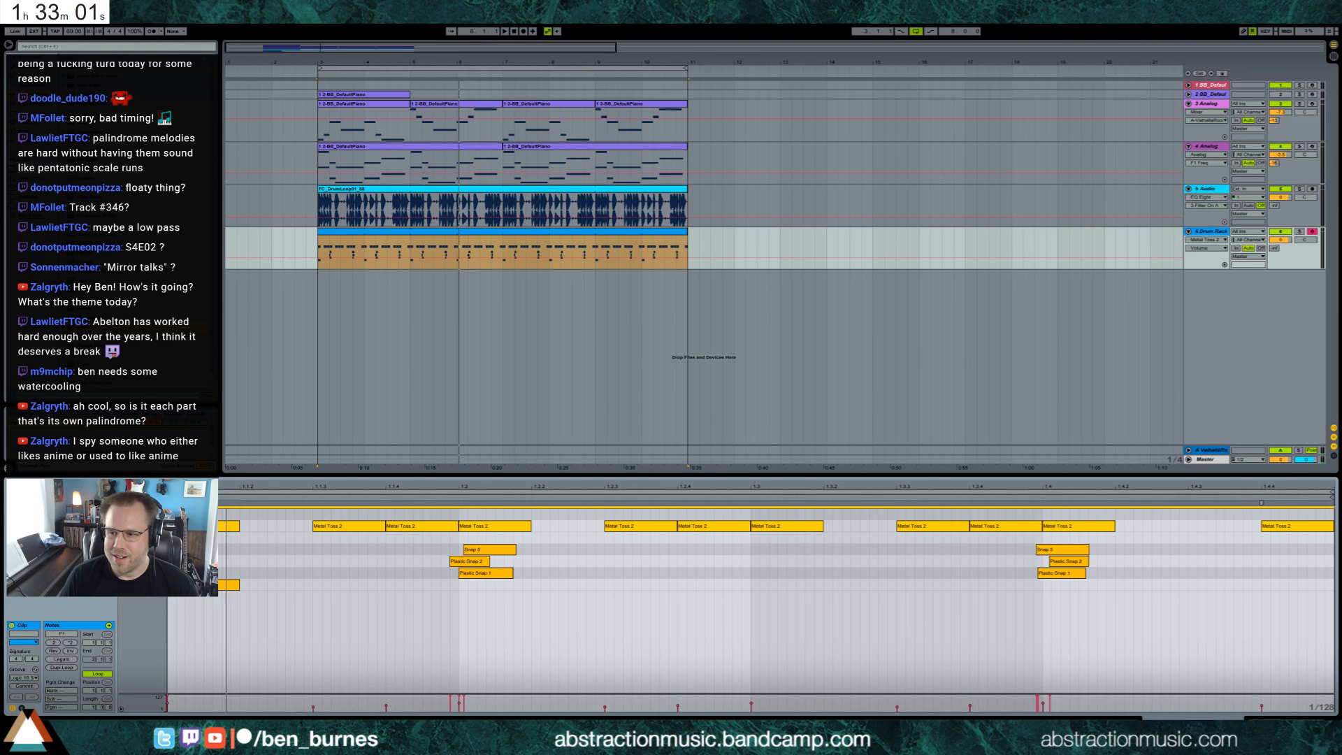
left_click(1314, 718)
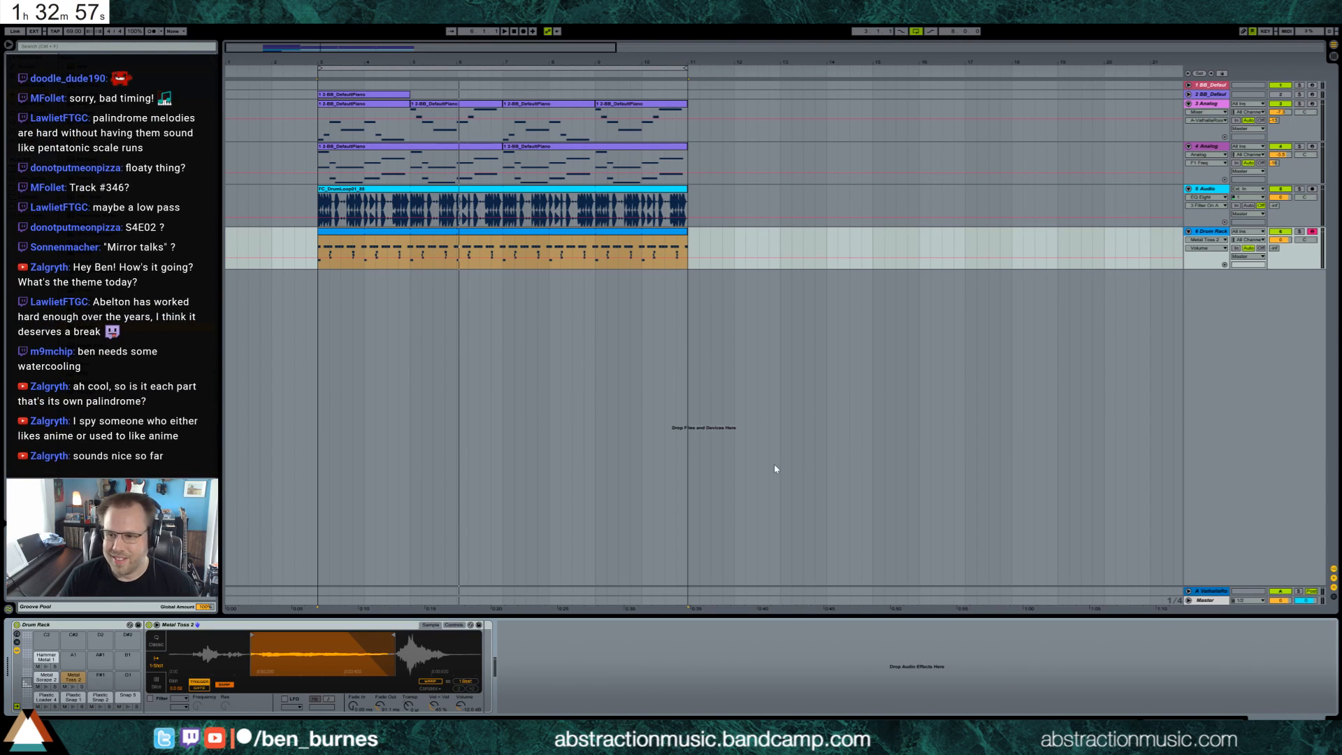
left_click(317, 249)
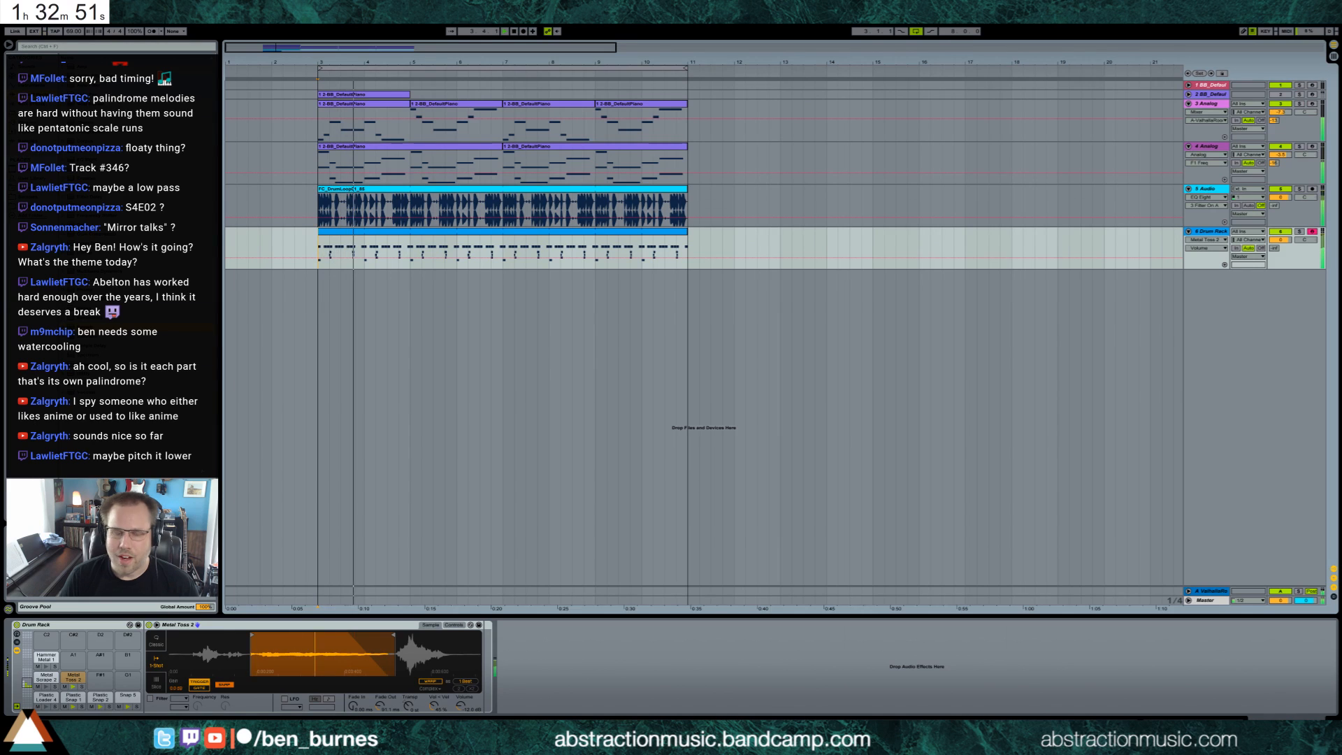
left_click(76, 680)
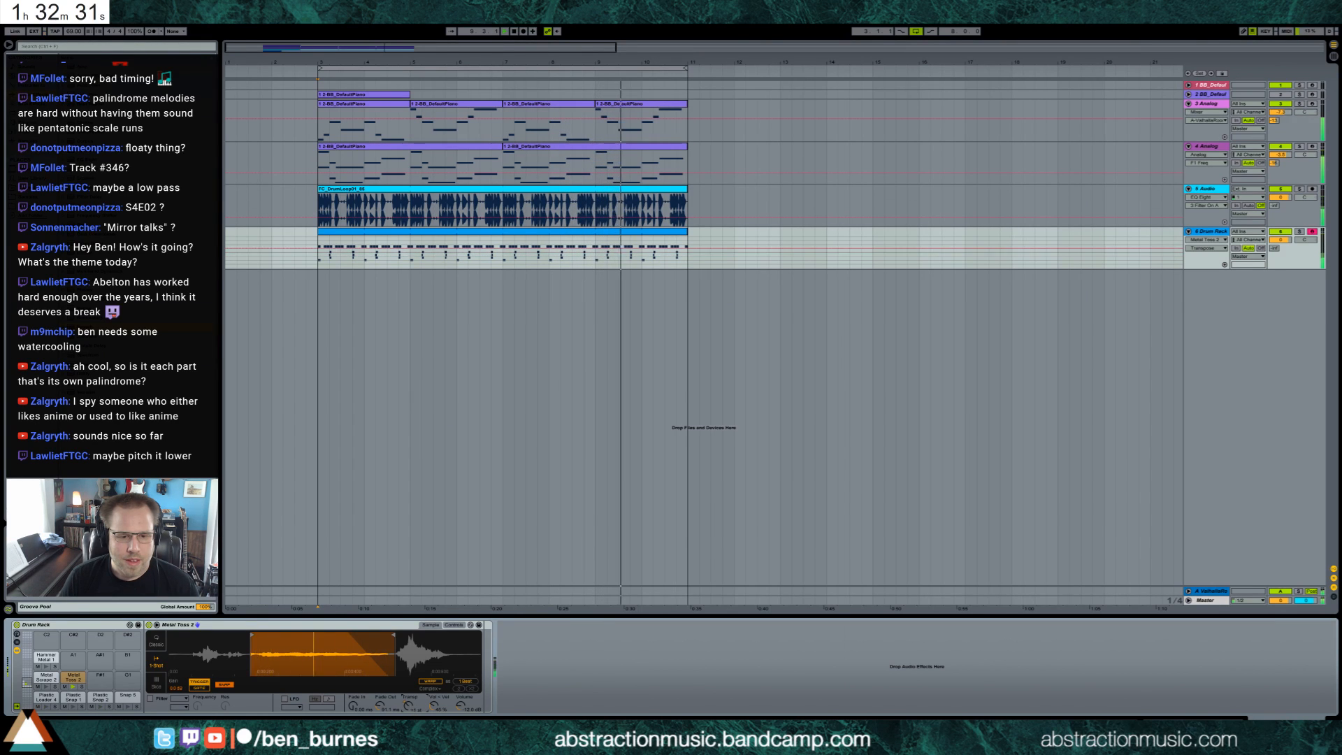
key("space")
Delete the Metal Toss 2 note on the last sixteenth of the bar and play the pattern.
left_click(599, 225)
double_click(600, 231)
double_click(1275, 528)
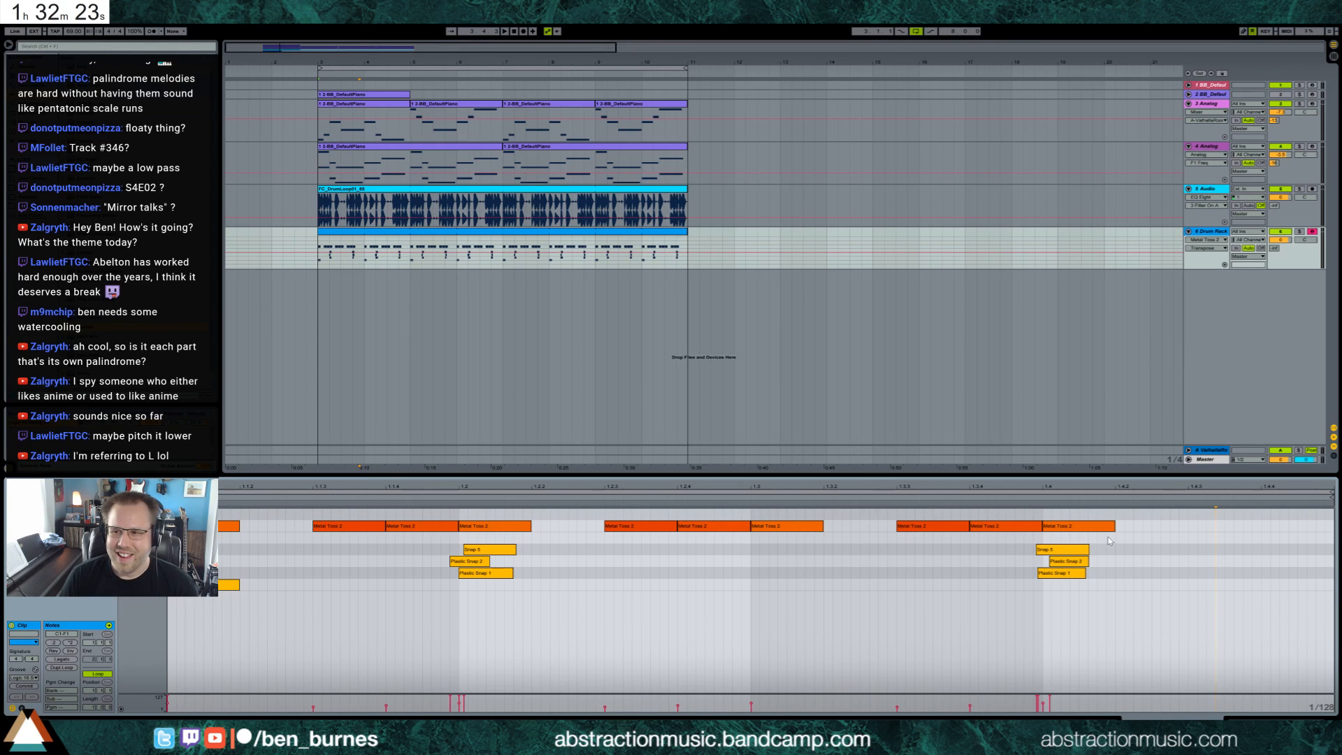
key("space")
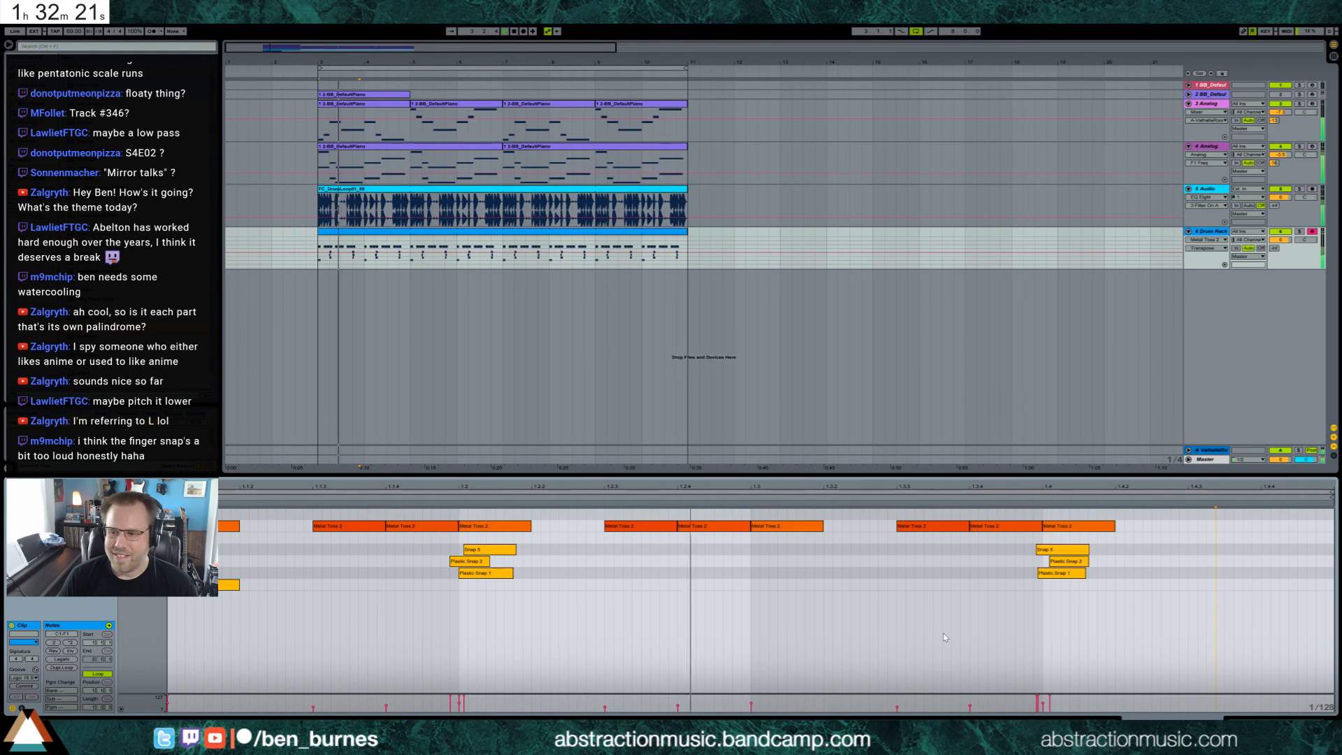
Lower the velocities of the snap notes around beats 2 and 4 and audition the softer snaps with the arrangement.
key("shift+Tab")
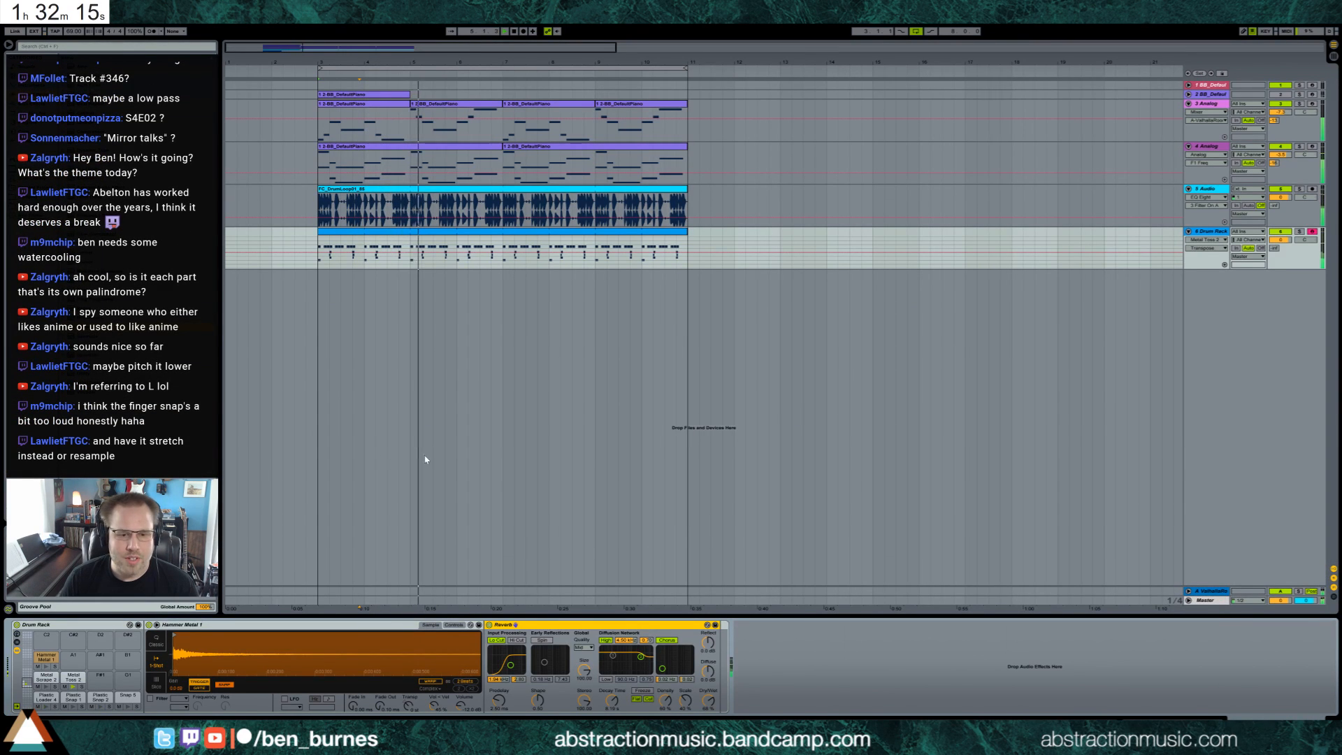
double_click(481, 231)
left_click_drag(1118, 544, 399, 598)
mouse_move(476, 561)
left_mouse_down()
mouse_move(489, 583)
mouse_move(465, 578)
mouse_move(482, 544)
left_mouse_up()
left_click(516, 584)
key("space")
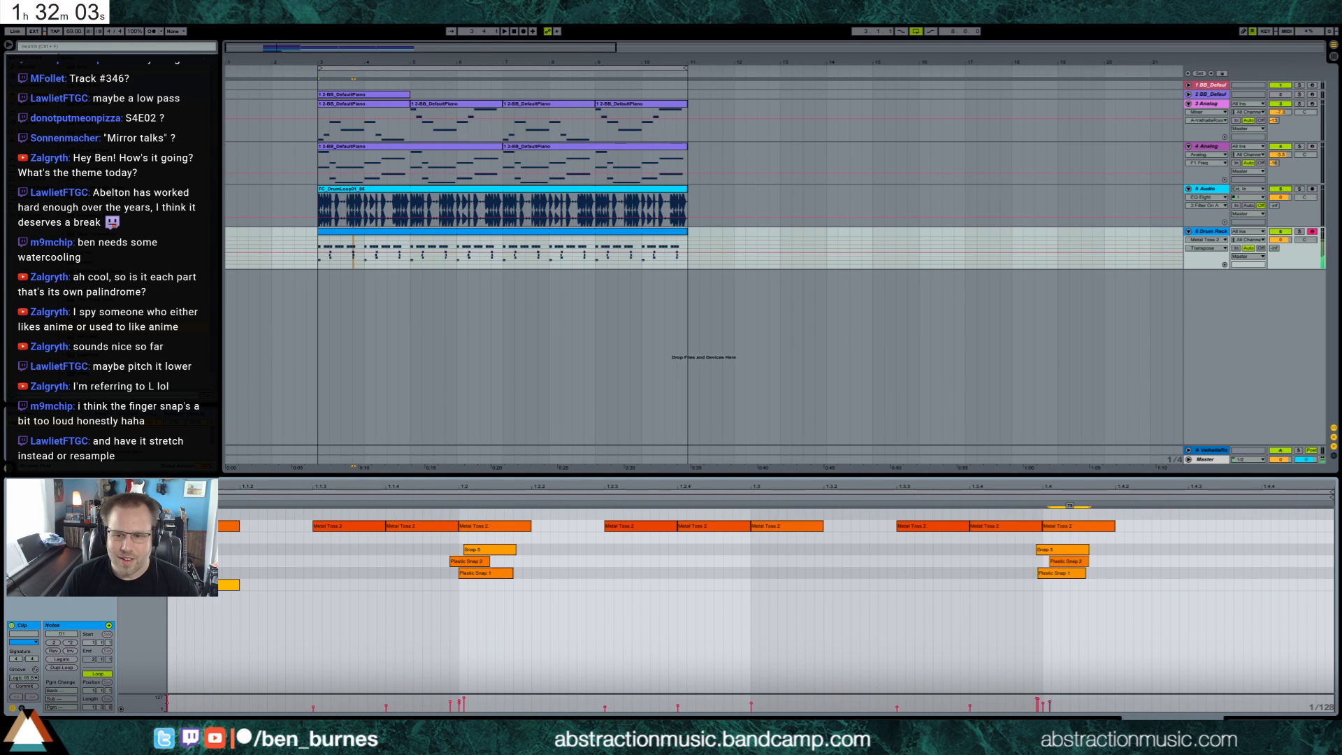
key("shift+Tab")
key("space")
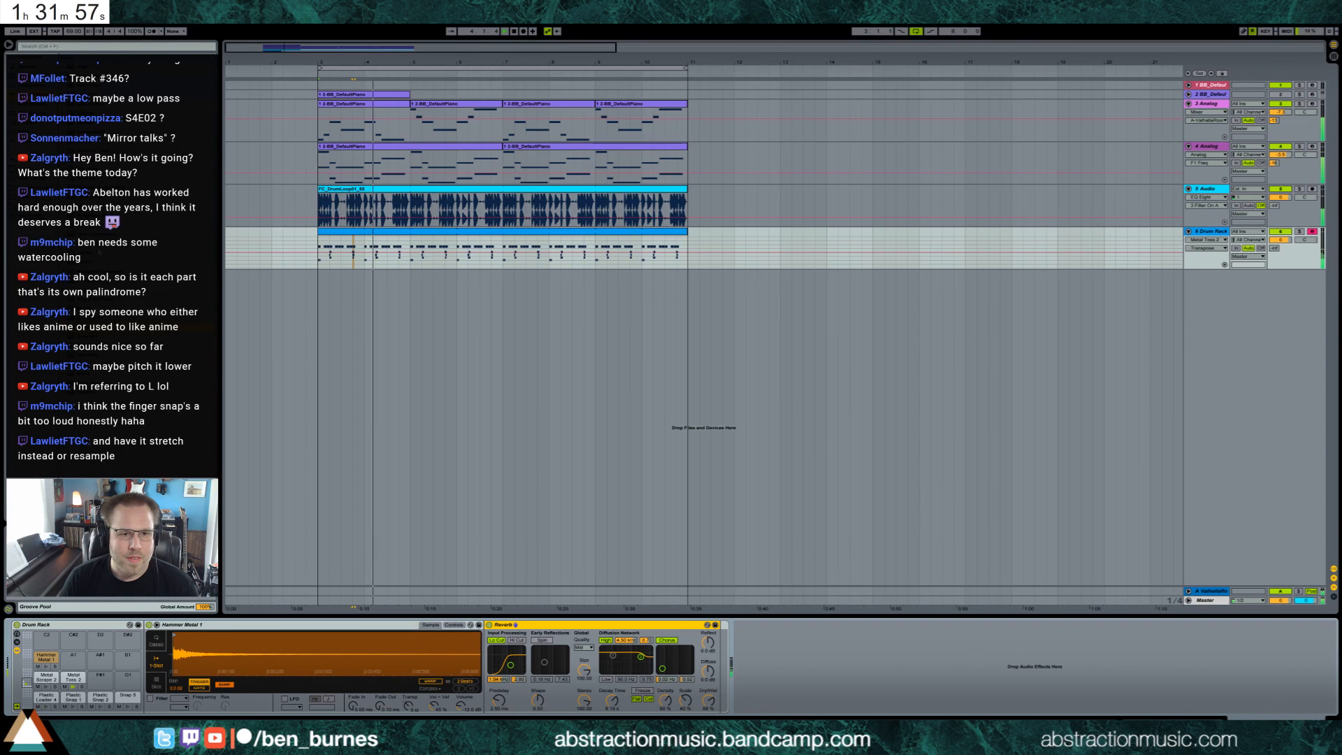
Set the Metal Toss 2 sample's warp mode to Tones.
left_click(342, 231)
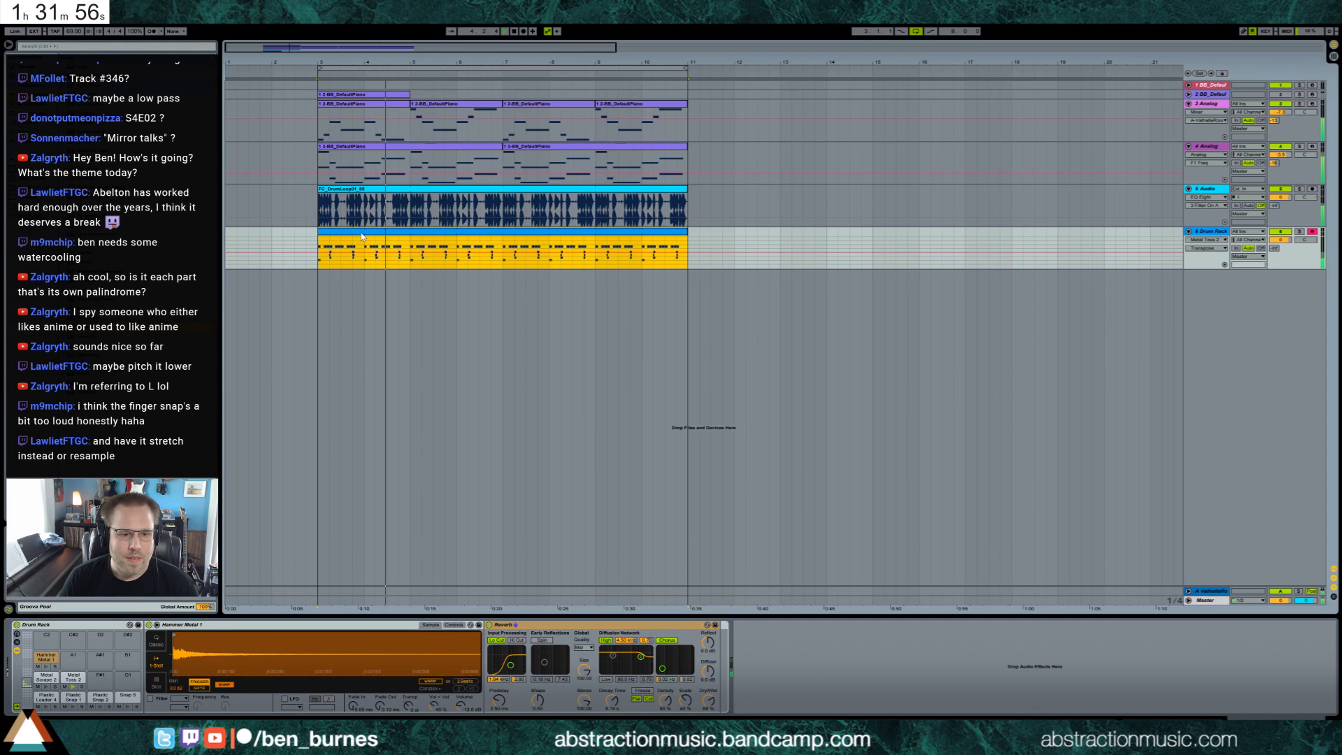
left_click(72, 681)
left_click(434, 689)
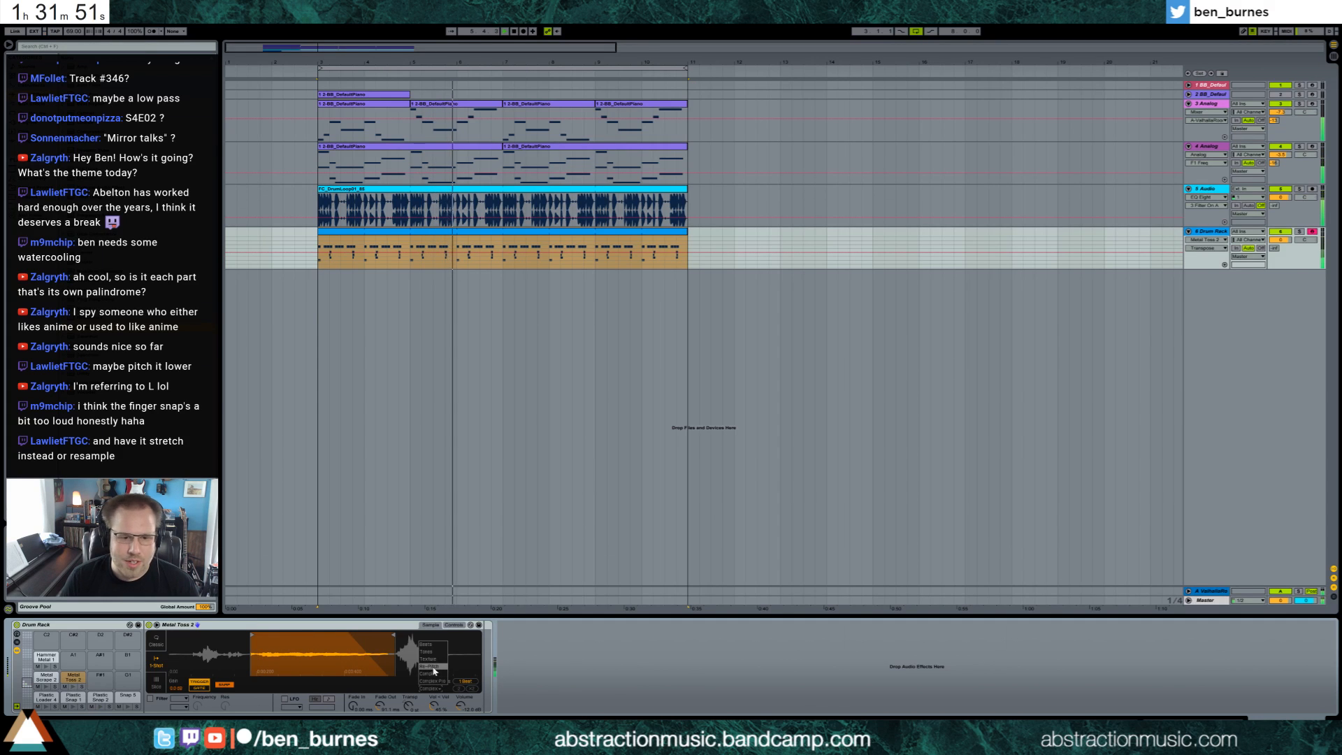
left_click(440, 652)
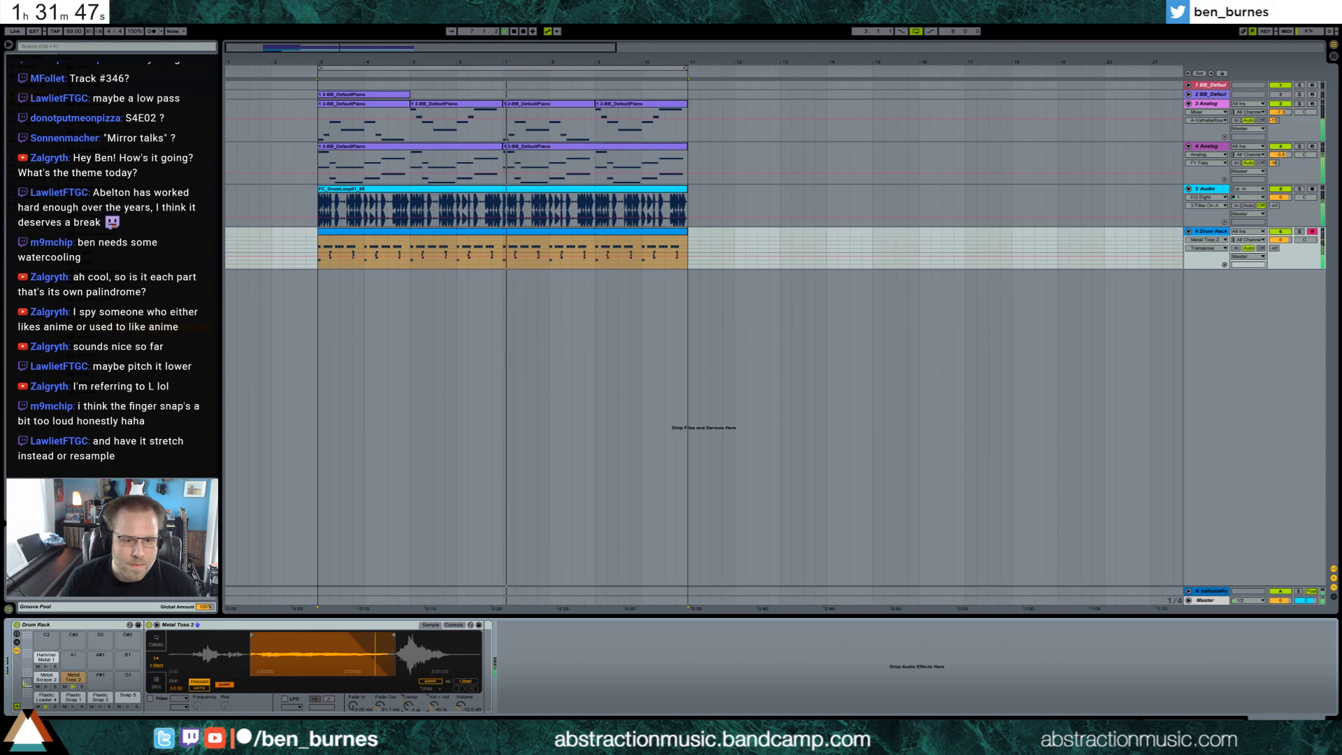
Try the Beats warp mode on the Metal Toss 2 sample, switch it to Complex, and adjust the sample's transposition.
left_click(424, 682)
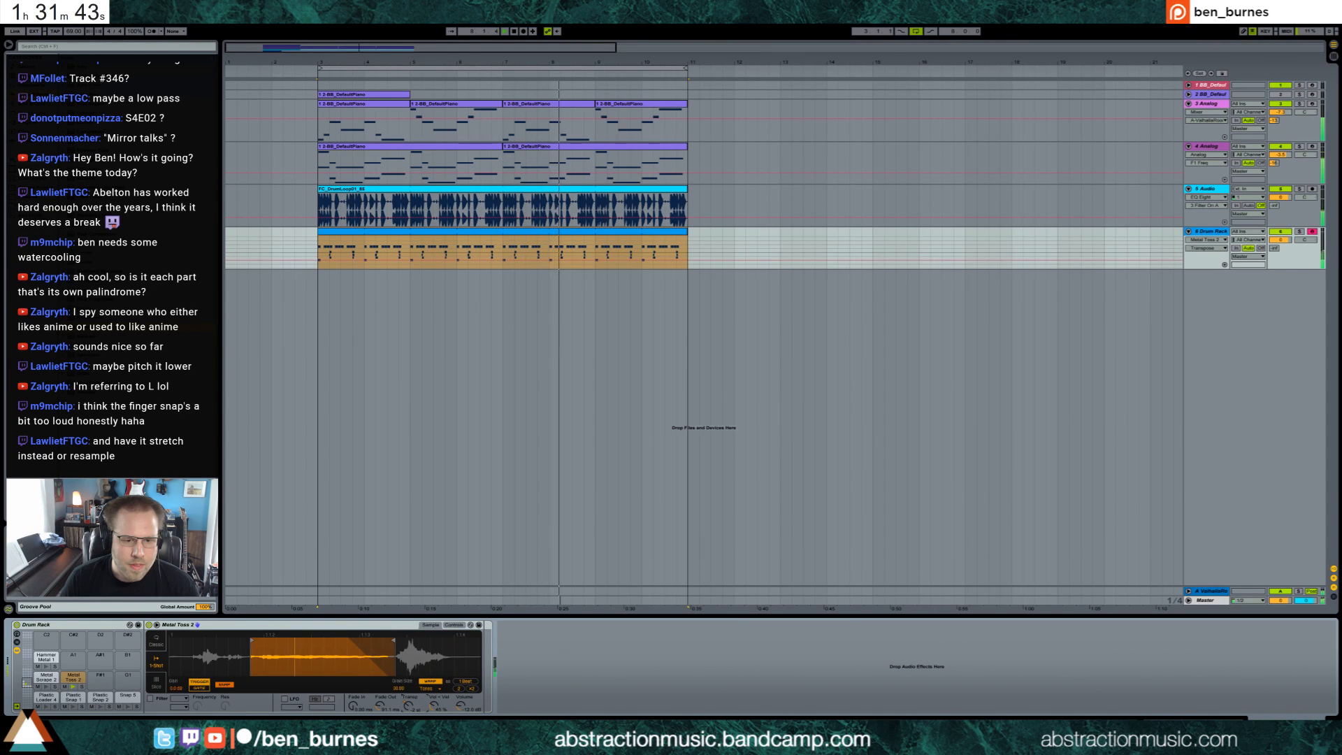
left_click(427, 689)
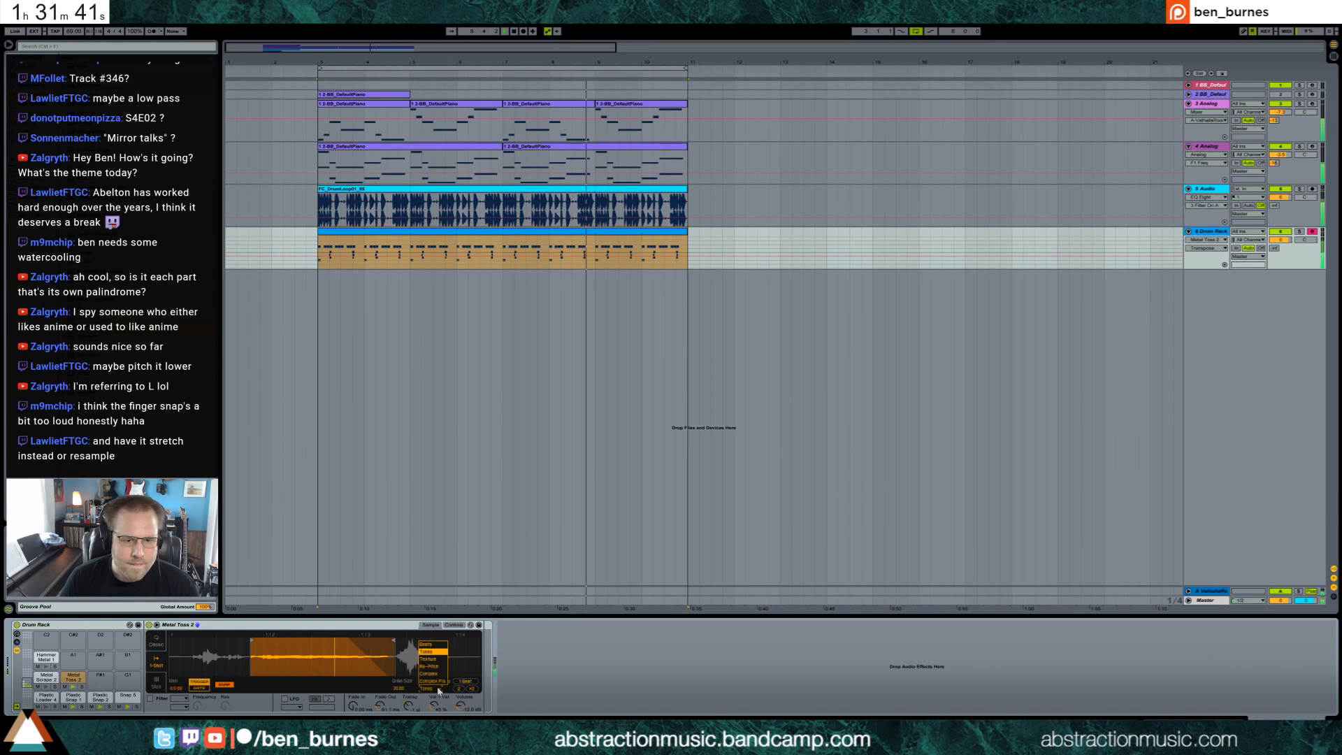
left_click(430, 644)
left_click(428, 688)
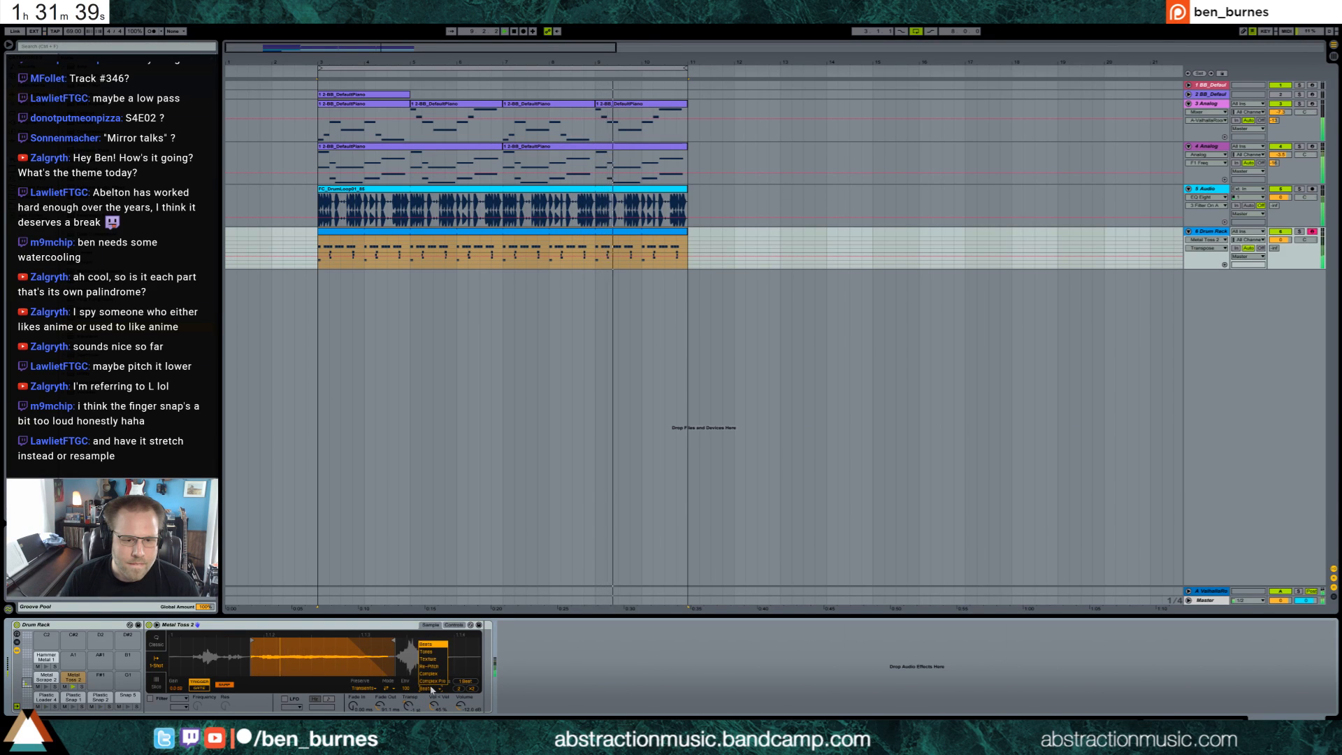
left_click(430, 674)
left_click(428, 688)
left_click(430, 683)
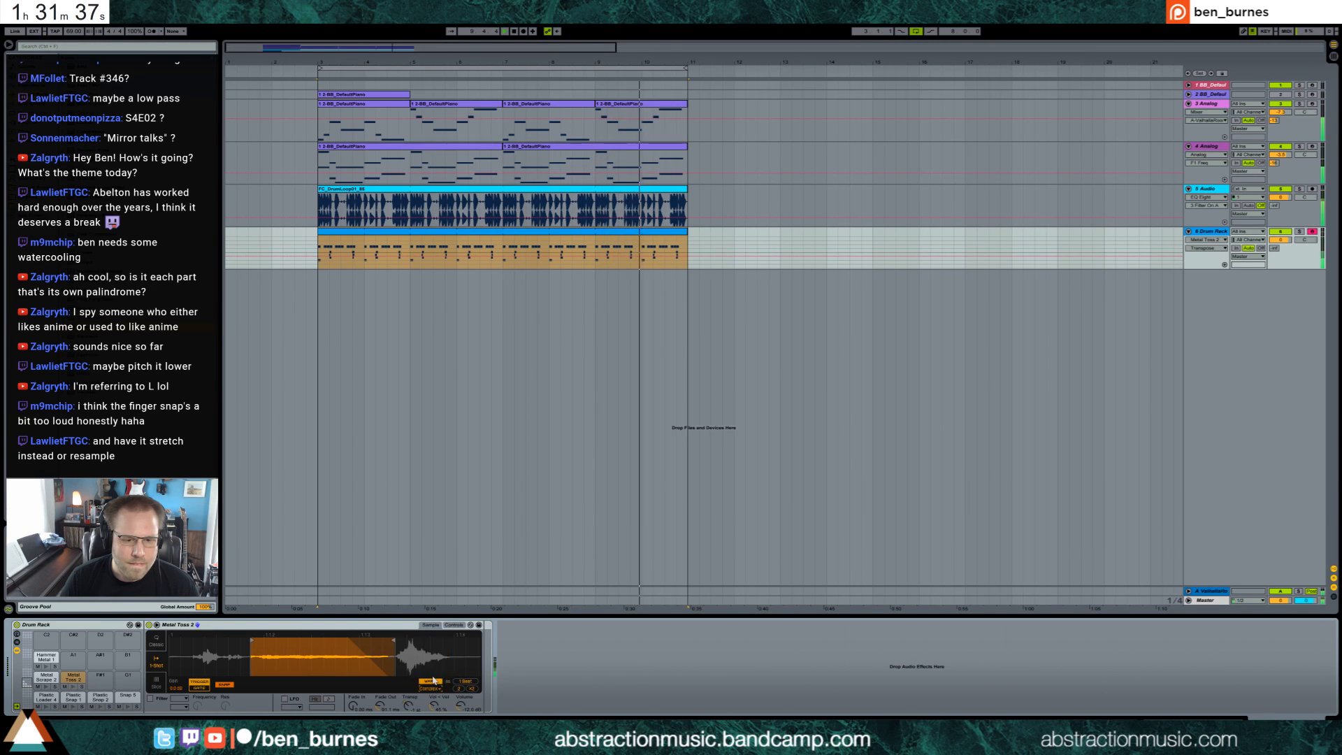
left_click_drag(408, 706, 409, 709)
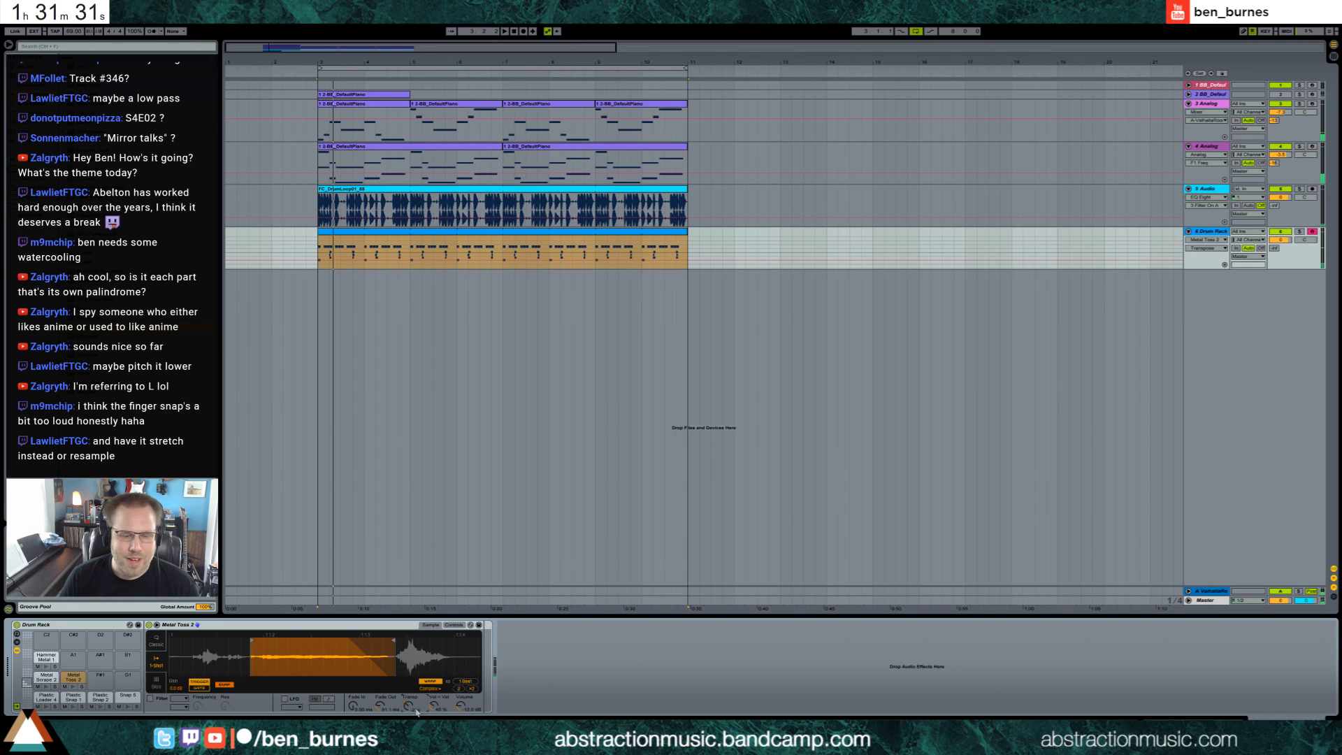
Draw a steep downward ramp in the Metal Toss 2 Transpose automation near the end of the Drum Rack clip.
left_click(657, 261)
left_click(679, 261)
mouse_move(659, 260)
left_mouse_down()
mouse_move(659, 241)
mouse_move(679, 268)
left_mouse_up()
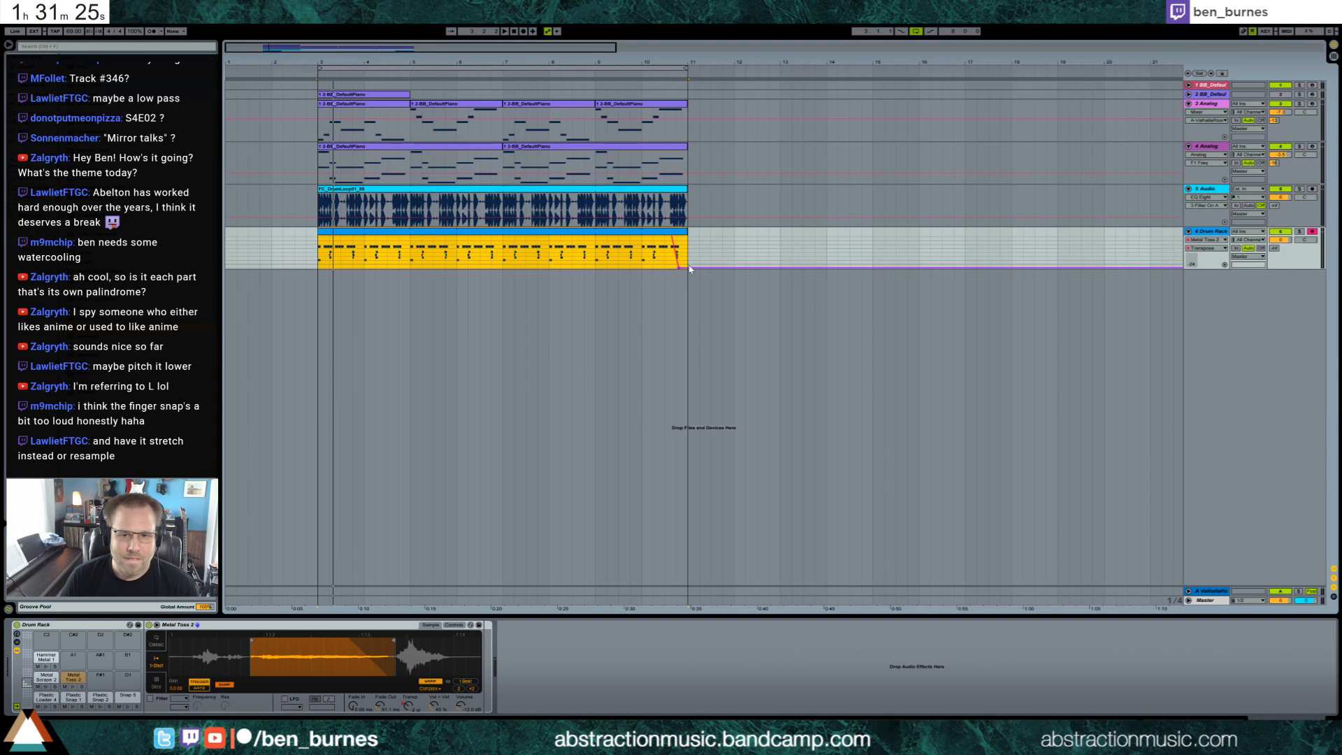
key("ctrl+z")
key("ctrl+z")
key("ctrl+y")
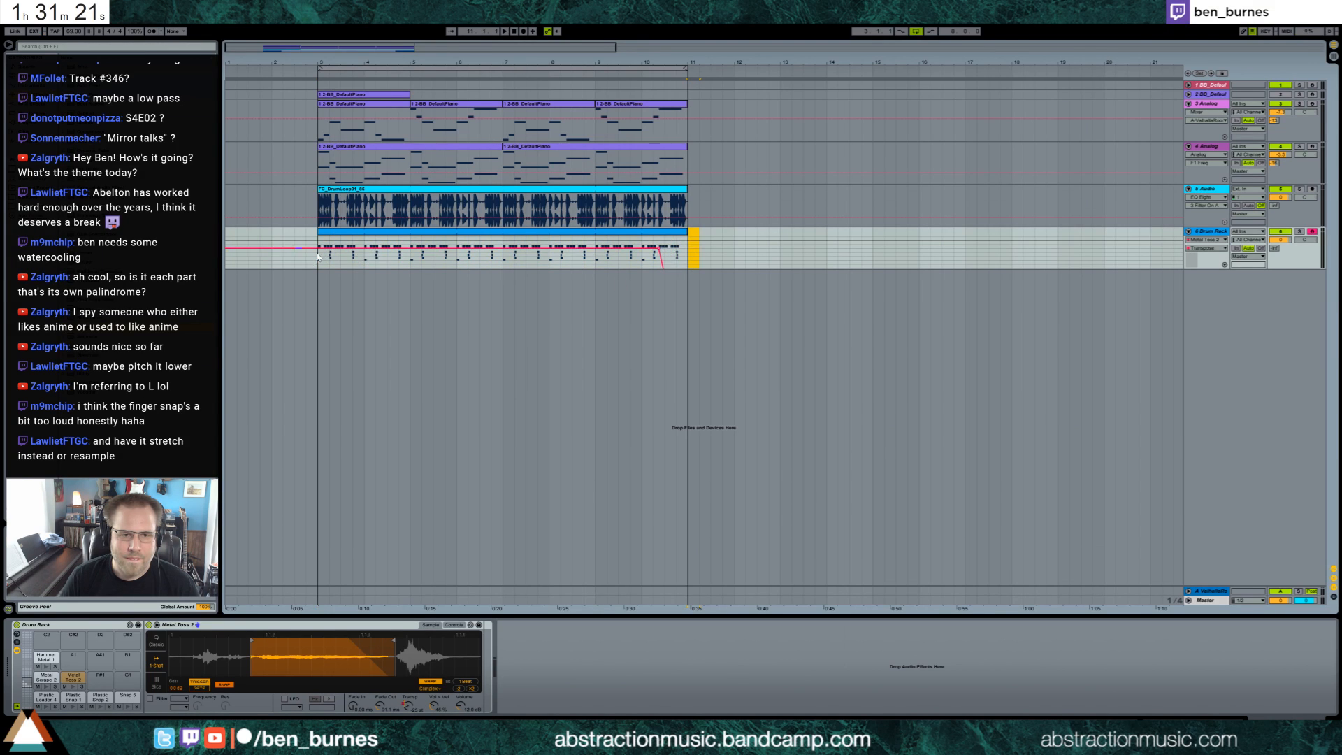
Show the Metal Toss 2 Transpose automation in its own lane and enlarge the lane.
left_click(1224, 265)
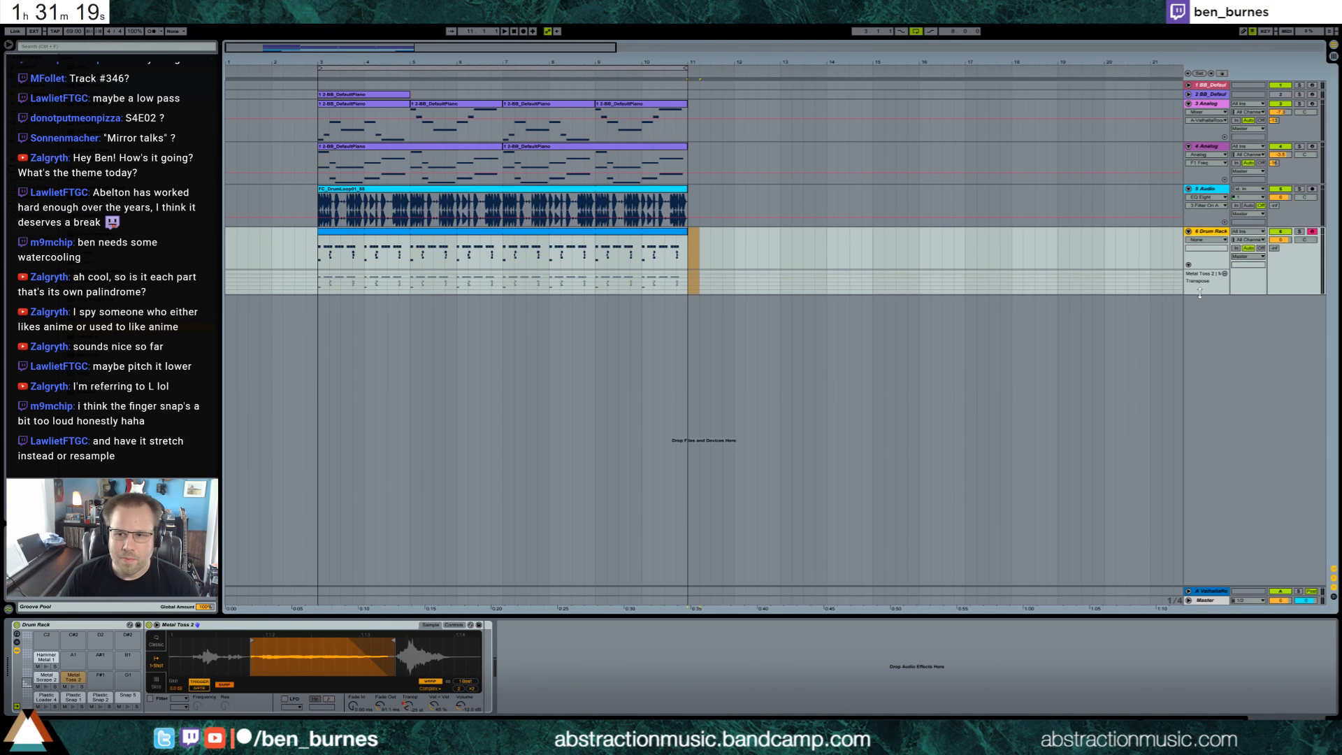
left_click_drag(1200, 295, 1200, 385)
scroll(482, 349, "down", 6)
scroll(461, 352, "up", 2)
Raise the Metal Toss 2 Transpose envelope back to its starting level from the loop end onward and audition the ramp.
left_click_drag(302, 349, 329, 348)
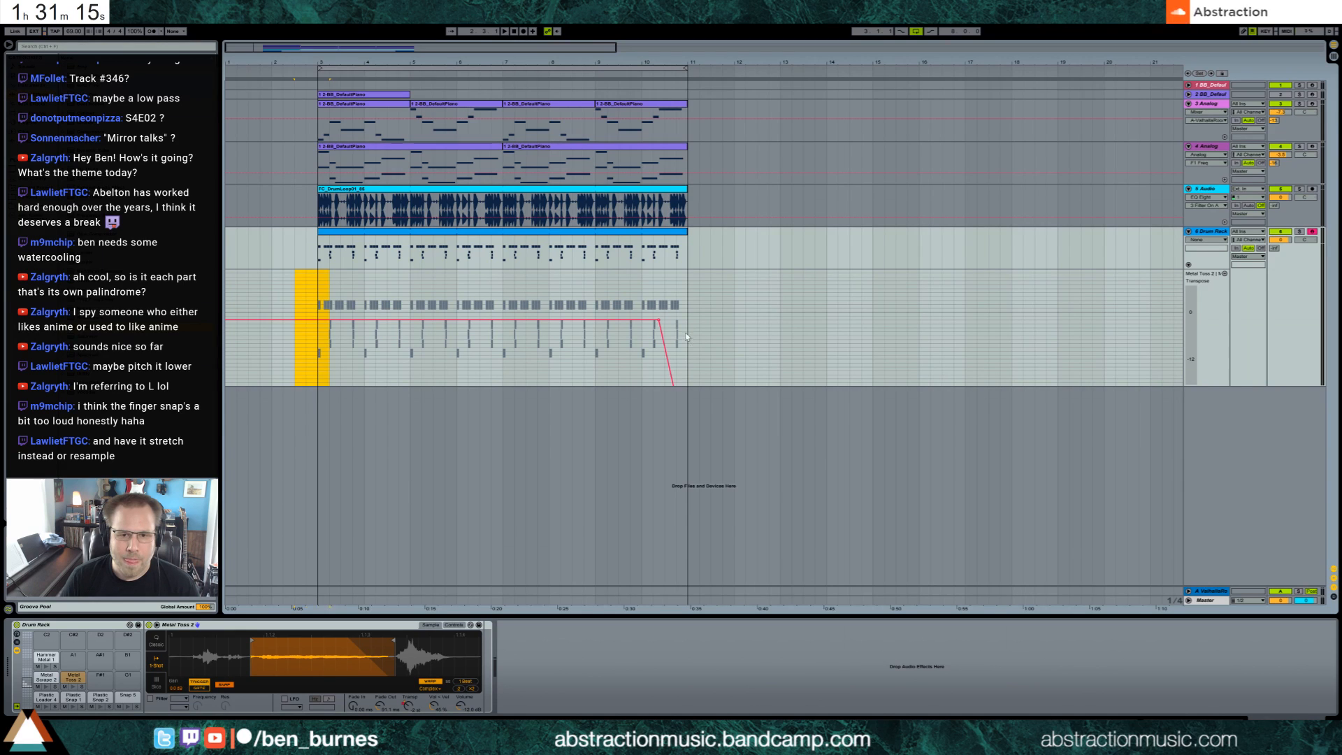
scroll(730, 356, "down", 4)
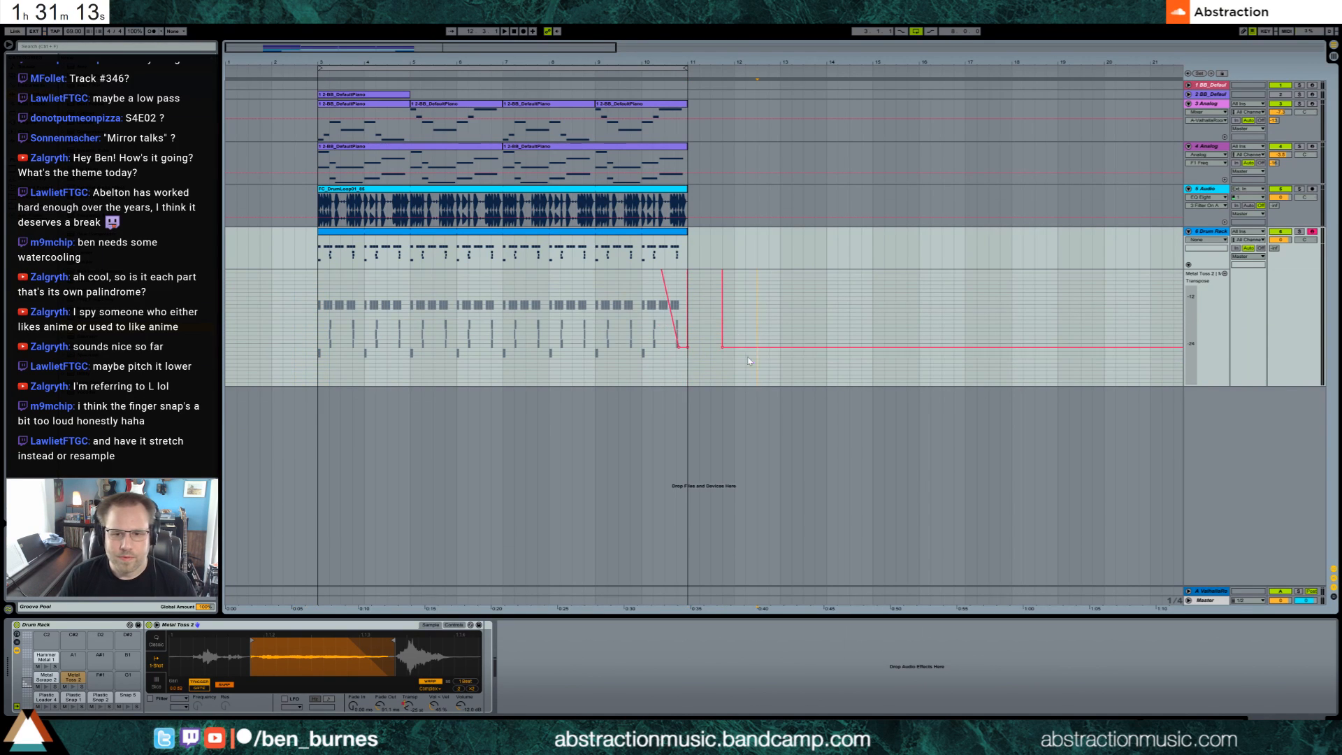
left_click_drag(723, 348, 725, 315)
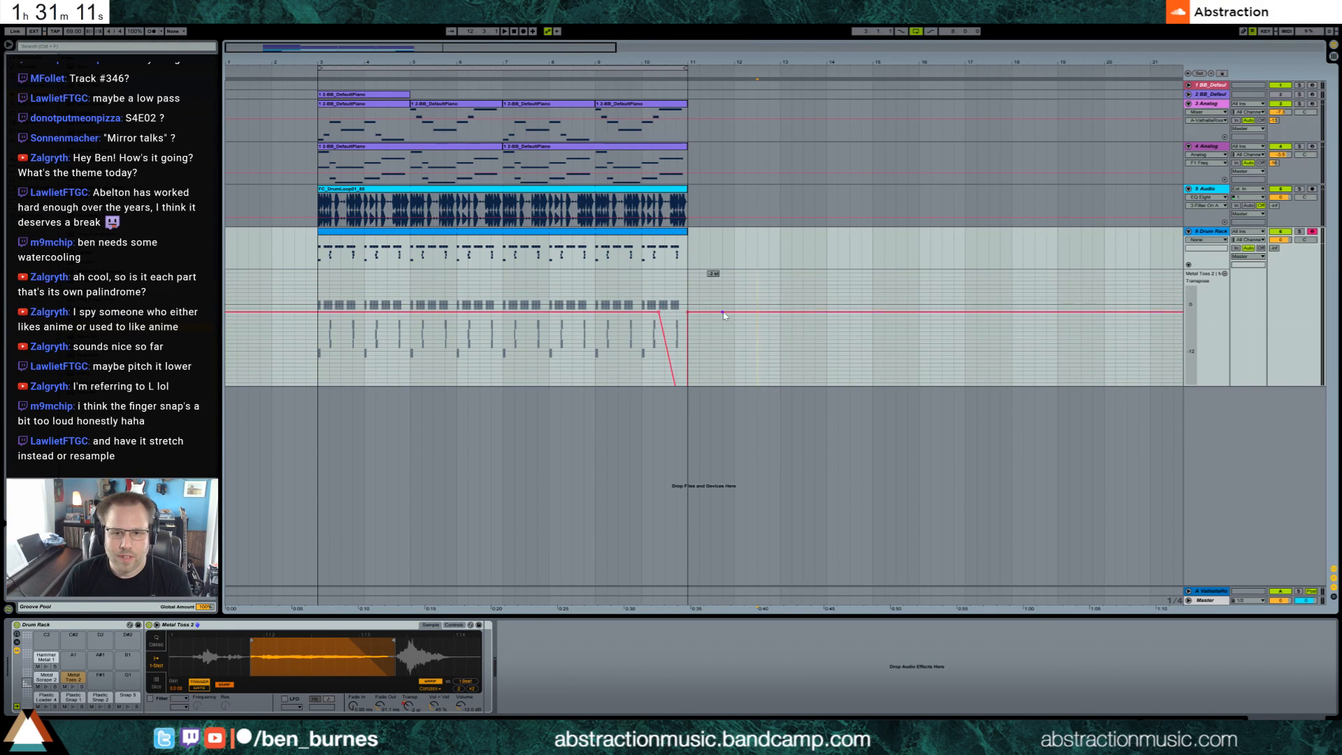
left_click(643, 283)
key("space")
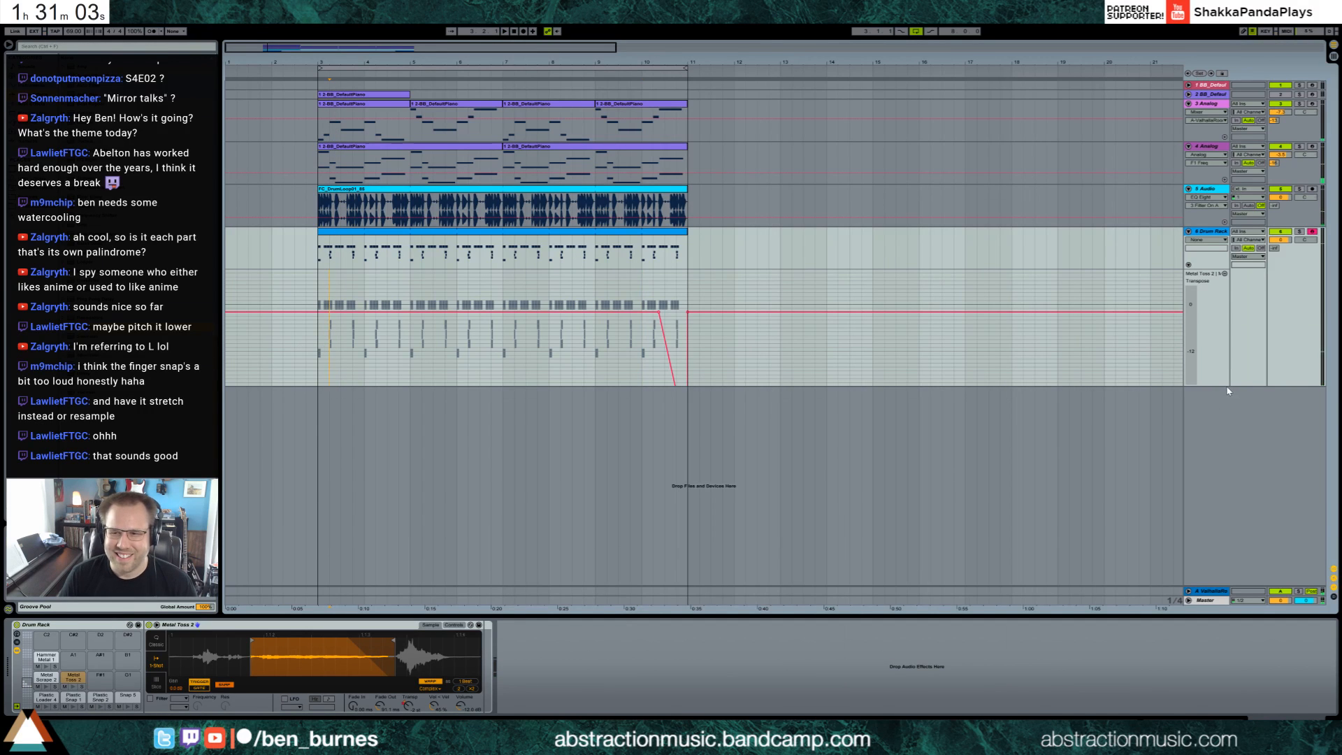
Shrink the Transpose lane, open the Drum Rack clip's notes, and add a Metal Scrape 2 note on the sixteenth before beat 3.
left_click_drag(1217, 384, 999, 295)
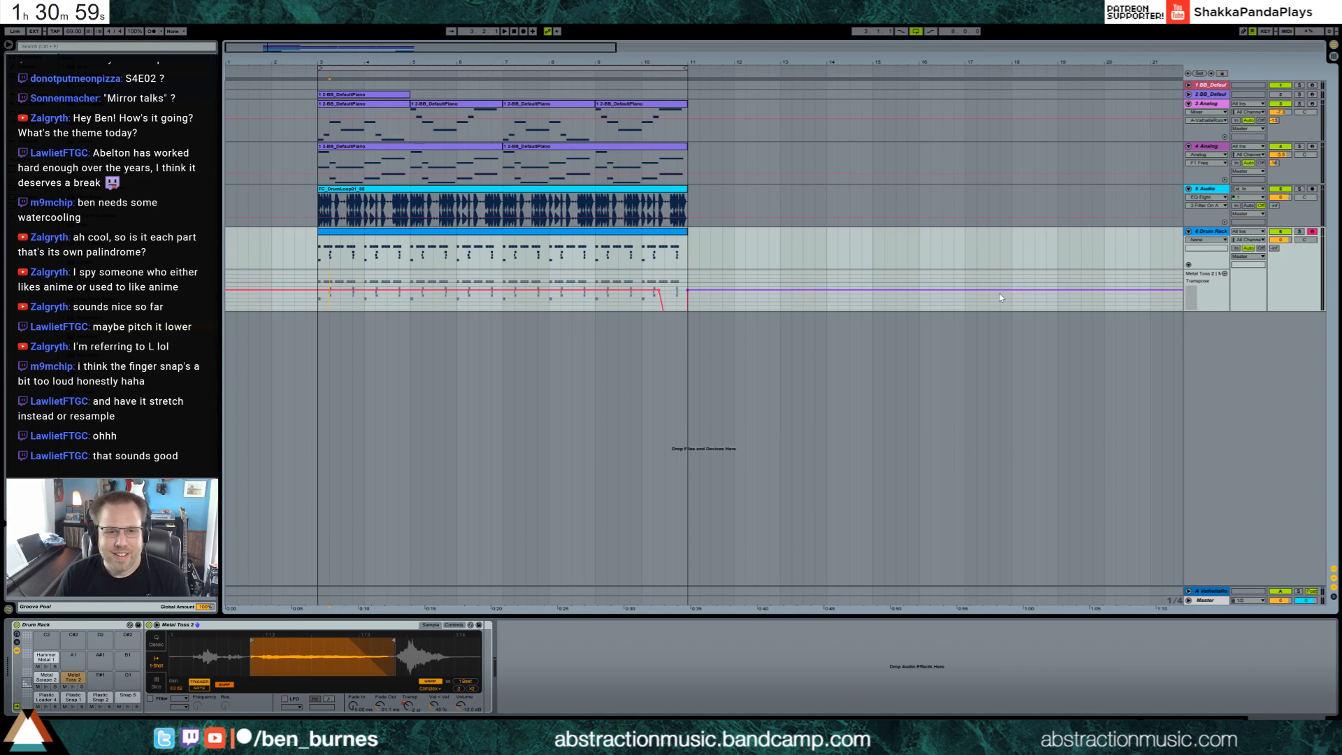
double_click(587, 243)
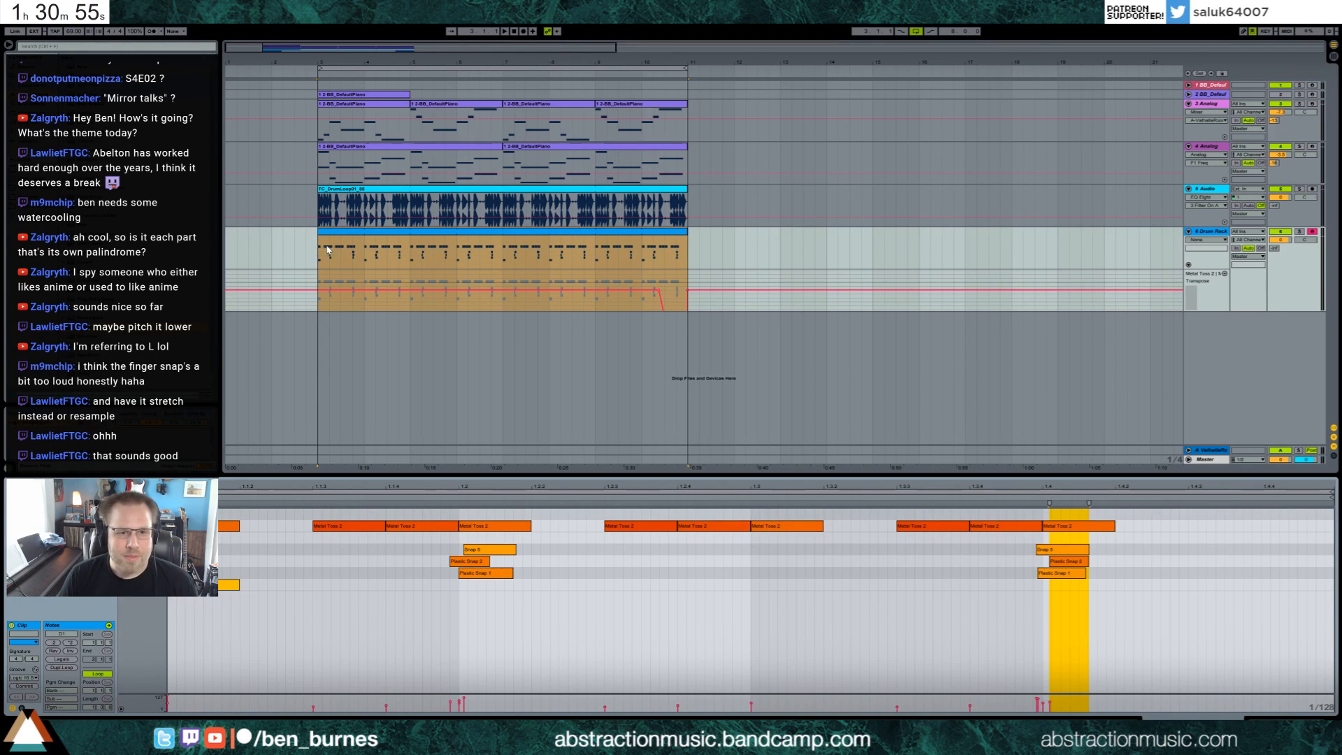
left_click_drag(329, 249, 443, 252)
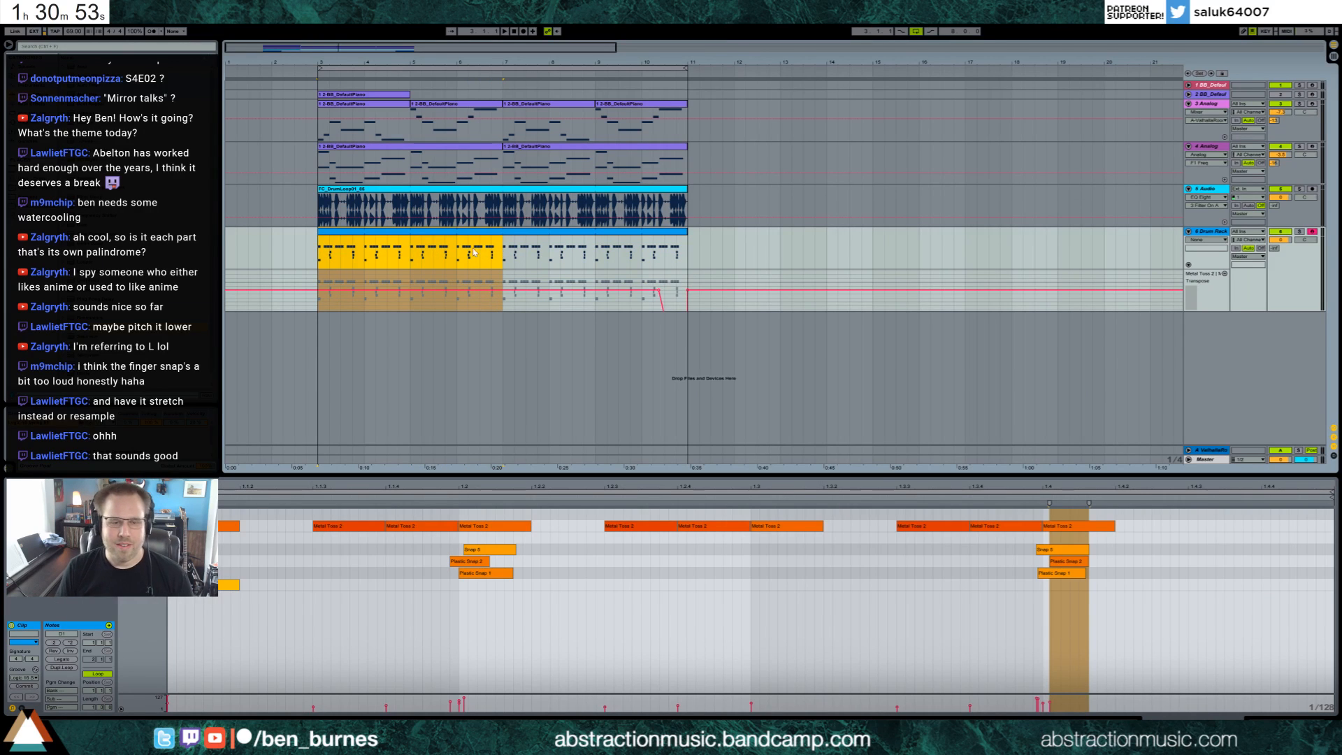
left_click(321, 241)
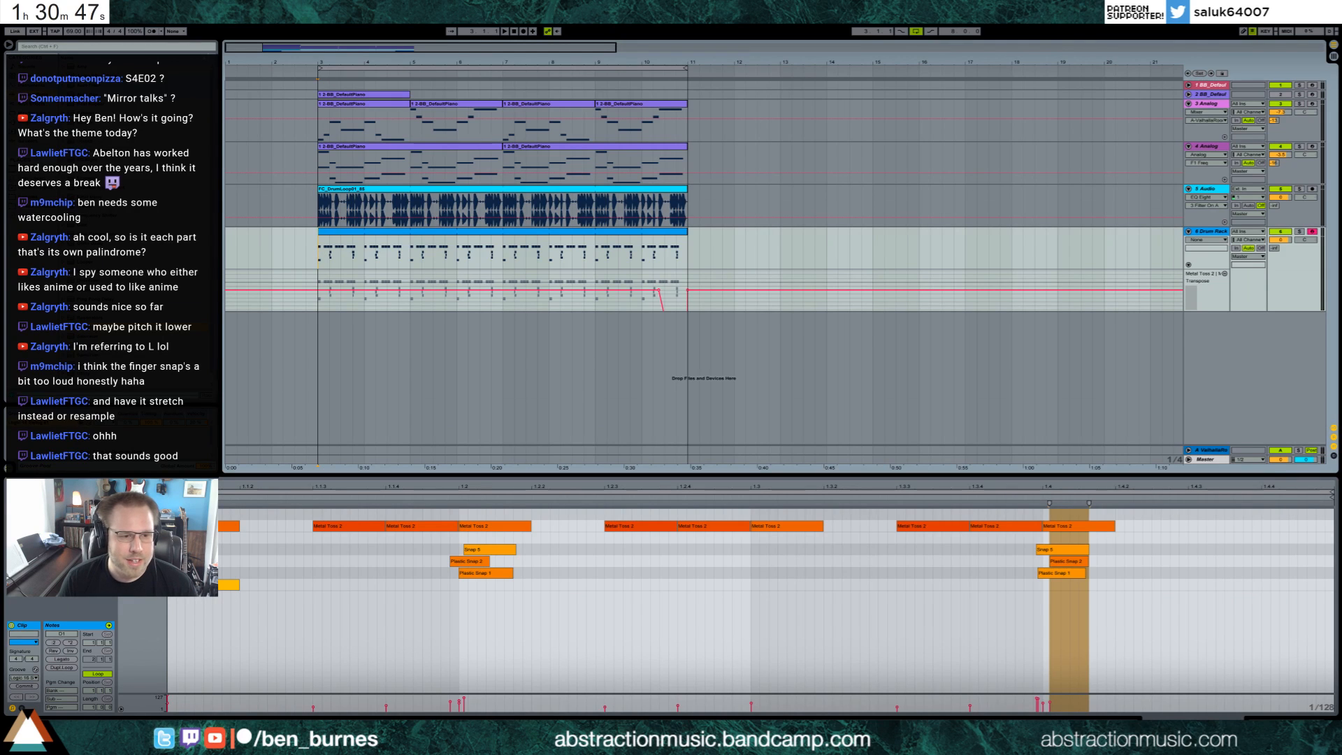
left_click(142, 561)
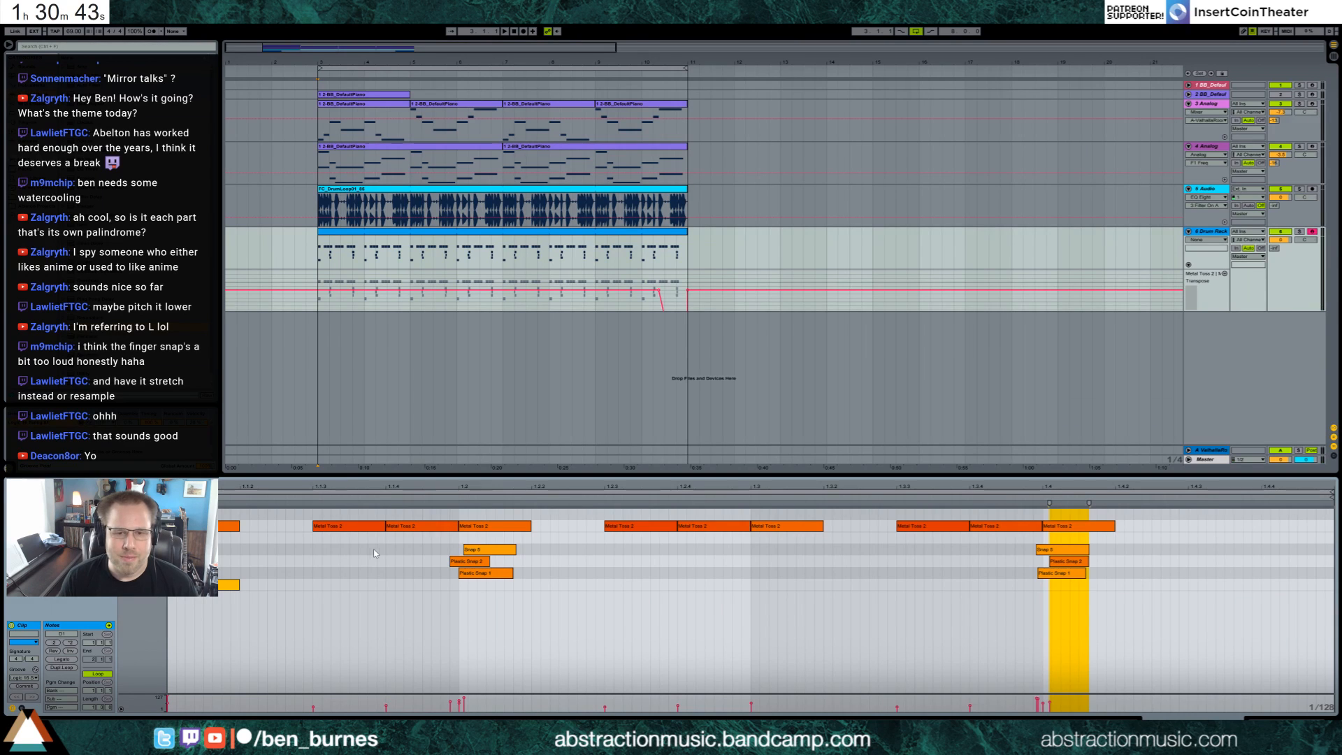
double_click(683, 539)
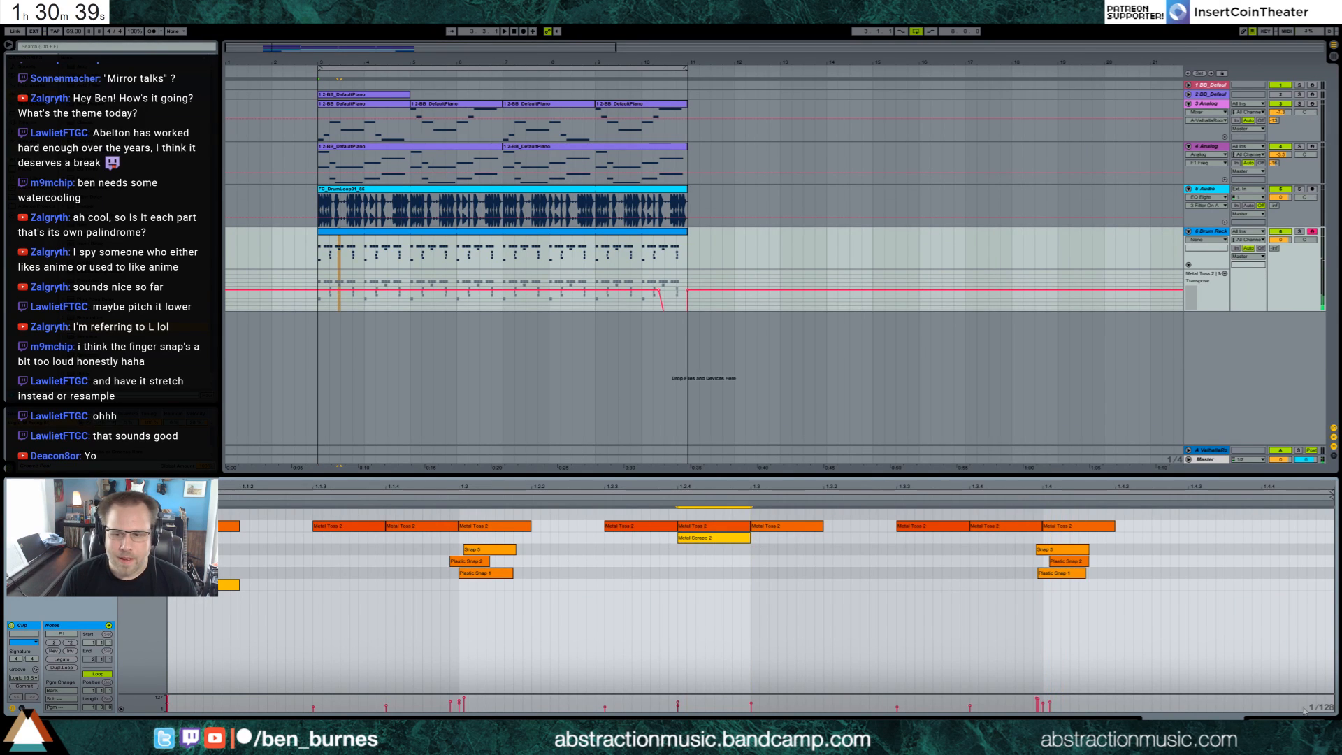
Open the Metal Scrape 2 sample and shorten its end so only the initial scrape plays.
key("shift+Tab")
left_click(55, 680)
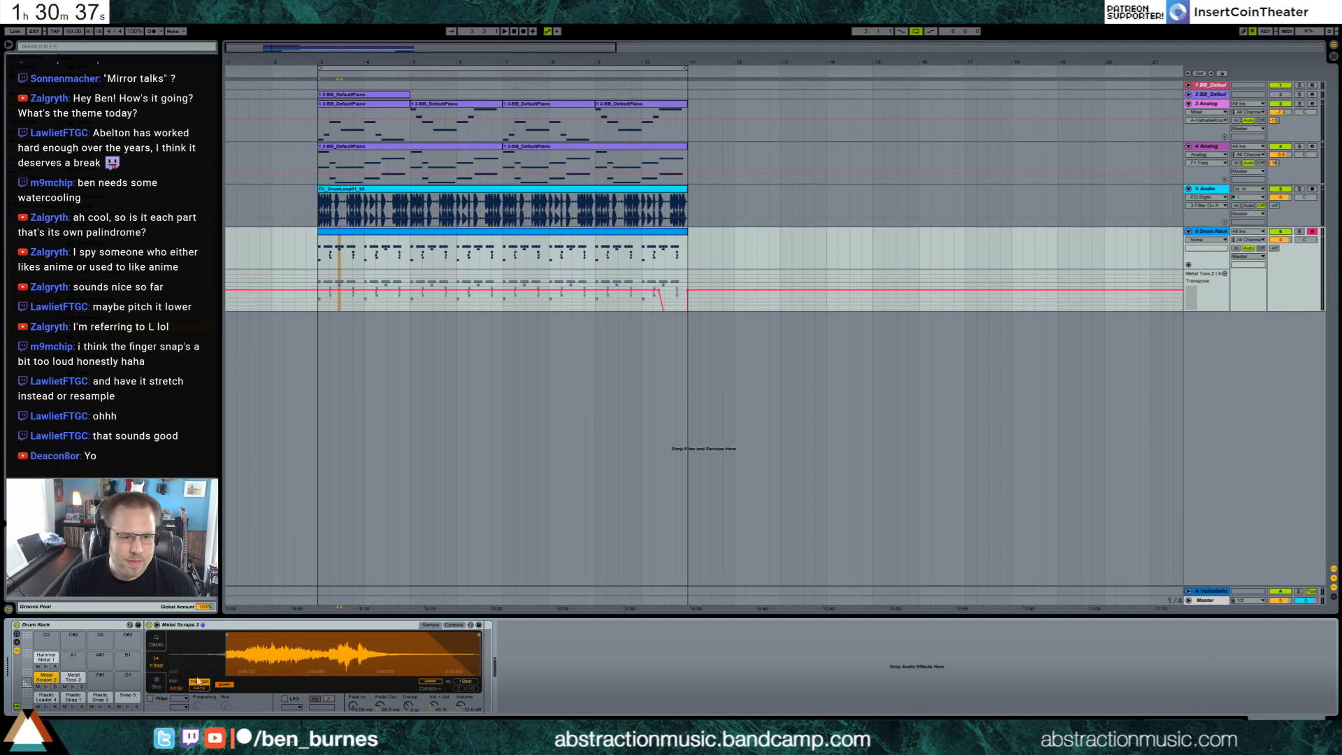
left_click_drag(438, 634, 271, 627)
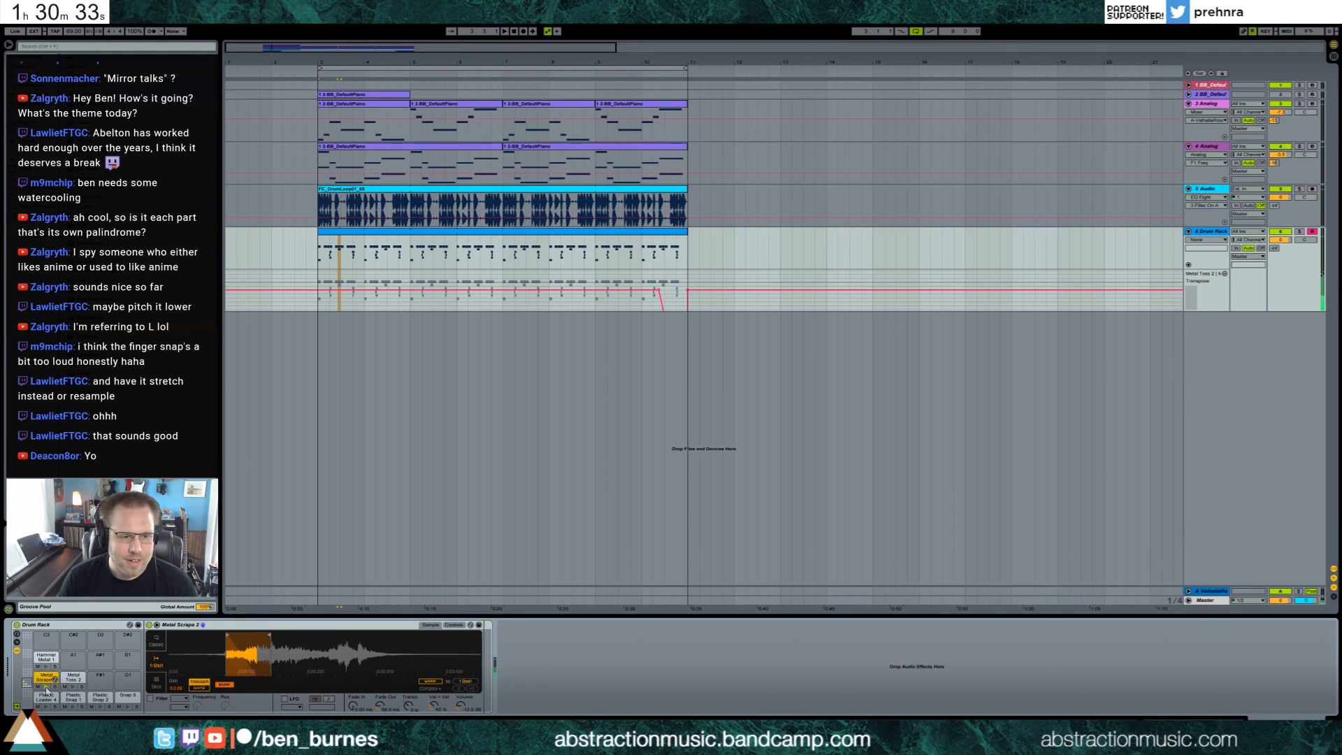
Move the Metal Scrape 2 note to the second sixteenth, duplicate it on every other sixteenth through the bar, and play the pattern.
double_click(487, 304)
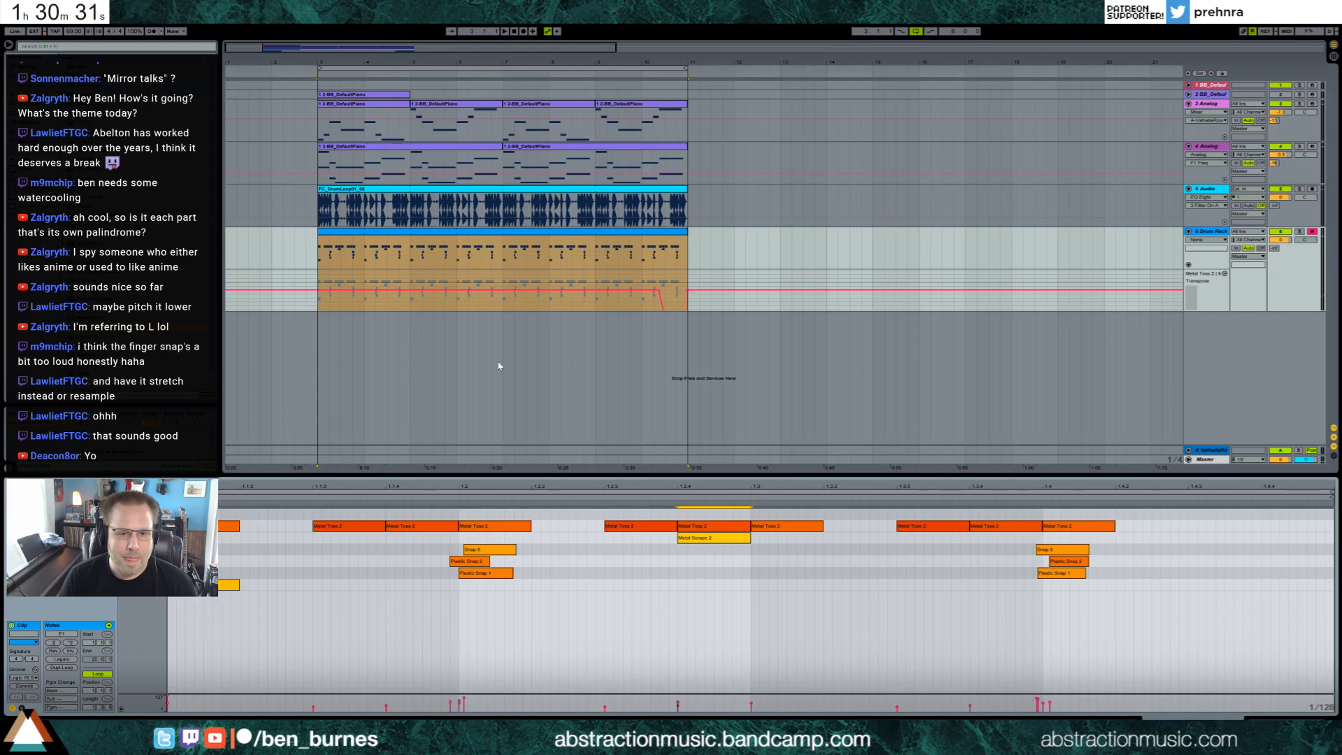
left_click_drag(697, 539, 263, 544)
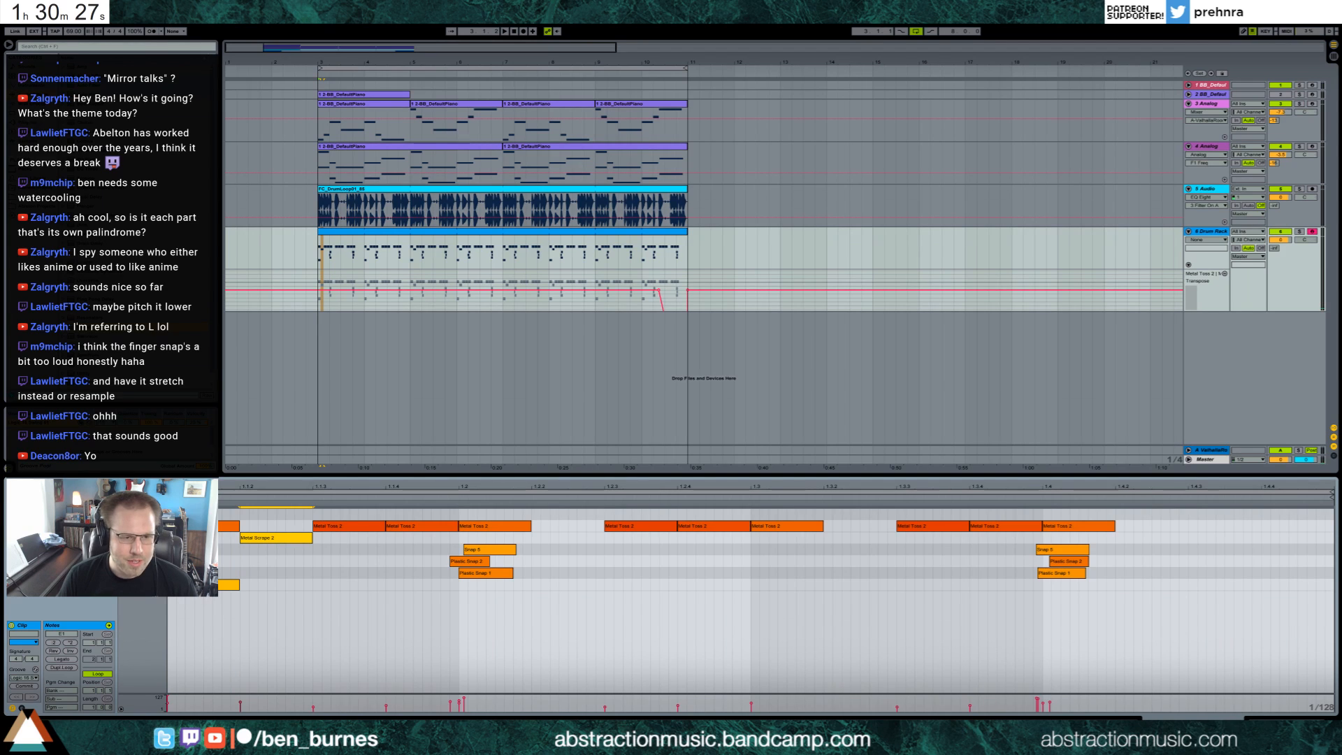
key("ctrl+d")
key("ctrl+d")
key("ctrl+d")
key("ctrl+d")
key("ctrl+d")
key("ctrl+d")
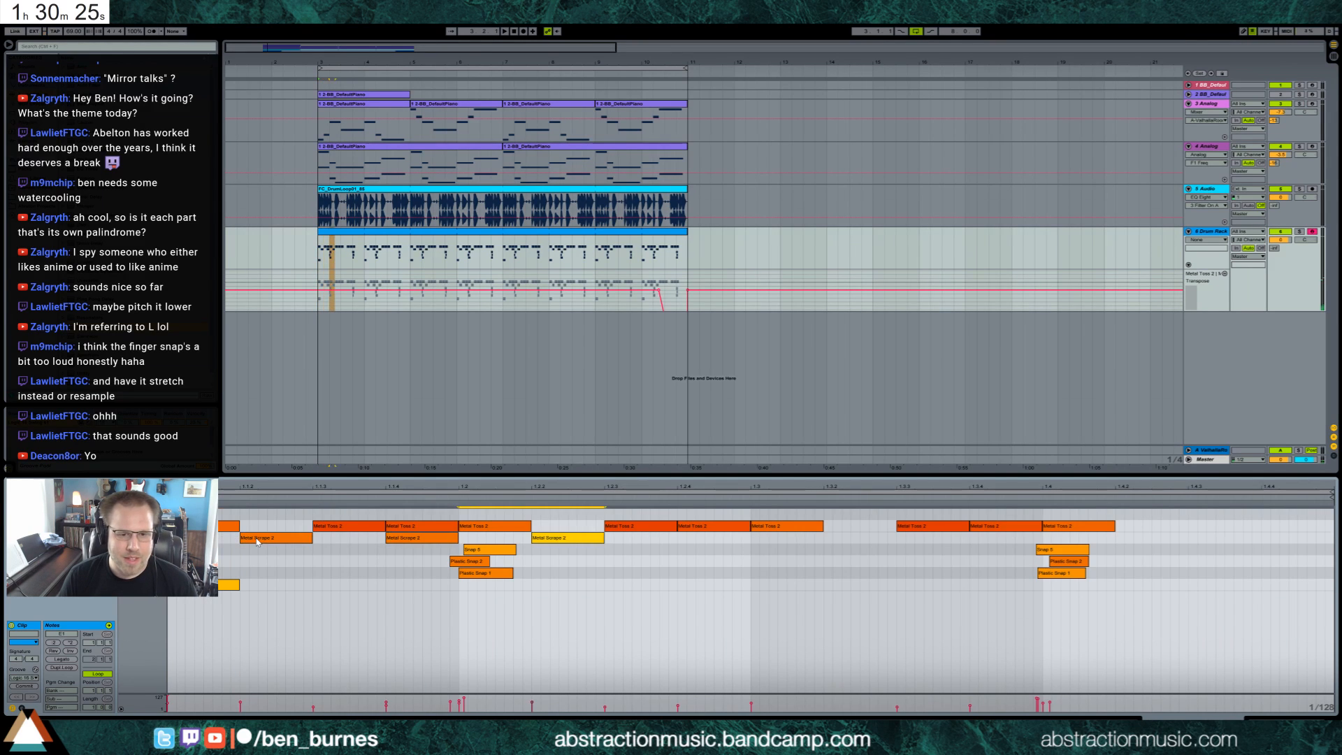
key("ctrl+d")
key("space")
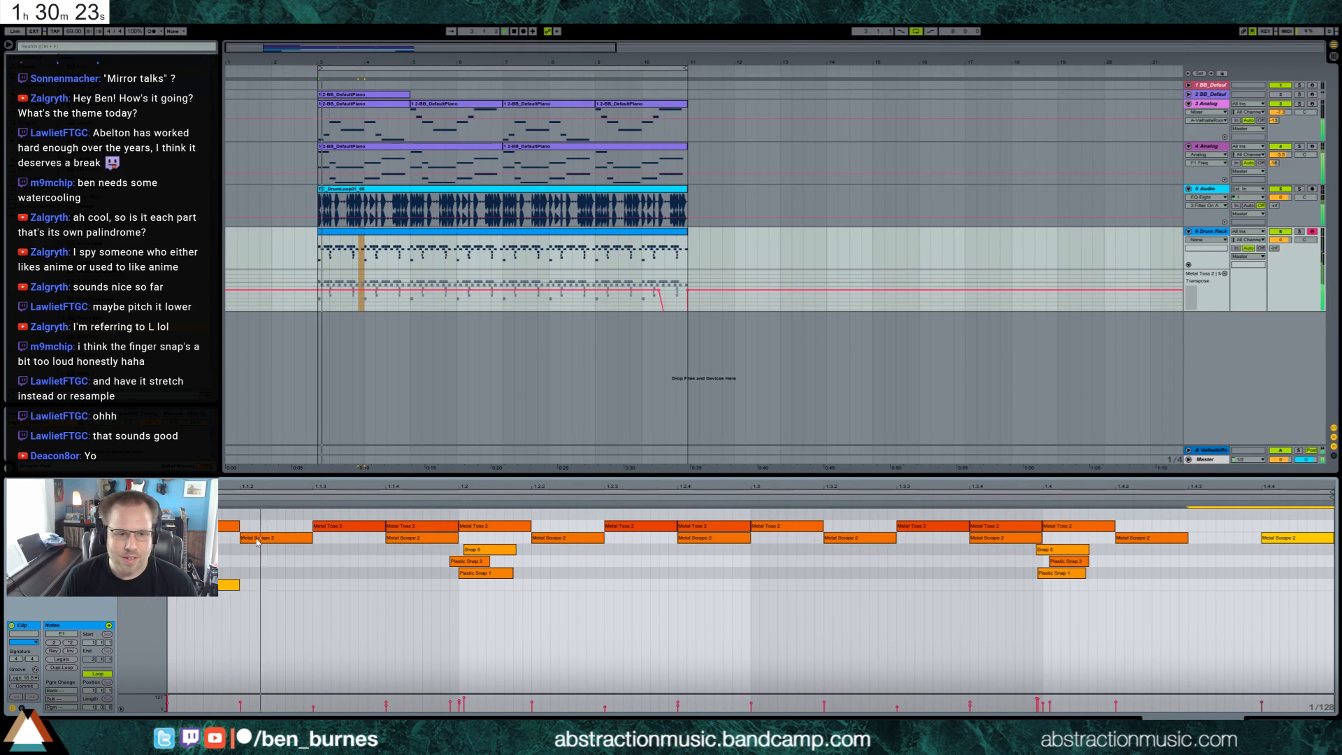
Adjust the velocities of all the Metal Scrape 2 notes together and audition them with the arrangement.
left_click(143, 537)
left_click_drag(265, 539, 264, 513)
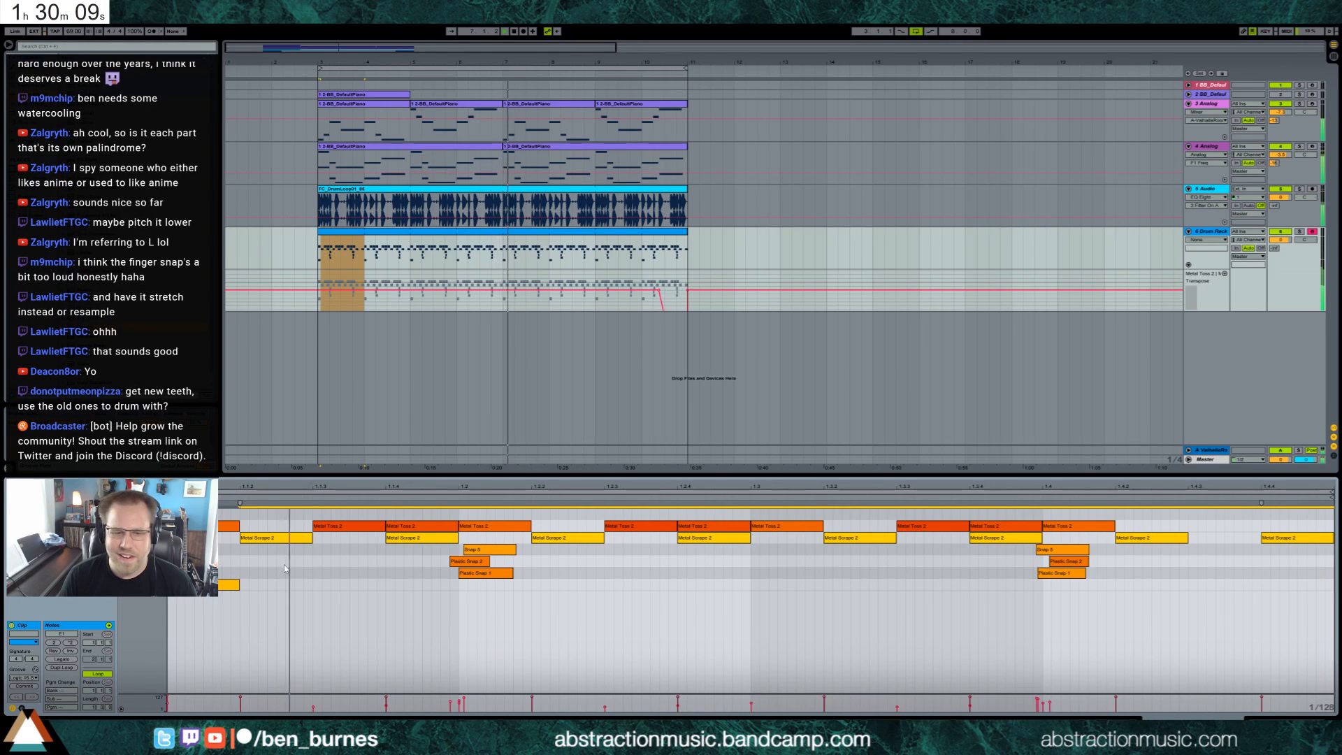
left_click(279, 538)
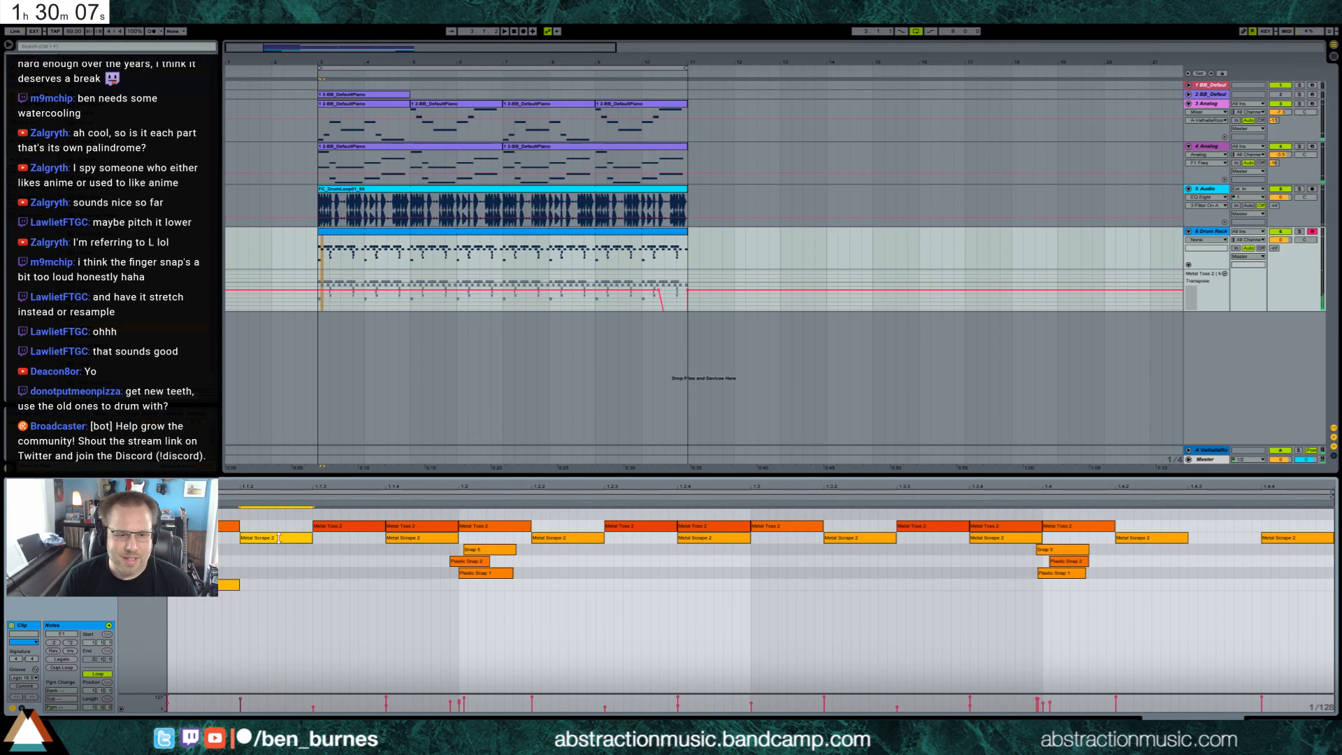
left_click(143, 538)
left_click_drag(281, 540, 281, 552)
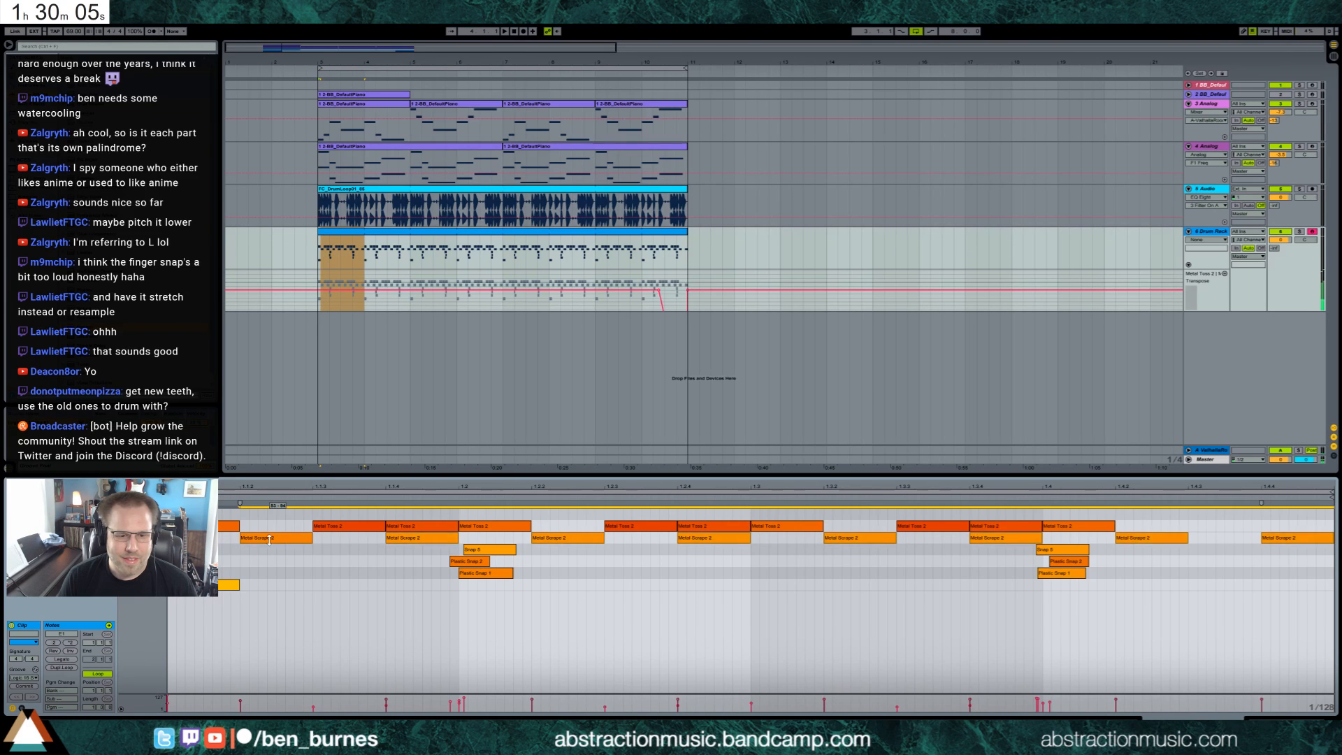
key("space")
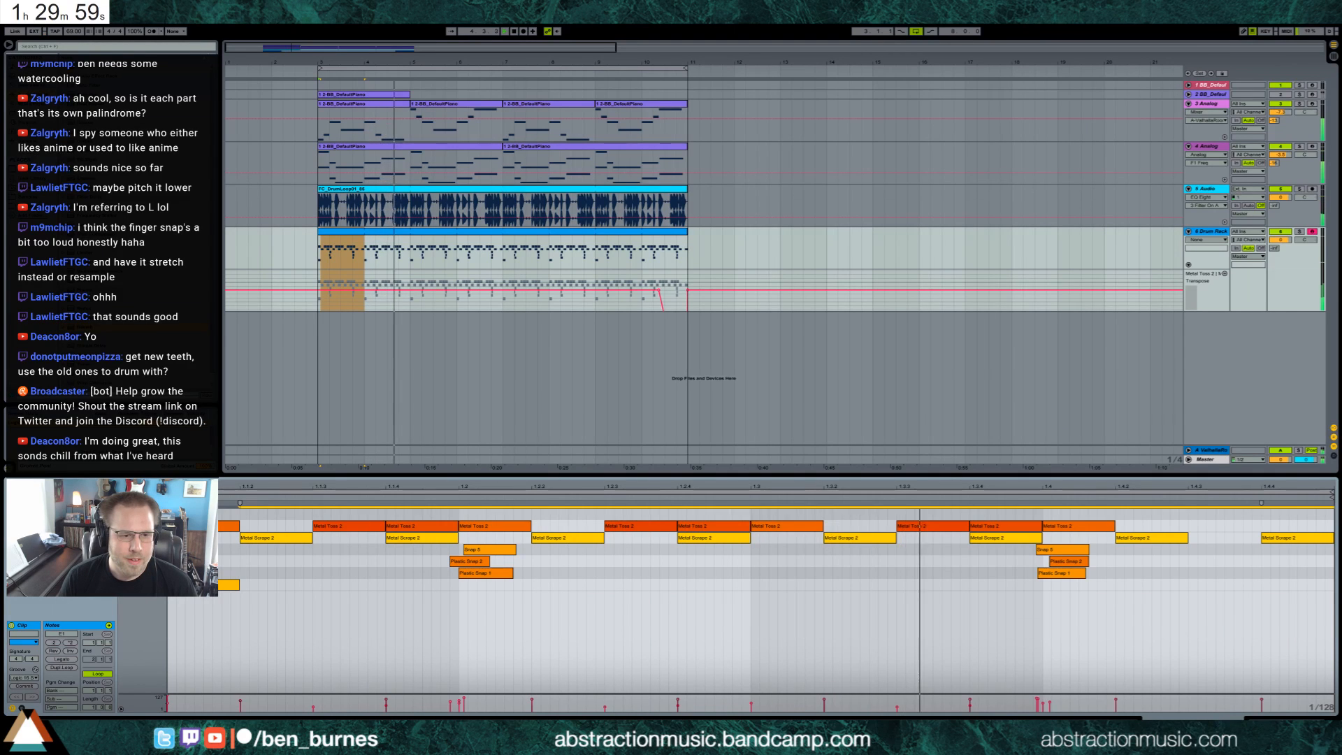
key("Escape")
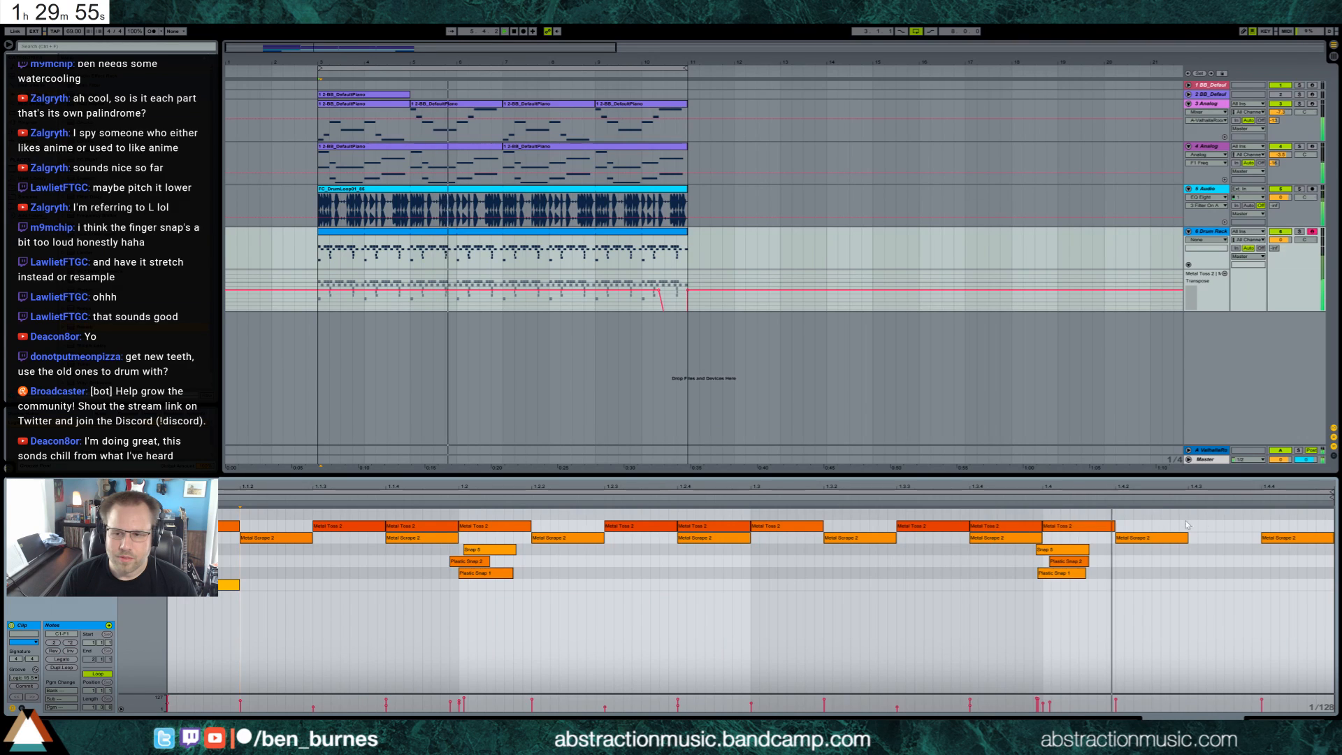
Add a Hammer Metal 1 note nearly two sixteenths long on the third sixteenth of beat 4 and show its devices.
left_click_drag(1196, 514, 1320, 514)
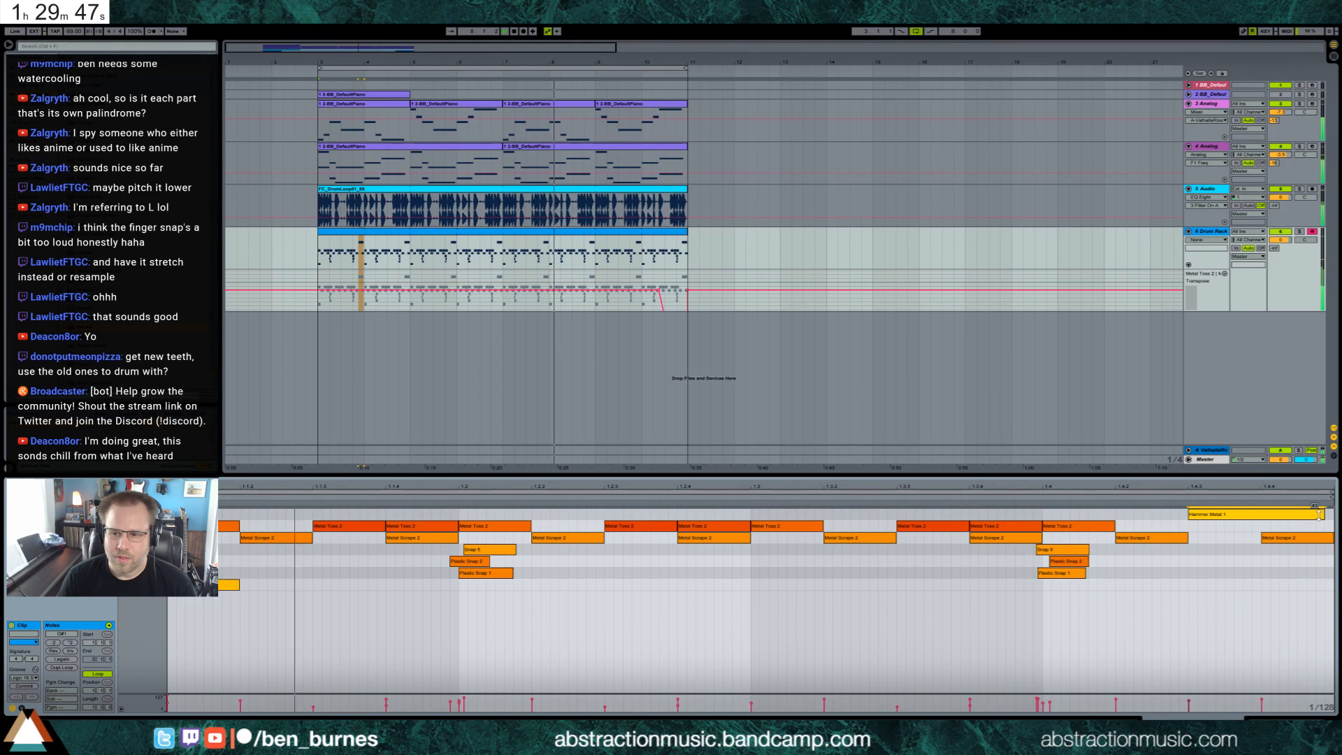
left_click_drag(1319, 514, 1315, 512)
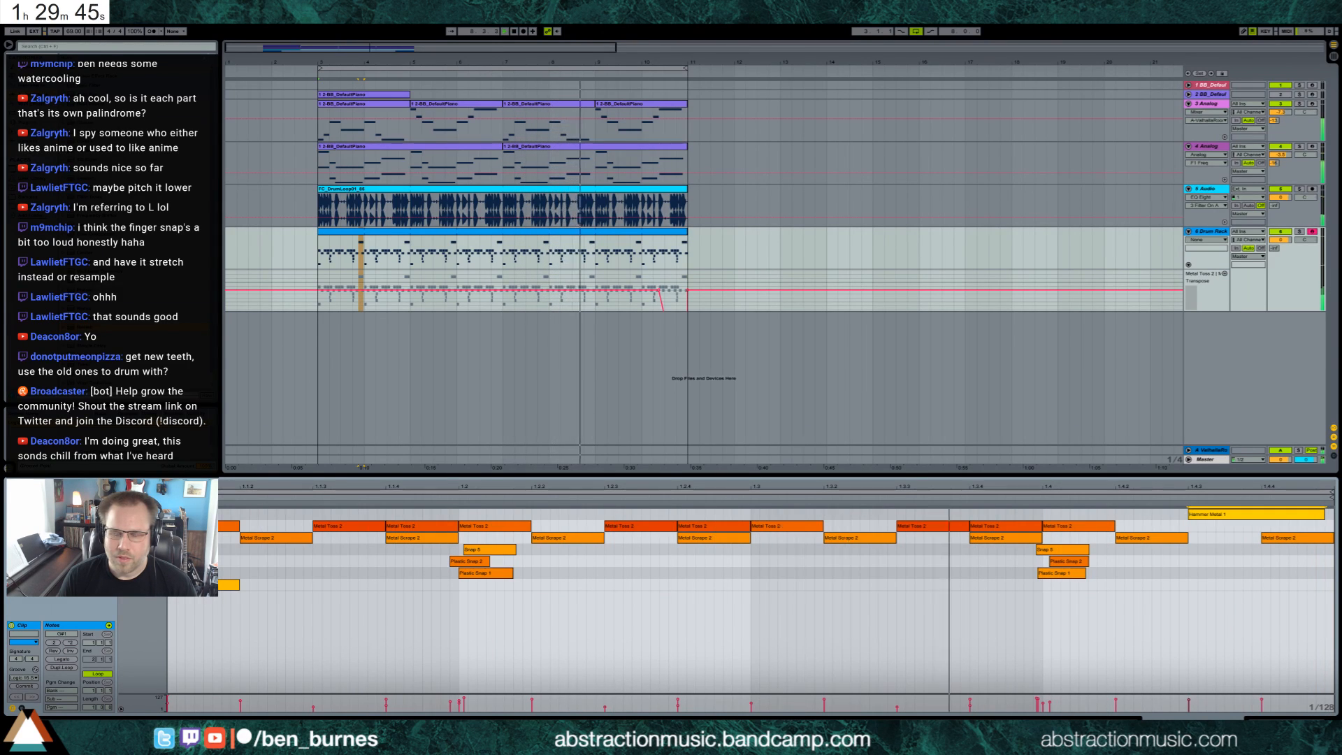
key("shift+Tab")
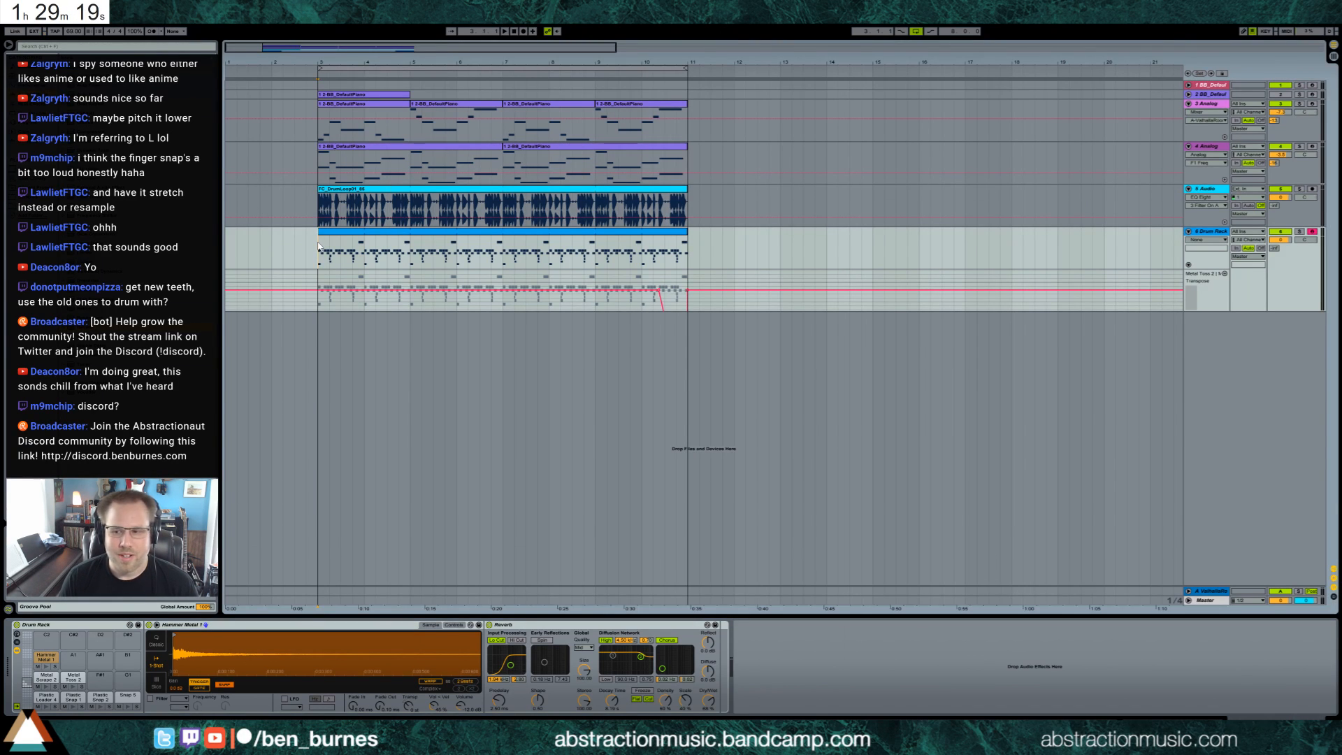
Split the Drum Rack clip after its first two bars and delete the Metal Toss 2 note just before 2.2.
key("space")
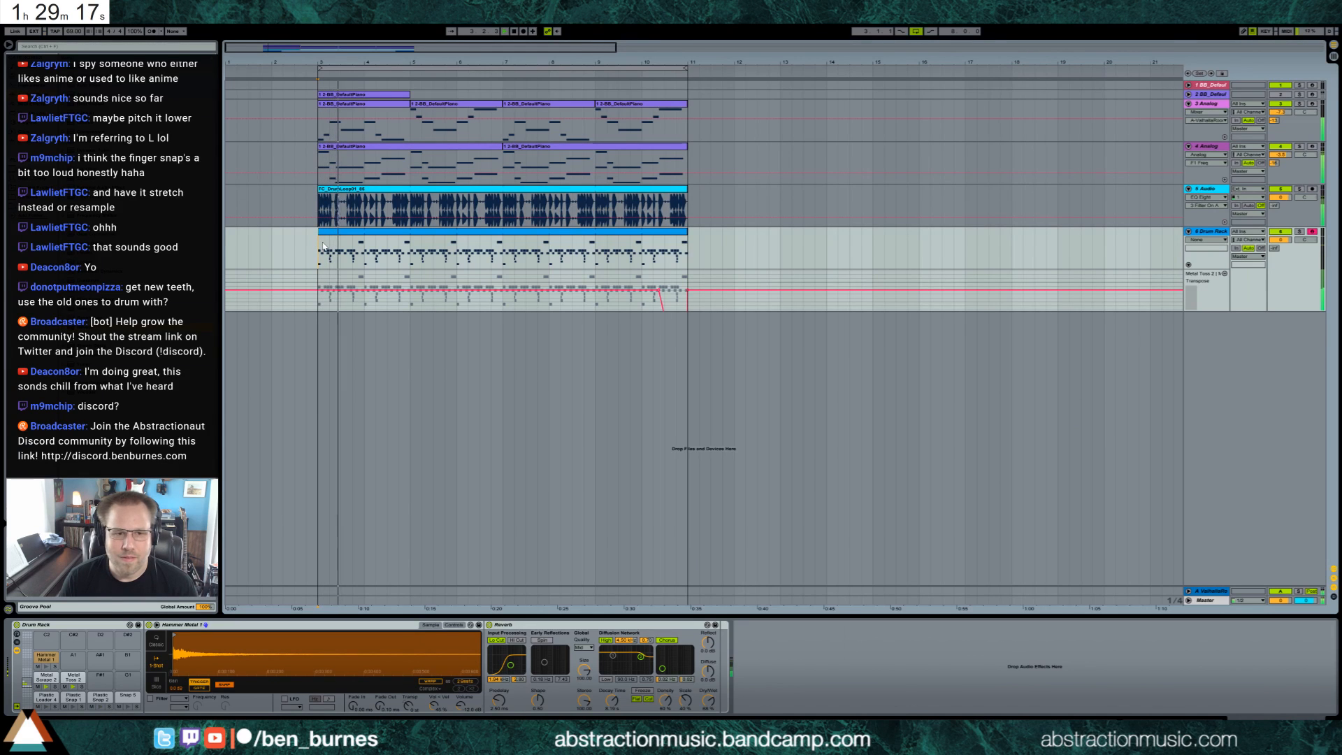
left_click(373, 232)
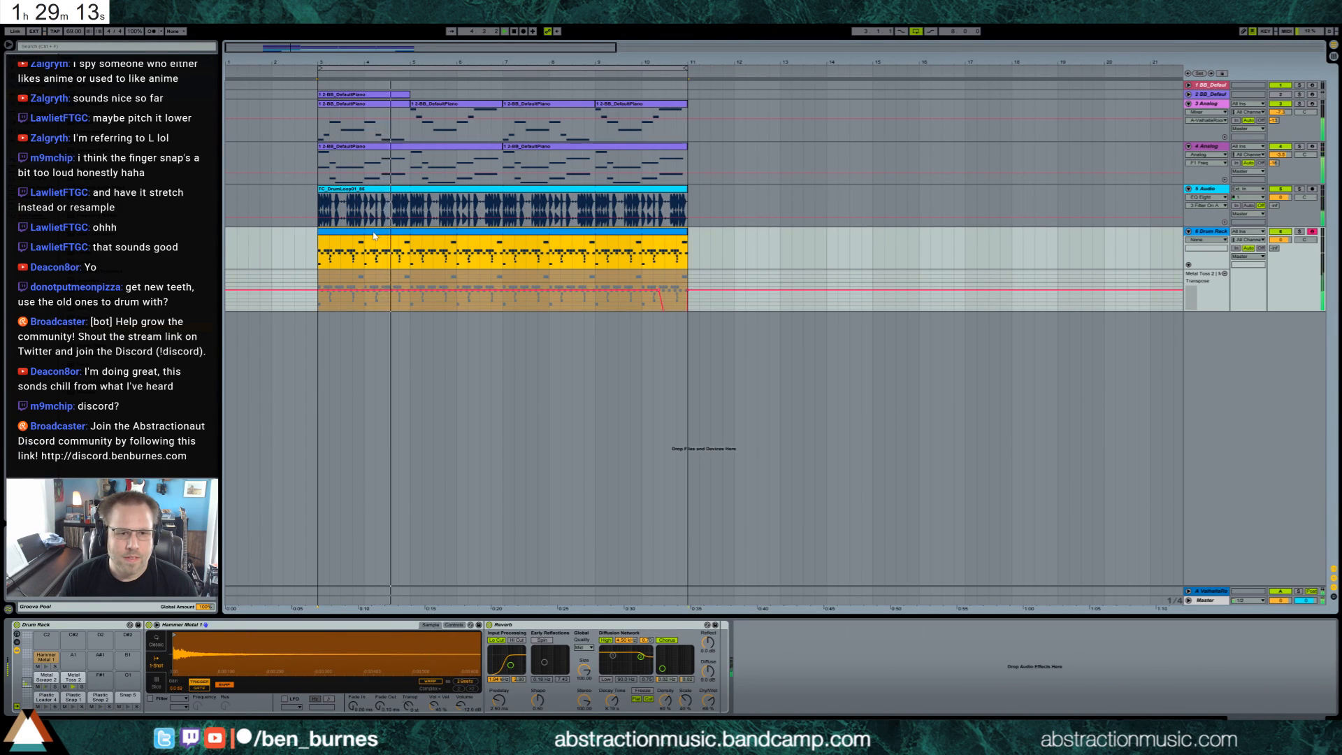
key("shift+Tab")
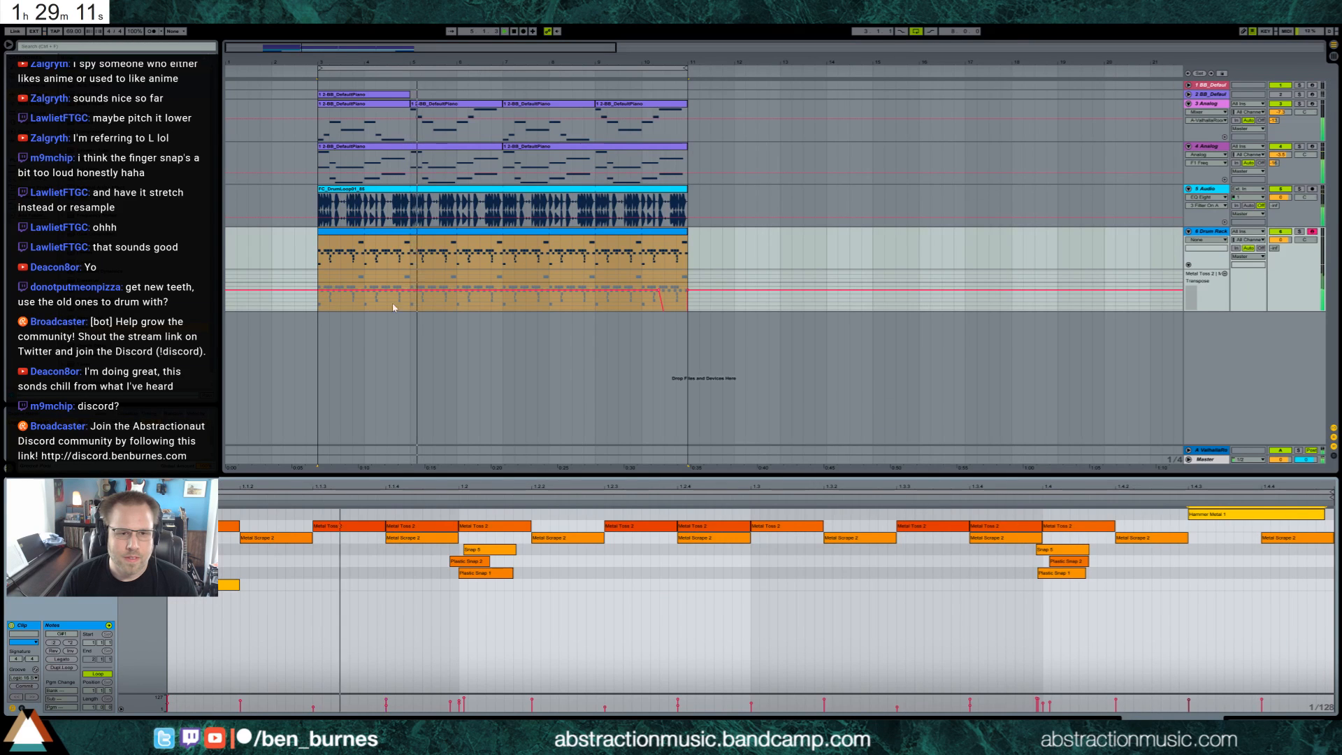
left_click_drag(412, 255, 326, 254)
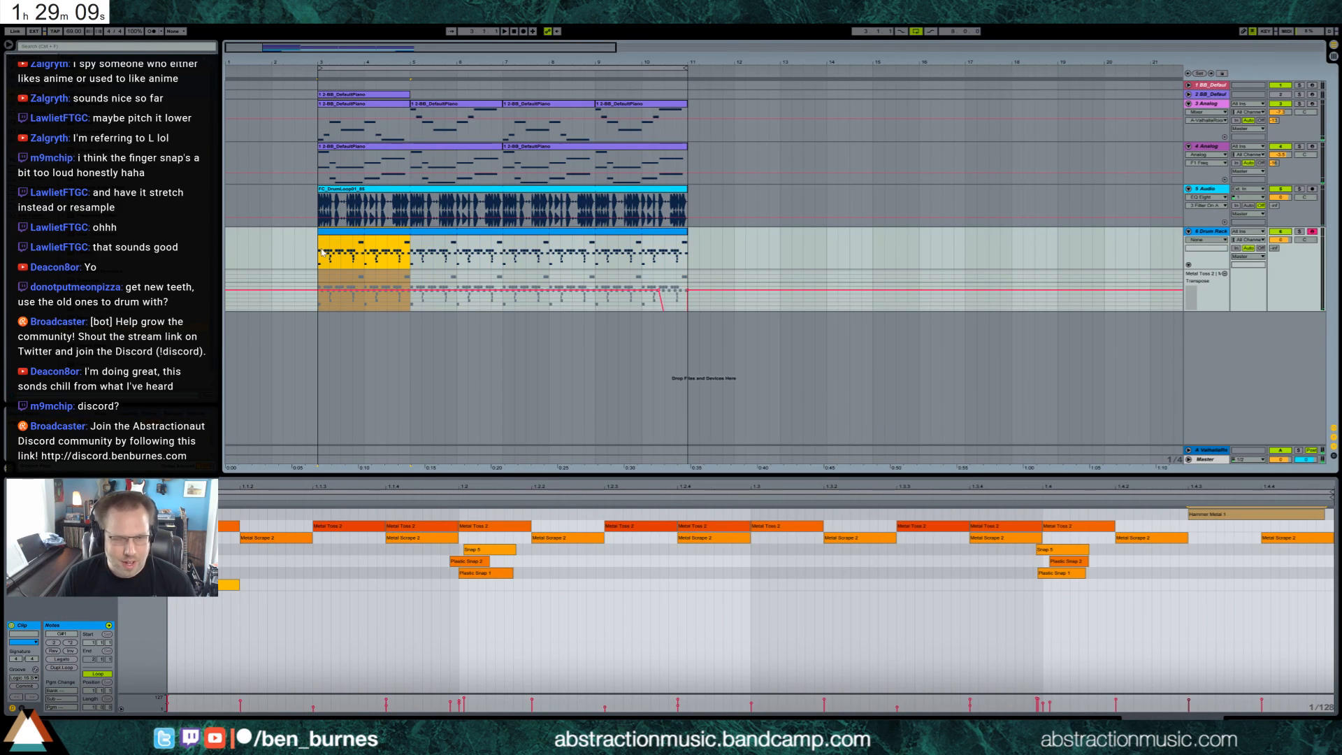
left_click_drag(875, 639, 890, 544)
left_click(872, 537)
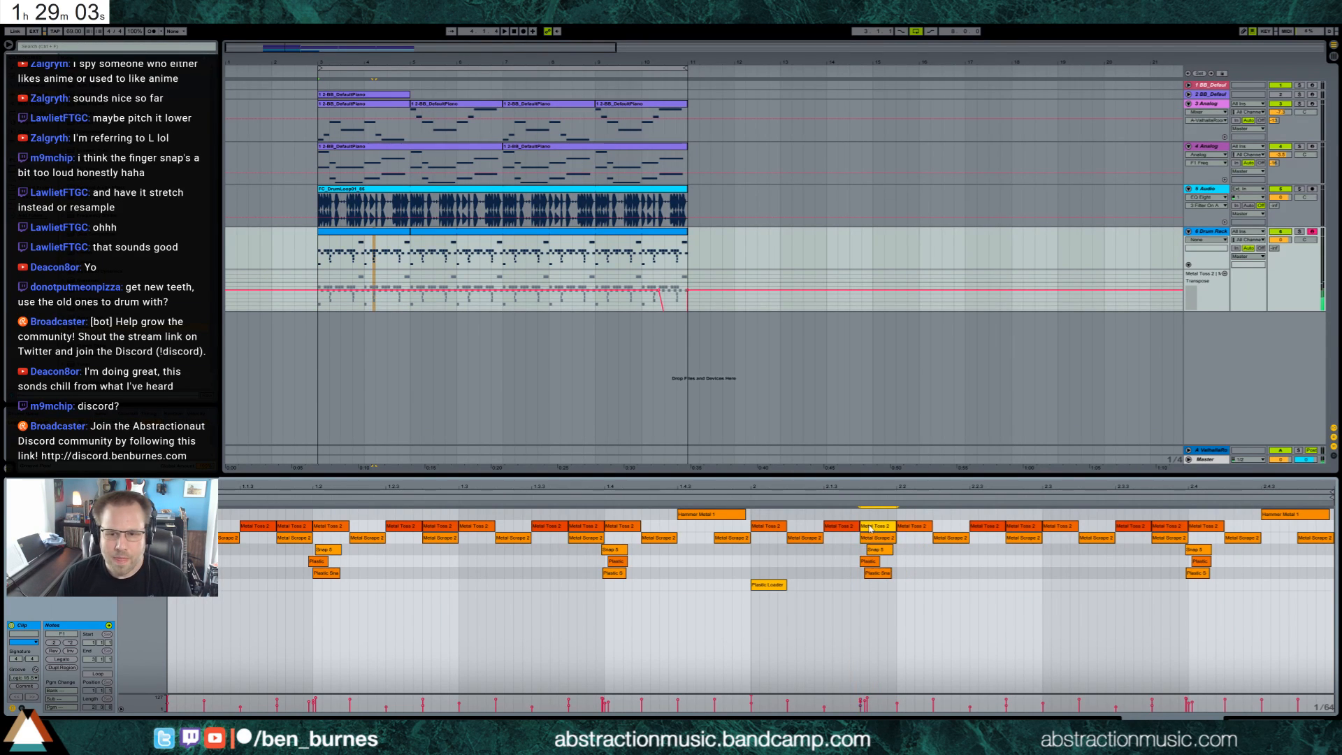
key("Delete")
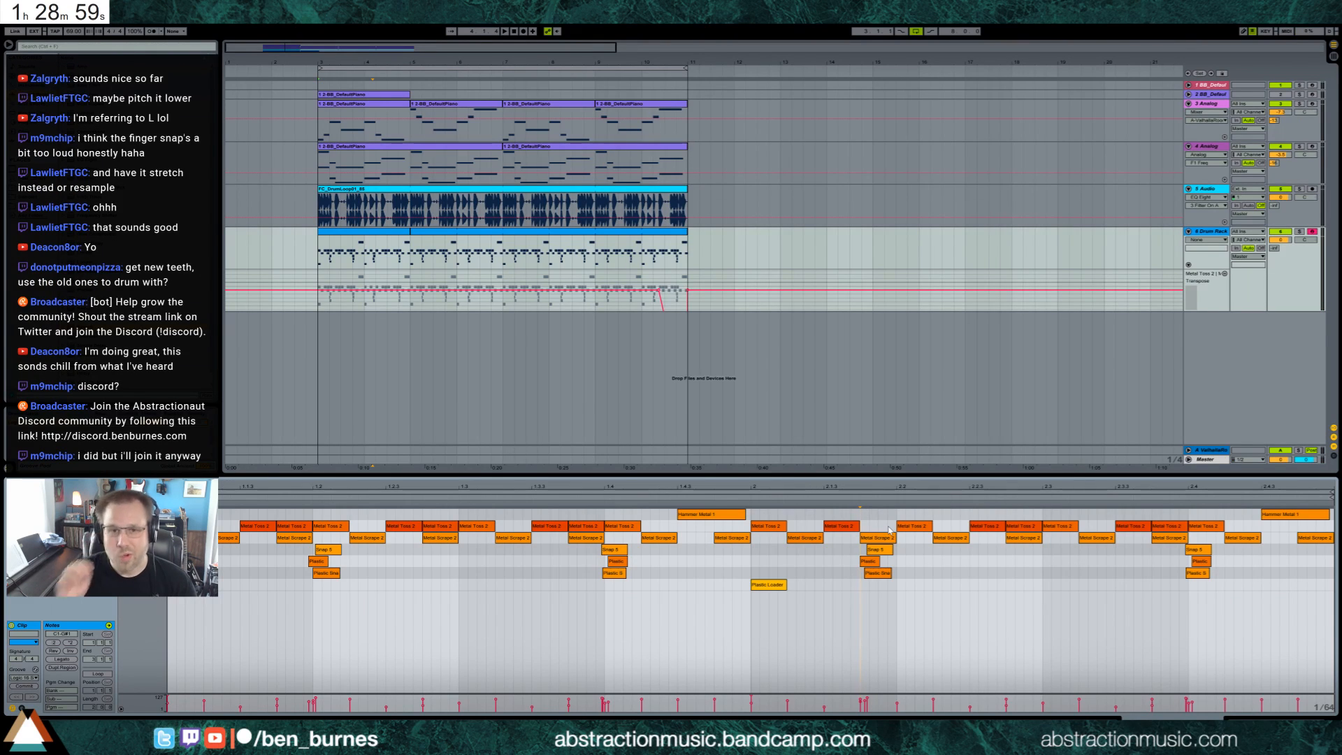
Play the loop and slightly offset the timing of the snap and plastic snap notes near 2.2 and 2.4.
key("space")
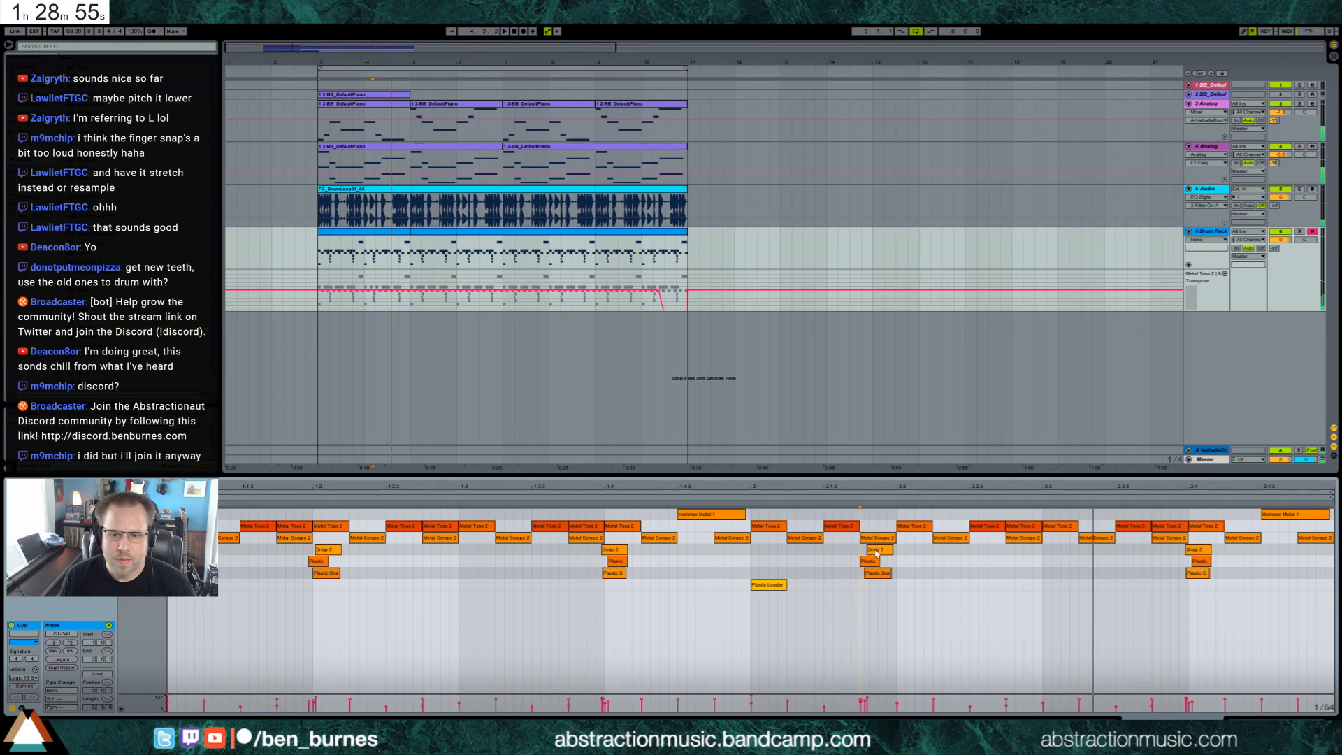
mouse_move(875, 553)
left_mouse_down()
mouse_move(861, 574)
mouse_move(871, 559)
left_mouse_up()
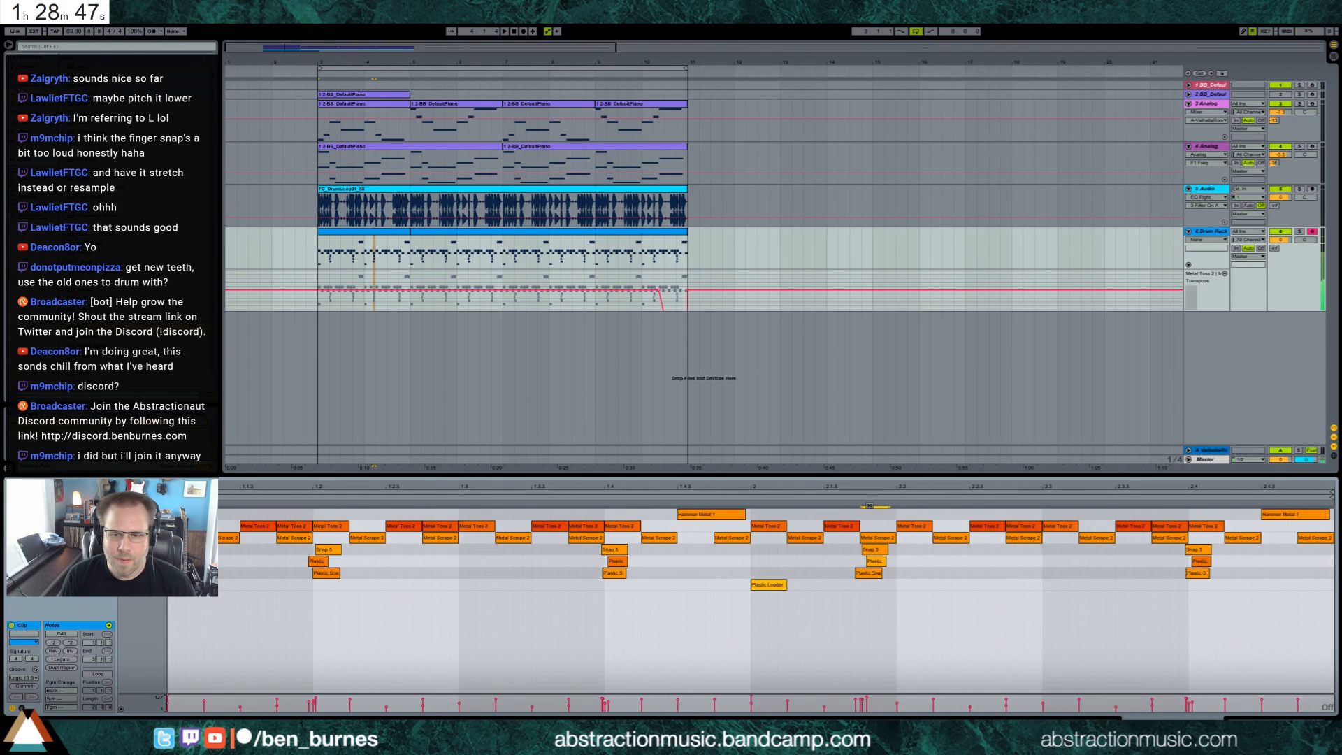
left_click_drag(1201, 552, 1209, 550)
key("space")
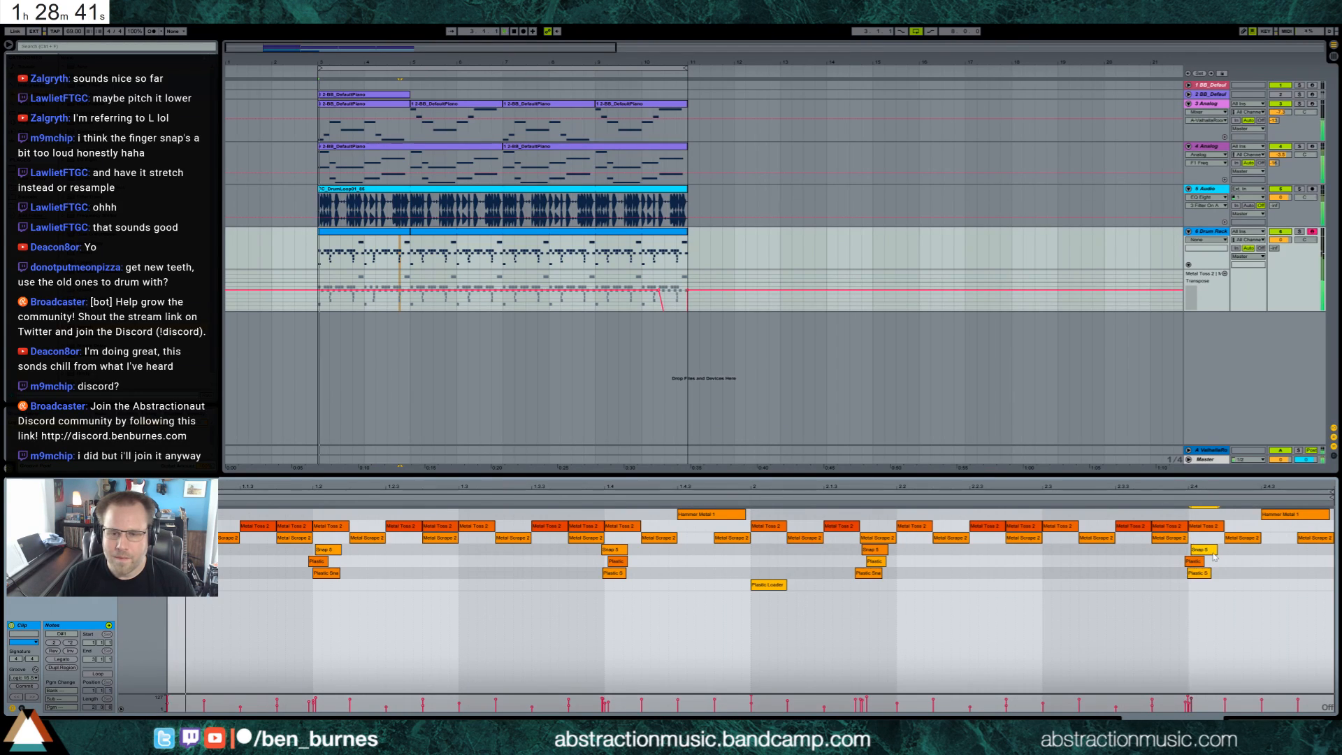
left_click(1287, 513)
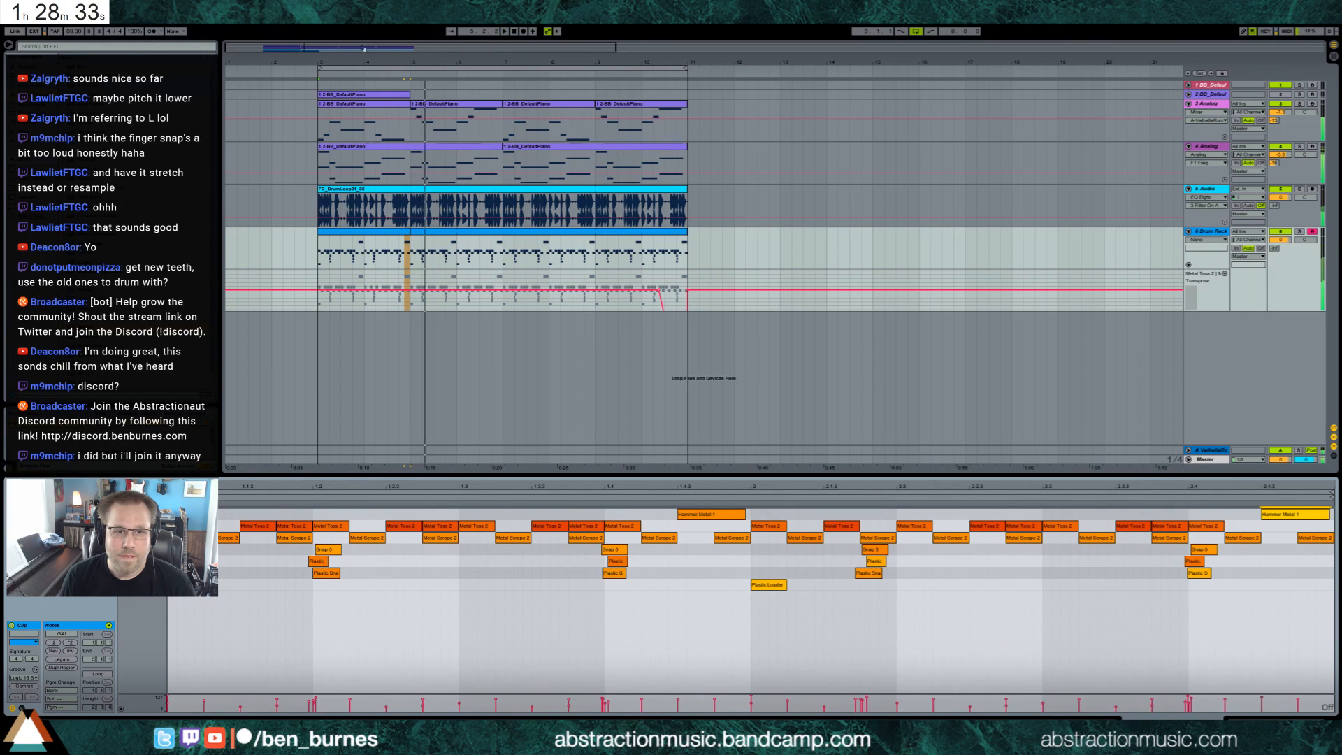
Copy the drum loop slice at 4.1.3 on the Audio track, paste it at 4.2, extend it to 4.2.3 and play it back.
left_click_drag(304, 48, 306, 129)
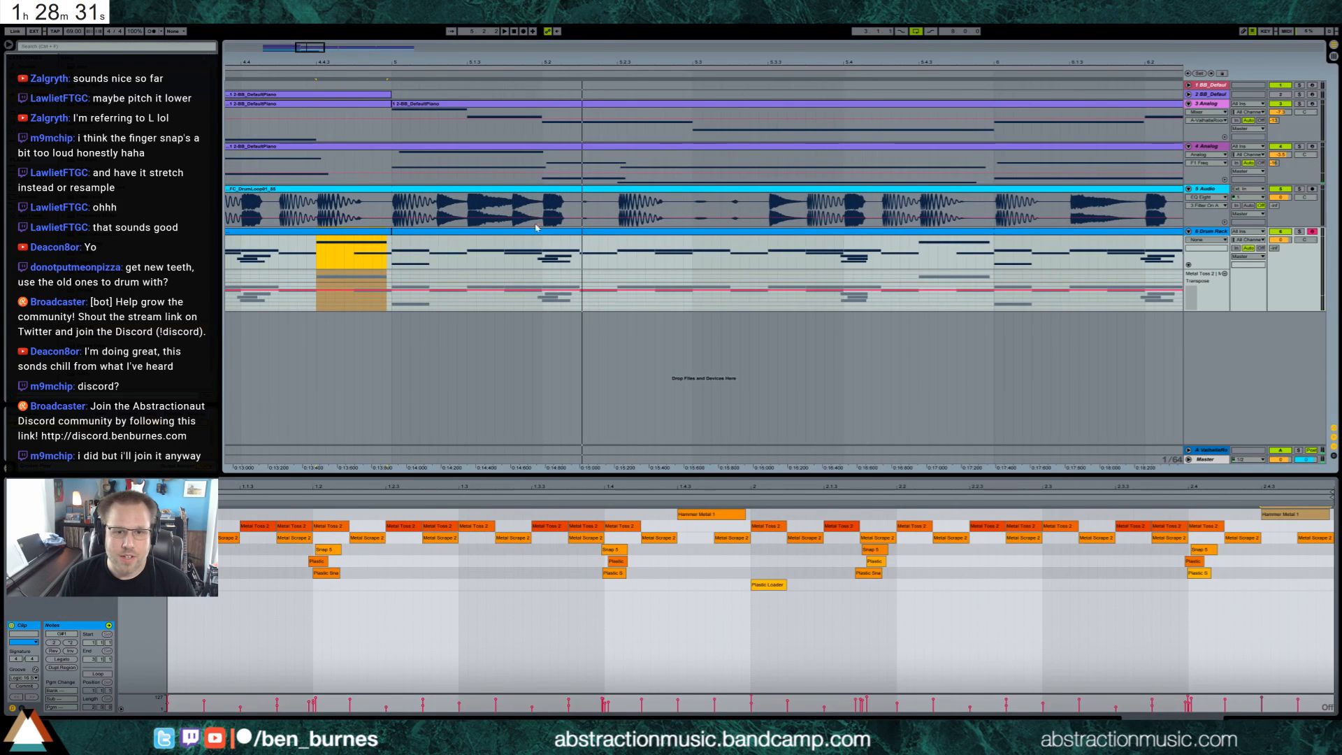
left_click_drag(302, 47, 283, 48)
left_click_drag(558, 215, 517, 208)
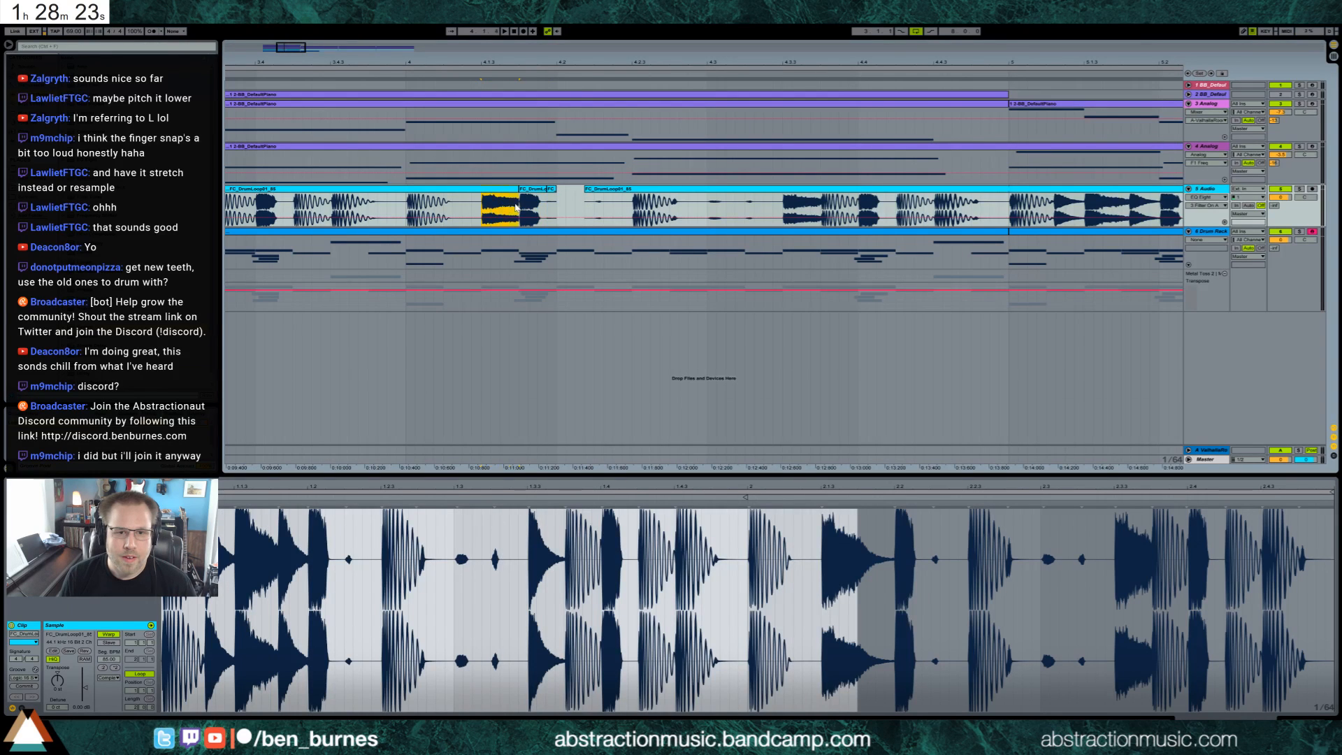
left_click(557, 208)
key("ctrl+v")
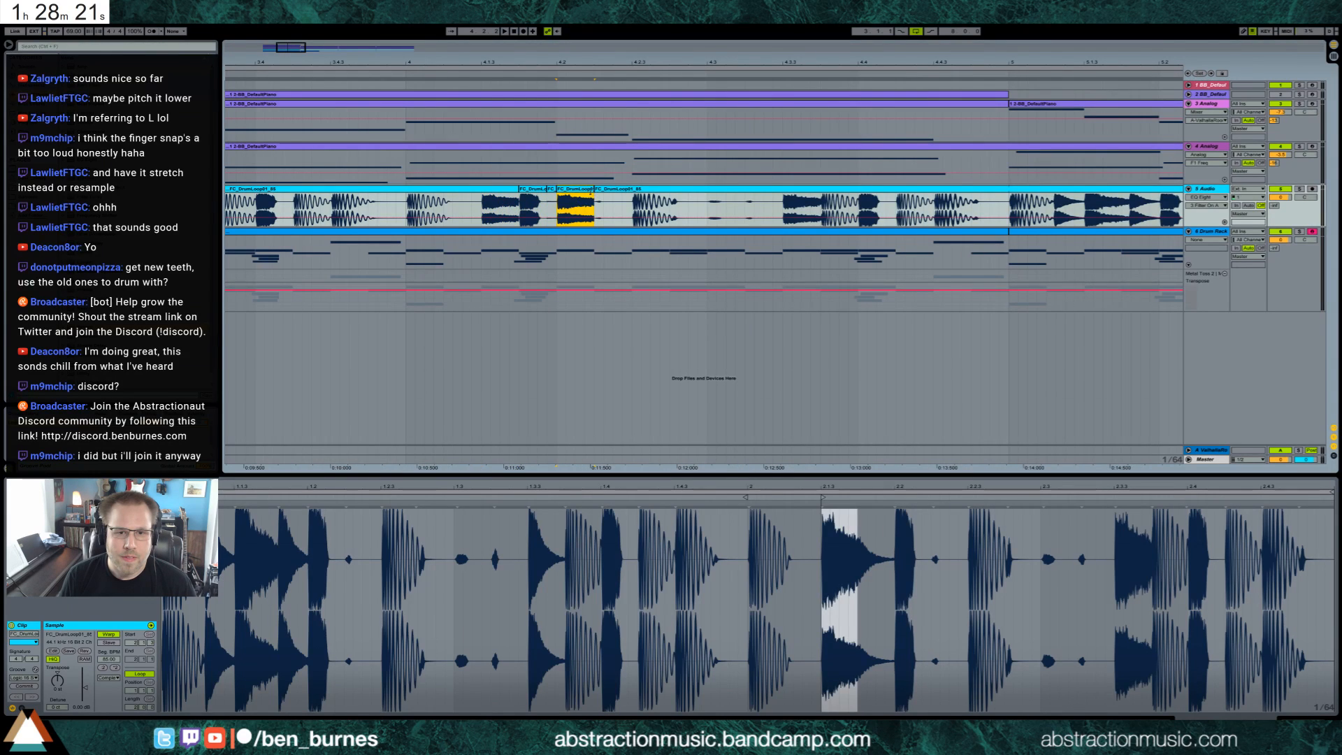
left_click_drag(593, 190, 631, 194)
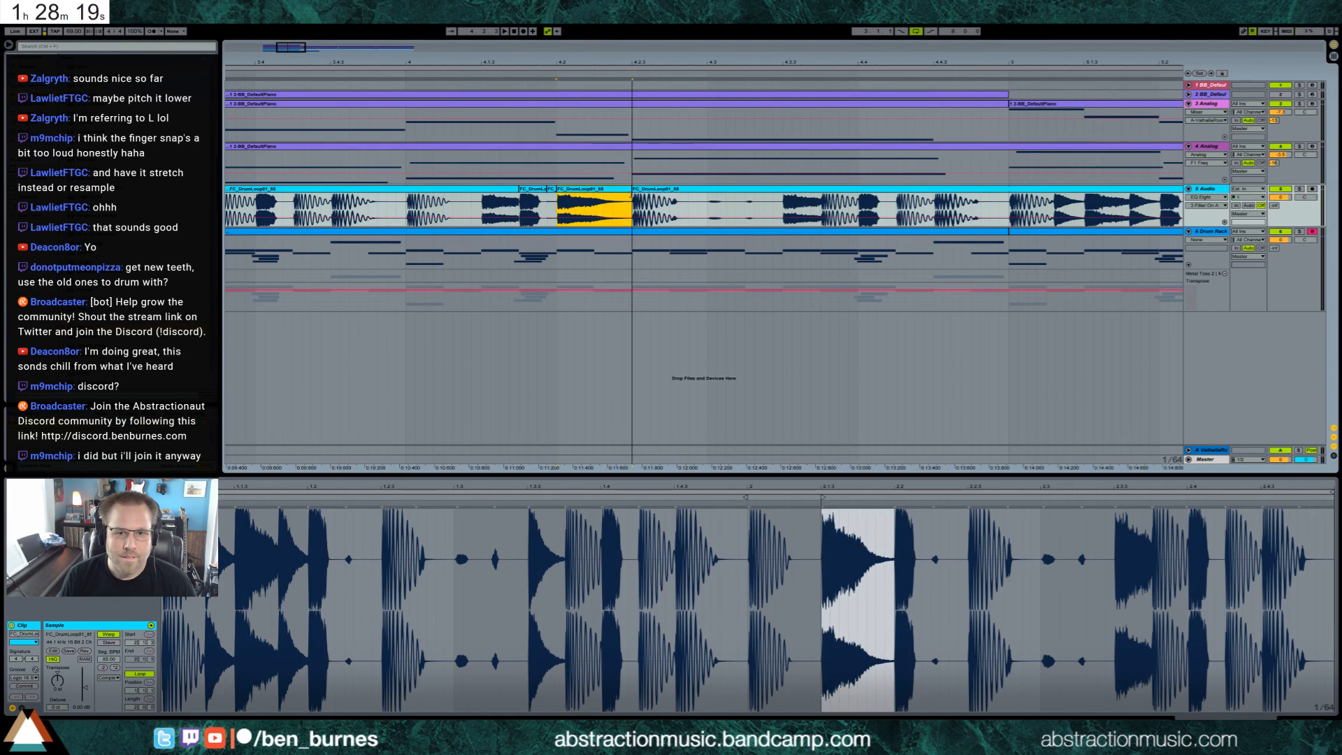
left_click(398, 203)
key("space")
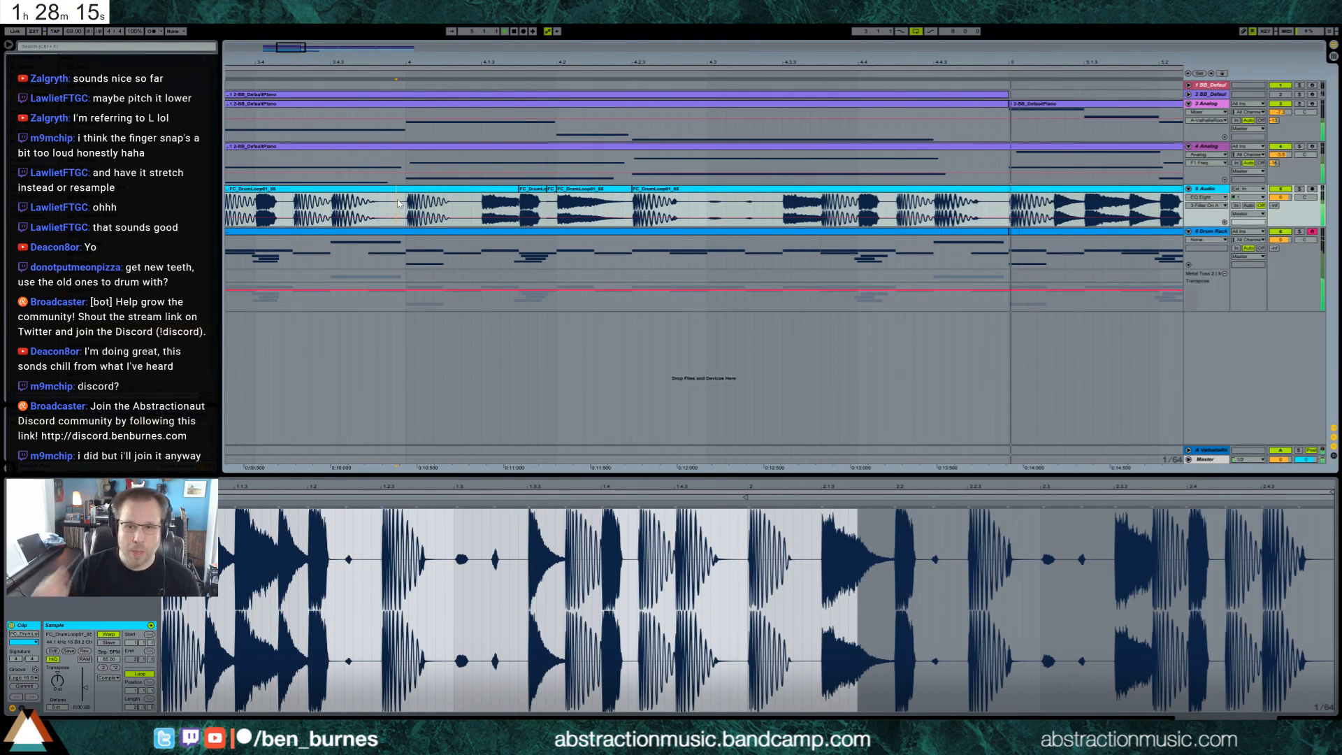
Show the Metal Toss 2 pad's Transpose automation on the Drum Rack track and raise its line slightly.
left_click_drag(917, 62, 516, 13)
left_click(751, 233)
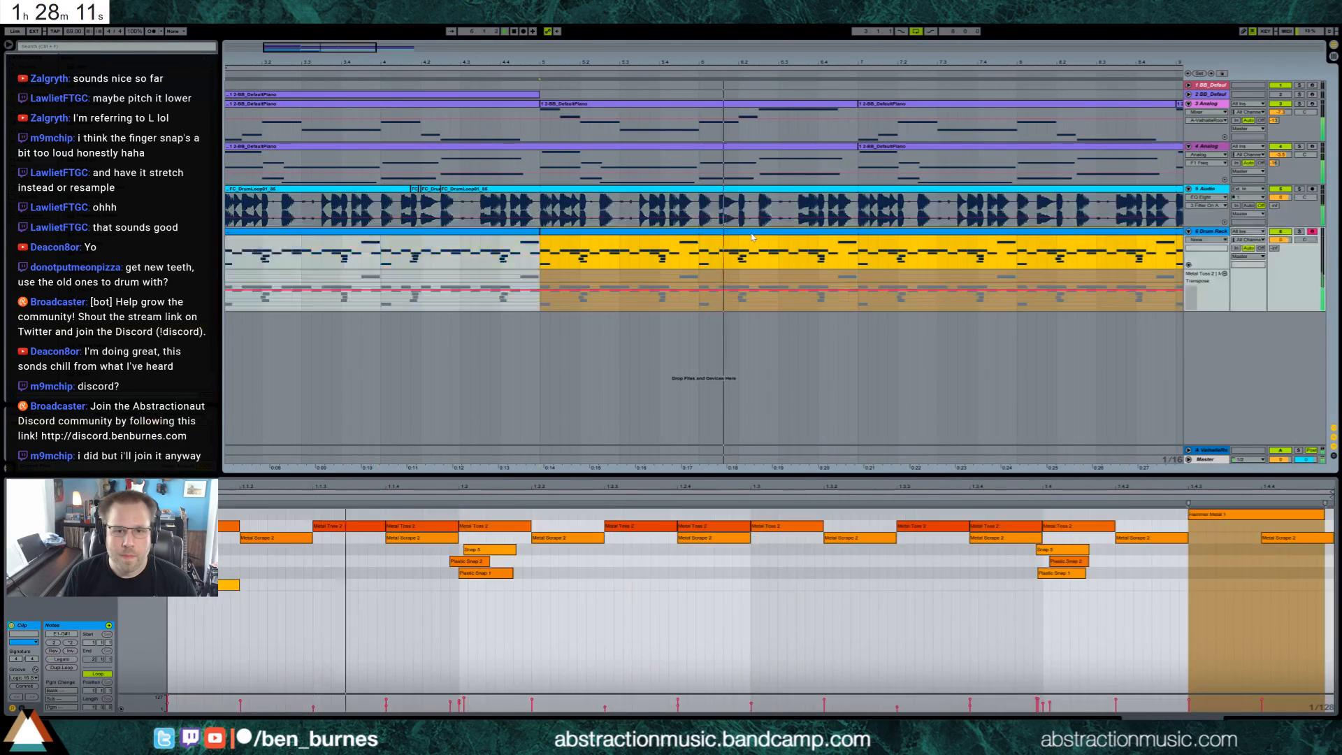
left_click_drag(316, 50, 334, 28)
key("space")
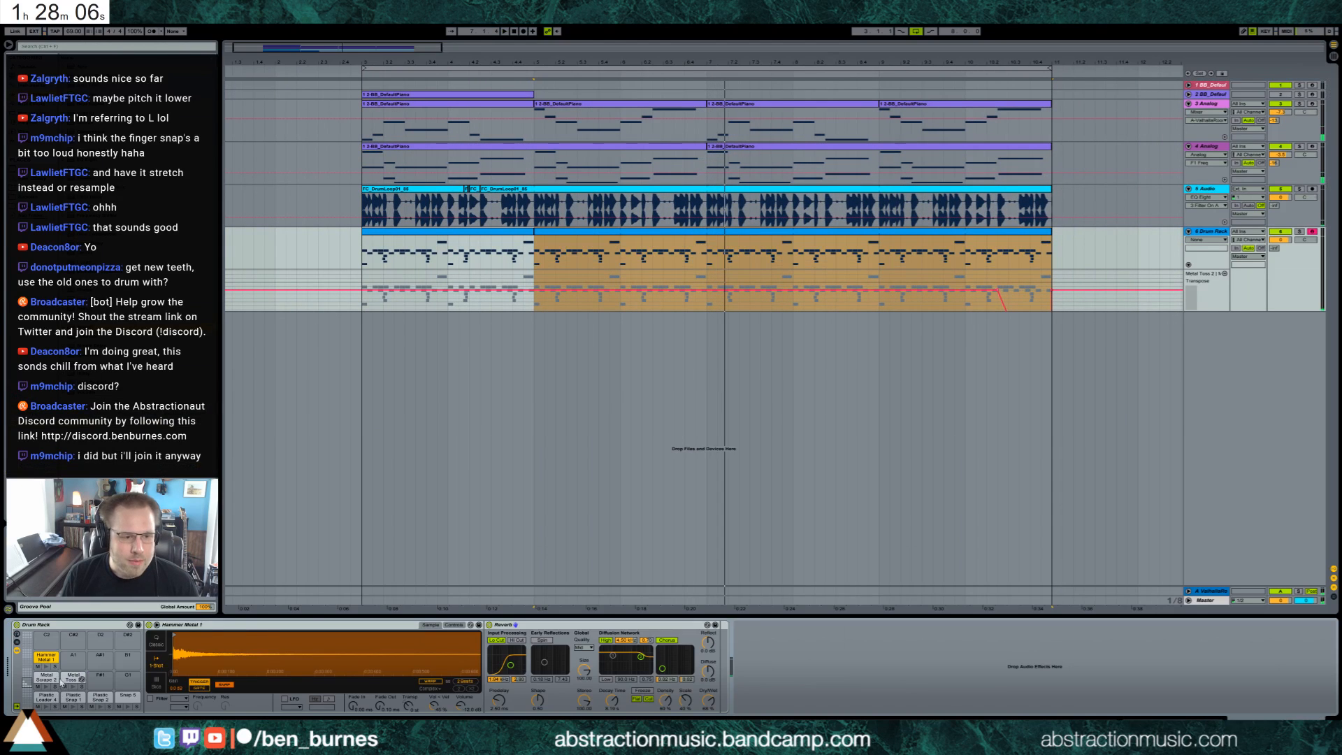
left_click(71, 681)
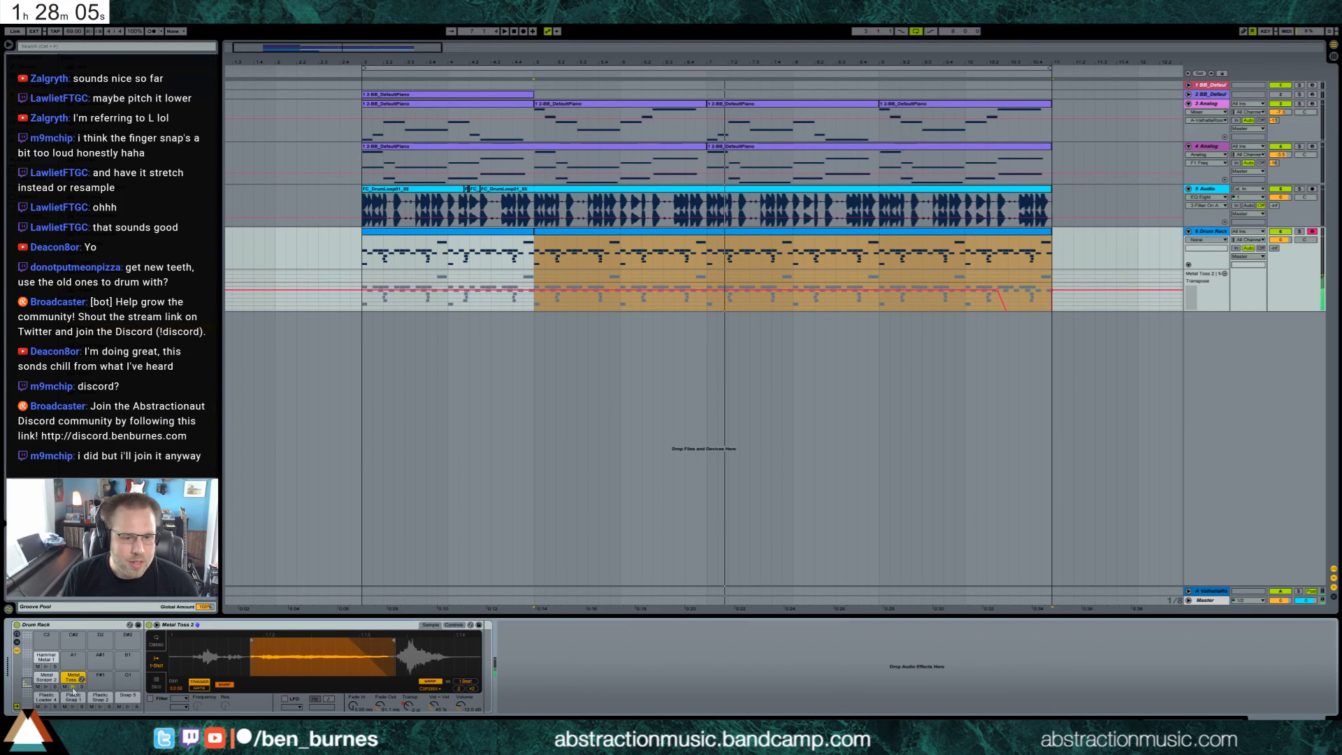
left_click(410, 708)
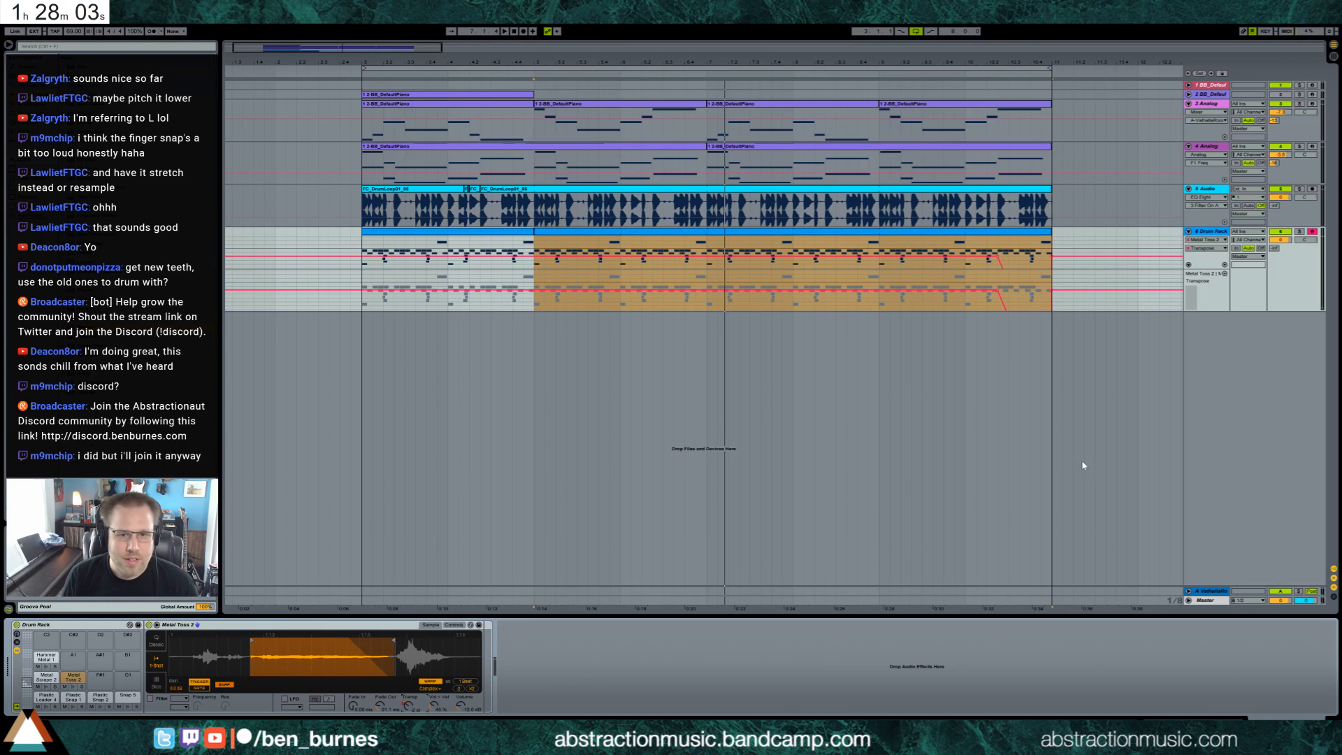
left_click(998, 259)
left_click_drag(999, 256, 999, 251)
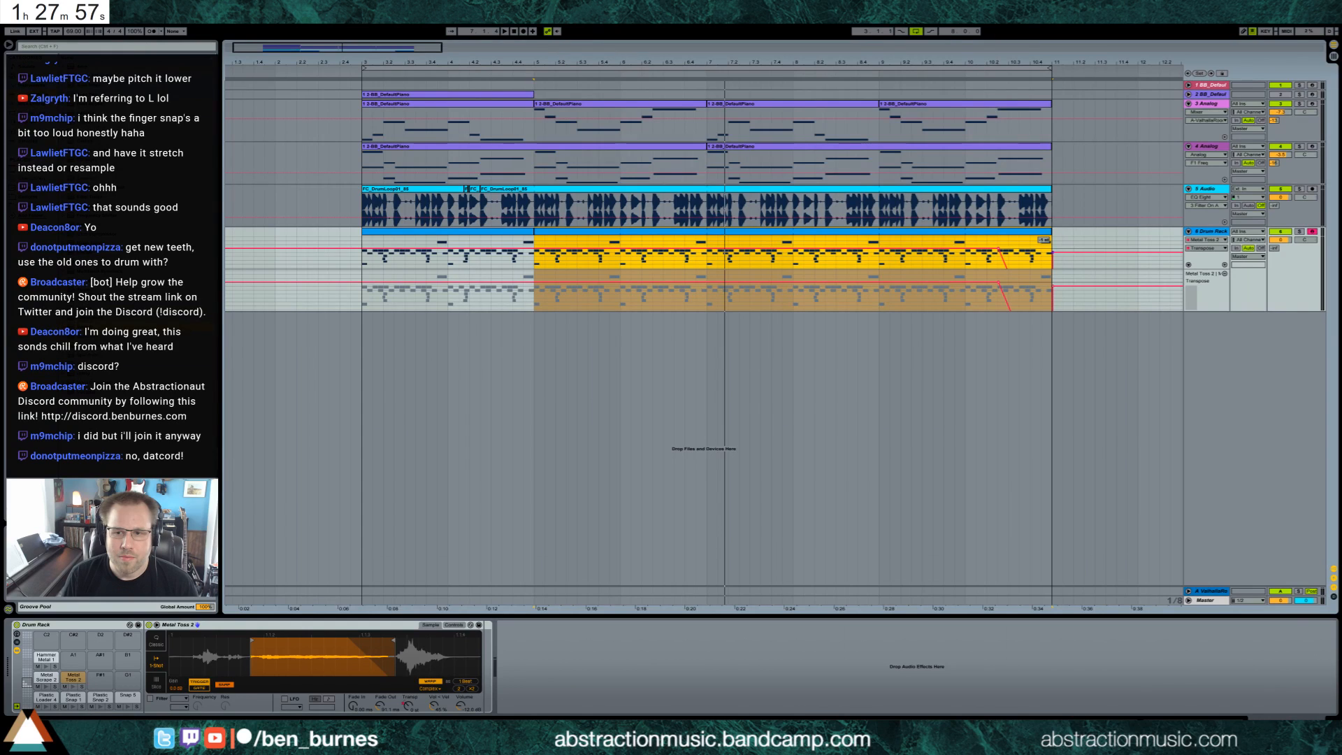
left_click(1060, 243)
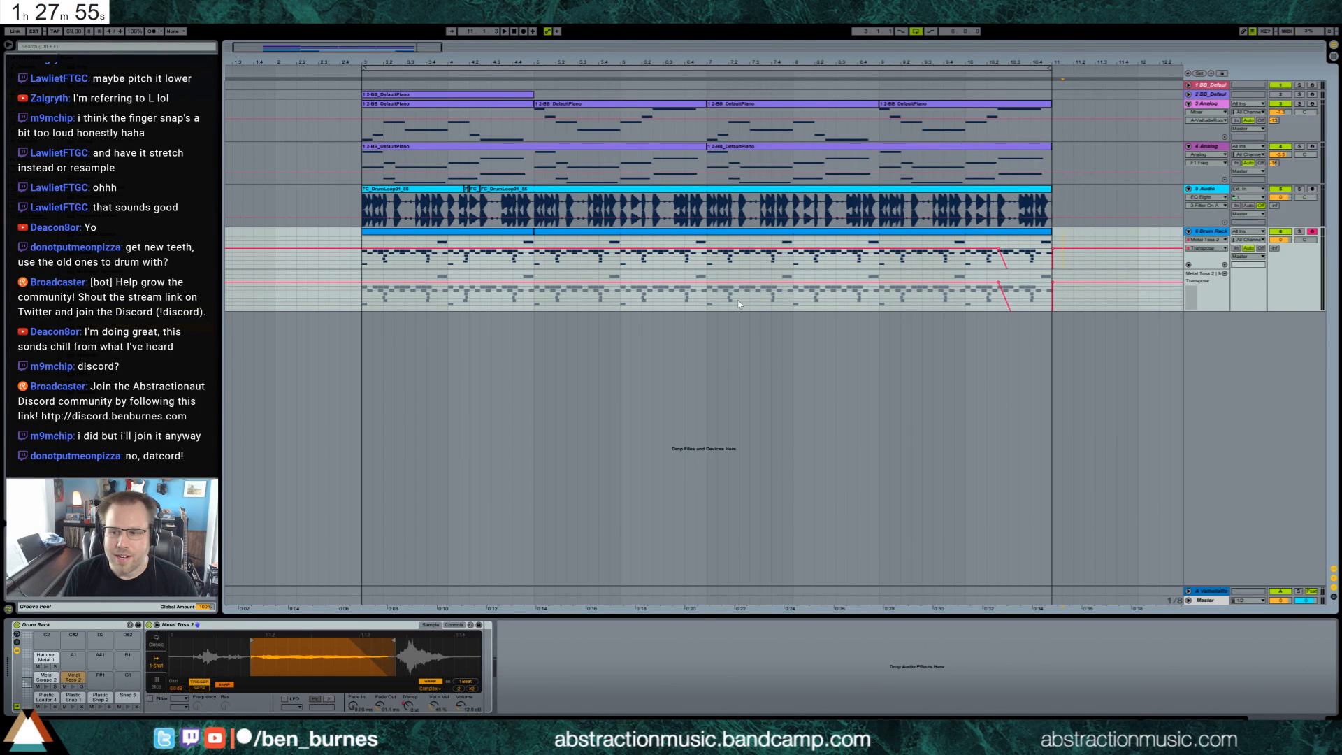
During playback, move the Metal Toss 2 sample's end point earlier and raise the Drum Rack track's send to the Valhalla return.
left_click(363, 205)
key("space")
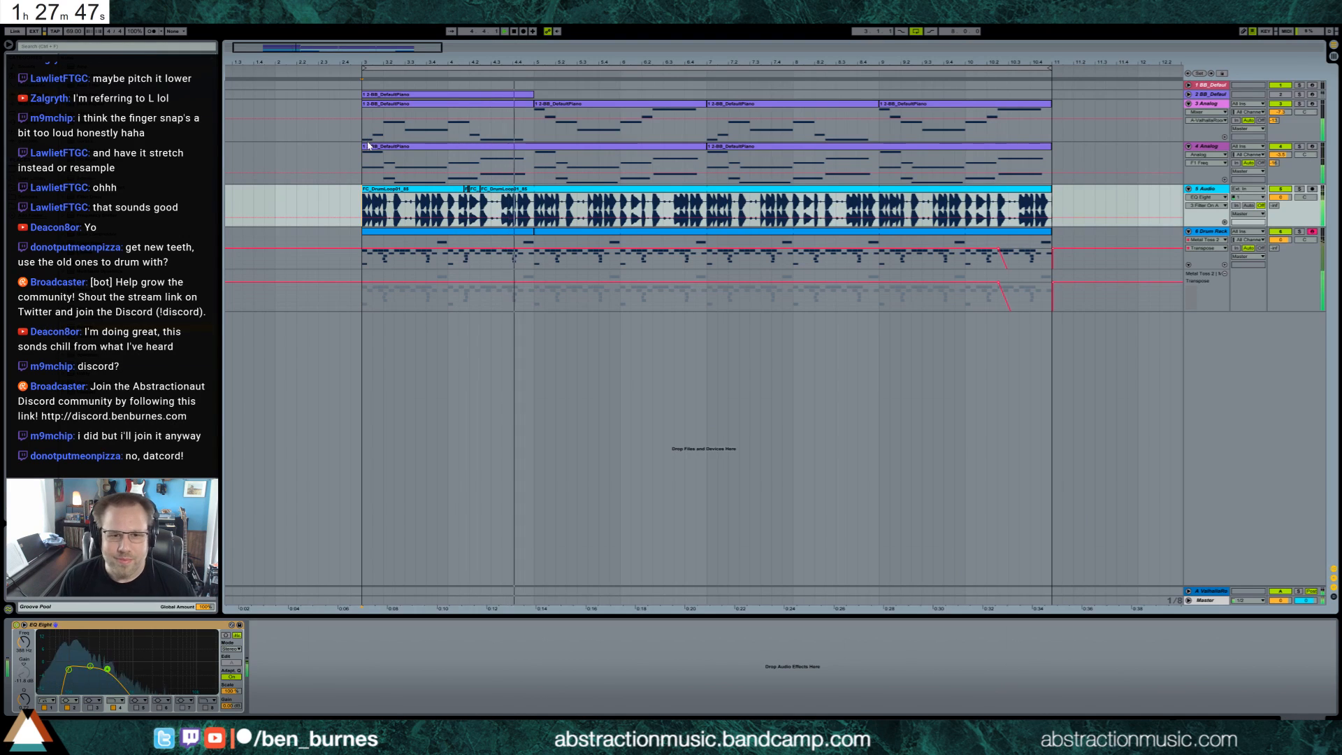
left_click(553, 231)
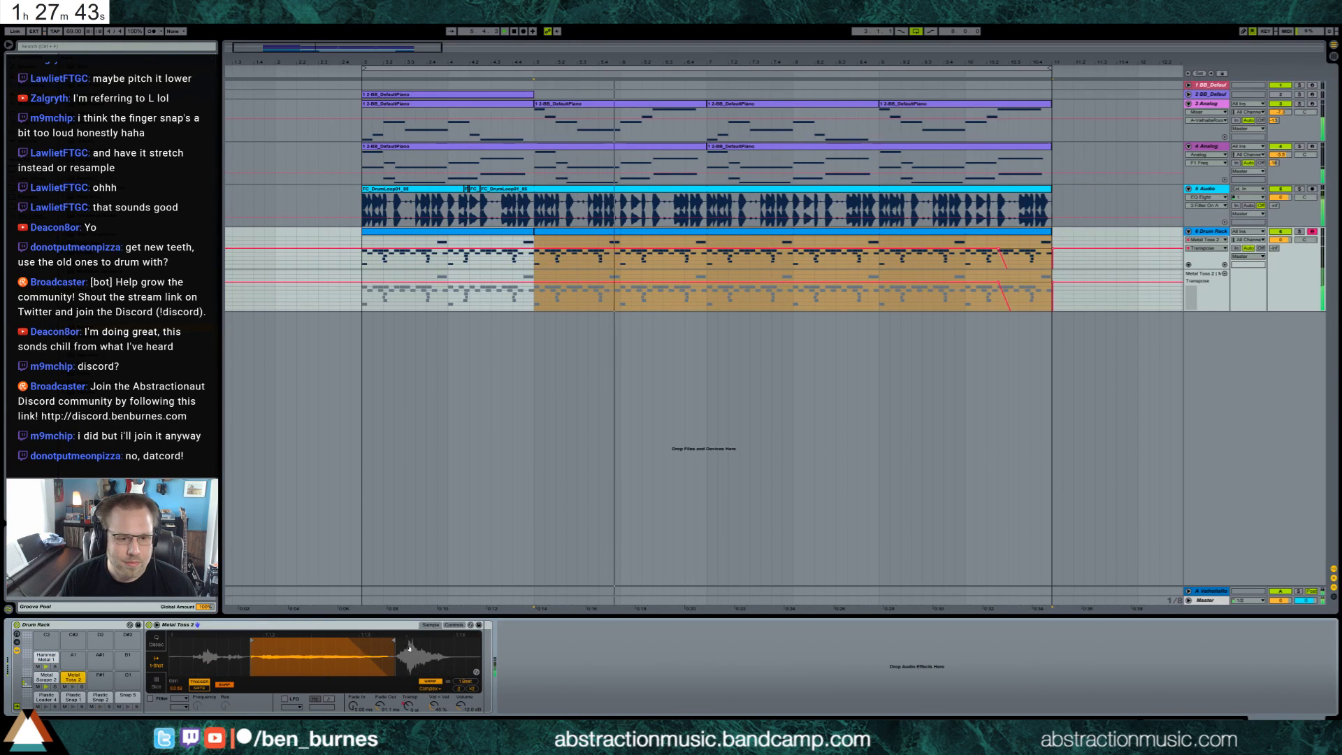
left_click_drag(395, 638, 344, 634)
left_click(1275, 249)
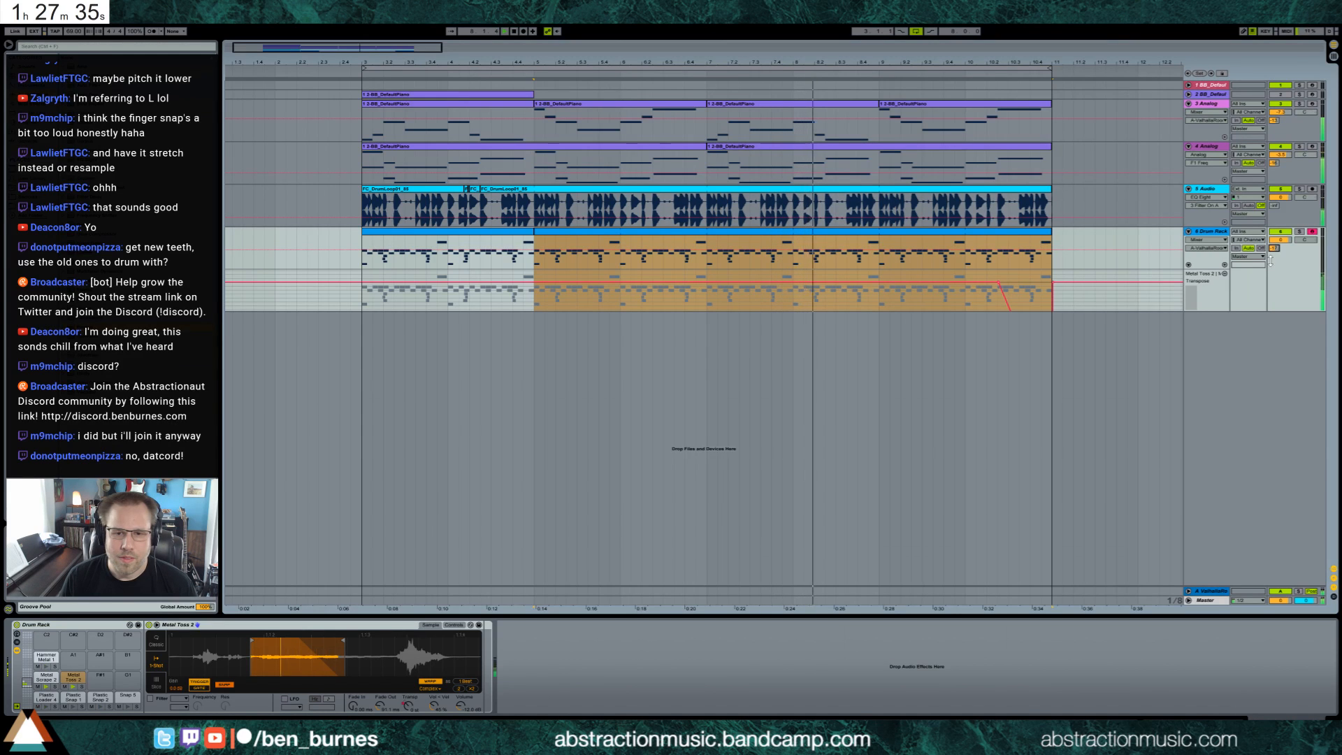
left_click(523, 236)
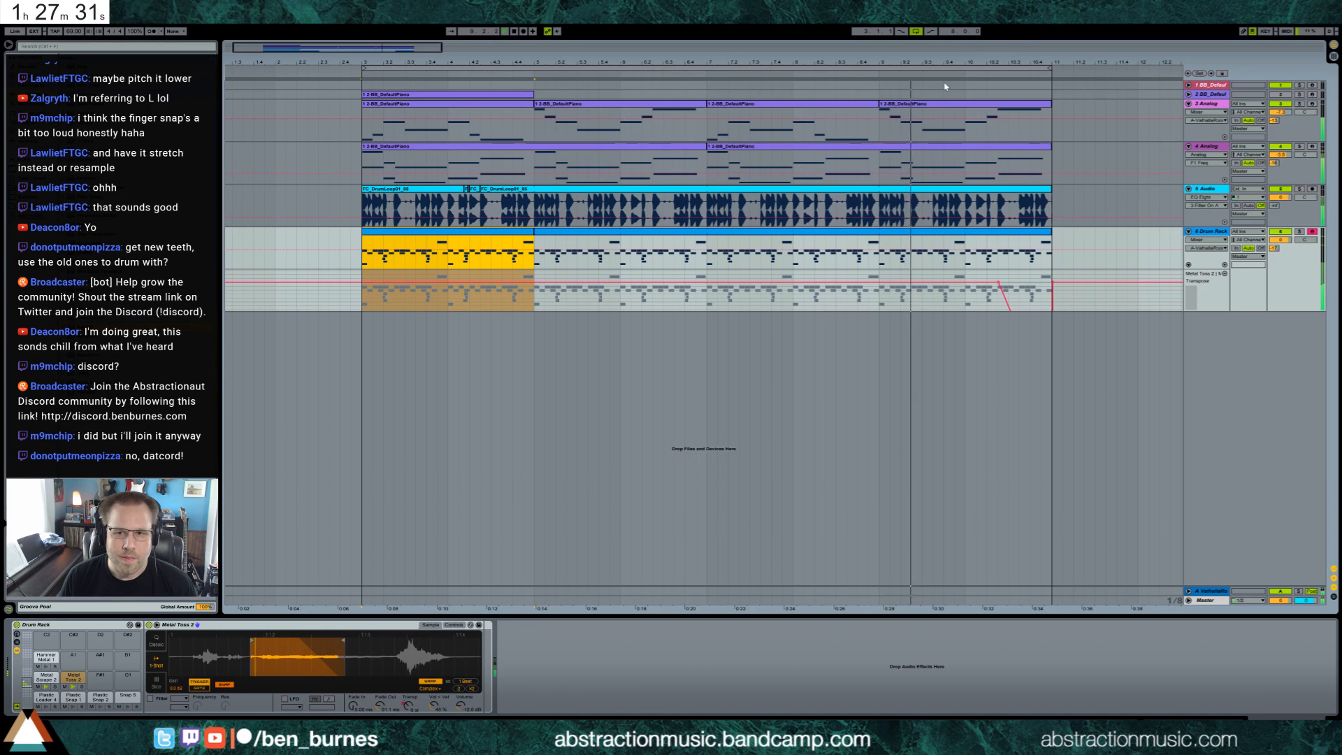
In the last melody clip on track 3 Analog, lower the two notes before and the two notes after the long note at 1.3.
double_click(965, 122)
scroll(266, 636, "up", 3)
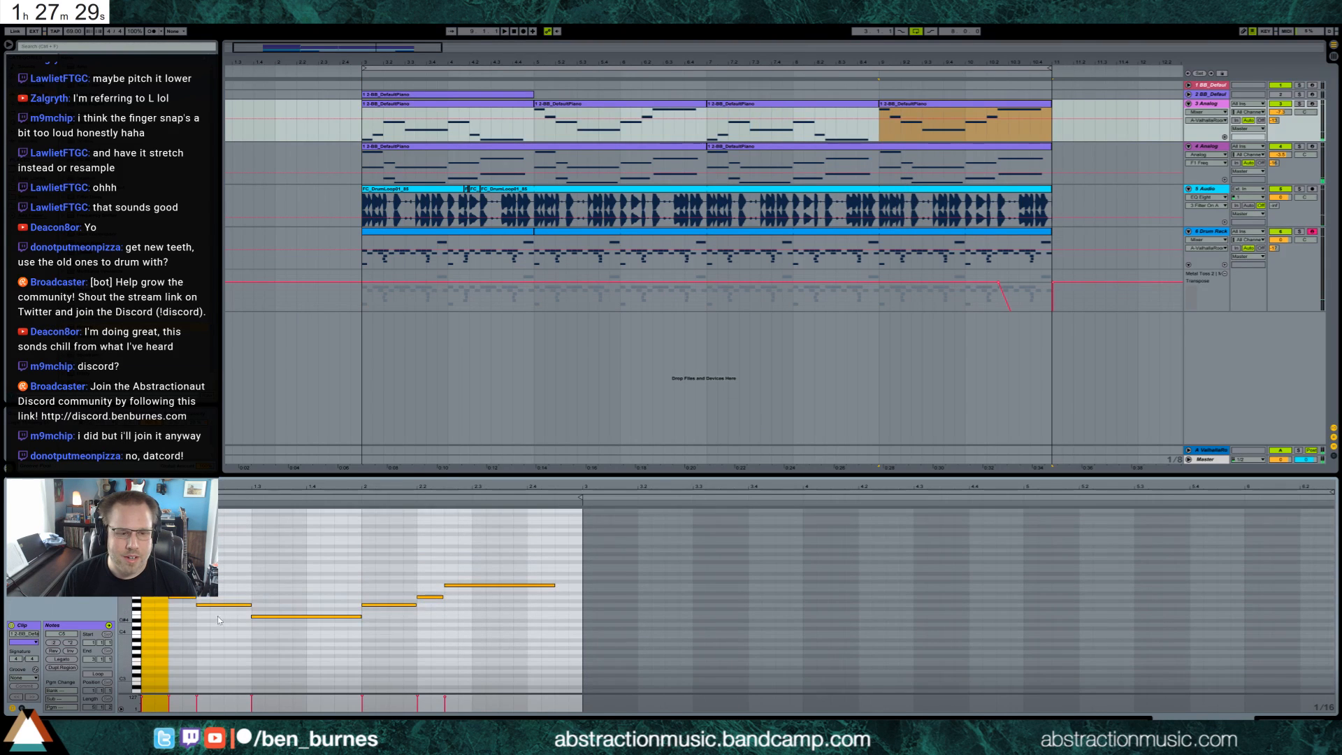
left_click_drag(179, 597, 294, 627)
key("ctrl+z")
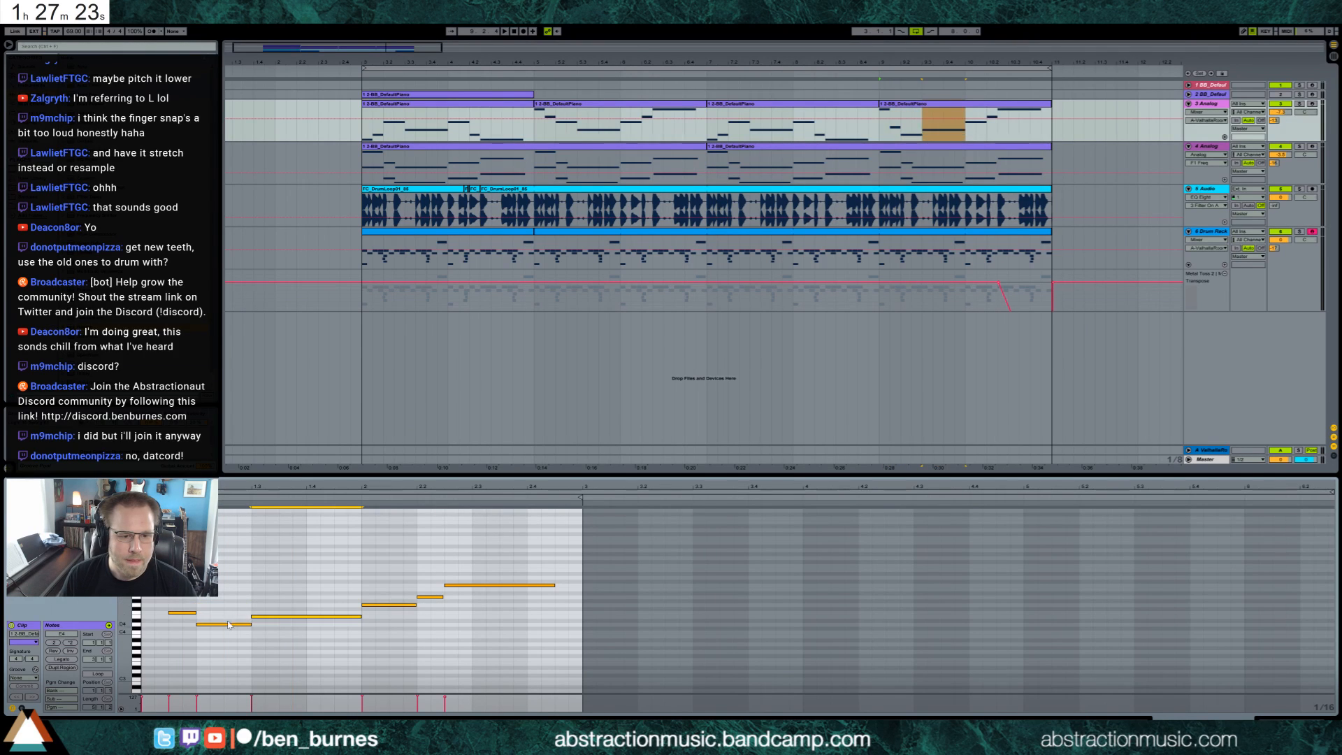
left_click_drag(386, 605, 387, 608)
key("Down")
left_click(431, 606)
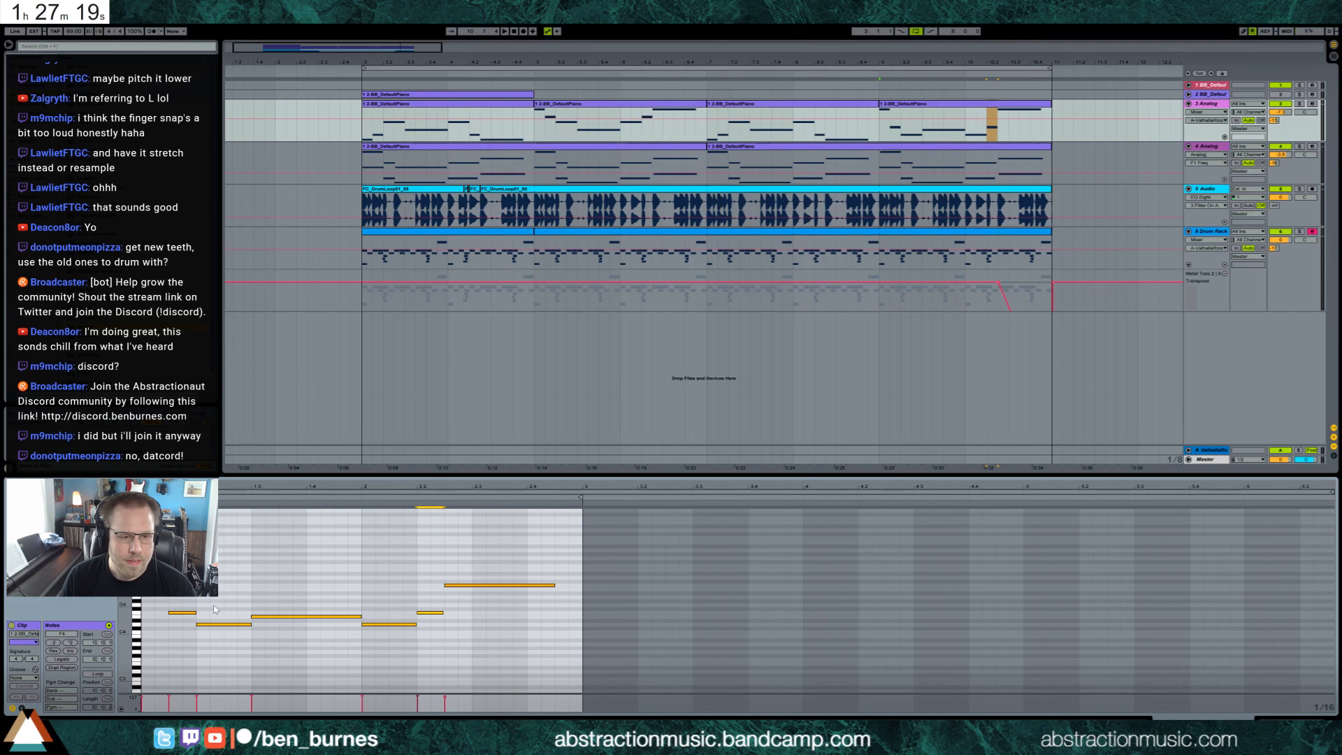
Start the note just before 1.3 an eighth note later and lengthen the preceding note to meet it.
left_click_drag(196, 612, 252, 624)
key("Right")
key("Right")
key("Right")
key("Left")
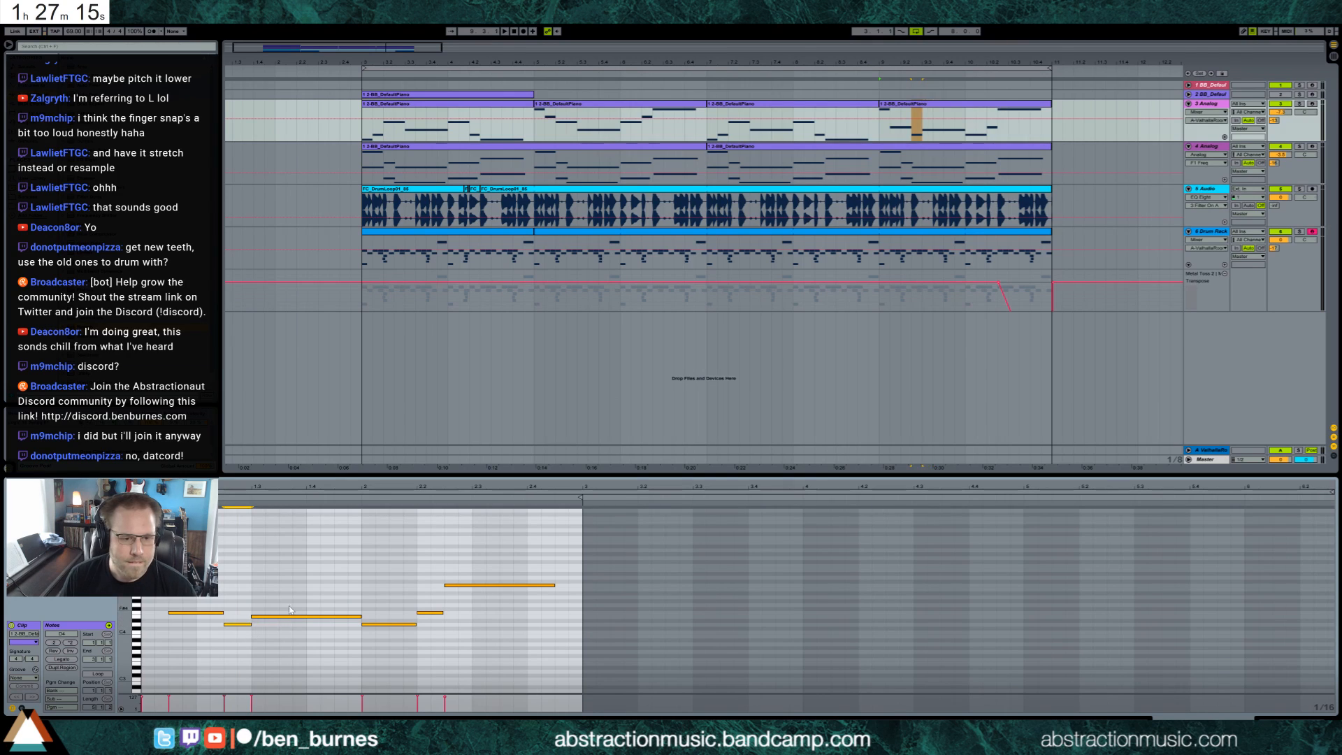
left_click(291, 617)
key("Left")
key("Right")
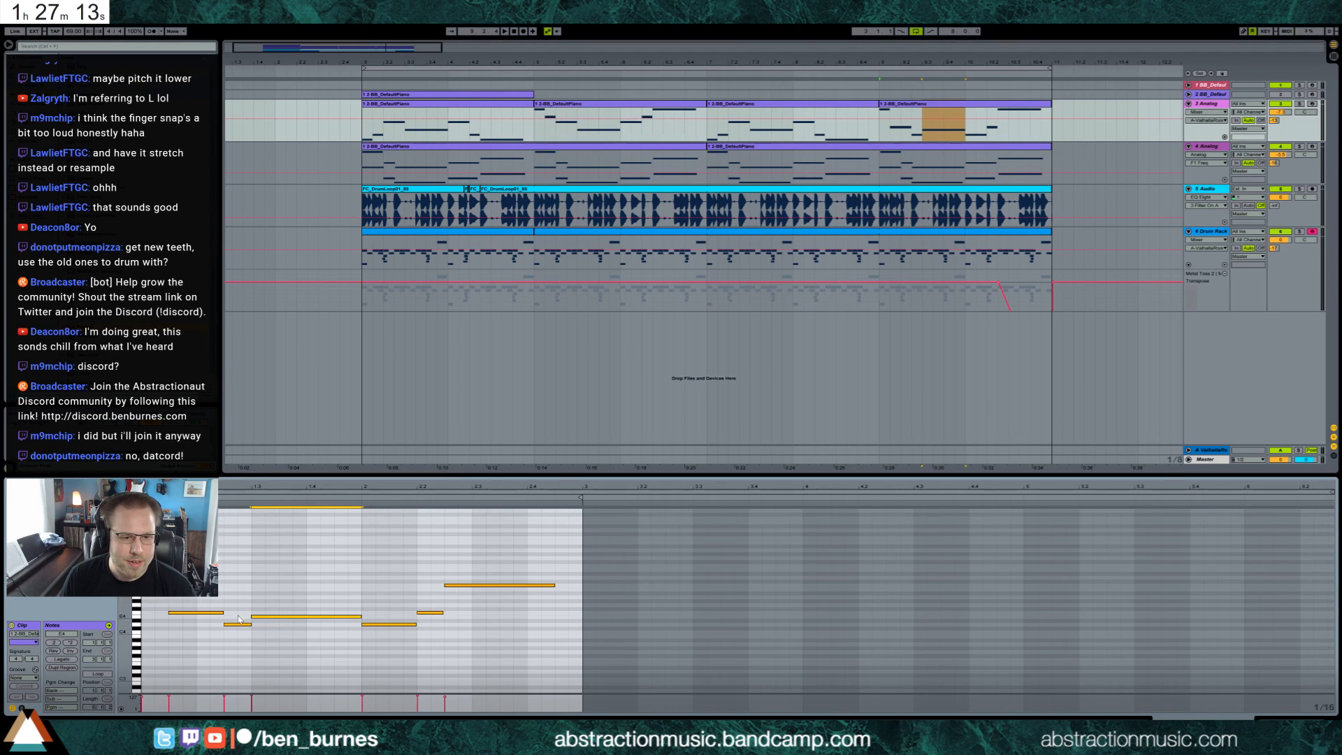
Shorten the note at bar 2 to an eighth note, start the following note earlier to meet it, and play the result.
left_click(430, 612)
key("Left")
left_click_drag(415, 613, 389, 624)
key("space")
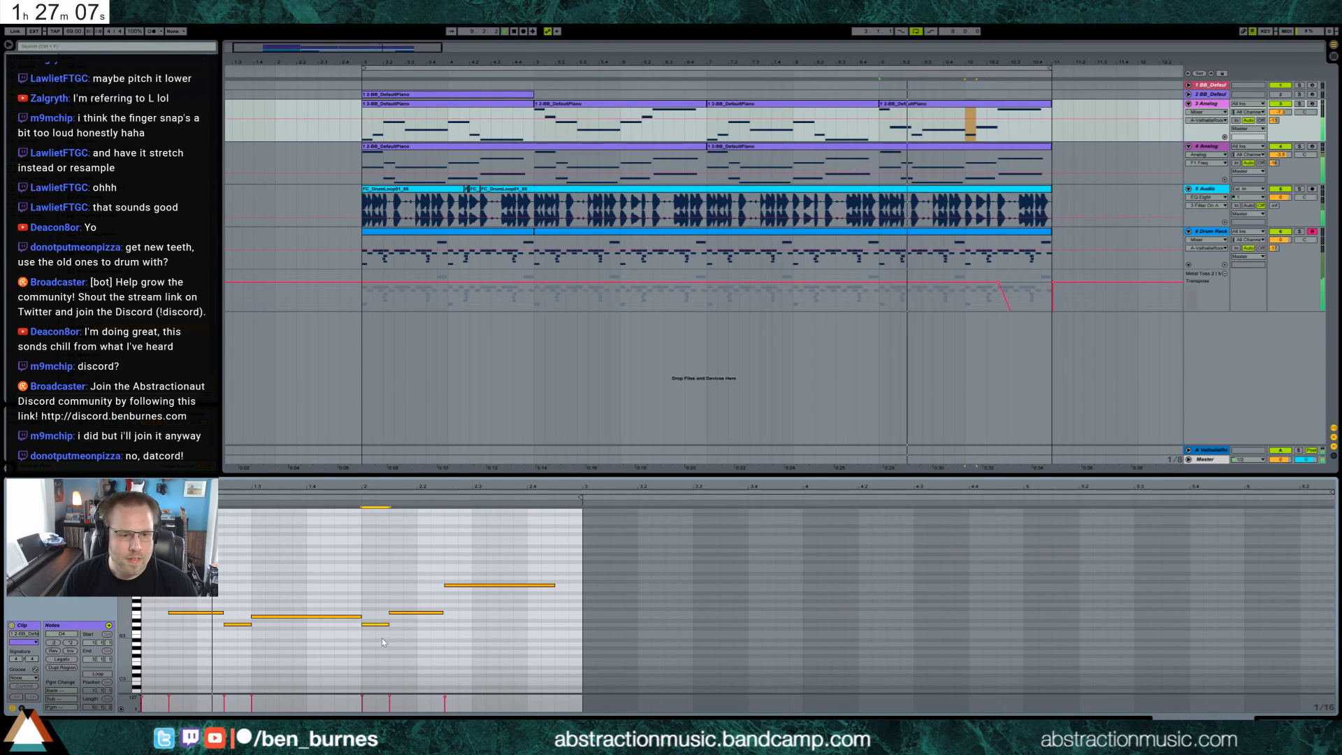
left_click_drag(188, 599, 193, 617)
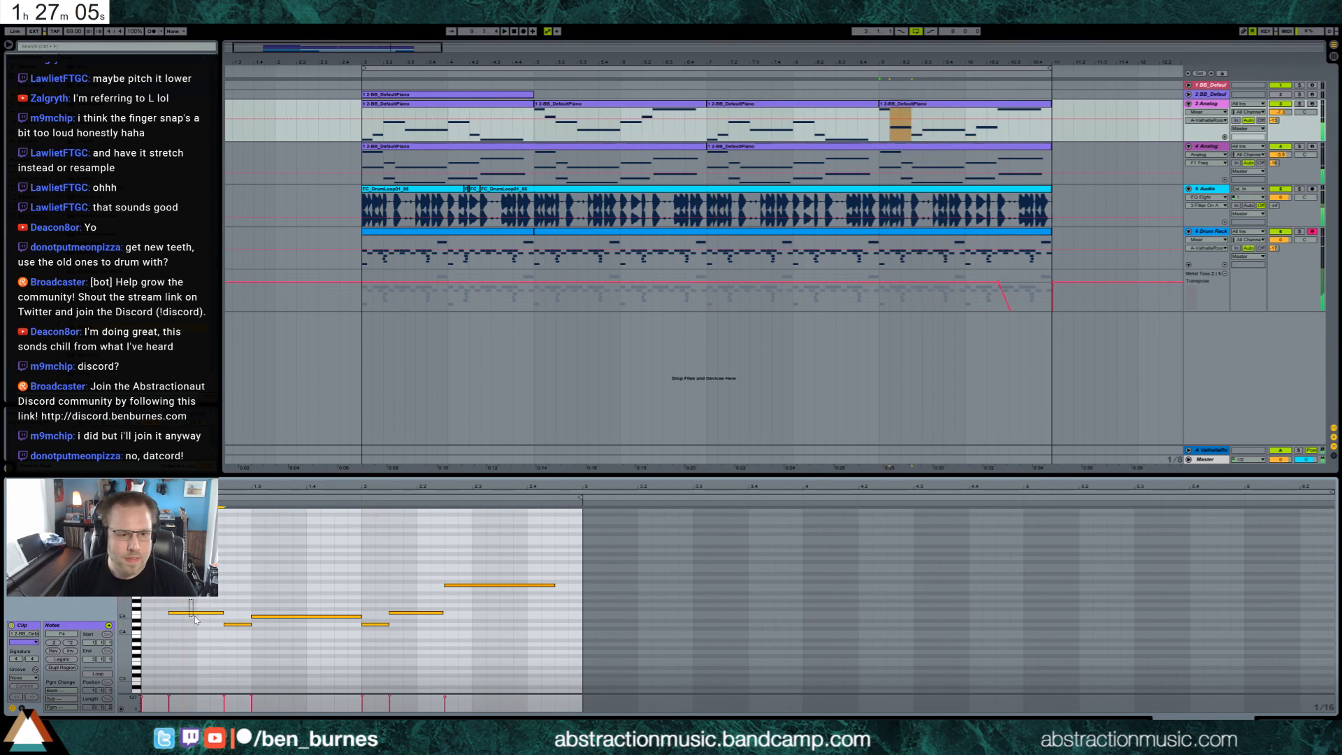
Open the second clip on track 4 Analog and examine its notes in the piano roll.
left_click(927, 150)
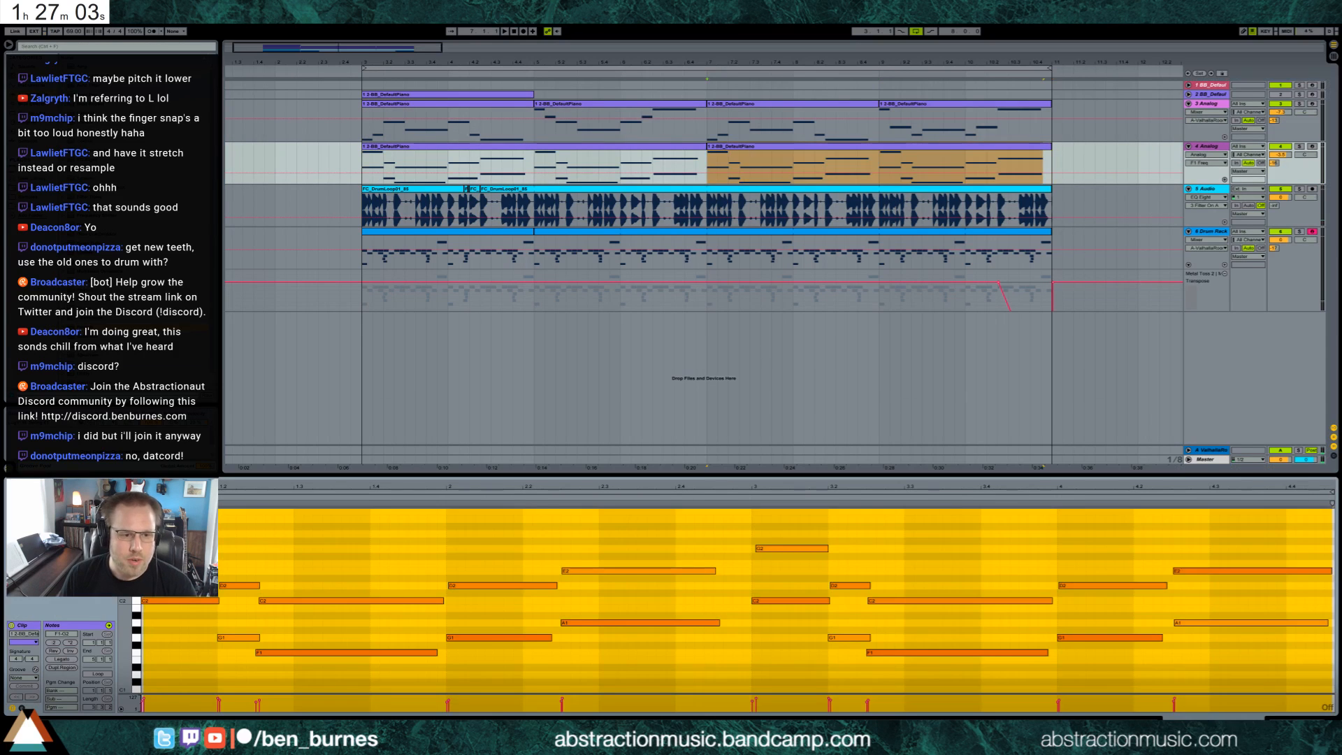
left_click_drag(130, 549, 112, 548)
left_click(485, 594)
scroll(485, 594, "up", 3)
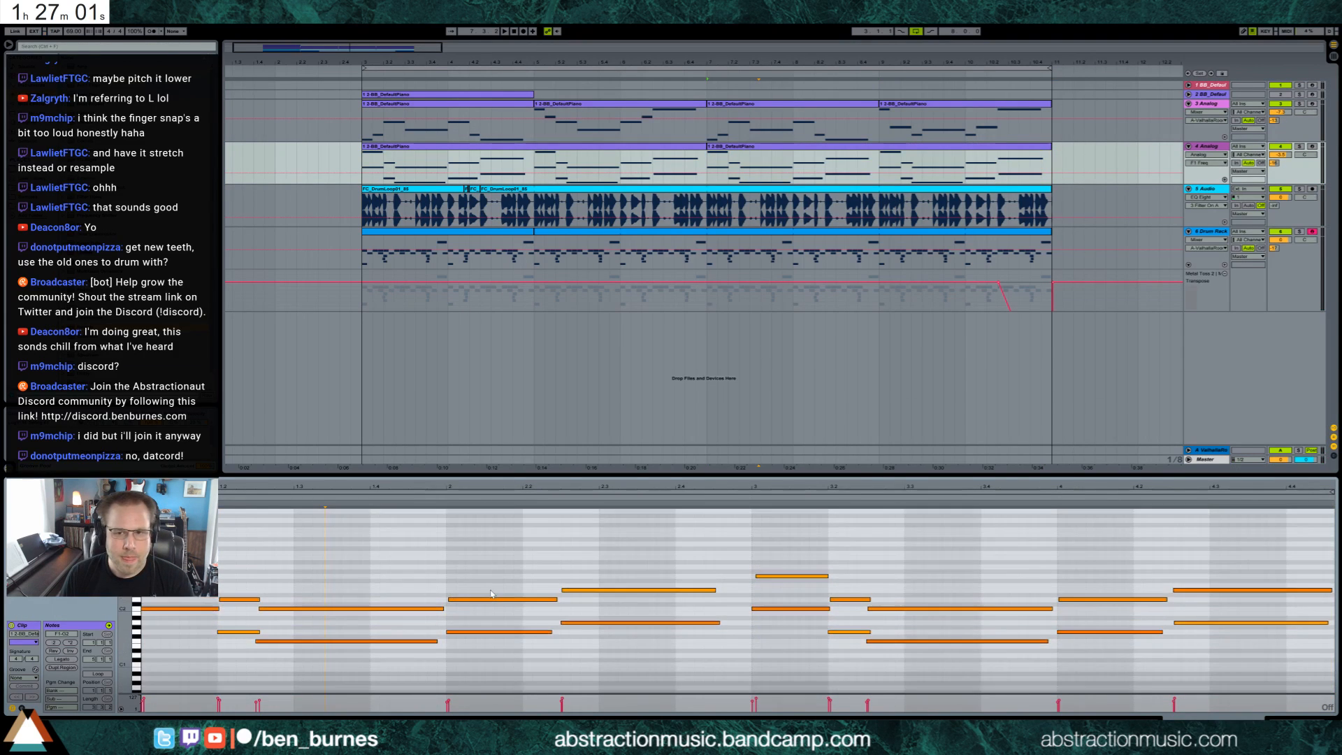
scroll(485, 594, "down", 2)
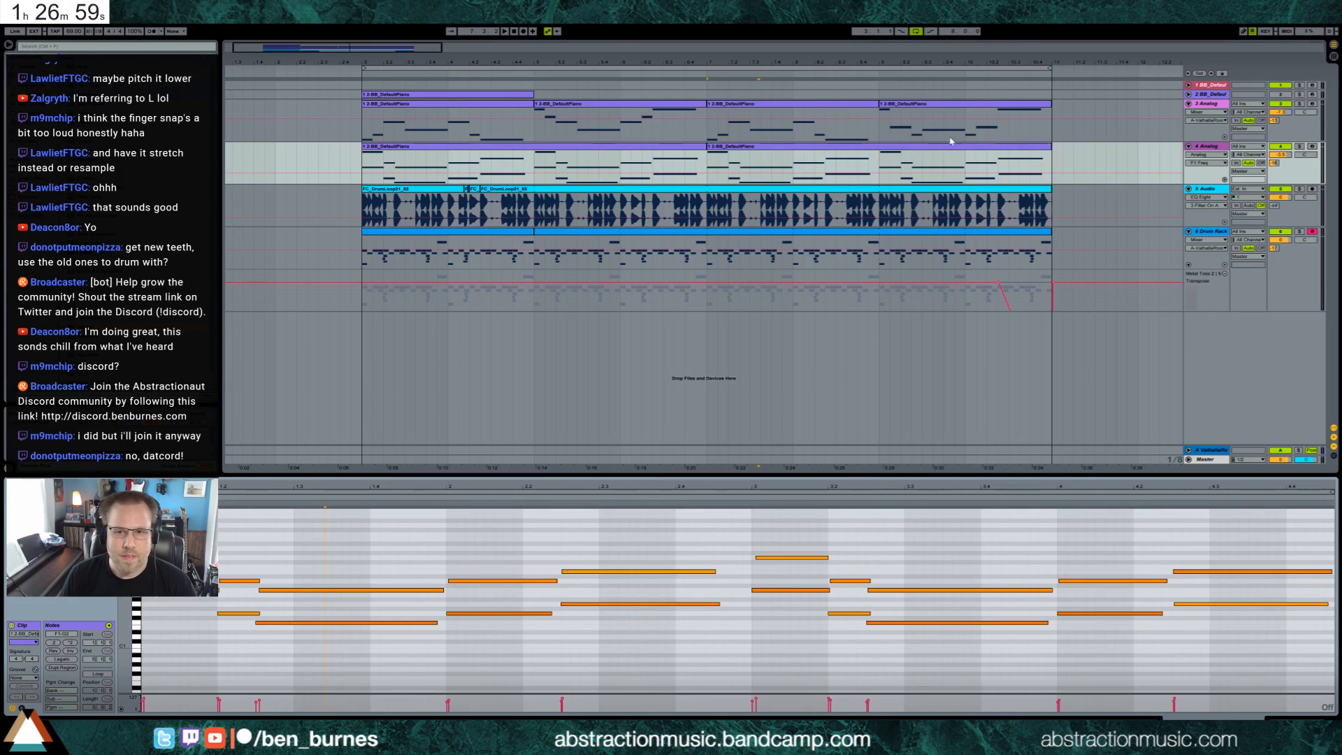
Split the second clip on track 4 Analog at bar 9, where the last melody clip on track 3 begins.
left_click_drag(794, 534, 809, 599)
key("space")
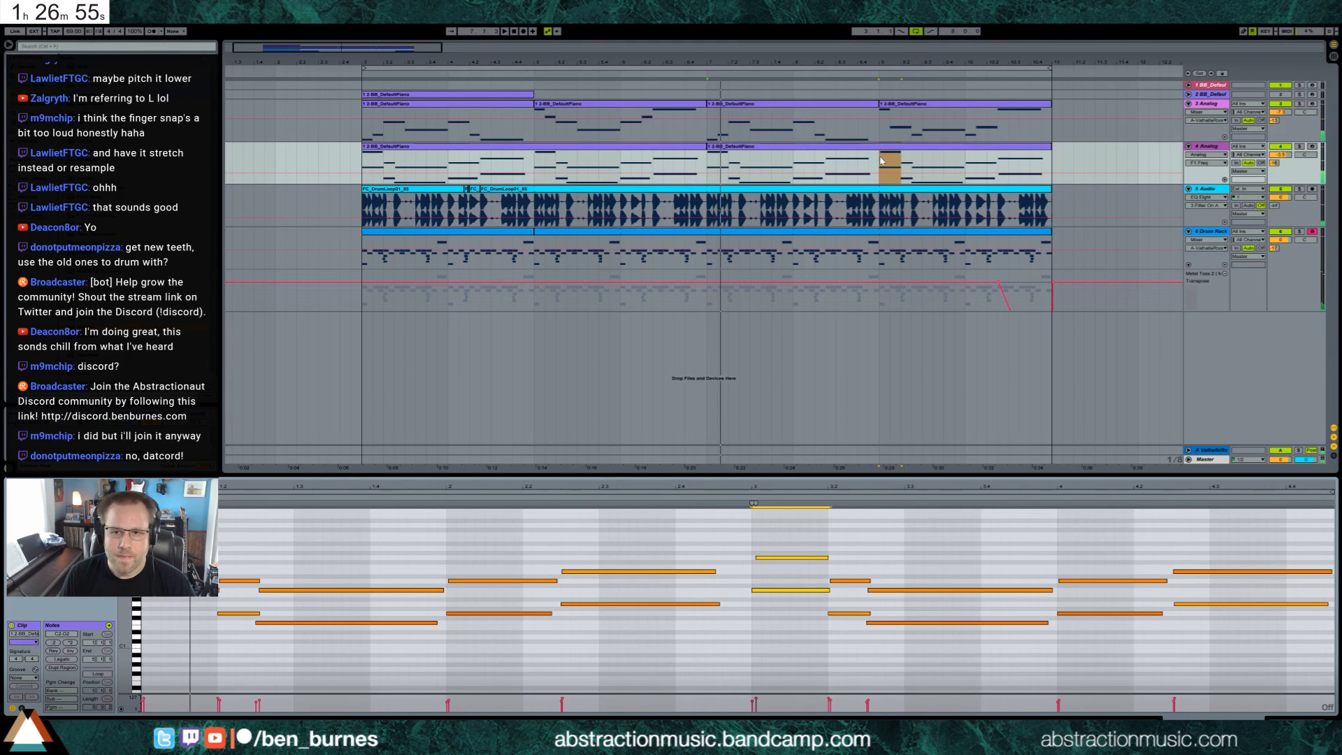
left_click_drag(882, 160, 1055, 172)
key("ctrl+e")
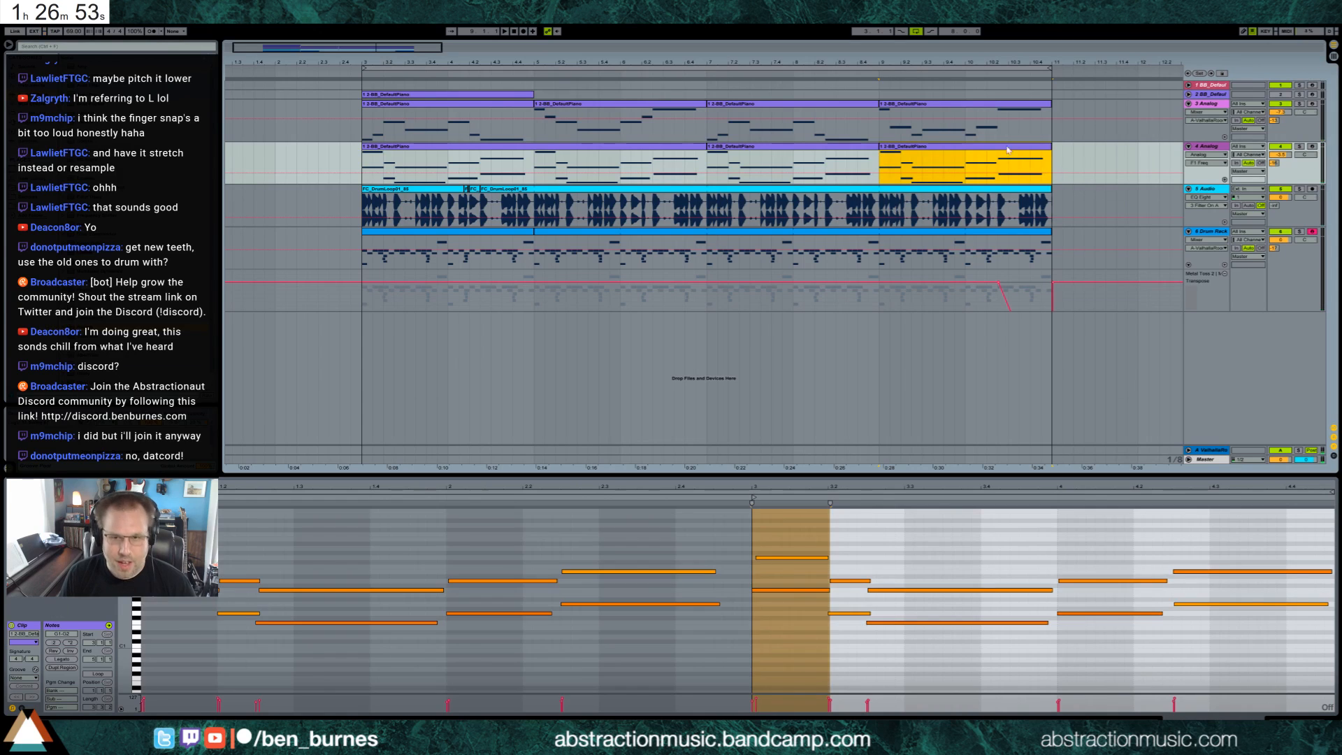
Lower both notes of the first chord in the last clip on track 4 Analog by three semitones.
left_click(944, 105)
left_click(215, 613)
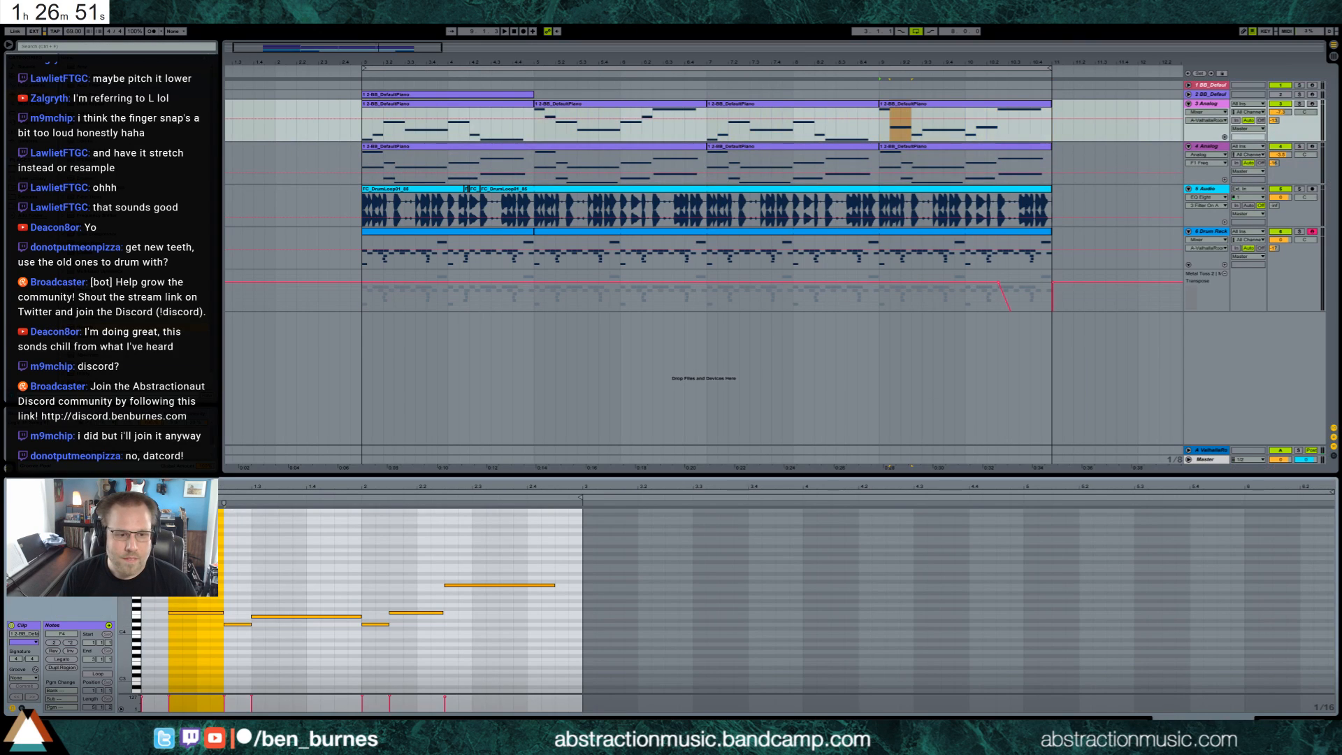
left_click(903, 159)
left_click_drag(780, 529, 785, 595)
key("Down")
key("Down")
key("Down")
left_click(944, 149)
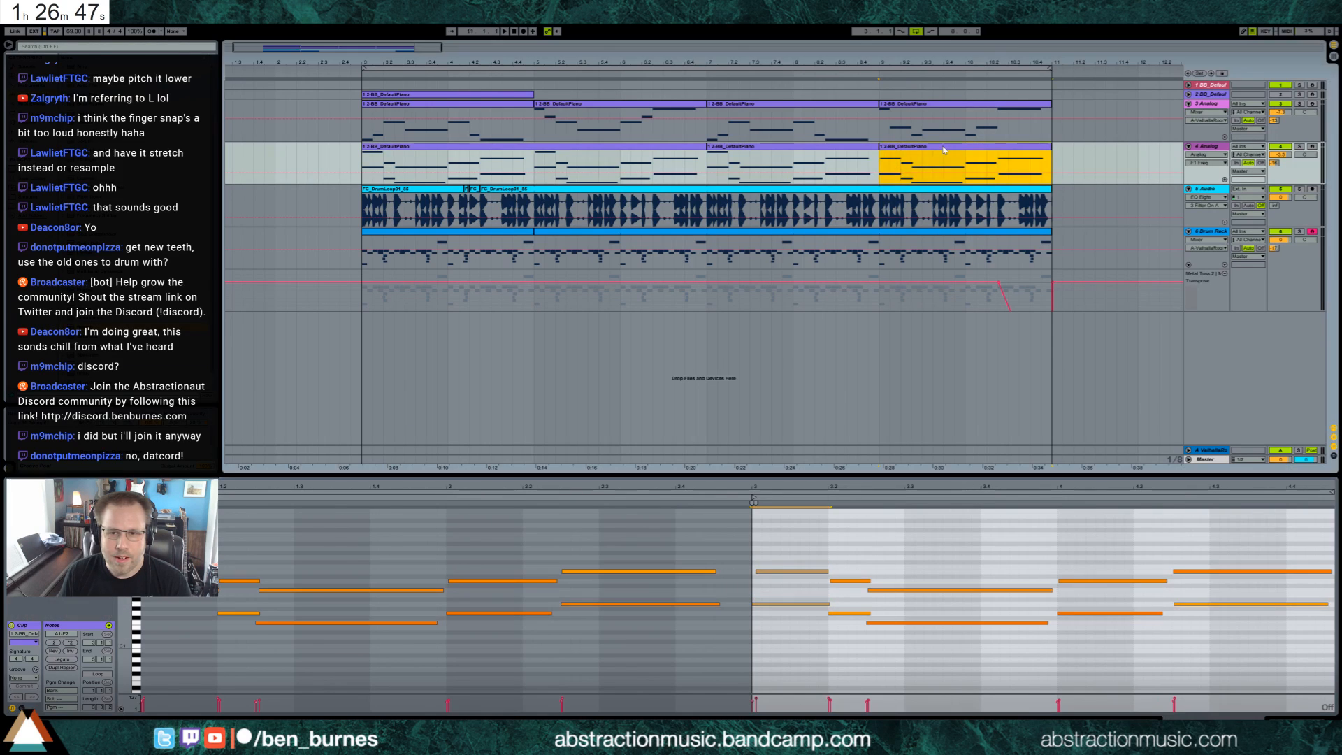
Raise the lower note of the short second chord to the first chord's lower pitch, keep its upper note's pitch, and play the result.
left_click(955, 112)
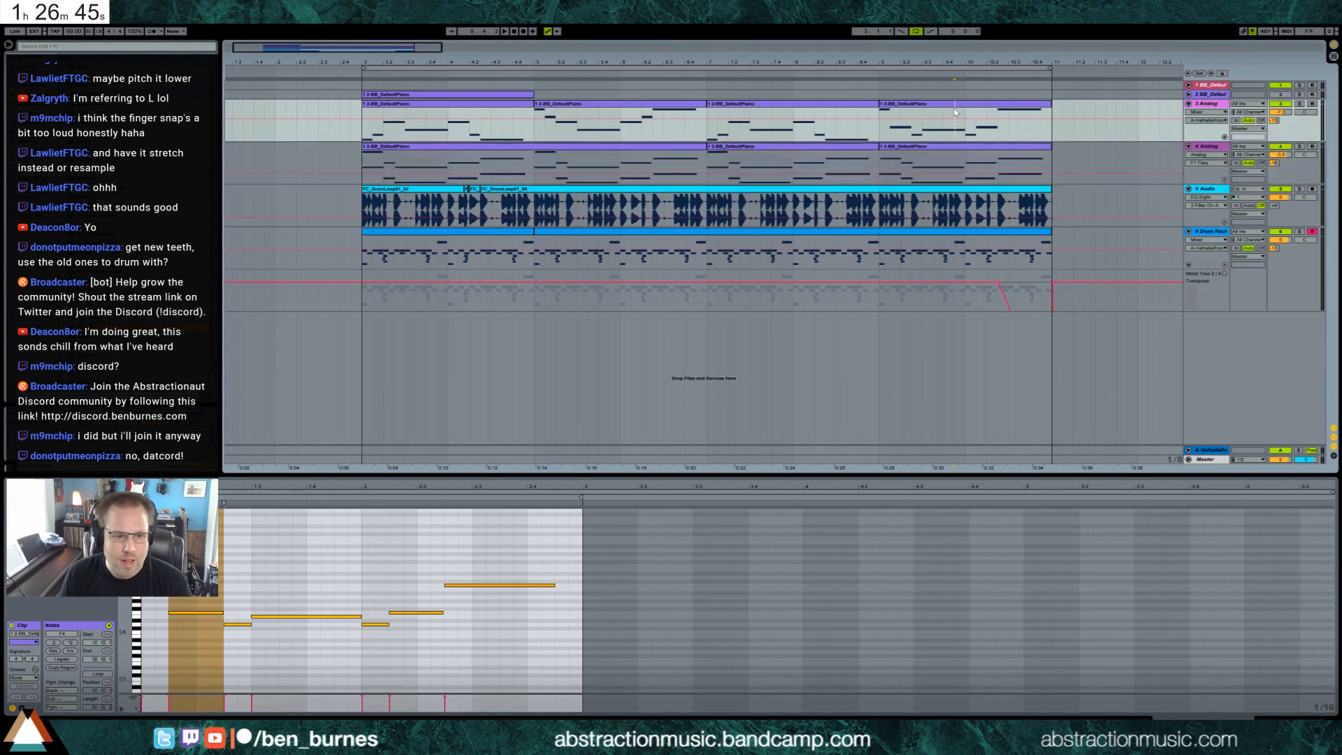
left_click(943, 149)
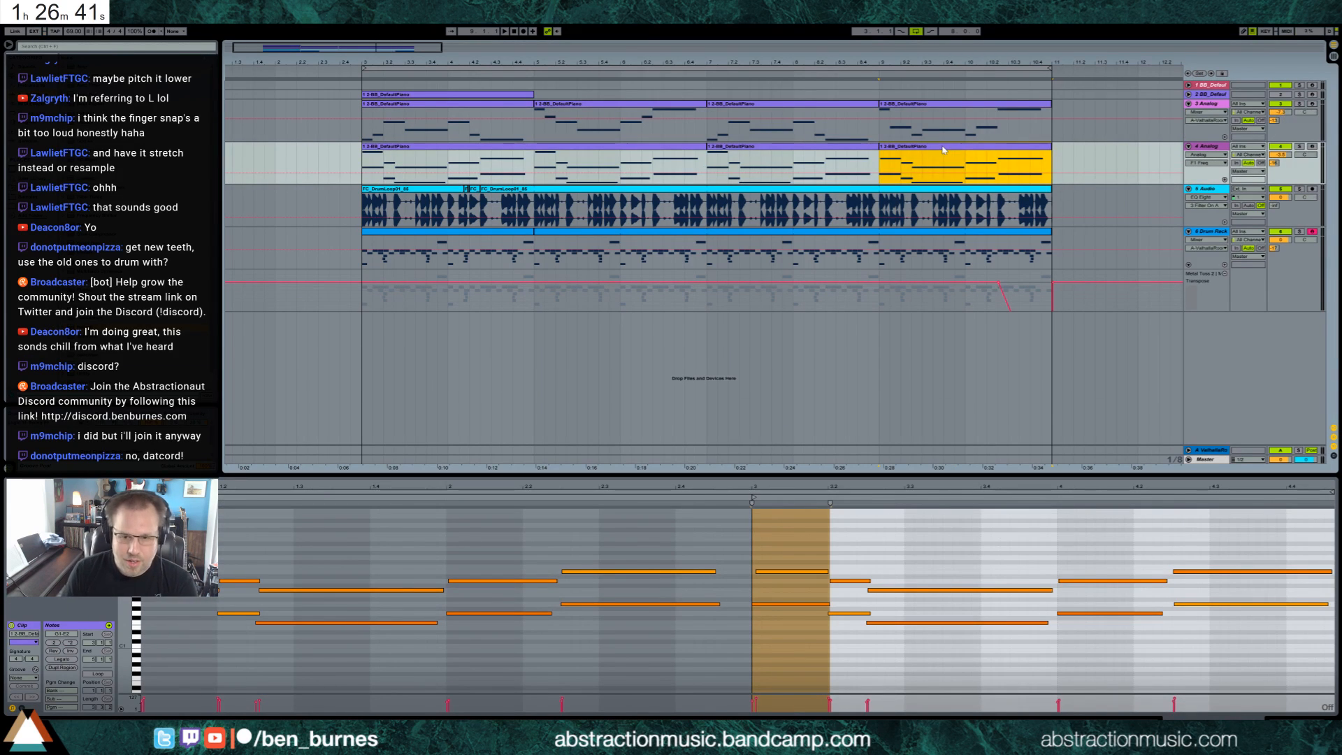
left_click_drag(844, 559, 854, 643)
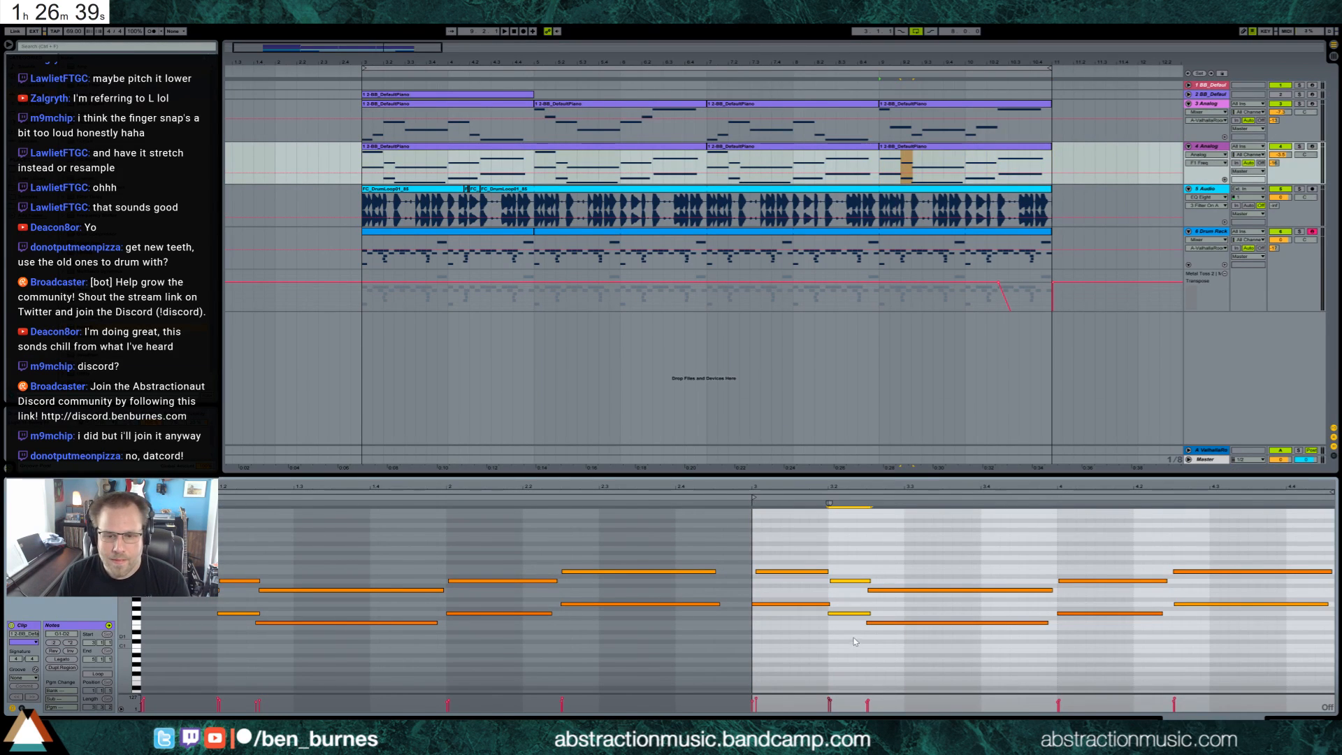
key("Up")
key("Up")
key("Up")
key("Up")
key("Up")
key("Up")
key("Up")
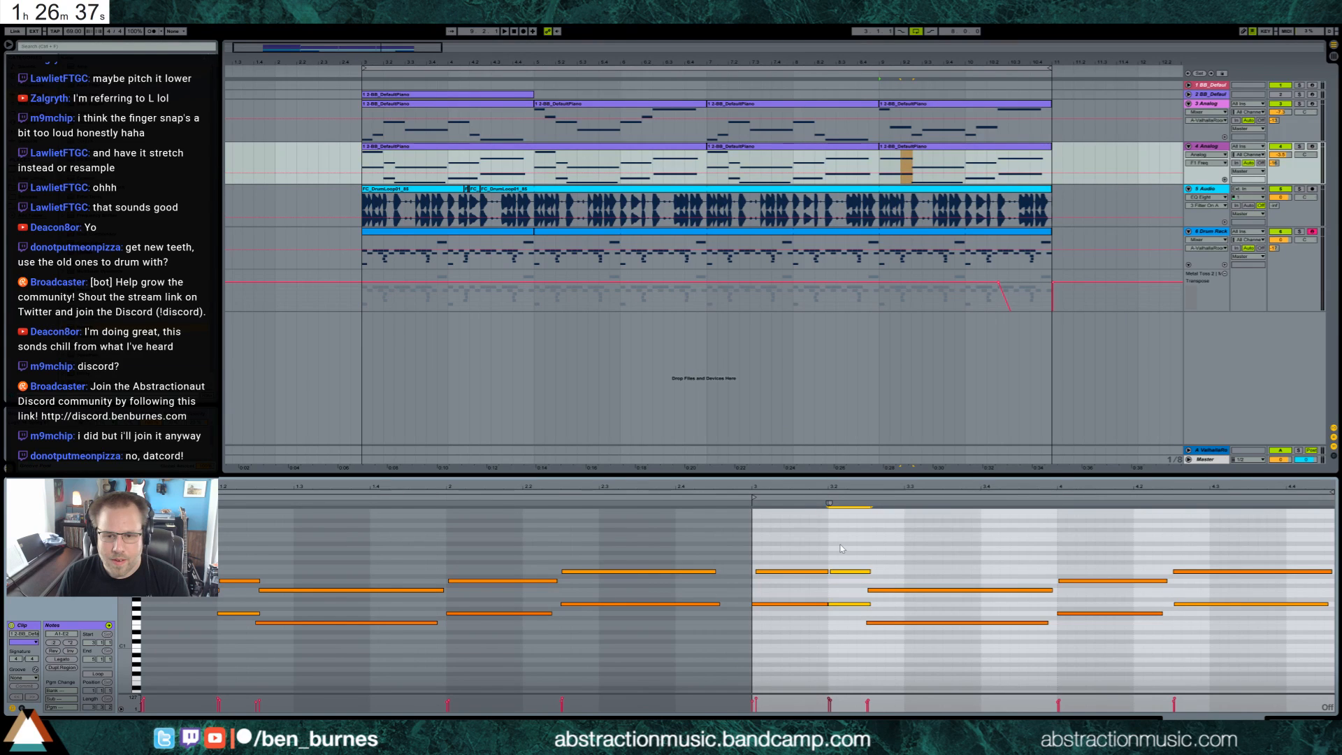
key("shift+Down")
key("space")
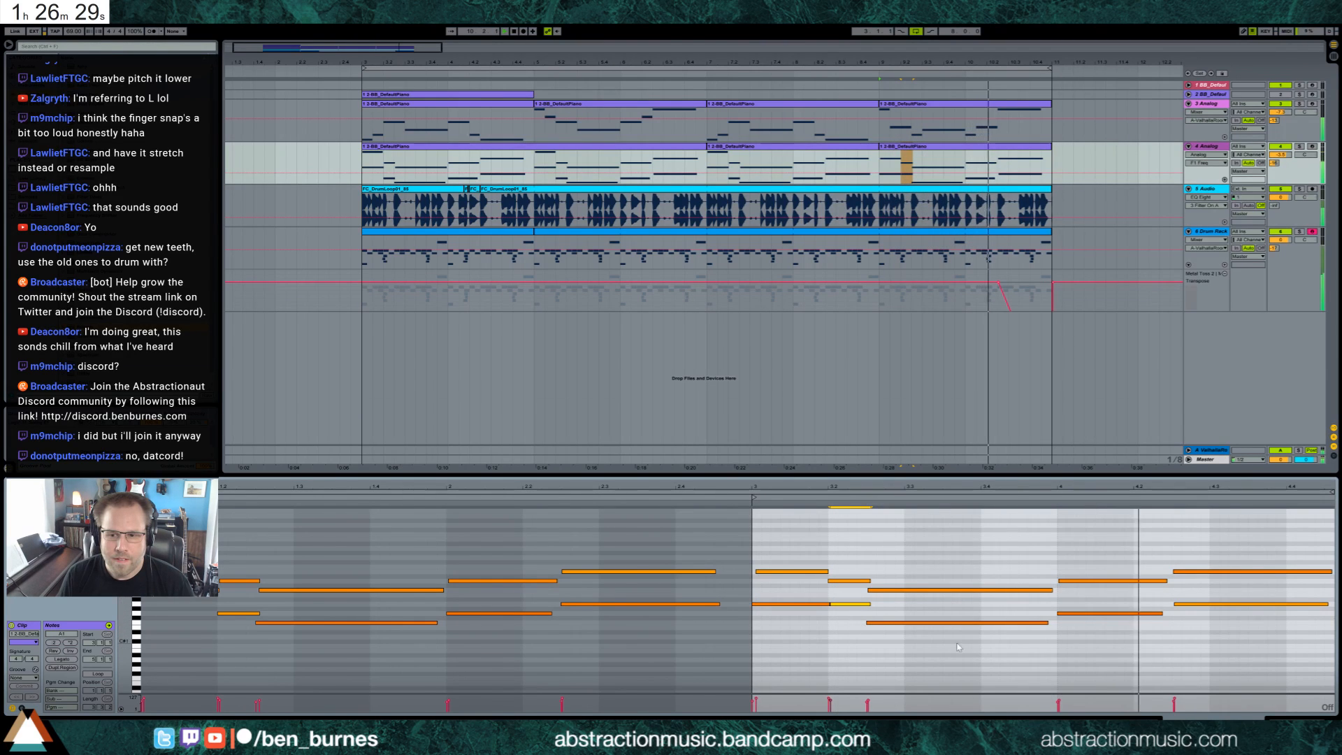
Lower both notes of the clip's last chord and trim the first chord's lower note so it ends before the following note.
key("space")
left_click(1214, 560)
left_click_drag(1210, 548, 1213, 618)
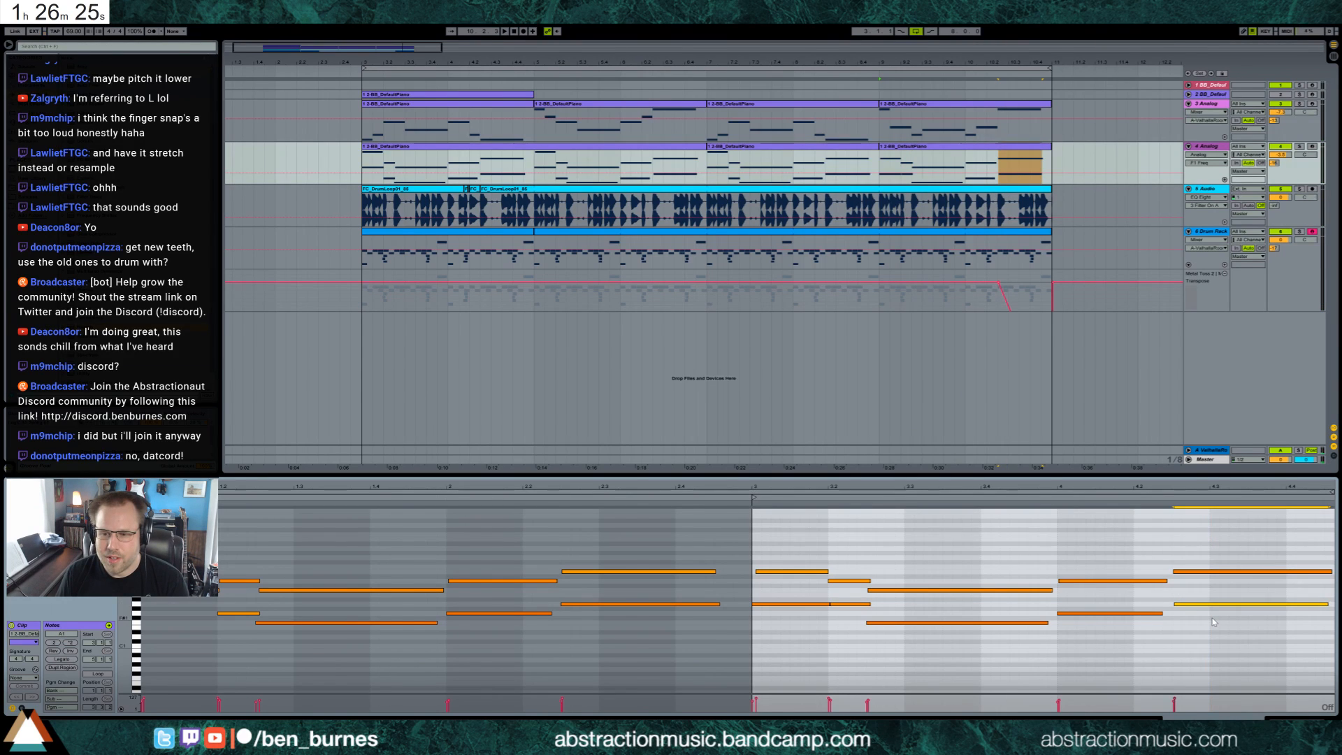
key("Down")
key("Down")
left_click_drag(1204, 572, 1208, 584)
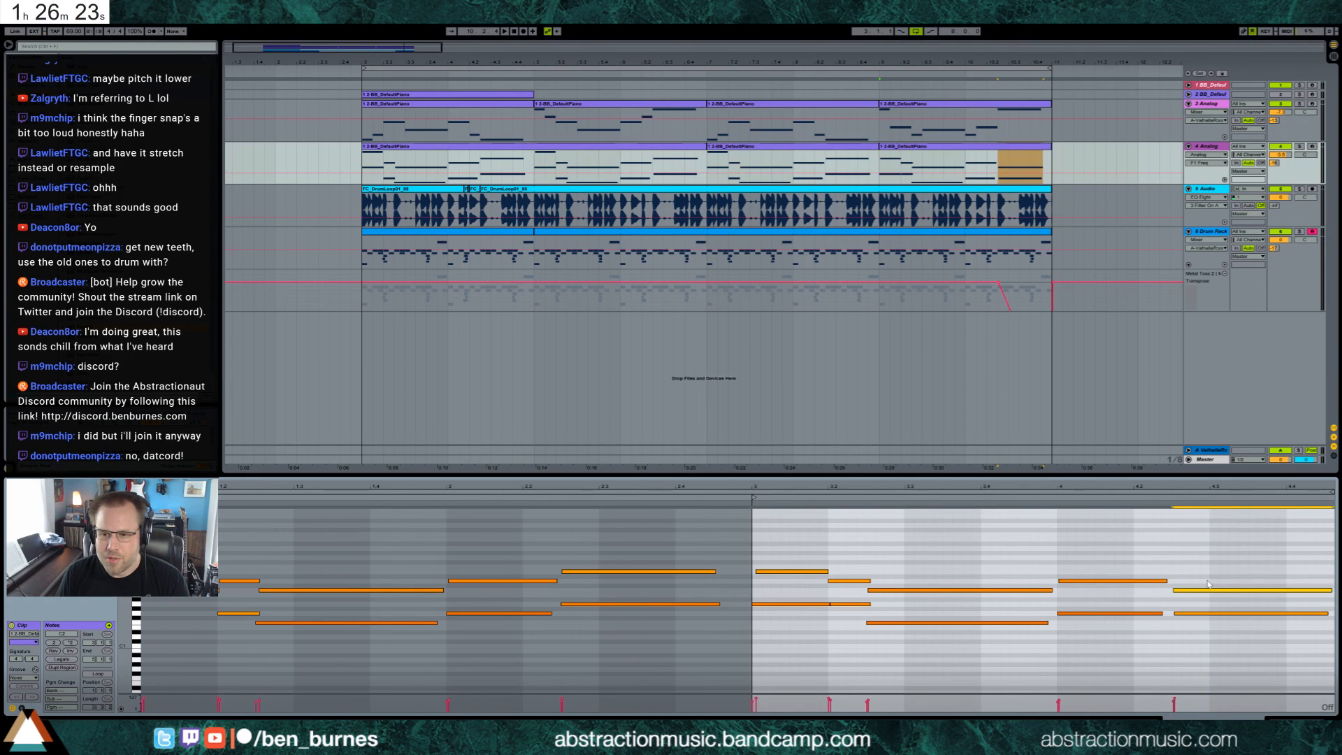
left_click(827, 603)
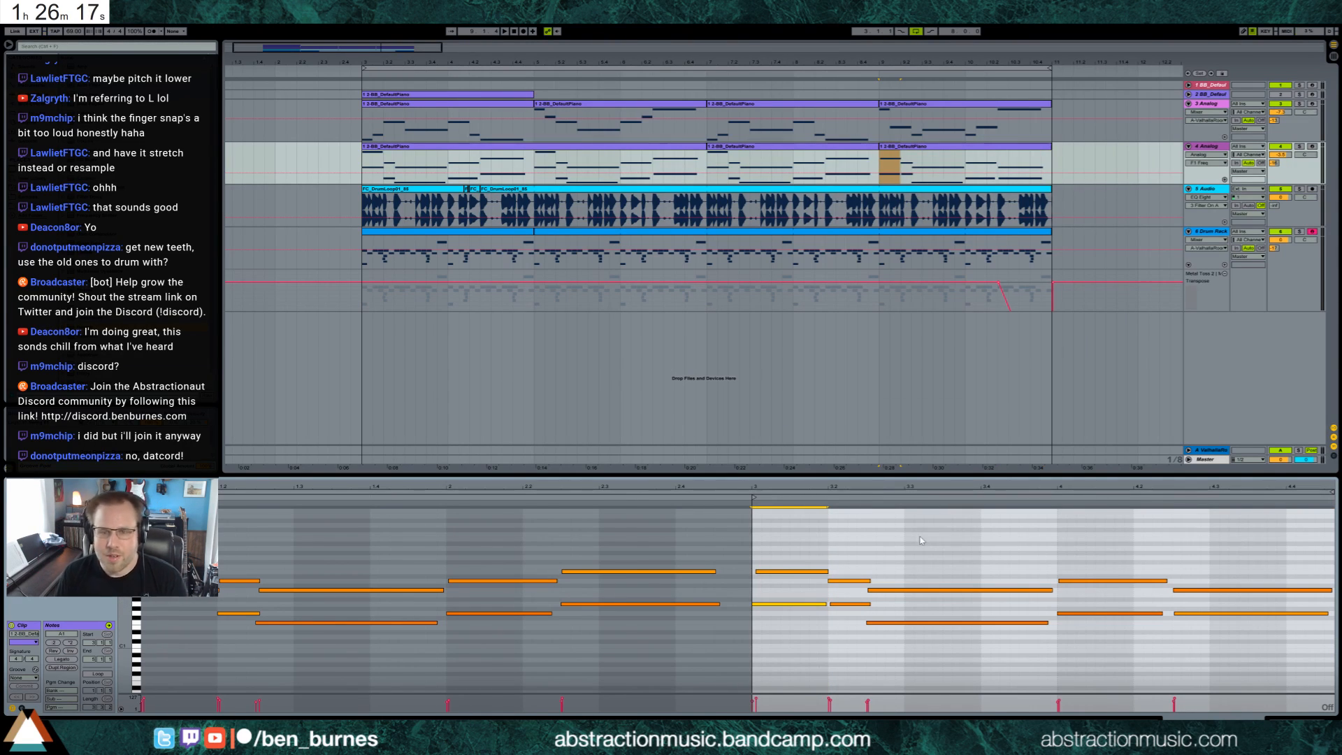
In the last melody clip on track 3 Analog, raise the second and sixth notes by two semitones and play the result.
left_click(952, 110)
key("Up")
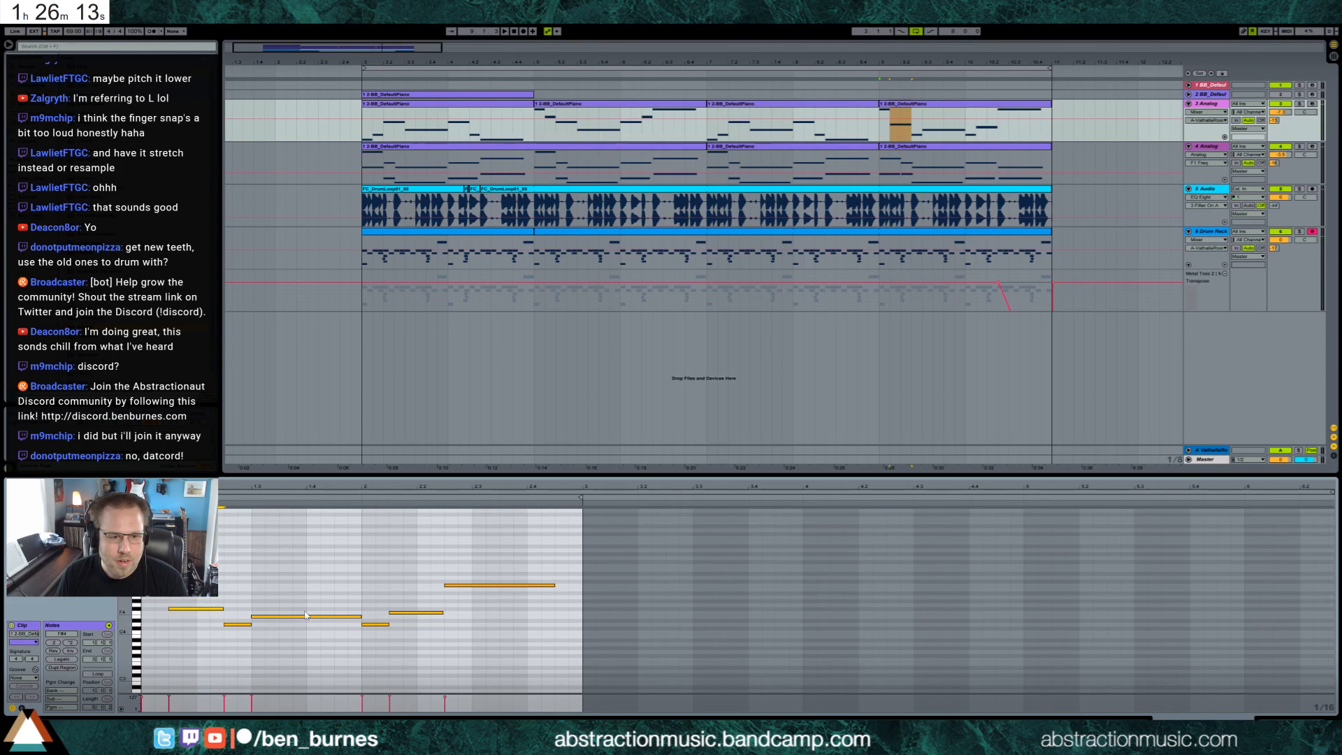
left_click(413, 613)
key("Up")
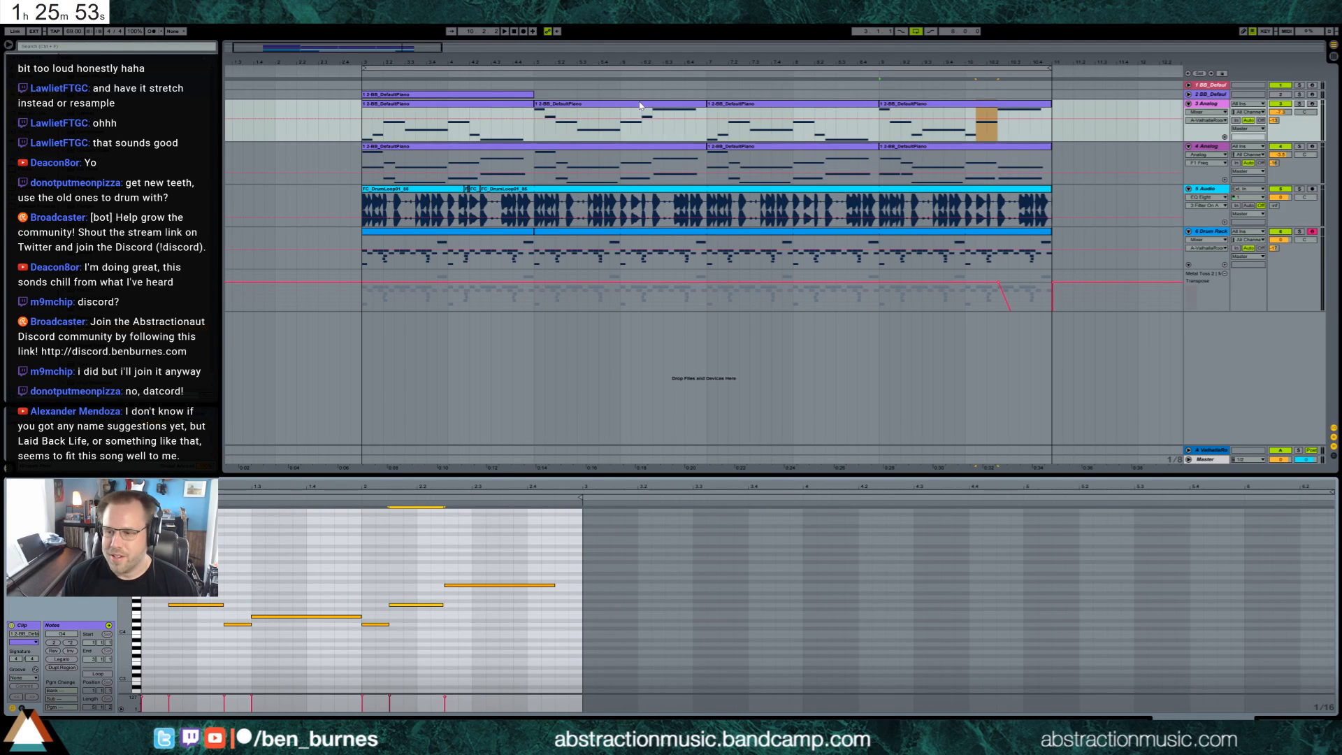
key("space")
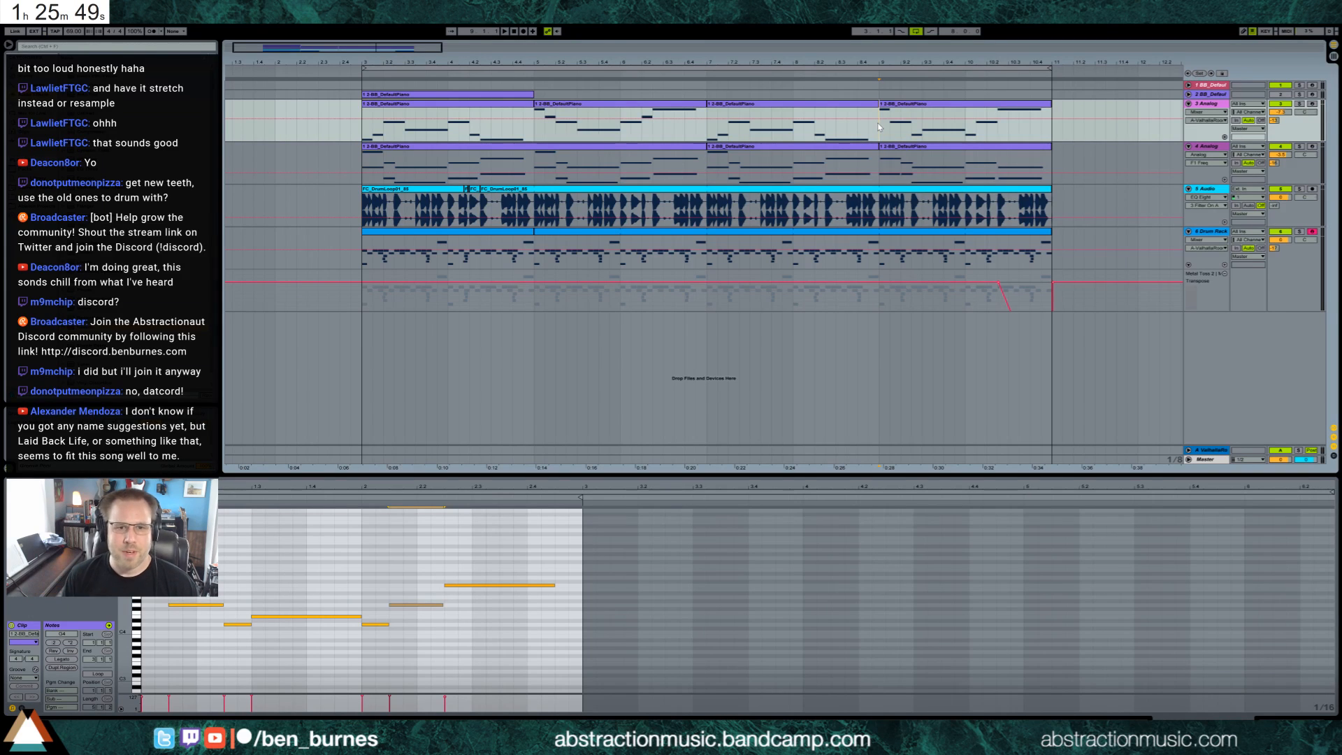
key("space")
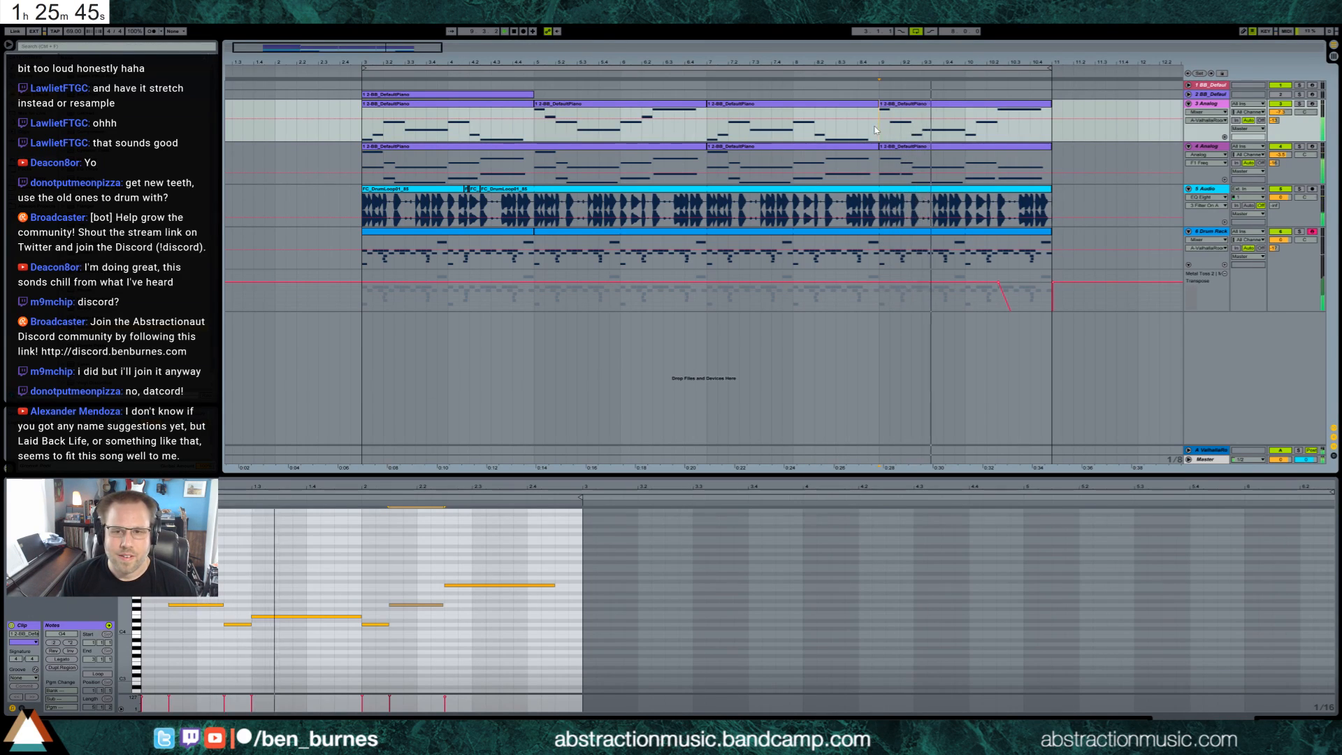
Lower the upper note of the last chord in the final track 4 Analog clip by an octave.
left_click(941, 165)
left_click(1216, 590)
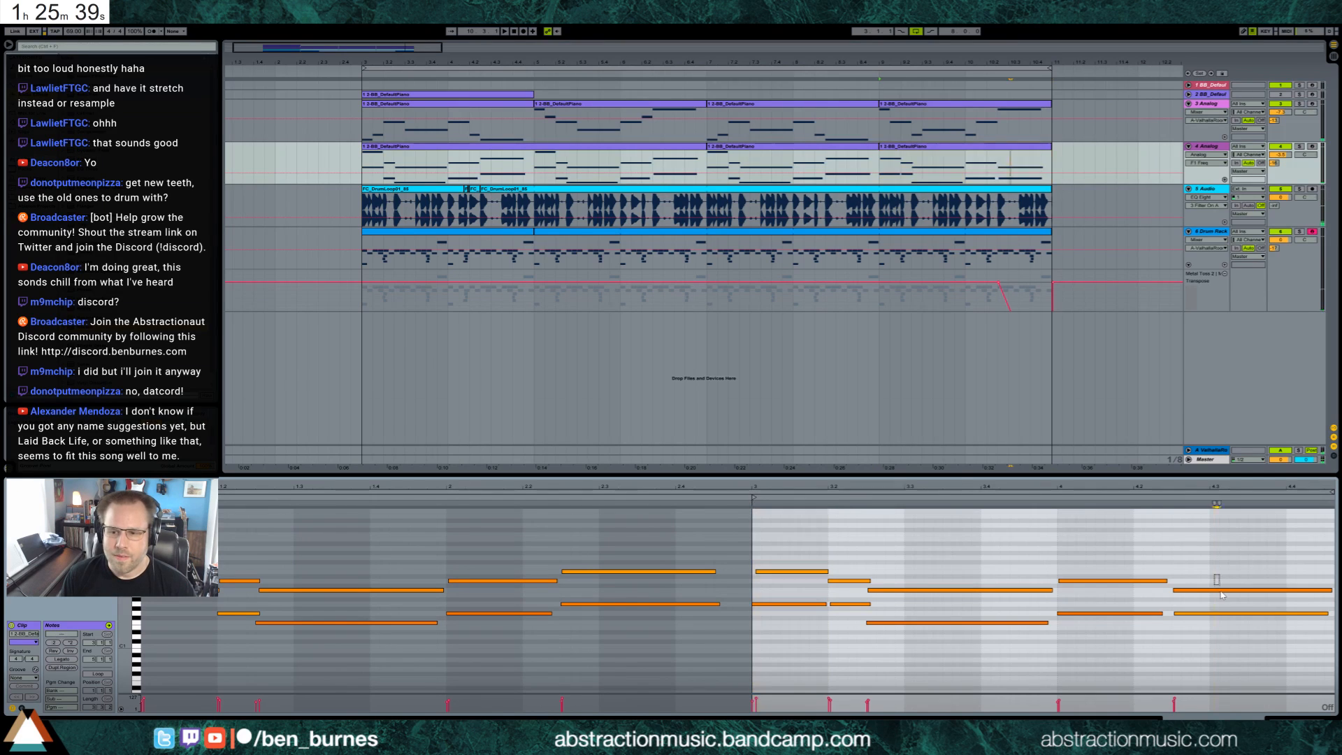
key("shift+Down")
Lower the second note of the last track 3 Analog melody clip by two semitones and play the result.
left_click(1003, 107)
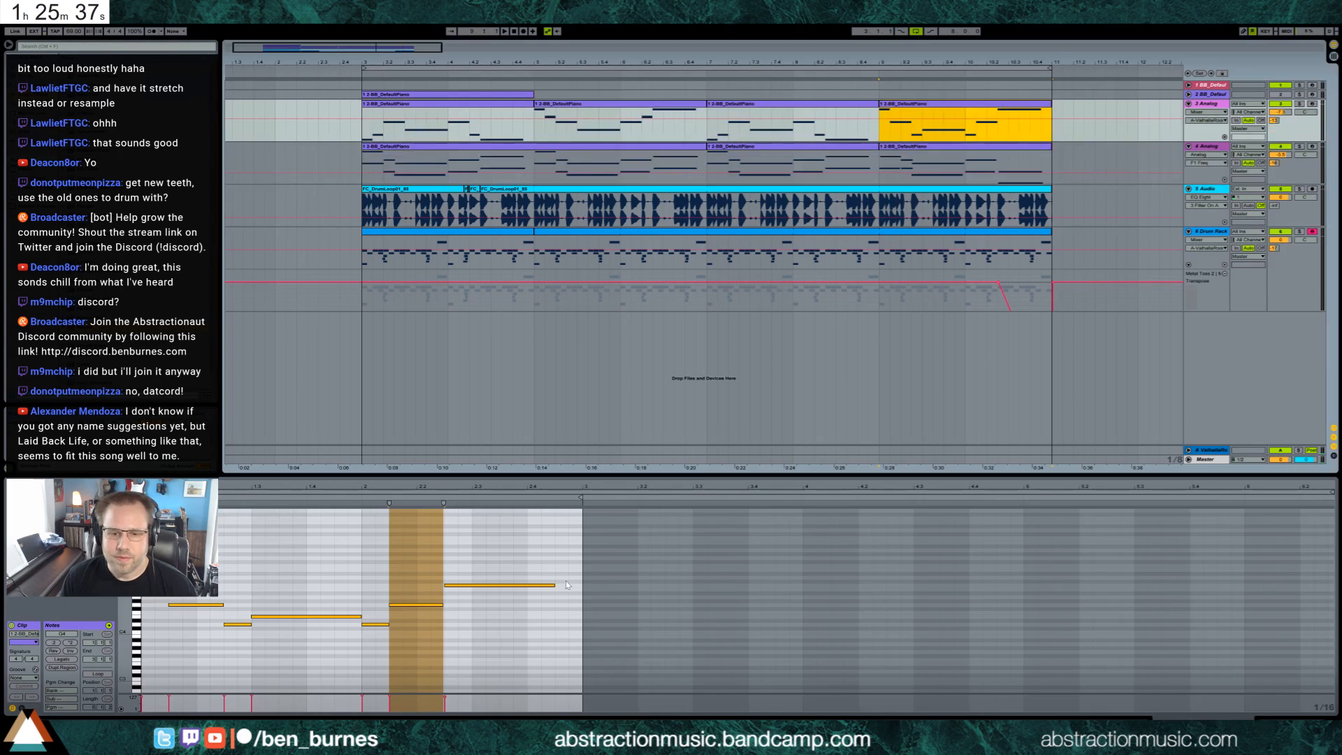
left_click(334, 568)
left_click_drag(194, 597, 192, 616)
key("Down")
key("Down")
key("space")
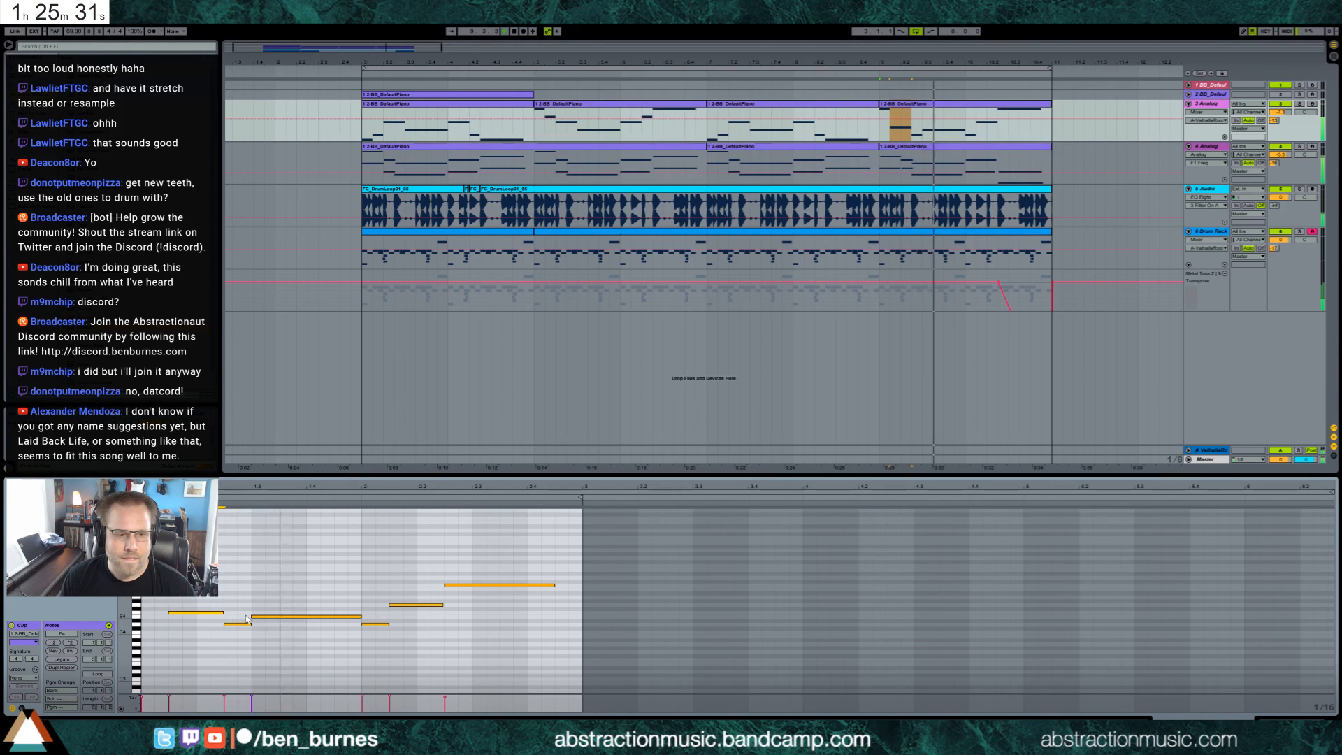
Start the third note an eighth note earlier and the sixth an eighth note later, resizing the notes before them to meet, and play.
key("space")
key("Left")
mouse_move(246, 615)
left_mouse_down()
mouse_move(233, 635)
mouse_move(200, 617)
left_mouse_up()
key("shift+Right")
key("shift+Right")
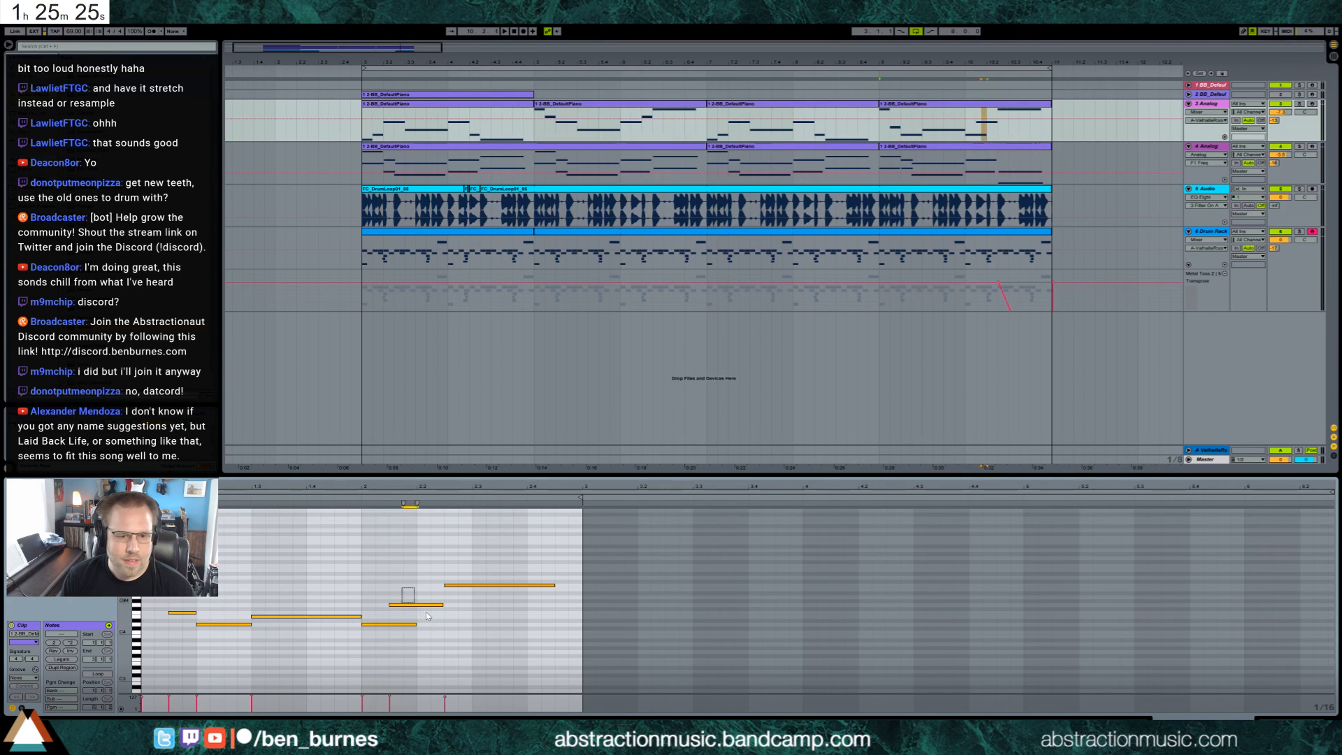
key("space")
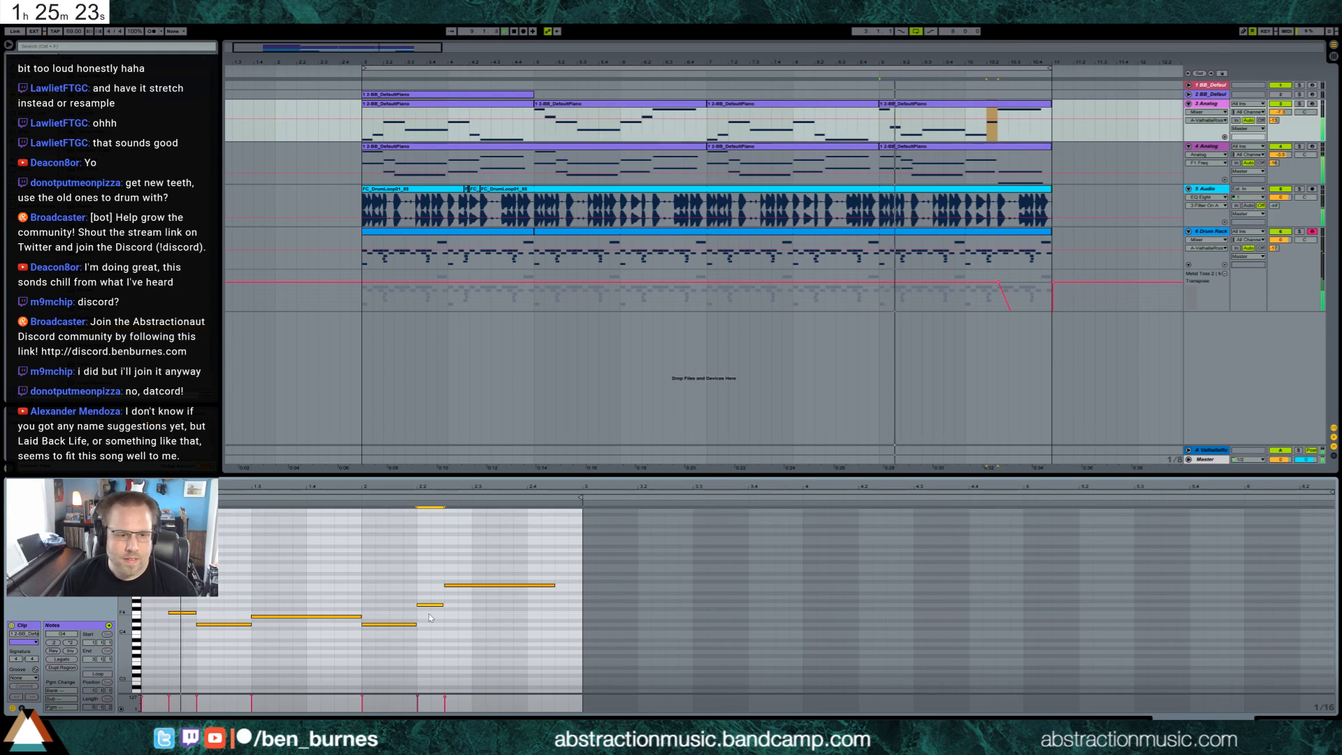
Start the long note at 1.3 an eighth note earlier and shorten the preceding note to meet it.
left_click(293, 616)
key("space")
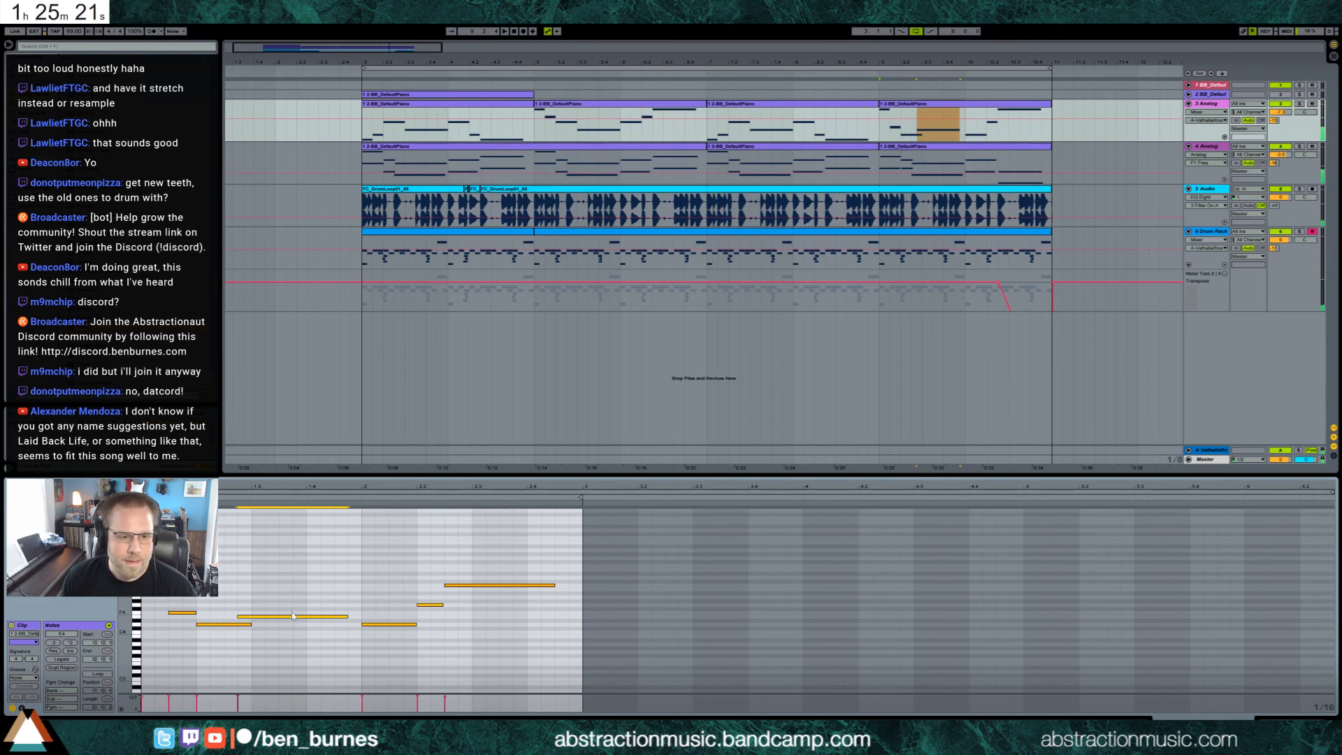
left_click(211, 615)
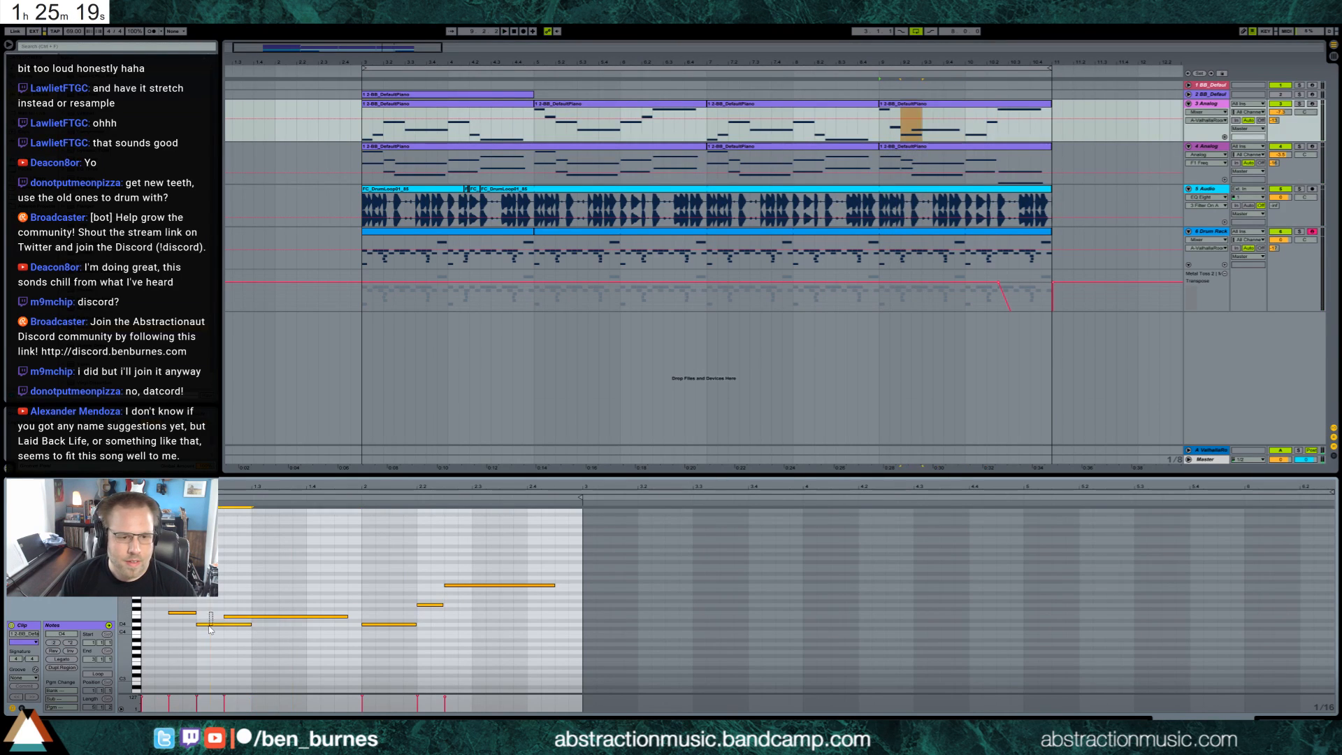
Move the clip's last three notes earlier, shortening the first of them to an eighth note with the other two following directly.
left_click_drag(396, 584, 473, 643)
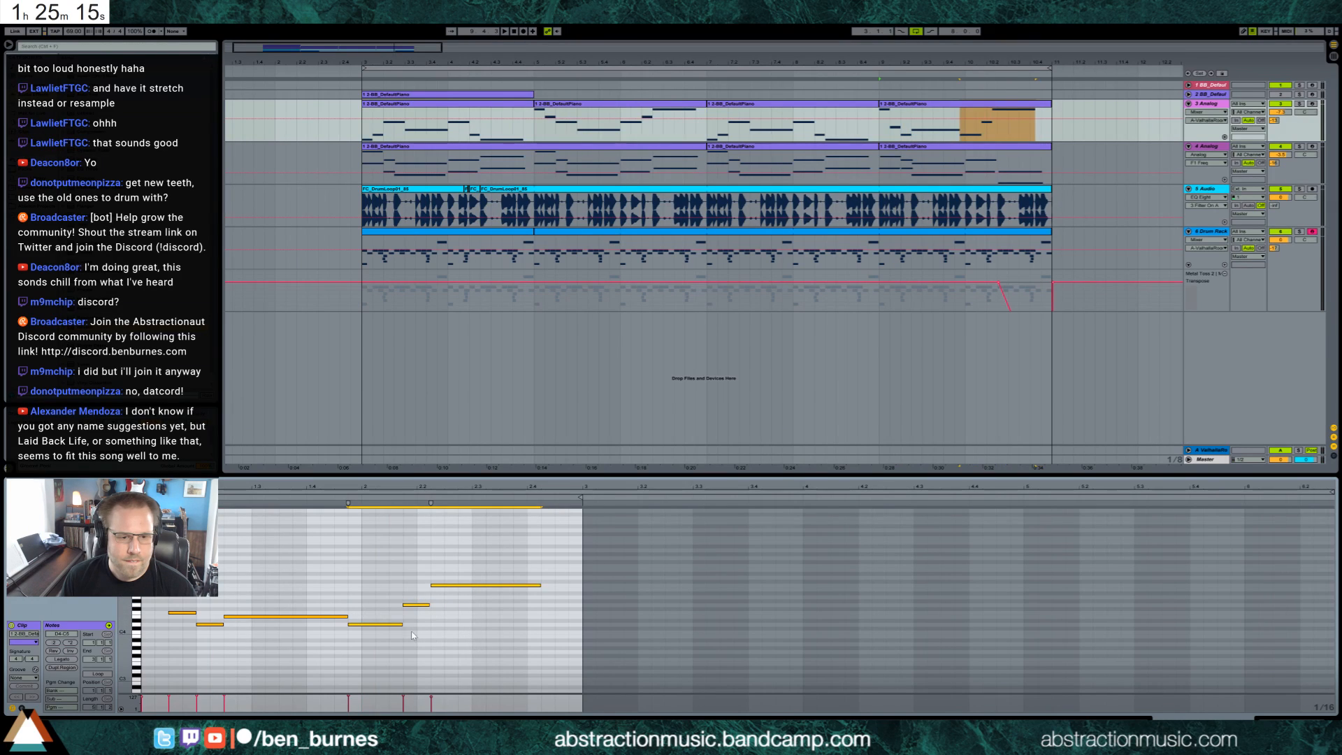
left_click_drag(390, 562, 376, 634)
key("Left")
Trim the long middle note to meet the next note and extend the final note's end during playback.
left_click_drag(304, 607, 309, 631)
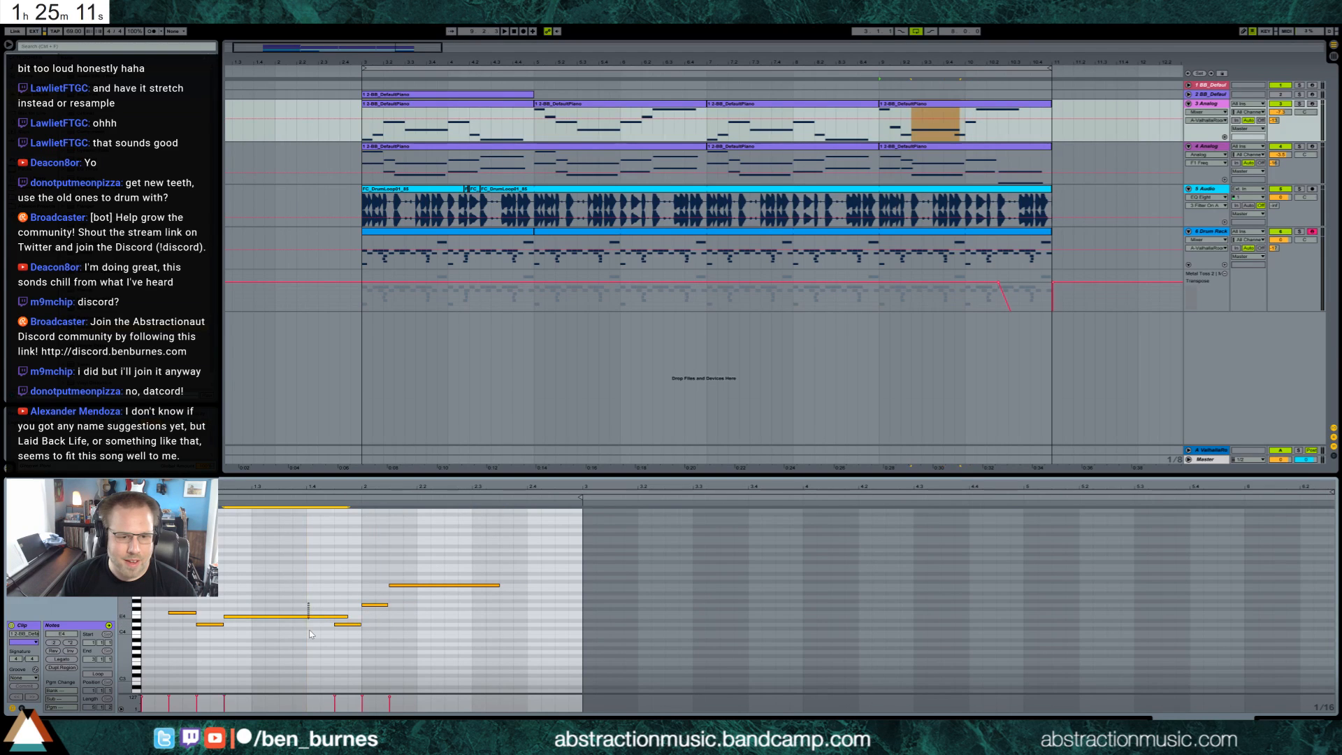
key("shift+Left")
key("space")
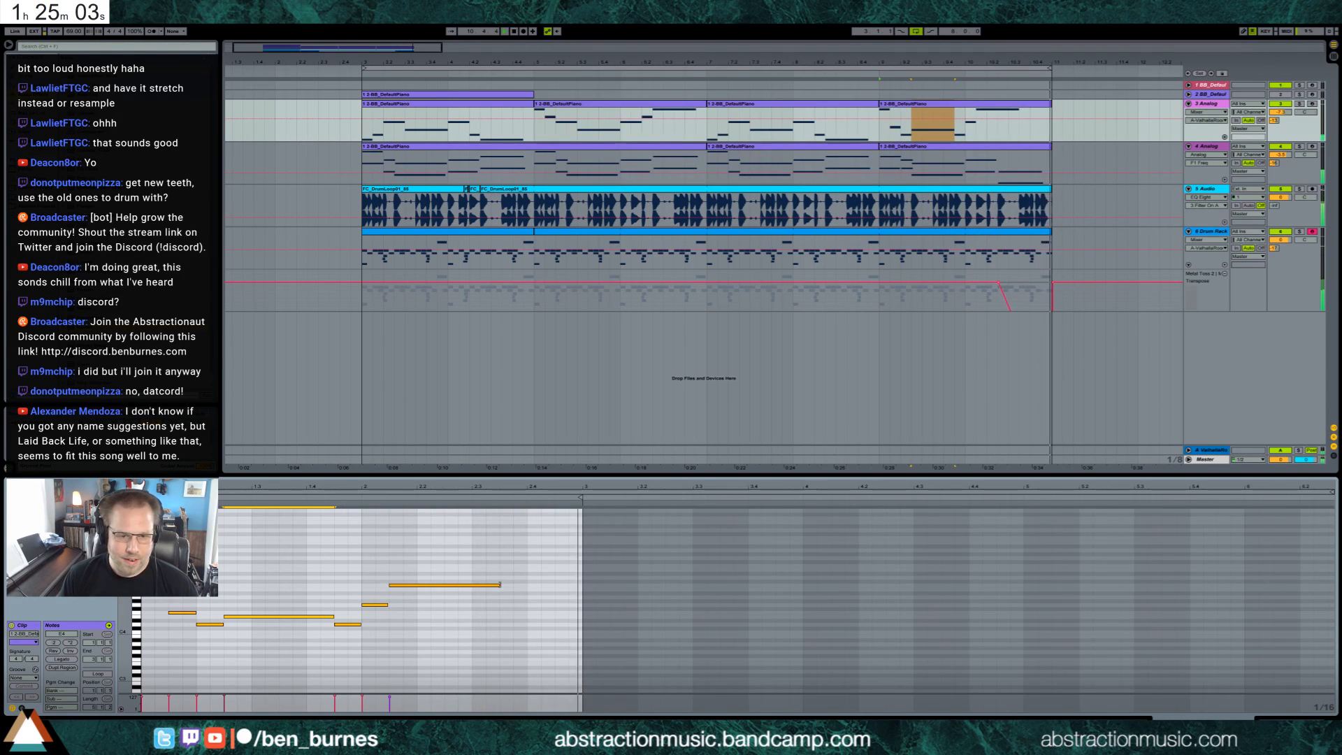
left_click_drag(500, 584, 545, 589)
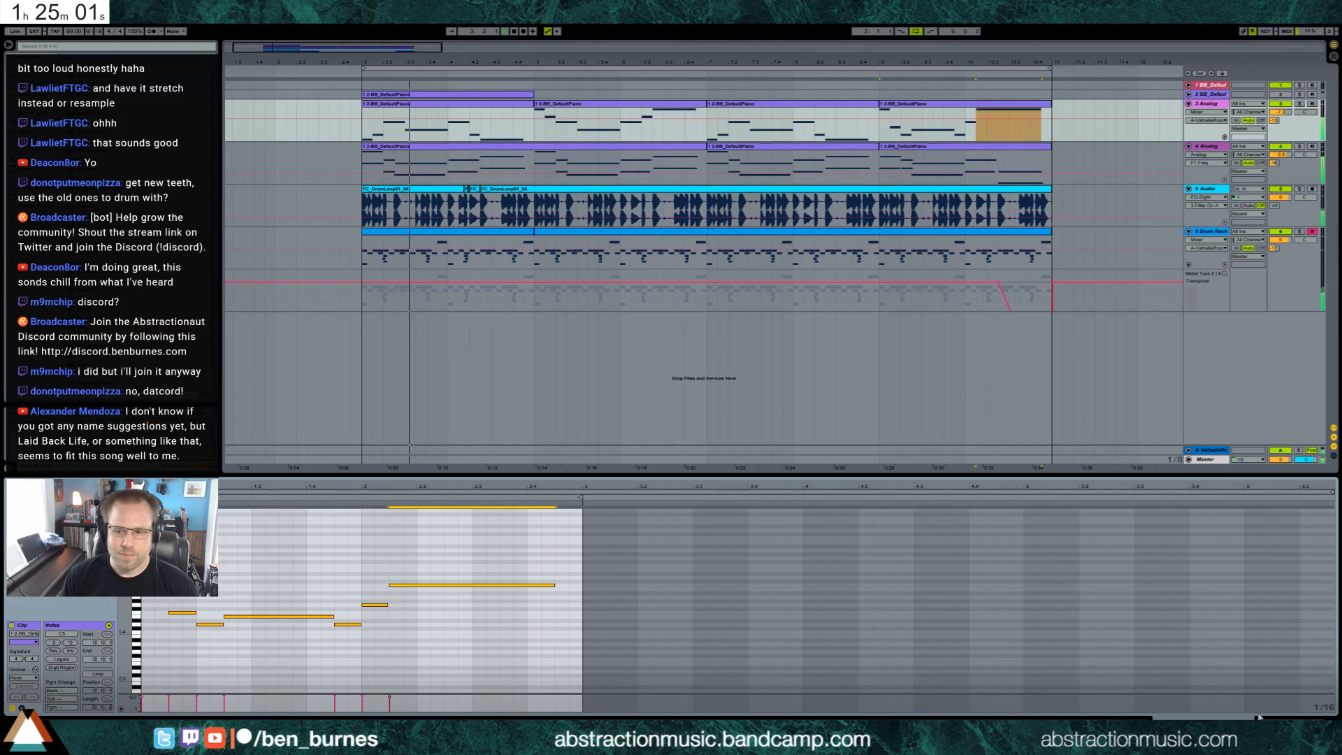
Show track 3 Analog's devices and adjust the Saturator's Drive, Base, Depth and Output while the loop plays.
left_click(1259, 713)
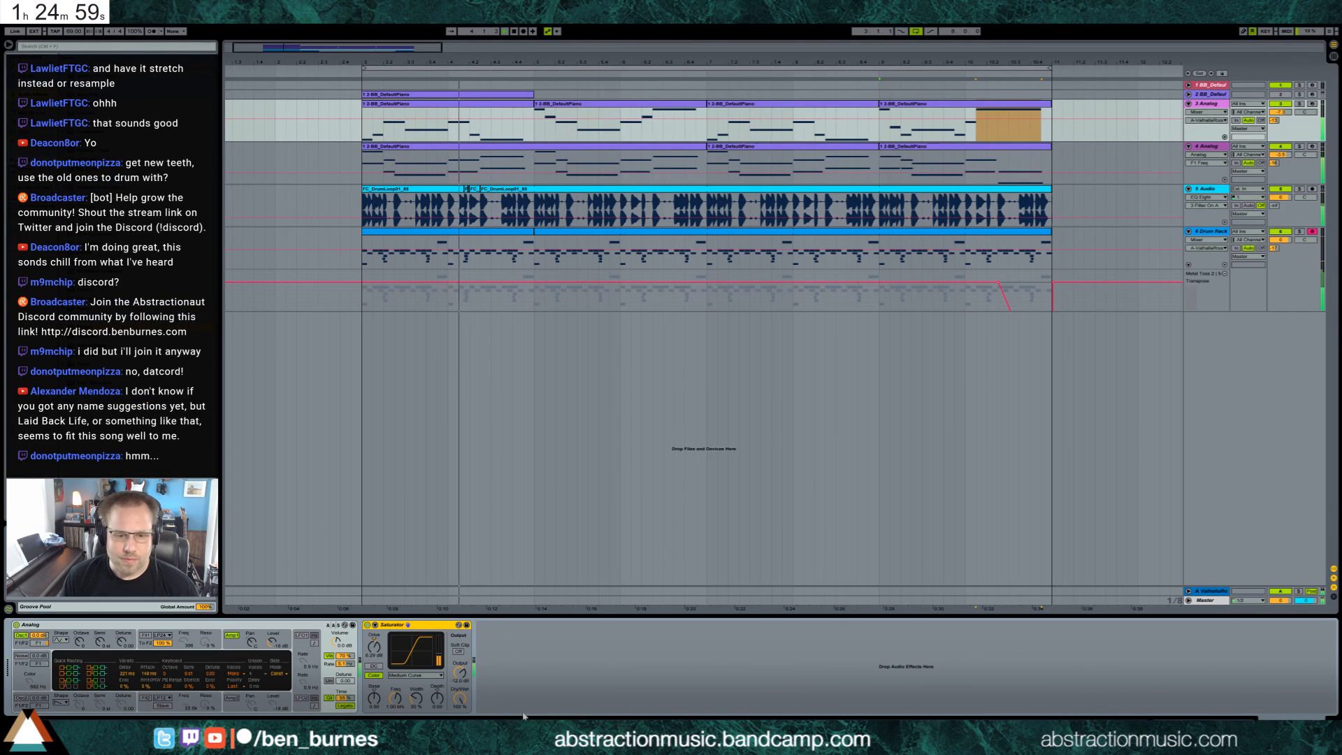
left_click_drag(374, 647, 374, 639)
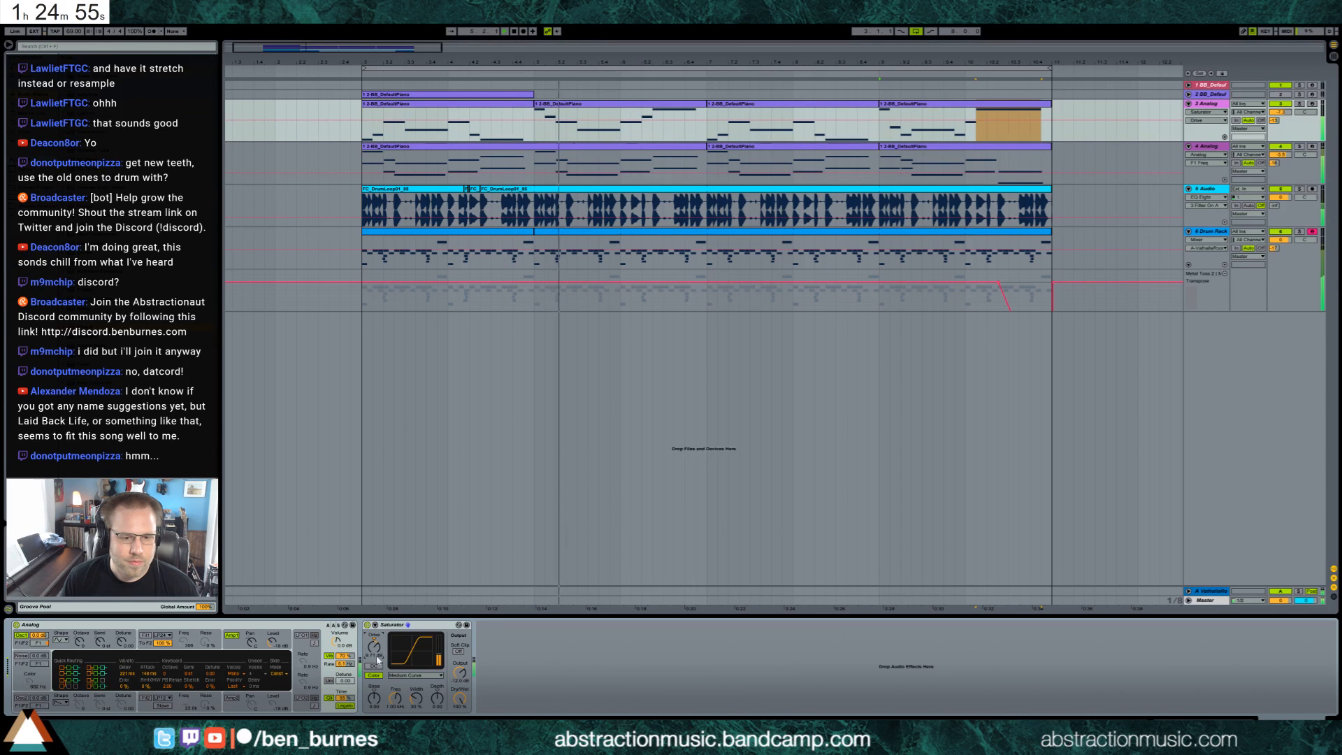
left_click(374, 697)
left_click_drag(438, 698, 438, 689)
left_click(461, 675)
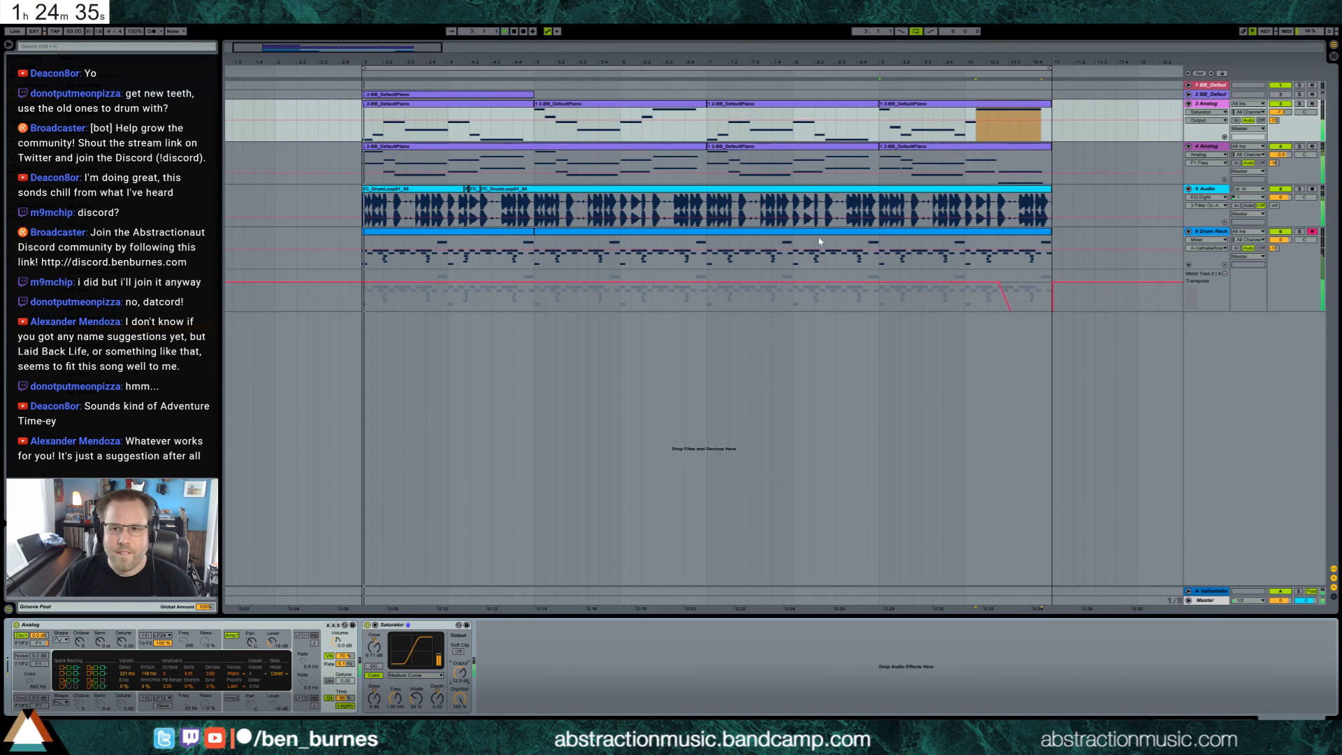
Lower the volume of track 3 Analog and raise the Valhalla reverb send on track 5 Audio.
left_click_drag(1286, 113, 1284, 261)
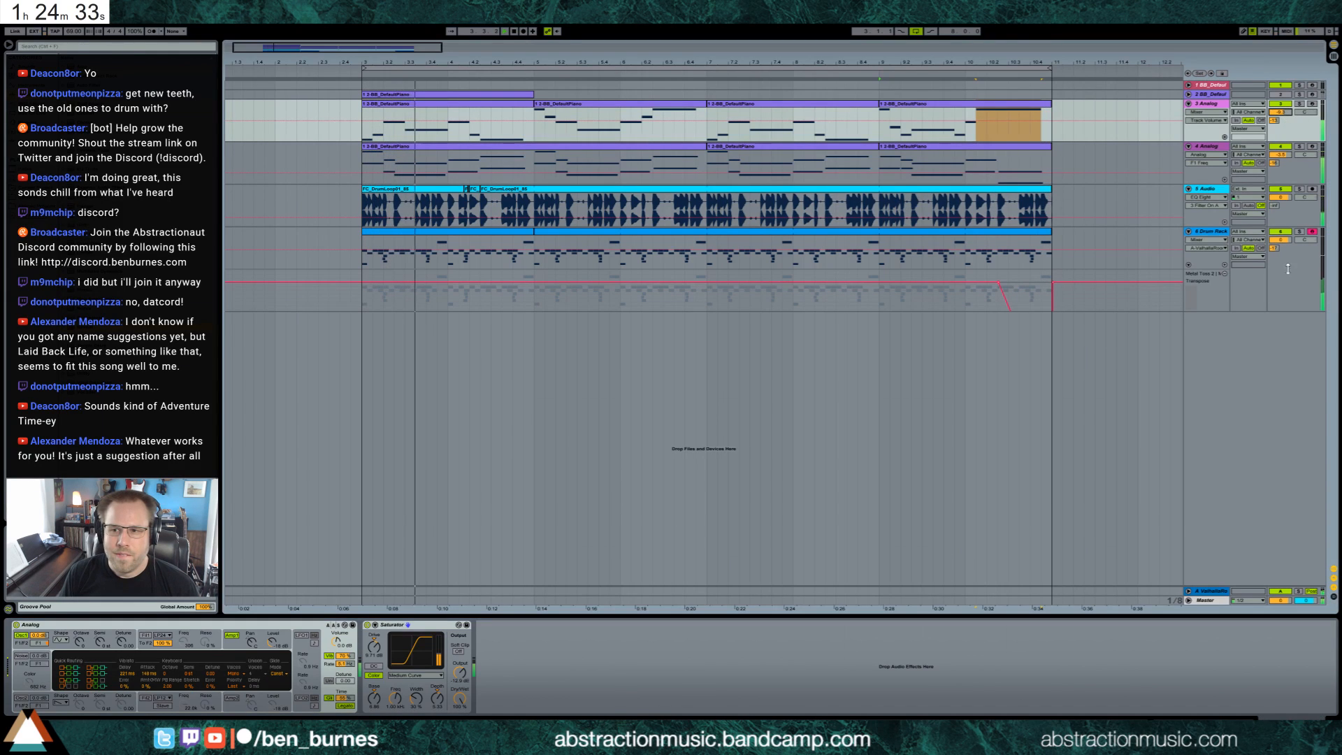
left_click_drag(1275, 206, 1276, 198)
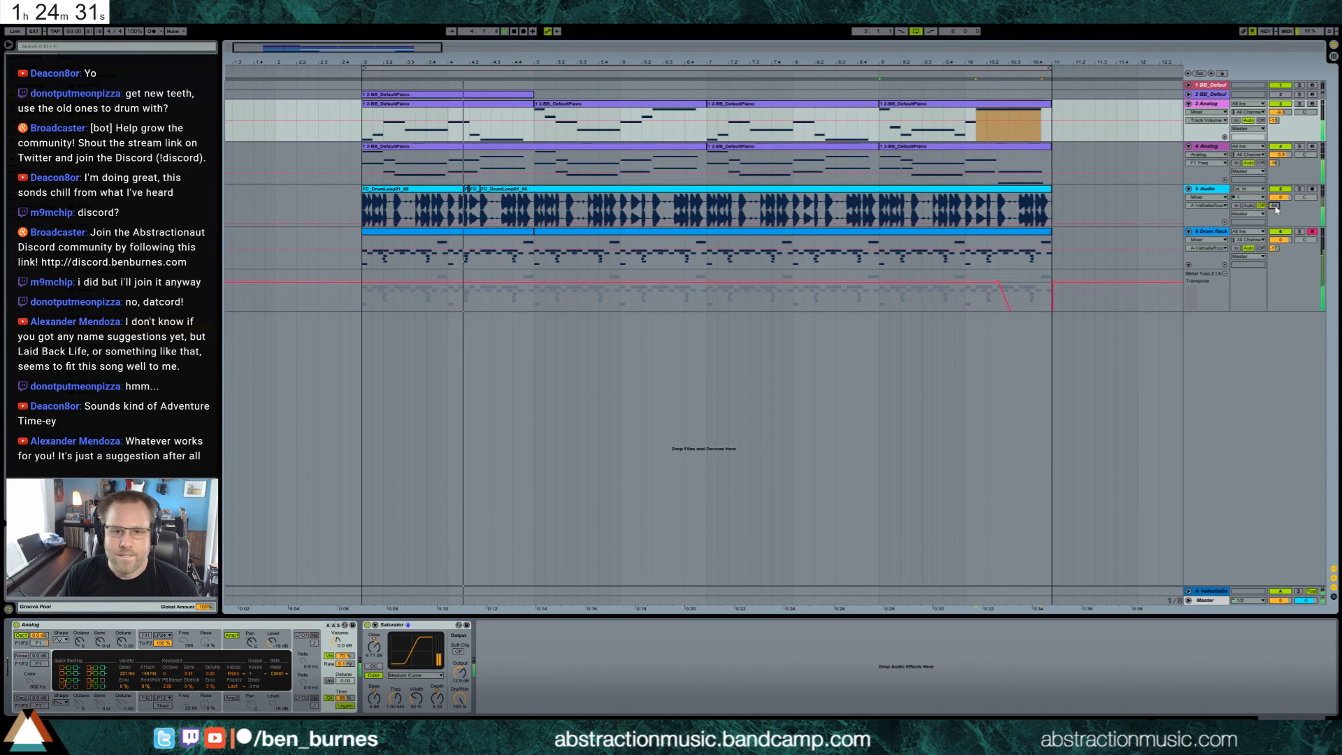
left_click(524, 233)
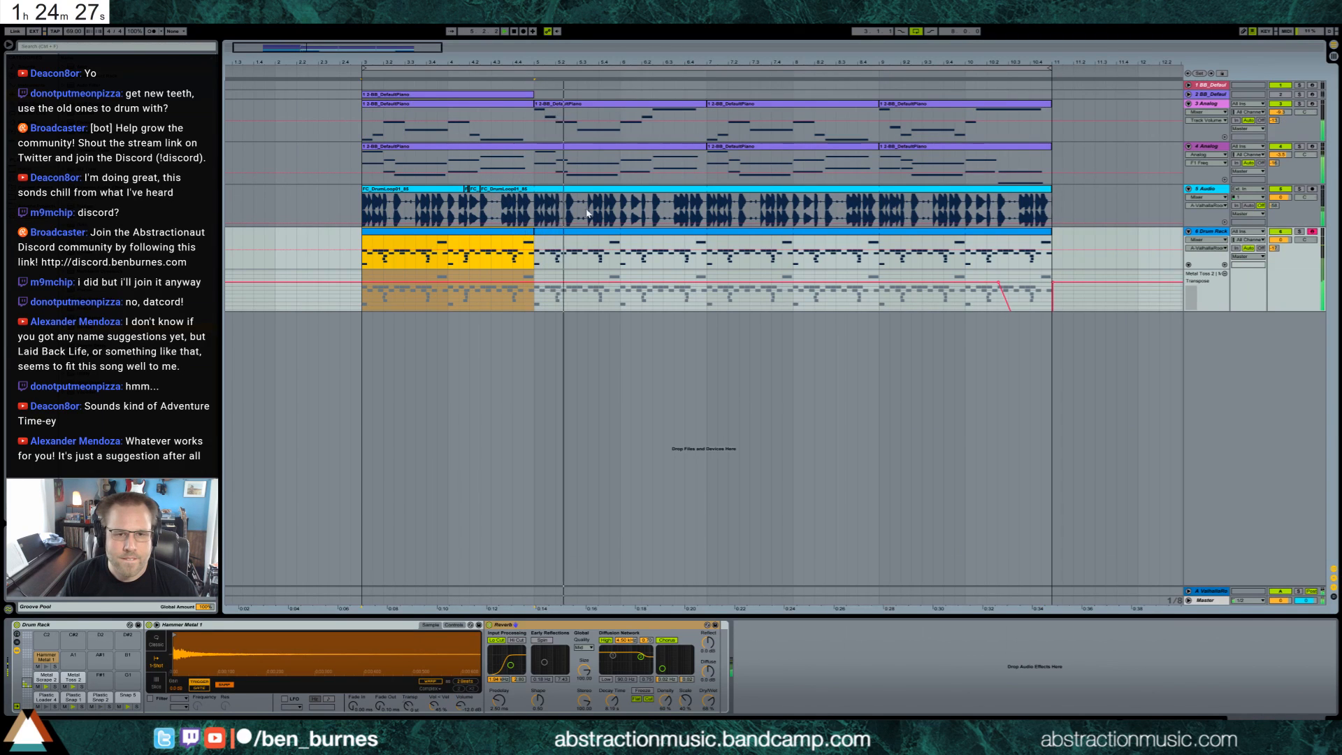
In track 3 Analog's second clip, shorten the third and fifth notes to eighth notes and shift the following notes earlier.
double_click(664, 110)
left_click(227, 556)
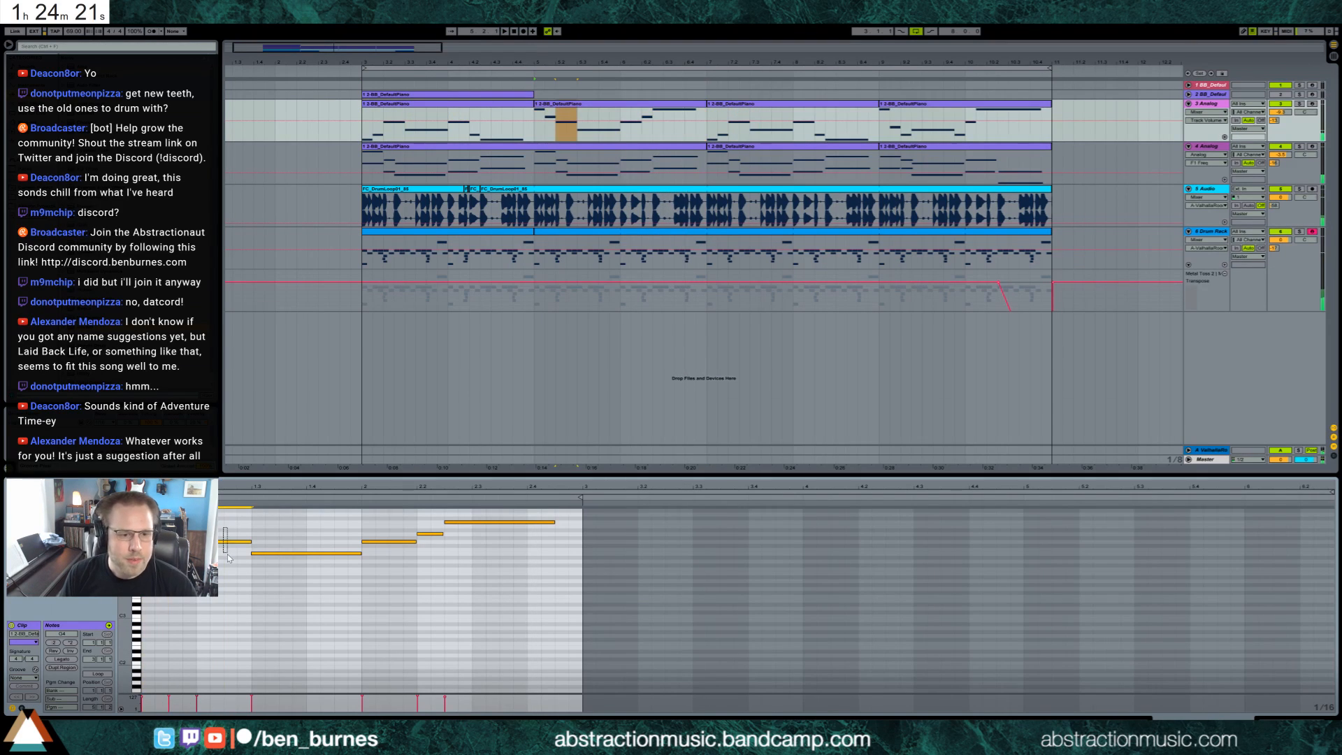
left_click(326, 553)
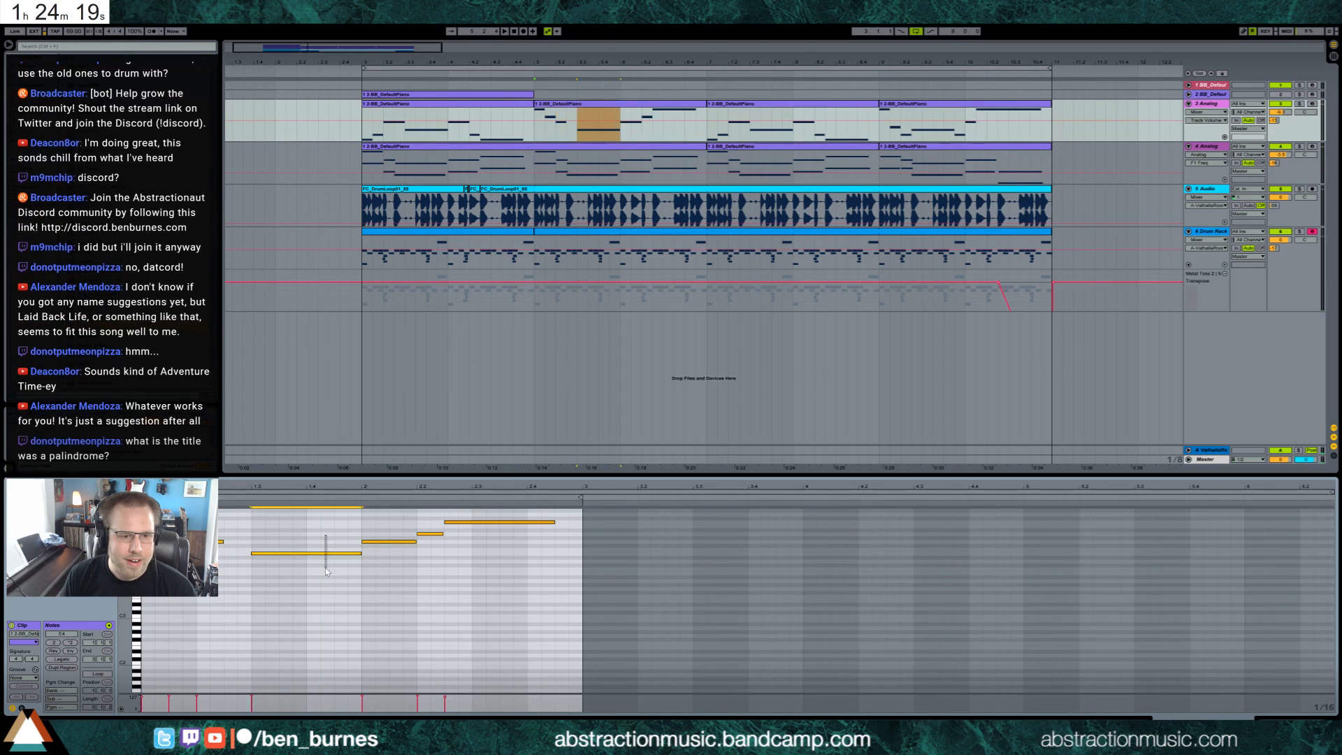
mouse_move(375, 515)
left_mouse_down()
mouse_move(392, 549)
mouse_move(463, 551)
mouse_move(432, 559)
mouse_move(404, 519)
left_mouse_up()
key("shift+Left")
key("shift+Left")
key("Left")
left_click(432, 560)
key("Left")
left_click_drag(468, 567, 382, 516)
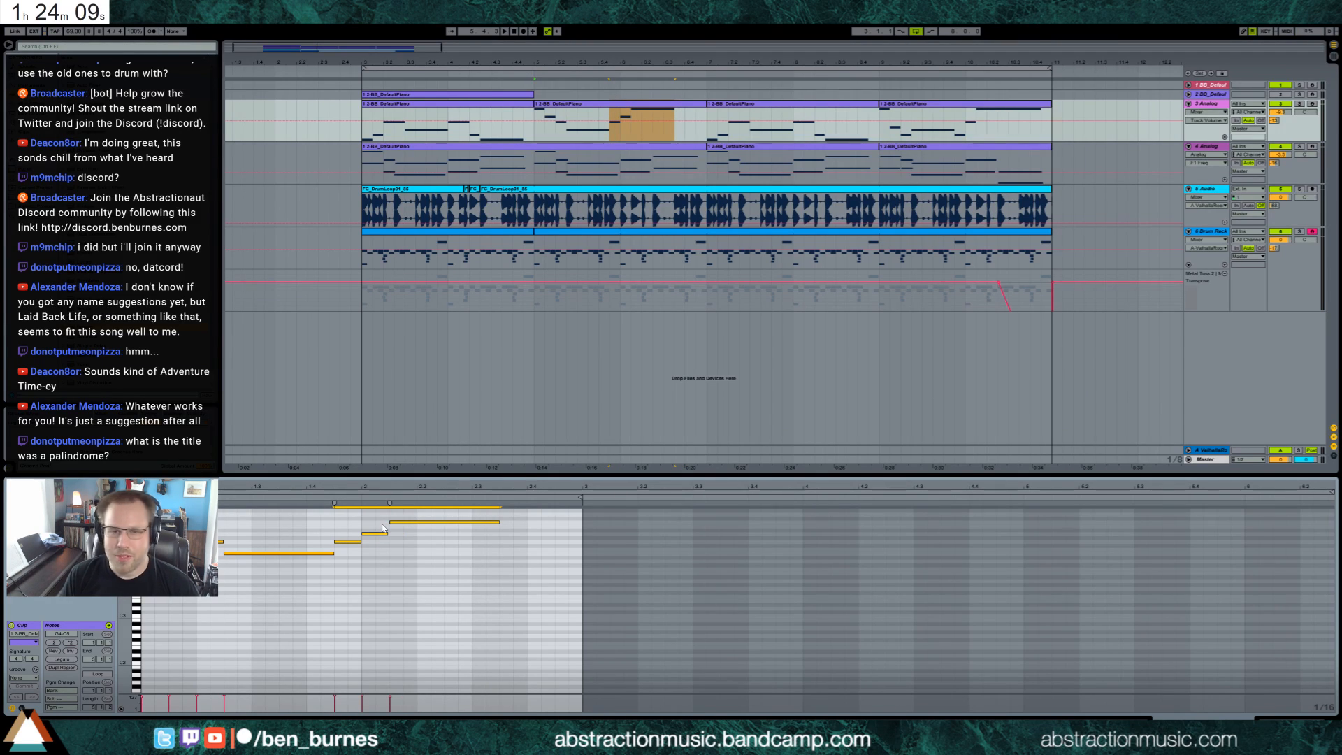
left_click(292, 531)
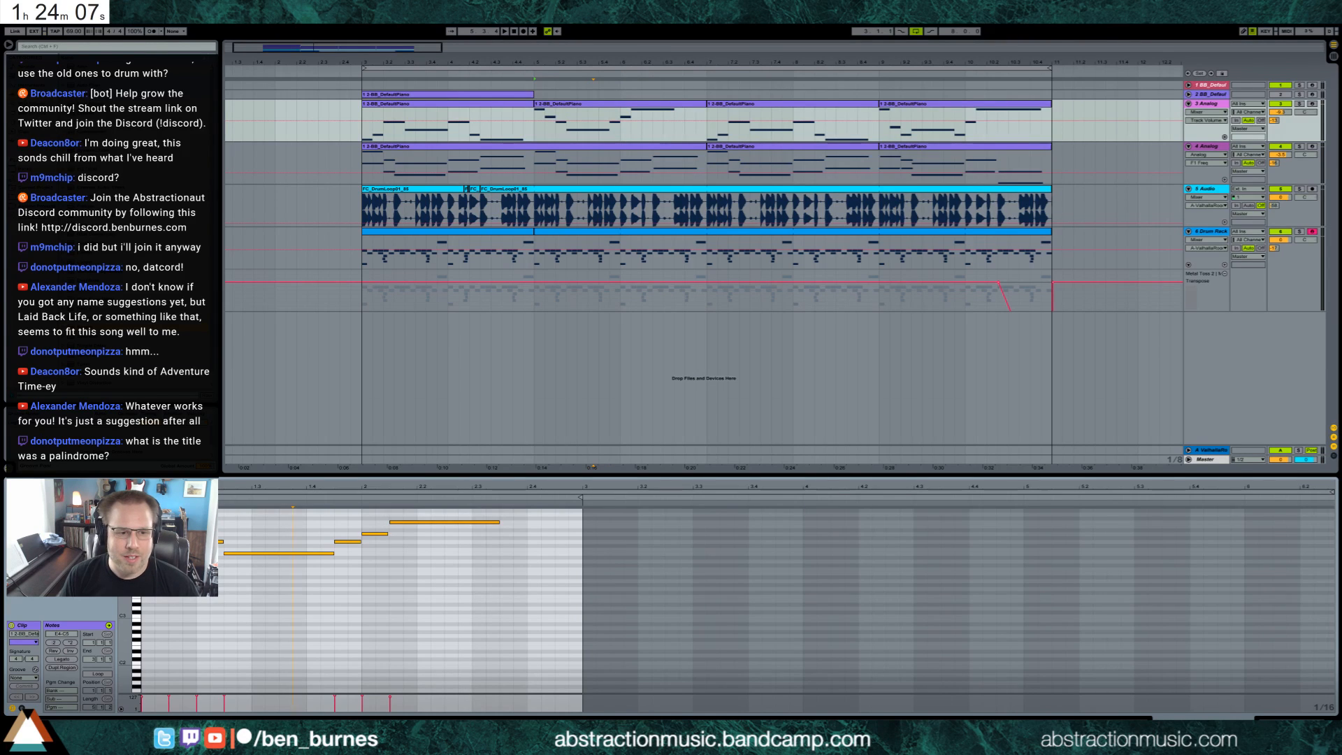
Extend the end of the second melody clip's final note by one beat and show the track's devices.
scroll(398, 601, "up", 3)
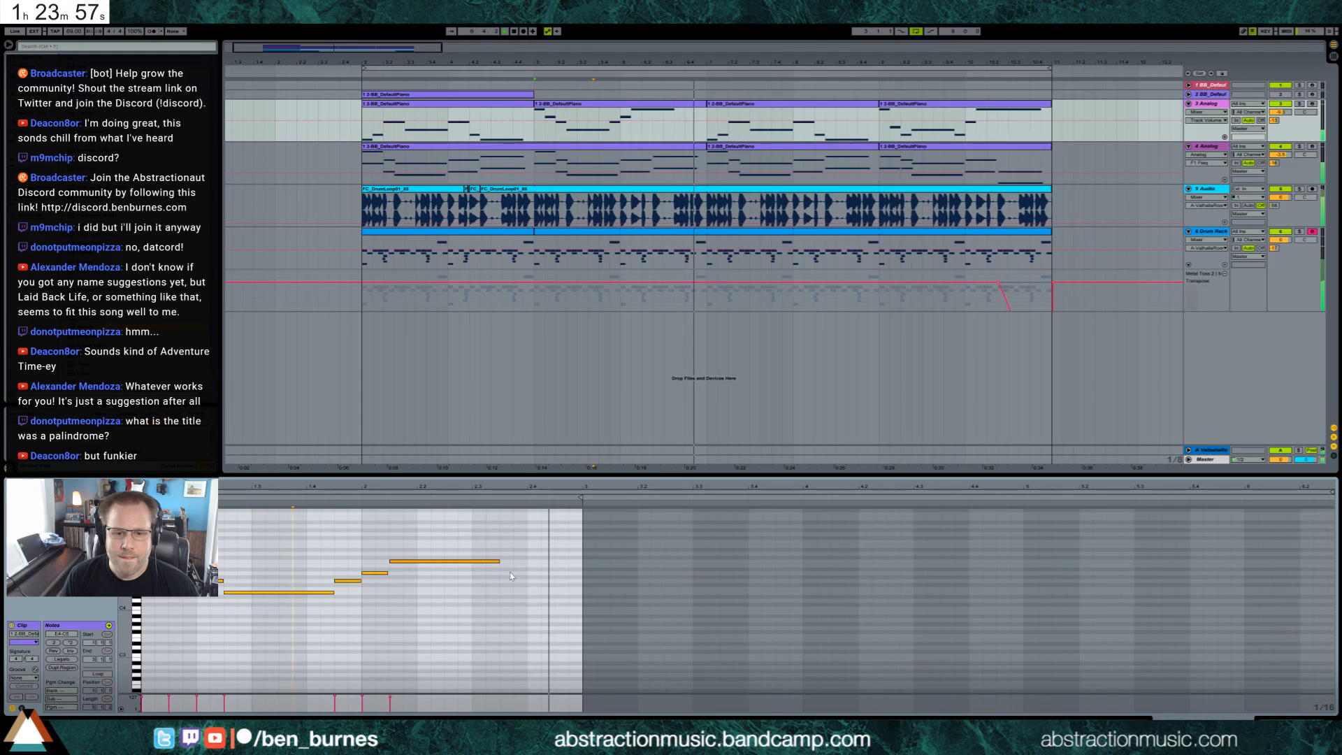
left_click_drag(498, 560, 555, 561)
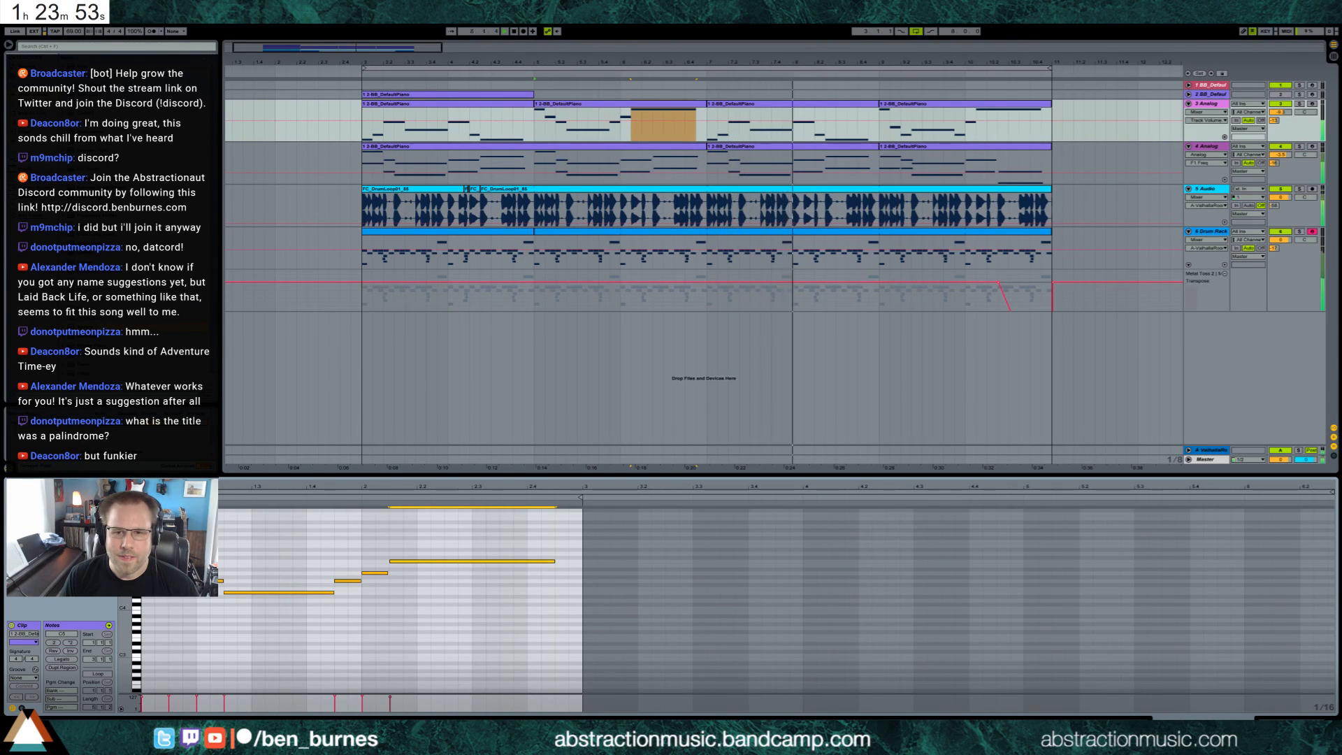
key("shift+Tab")
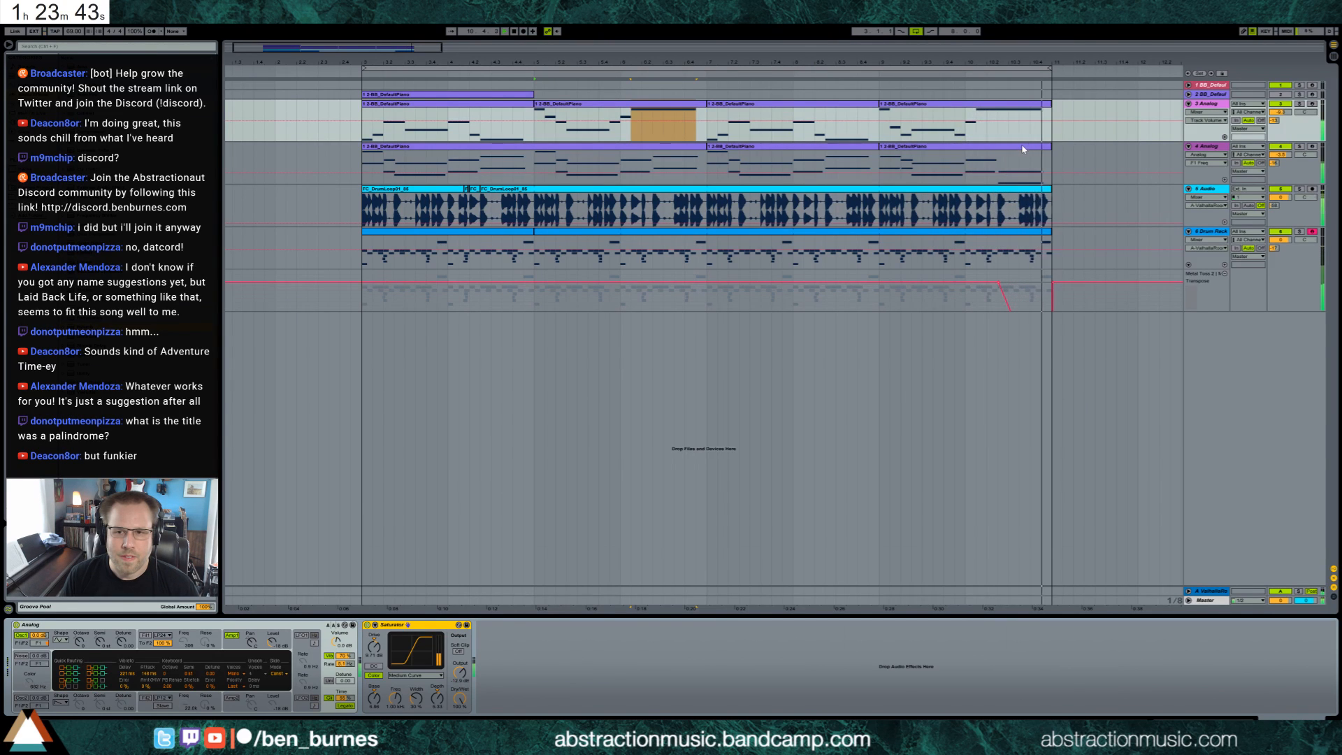
Open the second Drum Rack clip and nudge the timing of the snap and plastic hits in its first cluster.
left_click(522, 237)
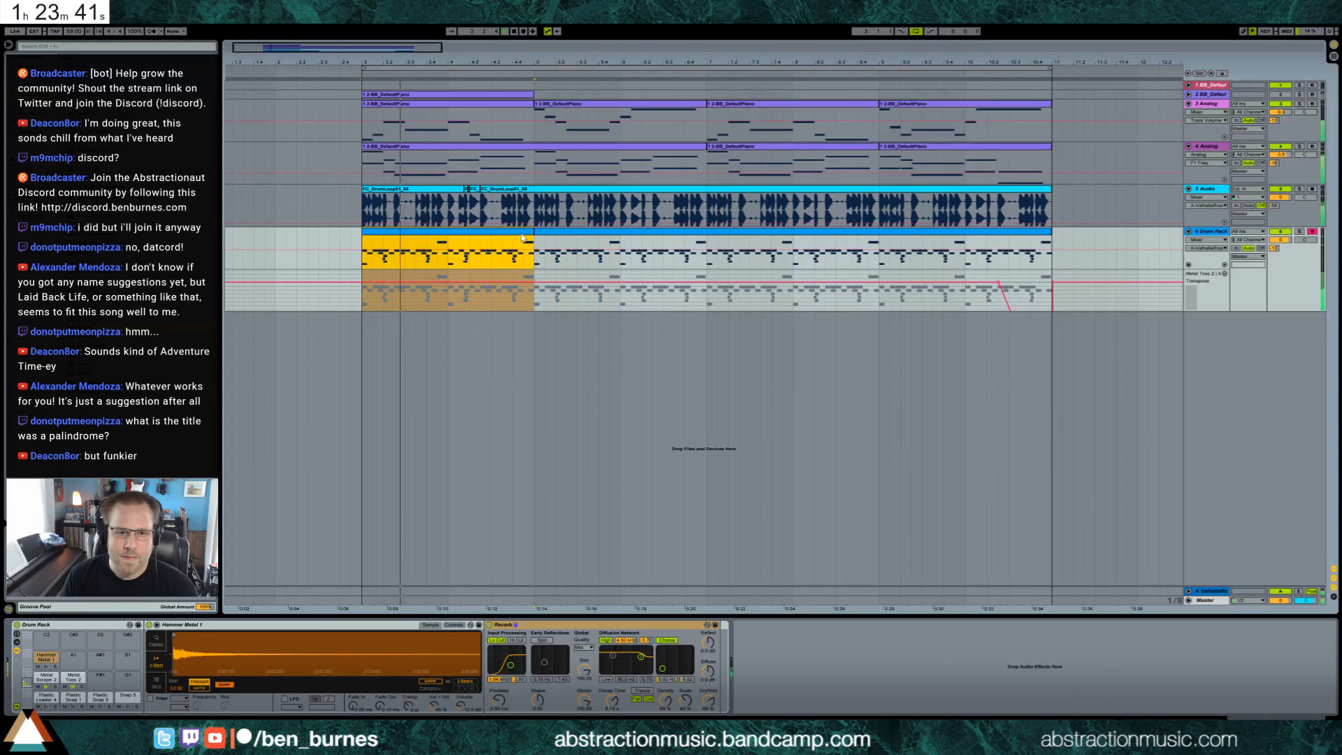
left_click(594, 237)
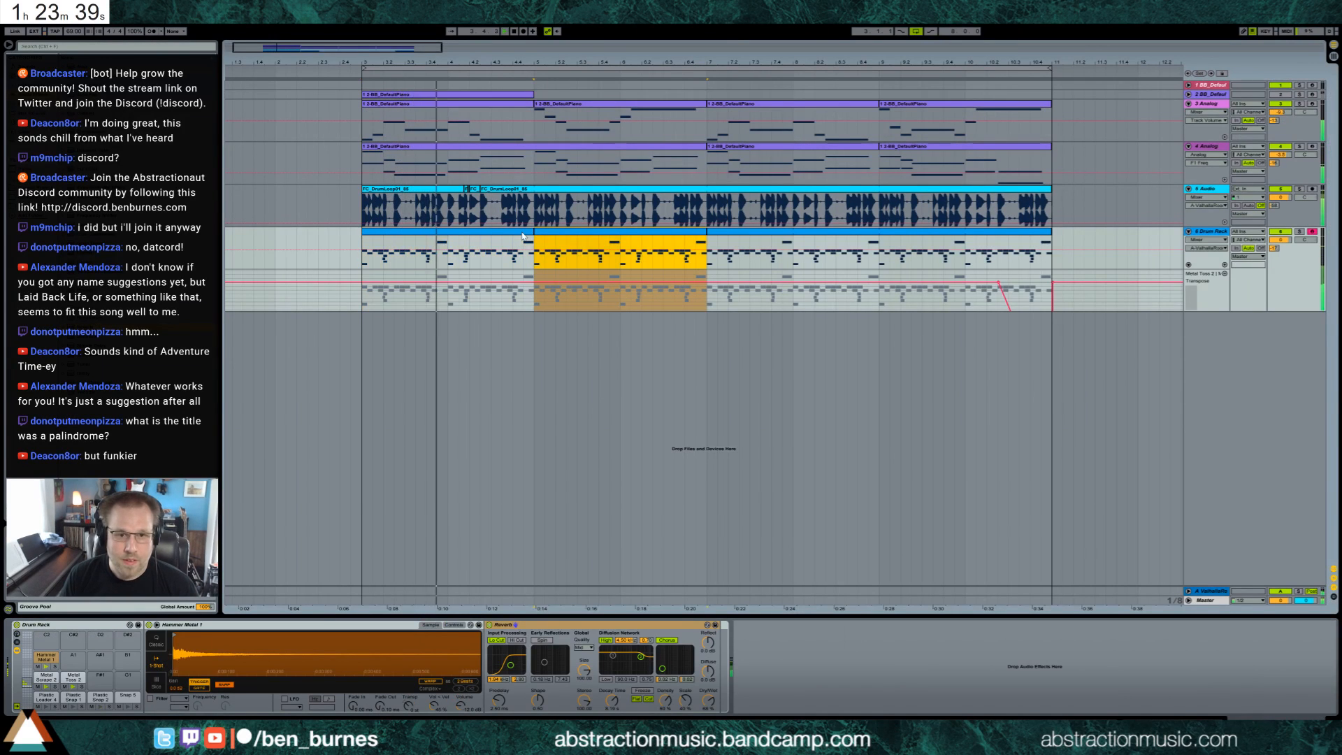
double_click(594, 237)
left_click(320, 550)
left_click_drag(321, 552, 319, 552)
left_click_drag(319, 562, 325, 569)
left_click(325, 562)
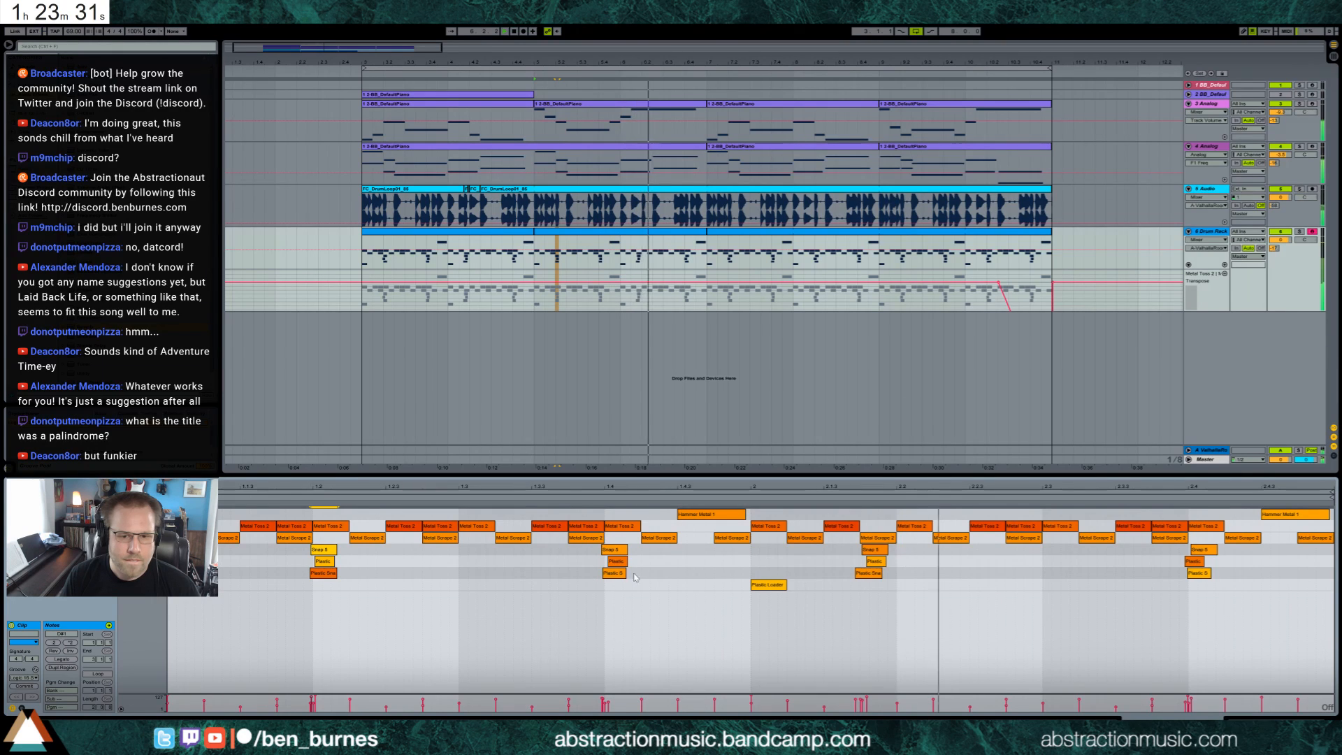
Vary the timing of the snap and plastic hits in the clip's other three clusters and adjust the last cluster's velocity.
mouse_move(615, 551)
left_mouse_down()
mouse_move(616, 575)
mouse_move(622, 560)
left_mouse_up()
left_click(875, 561)
left_click_drag(877, 559, 881, 575)
left_click_drag(1206, 550, 1197, 573)
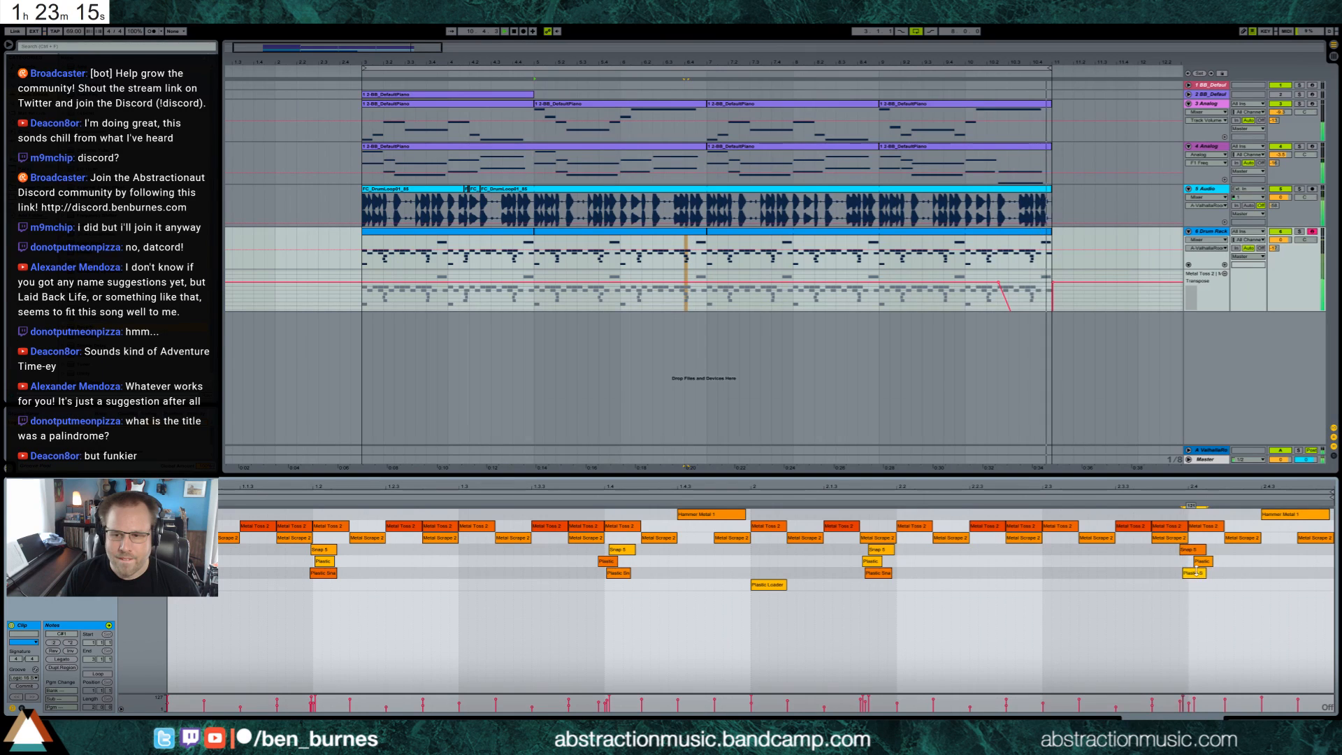
left_click_drag(1183, 696, 1180, 698)
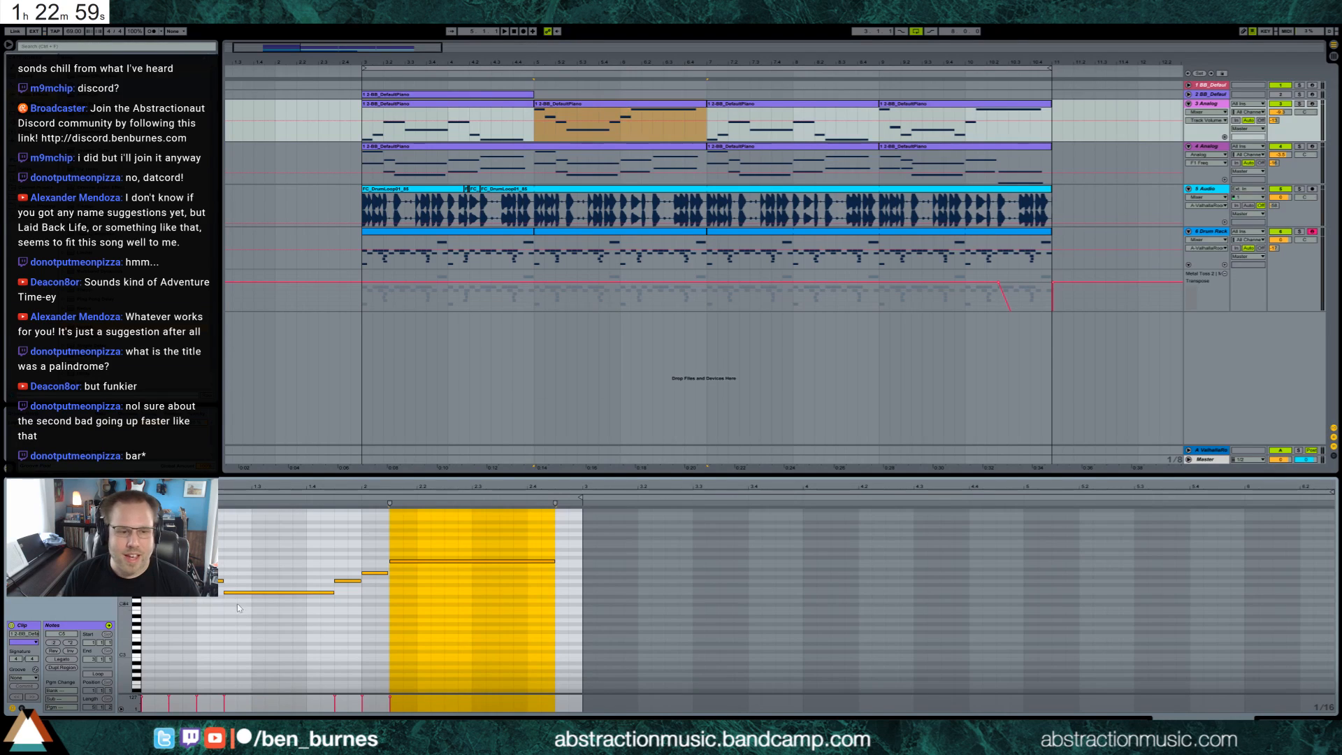
In track 3 Analog's second clip, lengthen the third note to a quarter note and shift the four notes after it later.
left_click(216, 588)
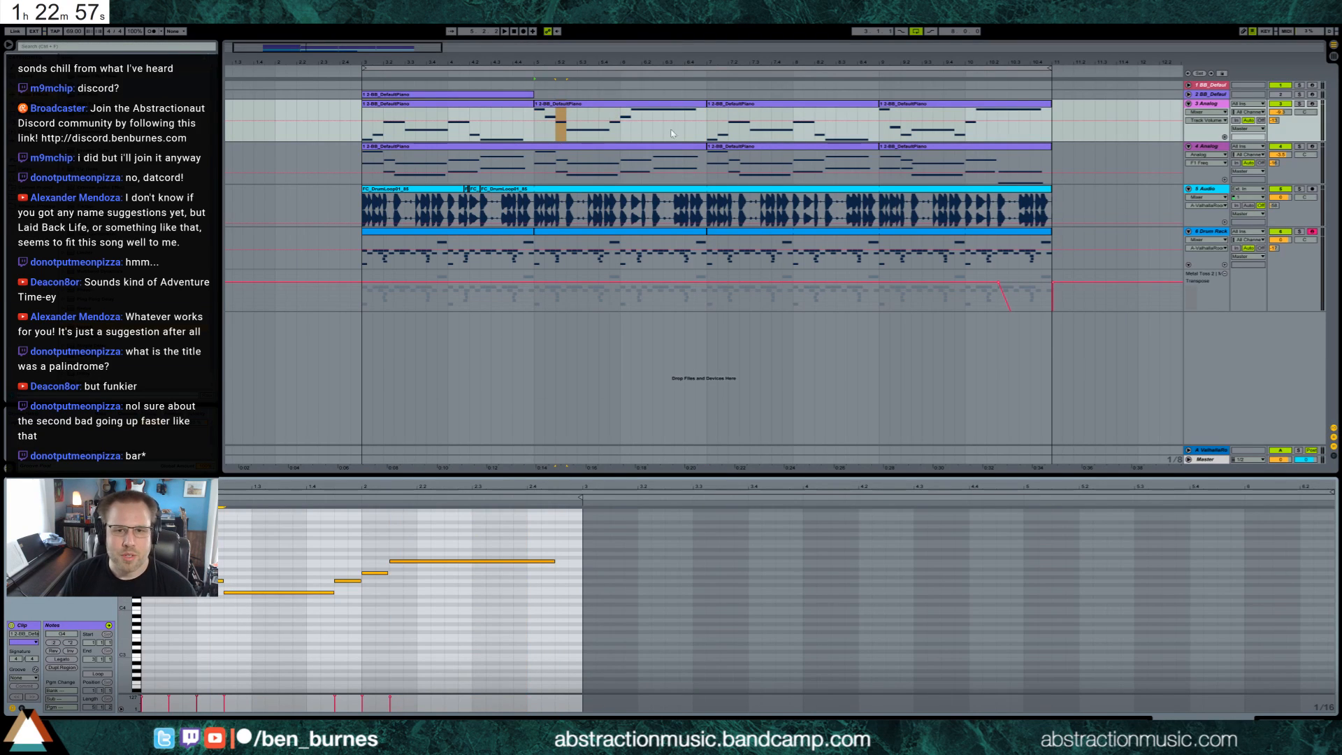
left_click(902, 106)
left_click(559, 110)
left_click(895, 104)
left_click(626, 102)
key("space")
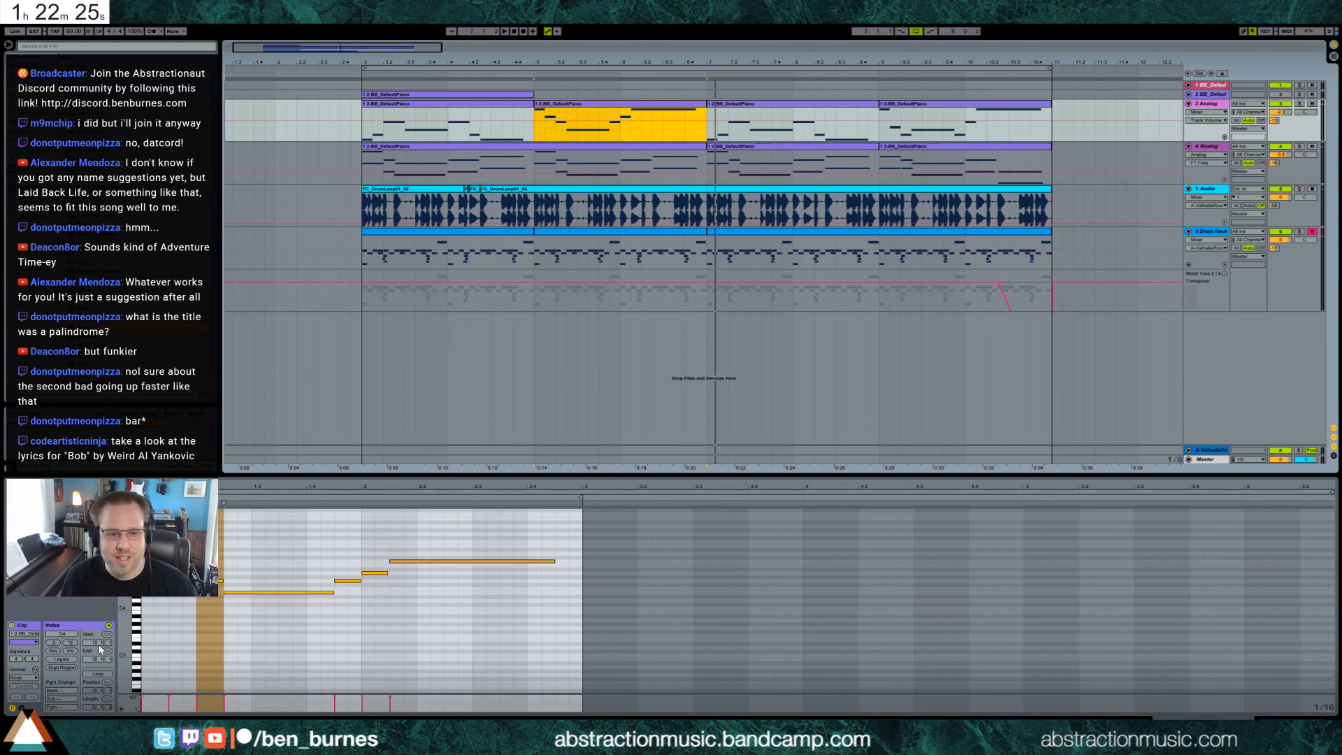
left_click_drag(221, 581, 225, 581)
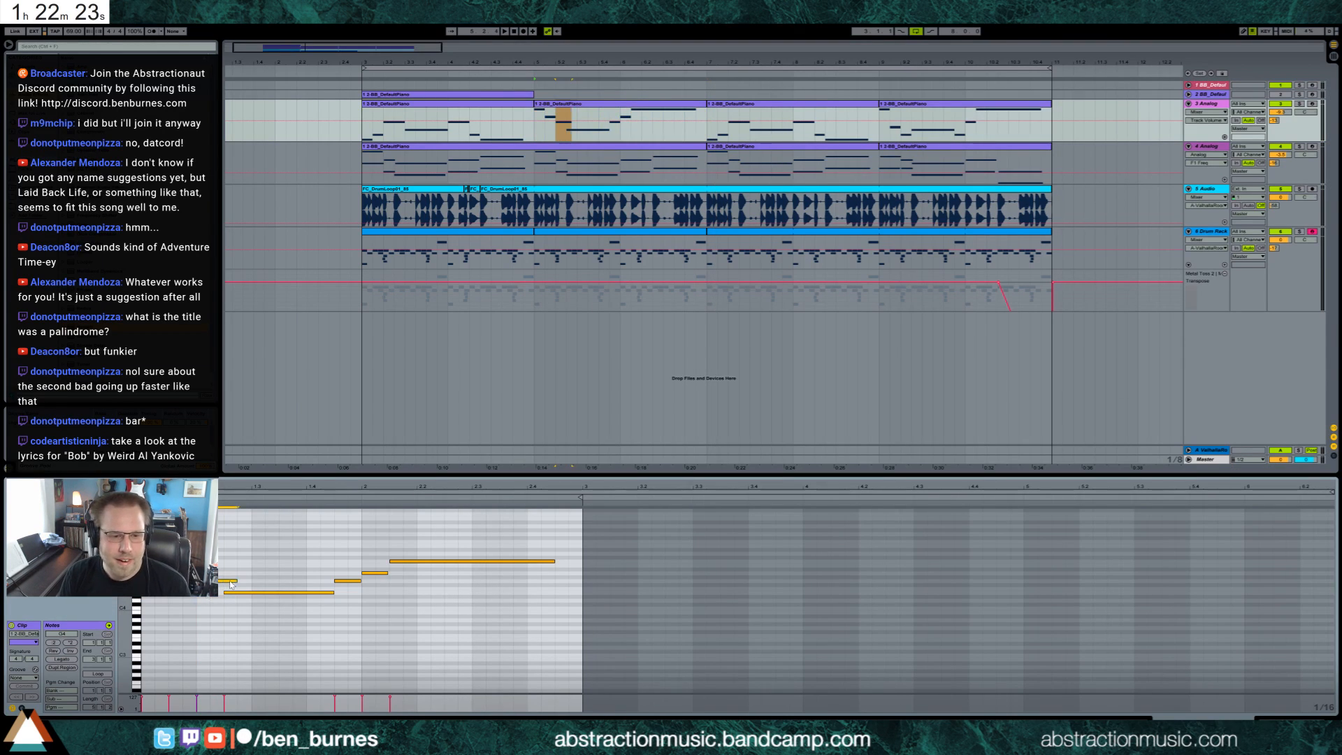
left_click_drag(291, 537, 435, 629)
key("Right")
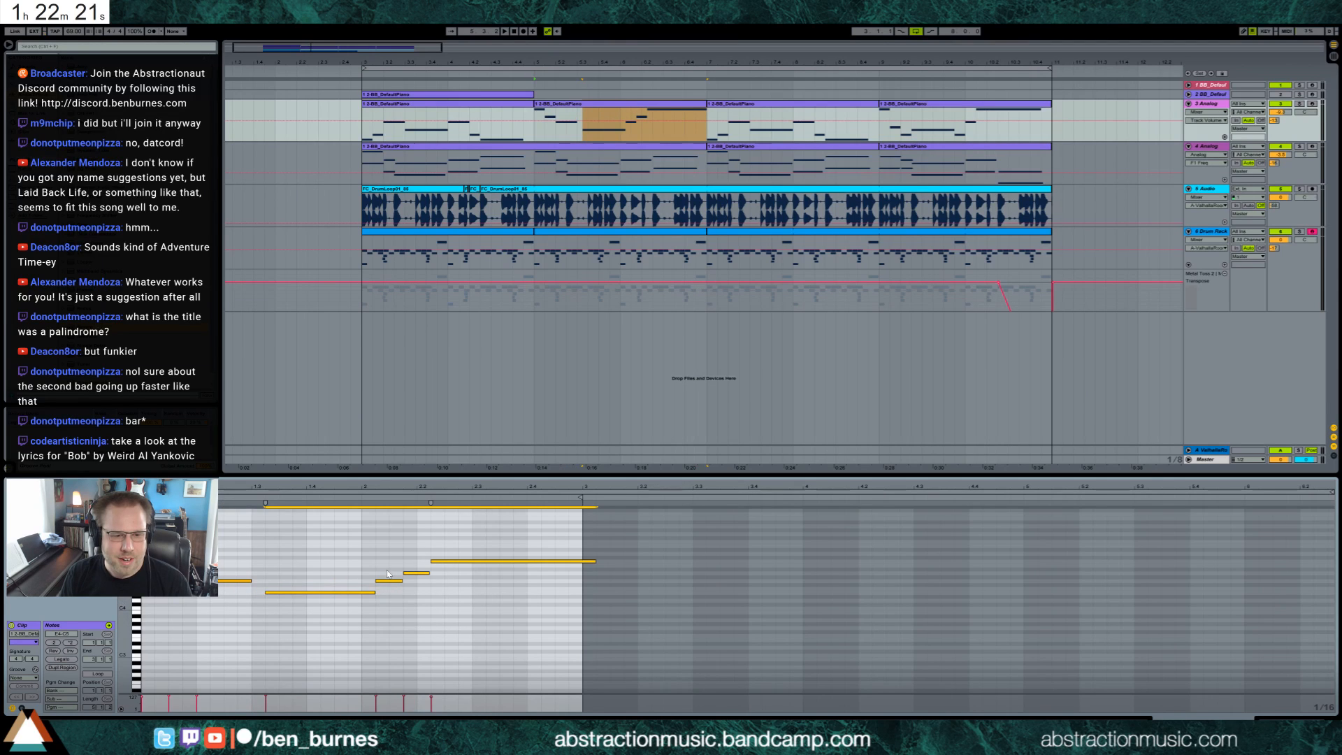
Lengthen the fifth note to a quarter note, move the last two notes behind it, and shorten the final one to a half note.
left_click_drag(376, 565, 378, 594)
left_click_drag(397, 545, 434, 576)
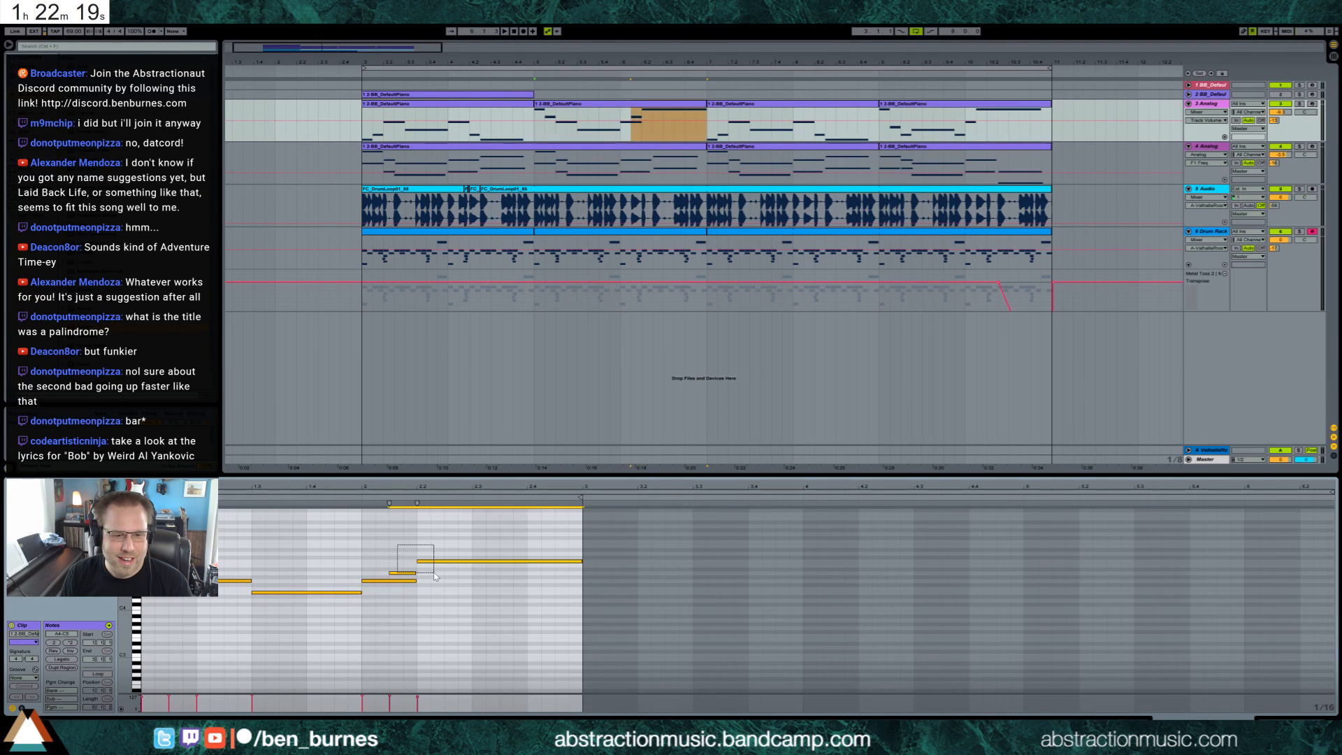
left_click_drag(543, 569, 543, 570)
key("shift+Left")
key("shift+Left")
key("space")
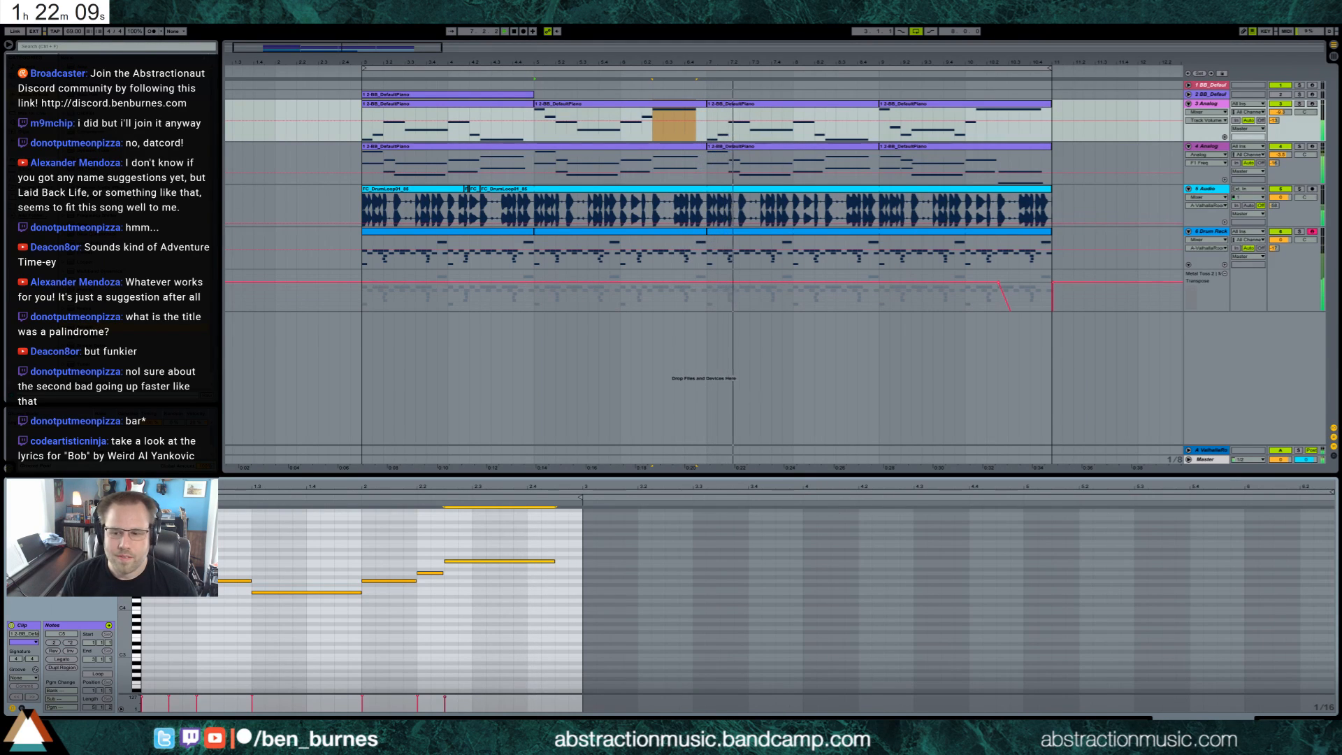
Adjust the vibrato amount and fade-in of track 3's Analog synth during playback, trying its unison setting as well.
key("shift+Tab")
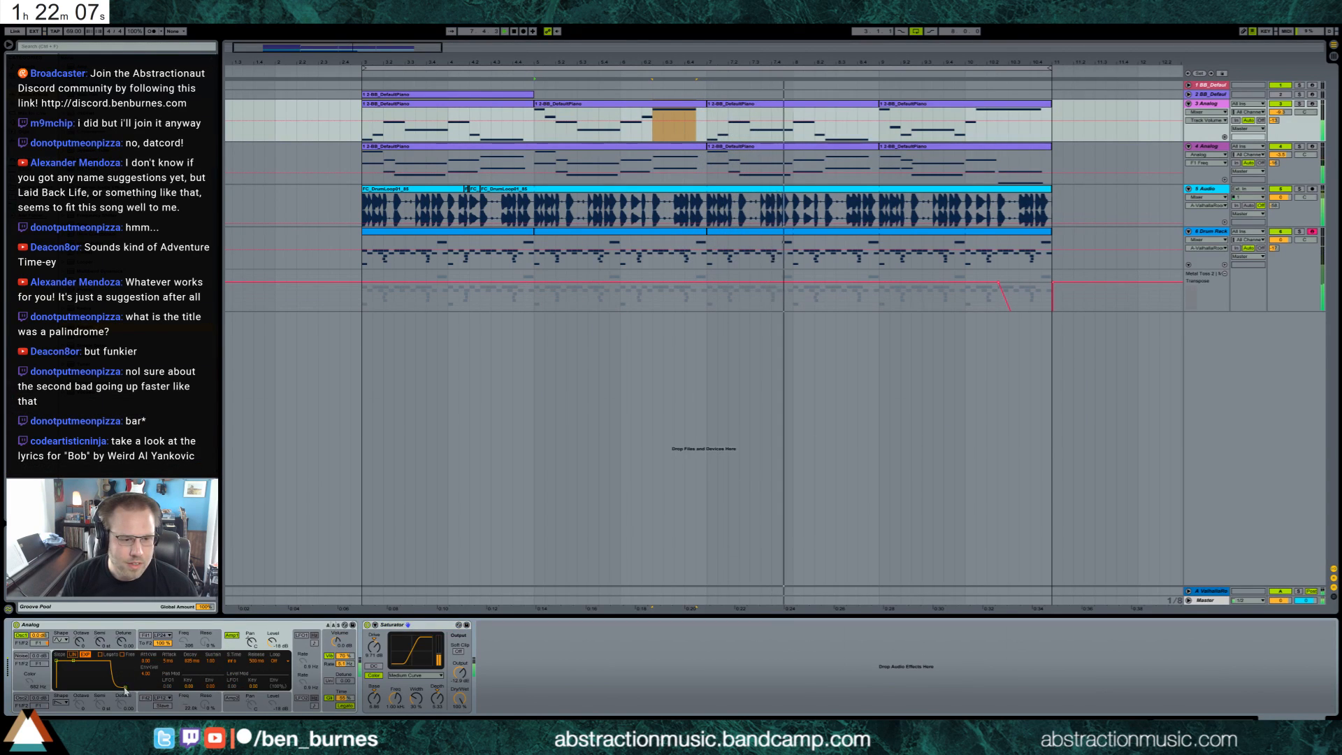
left_click(337, 687)
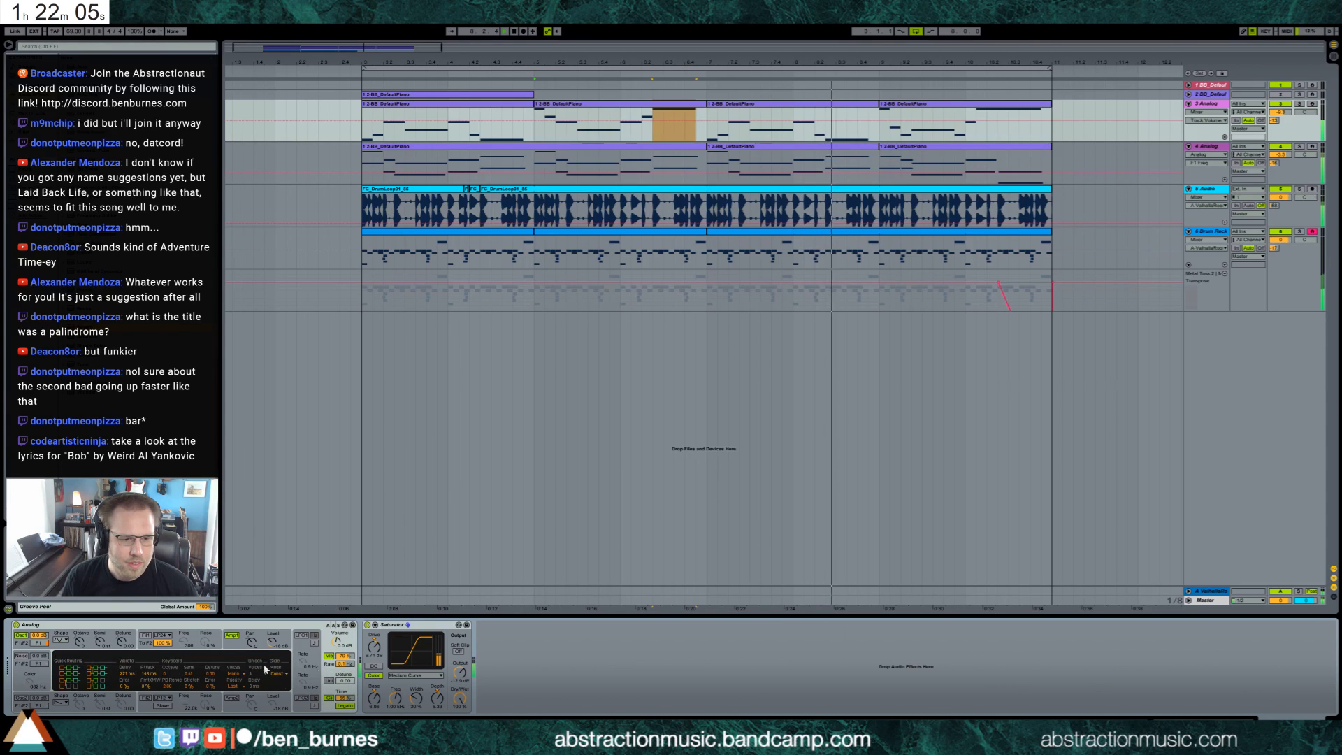
left_click(246, 675)
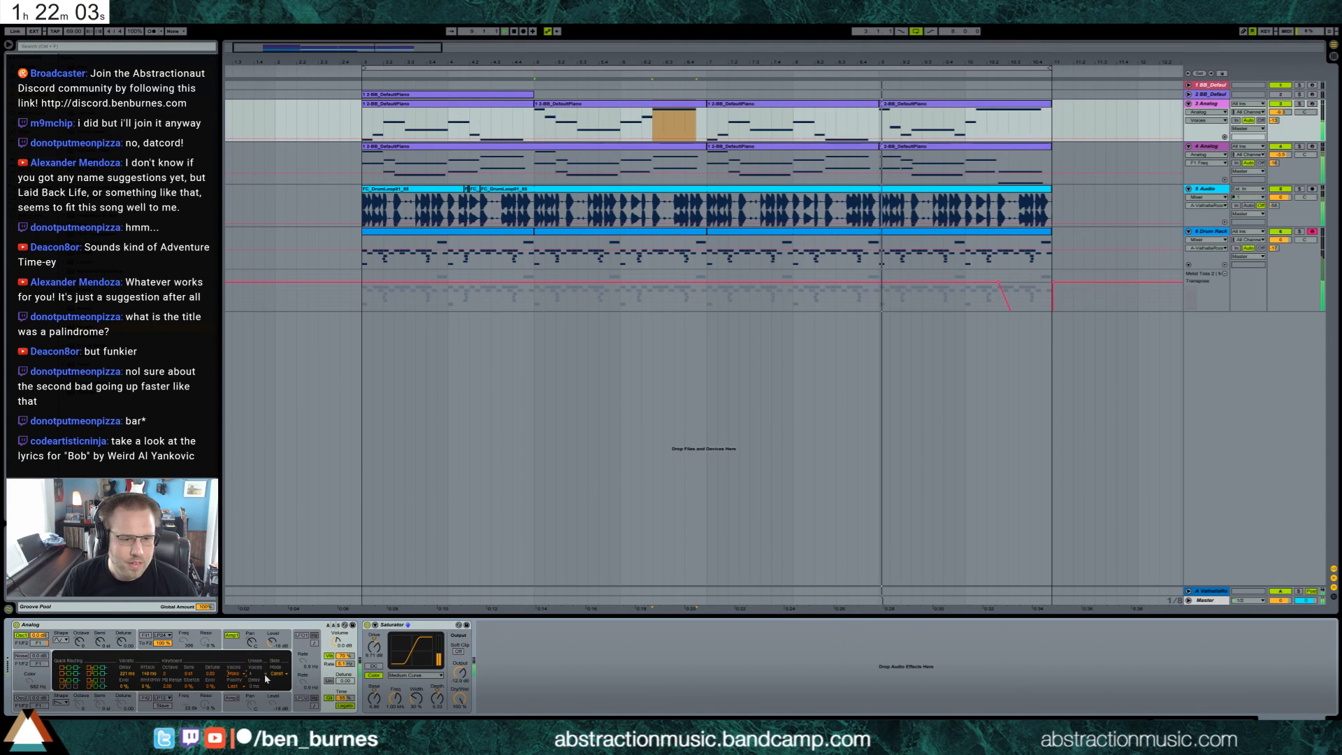
left_click_drag(345, 681, 344, 654)
left_click(330, 681)
left_click(330, 681)
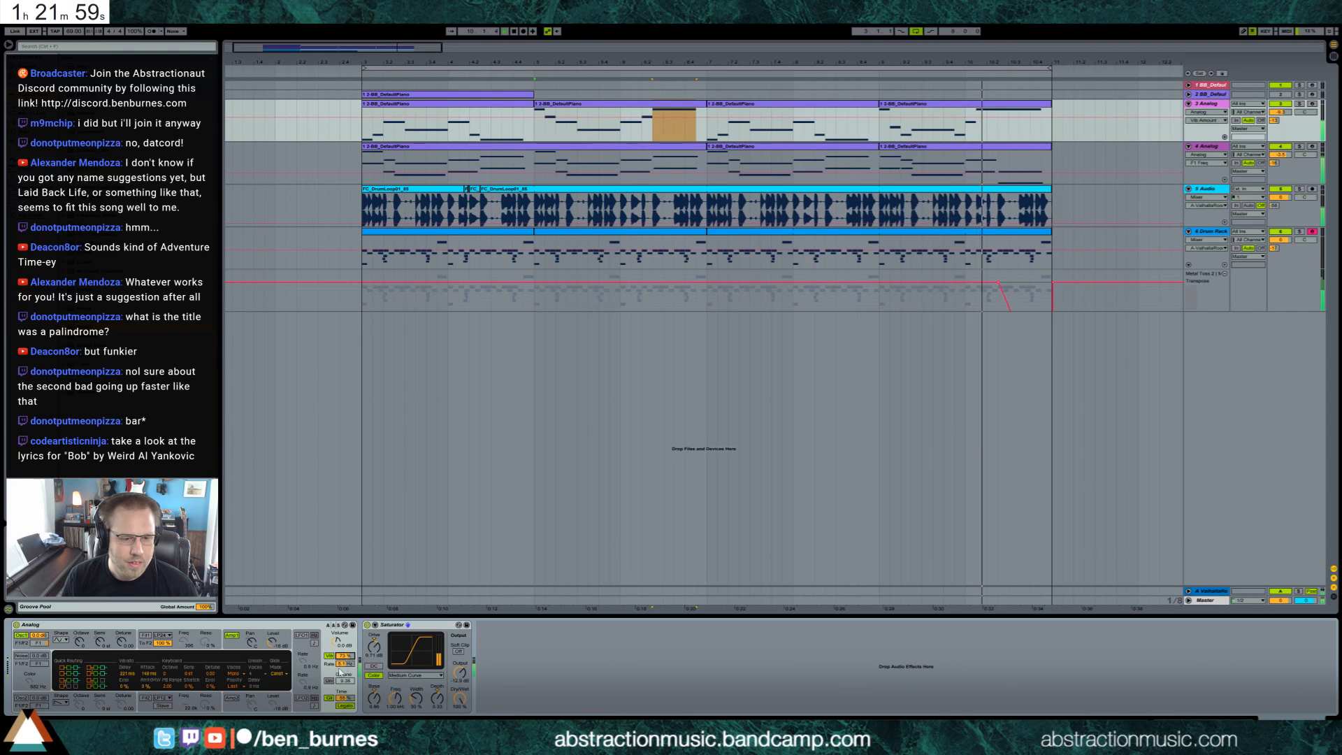
left_click_drag(145, 674, 143, 673)
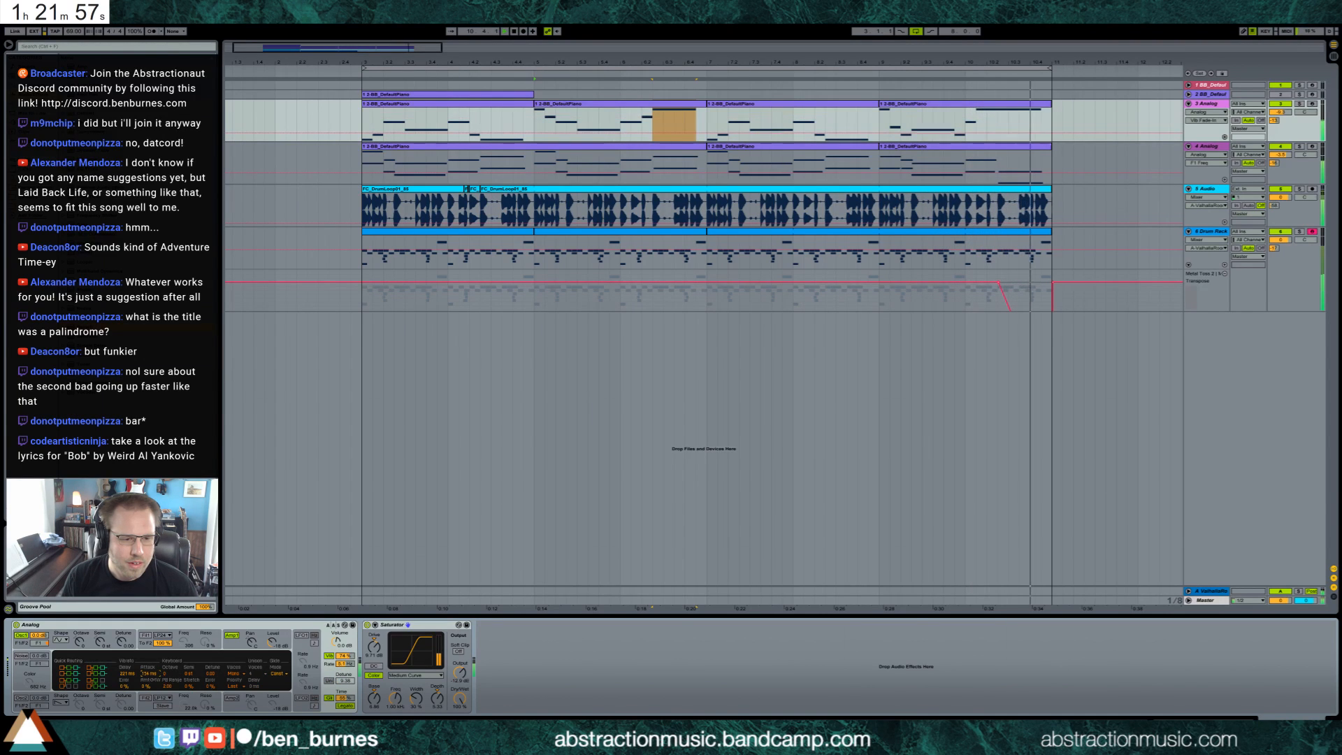
left_click_drag(345, 657, 344, 653)
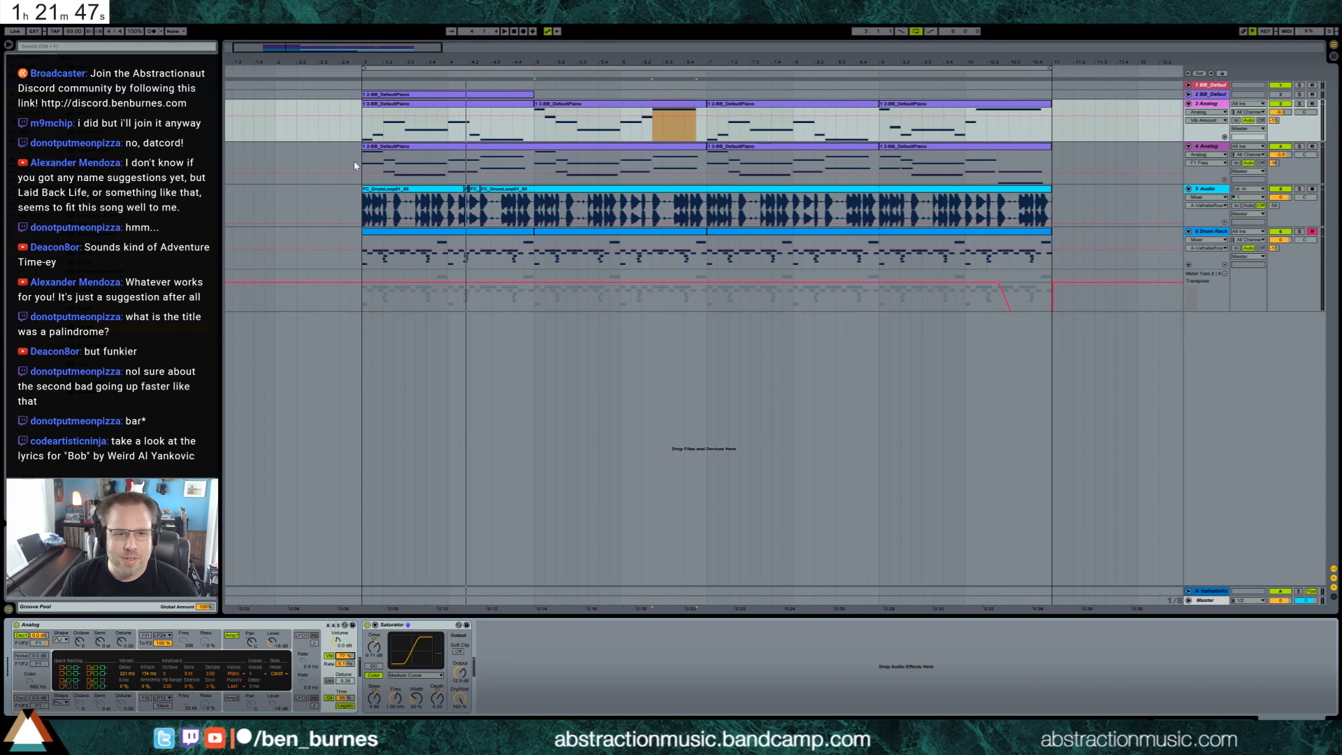
Duplicate the first two bars of the edited drum loop on track 5 Audio over the next two bars.
left_click(384, 179)
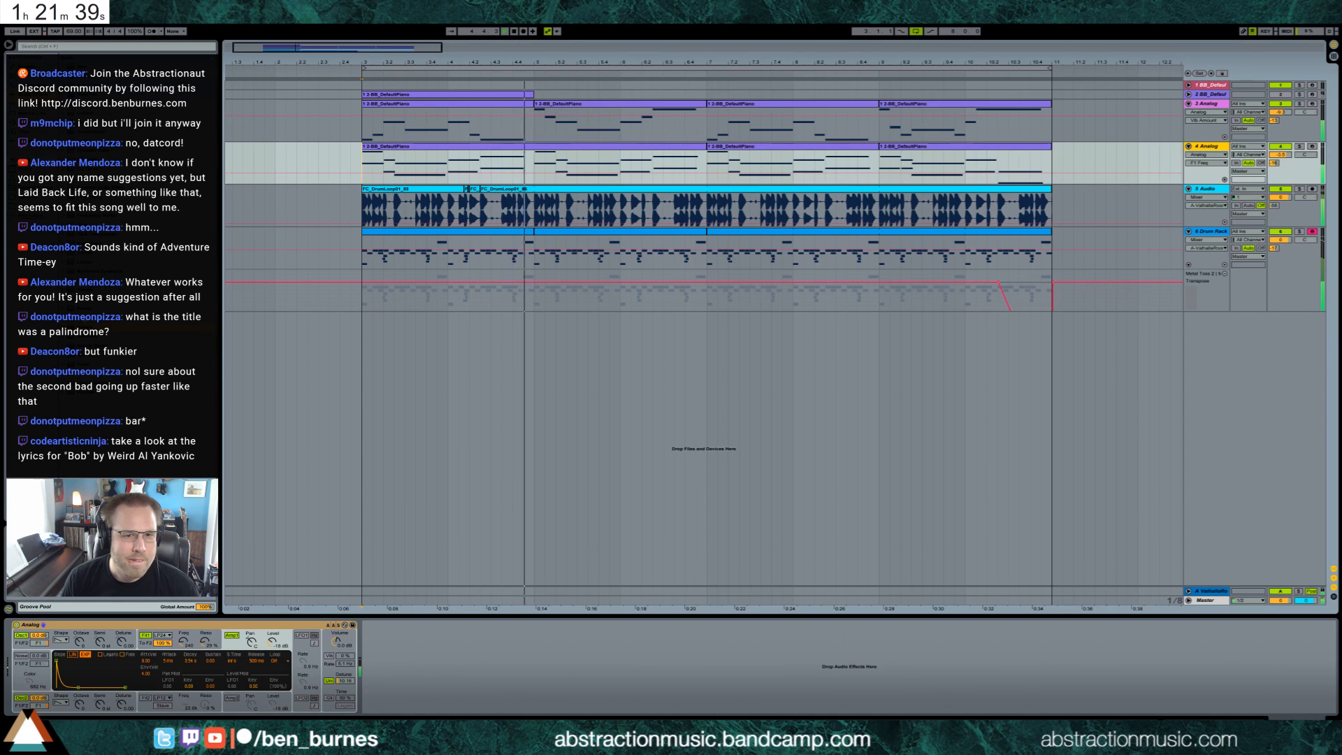
left_click_drag(534, 205, 363, 202)
key("ctrl+d")
In the second Drum Rack clip, duplicate the last snap and plastic cluster to about beat 2.4.3 and vary its hits' timing.
left_click(601, 234)
double_click(602, 237)
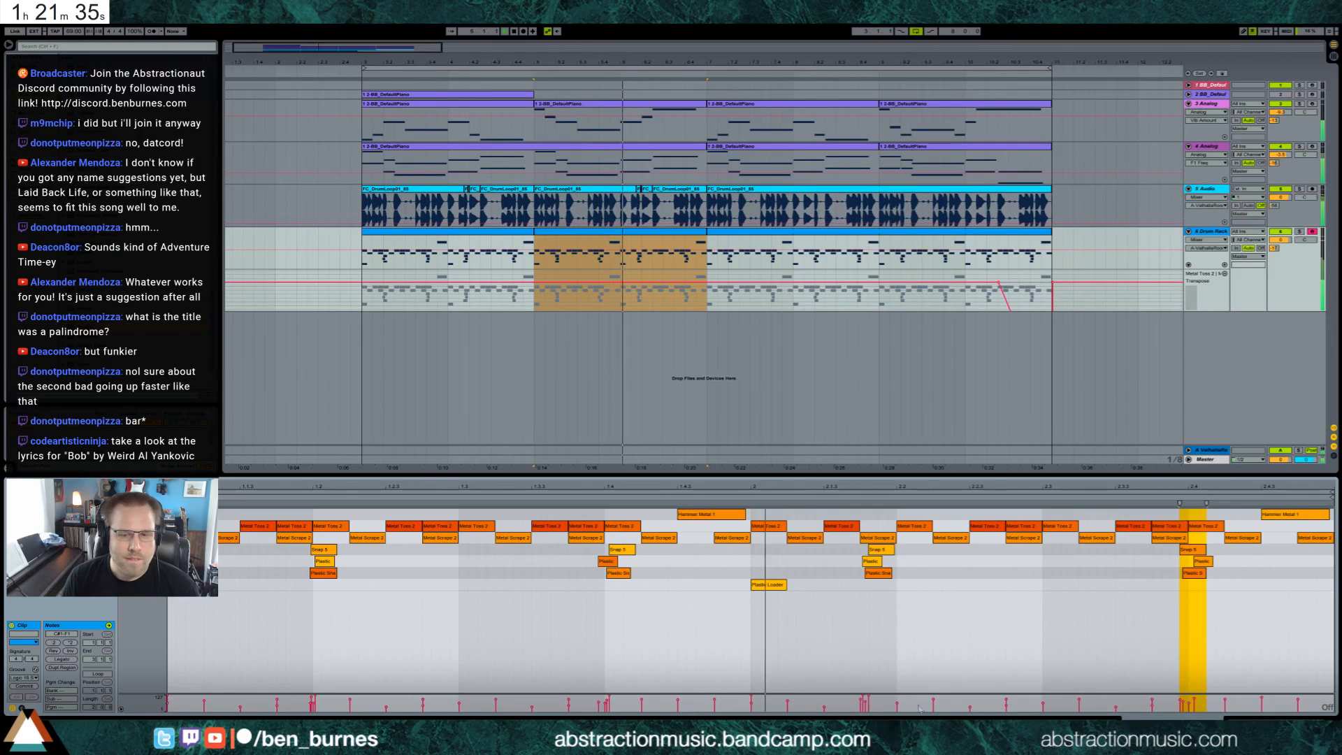
left_click_drag(1171, 546, 1277, 573)
key("ctrl+d")
left_click(1271, 562)
left_click(1275, 573)
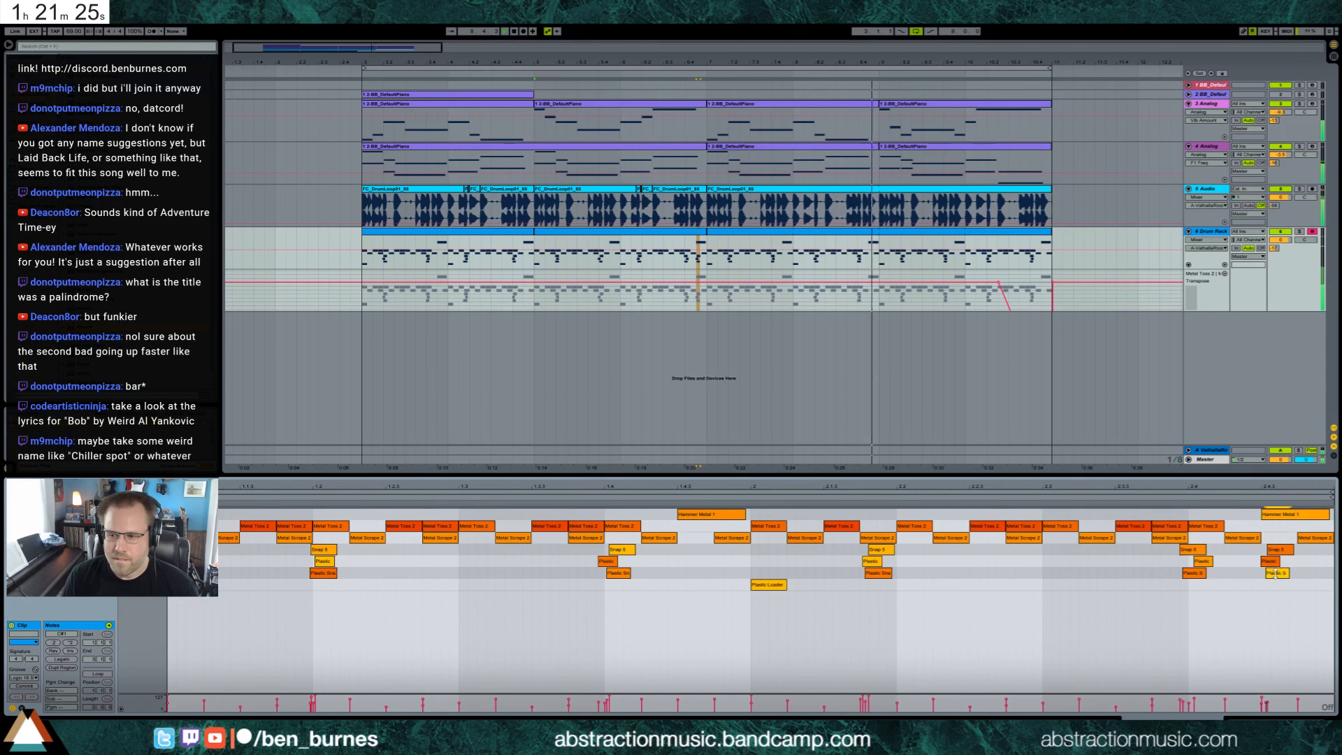
left_click(1284, 548)
left_click_drag(1280, 550, 1275, 550)
key("space")
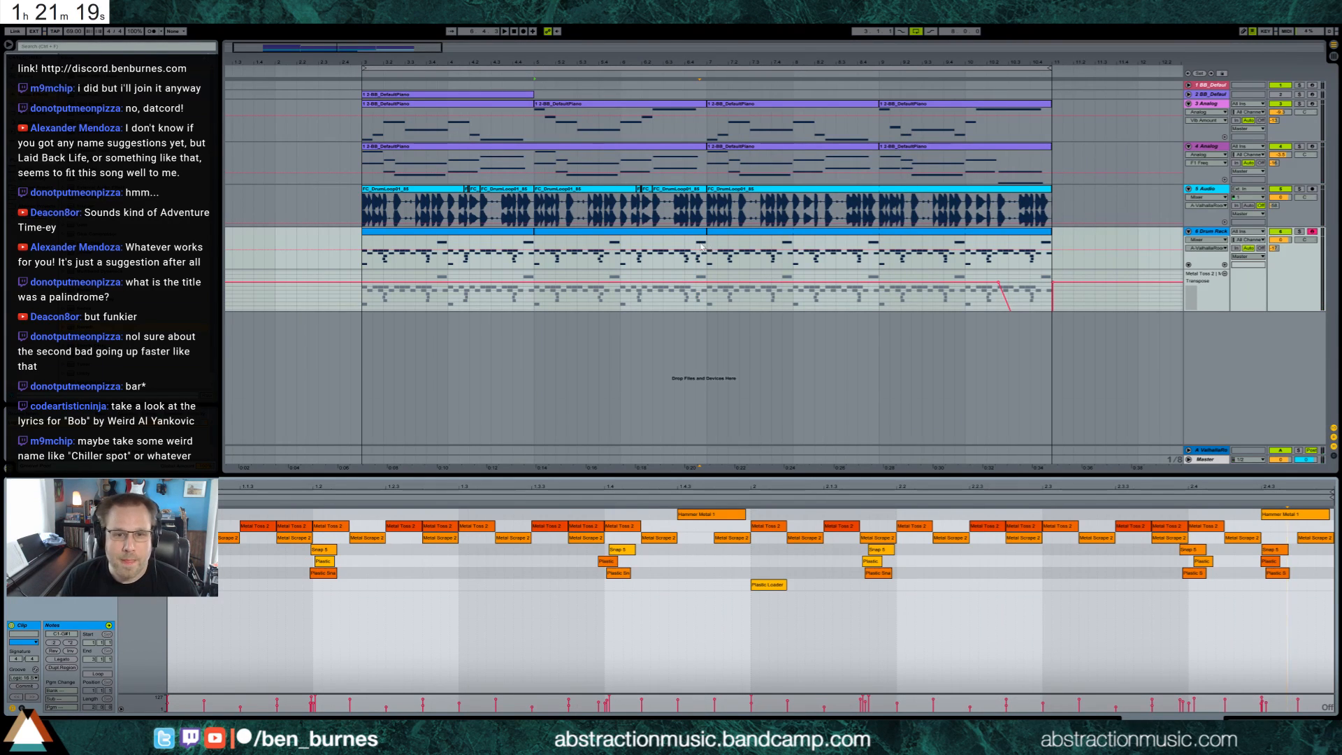
Duplicate the first two Drum Rack clips over the last two with envelopes locked, leaving the pitch automation in place, and unlock envelopes.
left_click(674, 232)
left_click(488, 234, "shift")
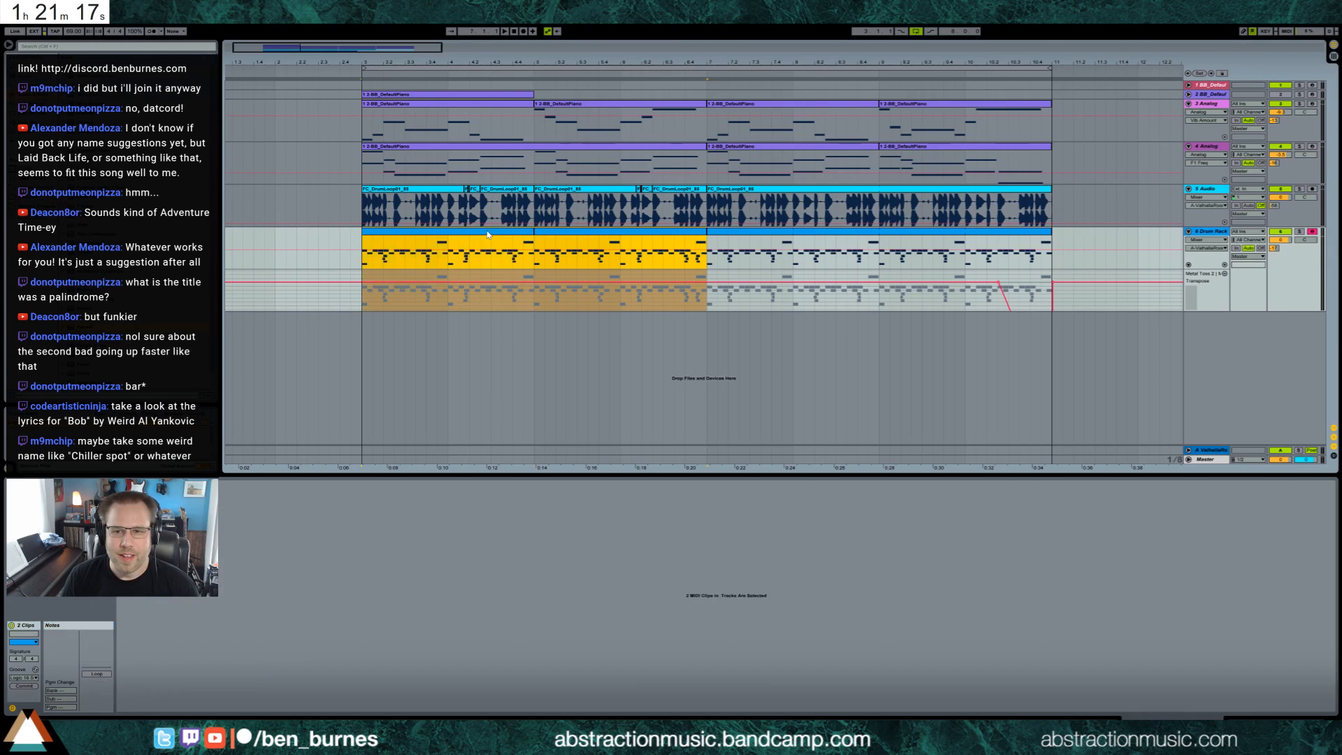
left_click(1221, 74)
left_click(574, 232)
left_click(518, 233, "shift")
key("ctrl+d")
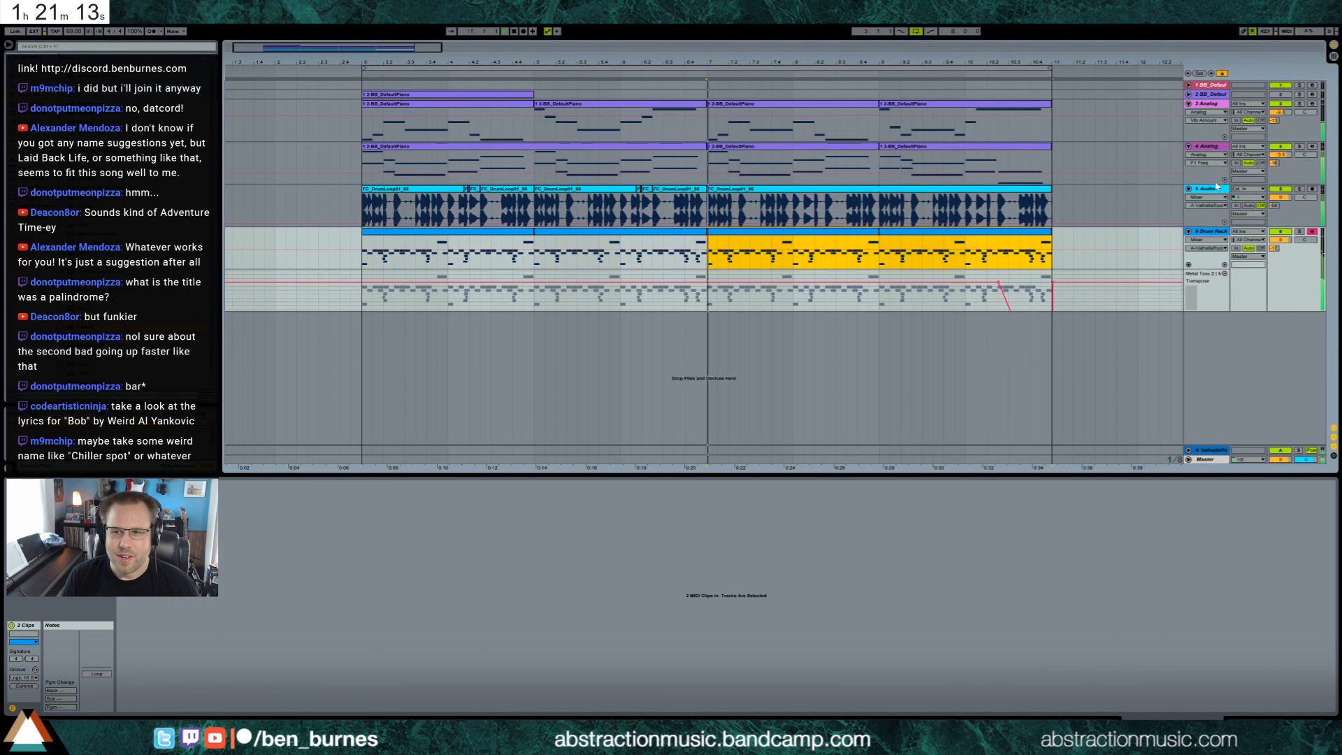
left_click(1221, 73)
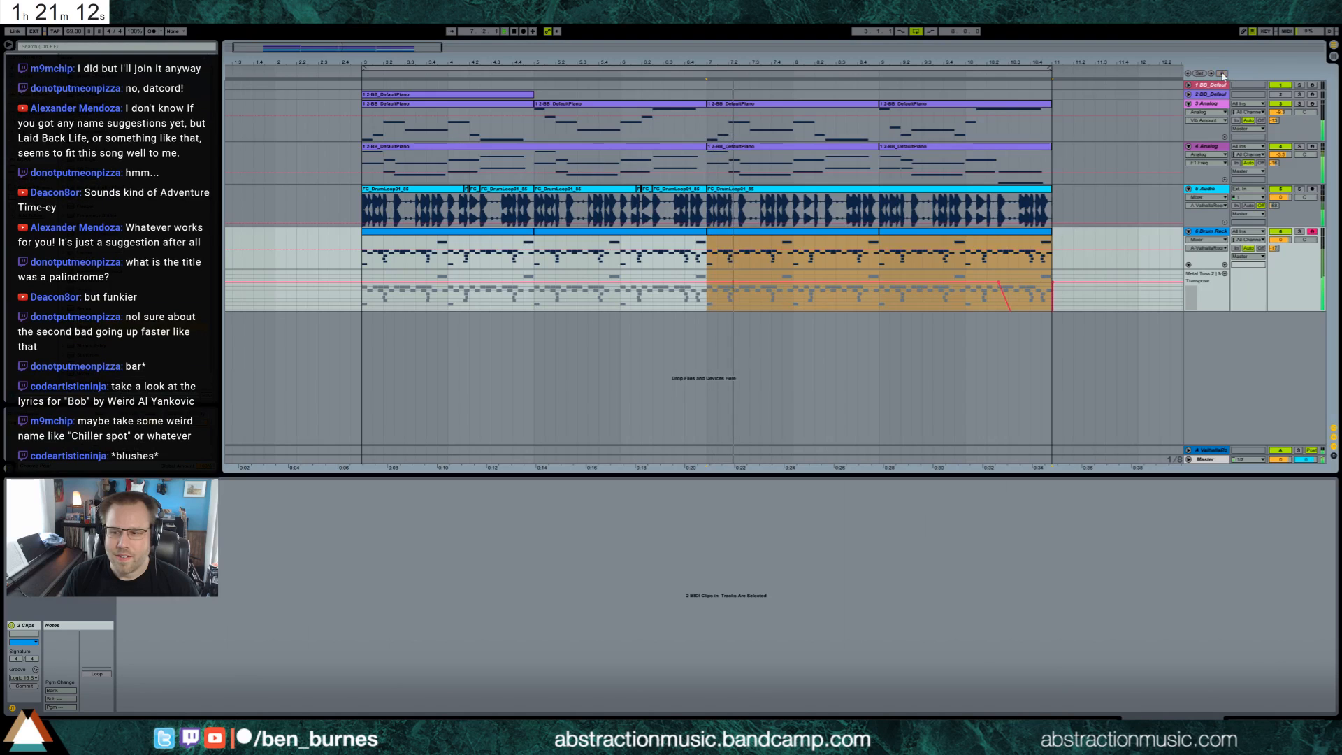
Duplicate the first four bars of track 5's drum loop over the last four and deactivate the final loop segment.
left_click(707, 200)
left_click(364, 210, "shift")
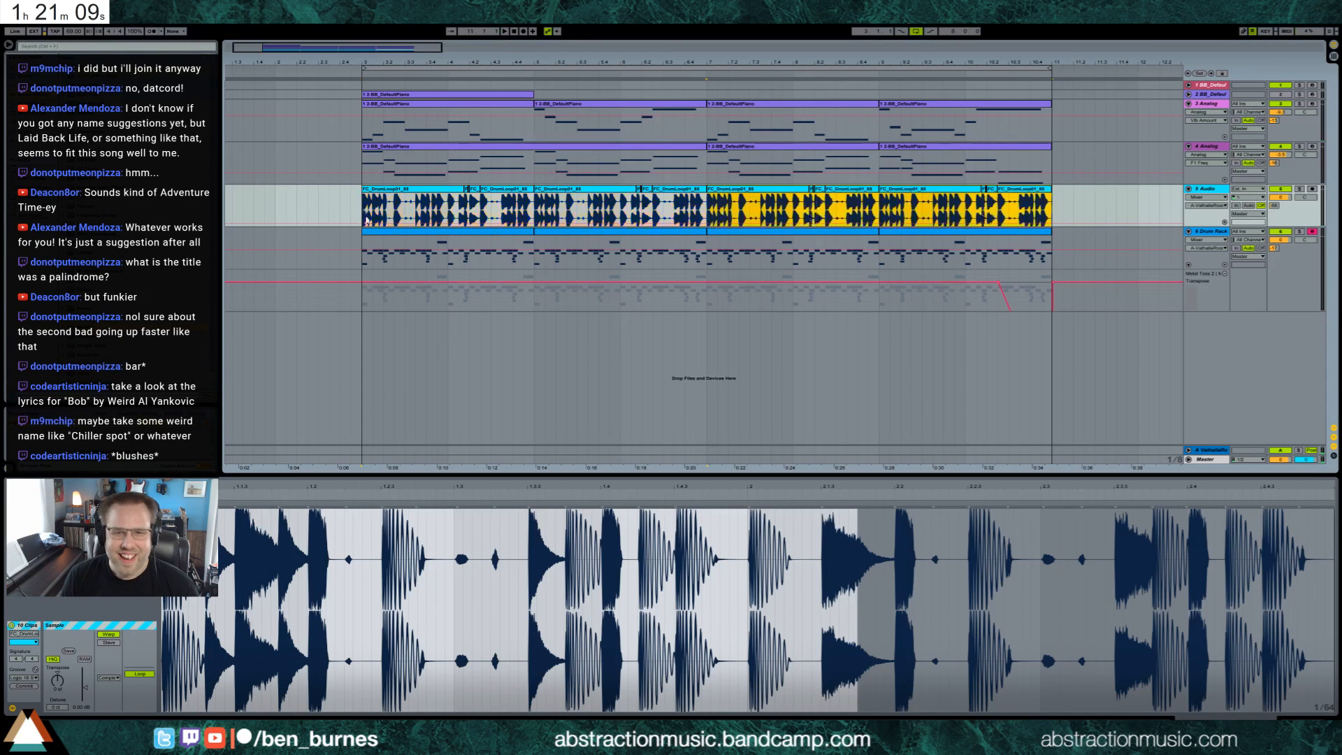
left_click(363, 216)
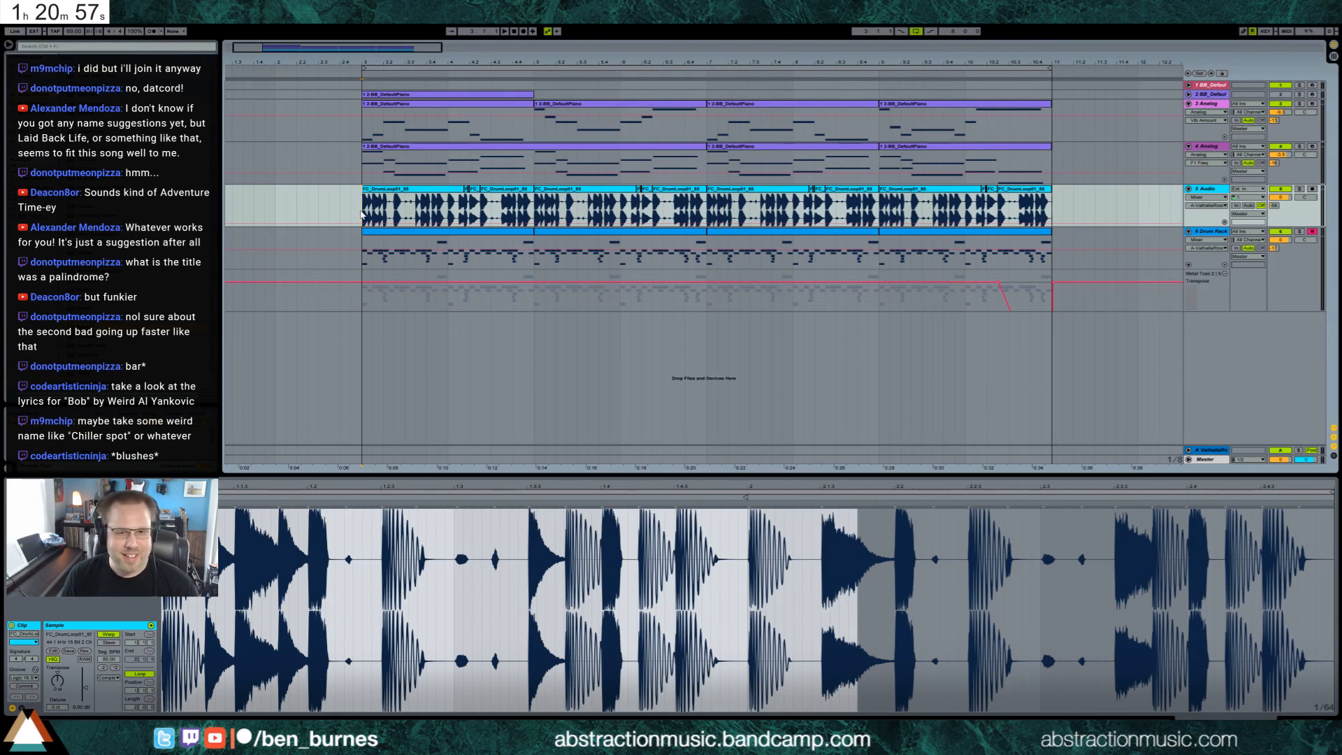
left_click(1011, 207)
key("0")
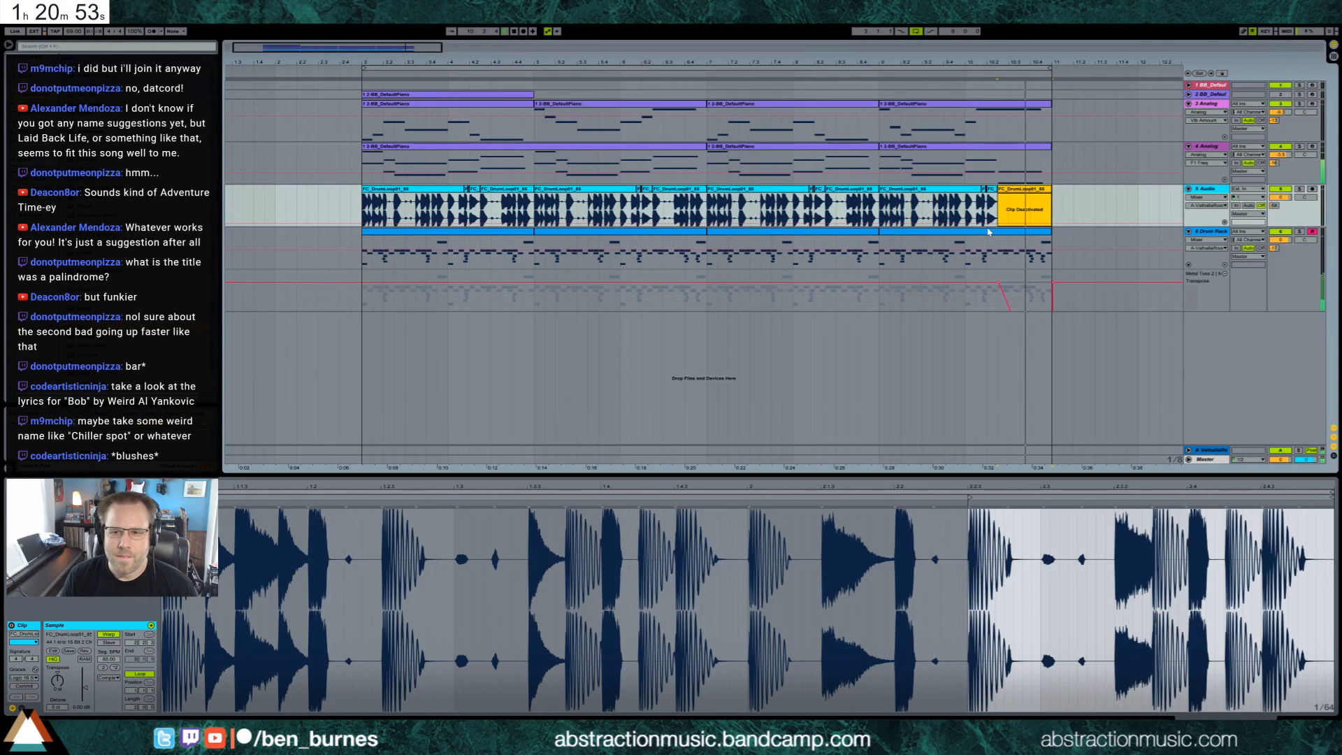
In the last Drum Rack clip, adjust the velocities of the Metal Toss 2 hits from bar 2 onward.
left_click(1016, 232)
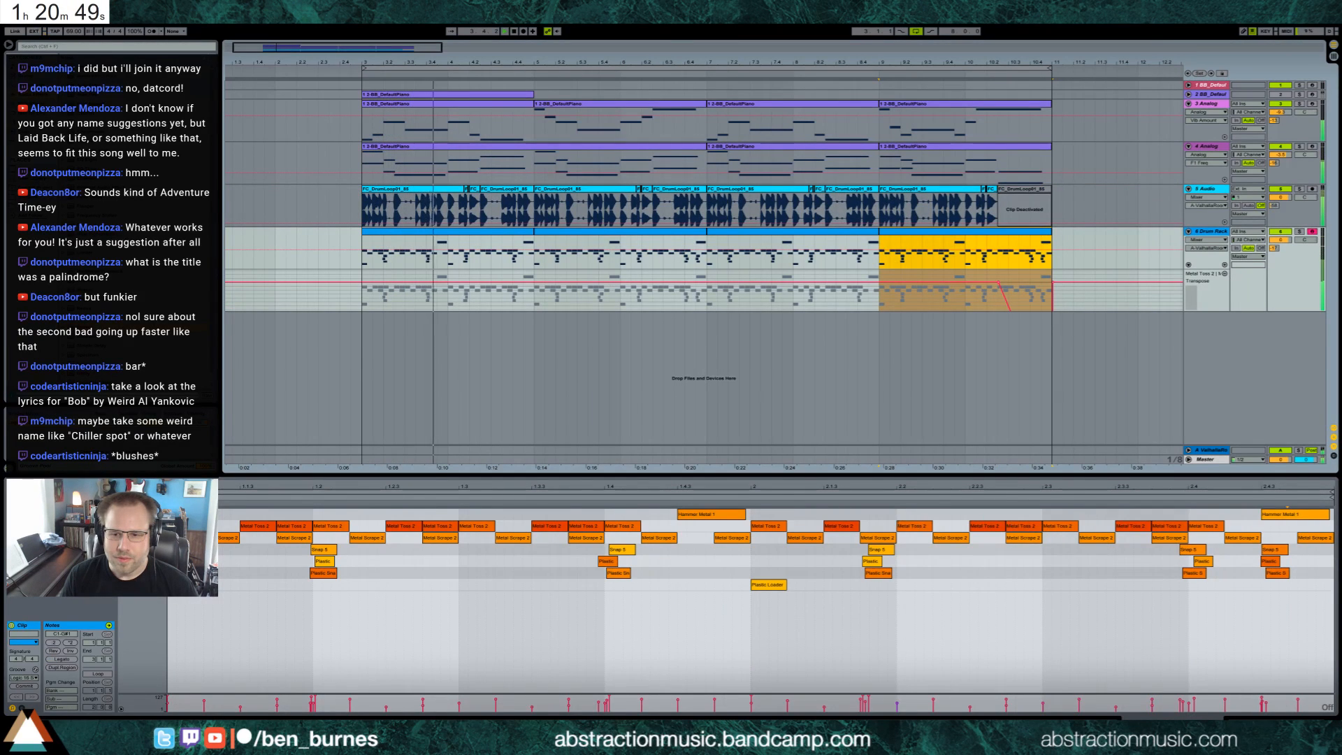
left_click_drag(784, 519, 1103, 622)
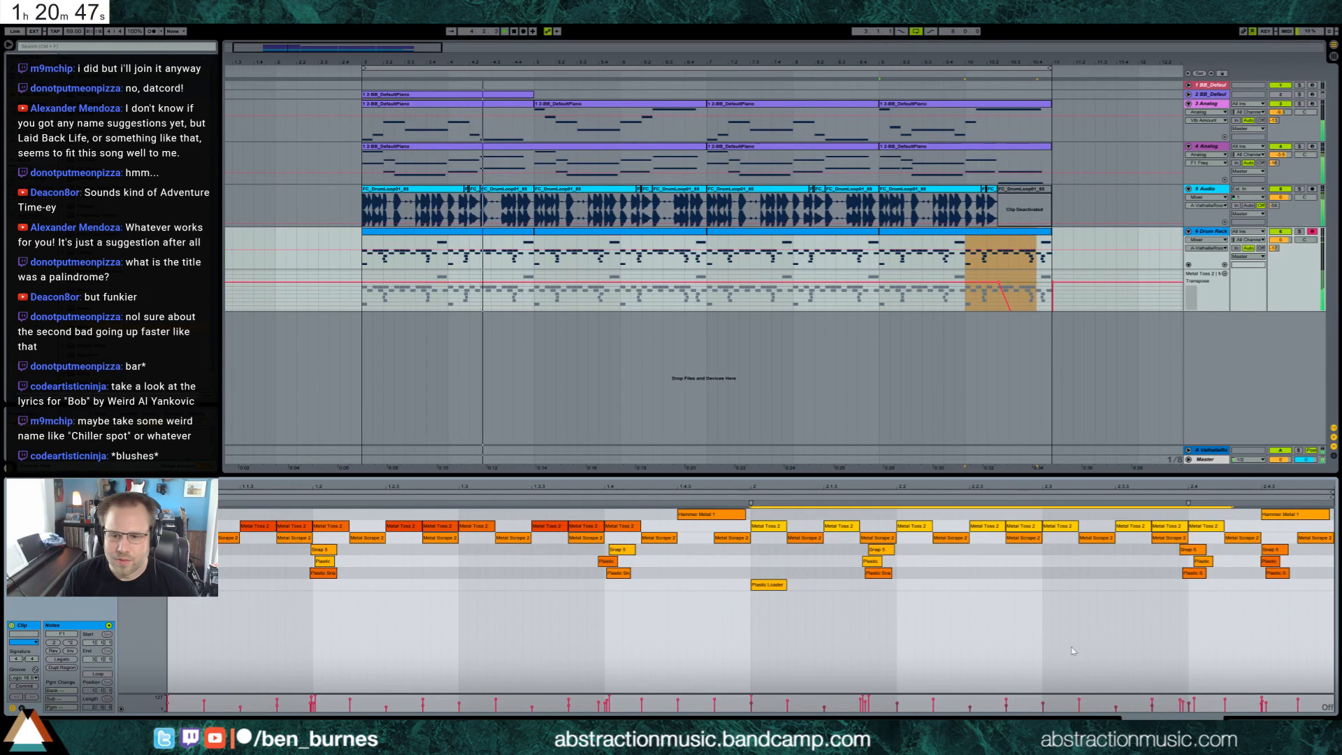
left_click_drag(807, 702, 1099, 705)
left_click_drag(808, 521, 1230, 531)
mouse_move(815, 706)
left_mouse_down()
mouse_move(1230, 699)
mouse_move(1207, 697)
left_mouse_up()
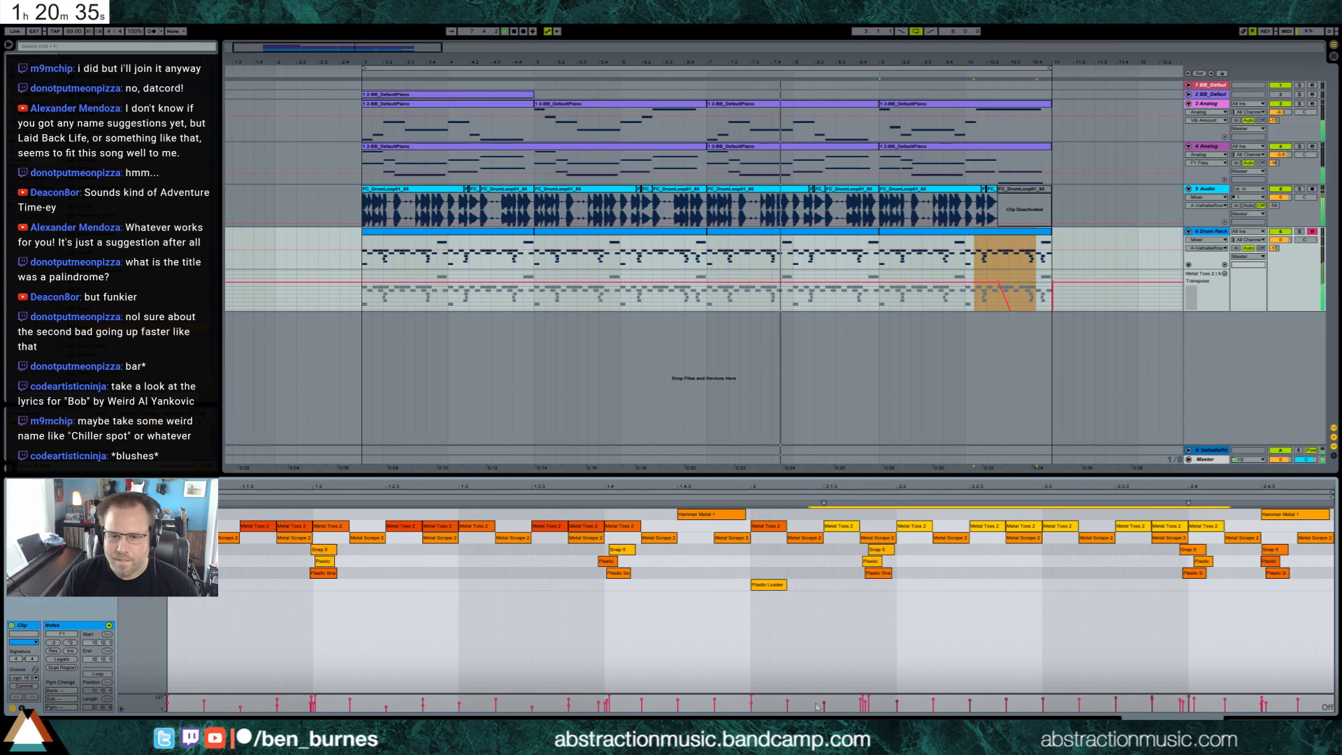
mouse_move(885, 707)
left_mouse_down()
mouse_move(1226, 699)
mouse_move(1201, 702)
left_mouse_up()
Move the upper EQ Eight band on track 5 Audio slightly higher in frequency to let more treble through.
key("shift+Tab")
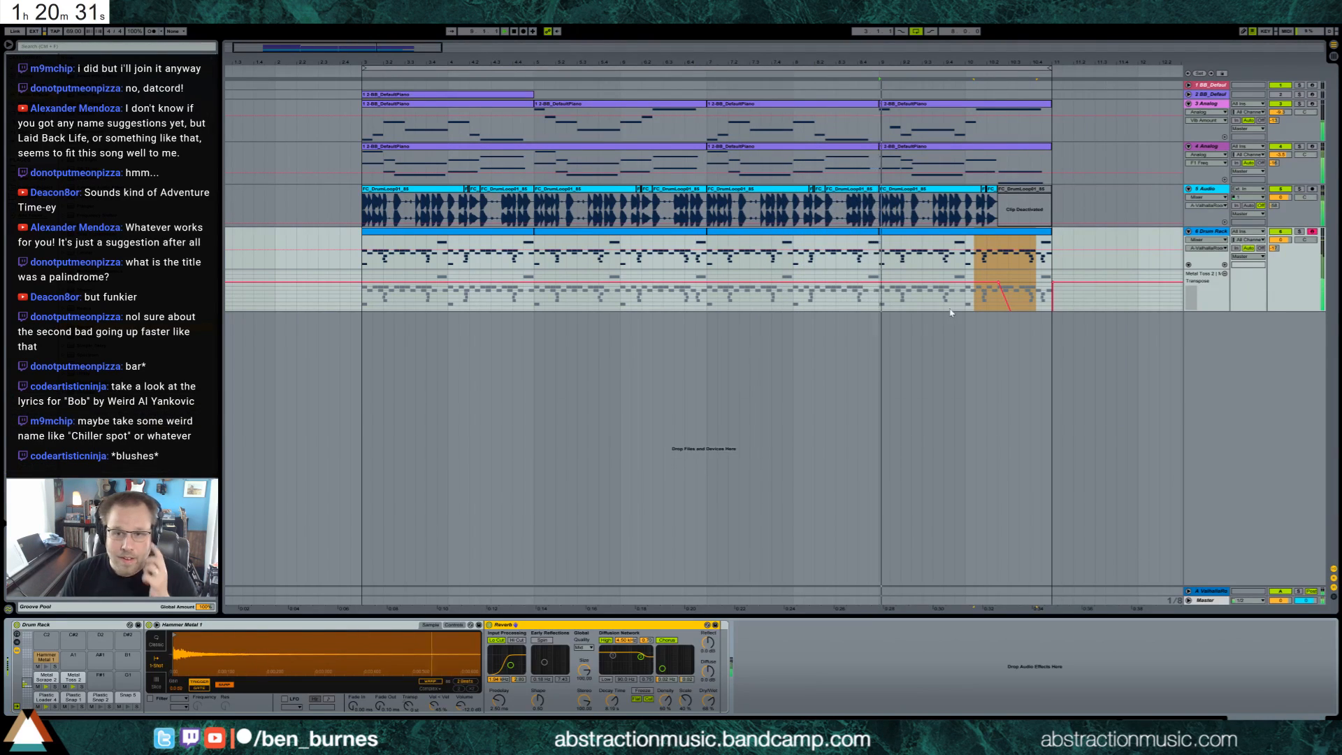
left_click(933, 189)
left_click_drag(107, 669, 118, 666)
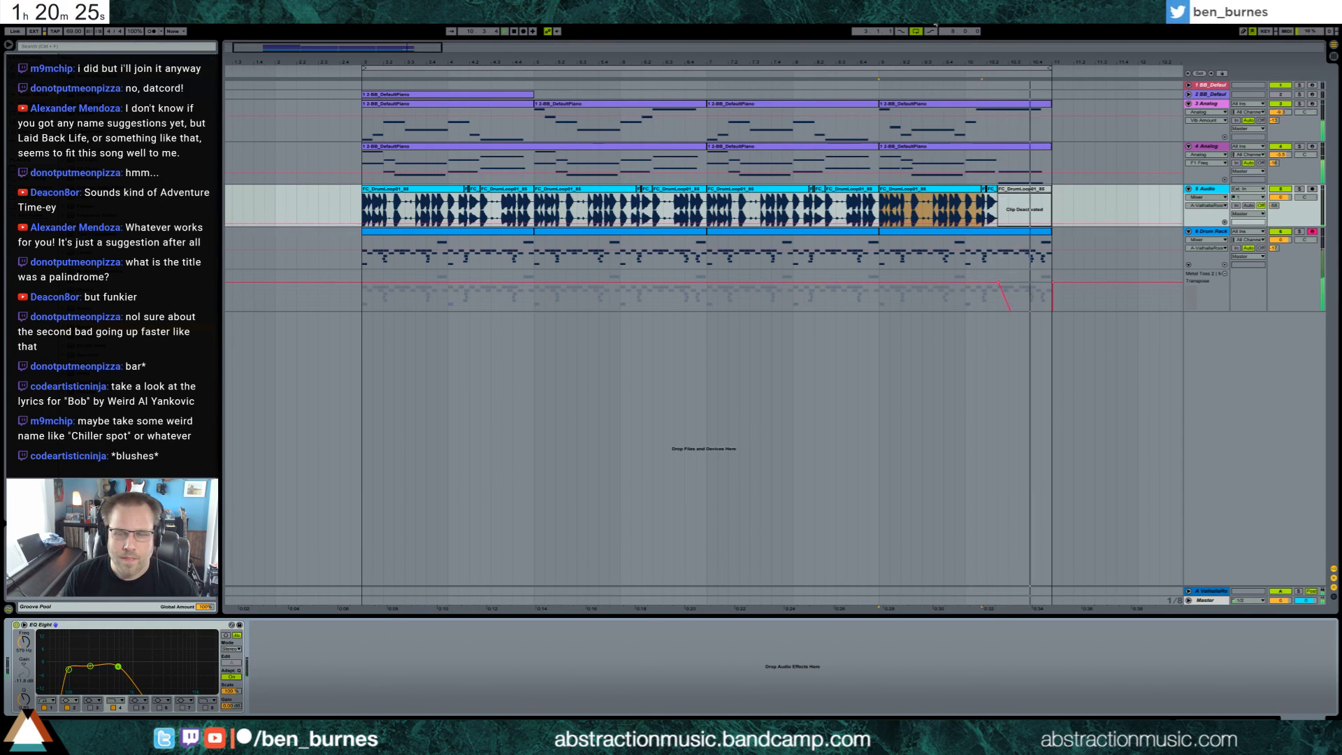
Copy the opening drum hit at bar 9 on track 5 and place the copy at beat 10.2.
left_click_drag(413, 47, 428, 209)
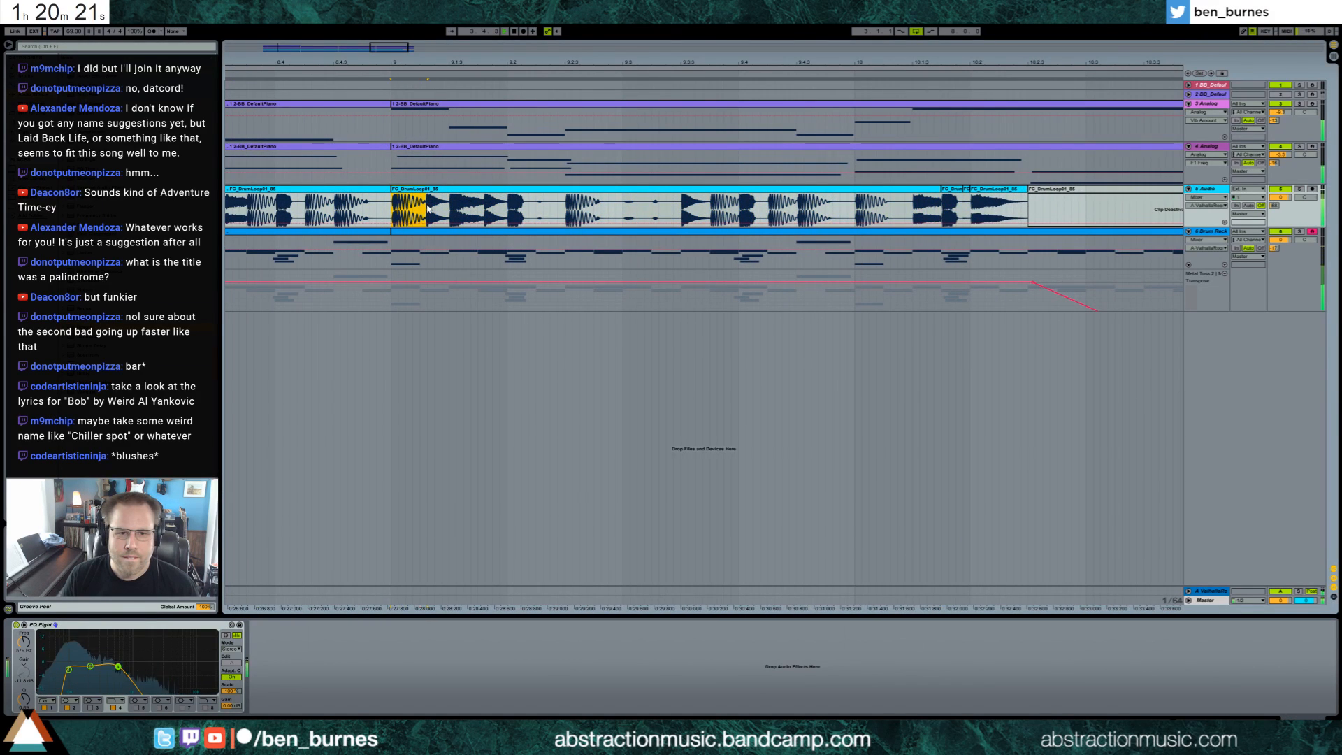
left_click(1030, 212)
key("ctrl+v")
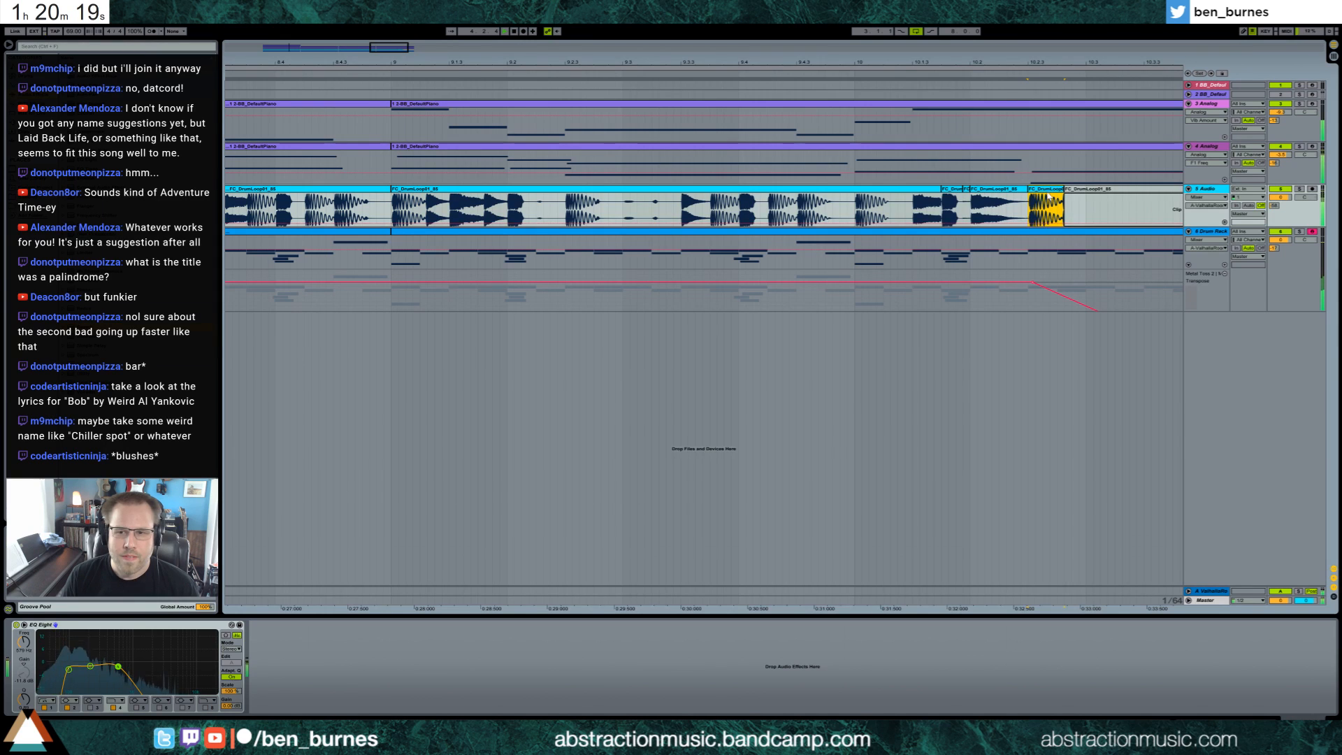
left_click_drag(1050, 192, 991, 199)
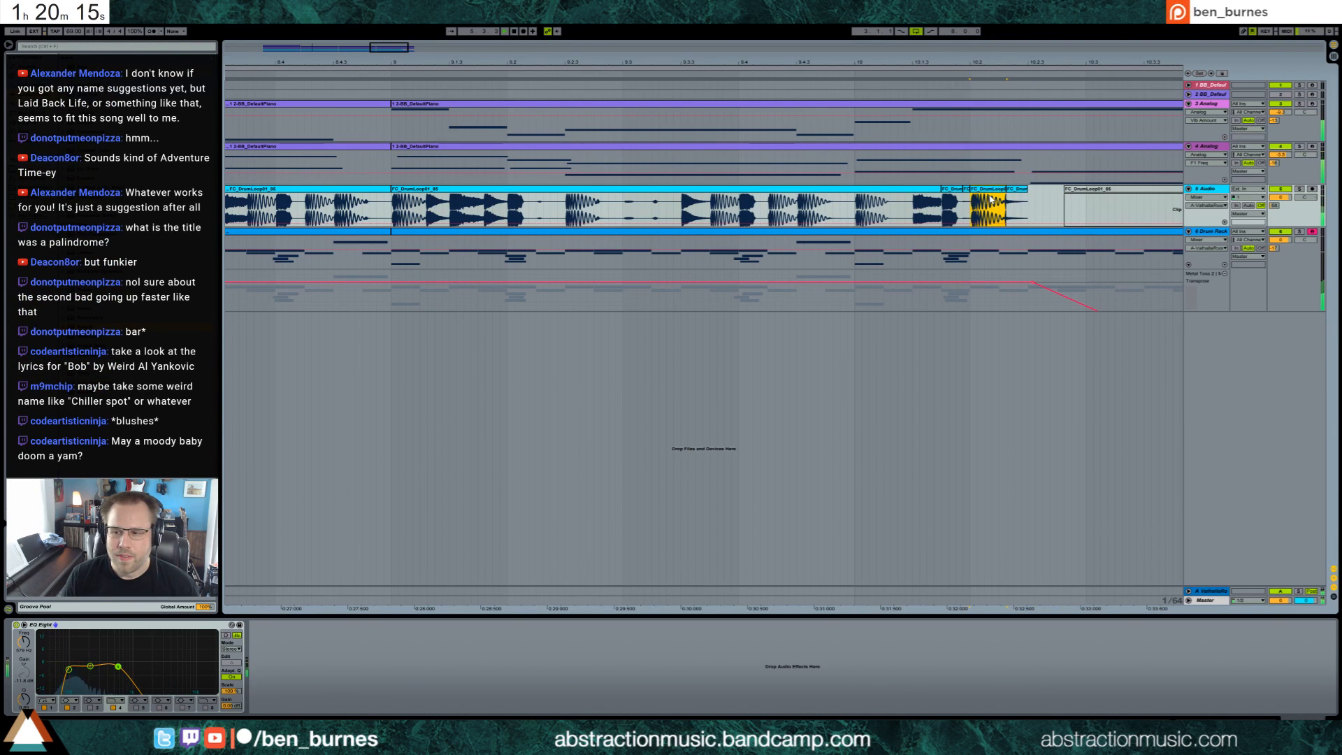
Delete the deactivated drum loop segment and the leftover sliver after the hit at beat 10.2.
left_click_drag(383, 50, 397, 51)
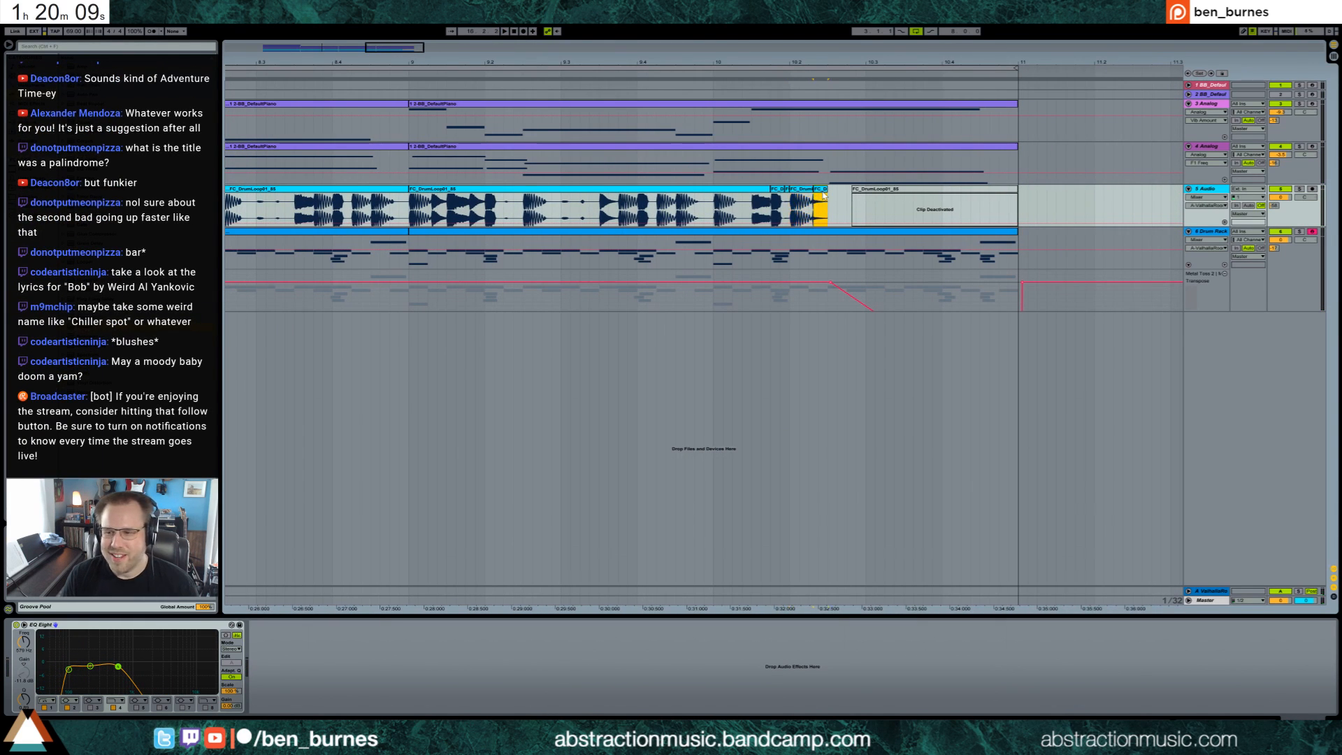
left_click(868, 196)
left_click(808, 199)
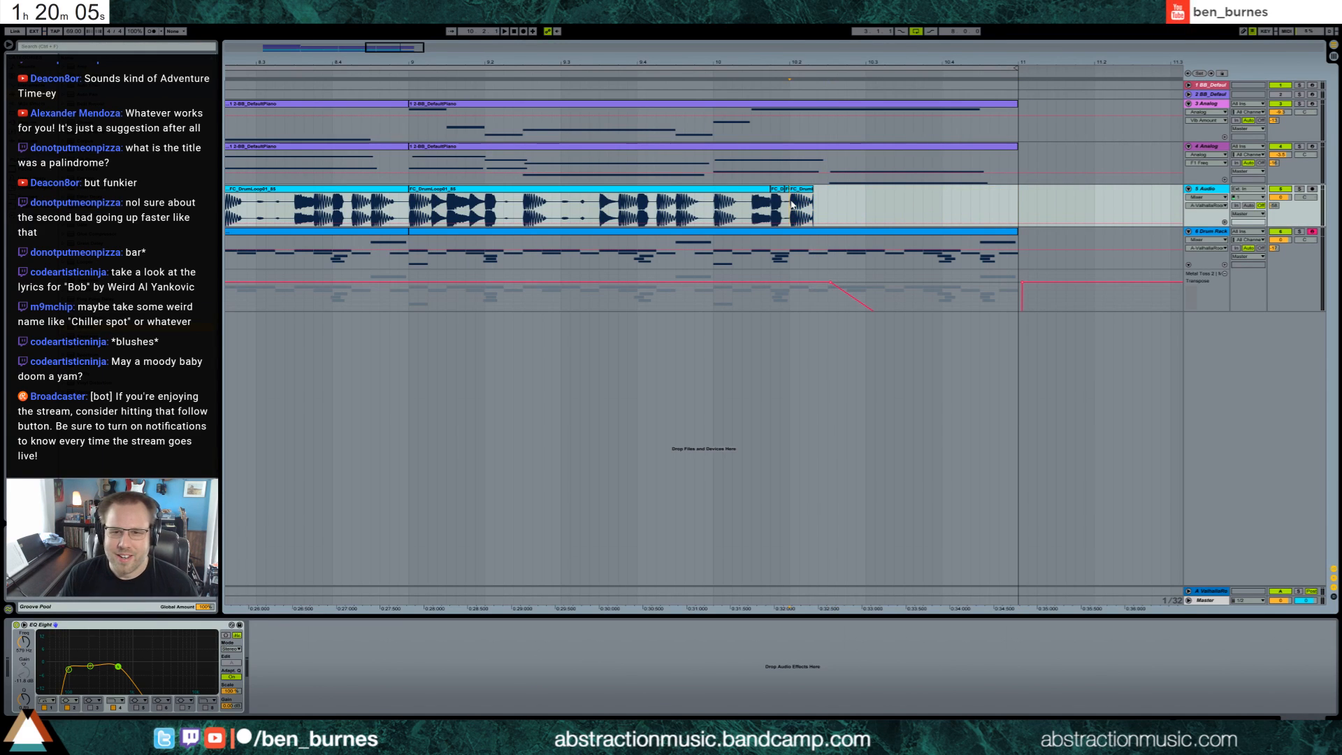
Play back the ending and add another copy of the drum hit at about beat 10.2.3 on track 5.
key("space")
left_click(647, 213)
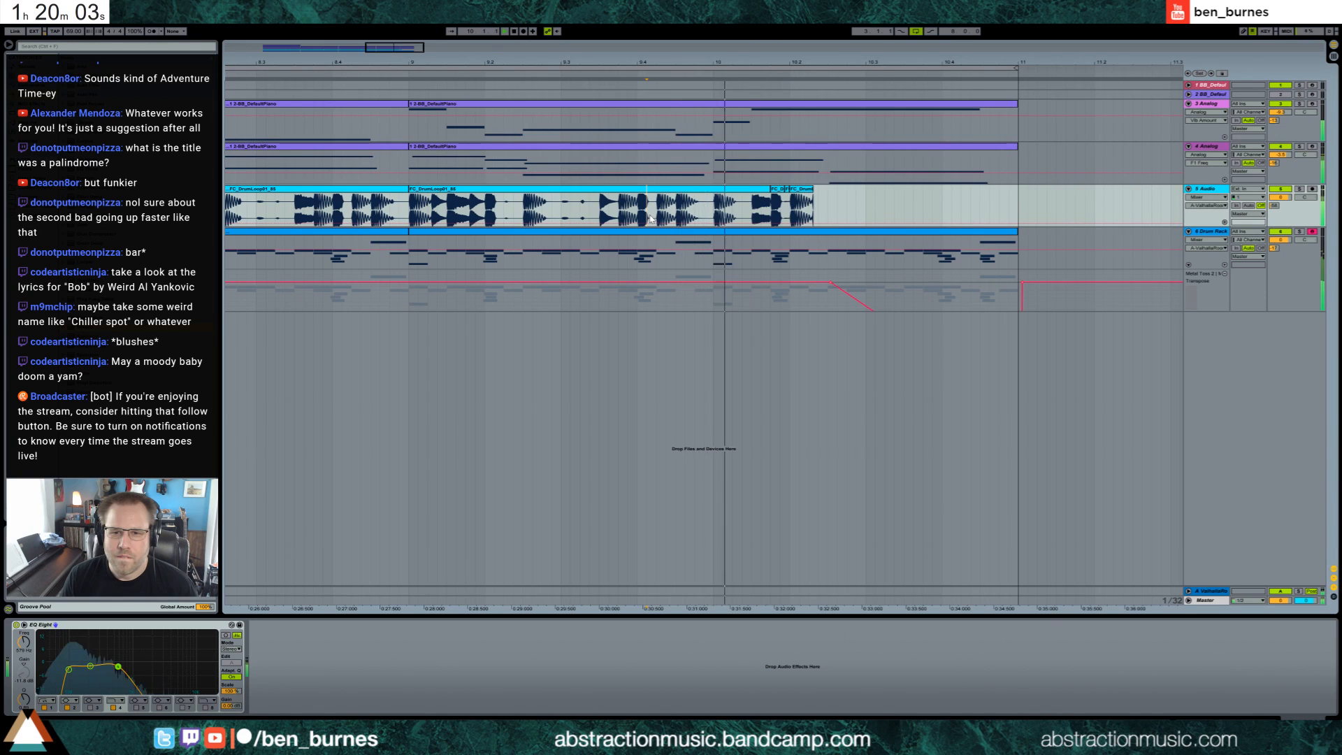
left_click(811, 191)
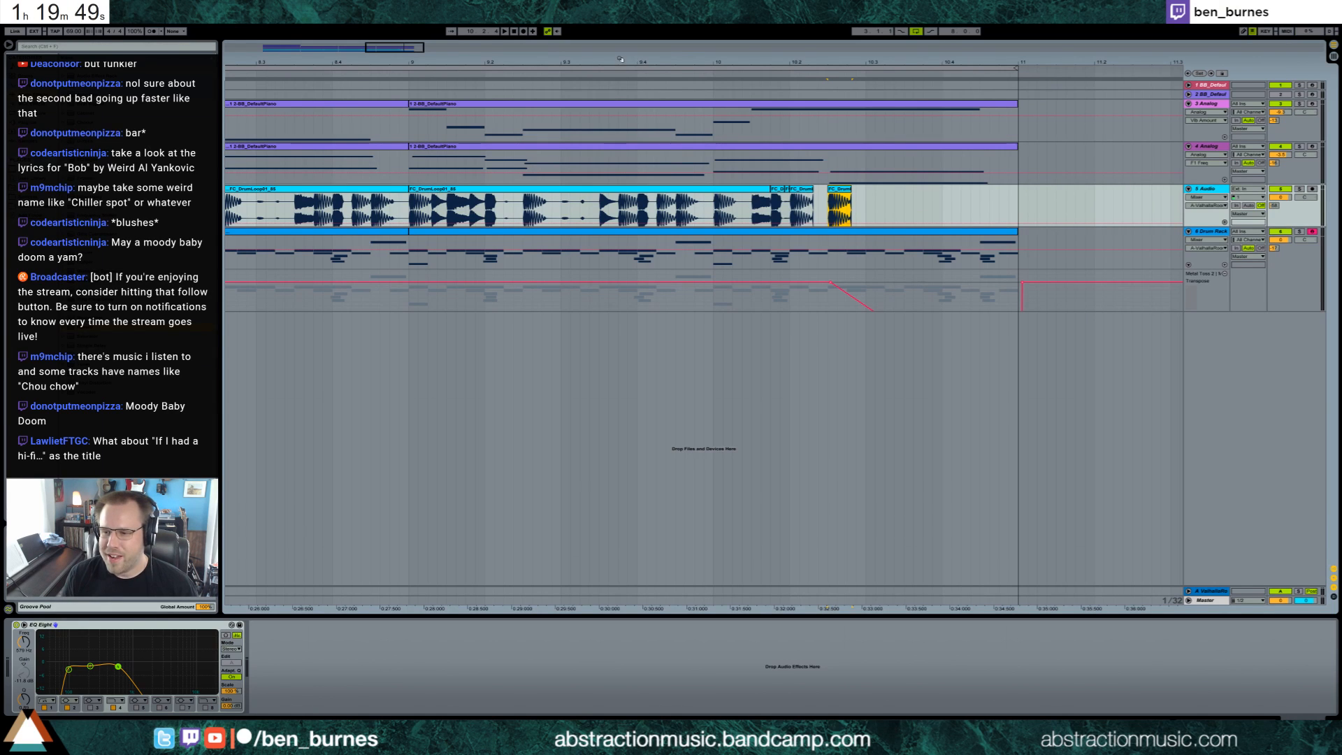
left_click_drag(420, 47, 411, 33)
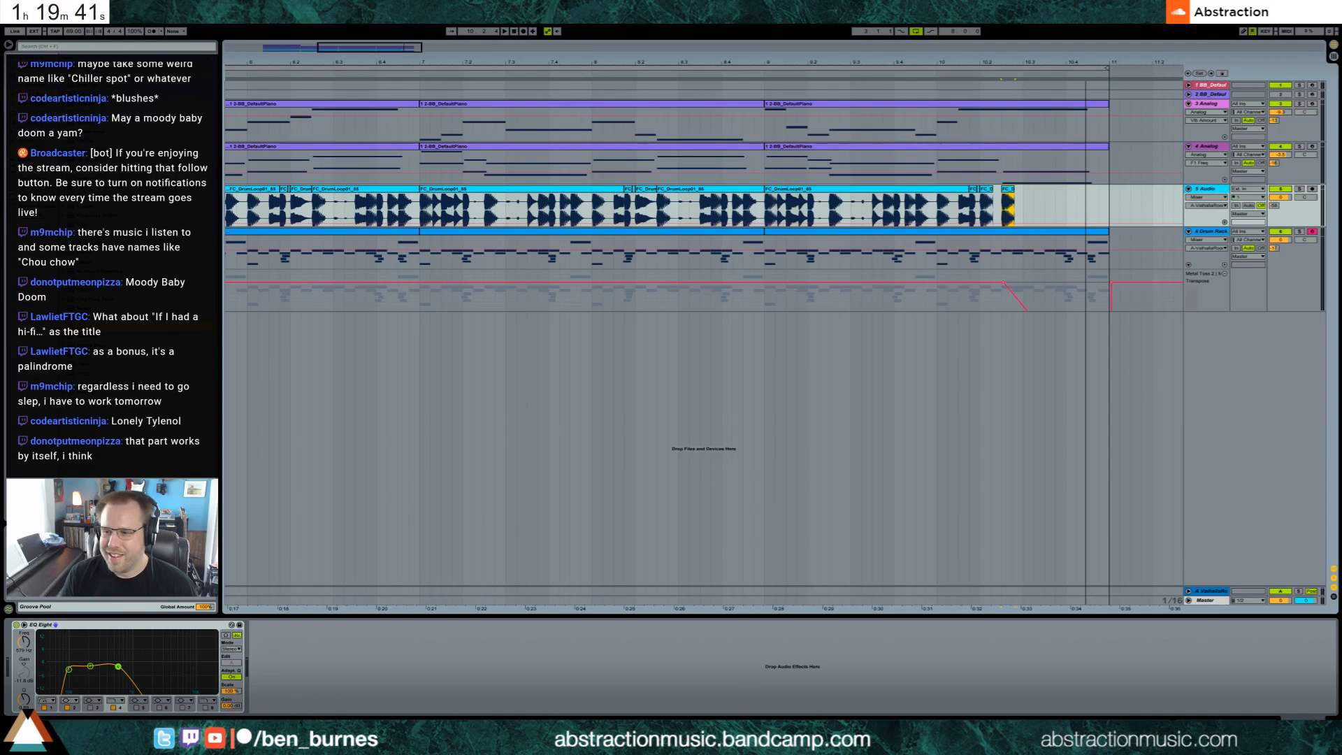
scroll(703, 334, "left", 1)
left_click_drag(1024, 62, 1078, 53)
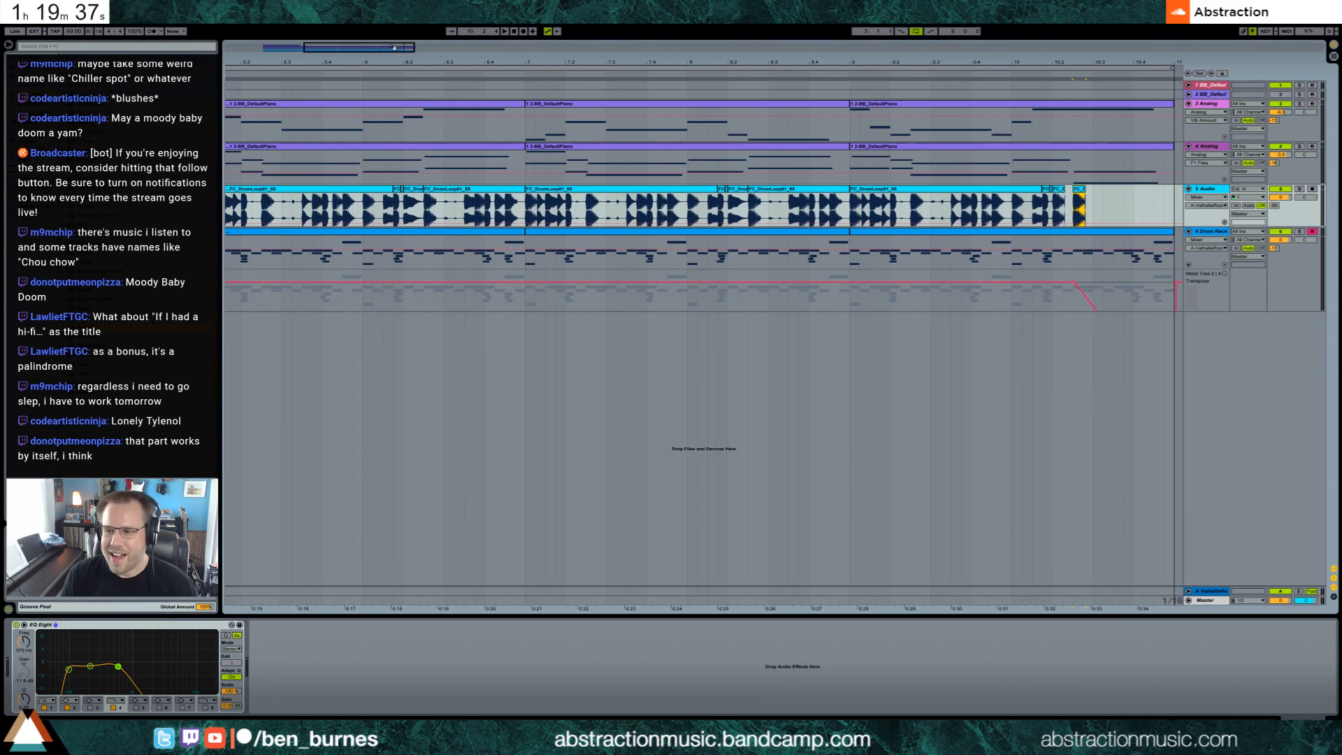
Add Redux after the Saturator on track 3 Analog, switch its downsampling to soft and adjust the Downsample amount during playback.
left_click(1212, 602)
left_click(1210, 104)
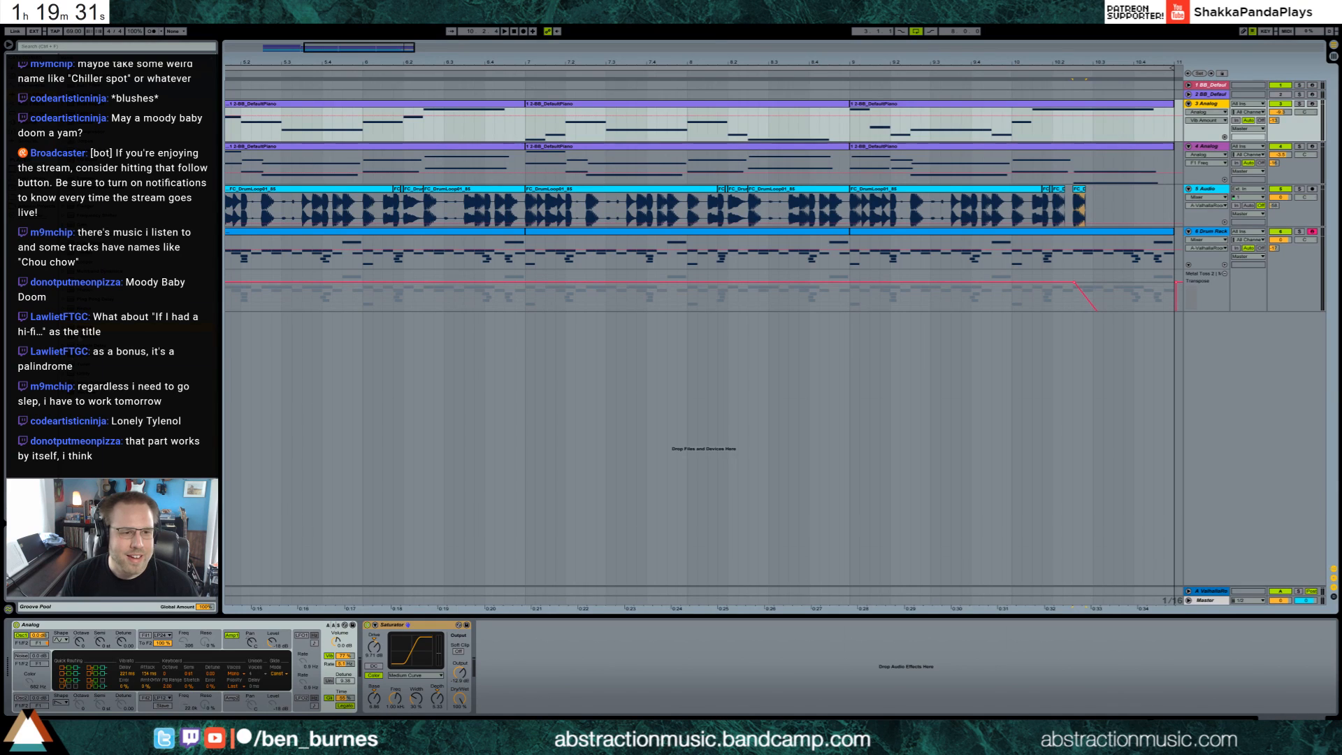
left_click(691, 550)
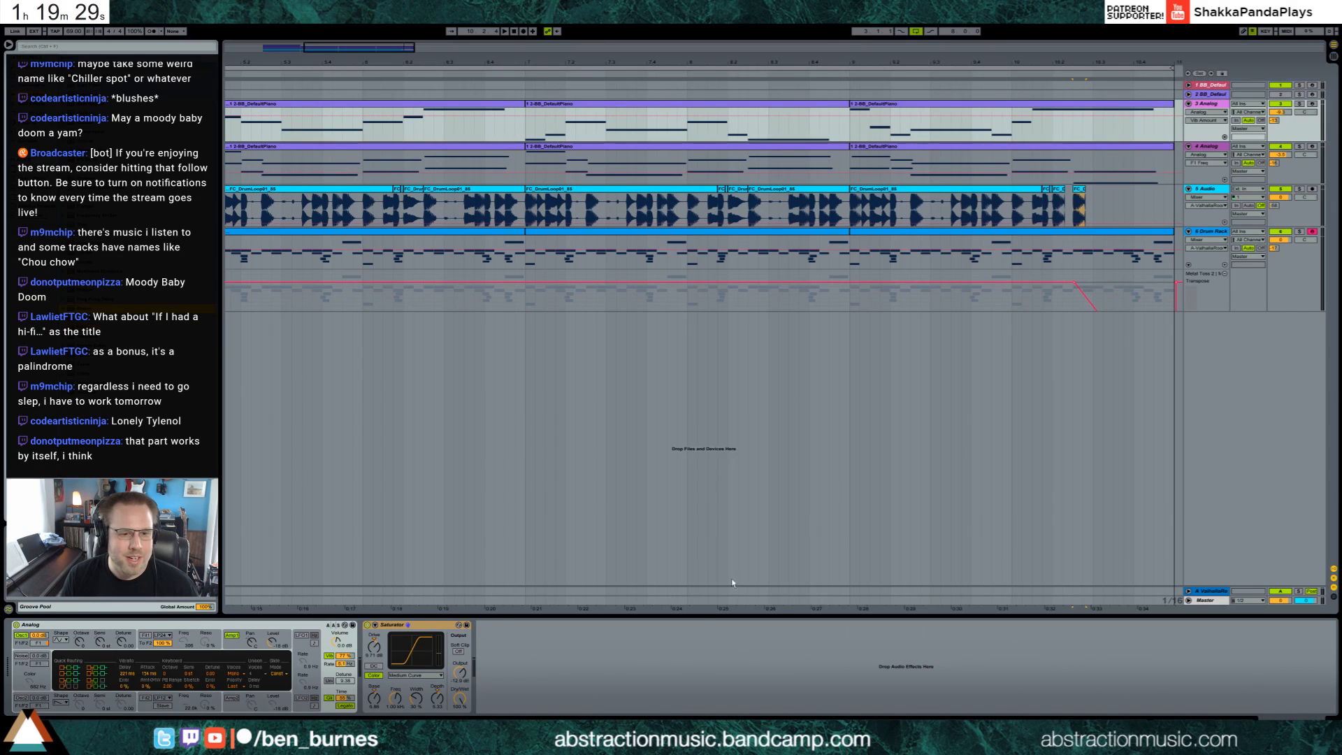
left_click_drag(557, 666, 557, 667)
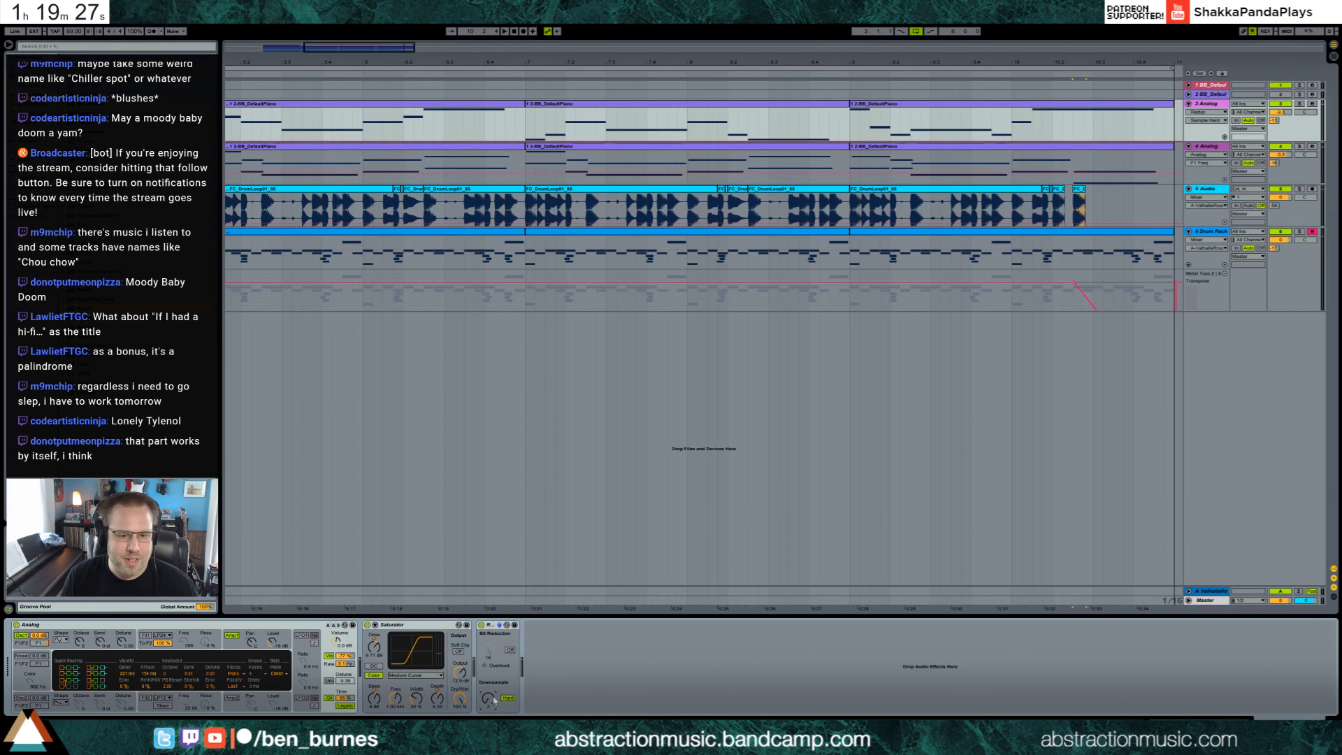
key("space")
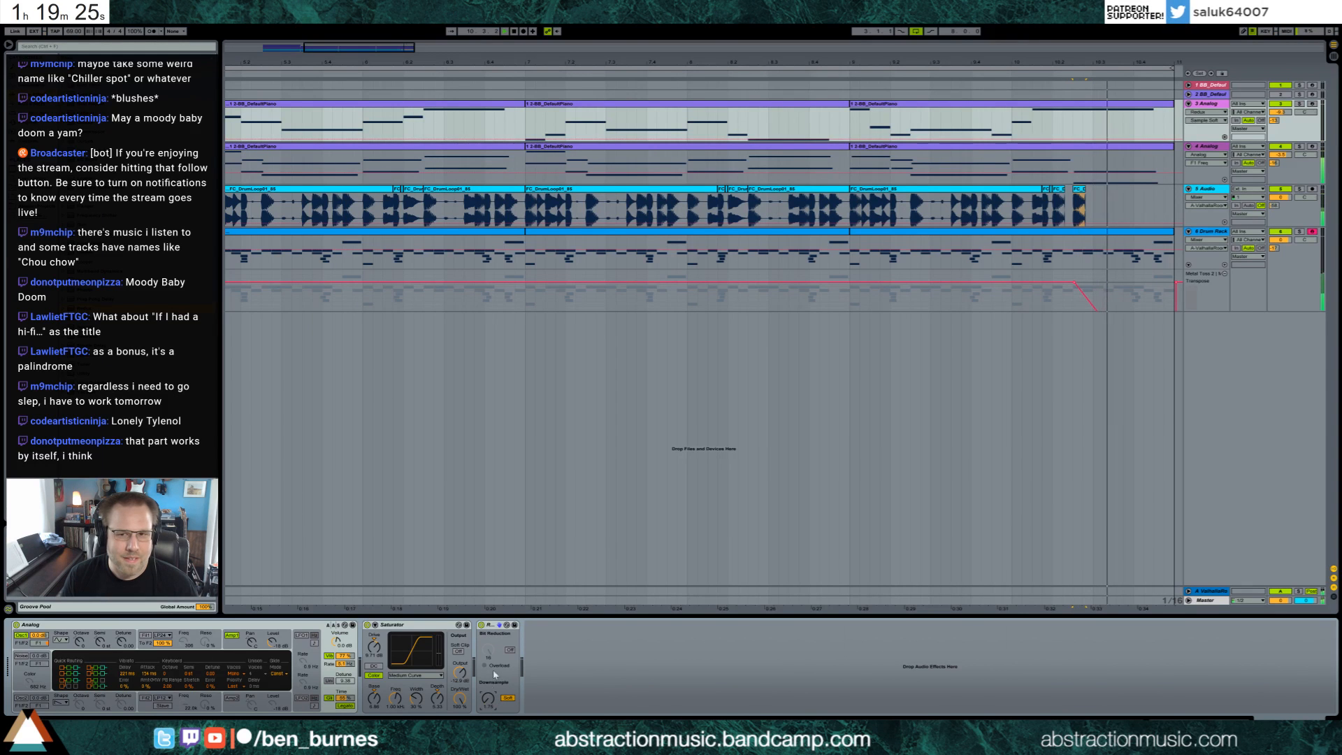
left_click_drag(785, 62, 812, 32)
left_click(487, 702)
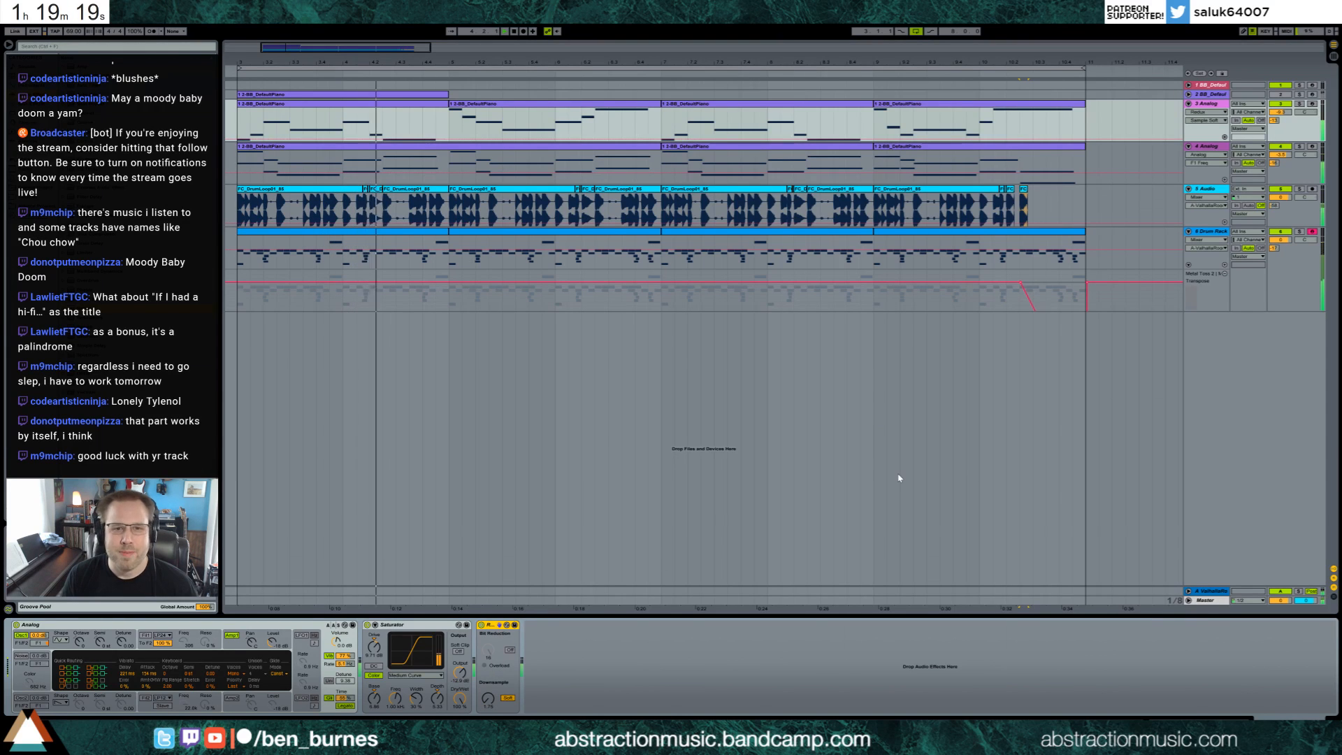
left_click_drag(488, 699, 488, 689)
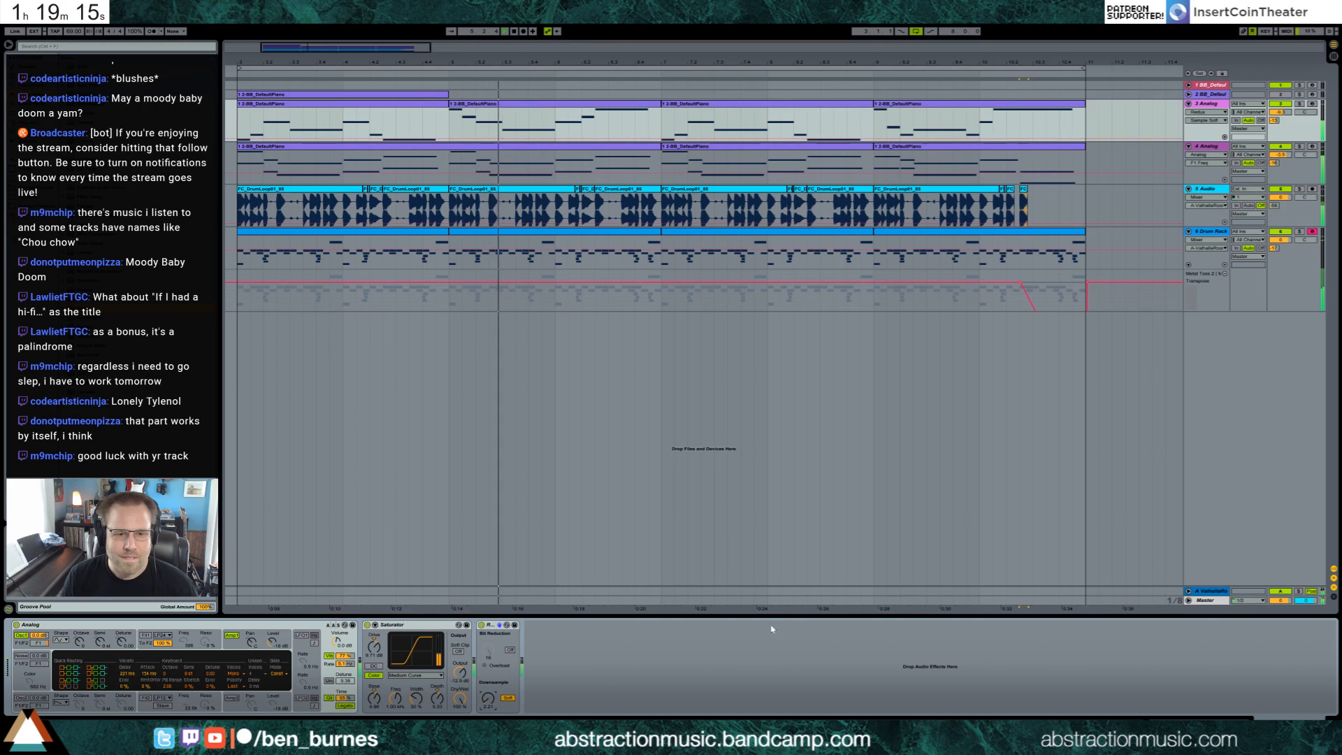
Add Redux before the Limiter on the Master track and set its downsampling to soft.
left_click(1214, 600)
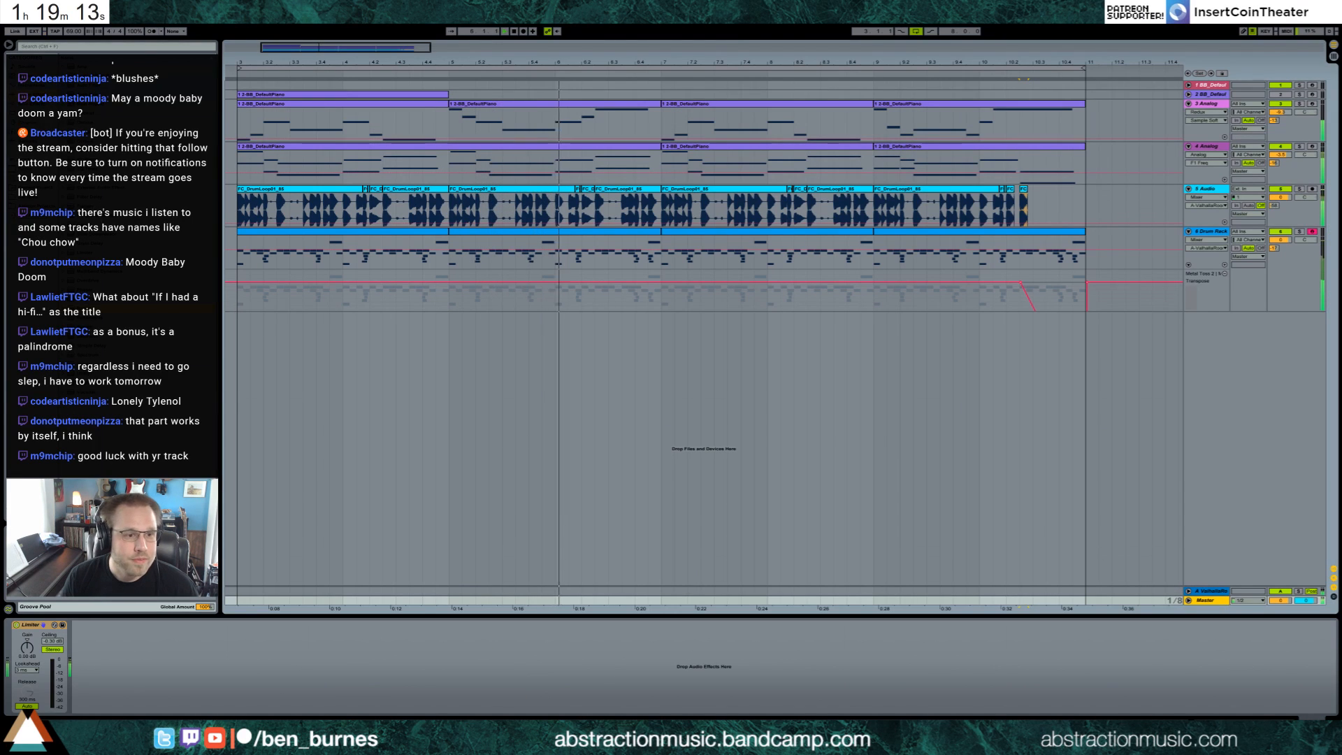
left_click_drag(7, 622, 15, 650)
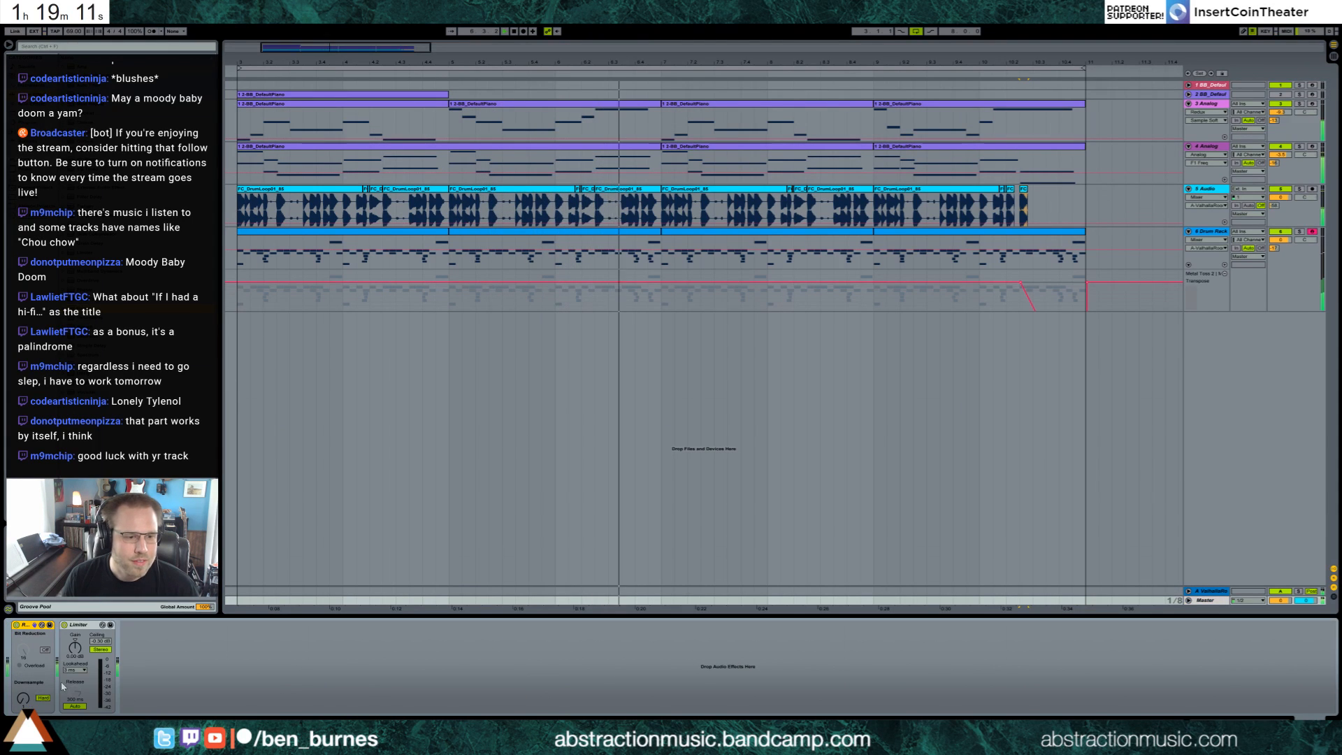
left_click(43, 697)
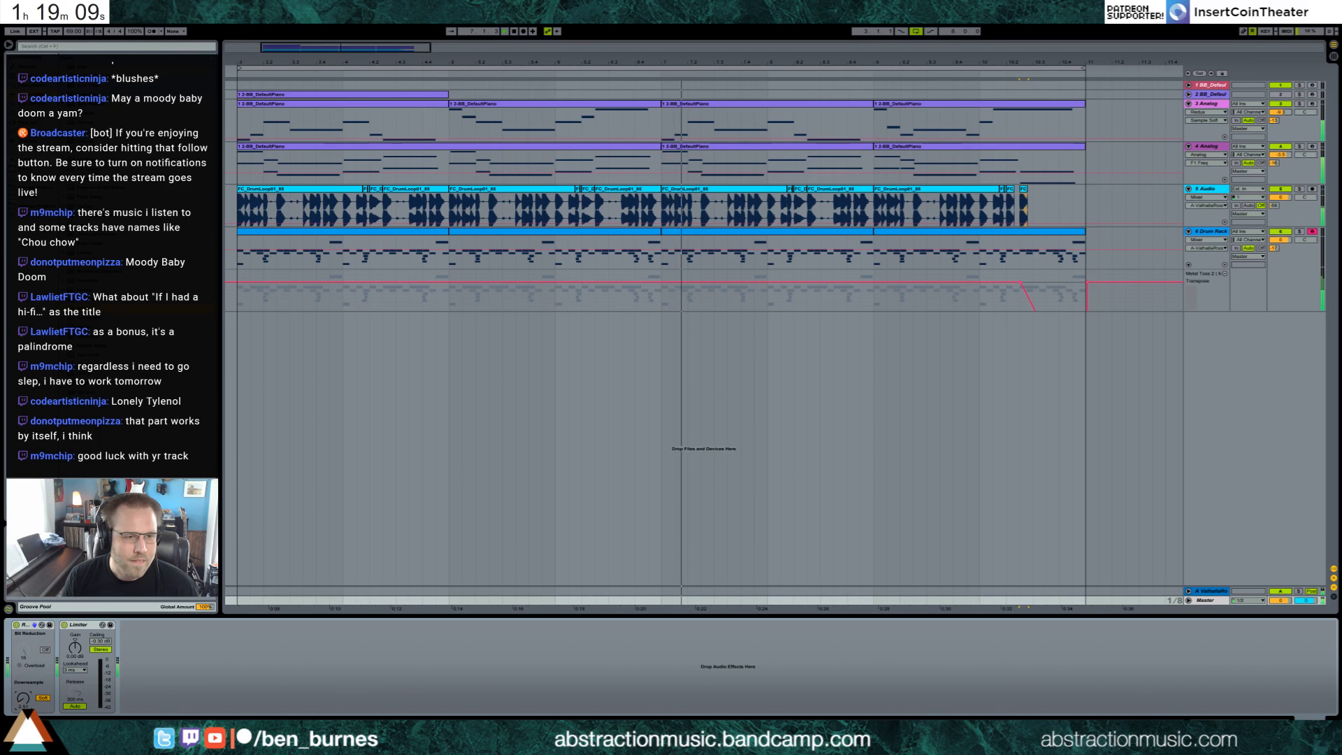
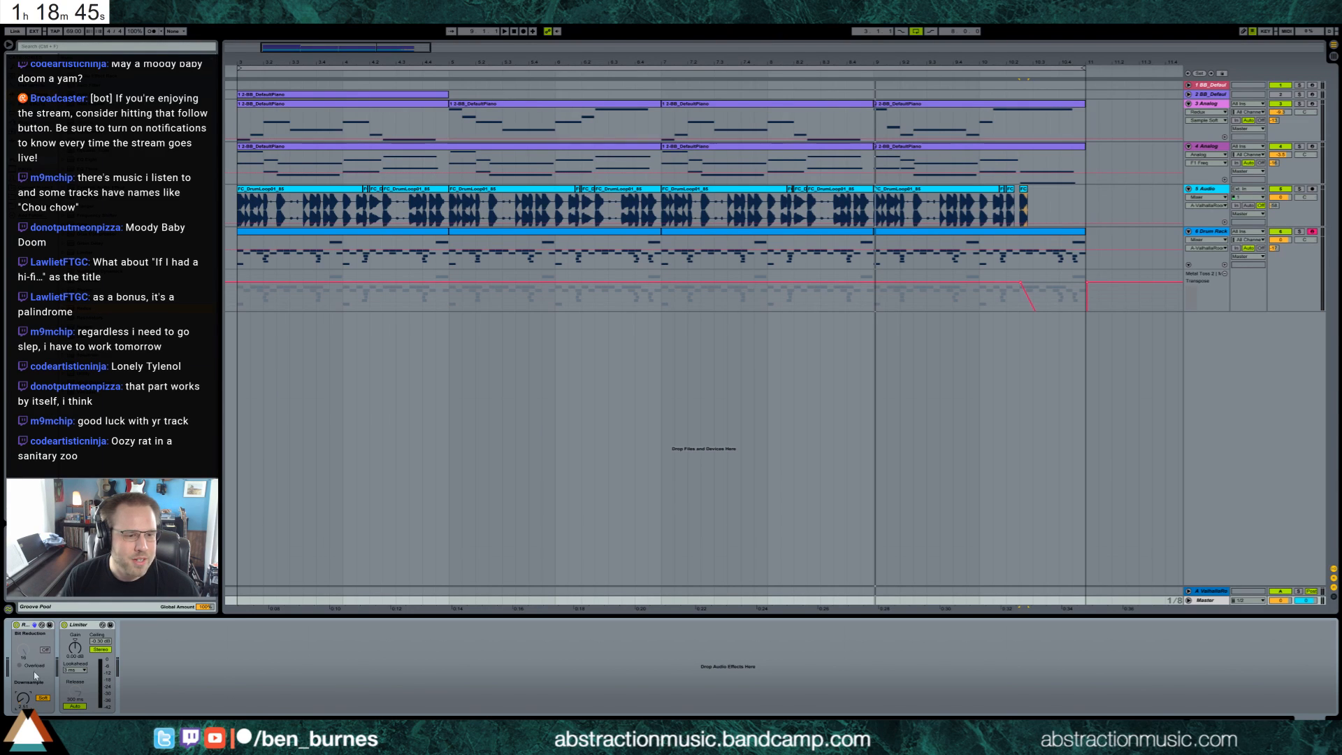
Insert EQ Eight between Redux and the Limiter on the Master, shape a gentle high-shelf cut and fine-tune Redux's Downsample amount.
left_click_drag(87, 160, 62, 679)
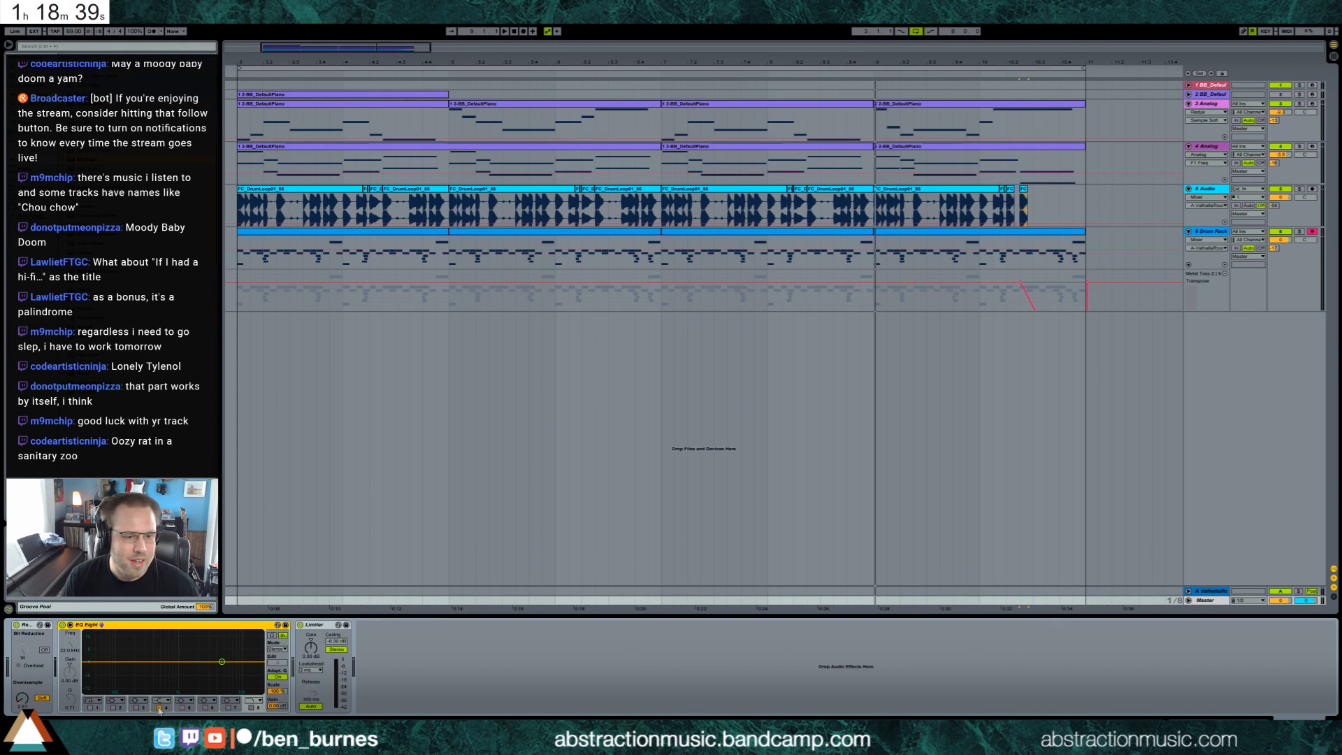
left_click_drag(225, 664, 216, 669)
key("space")
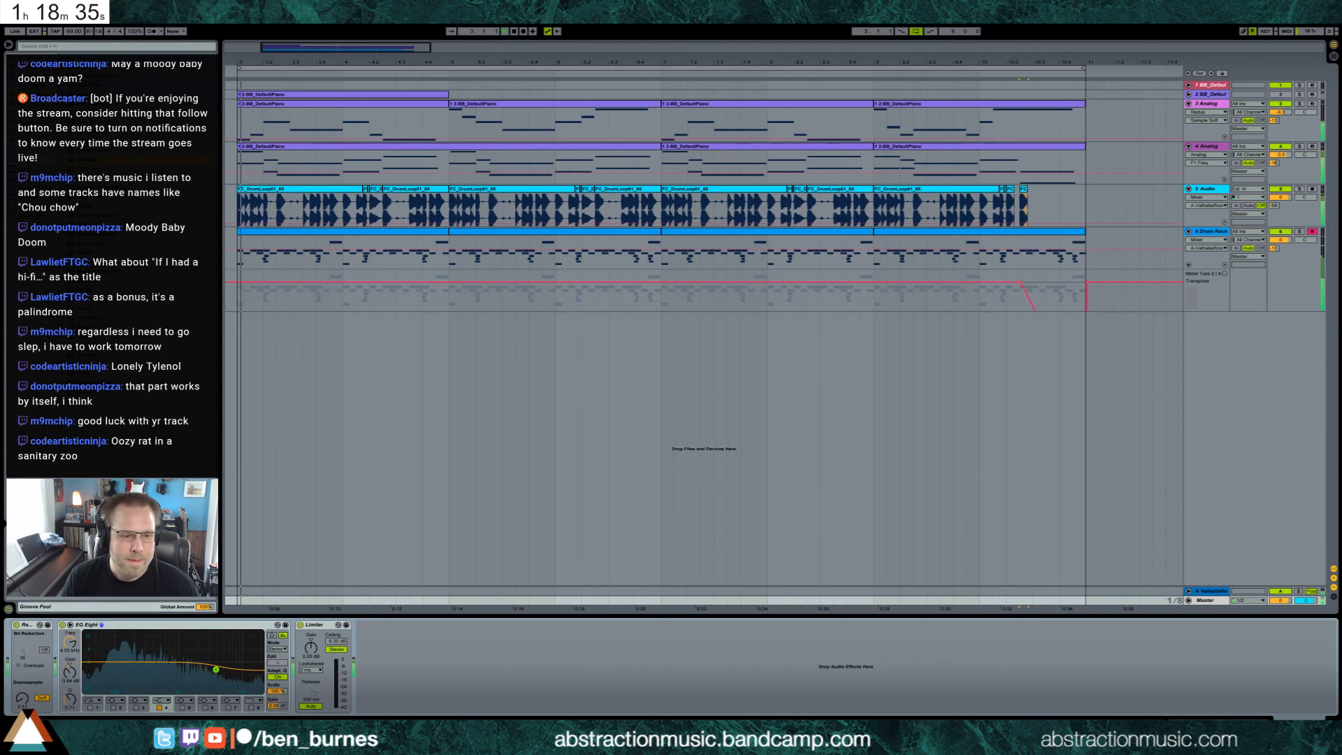
left_click_drag(216, 670, 232, 669)
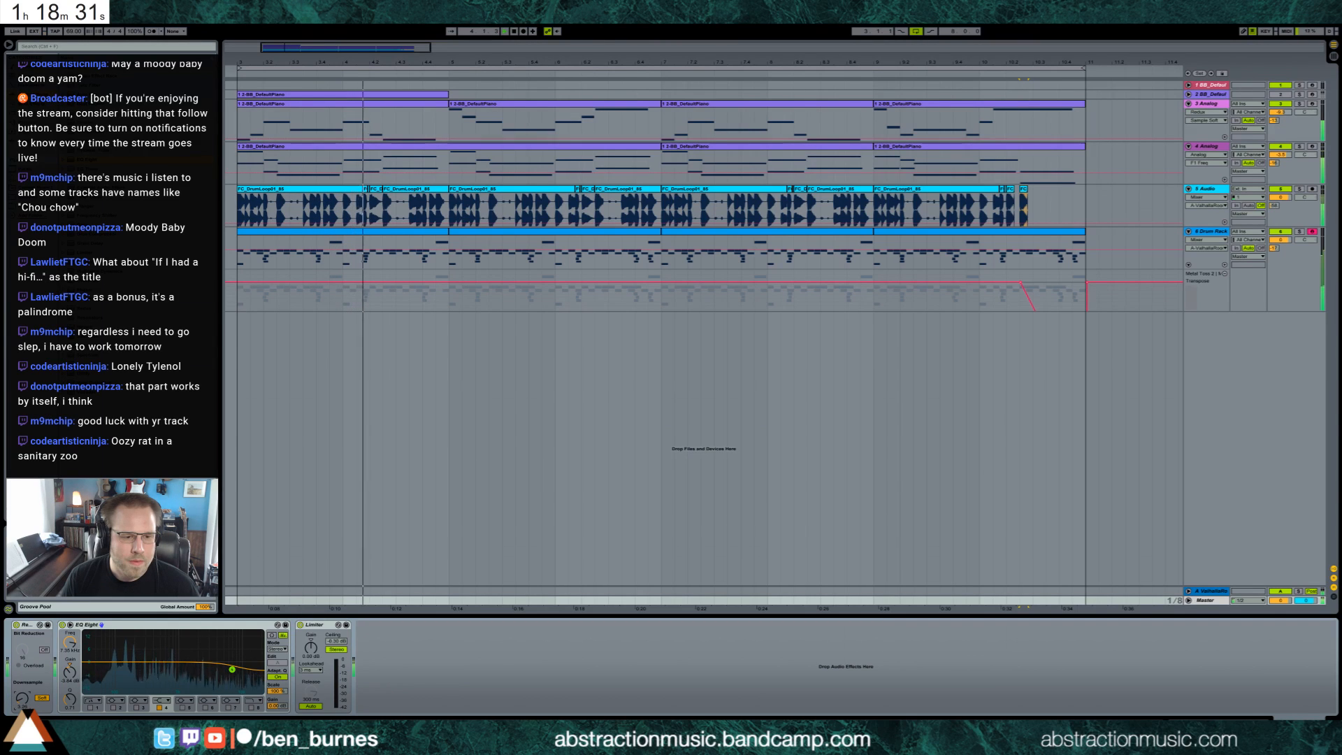
left_click_drag(232, 670, 230, 672)
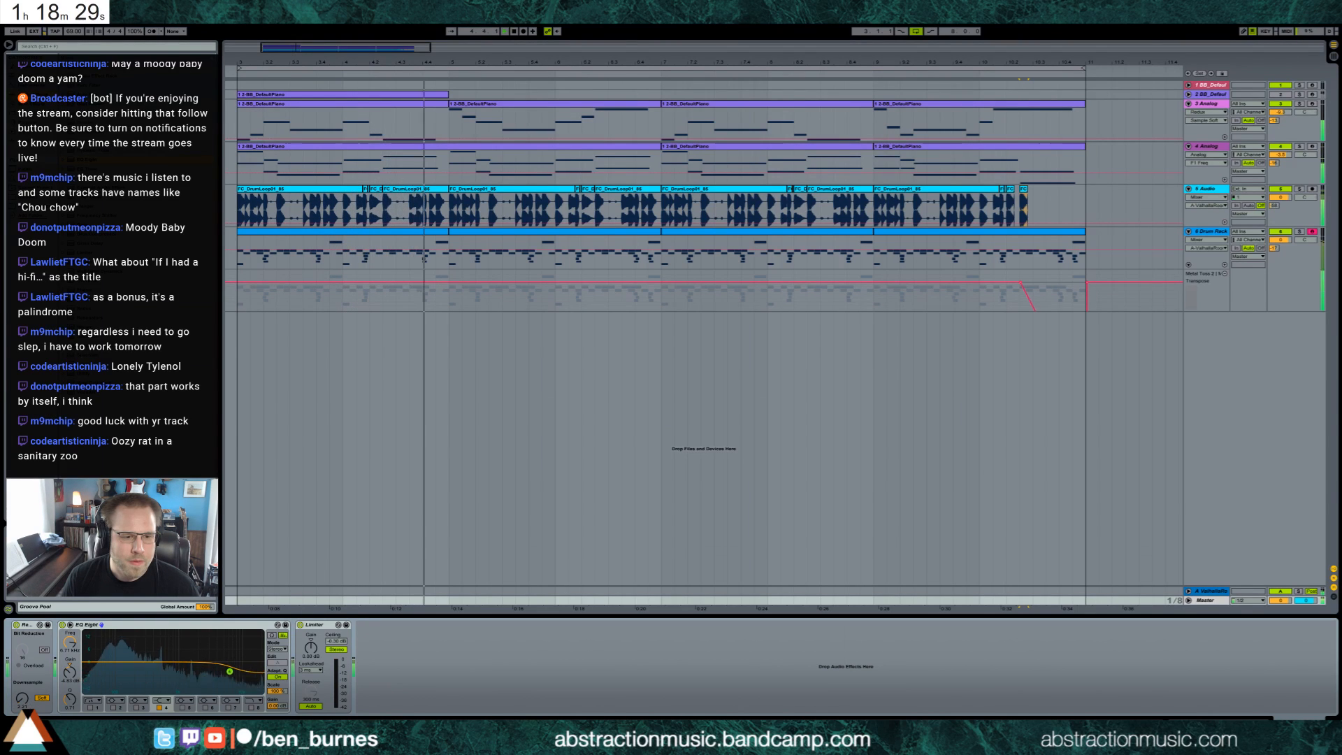
left_click_drag(19, 697, 19, 702)
left_click_drag(229, 671, 231, 667)
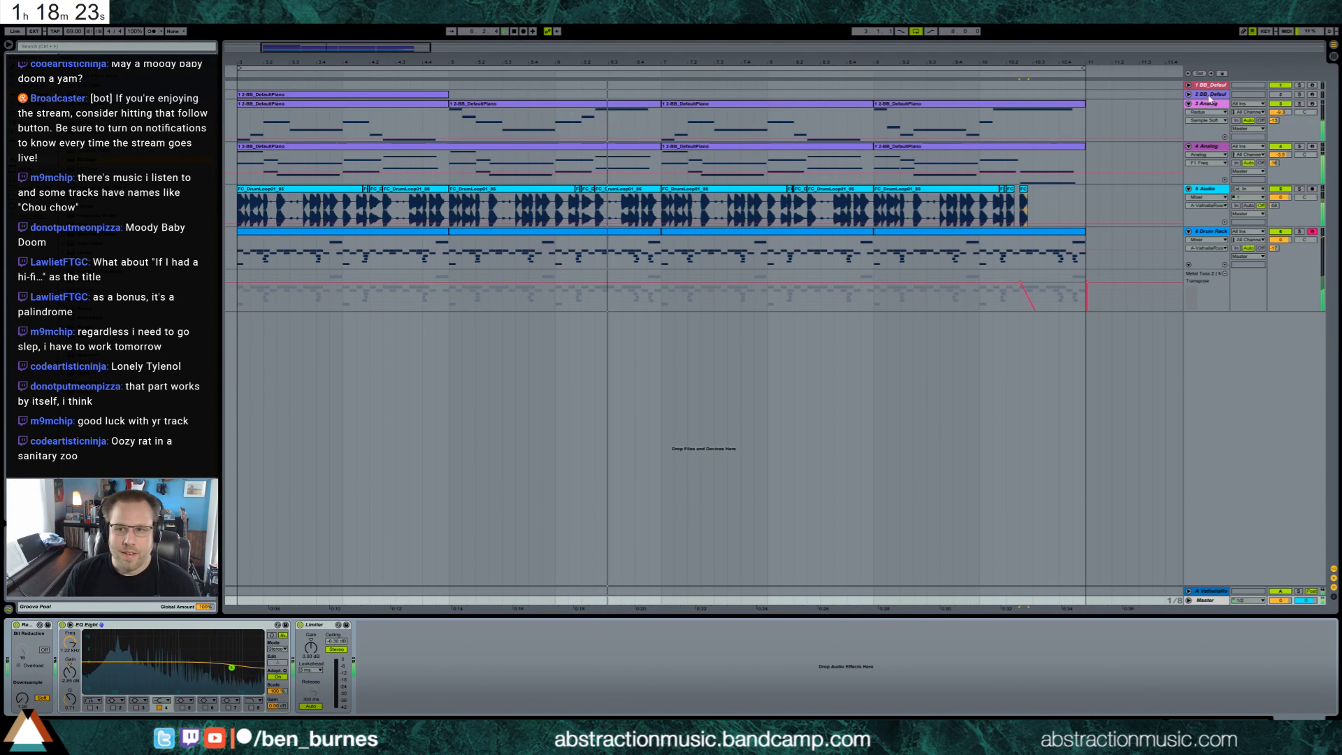
Search the browser for "record" and place the Record Fuzzies 7-13-14 sample on a new audio track at bar 3.
left_click(43, 47)
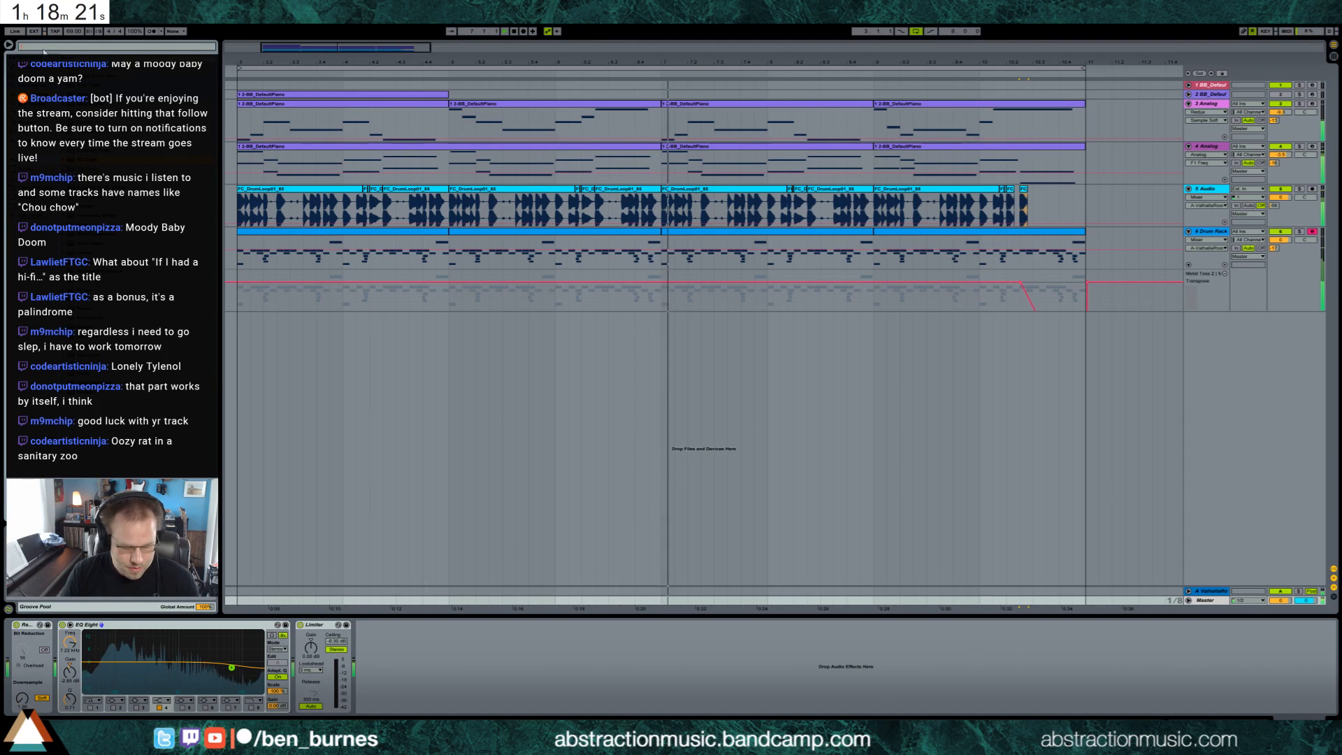
type("record")
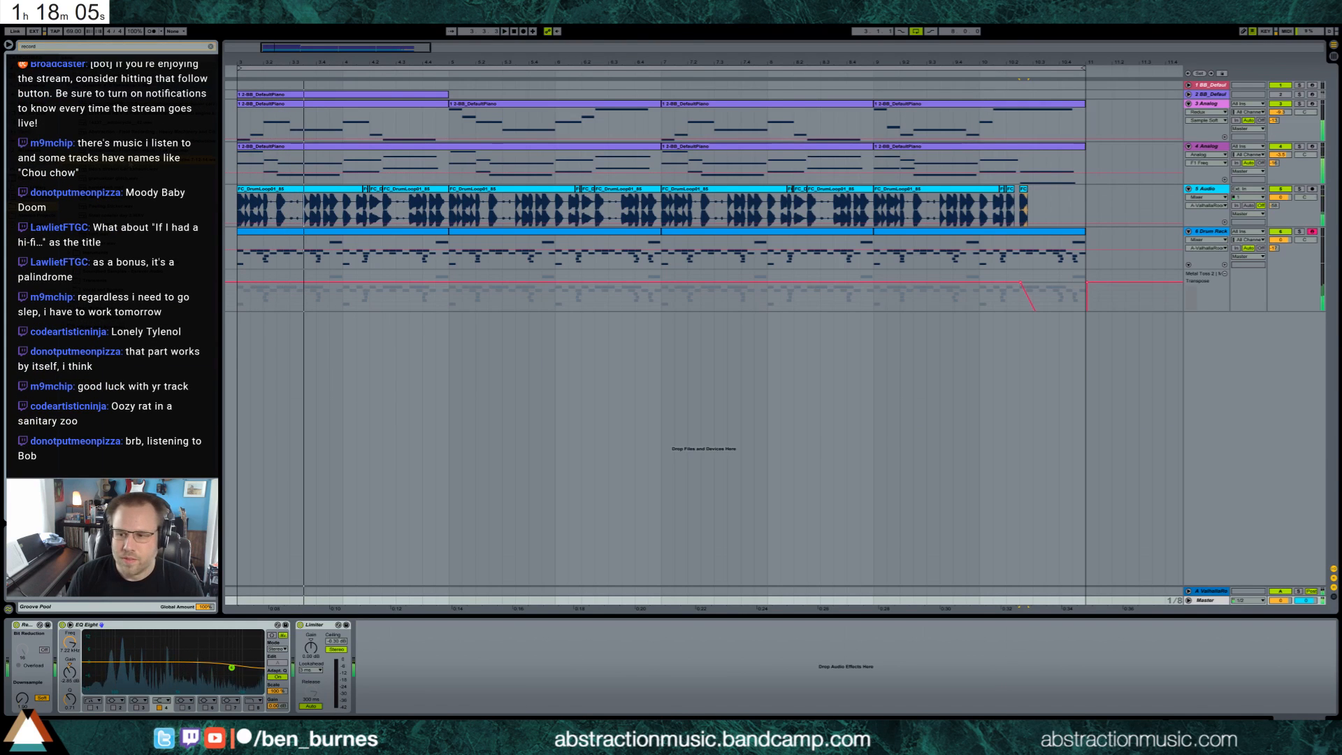
left_click(263, 366)
left_click_drag(254, 368, 265, 342)
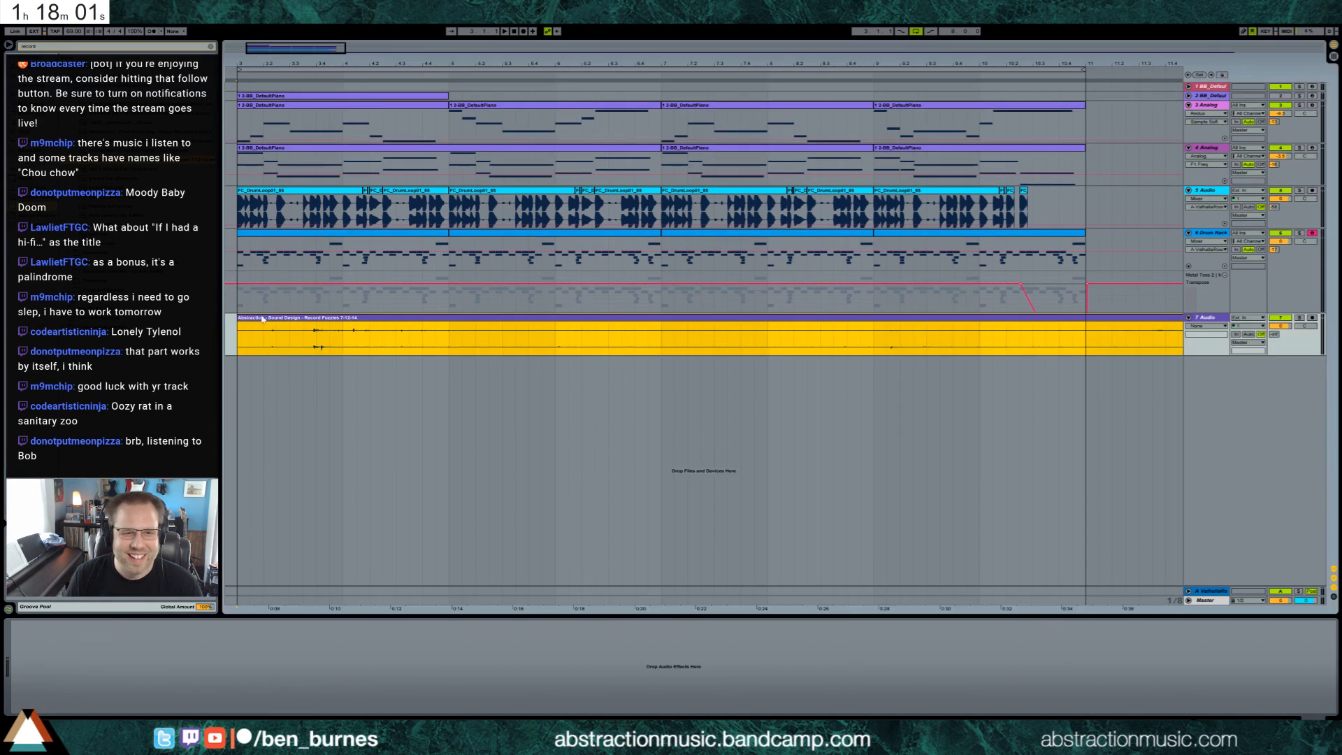
Trim the beginning of the Record Fuzzies clip, keep it starting at bar 3, and play the loop.
left_click_drag(326, 49, 417, 49)
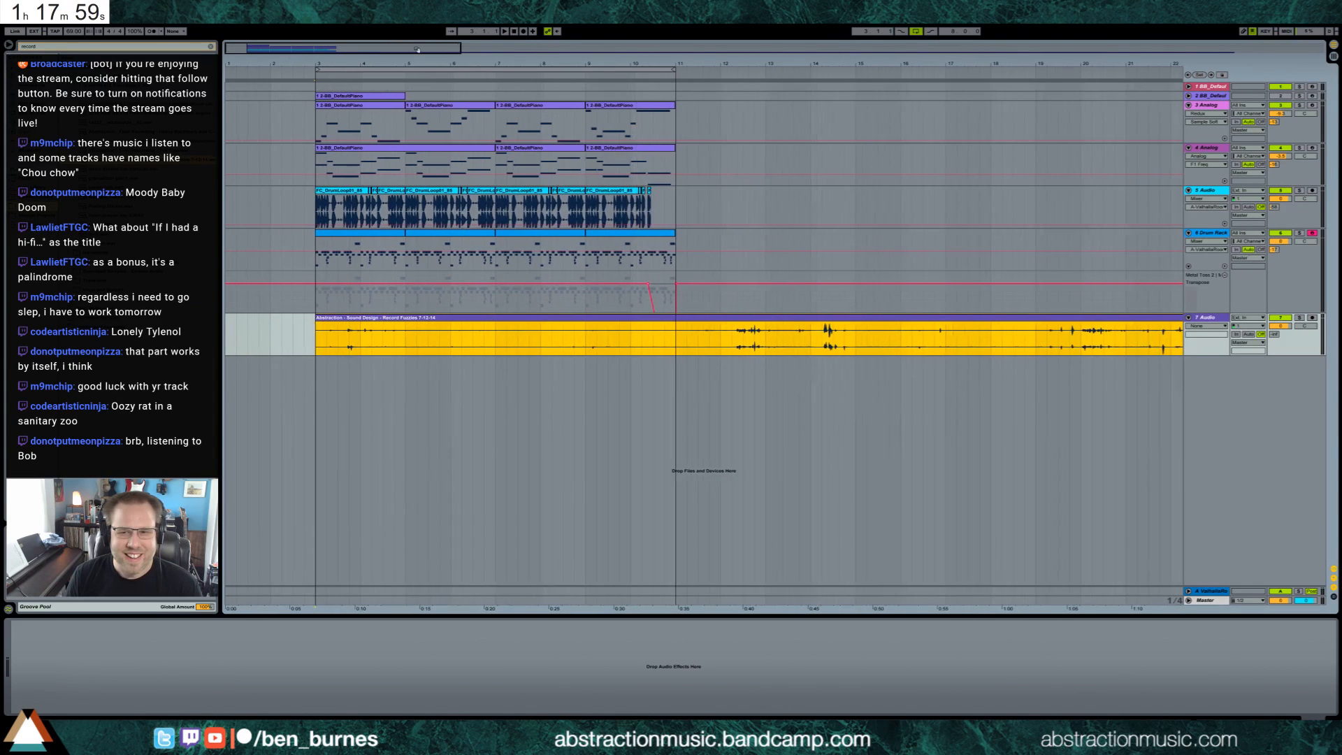
left_click_drag(378, 326, 344, 332)
key("space")
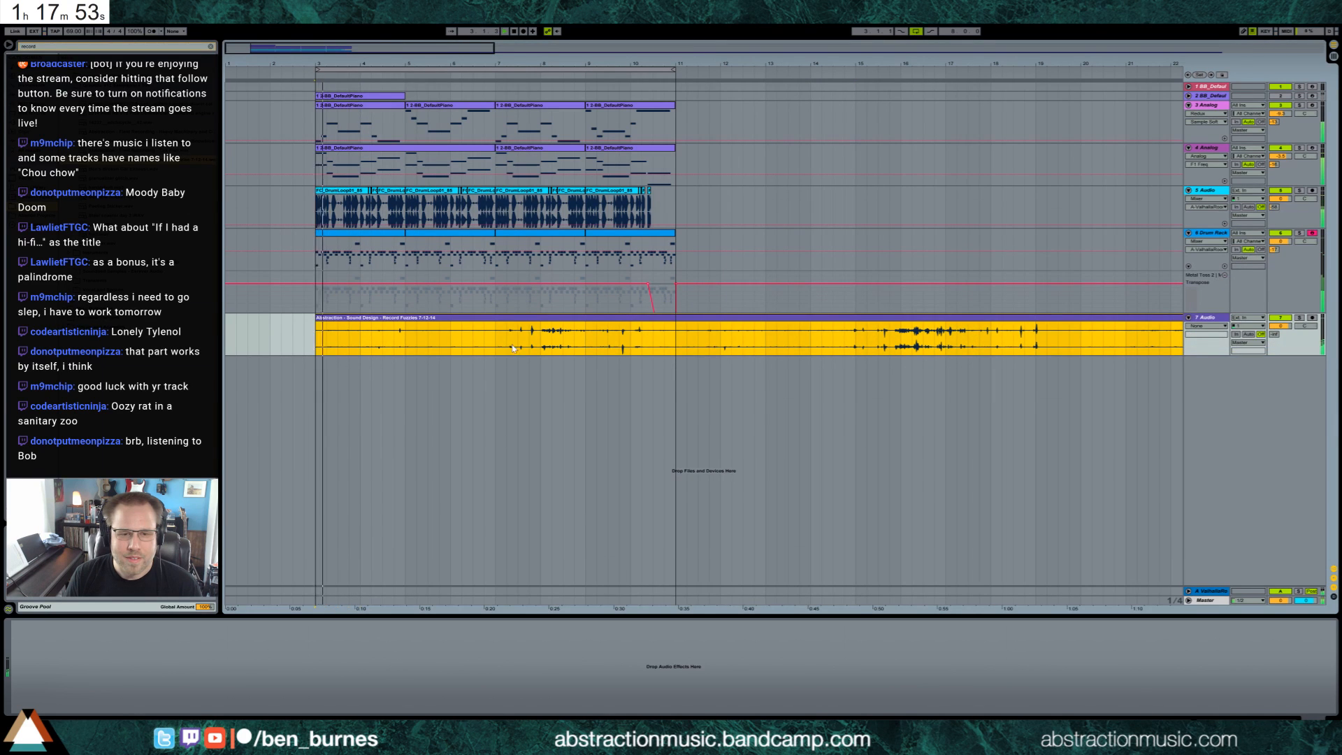
Crop the Record Fuzzies clip to bars 3 to 7, delete the remainder, and duplicate it over the next four bars.
left_click_drag(317, 334, 495, 320)
left_click(684, 319)
key("Delete")
left_click(819, 318)
key("Delete")
key("ctrl+d")
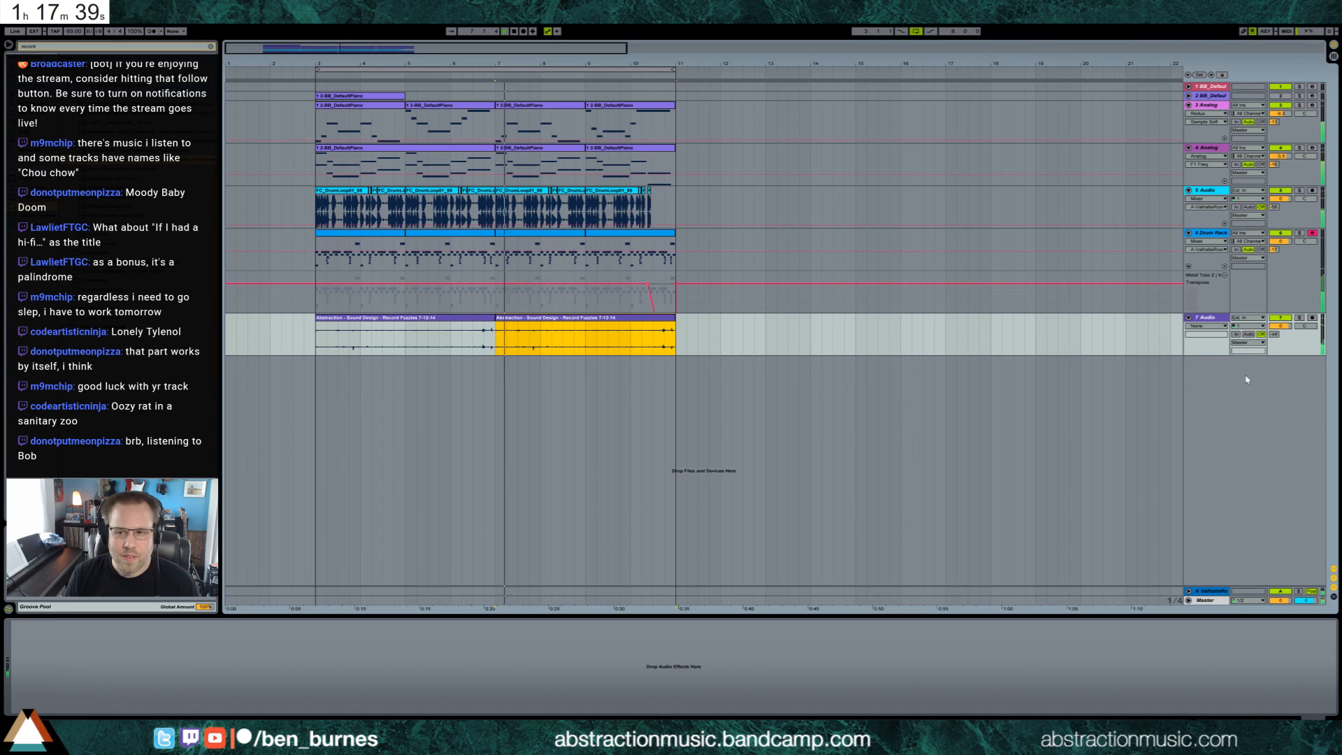
left_click(1207, 318)
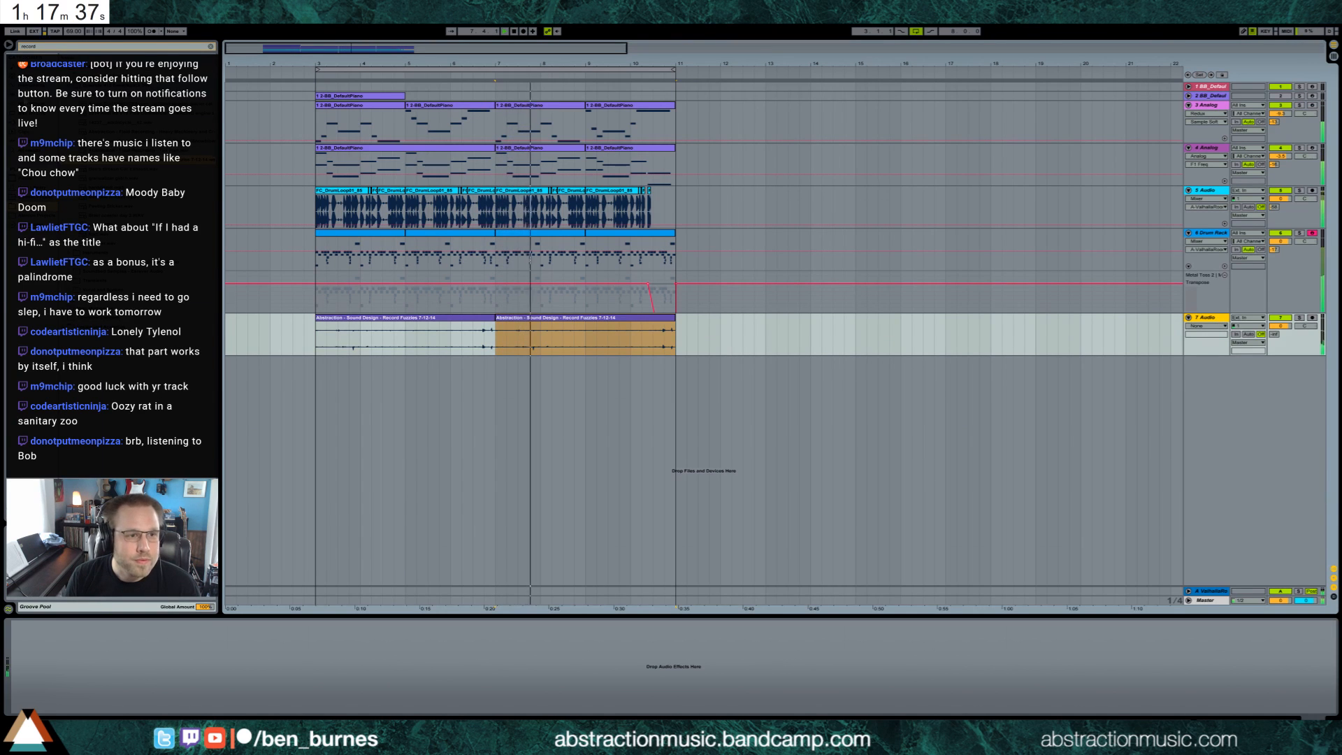
key("ctrl+f")
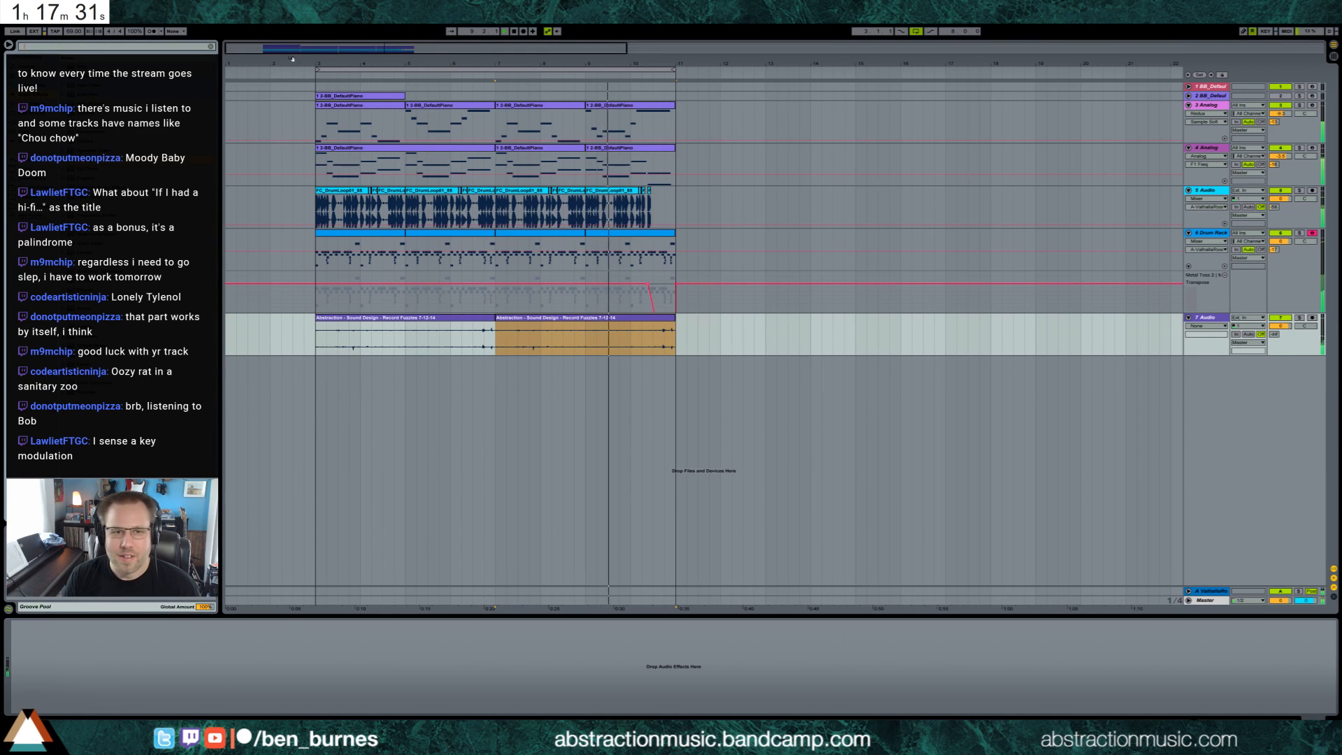
left_click(440, 450)
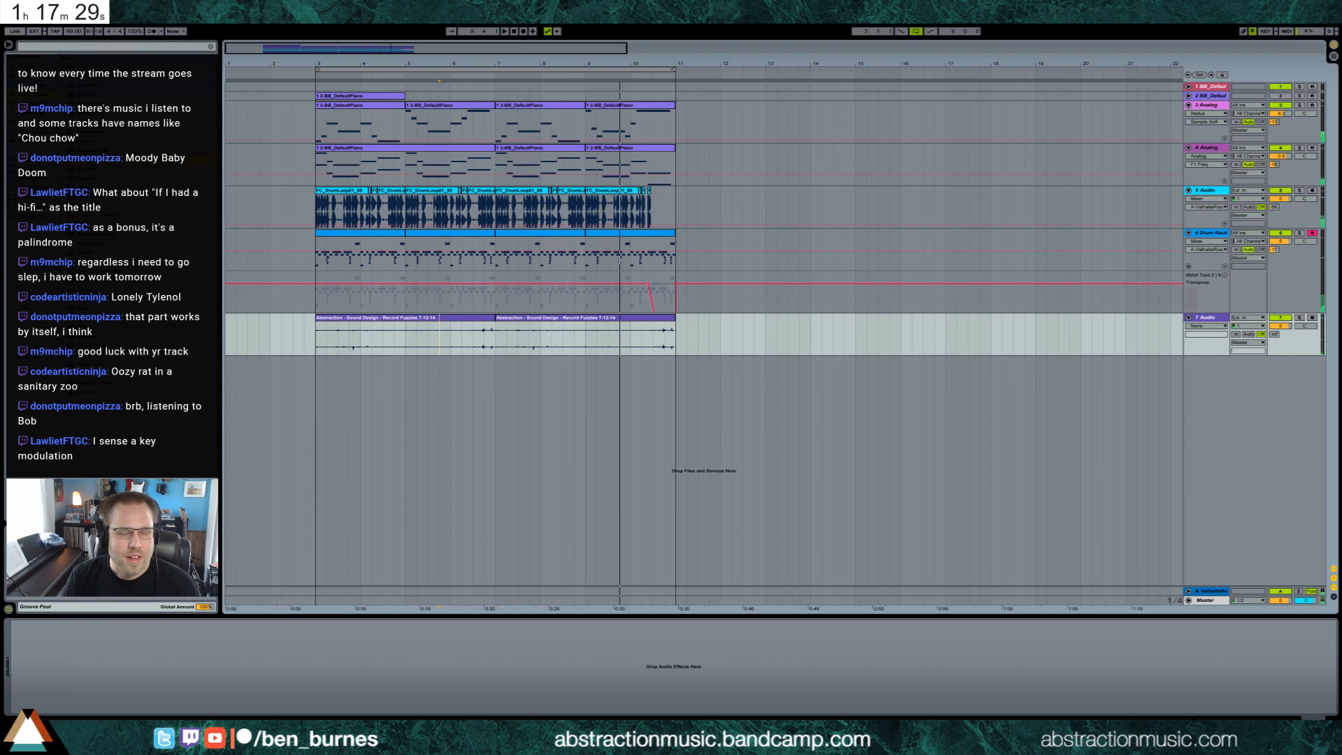
Save the Live Set as "2017-07-12 If I Had Hi-Fi" in Ableton Projects > 2 Hour Tracks 2017.
key("ctrl+shift+s")
left_click(637, 245)
double_click(677, 328)
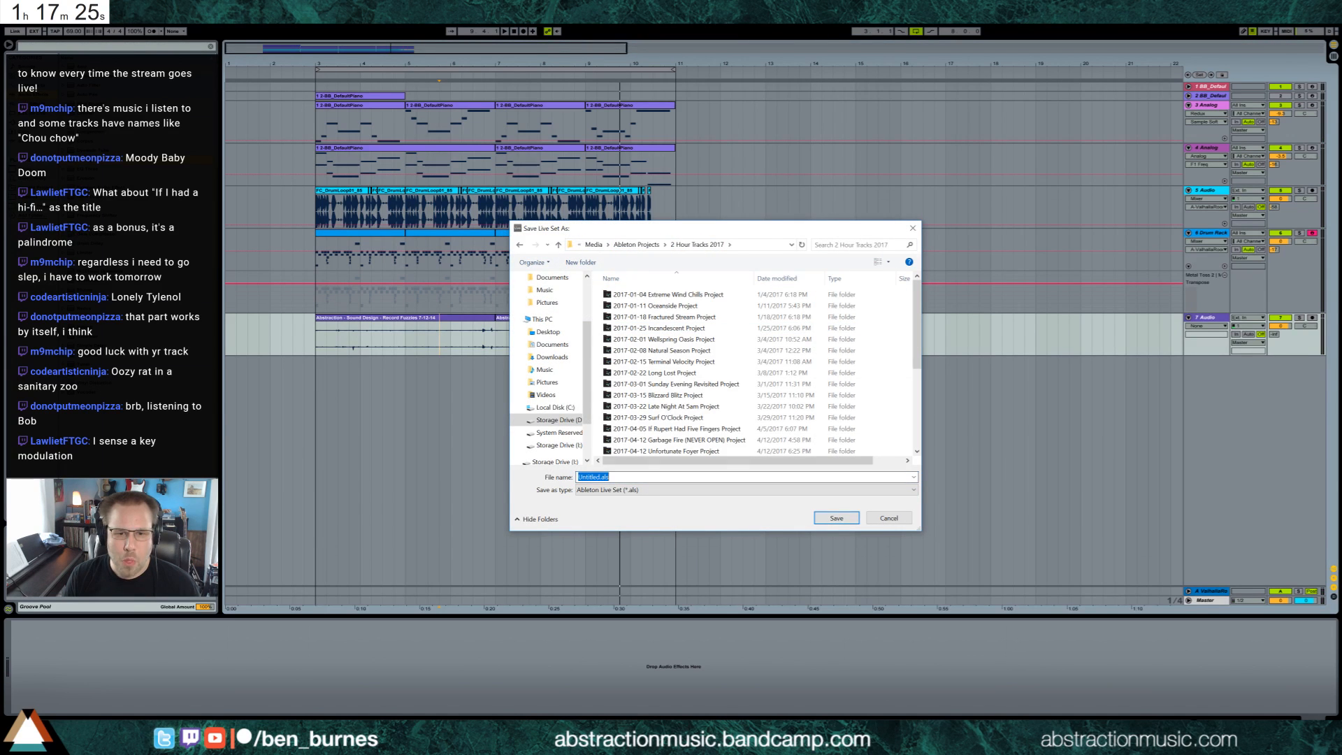
type("2017-0")
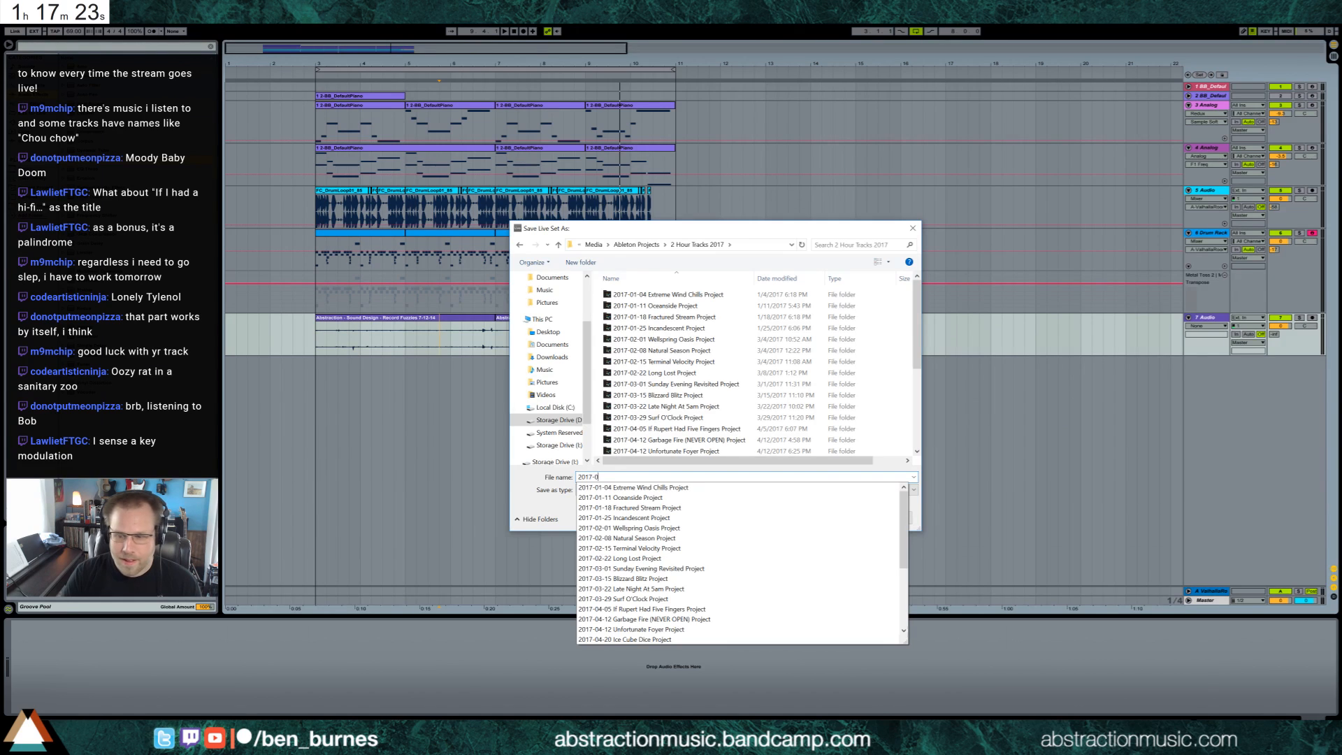
type("7-12 If I Had Hi-Fi")
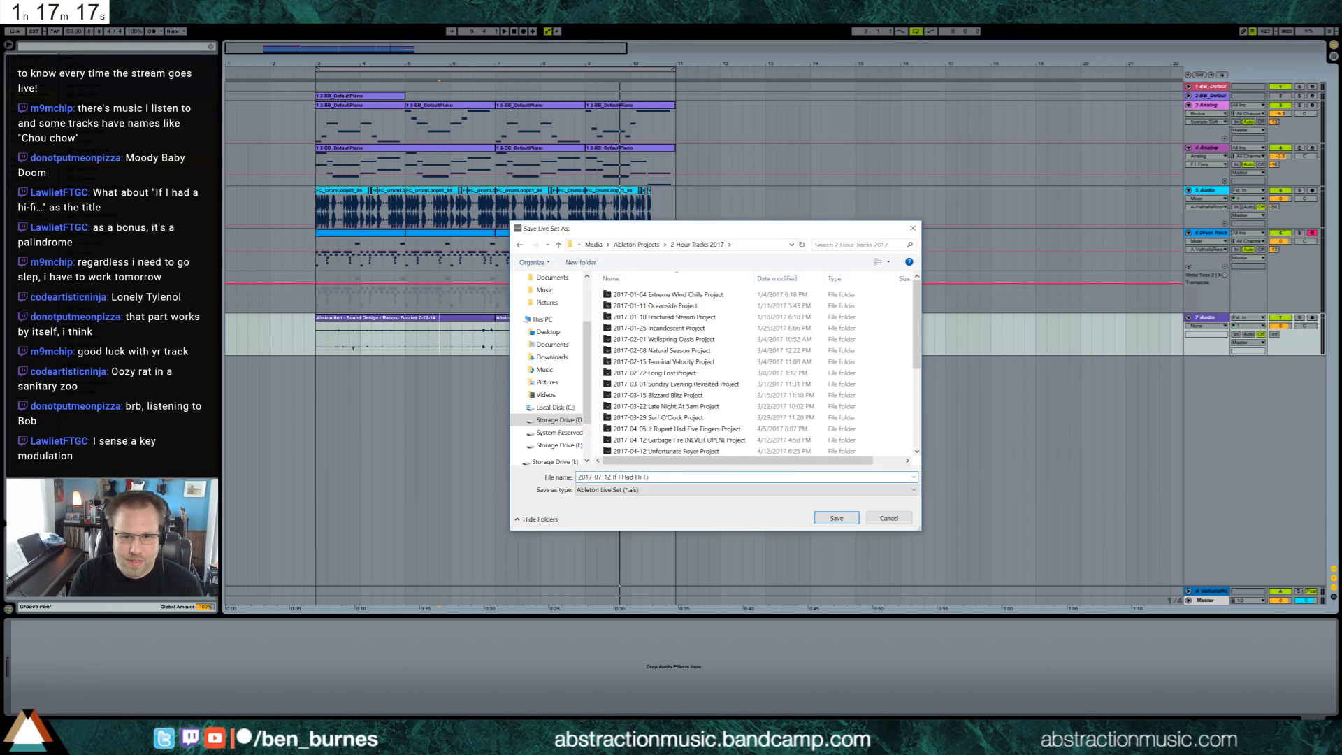
key("Return")
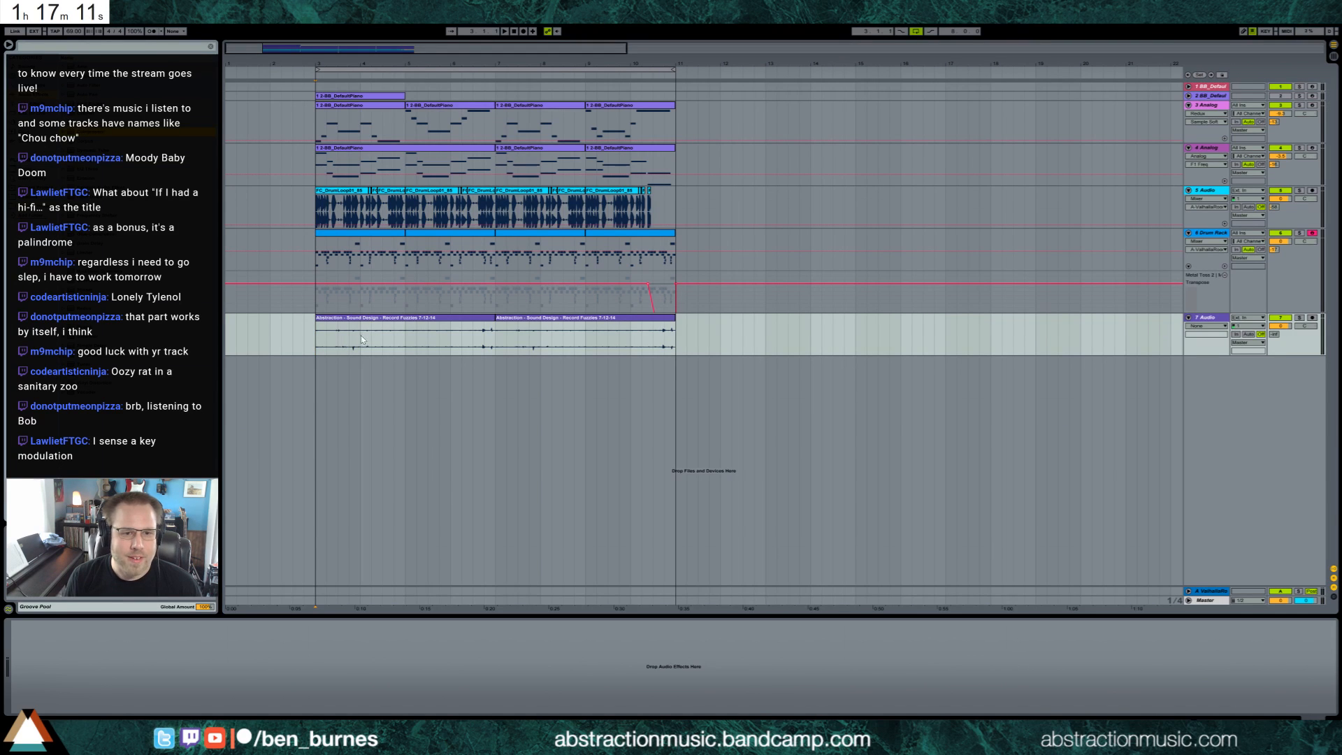
Add a Compressor to the Record Fuzzies track, lower its threshold, and audition the track briefly in solo.
left_click_drag(56, 664, 57, 680)
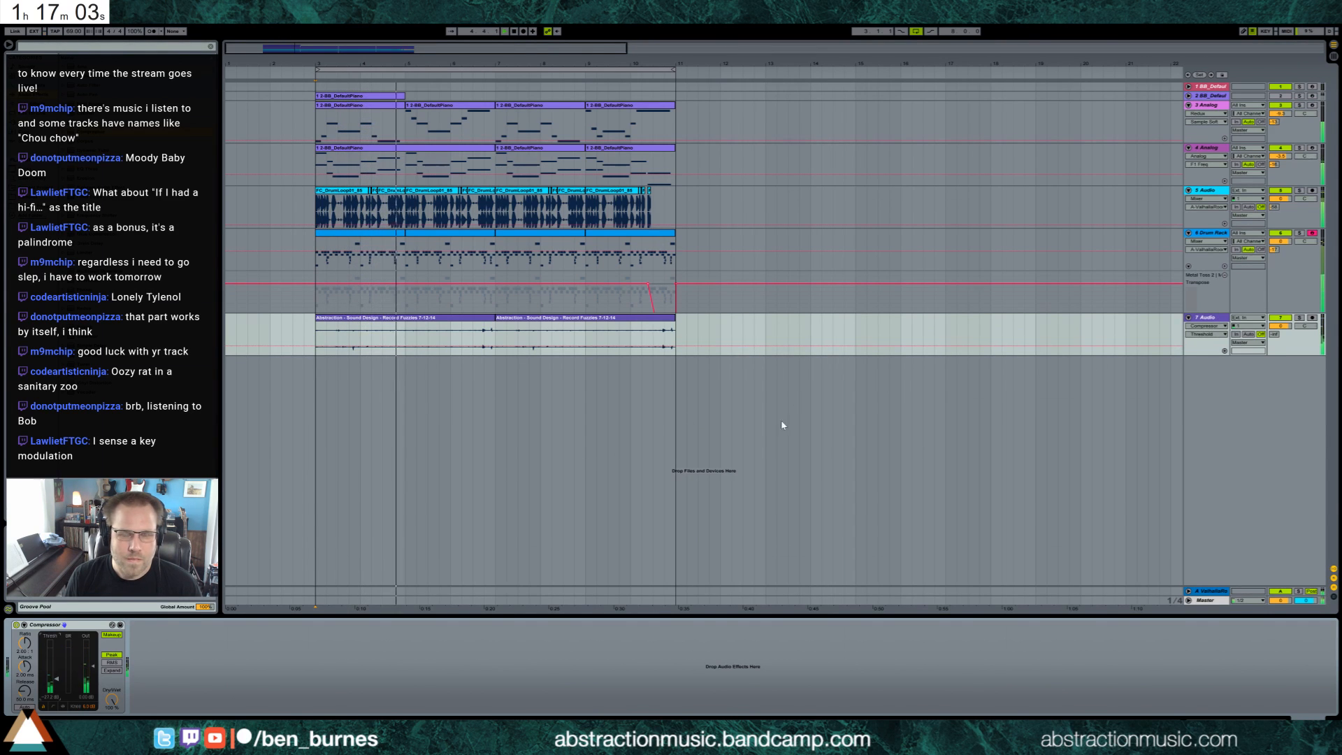
left_click(1300, 318)
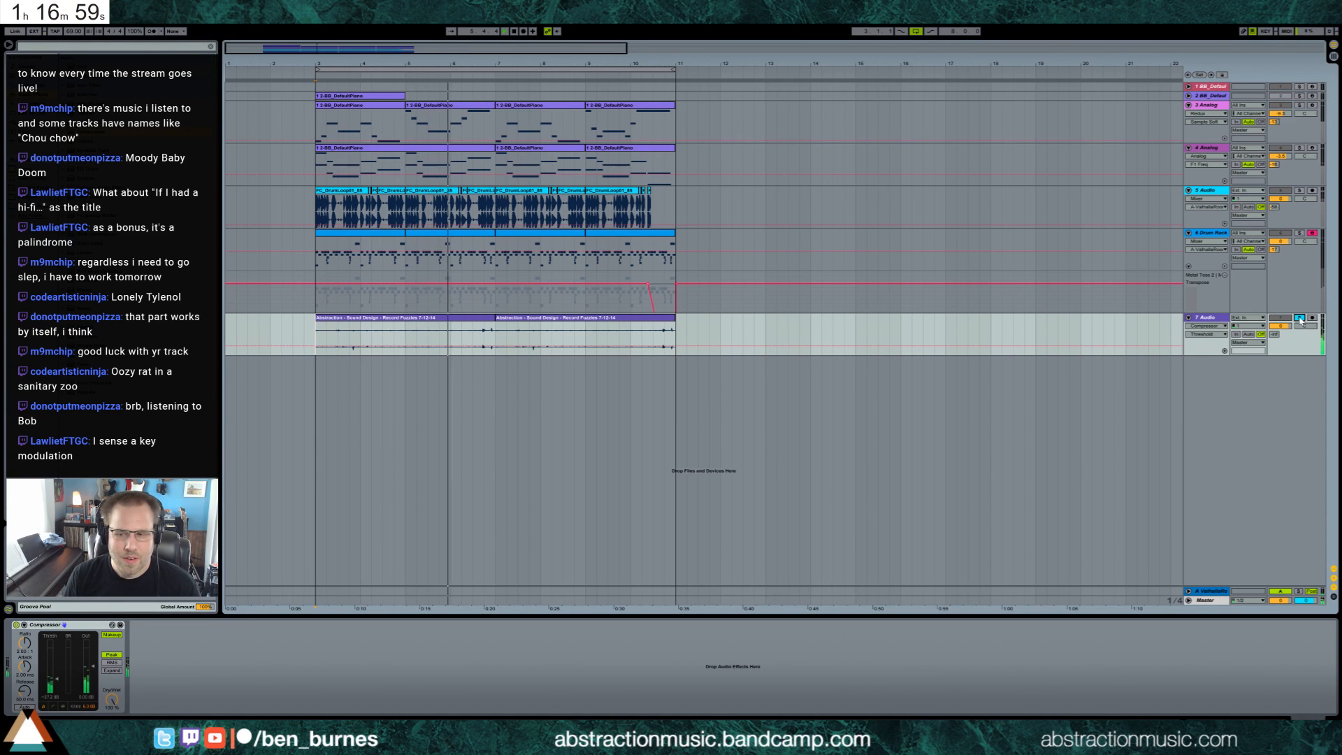
left_click(1300, 318)
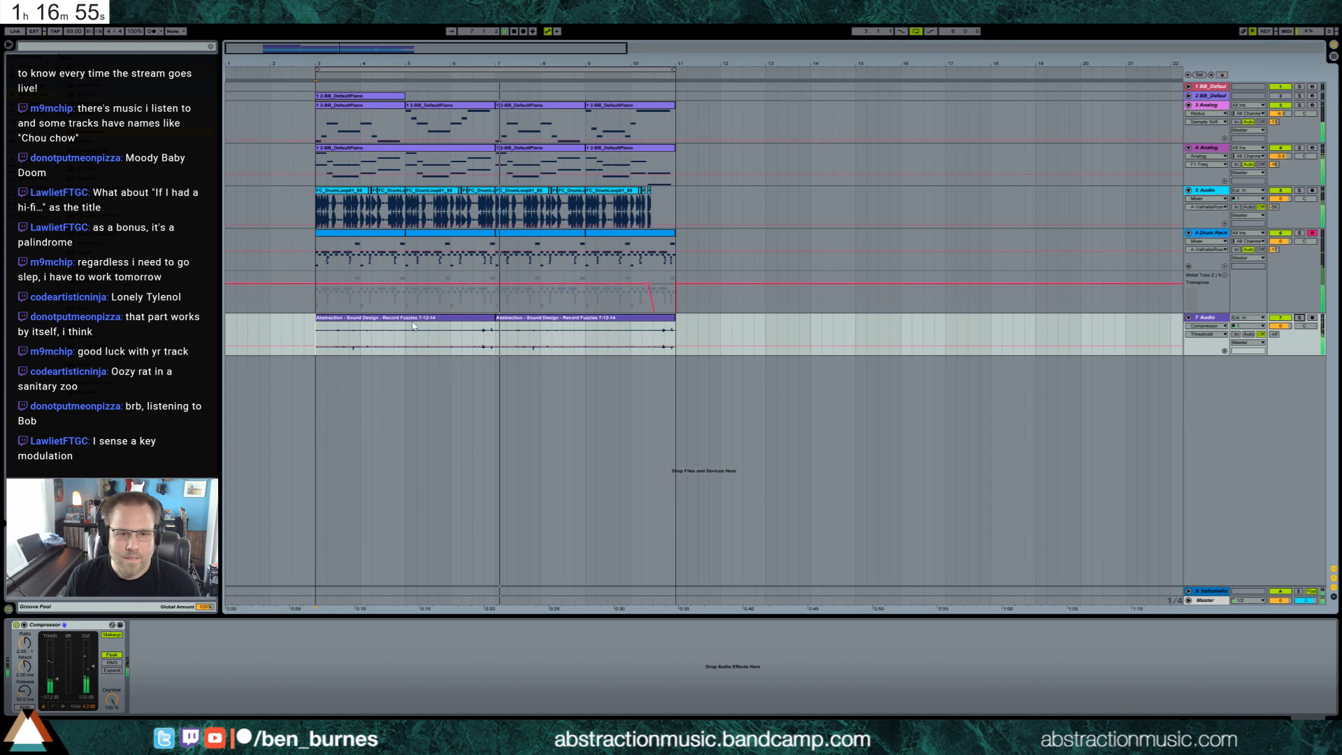
Insert a high-pass Auto Filter before the Compressor on the Record Fuzzies track and adjust the filter cutoff and the Compressor's ratio and threshold.
left_click_drag(94, 87, 25, 668)
left_click(55, 689)
left_click_drag(222, 643, 222, 606)
left_click(255, 681)
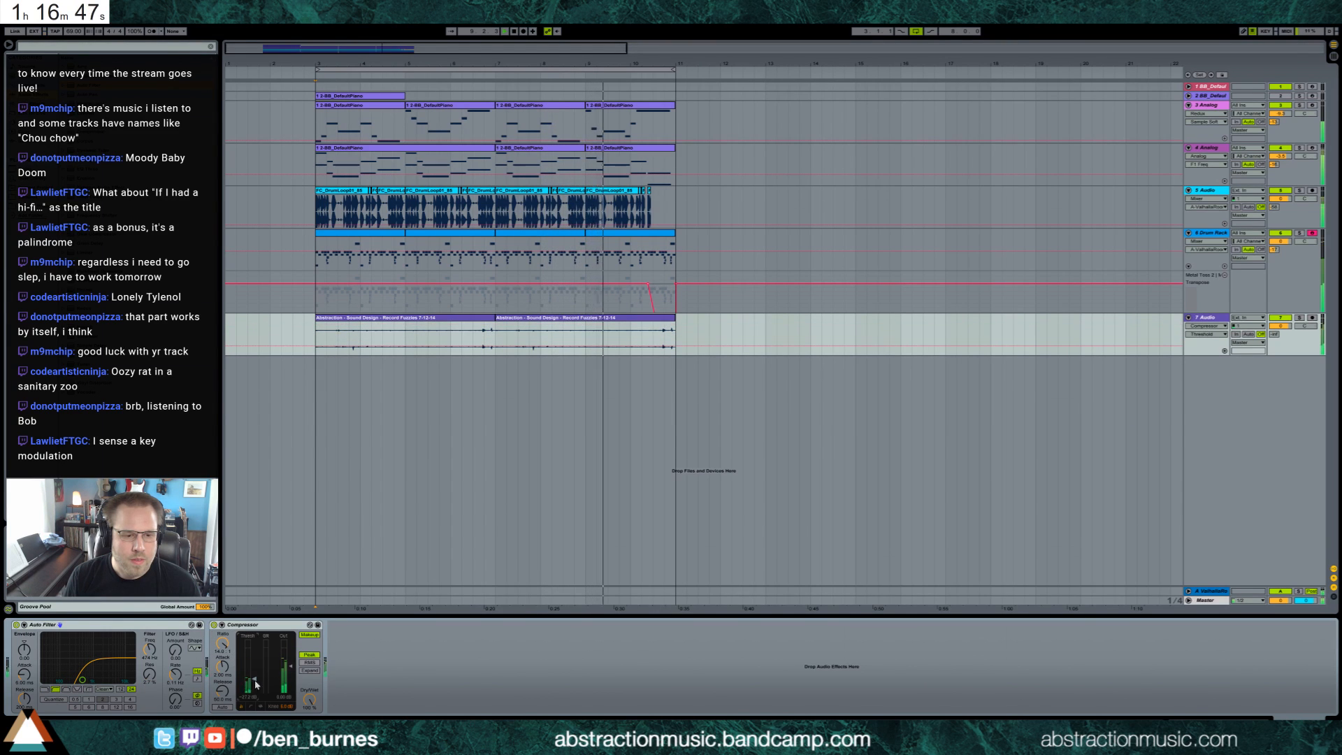
left_click_drag(87, 679, 88, 677)
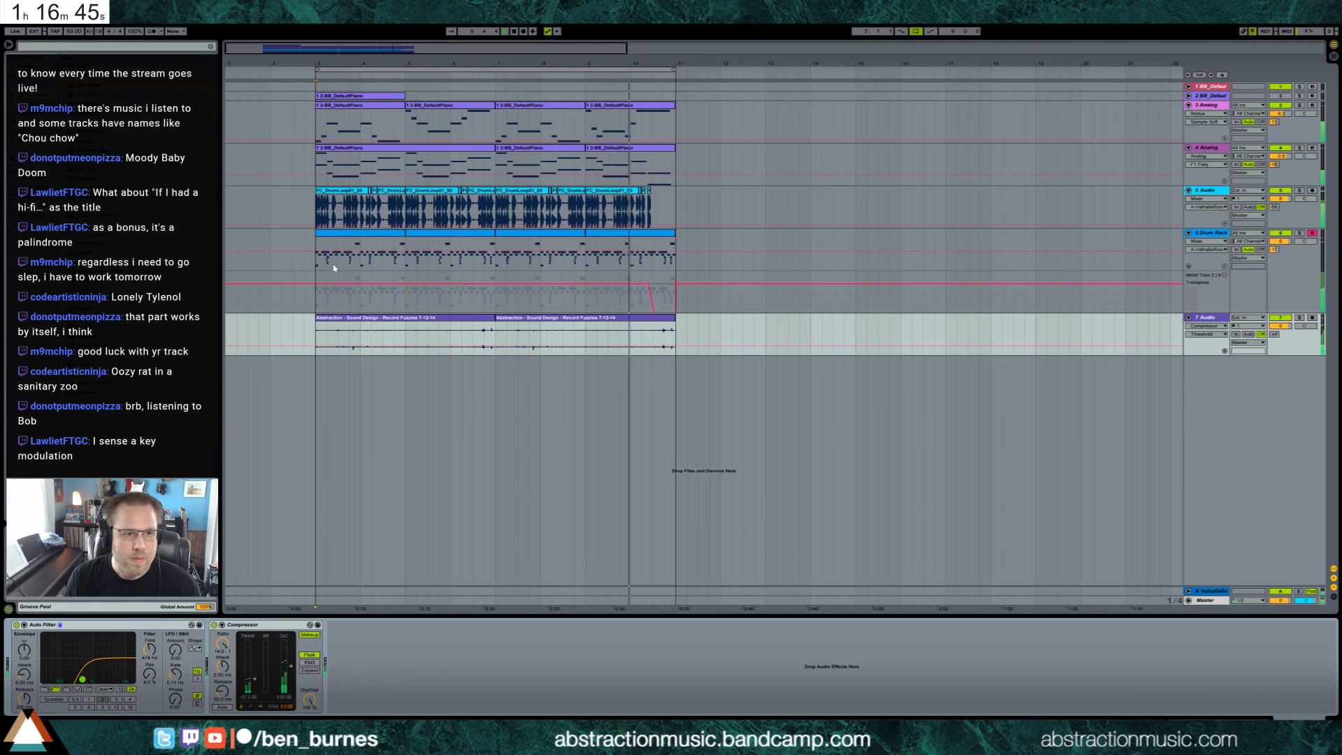
Place the Field Recording - Road Noise sample on a new audio track and audition it at several points.
left_click(1222, 319)
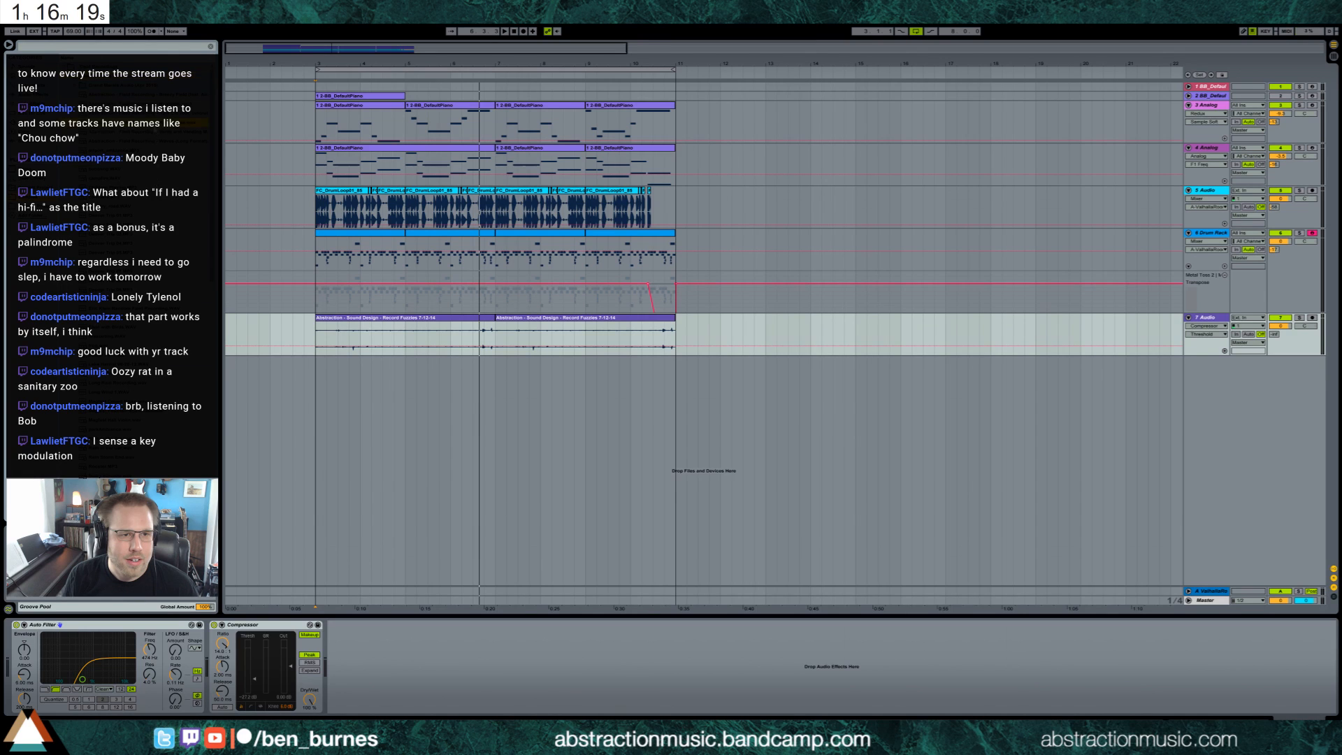
left_click_drag(808, 360, 811, 363)
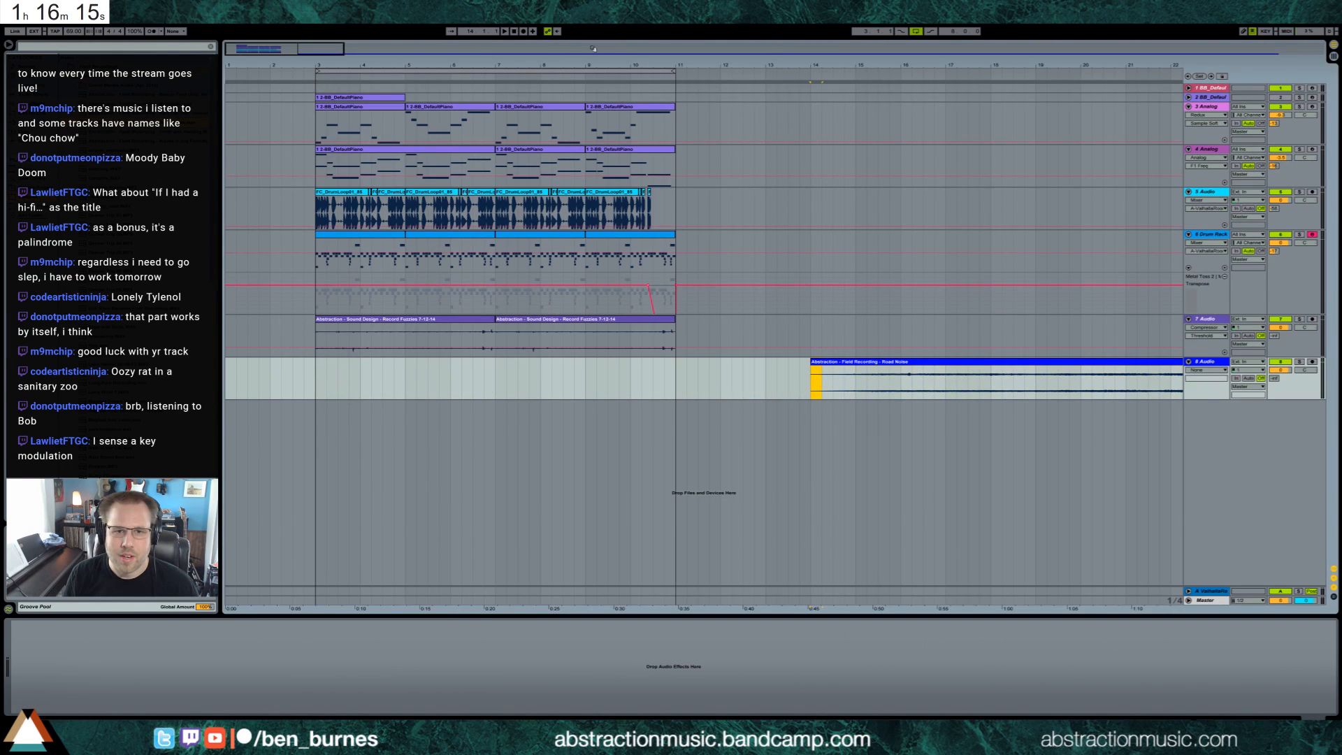
left_click_drag(592, 48, 766, 93)
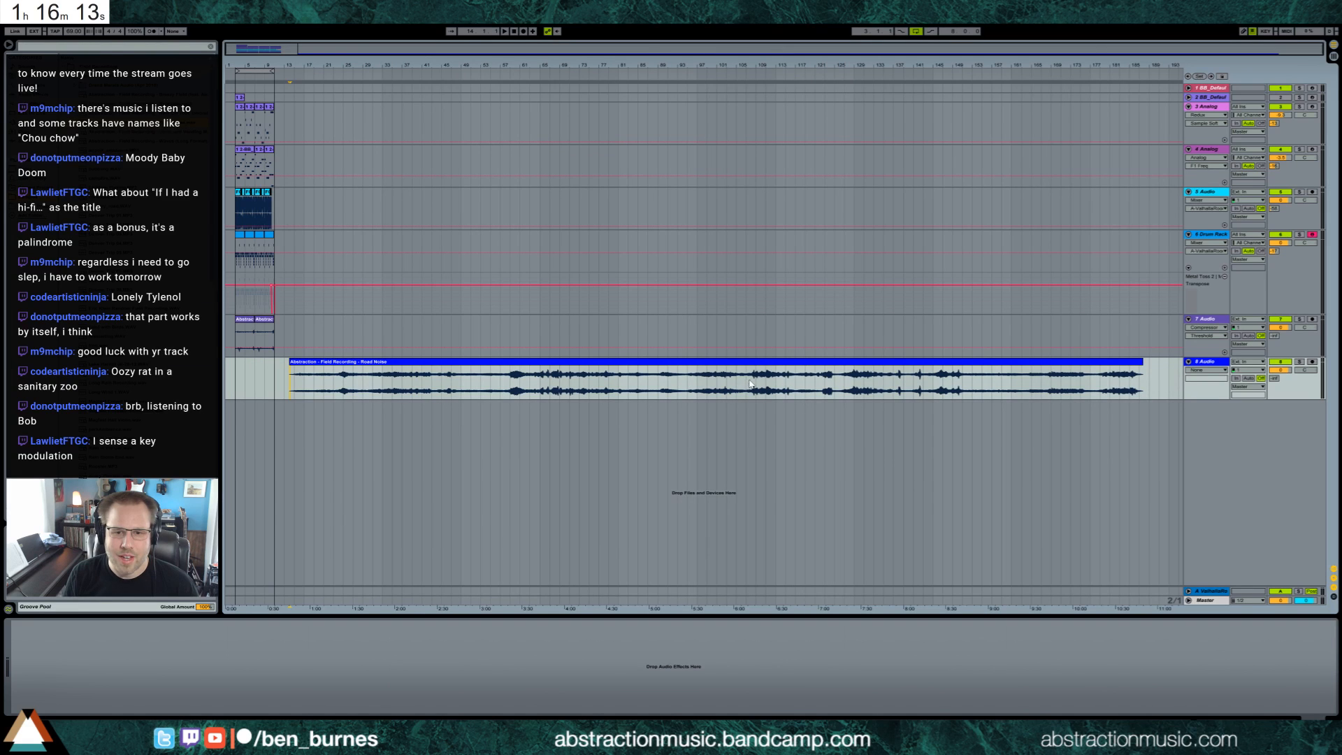
left_click(686, 380)
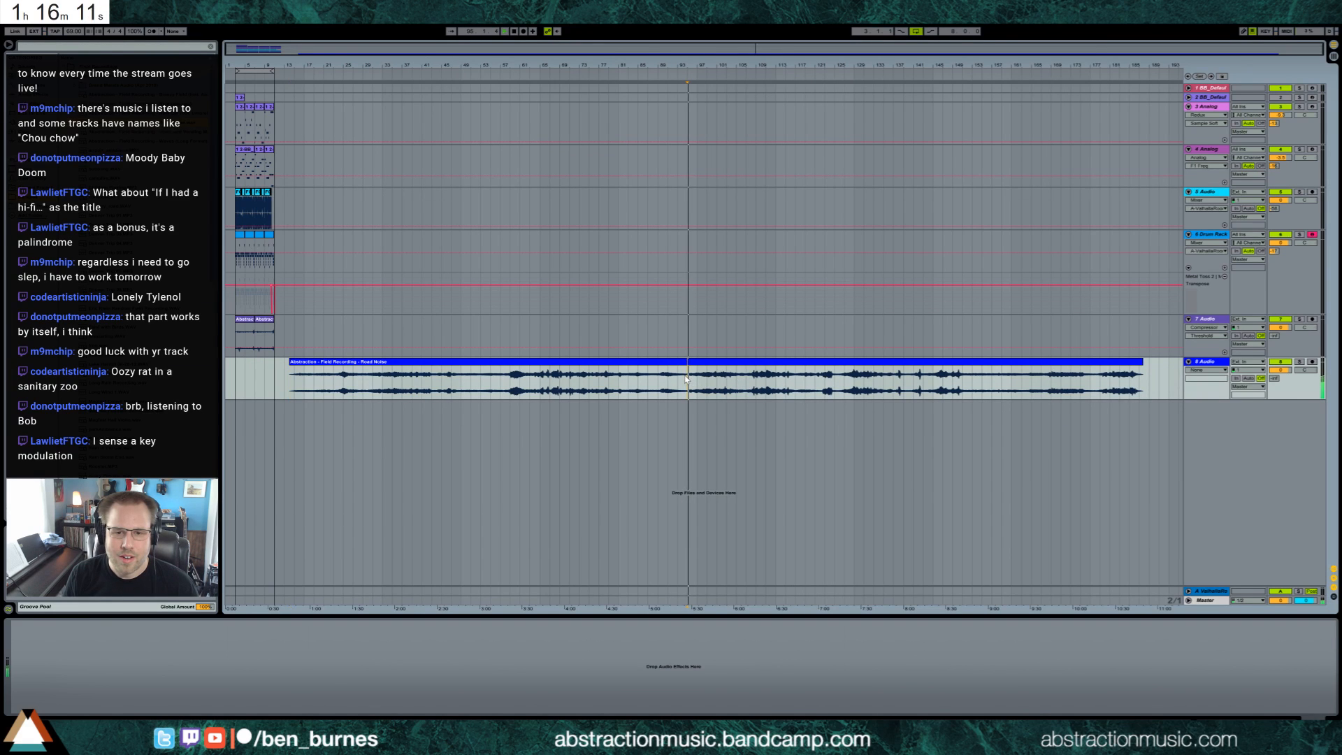
left_click(1033, 384)
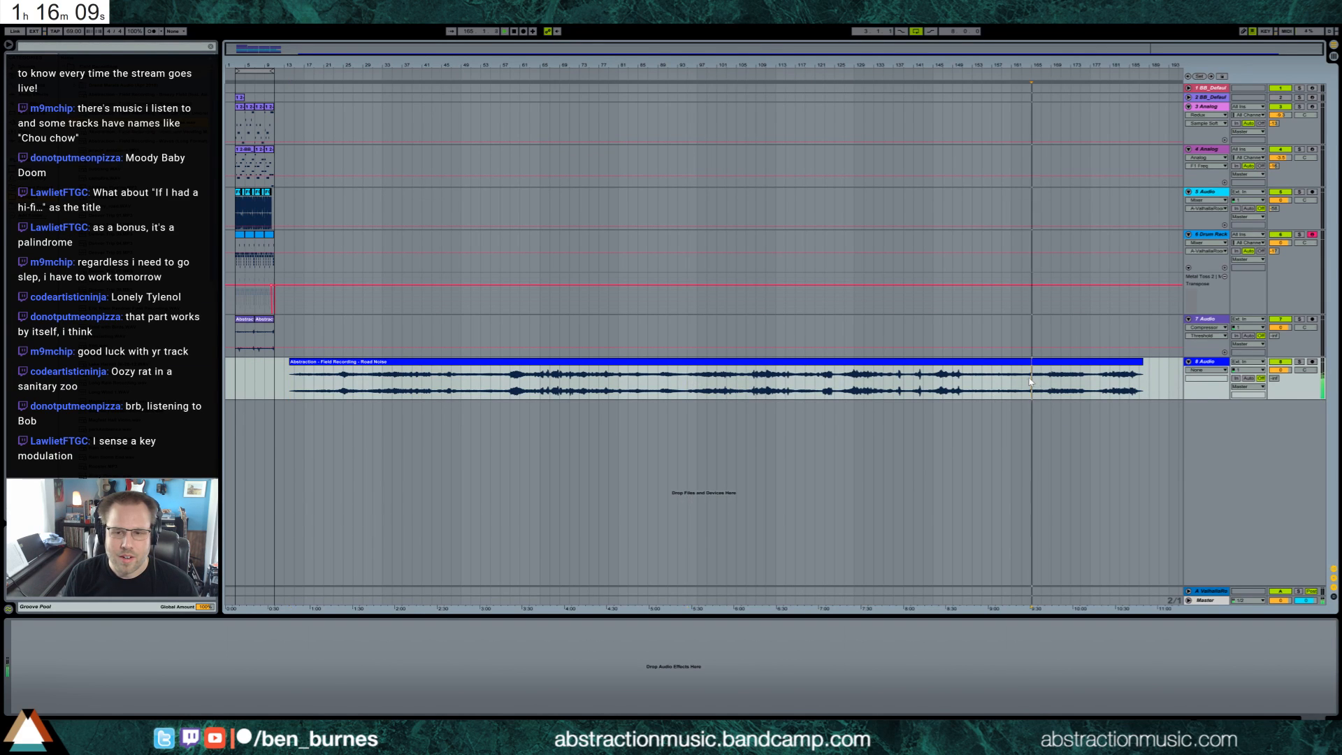
Delete roughly the first half of the Road Noise clip and move the remainder to bar 3.
mouse_move(688, 380)
left_mouse_down()
mouse_move(324, 410)
mouse_move(290, 392)
left_mouse_up()
key("Delete")
left_click_drag(721, 362, 267, 376)
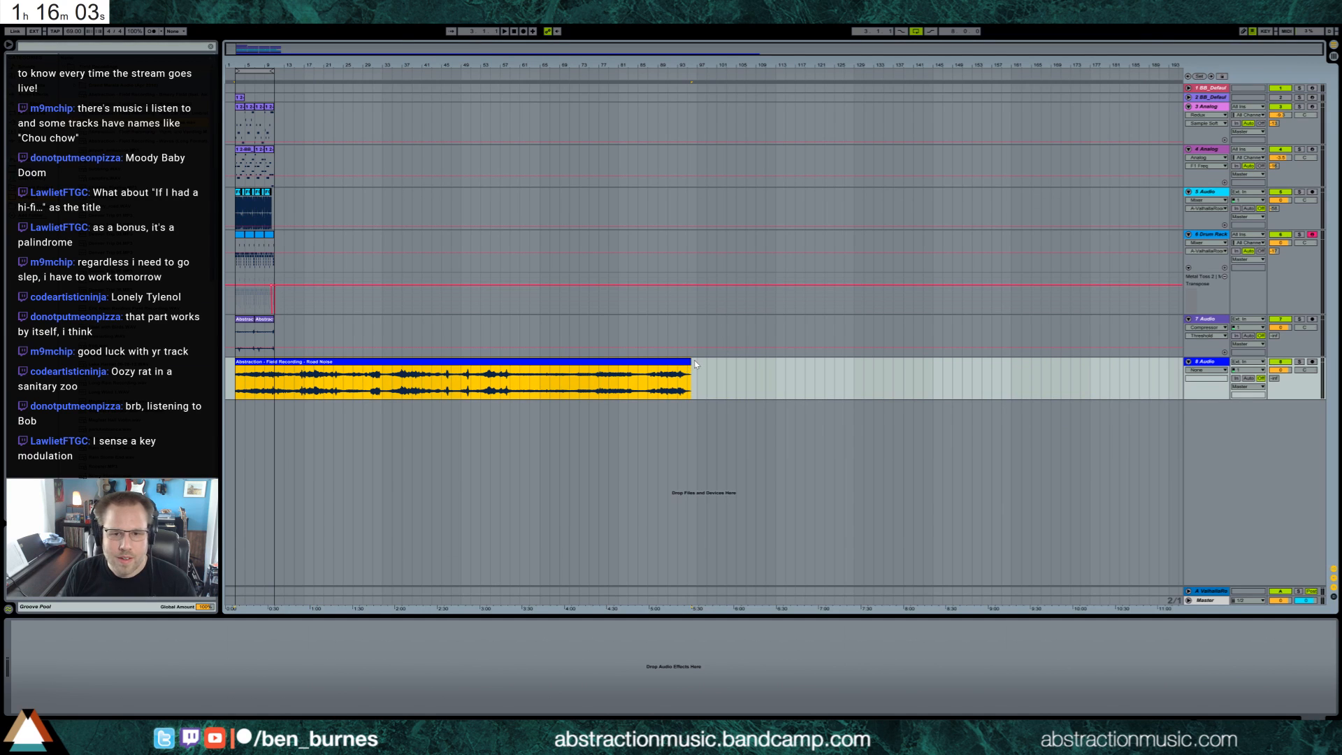
Cut off the later part of the Road Noise clip and play the loop with it from bar 3.
left_click_drag(692, 367, 442, 382)
key("Delete")
left_click(364, 381)
mouse_move(308, 65)
left_mouse_down()
mouse_move(326, 97)
mouse_move(367, 98)
left_mouse_up()
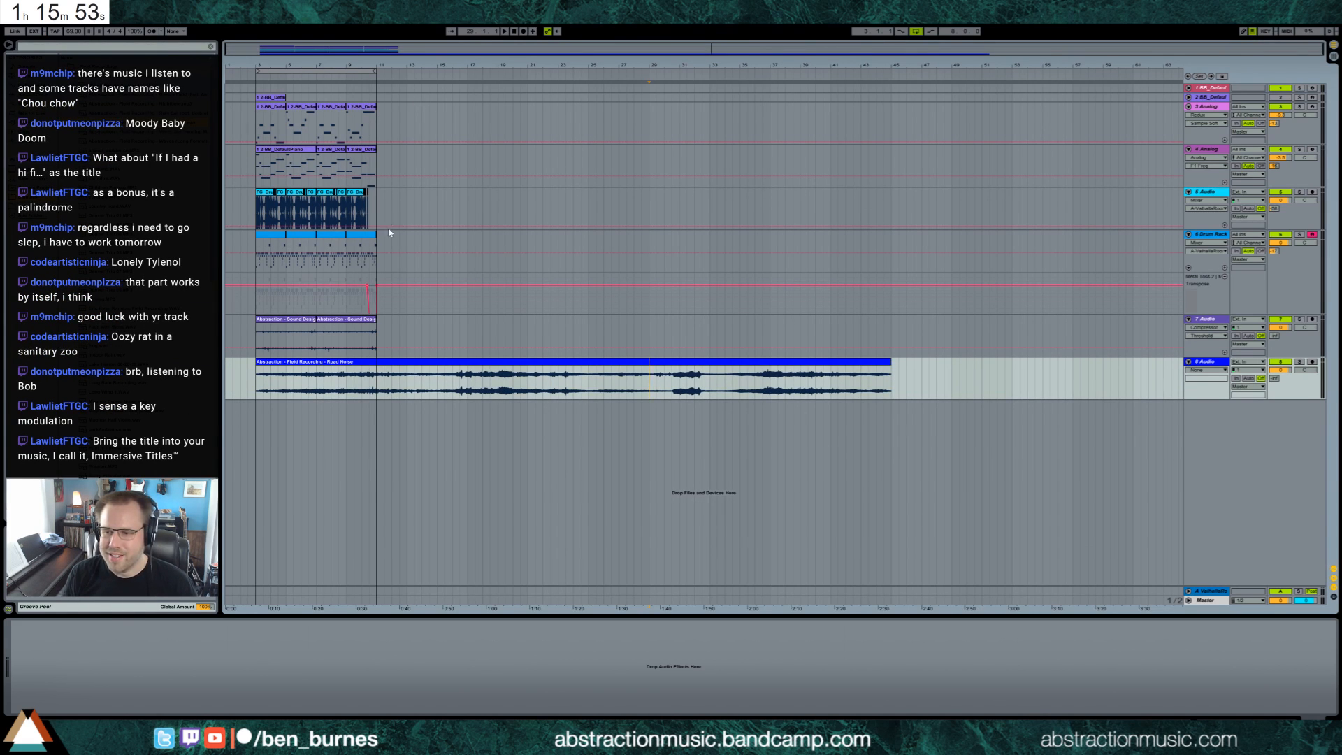
left_click(261, 374)
key("space")
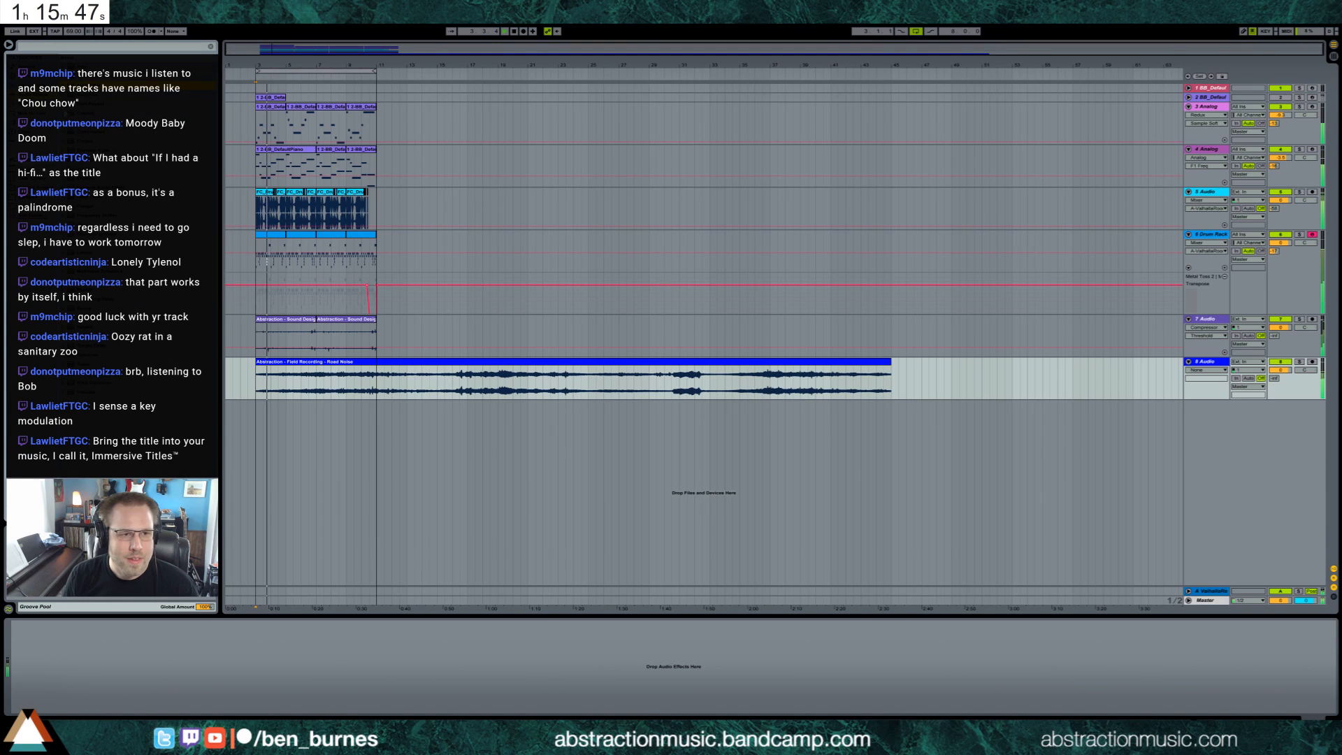
Add a high-pass Auto Filter to the Road Noise track, set its cutoff, and lower the track volume.
left_click_drag(110, 645, 87, 679)
left_click(56, 689)
left_click_drag(1280, 370, 1280, 381)
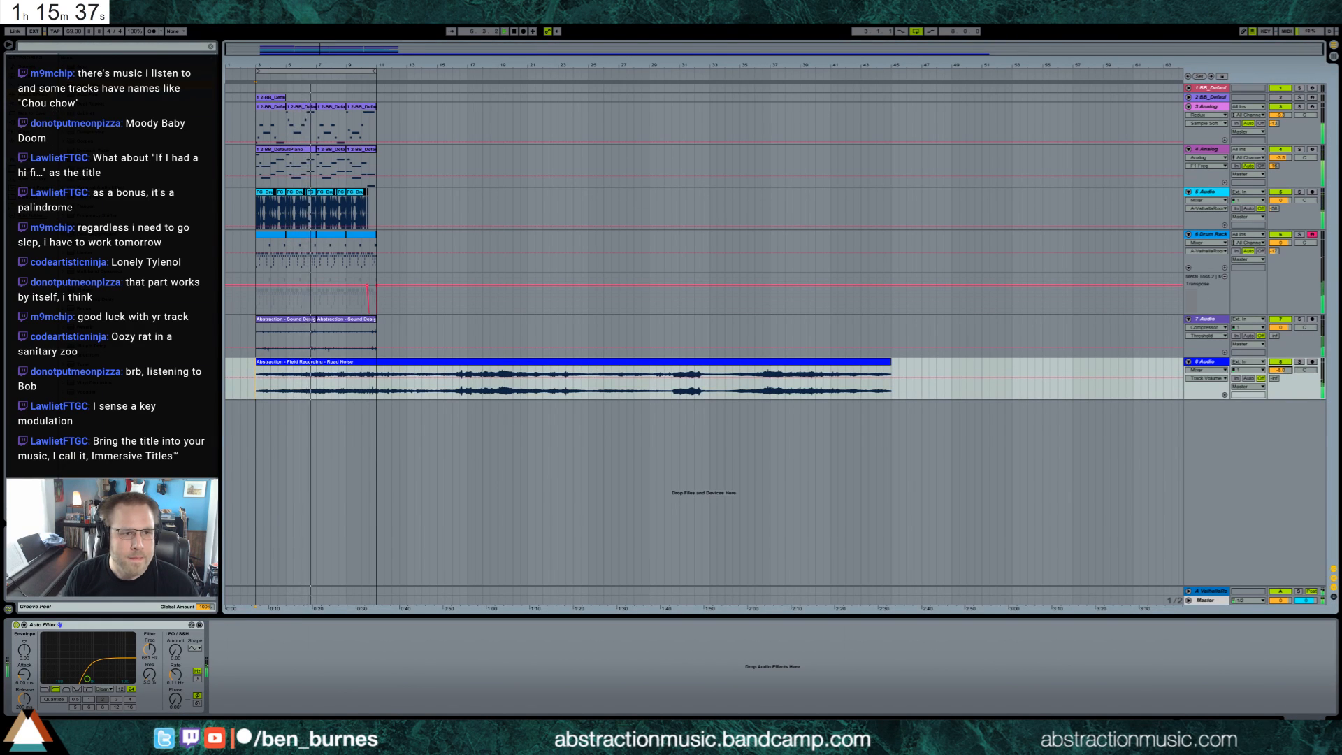
Add Auto Pan after the Auto Filter on the Road Noise track, adjust its amount and rate, and lower the track volume further.
left_click(337, 672)
left_click_drag(337, 673, 337, 673)
mouse_move(222, 674)
left_mouse_down()
mouse_move(222, 646)
mouse_move(246, 694)
mouse_move(222, 669)
mouse_move(246, 672)
left_mouse_up()
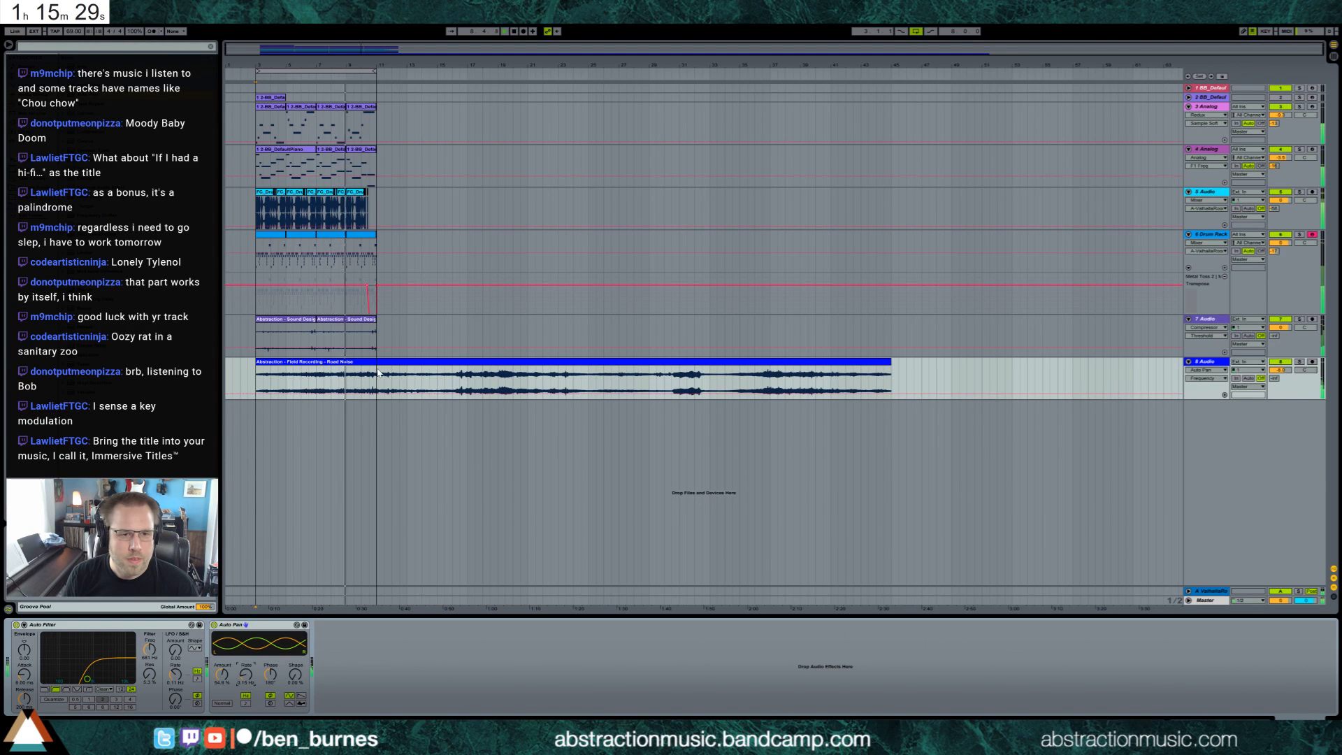
left_click_drag(1281, 371, 1281, 379)
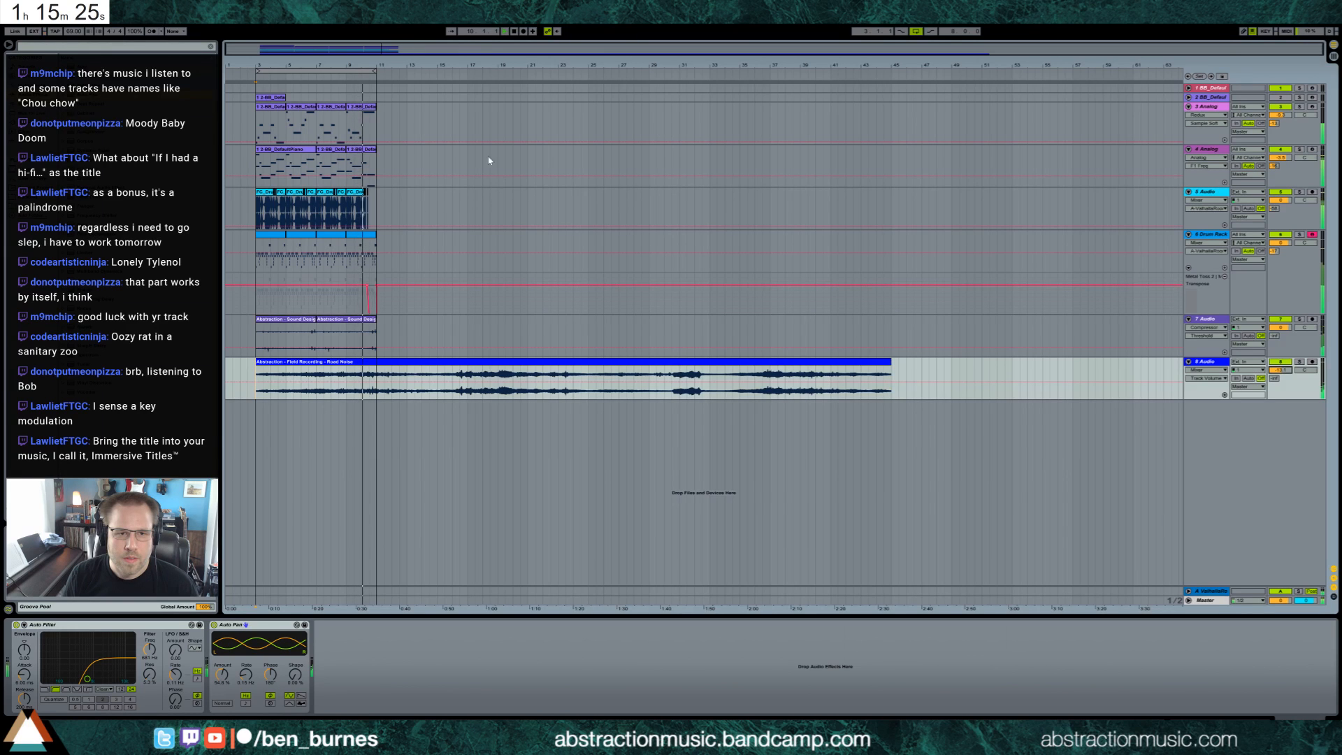
left_click(372, 108)
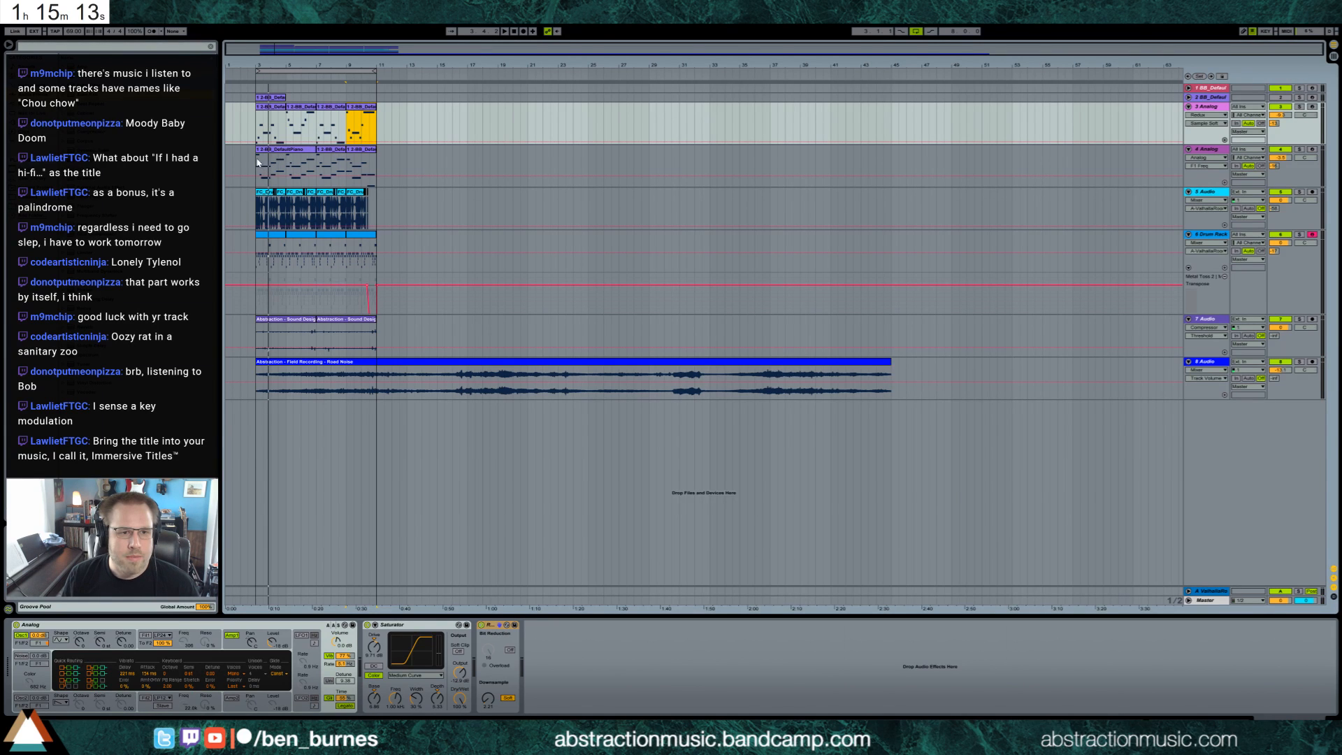
left_click_drag(258, 162, 377, 307)
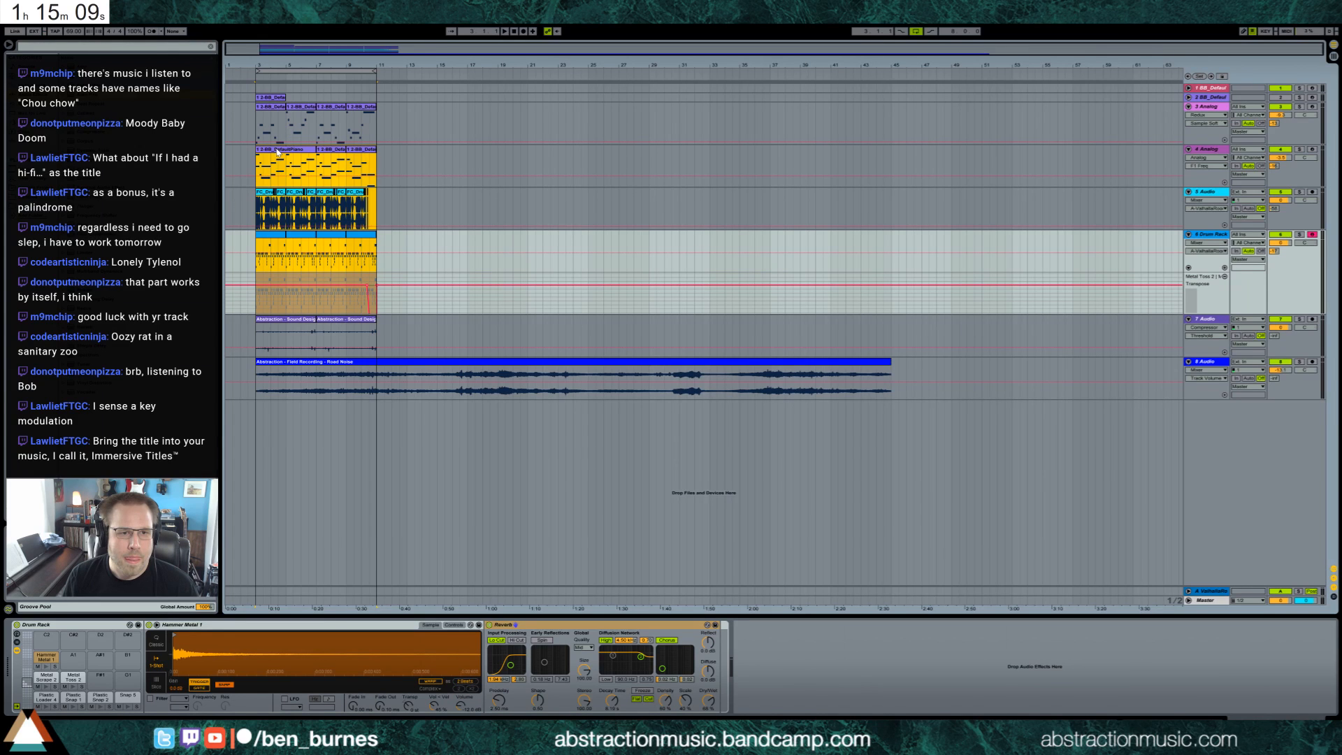
key("ctrl+d")
left_click_drag(391, 157, 335, 159)
key("ctrl+z")
key("ctrl+z")
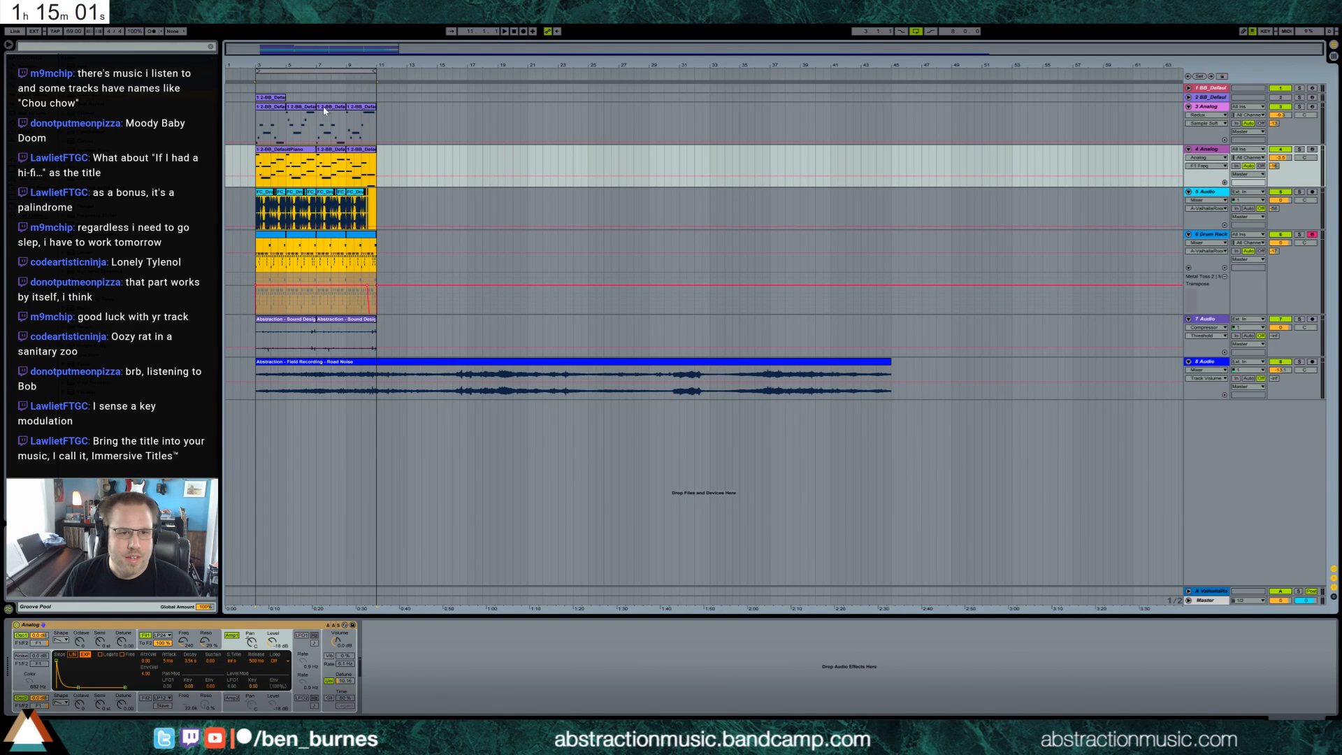
Copy both Analog parts onto bar 7 so they extend to bar 15, and shift the drum loop and Drum Rack clips to start at bar 7.
left_click_drag(318, 124, 374, 183)
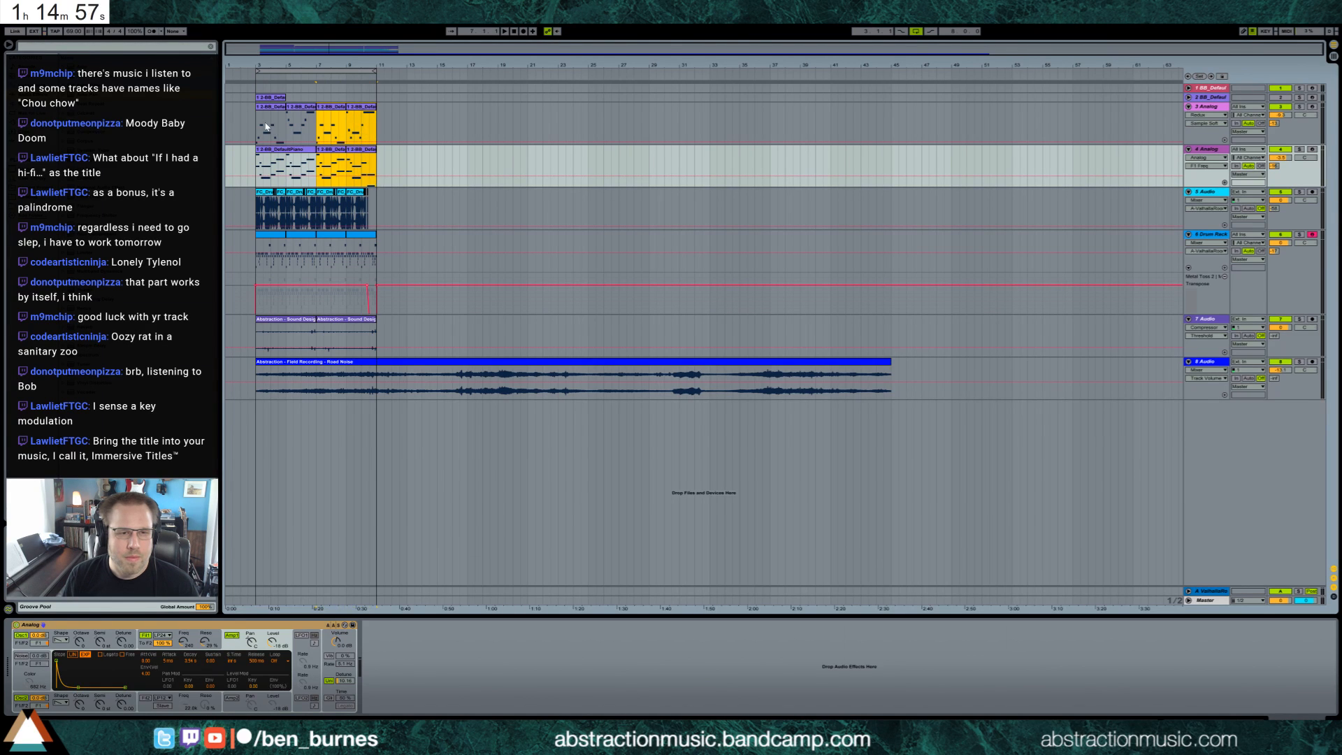
left_click_drag(256, 126, 376, 176)
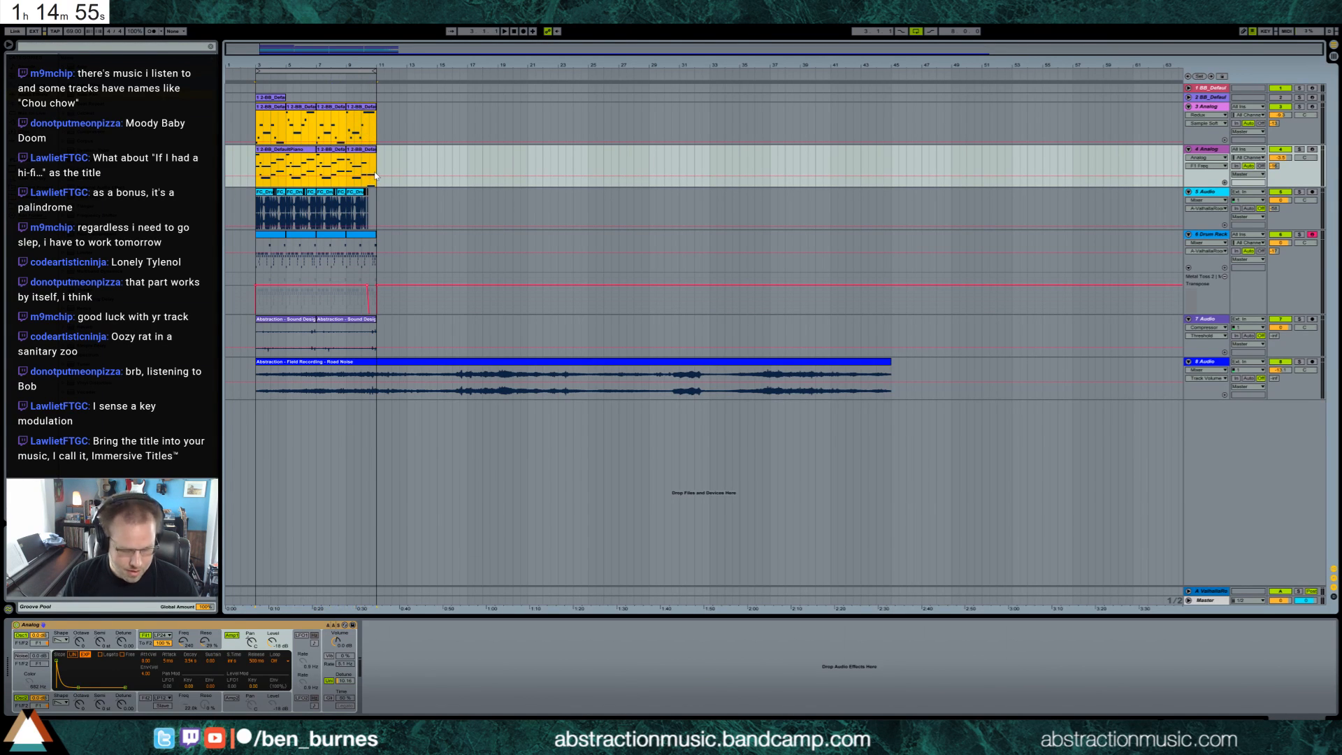
key("ctrl+d")
left_click_drag(259, 208, 378, 241)
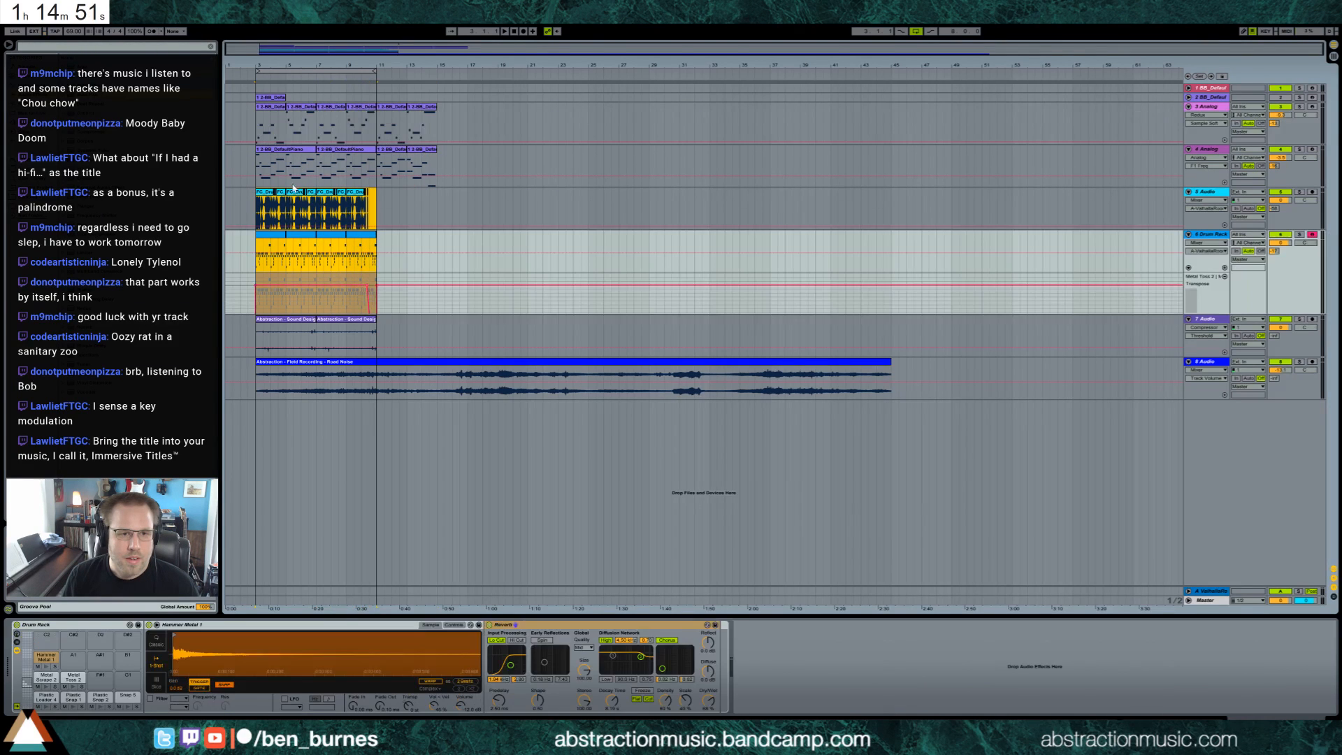
left_click_drag(269, 196, 330, 202)
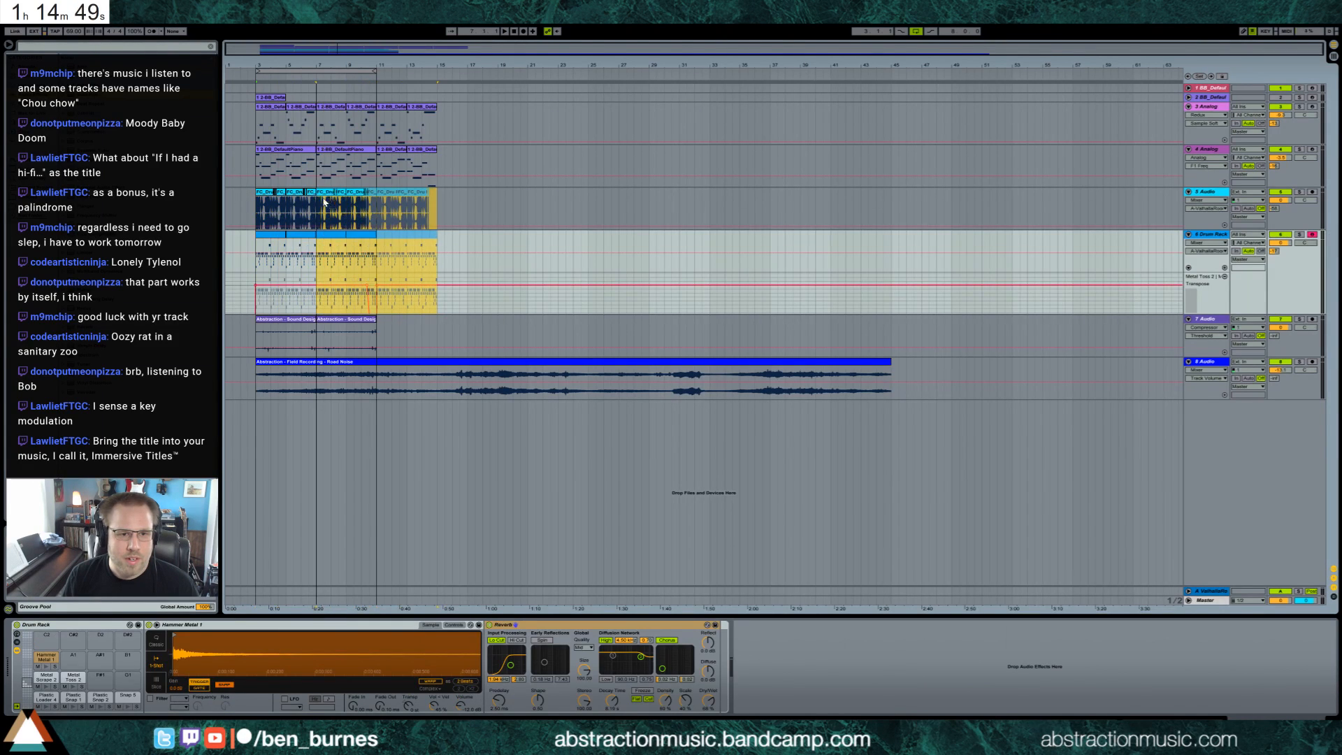
Duplicate the two Record Fuzzies clips over the following eight bars, from bar 11 to bar 19.
left_click(287, 320)
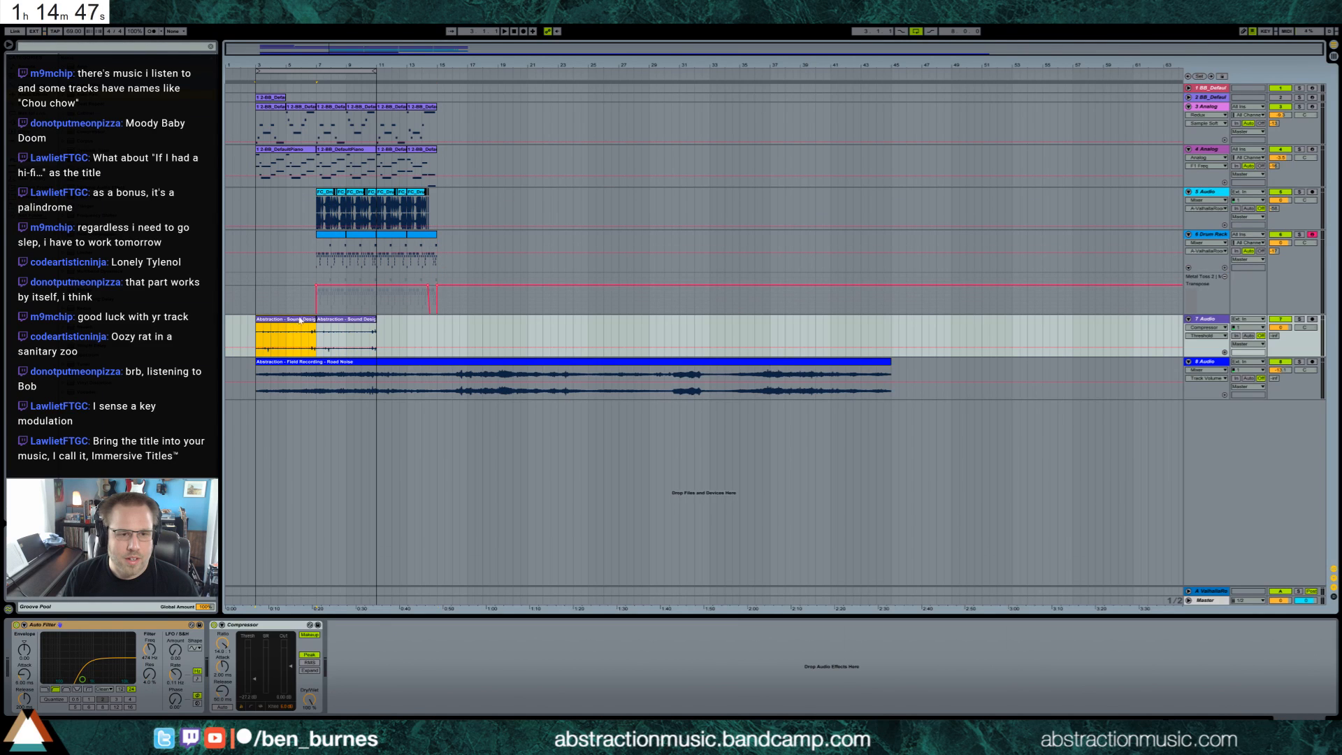
left_click(327, 291)
scroll(328, 294, "up", 5)
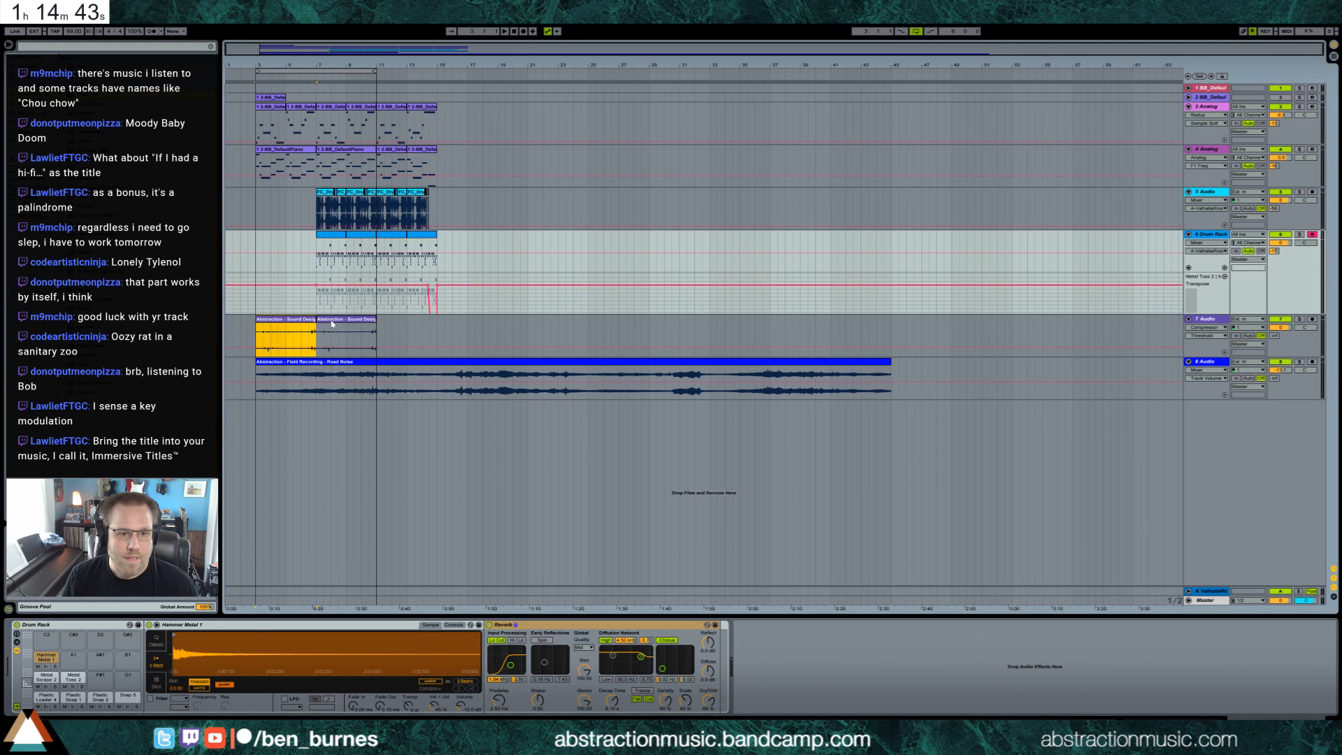
left_click(329, 325)
key("ctrl+d")
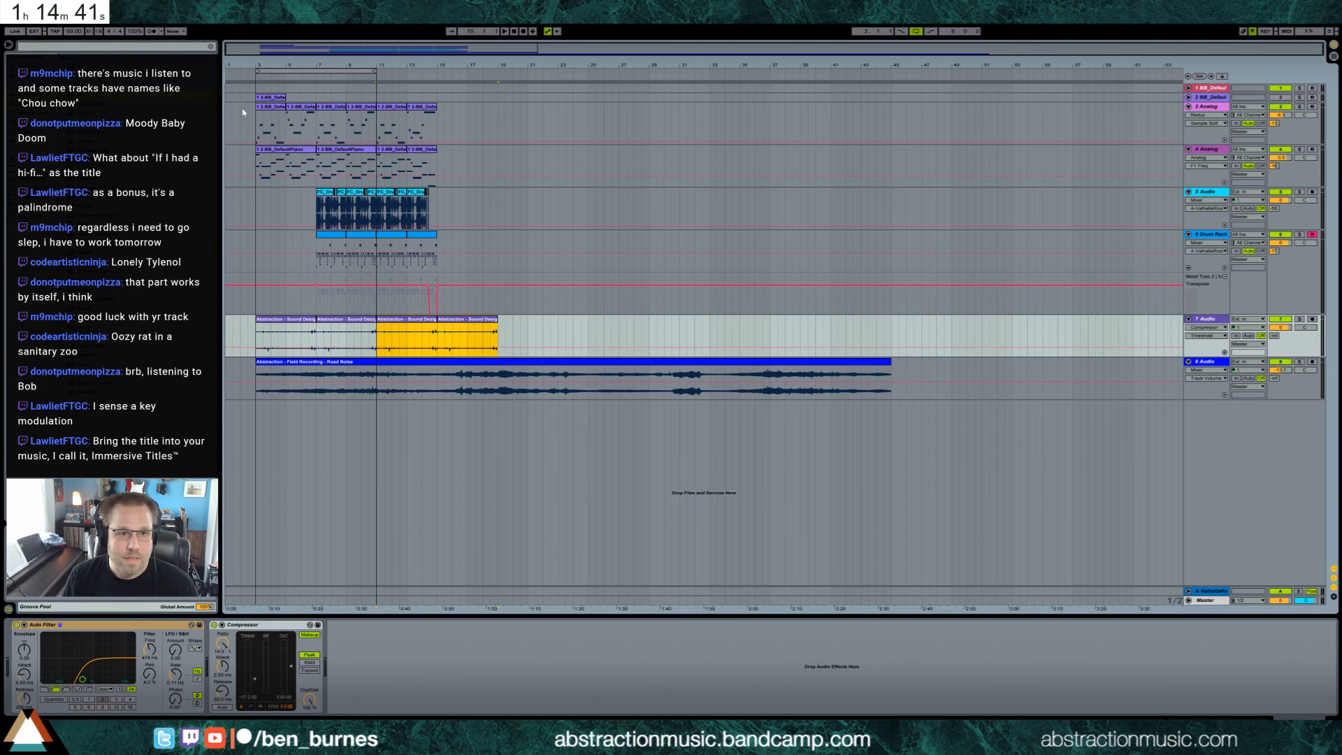
Play the drumless intro from bar 3 with looping off, select the first Analog clip, and stop playback.
left_click(250, 79)
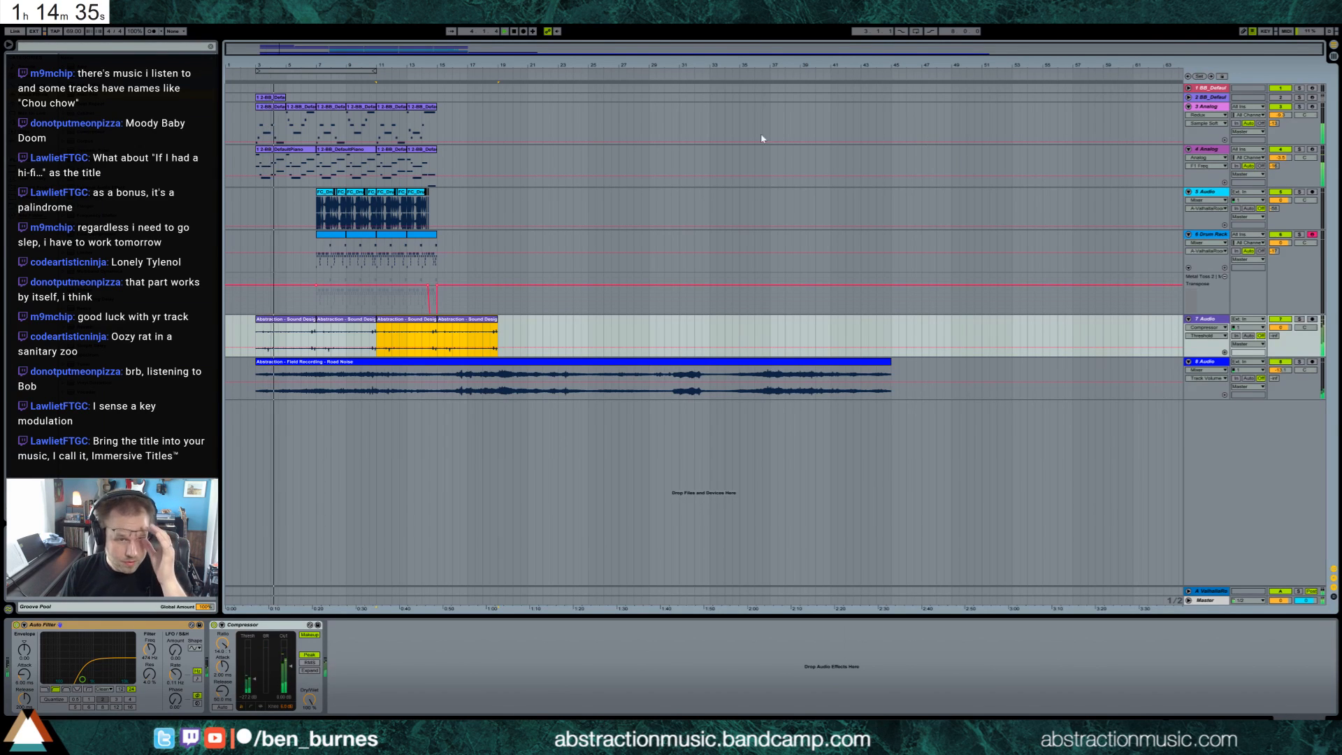
left_click(270, 107)
key("space")
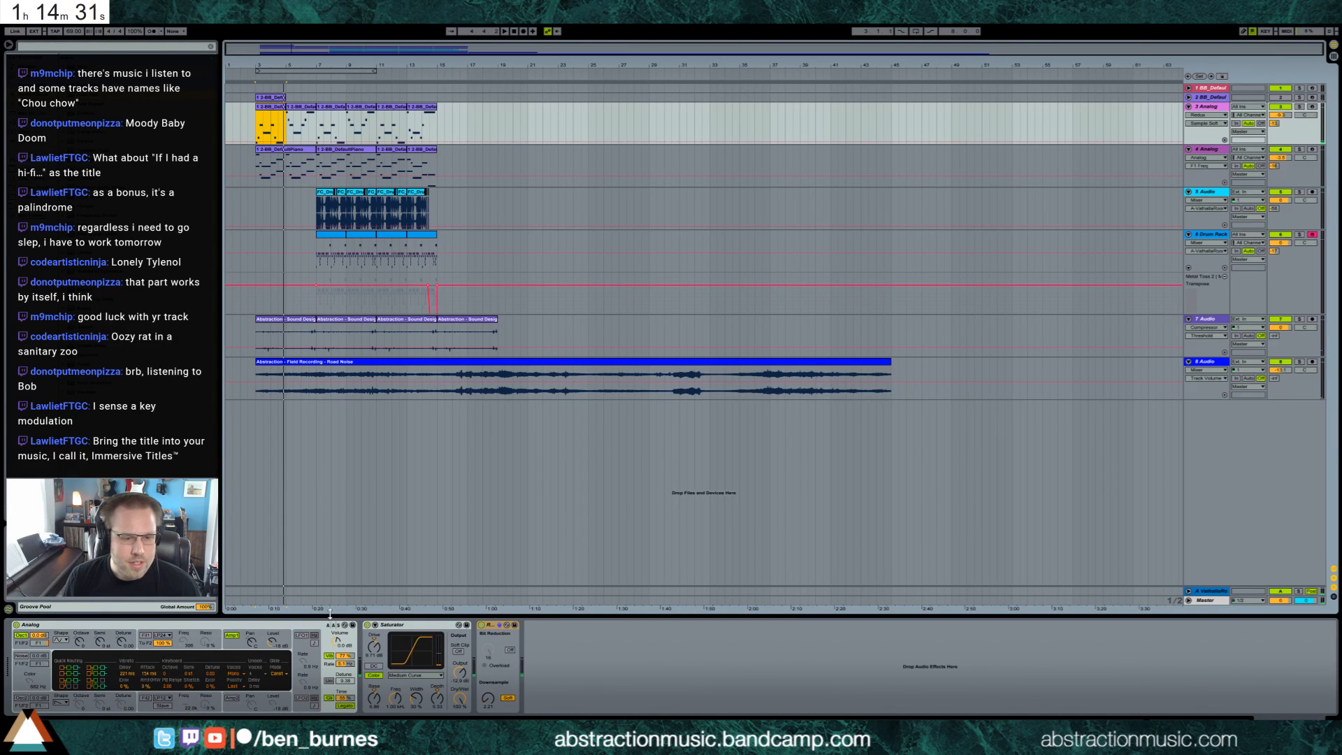
Add an Auto Filter at the end of the first Analog track's chain and automate its frequency rising from bar 3 to bar 7.
left_click(126, 86)
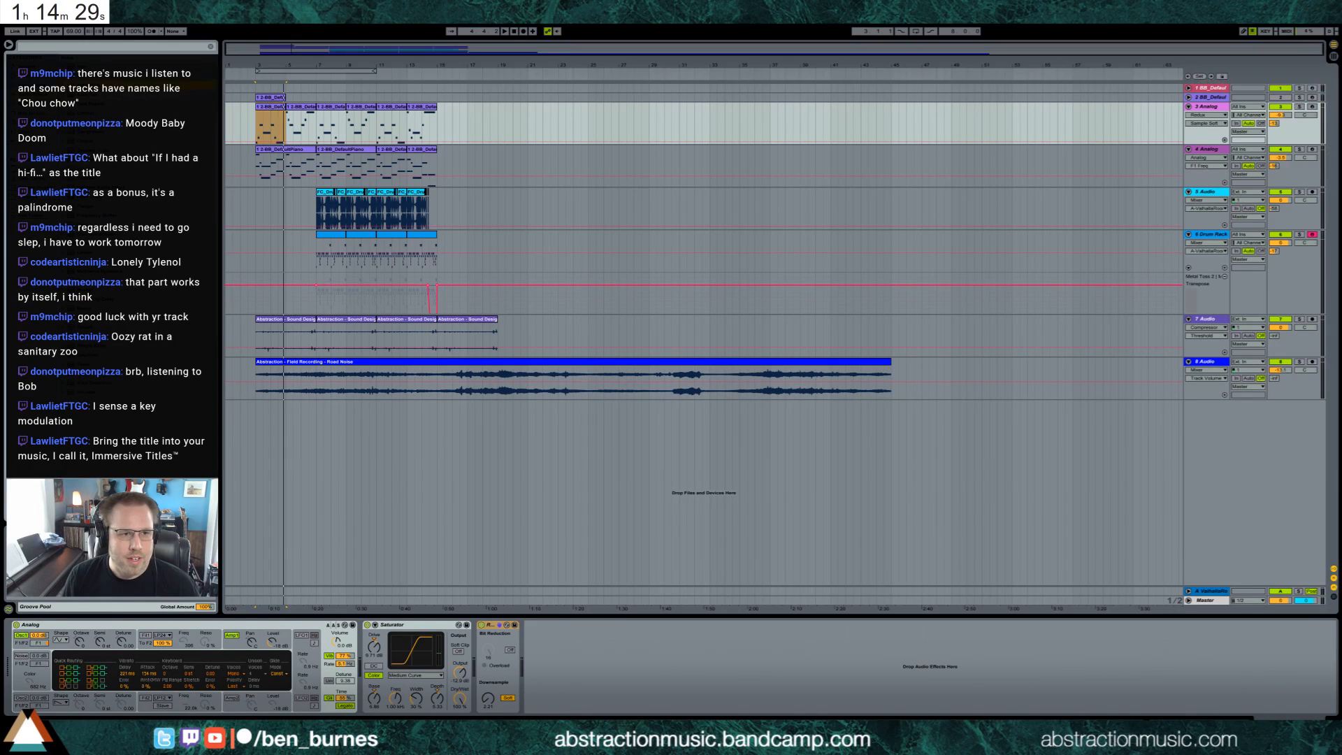
left_click_drag(579, 657, 579, 657)
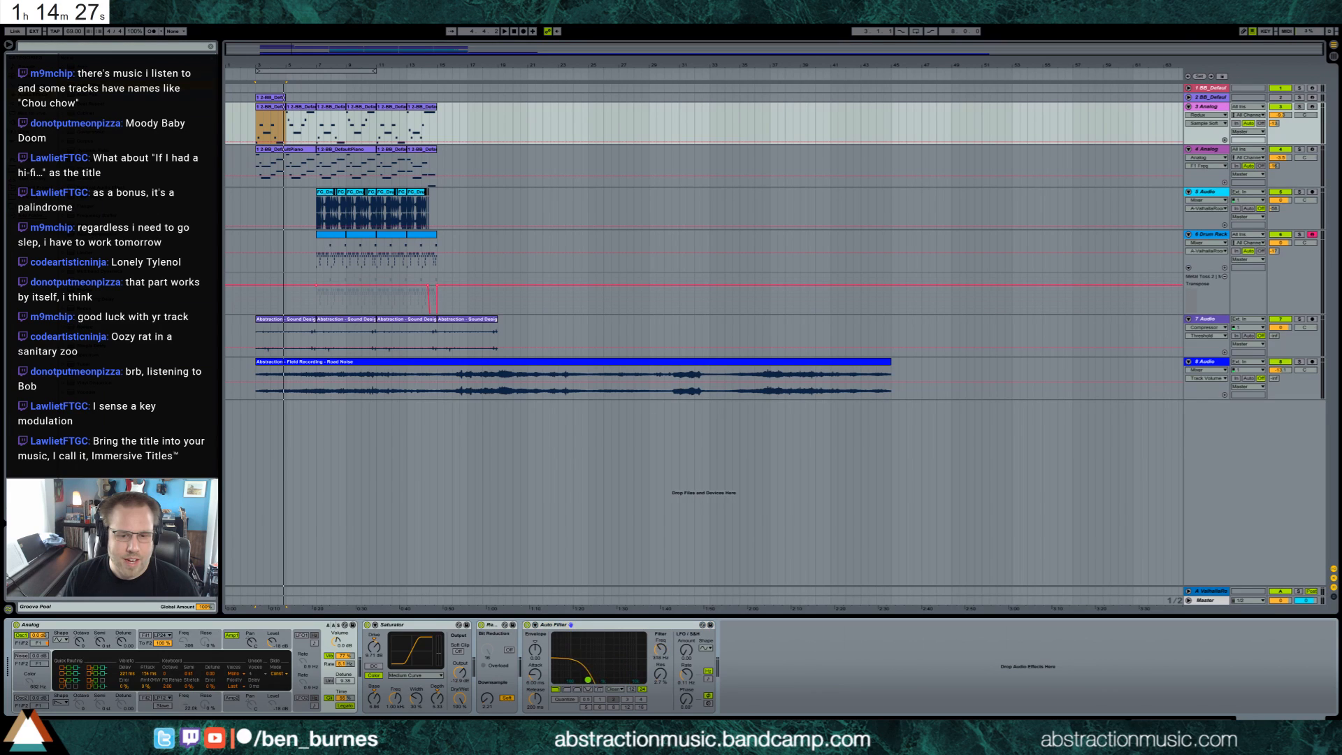
left_click(658, 650)
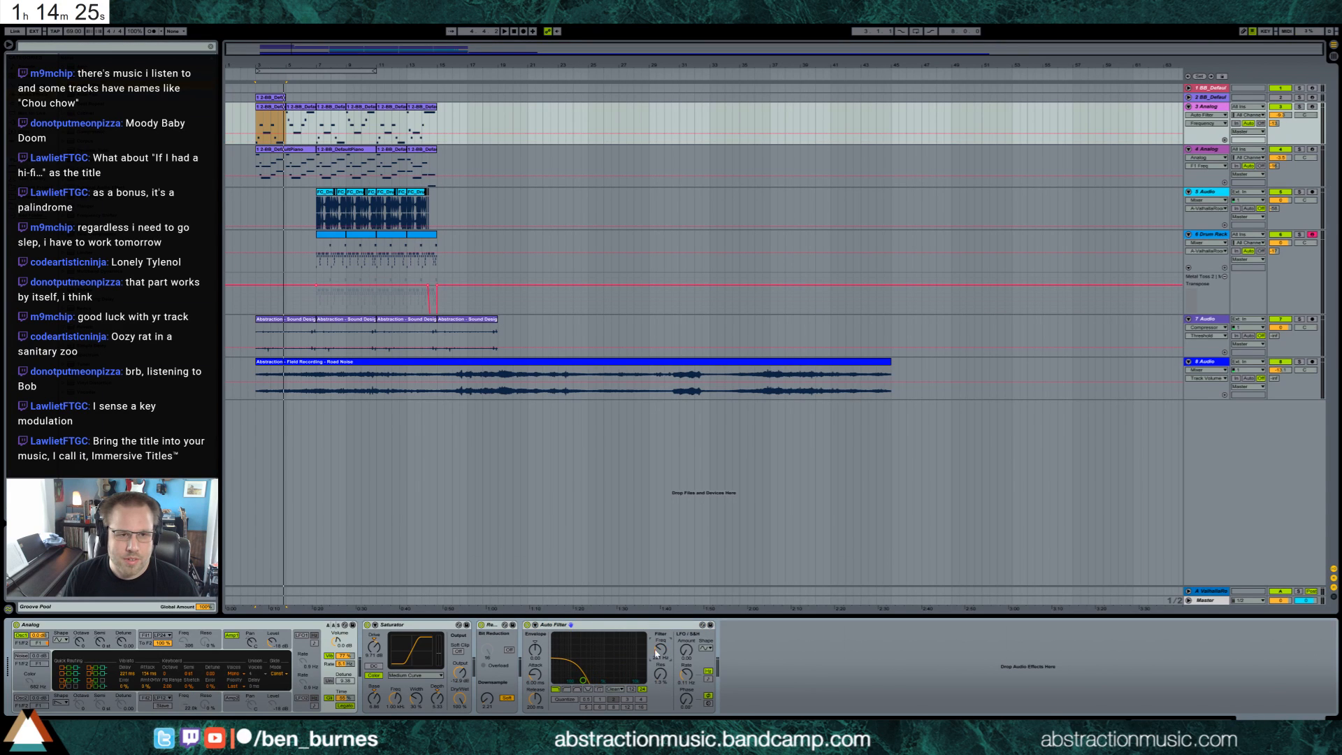
left_click(316, 133)
left_click_drag(257, 134, 256, 144)
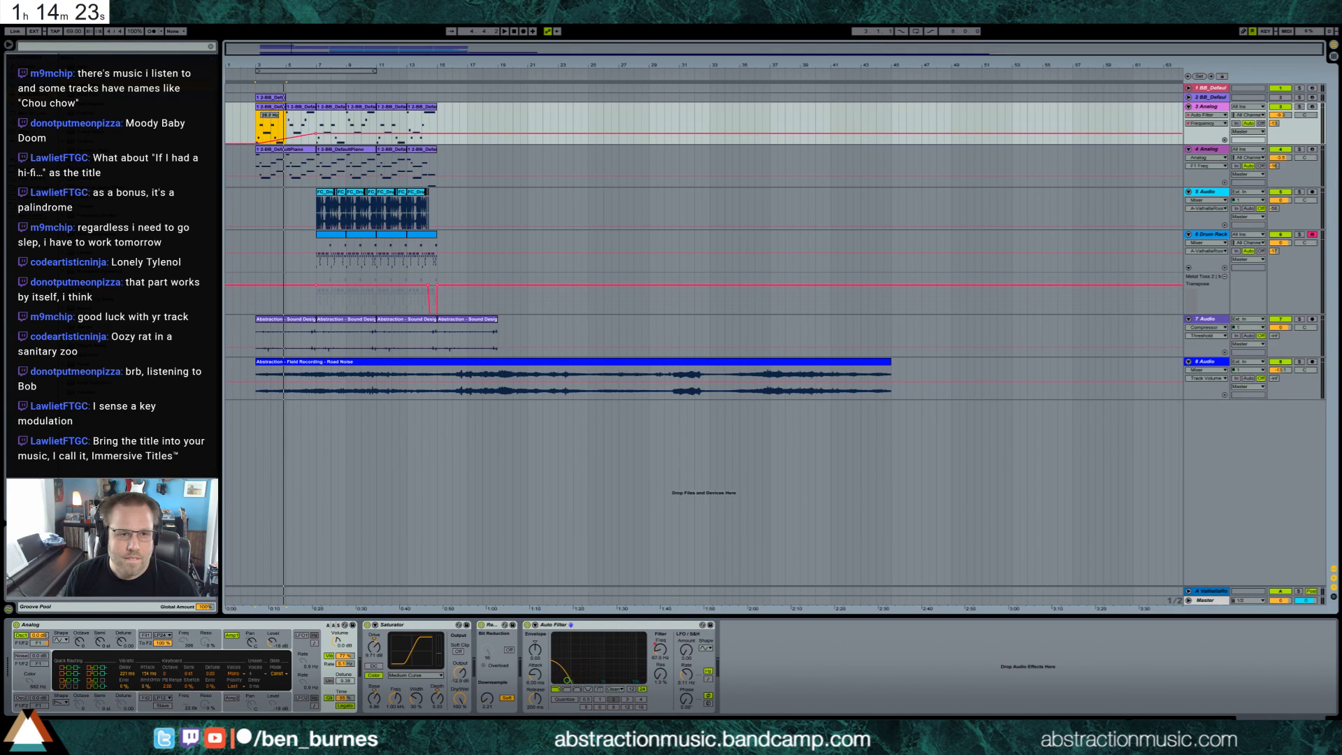
left_click(266, 131)
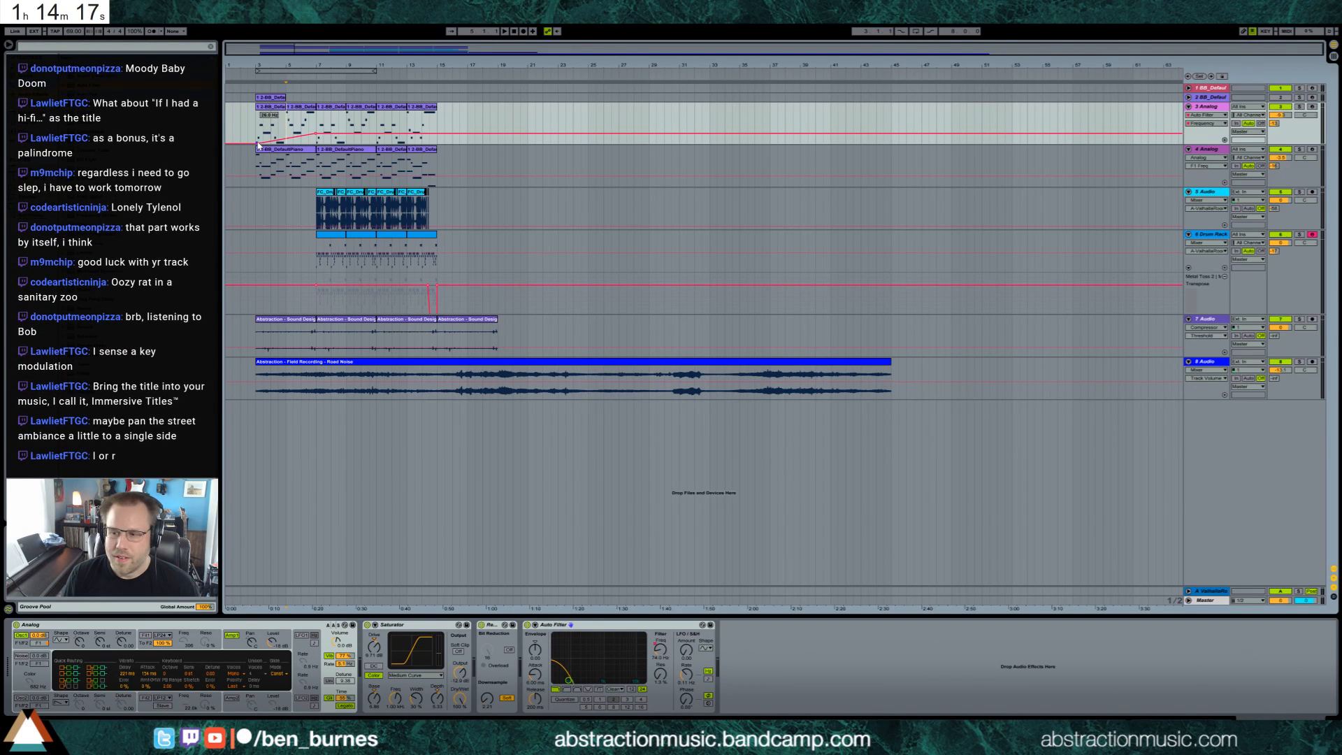
Adjust the Auto Pan's amount and rate on the Road Noise track.
left_click(496, 362)
left_click_drag(220, 677, 245, 680)
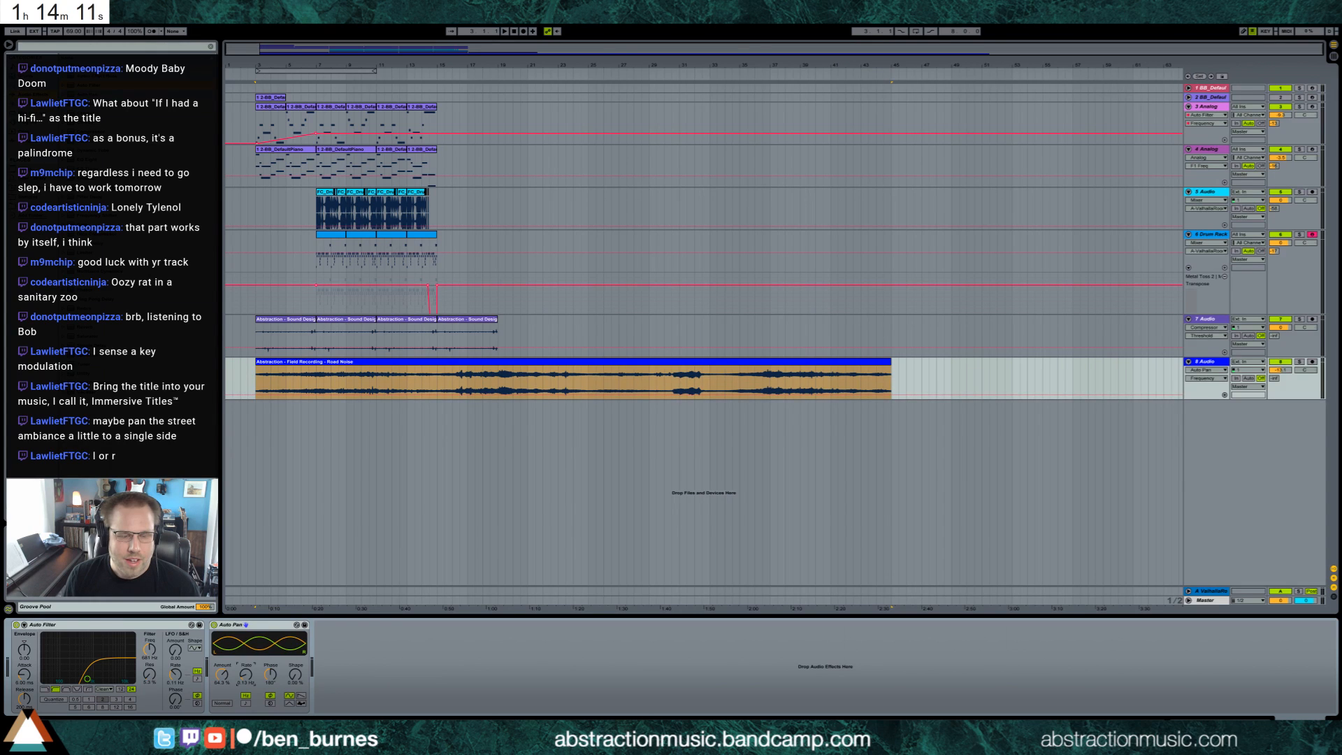
Reshape the first Analog track's filter frequency automation into a curved rise peaking at bar 7, and play the intro.
left_click(257, 125)
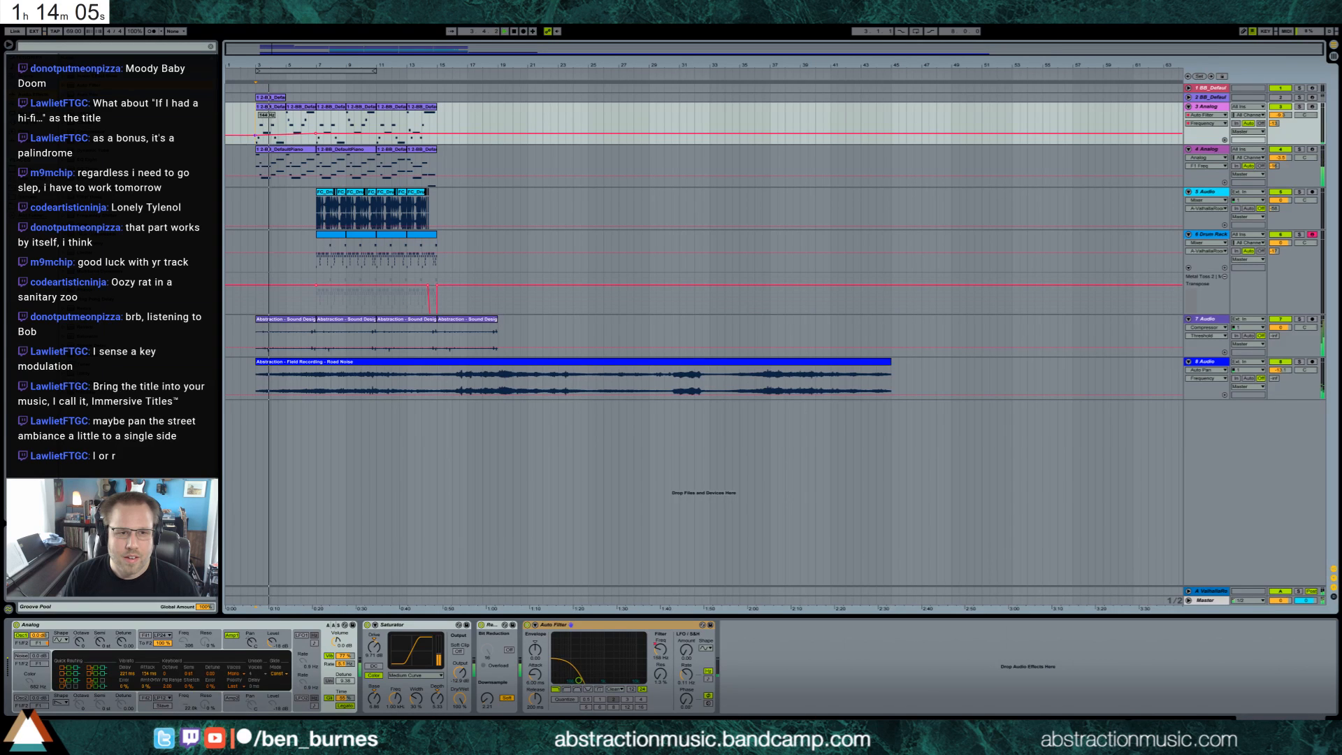
left_click_drag(256, 134, 316, 110)
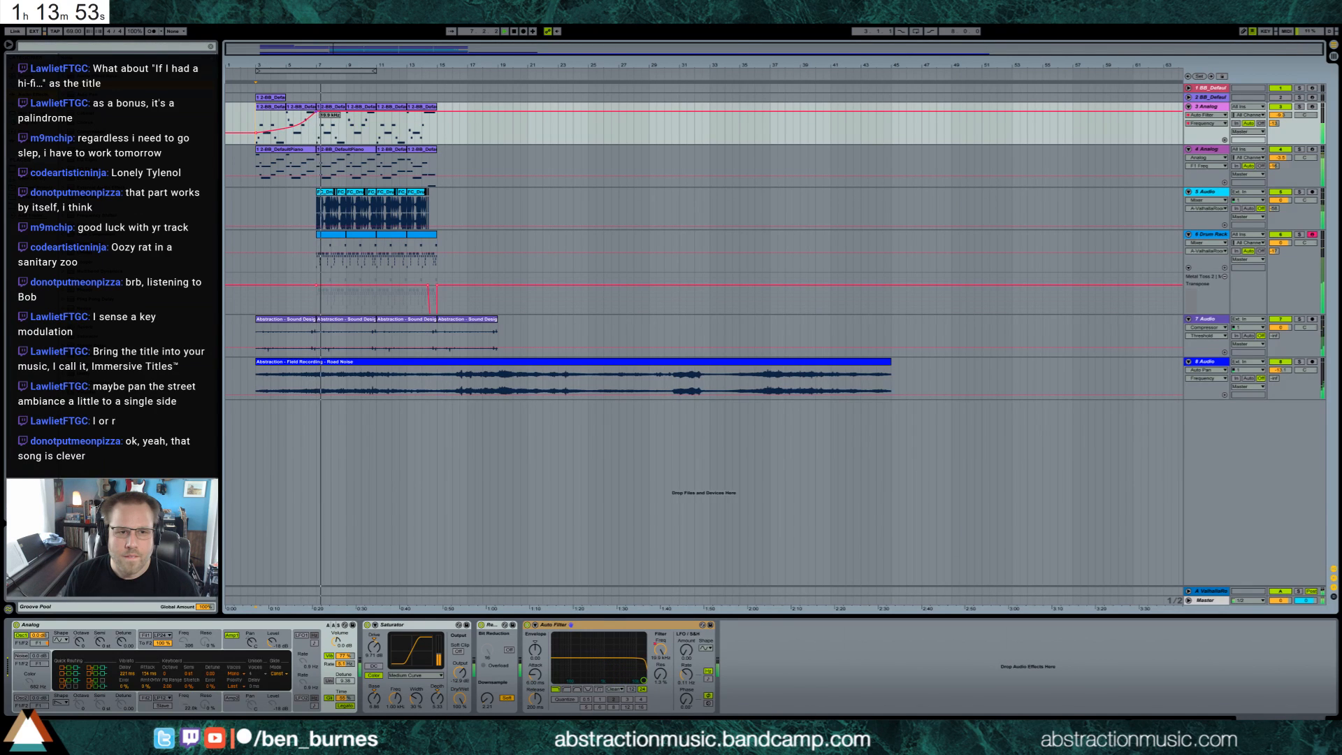
key("space")
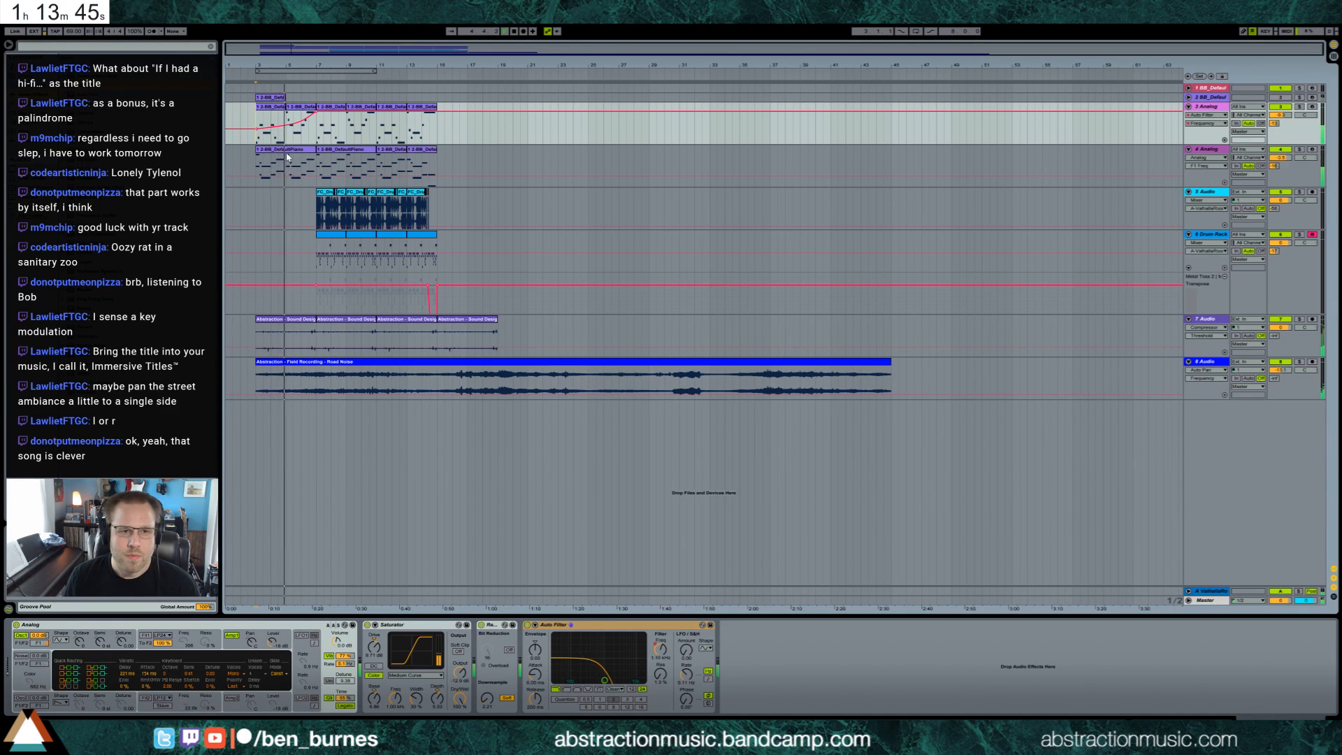
Fine-tune the first Analog synth's glide time while replaying the intro's transition into bar 7.
left_click(302, 127)
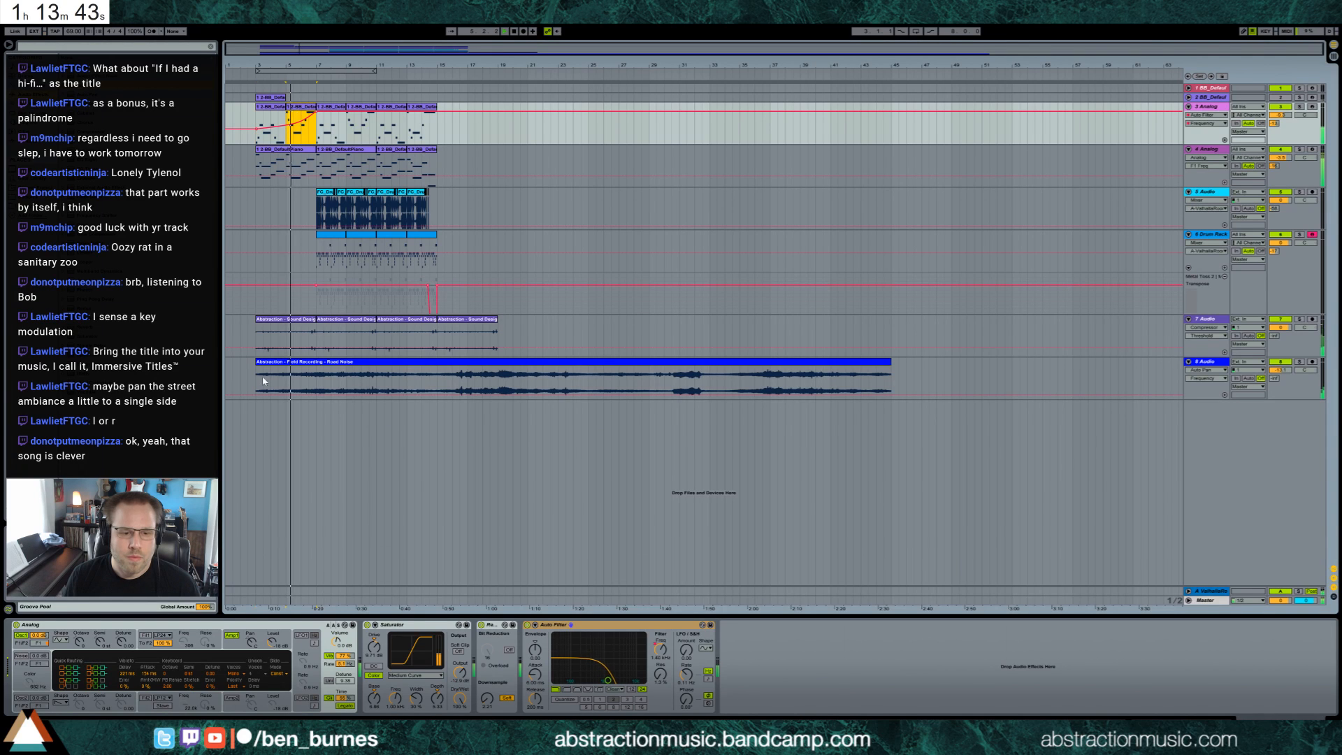
left_click(346, 706)
left_click(345, 698)
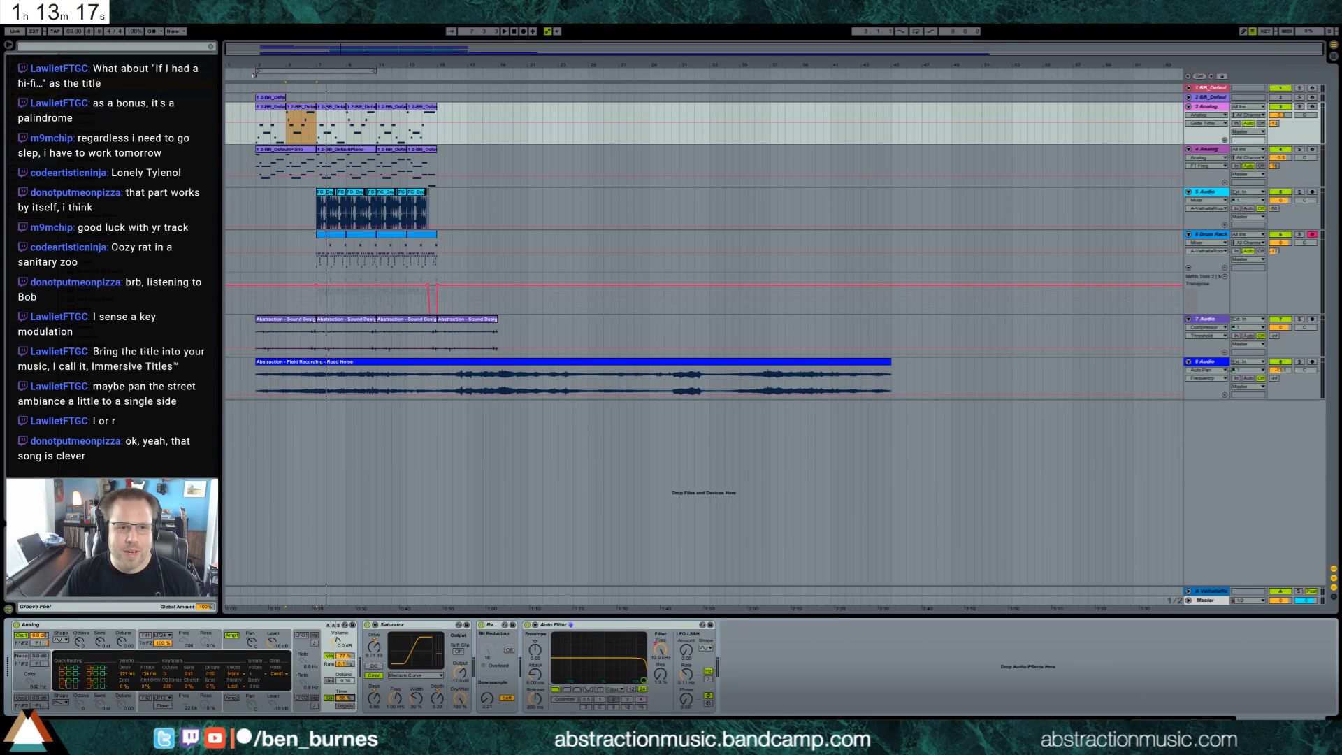
key("space")
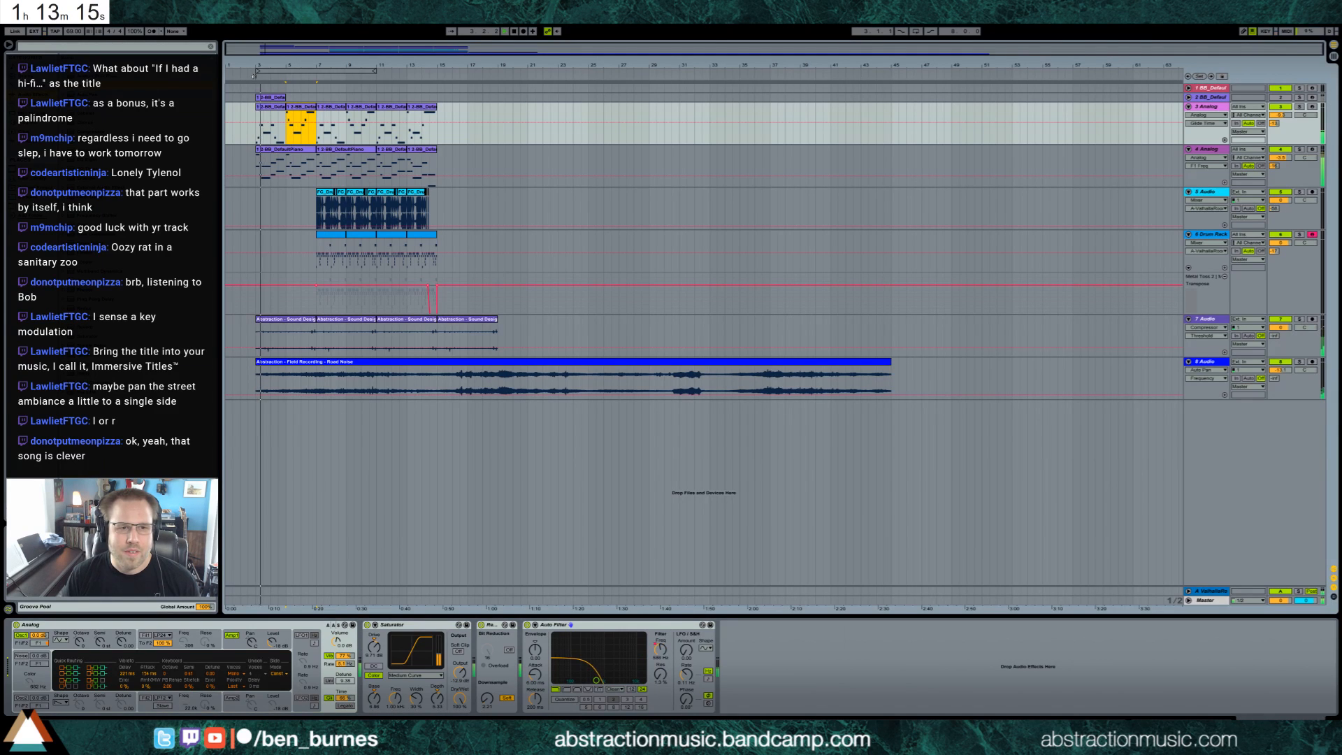
key("Down")
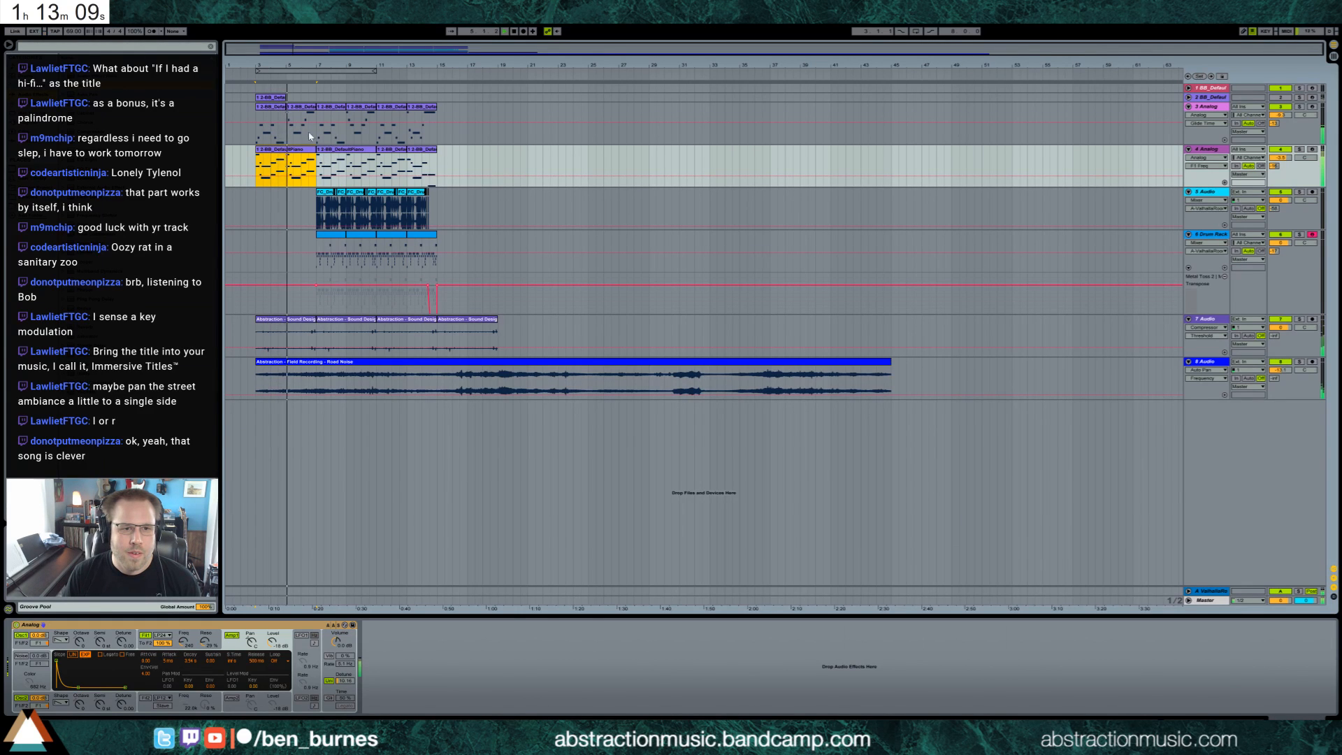
left_click(306, 107)
left_click(611, 680)
left_click_drag(611, 680, 643, 680)
left_click_drag(346, 699, 346, 696)
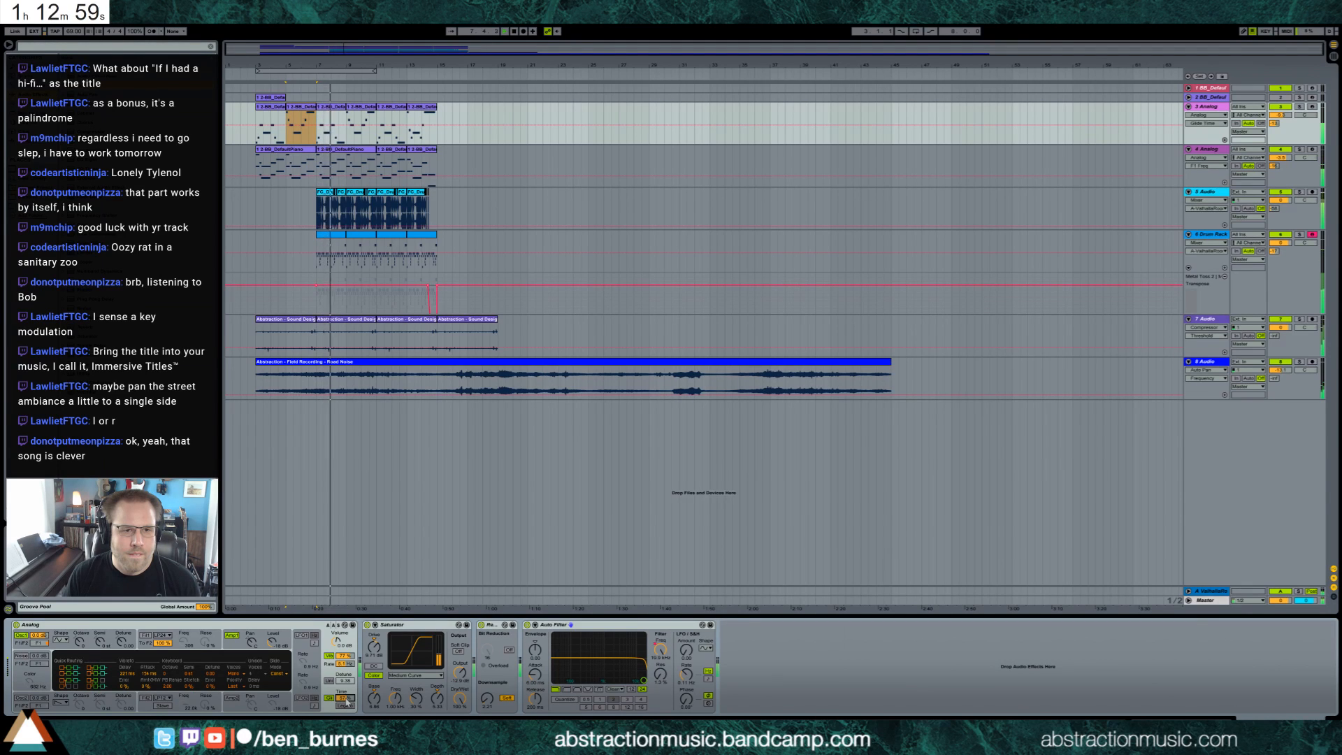
Loop bars 7 to 15 and reshape the low-cut, mid and high-cut bands of the drum loop's EQ Eight.
left_click_drag(364, 71, 424, 71)
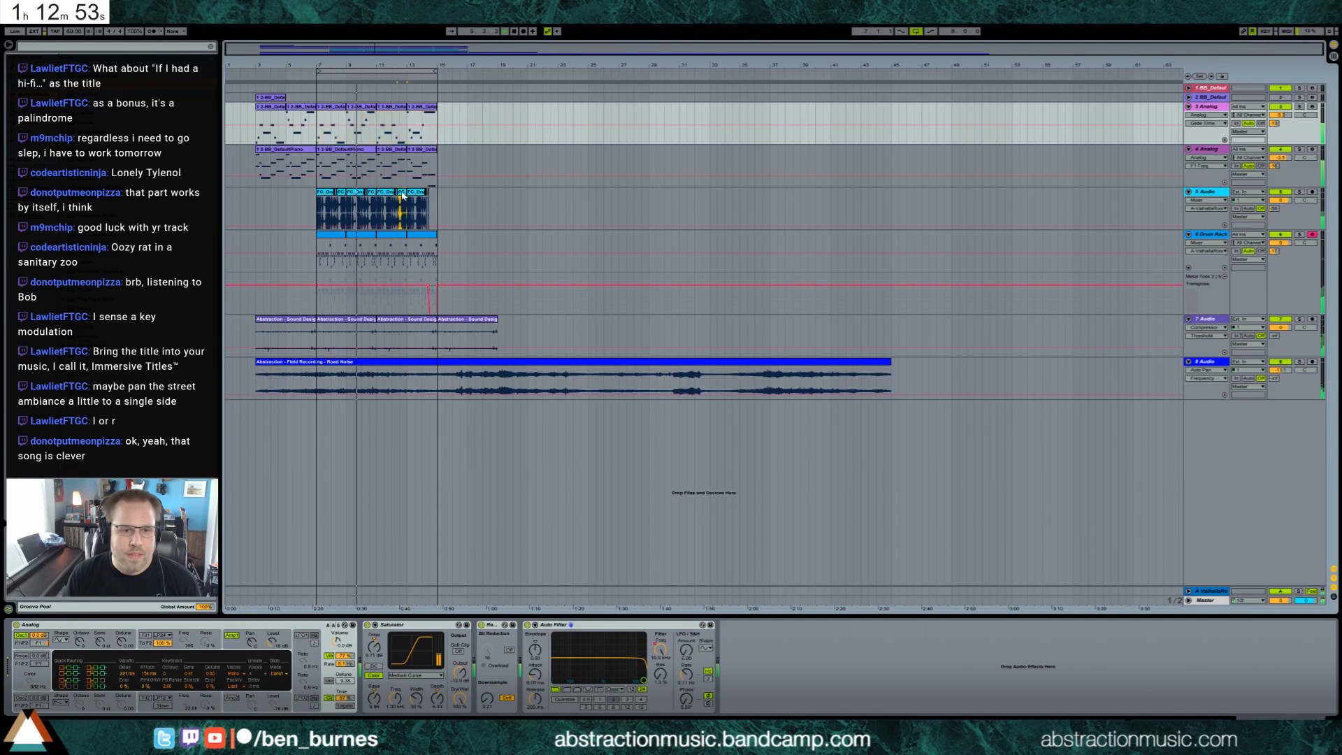
left_click(401, 213)
mouse_move(91, 671)
left_mouse_down()
mouse_move(99, 661)
mouse_move(67, 675)
mouse_move(100, 657)
mouse_move(68, 672)
left_mouse_up()
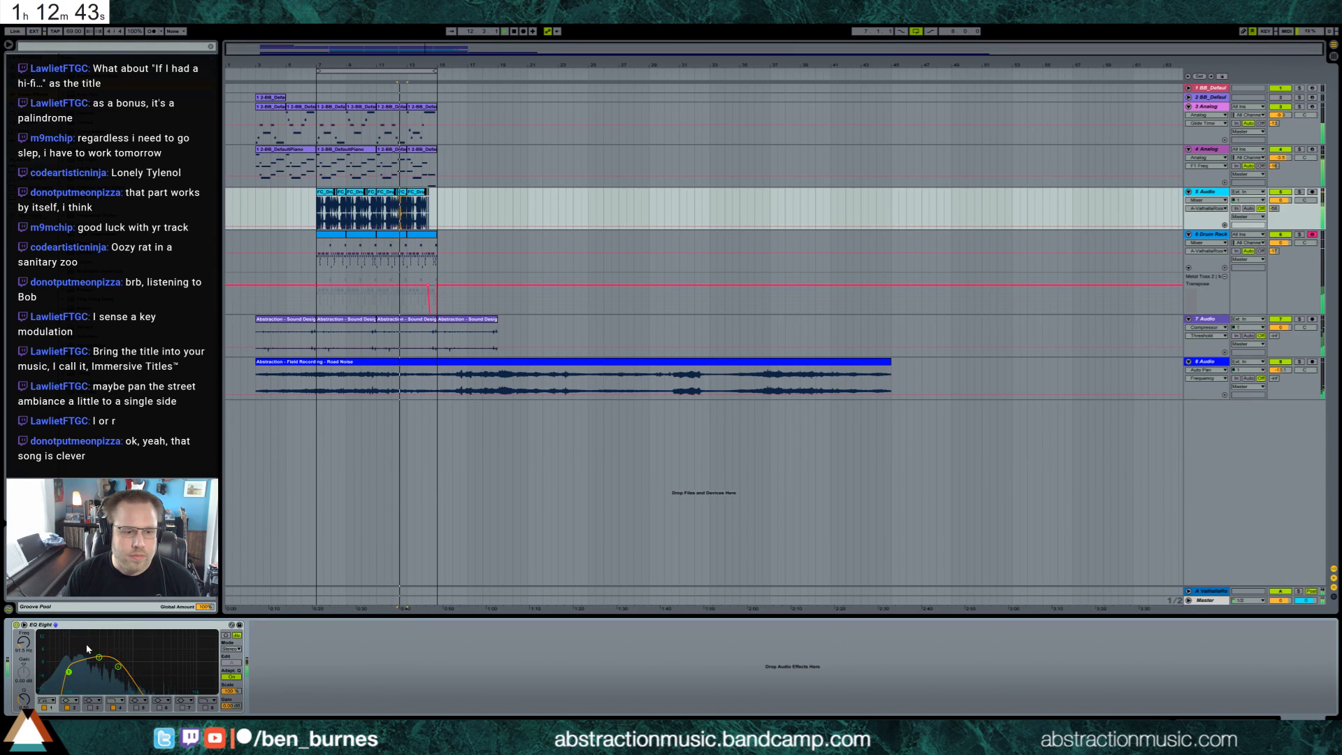
left_click_drag(118, 667, 99, 655)
left_click(68, 673)
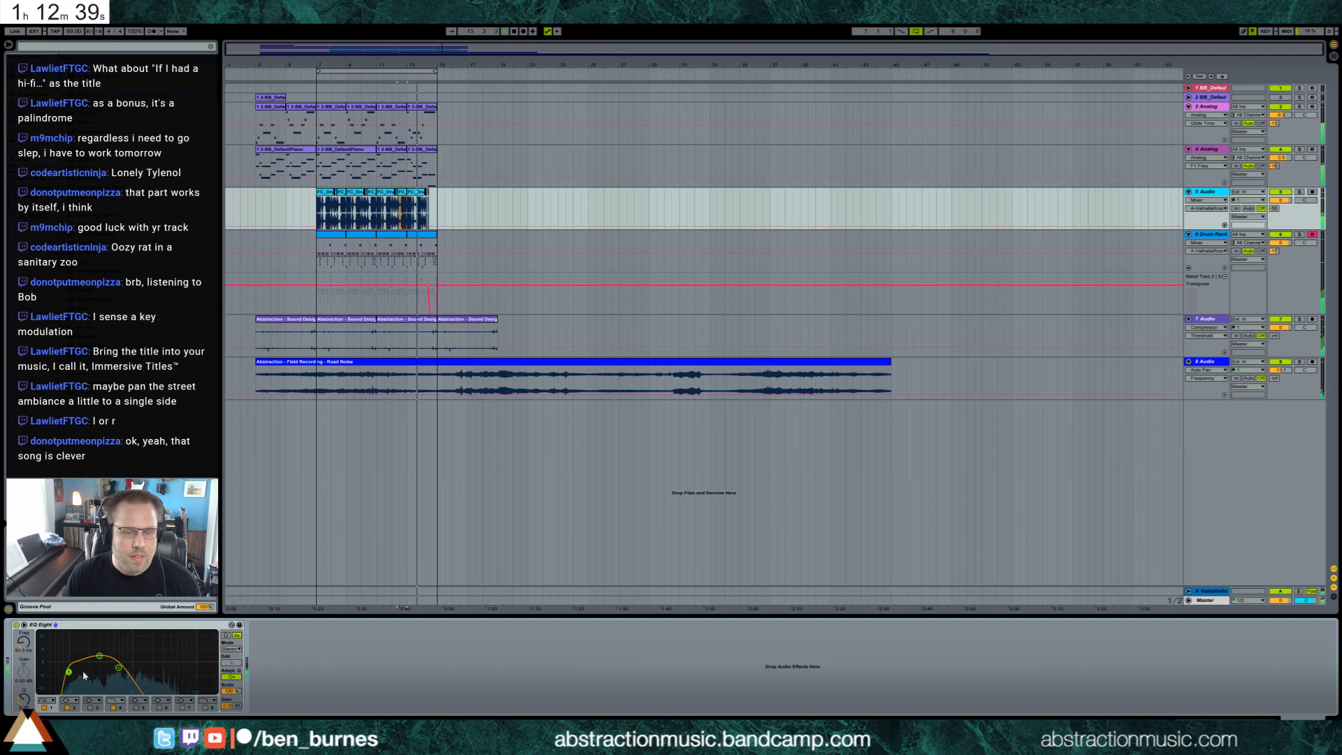
left_click(118, 667)
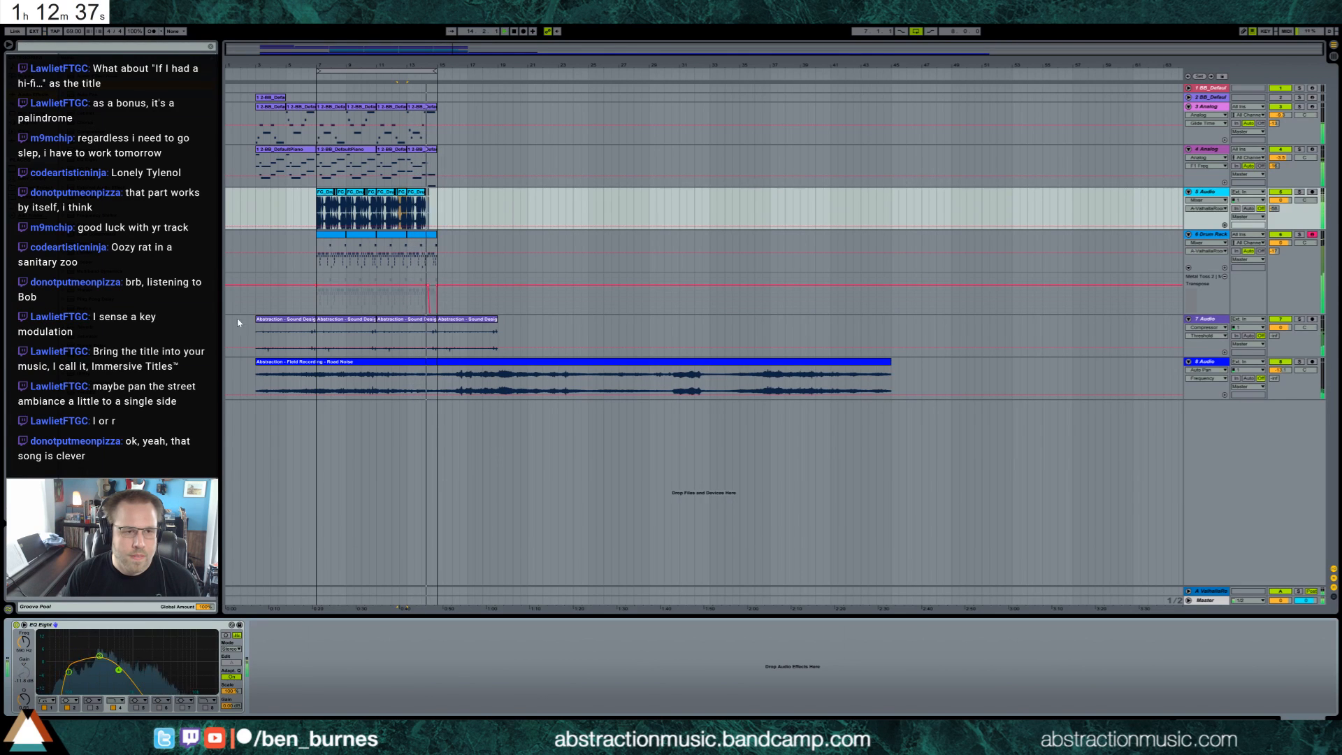
Add Overdrive after the drum loop's EQ Eight, tune its band and dry/wet mix, and raise the EQ's low cut slightly.
left_click_drag(91, 281, 274, 652)
left_click_drag(289, 707, 288, 734)
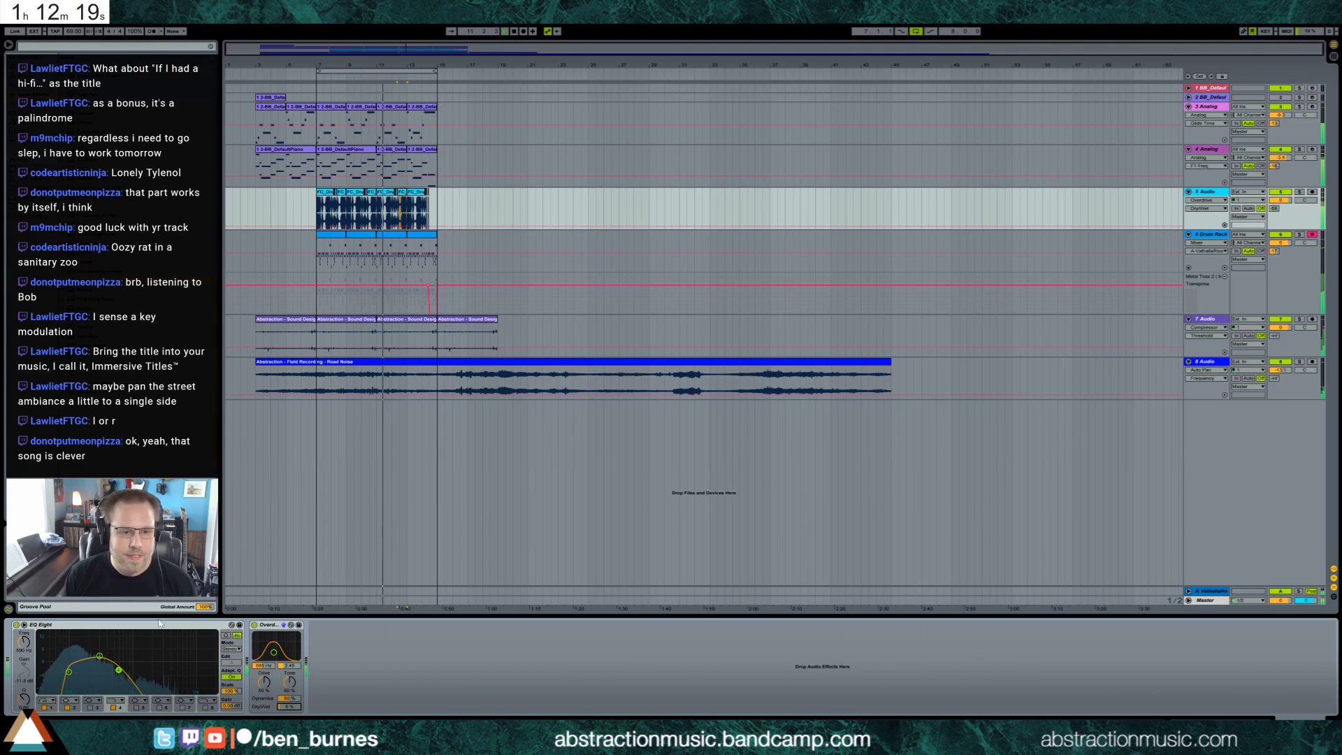
left_click_drag(274, 652, 275, 650)
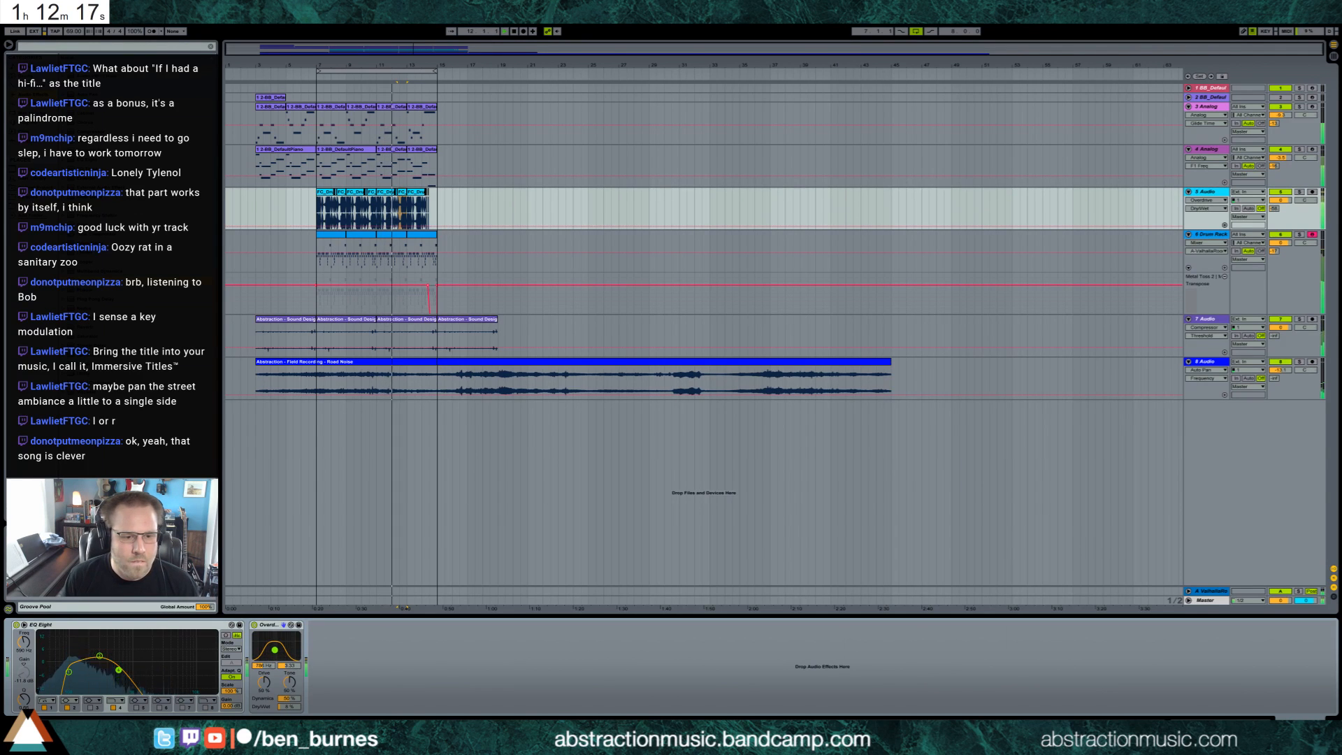
left_click_drag(288, 706, 289, 703)
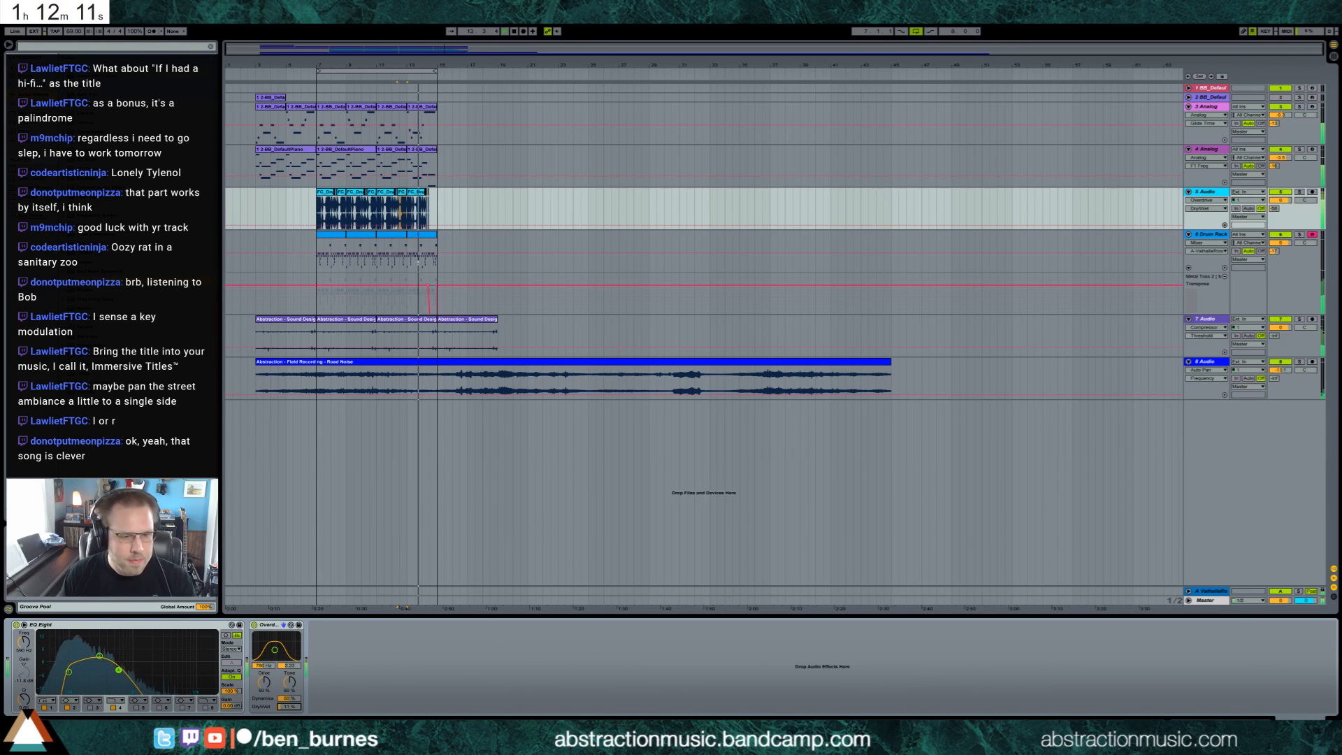
left_click_drag(69, 671, 72, 671)
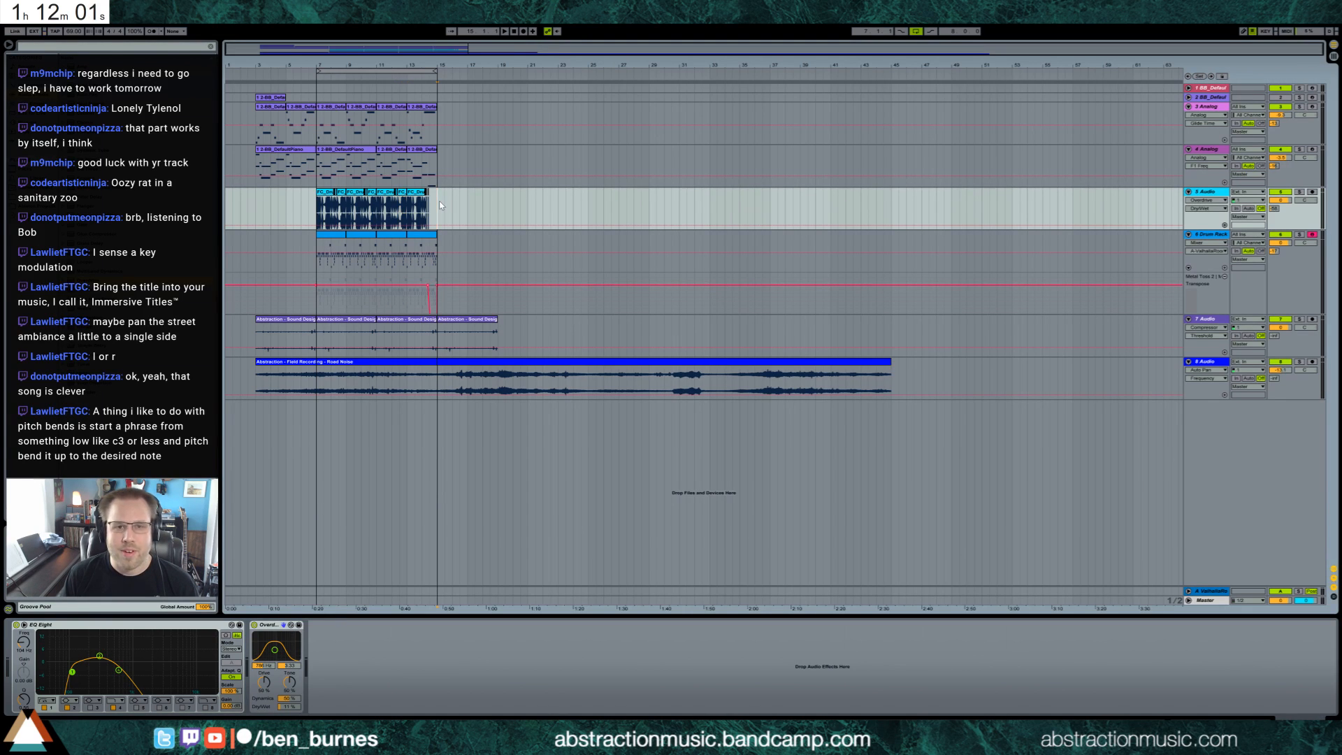
Copy the bars 7 to 15 section on the Analog, drum and Record Fuzzies tracks twice, extending it to bar 31.
left_click_drag(323, 135, 440, 344)
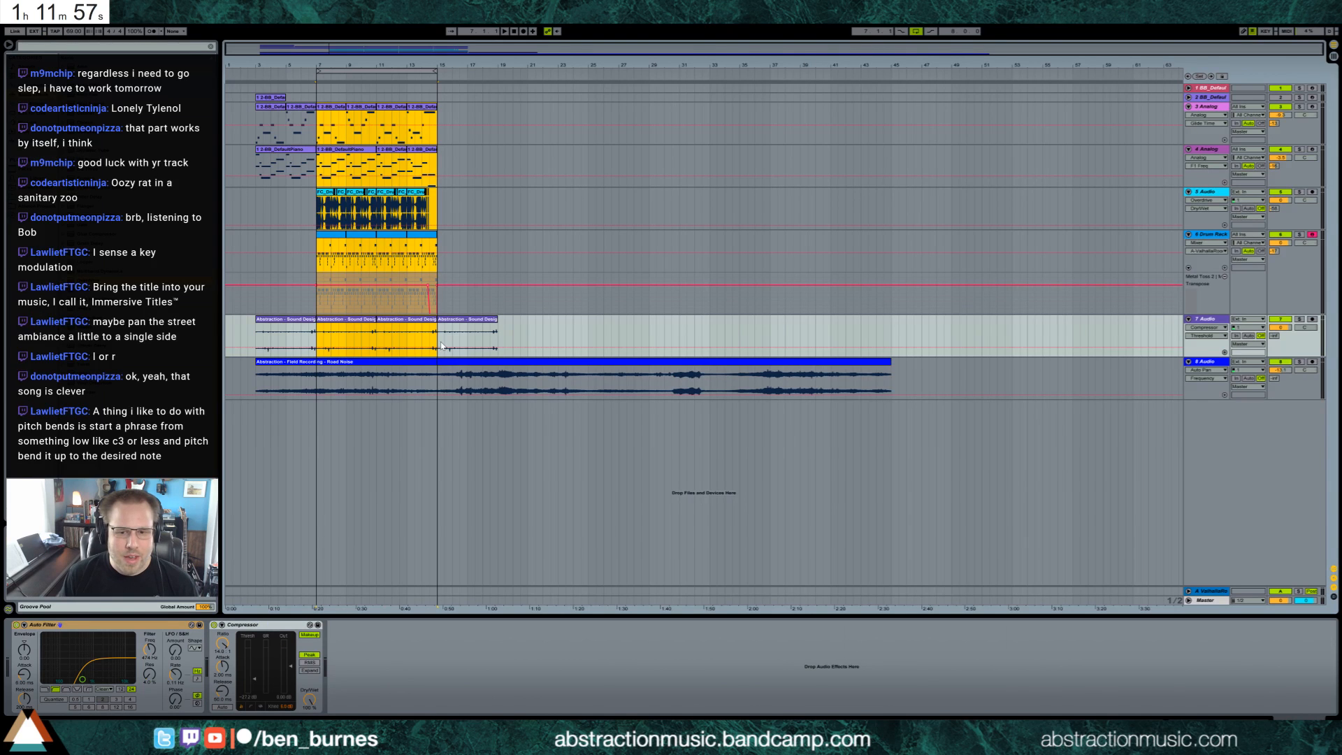
key("ctrl+d")
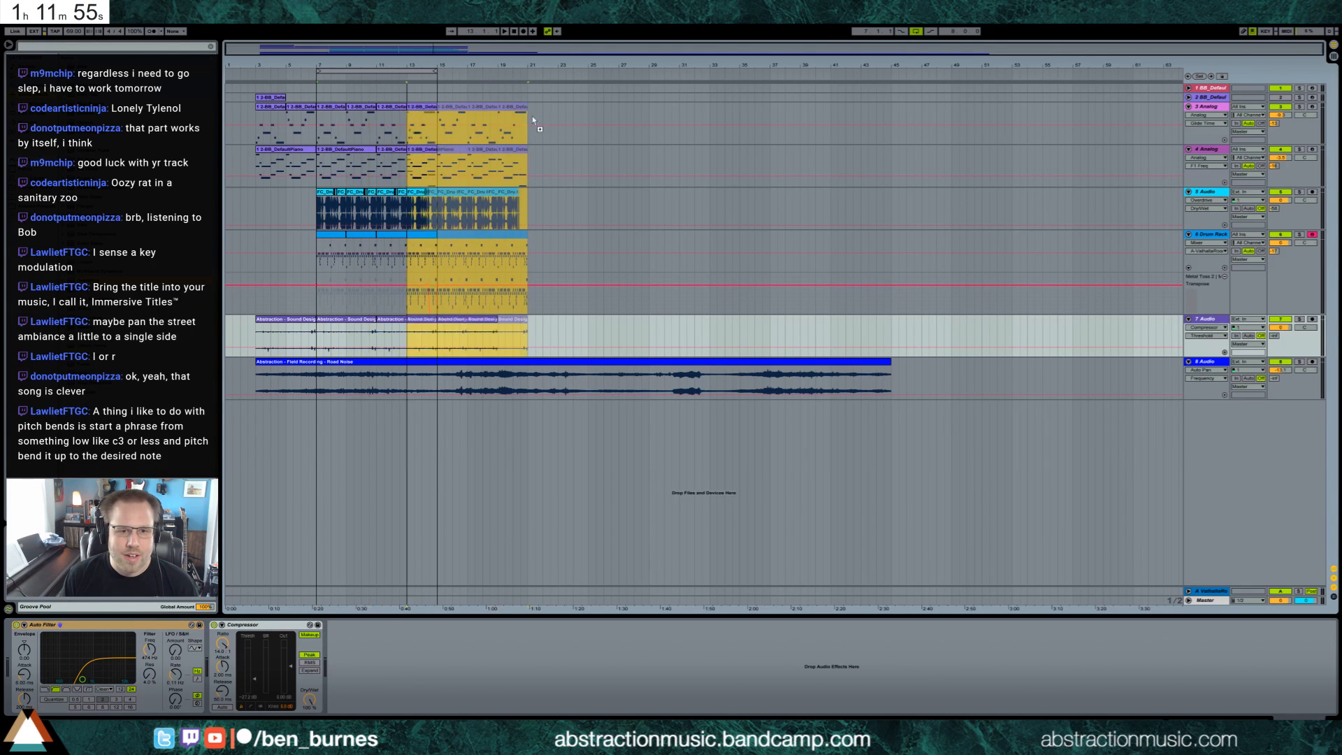
left_click_drag(544, 110, 661, 112)
Delete the Analog, drum loop and Drum Rack copies from bar 23 to bar 31, and duplicate the last Record Fuzzies clip to bar 35.
left_click_drag(692, 285, 559, 128)
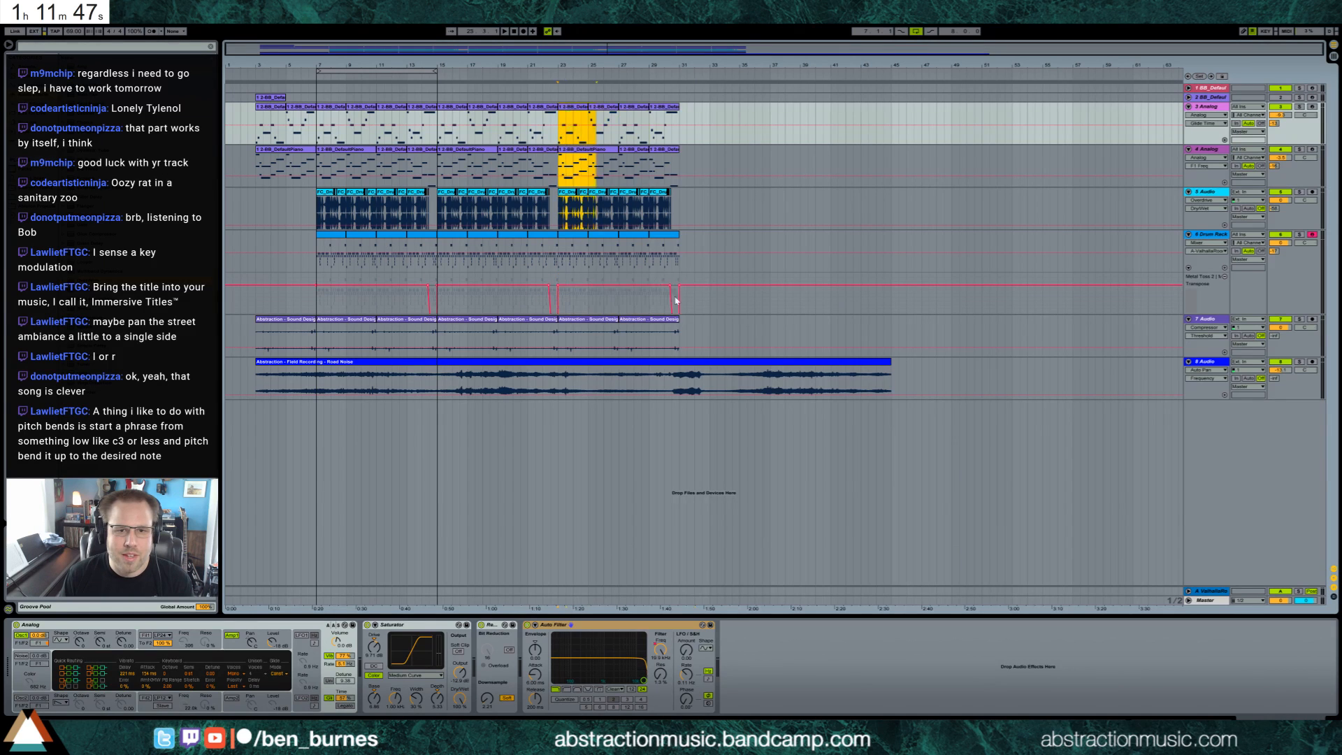
key("Delete")
left_click(670, 321)
key("ctrl+d")
Copy the Analog, drum loop and Drum Rack clips of bars 15 to 23 to bar 35, leaving a gap after bar 23.
left_click(449, 107)
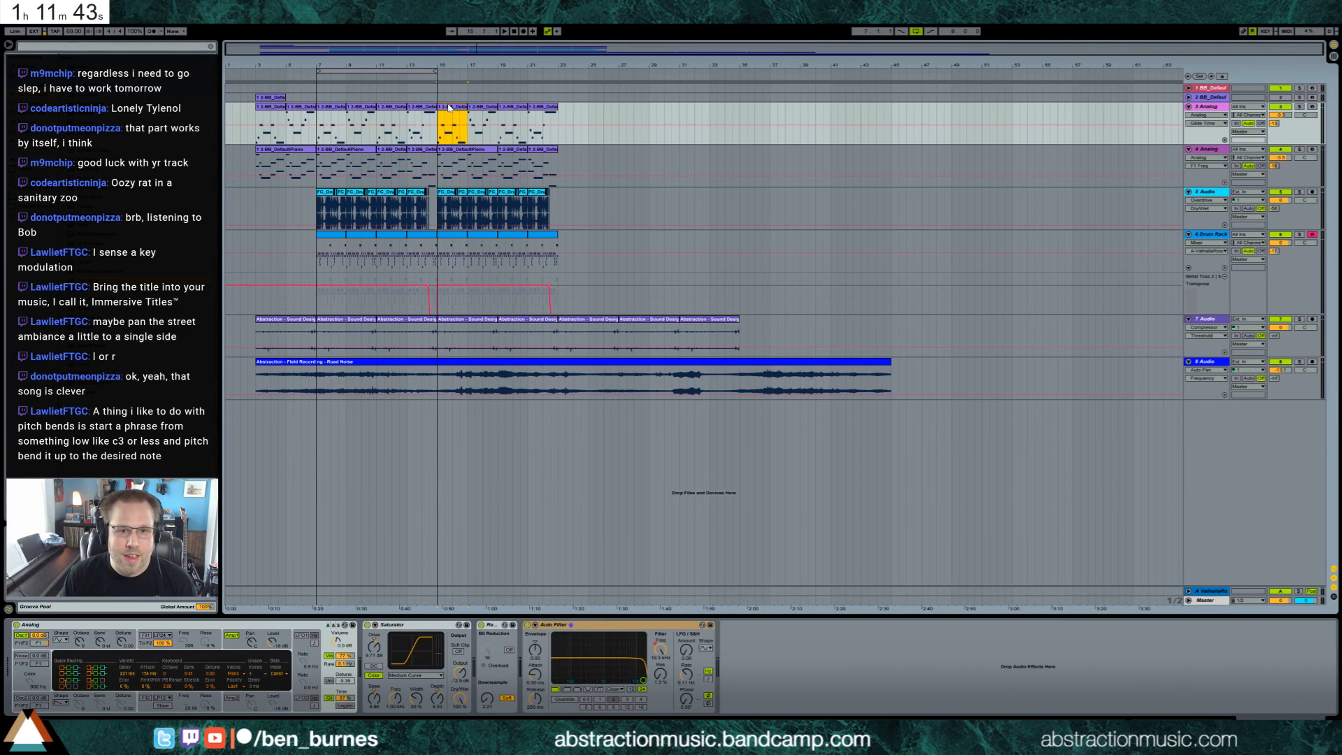
left_click(553, 236, "shift")
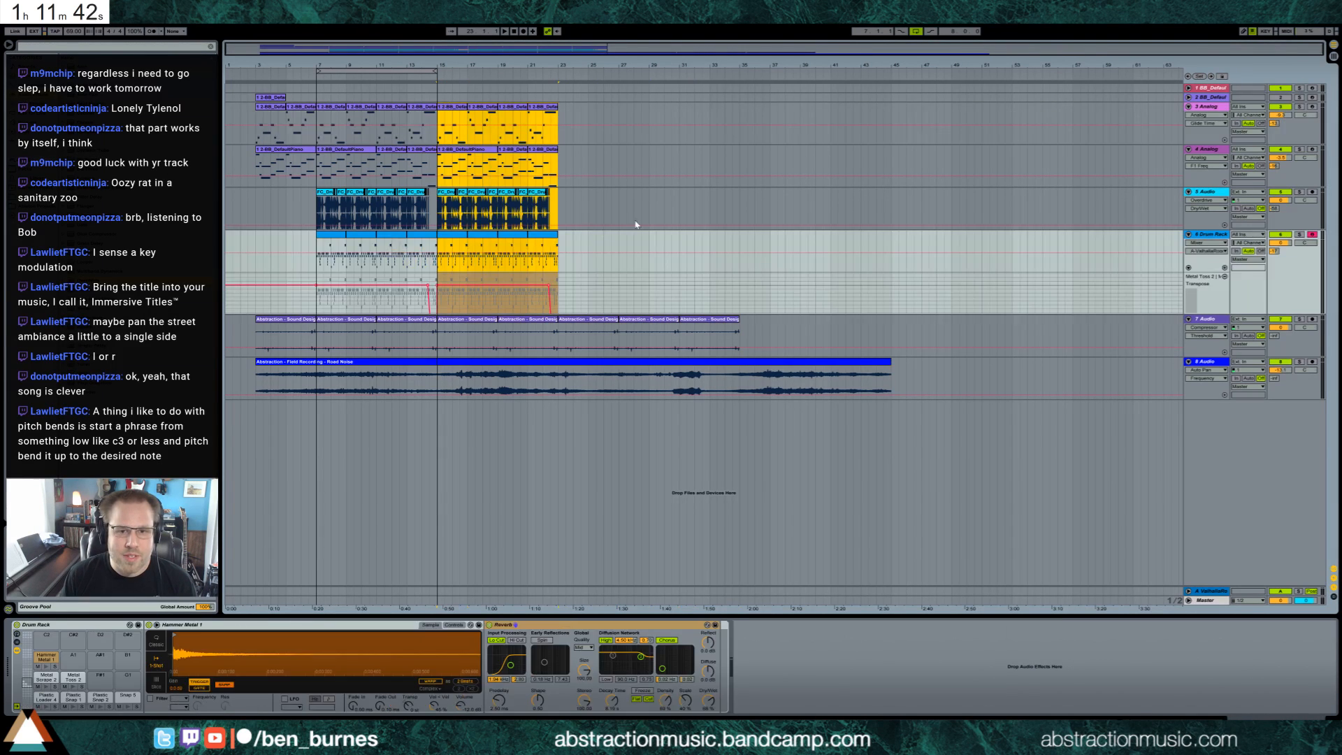
left_click(709, 114)
key("ctrl+v")
left_click_drag(731, 109, 755, 109)
Copy both intro Analog parts to bar 51 as an outro and duplicate the bars 35 to 43 section over the following eight bars.
left_click_drag(273, 106, 341, 158)
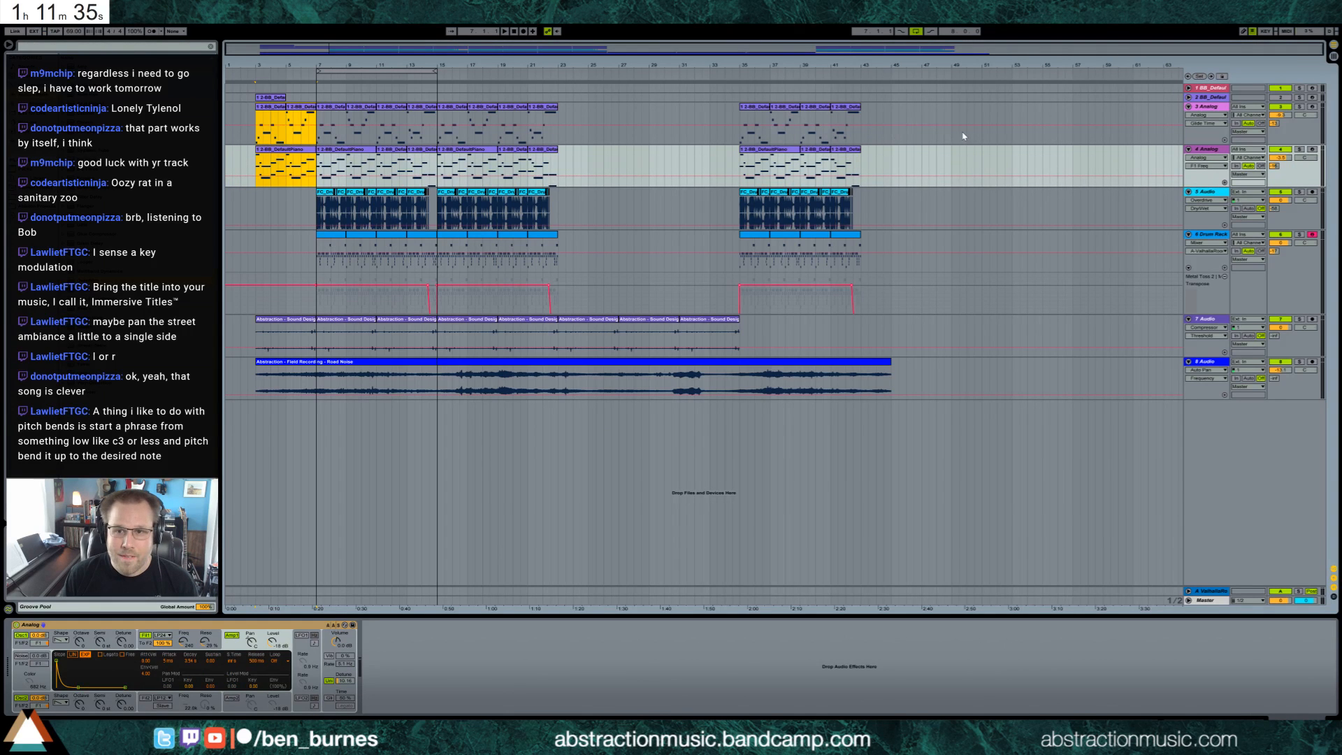
left_click(983, 129)
key("ctrl+v")
left_click_drag(741, 132, 862, 295)
key("ctrl+d")
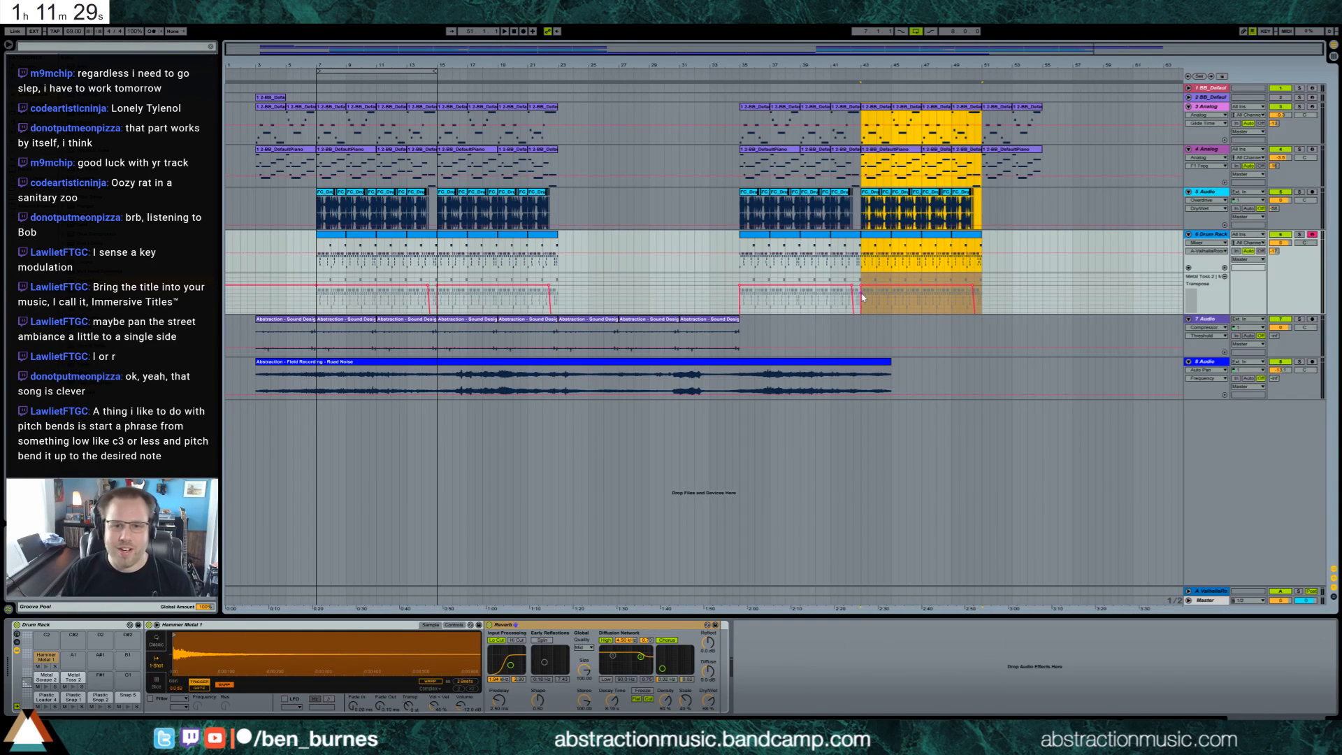
Duplicate the Record Fuzzies clips from bar 35 onward so they reach bar 55.
left_click(702, 322)
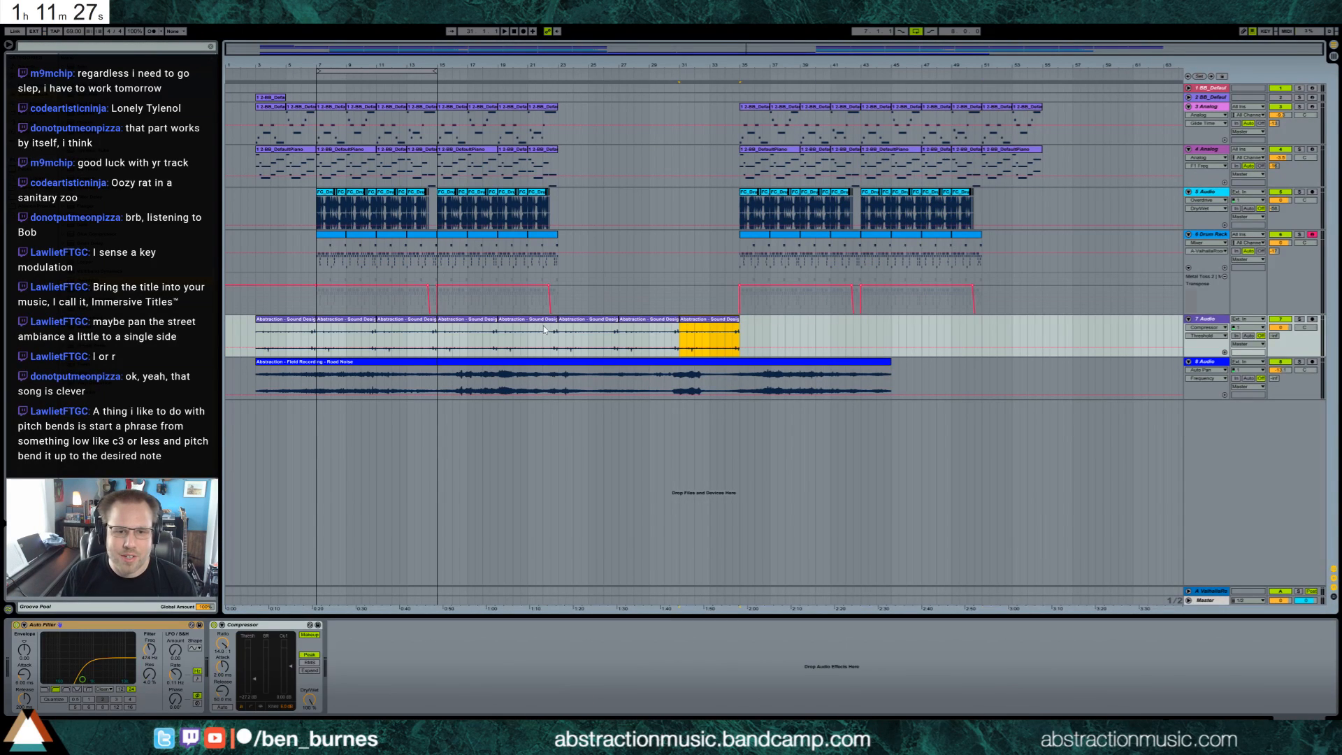
key("ctrl+d")
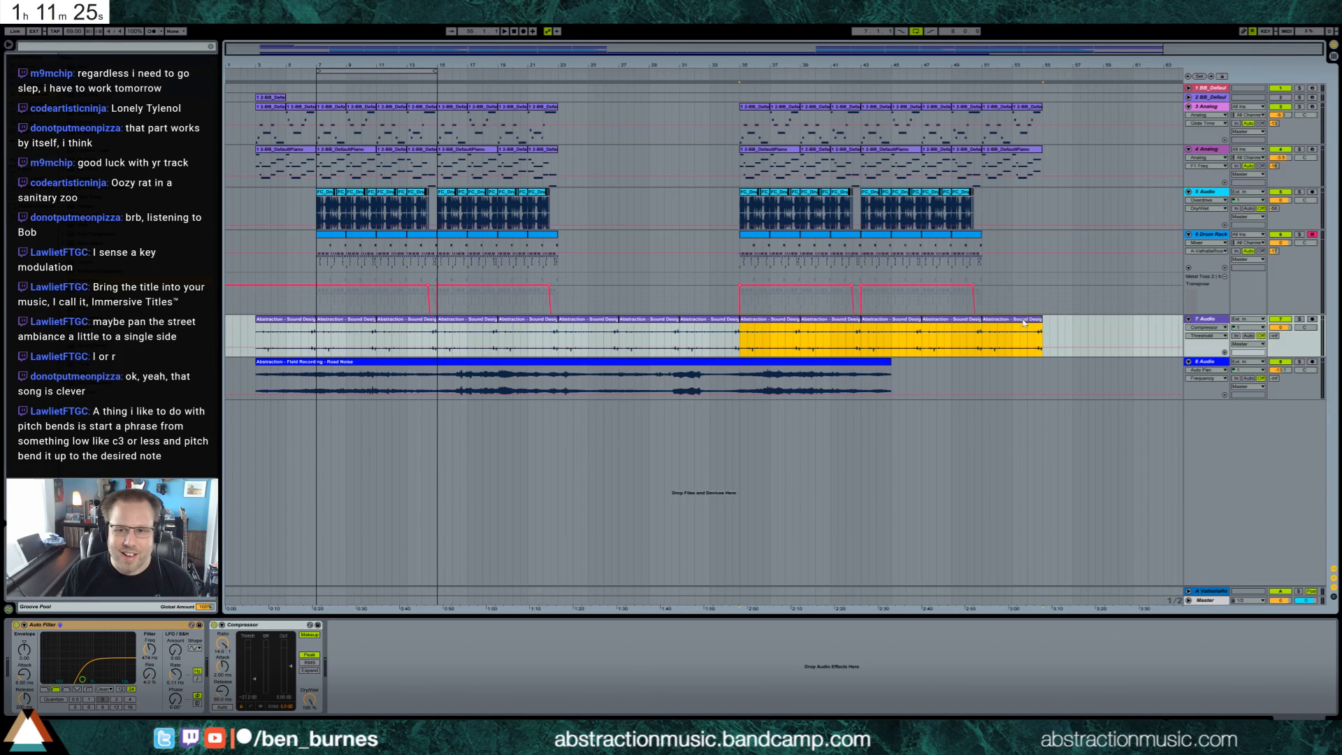
Extend the Road Noise clip to bar 59 and fade it out from about bar 55.
left_click_drag(891, 364, 1094, 371)
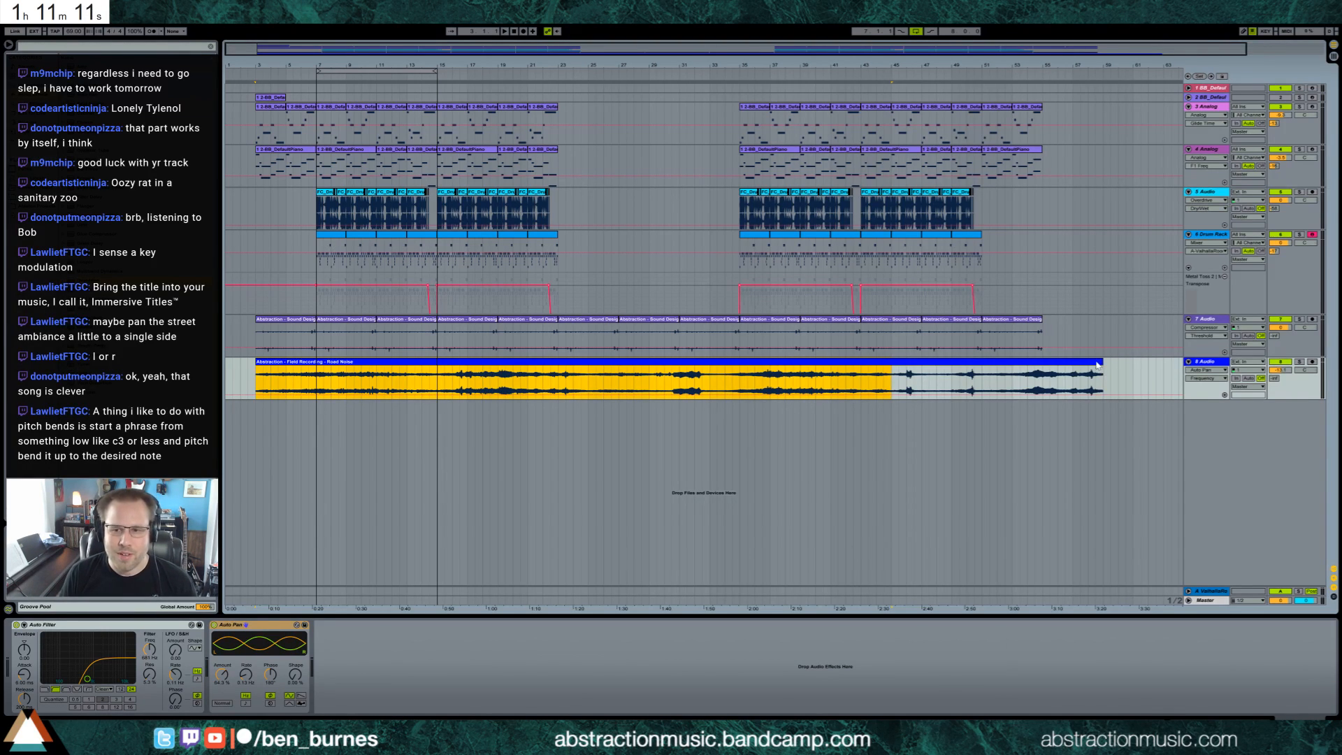
left_click(1102, 371)
left_click_drag(1102, 371, 1038, 369)
Extend the last Record Fuzzies clip past bar 55, trim its end to about bar 57 and fade it out.
left_click(1033, 321)
left_click_drag(1040, 319, 1117, 335)
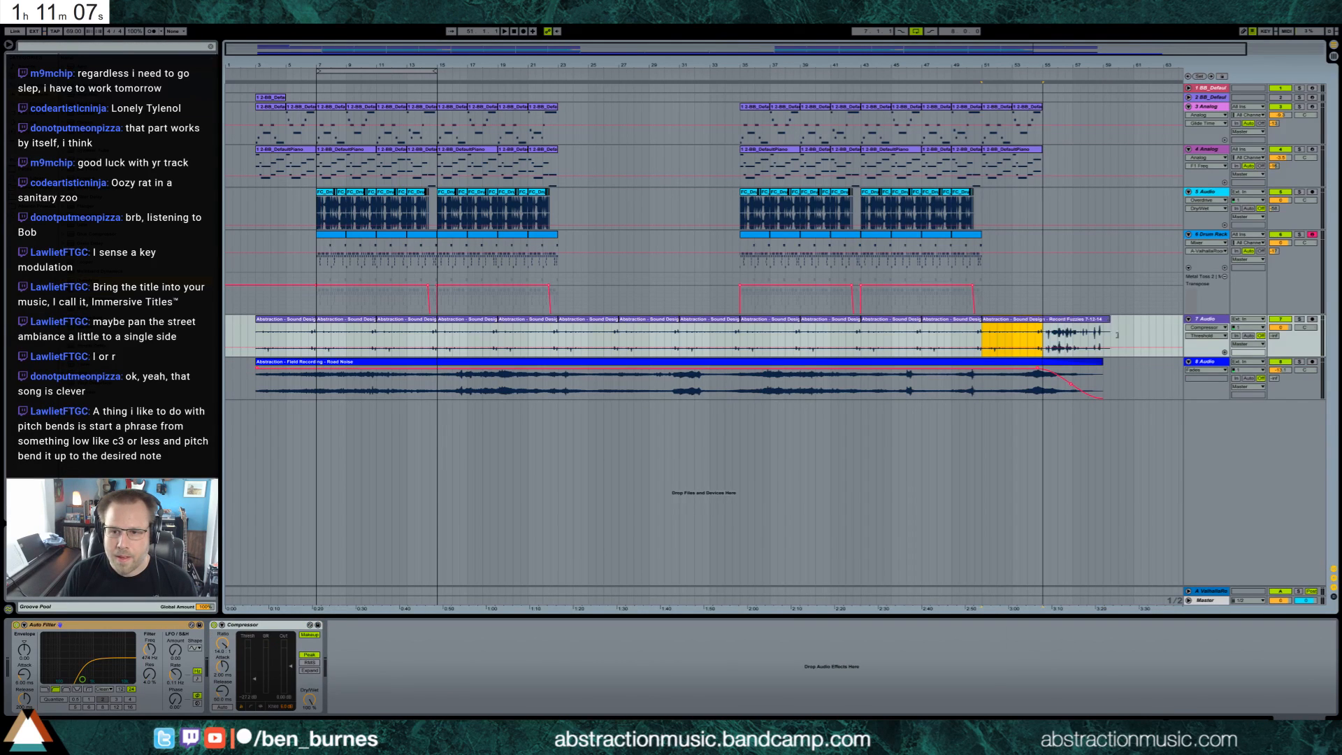
left_click(1036, 337)
key("space")
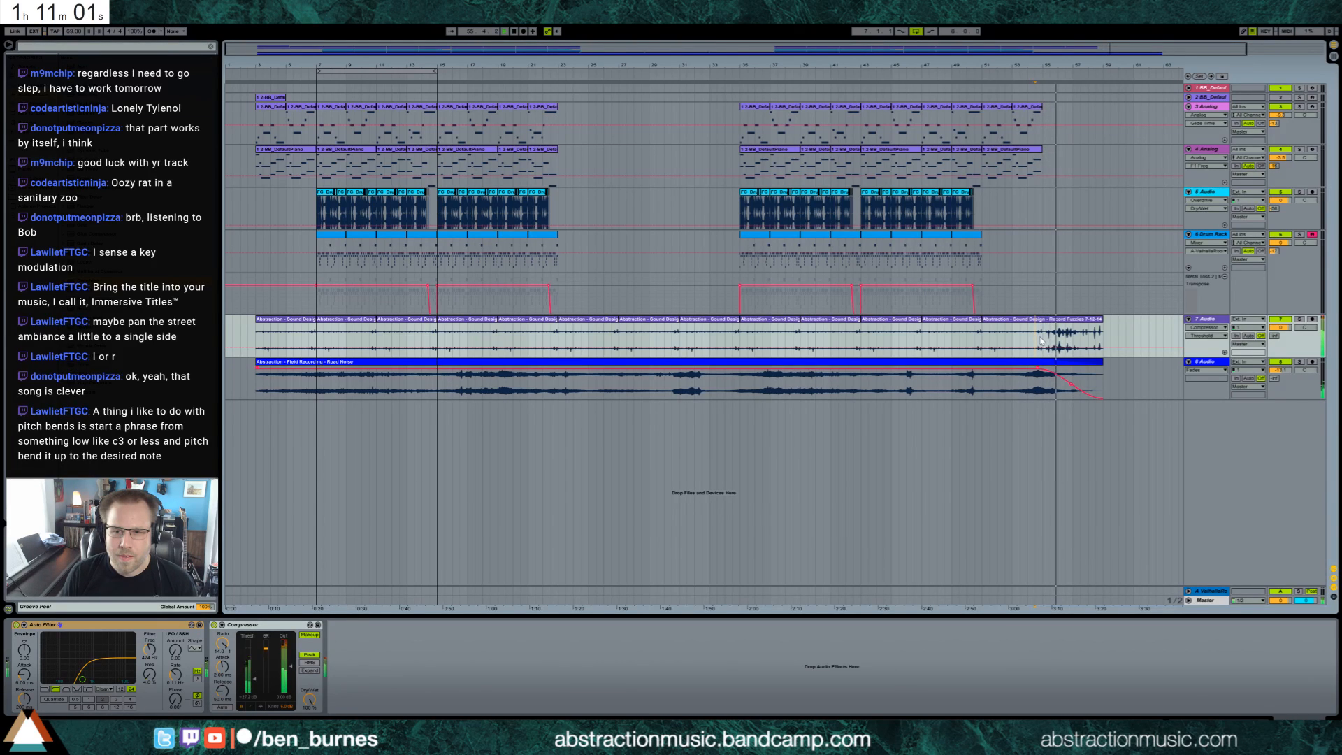
left_click_drag(1105, 331, 982, 336)
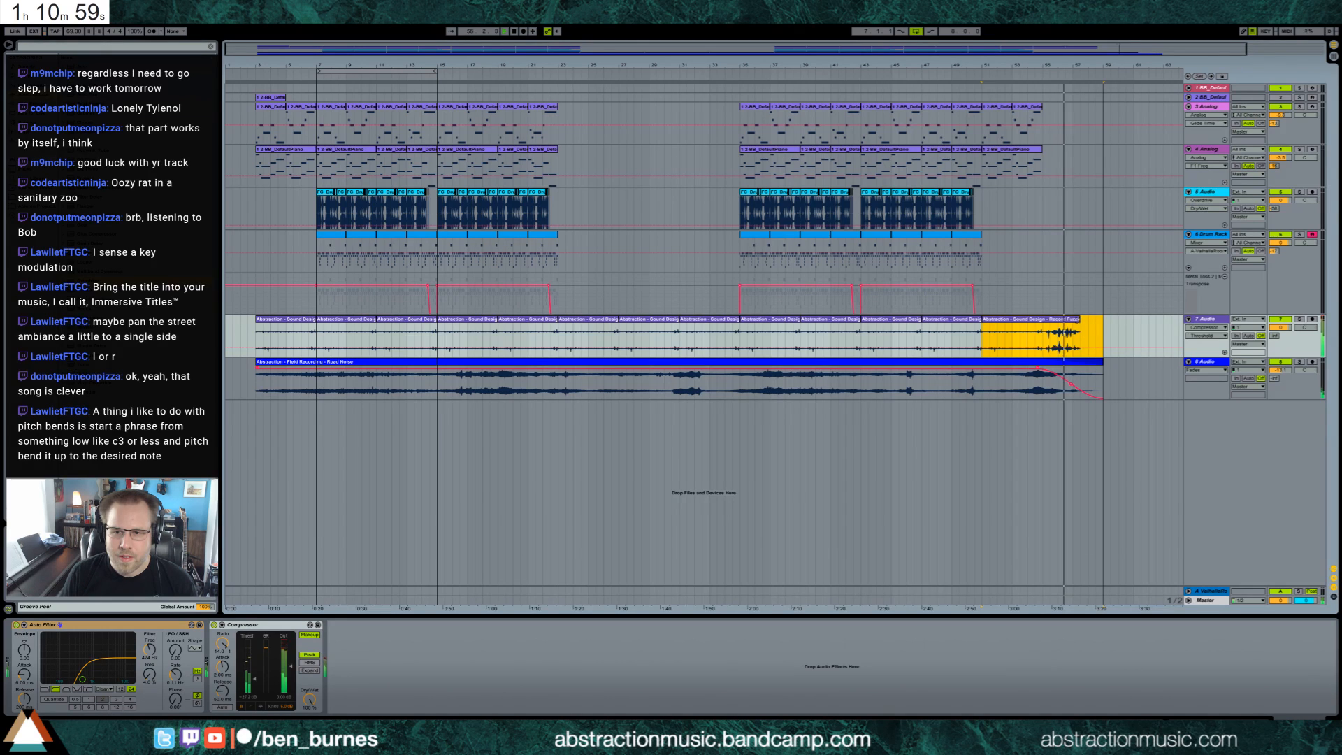
left_click_drag(1071, 319, 1079, 320)
key("space")
key("ctrl+alt+f")
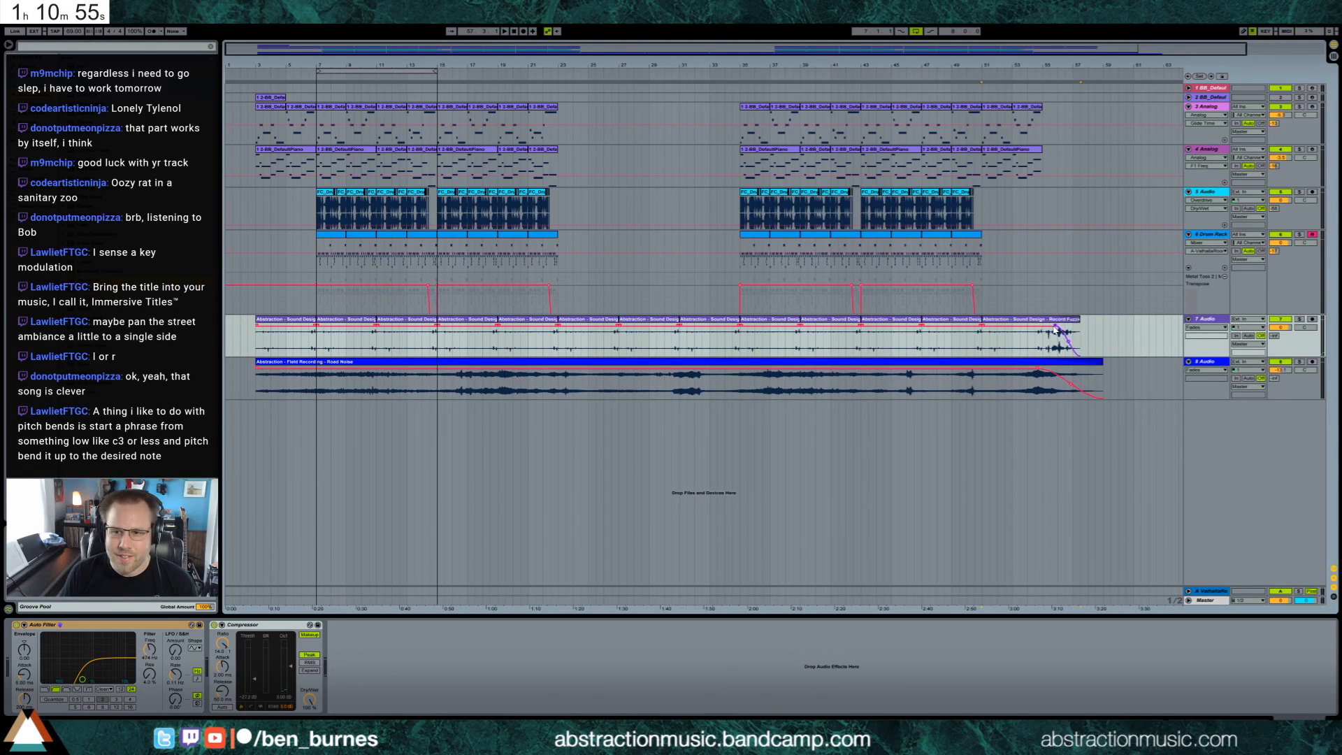
Shorten the Road Noise clip to end at about bar 57 with a tighter fade-out, and play the ending.
left_click_drag(1105, 361, 1054, 372)
left_click(1053, 375)
left_click(1028, 377)
key("space")
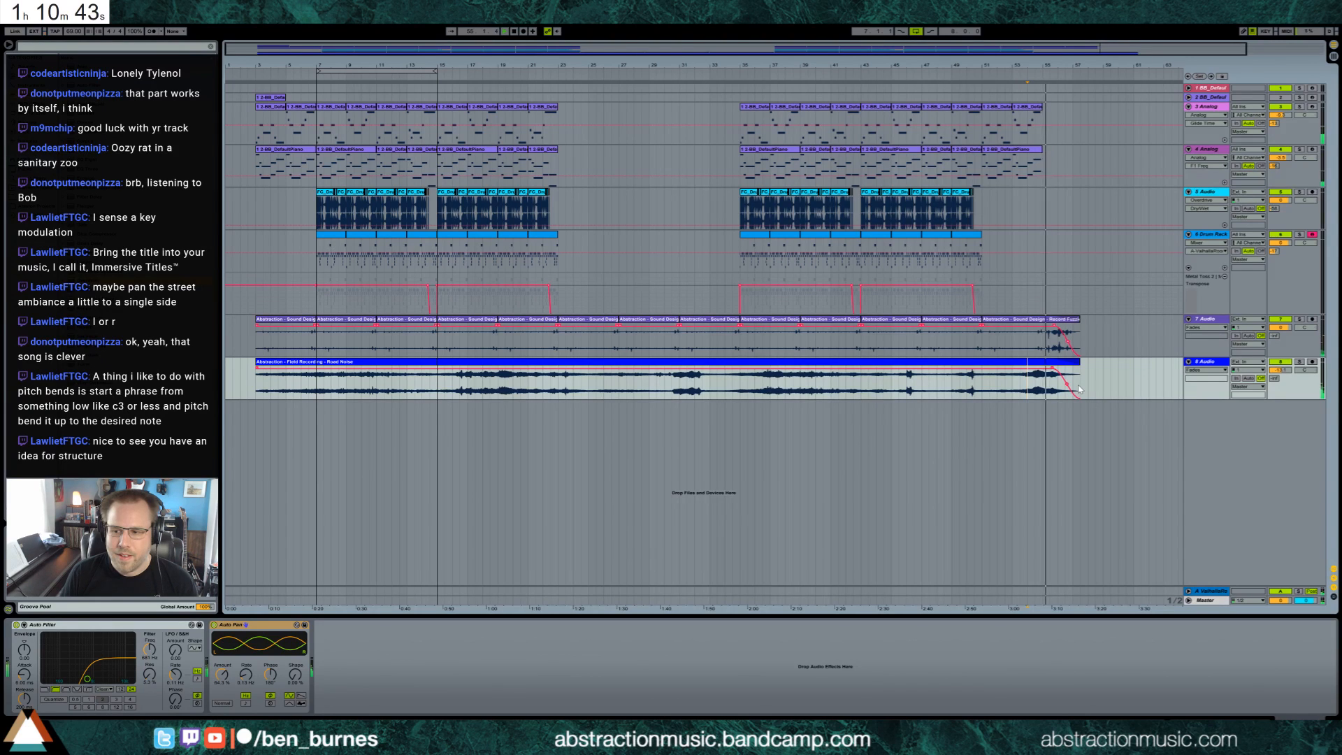
Split the Record Fuzzies clip at bar 55 and open the tail clip's sample settings.
left_click(1073, 327)
left_click(1049, 344)
key("space")
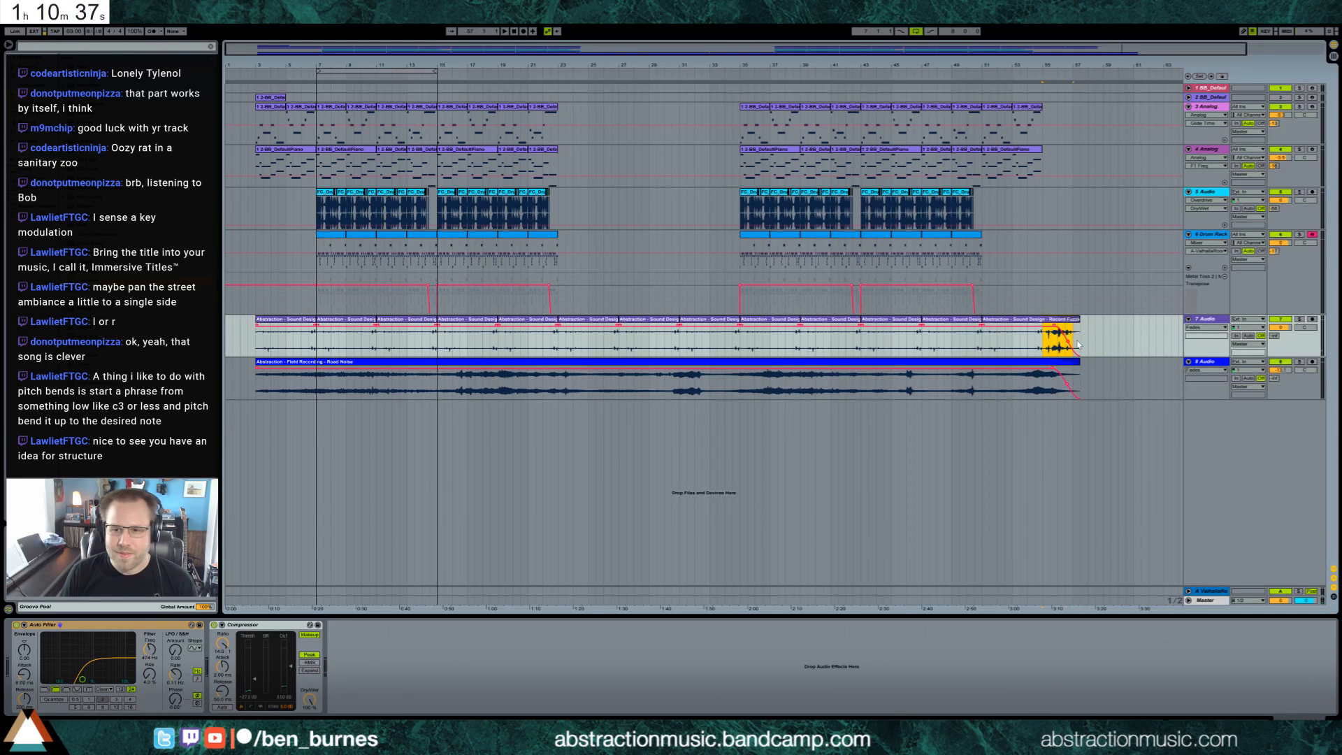
double_click(1077, 343)
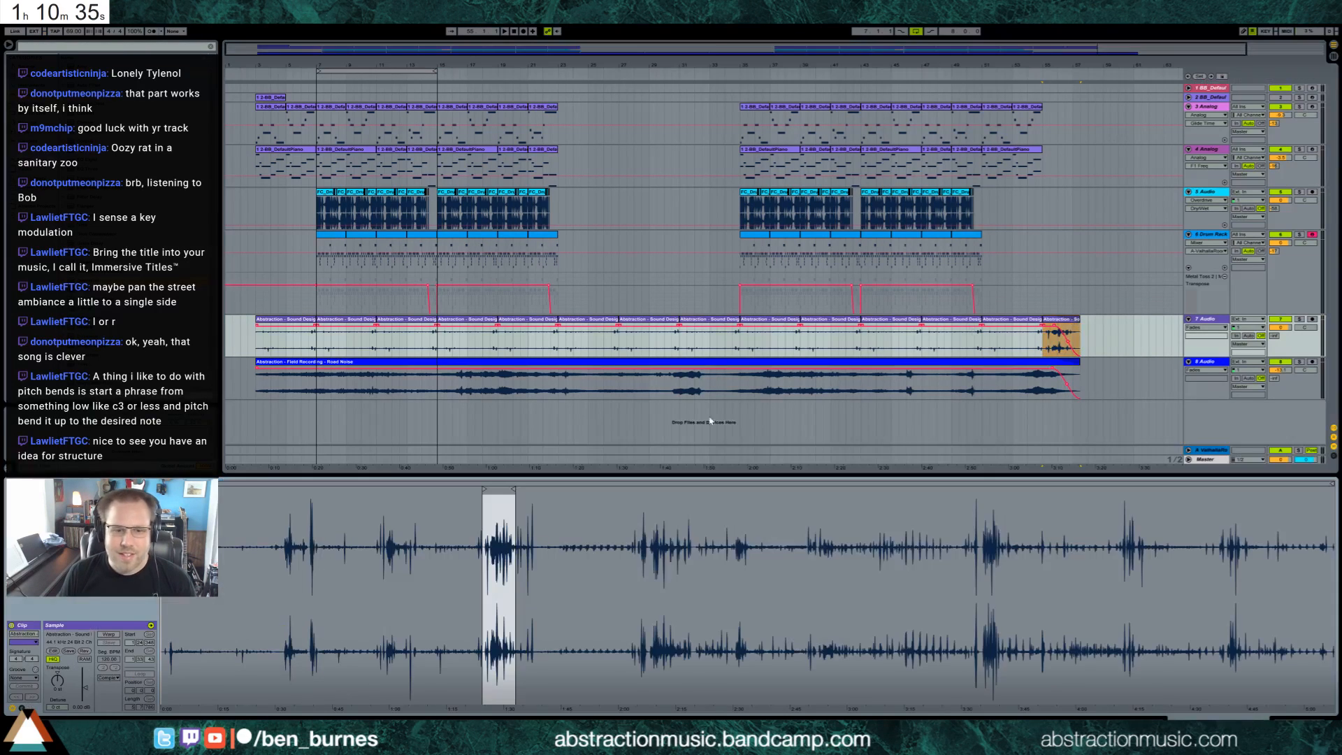
Try a lower gain on the Record Fuzzies tail clip while playing the ending.
left_click_drag(85, 688, 85, 691)
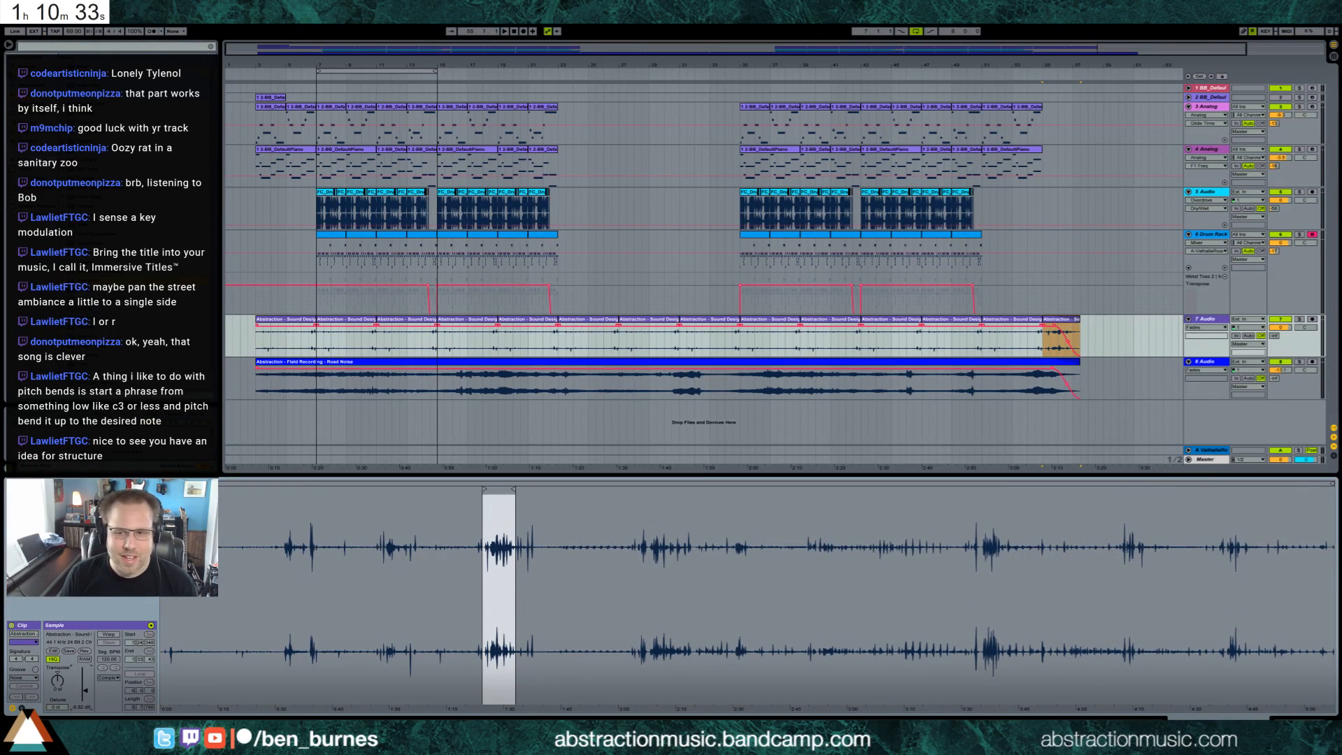
key("space")
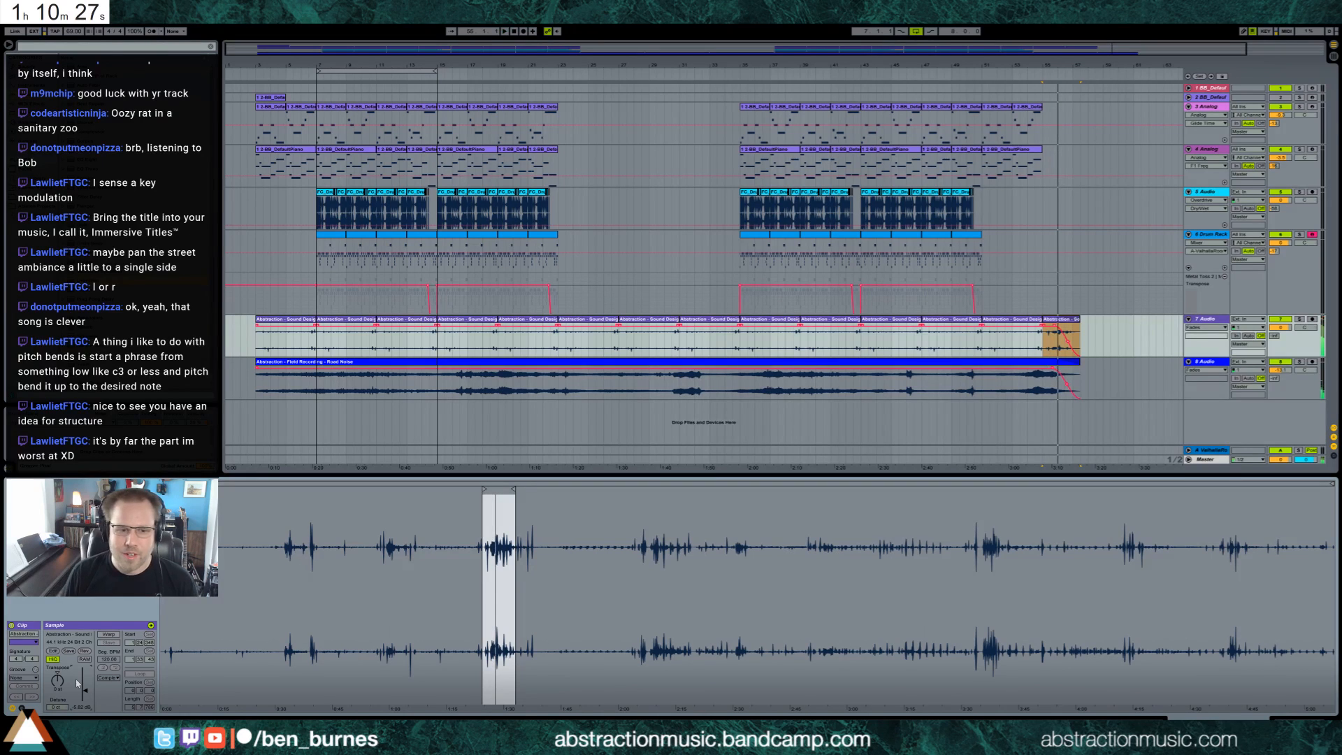
key("space")
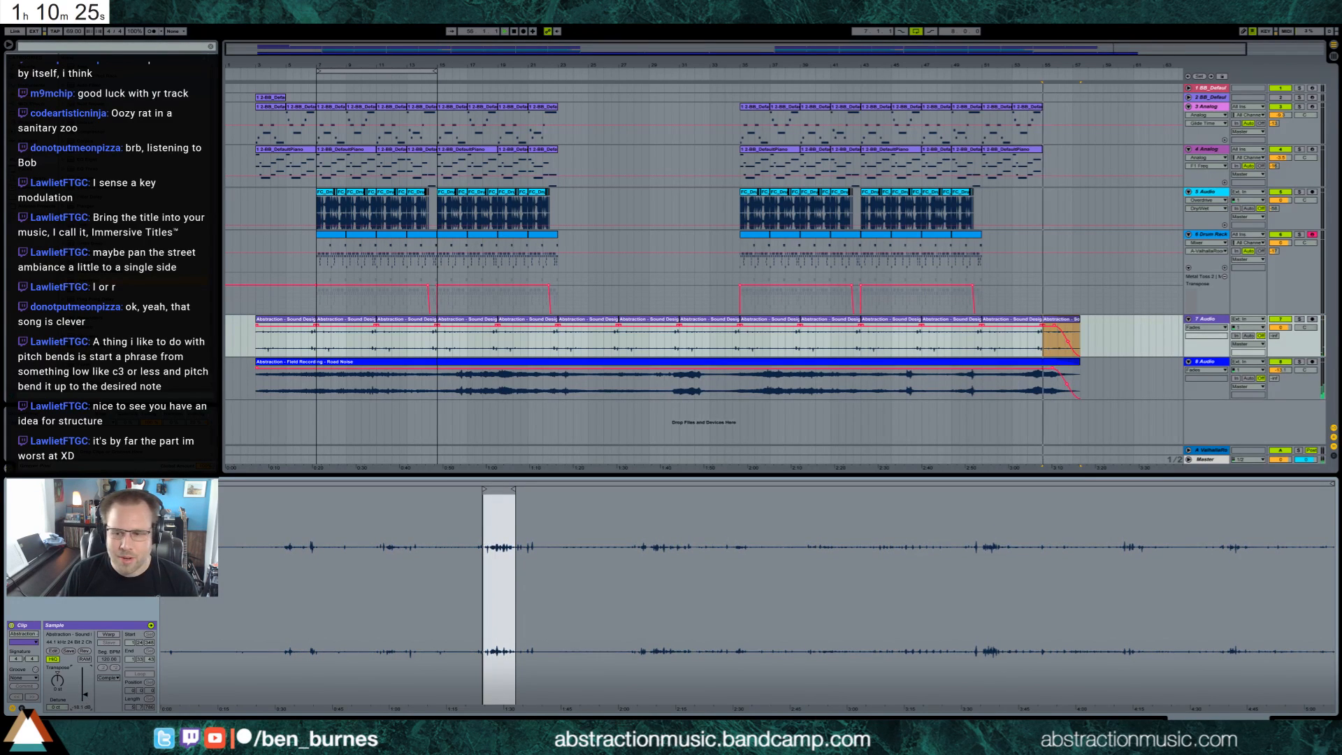
key("shift+Tab")
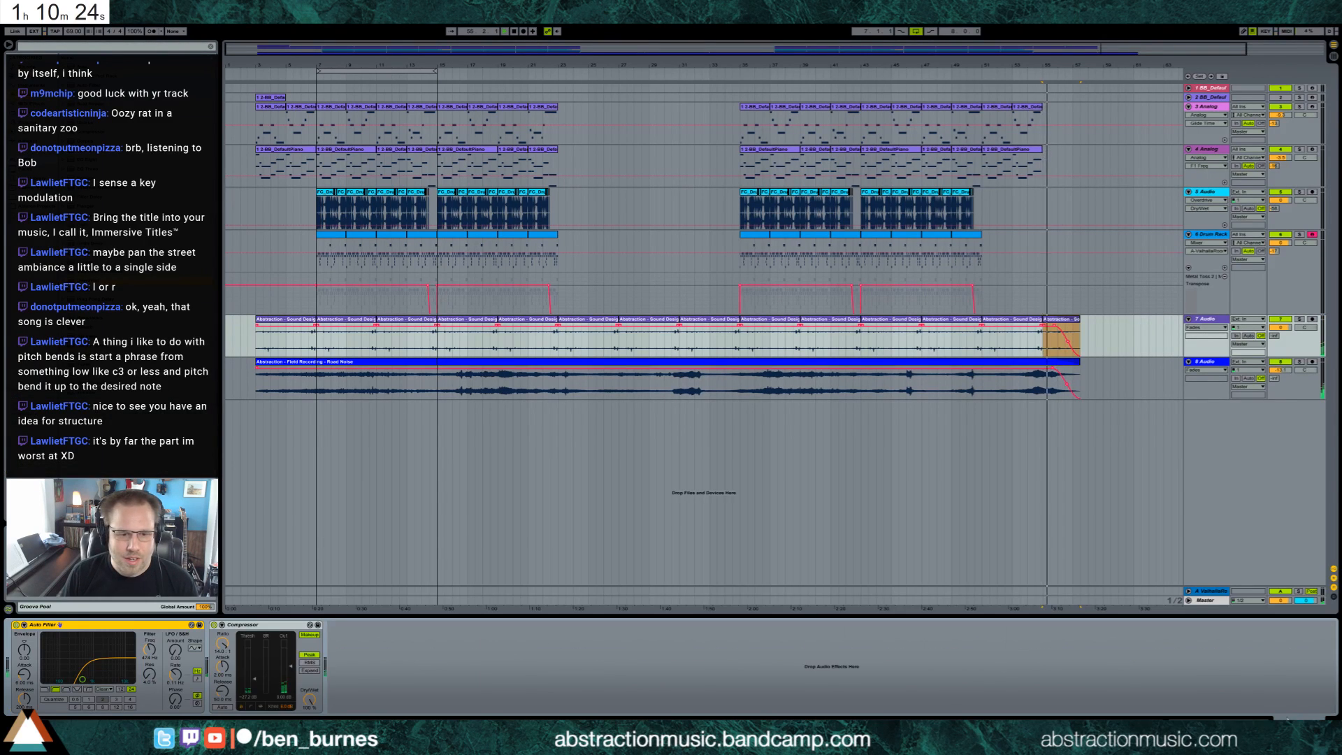
Automate the Record Fuzzies track's Compressor threshold to rise from about bar 55 and check the tail by ear.
left_click(255, 685)
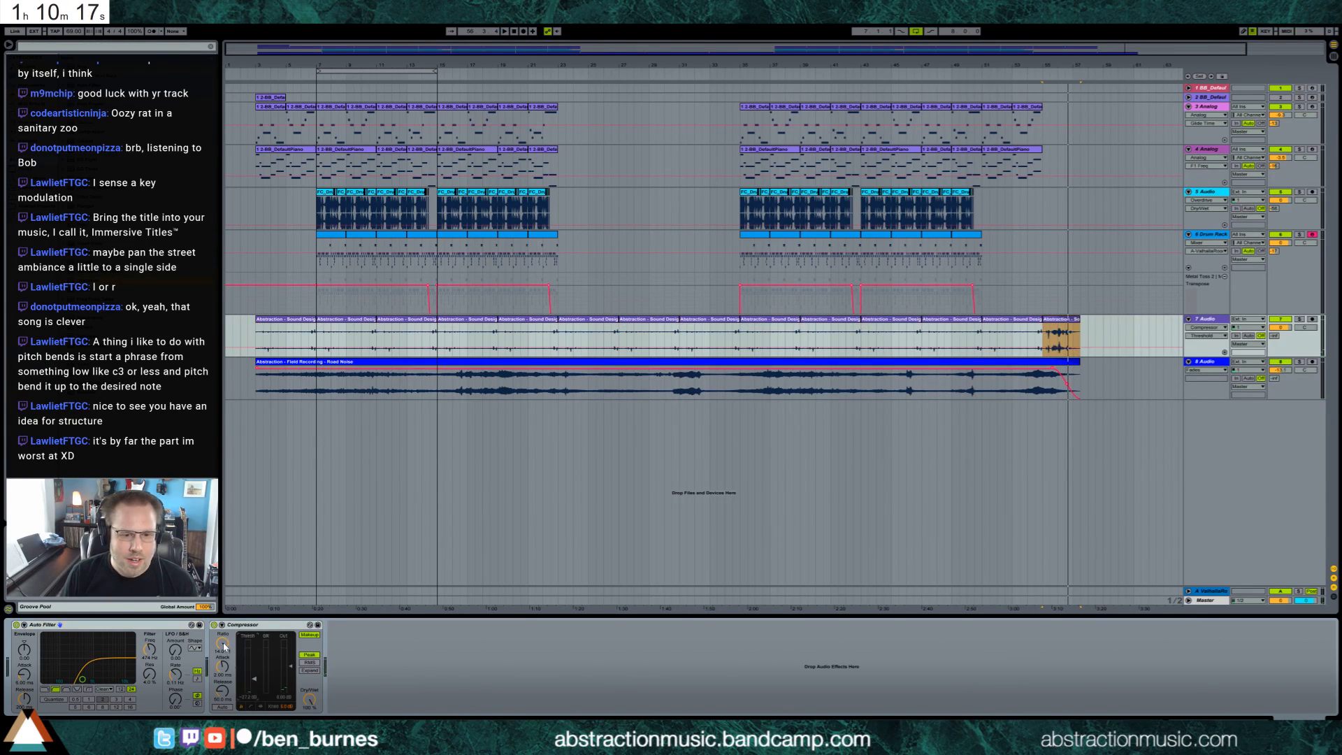
left_click(1036, 347)
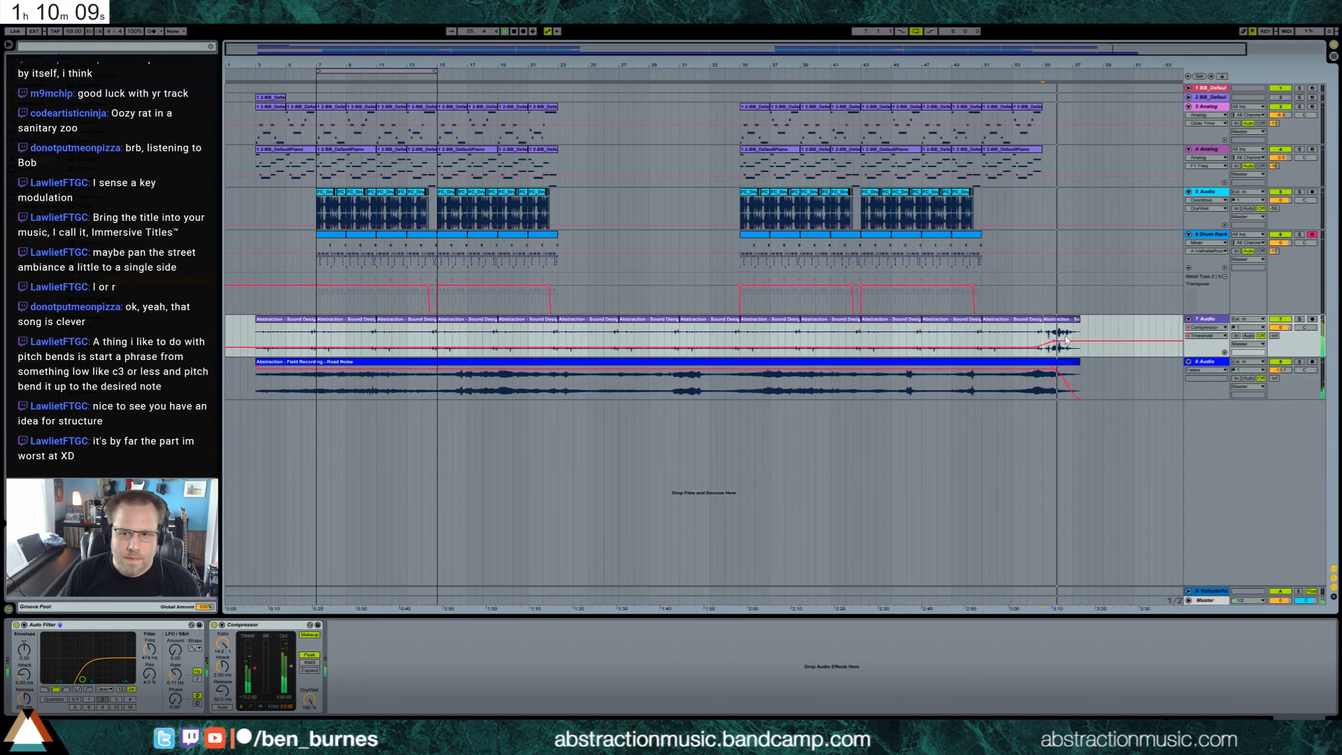
left_click_drag(1056, 341, 1056, 330)
left_click(1035, 82)
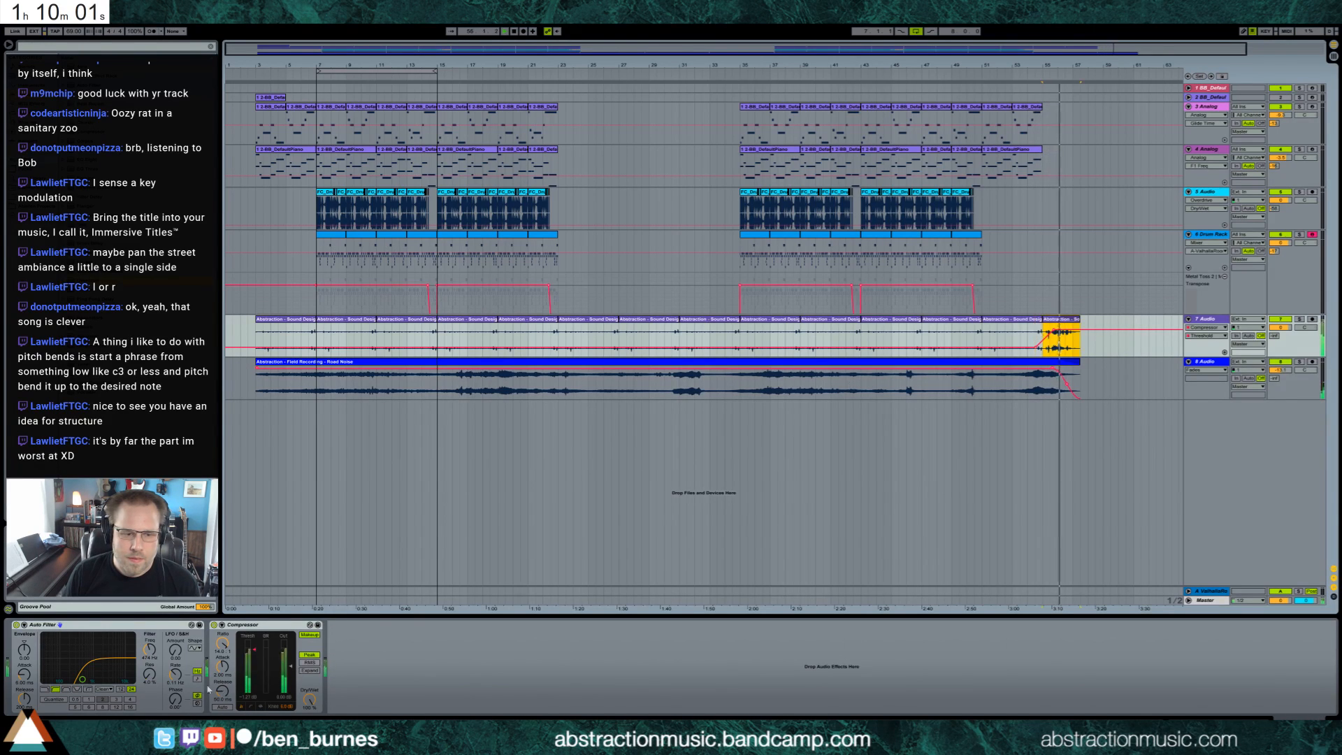
key("shift+Tab")
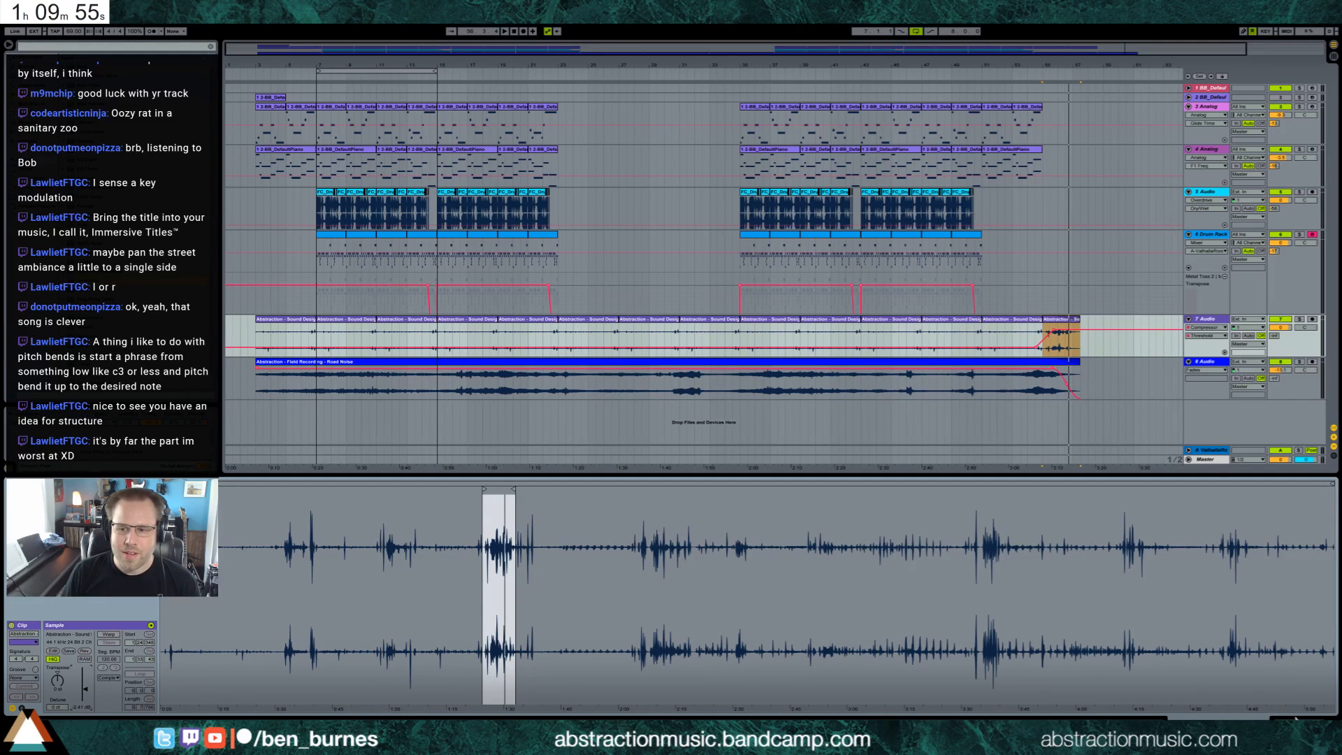
key("shift+Tab")
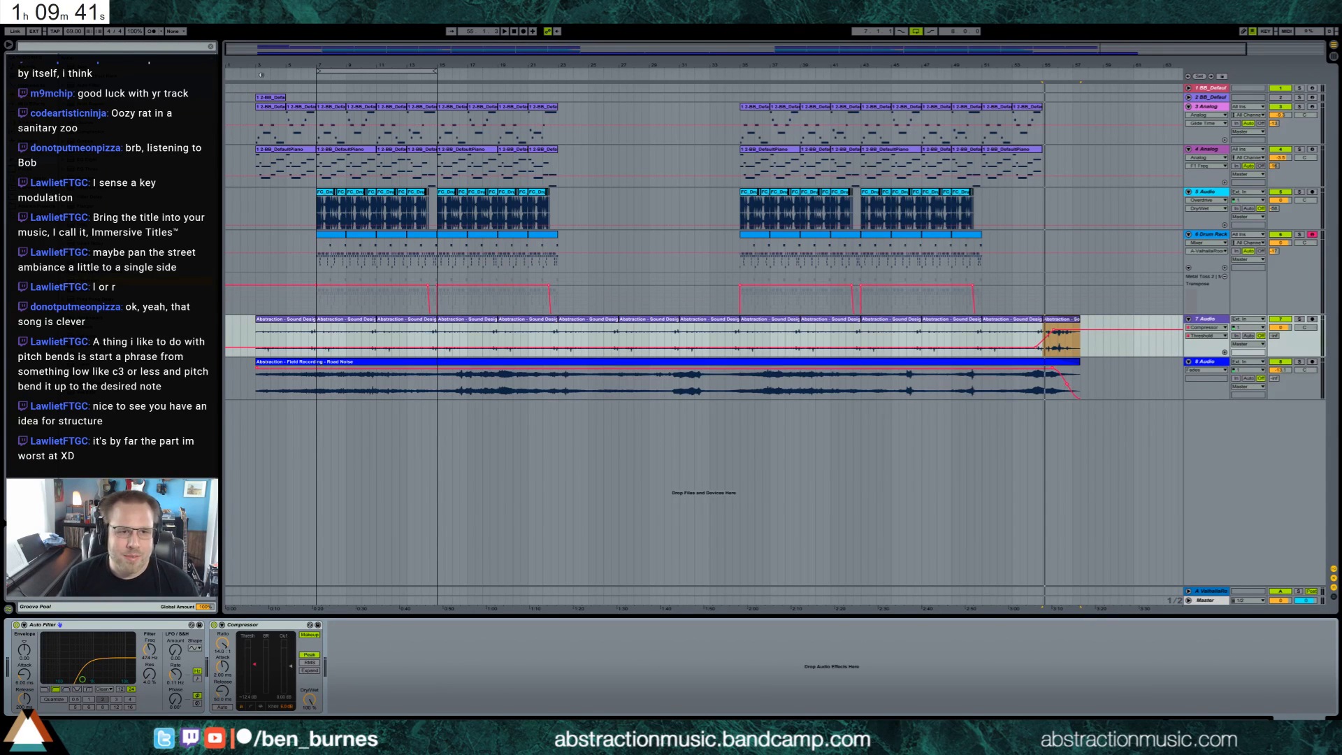
Turn off looping, play from bar 3 and slightly raise the Record Fuzzies Compressor threshold automation before the tail.
left_click(256, 75)
left_click(920, 32)
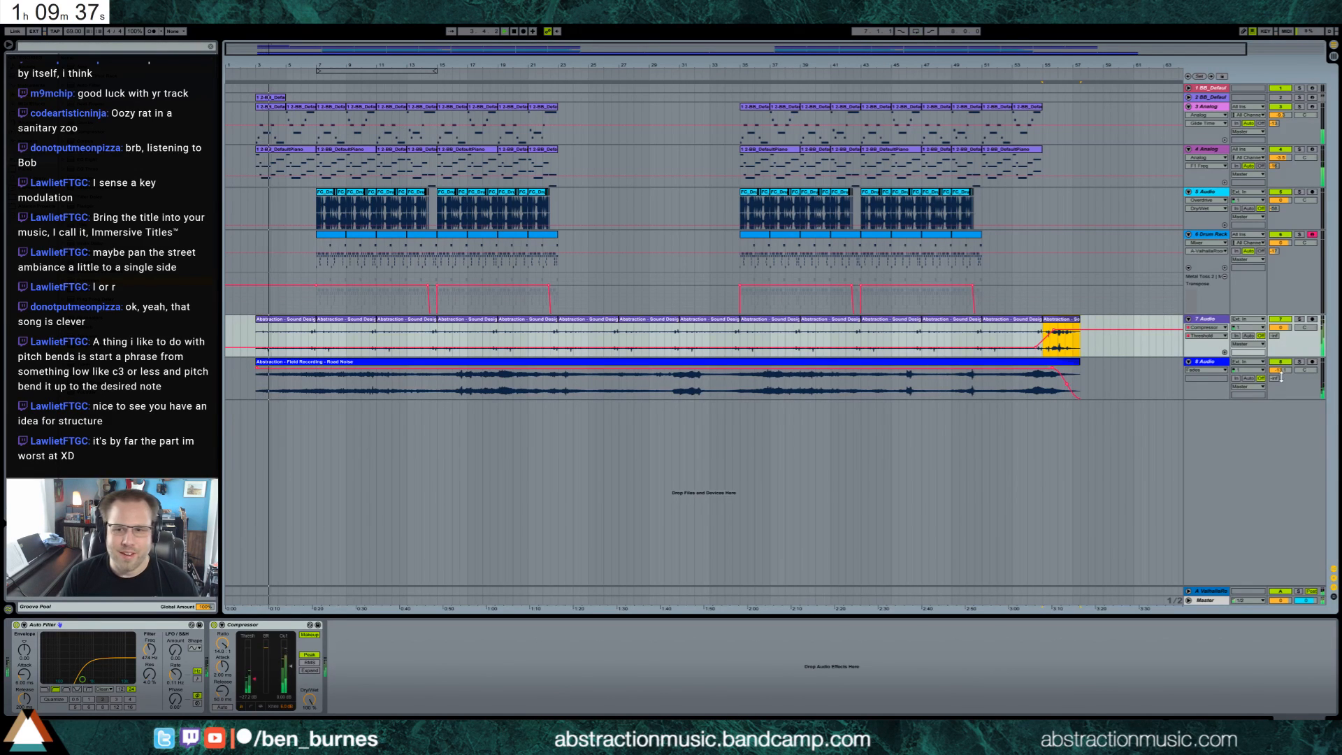
left_click(274, 353)
left_click_drag(290, 346, 290, 342)
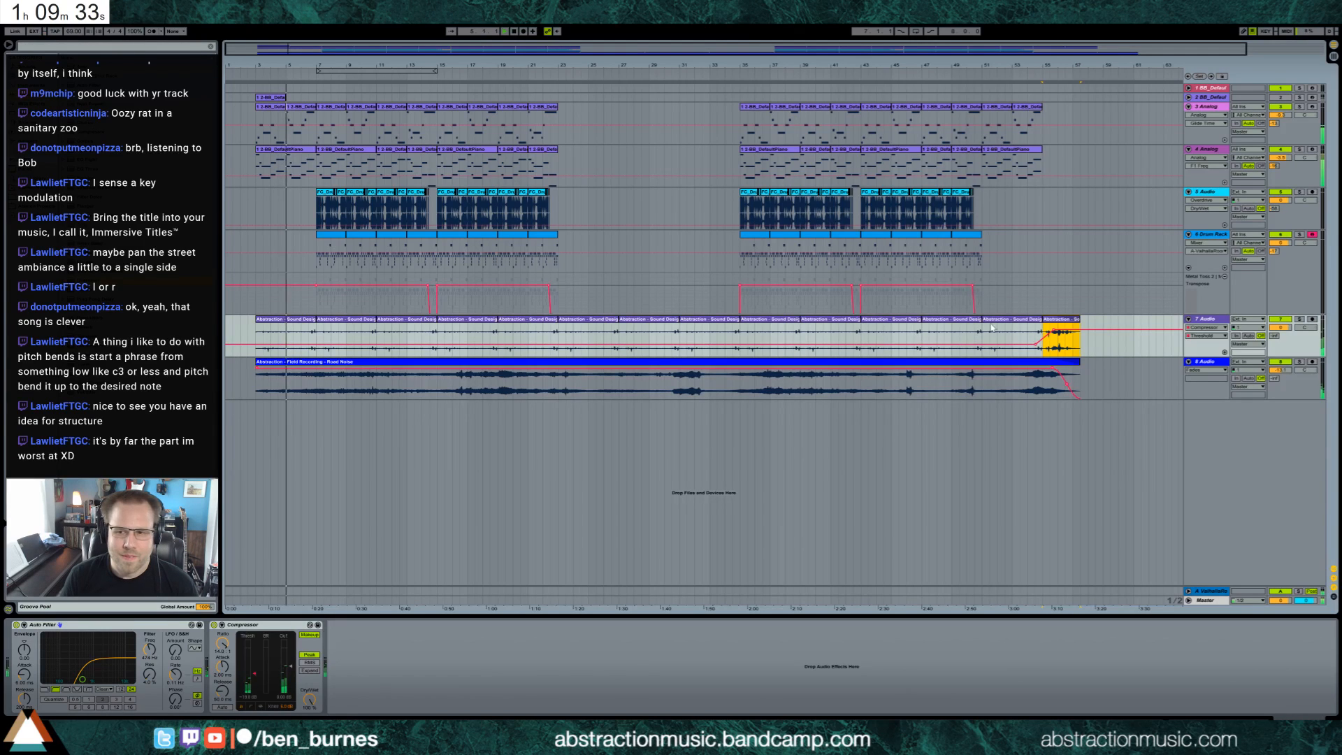
Pan the Record Fuzzies track and the Road Noise track off-centre.
left_click_drag(1280, 327, 1305, 319)
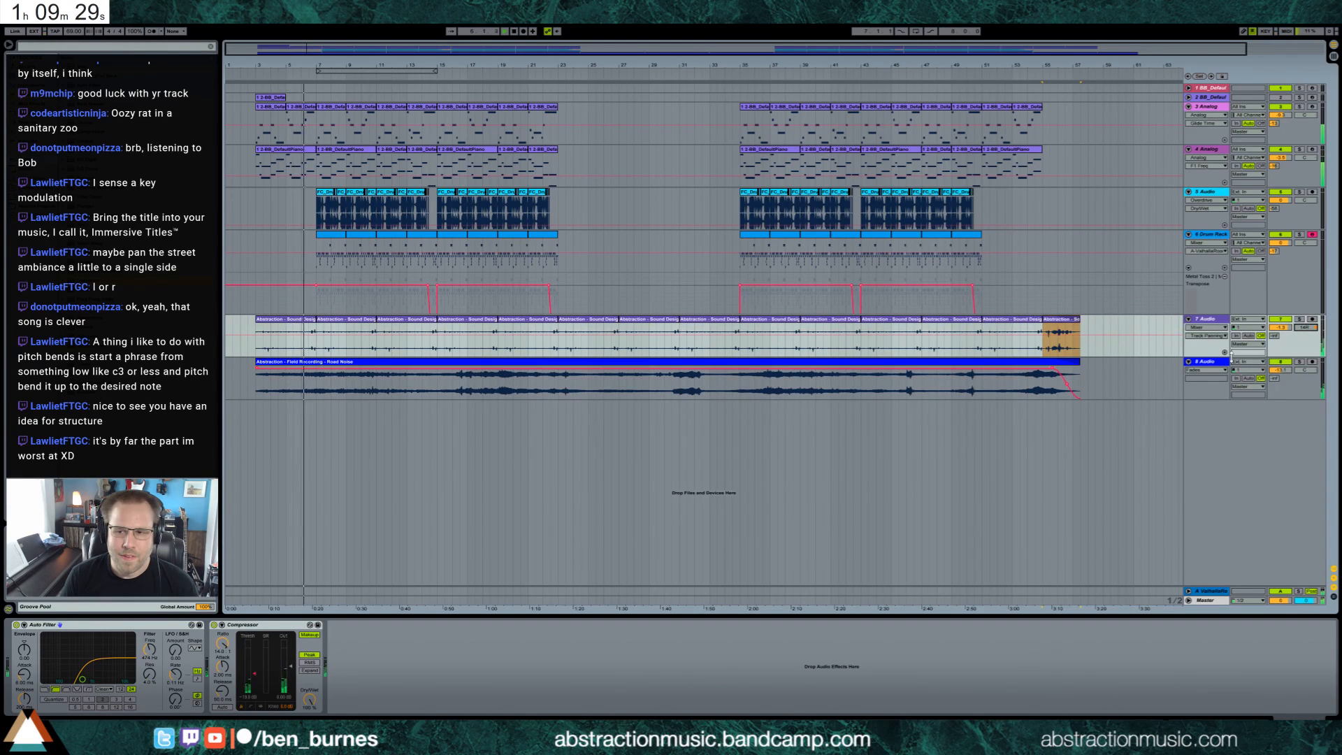
key("Down")
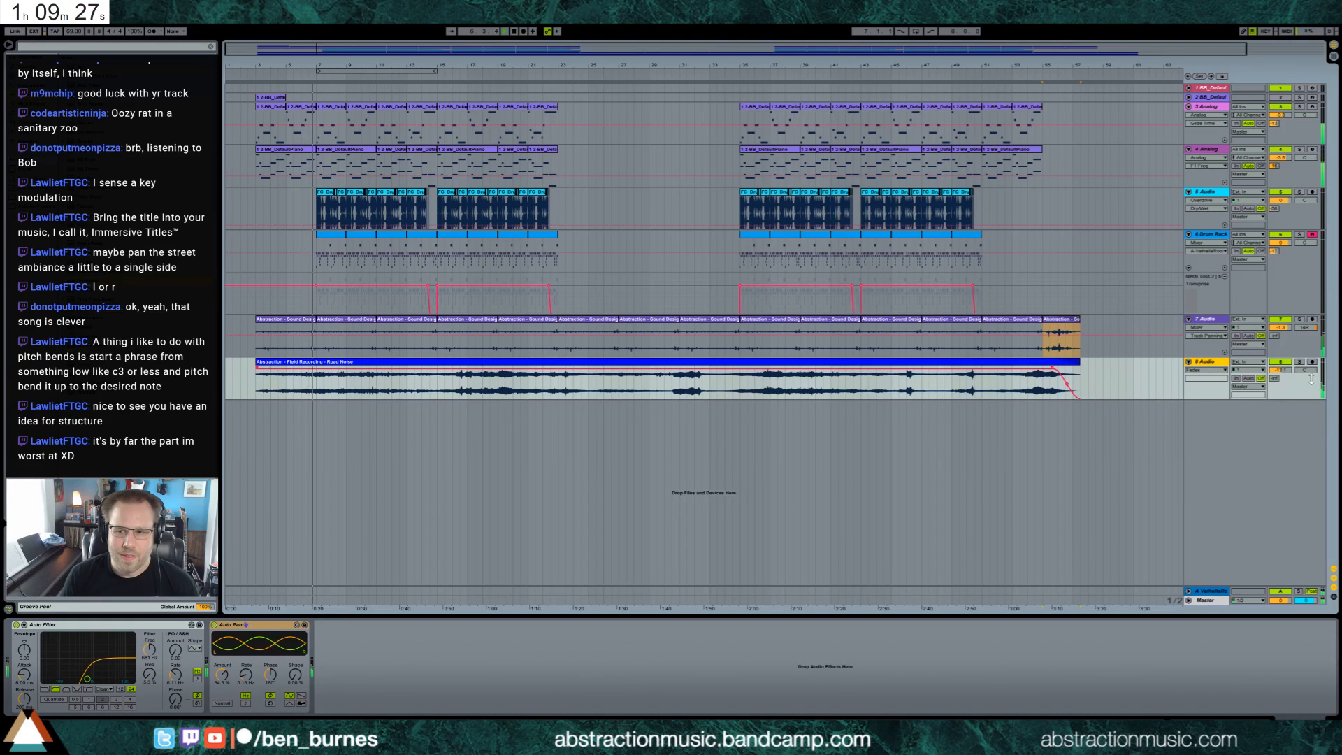
left_click_drag(1304, 369, 1304, 379)
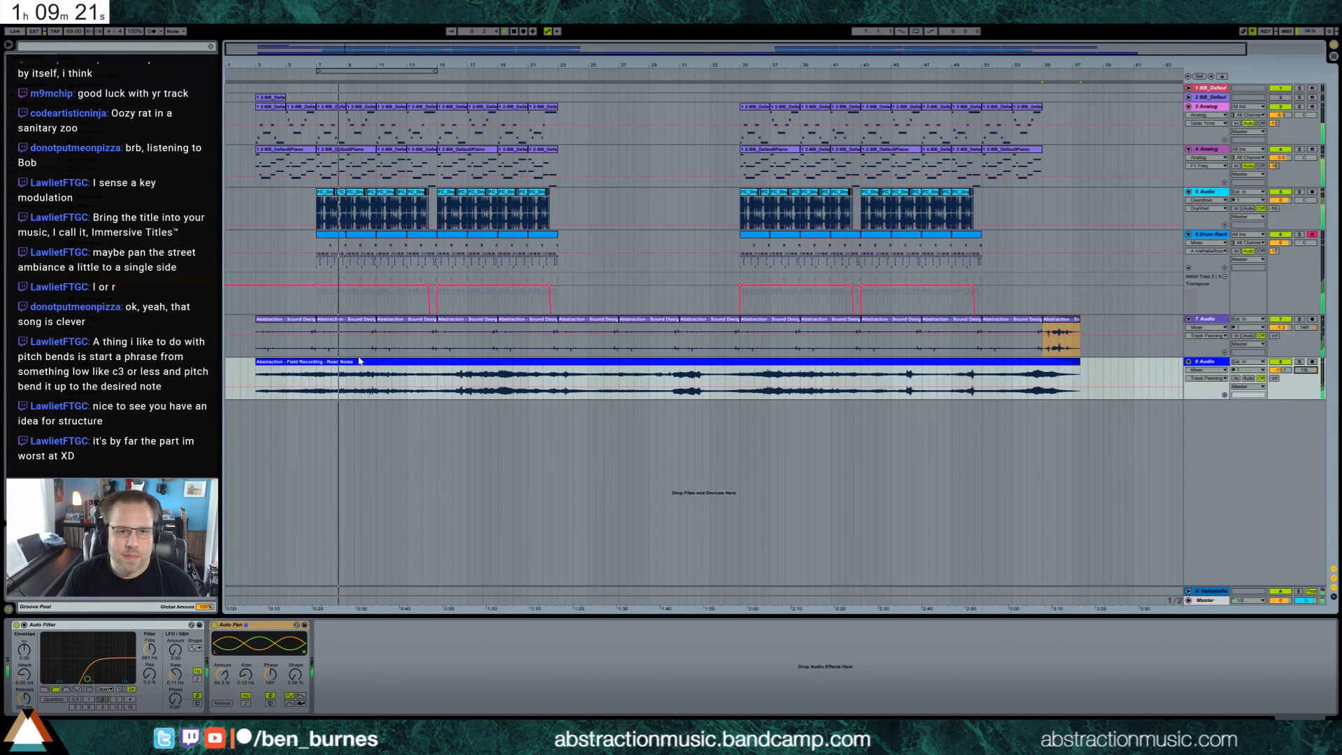
Add a MIDI track below the second Analog track with an empty clip over bars 15 to 19 and load Kontakt 5.
left_click(1208, 149)
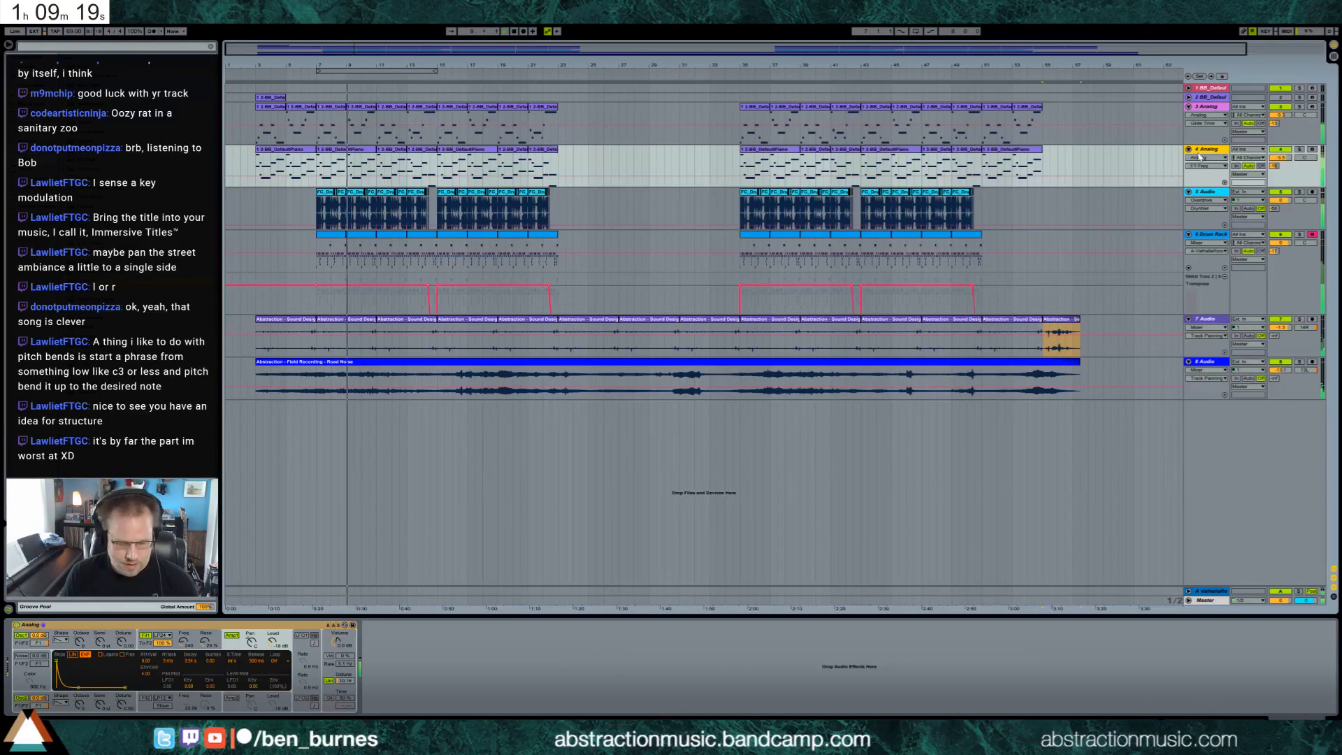
key("ctrl+shift+t")
left_click(438, 206)
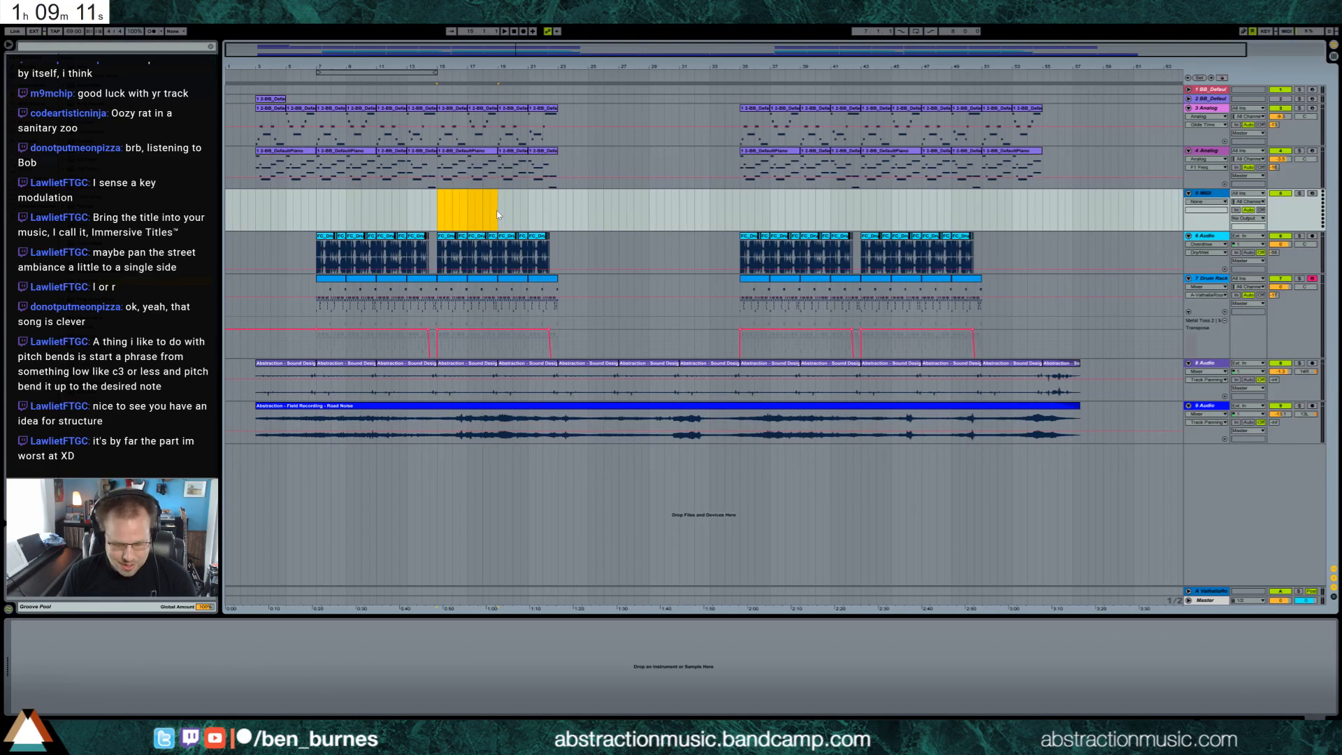
left_click(31, 85)
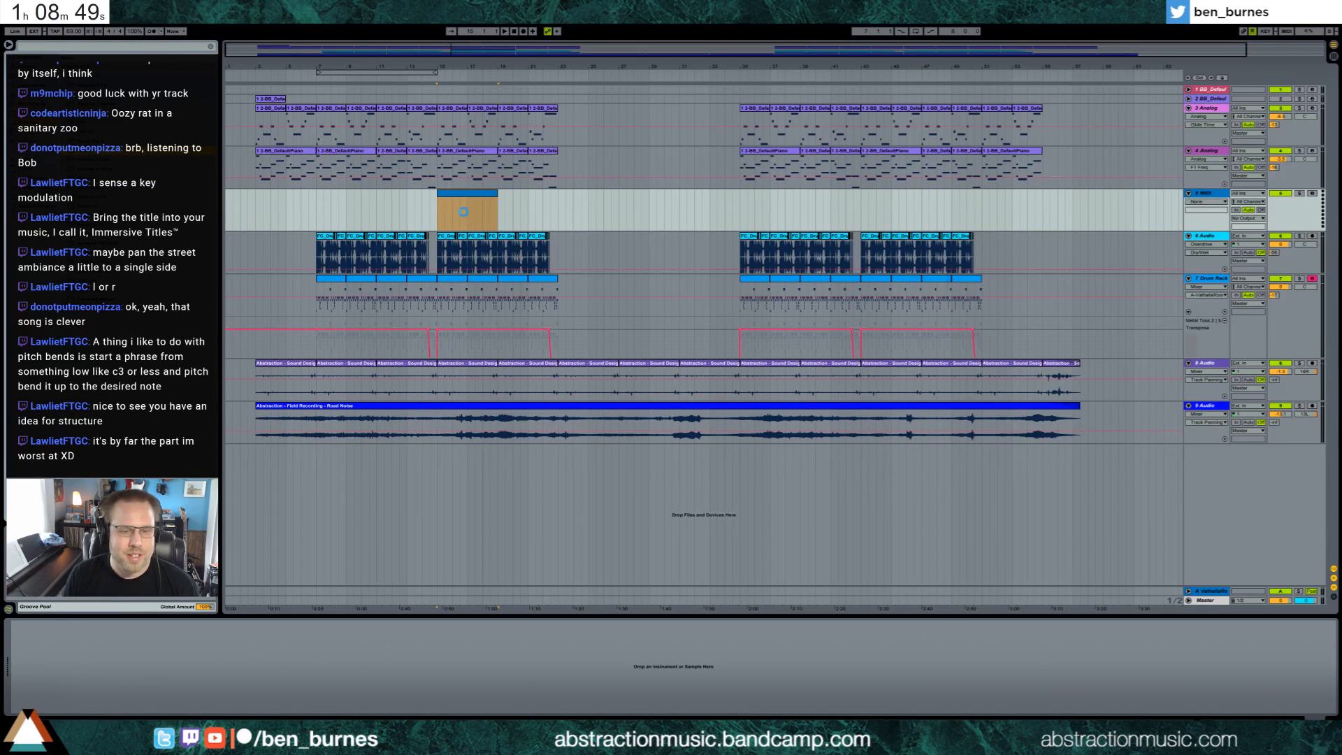
left_click_drag(733, 260, 724, 274)
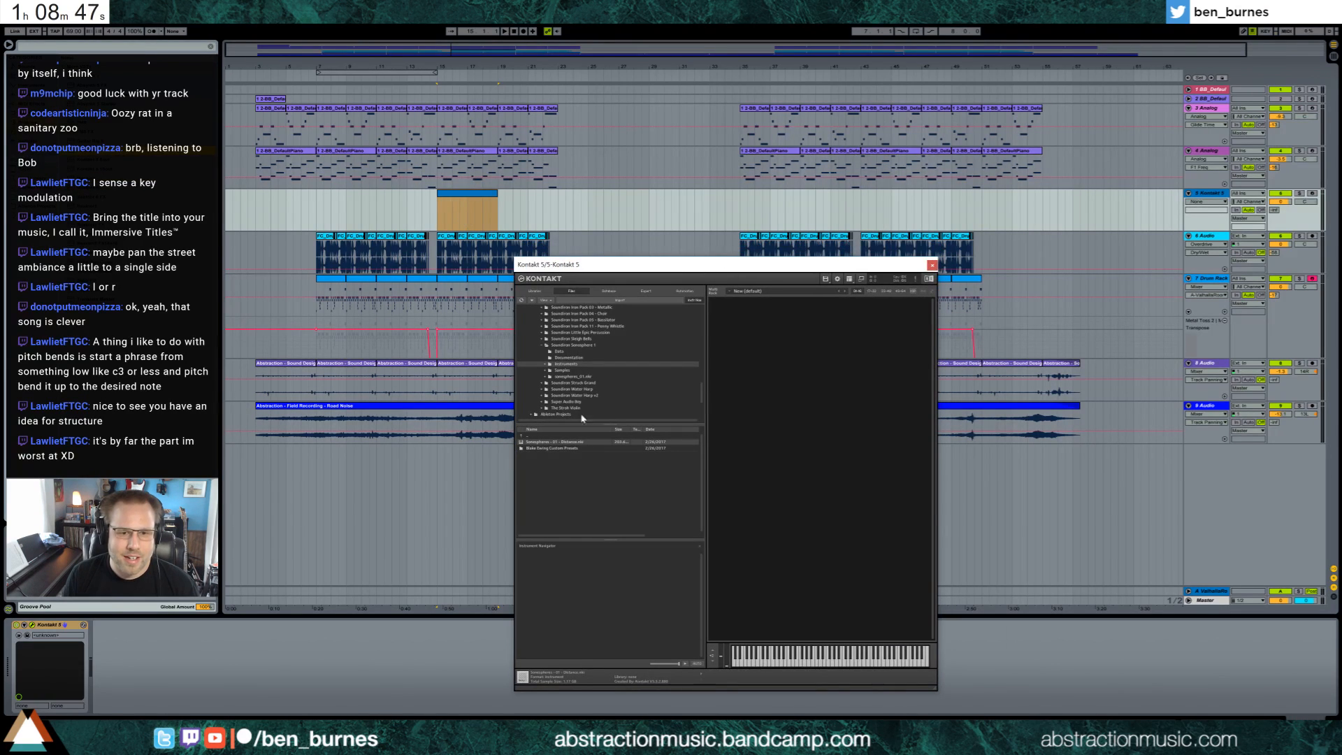
Load a Penny Whistle instrument from the Soundiron Iron Pack 11 library into Kontakt and close its window.
left_click(545, 346)
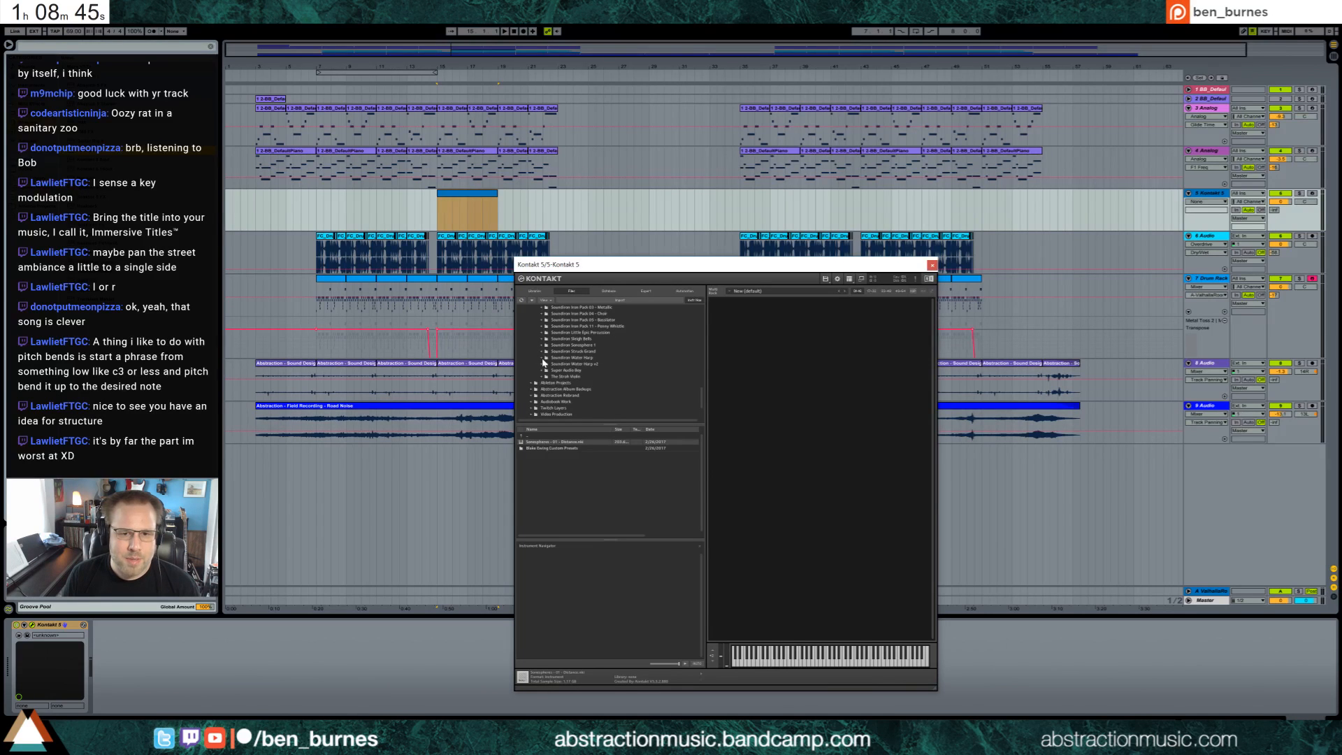
left_click(544, 334)
left_click(567, 346)
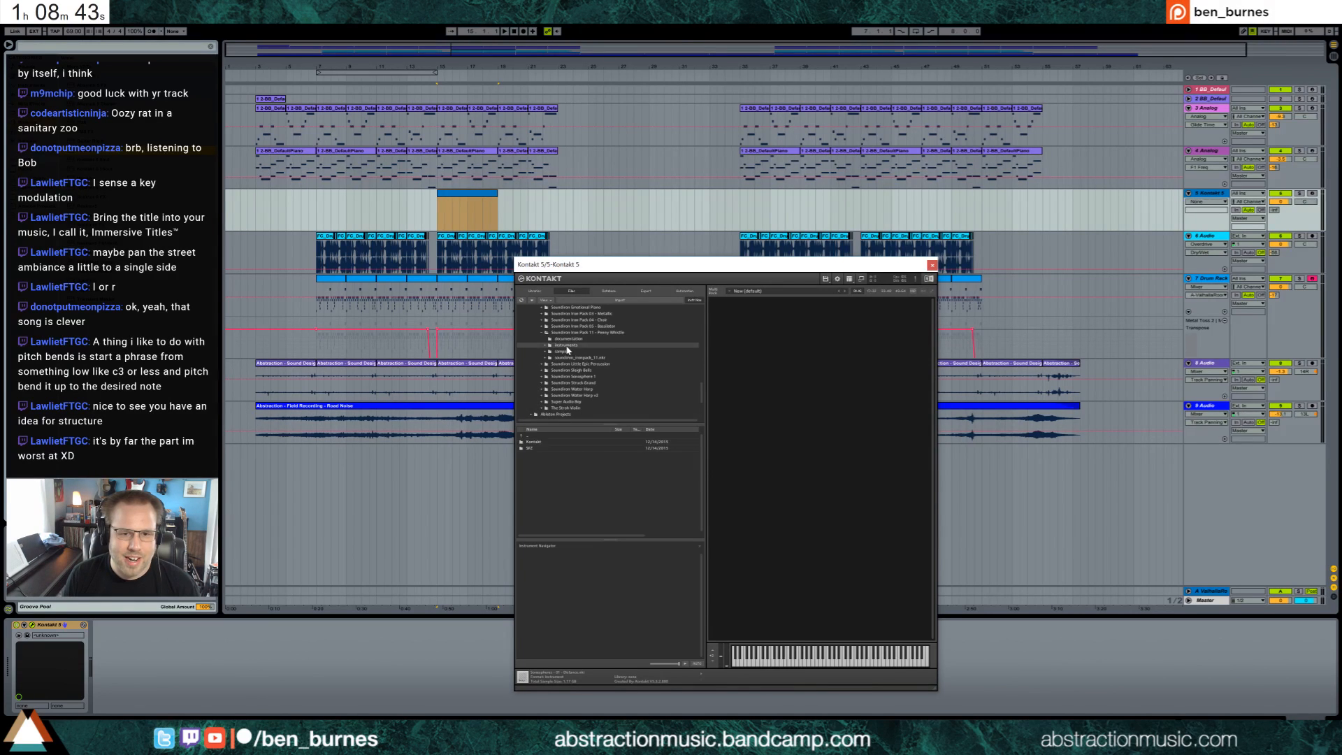
left_click(541, 442)
double_click(541, 442)
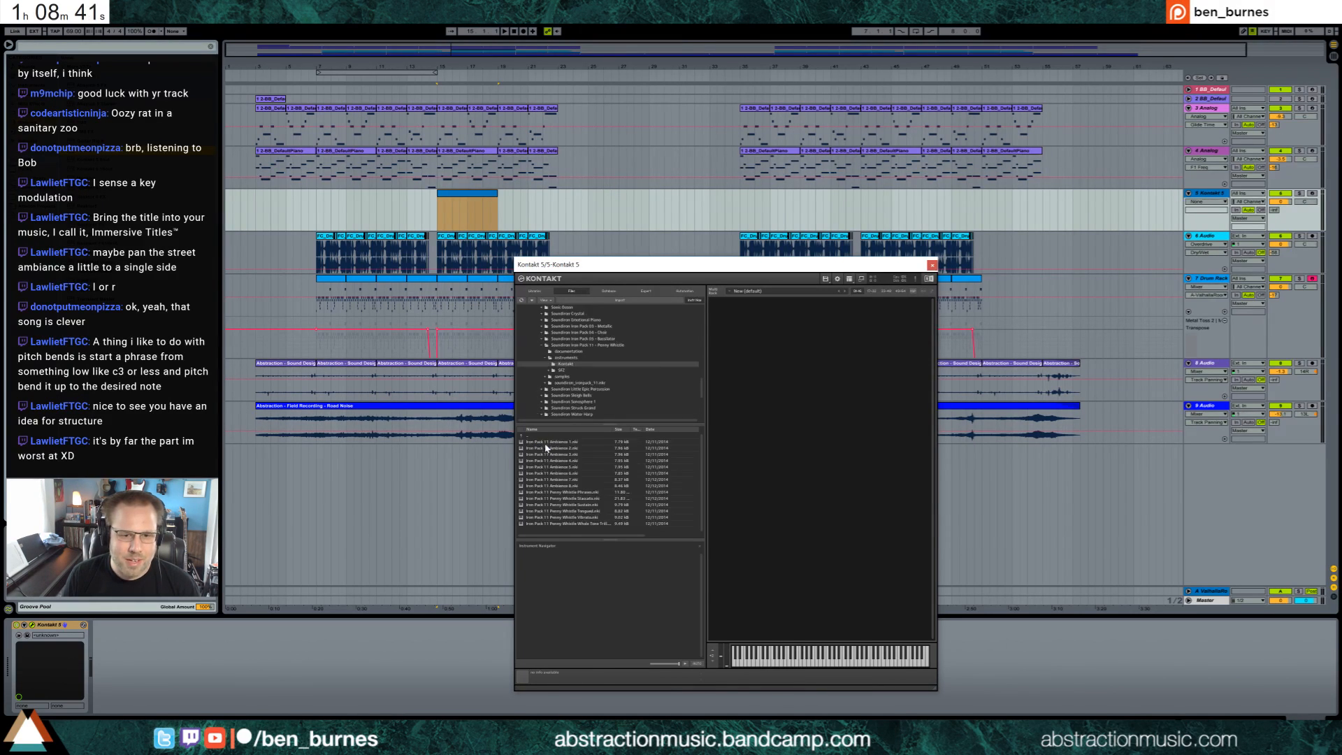
double_click(602, 504)
left_click(931, 265)
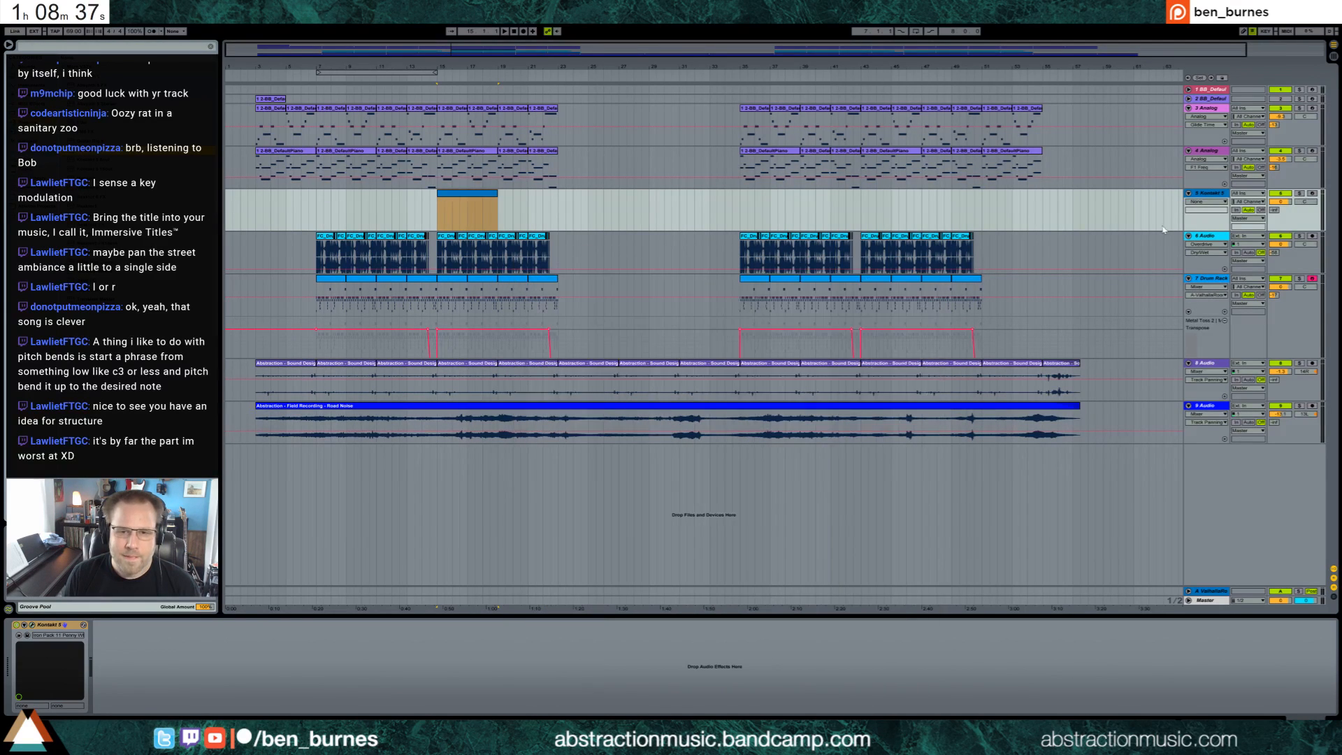
Arm the Kontakt track for recording and rehearse the penny whistle part against playback from bar 15.
left_click(1312, 194)
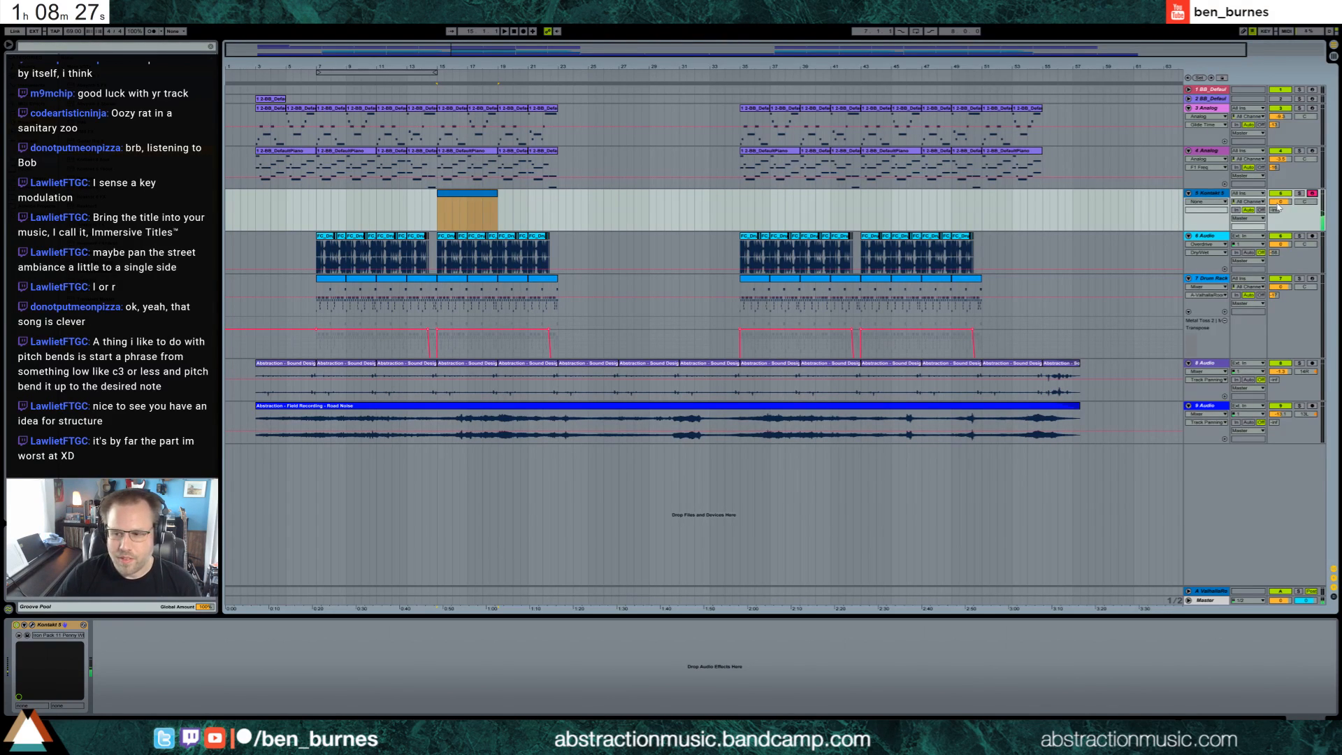
left_click_drag(459, 50, 529, 53)
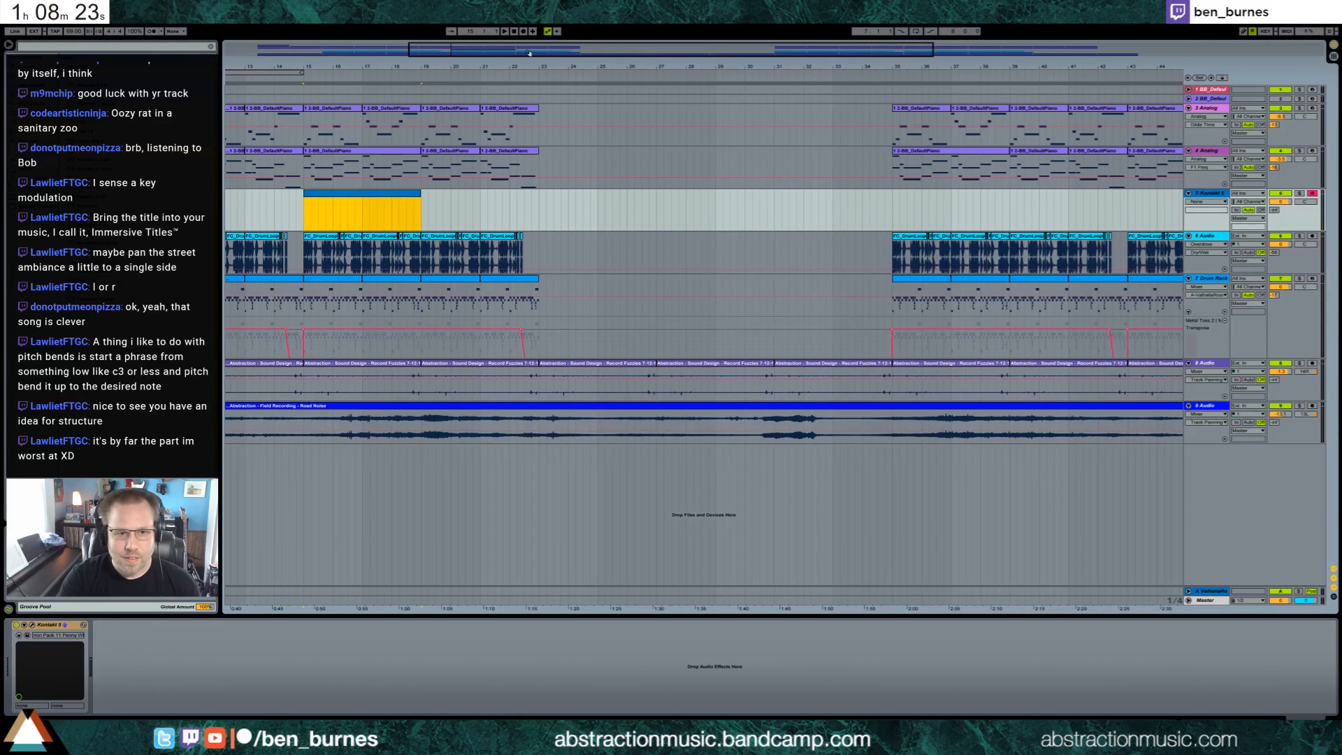
key("space")
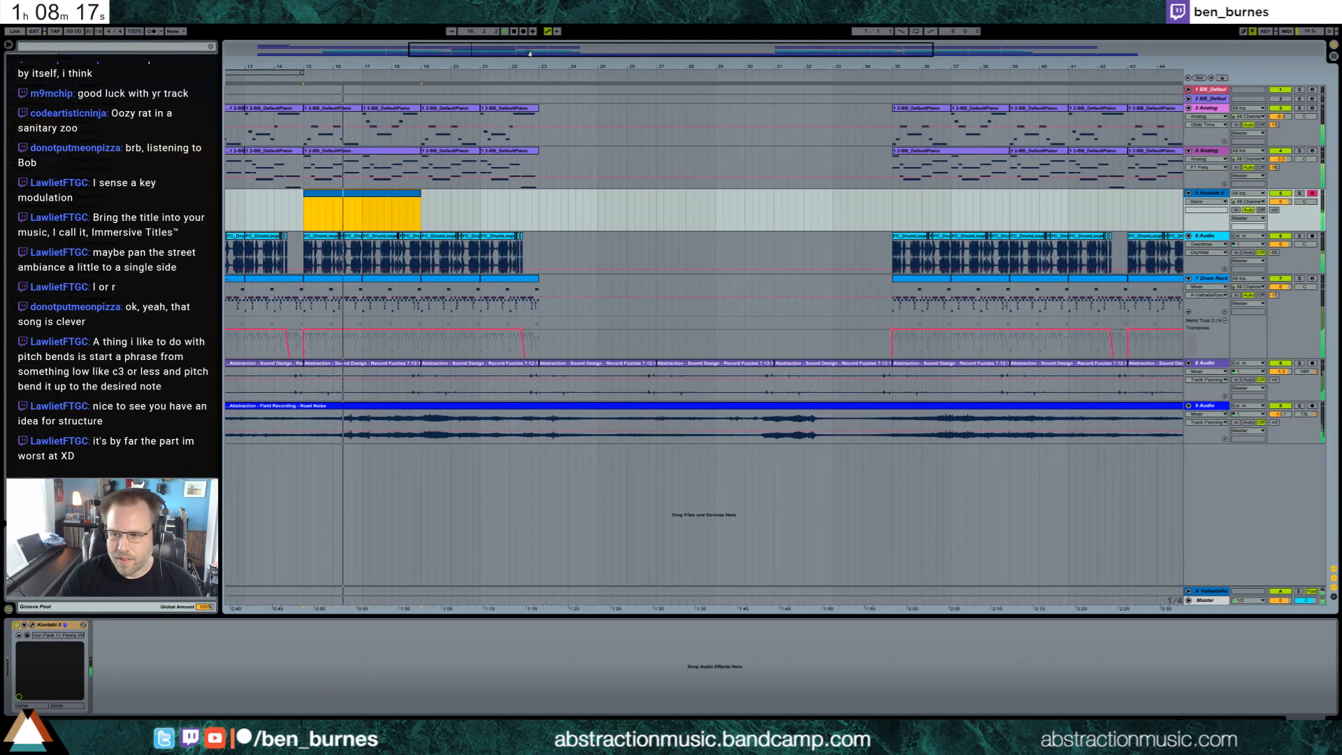
key("space")
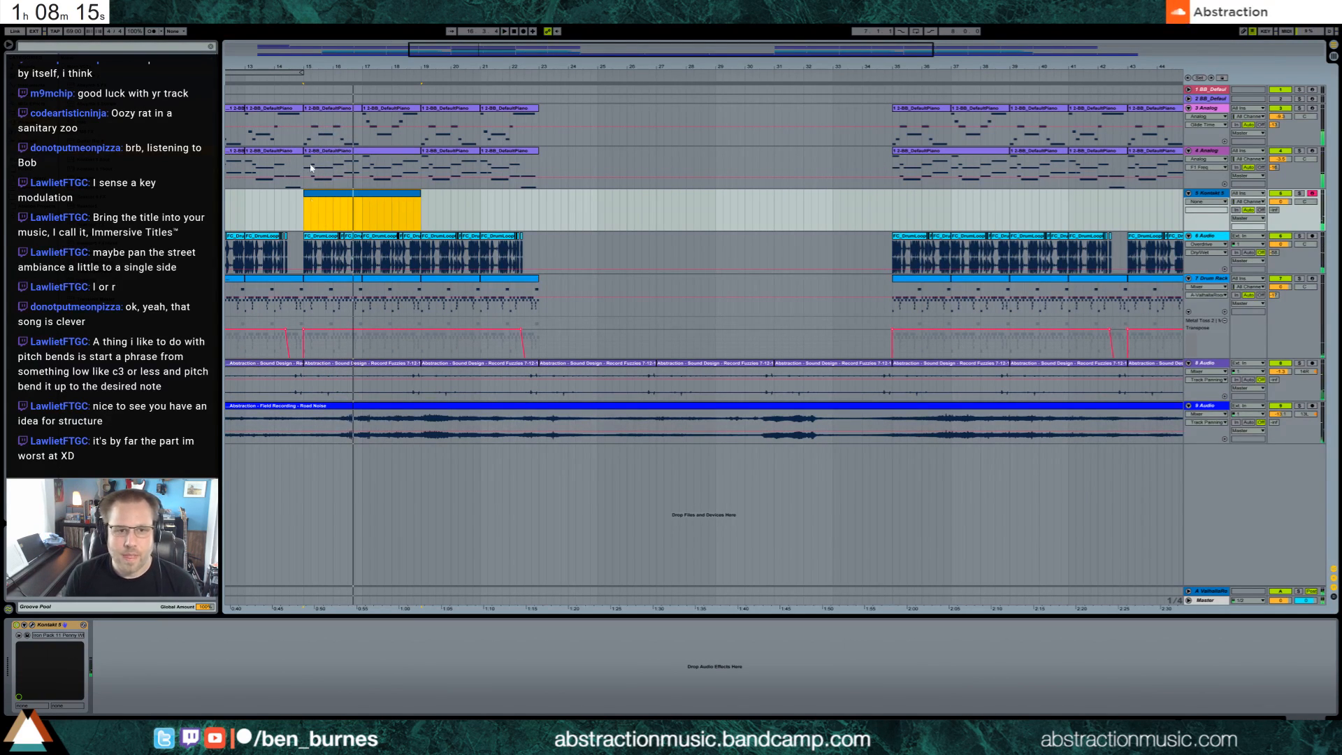
Try recording a penny whistle melody from bar 15, then delete the take and its clip.
left_click(301, 212)
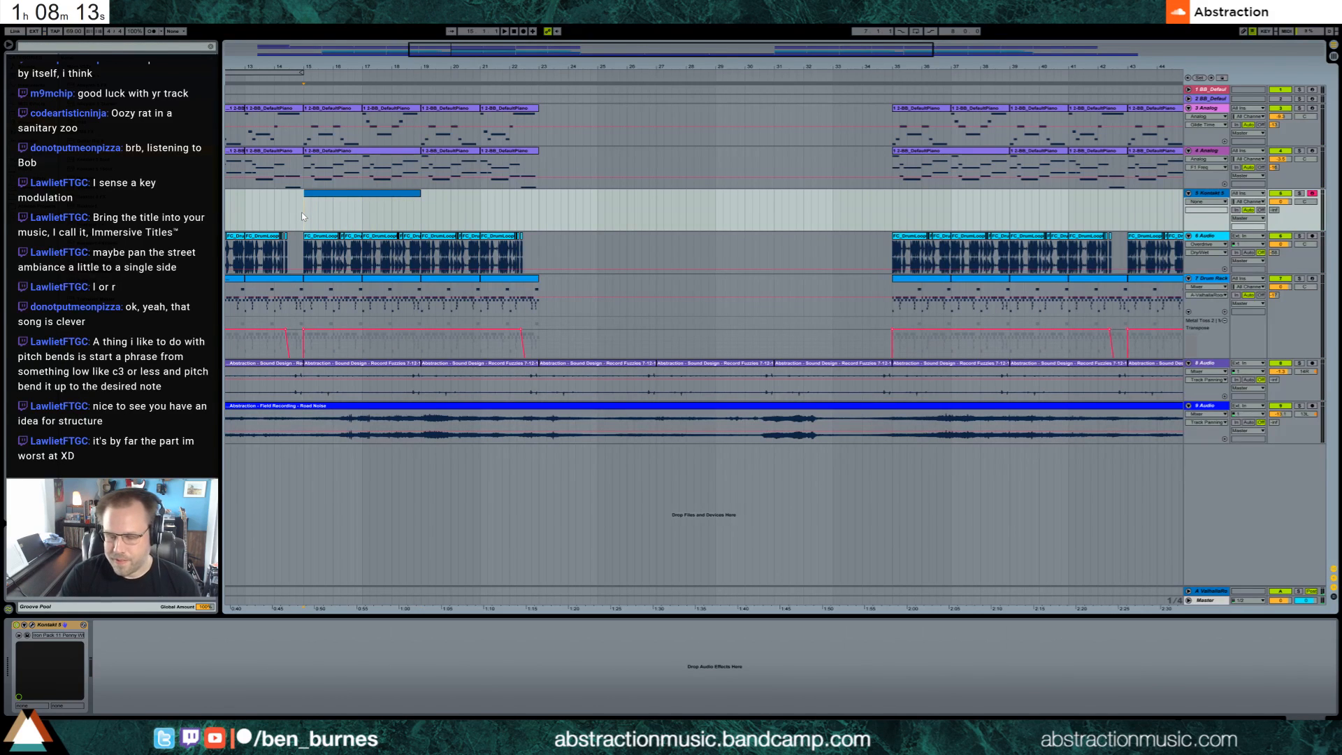
key("F9")
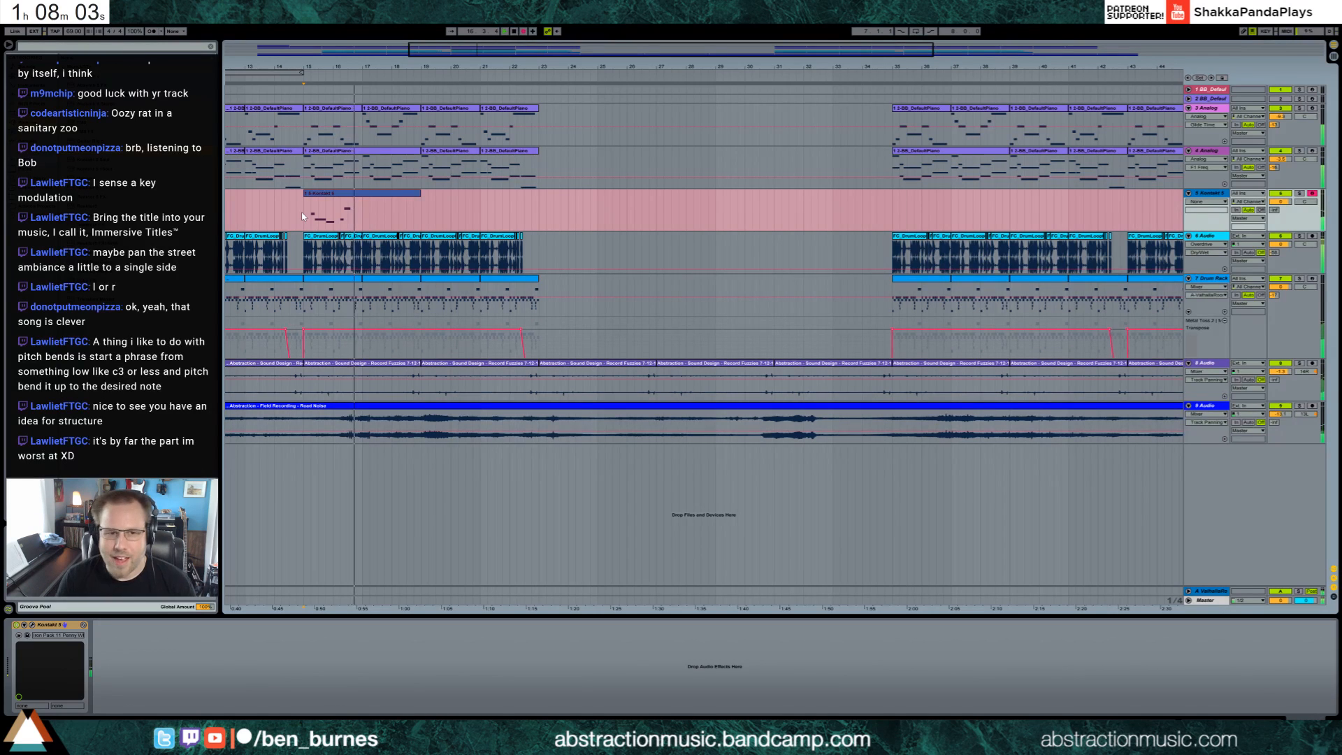
key("space")
left_click(326, 195)
key("Delete")
key("Delete")
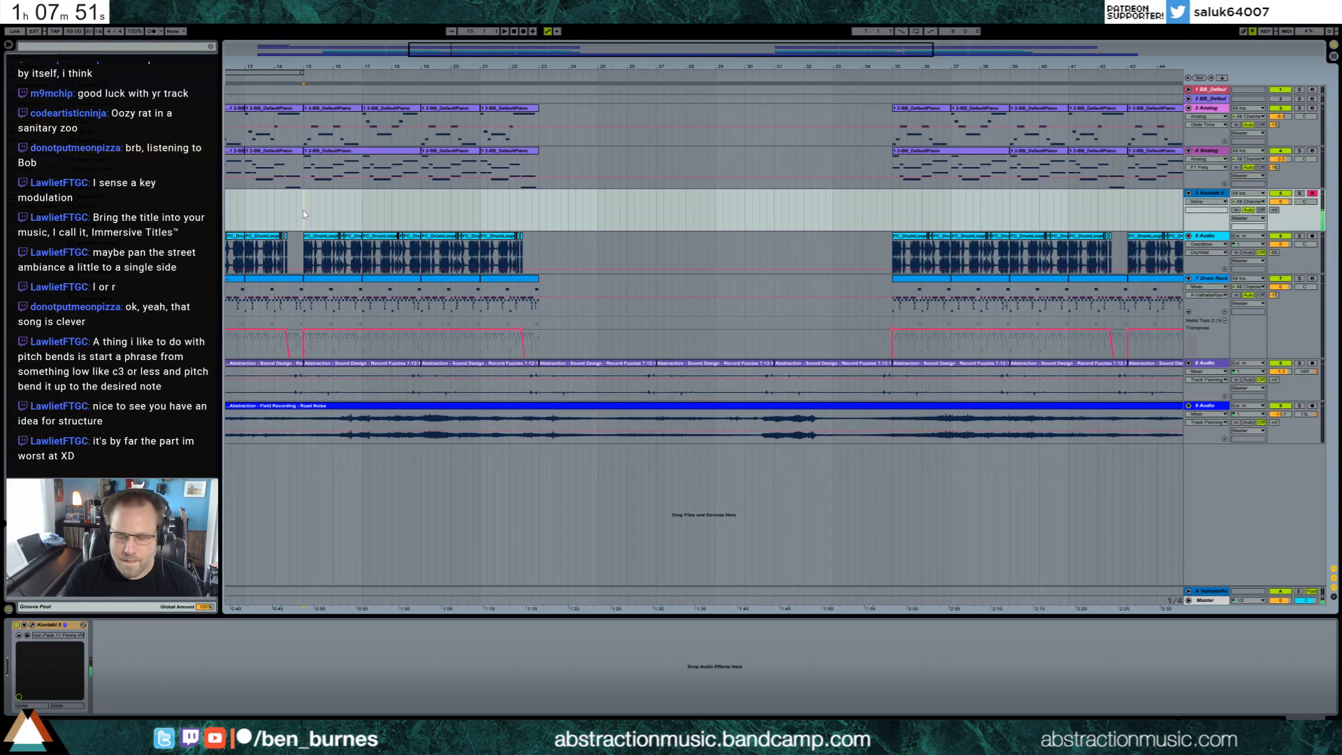
Record a new penny whistle phrase over bars 15 to 17 and rework its ending into shorter notes with a brief closing note.
key("F9")
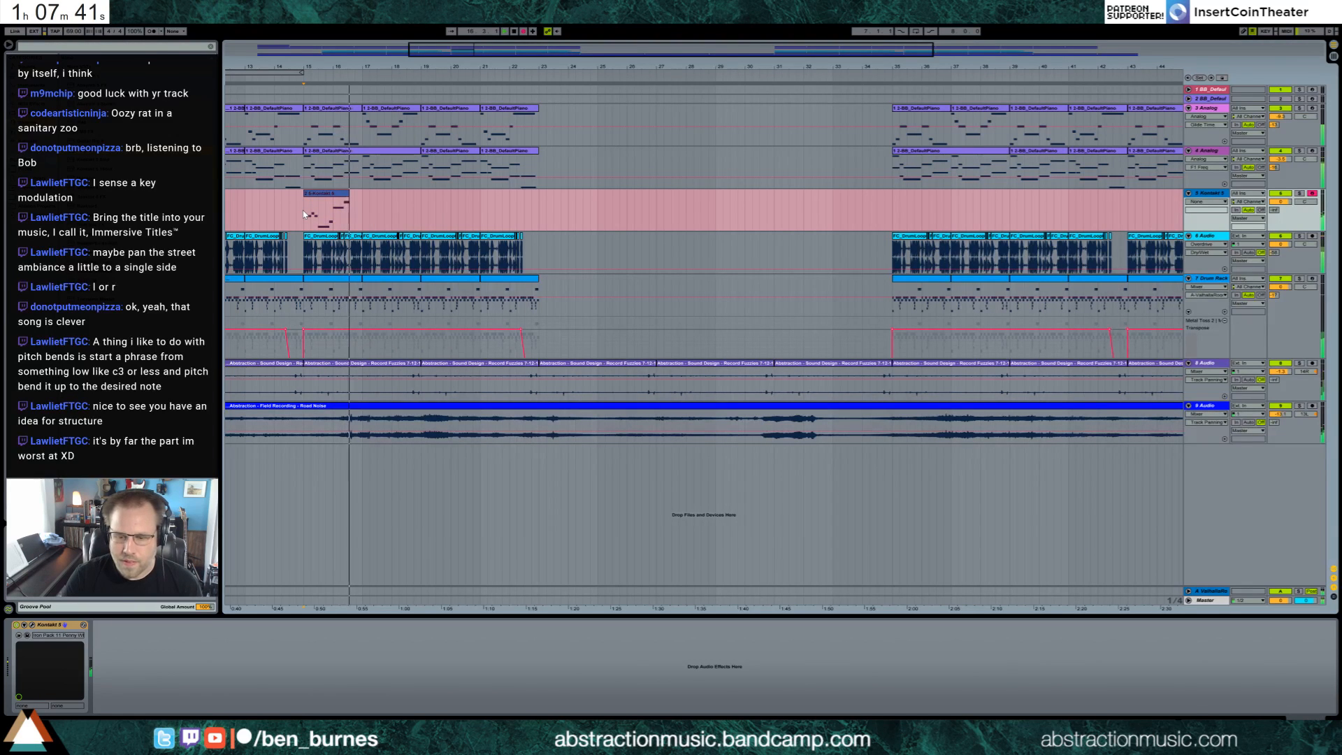
key("space")
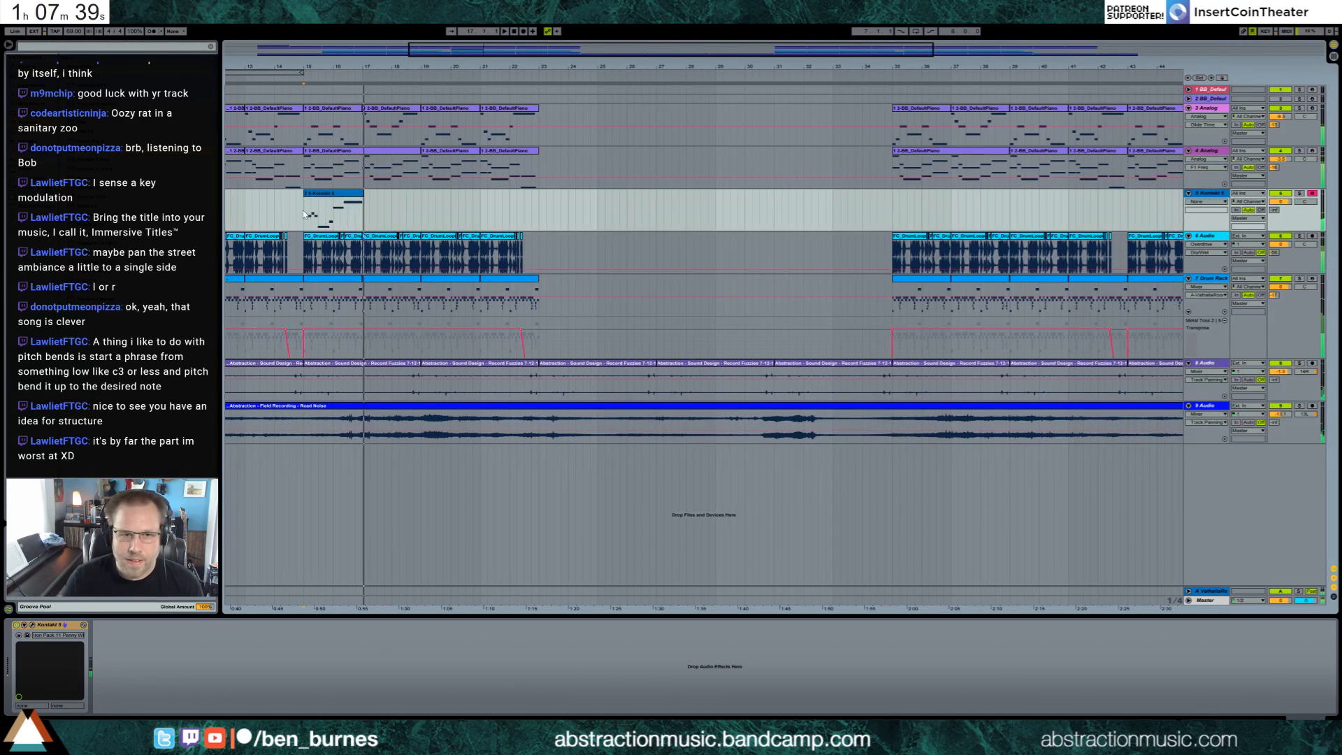
double_click(329, 209)
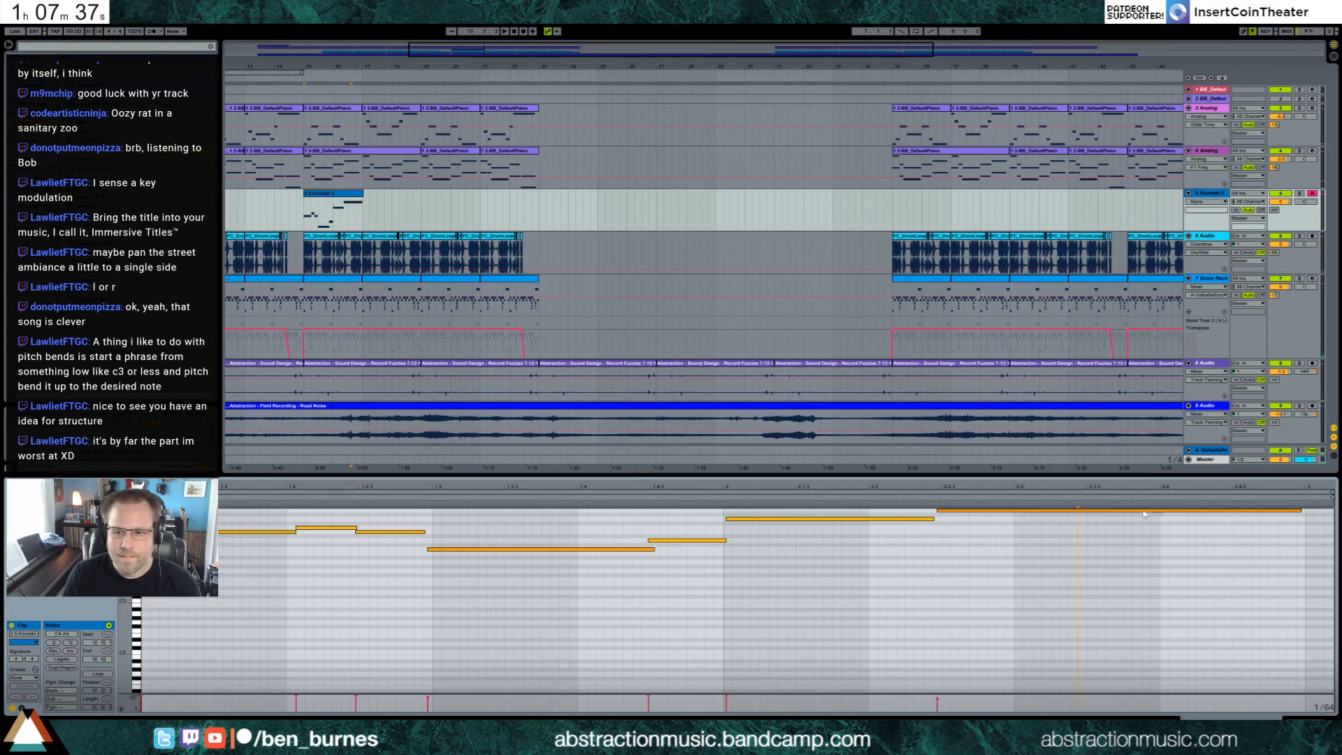
scroll(1145, 574, "up", 2)
mouse_move(1298, 554)
left_mouse_down()
mouse_move(1014, 552)
mouse_move(1304, 541)
mouse_move(1227, 544)
left_mouse_up()
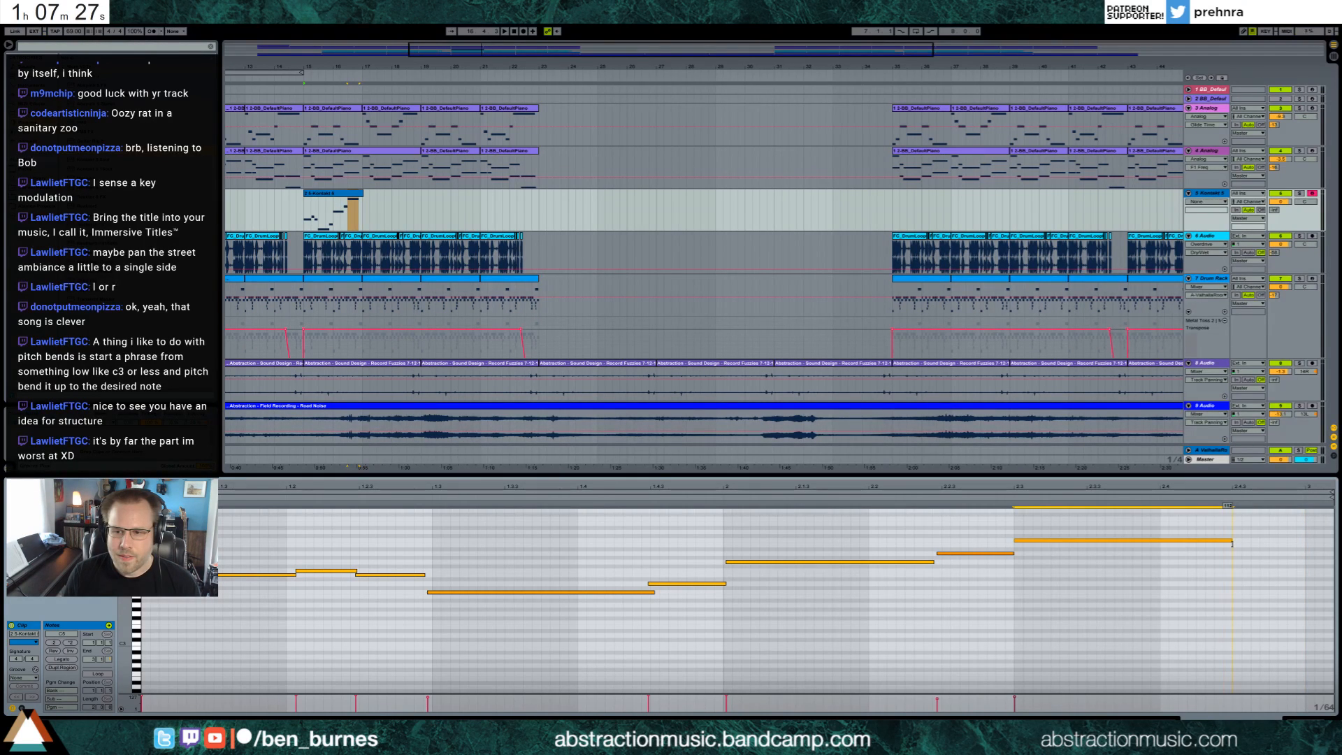
left_click_drag(1230, 544, 1164, 549)
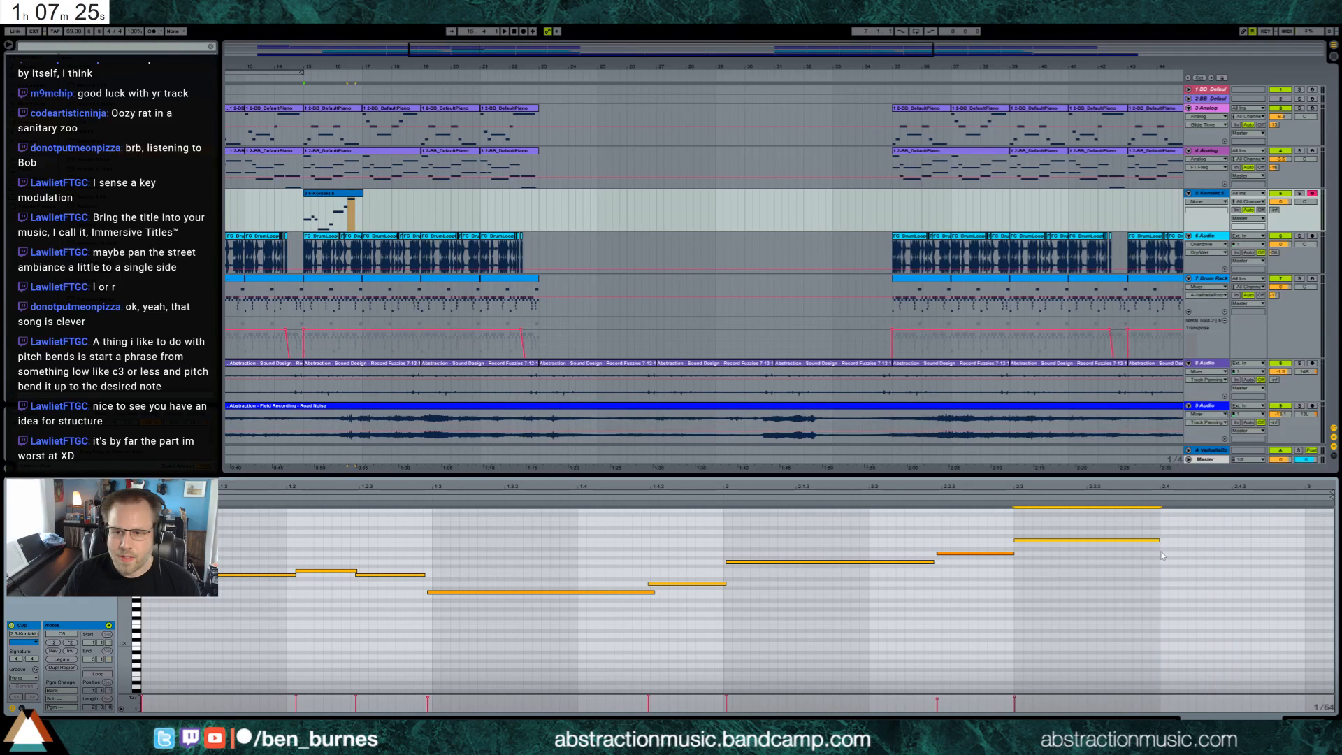
double_click(1163, 544)
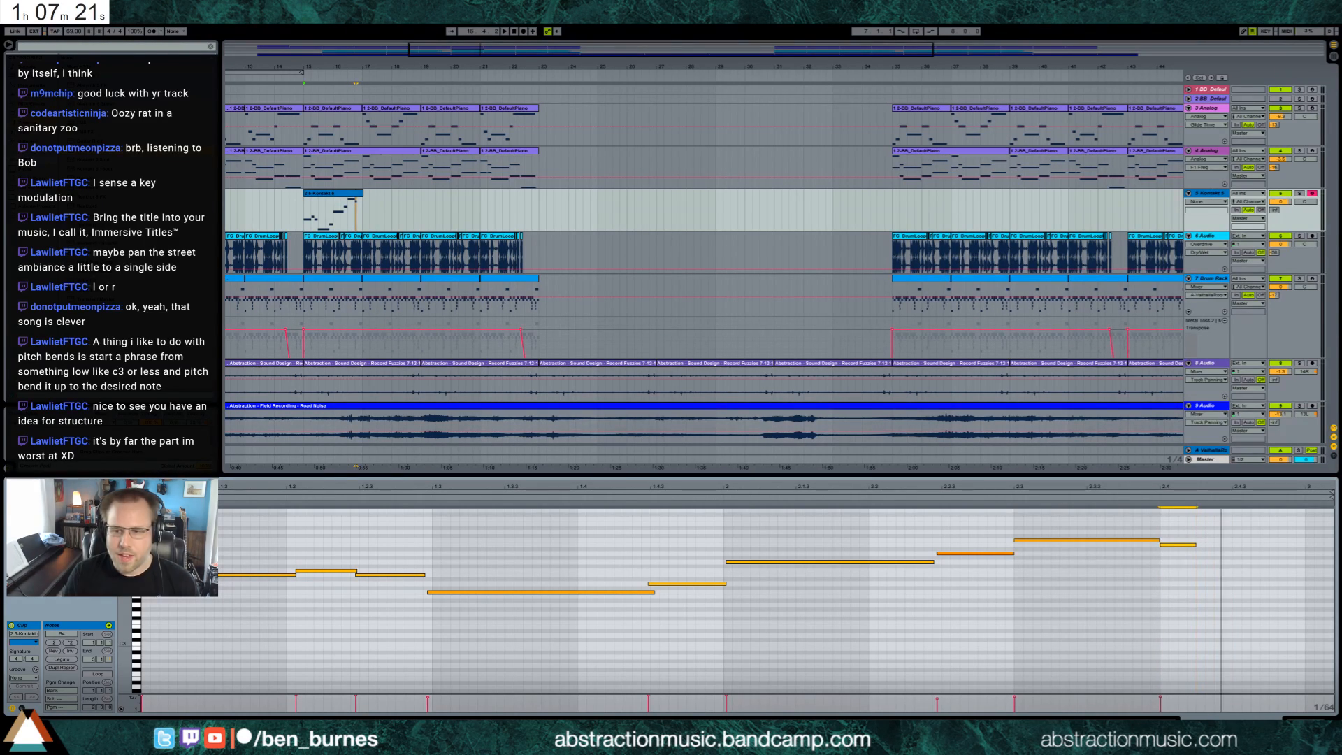
Extend the whistle clip to bar 19 and duplicate the whole phrase into its second half.
left_click_drag(145, 525, 1306, 649)
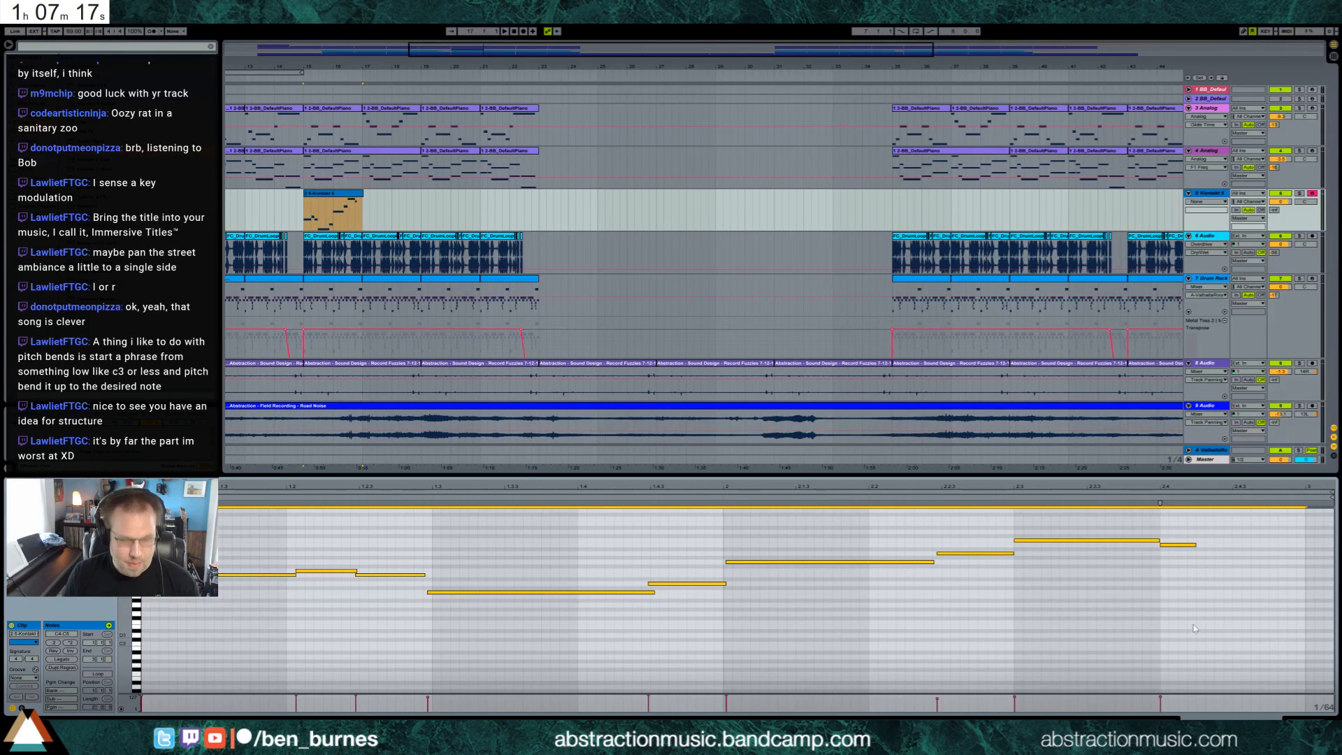
left_click_drag(365, 202, 421, 200)
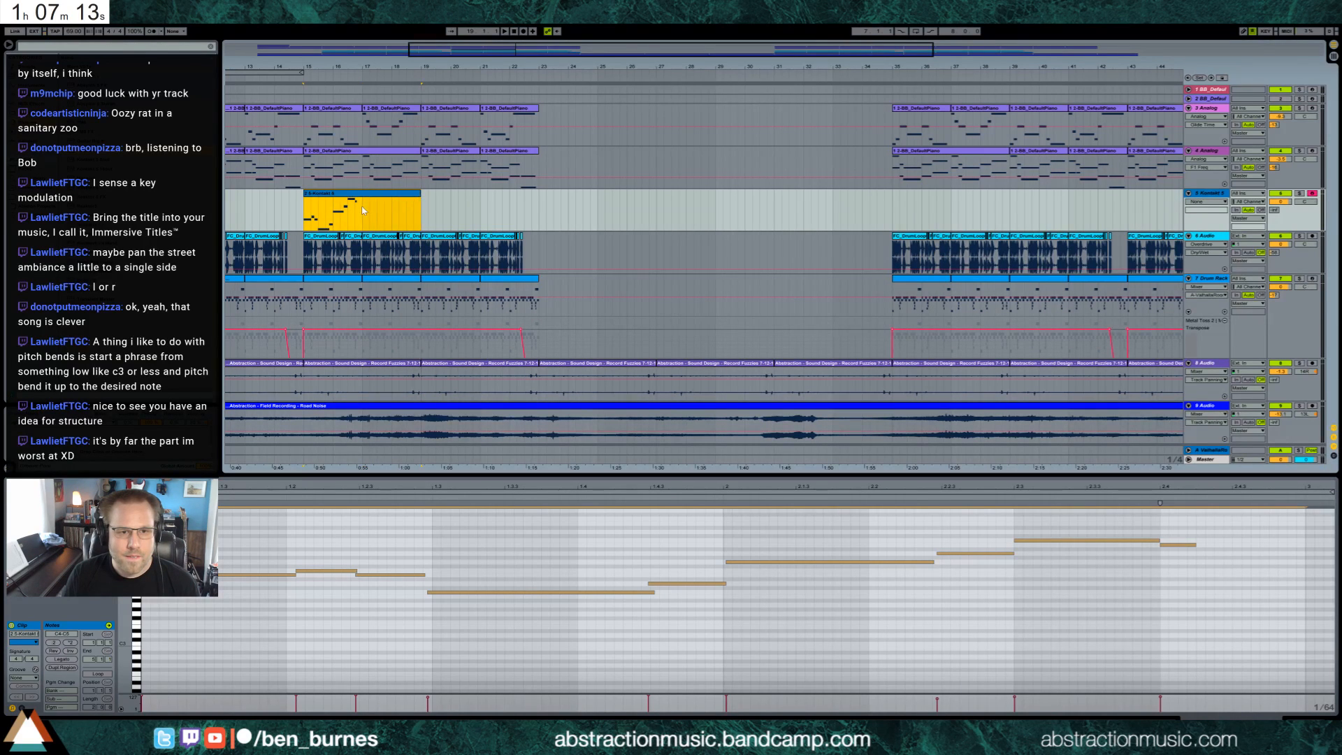
left_click_drag(973, 487, 567, 482)
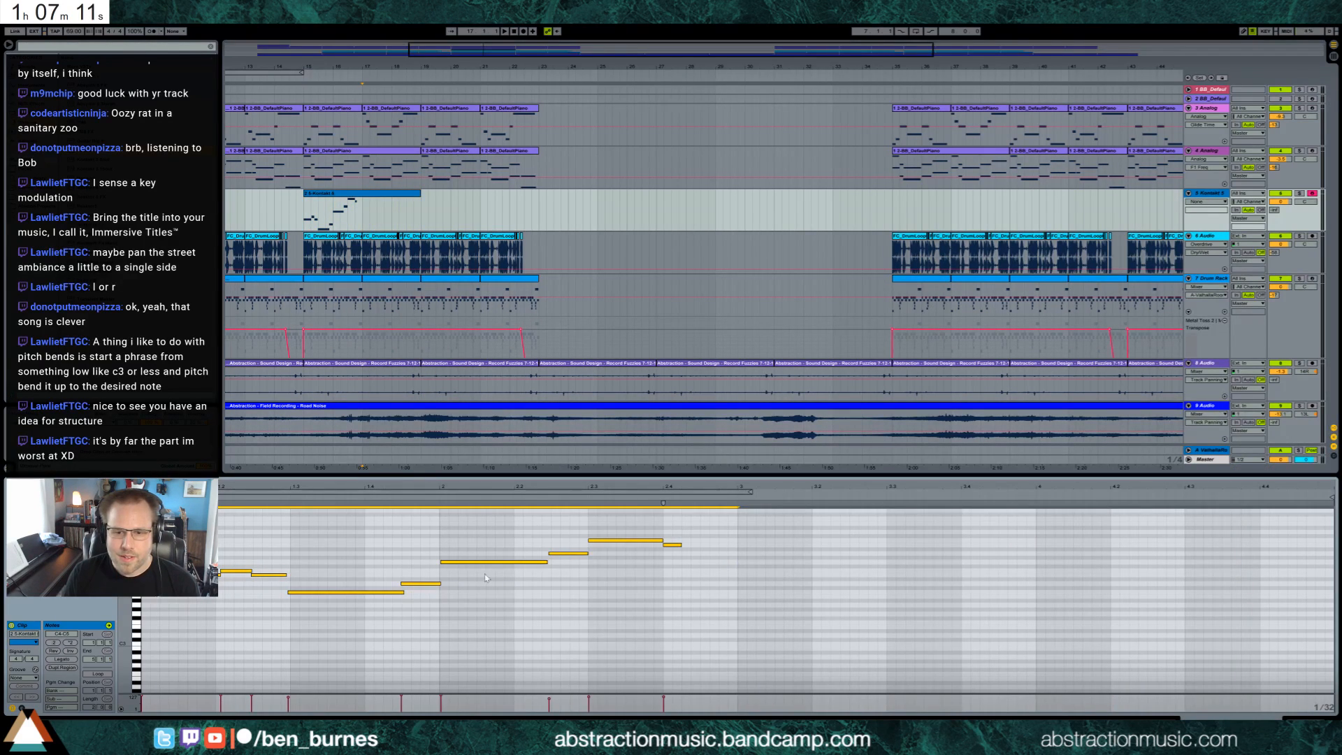
key("ctrl+d")
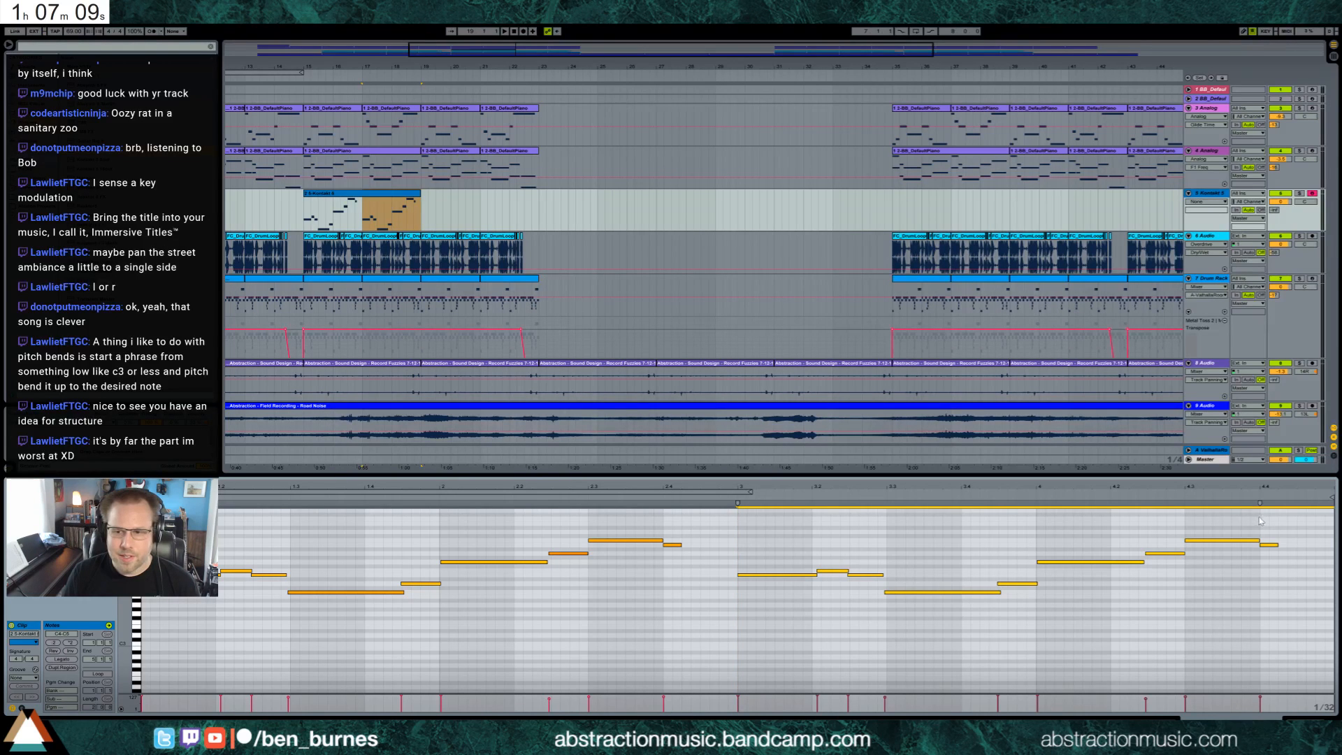
Reverse the duplicated phrase in time, place it in the clip's second half and nudge it slightly earlier while listening.
mouse_move(1259, 505)
left_mouse_down()
mouse_move(178, 504)
mouse_move(216, 504)
left_mouse_up()
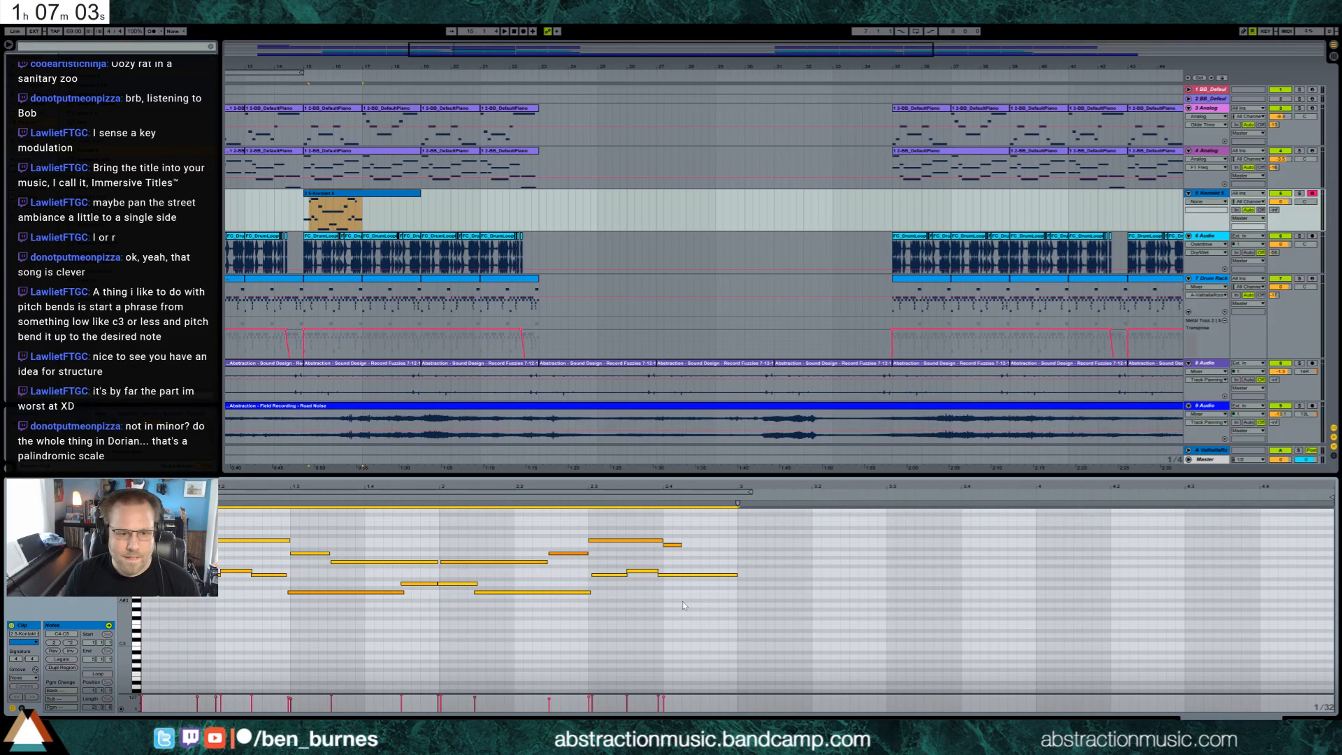
left_click_drag(246, 541, 776, 543)
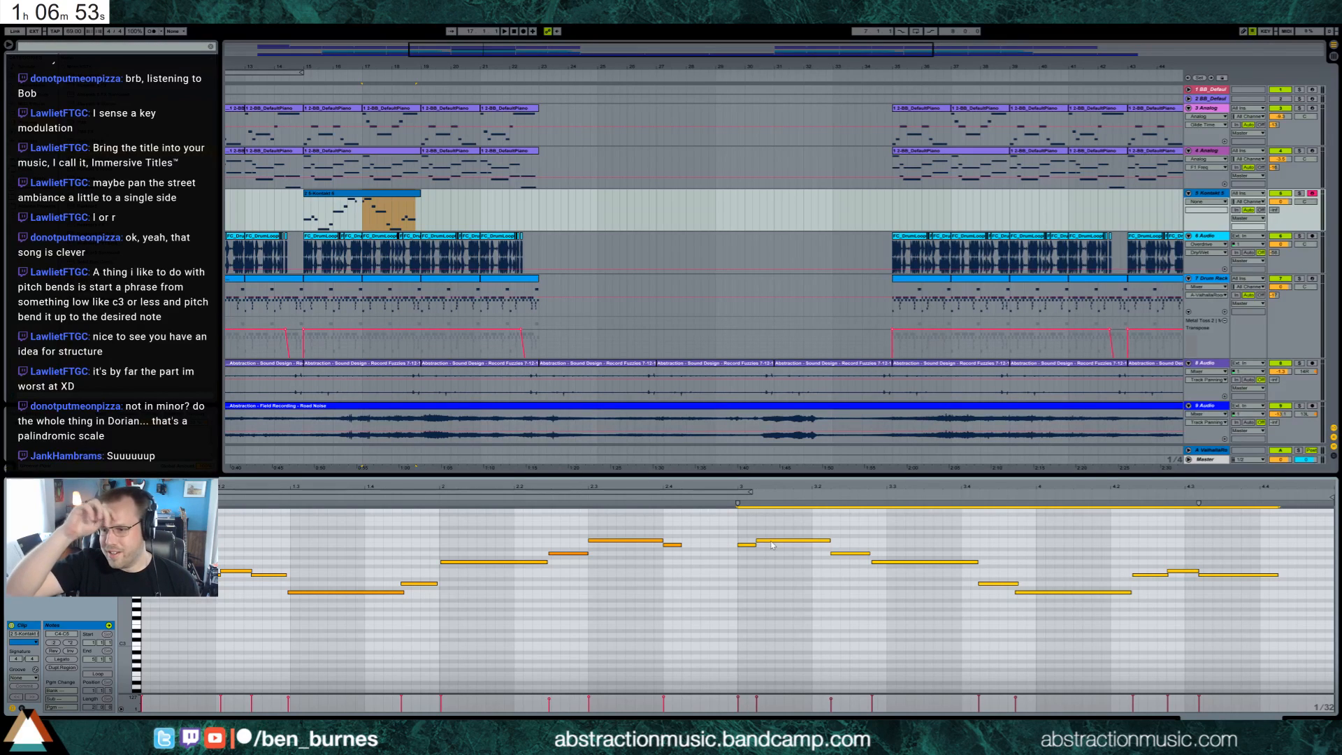
key("space")
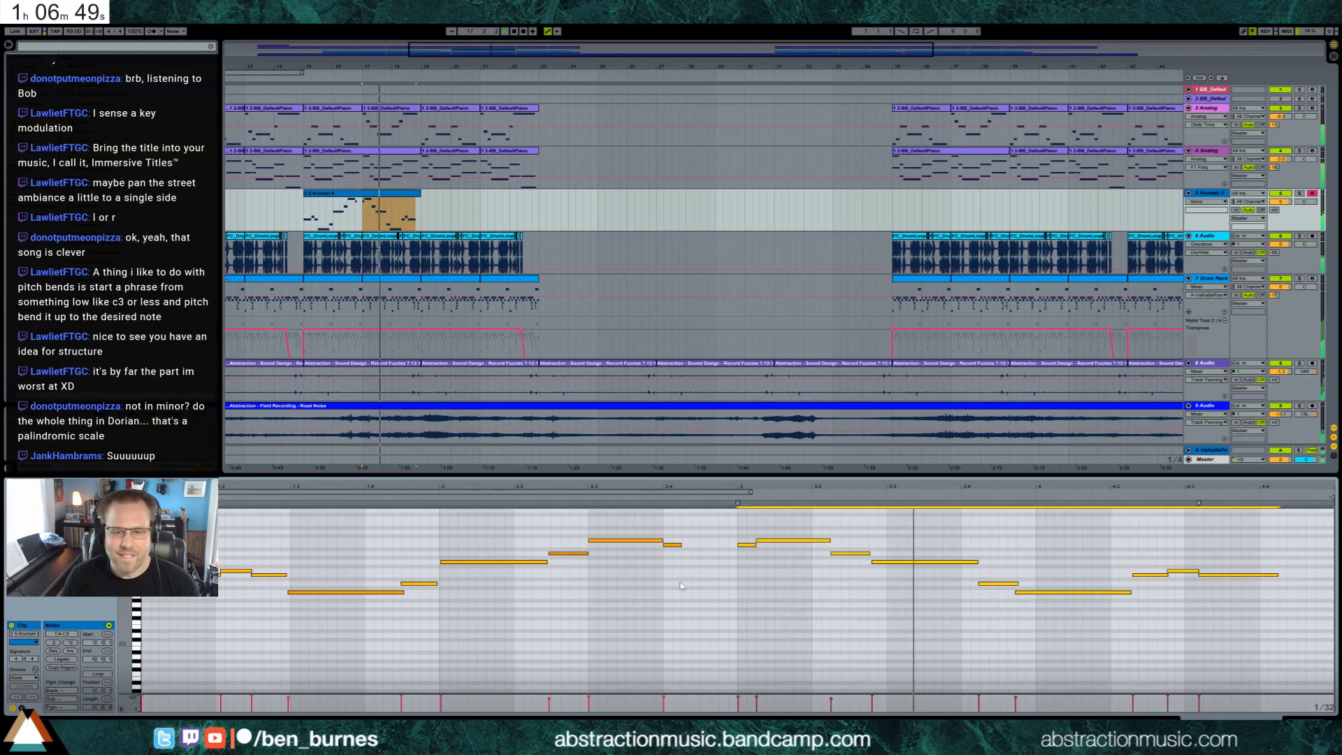
left_click_drag(768, 543, 749, 543)
key("space")
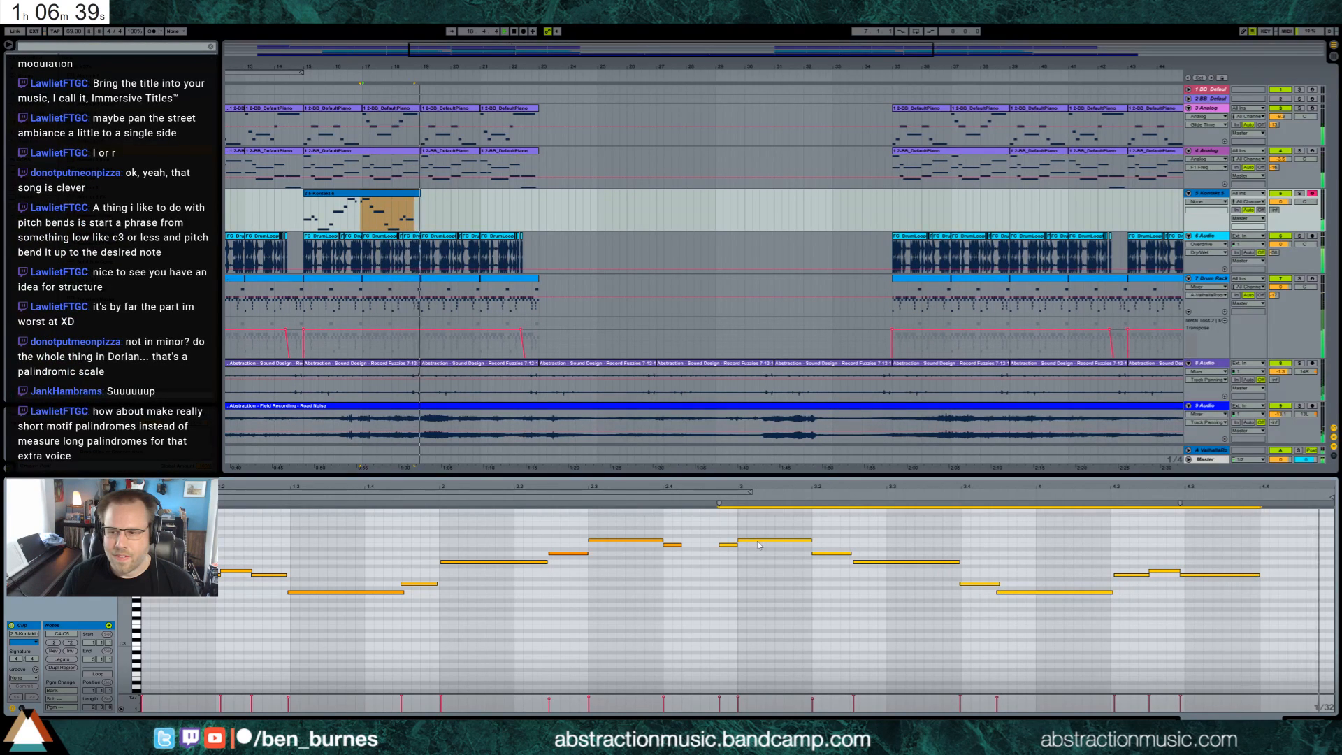
left_click(822, 657)
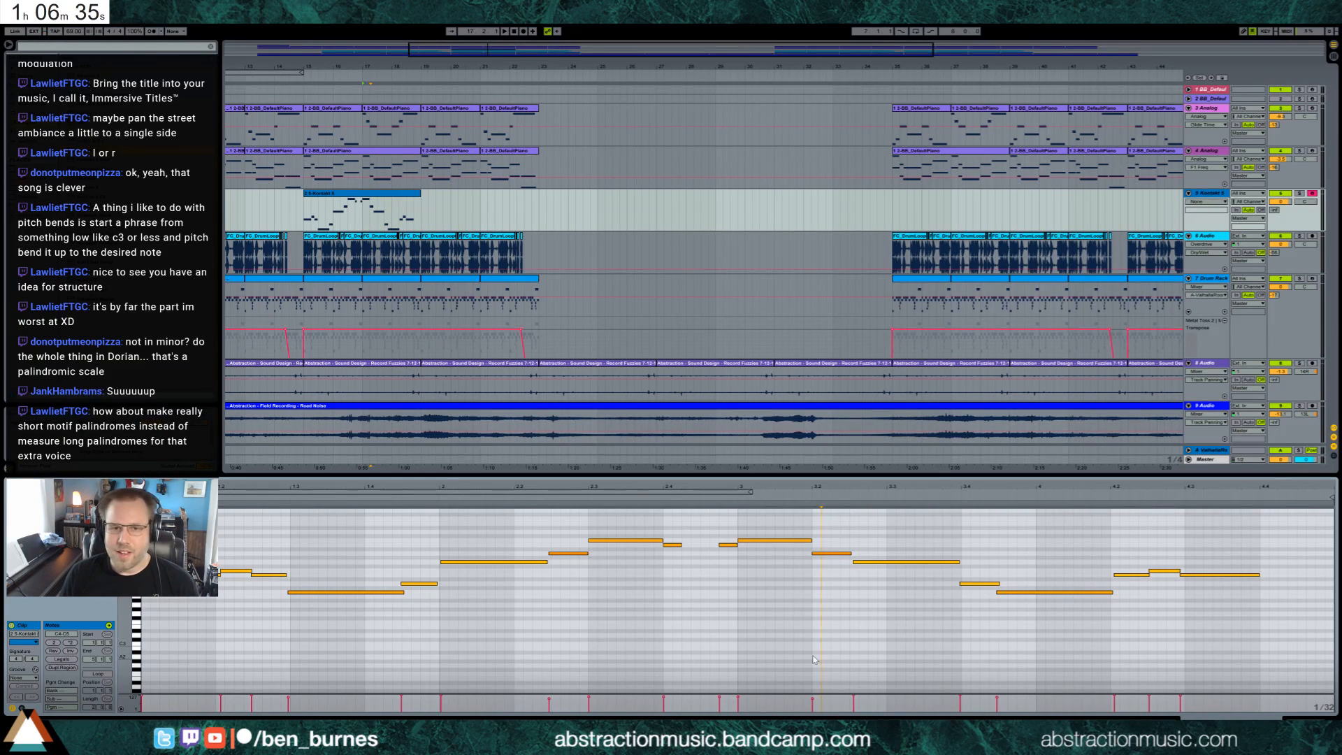
left_click_drag(539, 216, 891, 225)
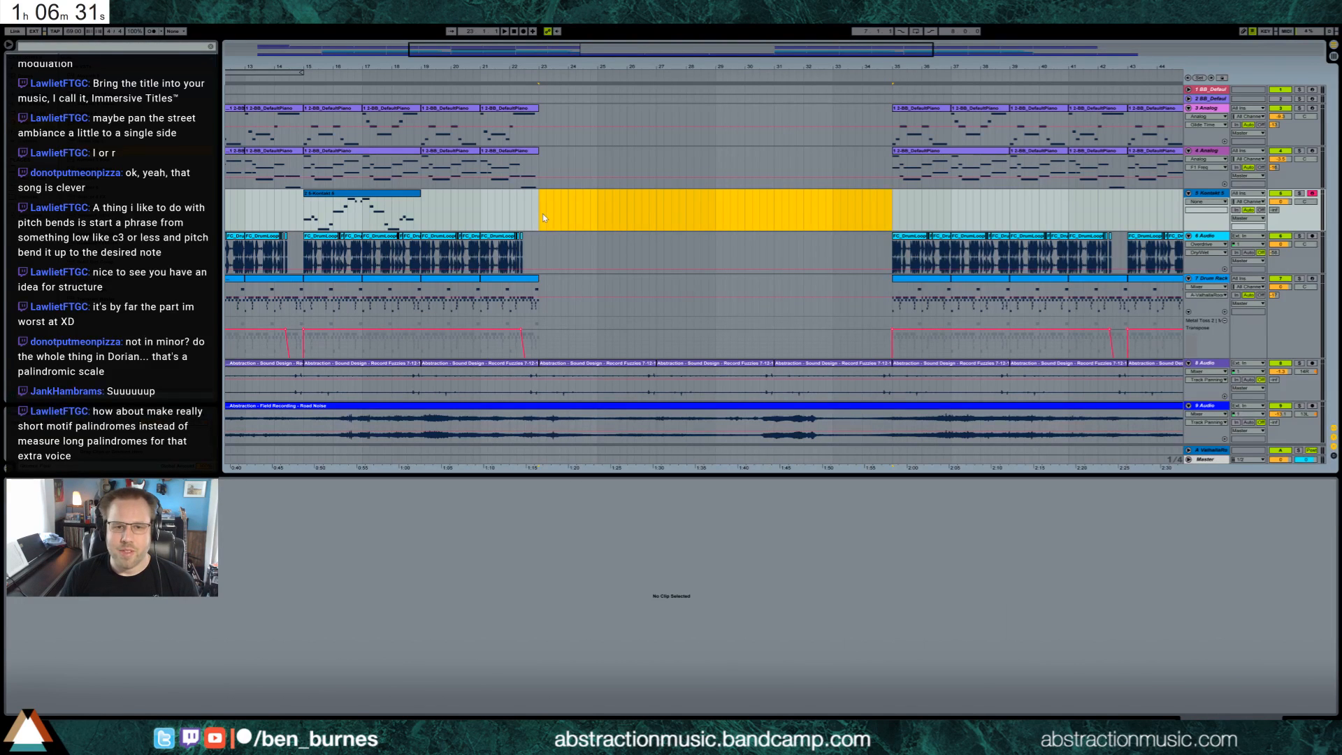
left_click(605, 220)
left_click(834, 218)
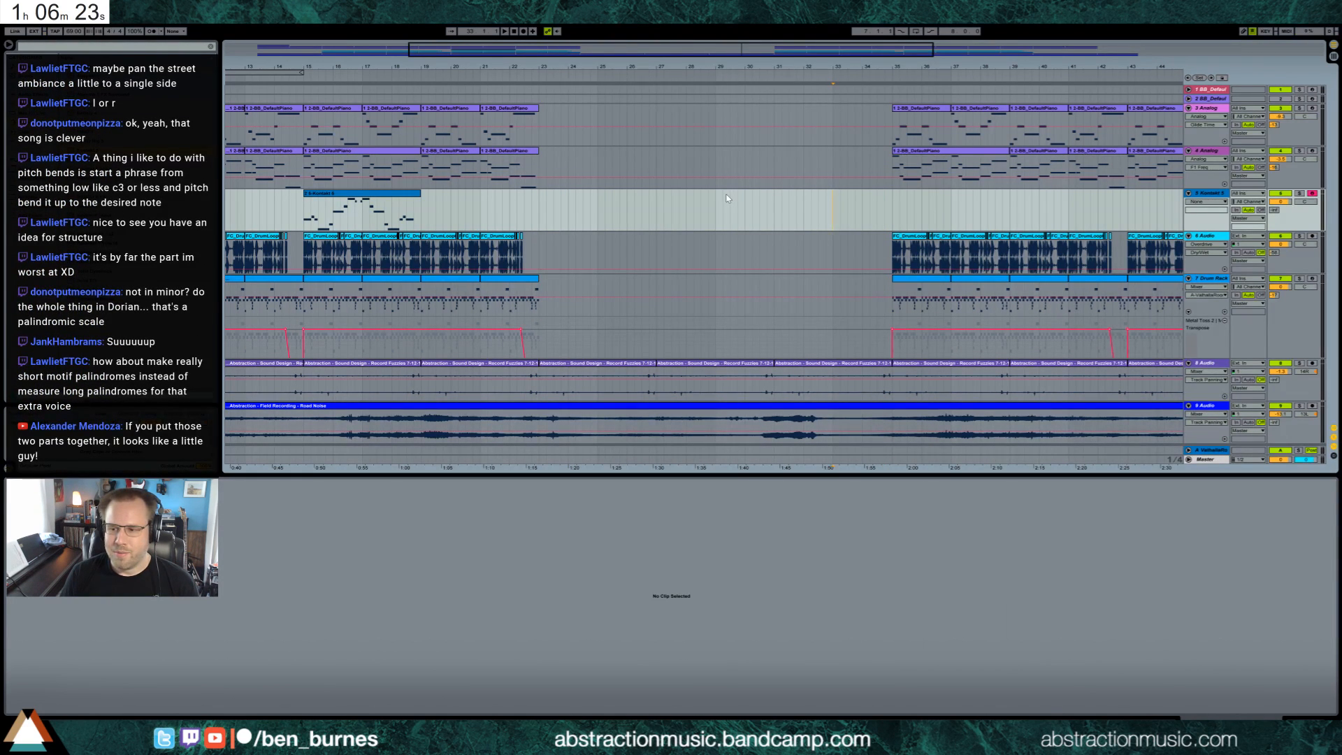
Try overlaying the reversed phrase on the original whistle phrase, then undo the move.
double_click(361, 209)
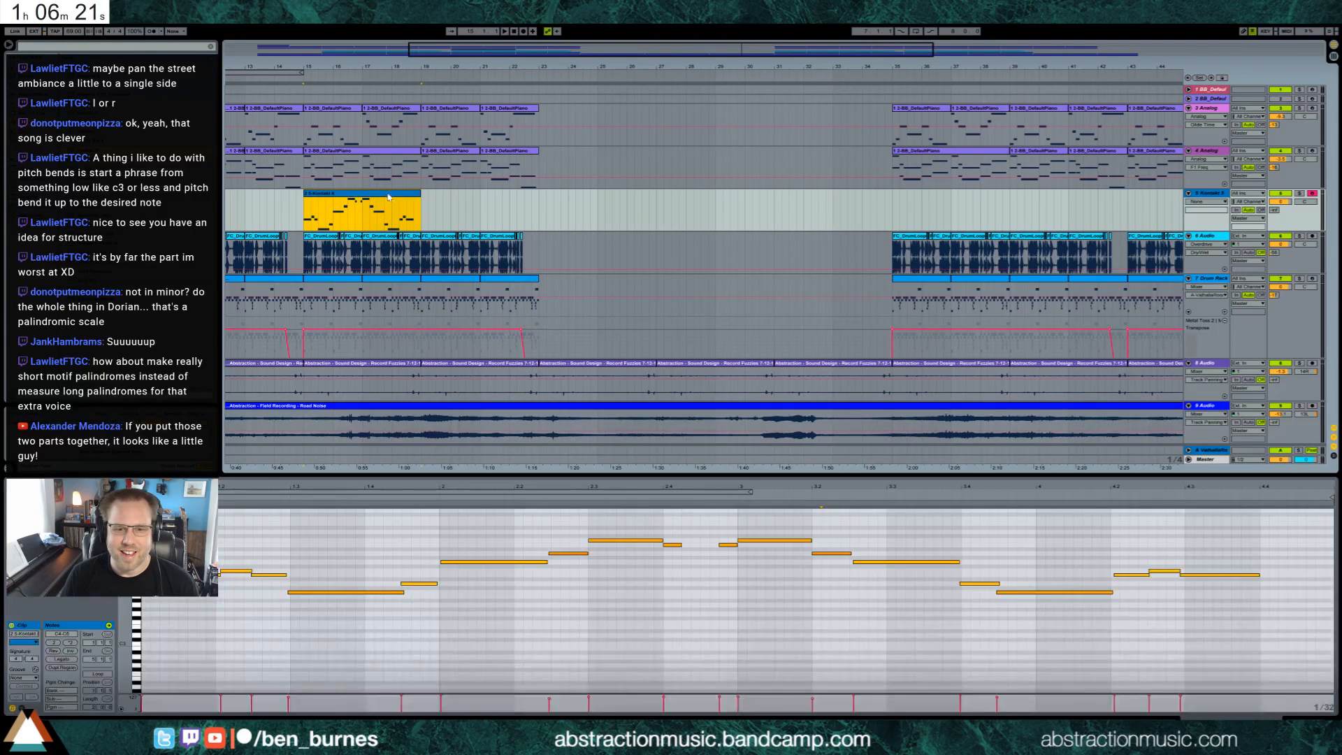
left_click(871, 580)
left_click_drag(1308, 644, 1307, 645)
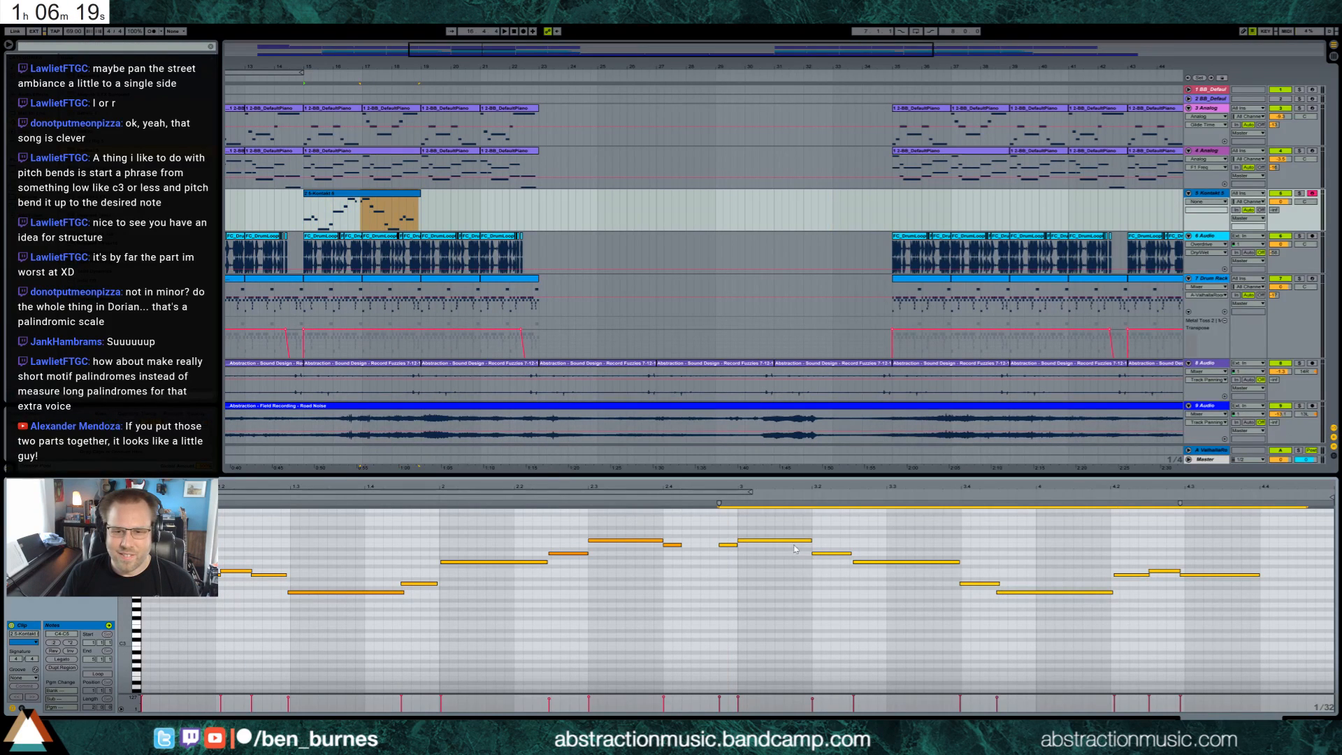
left_click_drag(789, 542, 267, 542)
key("ctrl+z")
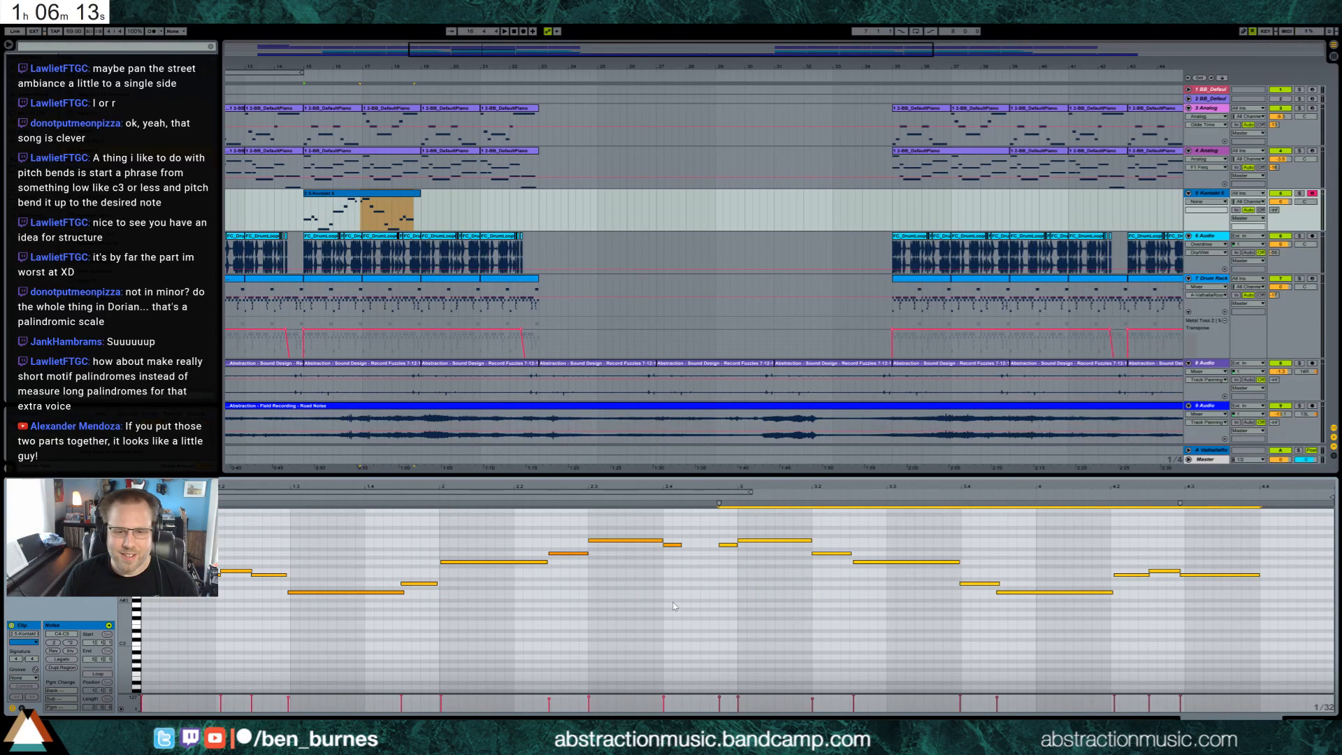
Add an Overdrive with a Compressor in front of it to the Kontakt track and raise the track's reverb send.
key("shift+Tab")
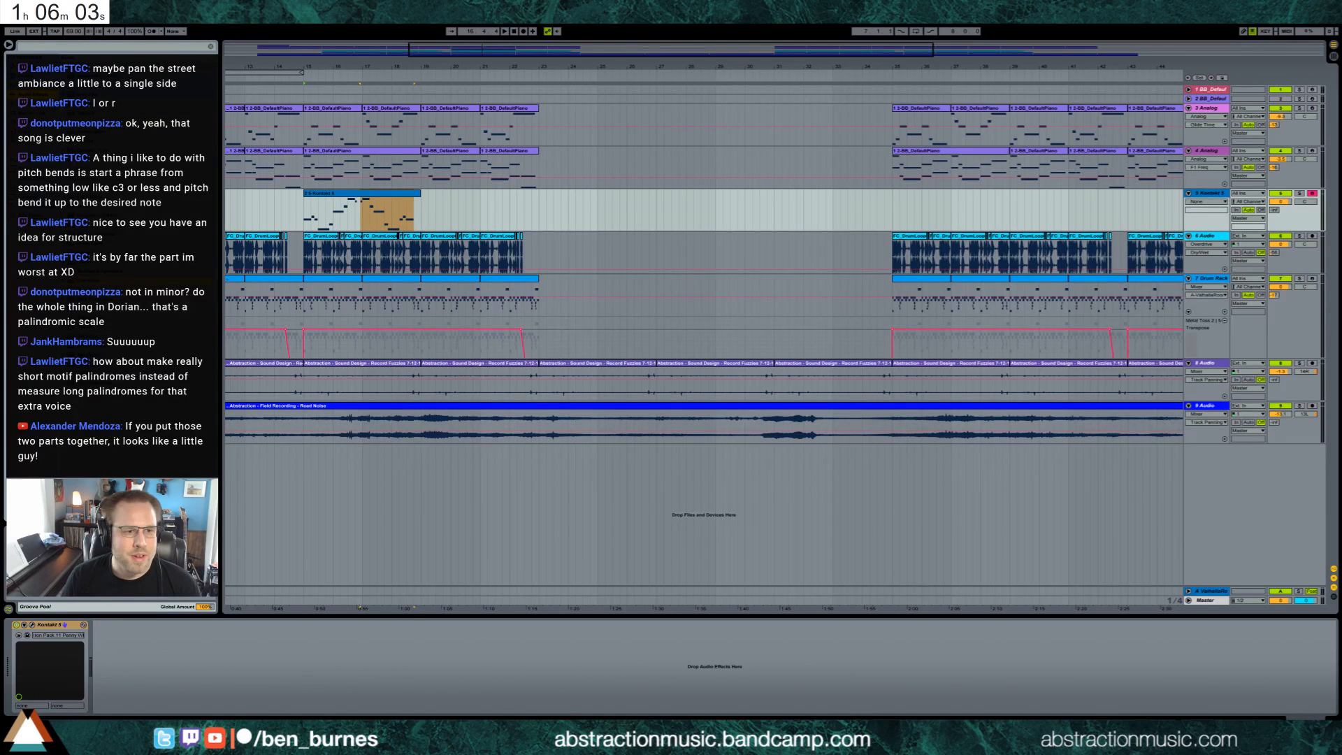
left_click_drag(239, 675, 239, 676)
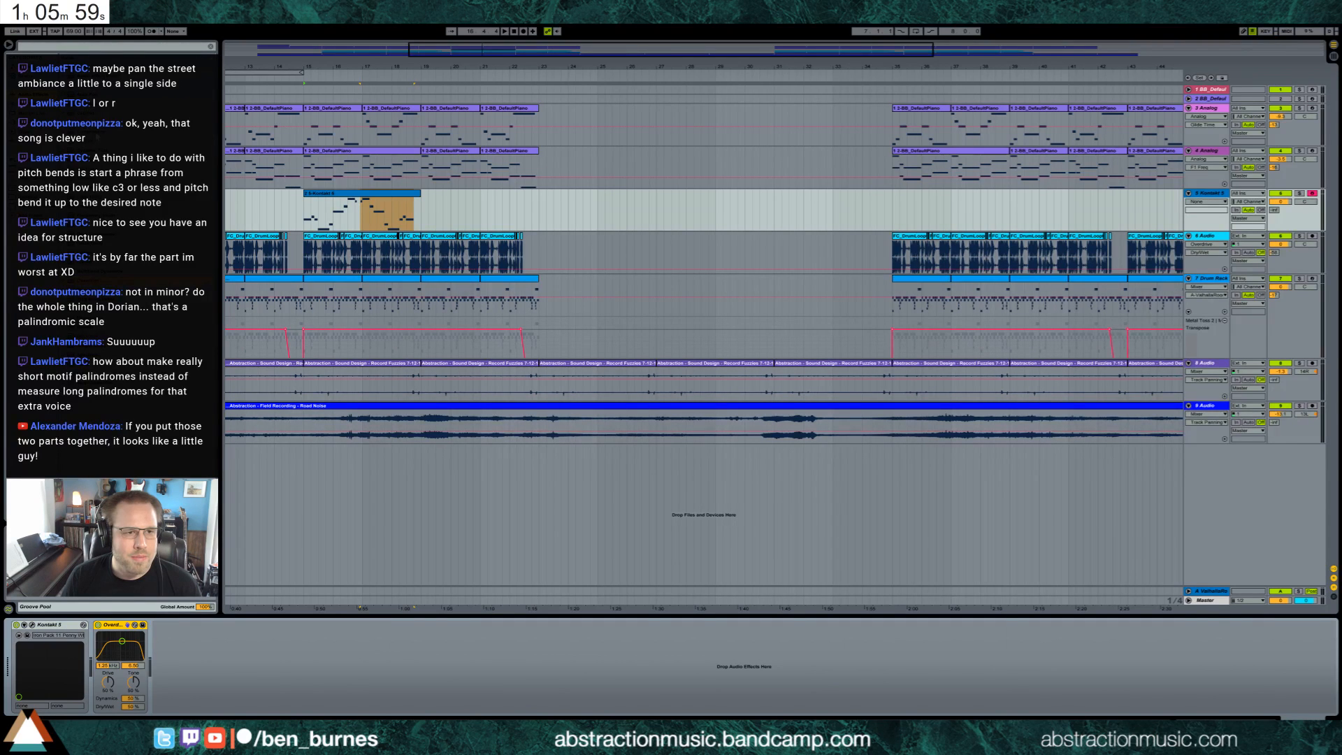
left_click_drag(72, 712, 72, 711)
left_click_drag(1274, 212, 1274, 177)
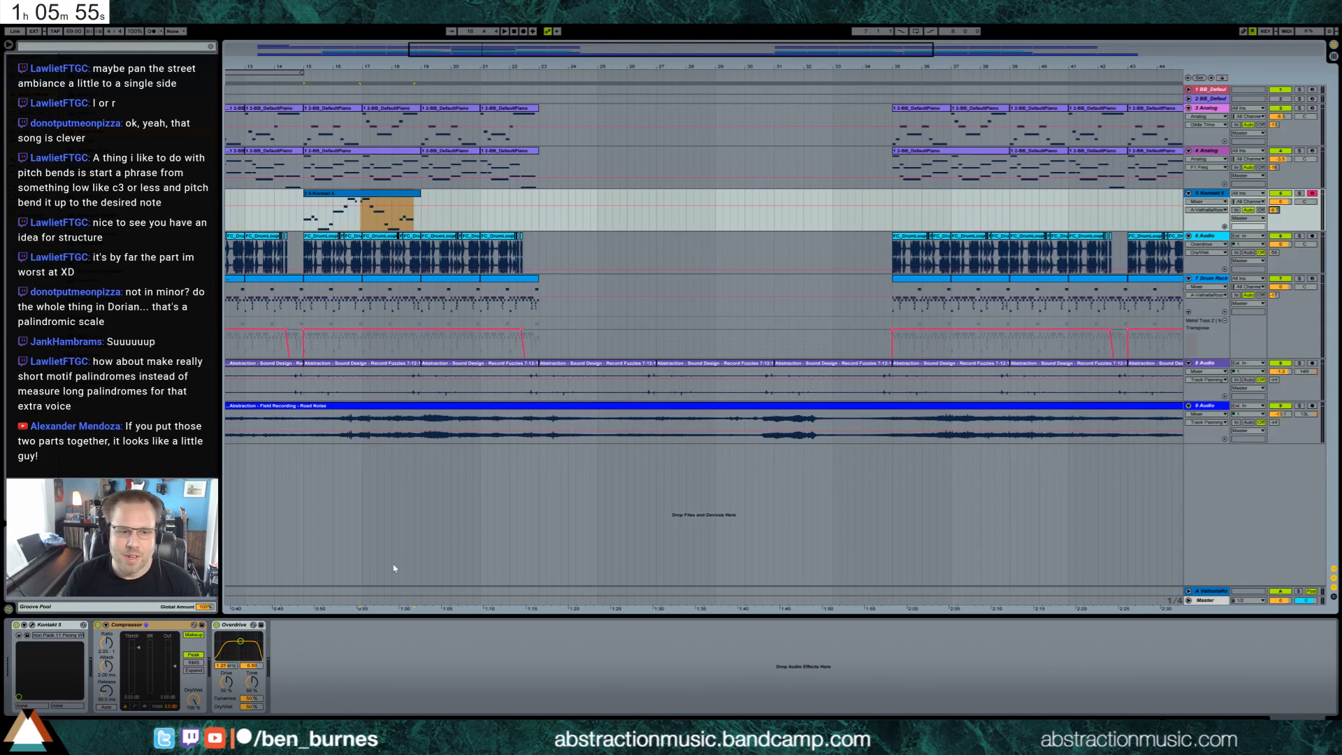
Lower the whistle's Compressor threshold and Overdrive dry/wet amount, and raise the Overdrive filter frequency during playback.
left_click(244, 647)
left_click_drag(251, 707, 251, 740)
left_click_drag(141, 653, 140, 691)
key("space")
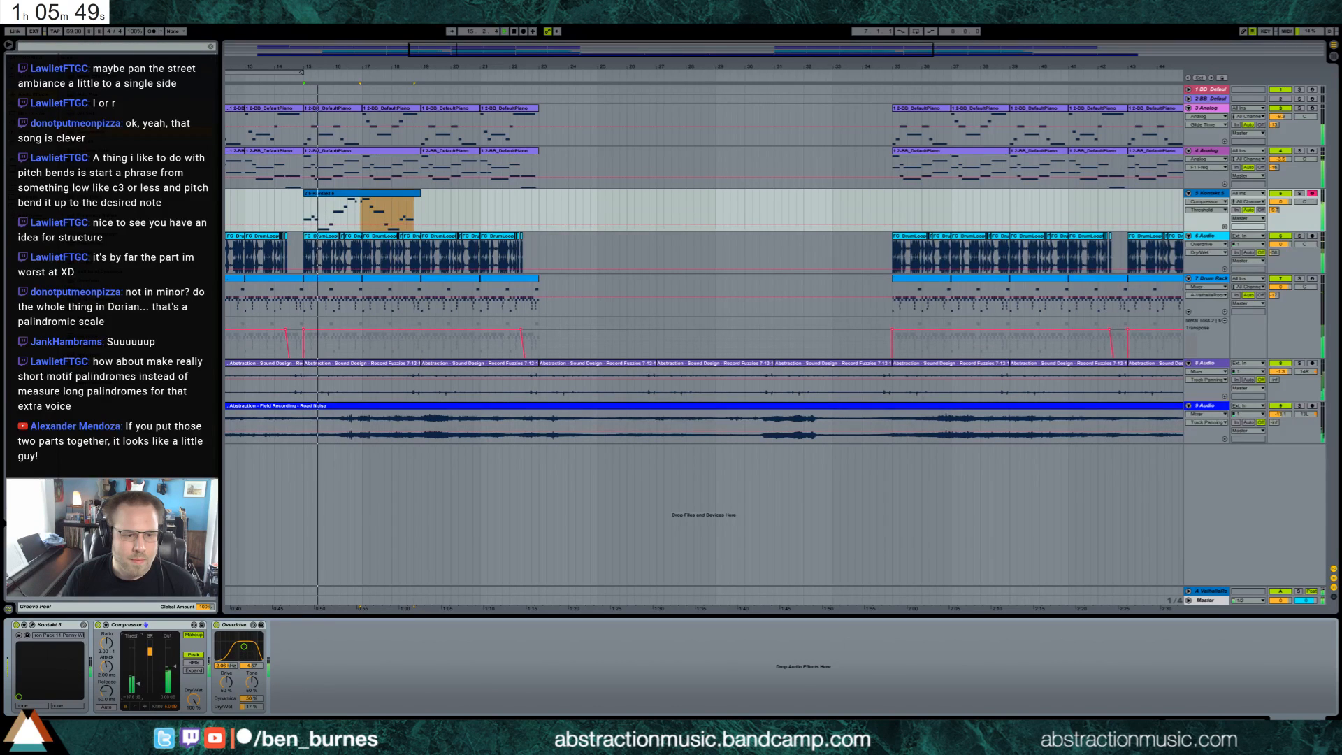
left_click_drag(251, 707, 250, 717)
left_click_drag(244, 646, 248, 648)
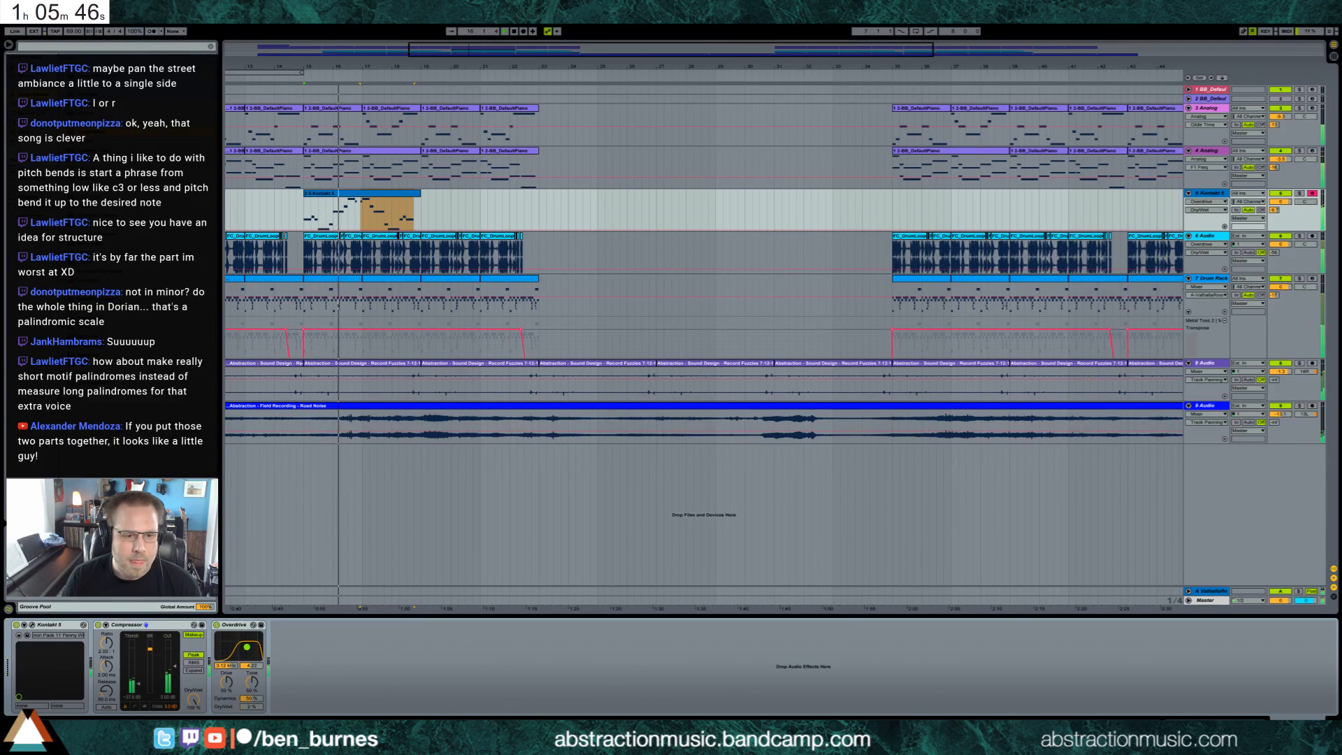
Duplicate the whistle clip directly after itself and adjust the timing of the opening and closing short notes in the copy.
left_click(381, 194)
key("ctrl+d")
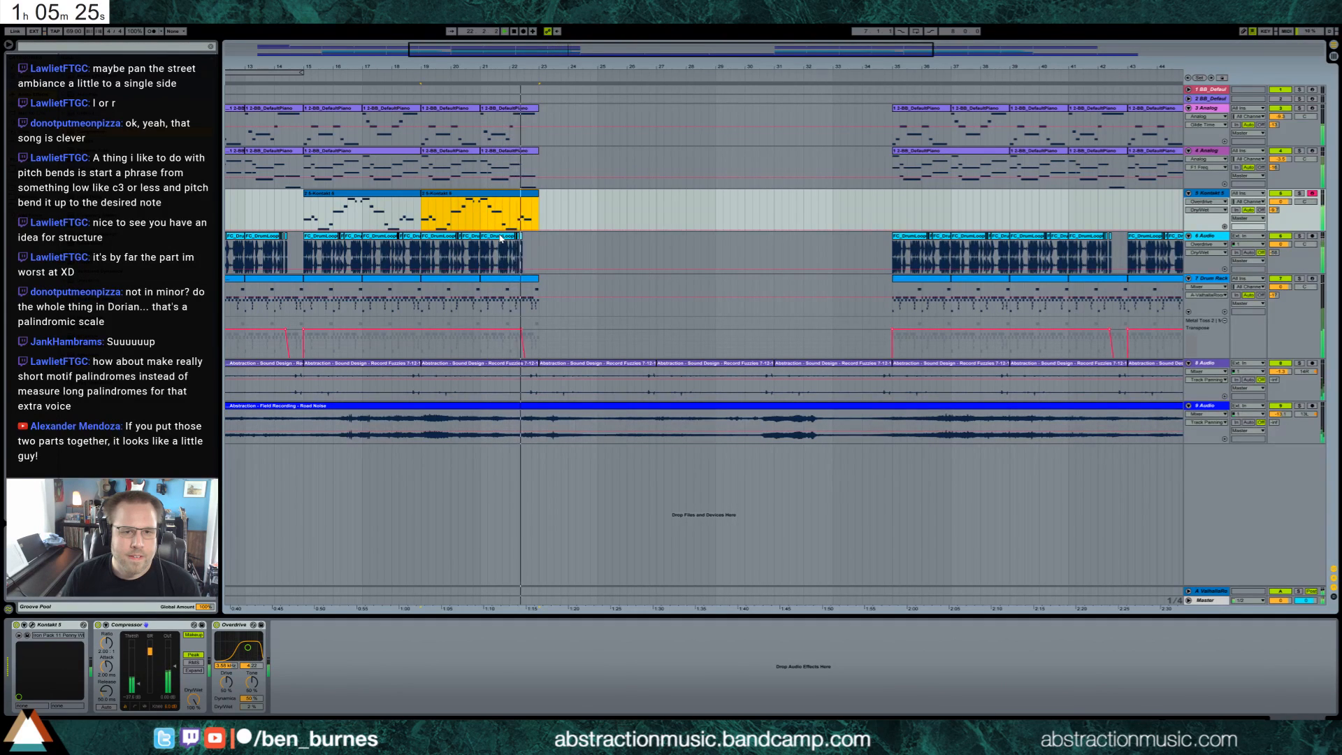
double_click(523, 199)
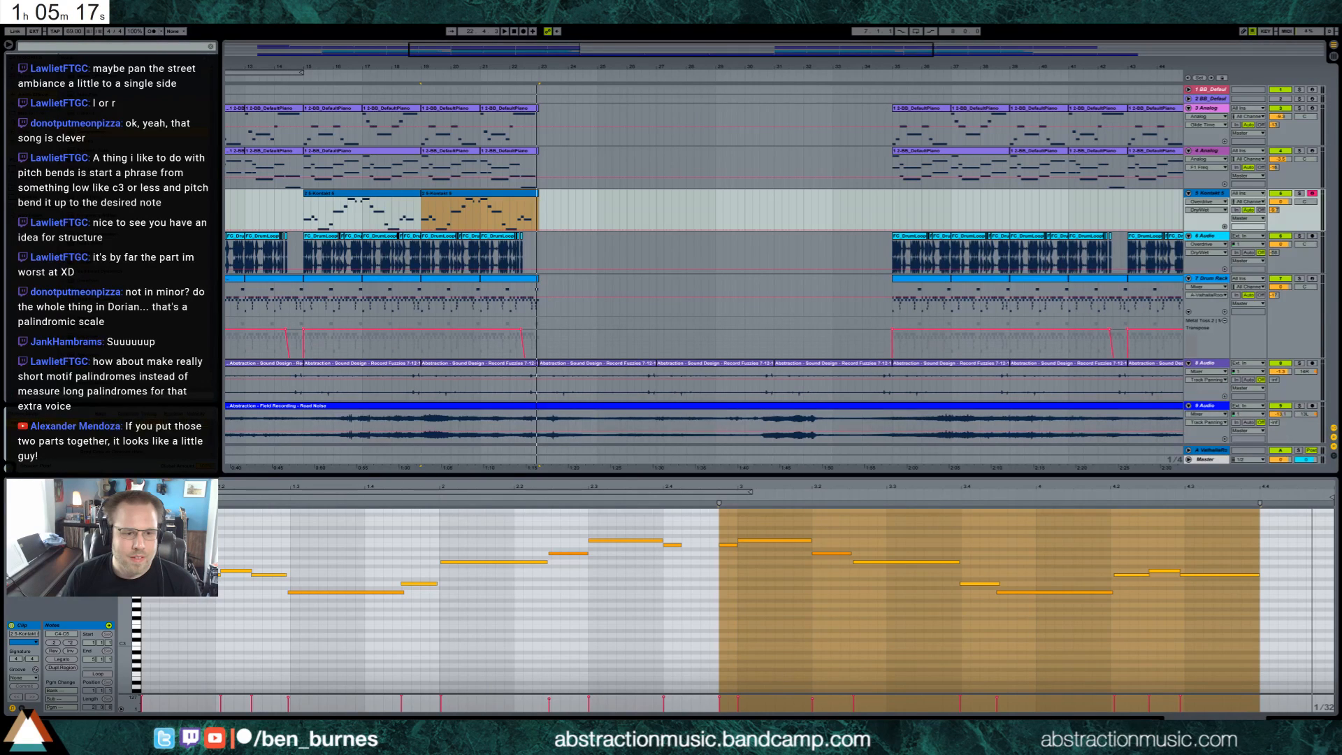
left_click(424, 209)
key("space")
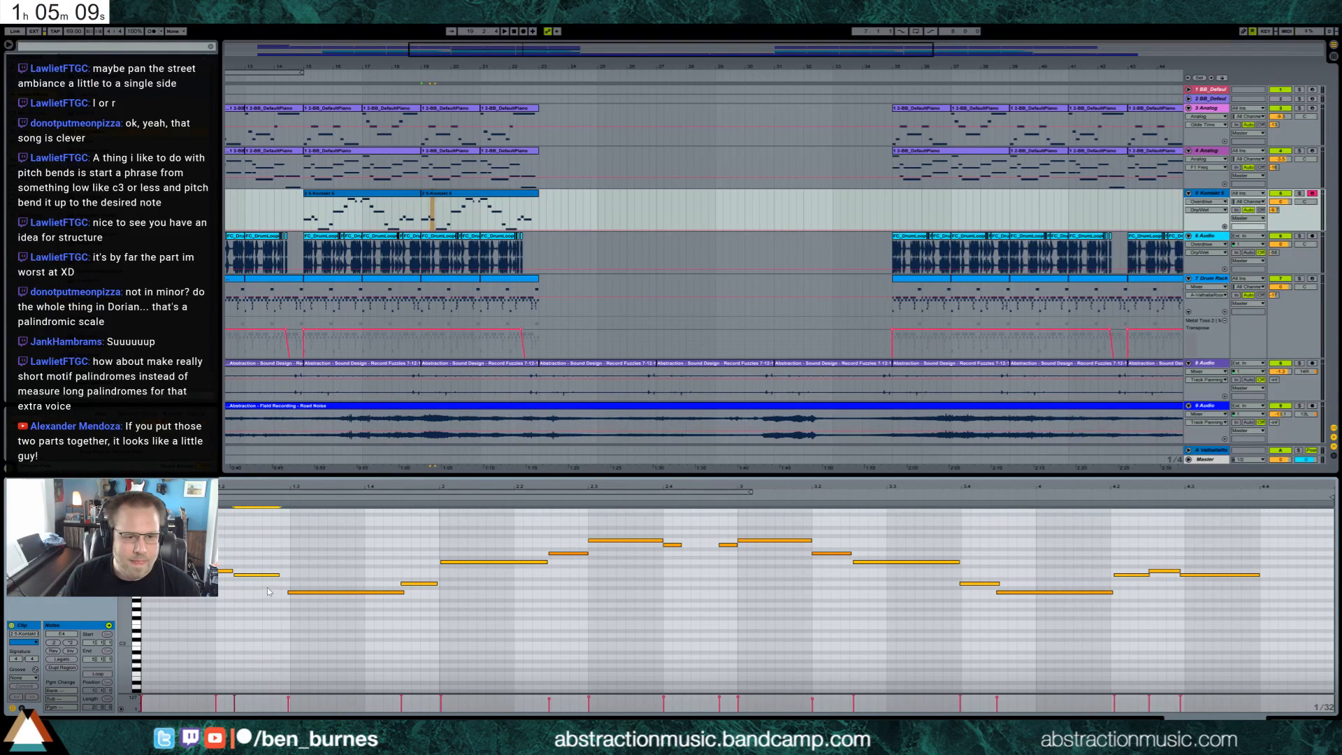
left_click(1181, 573)
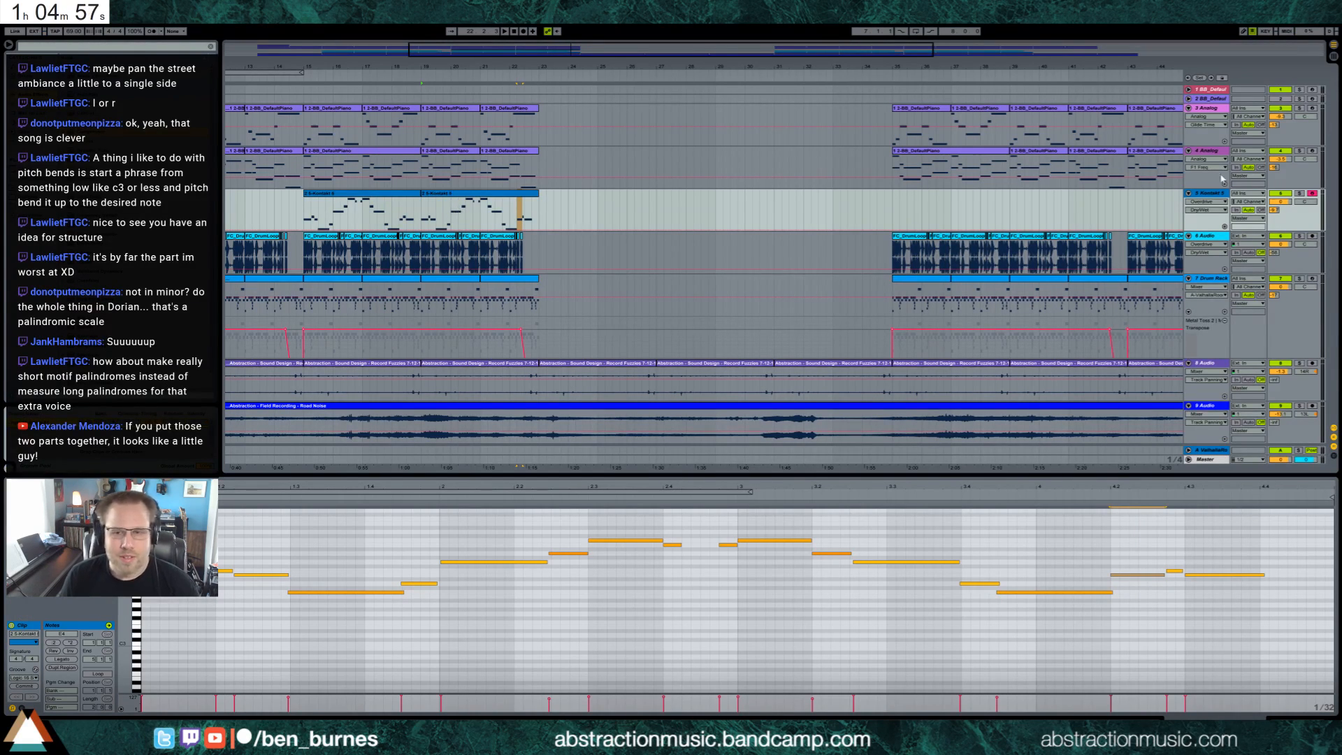
Search the Kontakt library for flute and switch the loaded instrument to Iron Pack 11 Penny Whistle Vibrato.
key("shift+Tab")
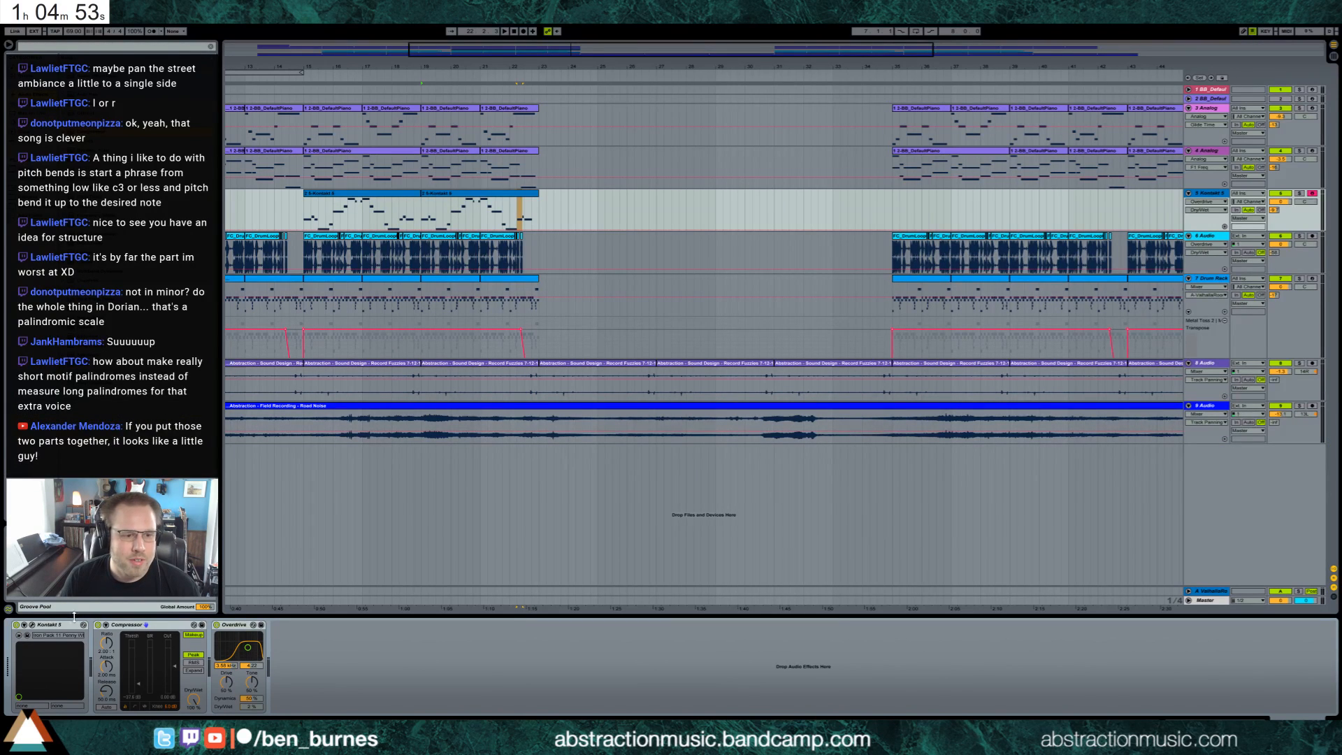
left_click(35, 626)
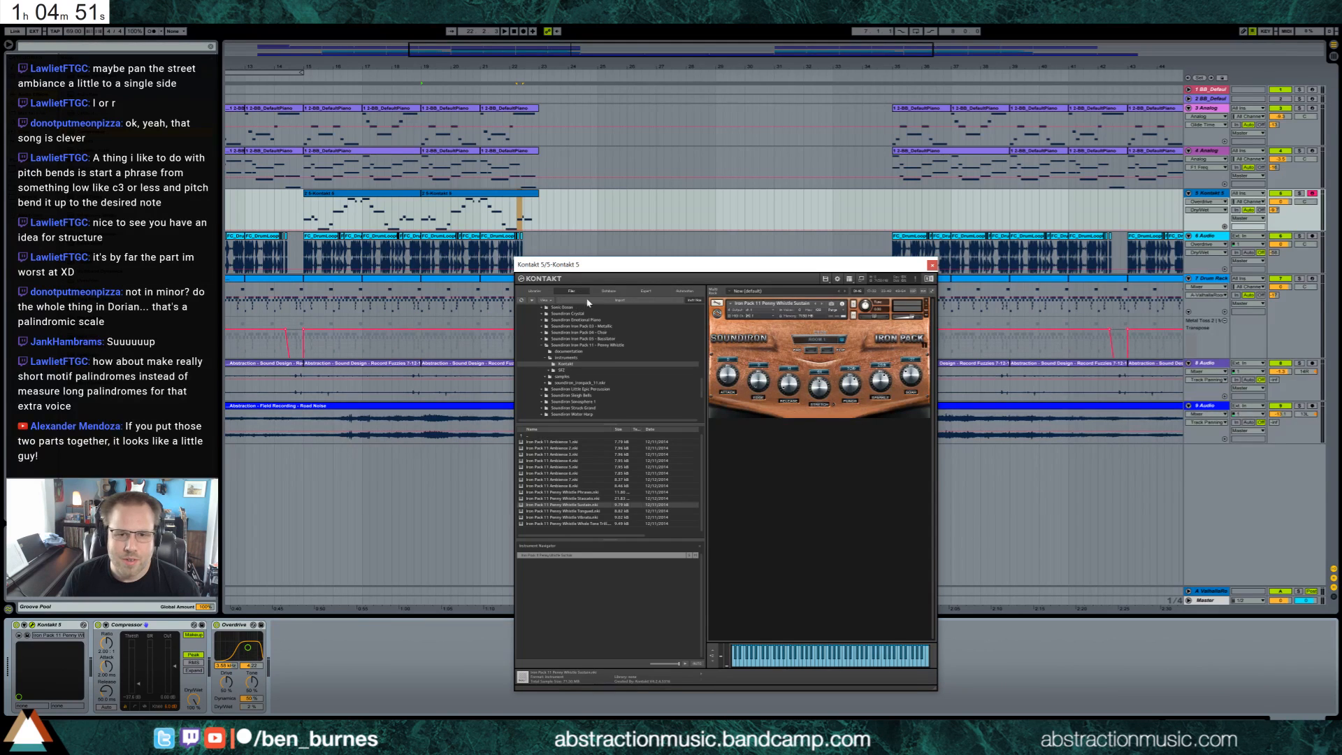
left_click(608, 292)
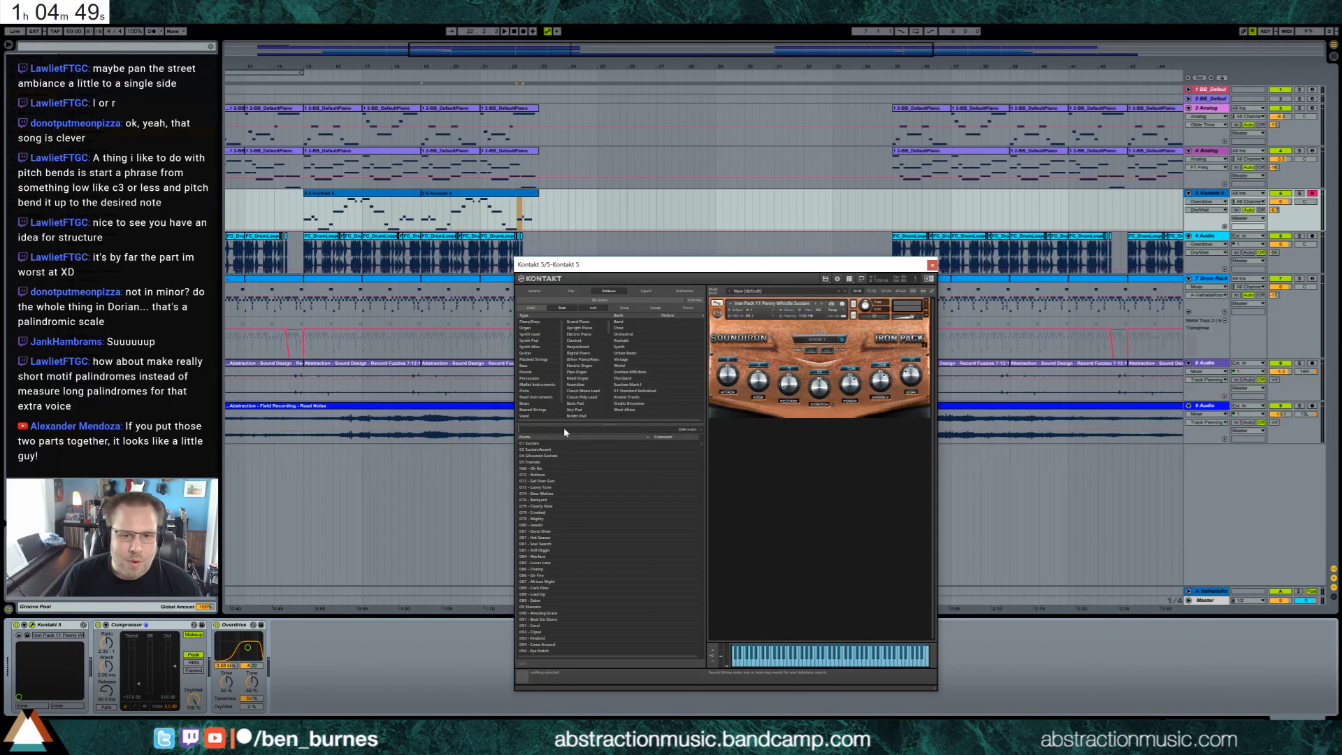
type("flute")
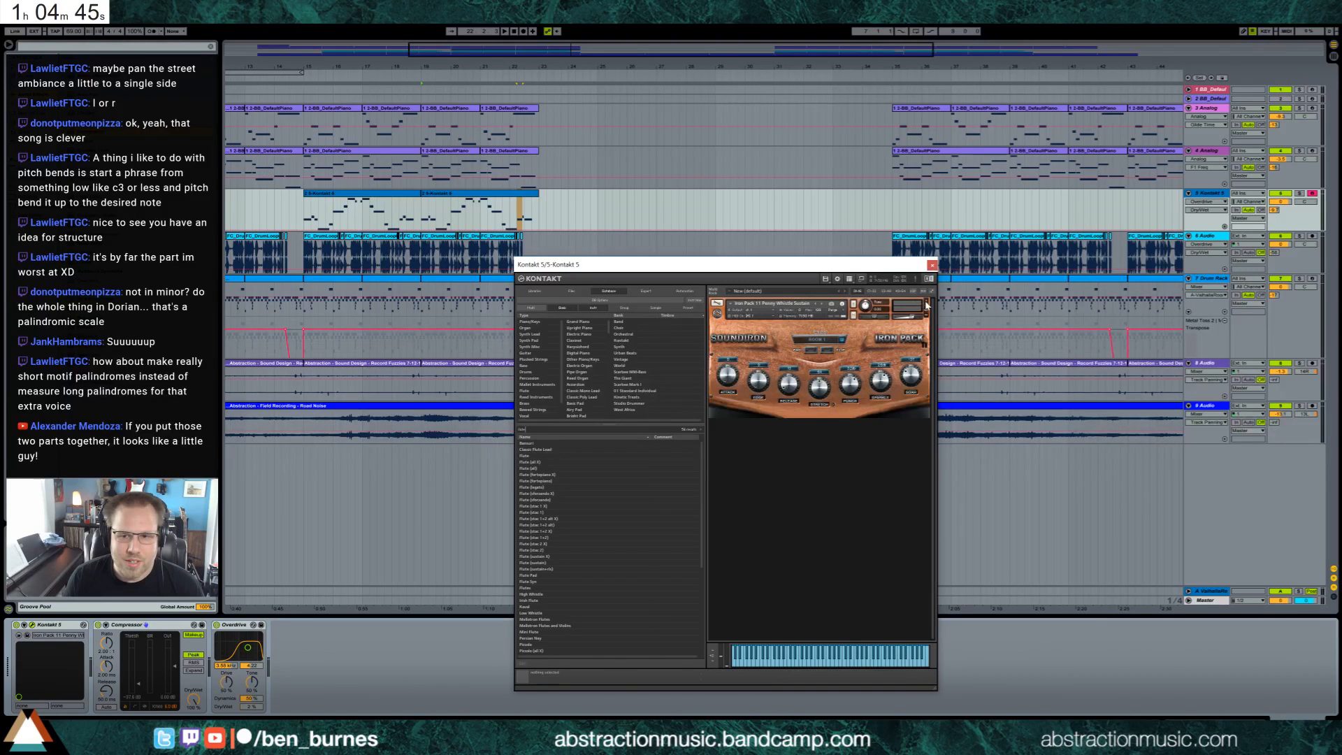
left_click(824, 305)
left_click(823, 305)
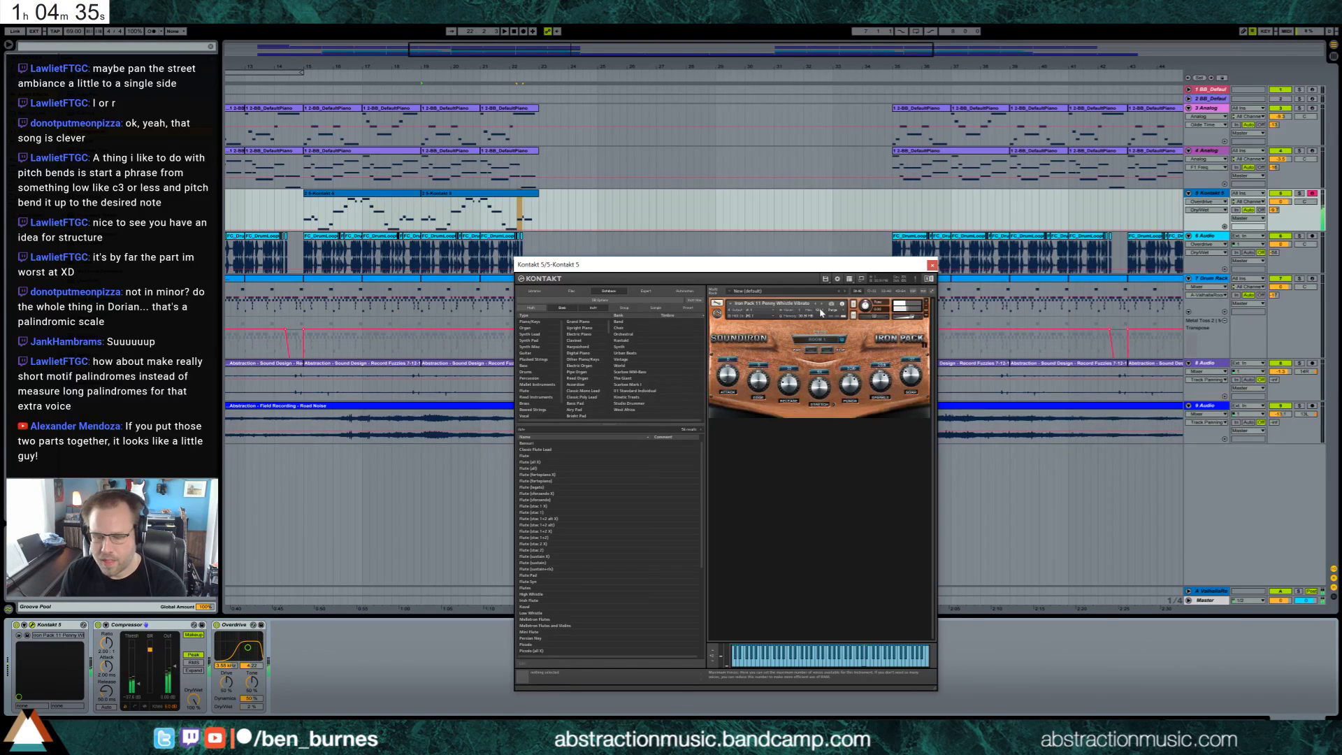
Raise the whistle's Compressor threshold during playback, and remove the Overdrive from the track.
left_click(307, 217)
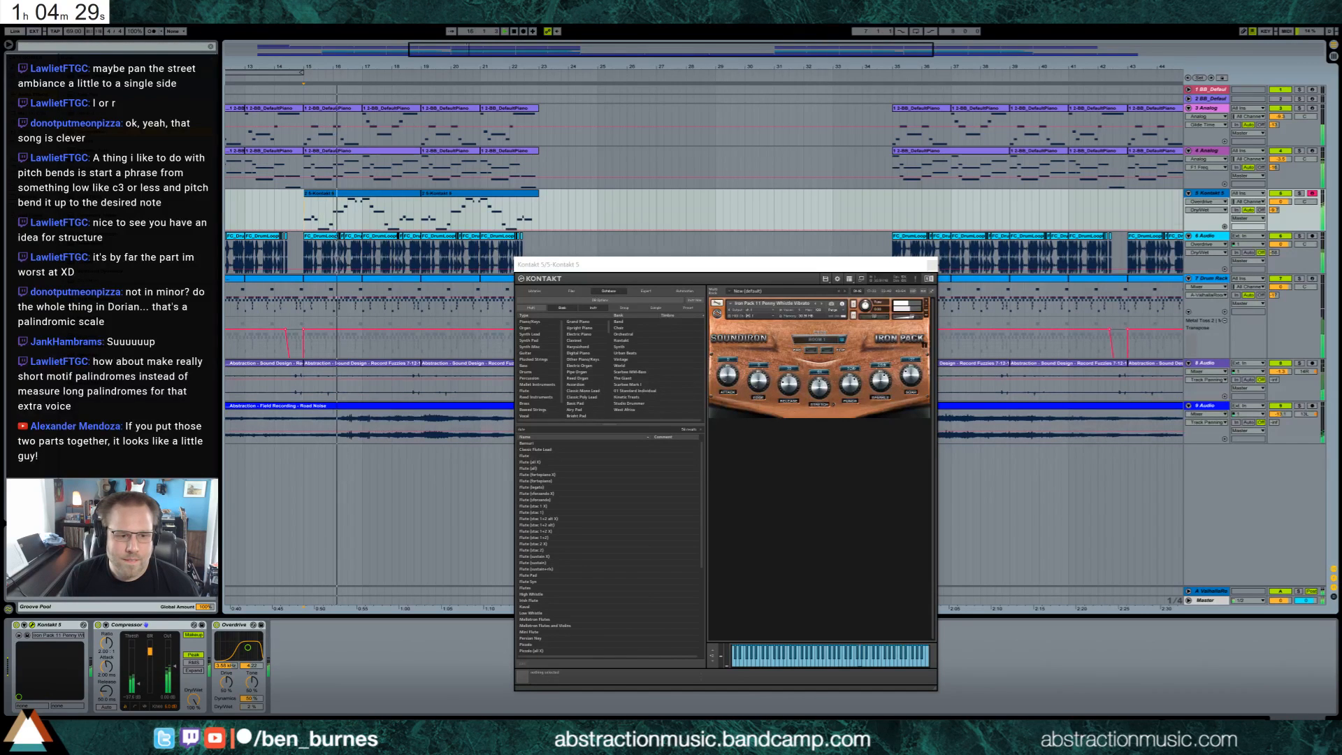
left_click_drag(139, 683, 138, 674)
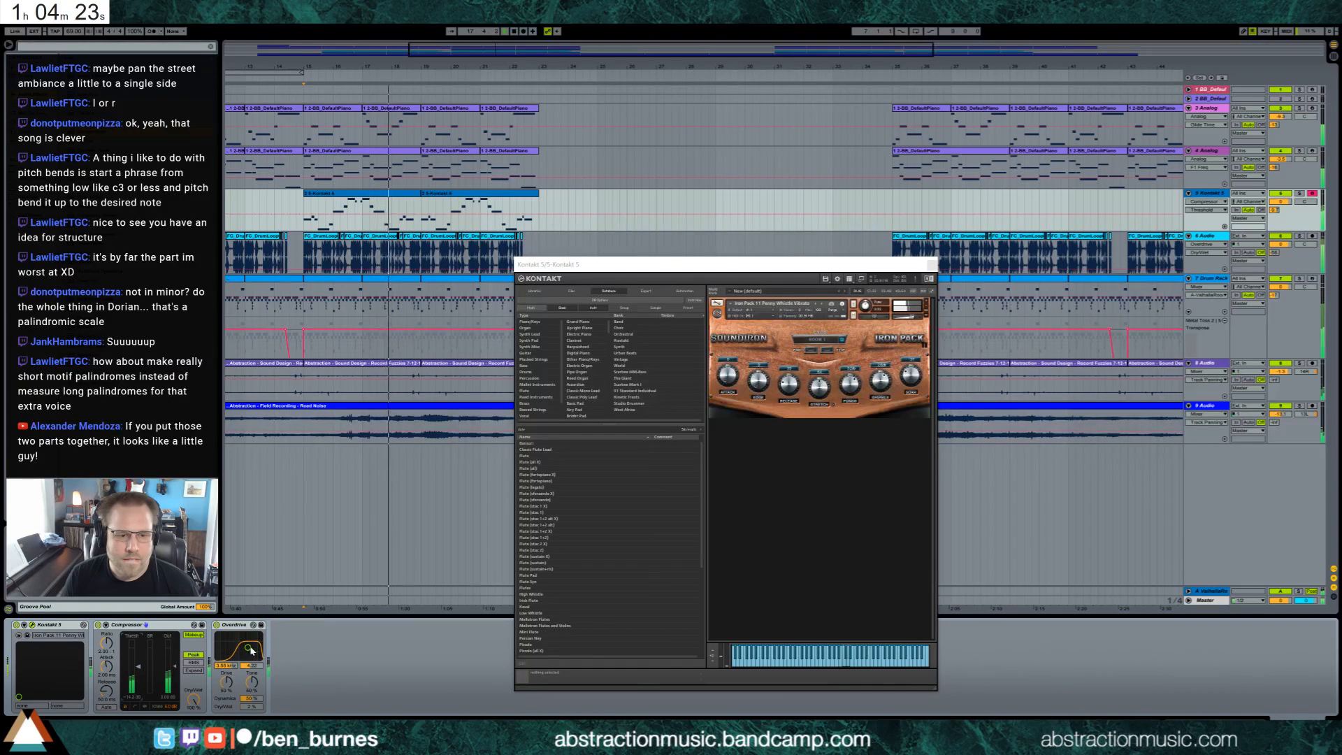
left_click_drag(245, 651, 245, 652)
left_click(234, 625)
key("Delete")
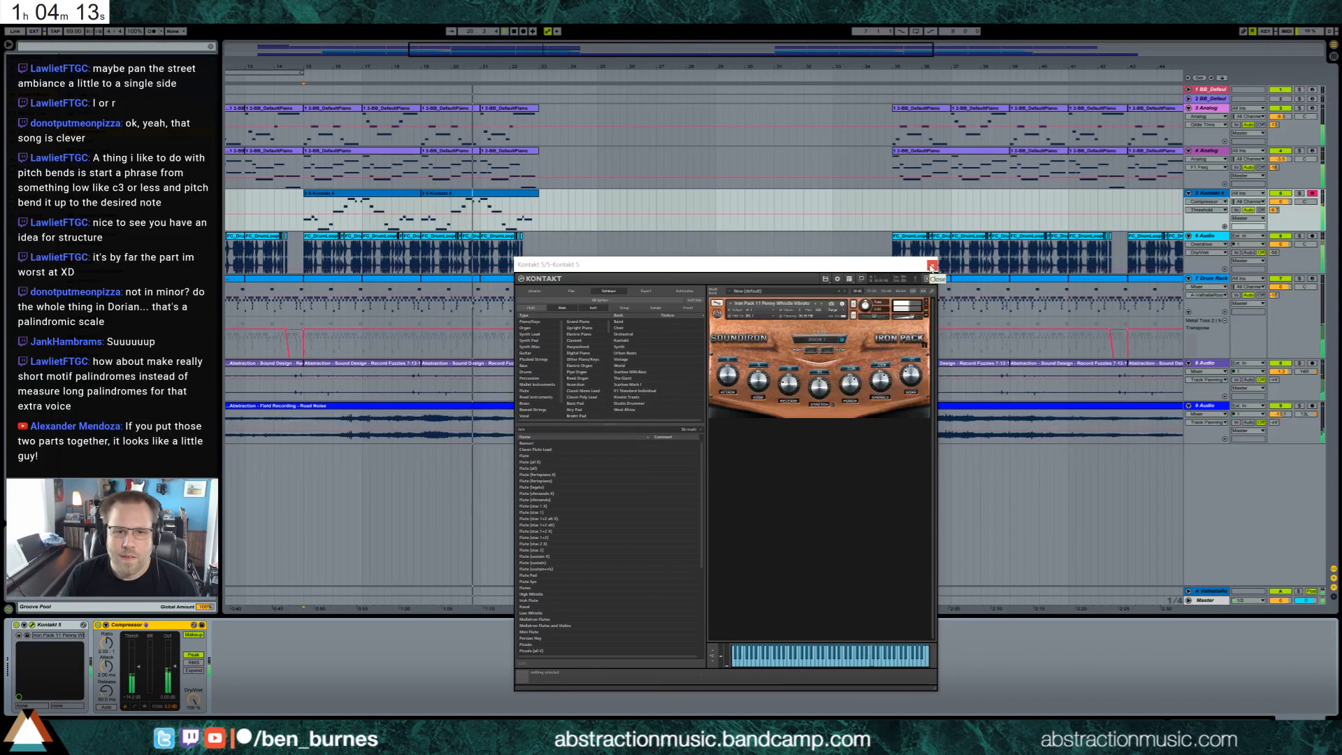
left_click(931, 266)
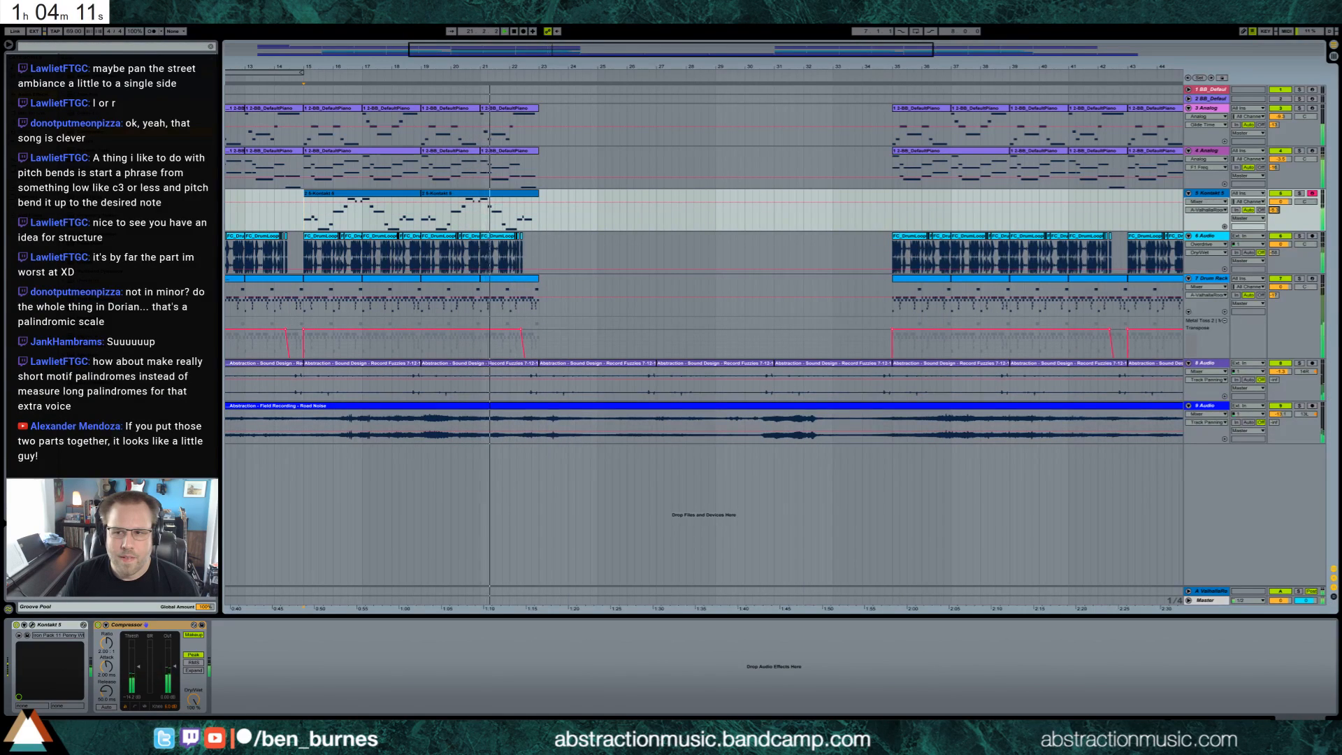
key("space")
Search the Kontakt library for oboe and remove the penny whistle instrument from the rack.
double_click(508, 200)
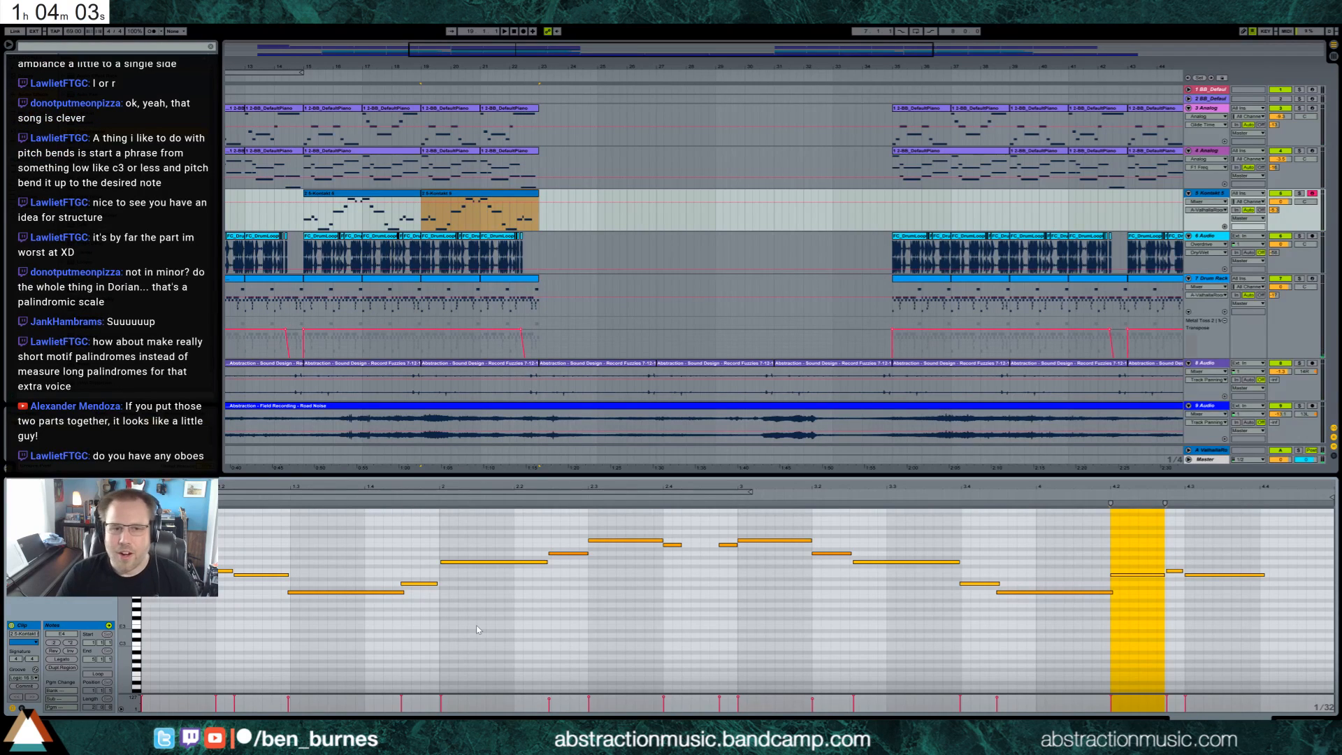
key("shift+Tab")
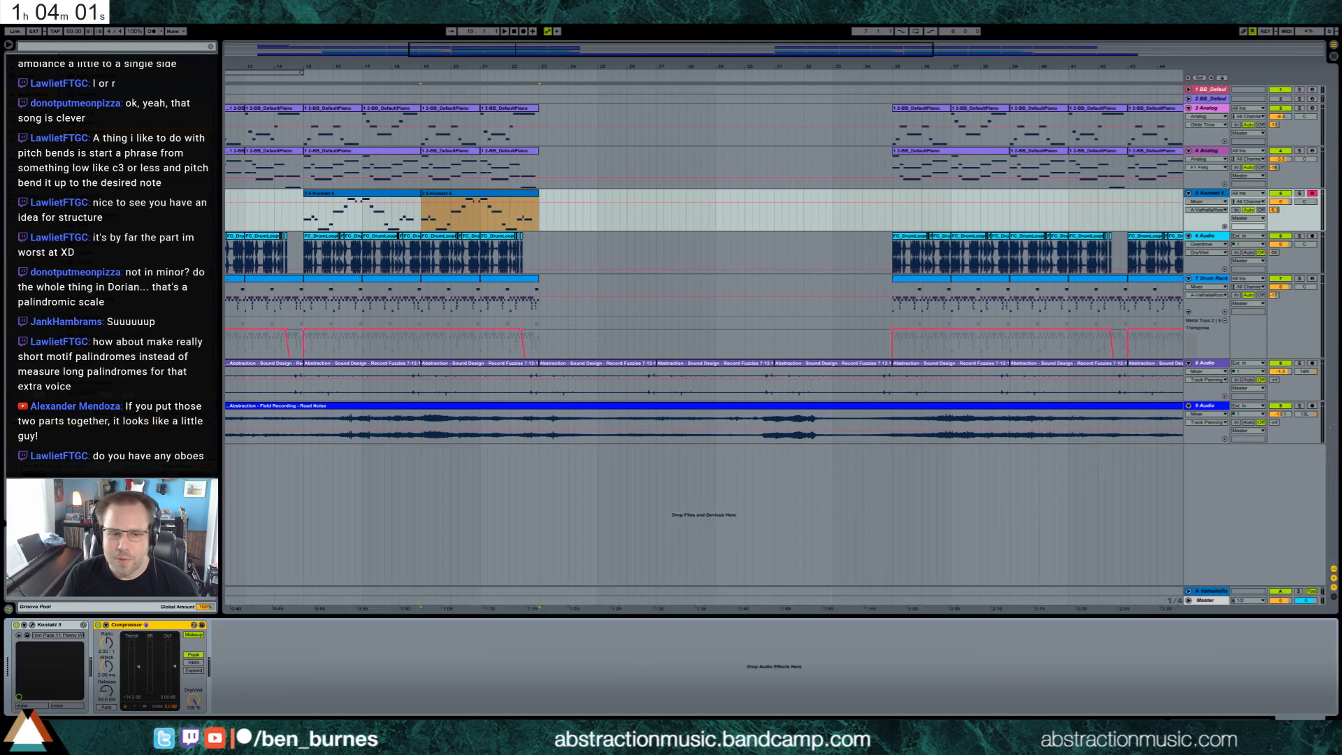
left_click(32, 626)
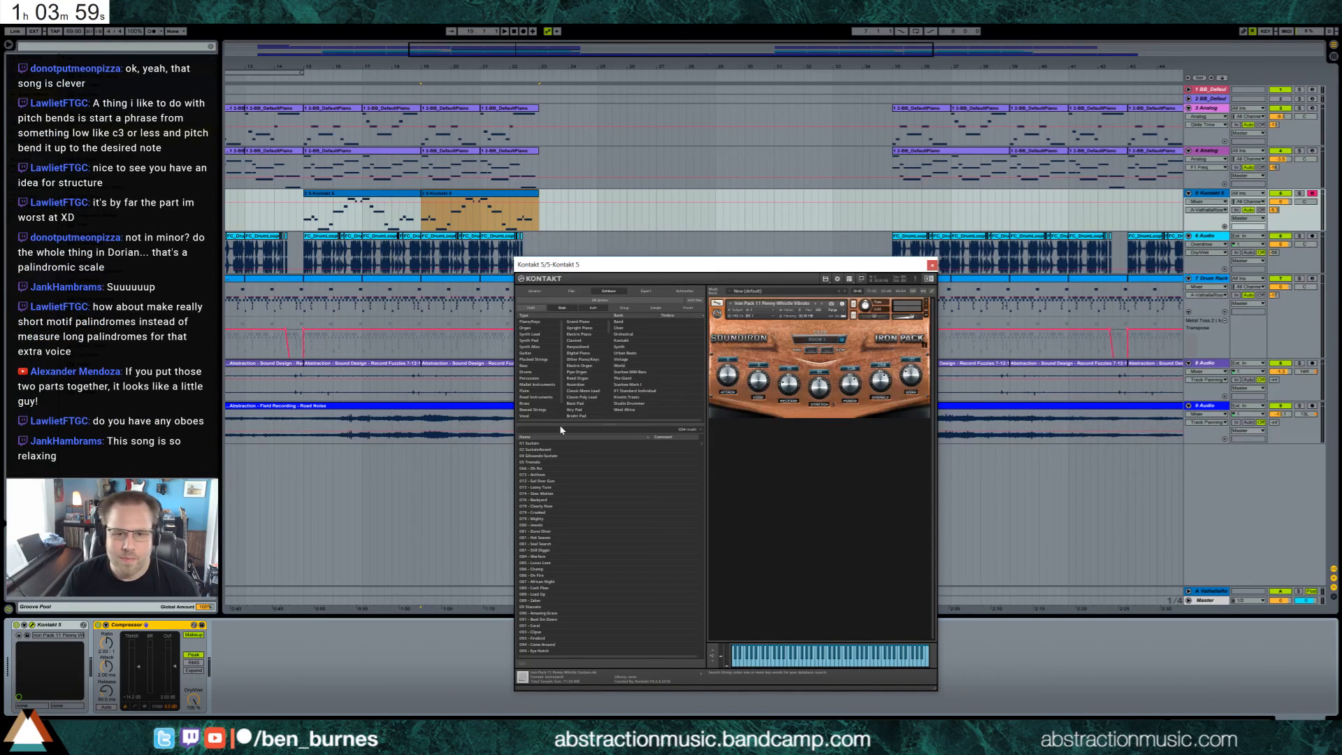
type("oboe")
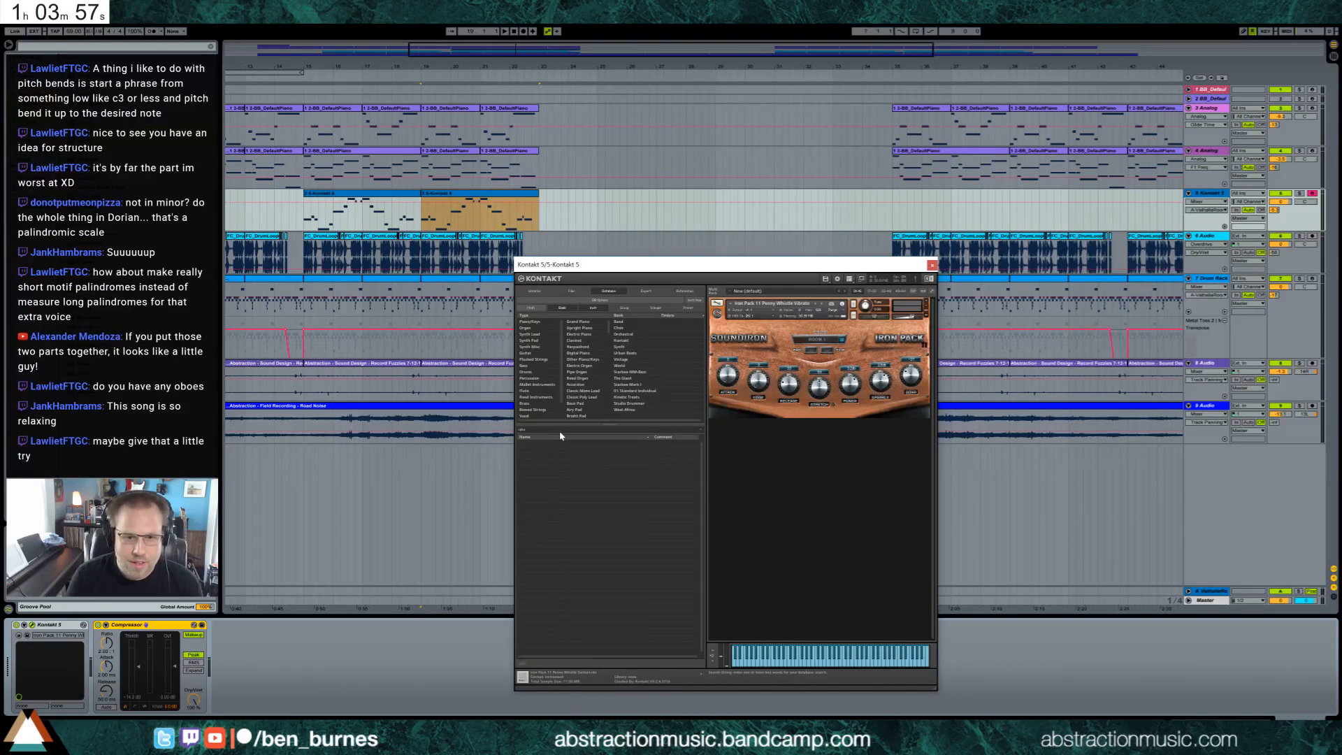
double_click(559, 430)
key("BackSpace")
key("BackSpace")
key("BackSpace")
type("boe")
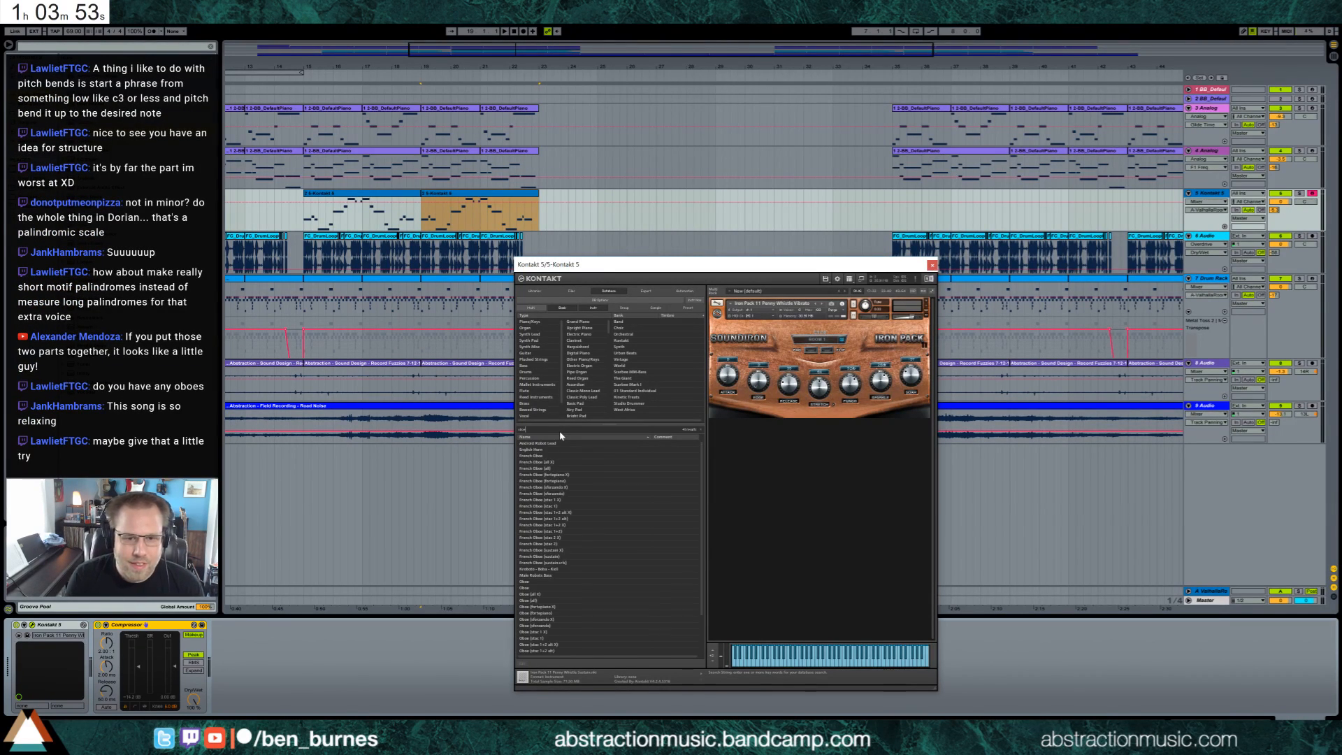
left_click(927, 303)
Load the Oboe [all] instrument in Kontakt, audition it with the melody and remove it again.
left_click(568, 581)
scroll(571, 581, "down", 2)
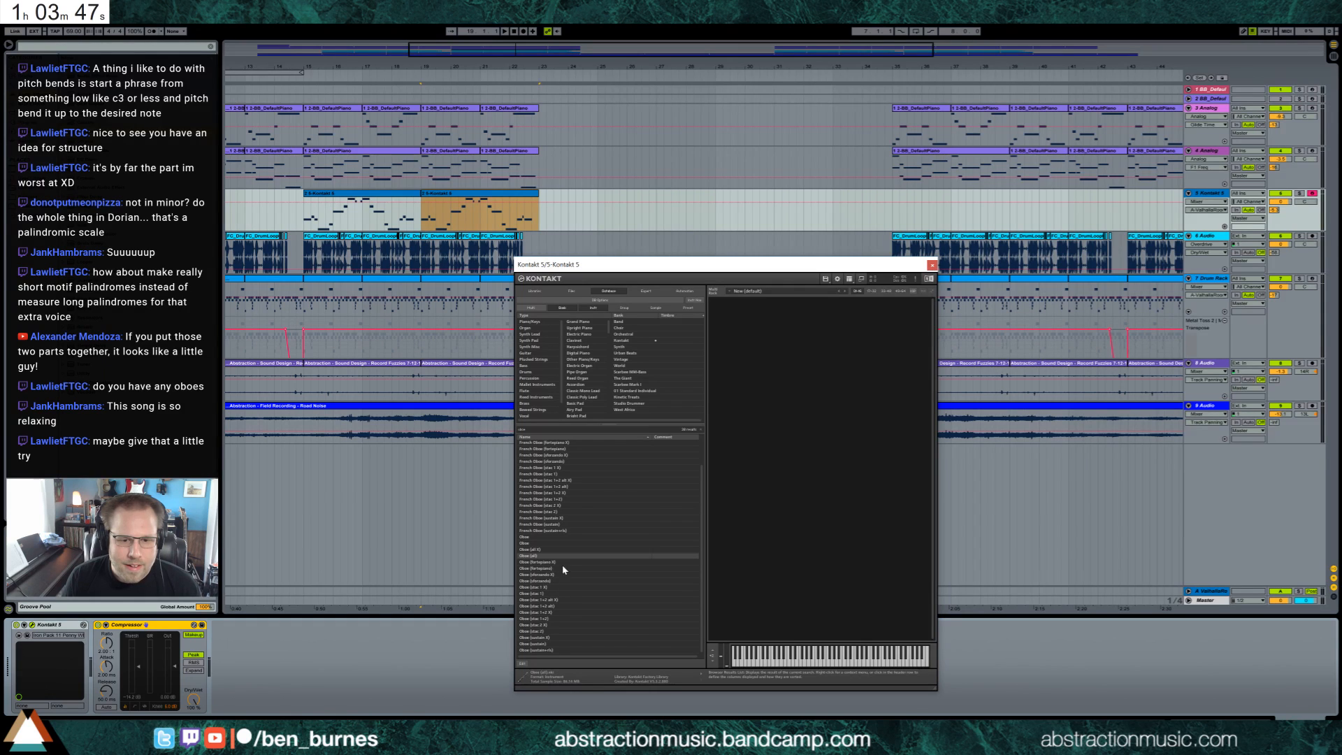
double_click(547, 555)
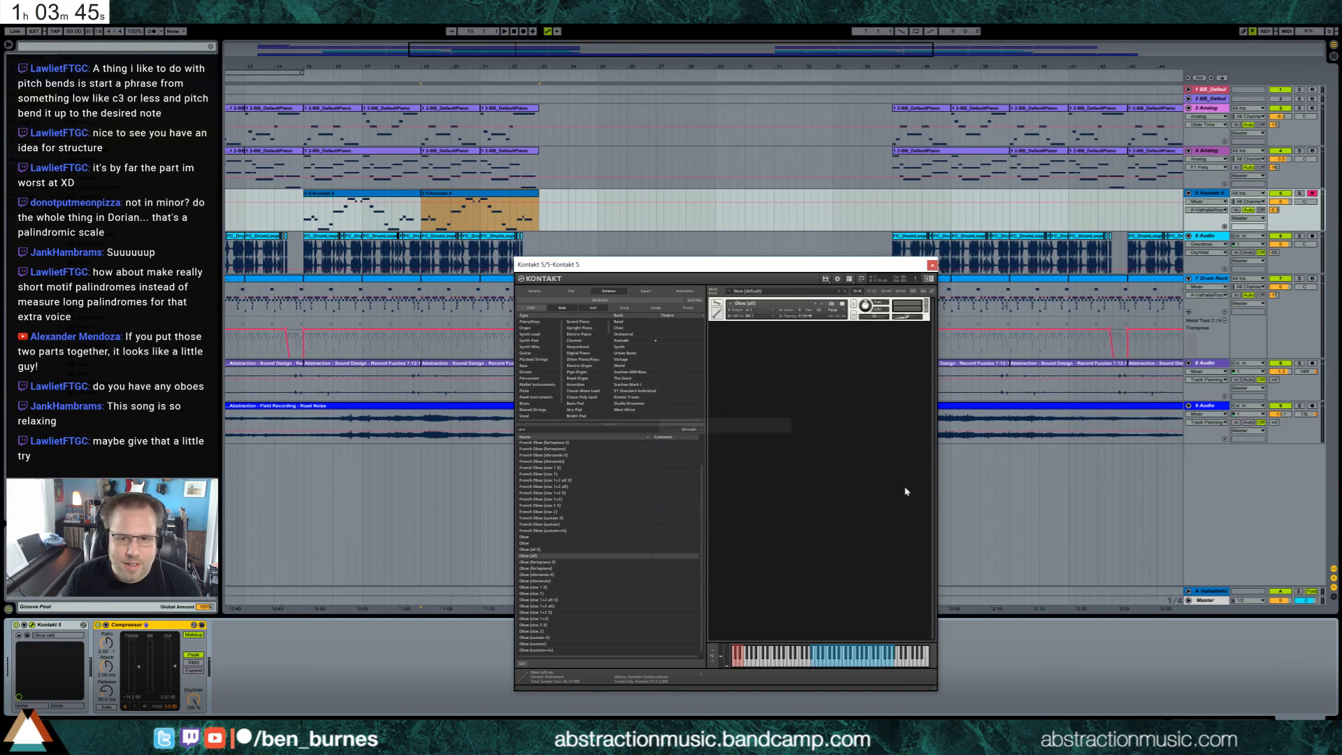
key("space")
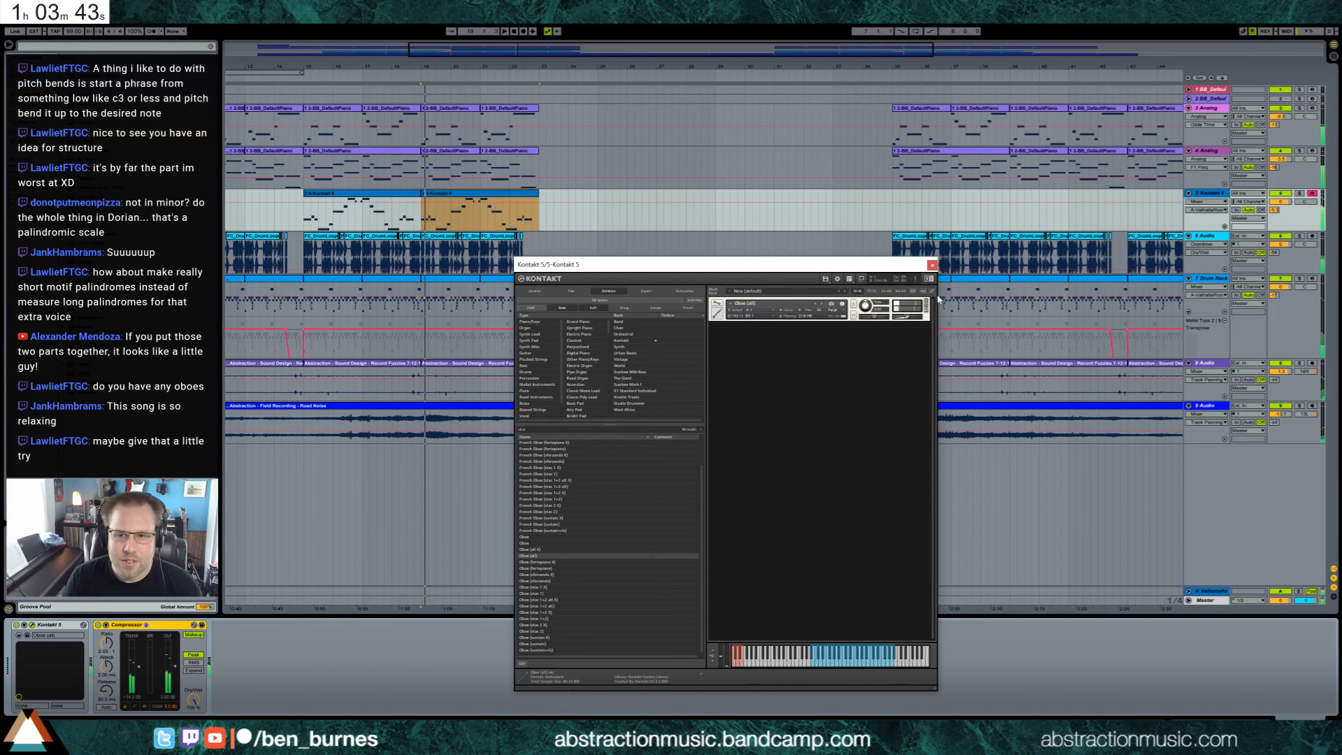
left_click(927, 301)
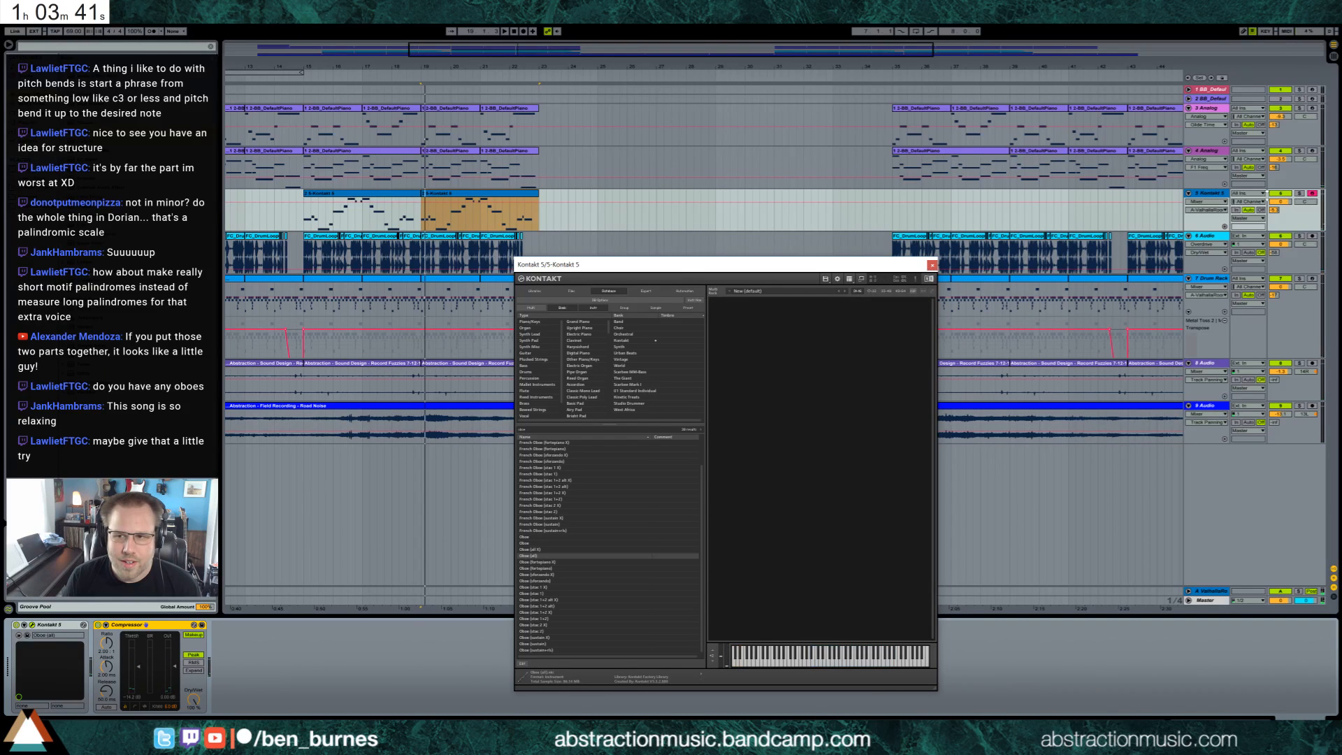
Try the vintage Oboe, replace it with the orchestral Oboe, and lower the Kontakt track's volume for playback.
left_click_drag(1284, 202, 1284, 220)
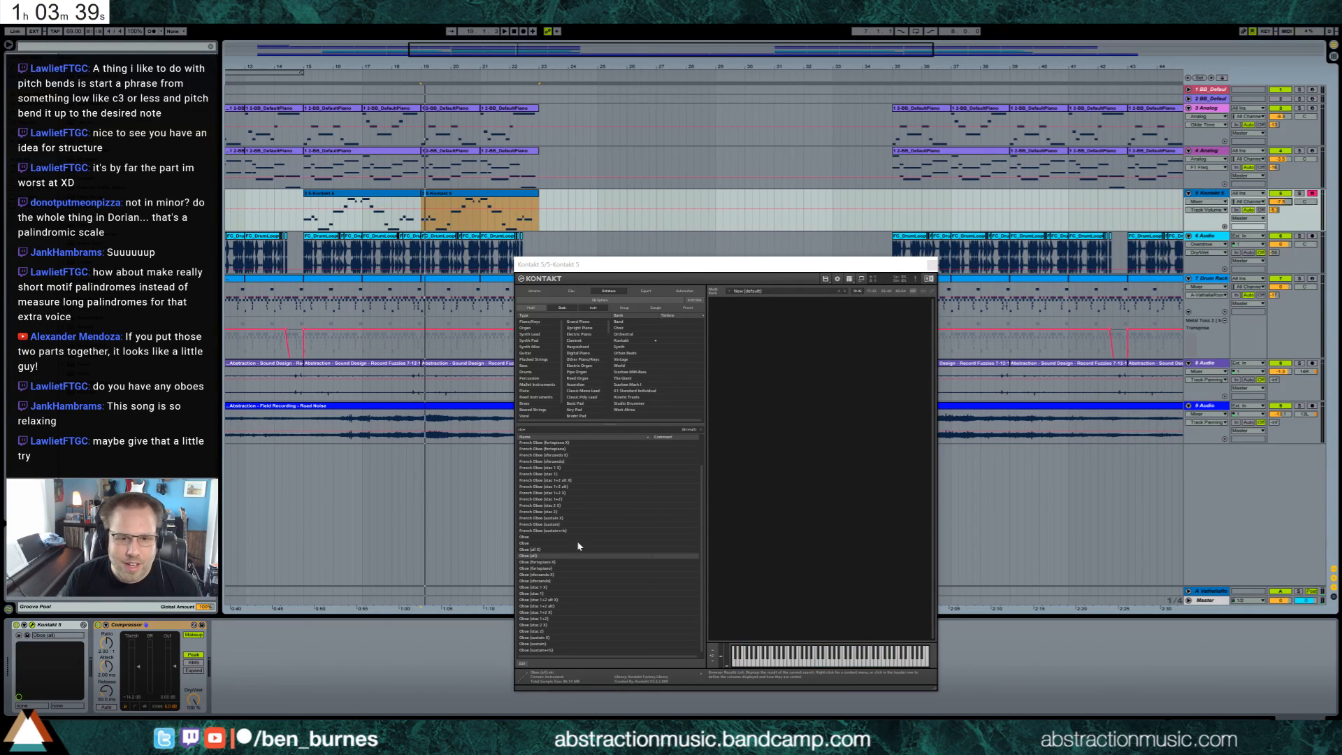
scroll(573, 550, "up", 1)
double_click(553, 559)
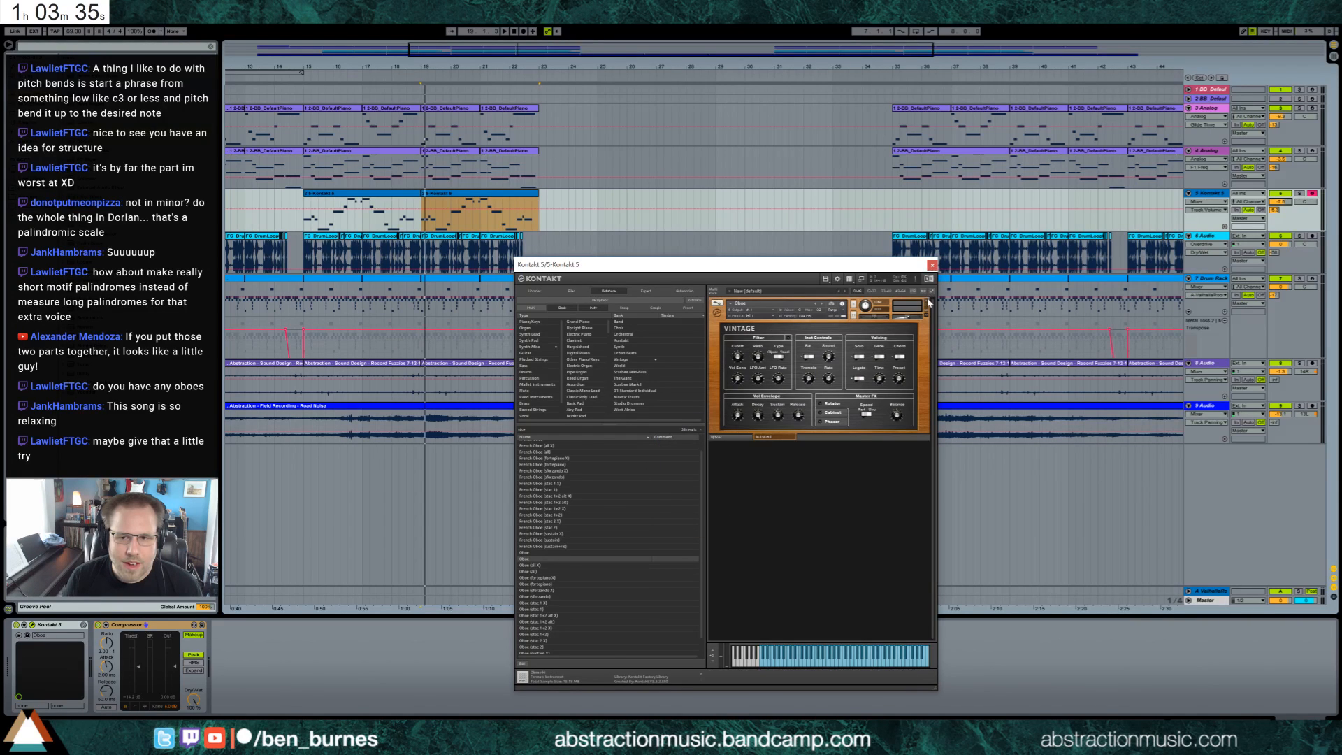
left_click(928, 301)
double_click(560, 552)
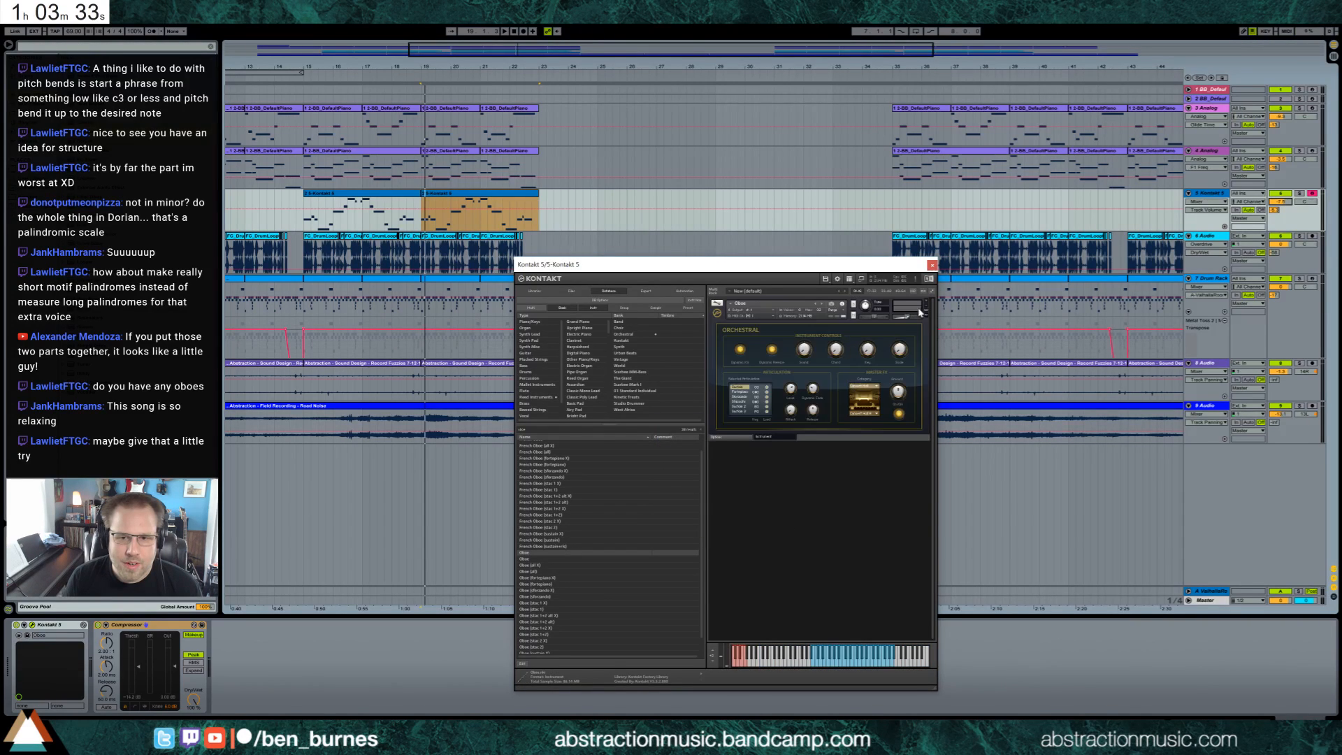
left_click(899, 395)
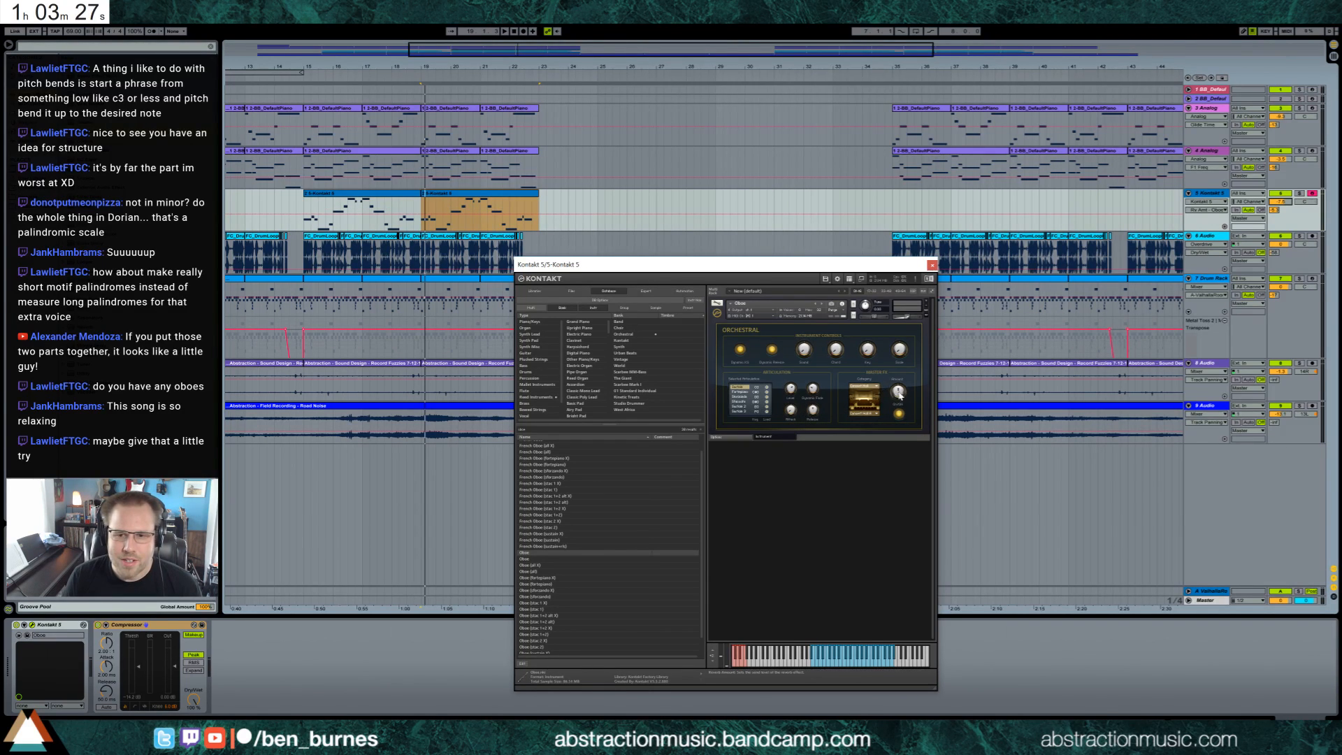
left_click_drag(1283, 204, 1283, 215)
key("space")
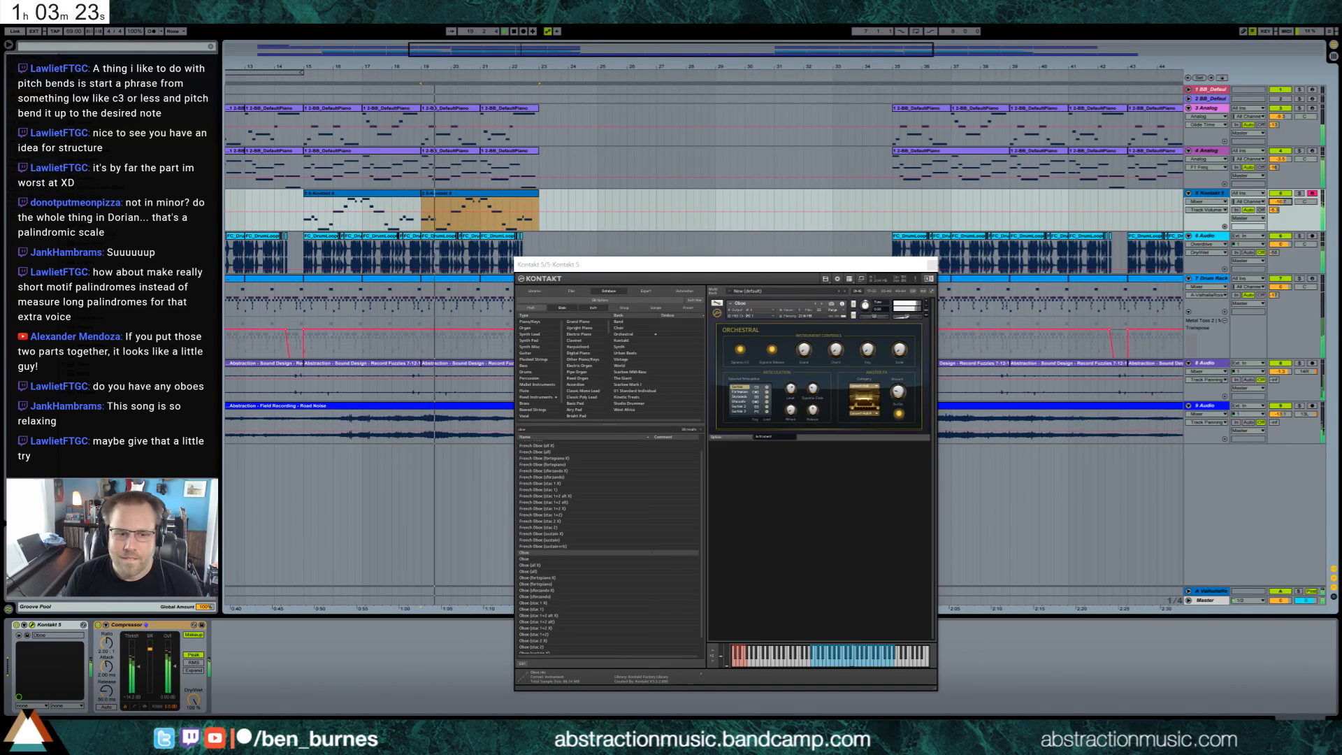
Bypass the Kontakt track's Compressor, nudge its threshold up and close the Kontakt window.
left_click(98, 625)
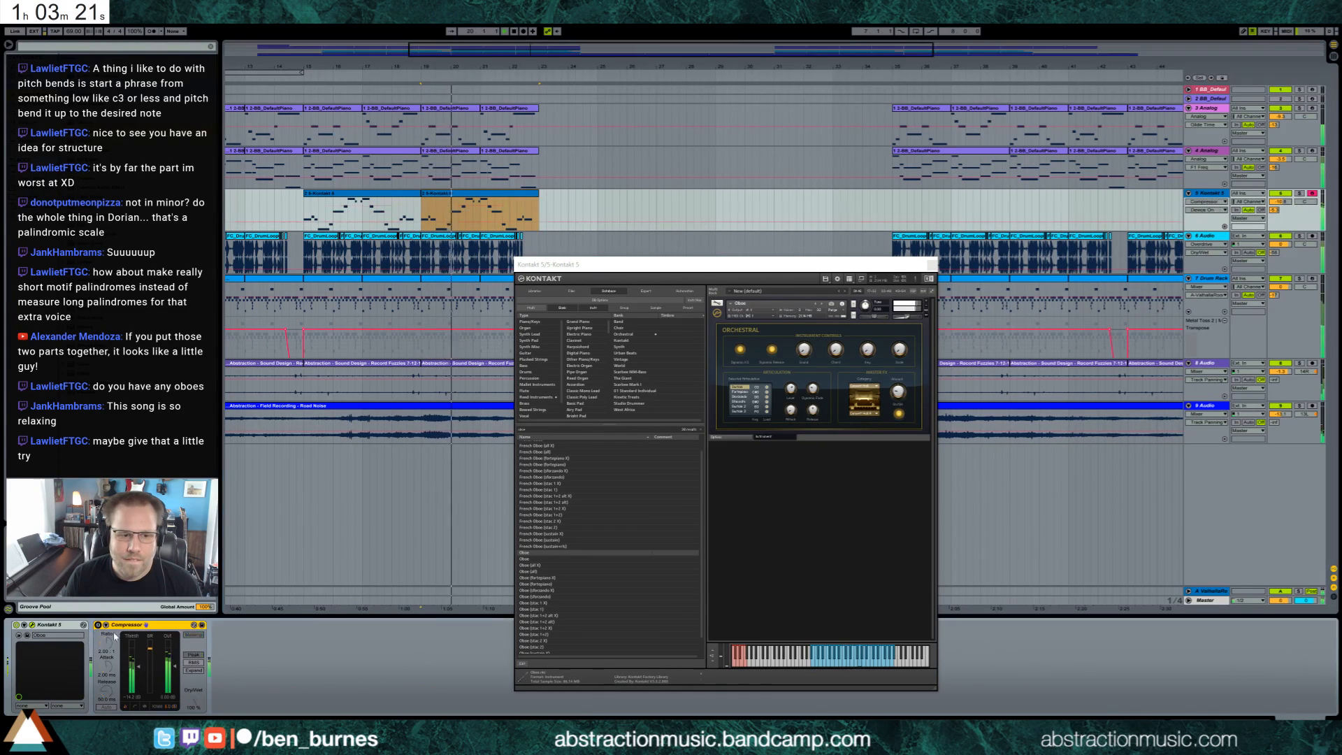
left_click_drag(138, 666, 139, 664)
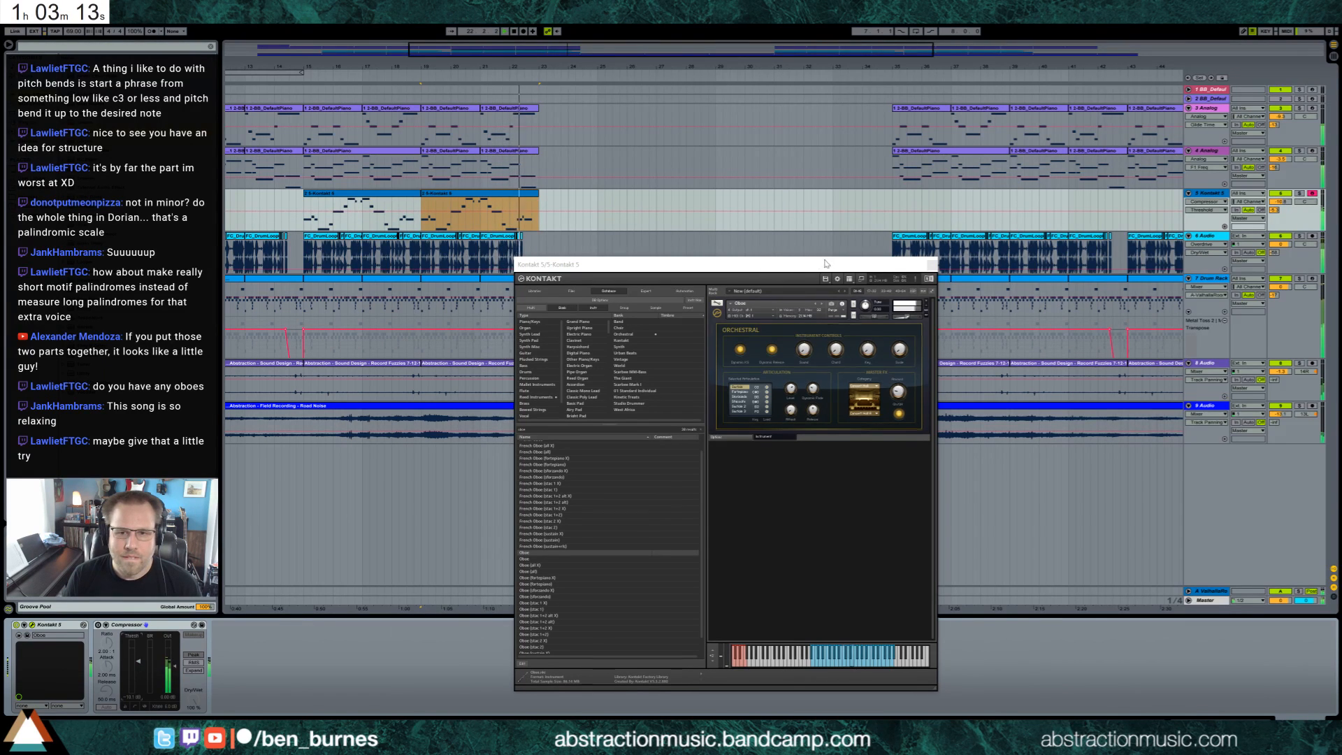
left_click_drag(825, 264, 922, 255)
left_click(1029, 257)
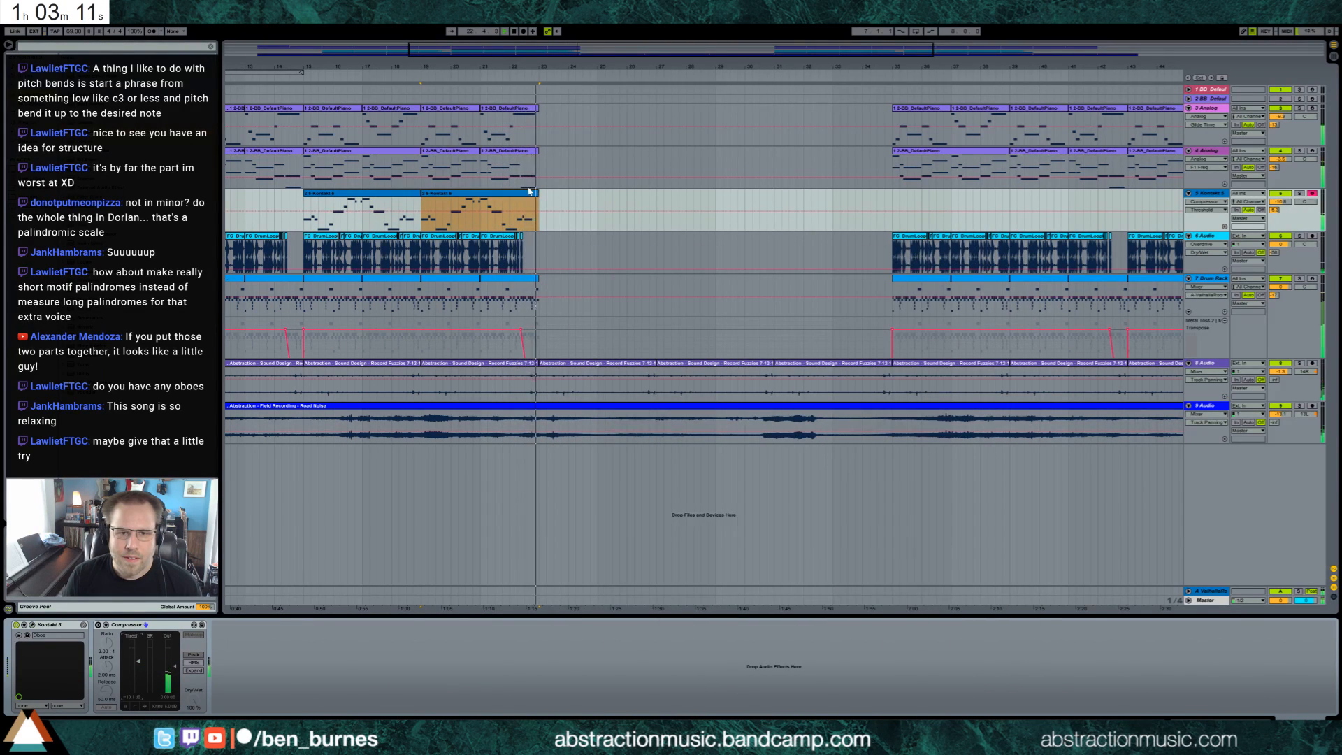
Loop the arrangement over both neighbouring Kontakt melody clips.
left_click(375, 197)
key("space")
left_click(448, 198, "shift")
key("ctrl+l")
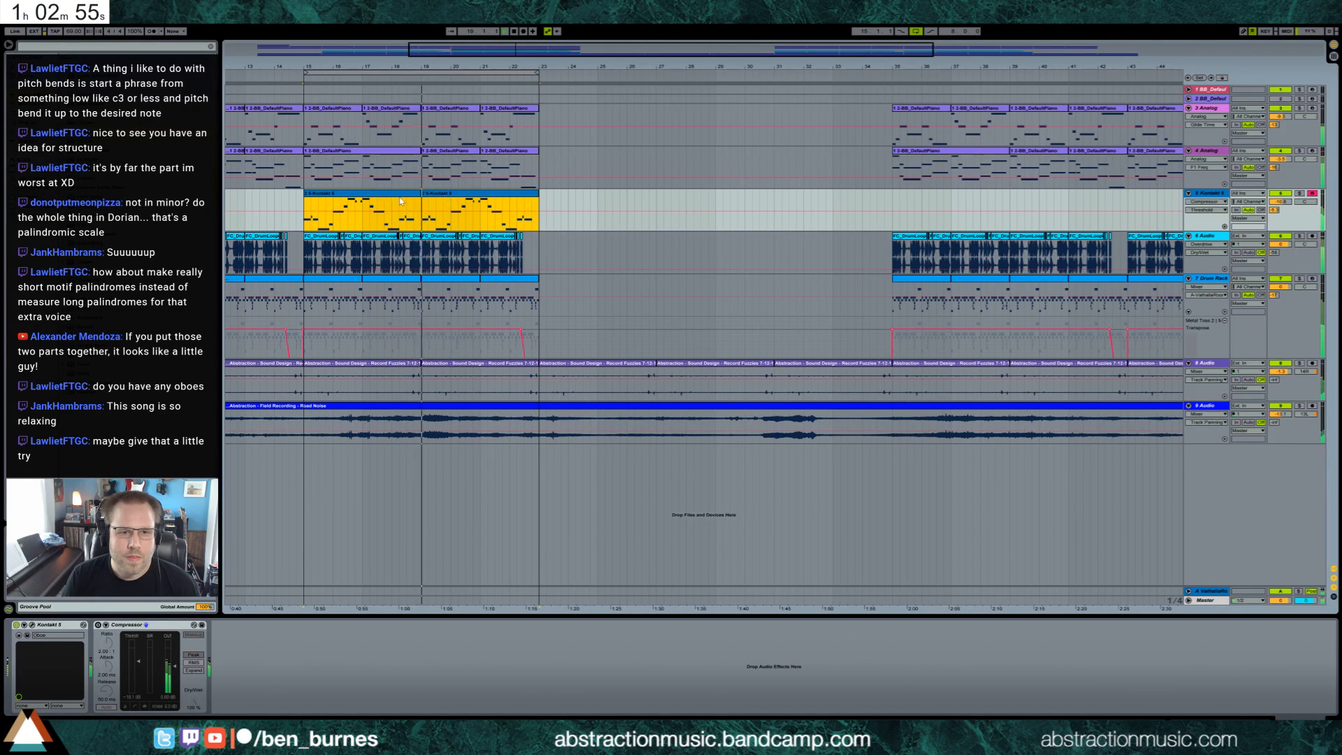
Shorten the highest notes and lengthen the notes beside them in the second clip, mirroring each edit in both halves of the phrase.
double_click(462, 196)
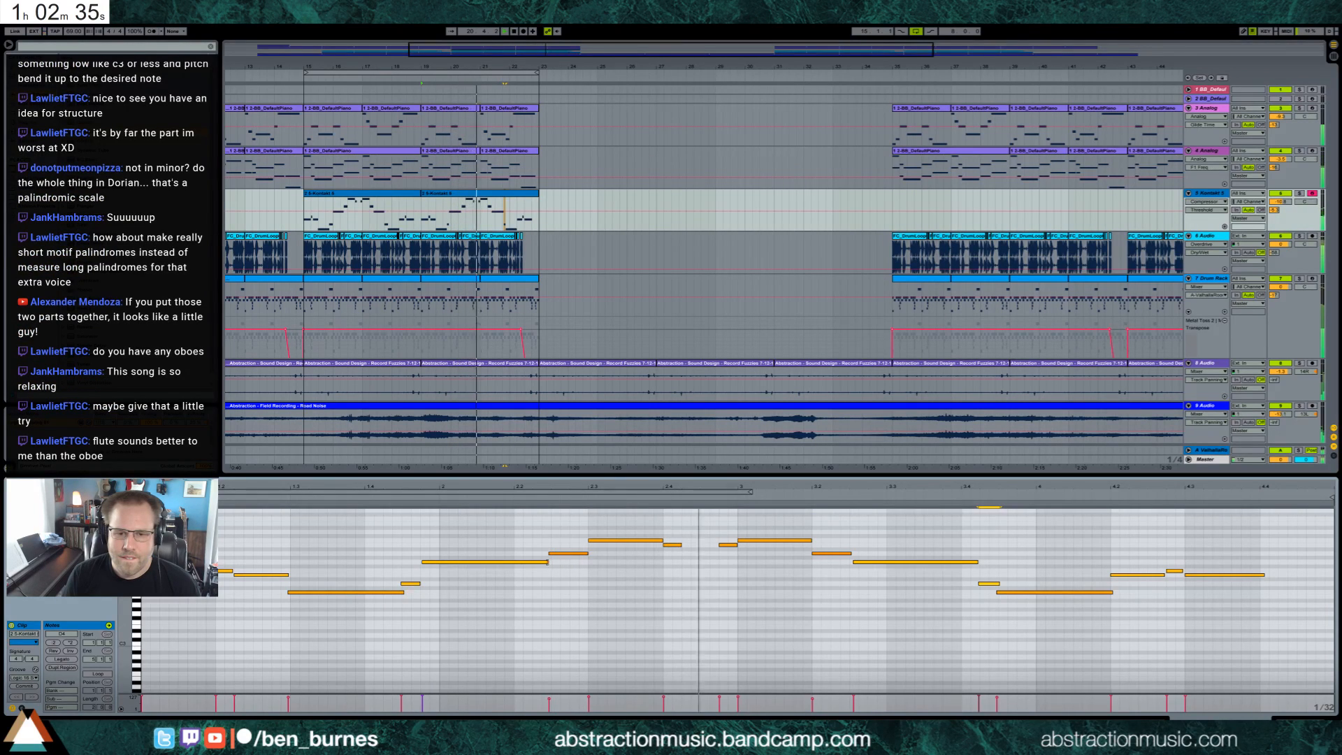
left_click(605, 541)
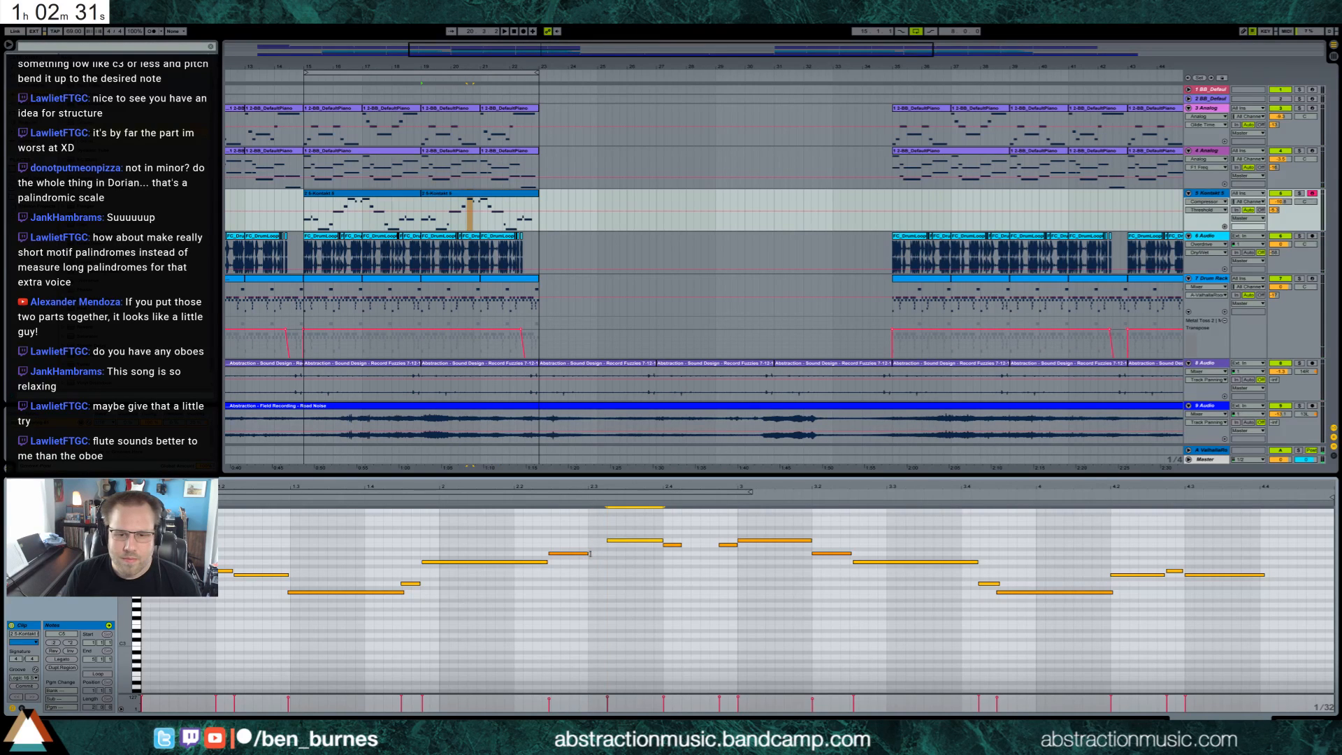
left_click_drag(811, 540, 785, 541)
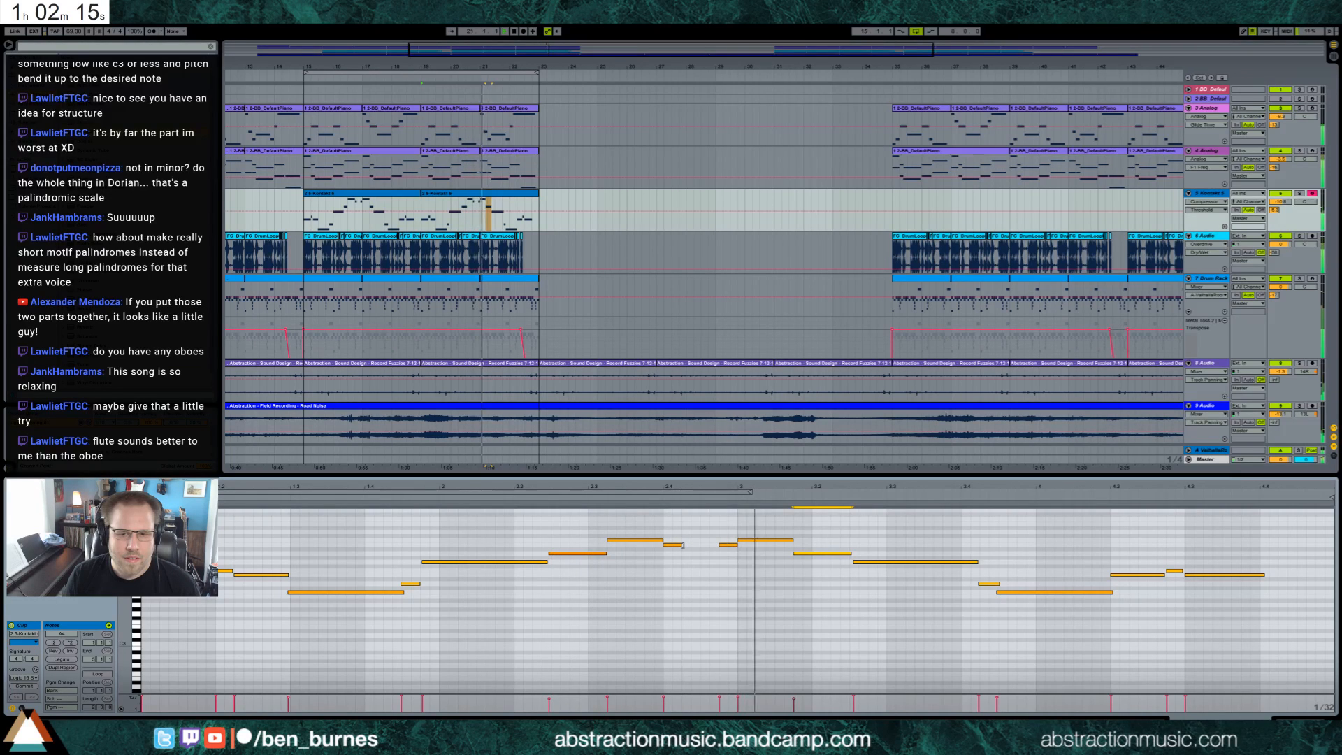
left_click(609, 541)
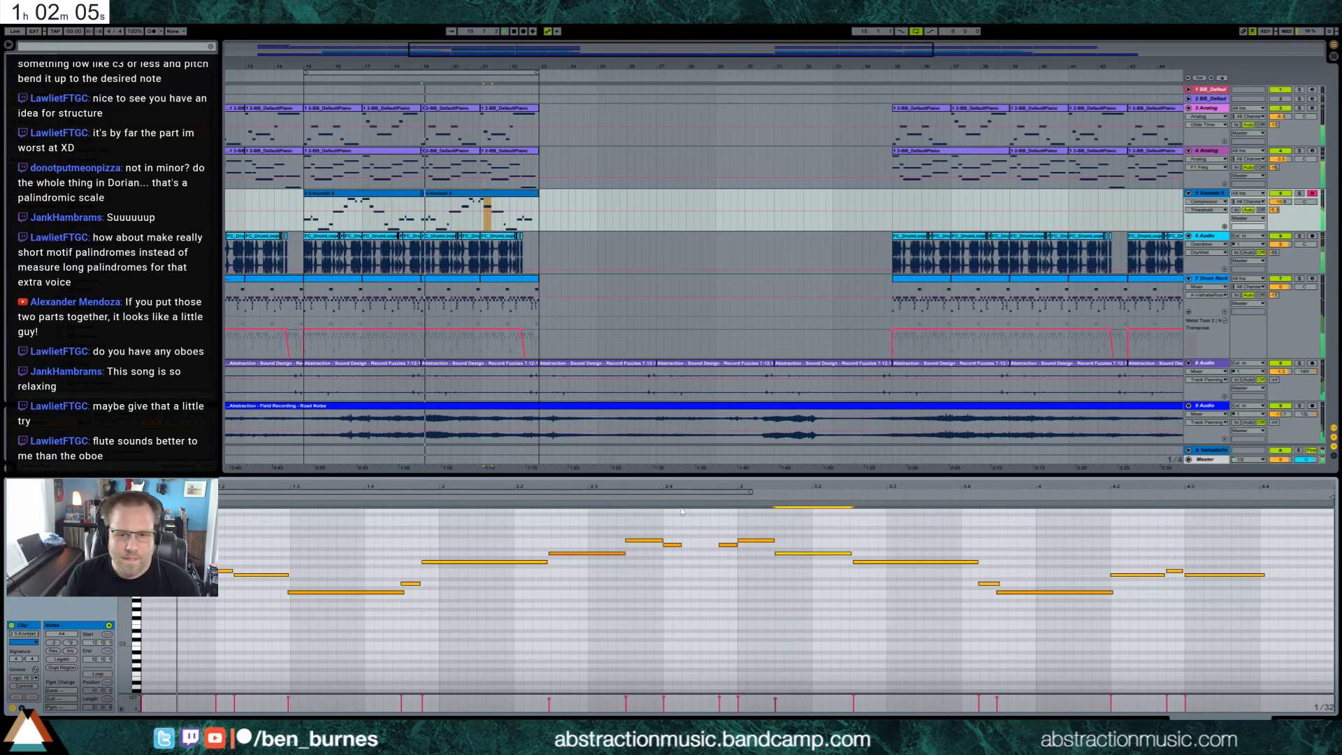
In the second Kontakt clip, shift the long descending note slightly earlier to meet its predecessor and lengthen the phrase's last note.
left_click_drag(859, 562, 855, 562)
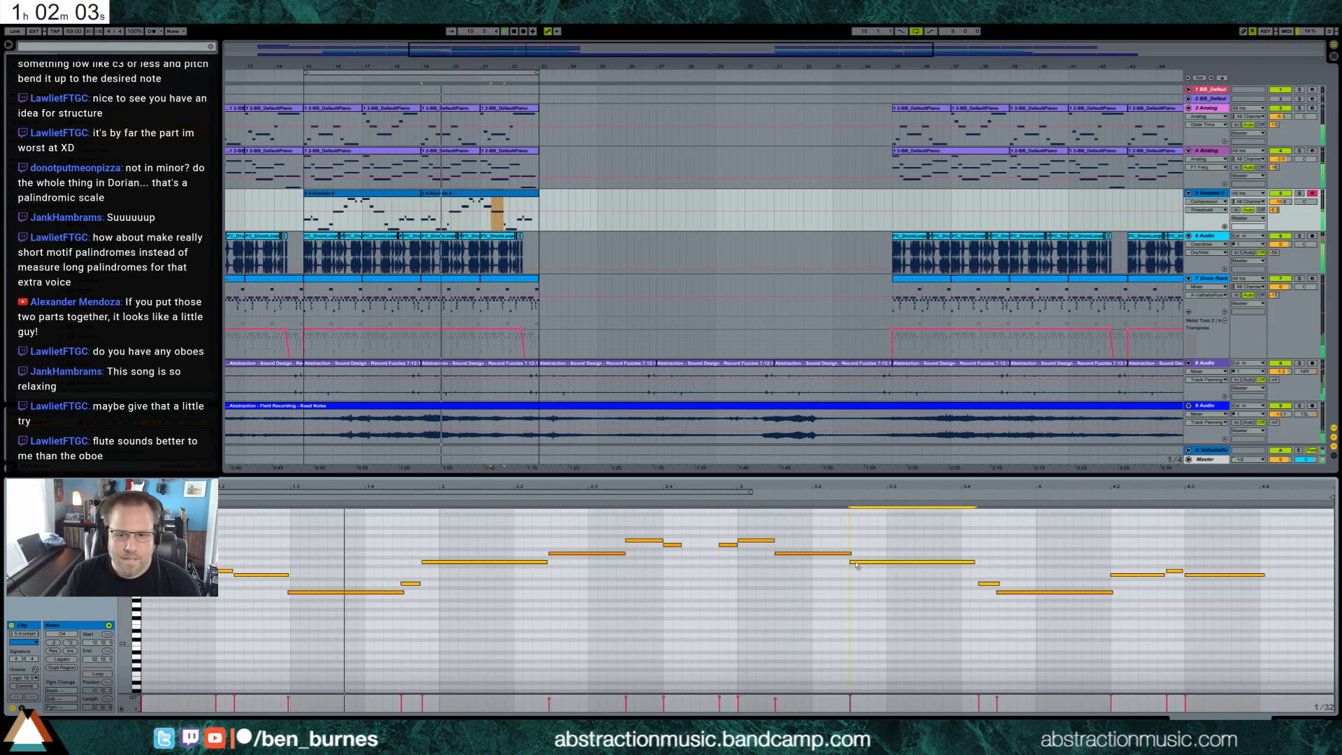
left_click(991, 583)
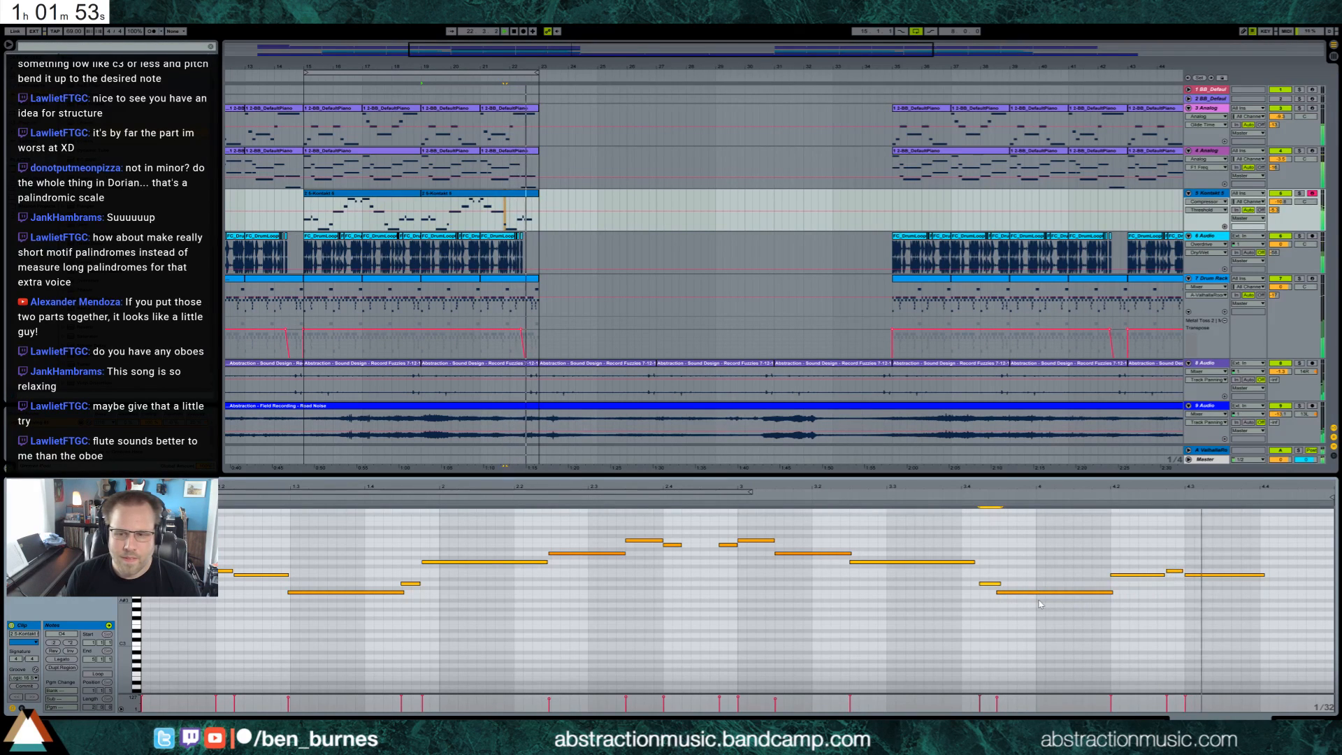
left_click_drag(1267, 576, 1309, 577)
Remove the Compressor from the Kontakt track's device chain.
key("shift+Tab")
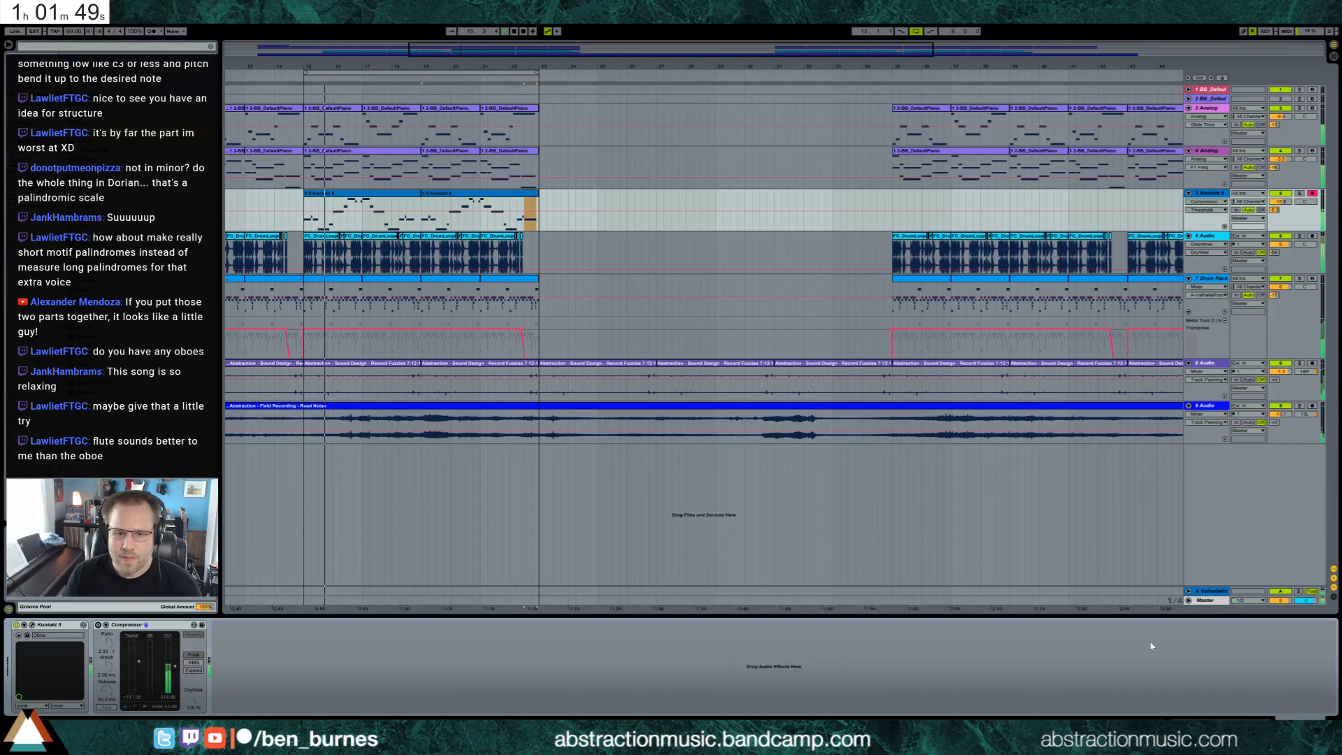
left_click(137, 671)
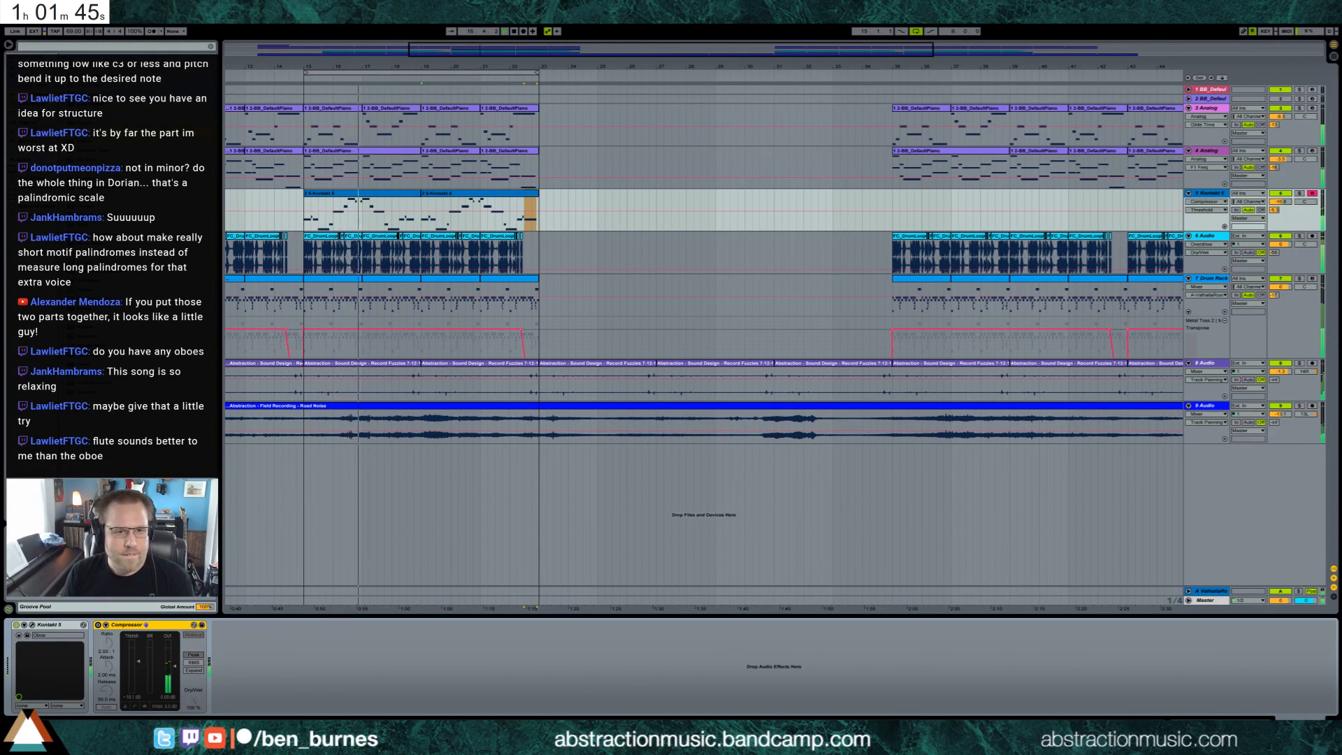
key("Delete")
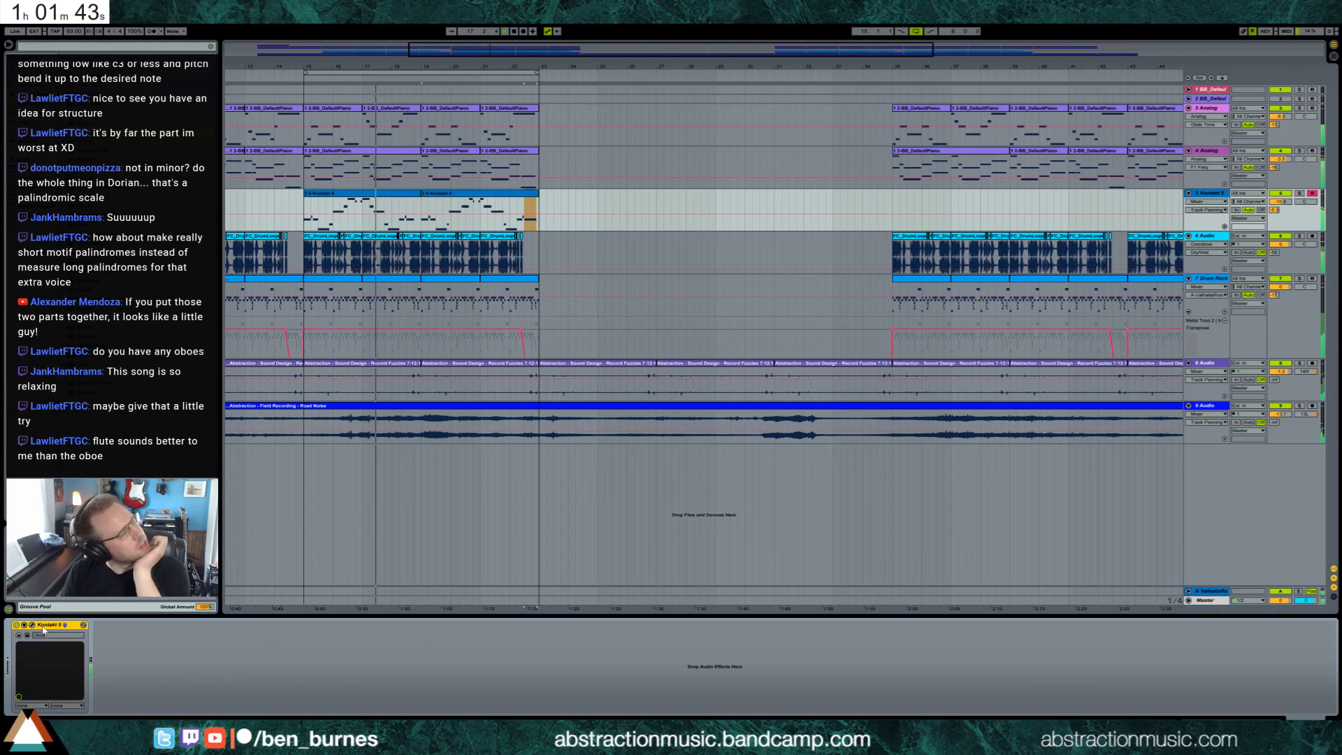
Open the Kontakt instrument and audition other articulations of the orchestral Oboe during playback.
left_click(32, 625)
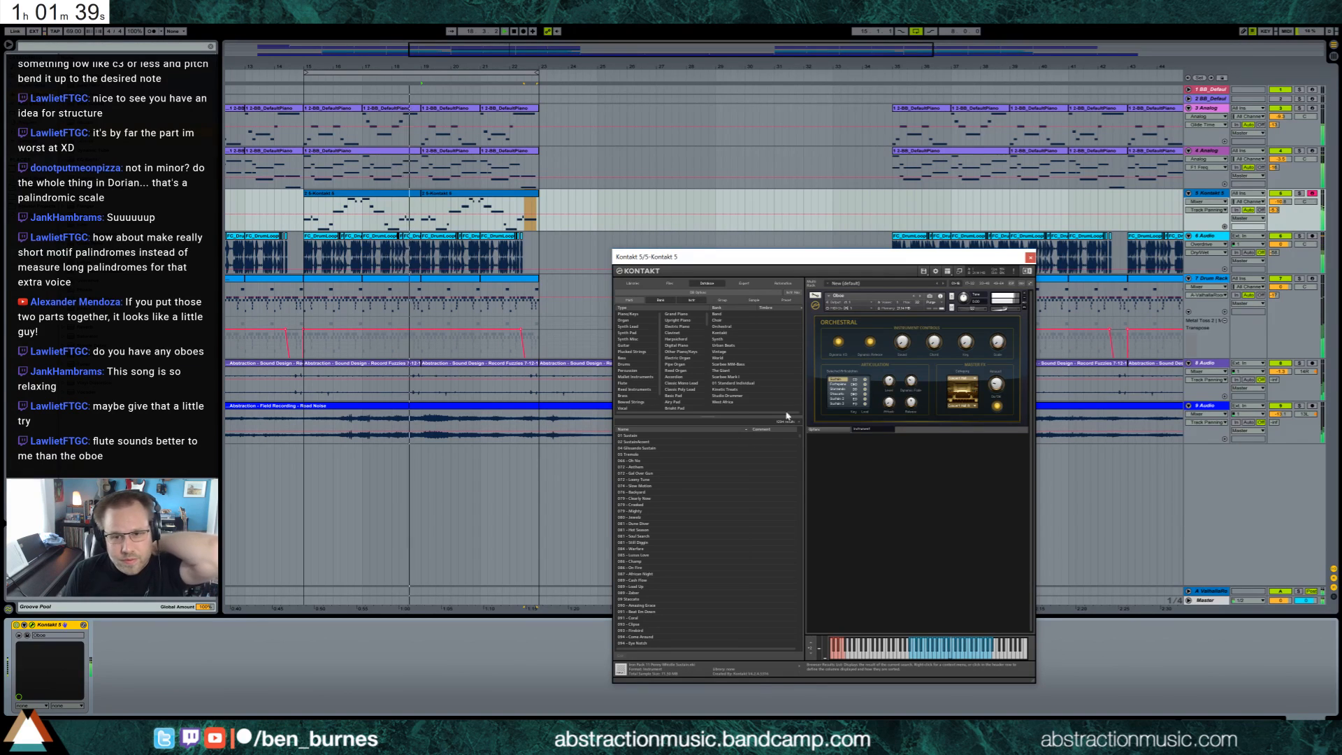
left_click(1025, 294)
left_click(721, 395)
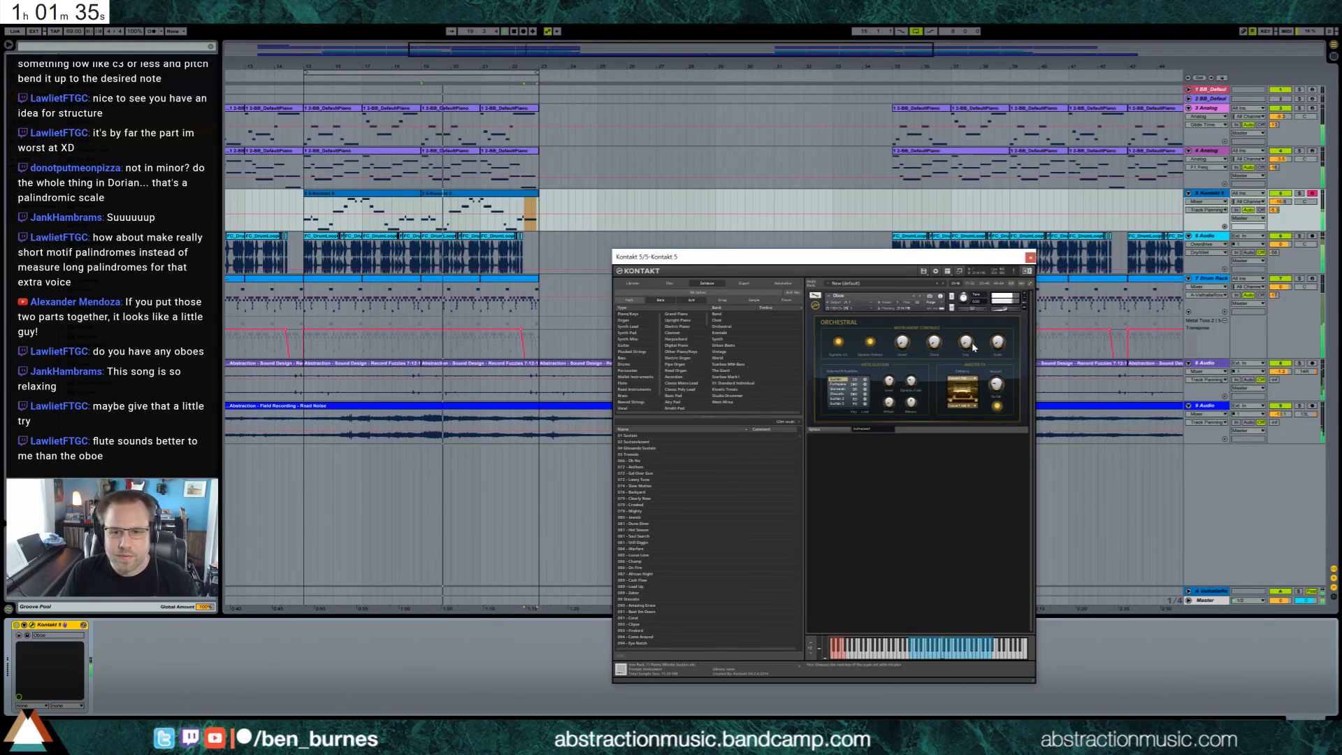
left_click(839, 397)
left_click(842, 399)
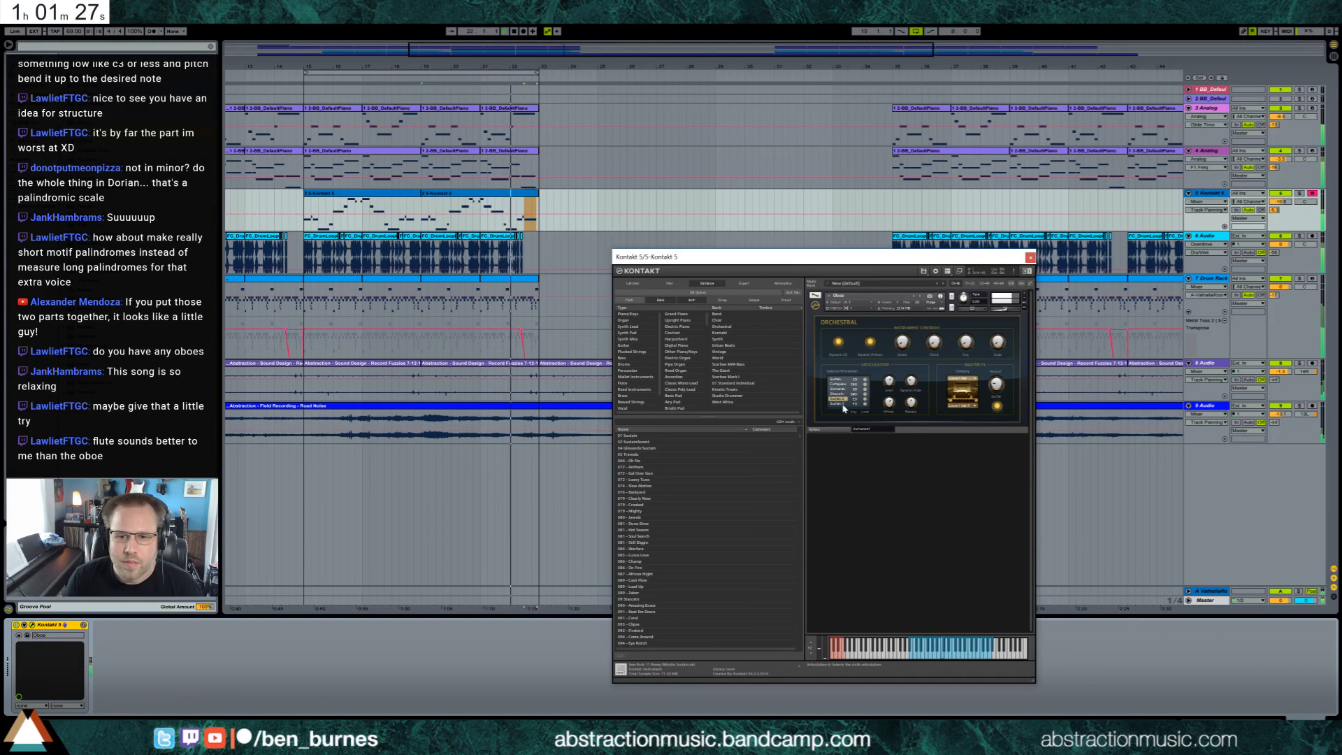
left_click(844, 404)
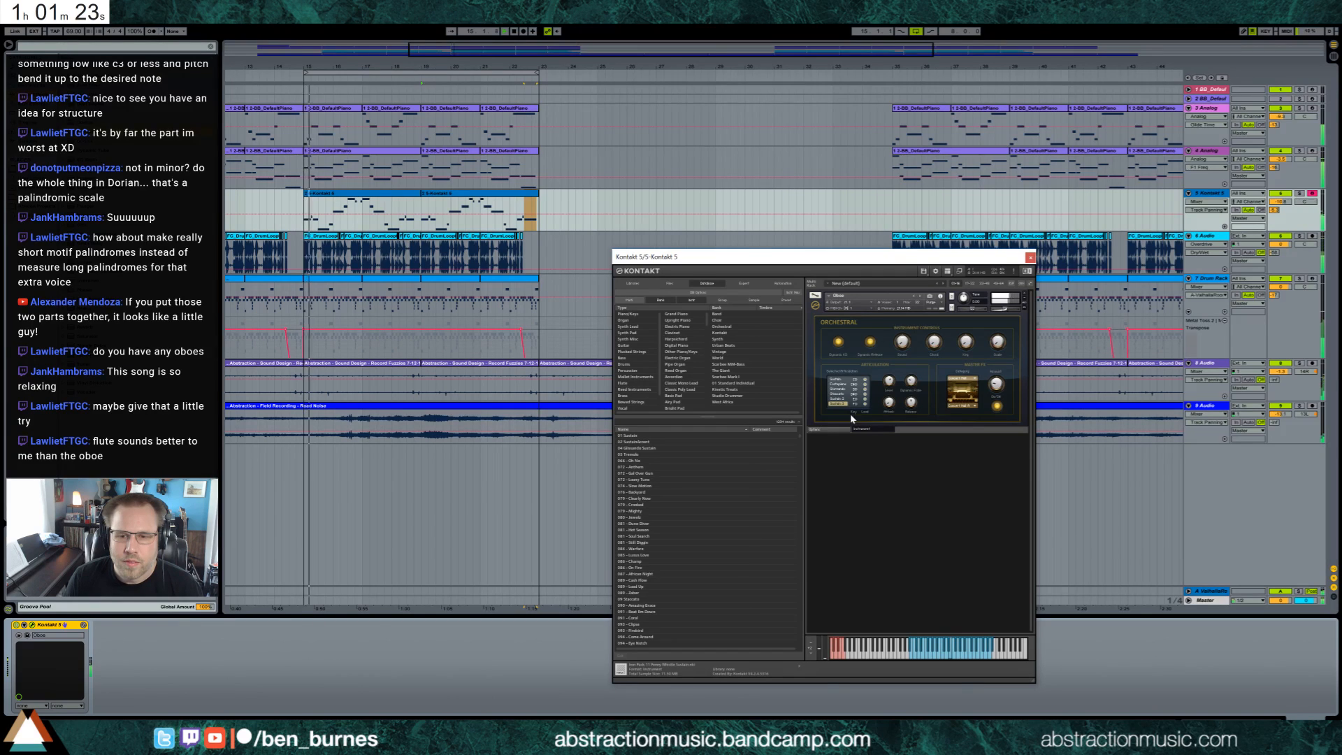
Remove the Oboe, search the Kontakt library for woodwind, and audition the vintage Woodwind instrument in its place.
left_click(1025, 296)
left_click(671, 395)
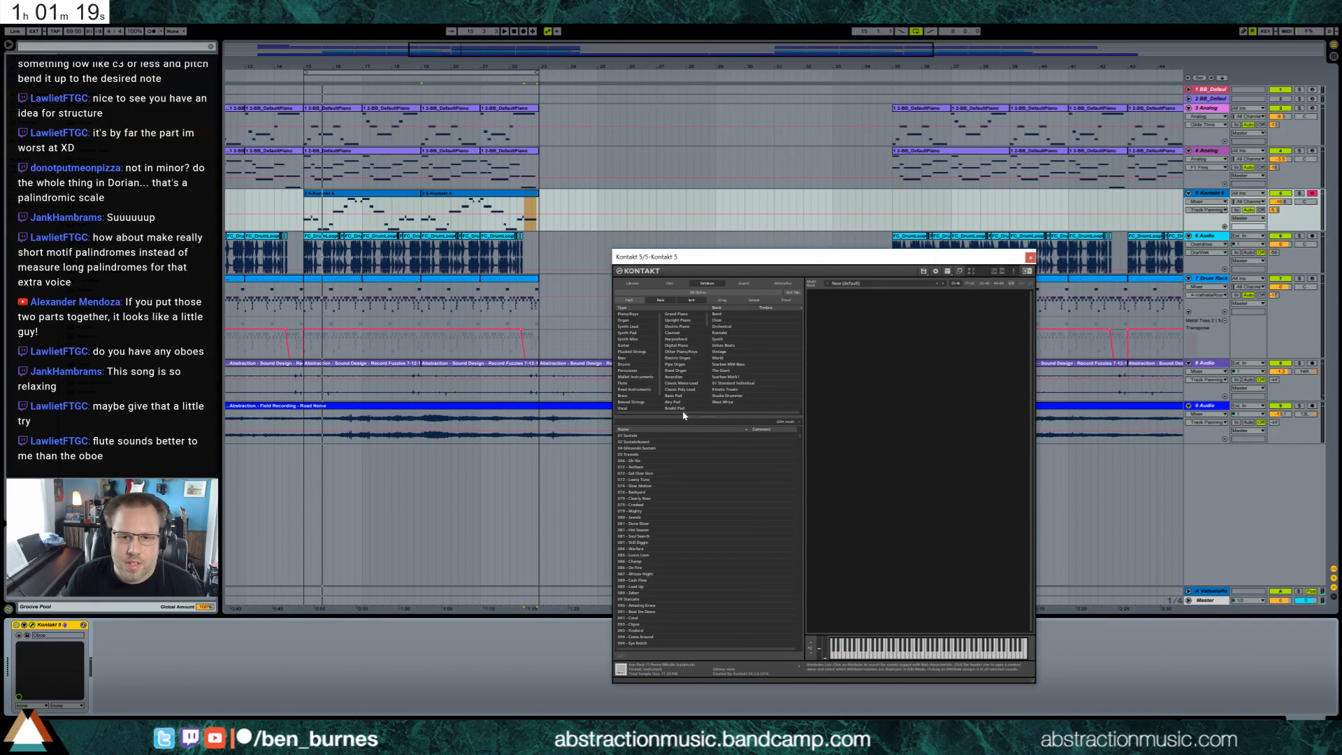
type("woodwind")
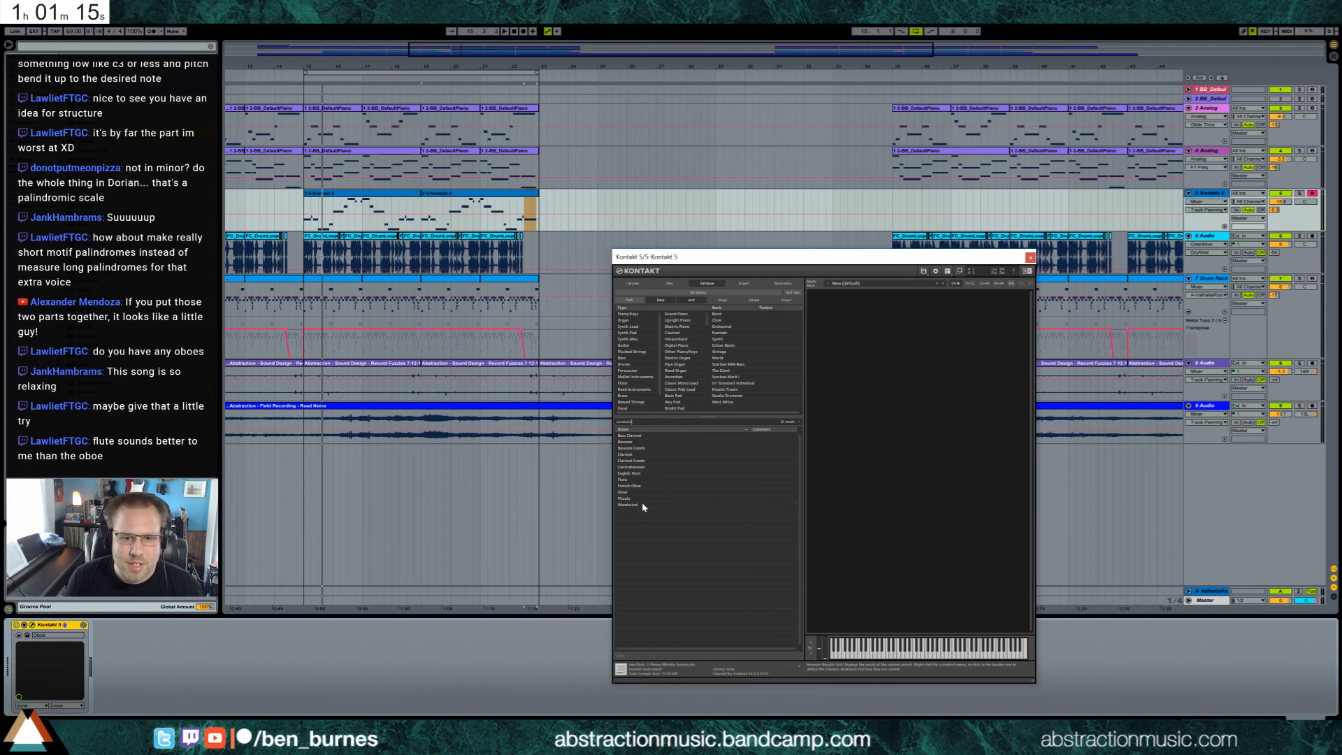
double_click(642, 503)
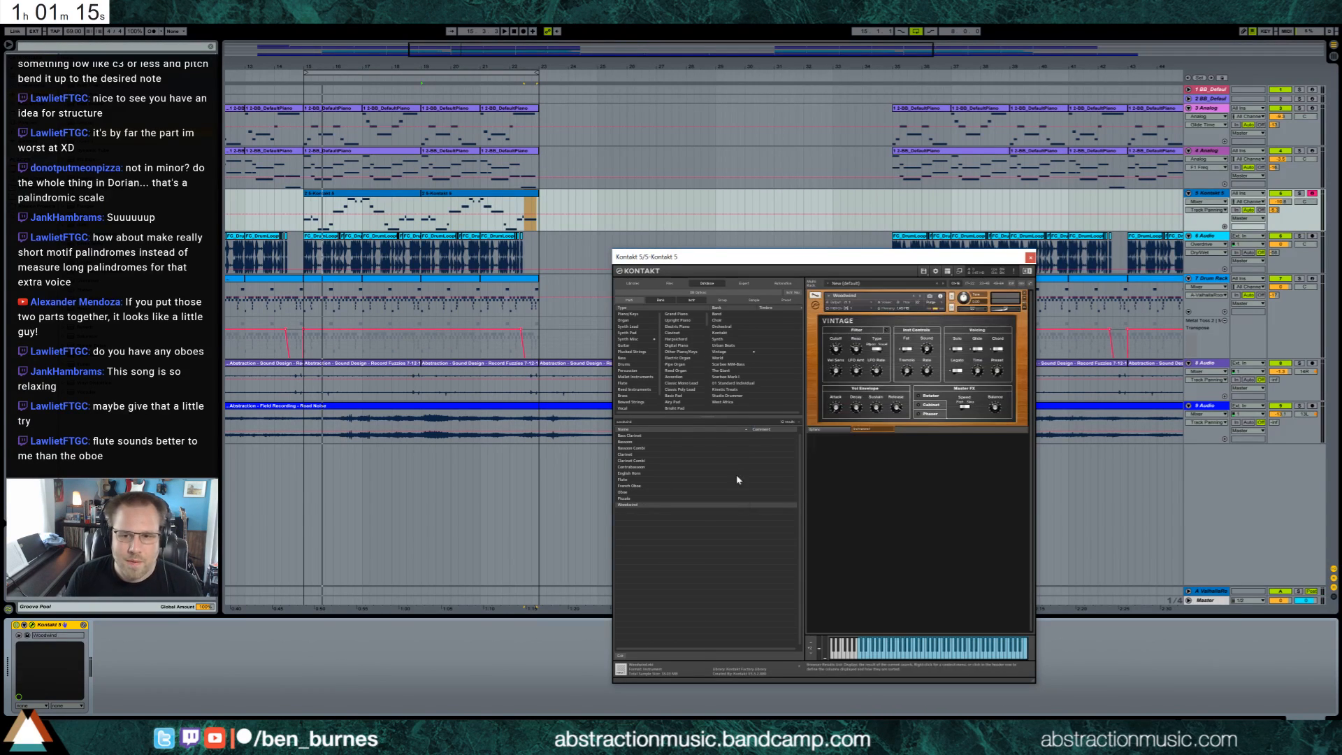
key("space")
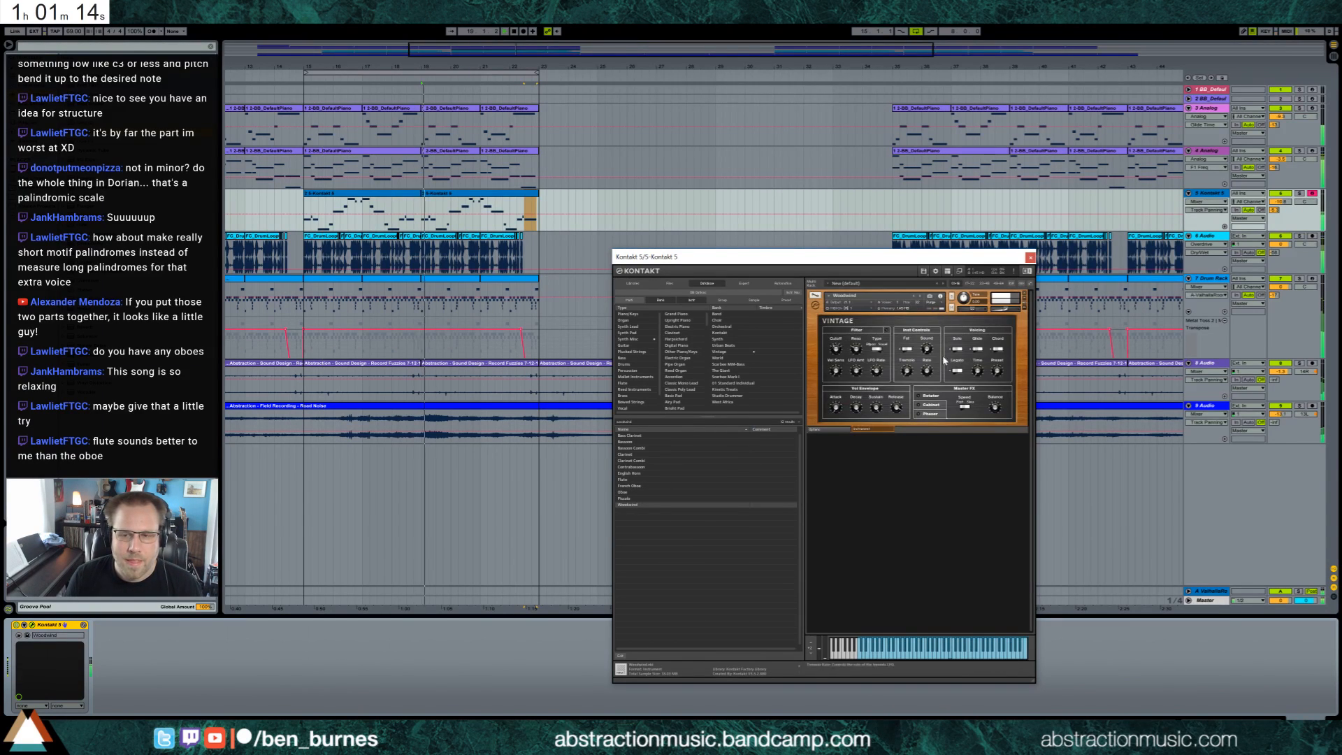
Remove the vintage Woodwind, search the library for wood, and try Tubular Bells (wood) on the melody.
left_click(1025, 294)
left_click(664, 399)
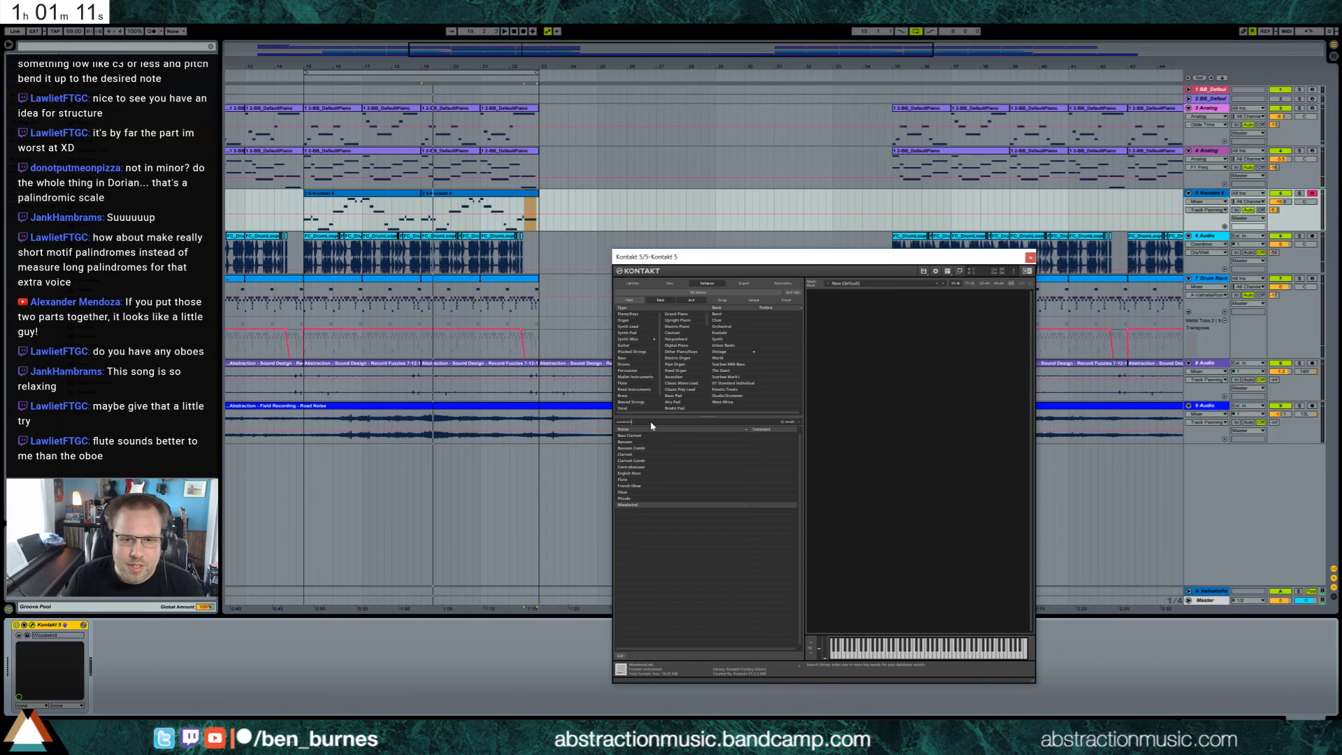
type("wood")
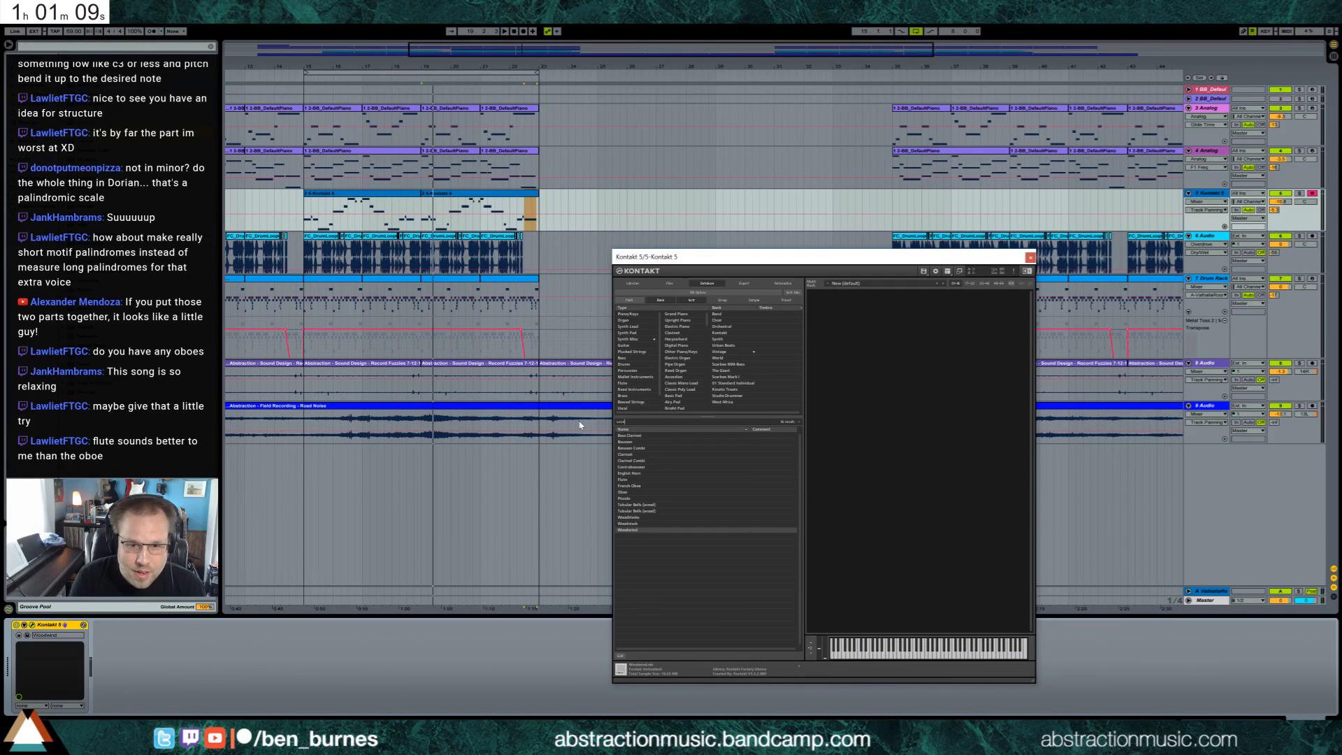
double_click(654, 505)
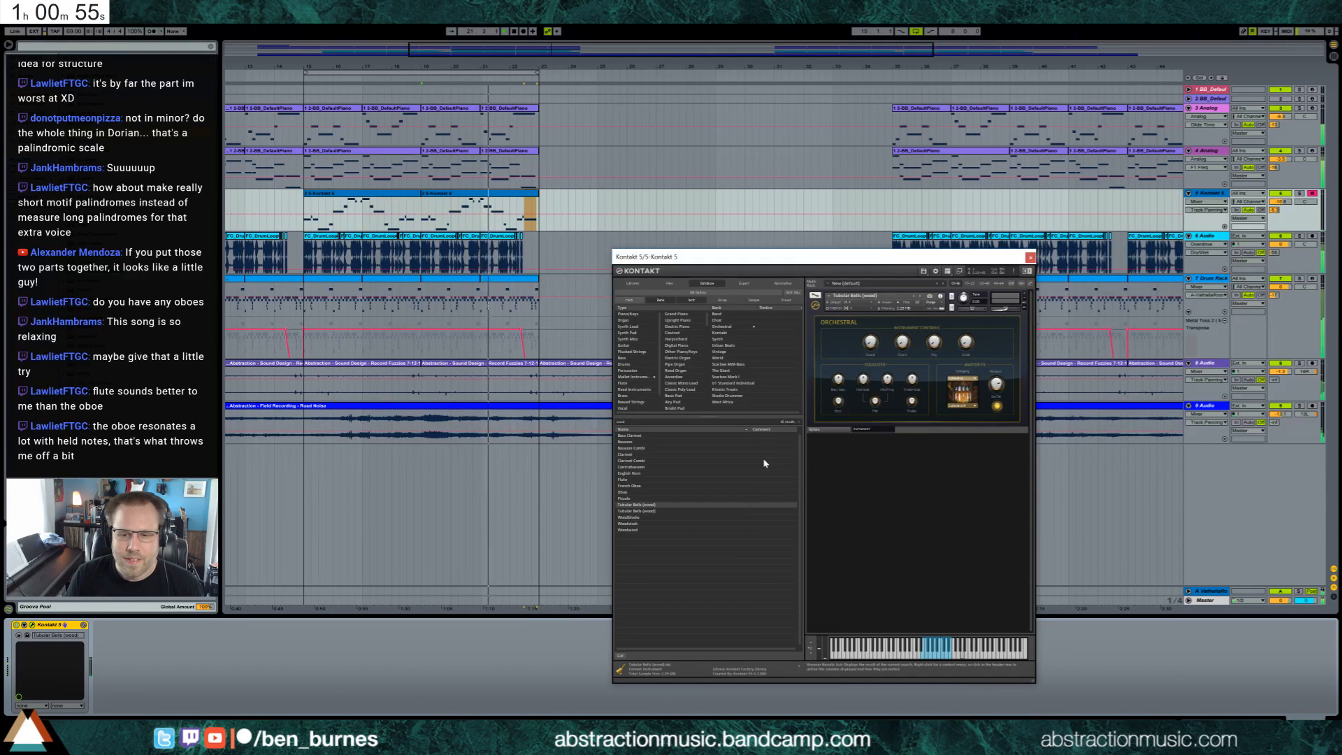
Replace the Tubular Bells with the orchestral Bassoon in Kontakt.
left_click(1025, 297)
left_click(660, 394)
double_click(652, 442)
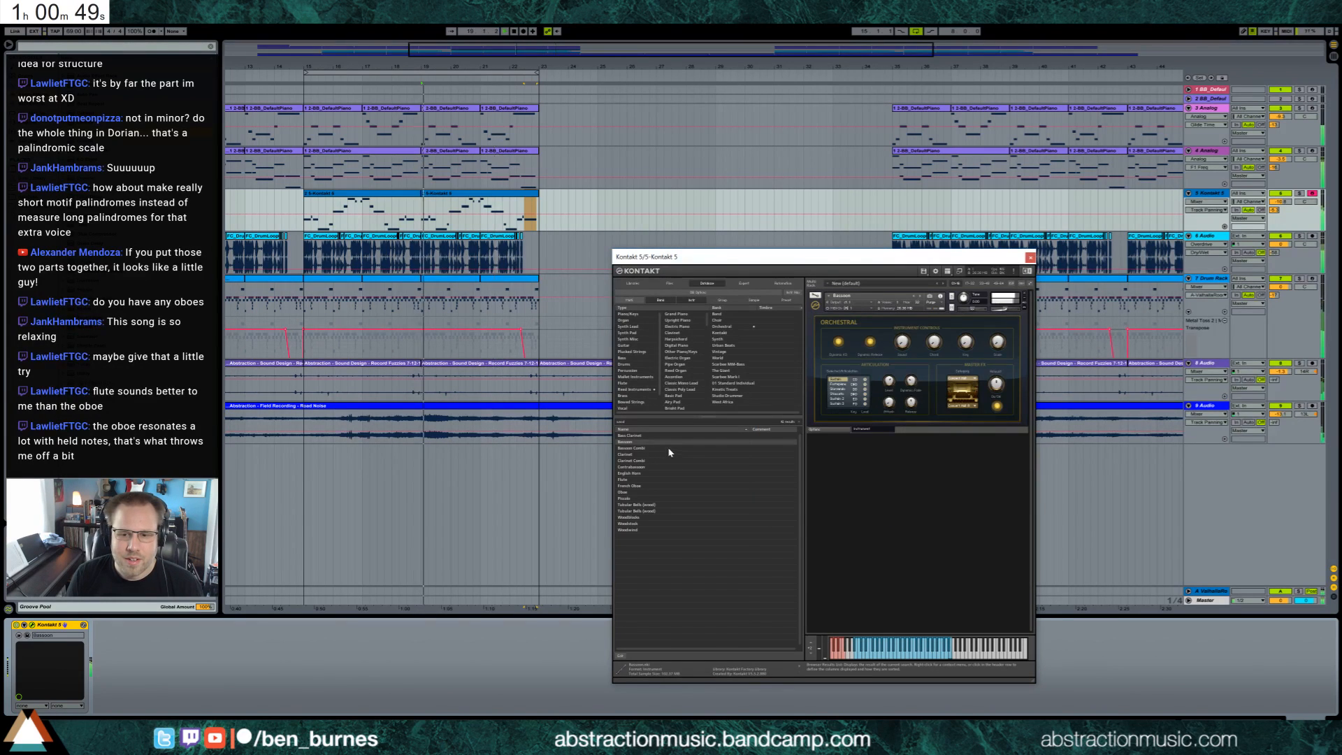
Transpose all notes in both Kontakt melody clips down one octave and close the Kontakt window.
double_click(347, 194)
key("space")
left_click(487, 599)
key("ctrl+a")
key("shift+Down")
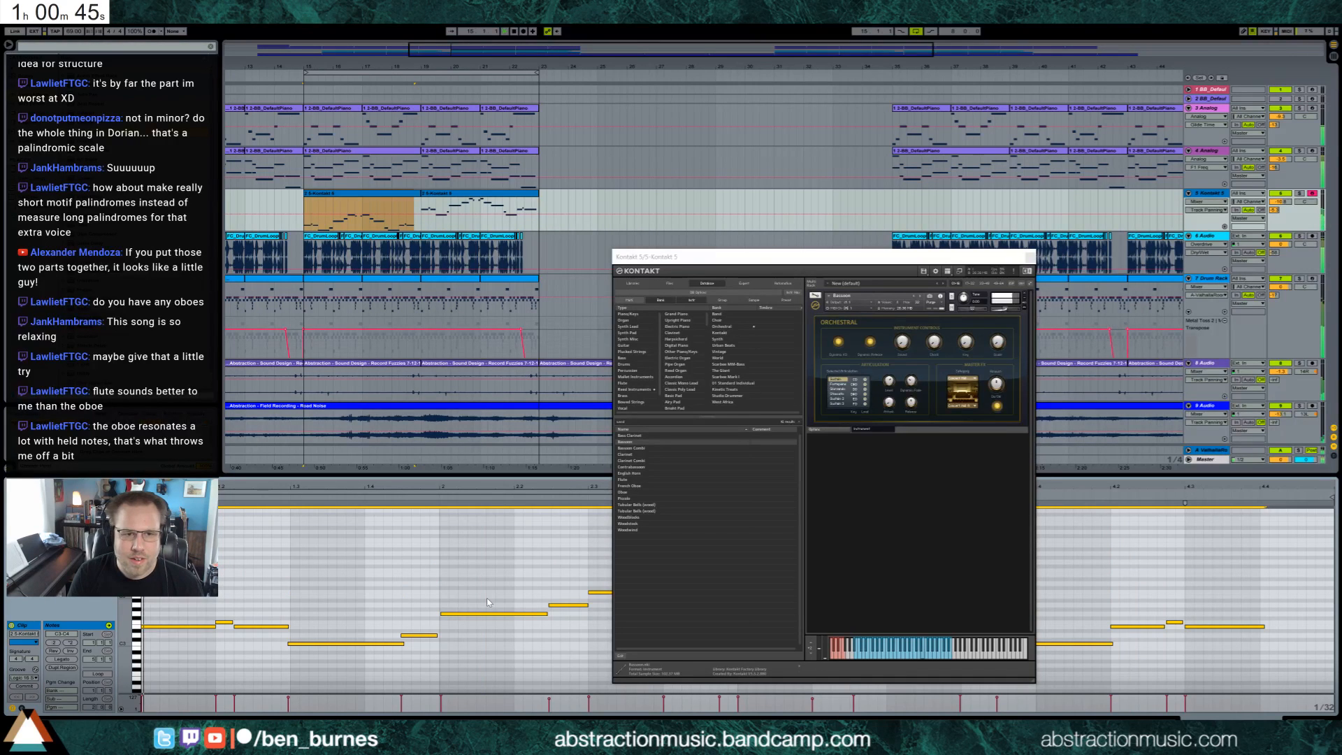
left_click(1030, 258)
left_click(487, 199)
key("ctrl+a")
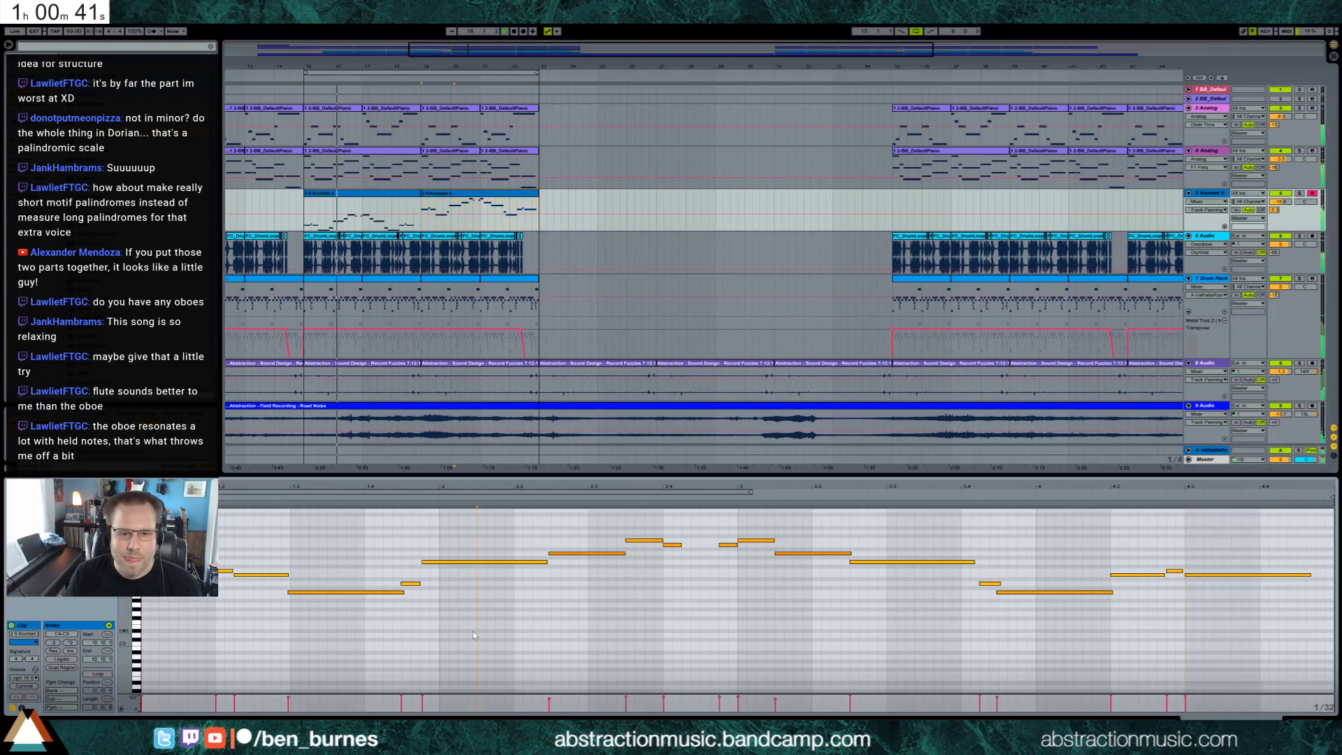
key("shift+Down")
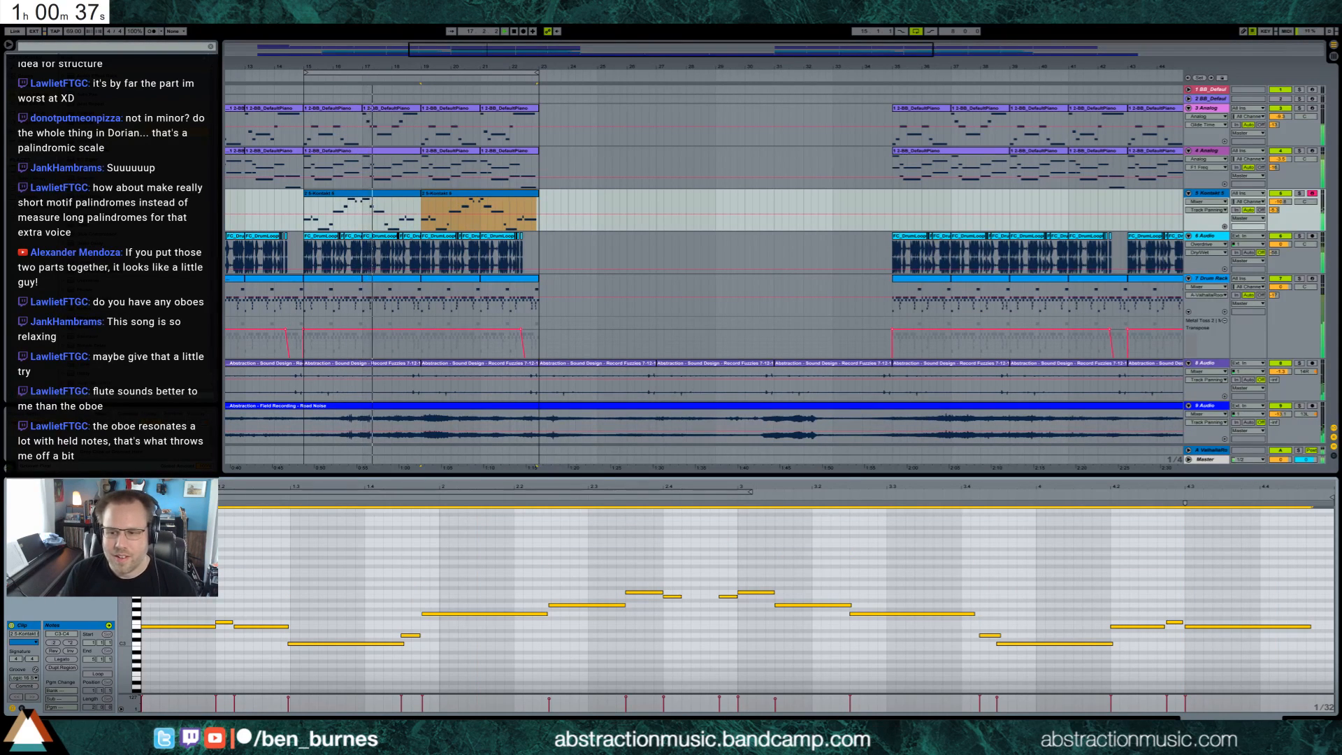
Raise the Kontakt track's volume and try the Bassoon's articulation and sound knobs, closing the Kontakt window when finished.
key("shift+Tab")
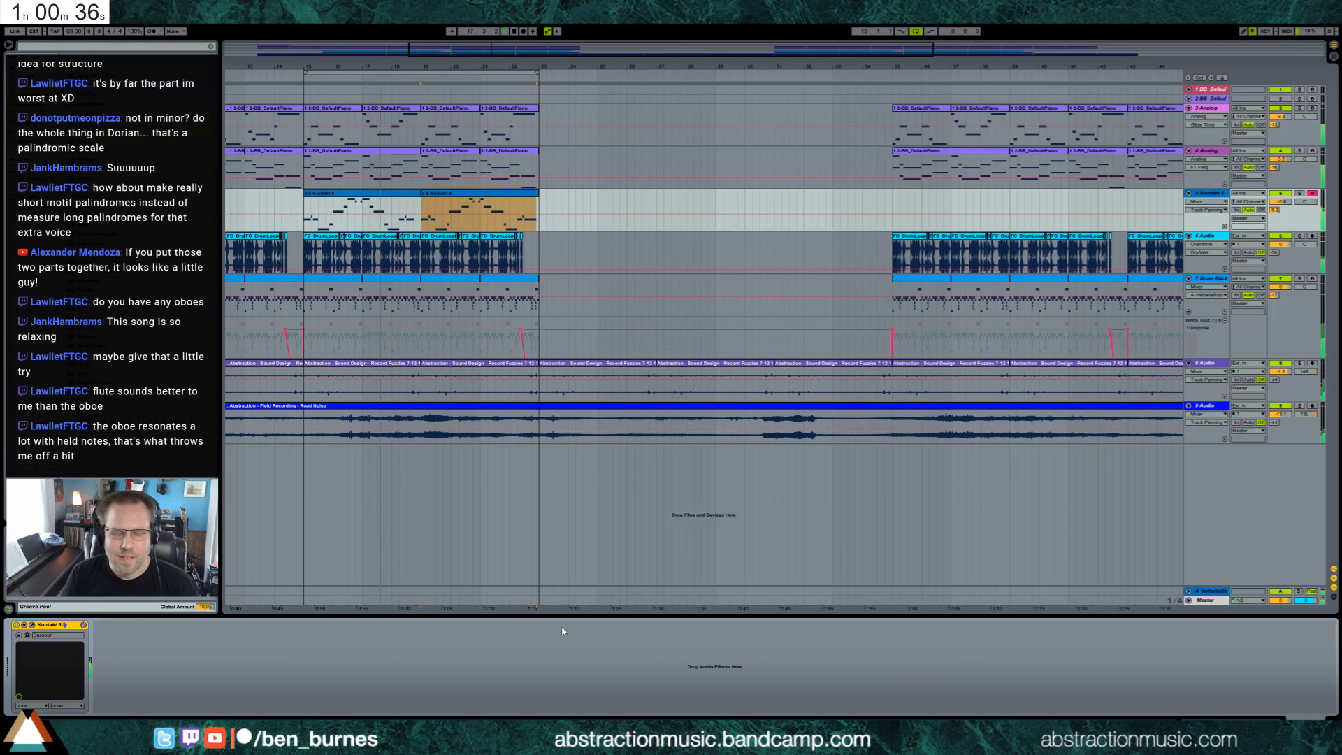
left_click(33, 625)
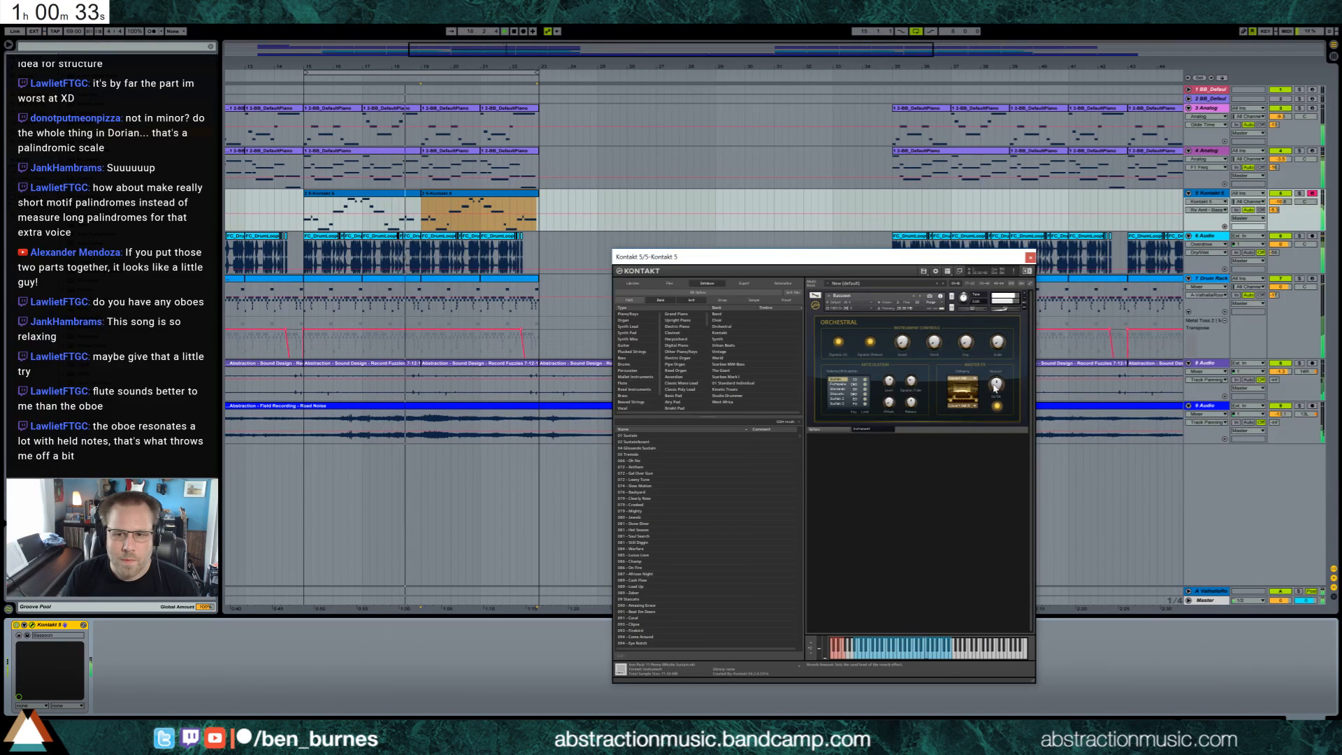
left_click_drag(1281, 202, 1281, 193)
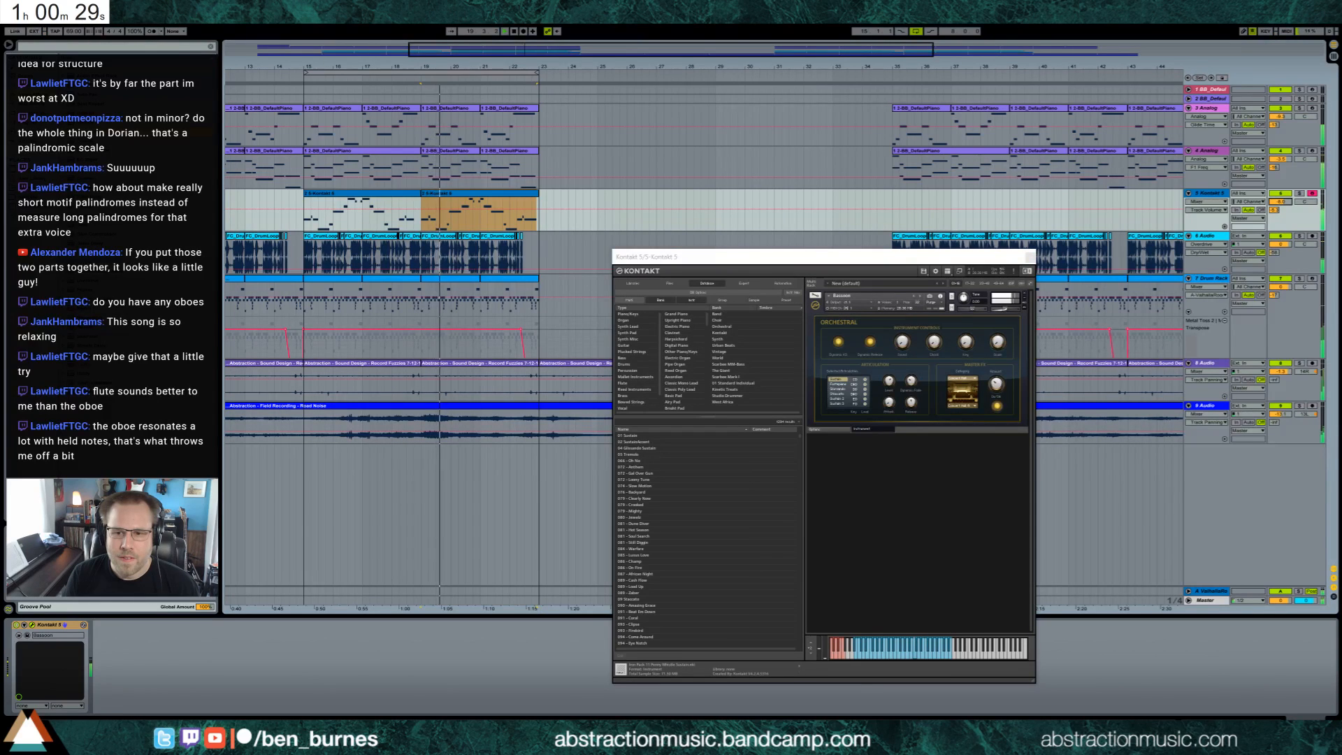
left_click(910, 380)
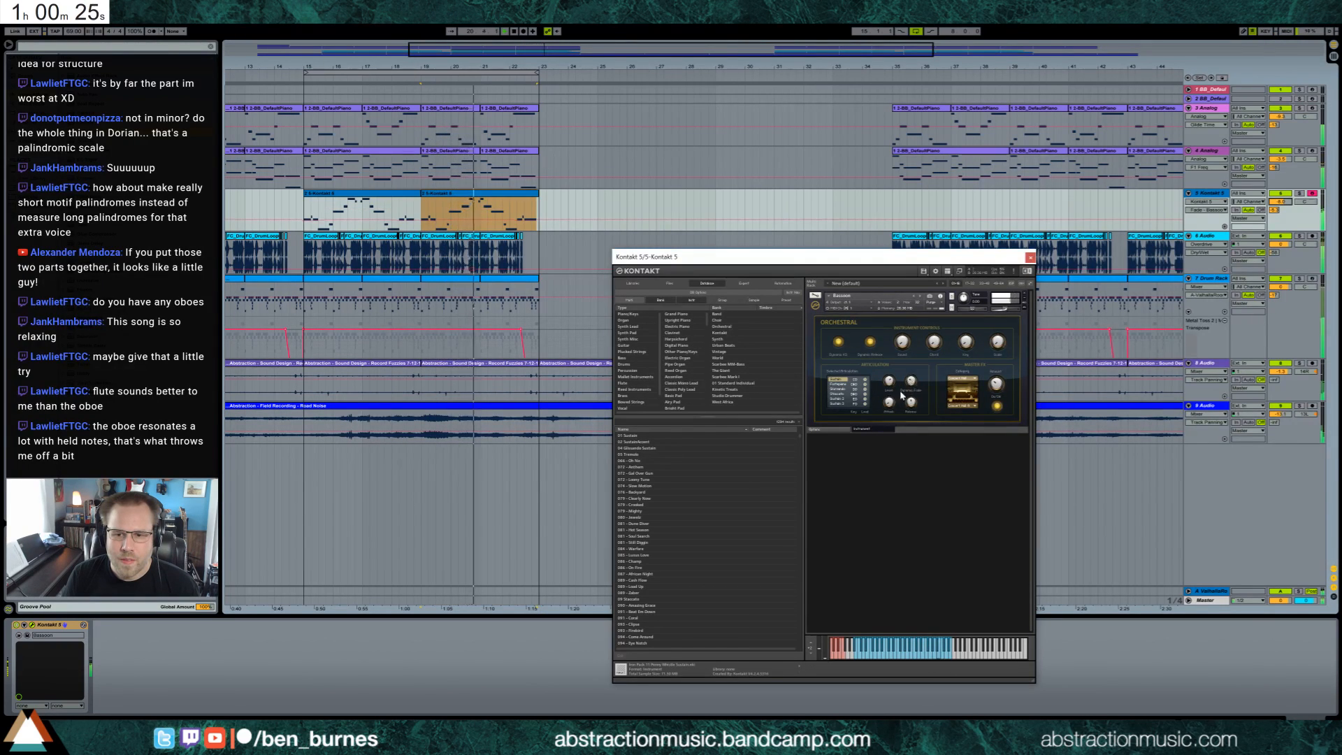
left_click(890, 402)
left_click(911, 402)
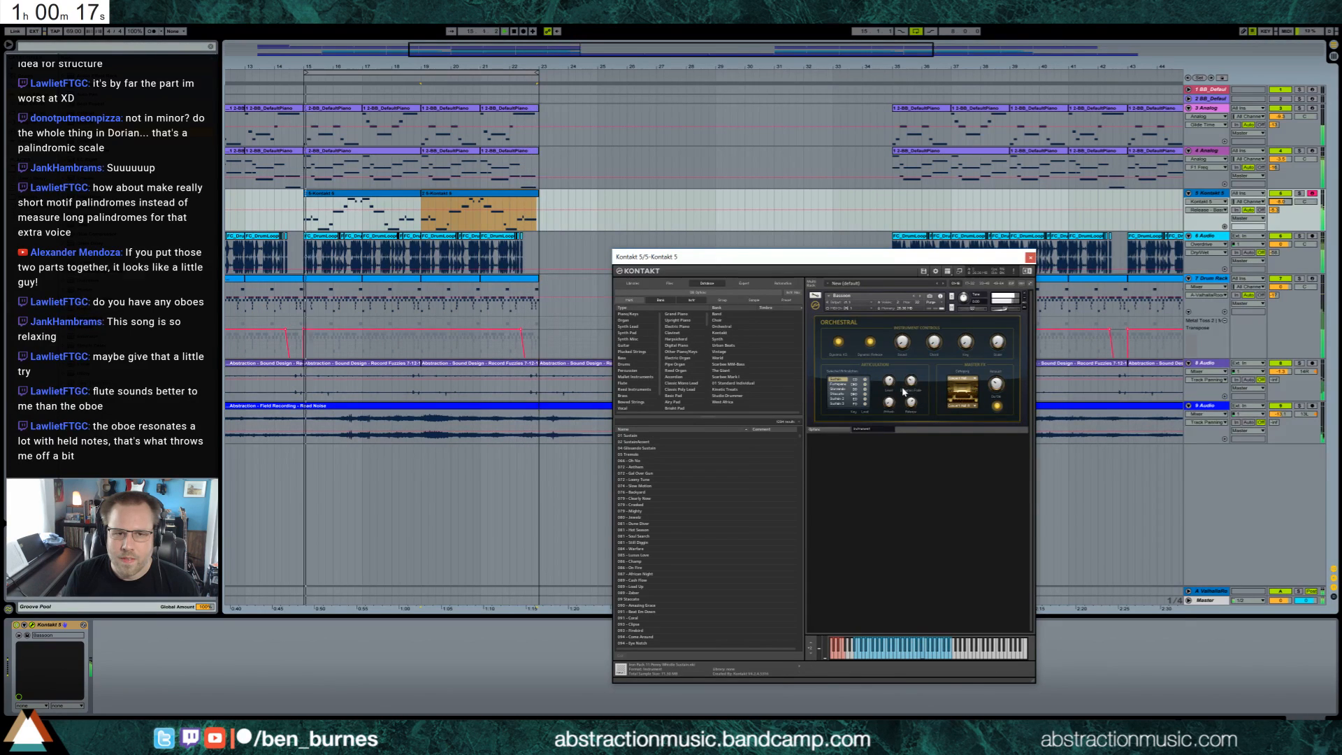
left_click(905, 336)
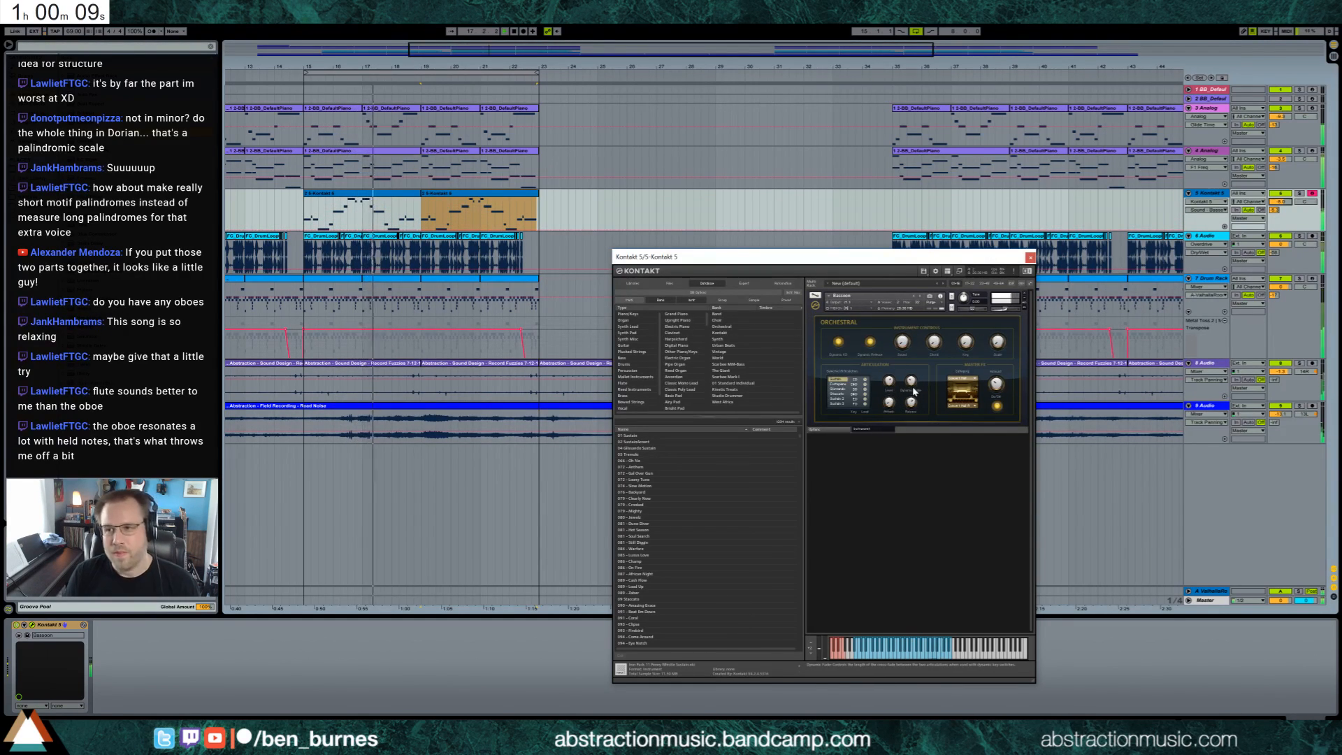
left_click(1030, 257)
Adjust the filter frequency of the Analog synth on track 4, undoing the change tried over the looped section.
left_click(1303, 154)
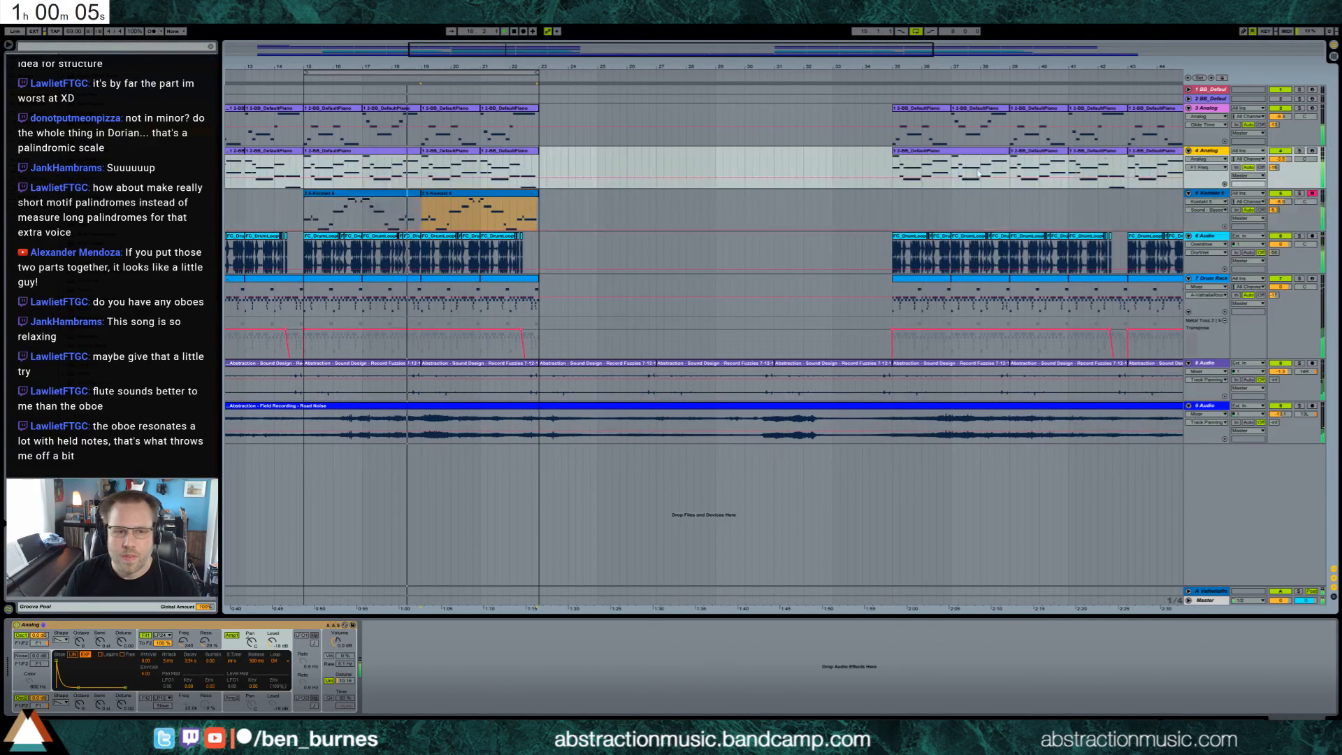
left_click(181, 643)
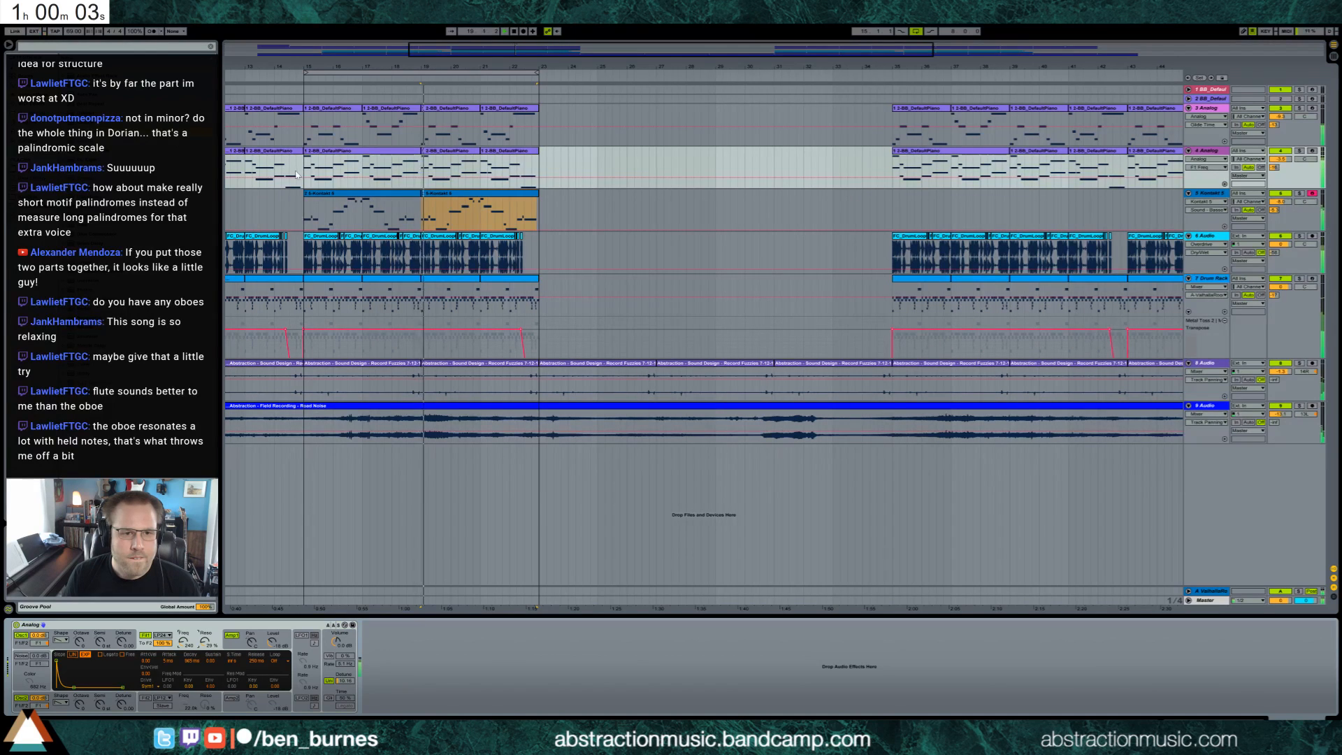
left_click_drag(305, 173, 536, 175)
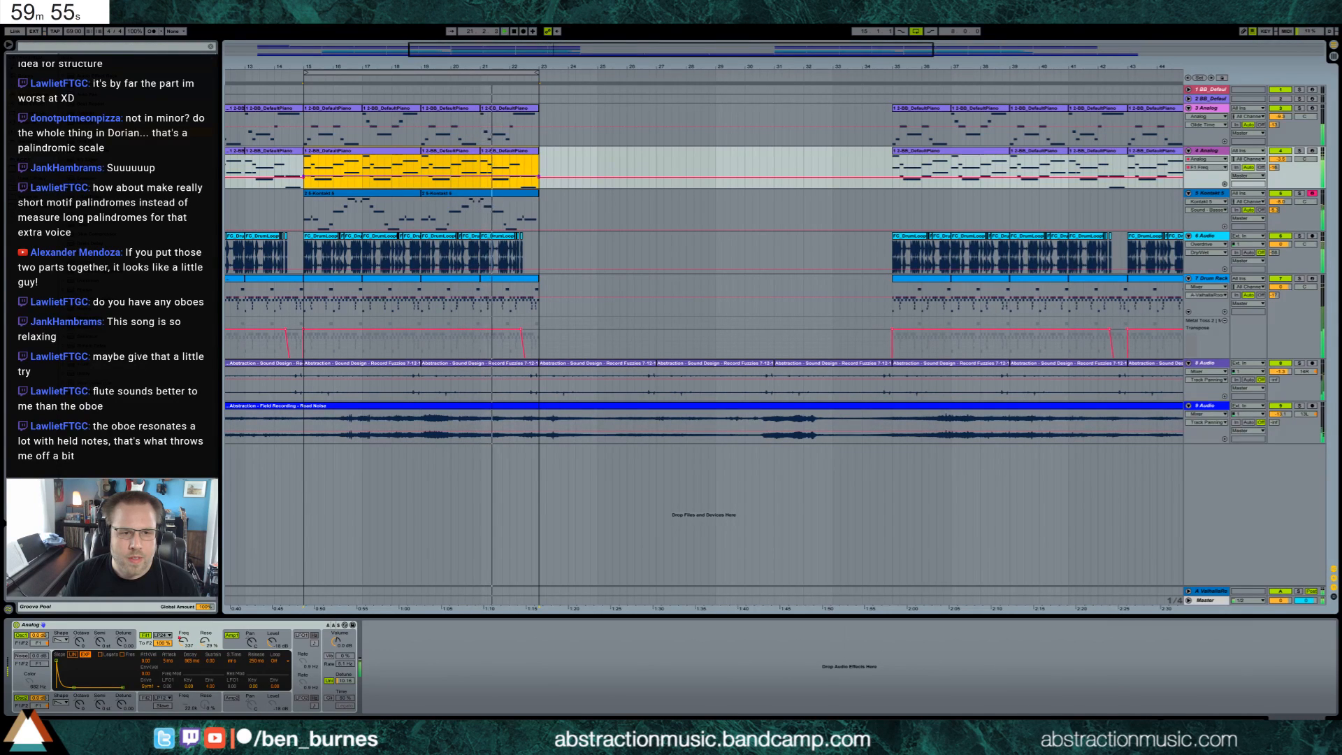
key("ctrl+z")
left_click_drag(533, 52, 427, 51)
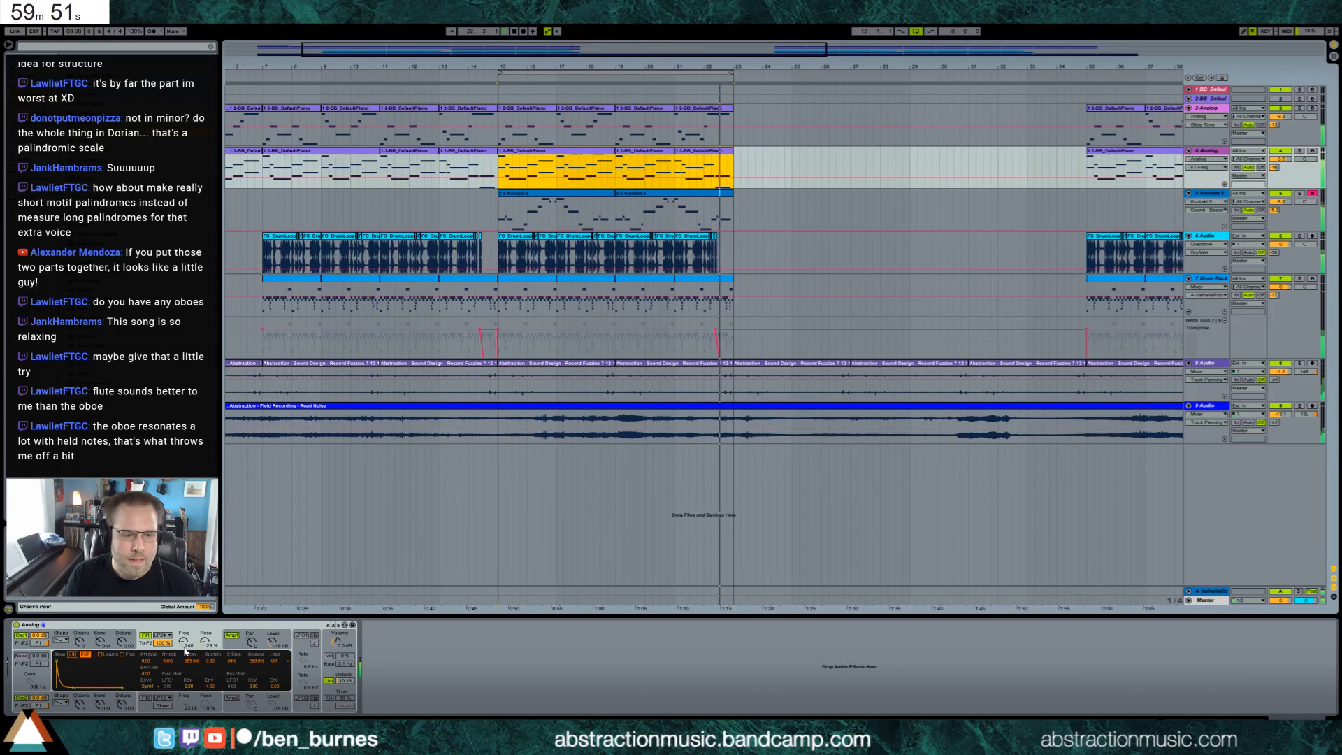
left_click_drag(204, 644, 183, 647)
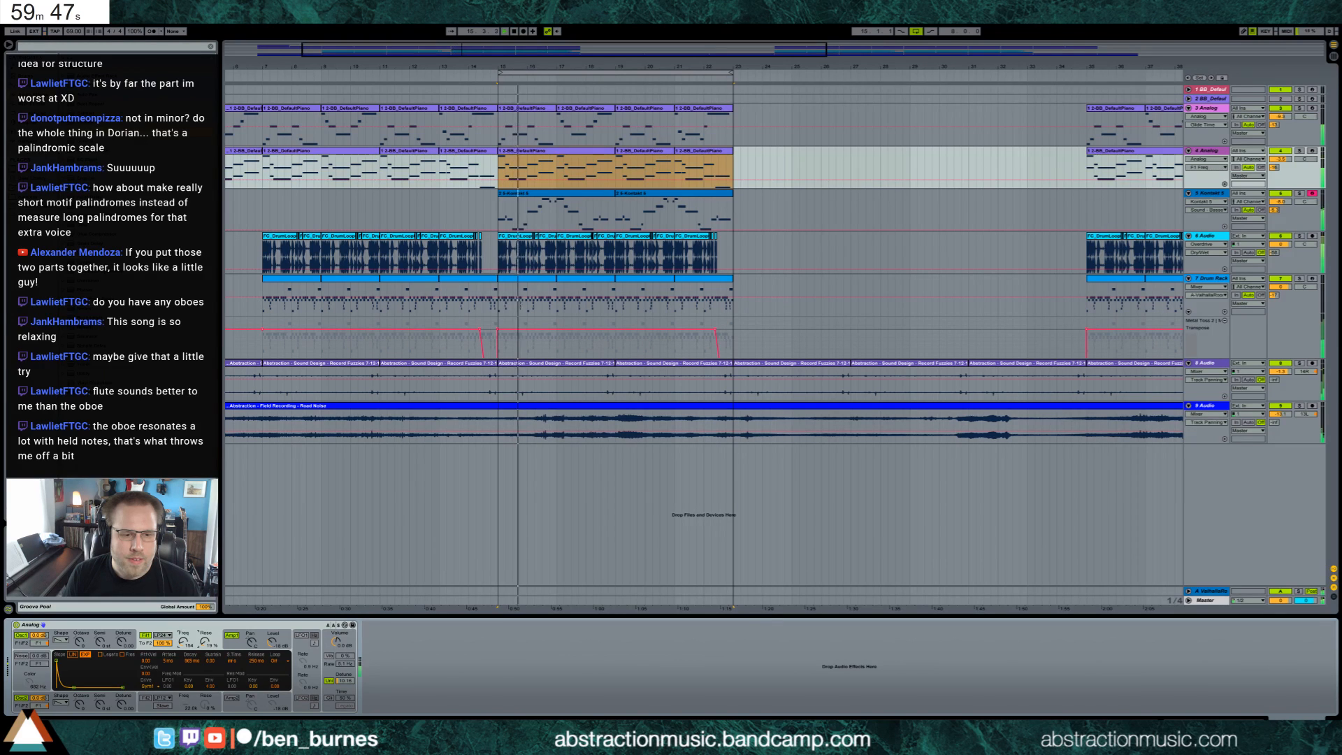
Fine-tune the unison detune, filter frequency and resonance of track 4's Analog synth.
left_click_drag(344, 680, 344, 673)
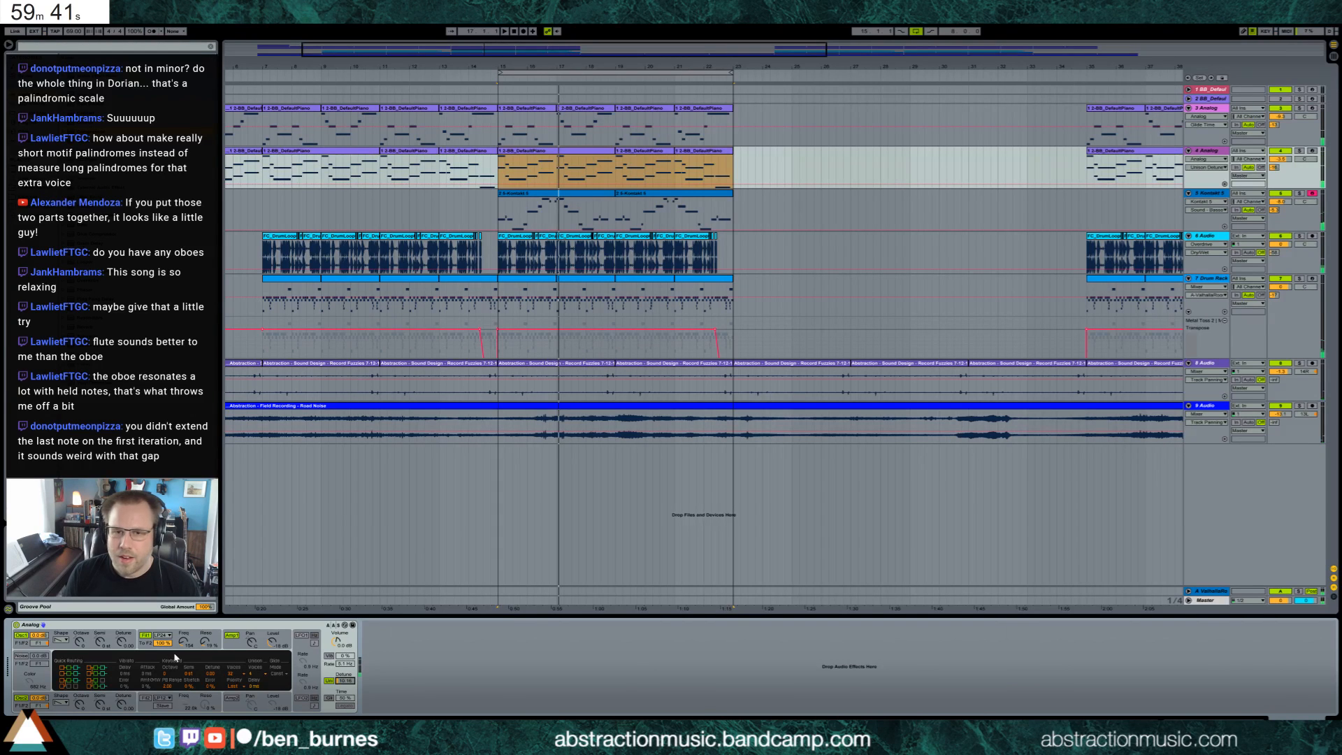
left_click_drag(184, 641, 183, 626)
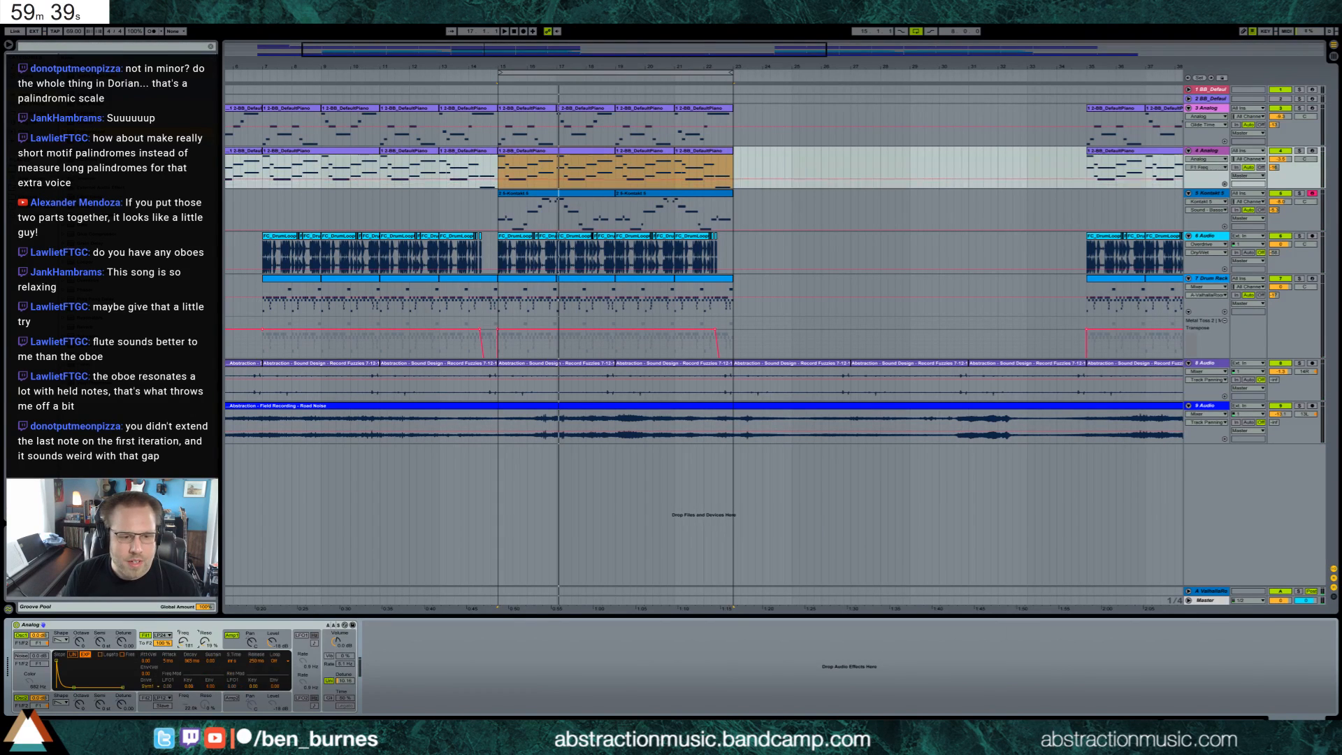
left_click(210, 646)
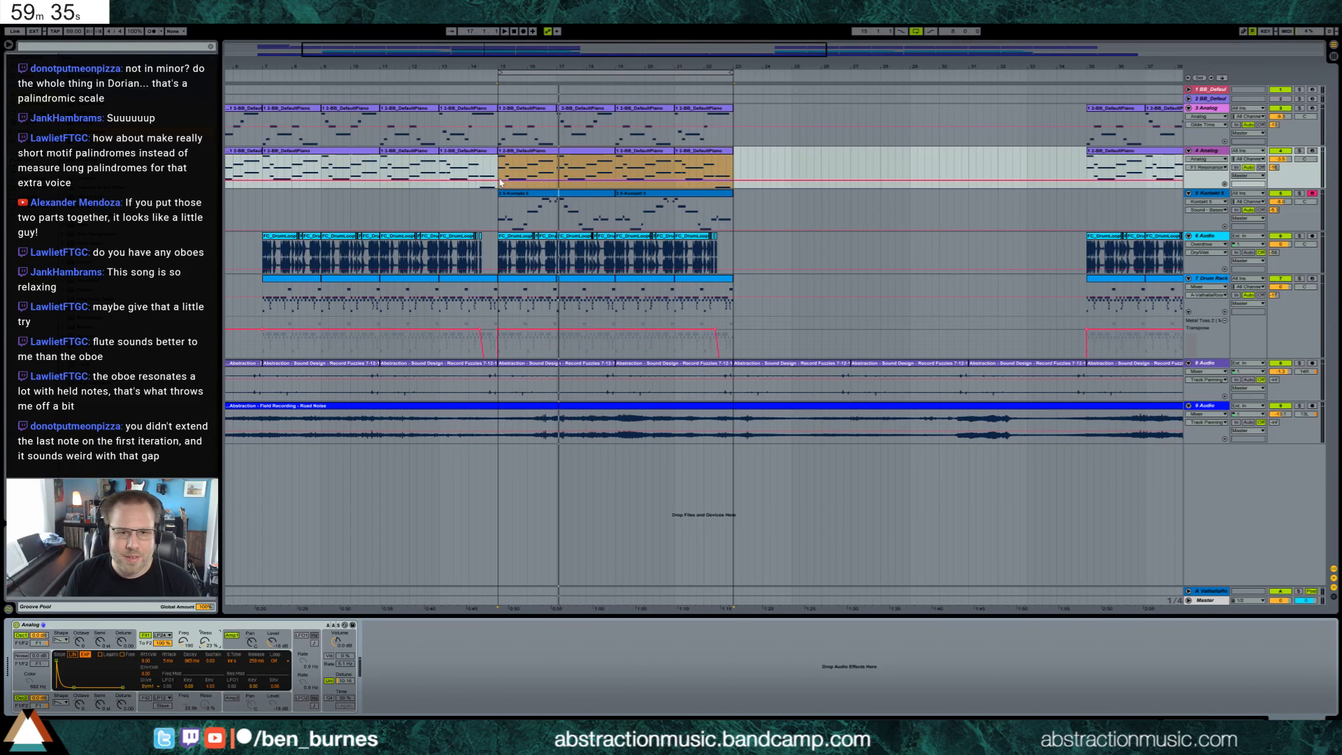
Lengthen the last note of the first Kontakt clip toward the clip's end, trimming it back slightly, and return to the device chain.
left_click(556, 210)
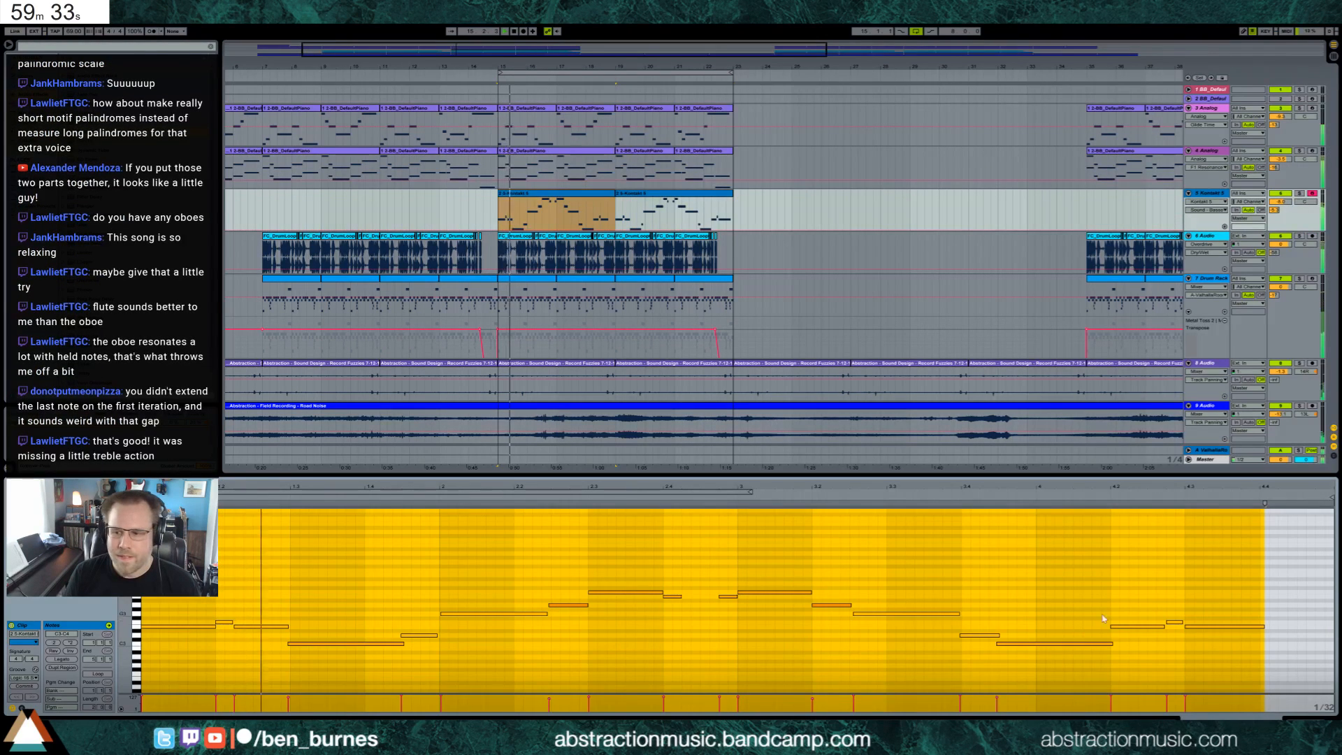
left_click(1257, 664)
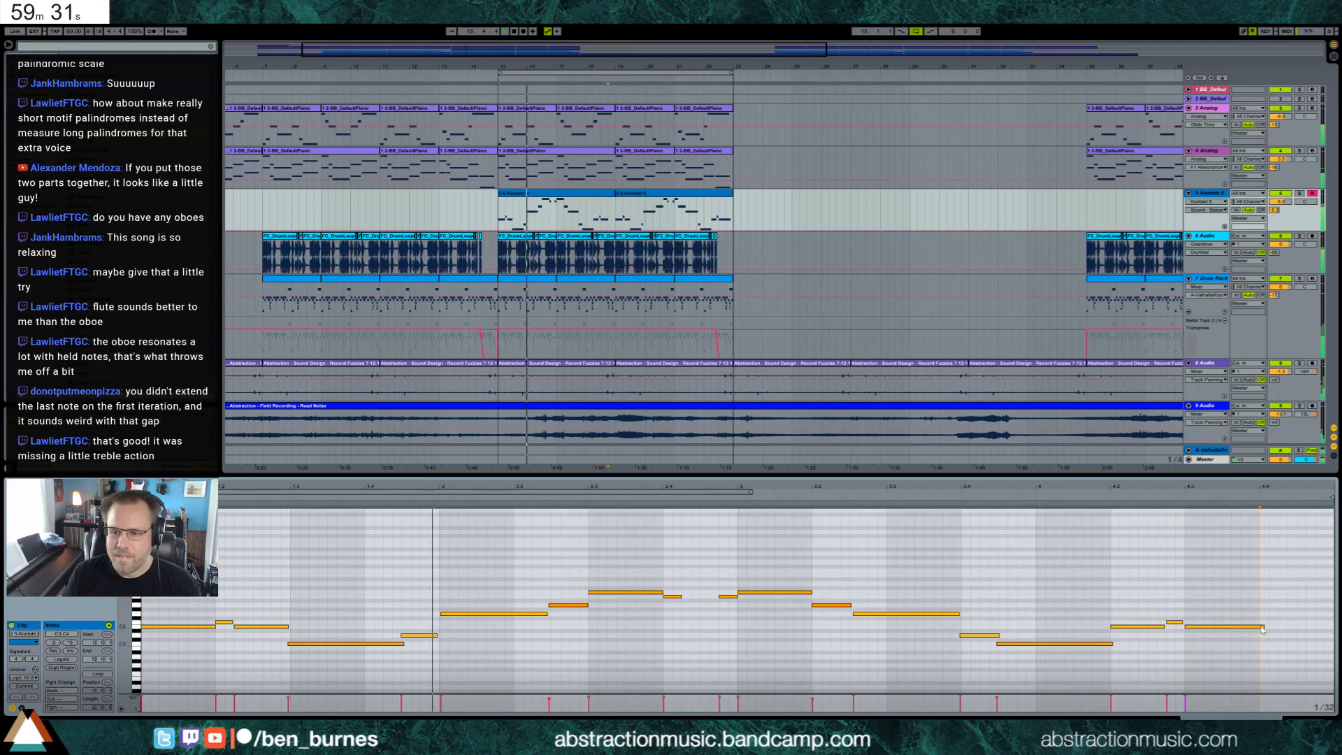
left_click_drag(1264, 627, 1307, 626)
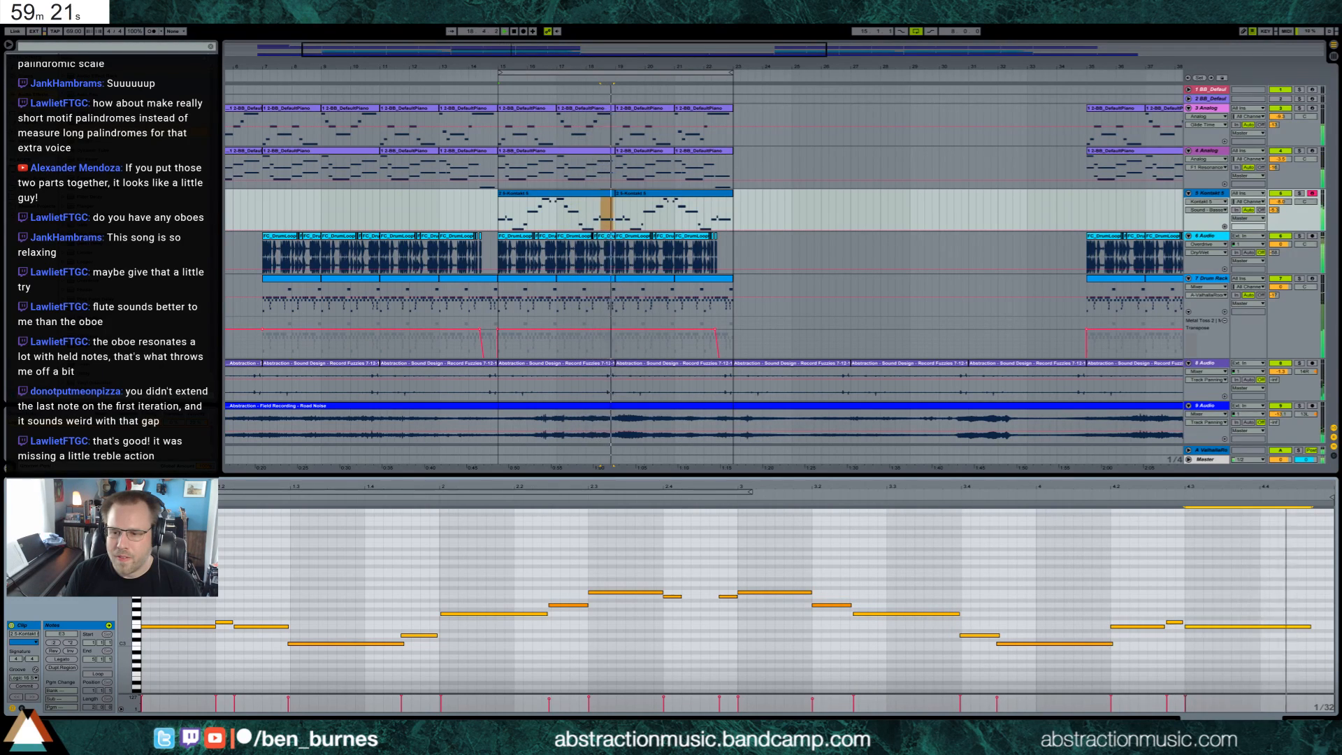
key("shift+Tab")
double_click(612, 193)
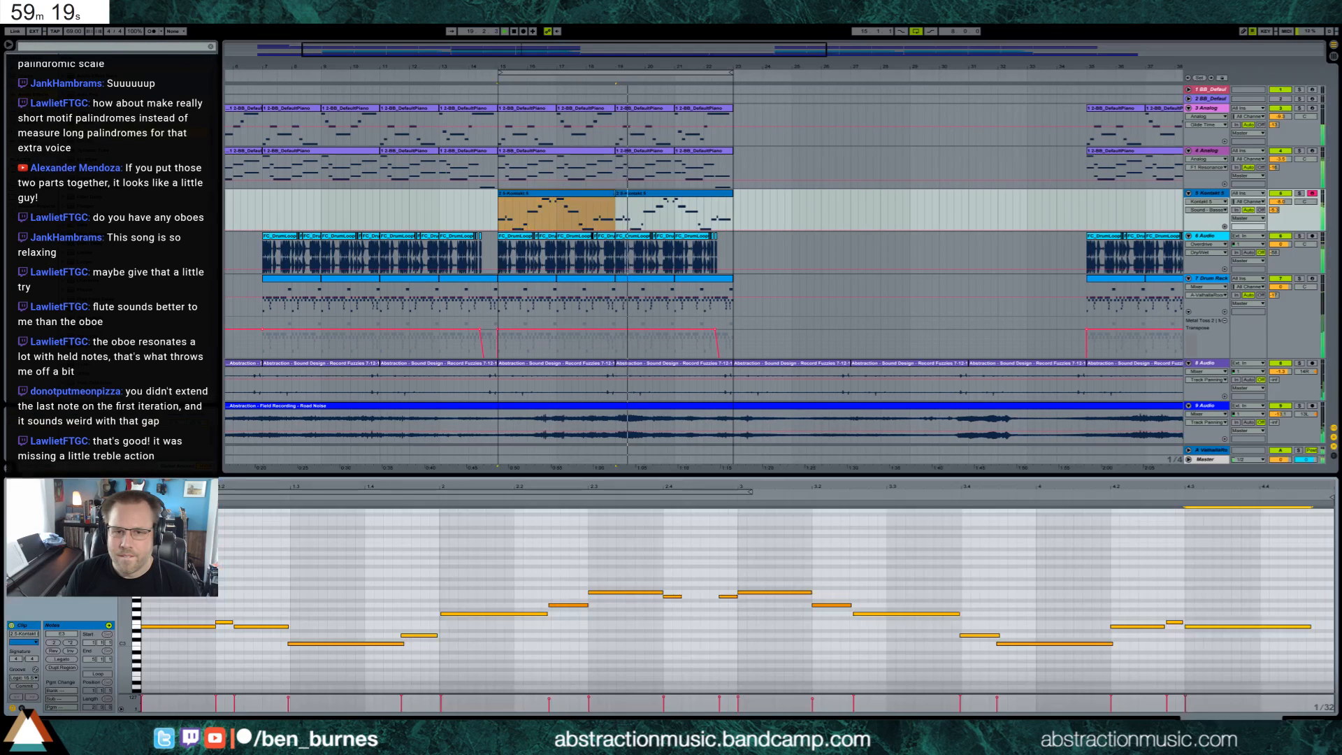
left_click(1279, 621)
left_click_drag(1311, 627, 1297, 625)
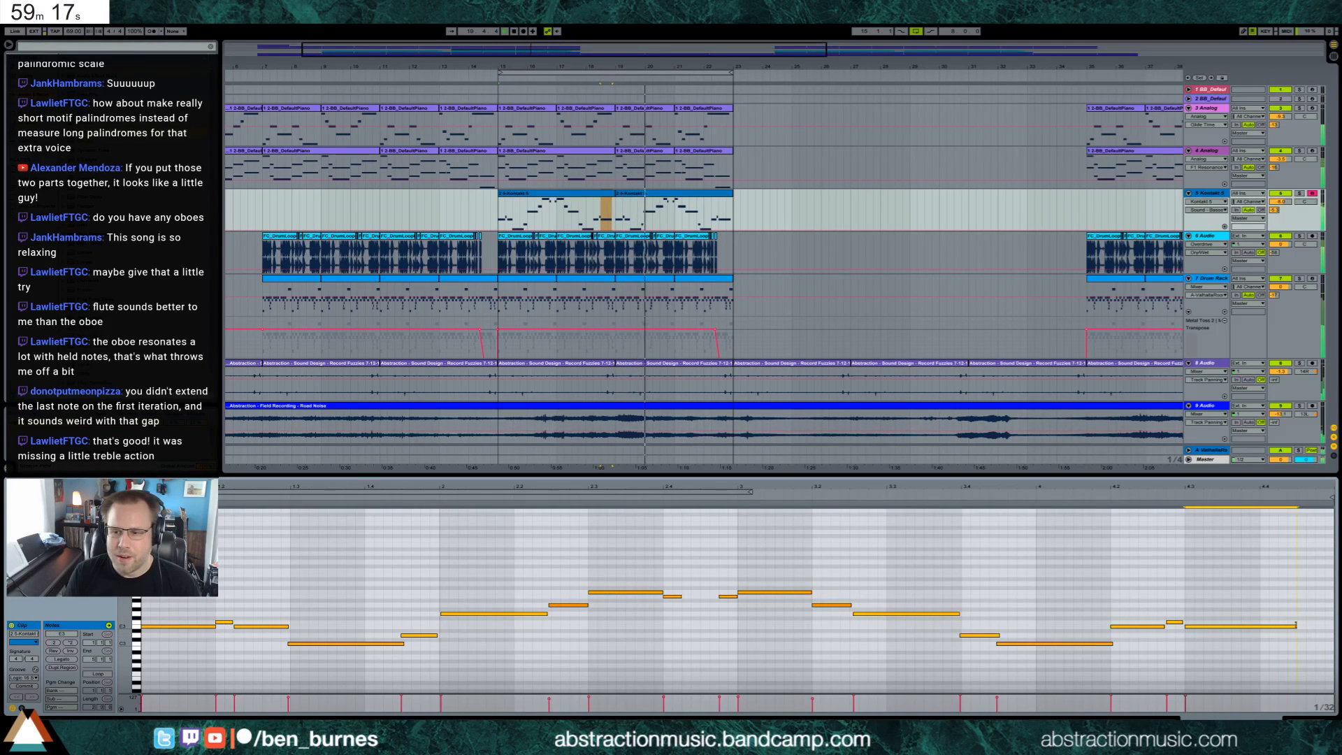
key("shift+Tab")
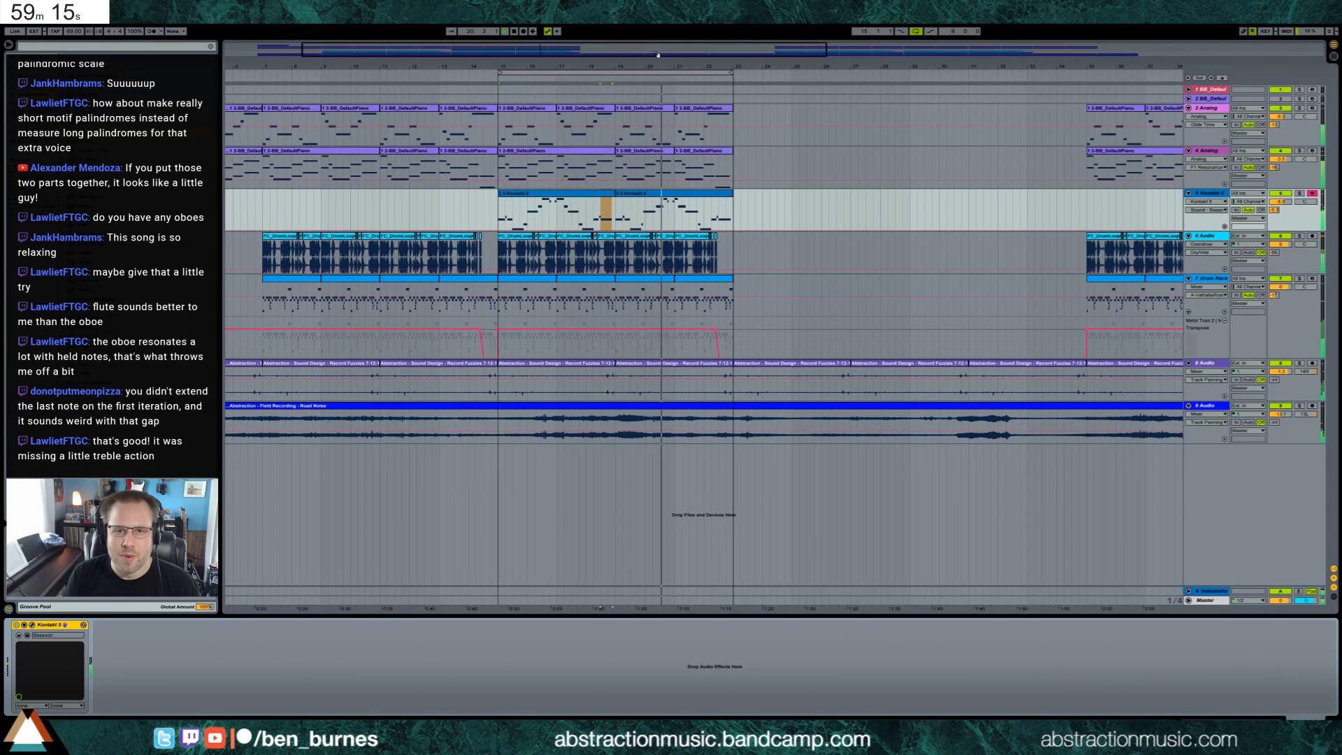
Copy both Kontakt melody clips to the start of the arrangement's second section on the same track.
left_click_drag(871, 66, 872, 38)
left_click(459, 195)
left_click(513, 194, "shift")
left_click_drag(513, 194, 795, 212)
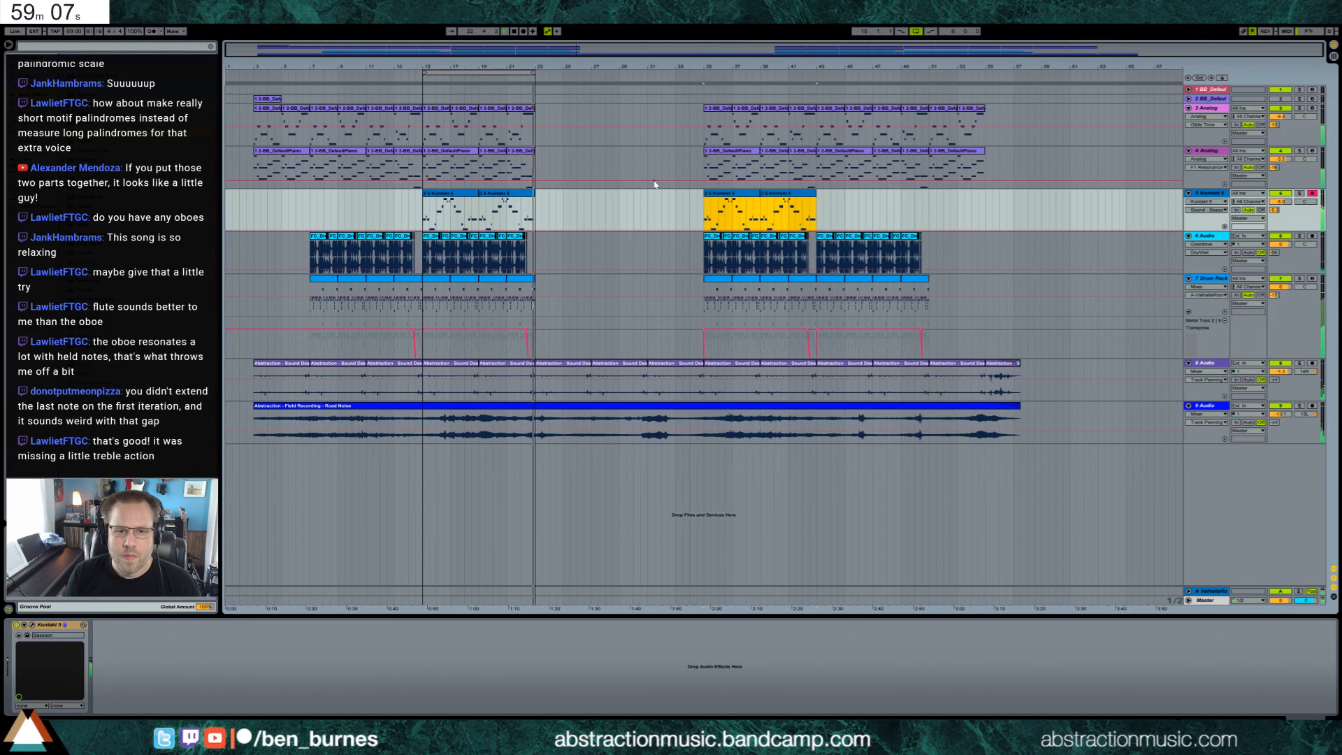
Compare track 6 with Overdrive bypassed and active from the song's start, fine-tune its filter band, and hide the Drum Rack's extra Transpose automation lane.
left_click(249, 77)
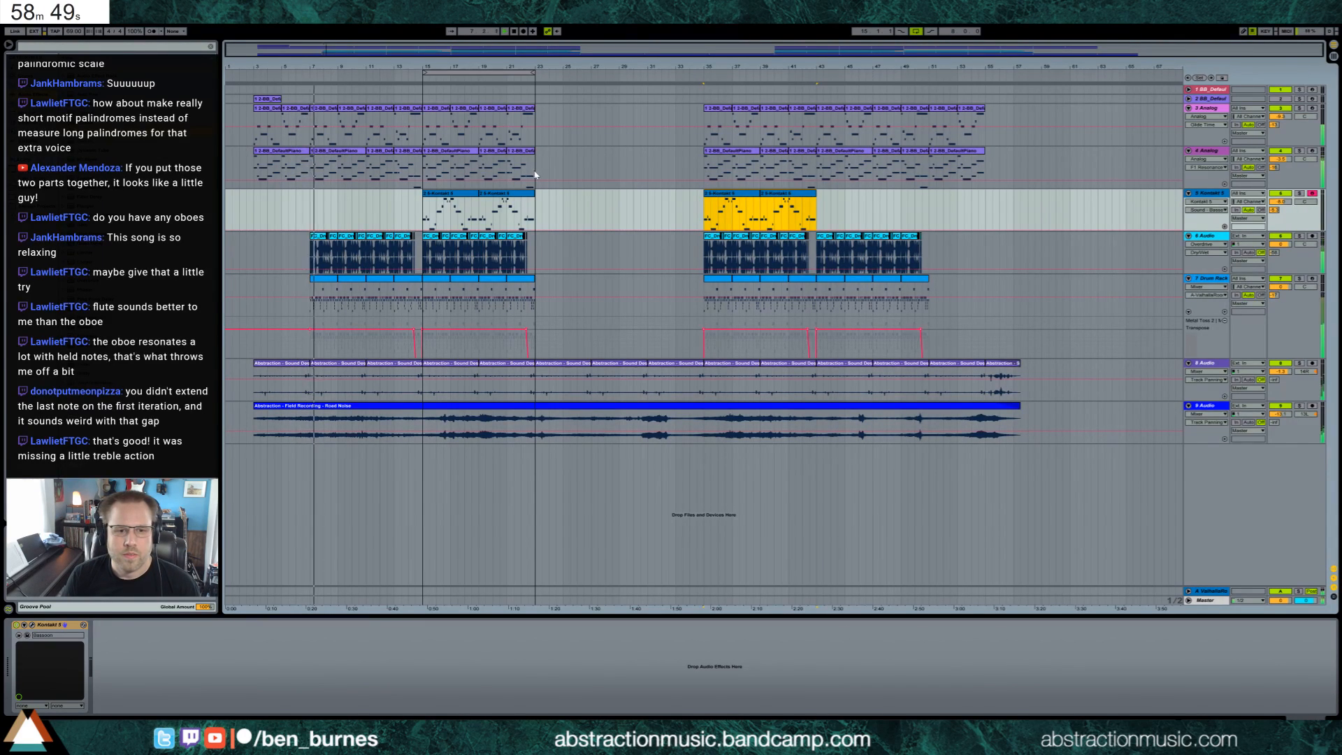
left_click(318, 240)
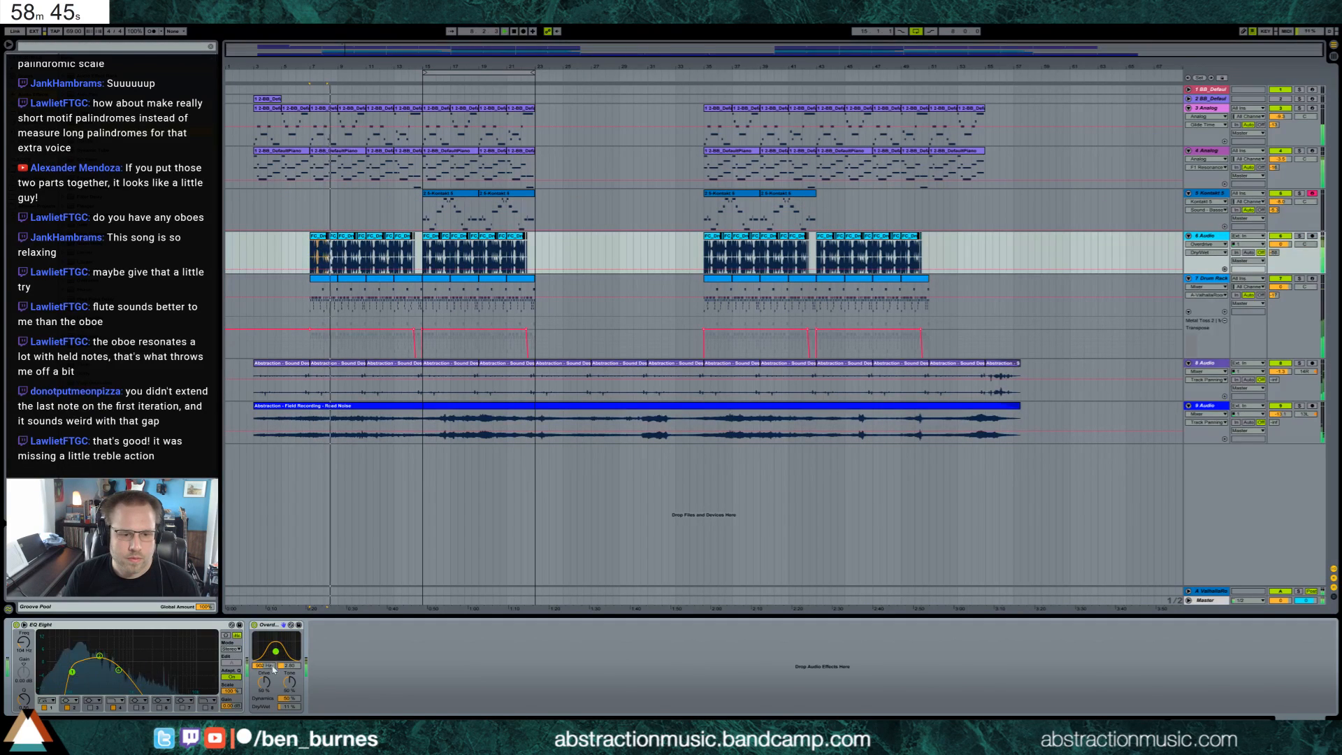
left_click(254, 625)
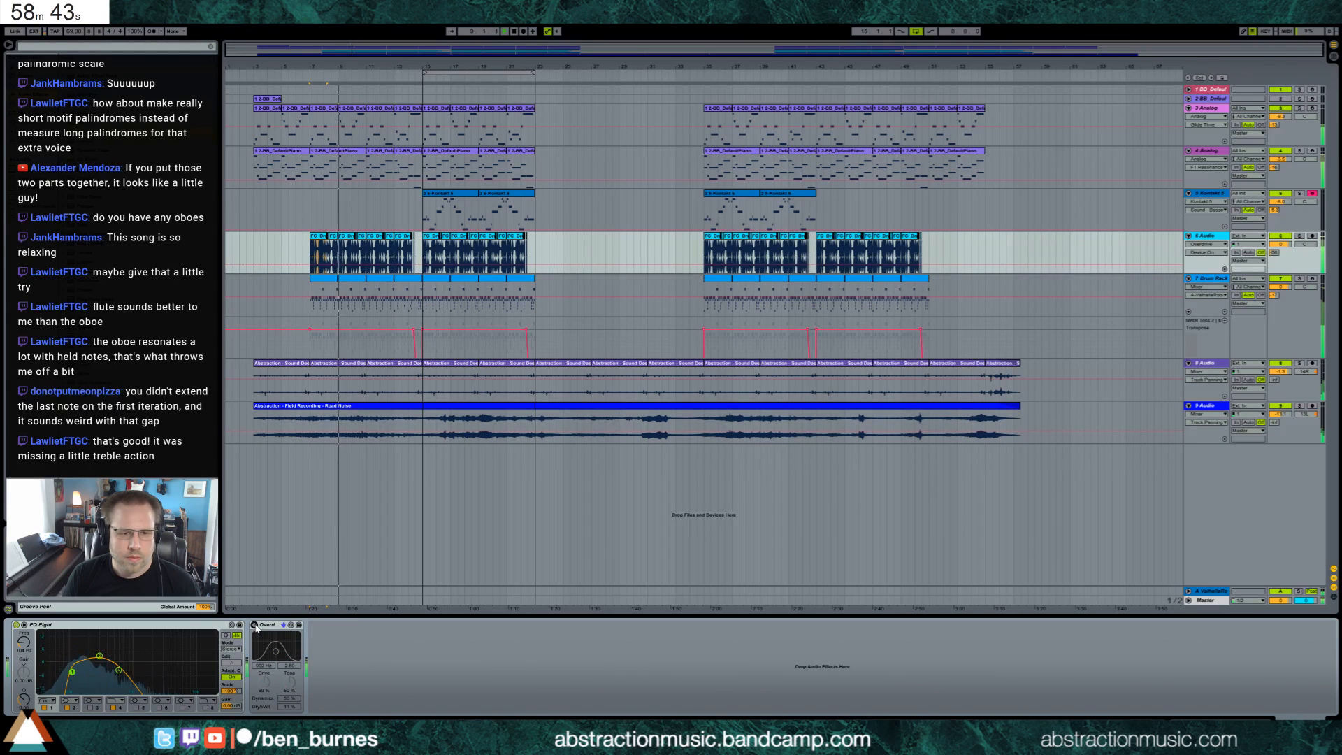
left_click(254, 625)
left_click_drag(275, 650, 275, 651)
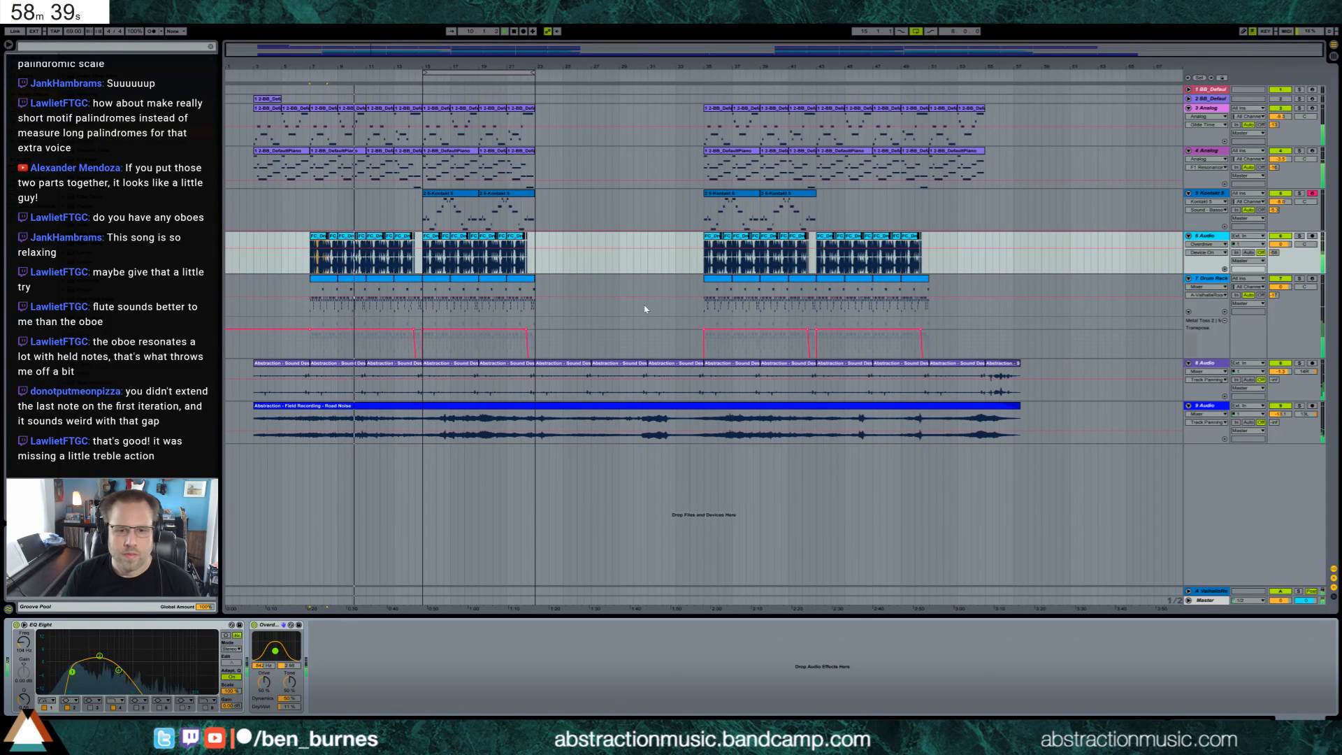
left_click(1224, 320)
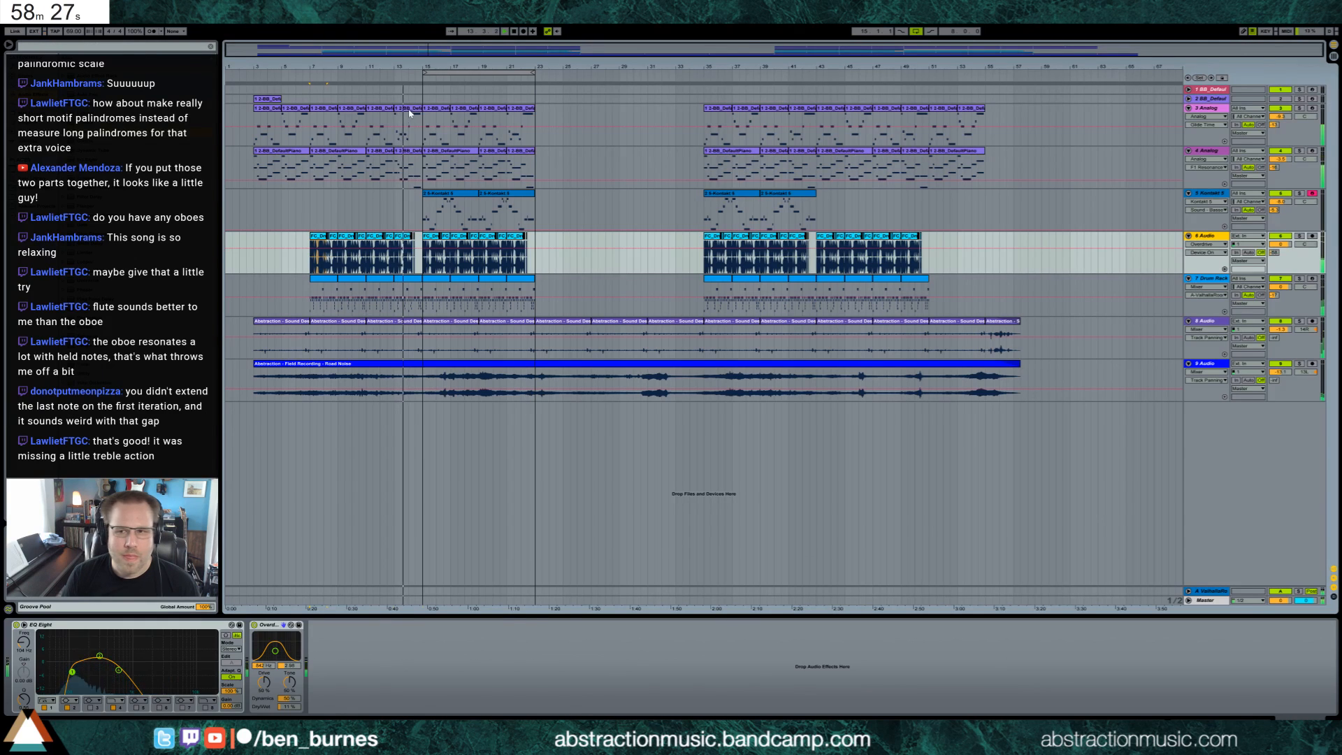
Duplicate the two Kontakt clips that start at bar 35 so they repeat directly behind, up to bar 51.
left_click(1279, 130)
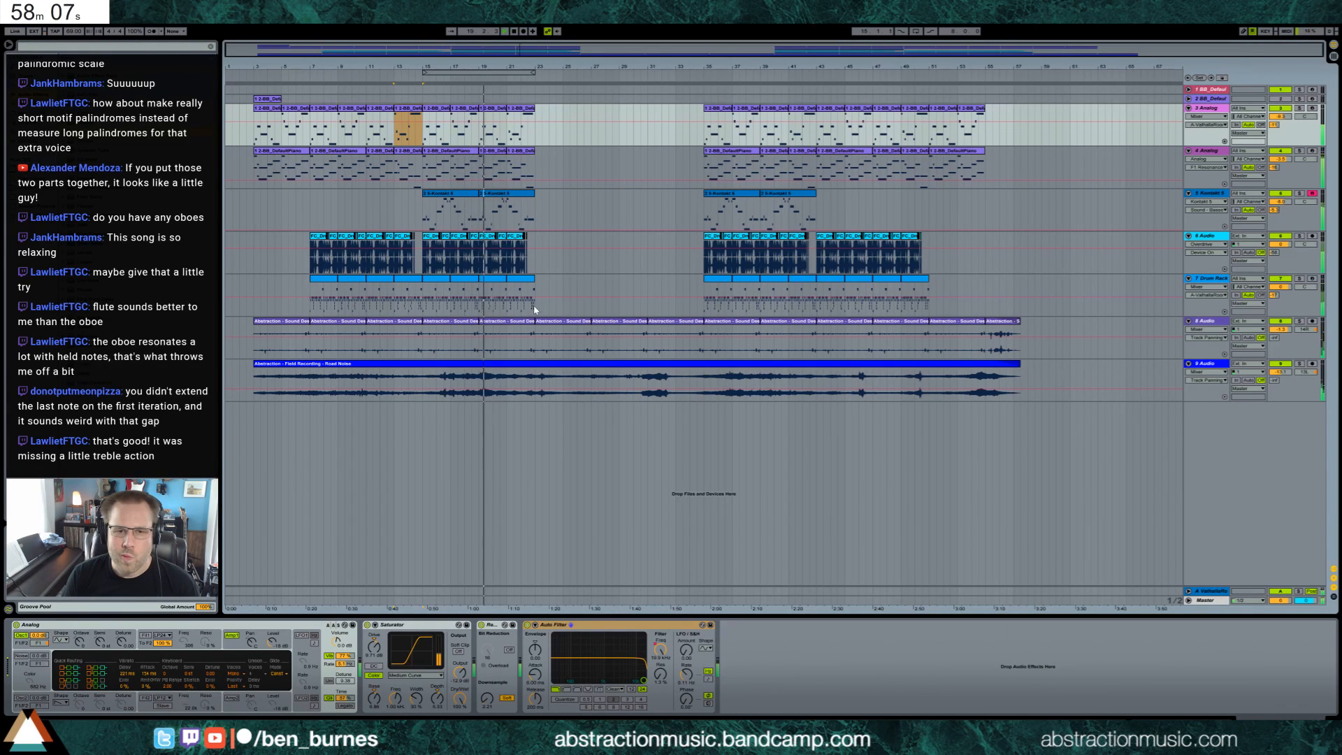
left_click(739, 194)
left_click(779, 195, "shift")
key("ctrl+d")
left_click(707, 213)
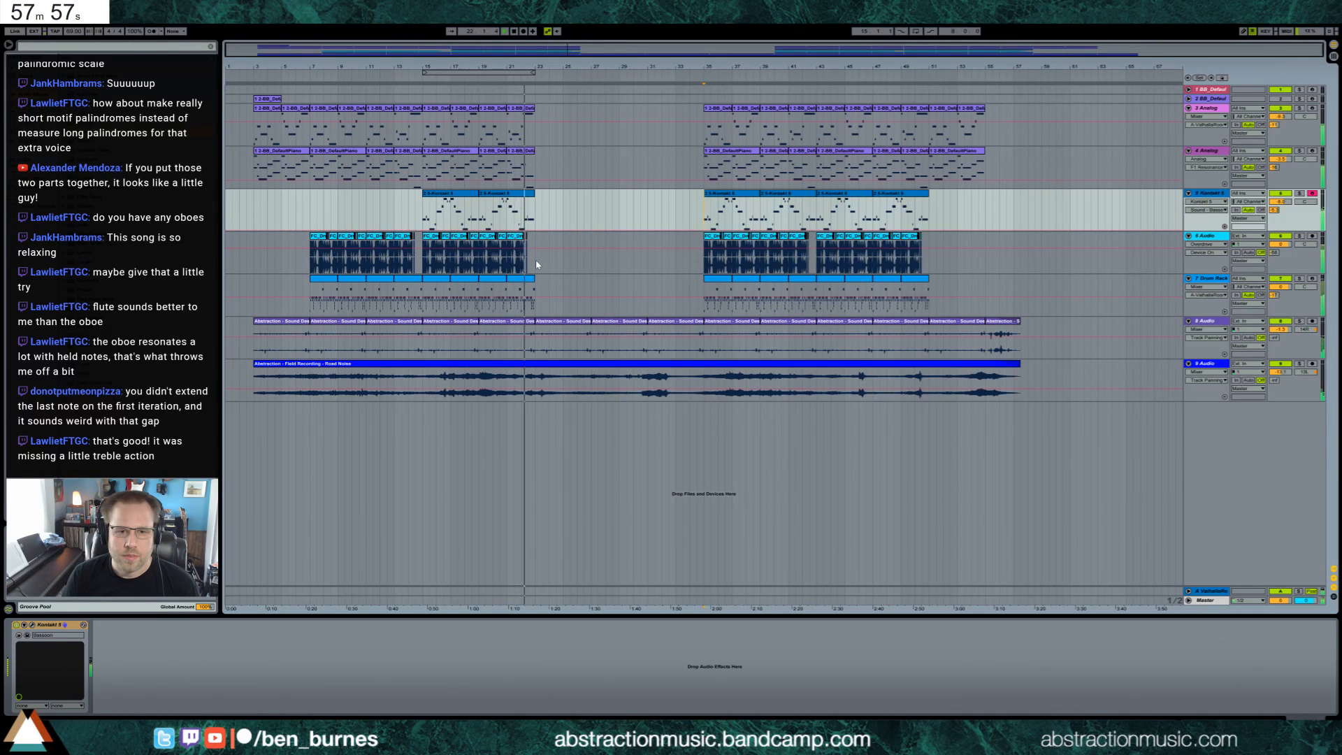
Duplicate the bar 15–23 drum loop section to bar 23 and delete the copy's portion after bar 25.
left_click(436, 263)
left_click_drag(439, 265, 519, 266)
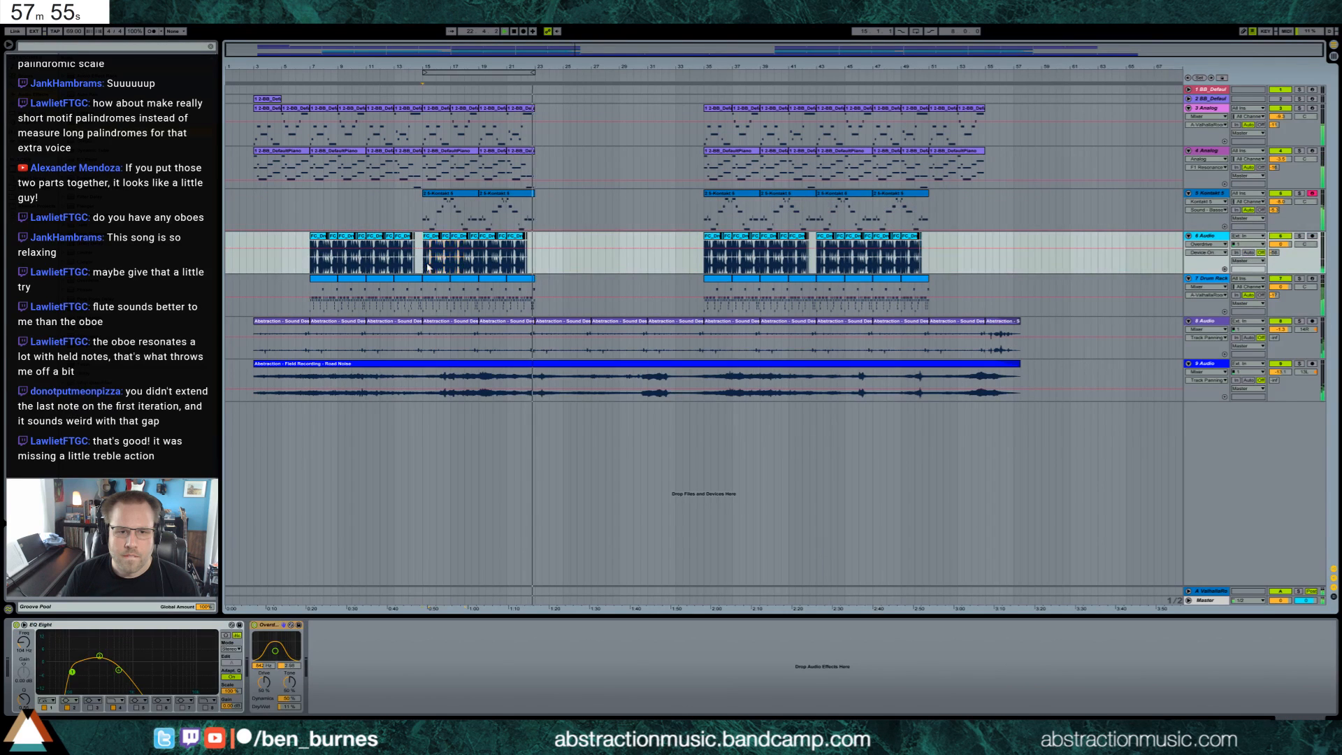
key("ctrl+d")
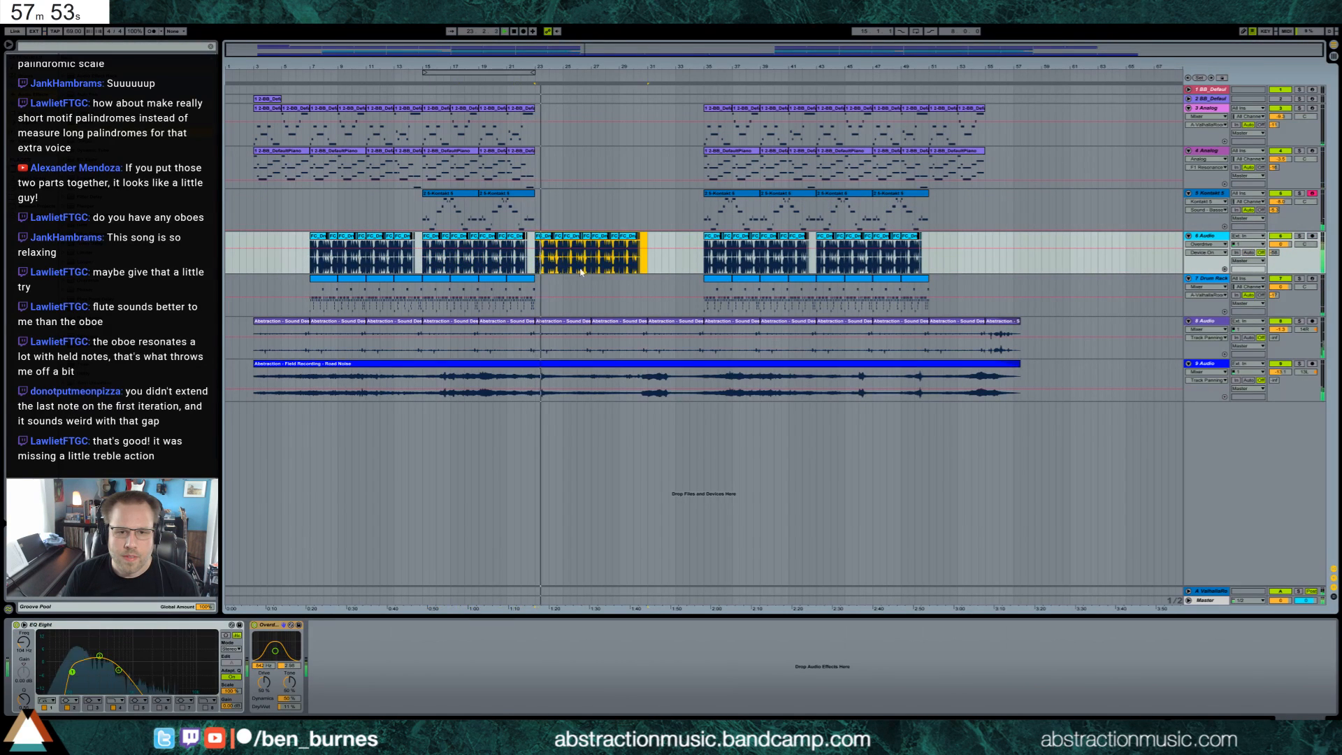
left_click_drag(570, 66, 536, 230)
left_click(509, 272, "shift")
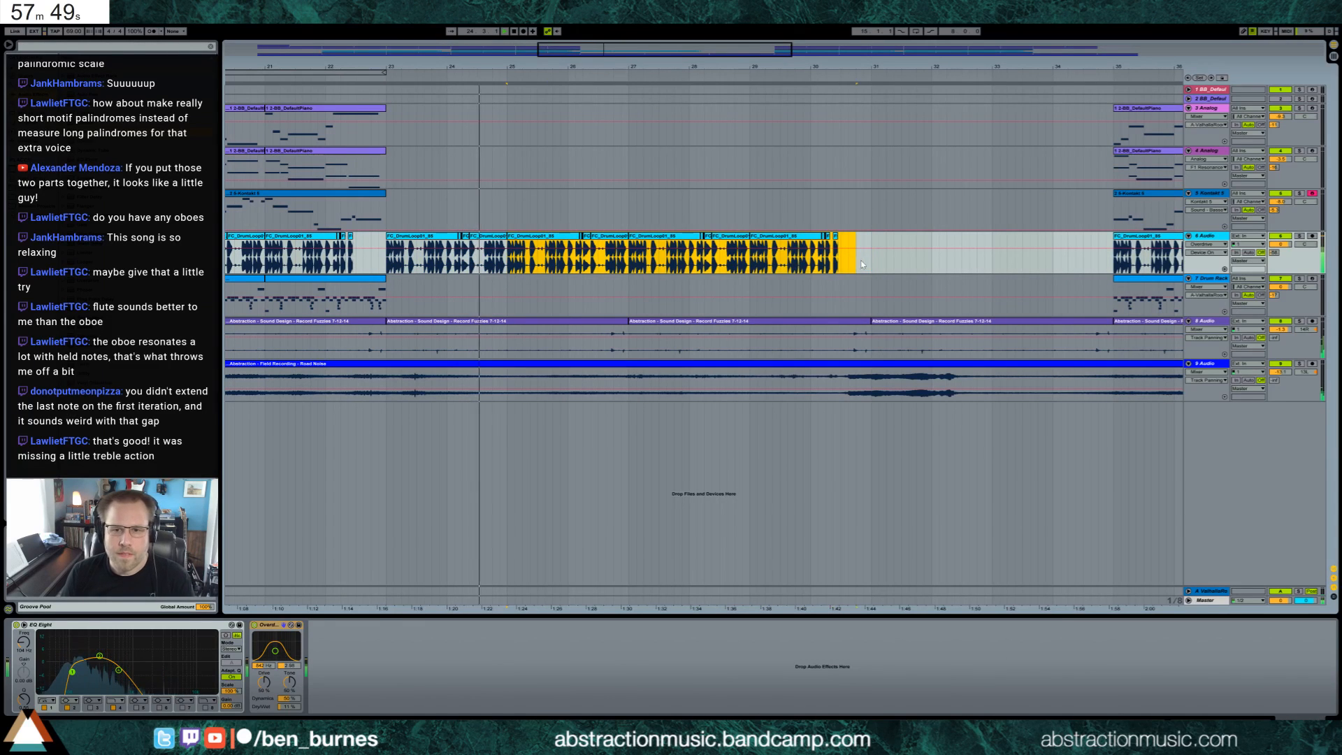
key("Delete")
Repeat the two-bar drum loop from bars 23–25 five times to fill the track up to bar 35.
left_click_drag(509, 266, 389, 262)
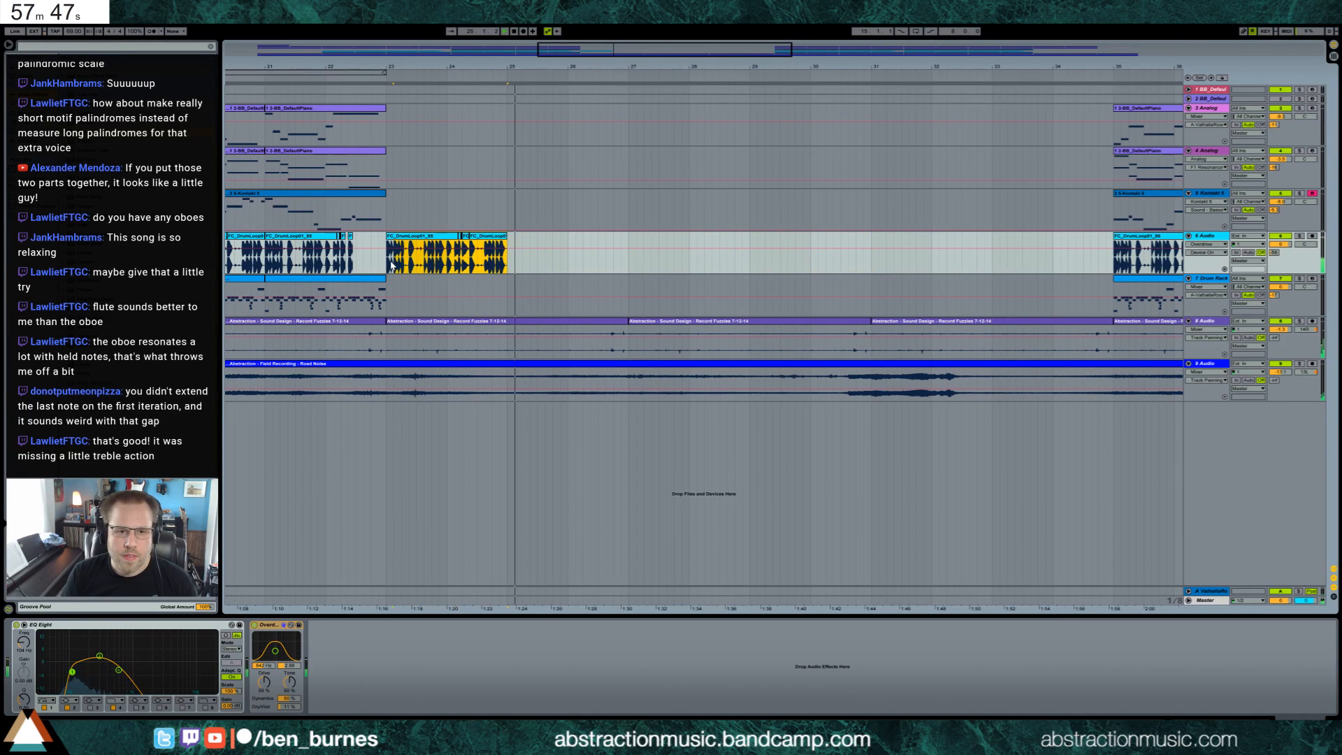
key("ctrl+d")
key("ctrl+d")
key("ctrl+d")
key("ctrl+d")
key("ctrl+d")
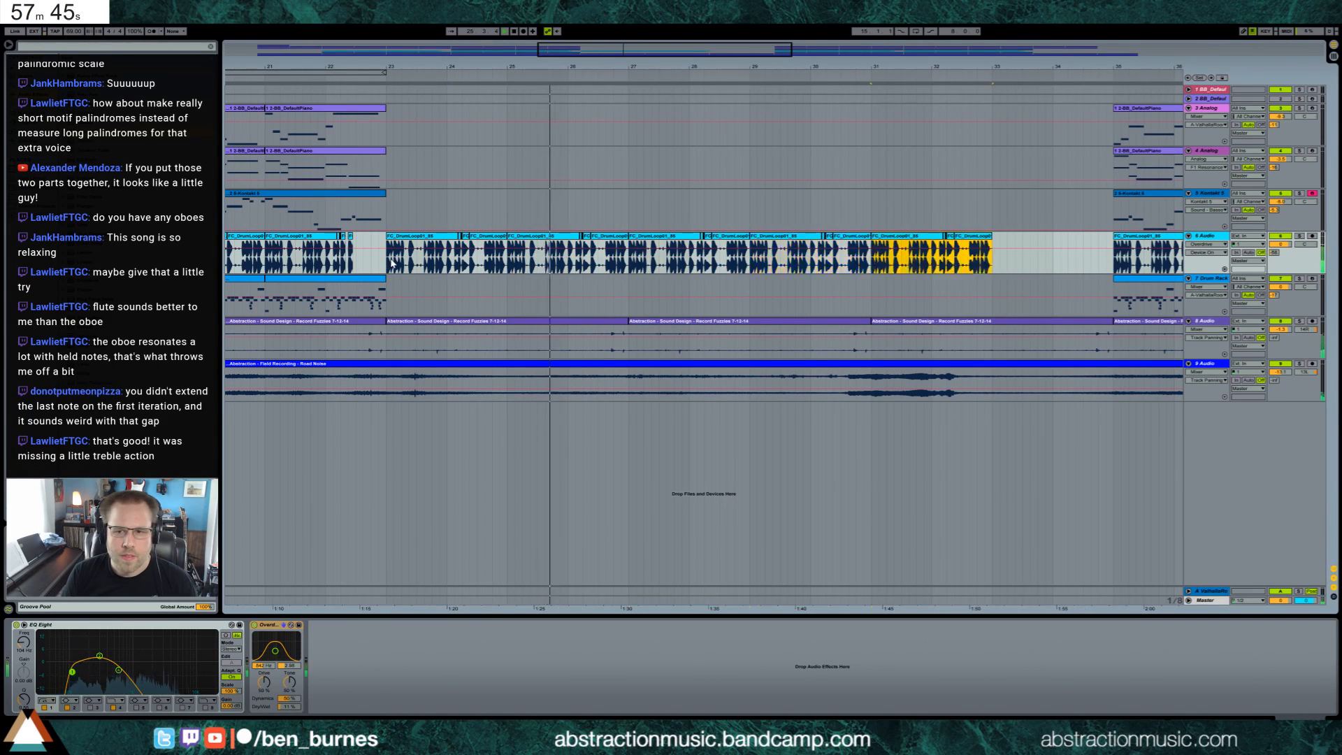
Trim the start of each repeated two-bar drum loop slightly and cut the last one short before bar 35.
left_click(515, 265)
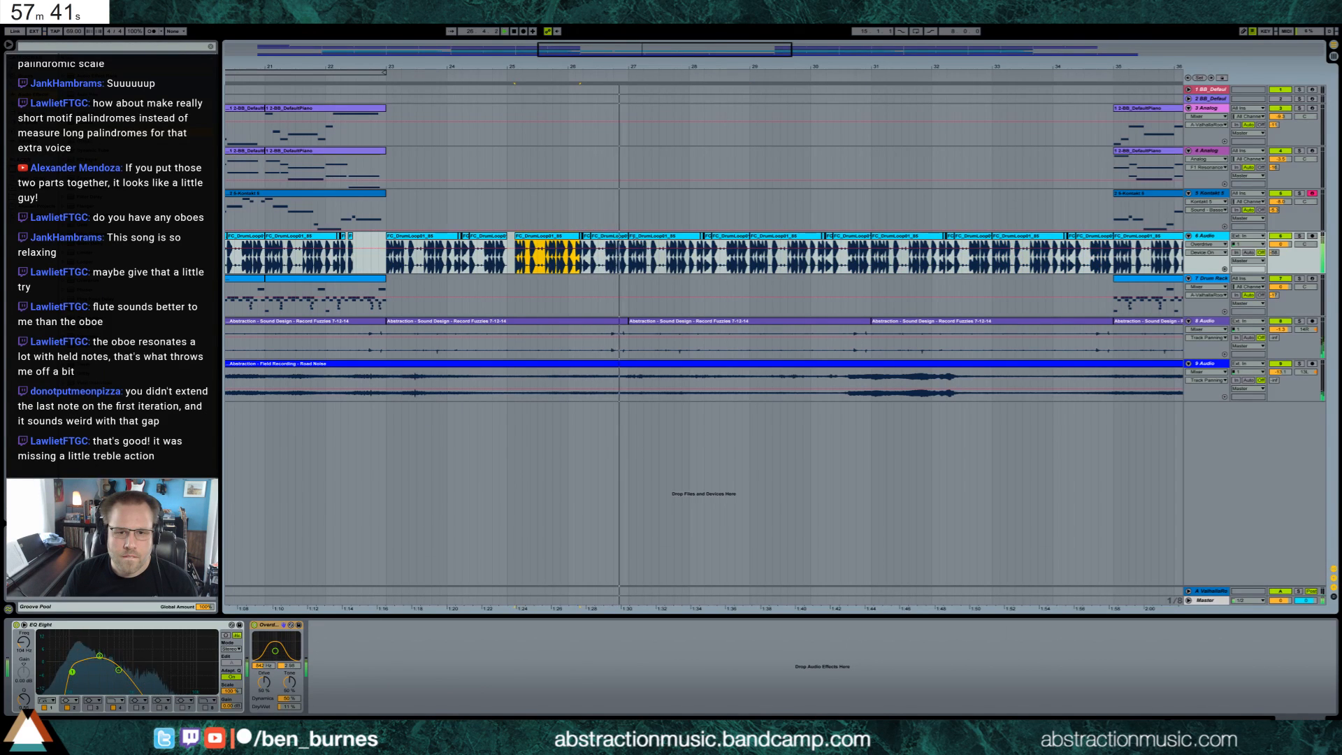
left_click(652, 253)
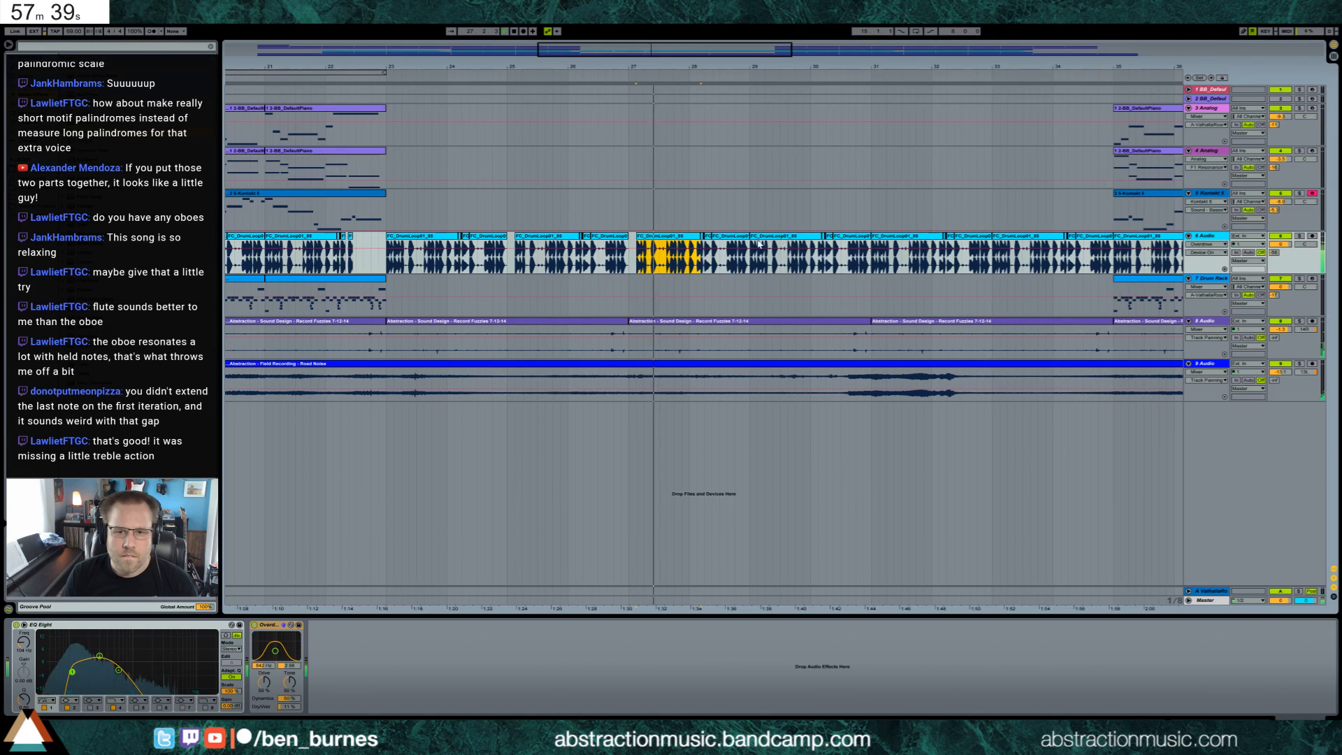
left_click(818, 250)
left_click(882, 252)
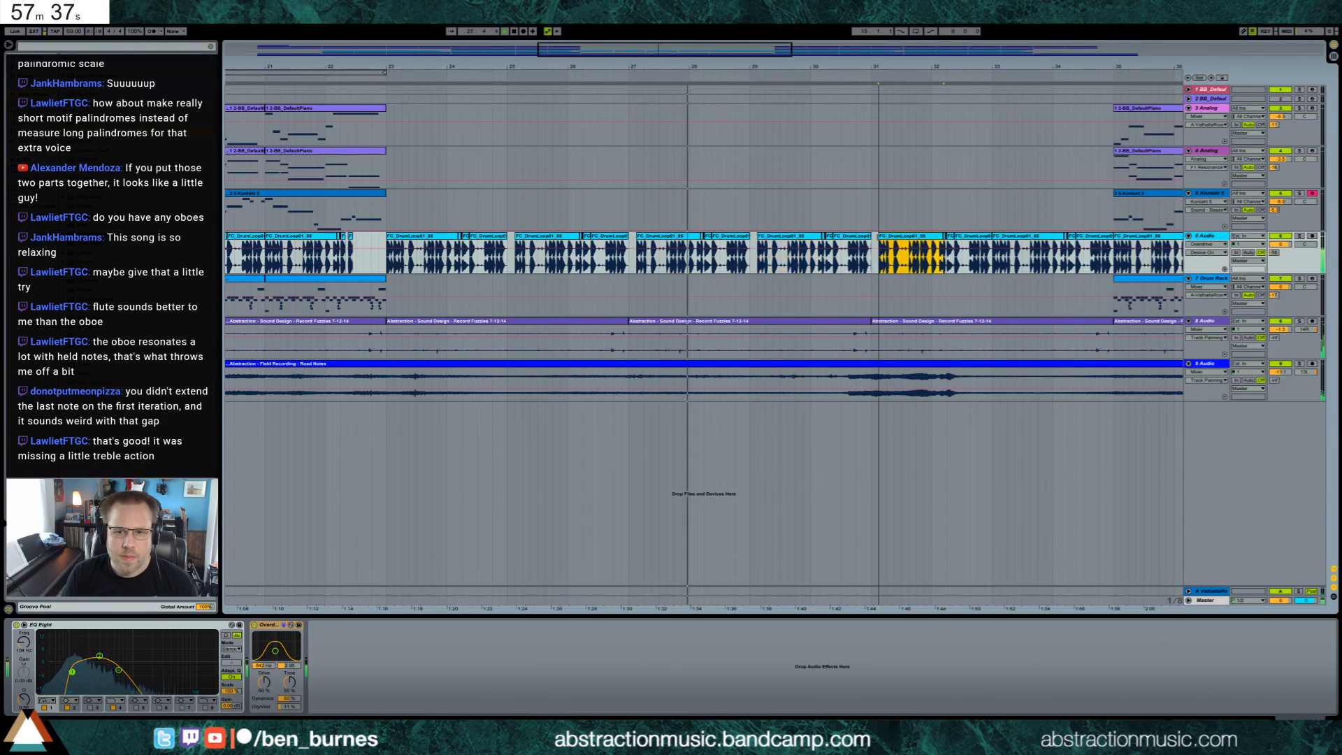
left_click_drag(882, 236, 887, 235)
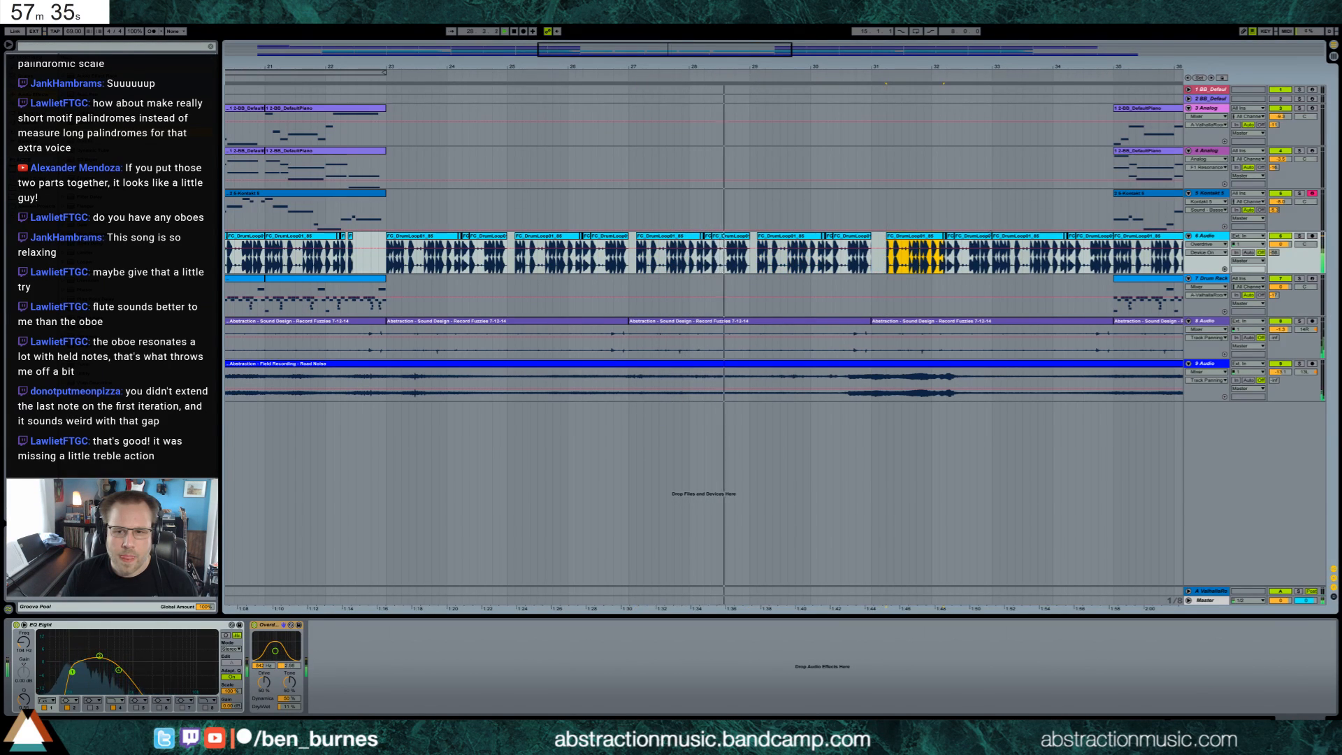
left_click_drag(994, 236, 1001, 236)
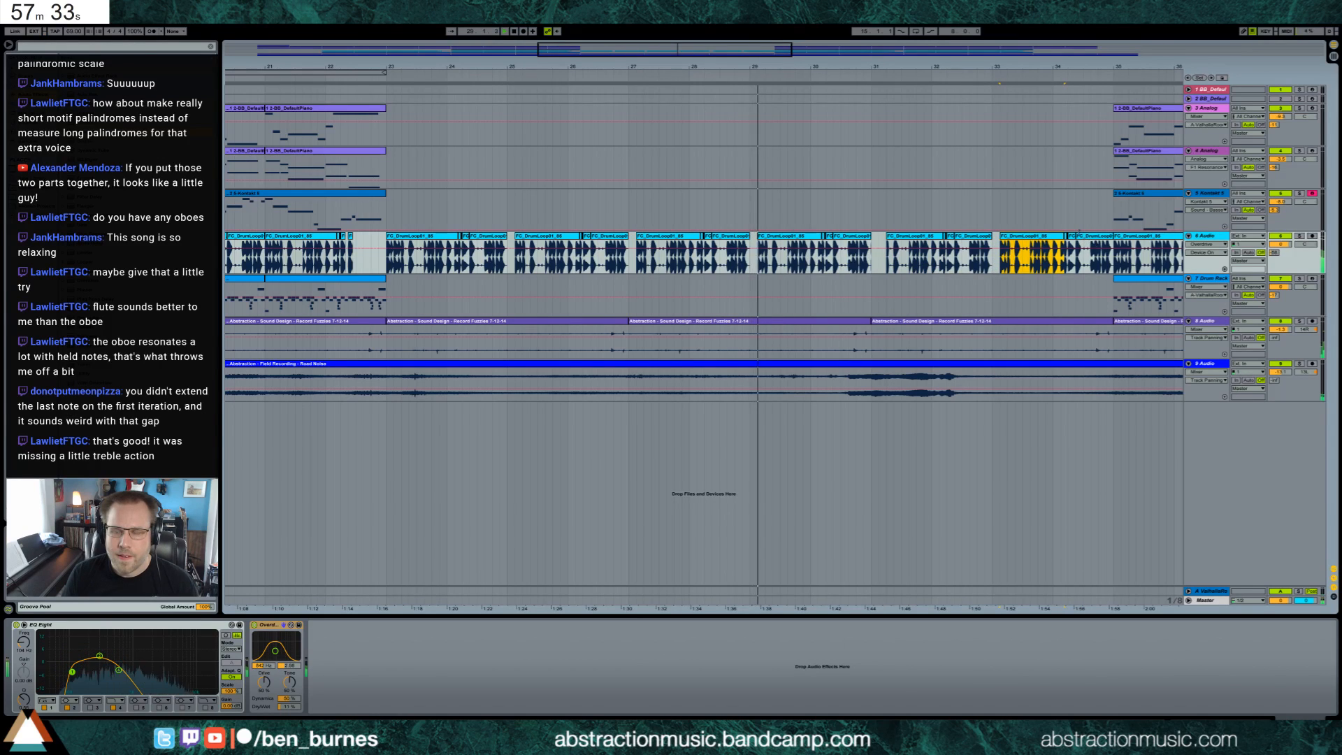
left_click_drag(1112, 236, 1084, 235)
Stop playback and copy the first two Drum Rack clips from bars 7–11 to bar 23.
left_click_drag(719, 53, 719, 26)
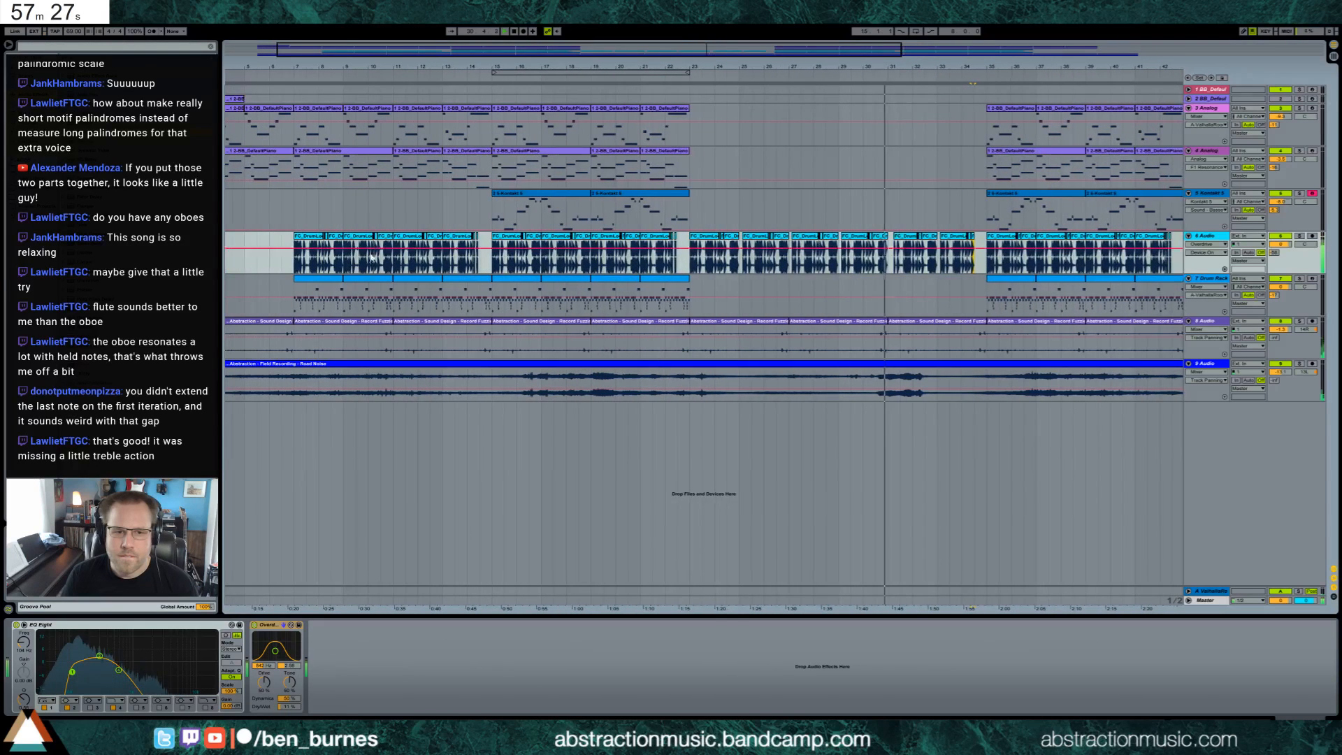
key("space")
left_click(319, 279)
left_click(358, 280, "shift")
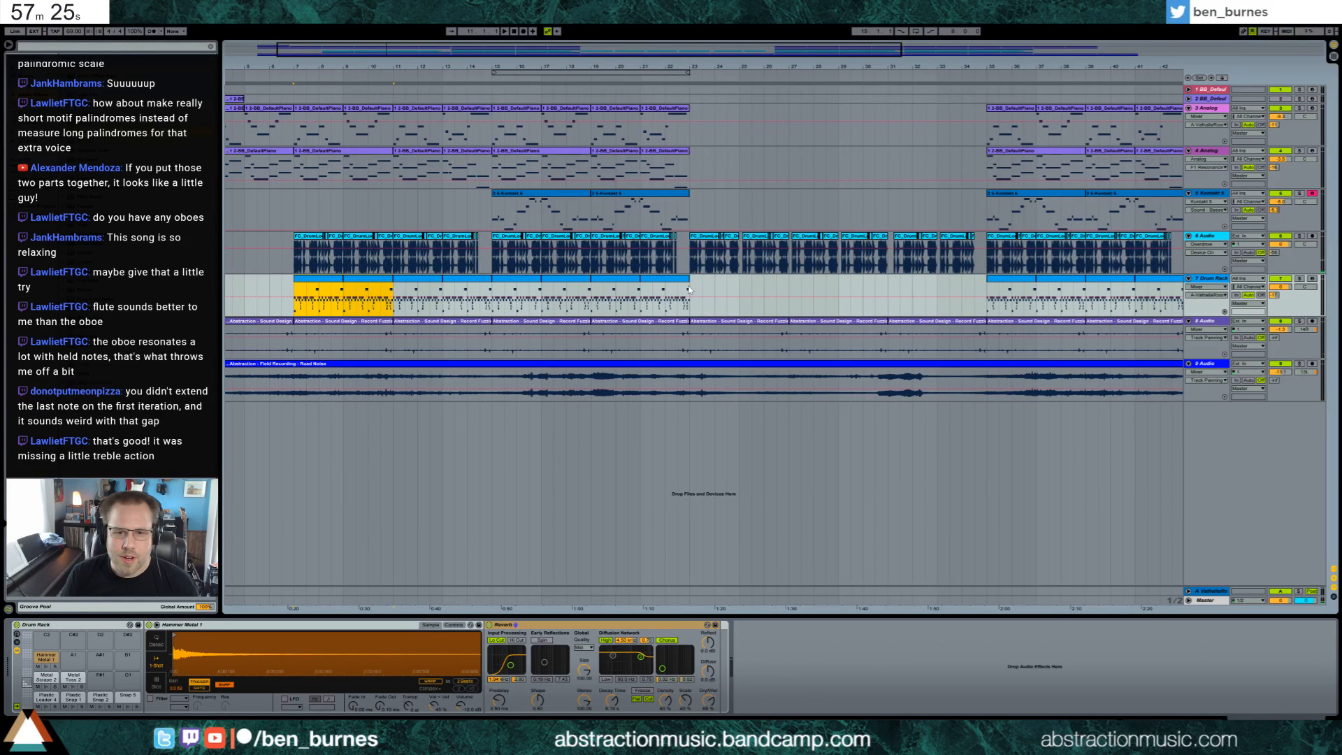
key("ctrl+v")
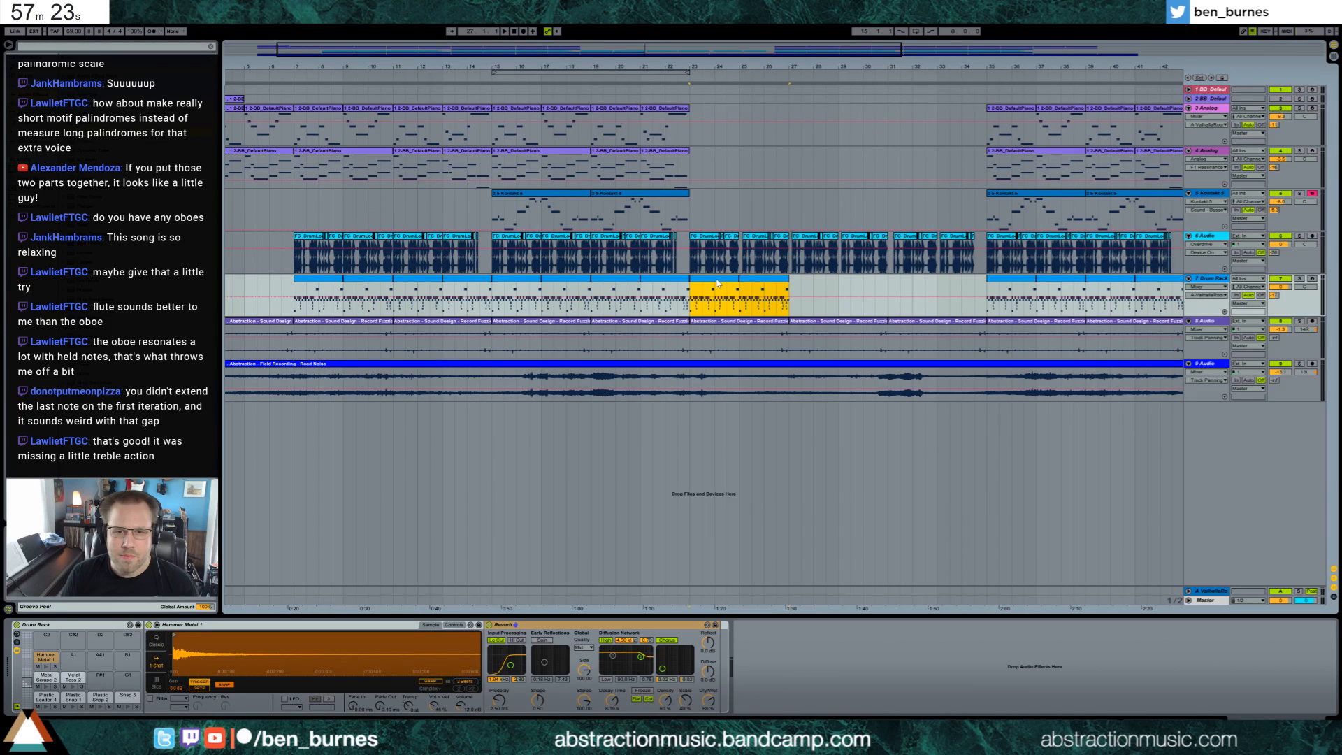
Deactivate the Plastic Loader and Metal Scrape 2 notes in the first pasted Drum Rack clip at bar 23.
double_click(719, 284)
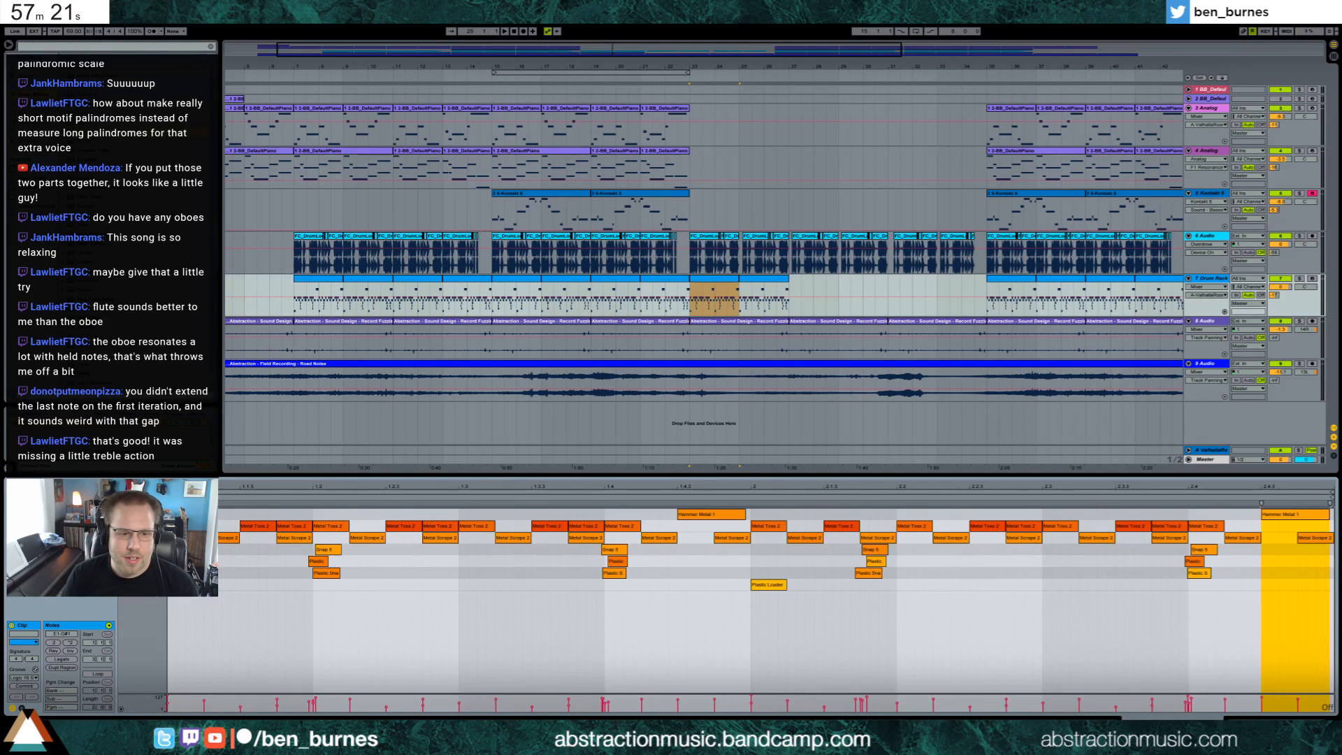
left_click(769, 584)
left_click(143, 573)
left_click(143, 550)
left_click(143, 538)
key("0")
key("space")
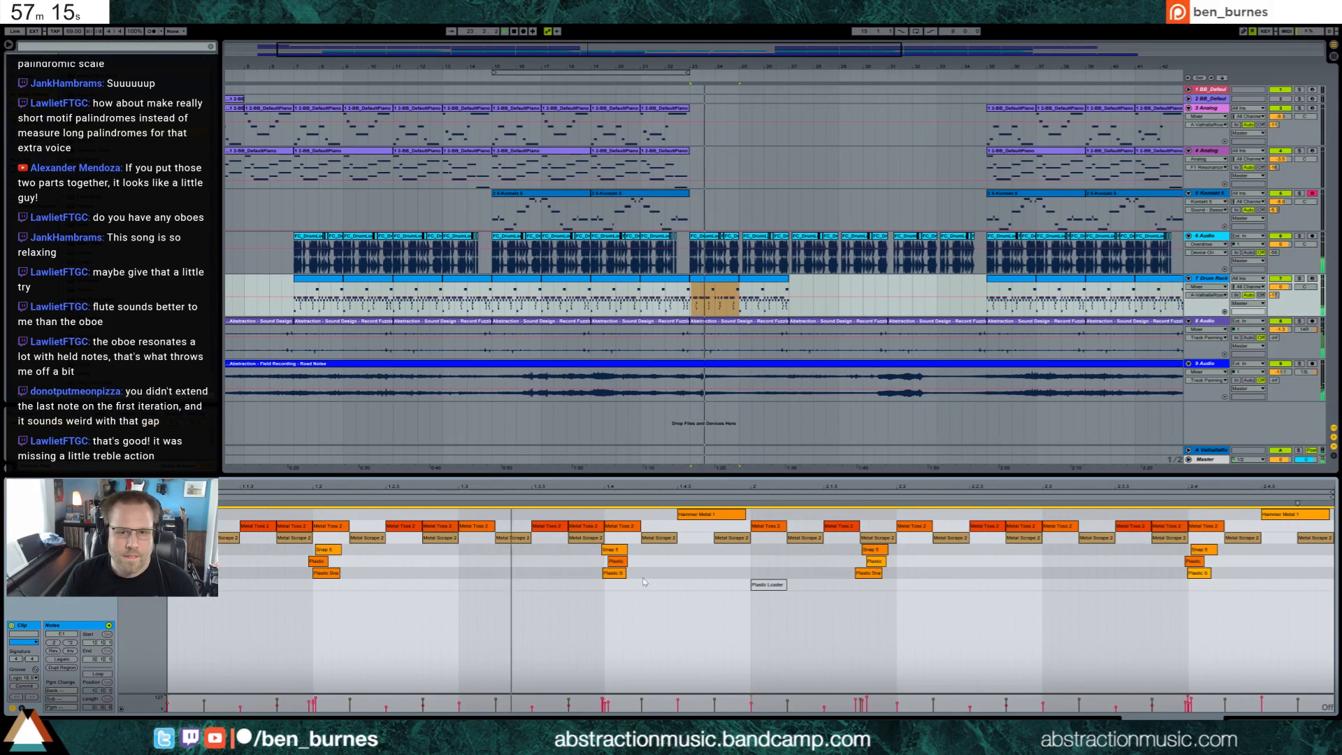
left_click(917, 596)
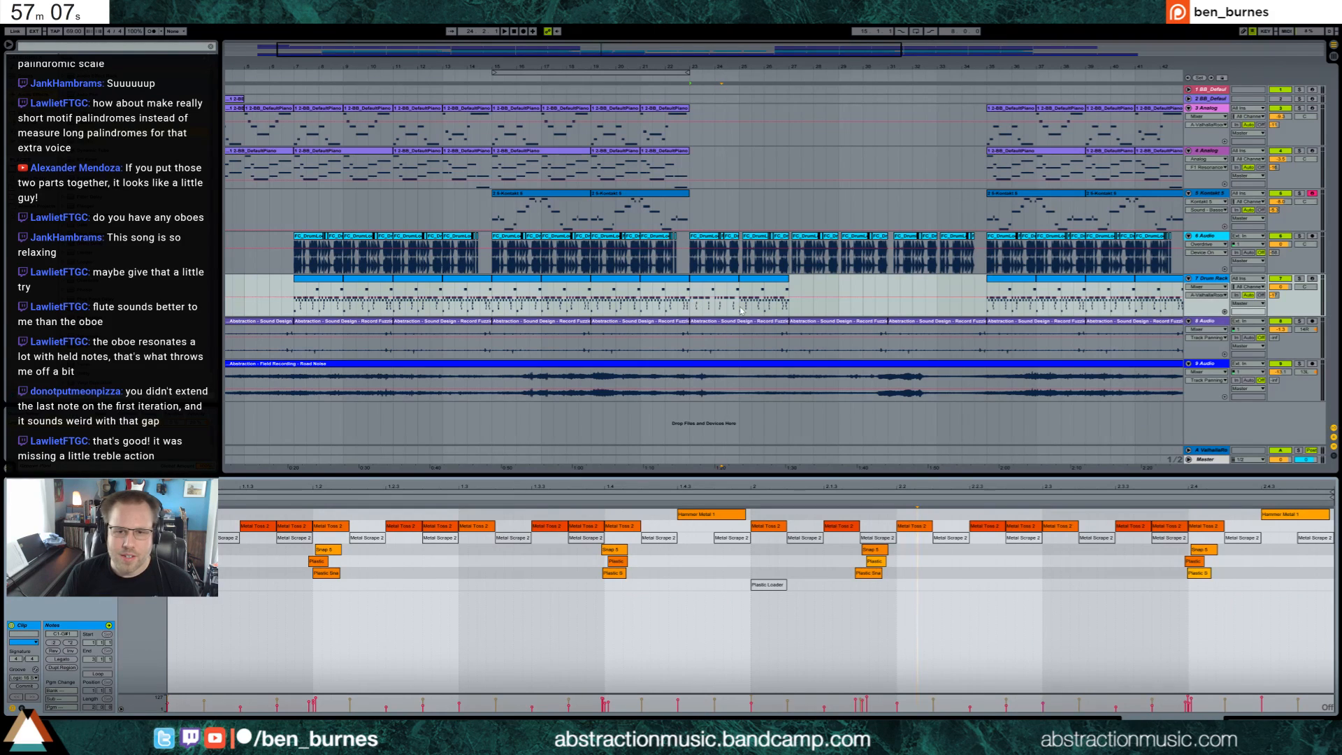
Search the browser for "ride", load the ride bell 2 sample onto an empty Drum Rack pad and shorten its end.
key("shift+Tab")
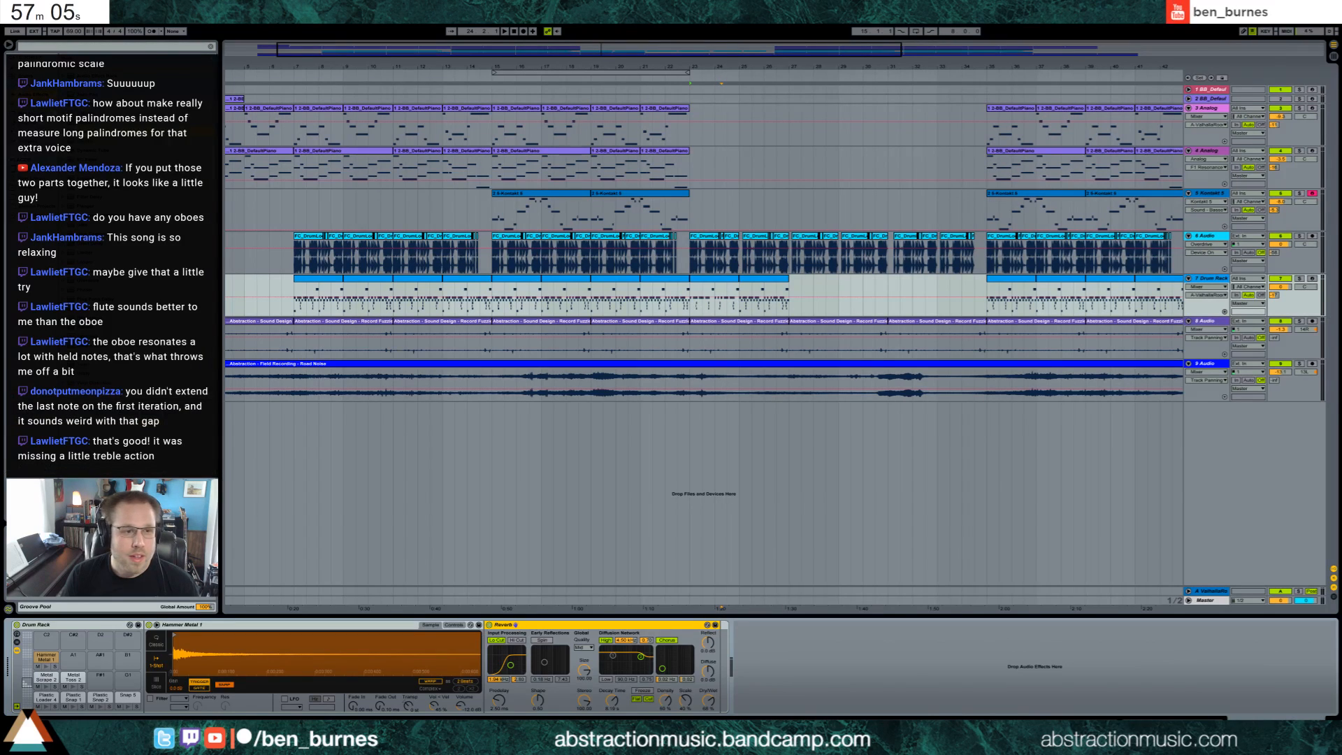
left_click(68, 46)
type("ride")
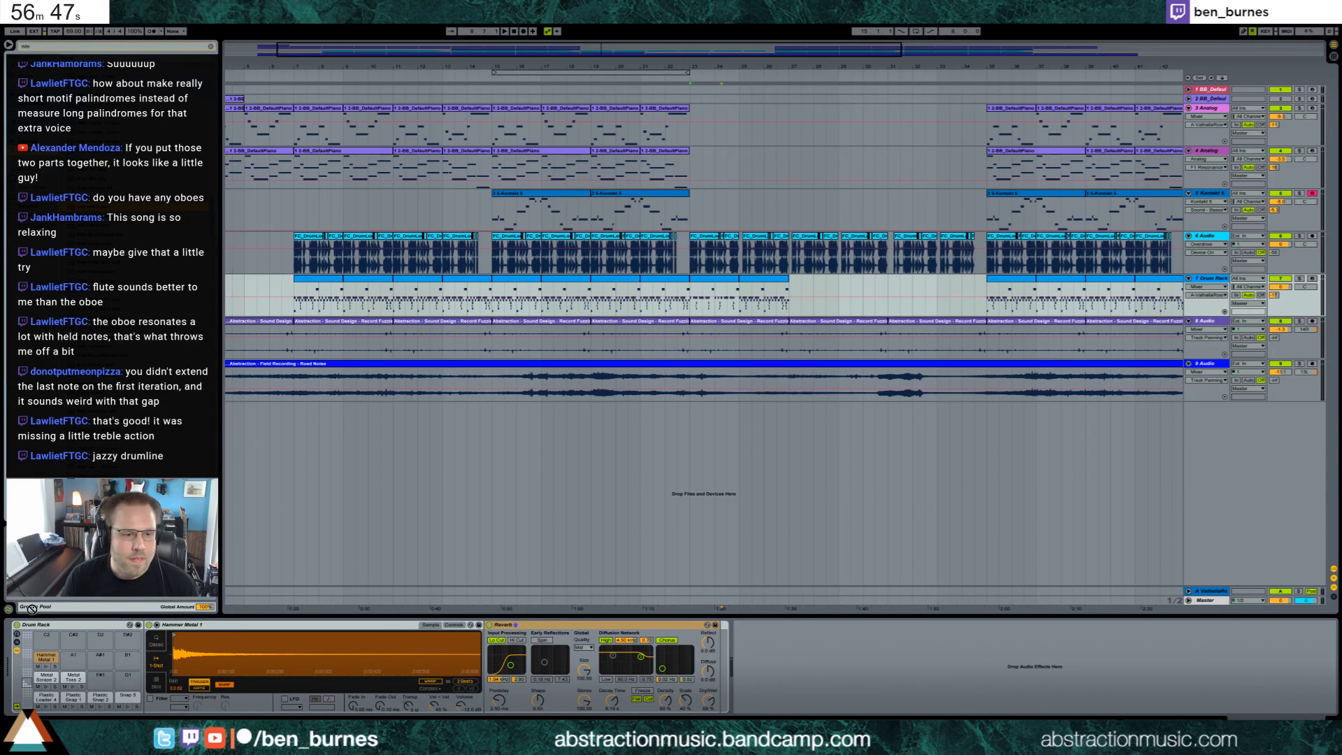
left_click_drag(49, 641, 48, 639)
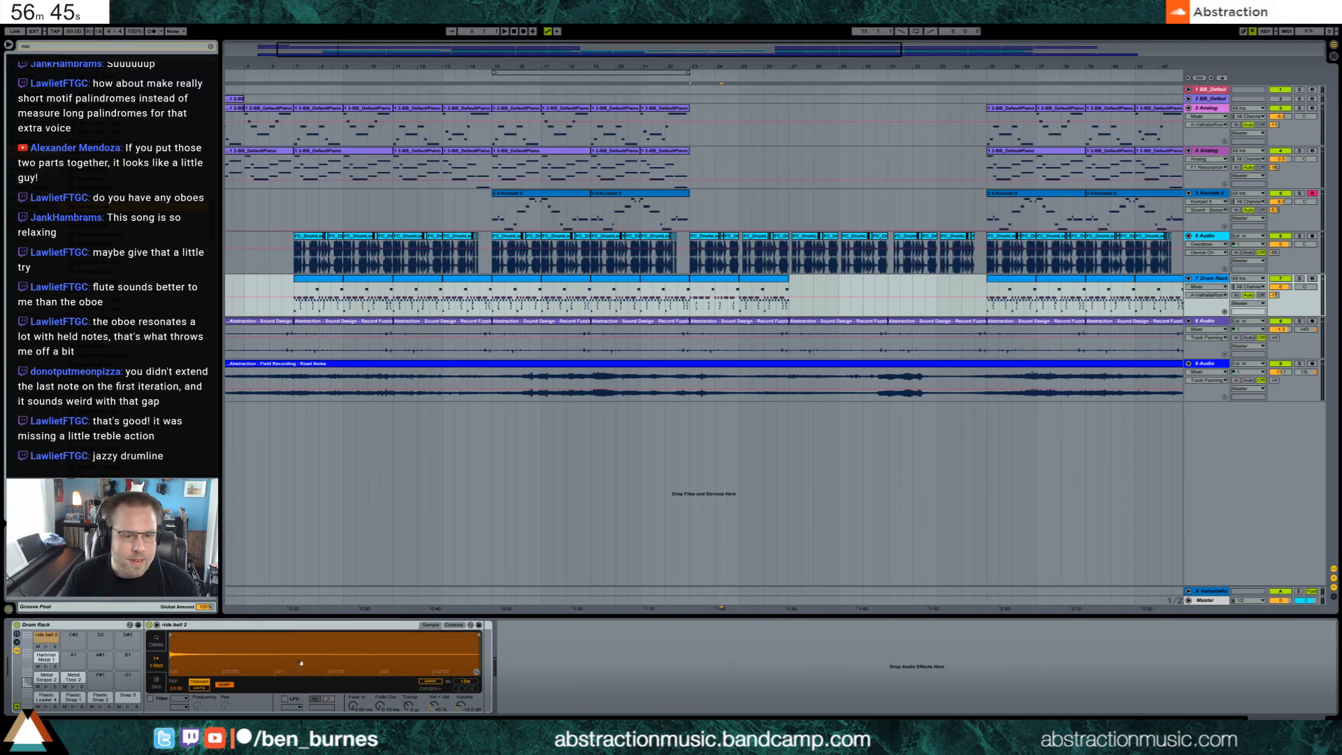
left_click_drag(478, 635, 358, 634)
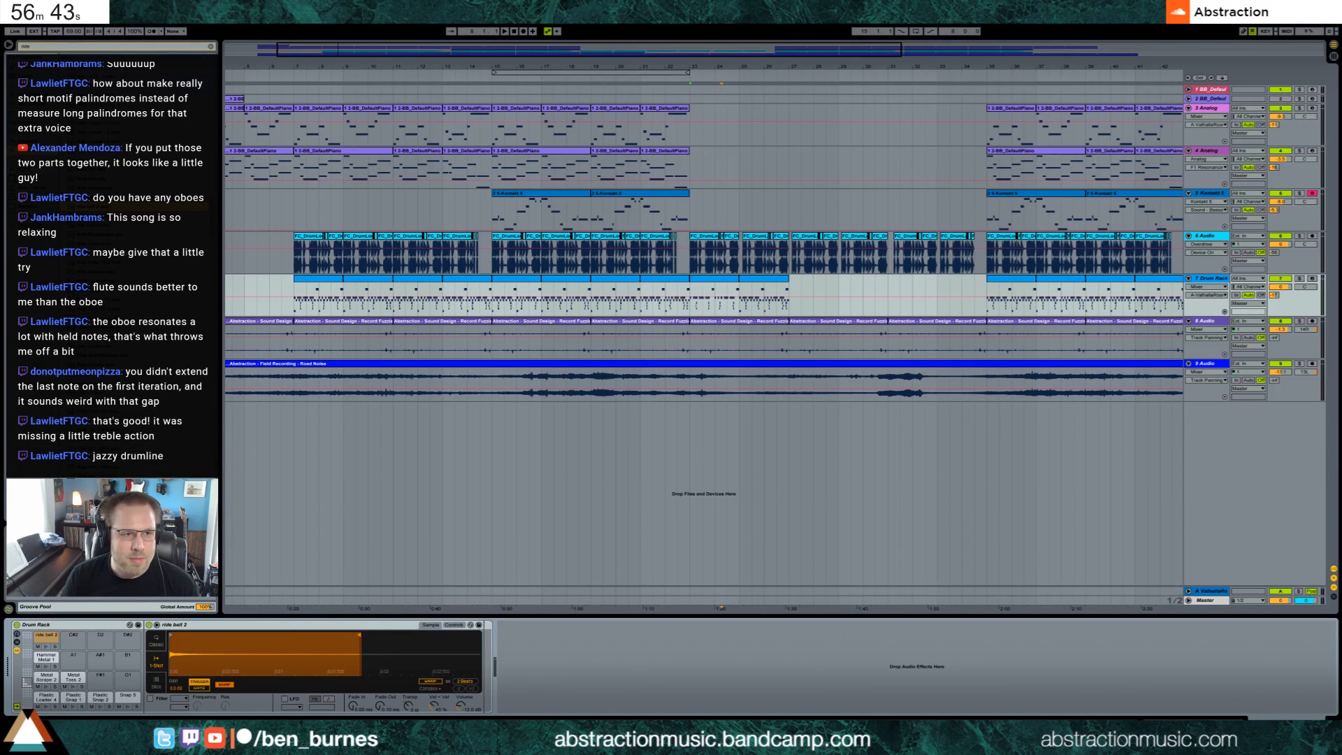
Add a Reverb after the ride sample on its pad and adjust the sample's volume.
left_click(52, 48)
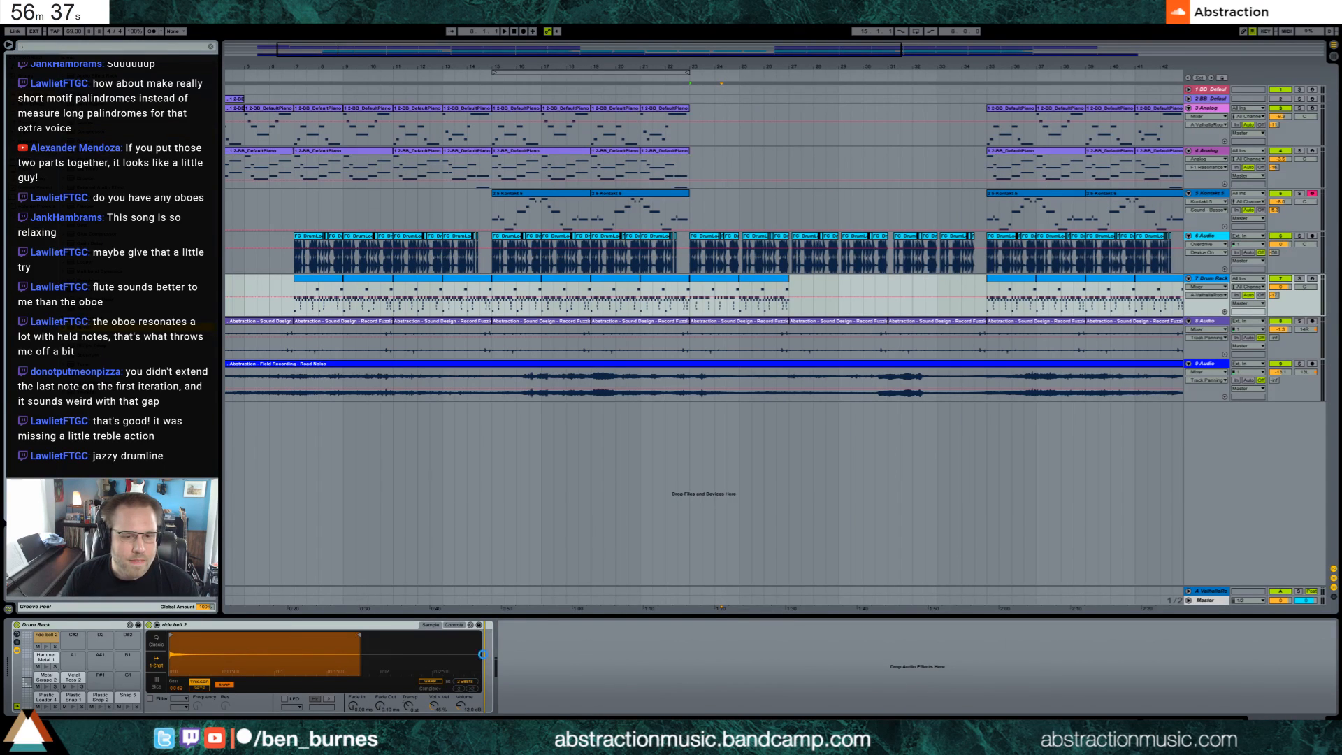
key("space")
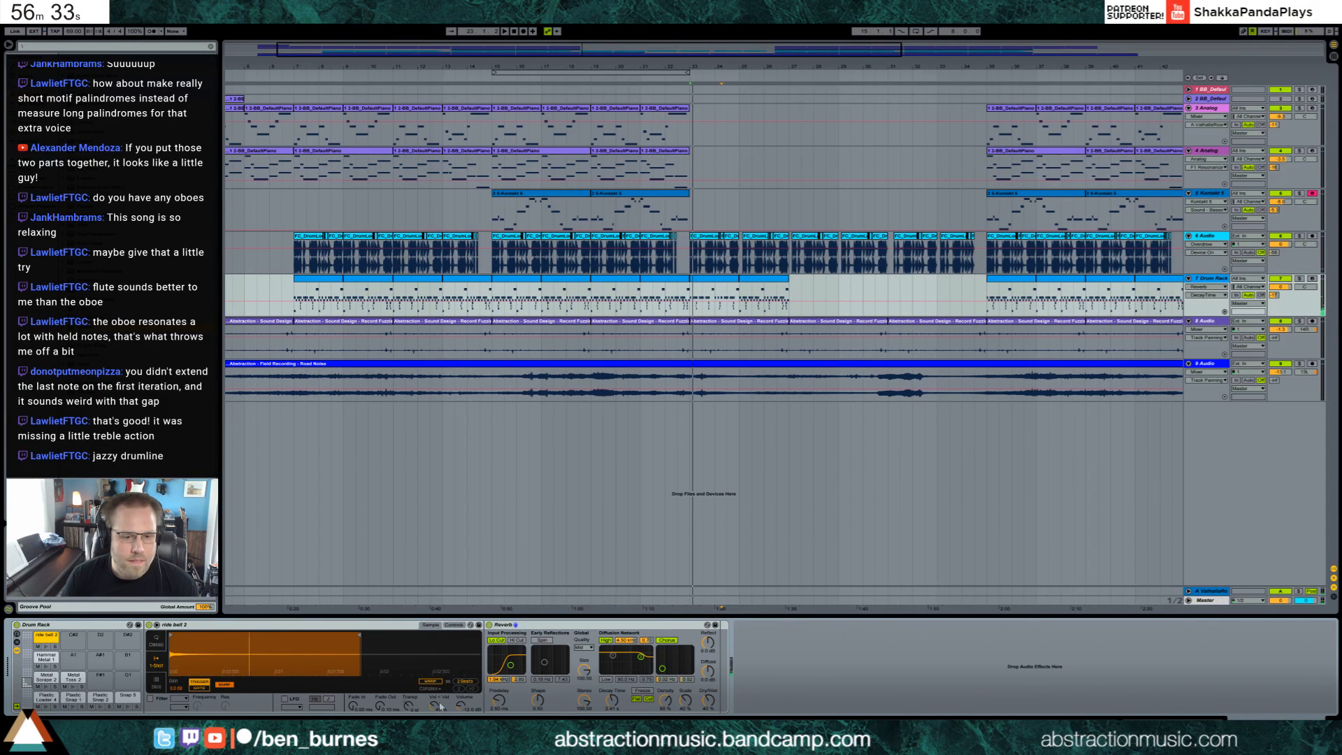
left_click_drag(462, 707, 449, 707)
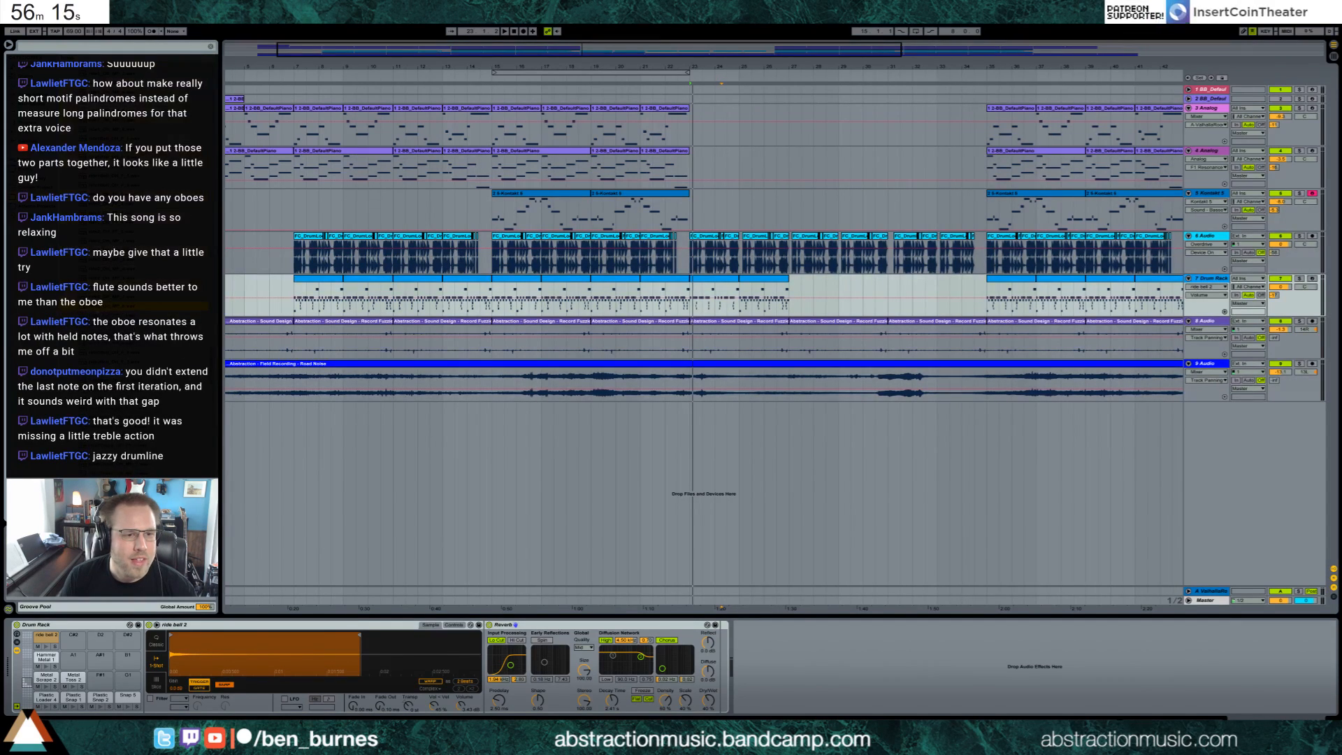
Replace the pad's sample with ride2_OH_MP_6, shorten its end and give it a fade-out.
left_click_drag(50, 642, 50, 642)
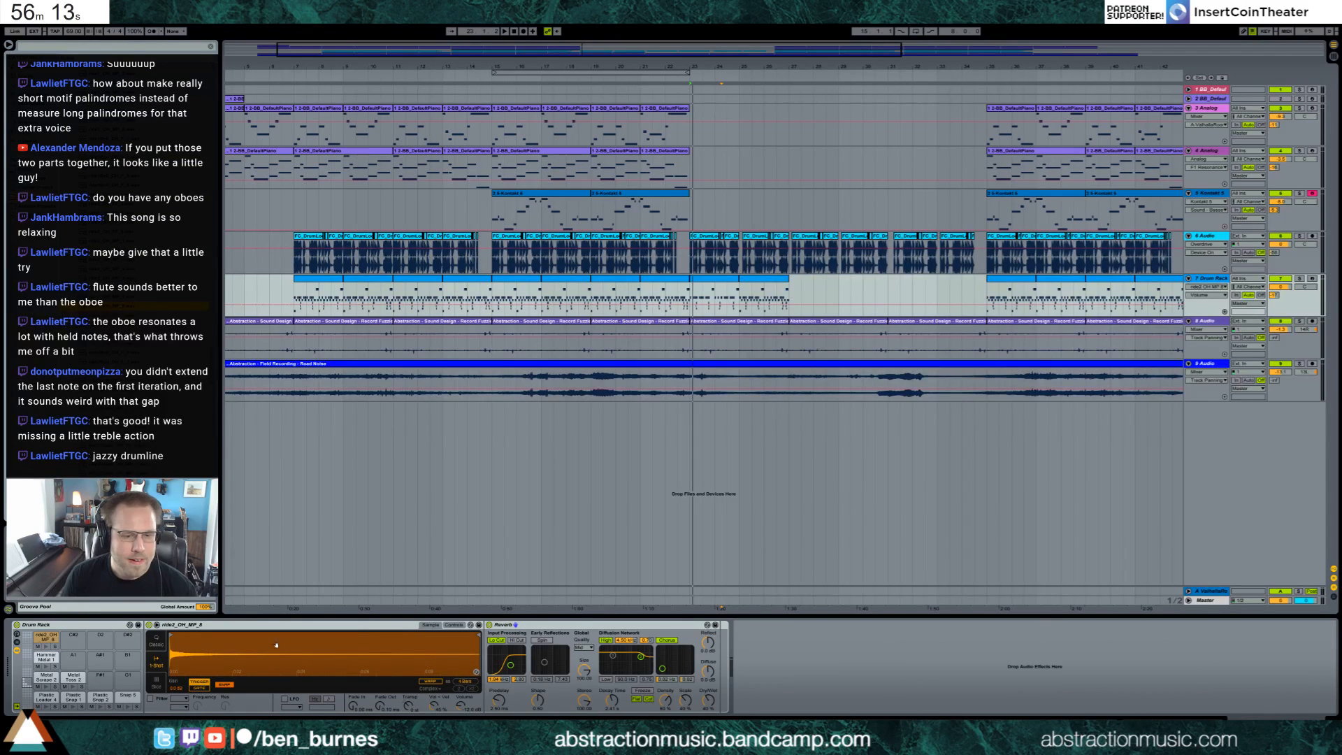
left_click_drag(478, 635, 262, 661)
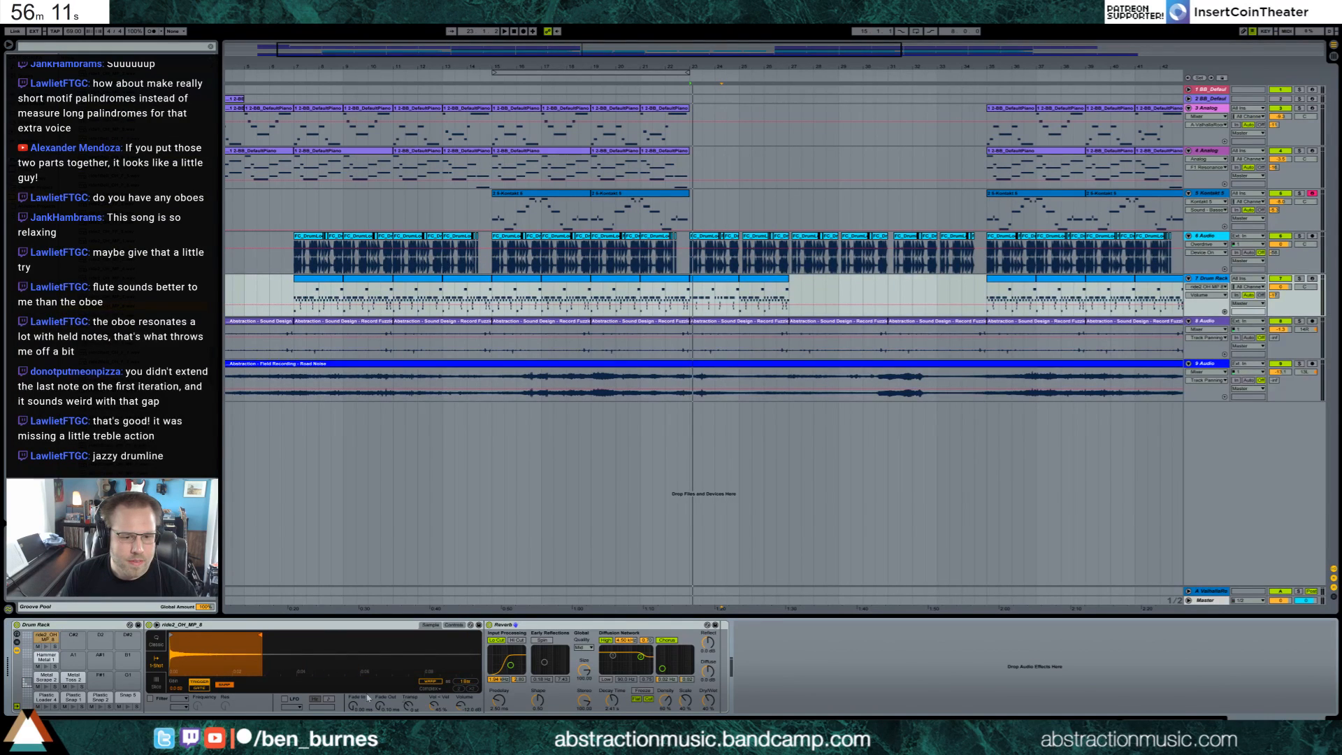
left_click_drag(382, 710, 382, 709)
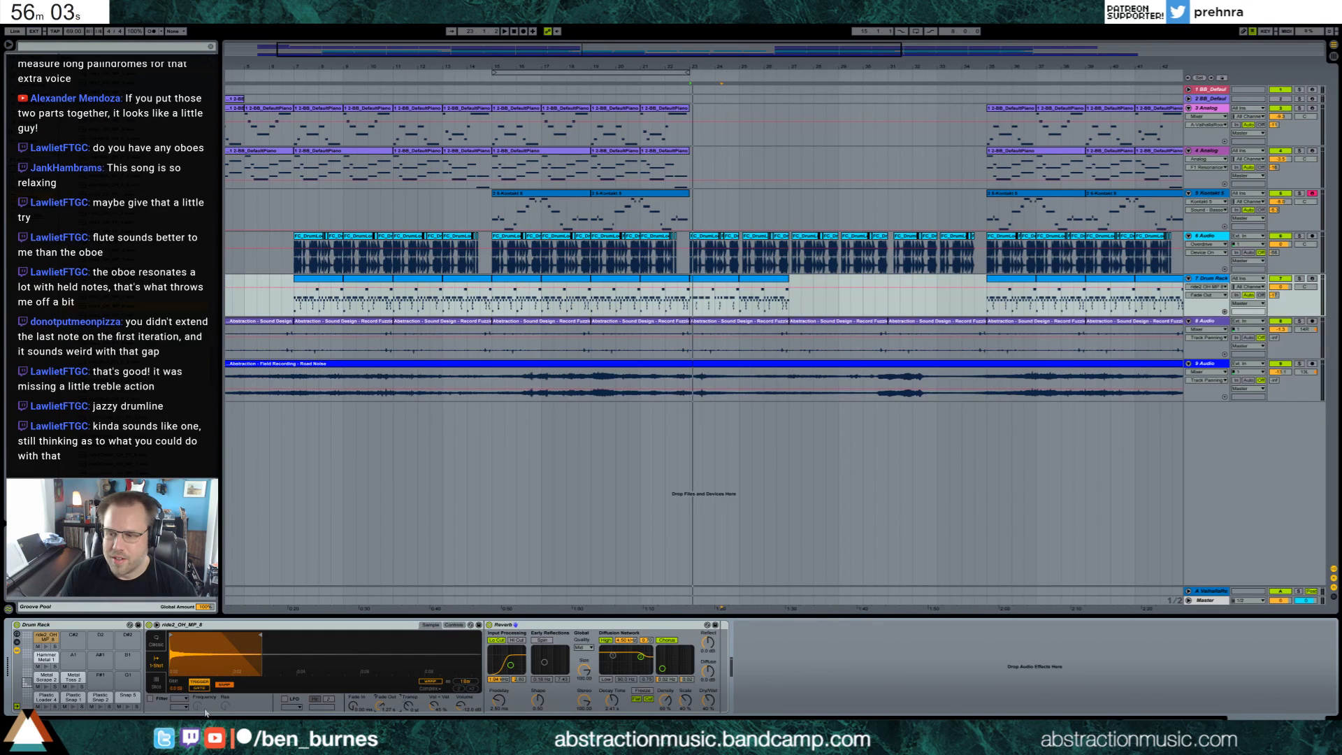
left_click_drag(260, 634, 228, 634)
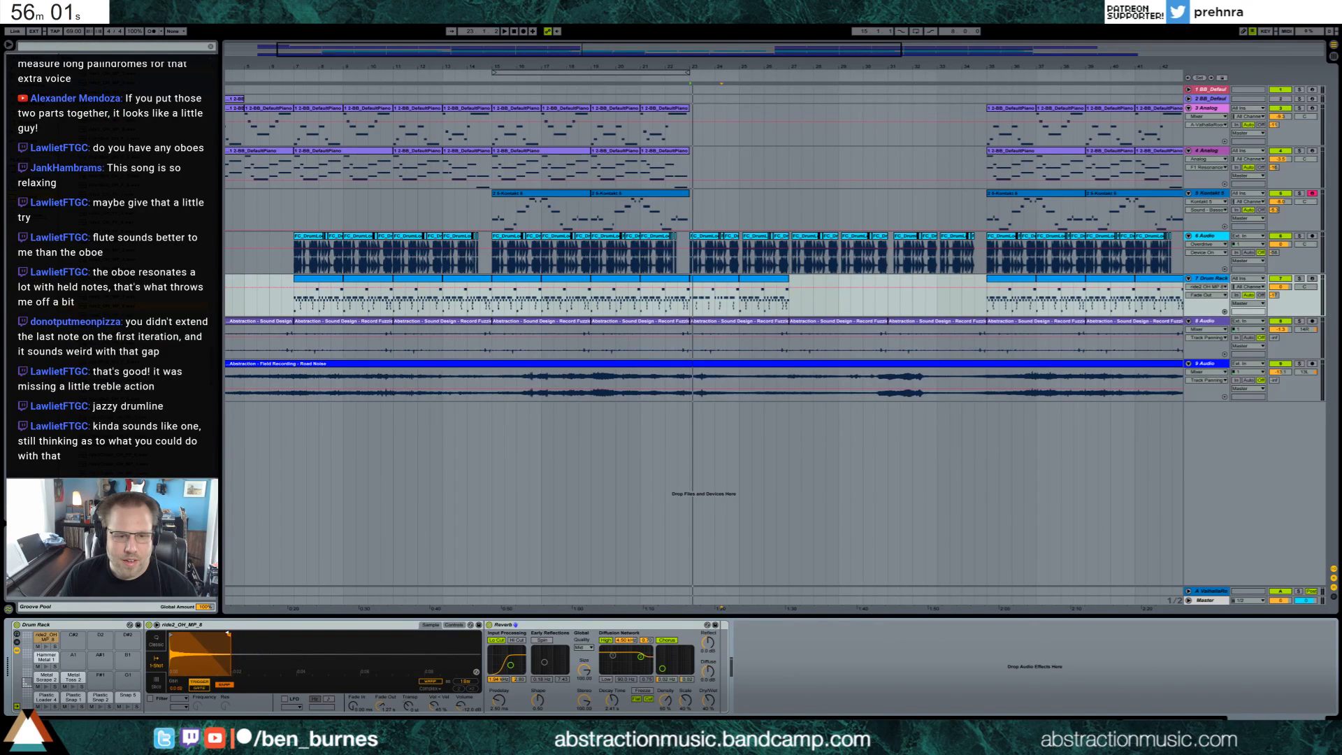
Open the Drum Rack clip at bar 23 and add an eighth-note ride hit at its start.
double_click(713, 301)
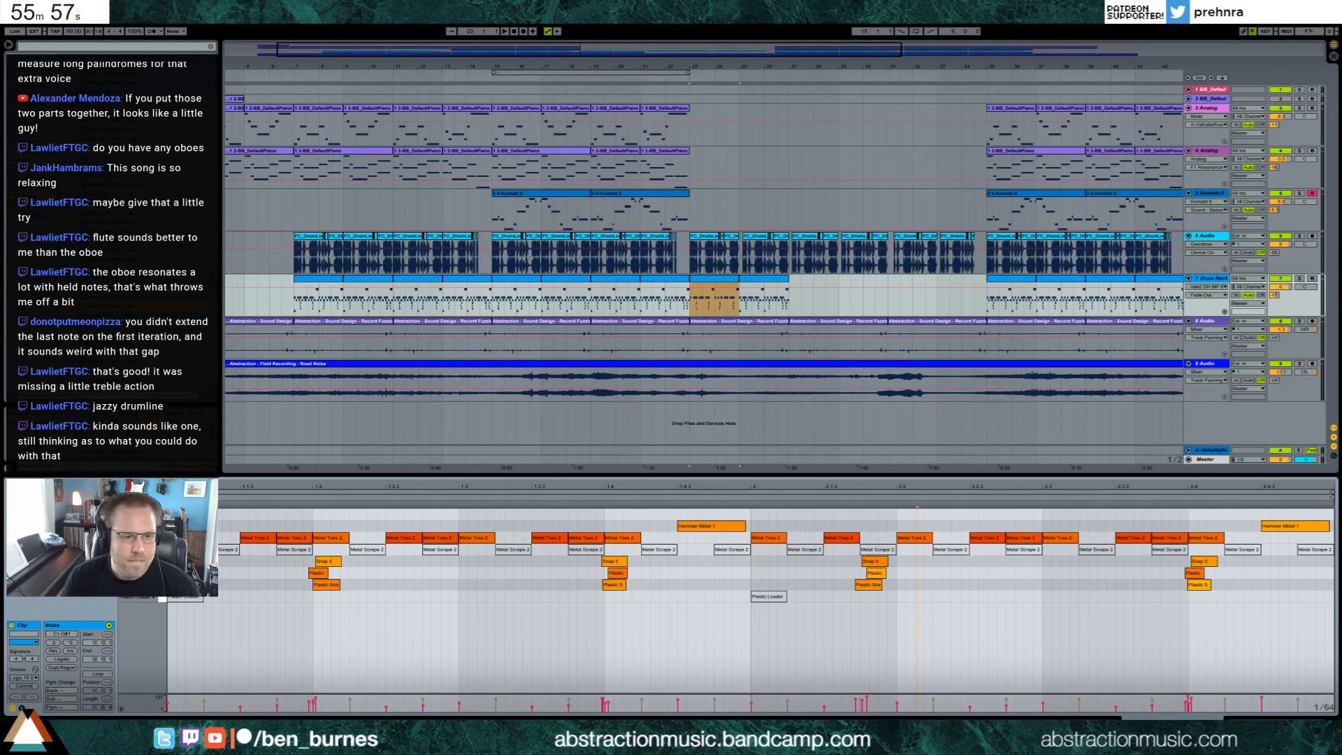
double_click(170, 515)
left_click_drag(176, 516, 239, 516)
key("space")
key("space")
Add two sixteenth-note ride hits right after the first one to complete a one-beat pattern, and audition it.
double_click(244, 515)
left_click_drag(247, 515, 312, 516)
double_click(280, 516)
left_click_drag(308, 516, 308, 538)
left_click_drag(235, 515, 294, 515)
key("space")
key("space")
left_click(210, 515)
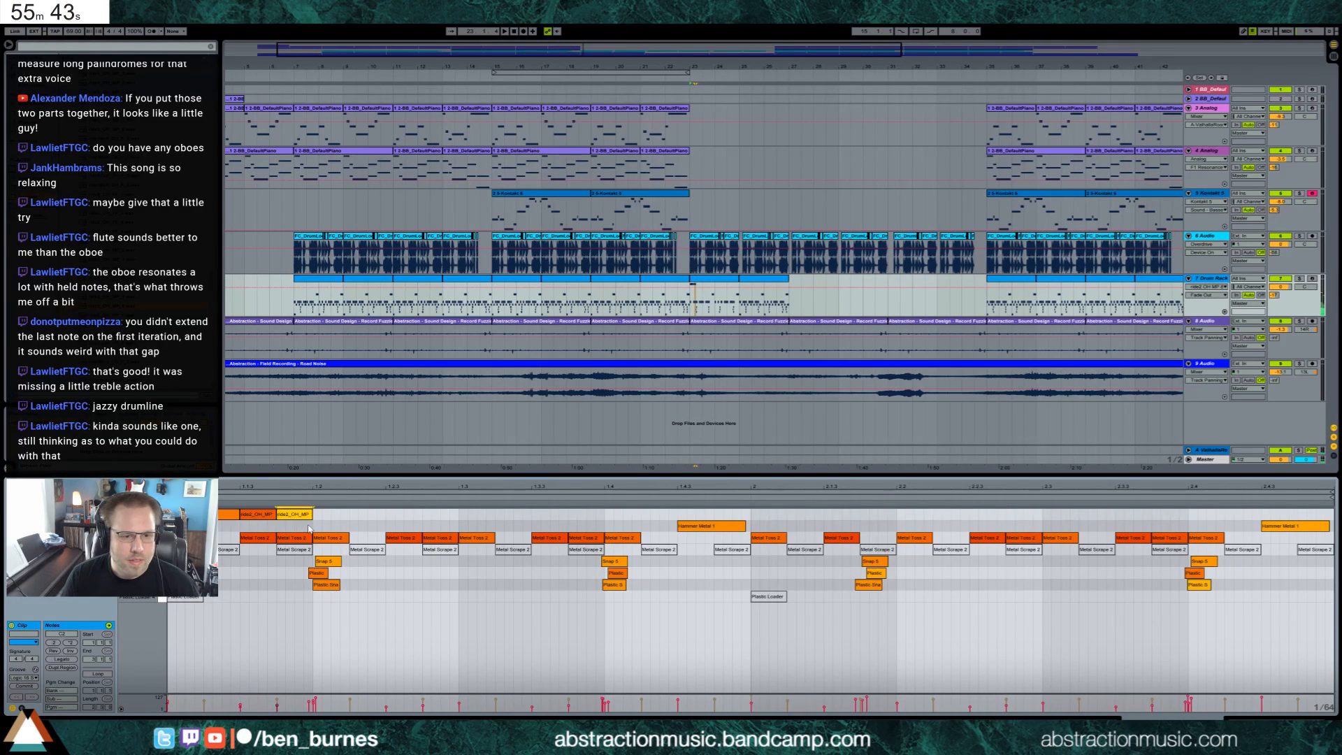
key("ctrl+d")
key("ctrl+d")
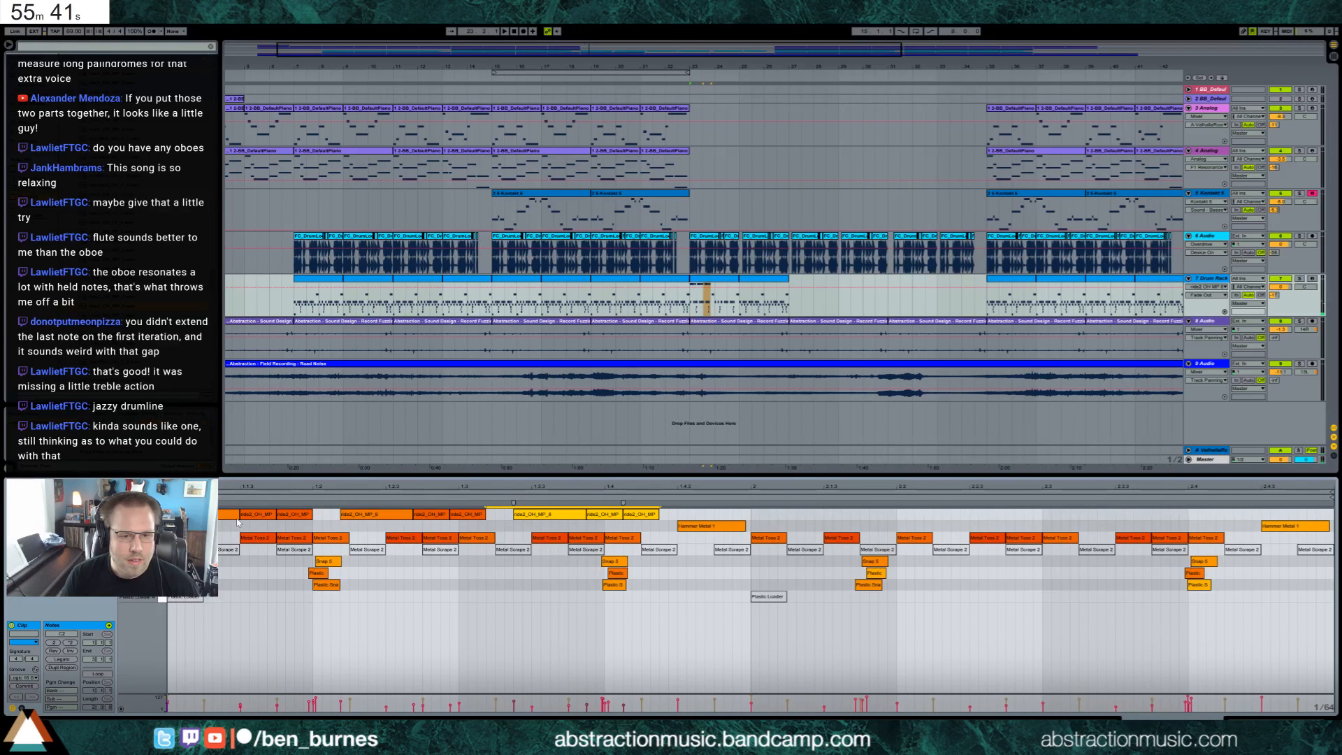
key("ctrl+z")
key("ctrl+z")
Duplicate the one-beat, three-note ride pattern seven times to fill the two-bar Drum Rack clip.
key("ctrl+d")
key("ctrl+d")
key("ctrl+d")
key("ctrl+d")
key("ctrl+d")
key("ctrl+d")
key("ctrl+d")
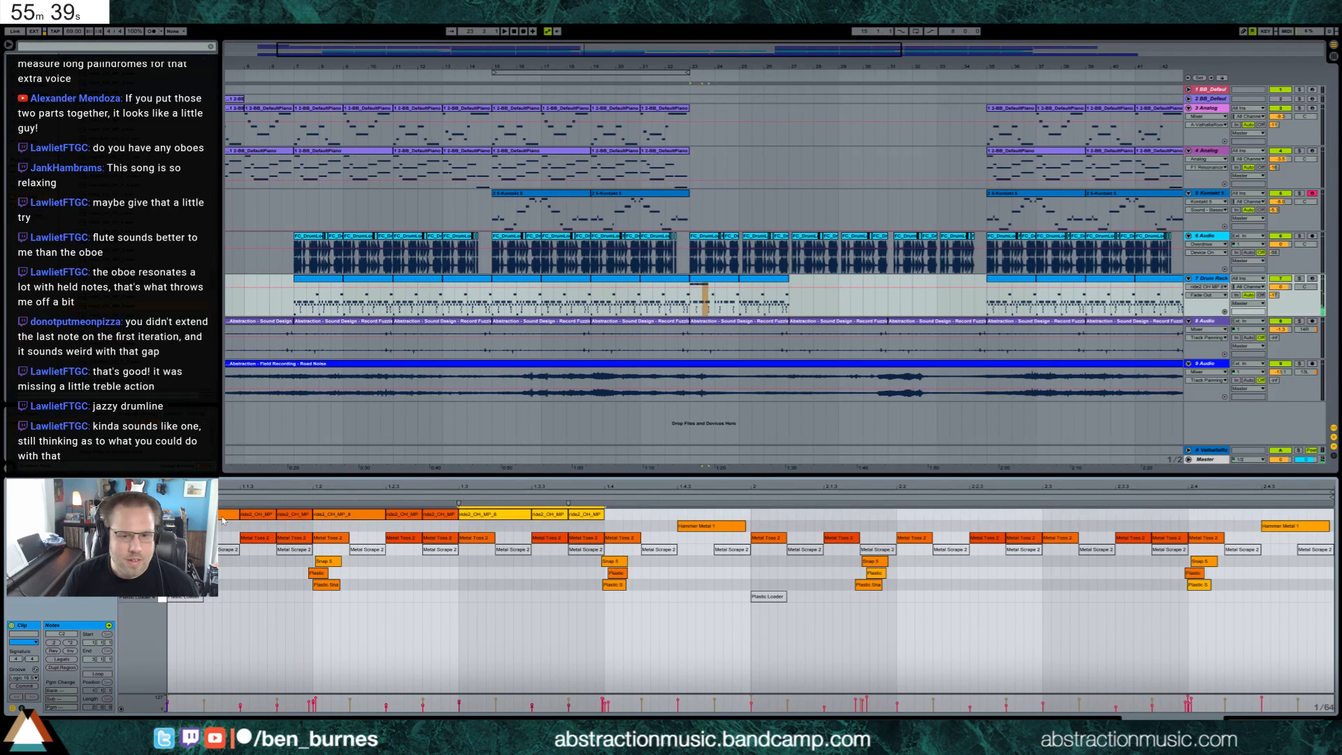
Play the ride pattern, then shorten the long ride note before the first Hammer Metal 1 hit and add a short one after it.
key("space")
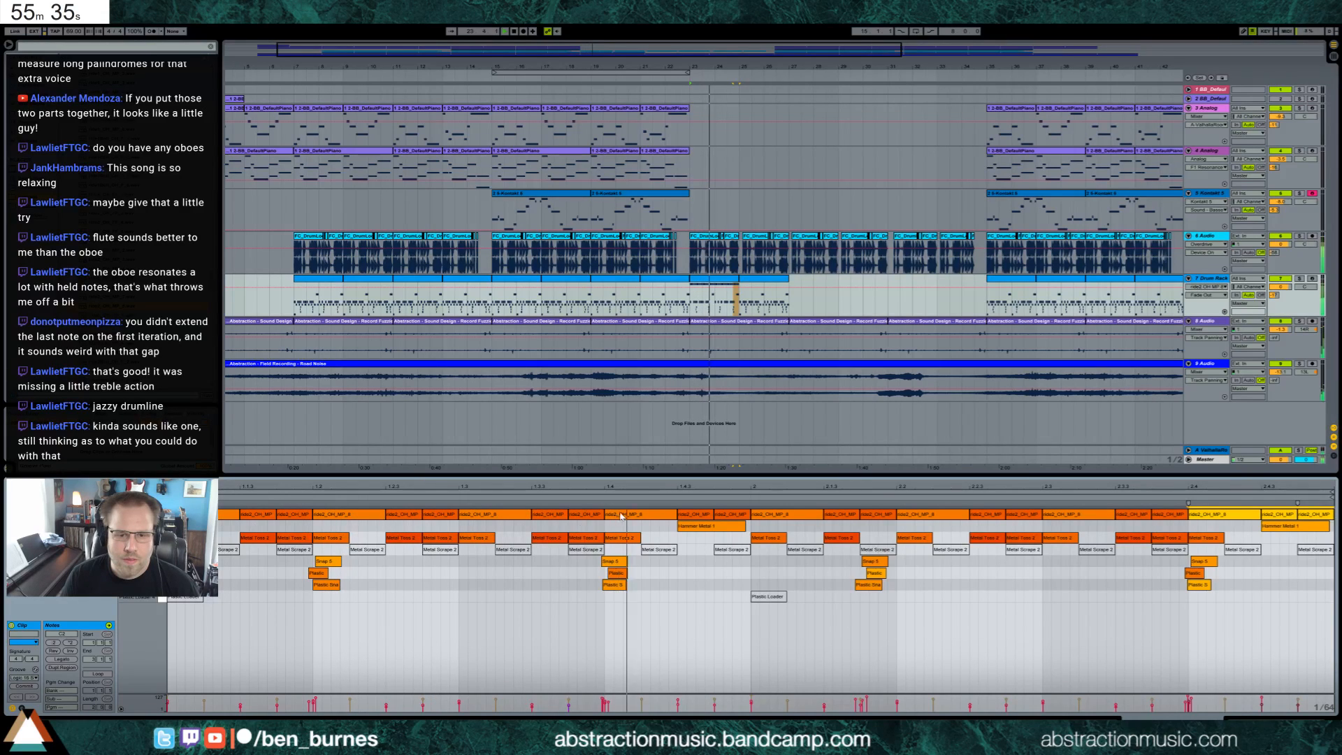
mouse_move(673, 515)
left_mouse_down()
mouse_move(641, 516)
mouse_move(675, 517)
left_mouse_up()
double_click(644, 516)
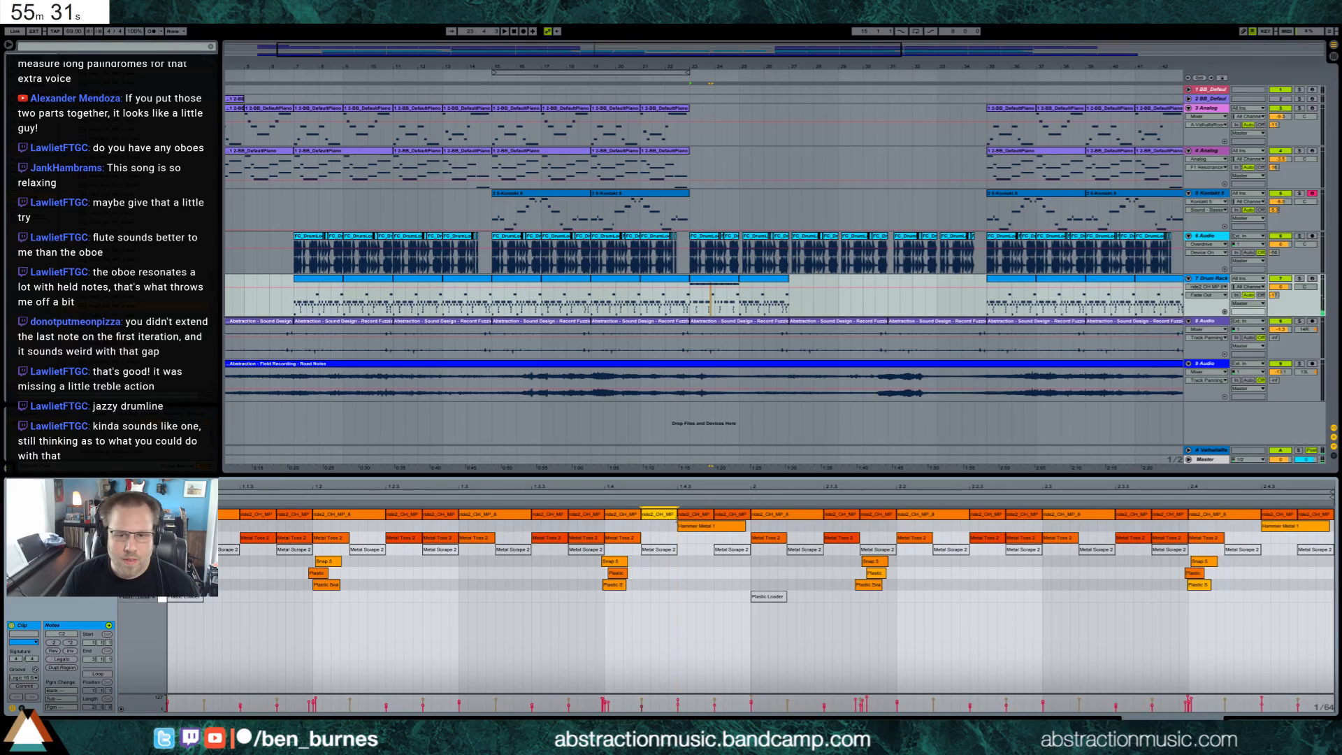
Copy the four short ride notes around the first Hammer Metal 1 hit and paste them over the long ride note before the second.
left_click(736, 518)
left_click(698, 518, "shift")
left_click(659, 517, "shift")
left_click(624, 517, "shift")
key("ctrl+c")
left_click(1211, 515)
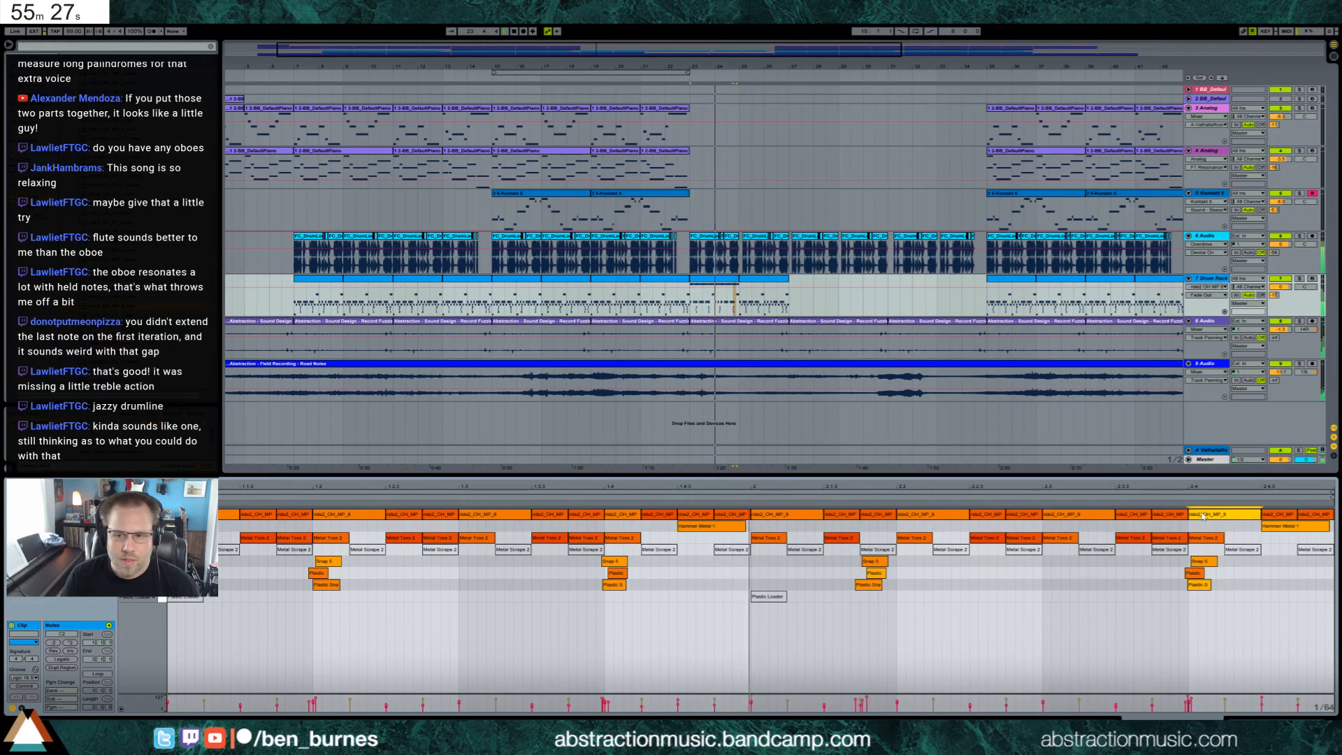
key("ctrl+v")
left_click(1037, 603)
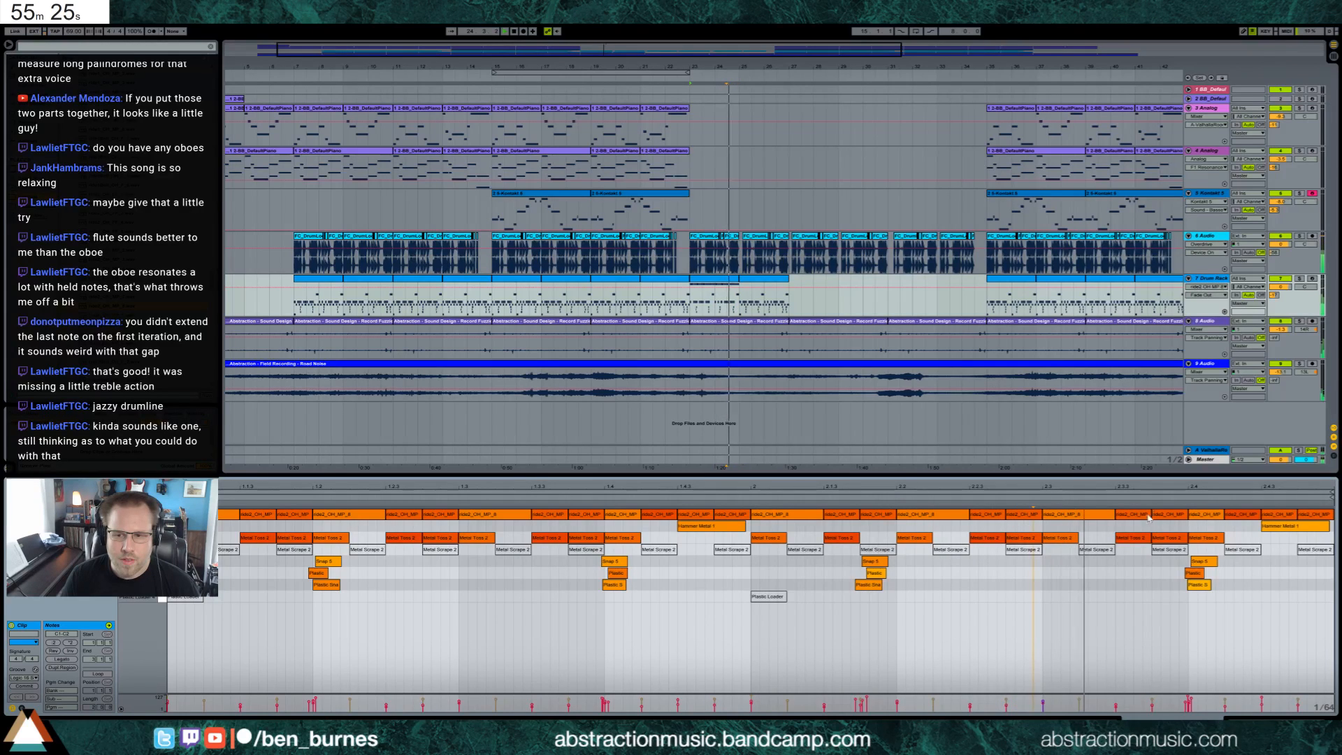
Halve the ride note just before beat 2.4, duplicate it into a quick double hit, and play the pattern.
left_click_drag(1187, 514, 1171, 514)
key("ctrl+d")
key("space")
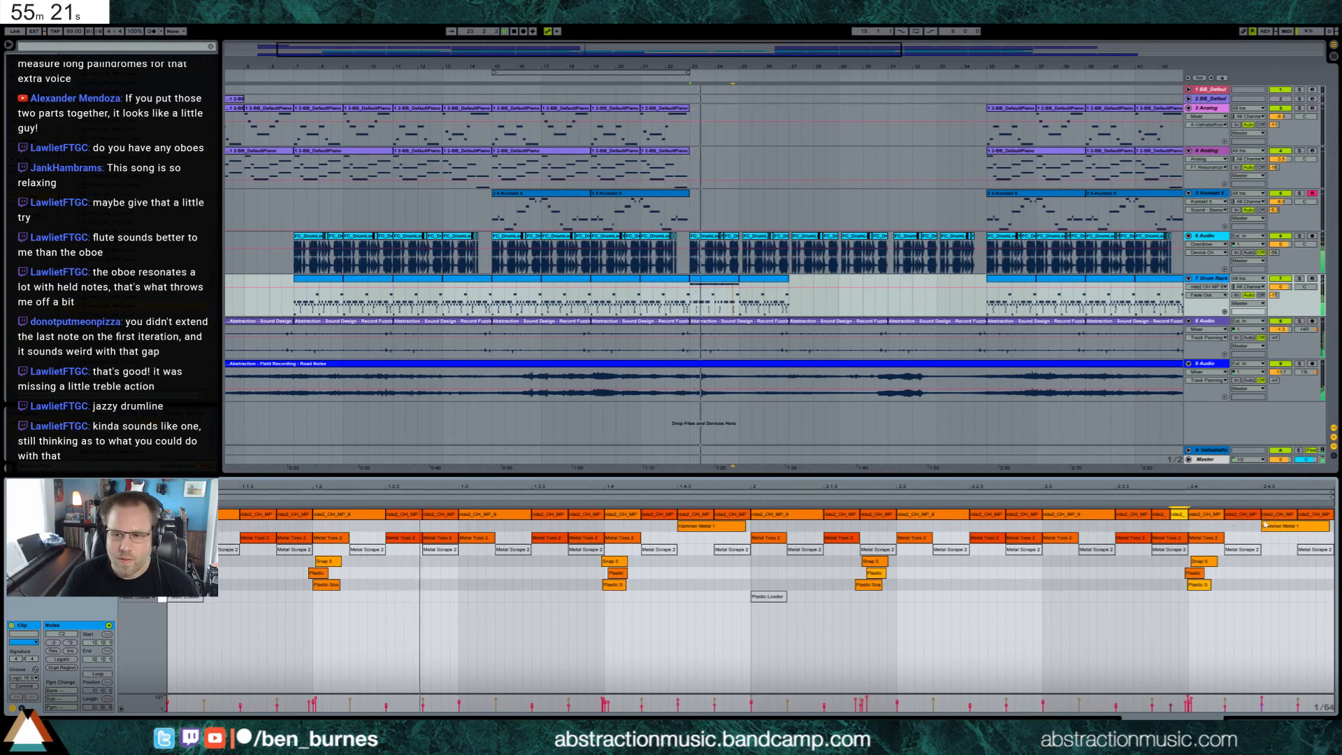
Show the Drum Rack's chain list and duplicate the bar 23 clip over the following two bars.
key("shift+Tab")
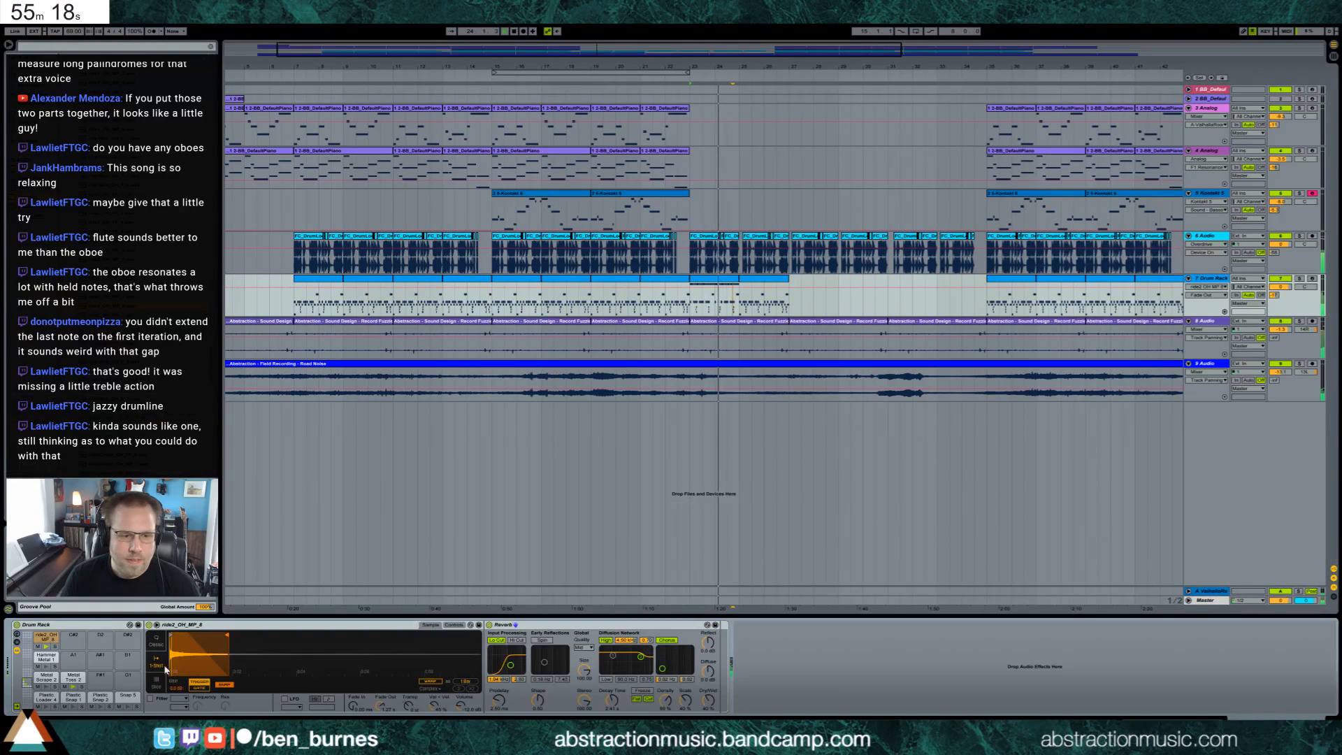
left_click(17, 642)
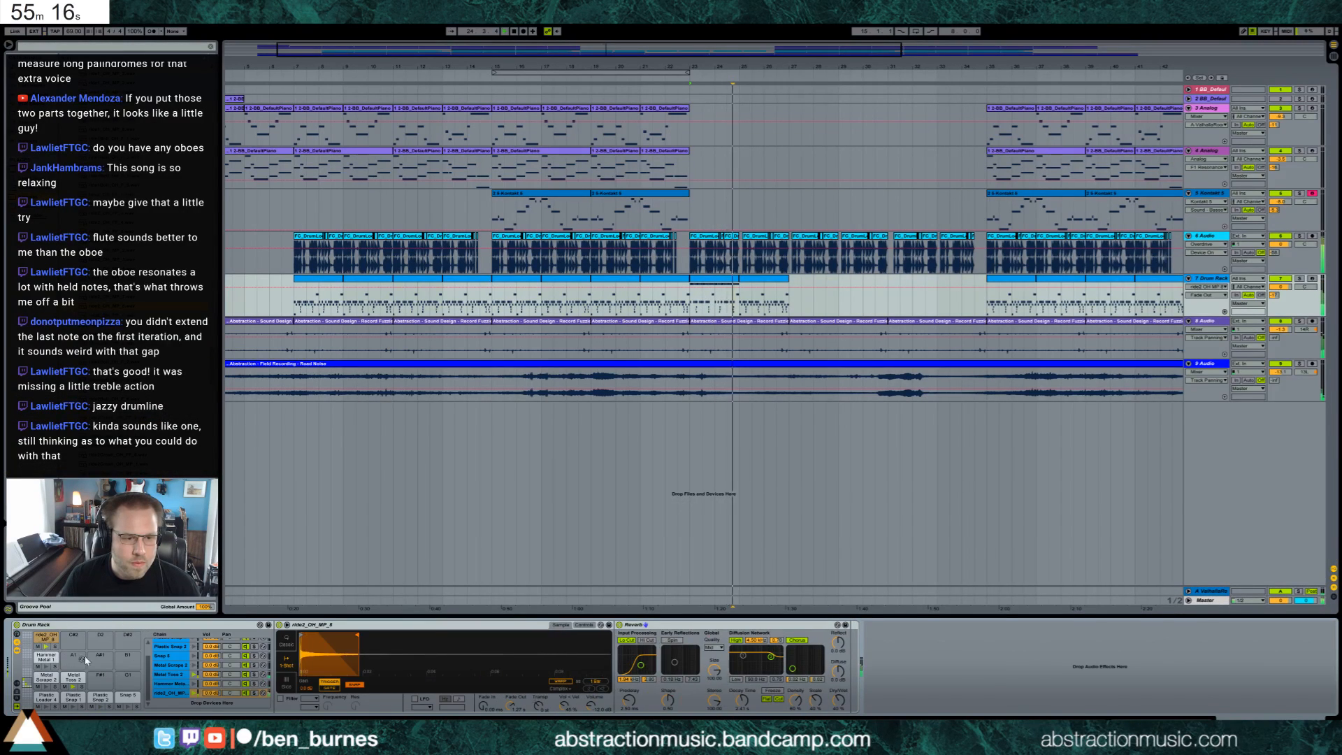
left_click(709, 278)
key("ctrl+d")
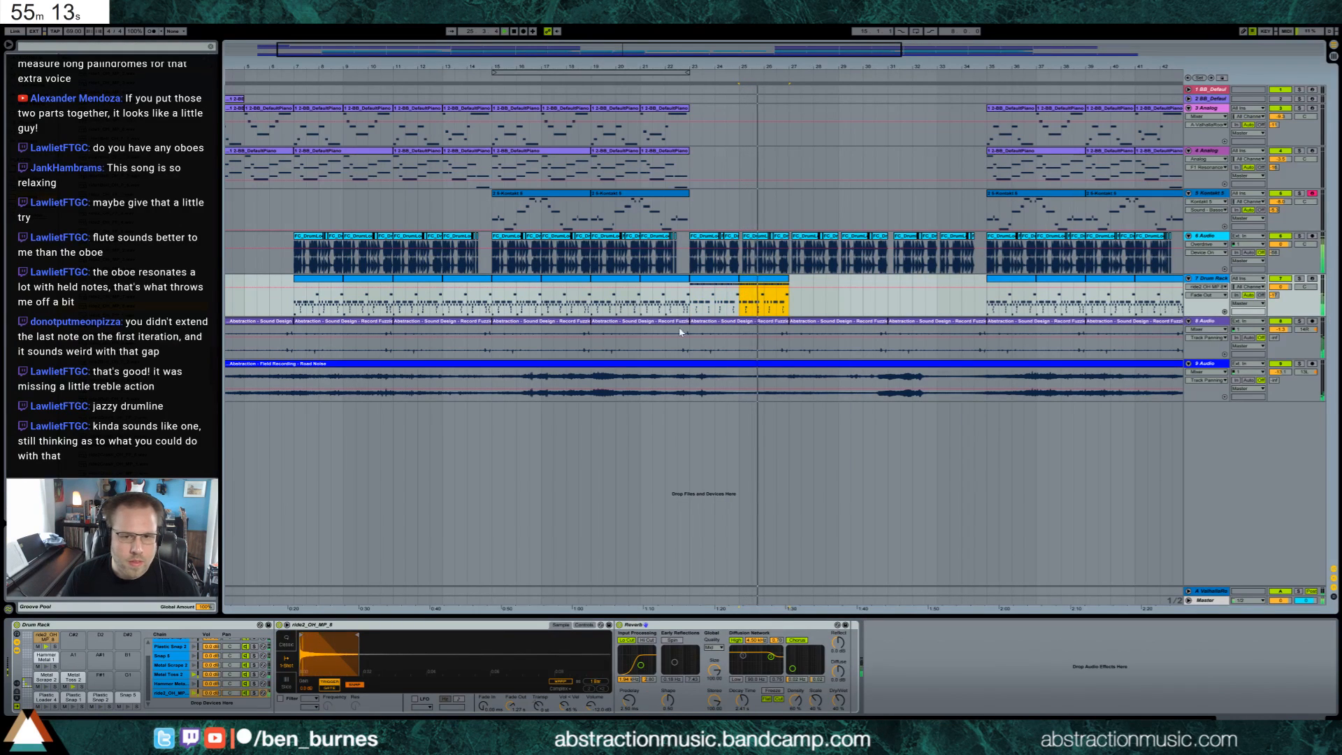
Turn on looping for the bar 23 Drum Rack clip, extend it to bar 35, and start playback.
mouse_move(737, 279)
left_mouse_down()
mouse_move(803, 280)
mouse_move(738, 280)
left_mouse_up()
key("space")
double_click(732, 280)
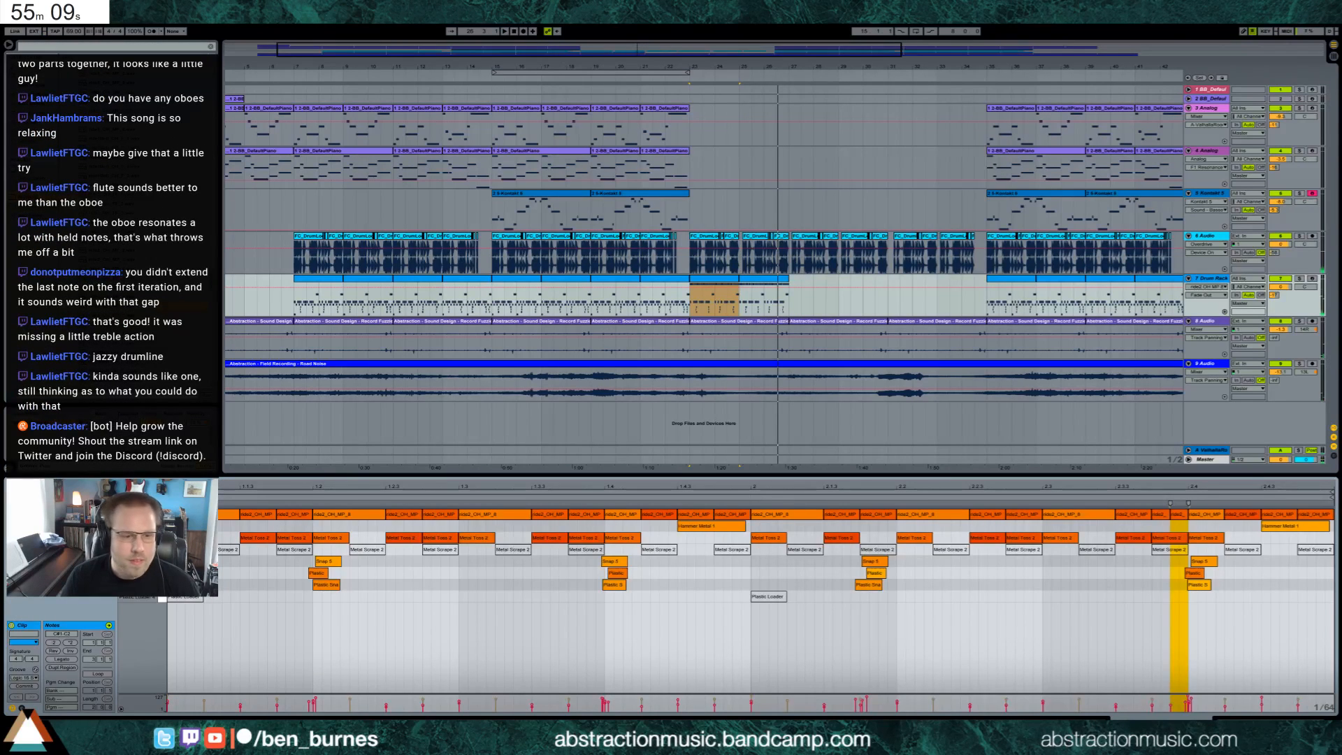
left_click(98, 673)
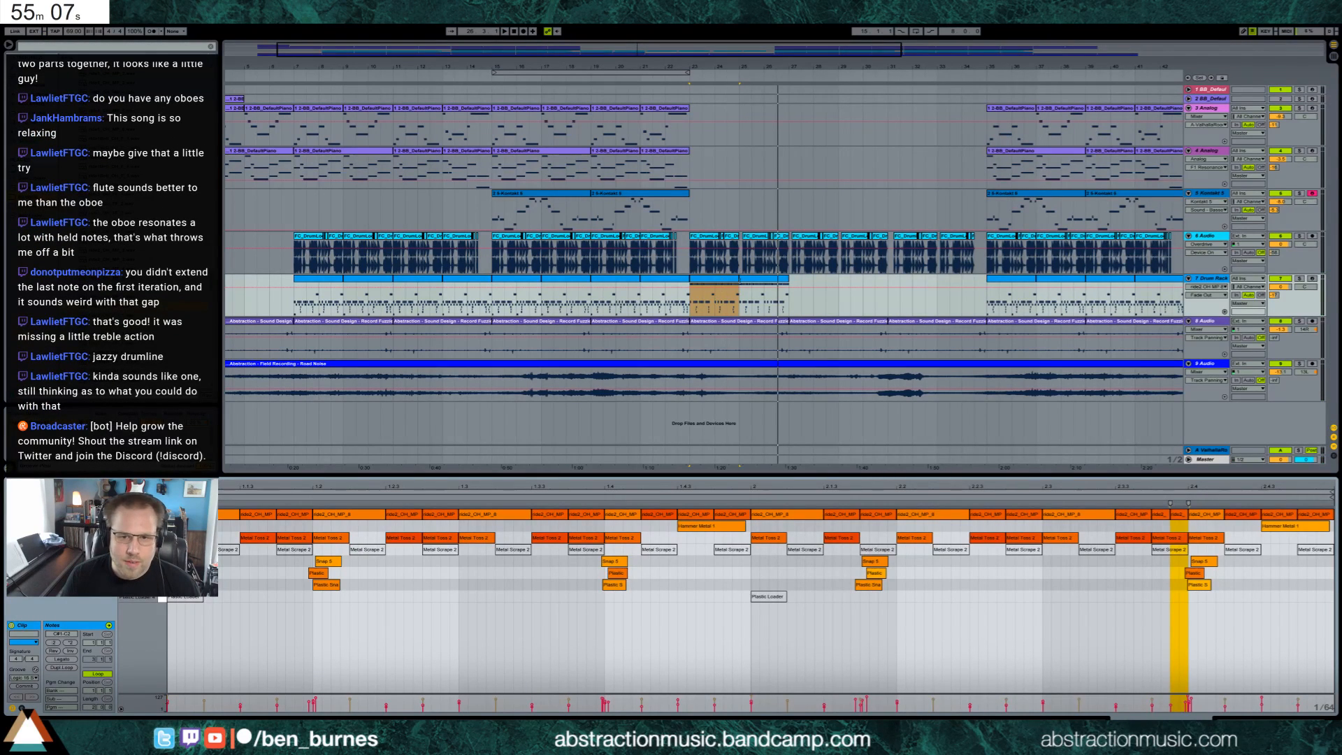
left_click_drag(788, 280, 986, 280)
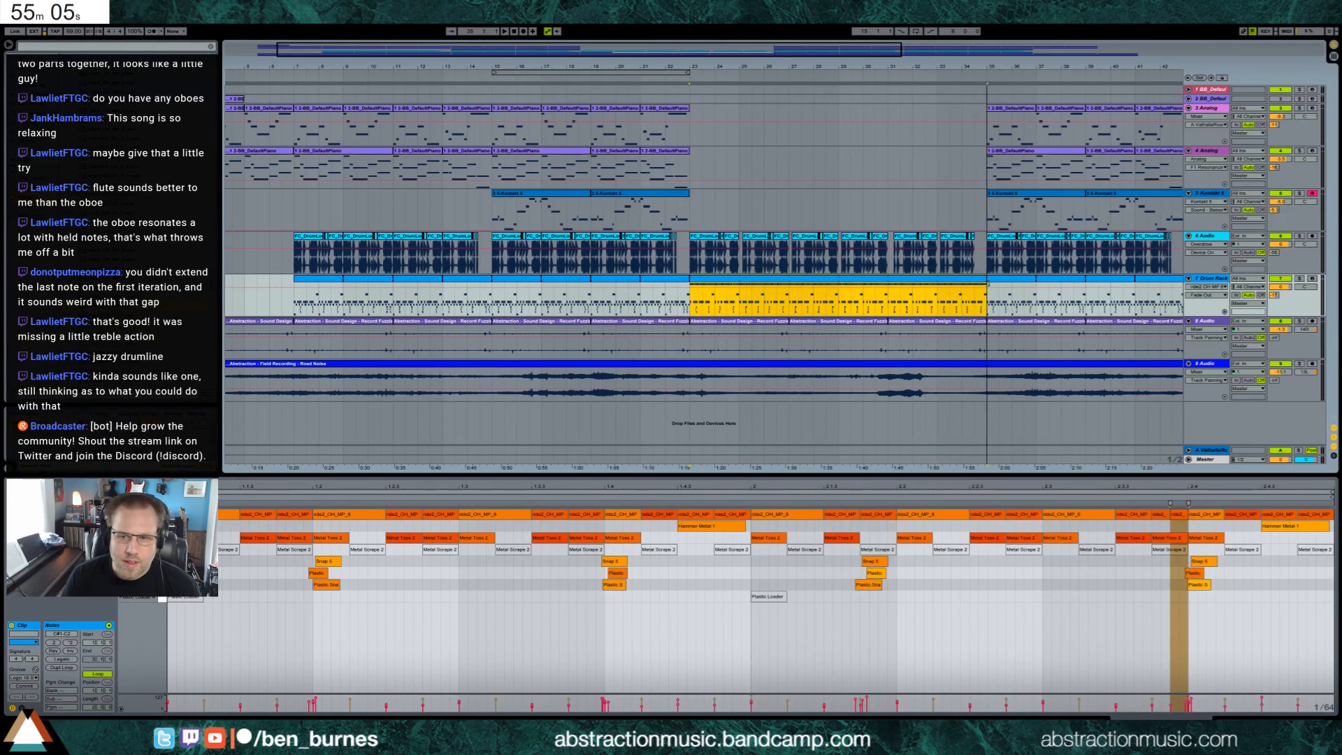
key("space")
Adjust the panning of the ride and Plastic Snap chains in the Drum Rack, and select the Snap 5 chain.
left_click(1263, 719)
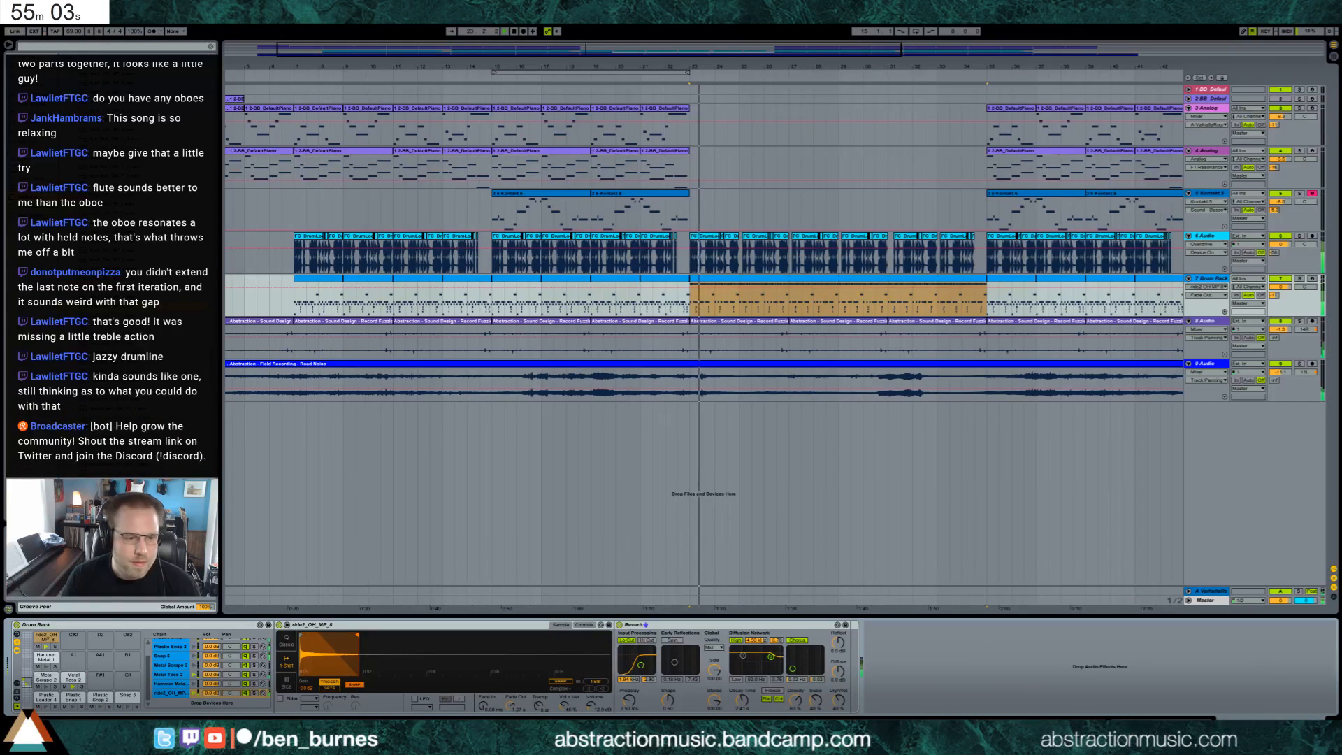
left_click_drag(231, 693, 231, 707)
scroll(230, 675, "up", 1)
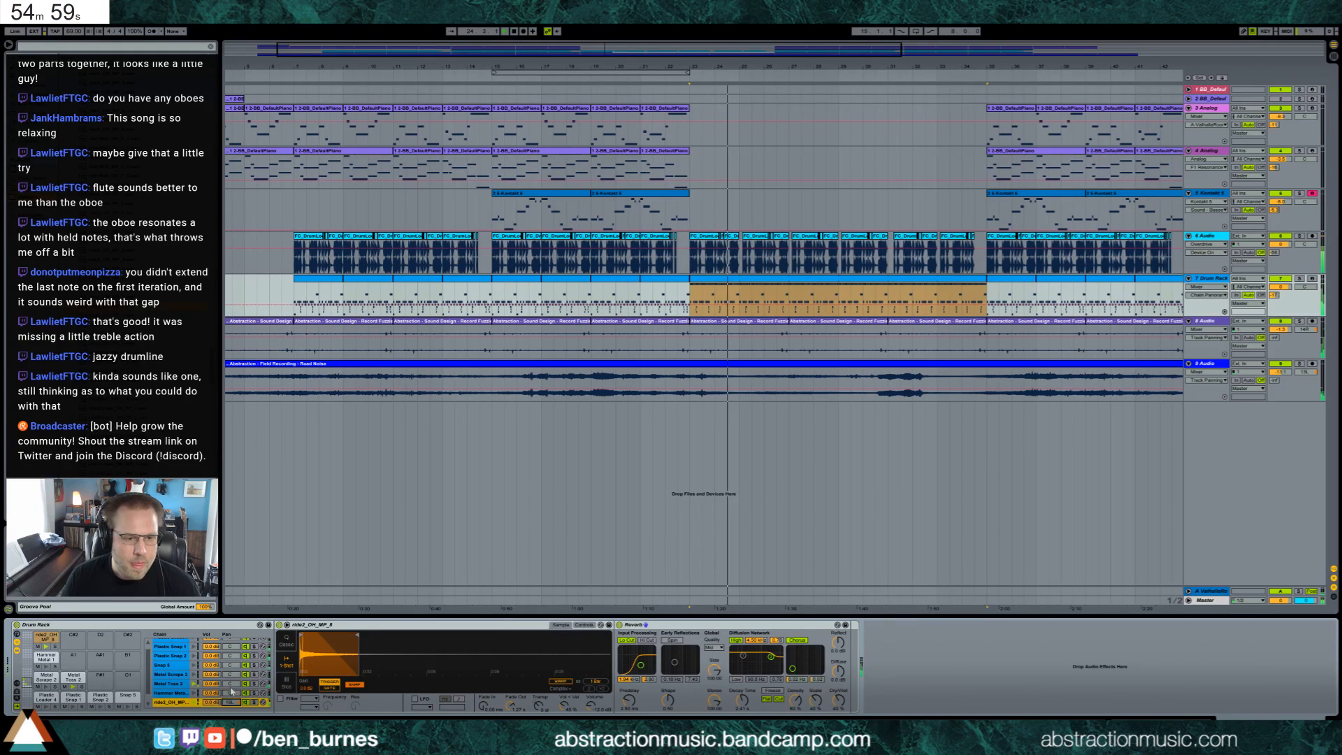
scroll(229, 672, "up", 1)
mouse_move(229, 653)
left_mouse_down()
mouse_move(230, 641)
mouse_move(230, 671)
left_mouse_up()
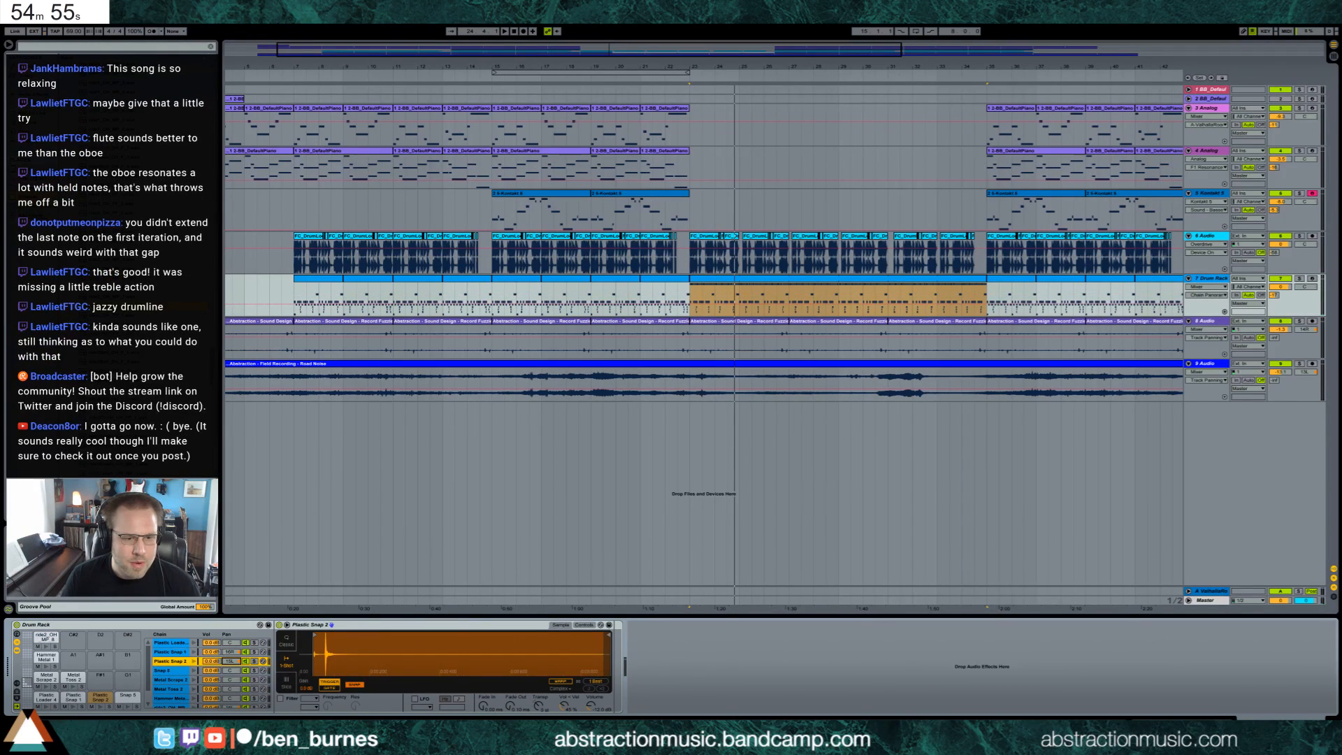
left_click(232, 670)
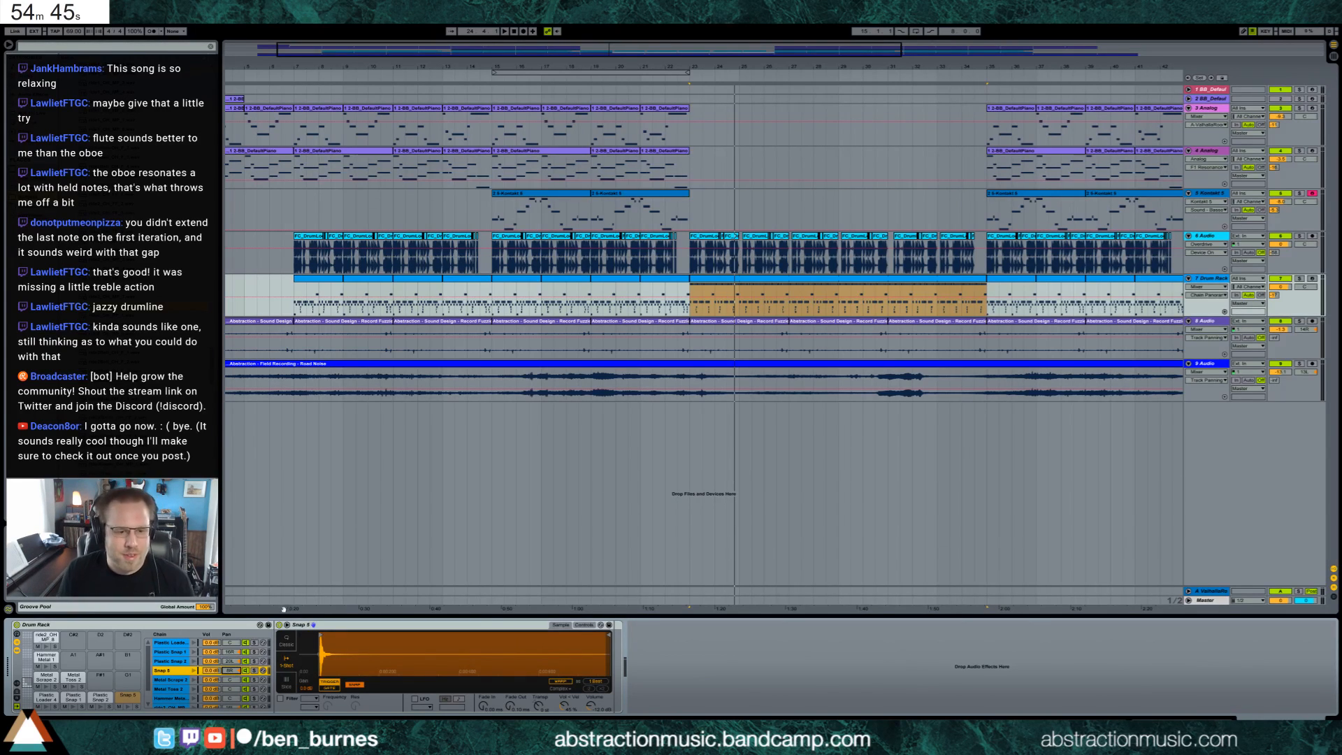
Listen to the extended drum section from bar 23 and check the clip's notes.
key("space")
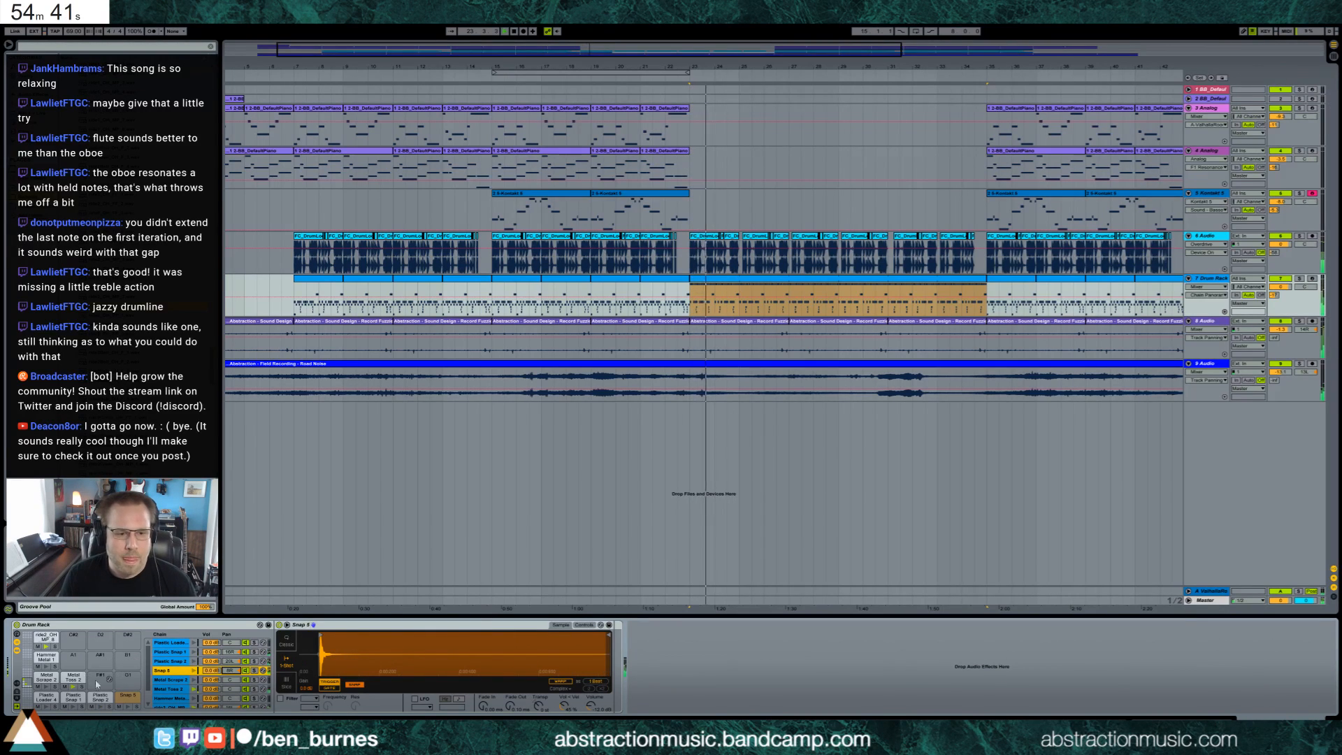
double_click(770, 279)
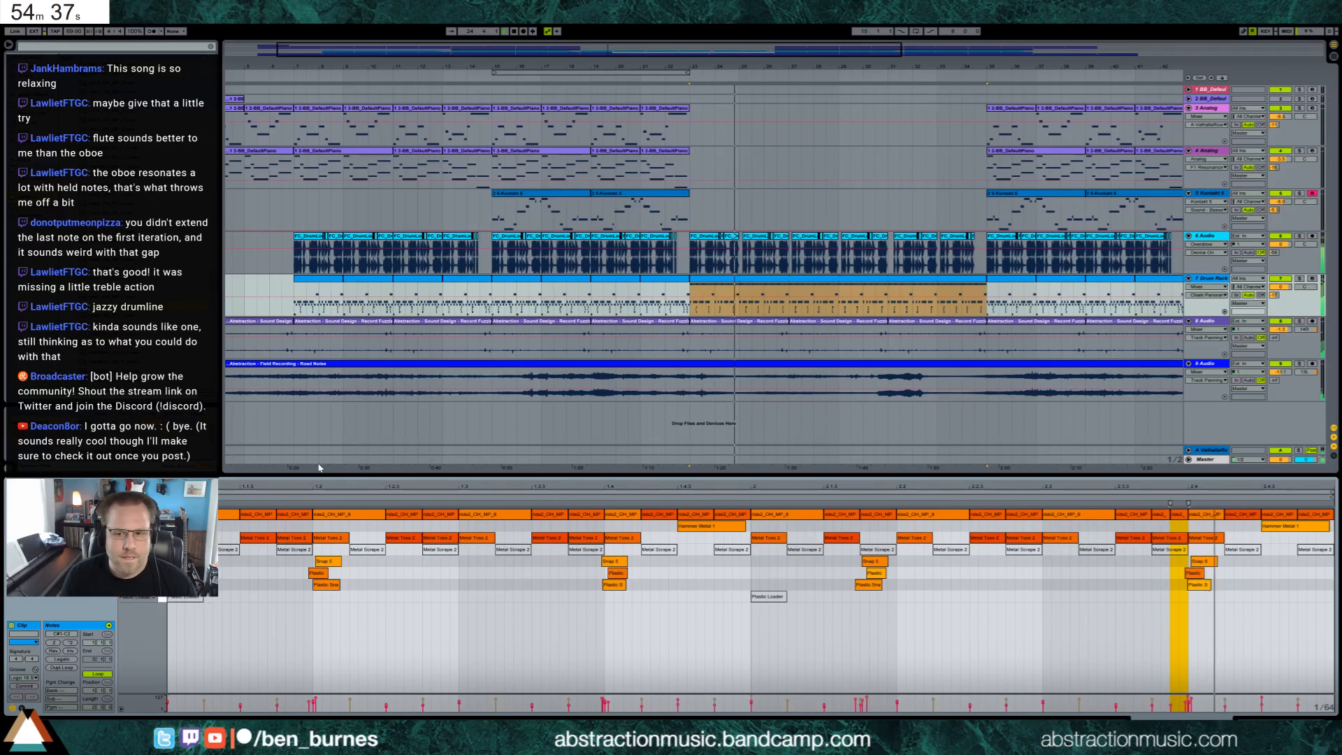
left_click(1280, 719)
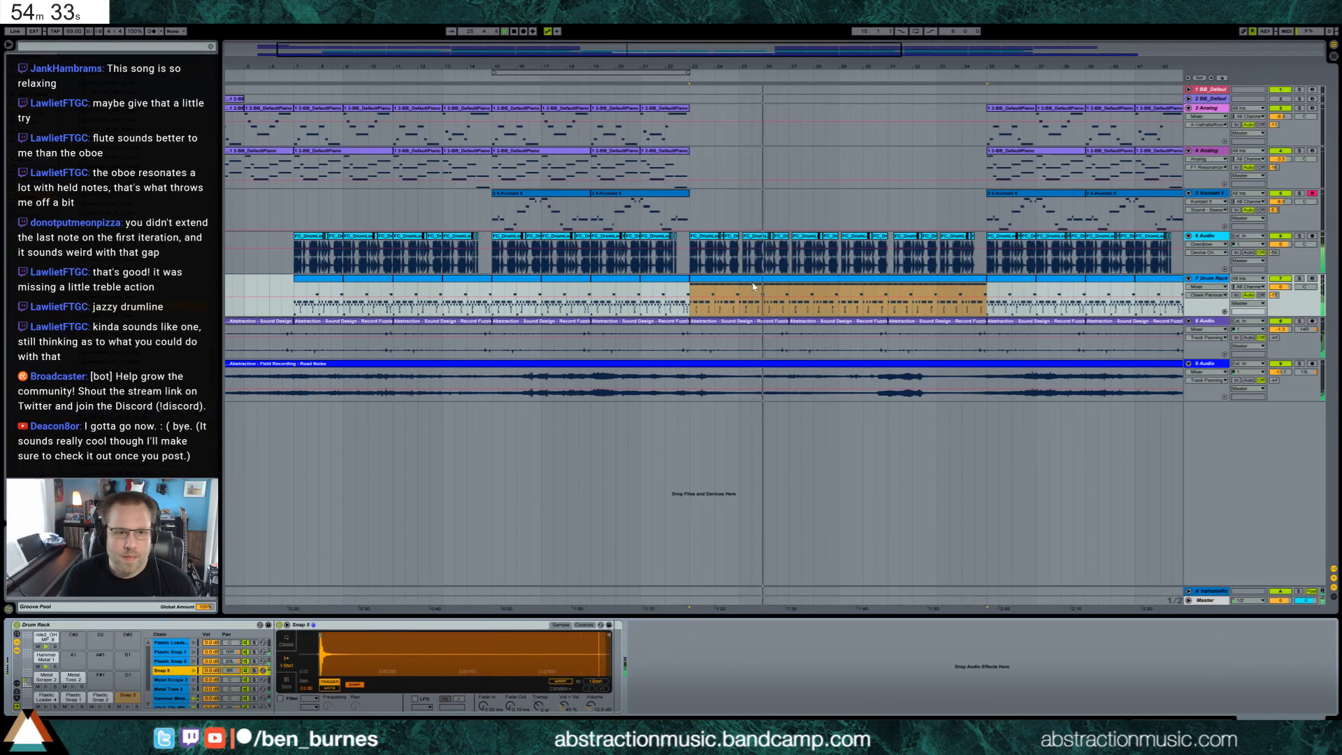
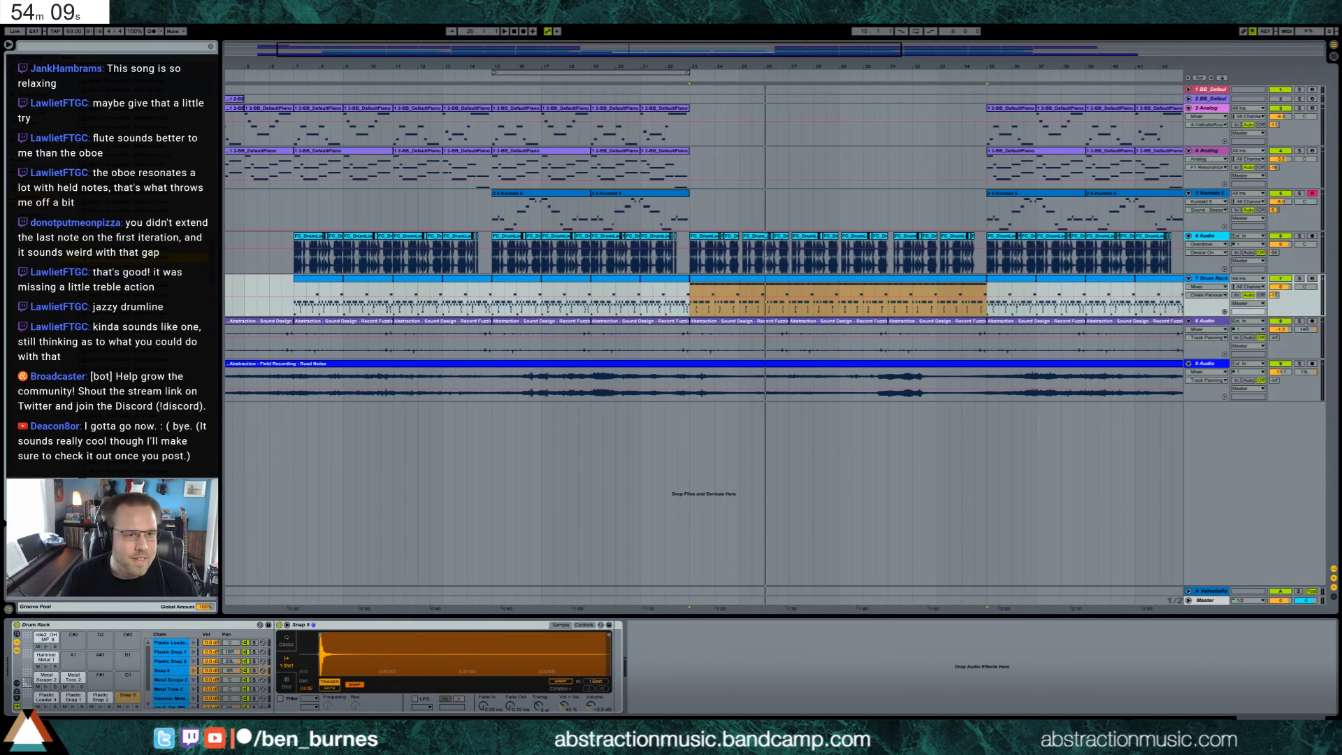
Load two different Roland 808 samples, including a BD1075 bass drum, and TR-808Hat_C02 onto empty Drum Rack pads.
left_click_drag(140, 257, 73, 639)
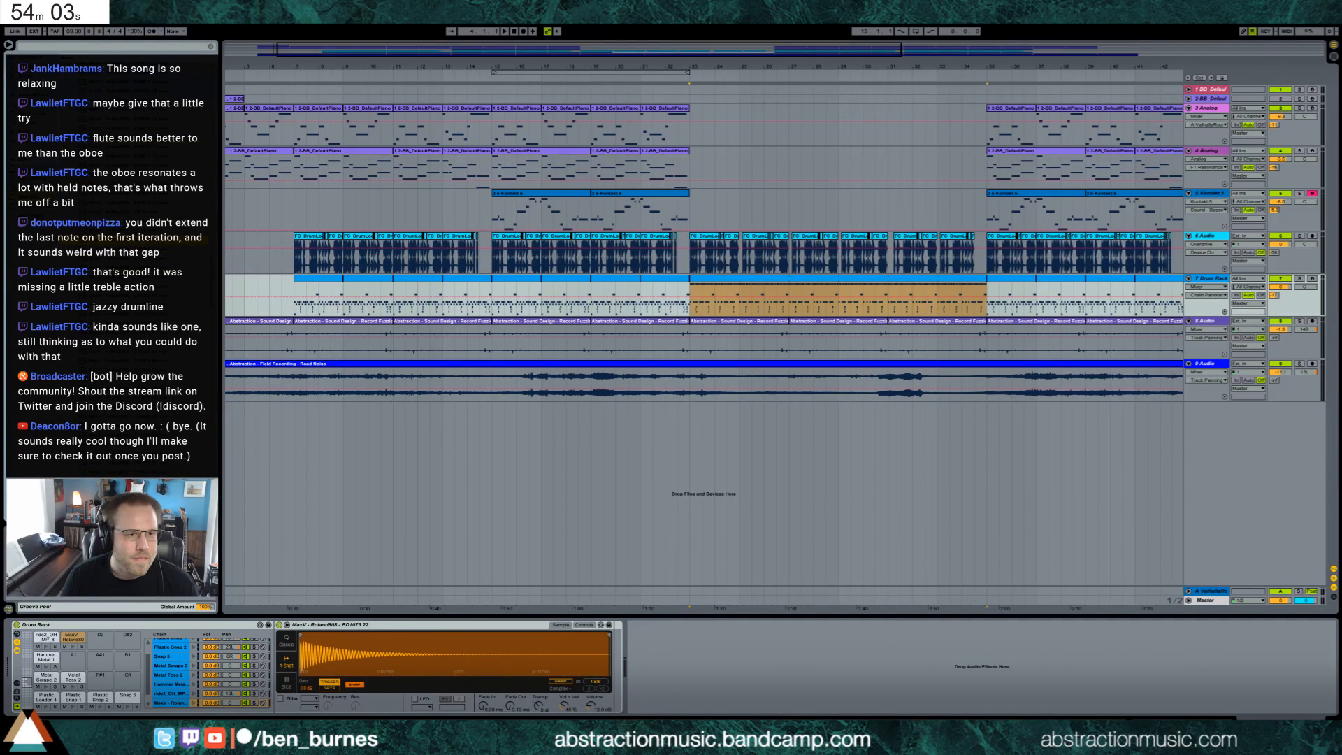
left_click_drag(117, 598, 100, 639)
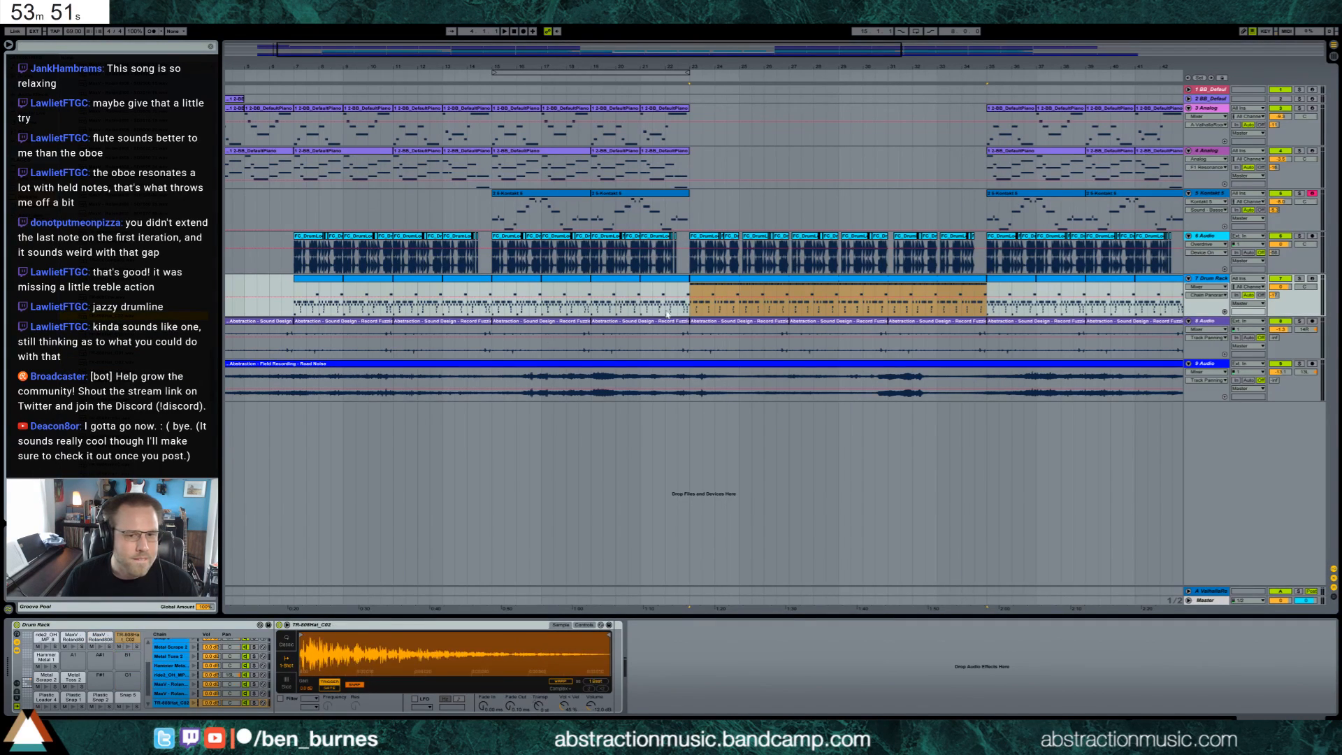
In the bar 23 clip, draw an 808 kick on beat 1, the second Roland sample on beat 2, and two sixteenth-note hats after each.
left_click(733, 283)
double_click(733, 283)
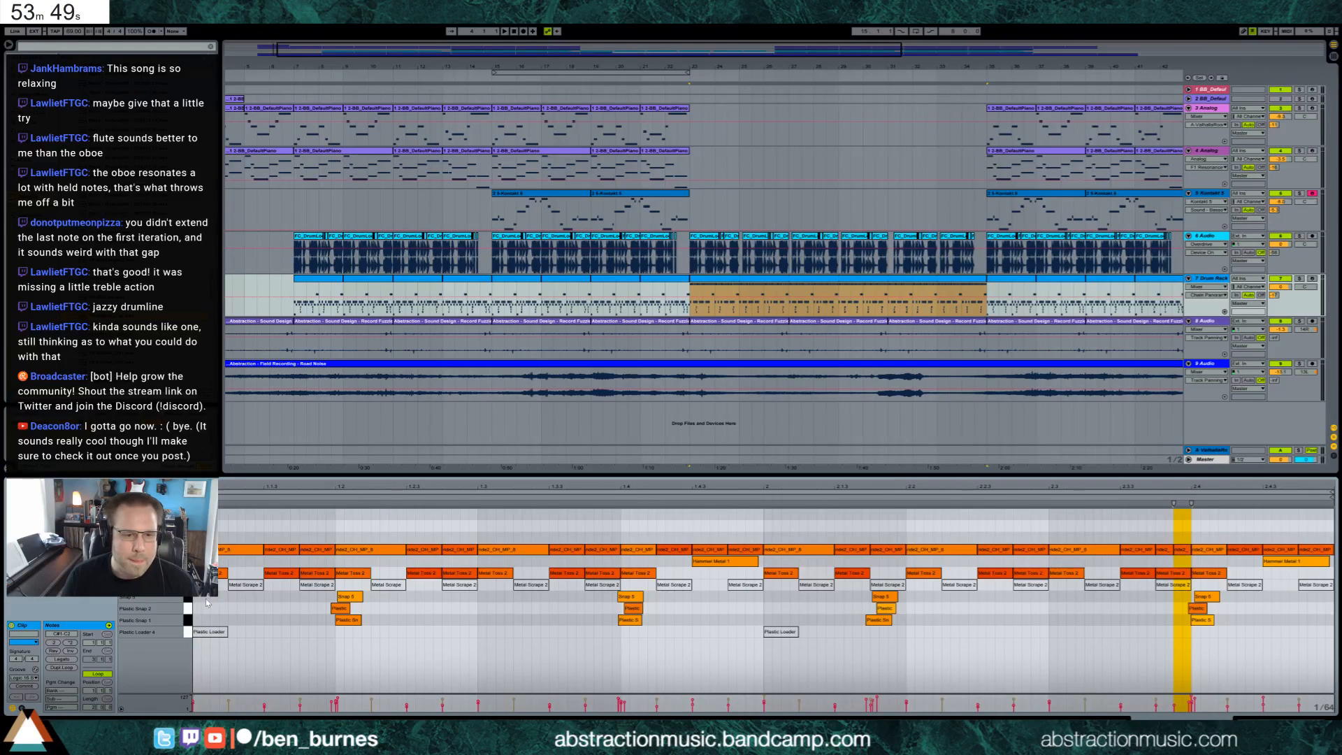
left_click_drag(242, 535, 263, 535)
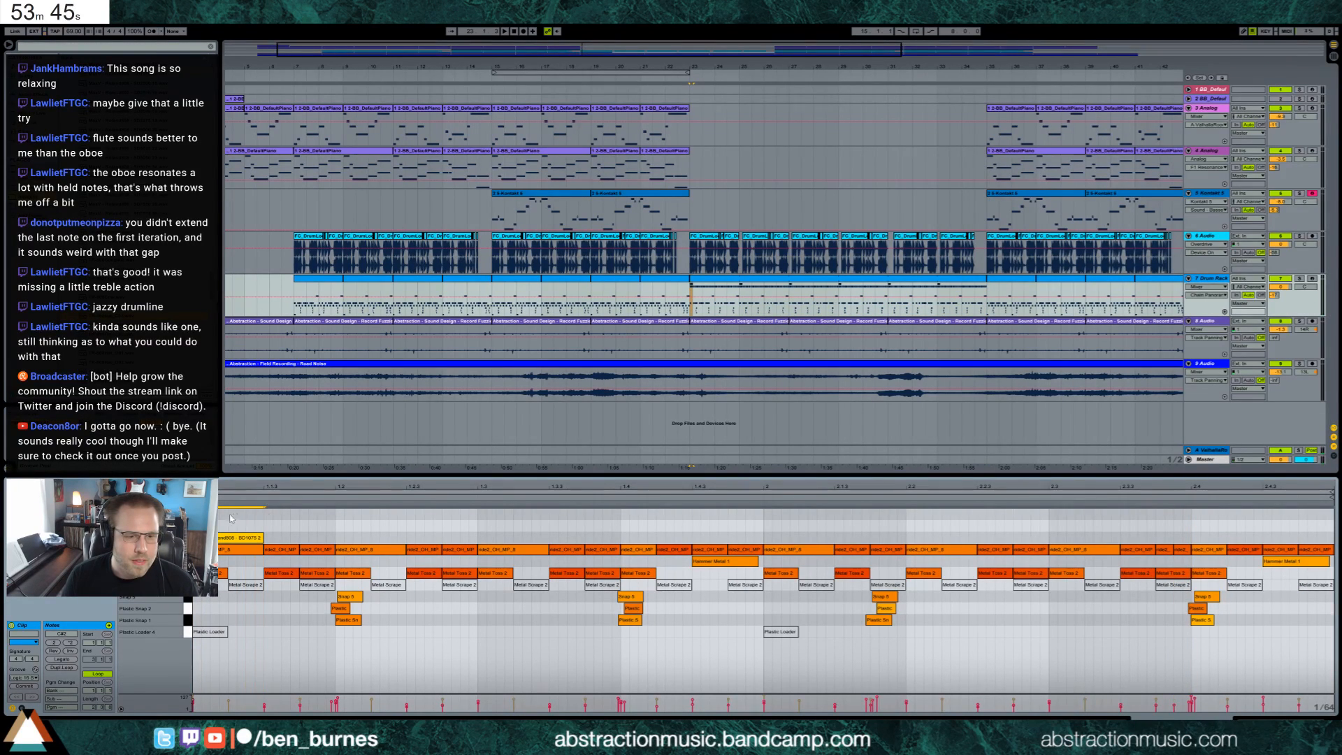
double_click(271, 515)
double_click(308, 515)
double_click(342, 526)
mouse_move(353, 526)
left_mouse_down()
mouse_move(399, 526)
mouse_move(370, 526)
left_mouse_up()
double_click(414, 515)
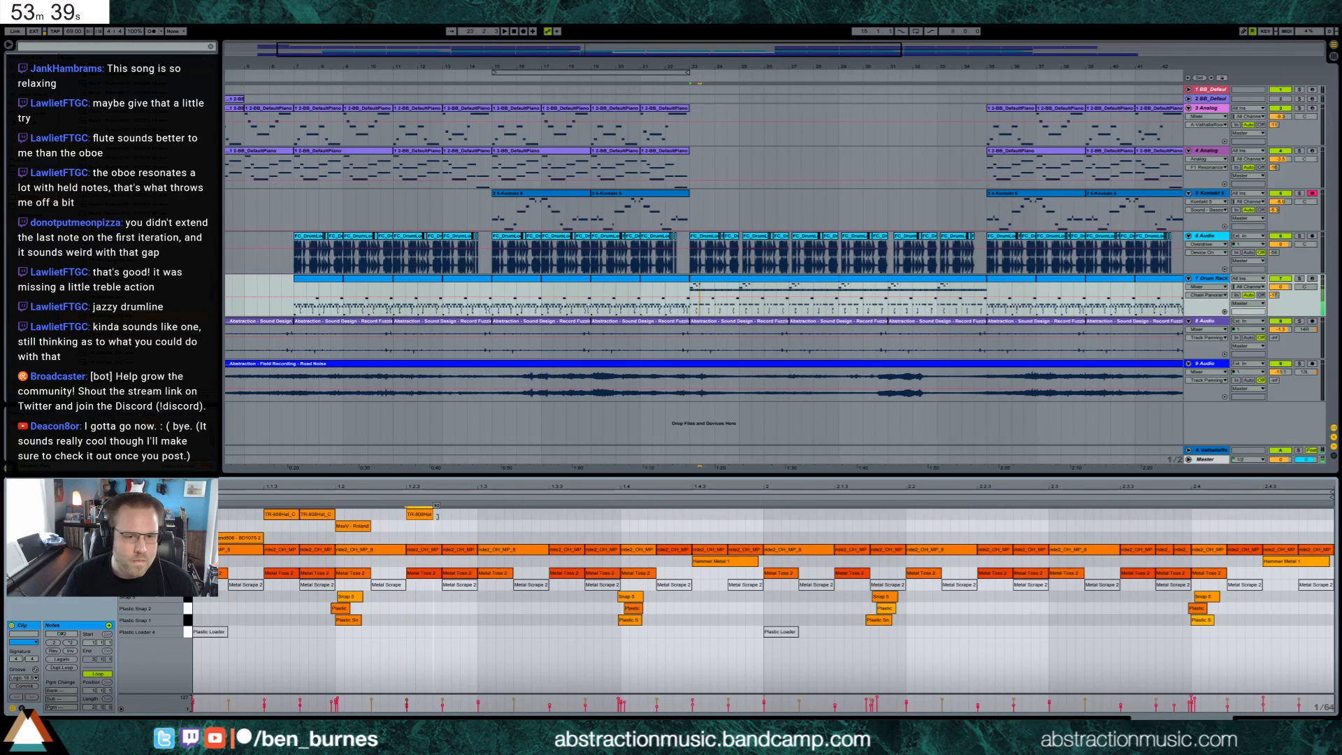
double_click(449, 515)
Duplicate the two-beat 808 pattern three times to fill the two-bar clip, and audition it.
left_click_drag(478, 538, 298, 504)
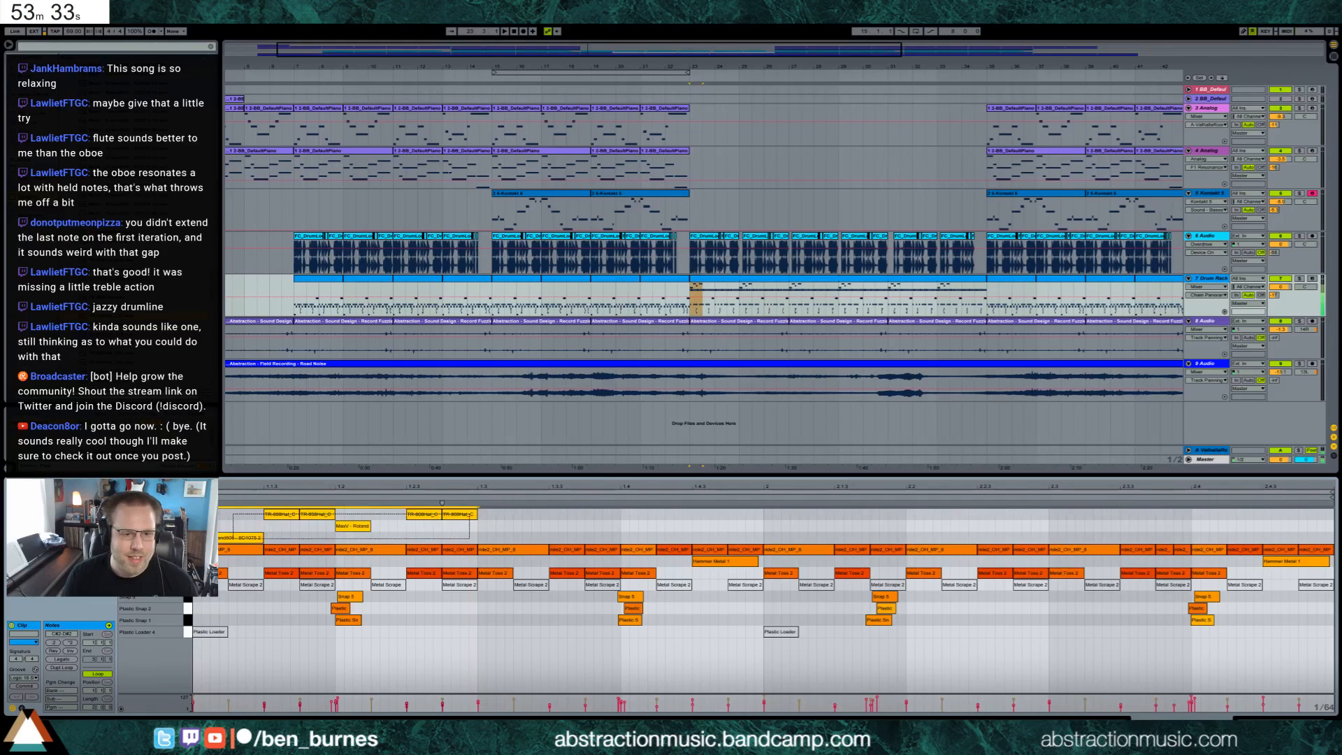
key("ctrl+d")
key("ctrl+d")
key("ctrl+d")
key("space")
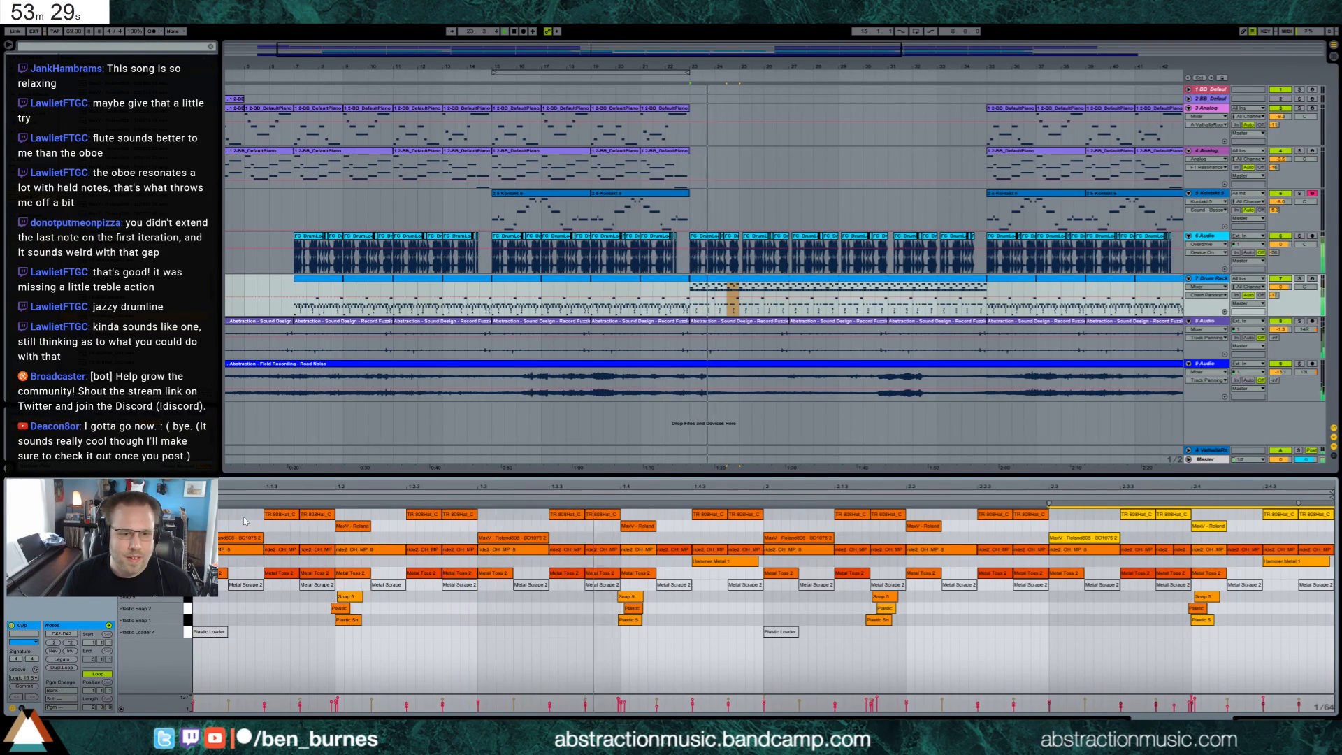
Stop playback, select the second Roland sample's hits, and add an extra one at the first Hammer Metal 1 hit.
left_click(649, 527)
key("space")
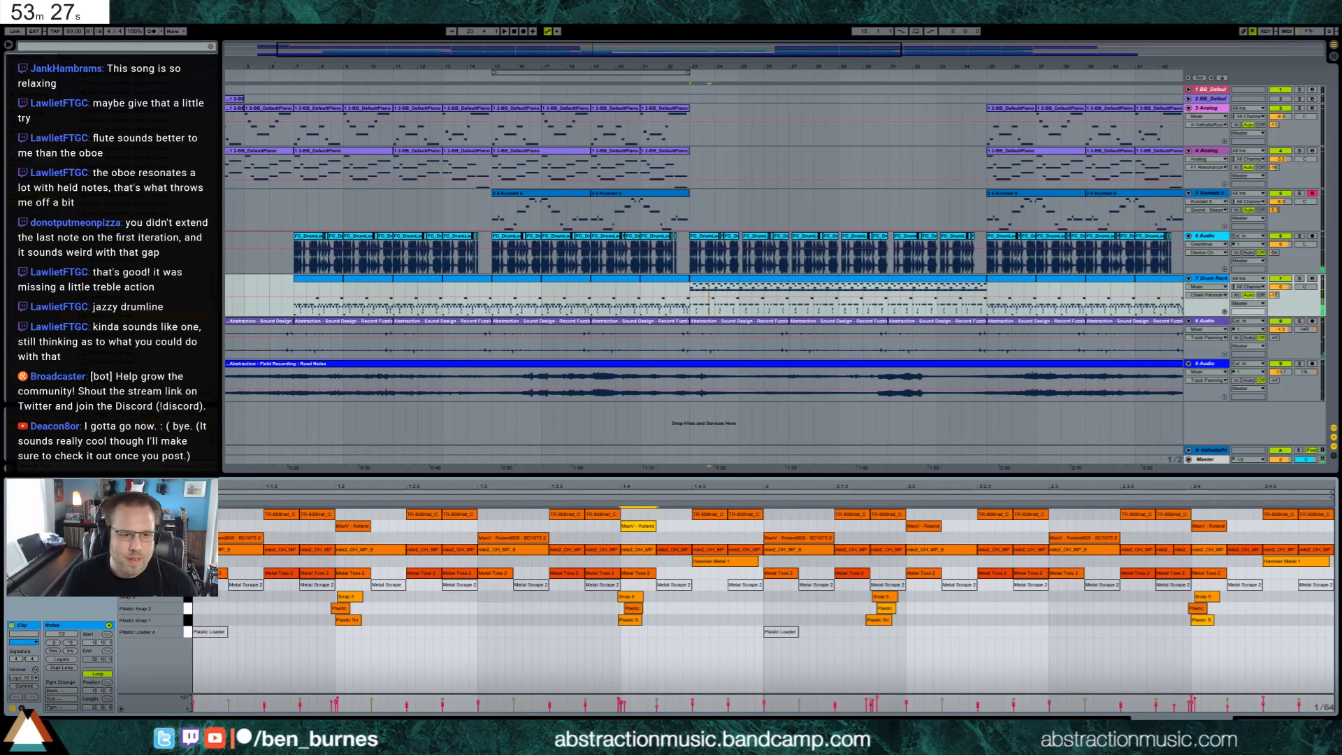
left_click(188, 527)
left_click_drag(355, 526, 355, 544)
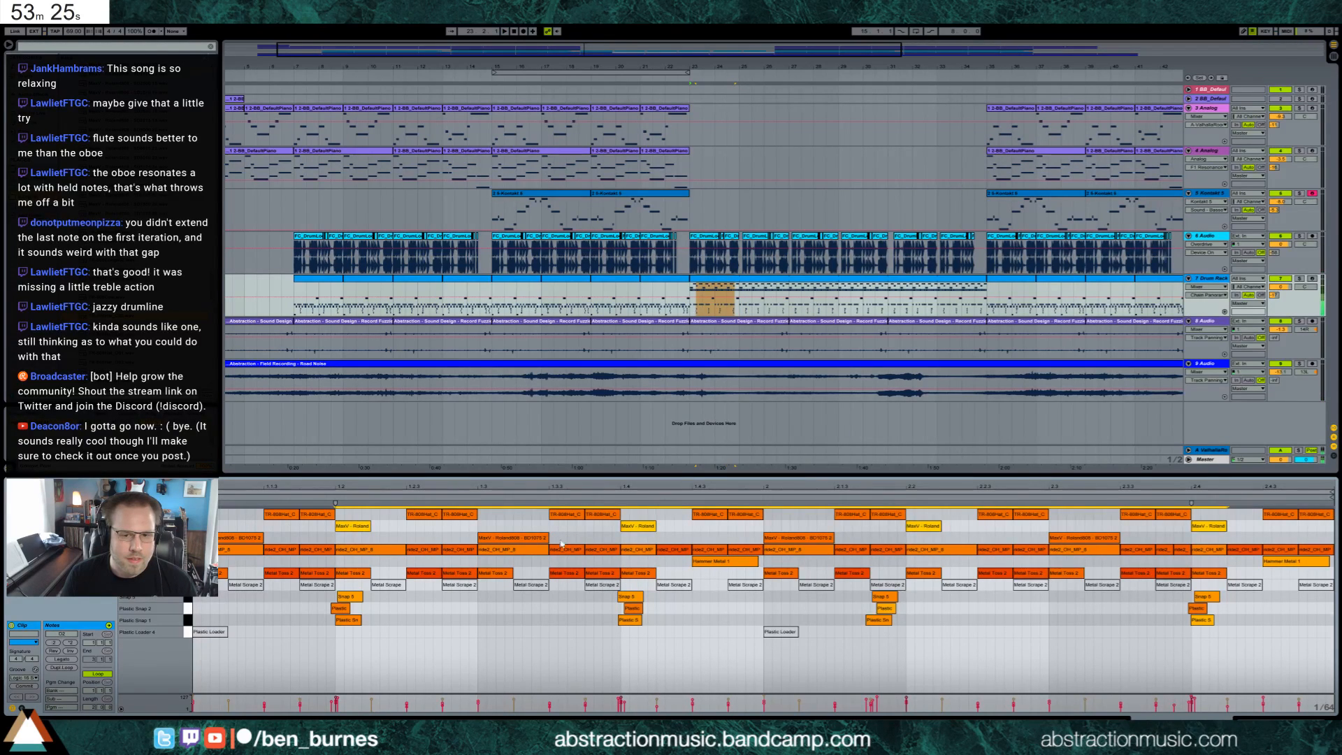
left_click(698, 530)
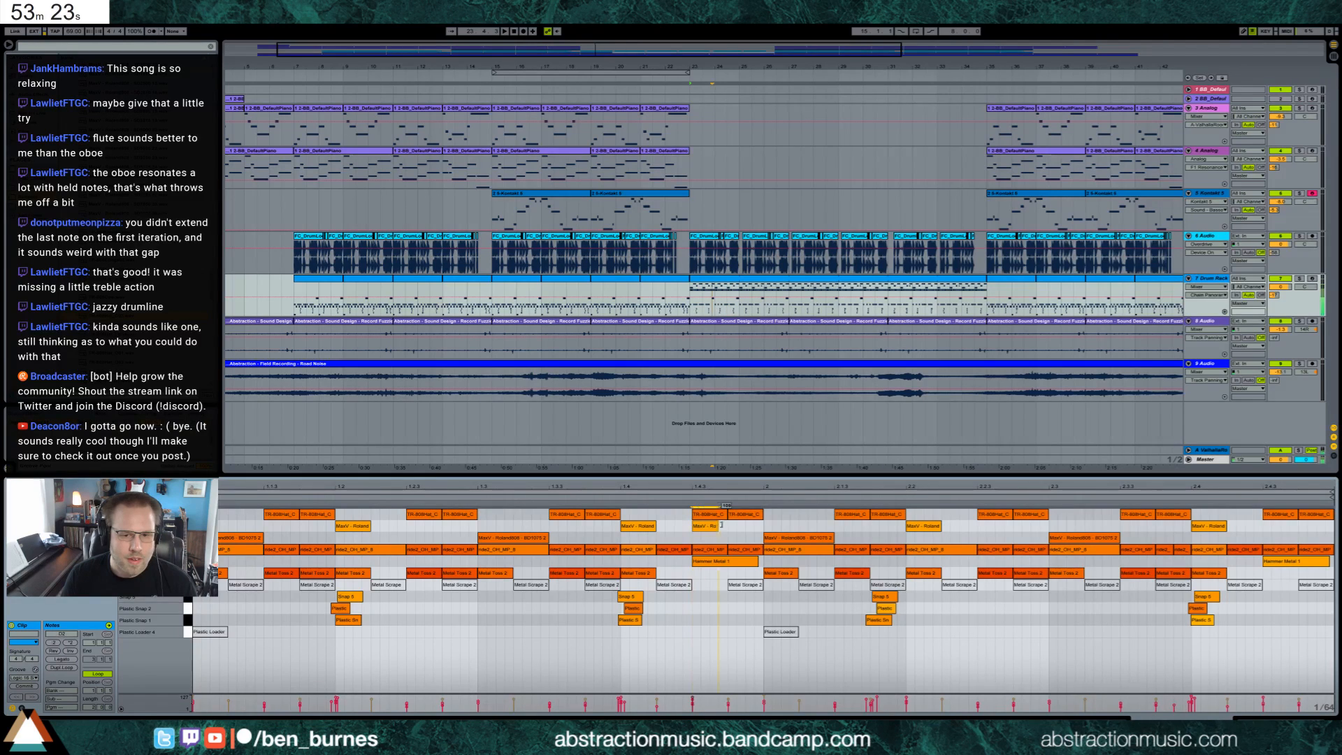
Audition the TR-808 hat pad and insert a new MIDI track below the Drum Rack track.
key("shift+Tab")
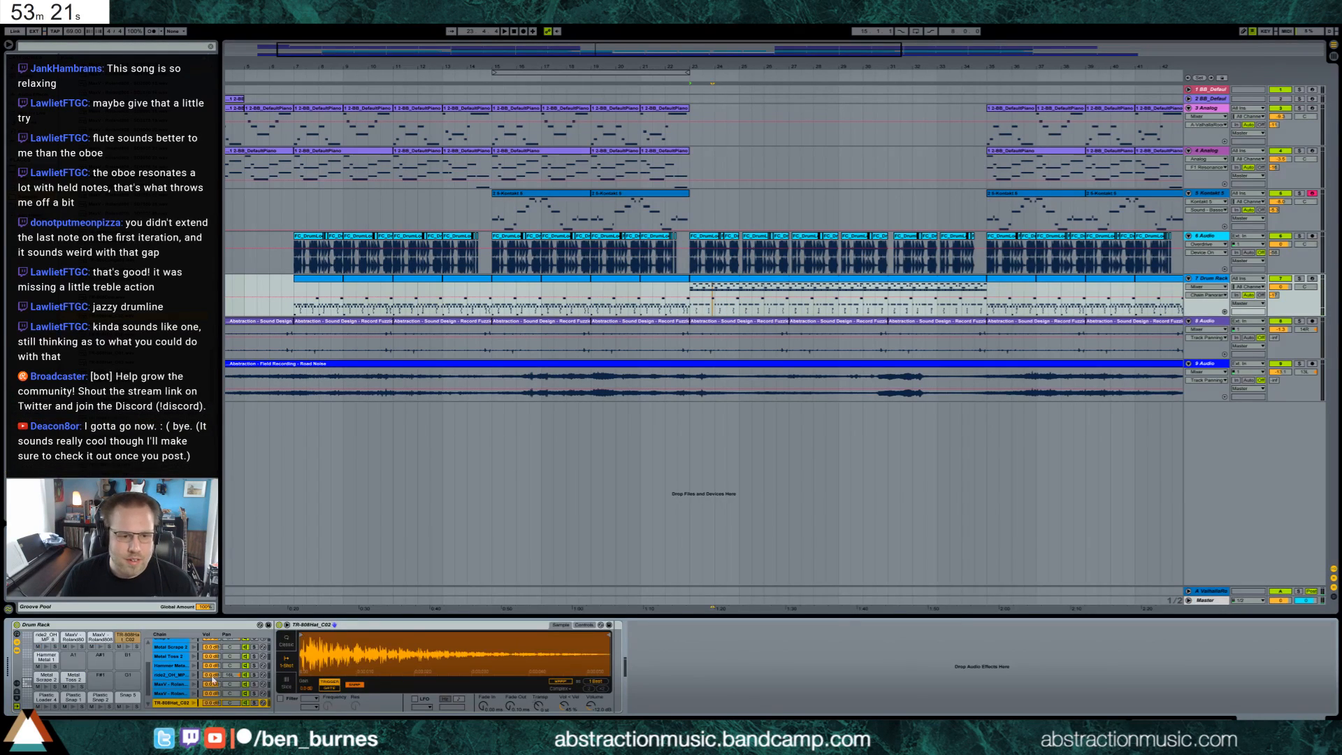
left_click(130, 647)
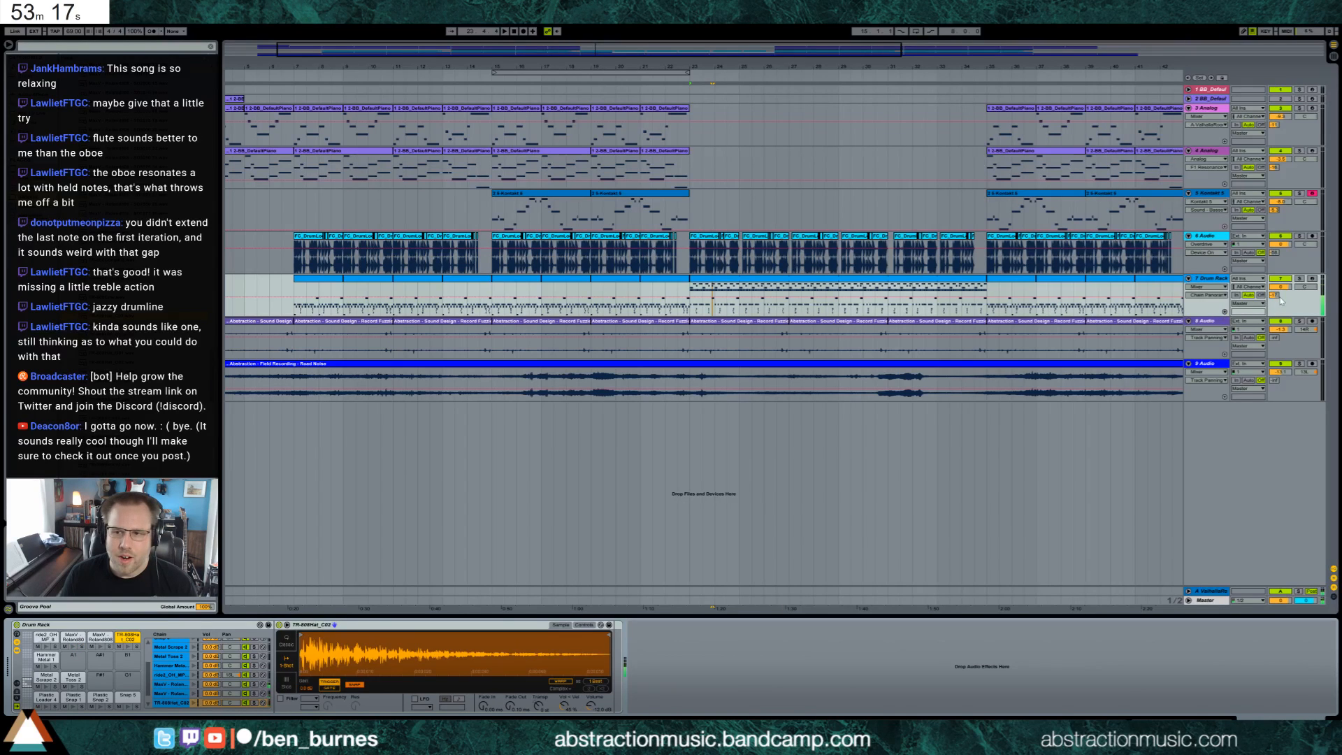
left_click(1225, 279)
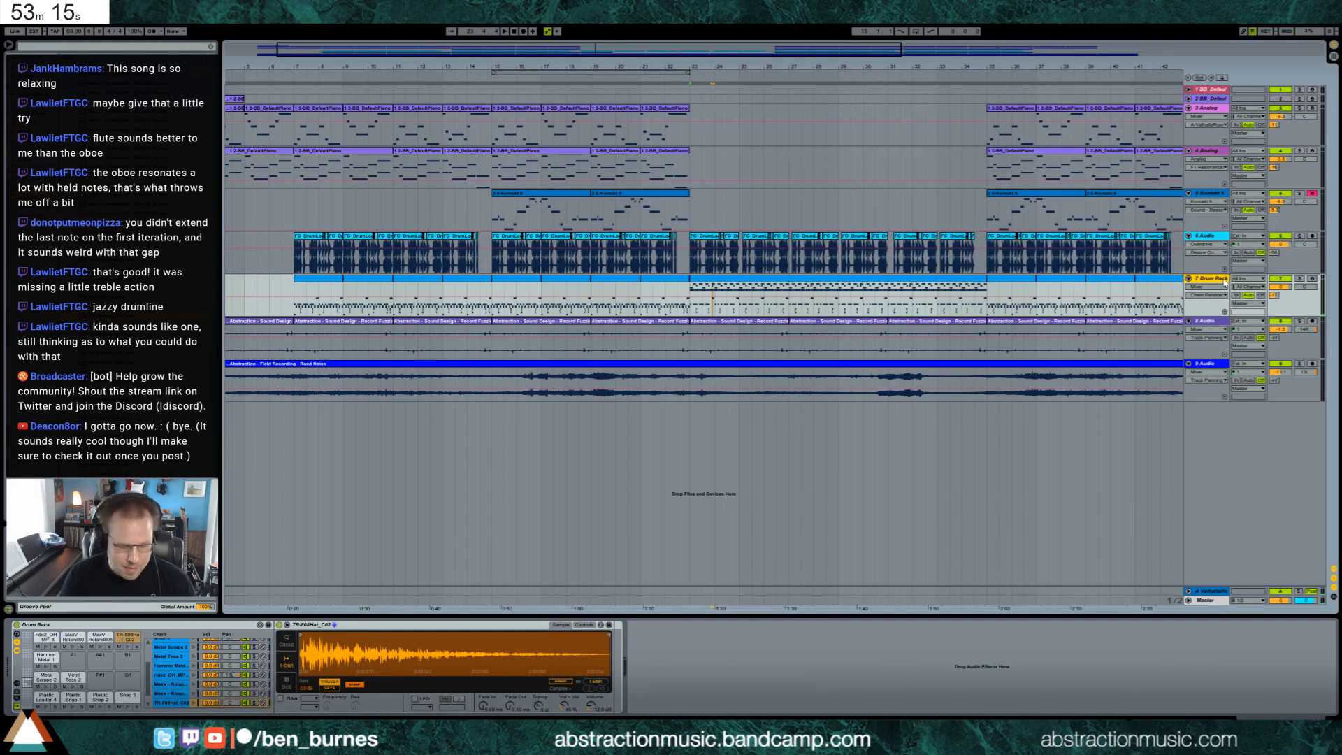
key("ctrl+shift+t")
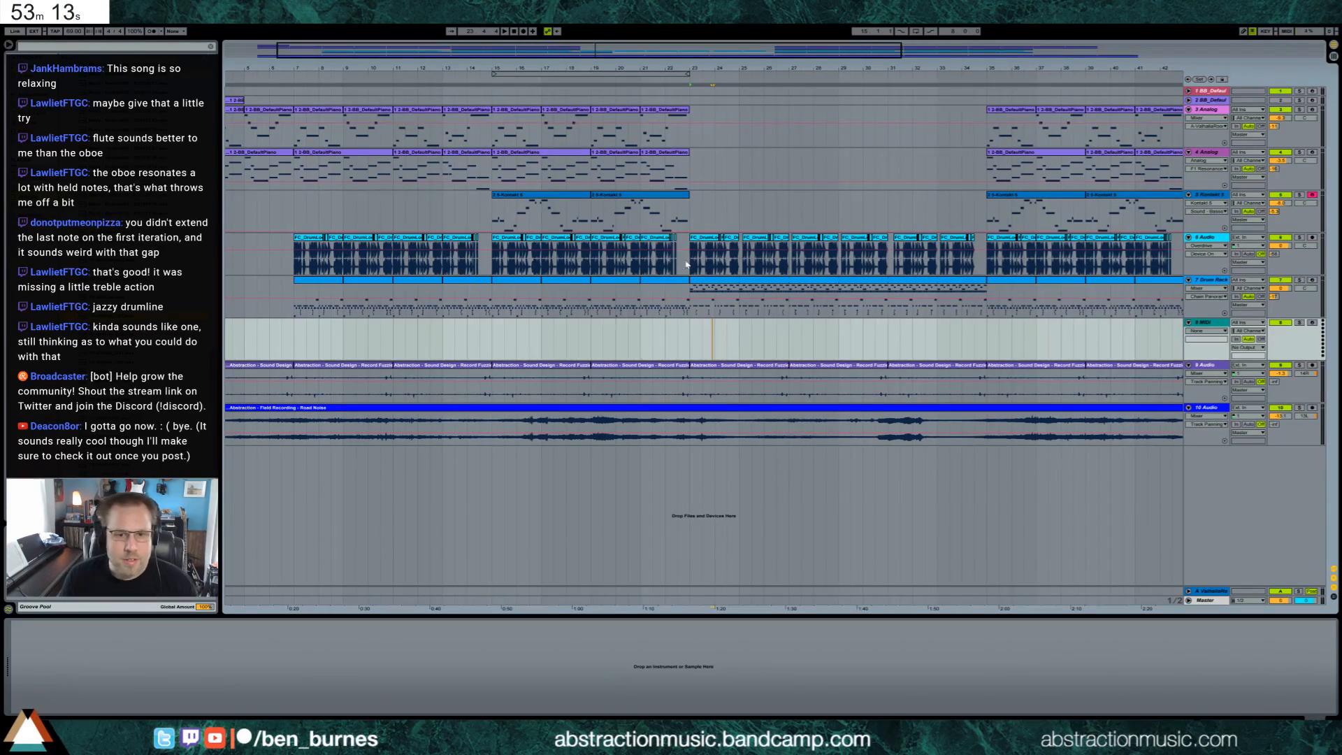
Copy the Drum Rack device from its track and paste it onto the new MIDI track.
left_click(728, 280)
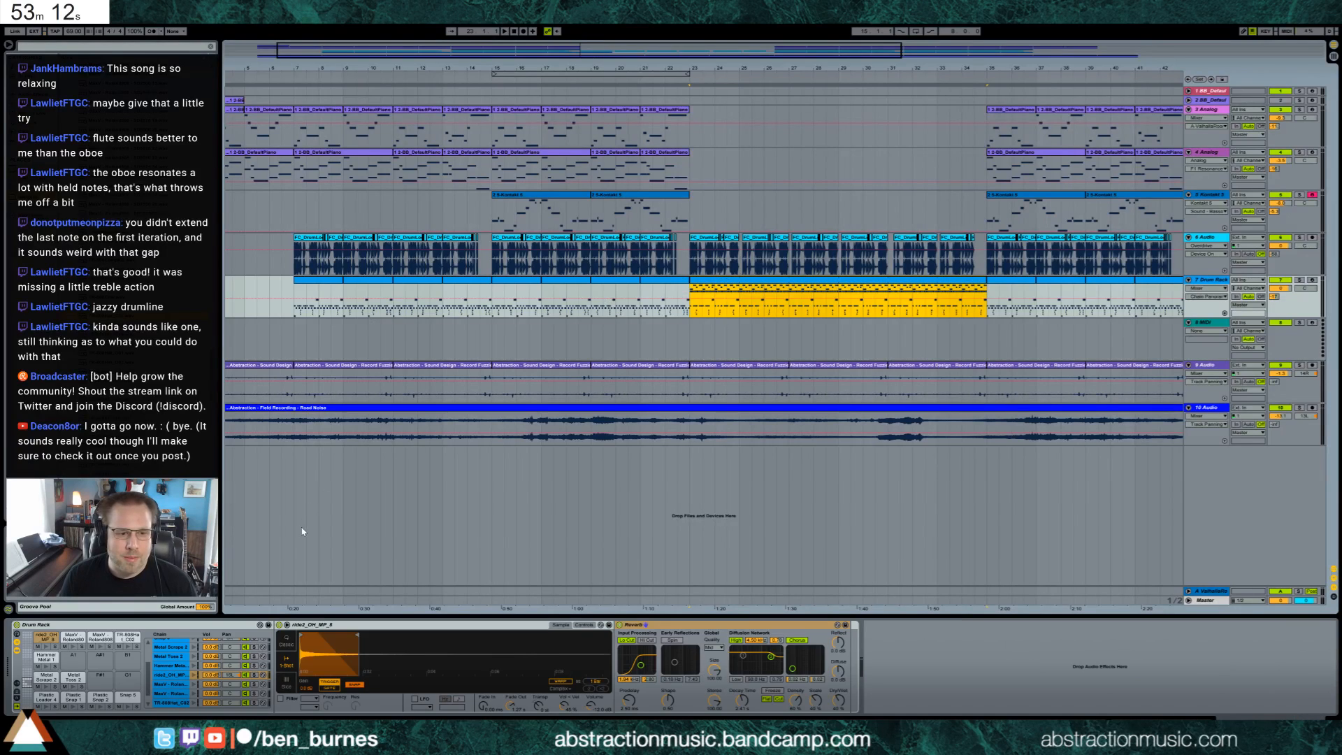
left_click(148, 625)
left_click(692, 328)
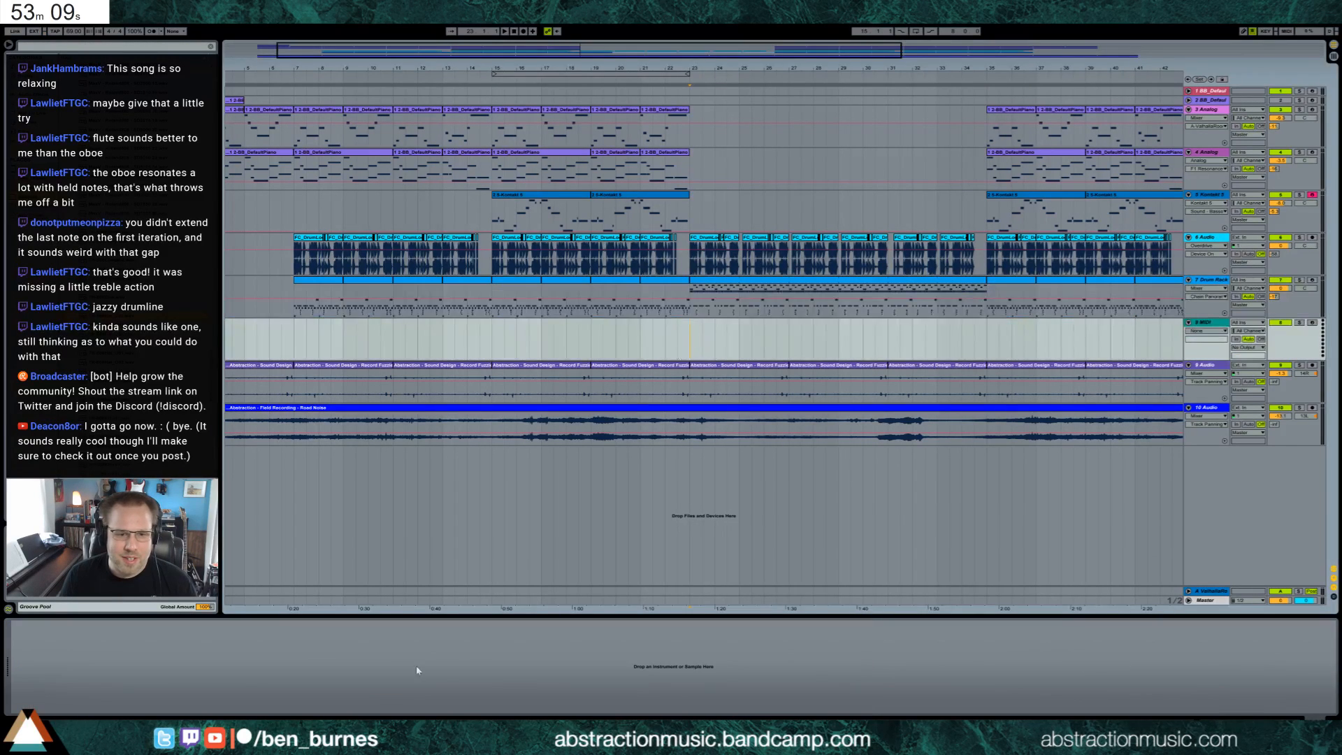
key("ctrl+v")
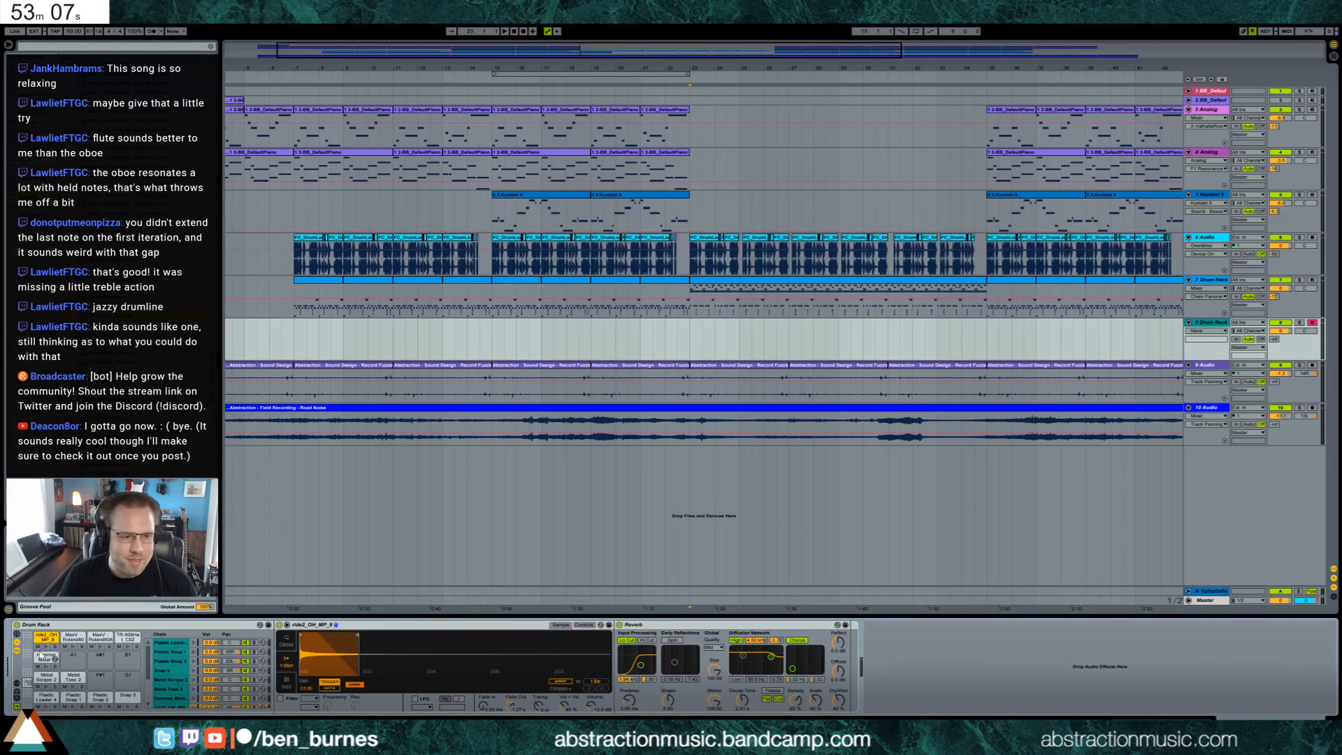
Delete all the ride, metal, snap and plastic pads from the copied Drum Rack, keeping only the three 808 pads.
key("Delete")
left_click(41, 656)
key("Delete")
left_click(43, 676)
key("Delete")
left_click(66, 679)
key("Delete")
left_click(71, 700)
key("Delete")
scroll(71, 706, "down", 2)
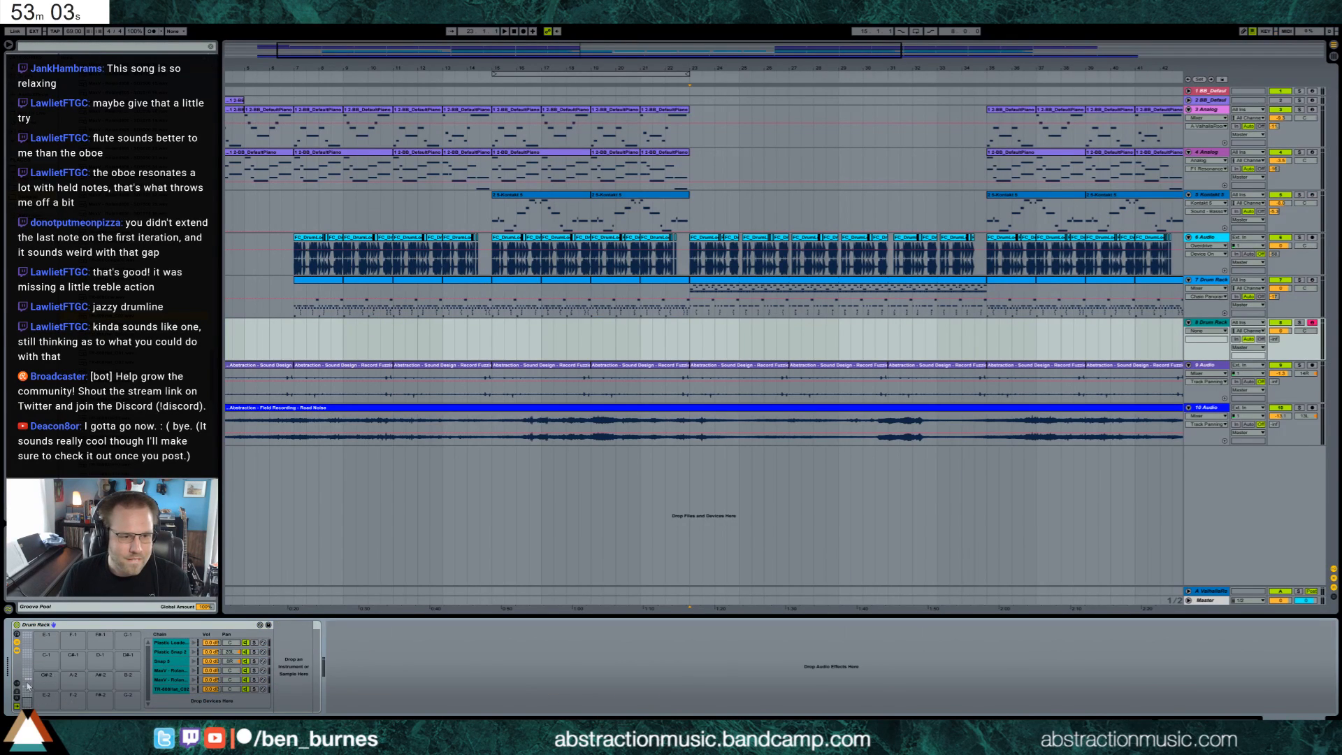
scroll(28, 686, "up", 4)
left_click(54, 699)
left_click(119, 700)
key("Delete")
left_click(104, 699)
key("Delete")
Audition the two Roland808 pads and the TR-808 hat pad in the copied Drum Rack.
left_click(54, 696)
left_click(76, 638)
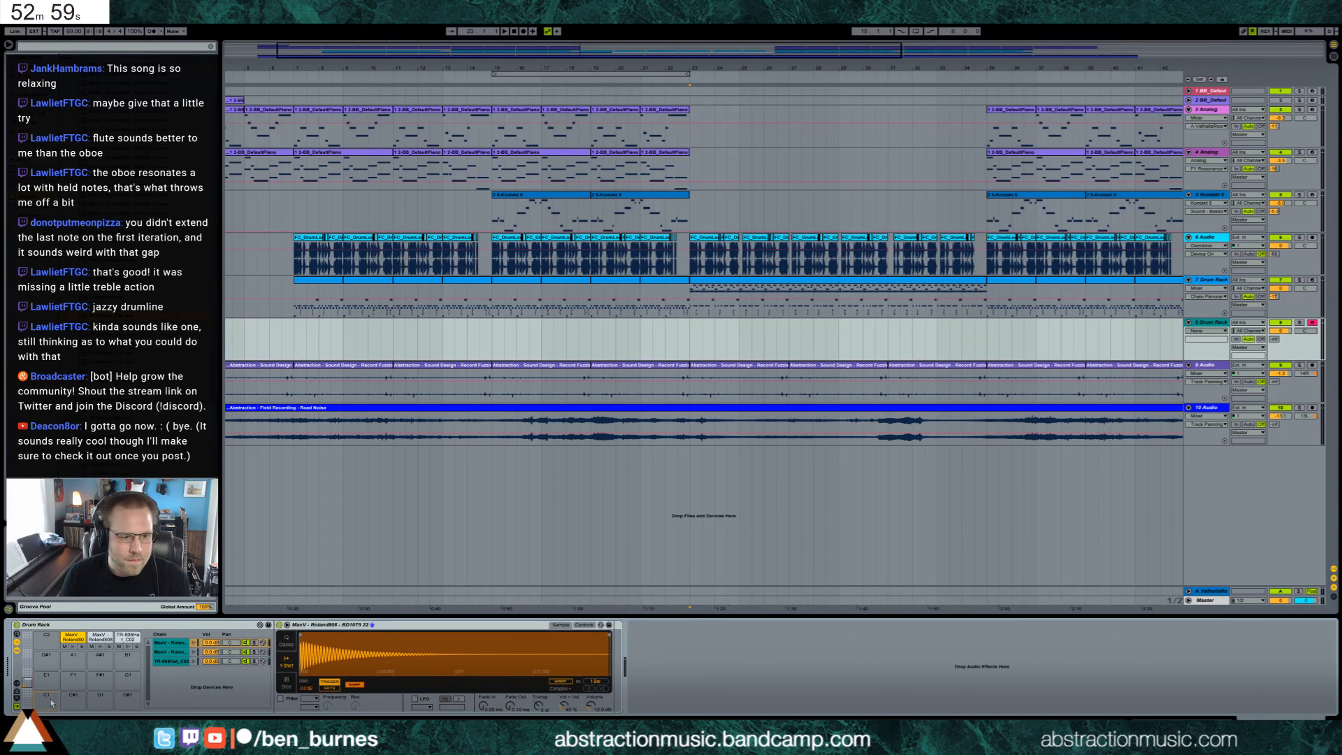
left_click(98, 640)
left_click(125, 641)
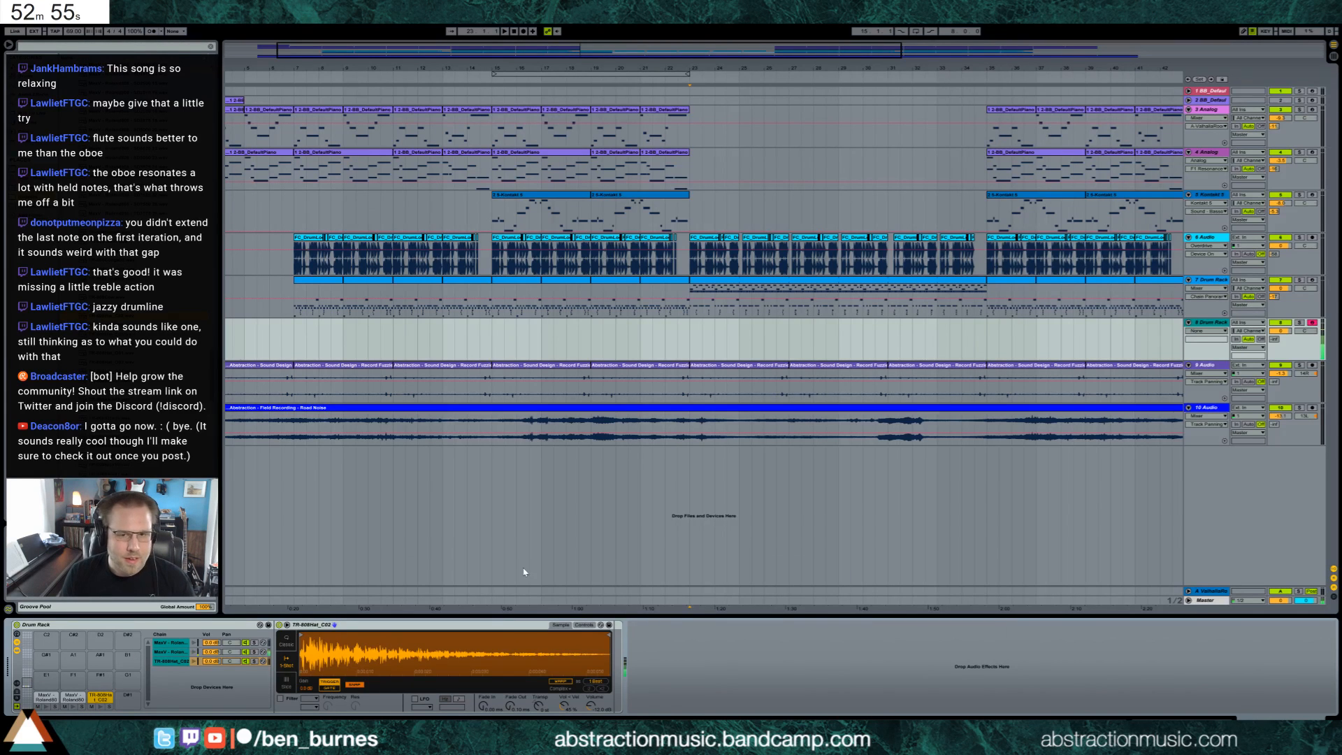
Open the original Drum Rack clip at bar 23 and cut all the 808 notes out of it.
double_click(755, 287)
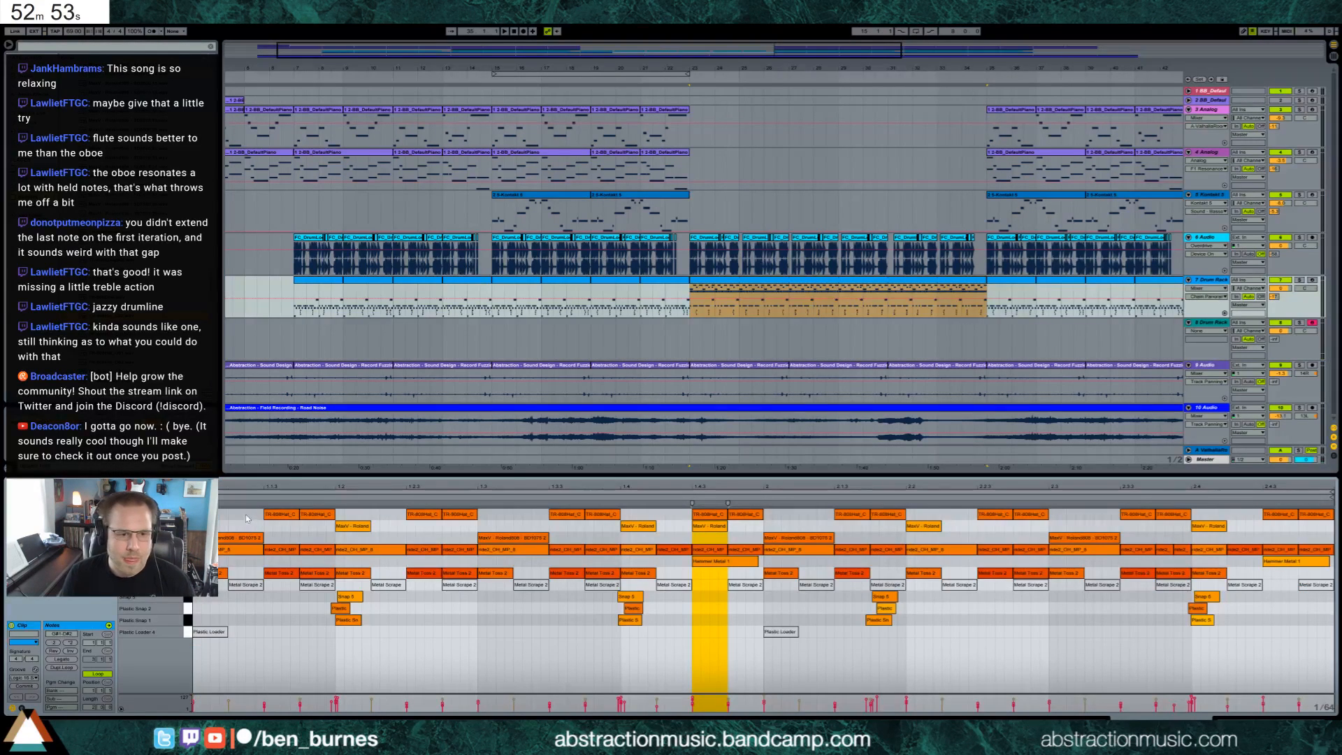
key("ctrl+z")
key("ctrl+z")
key("ctrl+z")
key("ctrl+z")
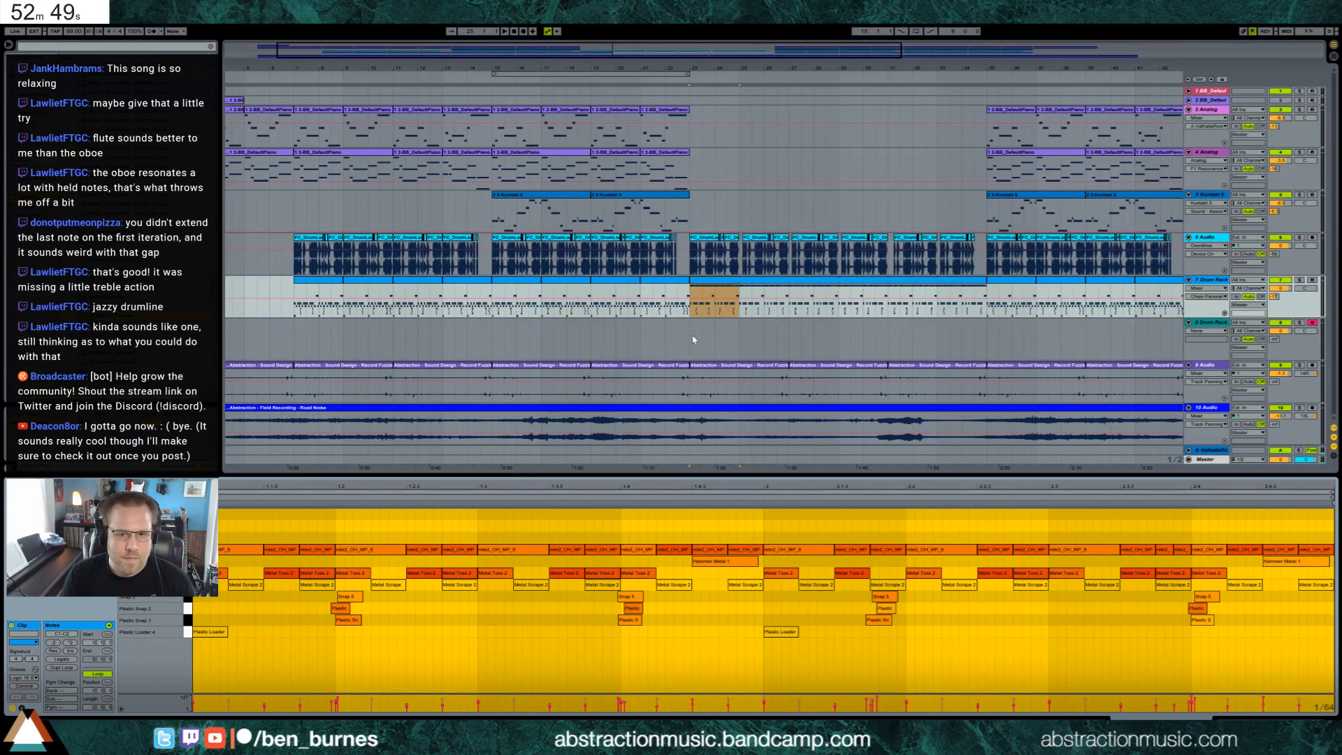
Create a two-bar MIDI clip at bar 23 on the new Drum Rack track and paste the 808 notes into it.
left_click_drag(691, 339, 733, 342)
key("ctrl+shift+m")
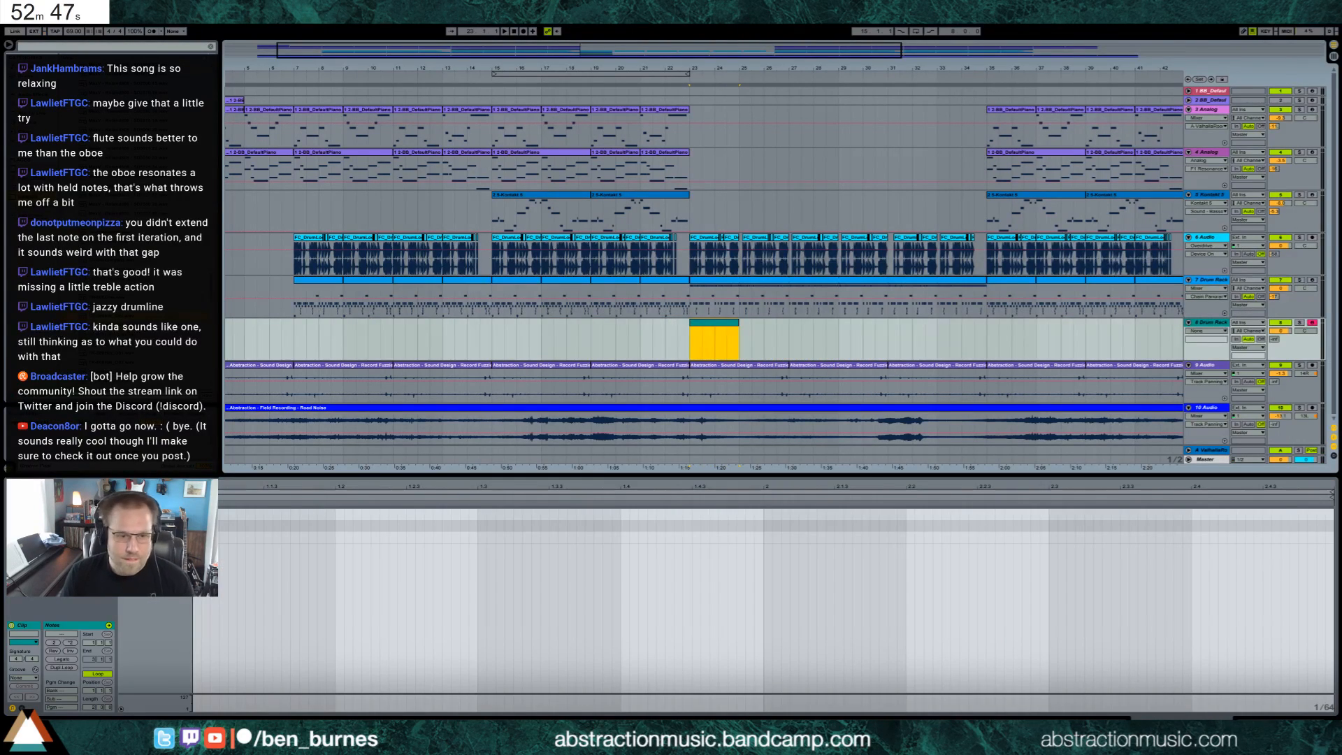
key("ctrl+v")
Play the section and transpose the pasted notes down three semitones onto the 808 pads.
key("space")
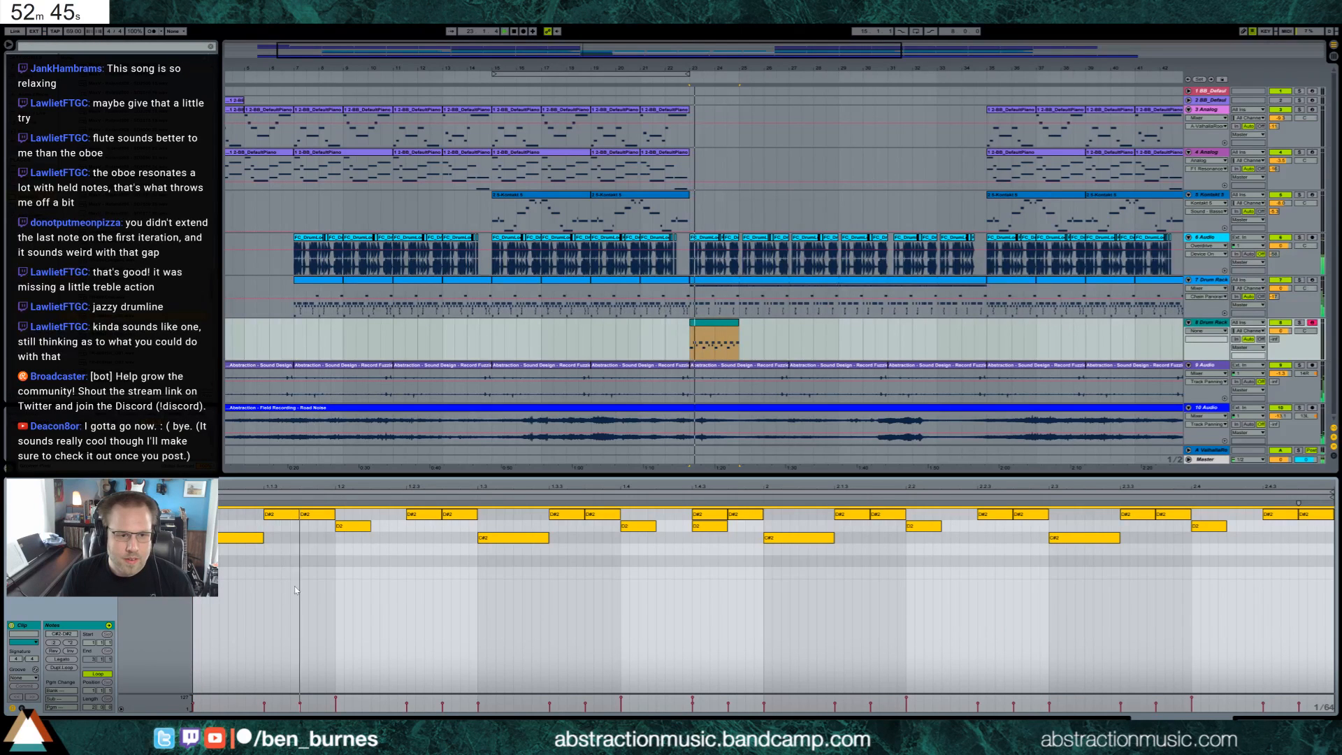
key("Down")
key("Down")
key("Down")
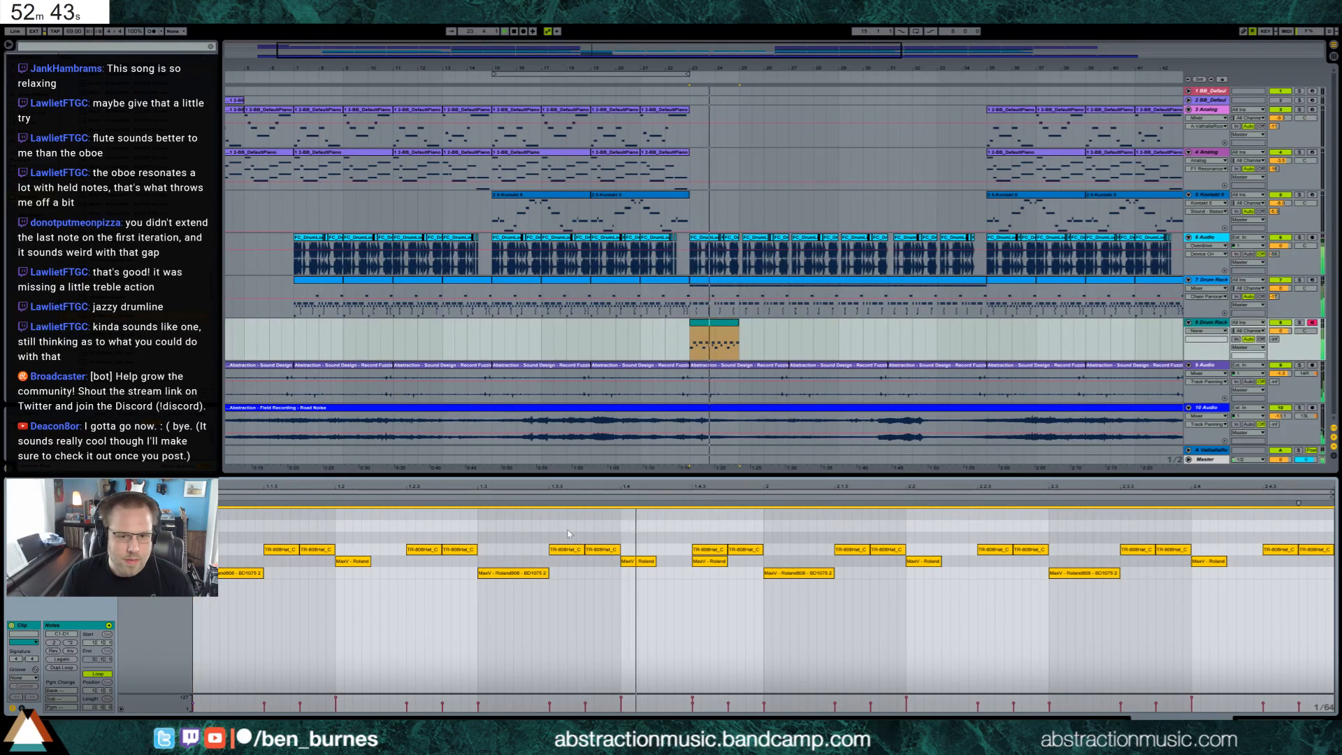
Extend the looped 808 clip to bar 35, matching the drum clip above, and restart playback.
left_click(699, 325)
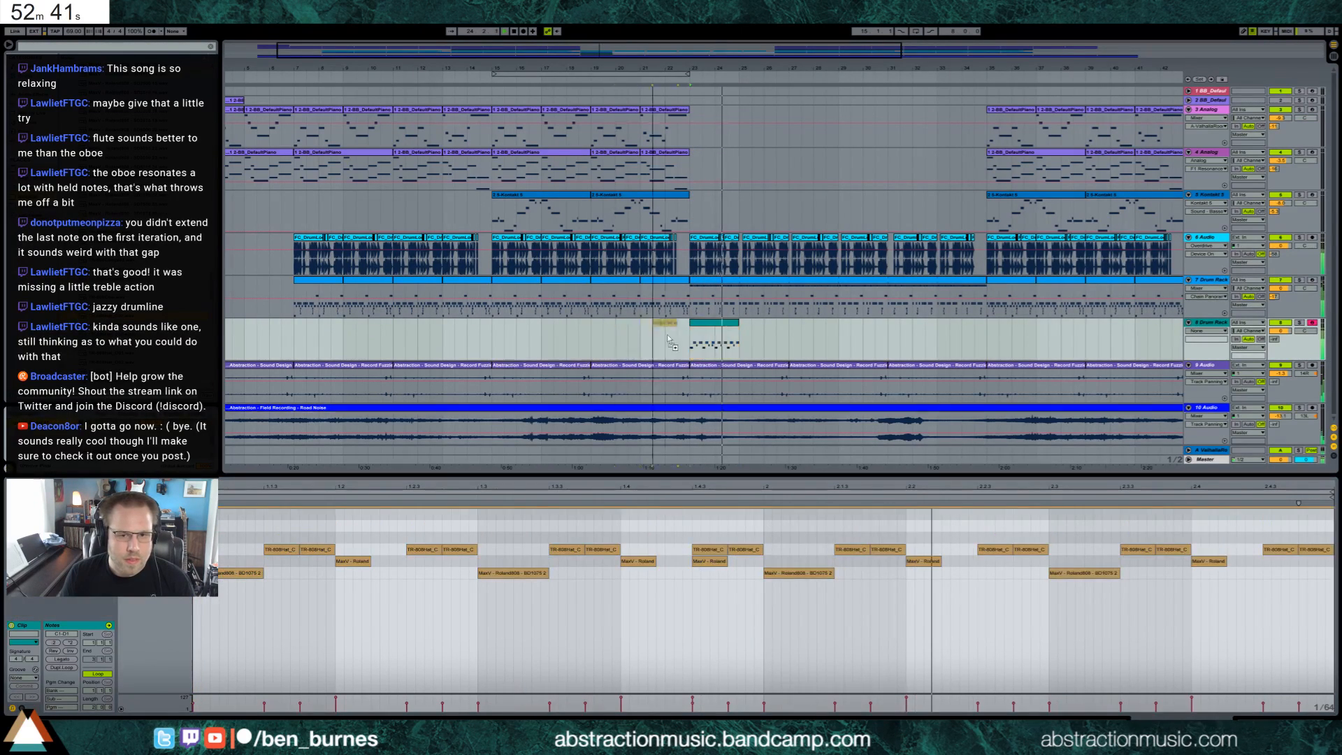
left_click_drag(700, 325, 987, 324)
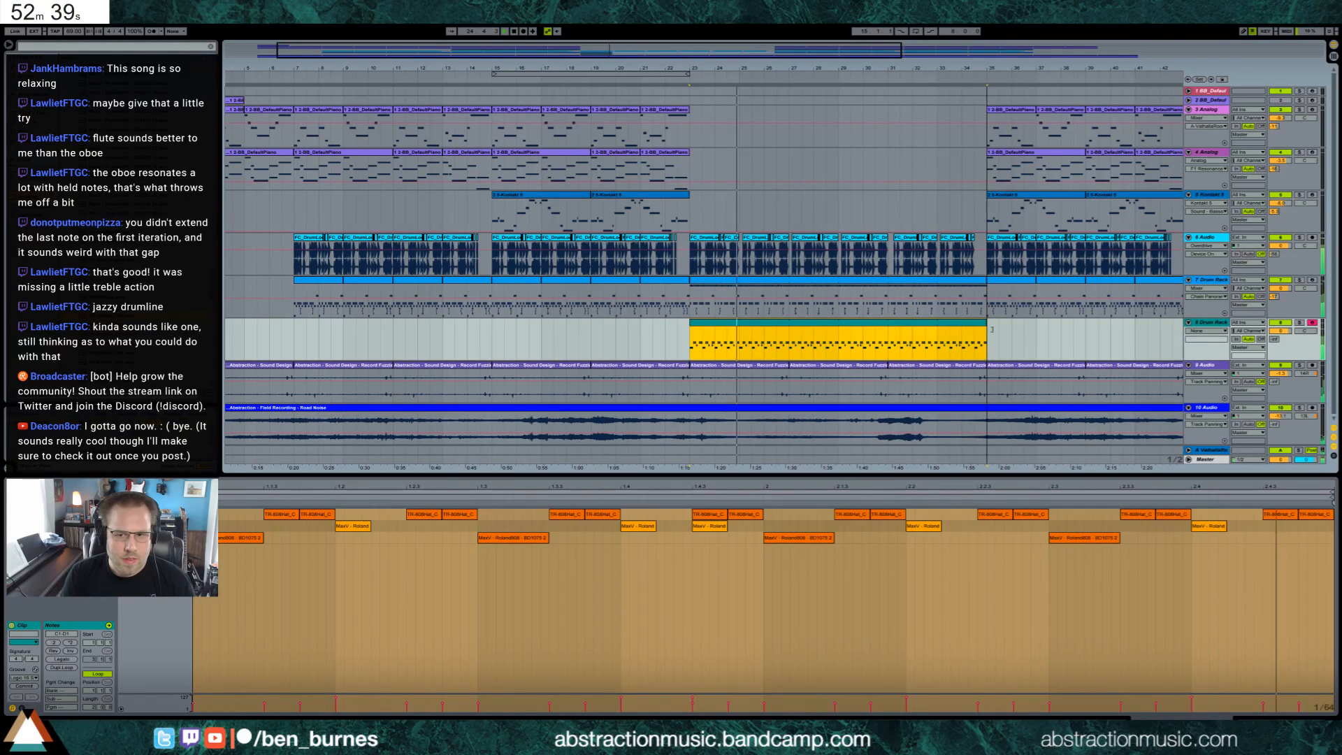
left_click(1279, 719)
key("space")
Add half-beat Roland808 BD1075 hits at 1.4.3 and 2.4.3 in the 808 clip while auditioning it.
double_click(764, 327)
left_click(548, 575)
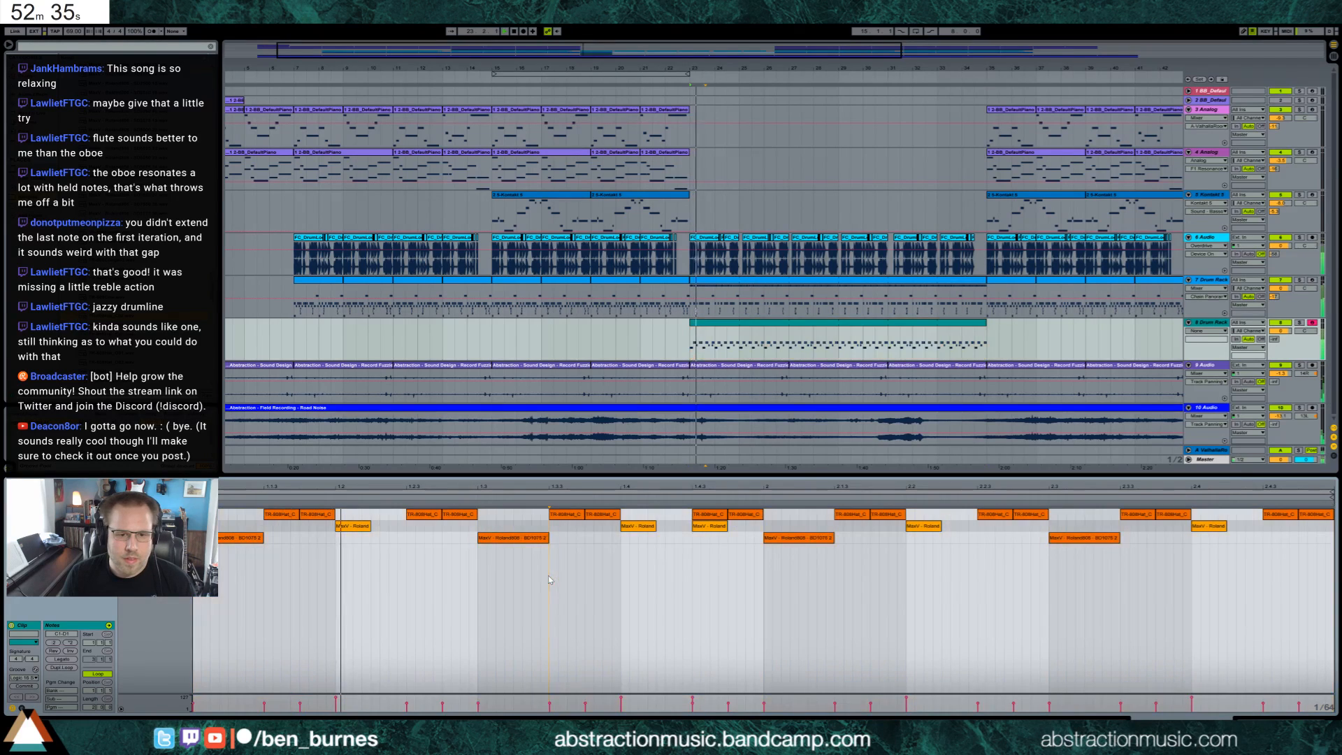
double_click(696, 537)
left_click_drag(700, 538, 763, 536)
key("space")
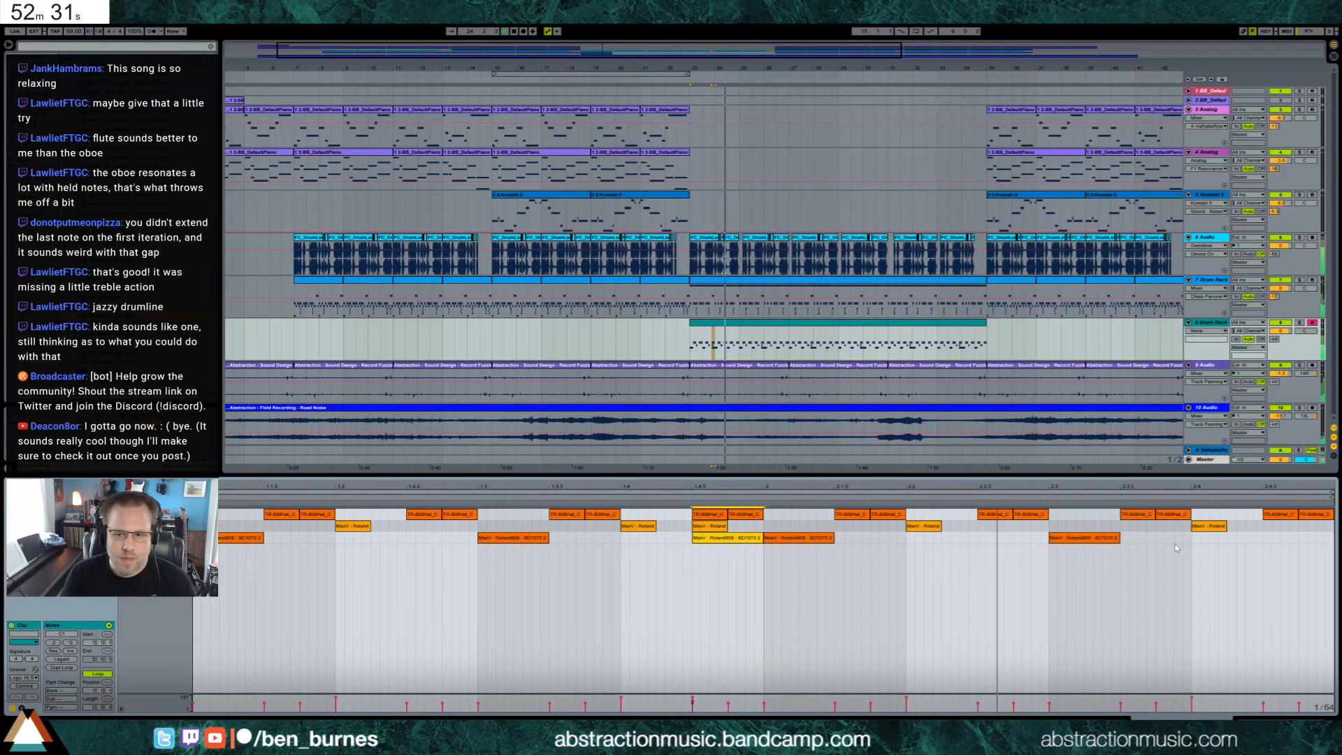
left_click(1276, 538)
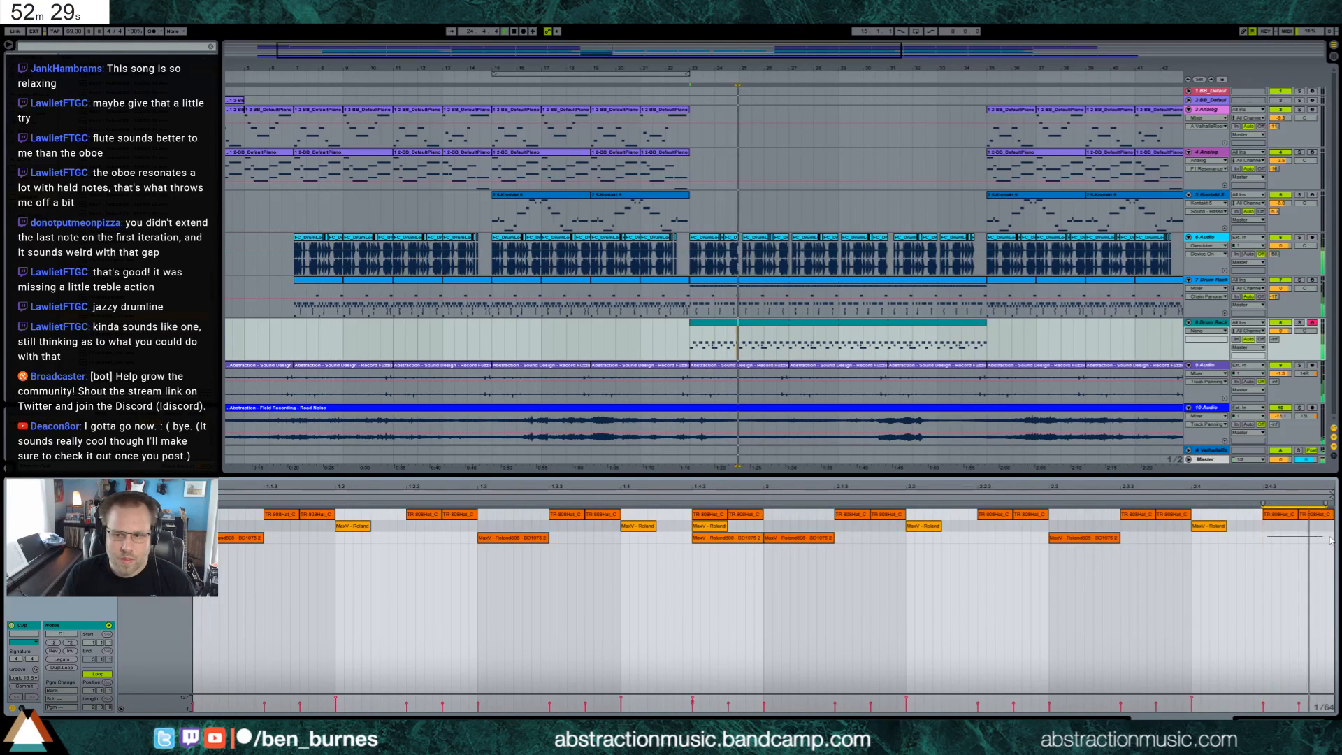
double_click(1276, 537)
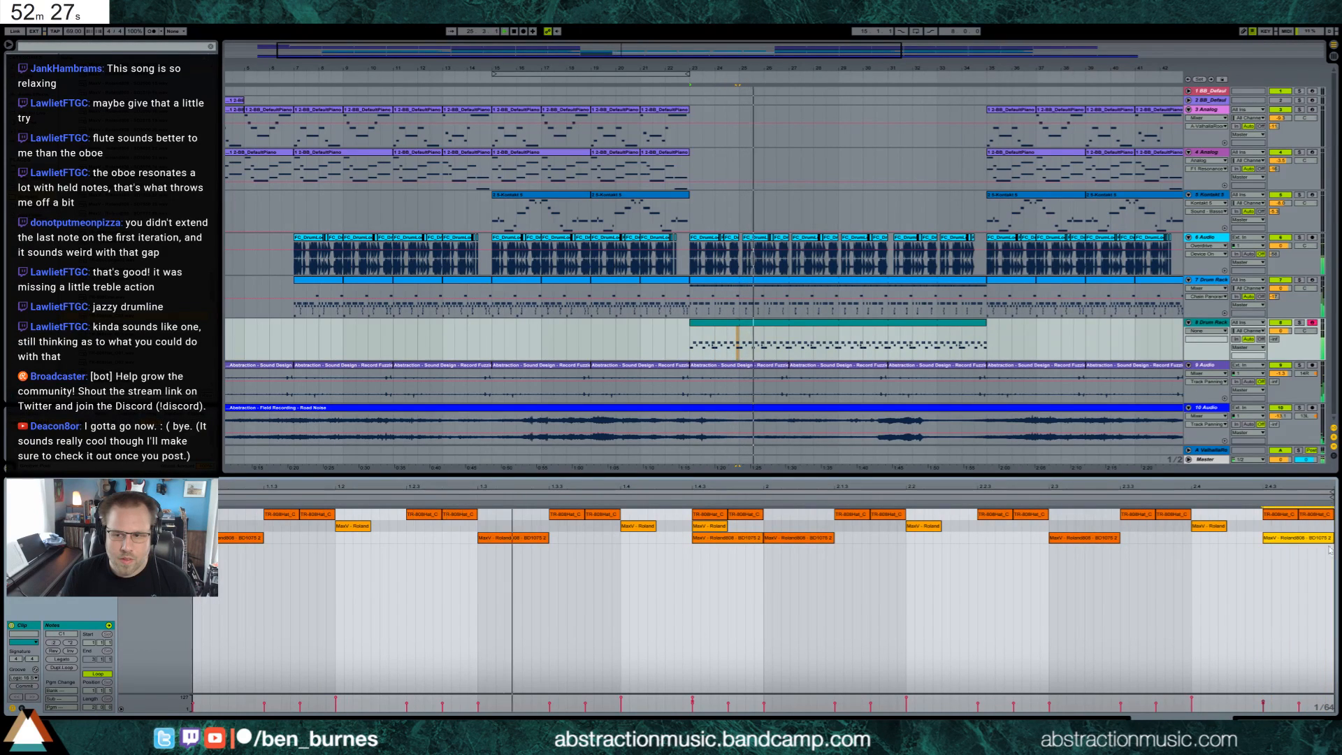
Search the browser for "swing" and resume playback around bar 23.
left_click(1291, 718)
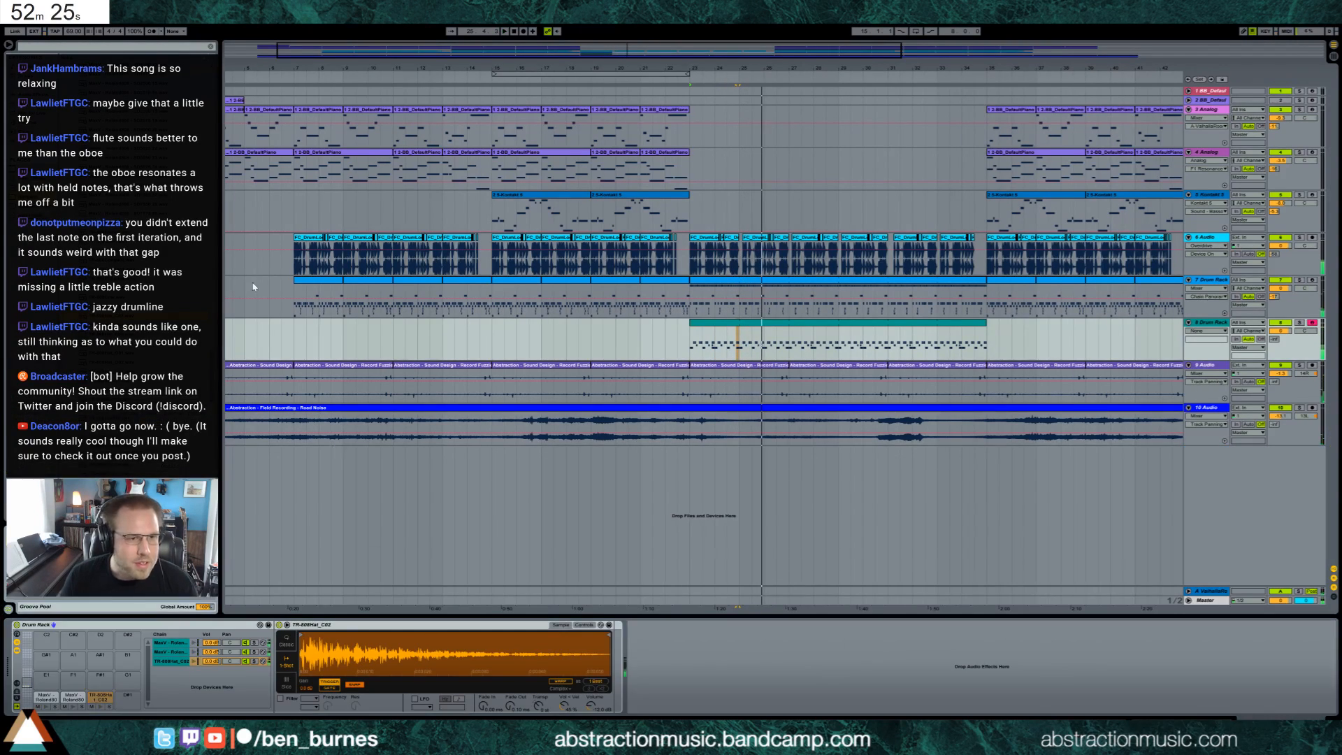
left_click(54, 47)
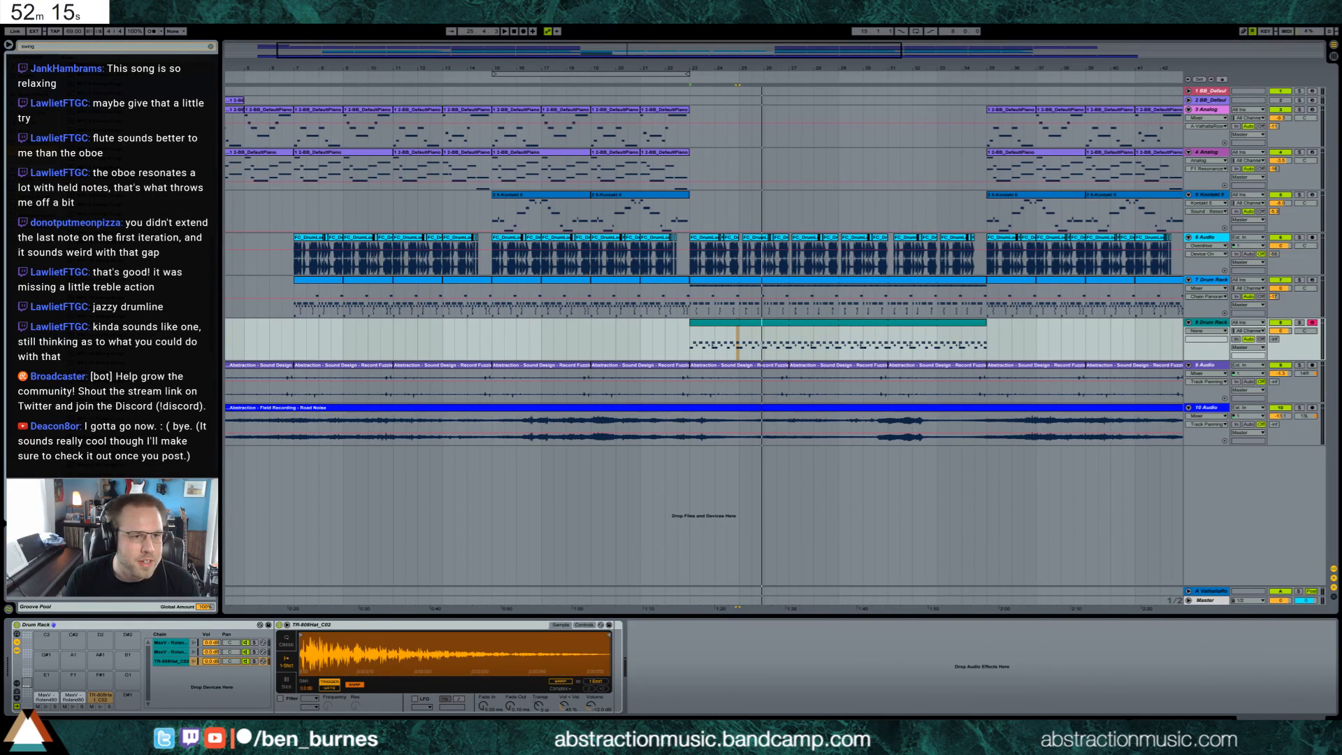
left_click(254, 80)
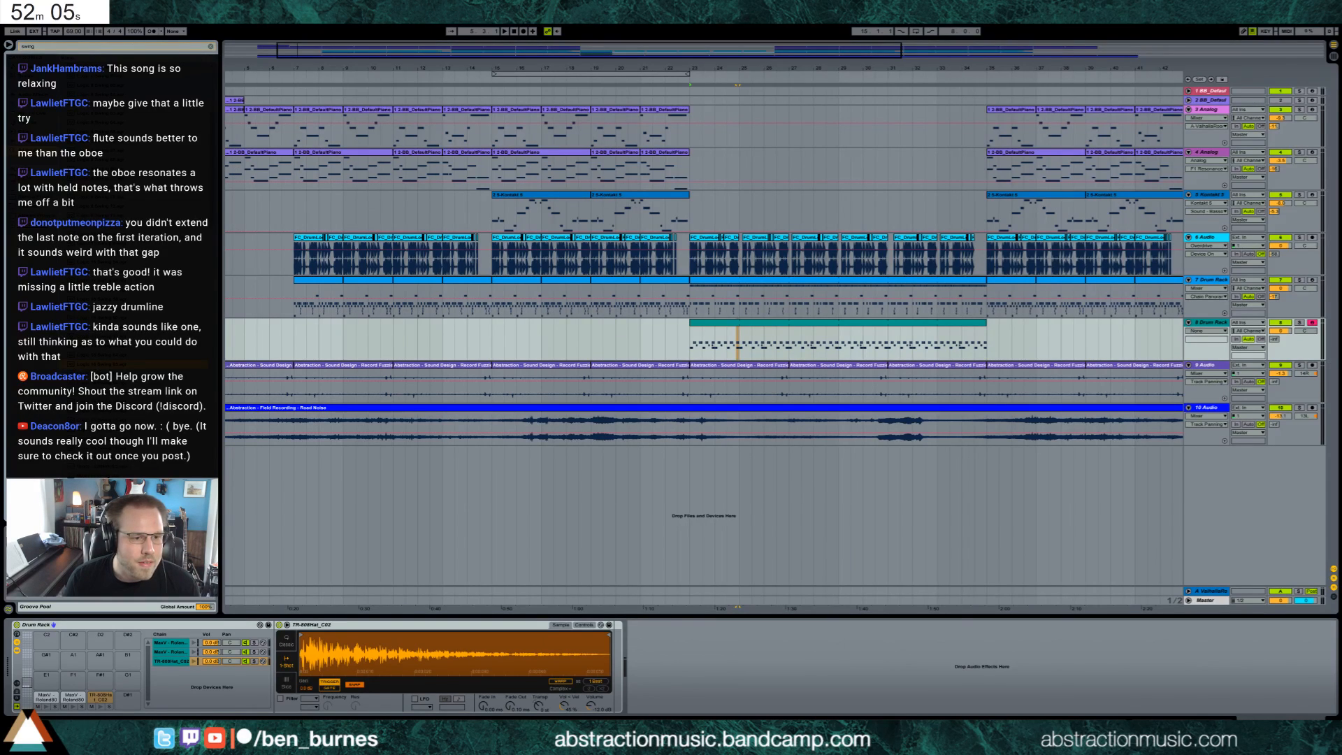
key("space")
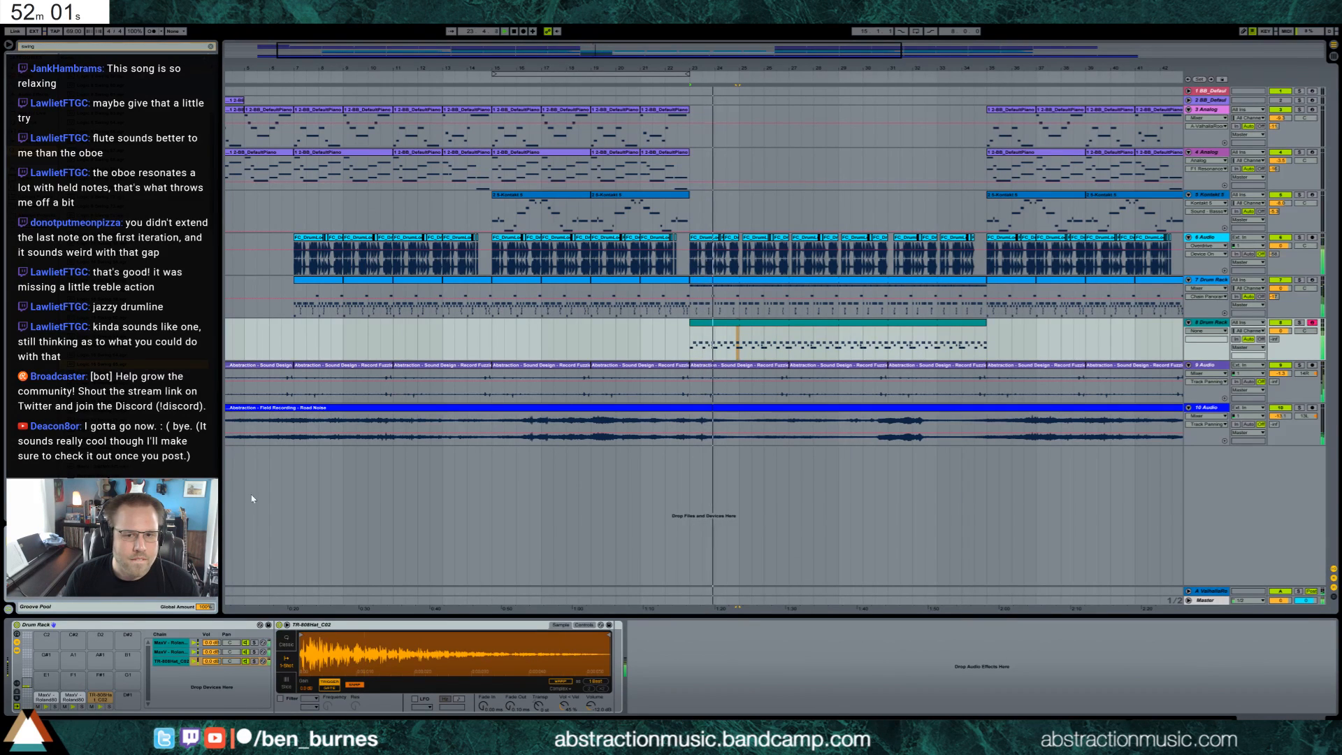
Move the Roland808 BD1075 hit at beat 2.3 of the 808 clip one sixteenth note earlier.
double_click(739, 323)
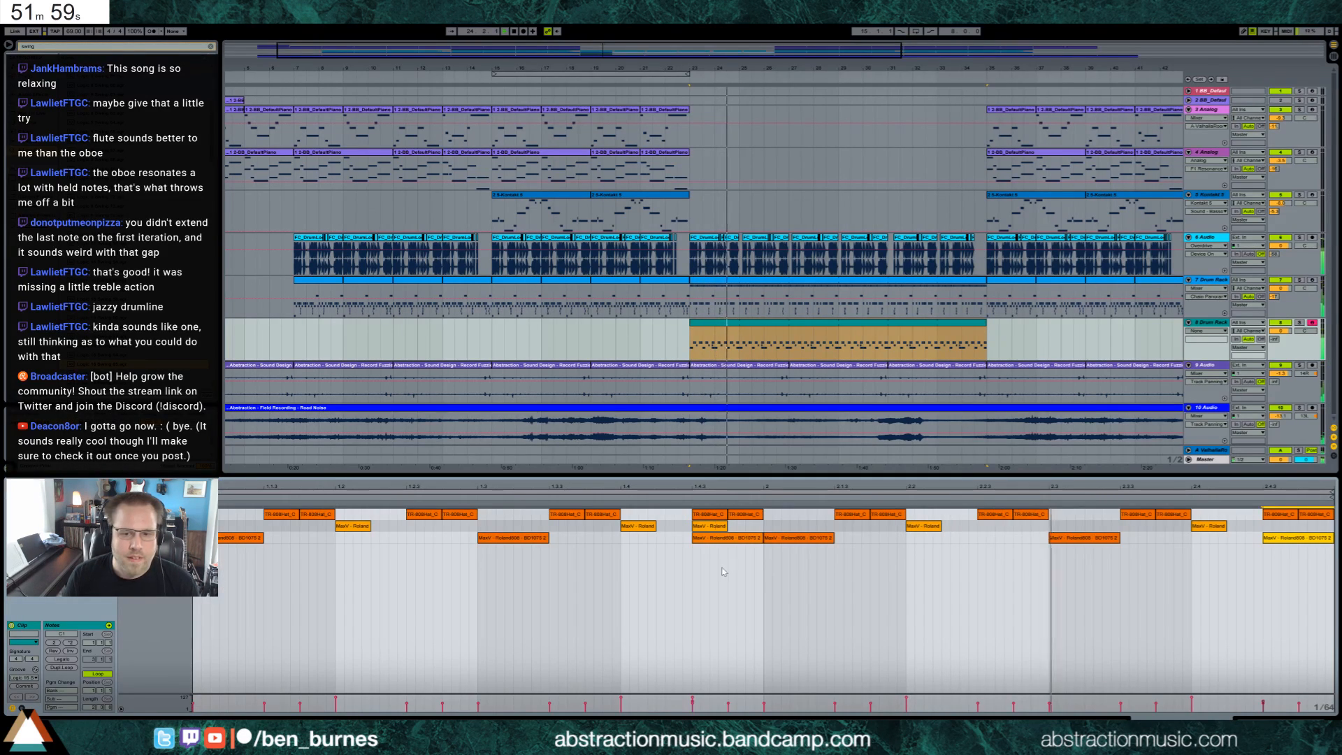
left_click_drag(1086, 538, 1051, 539)
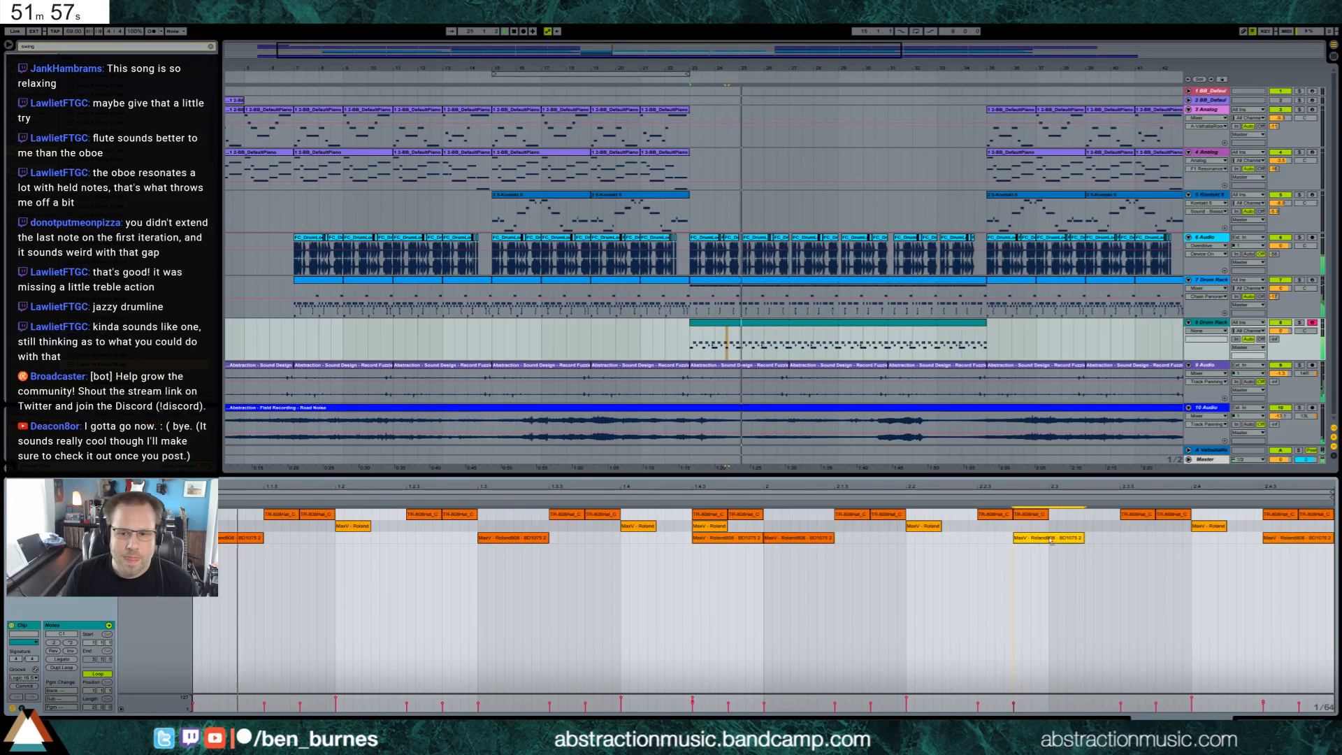
key("shift+Tab")
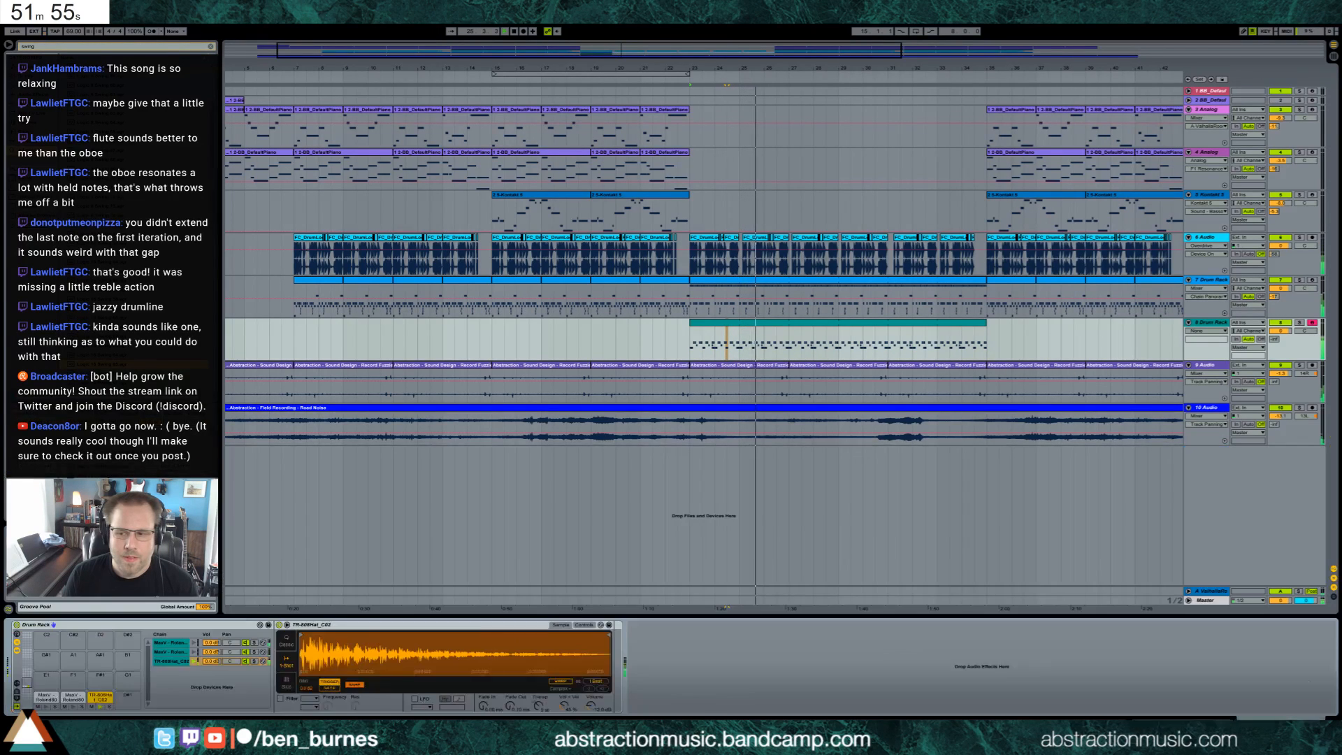
Select the ride notes in the original drum clip and delete the 808 pads from that track's Drum Rack.
double_click(809, 281)
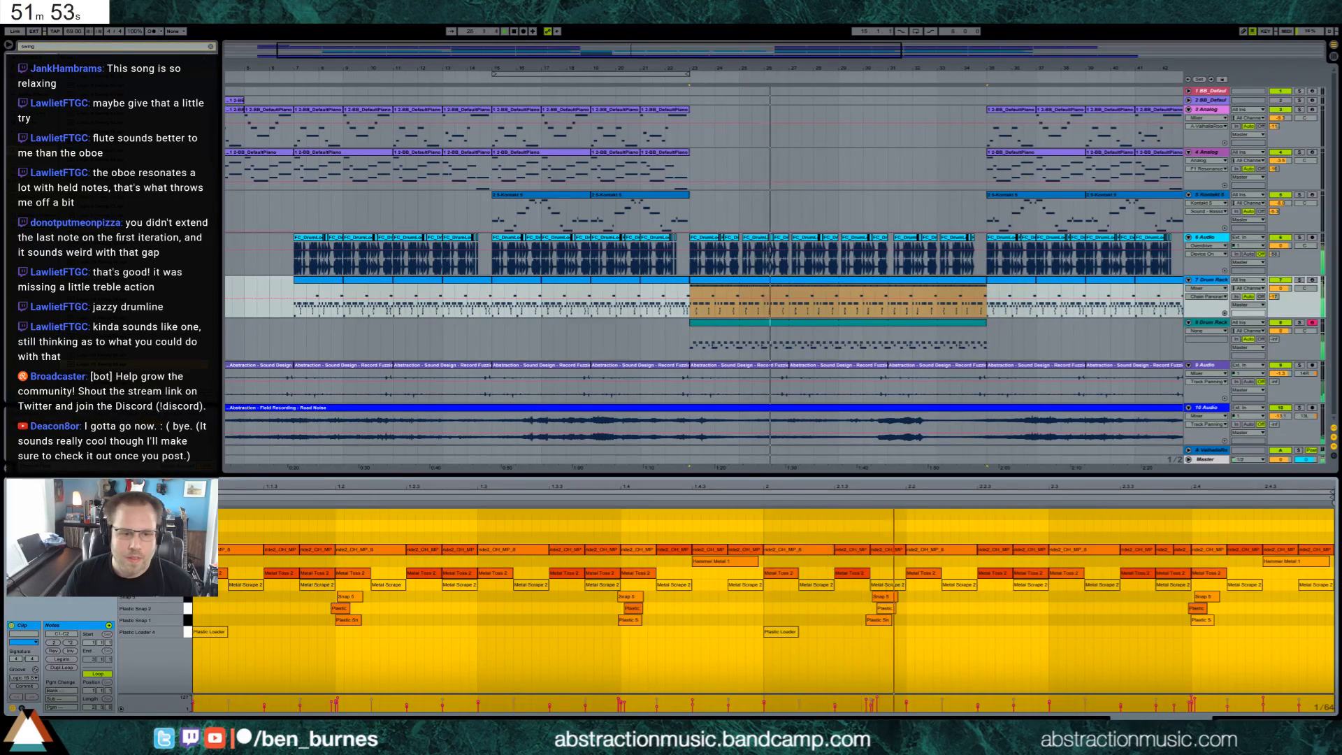
left_click(154, 549)
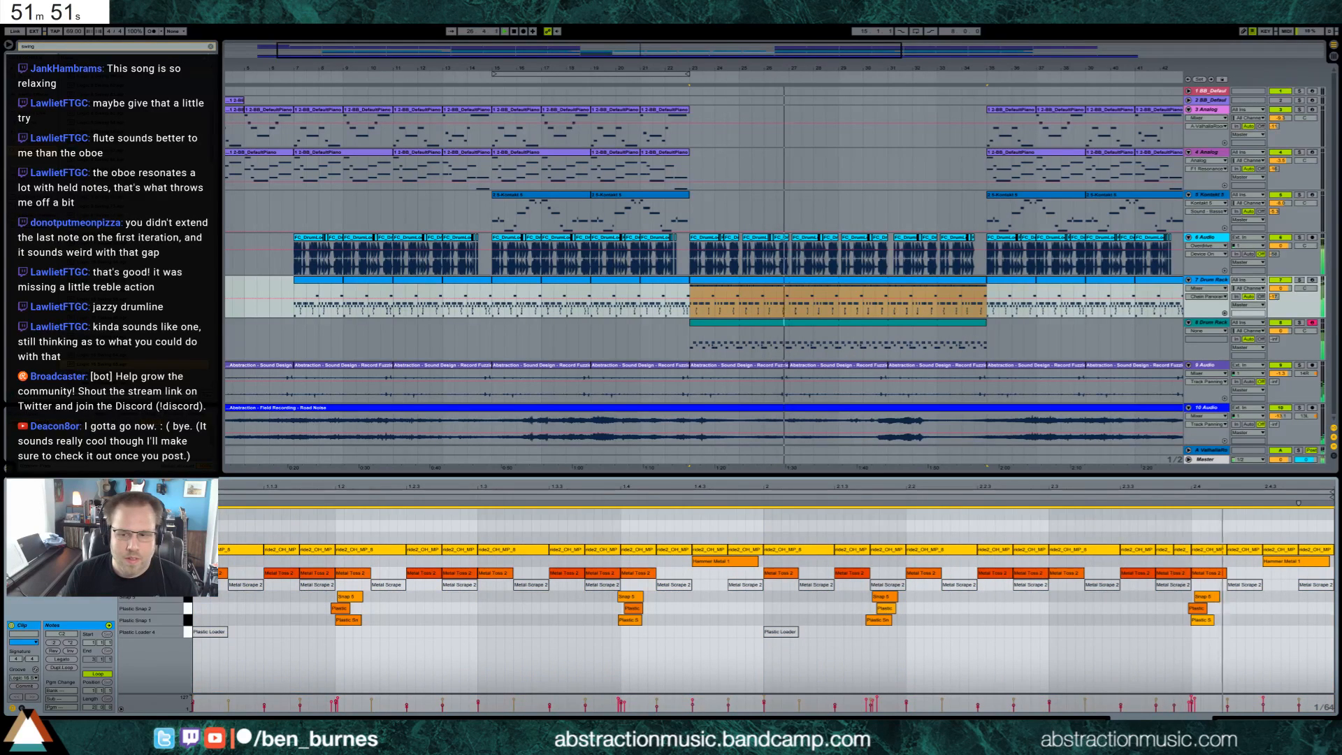
left_click(1271, 723)
left_click(73, 637)
key("Delete")
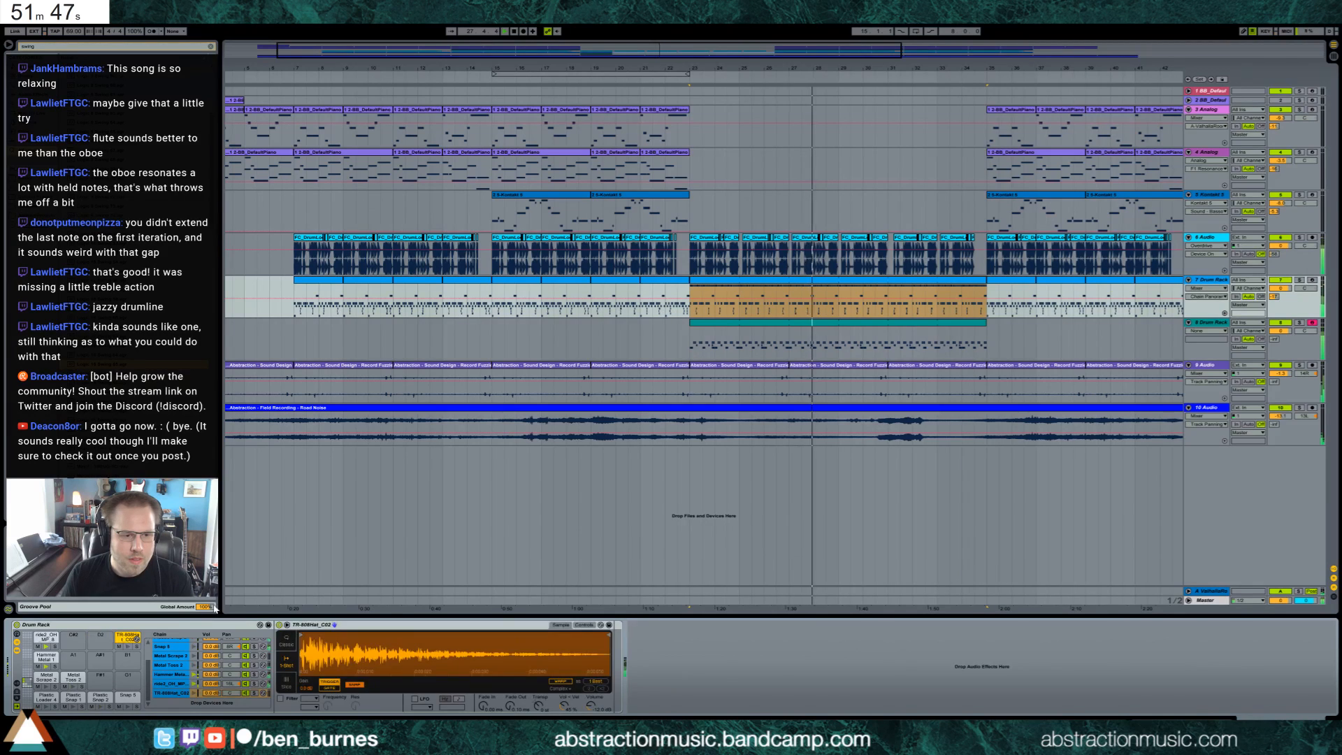
key("Delete")
Raise the ride sample's transposition, enable its filter and lower the filter frequency.
left_click_drag(539, 706, 539, 696)
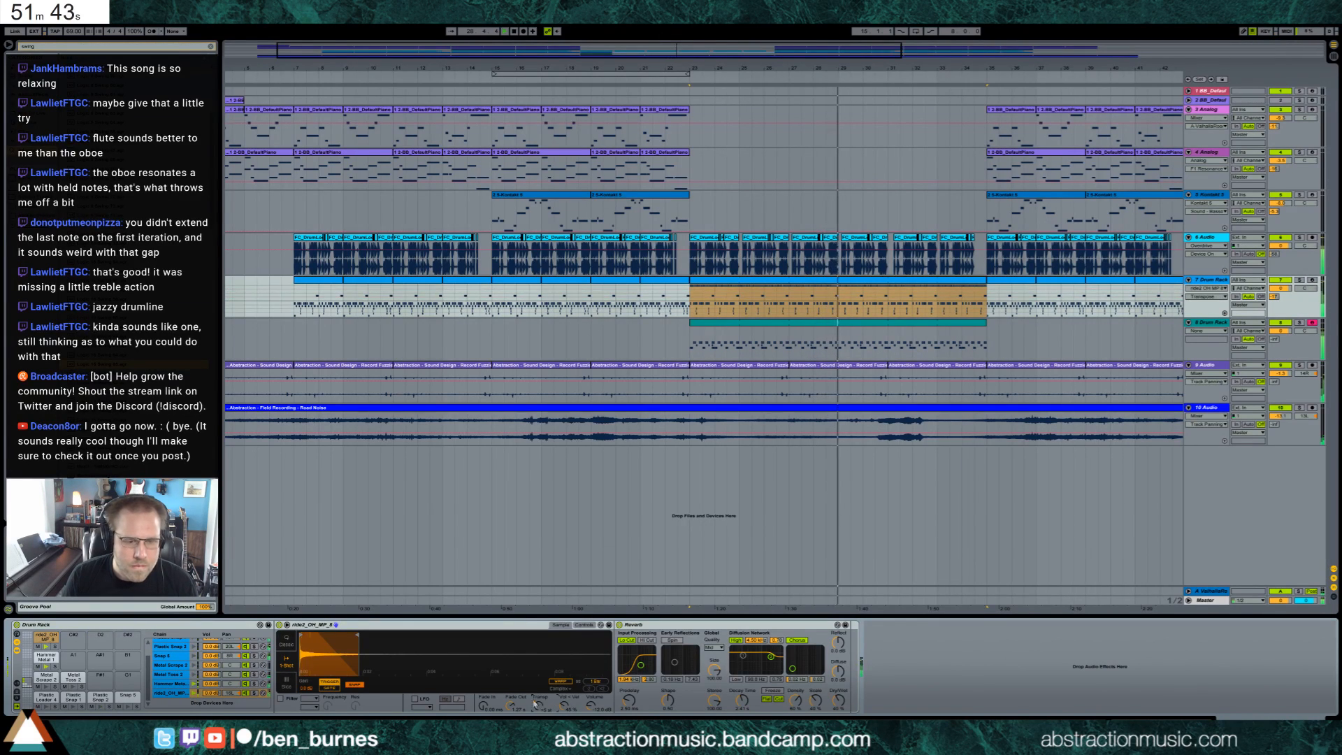
left_click(280, 699)
left_click_drag(333, 701, 333, 720)
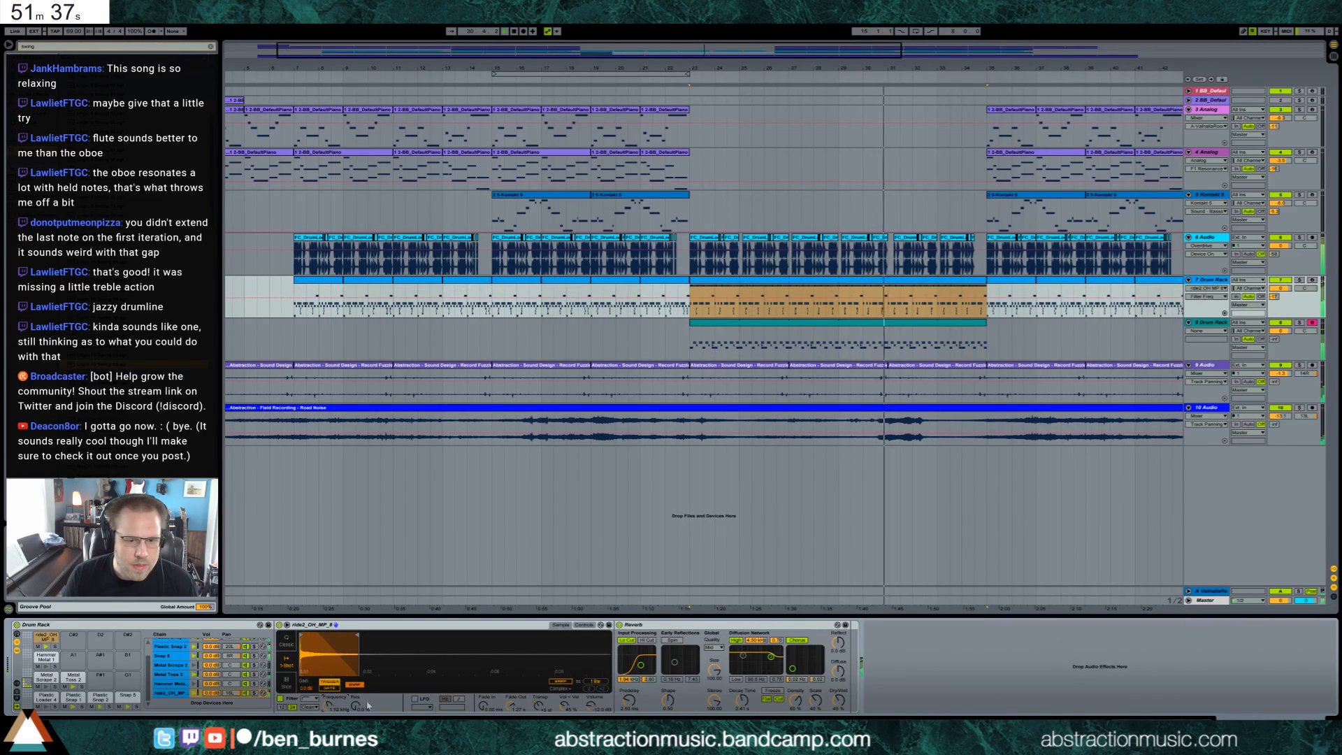
Lower the ride sample's transposition slightly and fine-tune its filter frequency.
left_click_drag(538, 705, 539, 709)
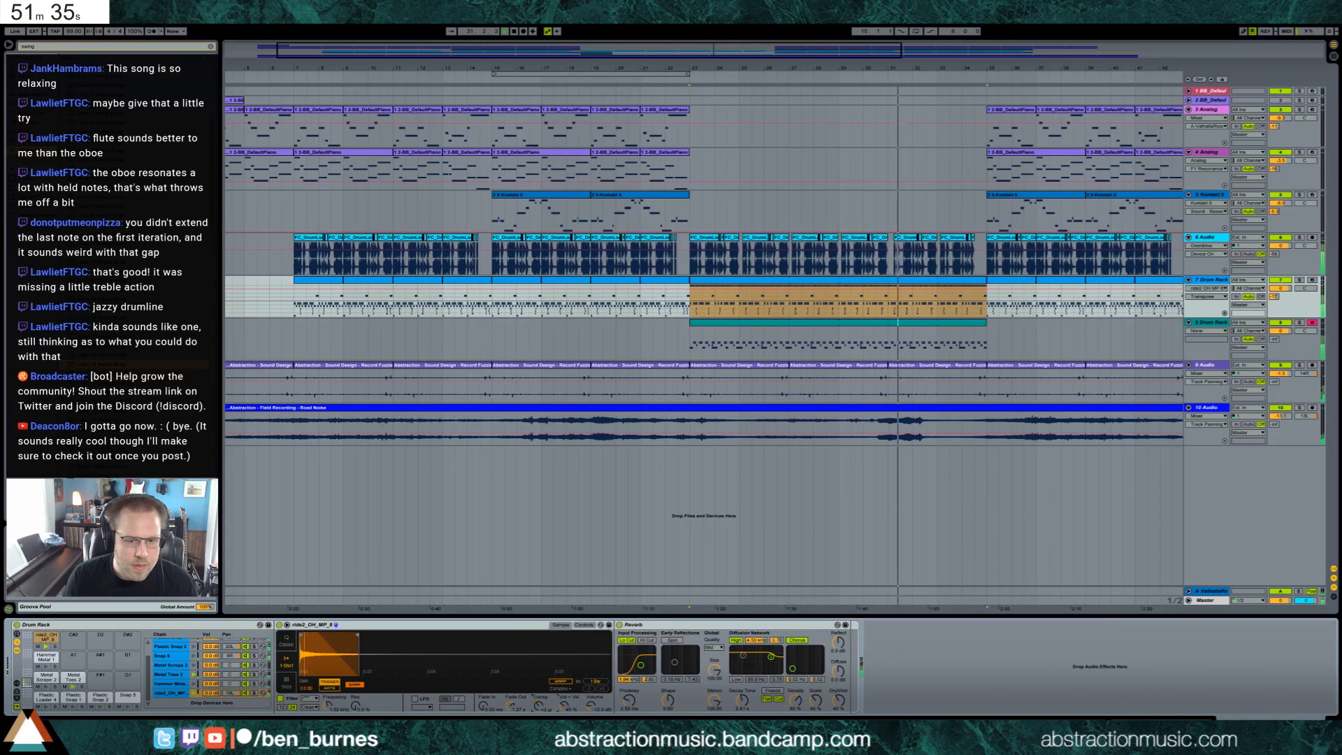
left_click_drag(332, 710, 330, 710)
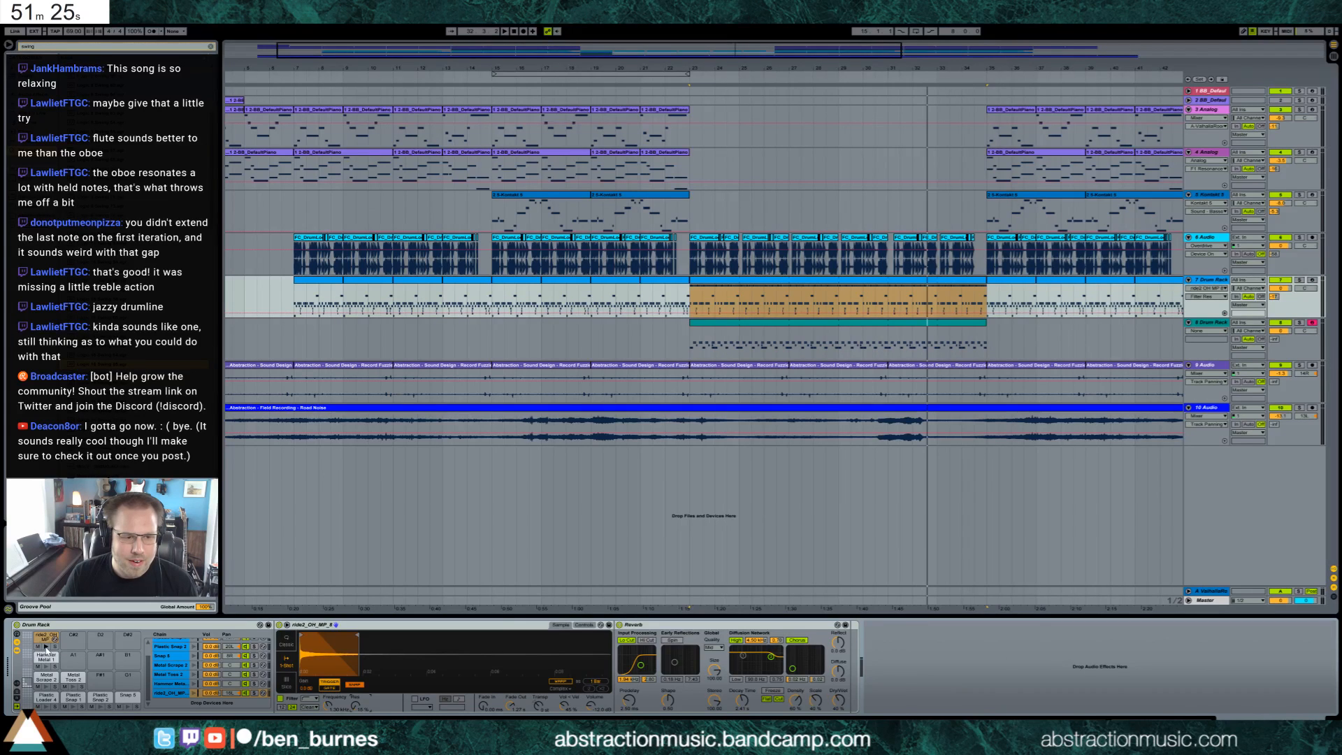
left_click_drag(330, 710, 330, 714)
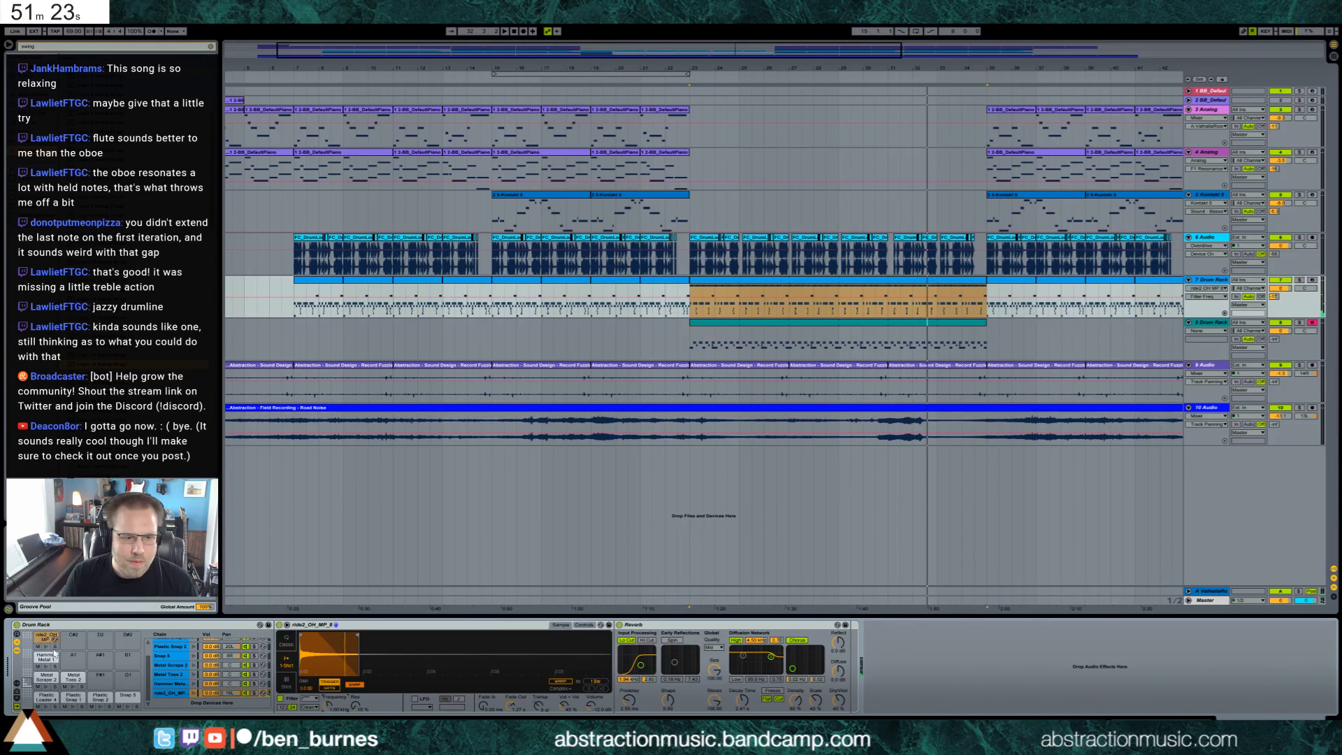
Audition the section from bar 23, solo the original Drum Rack track, and turn its solo off again.
key("space")
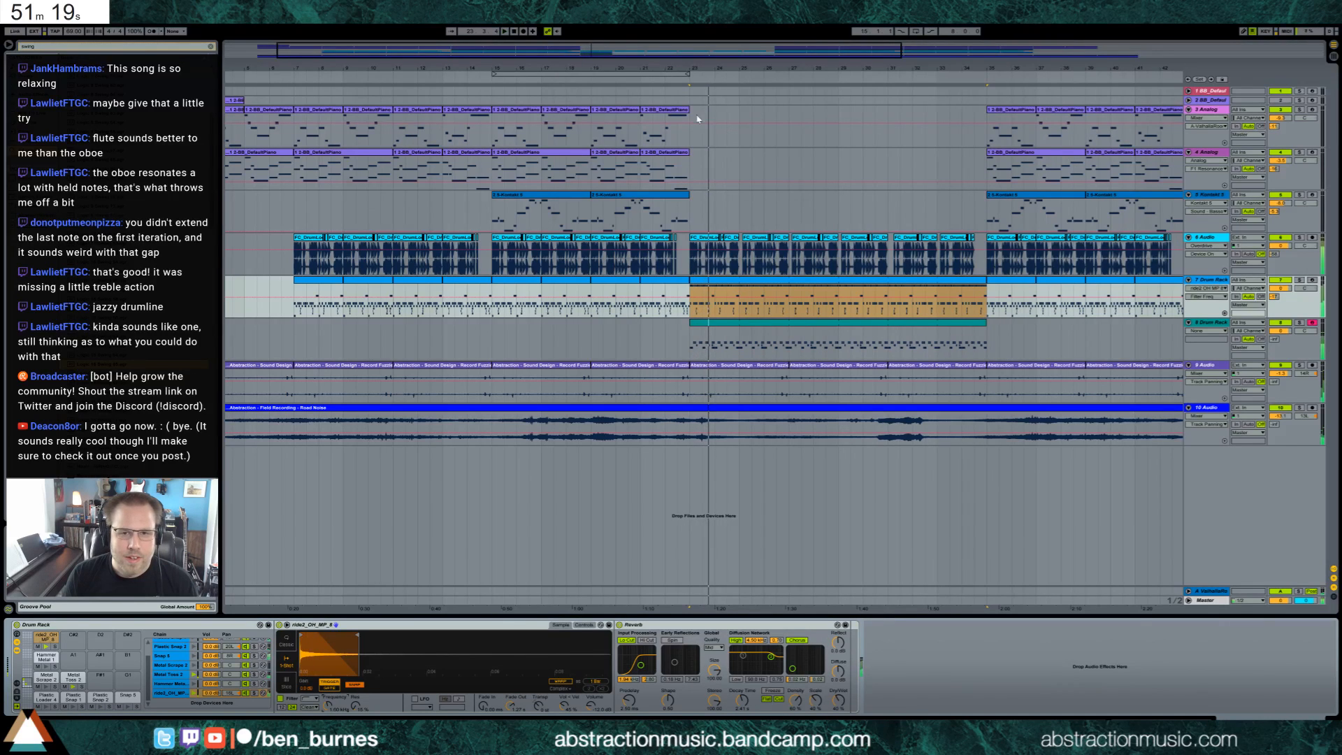
left_click(1300, 280)
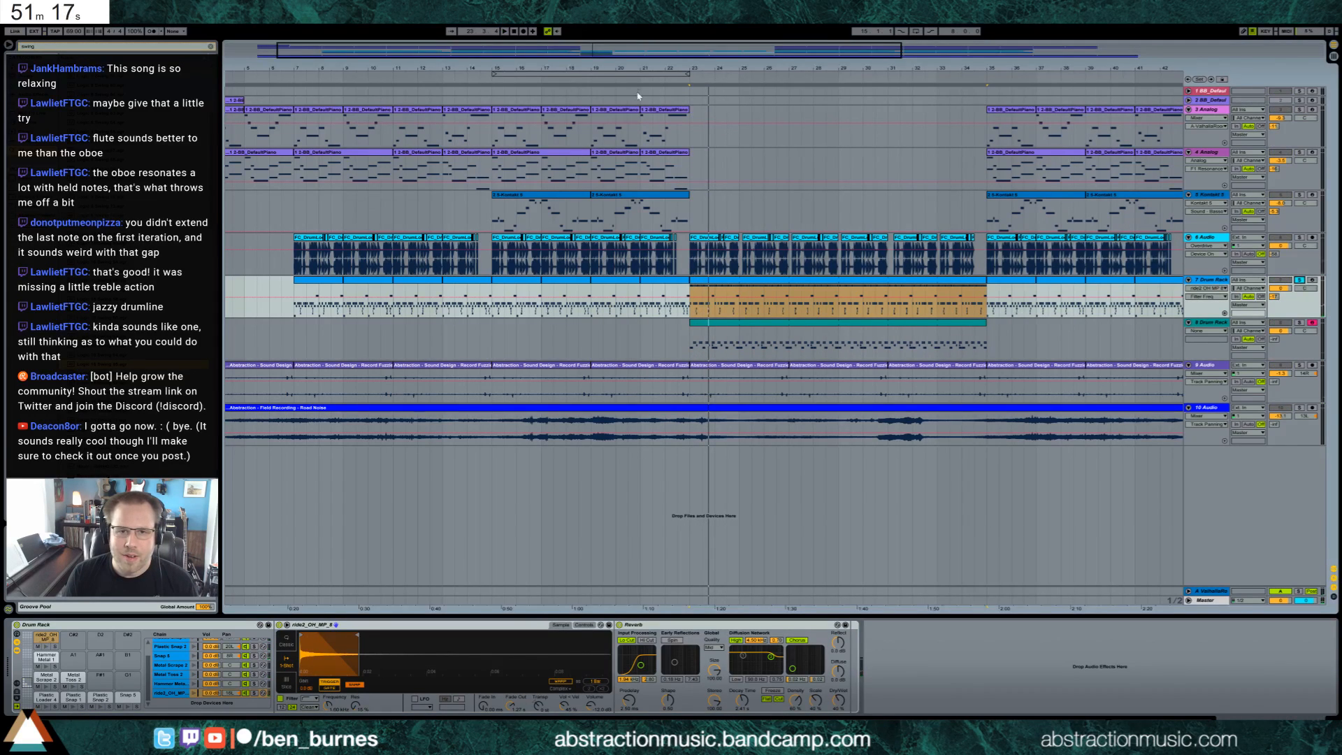
left_click(1300, 281)
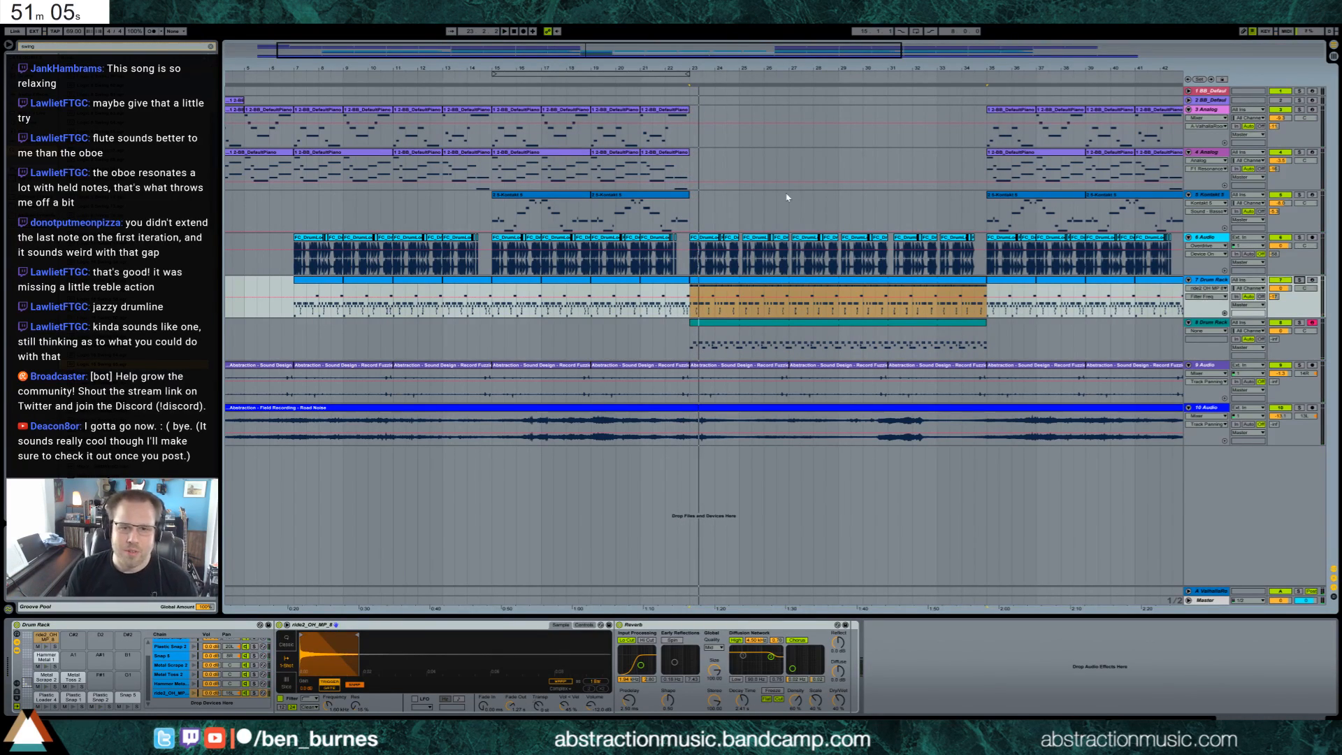
Play the song from an earlier section and shorten the 808 clip's end by about half a bar to match the audio clips.
left_click(694, 212)
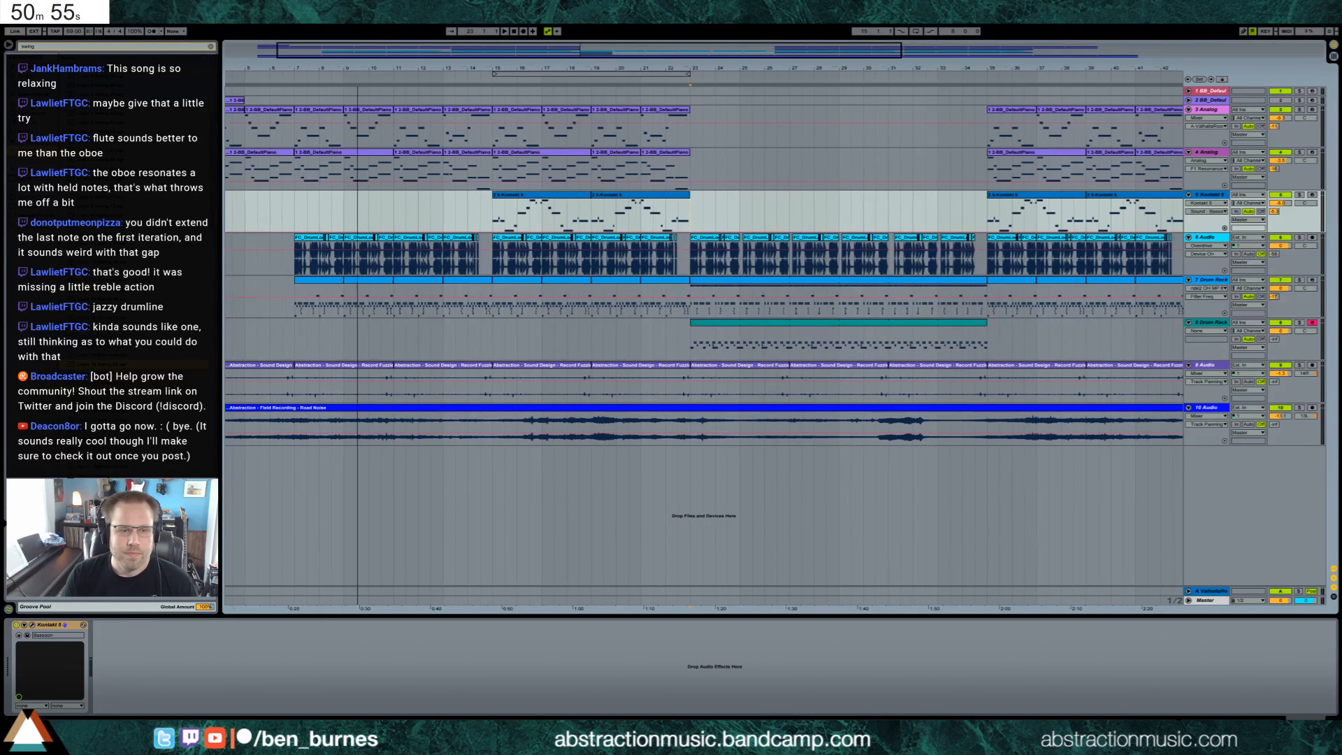
left_click_drag(356, 68, 356, 56)
key("space")
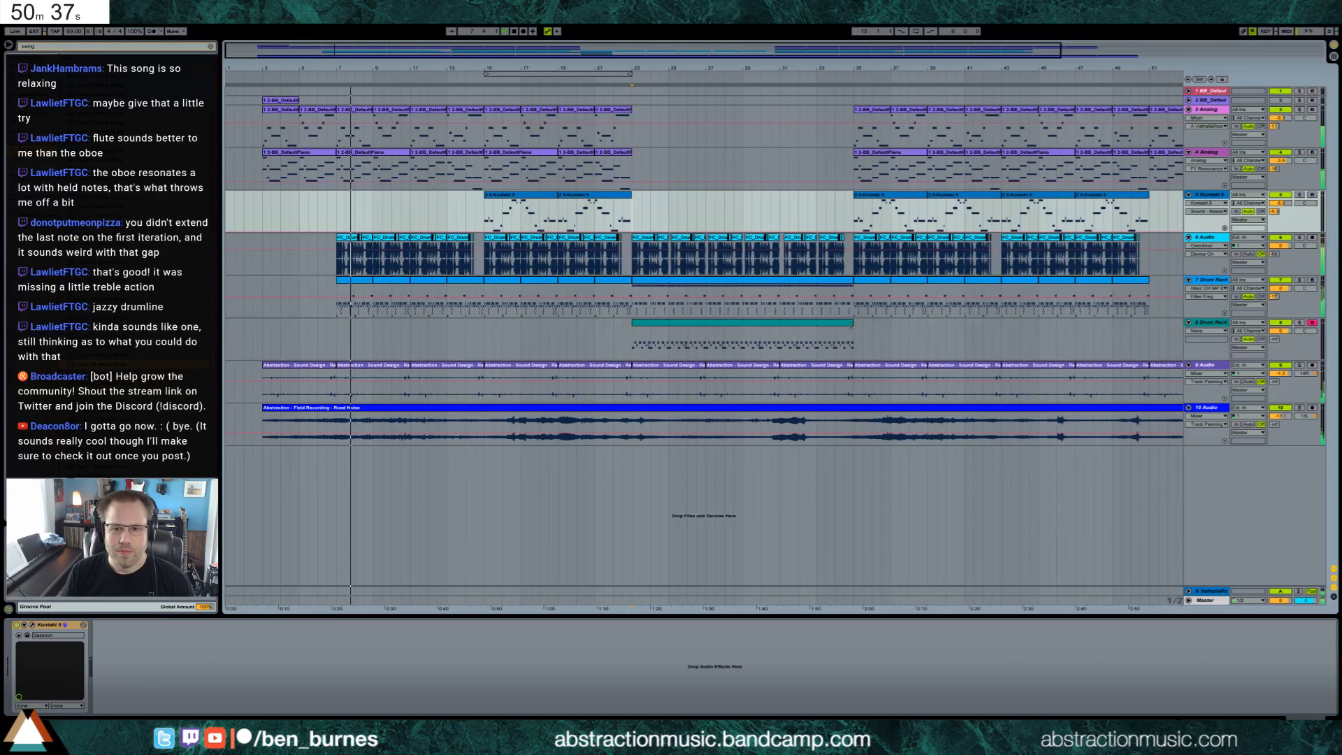
left_click_drag(852, 323, 845, 322)
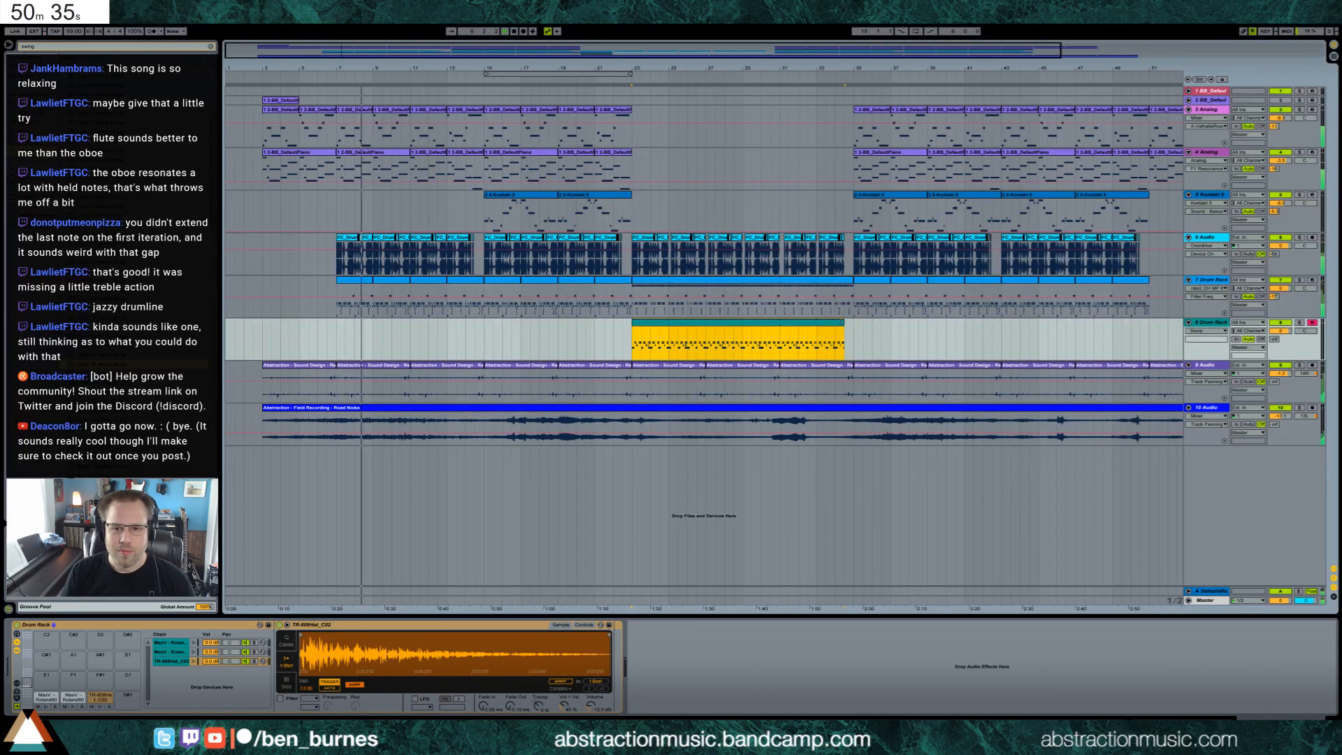
Duplicate the 808 drum clip into the section from bar 35 and extend the copy to nearly the end of that section's drums.
key("ctrl+d")
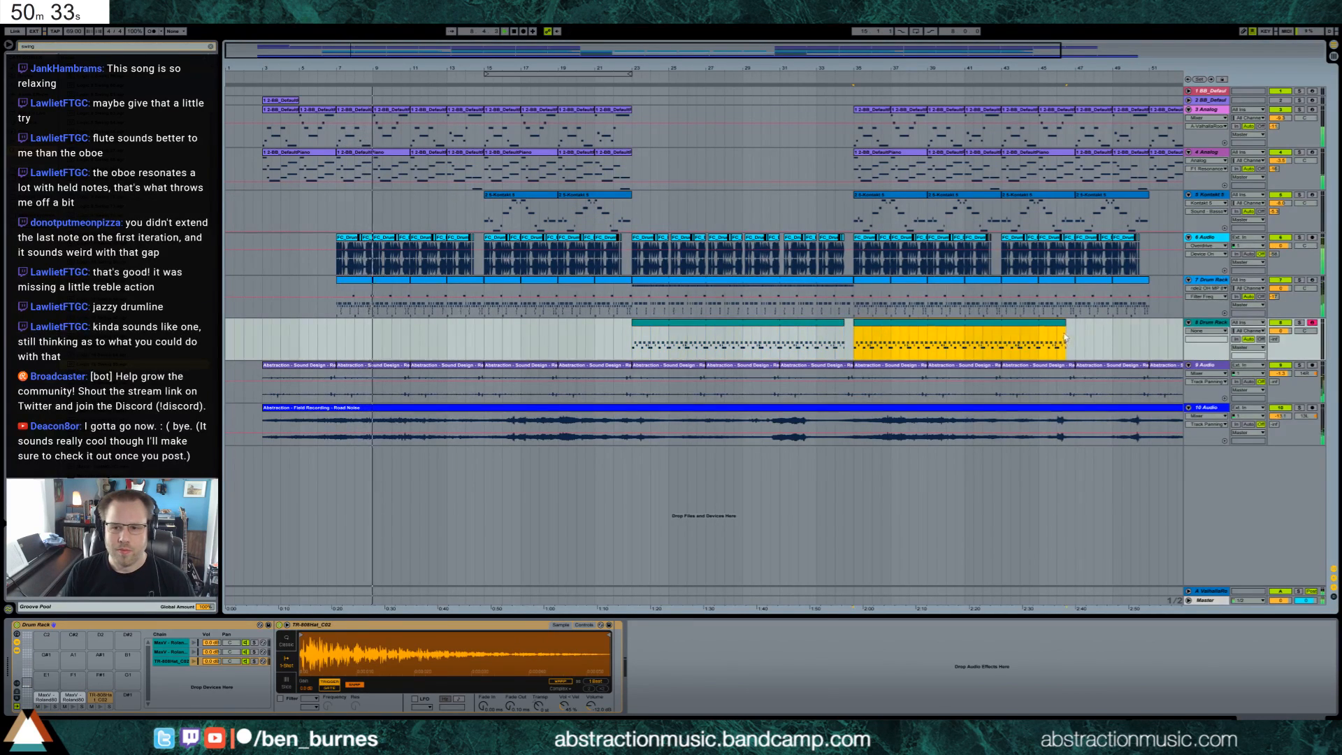
left_click_drag(1065, 327, 1149, 328)
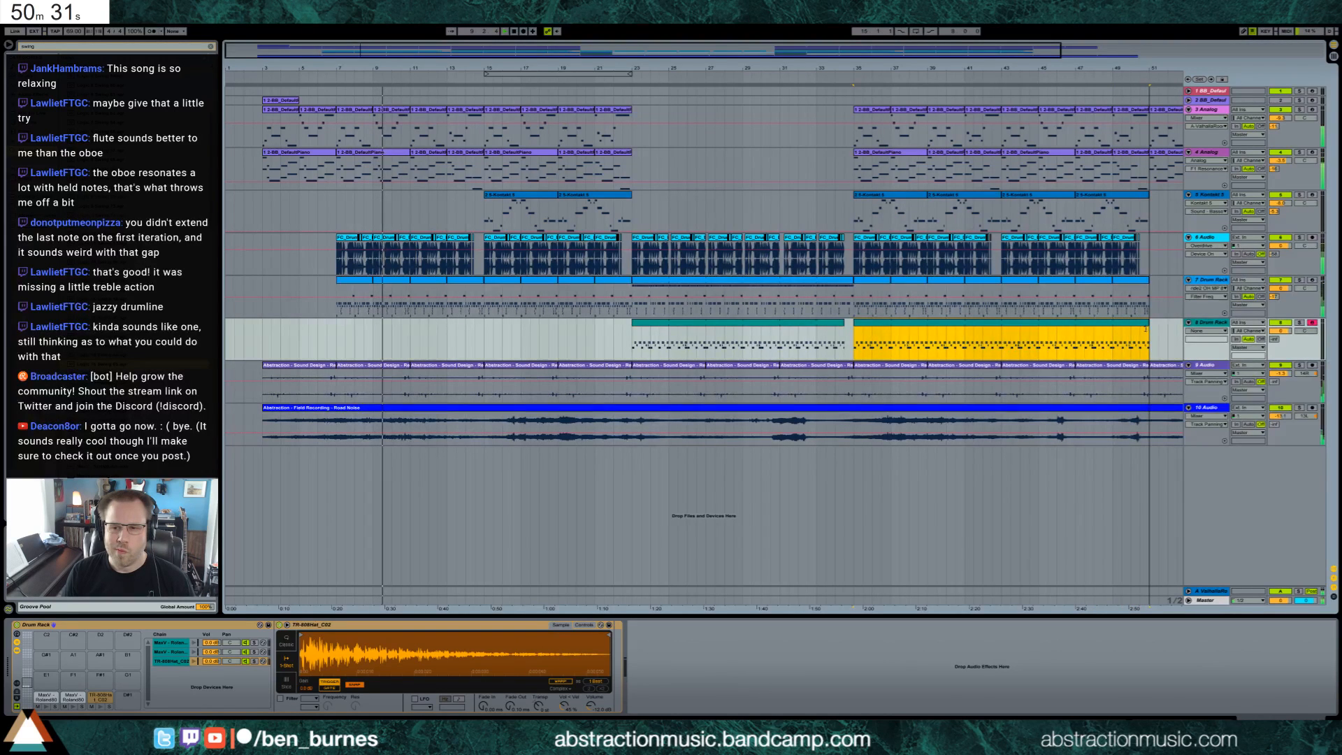
Deactivate the scrape, snap and plastic notes in the second bar of the original Drum Rack track's last clip.
left_click(1134, 283)
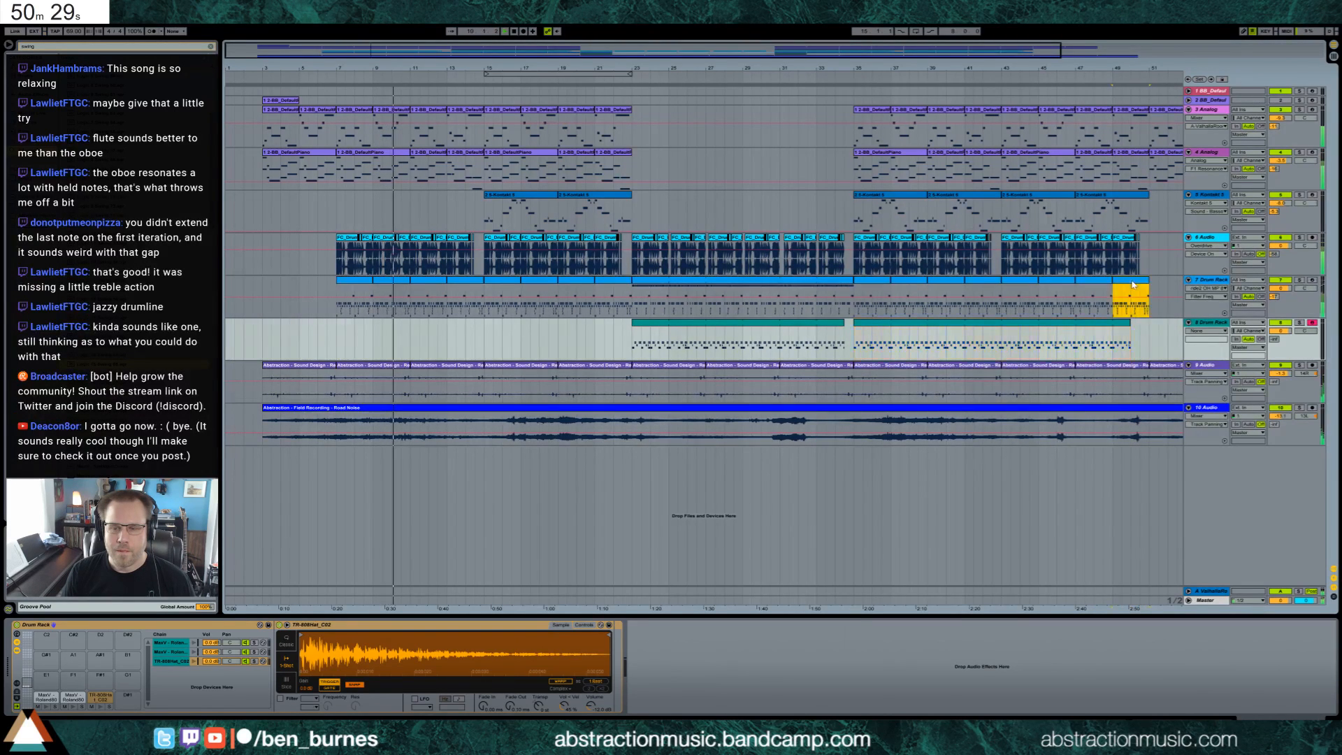
double_click(1134, 283)
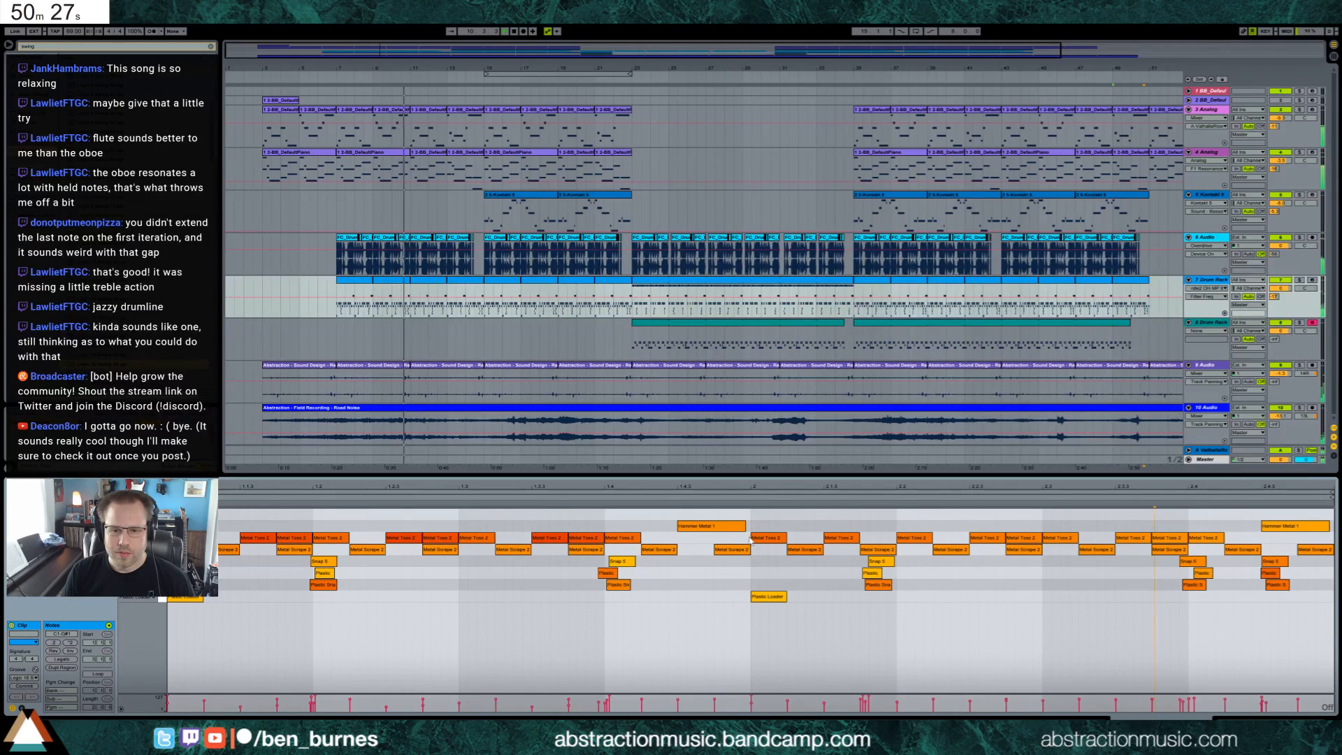
left_click_drag(758, 555, 1253, 591)
mouse_move(1235, 528)
left_mouse_down()
mouse_move(1276, 530)
mouse_move(824, 557)
mouse_move(754, 540)
left_mouse_up()
left_click(1060, 633)
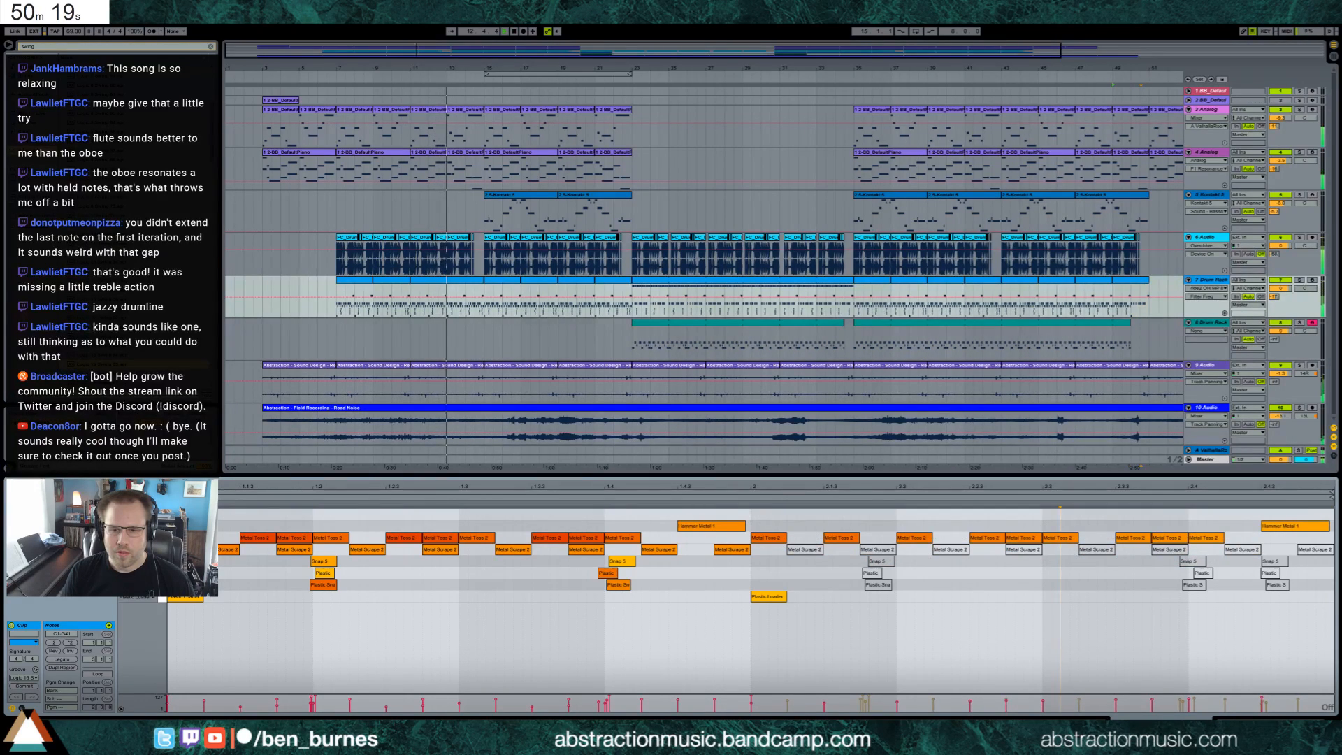
key("shift+Tab")
Listen to the first flute section and lower the Kontakt track's volume slightly.
left_click_drag(613, 56, 746, 55)
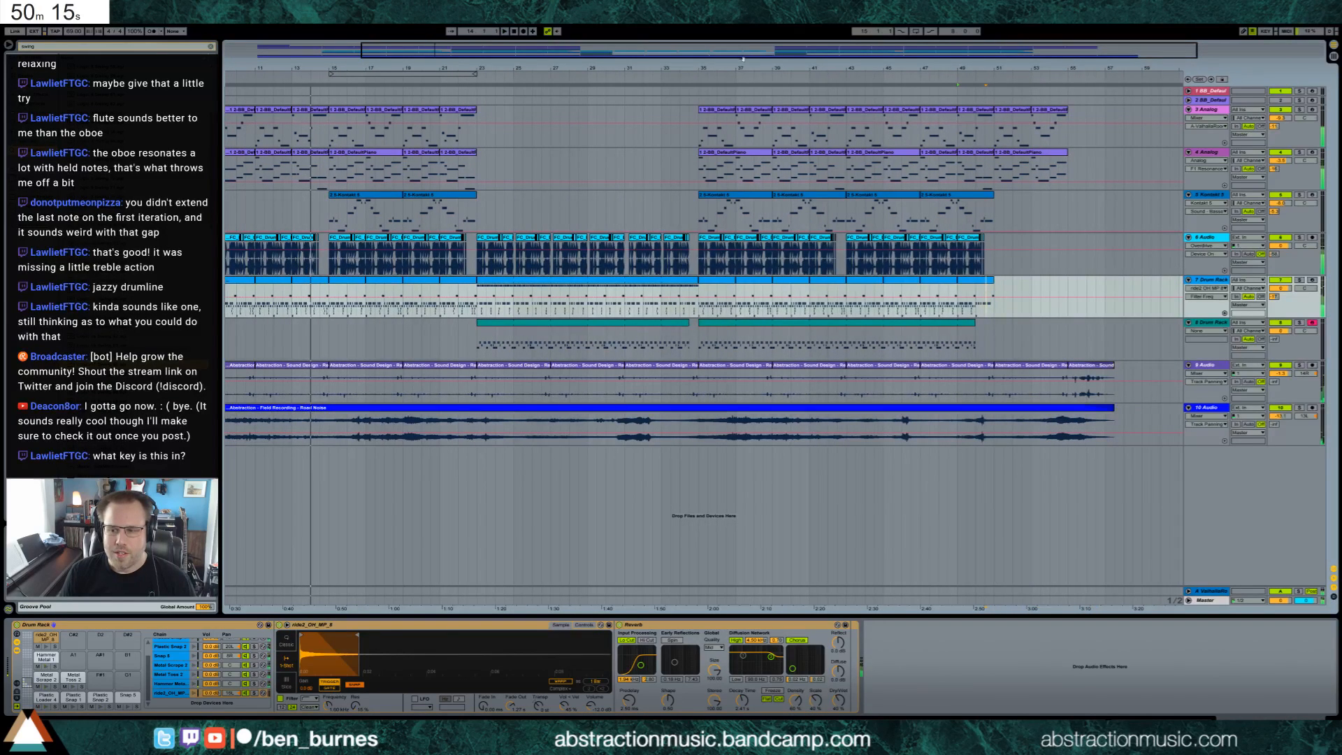
key("space")
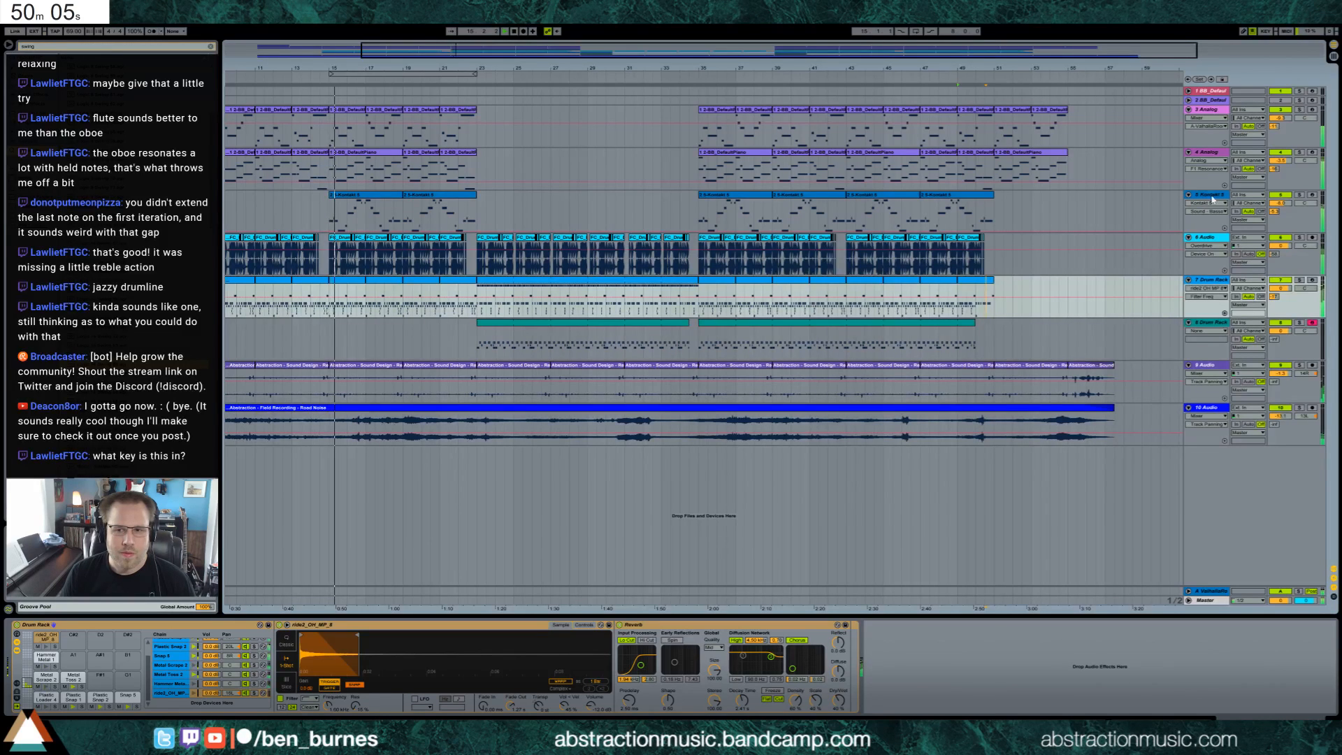
left_click_drag(1281, 203, 1280, 219)
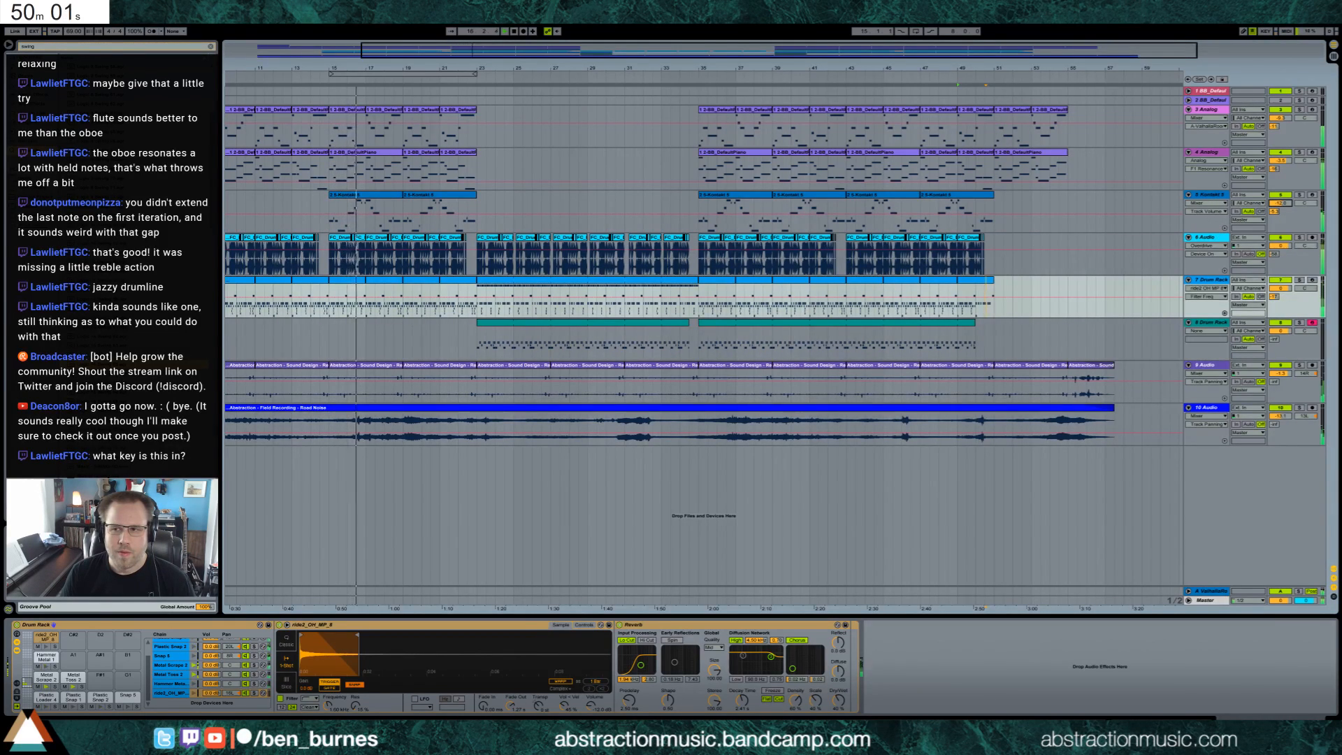
left_click_drag(1281, 204, 1282, 203)
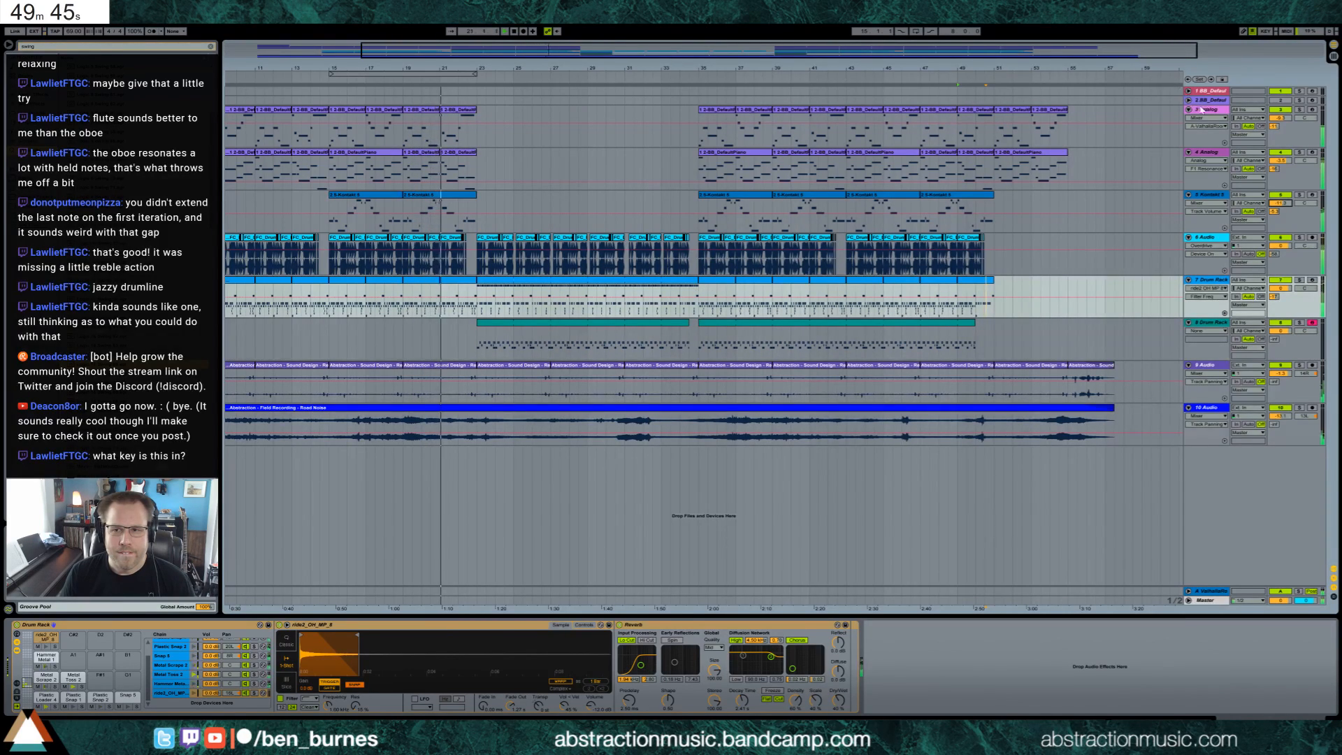
Reshape the first Analog track's closing Auto Filter frequency automation to curve downward from bar 51 to 55, and play the ending.
left_click(1208, 110)
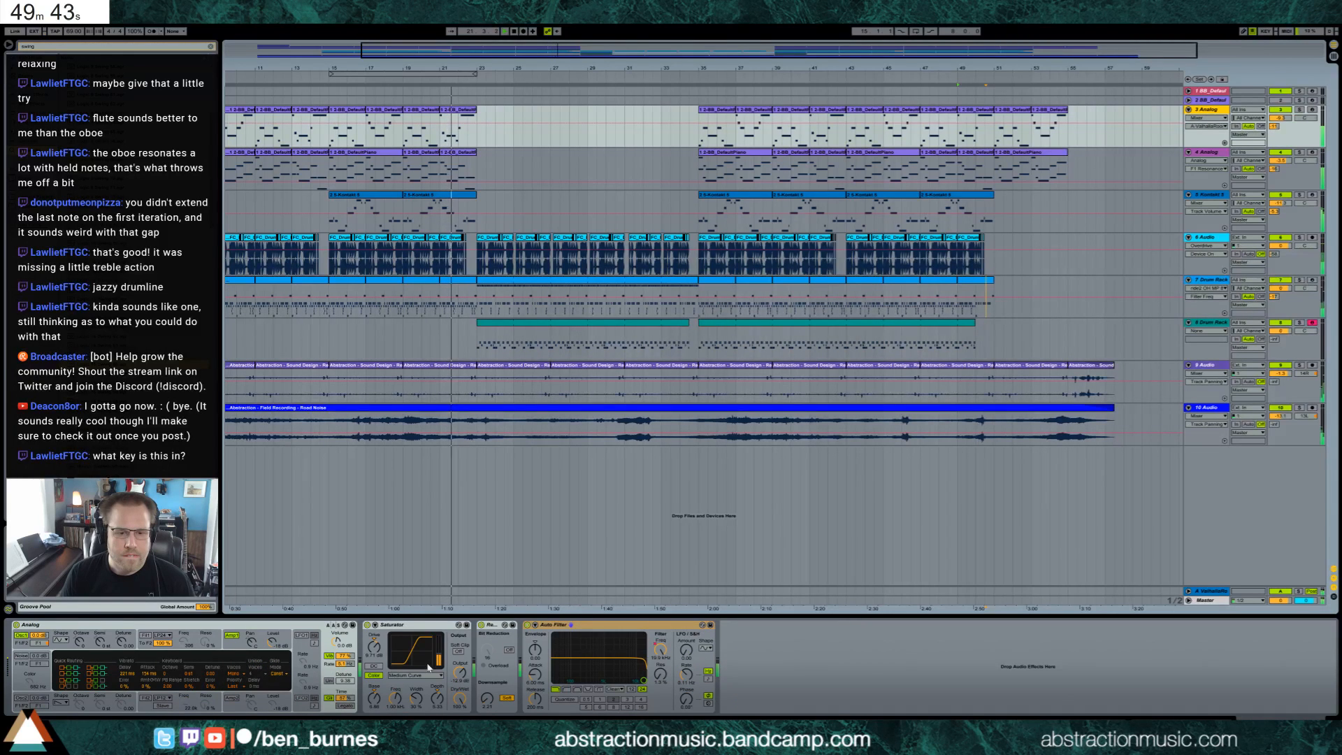
left_click(659, 650)
left_click_drag(468, 68, 520, 60)
scroll(930, 135, "down", 1)
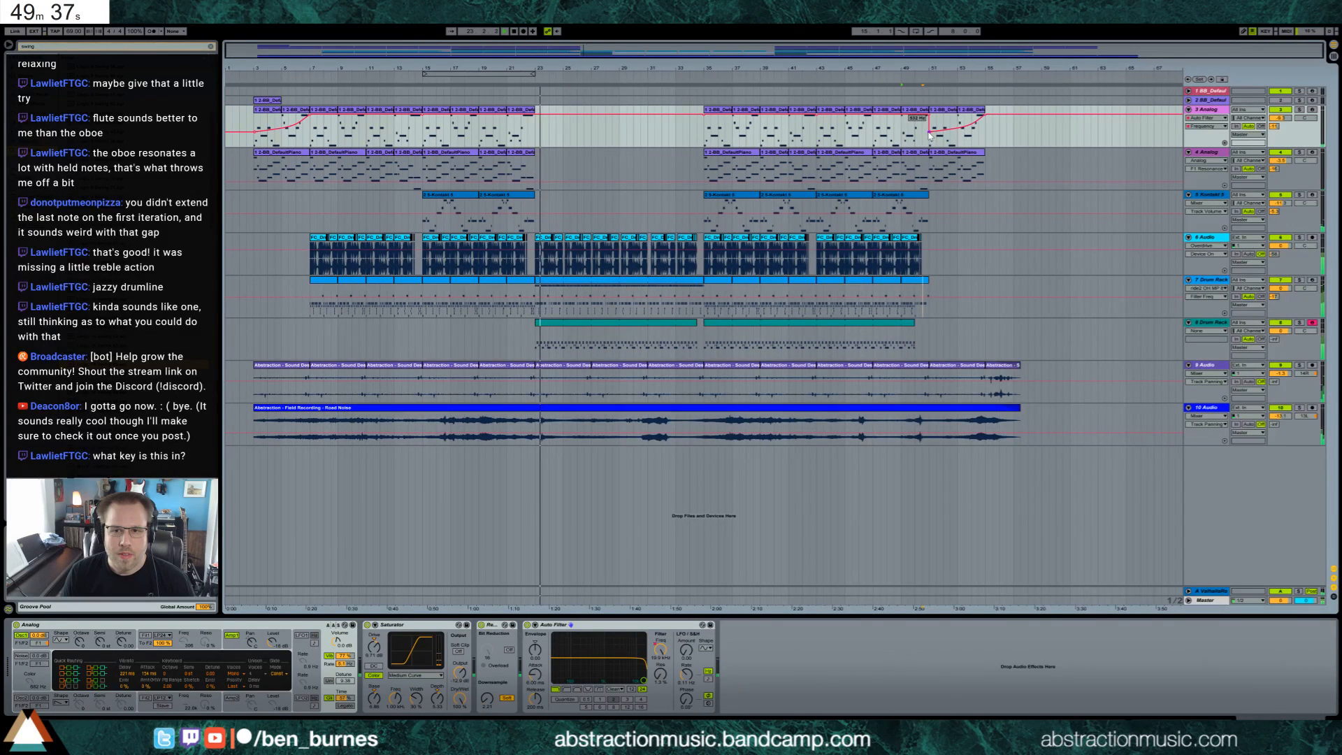
left_click_drag(929, 133, 985, 132)
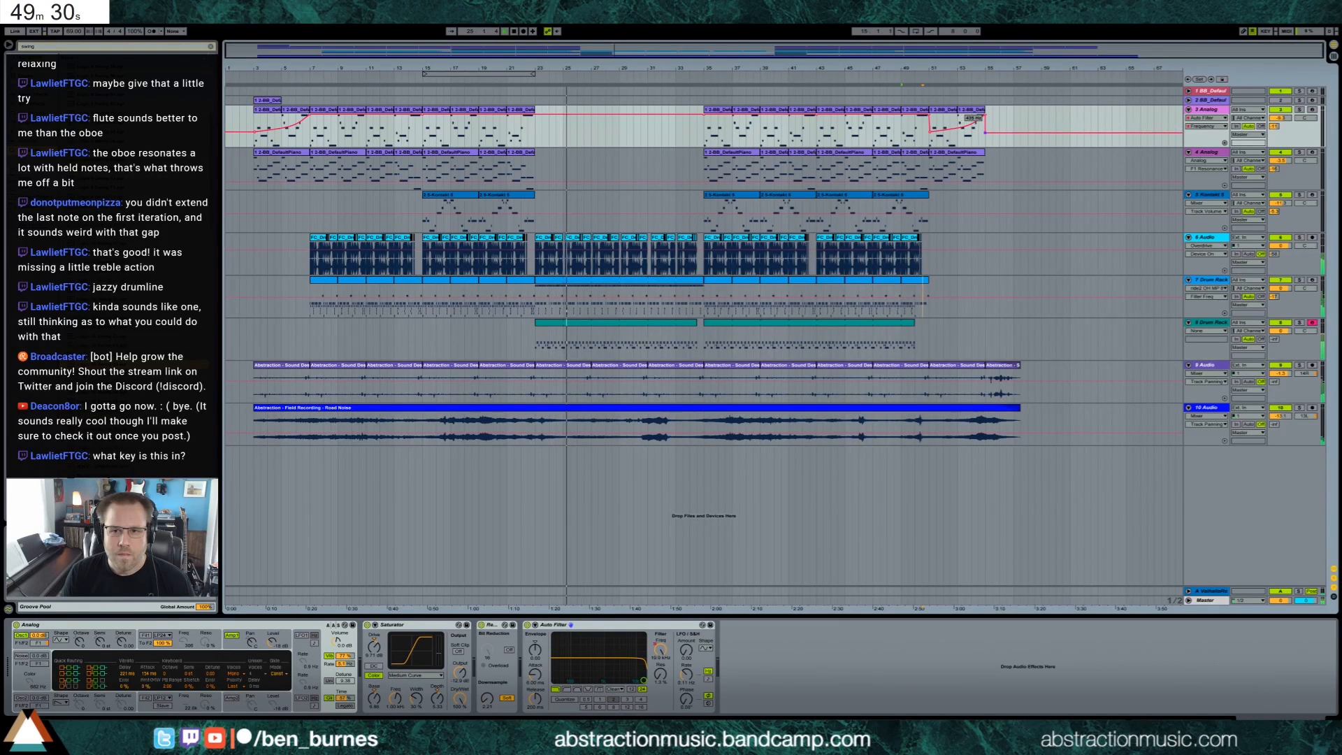
left_click(930, 131)
left_click_drag(985, 132, 959, 127)
key("space")
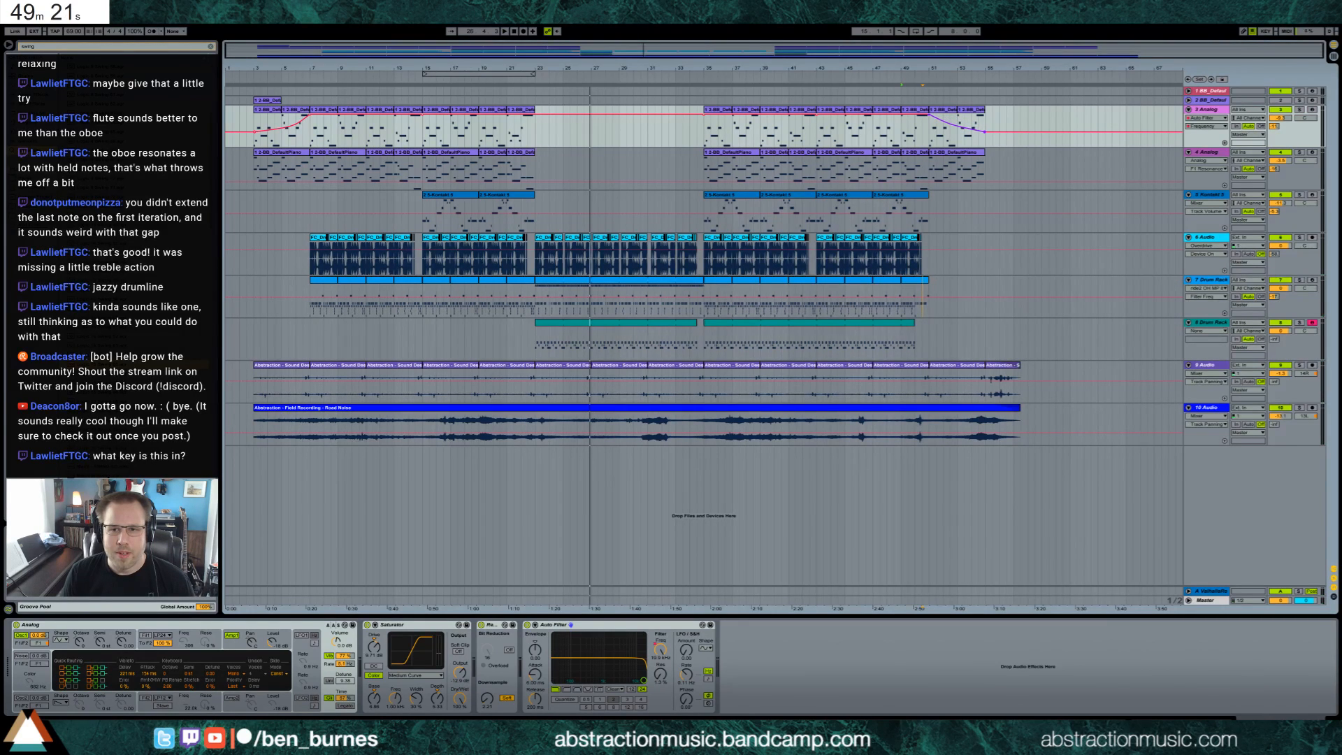
left_click(1006, 126)
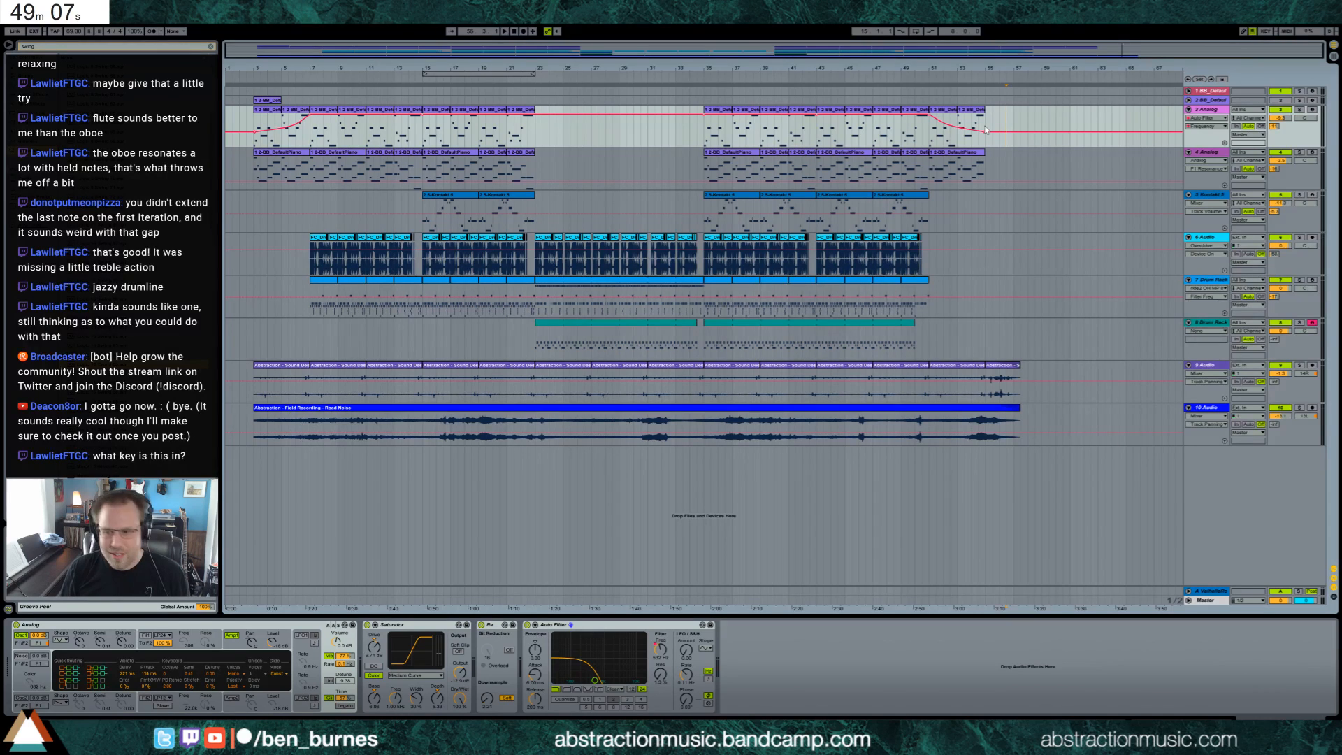
Delete the Kontakt flute clips from bar 43 to bar 51.
left_click(534, 203)
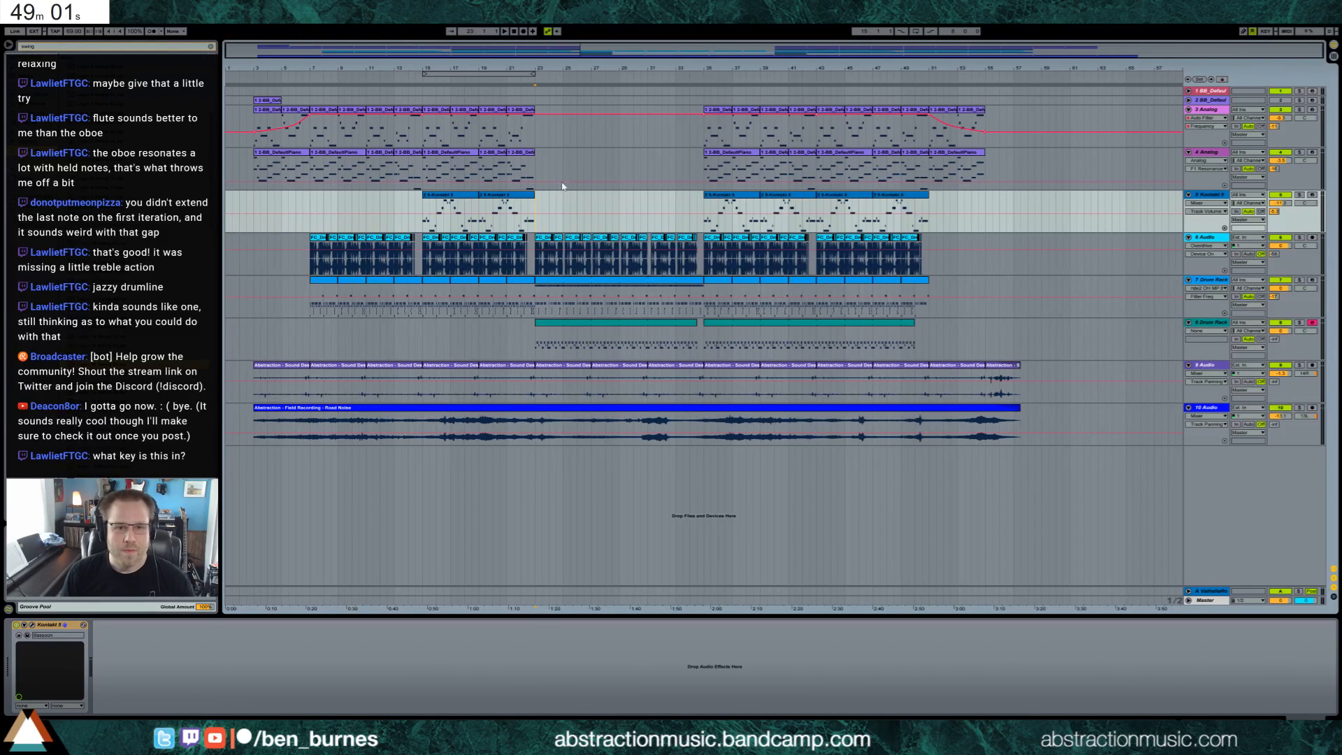
left_click_drag(816, 206, 899, 197)
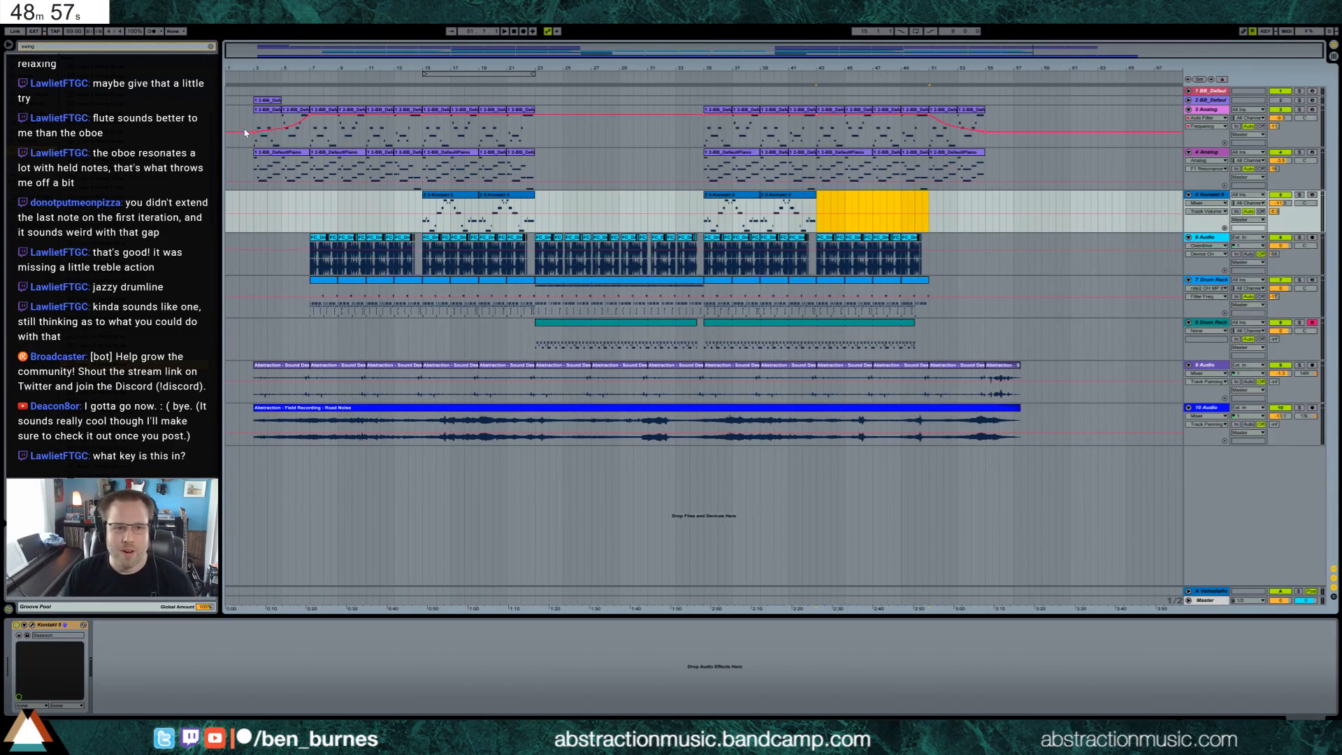
left_click_drag(245, 132, 1022, 423)
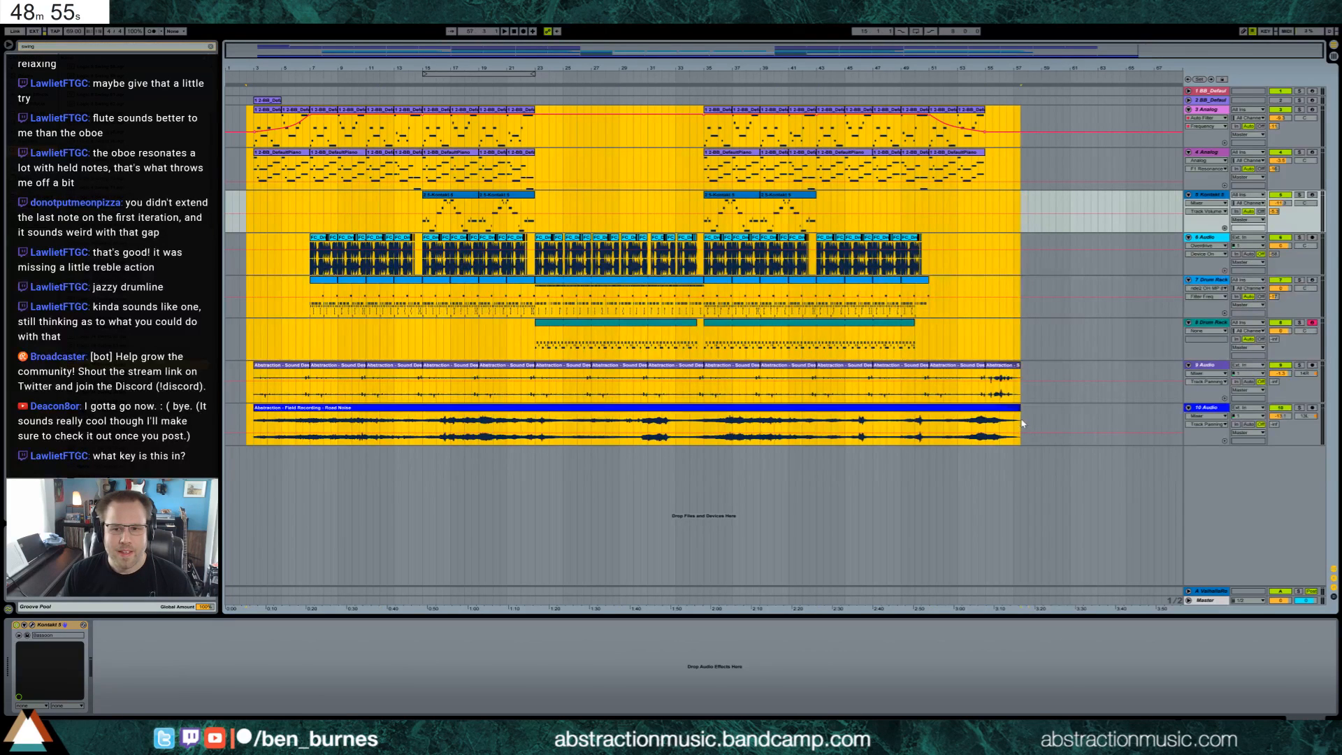
Extend the start of both field-recording and sound-design audio tracks about one bar earlier and create fades at their beginnings and ends.
left_click(255, 372)
left_click_drag(255, 365, 240, 367)
left_click(260, 371)
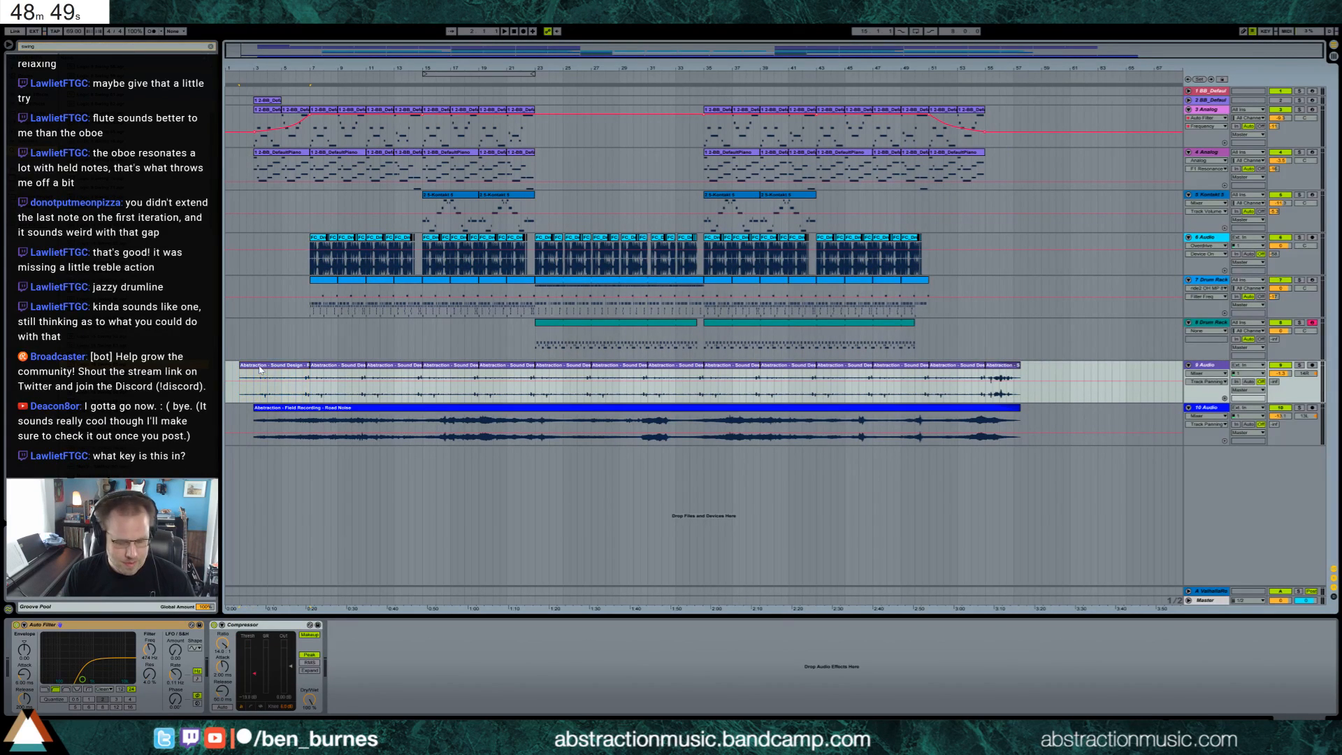
left_click(248, 366)
key("ctrl+alt+f")
mouse_move(239, 373)
left_mouse_down()
mouse_move(253, 376)
mouse_move(242, 409)
mouse_move(253, 414)
left_mouse_up()
key("ctrl+alt+f")
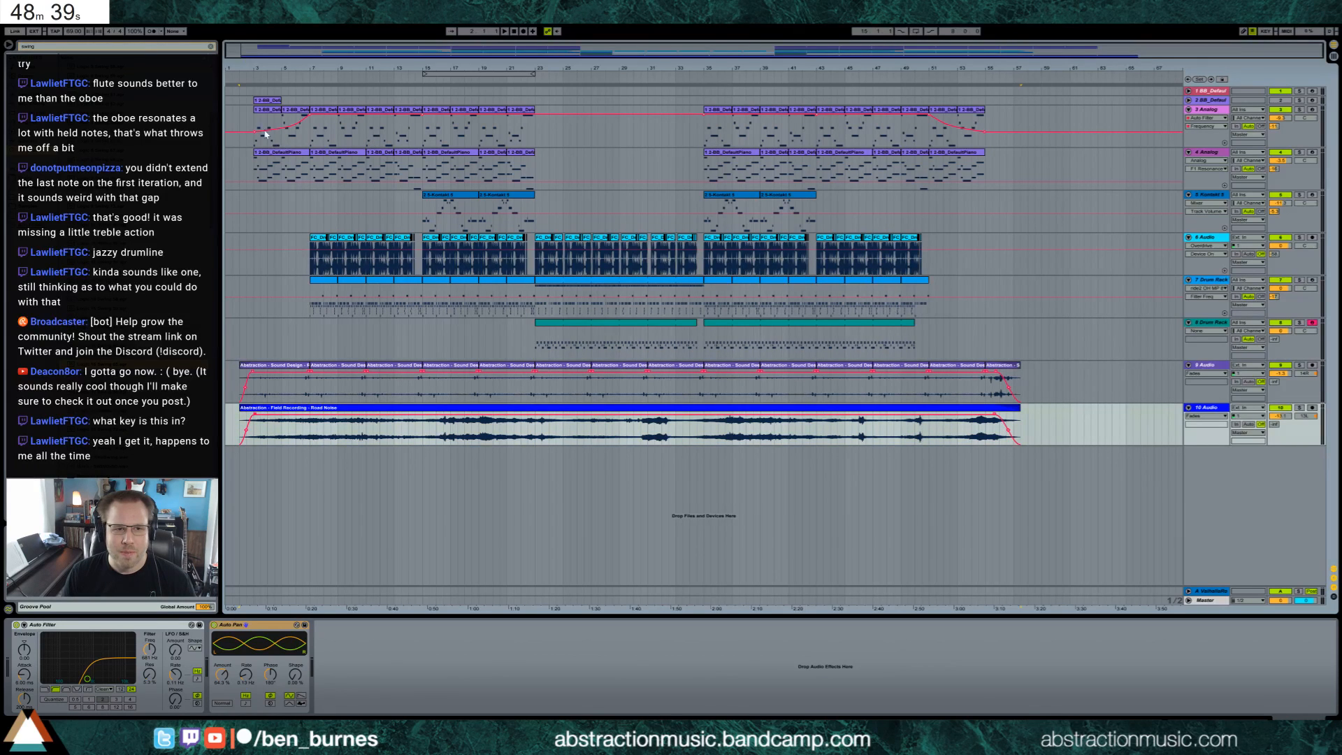
left_click_drag(239, 120, 536, 484)
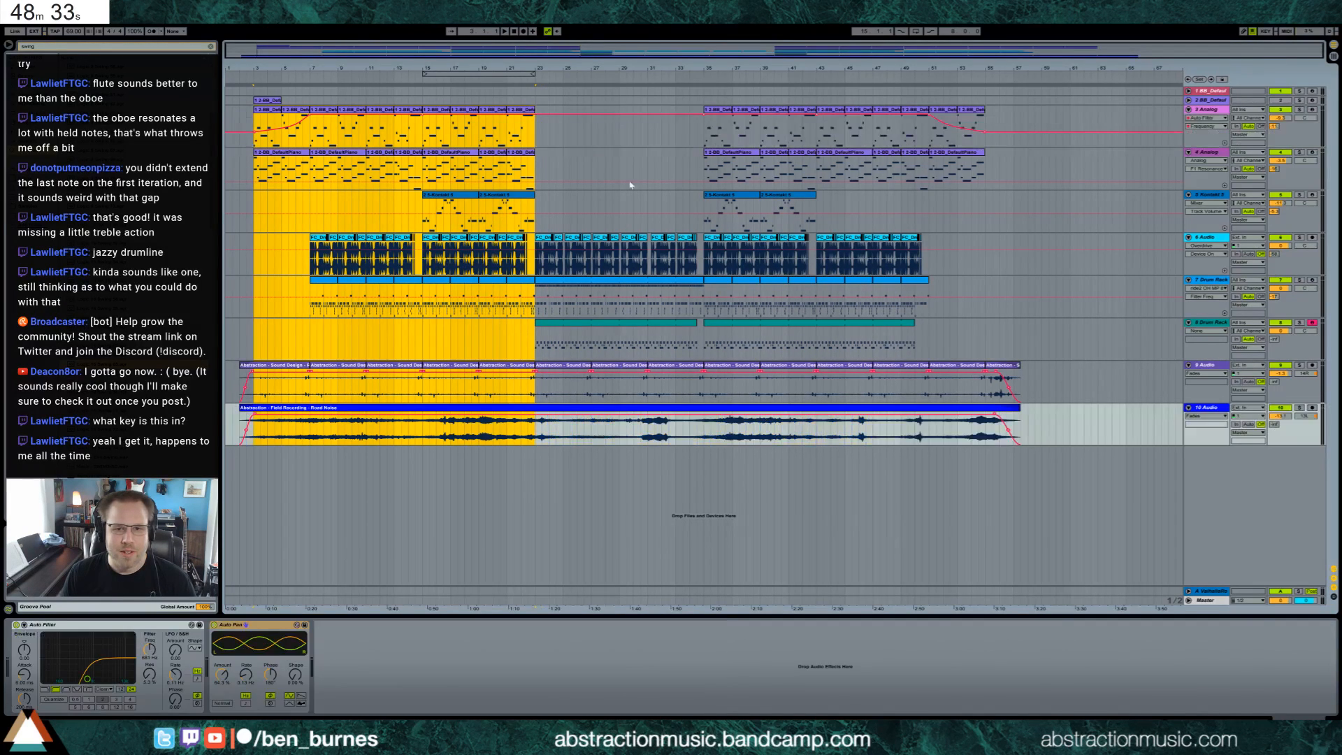
left_click_drag(702, 130, 535, 449)
left_click_drag(704, 133, 1029, 453)
left_click(1000, 429)
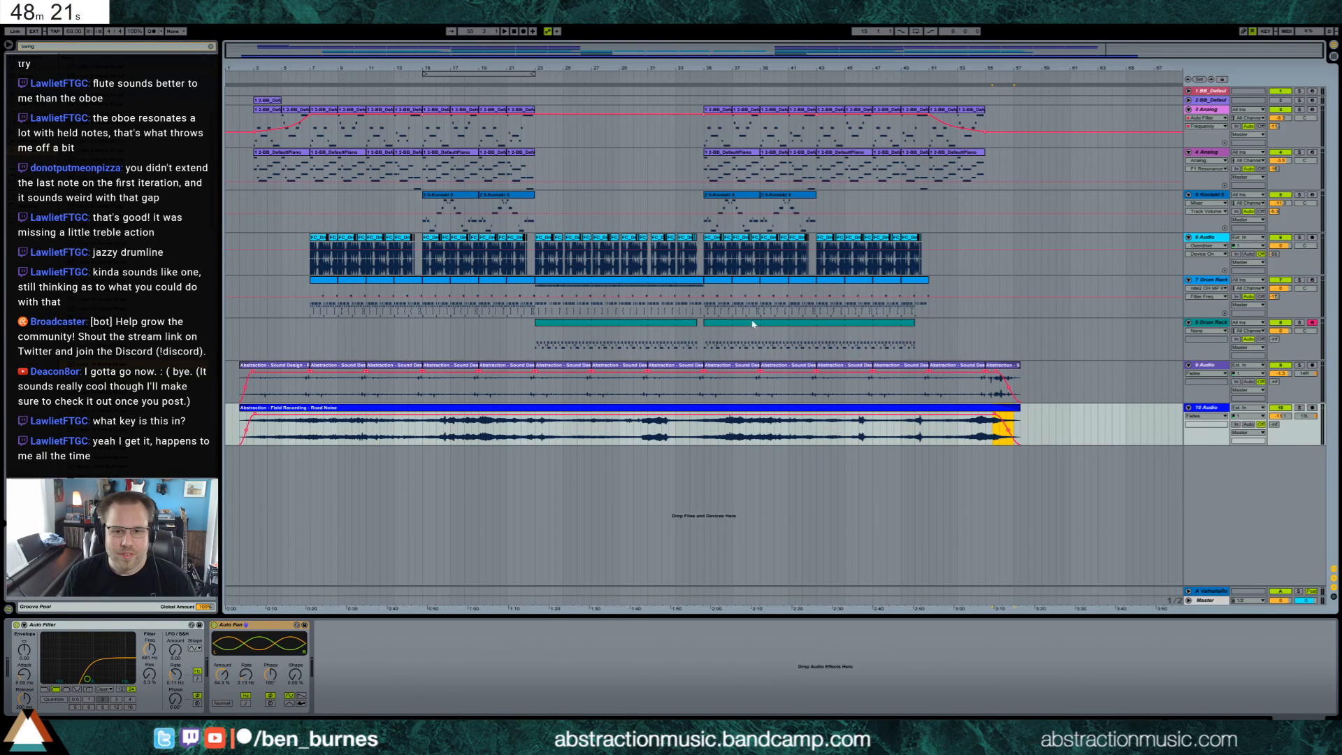
left_click(714, 331)
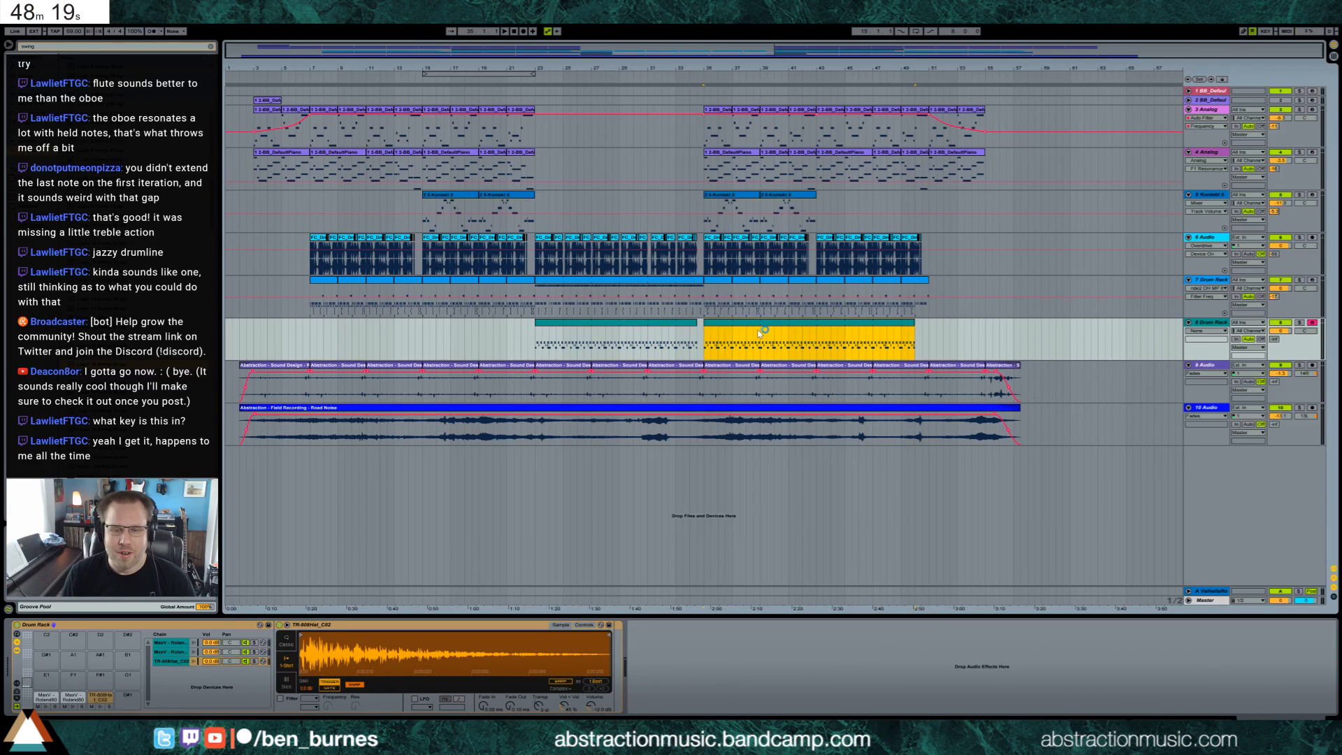
Select bars 23 to 35 on the Kontakt track and insert a new MIDI track below it.
left_click(537, 202)
left_click(1213, 196)
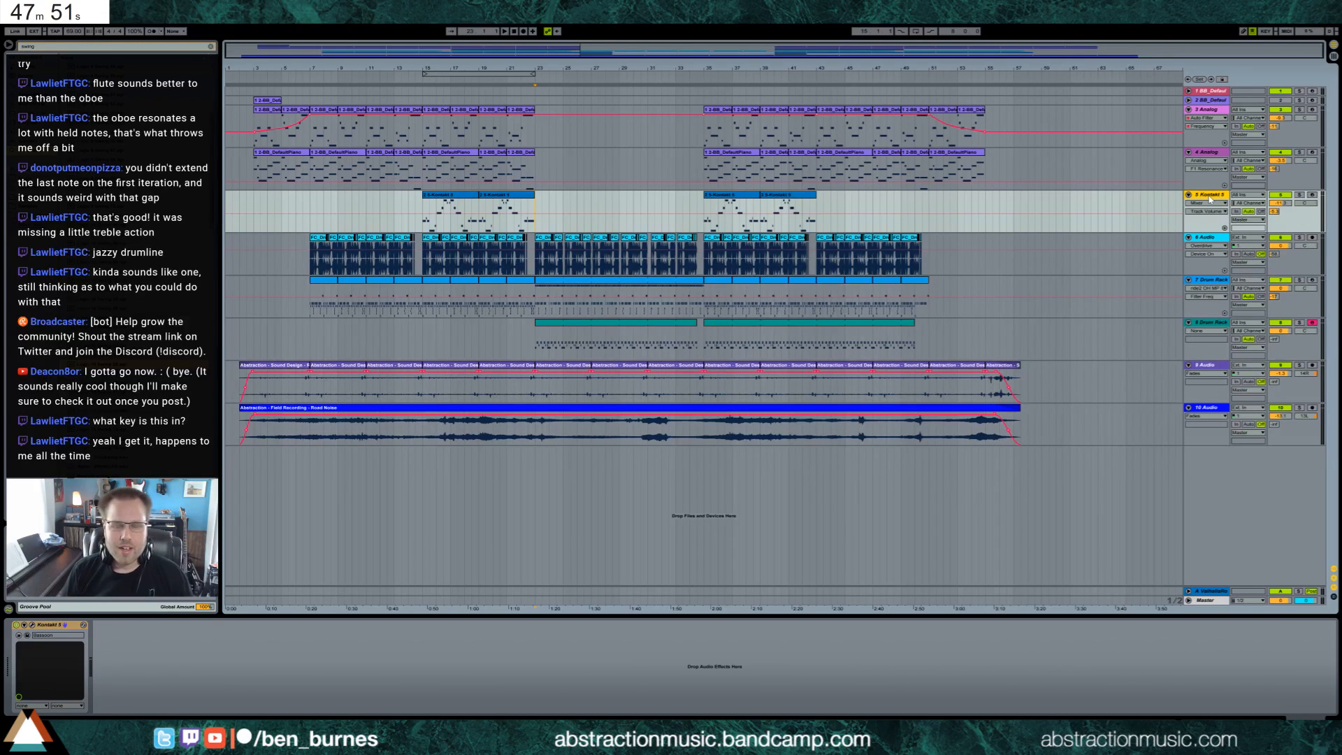
left_click(537, 204)
left_click_drag(696, 198, 707, 200)
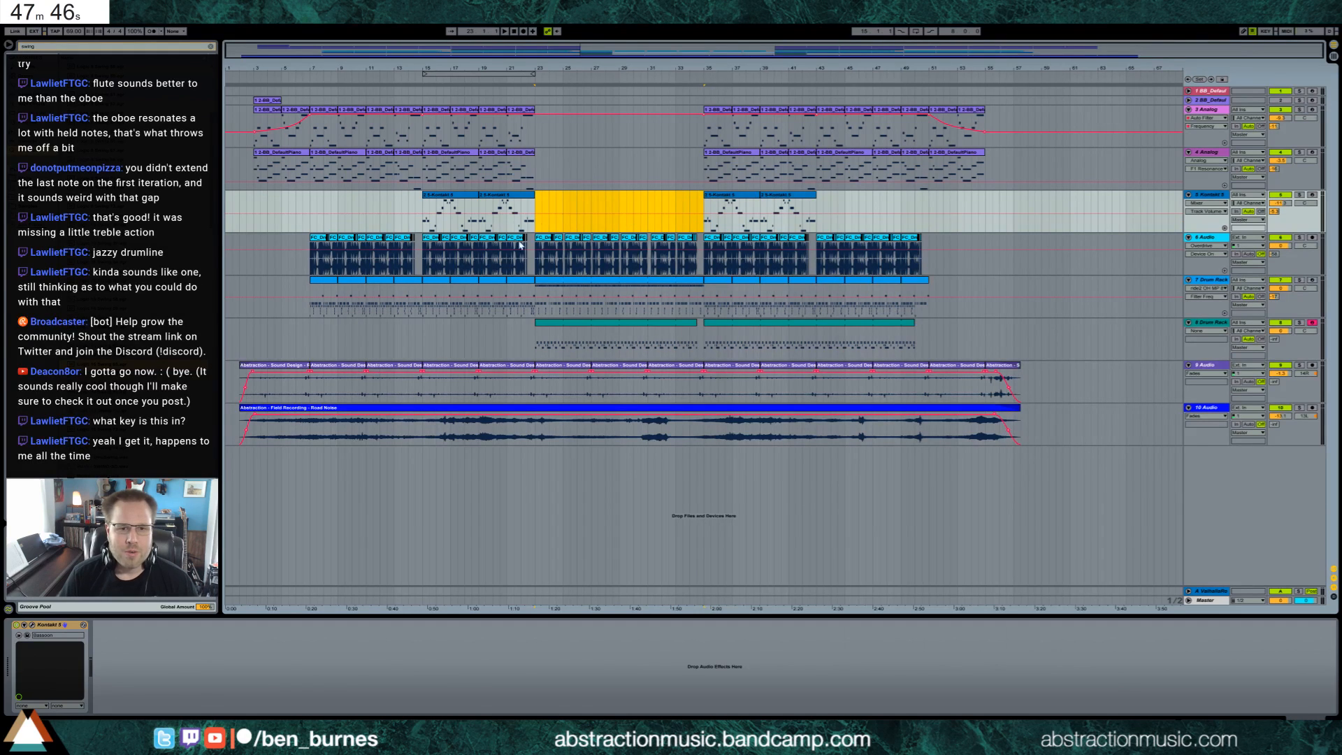
left_click(1226, 197)
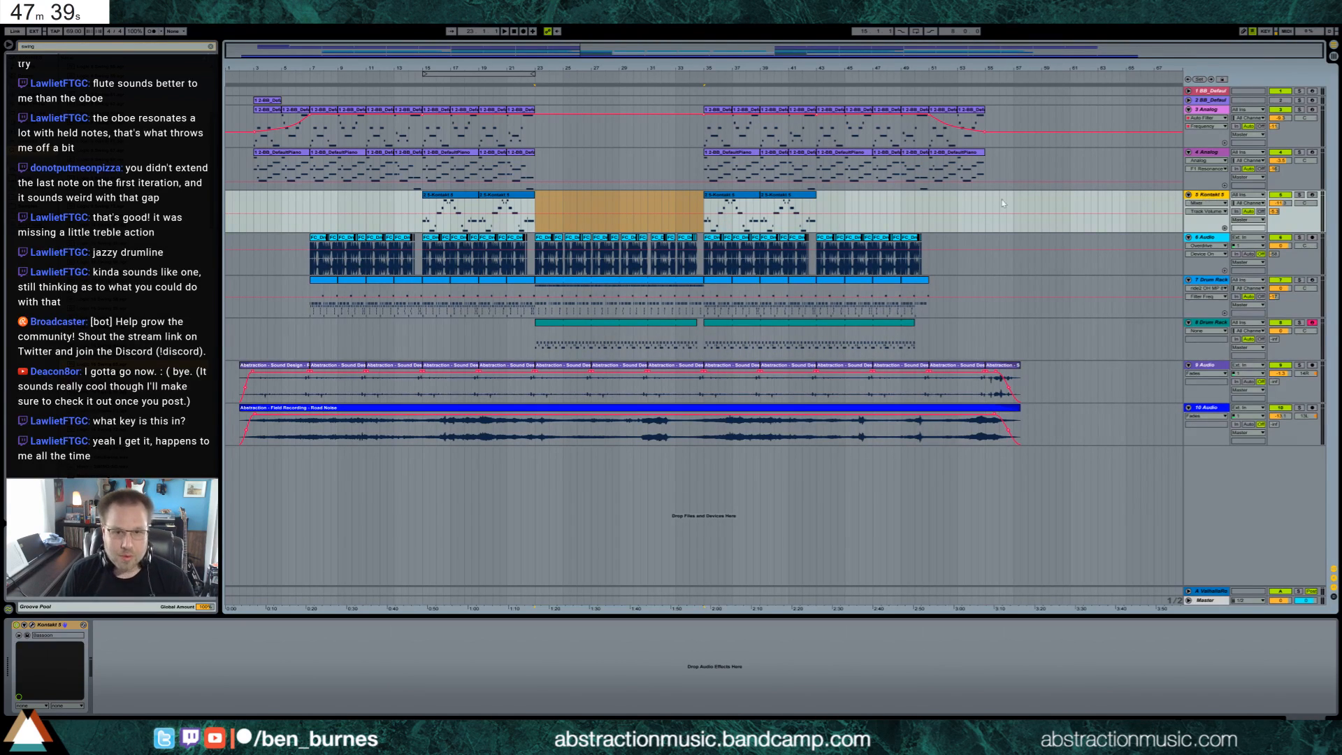
key("ctrl+shift+t")
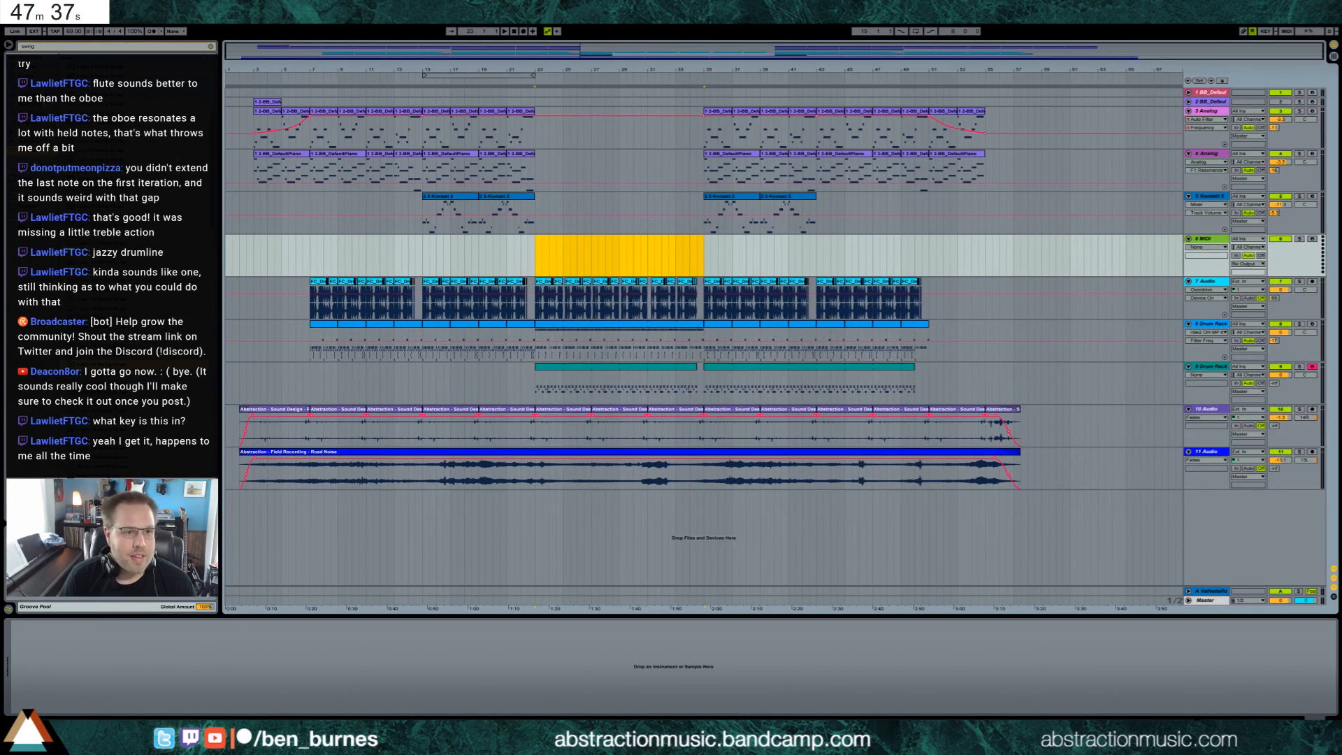
Clear the browser search, load the Massive synth onto the new MIDI track and move its window clear of the selected section.
key("alt+Tab")
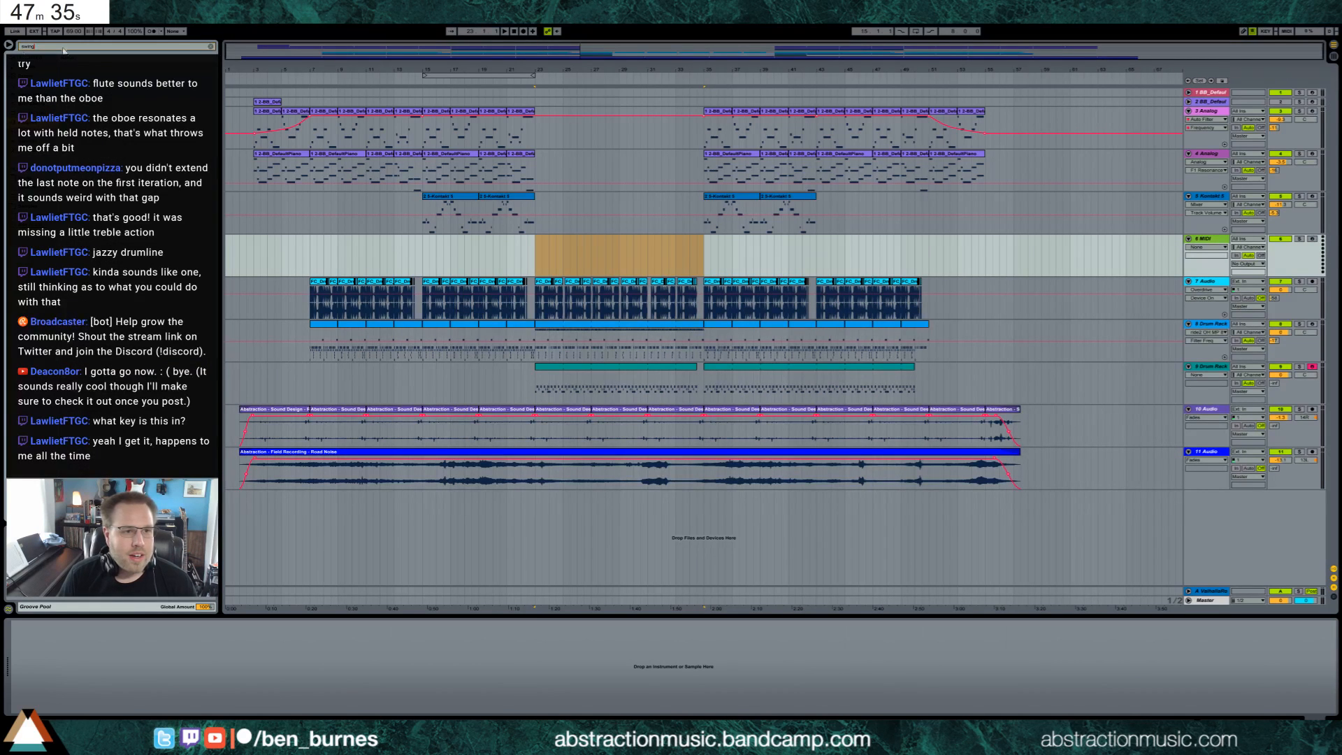
key("BackSpace")
key("BackSpace")
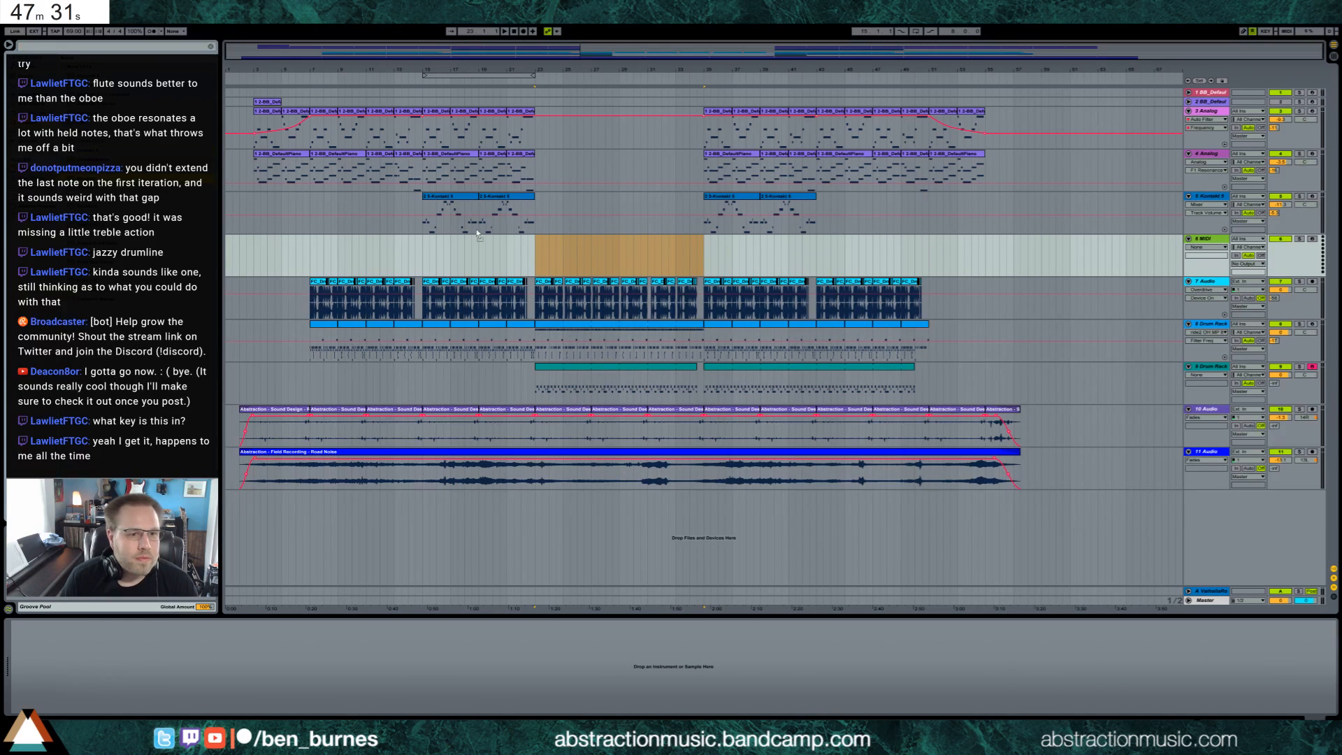
left_click_drag(140, 180, 565, 247)
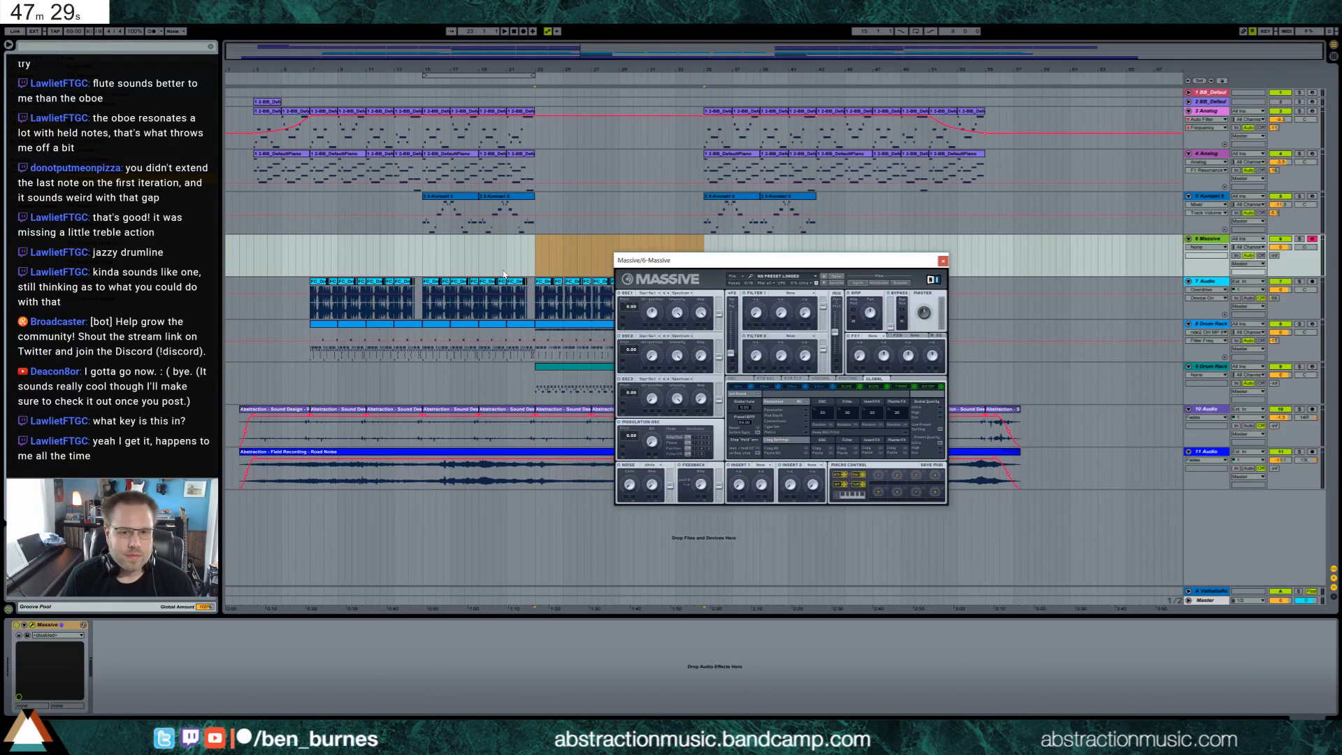
left_click_drag(734, 260, 828, 325)
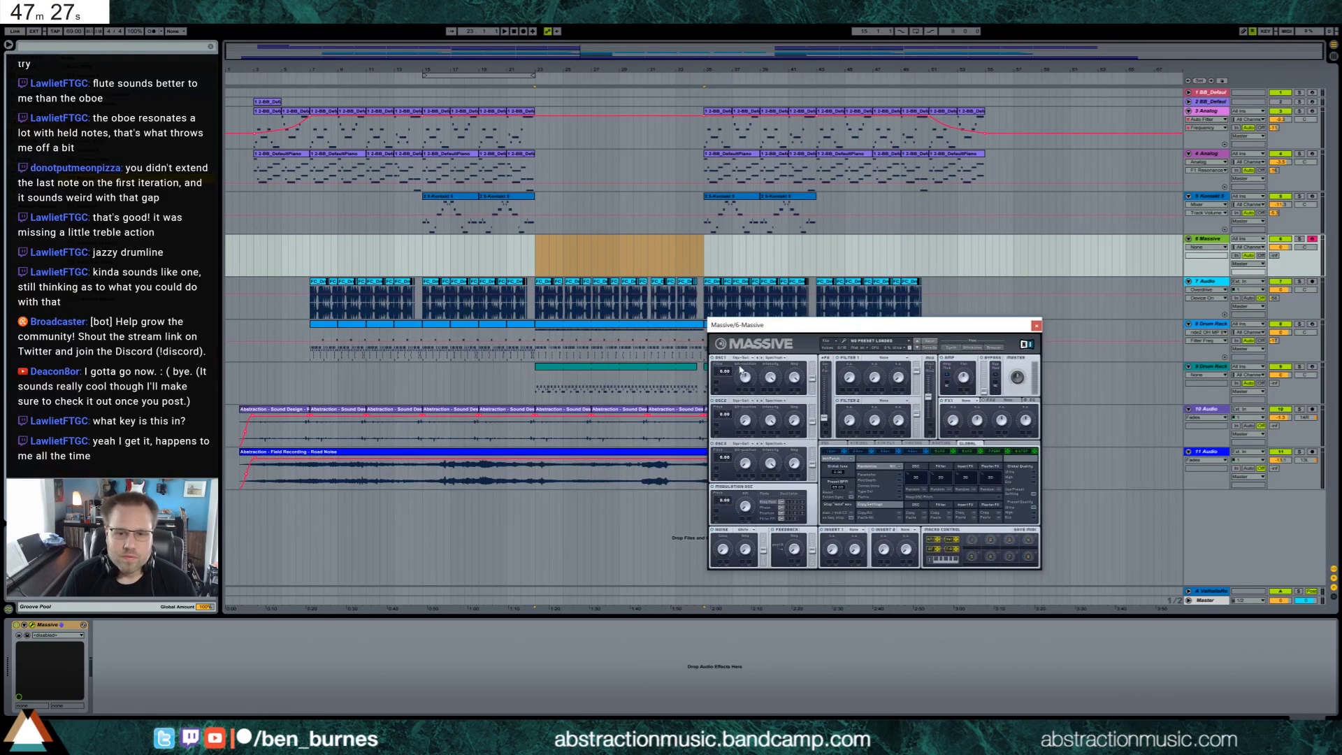
Set Massive's Filter 1 to a lowpass type, adjust its knobs, and reshape the envelope to decay fully without sustain.
left_click(868, 358)
left_click(874, 364)
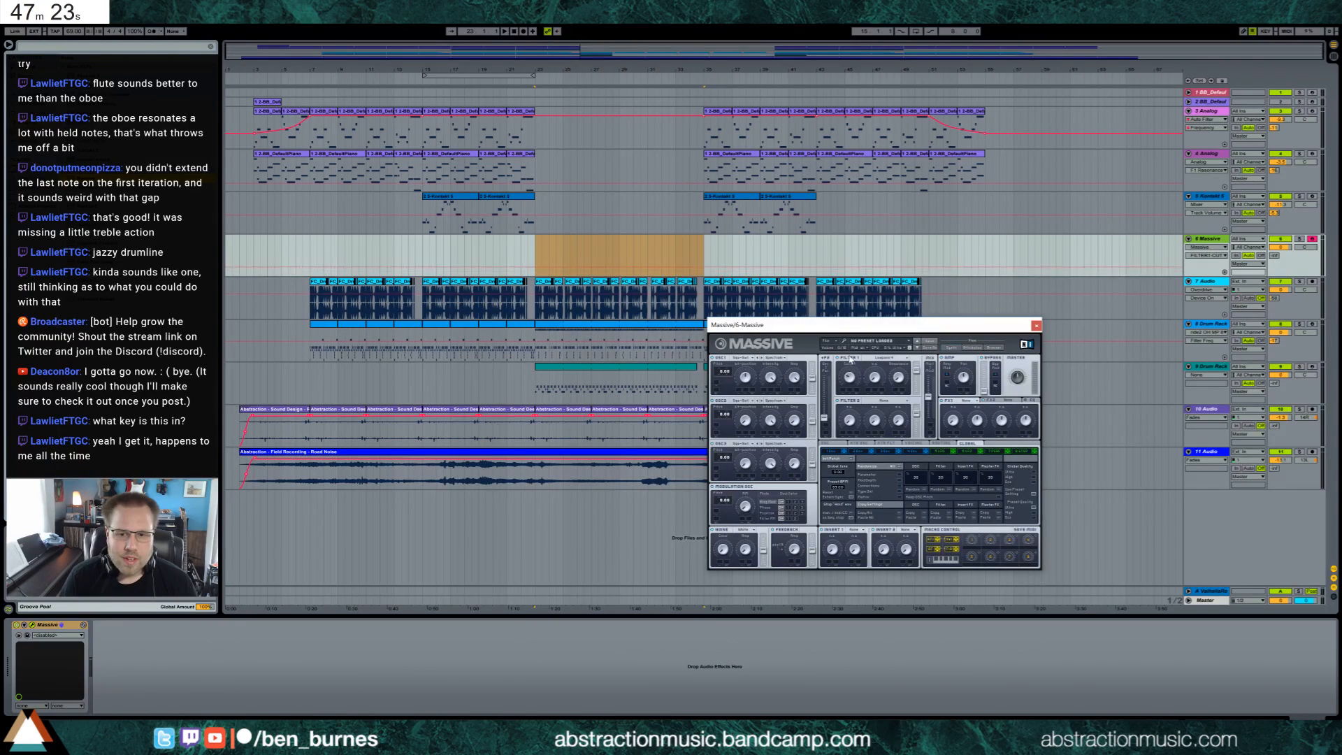
left_click(905, 378)
left_click(852, 378)
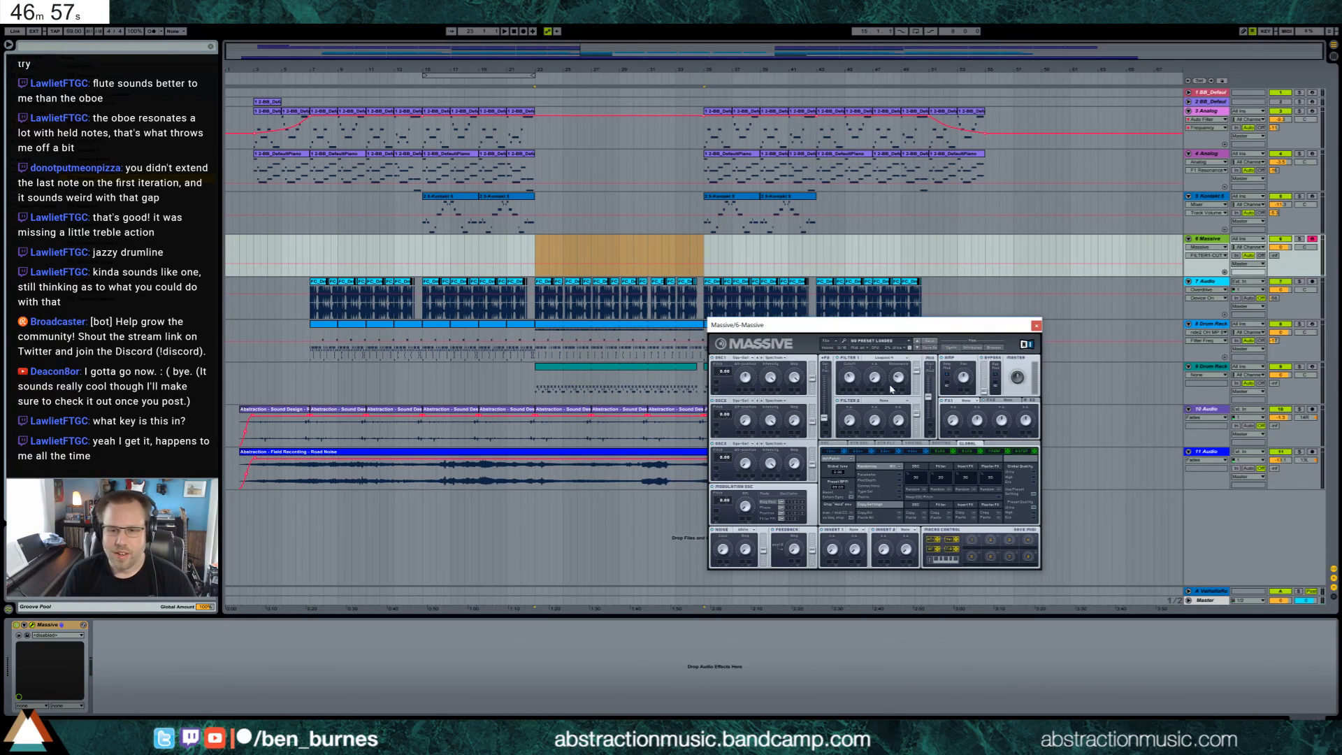
left_click(910, 452)
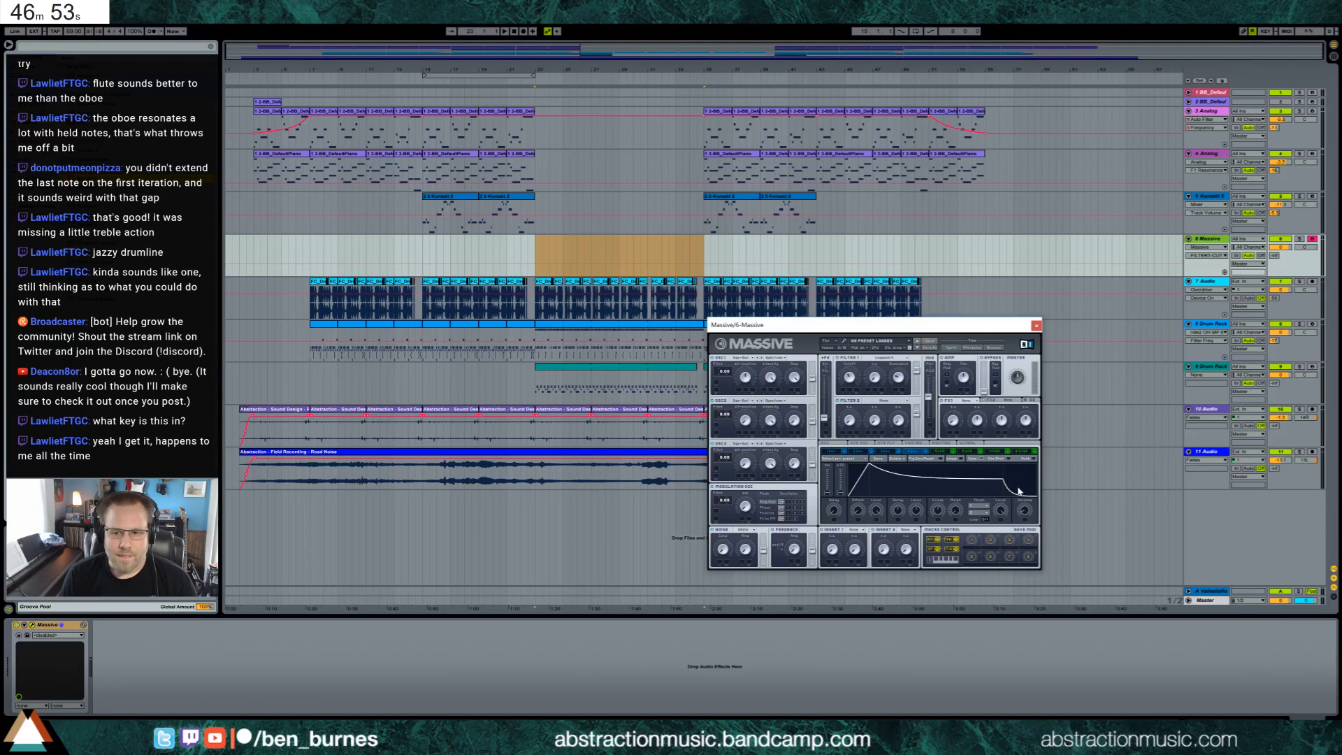
left_click_drag(999, 485, 981, 508)
Adjust the Massive track's send to the Valhalla return and load a reverb effect in Massive's FX1 slot.
left_click(1275, 256)
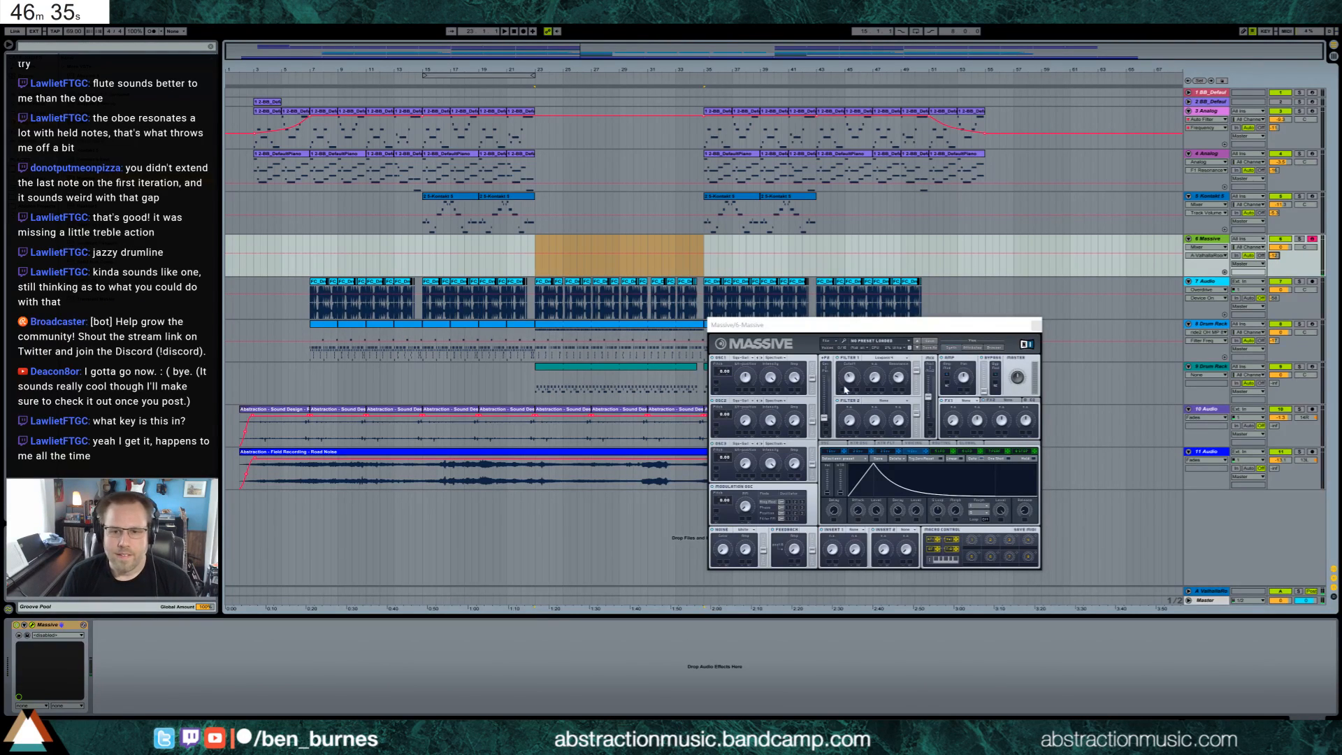
left_click(966, 400)
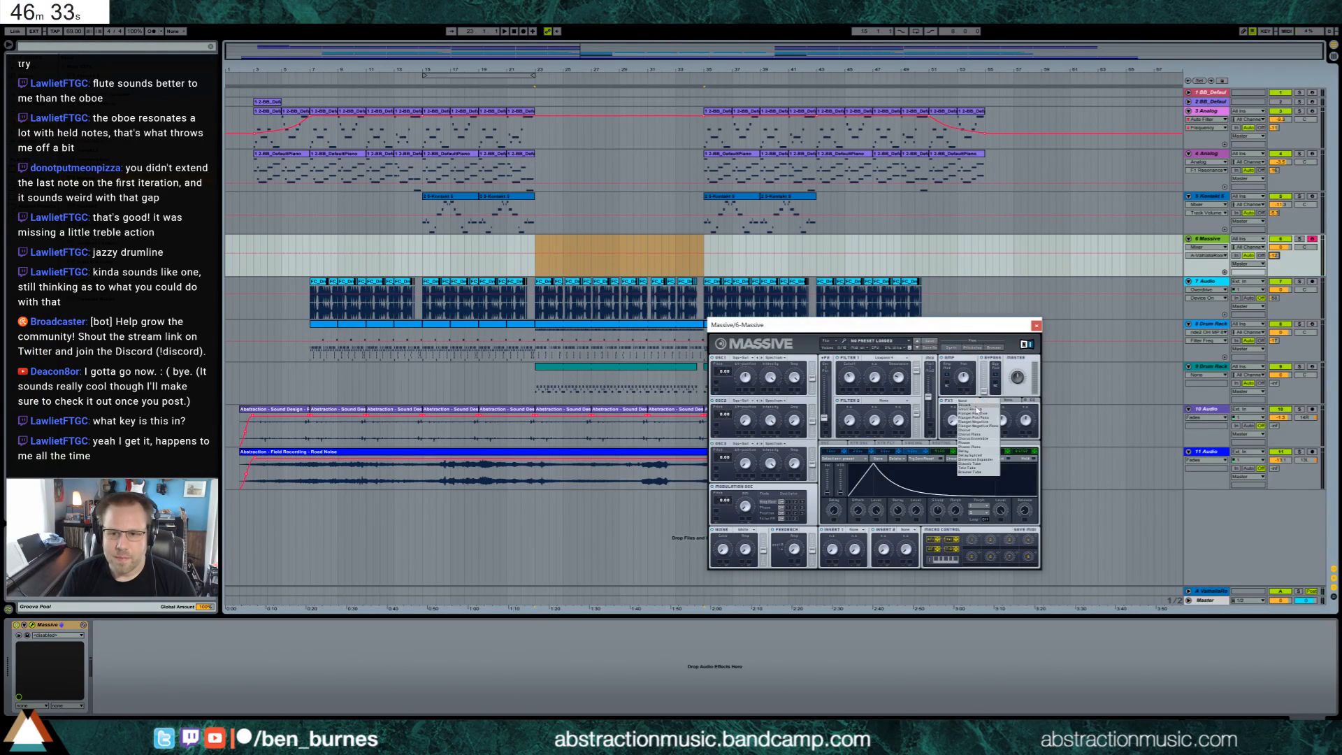
left_click(975, 423)
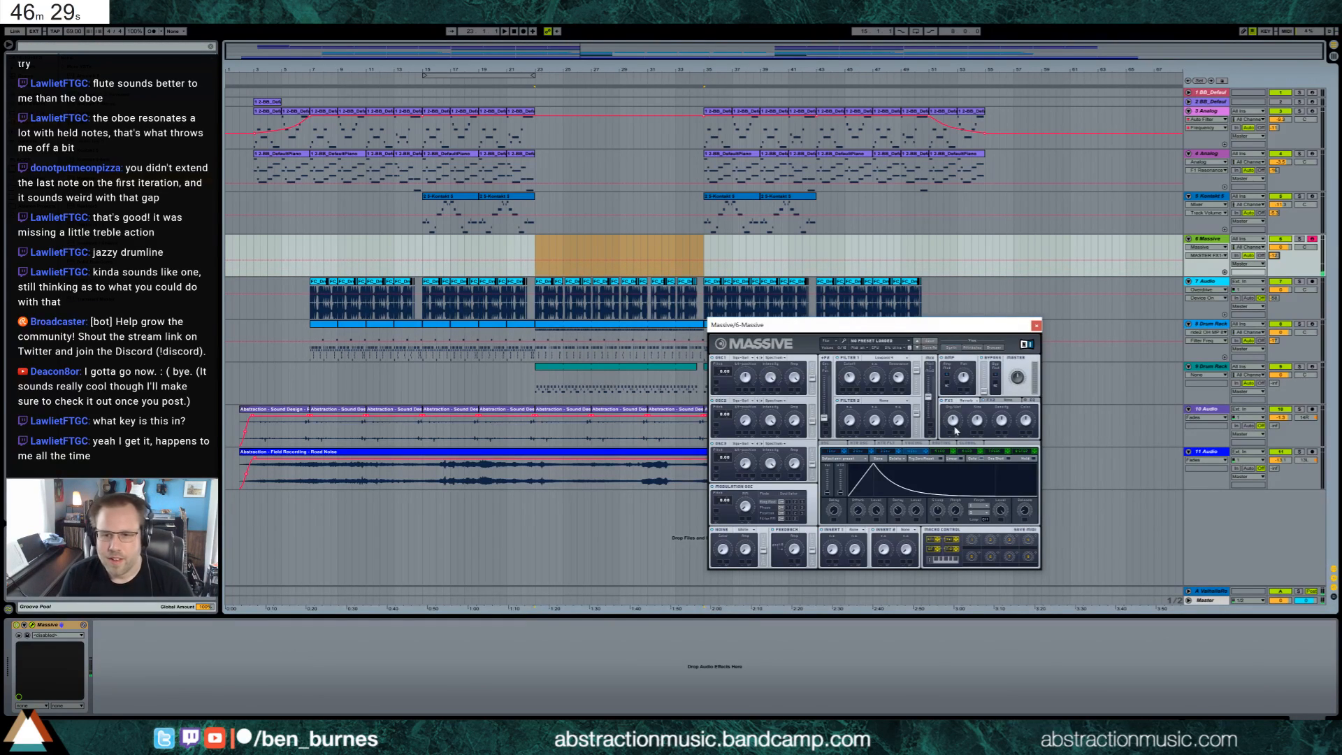
left_click(967, 402)
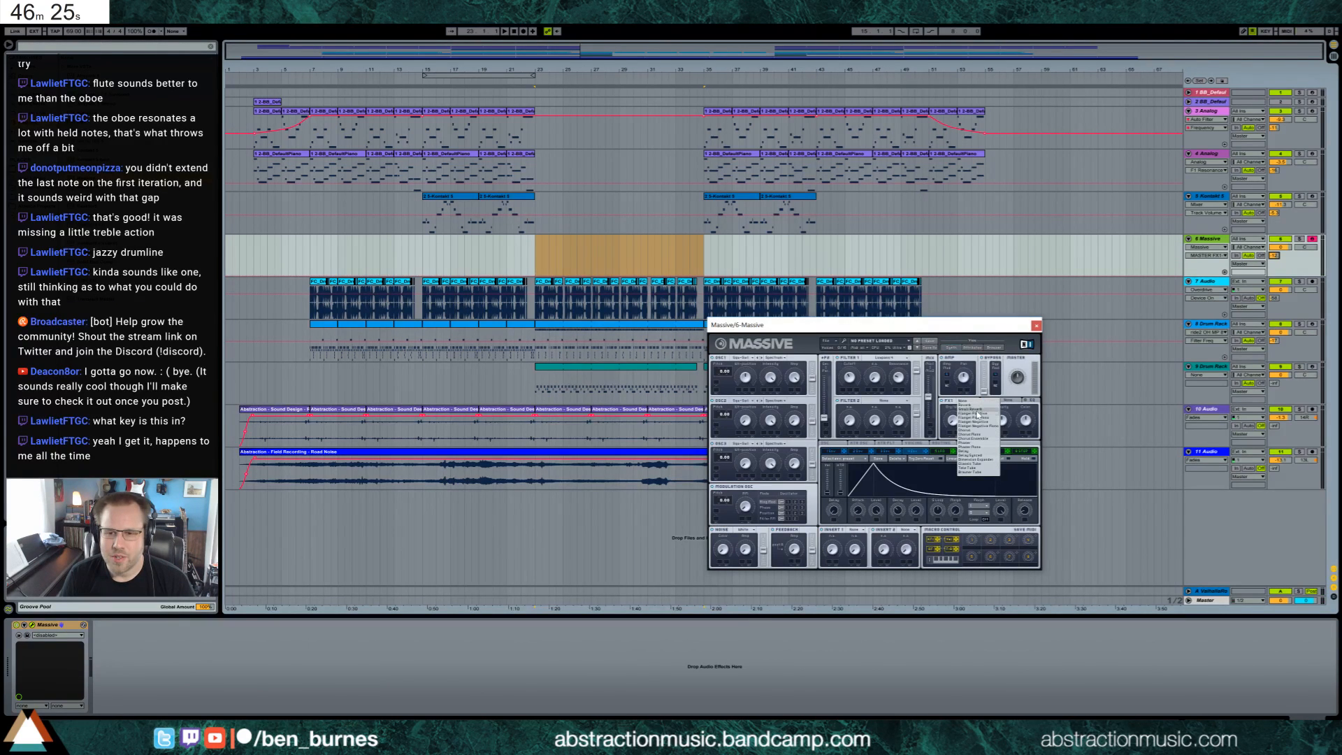
left_click(971, 409)
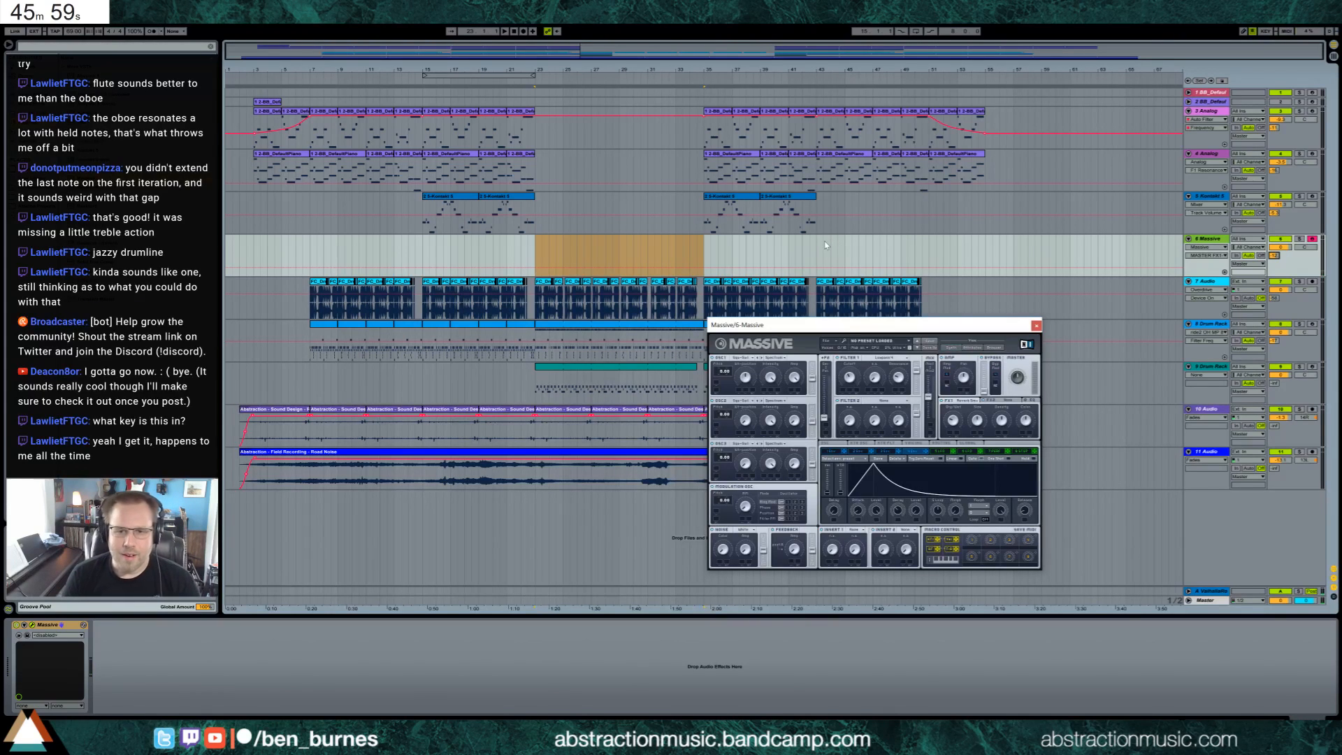
Play the song from bar 21 while raising Massive's filter routing fader and turning up Oscillator 2's wavetable position.
left_click(538, 253)
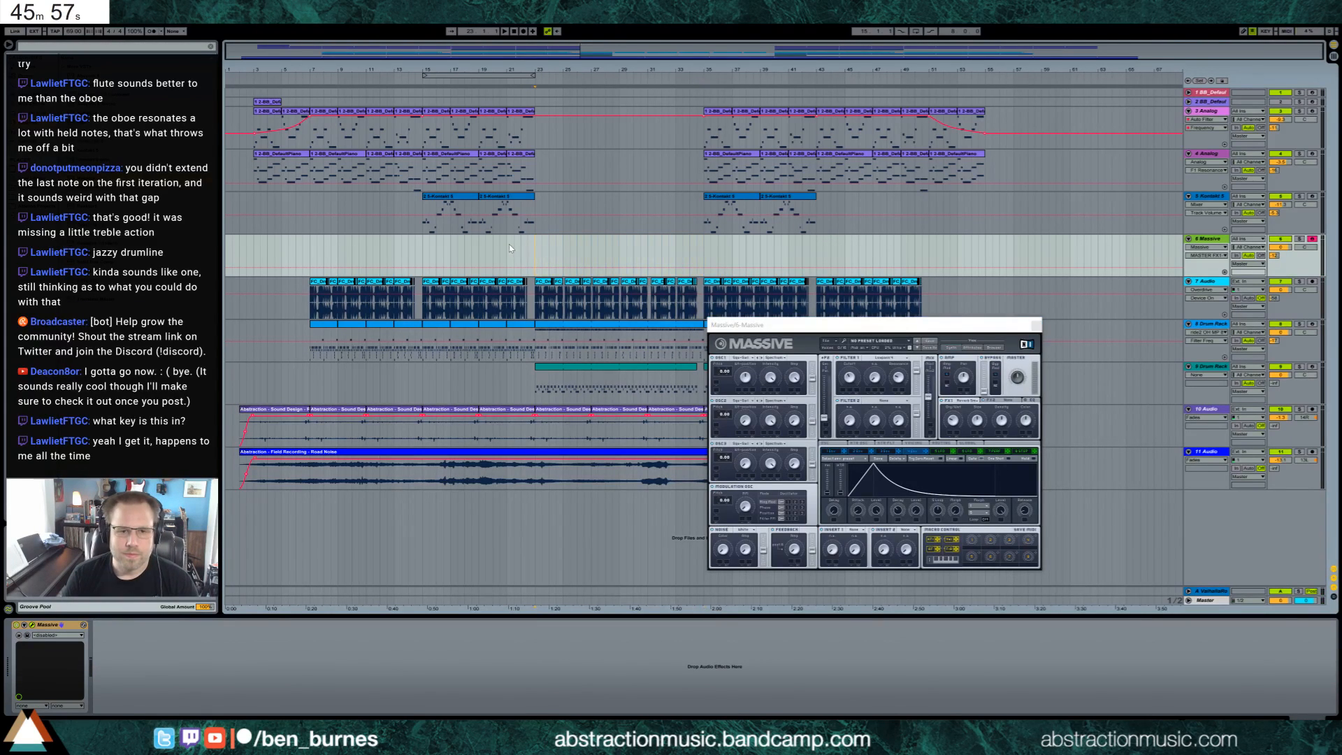
left_click(509, 246)
key("space")
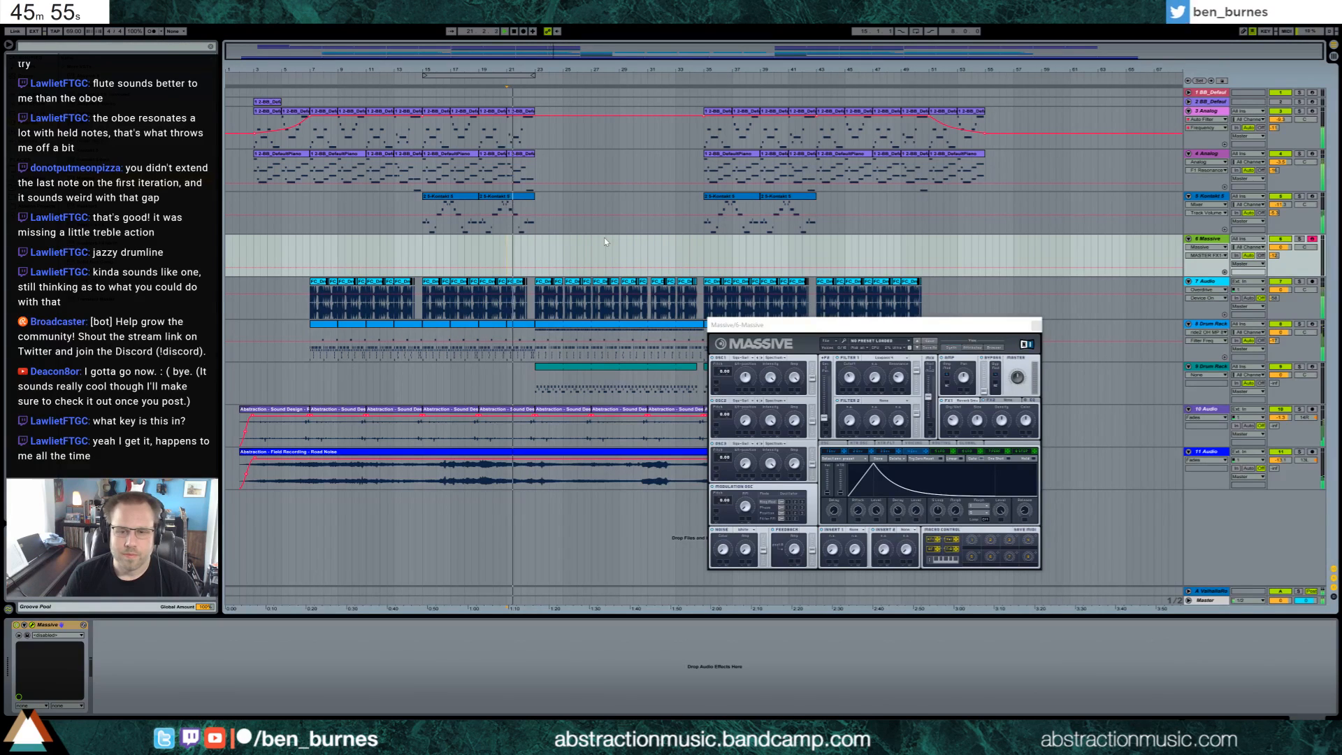
left_click(824, 421)
left_click_drag(823, 421, 807, 349)
left_click_drag(747, 420, 780, 394)
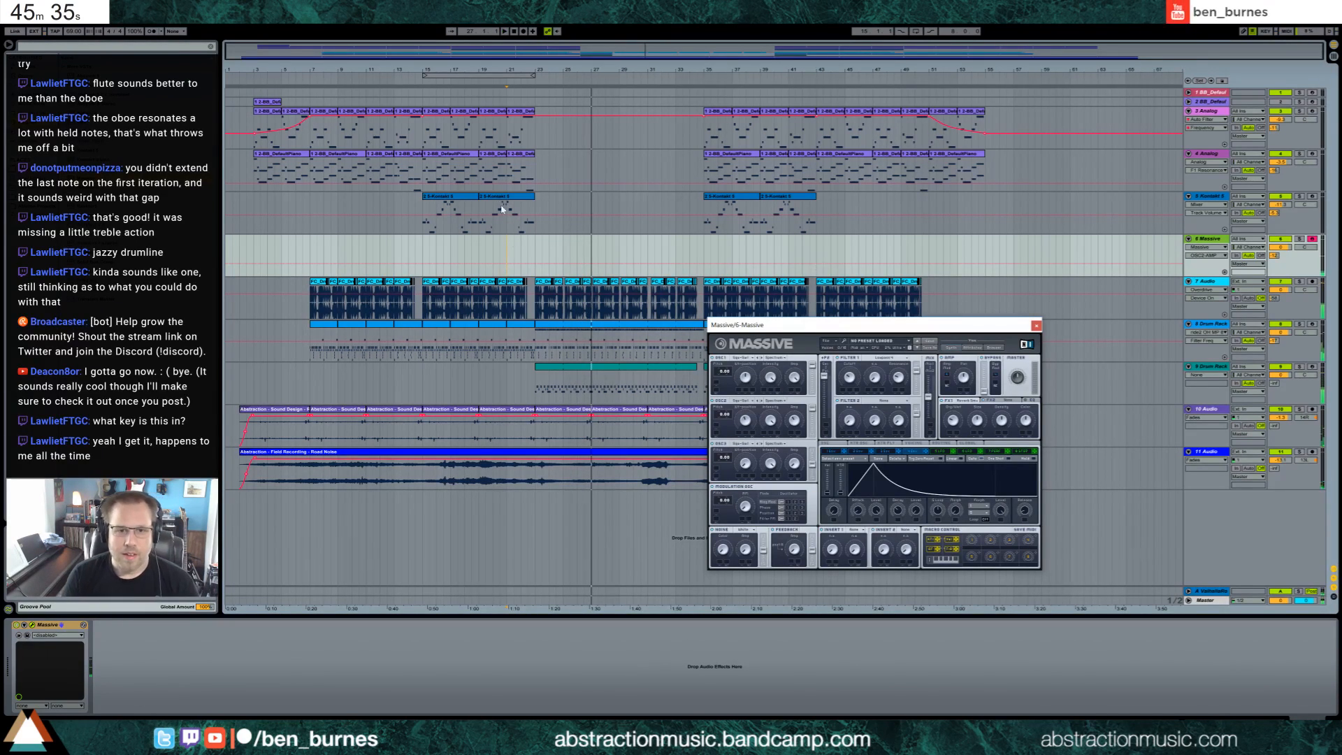
Record a MIDI take about four bars long on the Massive track from bar 23.
left_click(538, 246)
key("space")
left_click(848, 376)
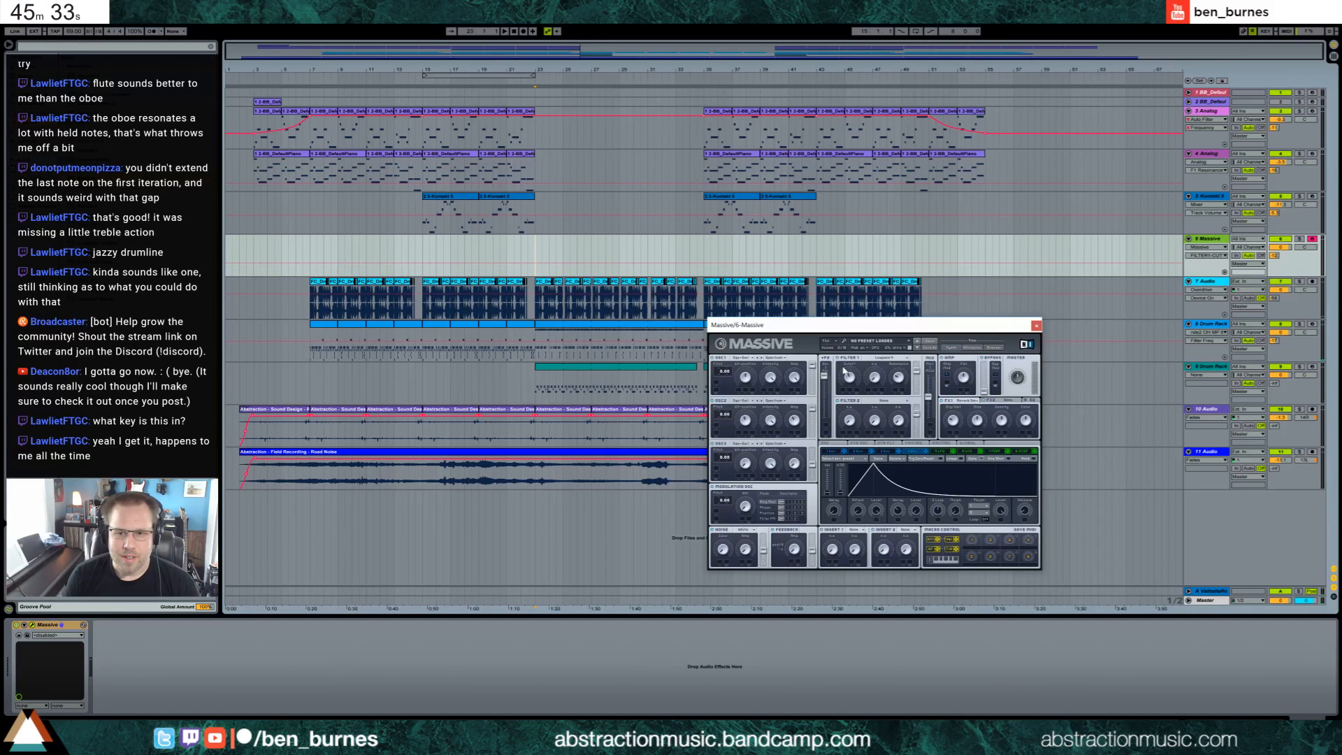
key("F9")
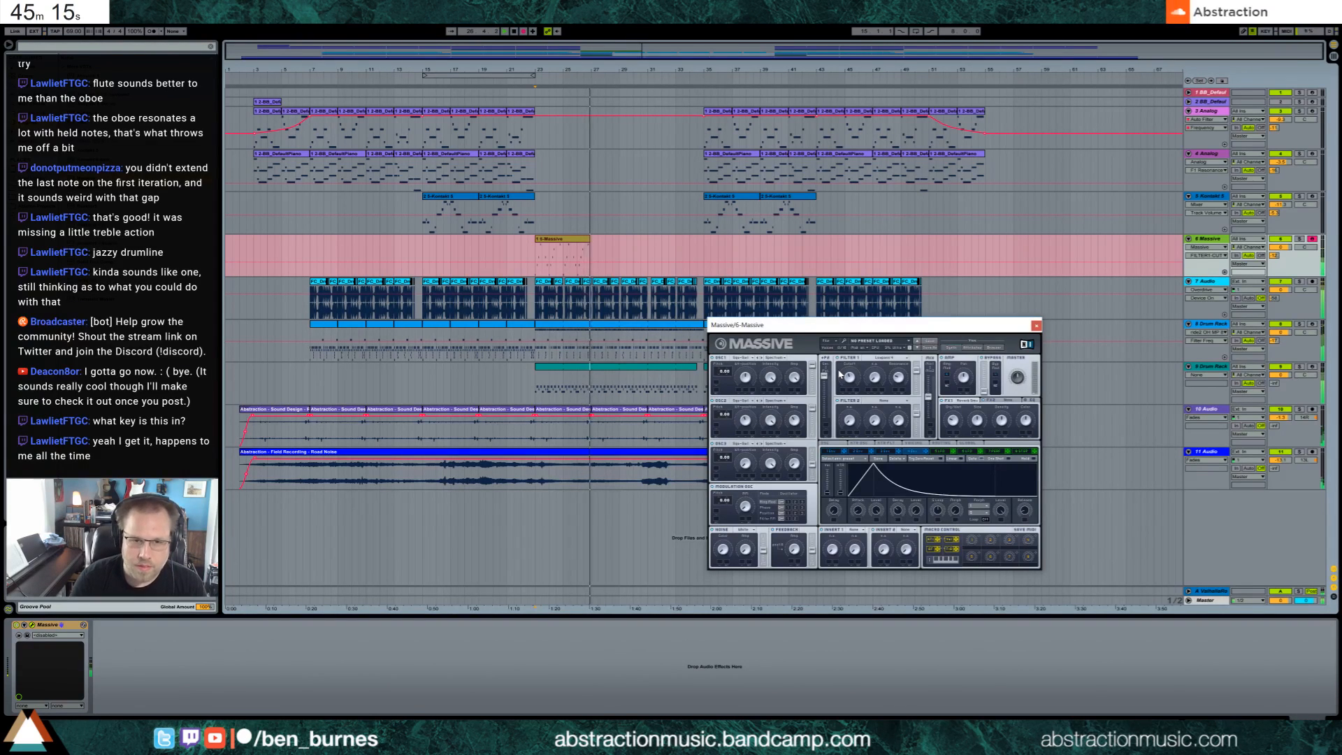
key("space")
Add a Ping Pong Delay after Massive, close the synth window and lower the delay's feedback during playback.
double_click(588, 240)
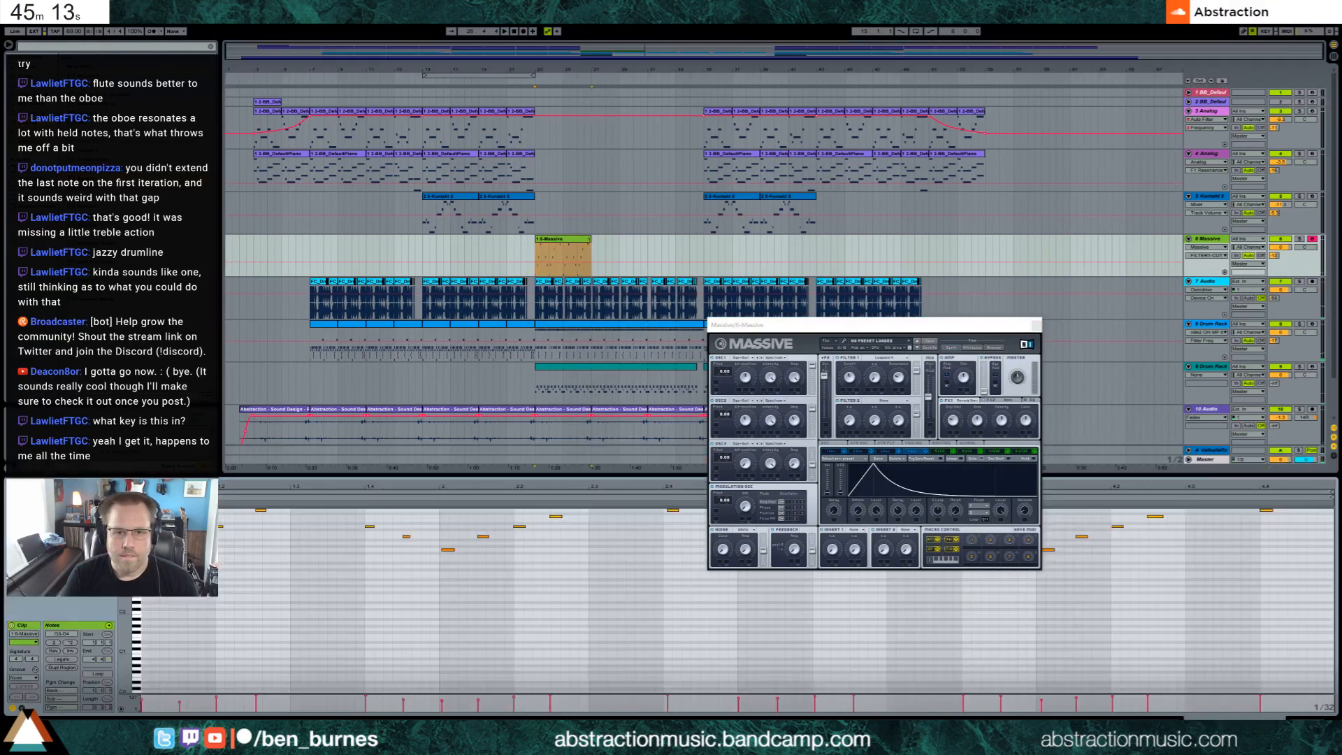
left_click_drag(1004, 325, 1056, 203)
key("shift+Tab")
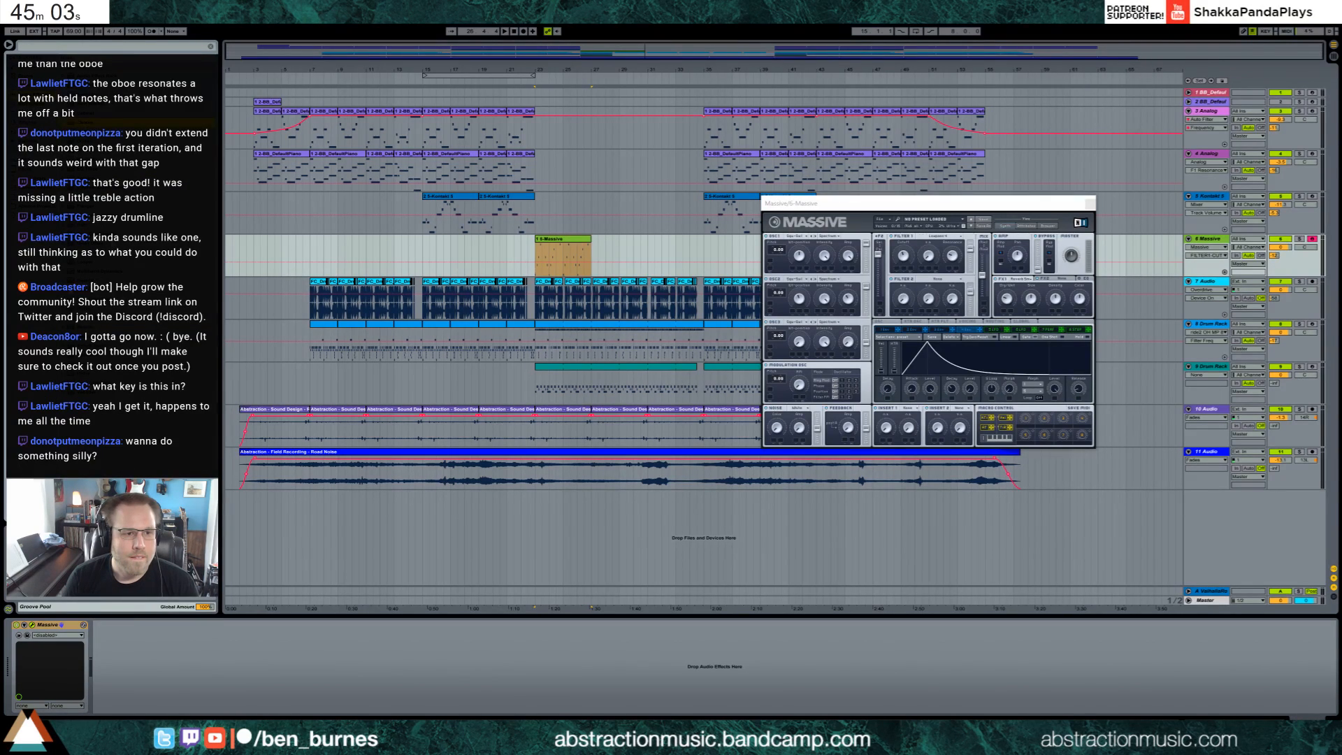
left_click_drag(105, 299, 134, 695)
key("space")
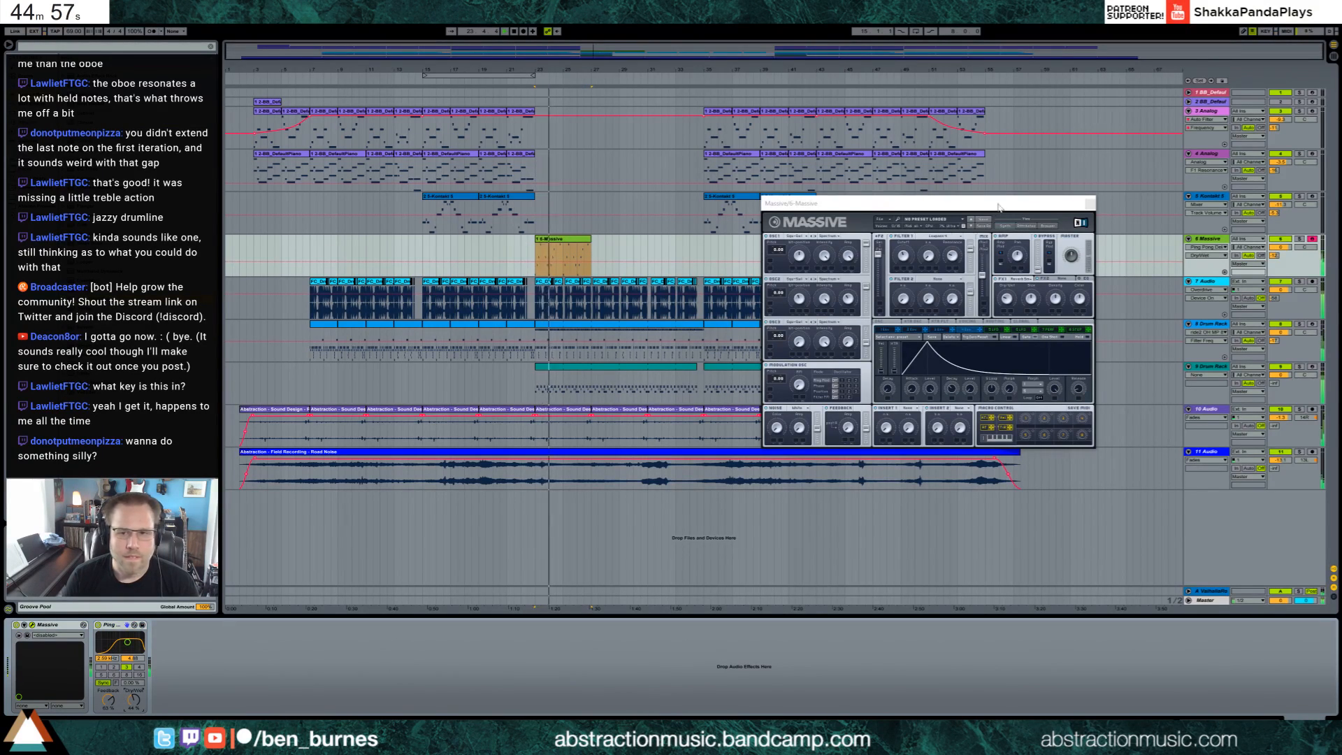
left_click_drag(998, 205, 1000, 270)
left_click(1090, 269)
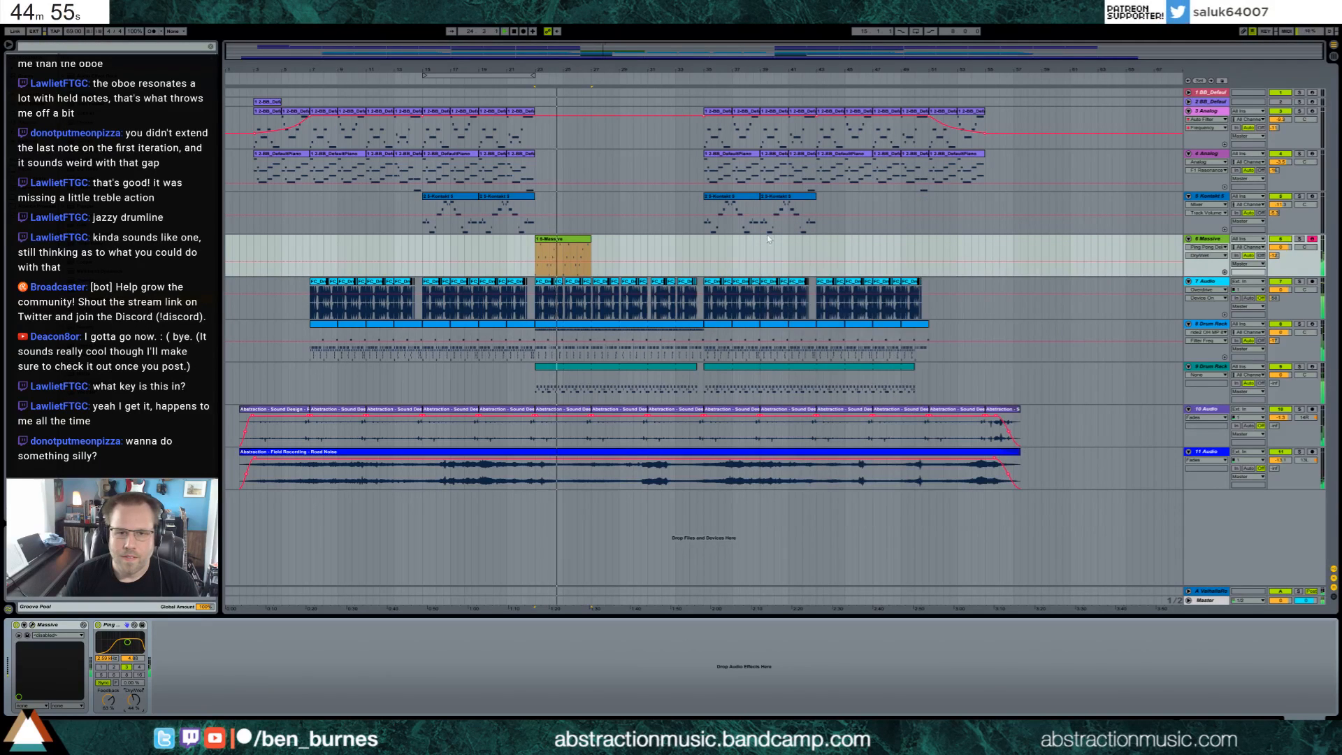
mouse_move(108, 700)
left_mouse_down()
mouse_move(108, 721)
mouse_move(133, 709)
mouse_move(108, 707)
left_mouse_up()
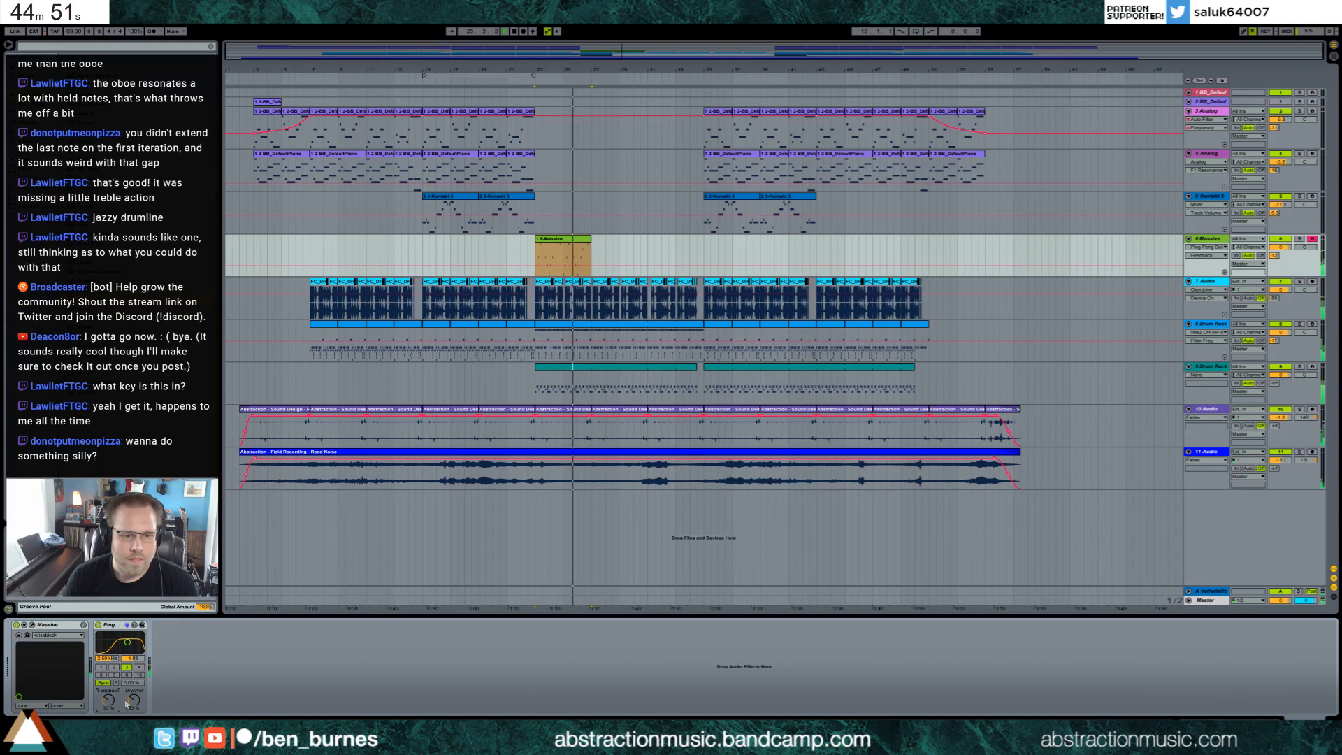
Delete the recorded Massive clip at bar 23, reopen the synth window and re-arm the Massive track.
left_click(37, 626)
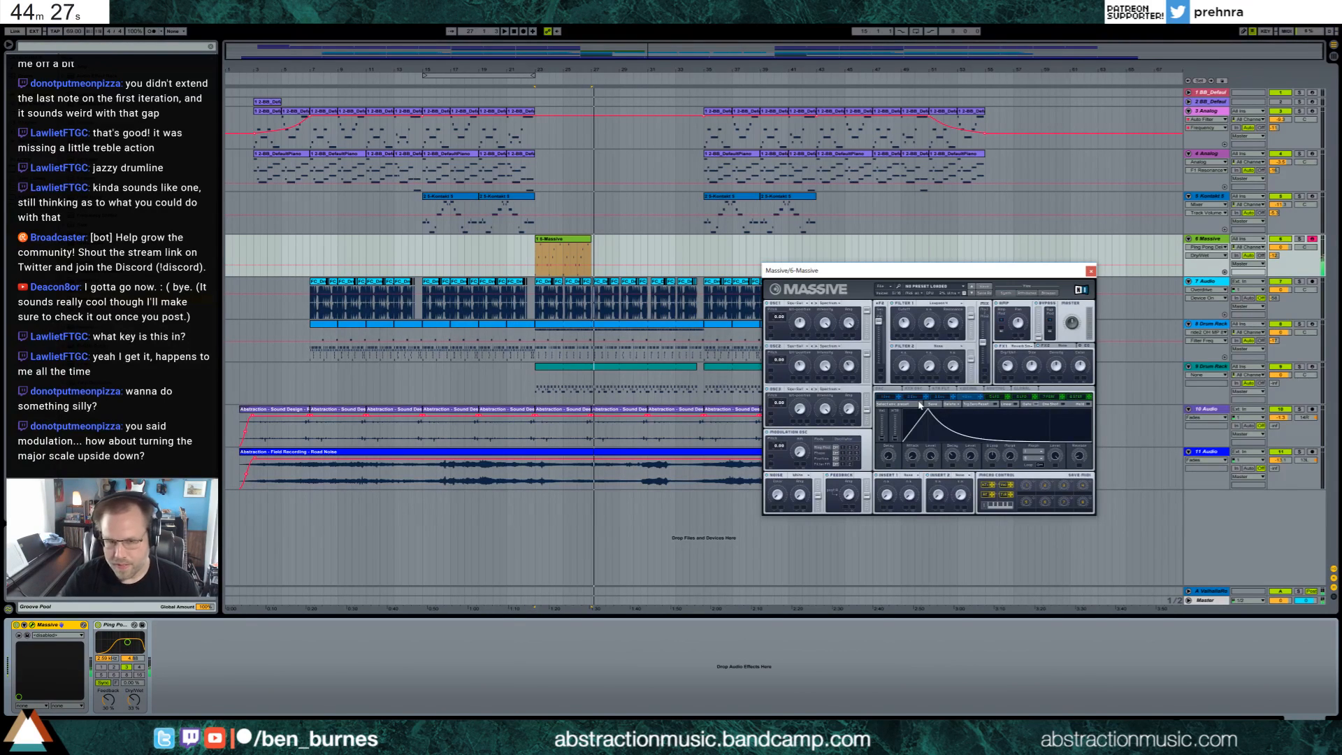
left_click(1312, 93)
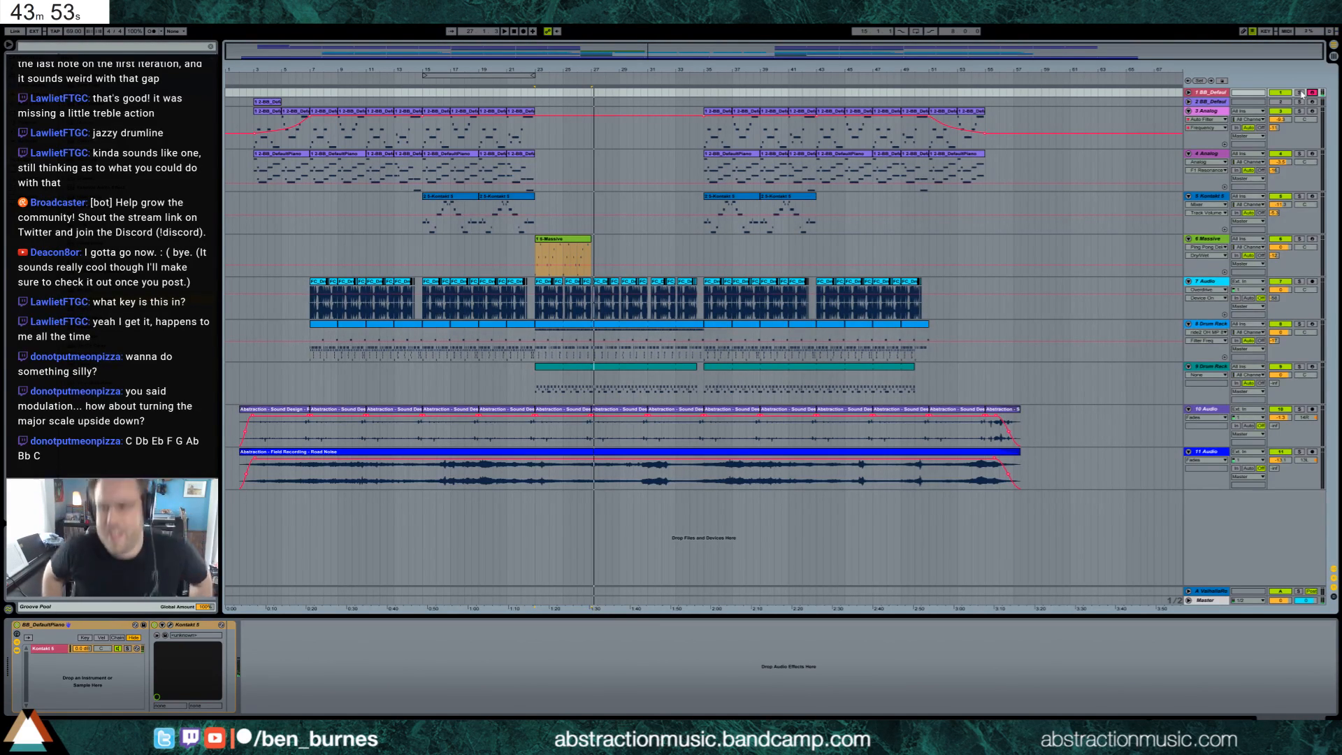
left_click(571, 248)
left_click(570, 239)
key("Delete")
left_click(1313, 239)
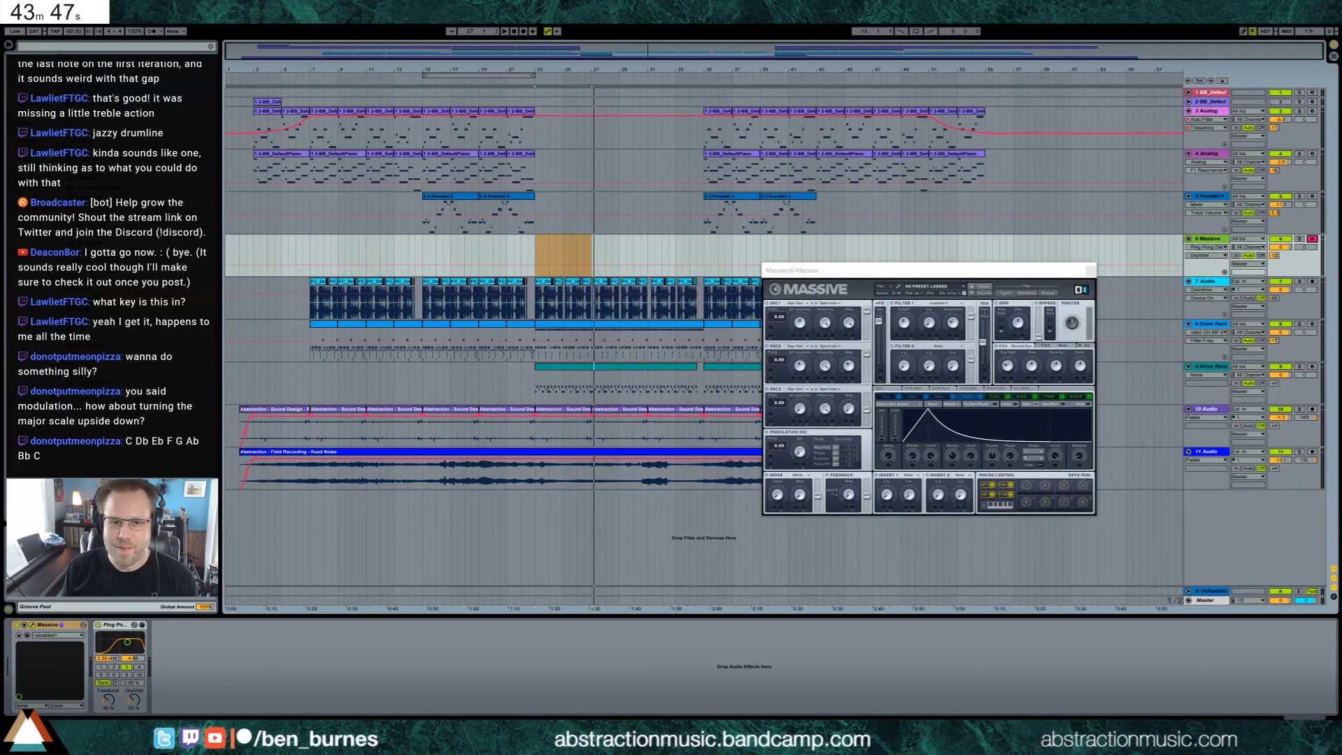
Shorten the attack of Massive's envelope and record a new take of almost four bars from bar 23.
left_click(536, 251)
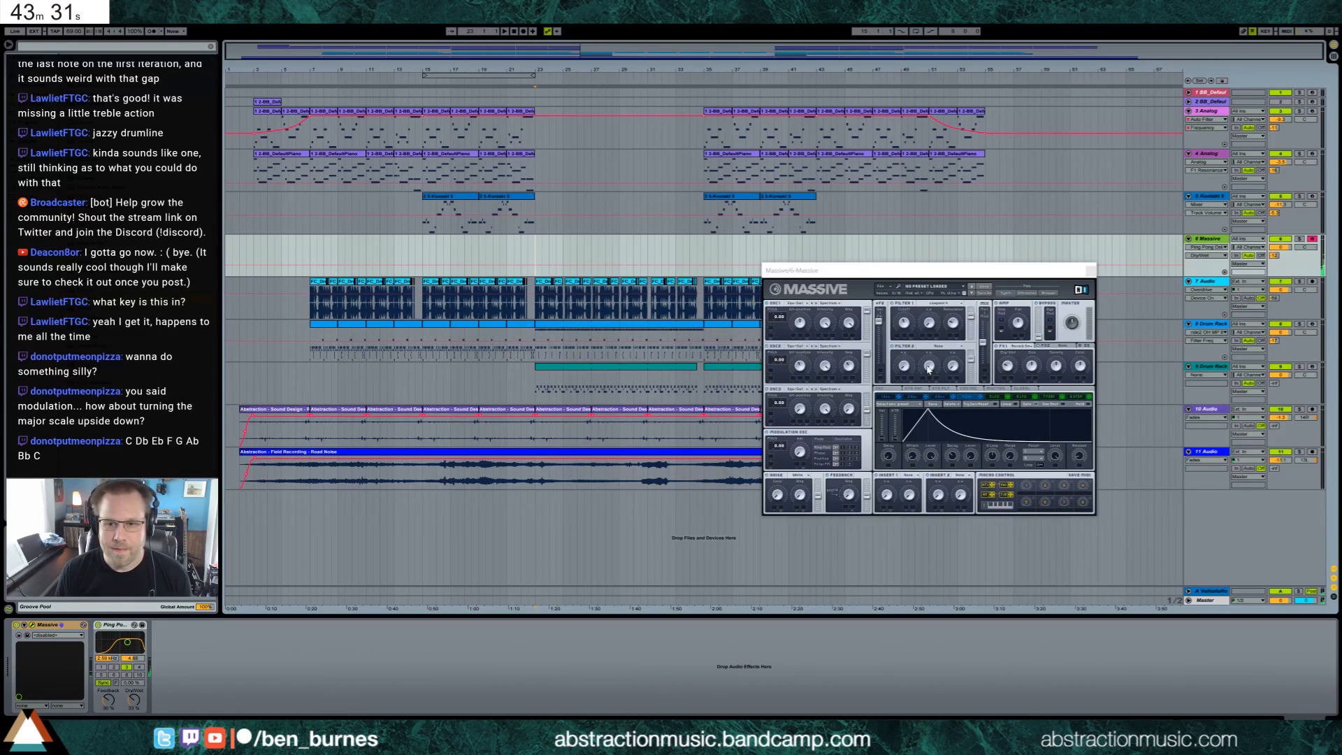
left_click_drag(1050, 442, 1069, 443)
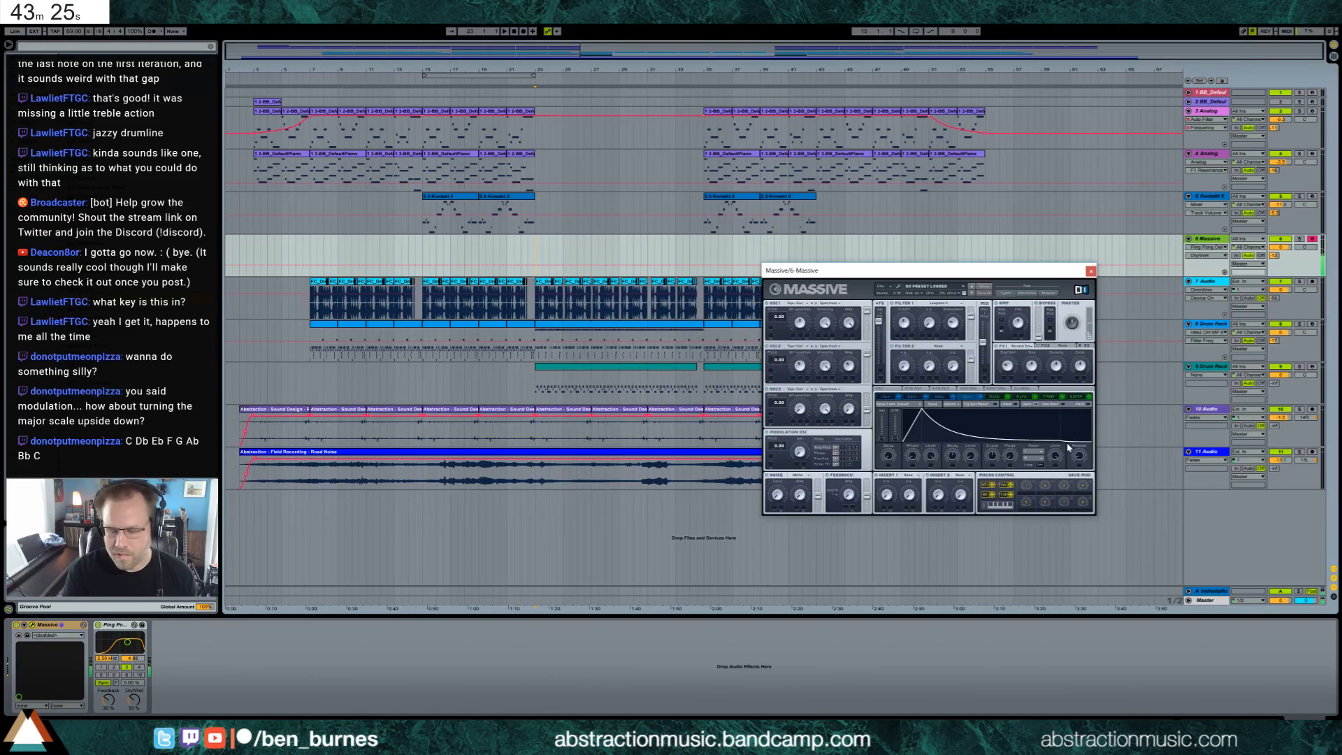
key("F9")
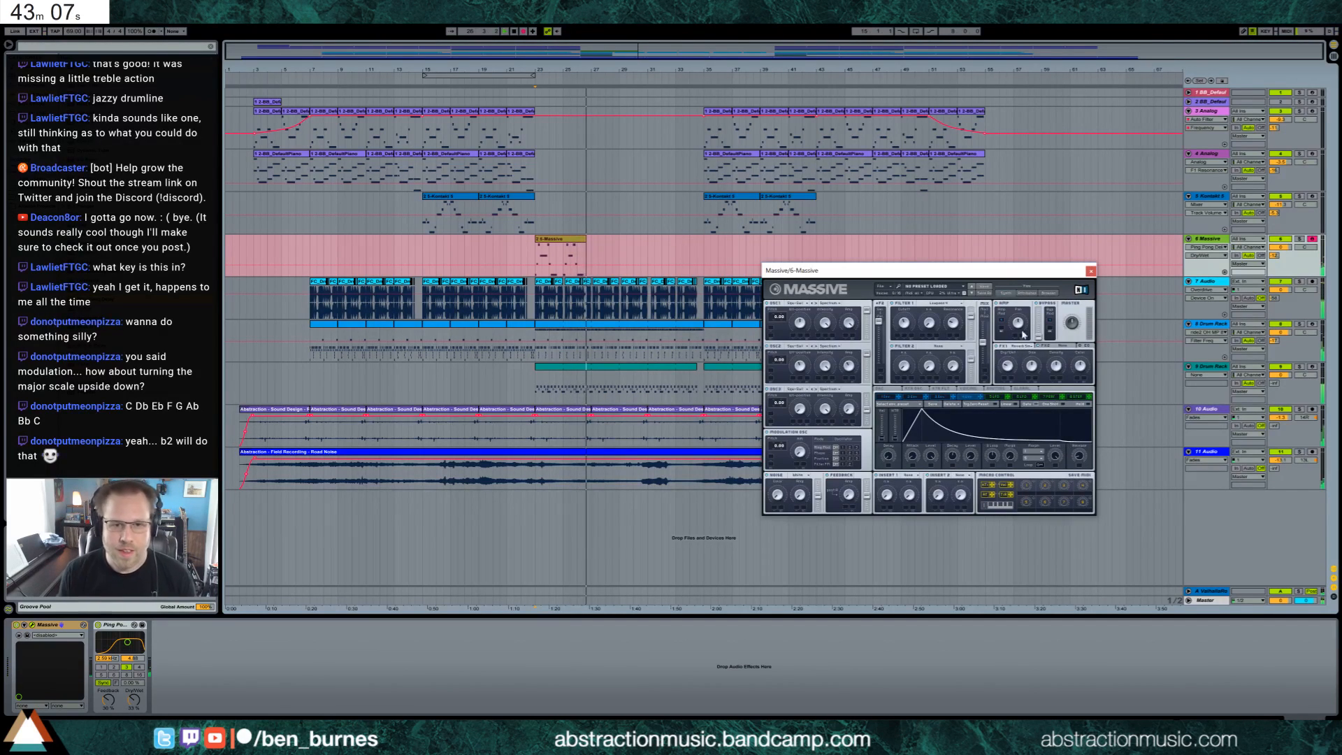
key("space")
Play back from bar 21, open the new Massive clip's notes and close the synth window.
left_click(511, 89)
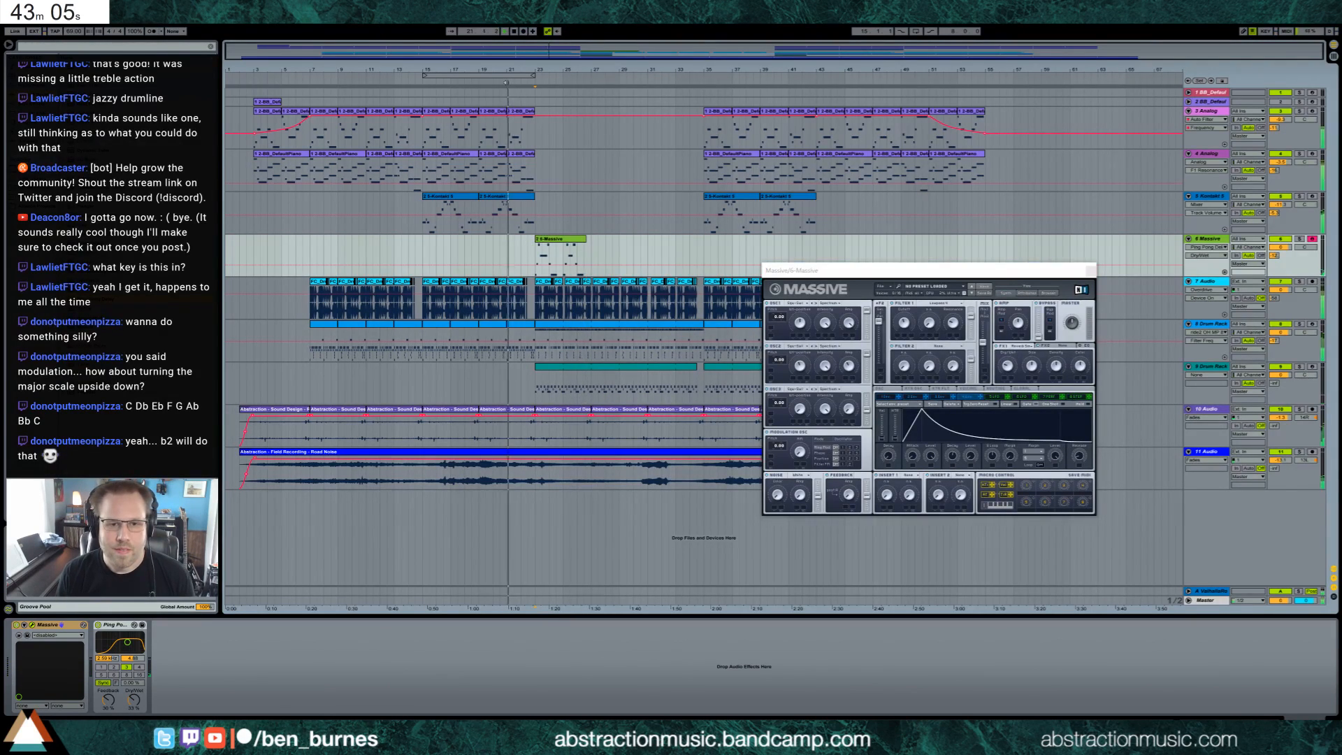
double_click(559, 259)
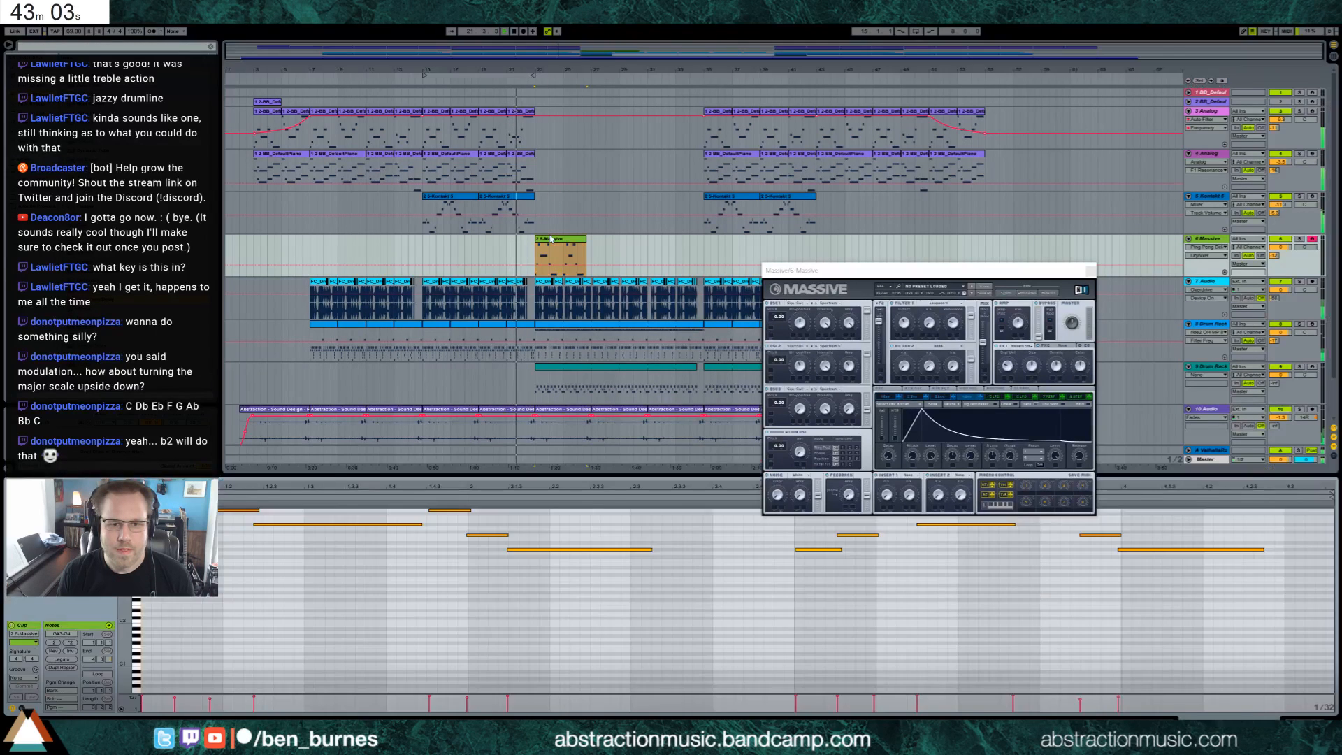
scroll(252, 550, "up", 3)
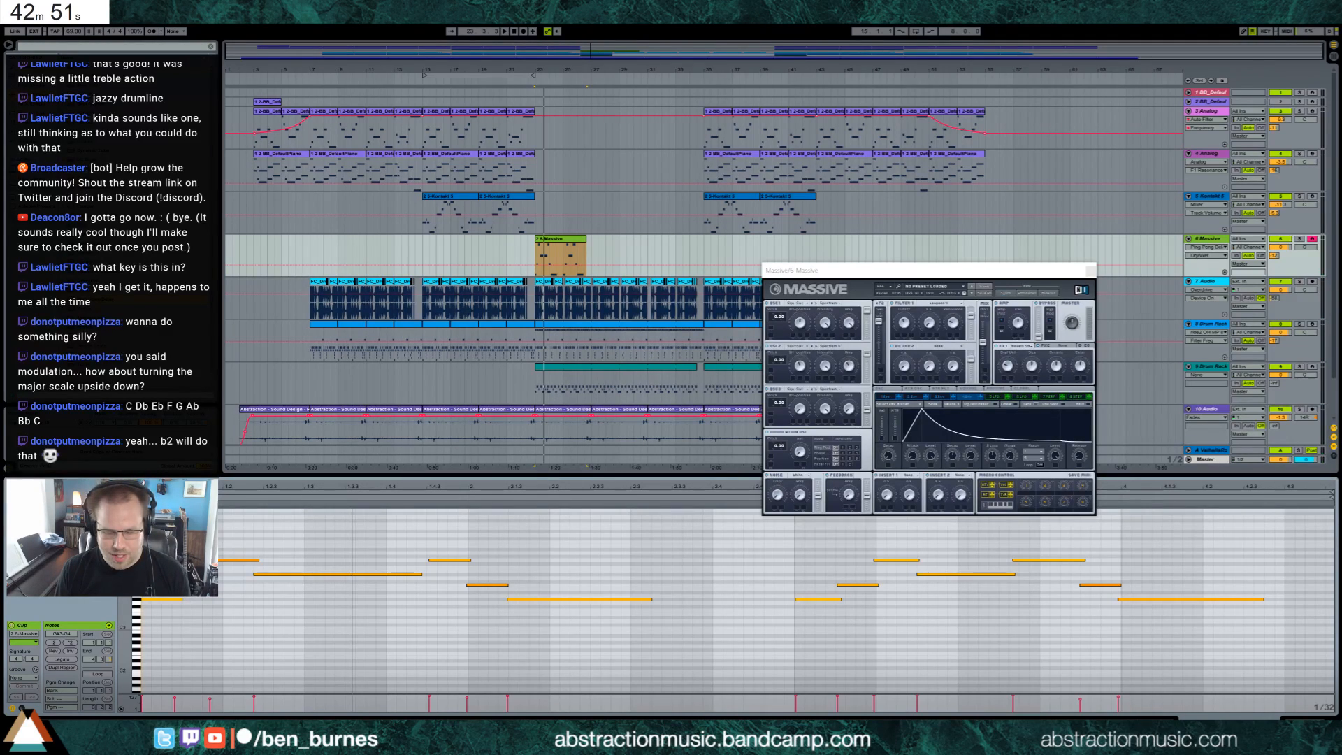
left_click_drag(1018, 273, 1049, 220)
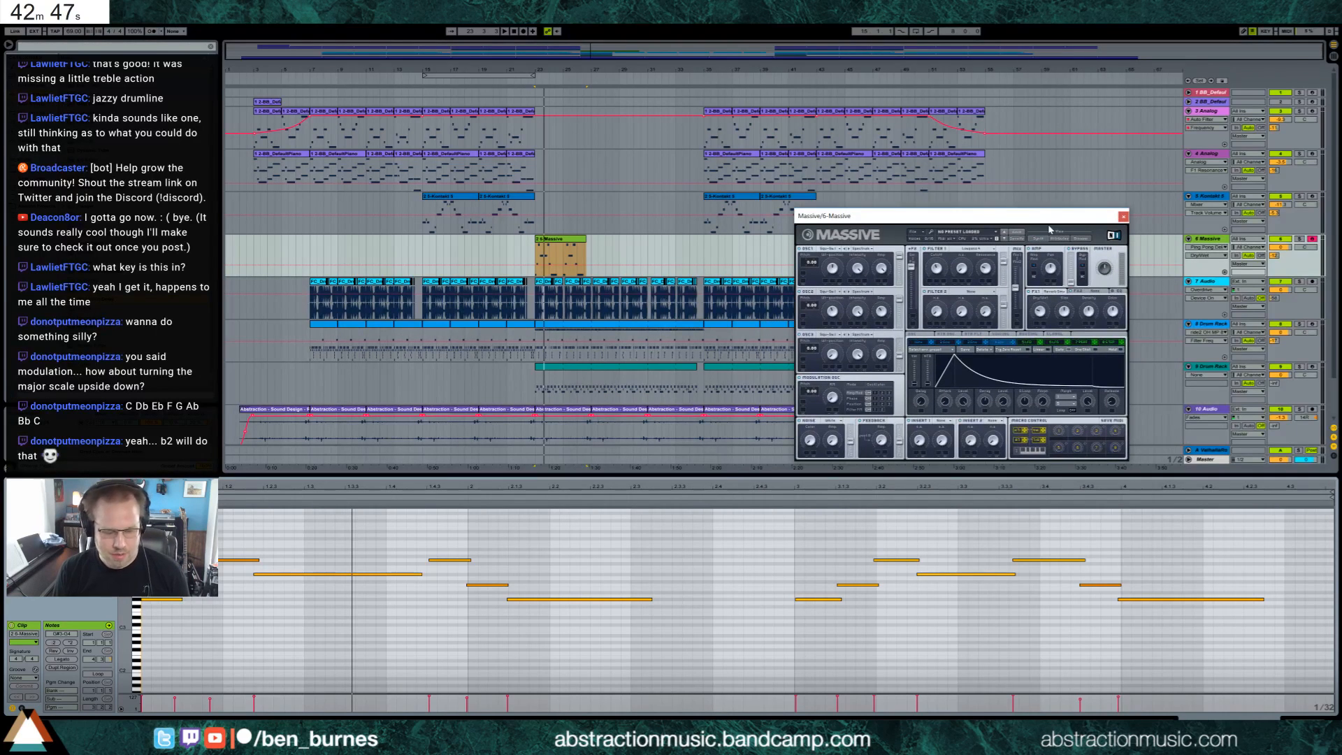
left_click(1123, 217)
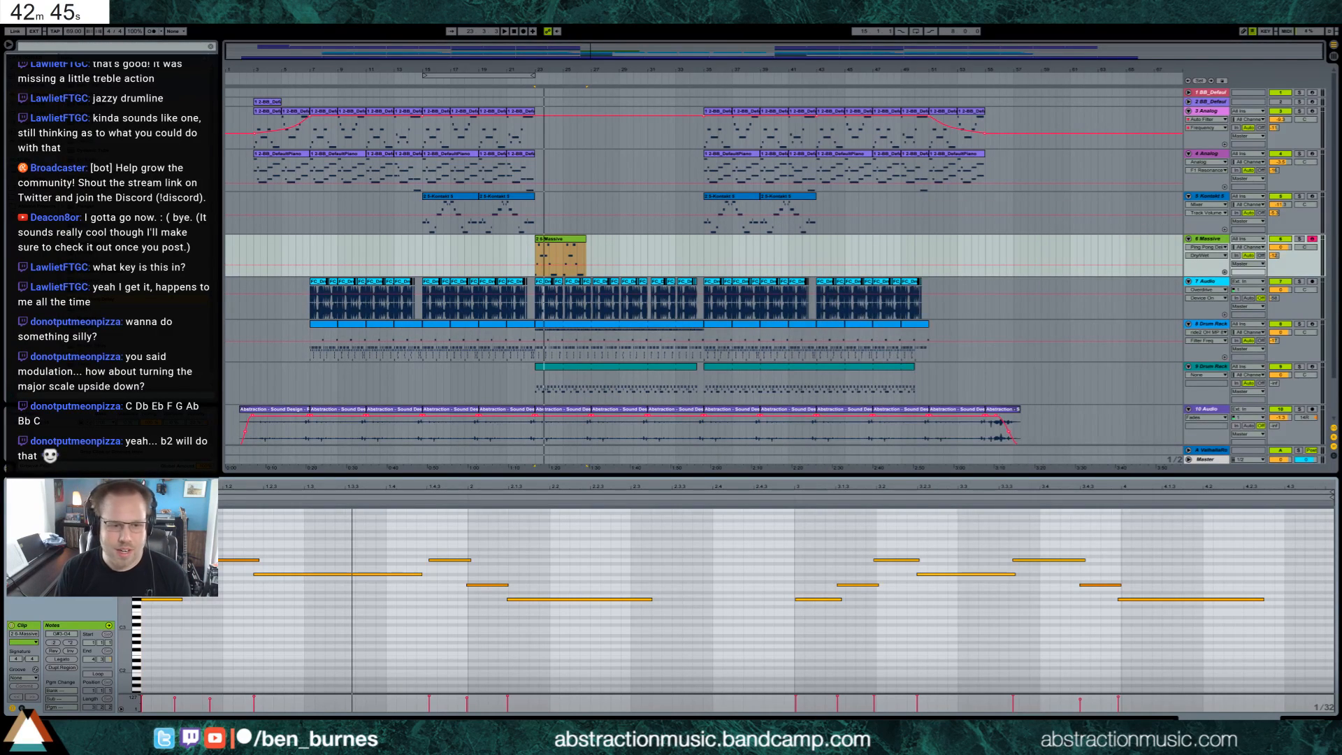
Shift the early notes of the Massive clip's first phrase slightly later and trim the end of its first long note.
left_click(191, 599)
left_click(228, 549)
left_click_drag(334, 574, 345, 575)
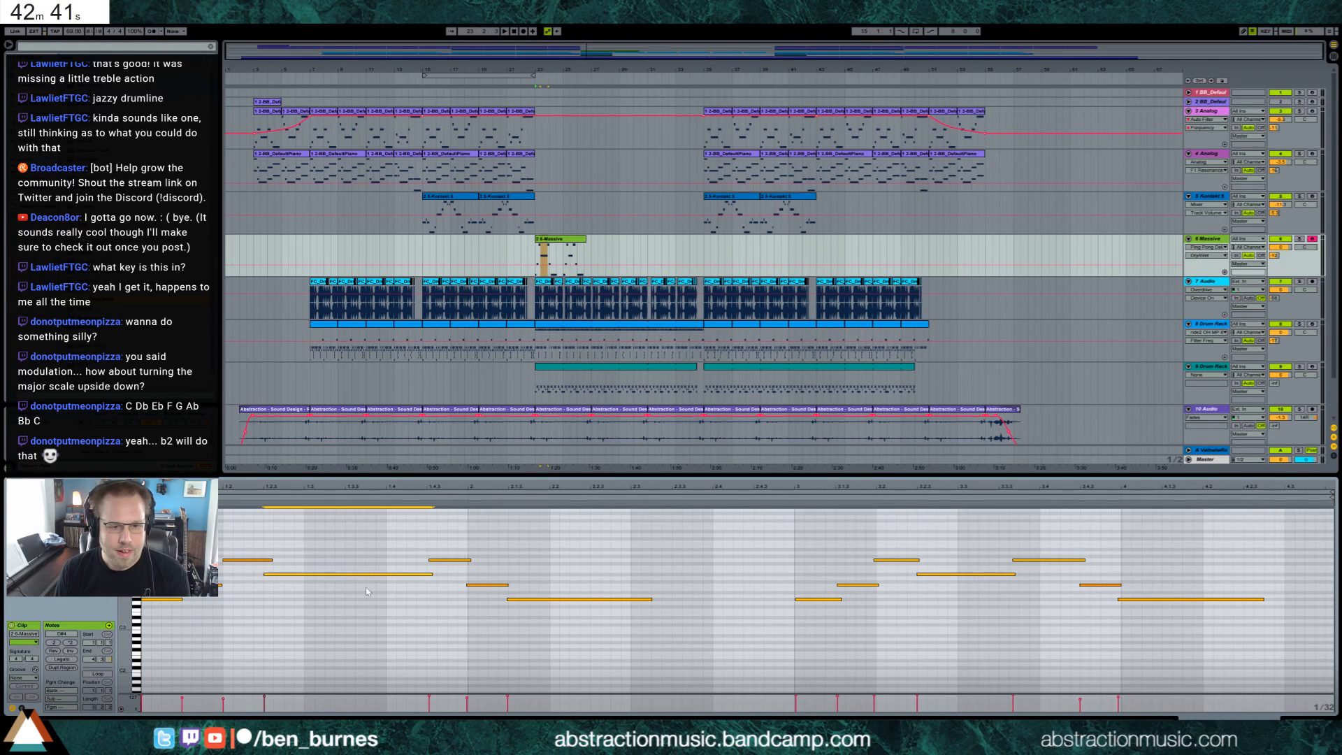
left_click_drag(448, 537, 397, 594)
key("shift+Left")
left_click_drag(484, 567, 561, 604)
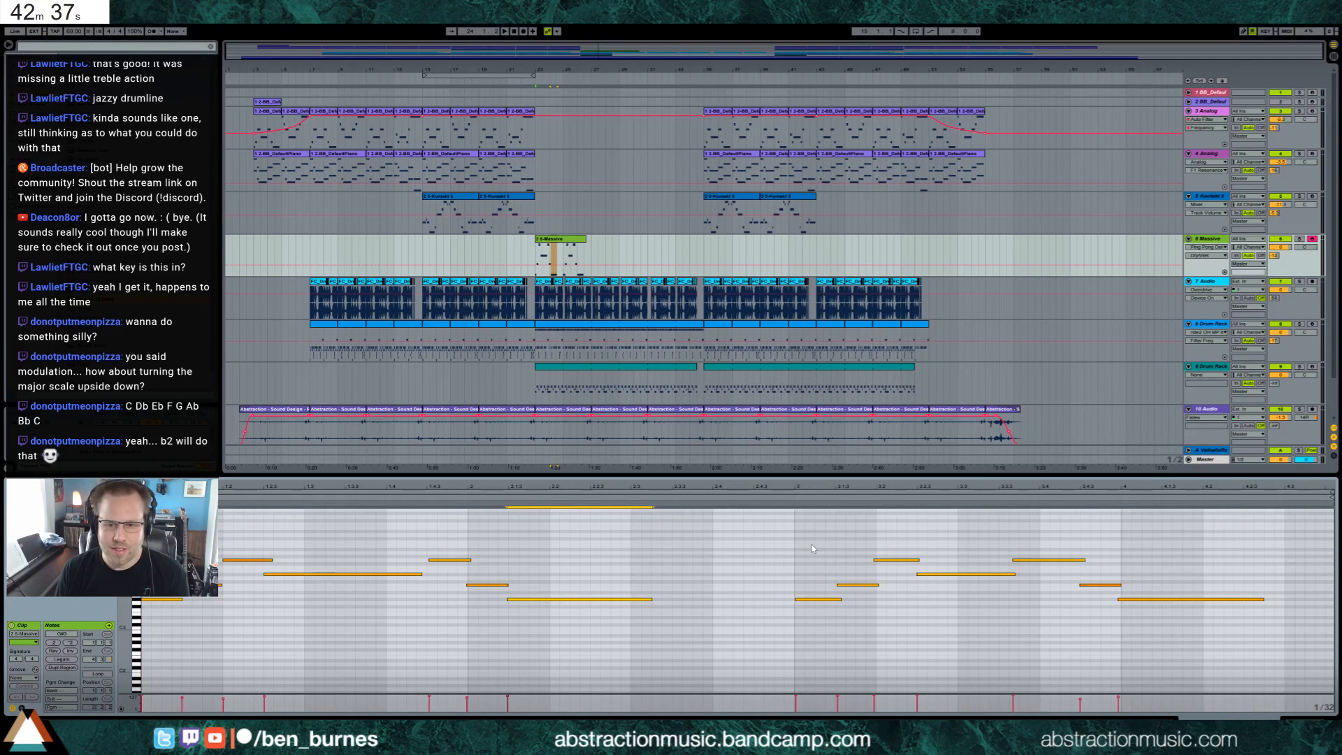
Nudge the second phrase's opening notes closer to the grid and move its last upper note earlier.
left_click_drag(804, 562, 819, 624)
left_click_drag(847, 577, 852, 591)
key("Left")
left_click_drag(896, 540, 945, 559)
key("Right")
left_click(1041, 560)
key("Left")
key("Left")
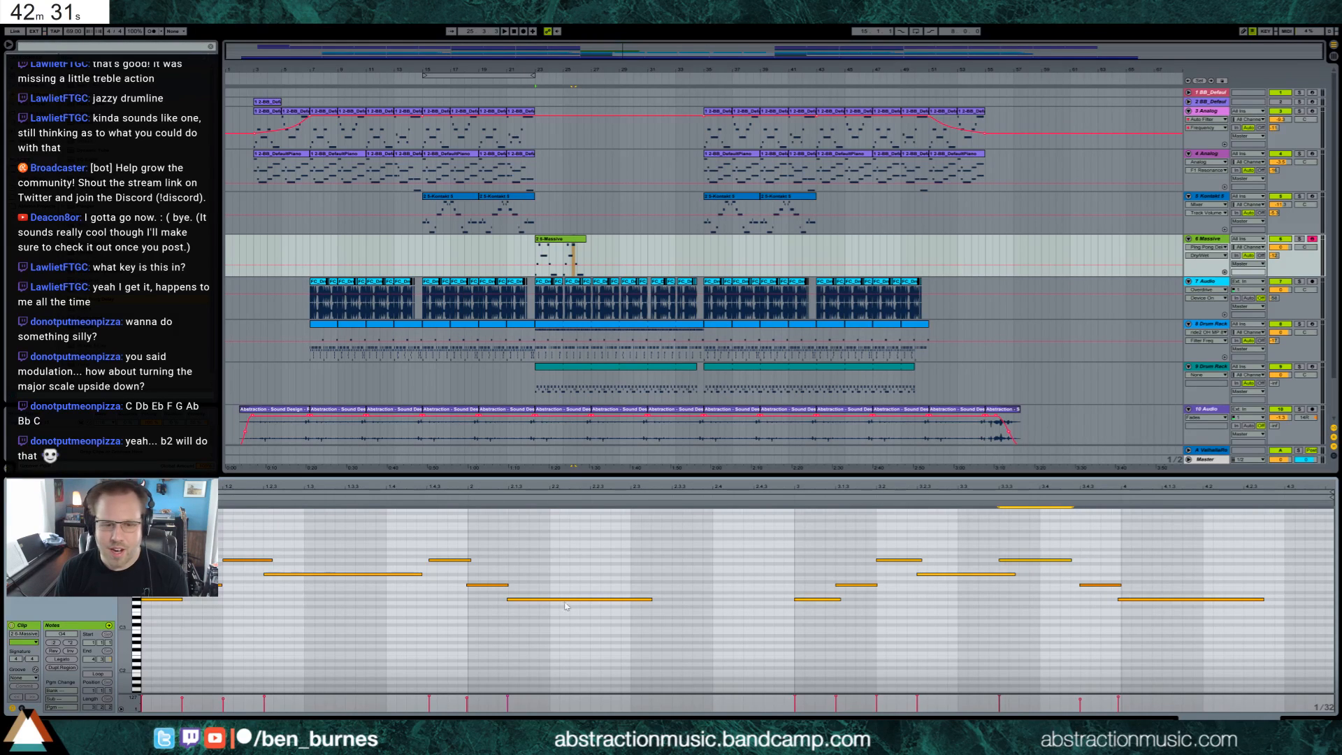
Slightly extend the first phrase's long second-highest note, and shorten the second phrase's first note and its corresponding long note.
left_click_drag(163, 538, 540, 655)
mouse_move(387, 549)
left_mouse_down()
mouse_move(392, 603)
mouse_move(426, 575)
left_mouse_up()
left_click(661, 574)
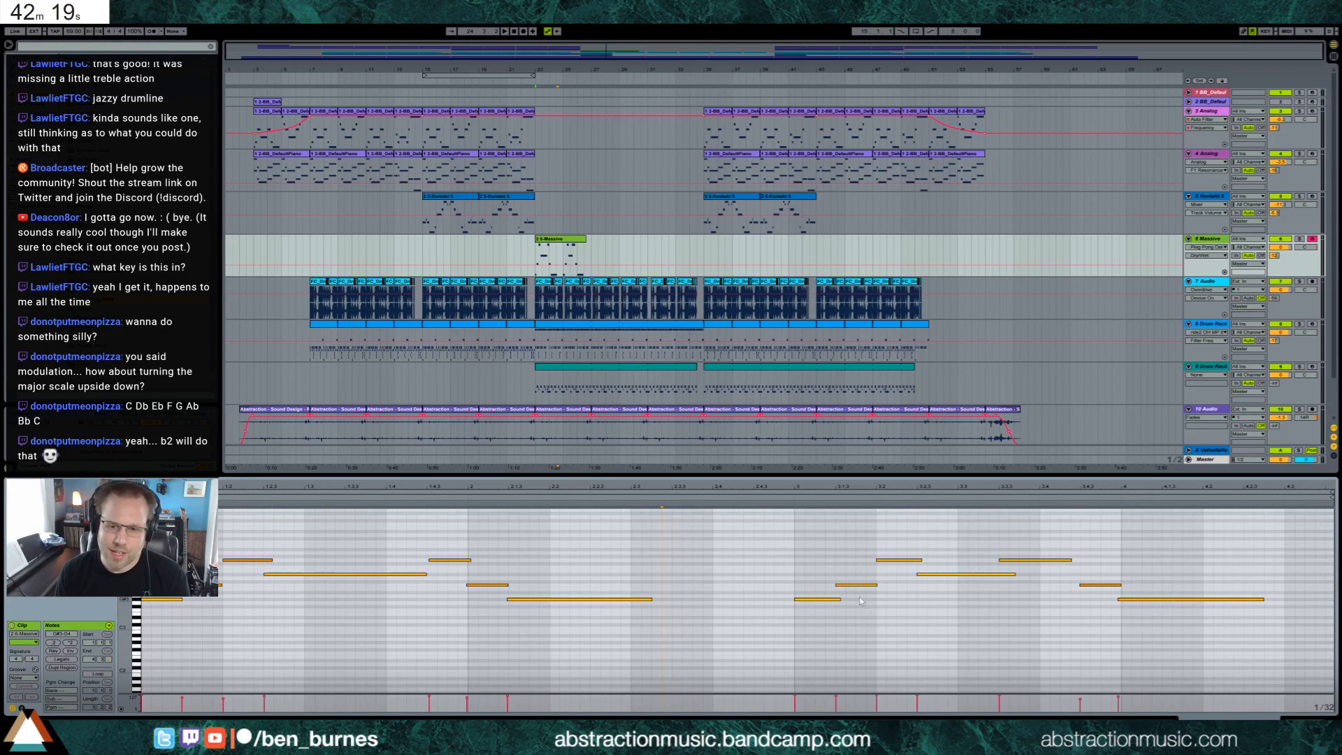
left_click_drag(841, 599, 852, 600)
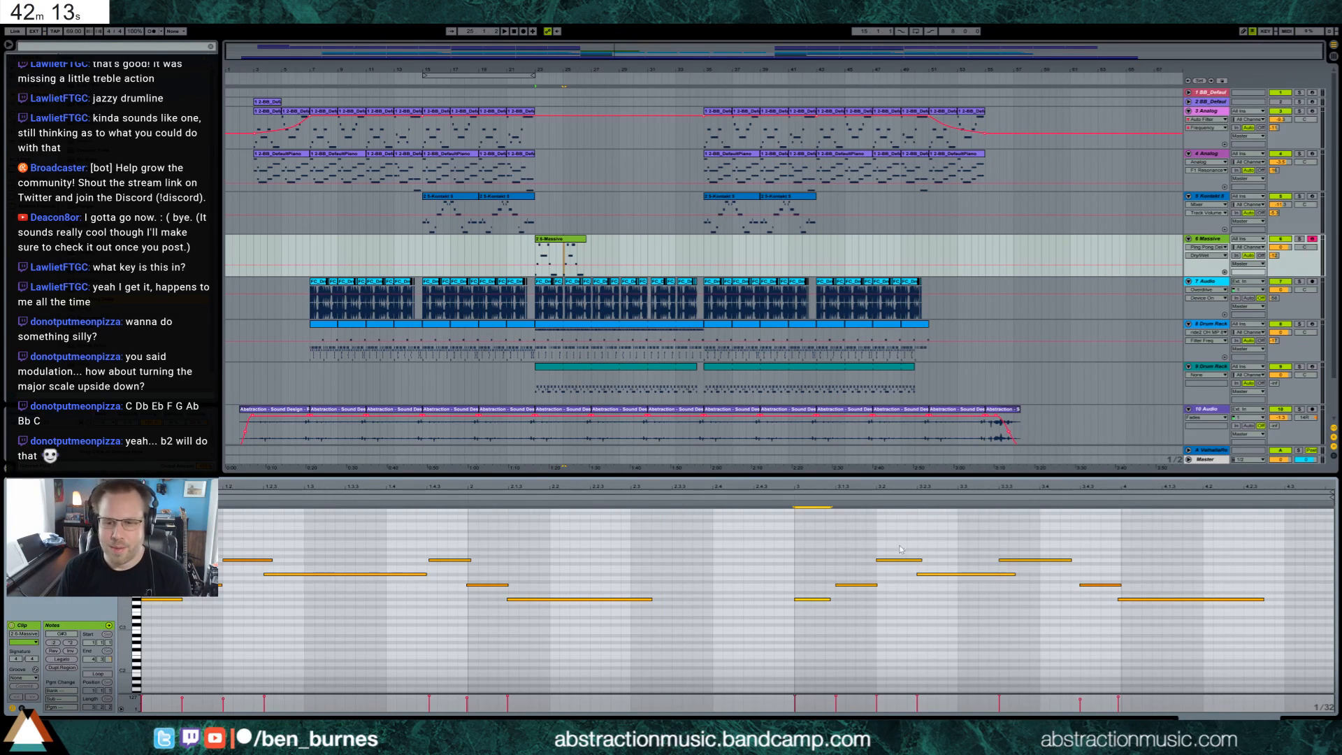
left_click_drag(1041, 560, 1052, 560)
key("Left")
left_click(972, 574)
key("shift+Left")
Move the second phrase's last two notes earlier and shorten the upper note before them so they follow directly.
left_click(1092, 585)
key("Left")
key("Left")
key("Left")
key("Left")
left_click(1140, 599)
key("Left")
key("Left")
left_click(1027, 560)
key("shift+Left")
key("shift+Left")
key("shift+Left")
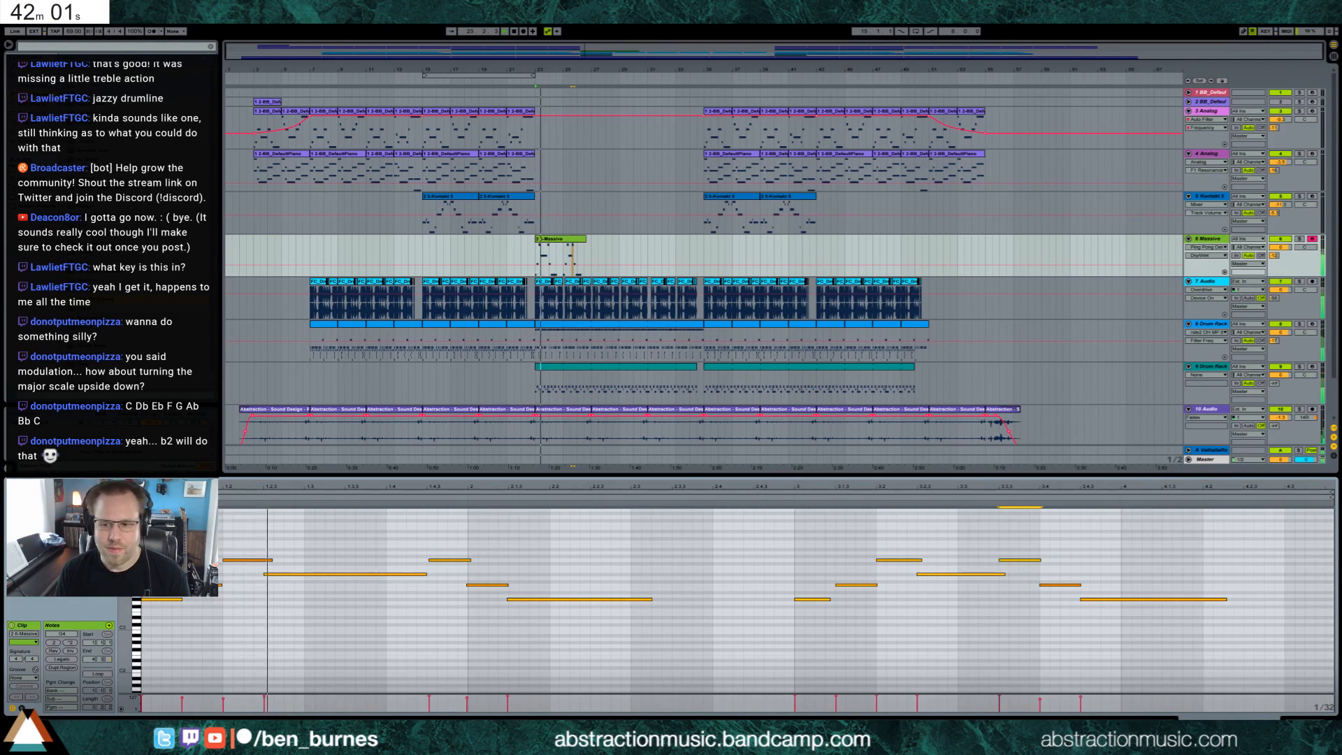
Reopen the Massive clip during playback and move the first phrase's last three notes earlier.
key("shift+Tab")
left_click(1216, 241)
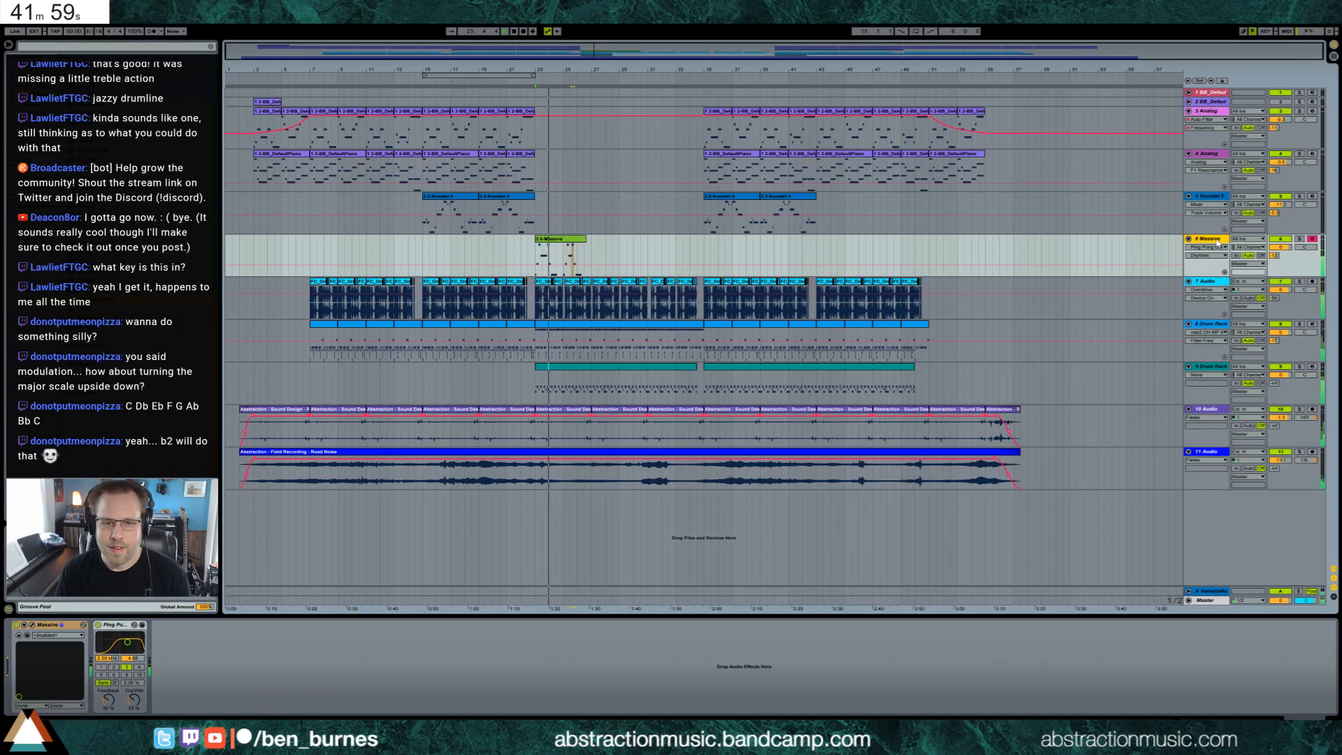
double_click(556, 239)
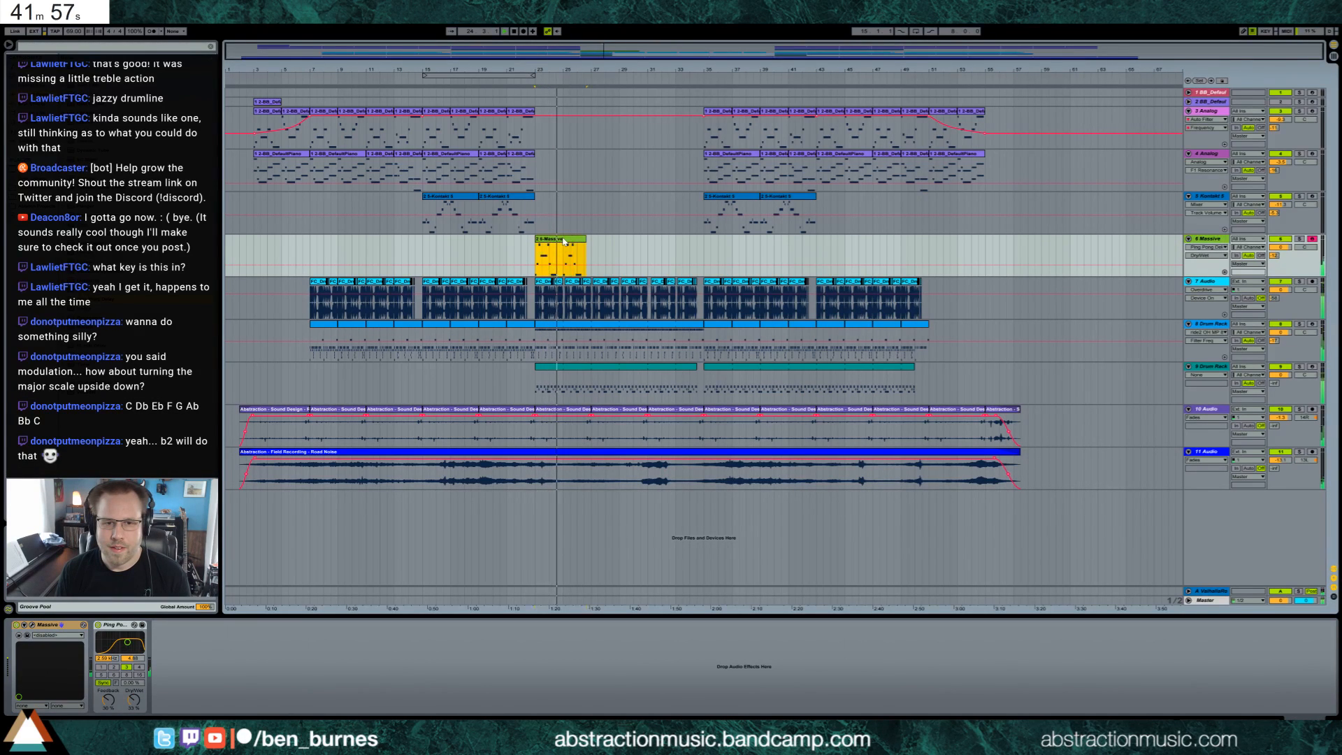
left_click_drag(443, 540, 529, 647)
key("Left")
key("Left")
key("Left")
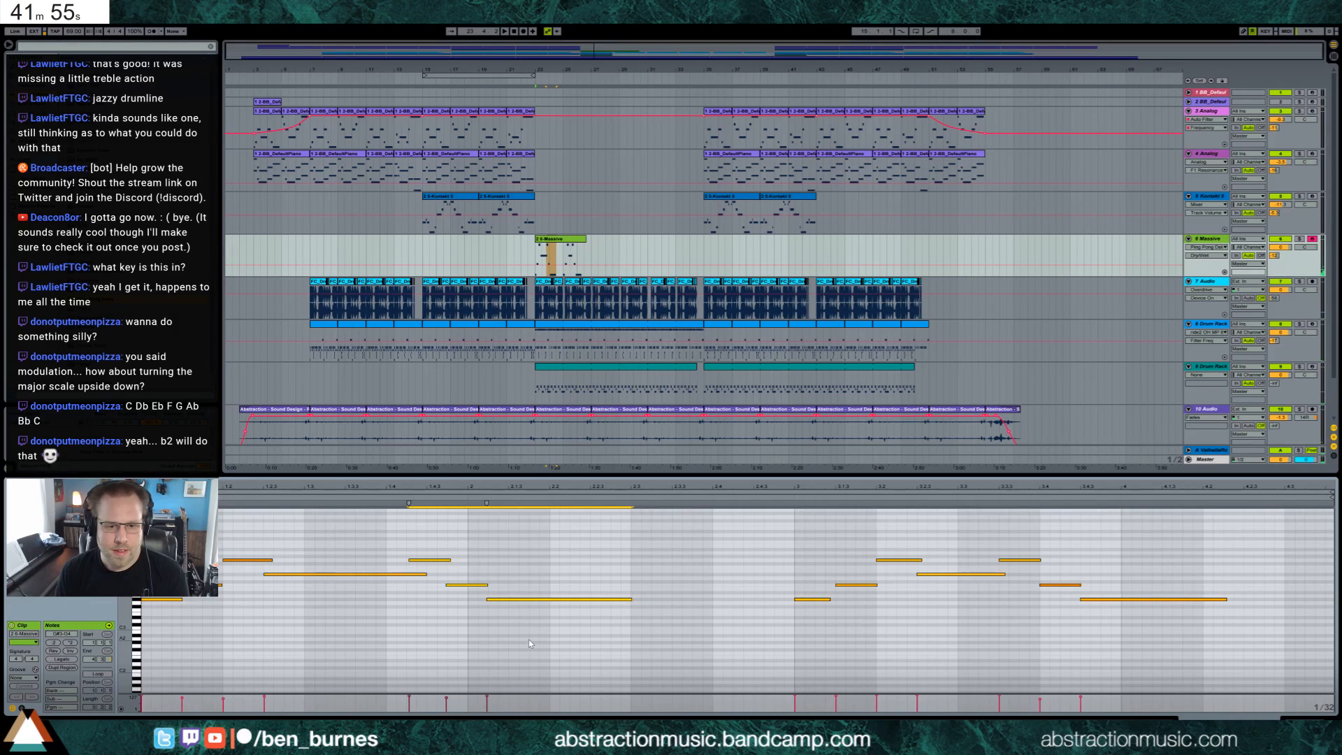
Move the first phrase's last three notes earlier and shorten its long second-highest note and the highest note before it.
key("Left")
key("Left")
left_click(351, 575)
key("shift+Left")
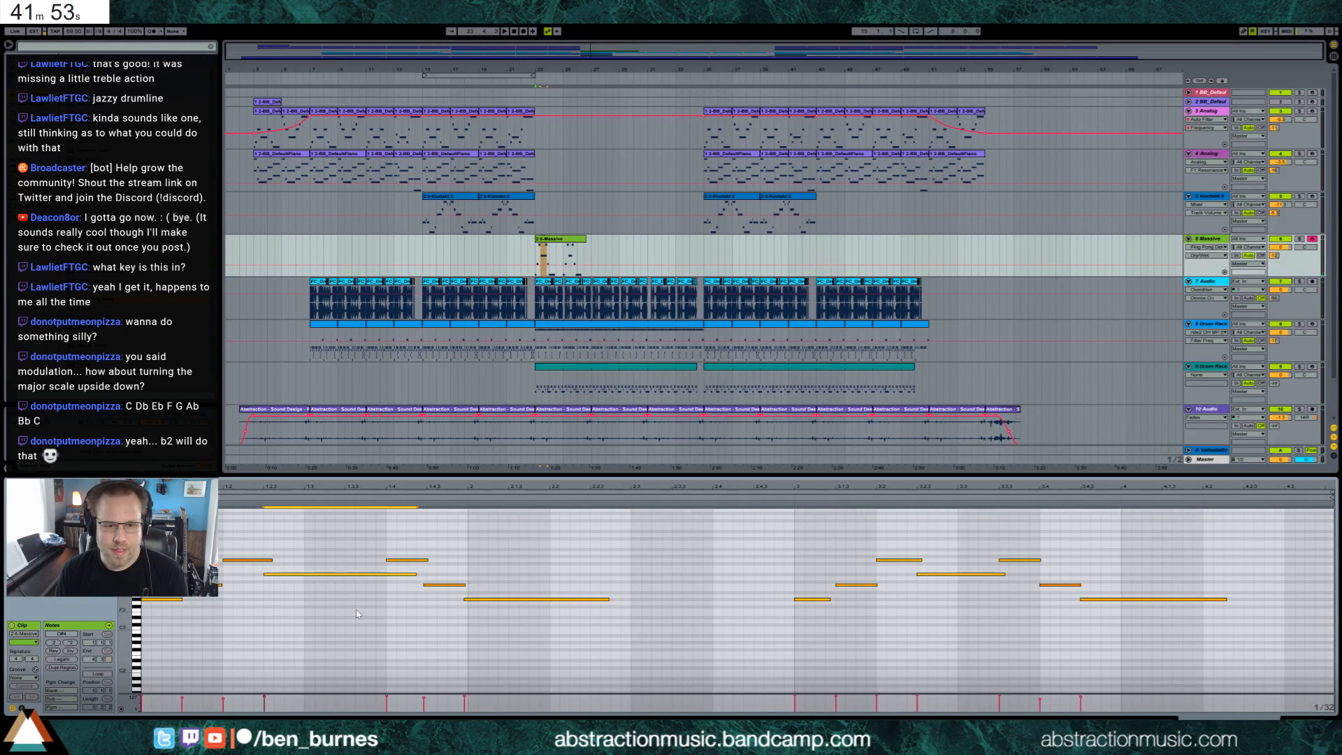
key("space")
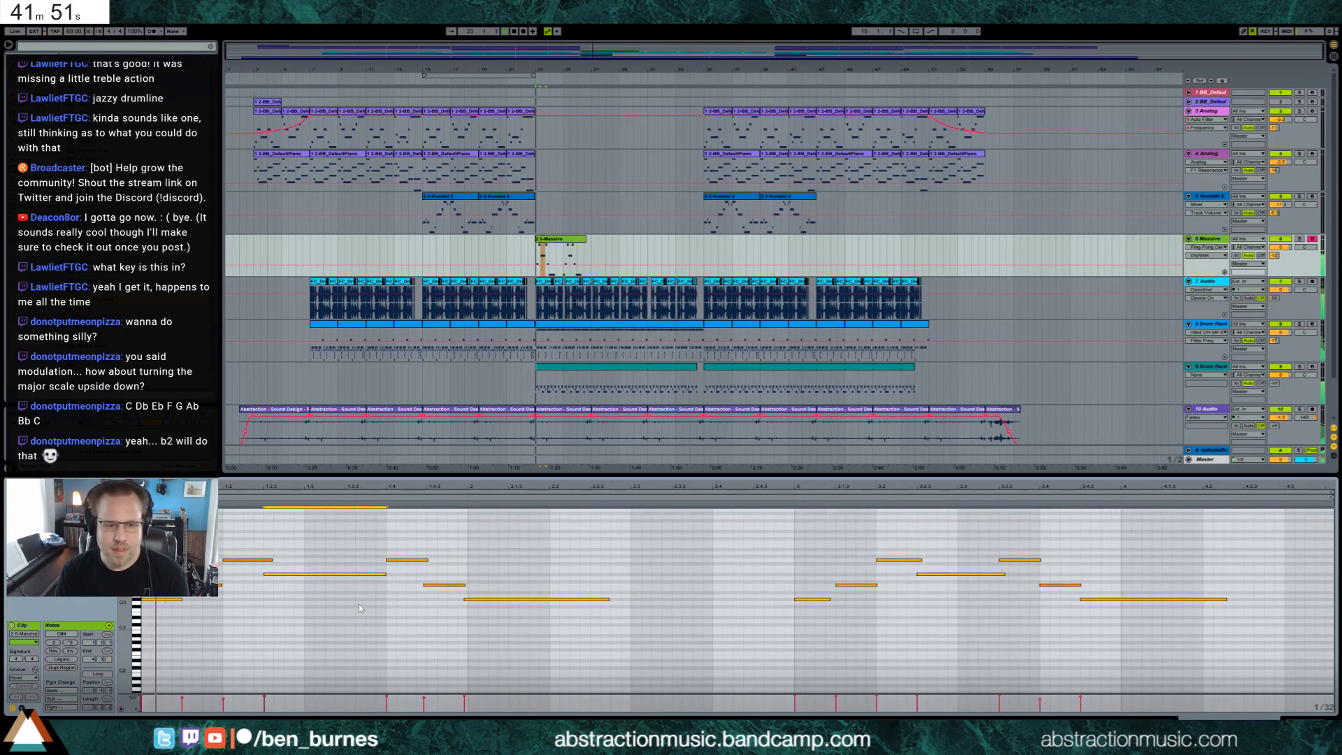
left_click(249, 559)
key("shift+Left")
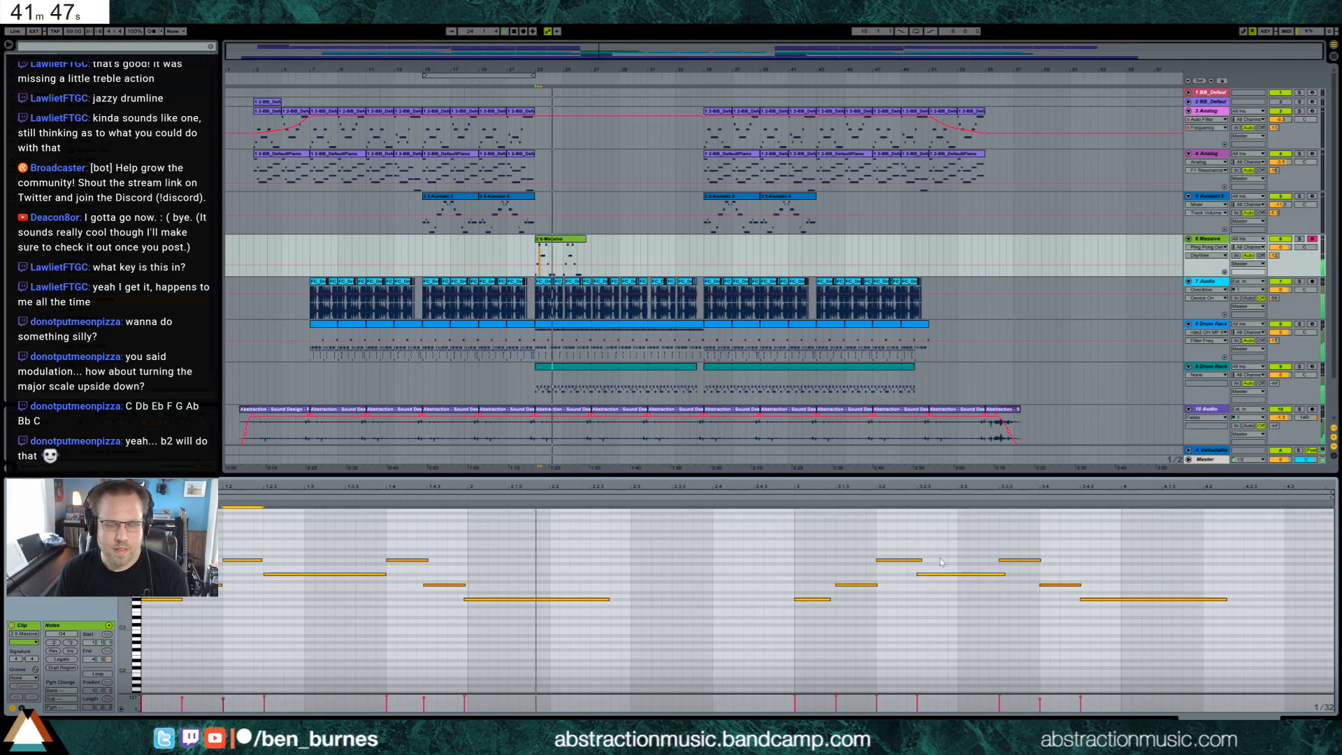
Raise the second phrase's two highest notes by one semitone.
left_click_drag(894, 548, 1021, 569)
key("Up")
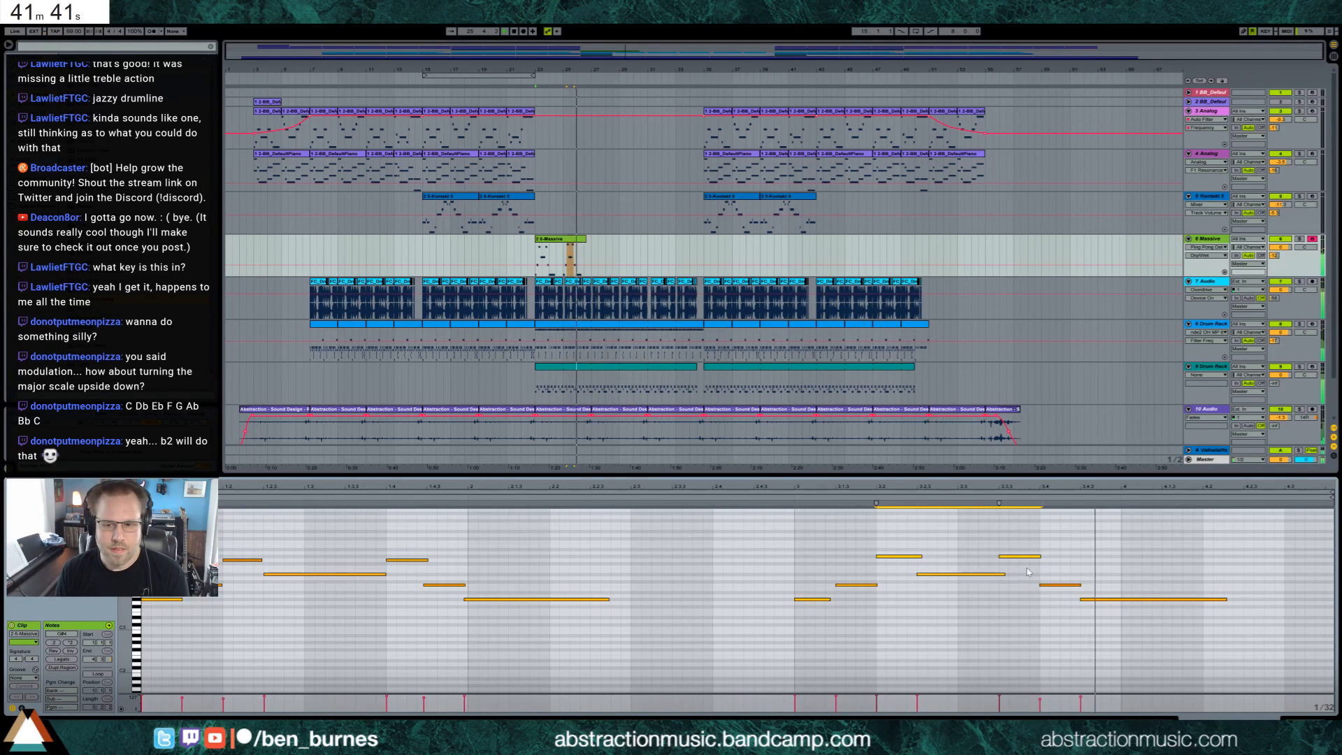
key("space")
left_click_drag(812, 541, 1137, 637)
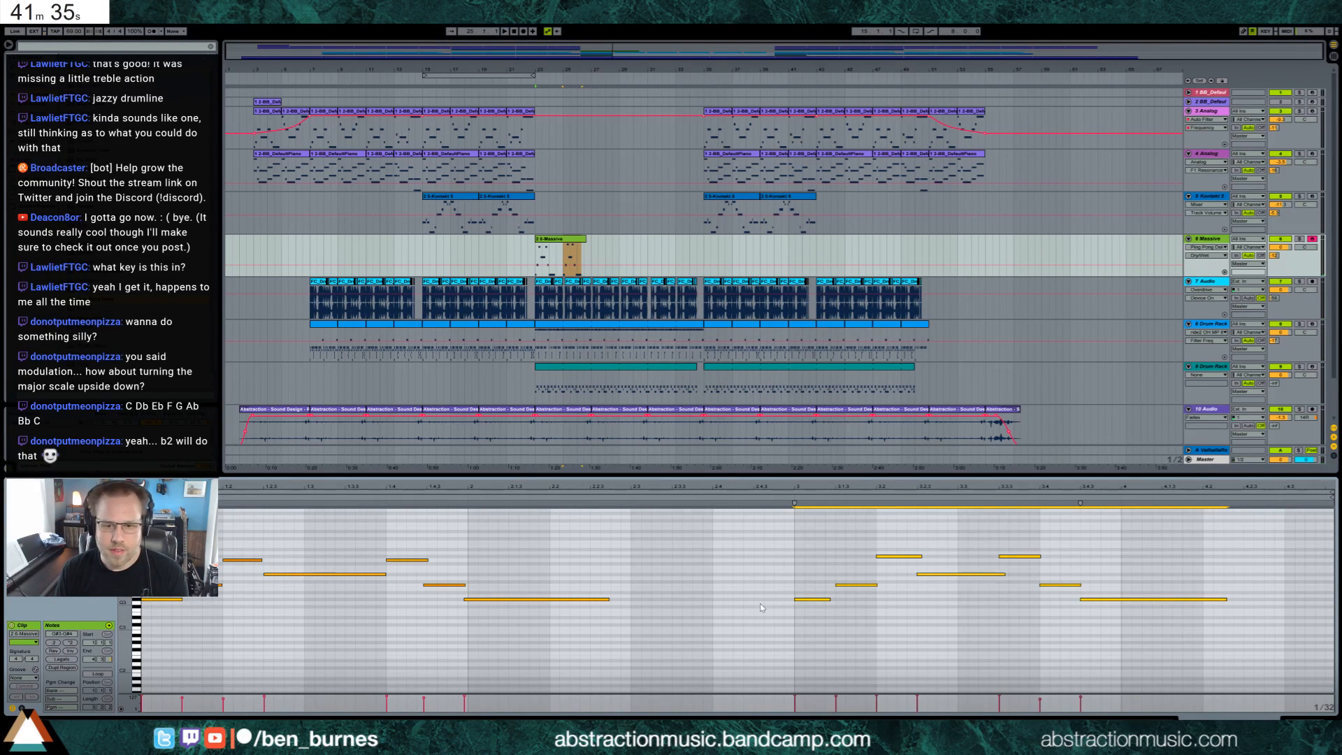
Add a short note directly before the second phrase's first note, one semitone lower, and quantize it.
double_click(761, 603)
left_click_drag(767, 603, 791, 596)
key("ctrl+u")
Using a 1/16 grid, turn the second phrase's final note into a short note followed by a longer one a semitone lower.
key("ctrl+2")
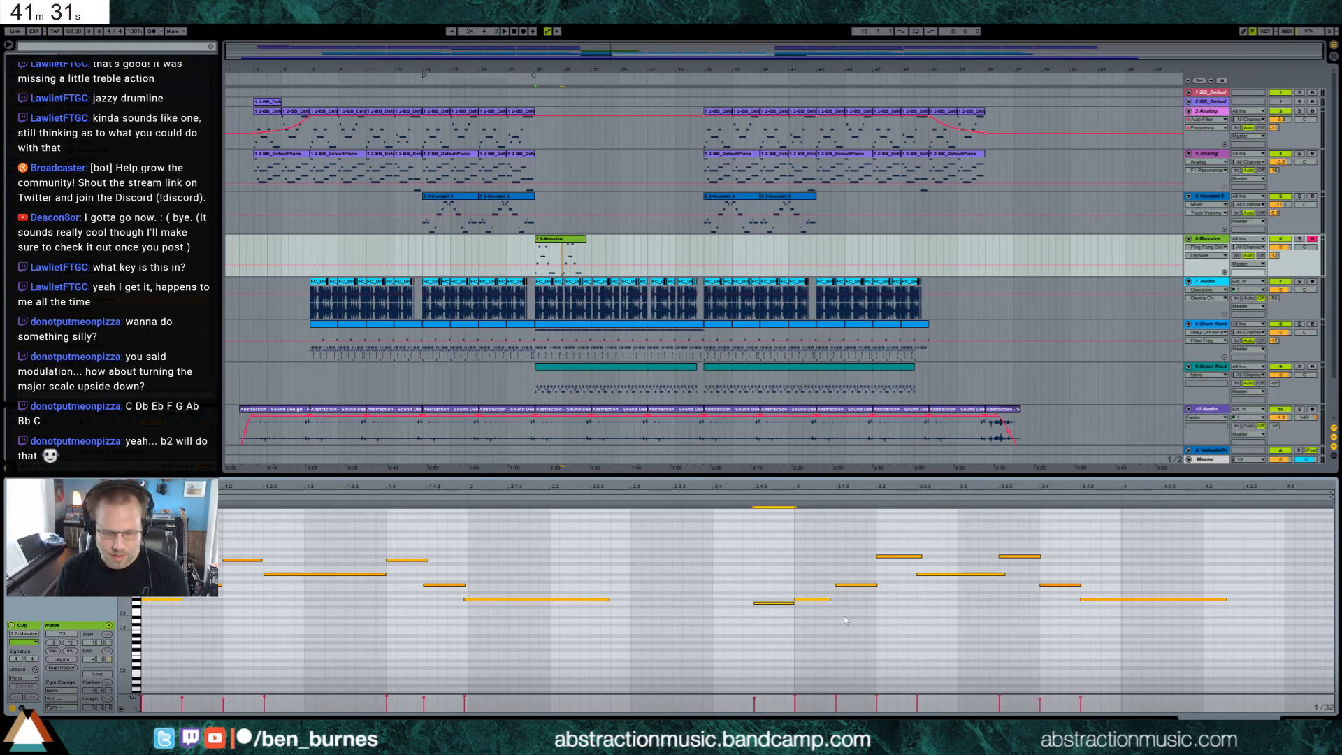
left_click(1224, 600)
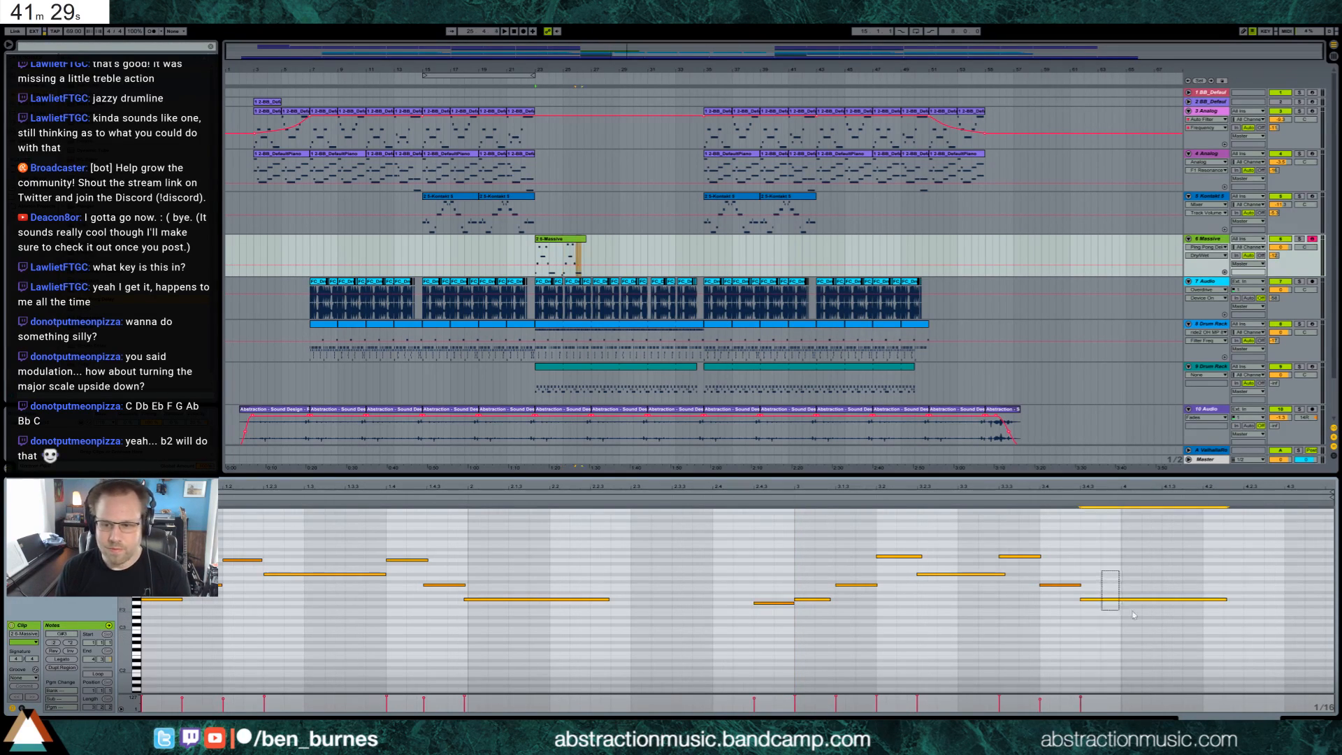
mouse_move(1216, 600)
left_mouse_down()
mouse_move(1120, 601)
mouse_move(1234, 601)
left_mouse_up()
left_click(1129, 606)
key("Up")
Play back the melody and nudge the first phrase's last two notes slightly later onto the grid.
key("space")
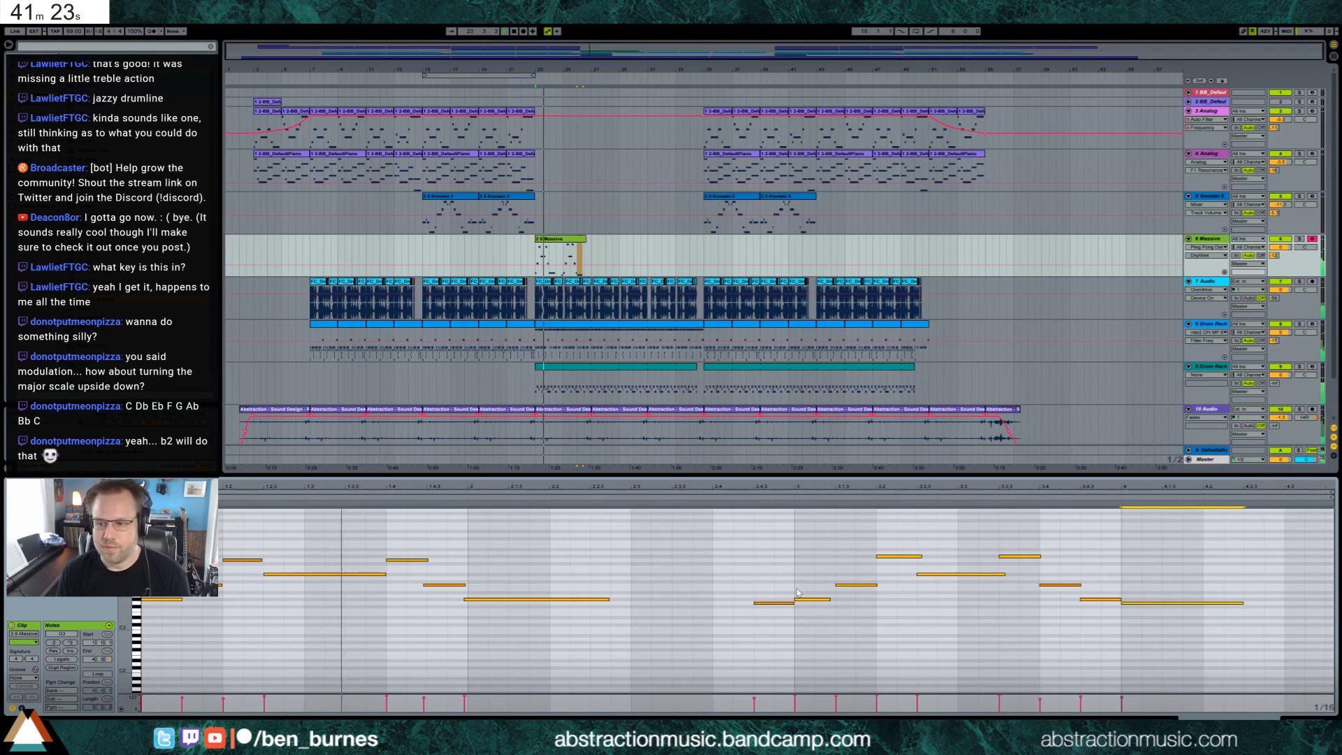
left_click_drag(439, 585, 497, 601)
left_click(492, 608)
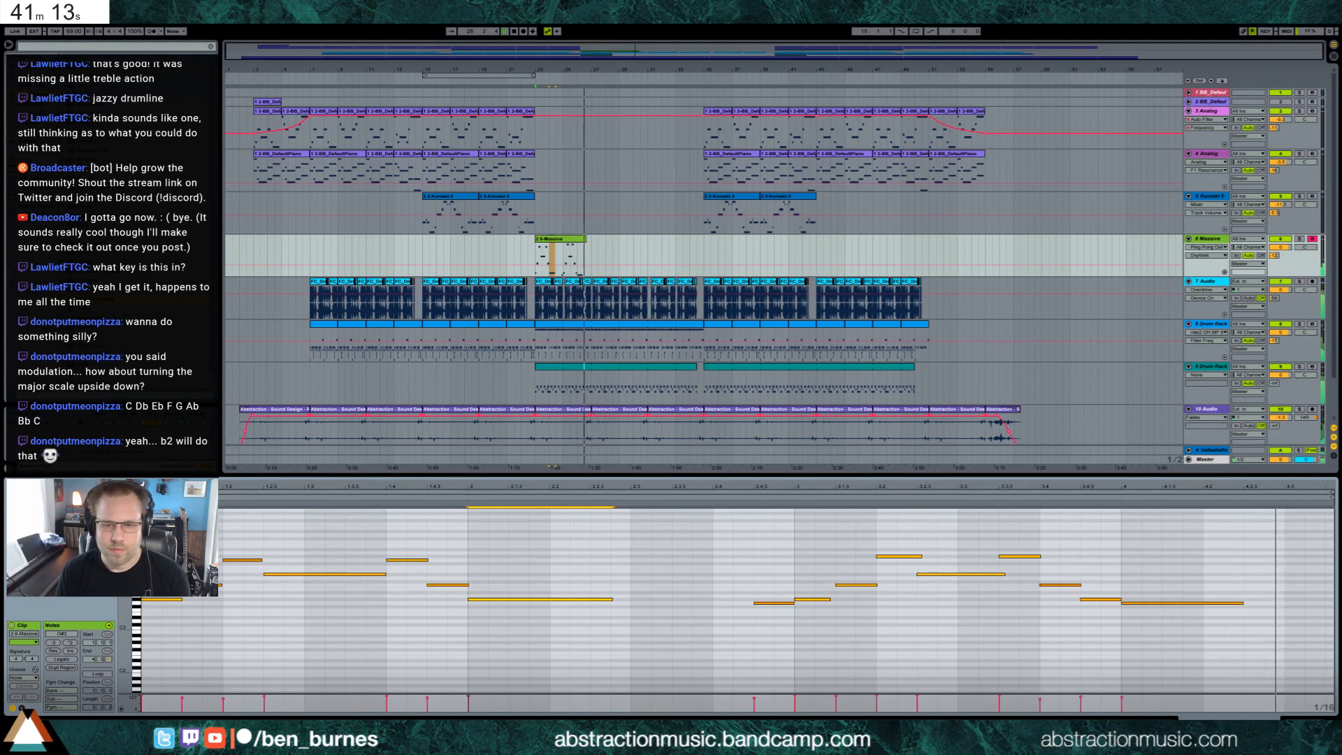
Extend the Massive clip to a full four bars and duplicate it twice to fill the middle section up to bar 35.
key("shift+Tab")
left_click(571, 240)
left_click_drag(590, 243, 571, 256)
key("ctrl+d")
key("ctrl+d")
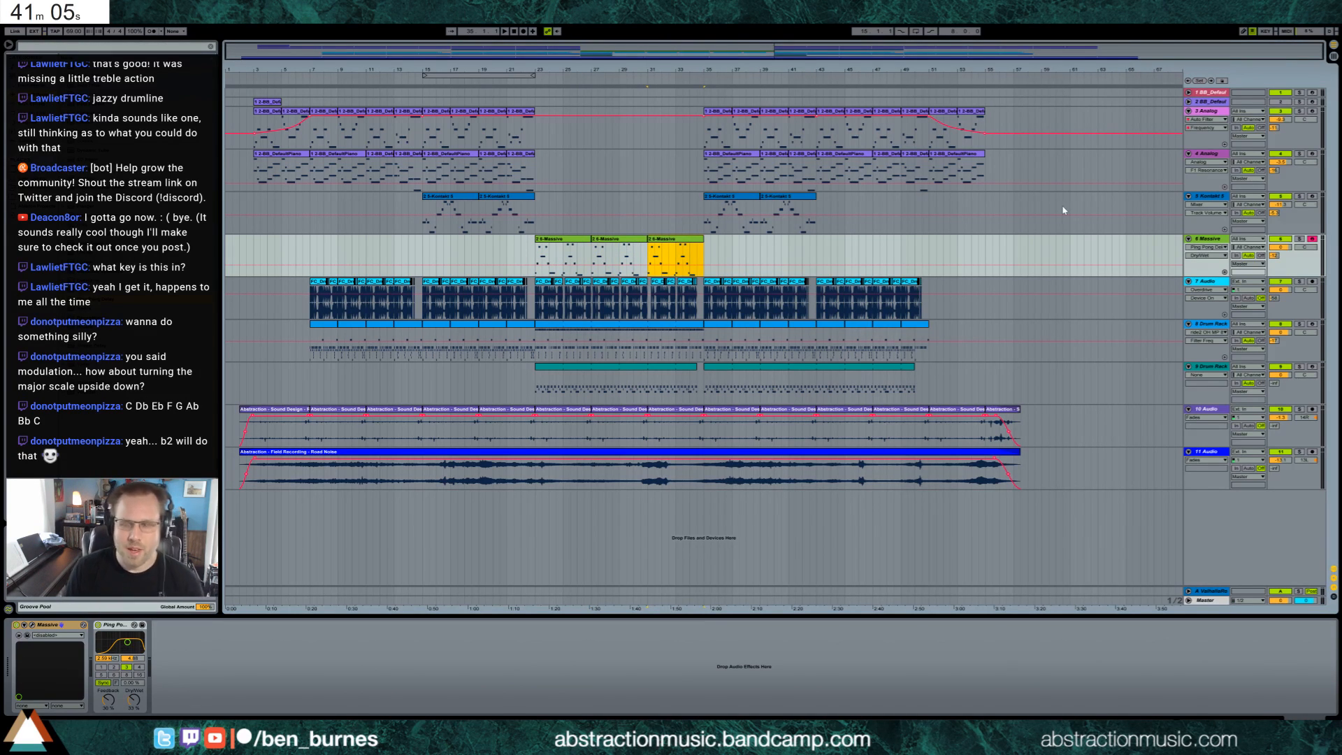
Insert a new MIDI track with Massive and set its Filter 1 to a low-pass type, adjusting the cutoff.
key("ctrl+shift+t")
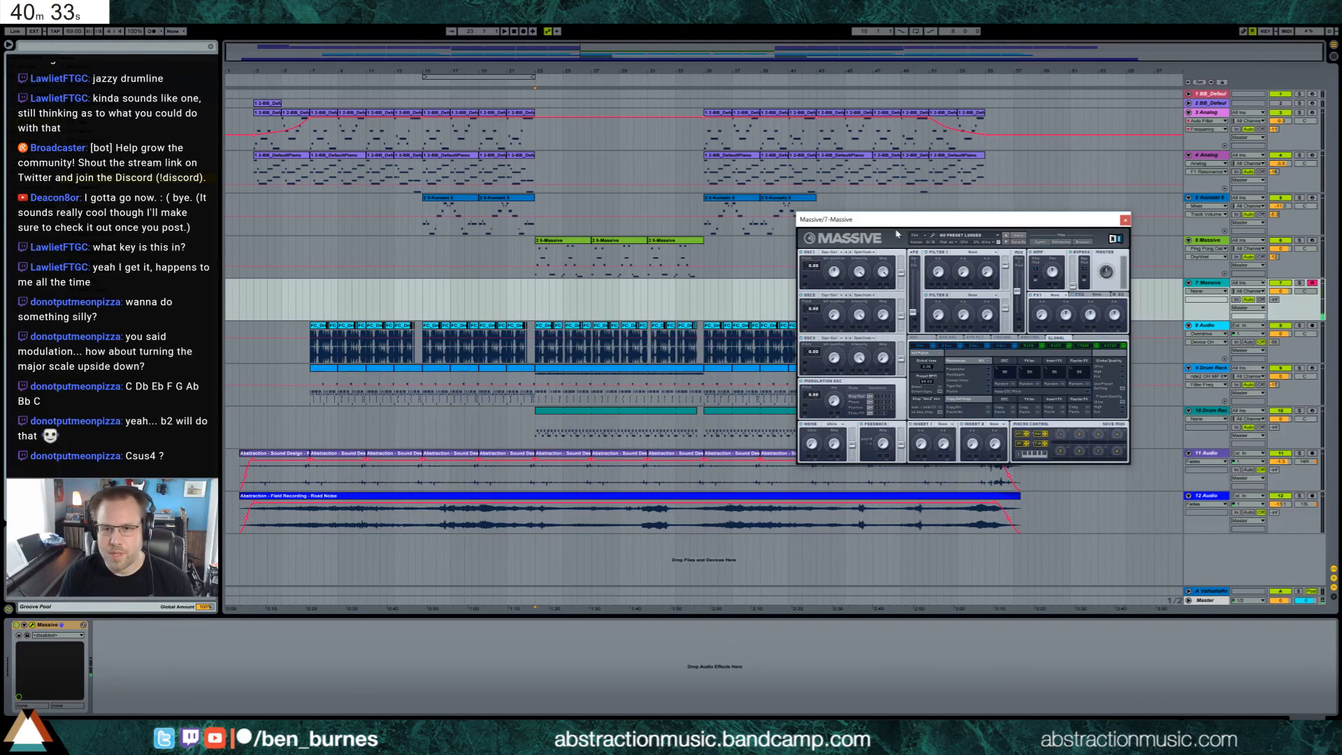
left_click(938, 271)
left_click_drag(950, 255, 939, 276)
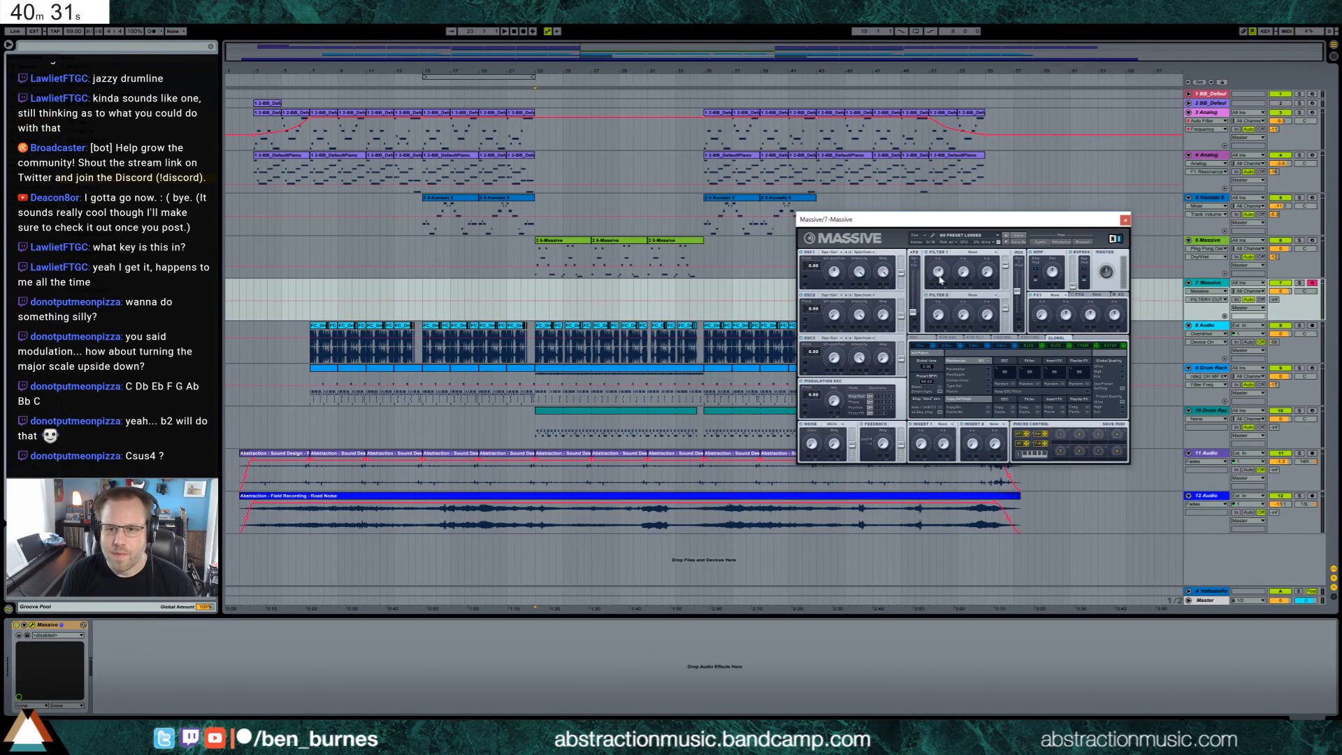
left_click(971, 252)
left_click(964, 260)
Adjust the filter routing in the new Massive and set the wavetable controls of its first two oscillators.
left_click(902, 253)
left_click_drag(900, 318, 913, 269)
left_click_drag(834, 315, 836, 304)
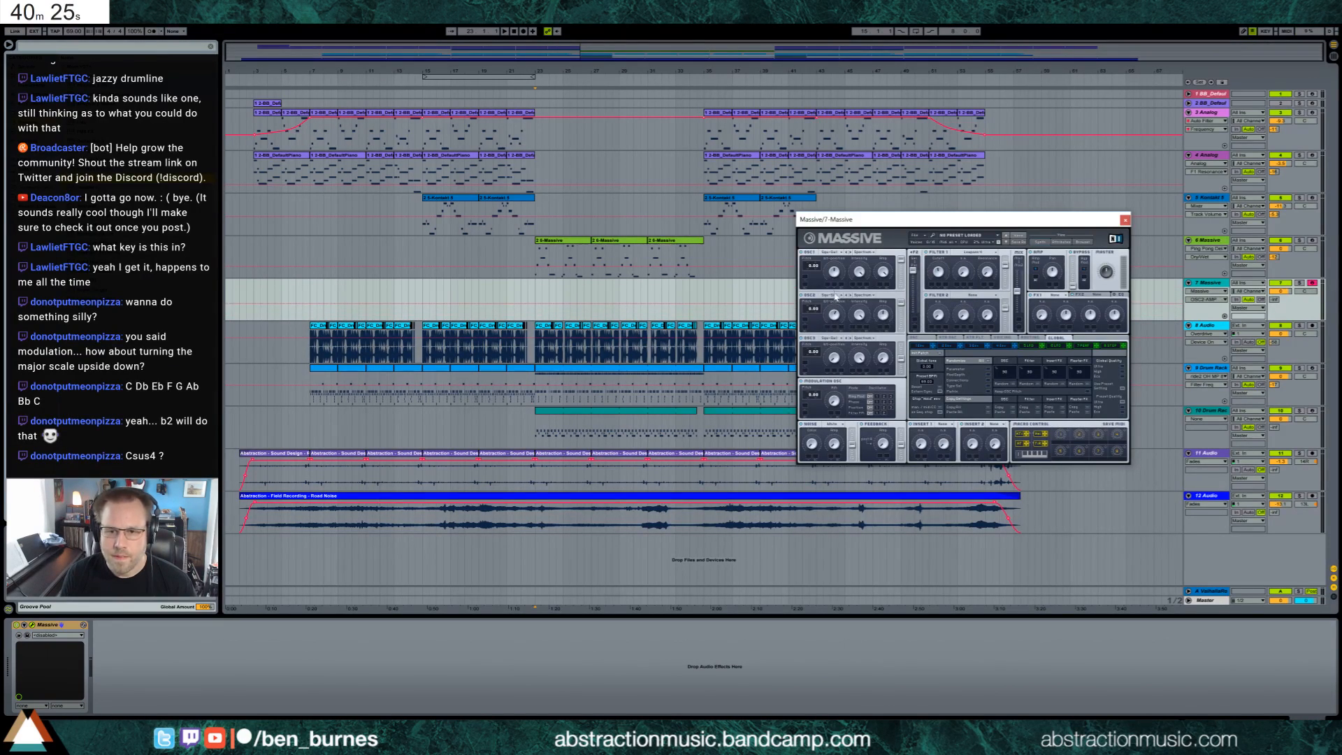
left_click(838, 296)
left_click(869, 312)
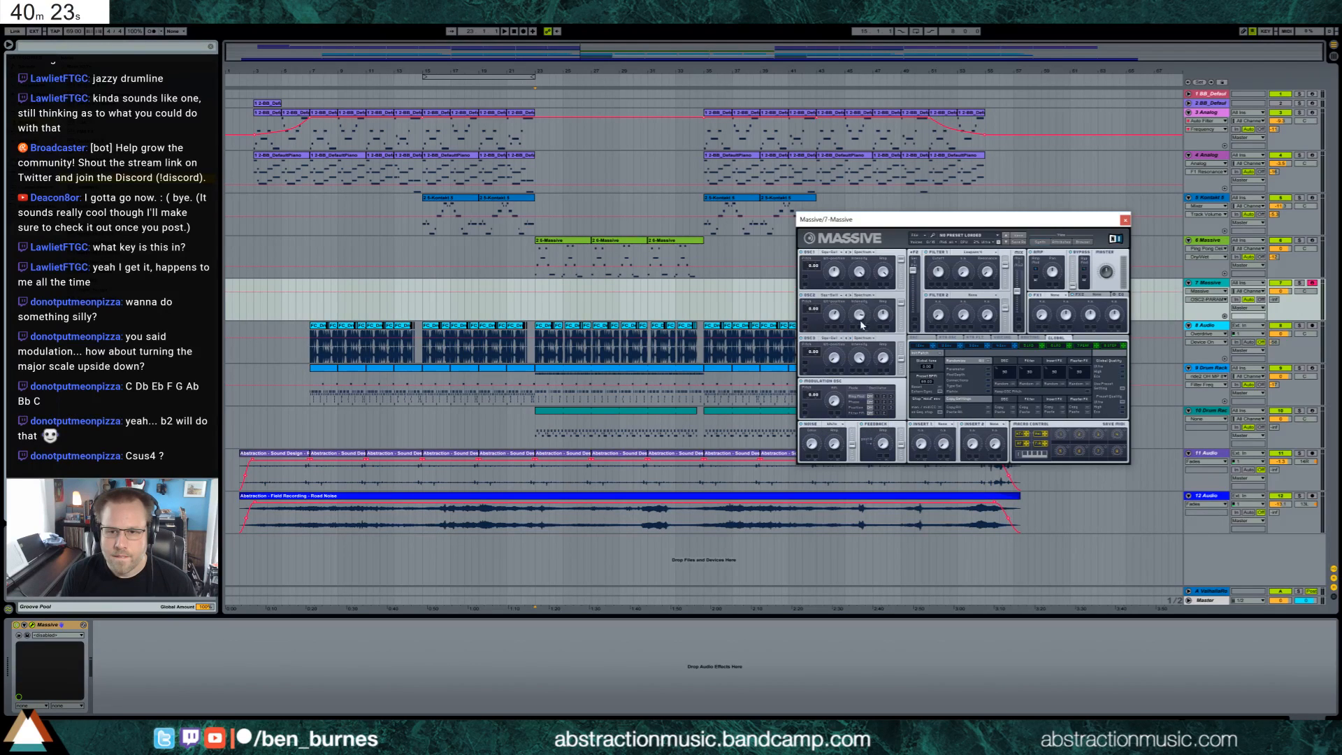
left_click_drag(868, 301, 835, 253)
left_click_drag(832, 316, 833, 344)
Give the new Massive's envelope a slower attack and raise the track's send to the Valhalla reverb return.
left_click(1001, 348)
left_click_drag(956, 360, 987, 357)
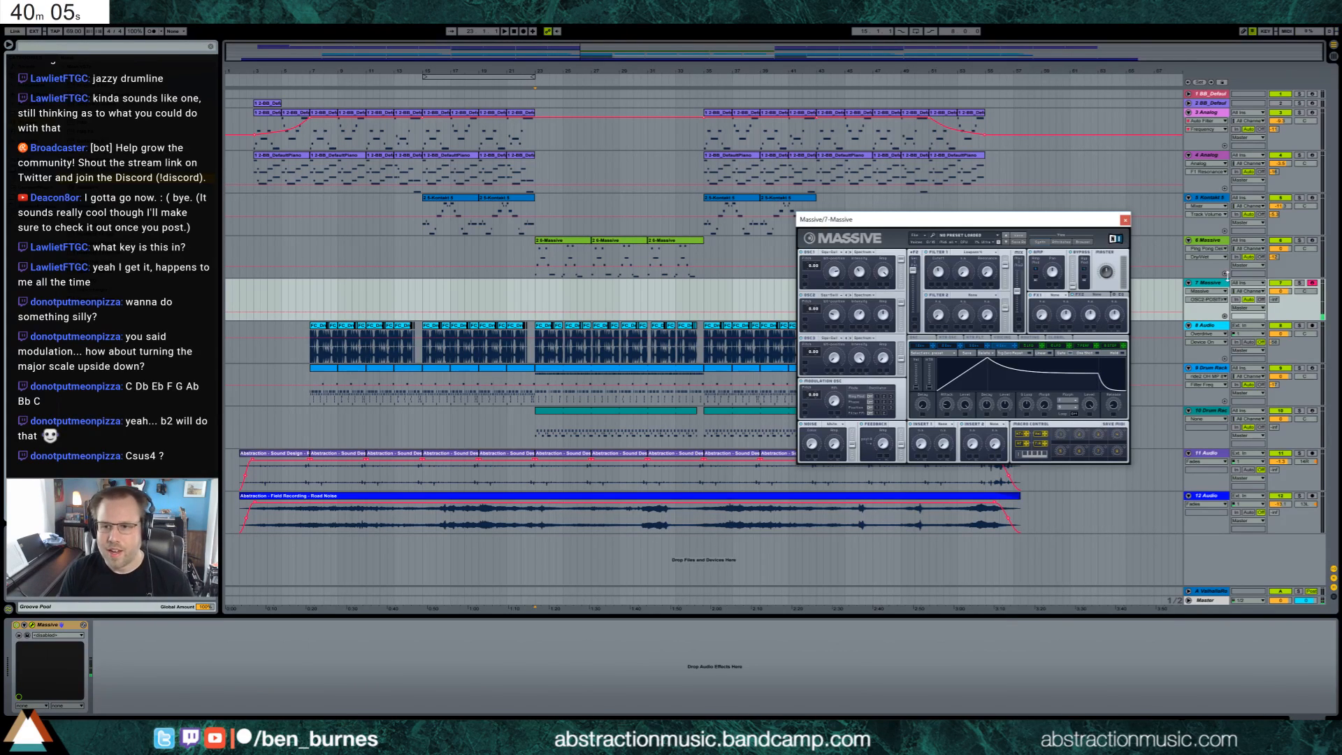
left_click_drag(1273, 300, 1273, 262)
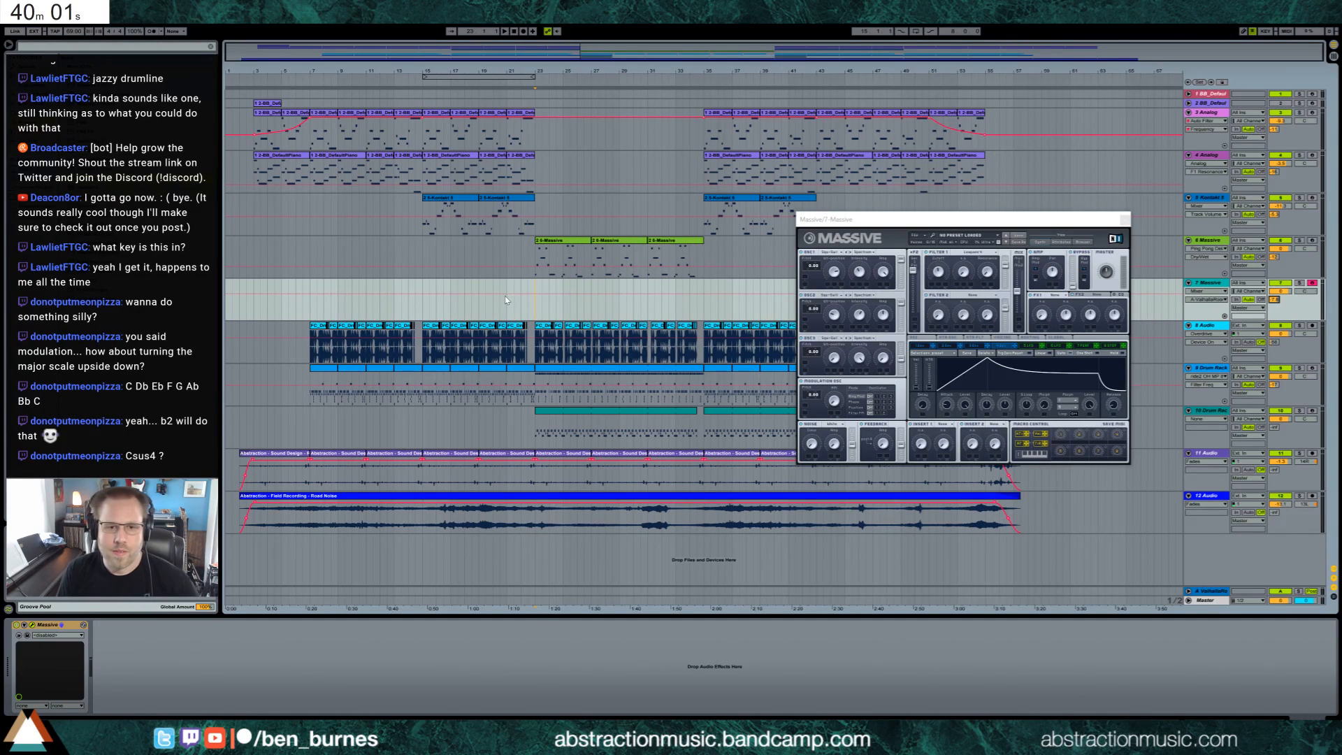
Try lowering the upper note of the second Analog track's final chord before bar 23 and adding a high note above it.
double_click(523, 157)
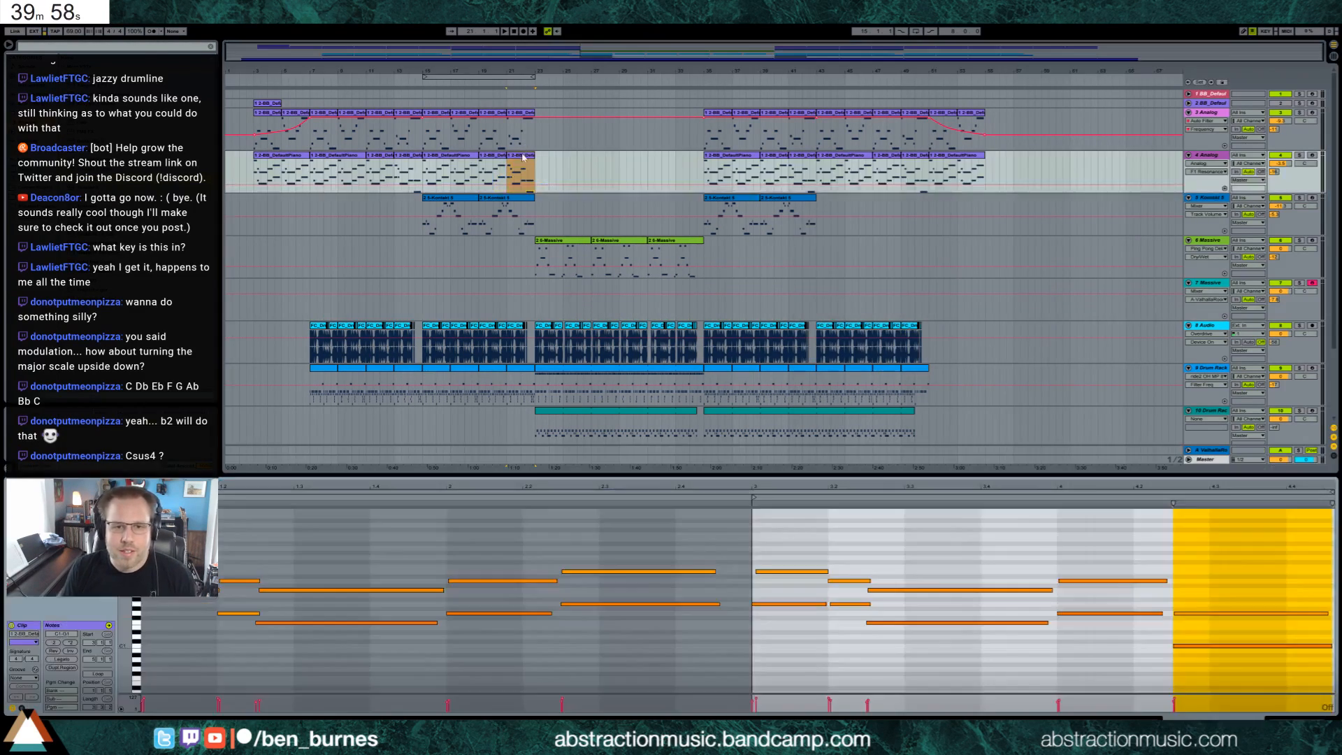
left_click(1201, 645)
left_click(1193, 613)
key("Down")
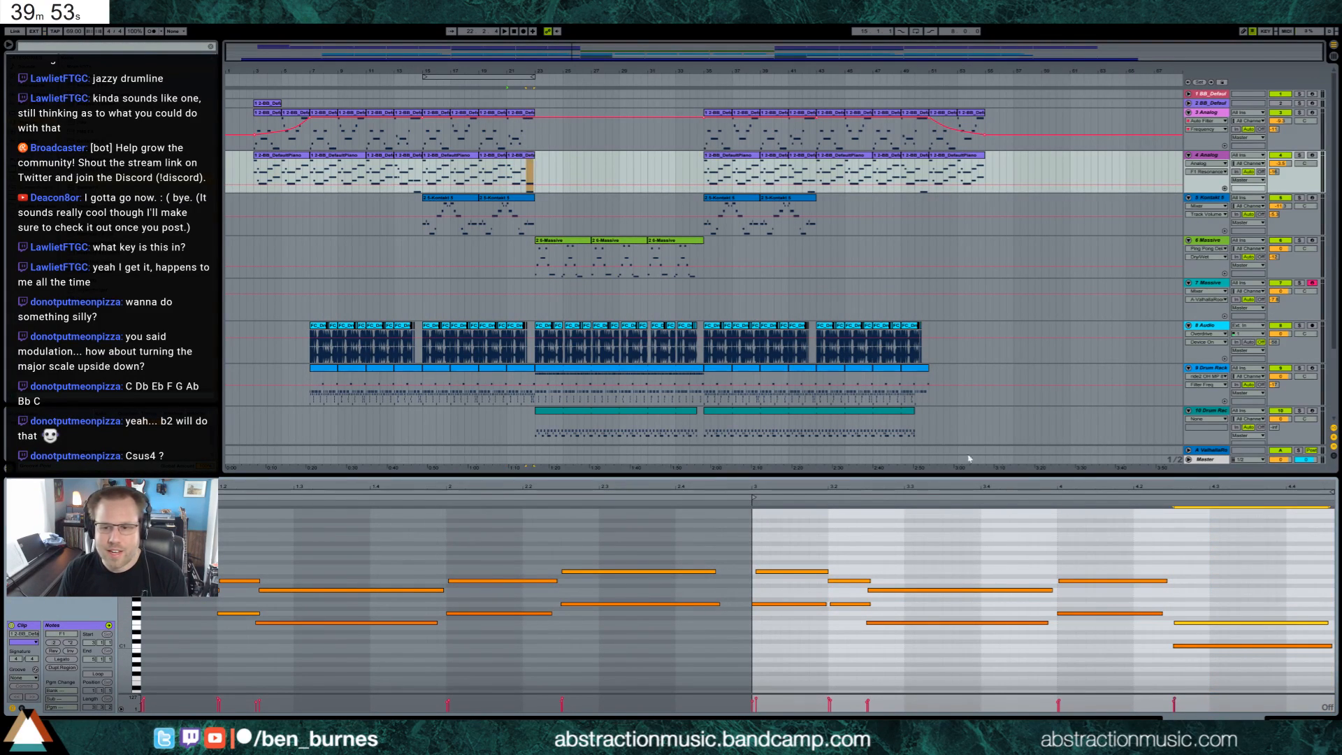
left_click_drag(1176, 558, 1325, 559)
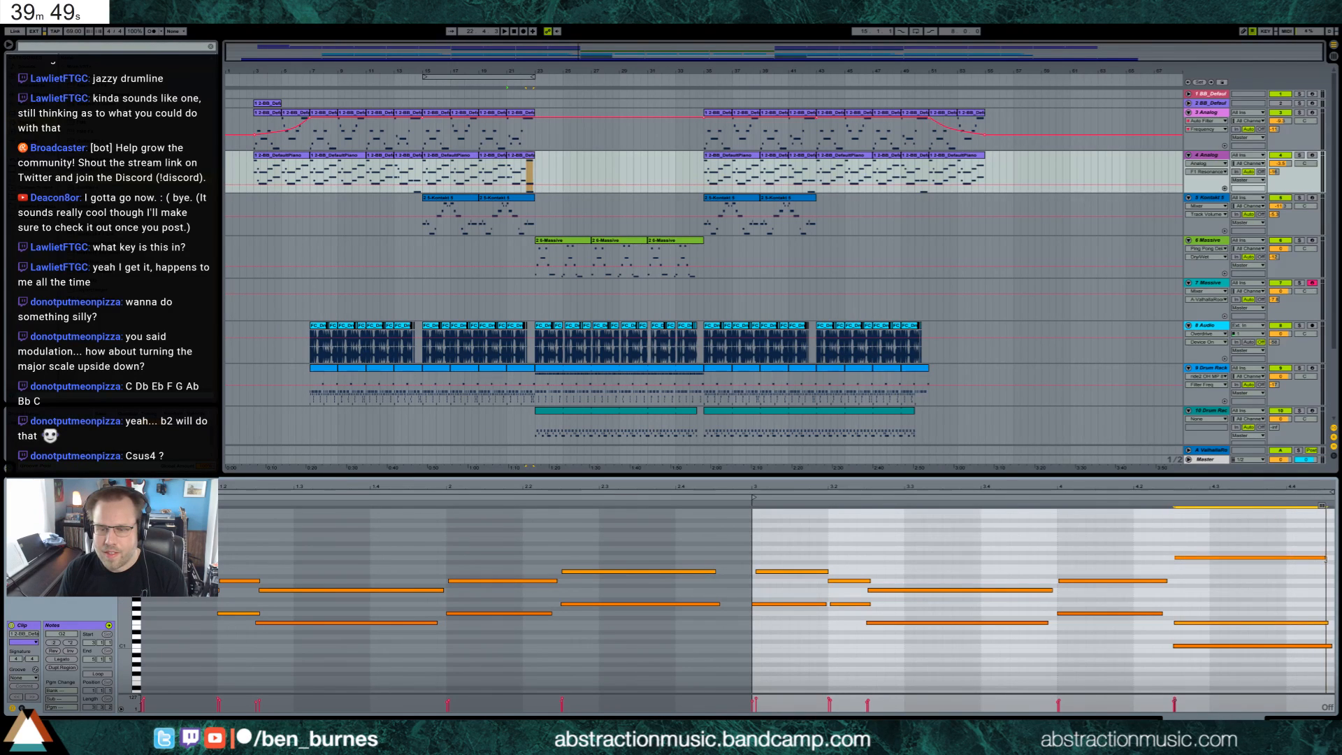
left_click(1048, 505)
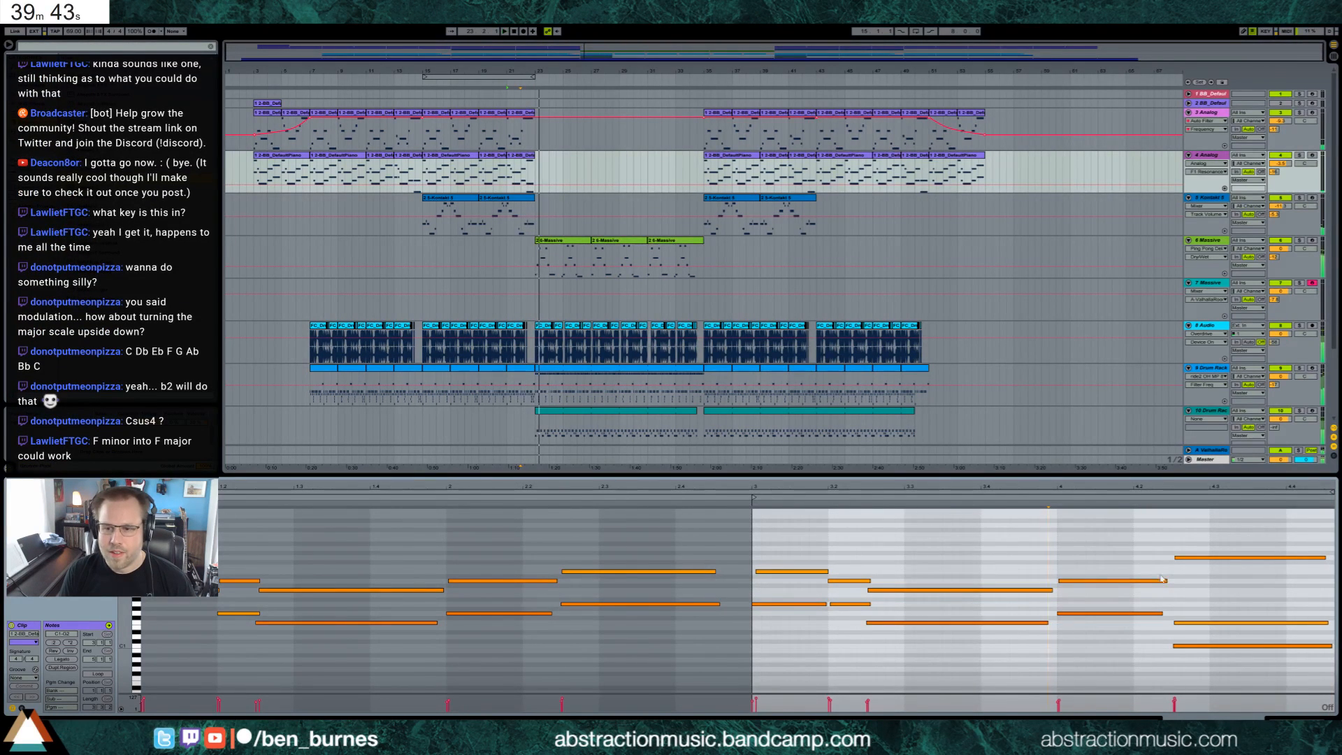
Raise the final chord's lowered note back two semitones and delete the added high note.
left_click(1203, 621)
key("shift+Up")
left_click(1198, 557)
key("shift+Down")
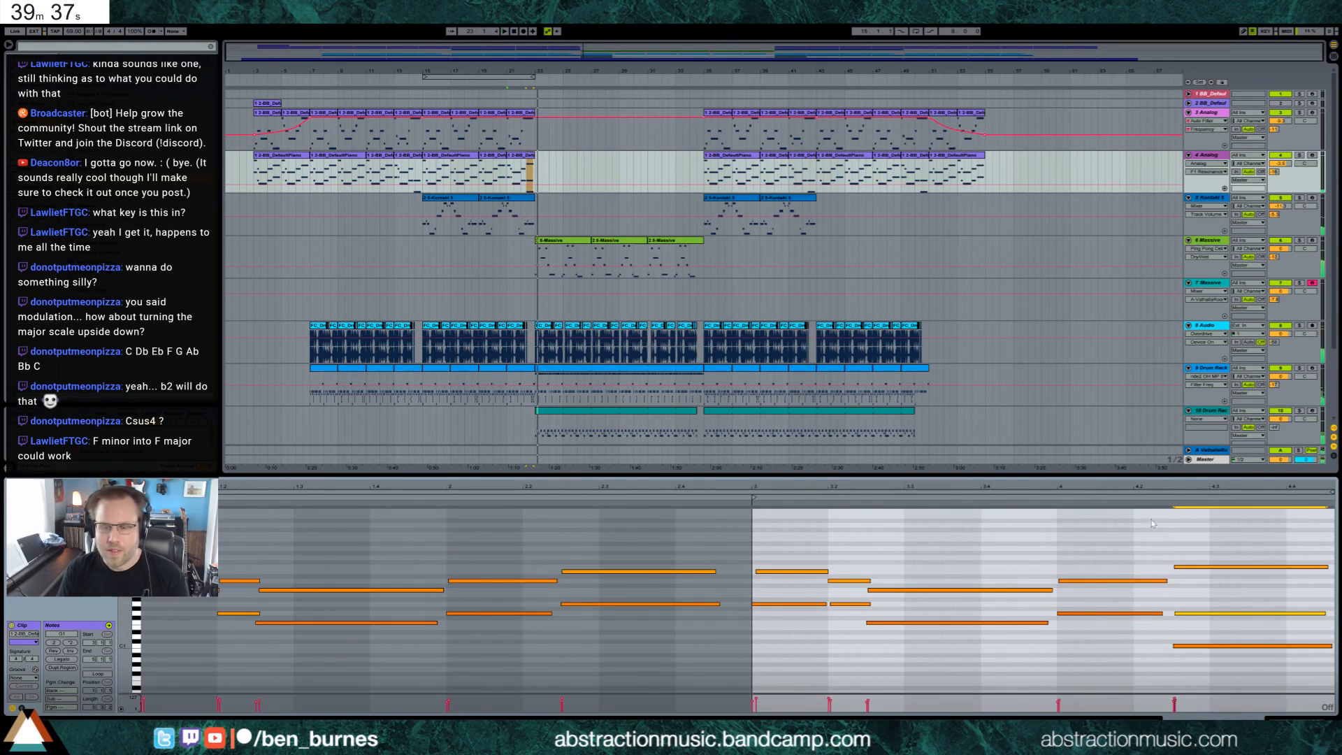
left_click(1207, 566)
key("Delete")
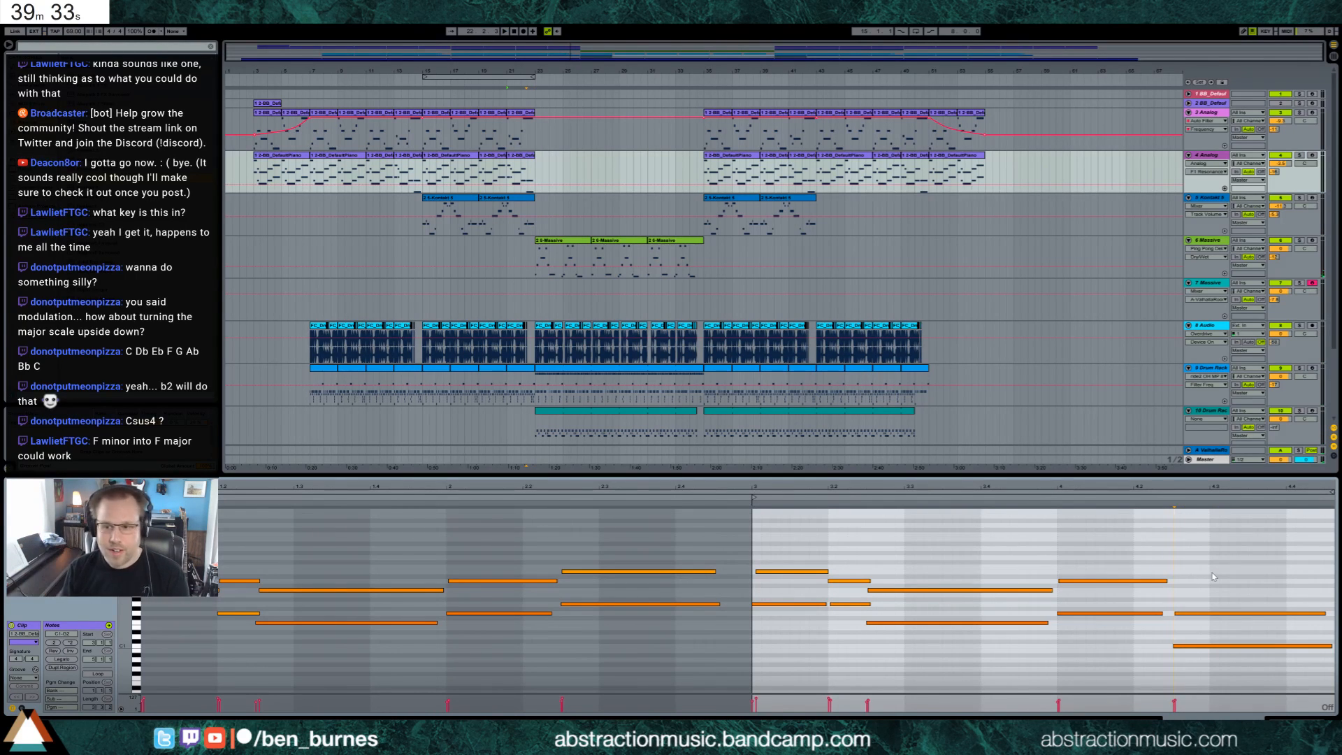
Copy the second Analog track's last two-bar clip before bar 23 onto the new Massive track at the same position.
key("shift+Tab")
left_click(513, 292)
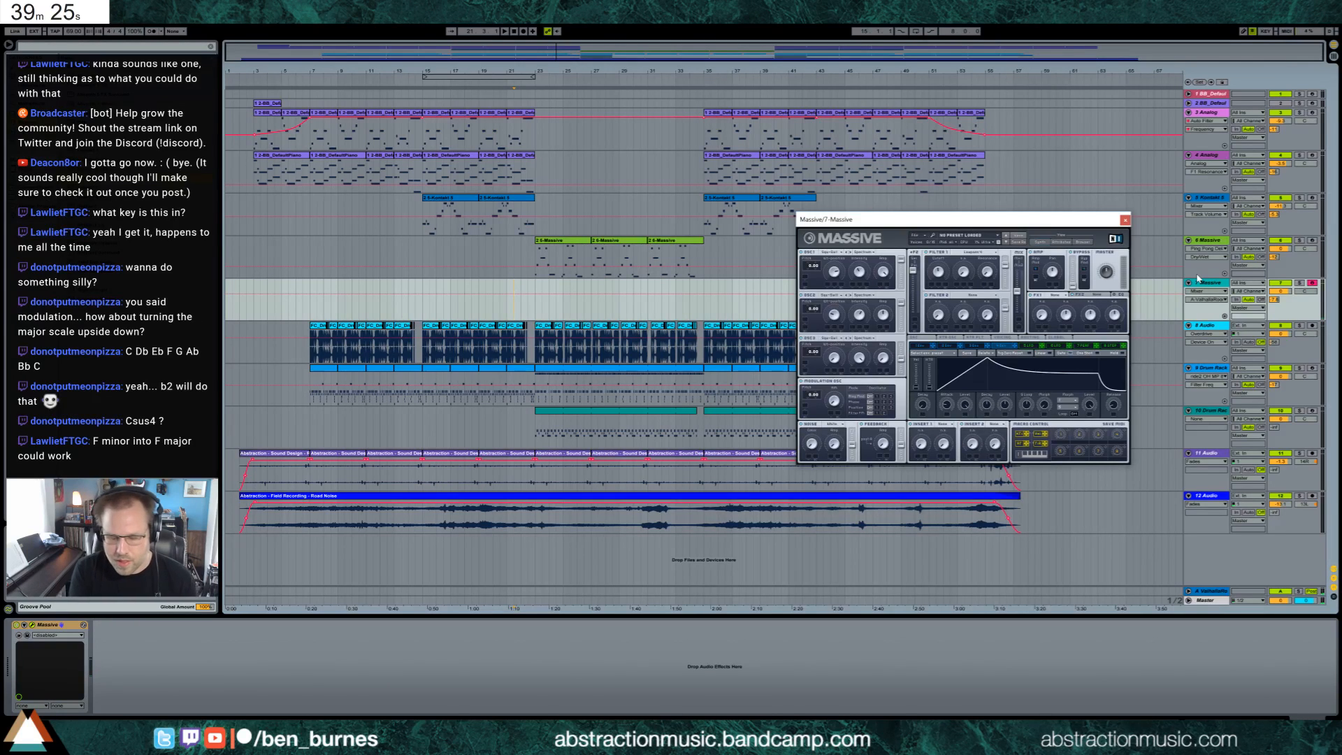
double_click(520, 155)
left_click_drag(789, 543, 1244, 692)
left_click_drag(516, 157, 513, 297)
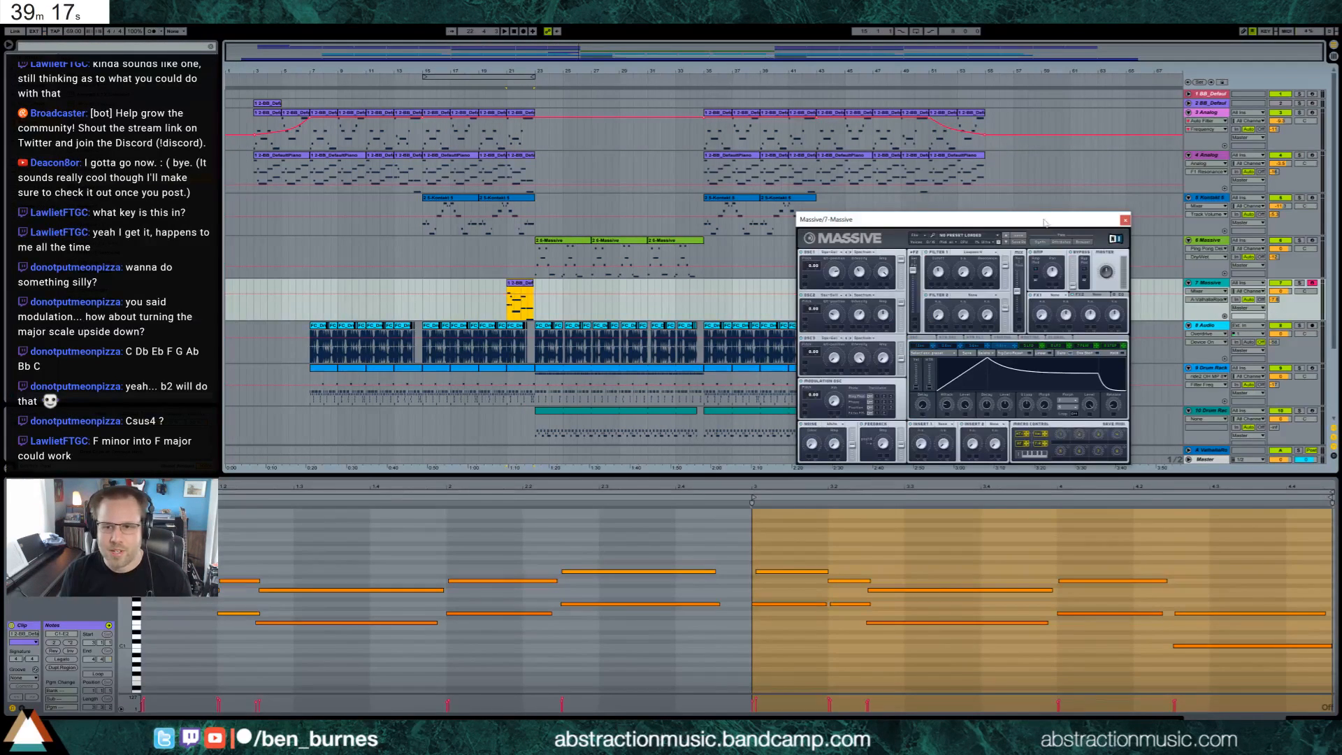
Lower the upper voice of the copied clip by an octave, leaving out the final chord.
left_click(1013, 563)
left_click_drag(785, 550, 1111, 597)
key("shift+Down")
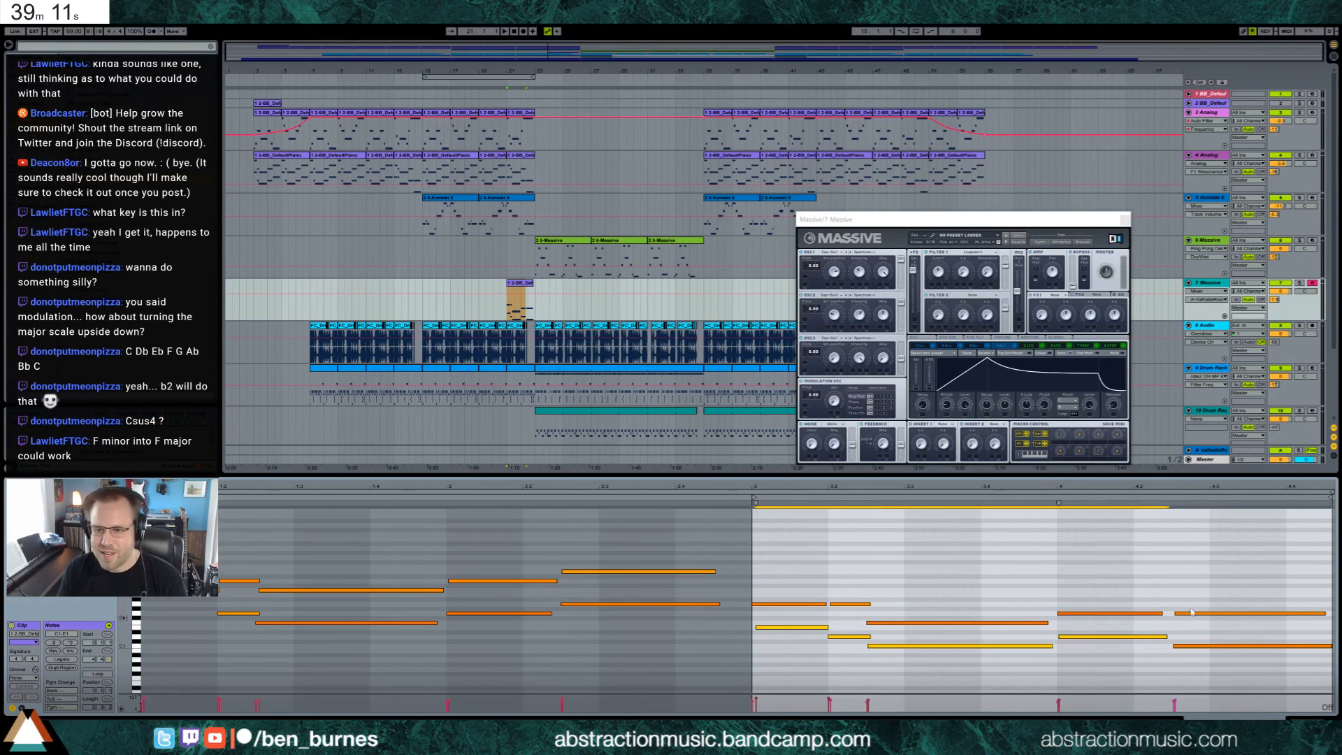
Raise the final chord's bottom note an octave, lower its other note two semitones, and play back the clip.
left_click(1195, 645)
key("shift+Up")
left_click(1197, 614)
key("Down")
key("Down")
key("space")
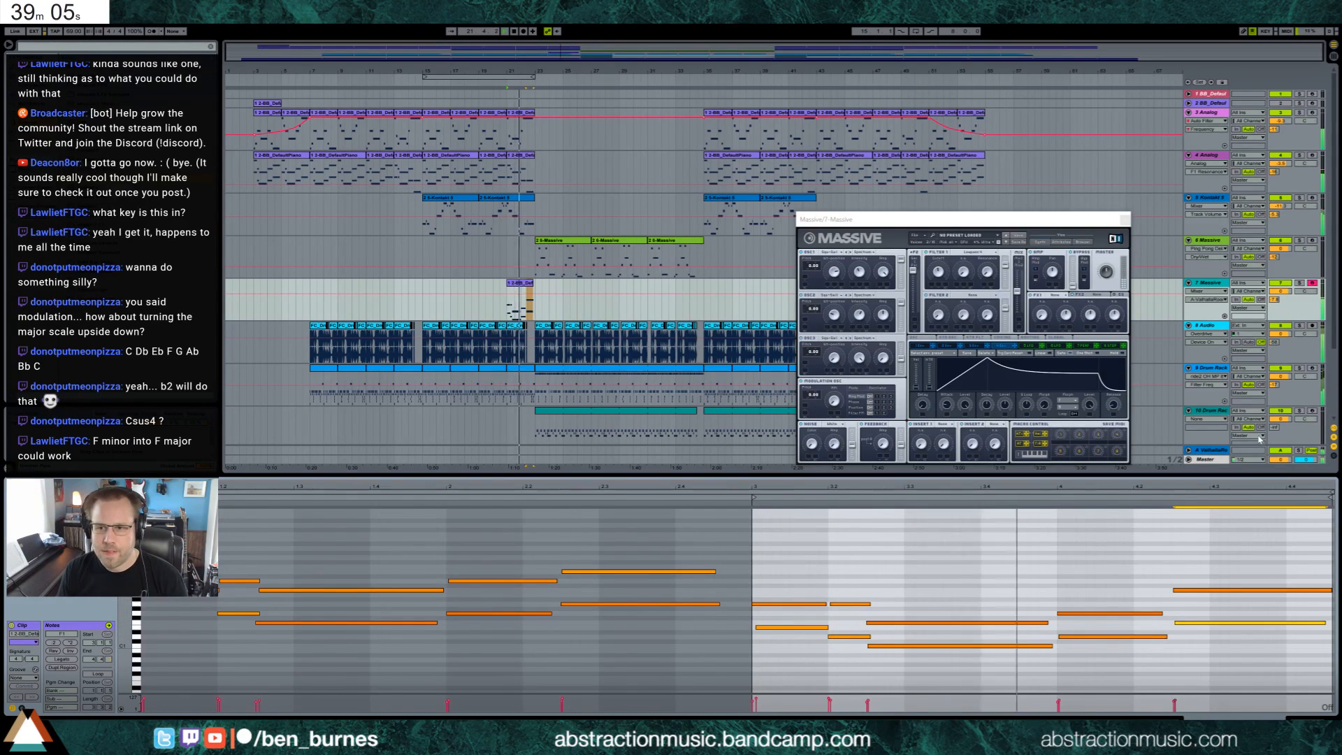
Raise all notes in the copied Massive clip by an octave and play them back.
key("space")
left_click_drag(757, 555, 1328, 696)
key("shift+Up")
key("space")
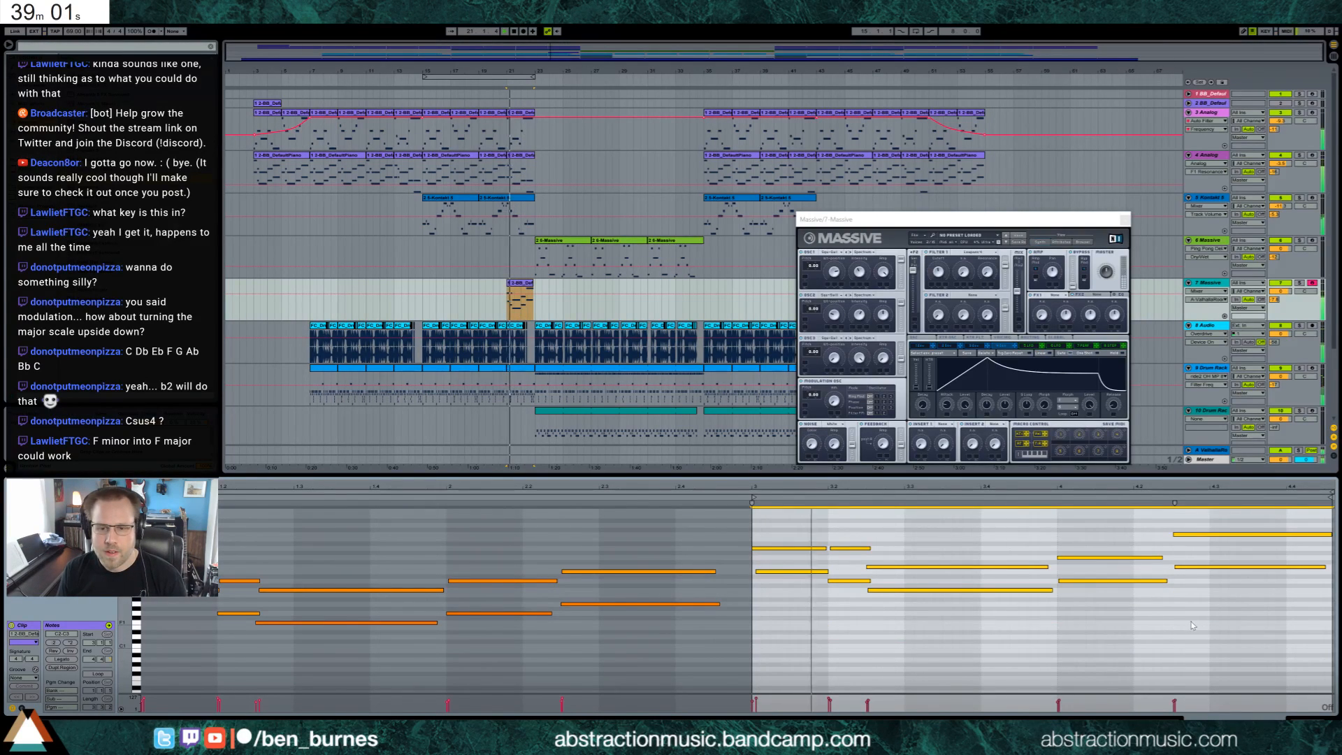
Solo the new Massive track and audition its clip from the start.
left_click(1299, 283)
key("space")
key("space")
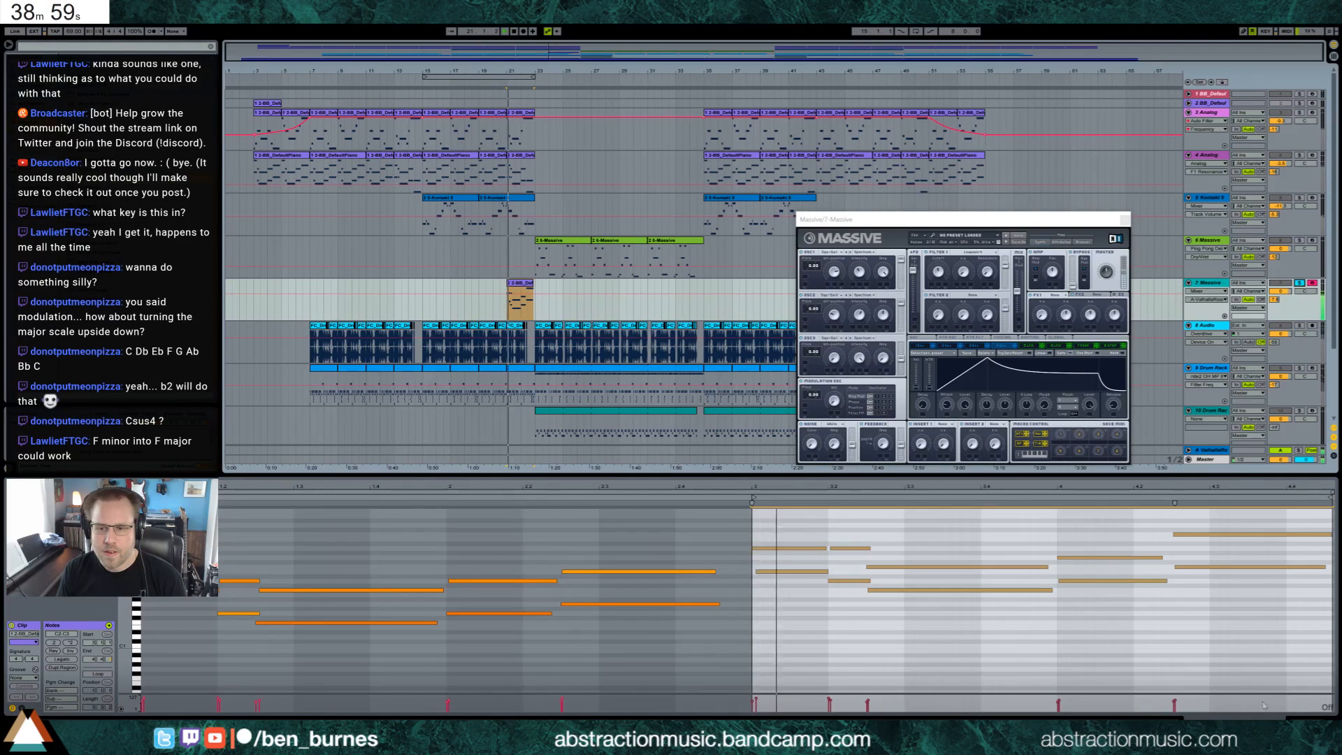
key("shift+Tab")
key("space")
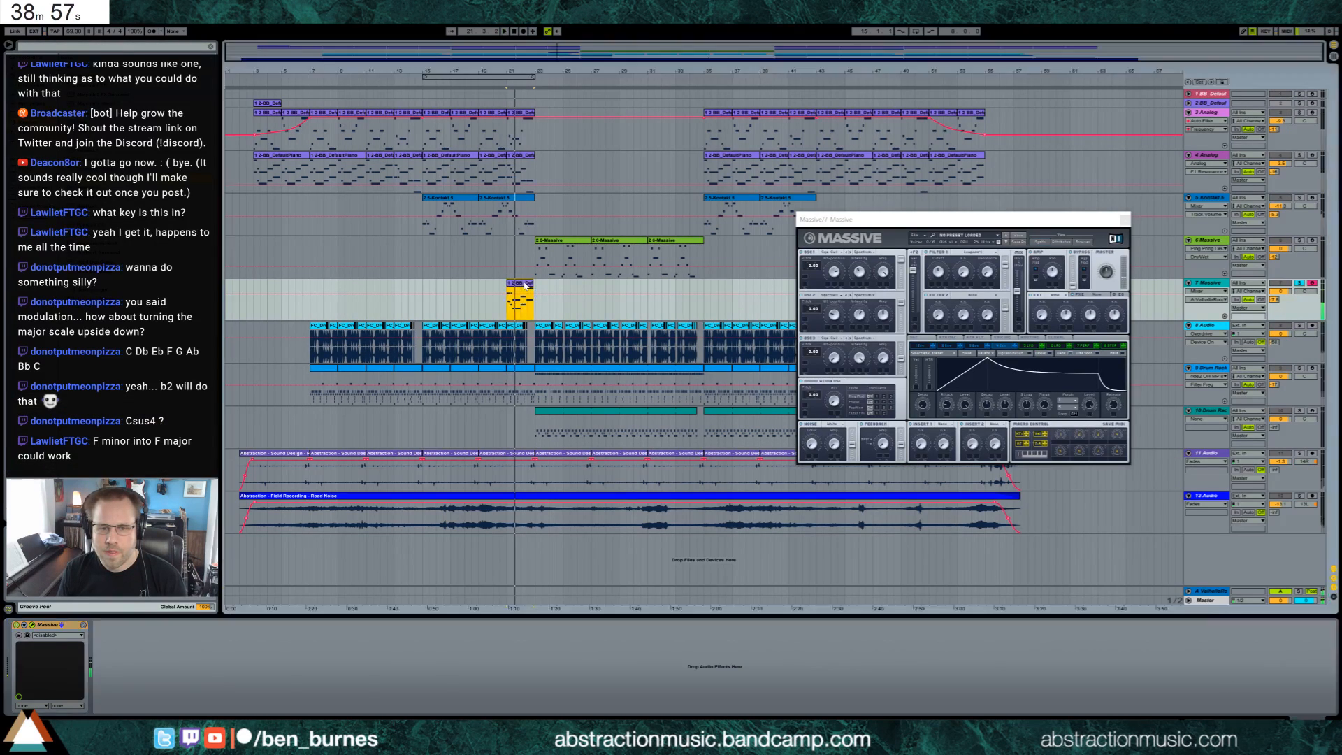
key("shift+Tab")
Change the type of Massive's Filter 1 and lengthen the envelope's attack while auditioning the soloed clip.
left_click(972, 252)
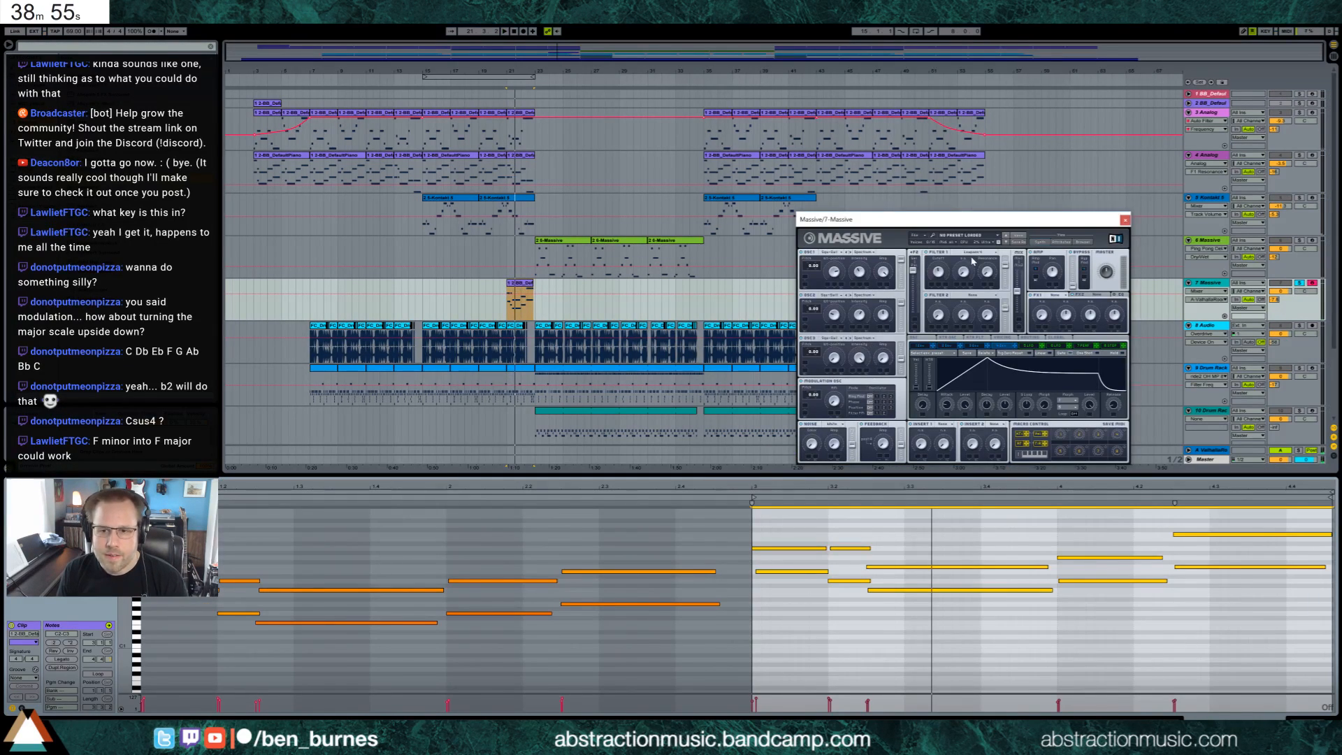
left_click(970, 265)
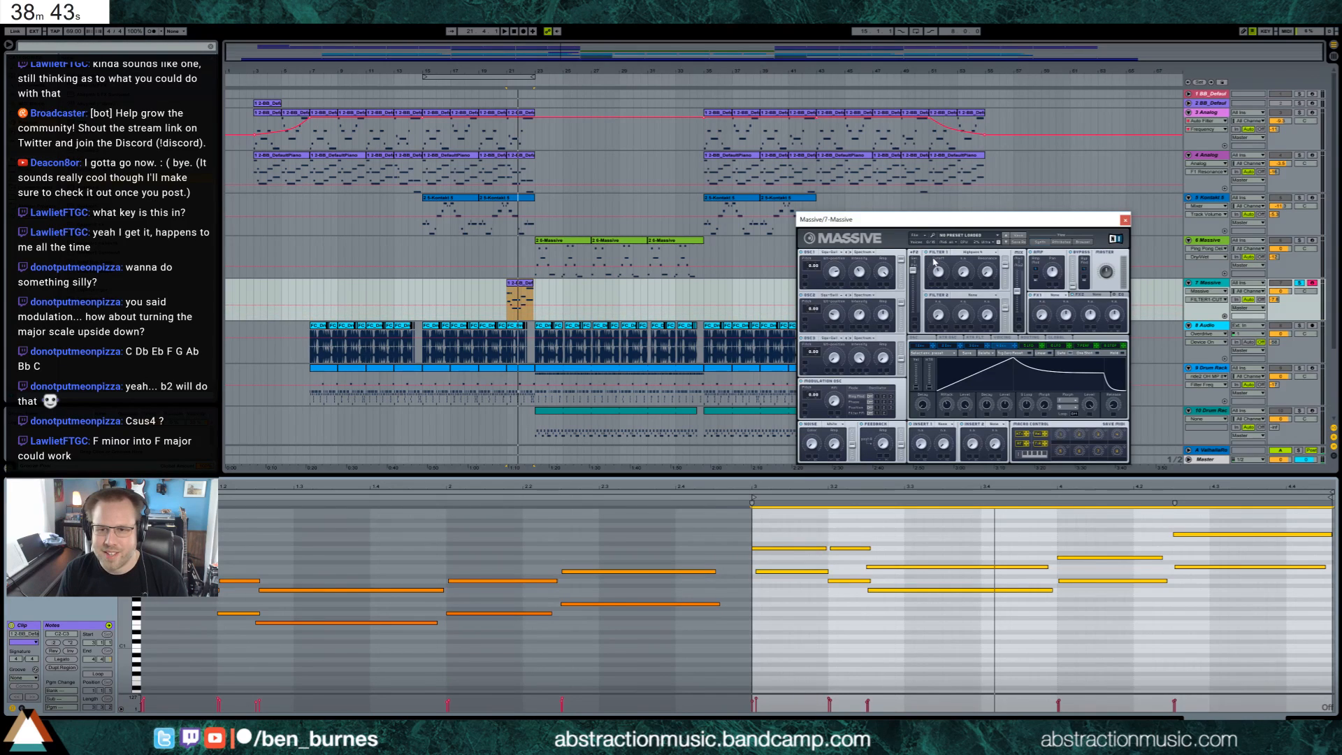
key("space")
key("space")
key("space")
left_click(963, 253)
left_click(962, 259)
key("space")
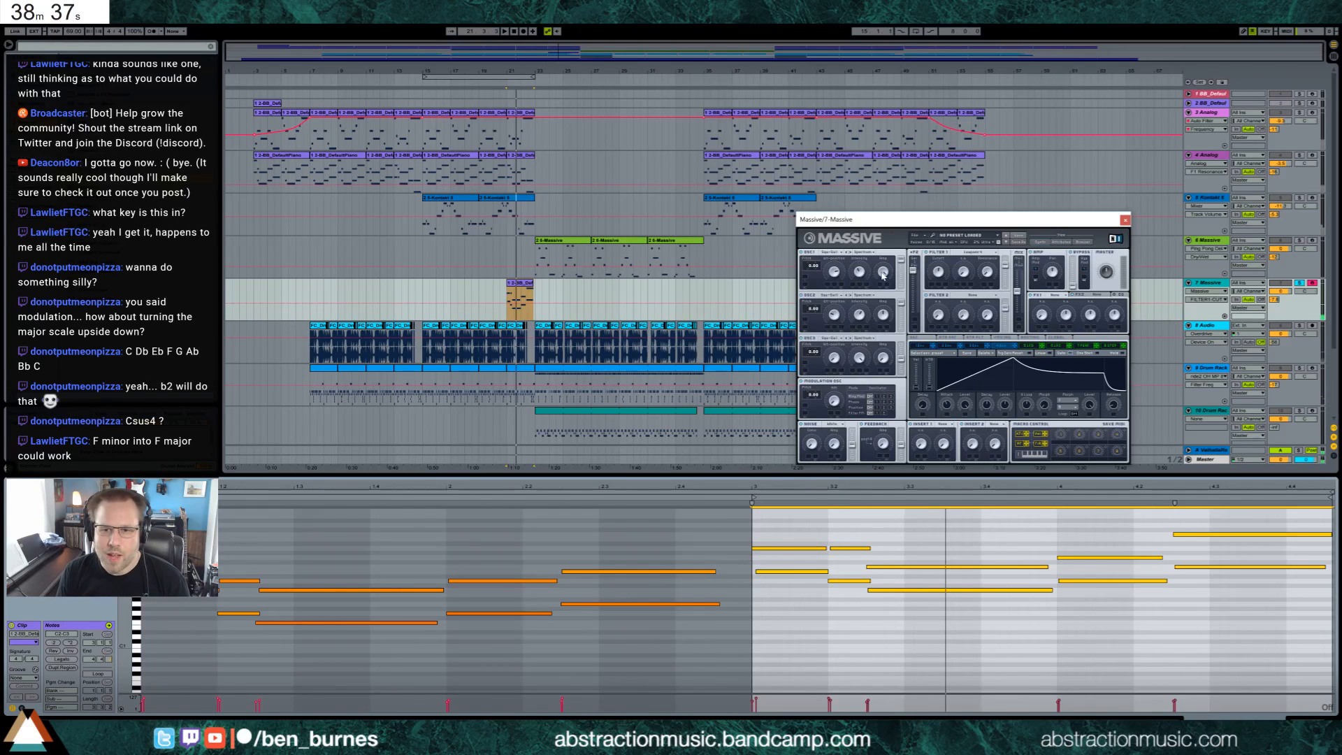
Transpose the whole Massive clip up another octave and listen to it.
left_click_drag(793, 536, 1243, 664)
key("shift+Up")
key("space")
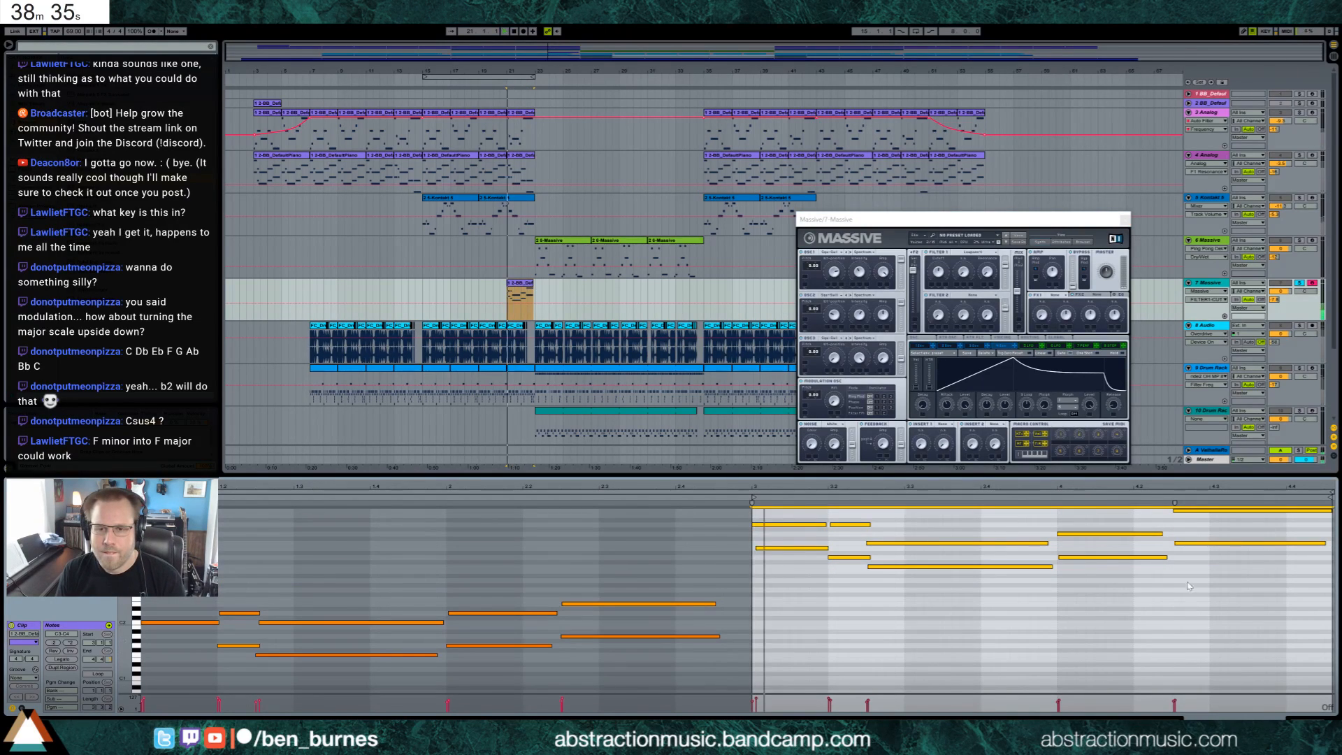
Stop playback, check the new Massive track's reverb send, and toggle the track's solo before leaving the note editor.
key("space")
left_click(1275, 300)
left_click(1301, 284)
left_click(1299, 283)
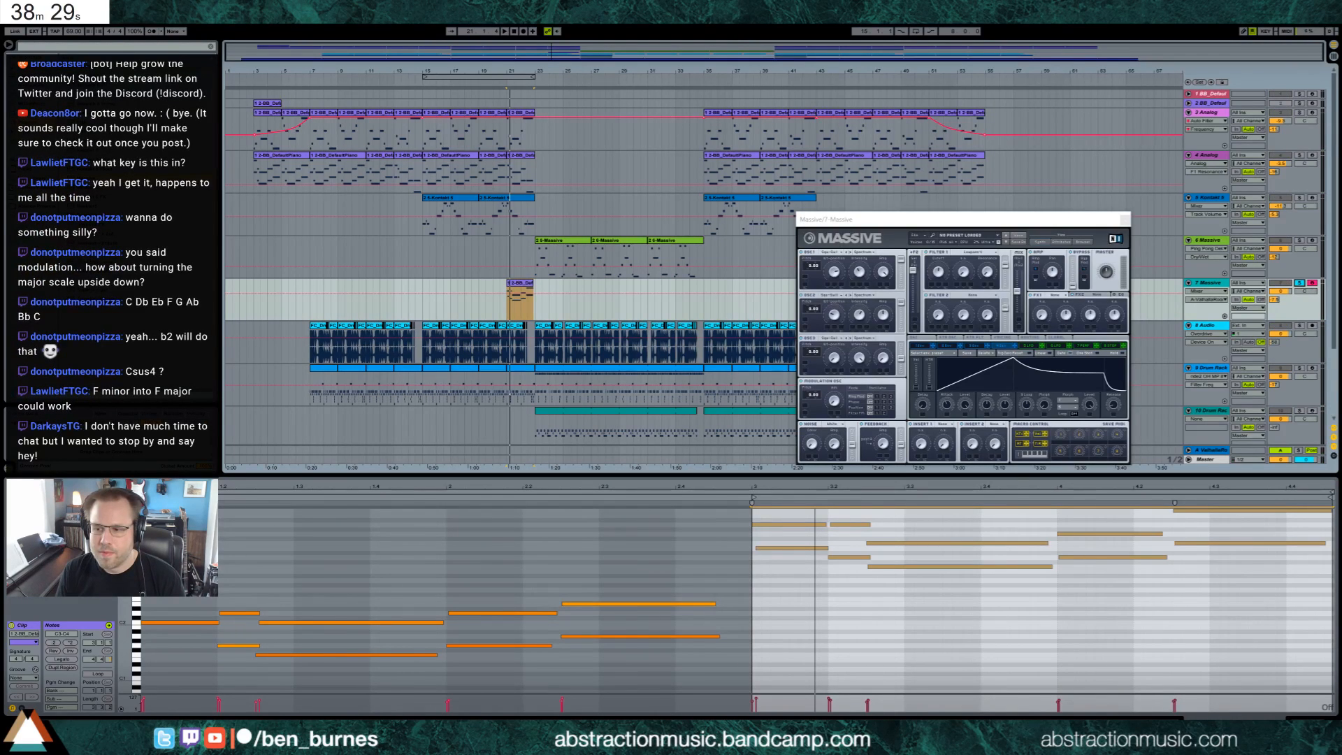
key("shift+Tab")
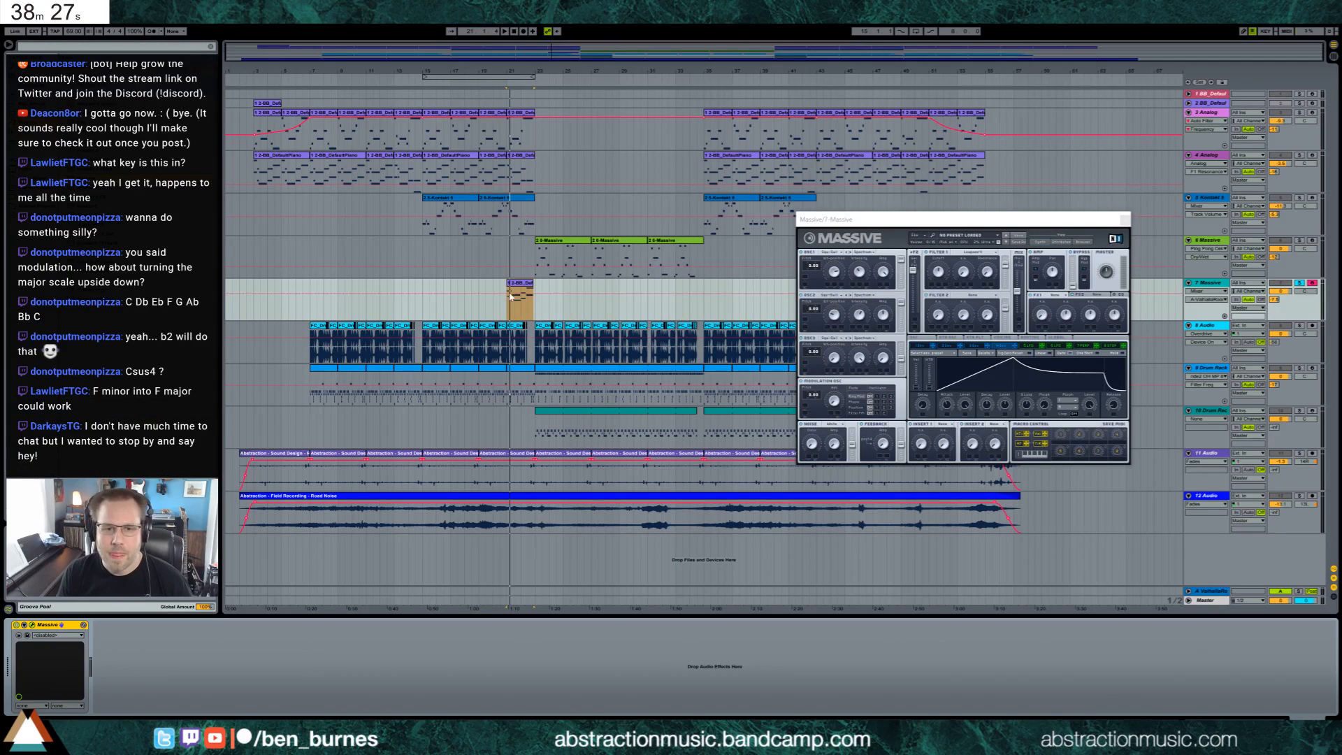
Turn off solo on the new Massive track and delete its short clip just before bar 23.
left_click(1298, 284)
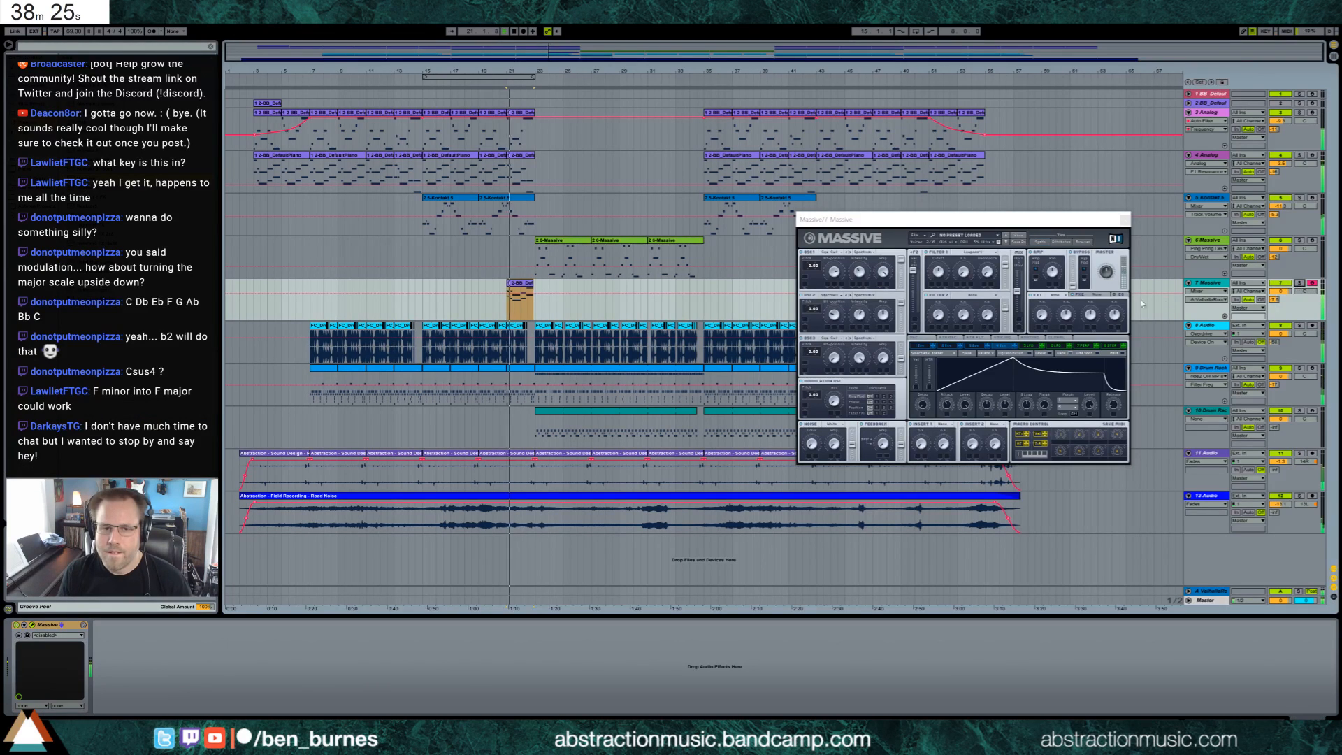
left_click(1123, 218)
left_click(527, 286)
key("Delete")
key("space")
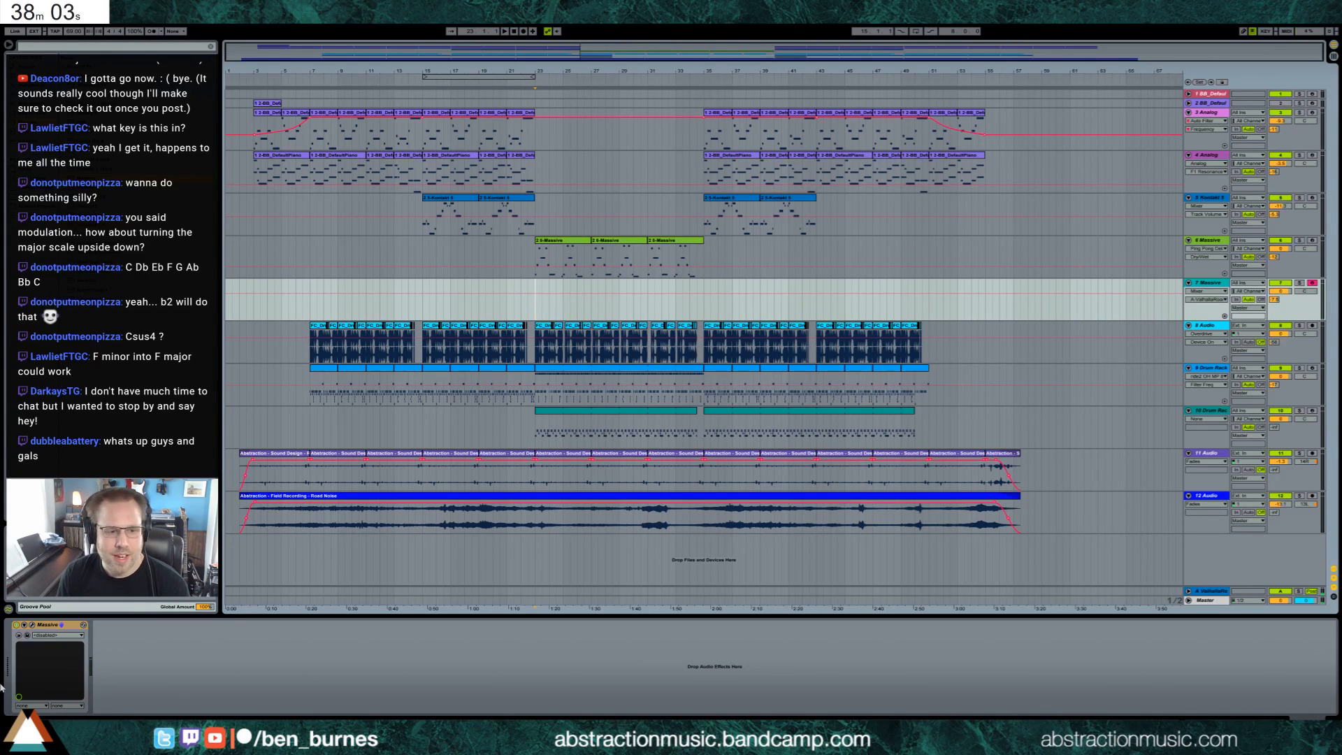
Adjust Massive's amp level and the track's volume, and record a chord clip on that track from bar 23 to bar 27.
left_click(32, 625)
left_click(937, 272)
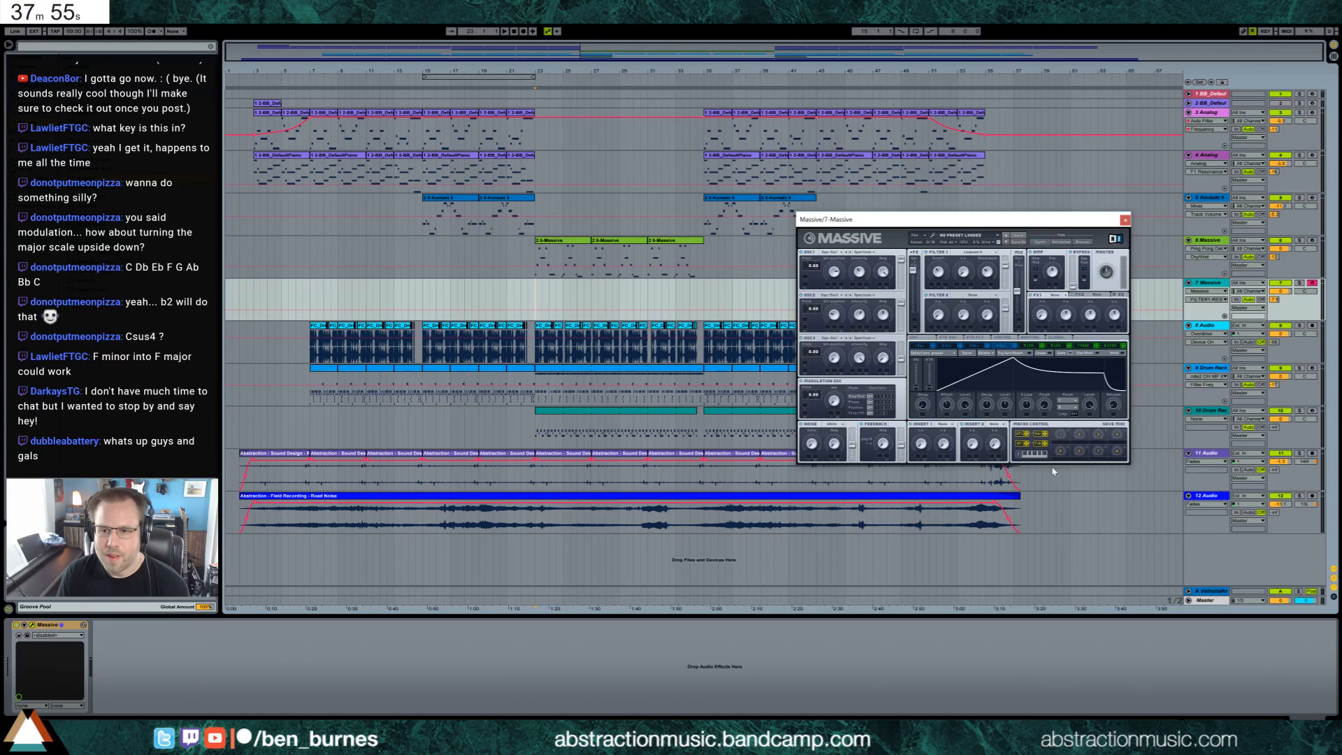
left_click(1049, 286)
left_click_drag(1056, 278, 1055, 273)
left_click(1124, 220)
left_click_drag(1285, 291, 1285, 301)
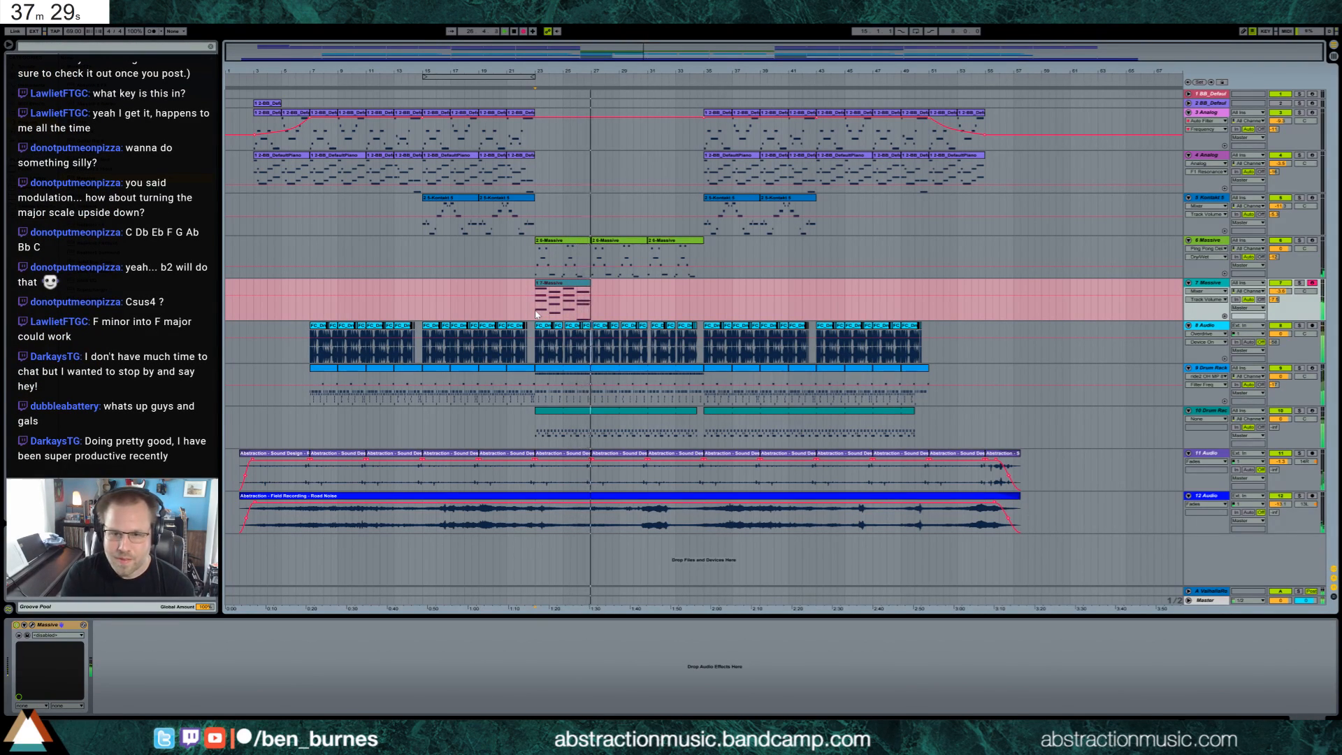
key("space")
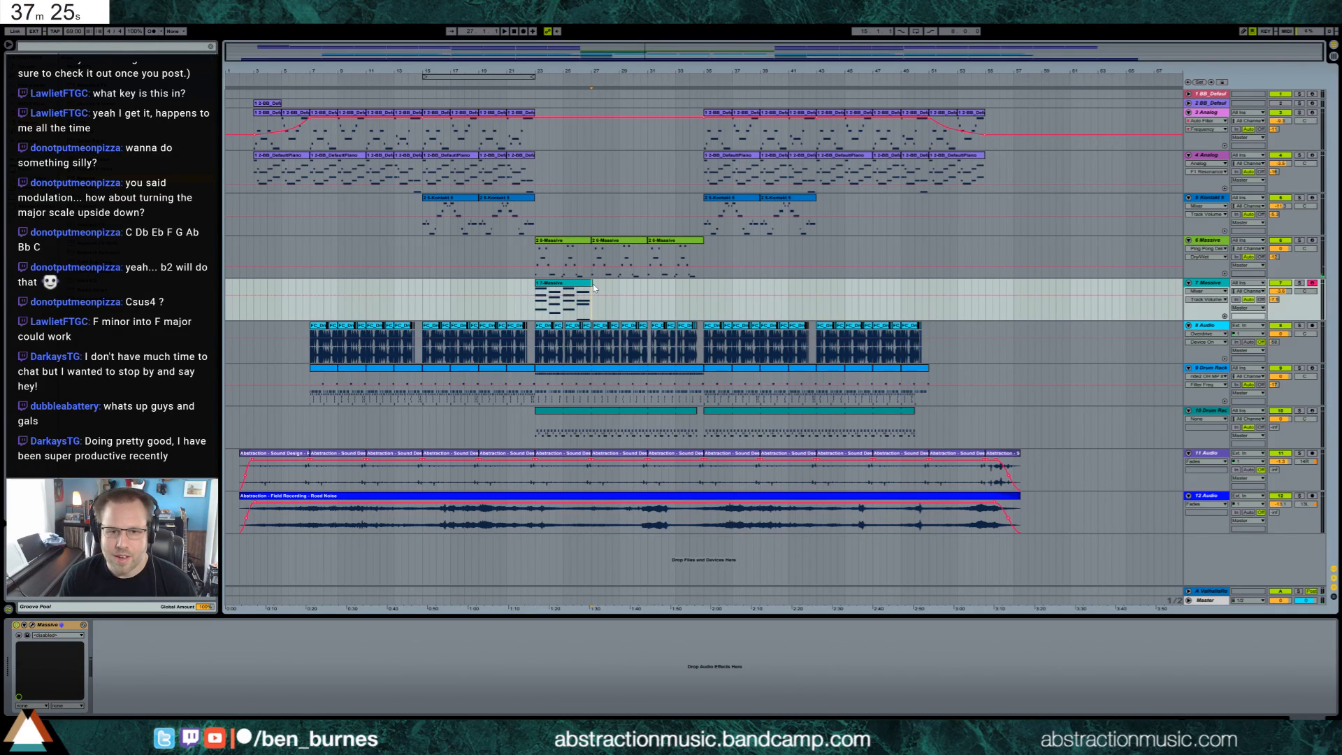
In the last chord of the recorded clip, raise the second-highest note one semitone and the lowest note two semitones.
double_click(590, 292)
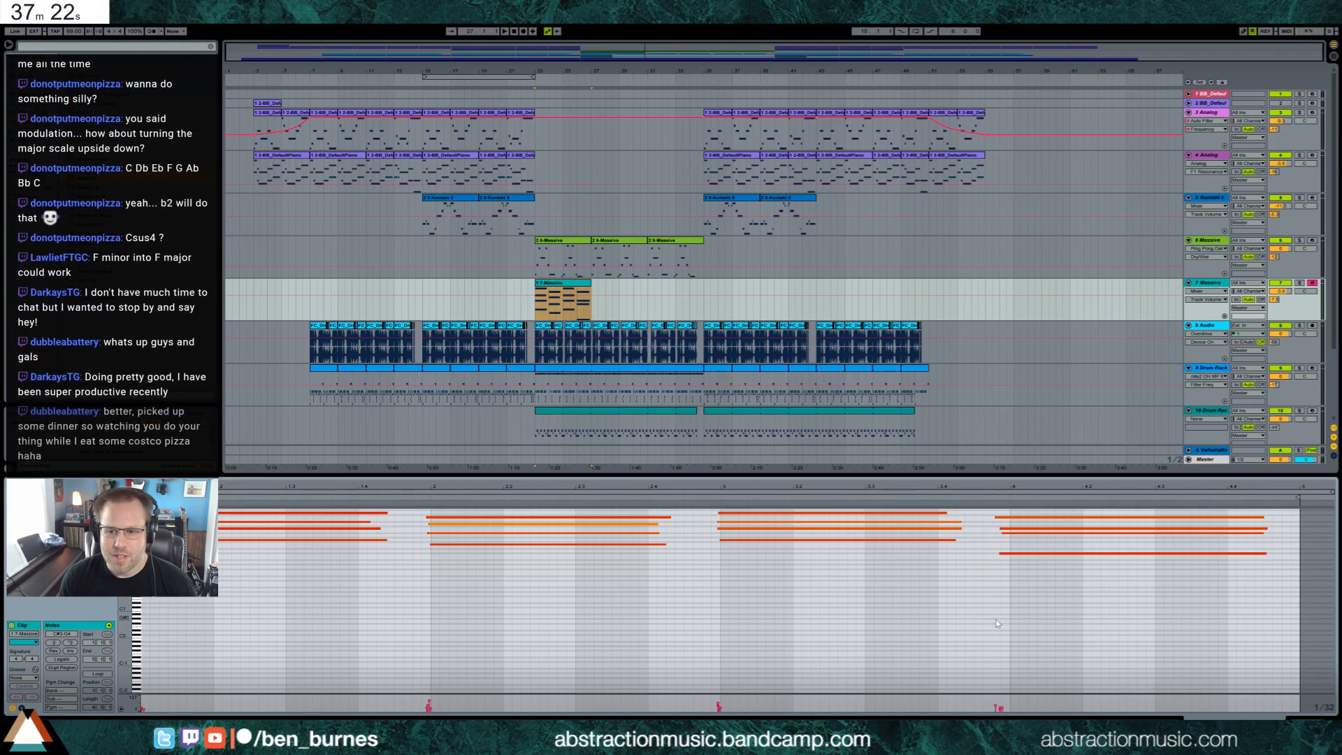
left_click(992, 623)
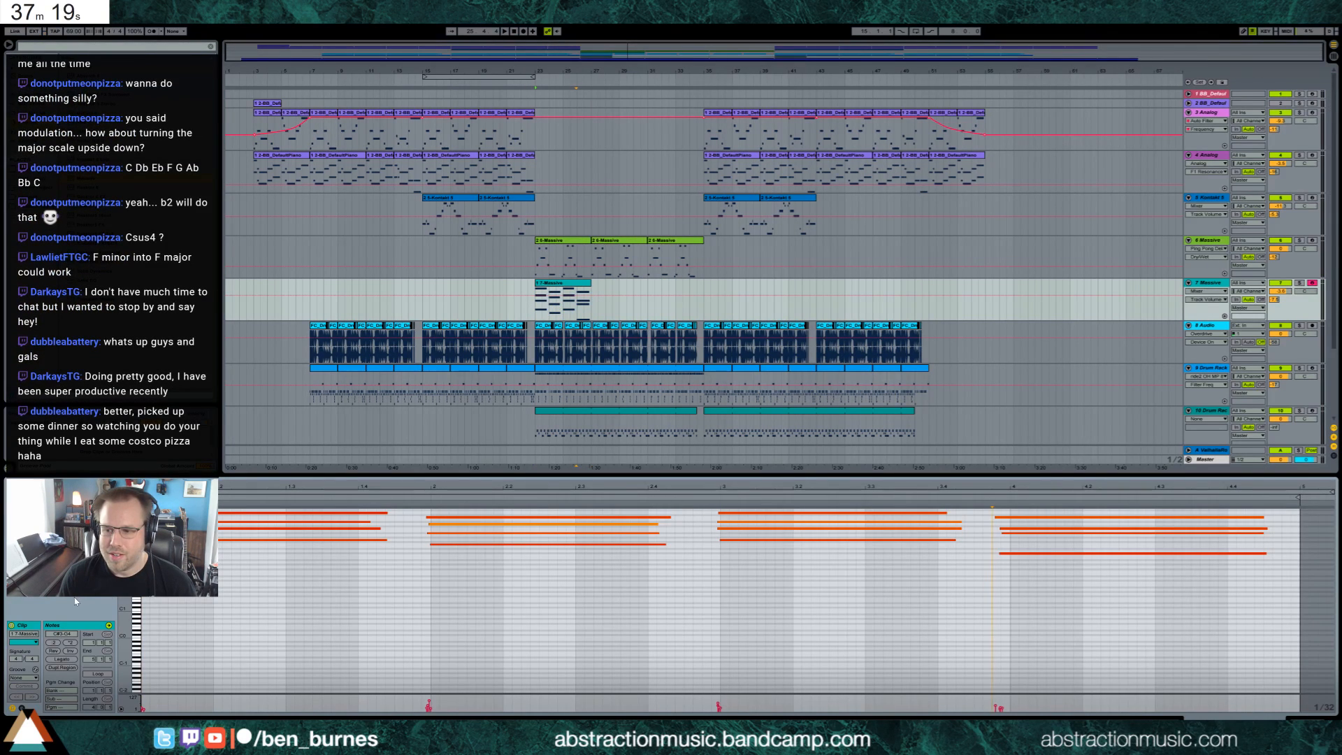
scroll(419, 576, "up", 5)
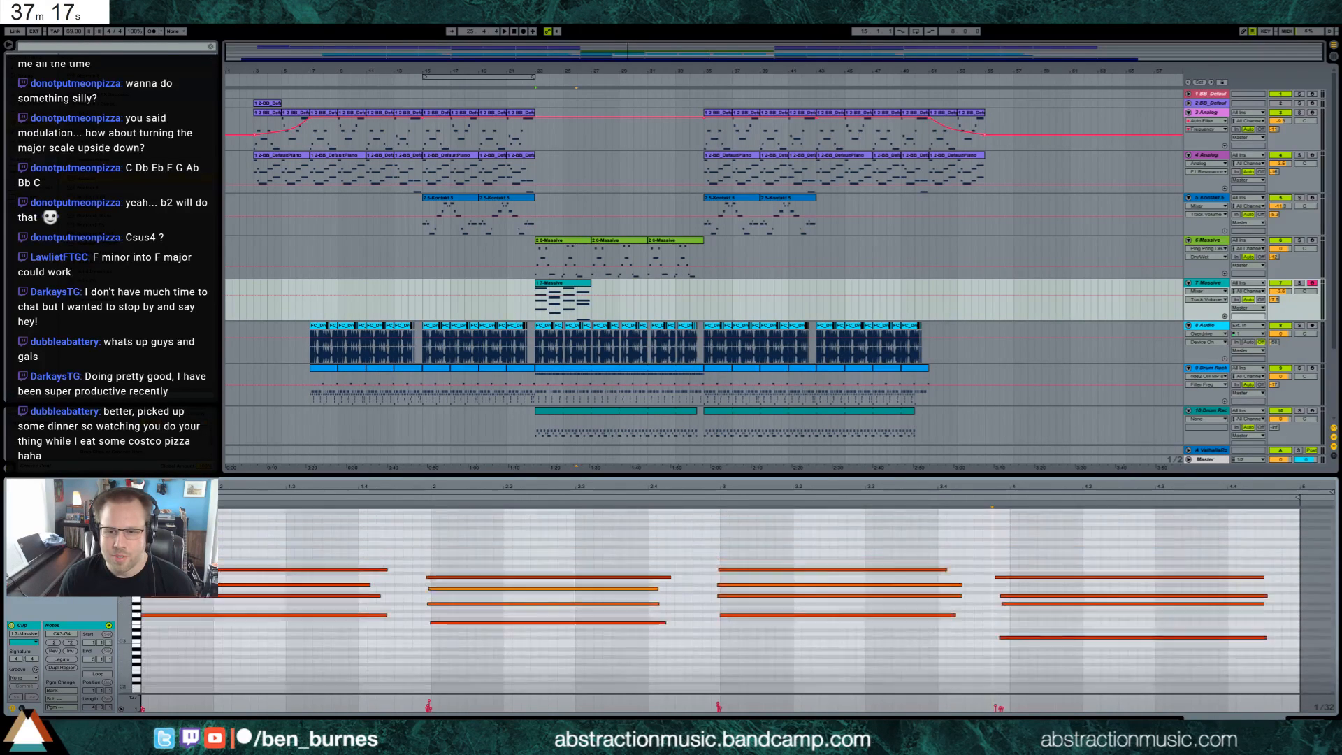
left_click(1008, 631)
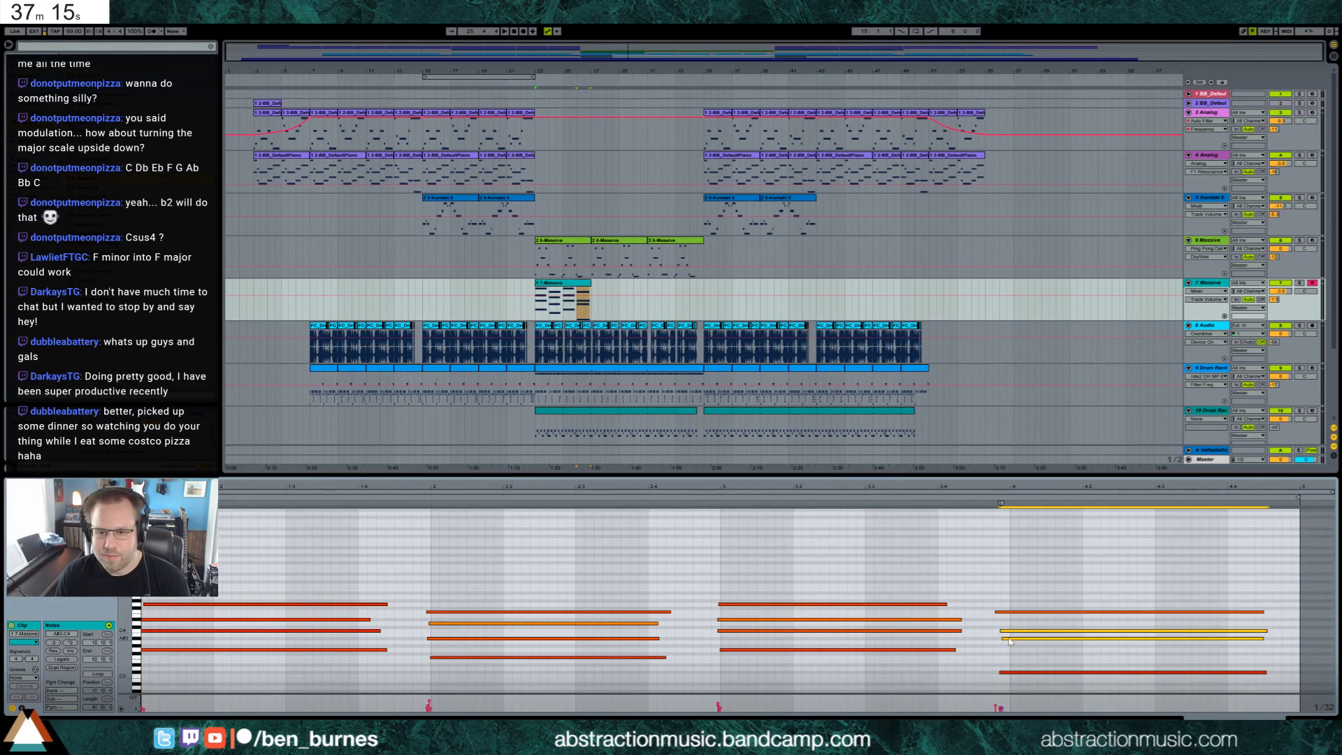
key("Up")
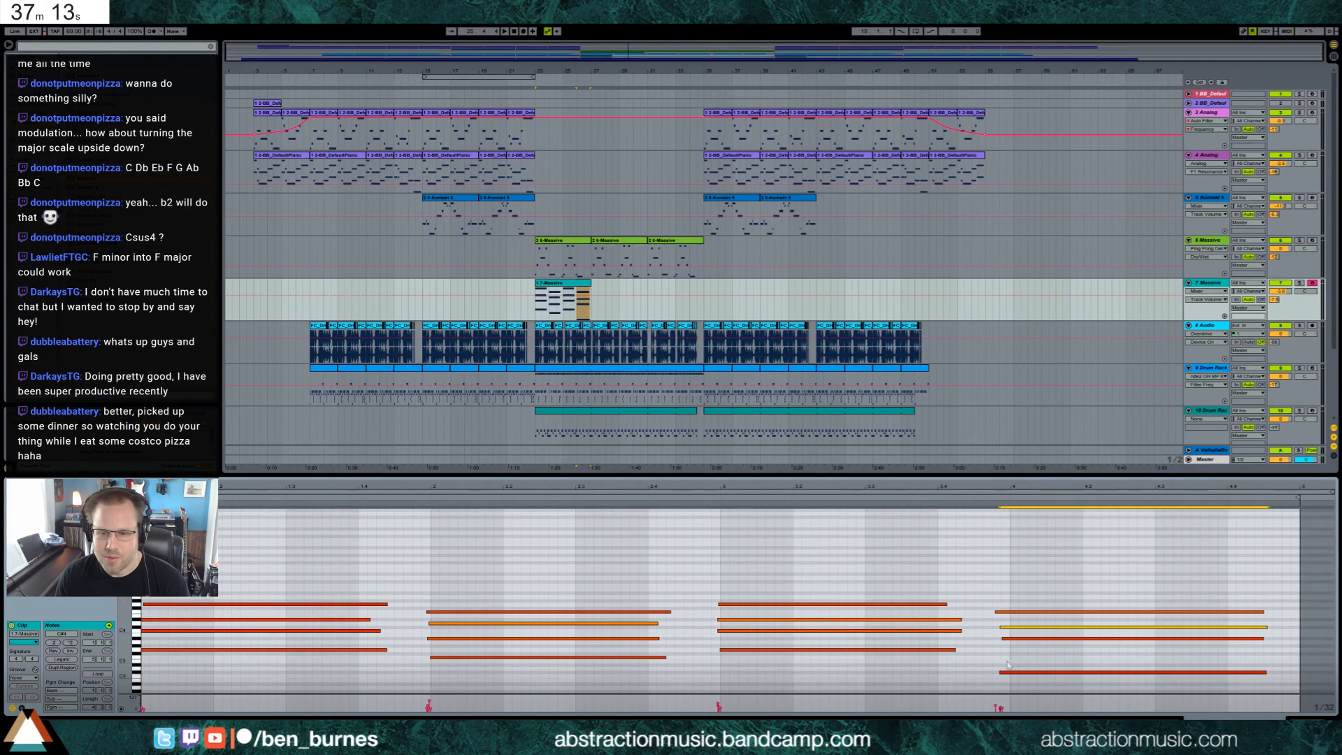
left_click(1006, 672)
key("Up")
key("Up")
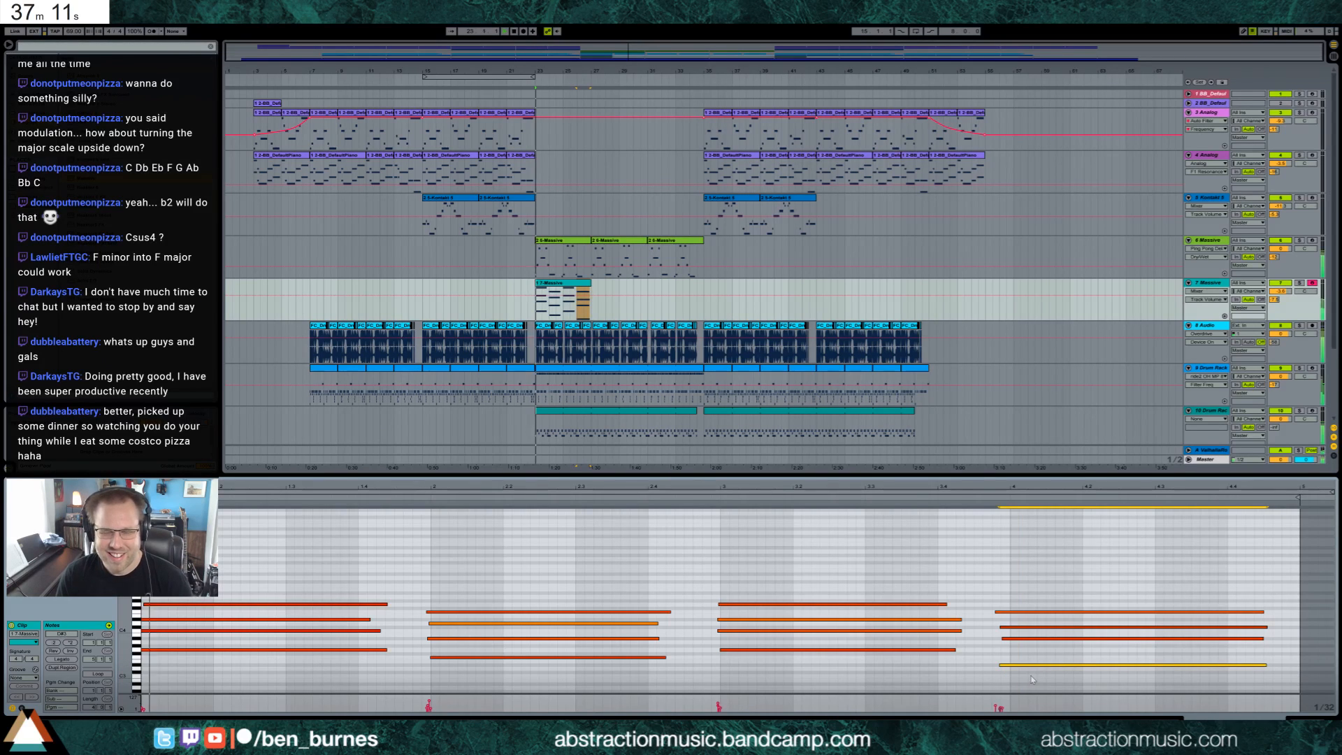
Listen to the chord clip and raise the last chord's lowest note to the pitch of the first chord's lowest note.
left_click(577, 283)
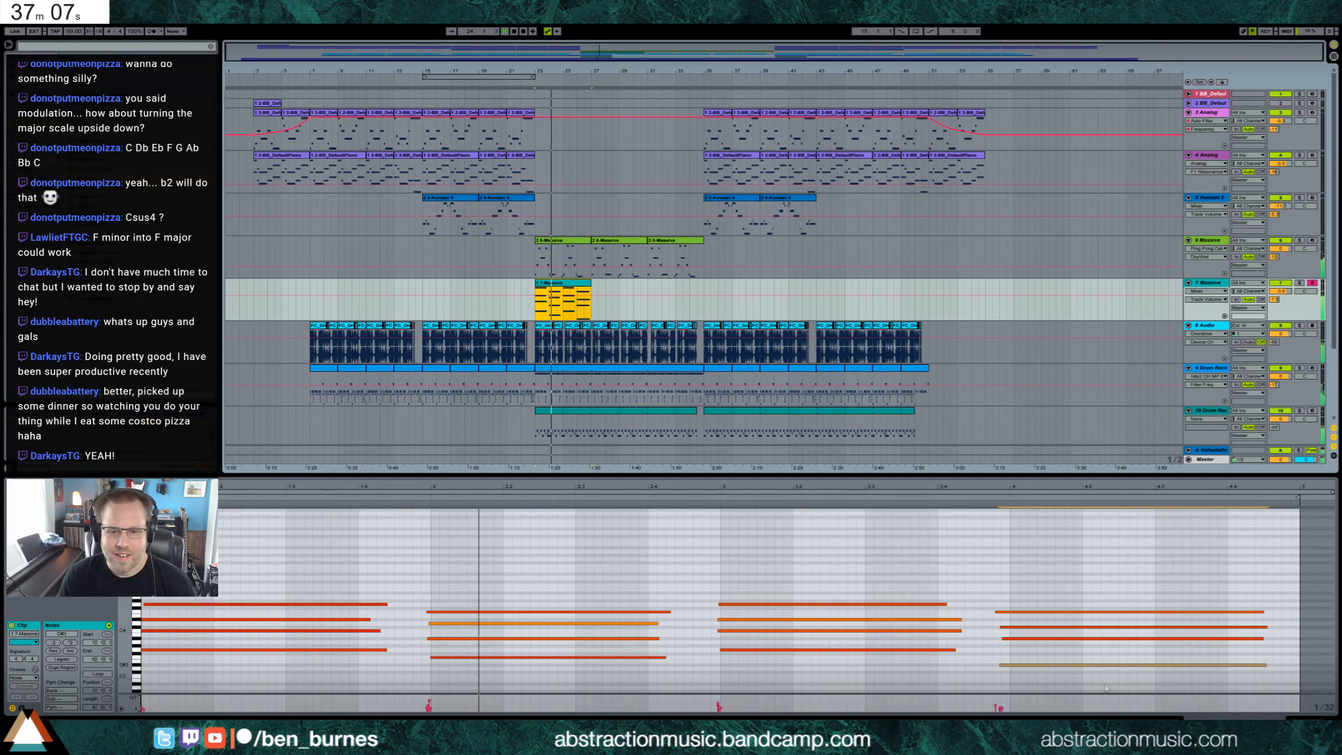
key("shift+Tab")
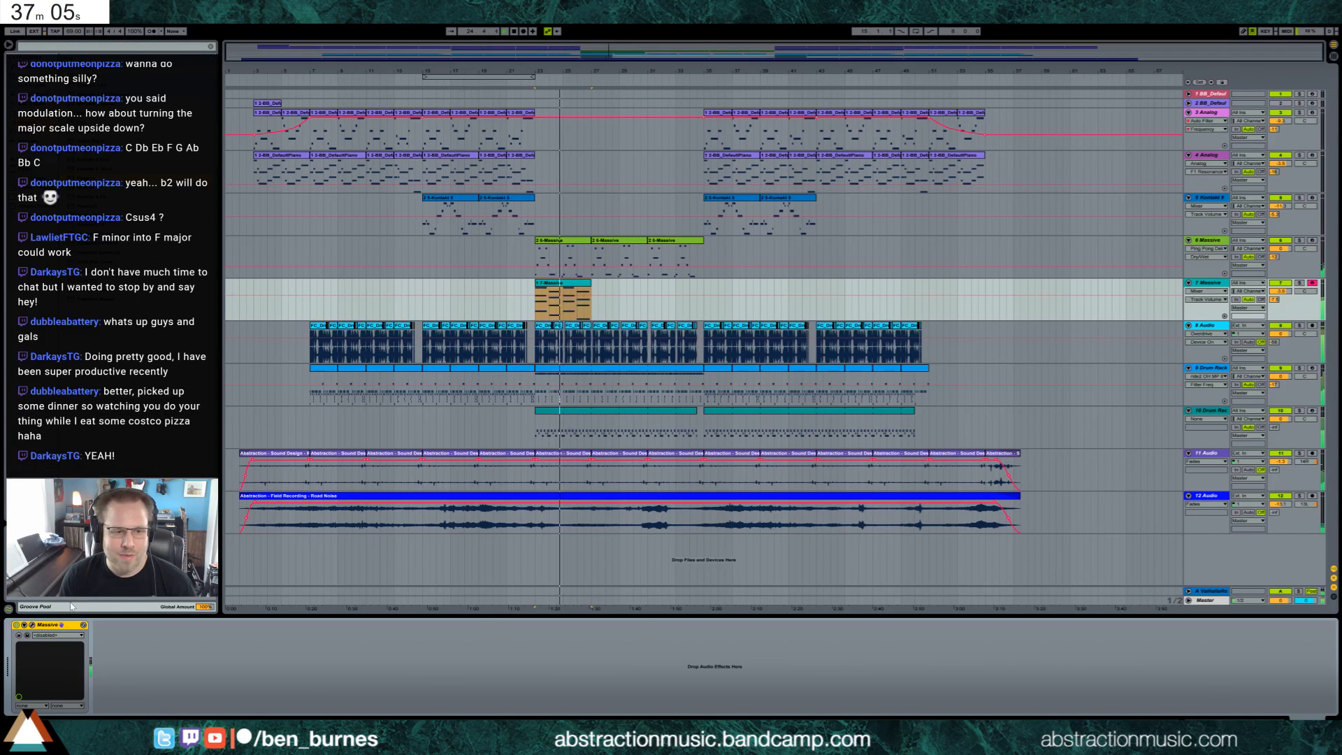
left_click(32, 626)
left_click_drag(947, 226, 903, 303)
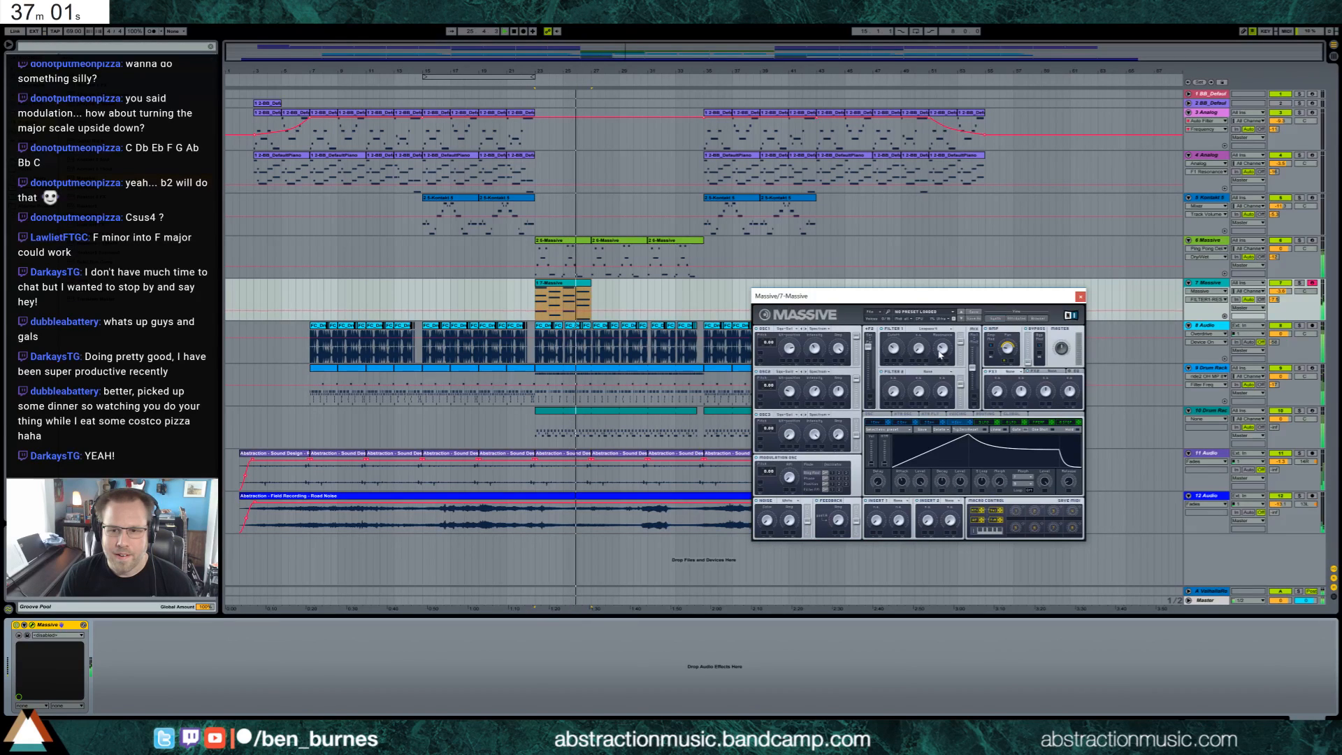
double_click(589, 298)
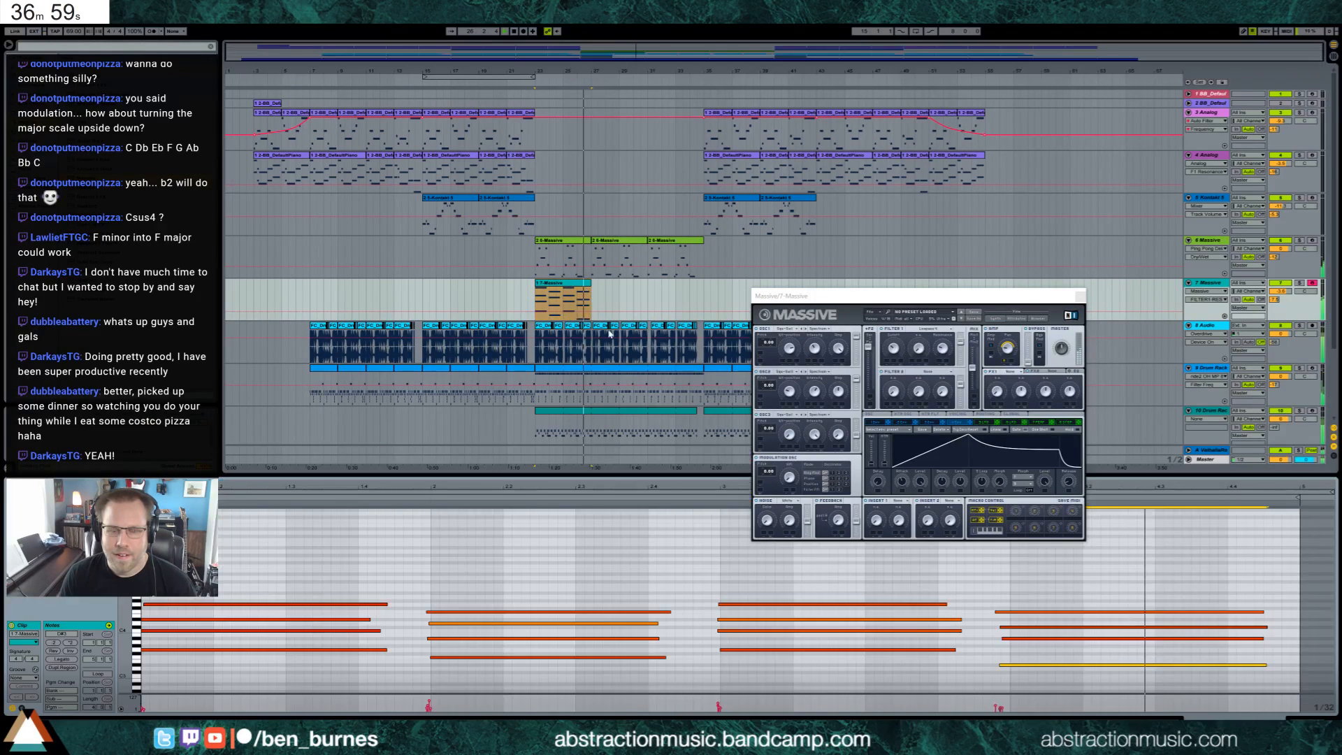
left_click(1022, 675)
left_click_drag(1020, 665, 1018, 649)
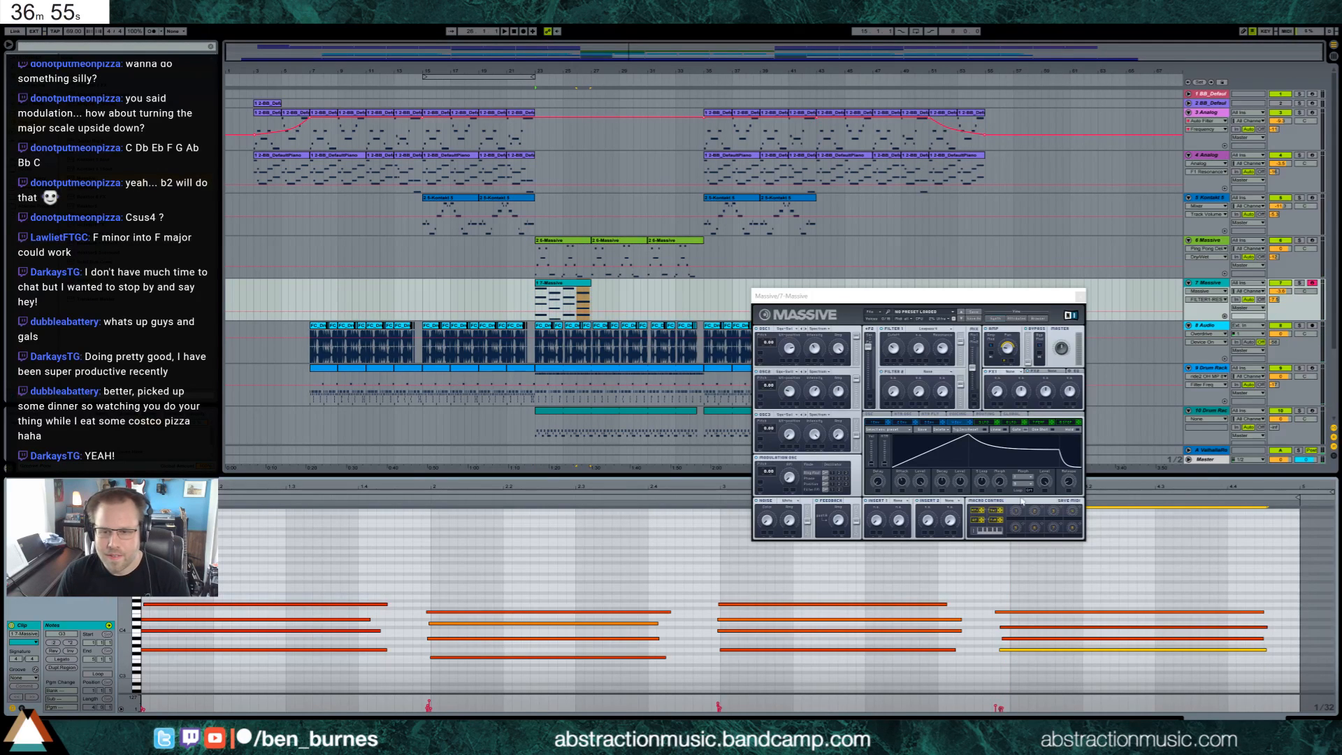
left_click_drag(1017, 310, 1040, 114)
left_click(979, 495)
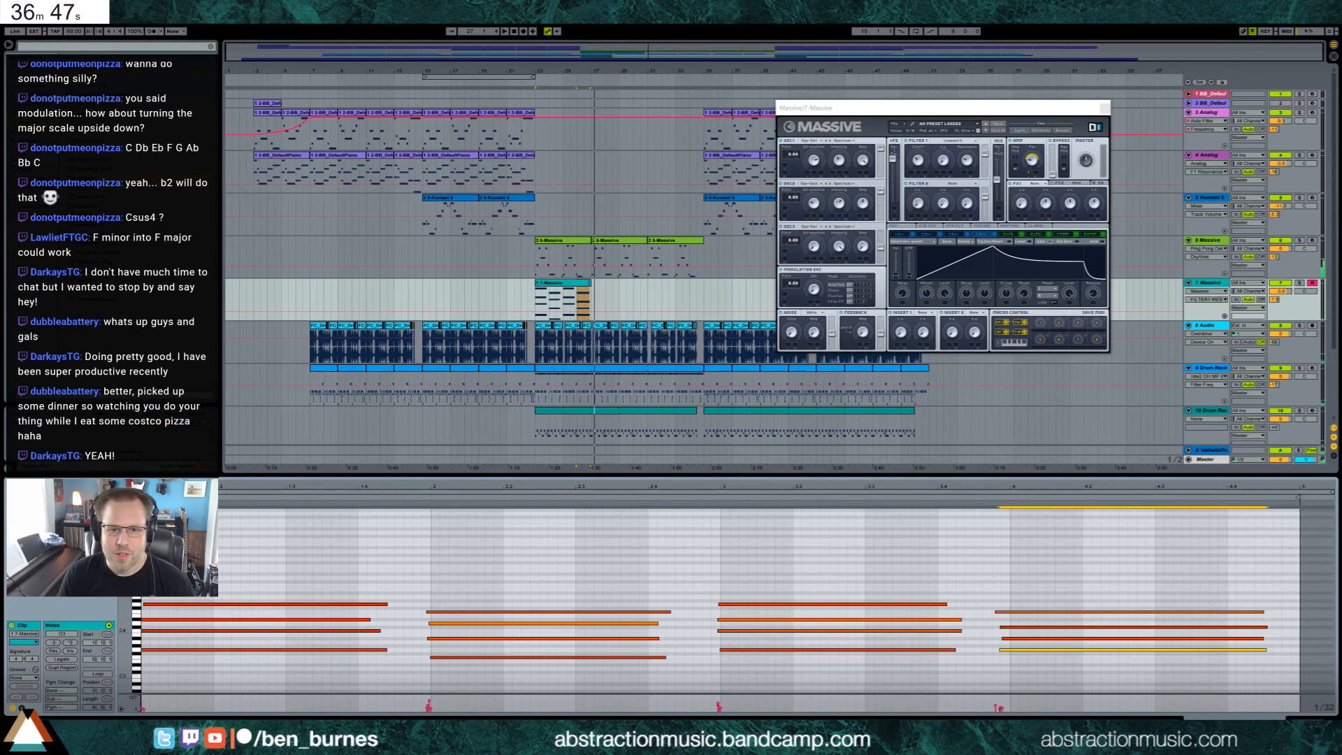
Extend the Massive chord clip to bar 35 with looping enabled, and set the last field of its loop length to 0.
left_click_drag(590, 304, 703, 305)
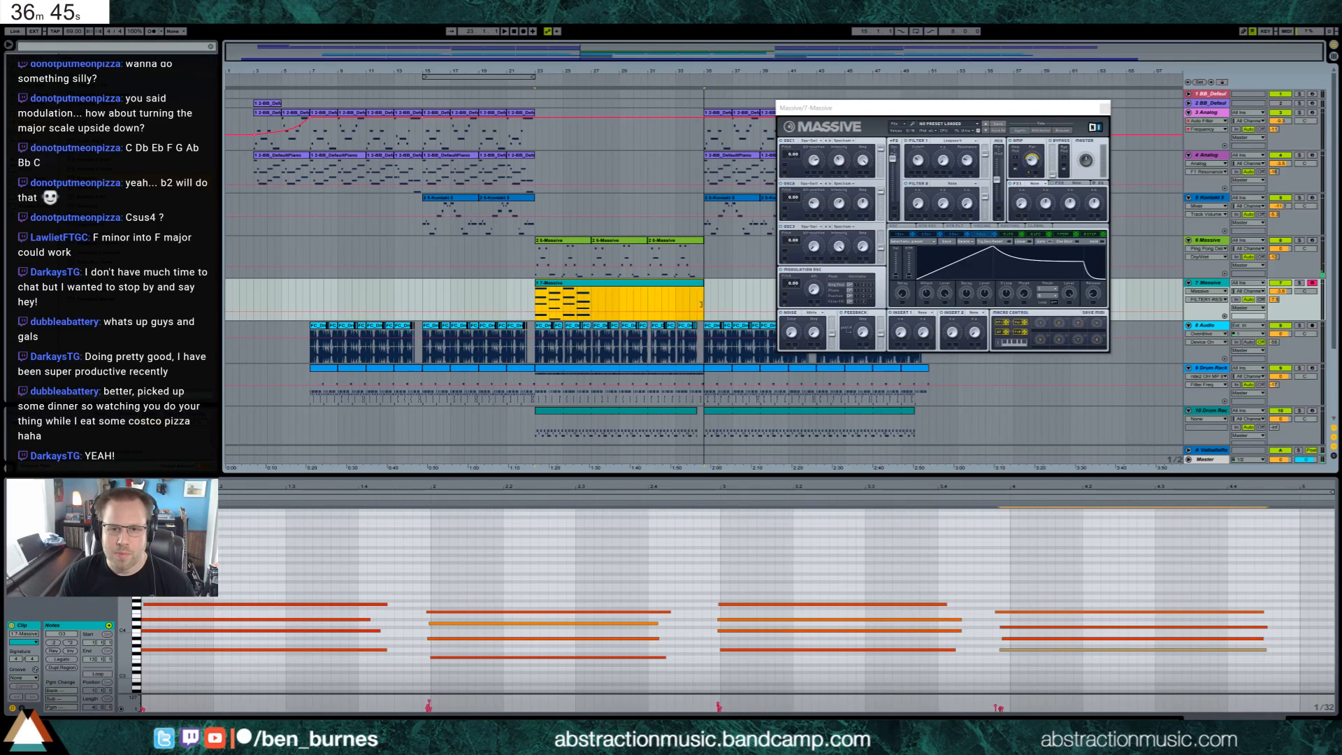
left_click(98, 673)
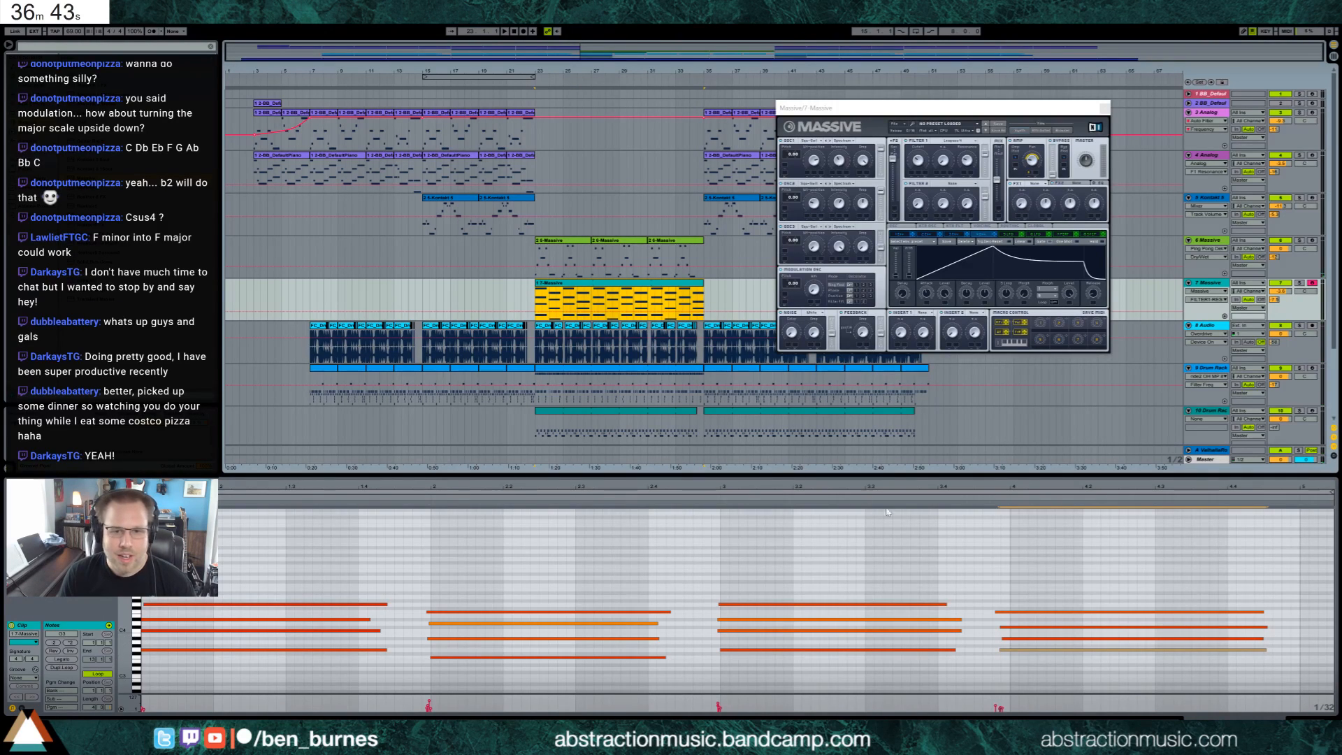
left_click(108, 708)
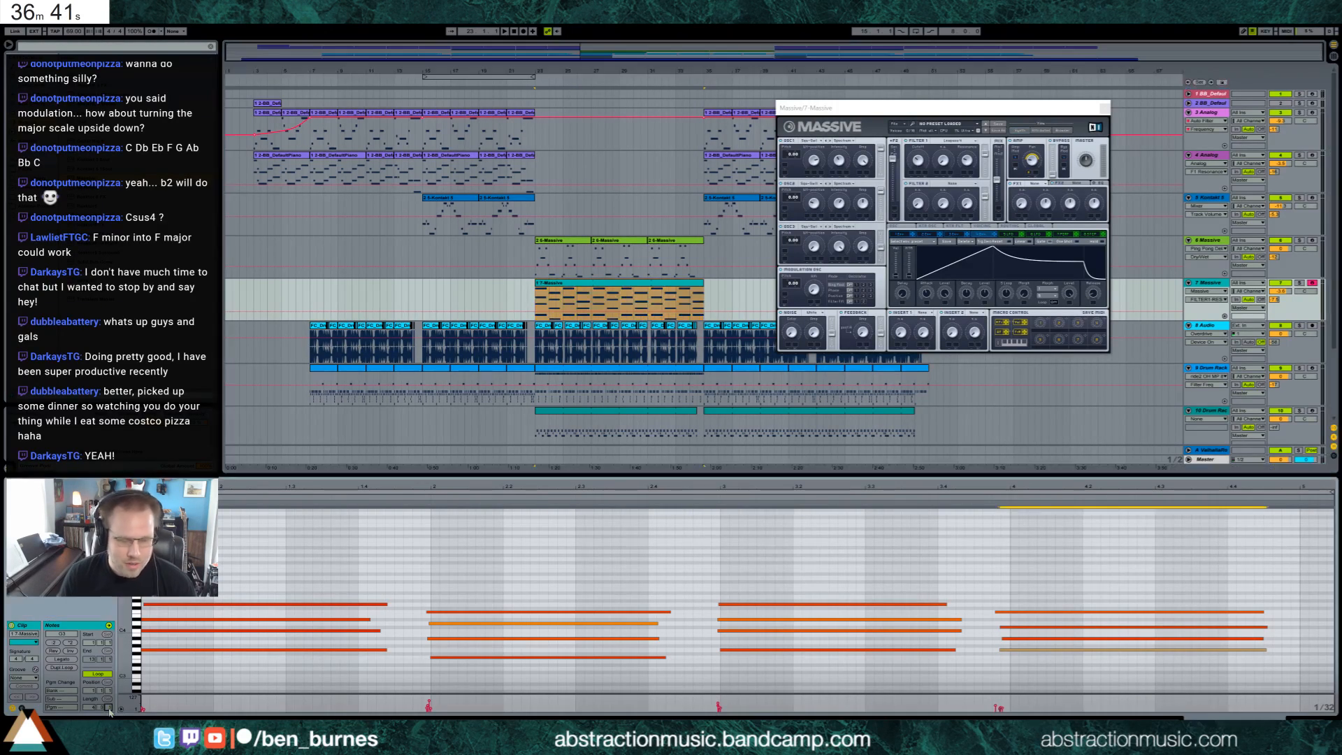
type("0")
key("Return")
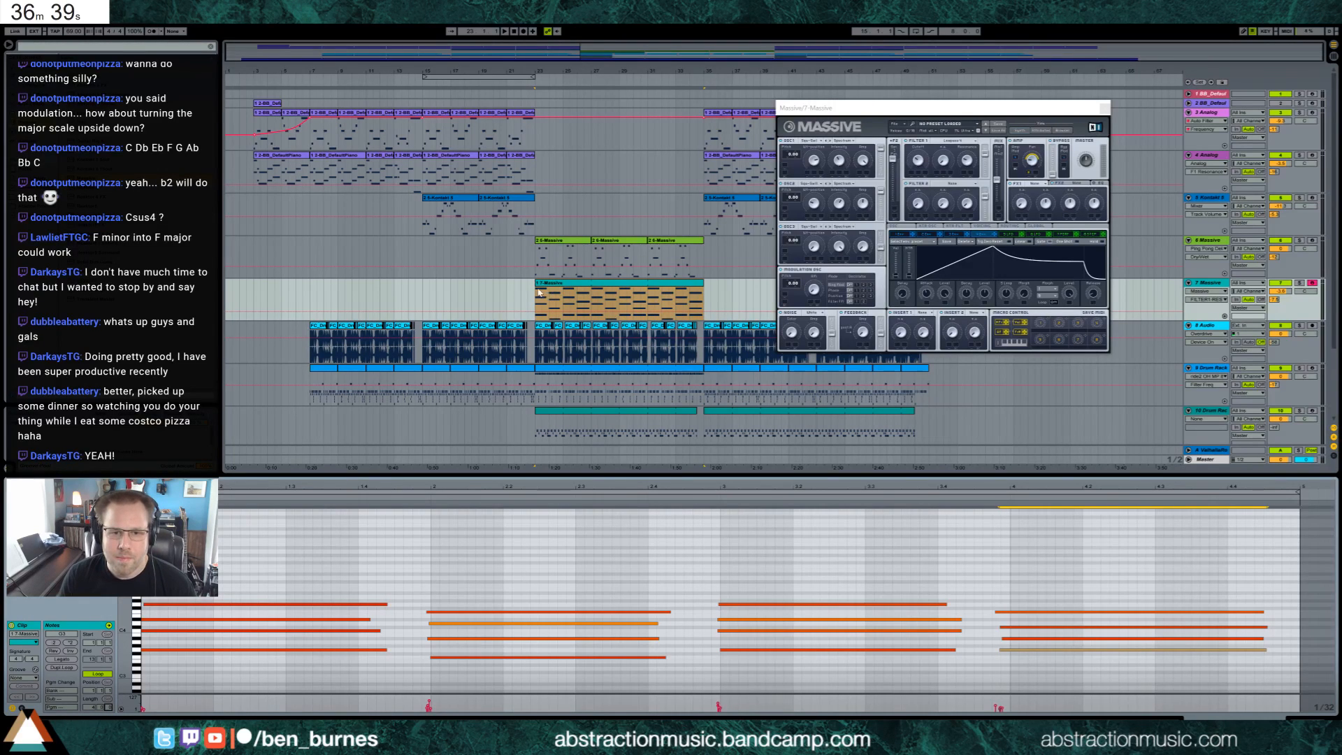
While playing from about bar 21, lower the peak of Massive's envelope to its sustain level and lengthen the release.
left_click(539, 293)
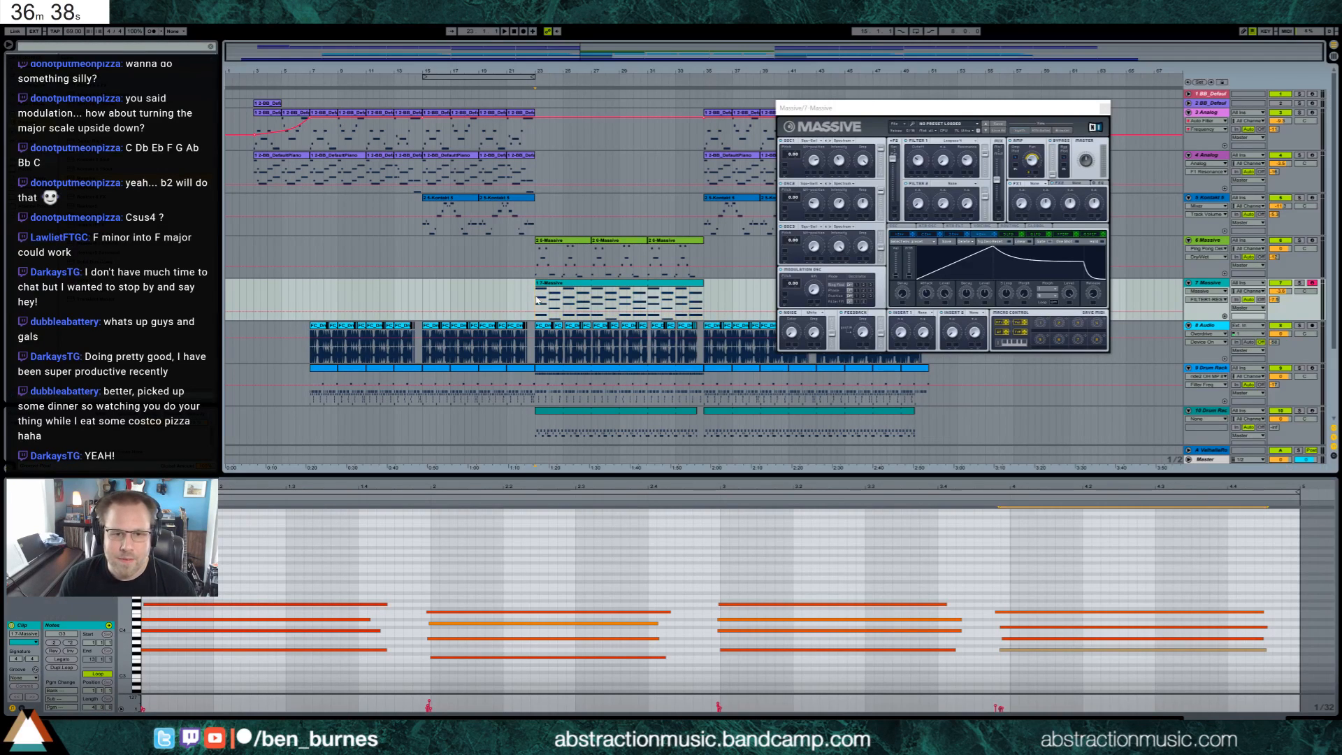
left_click(510, 243)
left_click(573, 283)
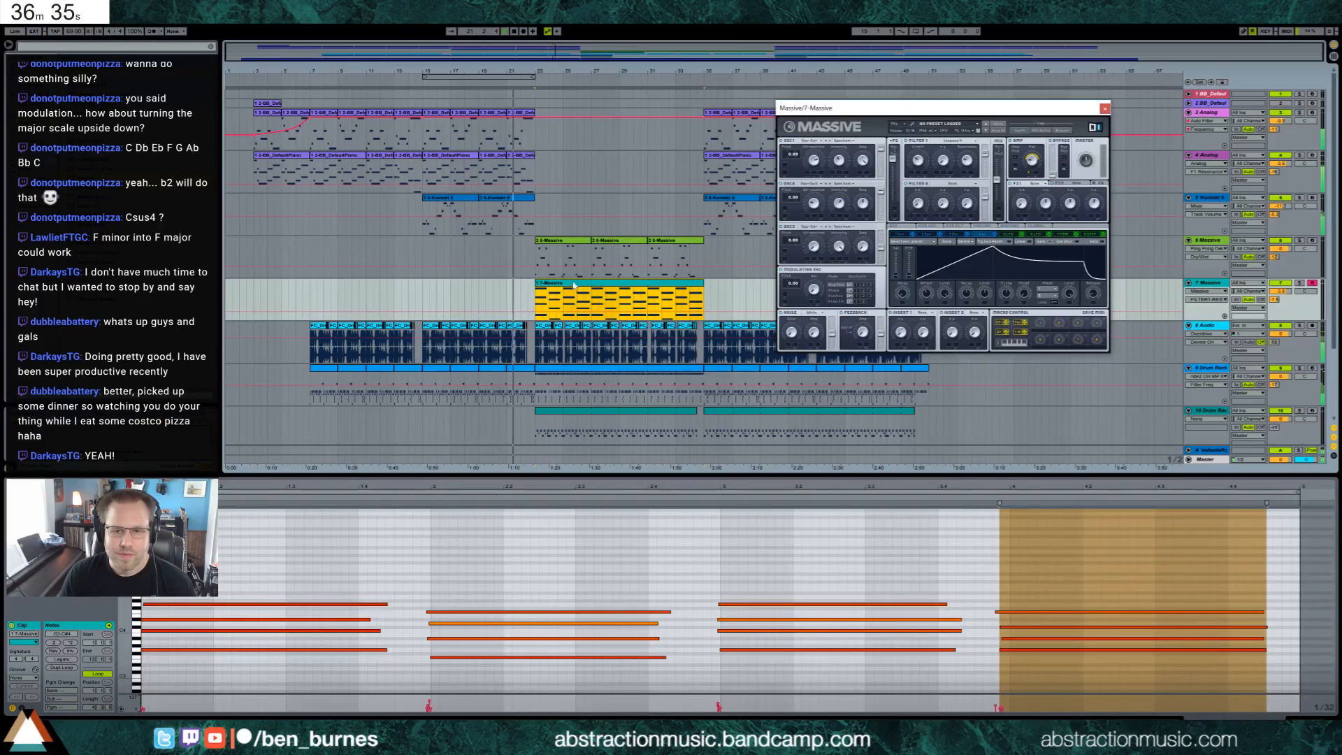
left_click_drag(949, 110, 890, 227)
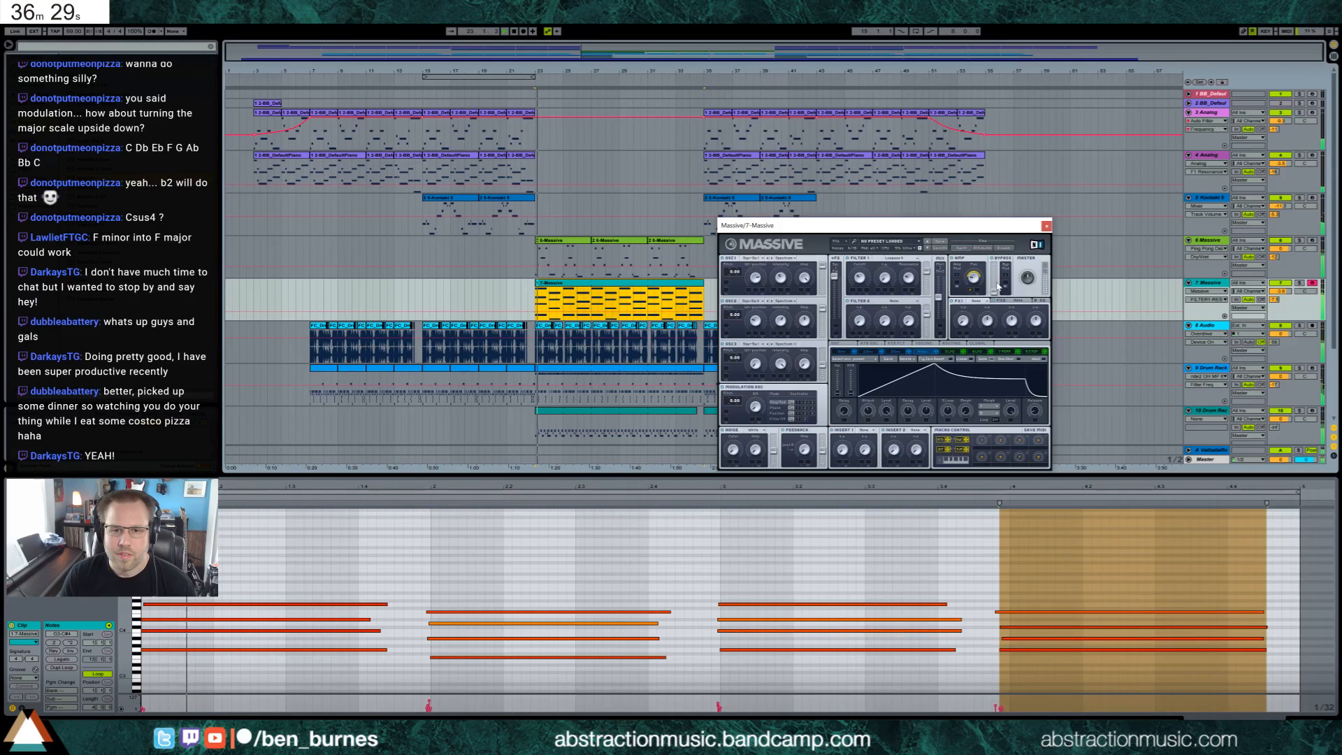
left_click_drag(935, 368, 936, 382)
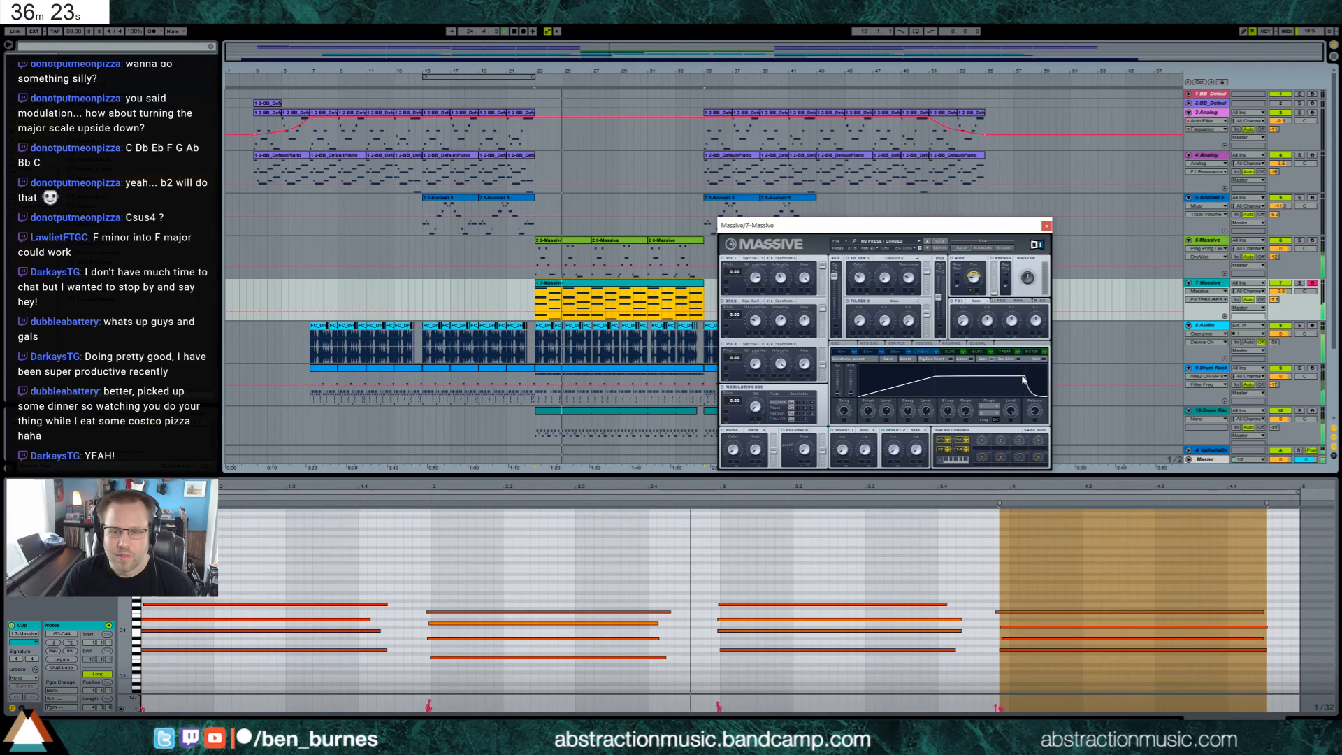
left_click_drag(1033, 413, 1033, 407)
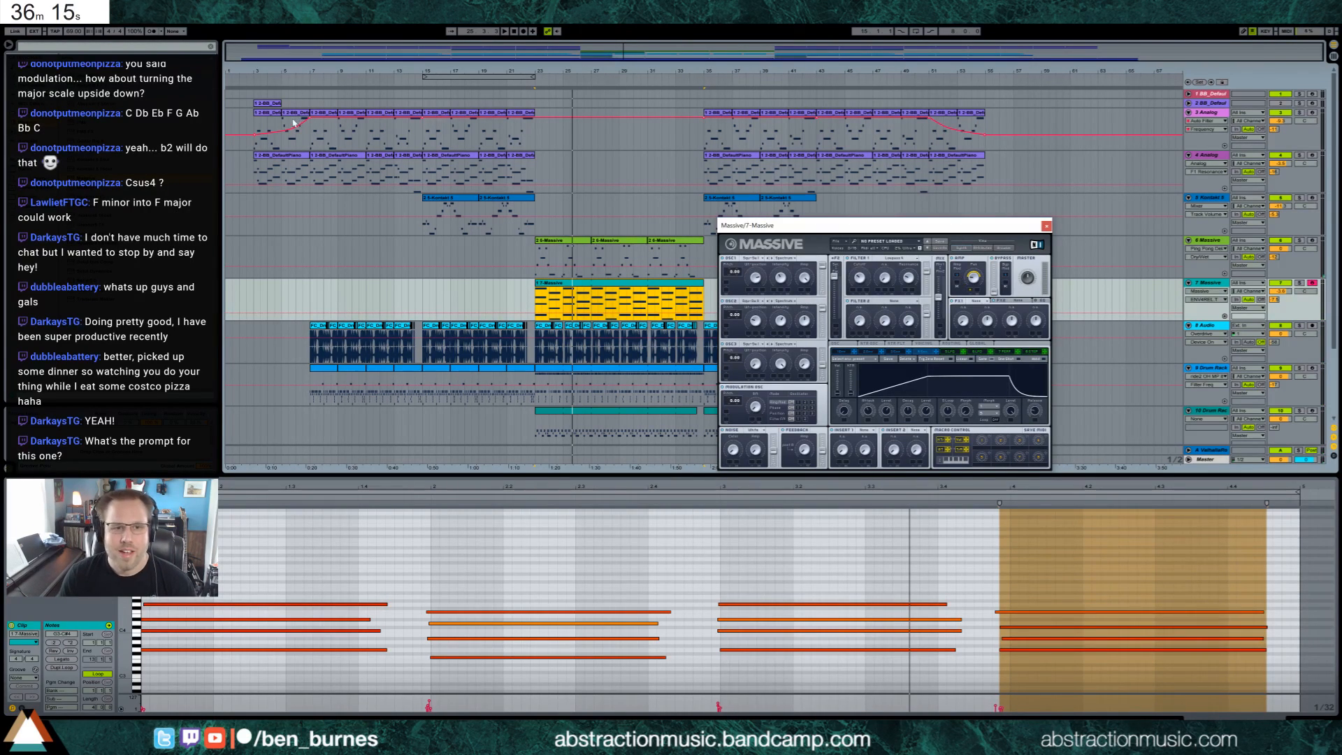
Examine and compare the notes of the Analog clips, the first Massive melody clip and the Kontakt clip.
left_click(268, 131)
left_click(448, 588)
key("ctrl+a")
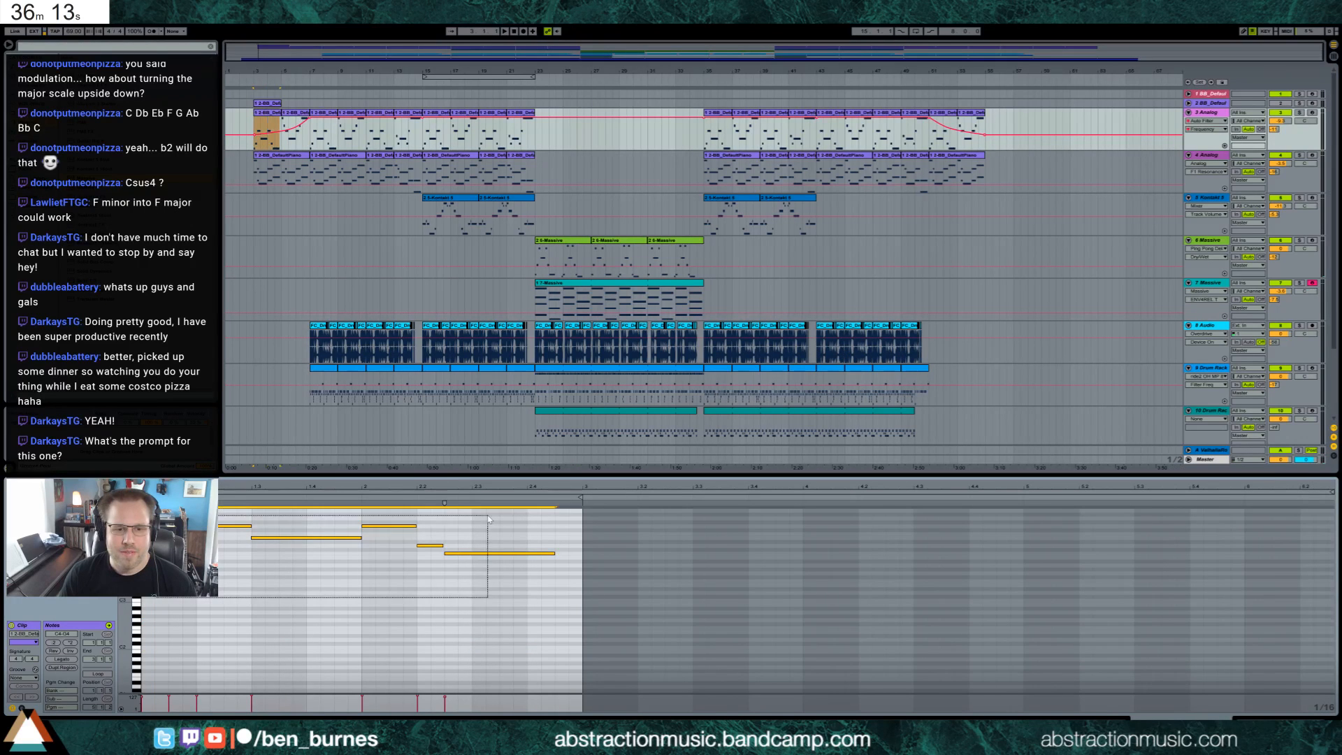
left_click(298, 121)
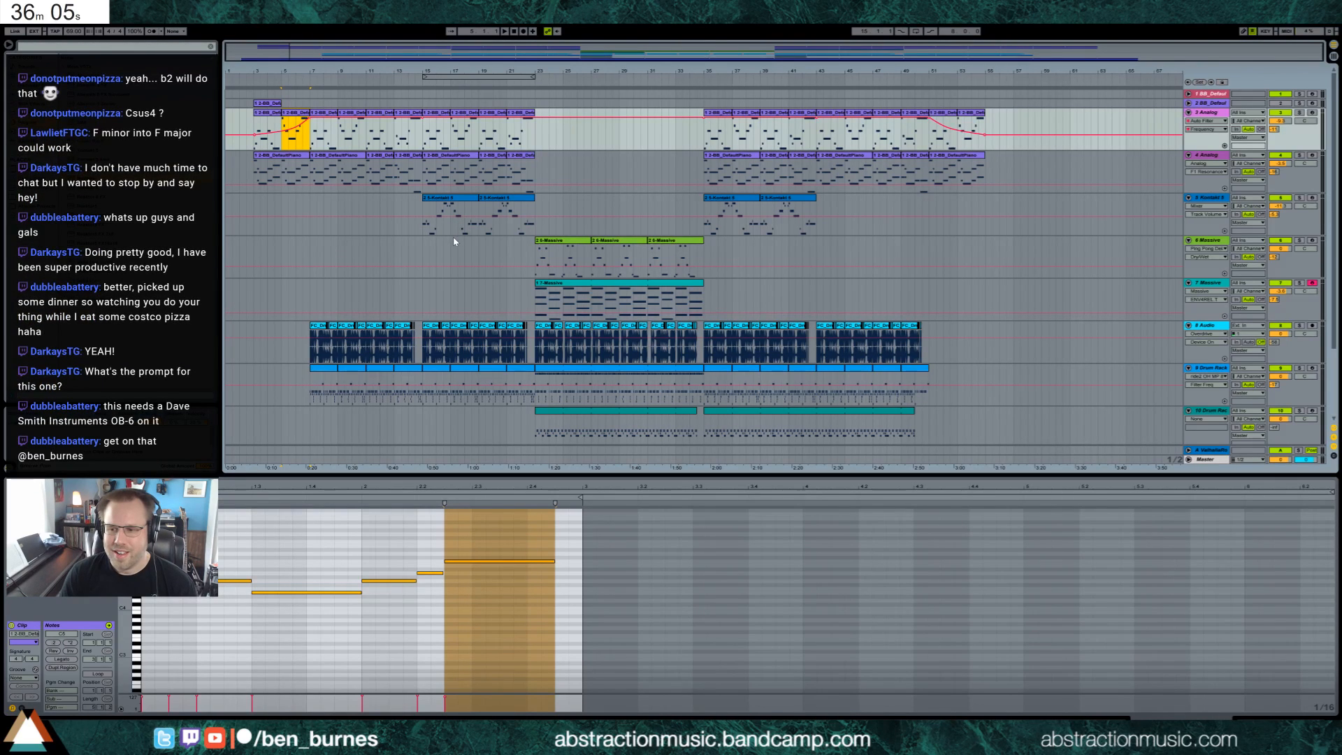
left_click(563, 247)
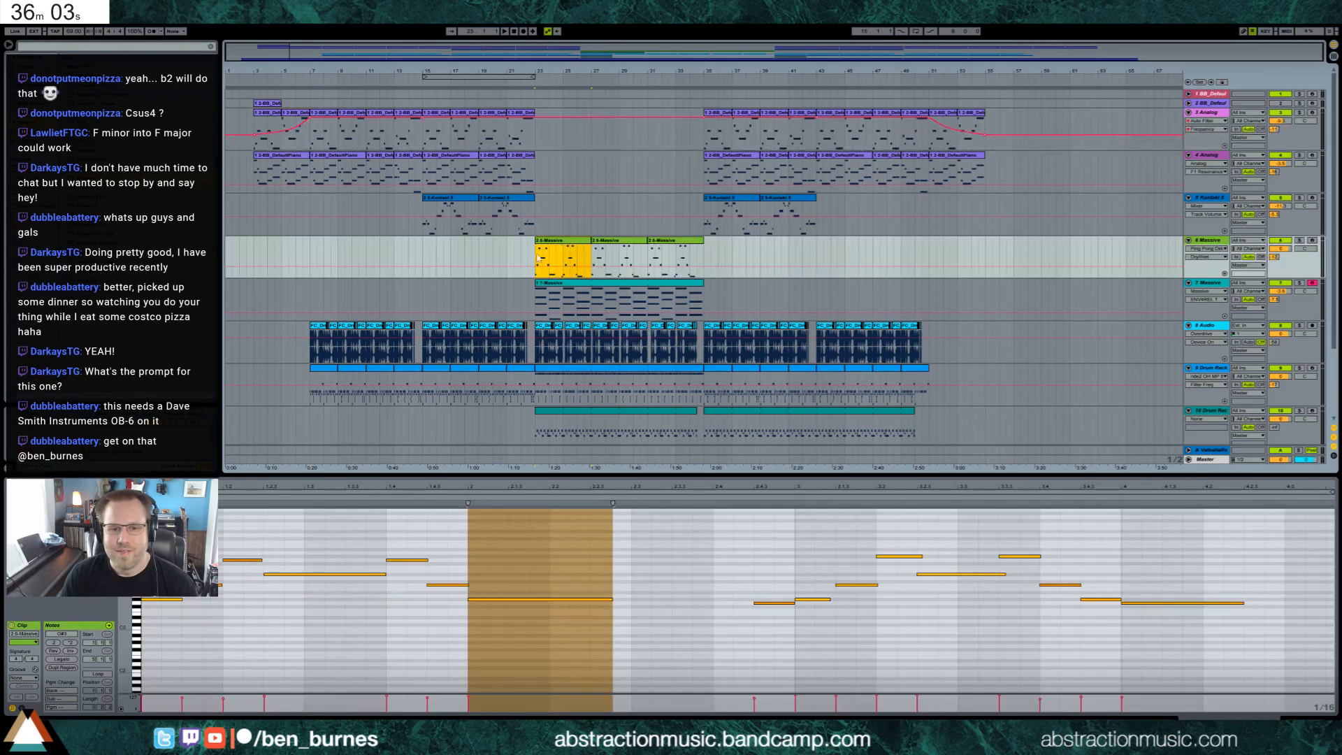
left_click(659, 605)
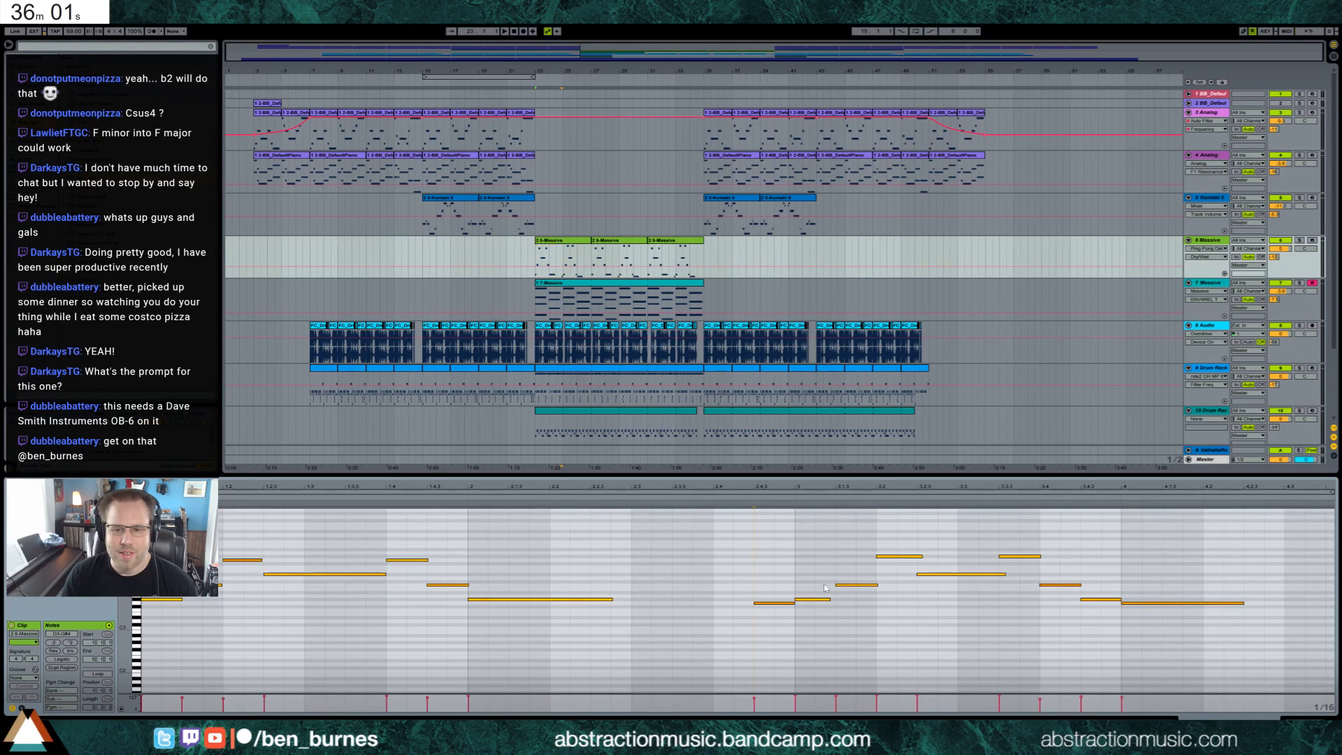
key("shift+Tab")
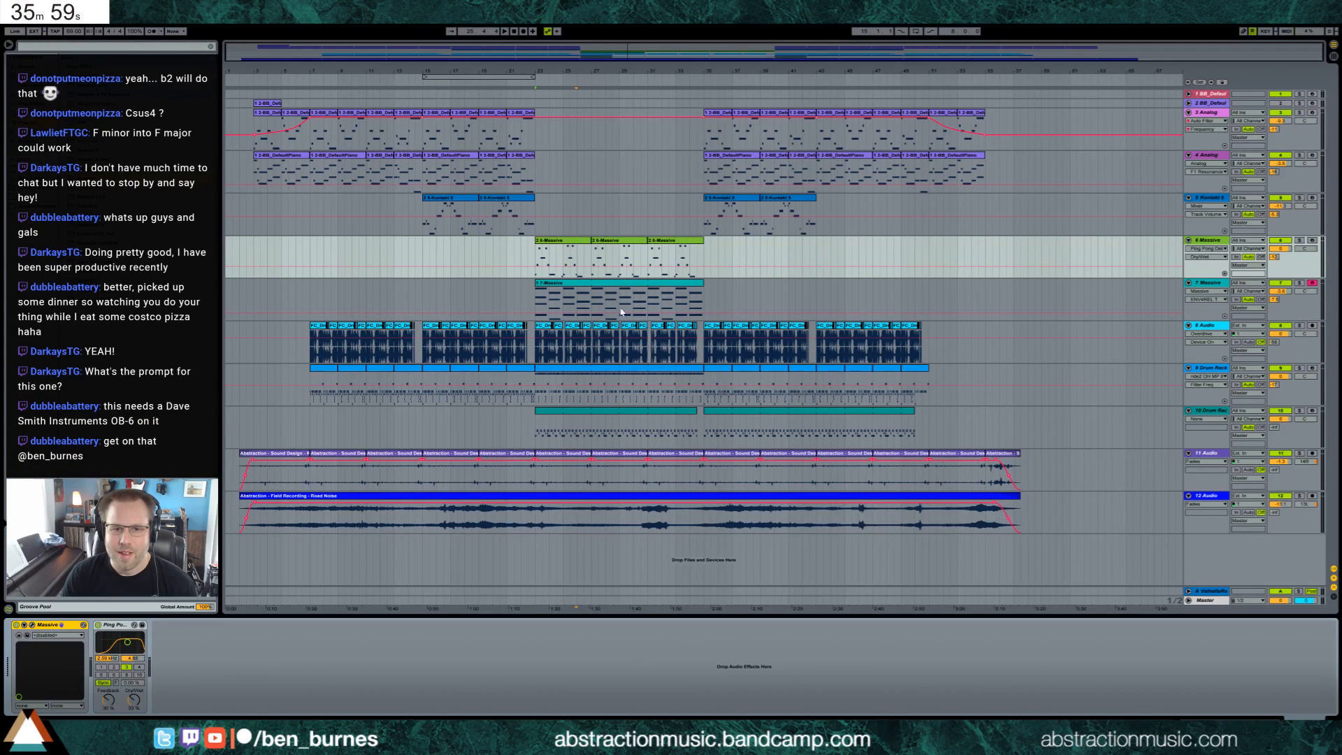
left_click(554, 285)
double_click(498, 198)
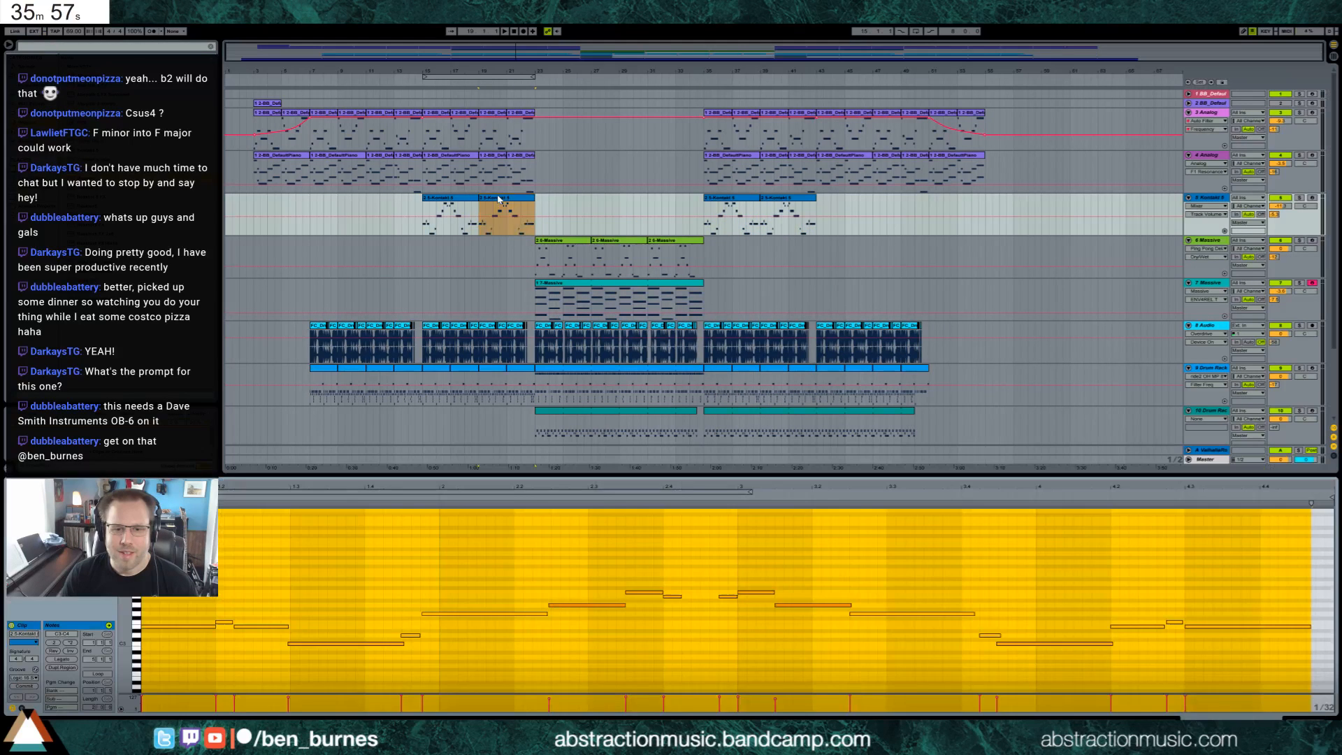
left_click(497, 634)
mouse_move(179, 537)
left_mouse_down()
mouse_move(811, 673)
mouse_move(1197, 691)
left_mouse_up()
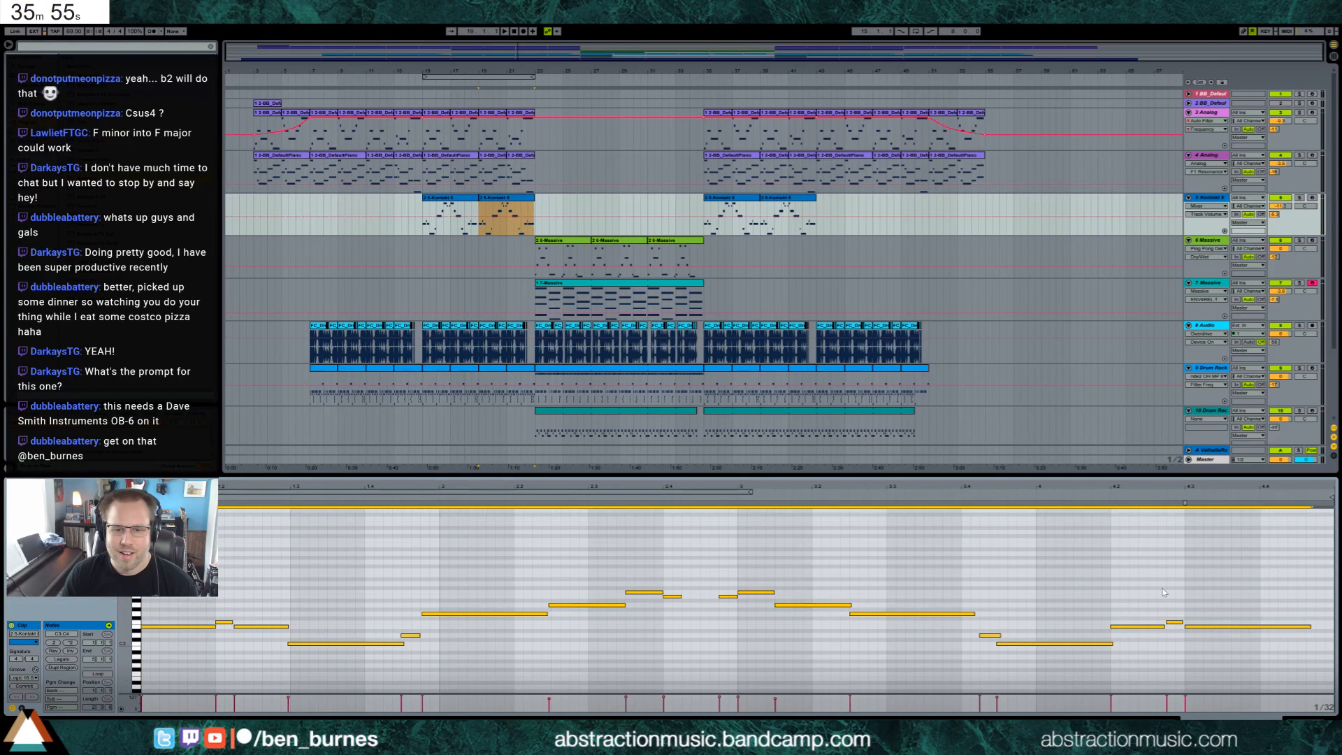
left_click(1166, 667)
While playing the Massive chord clip from bar 23, reopen its synth and lengthen the envelope's release.
double_click(552, 299)
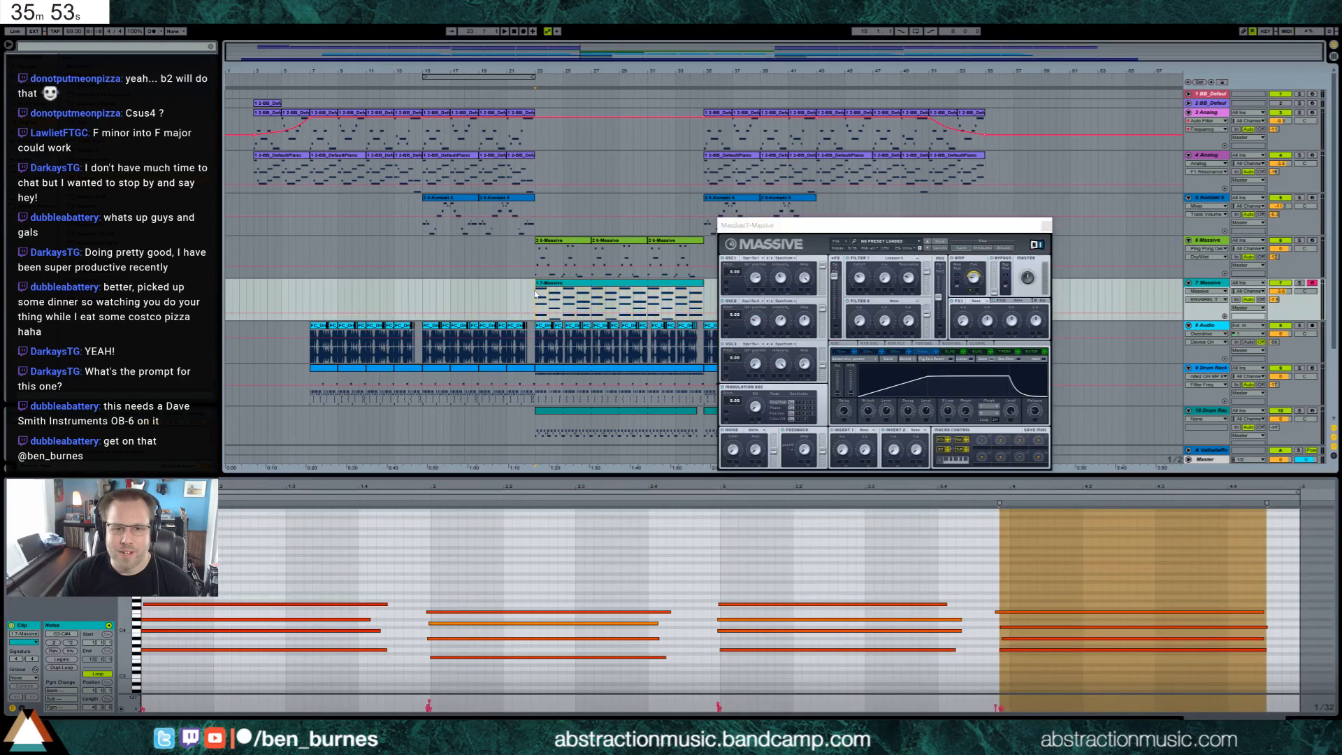
key("space")
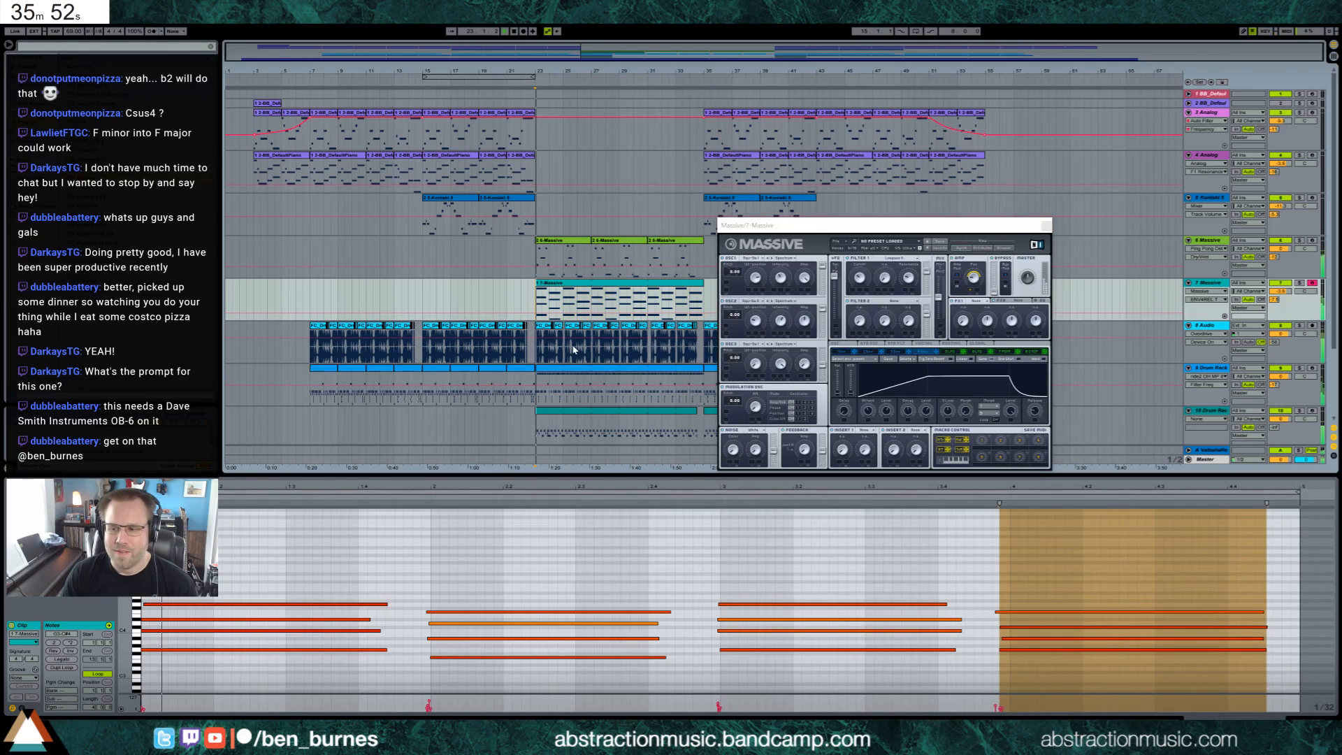
left_click(1046, 226)
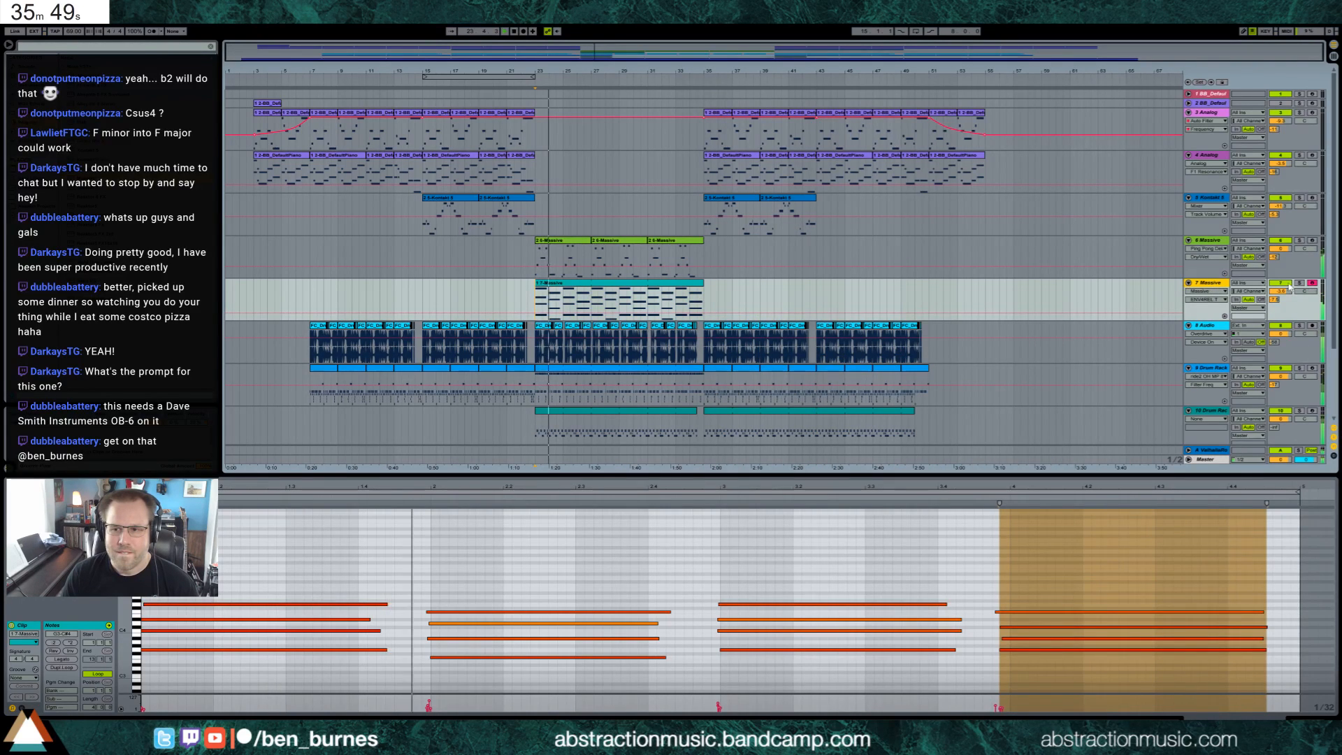
key("shift+Tab")
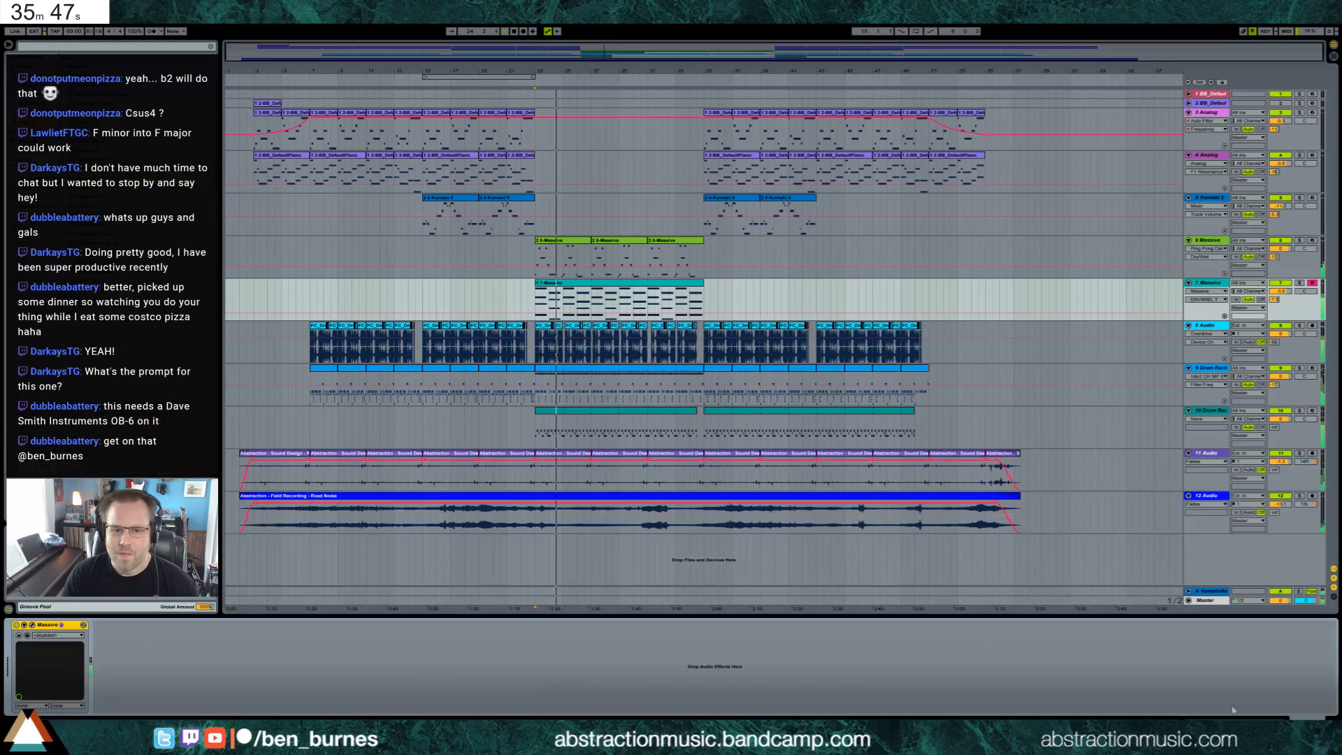
left_click(32, 625)
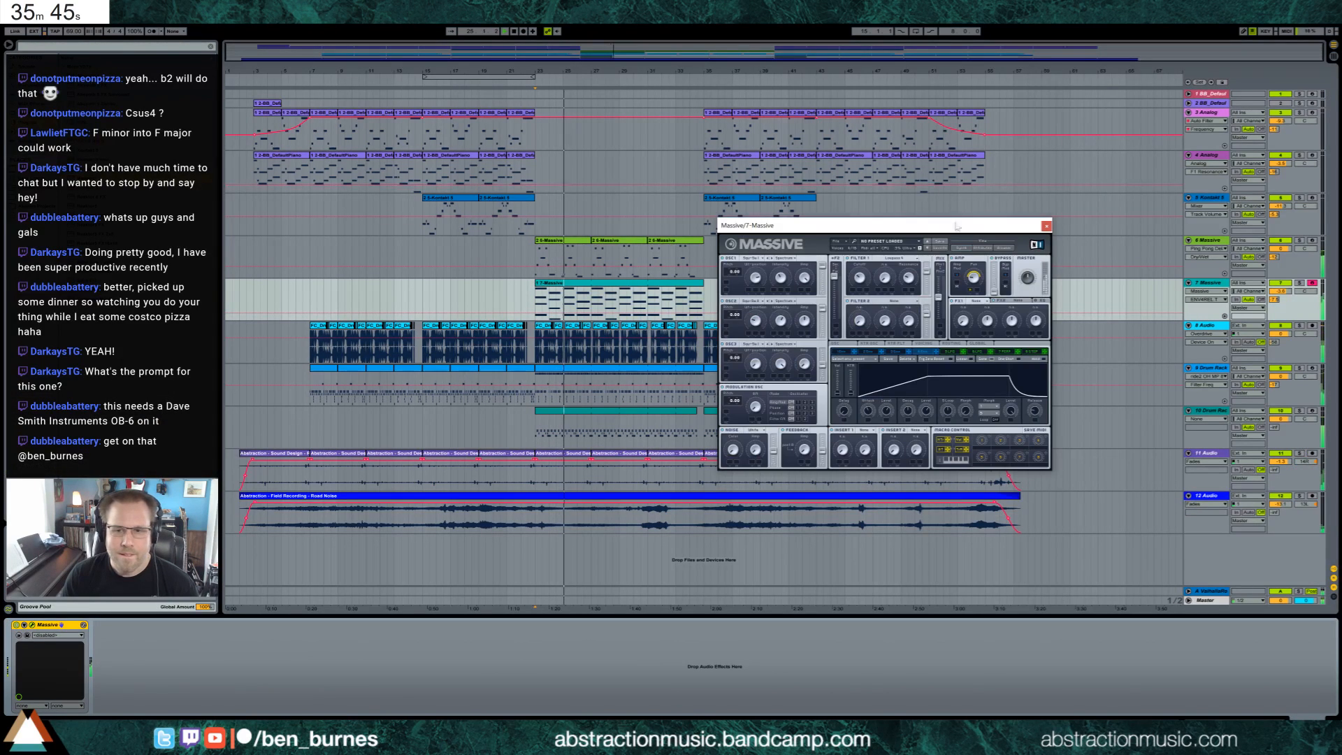
left_click_drag(982, 225, 1029, 207)
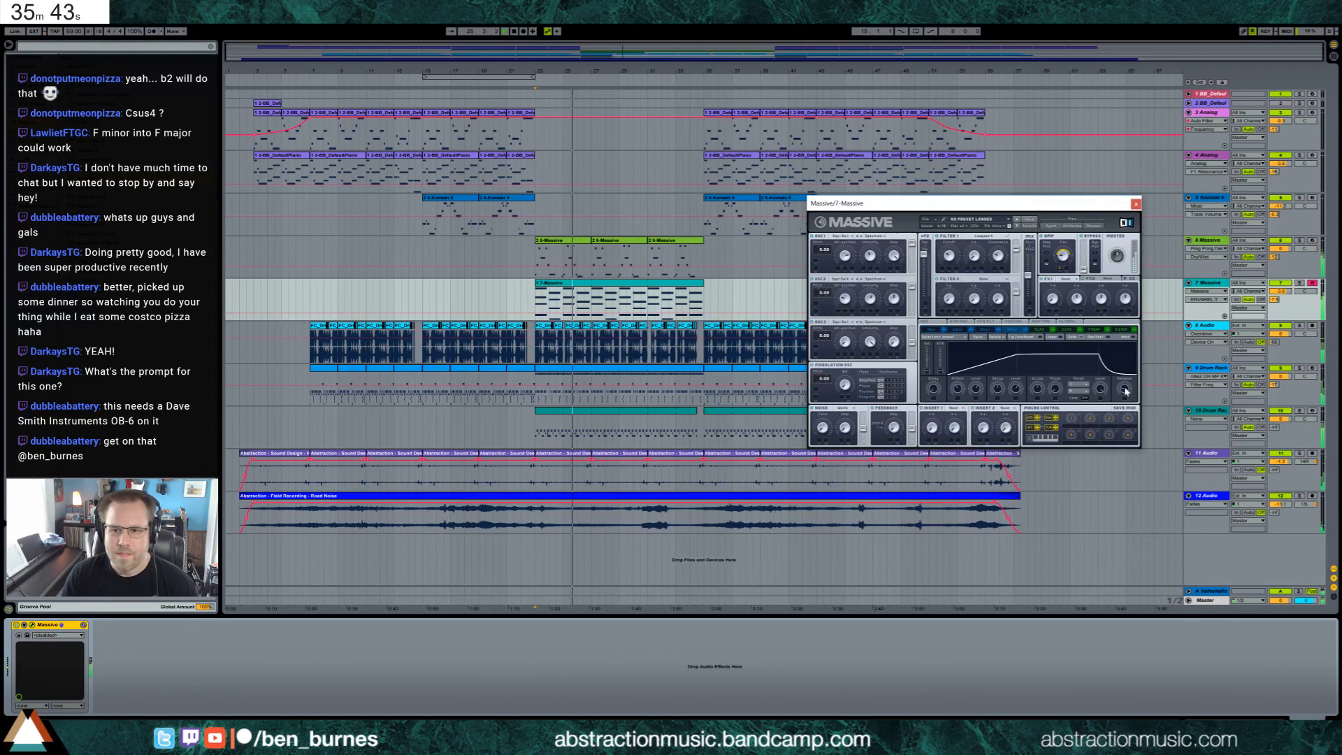
left_click_drag(1123, 389, 1125, 378)
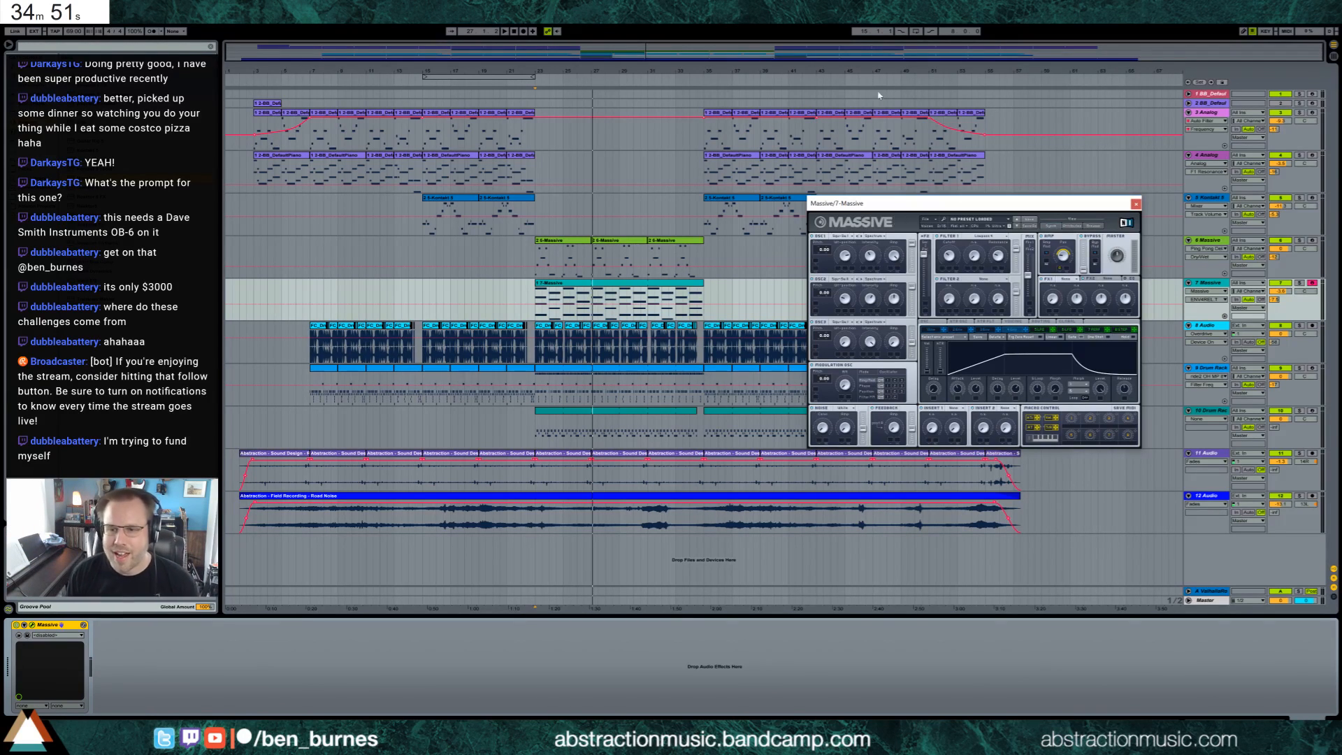
Choose another effect type for Massive's first effect slot and lower the chord track's volume while playing from bar 23.
left_click(531, 293)
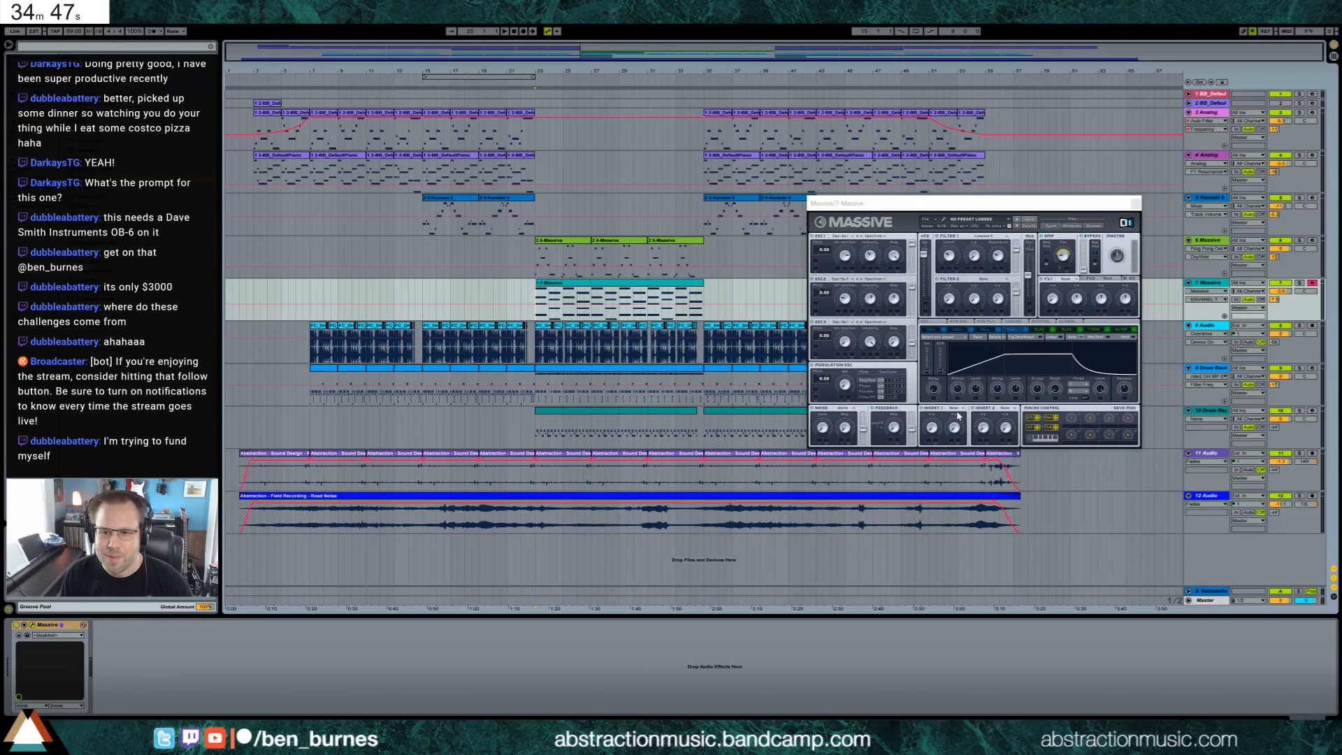
left_click(1063, 280)
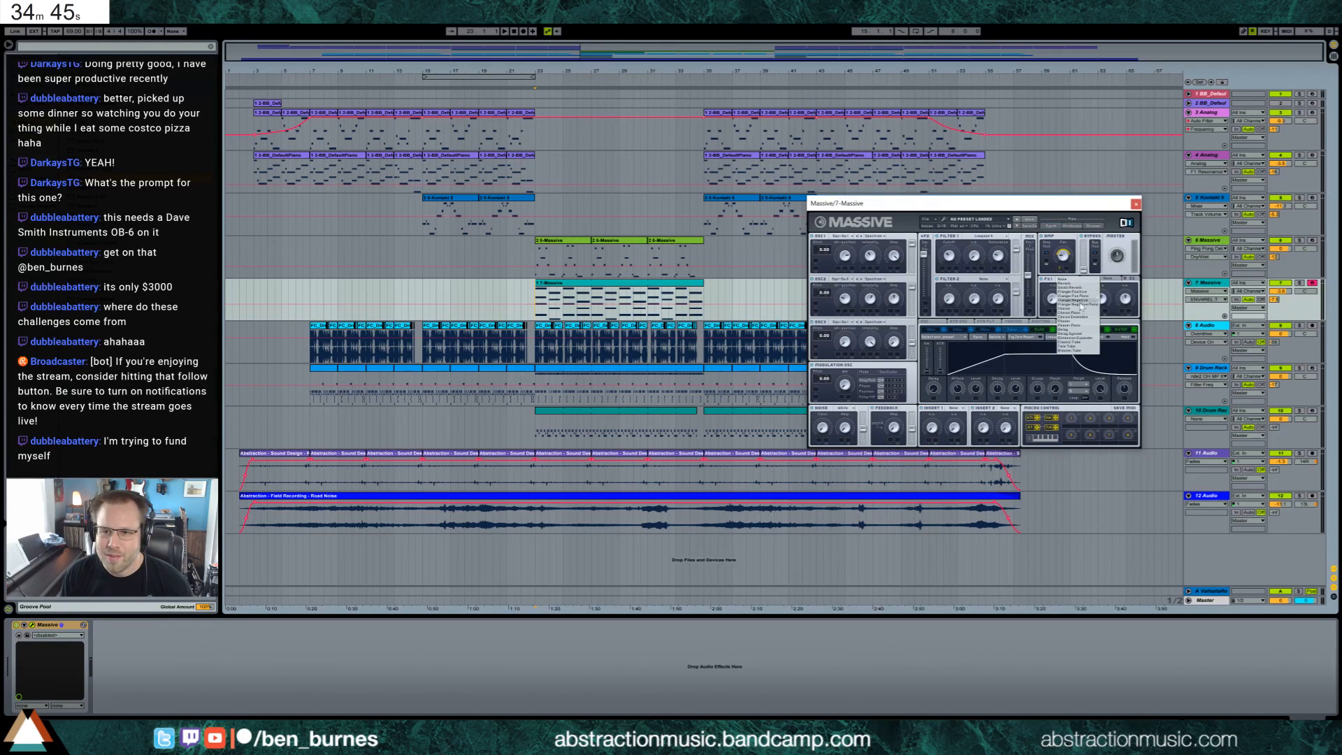
left_click(1081, 312)
key("space")
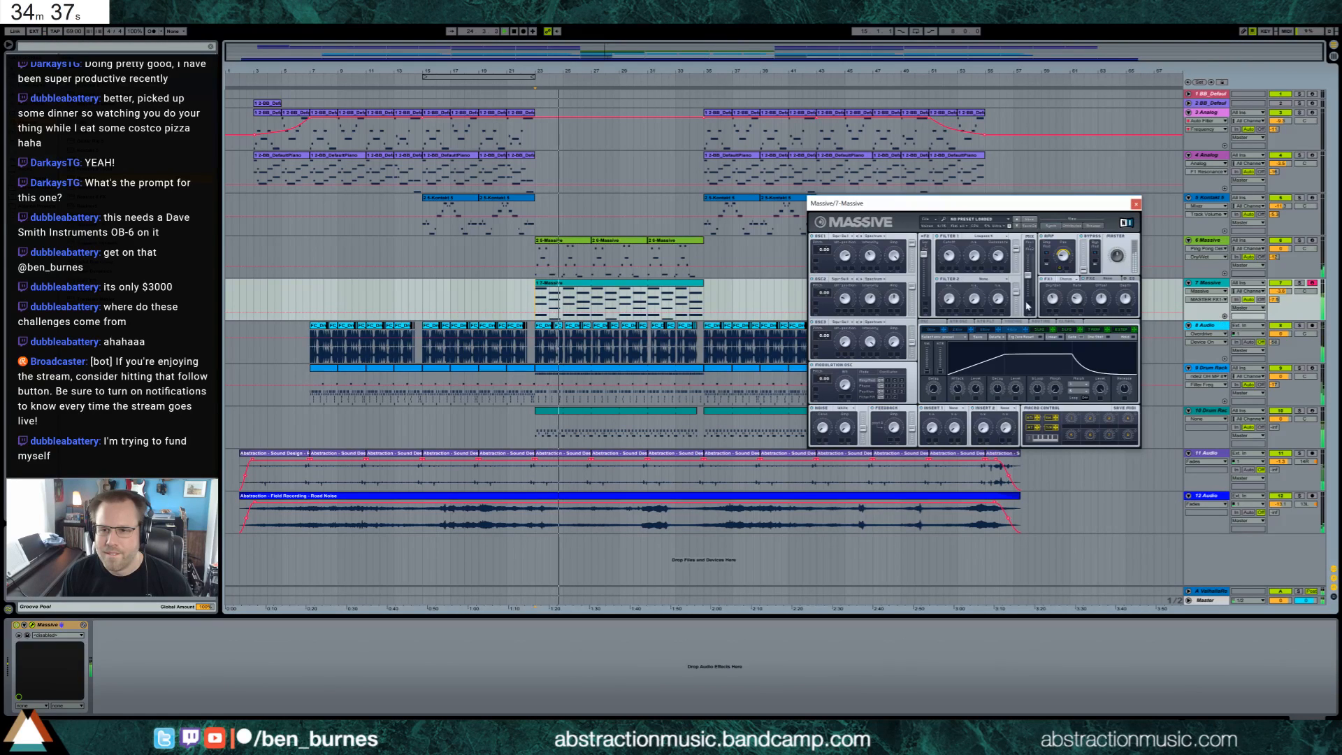
left_click_drag(1280, 291, 1280, 300)
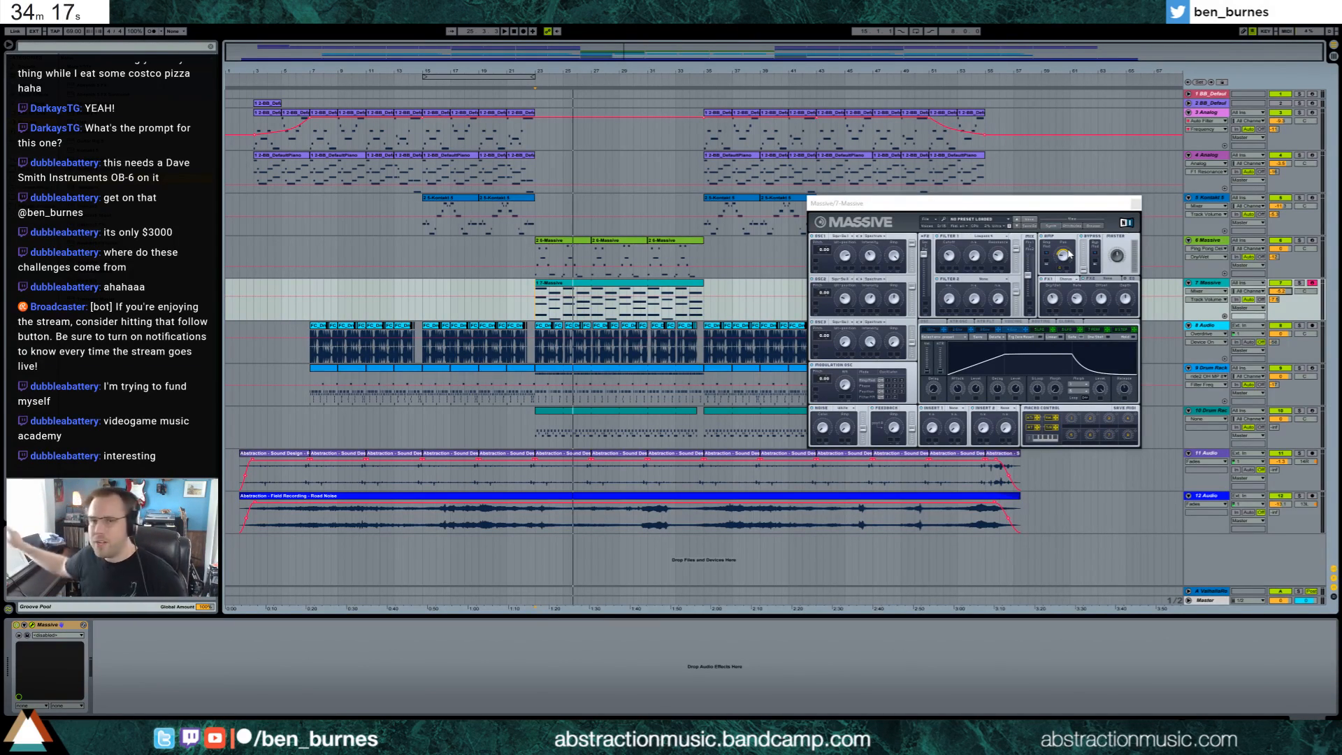
While playing the chords, adjust the cutoff and resonance of Massive's first filter and show the first envelope.
key("space")
left_click(953, 276)
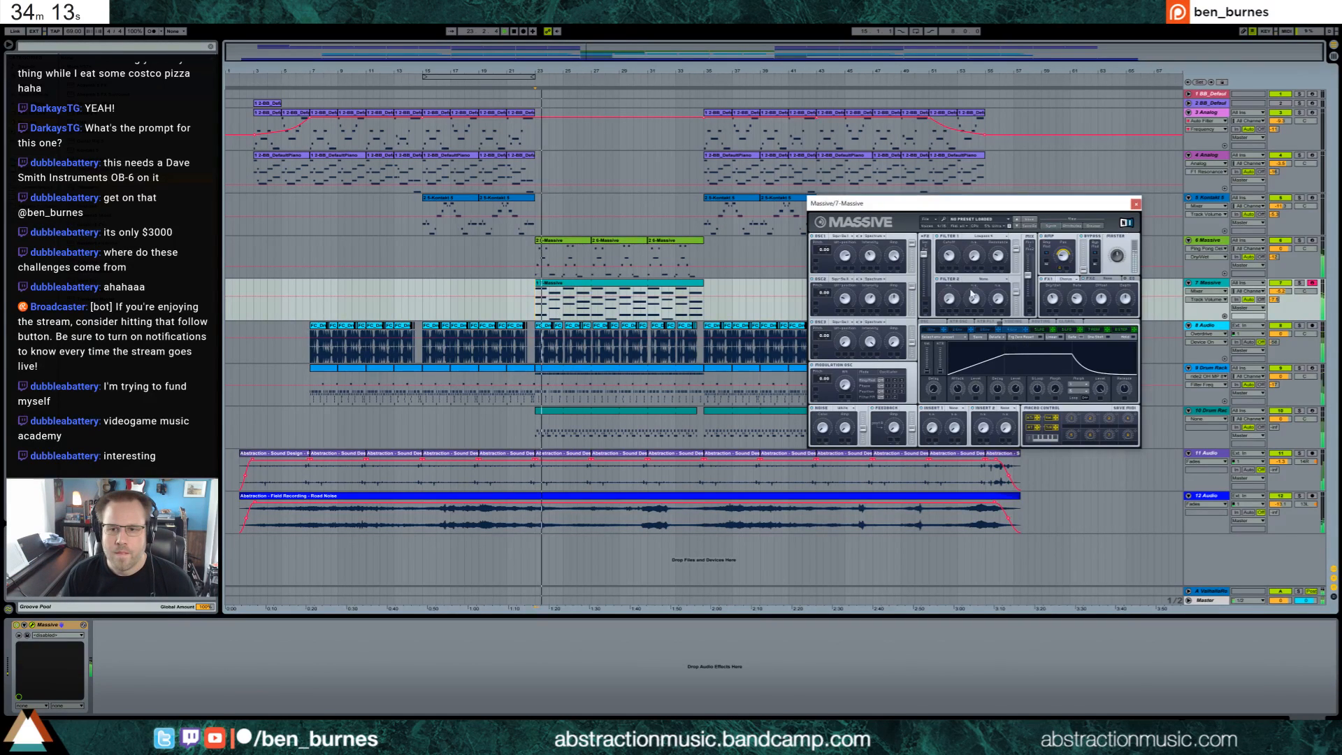
left_click_drag(945, 263, 946, 258)
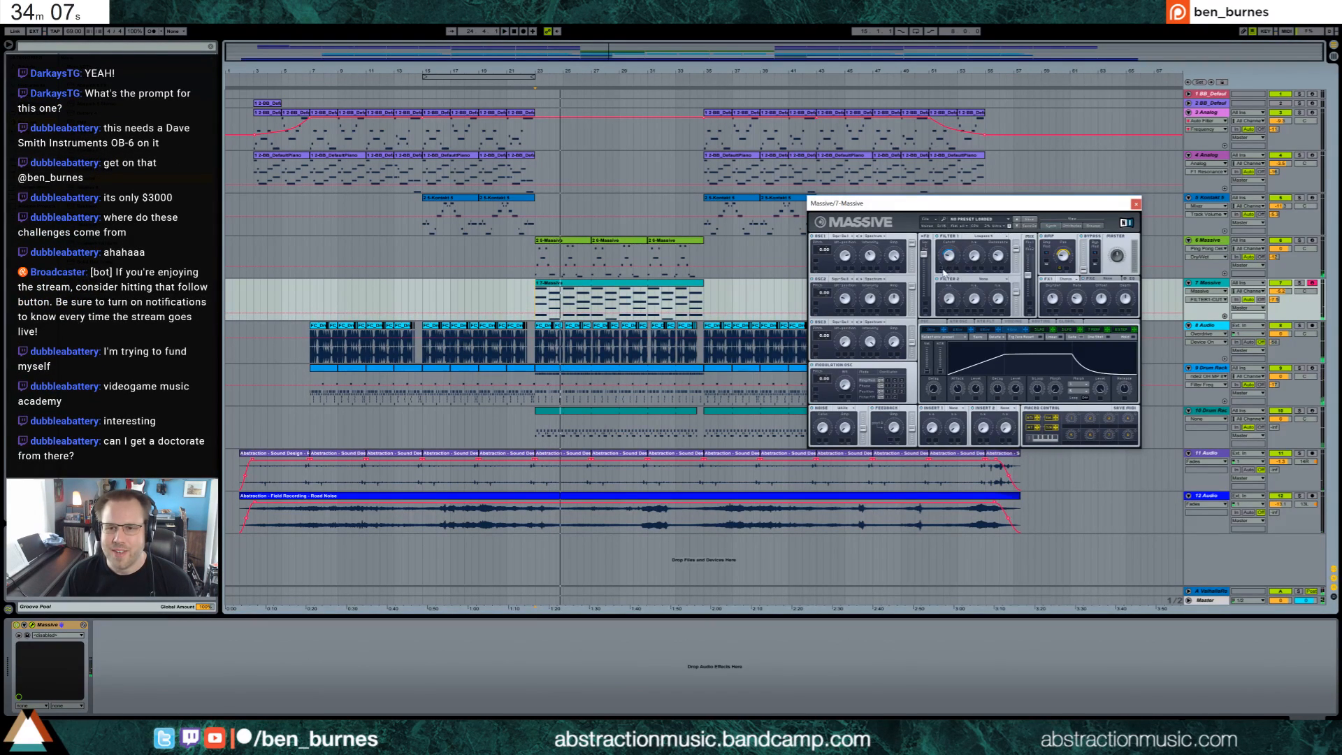
key("space")
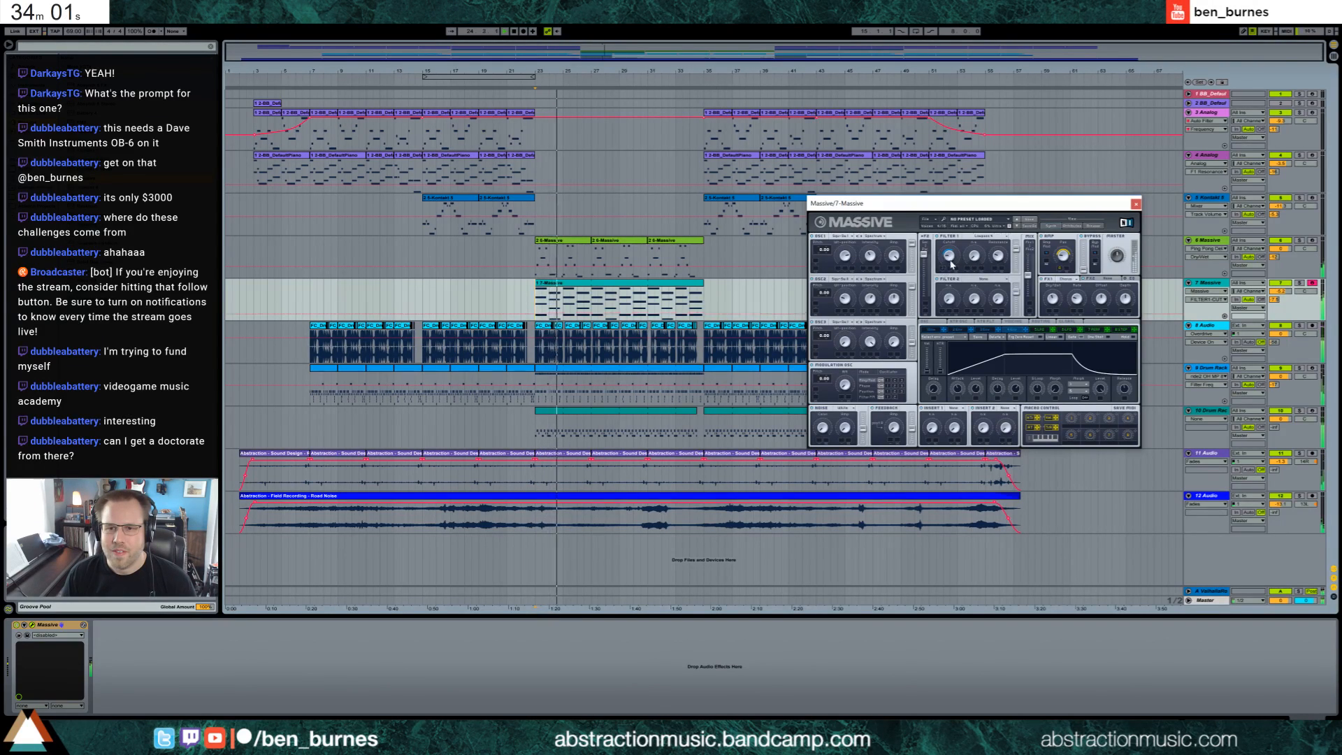
left_click(984, 330)
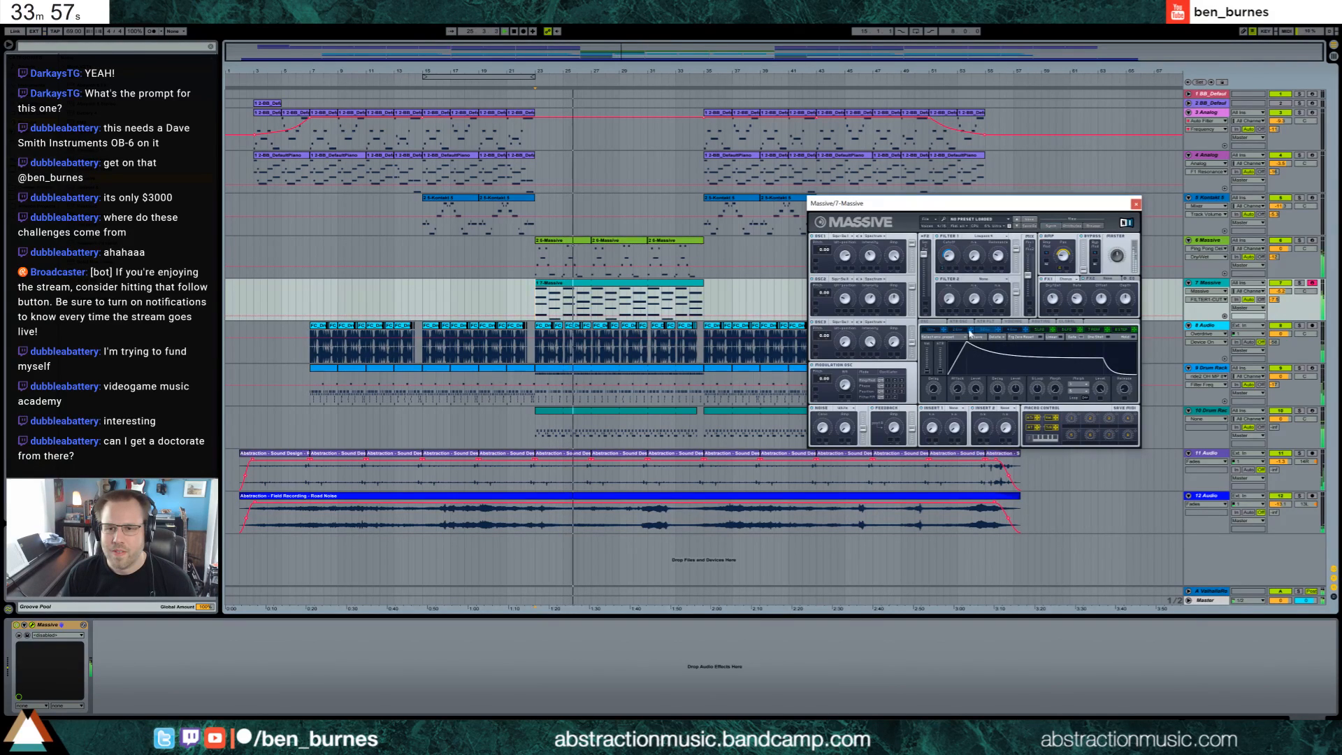
left_click(997, 257)
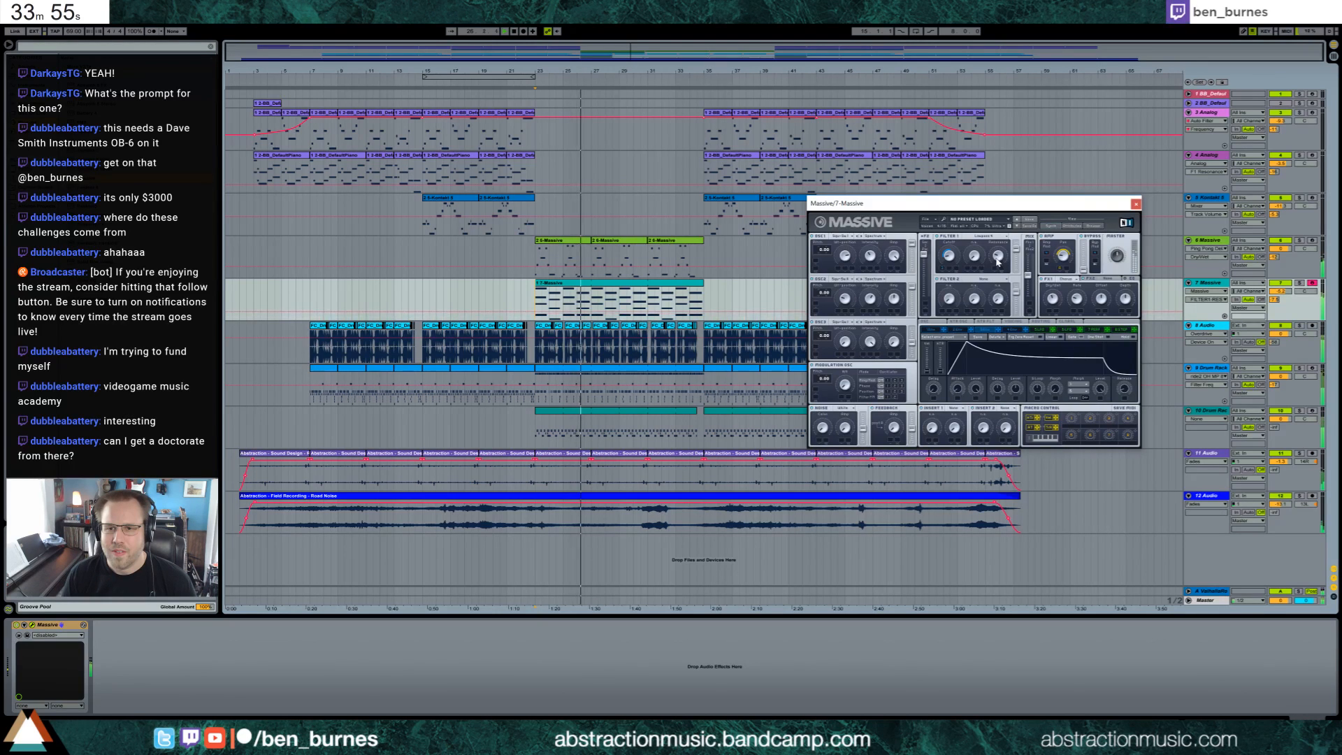
In the Massive chord clip, raise the last chord's top note to the third chord's top pitch and listen to the chord.
double_click(681, 283)
left_click(1101, 578)
key("space")
left_click_drag(125, 608, 150, 610)
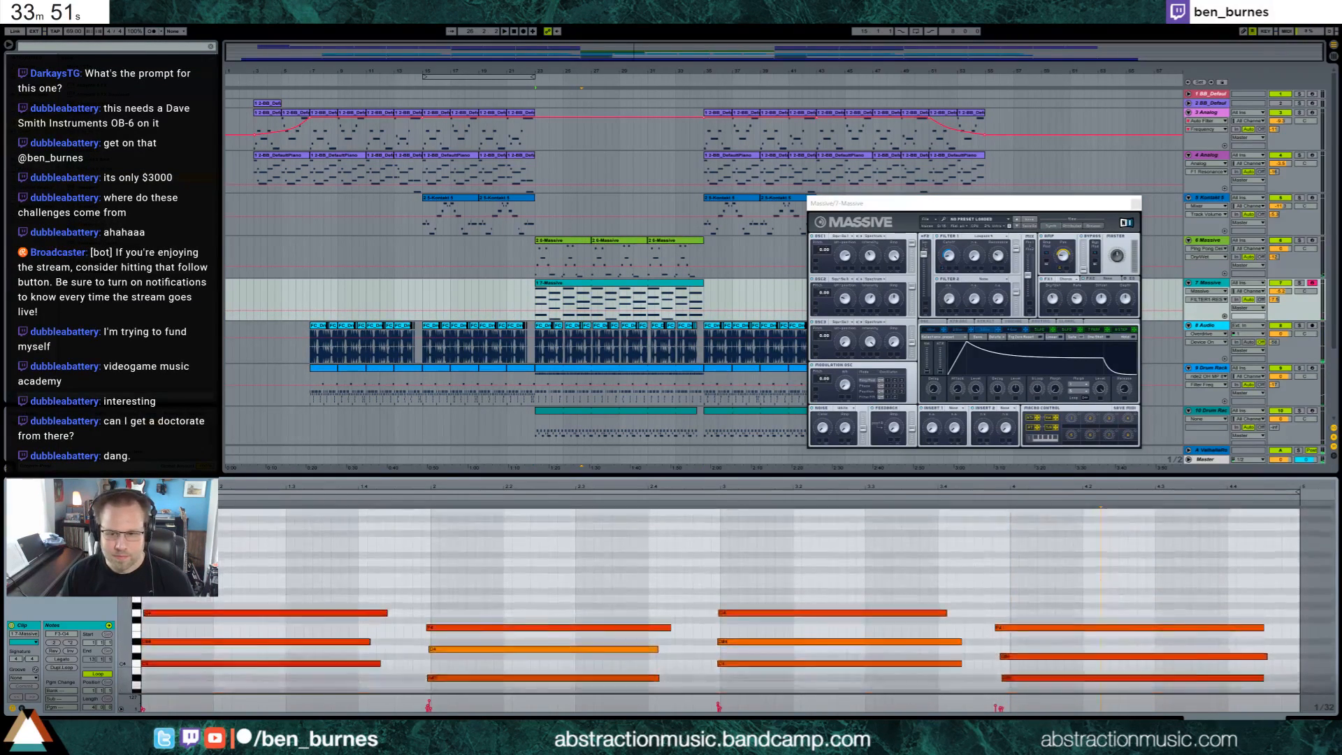
scroll(940, 640, "down", 2)
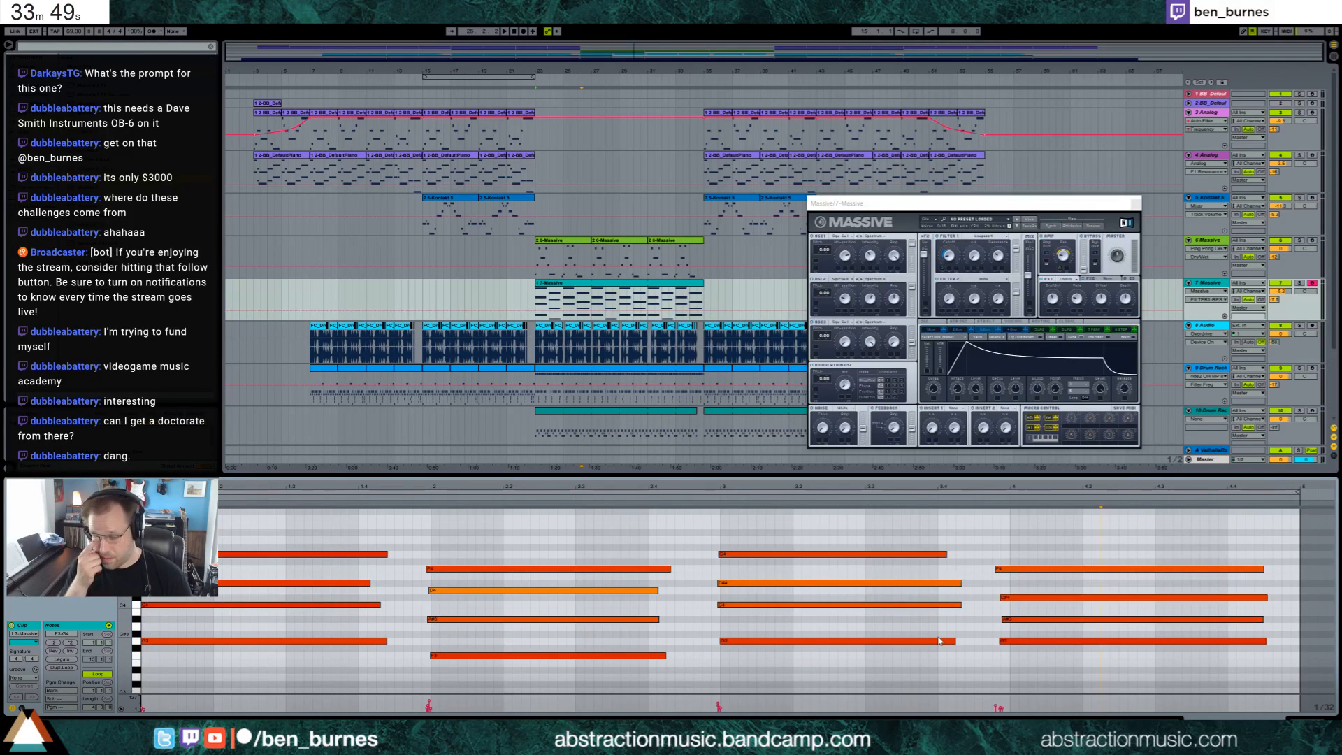
left_click_drag(1056, 570, 1056, 554)
key("space")
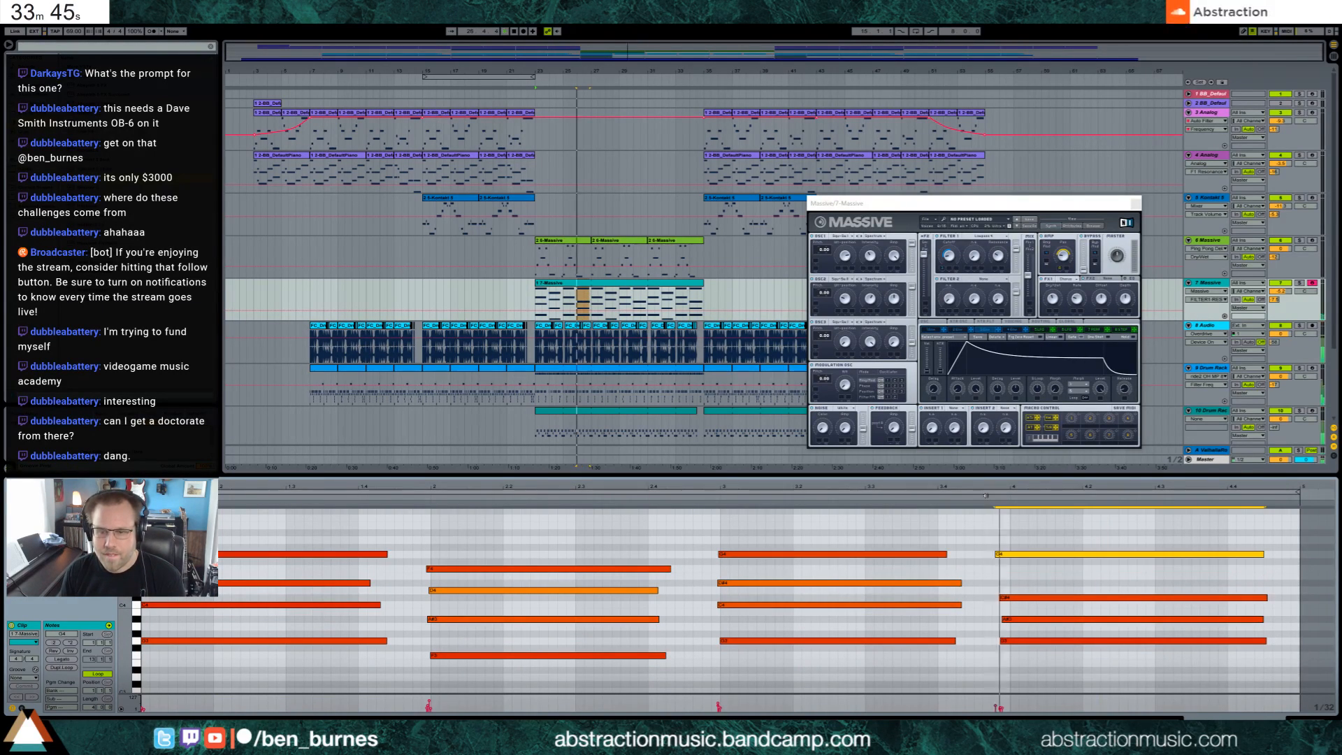
left_click(1004, 598)
left_click(1045, 619)
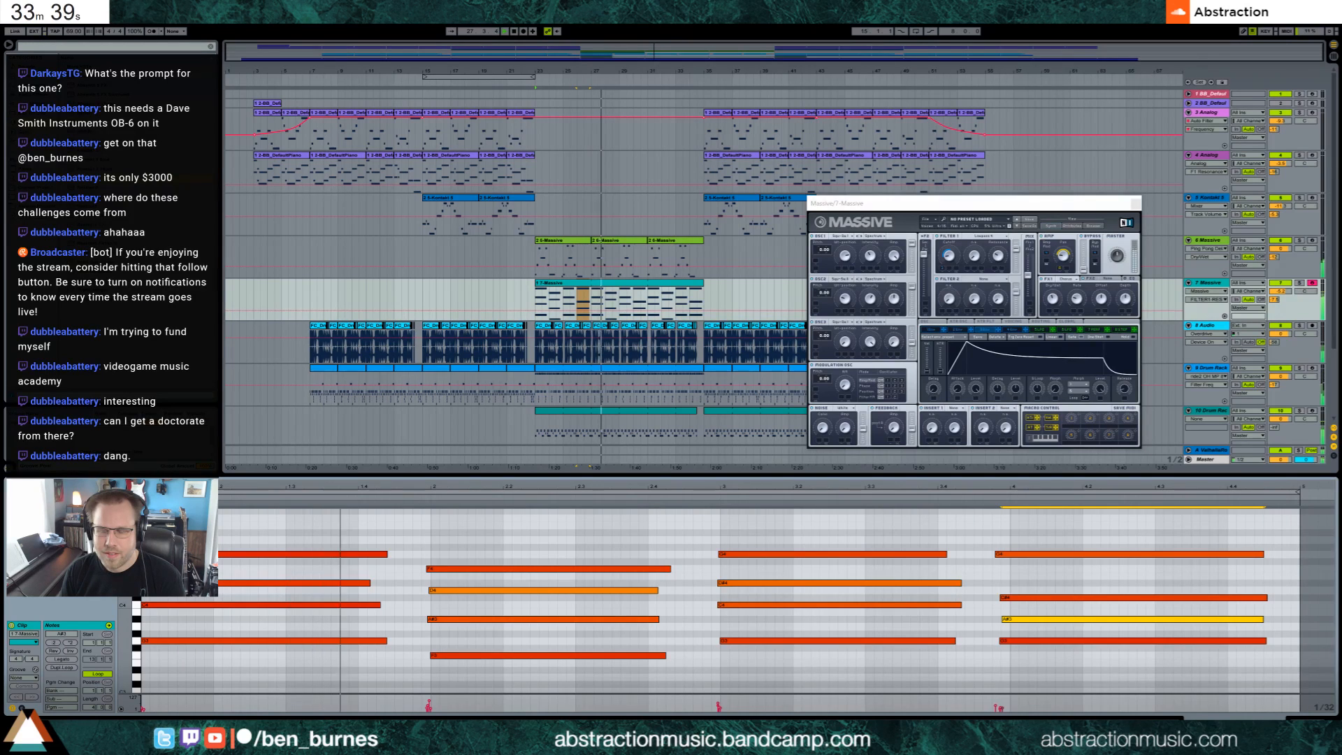
Lengthen the release of Massive's envelope a little more and adjust the wavetable position of Oscillator 1.
key("shift+Tab")
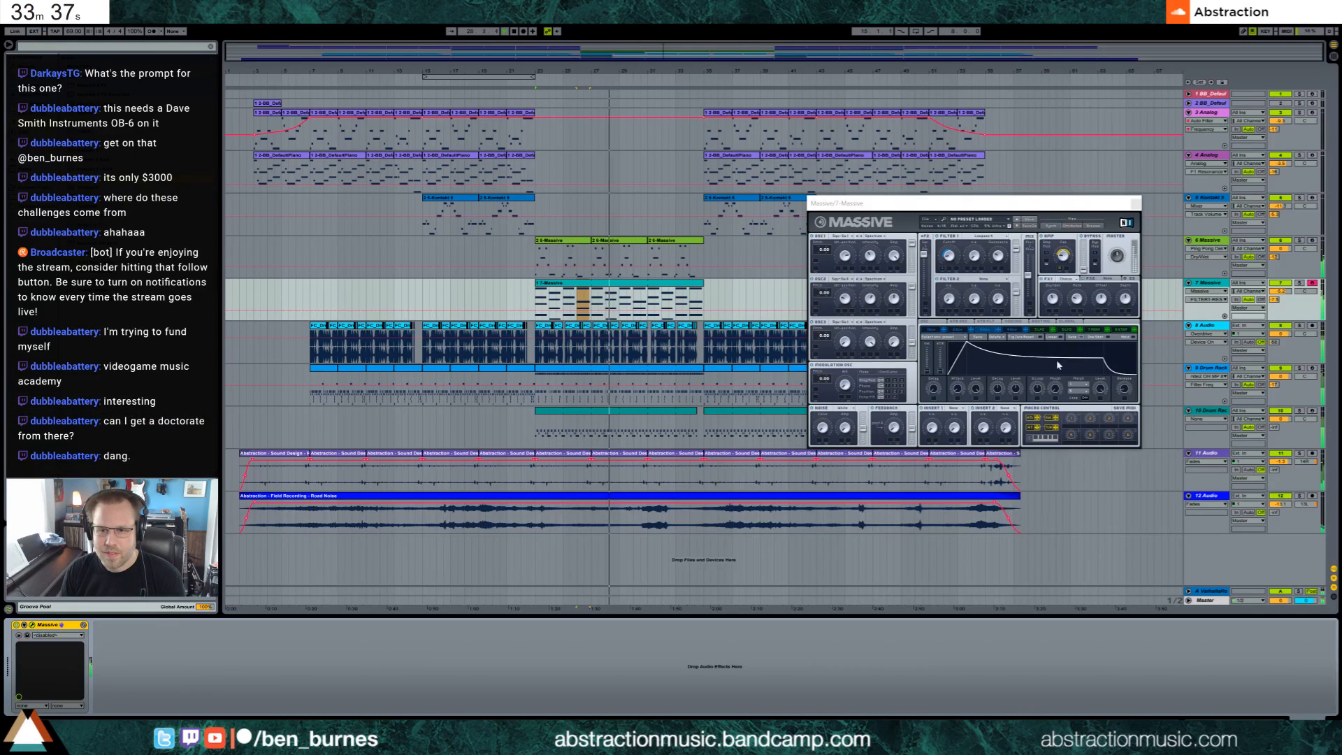
left_click(1122, 388)
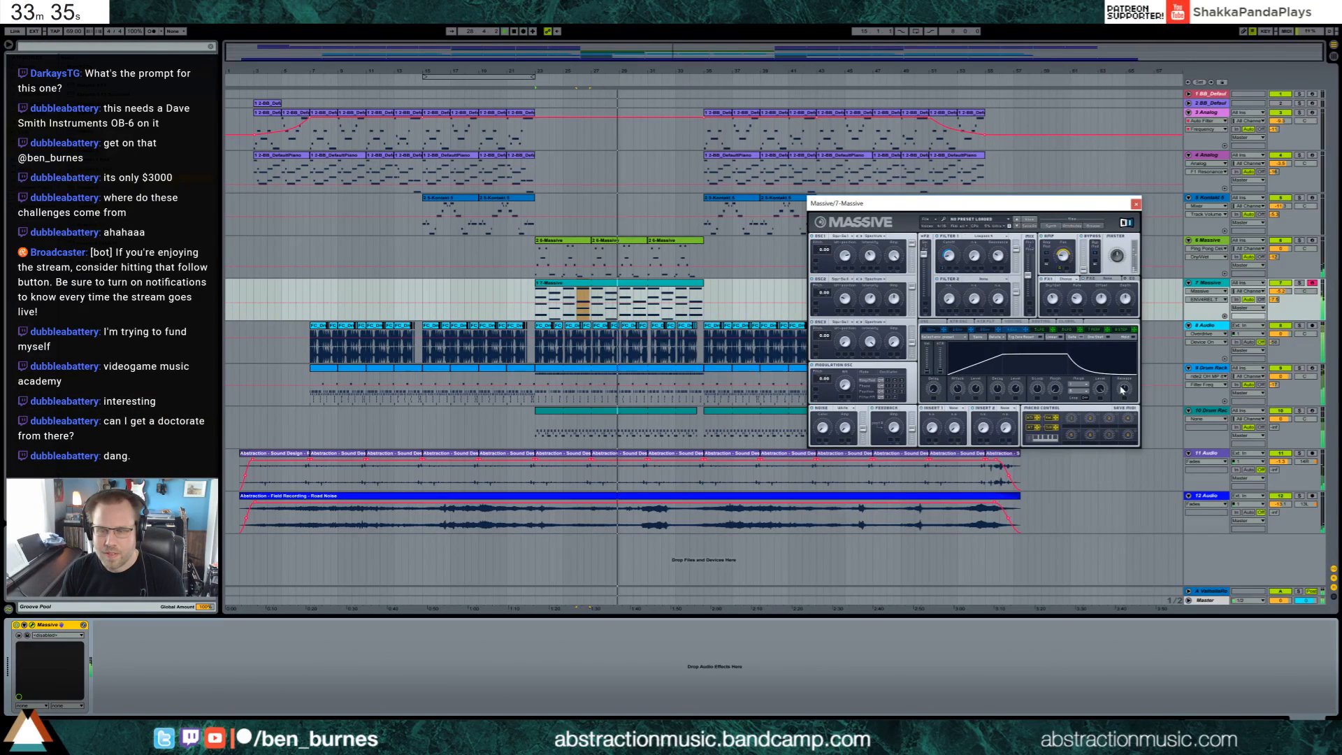
left_click_drag(1123, 388, 1122, 384)
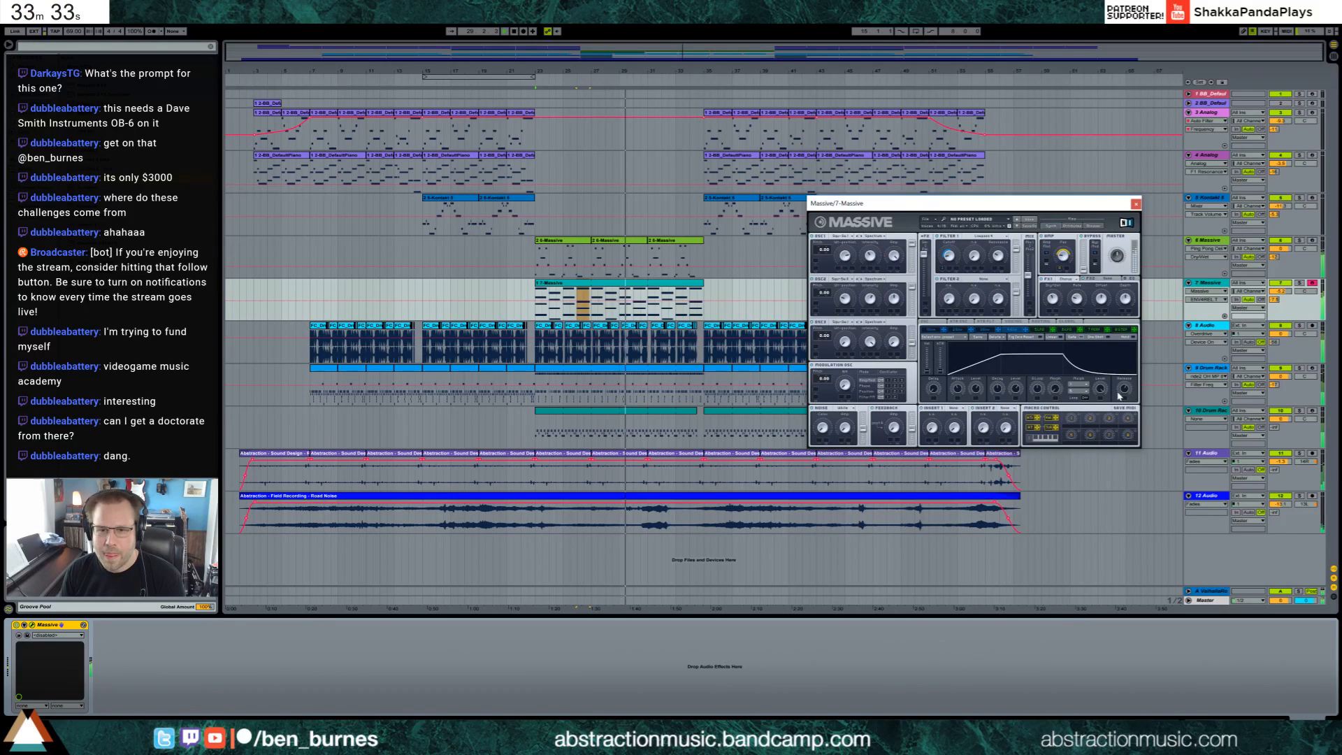
left_click_drag(845, 257, 860, 295)
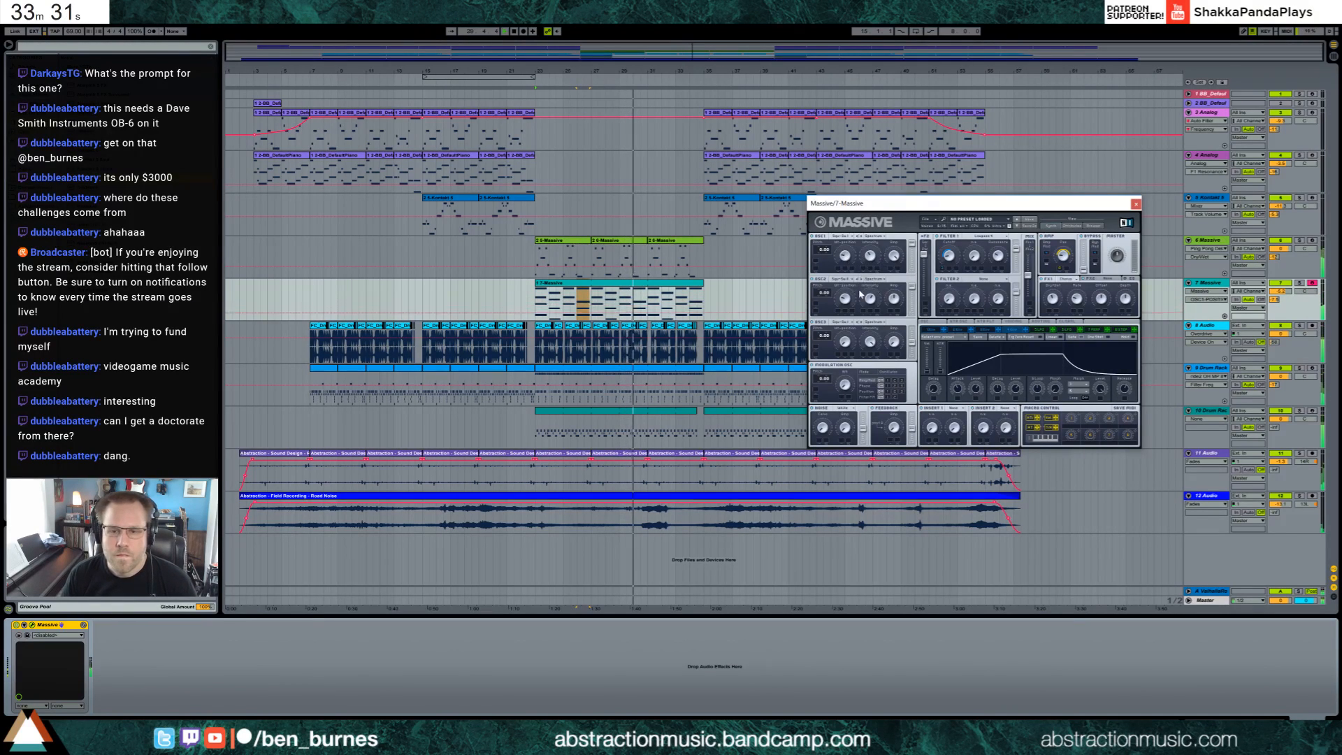
In the chord clip's last chord, raise the lowest note one semitone and the note above it two semitones.
left_click(641, 287)
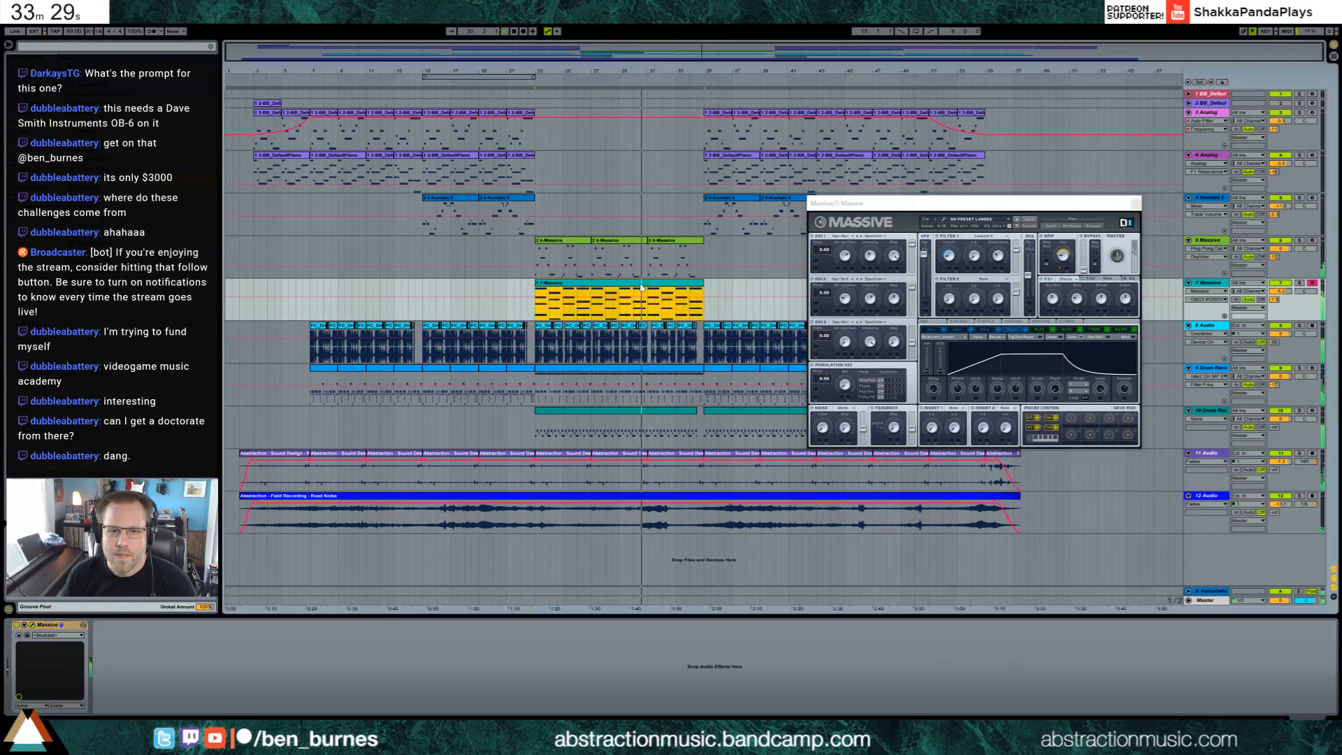
double_click(640, 287)
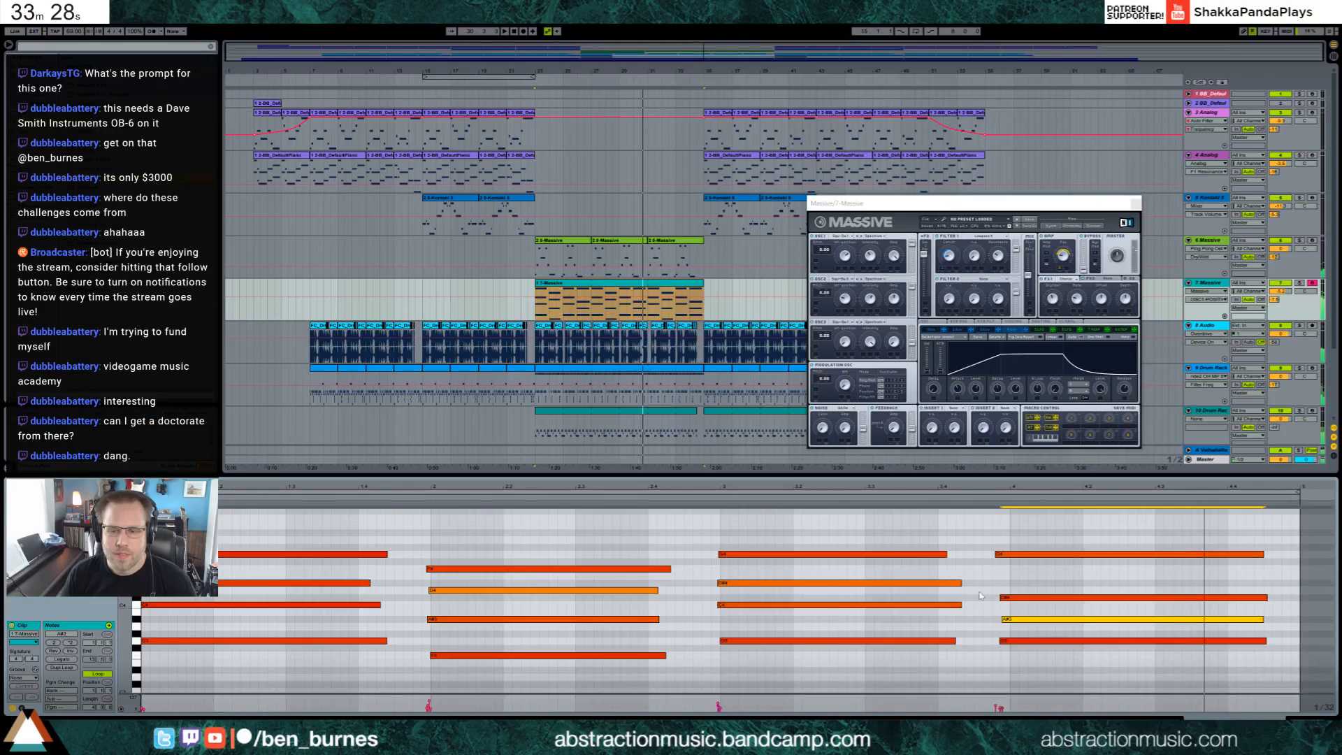
left_click(1013, 557)
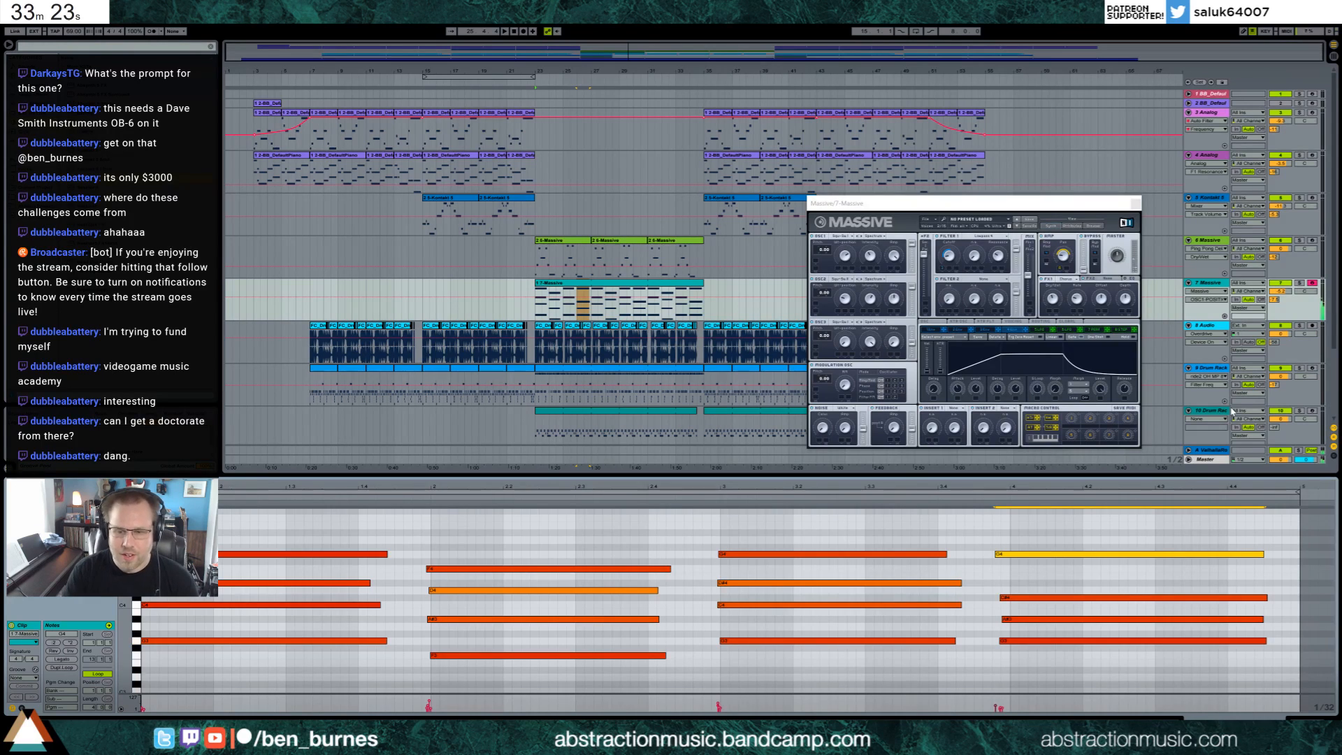
left_click_drag(1050, 639, 1047, 632)
left_click(1043, 620)
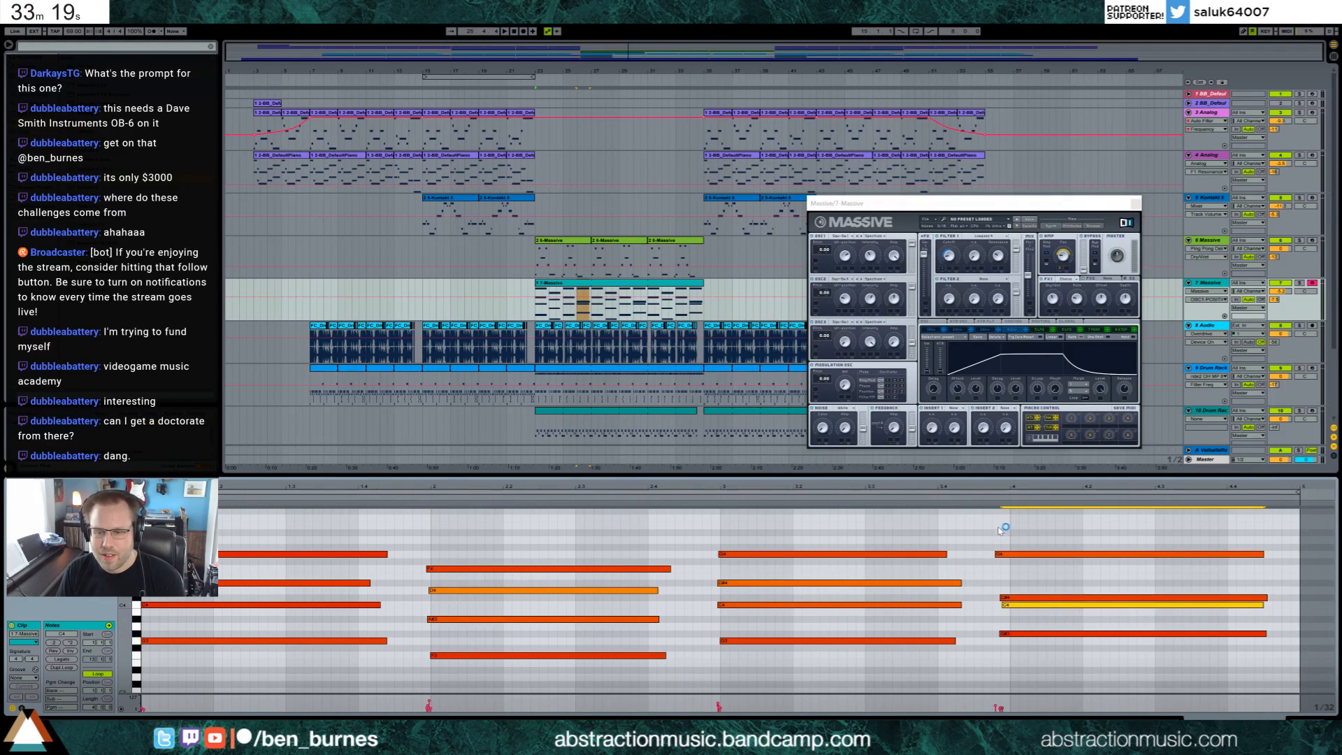
Transpose the selected last-chord note up an octave, then step it down to the third chord's second-highest pitch while playing.
key("shift+Up")
key("Down")
key("Down")
key("Down")
key("Down")
key("Down")
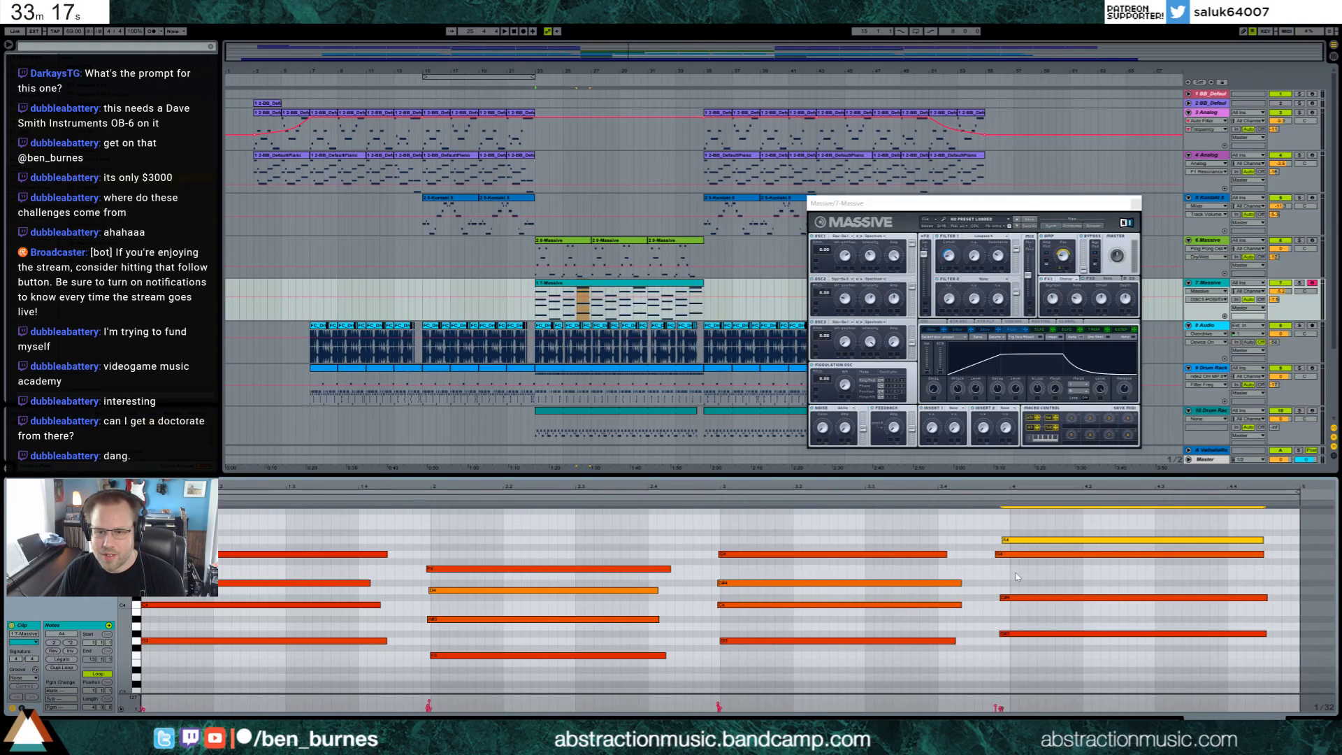
key("space")
key("Down")
key("Down")
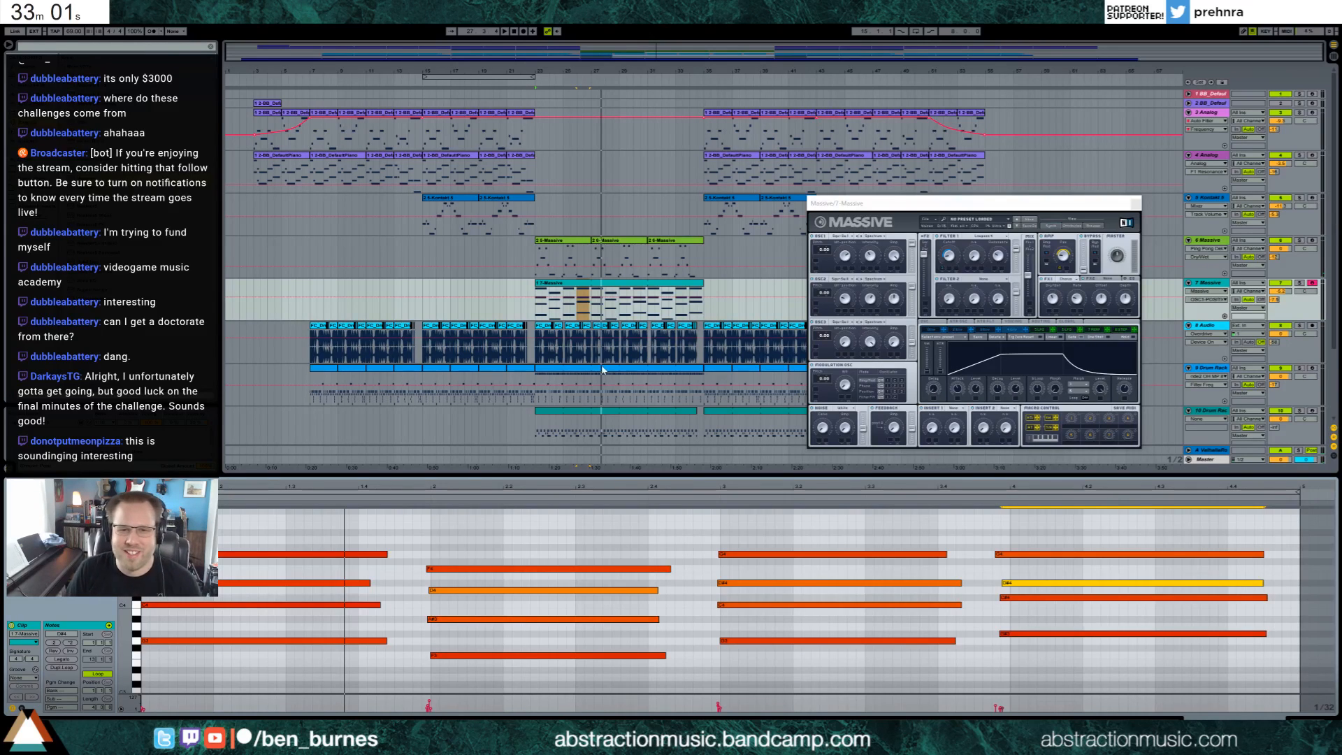
While playing the part, raise the last chord's top note three semitones and its second-highest note to the second chord's top pitch.
left_click(537, 311)
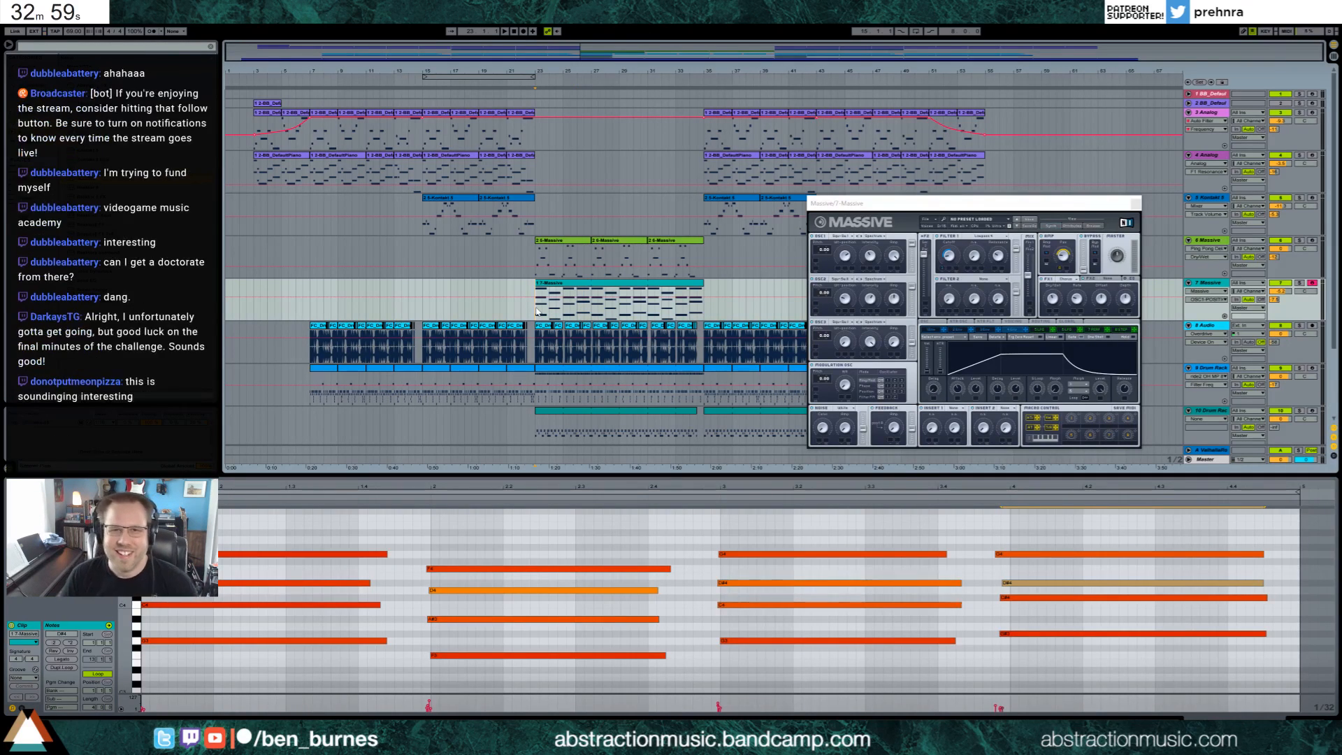
key("space")
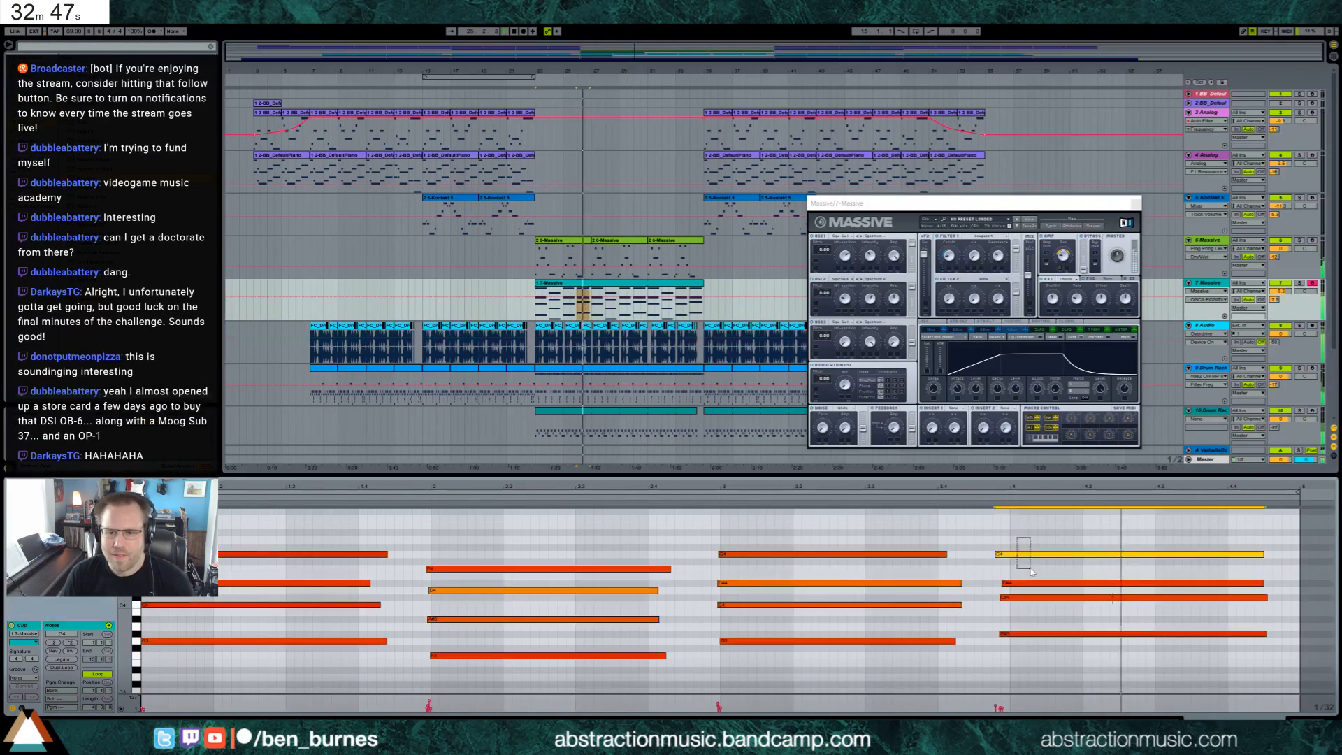
left_click_drag(1020, 555, 1022, 570)
key("Up")
key("Up")
key("Up")
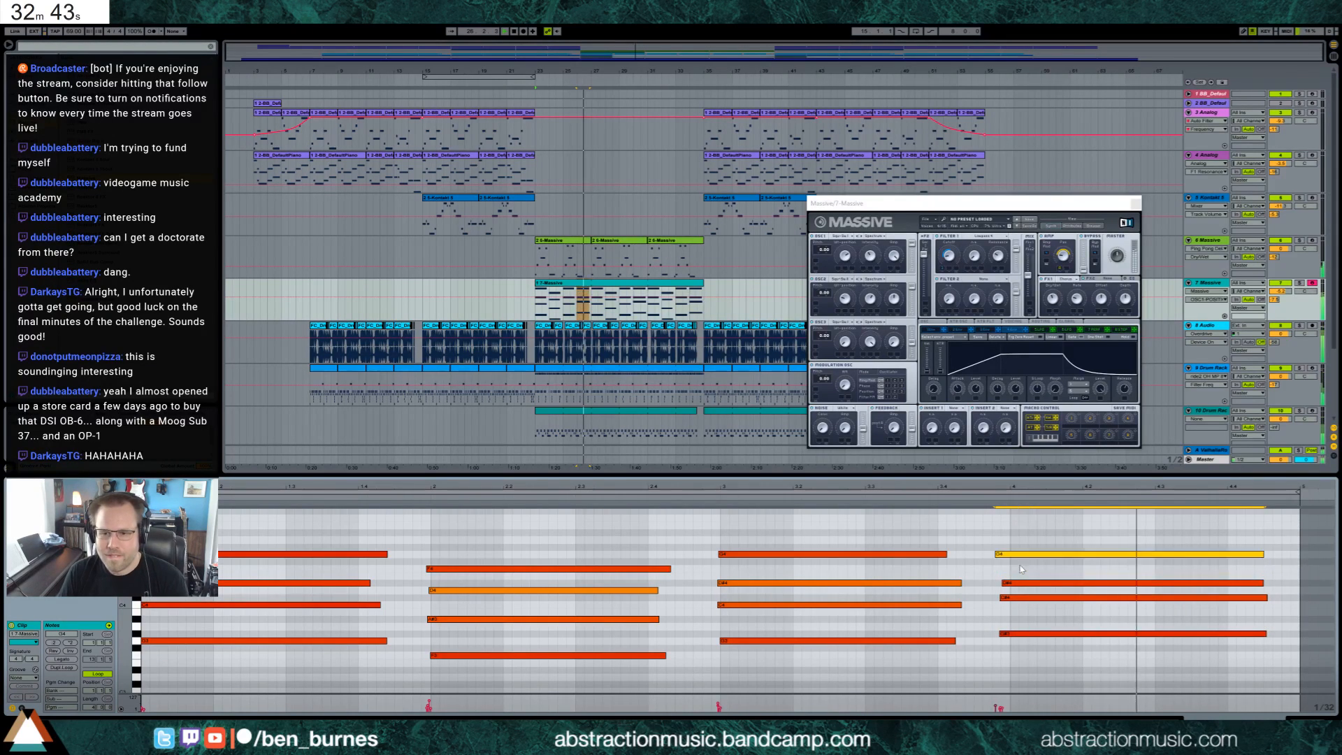
key("Up")
key("Up")
left_click(989, 499)
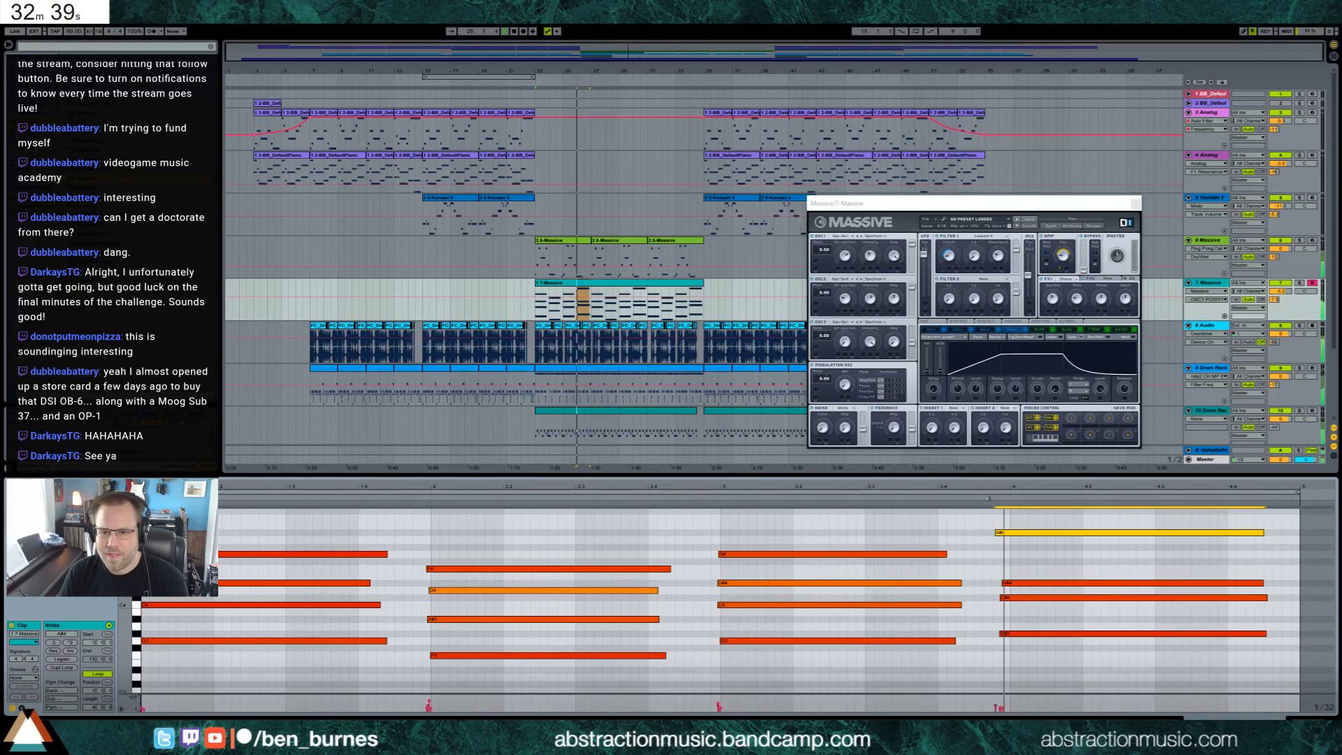
left_click_drag(1015, 583, 1016, 569)
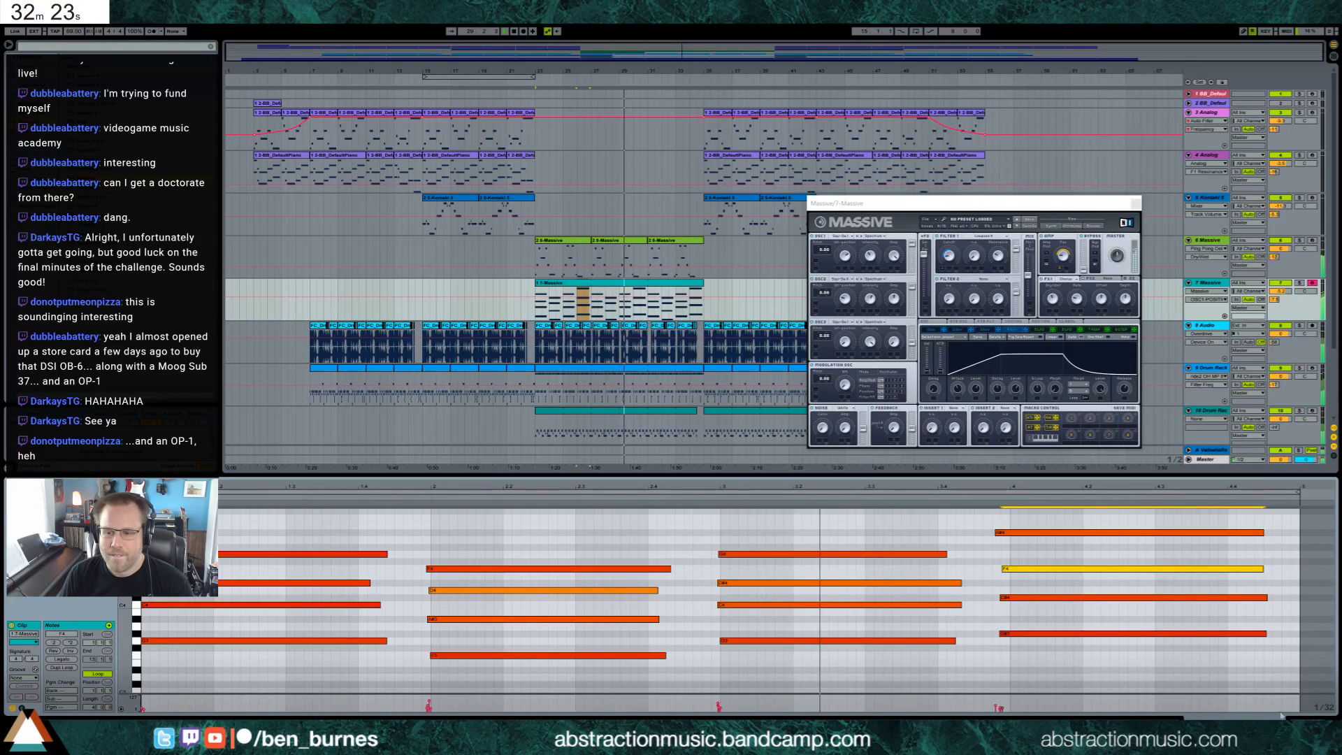
Add a high-pass Auto Filter after Massive on the 7-Massive chord track, tune its cutoff and adjust the track volume.
key("shift+Tab")
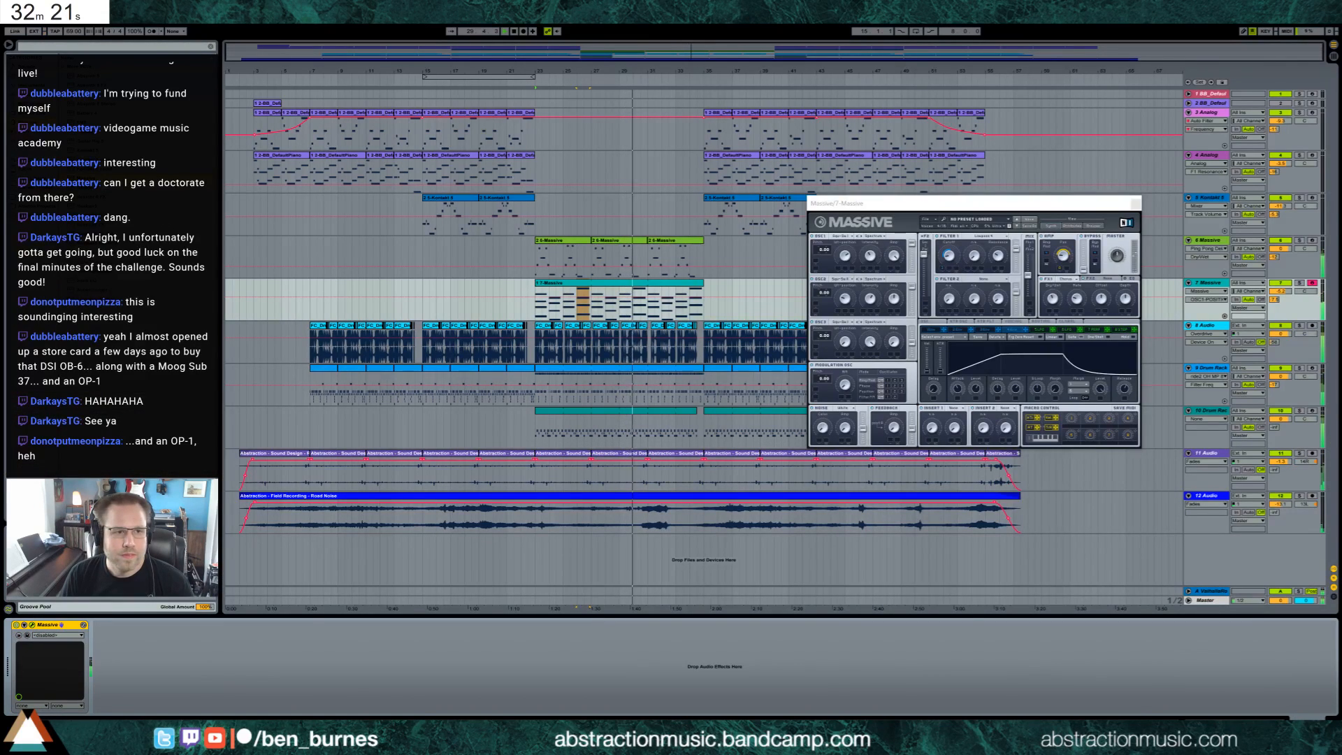
left_click(181, 646)
left_click_drag(181, 647, 155, 679)
left_click(137, 689)
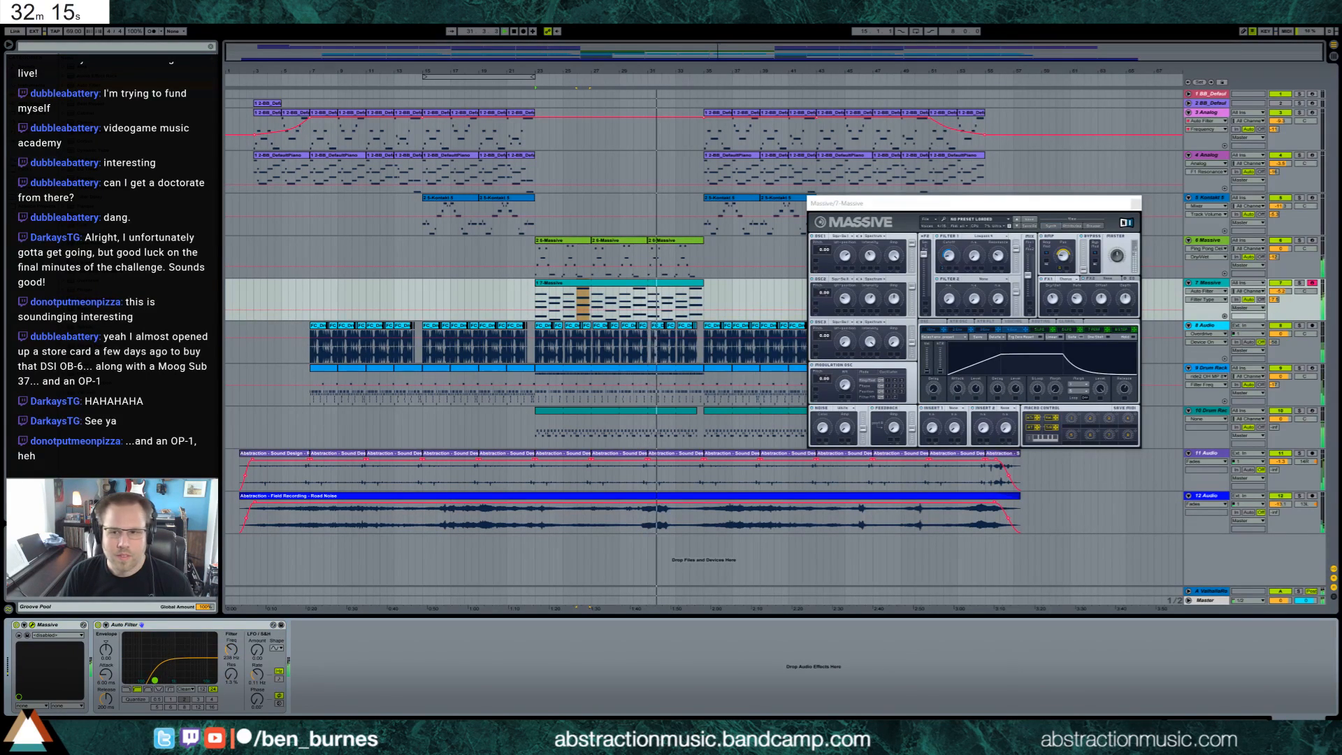
left_click(1281, 292)
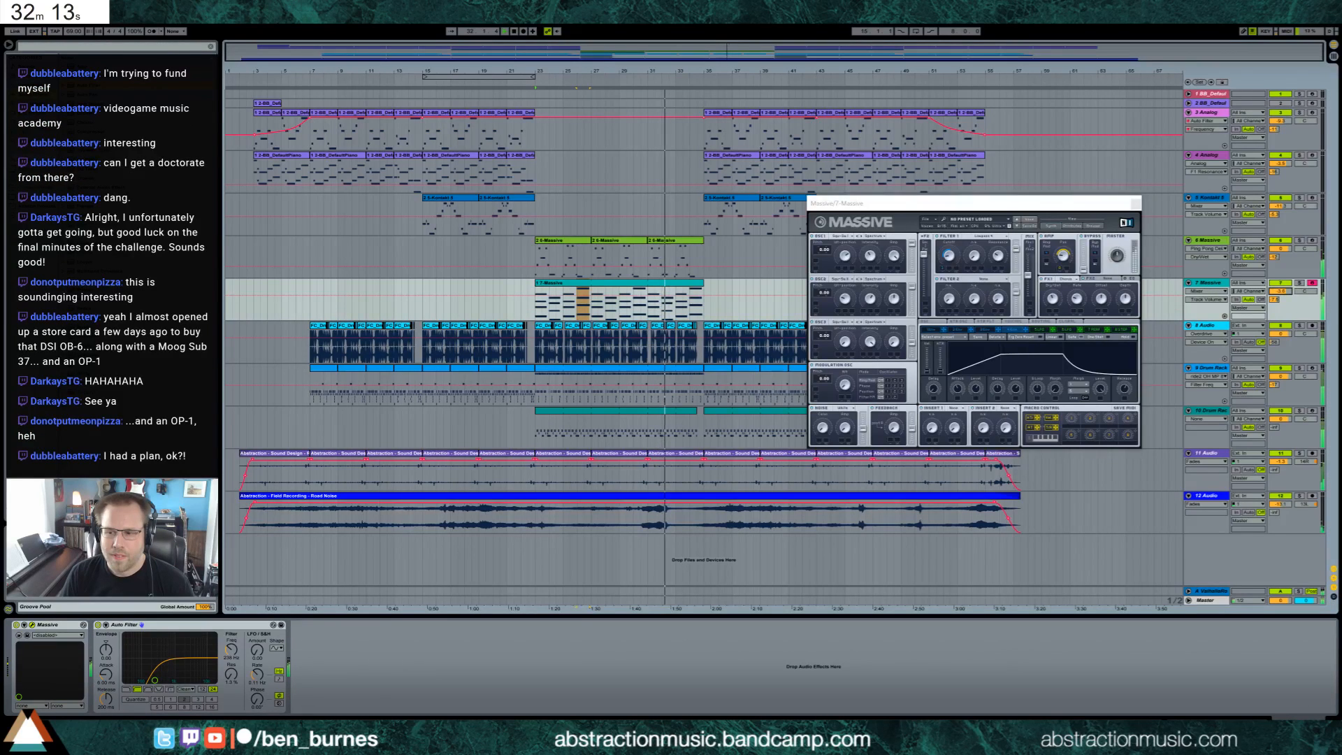
left_click_drag(154, 679, 159, 679)
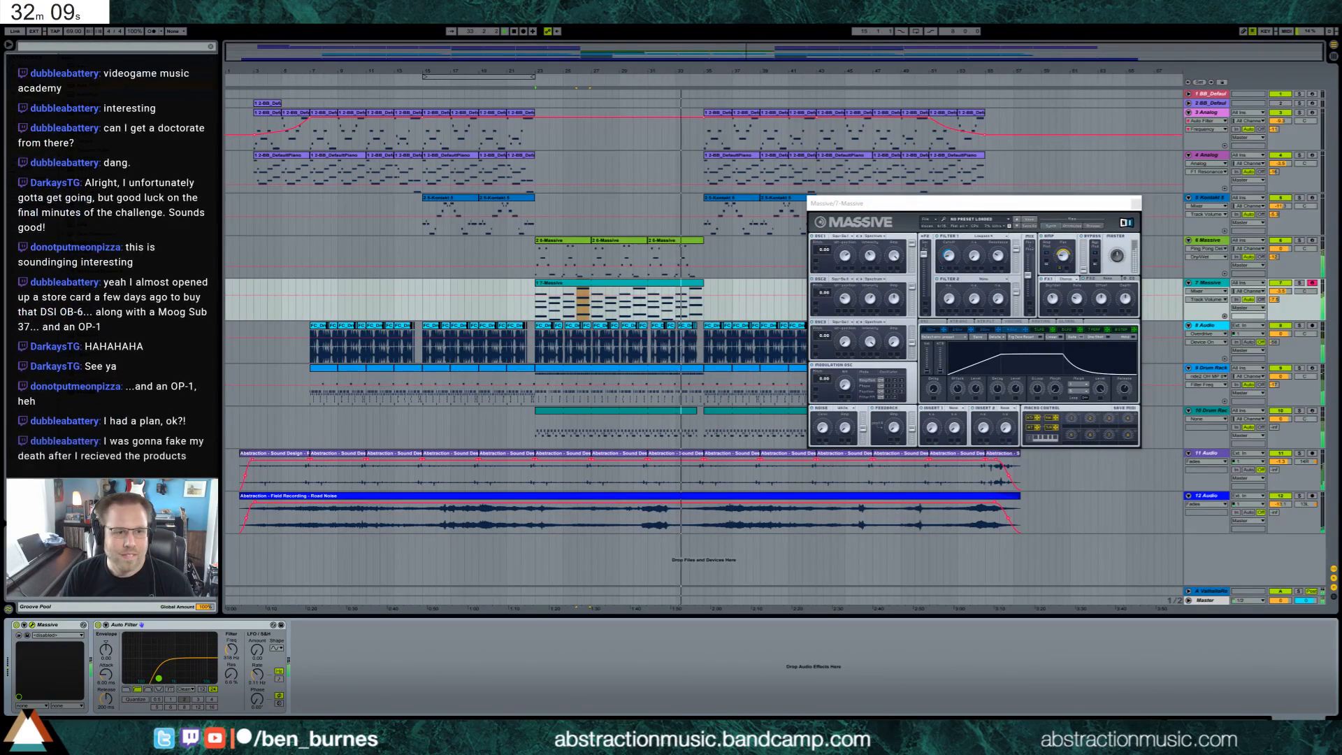
Add a Ping Pong Delay after the chord track's Auto Filter and adjust its beat division, filter band and feedback.
left_click_drag(87, 300, 334, 683)
left_click(299, 675)
left_click_drag(325, 641, 328, 646)
left_click_drag(306, 700, 306, 693)
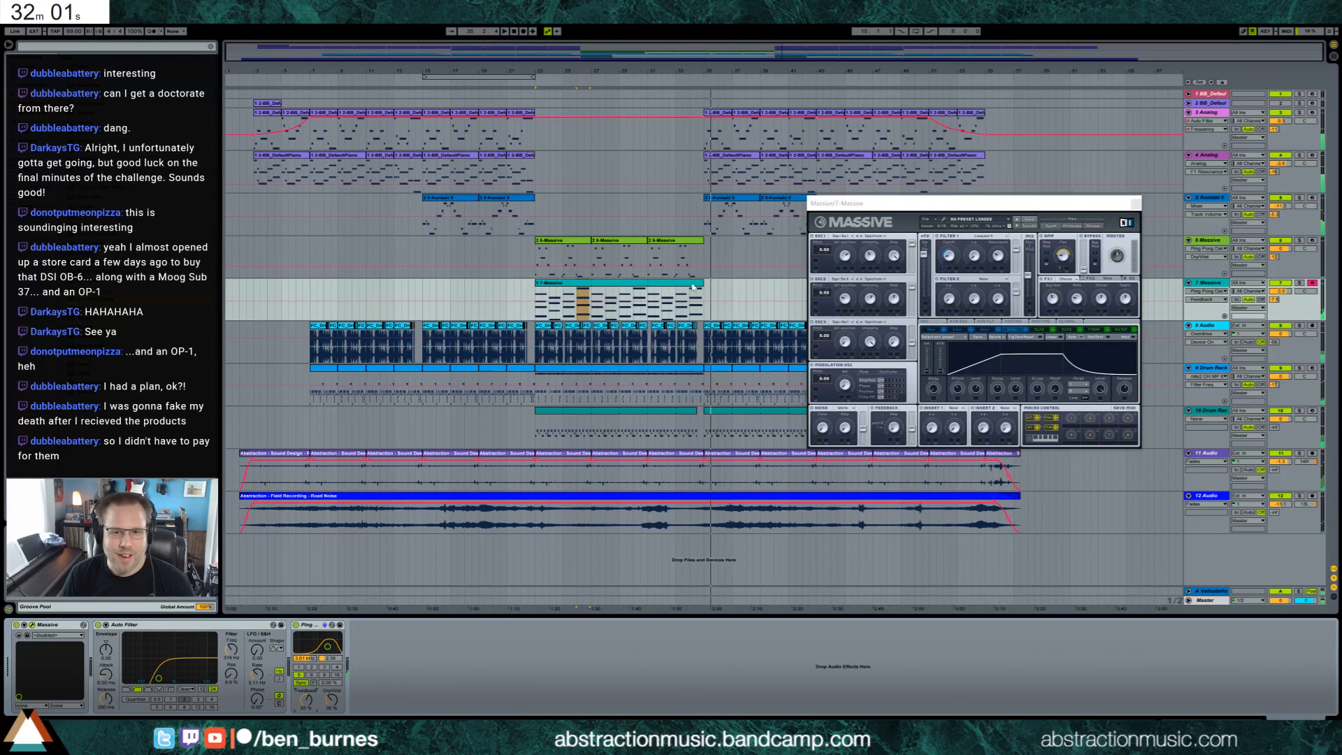
Open the Massive synth on the 6-Massive melody track and adjust the resonance of Filter 1.
left_click(537, 262)
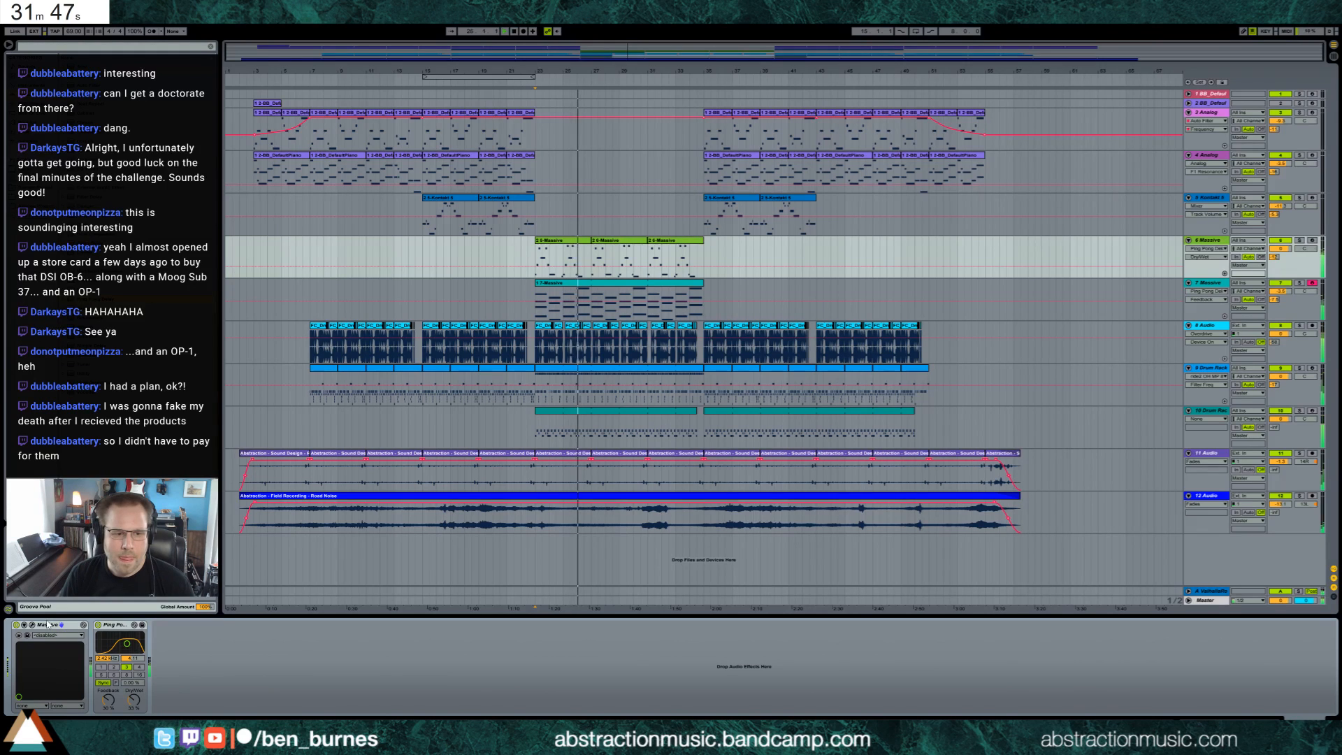
left_click(25, 626)
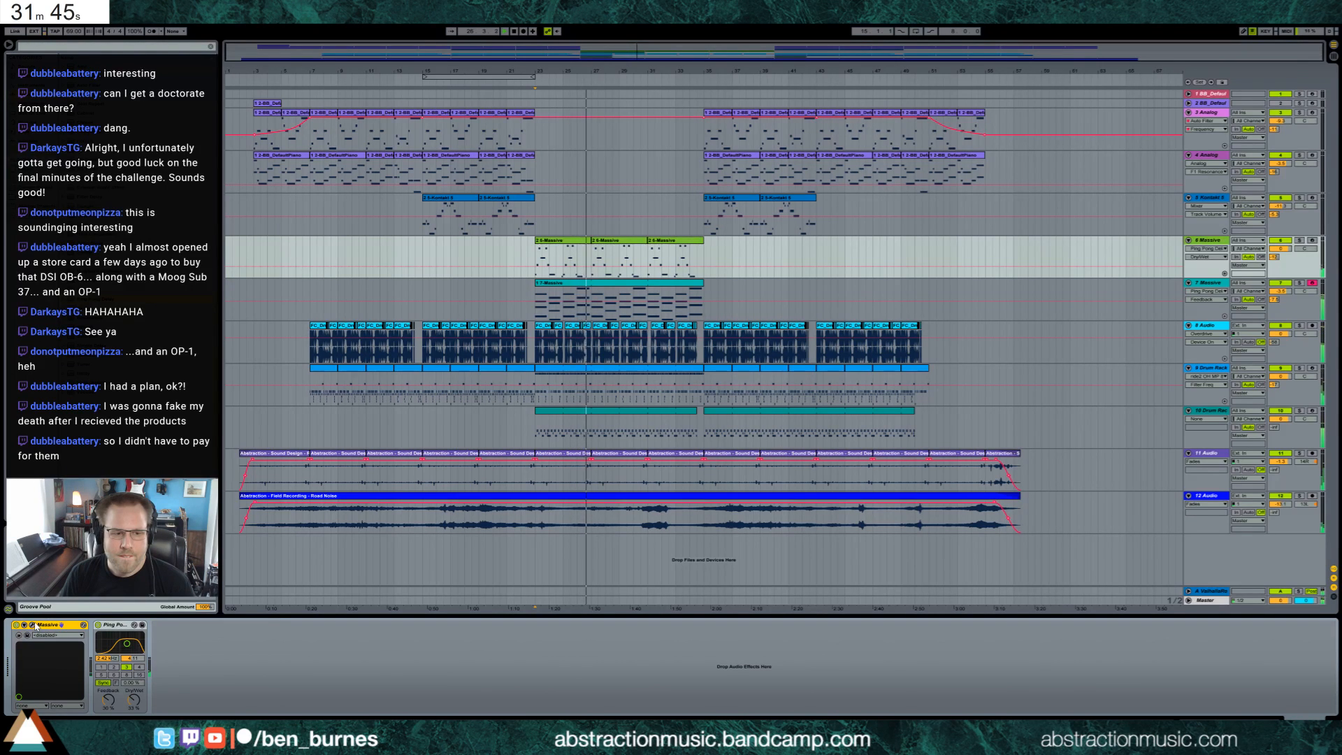
left_click(24, 625)
left_click(972, 343)
left_click(985, 268)
left_click_drag(985, 268, 986, 257)
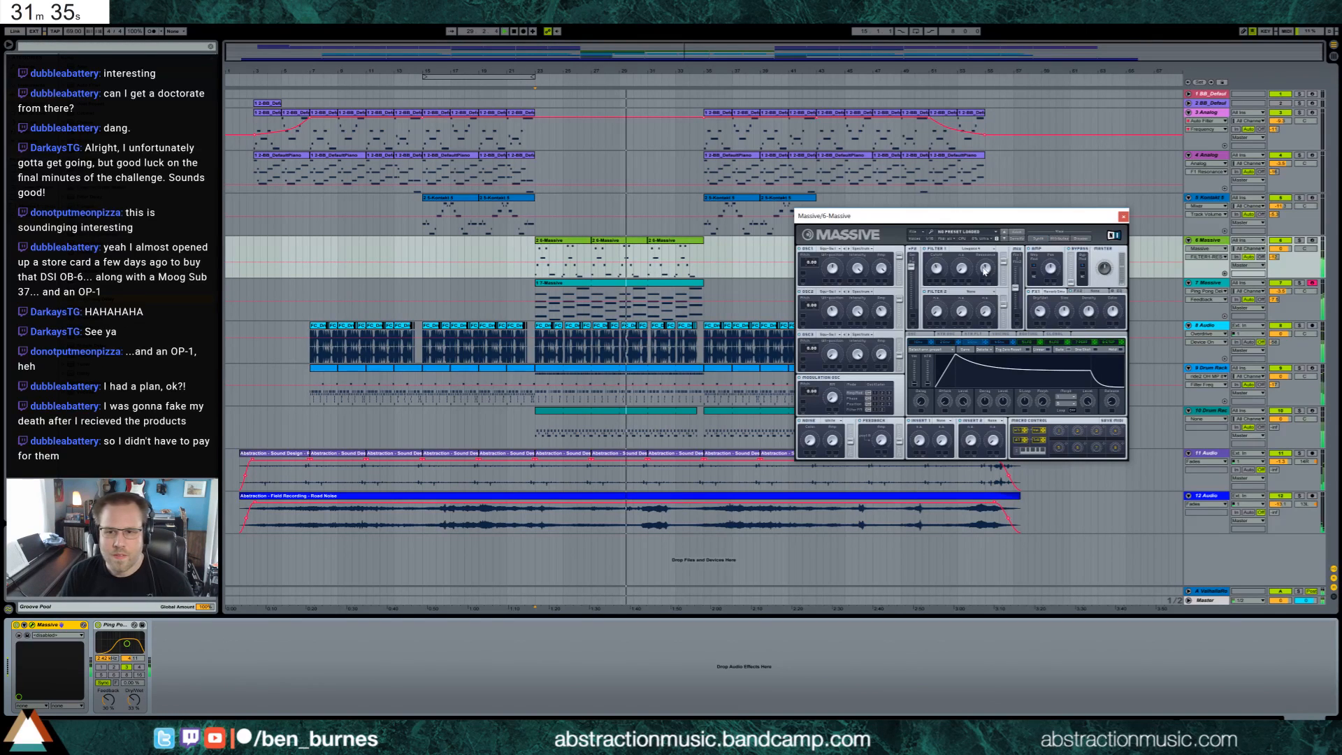
On the 7-Massive chord track, adjust Massive's Filter 1 and fine-tune the Ping Pong Delay's dry/wet and feedback.
left_click(676, 287)
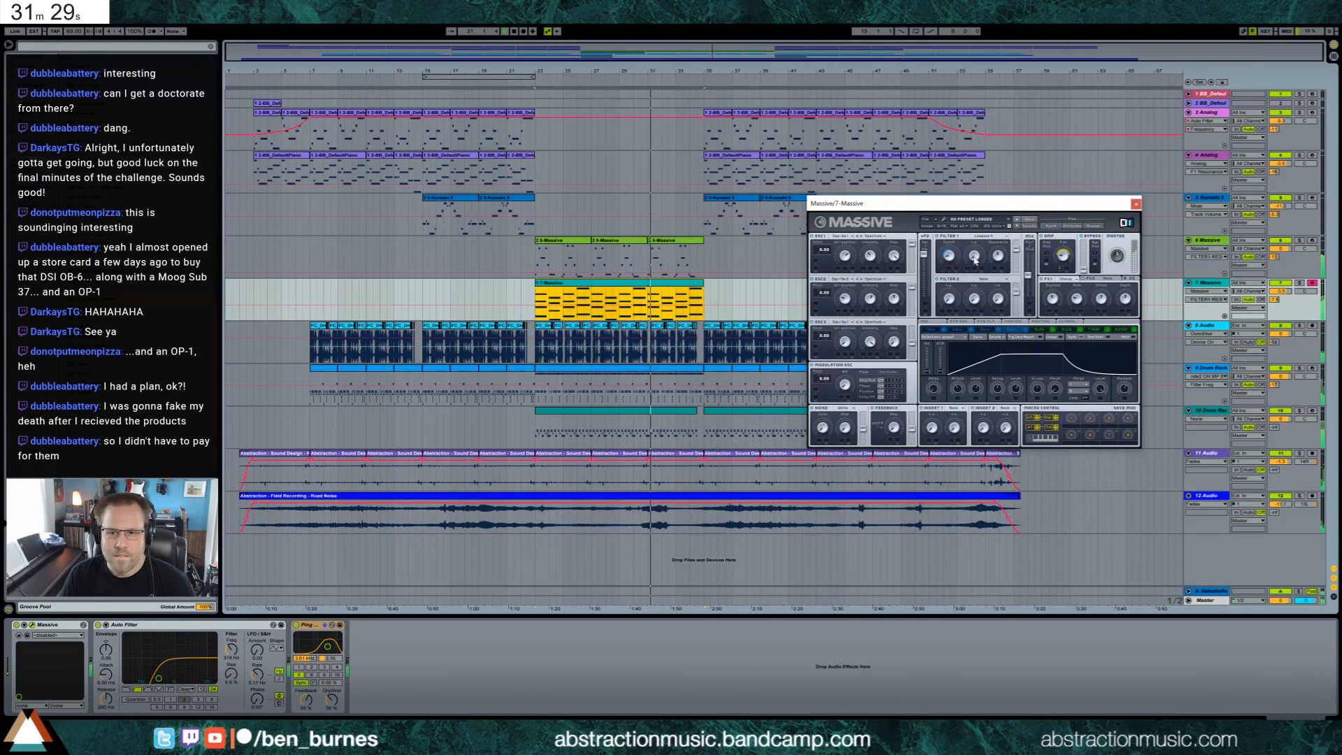
left_click(948, 256)
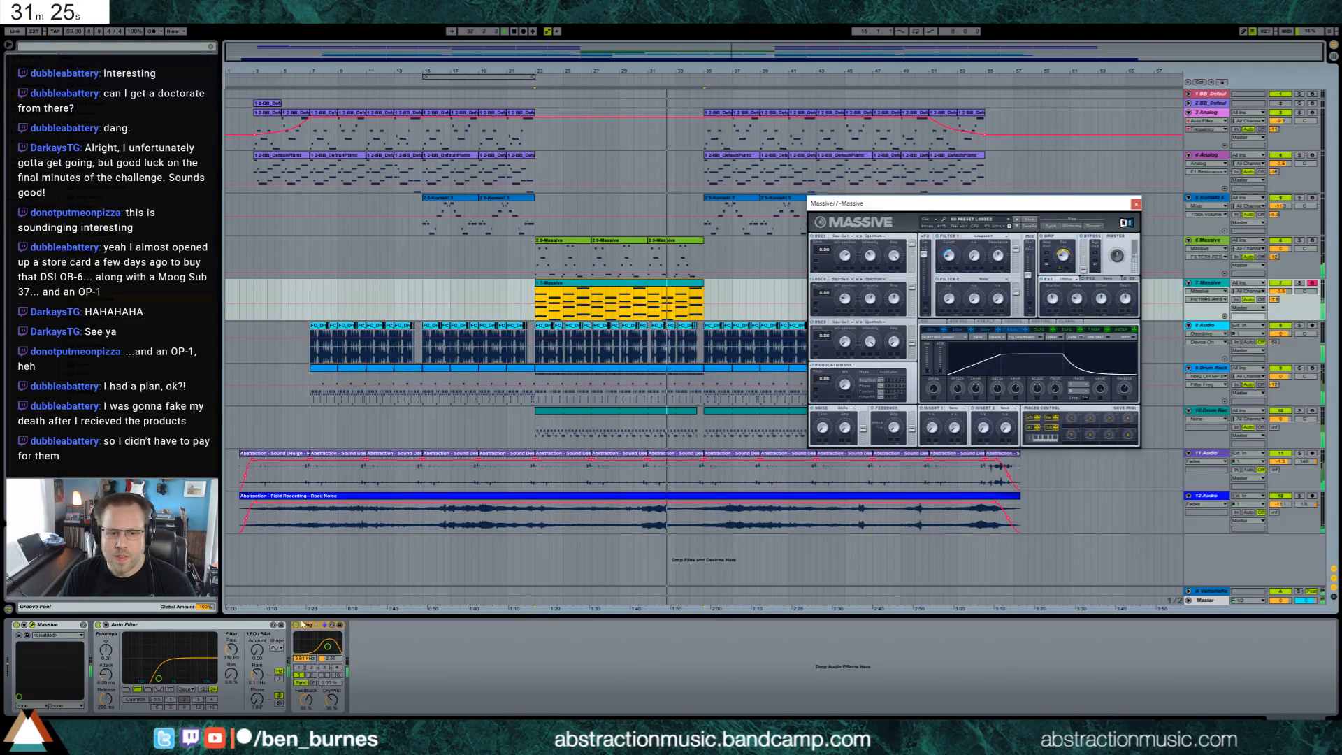
left_click(304, 701)
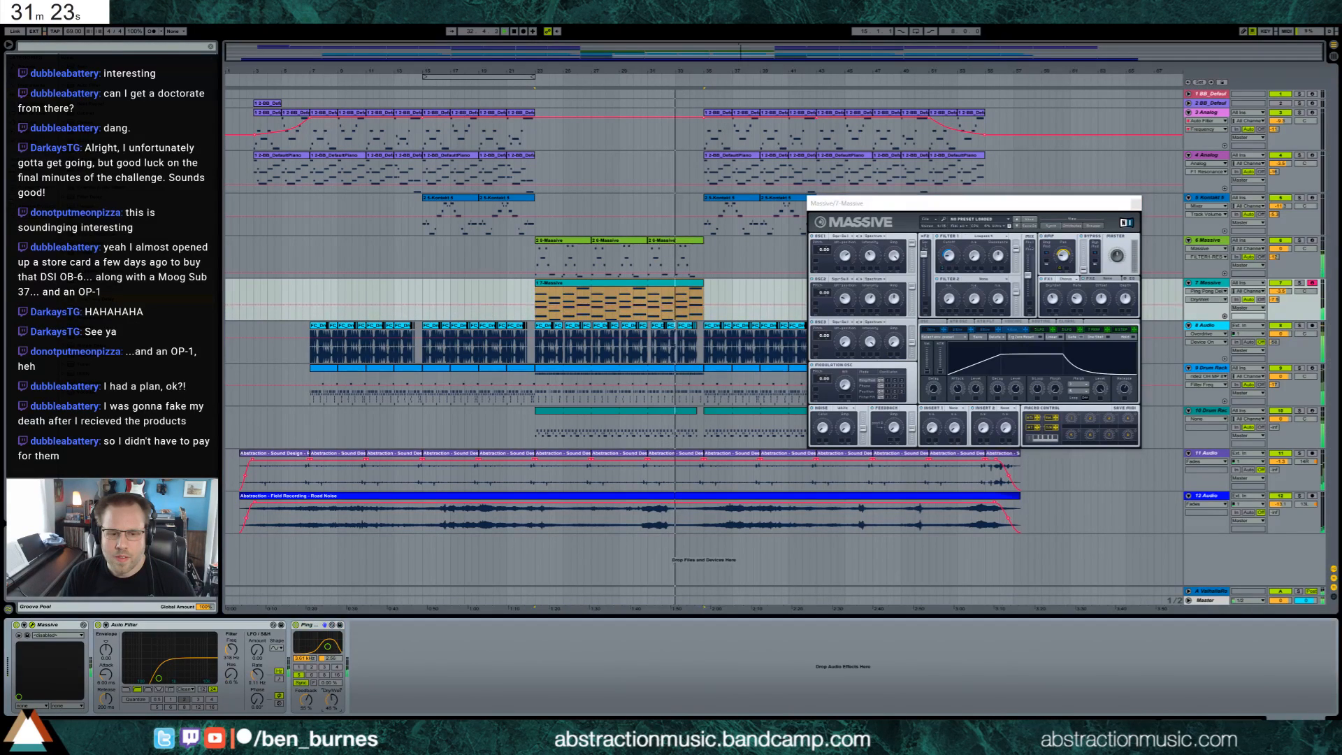
mouse_move(306, 701)
left_mouse_down()
mouse_move(305, 718)
mouse_move(331, 709)
mouse_move(305, 704)
left_mouse_up()
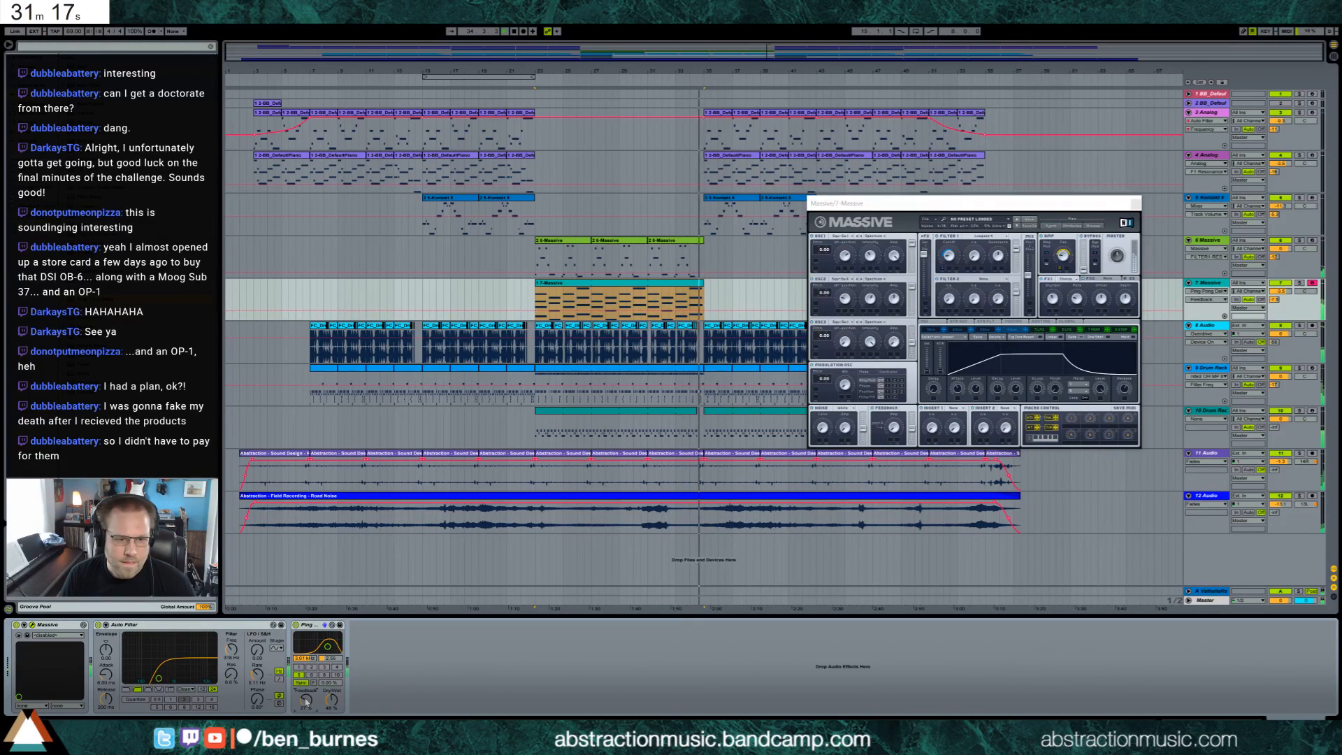
Play the song from bar 23 to audition the chord part, and close the Massive window.
left_click(538, 299)
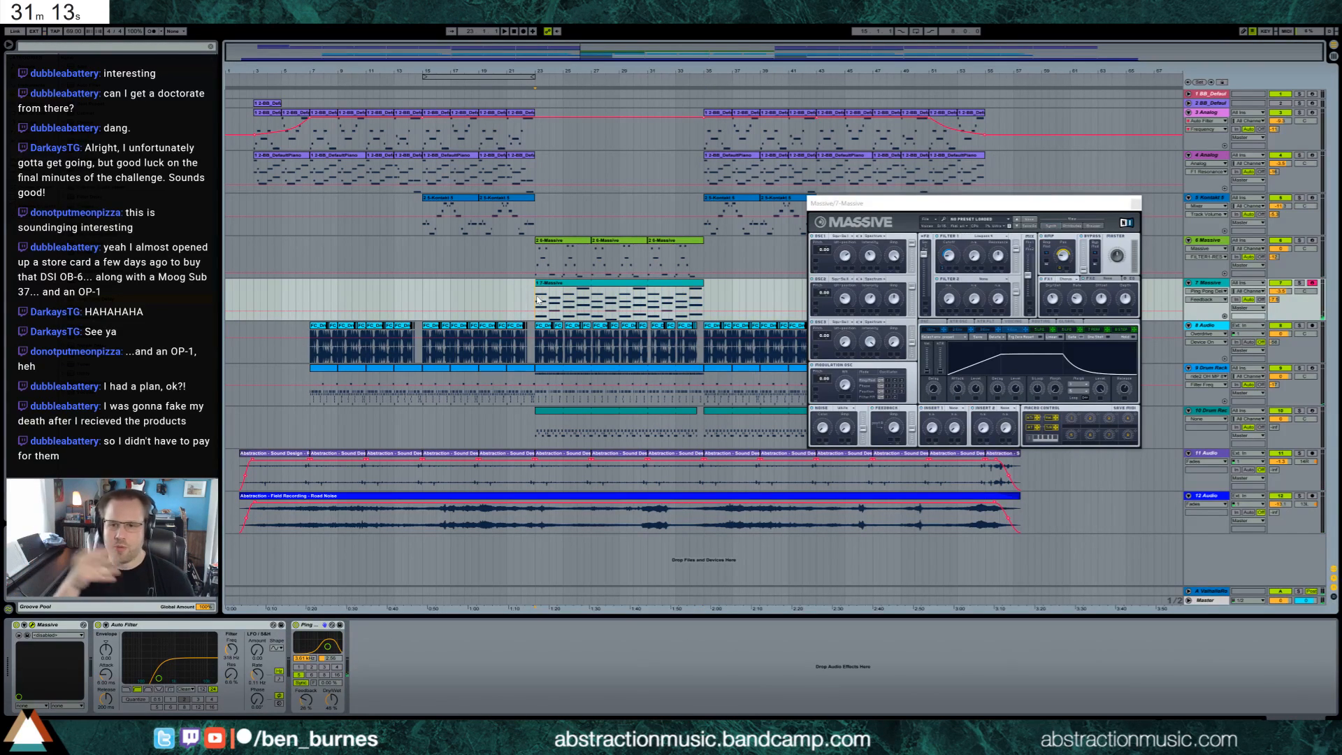
left_click(1298, 283)
key("space")
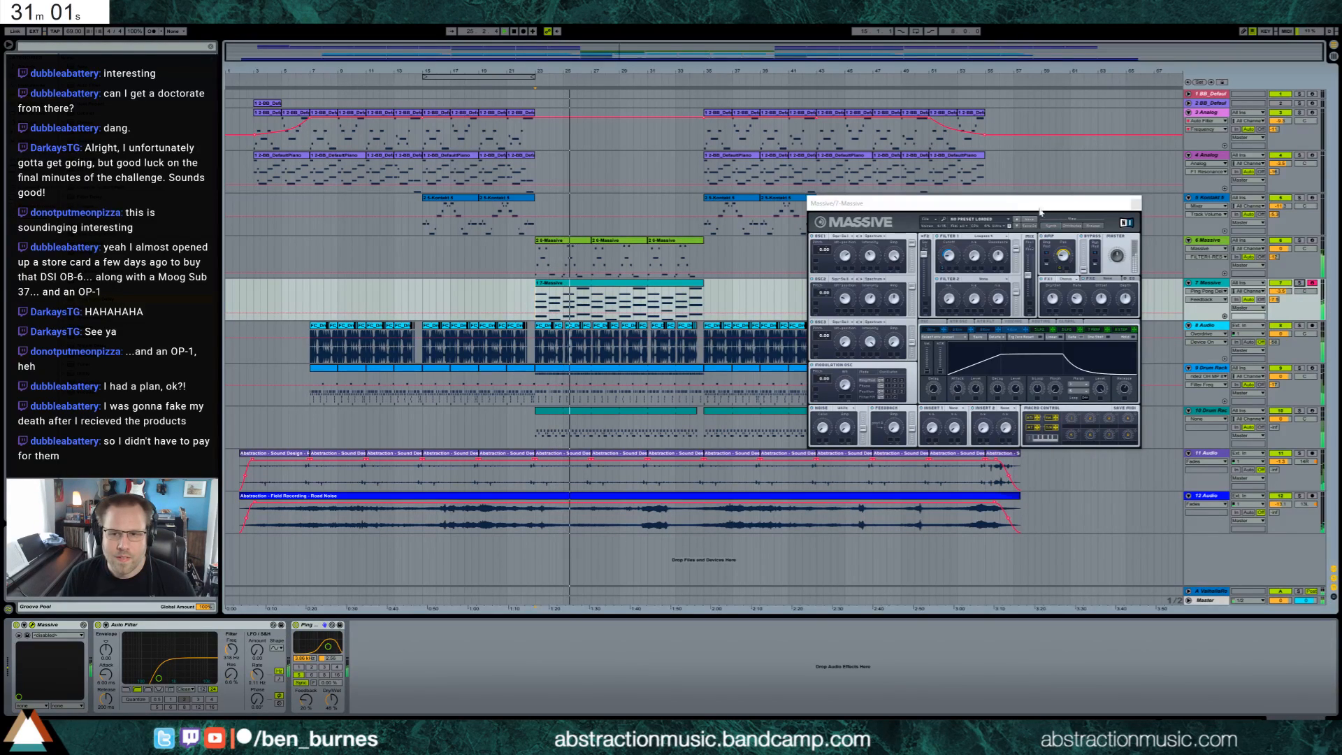
left_click(1135, 204)
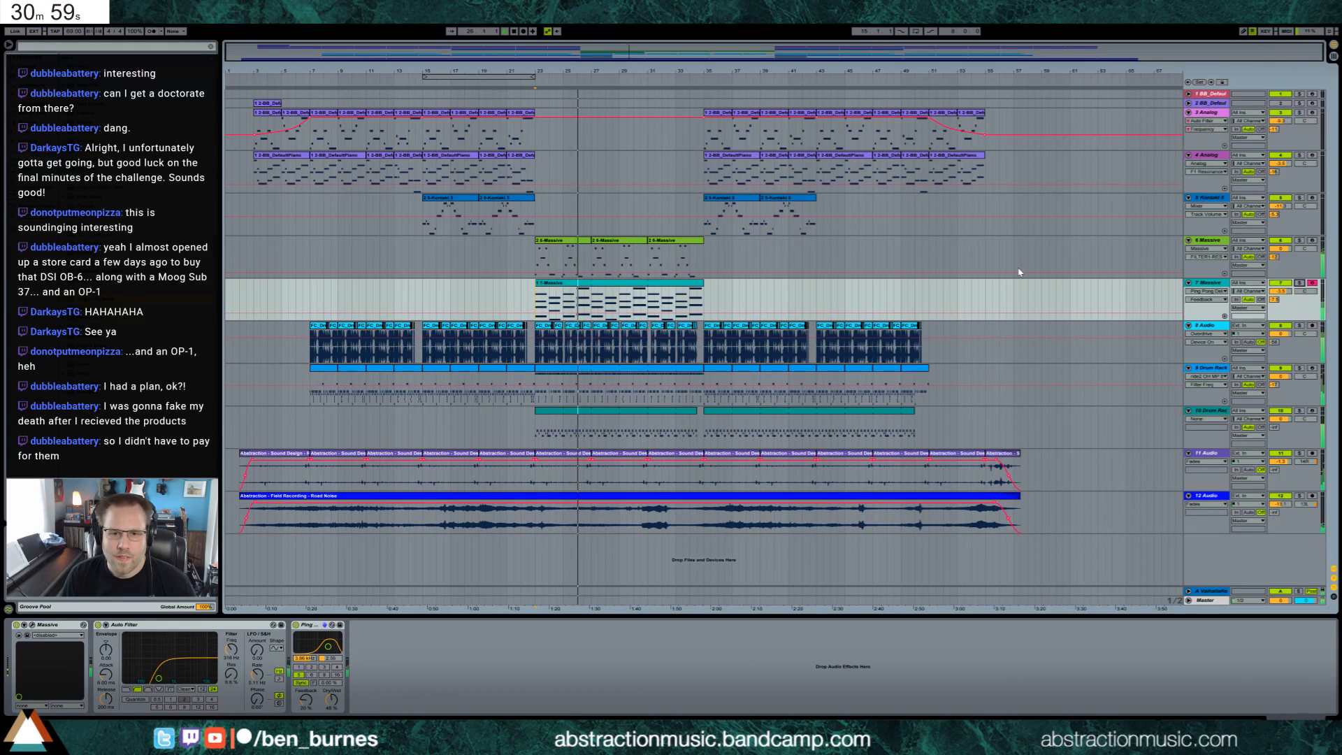
Split the 7-Massive chord clip at bars 27 and 31 into three four-bar clips.
double_click(702, 304)
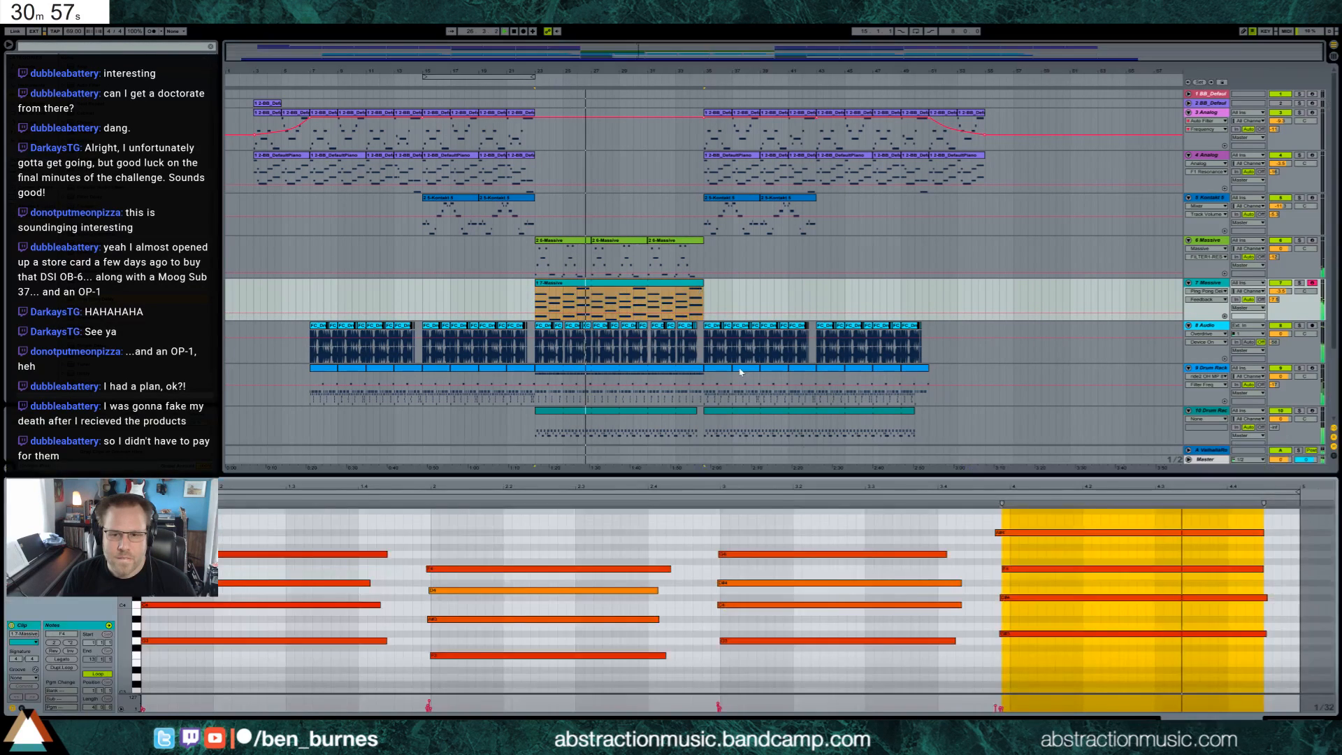
left_click_drag(647, 304, 702, 304)
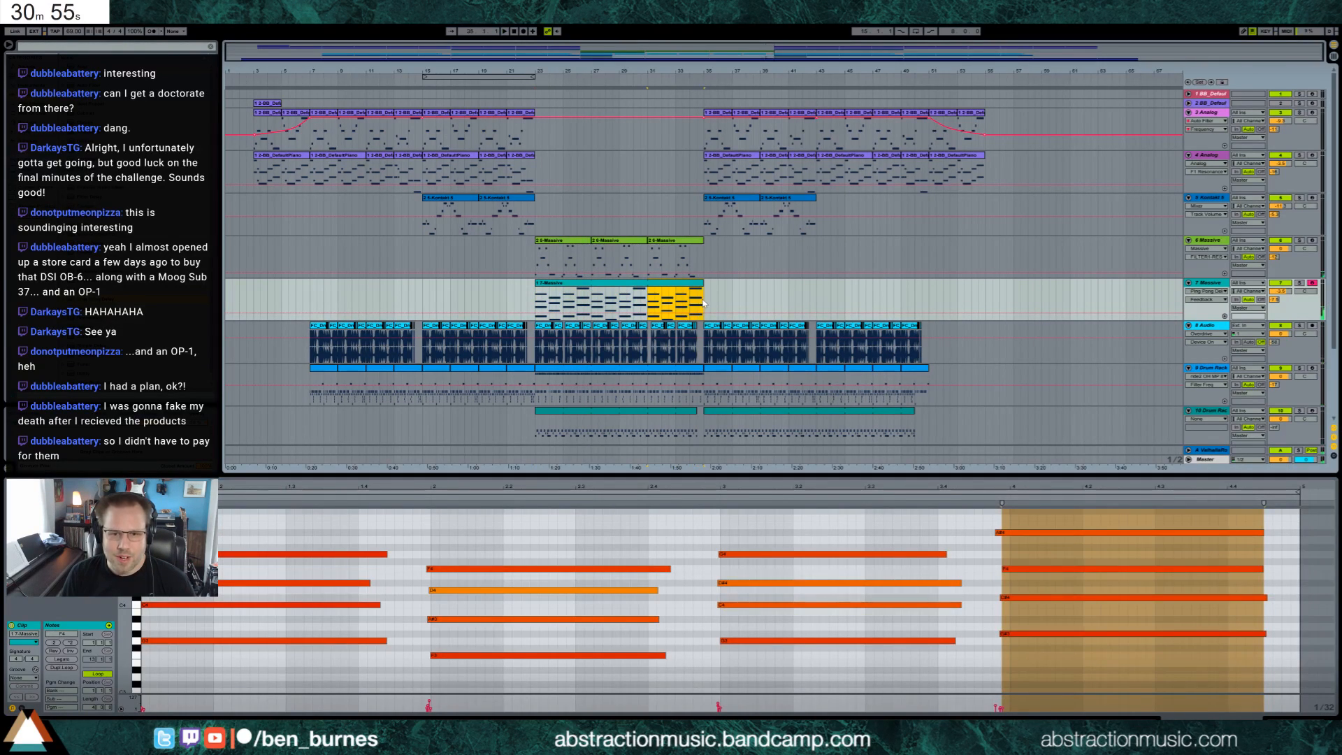
key("ctrl+e")
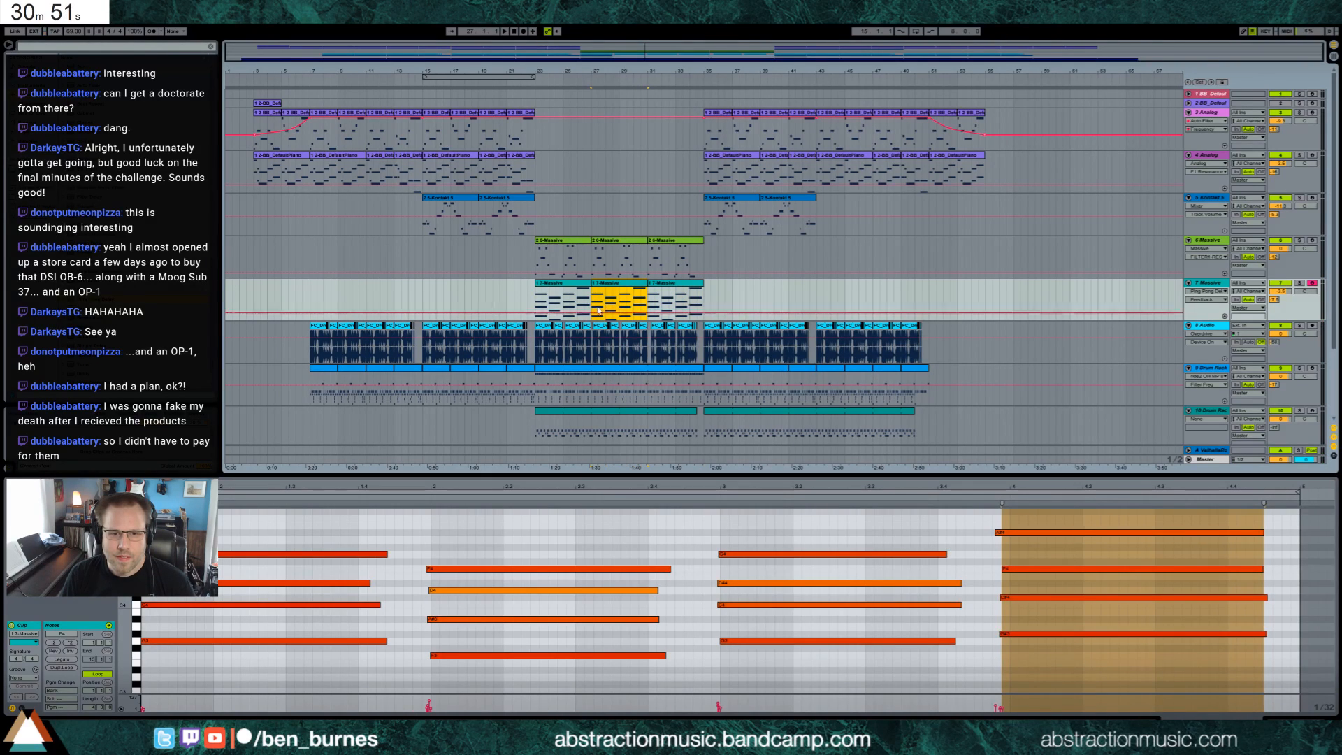
left_click_drag(1017, 532, 1017, 545)
left_click(602, 282)
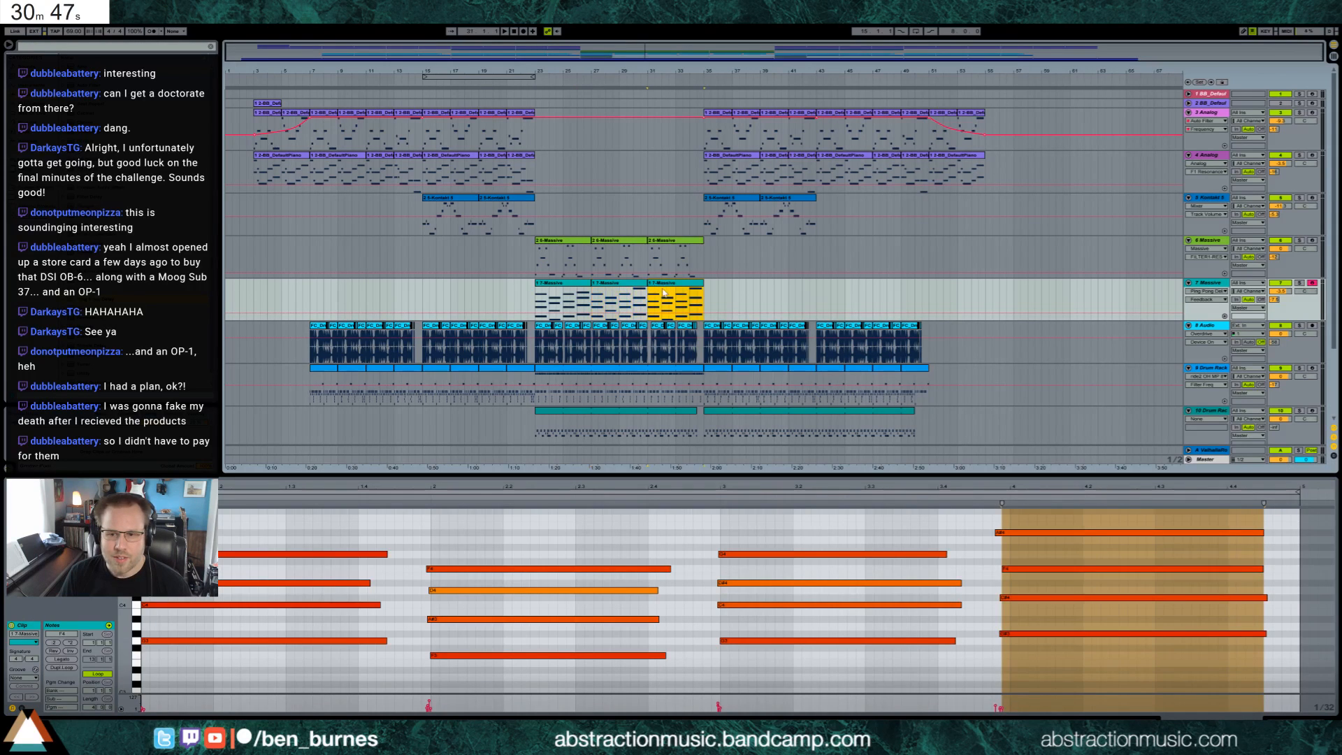
In the third chord clip's last chord, lower each of the two lowest notes by one semitone.
left_click(1006, 596)
left_click_drag(1020, 636, 1028, 643)
left_click(1035, 606)
left_click(1036, 599)
key("Down")
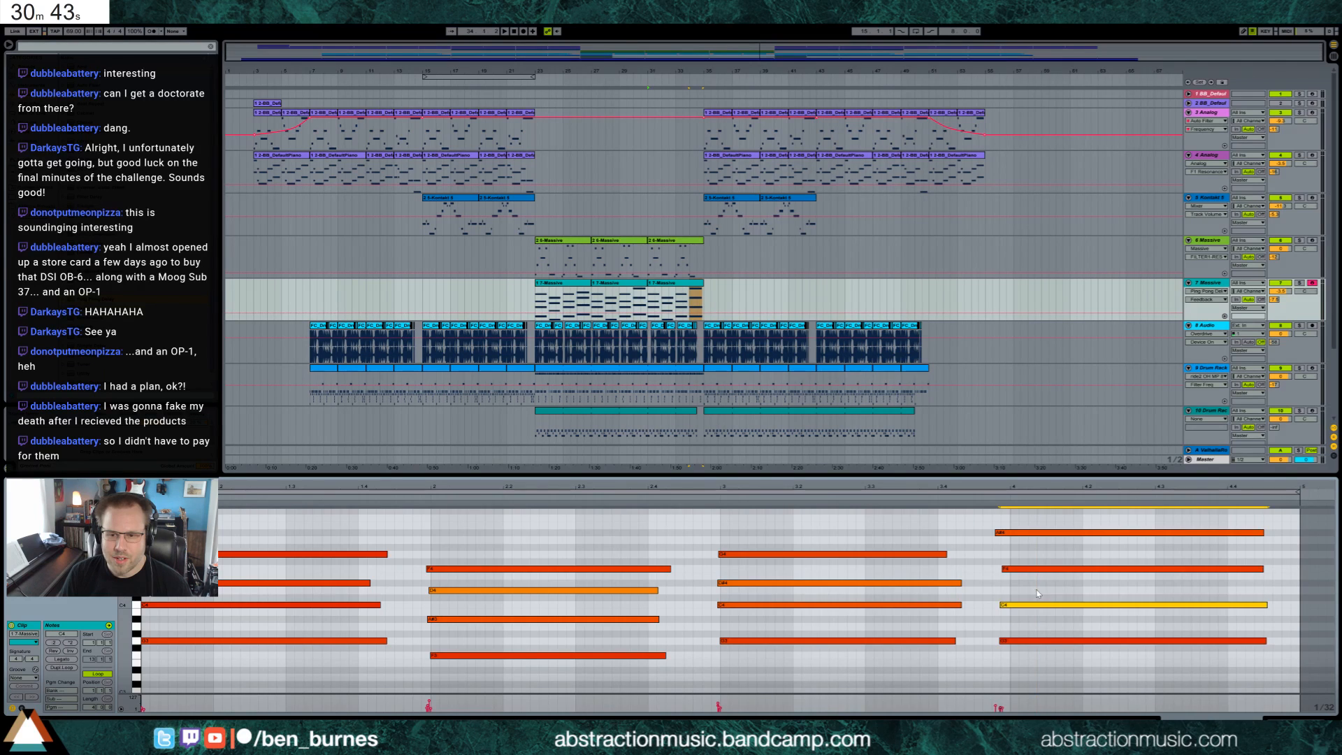
Raise the top note of the third clip's last chord two semitones and play the ending.
left_click(1034, 577)
left_click(1035, 569)
left_click(1033, 532)
key("Down")
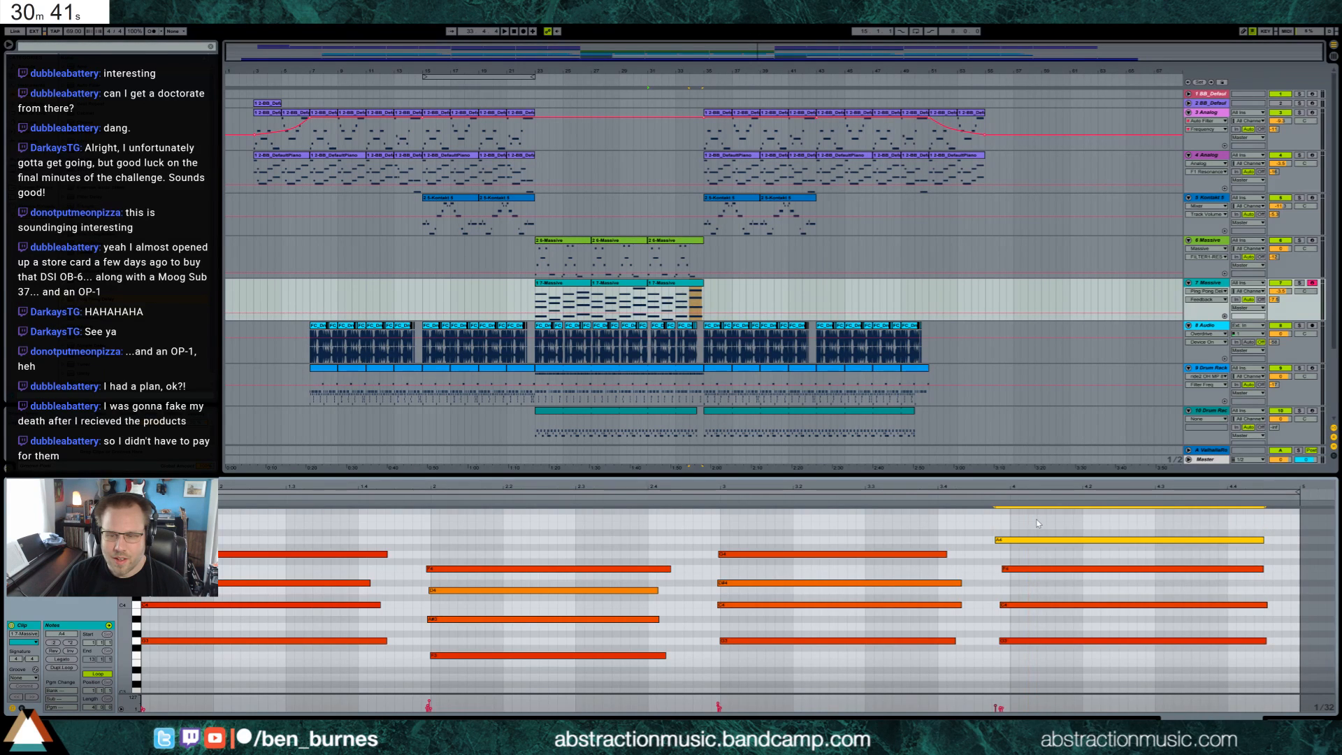
key("Up")
key("Up")
key("Up")
key("Down")
key("Down")
key("Up")
key("Up")
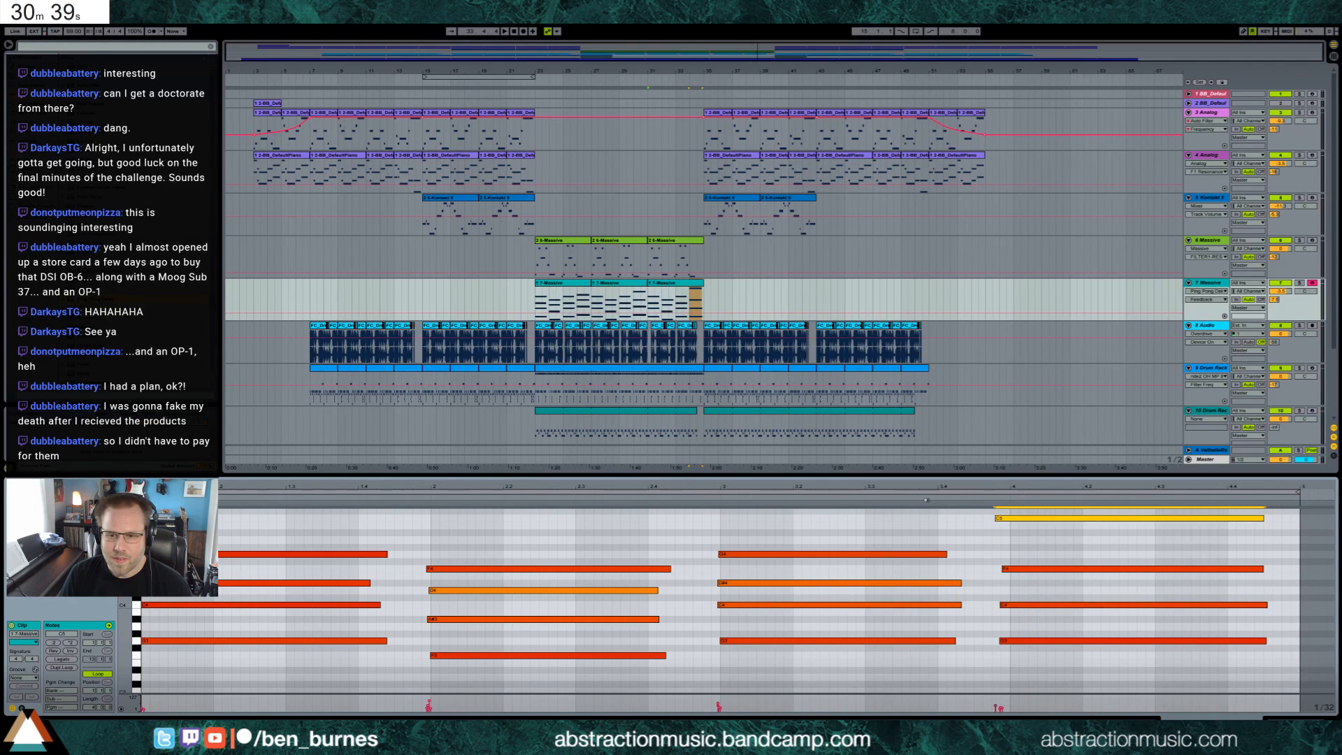
key("space")
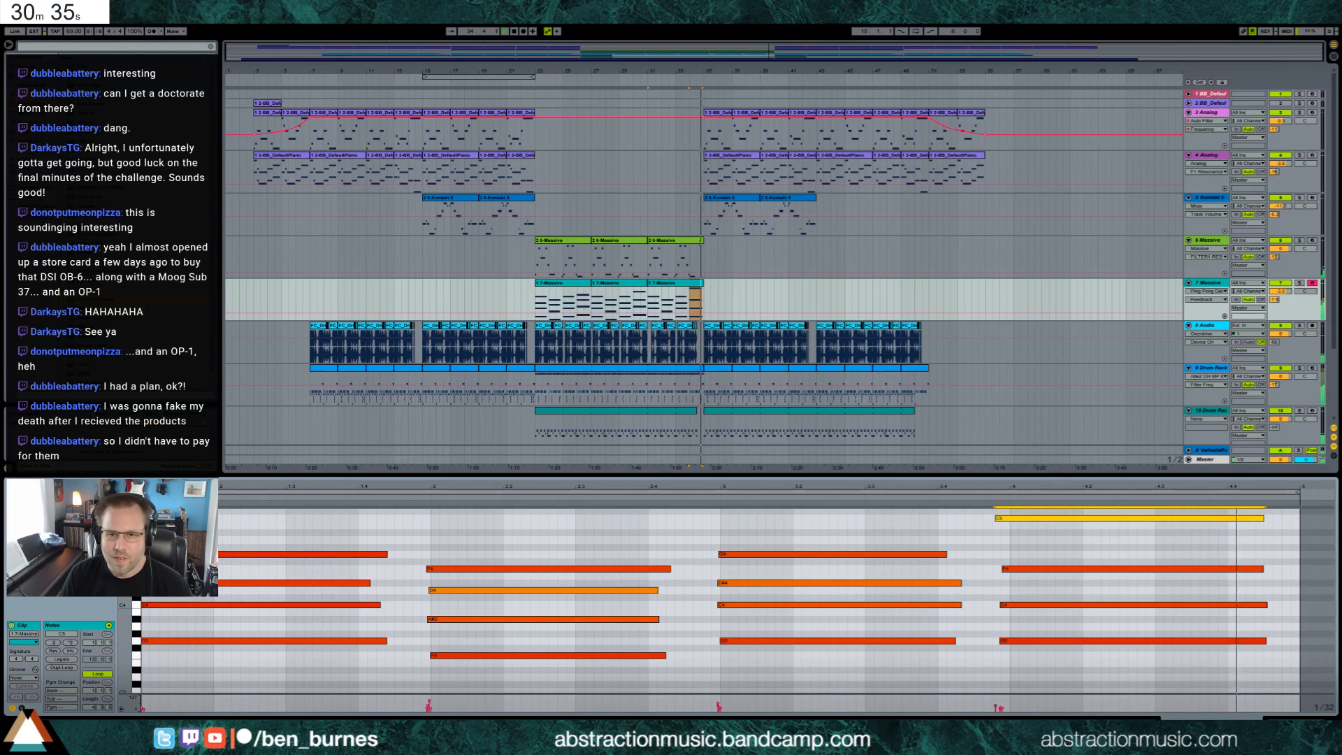
Check the notes of the last 6-Massive melody clip and its devices, and close the Massive window.
double_click(700, 241)
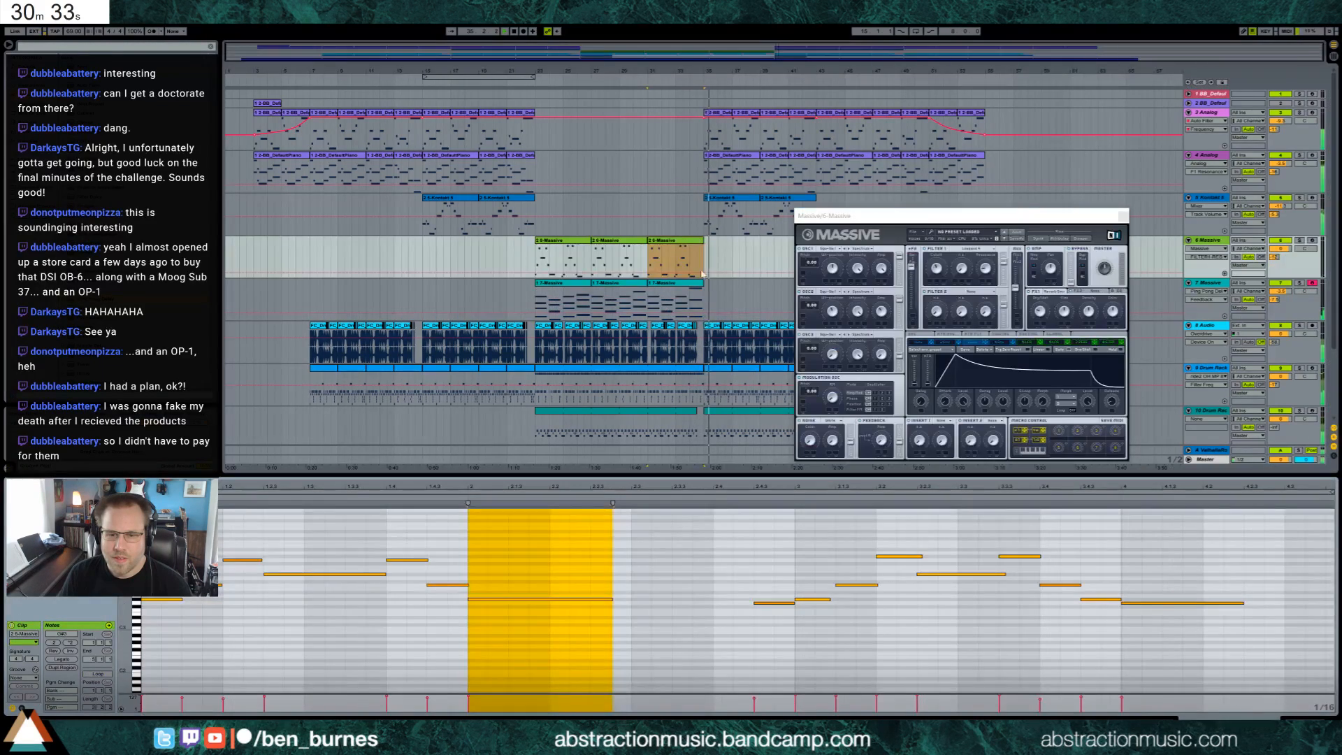
left_click(1132, 627)
key("shift+Tab")
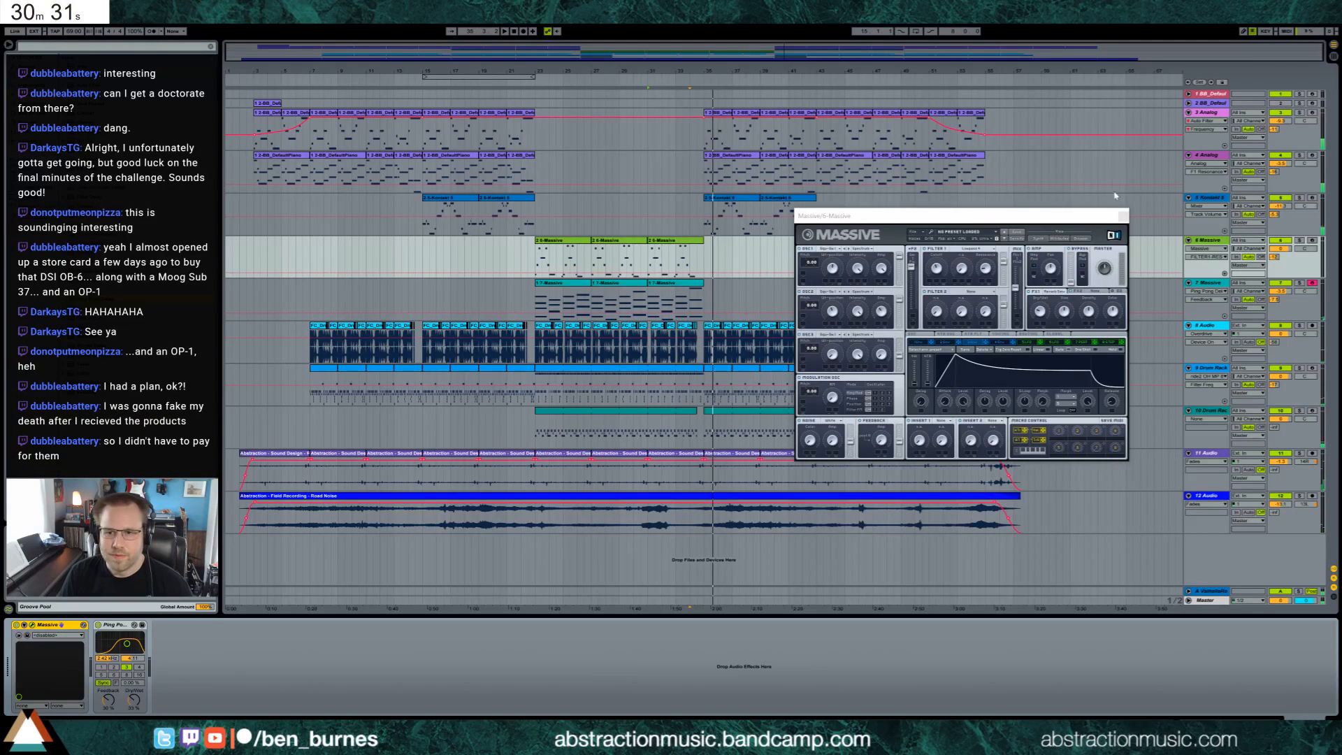
left_click(1123, 217)
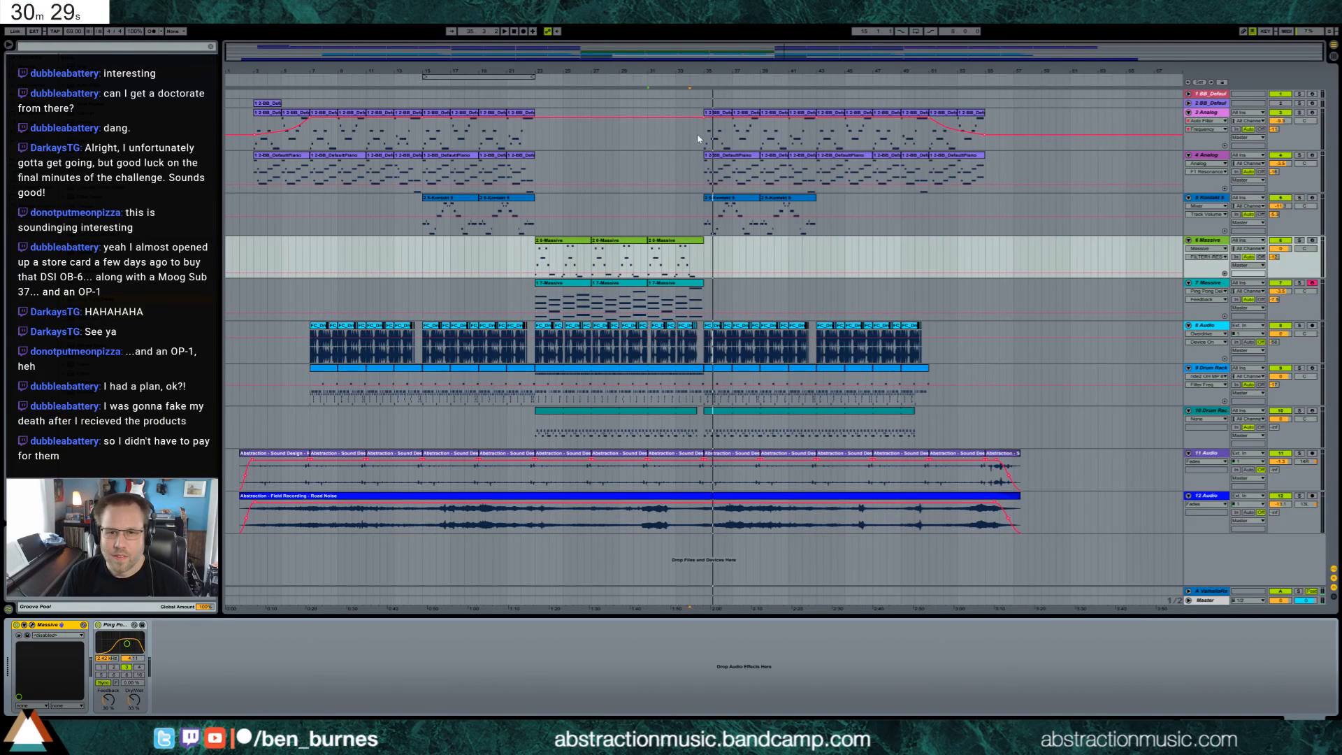
Record a short lead-in phrase on the armed 3-Analog track from bar 34 to bar 35, retaking the first attempt.
left_click(697, 139)
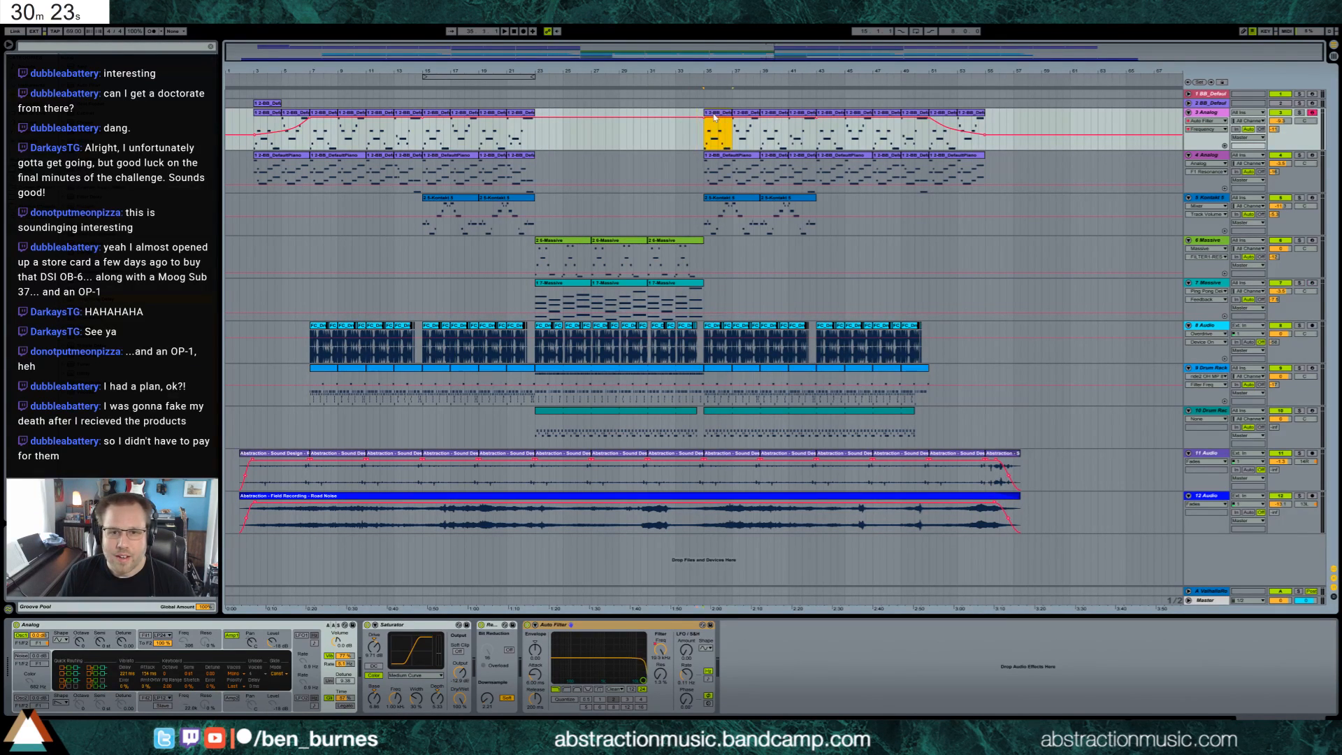
key("shift+Tab")
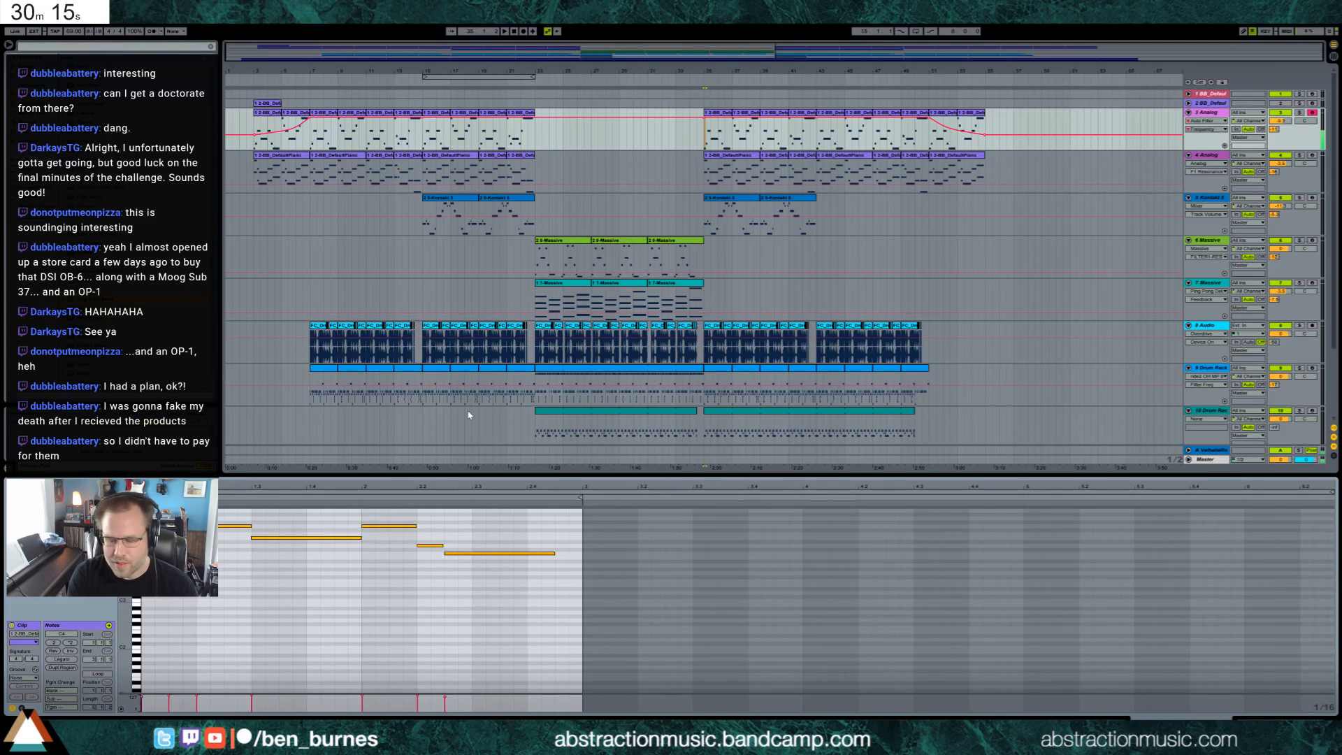
left_click(689, 144)
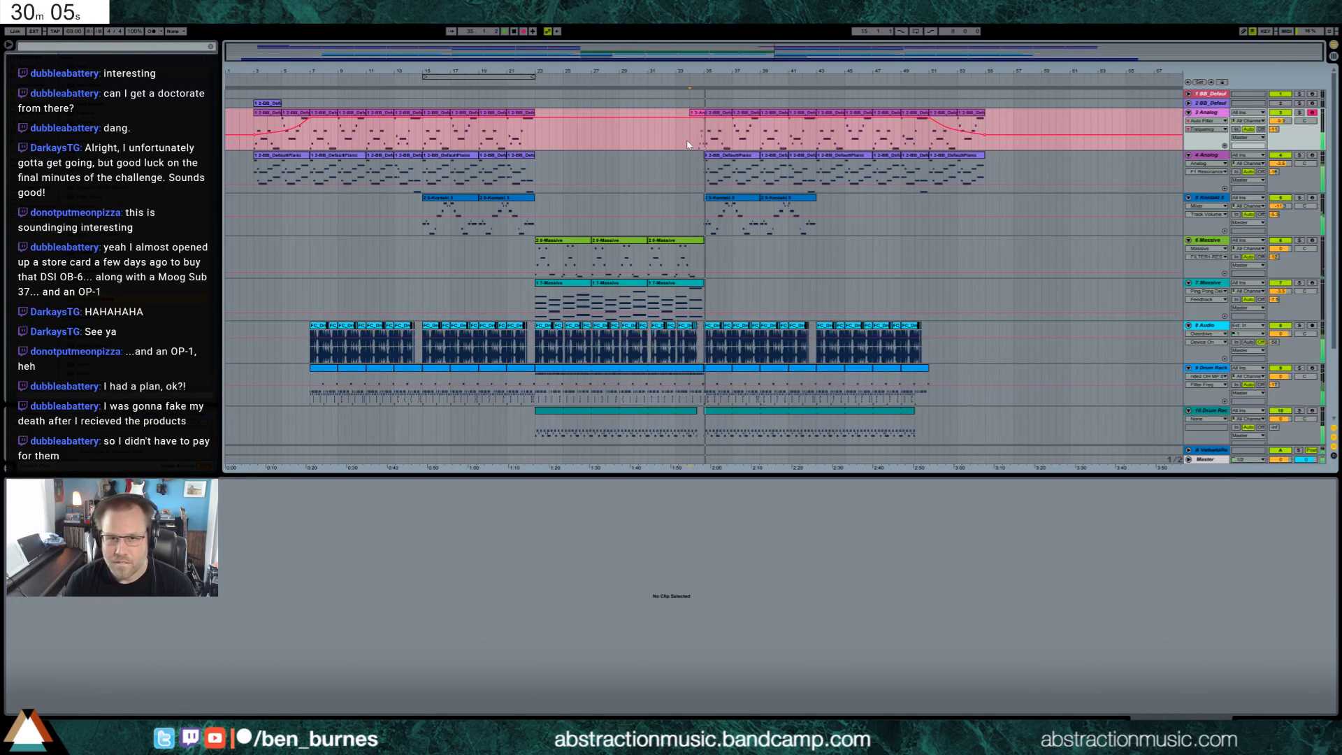
key("space")
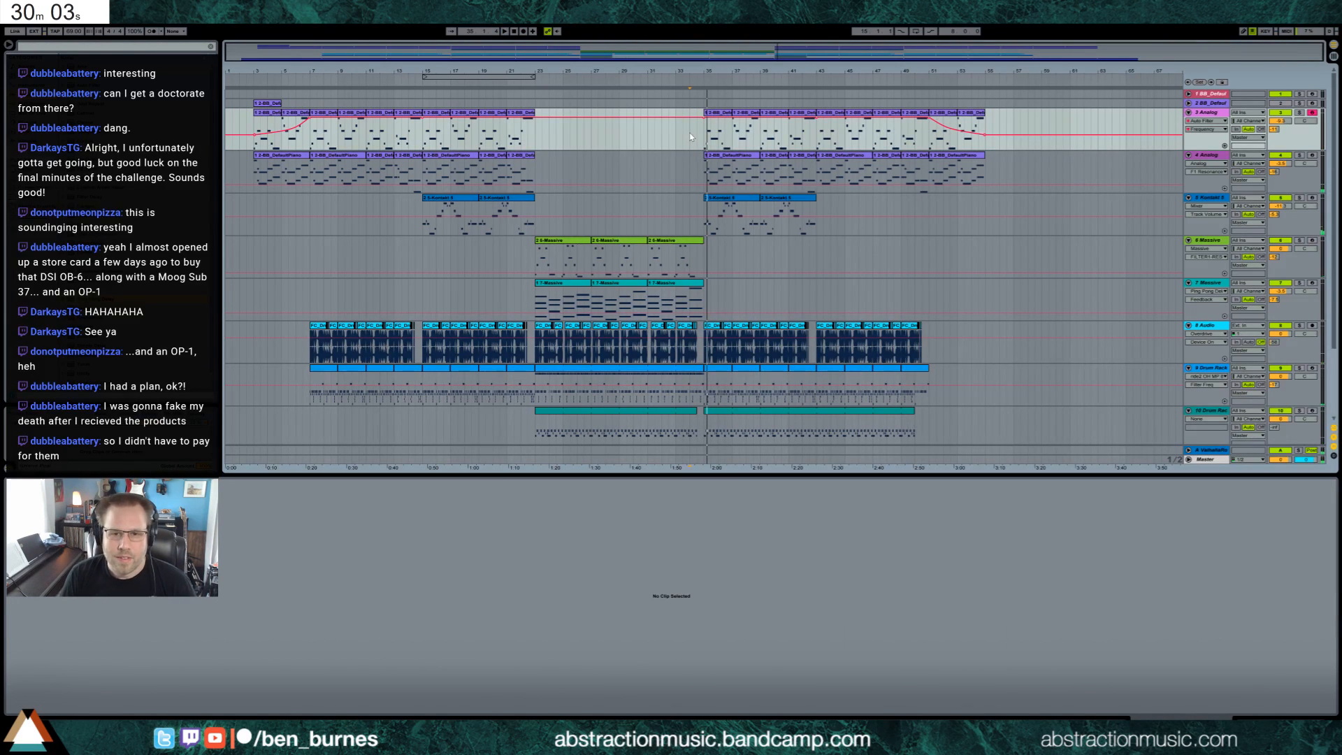
left_click(699, 115)
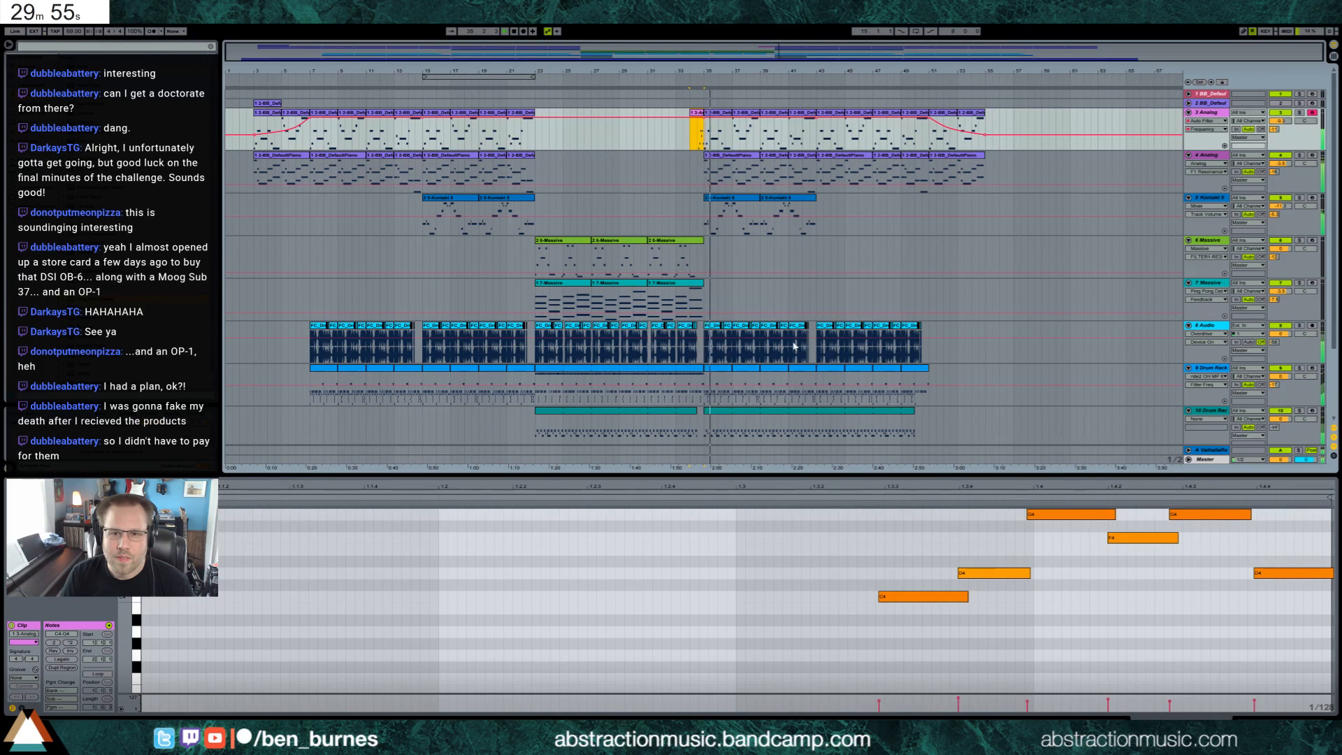
Play the transition around bar 34 to check the recorded 3-Analog lead-in clip.
key("shift+Tab")
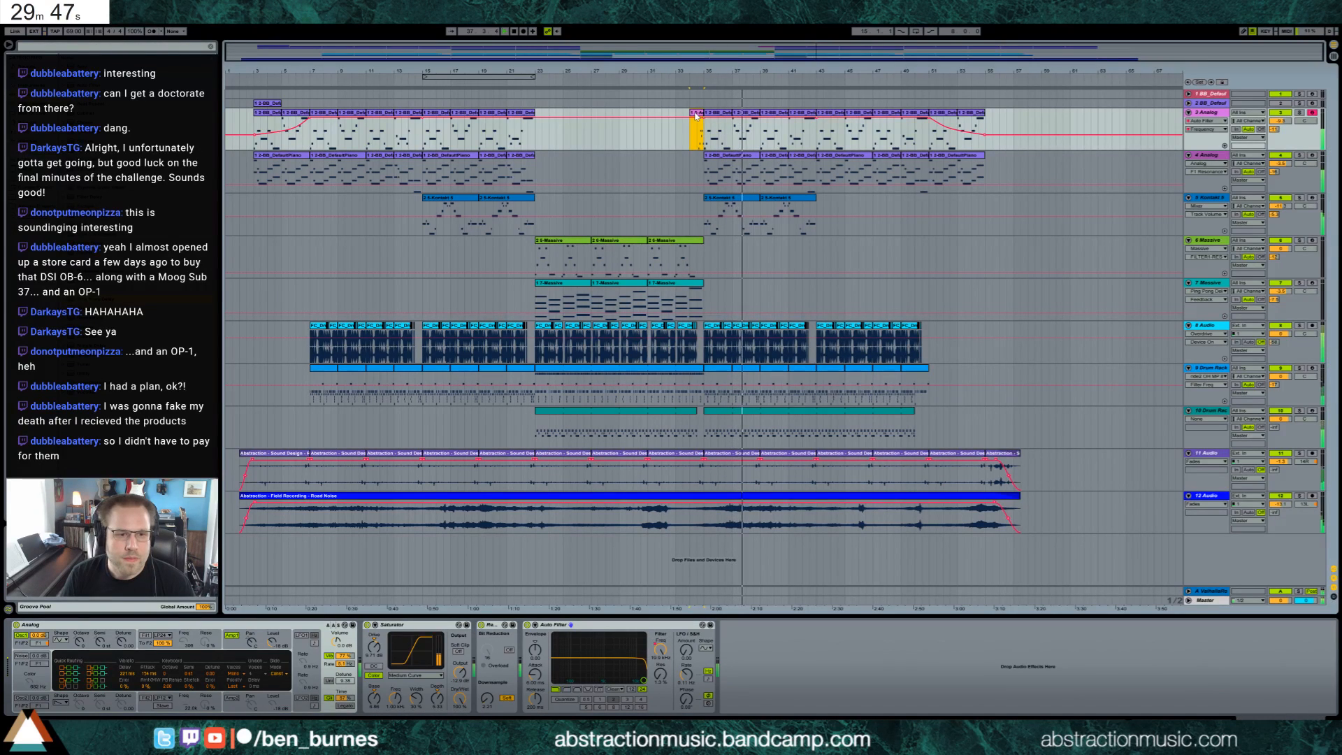
mouse_move(697, 116)
left_mouse_down()
mouse_move(603, 142)
mouse_move(697, 116)
left_mouse_up()
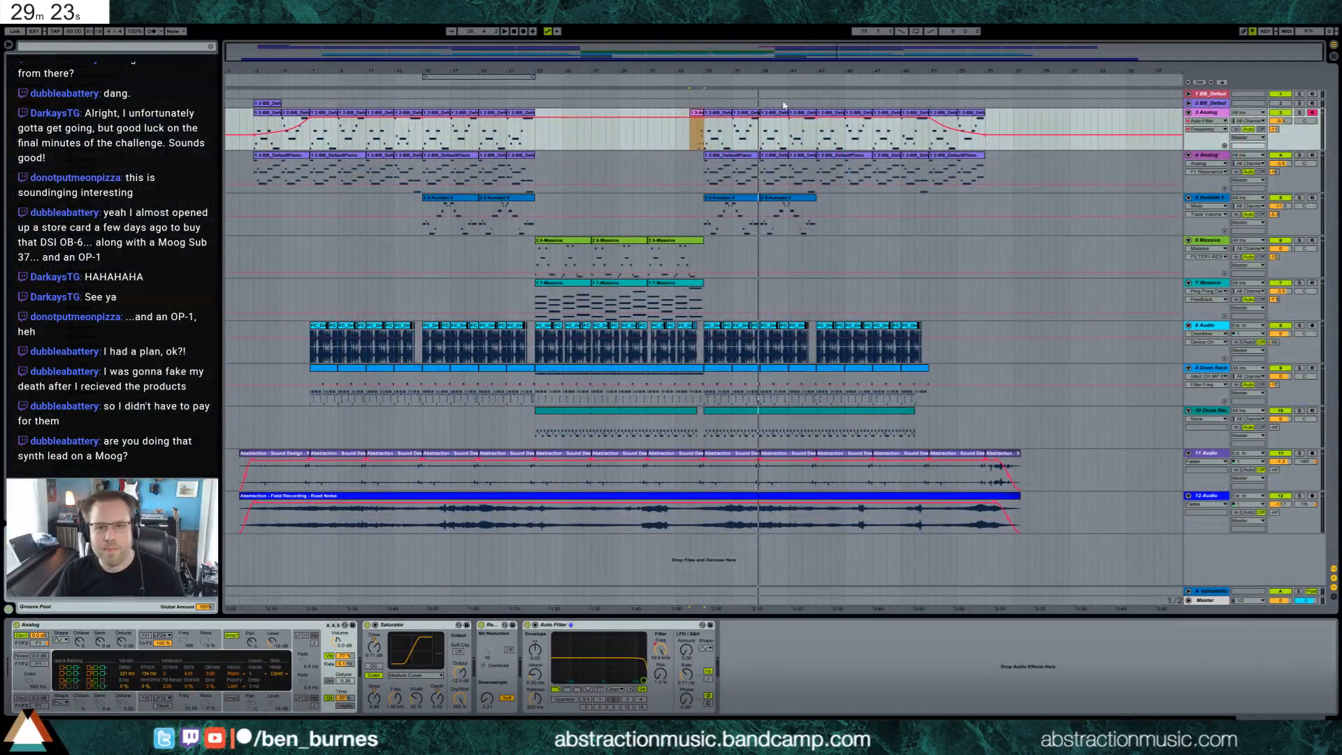
key("space")
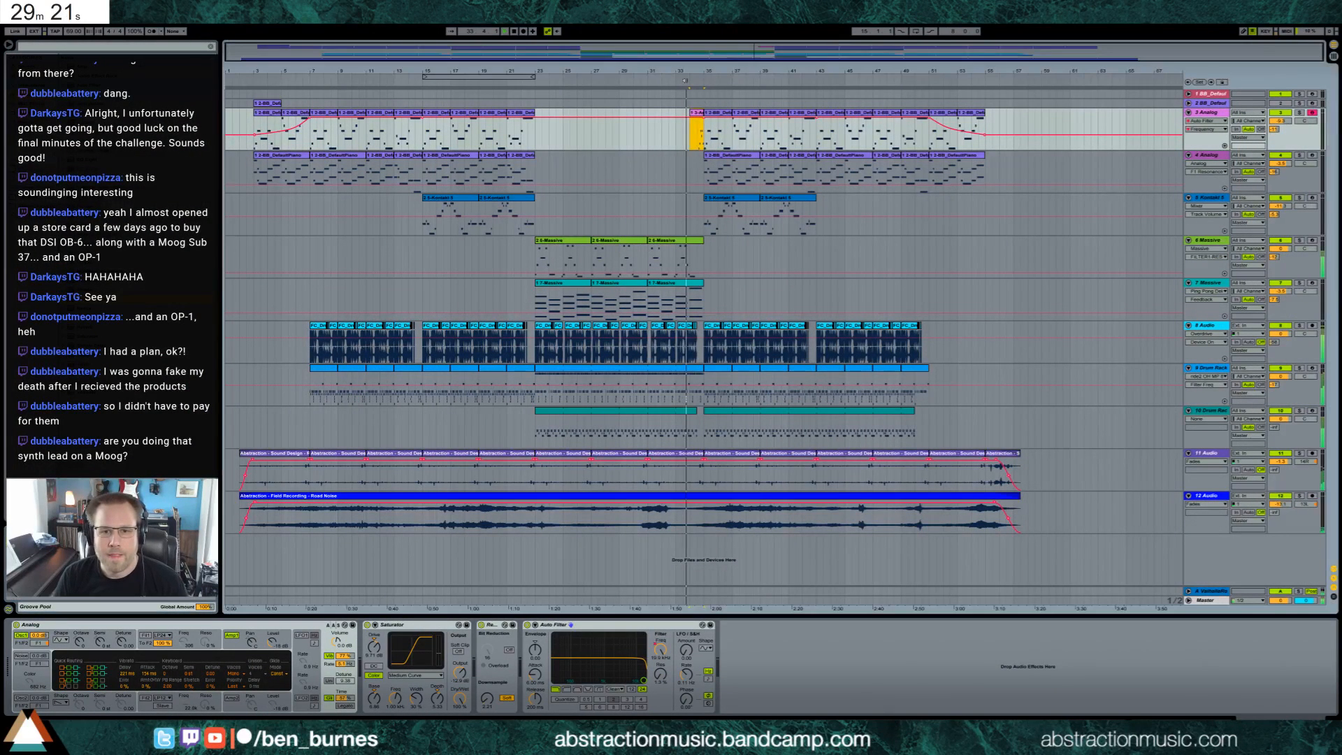
Open the lead-in clip on 3-Analog, tighten the timing of its individual notes, and play the transition from before bar 34.
double_click(699, 116)
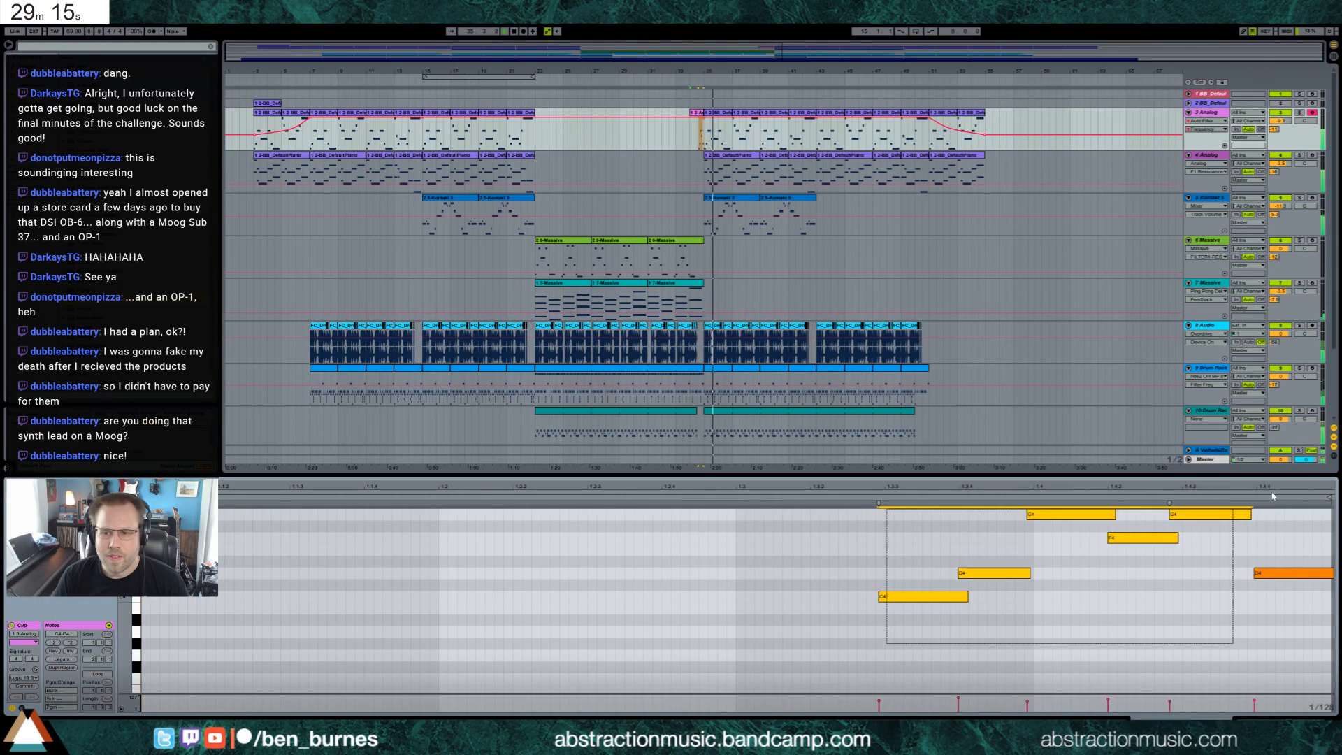
key("space")
left_click(1056, 512)
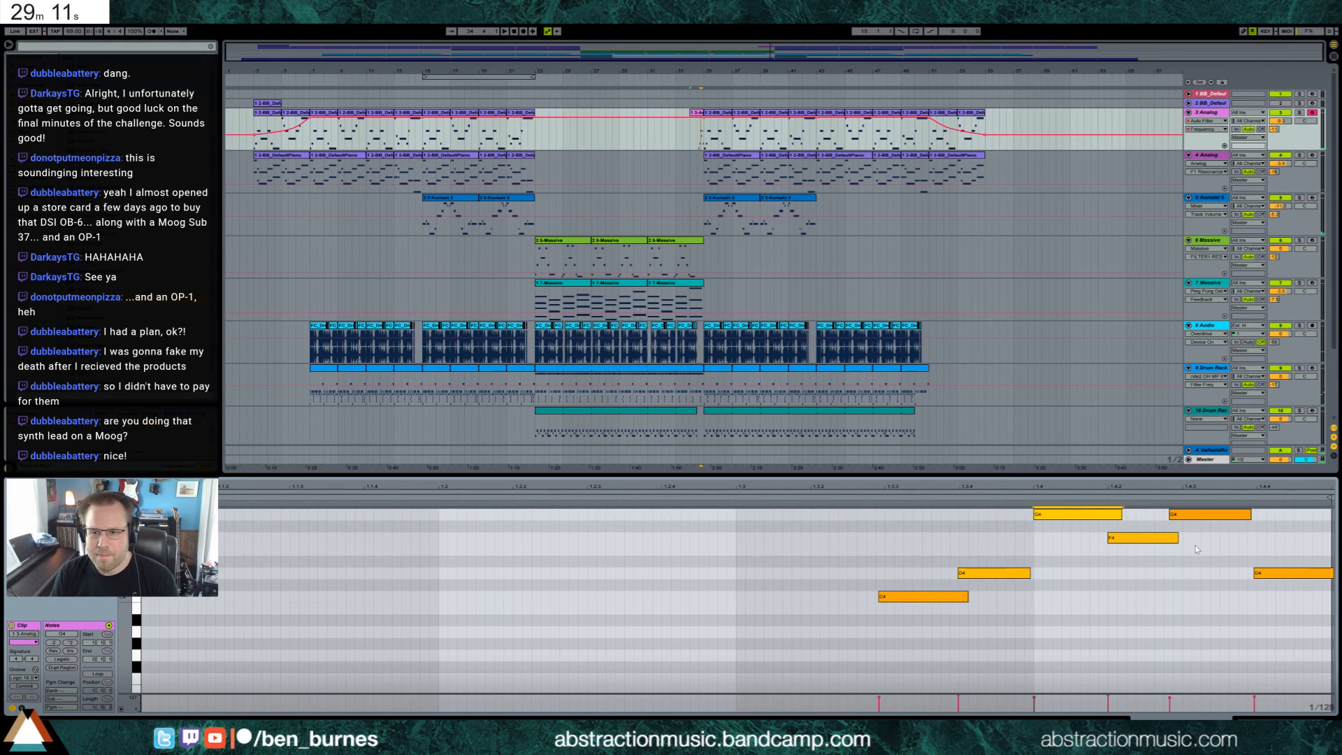
left_click(1200, 517)
left_click(1160, 541)
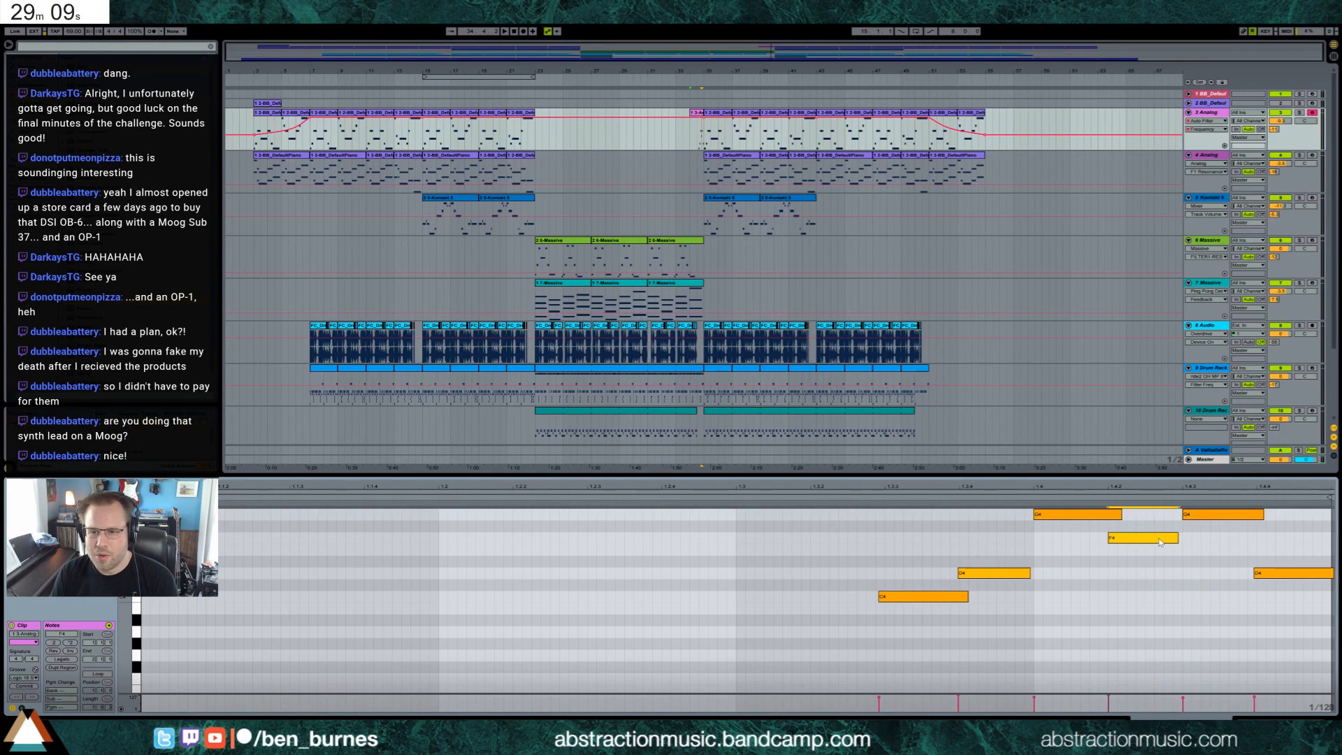
left_click(1270, 573)
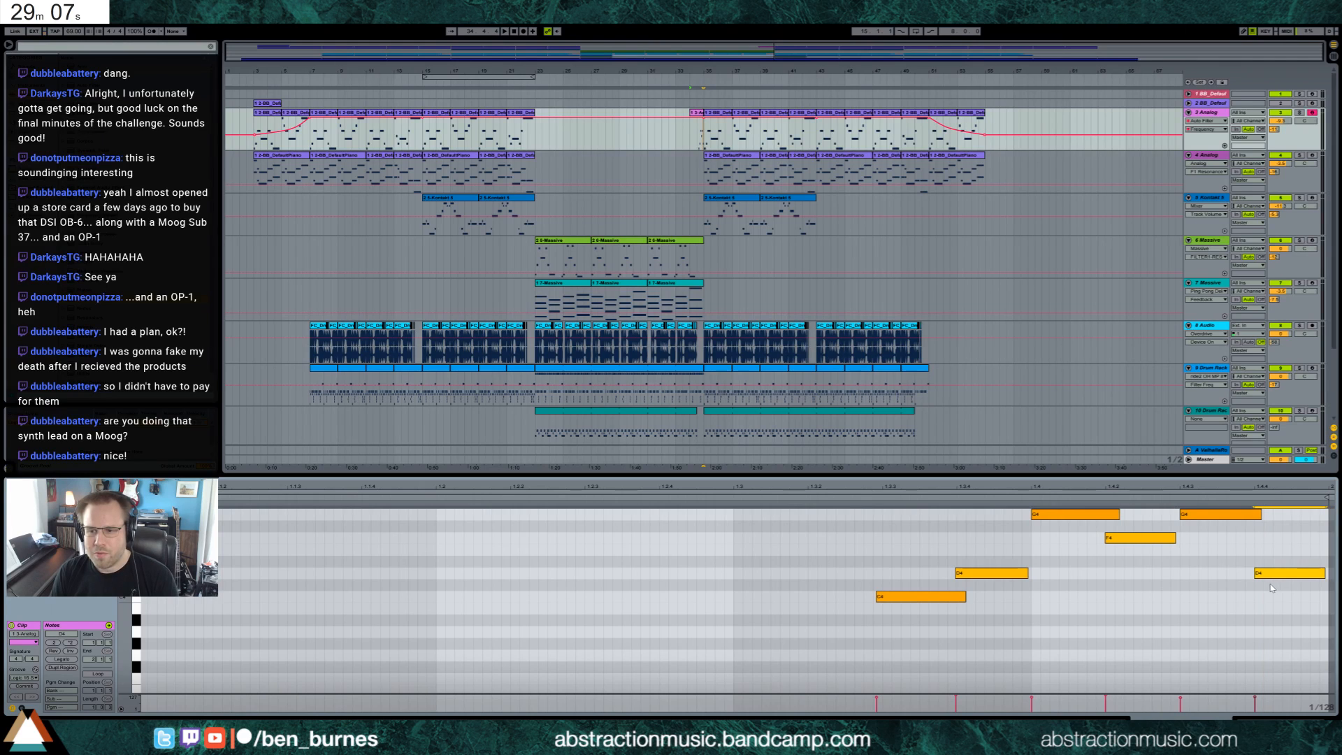
left_click(993, 572)
left_click(912, 597)
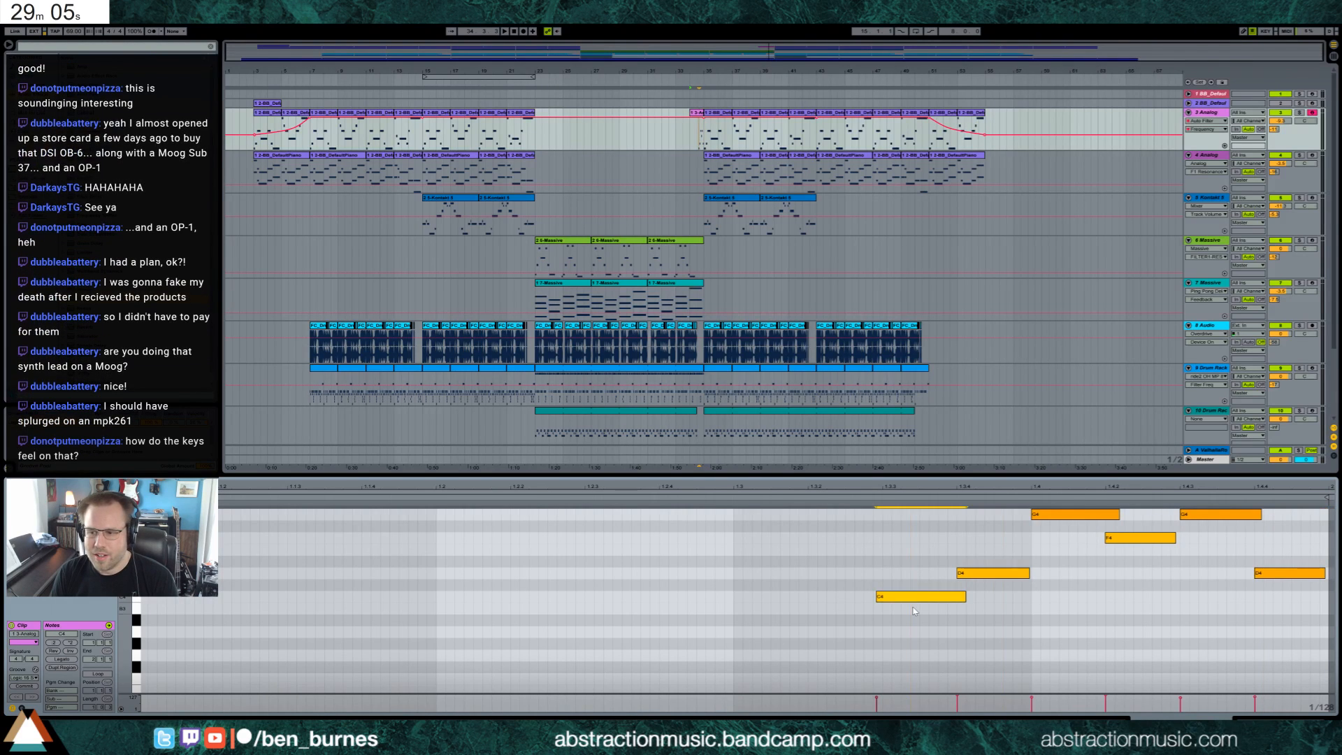
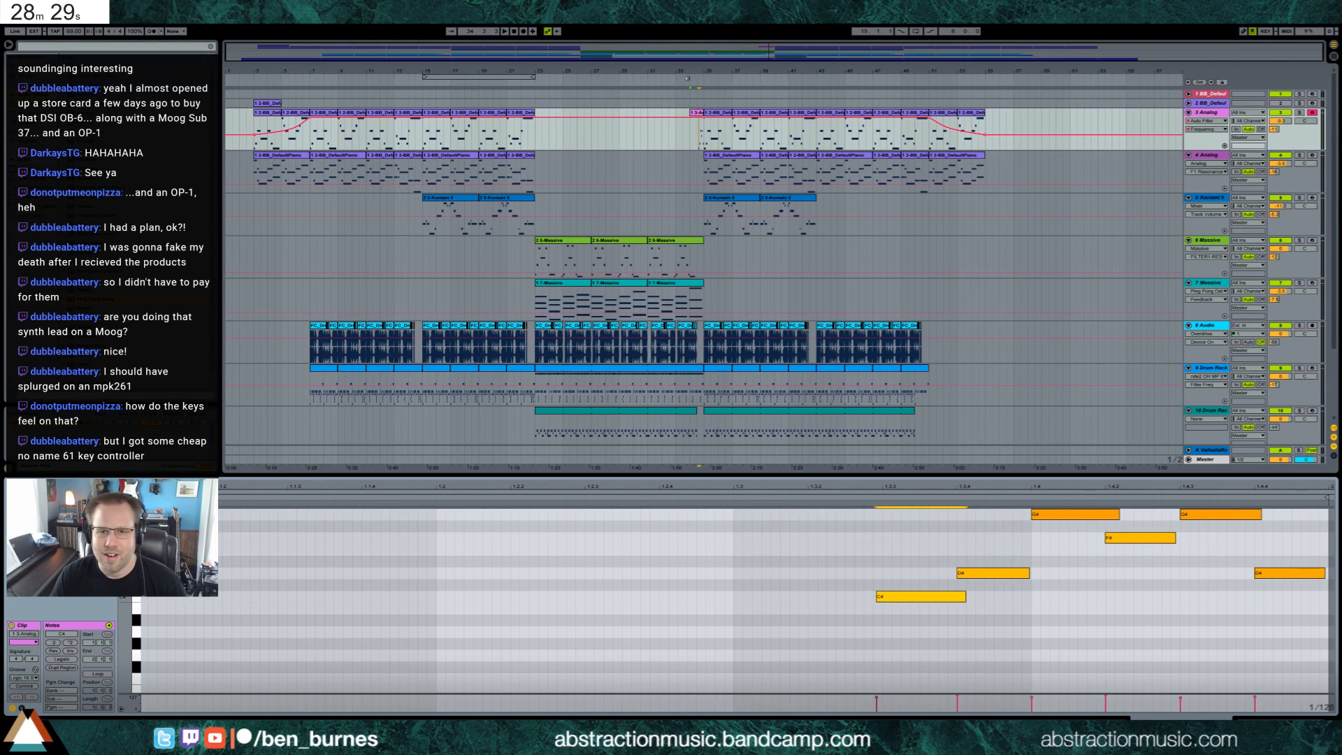
left_click(687, 78)
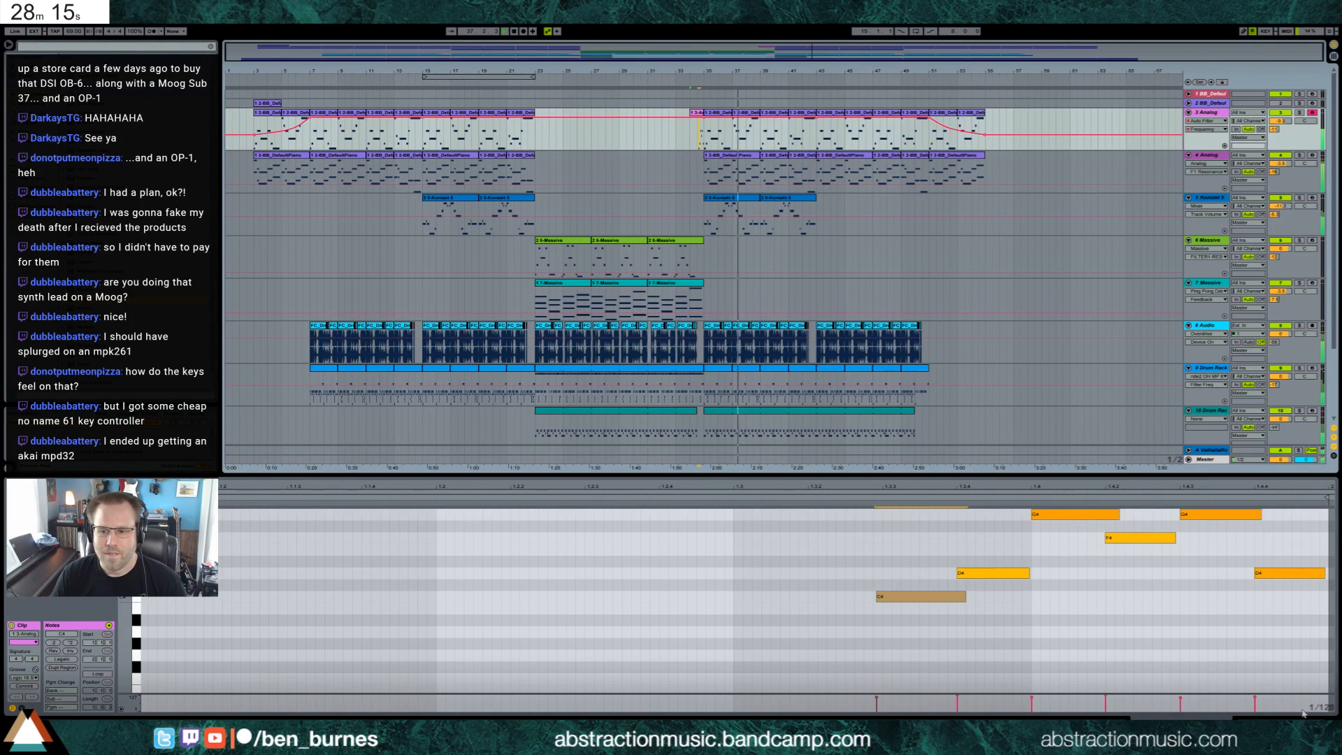
Arm the 7-Massive track and record a new melody from bar 43 to about bar 51.
key("shift+Tab")
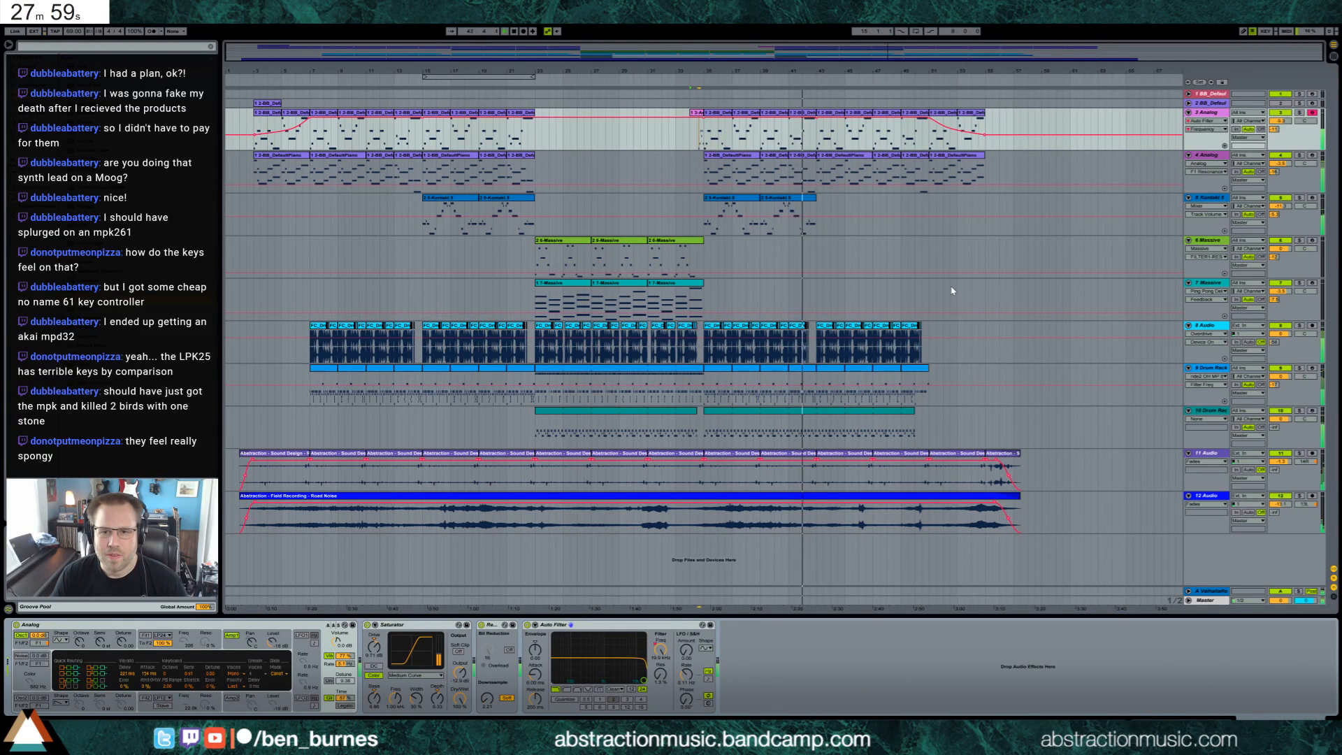
left_click(1311, 284)
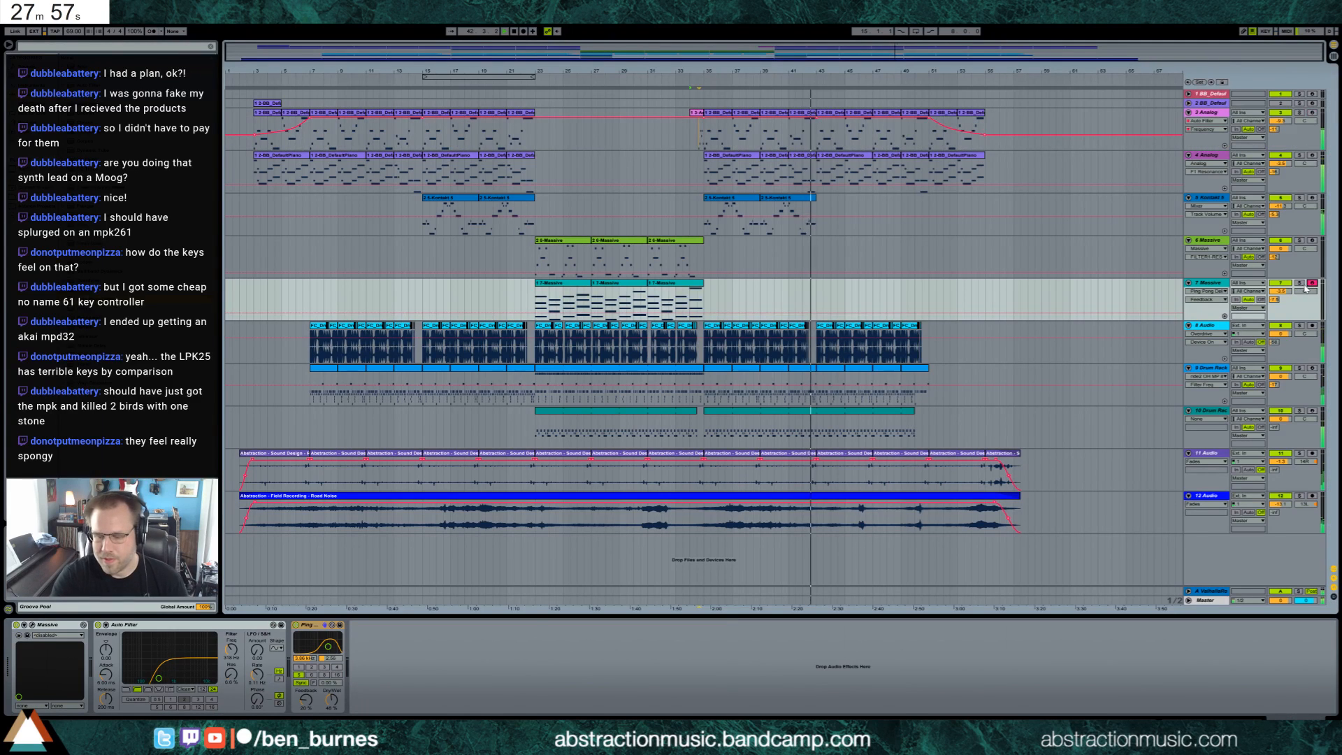
key("F9")
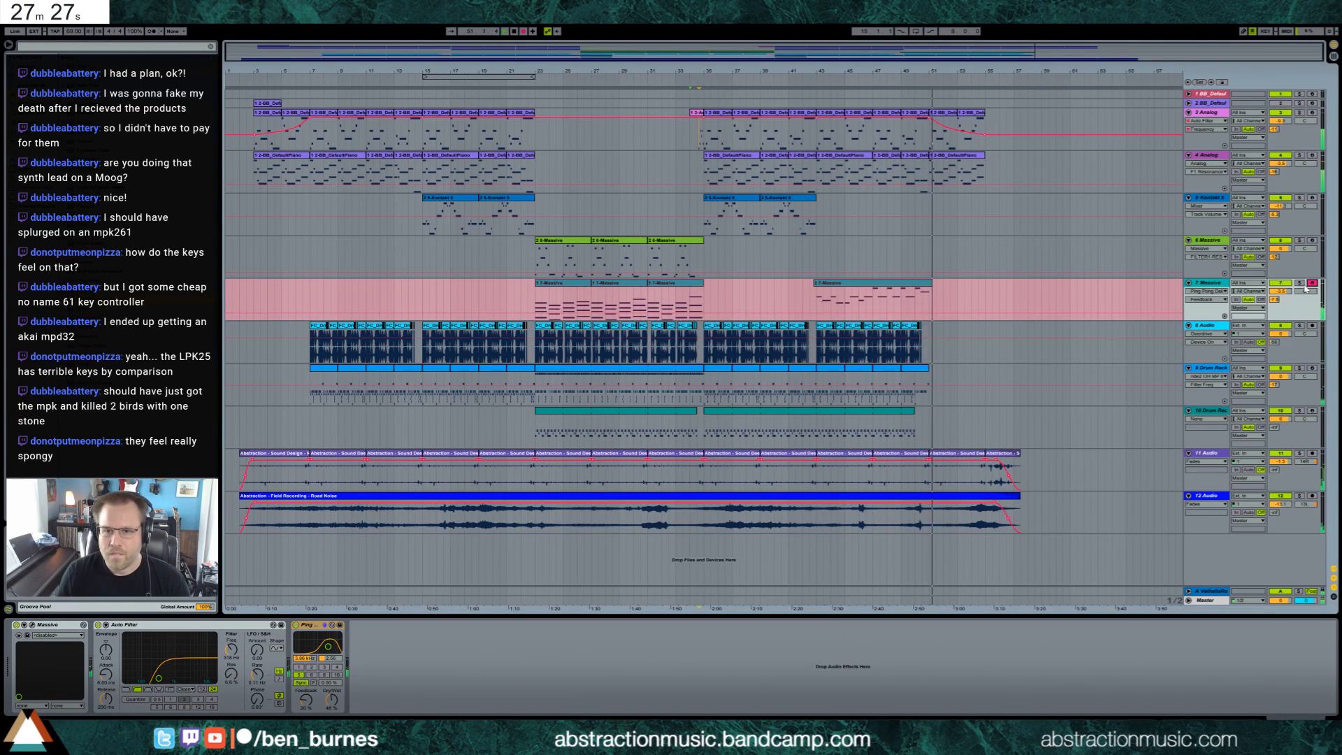
key("space")
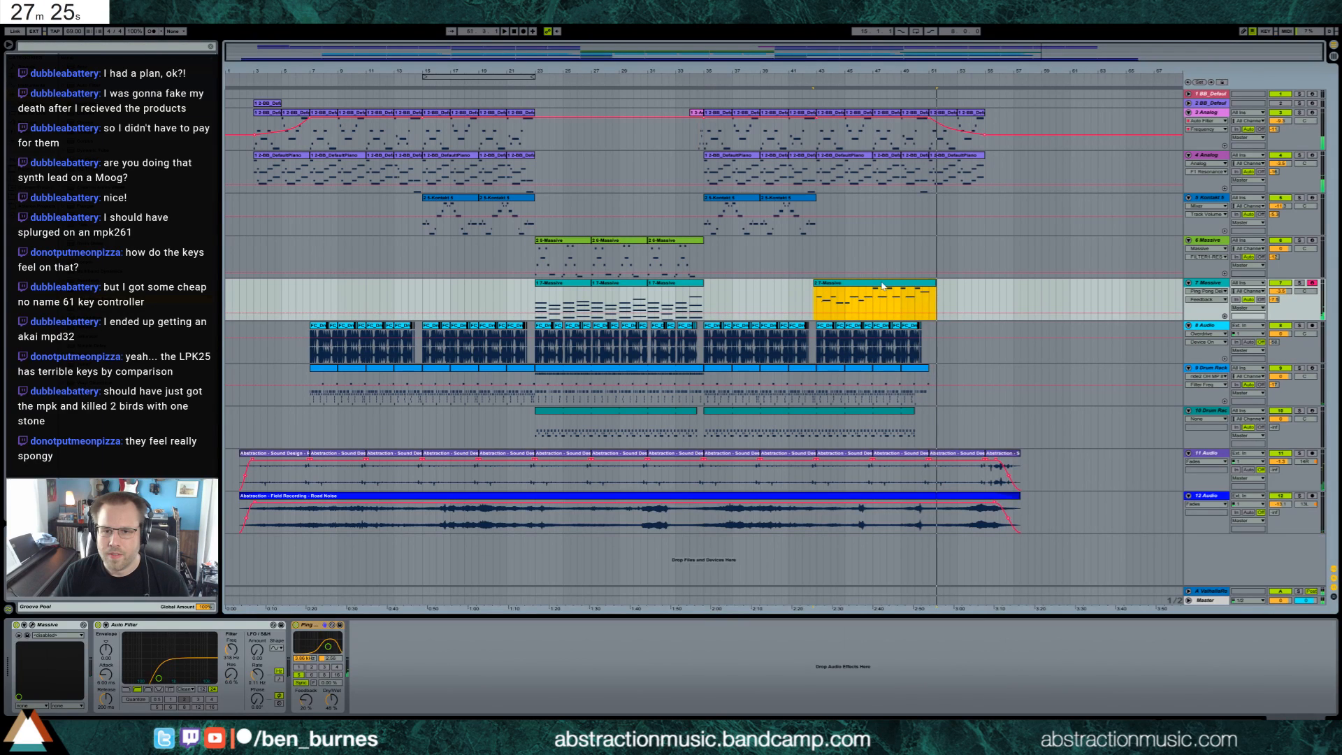
Trim the new clip's start to its first note, lengthen the fifth and seventh notes, and start the sixth and eighth notes further on.
double_click(883, 286)
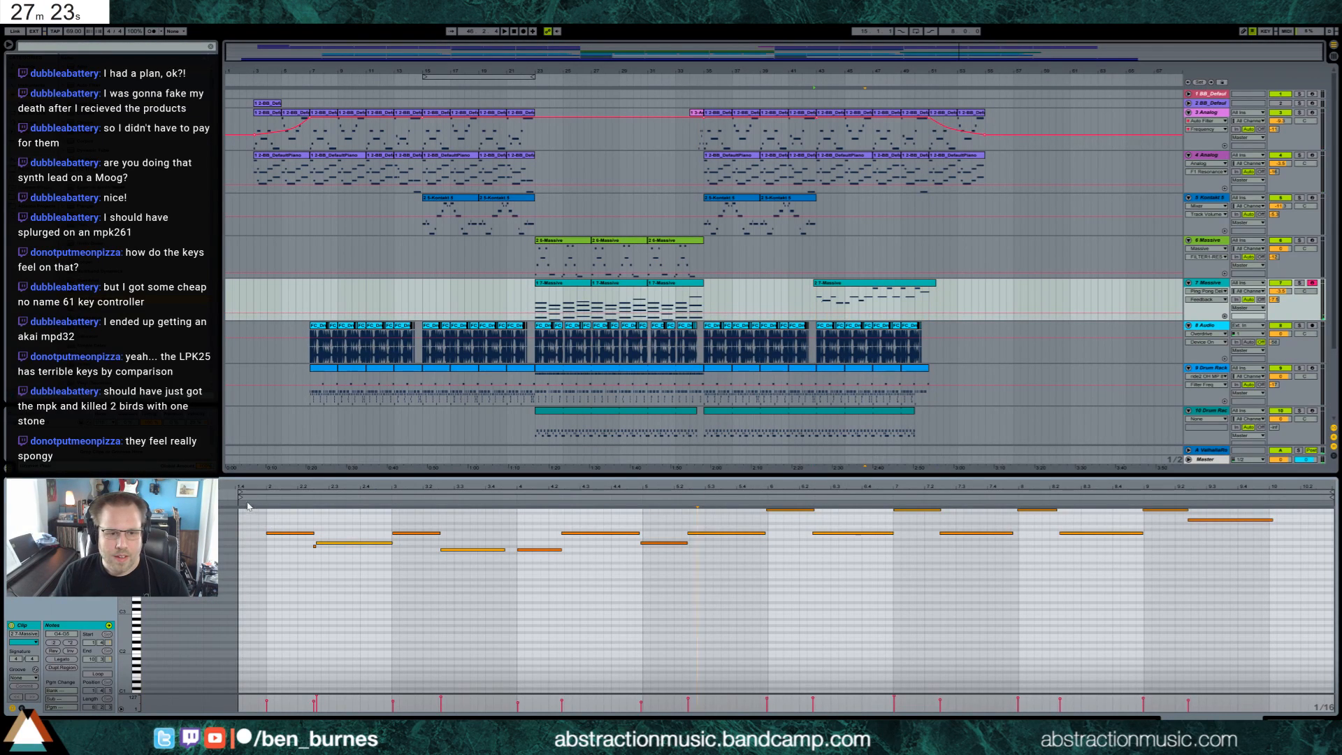
left_click_drag(240, 497, 267, 494)
left_click(293, 527)
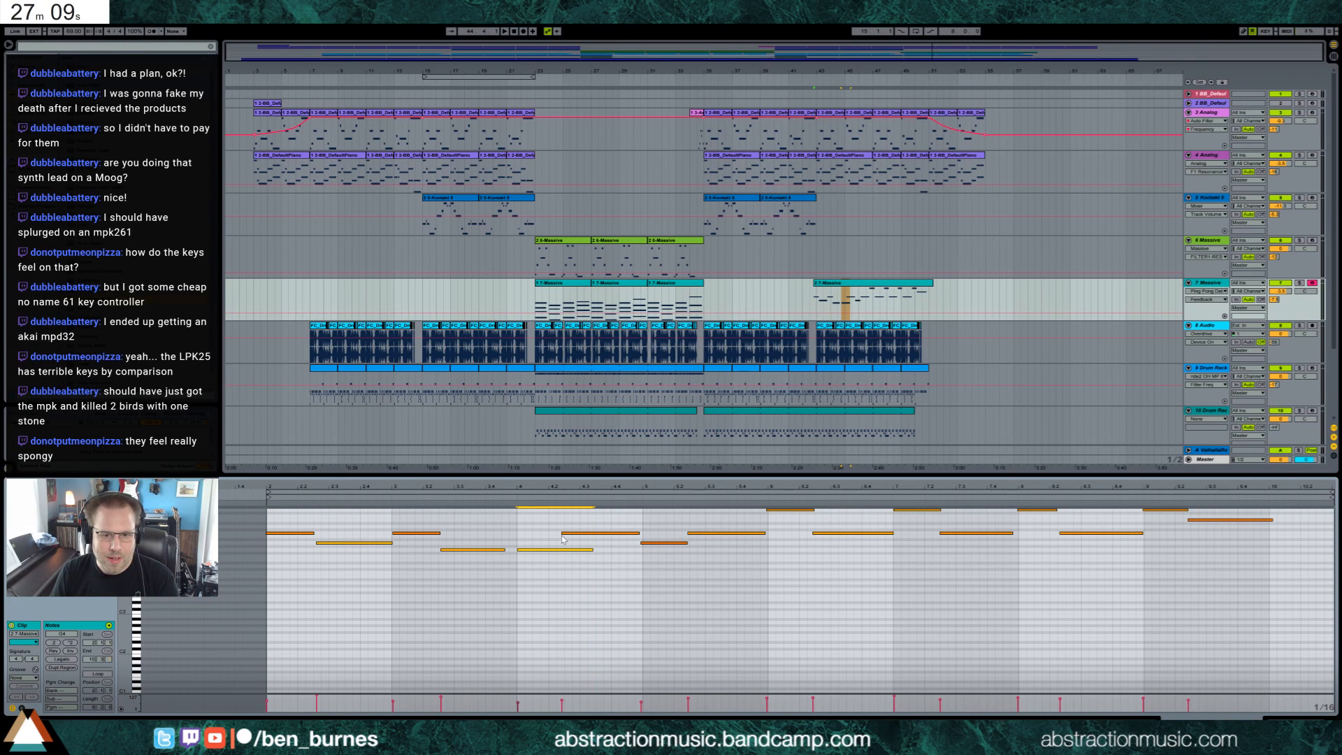
left_click_drag(562, 533, 596, 536)
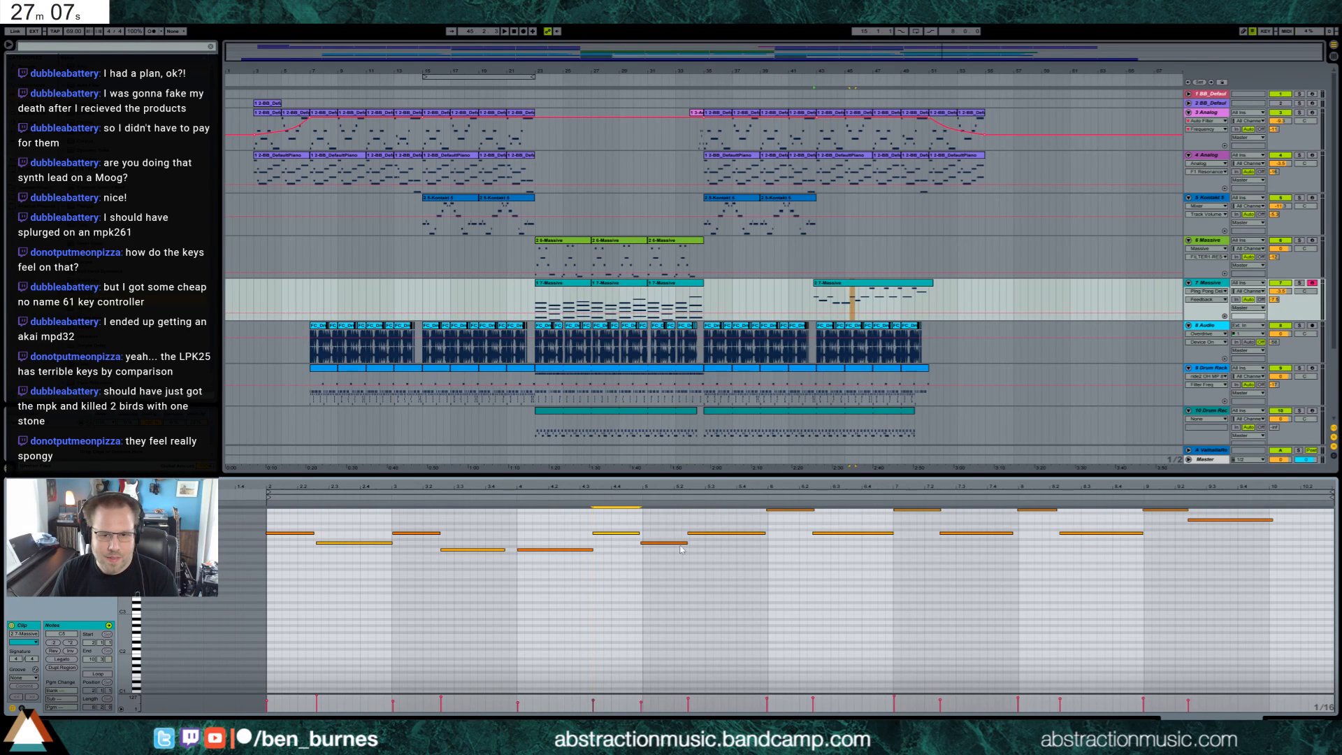
left_click_drag(677, 543, 723, 538)
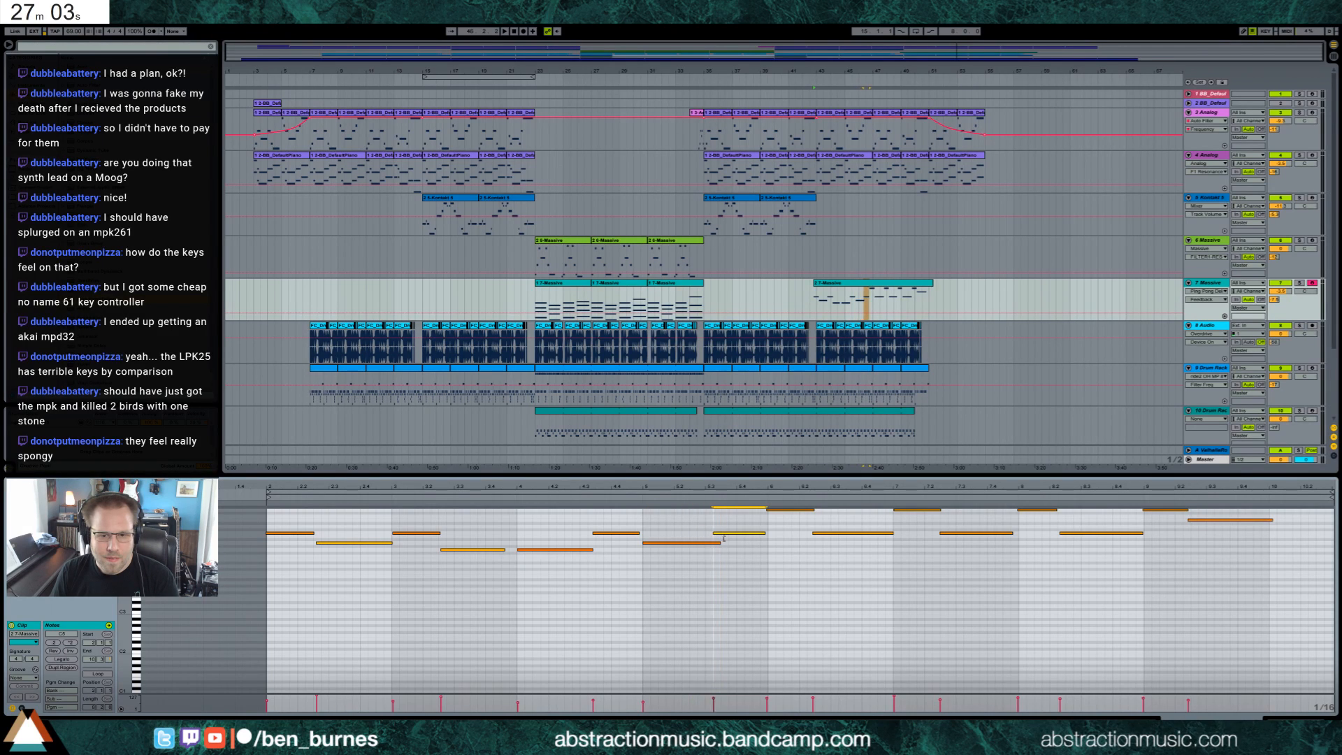
Delete all notes in the second half of the new 7-Massive clip.
left_click_drag(789, 568, 1317, 502)
scroll(769, 549, "up", 2)
key("Delete")
Duplicate the remaining phrase into the clip's second half and raise the copied notes seven semitones.
key("ctrl+a")
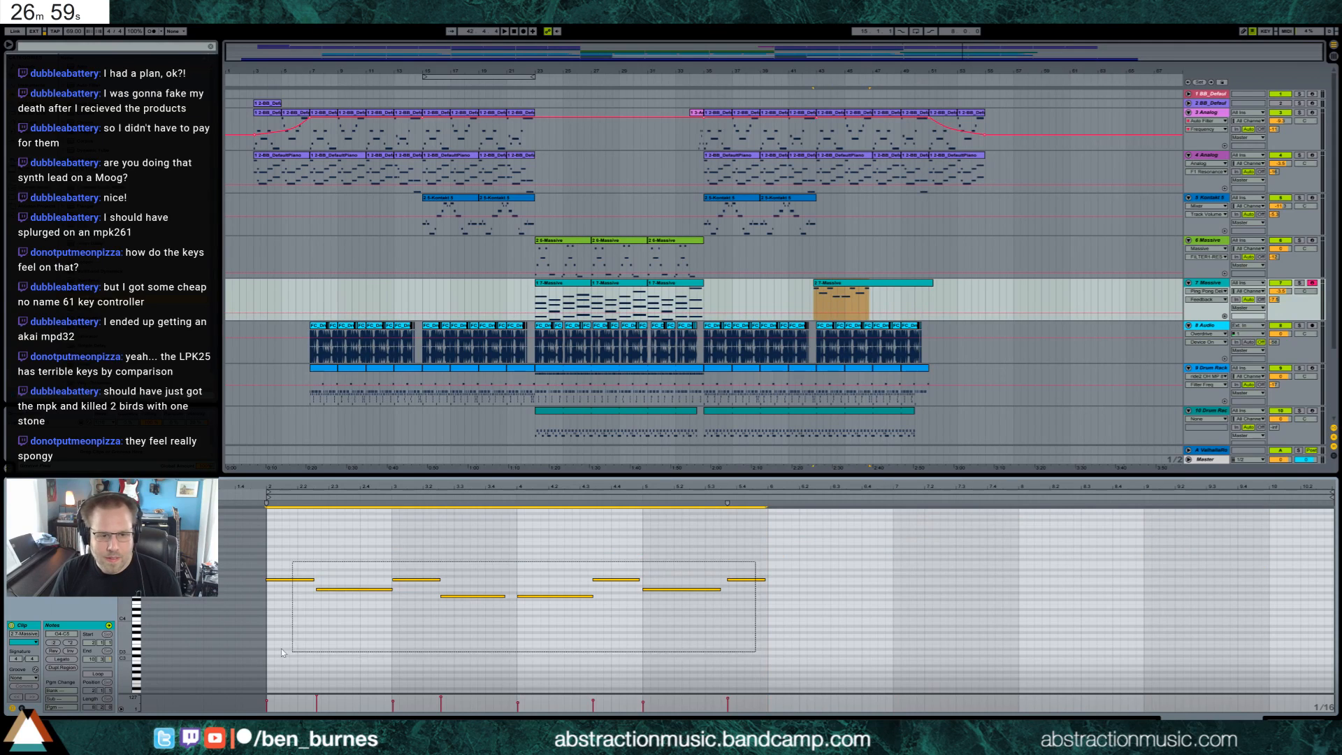
key("ctrl+d")
key("Up")
key("Up")
key("Up")
key("Up")
key("Up")
key("Up")
key("Up")
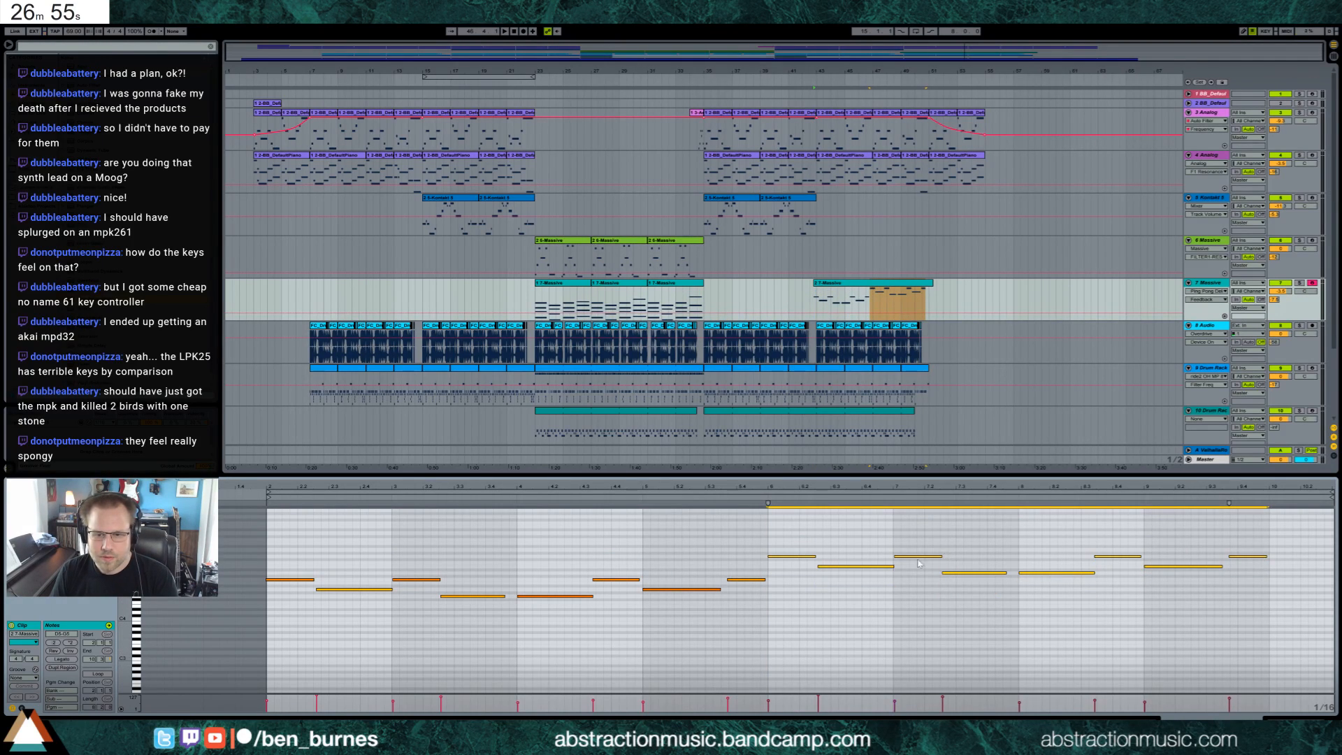
Lower the lower notes of the copied phrase by two semitones and play the clip from its first note.
left_click_drag(799, 564, 1218, 618)
key("Down")
key("Down")
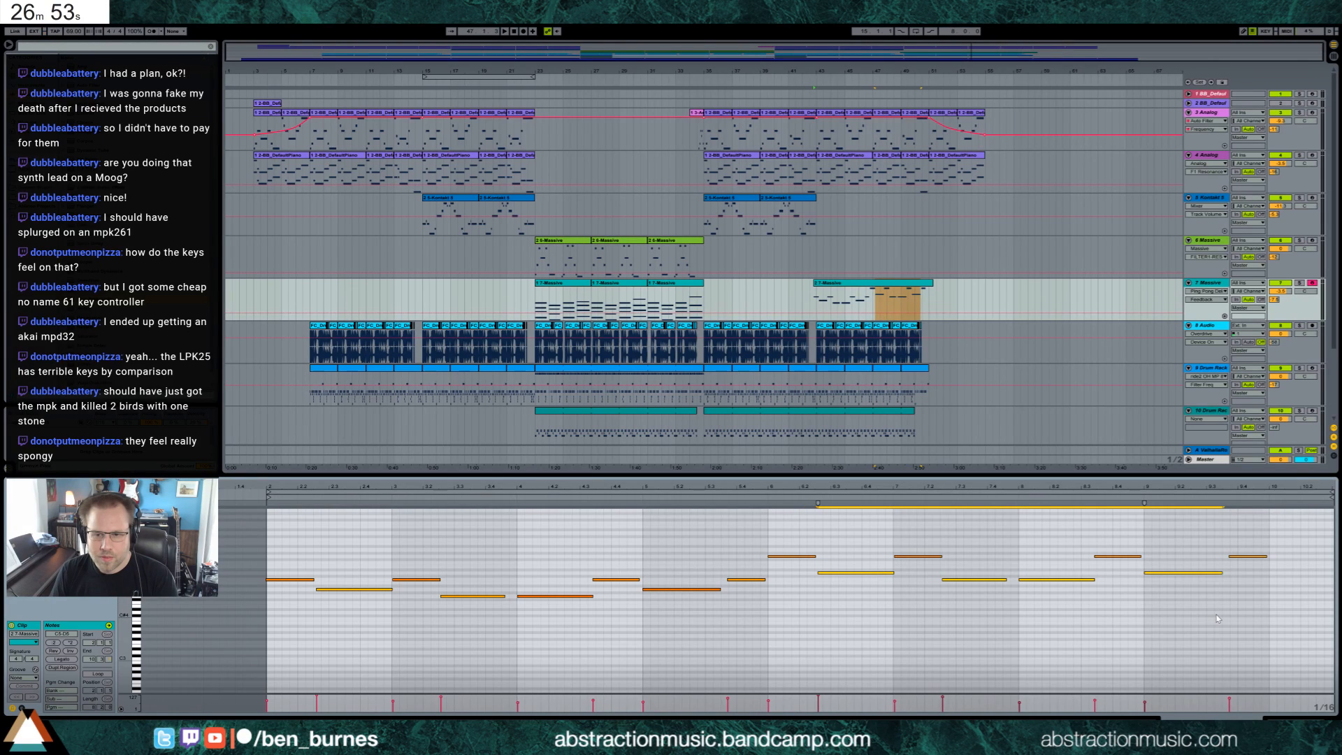
left_click(294, 580)
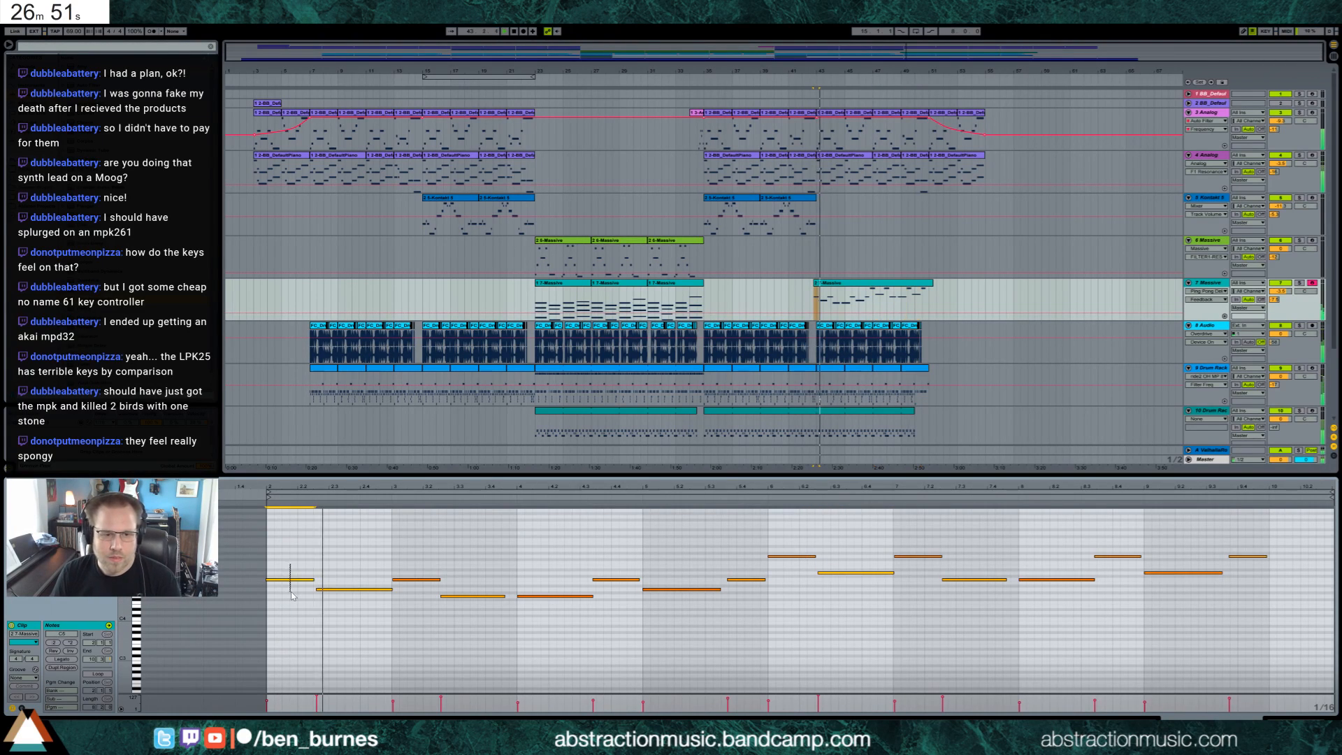
Open the Massive editor of the 7-Massive track and show its Filter 1 cutoff automation around the bar 43 clip.
left_click(830, 283)
left_click_drag(865, 57, 622, 365)
left_click_drag(603, 290, 618, 290)
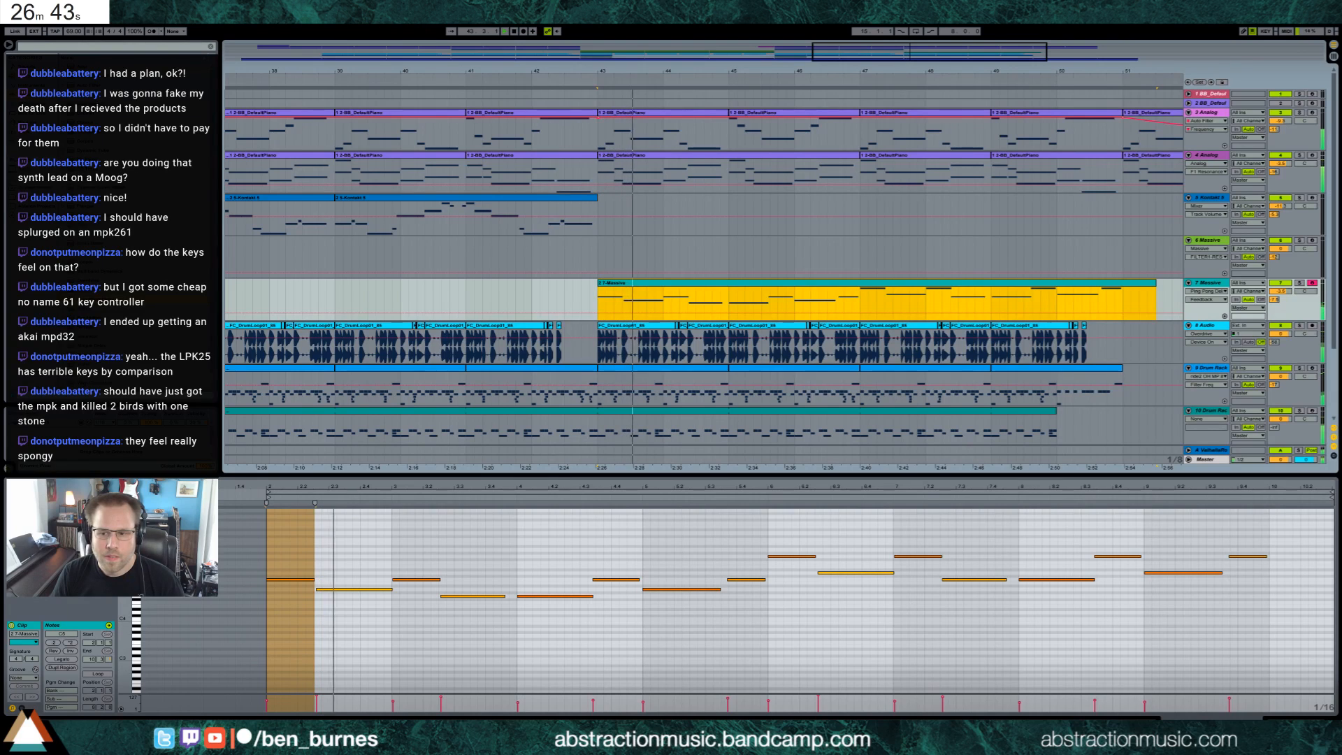
key("shift+Tab")
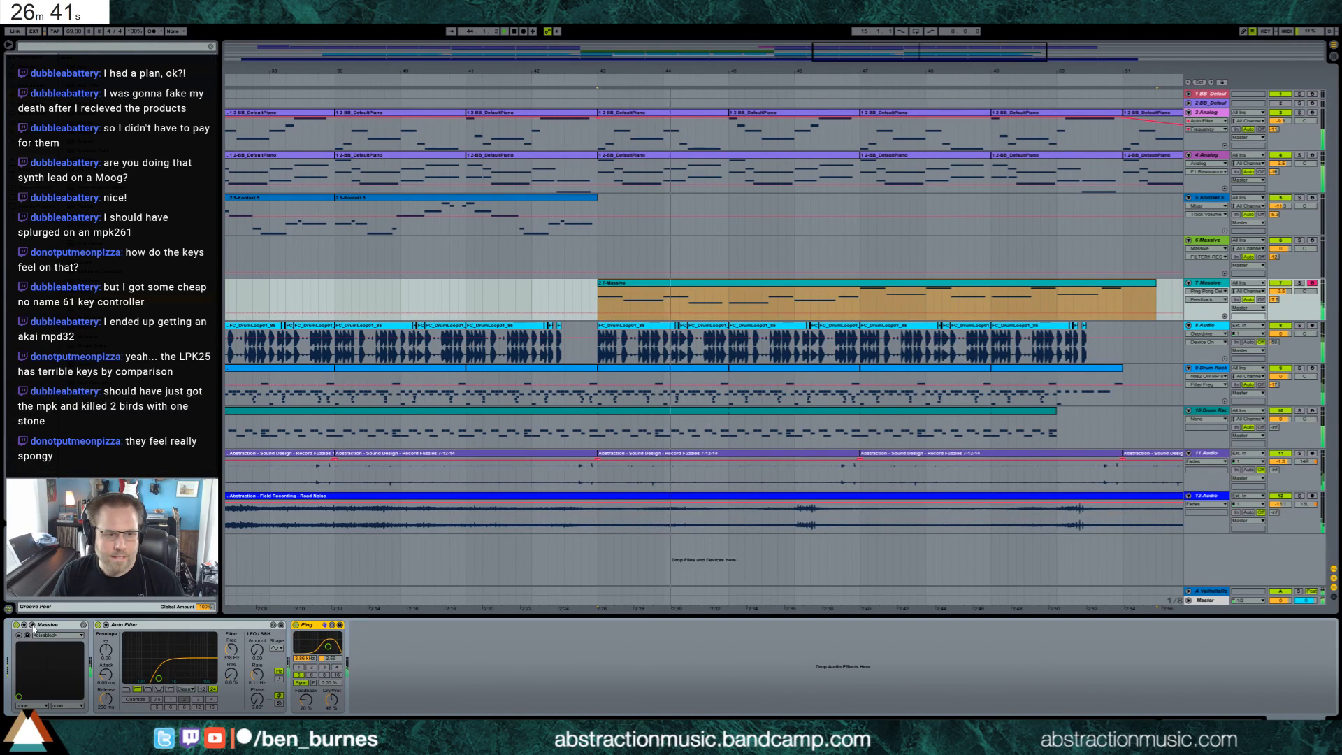
left_click(32, 625)
left_click(948, 256)
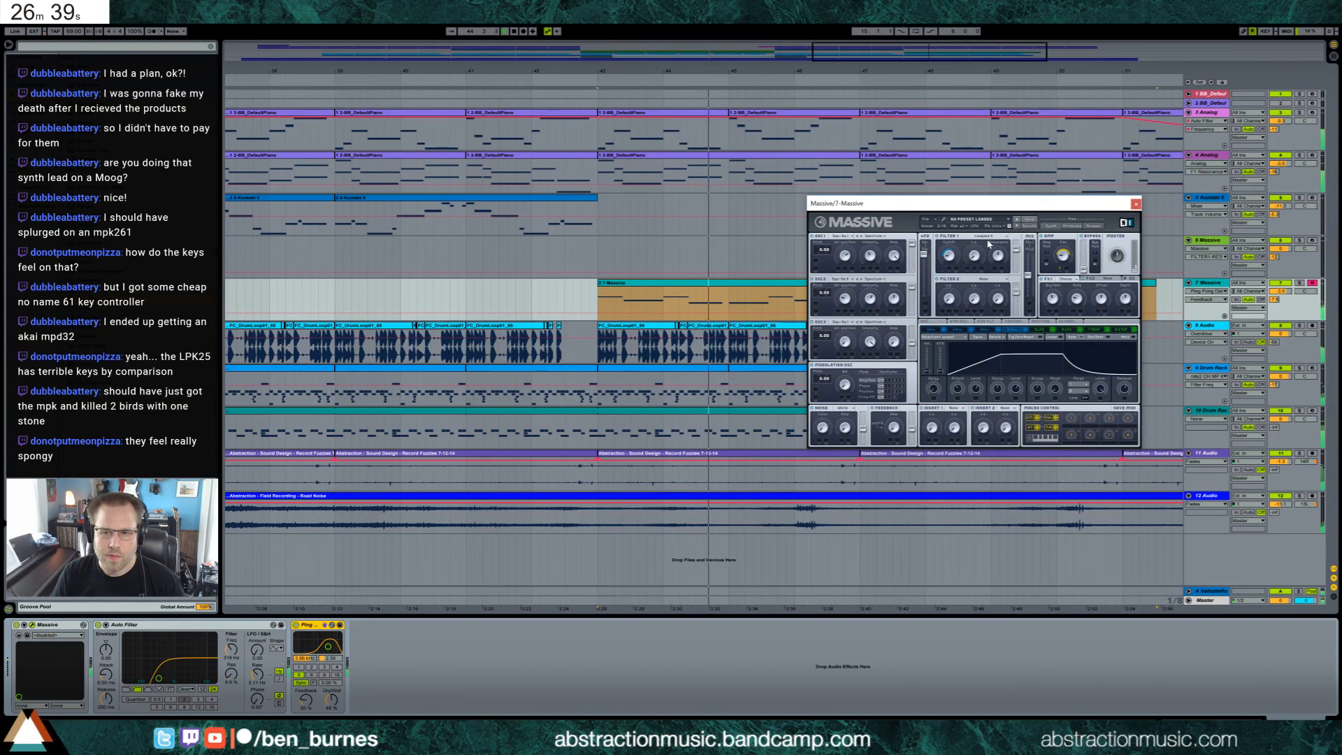
Add cutoff automation points around bar 43 so the filter opens slightly for the new clip, and play the result.
left_click(636, 315)
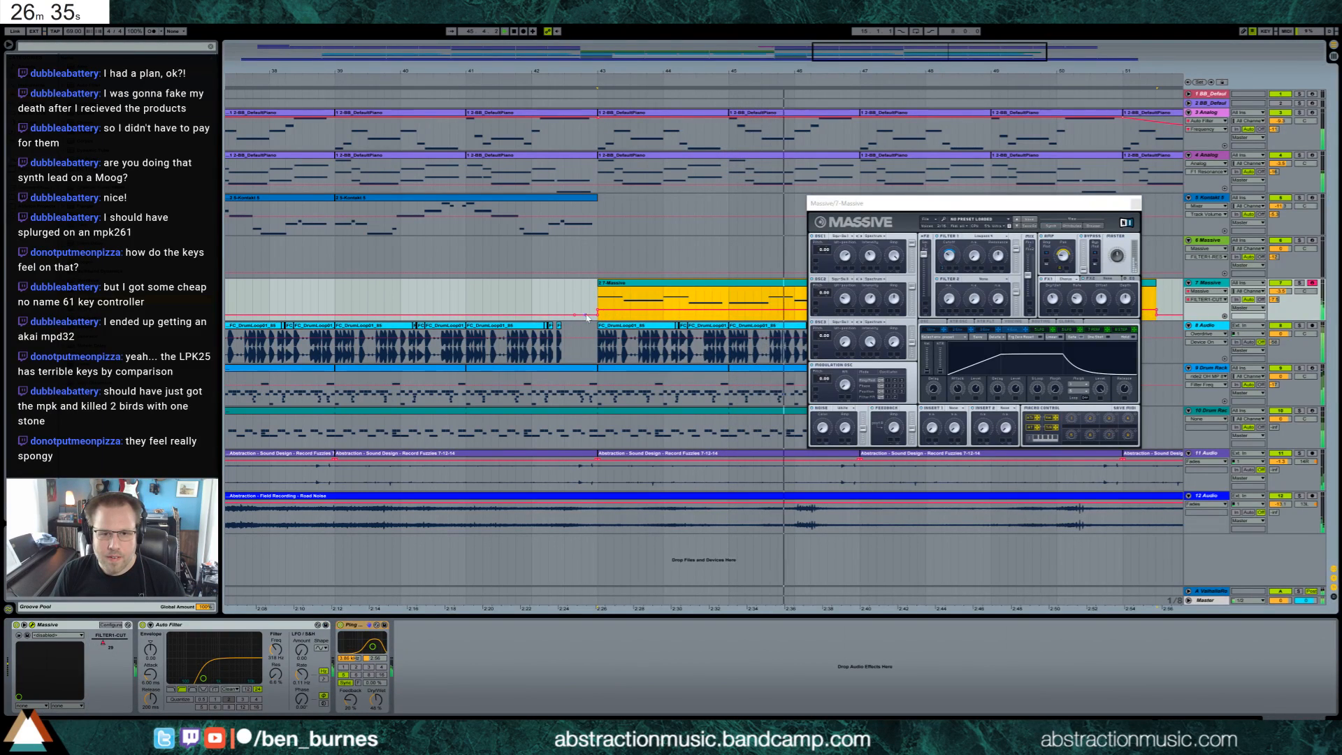
left_click_drag(597, 314, 575, 314)
left_click_drag(878, 203, 460, 365)
left_click(1157, 314)
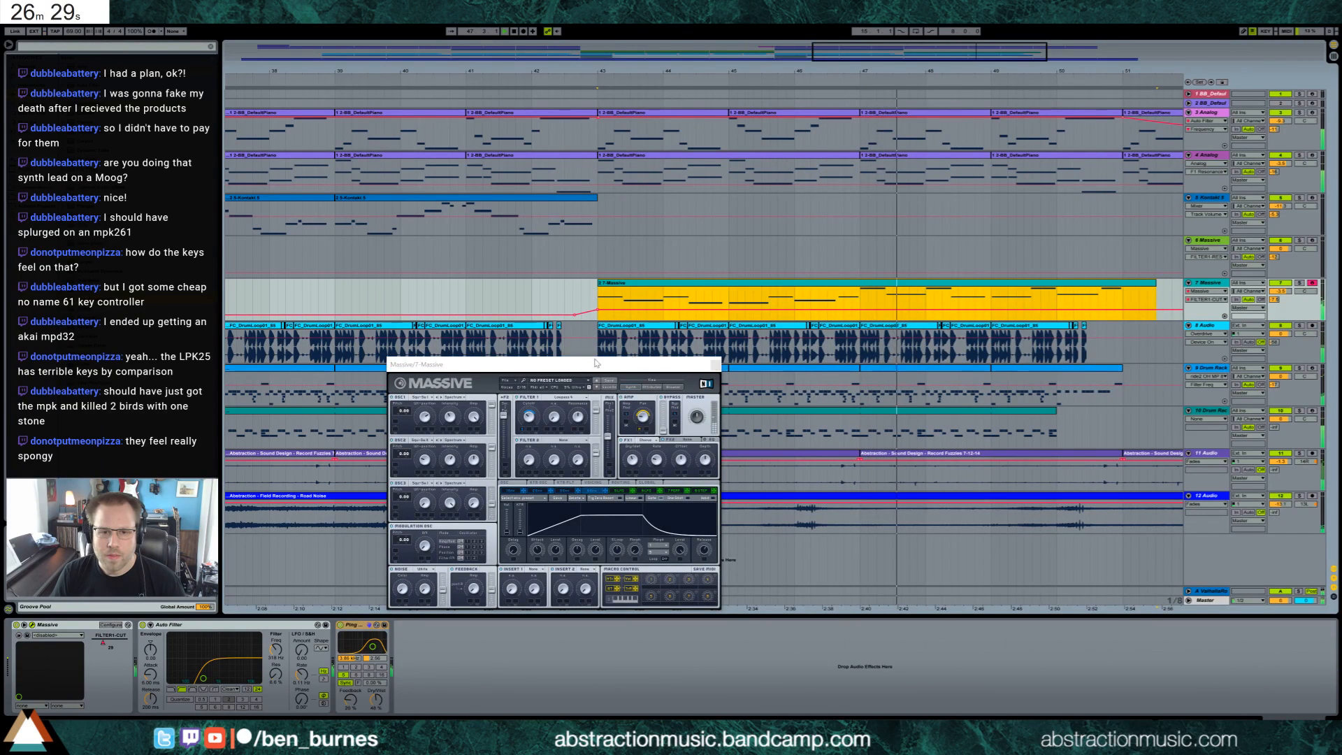
left_click(636, 311)
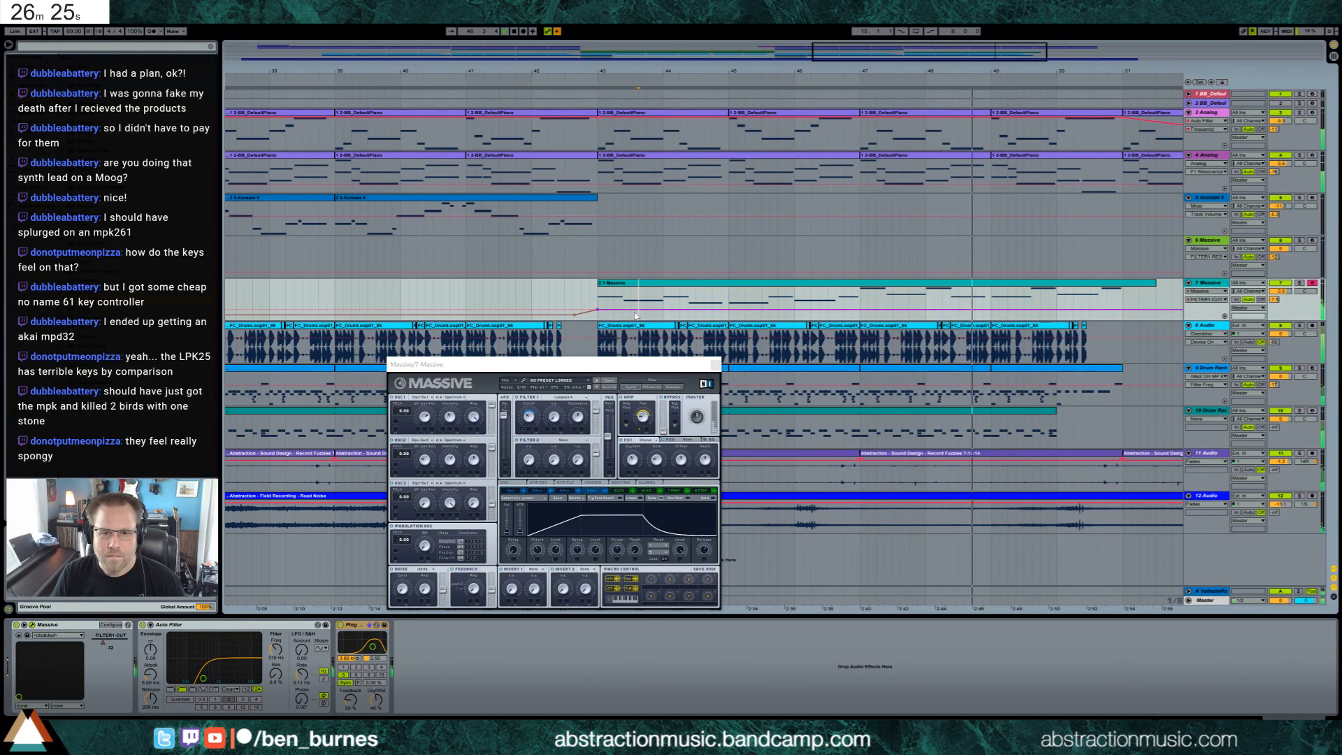
left_click(618, 300)
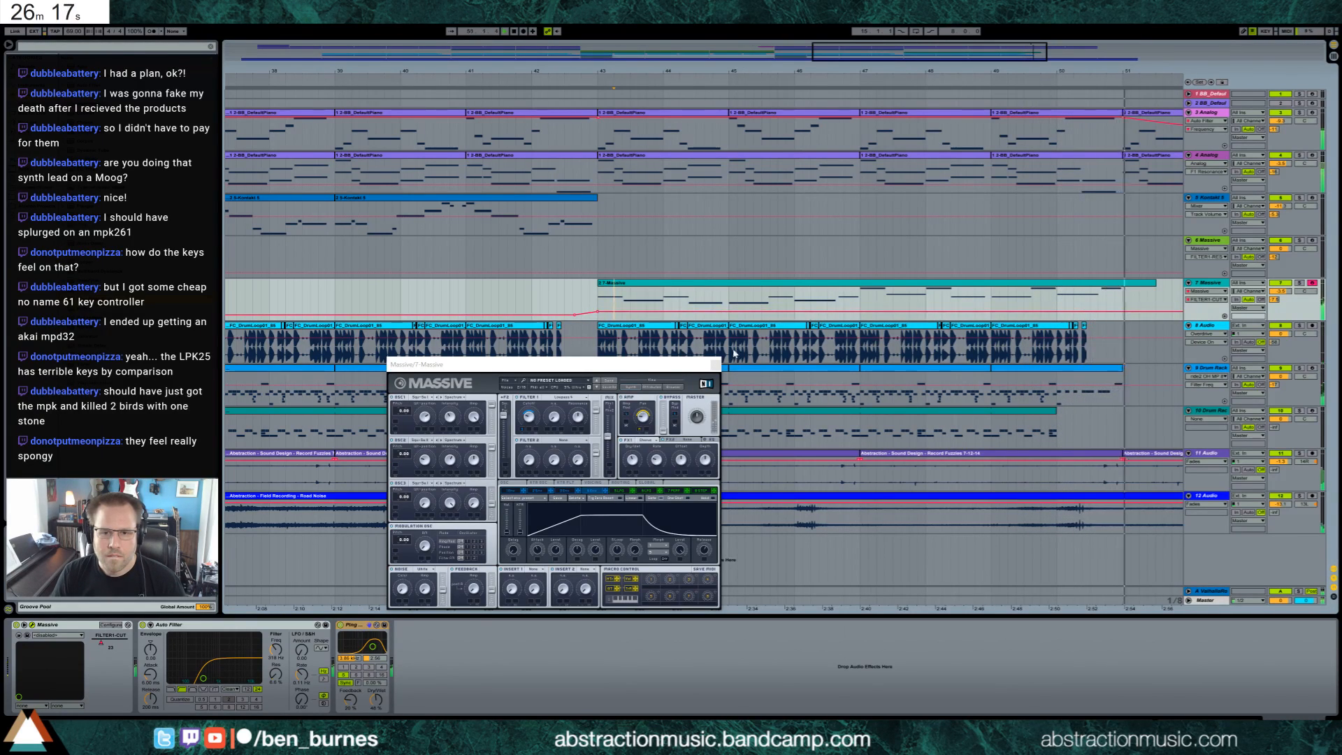
Automate Massive's master volume on the 7-Massive track, lowering it slightly from bar 43 onward.
left_click_drag(862, 55, 862, 26)
left_click(697, 417)
left_click_drag(497, 299, 721, 308)
left_click(718, 310)
left_click(729, 304)
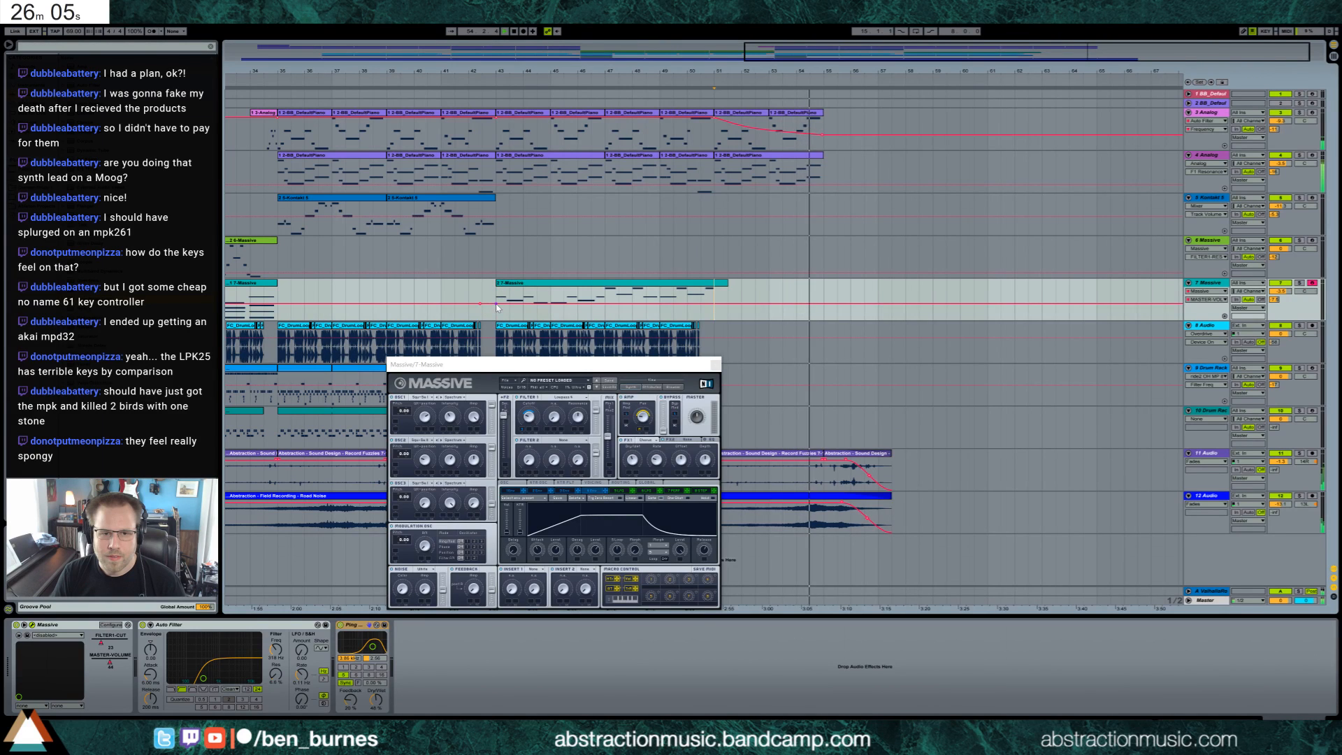
left_click_drag(499, 307, 498, 310)
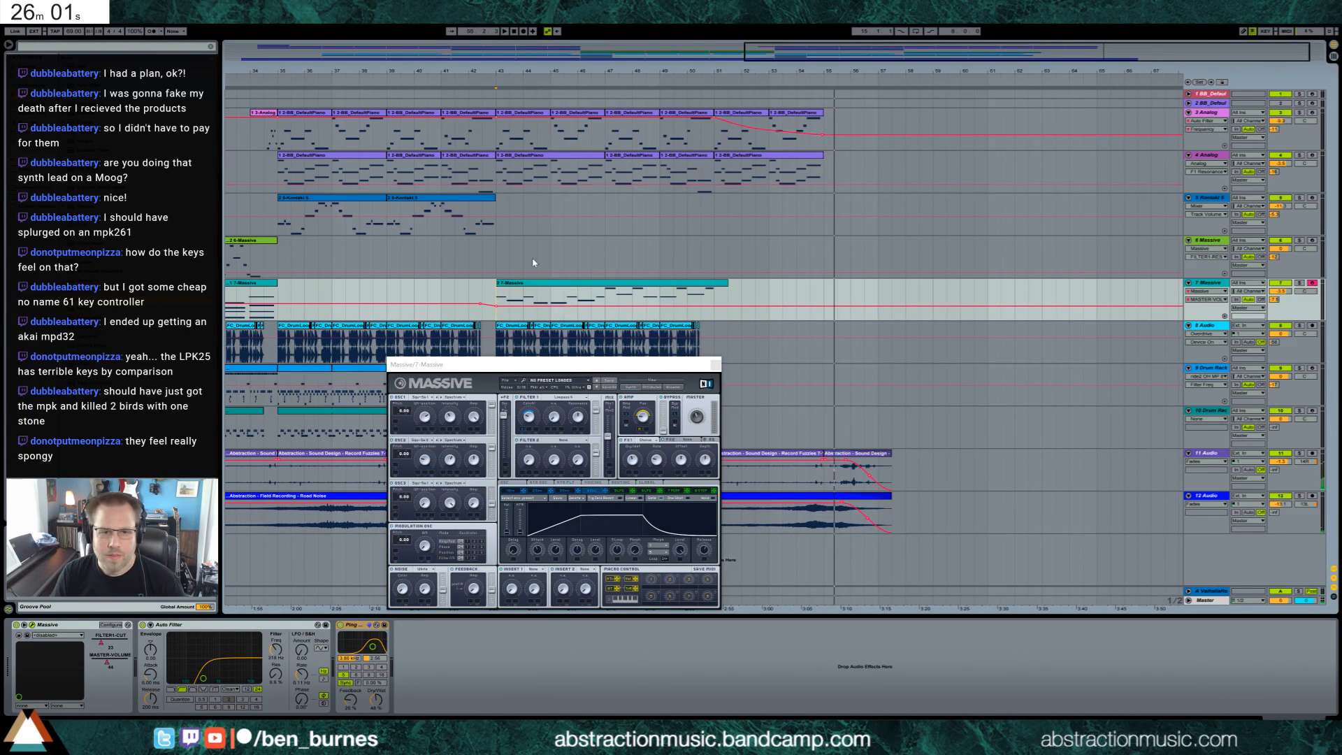
Close the Massive editor and play the middle section from just before bar 23.
left_click_drag(774, 46, 463, 49)
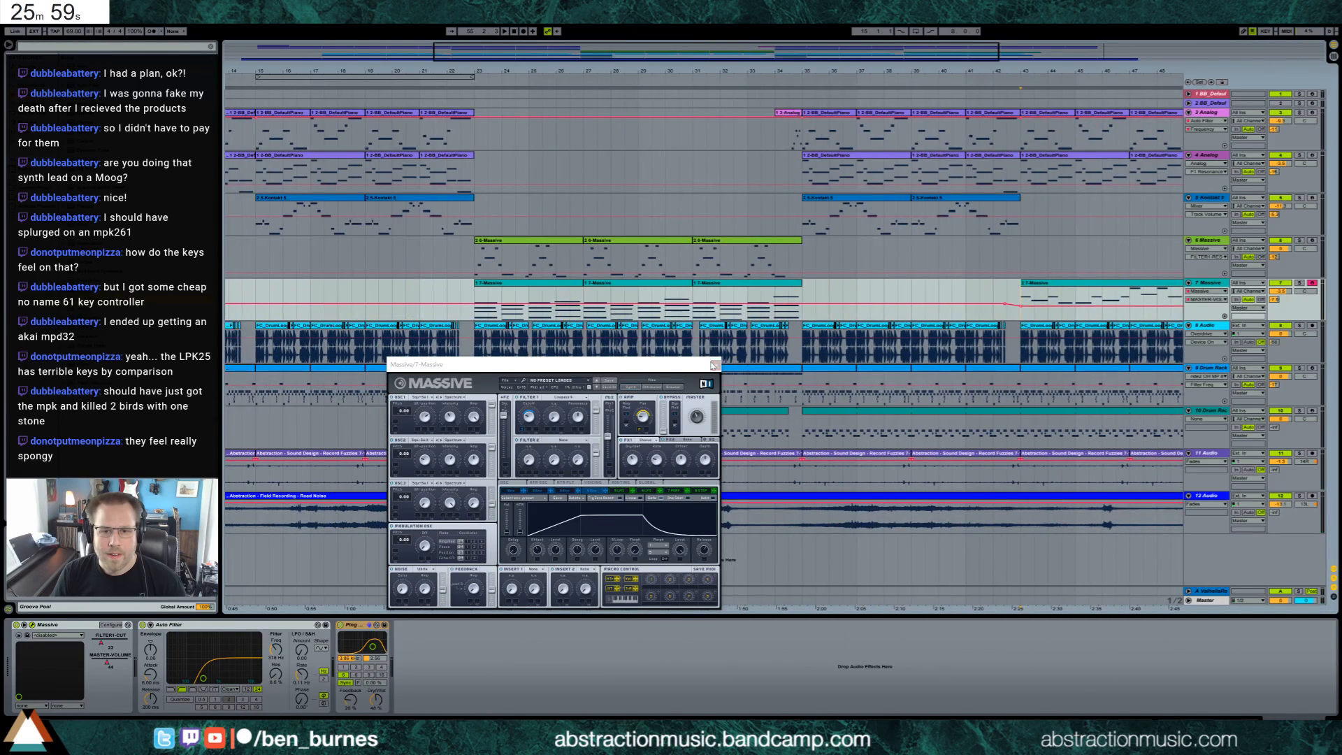
left_click(714, 364)
left_click(468, 264)
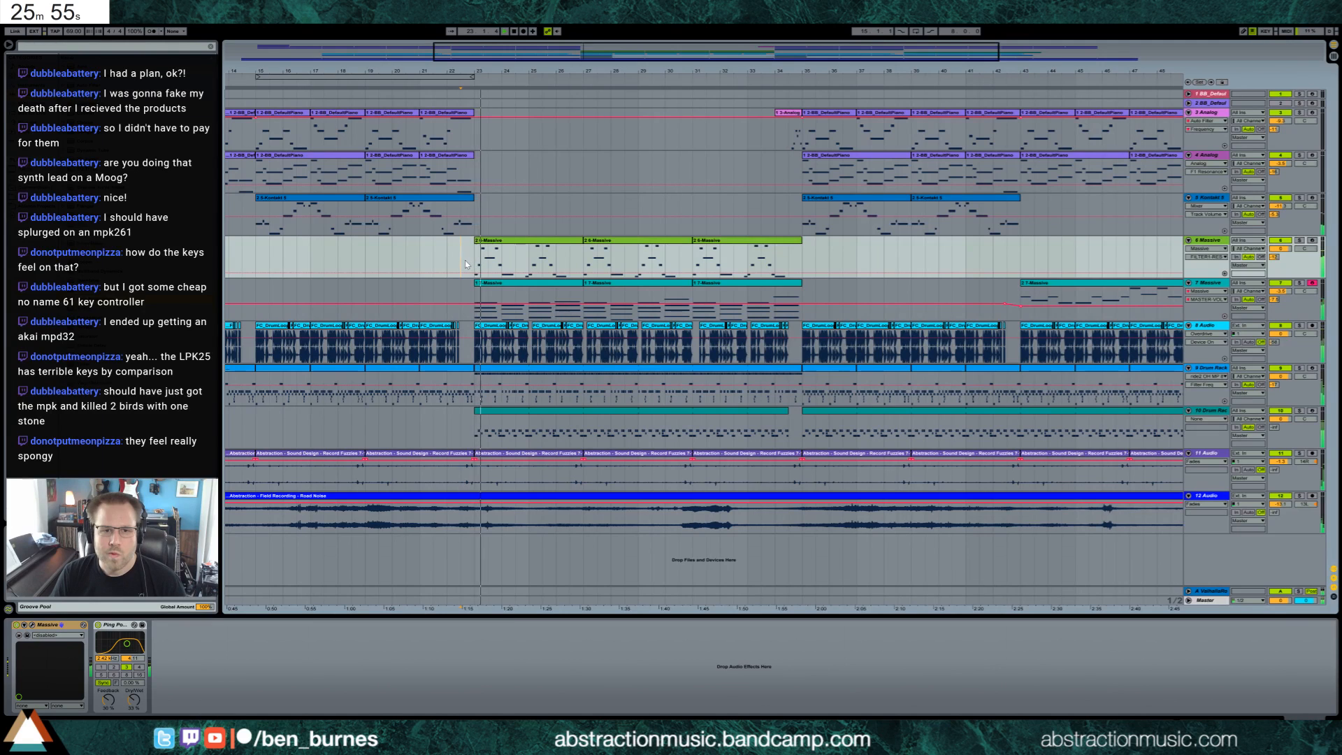
Insert a MIDI track below 6-Massive with an empty one-bar clip at bar 24 and load an Analog instrument on it.
left_click(1211, 241)
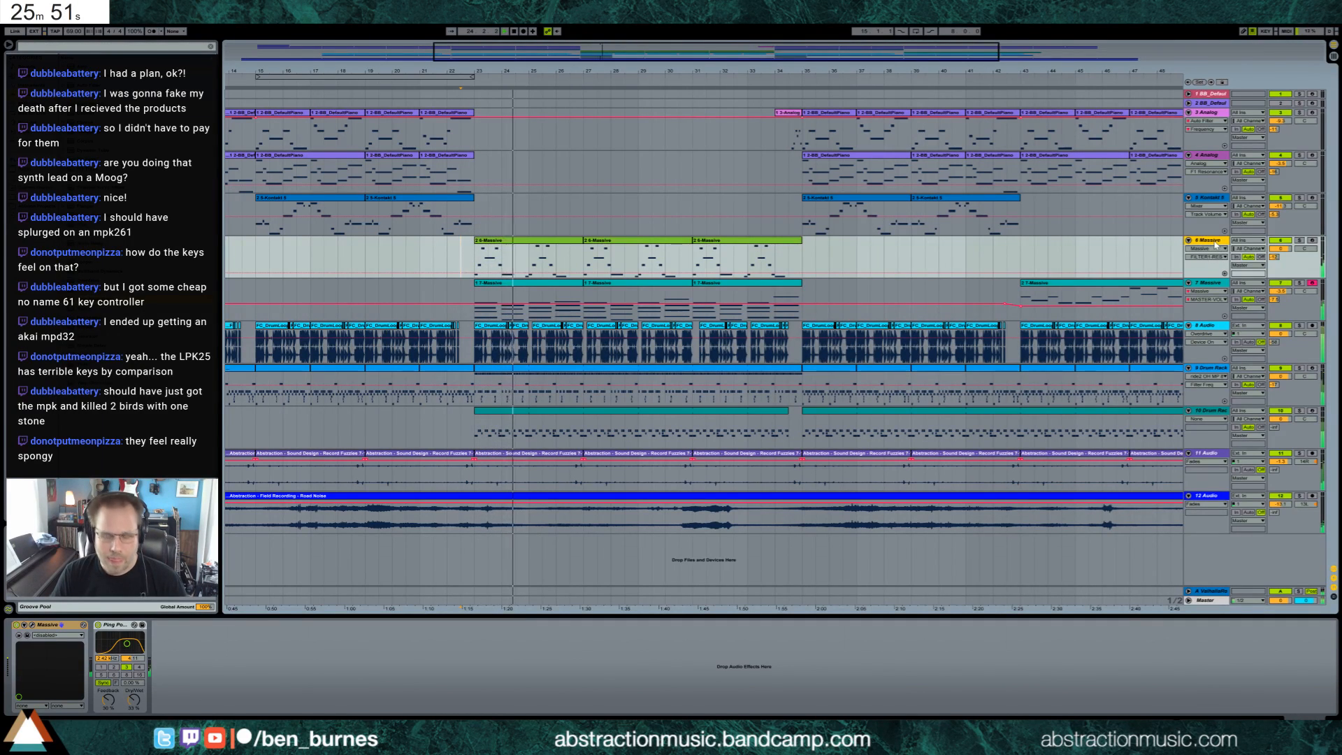
key("ctrl+shift+t")
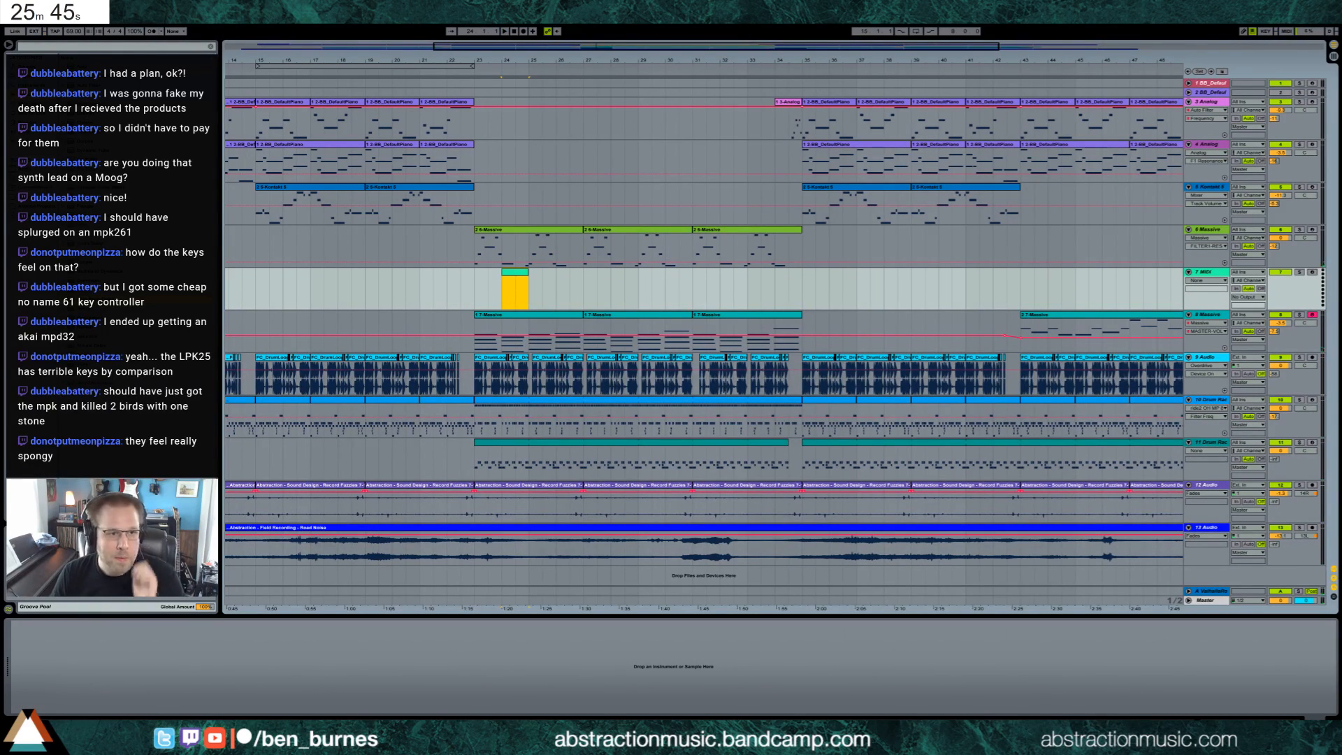
left_click(39, 85)
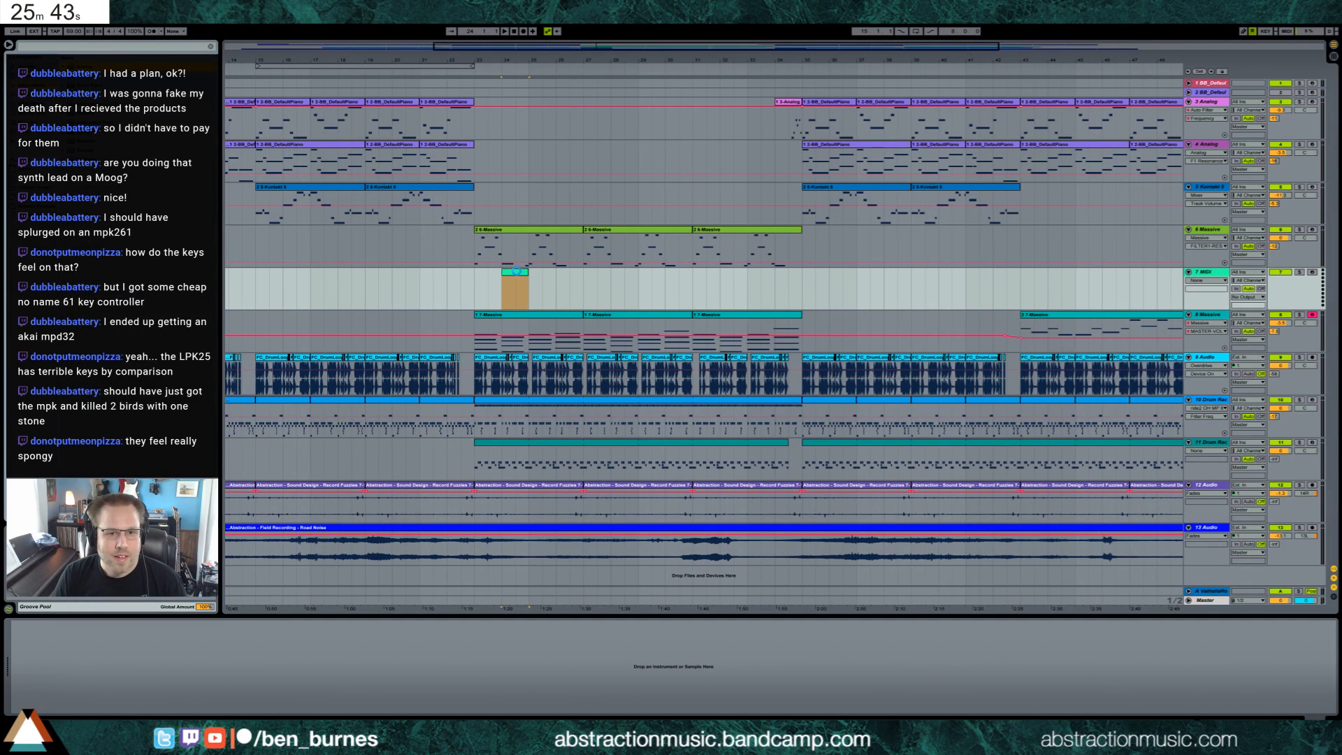
Copy the Ping Pong Delay from 6-Massive to the end of the new 7 Analog track's device chain.
left_click(527, 237)
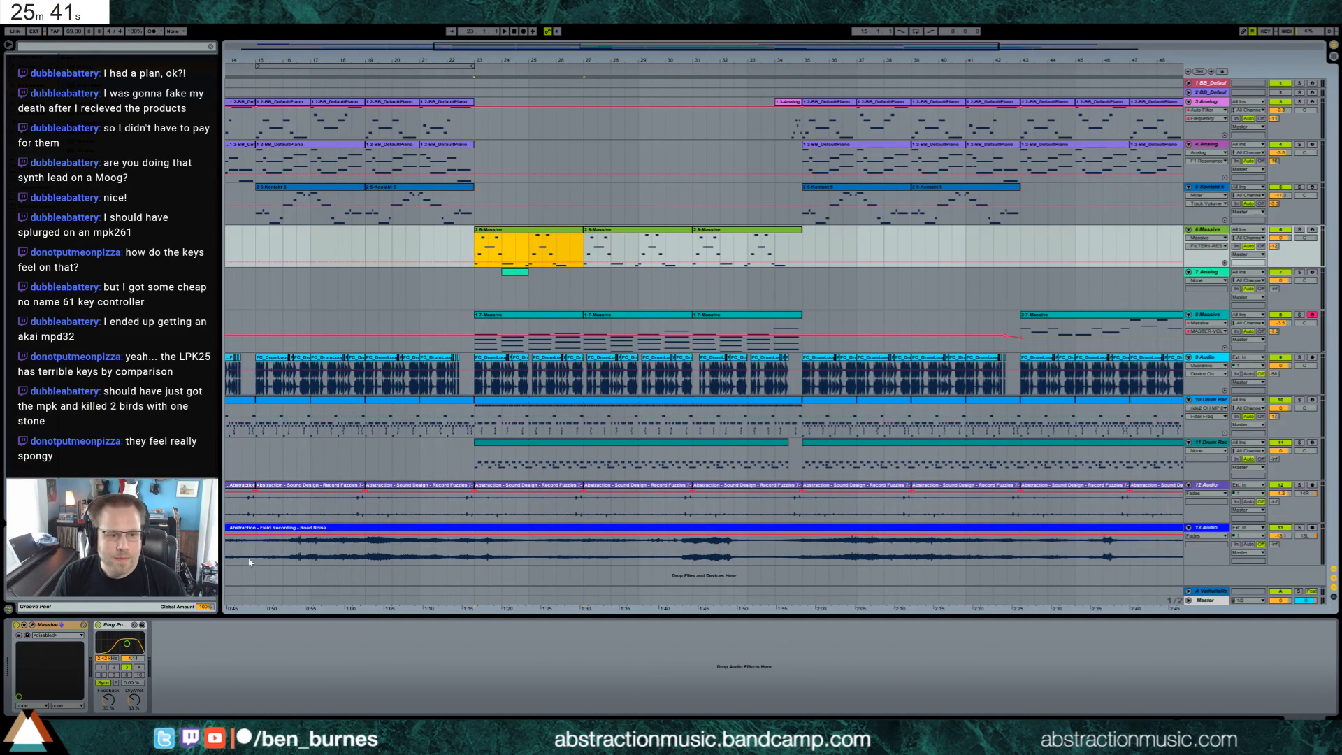
left_click(117, 626)
left_click_drag(514, 272, 514, 272)
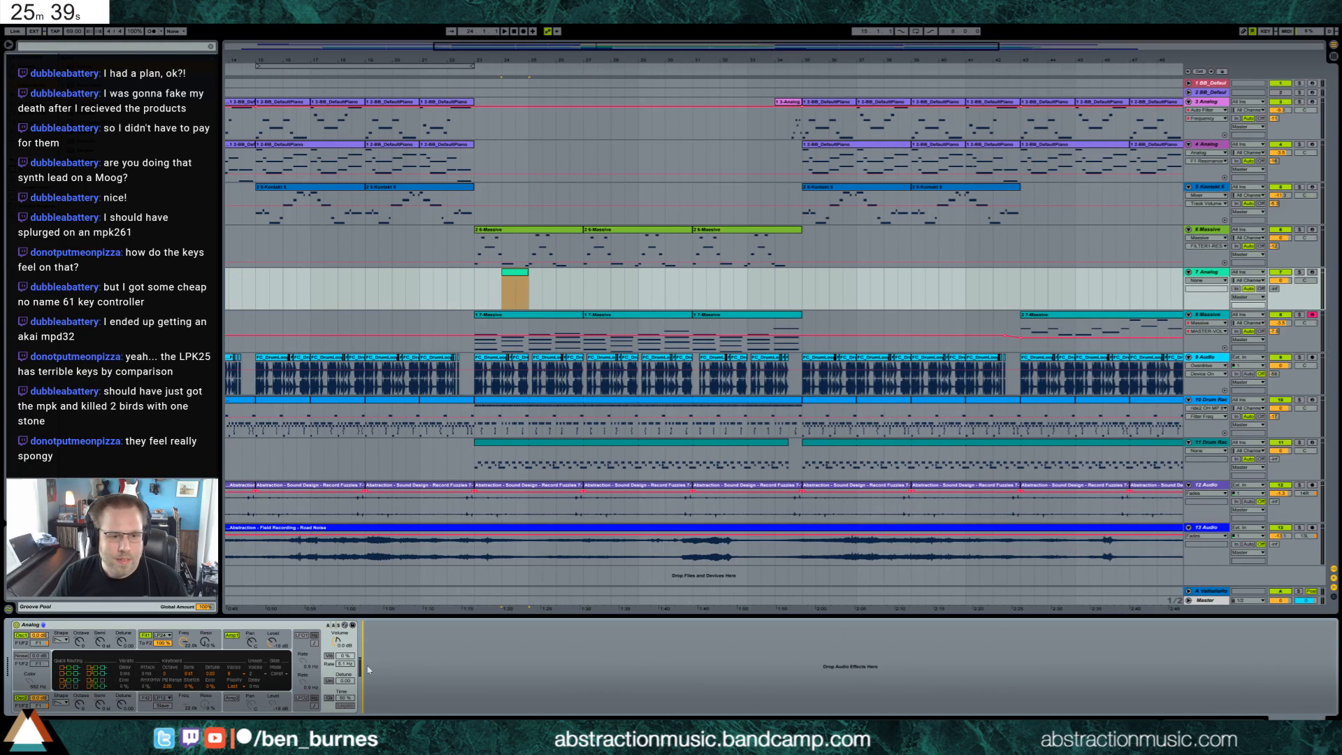
Enable unison in the new Analog instrument and change the waveform shape of oscillator 1.
left_click(329, 681)
left_click(61, 641)
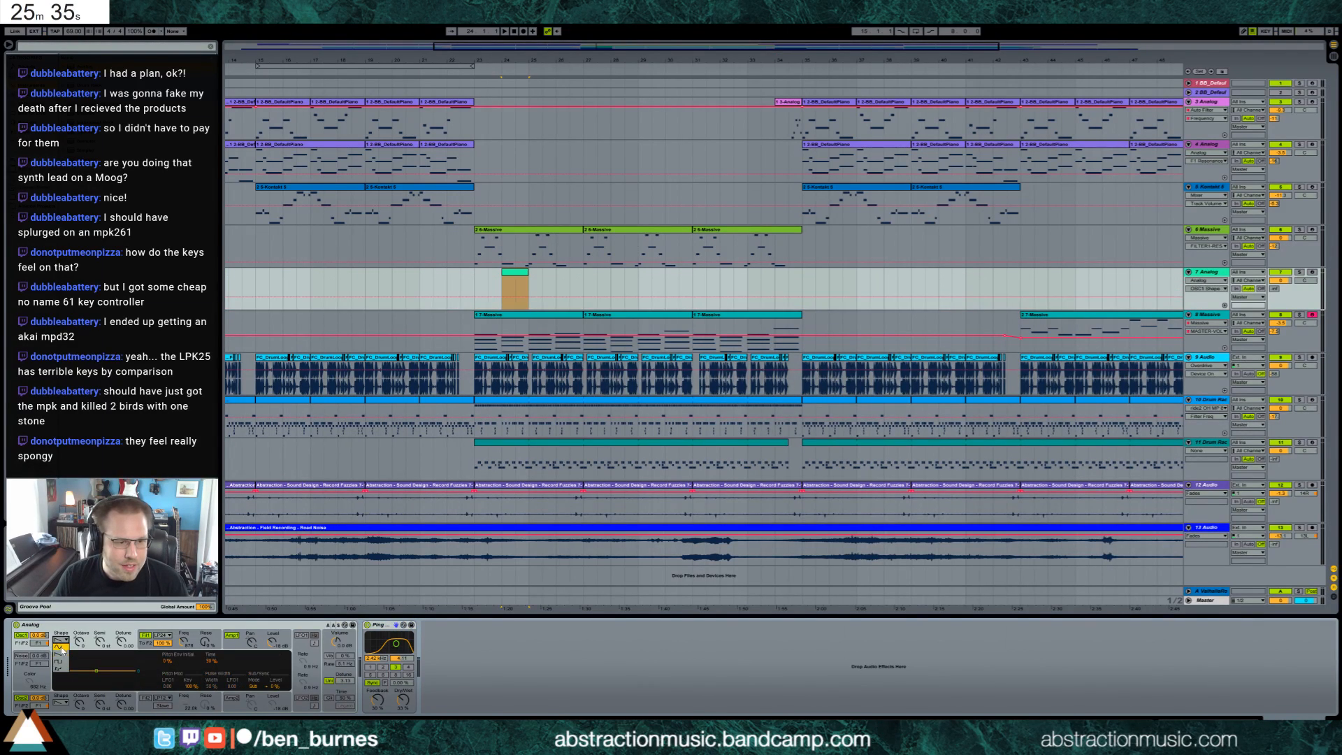
left_click(63, 661)
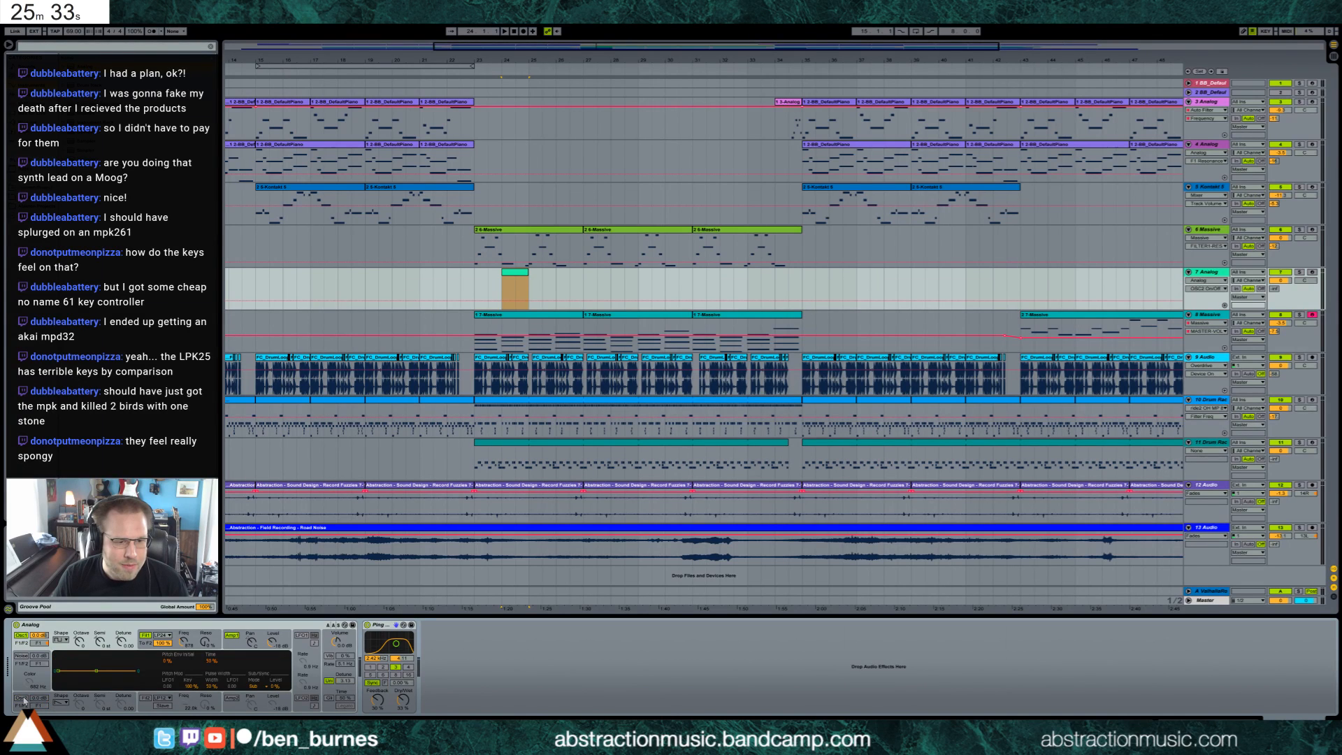
Adjust oscillator 1's detune and filter 1's frequency in the Analog synth on track 7.
left_click(123, 643)
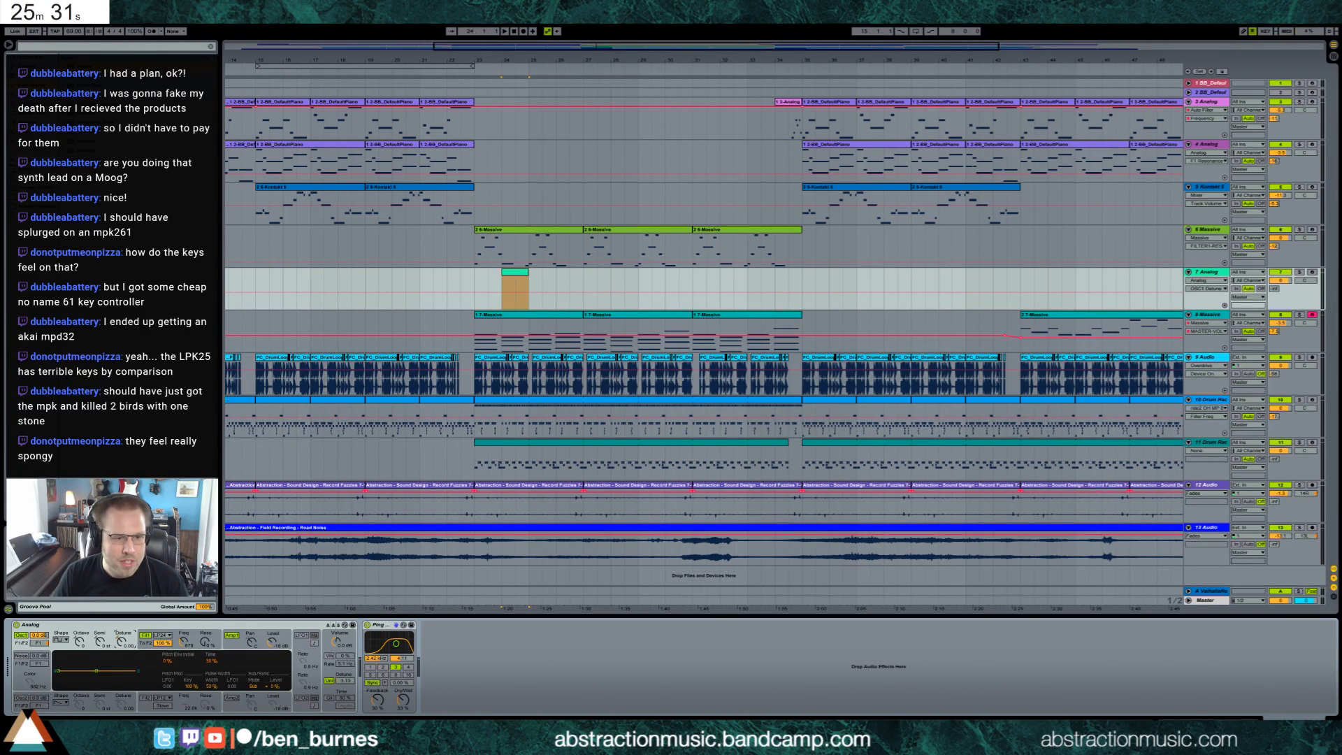
left_click(180, 645)
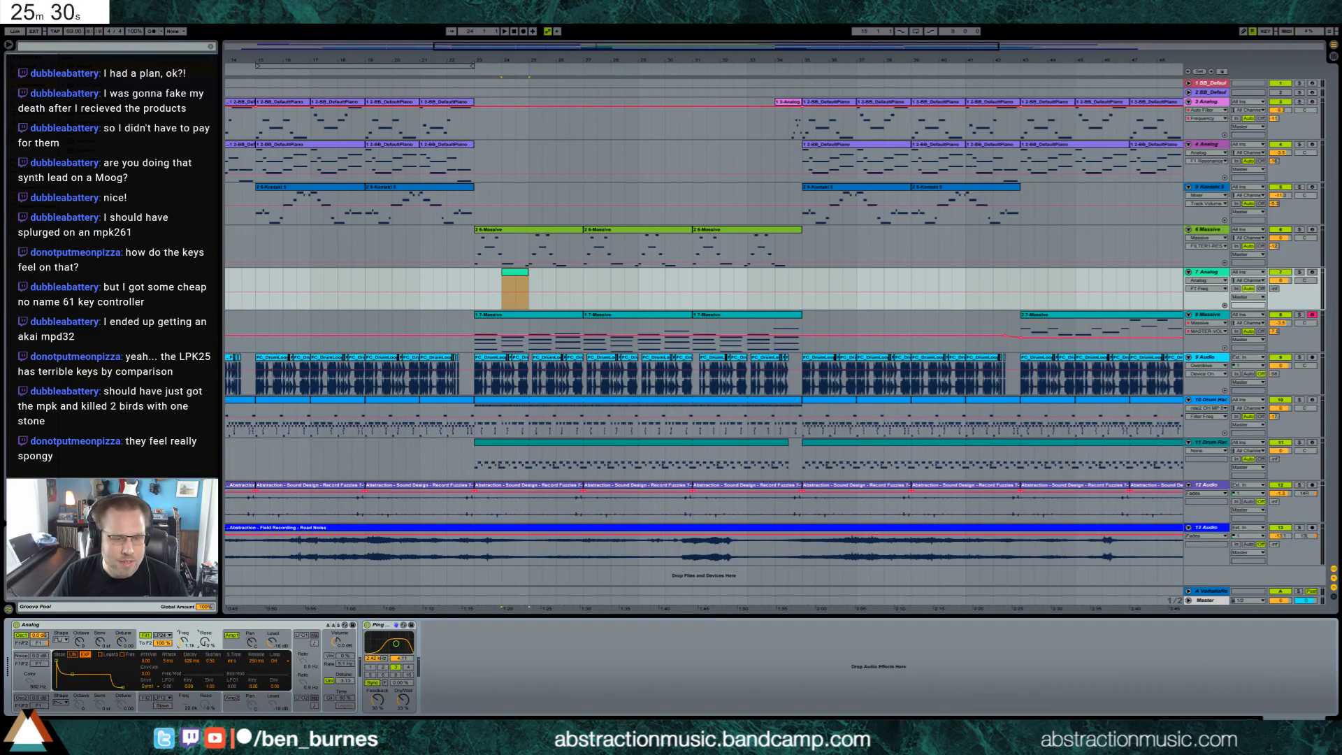
Open the short empty MIDI clip on the 7 Analog track for note editing and briefly audition it from beat 1.2.
double_click(522, 273)
left_click(627, 594)
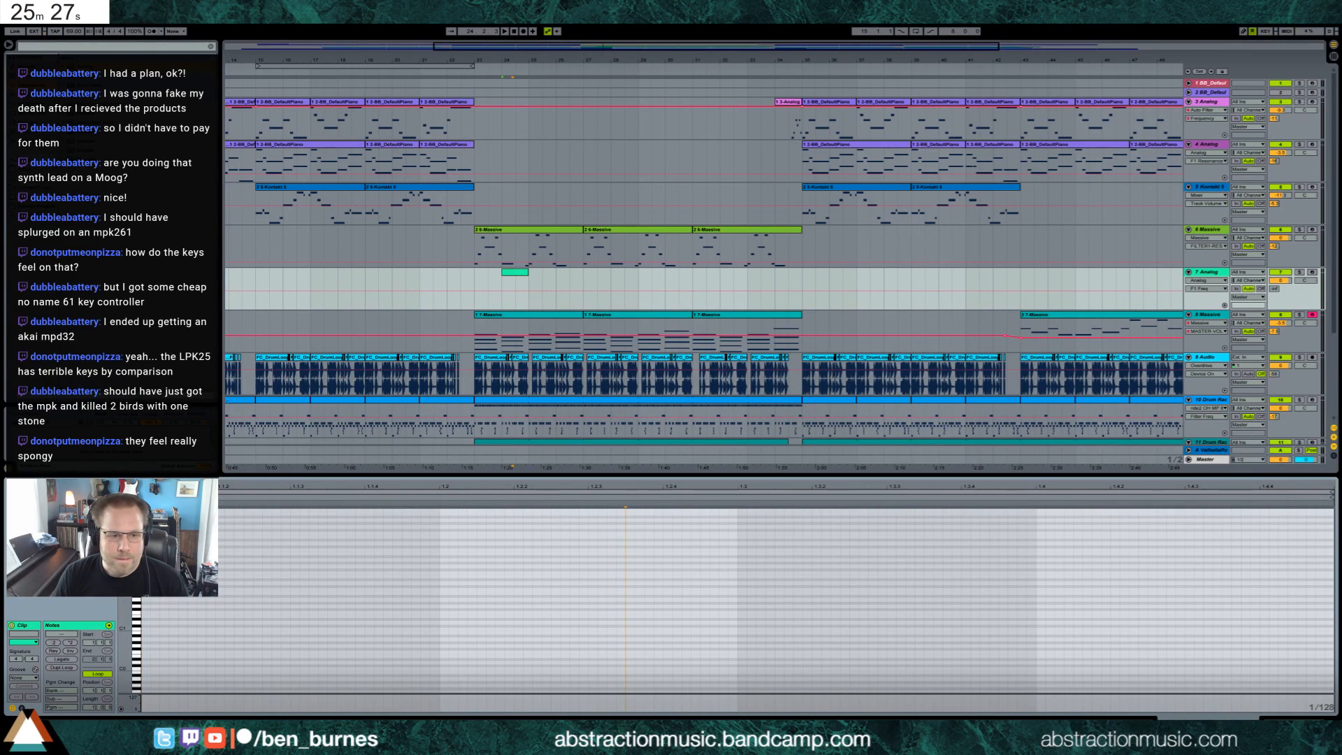
scroll(627, 595, "up", 5)
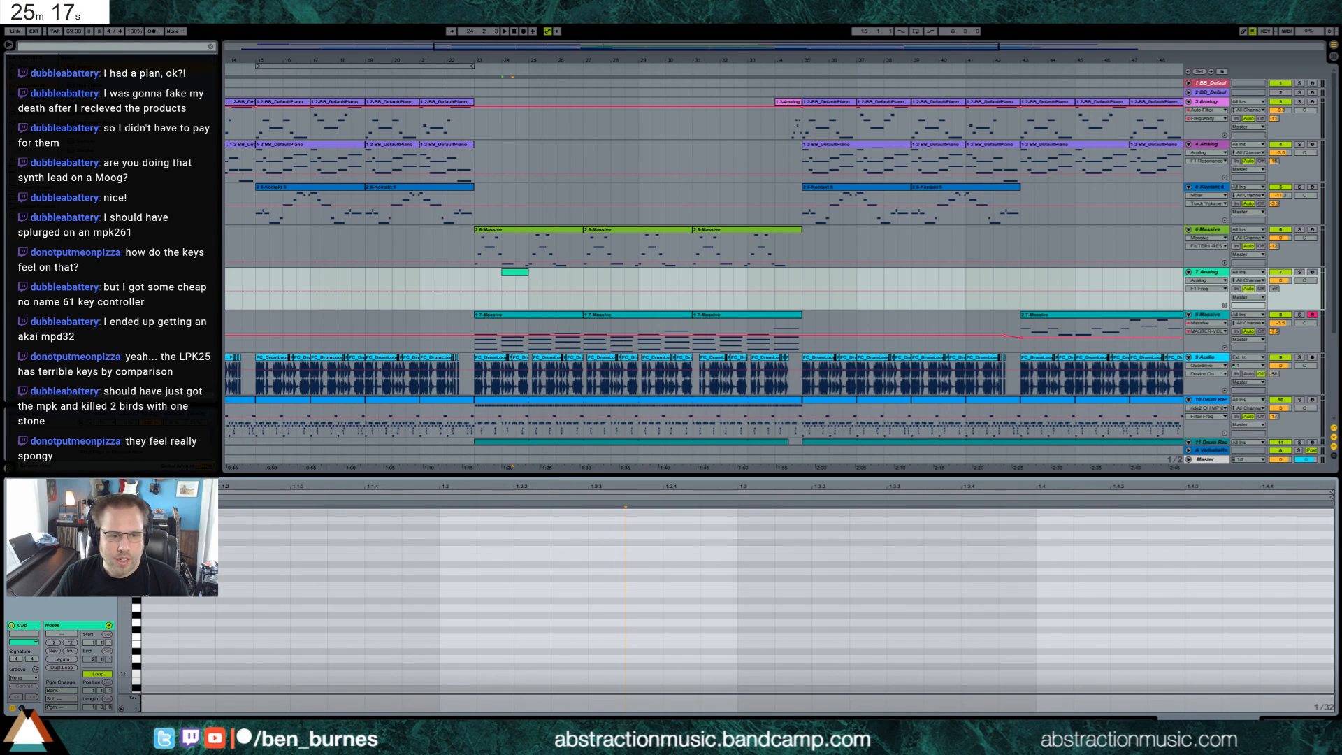
key("space")
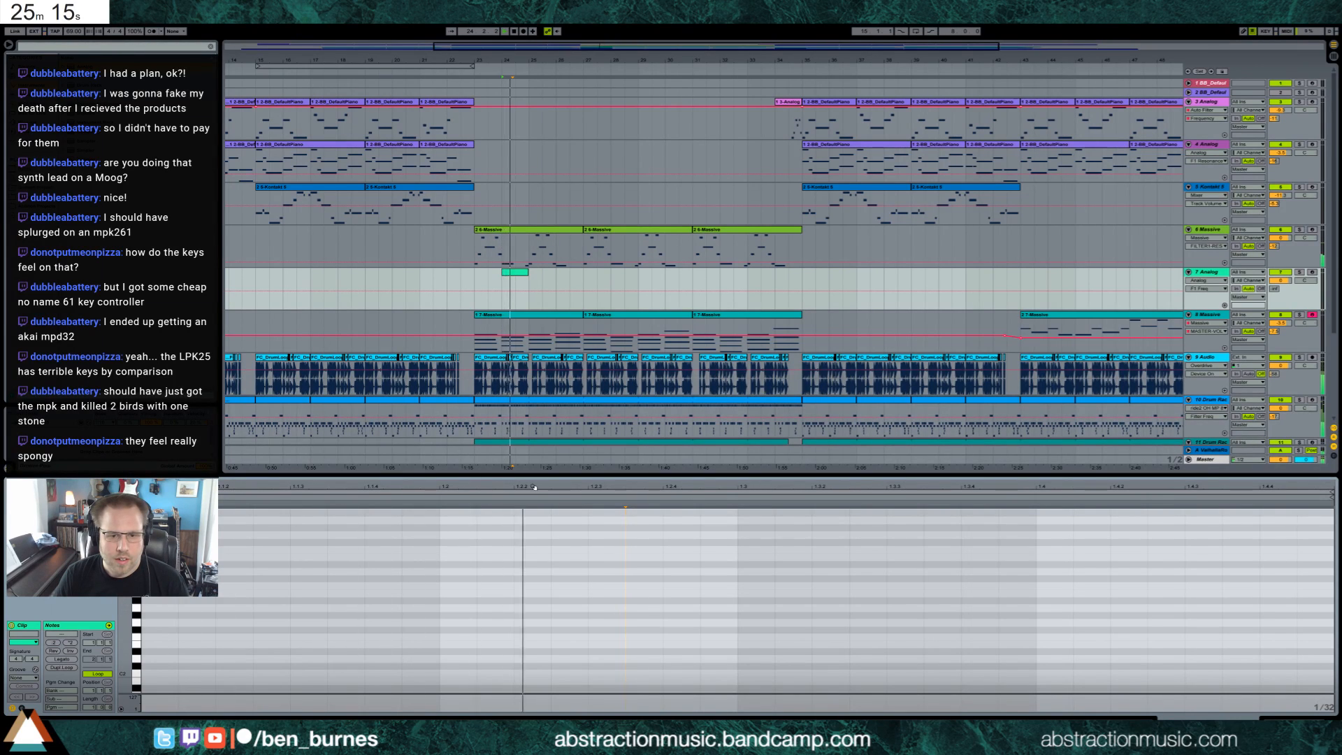
key("space")
Draw nine consecutive sixteenth notes from beat 1.2 in the clip: C3, C#3, G3, D4, A#3, D4, G3, C#3, C3.
double_click(445, 587)
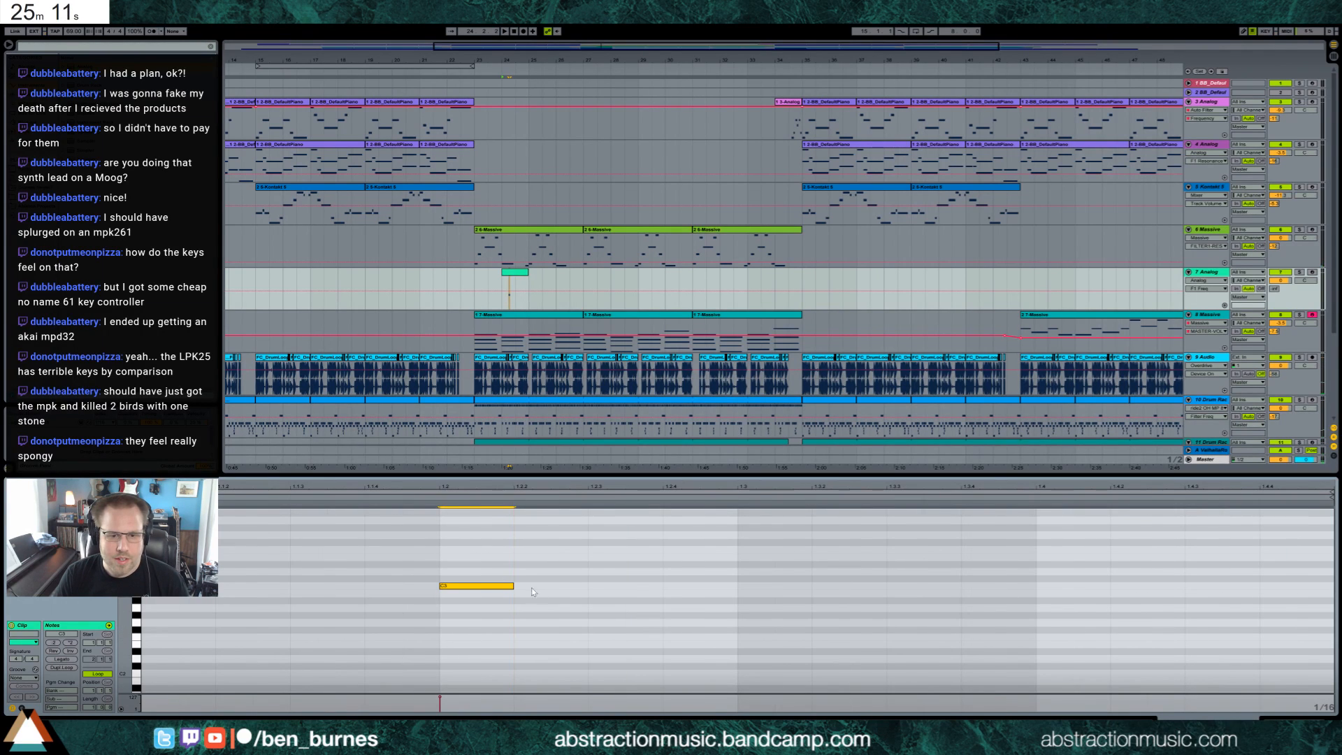
double_click(520, 579)
double_click(611, 534)
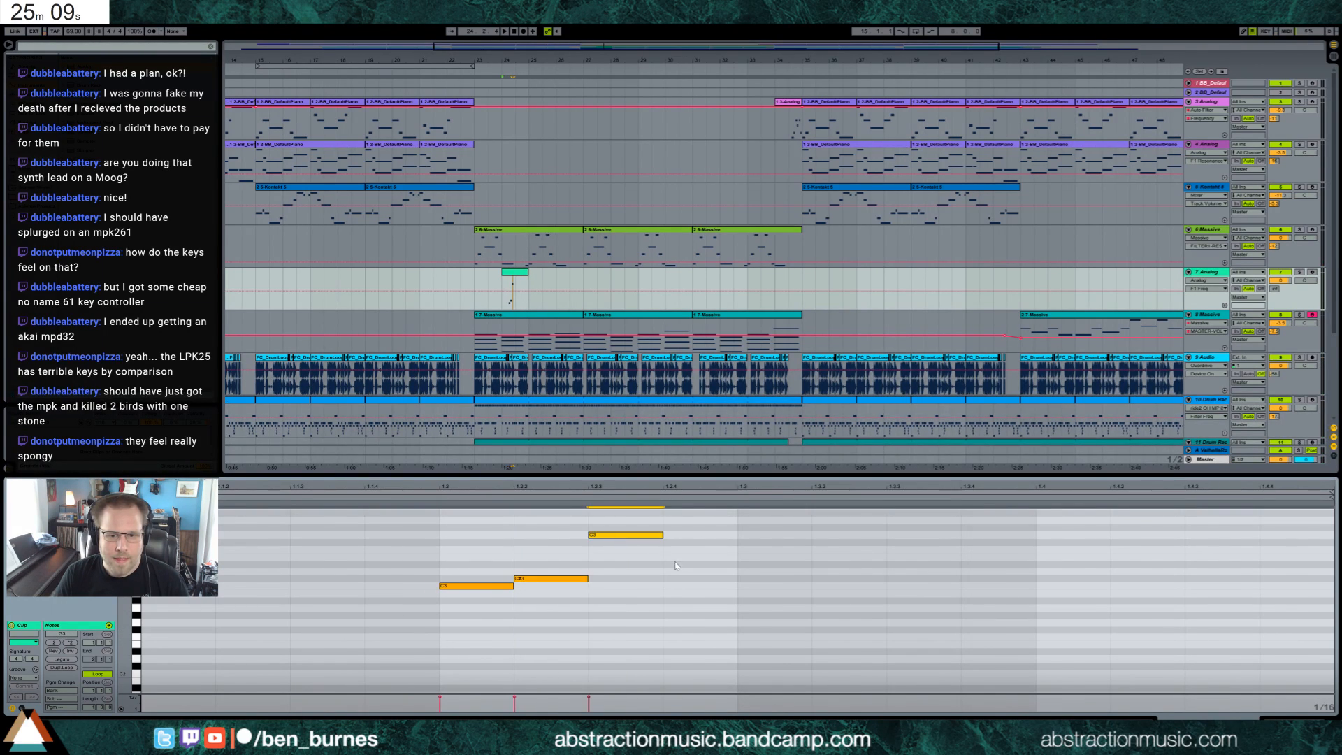
scroll(670, 552, "up", 2)
double_click(670, 527)
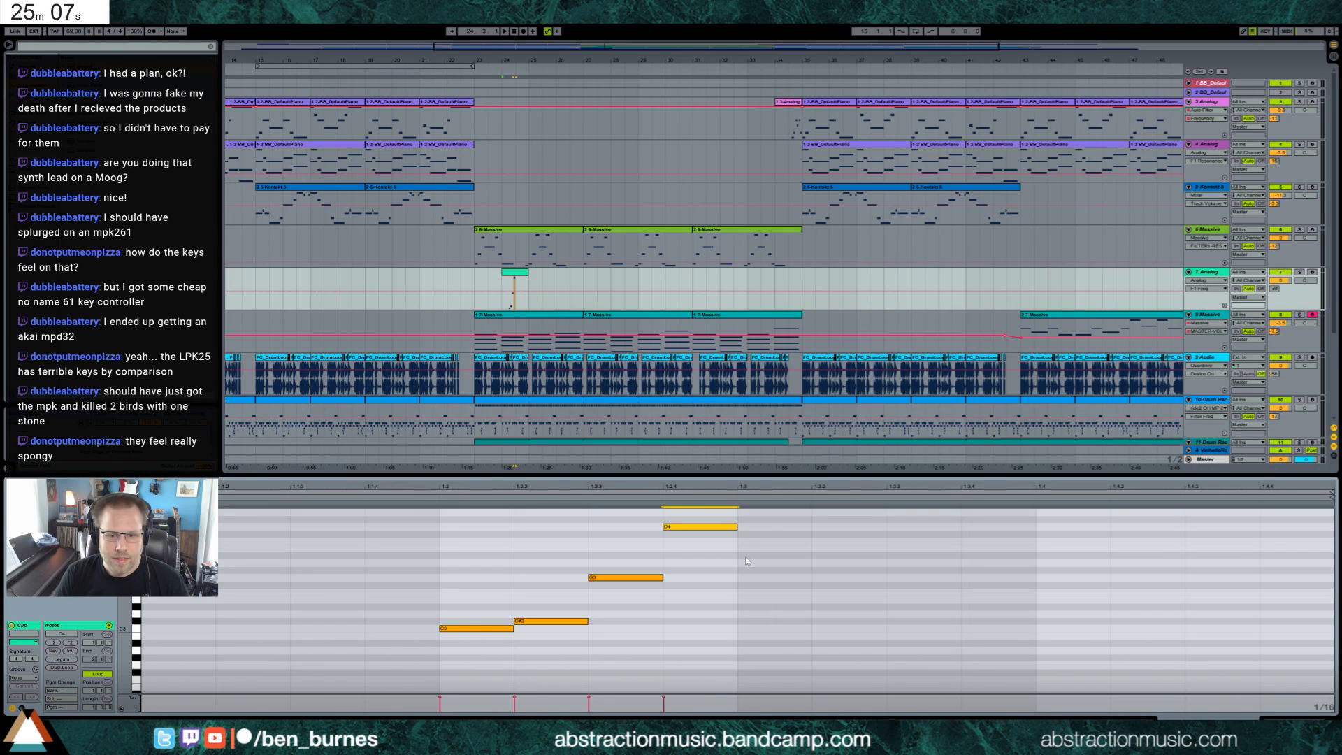
double_click(745, 556)
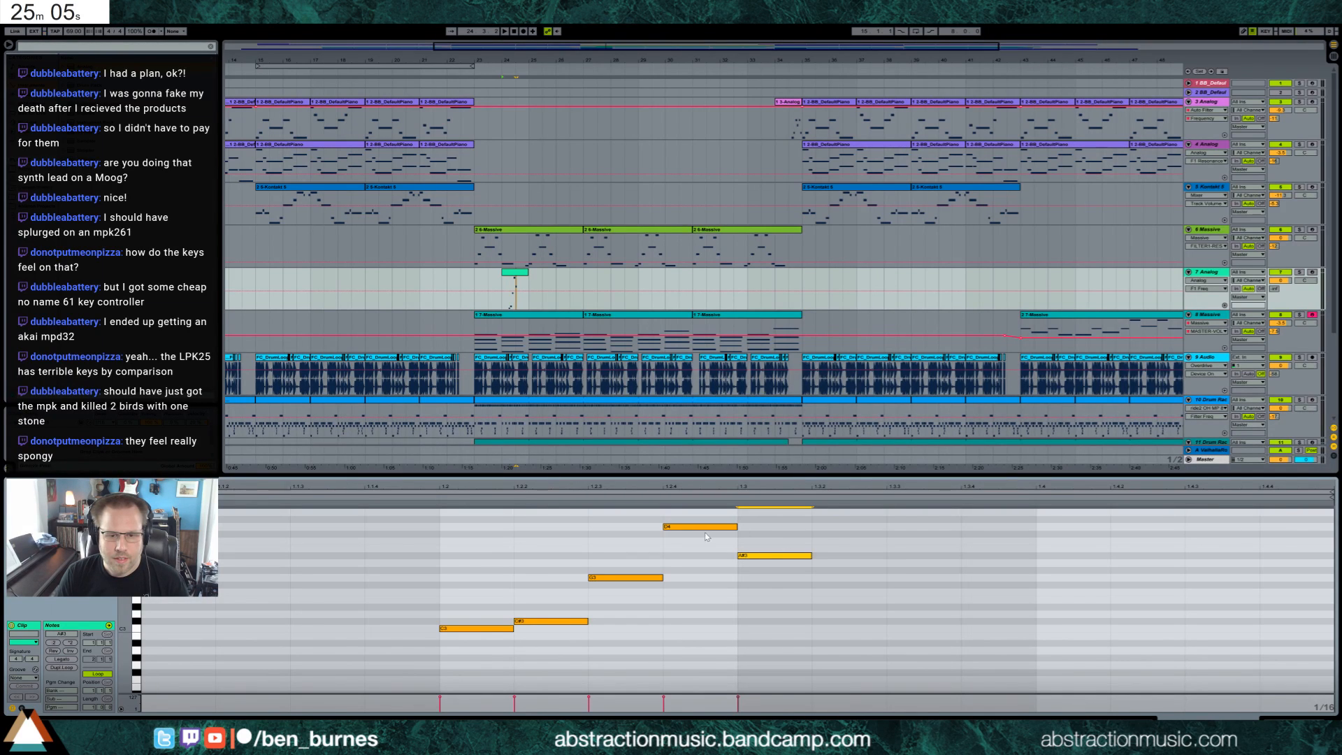
double_click(821, 528)
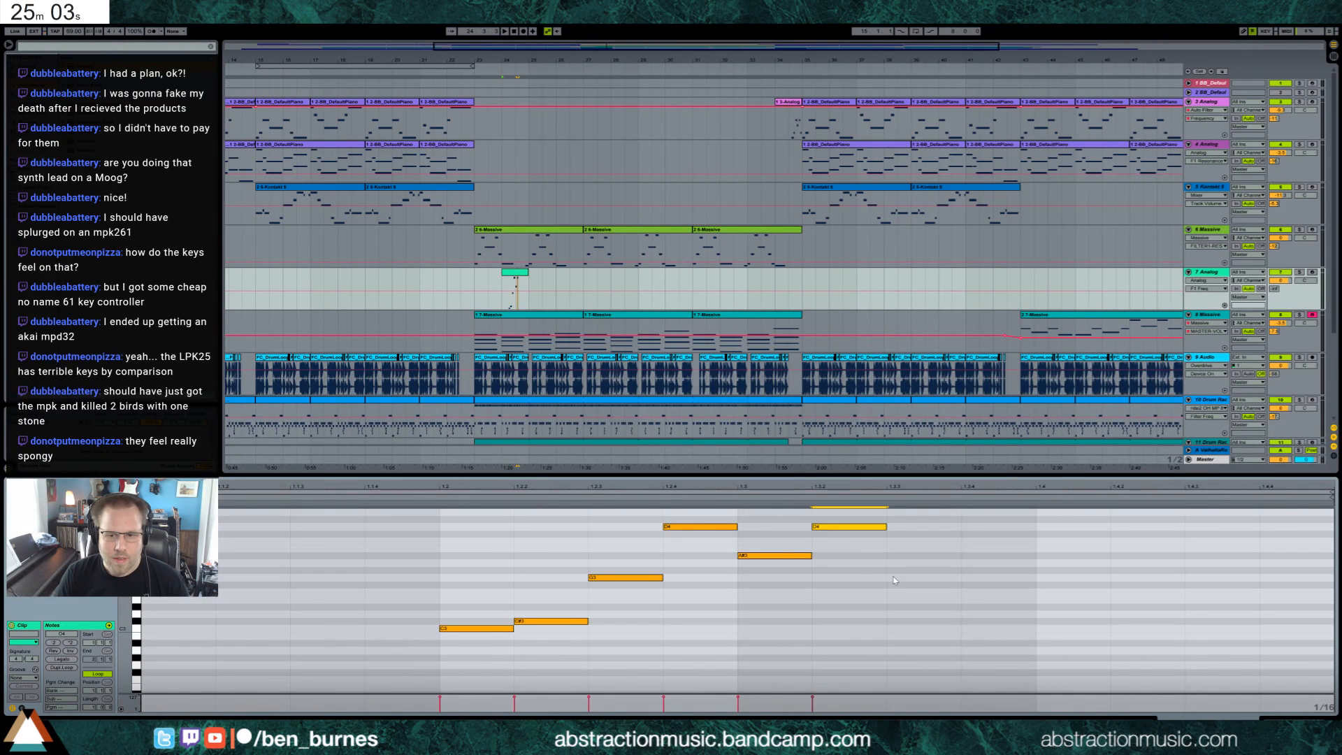
double_click(894, 579)
double_click(975, 622)
double_click(1043, 629)
Lower filter 1's frequency in the track 7 Analog synth and play the arrangement from the new clip's start.
key("shift+Tab")
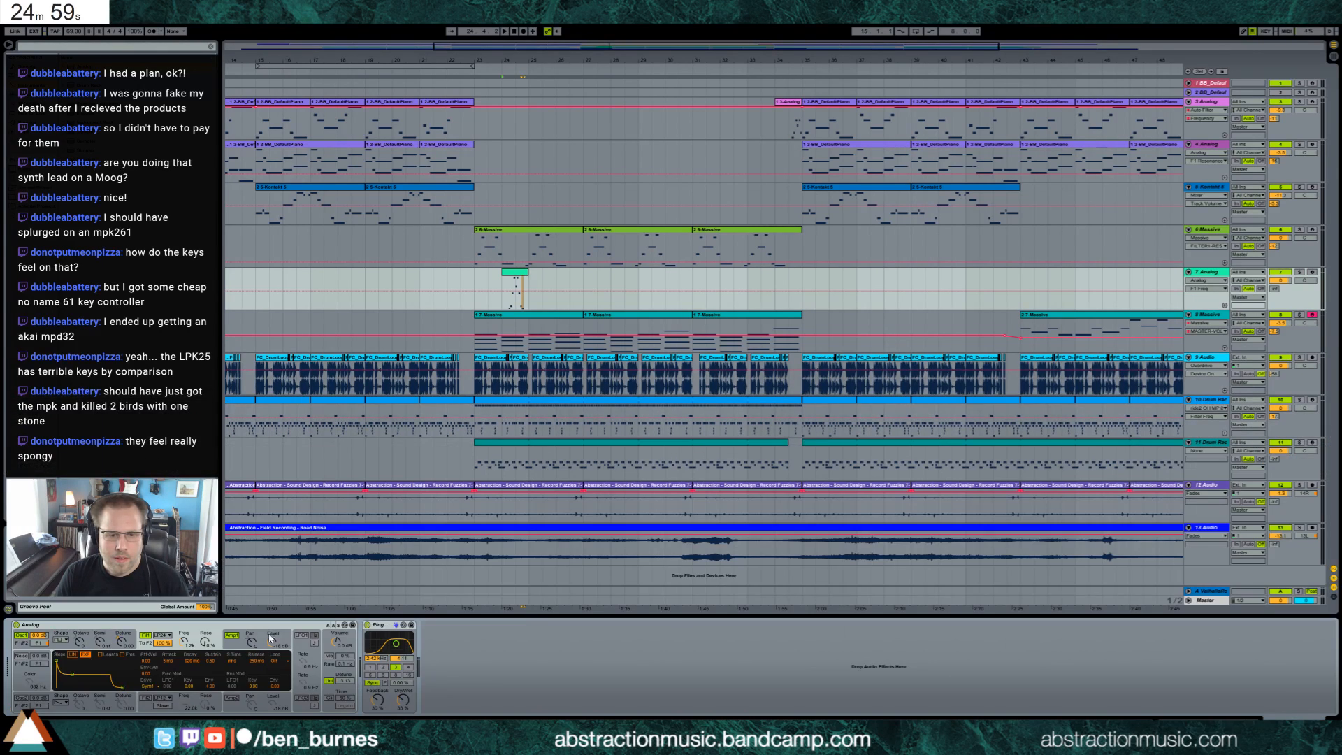
left_click(233, 647)
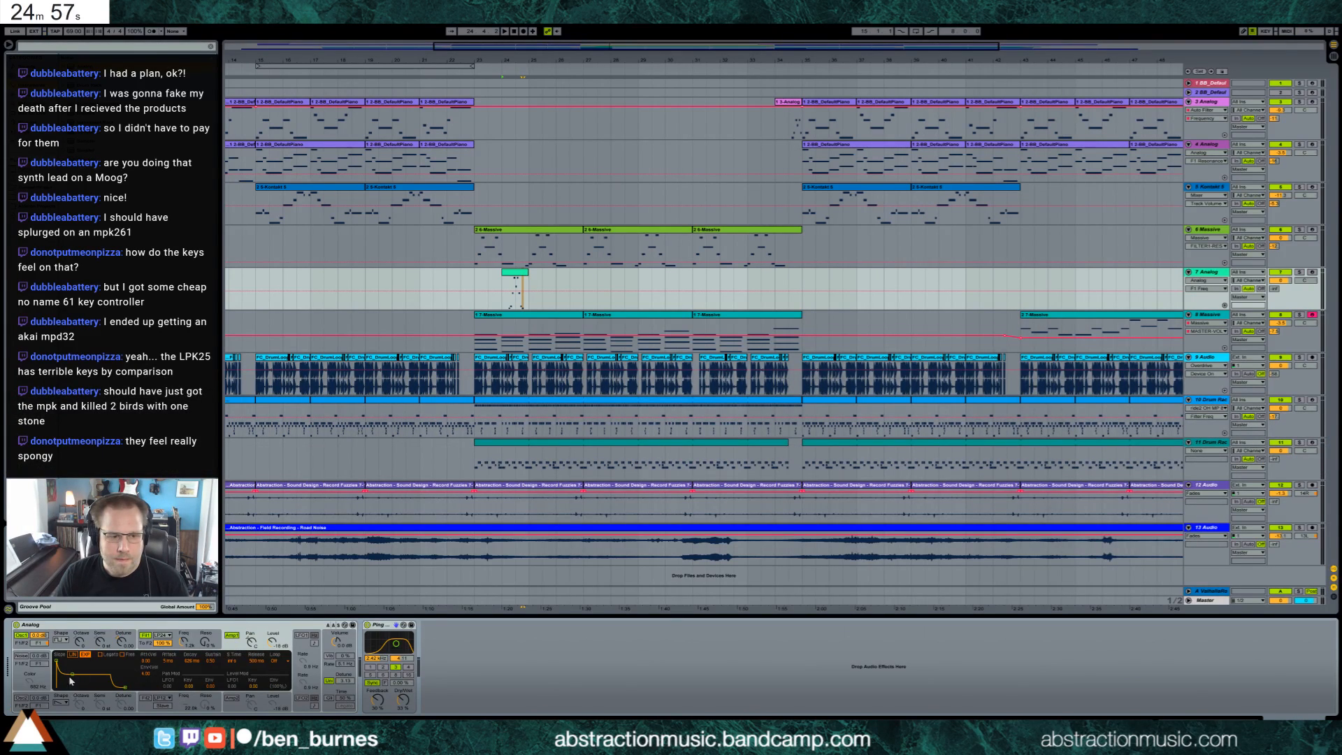
left_click_drag(183, 641, 183, 649)
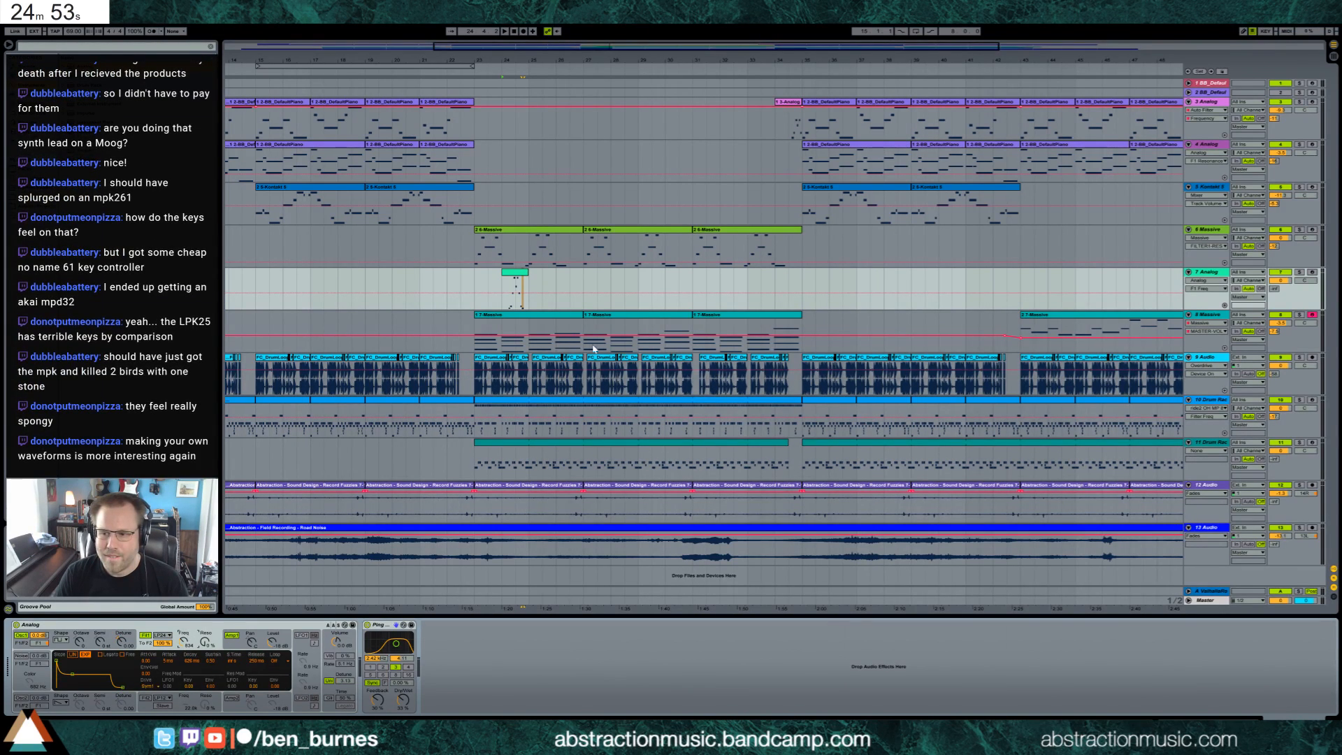
left_click(499, 288)
key("space")
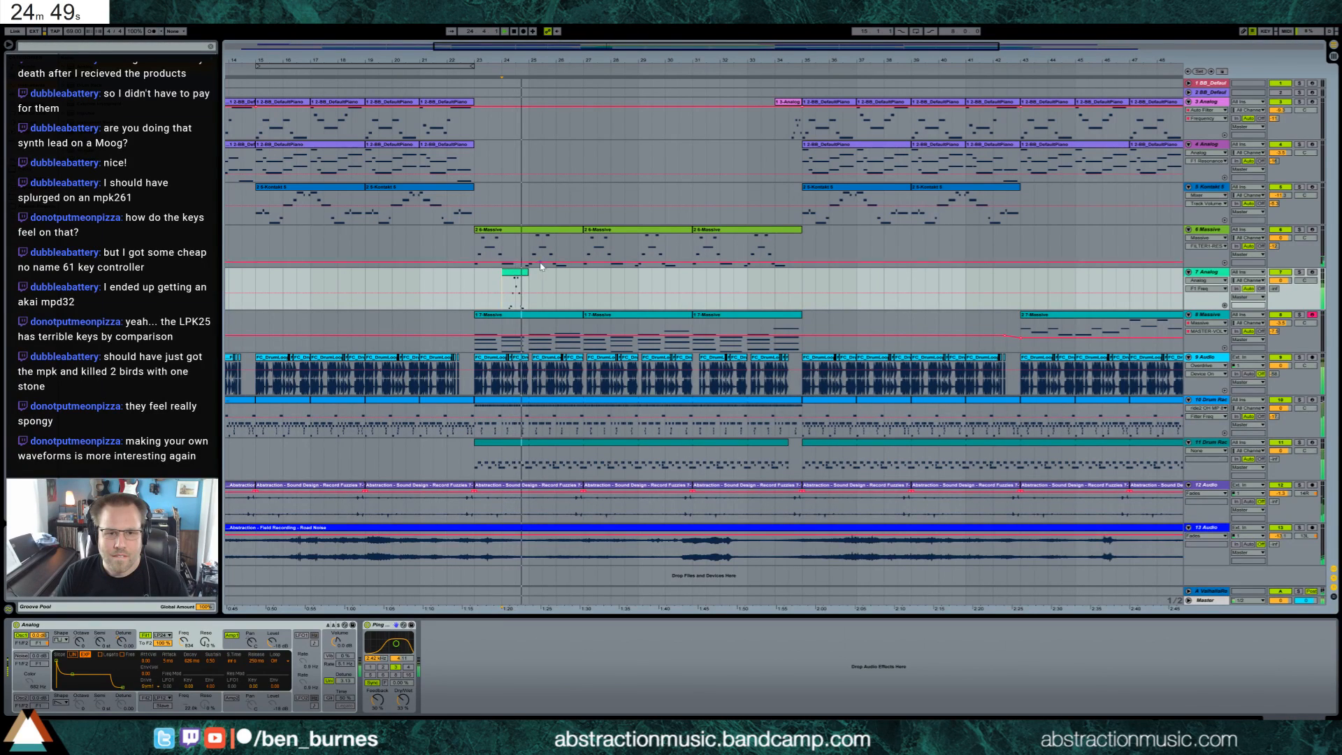
Transpose all nine notes of the track 7 clip up one octave and play the result.
double_click(516, 288)
left_click_drag(438, 514, 1048, 657)
key("shift+Up")
key("space")
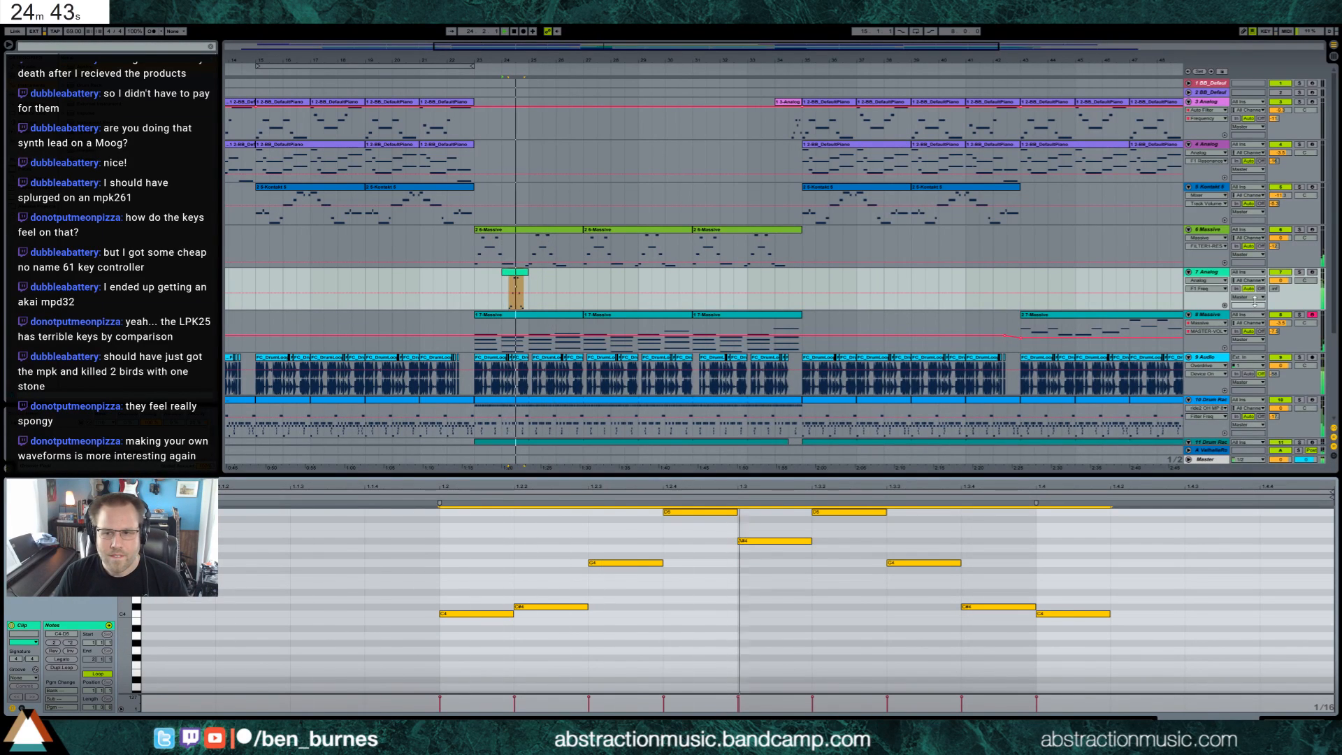
Raise the second and eighth notes of the track 7 clip by two semitones to D#4.
left_click_drag(535, 595, 1018, 655)
key("Up")
key("Up")
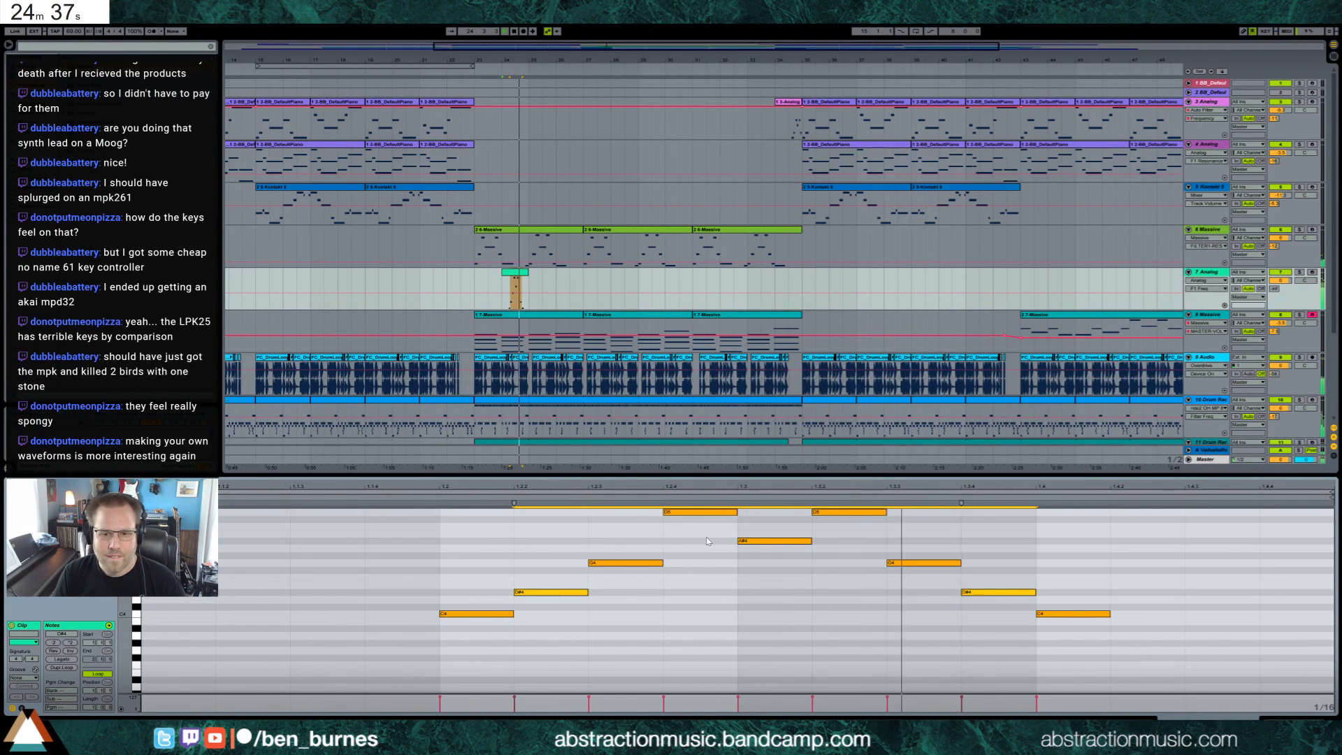
Toggle Unison in the Analog synth and reshape amplifier 1's envelope to a short decay without sustain.
key("shift+Tab")
left_click(329, 681)
left_click(329, 680)
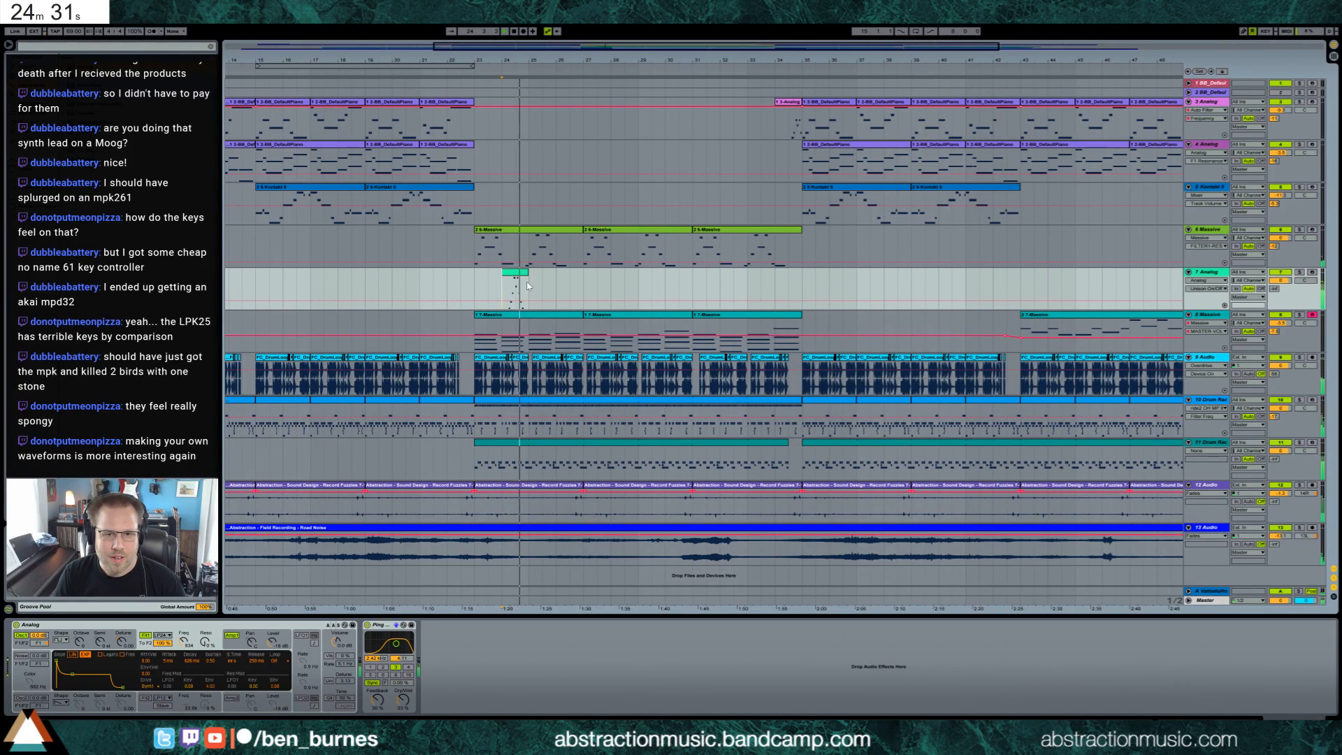
left_click(232, 636)
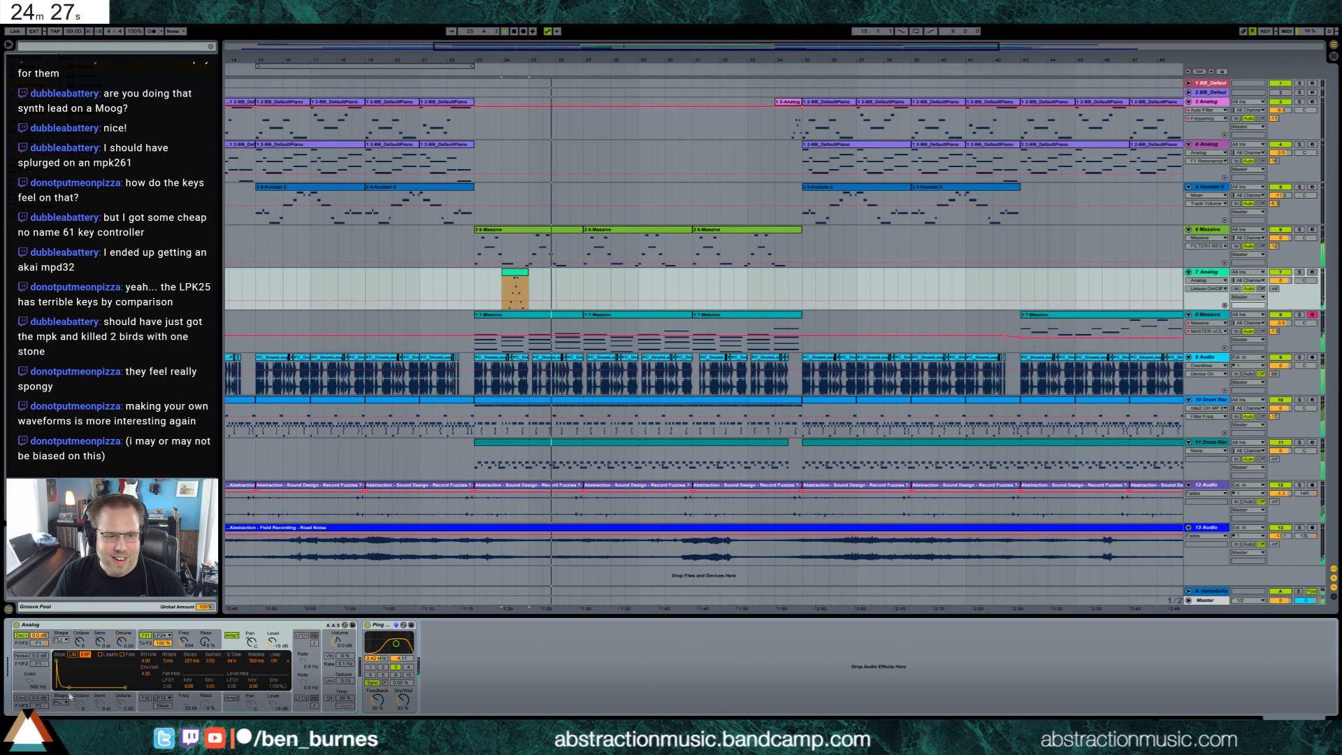
Stop playback, reshape filter 1's envelope to a short decay without sustain, and raise the filter frequency.
key("space")
left_click(175, 637)
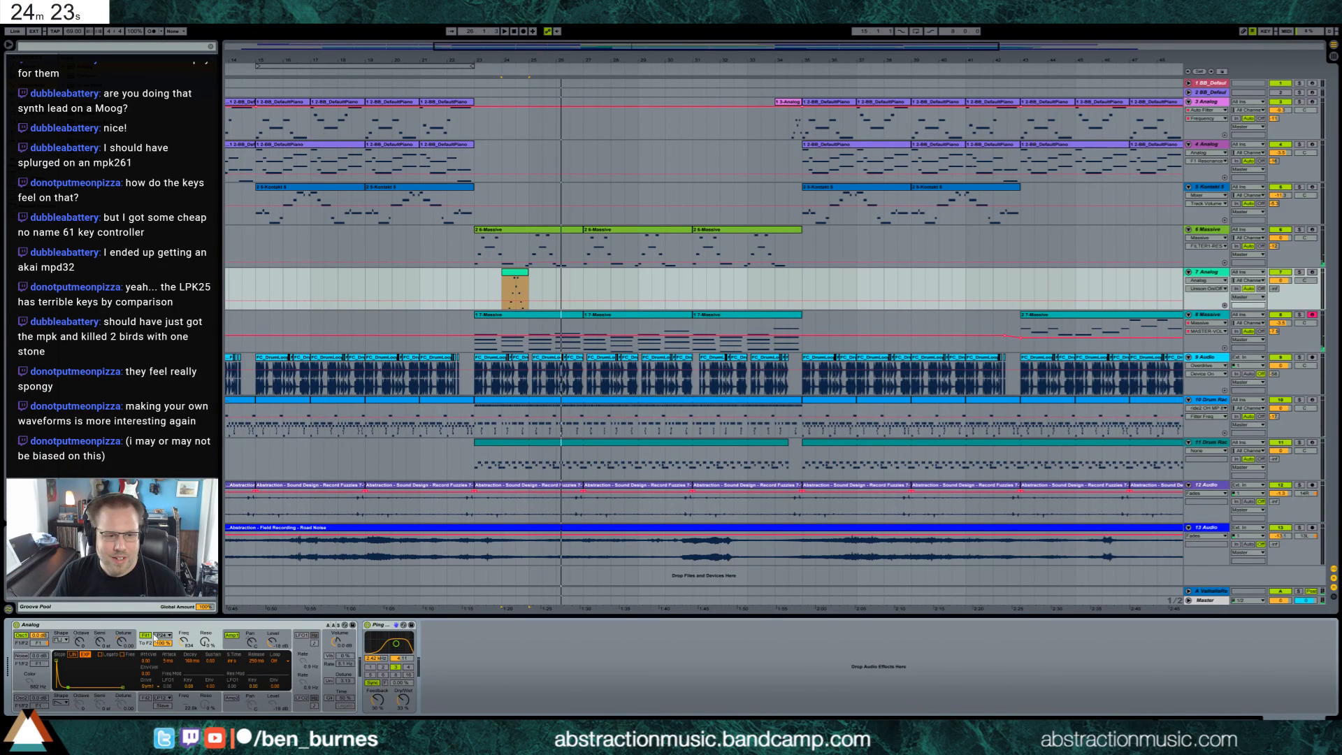
left_click_drag(184, 643, 184, 632)
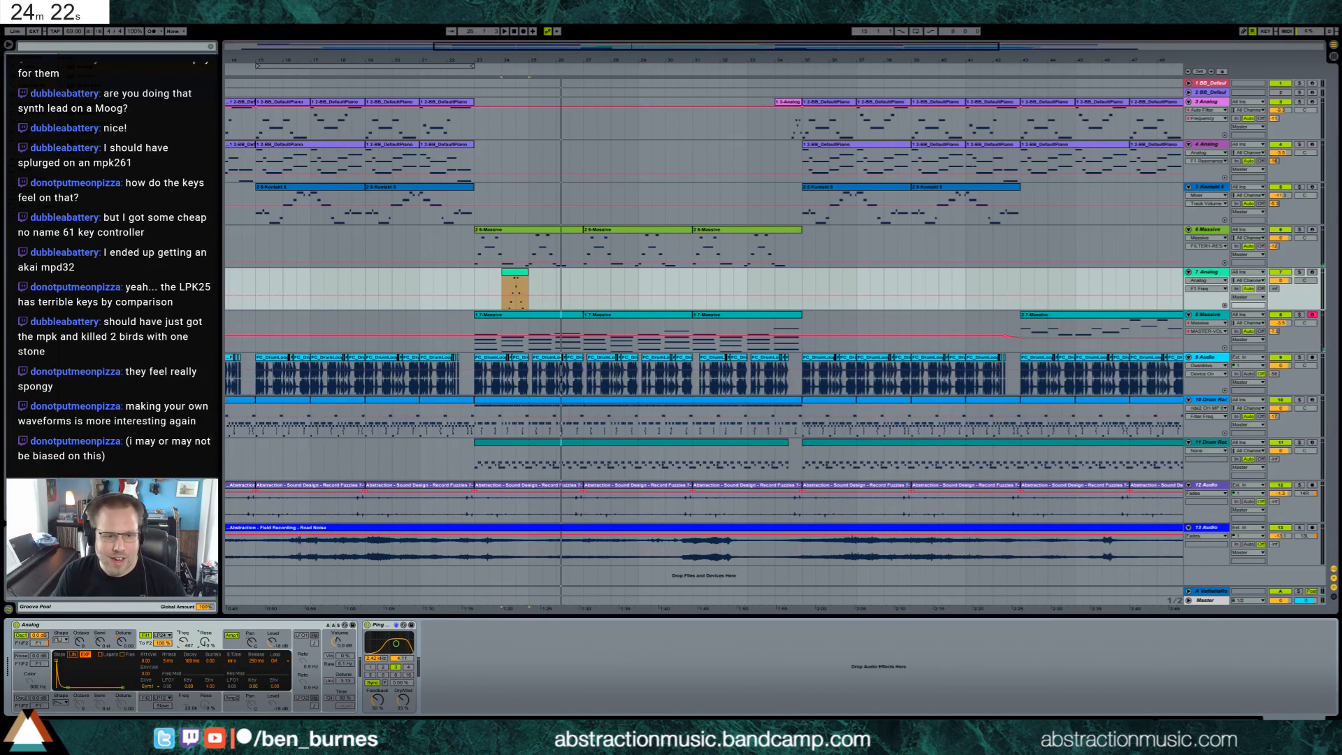
Play from the start of the track 7 clip and raise the track's send to the A Valhalla return.
left_click(501, 291)
key("space")
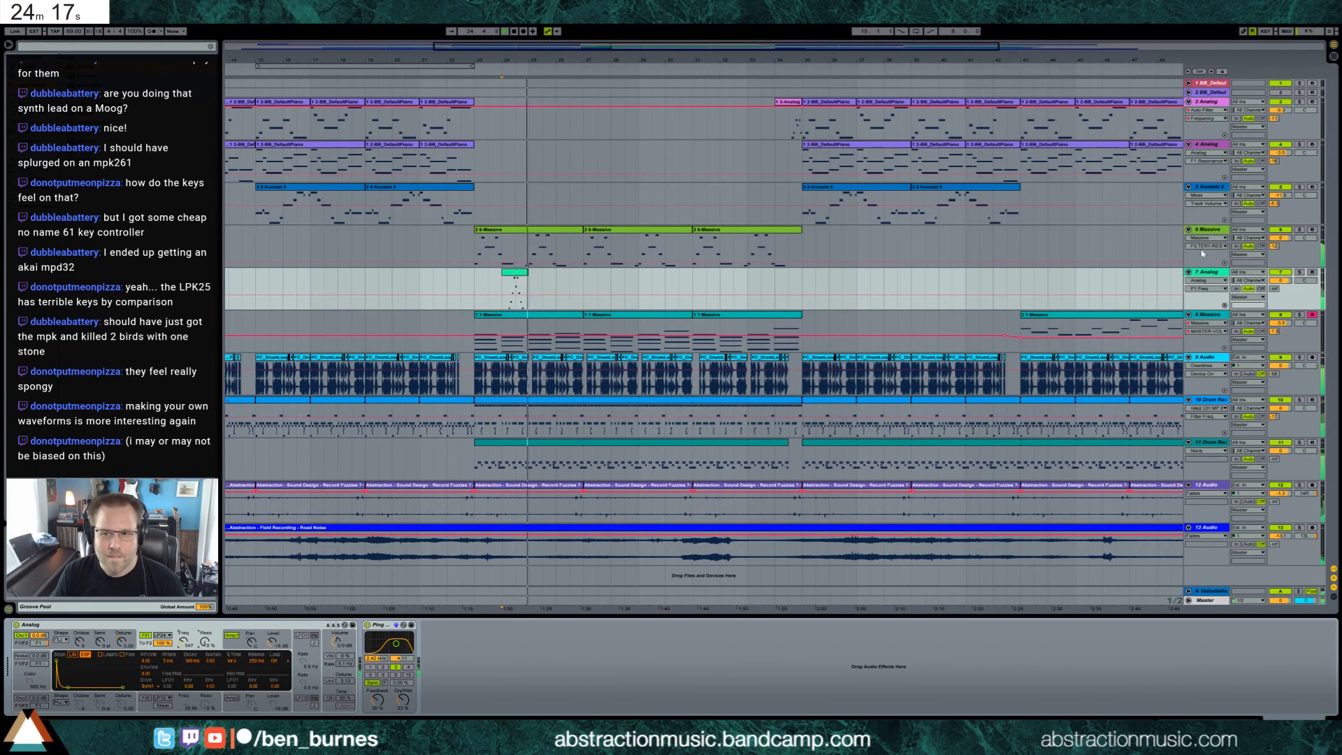
left_click_drag(1274, 289, 1274, 259)
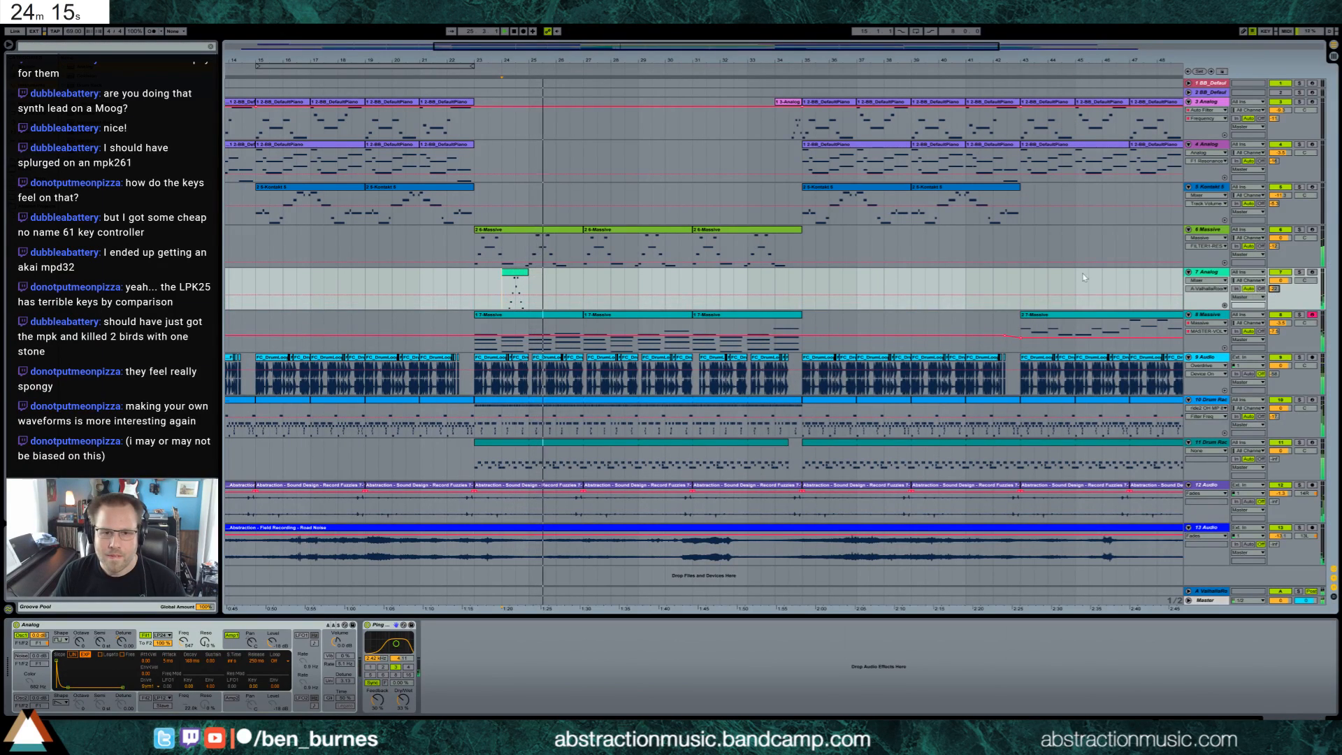
left_click(515, 293)
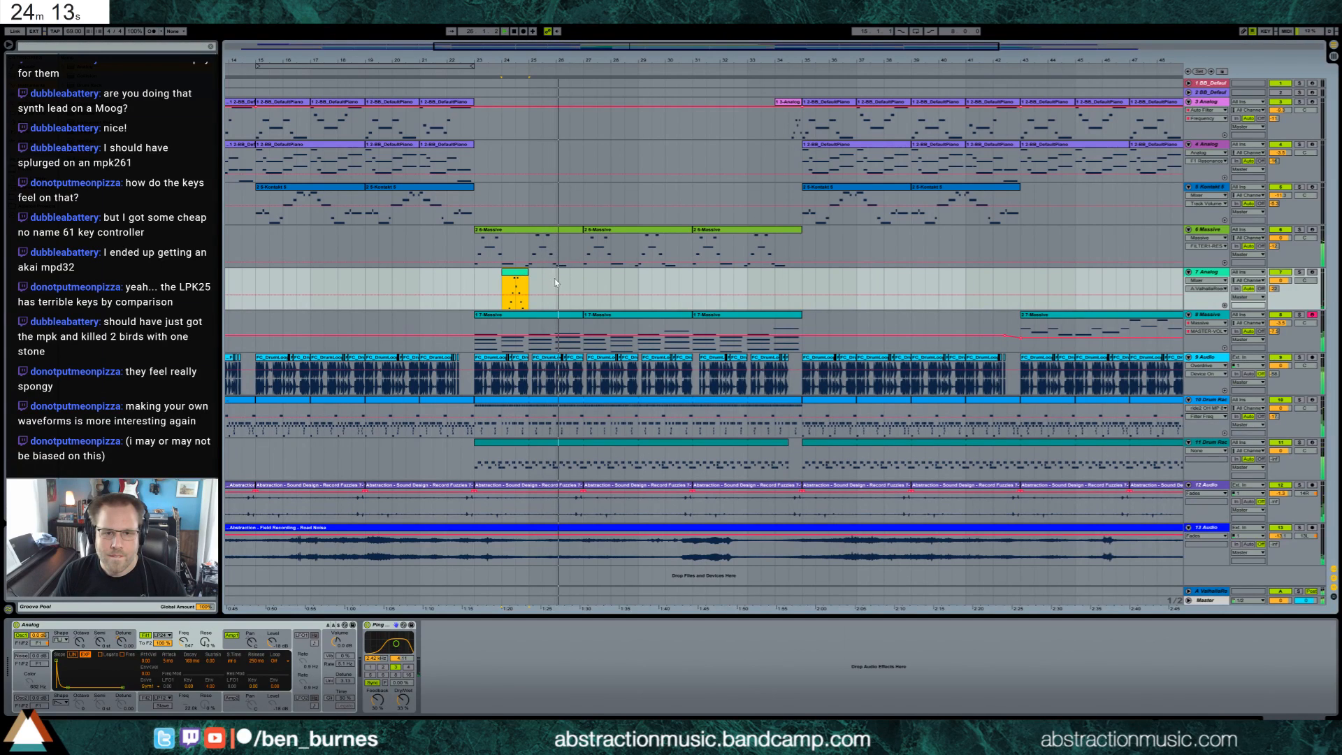
In the second 6-Massive clip, raise the second phrase's low opening note and its final held note by three semitones.
double_click(595, 241)
left_click(775, 602)
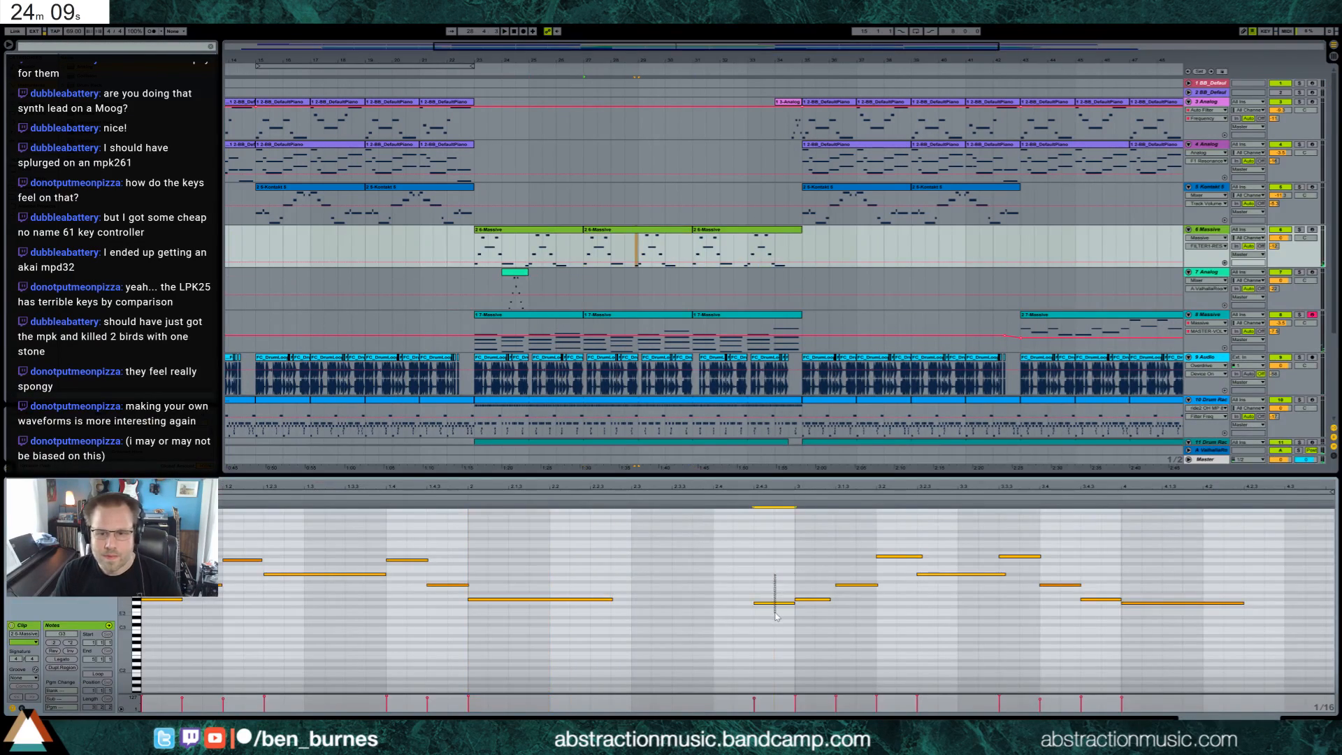
left_click_drag(1197, 587, 1204, 622)
key("Up")
key("Up")
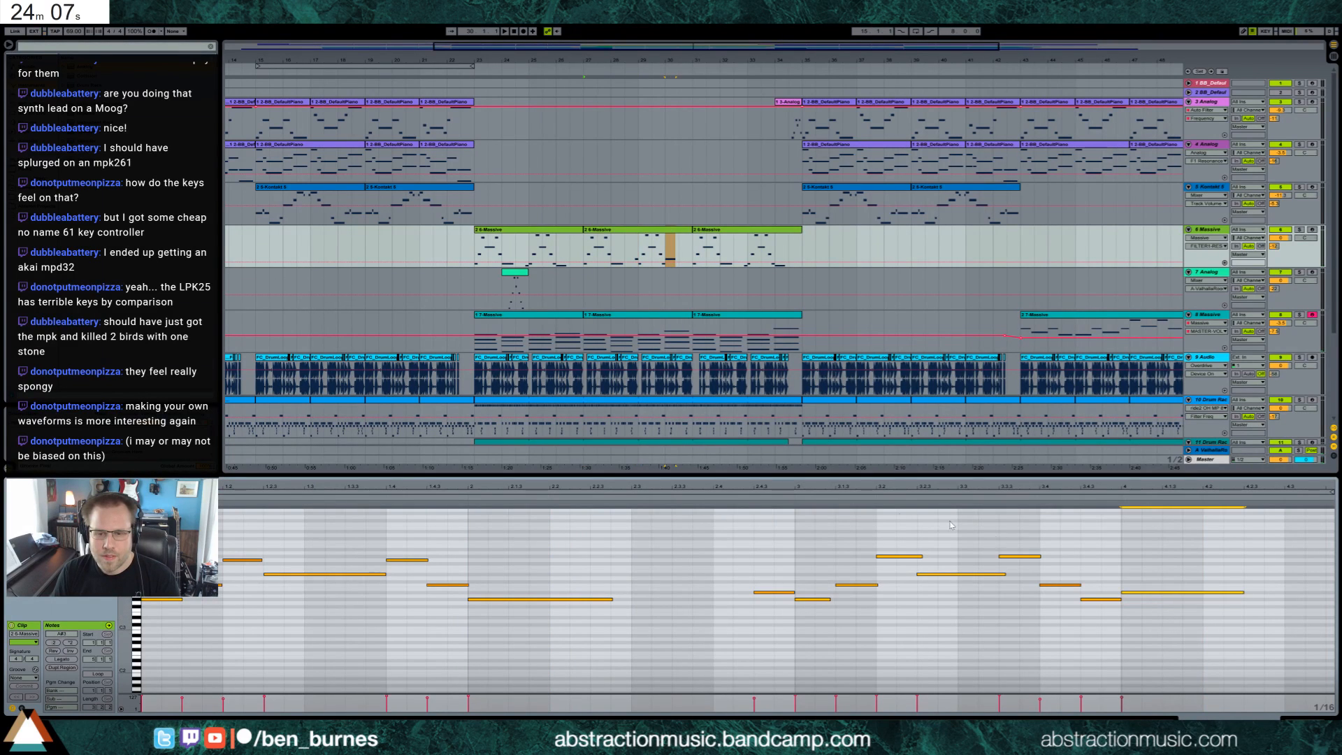
Audition the edited second phrase of the Massive clip and return to the track's device view.
left_click(739, 495)
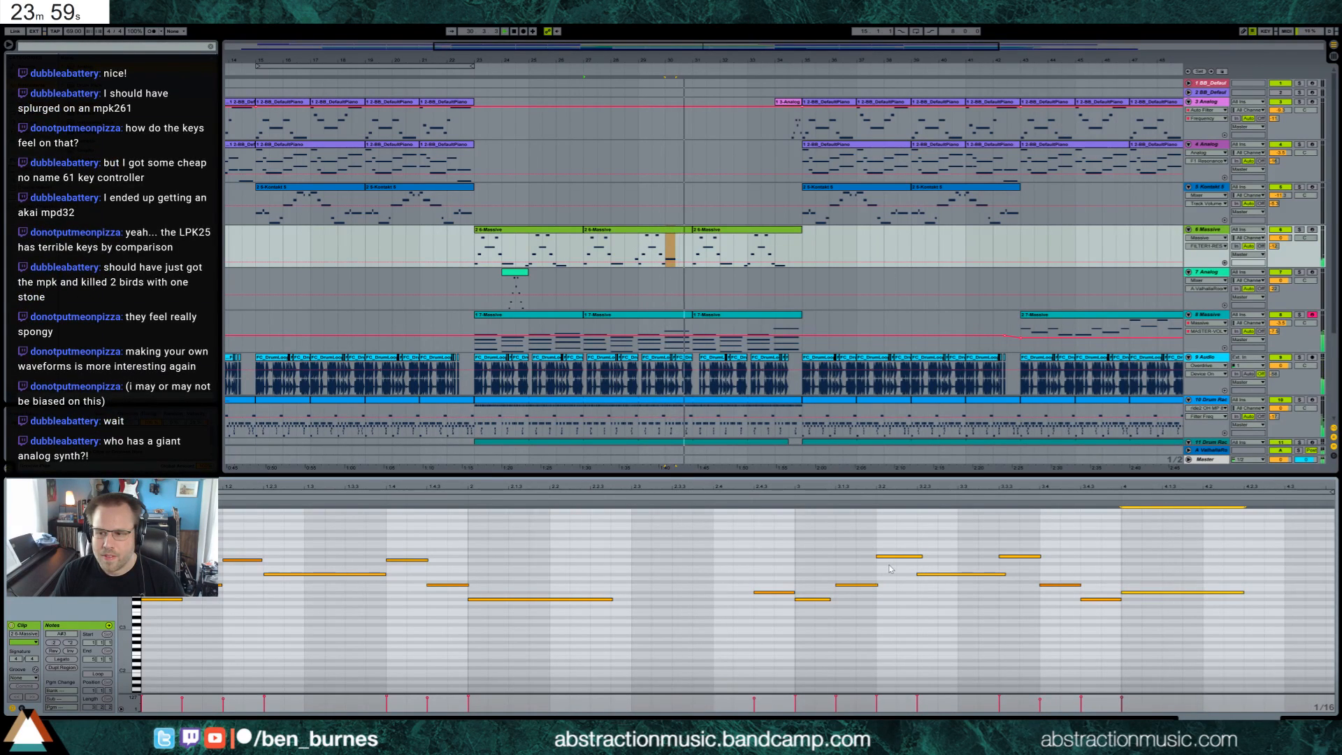
left_click(784, 544)
key("space")
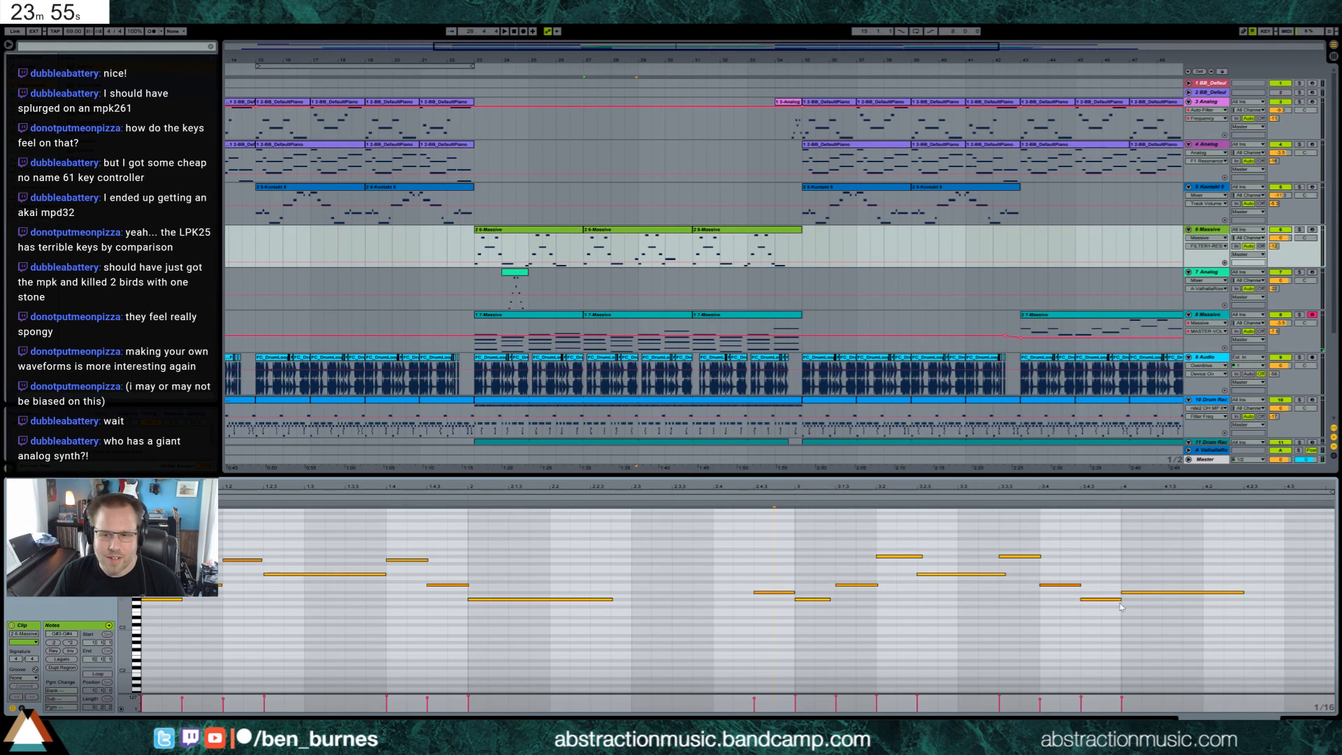
left_click(1310, 712)
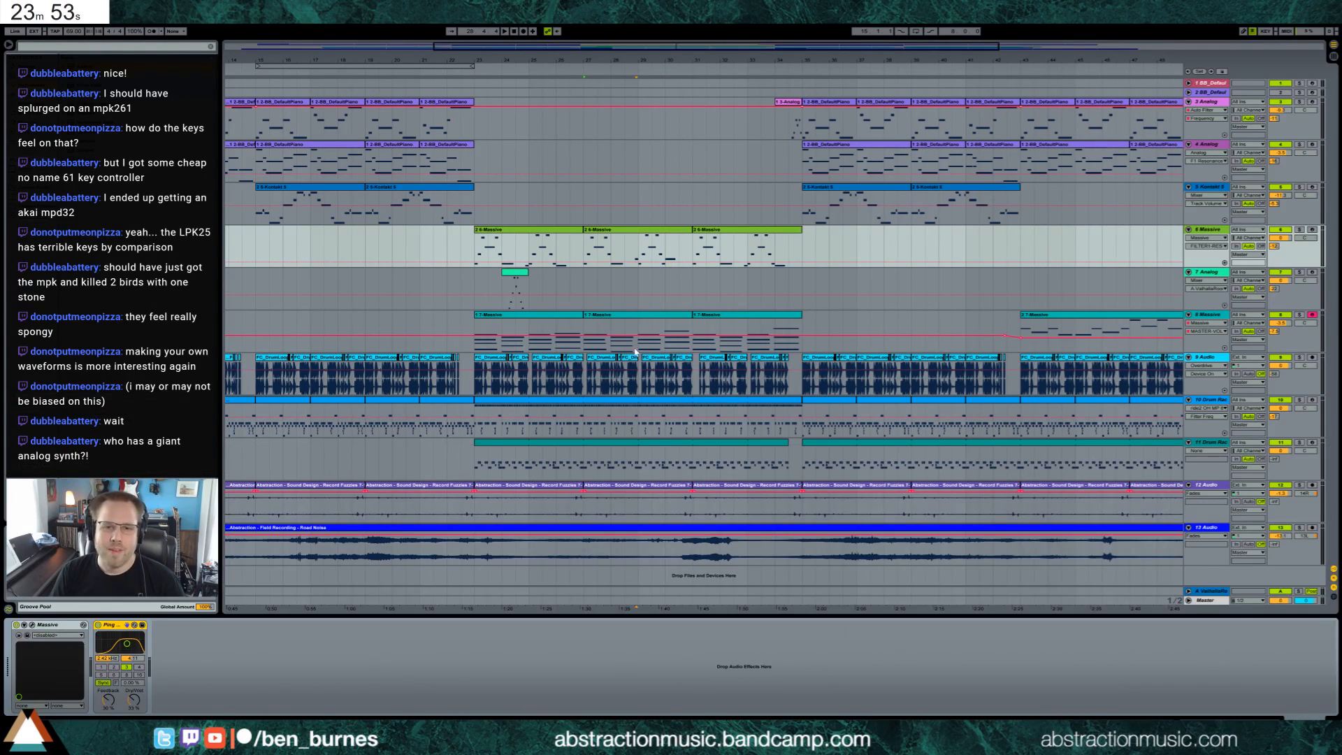
left_click(710, 234)
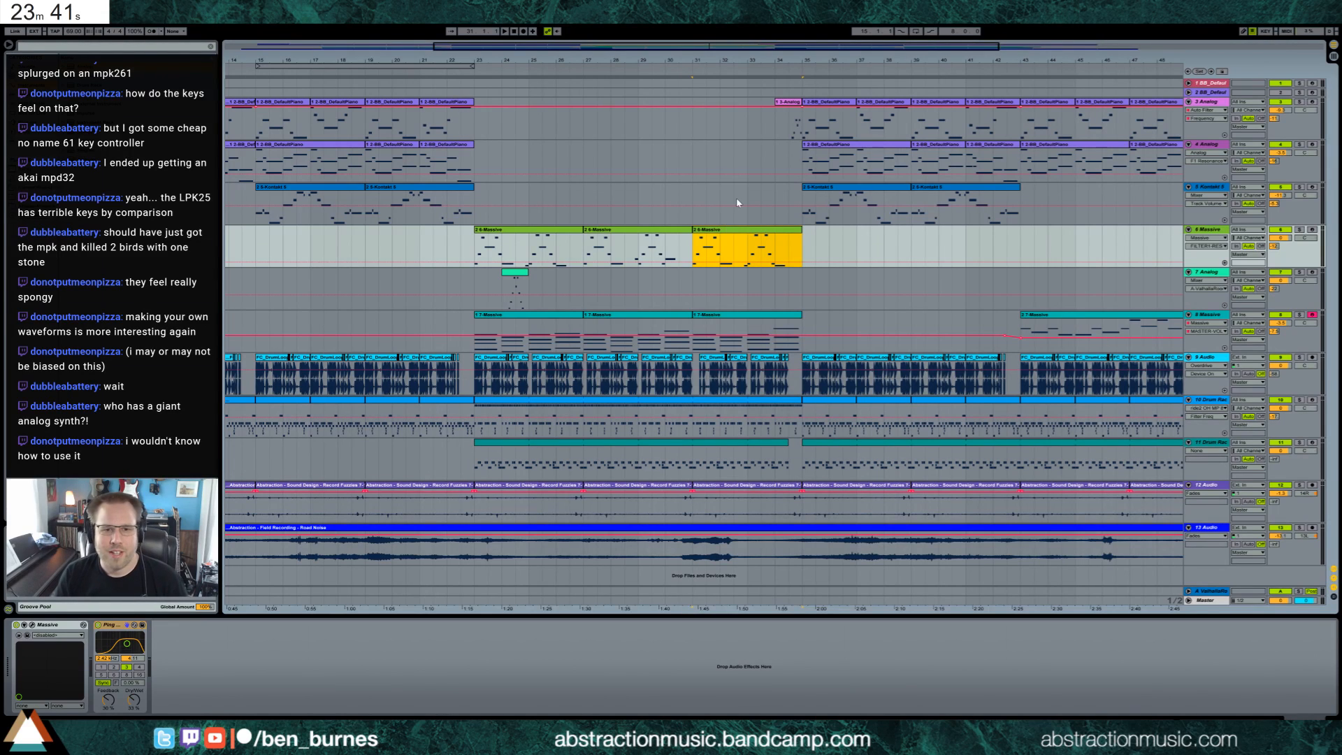
Reopen the short clip on the 7 Analog track and audition its notes.
double_click(514, 274)
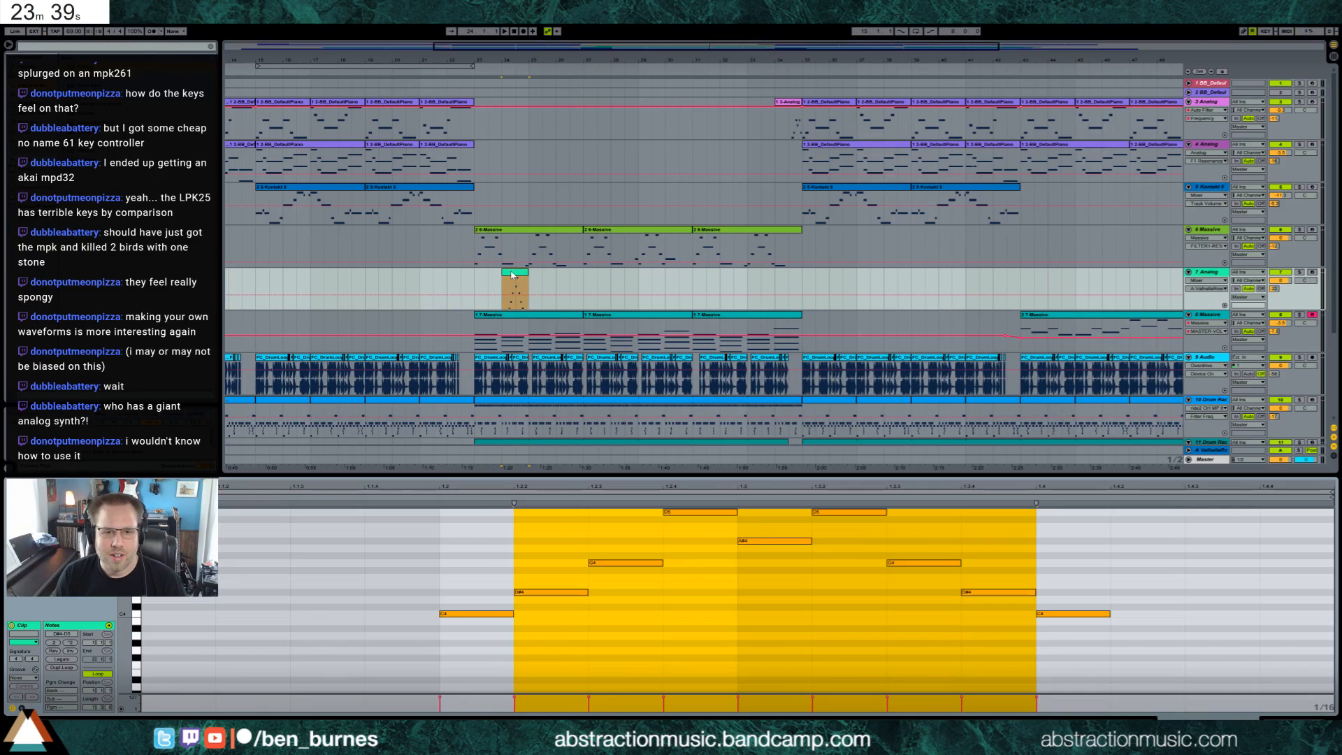
left_click(703, 565)
key("space")
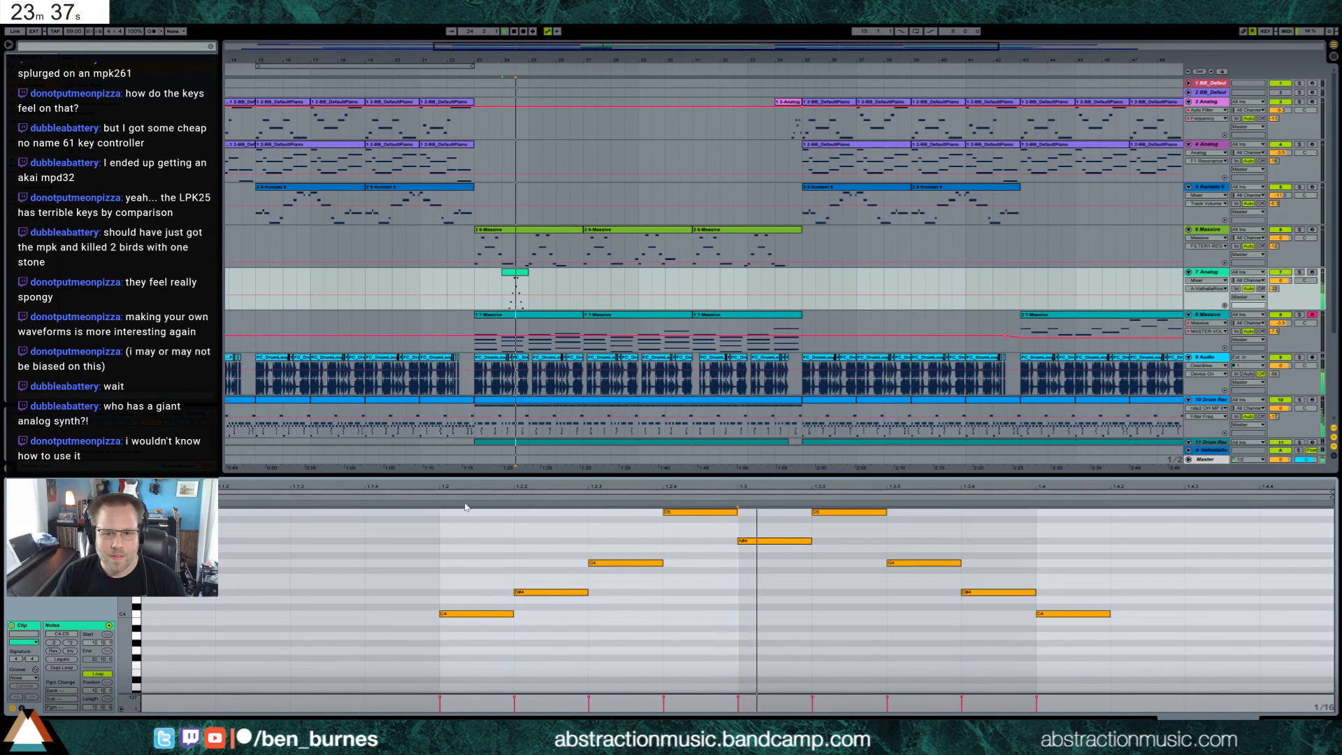
key("space")
Raise the clip's middle note, A#4, by two semitones to C5 and play the result.
scroll(772, 567, "up", 5)
left_click_drag(672, 549, 877, 605)
left_click(761, 614)
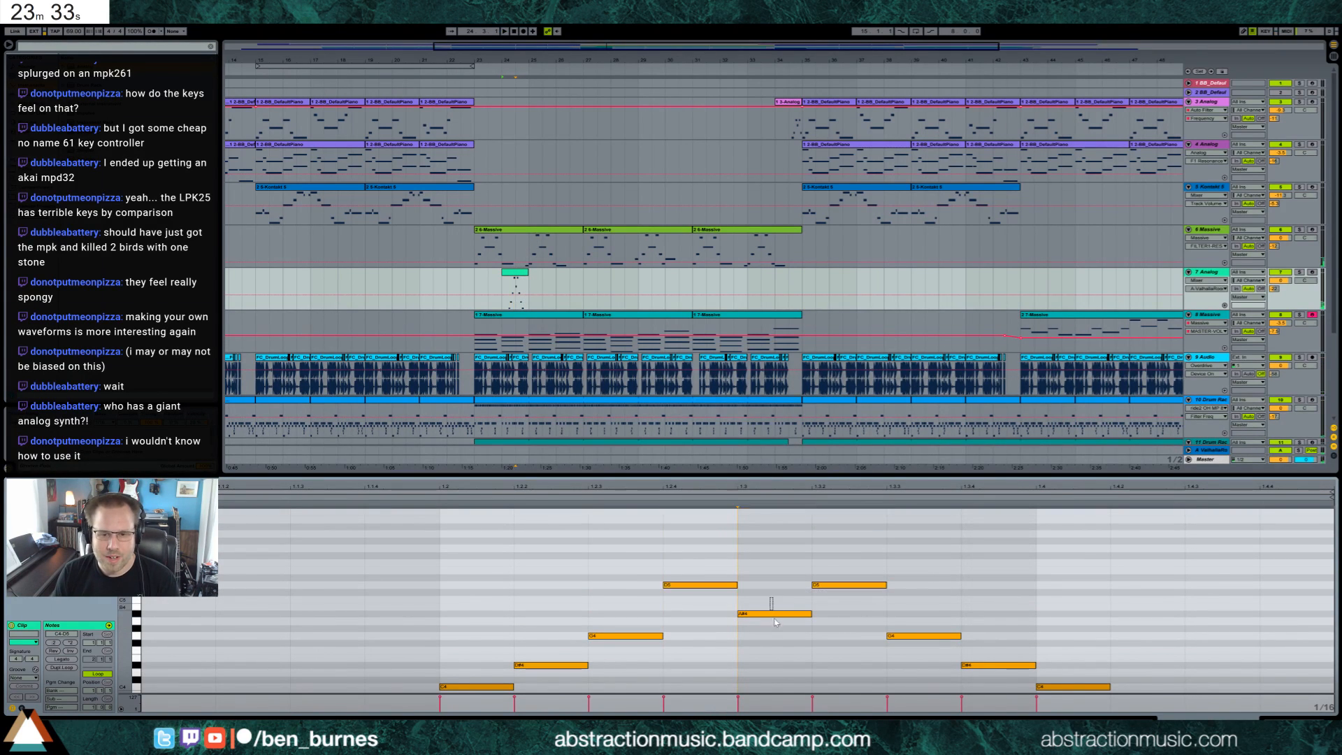
key("Up")
key("Up")
key("space")
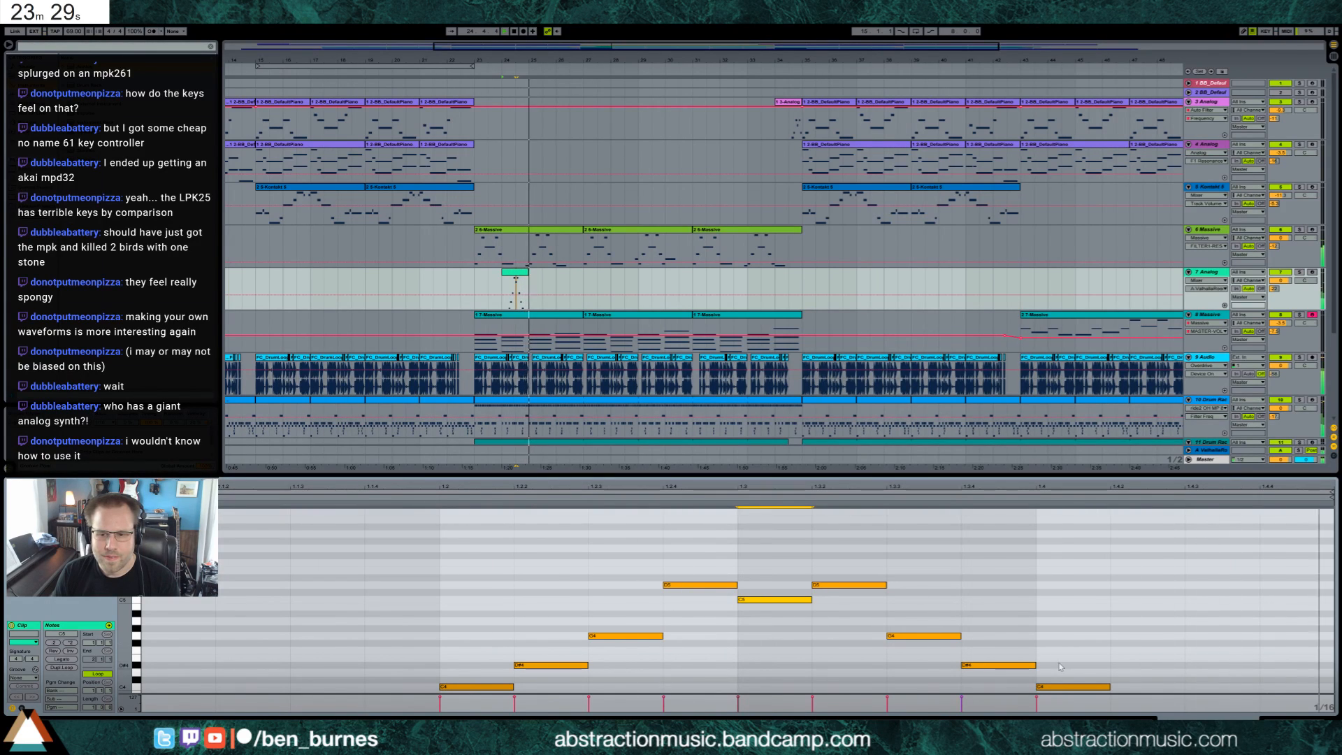
Raise the first two notes of the track 7 clip to D#4 and F4, keeping the third at G4.
left_click_drag(490, 665, 525, 691)
key("Up")
key("Up")
key("Up")
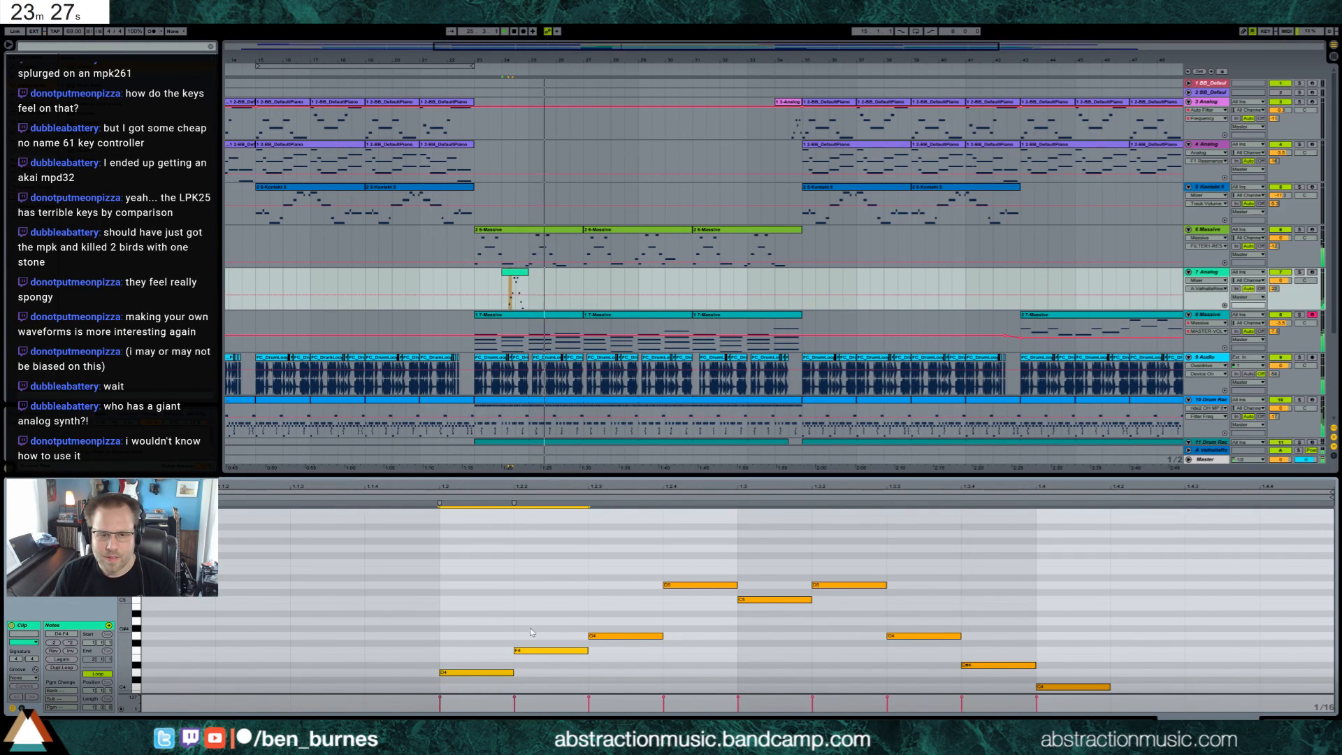
left_click_drag(534, 617, 624, 670)
key("Down")
key("Up")
key("Up")
Raise the last two notes of the track 7 clip to F4 and D#4 and audition the melody.
left_click_drag(1006, 650, 1080, 686)
key("Up")
key("space")
key("space")
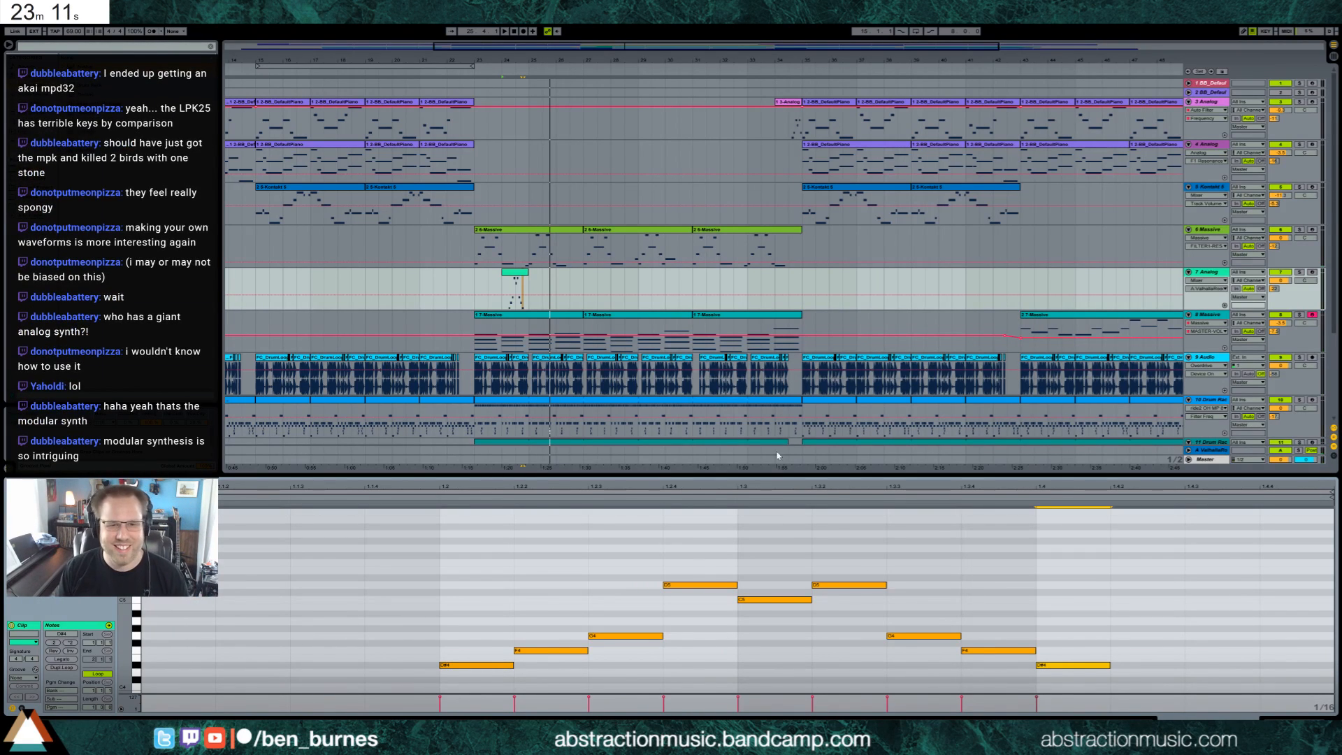
Play the short track 7 clip and reshape the Analog synth's filter envelope while listening.
left_click(513, 275)
key("space")
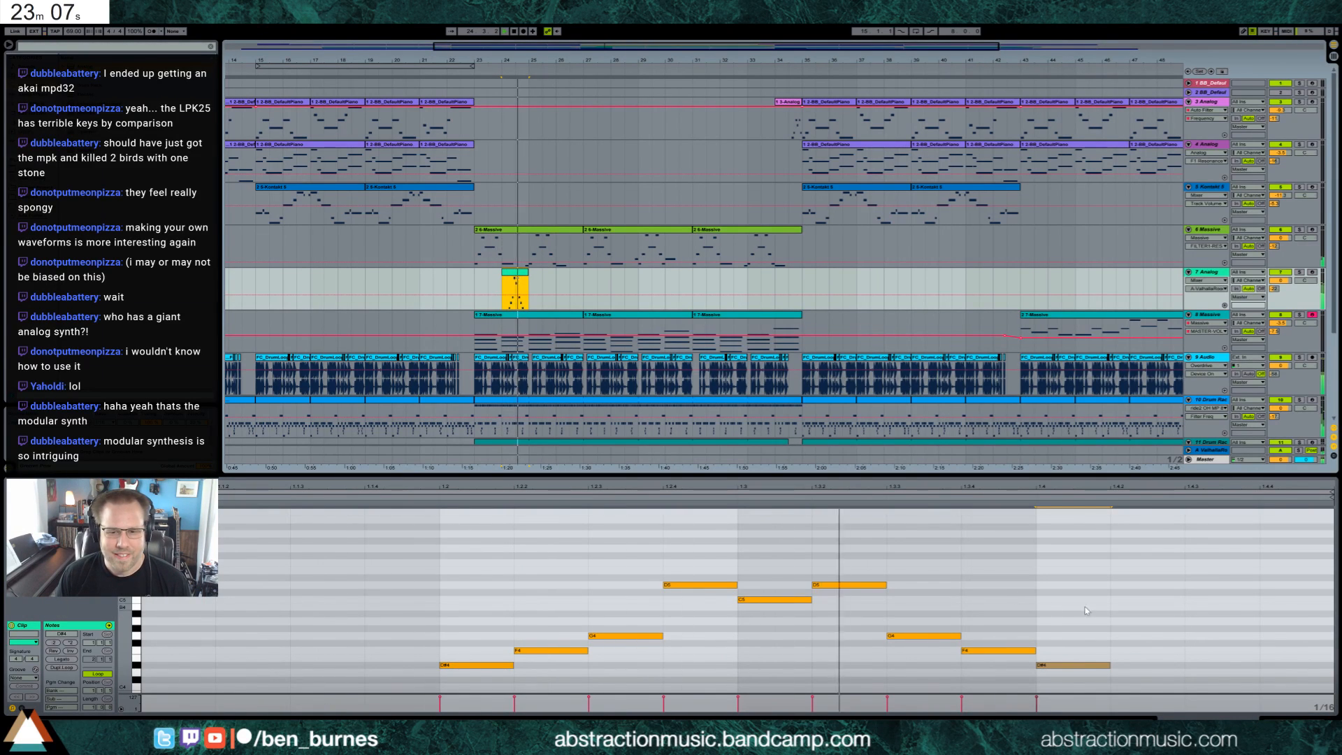
key("shift+Tab")
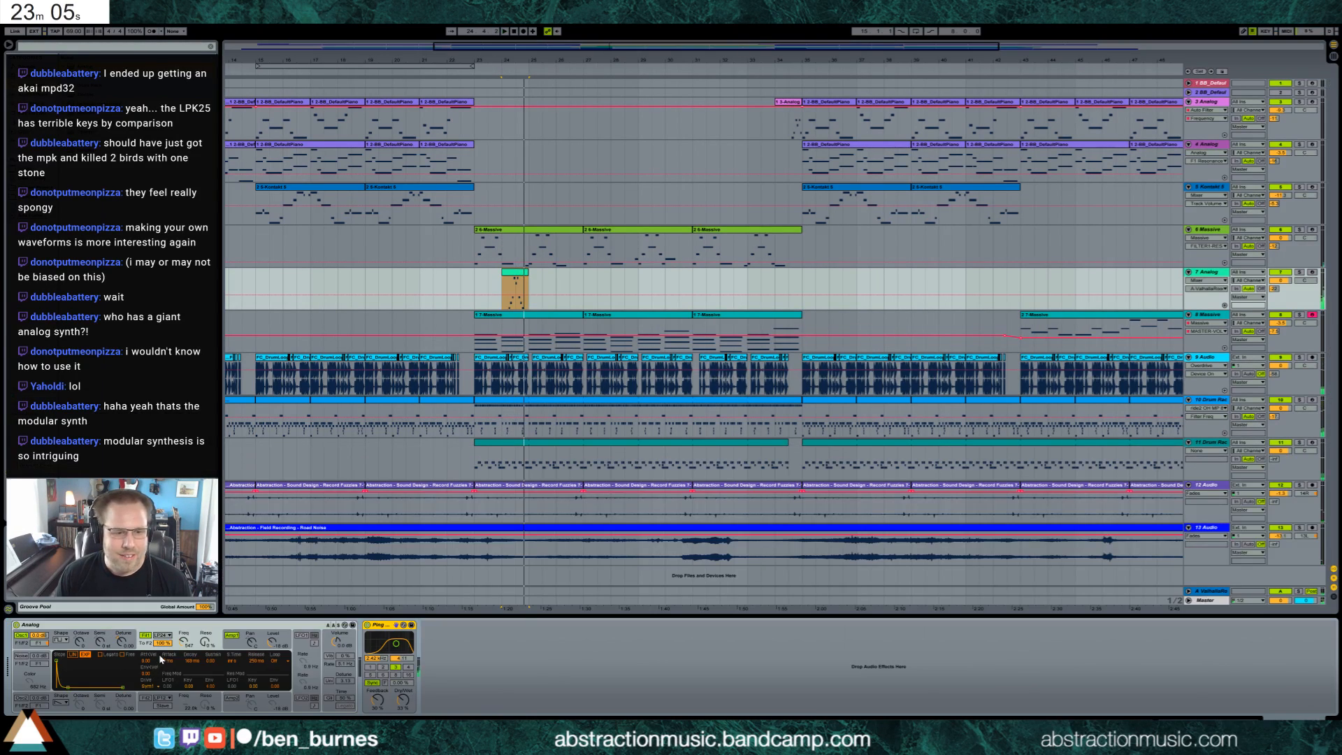
left_click_drag(182, 645, 181, 640)
left_click(224, 644)
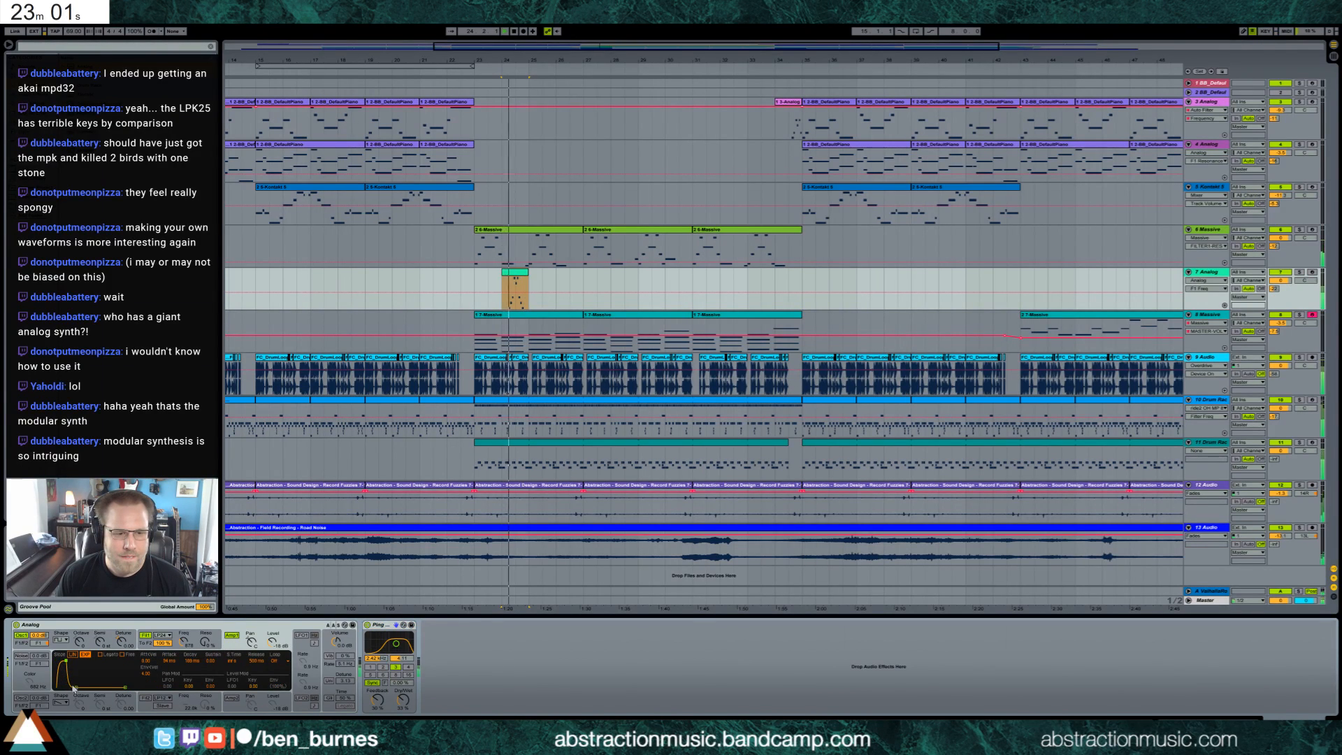
key("space")
left_click(514, 272)
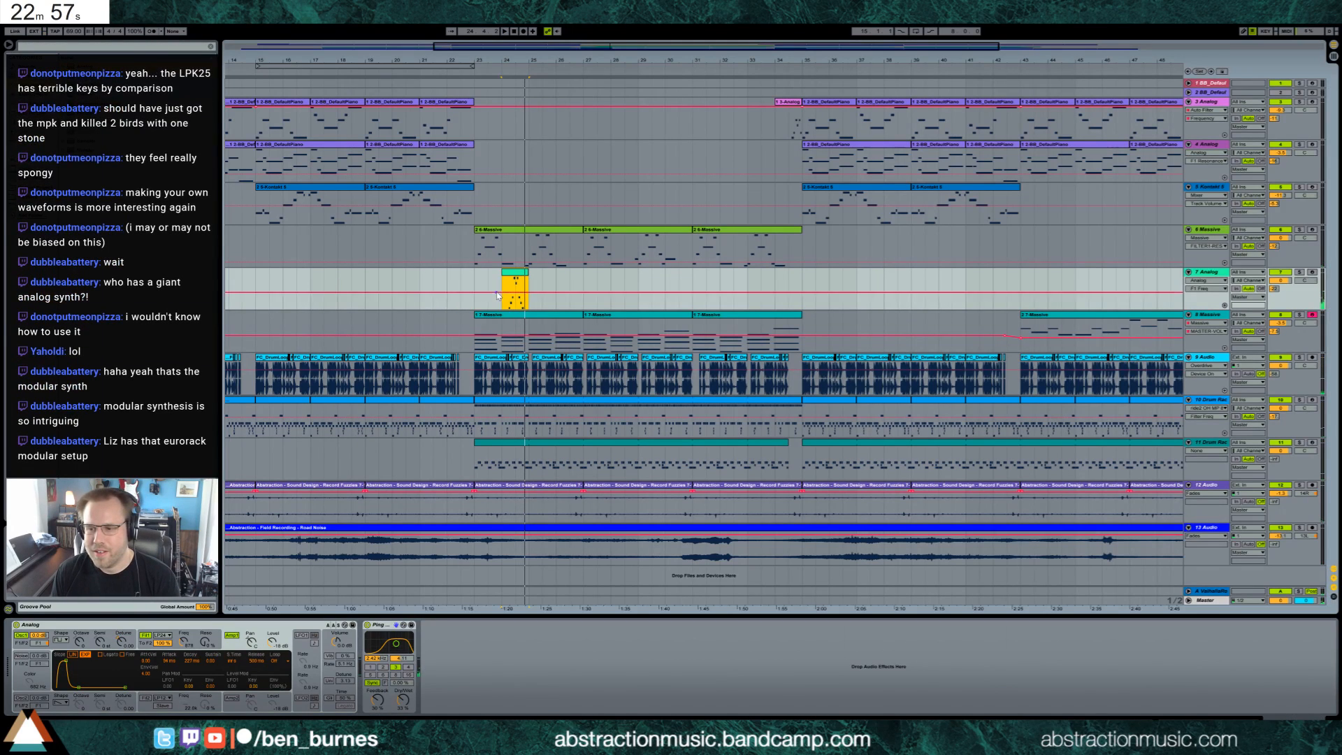
Delete the 7 Analog track with its clip and play the Massive section from bar 23 without it.
left_click(1200, 272)
key("Delete")
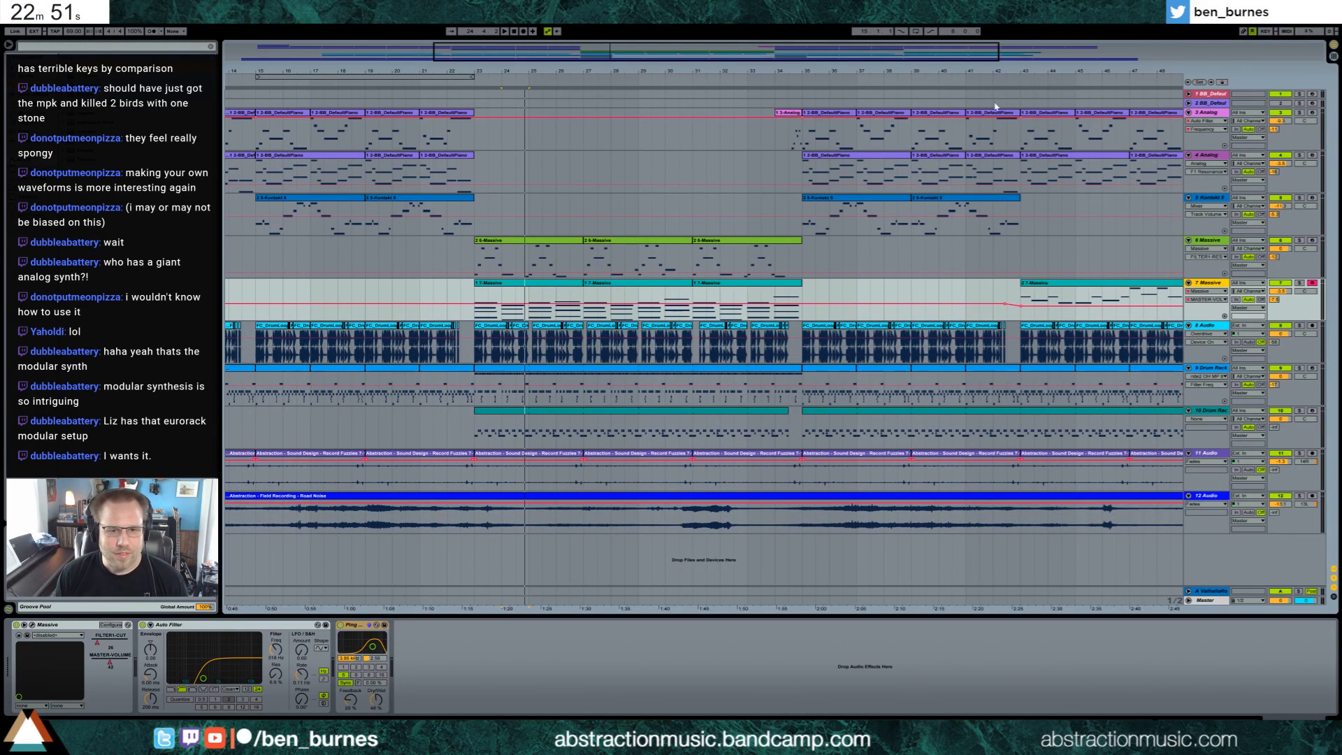
left_click(504, 258)
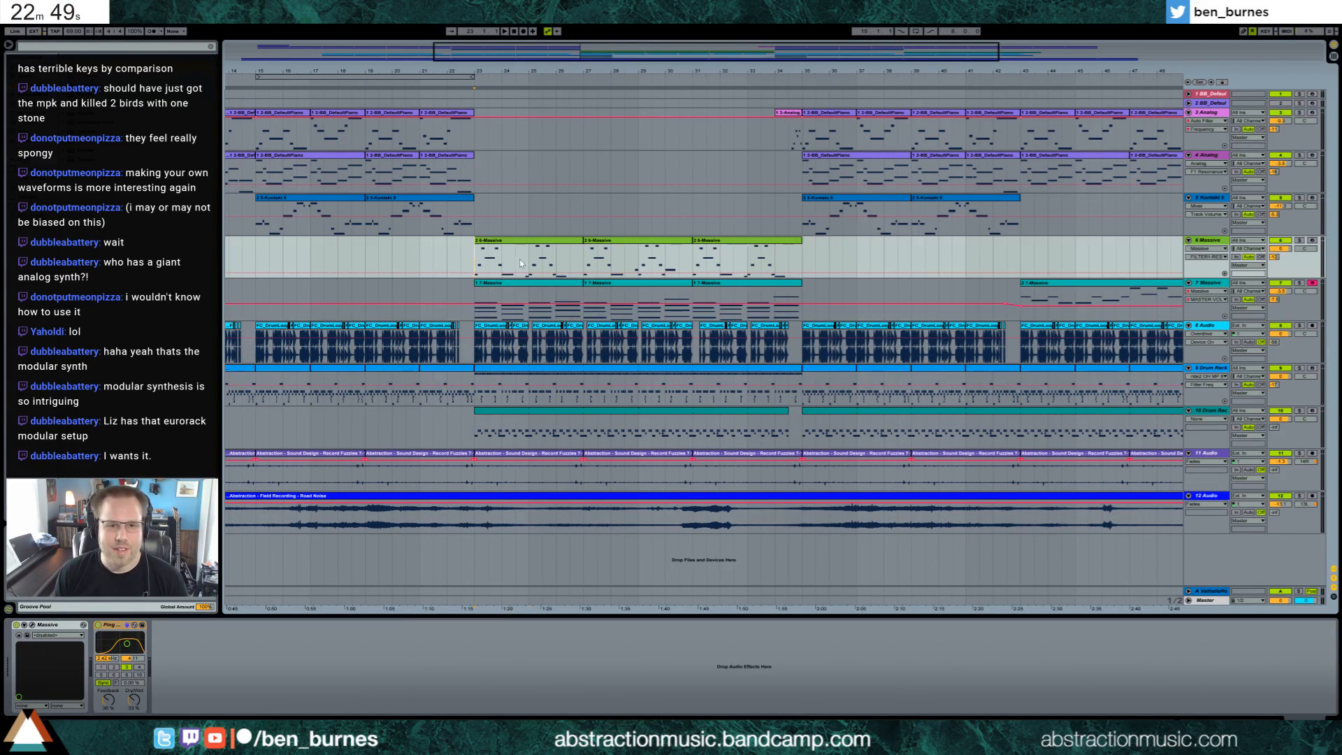
left_click_drag(504, 257, 523, 246)
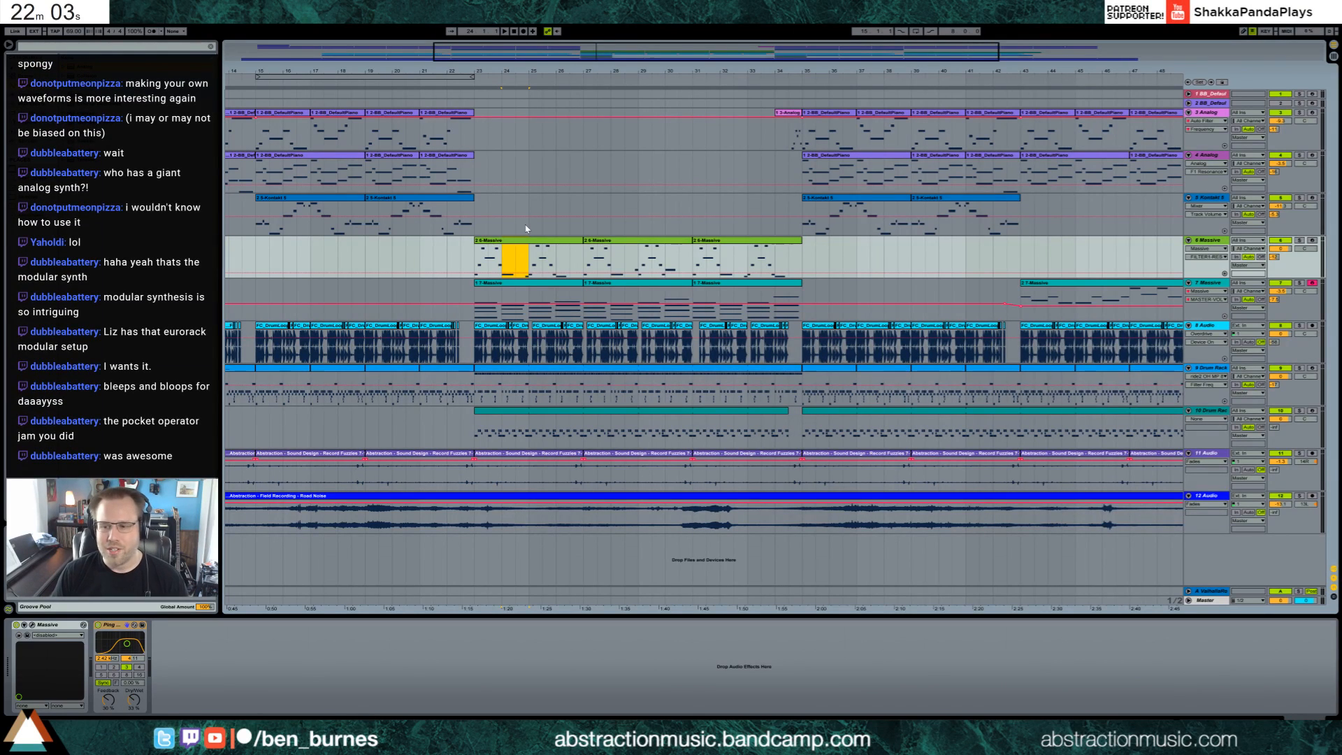
left_click(476, 244)
key("space")
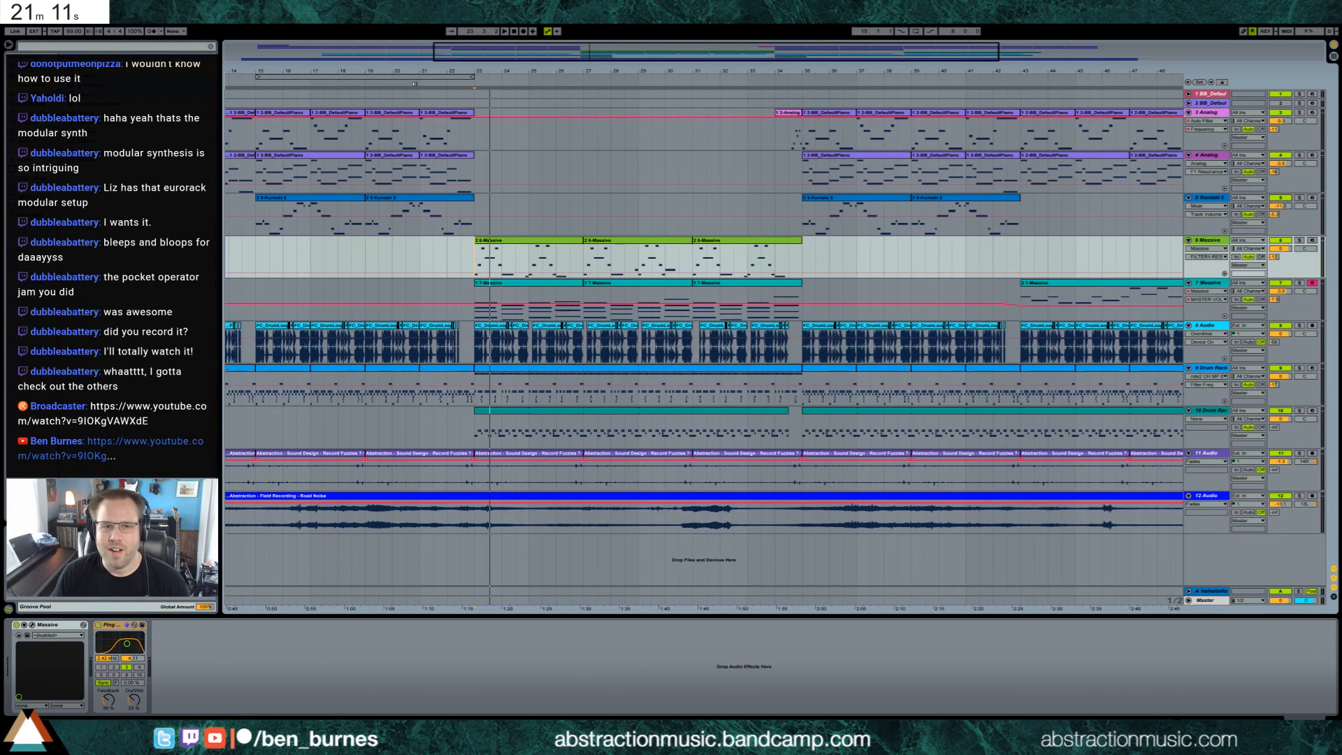
left_click(465, 84)
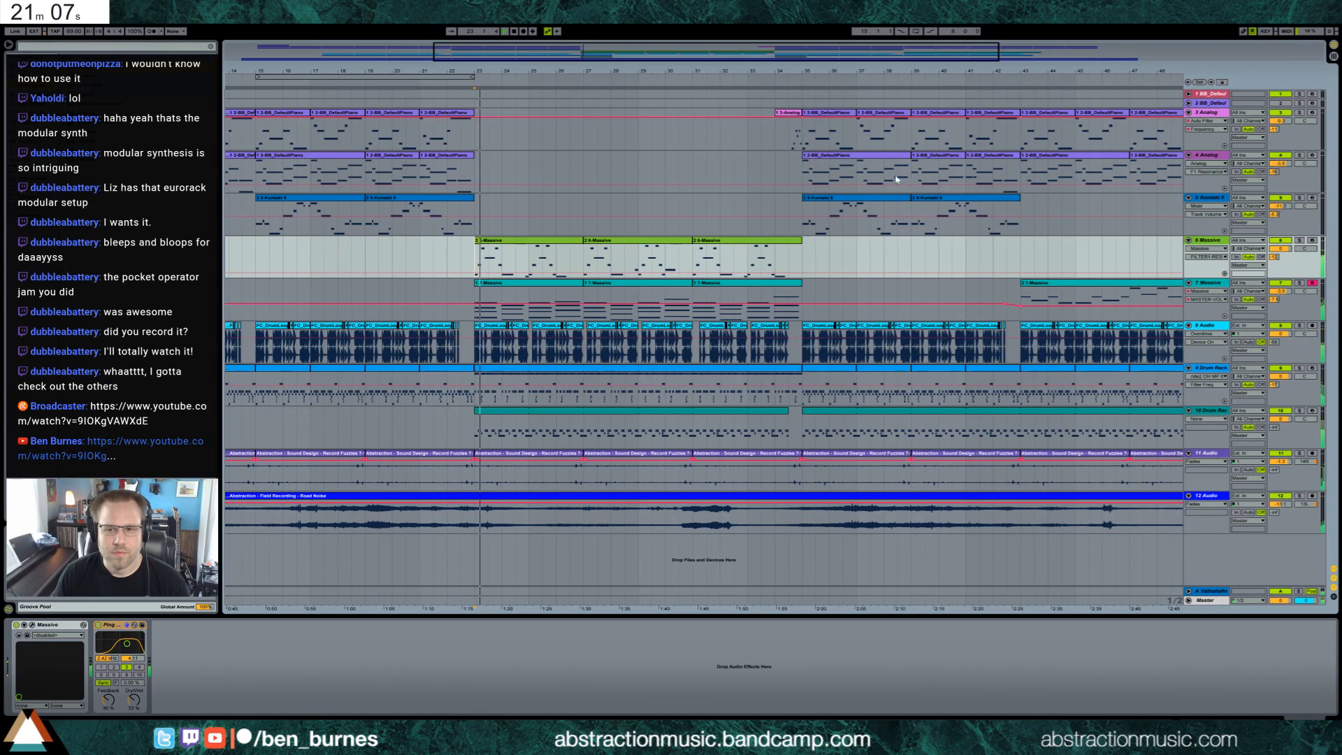
Arm the second BB_DefaultPiano track and add a Ping Pong Delay after its Kontakt 5 instrument.
left_click(1213, 94)
left_click(1216, 102)
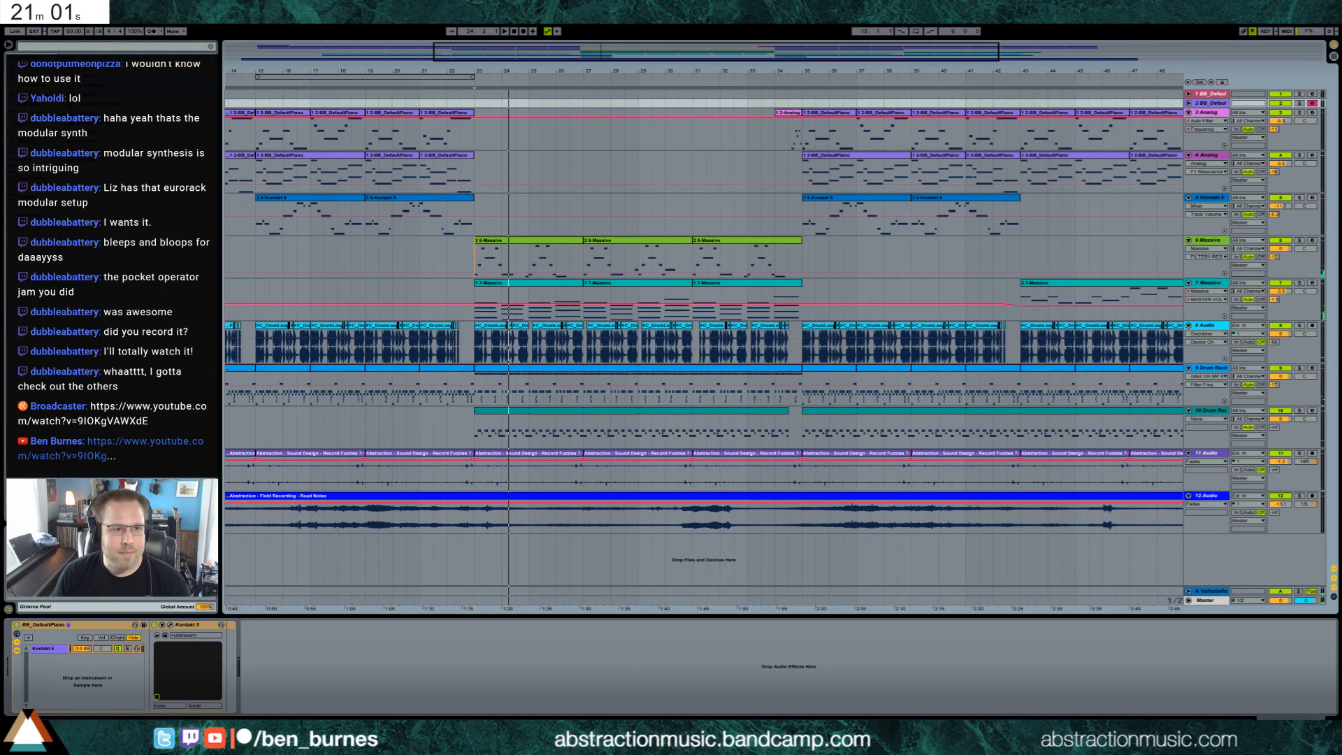
left_click_drag(94, 299, 281, 701)
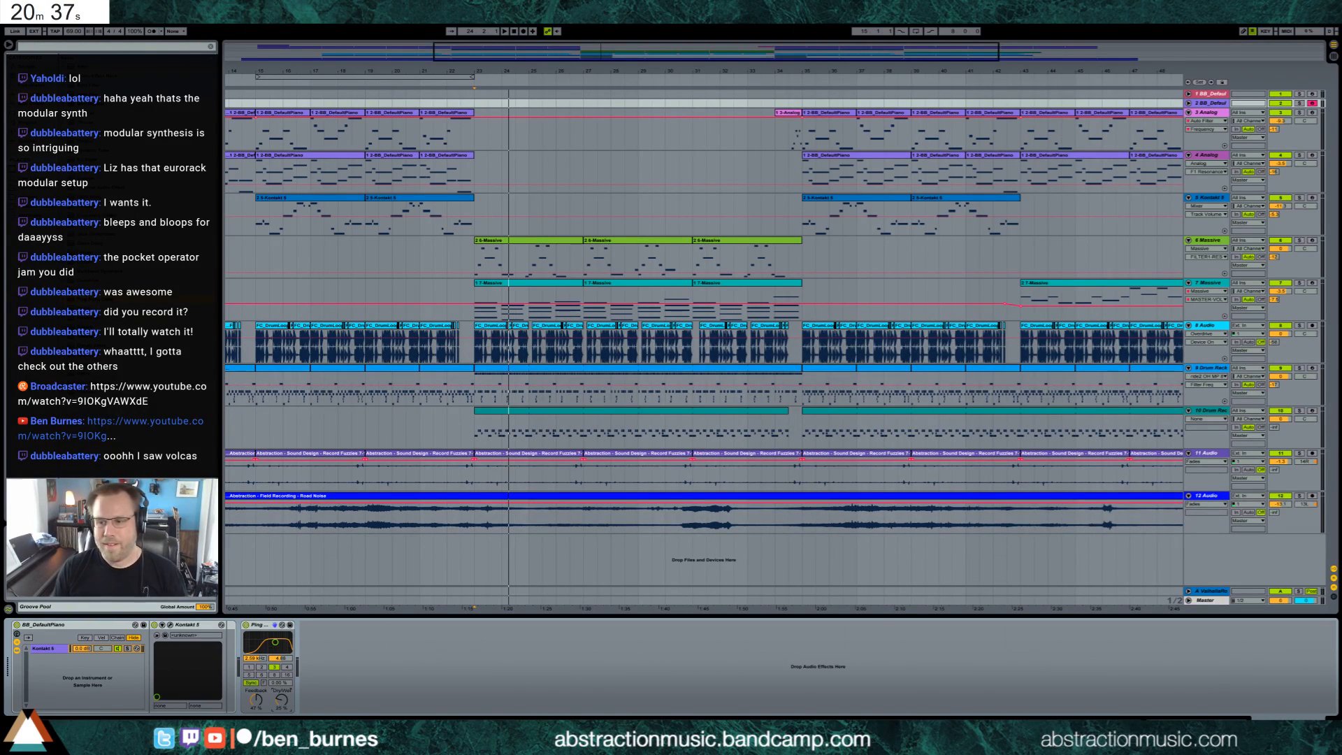
Move the armed piano track between the two Massive tracks, unfold it and record a melody on it from bar 23.
left_click(479, 256)
left_click_drag(1212, 105, 1214, 278)
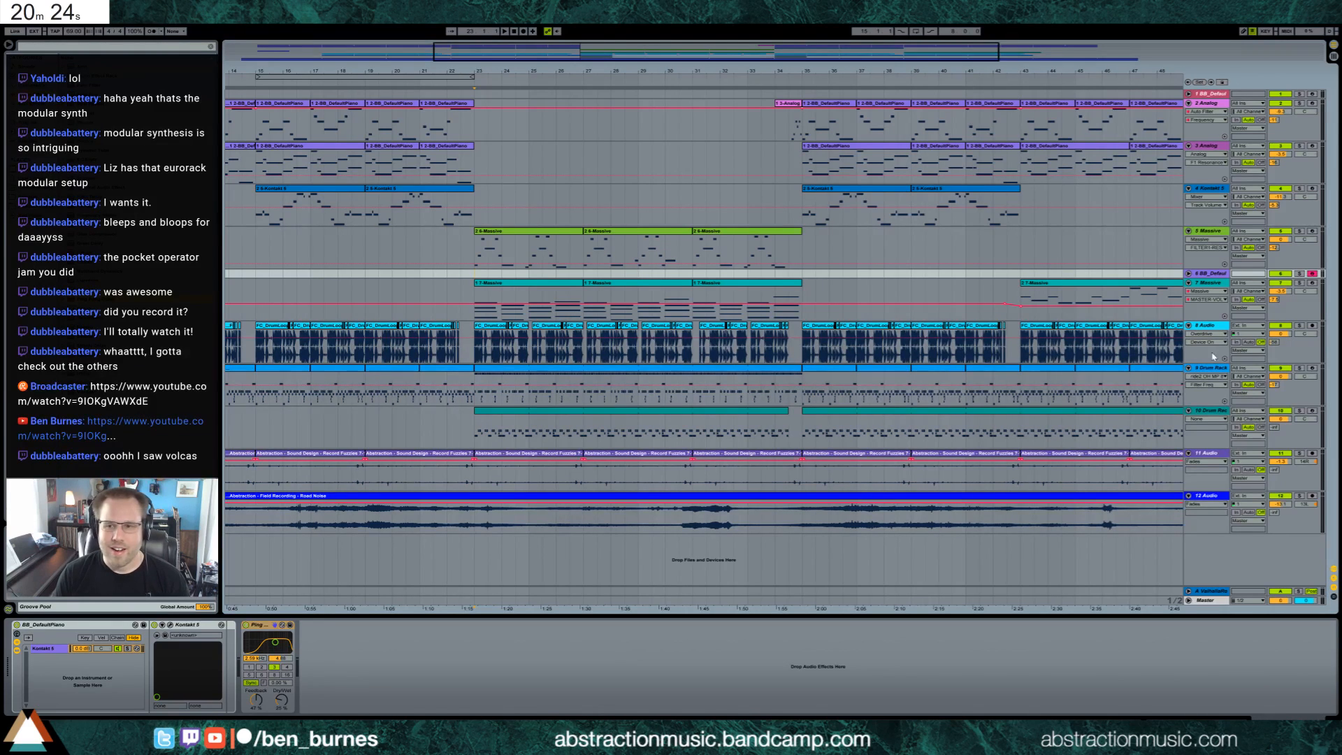
left_click(1189, 273)
left_click(1277, 291)
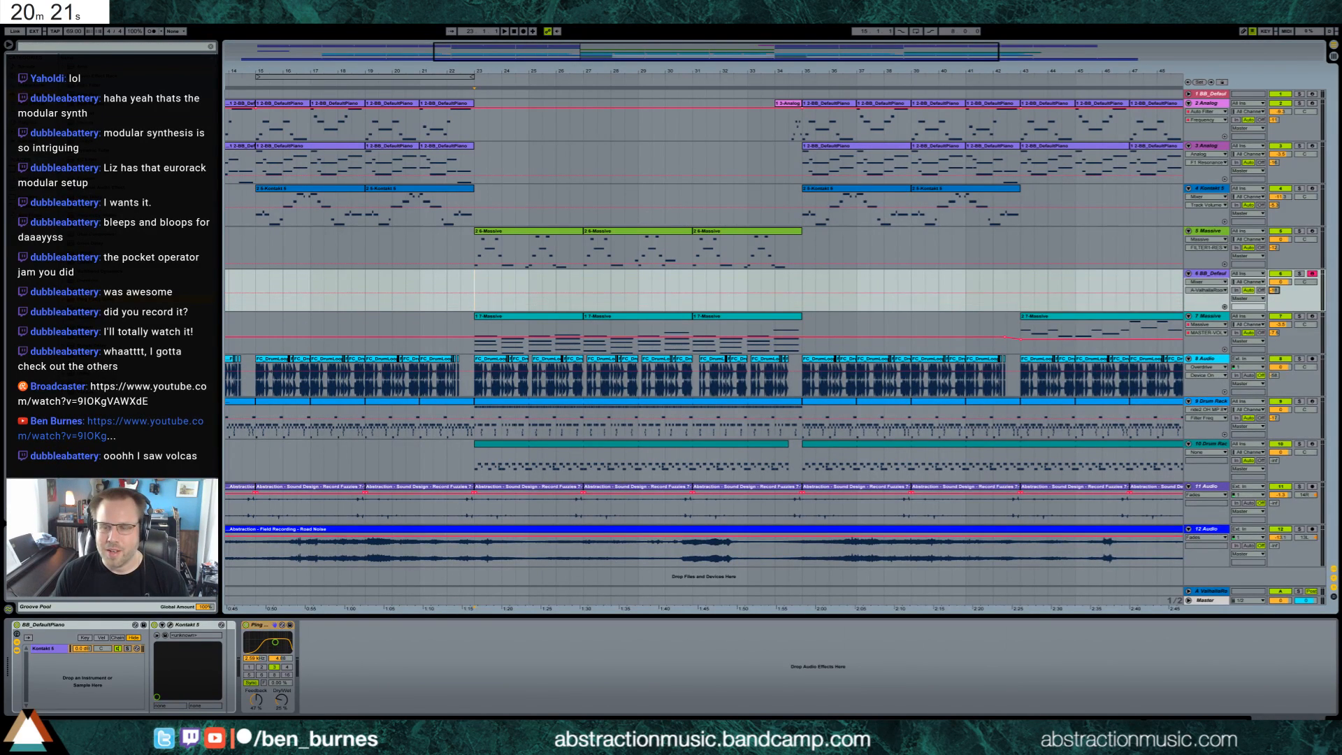
key("F9")
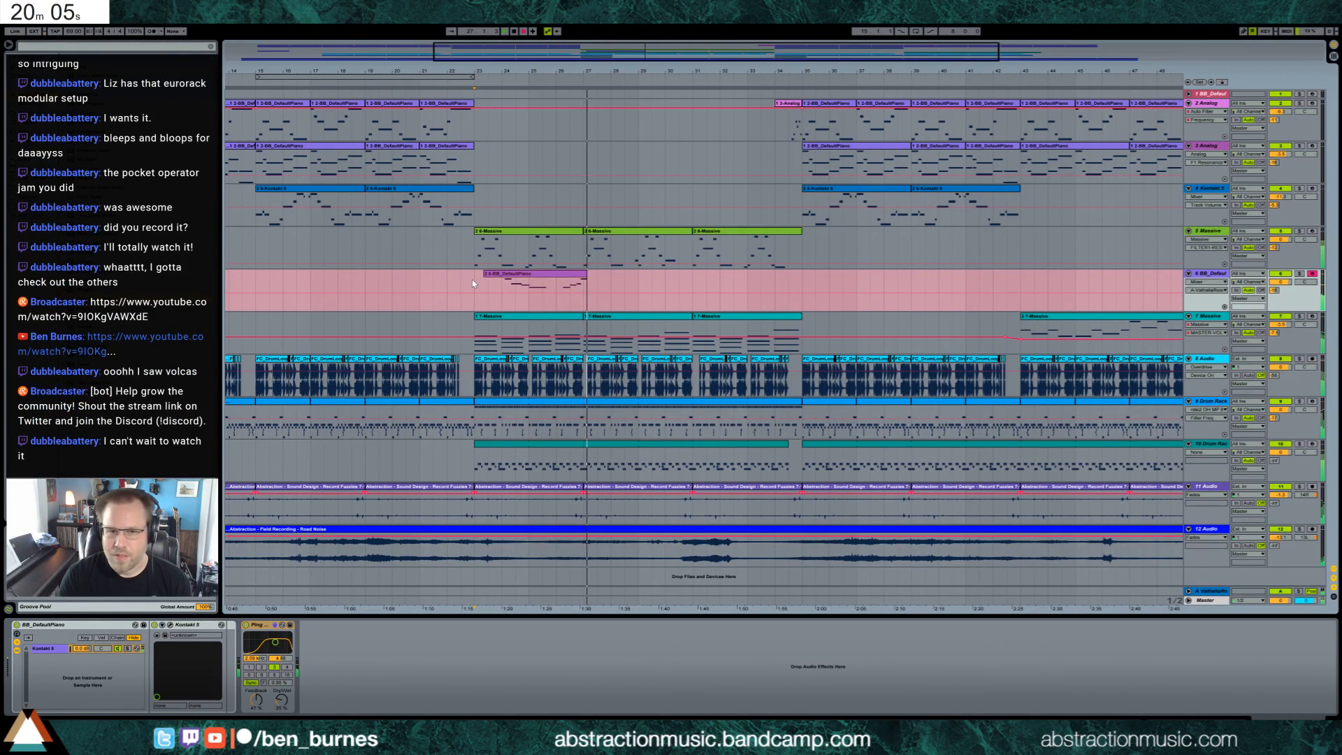
key("space")
Open the recorded piano clip and quantize its second, third and fourth notes to a 1/8 grid.
double_click(526, 281)
left_click(474, 511)
key("ctrl+2")
key("ctrl+2")
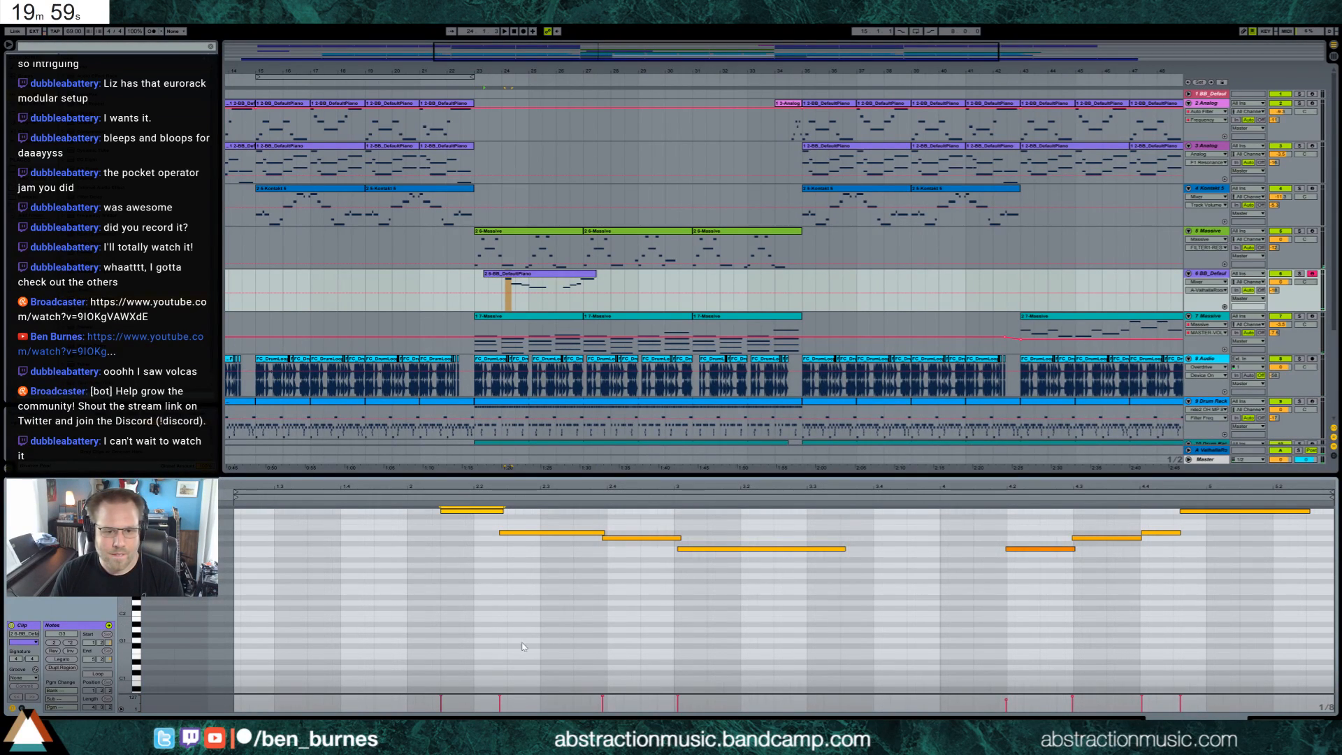
left_click(529, 534)
key("ctrl+u")
left_click(639, 537)
key("ctrl+u")
left_click_drag(709, 533, 722, 552)
key("ctrl+u")
left_click(611, 534)
left_click_drag(612, 532, 675, 538)
Replace the second half of the piano melody with a mirrored copy of its first four notes, directly following the fourth note.
mouse_move(775, 595)
left_mouse_down()
mouse_move(718, 557)
mouse_move(447, 505)
mouse_move(459, 474)
mouse_move(745, 500)
mouse_move(967, 497)
mouse_move(909, 498)
left_mouse_up()
key("Right")
key("Right")
key("Right")
key("Right")
key("Right")
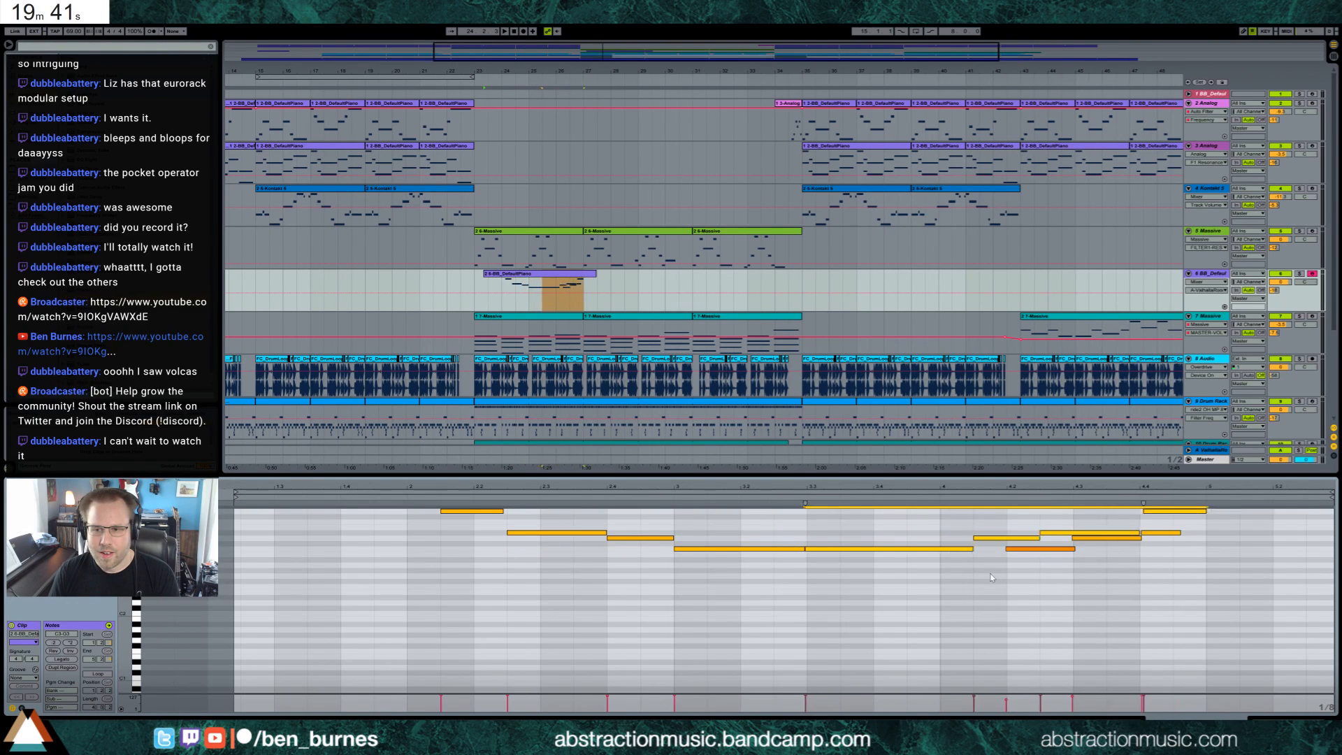
key("ctrl+z")
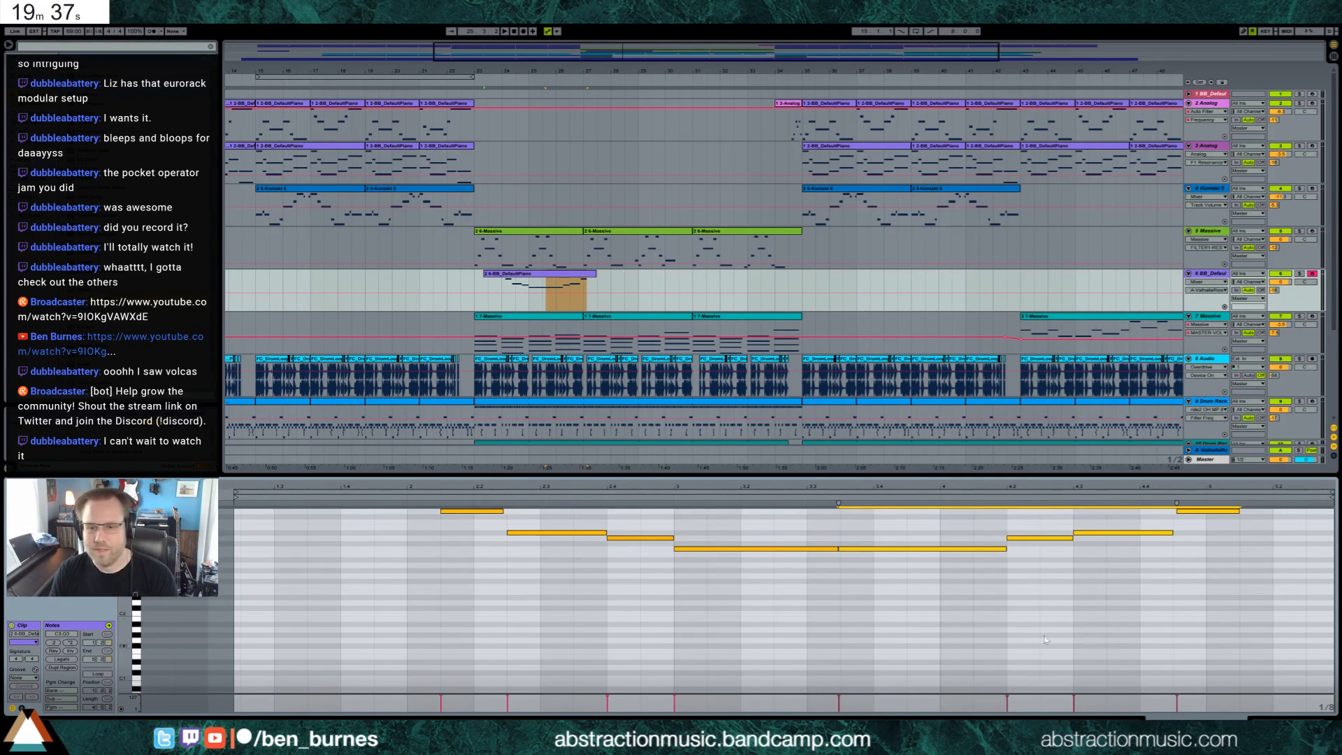
left_click_drag(1216, 530, 1214, 508)
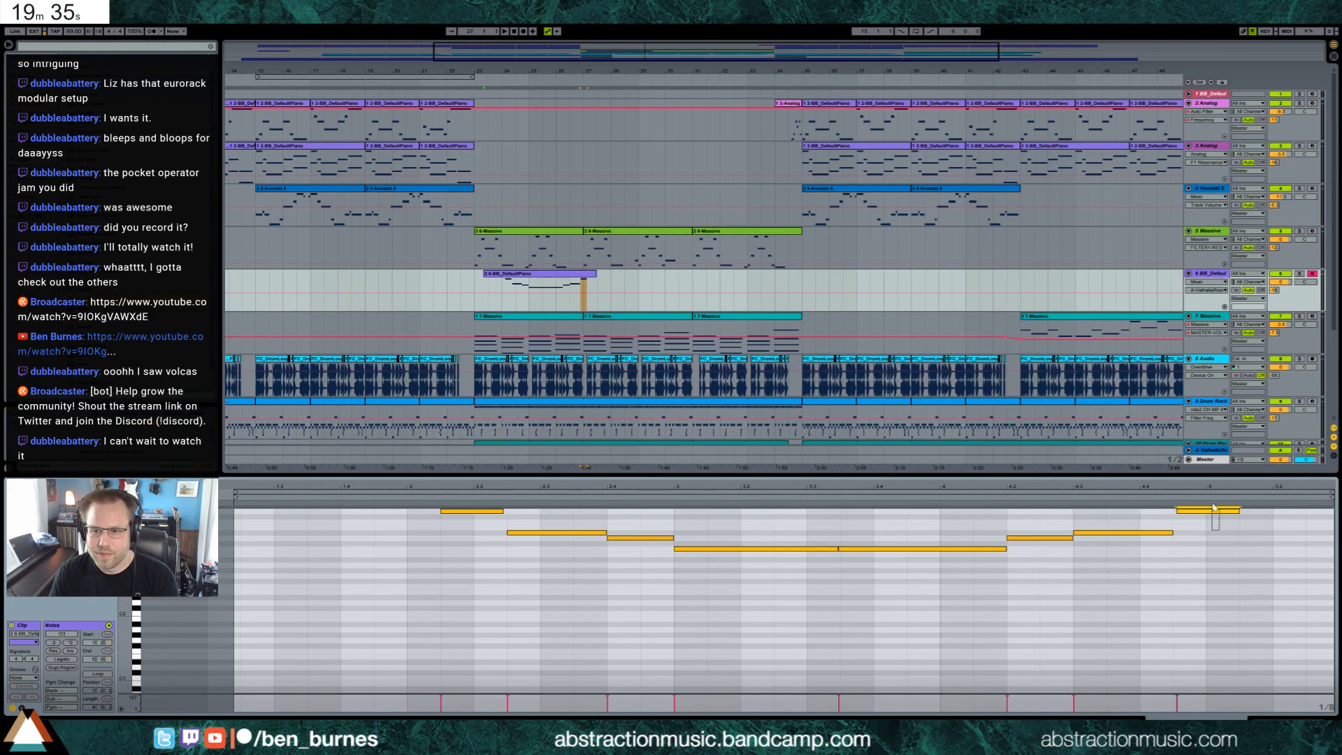
Play the piano clip with the song and trim its start to the middle of bar 23.
key("space")
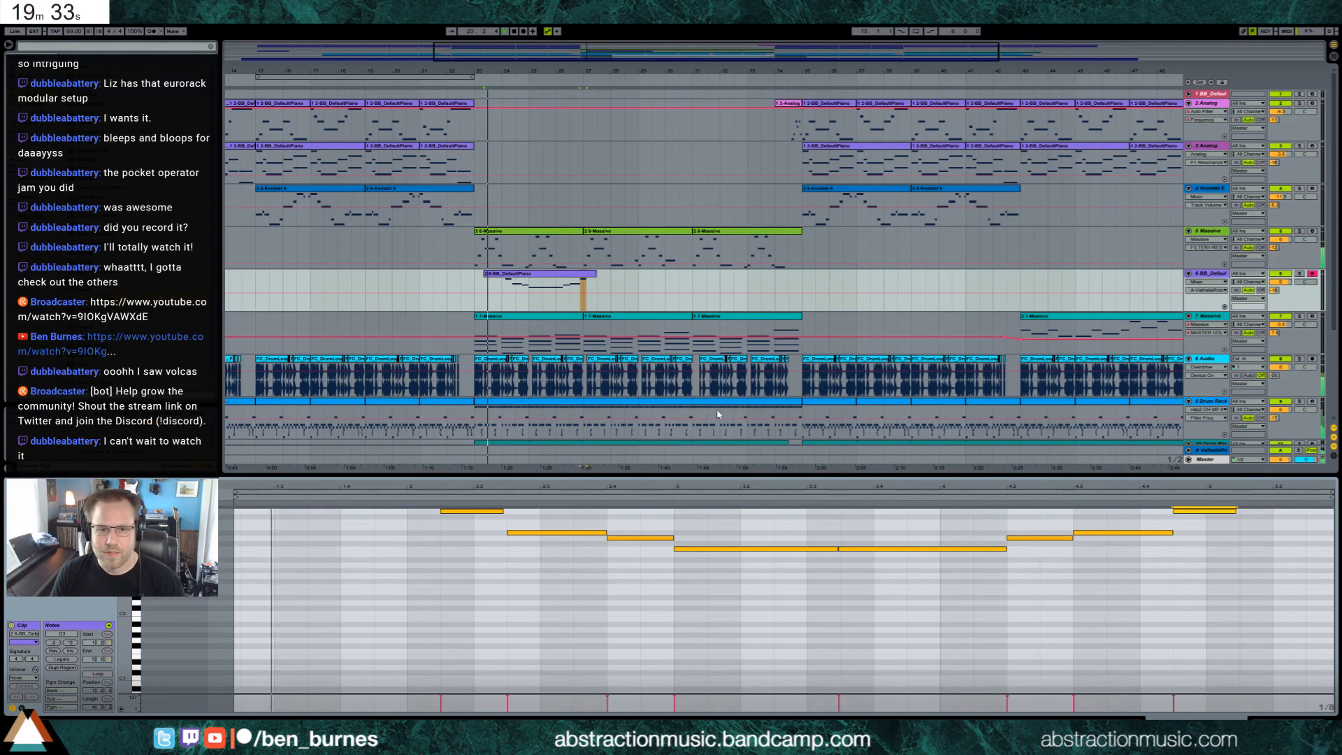
left_click(585, 275)
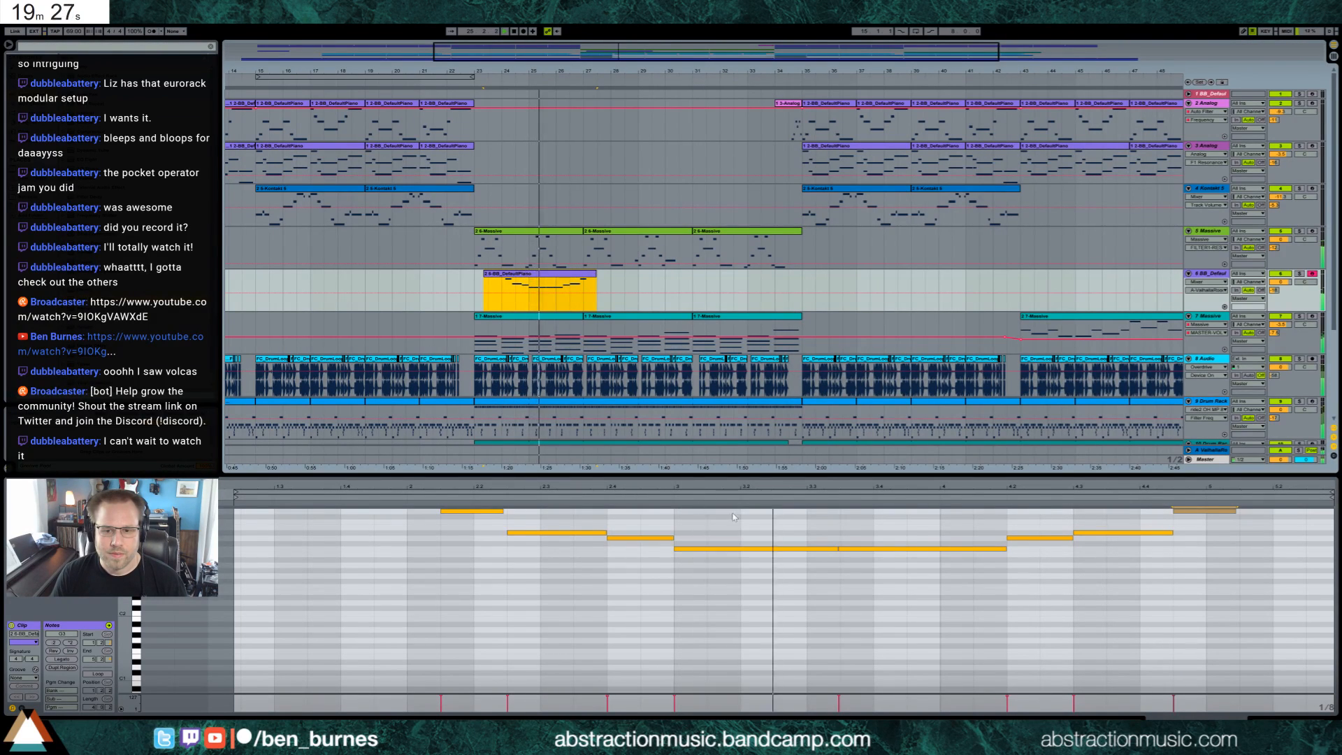
left_click(839, 550)
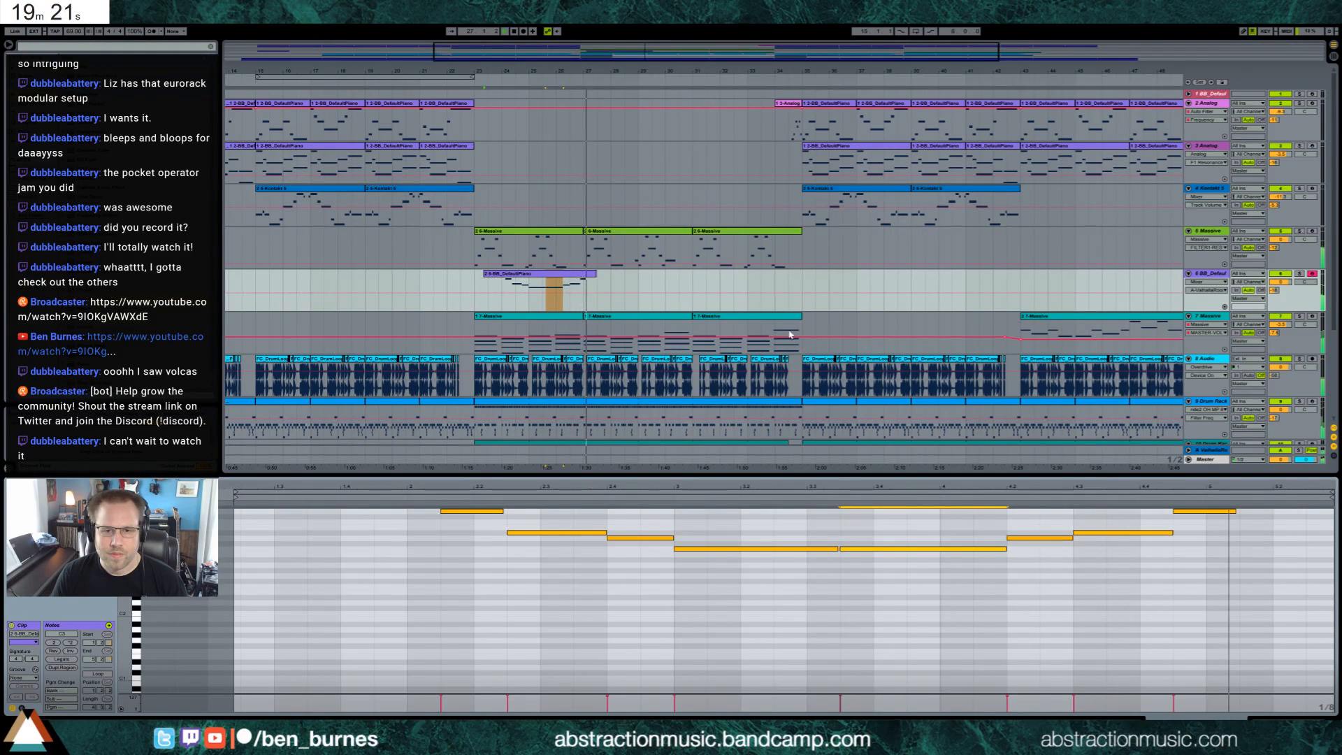
left_click_drag(485, 274, 488, 275)
key("space")
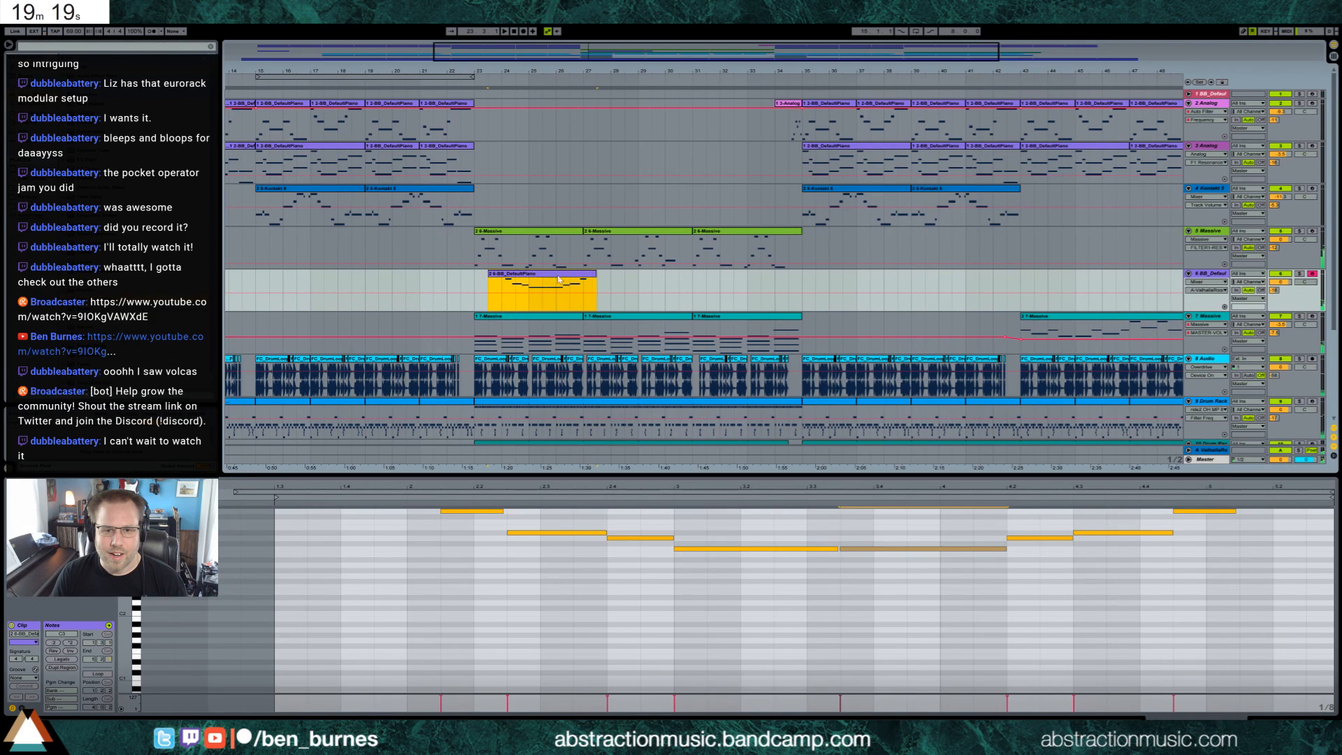
Duplicate the piano clip twice along its track and play the section from bar 23.
key("ctrl+d")
key("ctrl+d")
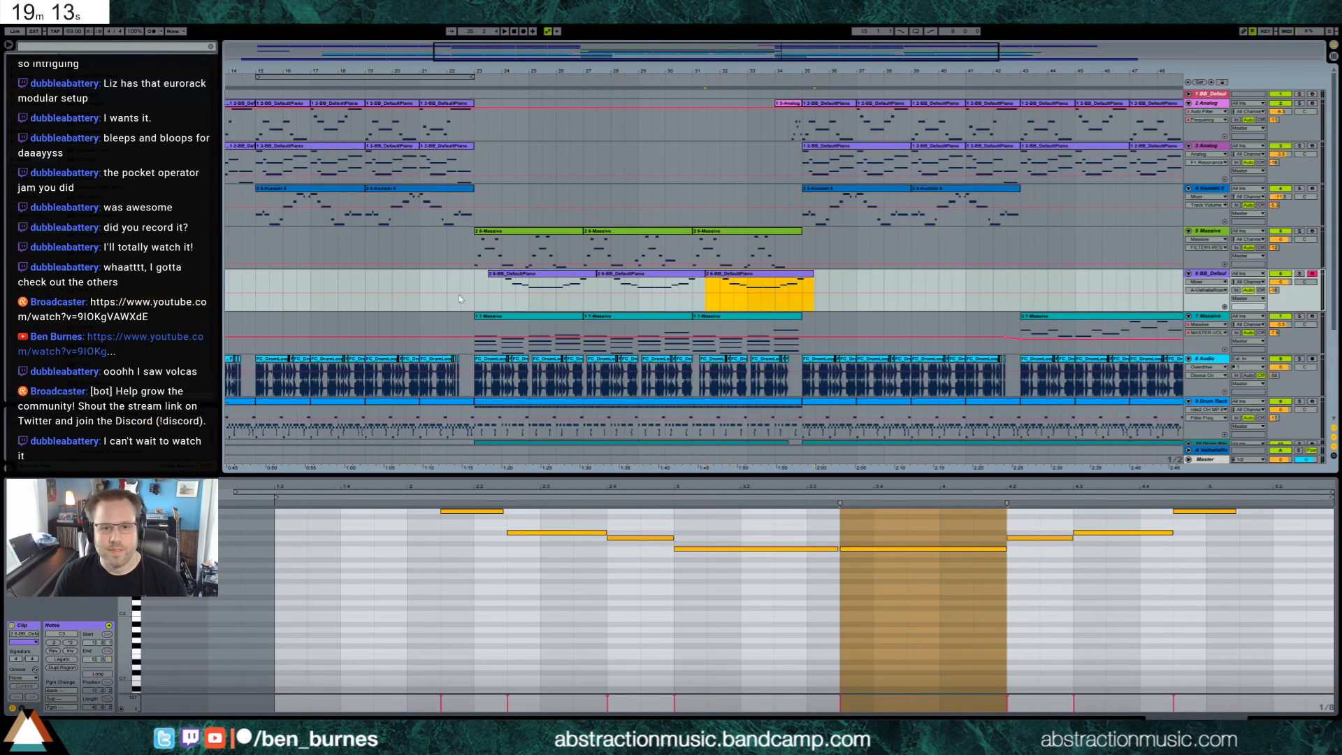
left_click(475, 273)
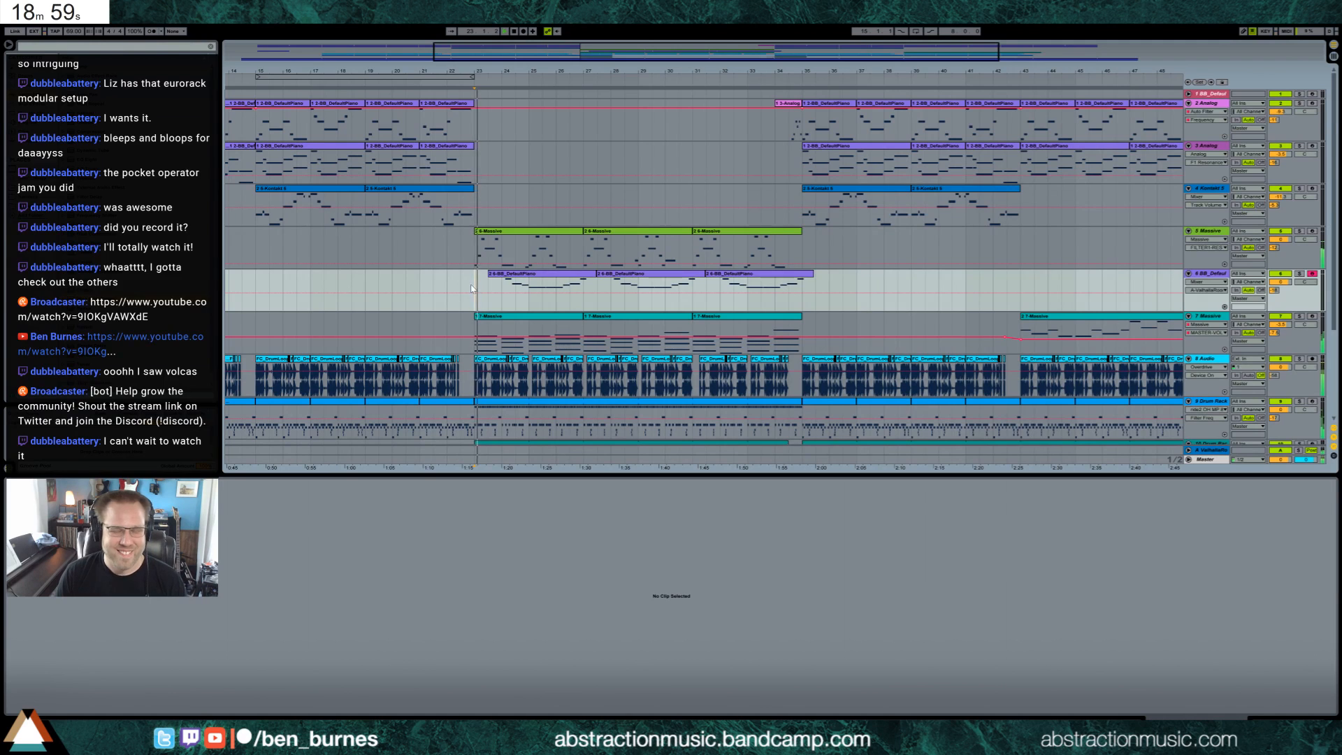
Lower the velocities of the last four notes in the first piano clip, most strongly on the second long note.
left_click(612, 274)
left_click(492, 566)
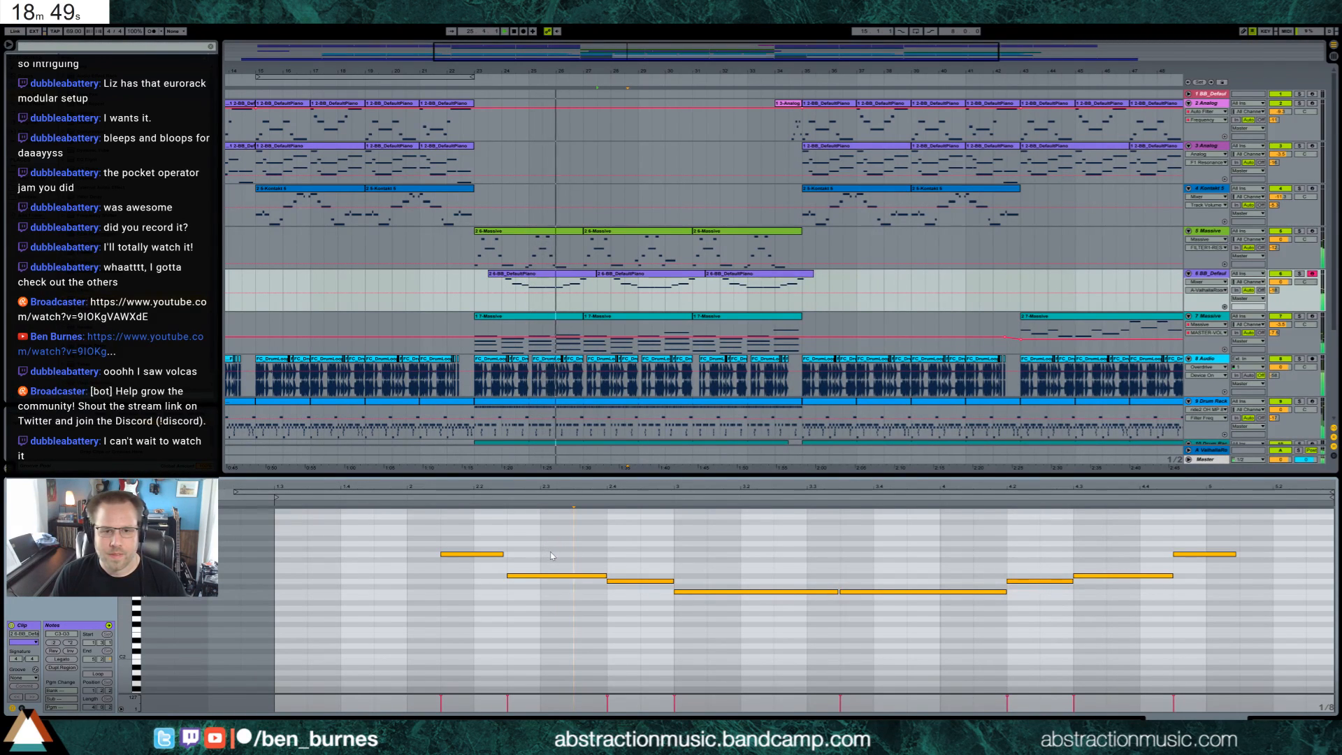
left_click(571, 275)
left_click(875, 549)
left_click_drag(879, 549, 880, 565)
left_click_drag(1021, 538, 1021, 549)
left_click_drag(1112, 533, 1111, 537)
left_click_drag(1203, 511, 1204, 519)
left_click(654, 275)
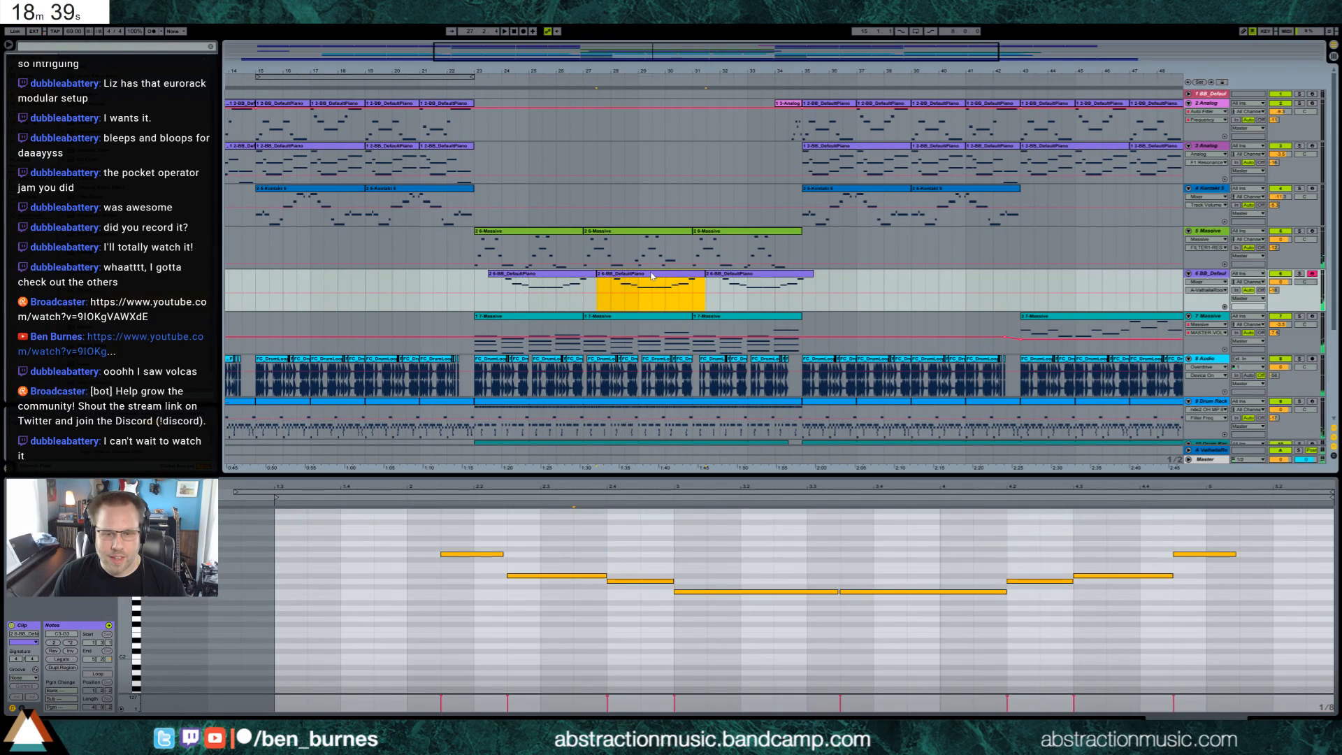
Trim the start of the first piano clip to bar 24 and the start of the second to bar 28.
left_click_drag(603, 57, 593, 126)
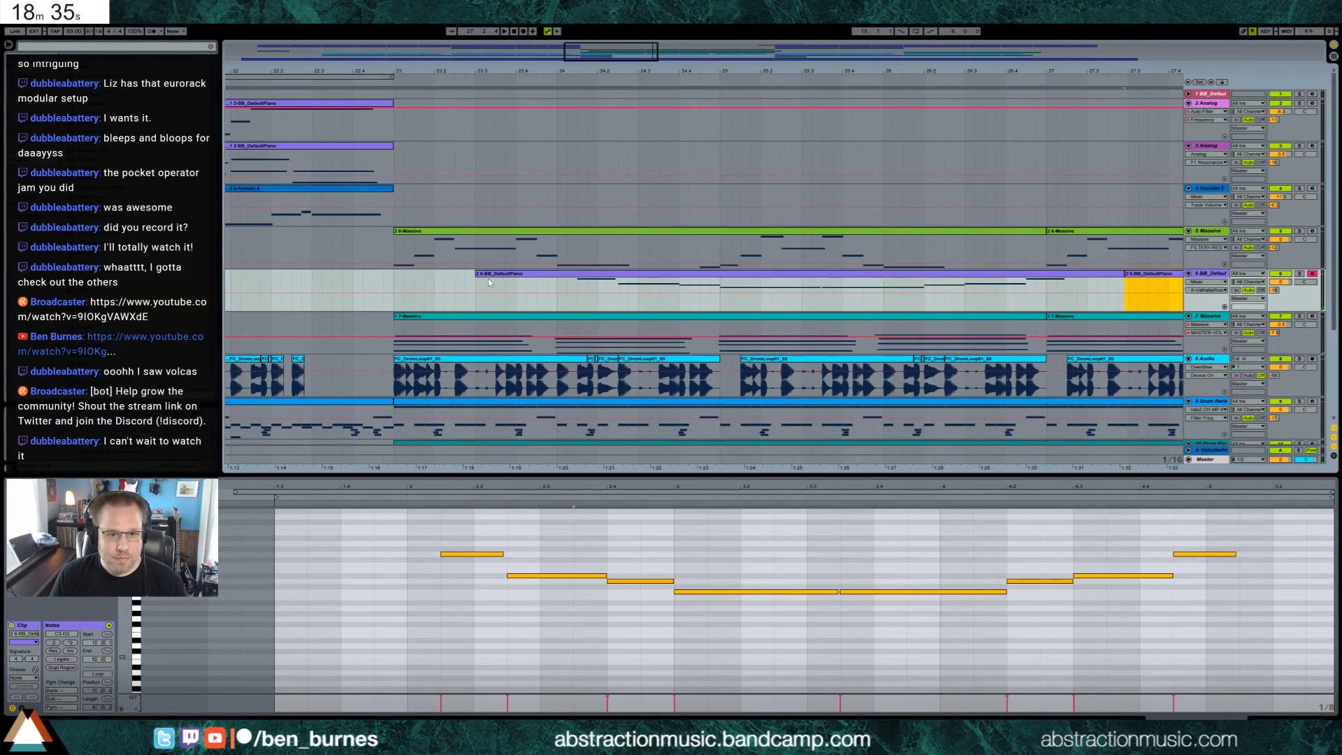
left_click_drag(477, 273, 557, 280)
left_click_drag(578, 53, 609, 32)
left_click_drag(665, 283, 720, 284)
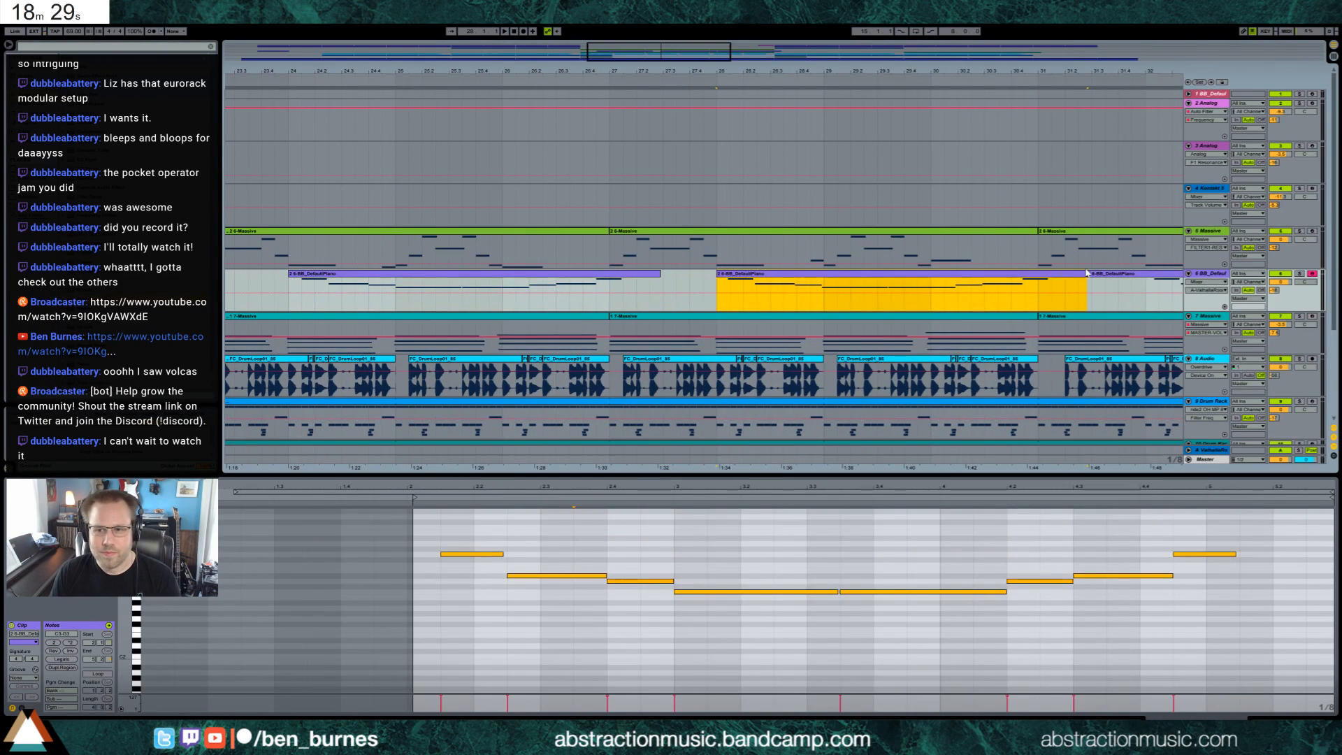
Shorten the end of the first piano clip and replace the other two clips with a copy of it at bar 28.
key("Delete")
left_click_drag(663, 278, 636, 275)
left_click(722, 289)
key("ctrl+v")
Play the piano clip at bar 28 and raise its second note by five semitones.
scroll(518, 624, "up", 1)
left_click(519, 622)
key("space")
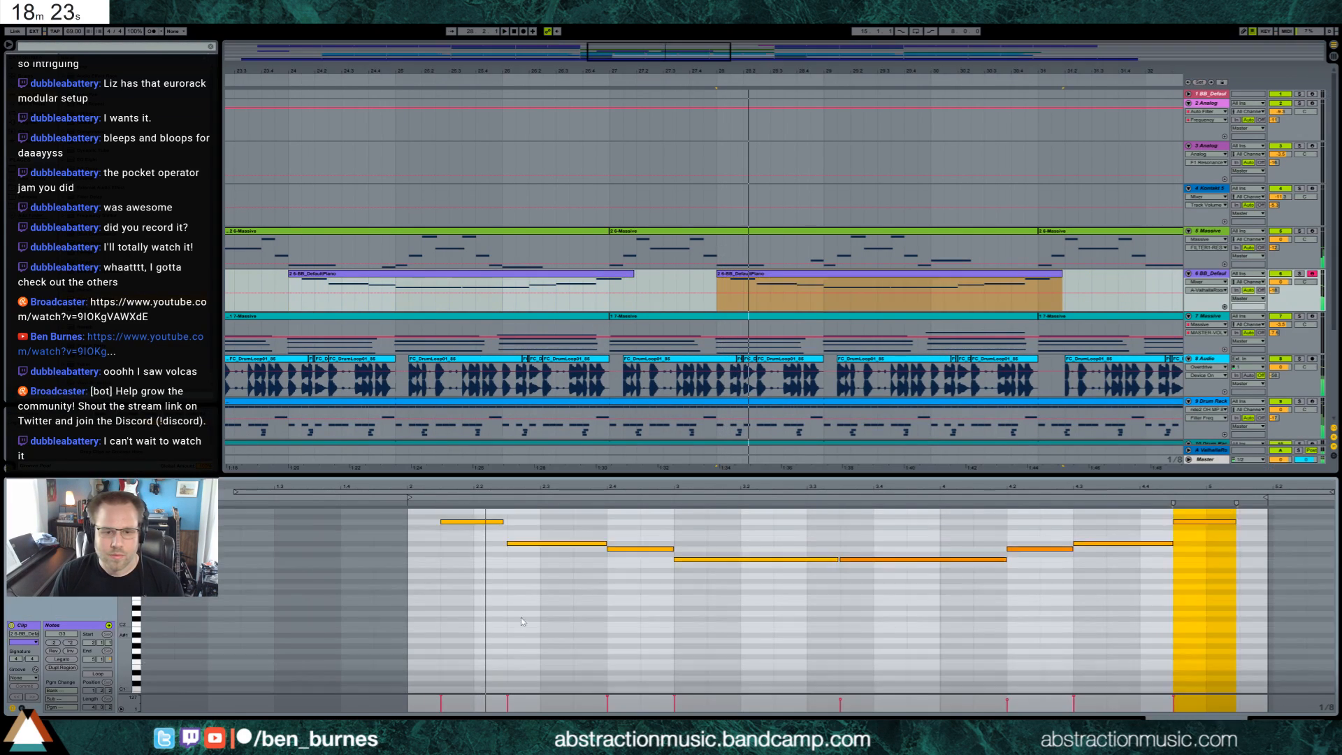
left_click(594, 559)
key("Up")
key("Up")
key("Up")
key("Up")
key("Up")
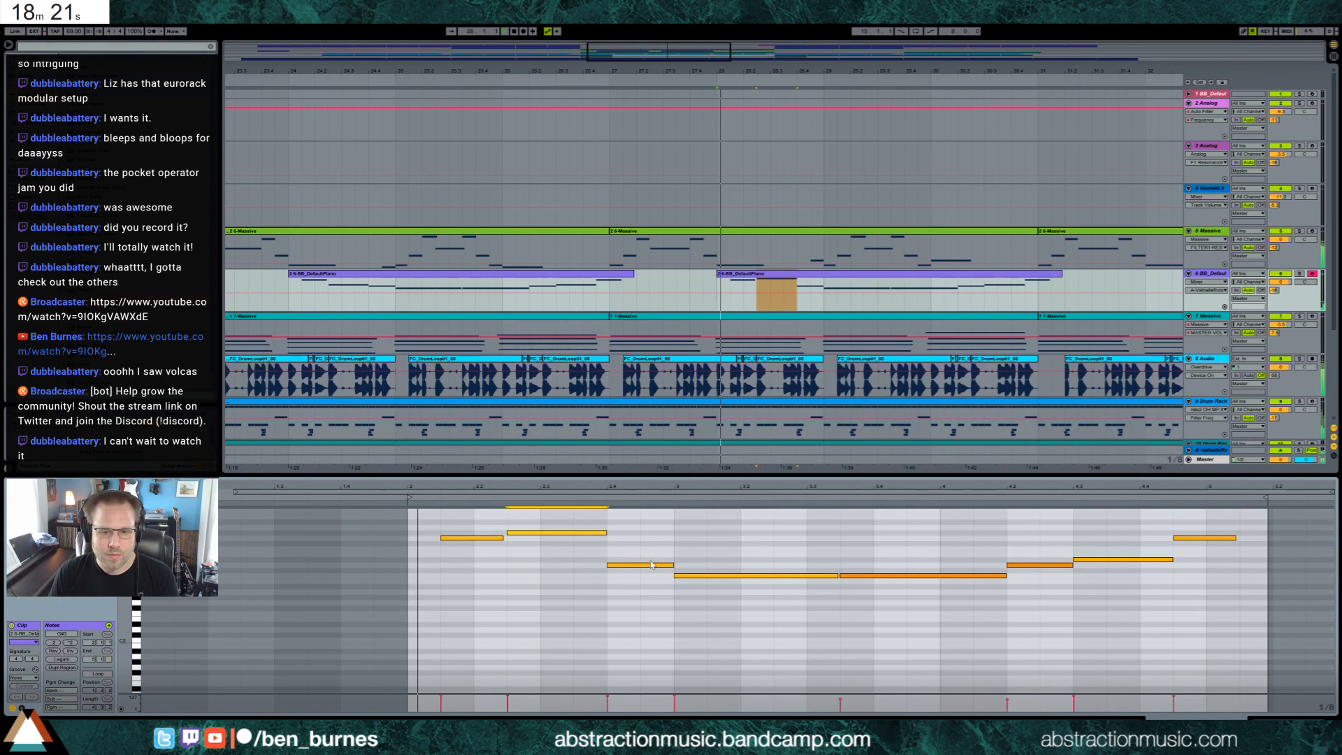
Raise the second-to-last note of the bar 28 piano clip by five semitones.
left_click(652, 567)
left_click_drag(1104, 542, 1125, 570)
key("Up")
key("Up")
key("Up")
key("Up")
key("Up")
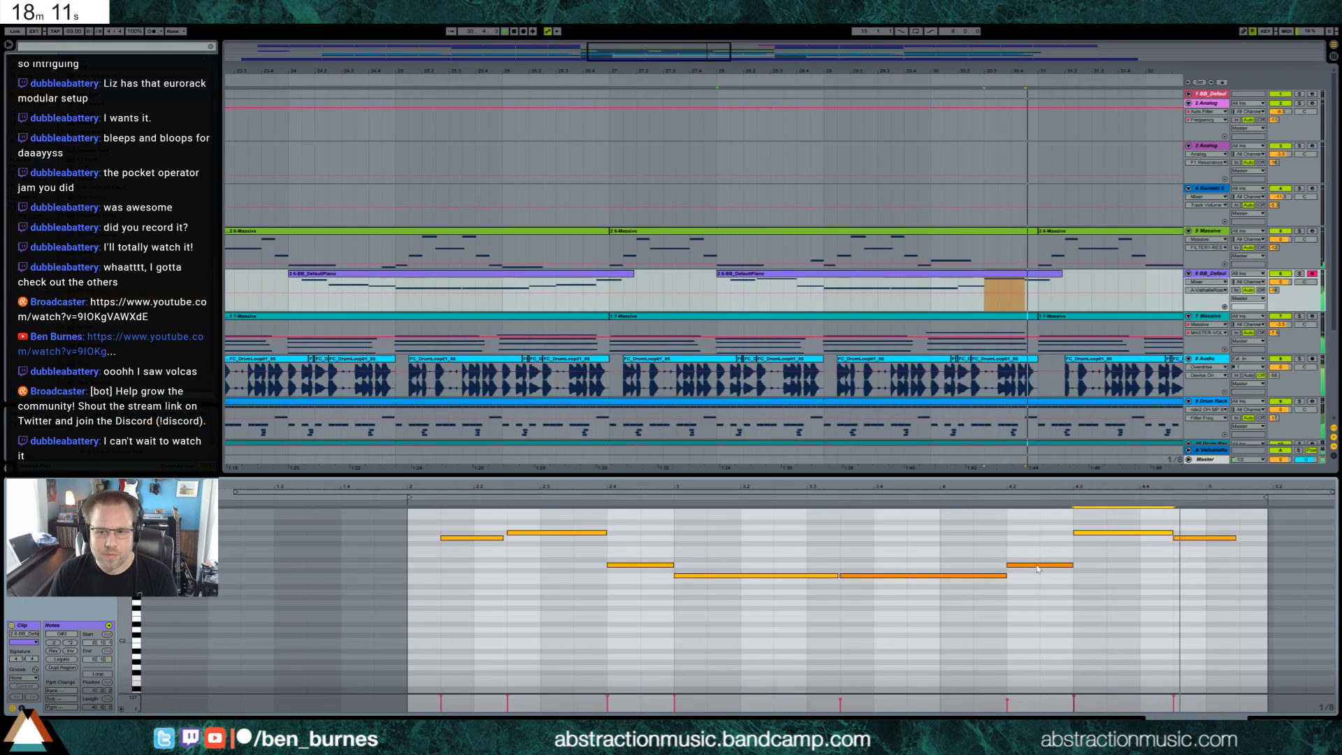
Extend the end of the first piano clip to the middle of bar 27.
mouse_move(683, 56)
left_mouse_down()
mouse_move(728, 56)
mouse_move(664, 54)
left_mouse_up()
left_click_drag(462, 273, 480, 273)
left_click(1133, 640)
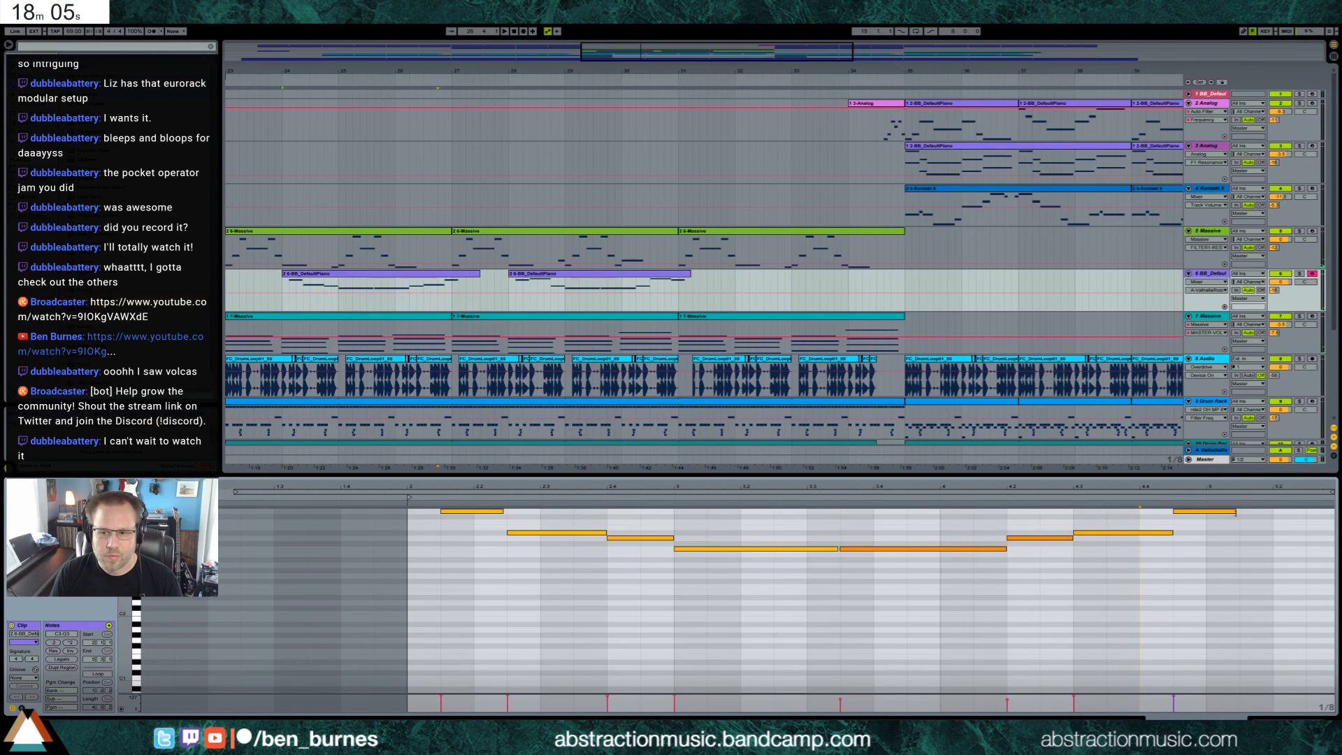
Extend the end of the second piano clip and lengthen its last note to about two beats.
left_click_drag(692, 280, 728, 279)
left_click(1241, 574)
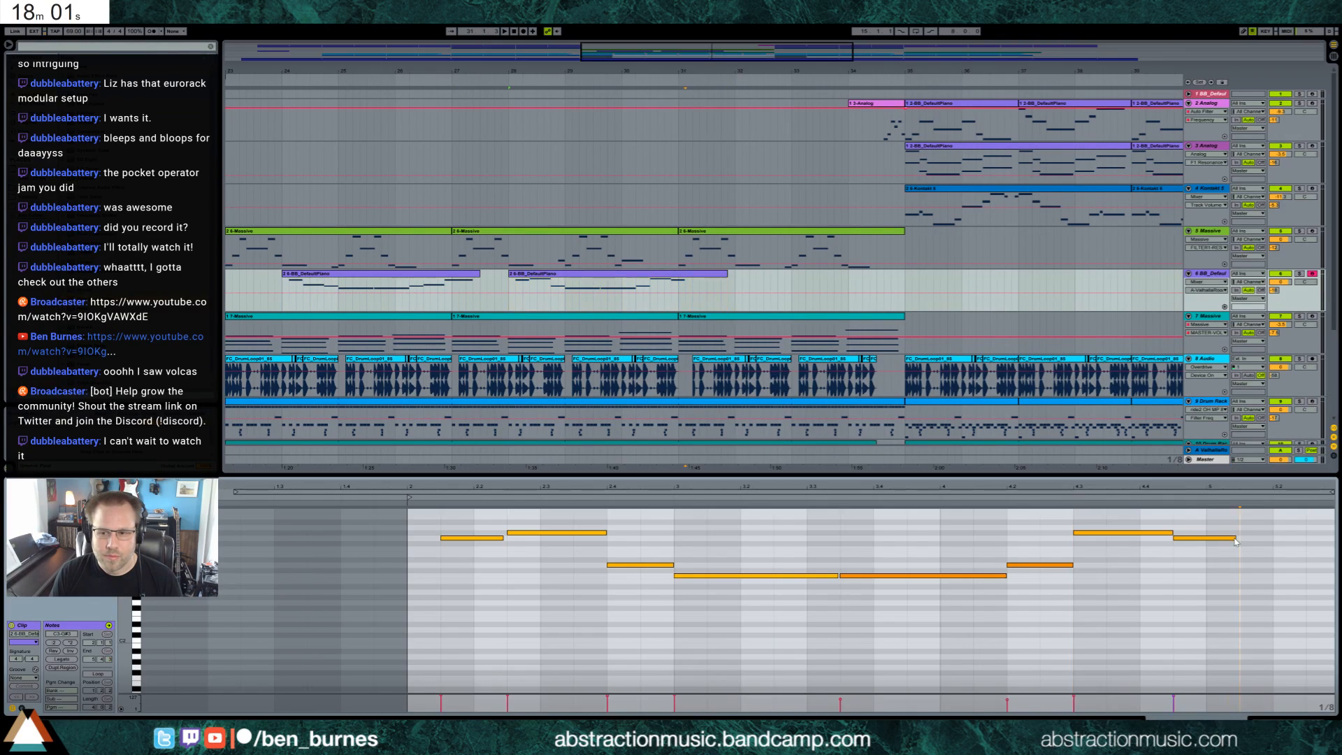
left_click_drag(1236, 538, 1293, 548)
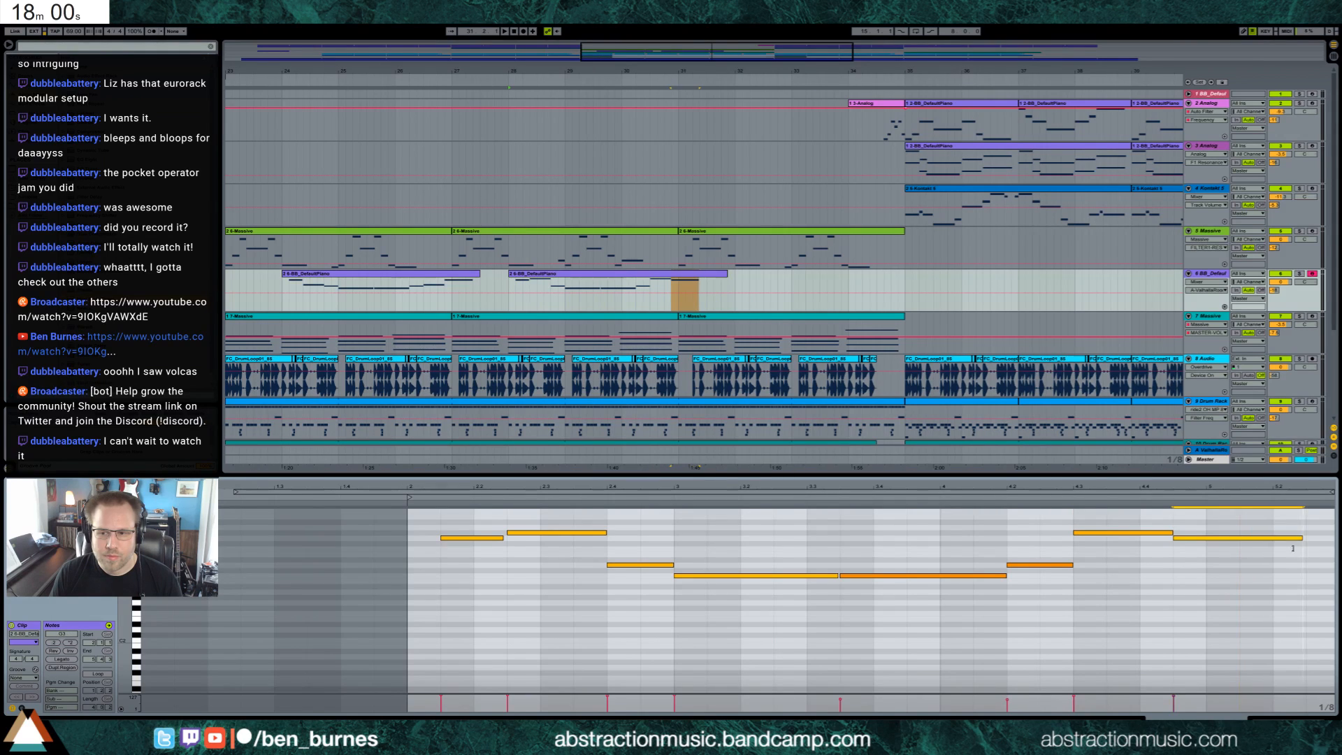
left_click(650, 274)
left_click(707, 282)
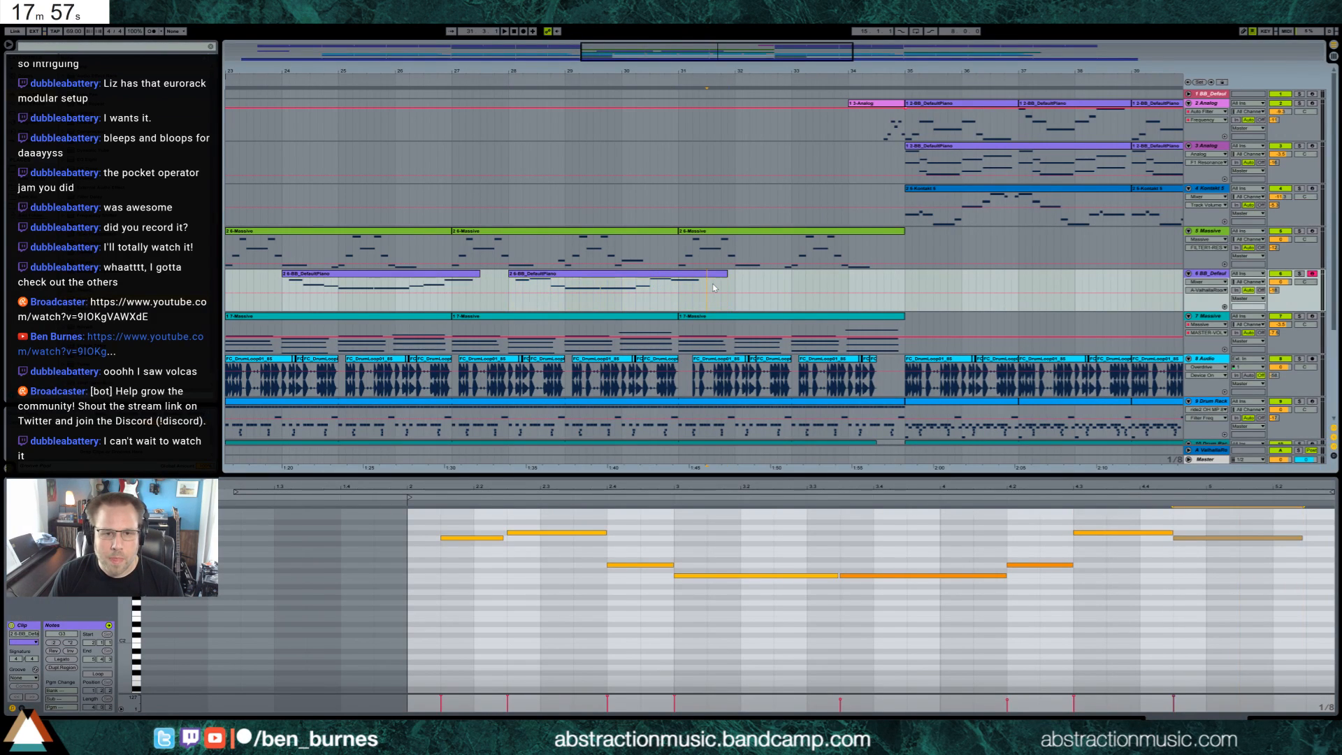
Paste a copy of the piano clip directly after the second one and shorten its first note to half a beat.
key("ctrl+v")
left_click(529, 651)
scroll(496, 612, "up", 2)
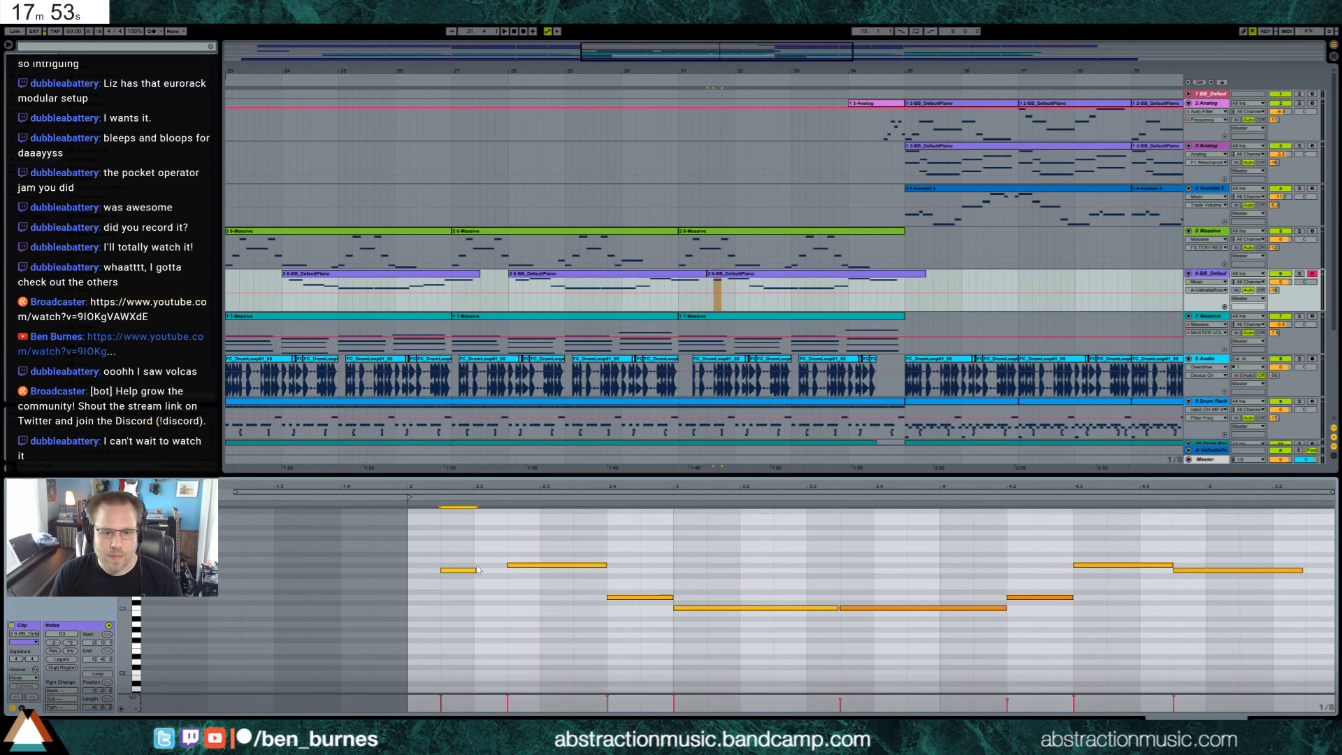
Add a half-beat note one semitone above the third piano clip's first note, and raise the following longer note by four semitones.
left_click(526, 563)
key("Up")
key("Up")
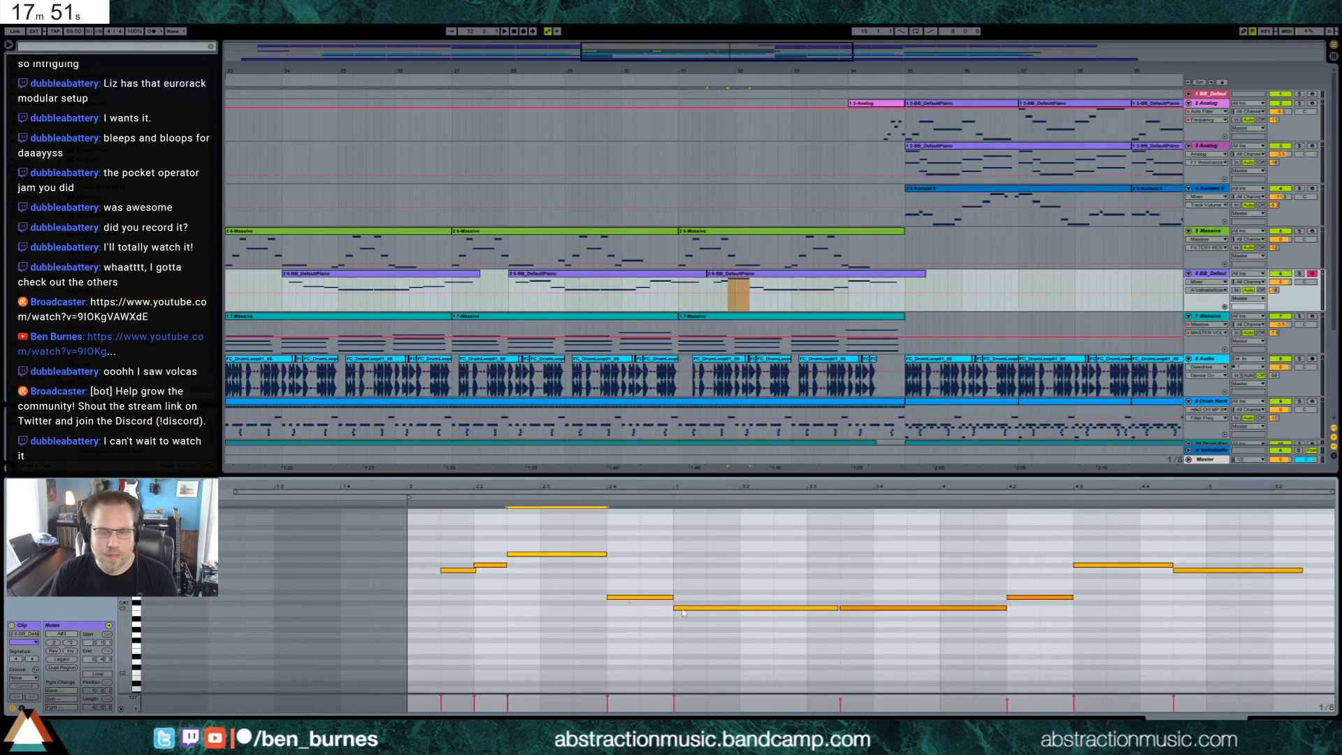
key("space")
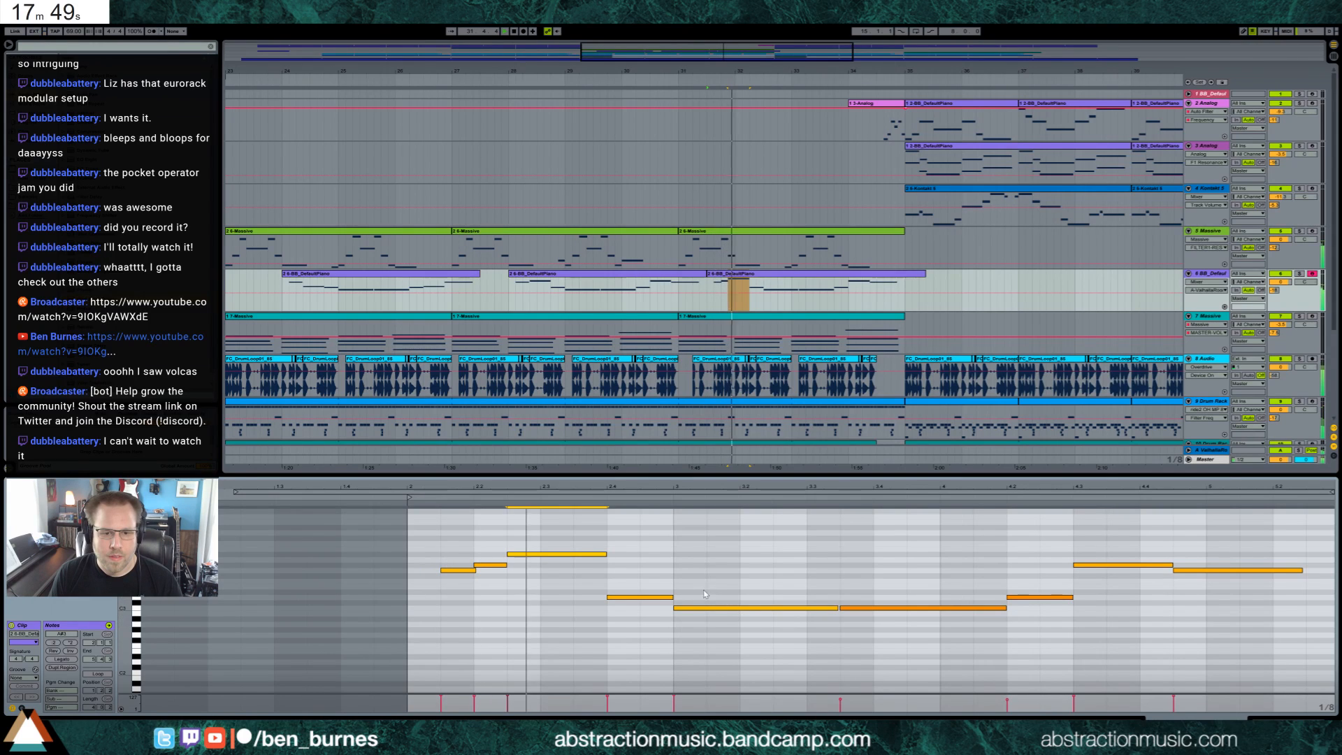
key("Up")
key("Up")
key("space")
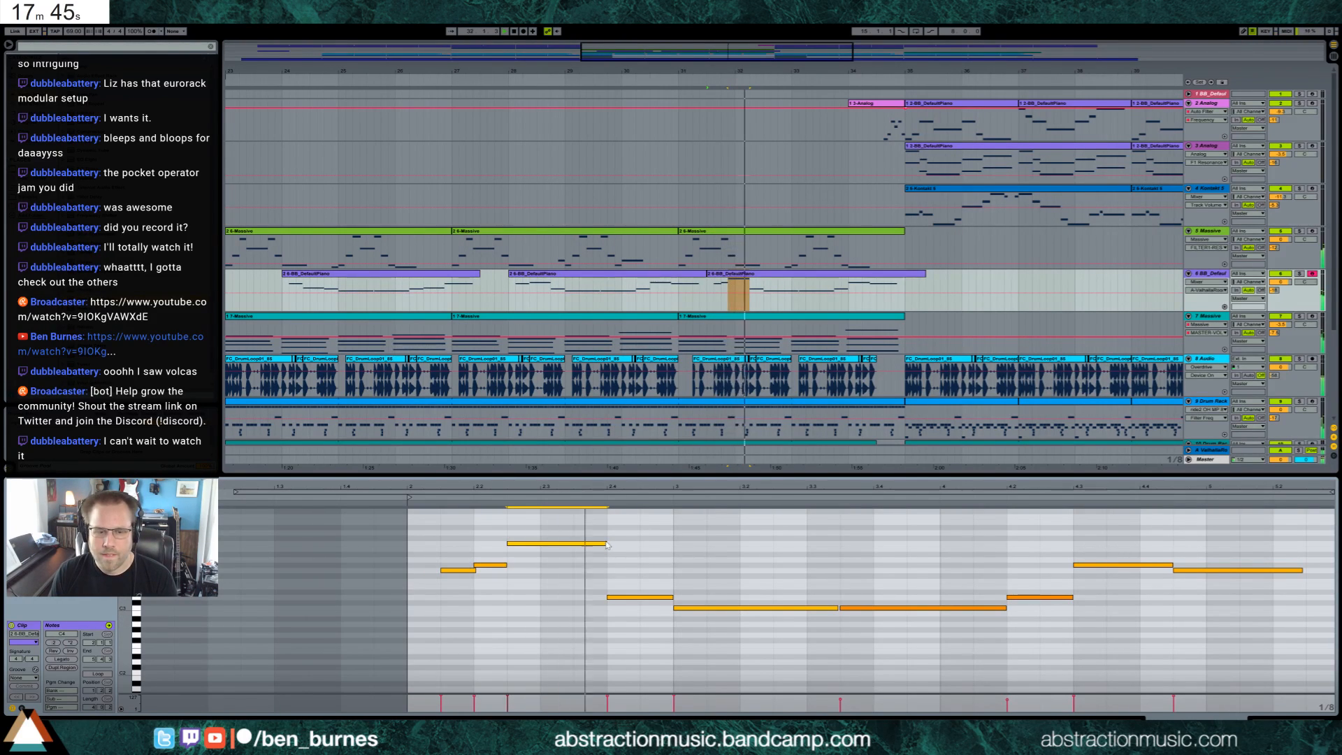
Raise the third piano clip's second-to-last note four semitones, its two shorter middle notes six and its two long middle notes seven.
left_click_drag(1107, 564, 1108, 543)
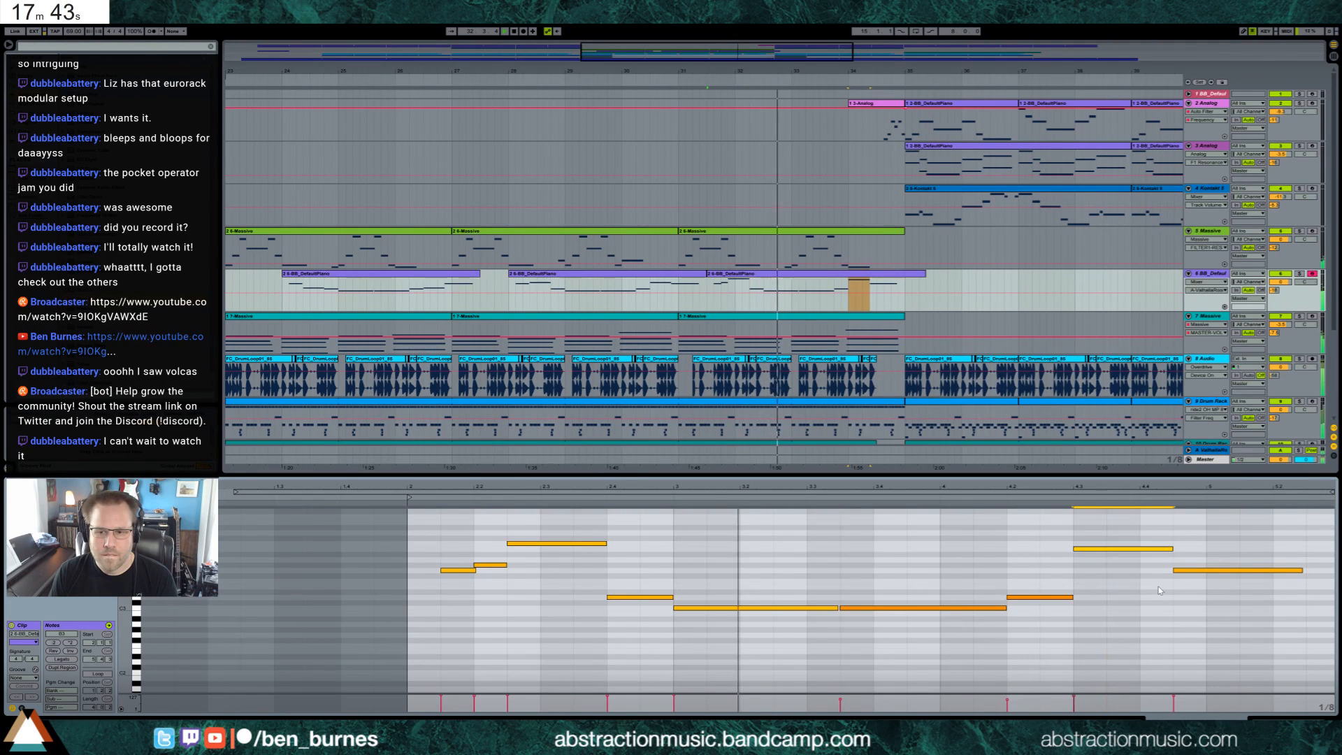
left_click_drag(653, 558, 1028, 671)
key("Up")
key("Up")
key("Up")
key("Up")
key("Up")
key("Up")
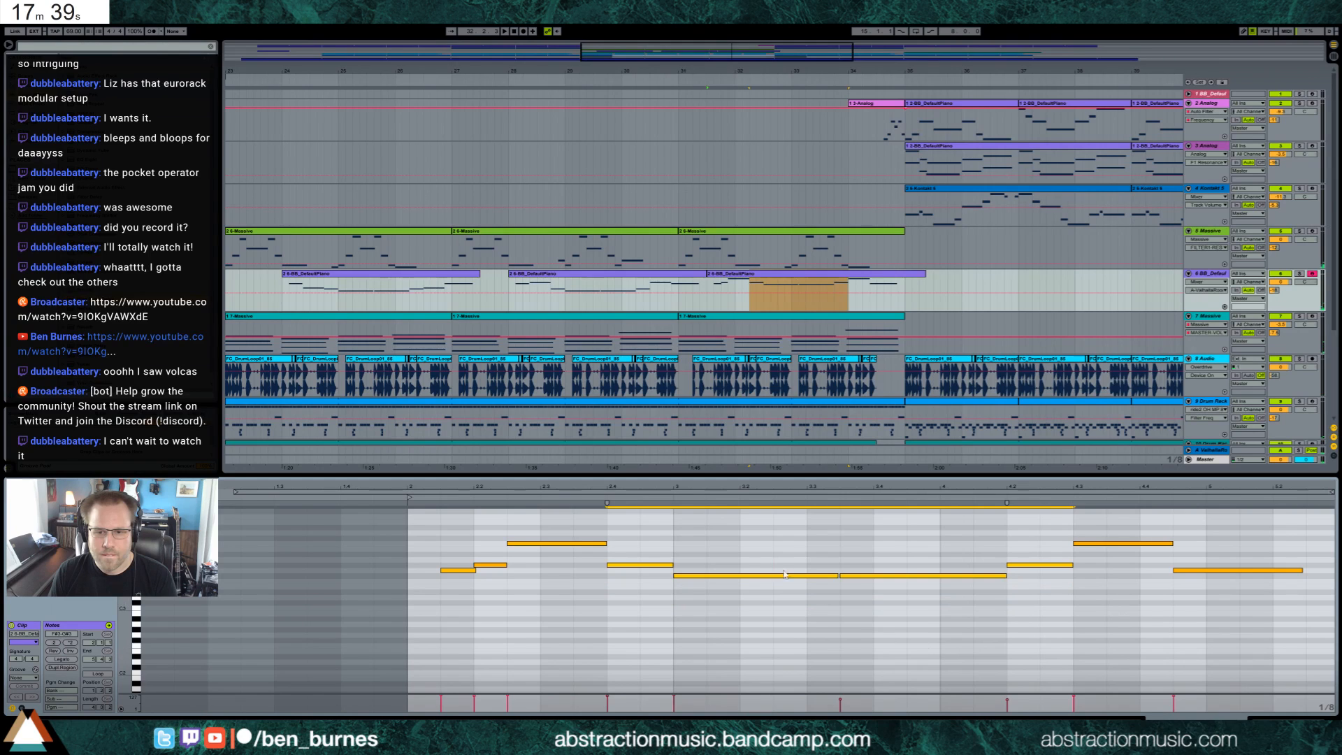
left_click_drag(774, 568, 1114, 643)
key("Up")
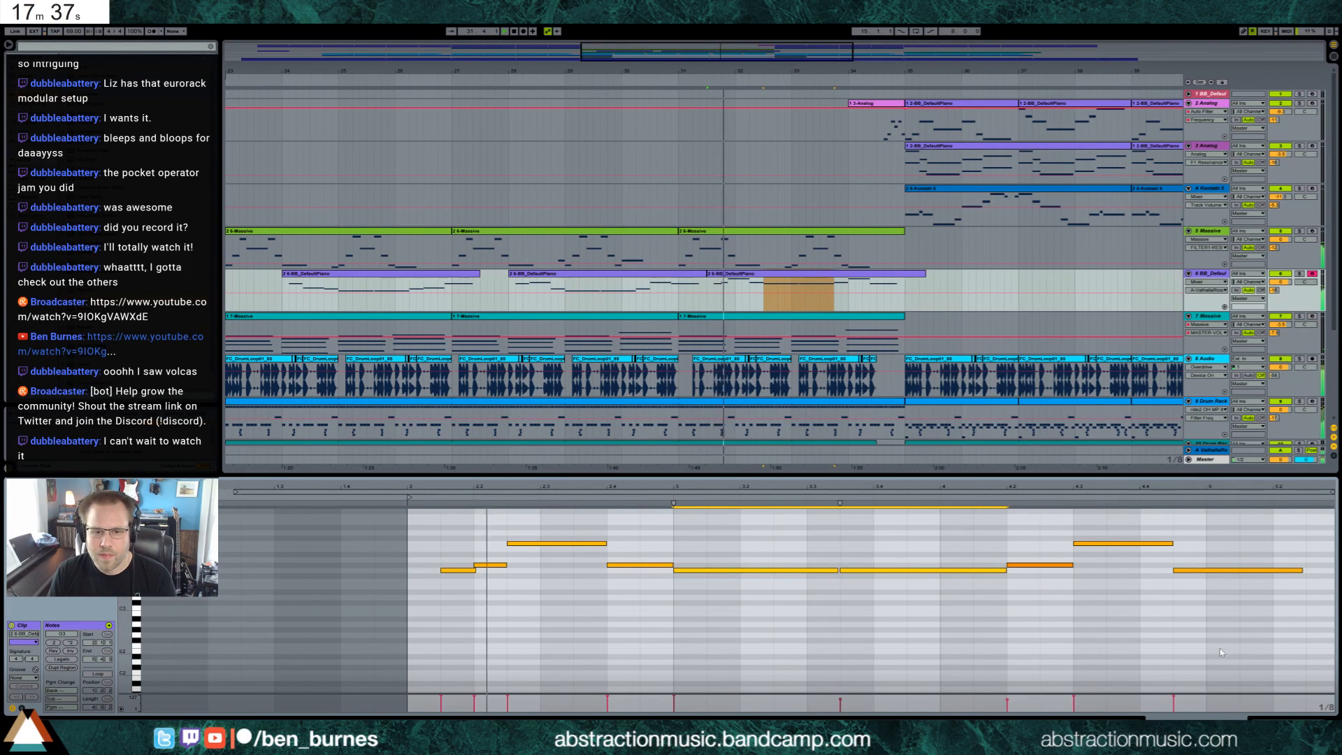
Split the third piano clip's last note into a half-beat note one semitone higher and a note of about 1.5 beats at the original pitch.
left_click(1188, 570)
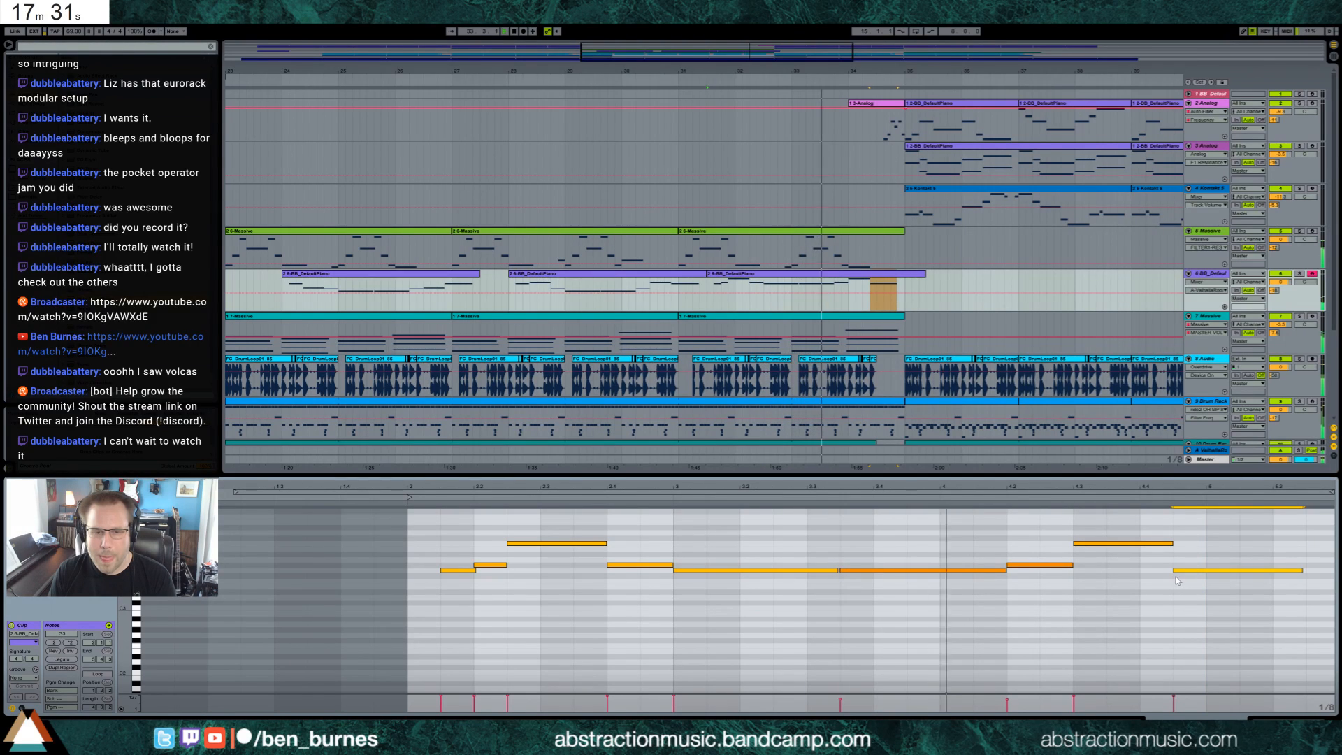
mouse_move(1302, 570)
left_mouse_down()
mouse_move(1203, 571)
mouse_move(1306, 571)
left_mouse_up()
key("Up")
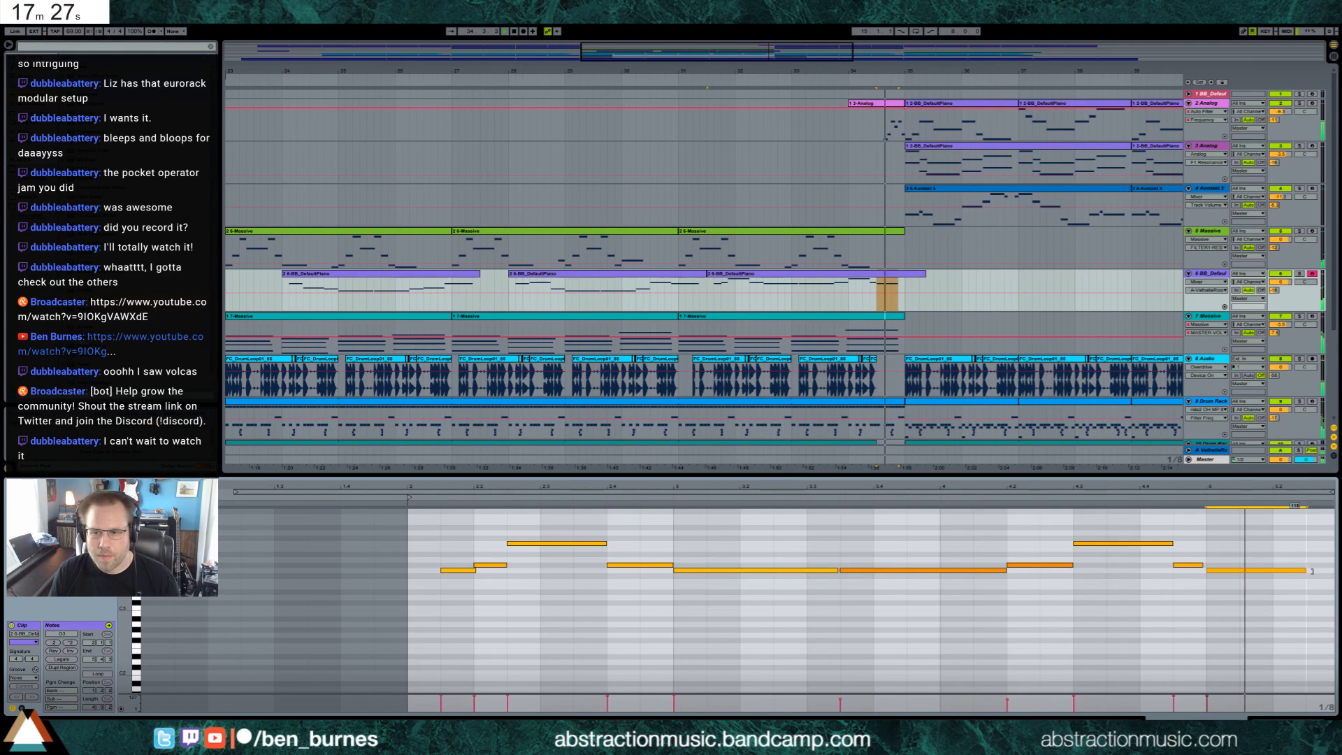
left_click(1066, 498)
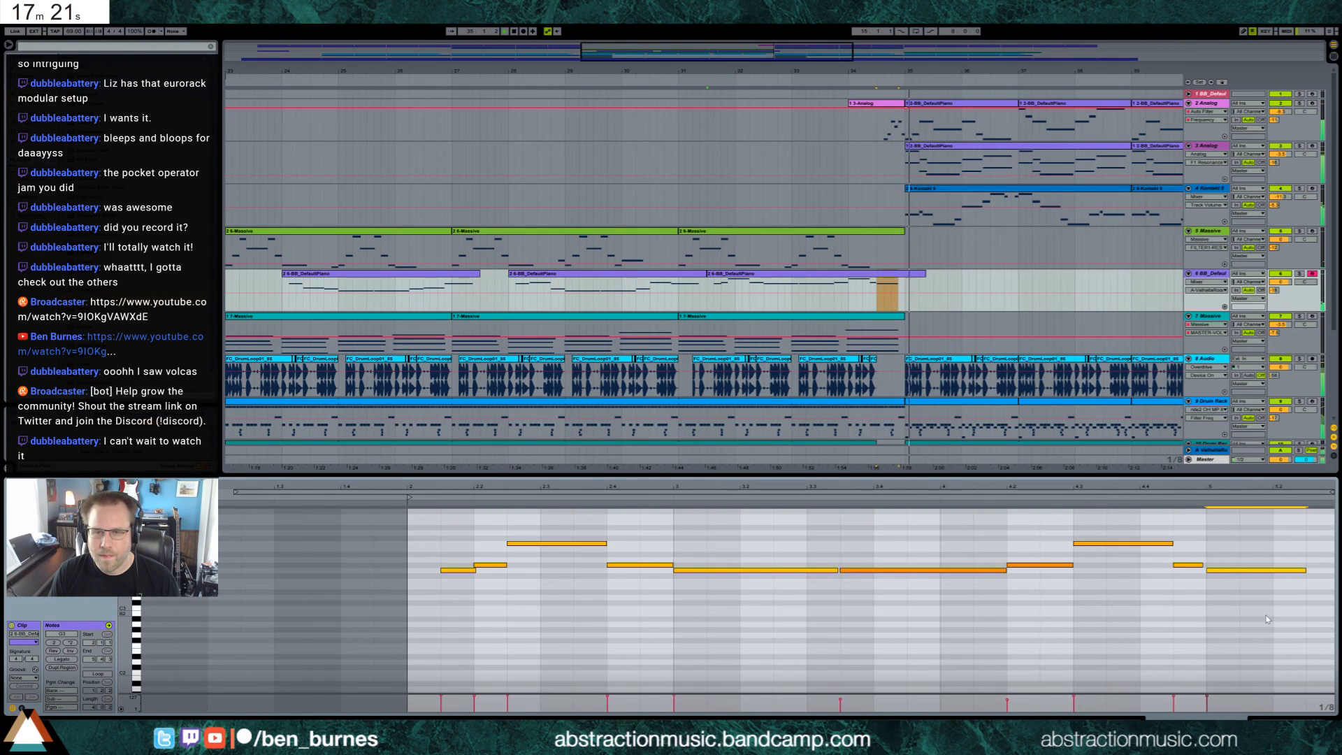
Trim the end of the third piano clip back to bar 35 and show the piano track's devices.
left_click_drag(924, 273, 904, 274)
key("space")
left_click(1263, 724)
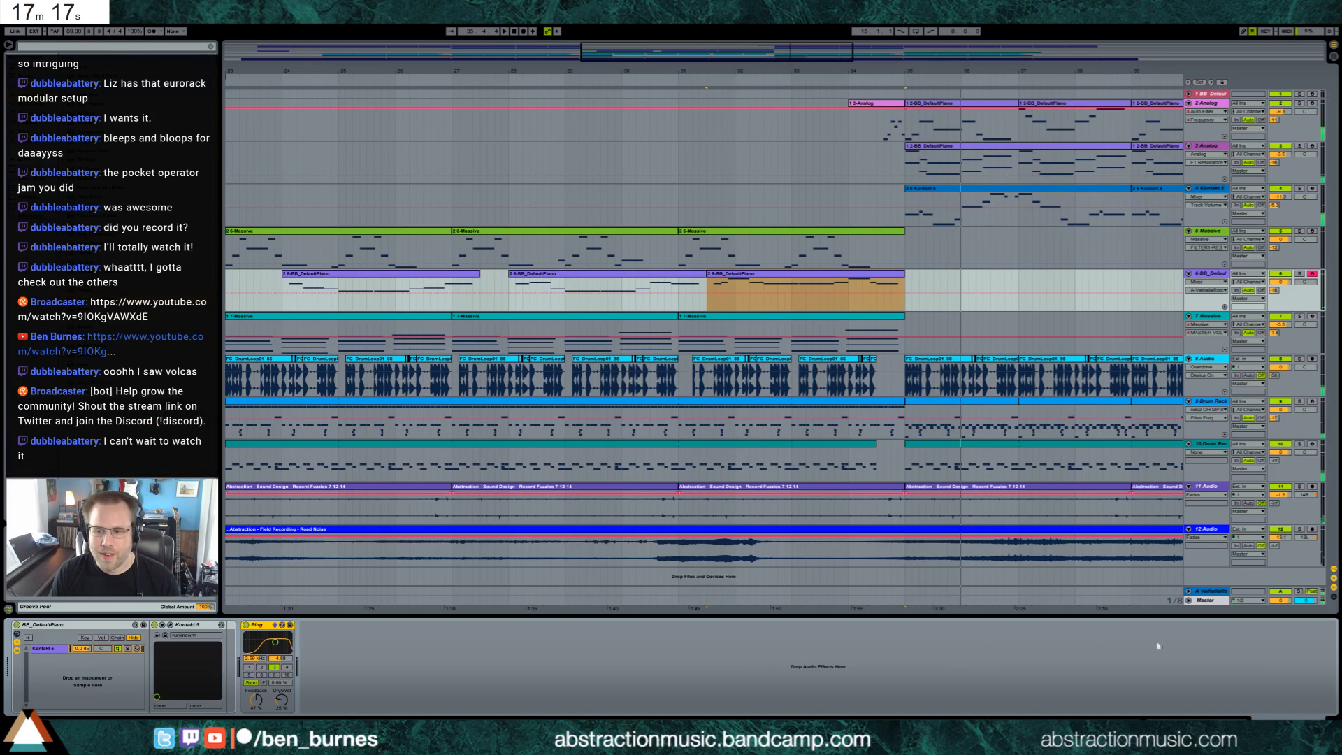
Insert an audio track below the teal Massive track and record a short take onto it from bar 34.
left_click_drag(638, 52, 568, 56)
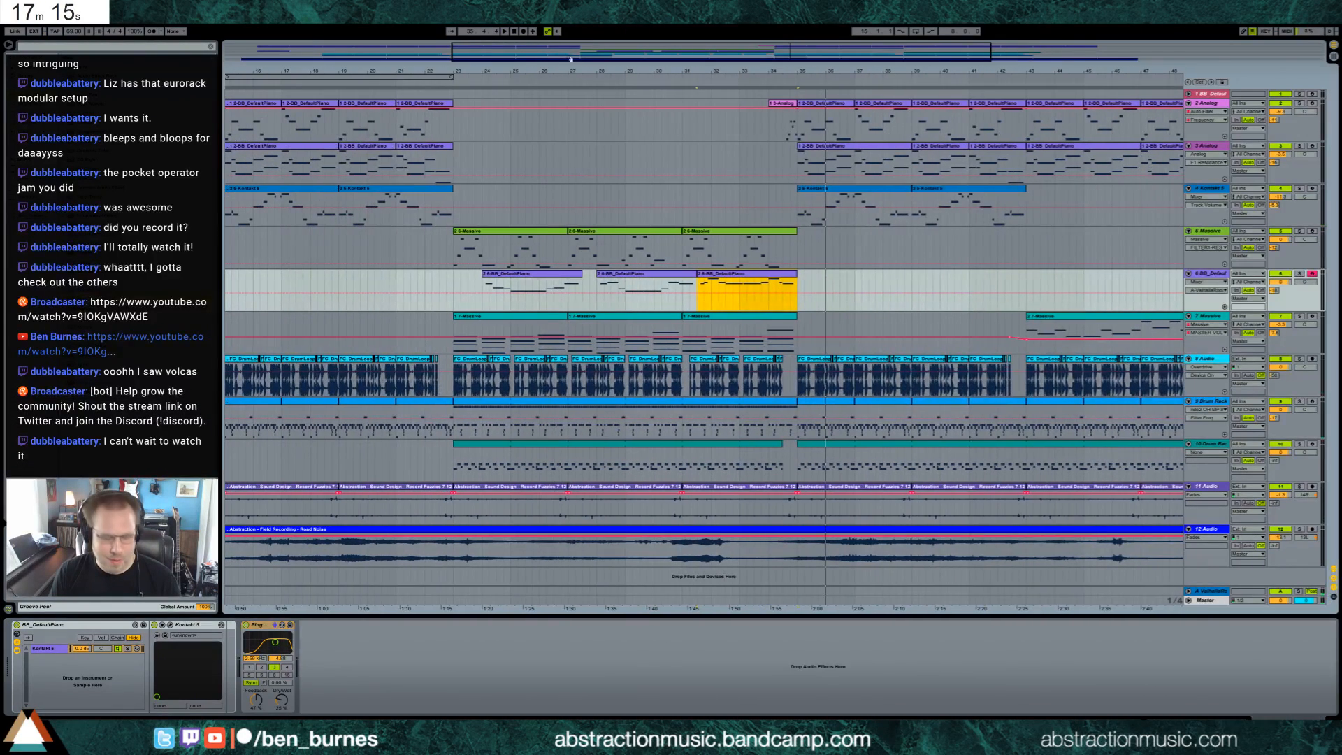
left_click(1220, 320)
key("ctrl+t")
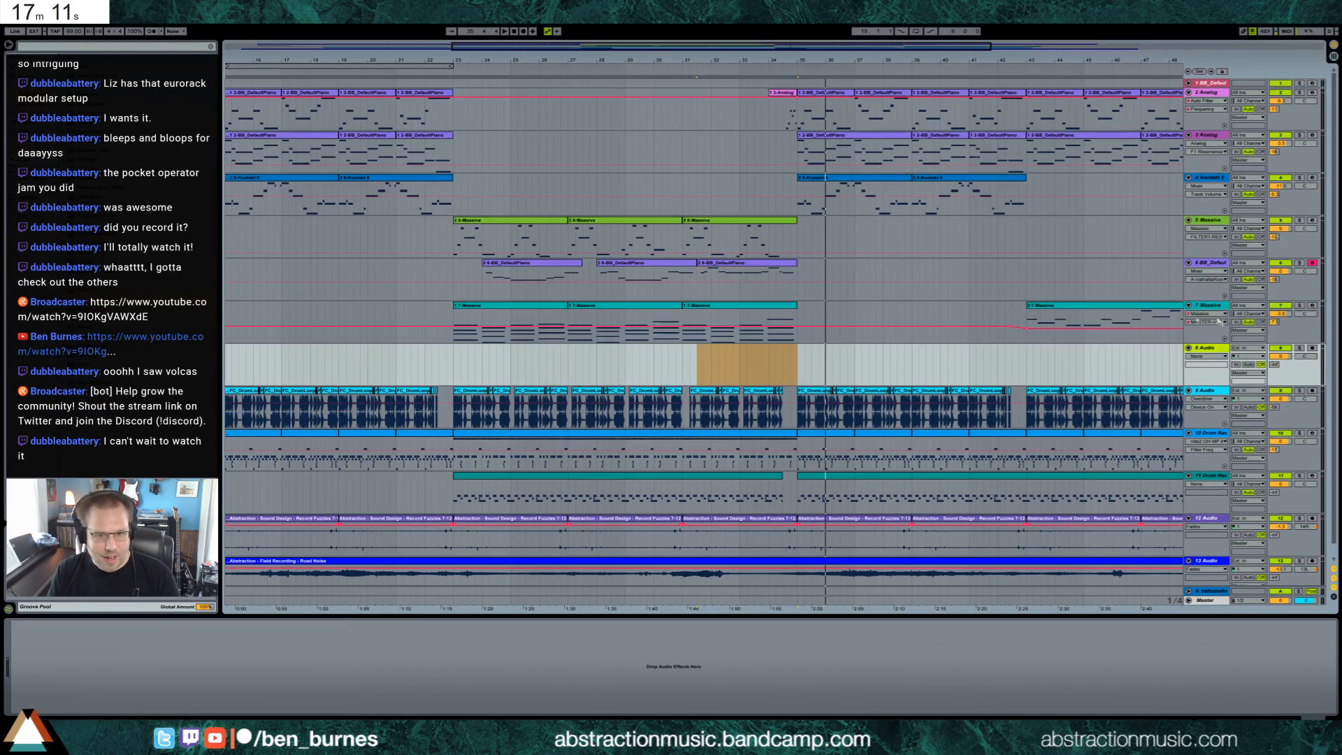
left_click(784, 362)
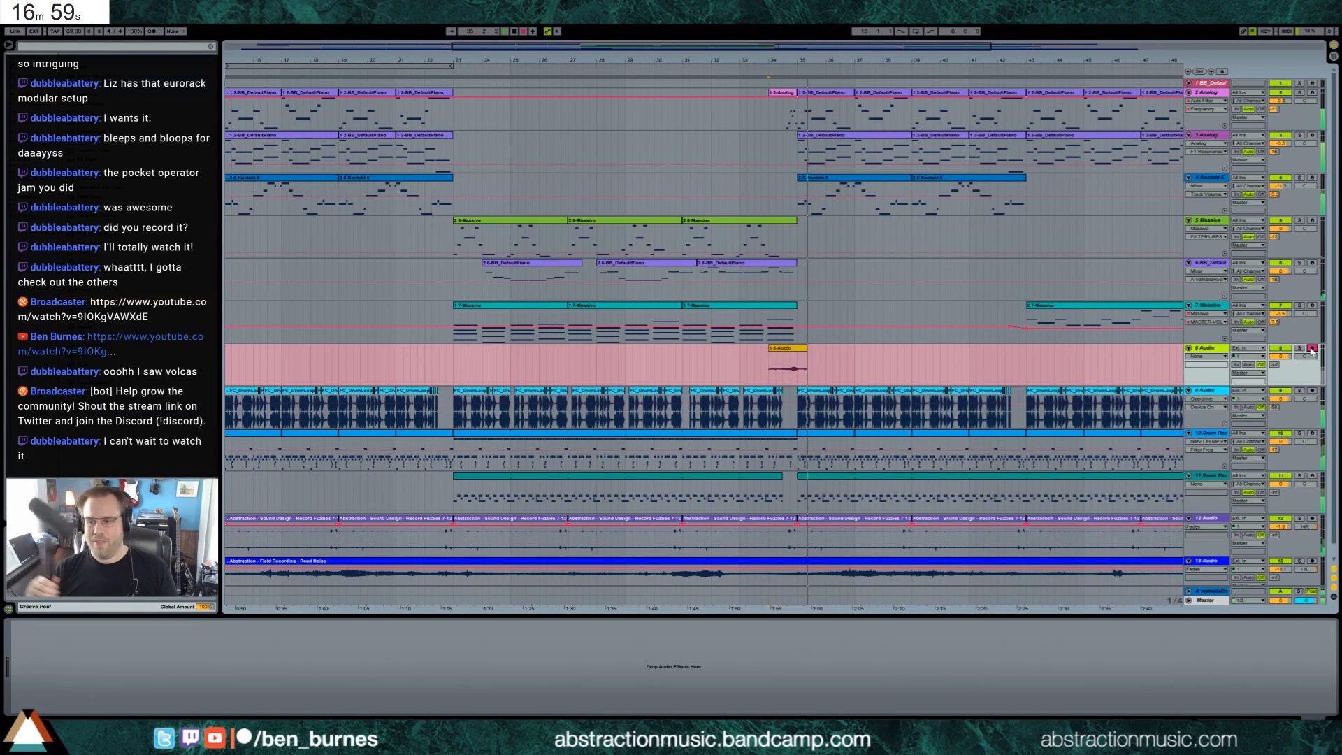
key("space")
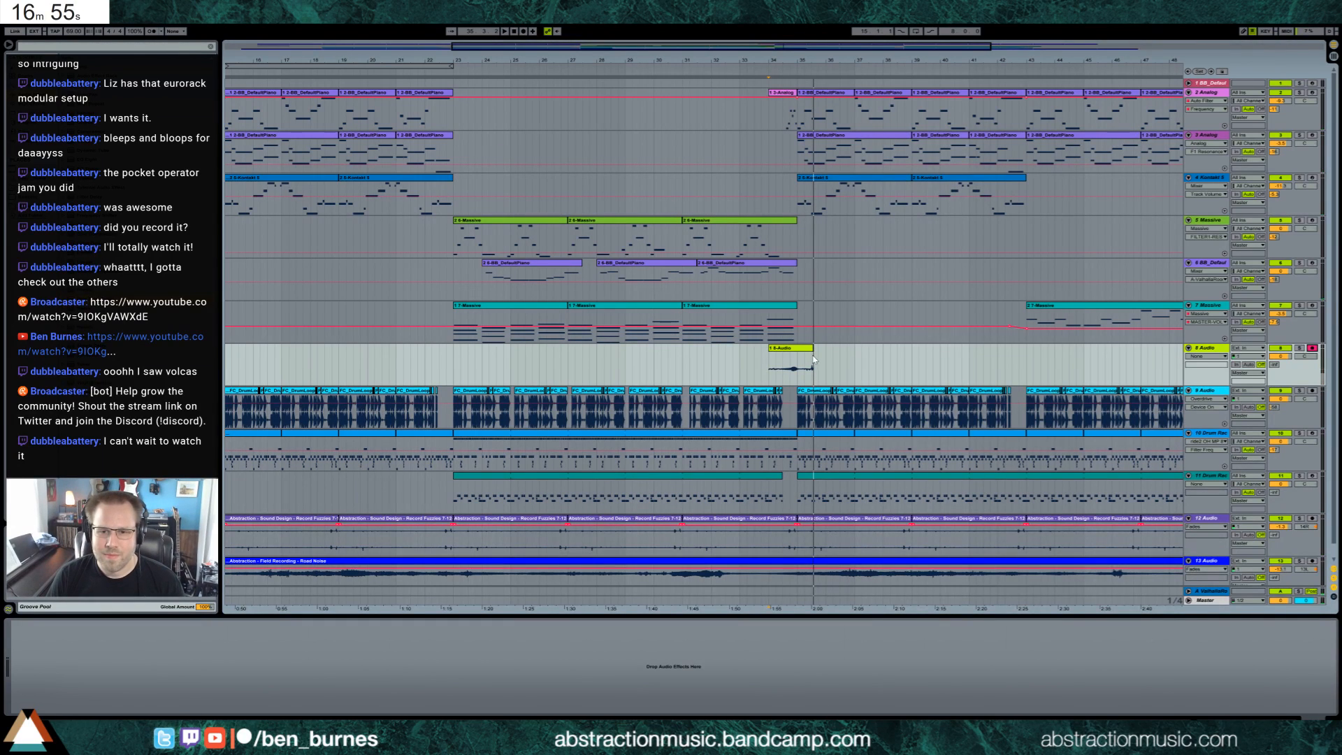
Trim the recorded audio clip to run from the middle of bar 34 to early bar 35, with fades at both ends.
left_click_drag(811, 349, 805, 349)
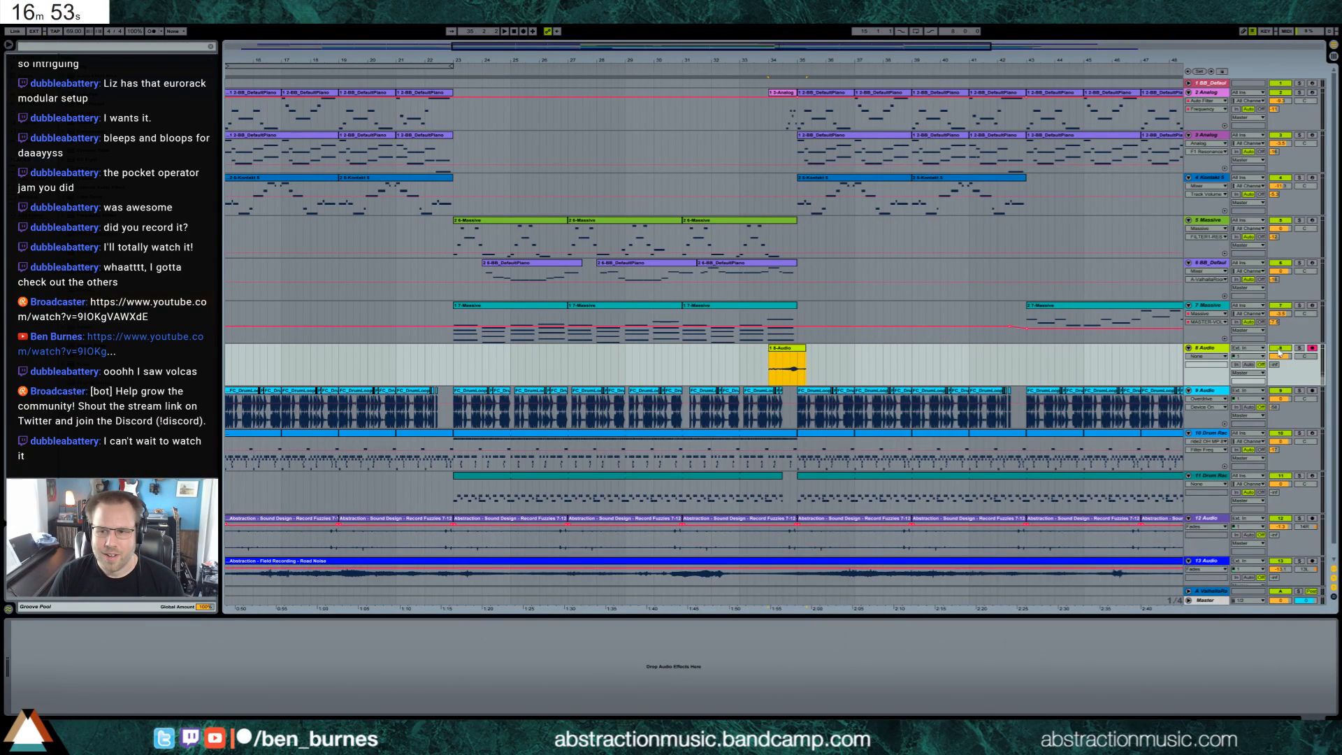
left_click(1272, 365)
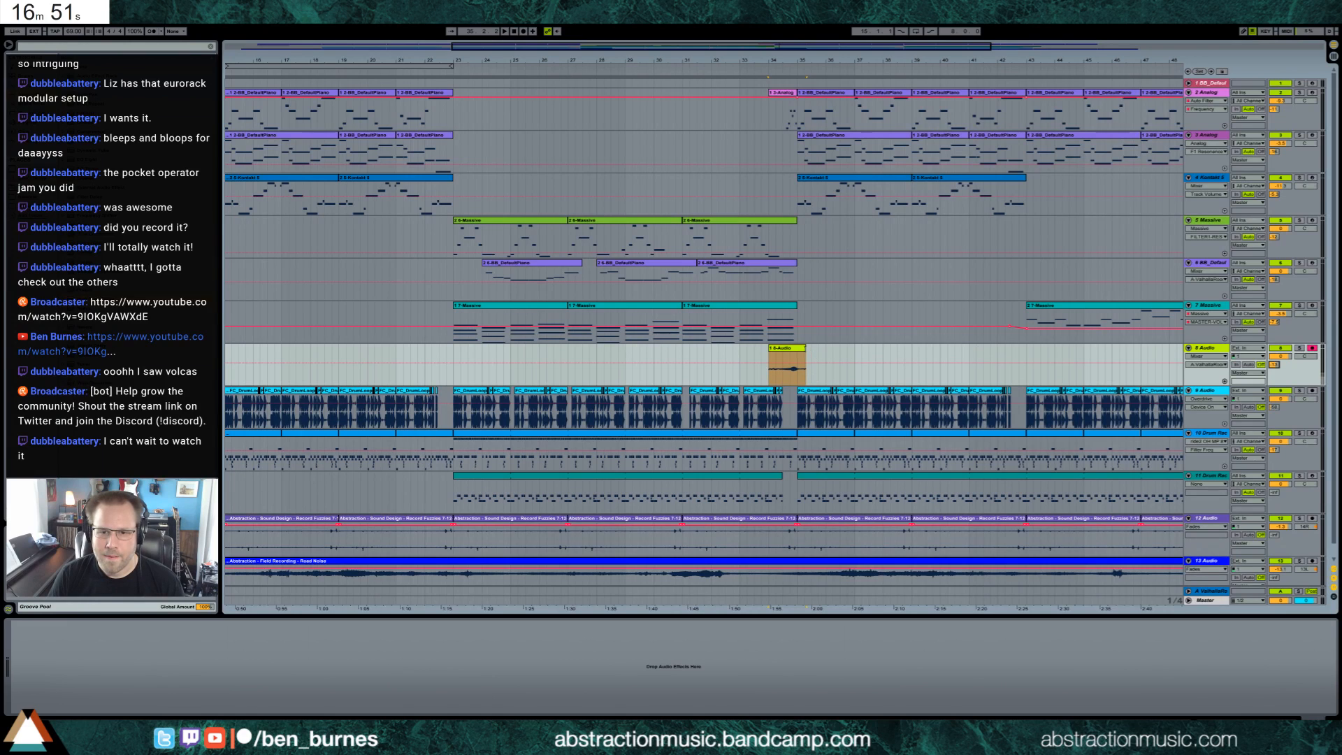
left_click_drag(769, 349, 783, 350)
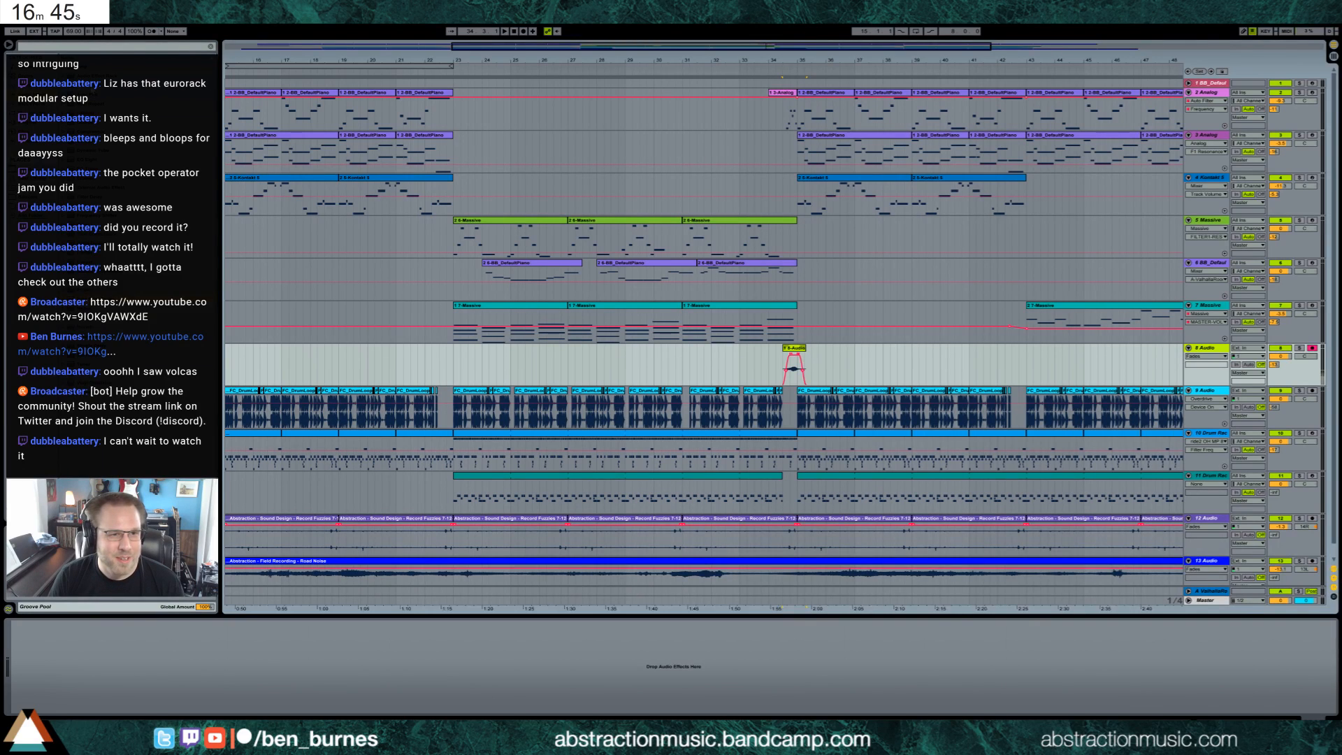
Add an Auto Filter in high-pass mode and a Ping Pong Delay to the recorded audio track.
key("ctrl+v")
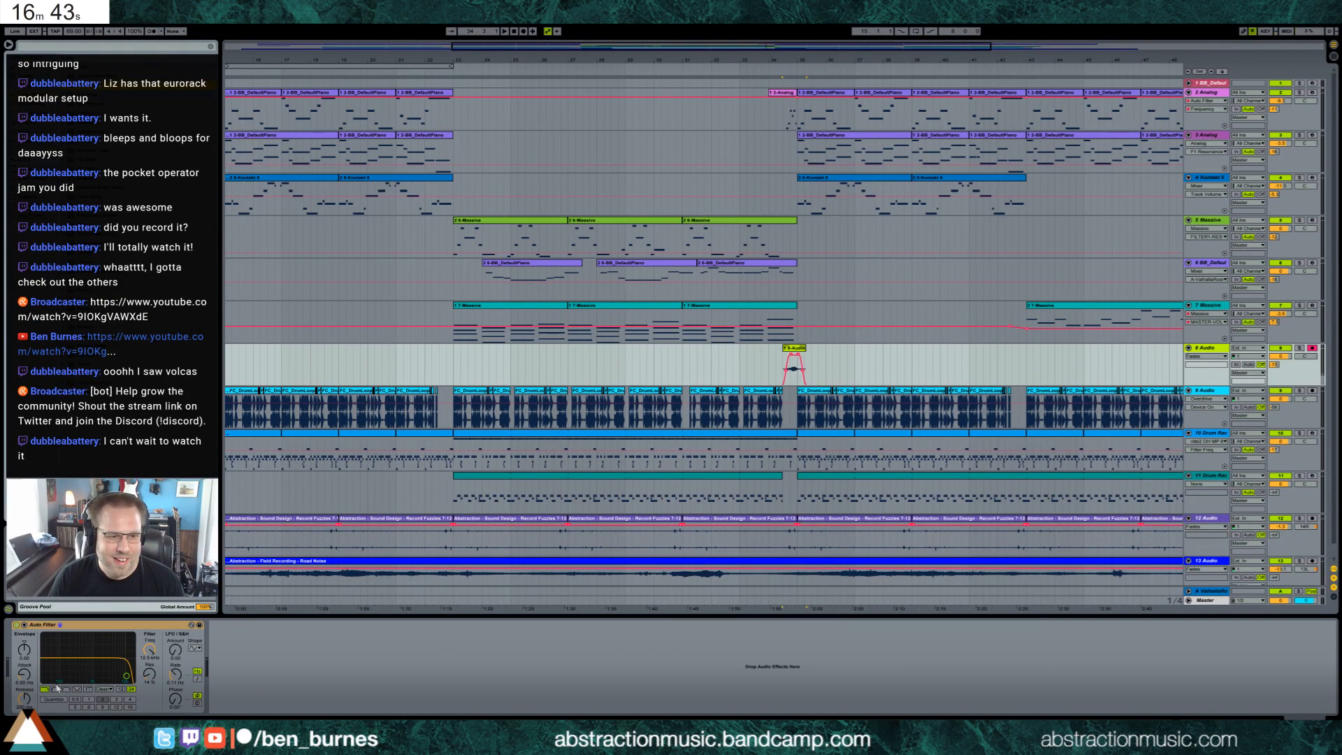
left_click(56, 689)
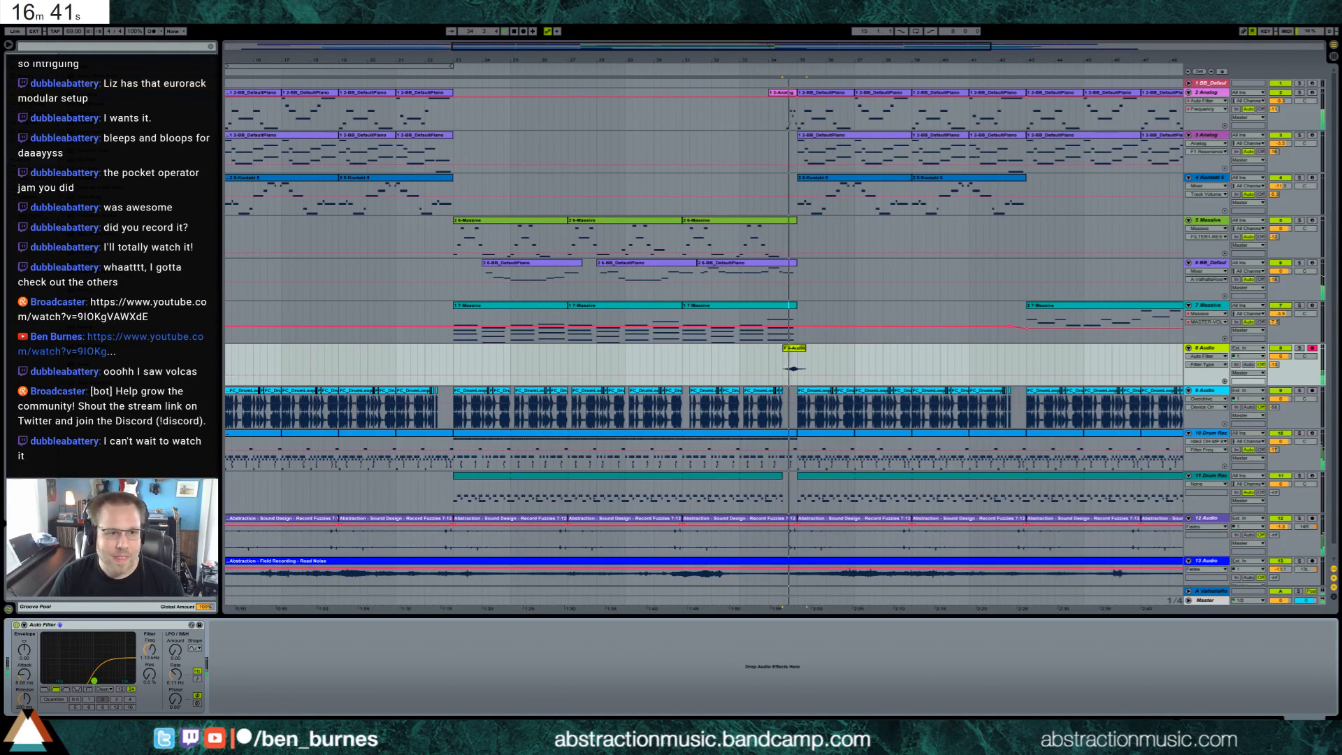
left_click_drag(91, 301, 240, 643)
left_click(224, 700)
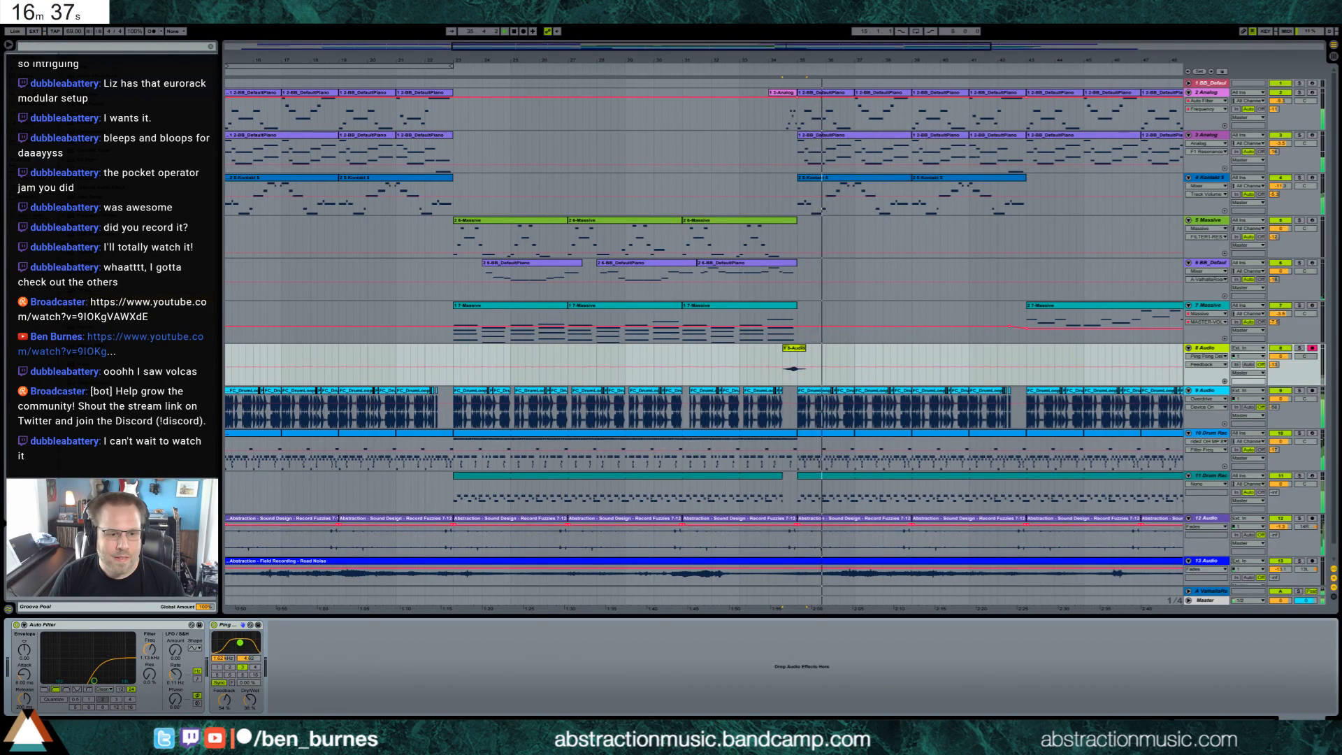
Adjust the transposition of the recorded audio clip and return to the track's devices.
double_click(795, 350)
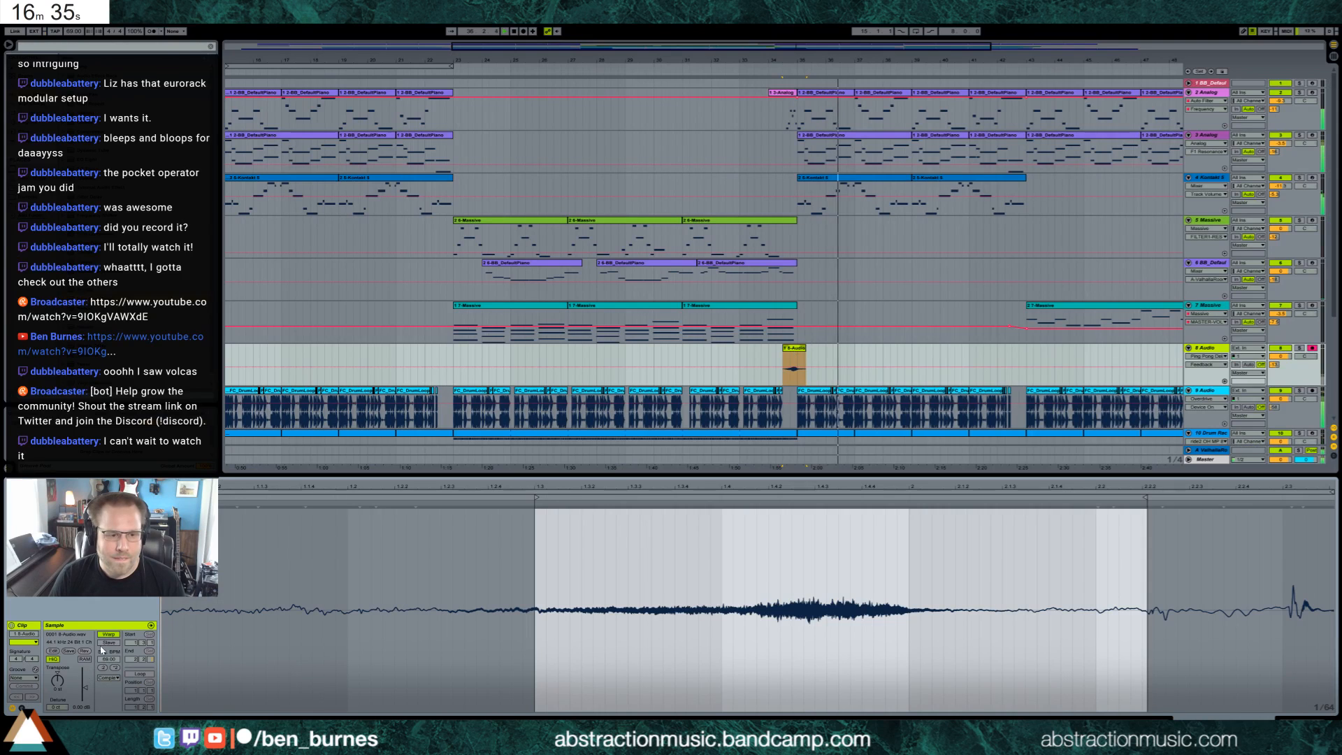
left_click_drag(56, 688, 57, 693)
key("shift+Tab")
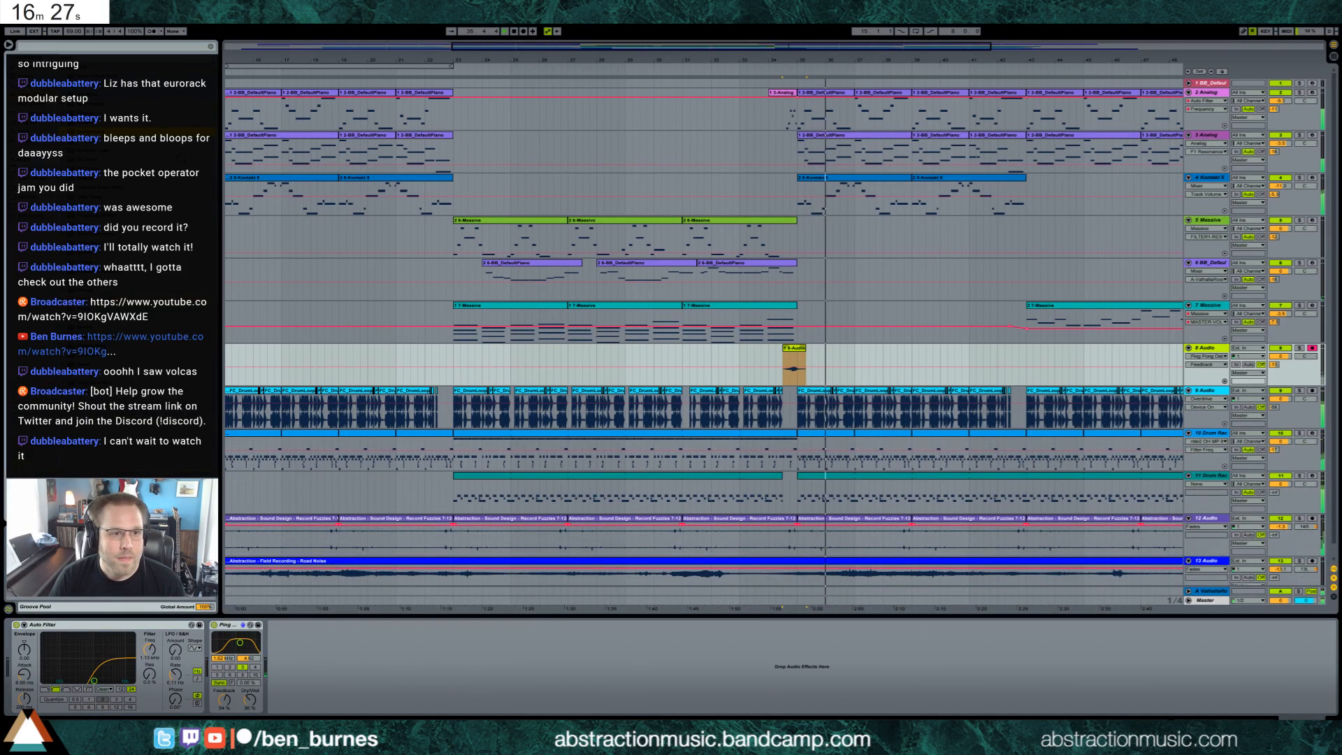
Insert a Compressor between the Auto Filter and the Ping Pong Delay, and lower its threshold while playing the transition.
left_click_drag(174, 689, 183, 682)
left_click_drag(253, 647, 253, 690)
key("space")
key("space")
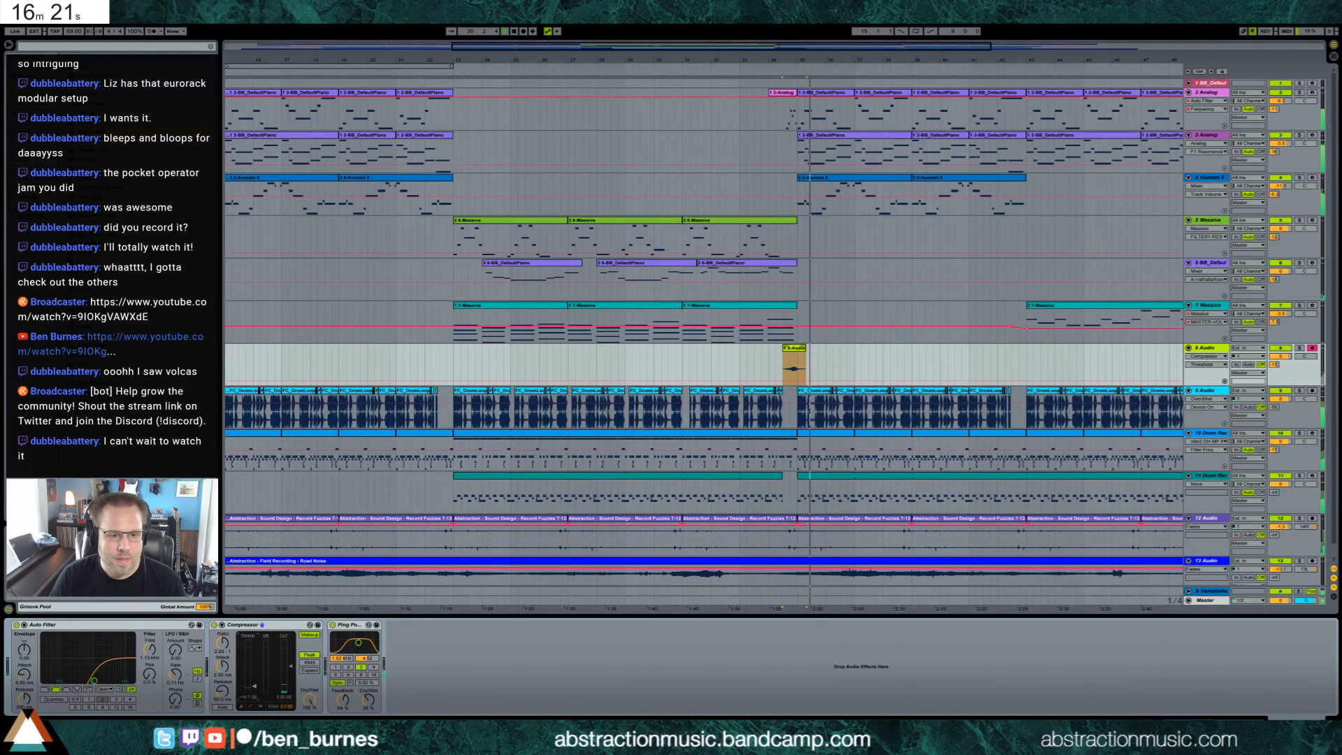
Lower the recorded audio track's volume and play the transition into bar 35.
key("space")
left_click_drag(1280, 357, 1280, 362)
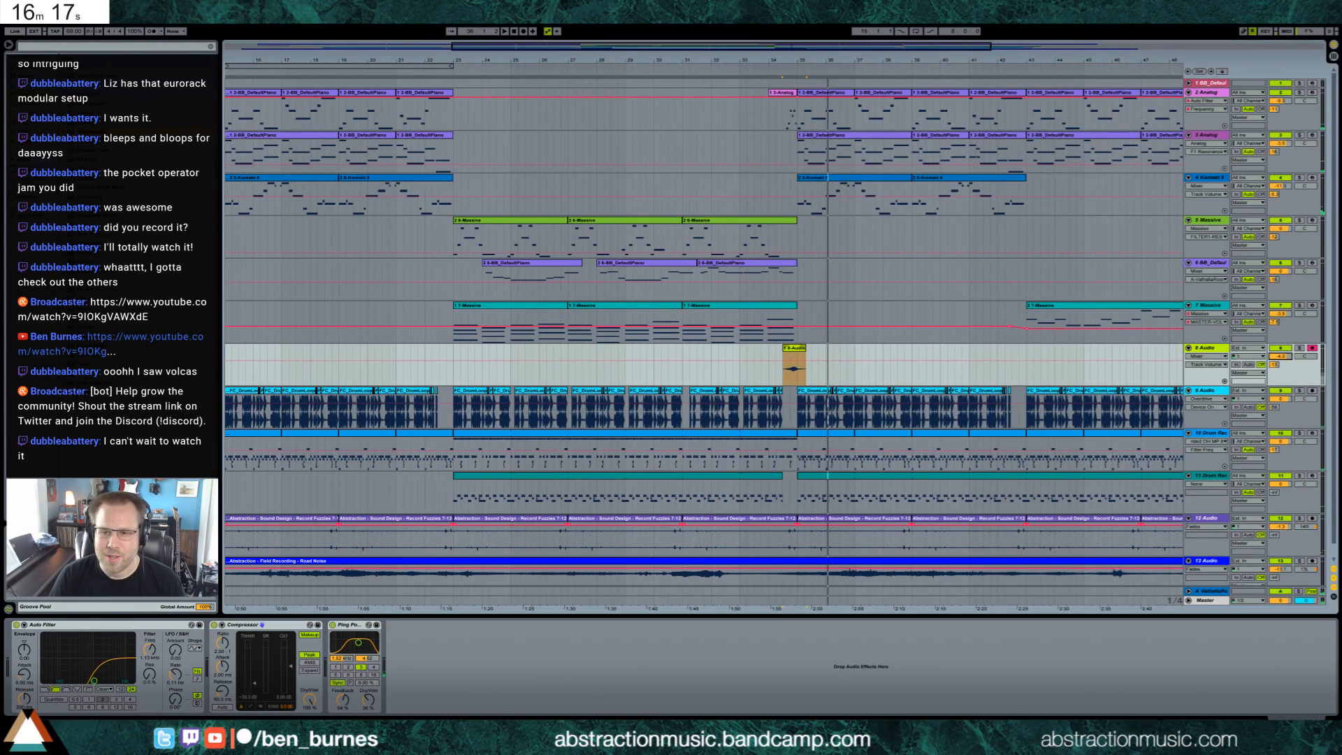
key("space")
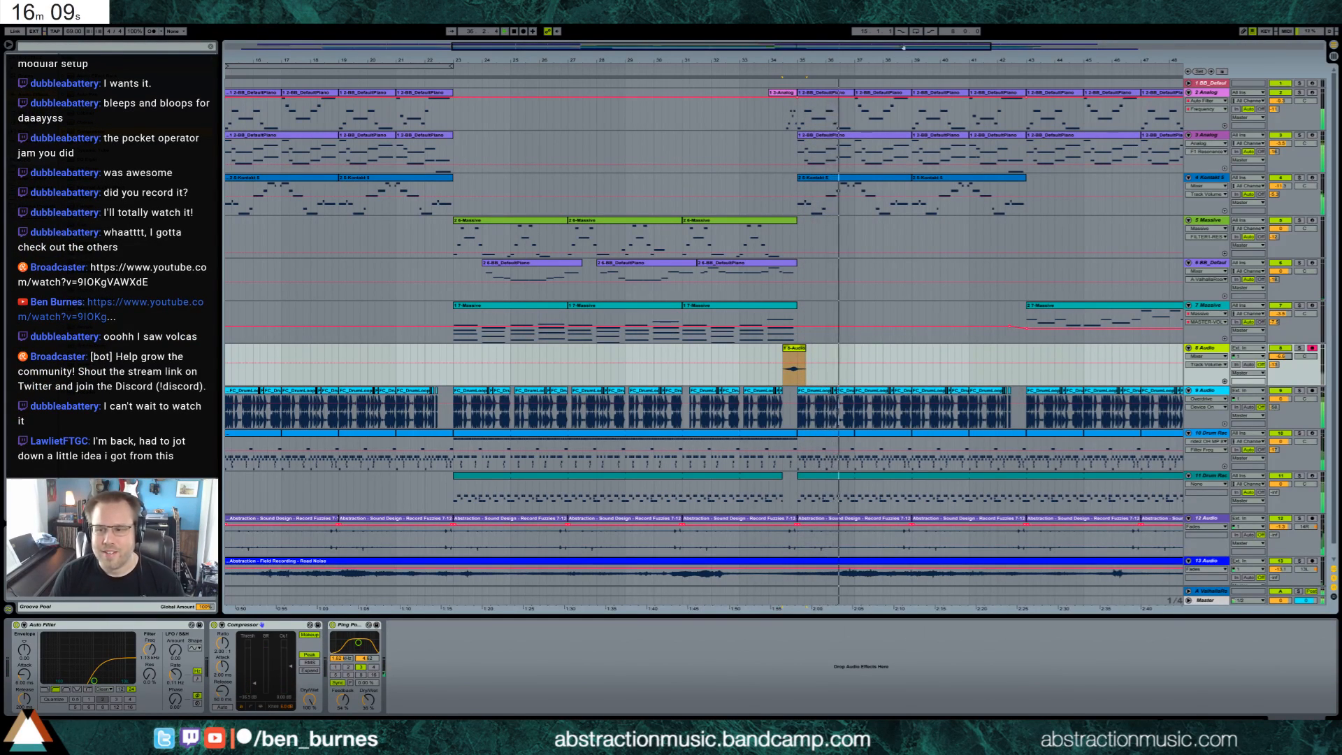
Examine the notes of the second and third green Massive melody clips while the song plays.
left_click_drag(658, 51, 889, 48)
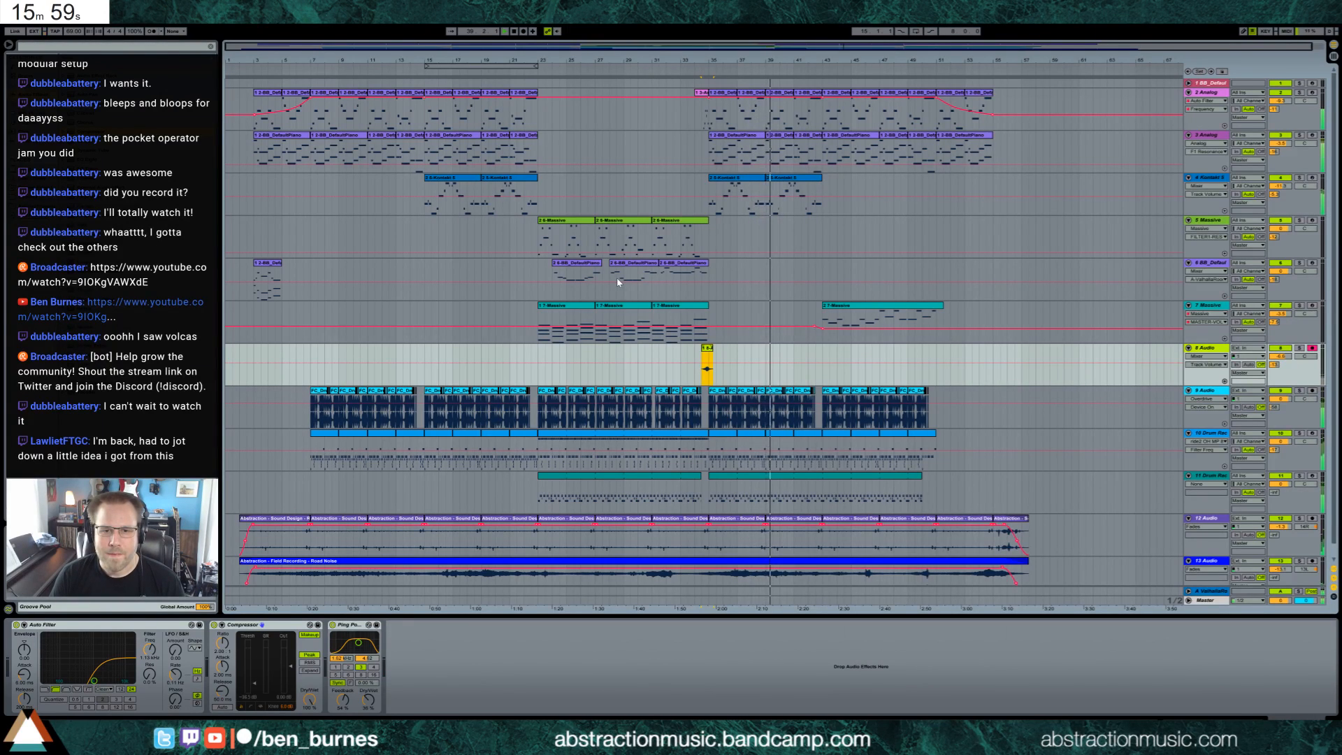
double_click(620, 224)
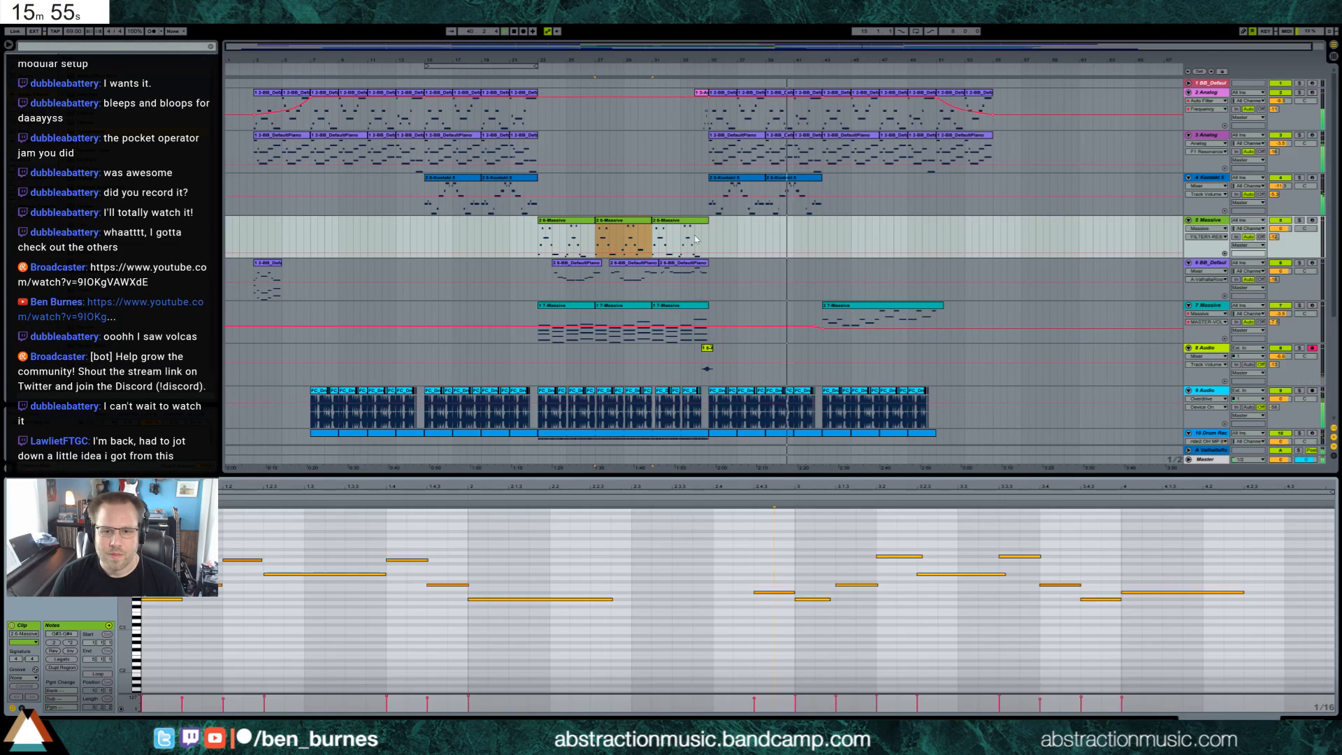
left_click(707, 237)
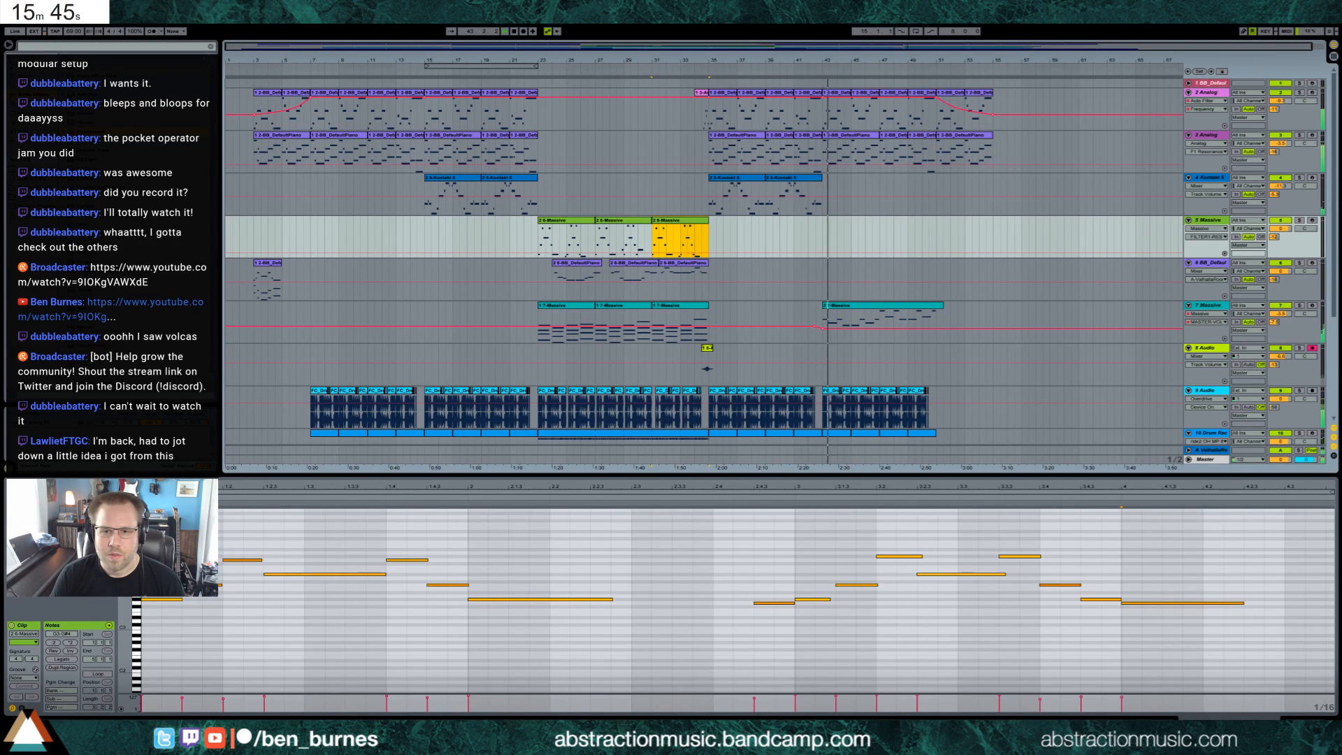
key("shift+Tab")
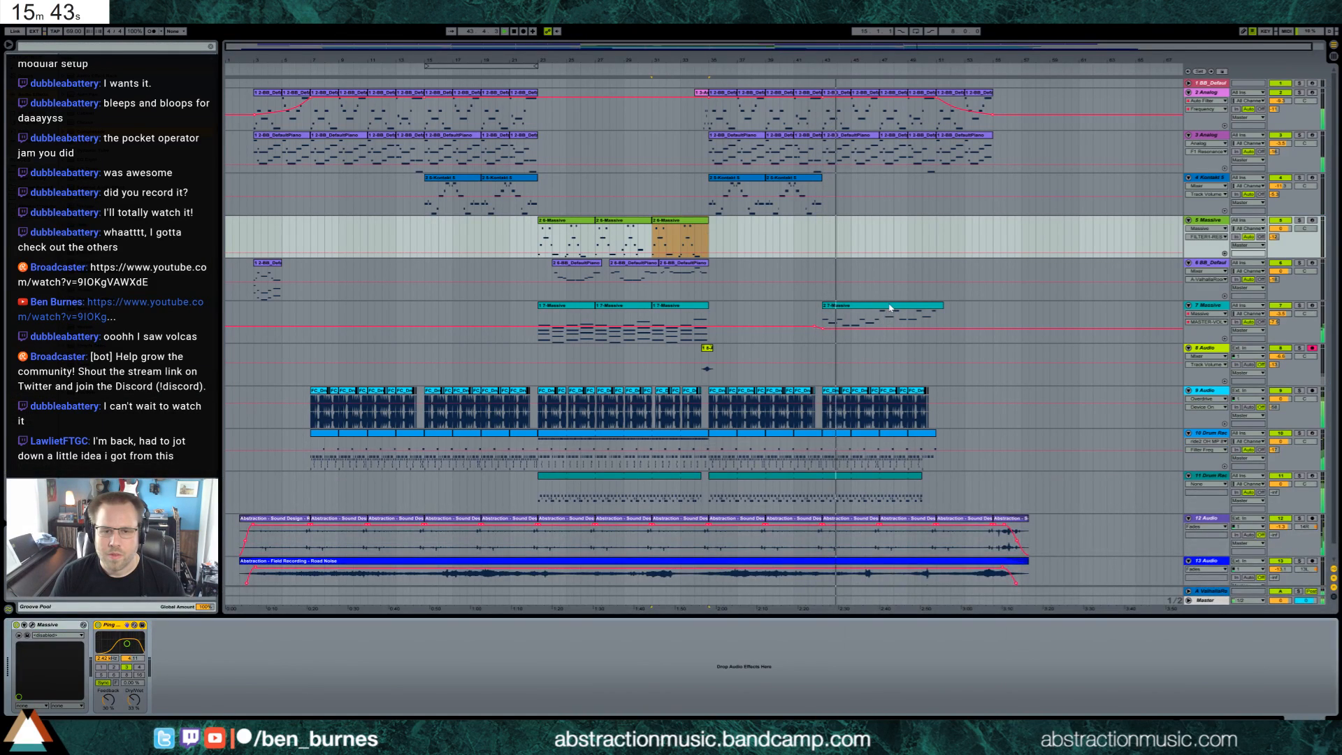
Lower the master volume automation of the teal Massive track slightly from bar 43 onward.
left_click(844, 305)
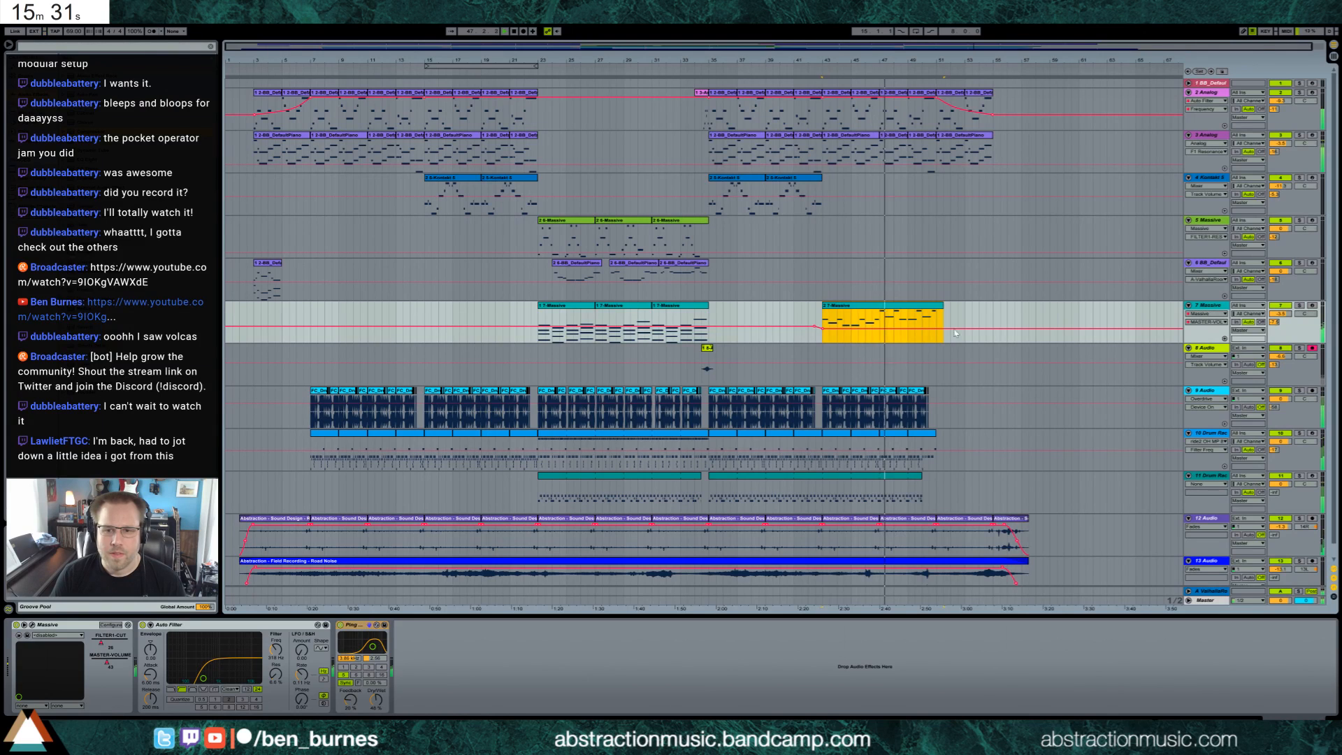
left_click(852, 336)
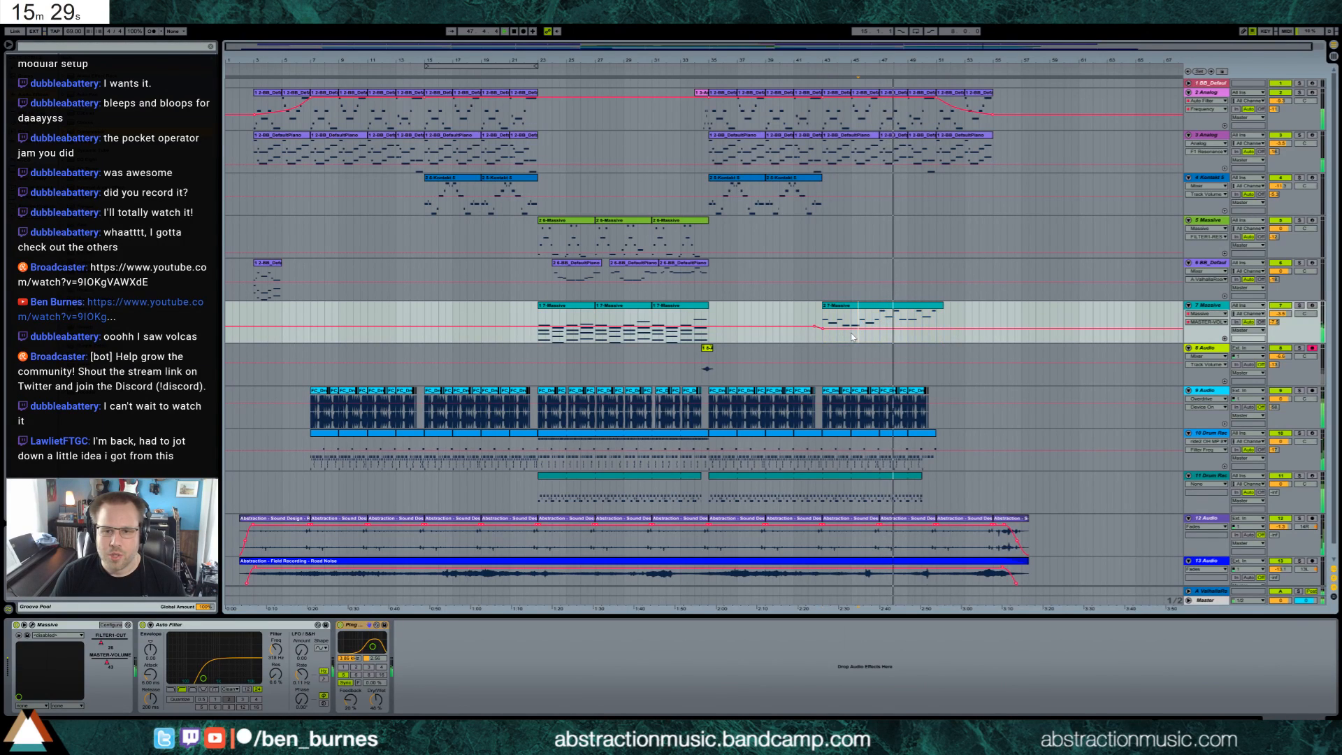
left_click_drag(855, 328, 855, 331)
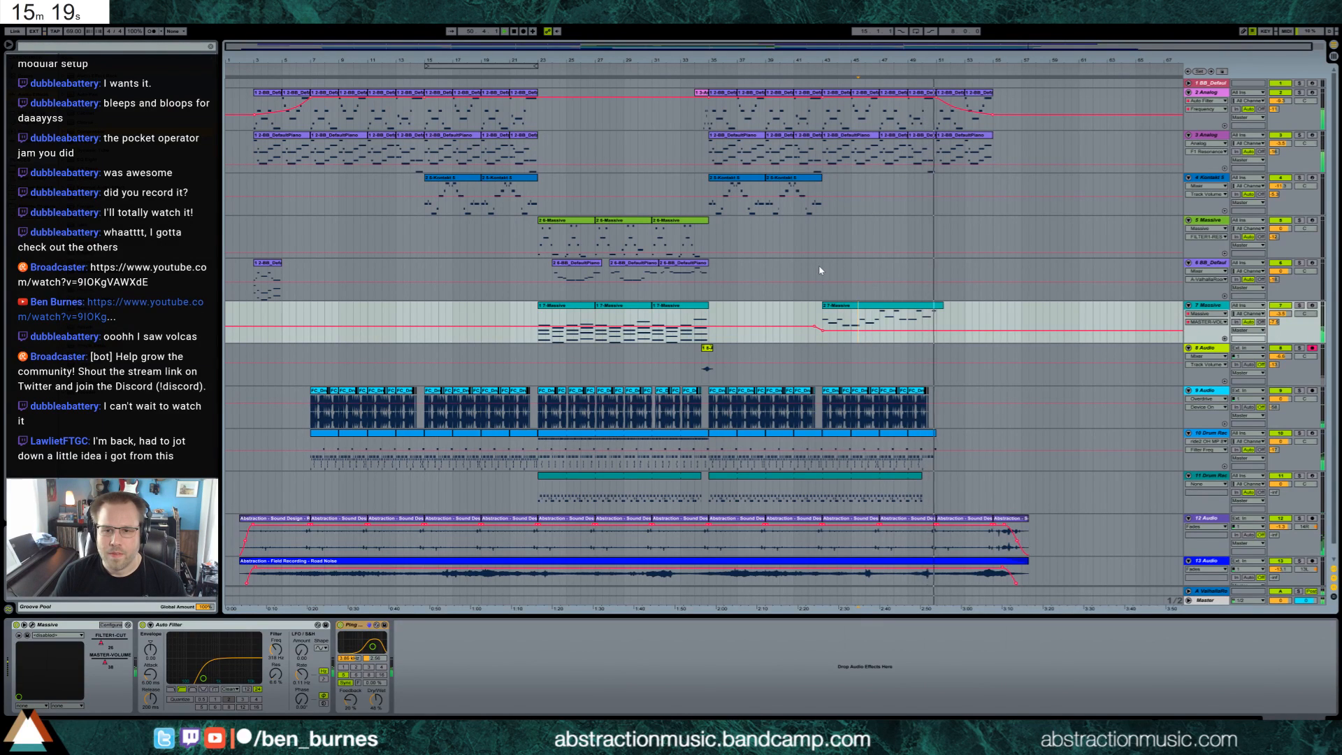
Add an Auto Filter in high-pass mode after the Analog synth on the second Analog track.
left_click(952, 140)
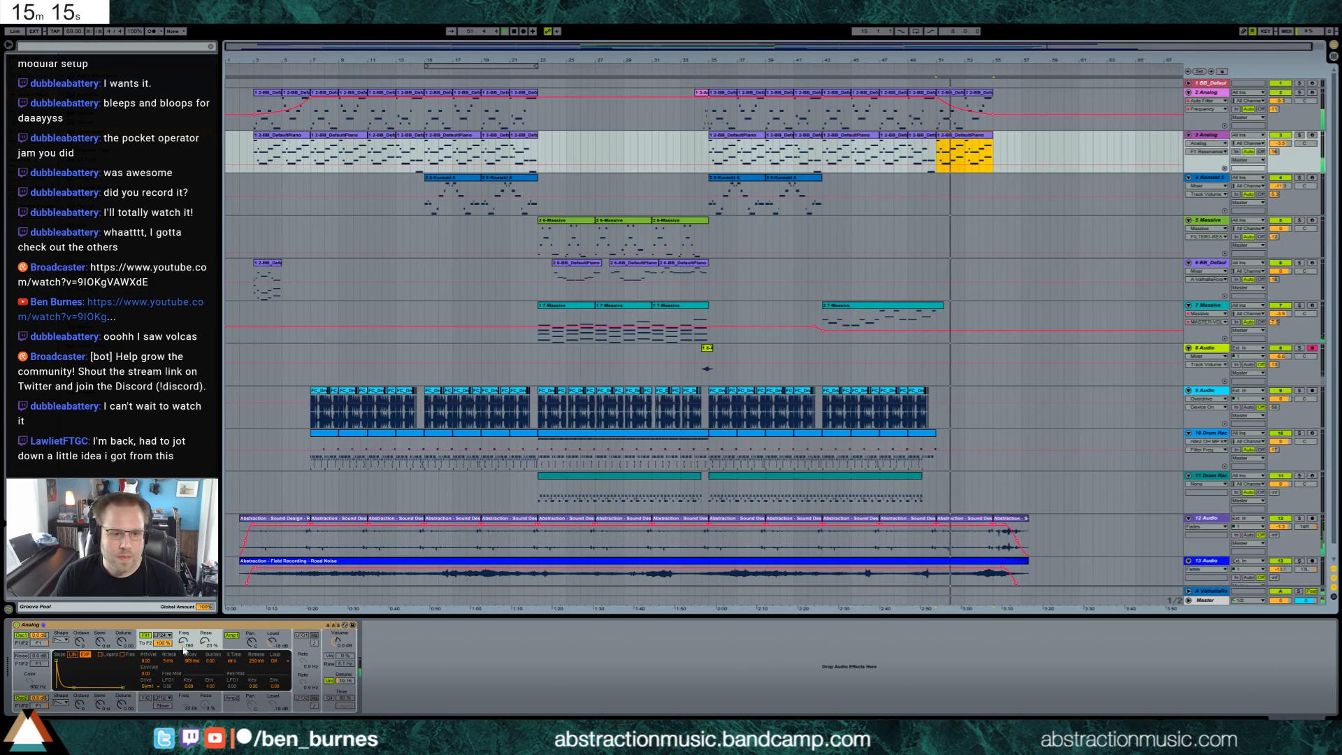
left_click(404, 672)
left_click_drag(404, 672, 404, 671)
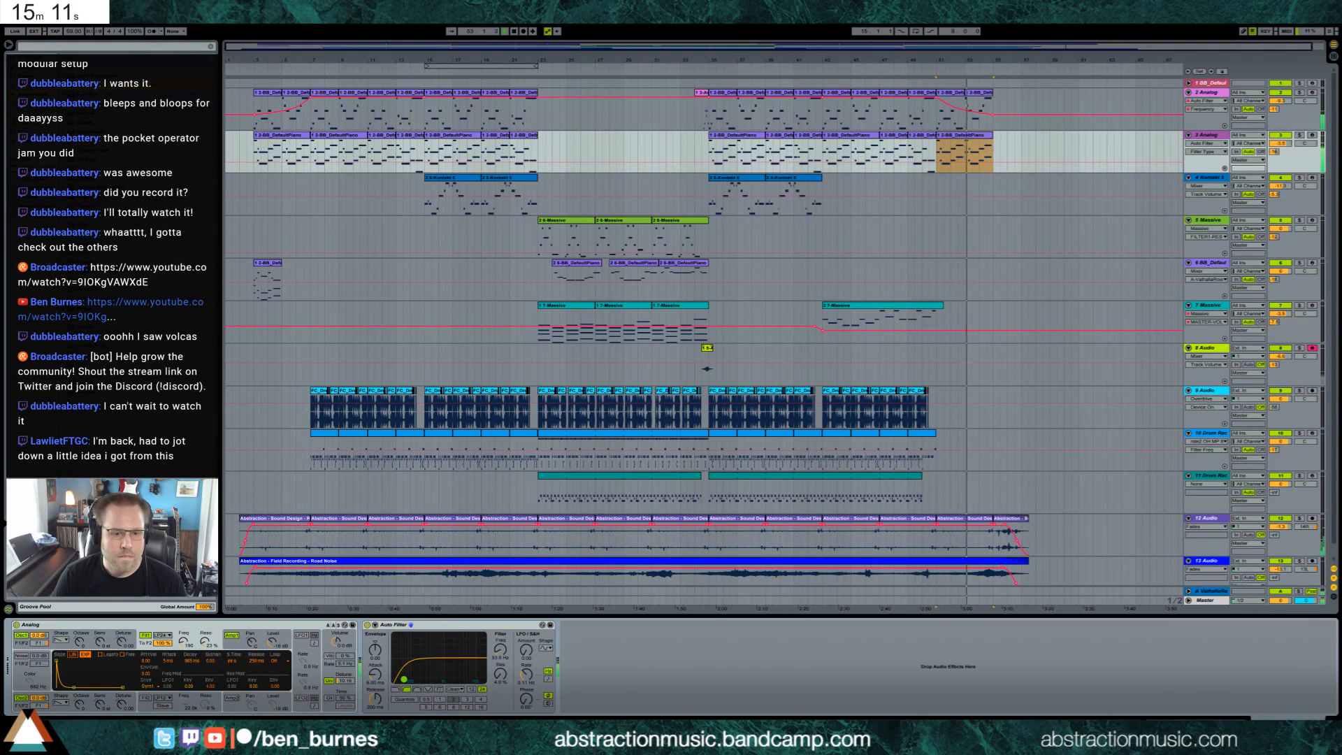
Automate the second Analog track's Auto Filter frequency to rise in a curve across the final clip from bar 51.
left_click(967, 163)
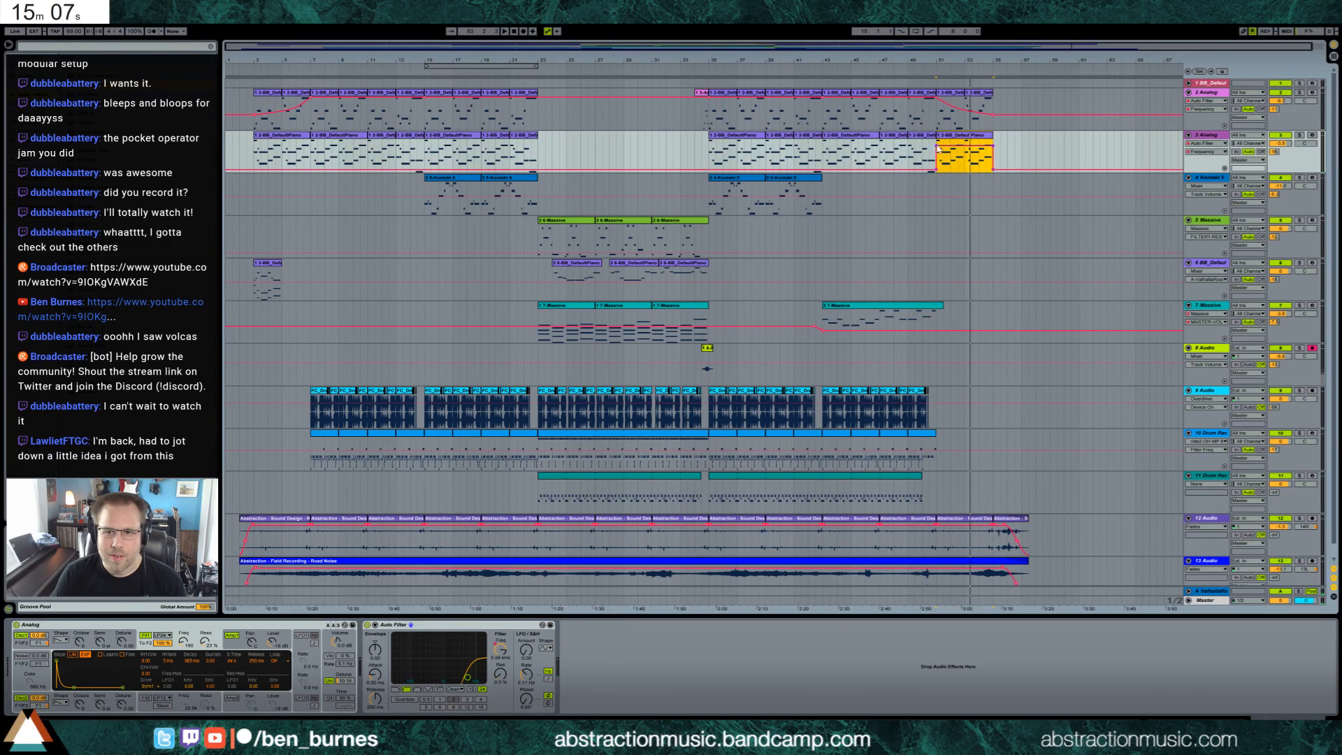
key("space")
left_click(992, 169)
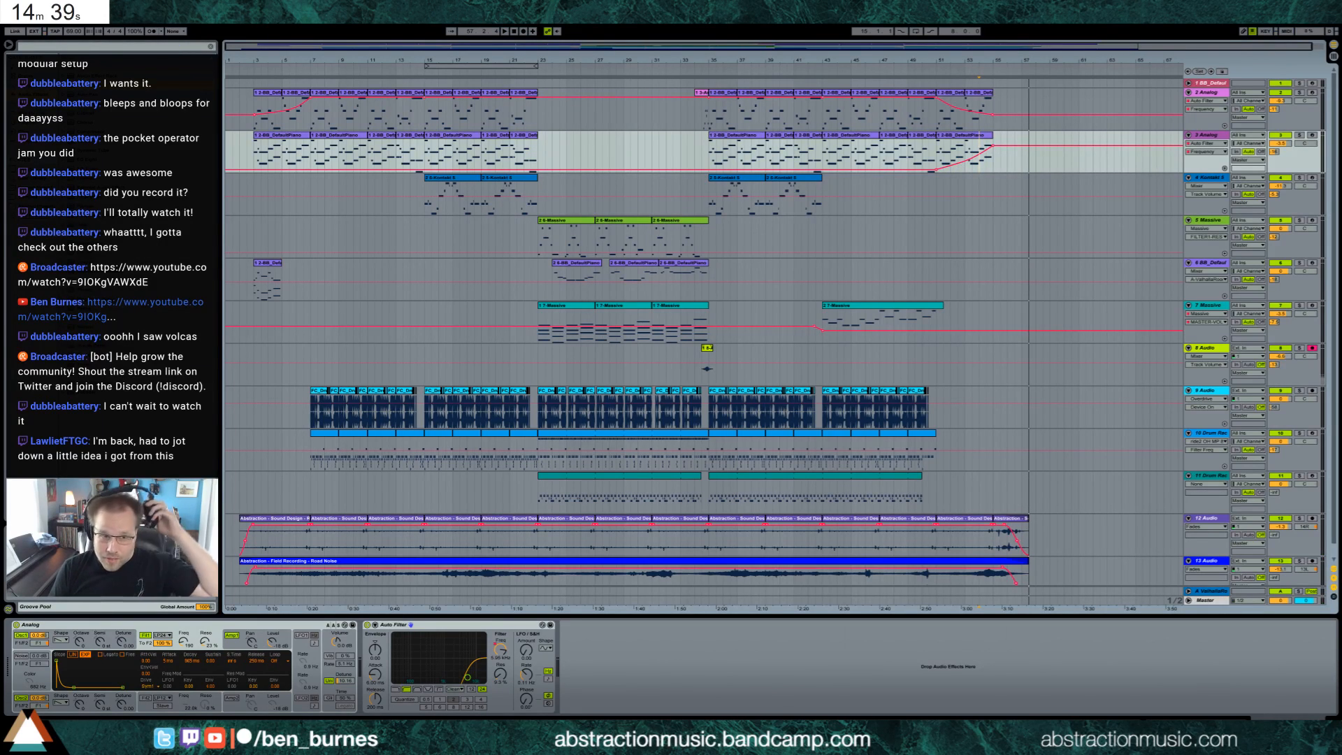
Check the piano clip at bar 3 on the BB_DefaultPiano track and deactivate it while the intro plays.
left_click(253, 73)
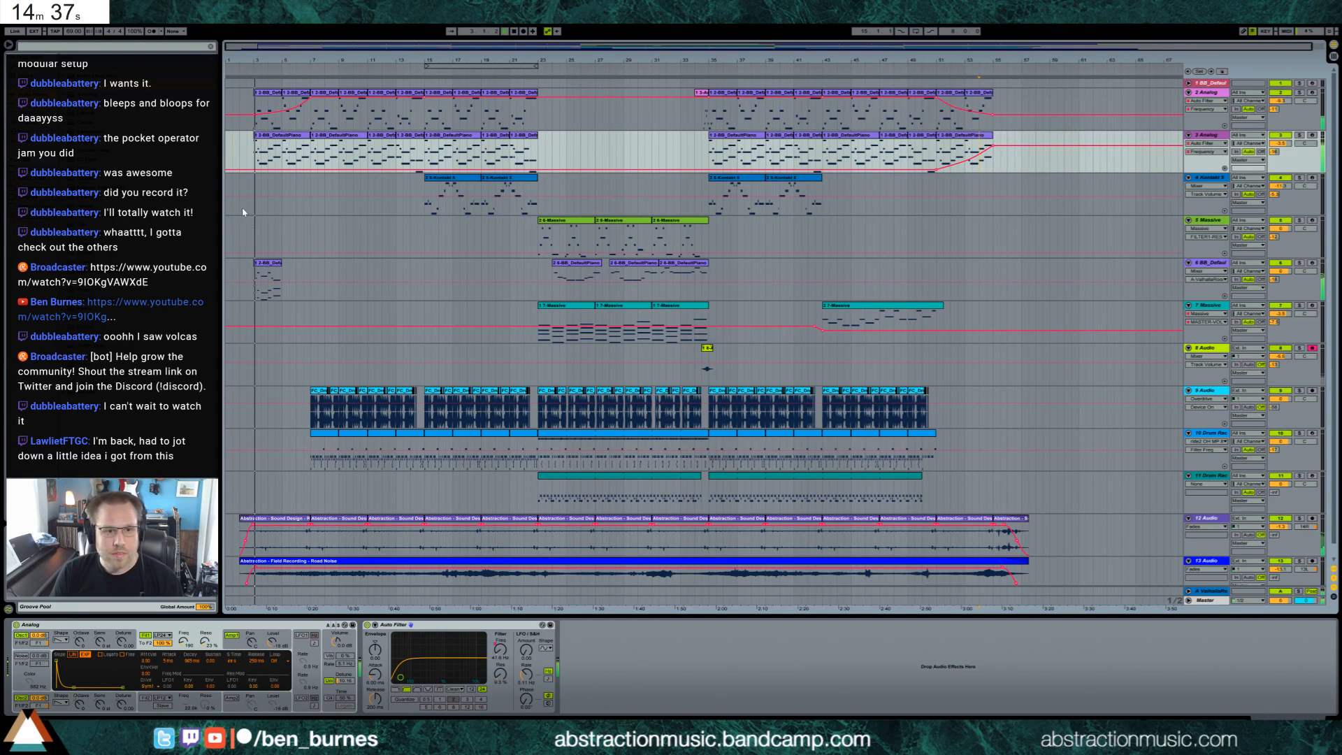
left_click(270, 263)
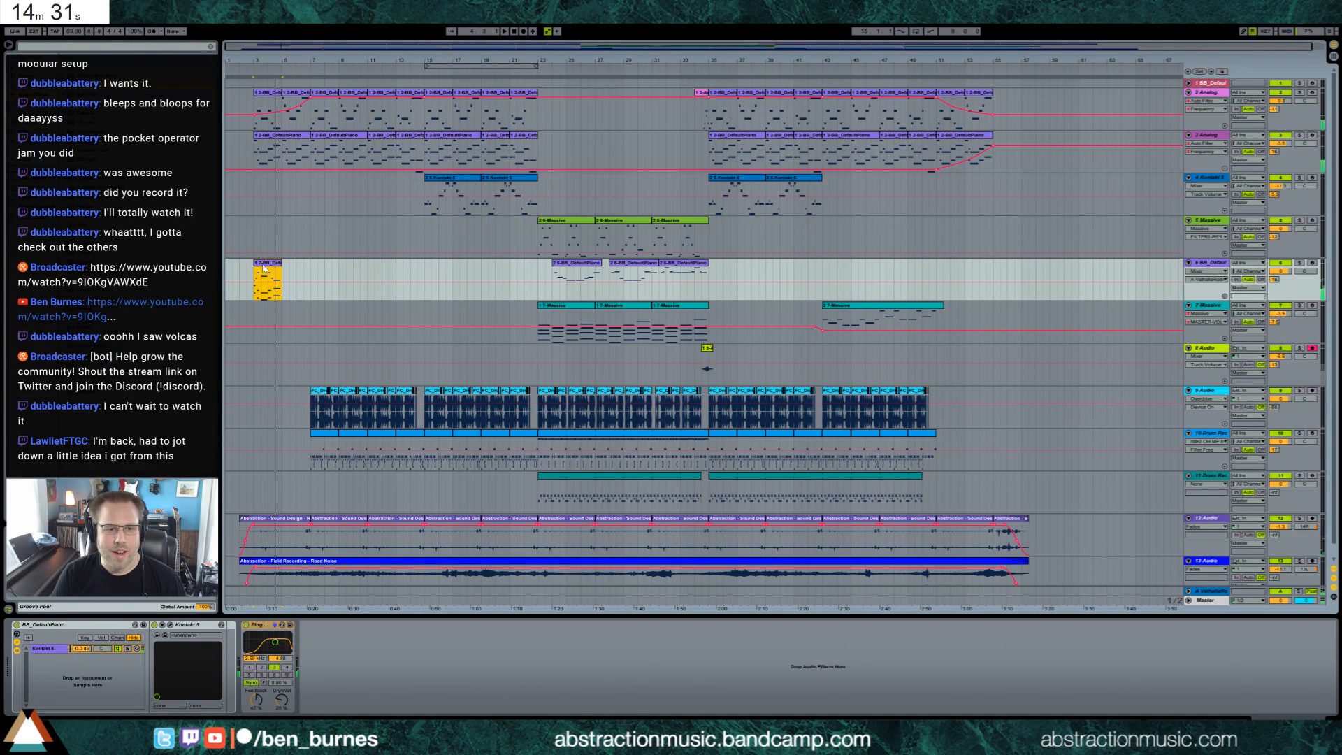
double_click(264, 268)
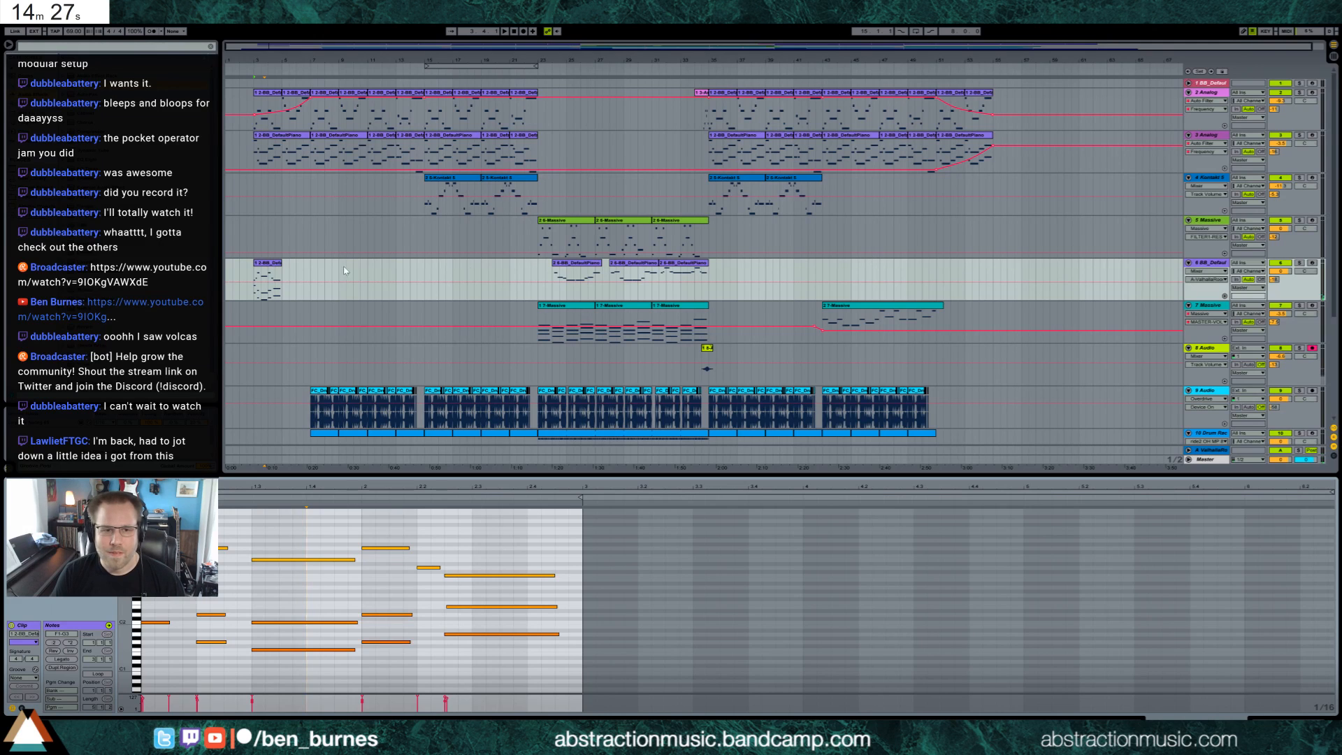
left_click(277, 265)
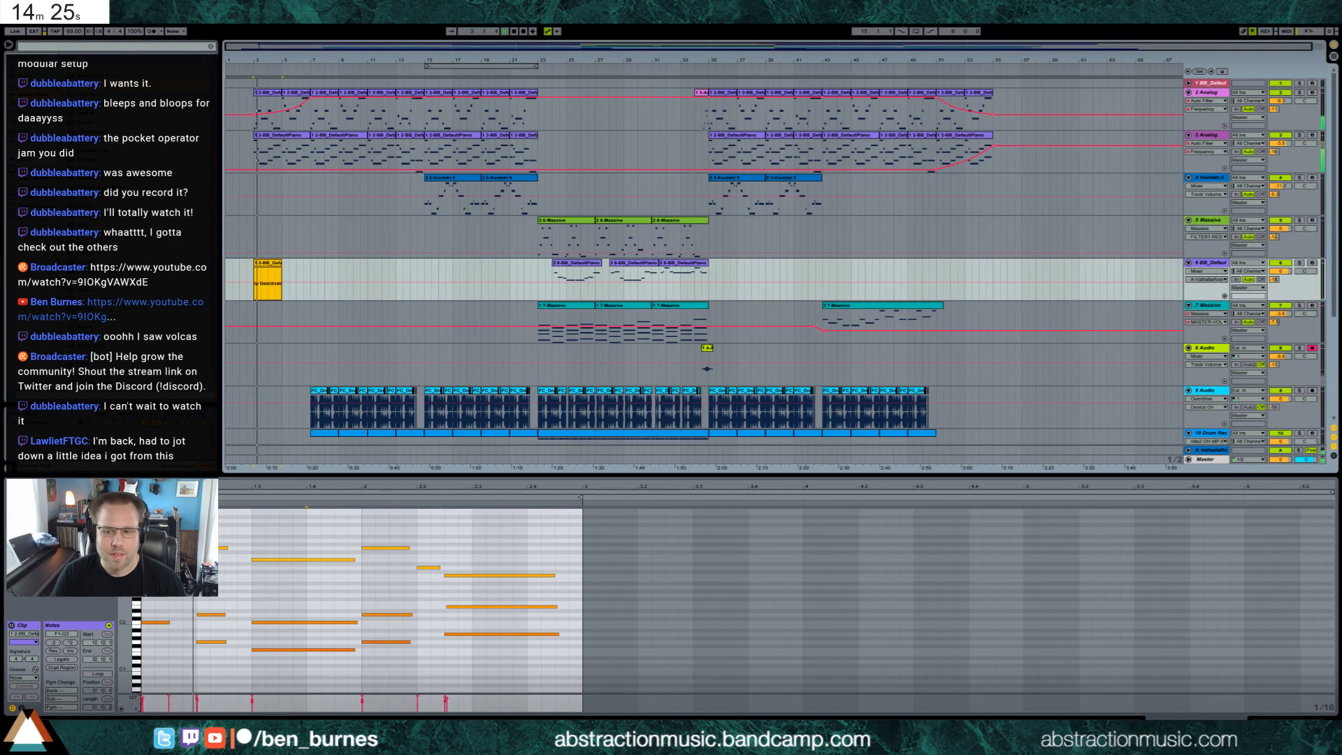
key("shift+Tab")
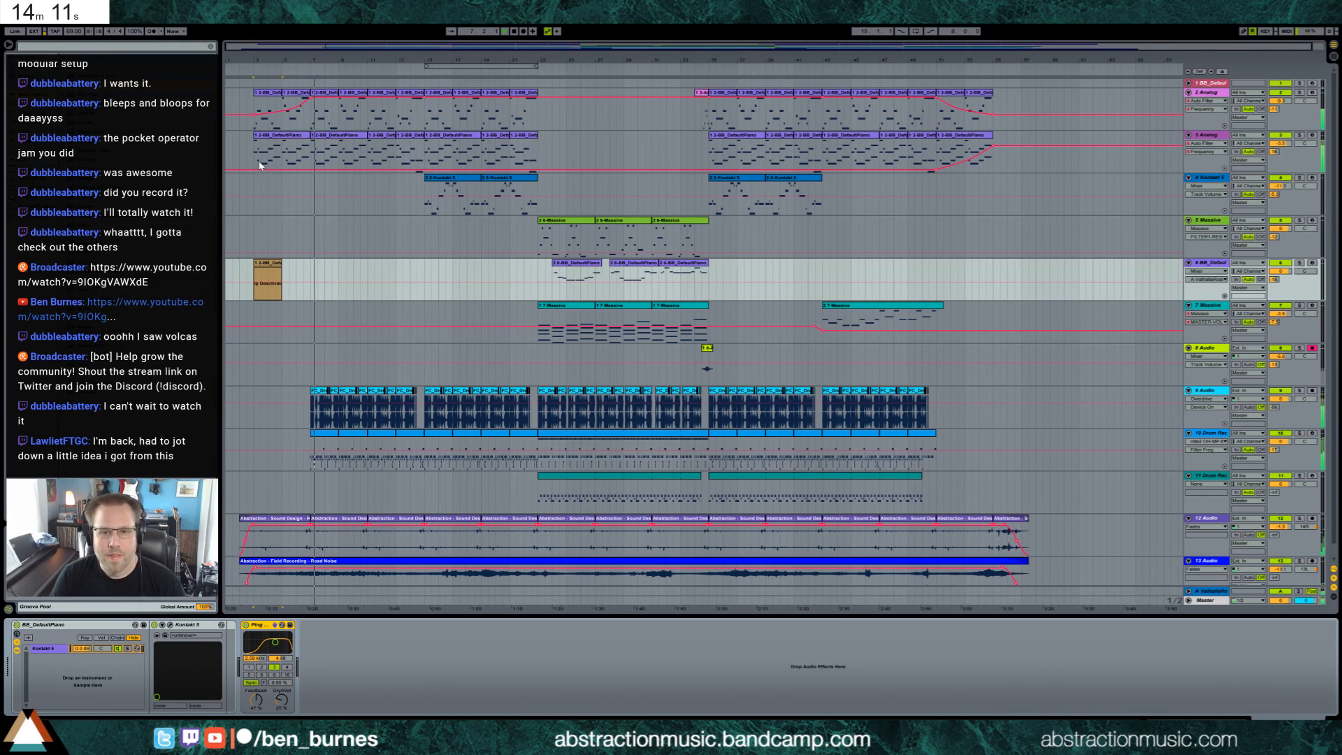
Try a Phaser and a Flanger at different places in the first Analog track's device chain.
left_click(327, 95)
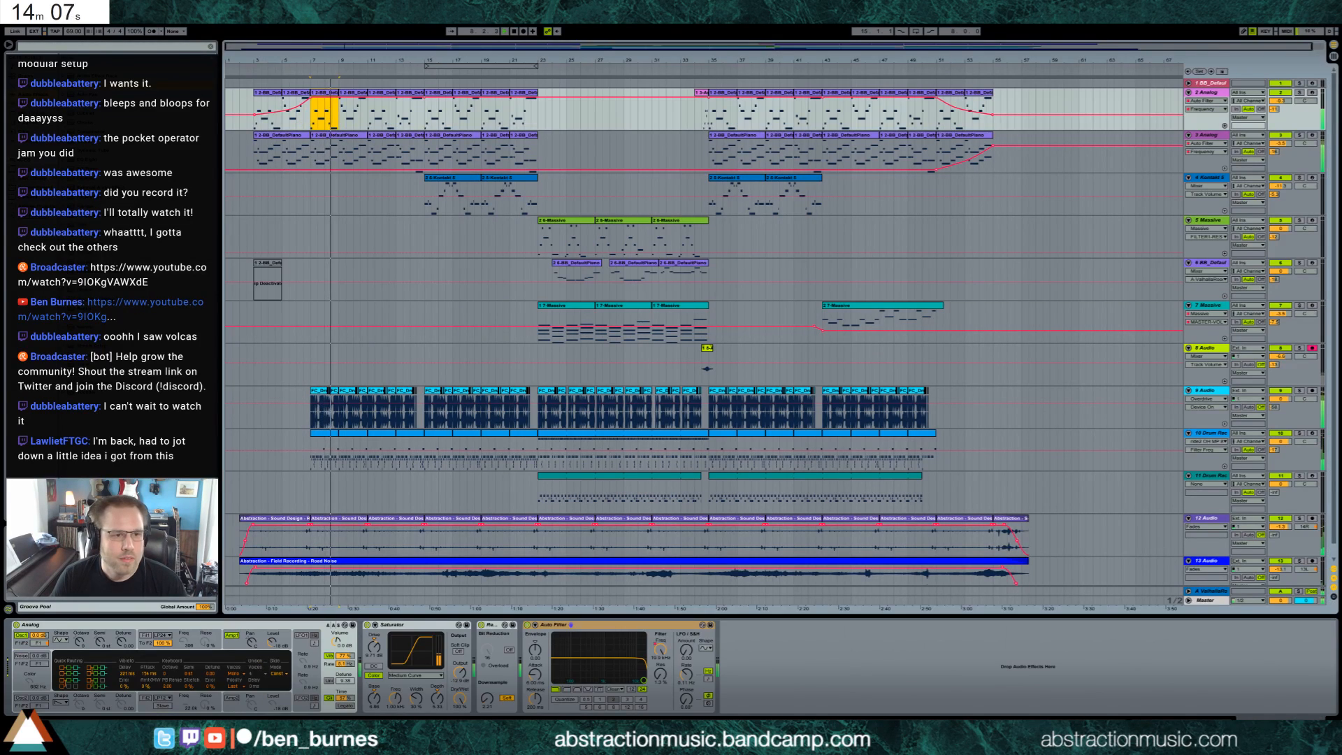
left_click_drag(90, 289, 355, 709)
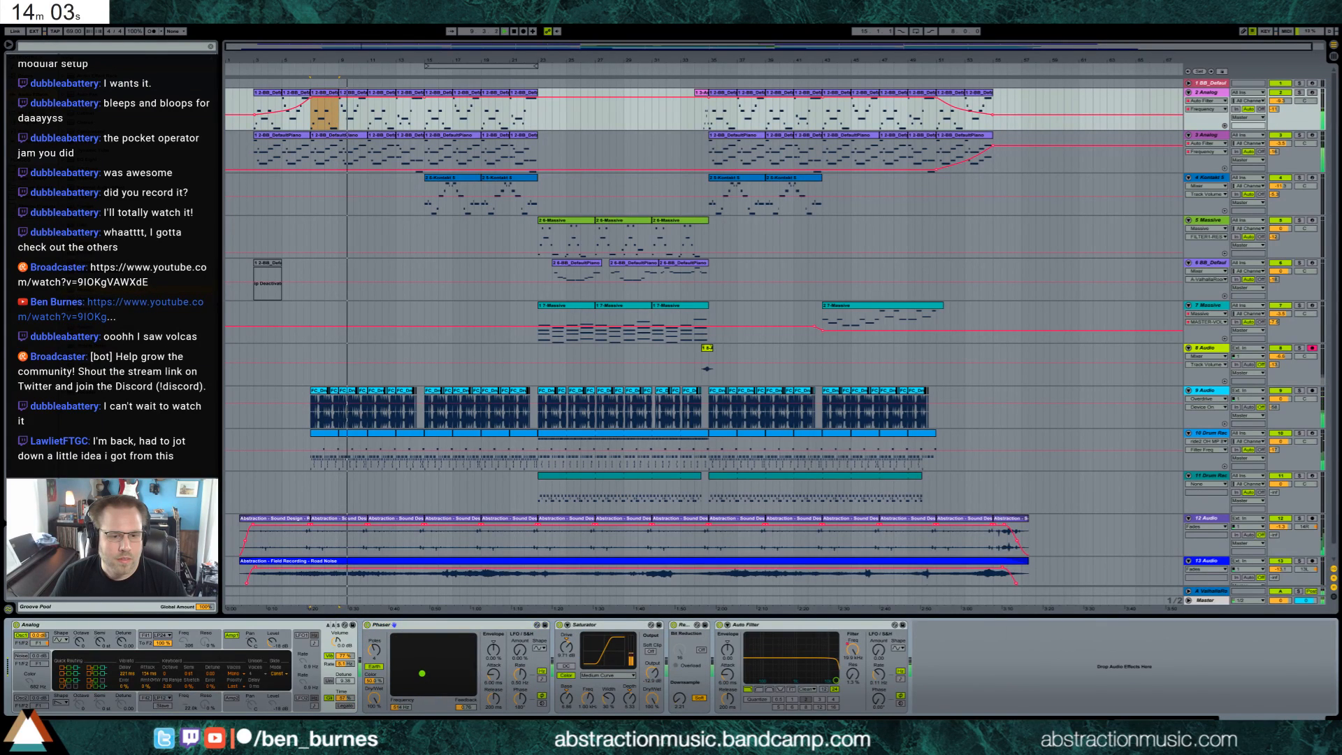
key("Delete")
mouse_move(536, 689)
left_mouse_down()
mouse_move(517, 679)
mouse_move(598, 679)
left_mouse_up()
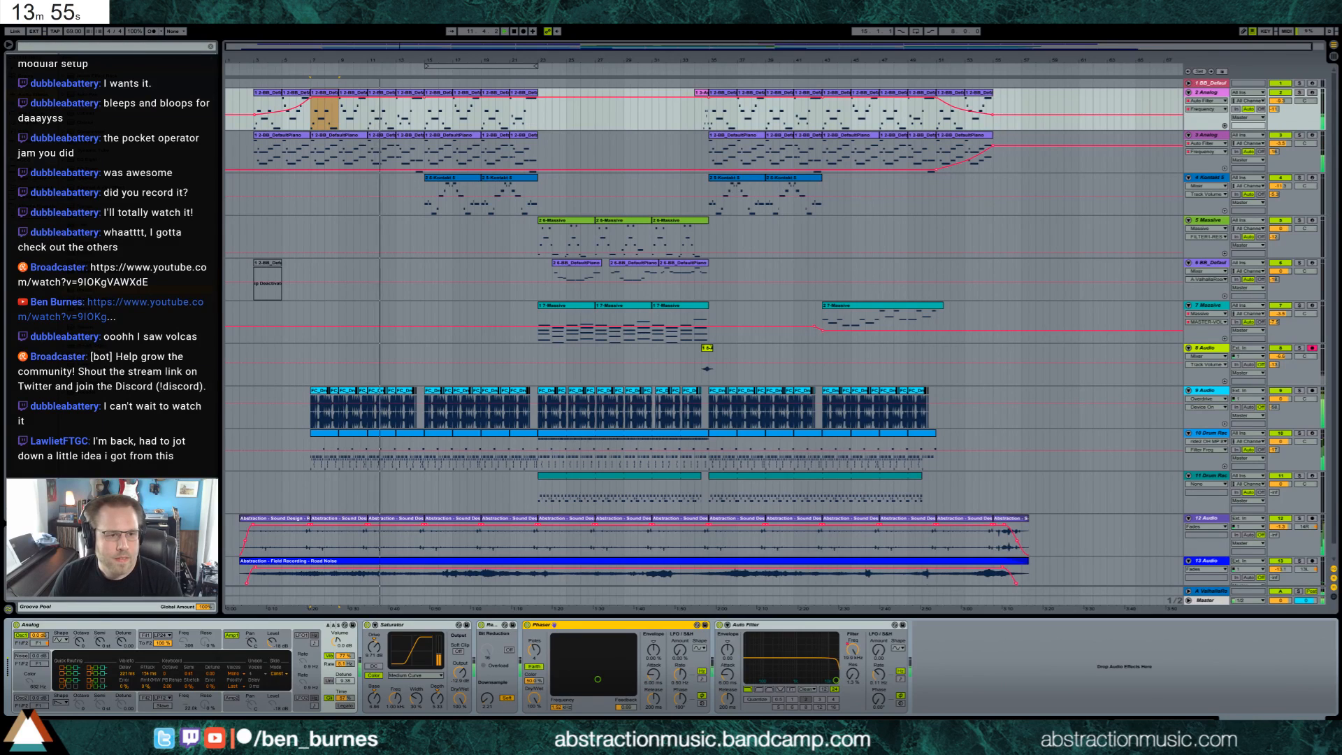
key("Delete")
left_click_drag(91, 207, 557, 687)
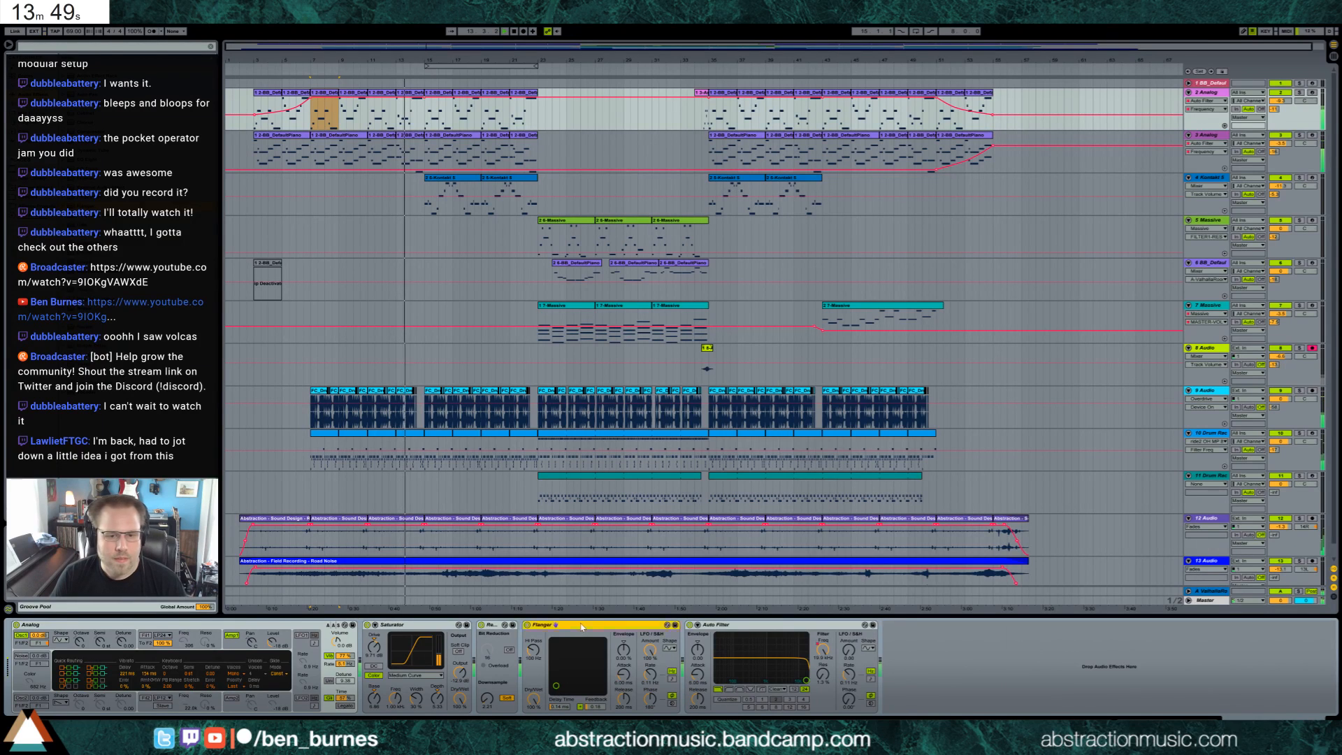
key("Delete")
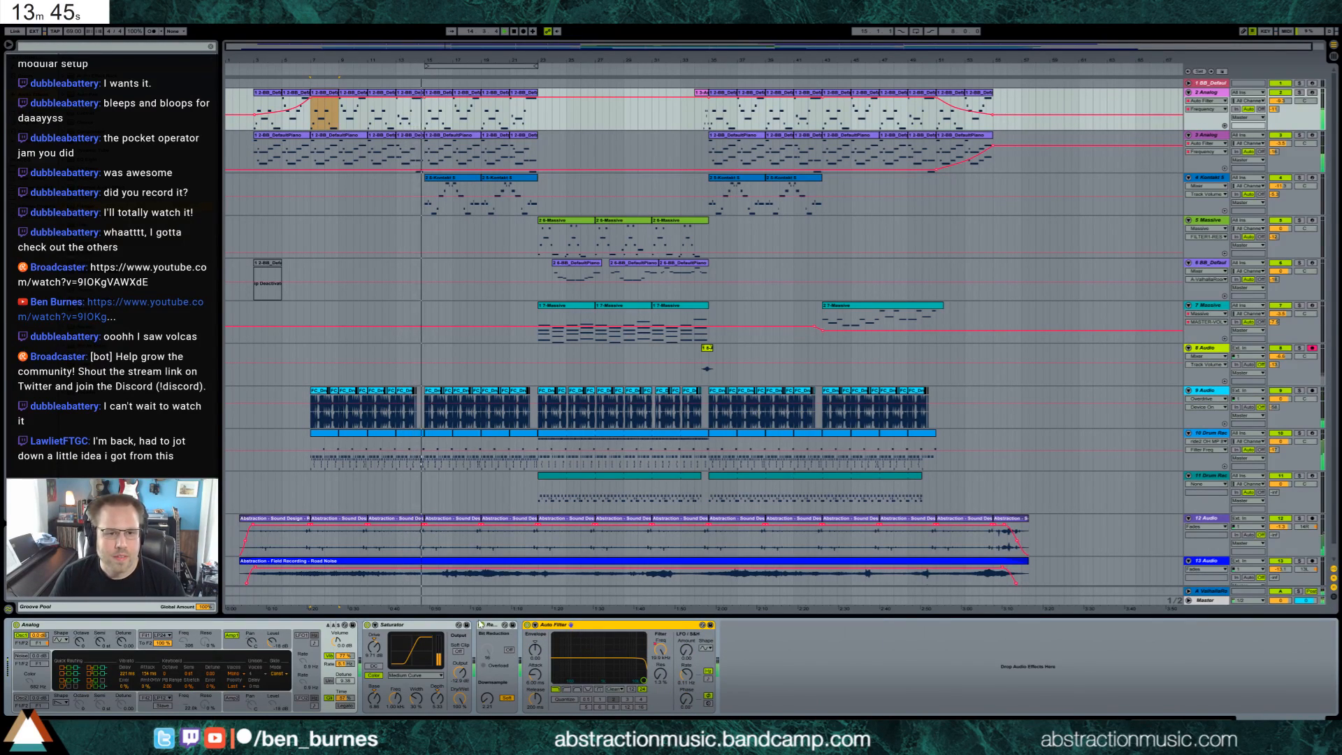
Automate the first Analog synth's AMP1 Level to curve down just before bar 15 and return at bar 15.
left_click(410, 92)
key("space")
left_click(262, 648)
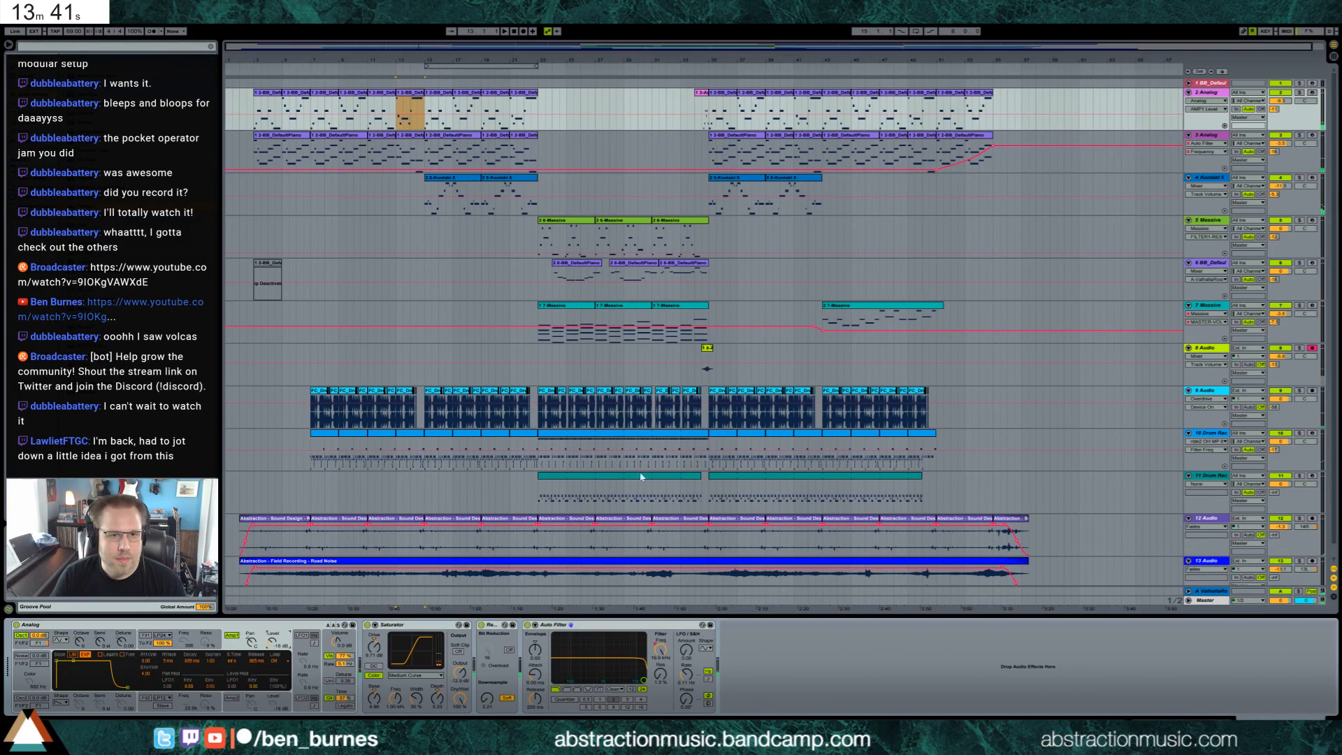
left_click(417, 113)
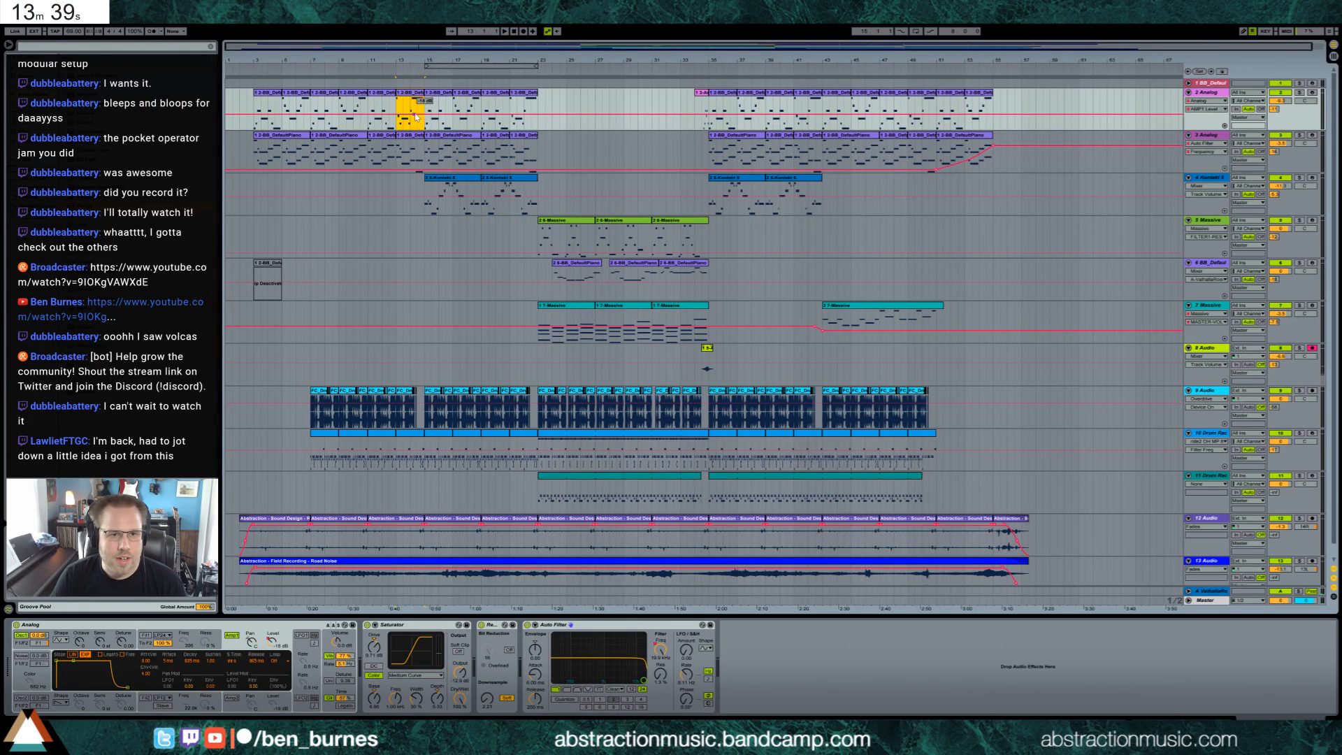
mouse_move(420, 116)
left_mouse_down()
mouse_move(423, 128)
mouse_move(424, 111)
left_mouse_up()
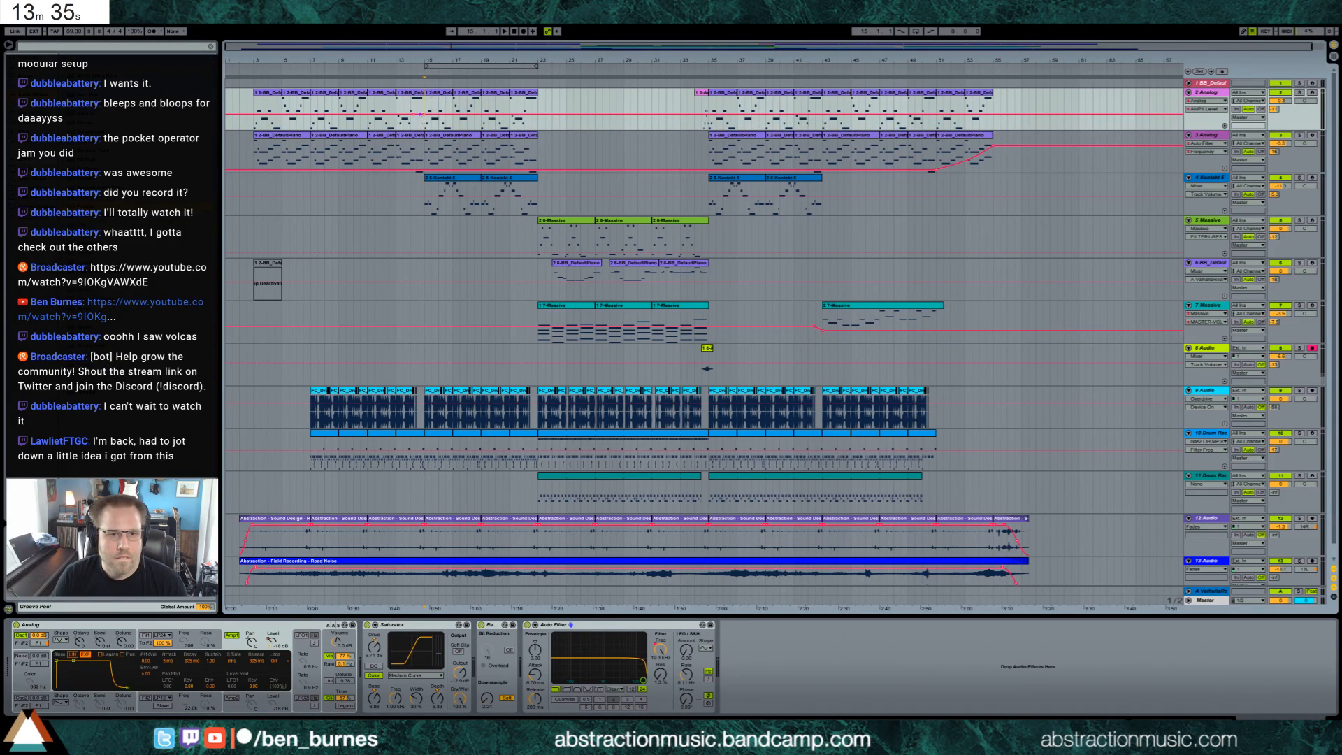
scroll(419, 115, "up", 5)
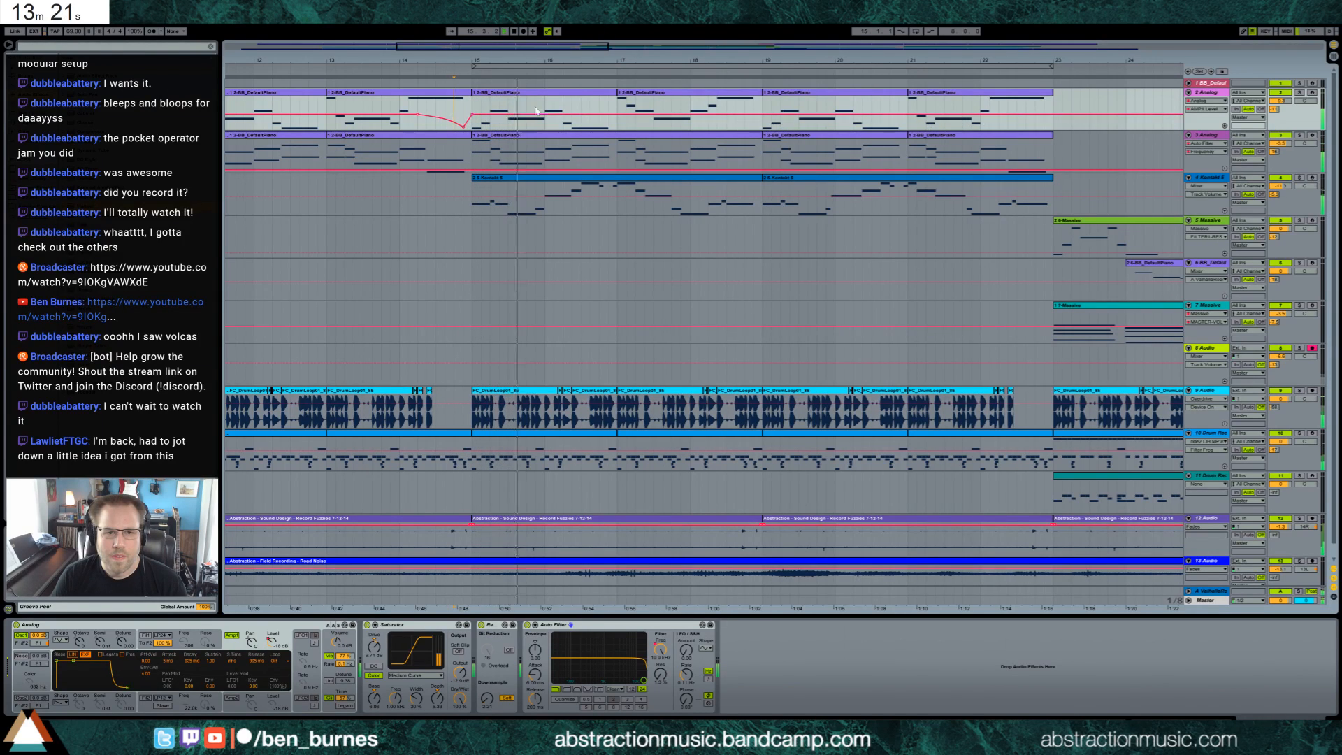
Give the AMP1 Level automation its own lane and copy its dip to just before bars 23, 43 and 51.
left_click(1225, 126)
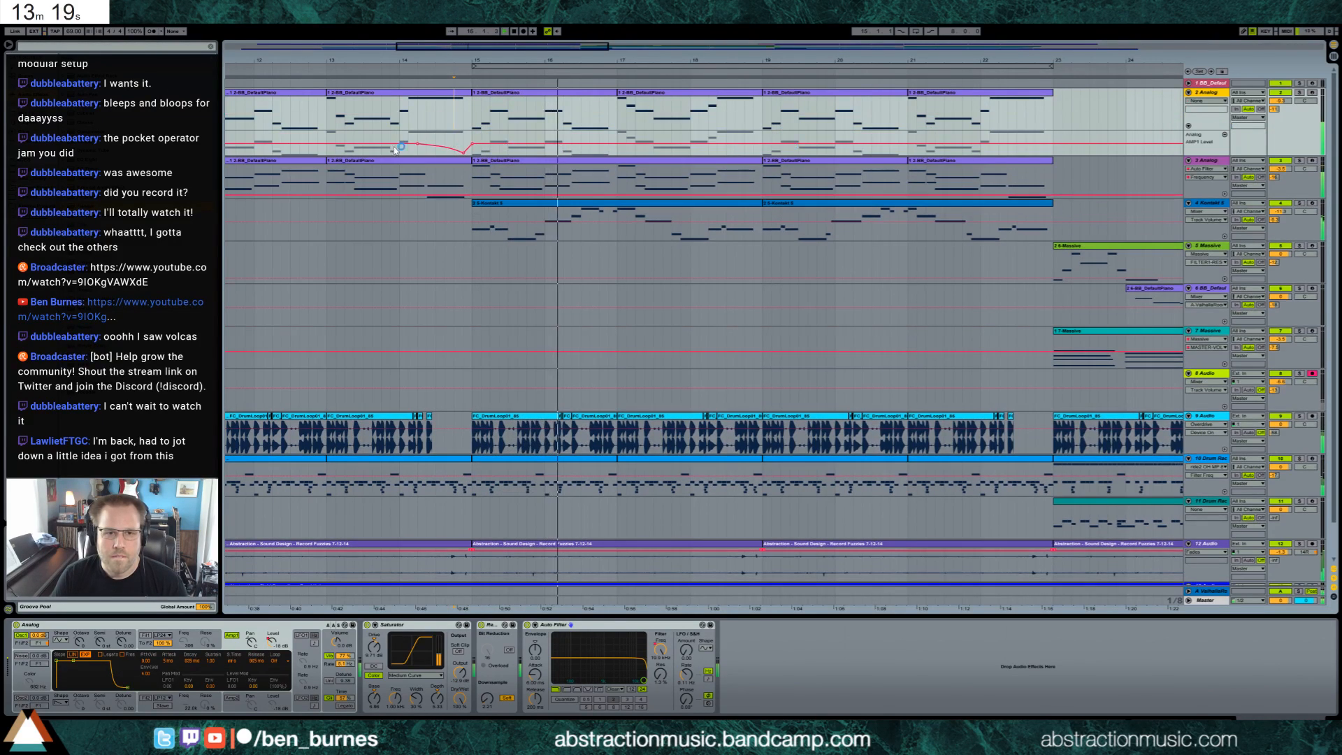
left_click_drag(400, 145, 471, 145)
left_click(982, 141)
key("ctrl+v")
left_click_drag(1157, 61, 225, 46)
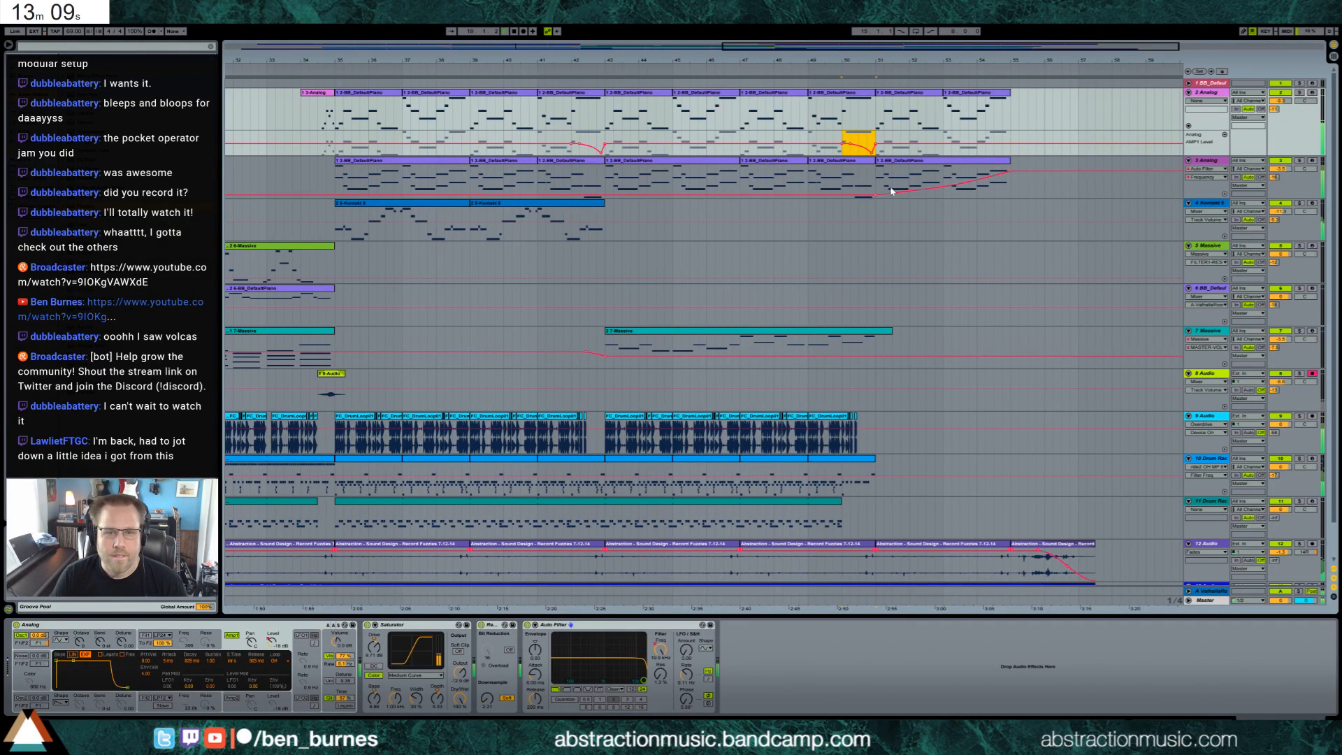
left_click_drag(549, 49, 671, 48)
Add an Overdrive after the Reverb on track 10's Drum Rack and adjust its filter band and Dry/Wet amount.
left_click(1209, 421)
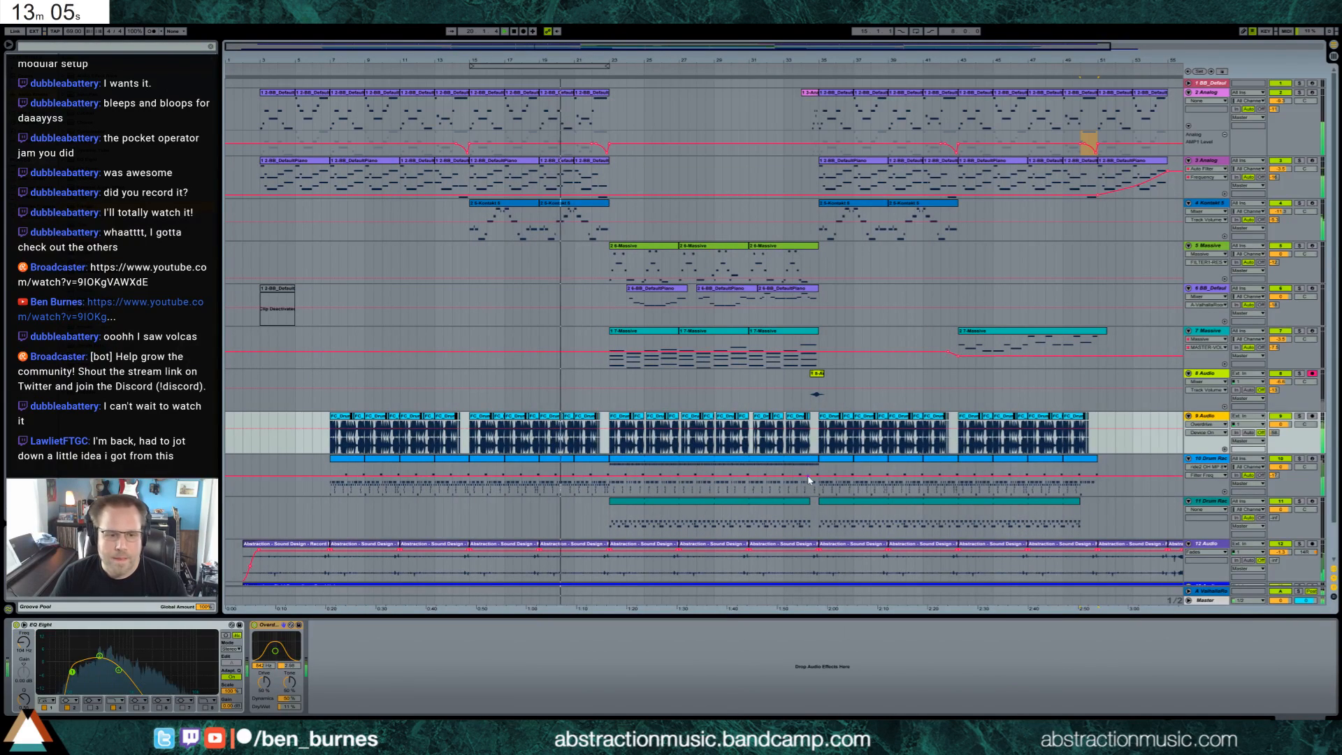
left_click(584, 459)
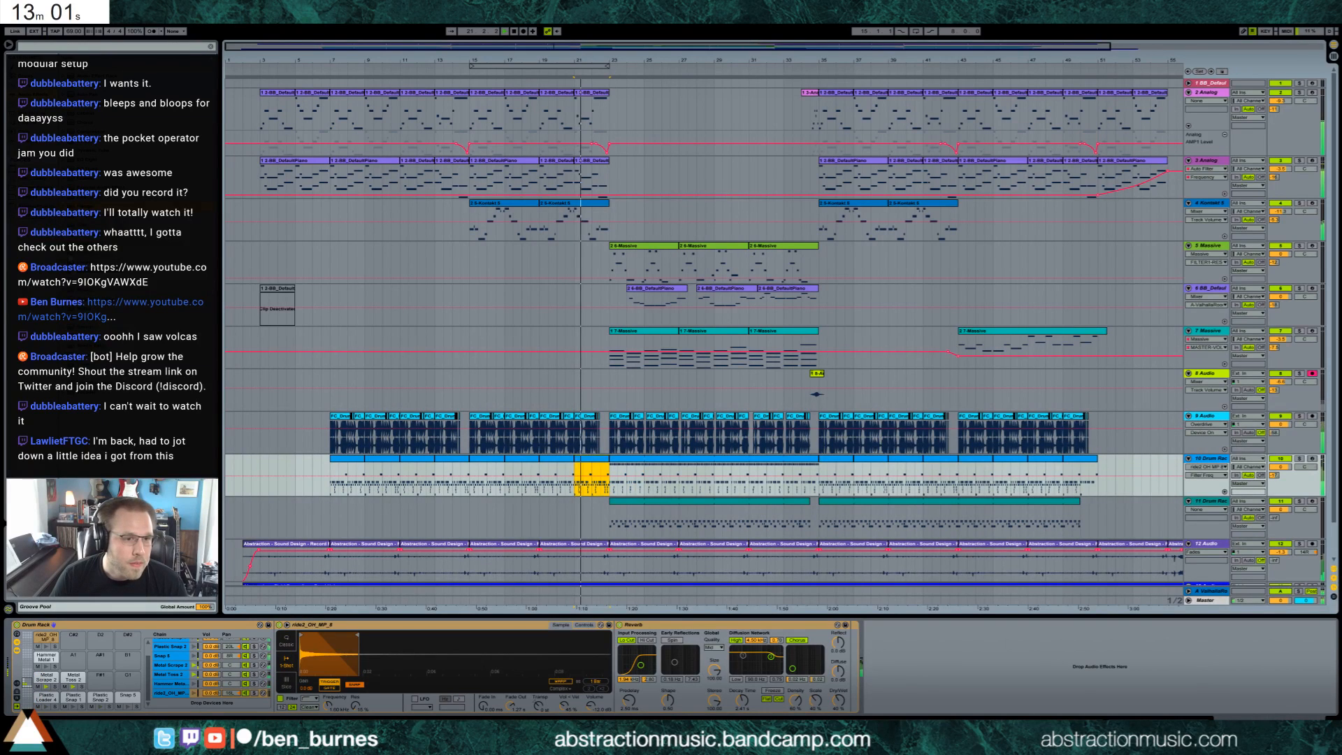
left_click(861, 685)
left_click_drag(893, 641, 895, 652)
left_click_drag(904, 706, 904, 739)
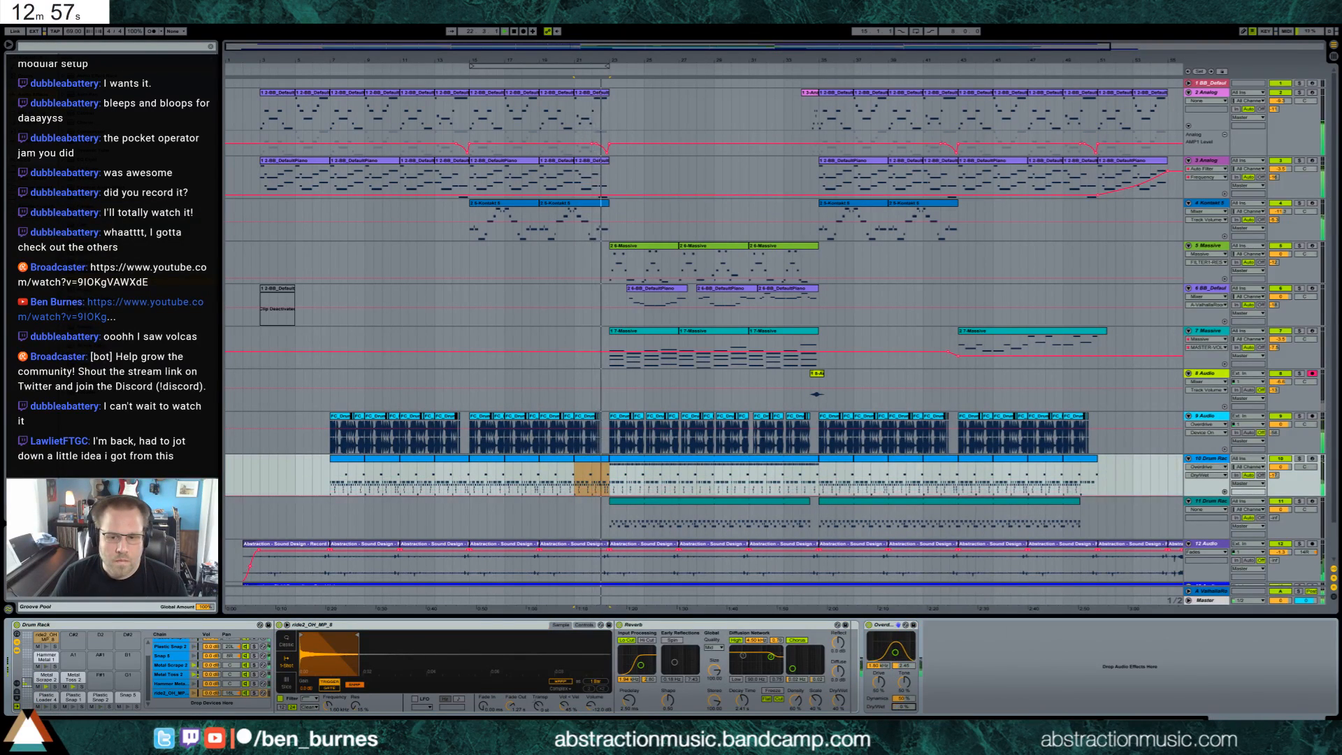
left_click_drag(895, 652, 898, 647)
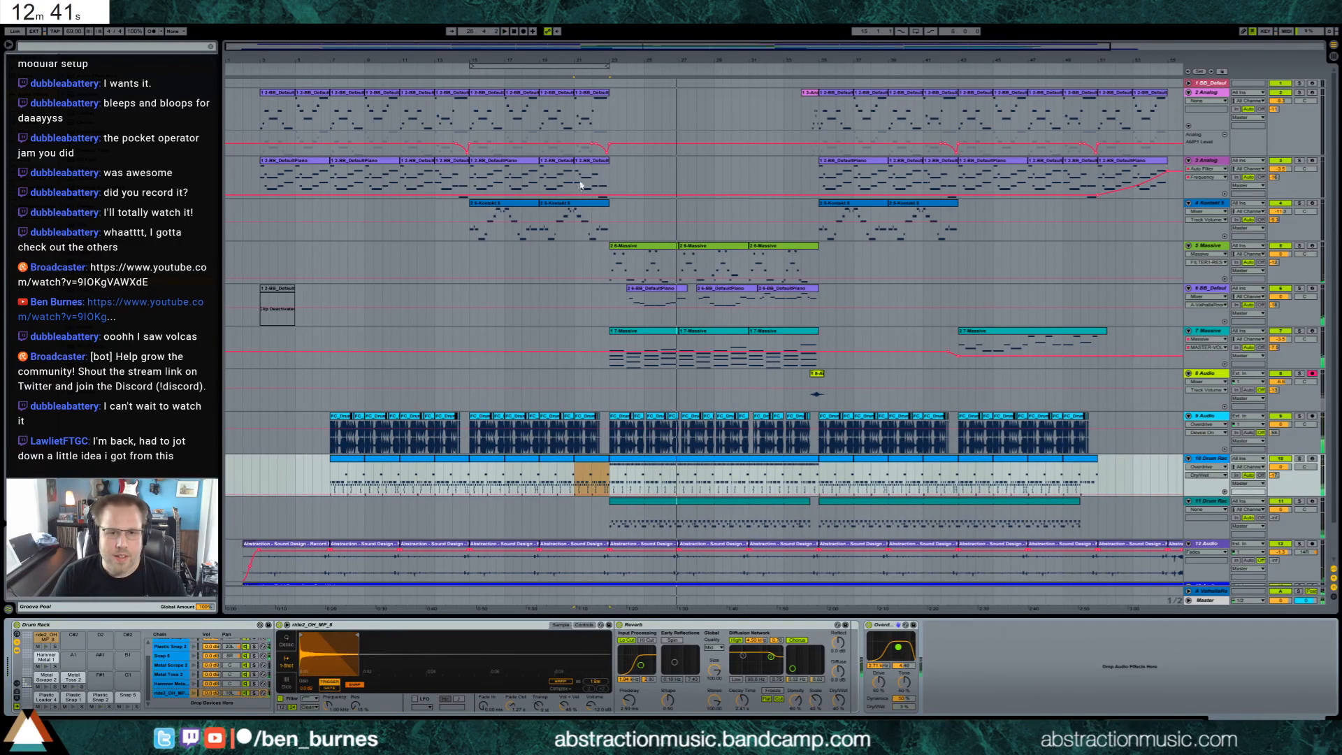
Record a lead-in chord on the teal Massive track during bar 22, just before the middle section.
left_click(596, 346)
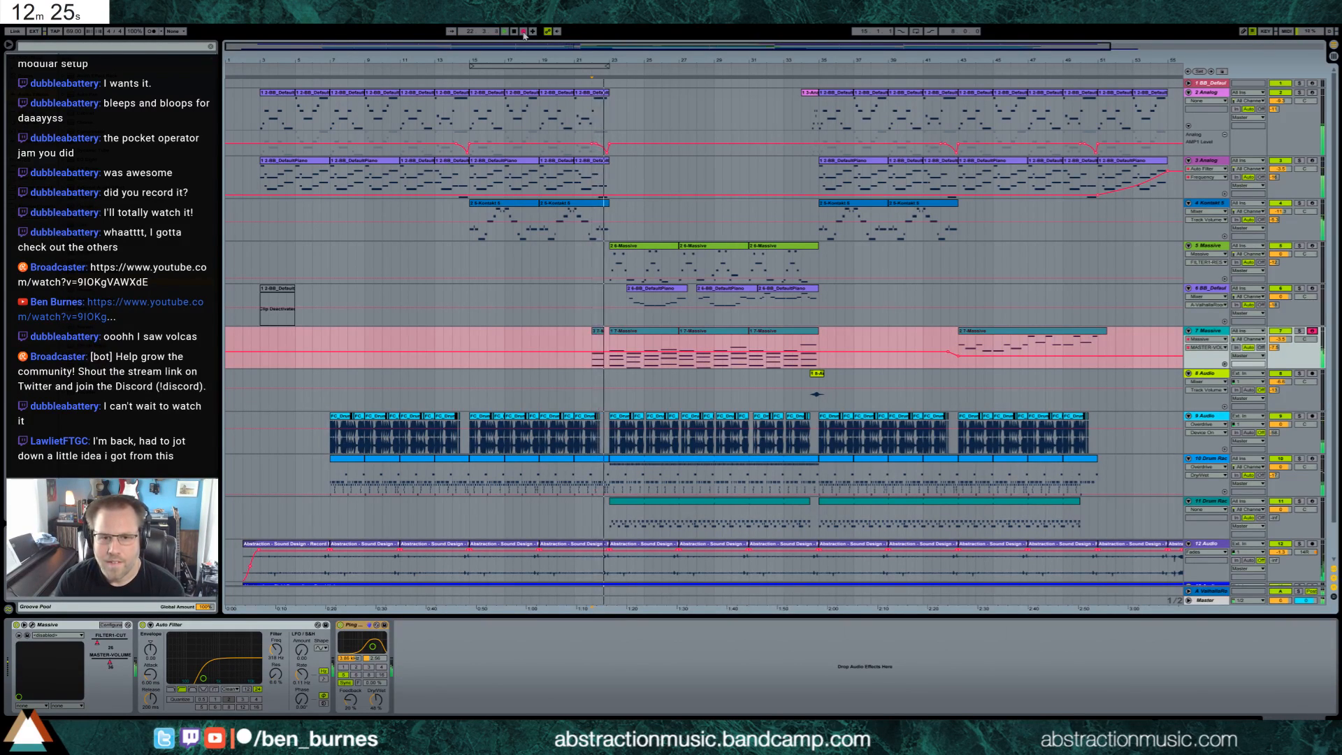
left_click(523, 31)
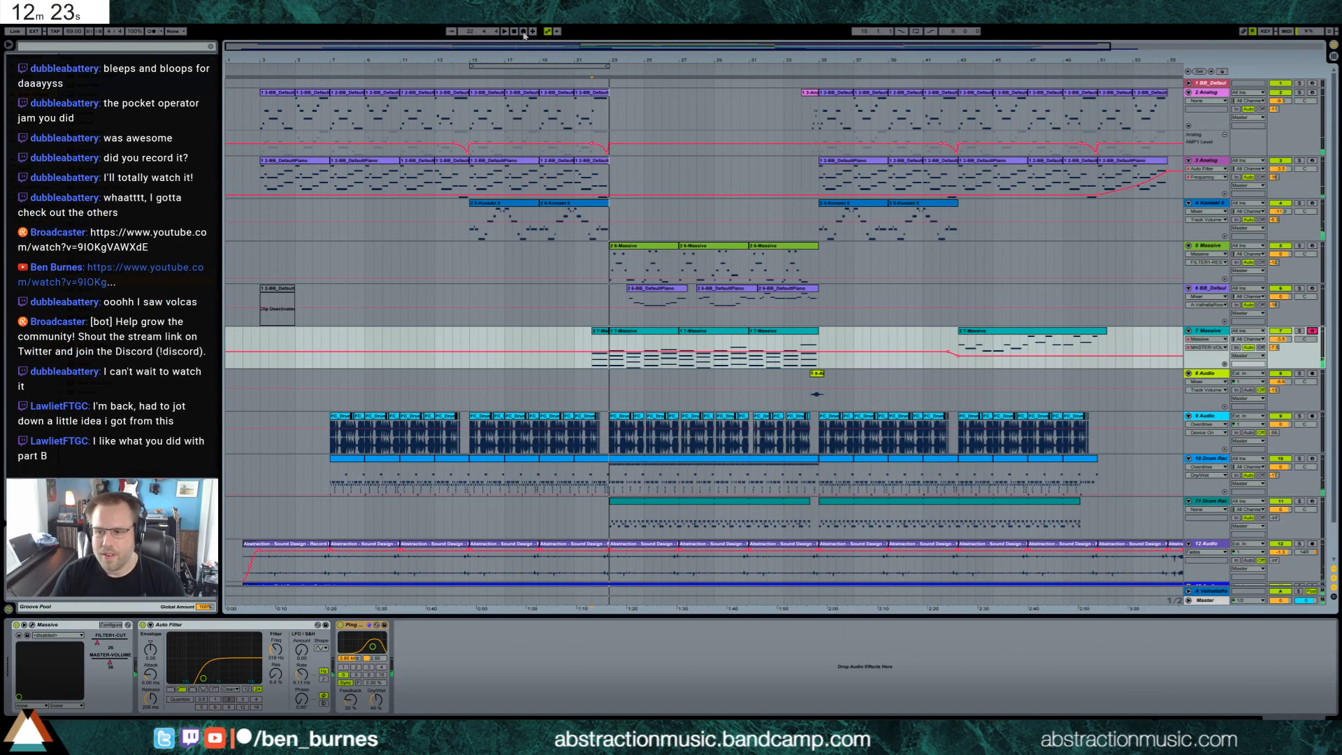
left_click_drag(594, 47, 590, 276)
Make the recorded Massive chord start on beat 3 of bar 22 and play the transition into bar 23.
left_click(368, 335)
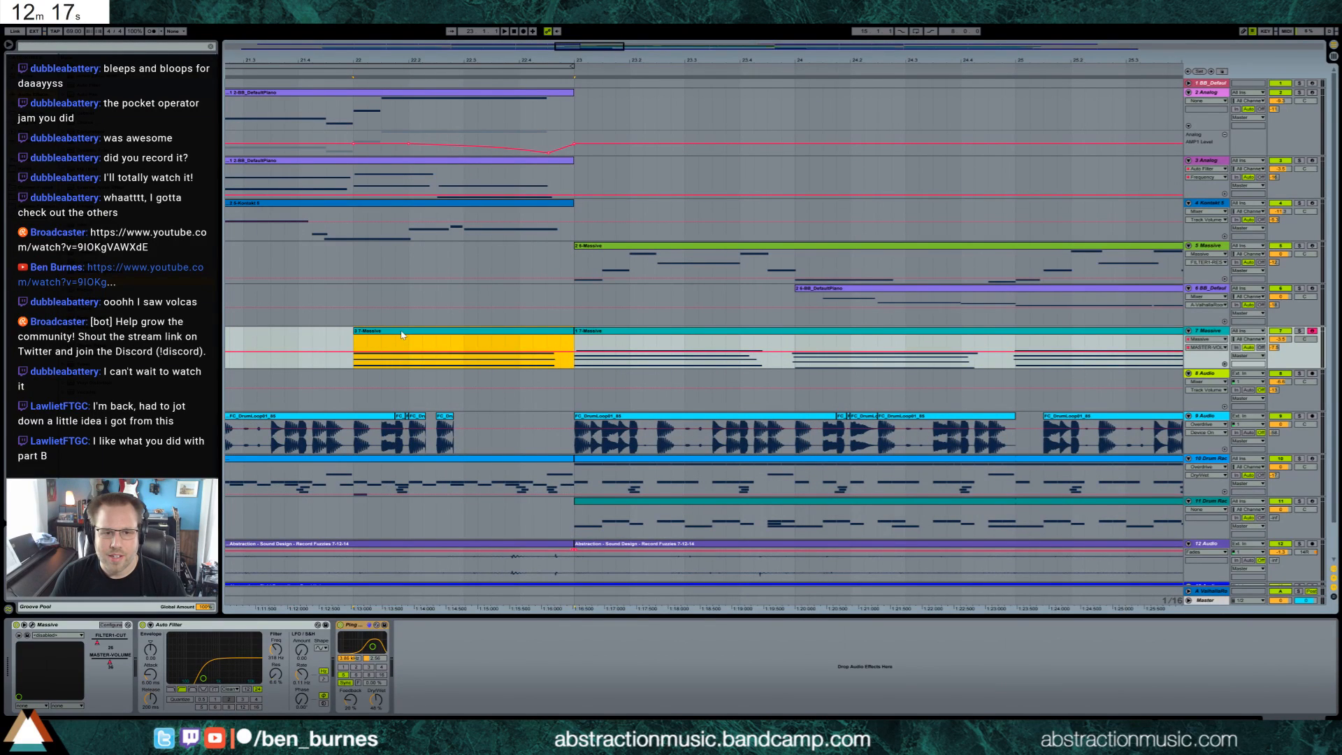
double_click(403, 335)
left_click_drag(1234, 517, 1296, 542)
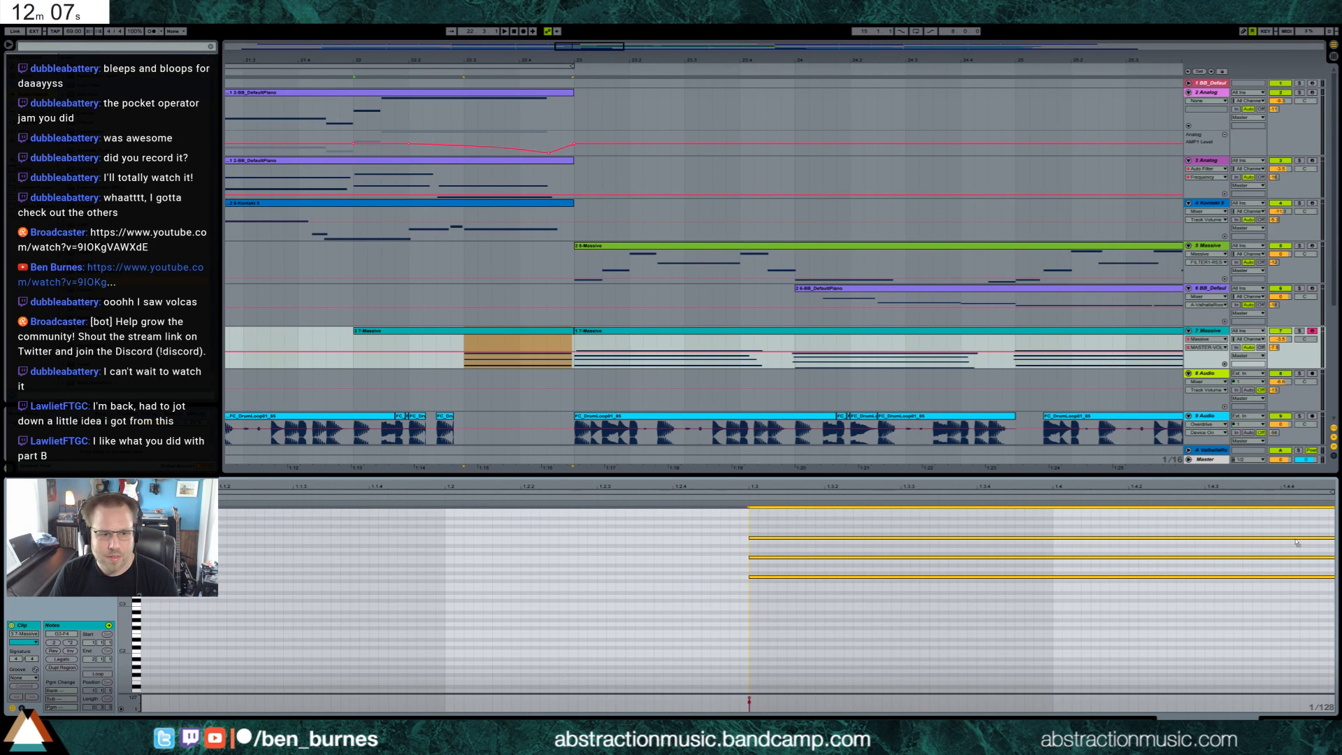
key("space")
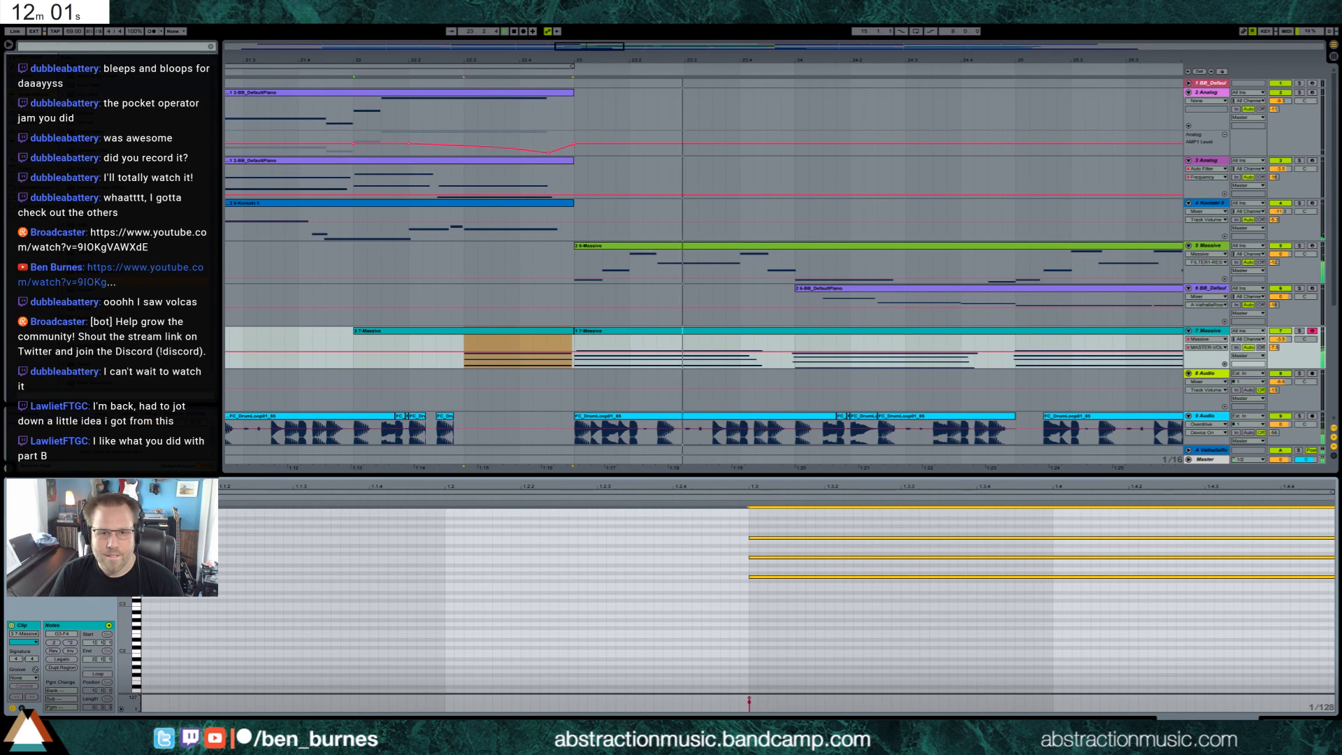
key("shift+Tab")
left_click(339, 71)
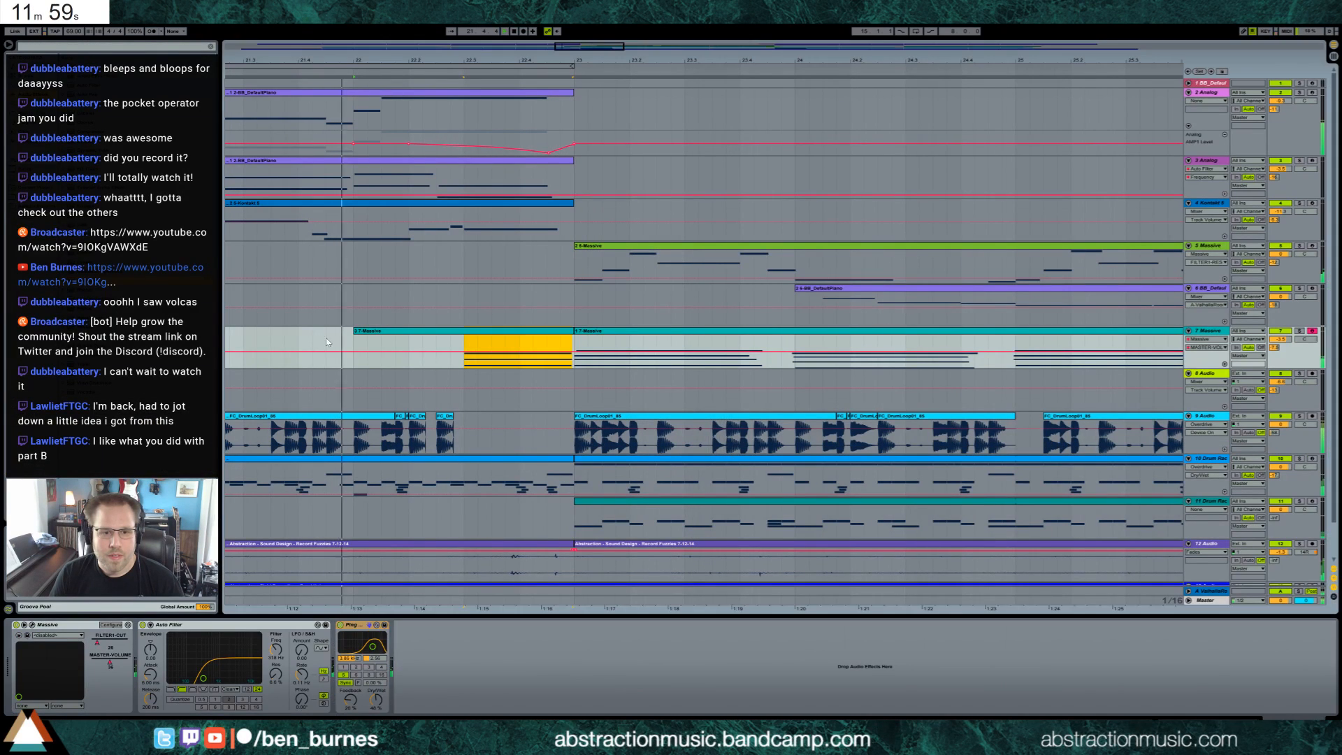
Deactivate the Snap and Plastic hits at the end of track 10's Drum Rack clip before bar 23.
double_click(518, 461)
left_click_drag(1065, 623, 1276, 555)
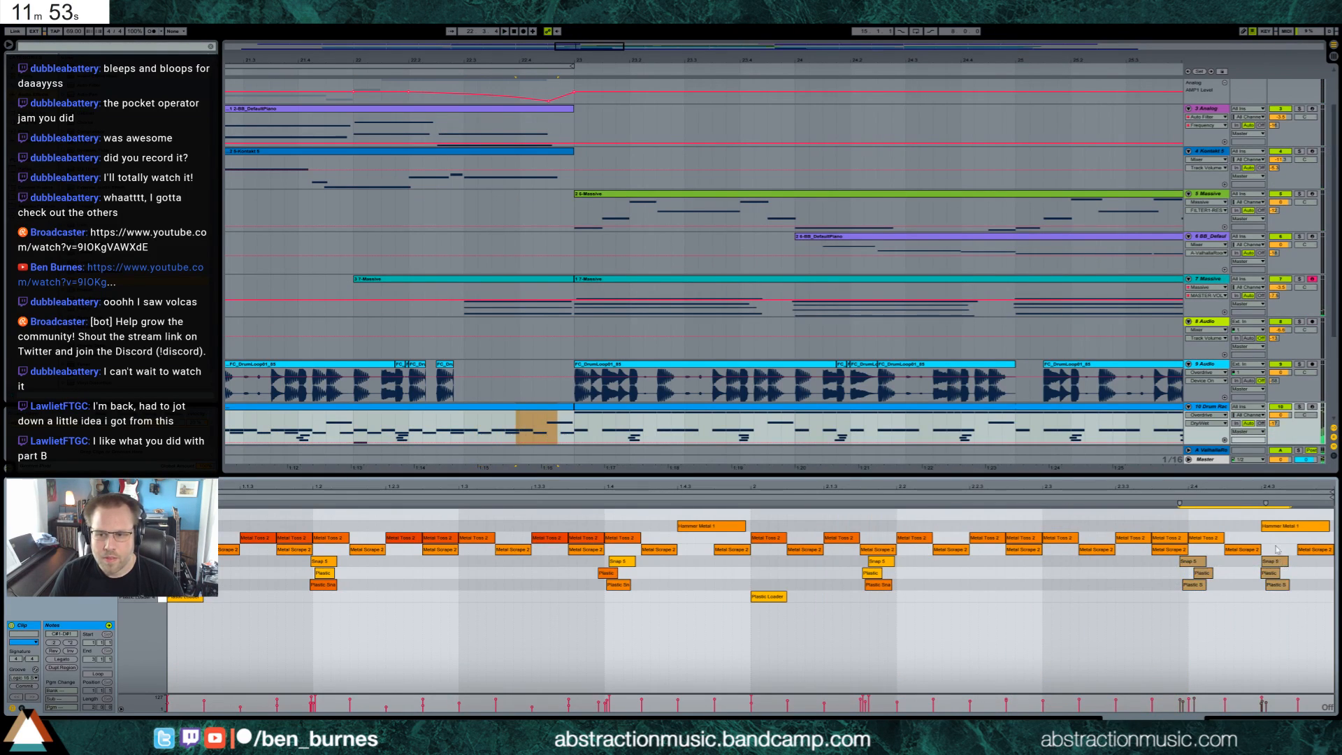
left_click_drag(927, 556, 1321, 551)
key("0")
key("space")
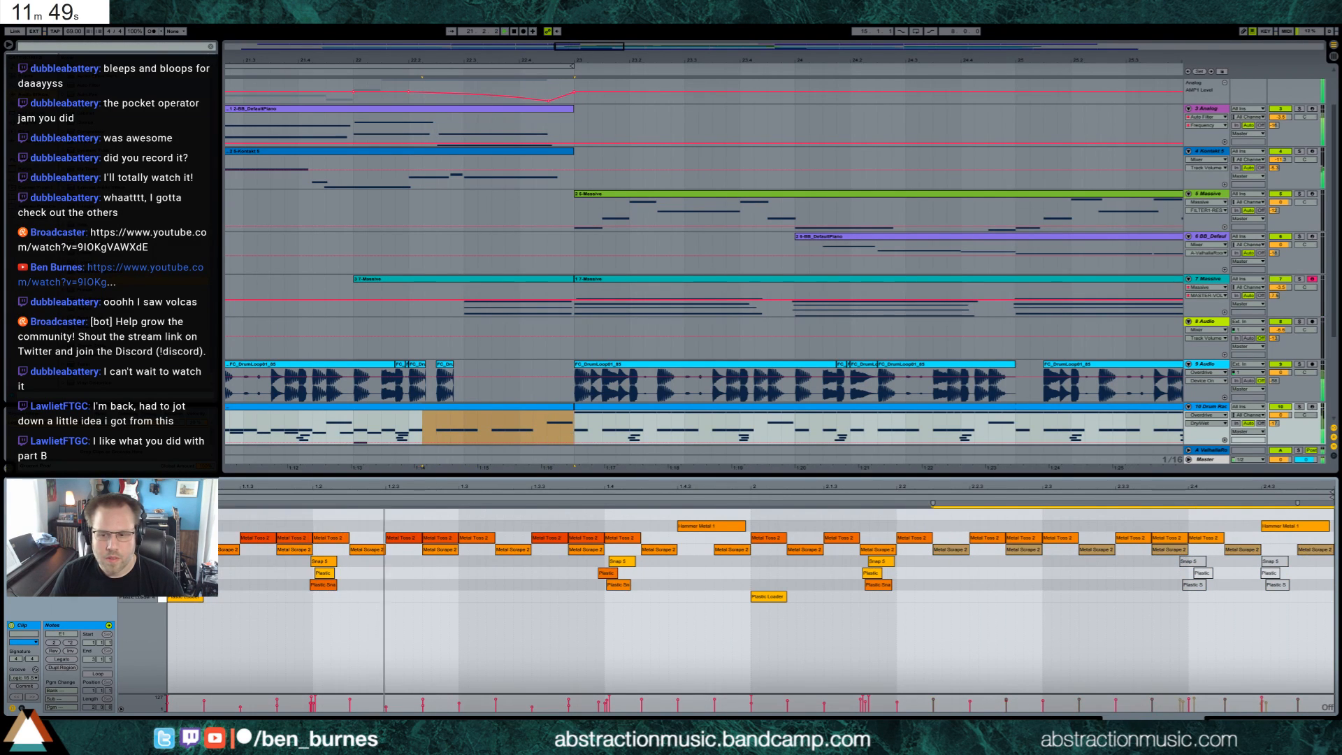
key("shift+Tab")
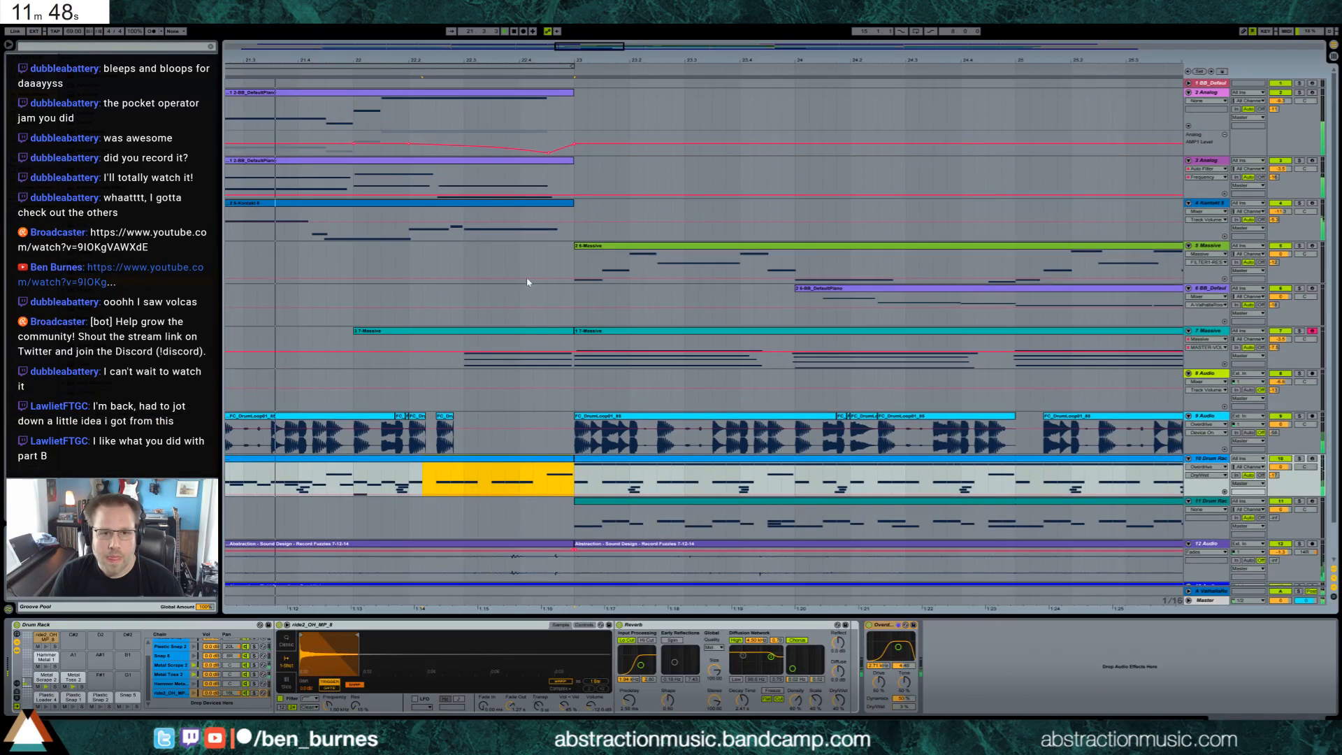
Move the lowest point of the first Analog track's AMP1 Level dip earlier, to about beat 4 of bar 22.
left_click(555, 92)
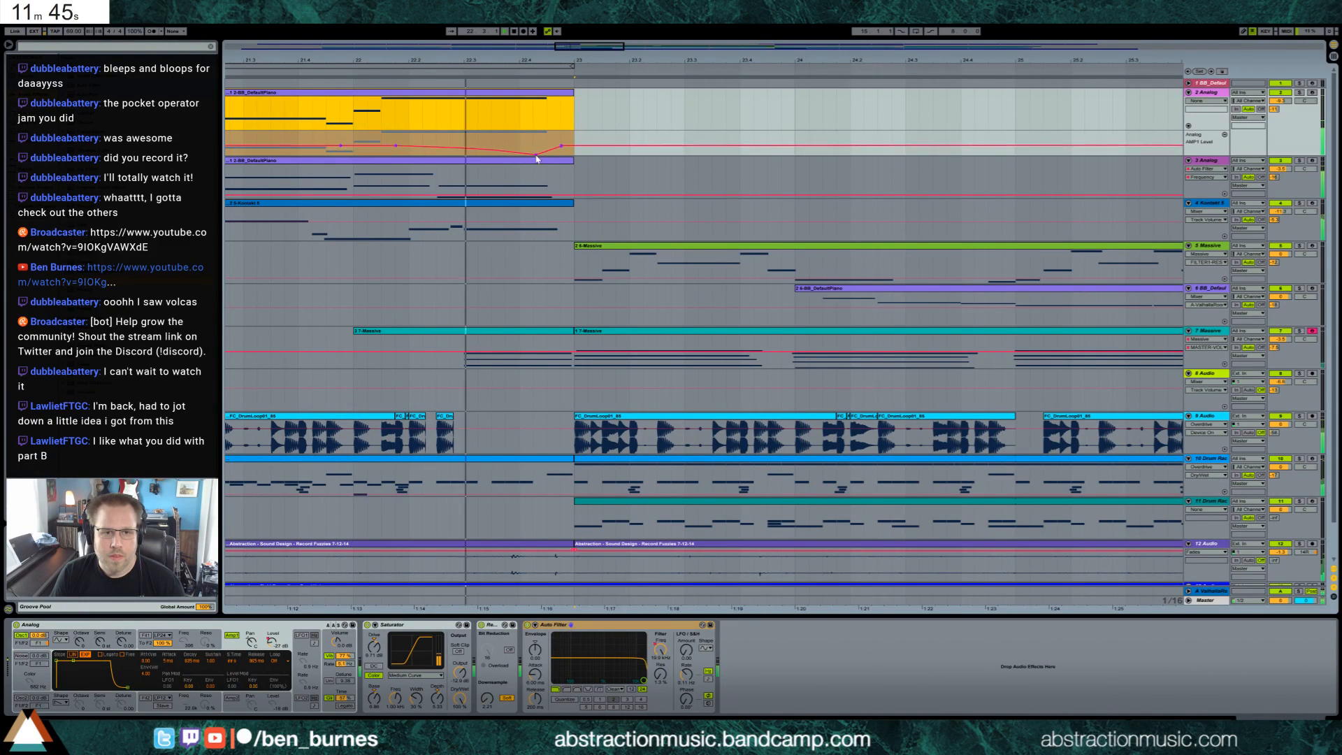
left_click(545, 143)
key("space")
left_click_drag(548, 153, 528, 155)
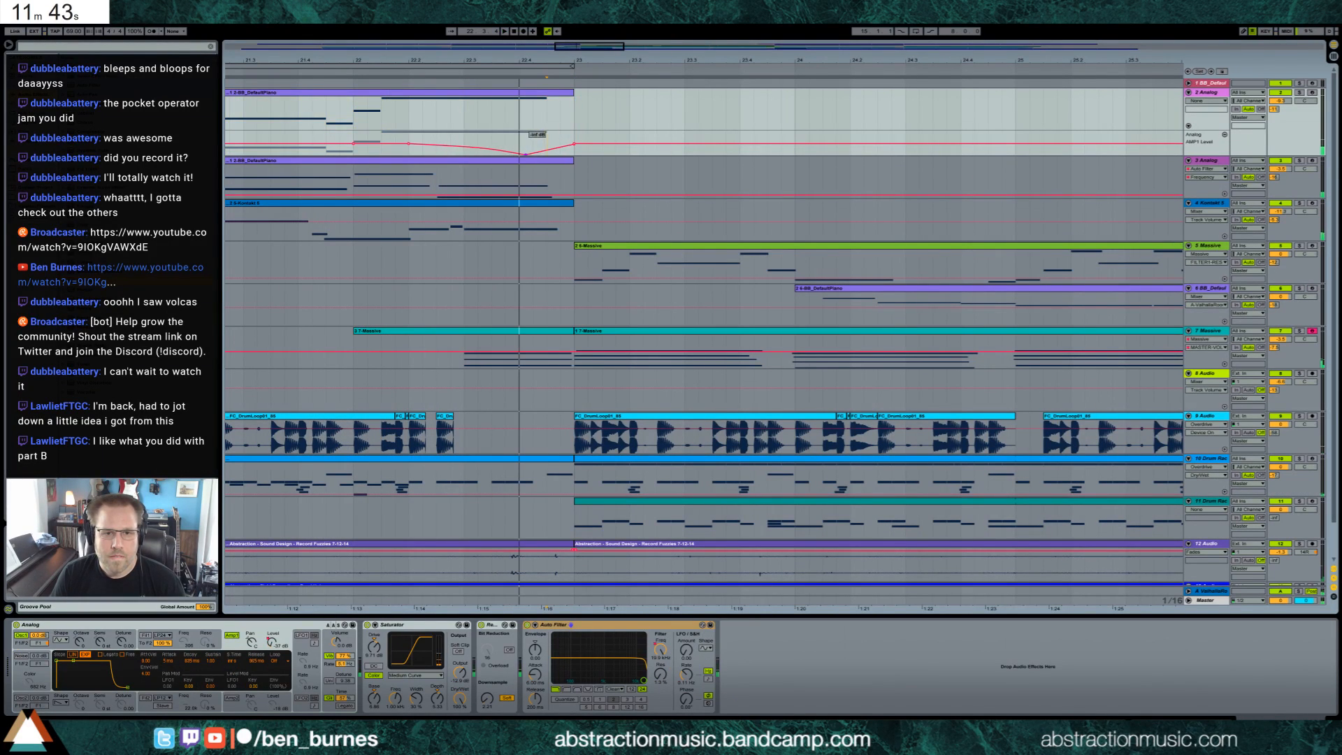
Shorten the long last note of the first Analog track's clip before bar 23 to end at beat 4.
double_click(550, 98)
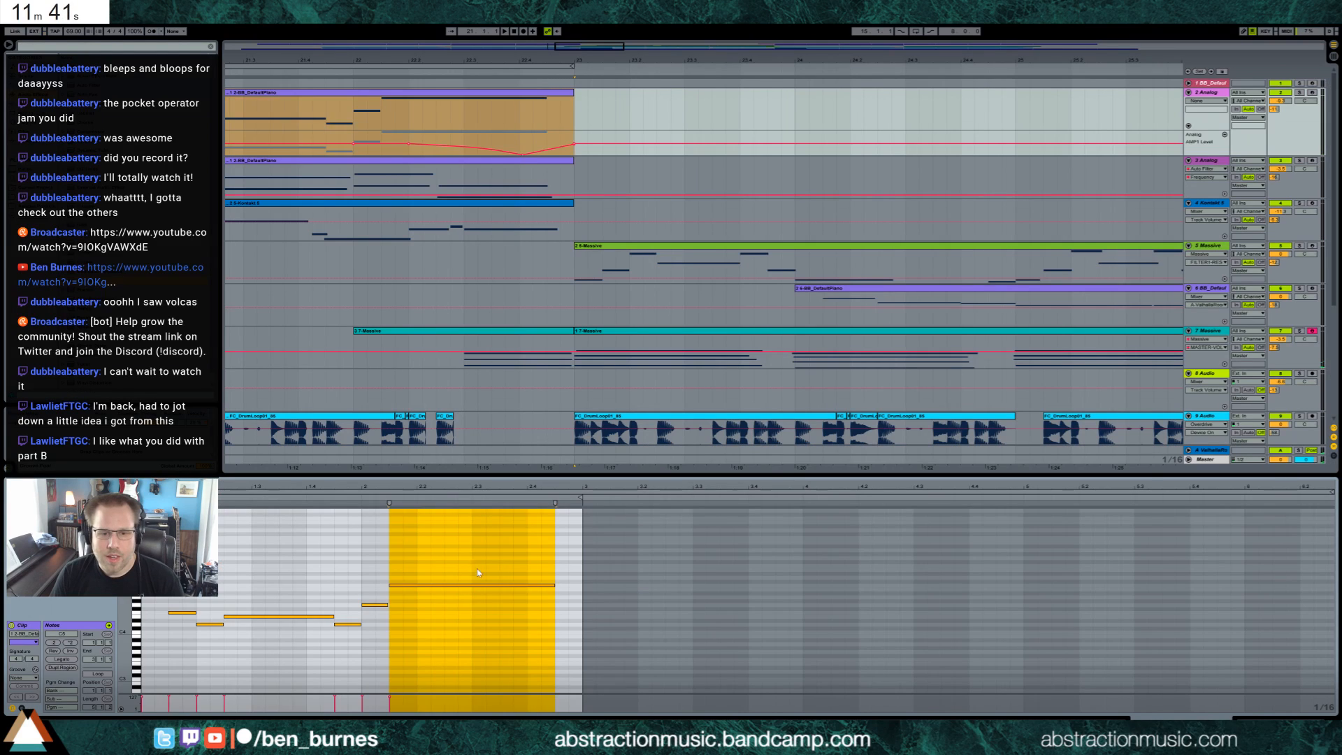
left_click_drag(471, 559, 494, 610)
key("shift+Left")
key("shift+Left")
key("shift+Left")
key("shift+Right")
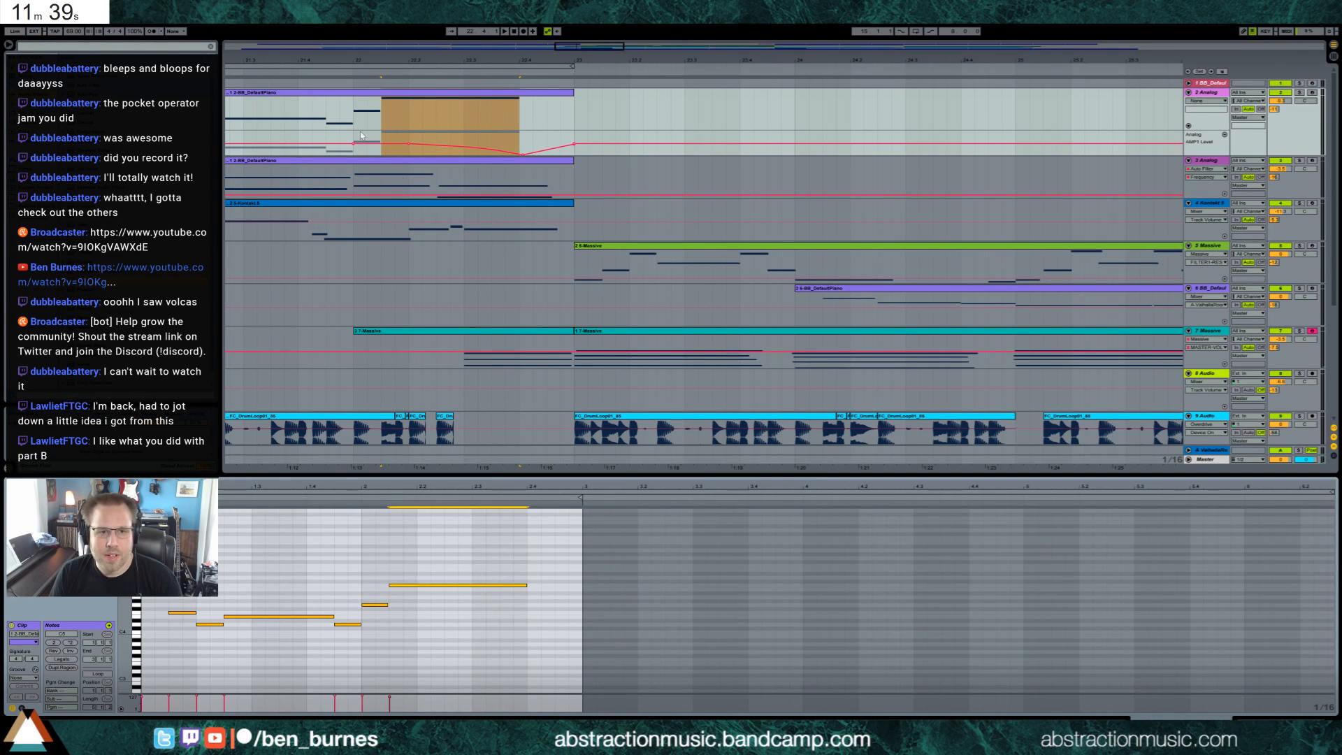
Record a new audio clip on track 8 from bar 22 across the transition, and play the transition back.
left_click(330, 72)
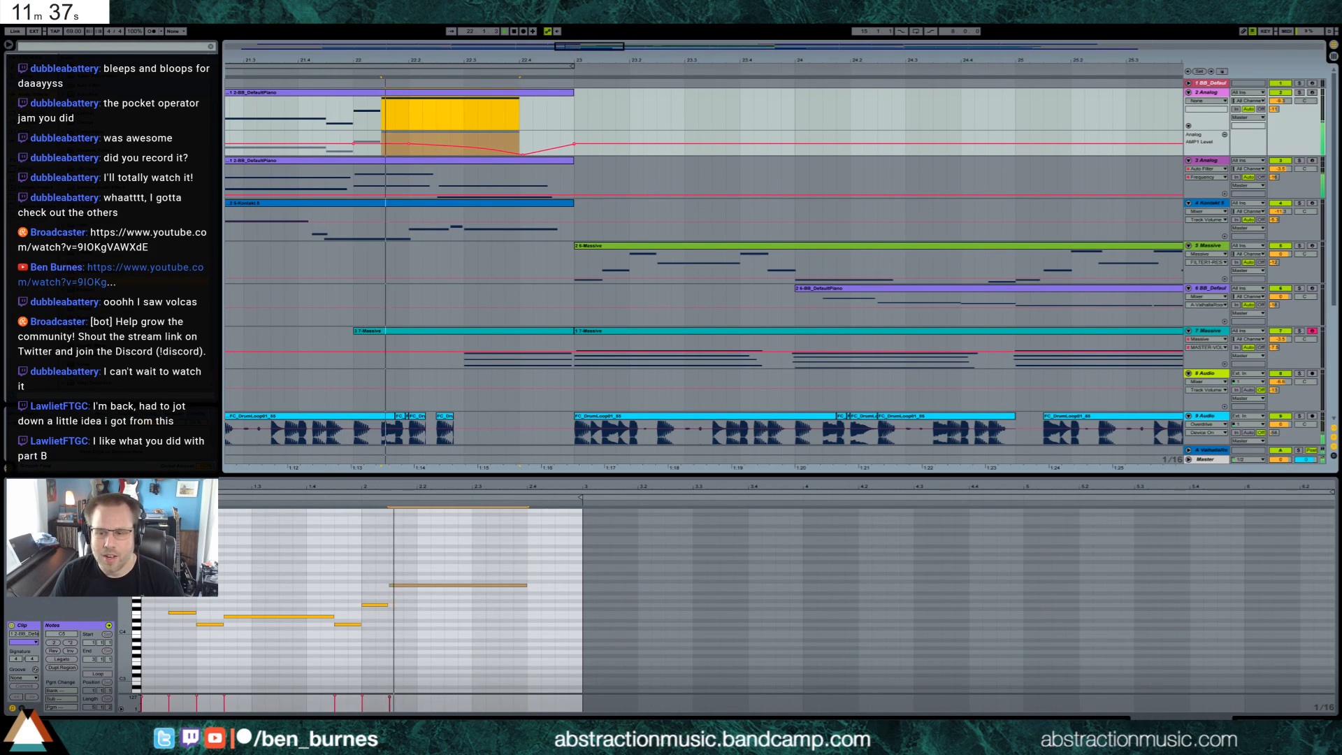
left_click(1262, 723)
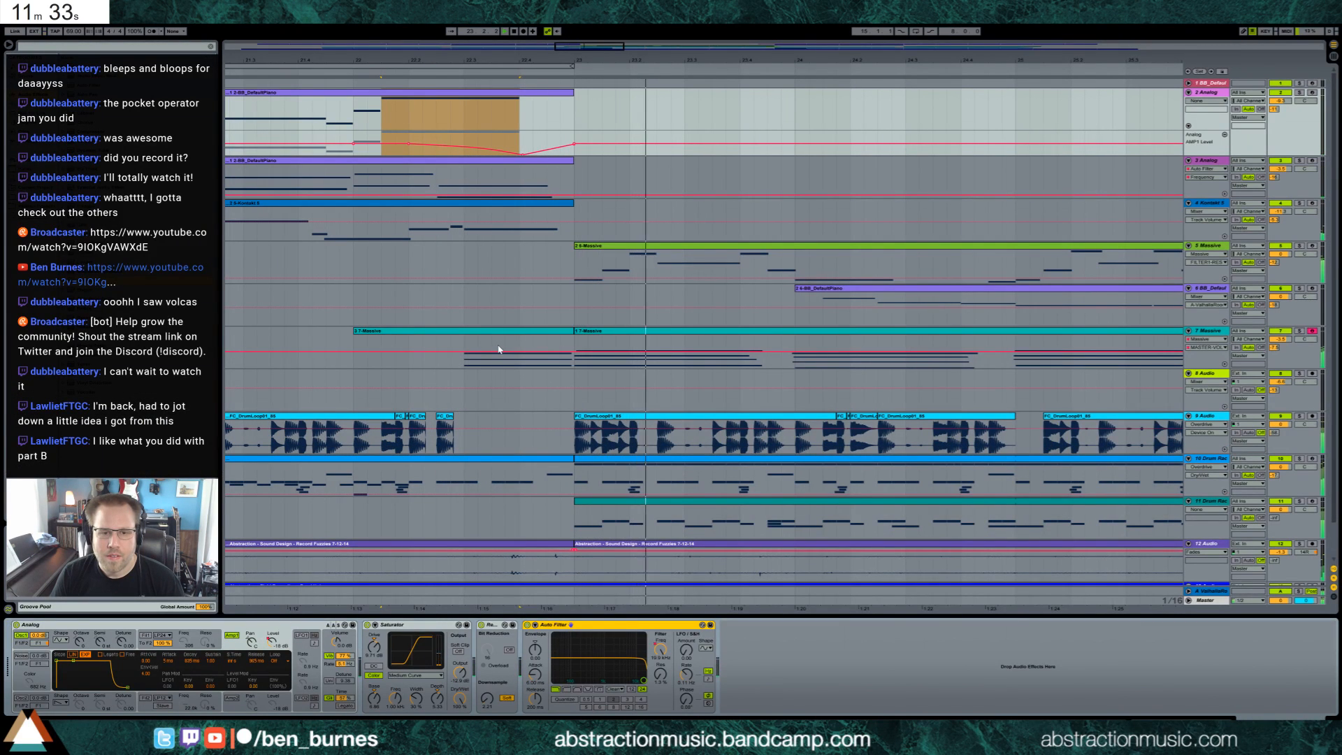
left_click(1224, 379)
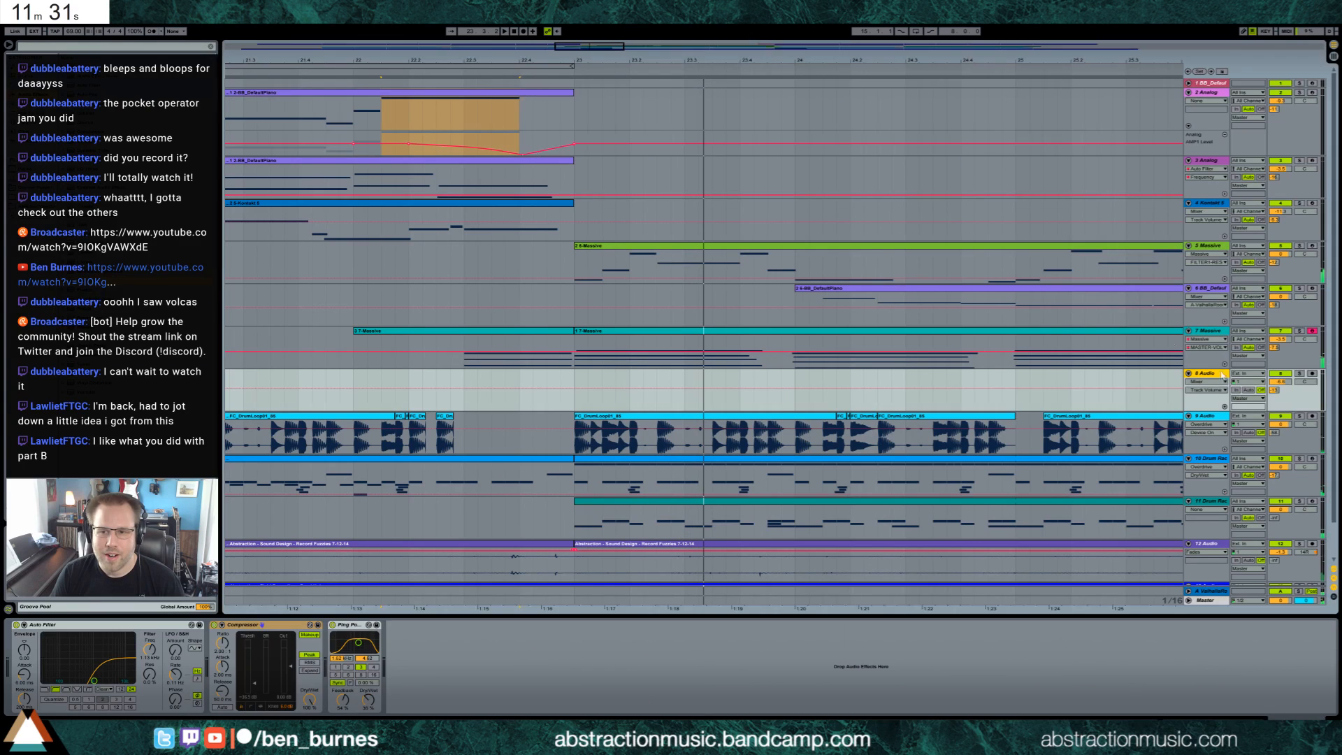
left_click_drag(598, 56, 381, 7)
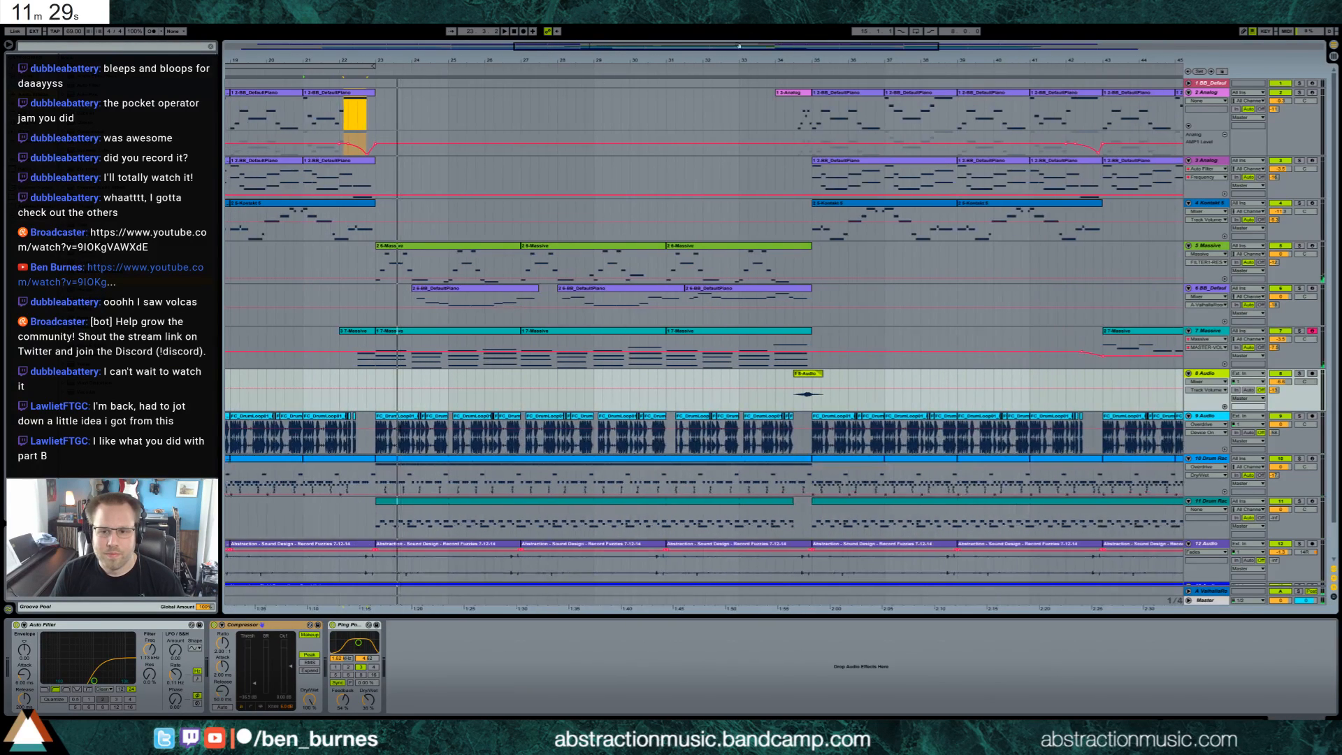
left_click(339, 383)
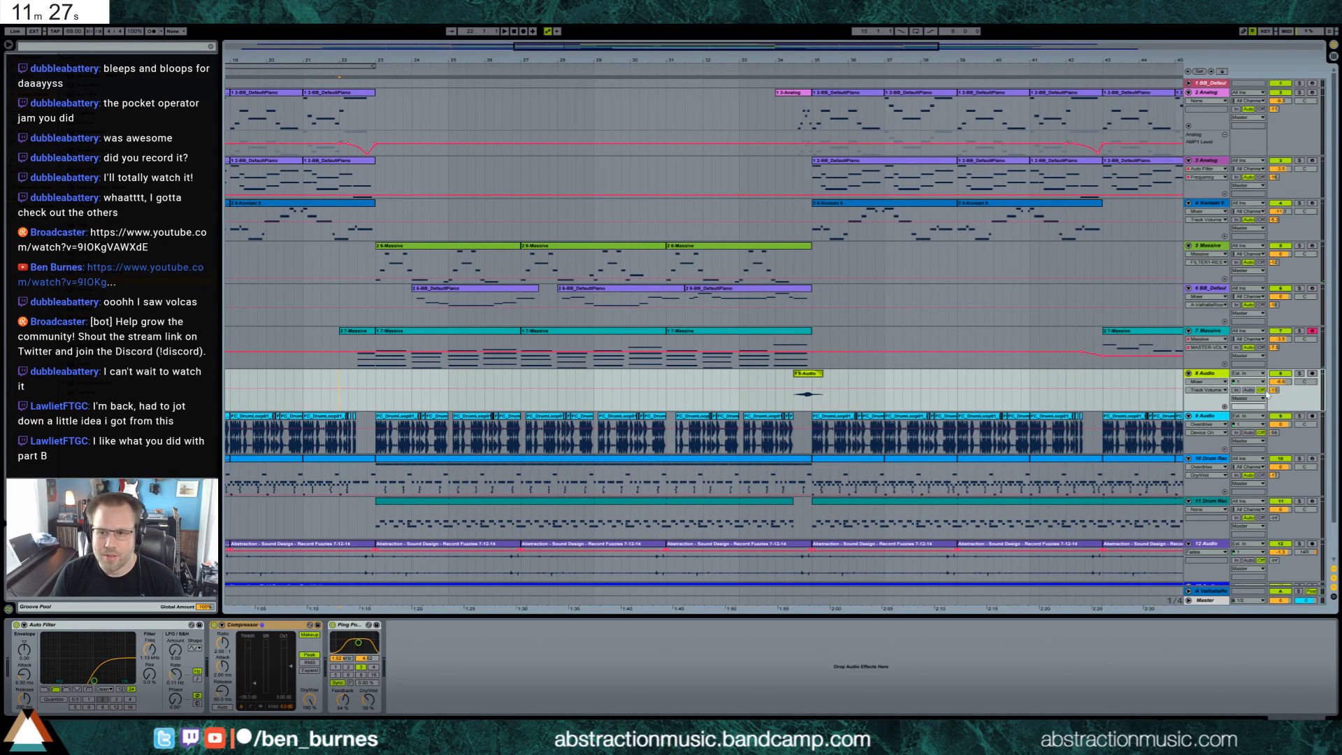
key("F9")
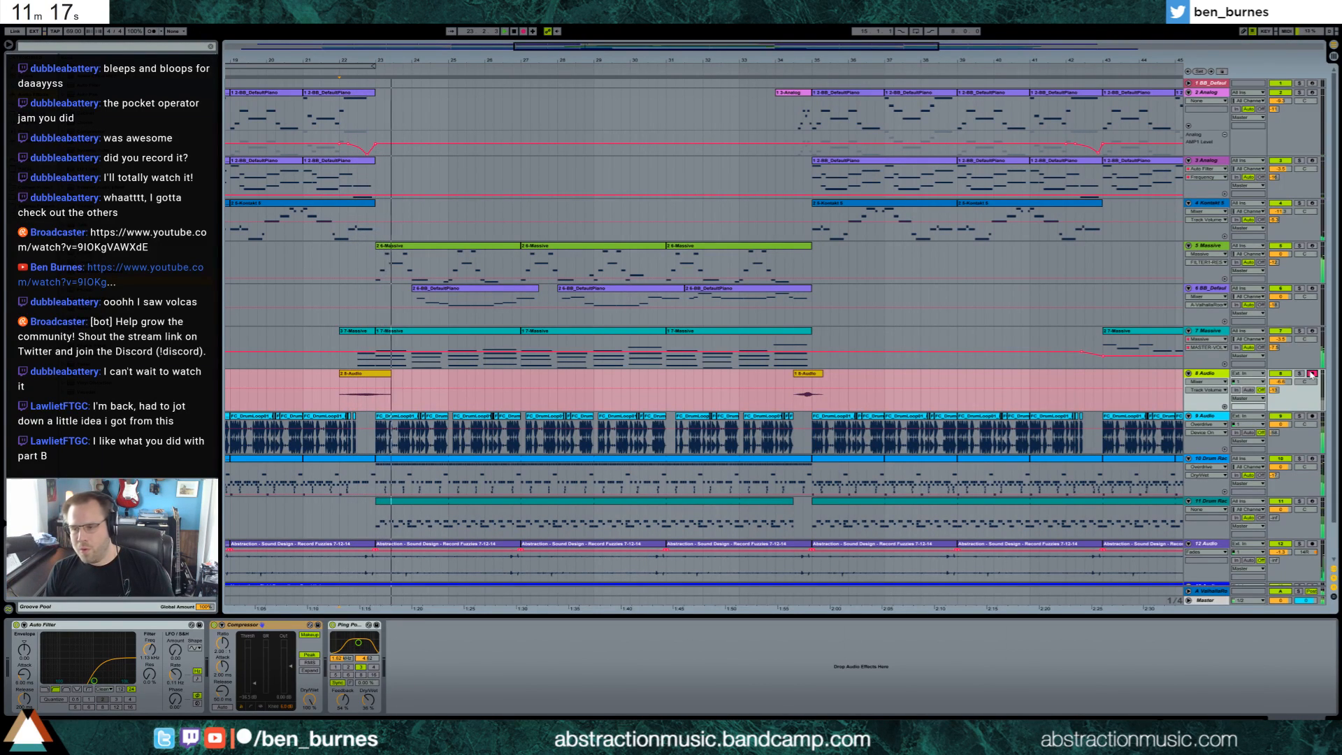
key("space")
key("space")
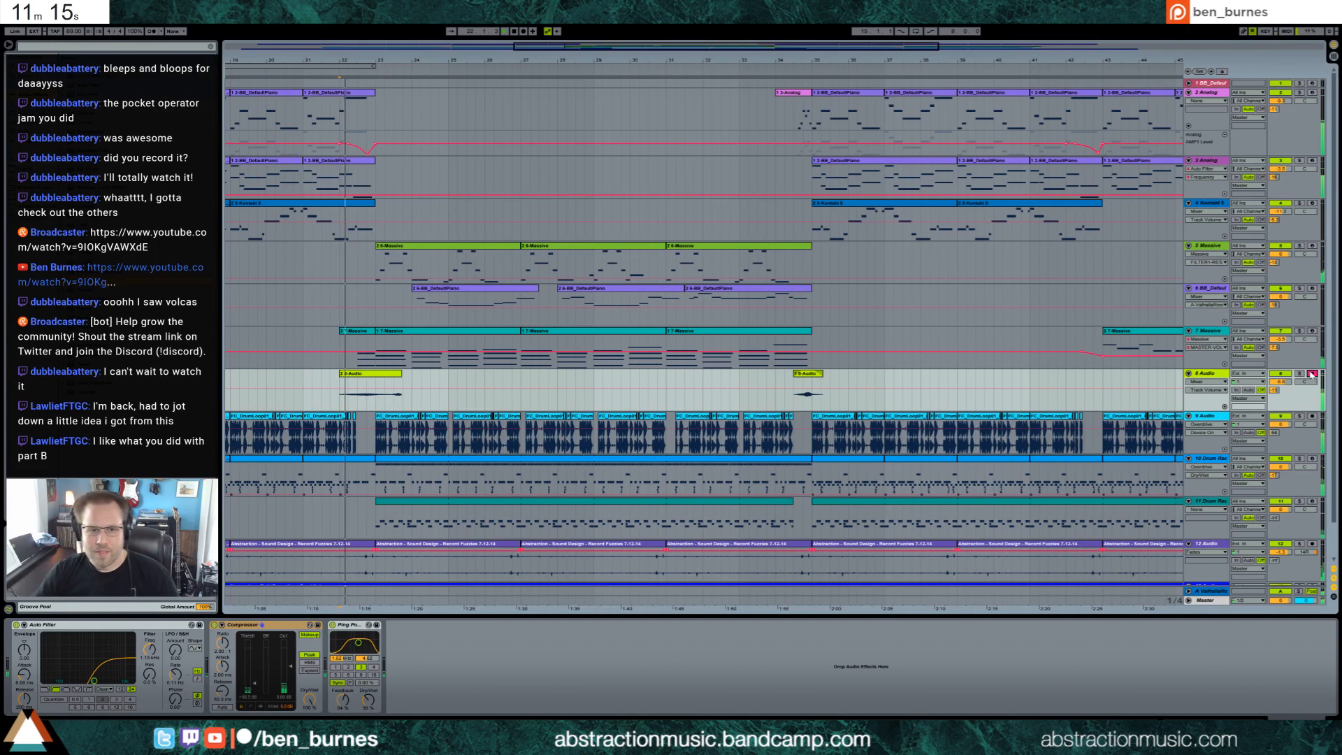
Trim the new track 8 clip to end at bar 23 beat 3 and copy it to bar 34 over the existing clip.
left_click_drag(400, 373, 393, 374)
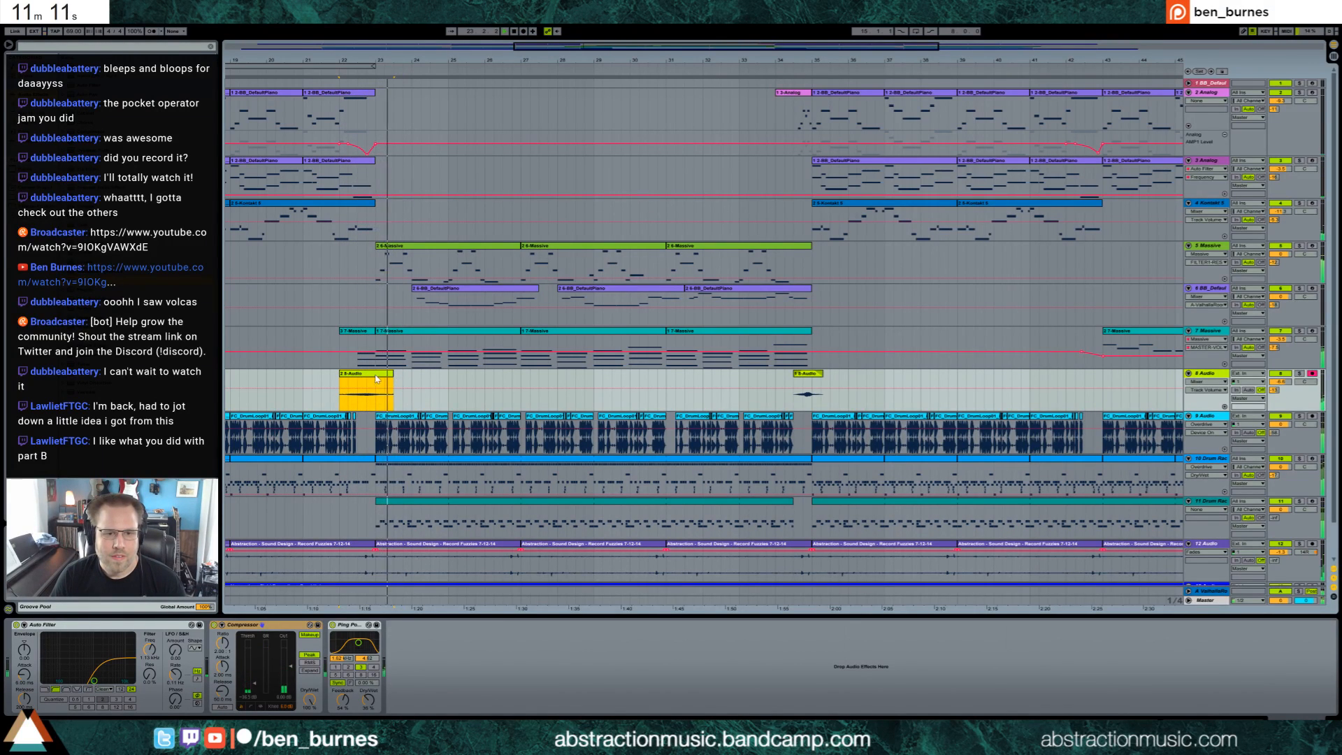
left_click(775, 389)
key("ctrl+v")
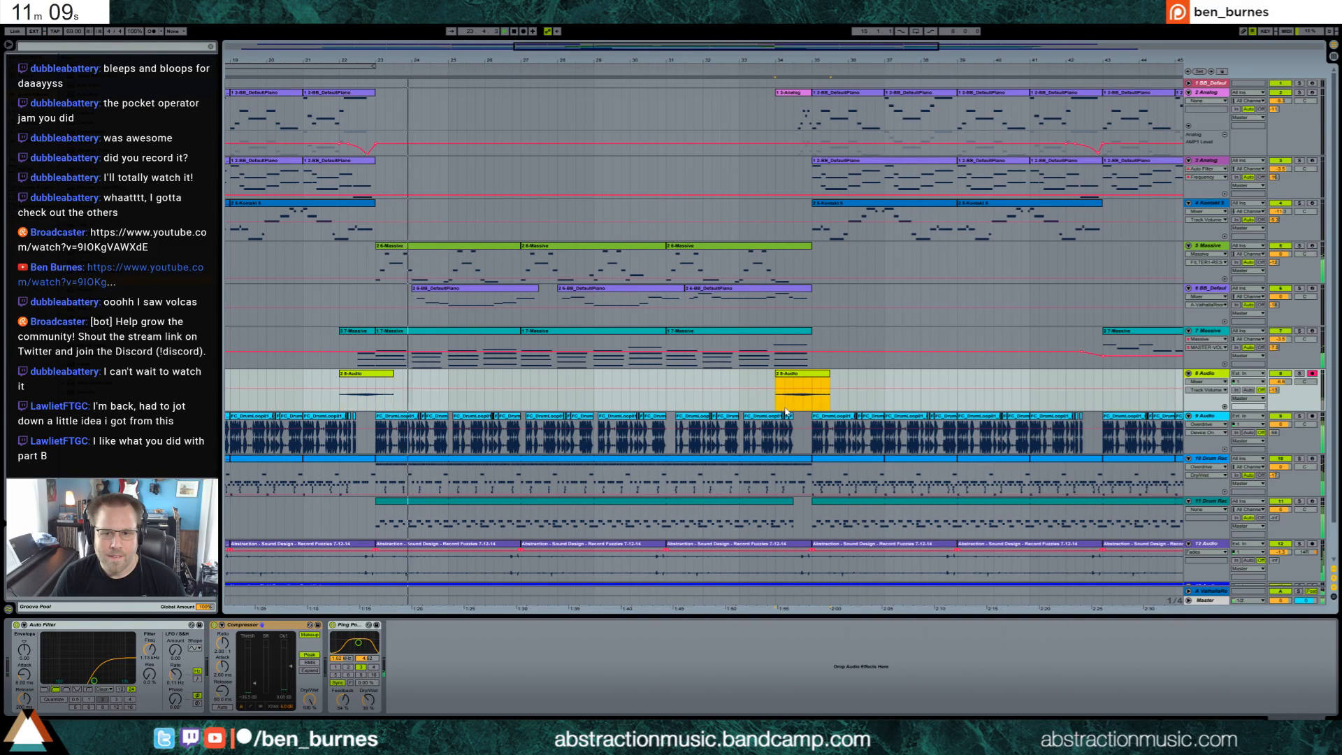
Insert an audio track below track 8, place a waves recording on it past the song's end, and audition several spots.
key("ctrl+t")
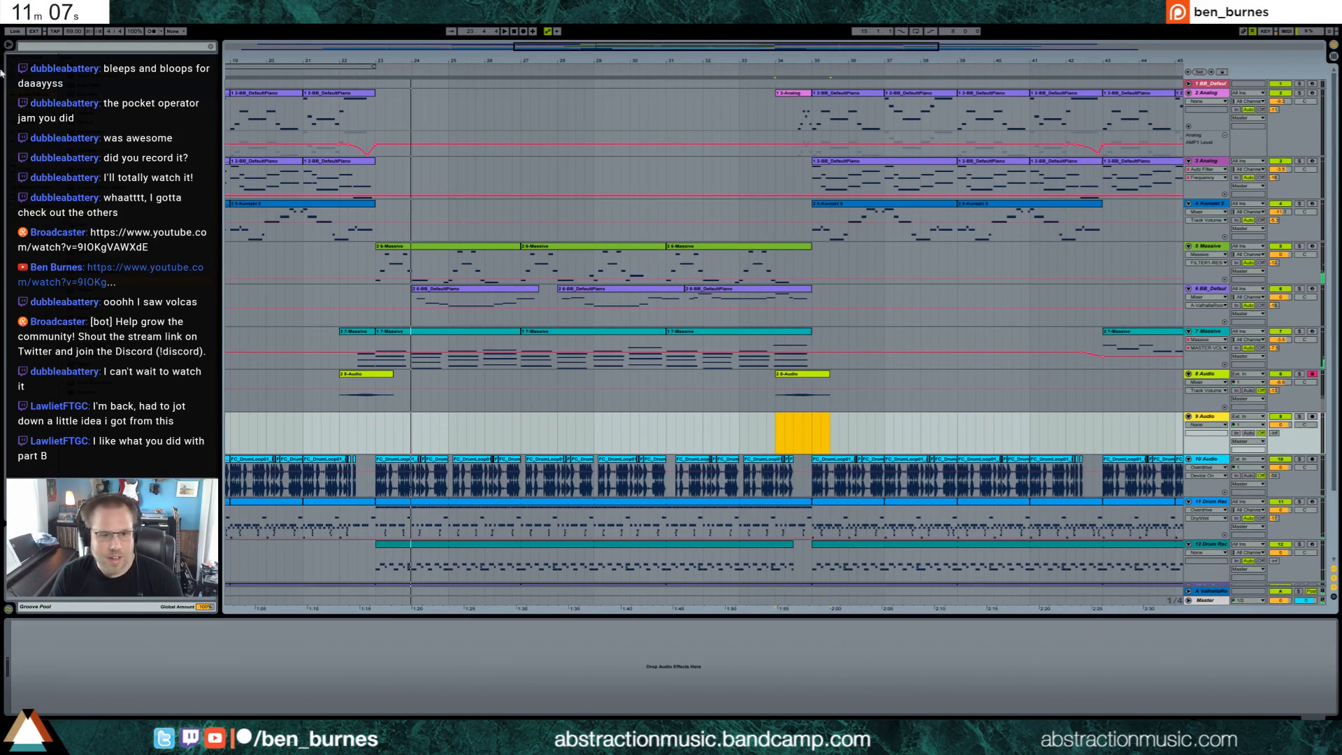
left_click(35, 85)
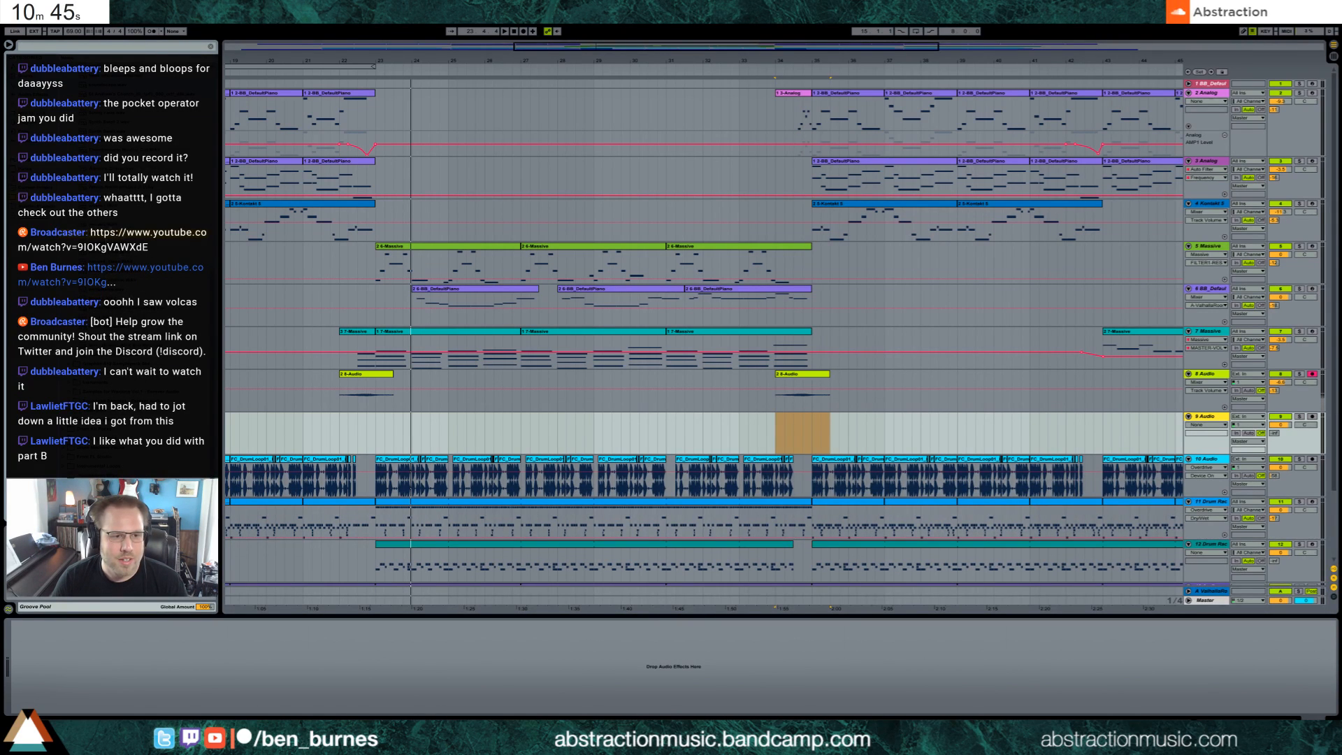
left_click_drag(591, 47, 592, 28)
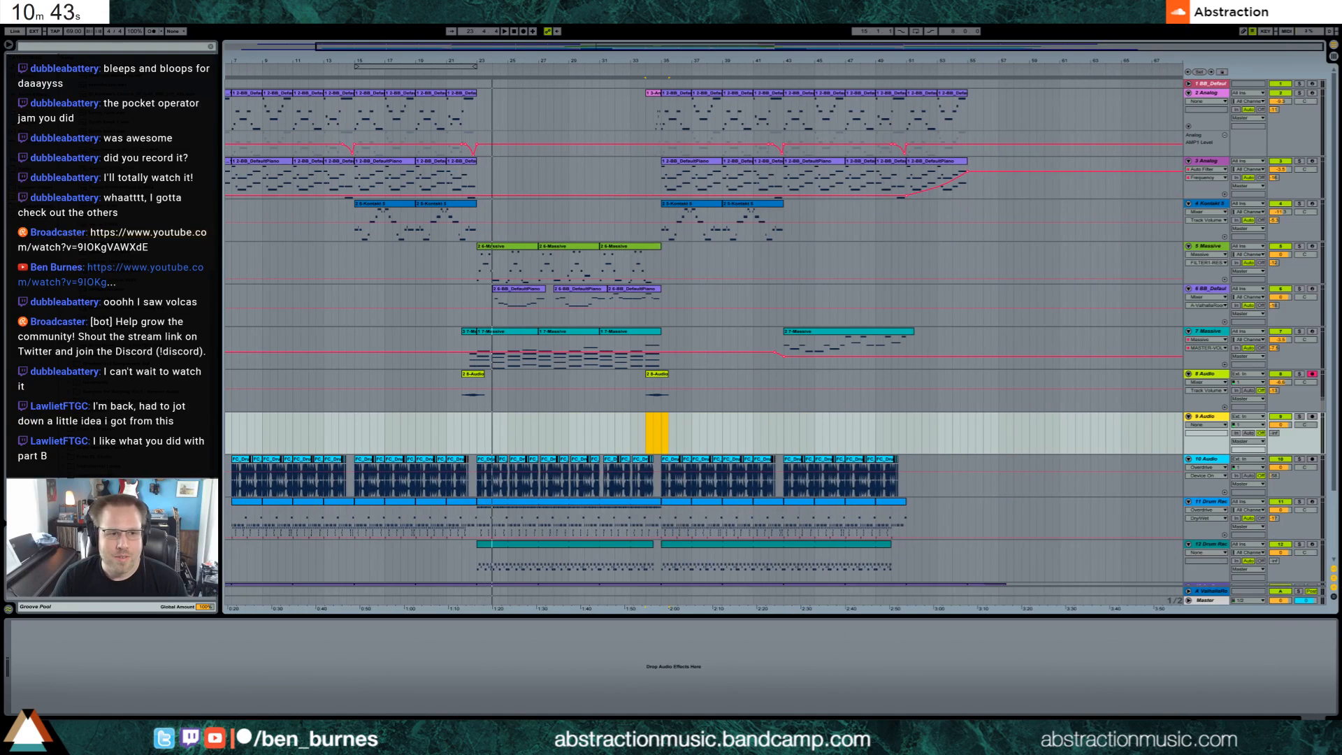
left_click_drag(630, 433, 1046, 433)
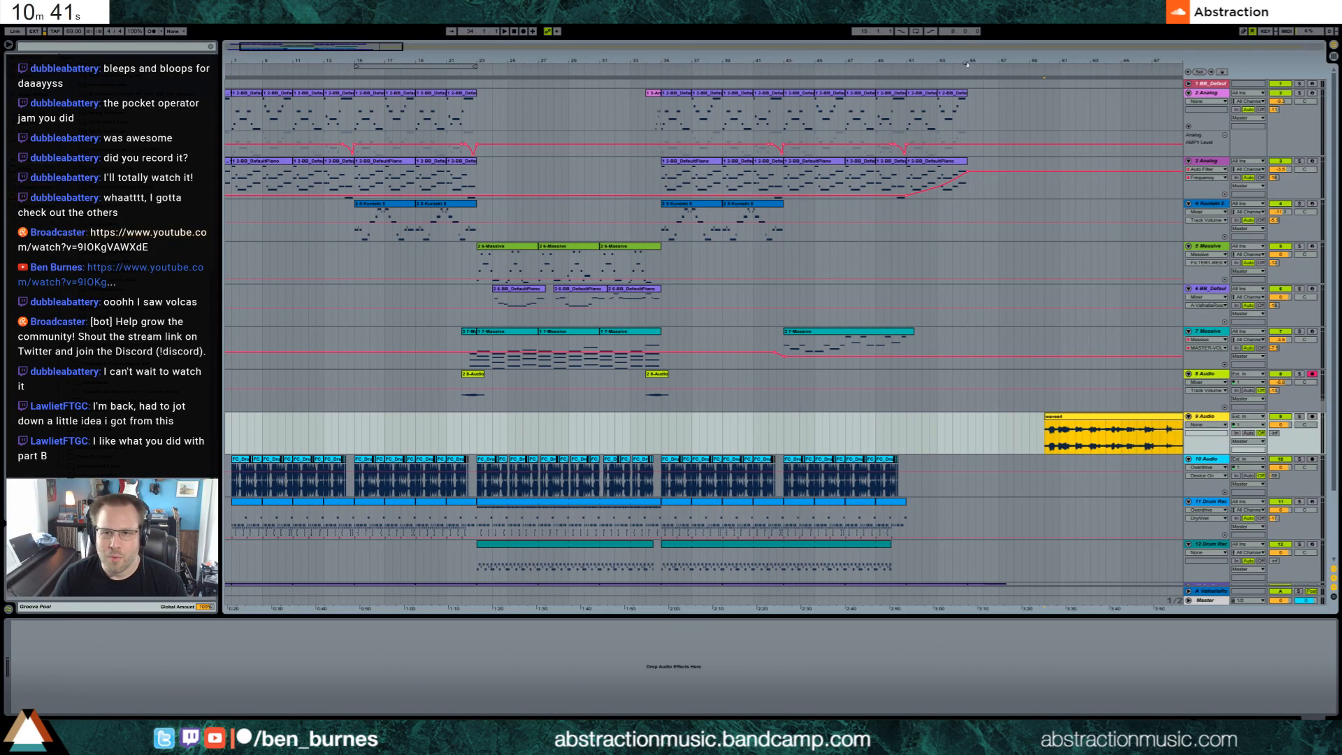
left_click_drag(977, 45, 977, 17)
left_click(528, 429)
key("space")
left_click(584, 437)
key("space")
key("space")
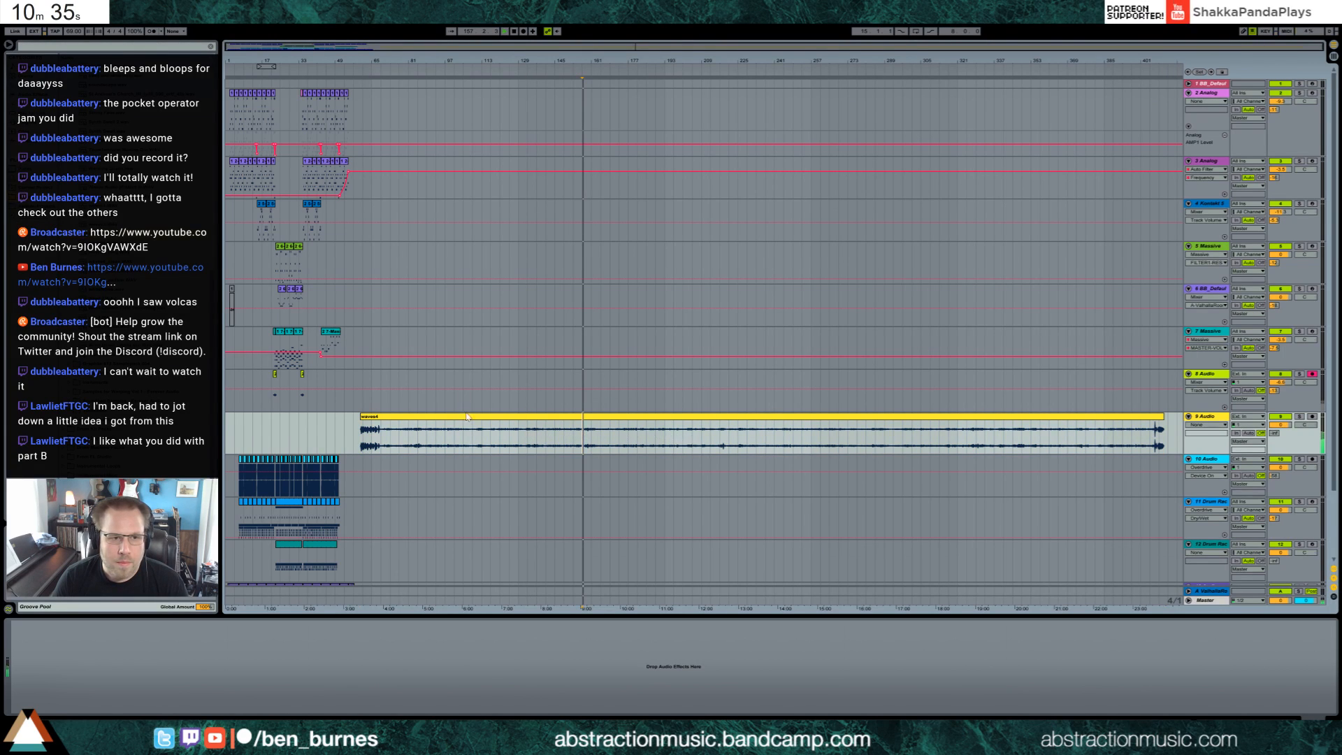
Replace the waves recording on track 9 with its clean version and audition two spots of it.
left_click(465, 415)
left_click_drag(583, 423, 485, 436)
key("space")
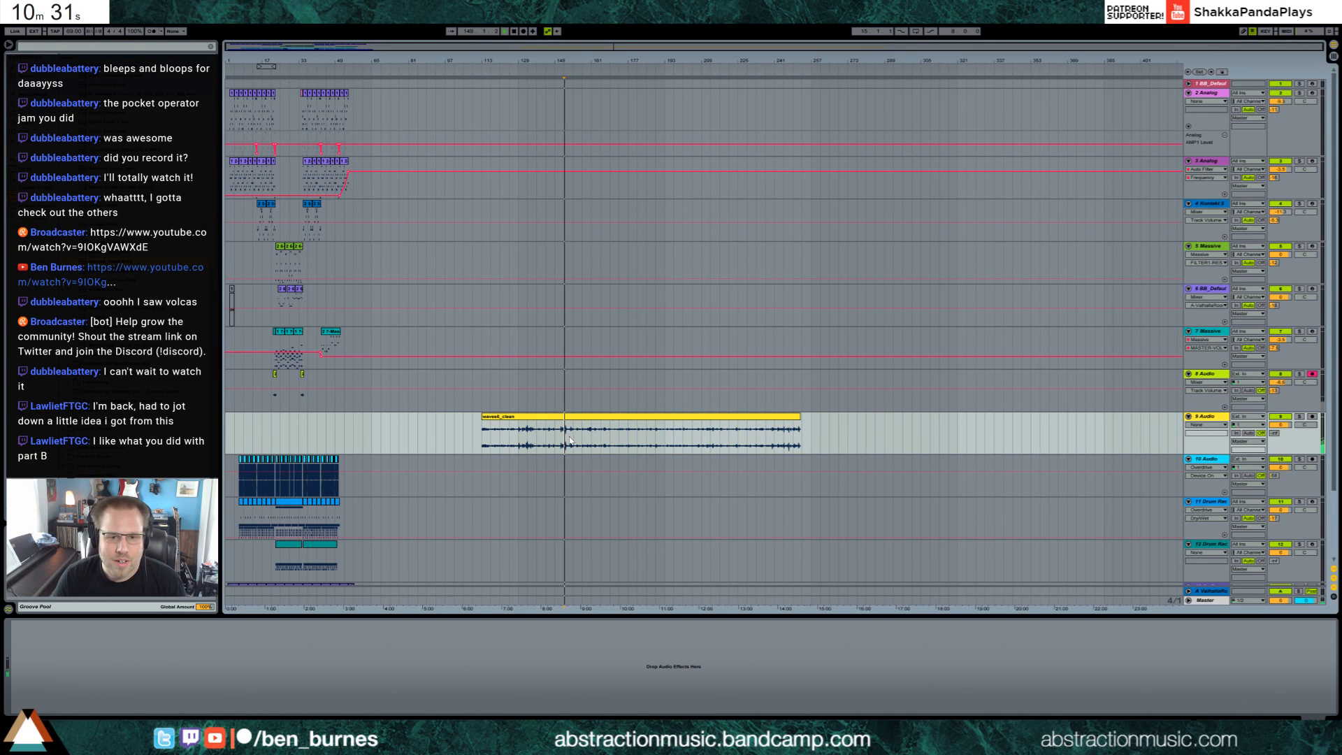
left_click(610, 441)
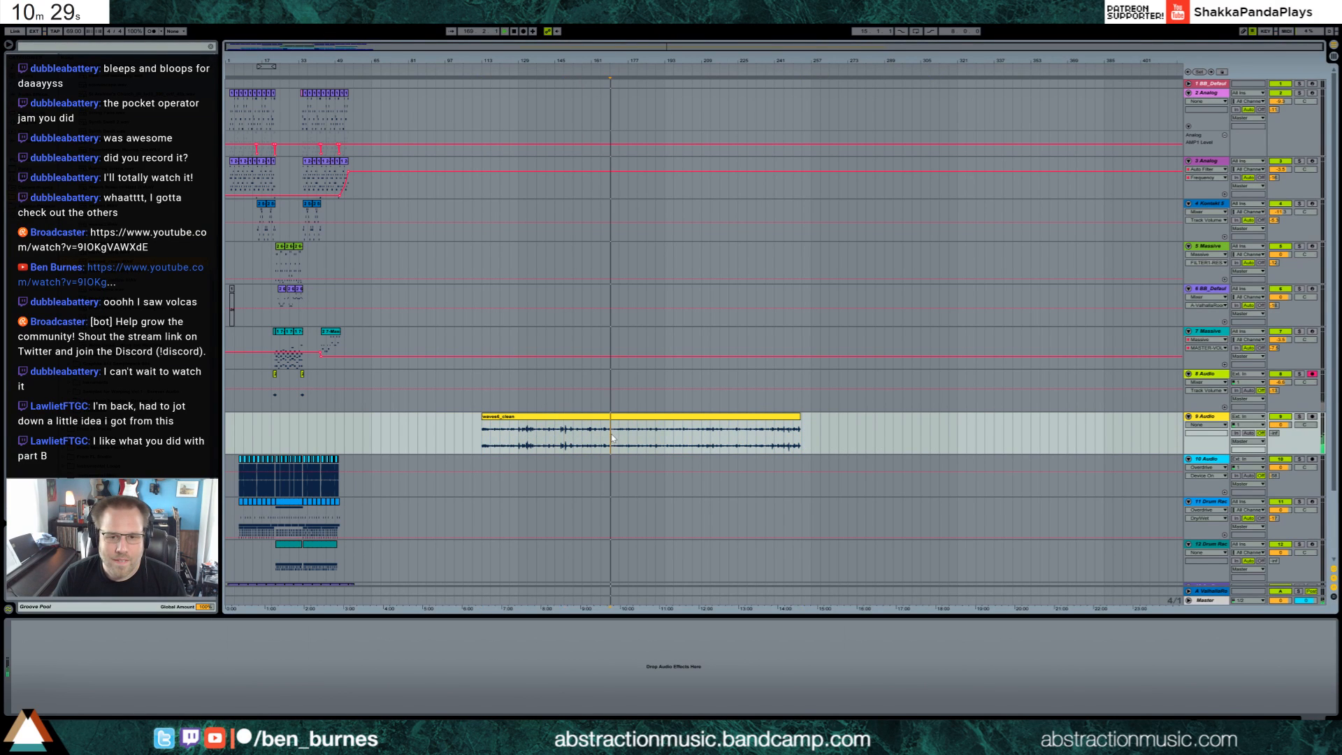
Cut an eight-bar section out of the clean waves clip and paste it at bar 17 on track 9.
left_click_drag(627, 438, 632, 438)
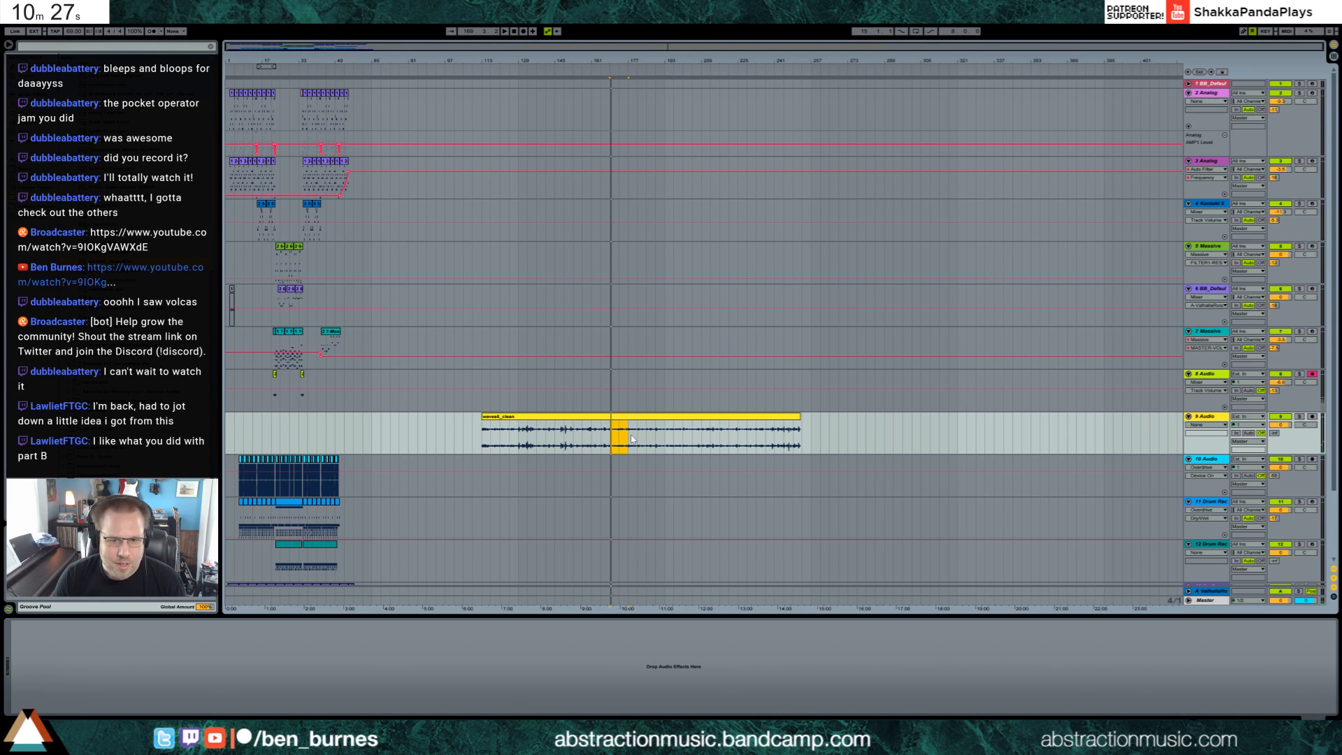
left_click_drag(700, 63, 702, 66)
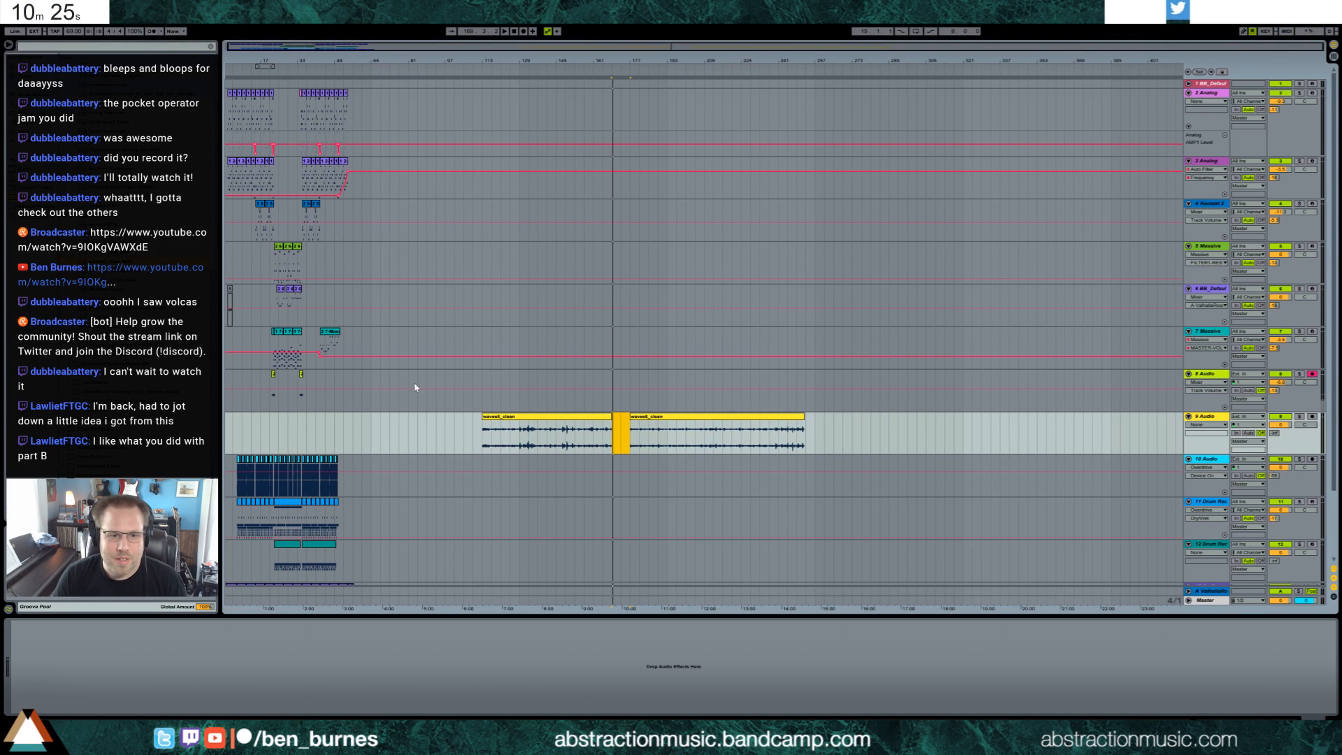
left_click(262, 422)
key("ctrl+v")
Delete the leftover clean waves clips past the song's end on track 9.
left_click(599, 417)
left_click(648, 411, "shift")
key("Delete")
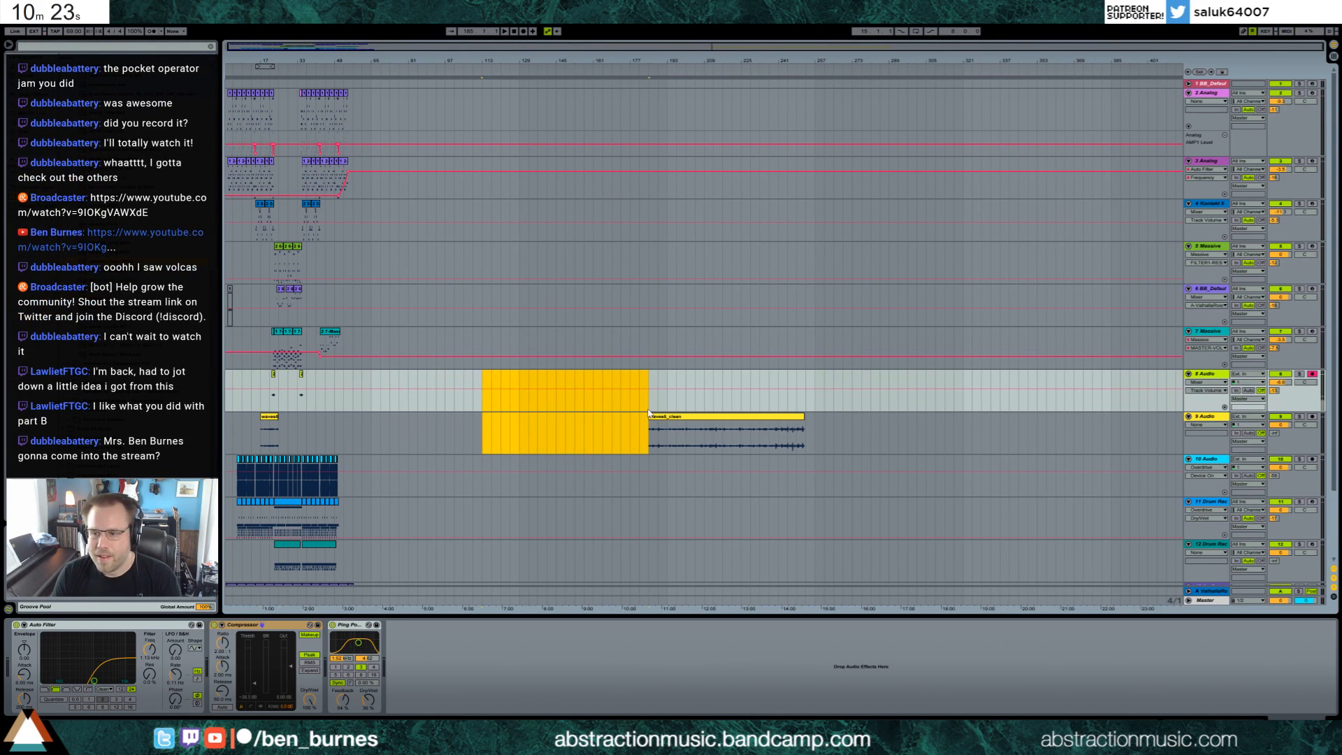
left_click(546, 428)
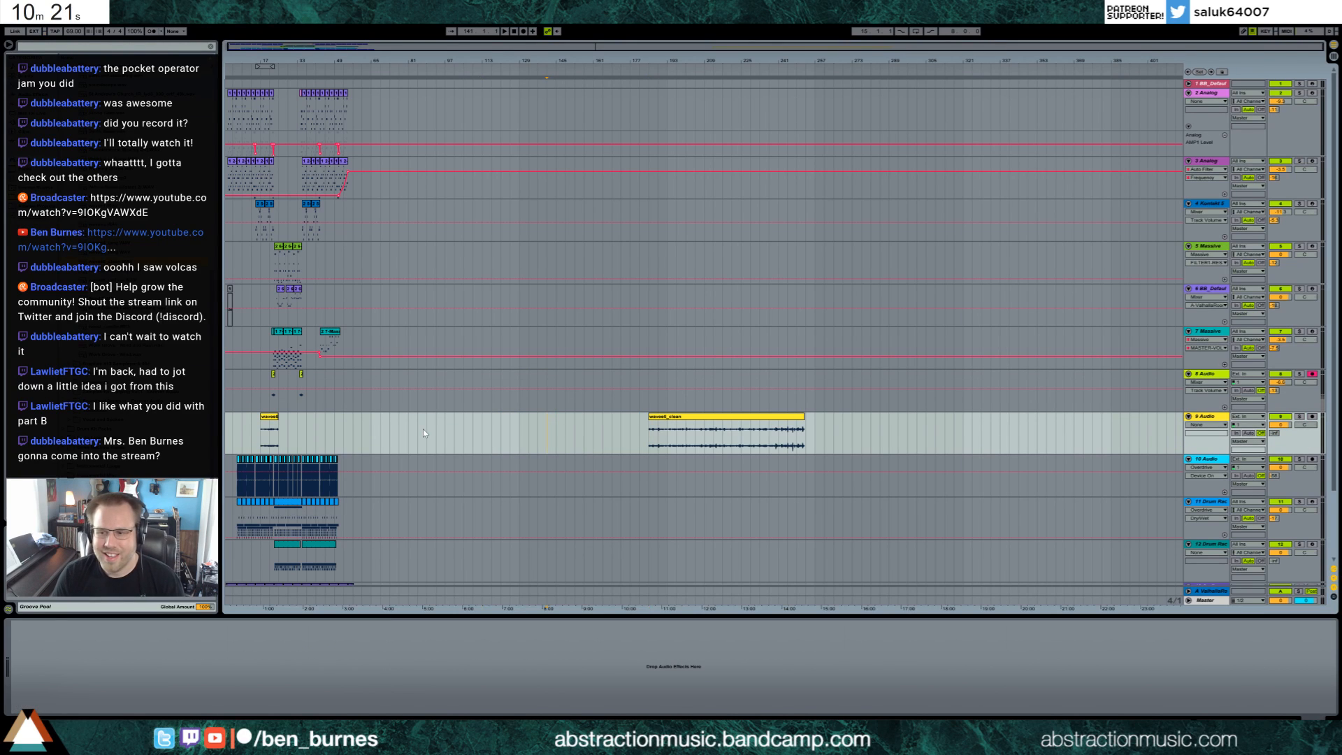
left_click(732, 417)
key("Delete")
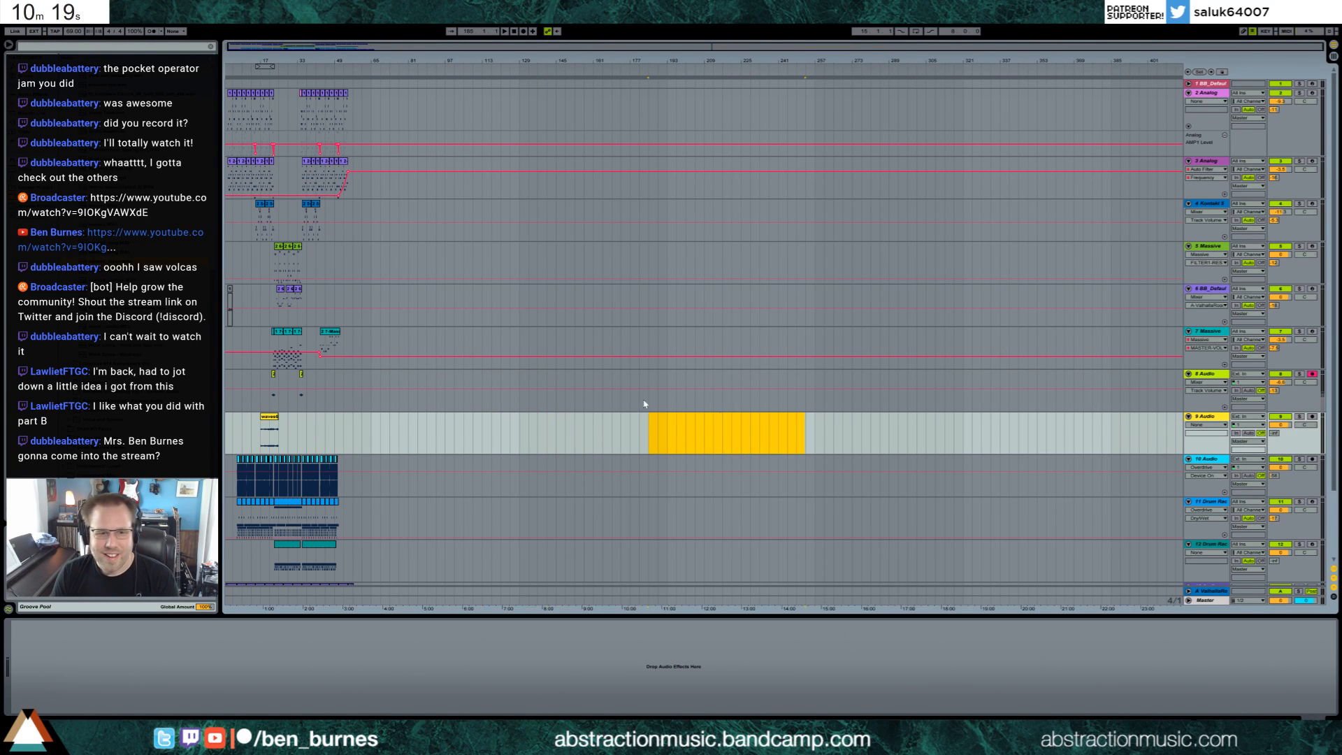
Trim the waves clip on track 9 to run from bar 22 to bar 23 beat 3, and play the transition.
left_click_drag(279, 46, 454, 51)
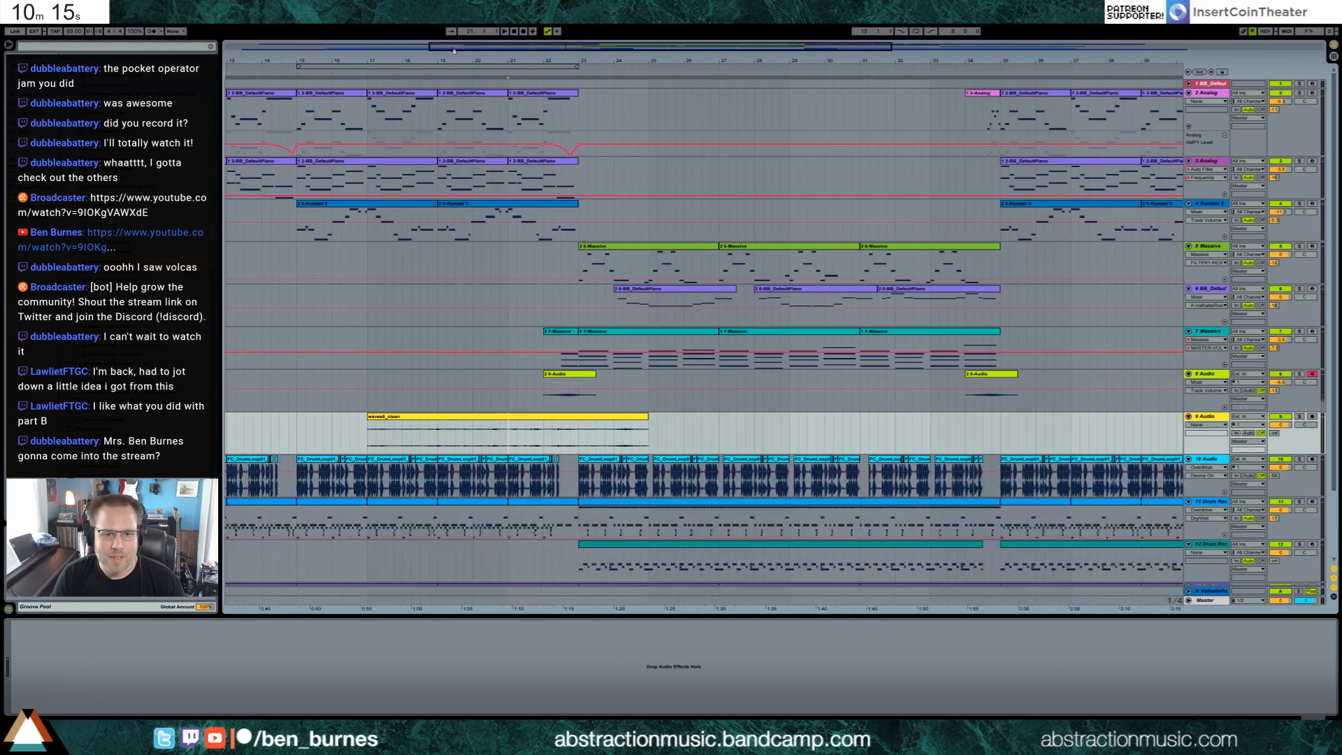
left_click_drag(369, 417, 543, 417)
left_click_drag(629, 417, 597, 423)
key("space")
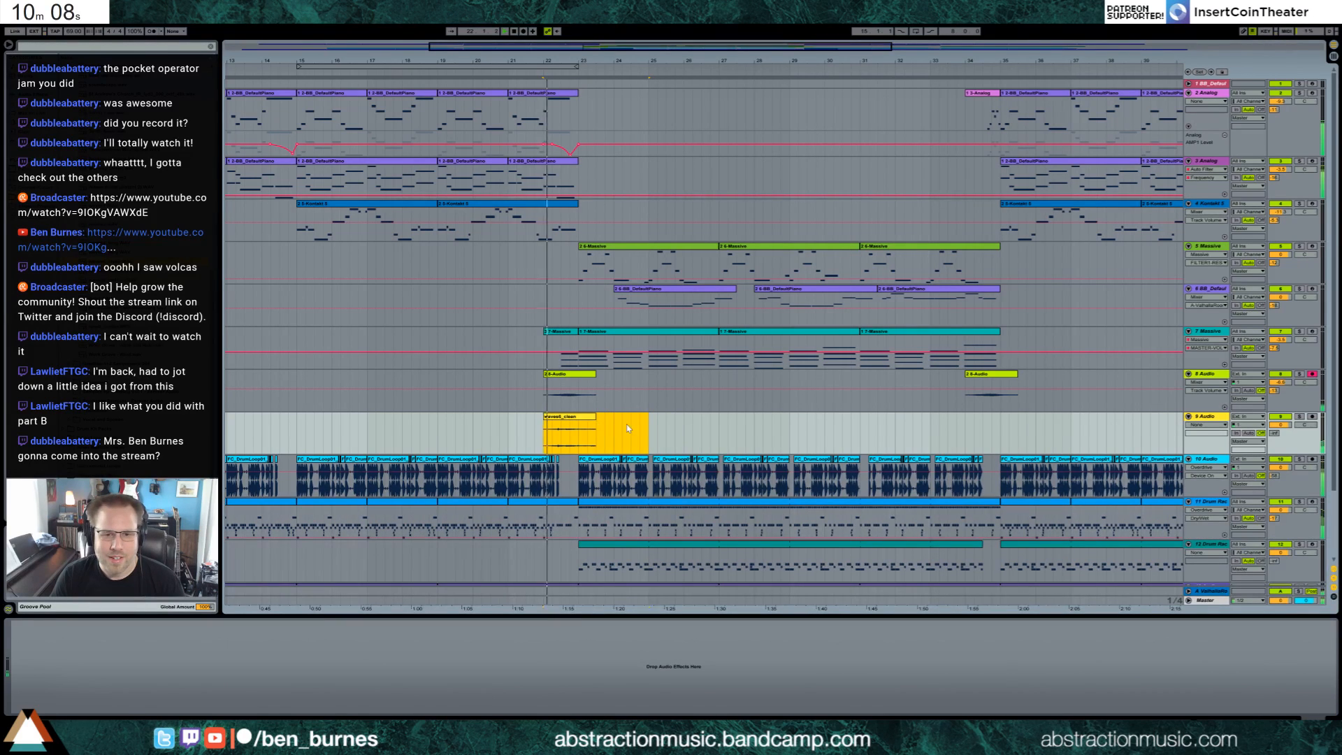
Raise the waves clip's gain while playing the transition, and extend the clip to bar 35 beat 3.
double_click(585, 422)
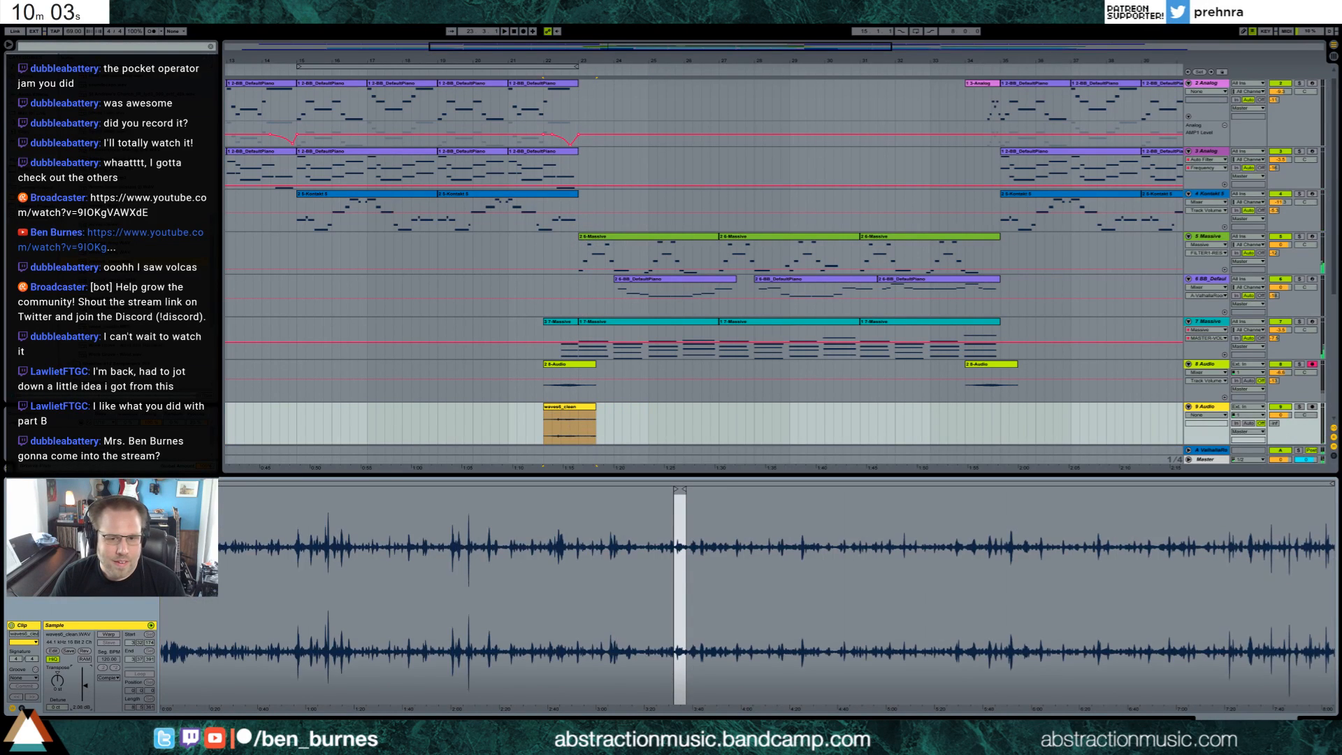
left_click_drag(84, 686, 82, 678)
key("space")
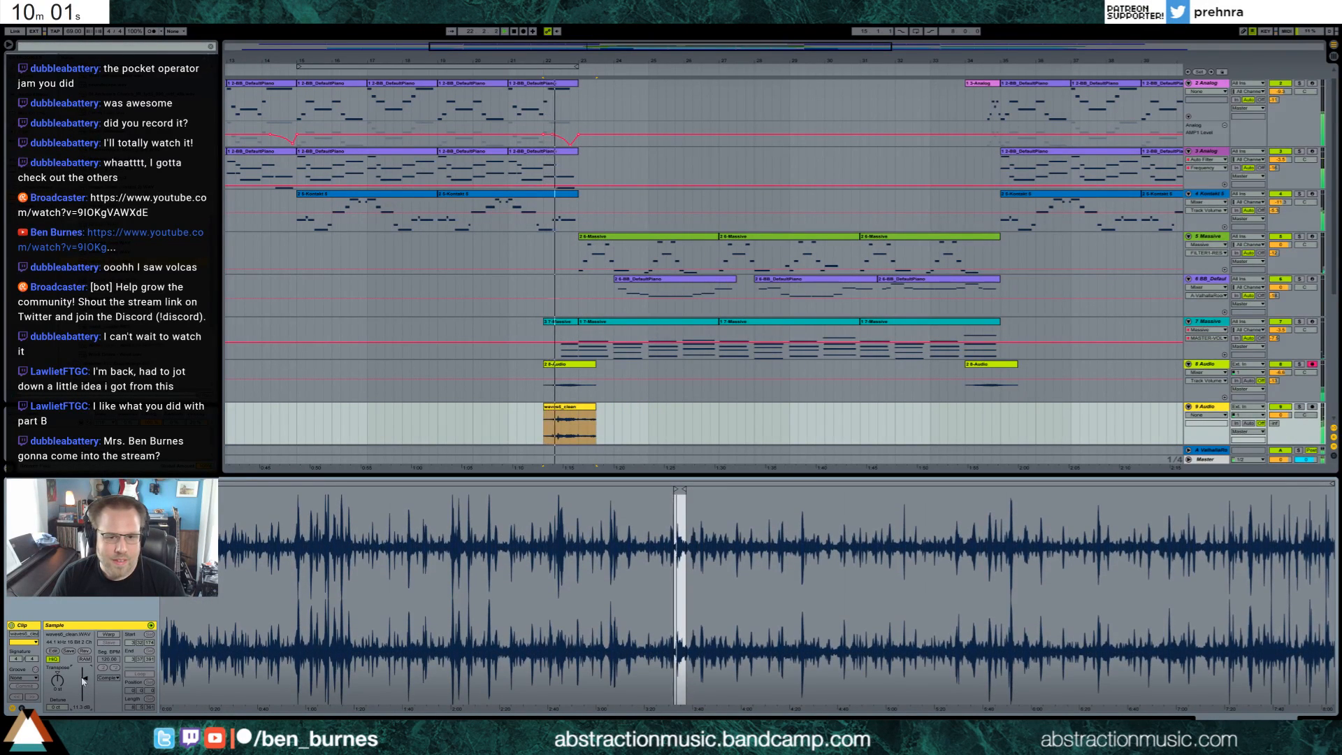
left_click_drag(83, 679, 85, 684)
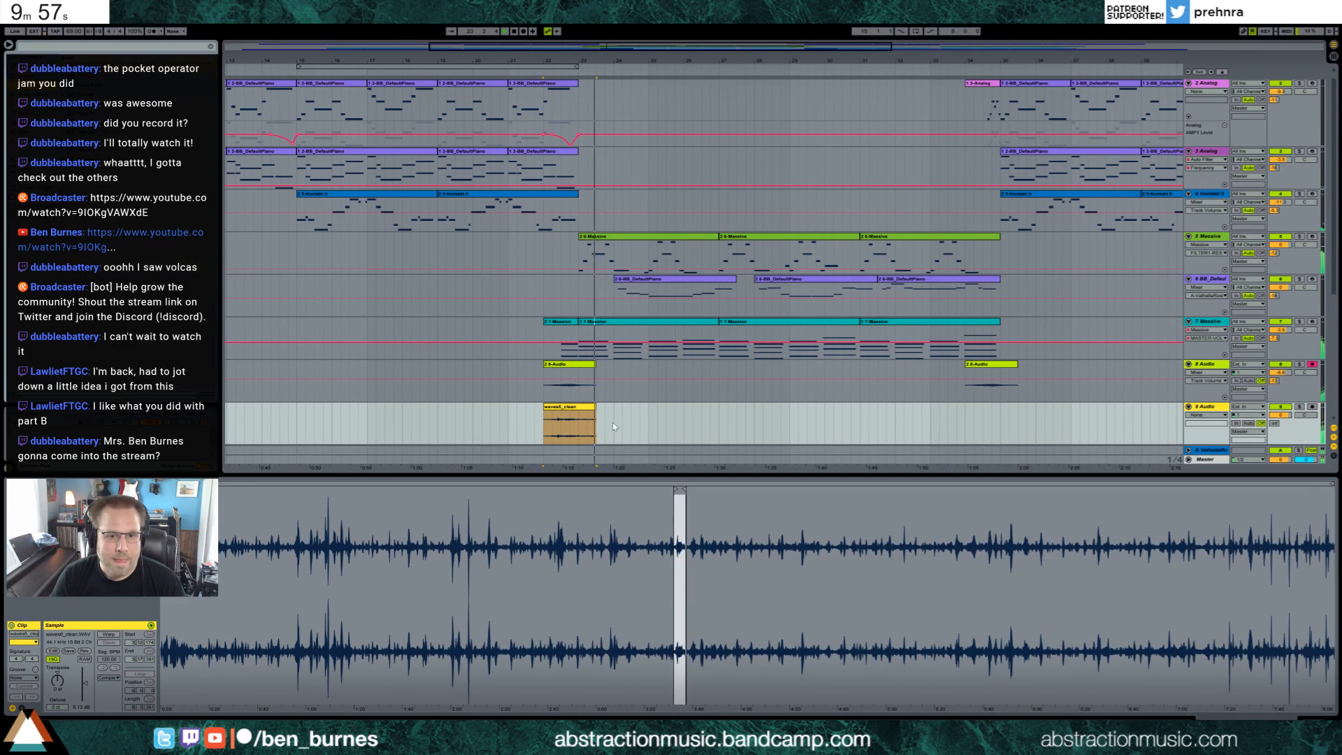
left_click_drag(595, 412, 1018, 415)
Remove the Road Noise on track 14 between about bar 23 beat 4 and bar 34 beat 2, fading both cut edges.
key("shift+Tab")
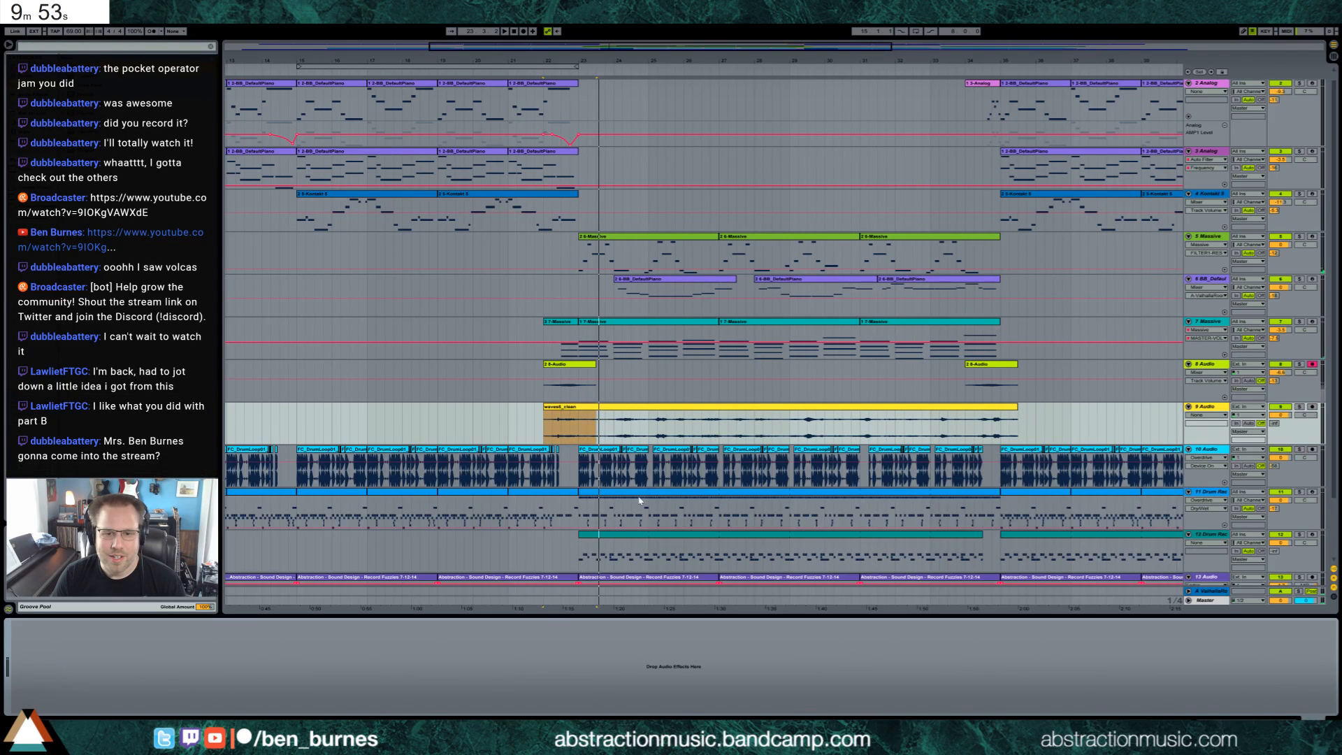
scroll(662, 546, "down", 3)
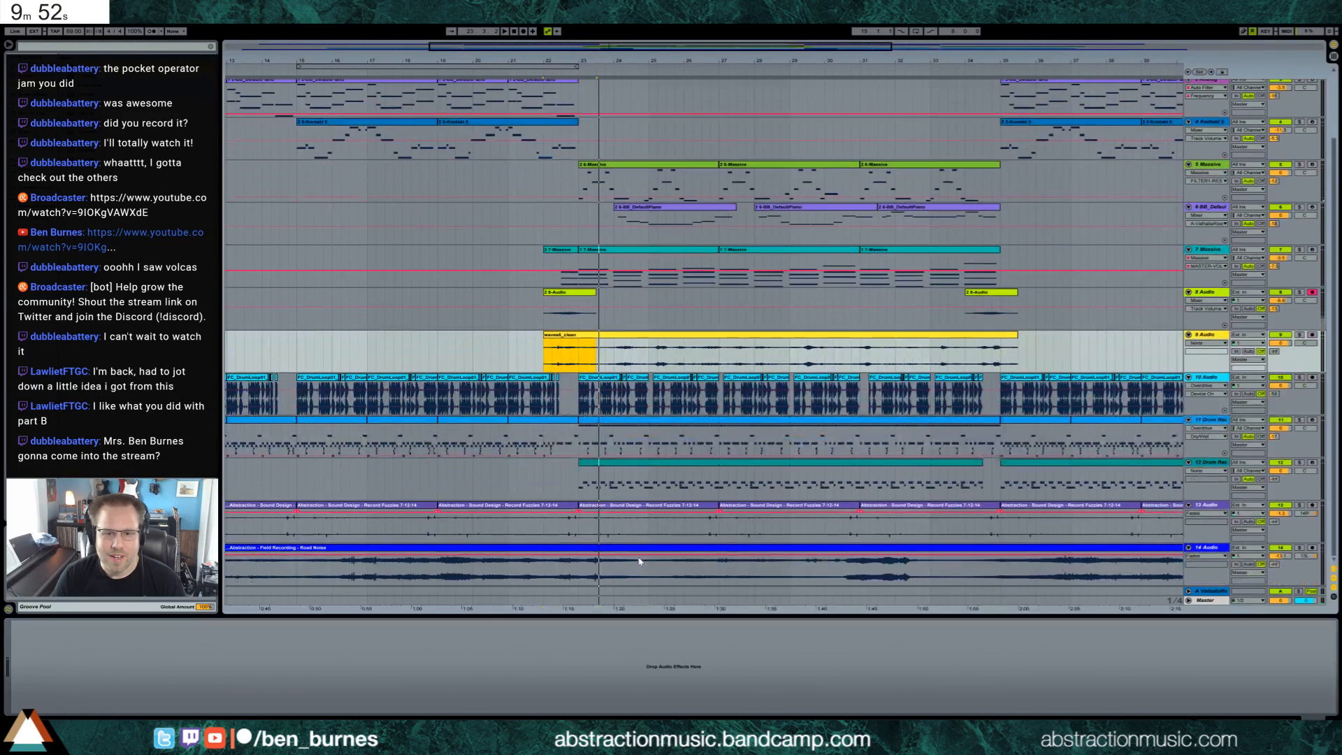
left_click(579, 575)
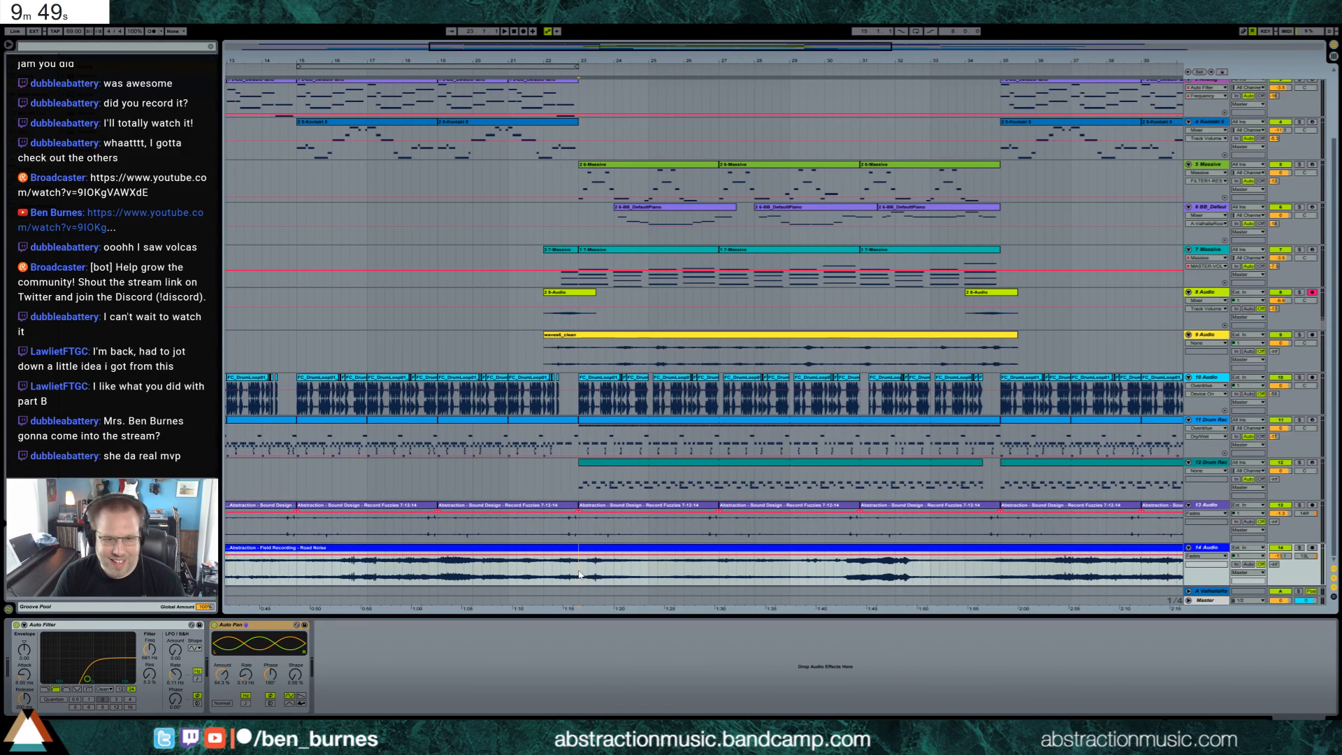
left_click_drag(603, 578, 976, 591)
key("ctrl+e")
key("Delete")
key("End")
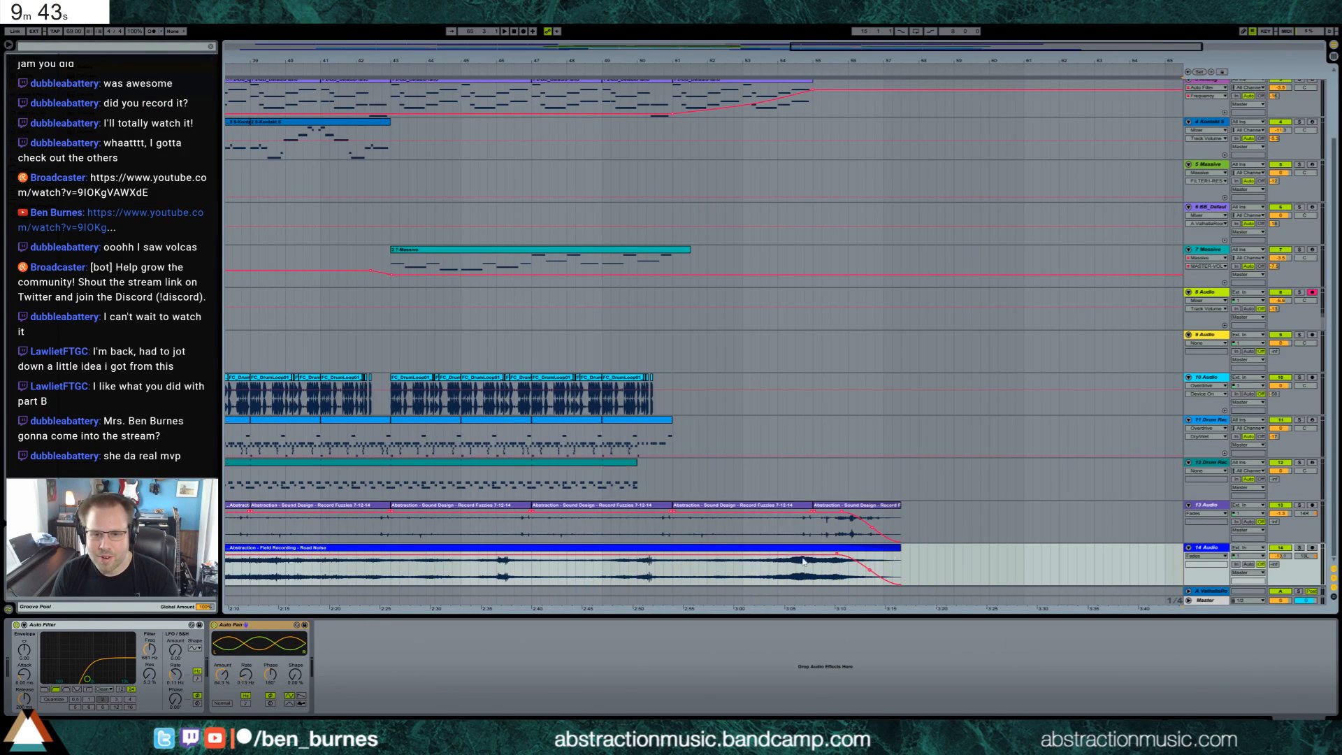
left_click(653, 46)
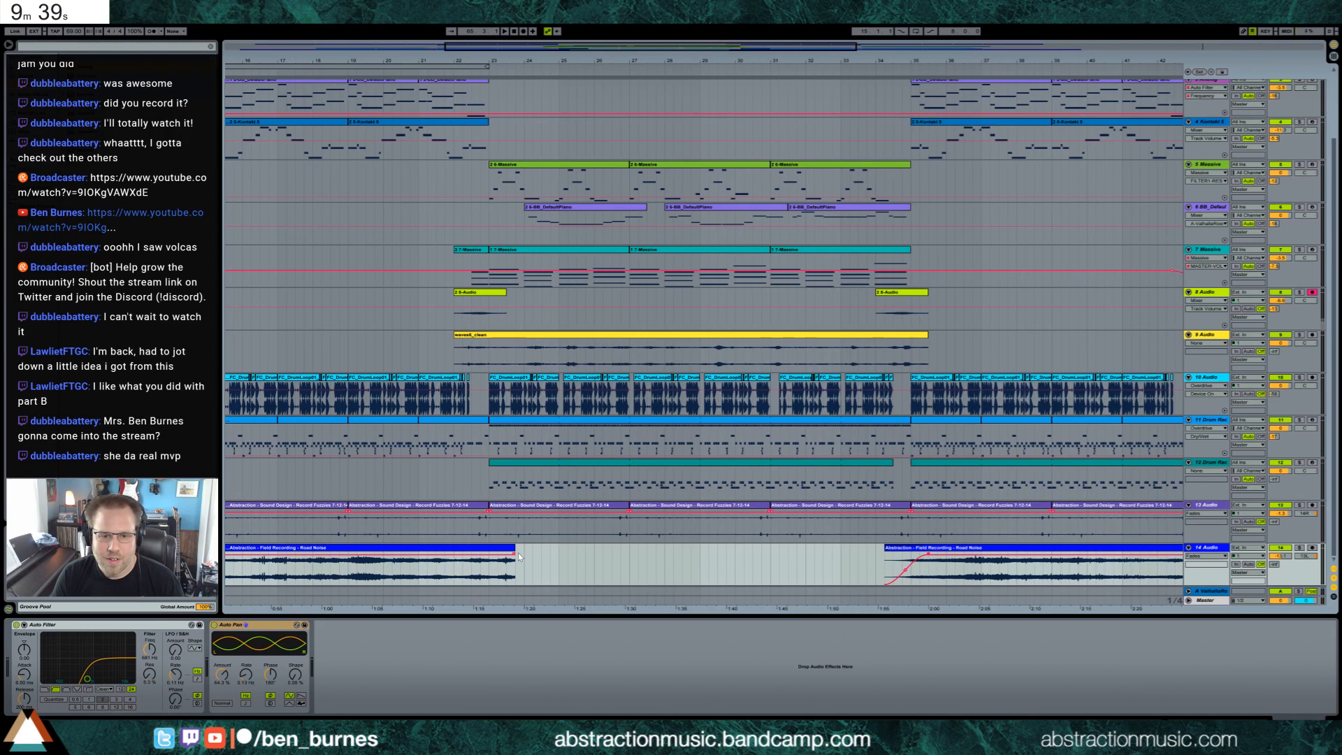
Give the waves clip on track 9 a fade-in of about one bar from bar 22 and a fade-out at its end.
left_click(519, 338)
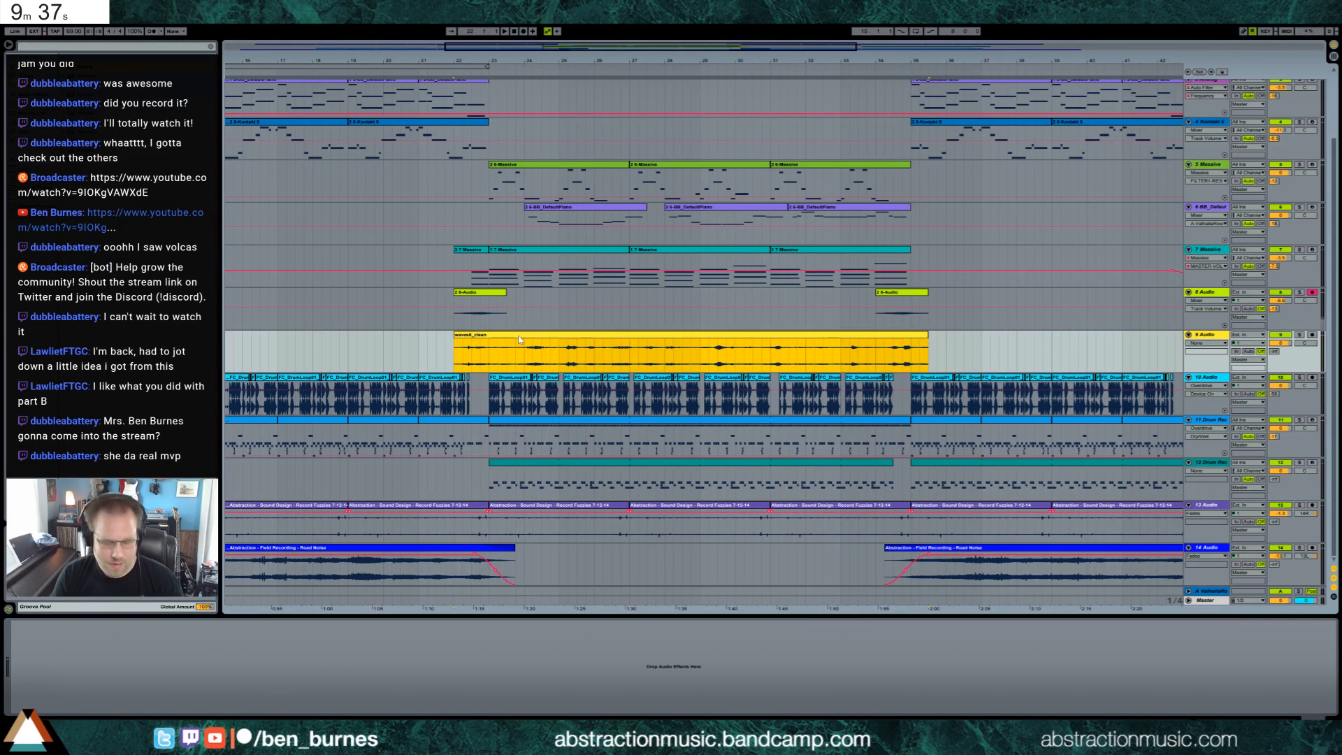
left_click(454, 341)
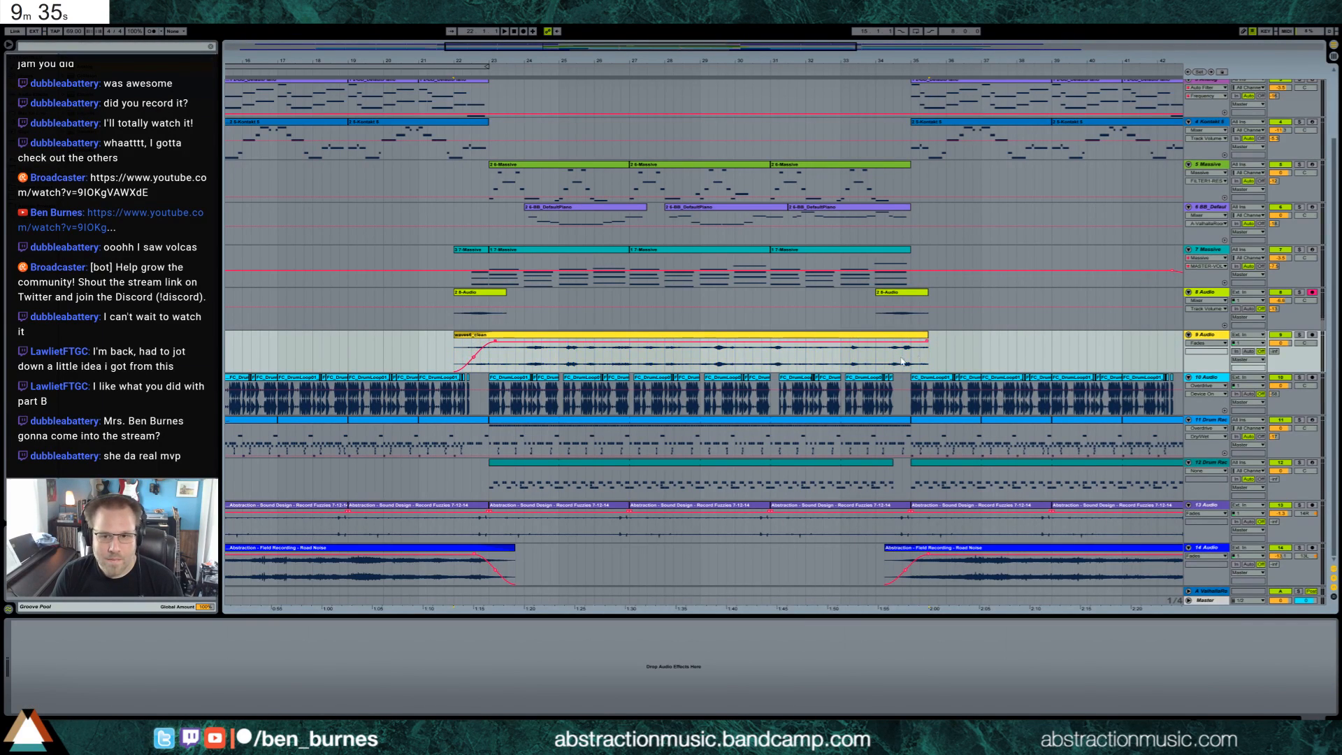
left_click(806, 339)
Add an Auto Filter to track 9, make it a high-pass filter, and tune its cutoff frequency during playback.
left_click_drag(98, 83, 168, 668)
left_click(55, 689)
left_click_drag(71, 680, 86, 678)
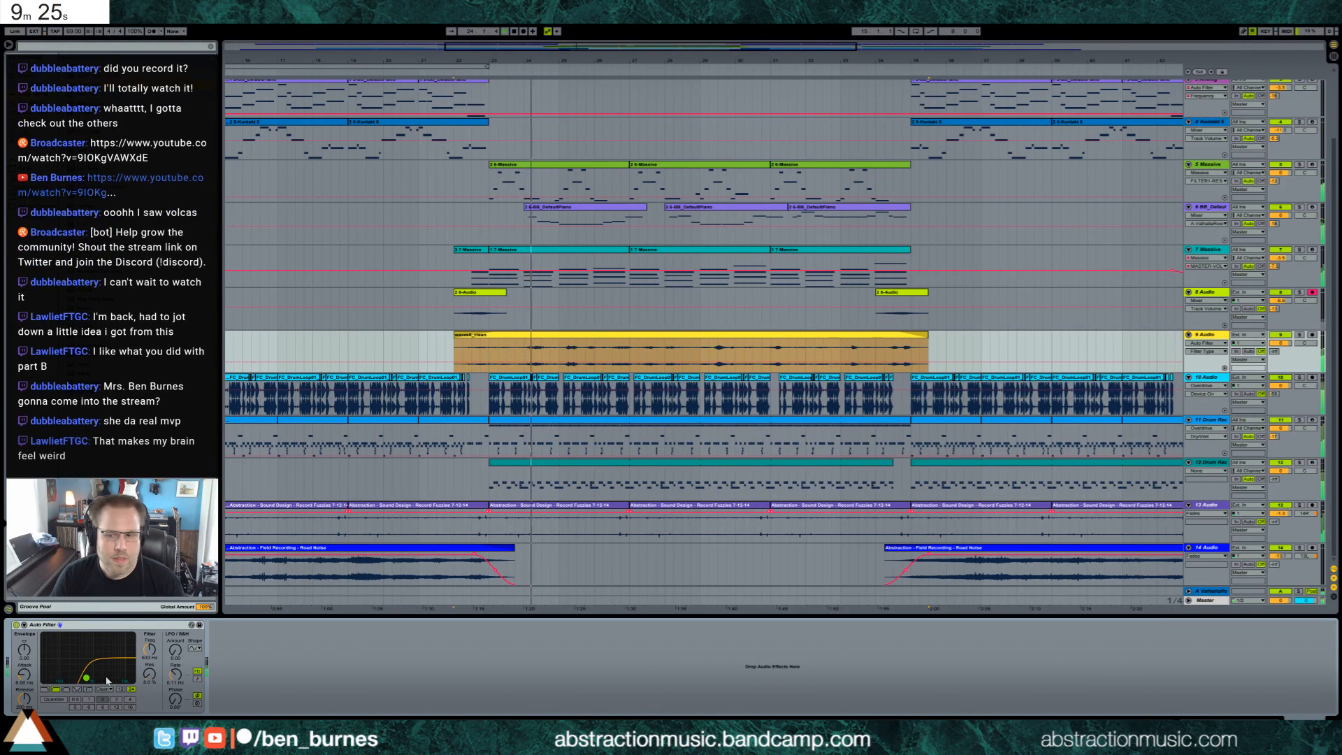
left_click_drag(86, 678, 81, 678)
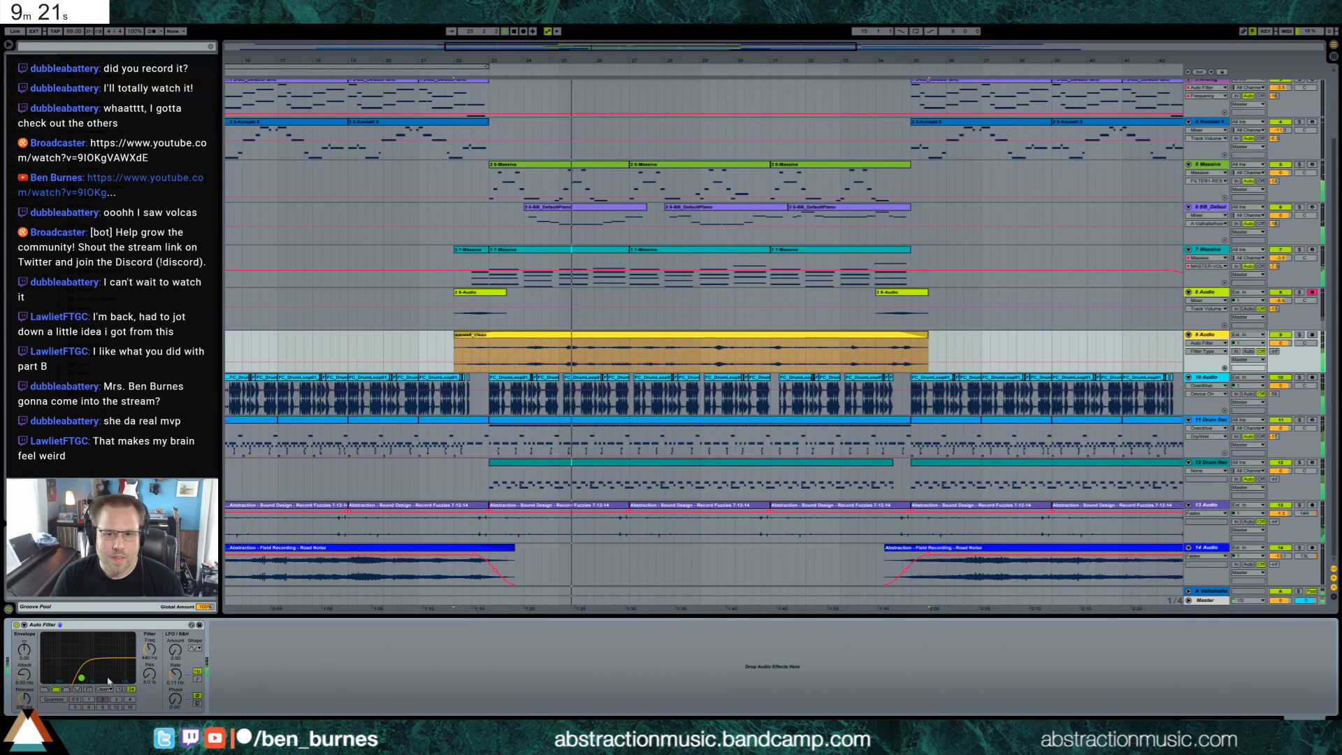
Lower the volume of track 9 and replay the transition into the middle section.
key("space")
left_click_drag(1280, 344, 1280, 353)
key("space")
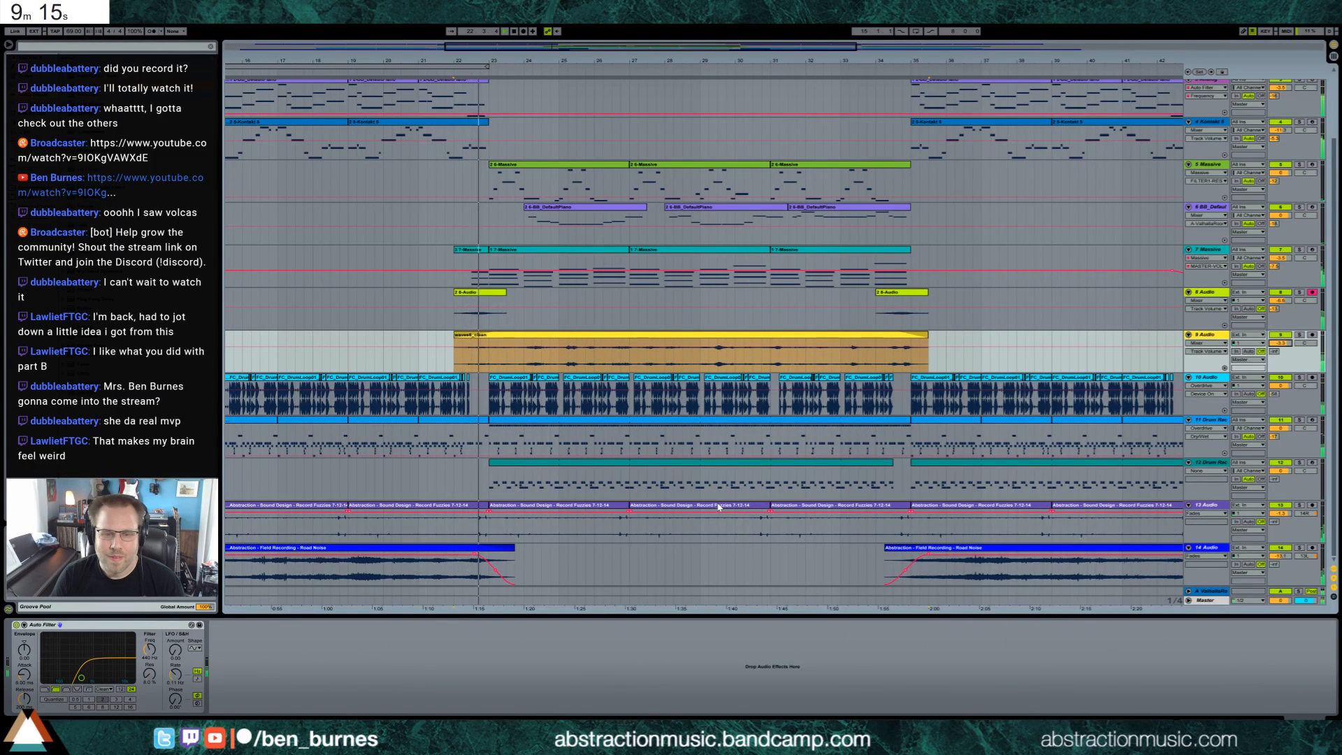
Reshape the waves clip's fade-in and fade-out curves on track 9 and raise the high-pass Auto Filter's cutoff and resonance.
left_click(482, 346)
left_click_drag(495, 342, 483, 346)
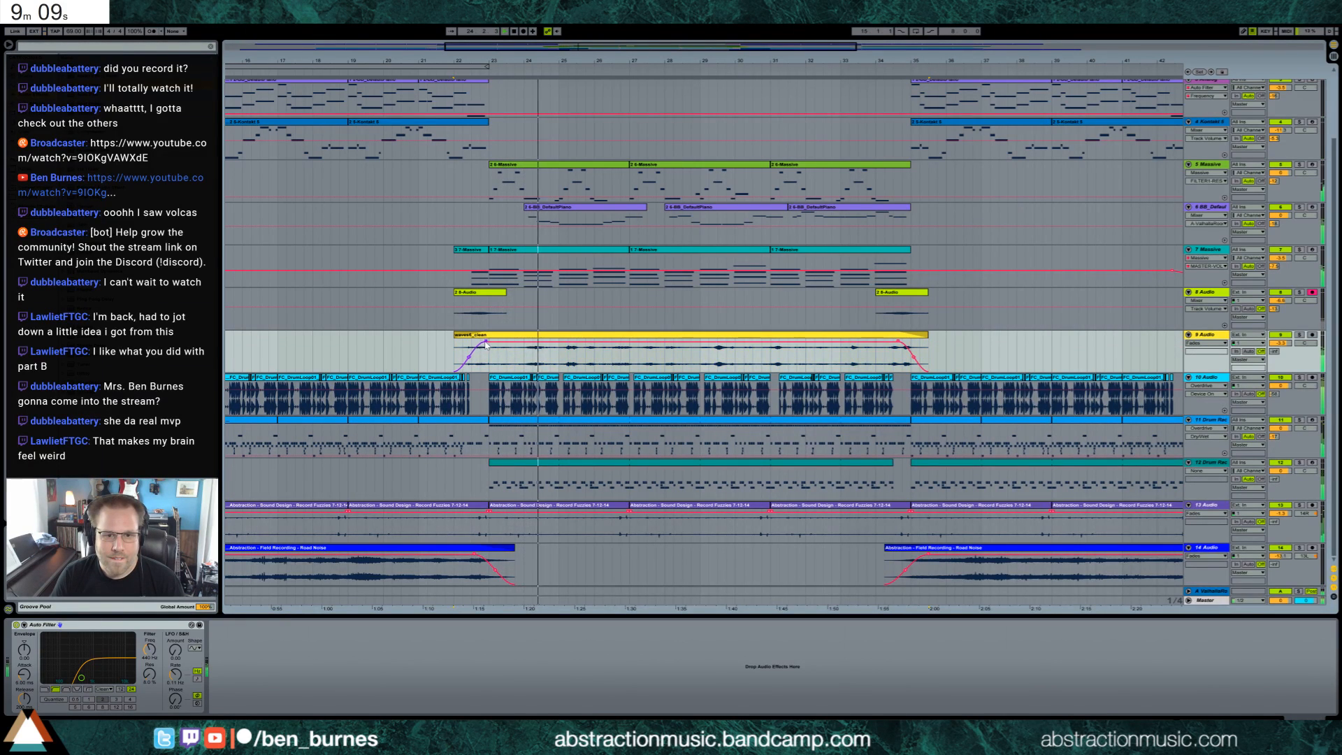
left_click_drag(900, 342, 903, 343)
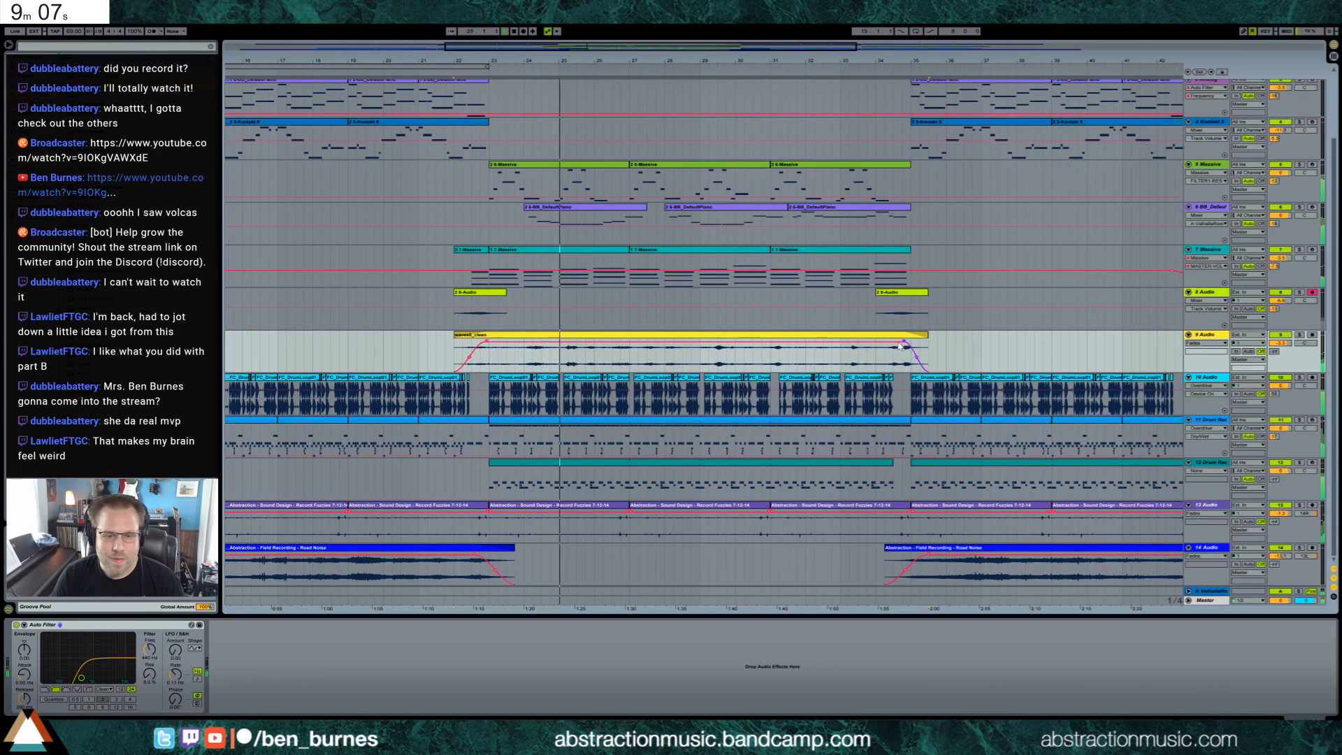
left_click_drag(81, 678, 86, 672)
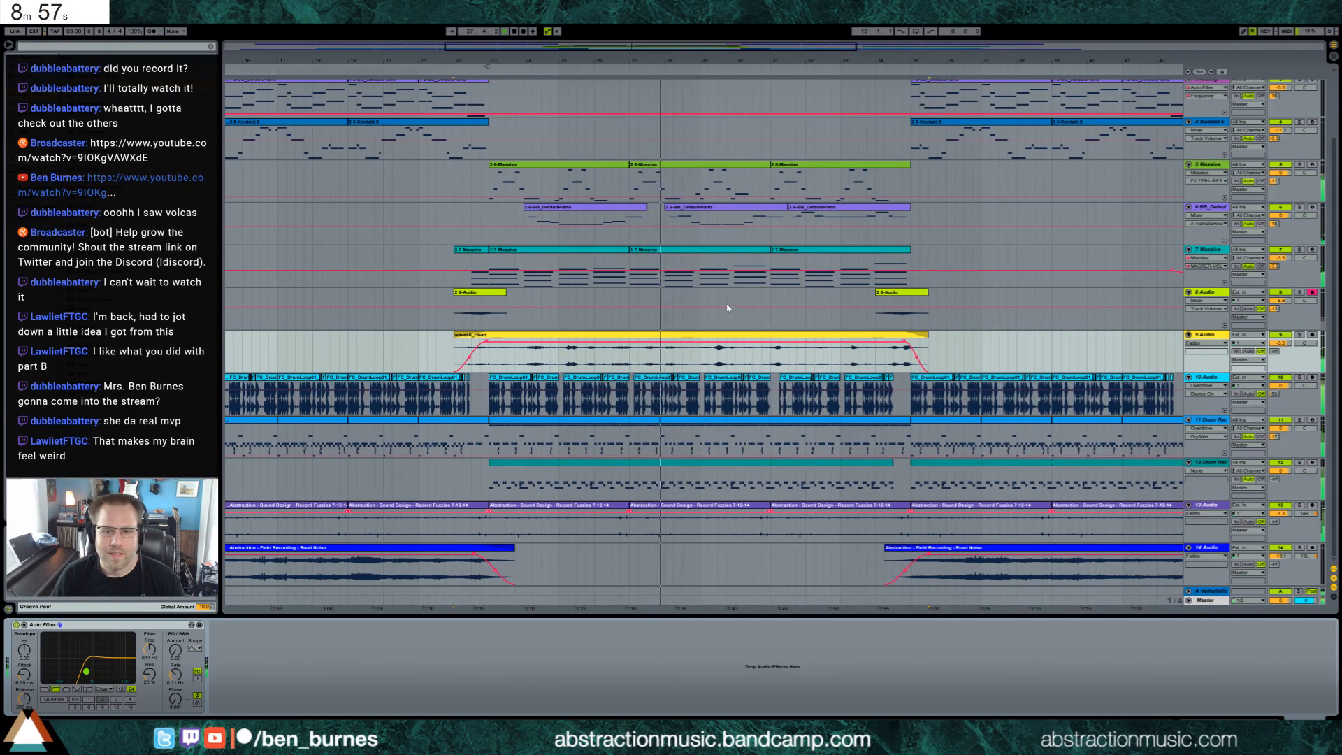
Insert a new MIDI track below track 6 and load an Analog instrument on it.
scroll(730, 301, "up", 3)
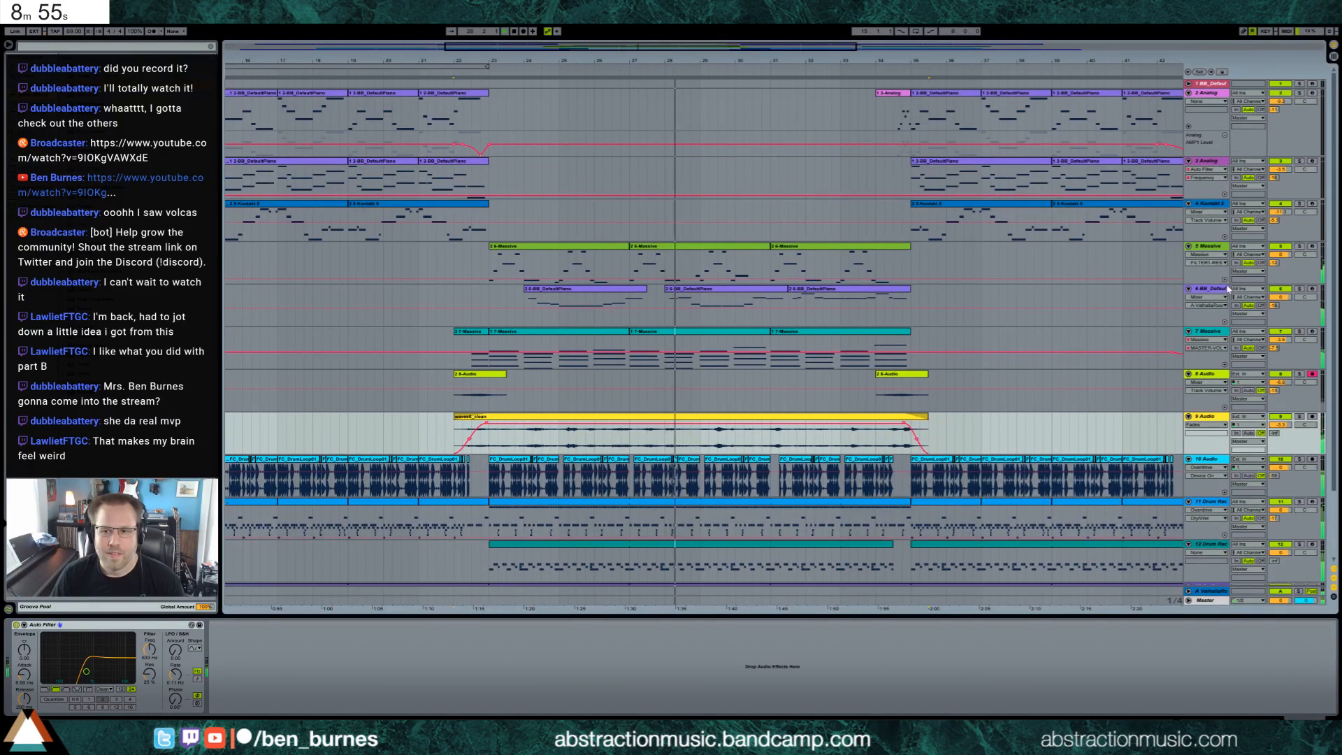
left_click(1221, 291)
key("ctrl+shift+t")
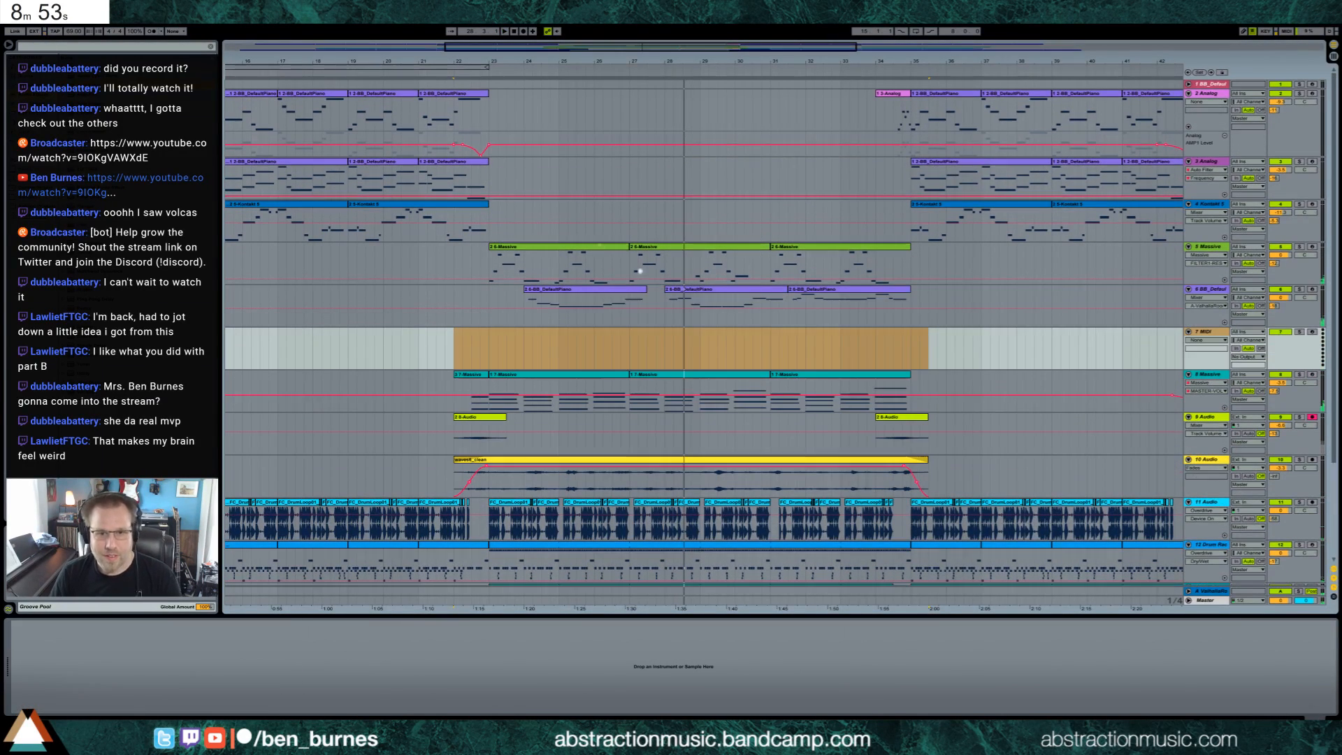
left_click(643, 348)
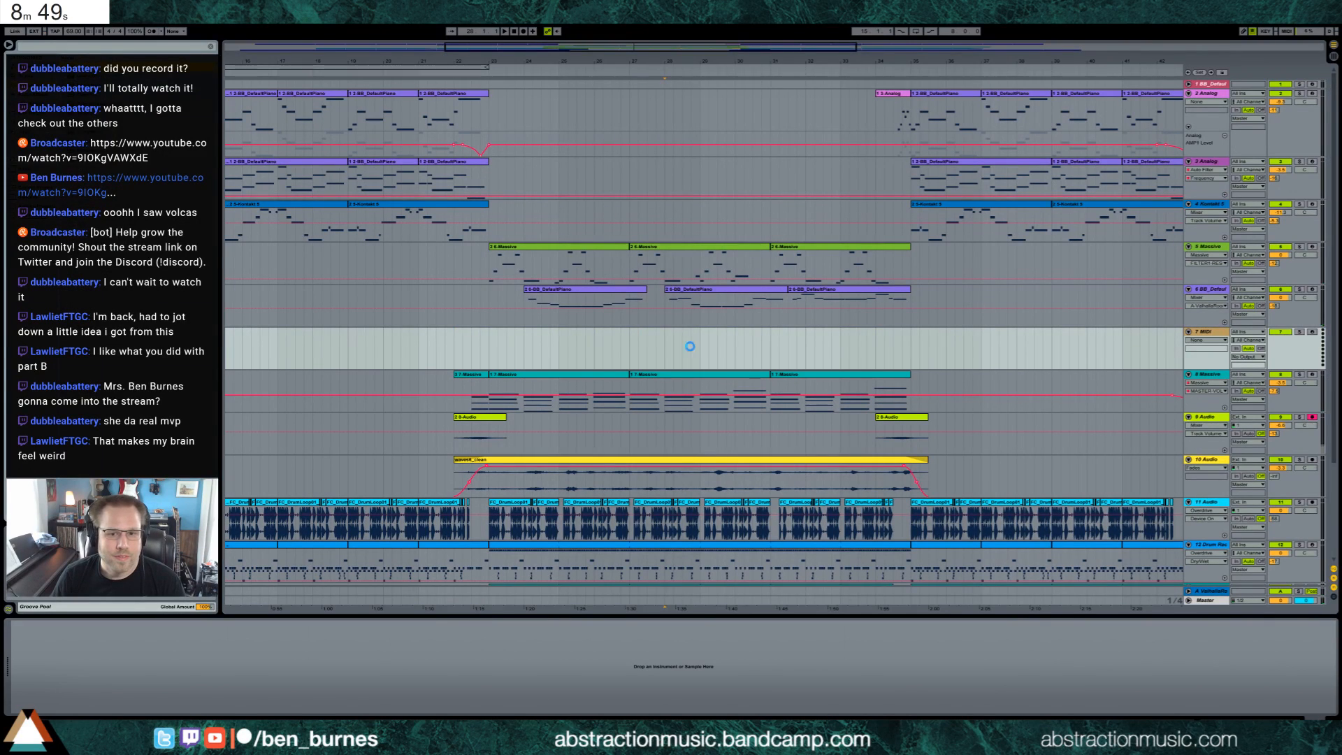
left_click_drag(692, 347, 689, 349)
Adjust Analog's first filter frequency, turn on unison and vibrato, and set the vibrato's parameters.
left_click_drag(183, 642, 183, 695)
left_click_drag(183, 646, 183, 640)
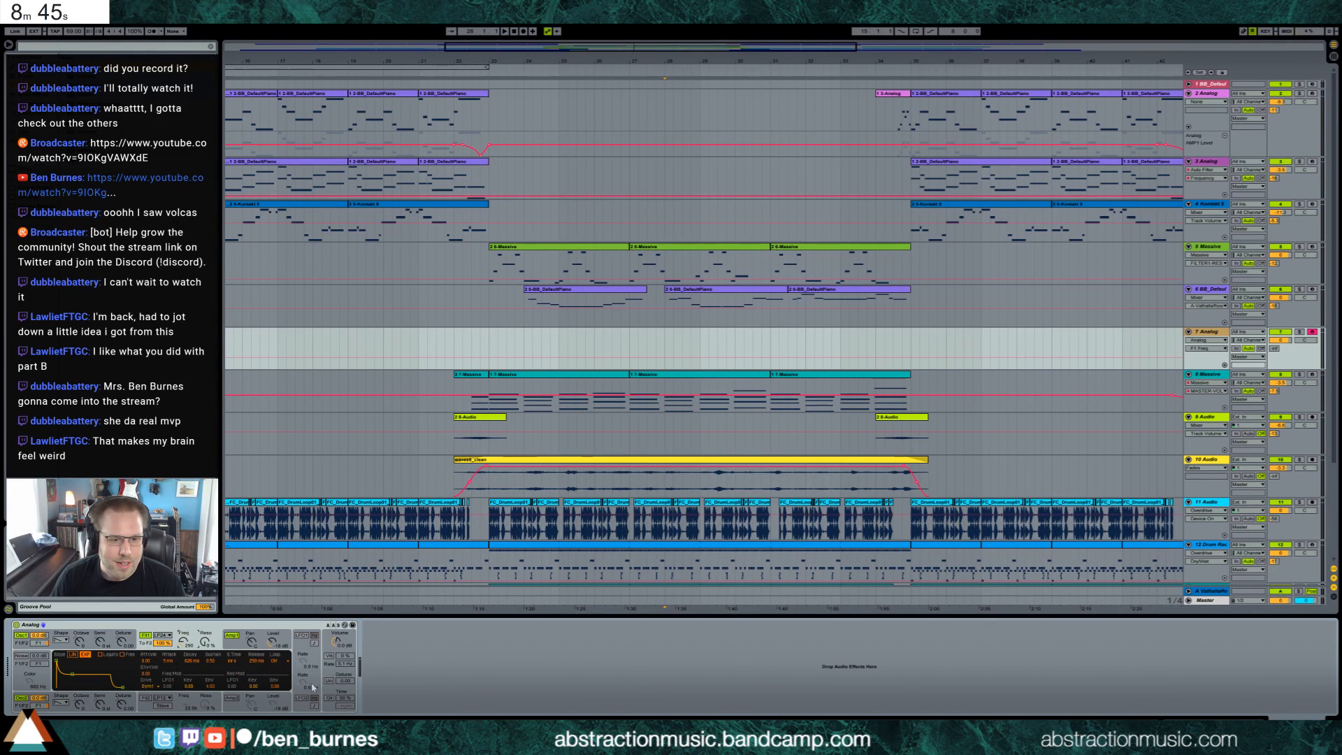
left_click(329, 681)
left_click_drag(349, 682, 344, 622)
left_click(329, 656)
left_click_drag(127, 674, 148, 646)
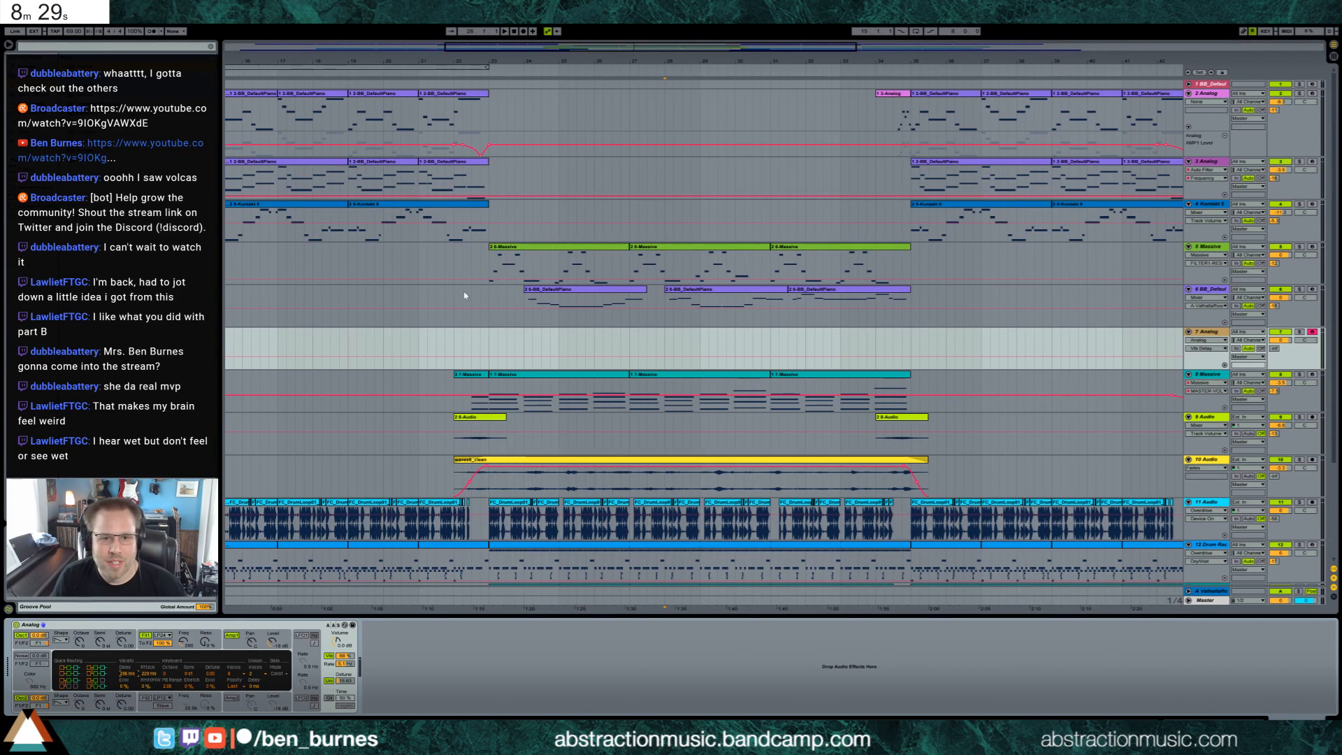
Refine the Analog patch's filter and amplifier settings and adjust its unison detune.
left_click(629, 348)
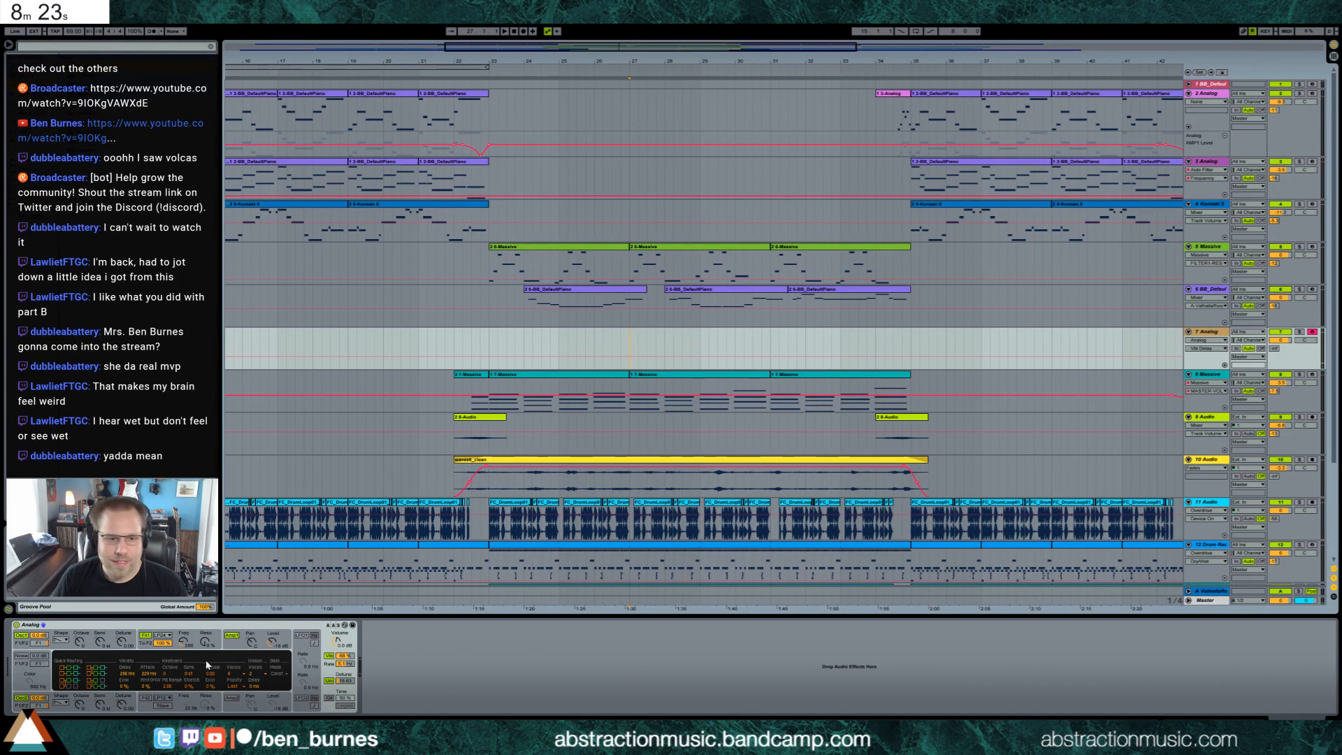
left_click(180, 643)
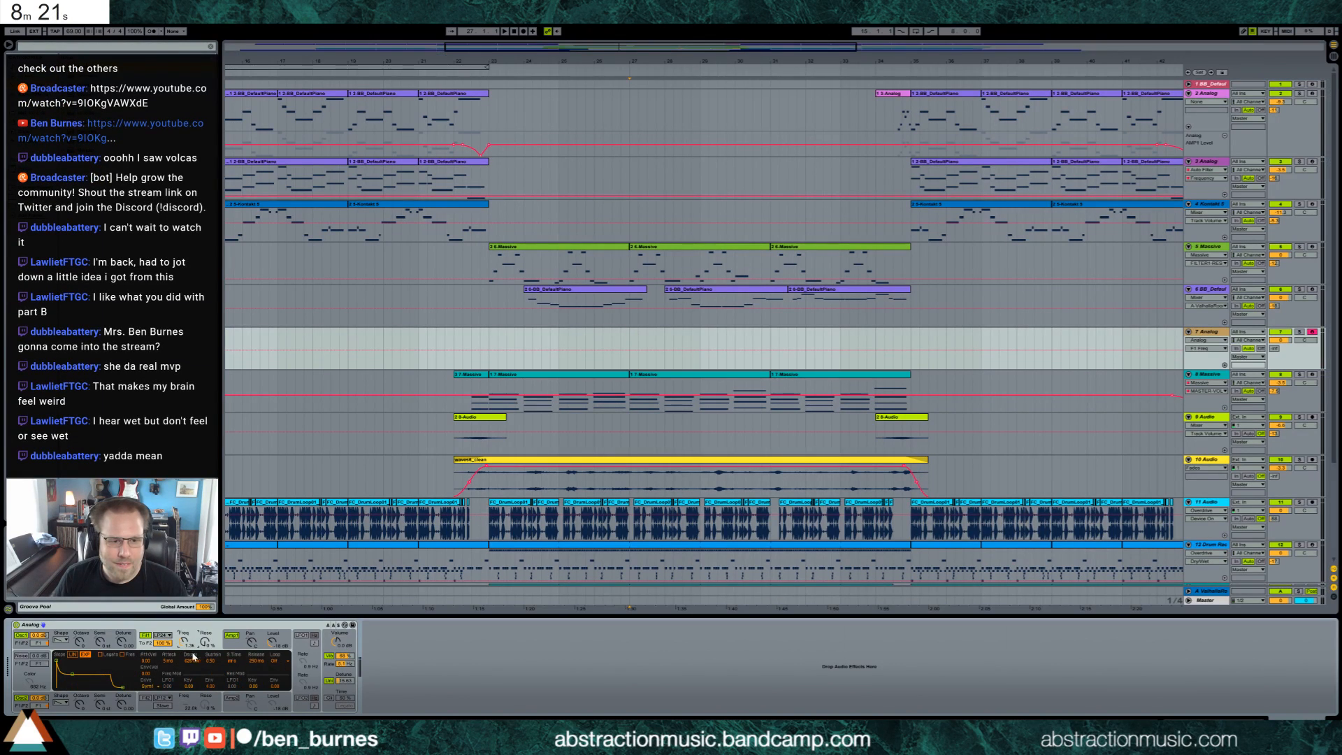
left_click(228, 650)
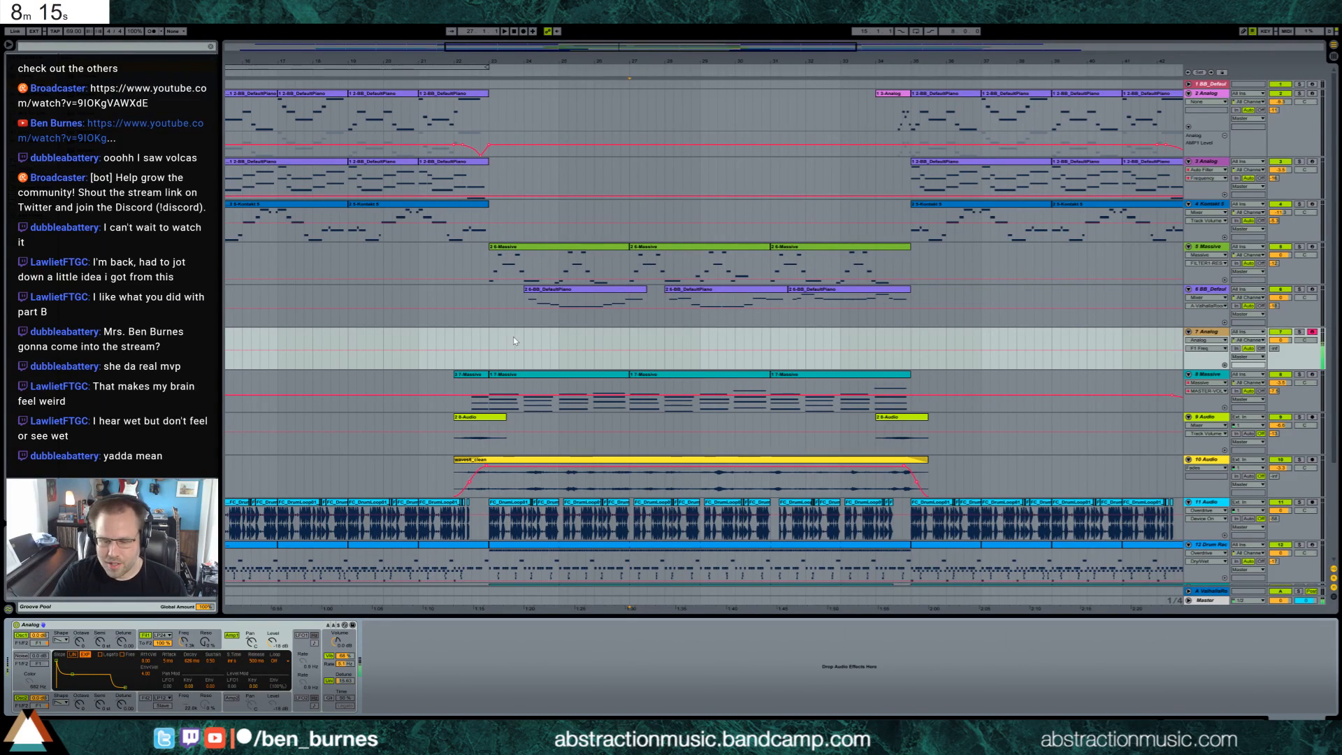
left_click_drag(344, 680, 344, 692)
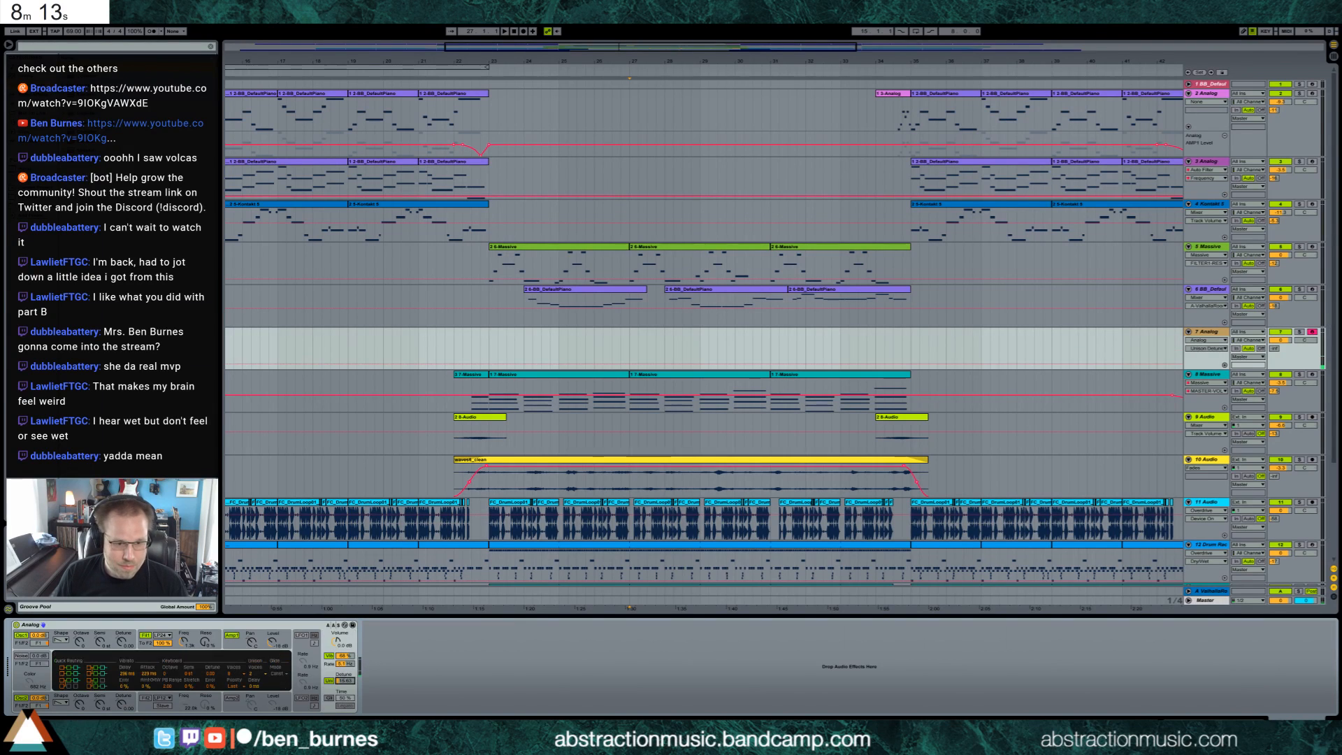
Change Analog's voice settings and raise track 7's send to the ValhallaRoom reverb.
left_click(256, 674)
left_click(260, 687)
left_click(237, 675)
left_click(240, 678)
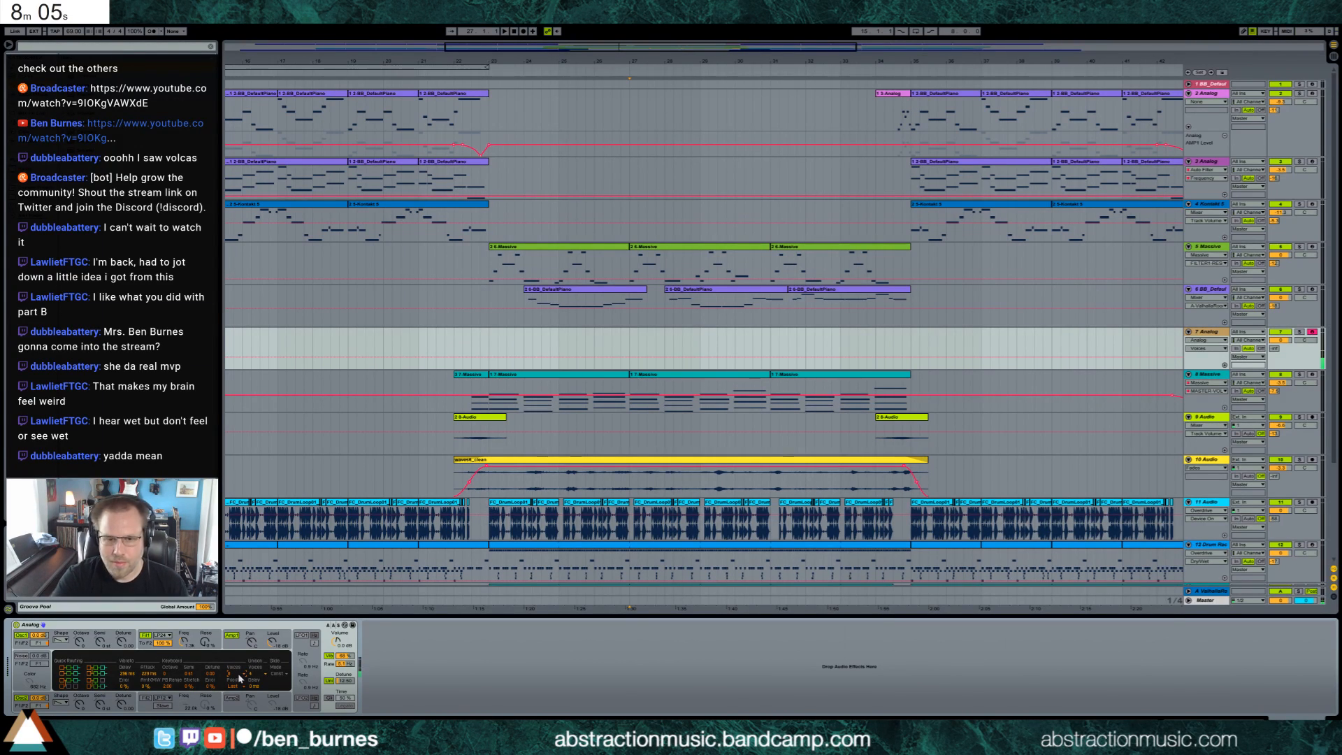
left_click_drag(1274, 349, 1274, 300)
Compare the sound with the Master track's bit-reduction device switched off and on, and check its EQ Eight.
left_click(1203, 588)
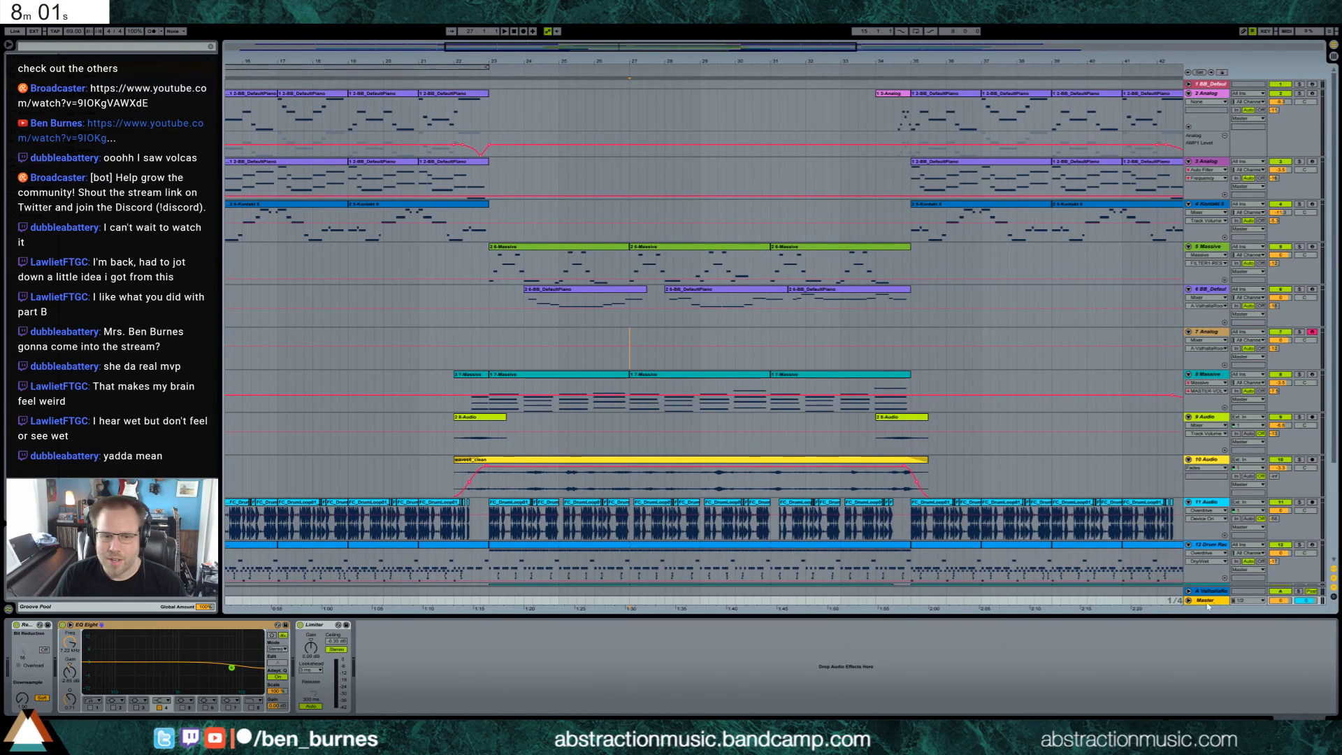
left_click(16, 625)
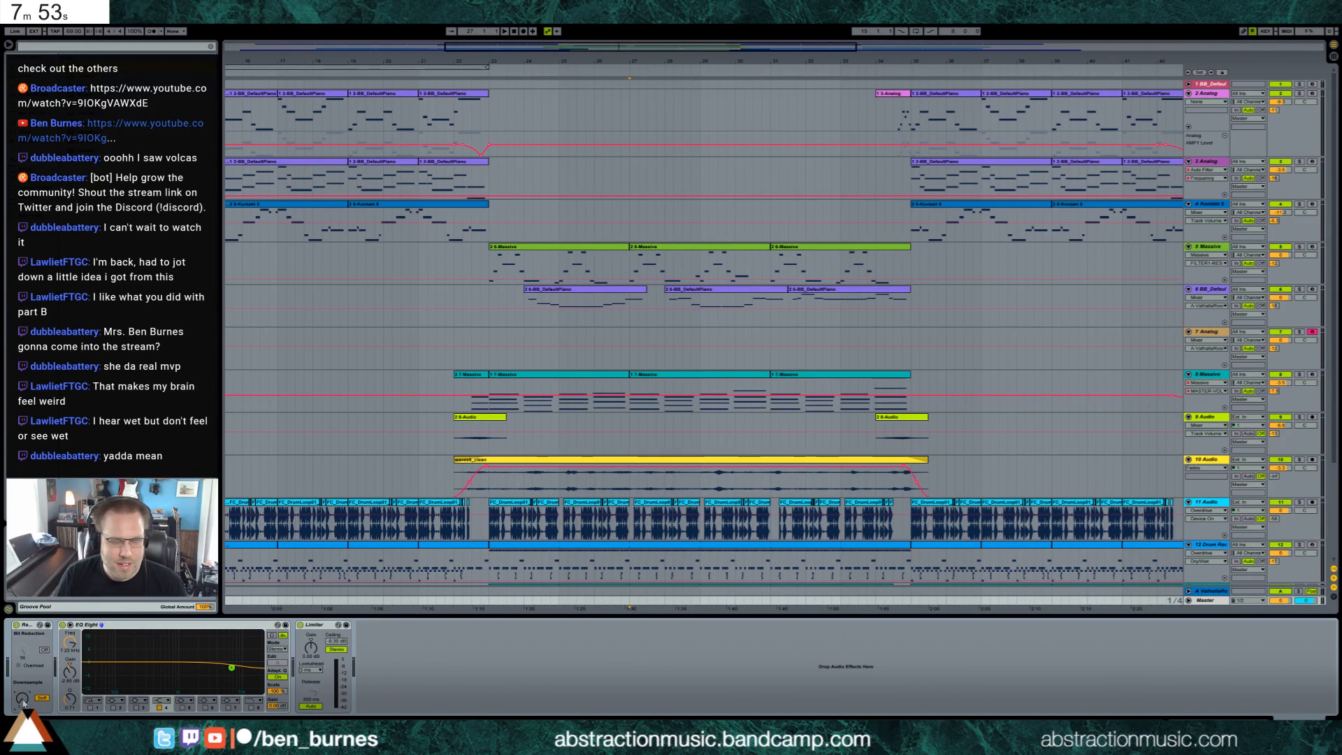
left_click(16, 628)
left_click(130, 634)
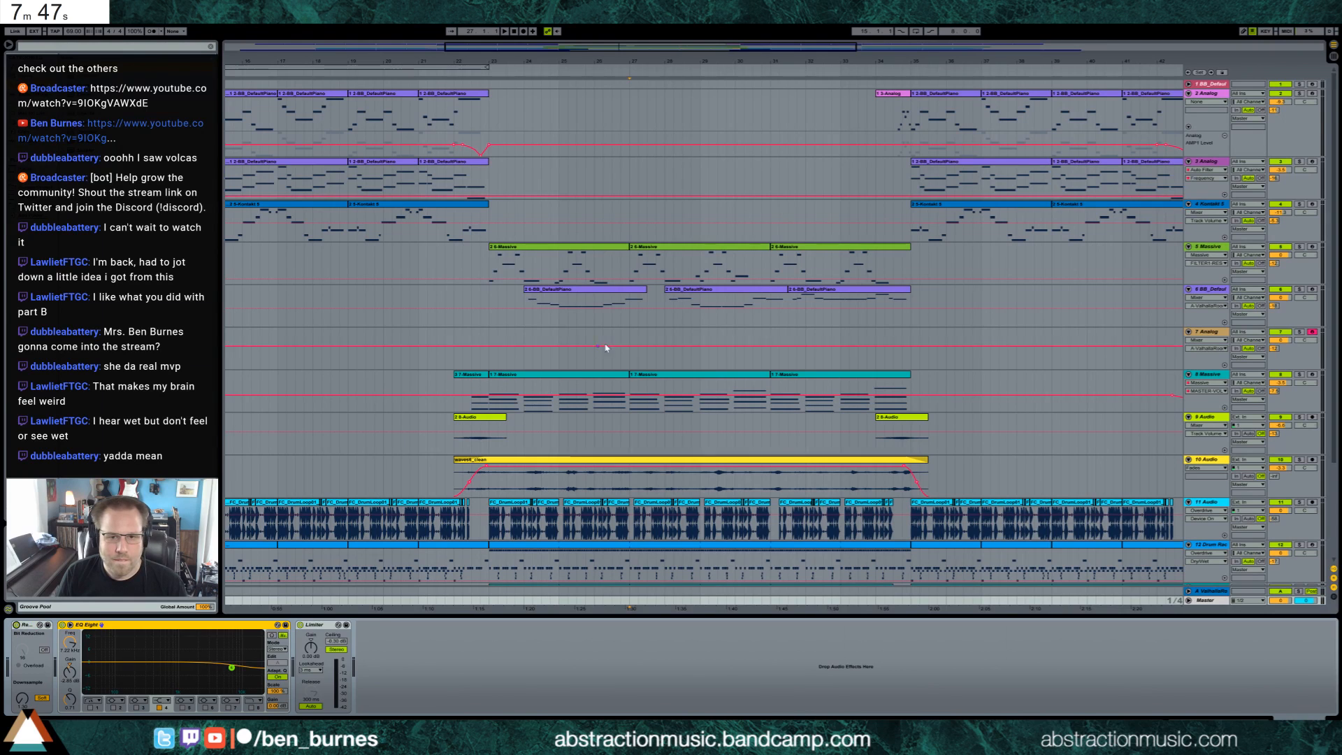
Lower track 7's volume and record an Analog lead take from about bar 27 beat 3 to bar 33 beat 2.
left_click(611, 346)
left_click_drag(1278, 341, 1279, 348)
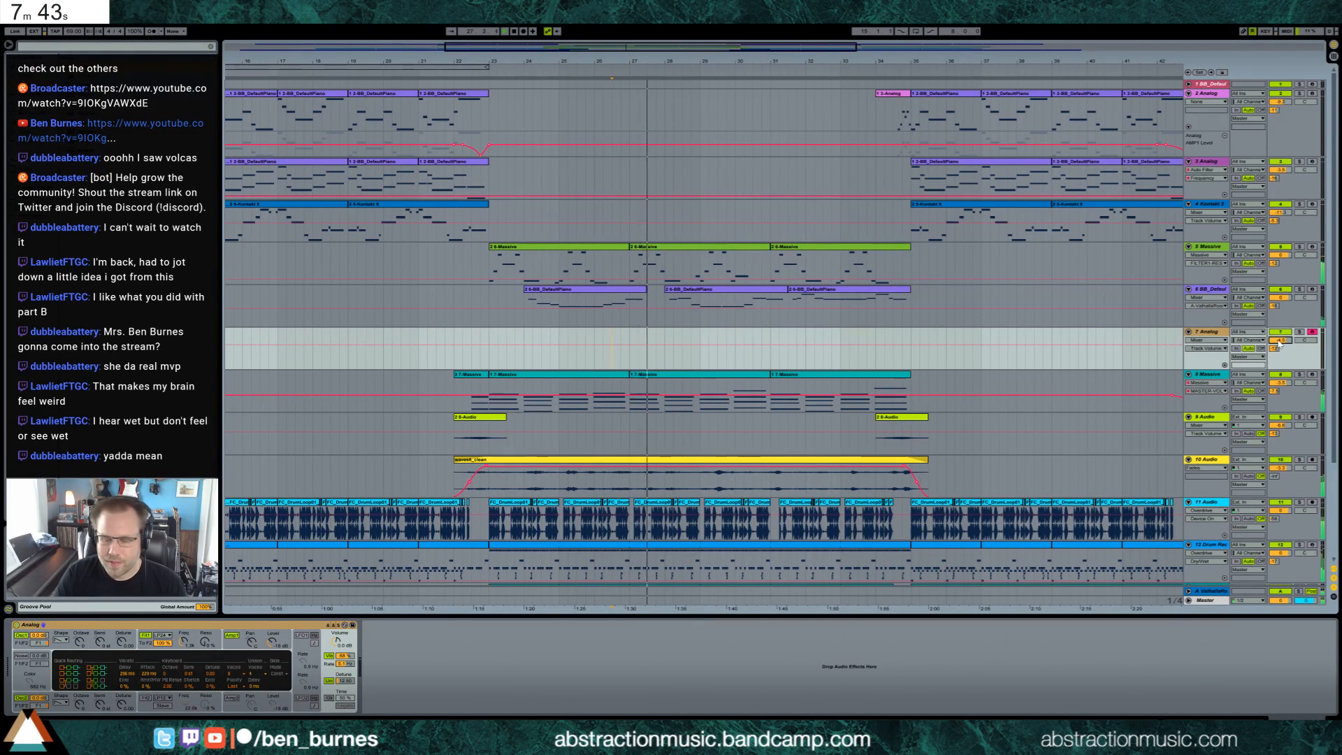
key("F9")
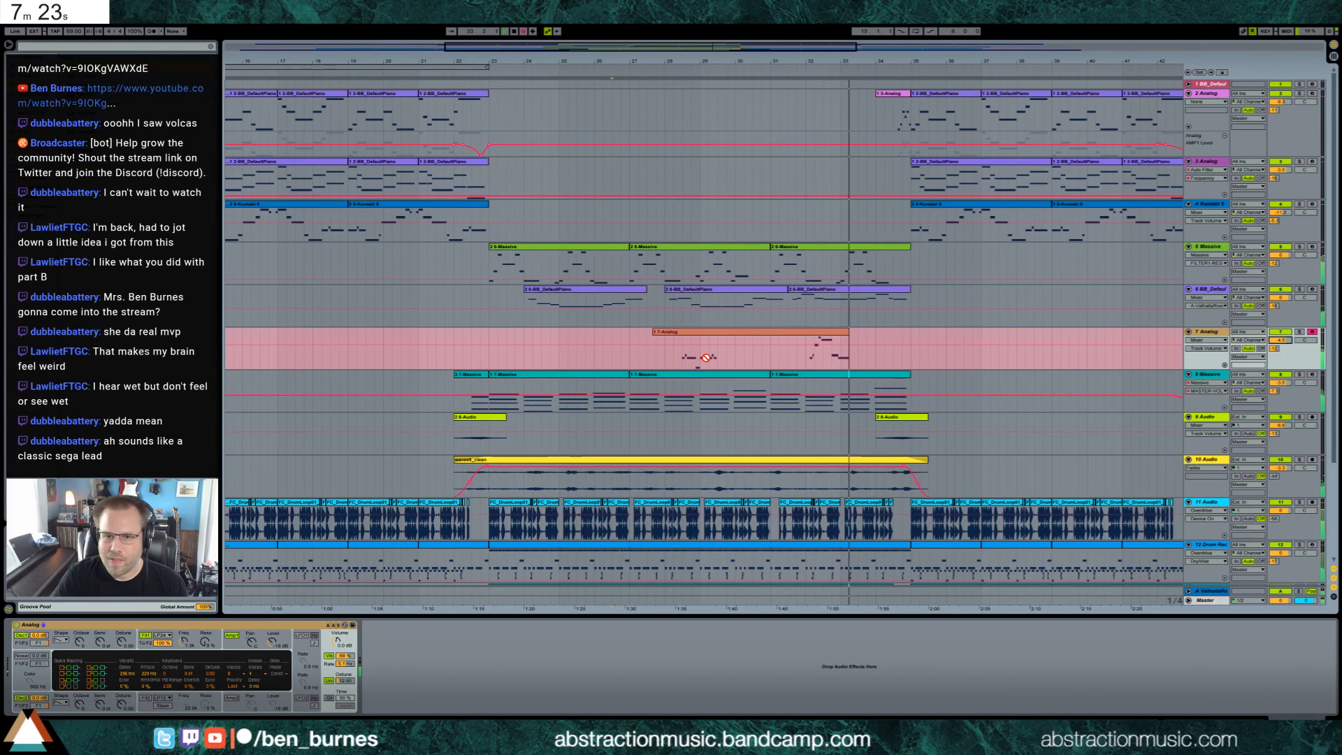
key("space")
Open the recorded lead clip on track 7 and move its last two notes later.
double_click(851, 331)
left_click_drag(1188, 487, 1173, 578)
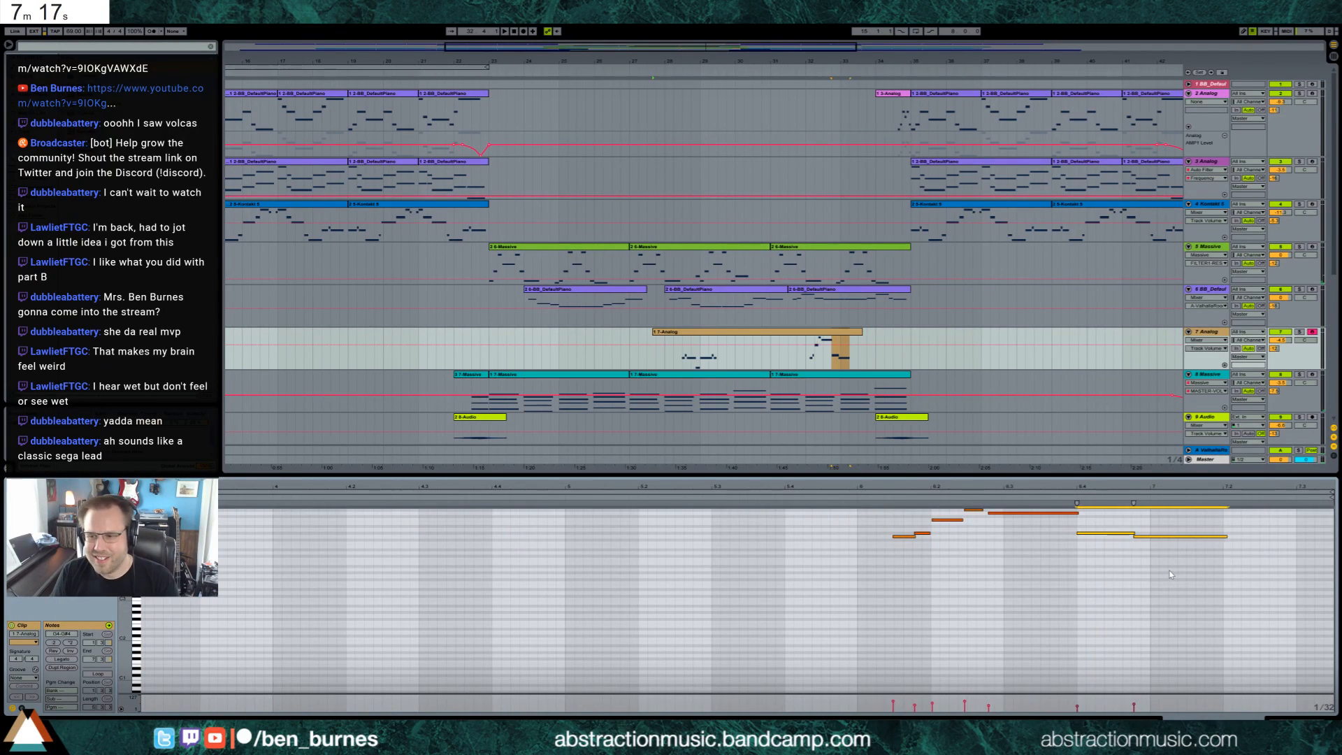
key("Right")
scroll(1048, 560, "up", 4)
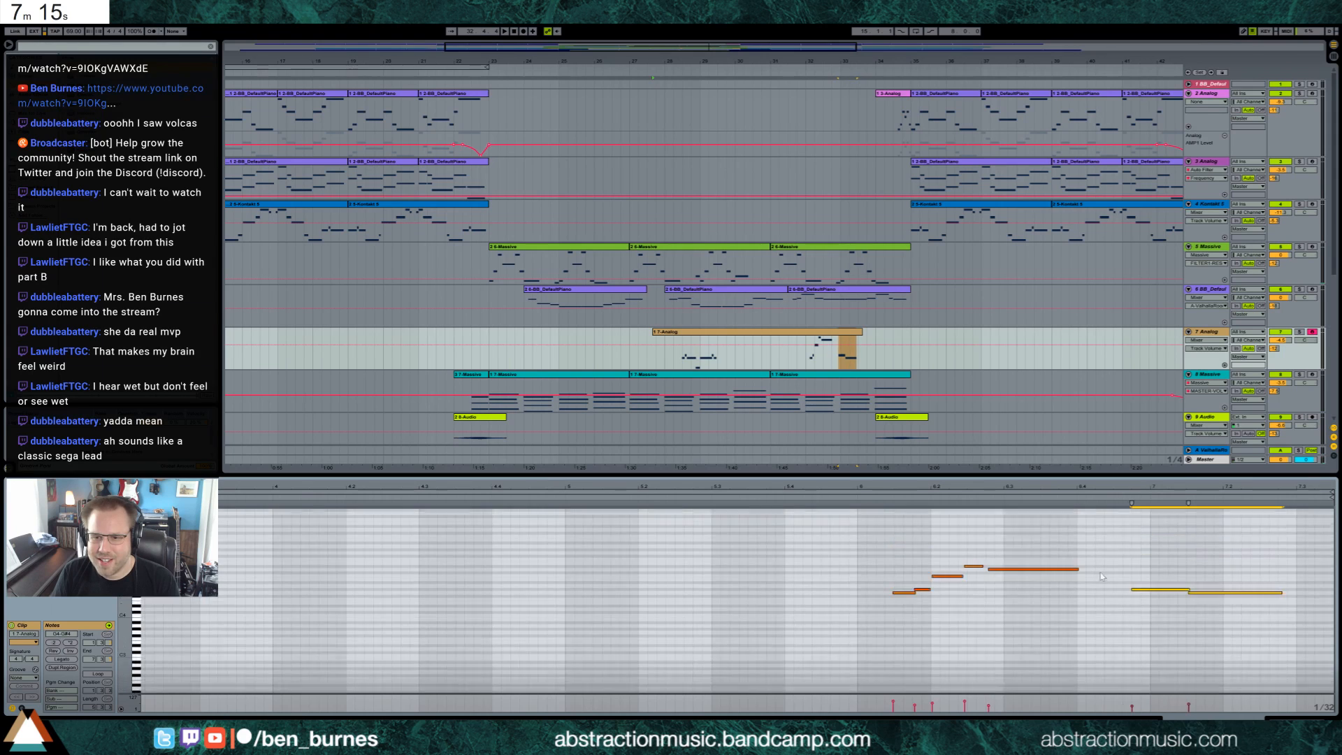
Tidy the timing and lengths of the second phrase's rising notes and add a short note right after its long high note.
left_click(899, 629)
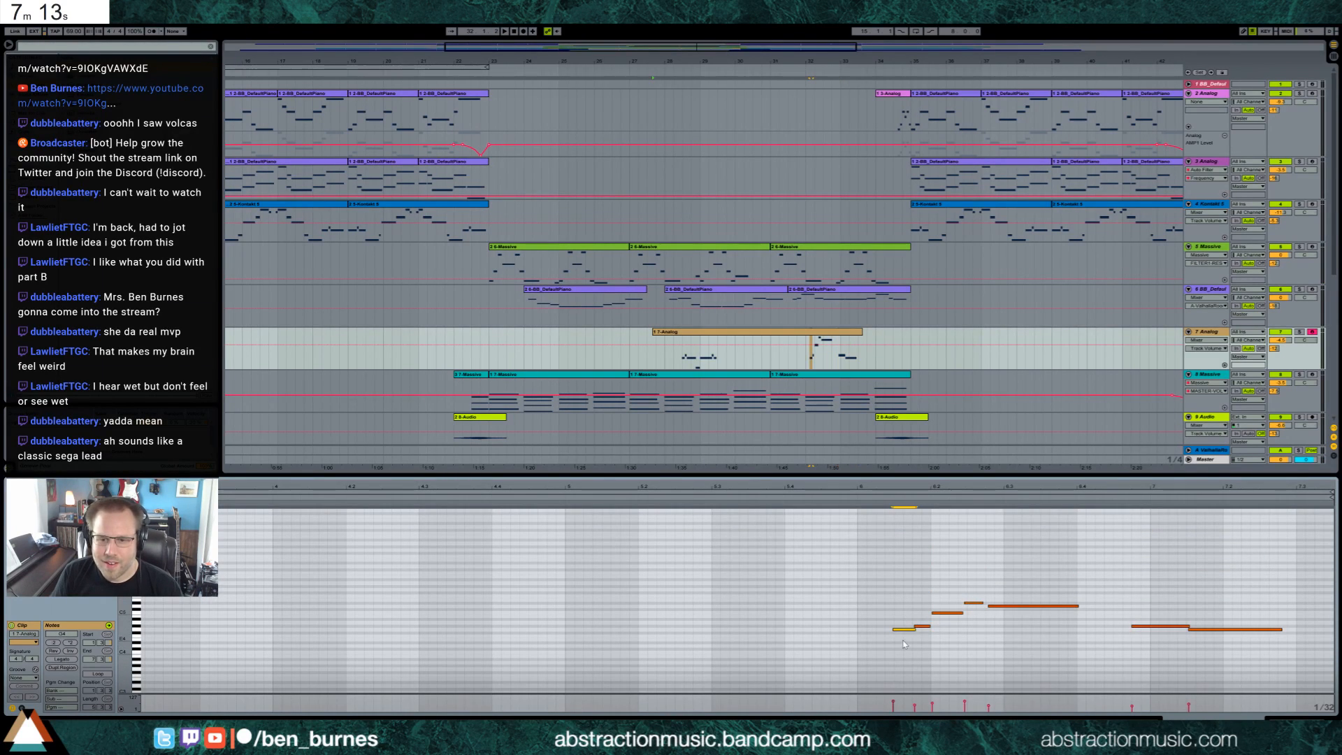
left_click(935, 612)
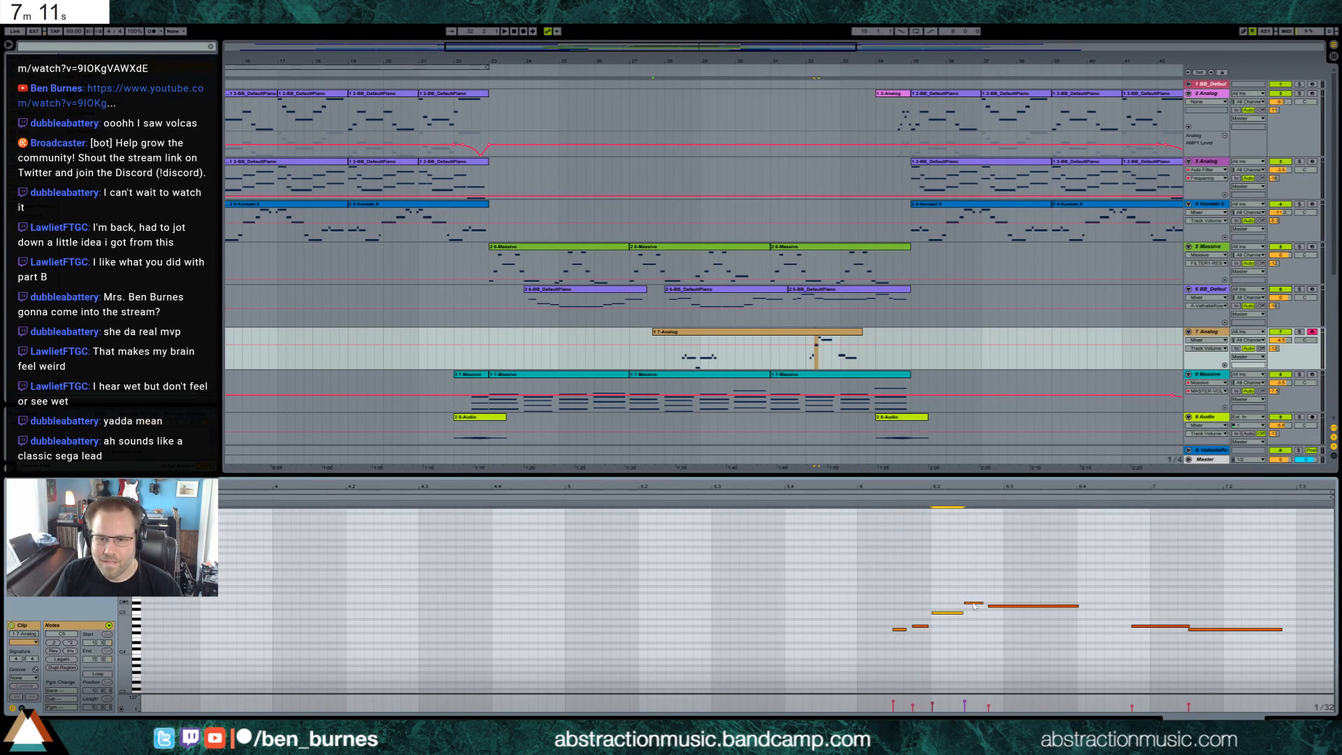
left_click(1011, 606)
double_click(1077, 603)
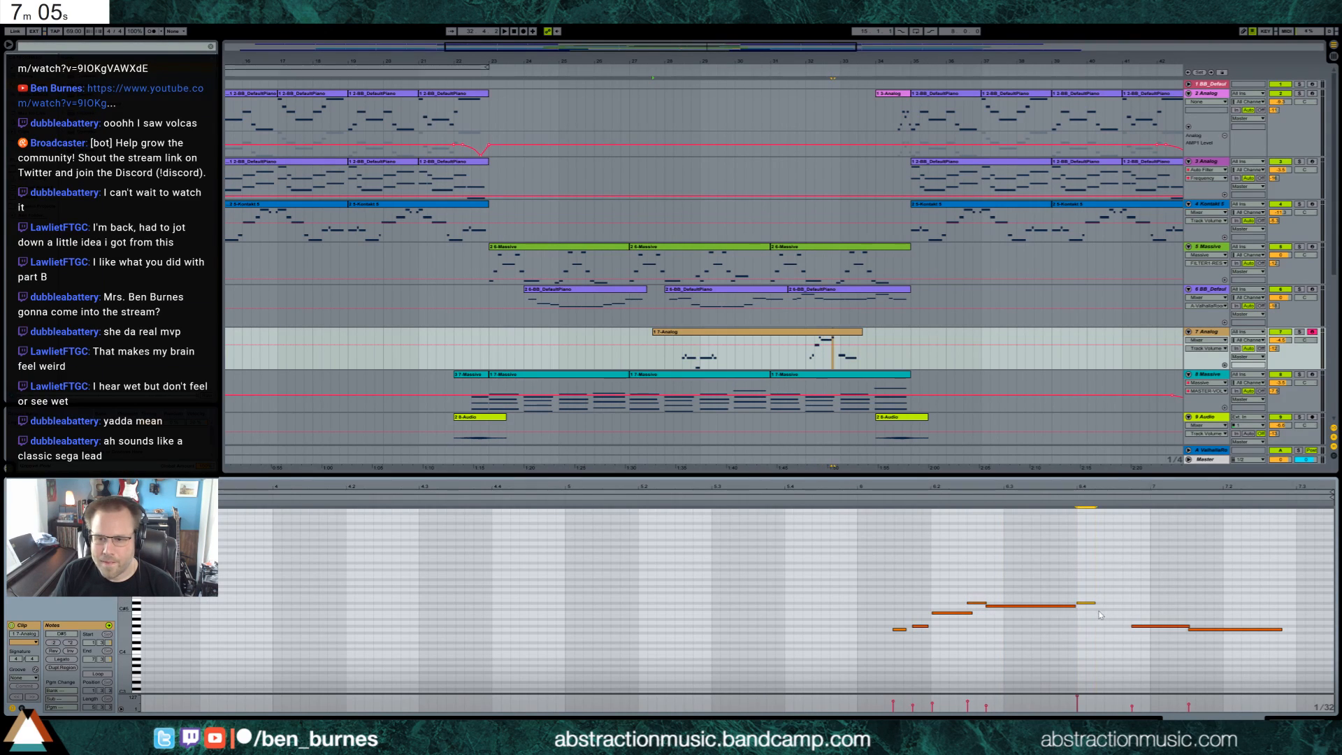
Add a second descending note to the phrase, shorten the note after it, and move the final long note earlier to follow directly.
left_click(1154, 626)
left_click_drag(1199, 618, 1206, 652)
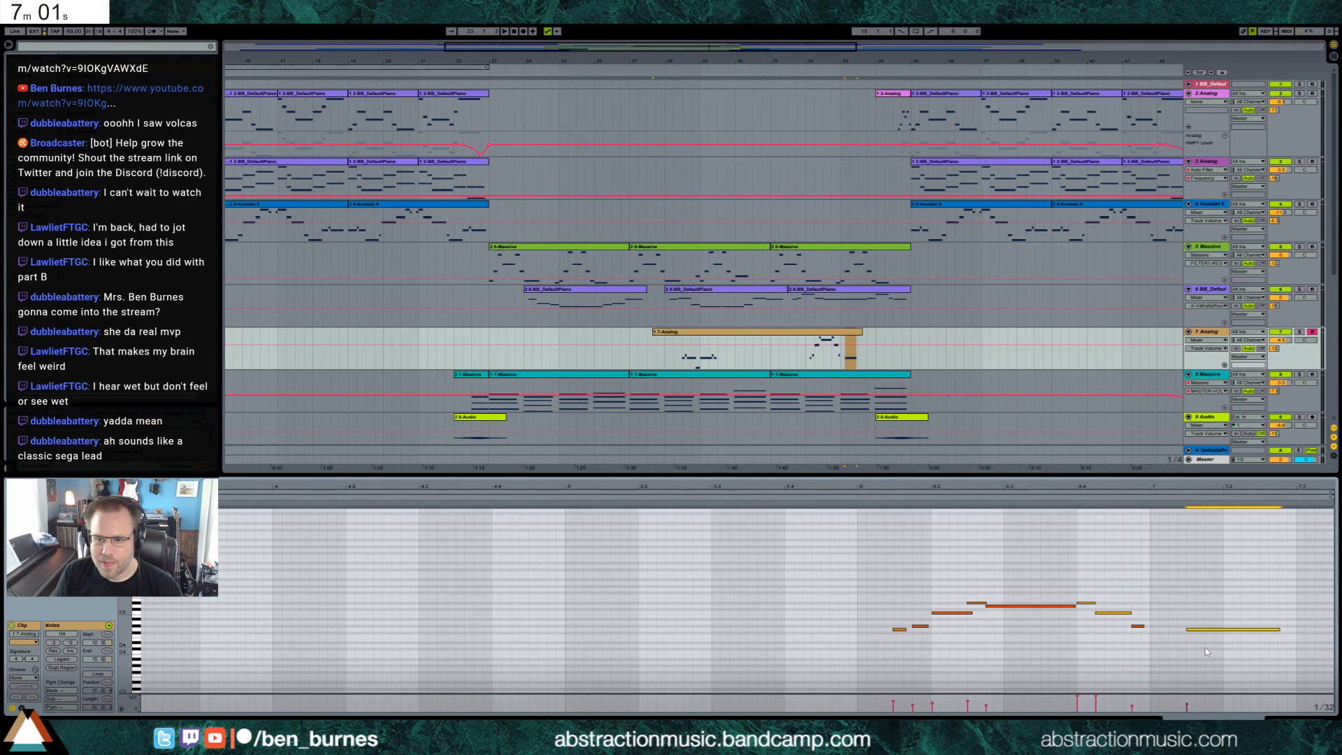
key("Right")
left_click(1141, 637)
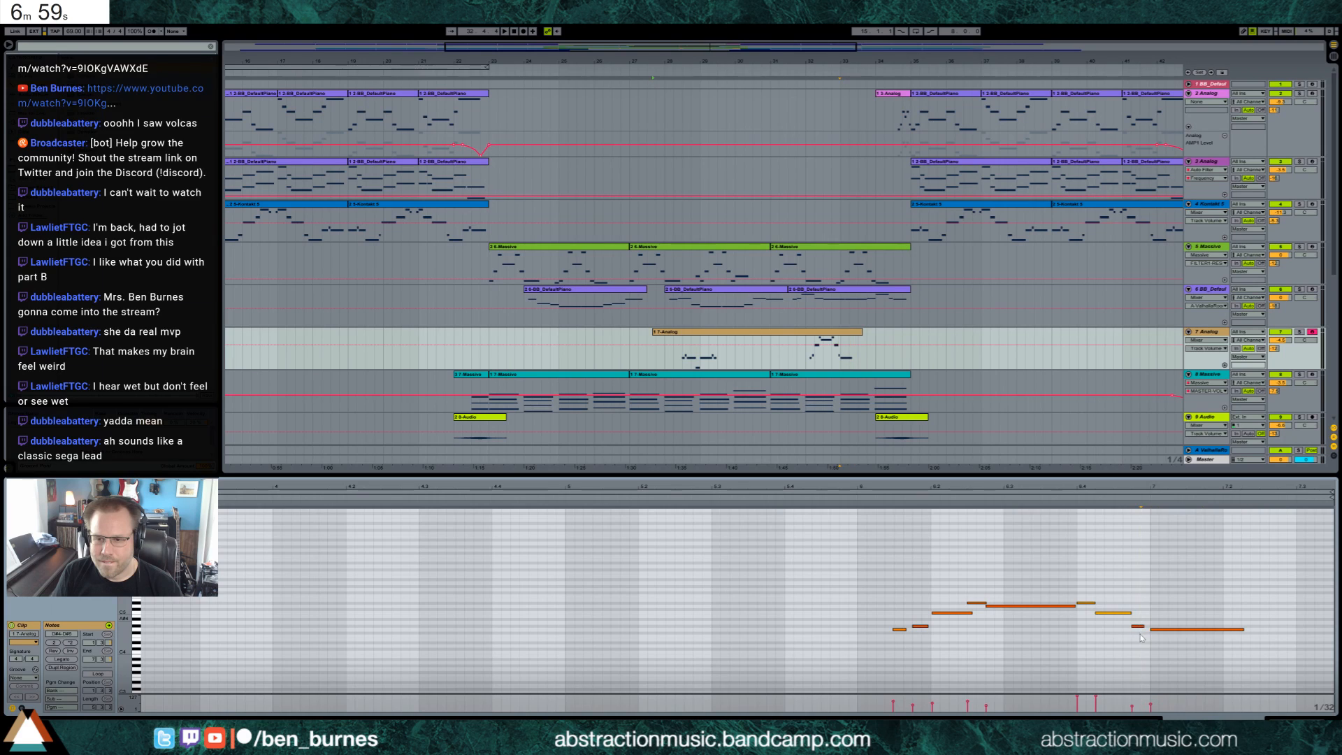
left_click_drag(1077, 575, 1110, 614)
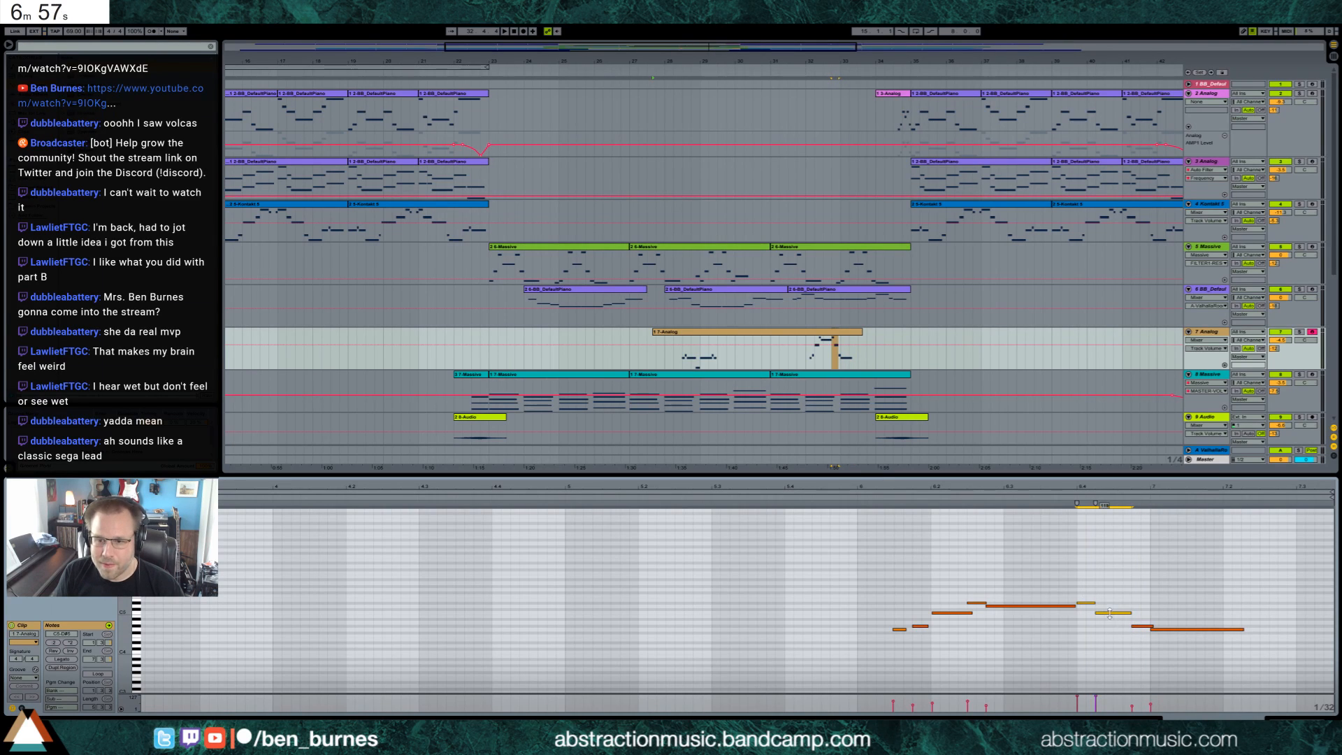
left_click(954, 614)
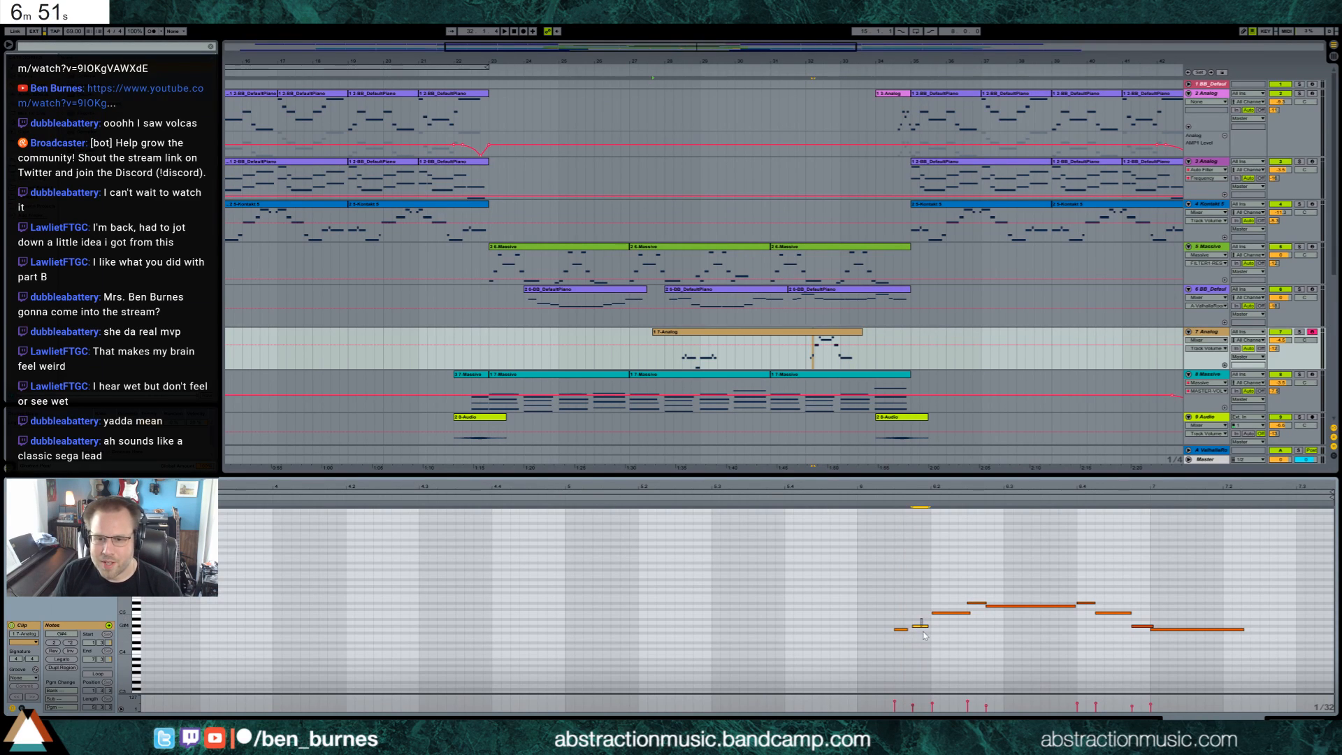
Tighten the timing and lengths of the first two notes in the lead clip's opening phrase.
key("ctrl+a")
mouse_move(42, 421)
left_mouse_down()
mouse_move(320, 413)
mouse_move(729, 325)
mouse_move(704, 345)
left_mouse_up()
left_click_drag(725, 470, 963, 449)
left_click_drag(437, 487, 447, 559)
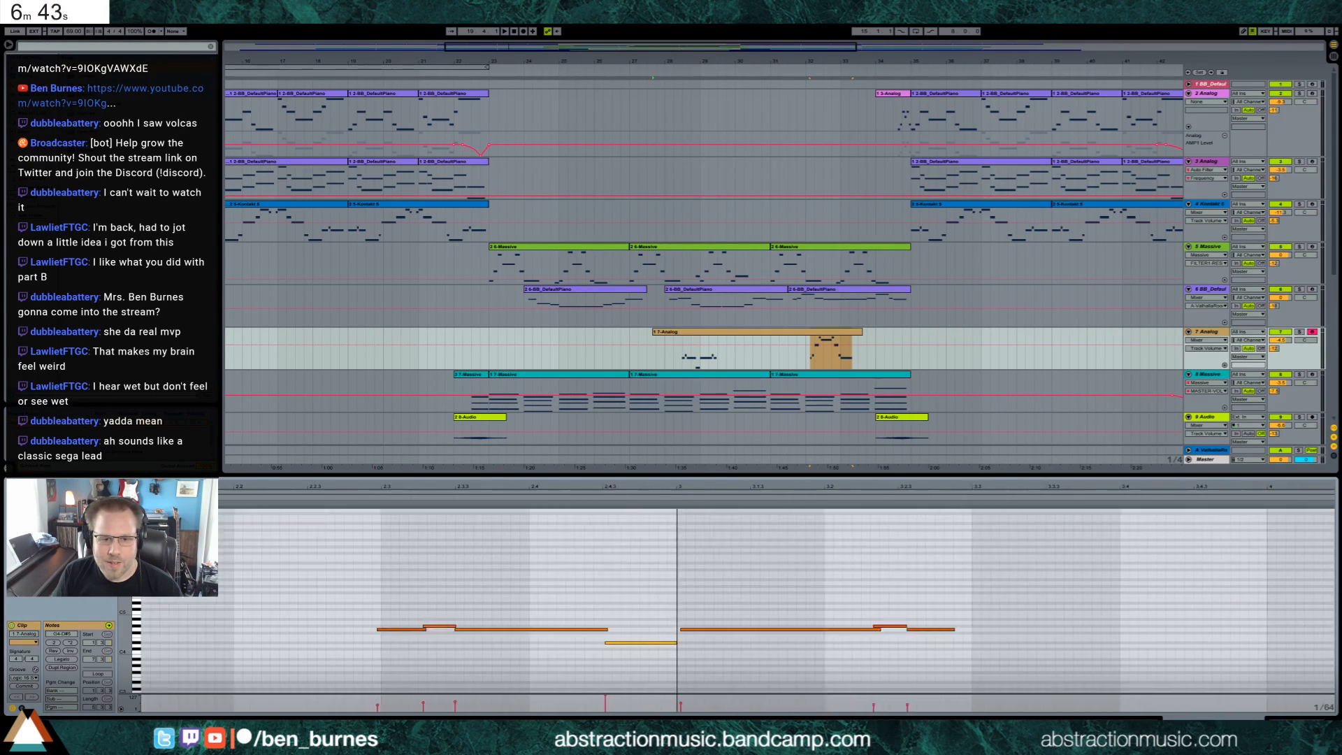
left_click(441, 627)
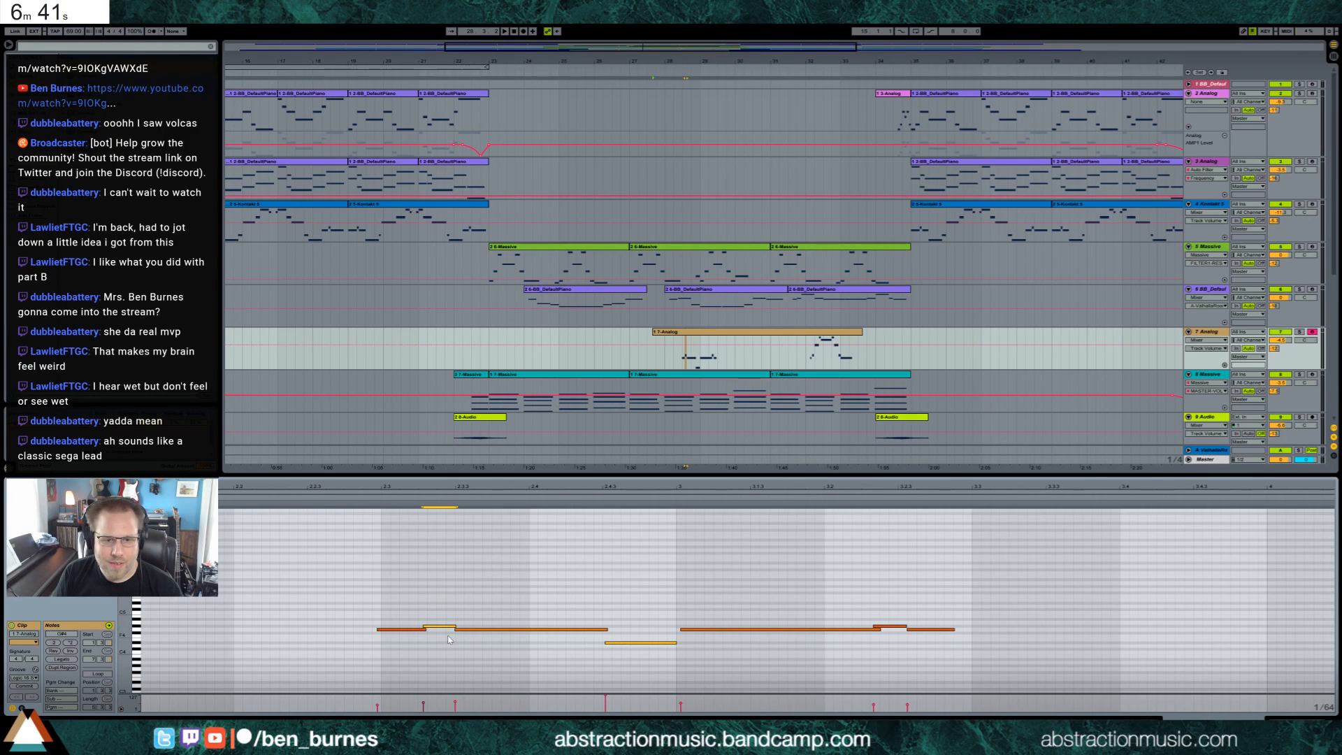
left_click_drag(404, 618, 407, 649)
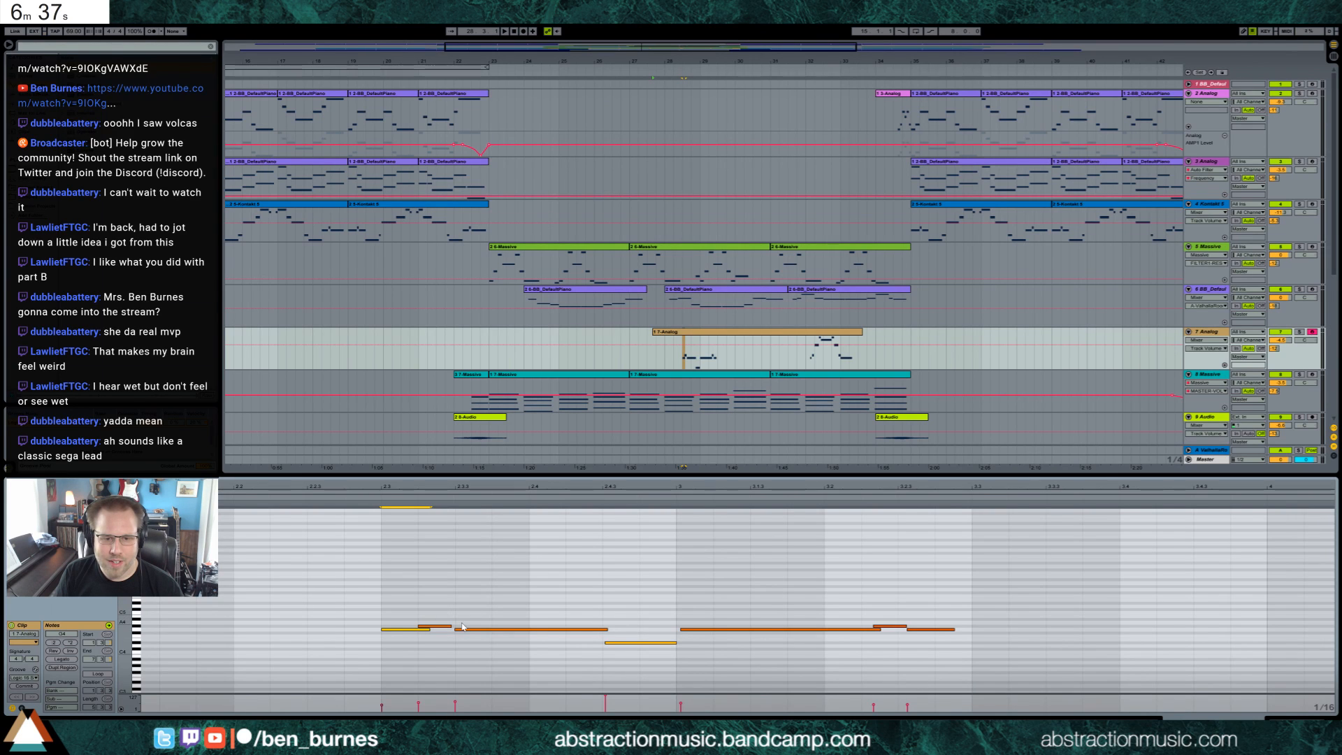
Play the edited lead in the mix and lower track 7's volume.
key("space")
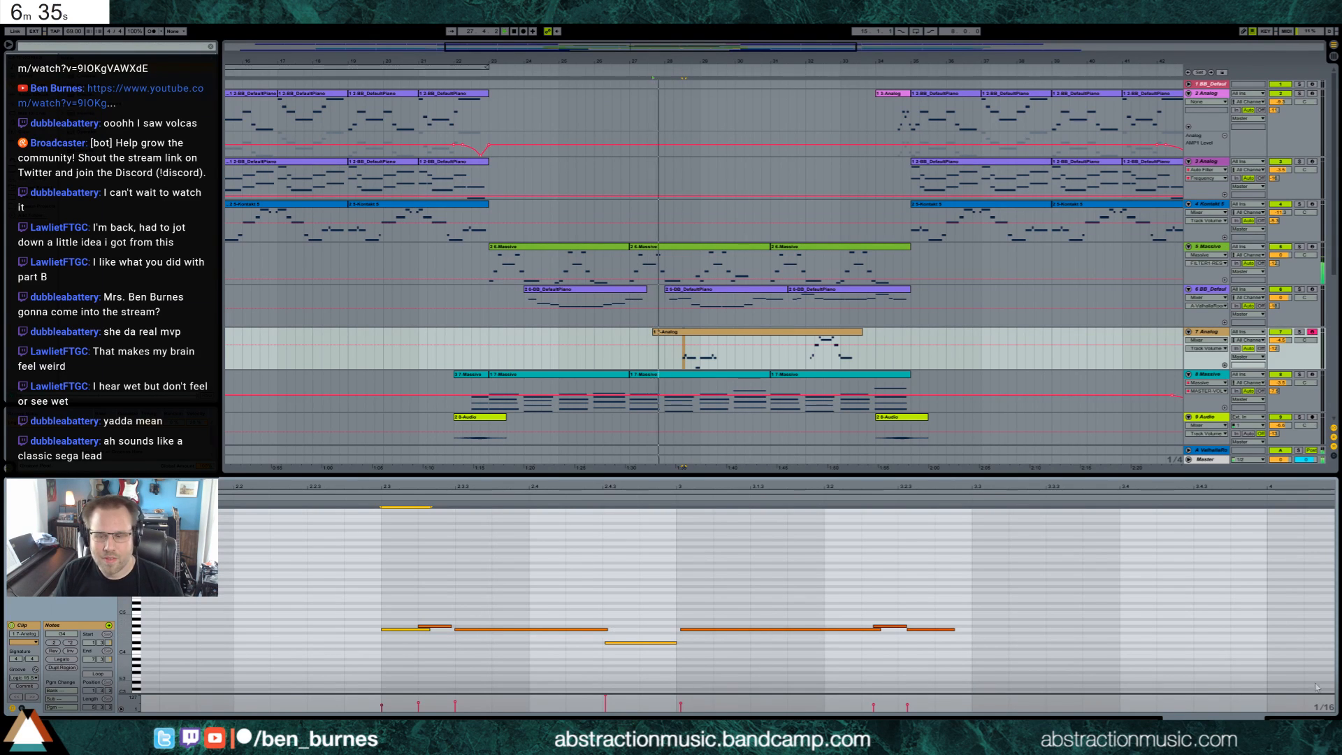
left_click(1297, 717)
left_click_drag(1281, 341, 1283, 348)
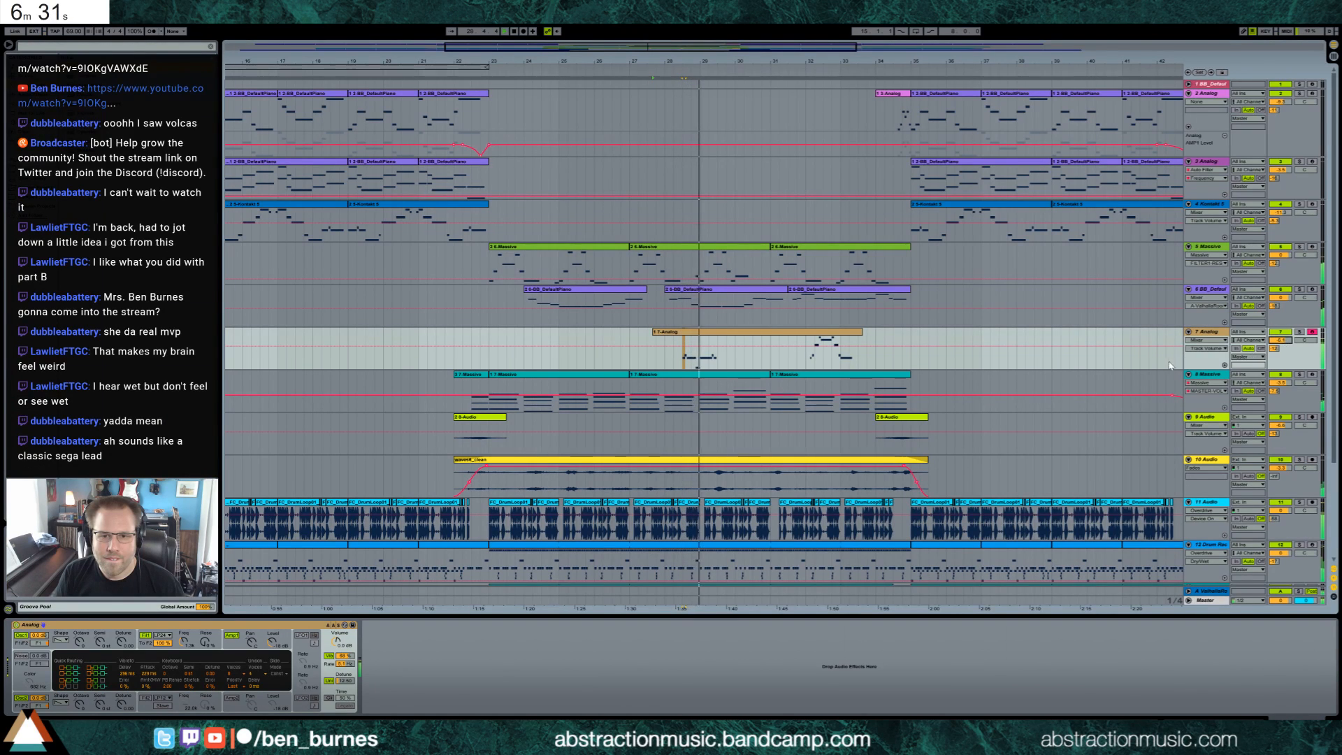
Extend the last note of the lead clip's opening phrase so it sustains until about beat 3.4.3.
double_click(740, 335)
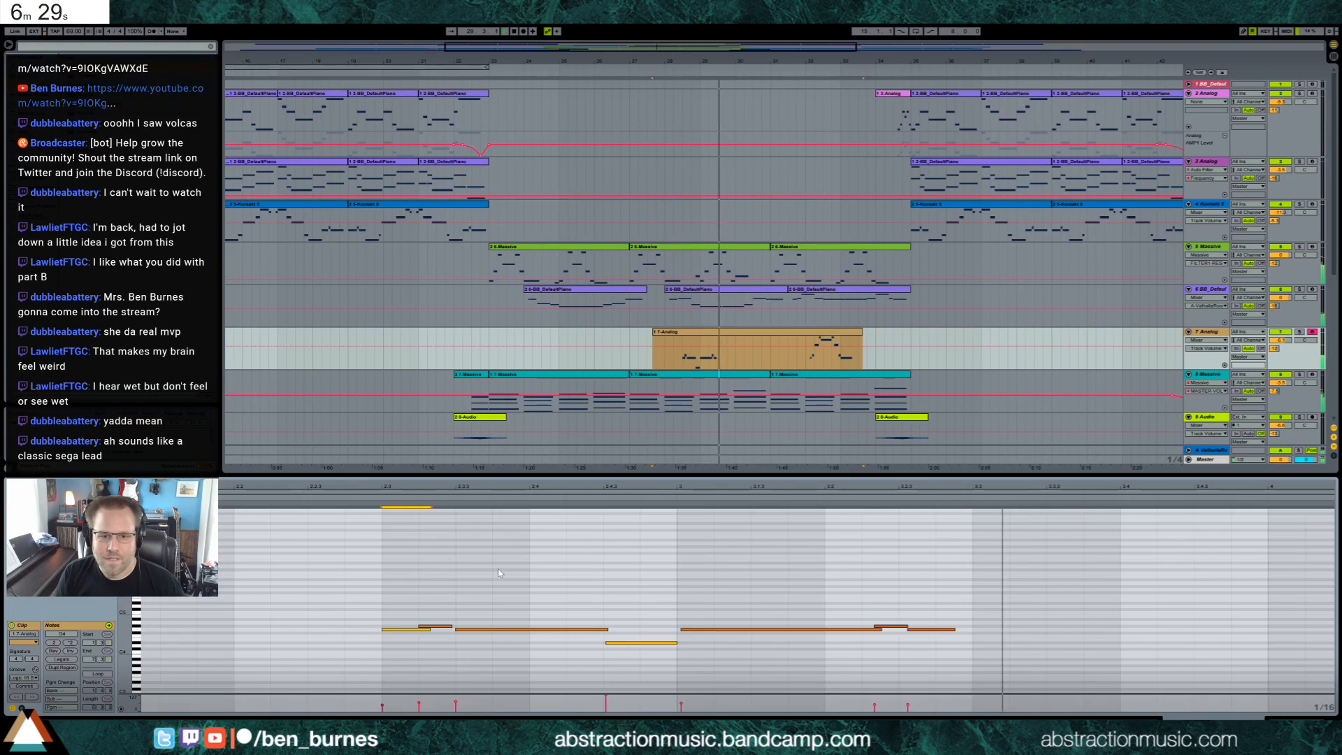
left_click(656, 641)
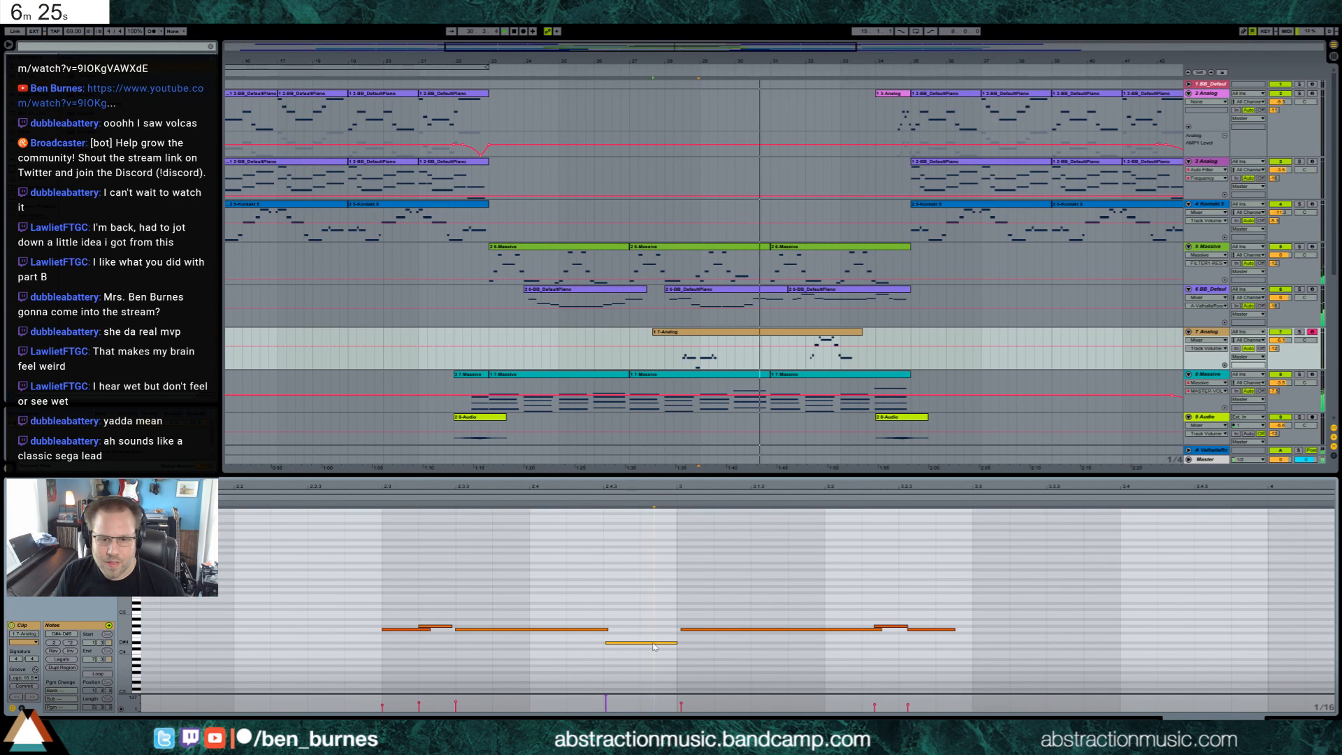
left_click(930, 629)
left_click_drag(991, 633, 1194, 631)
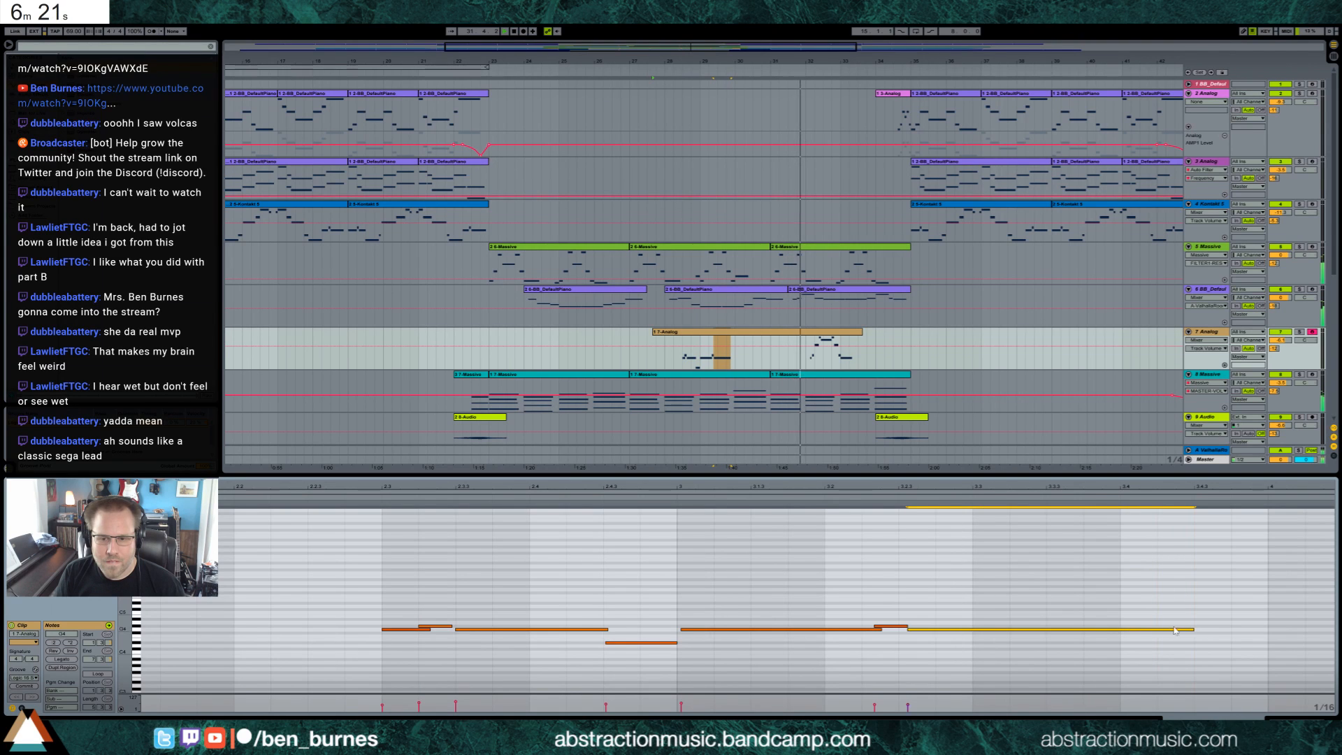
Record another short lead phrase on track 7 as a new clip across the end of the middle section.
left_click(847, 333)
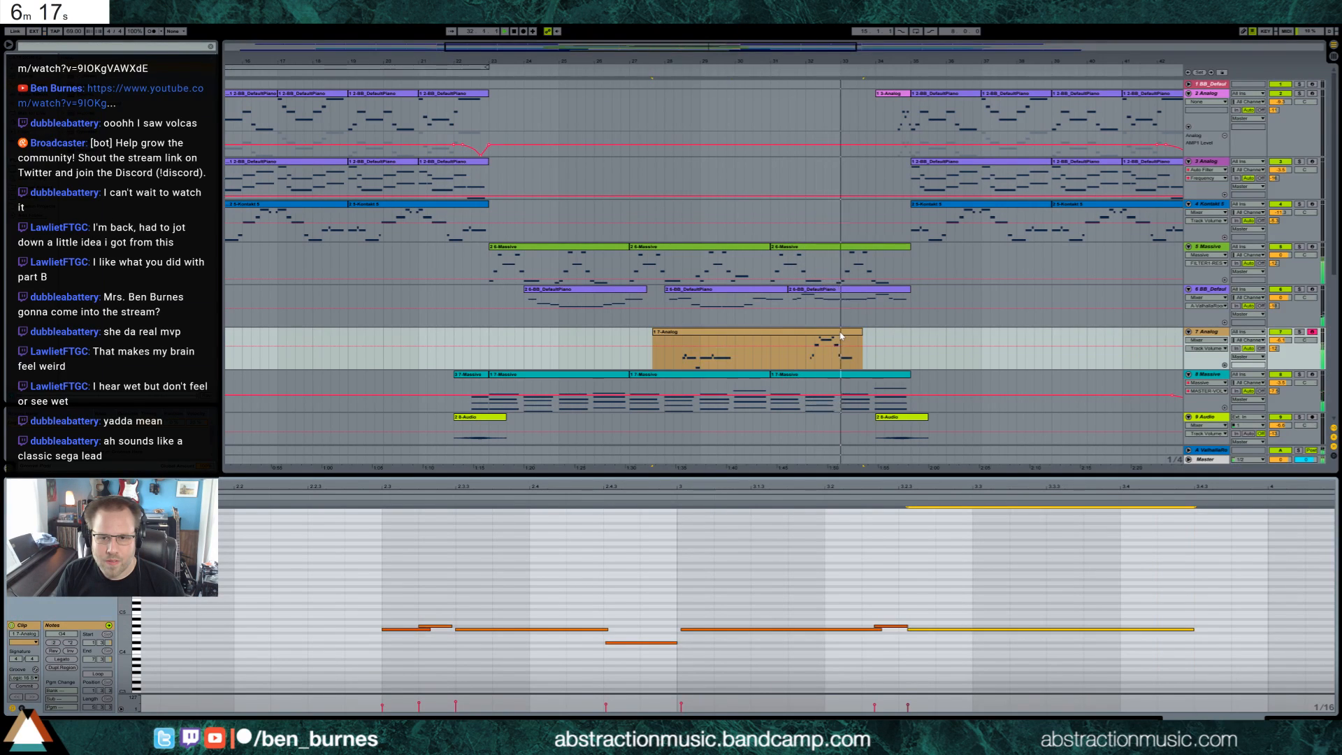
left_click(857, 333)
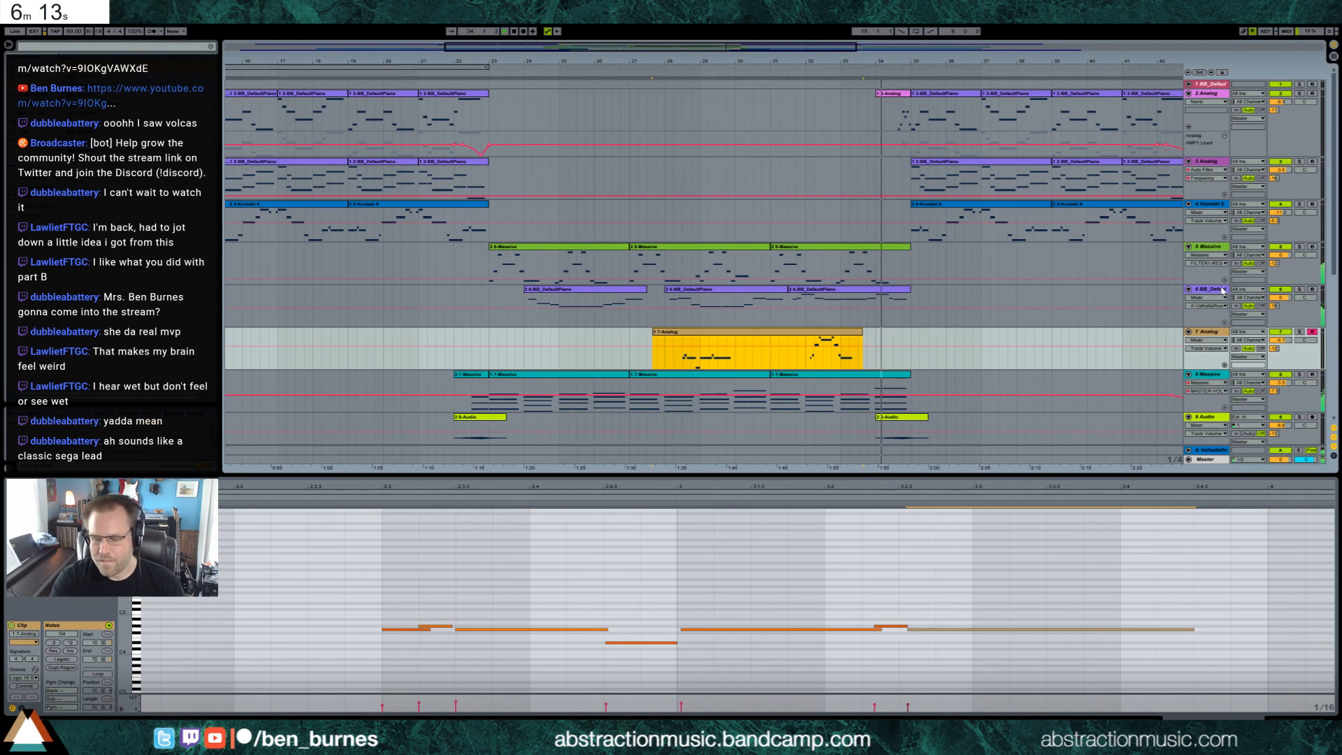
key("F9")
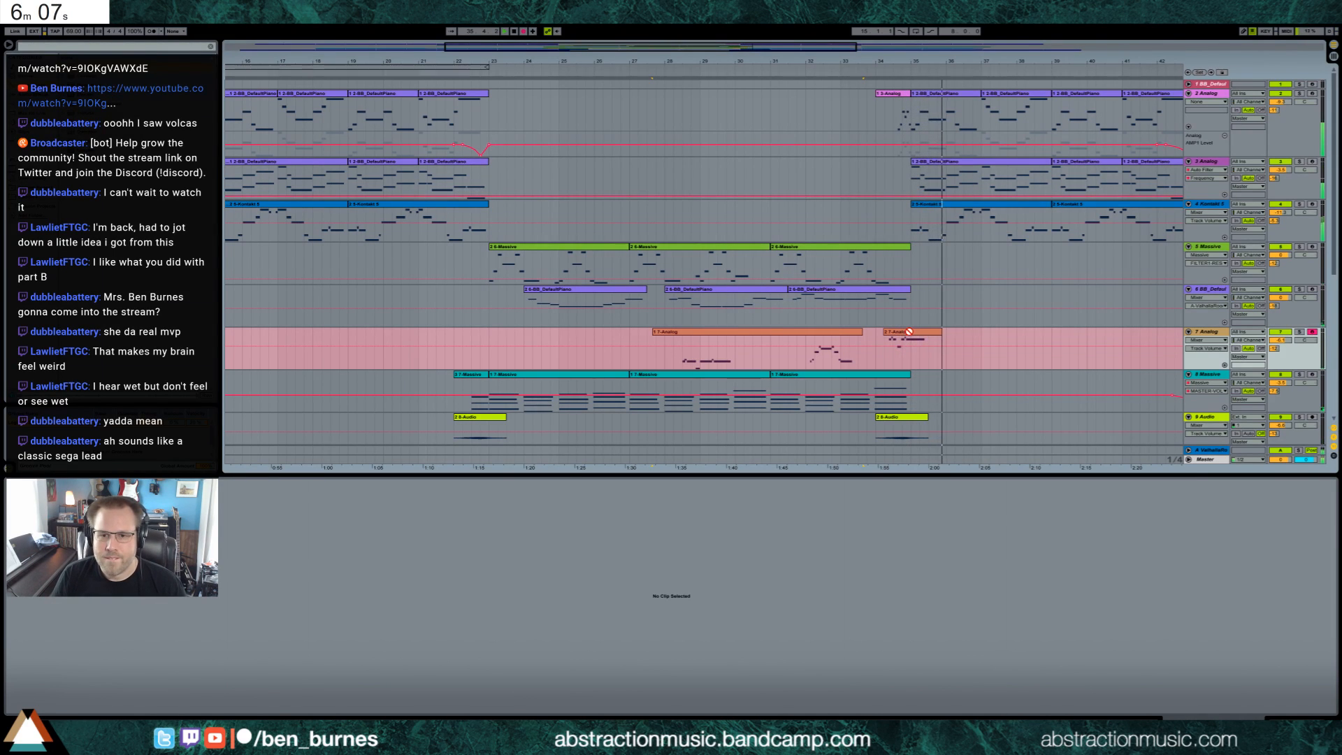
key("space")
left_click(681, 637)
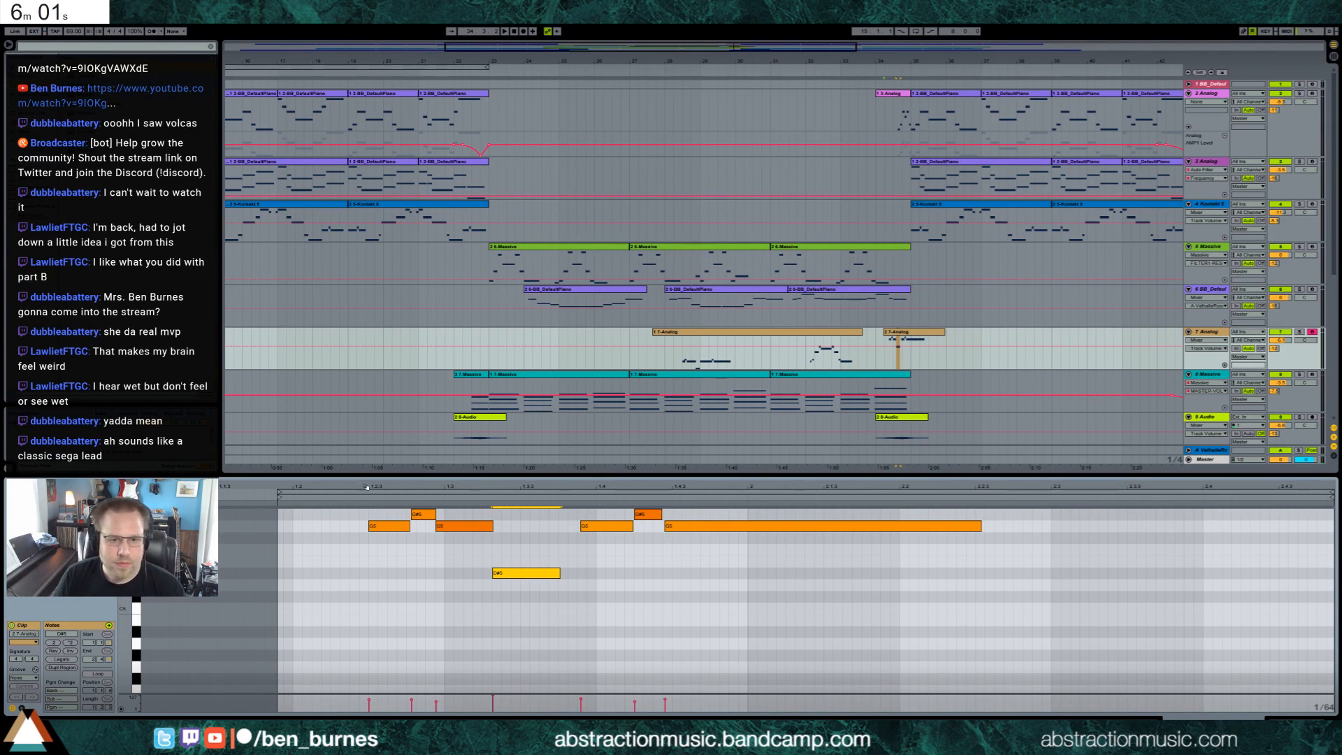
Play the new lead clip in context and nudge its last three notes slightly later.
left_click(621, 347)
key("space")
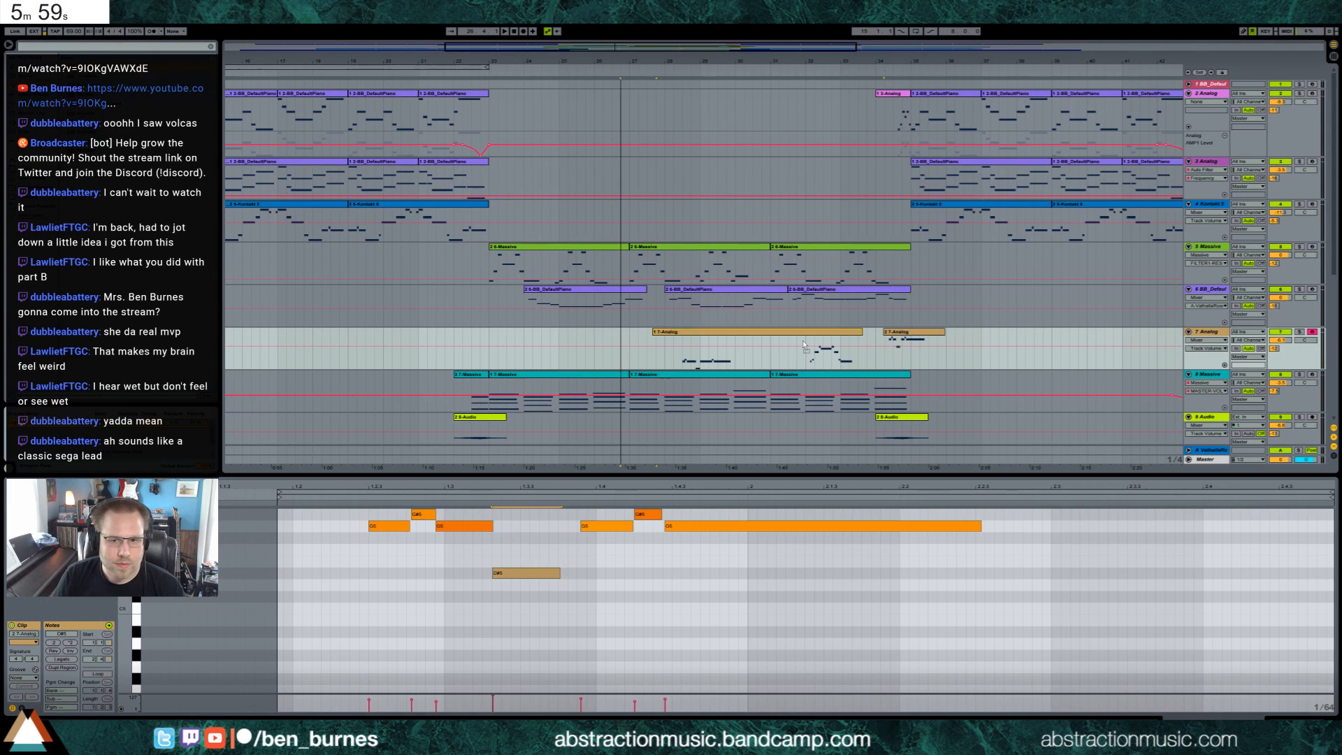
left_click(896, 338)
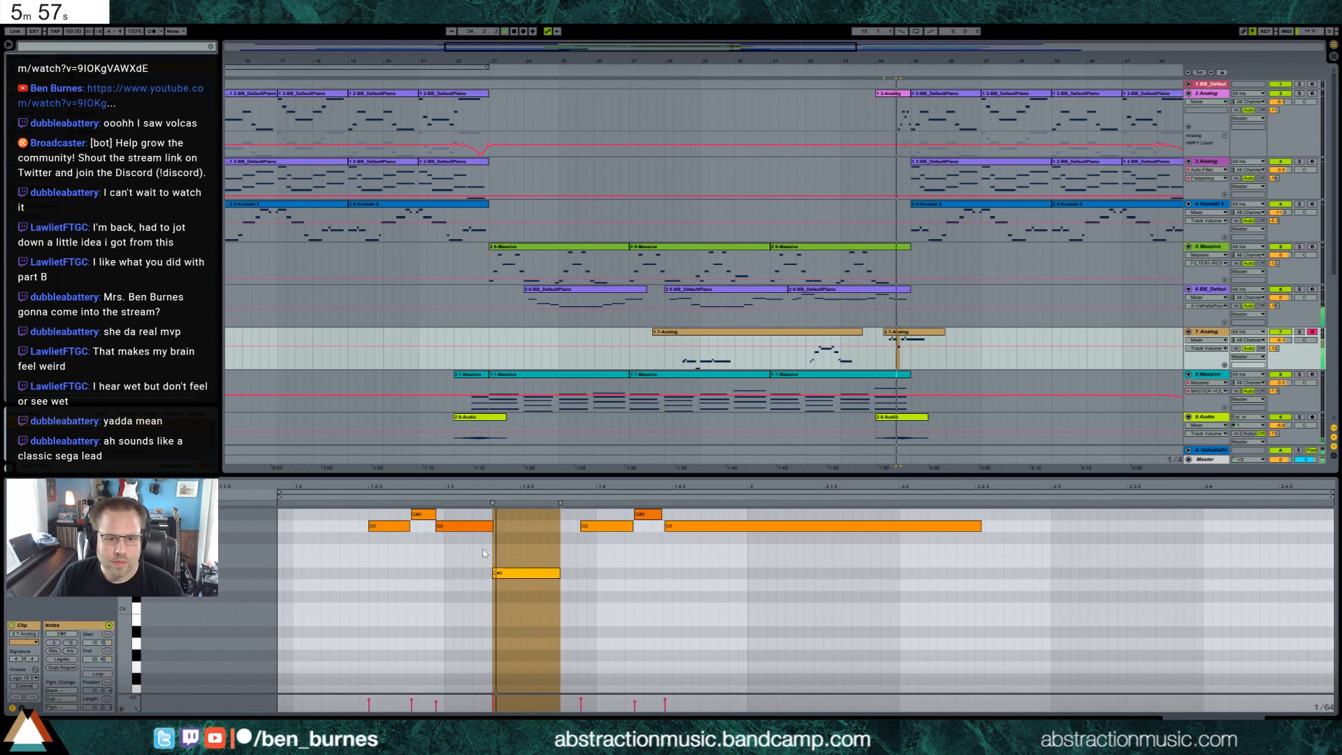
left_click_drag(517, 573, 517, 594)
key("space")
left_click_drag(611, 563, 694, 495)
key("Left")
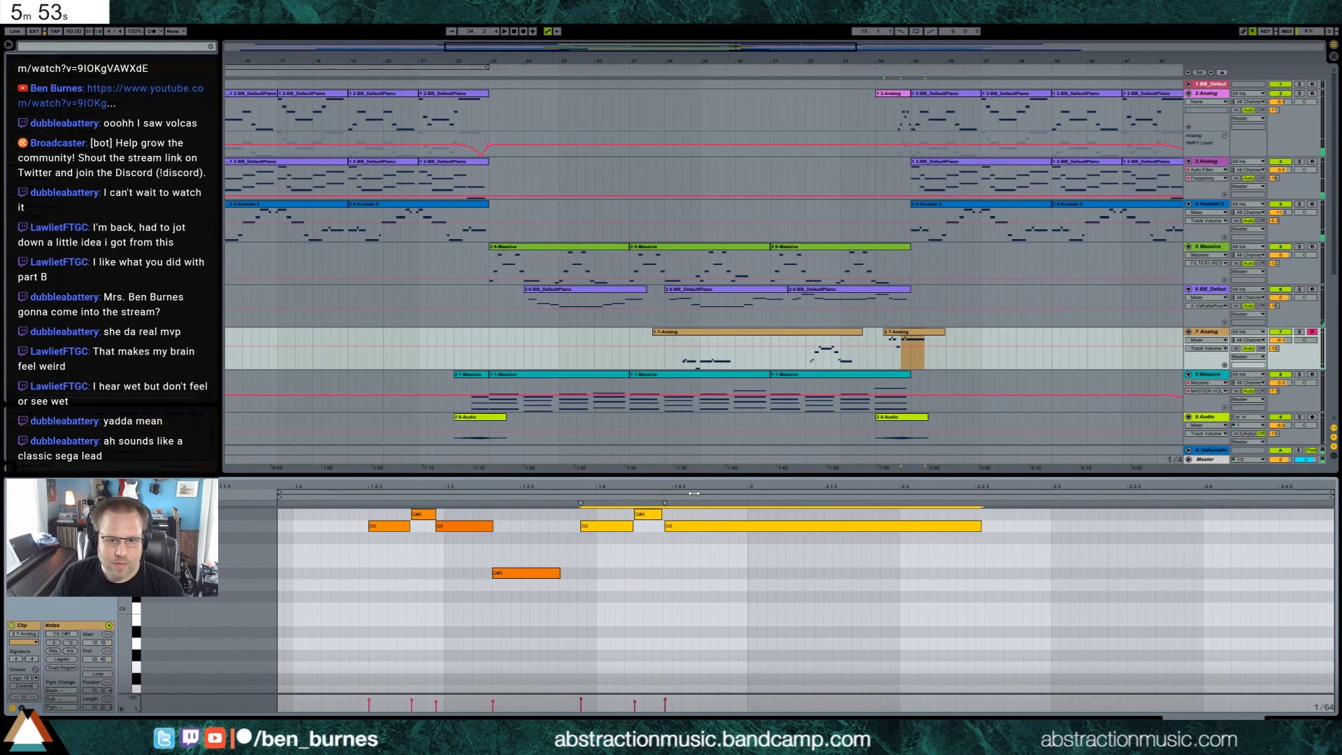
Nudge the new clip's low note and its three opening notes slightly later.
left_click(525, 575)
key("Right")
key("Right")
key("Right")
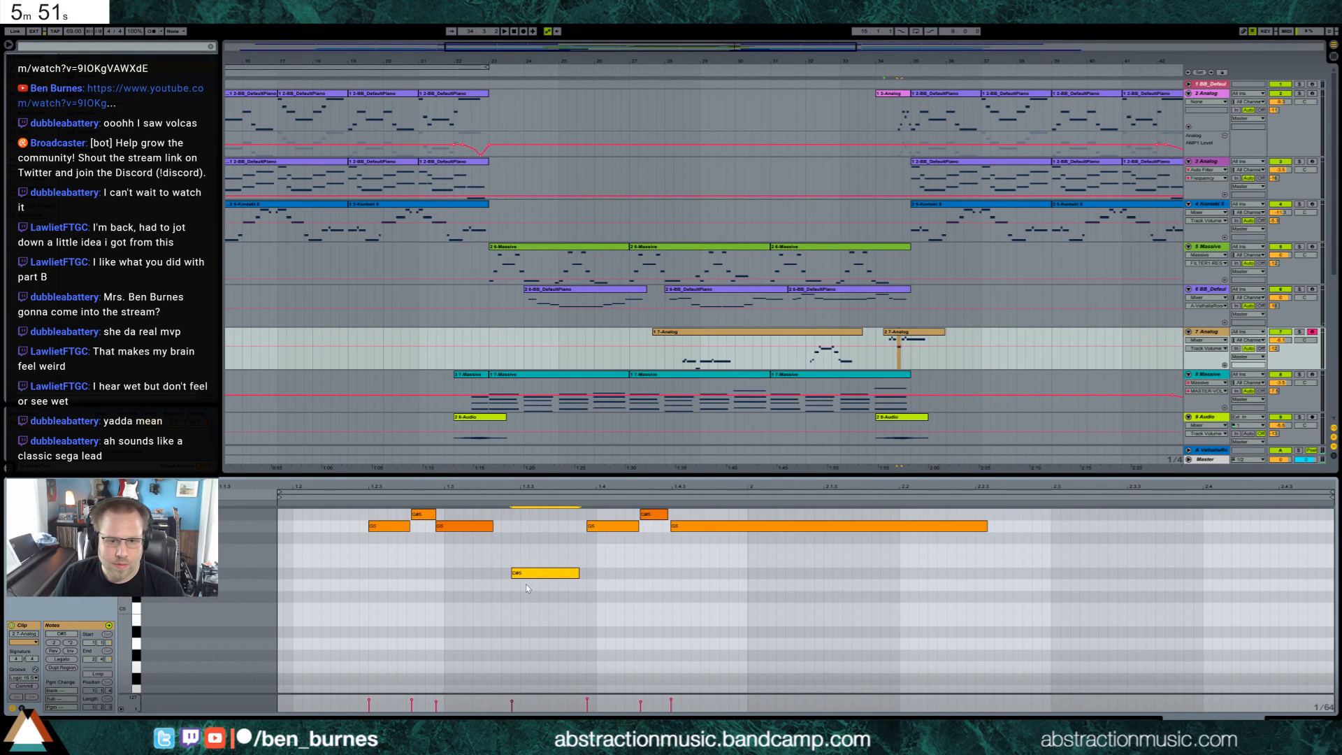
left_click_drag(470, 569, 359, 494)
key("Right")
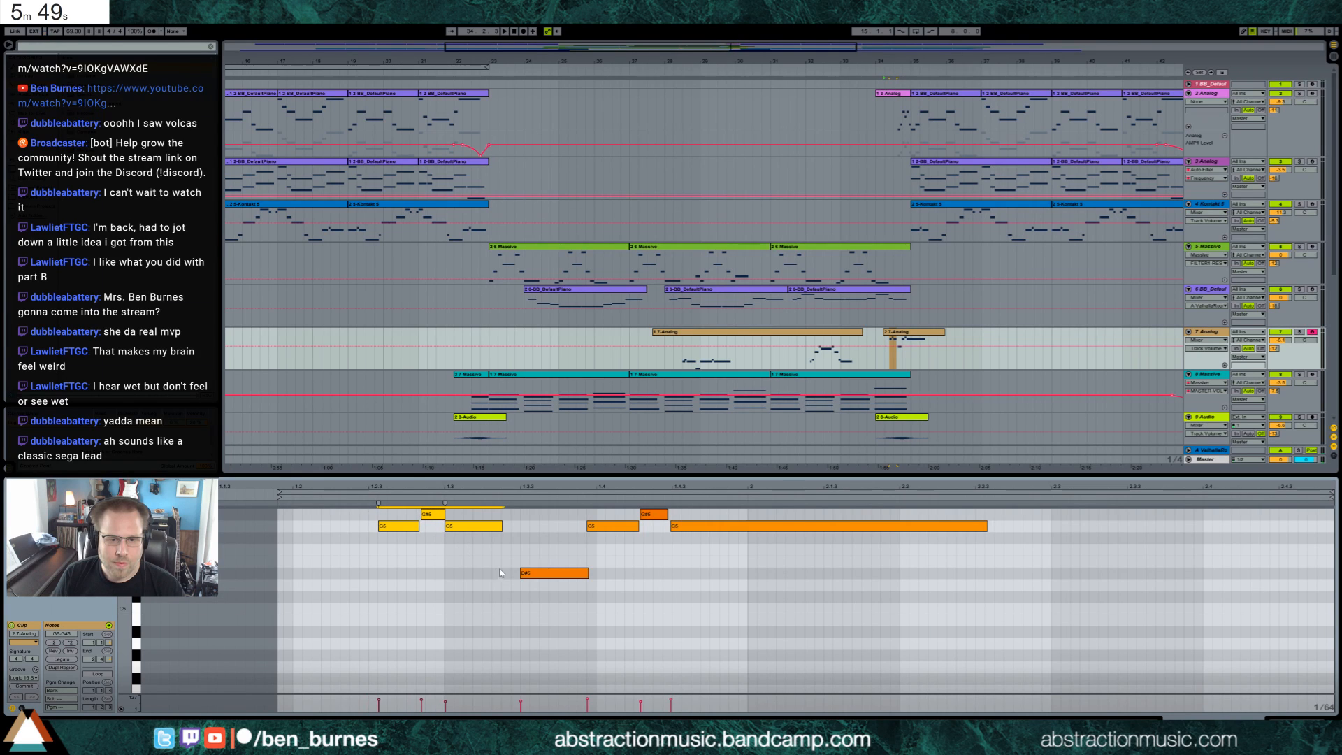
Move the first note after the low note onto beat 1.4 and play the clip.
left_click_drag(597, 540, 692, 516)
left_click(612, 525)
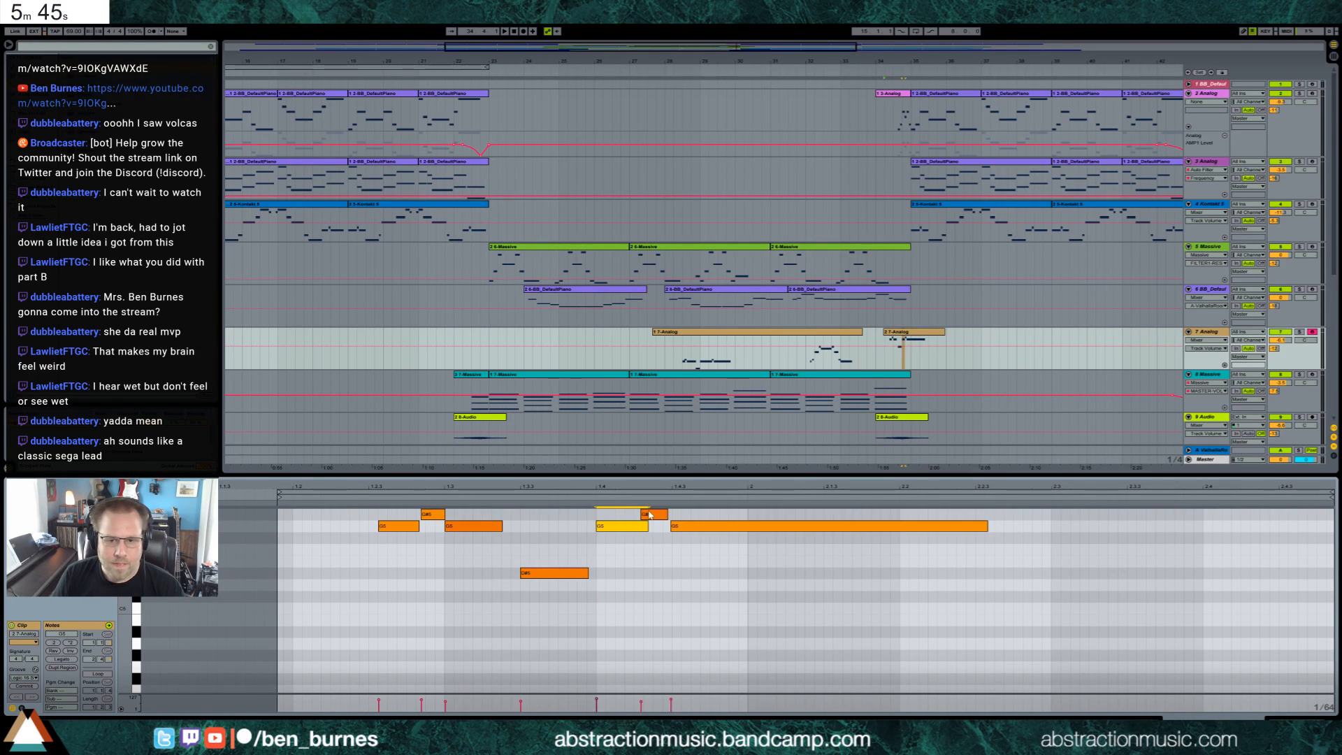
key("space")
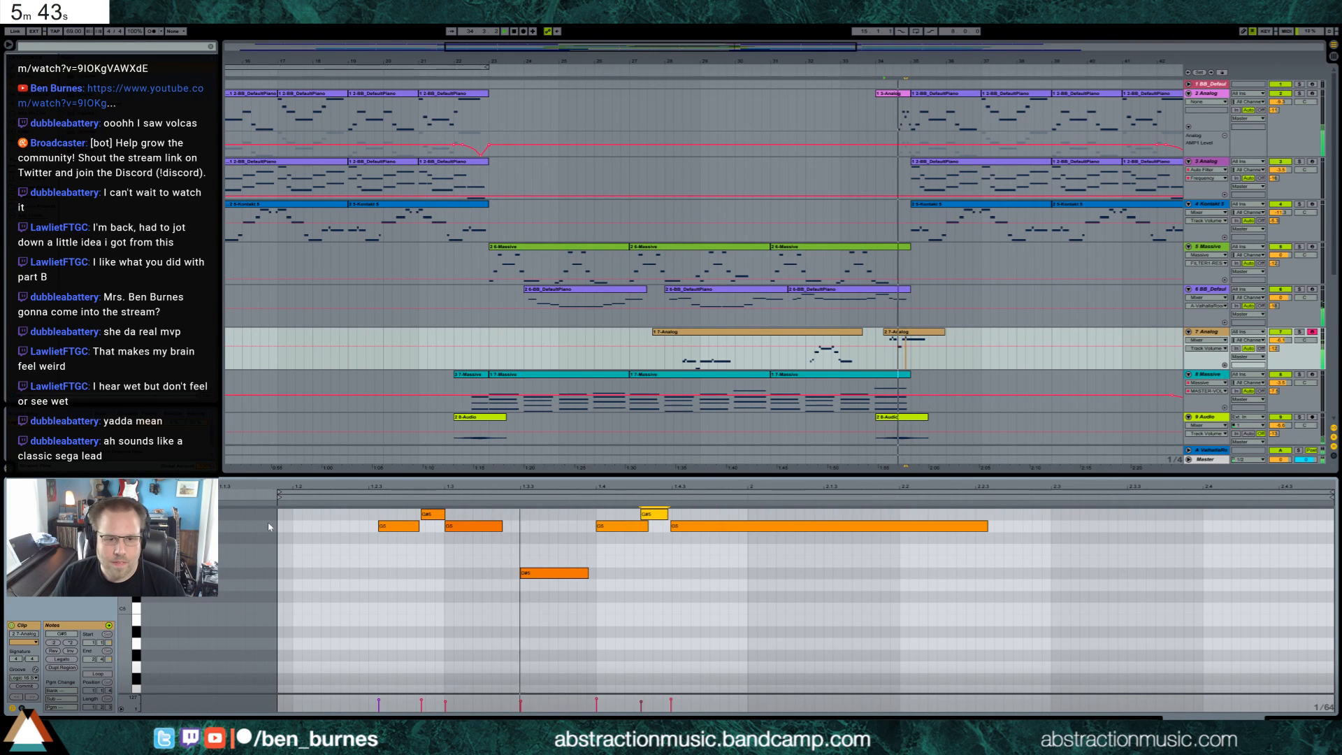
Move the new clip's first two notes slightly earlier and lengthen the second one.
left_click(387, 532)
left_click_drag(389, 534, 428, 515)
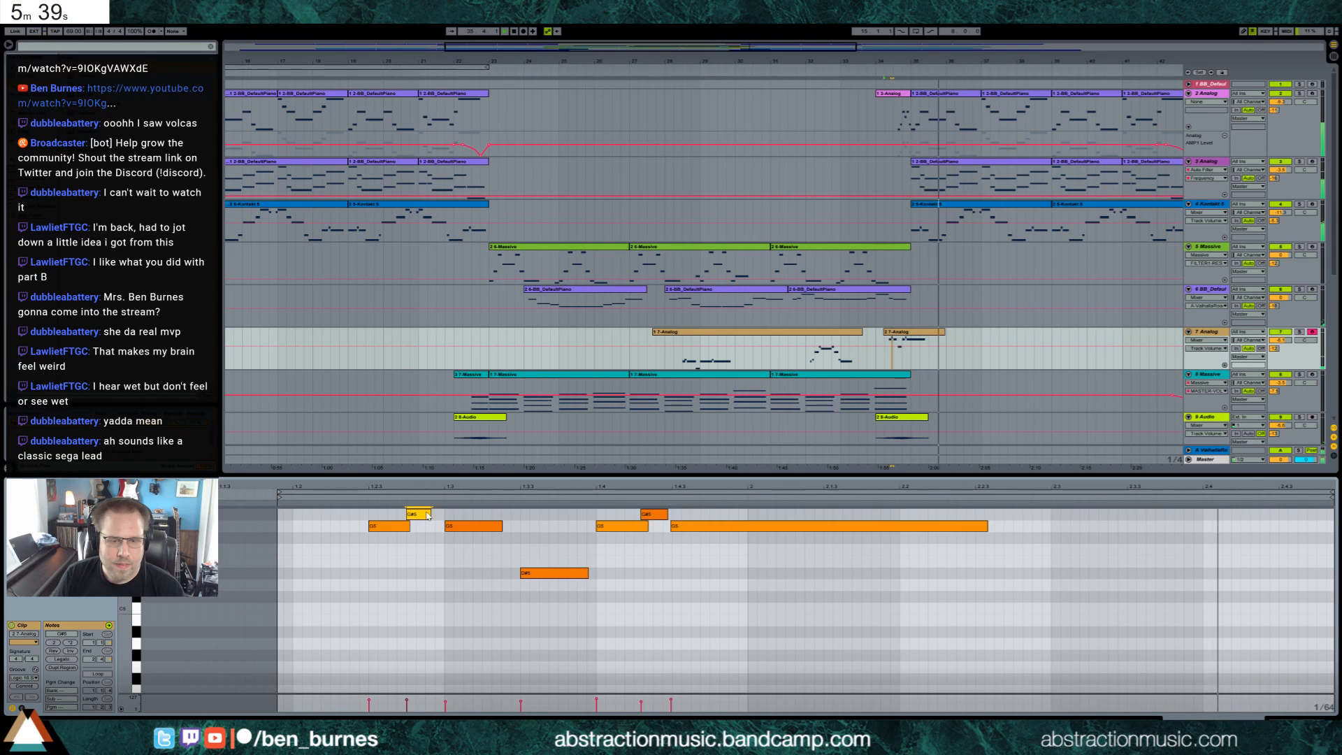
left_click(454, 526)
left_click(618, 525)
Nudge the second short high note earlier and shorten the note before it to end where it starts.
left_click(660, 515)
key("Left")
key("ctrl+2")
key("ctrl+2")
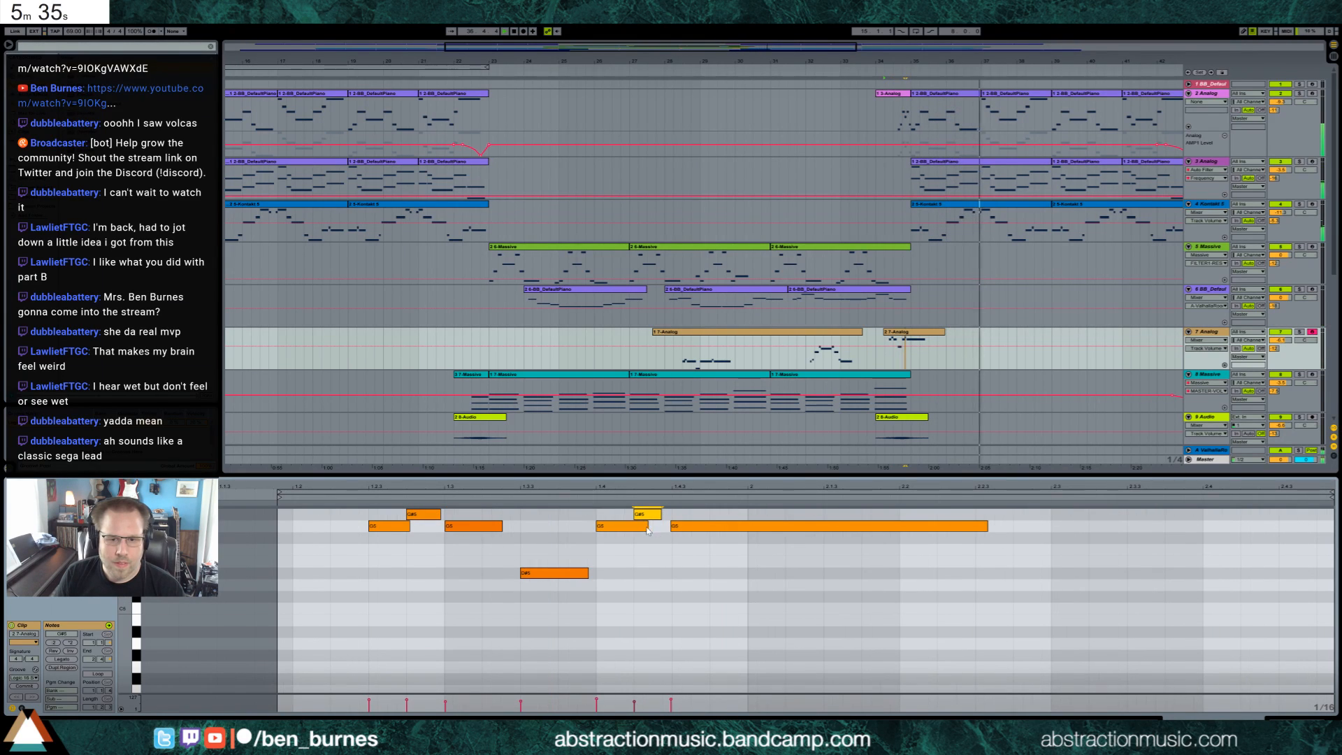
left_click(647, 527)
left_click_drag(647, 527, 636, 527)
Transpose all the new clip's notes down an octave and lengthen the final long note slightly.
key("ctrl+a")
key("shift+Down")
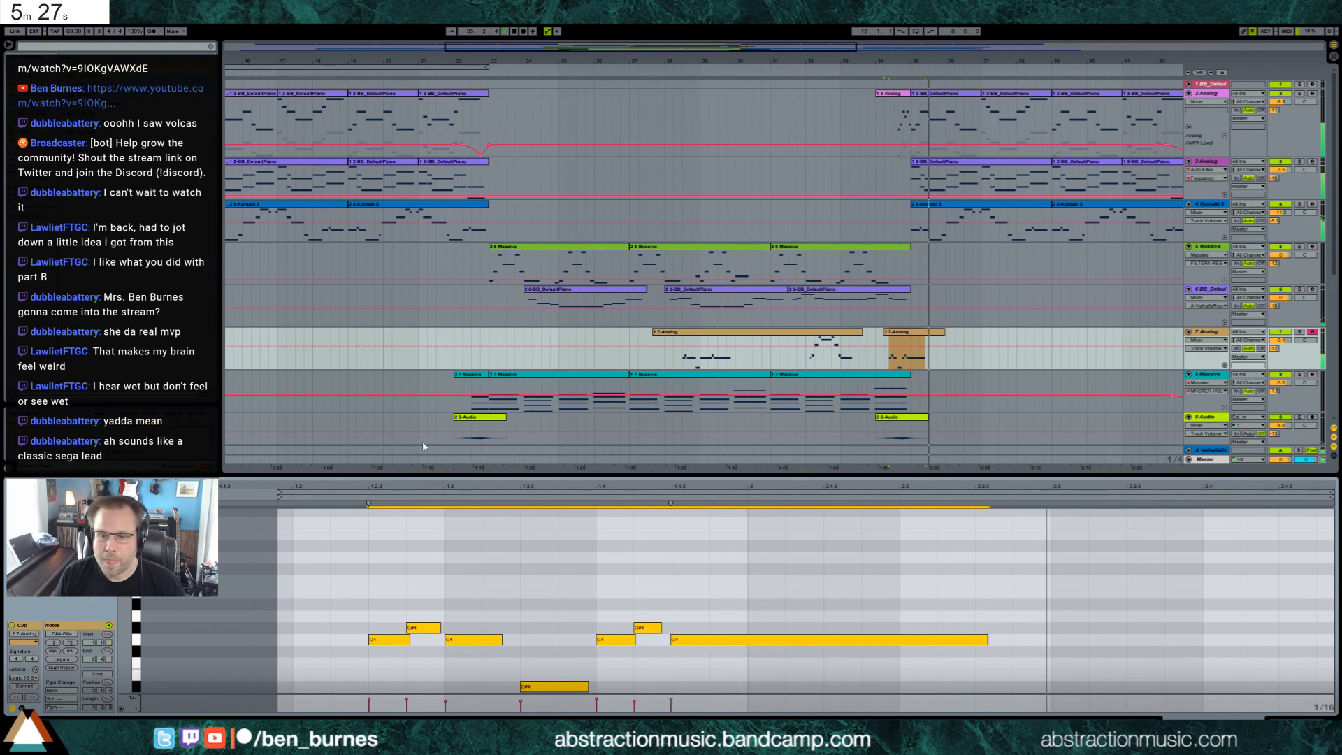
left_click(1001, 667)
left_click_drag(987, 639, 1015, 640)
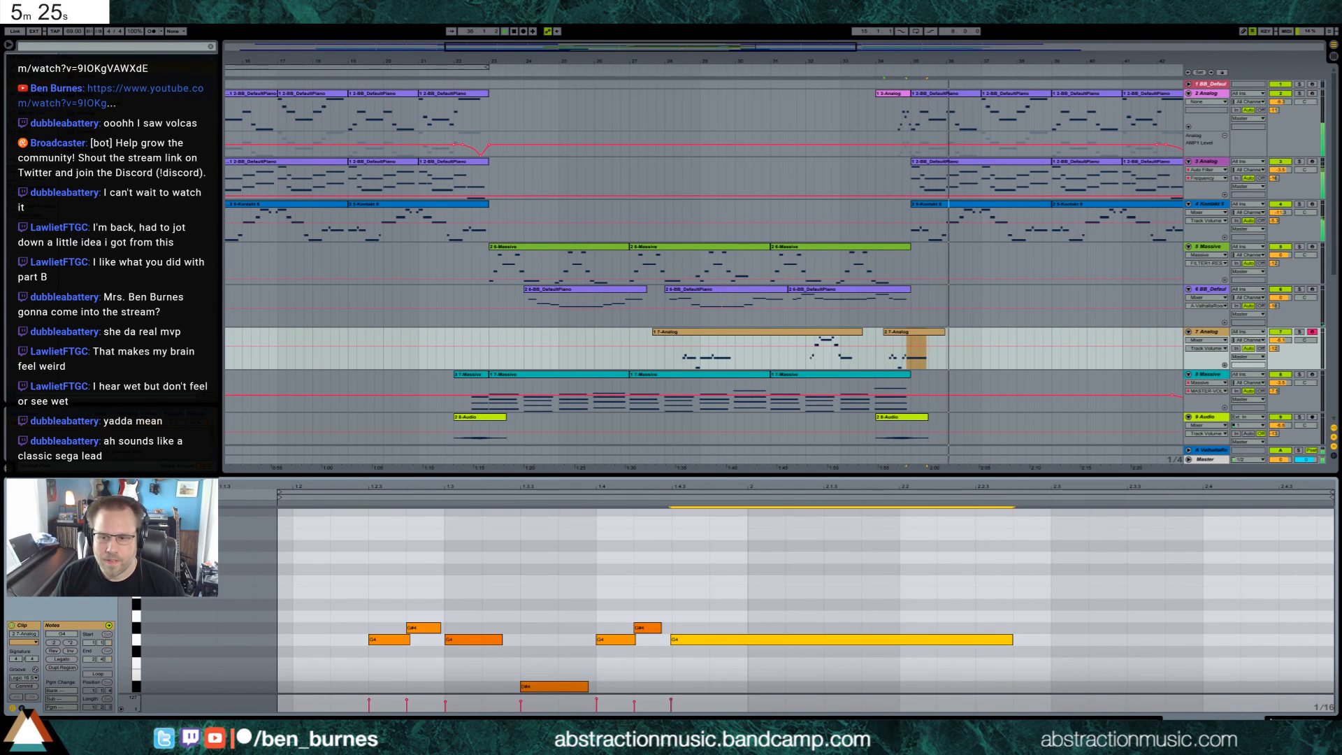
Lower the Analog lead's first filter frequency slightly.
key("shift+Tab")
left_click_drag(183, 641, 184, 646)
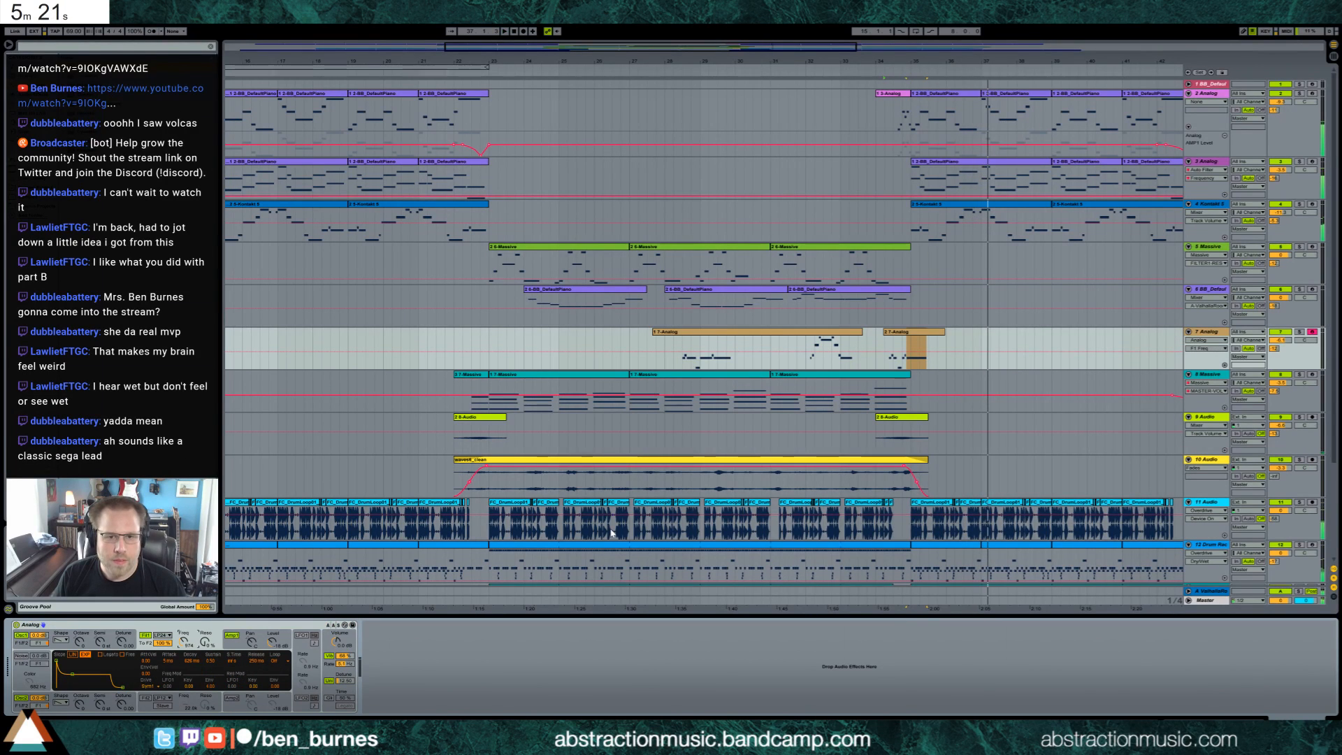
Play the whole song from its start and fine-tune the lowest band of the mastering EQ Eight on the Master track.
double_click(568, 51)
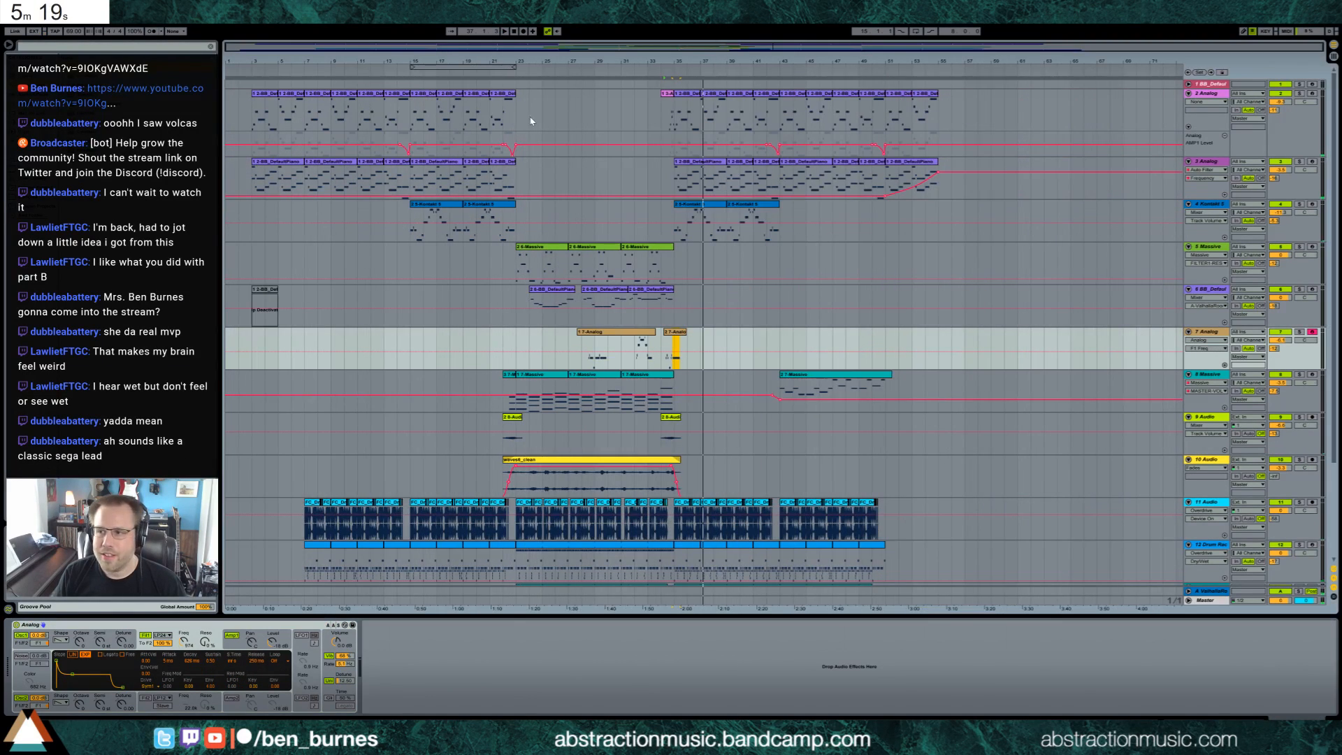
left_click(250, 72)
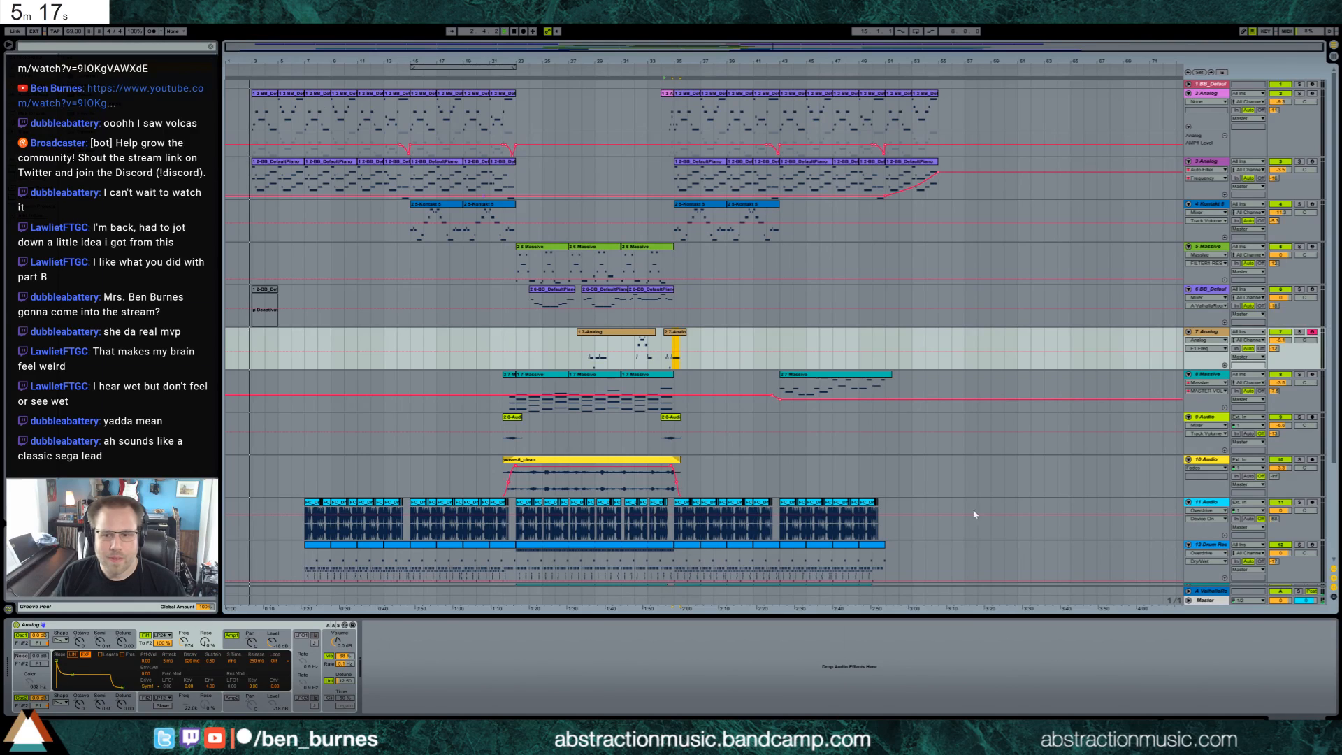
left_click(1206, 600)
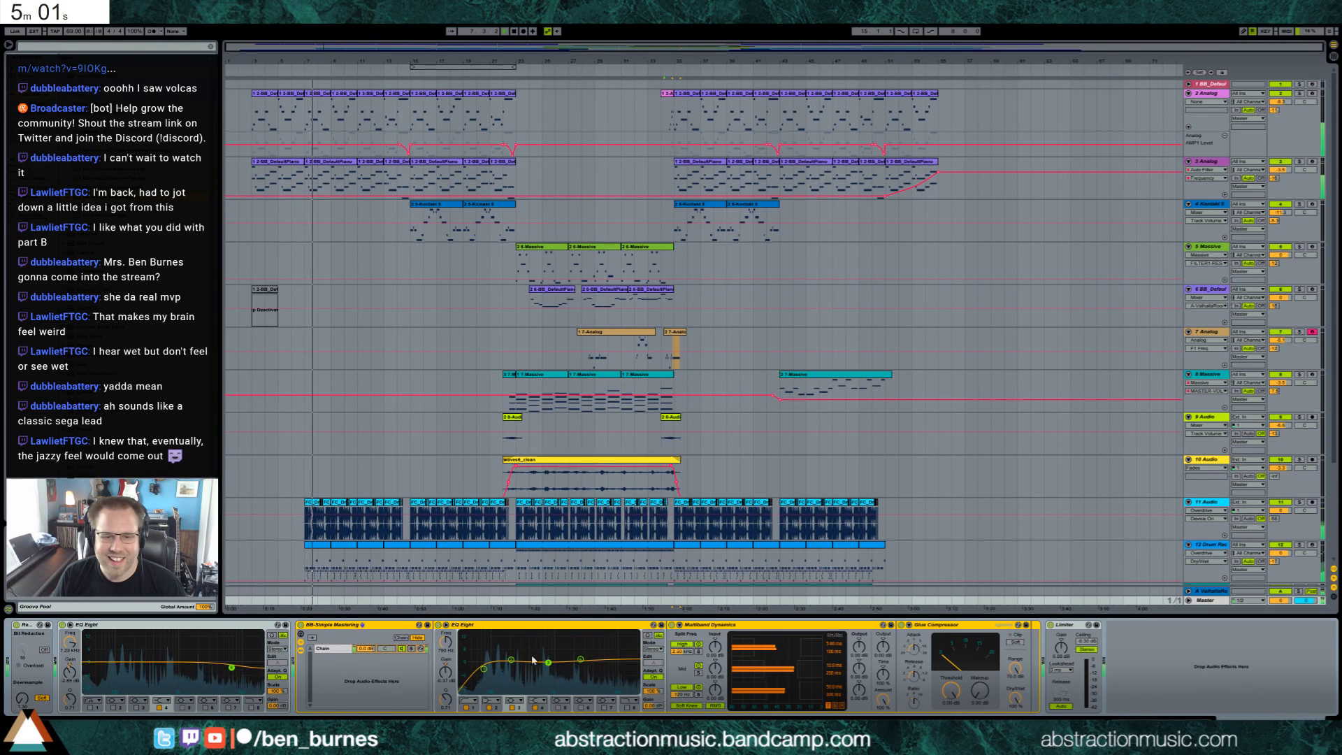
left_click_drag(483, 669, 485, 667)
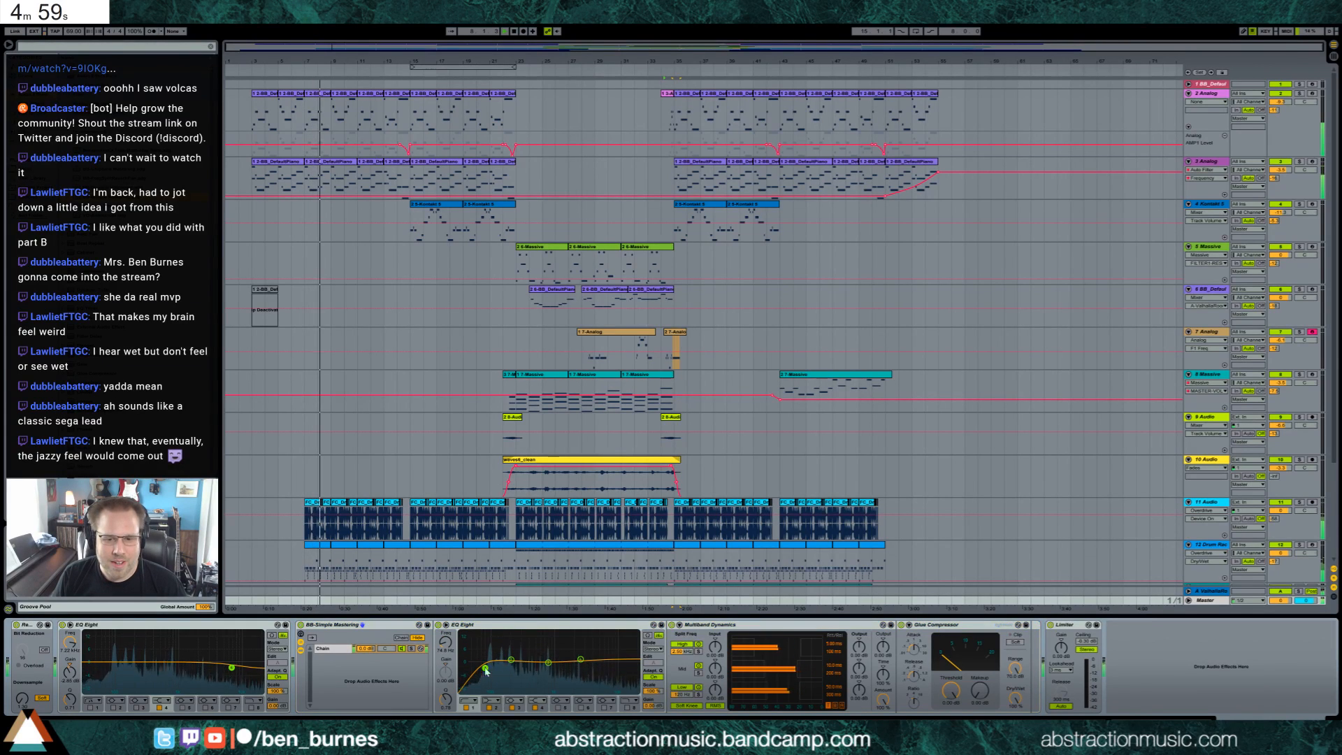
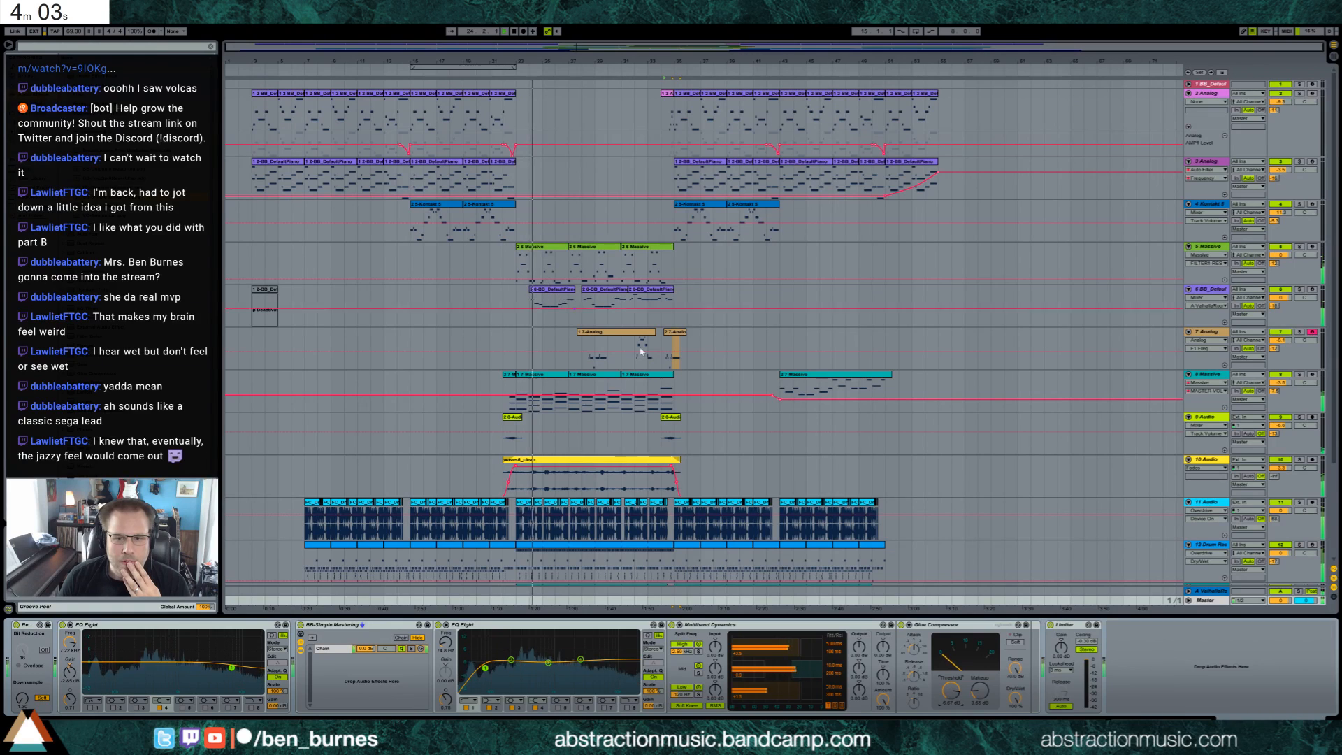
Lower track 6's volume slightly while the middle section plays.
left_click(1280, 383)
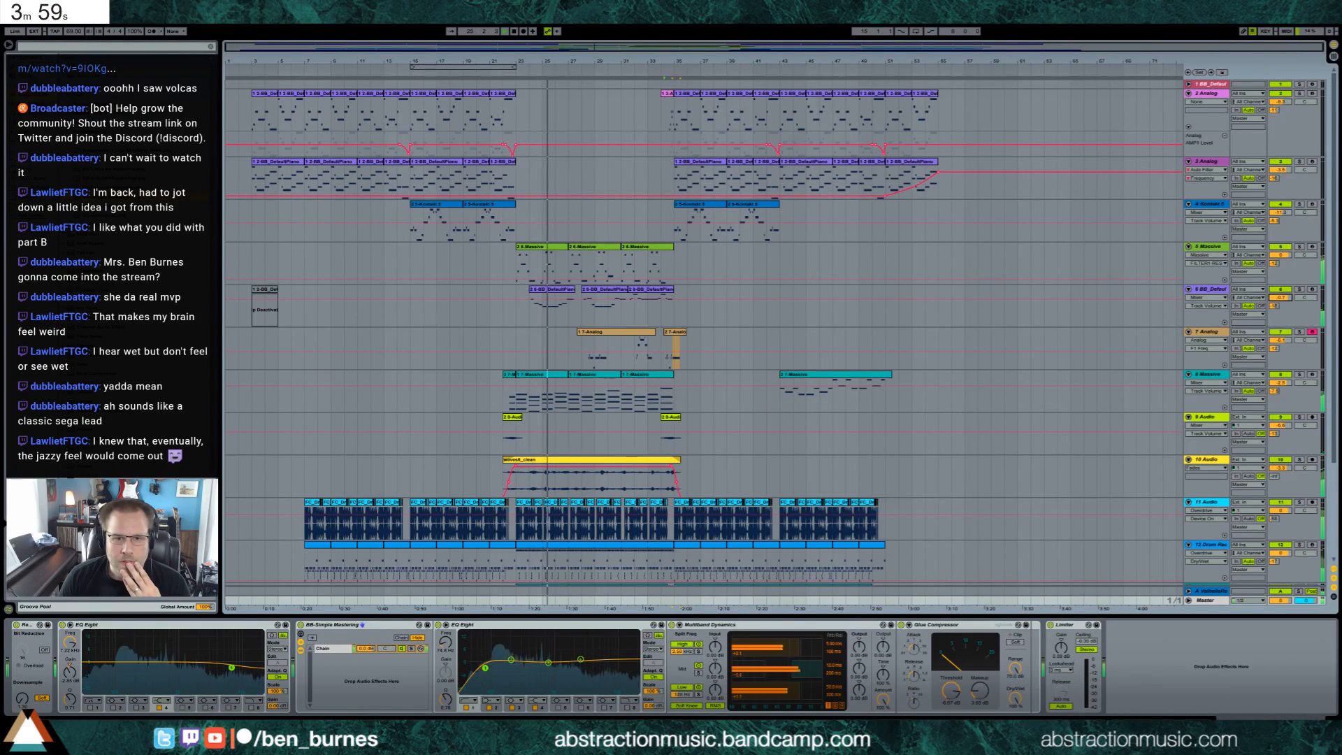
left_click_drag(1281, 298, 1282, 302)
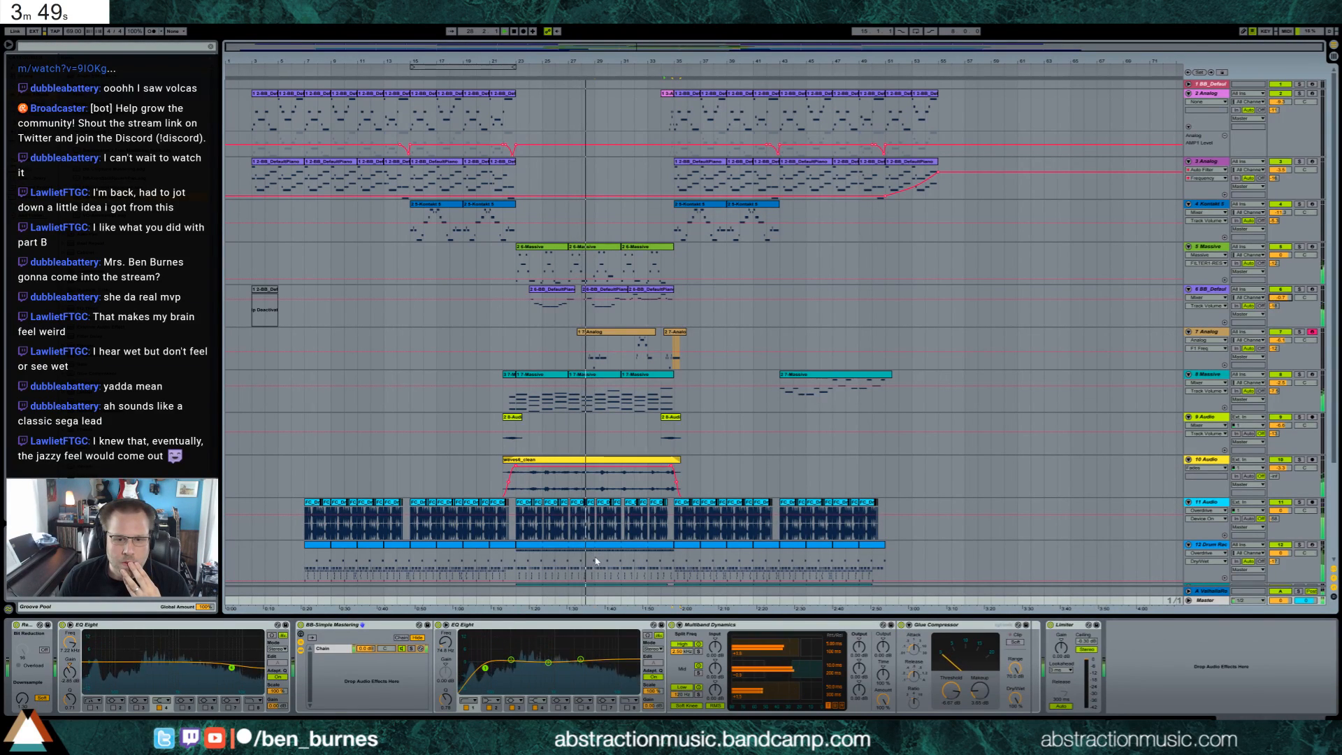
Add short metal hits just before bar 2 and at the end of the middle section's drum clip, duplicating the last one.
left_click_drag(594, 561, 616, 562)
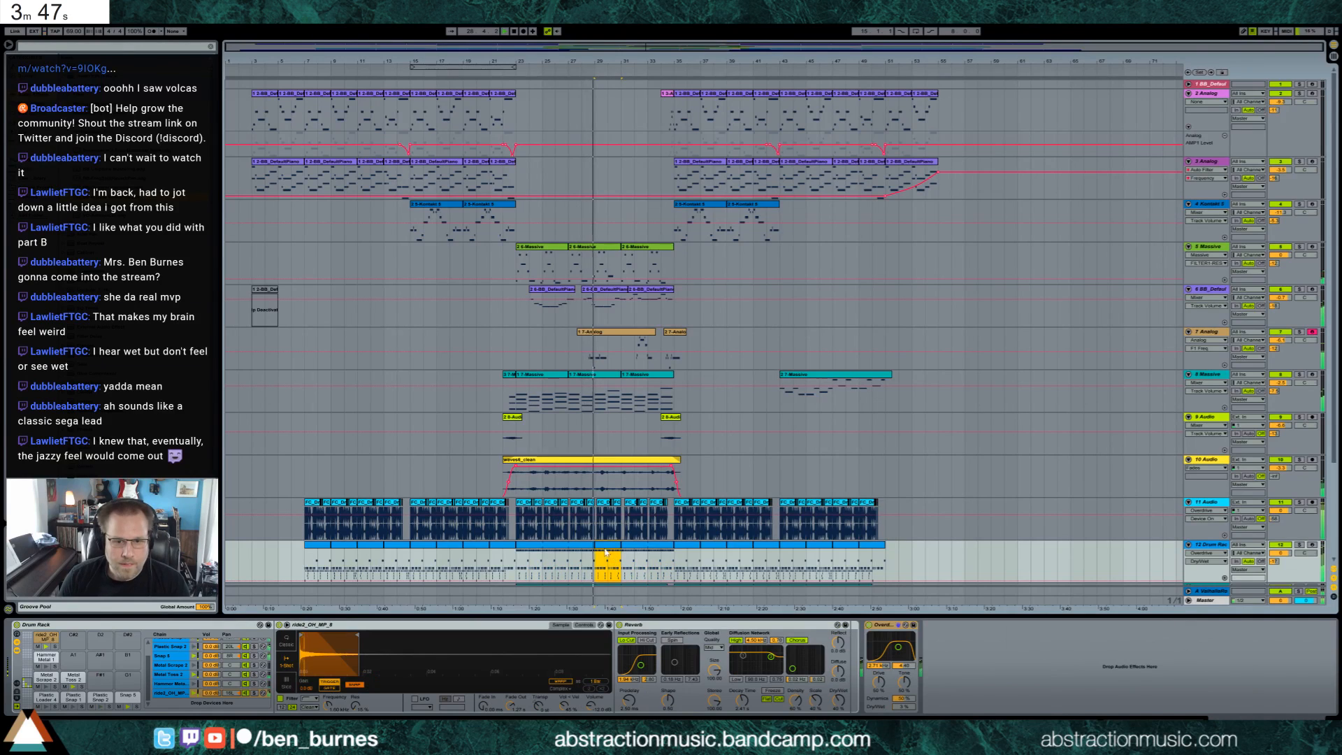
double_click(616, 562)
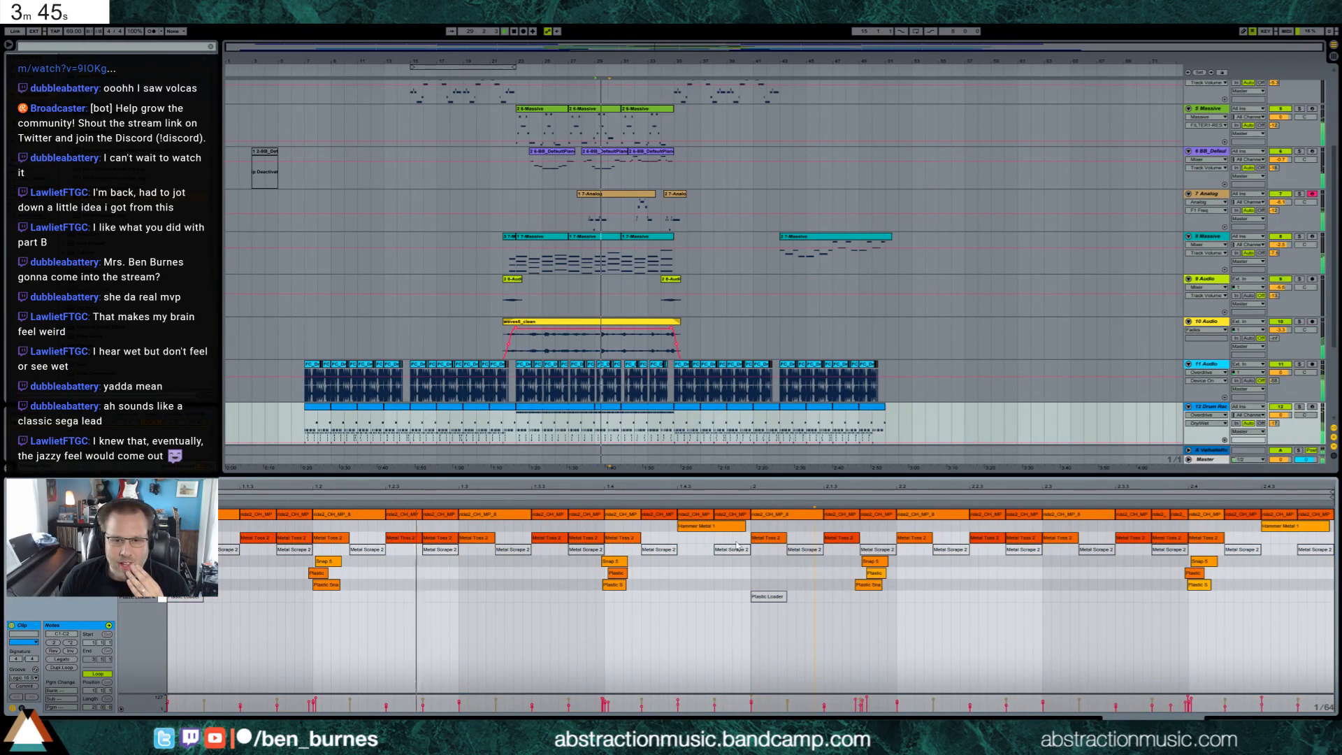
left_click_drag(747, 537, 750, 538)
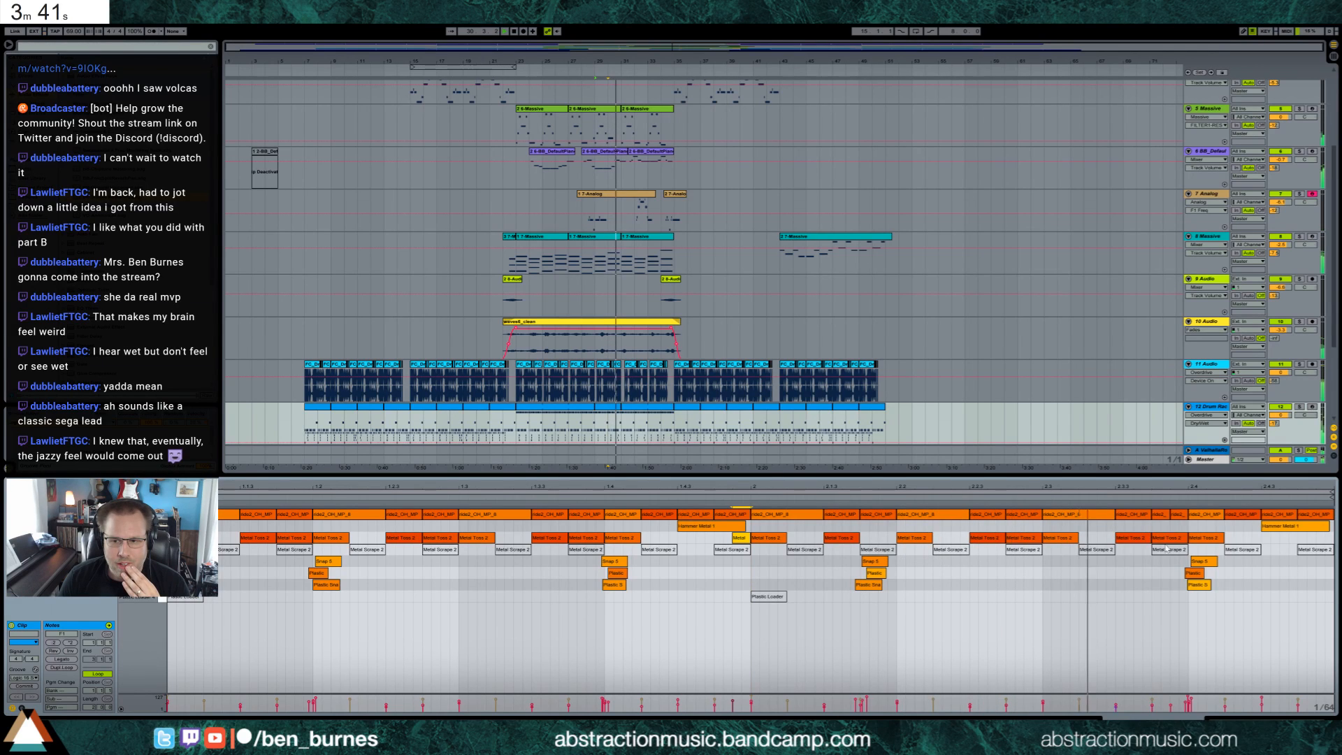
double_click(1311, 538)
left_click_drag(1311, 538, 1321, 537)
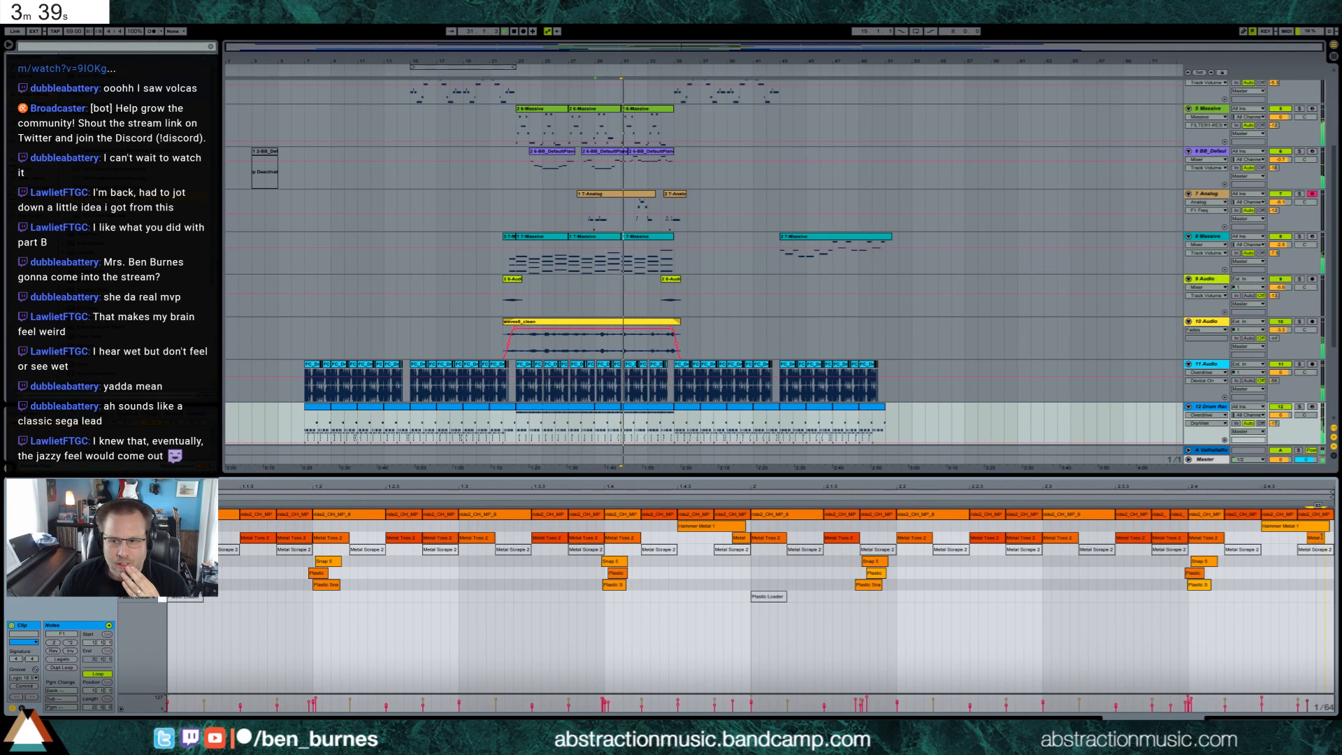
key("ctrl+d")
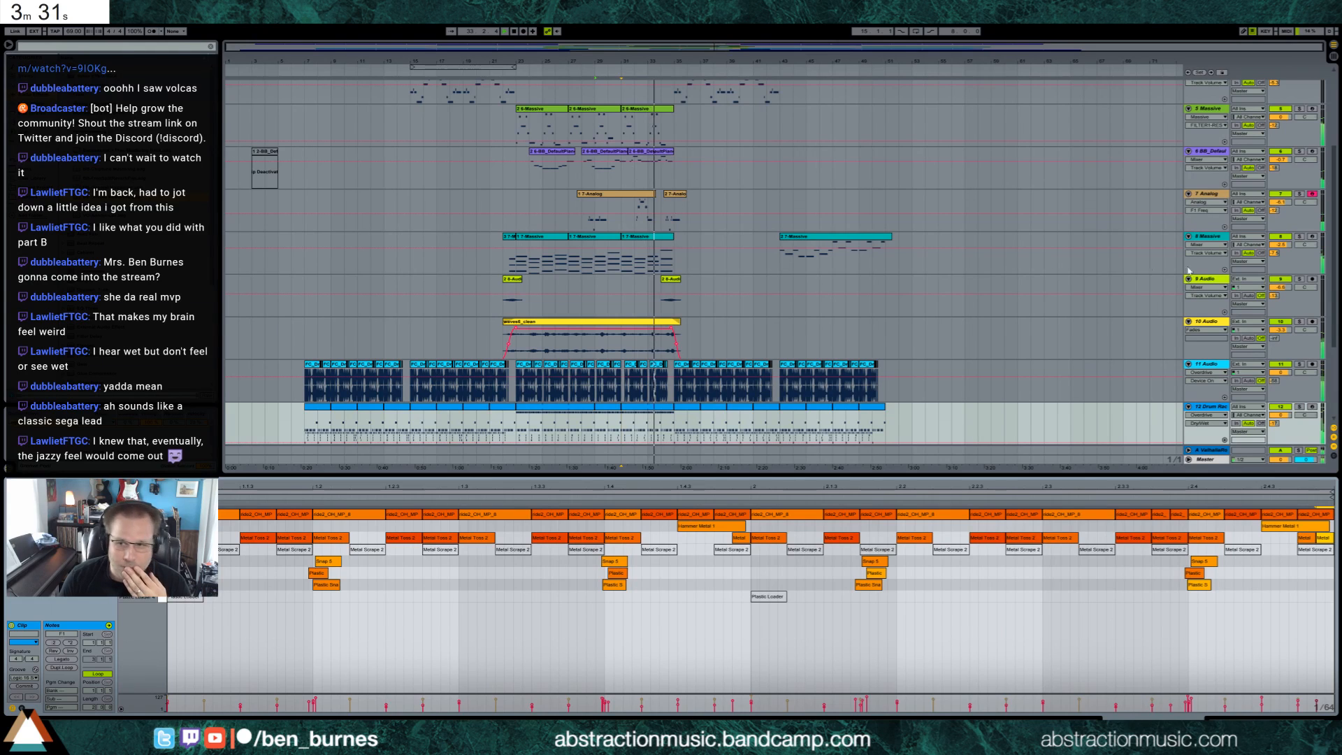
Raise track 7's volume slightly and select all the notes of the lead clip's higher second phrase.
left_click_drag(1272, 208, 1272, 196)
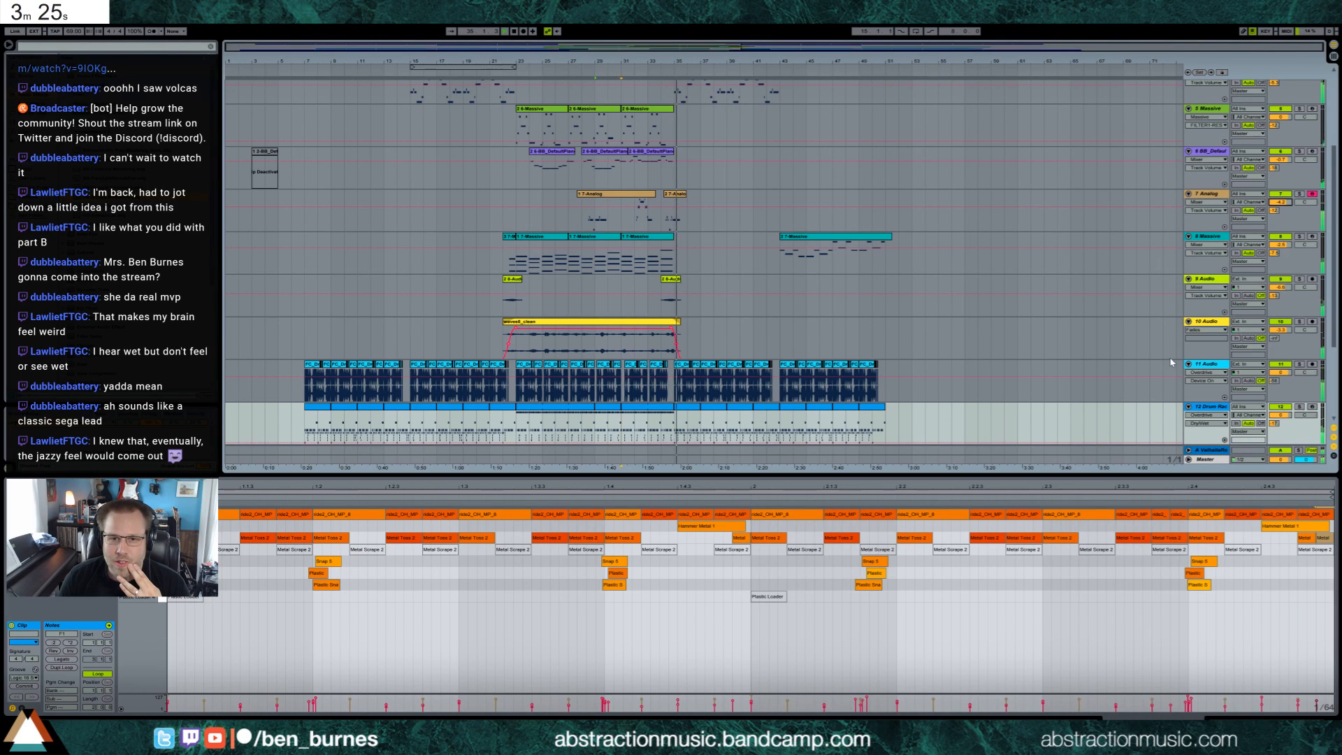
left_click(639, 201)
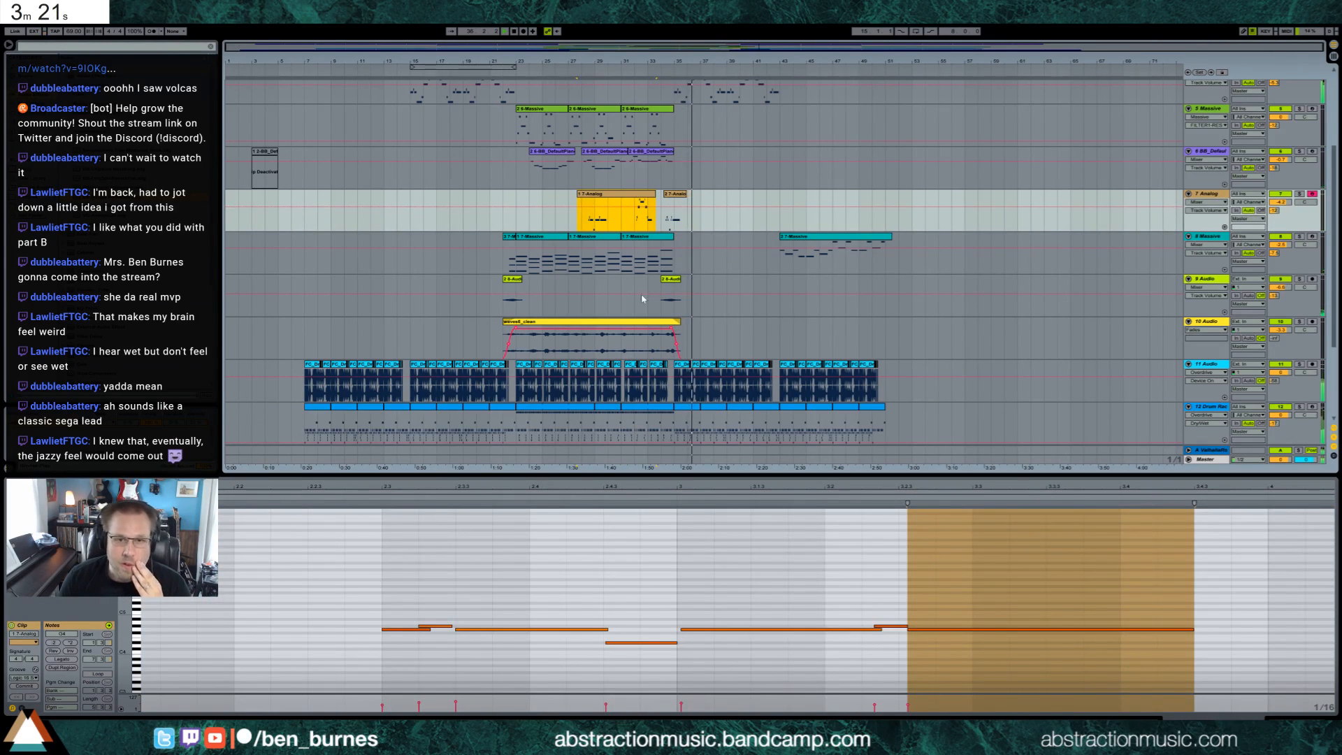
left_click_drag(839, 485, 839, 443)
left_click_drag(989, 570, 1288, 688)
left_click_drag(1244, 631, 1243, 630)
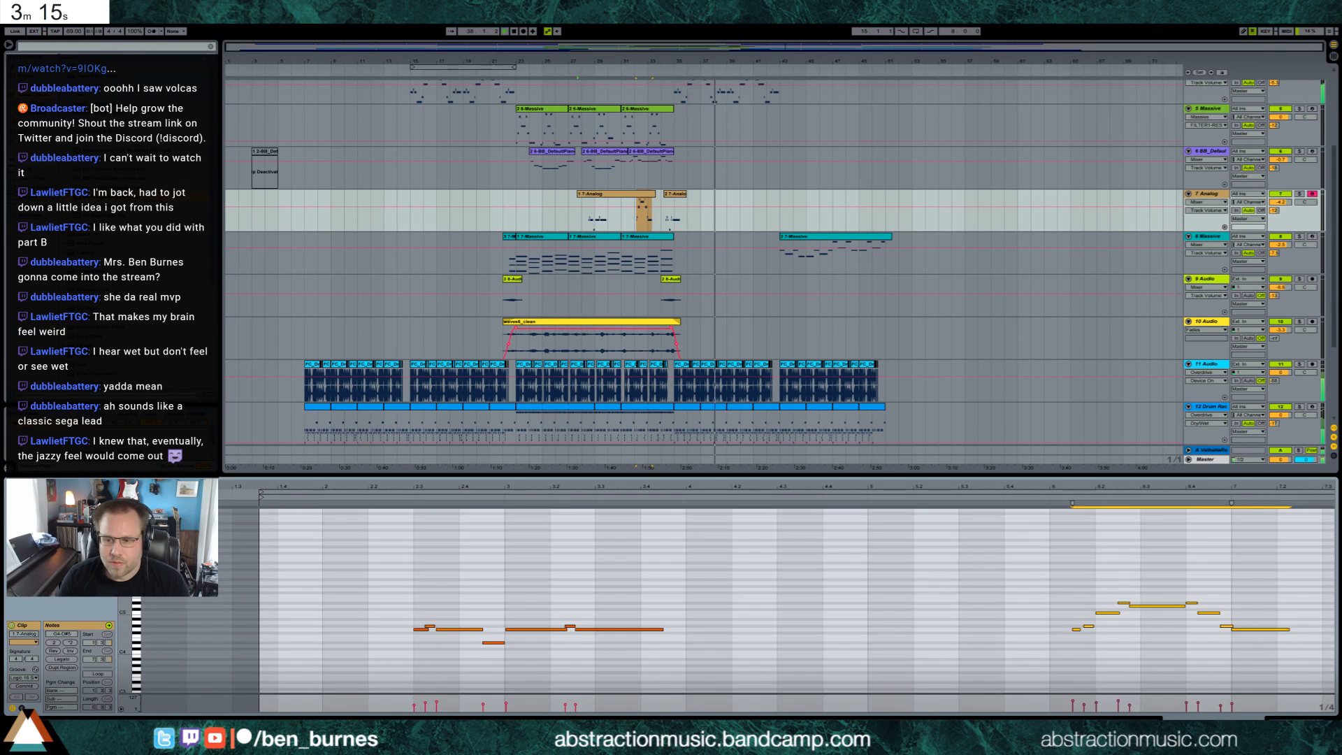
key("shift+Tab")
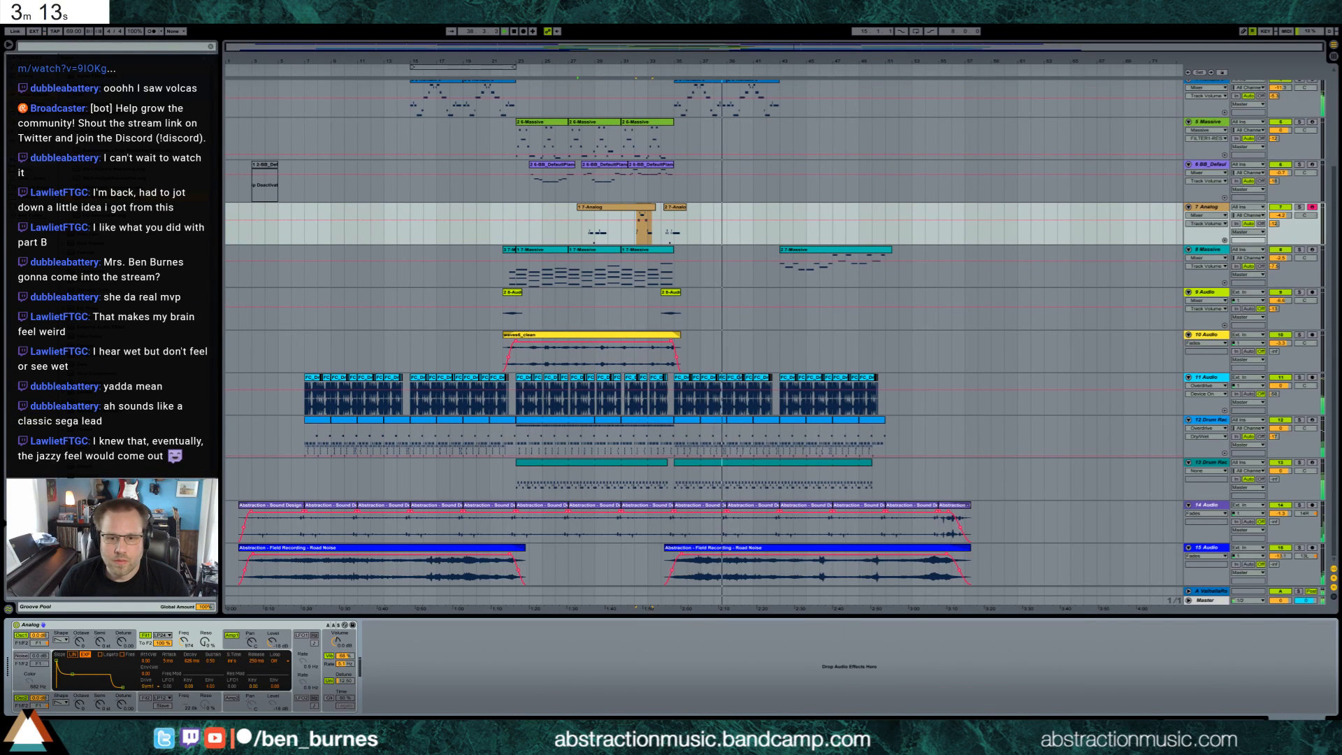
Switch to the browser and close its countdown timer window.
left_click(661, 465)
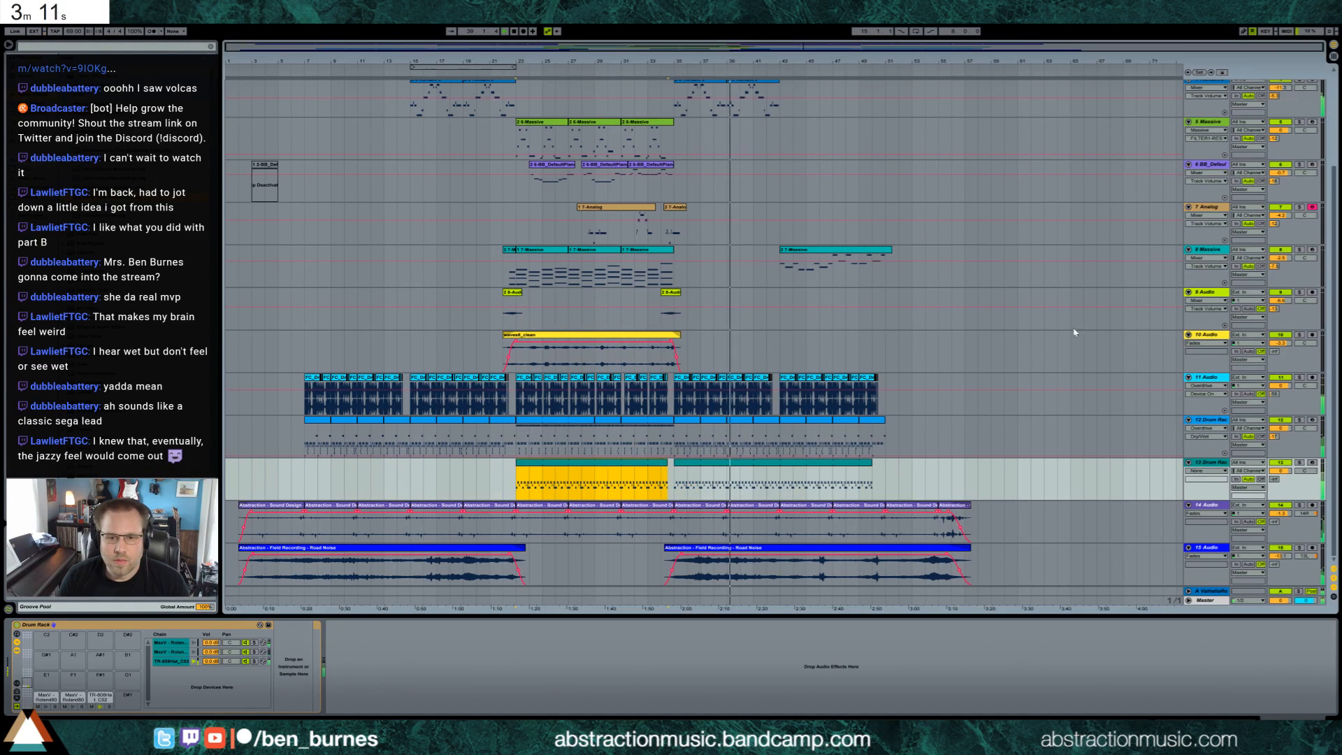
left_click(610, 426)
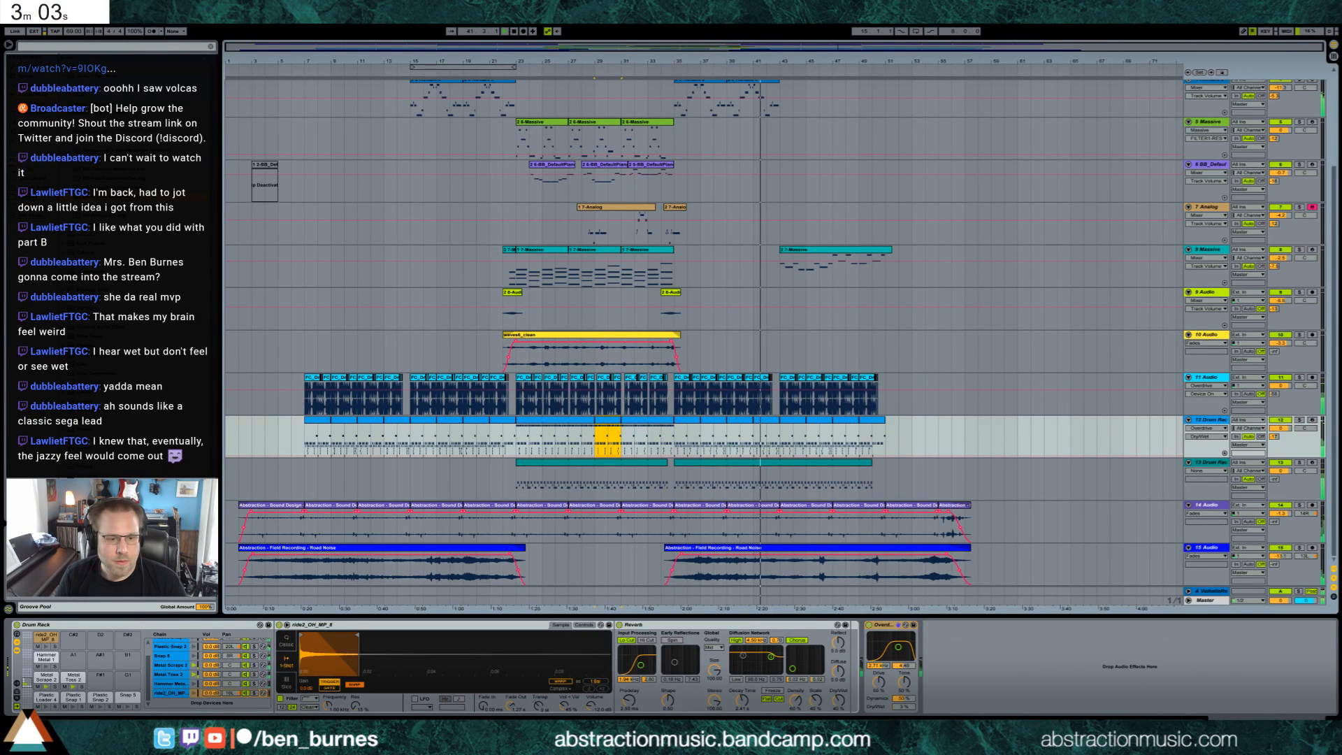
key("alt+Tab")
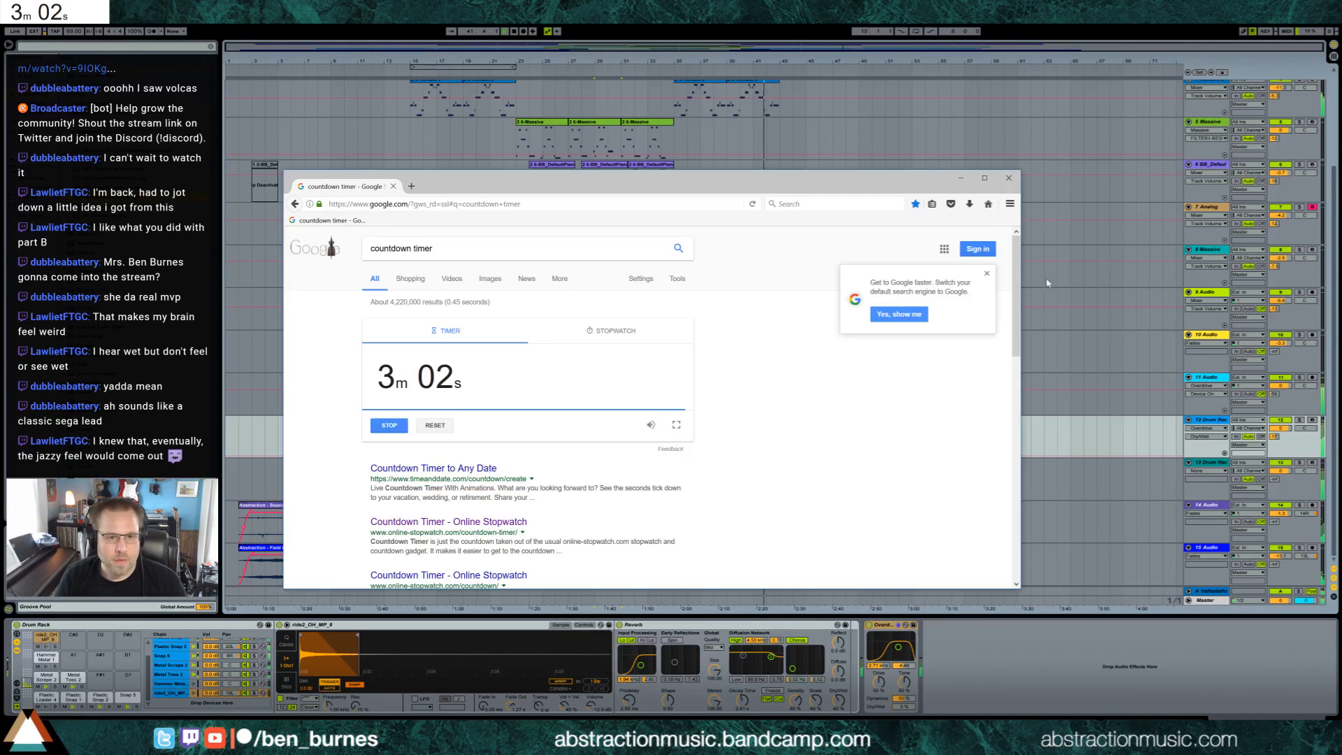
left_click(1009, 179)
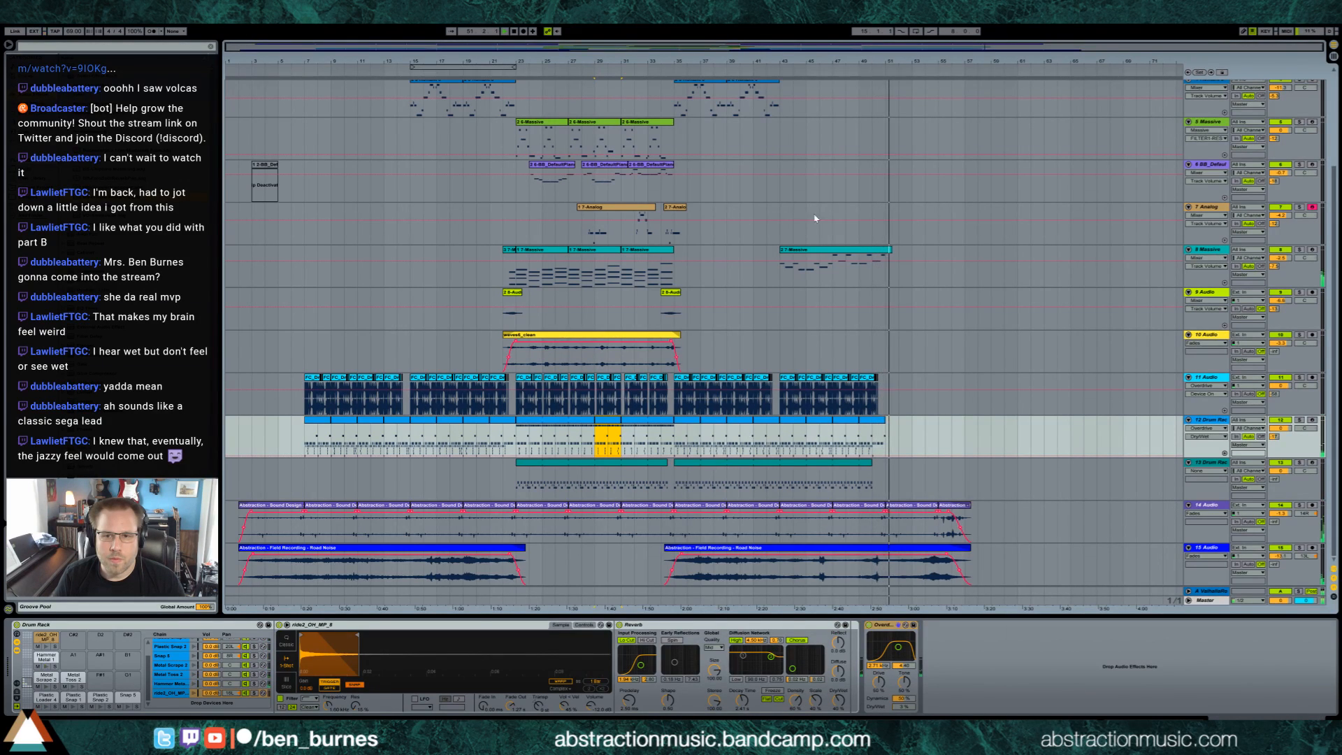
Show Massive's master-volume automation on track 8 and lower it from the start of the last clip onward.
left_click(1186, 251)
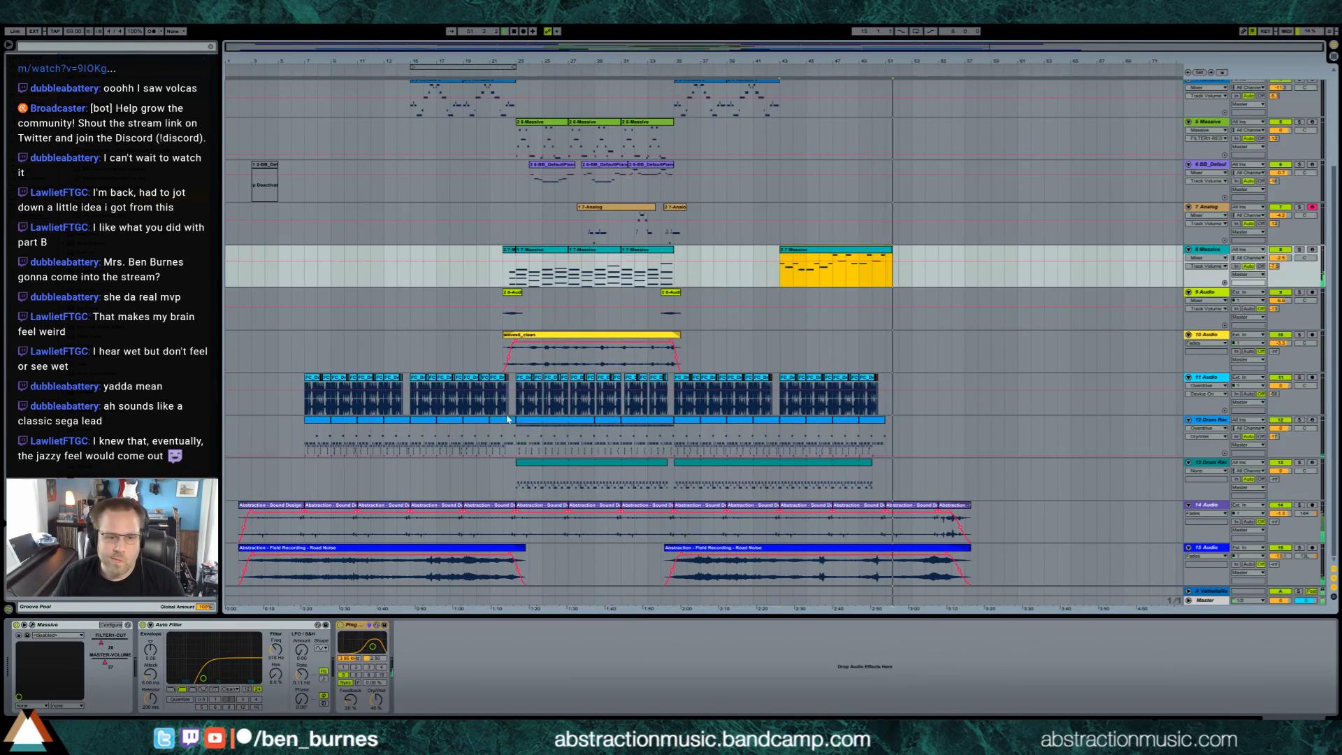
left_click(104, 662)
left_click(846, 268)
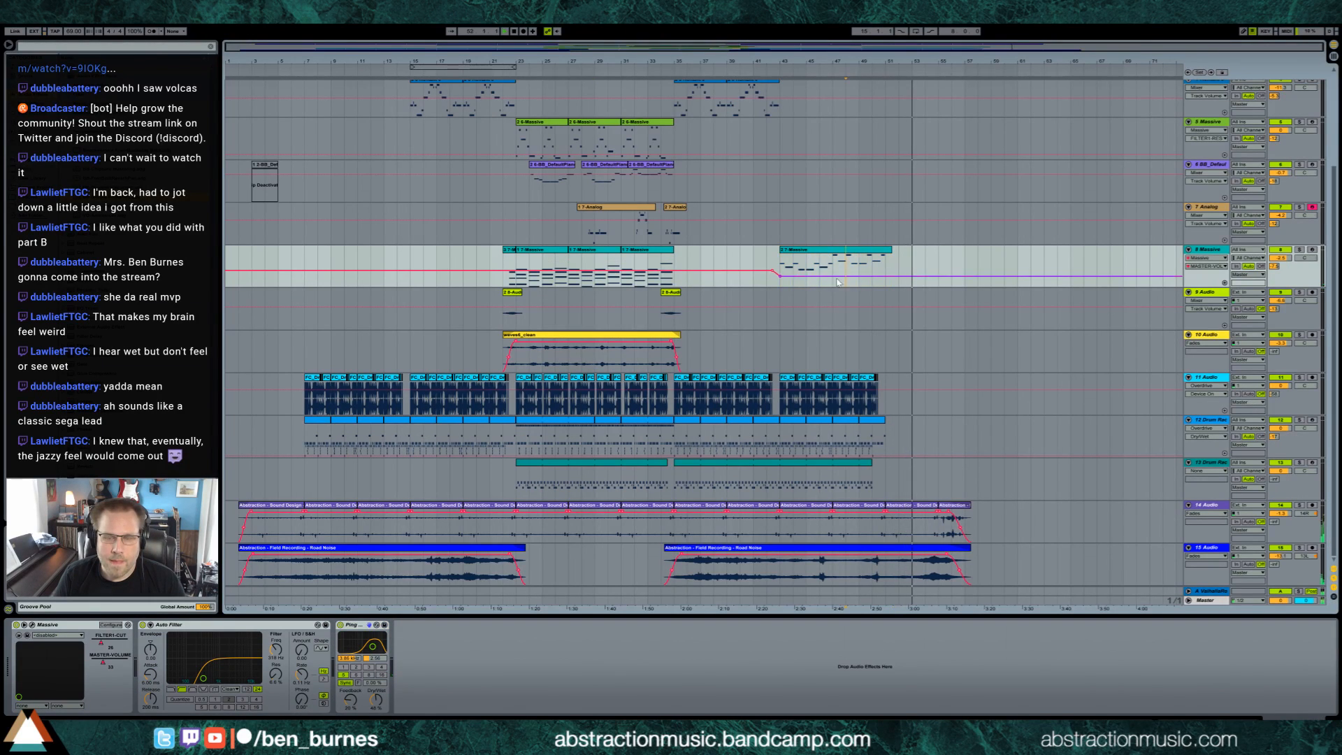
Move the waves audio track below the drum tracks and shorten the end of the last Road Noise clip slightly.
scroll(943, 285, "up", 3)
scroll(942, 285, "up", 3)
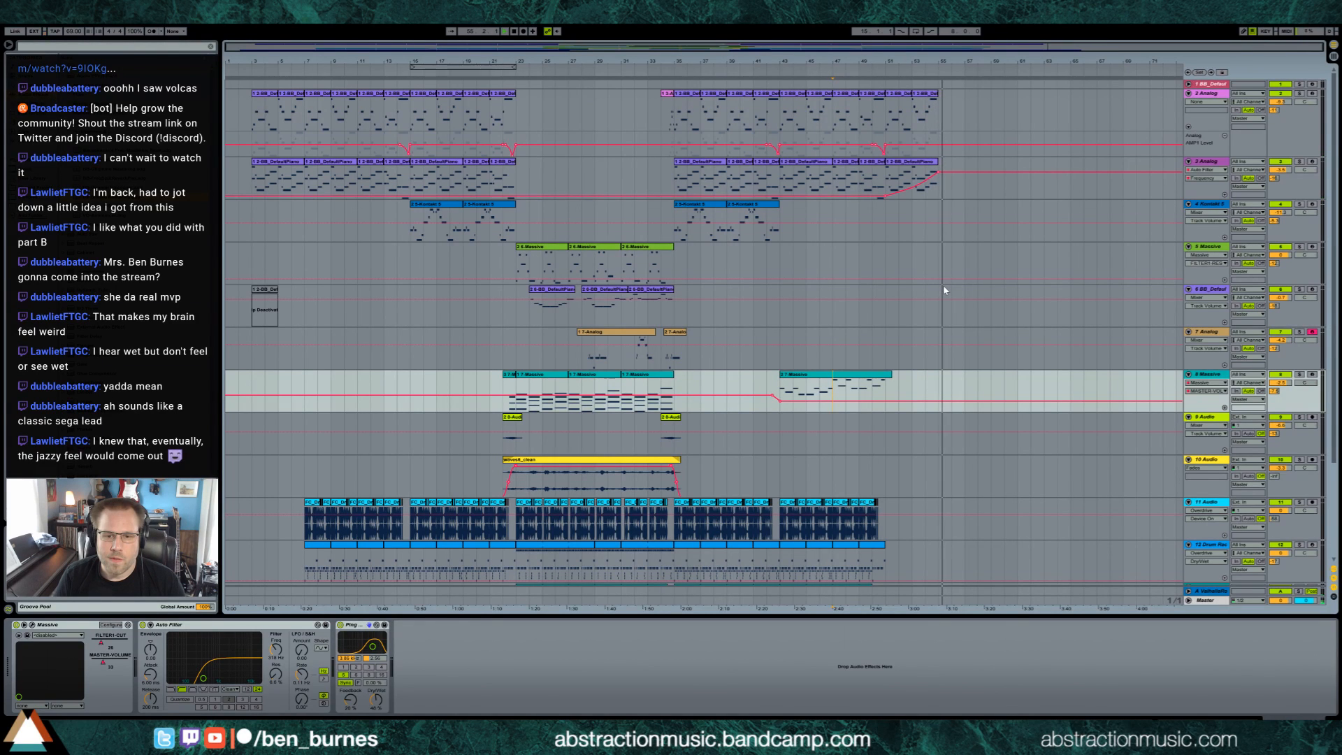
scroll(944, 300, "down", 2)
scroll(950, 325, "down", 3)
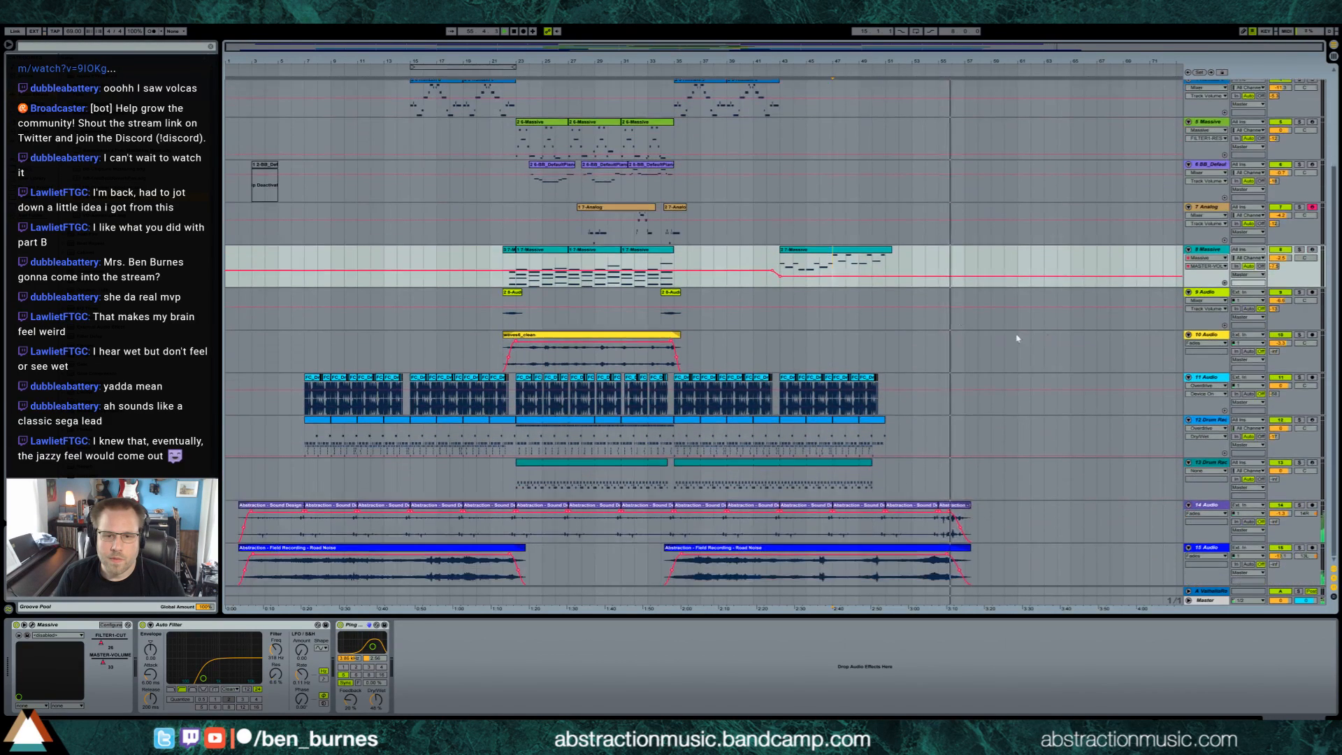
left_click_drag(1205, 336, 1200, 501)
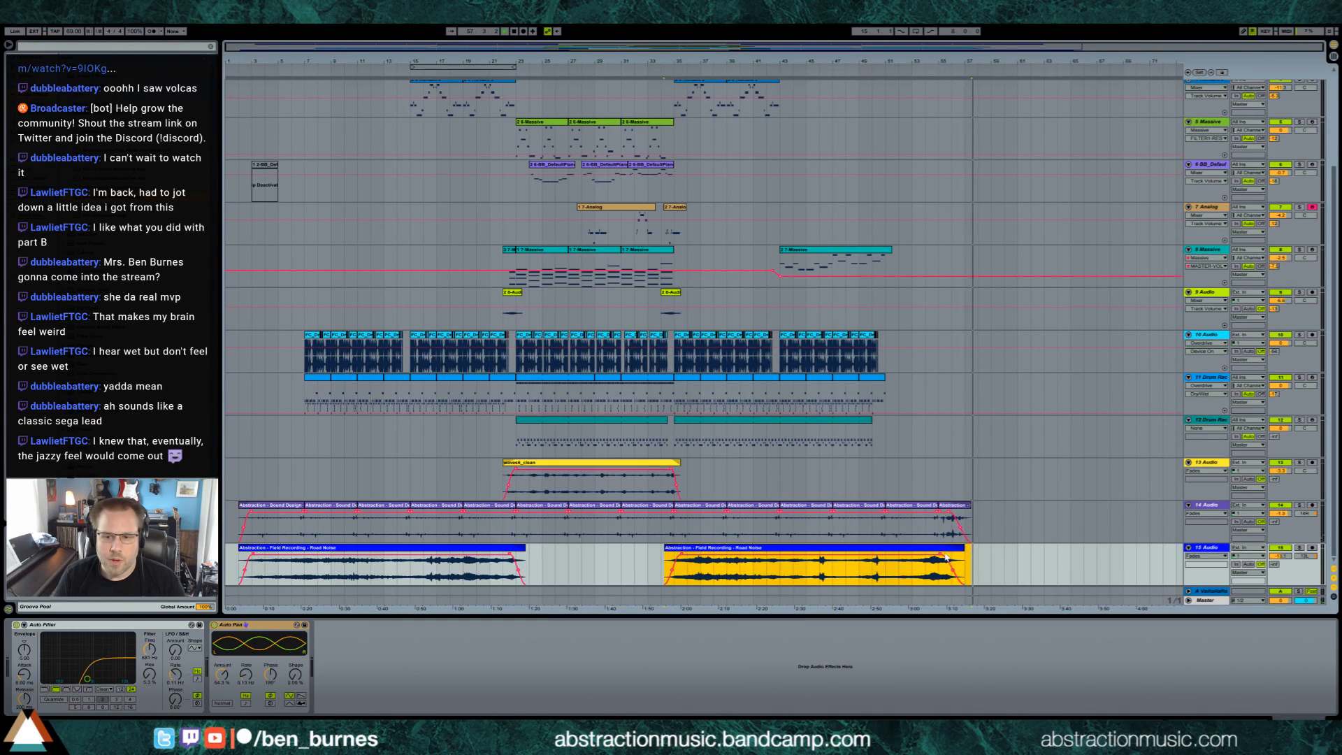
left_click(1011, 528)
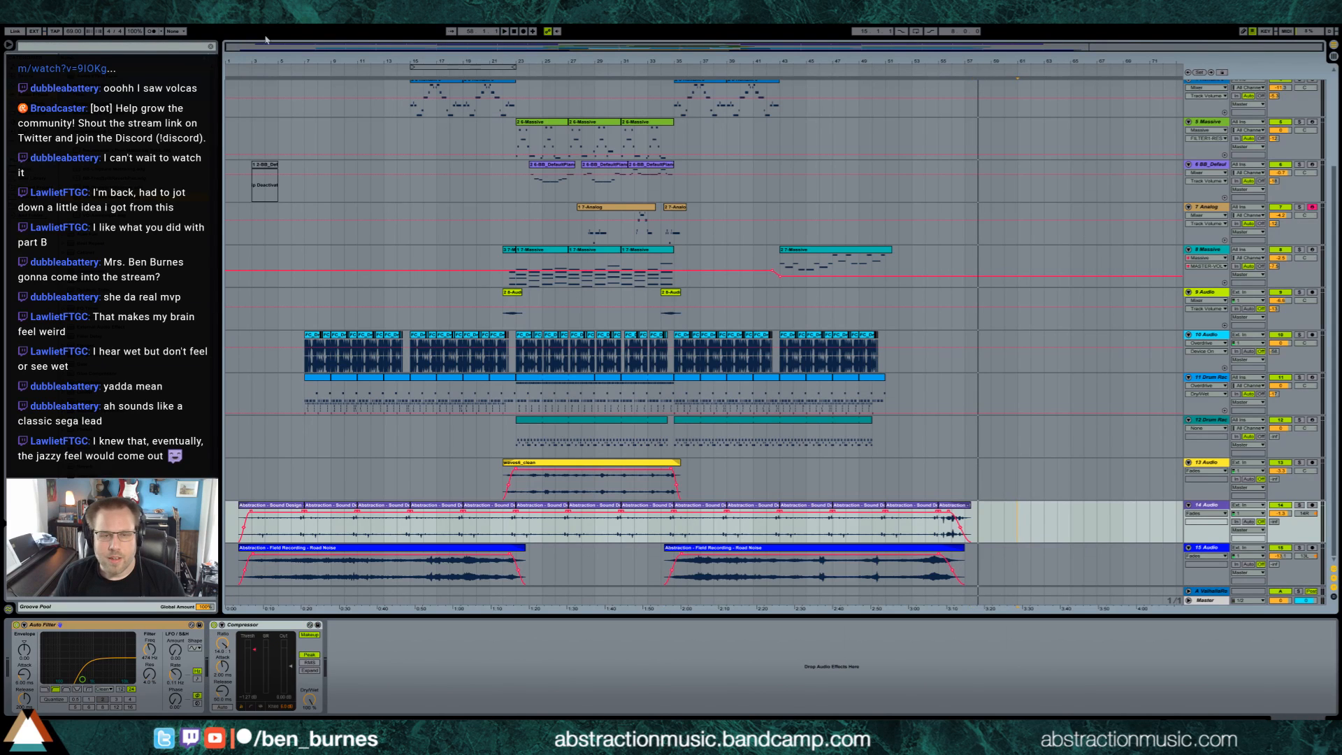
Stretch the loop brace over the whole song, from bar 2 to just past the end of the ambience clips.
left_click(249, 137)
scroll(520, 238, "up", 4)
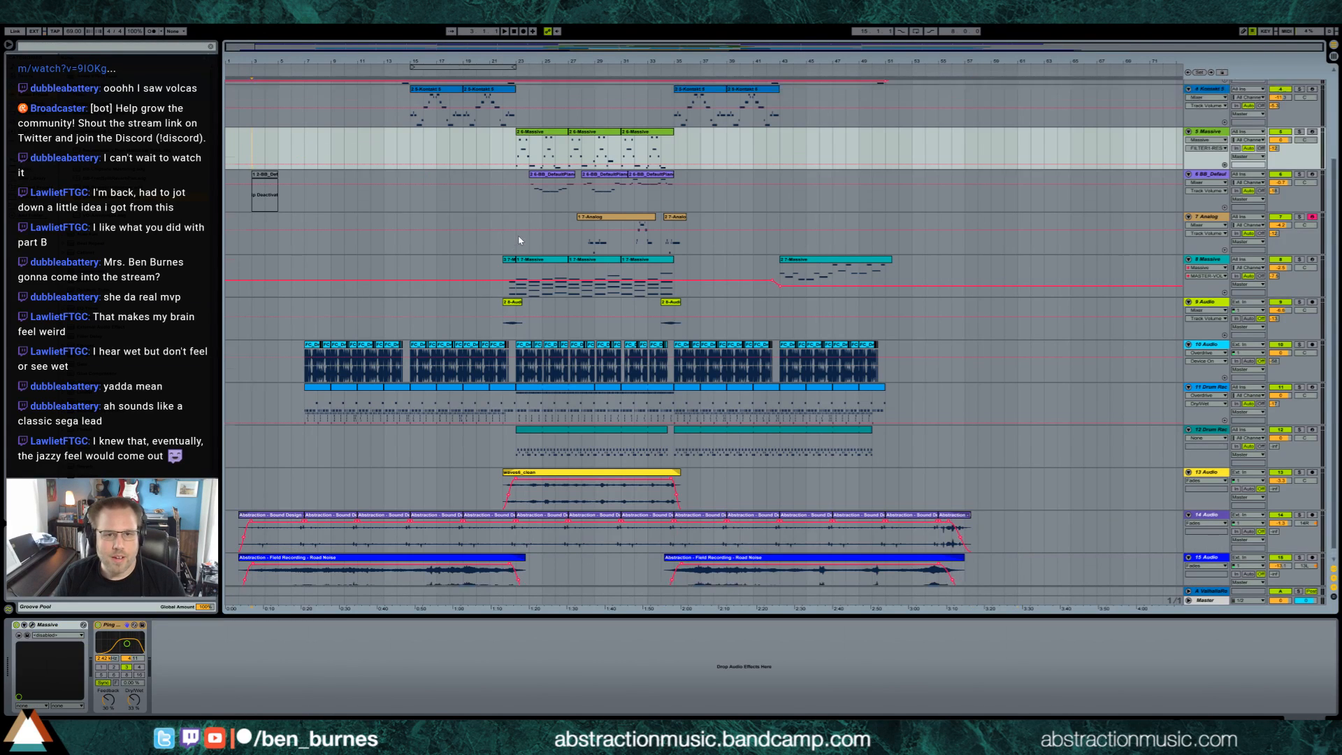
left_click_drag(419, 68, 964, 67)
scroll(984, 226, "down", 3)
scroll(984, 223, "down", 2)
scroll(987, 206, "up", 3)
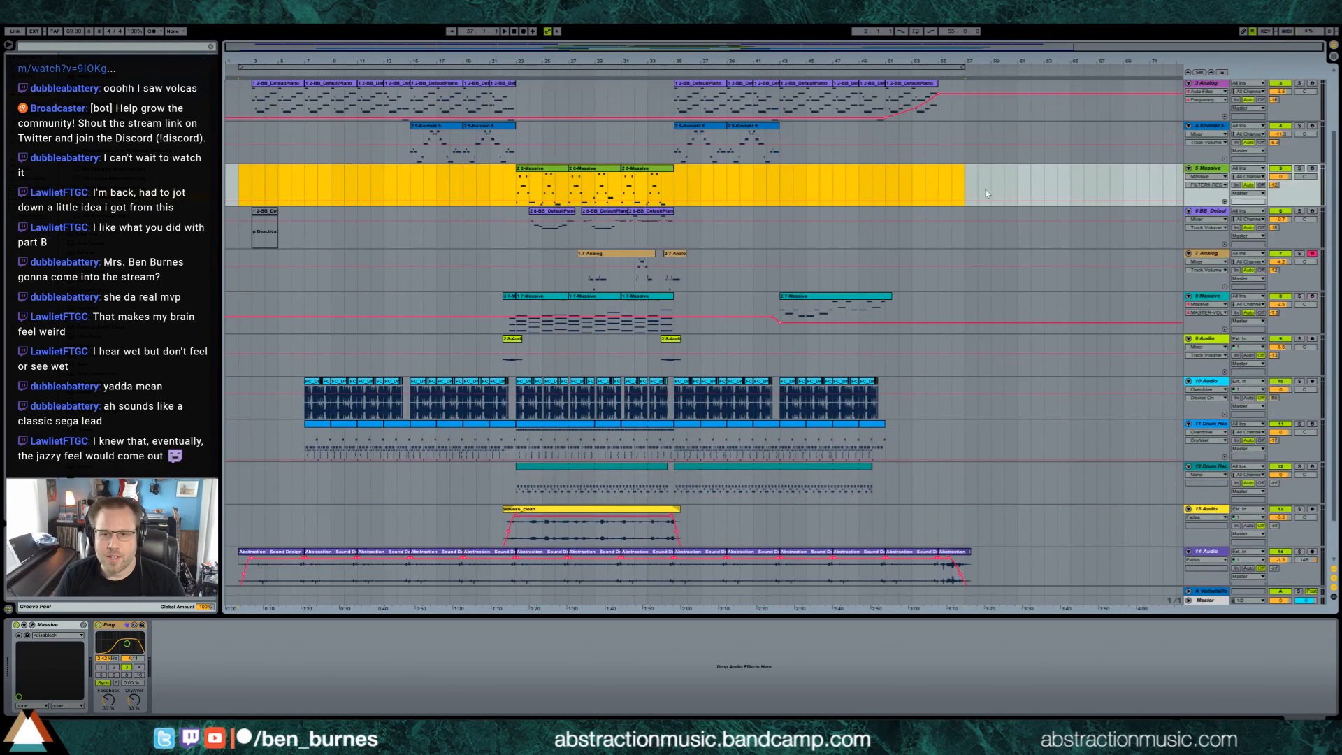
left_click_drag(964, 68, 970, 67)
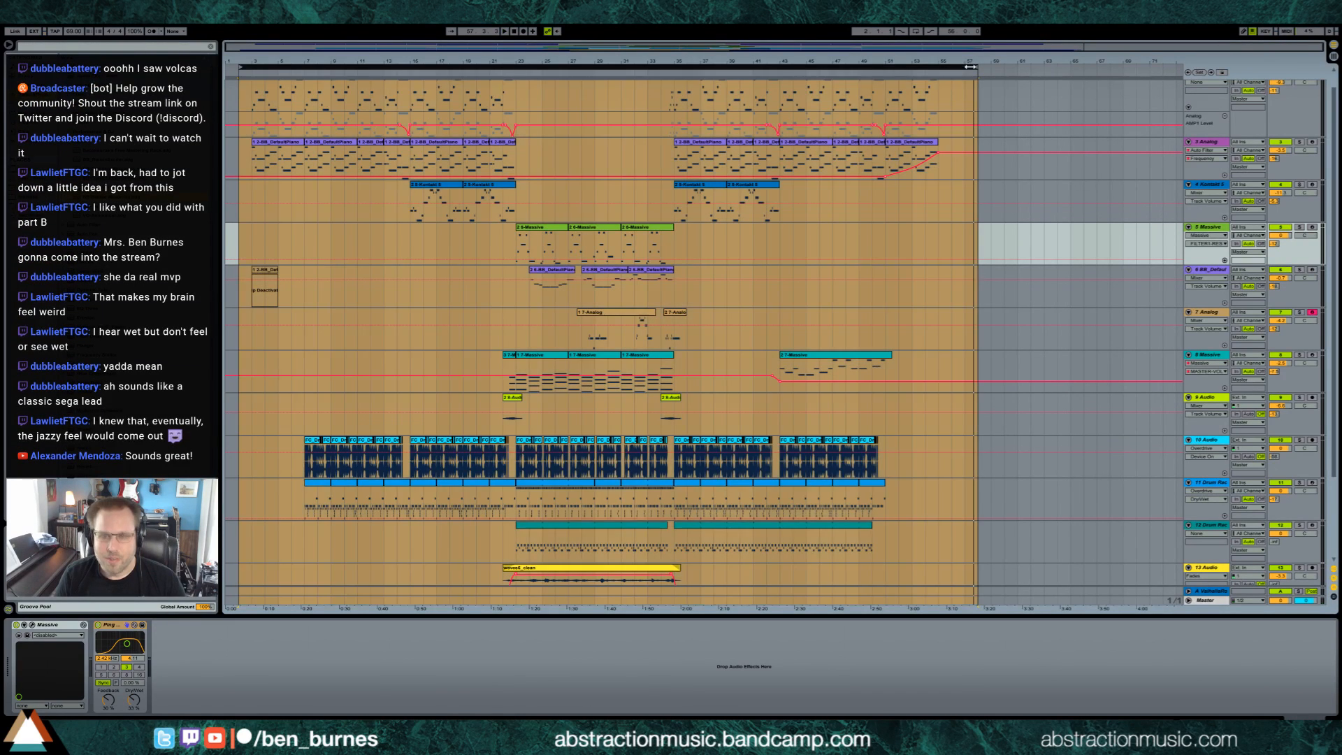
Export the whole song to the Desktop as 2017-07-12 If I Had Hi-Fi.wav.
key("ctrl+shift+r")
left_click(658, 501)
left_click(551, 419)
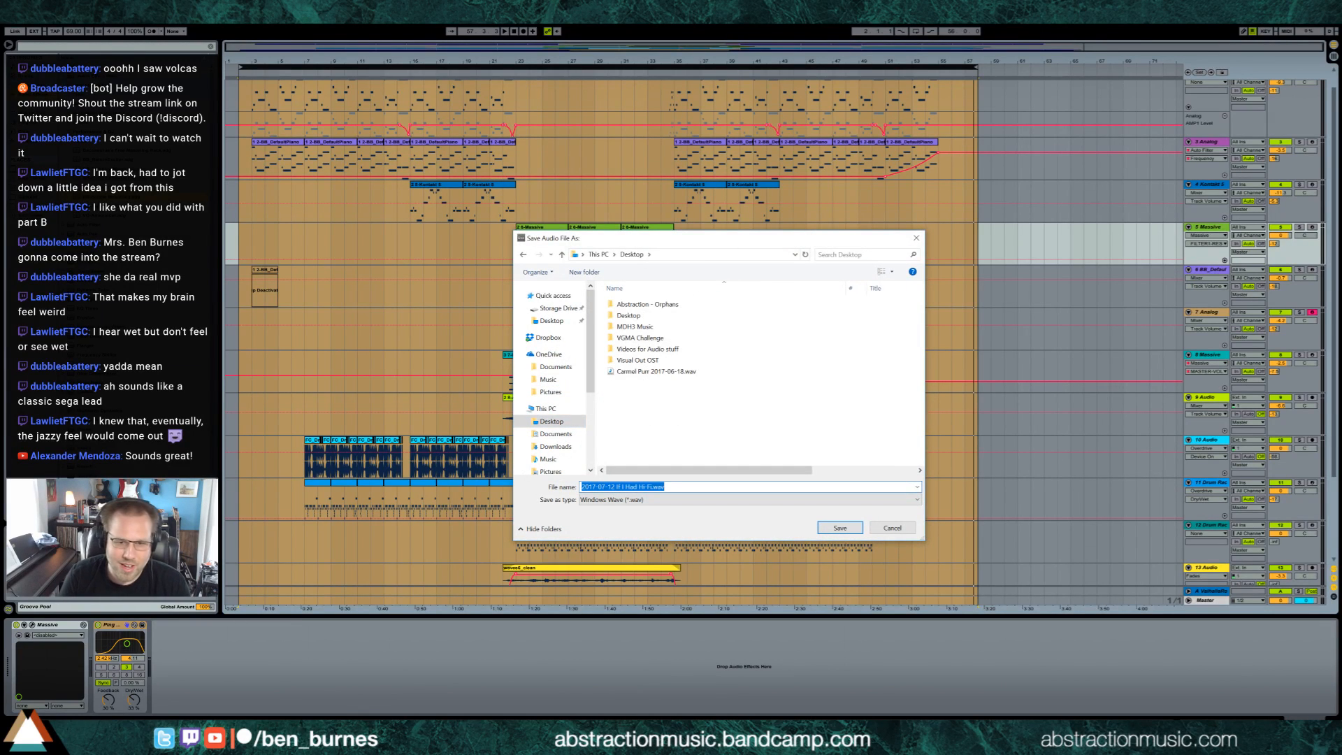
key("Return")
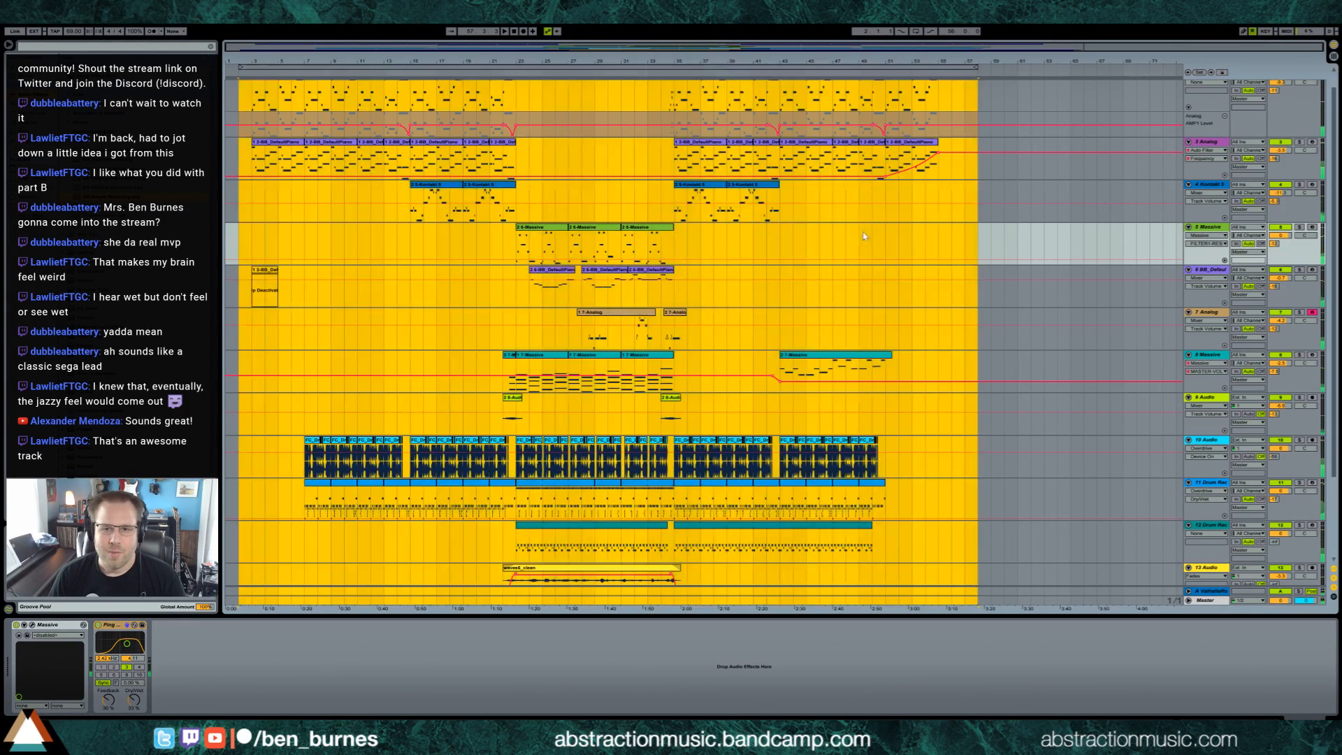
Select the three ambience audio tracks, 13 to 15.
scroll(758, 292, "down", 3)
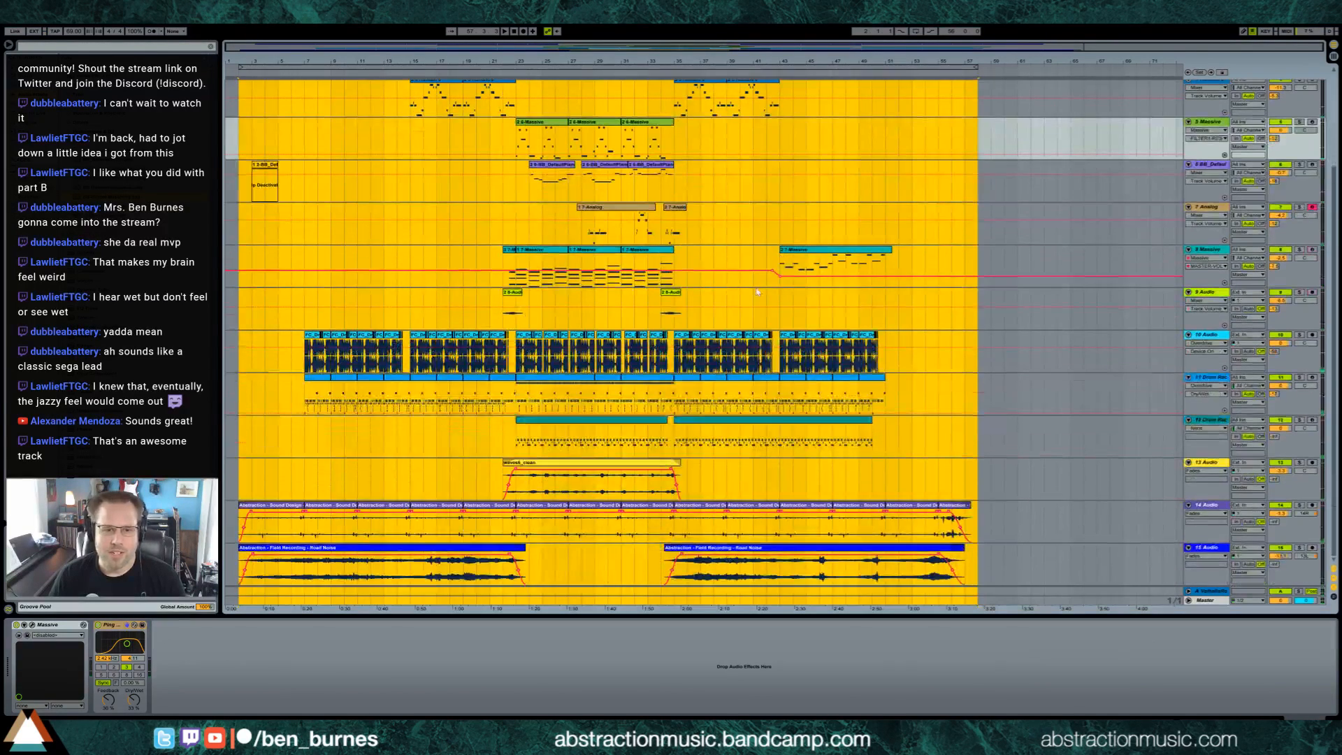
left_click(1207, 464)
left_click(1212, 552, "shift")
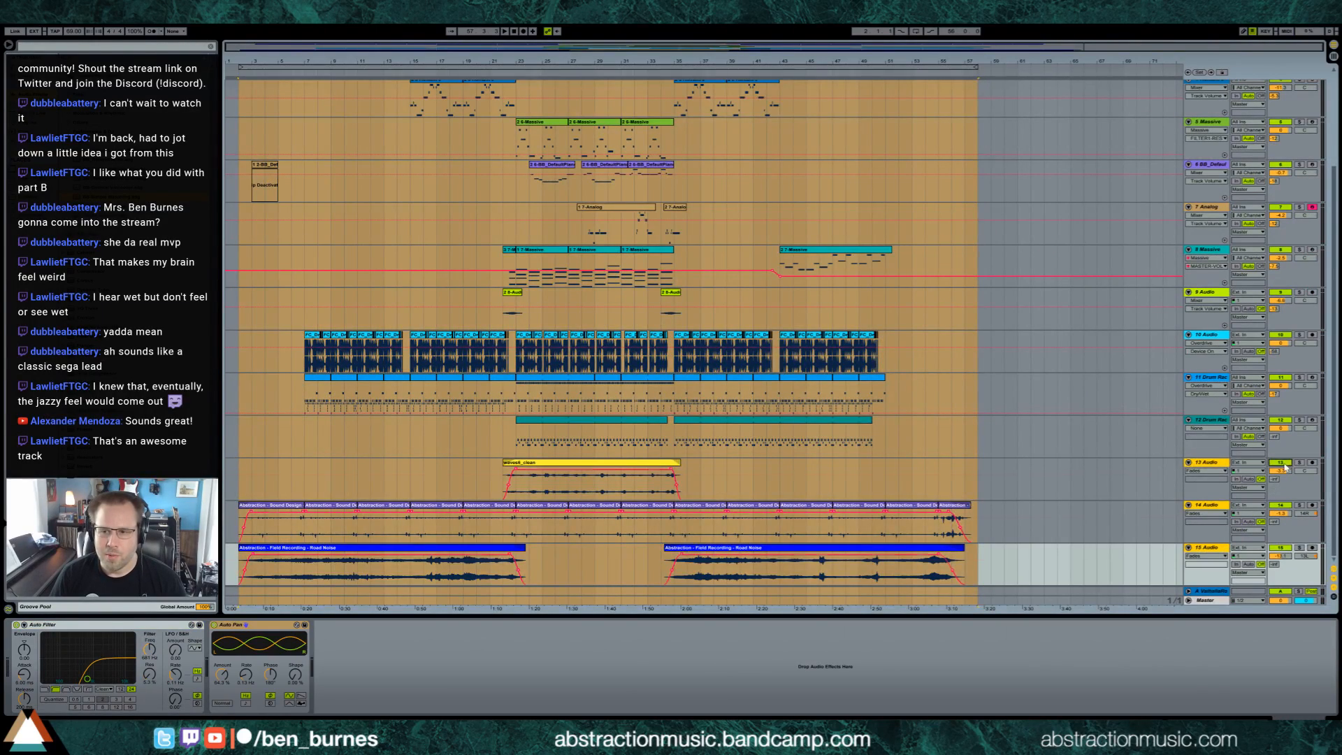
scroll(899, 411, "up", 4)
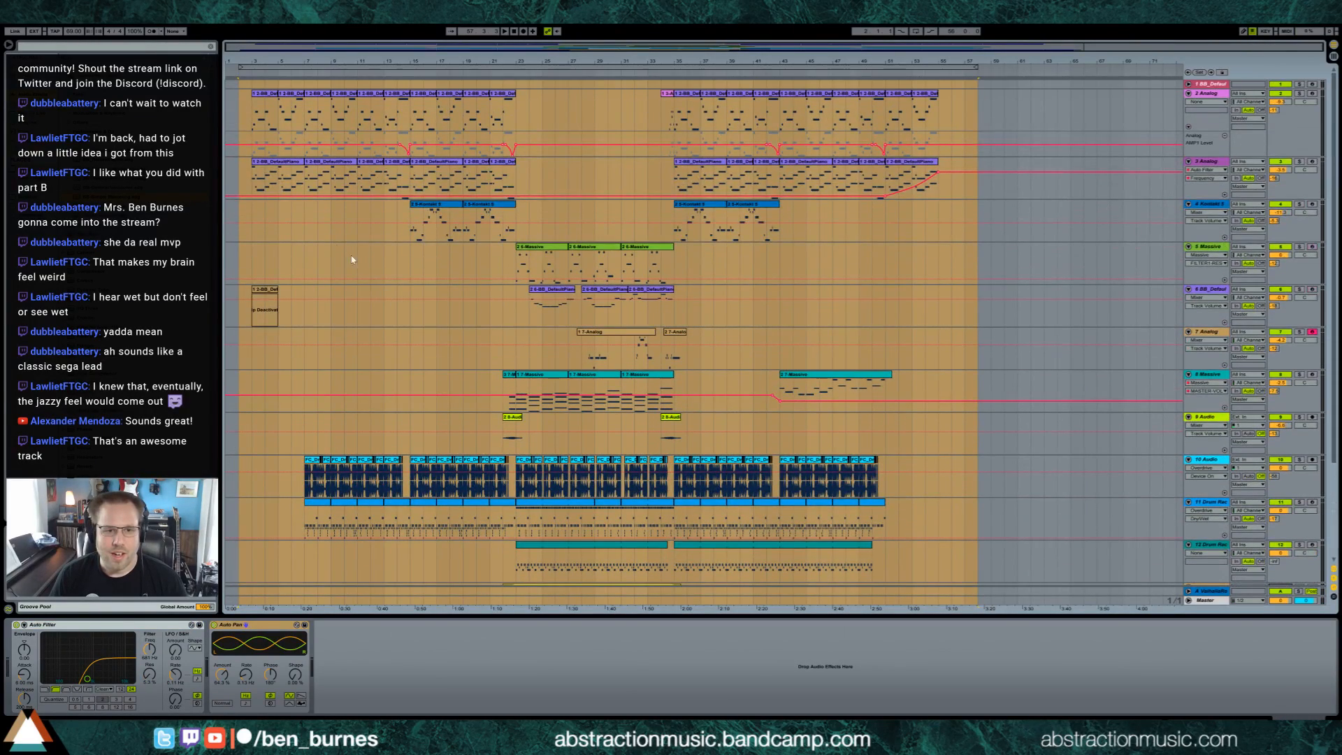
Set the loop brace to the 44 bars from bar 7 to the end of the last drum clips and select that range.
key("ctrl+a")
left_click_drag(306, 105, 886, 112)
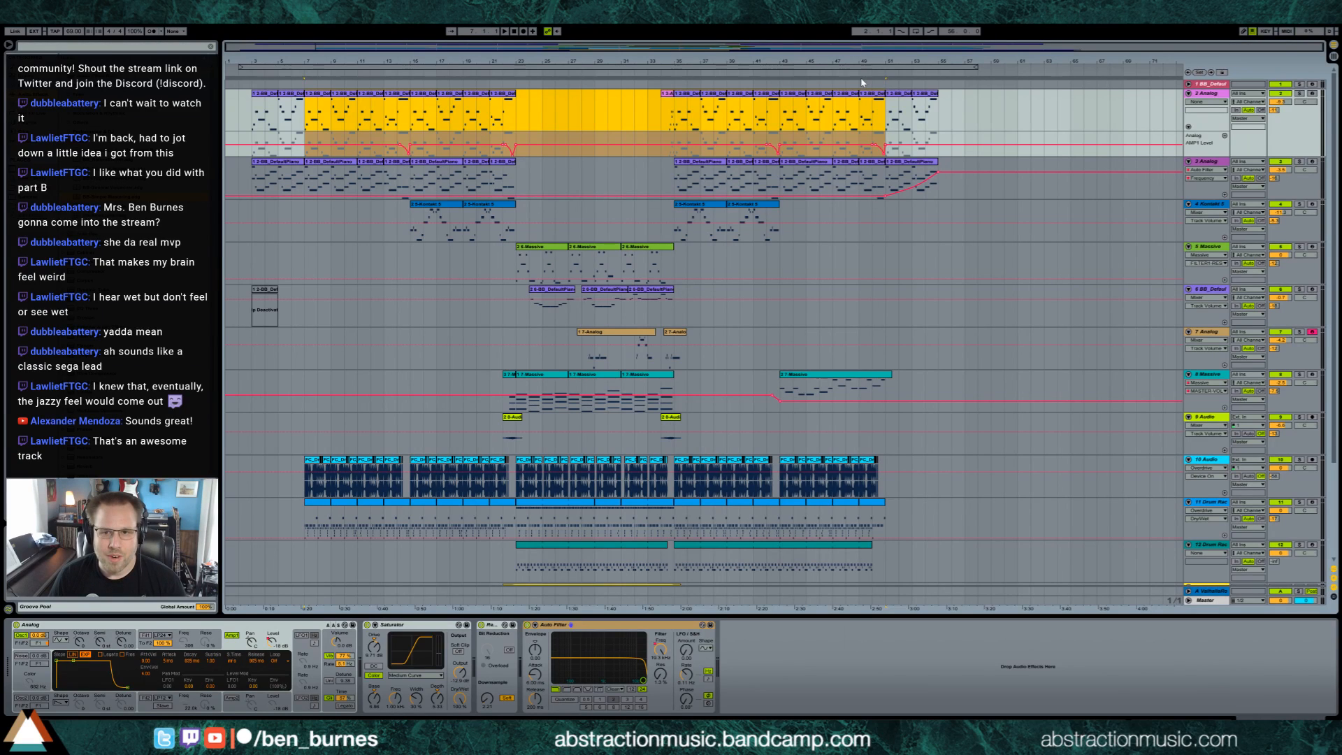
key("ctrl+l")
left_click(859, 70)
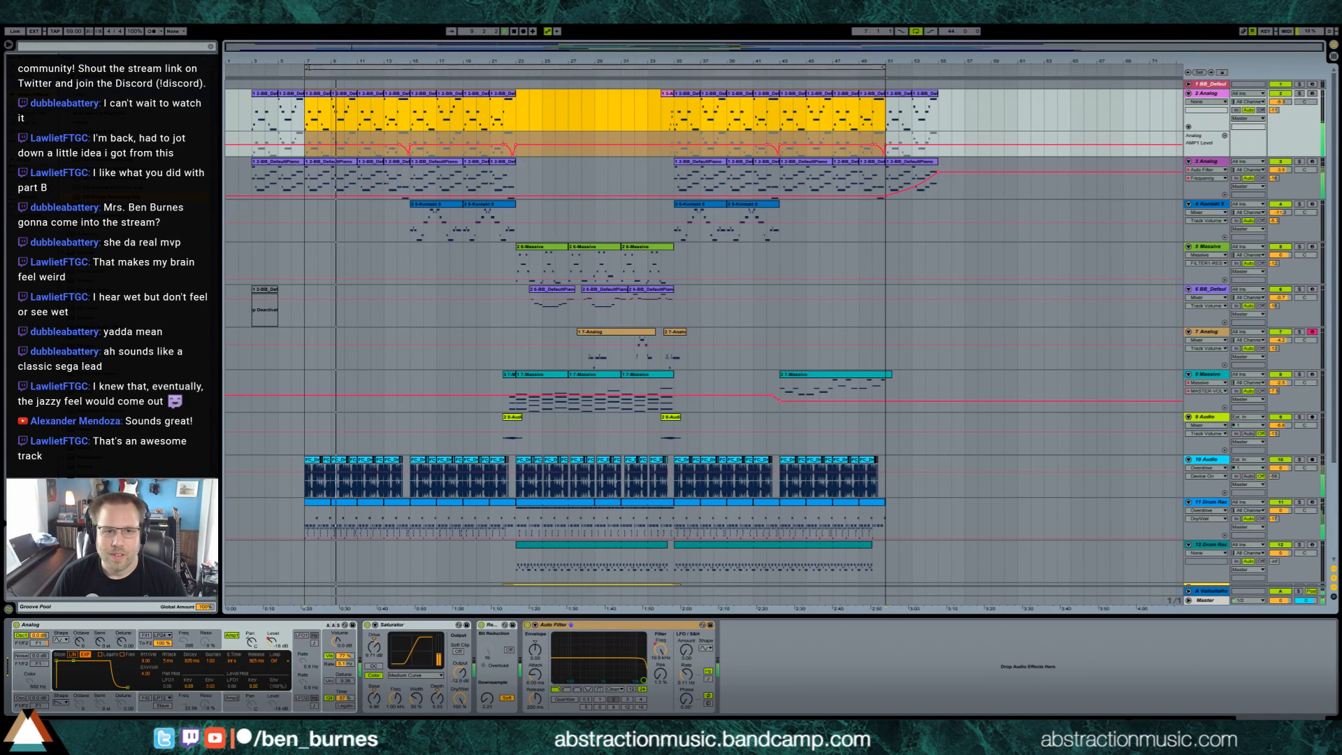
left_click(527, 67)
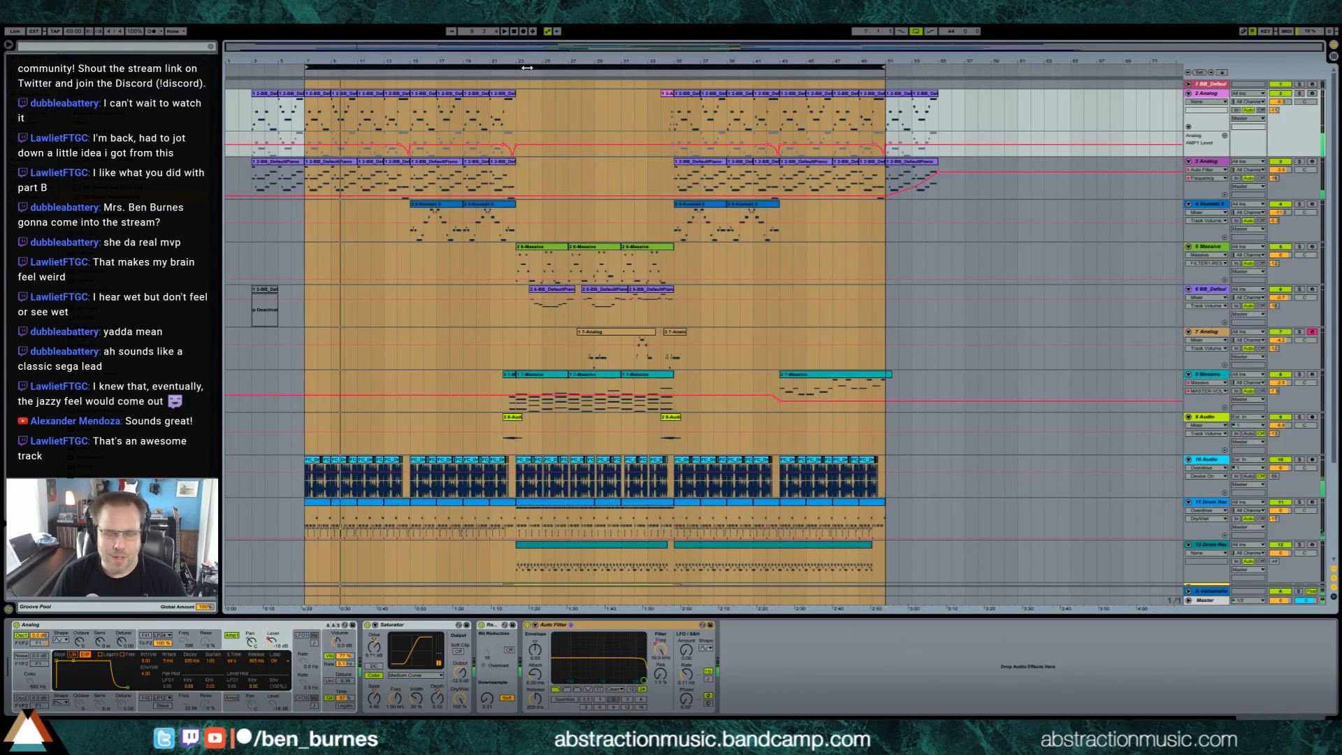
Export the looped section to the Desktop as 2017-07-12 If I Had Hi-Fi LOOP.wav.
key("ctrl+shift+r")
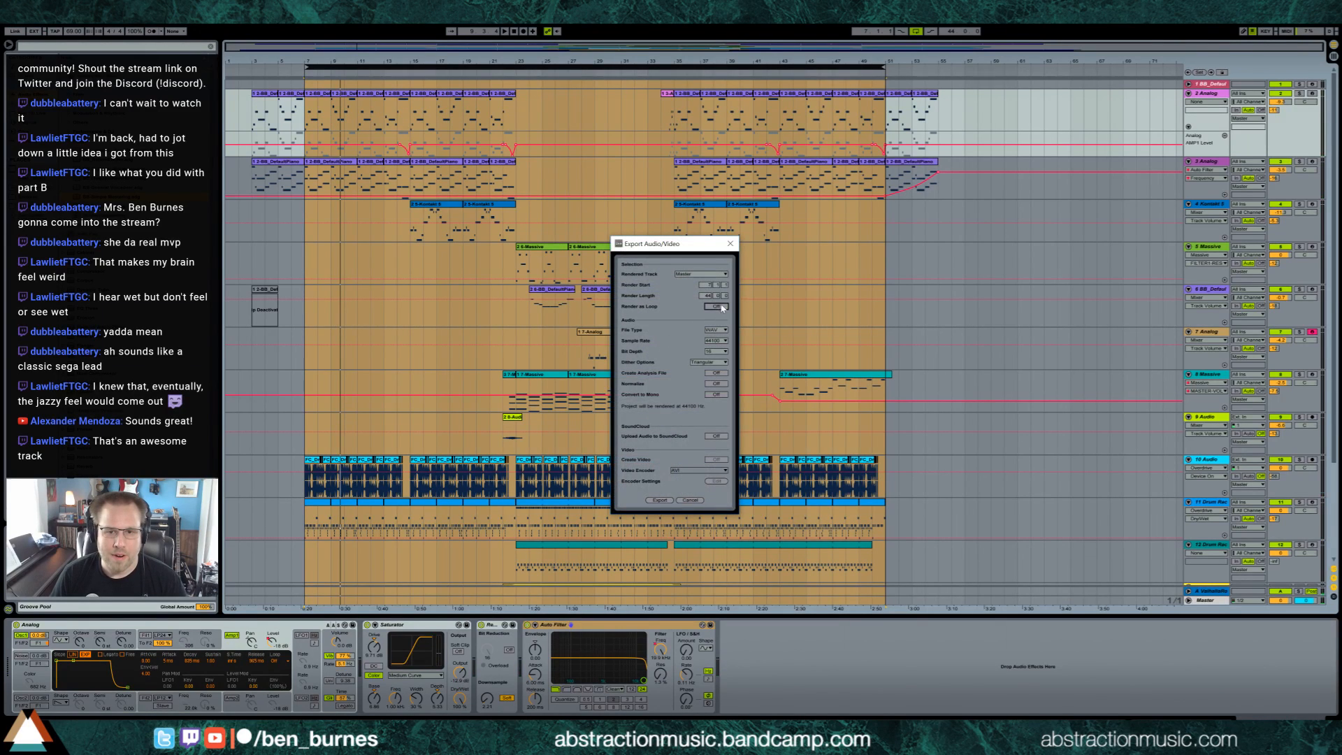
left_click(662, 498)
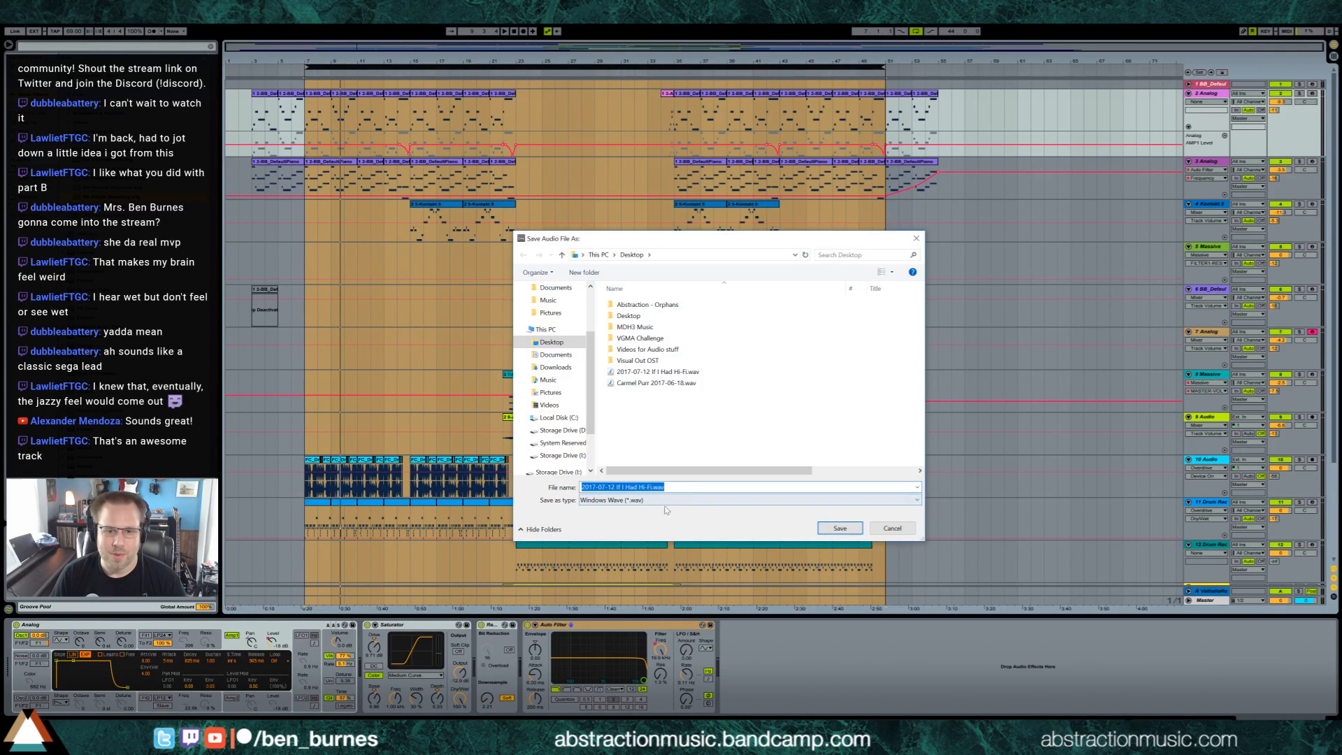
left_click(650, 486)
type("Loop")
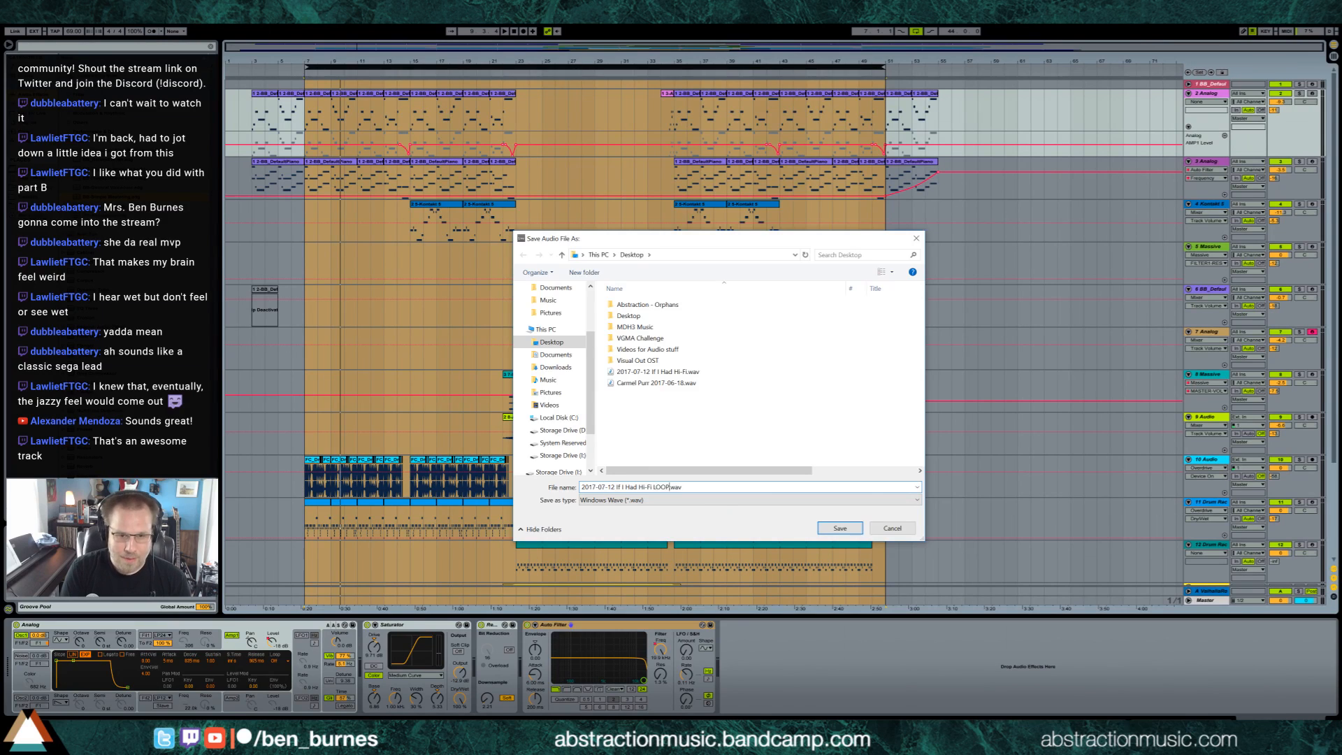
key("Return")
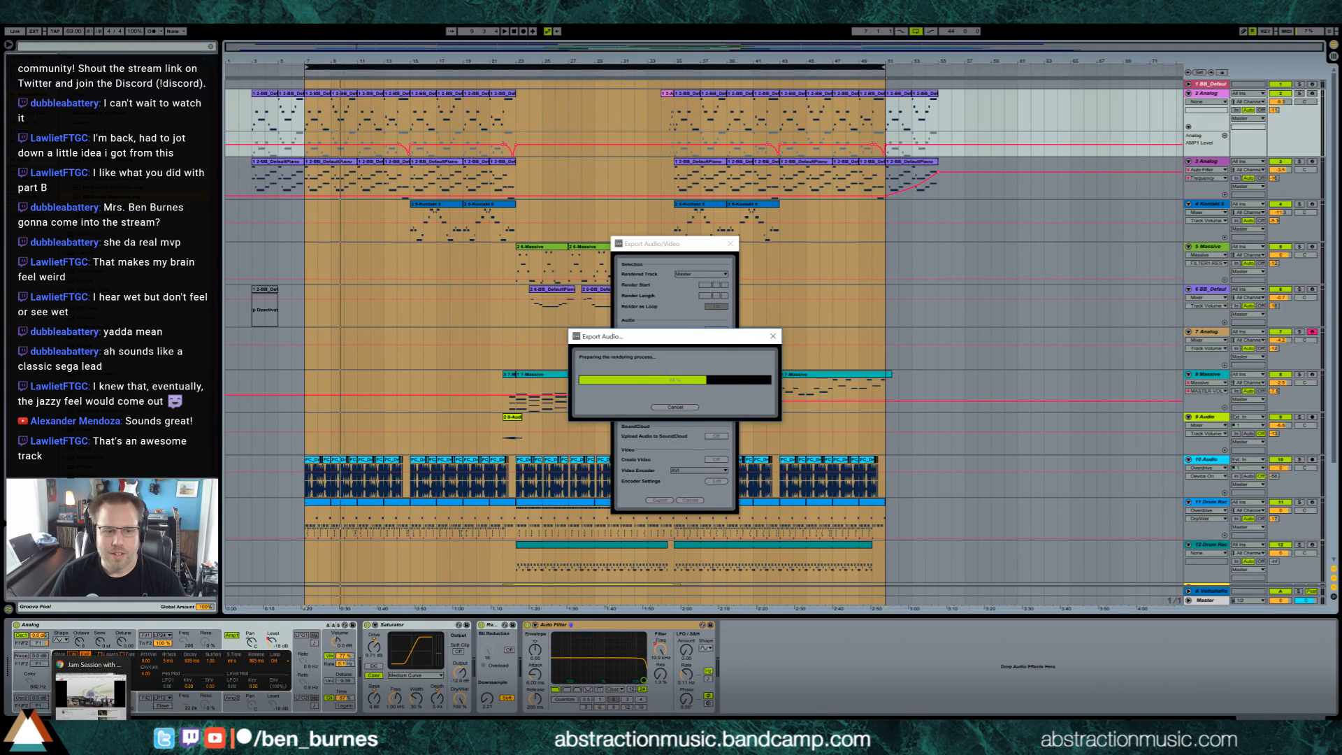
Minimize the Discord window and open the exported LOOP file in Audacity.
left_click(91, 730)
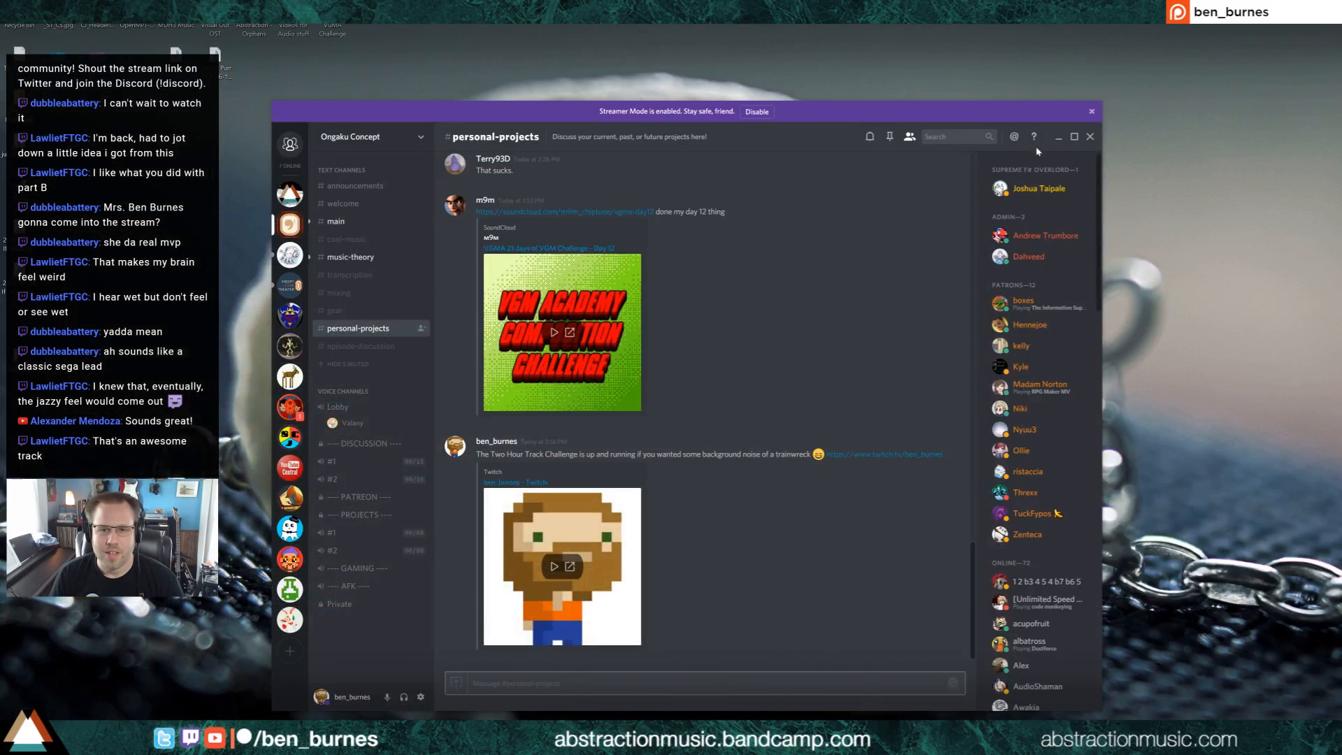
left_click(1058, 137)
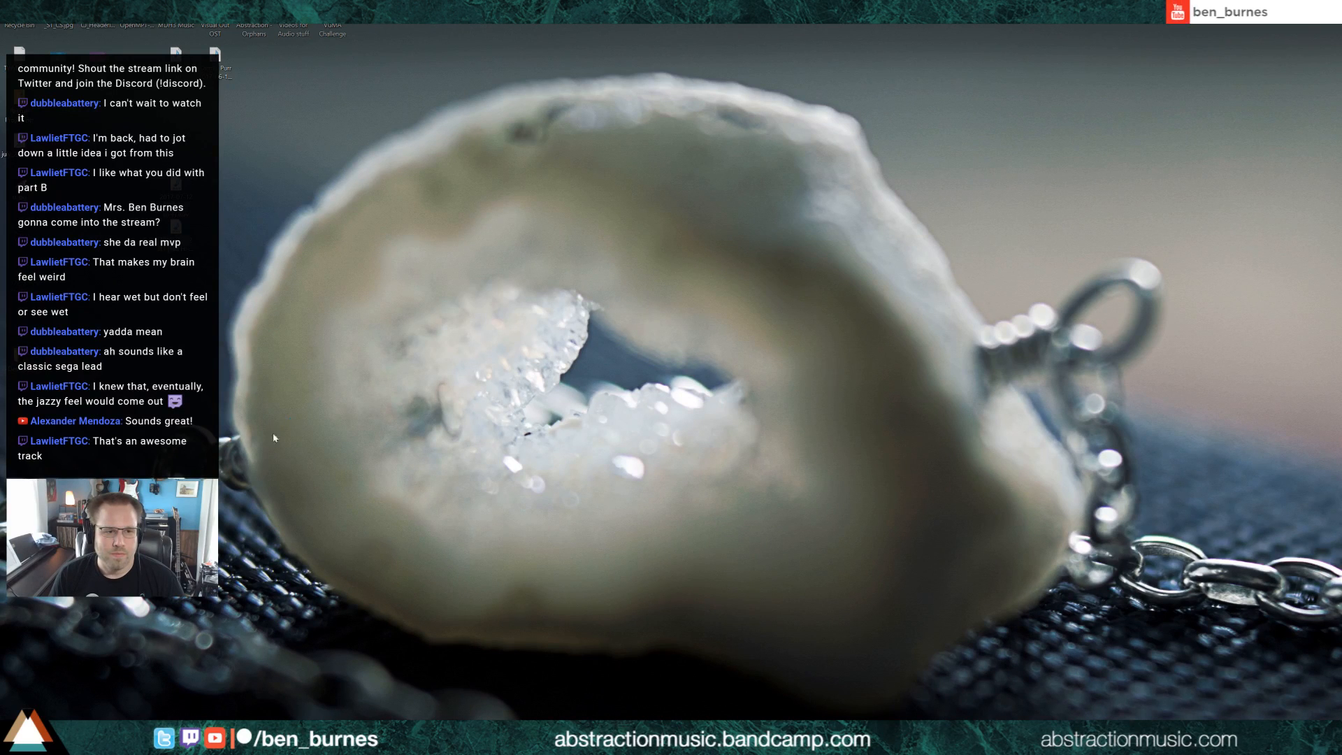
key("super")
left_click(355, 504)
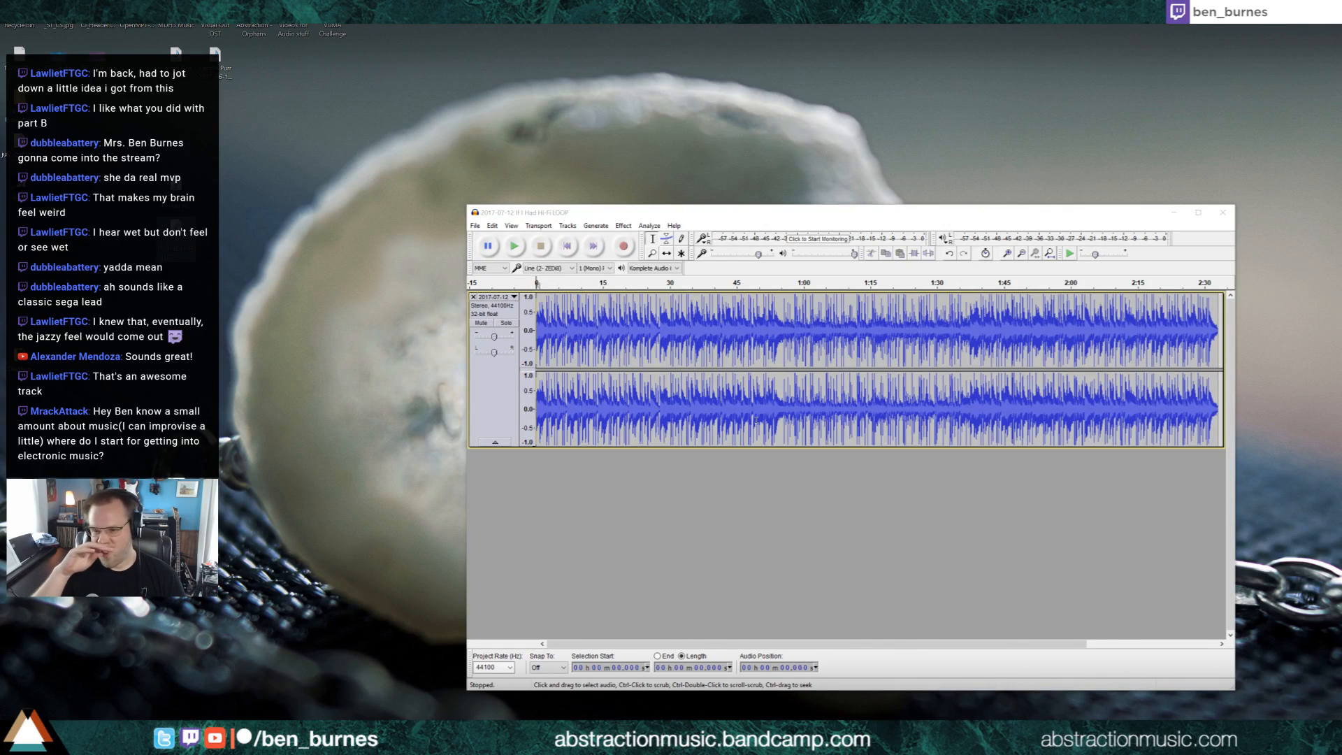
Play short passages near the start and at the very end of the loop file to check it.
left_click(562, 327)
key("space")
key("space")
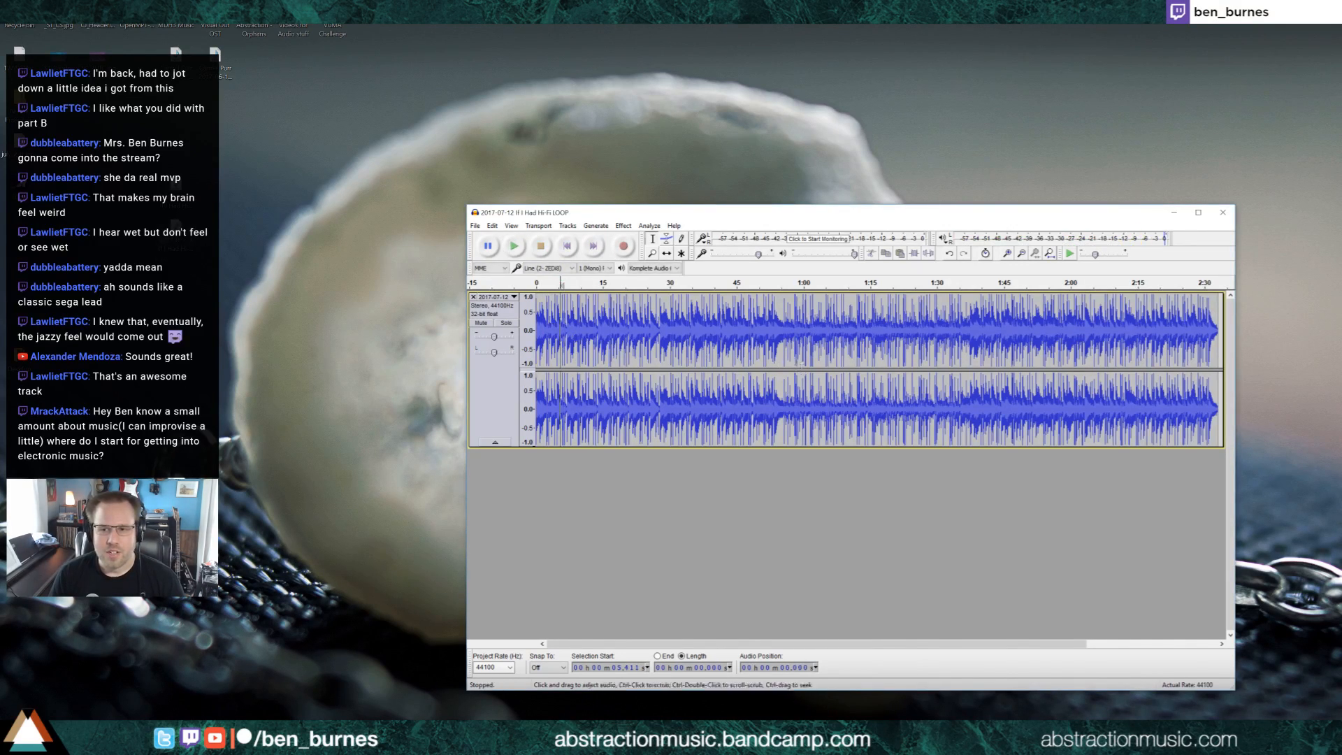
left_click(1209, 283)
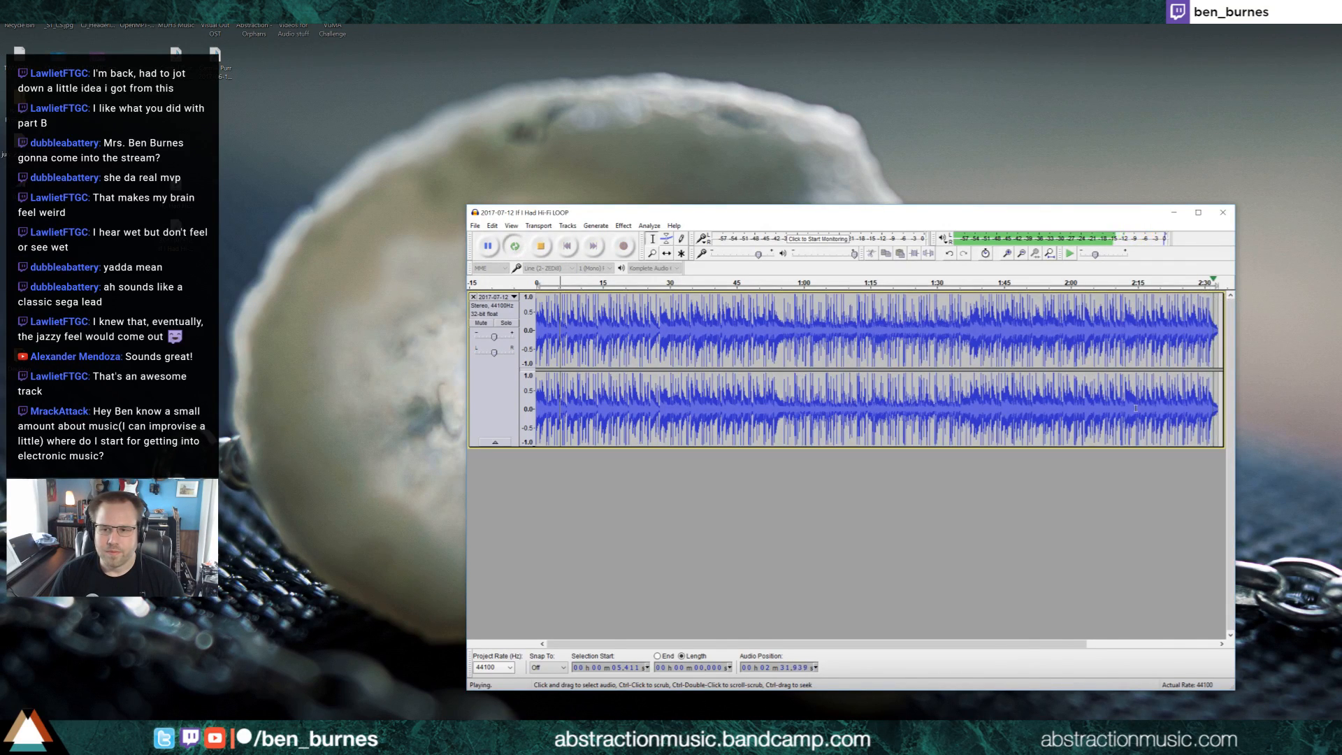
key("space")
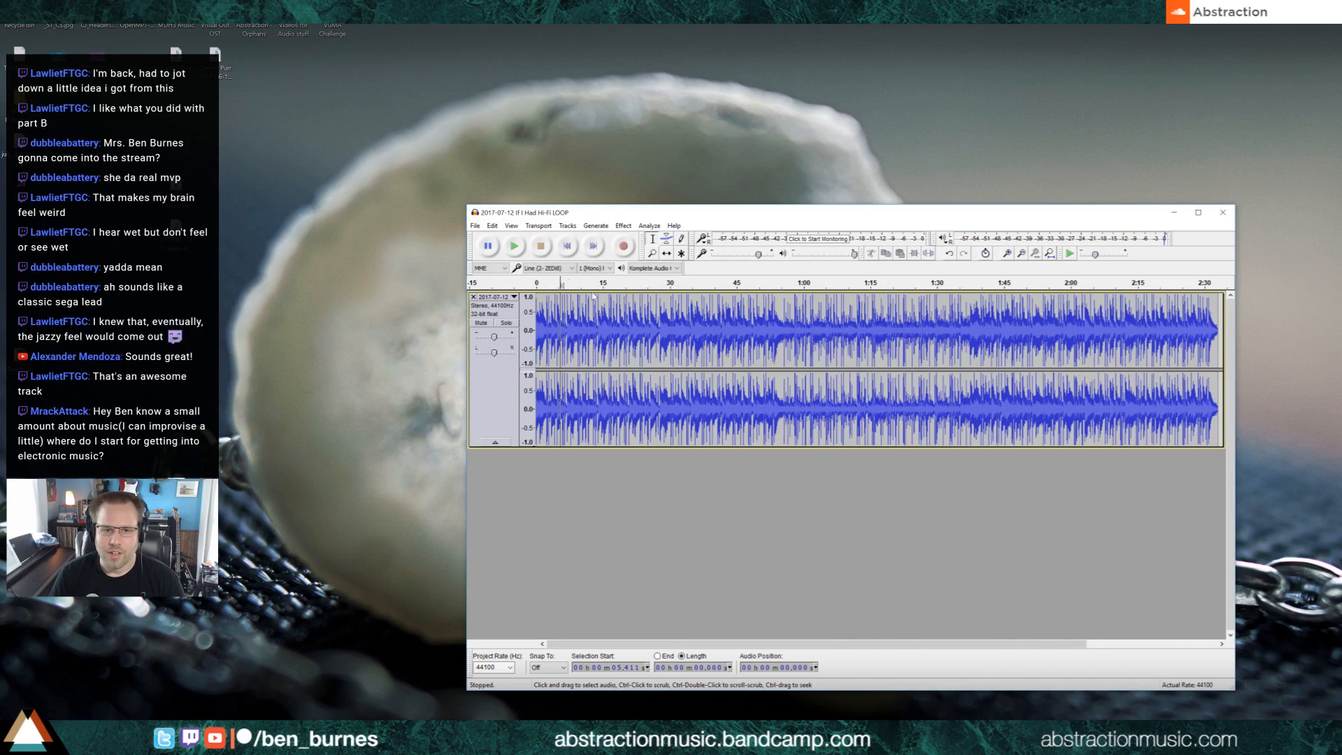
Export the audio as WAV (Microsoft) signed 16-bit PCM, replacing 2017-07-12 If I Had Hi-Fi LOOP.wav on the Desktop.
left_click(475, 226)
left_click(505, 366)
left_click(661, 523)
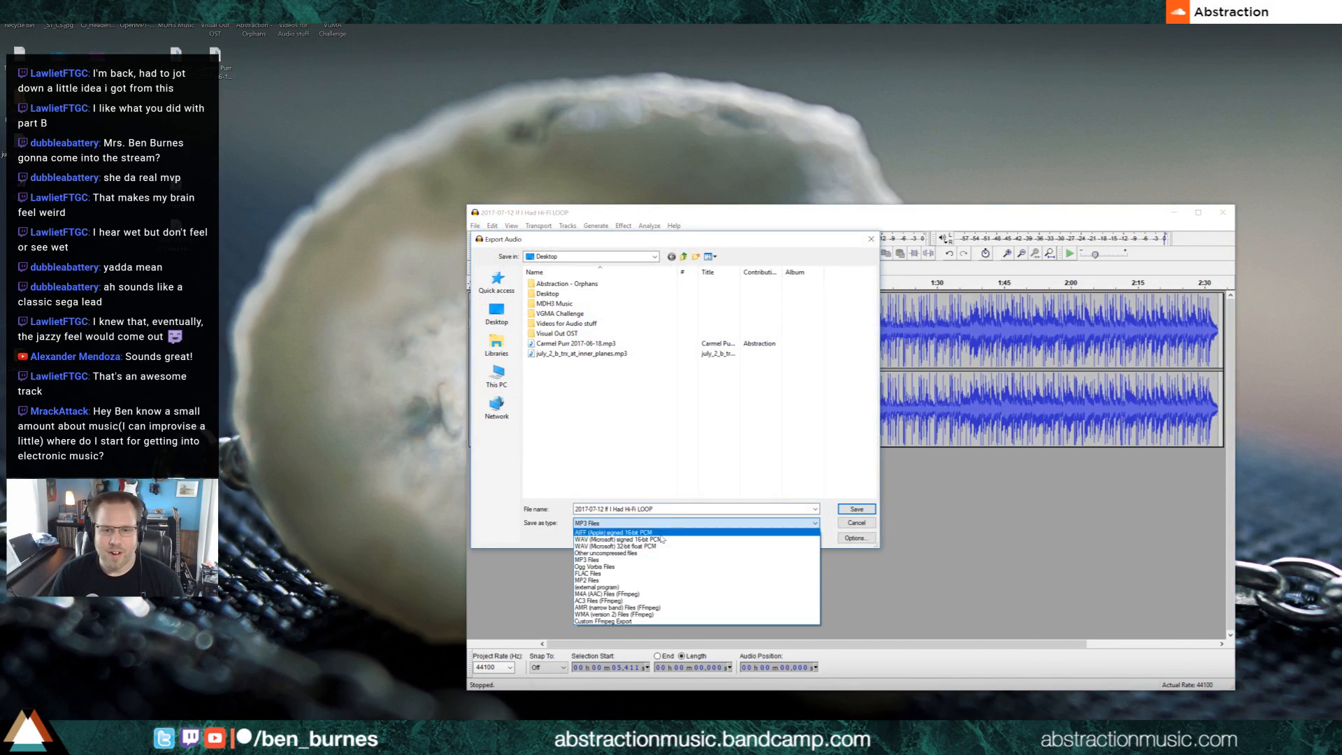
left_click(669, 545)
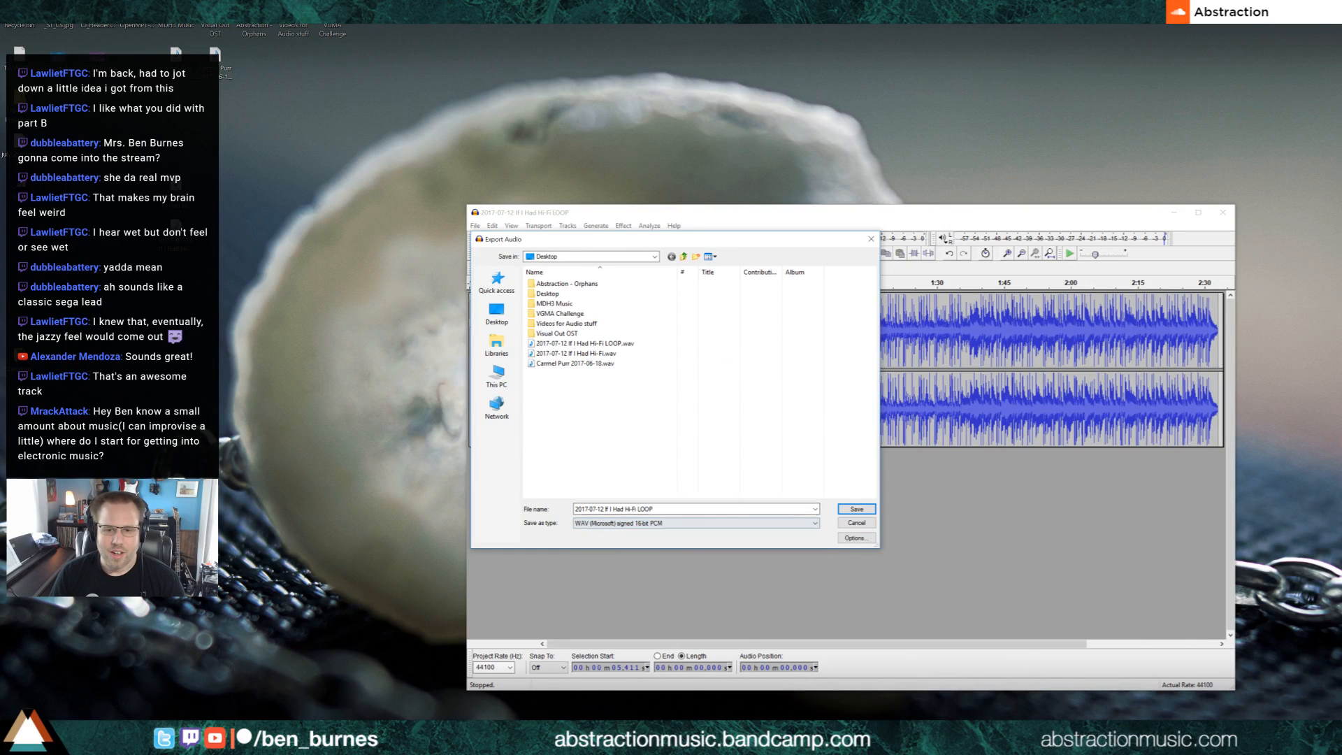
left_click(856, 508)
left_click(704, 413)
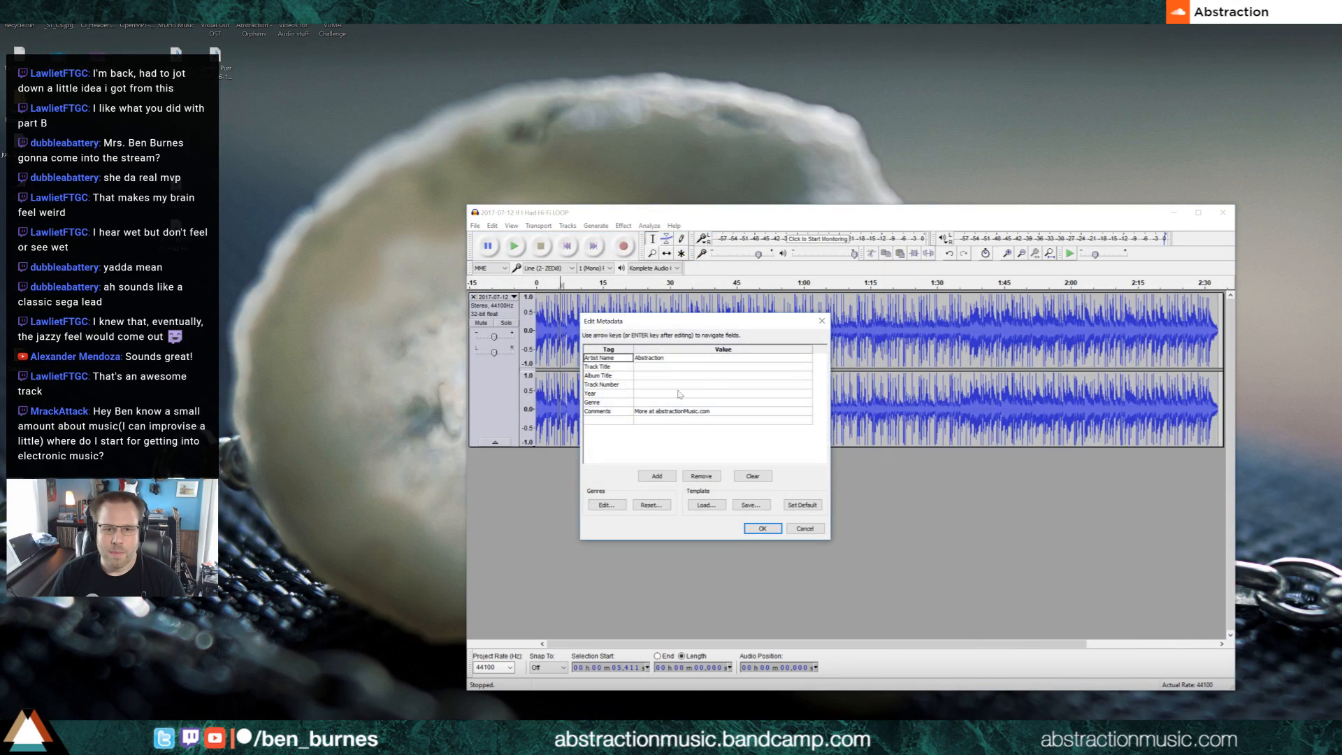
Set the track title metadata to If I Had Hi-Fi and complete the WAV export.
double_click(659, 367)
type("If I Had Hi-")
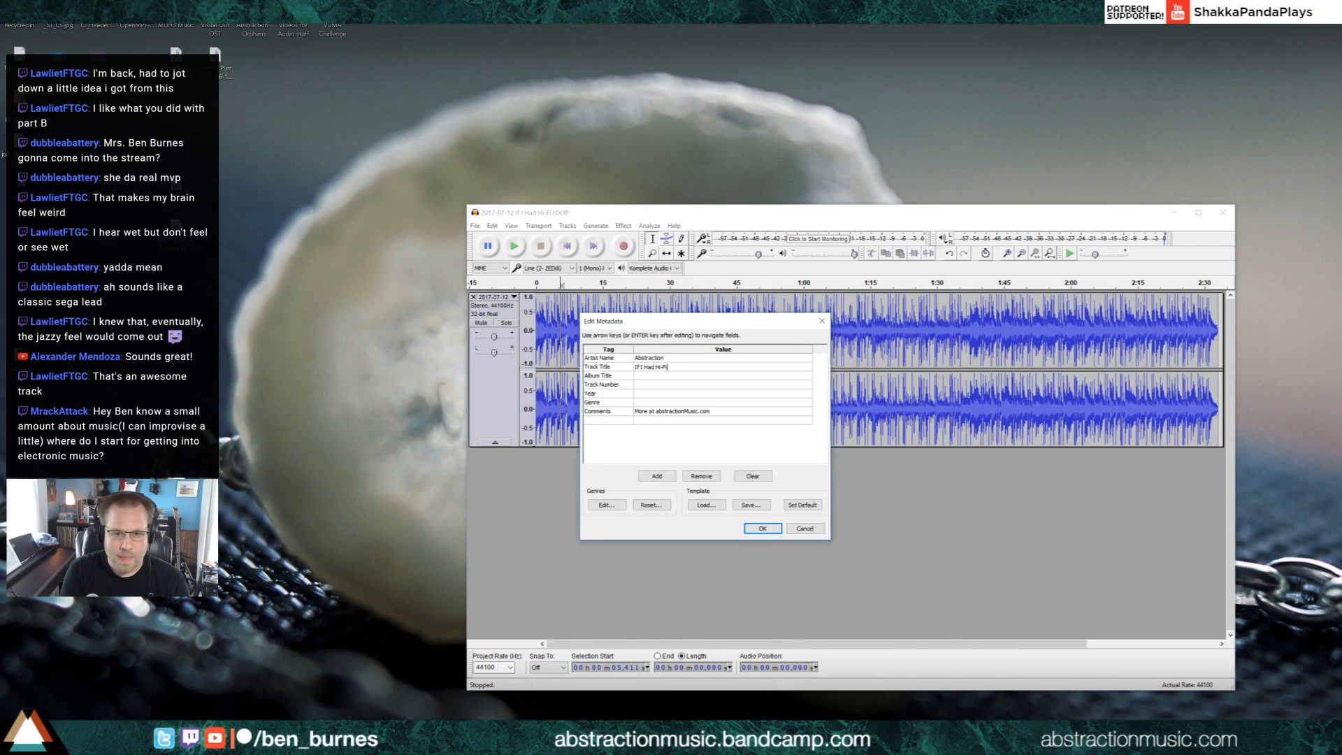
type("Fi")
key("Return")
key("Return")
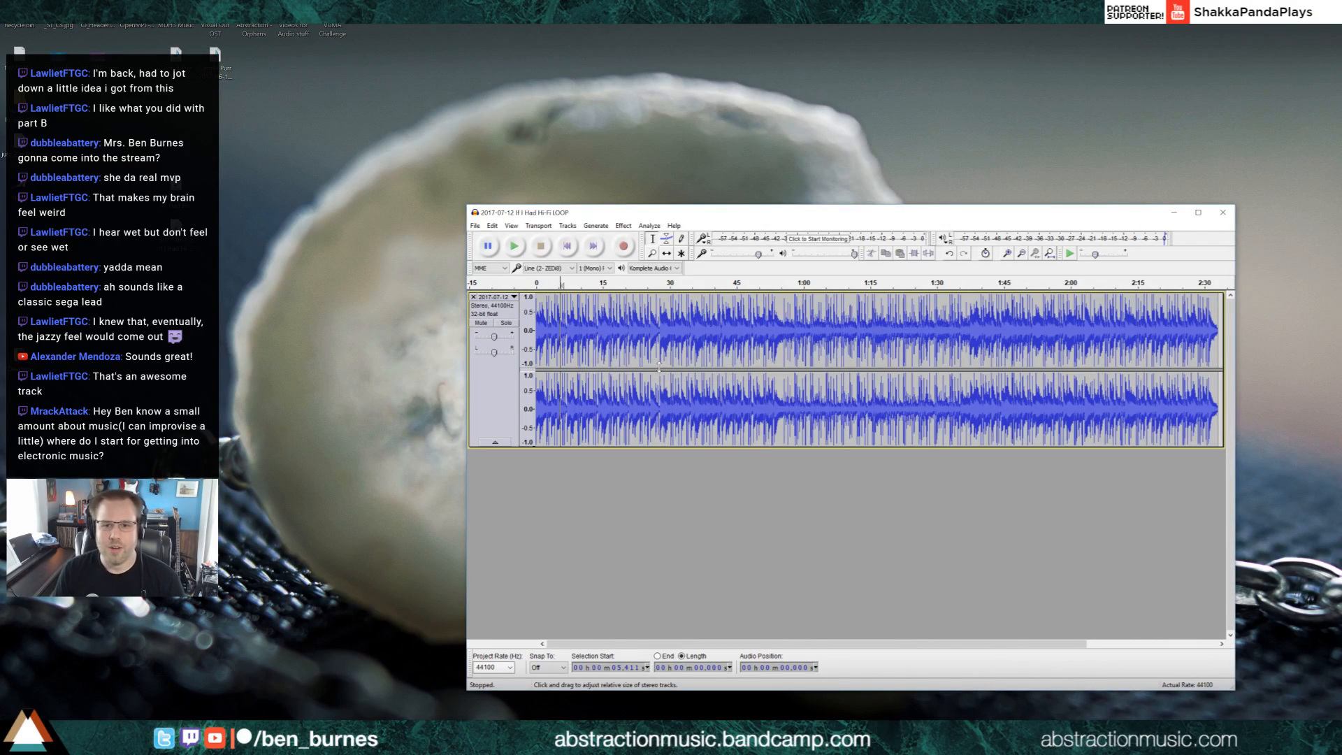
Export the loop to the Desktop as an Ogg Vorbis file named 2017-07-12 If I Had Hi-Fi LOOP, keeping the metadata.
left_click(474, 225)
left_click(501, 368)
left_click(598, 525)
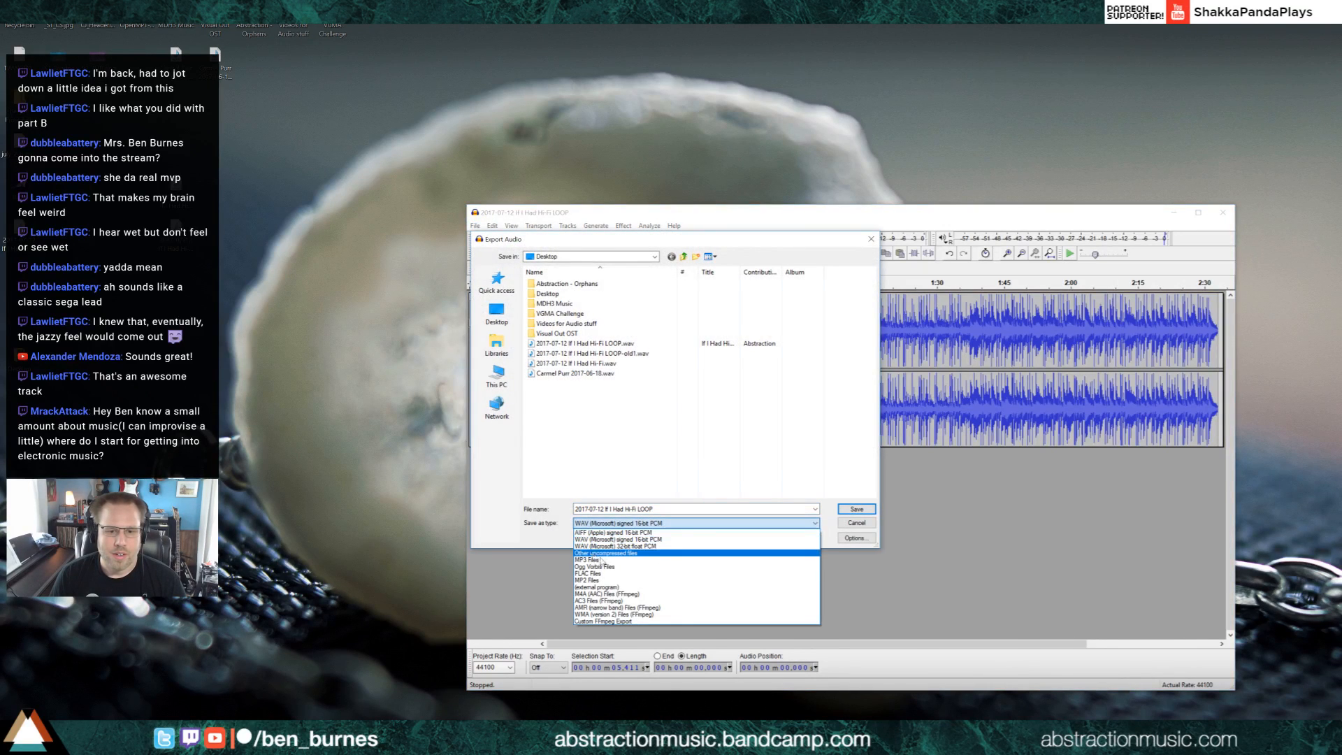
left_click(782, 565)
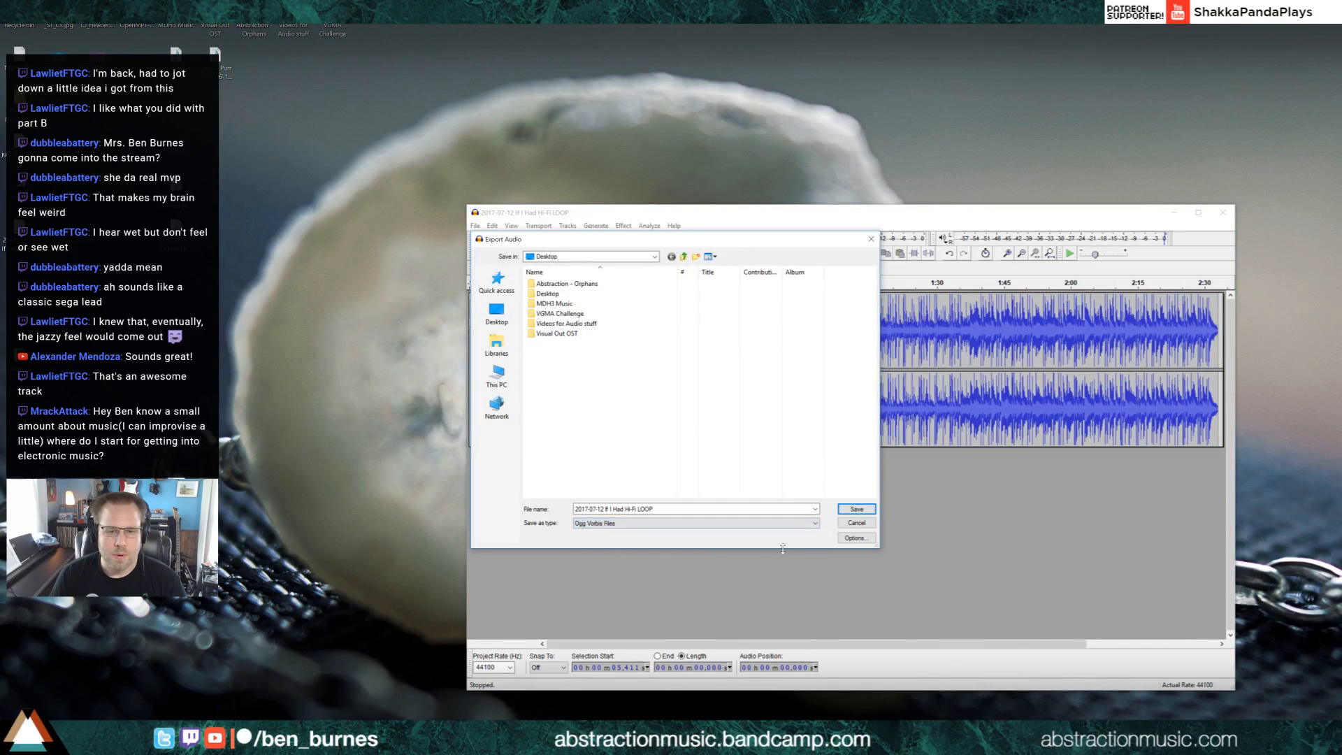
left_click(863, 511)
left_click(763, 527)
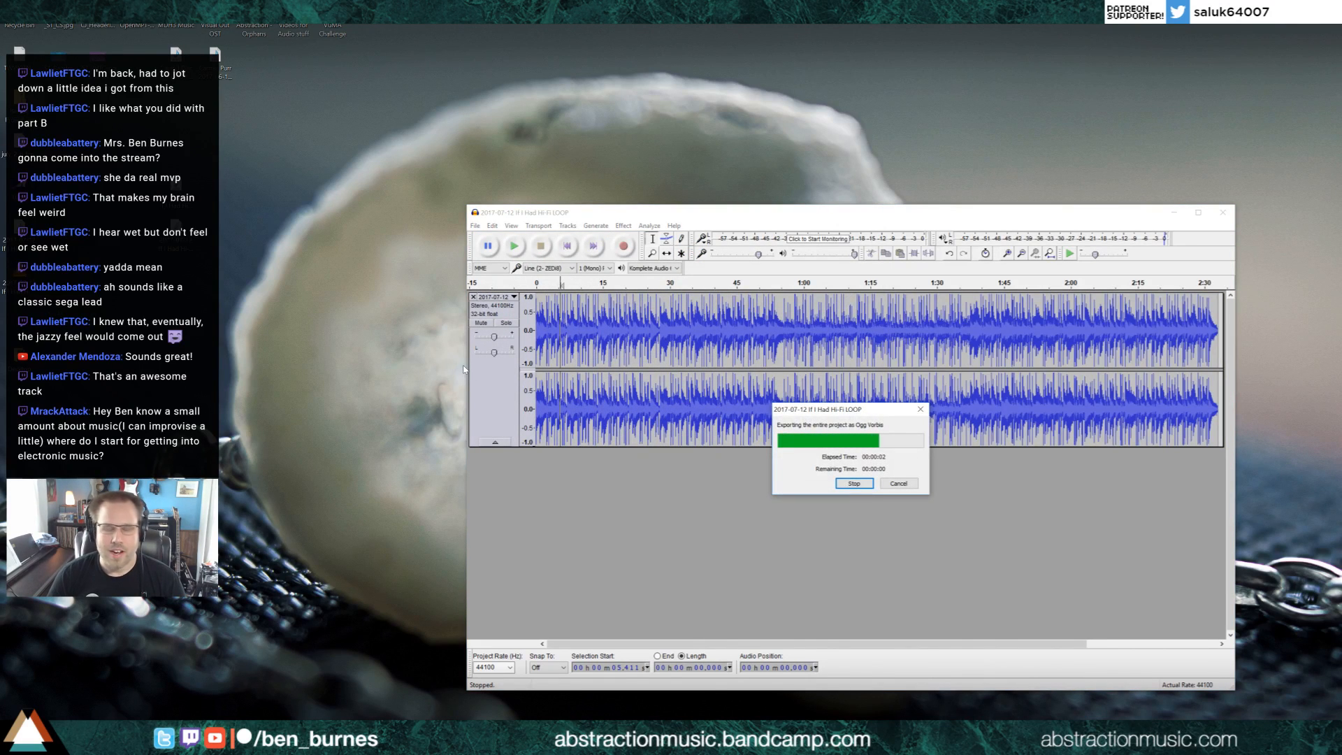
Bring the browser window with the Hooktheory home page into view and enlarge it.
left_click(124, 734)
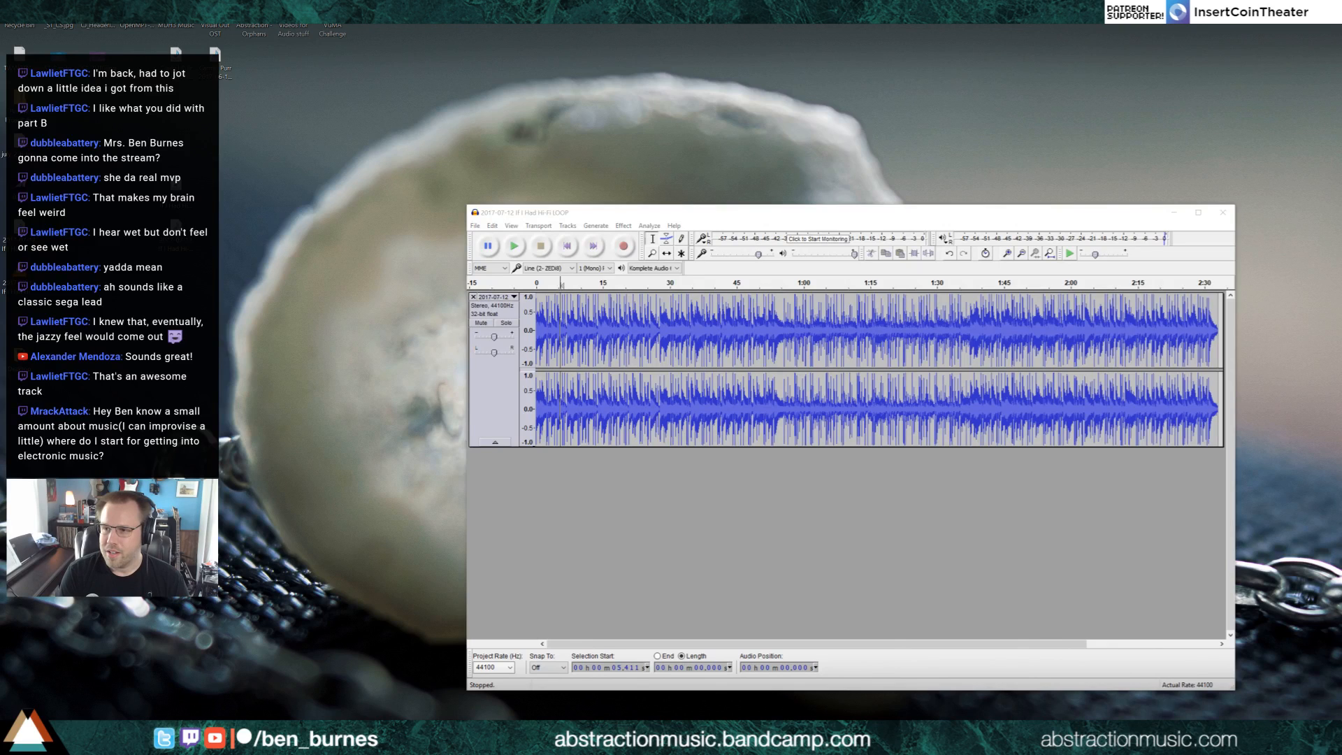
left_click_drag(1341, 140, 366, 54)
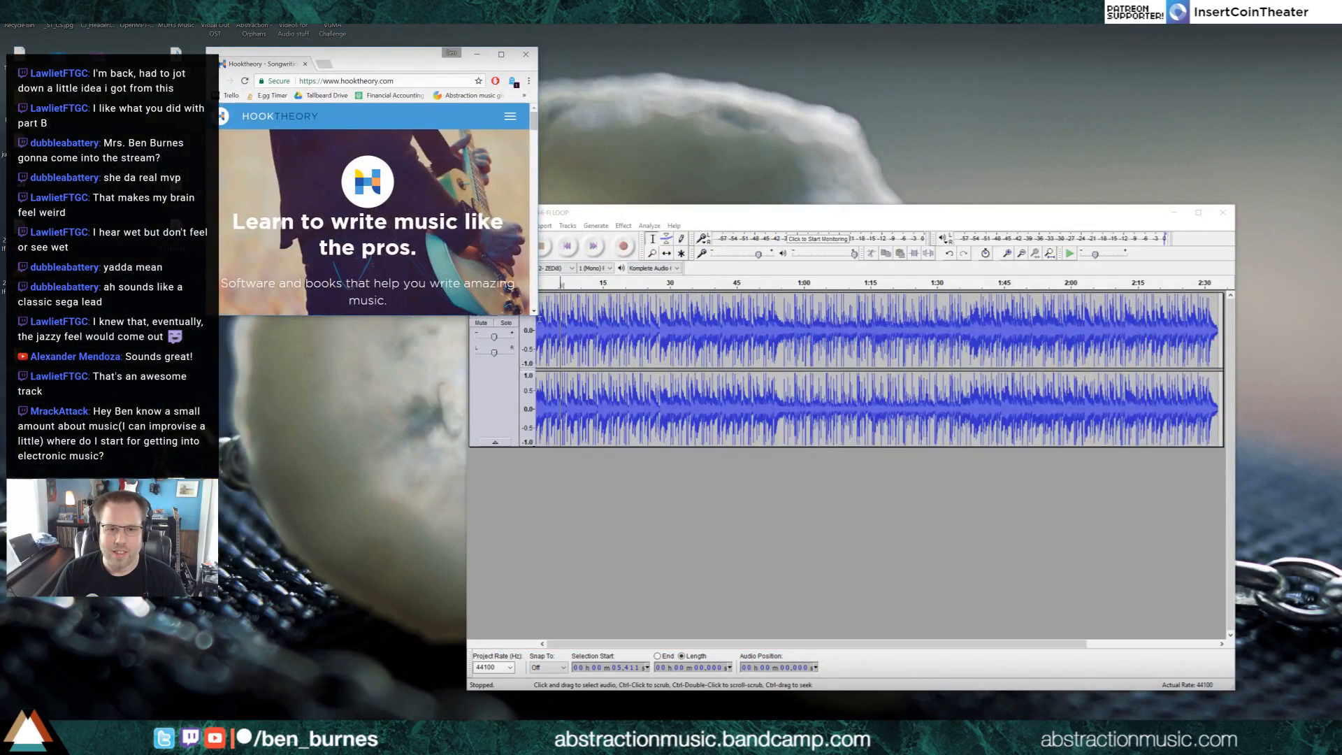
left_click_drag(535, 315, 921, 631)
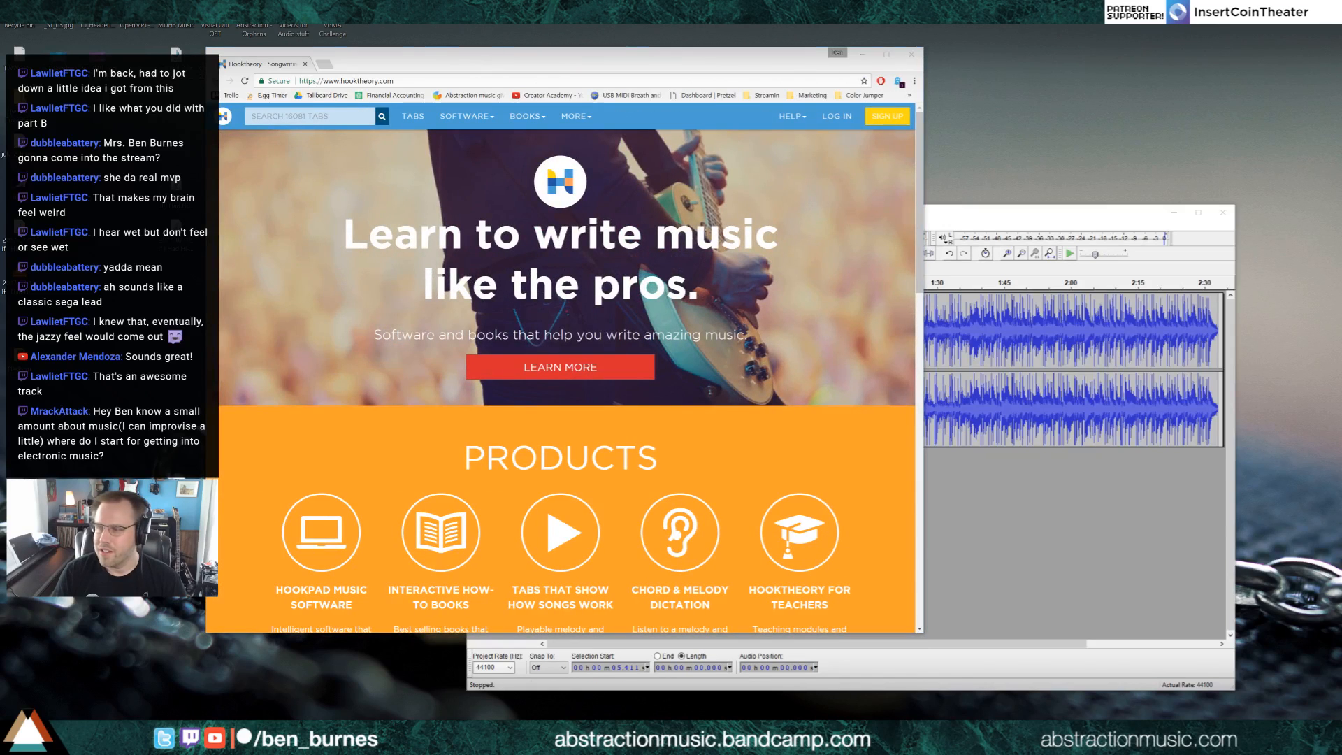
Open Hooktheory's Chord & Melody Dictation section, view the Beginner challenge and return to the ear-training page.
scroll(254, 430, "down", 3)
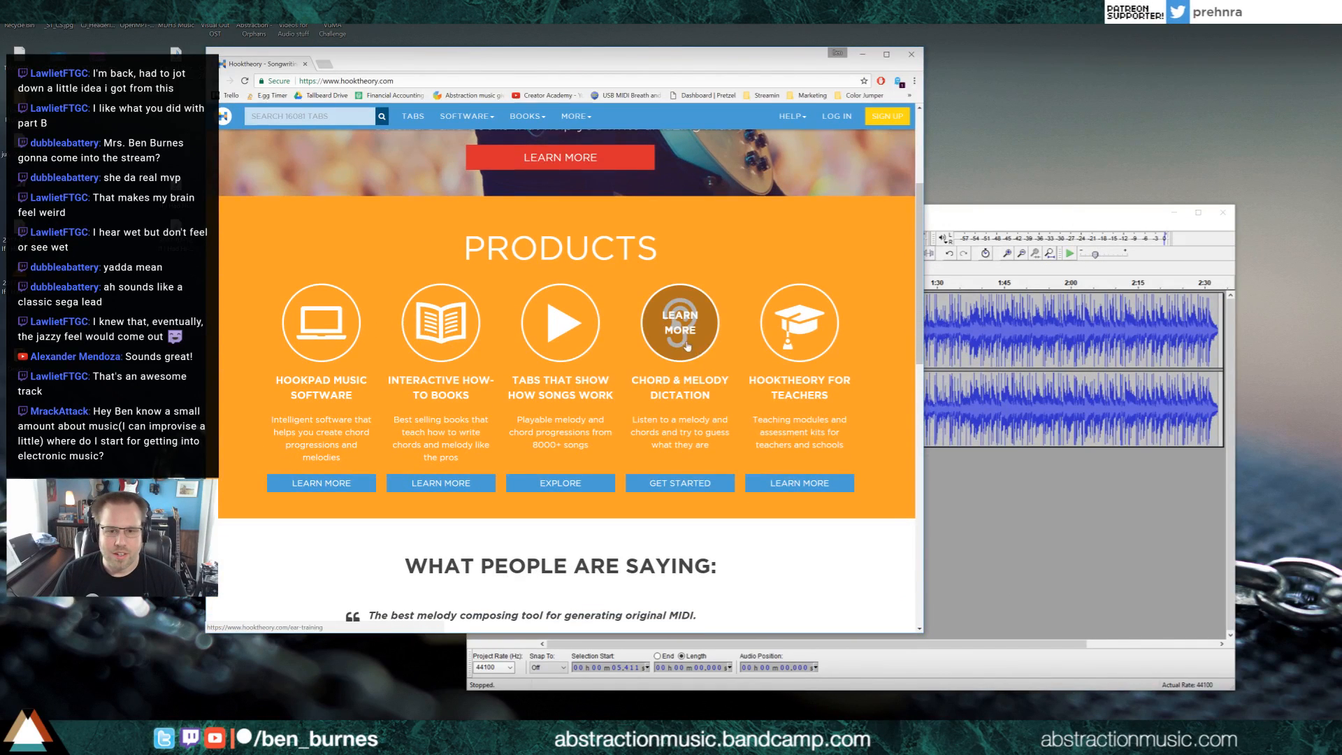
left_click(689, 487)
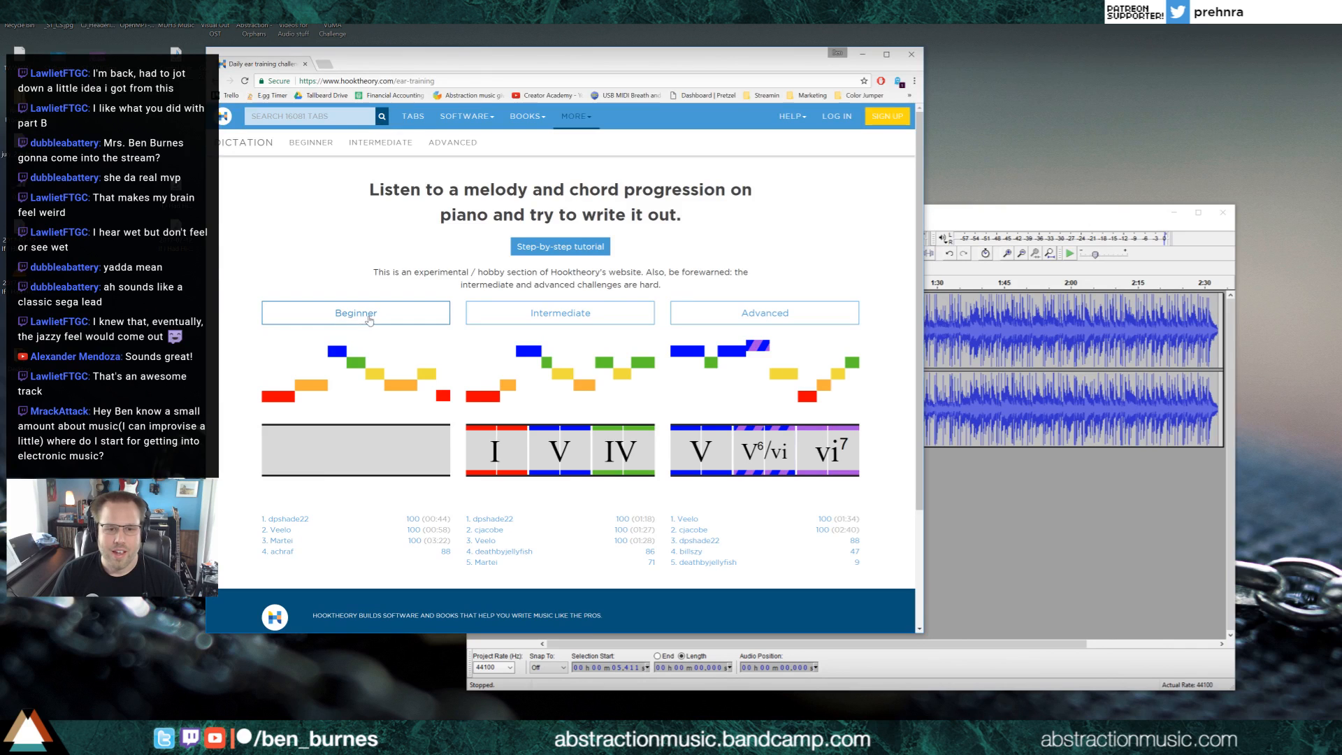
scroll(403, 392, "down", 2)
scroll(402, 392, "up", 2)
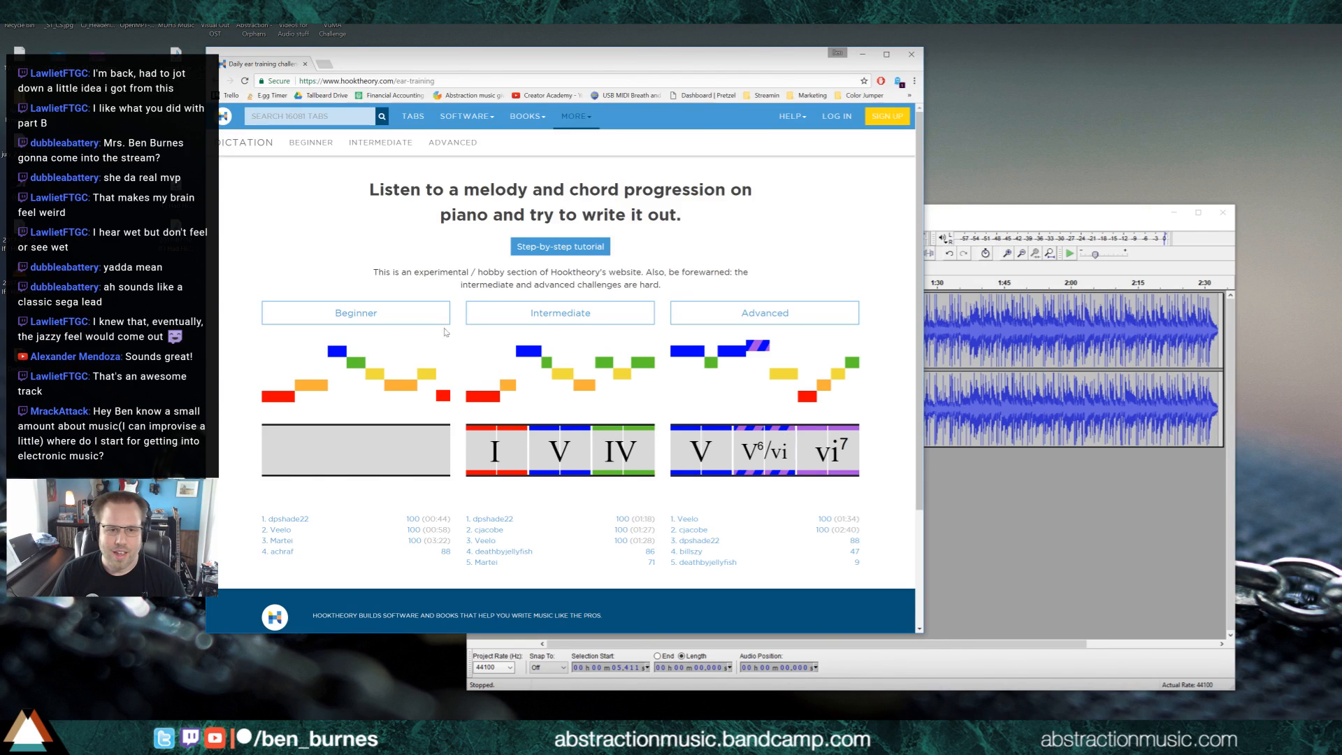
left_click(413, 318)
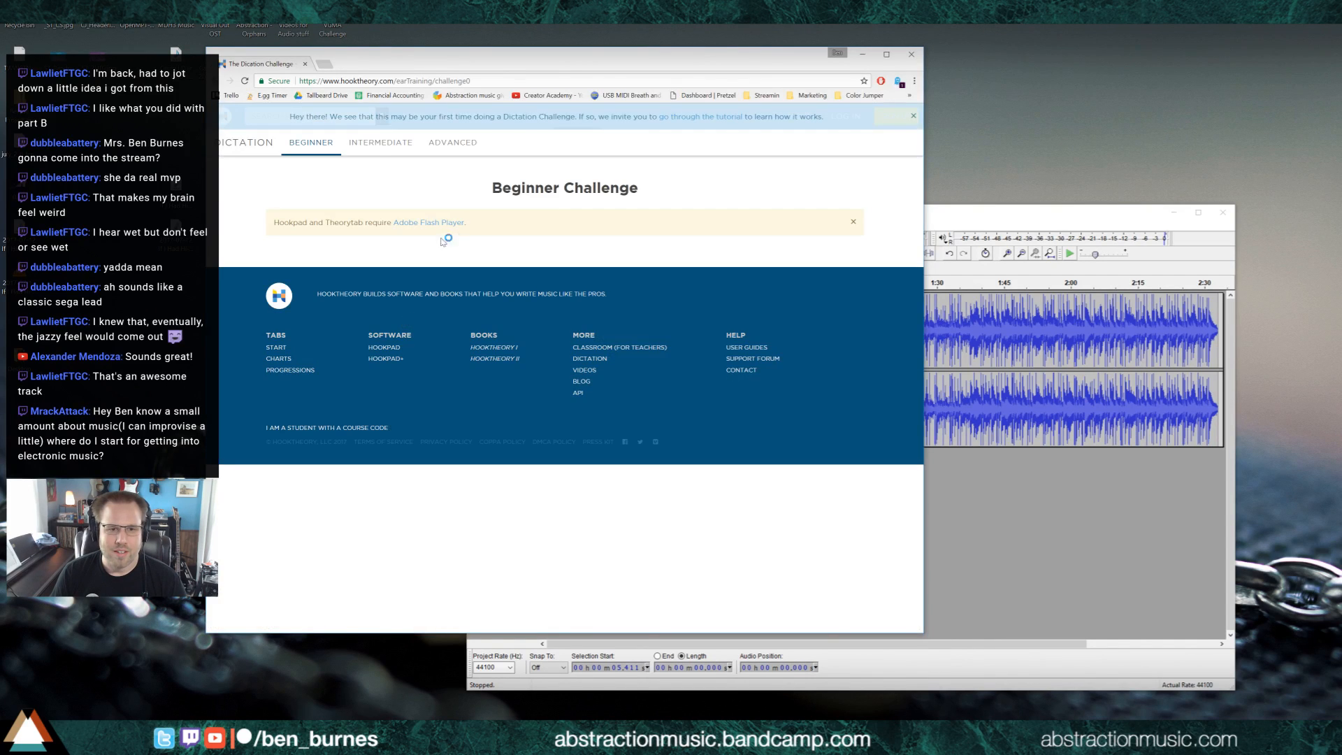
key("alt+Left")
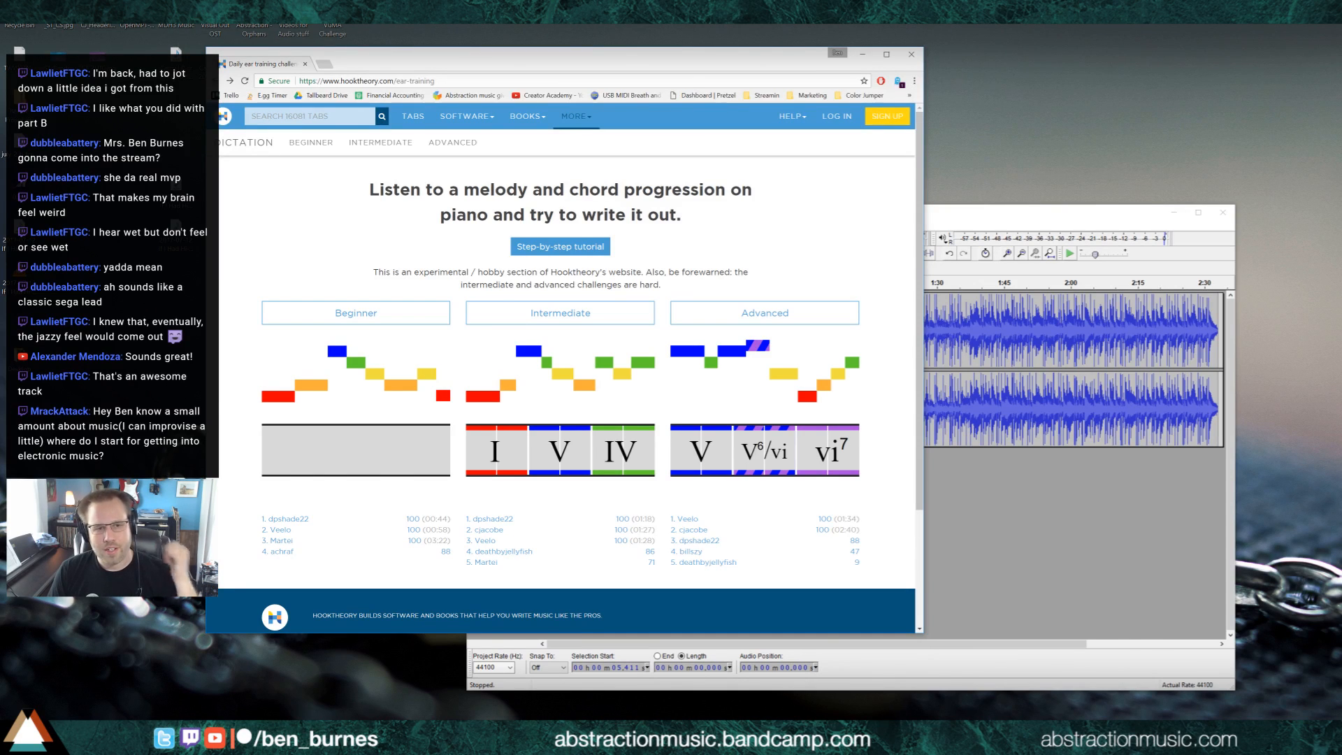
Search the web for syntorial, open the official Syntorial site and look through its home page.
key("ctrl+l")
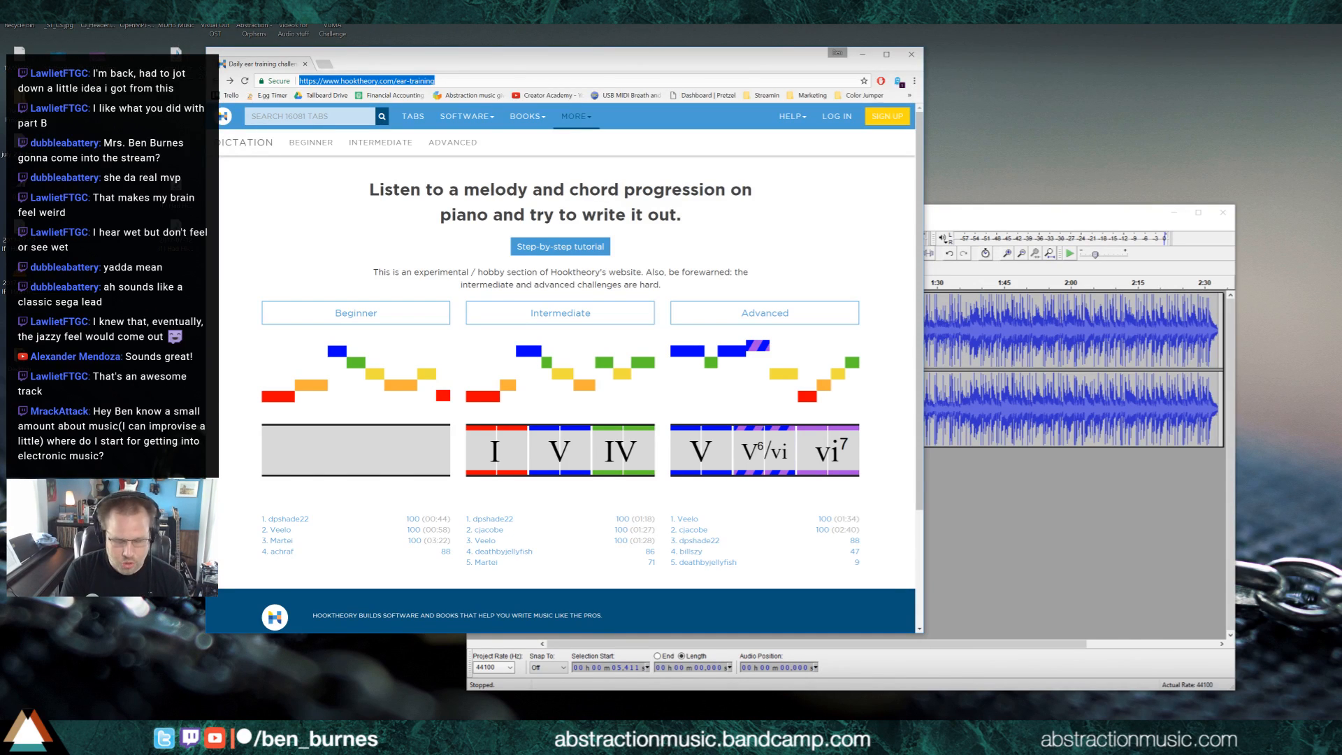
type("syntorial")
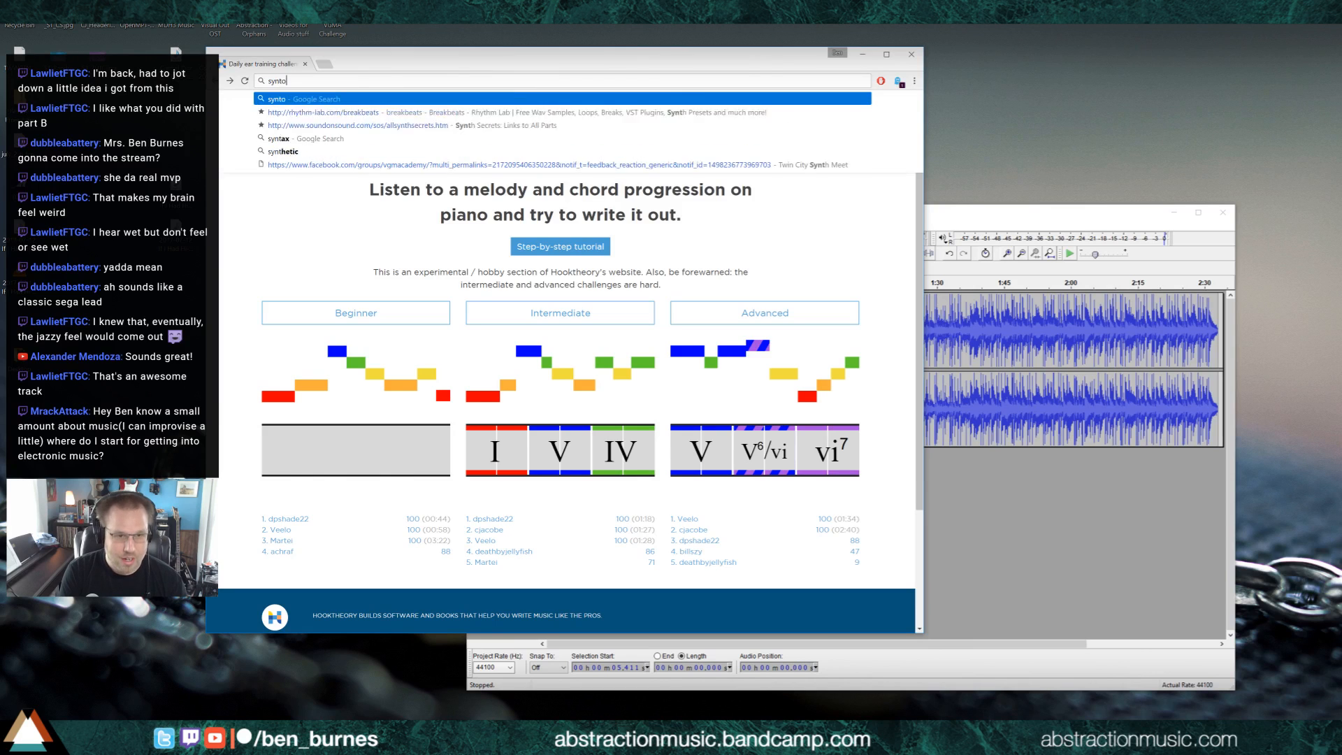
key("Return")
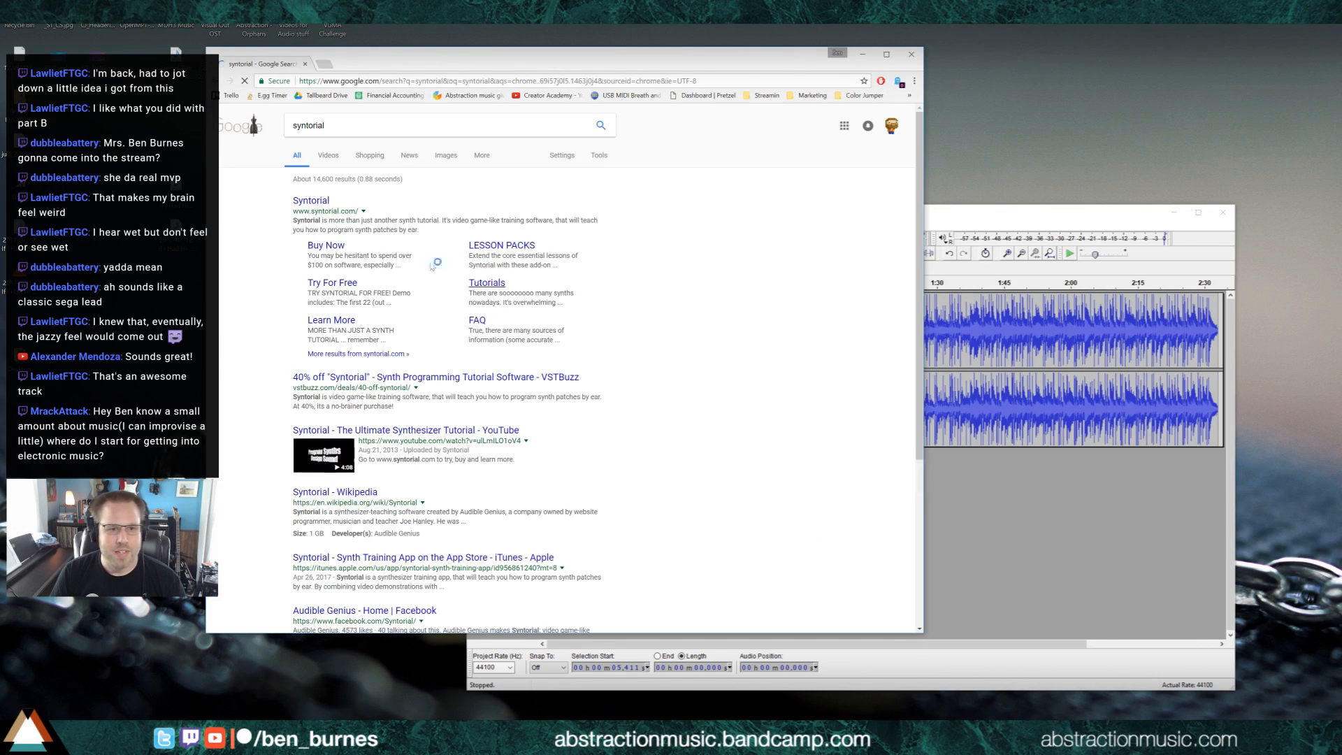
left_click(325, 201)
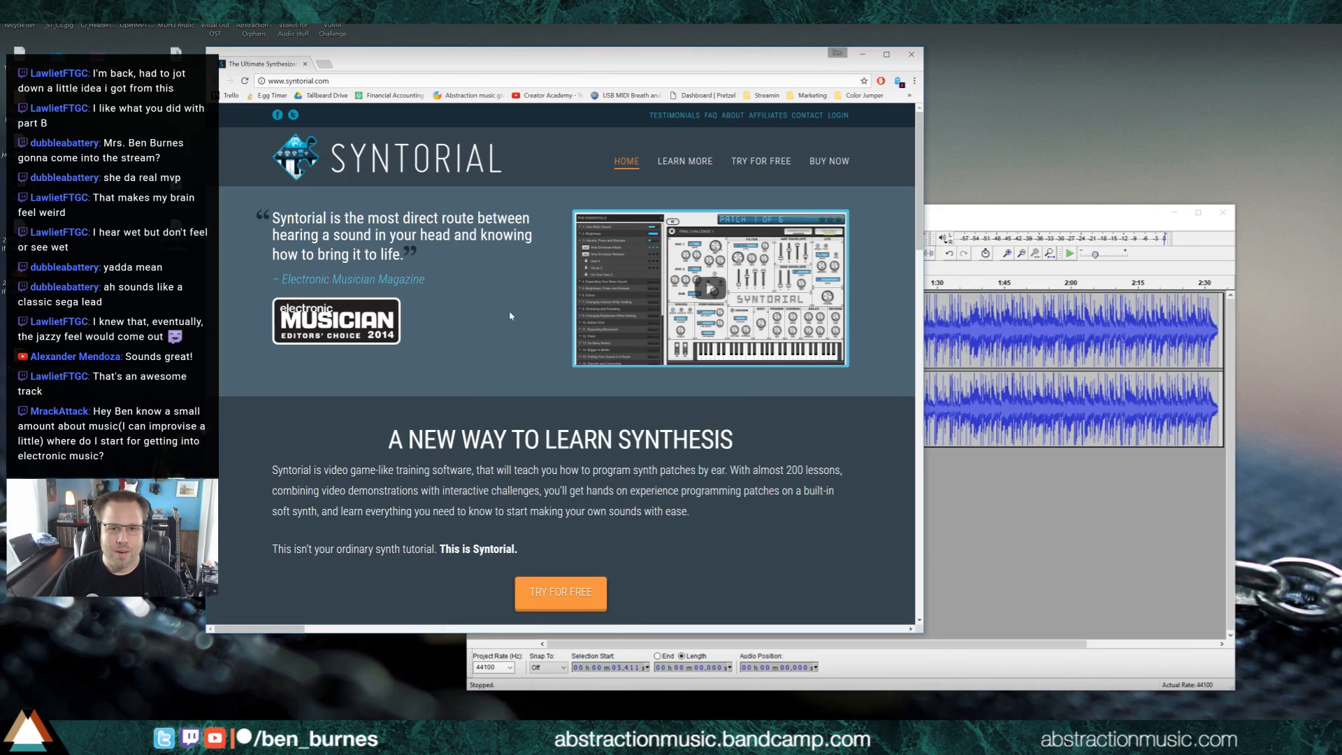
scroll(556, 350, "down", 13)
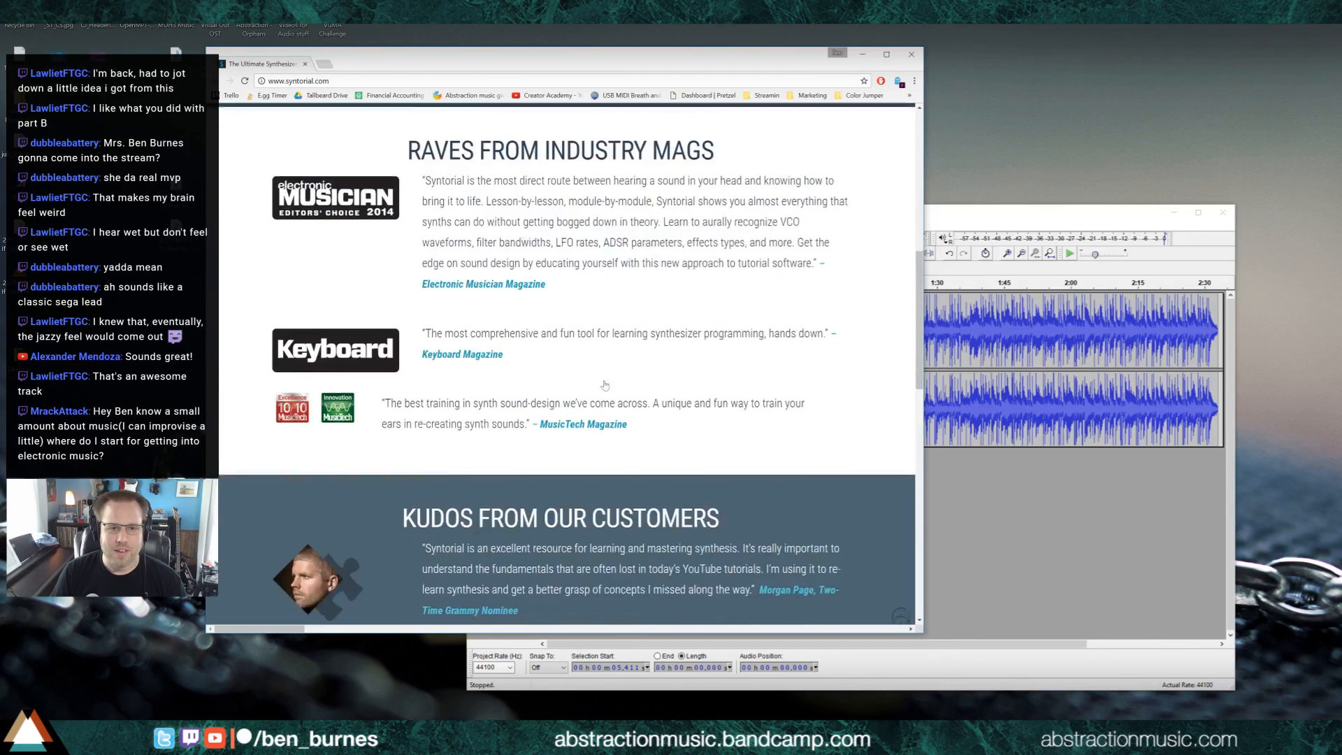
scroll(609, 435, "up", 11)
scroll(609, 436, "up", 3)
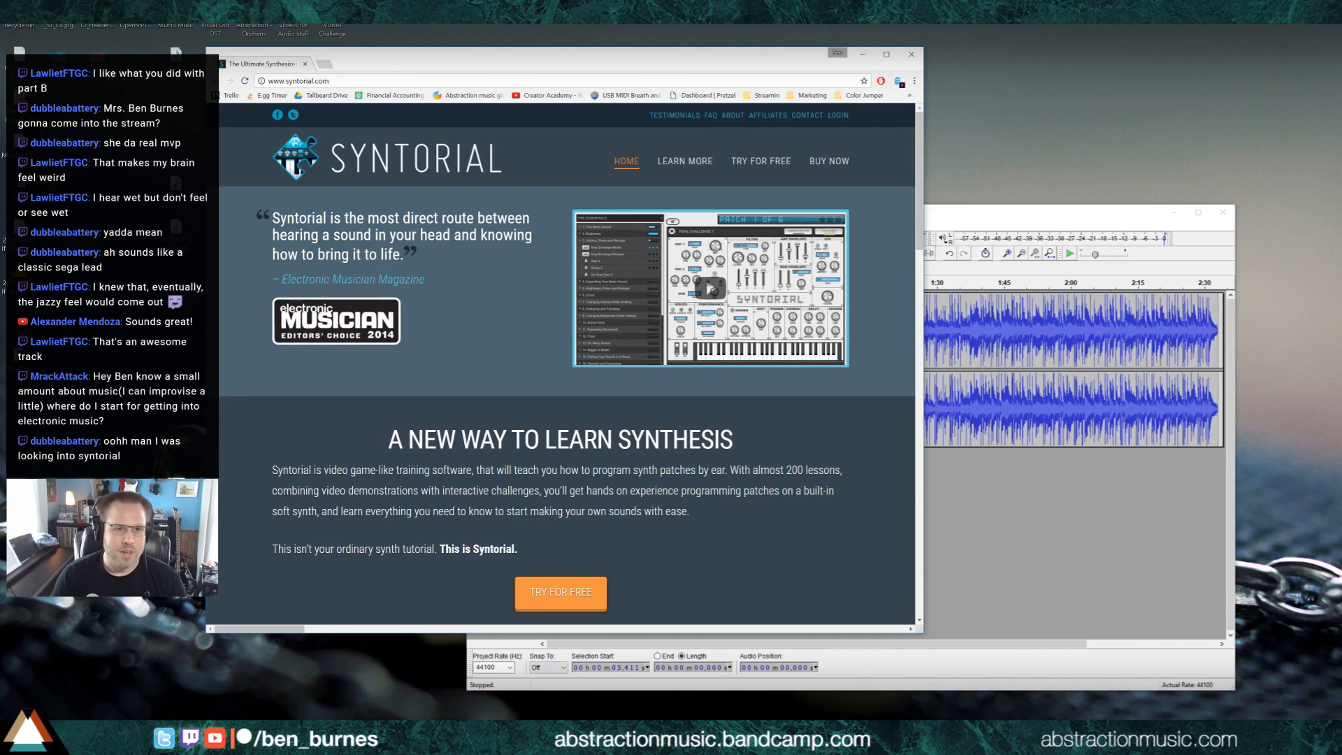
Search the web for seamlessr and open the SeamlessR YouTube channel.
key("ctrl+l")
type("seamlessr")
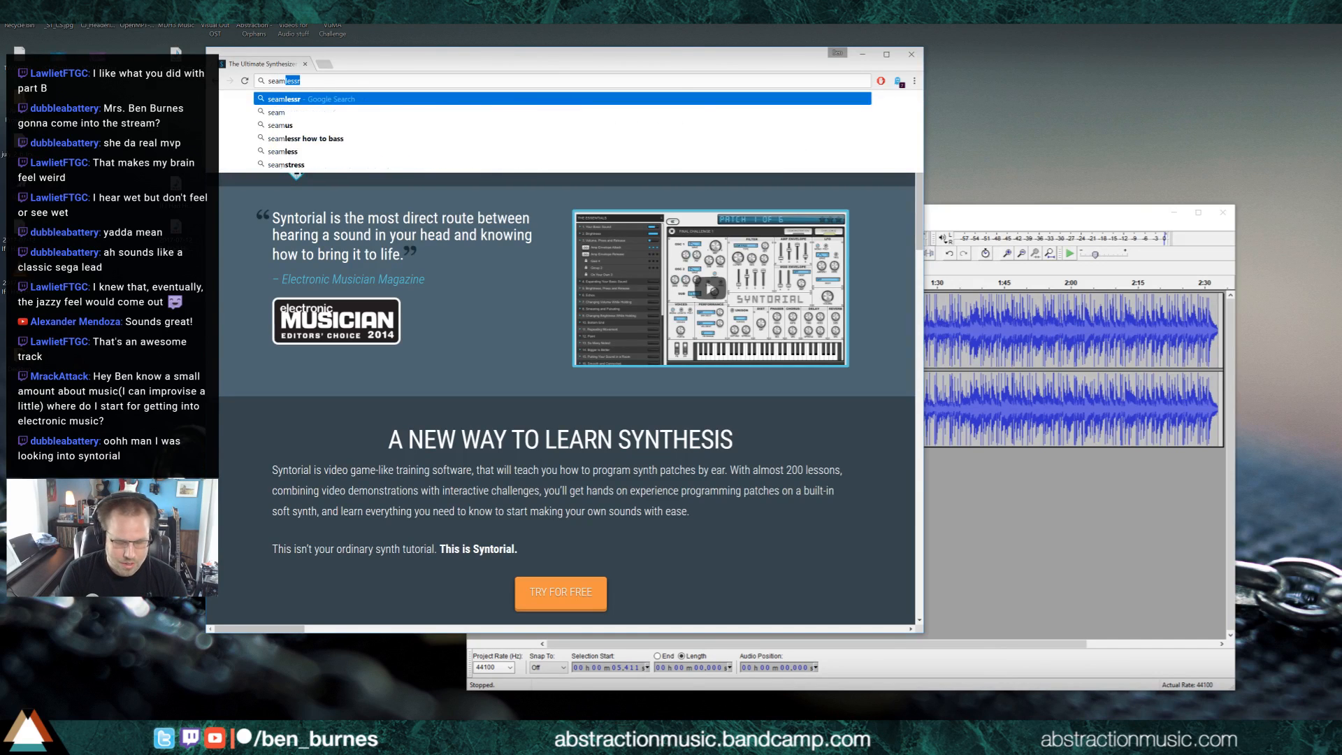
key("Return")
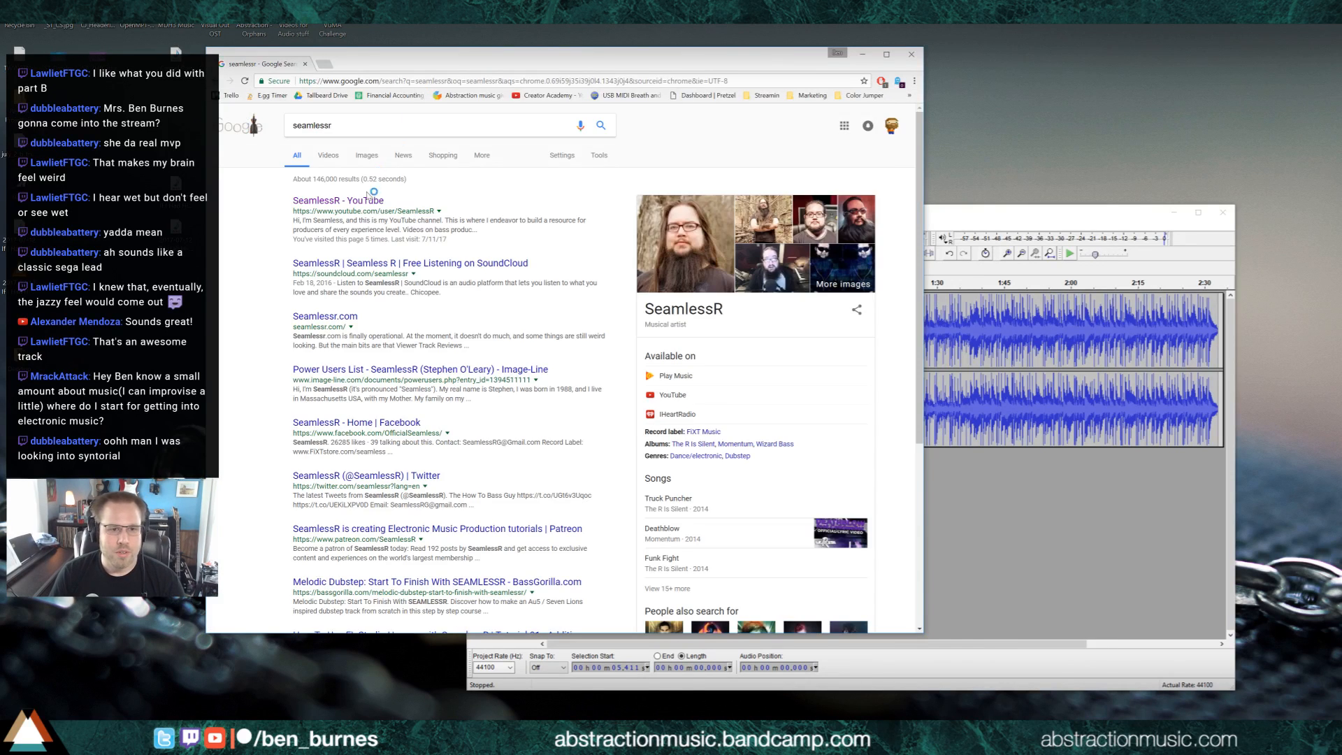
left_click(364, 201)
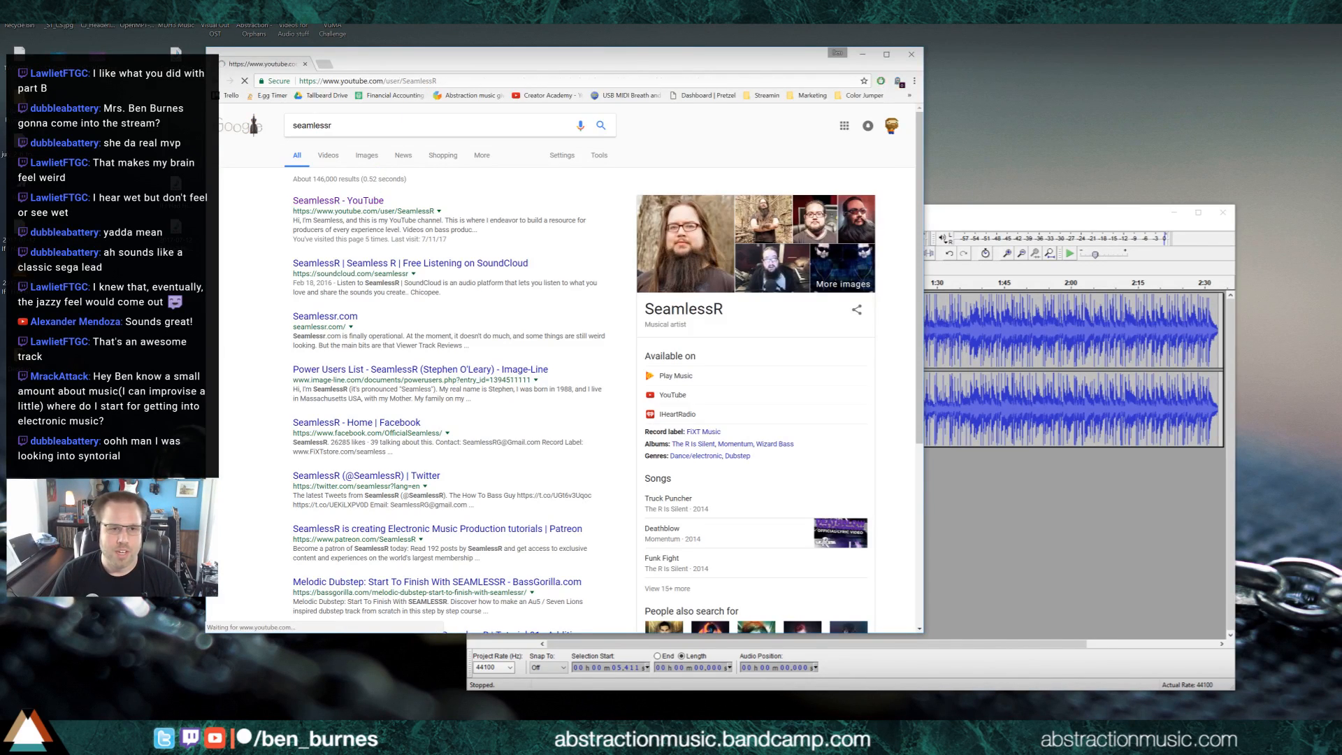
left_click(559, 365)
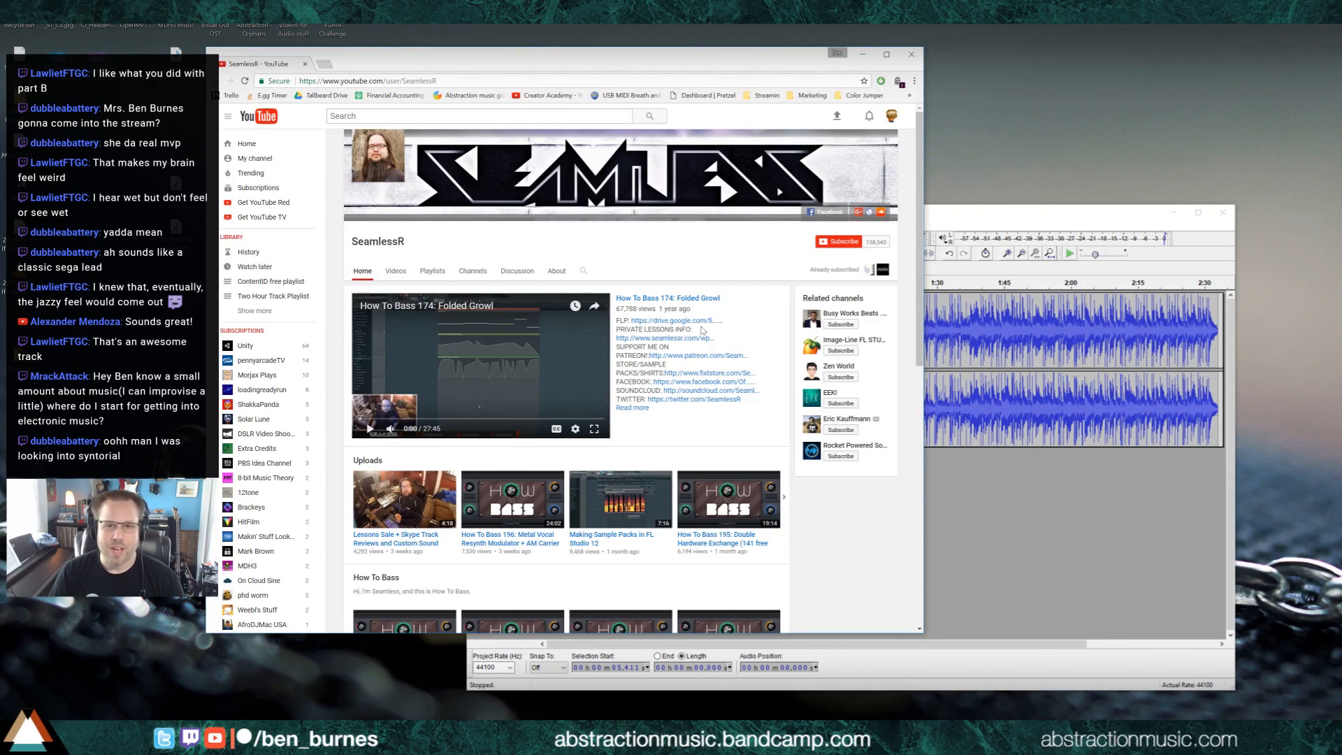
Look through the SeamlessR channel's uploads and video series, and close the browser tab.
scroll(702, 330, "down", 2)
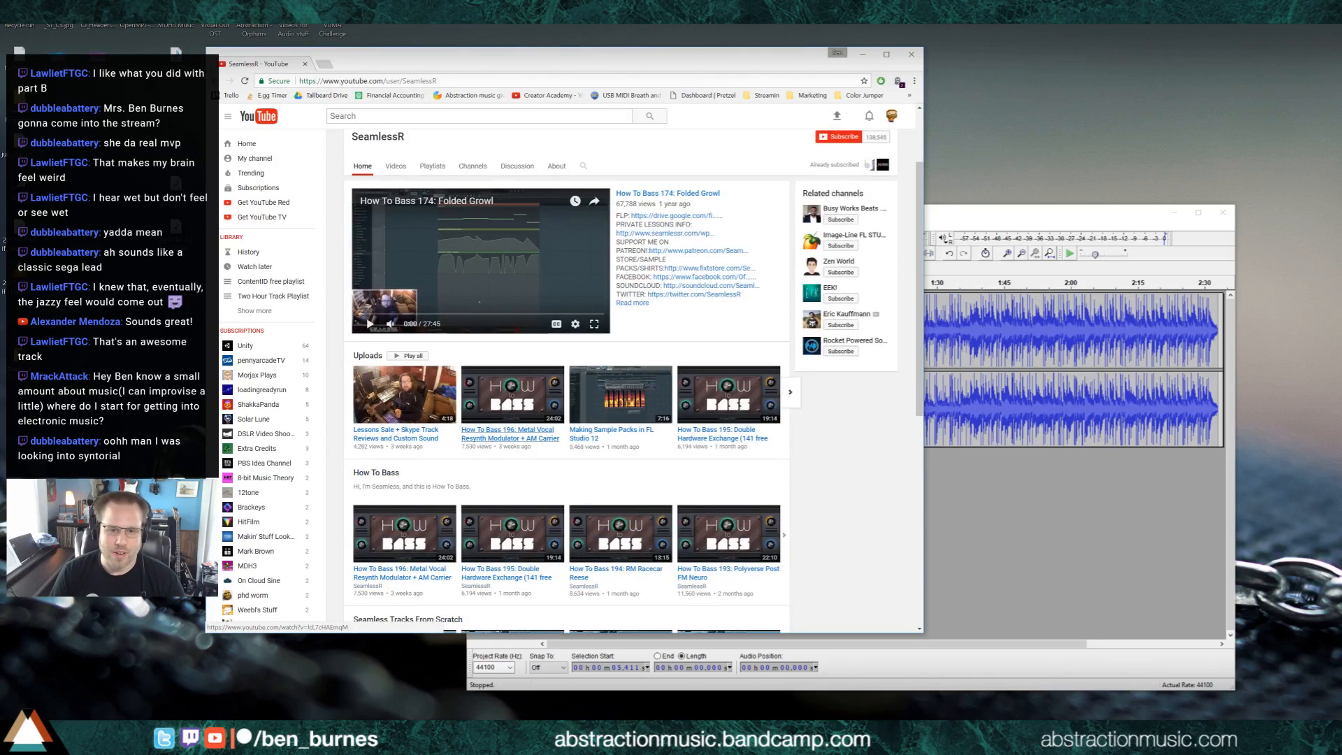
scroll(547, 450, "down", 3)
scroll(529, 431, "down", 3)
scroll(592, 438, "up", 5)
scroll(593, 438, "up", 3)
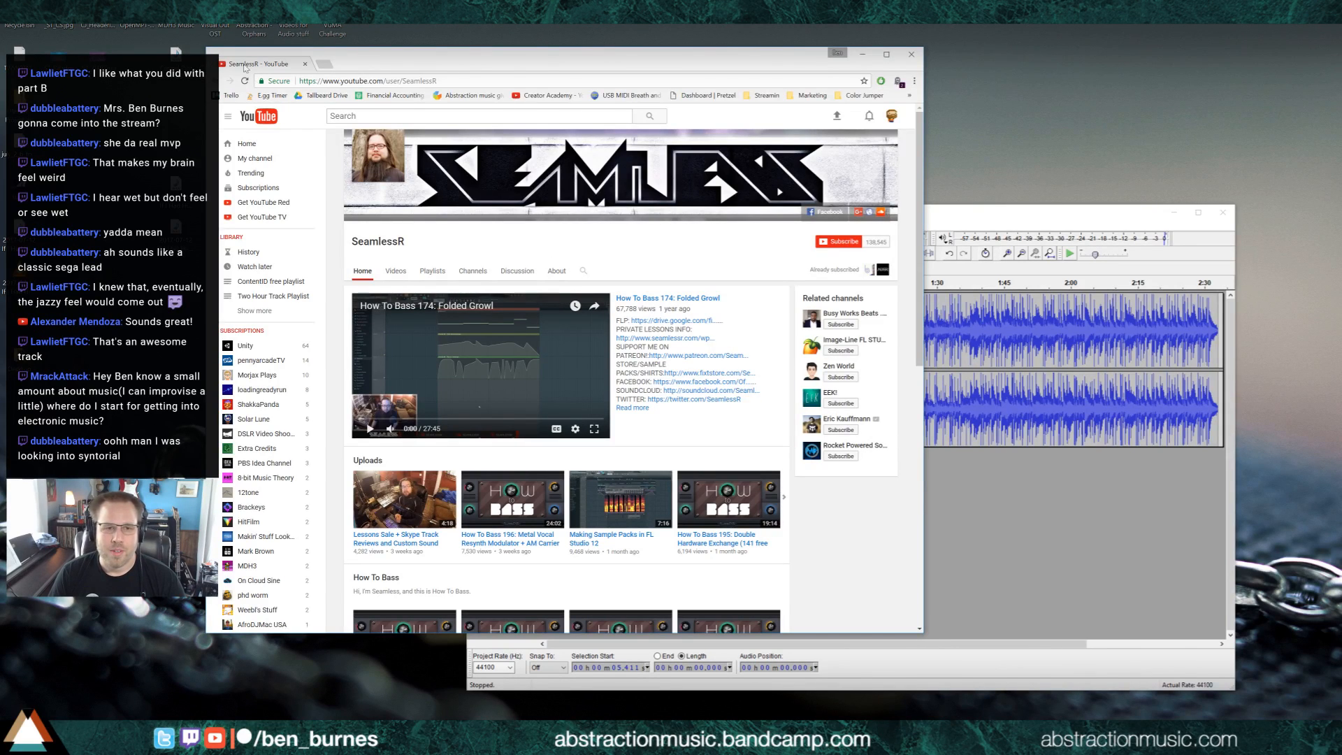
left_click(304, 65)
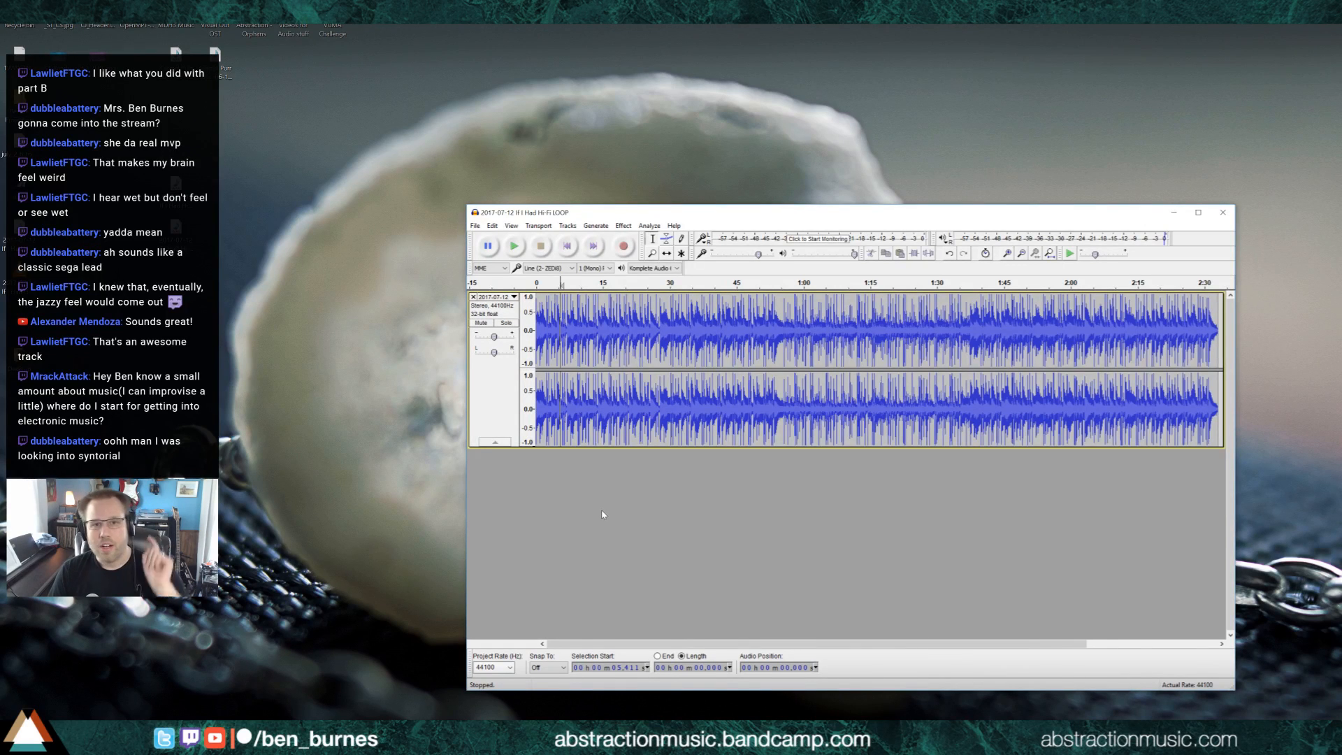
Bring the browser window with the Coursera home page into view and enlarge it.
key("alt+Tab")
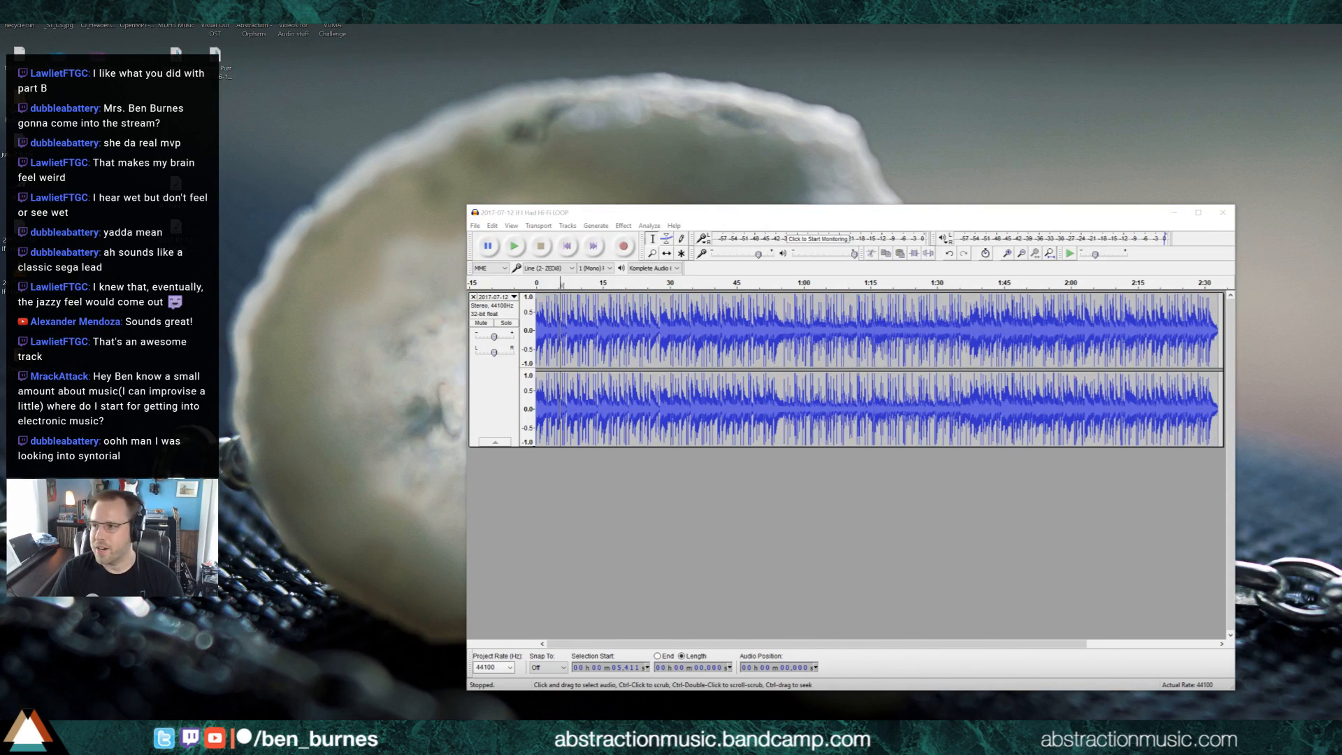
left_click_drag(1341, 143, 337, 105)
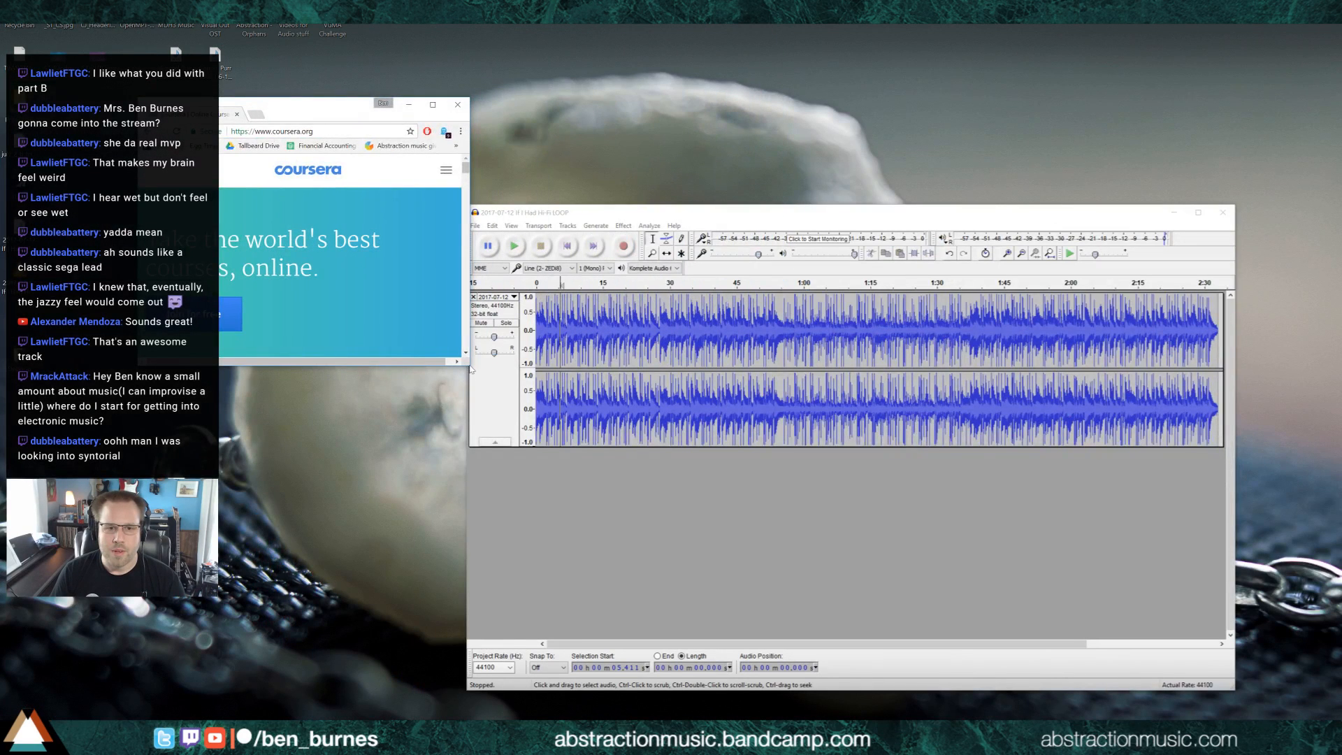
left_click_drag(466, 364, 1085, 718)
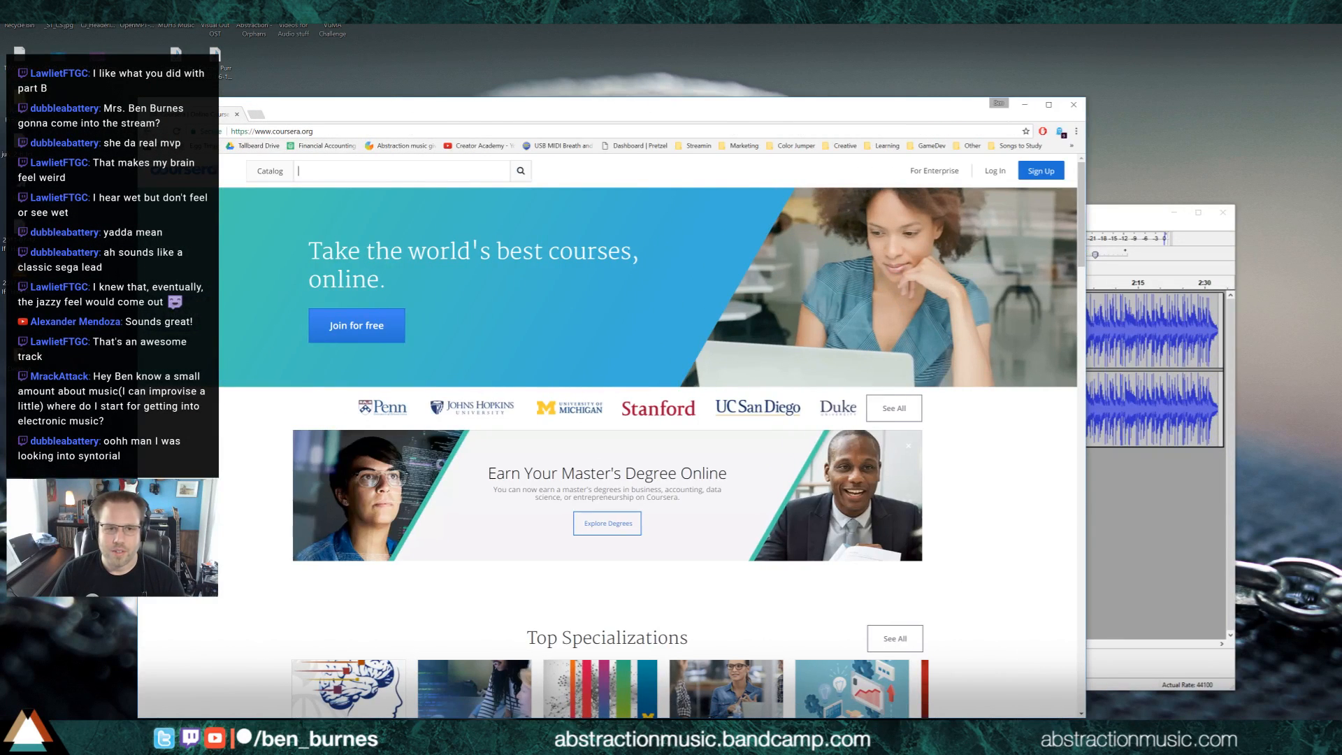
Search the Coursera catalog for music and look through the listed courses.
type("music")
key("Return")
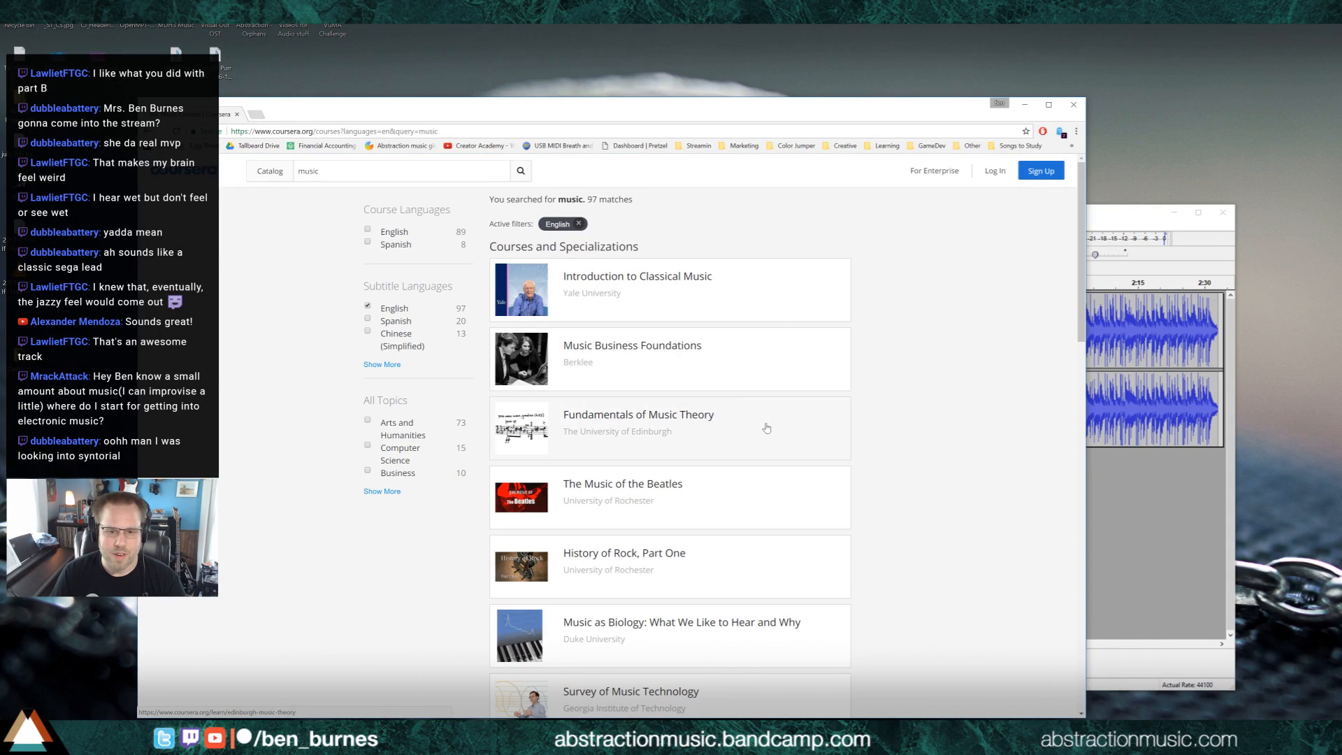
scroll(767, 429, "down", 6)
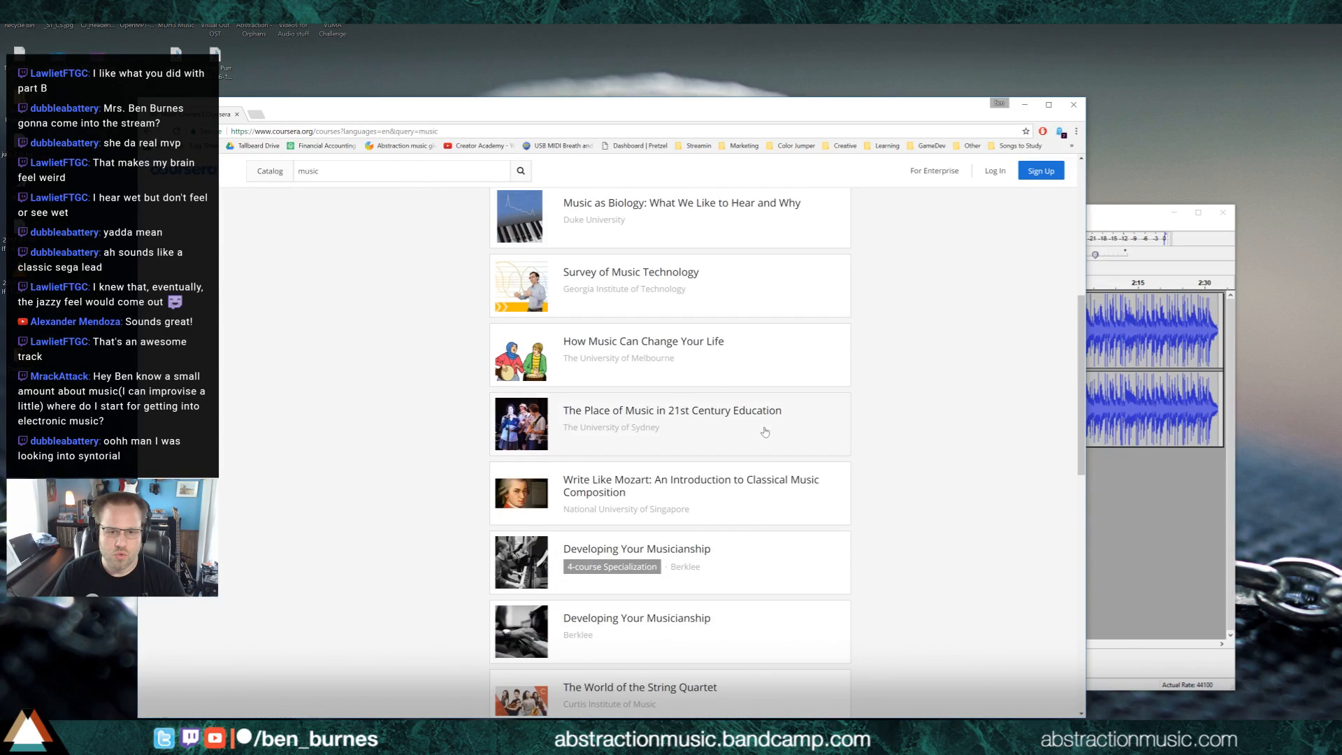
scroll(765, 432, "down", 2)
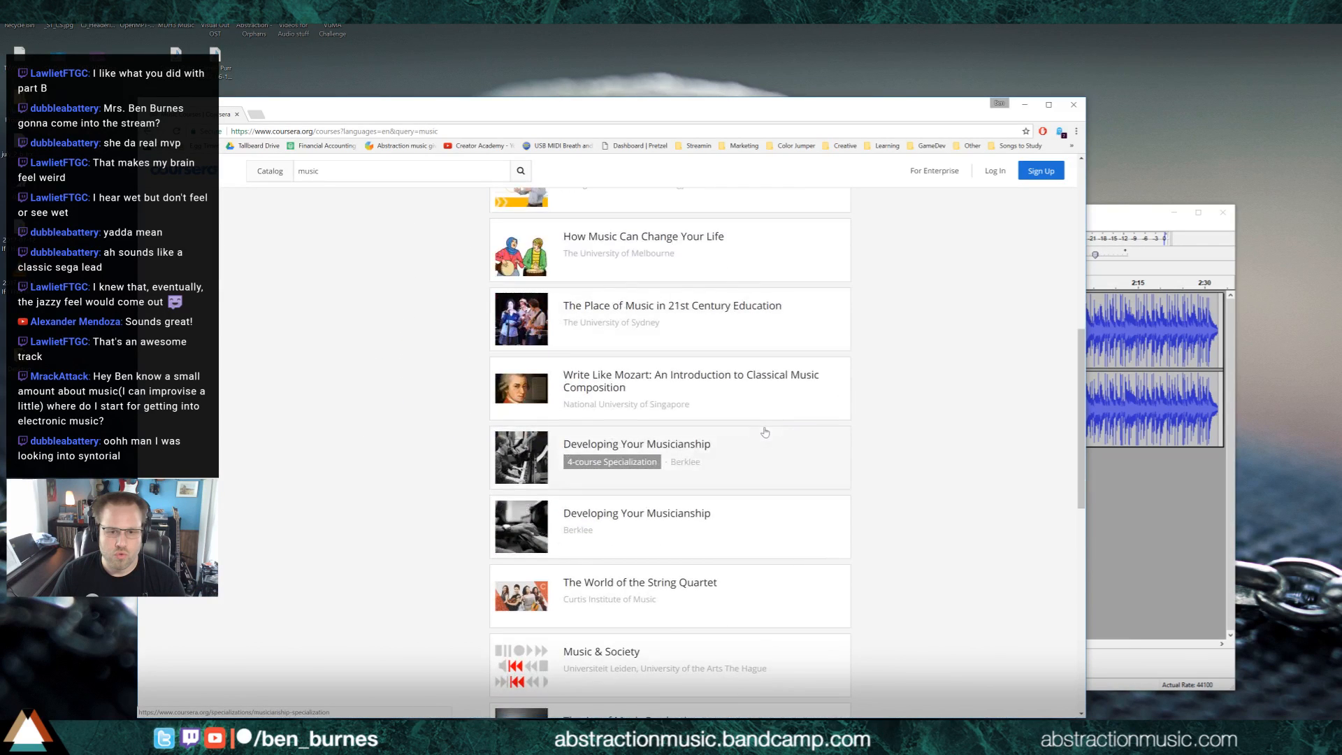
Open Berklee's Developing Your Musicianship specialization and review the descriptions of its courses.
left_click(700, 448)
scroll(700, 448, "down", 9)
scroll(704, 444, "down", 7)
scroll(716, 456, "up", 7)
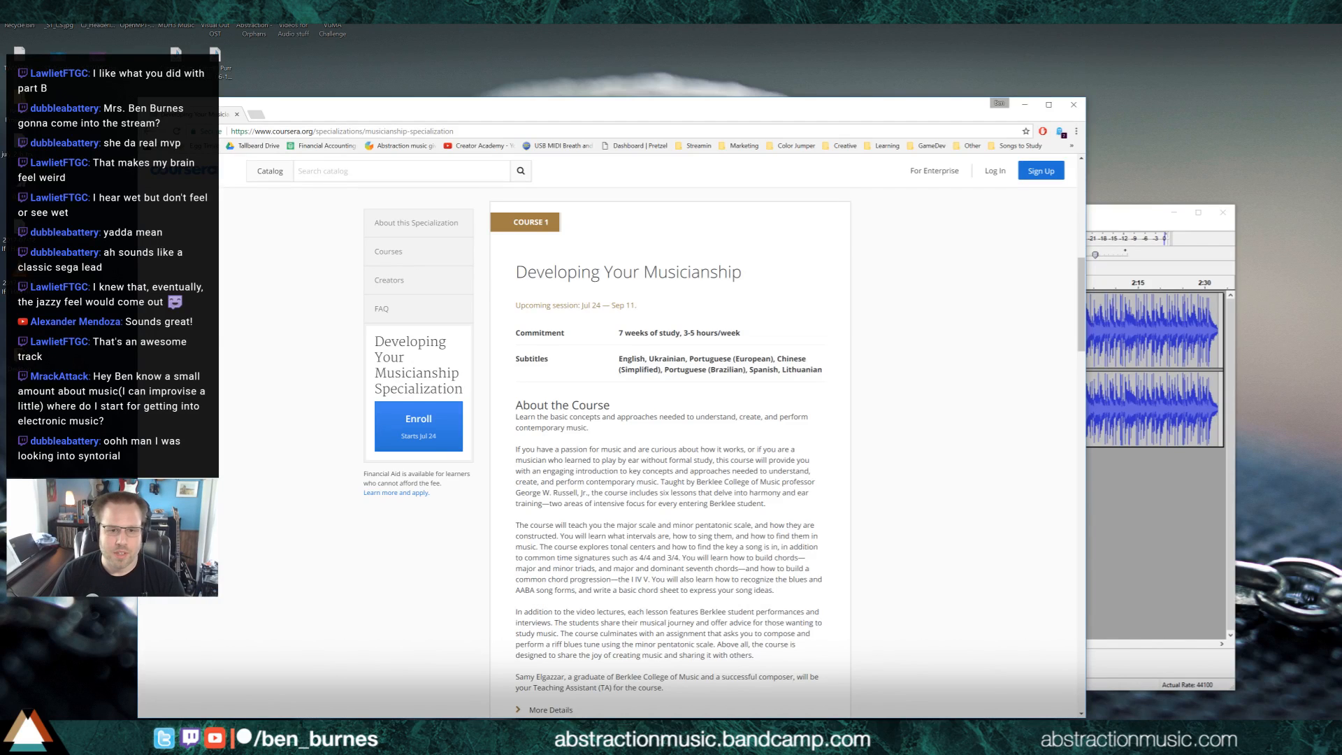
scroll(670, 454, "down", 13)
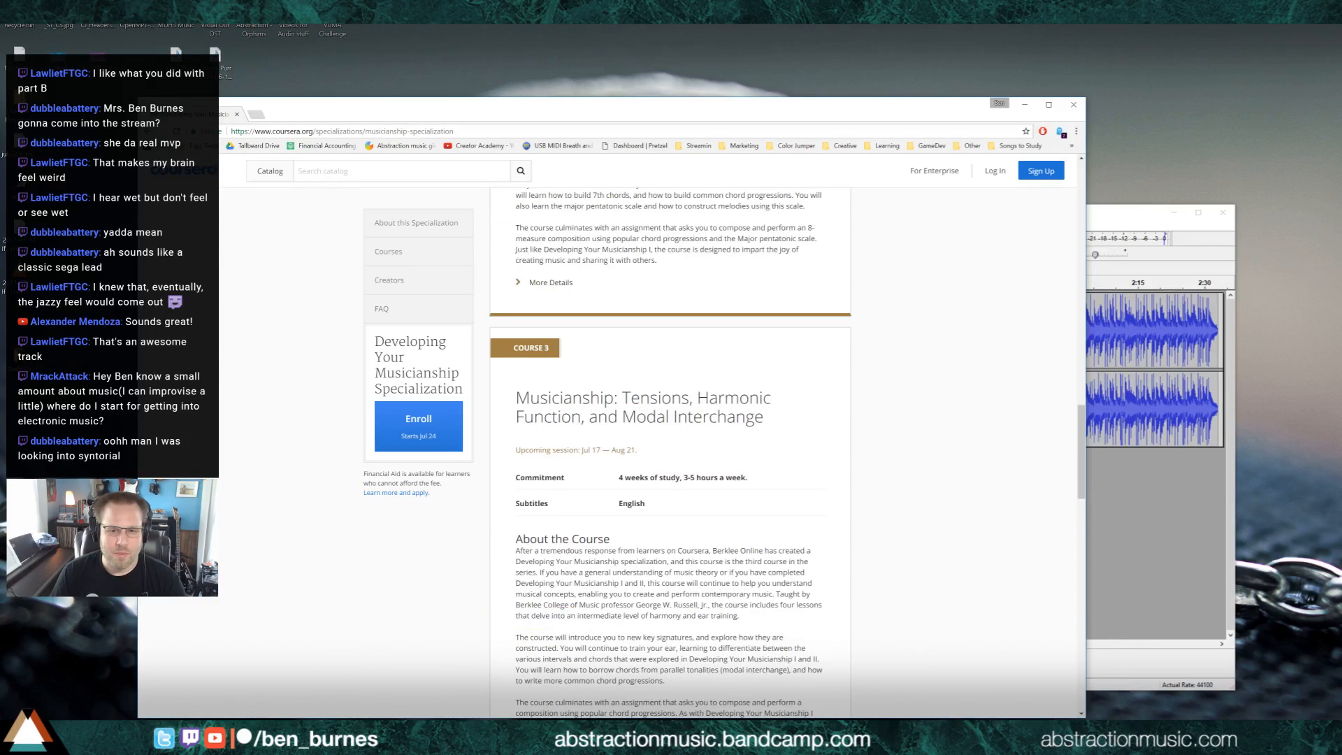
scroll(720, 476, "down", 10)
scroll(721, 476, "up", 8)
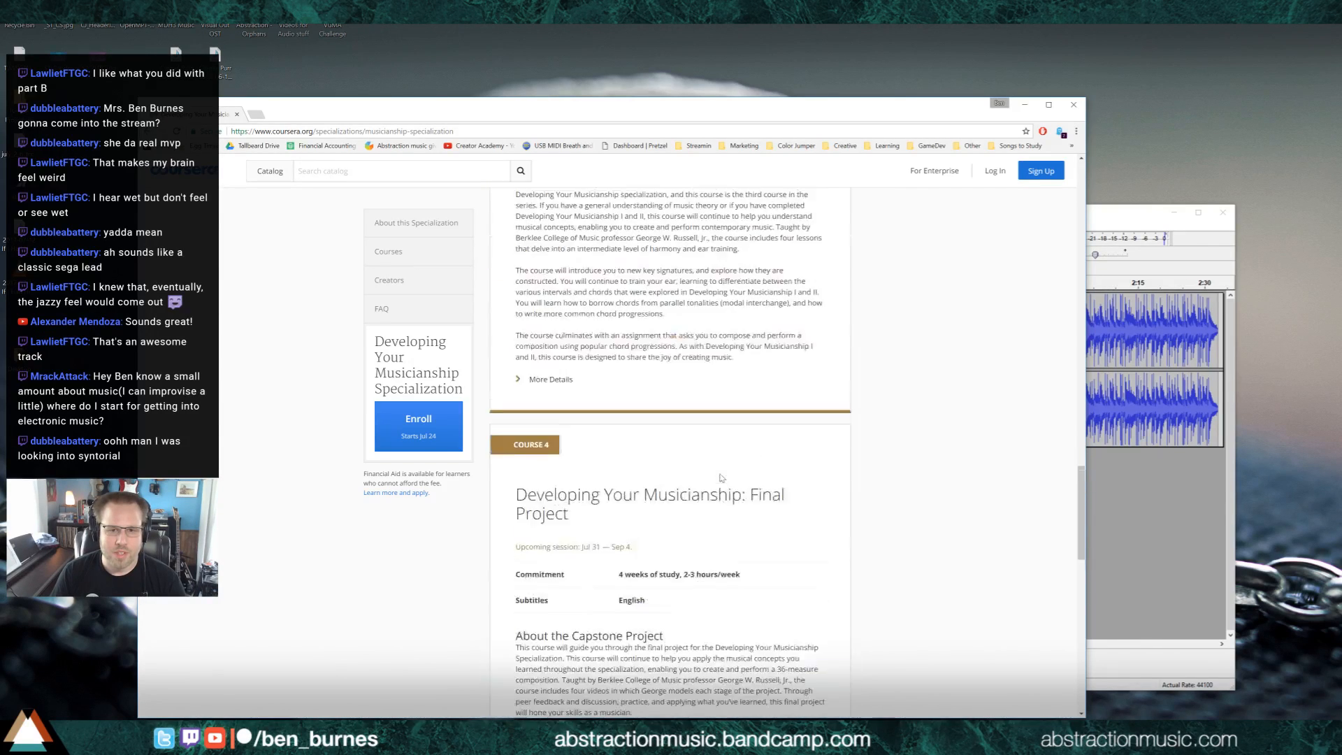
Return to the Coursera music search results, look through the remaining courses and go to the second results page.
key("alt+Left")
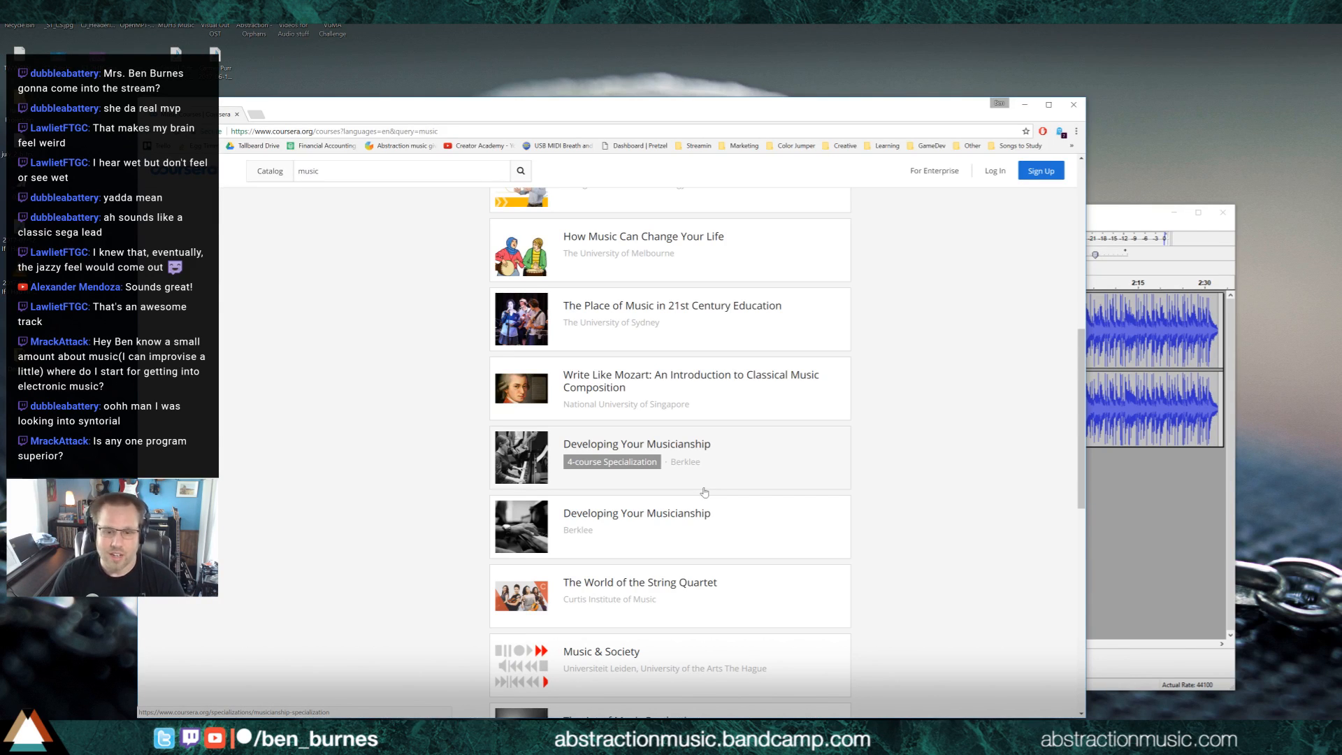
scroll(704, 492, "down", 2)
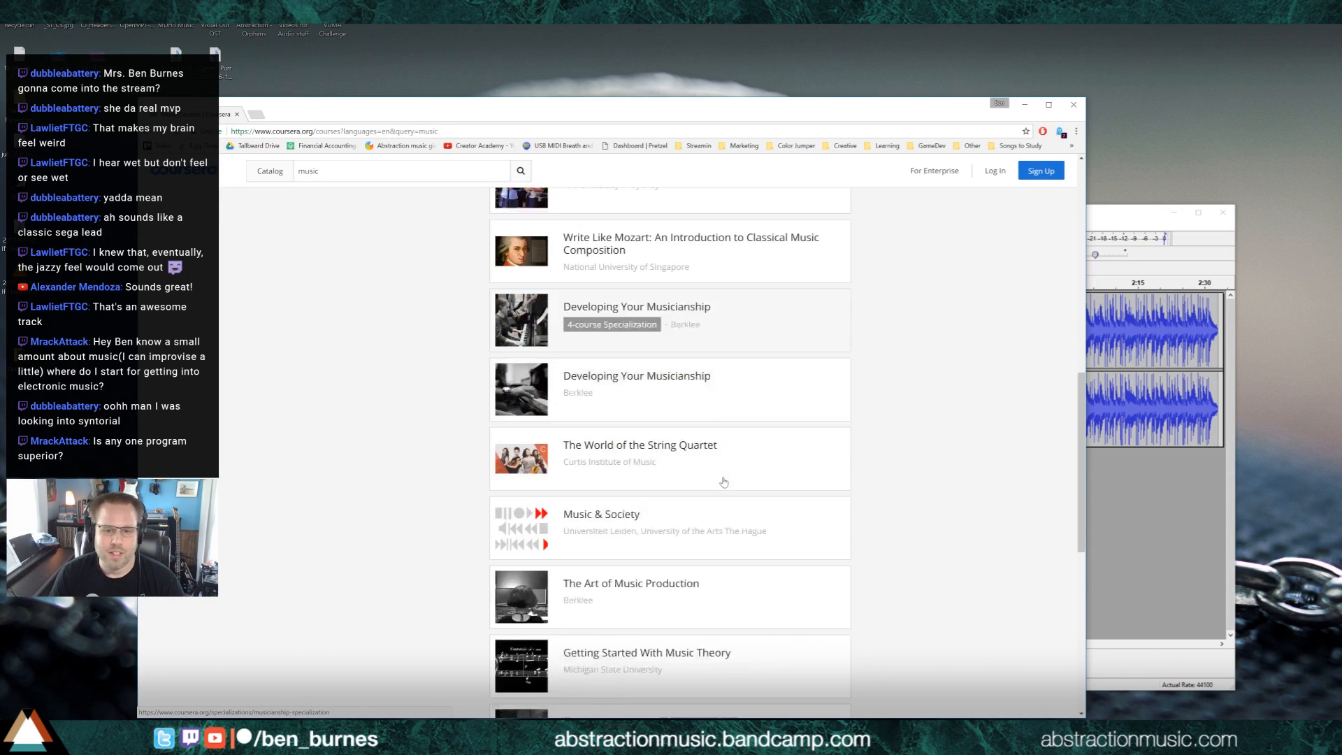
scroll(644, 508, "down", 1)
scroll(699, 524, "down", 1)
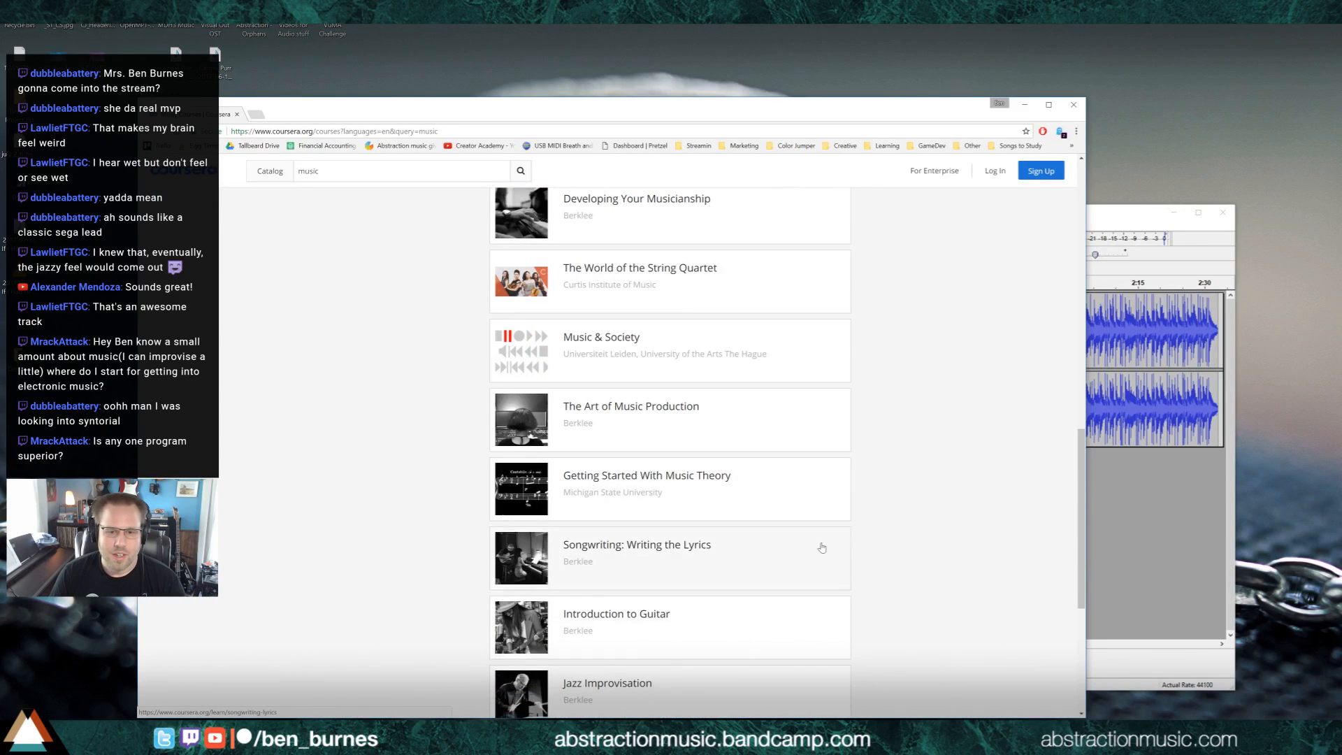
scroll(788, 506, "down", 2)
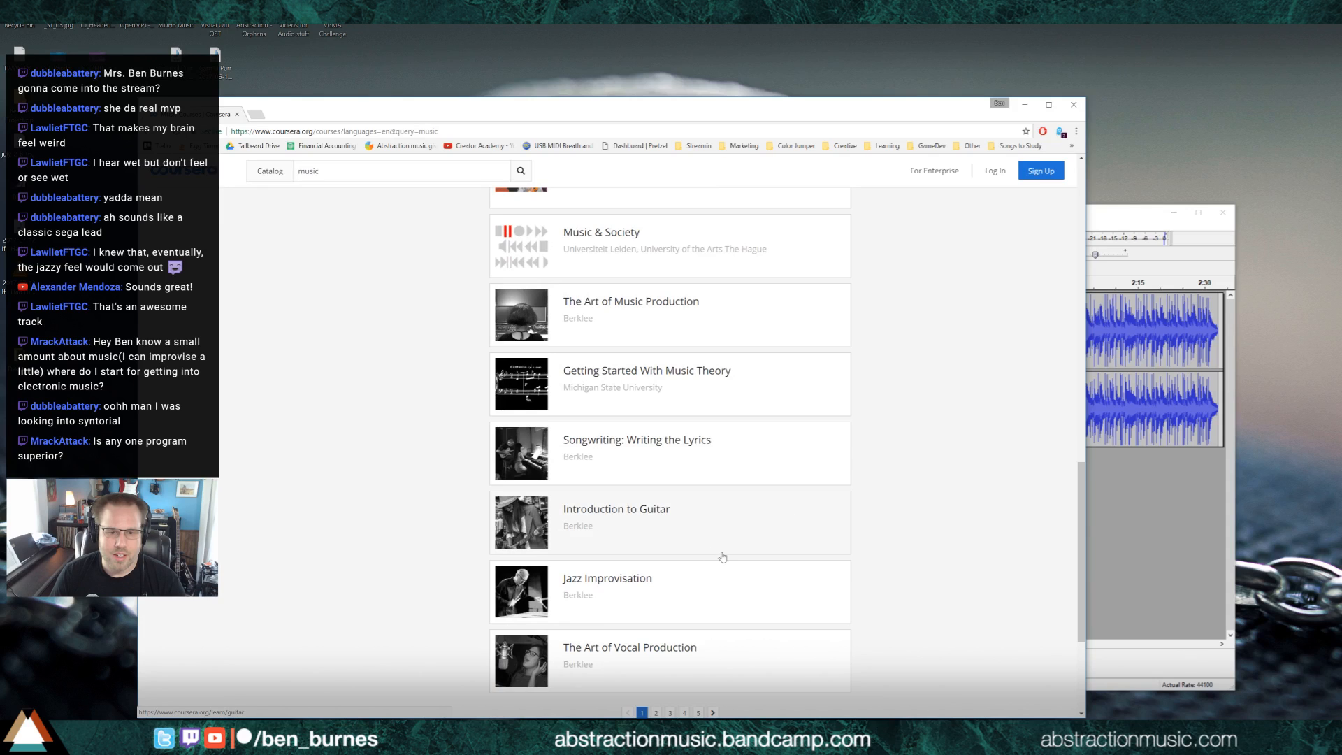
scroll(720, 556, "down", 2)
left_click(655, 609)
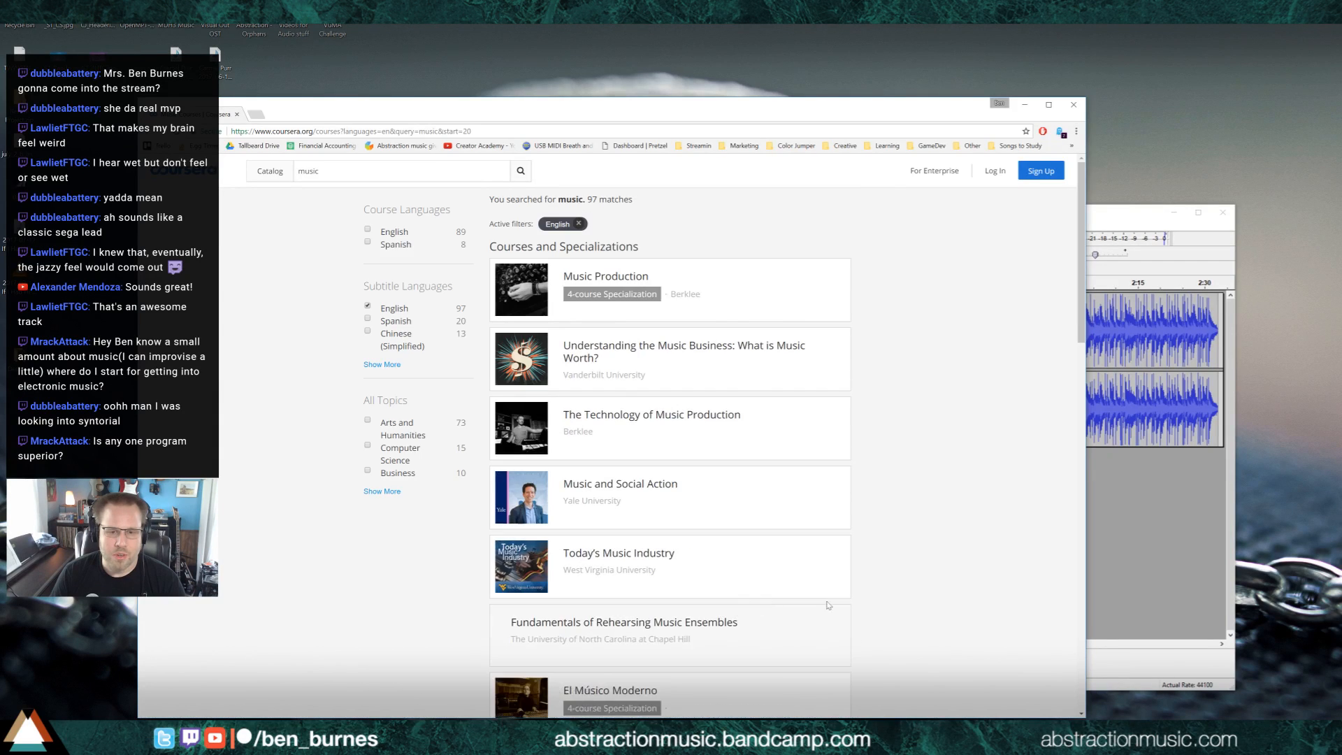
Review the courses in Berklee's Music Production specialization in a separate tab, and close the Coursera tabs.
middle_click(718, 293)
left_click(290, 115)
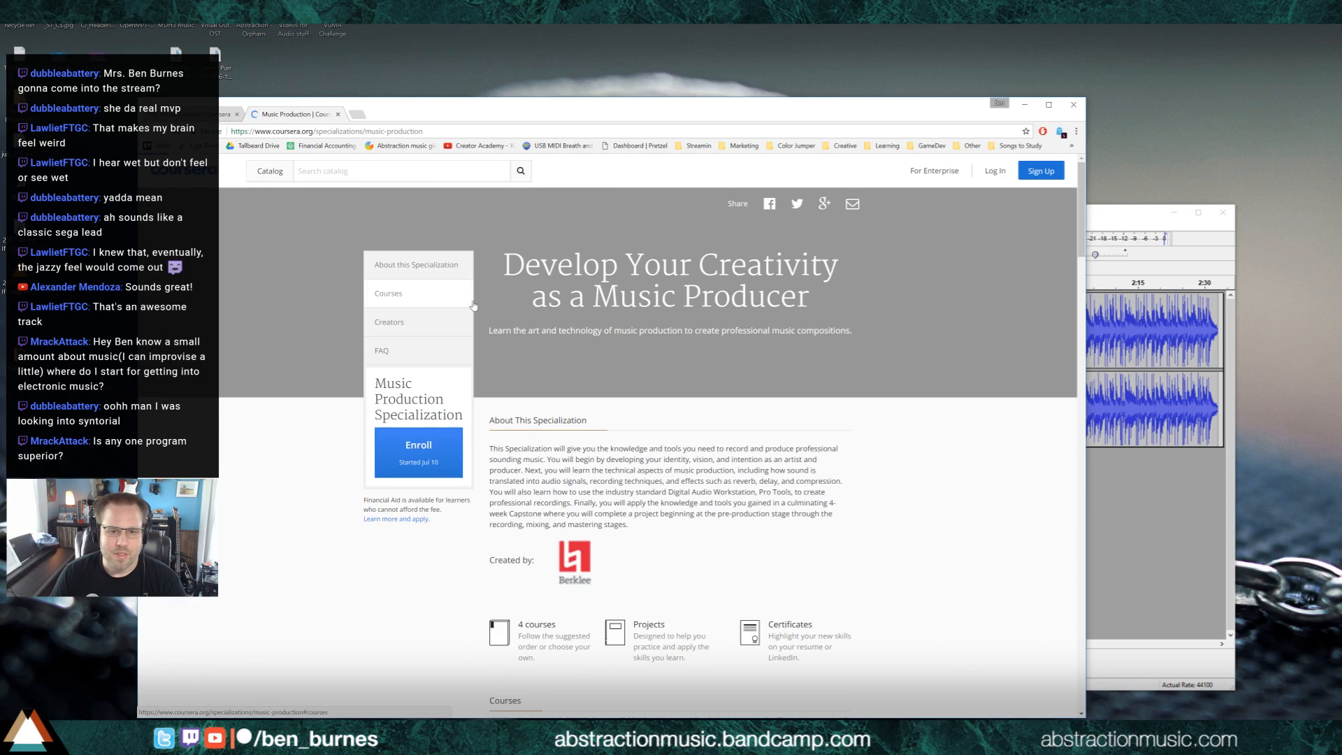
scroll(675, 355, "down", 5)
scroll(675, 355, "down", 7)
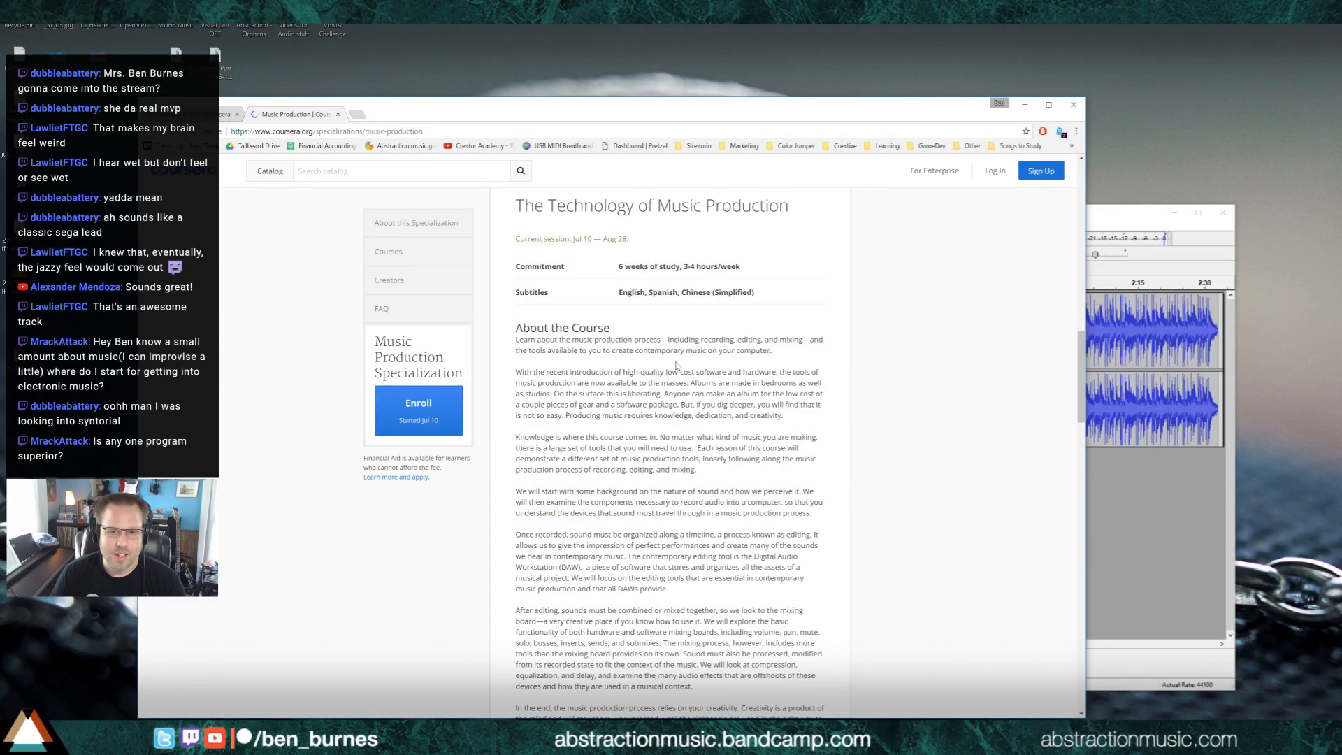
scroll(588, 367, "down", 20)
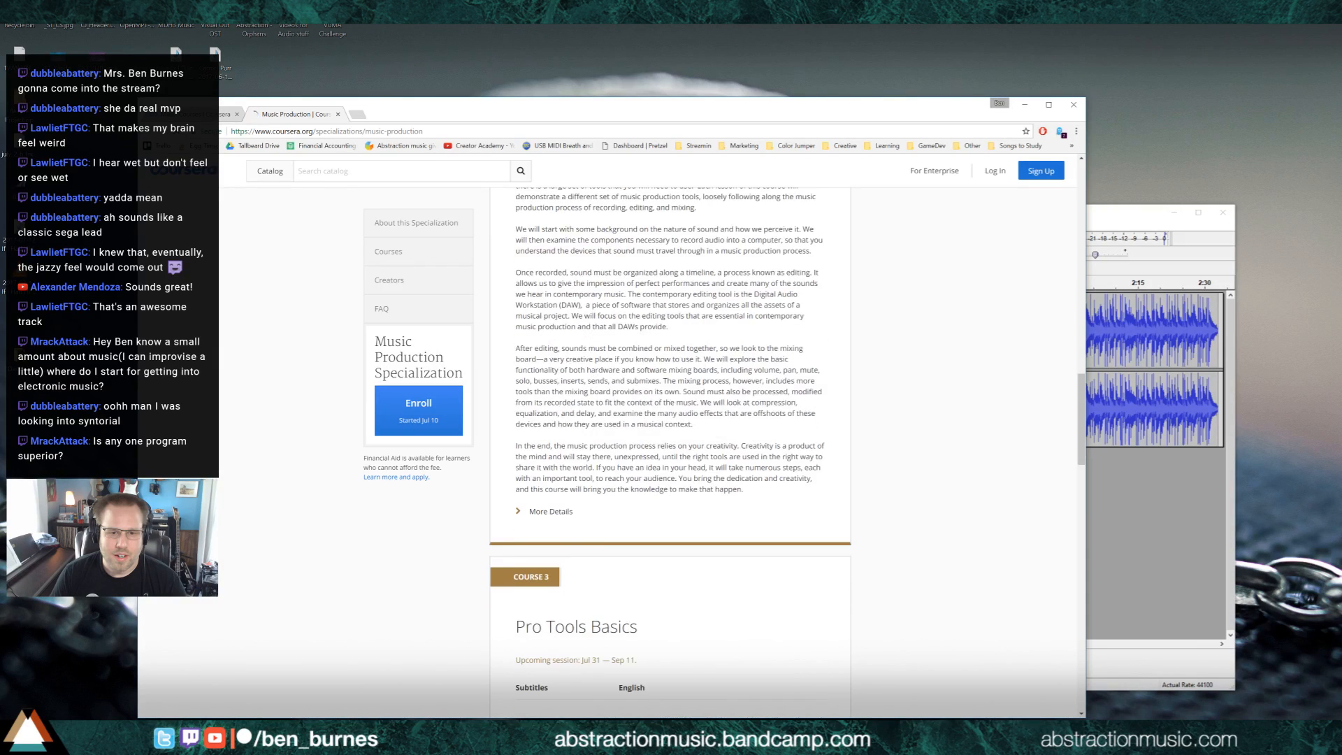
scroll(759, 424, "up", 8)
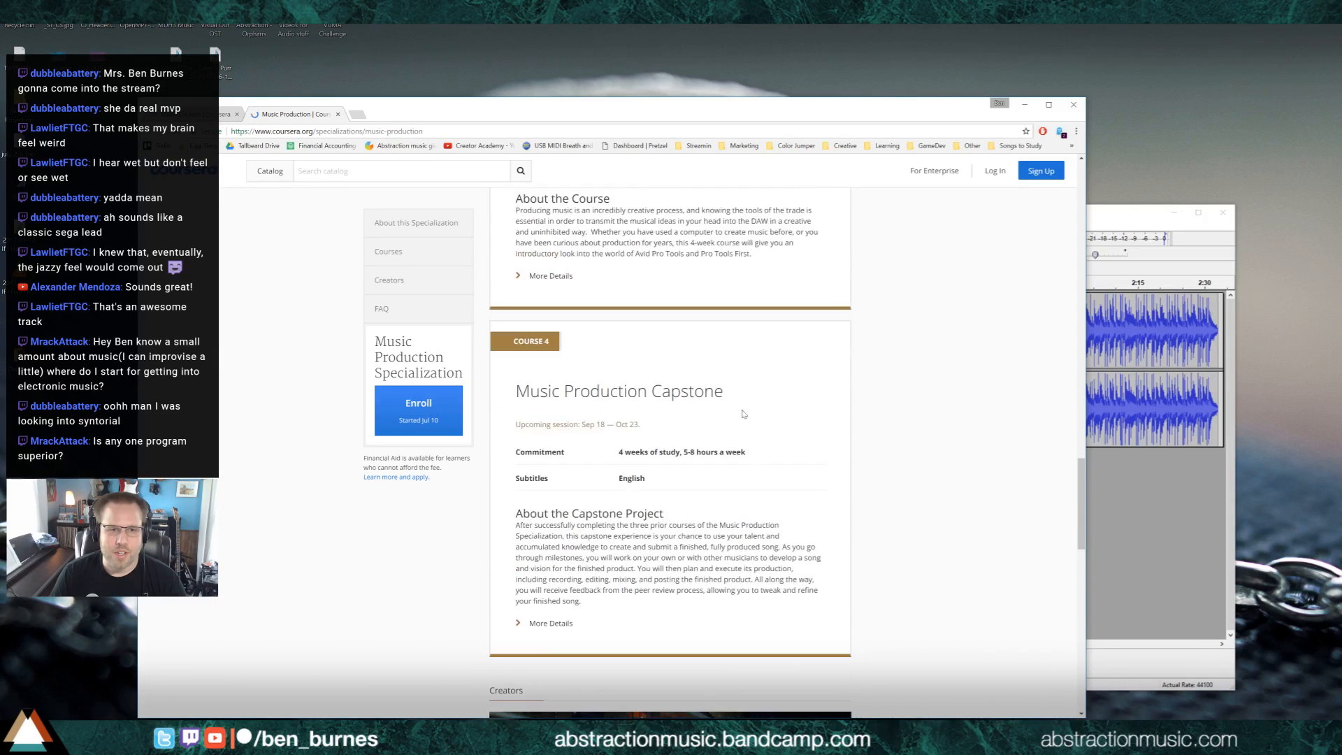
left_click(338, 114)
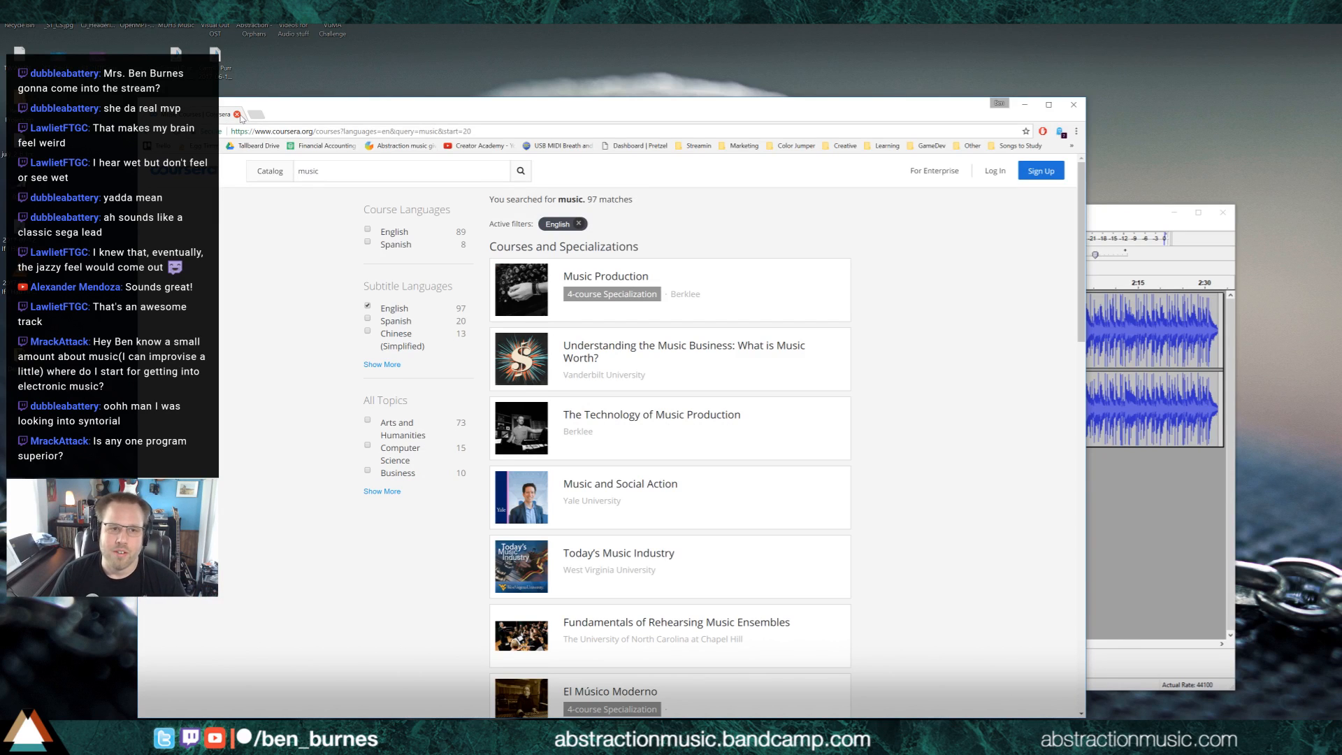
left_click(237, 115)
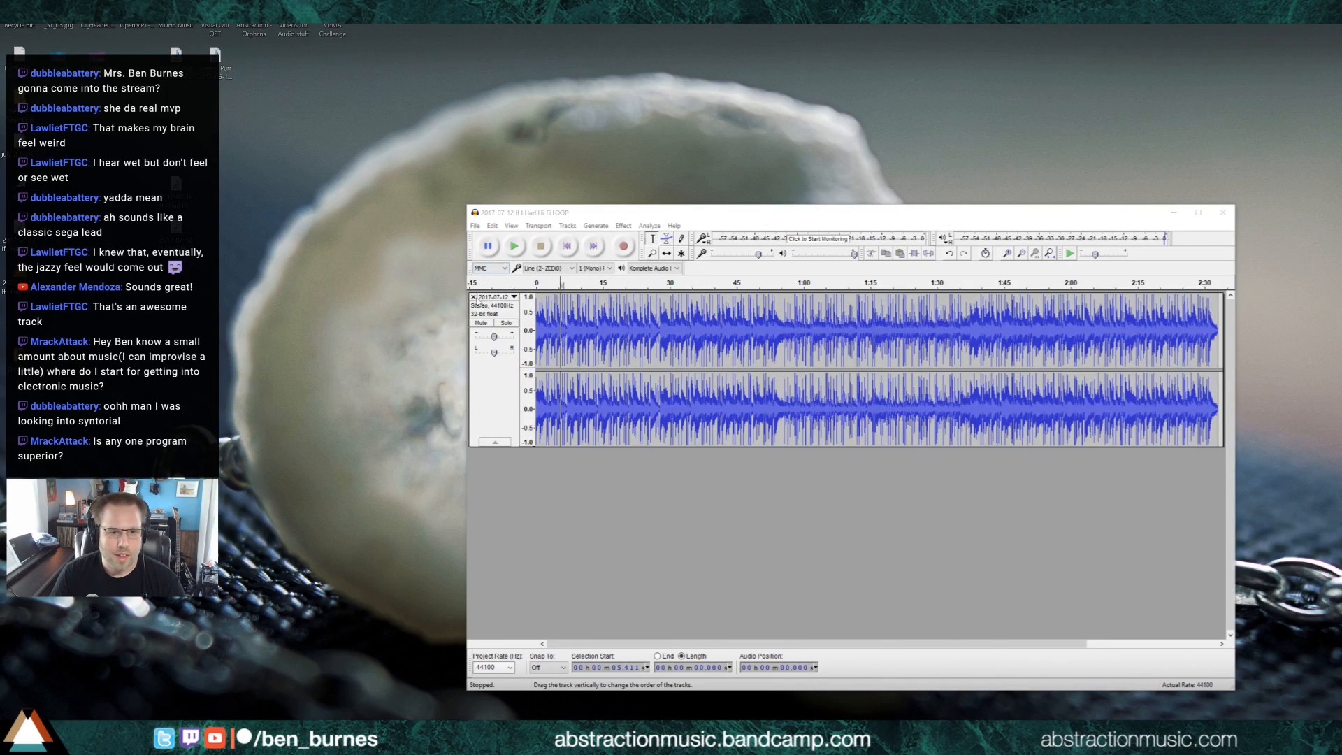
Replace the loop track in Audacity with the full-length "2017-07-12 If I Had Hi-Fi" audio and cut about 0.8 s from its start.
left_click(474, 296)
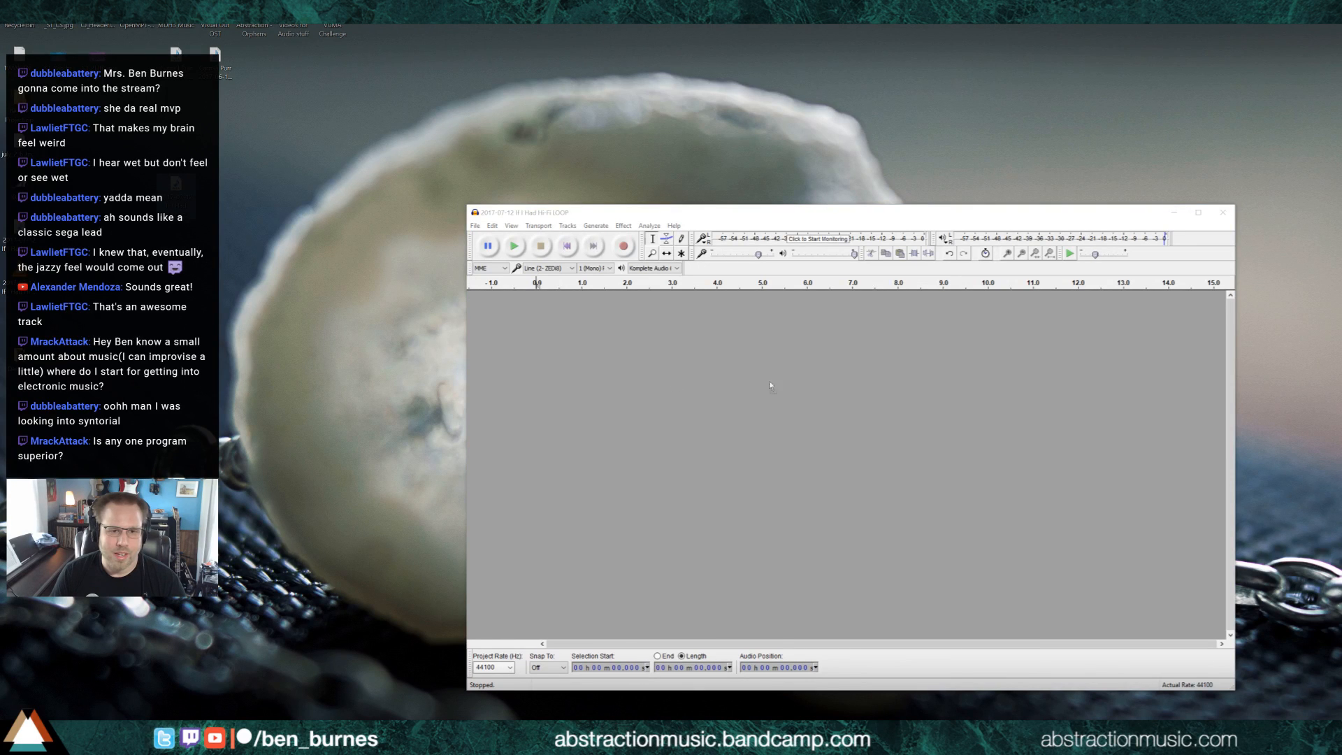
left_click_drag(672, 383, 673, 382)
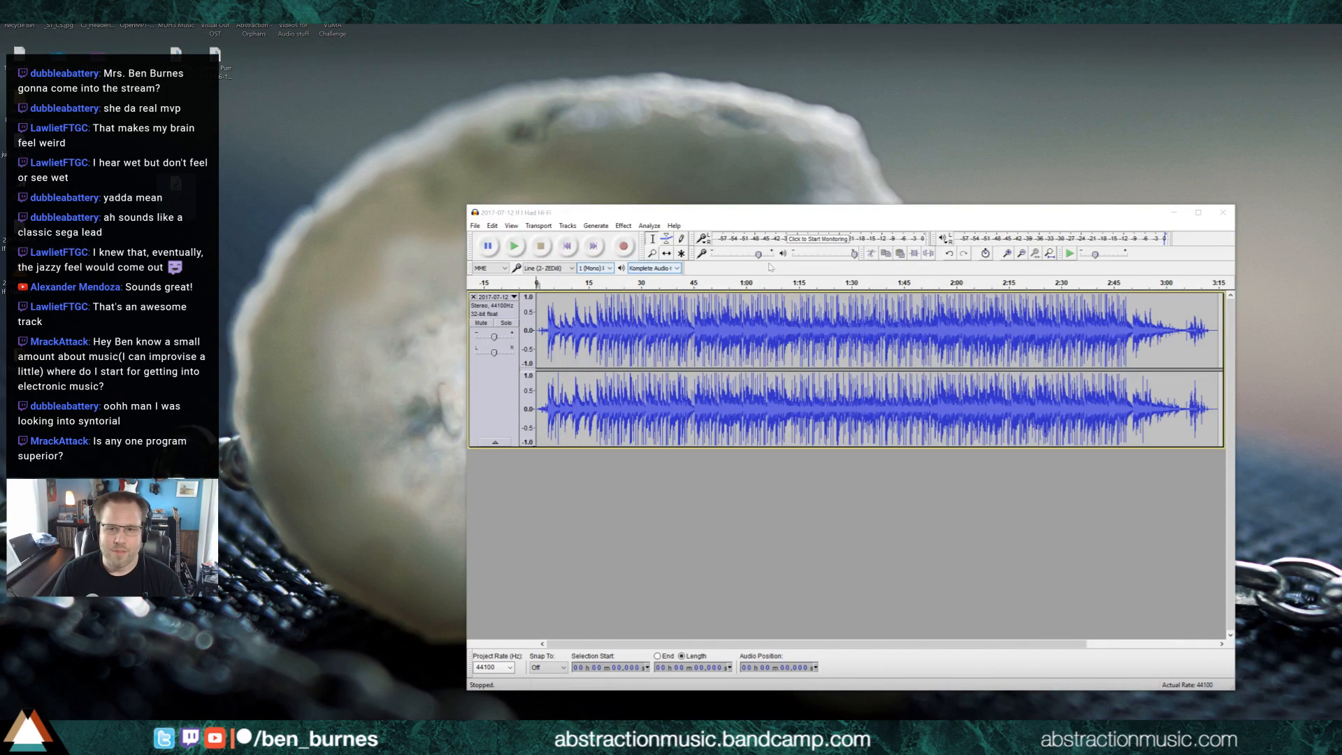
left_click(1005, 252)
left_click(1005, 252)
left_click(1005, 252)
left_click(1005, 252)
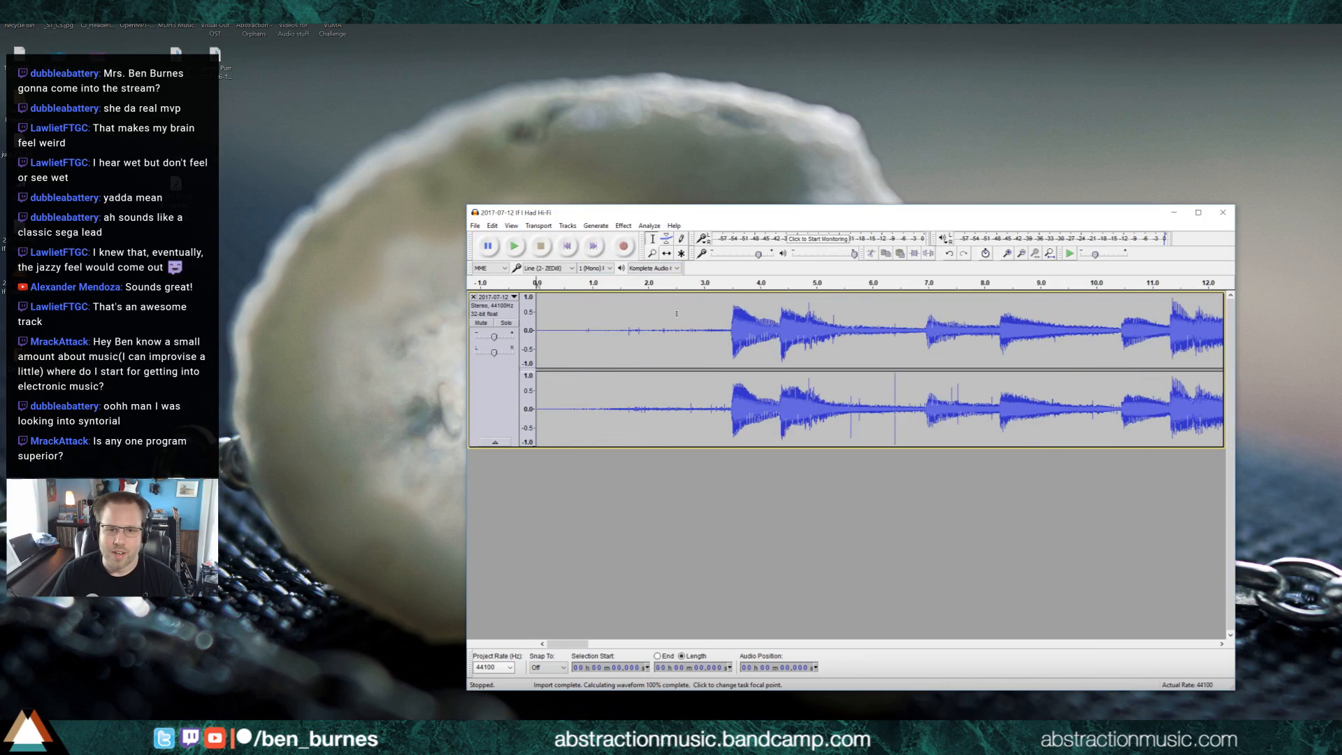
left_click_drag(579, 352, 535, 350)
key("Delete")
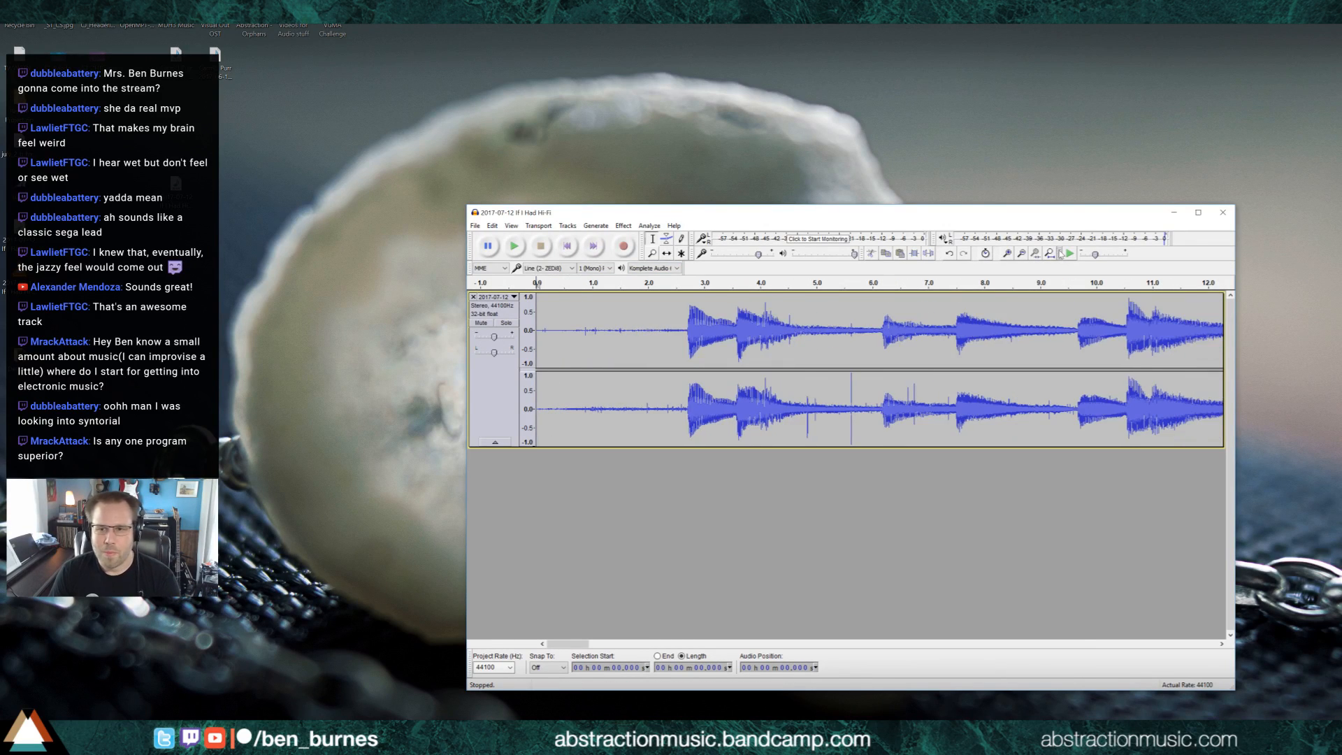
Delete the silence at the end of the track, from about 3:11.4 onward, and return to the track's start.
left_click(1050, 253)
left_click(1201, 334)
left_click(1006, 253)
left_click(1006, 254)
left_click(1007, 253)
left_click(1006, 253)
left_click_drag(1000, 348, 1148, 348)
key("Delete")
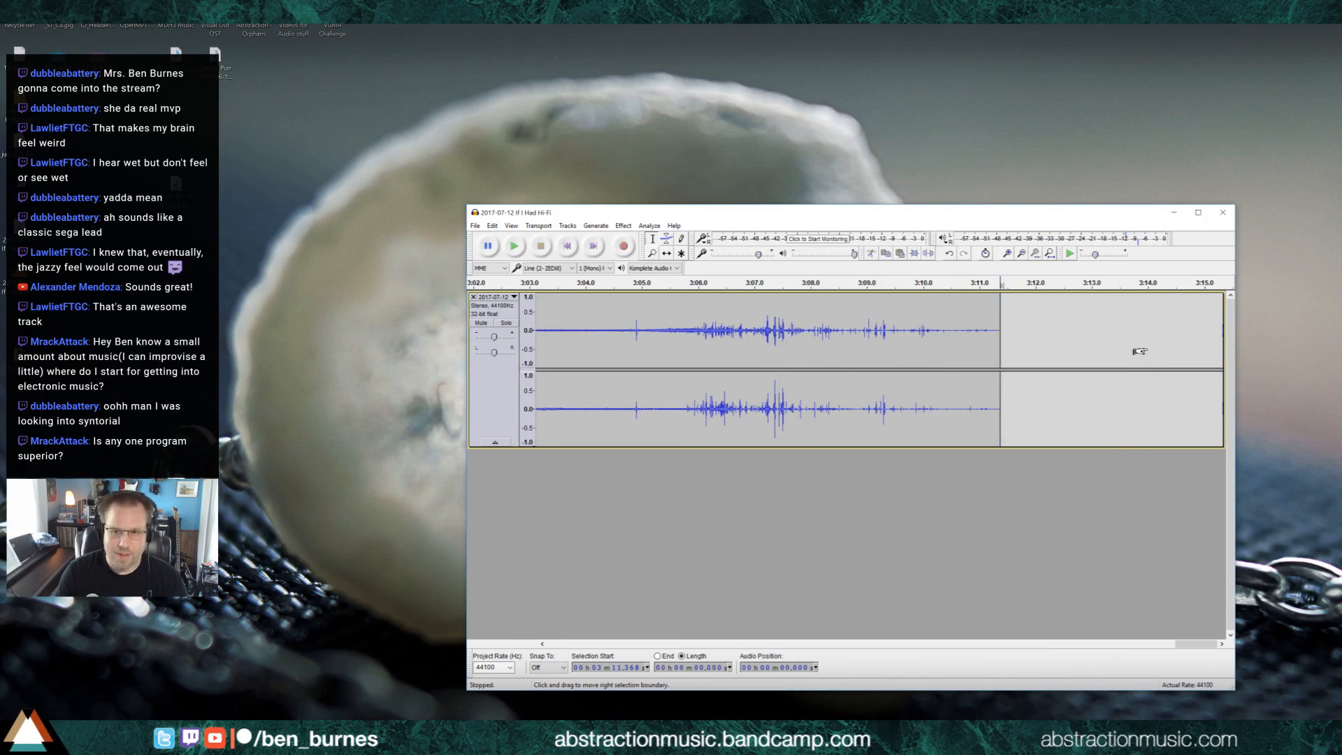
key("Home")
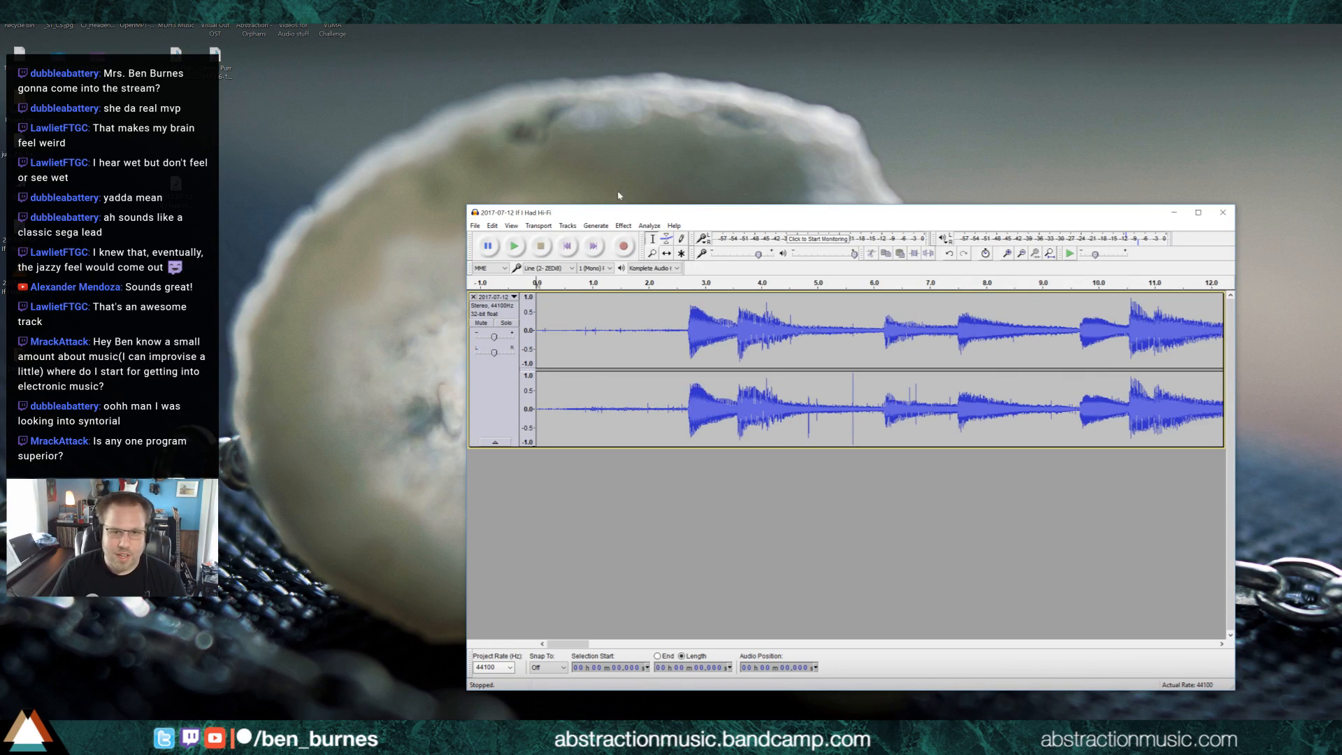
Export the trimmed track to the Desktop as a WAV (Microsoft) signed 16-bit PCM file, overwriting the existing file and keeping the metadata tags.
left_click(475, 225)
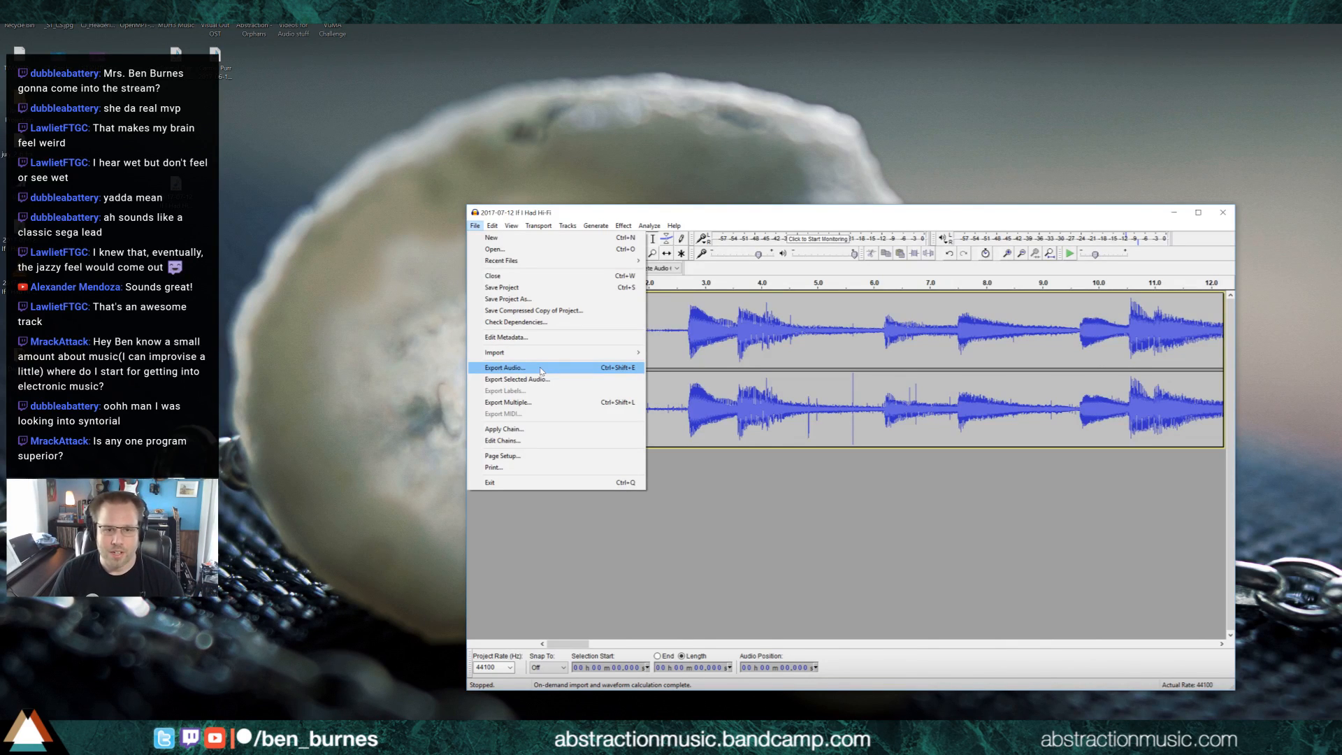
left_click(541, 369)
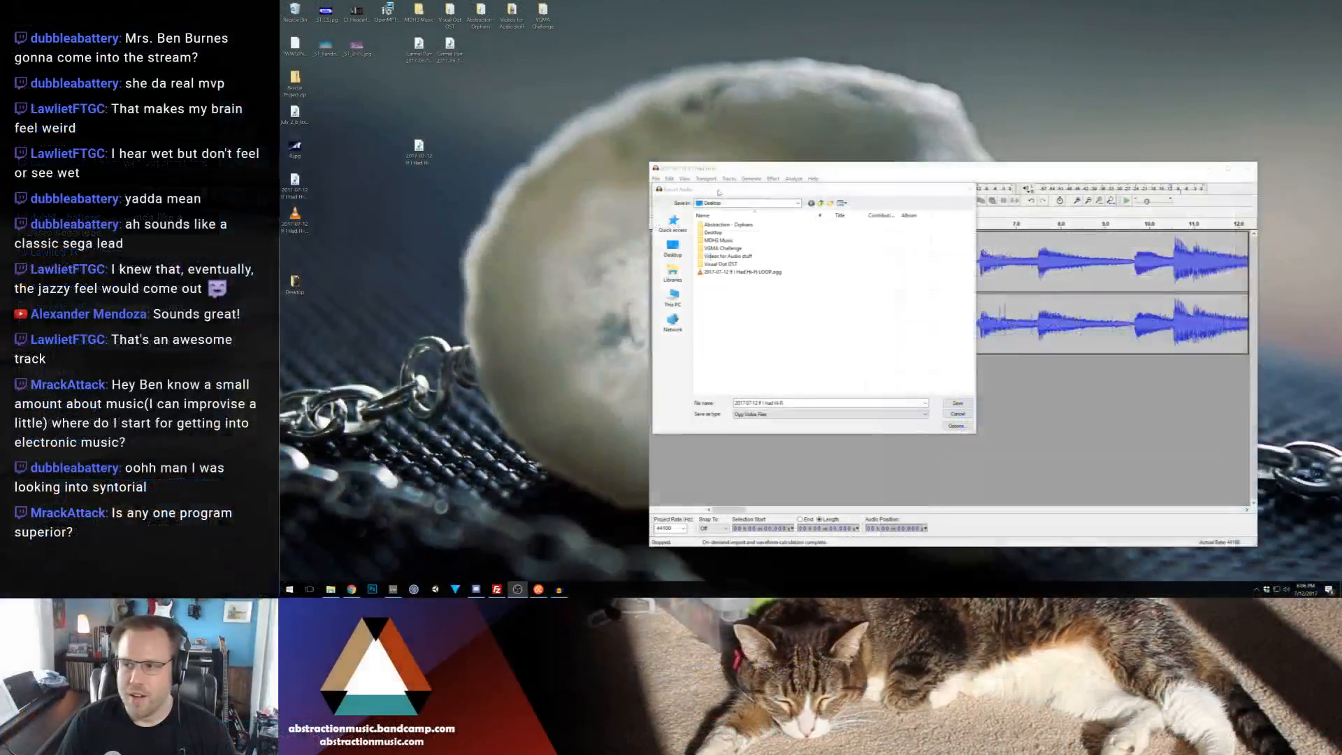
left_click(794, 190)
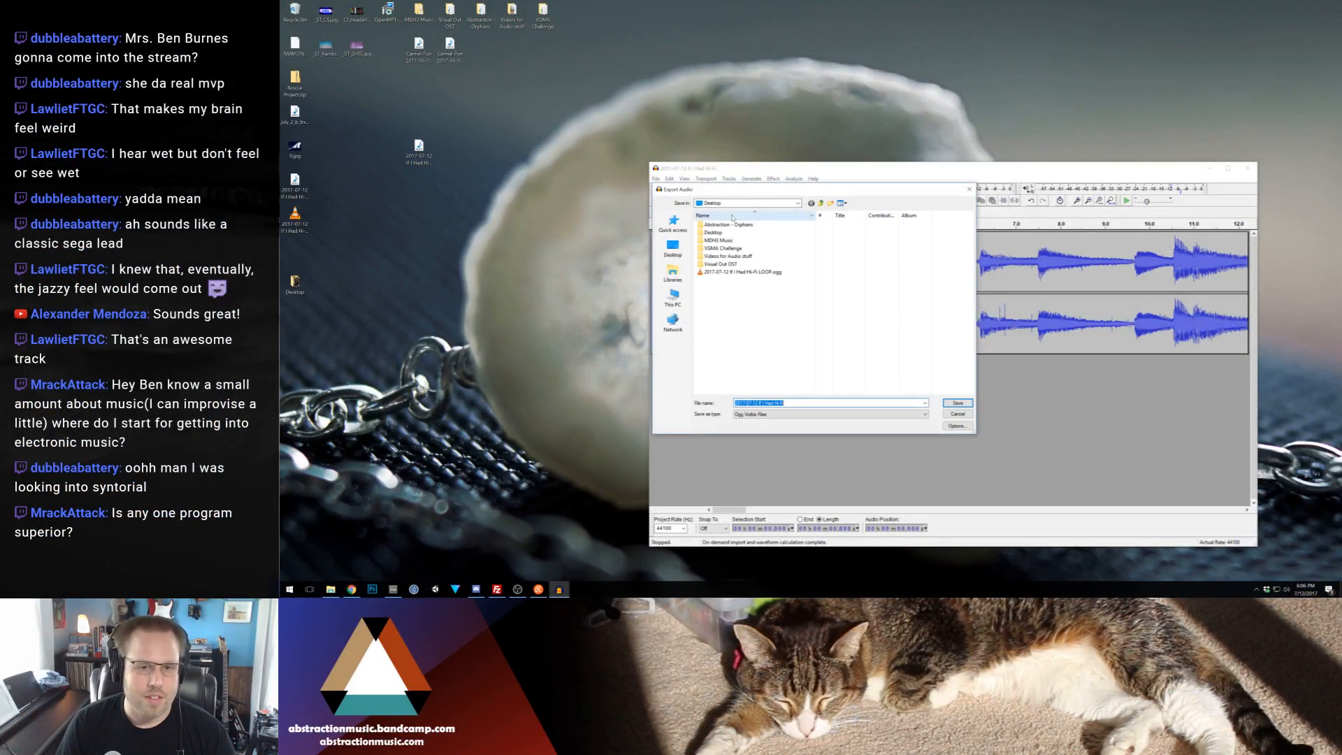
left_click(773, 415)
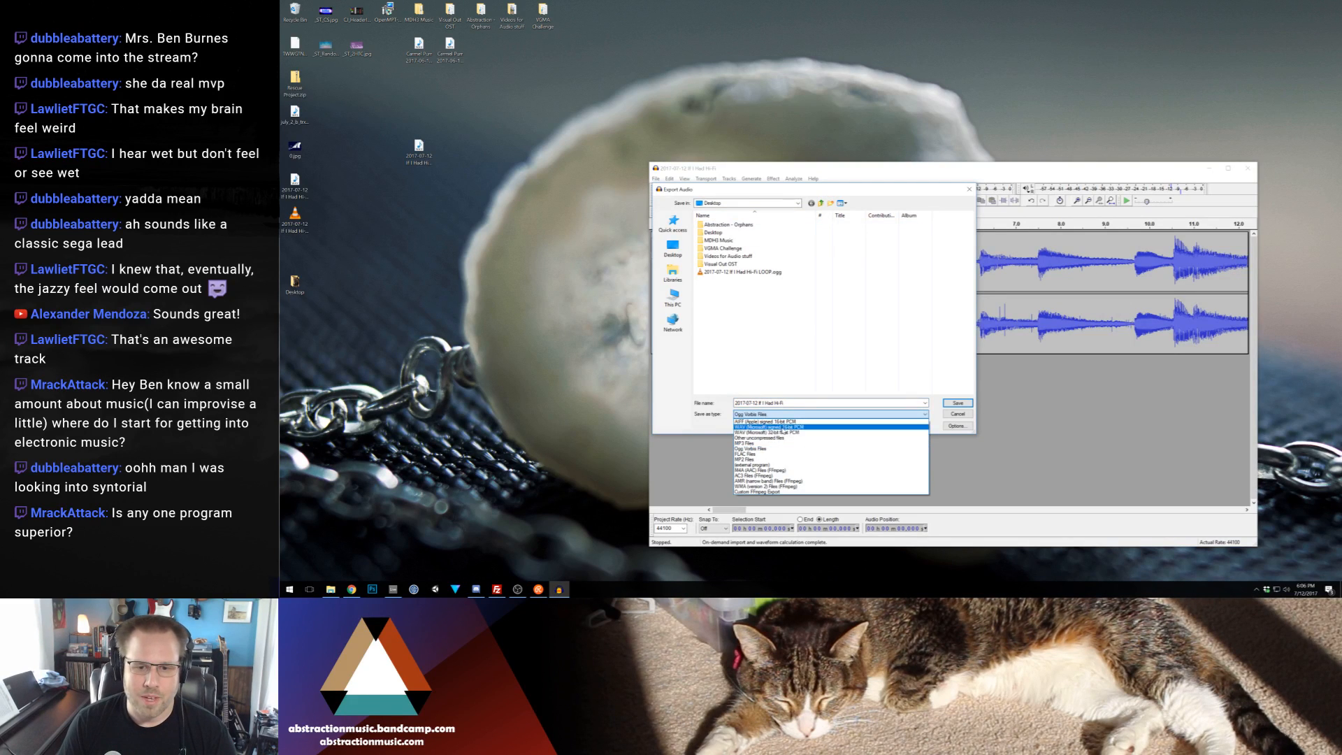
left_click(780, 431)
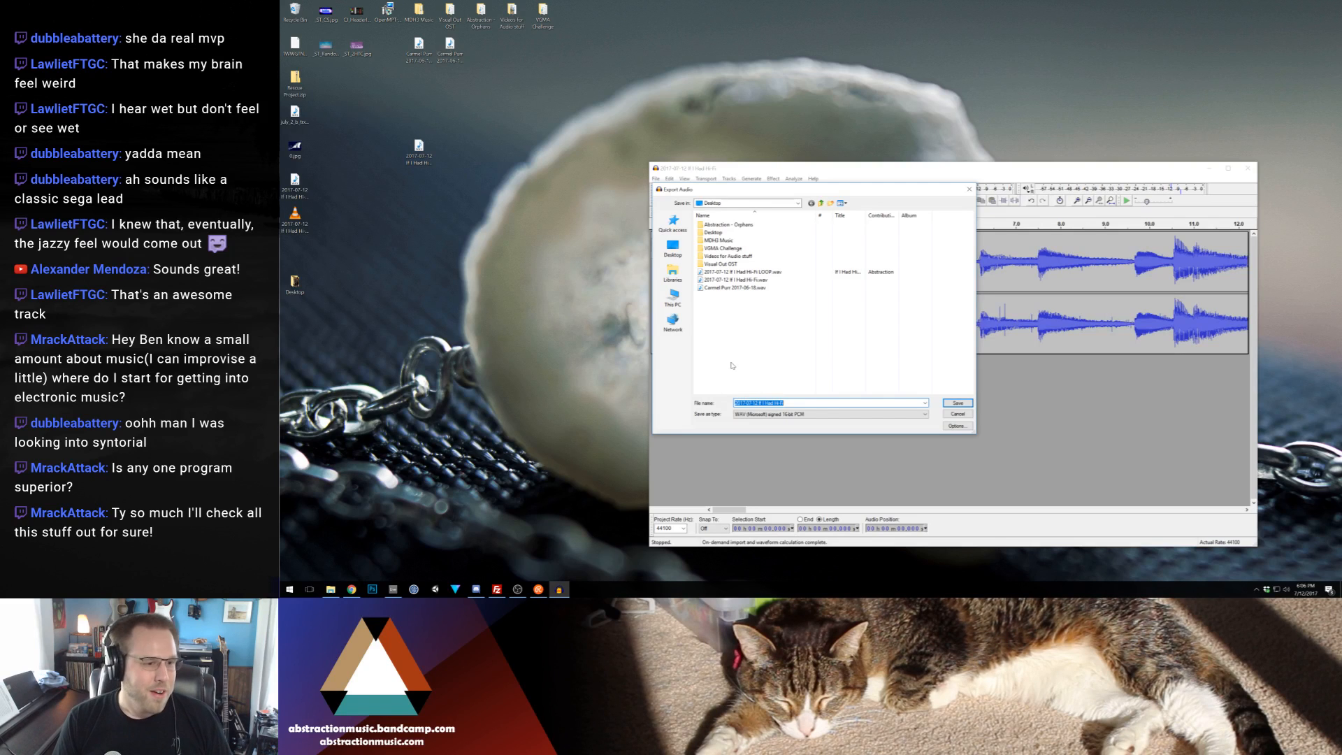
left_click(957, 403)
left_click(845, 325)
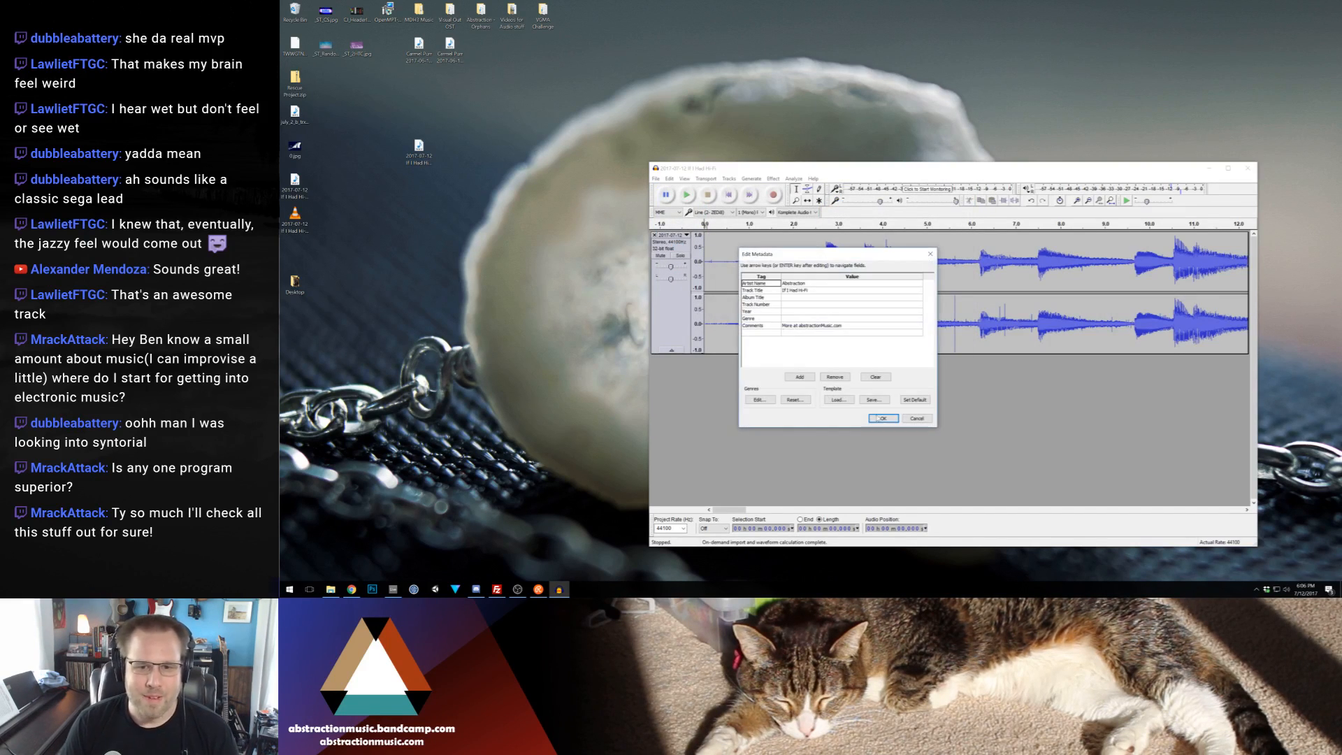
left_click(882, 420)
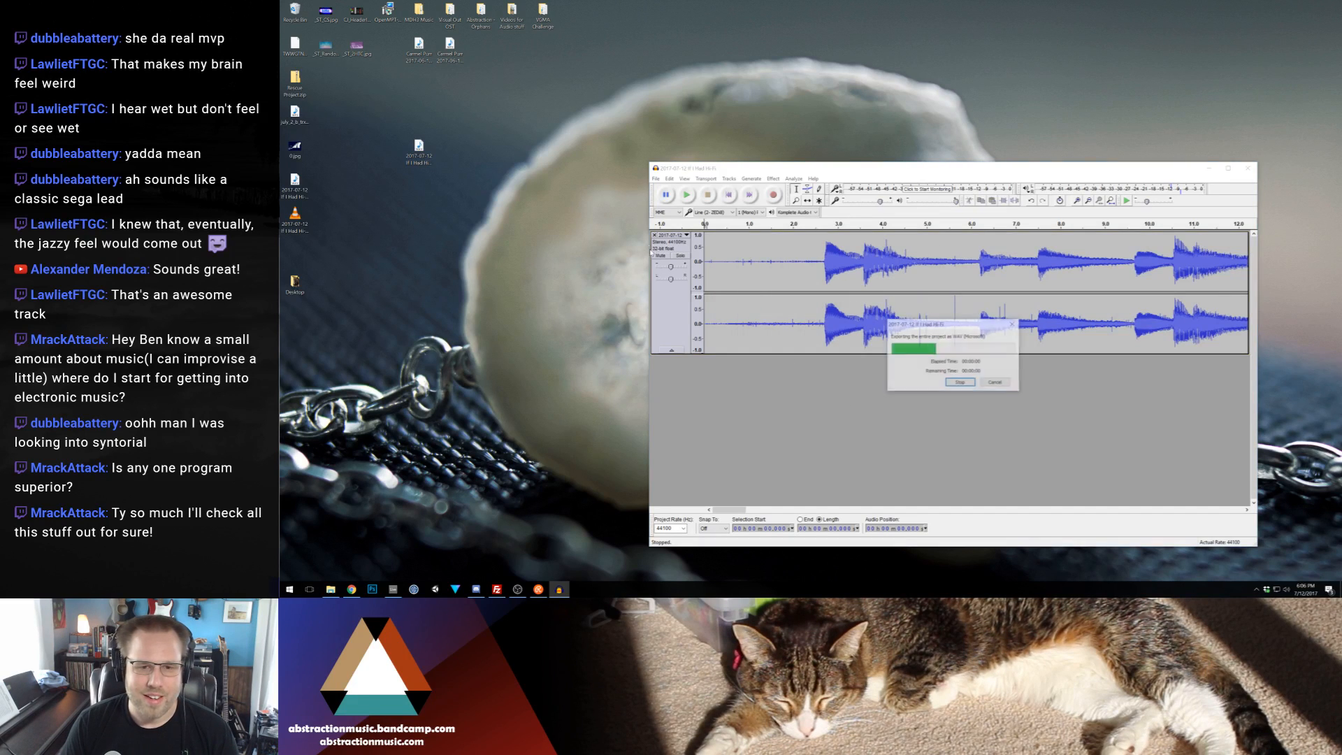
Export the full track to the Desktop as an MP3 file under the same name, accepting the existing metadata tags.
left_click(656, 179)
left_click(698, 282)
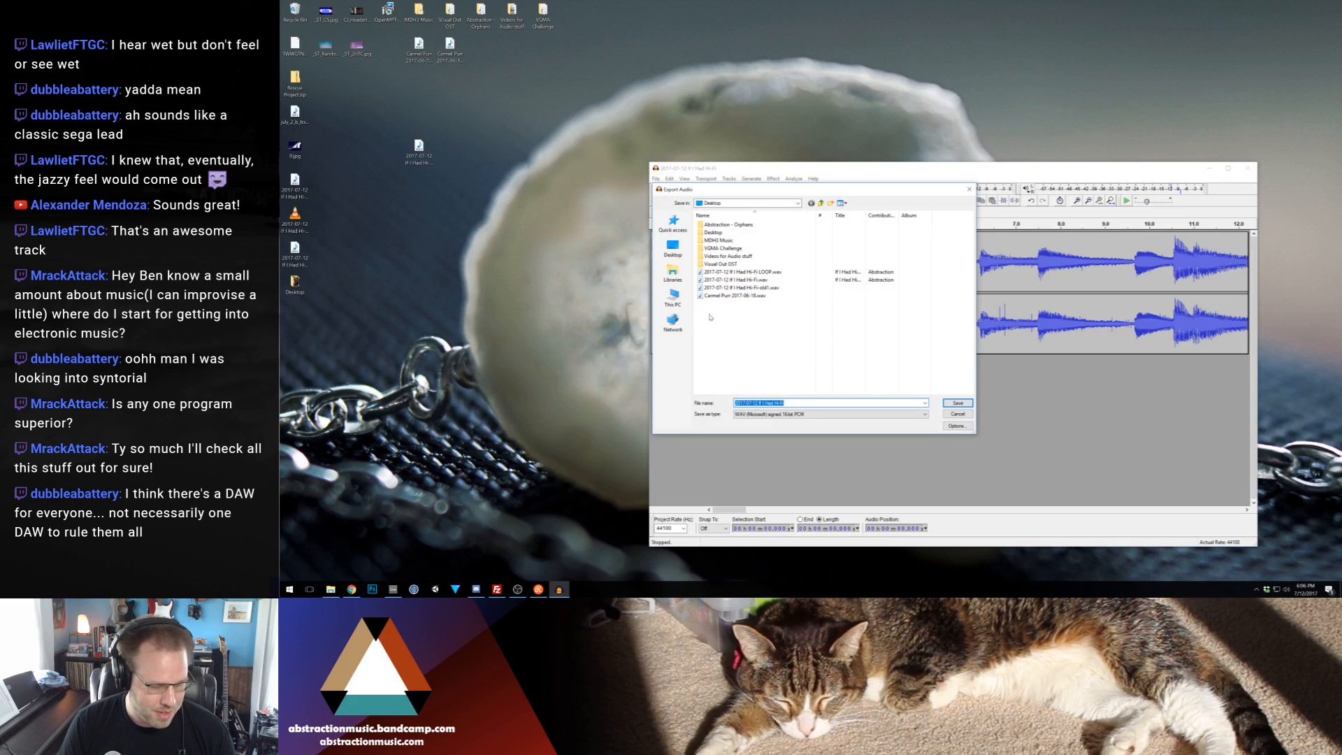
left_click(784, 416)
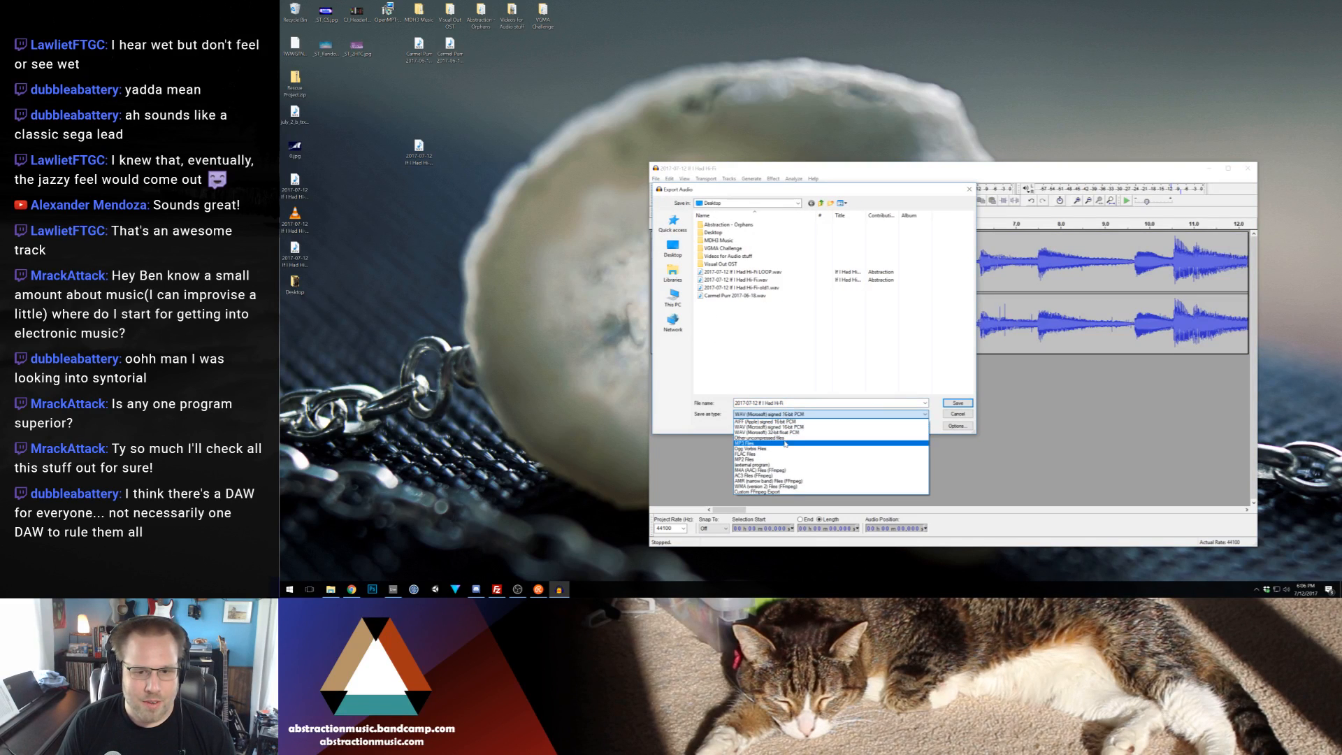
left_click(785, 445)
left_click(960, 403)
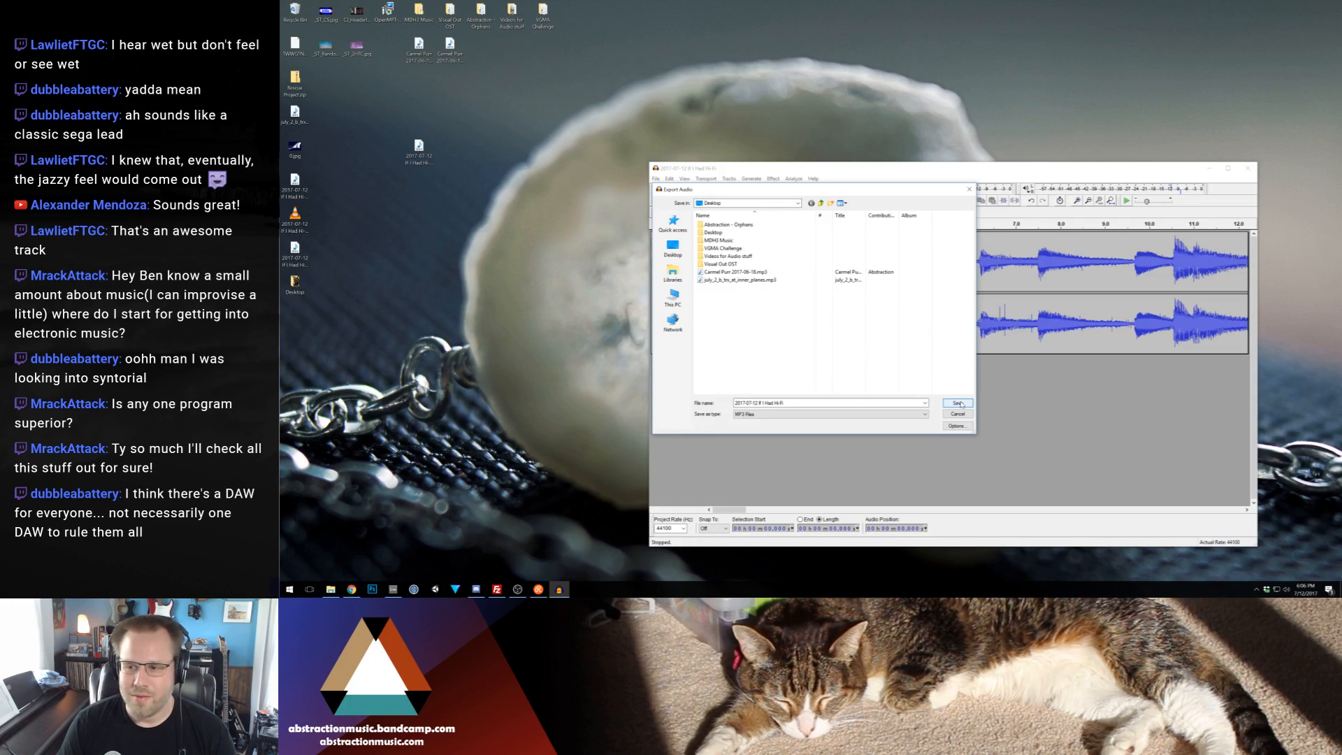
left_click(959, 404)
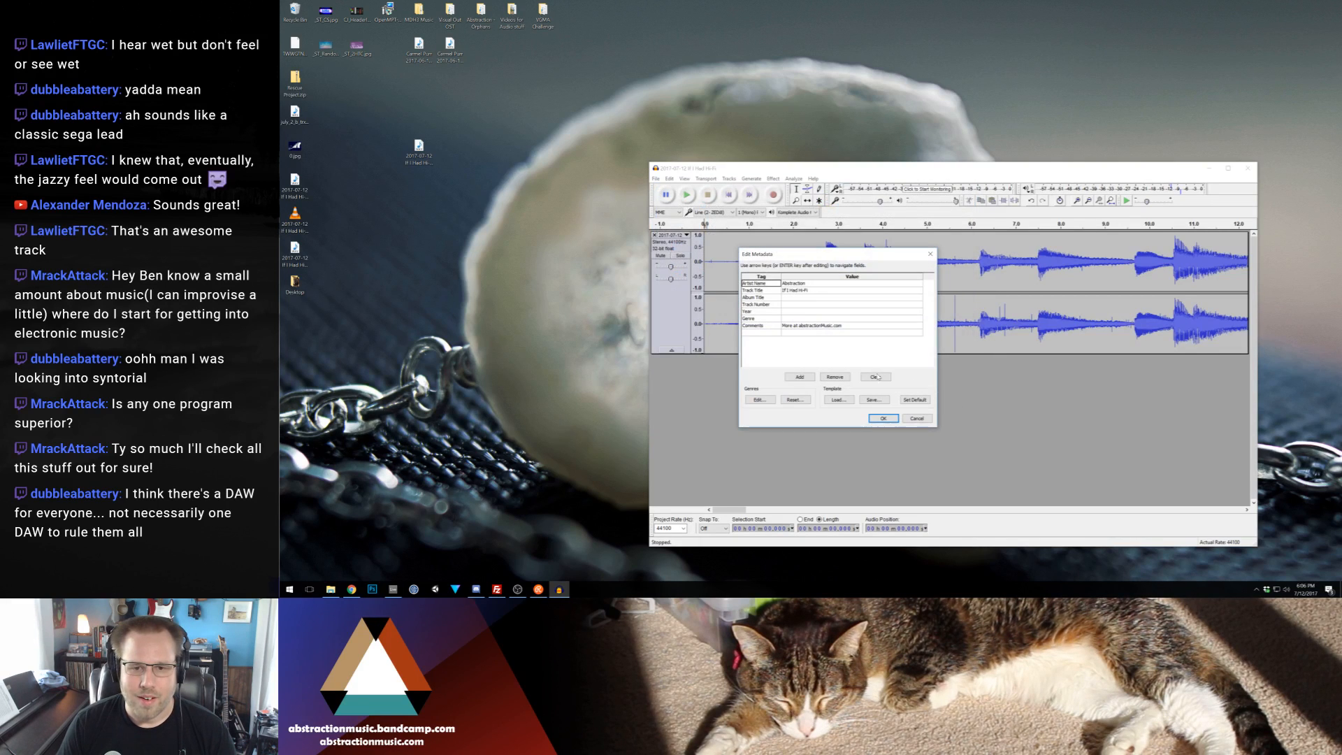
left_click(889, 419)
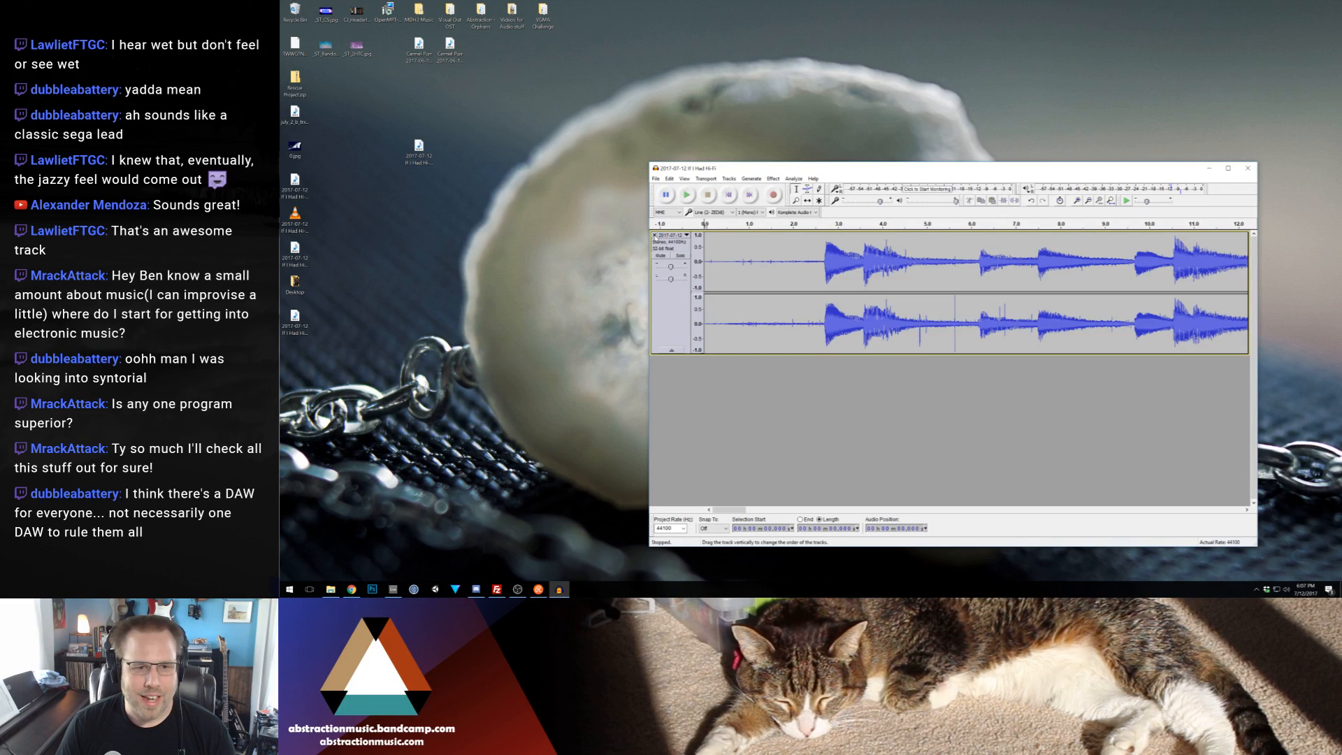
Group the exported track and loop files in two columns on the desktop, and move the leftover track file to the Recycle Bin.
left_click_drag(295, 319, 448, 319)
left_click_drag(418, 151, 389, 166)
left_click_drag(295, 248, 450, 283)
left_click_drag(357, 238, 574, 316)
left_click_drag(487, 364, 511, 283)
left_click_drag(371, 130, 453, 194)
left_click_drag(420, 148, 295, 11)
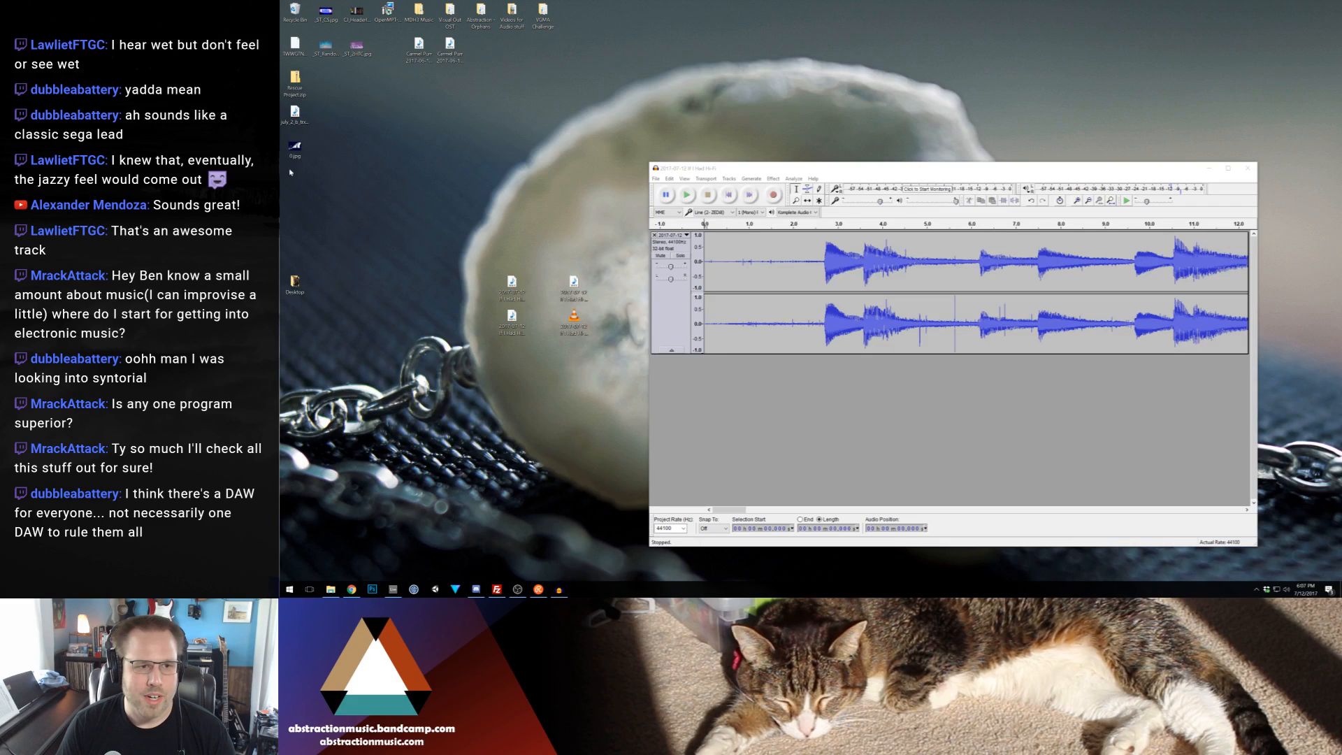
left_click_drag(295, 148, 321, 109)
Remove the track from the Audacity project and close the program without saving changes.
left_click_drag(836, 170, 798, 158)
key("alt+Tab")
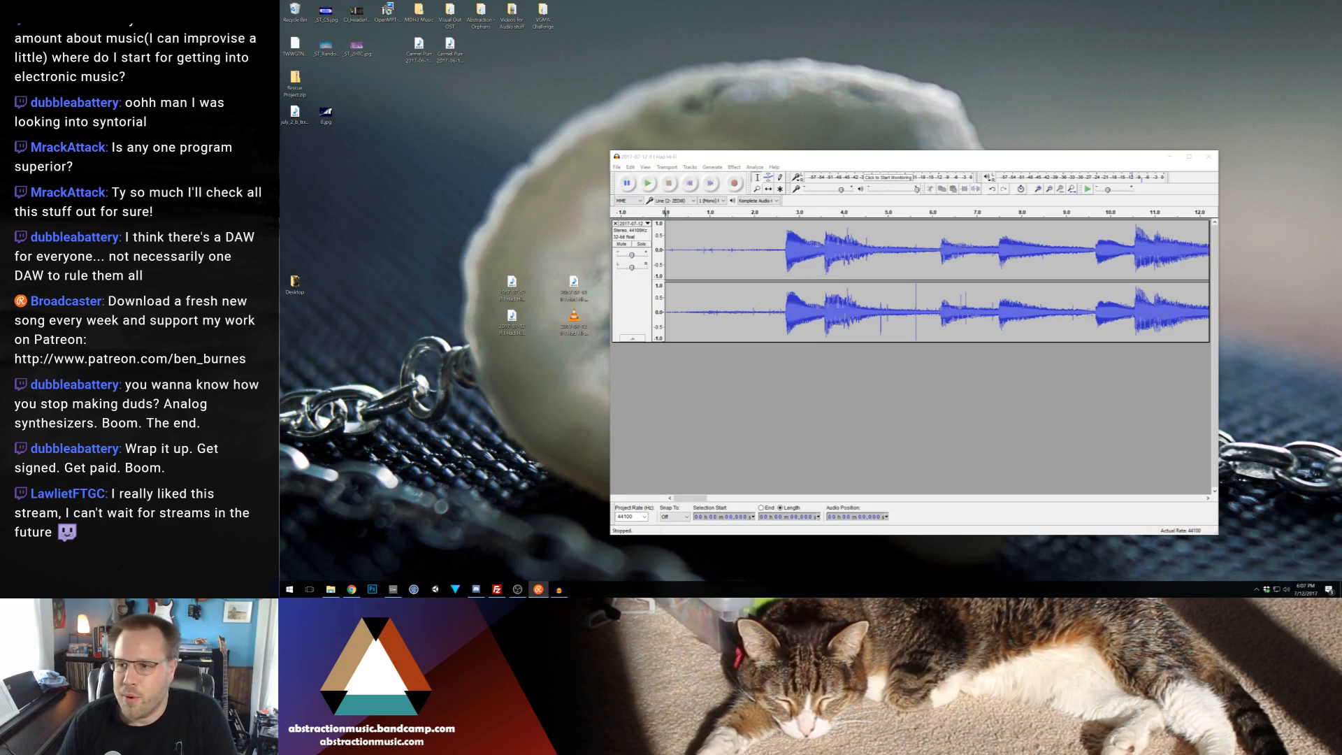
left_click(798, 361)
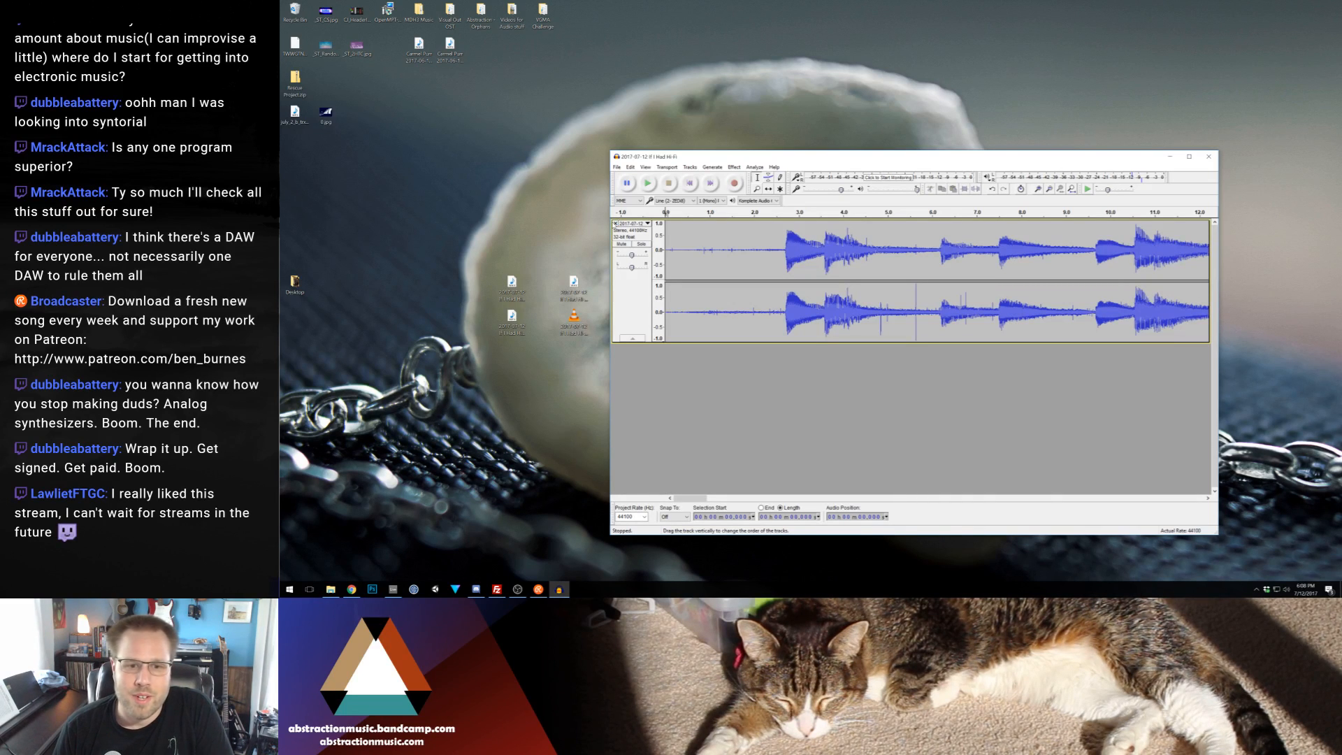
left_click(615, 224)
left_click(1209, 156)
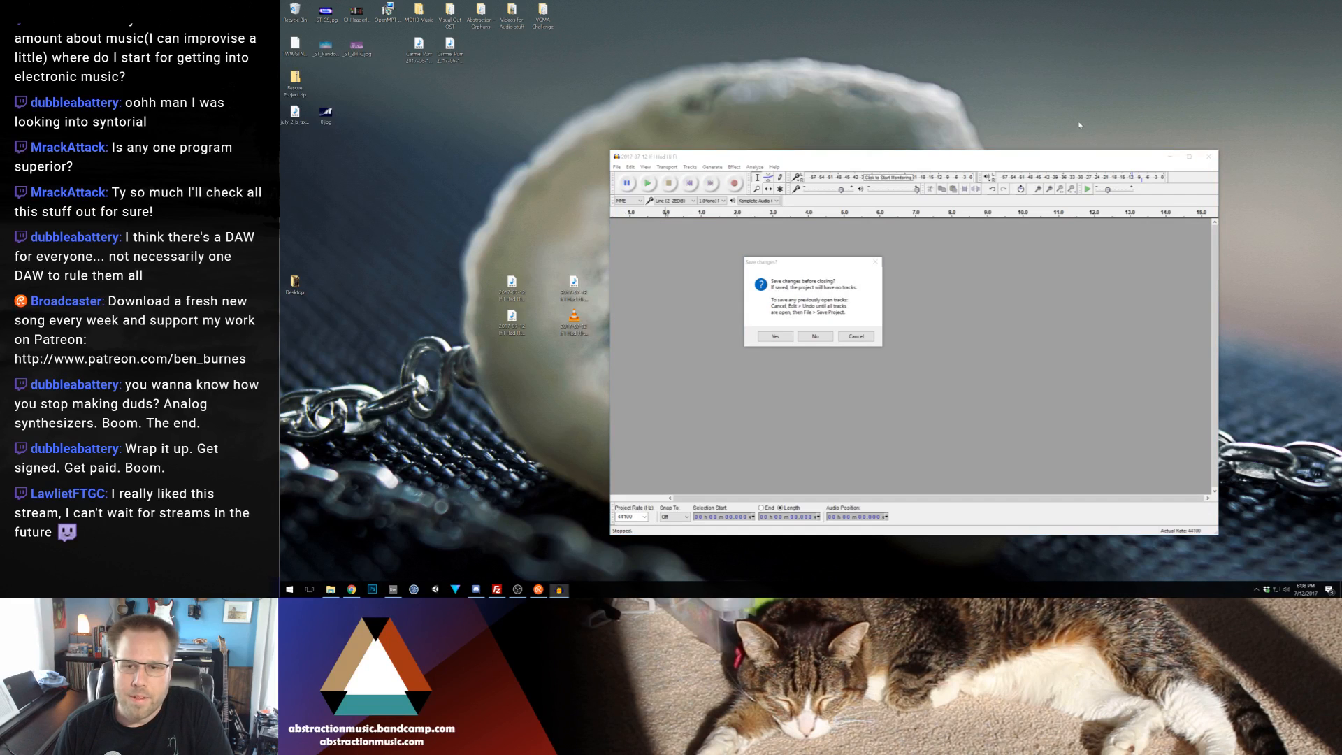
left_click(815, 337)
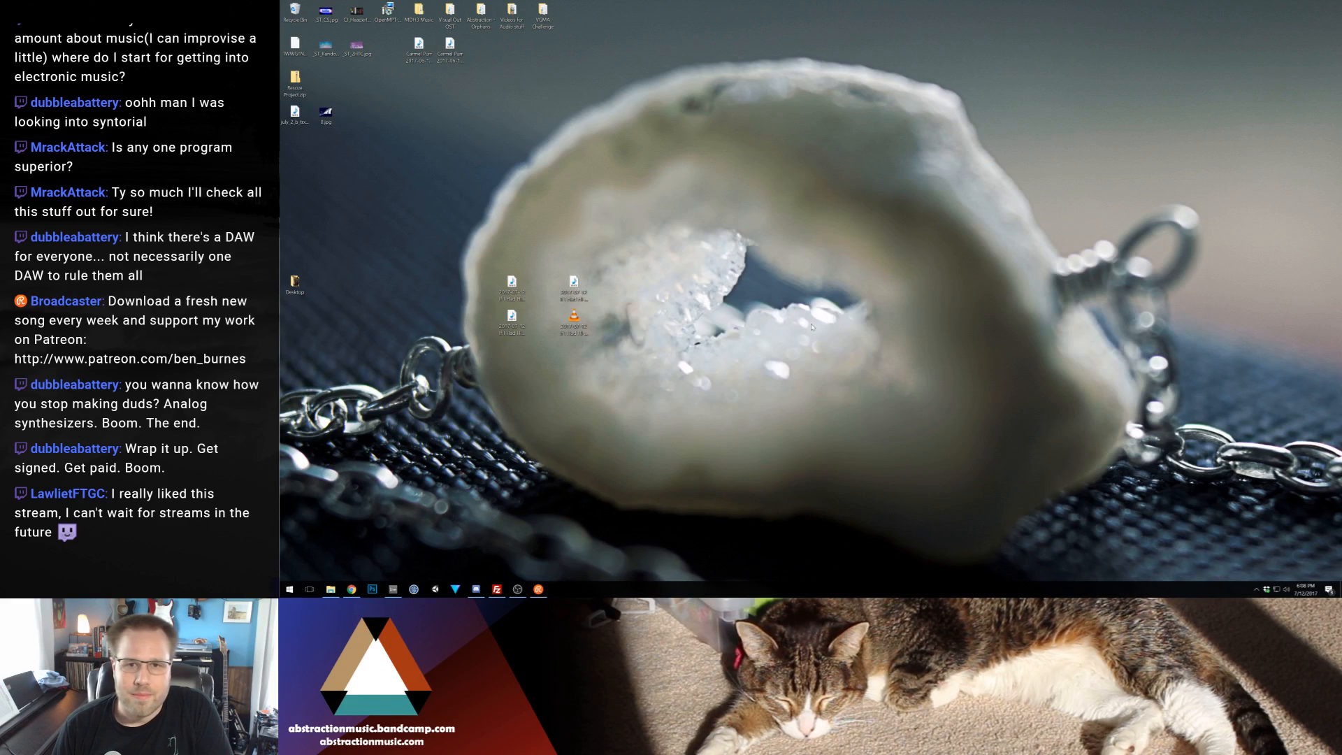